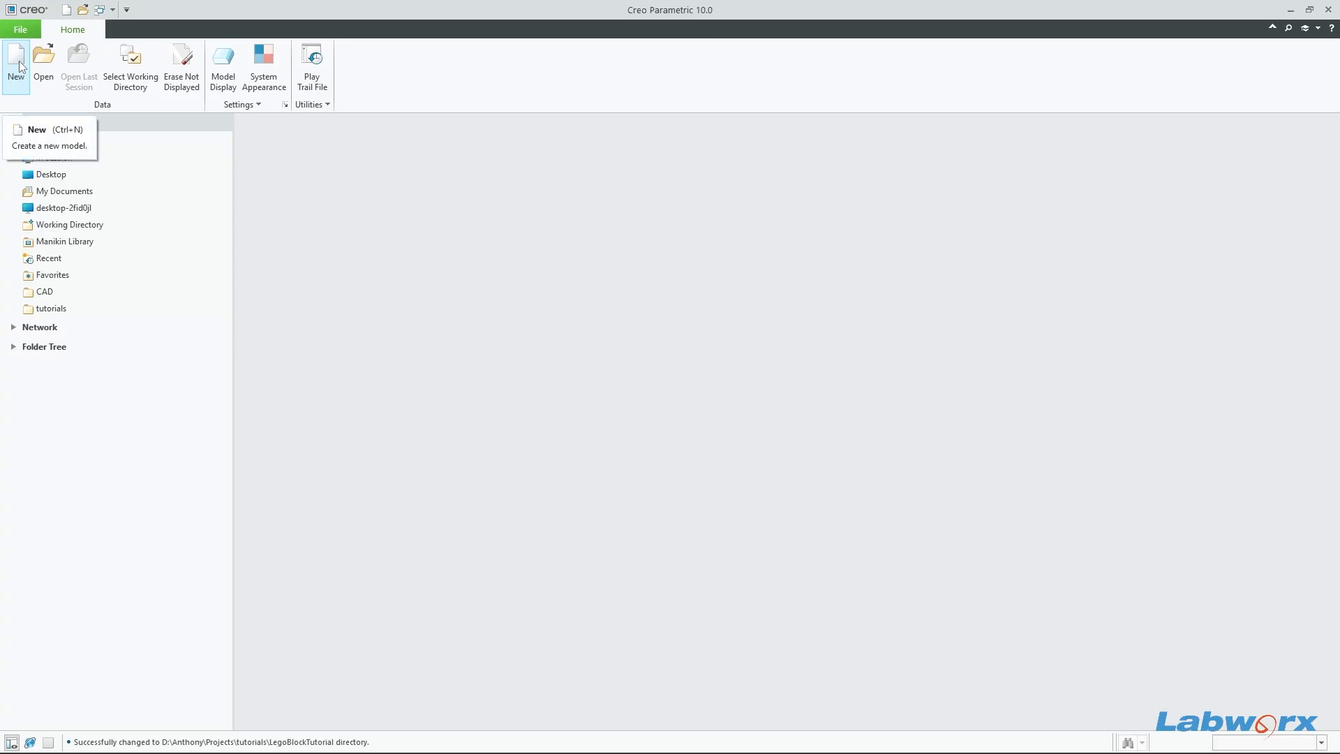
Step: Try to create a solid part named legoblock with the default template option turned off
{"action": "left_click", "coordinate": [17, 63]}
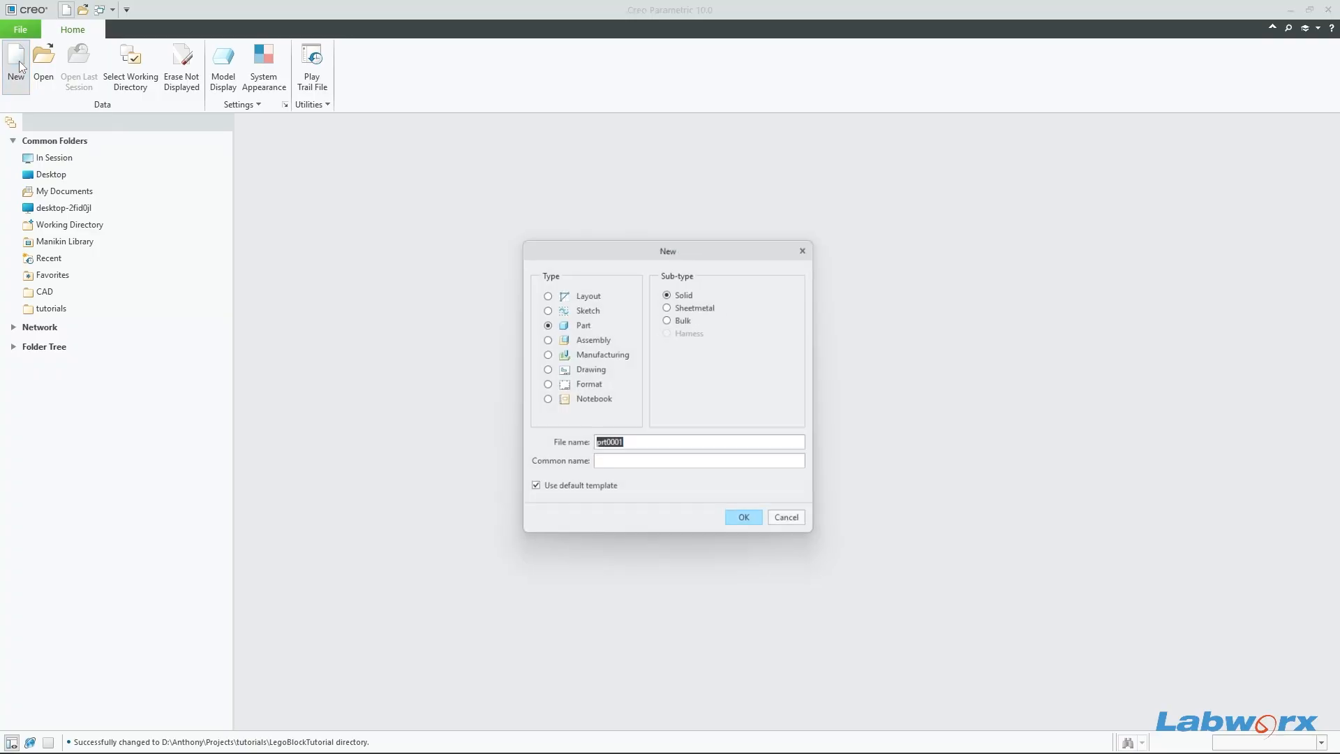
{"action": "left_click", "coordinate": [566, 490]}
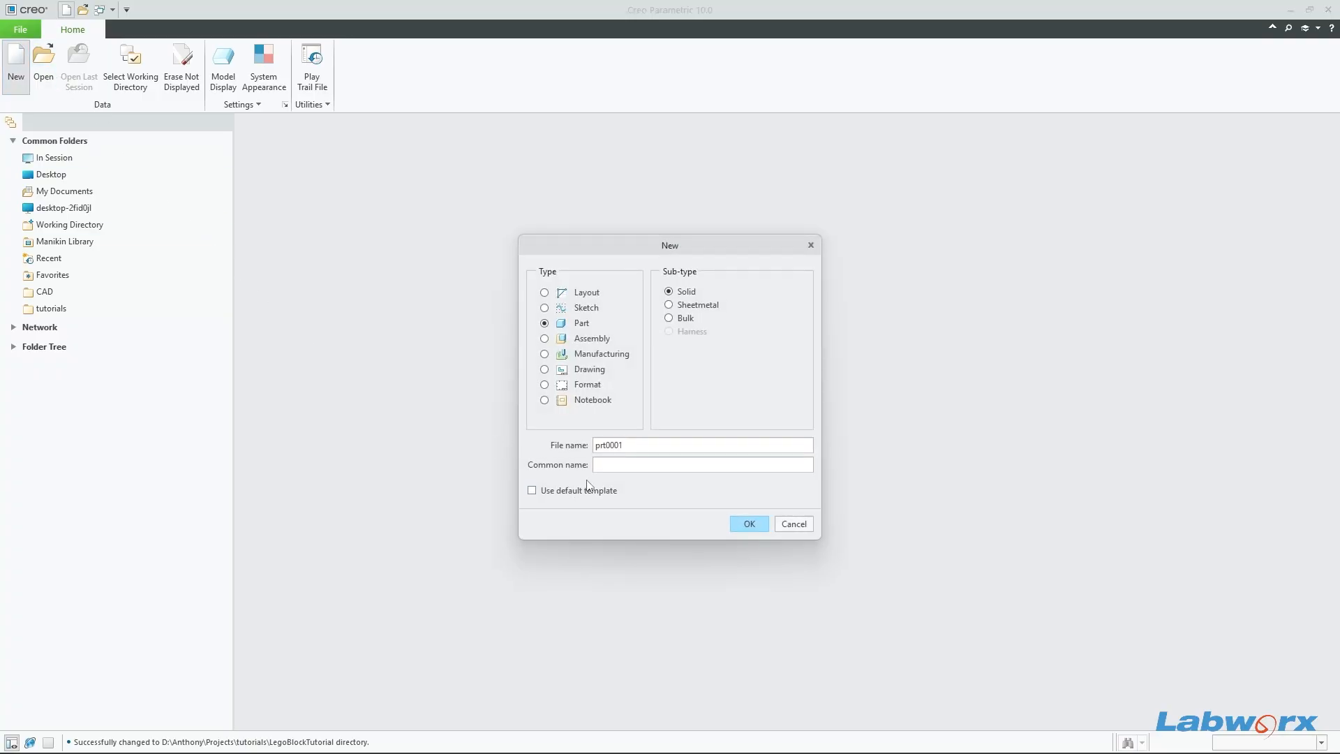
{"action": "double_click", "coordinate": [654, 449]}
{"action": "type", "text": "legoblock"}
{"action": "key", "text": "Return"}
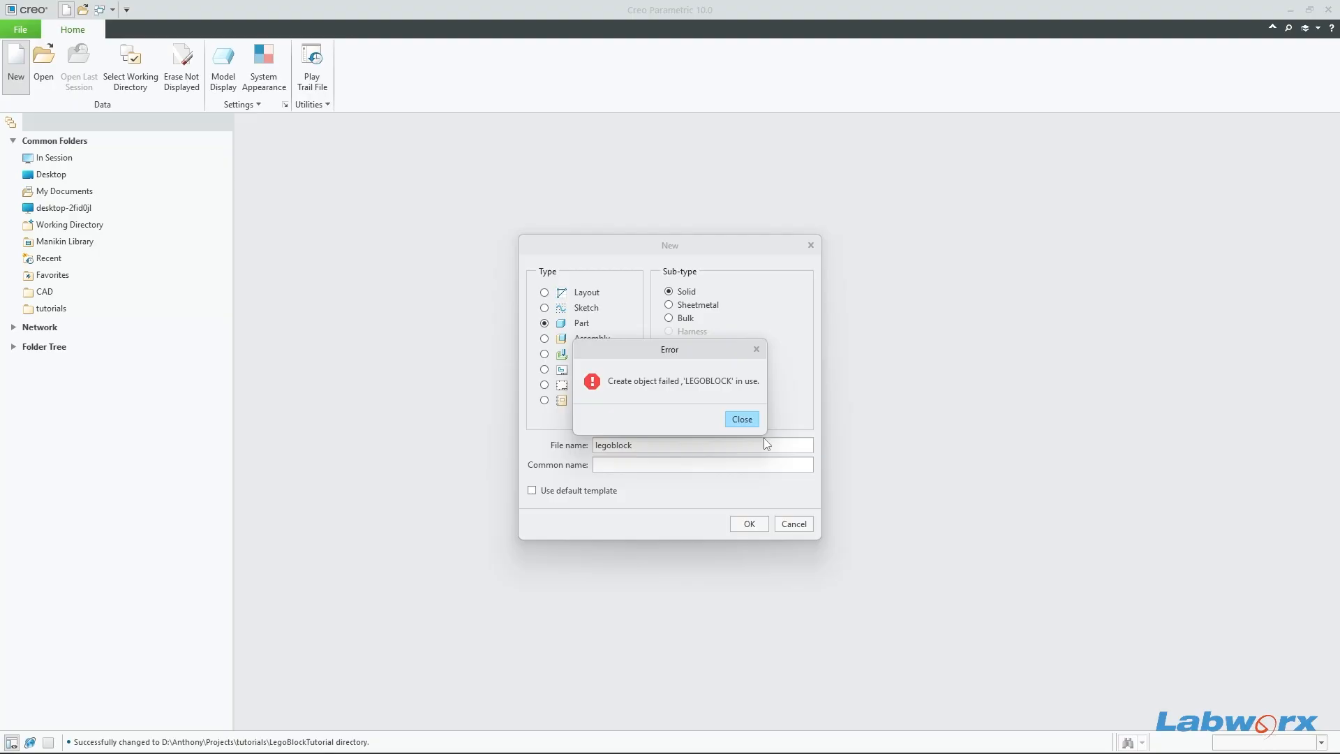
{"action": "left_click", "coordinate": [749, 419]}
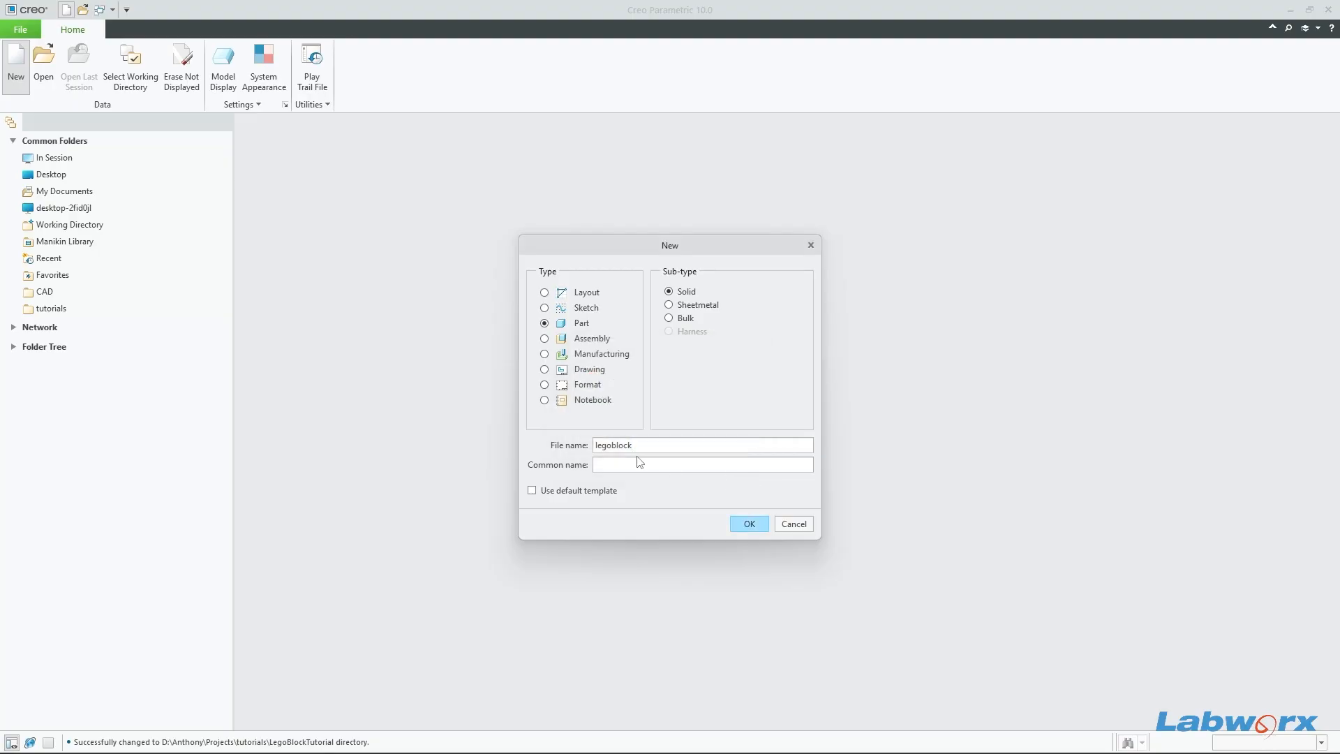
Step: Change the file name to legoblocktutorial and create the part from the solid_part_mmks_abs template
{"action": "key", "text": "BackSpace"}
{"action": "key", "text": "BackSpace"}
{"action": "key", "text": "BackSpace"}
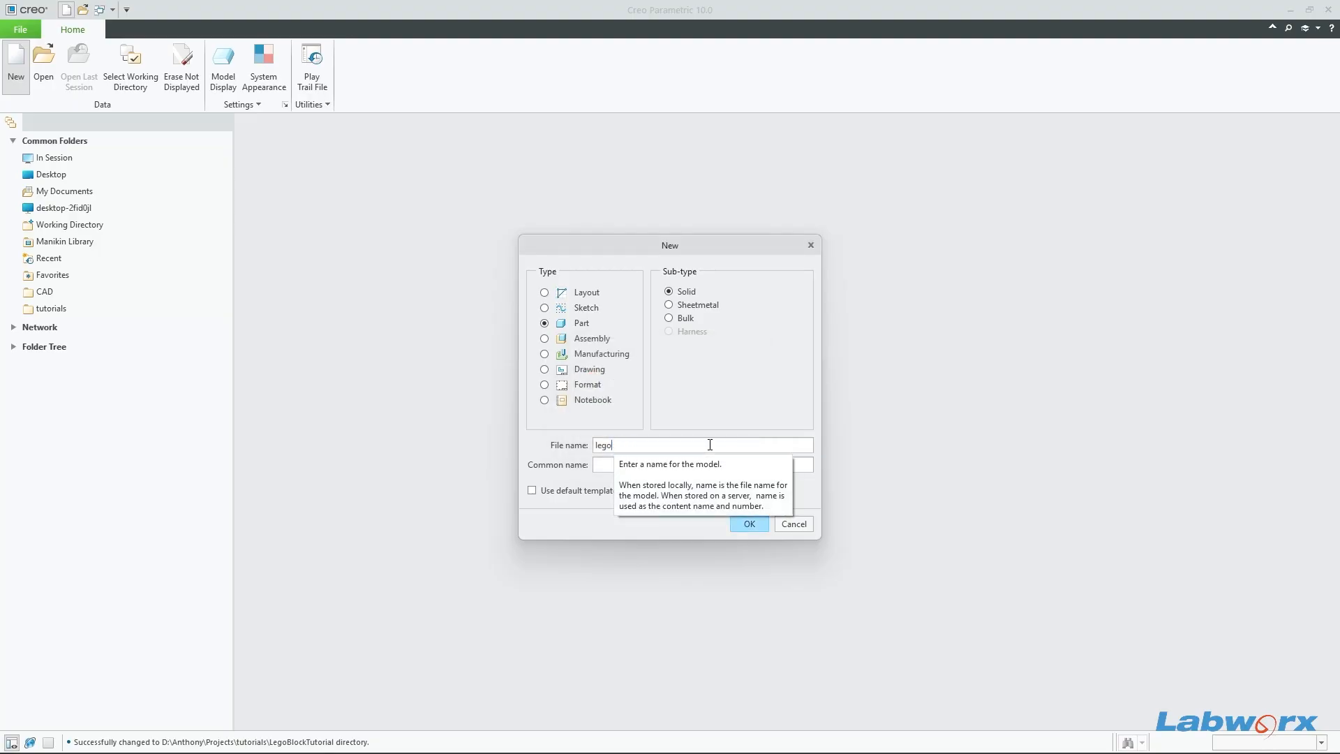
{"action": "type", "text": "blocktutorial"}
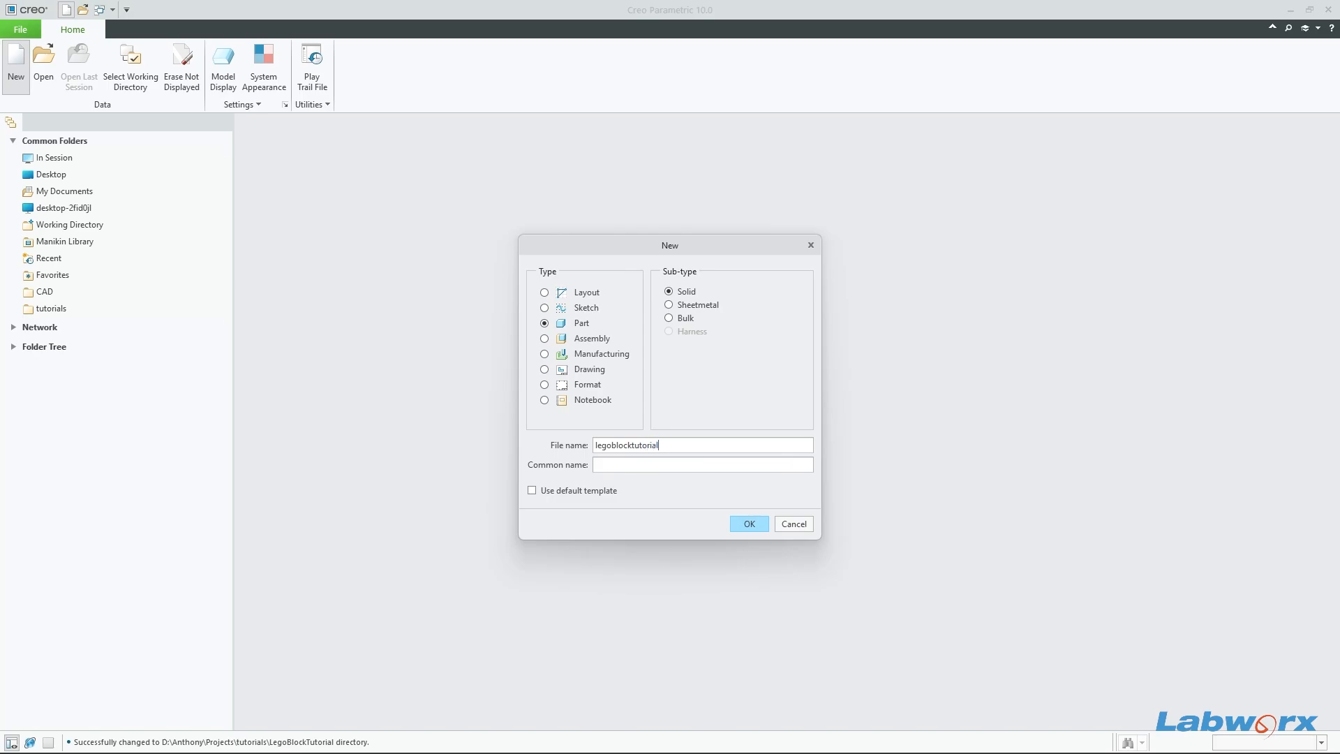
{"action": "left_click", "coordinate": [764, 526]}
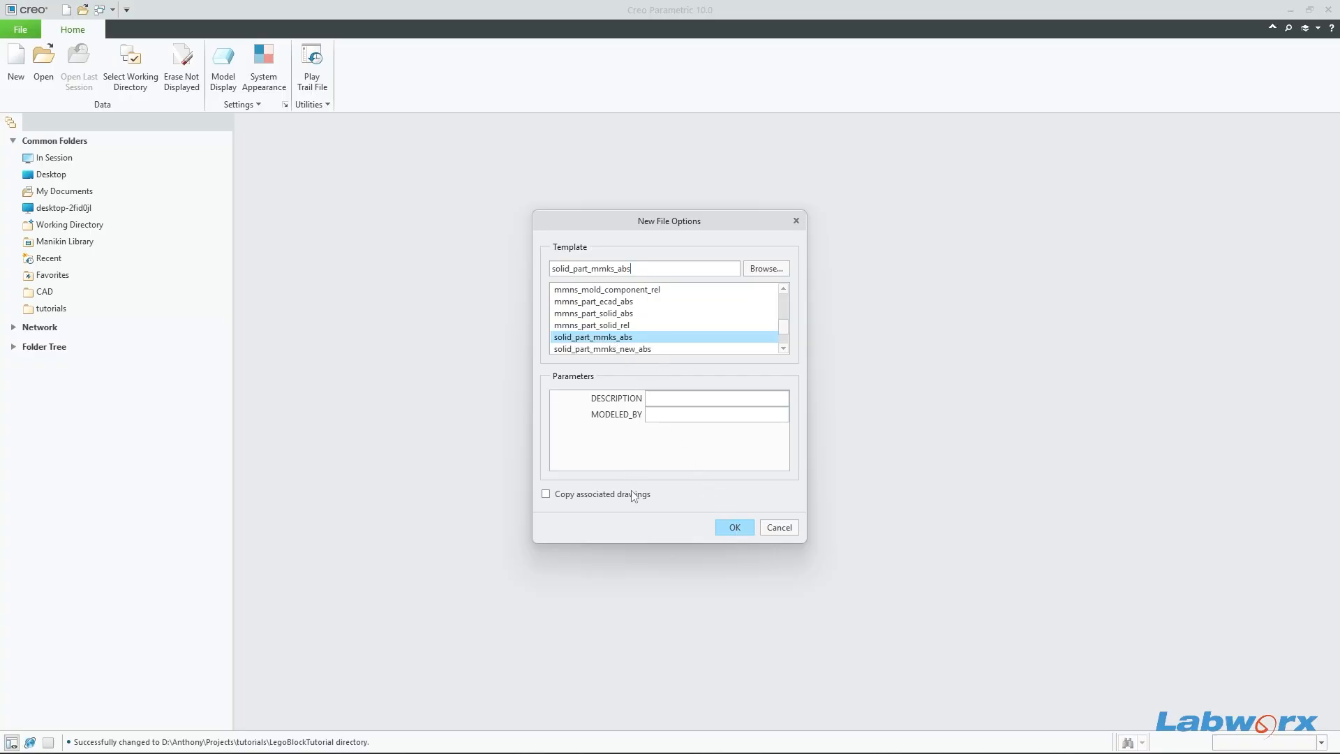
{"action": "left_click", "coordinate": [734, 527]}
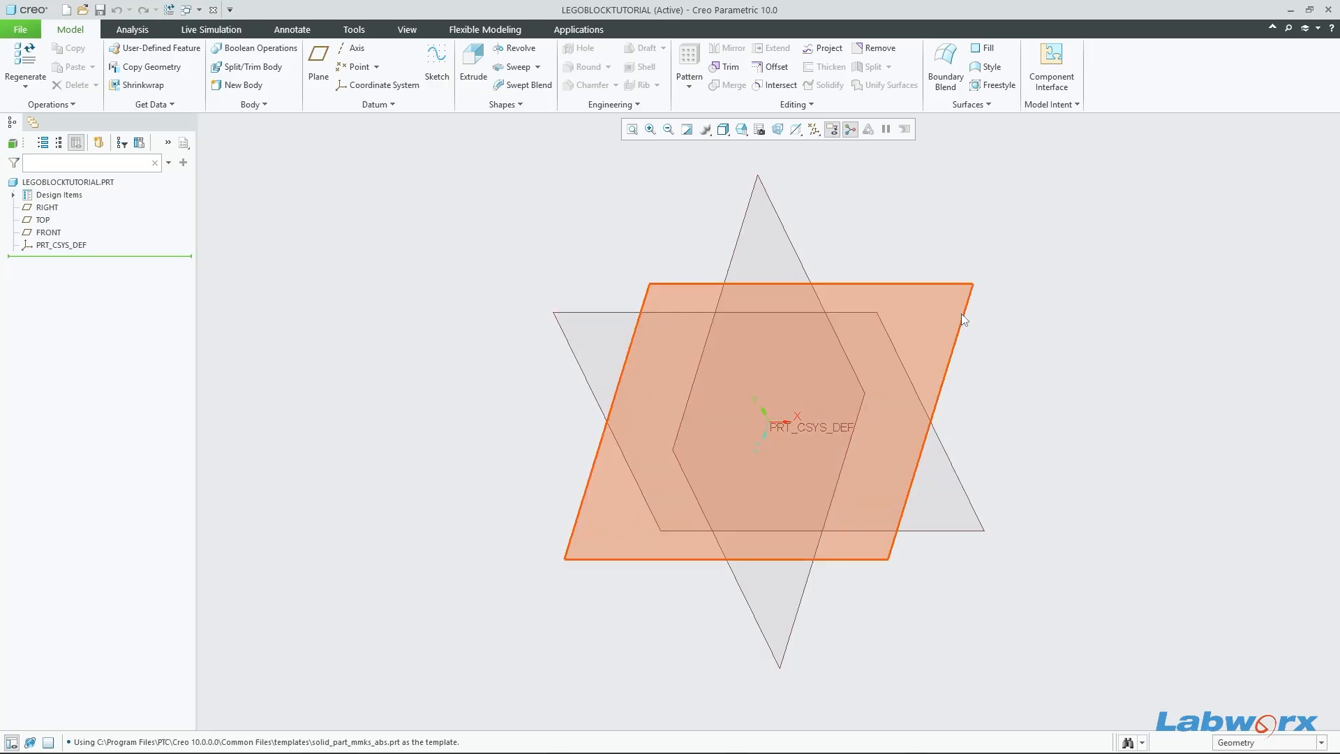
Step: Start an extrude sketch on the TOP plane, viewed flat, with horizontal and vertical centerlines through the origin
{"action": "left_click", "coordinate": [961, 318]}
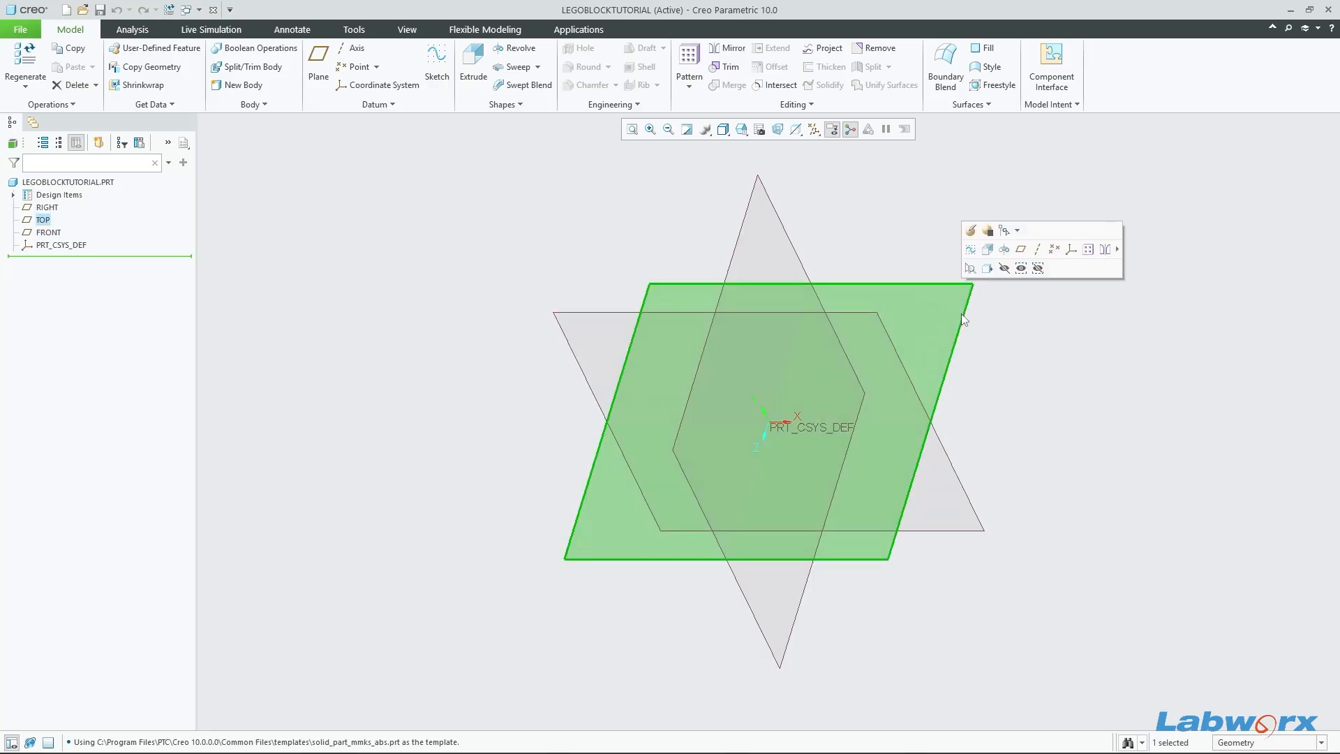
{"action": "left_click", "coordinate": [465, 64]}
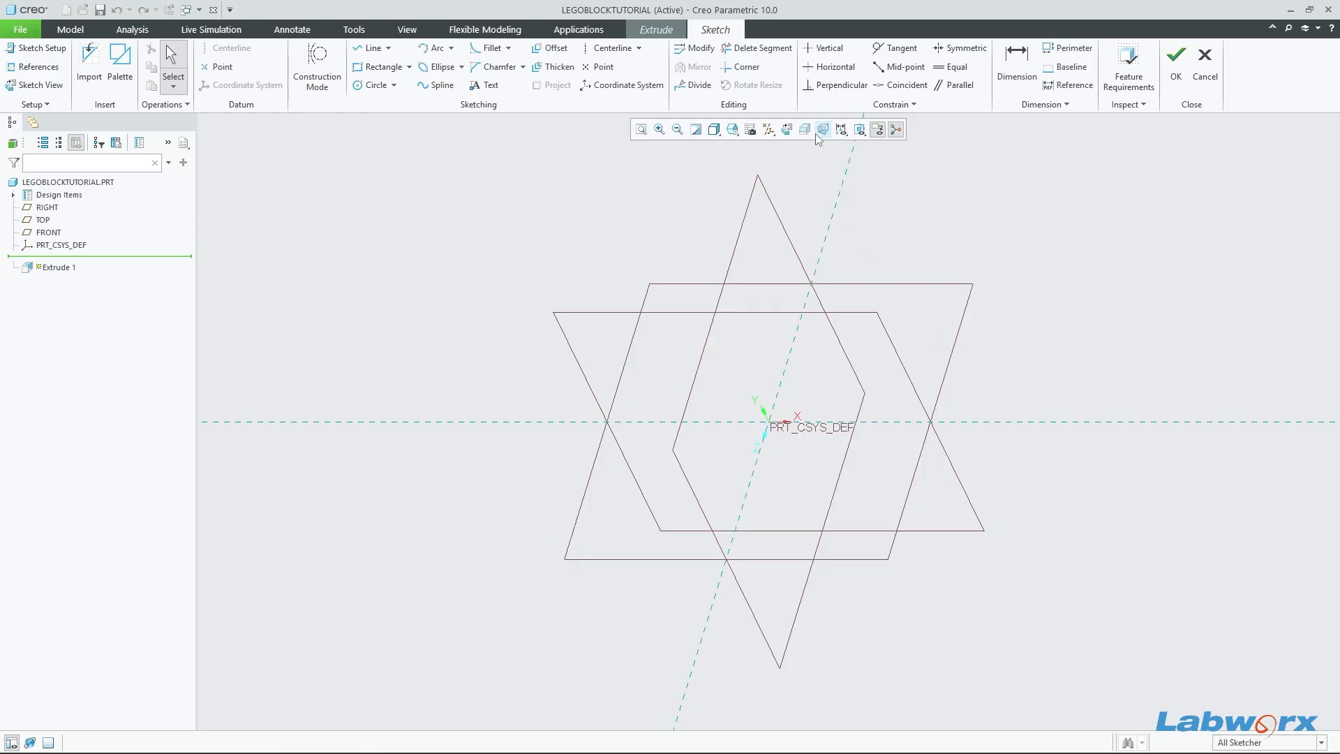
{"action": "left_click", "coordinate": [787, 130]}
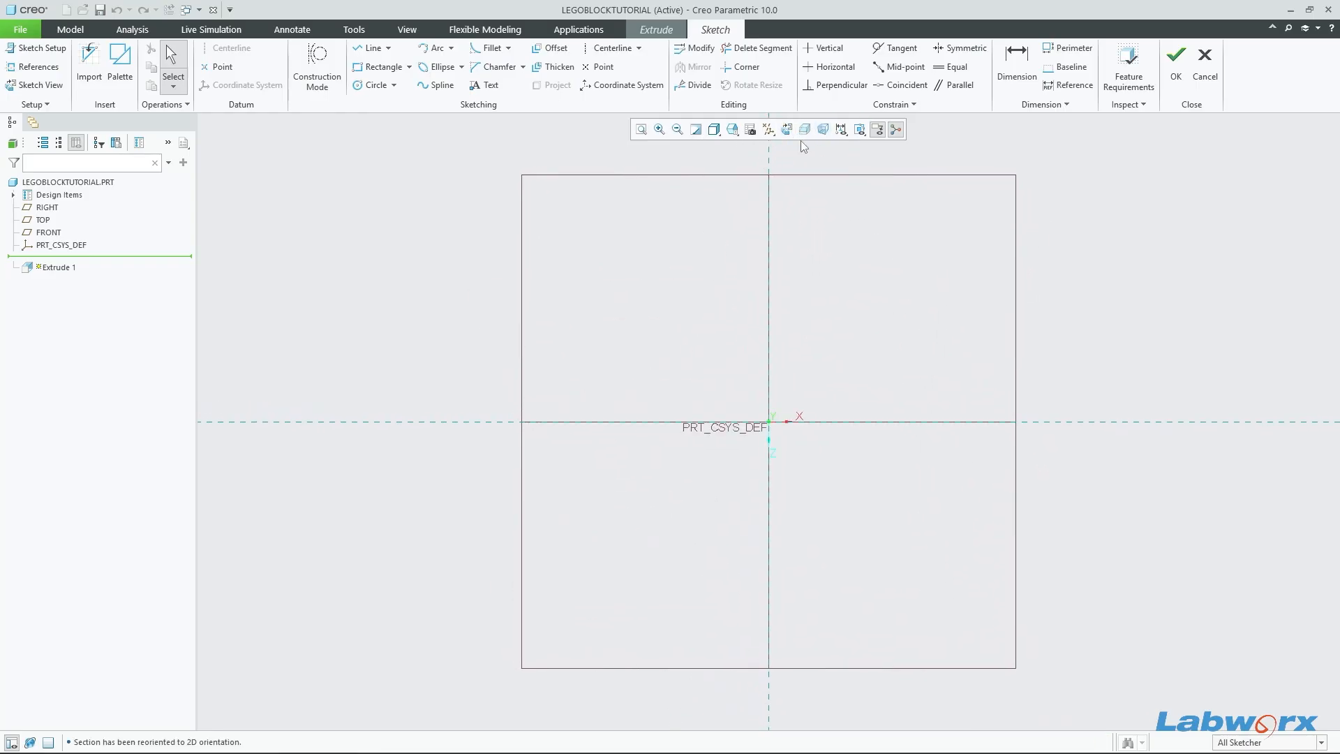
{"action": "left_click", "coordinate": [609, 48]}
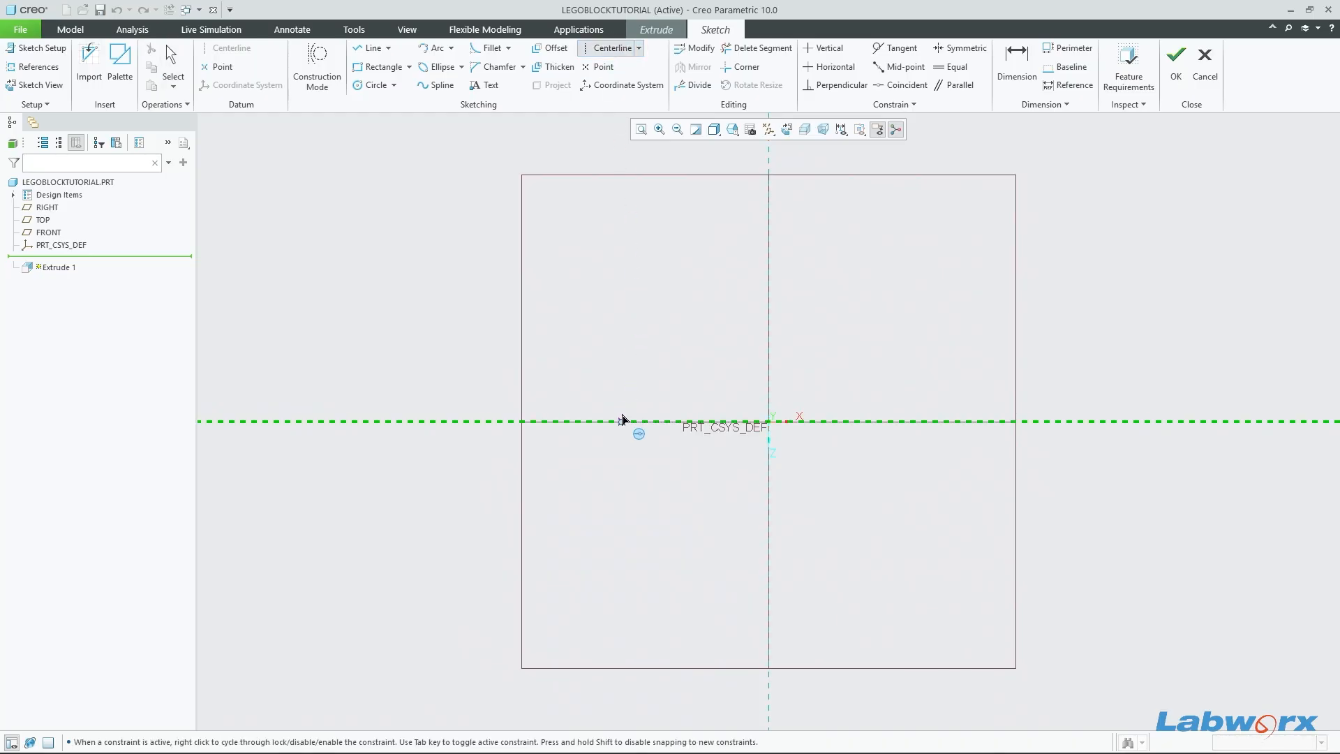
{"action": "left_click", "coordinate": [771, 363]}
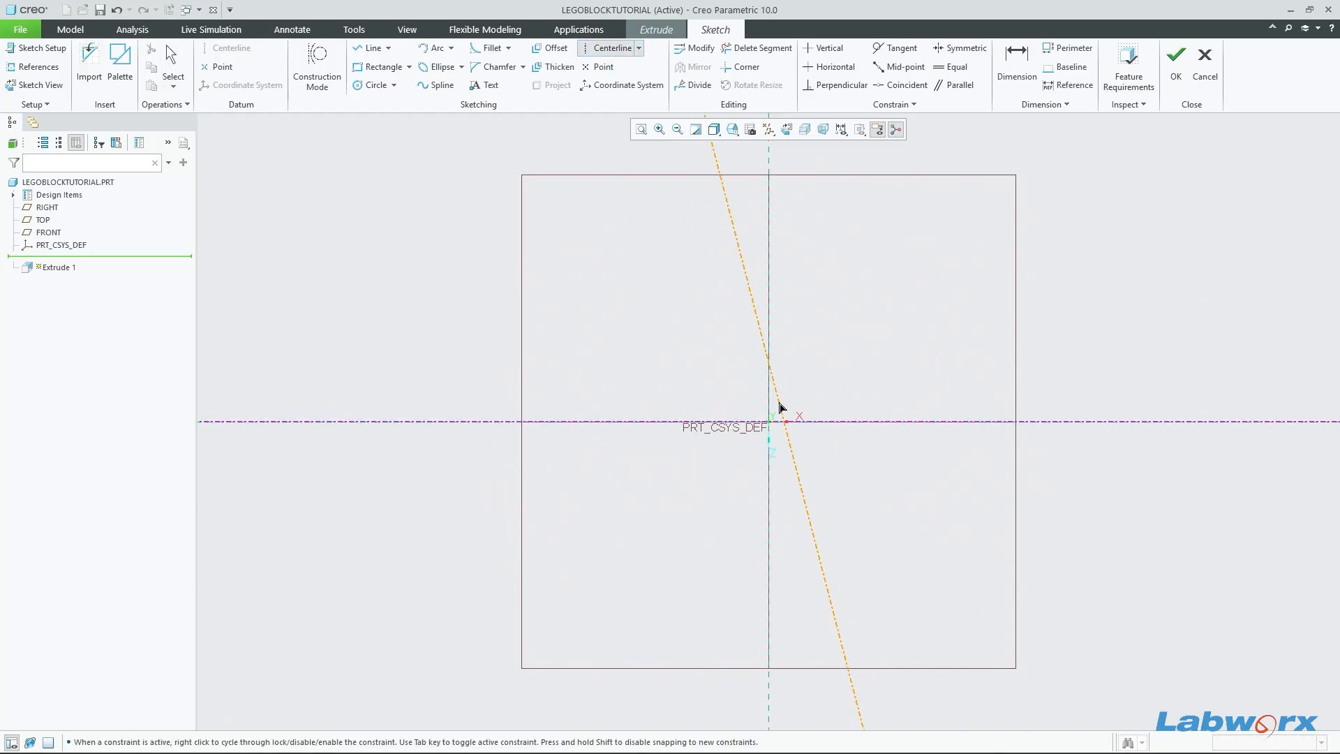
{"action": "left_click", "coordinate": [771, 433]}
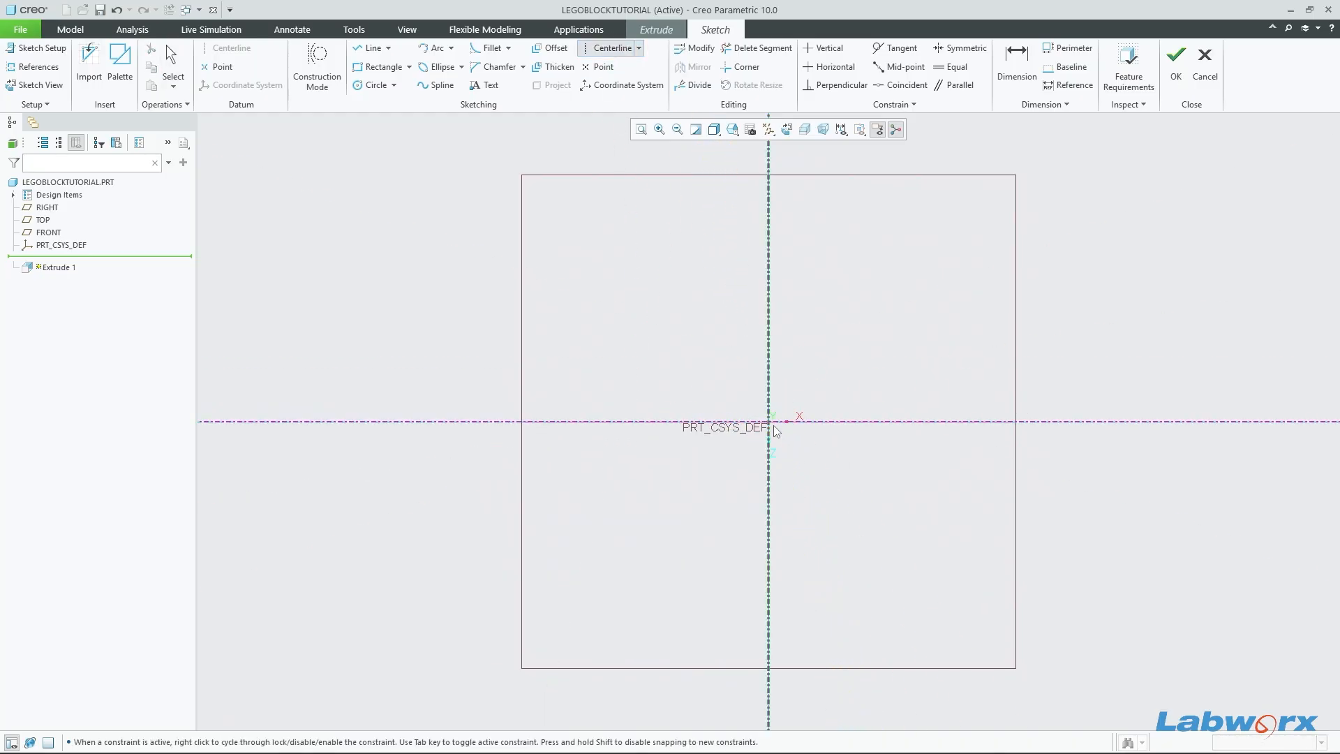
Step: Sketch a rectangle about 57 by 53 mm, symmetric about both centerlines, and finish the sketch
{"action": "left_click", "coordinate": [359, 65]}
{"action": "left_click", "coordinate": [741, 396]}
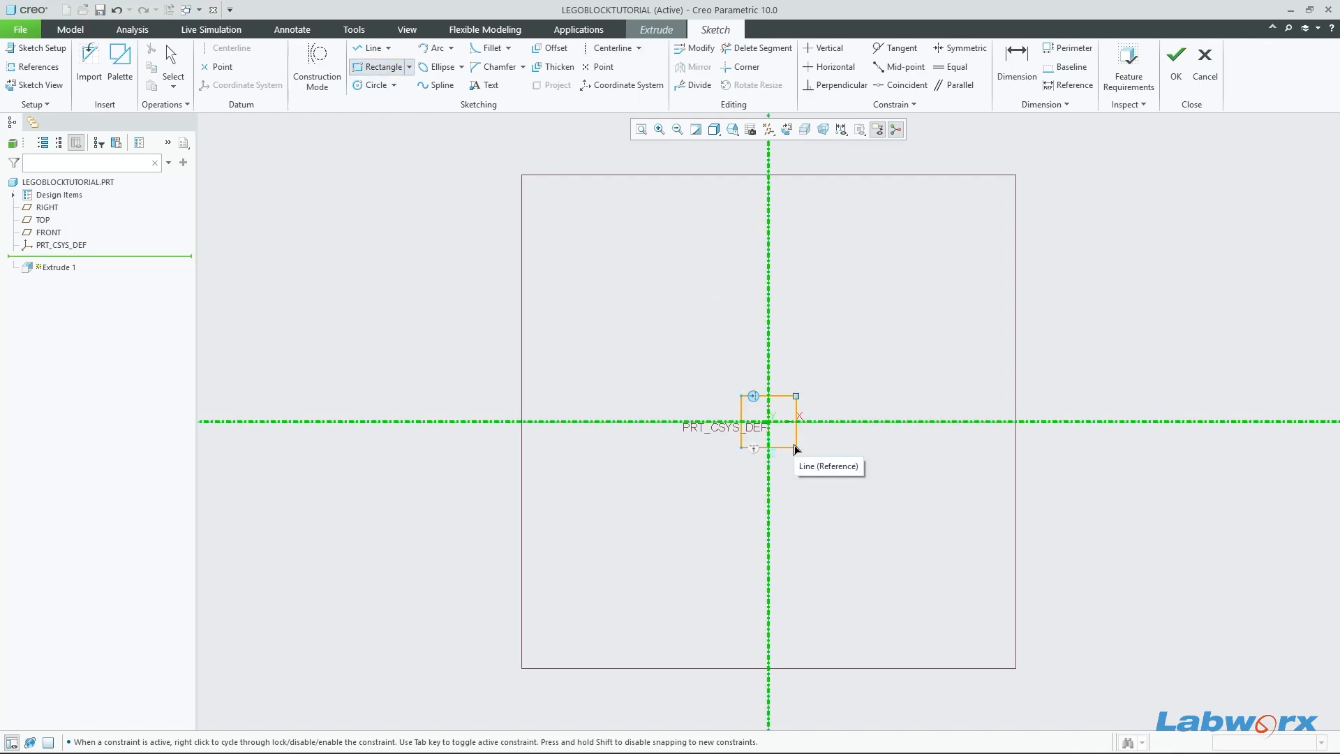
{"action": "left_click", "coordinate": [797, 449]}
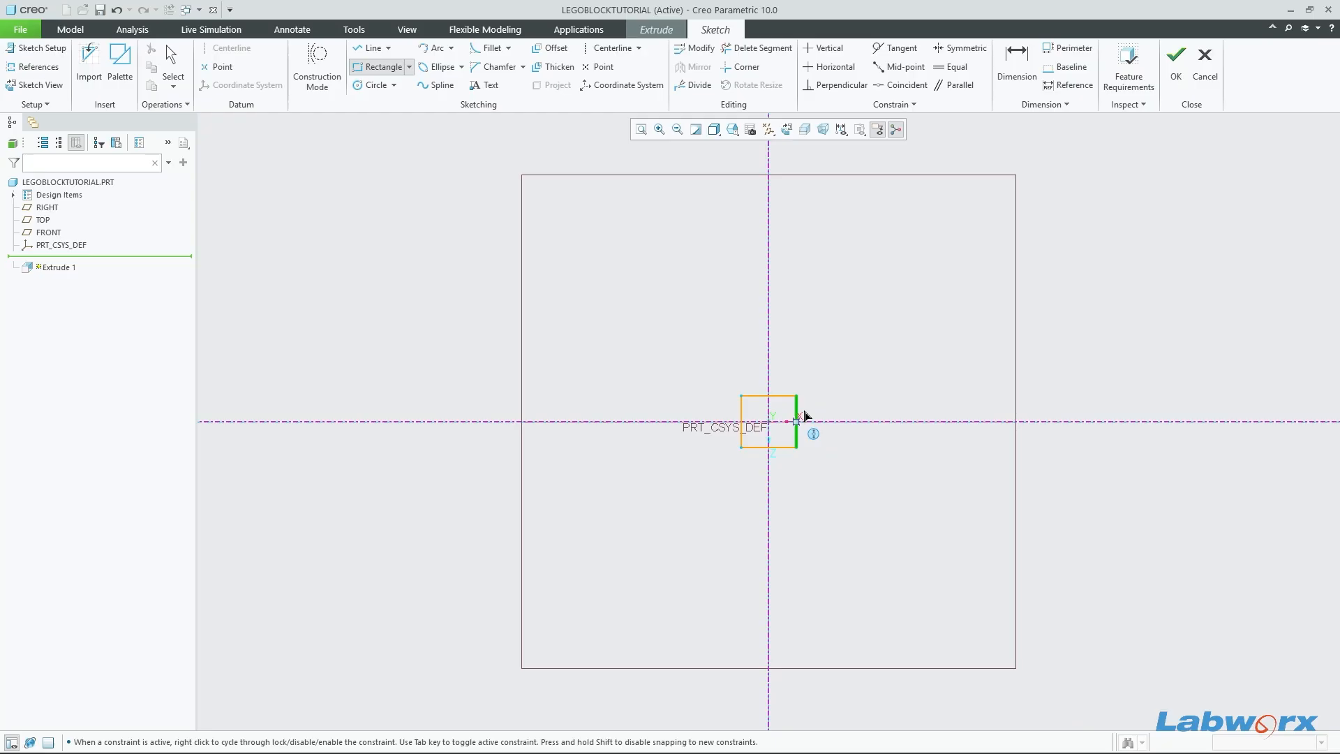
{"action": "middle_click", "coordinate": [838, 447]}
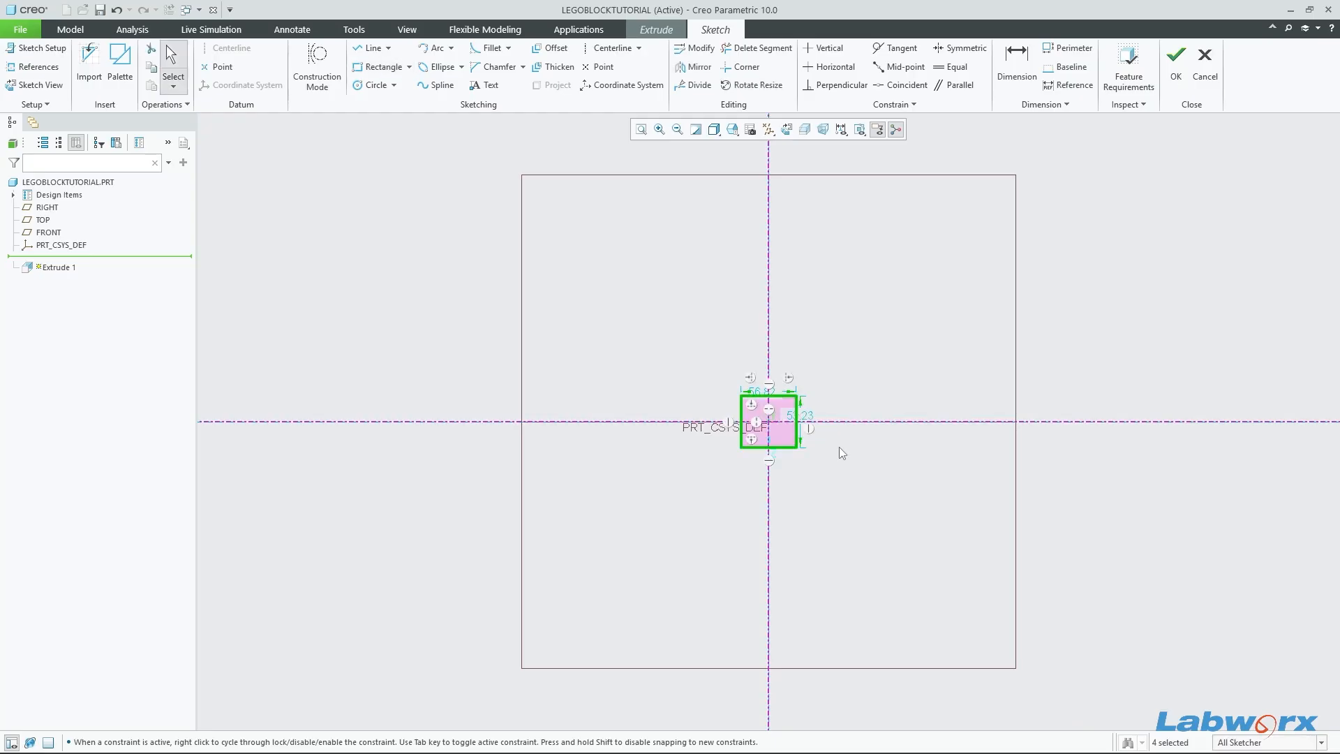
{"action": "scroll", "coordinate": [815, 415], "scroll_direction": "down", "scroll_amount": 3}
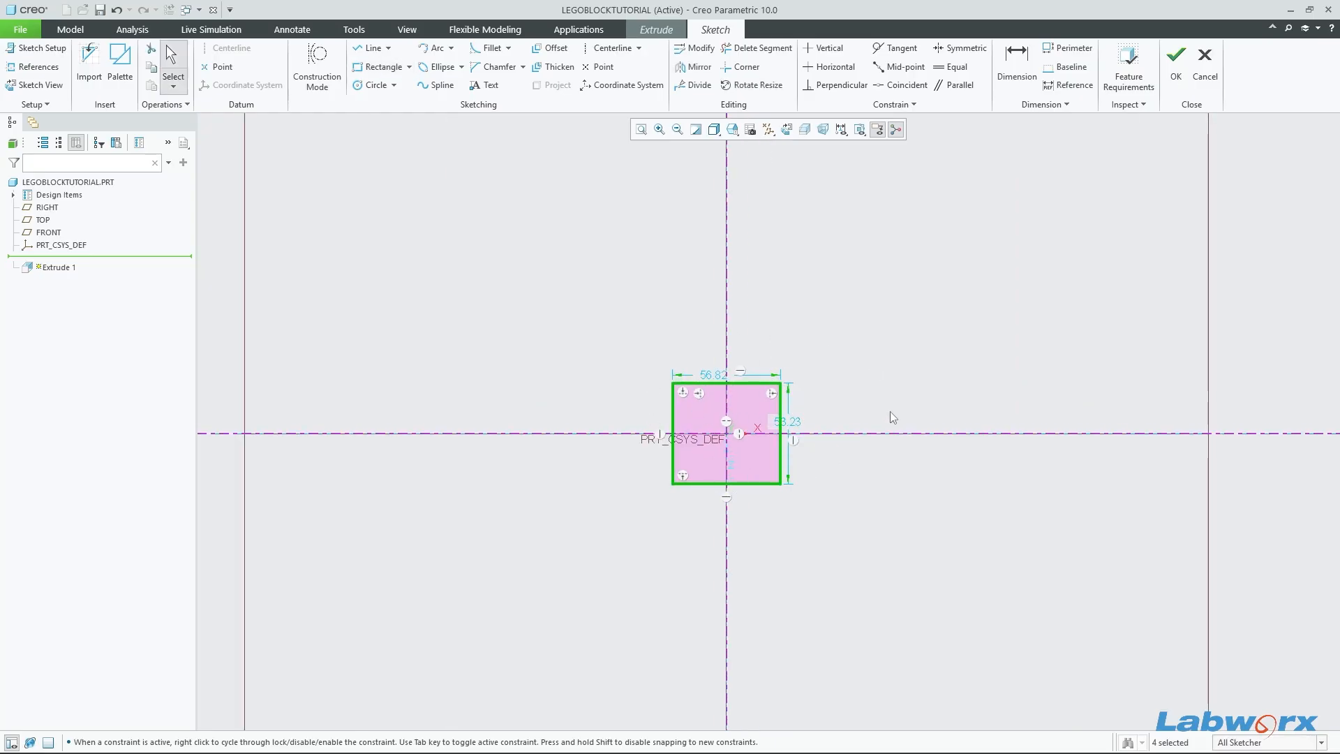
{"action": "left_click", "coordinate": [1176, 70]}
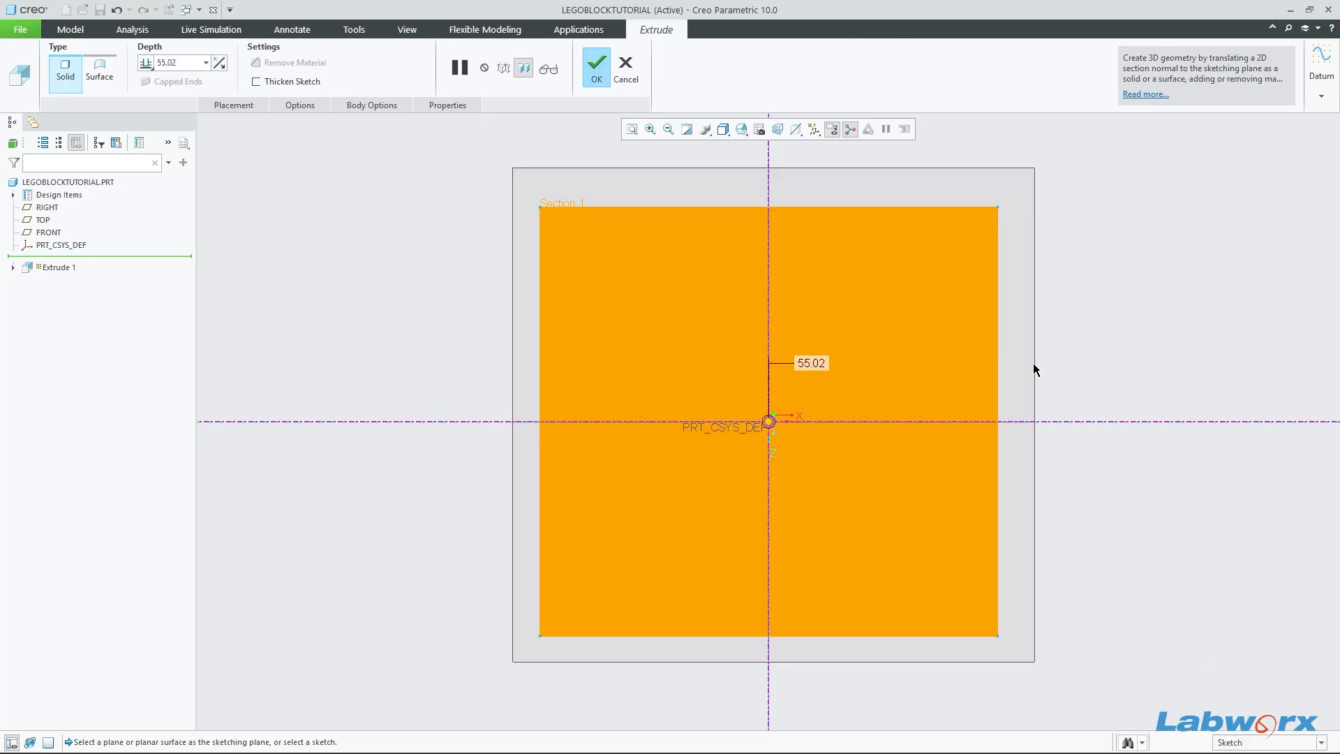
Step: Extrude the rectangle as a solid symmetrically about the TOP plane with a depth of 55.02 mm
{"action": "mouse_move", "coordinate": [1035, 371]}
{"action": "middle_mouse_down"}
{"action": "mouse_move", "coordinate": [1000, 343]}
{"action": "mouse_move", "coordinate": [966, 362]}
{"action": "mouse_move", "coordinate": [1011, 368]}
{"action": "middle_mouse_up"}
{"action": "scroll", "coordinate": [1002, 349], "scroll_direction": "up", "scroll_amount": 3}
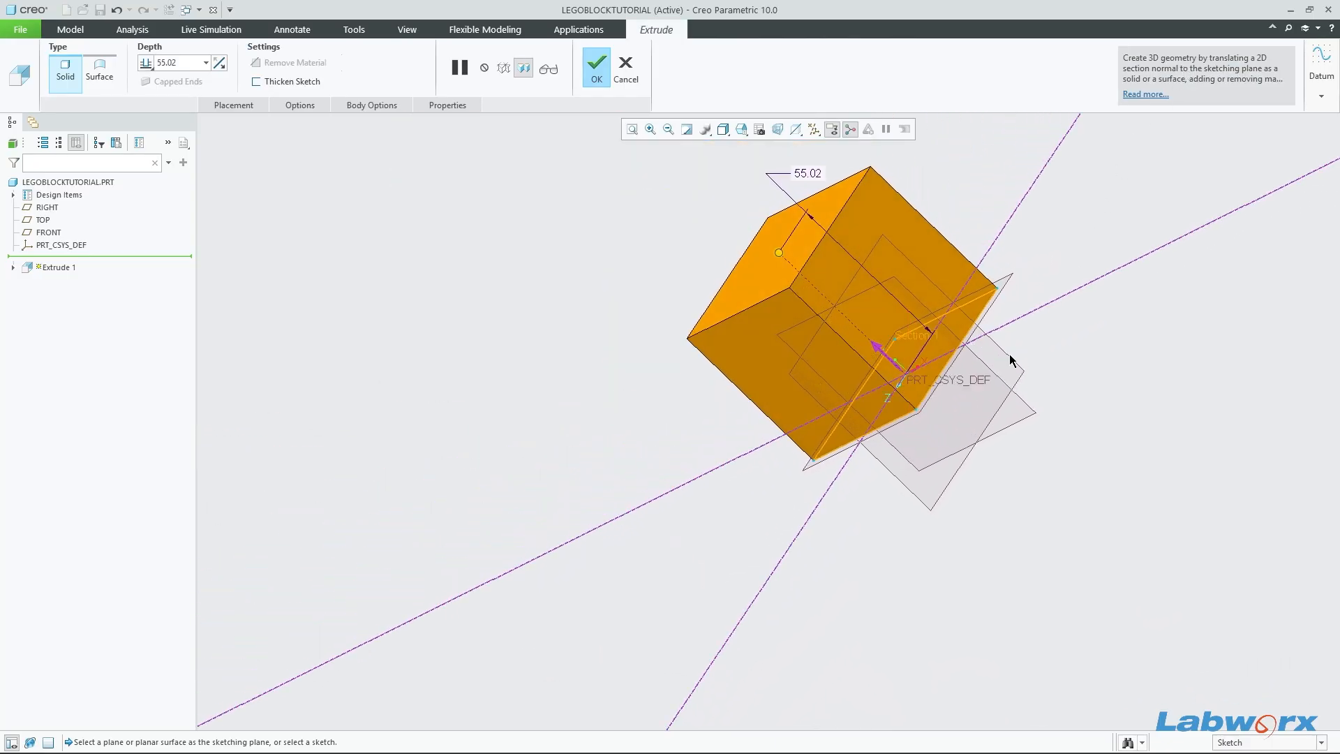
{"action": "left_click", "coordinate": [146, 63]}
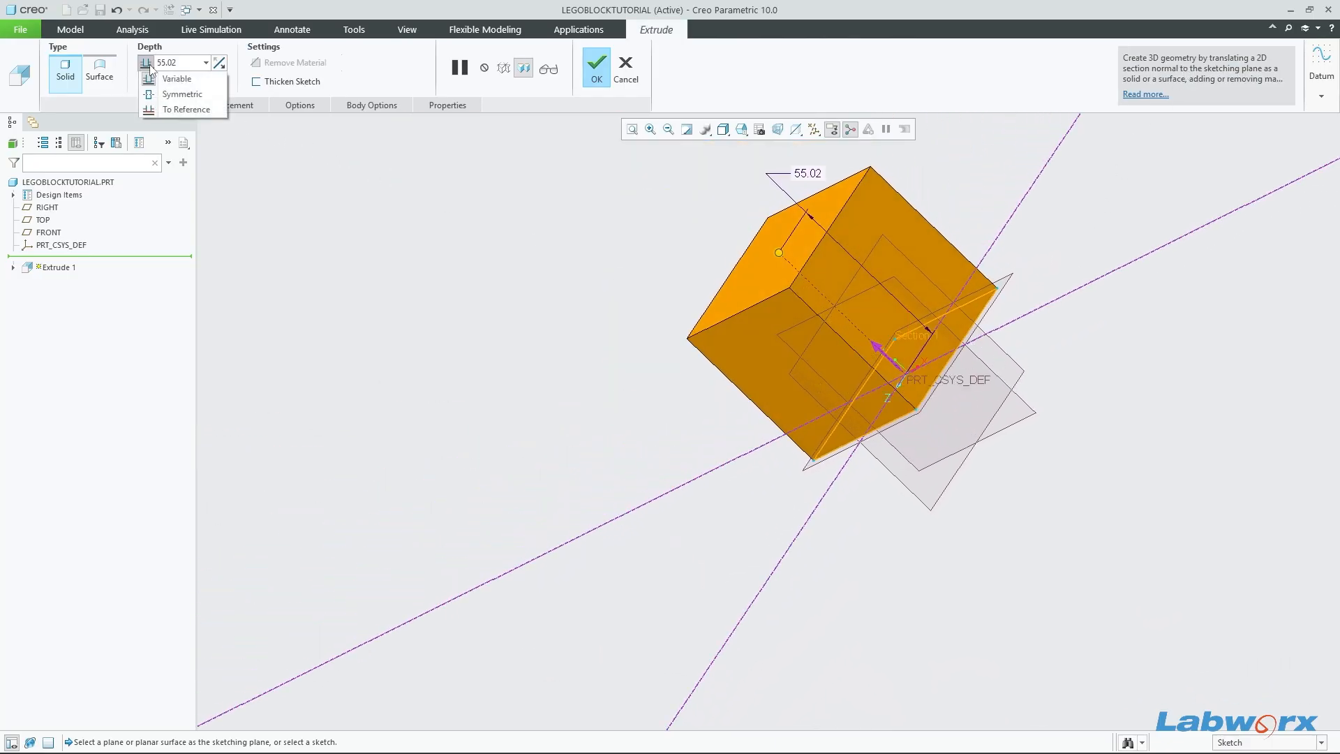
{"action": "left_click", "coordinate": [170, 93]}
{"action": "mouse_move", "coordinate": [767, 390]}
{"action": "middle_mouse_down"}
{"action": "mouse_move", "coordinate": [726, 365]}
{"action": "mouse_move", "coordinate": [618, 423]}
{"action": "mouse_move", "coordinate": [519, 291]}
{"action": "middle_mouse_up"}
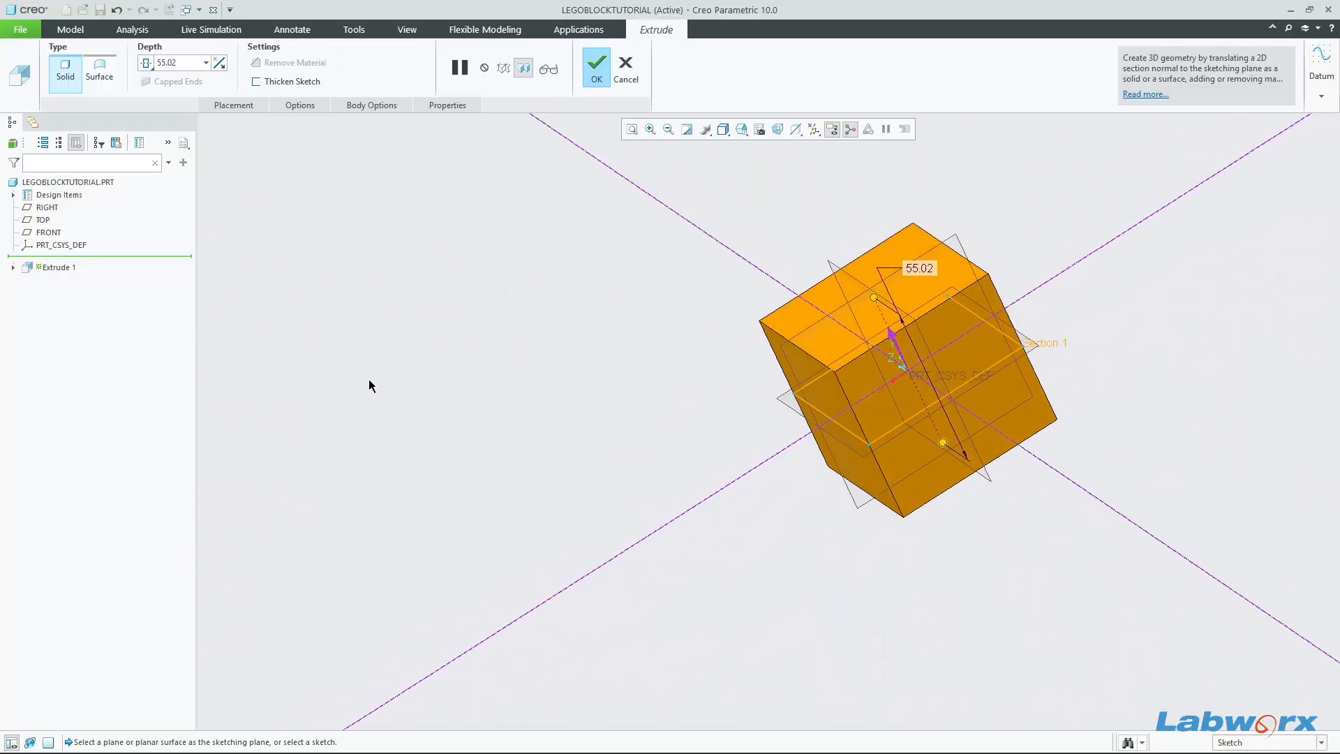
{"action": "scroll", "coordinate": [966, 404], "scroll_direction": "up", "scroll_amount": 3}
{"action": "middle_click_drag", "start_coordinate": [966, 404], "coordinate": [1018, 400]}
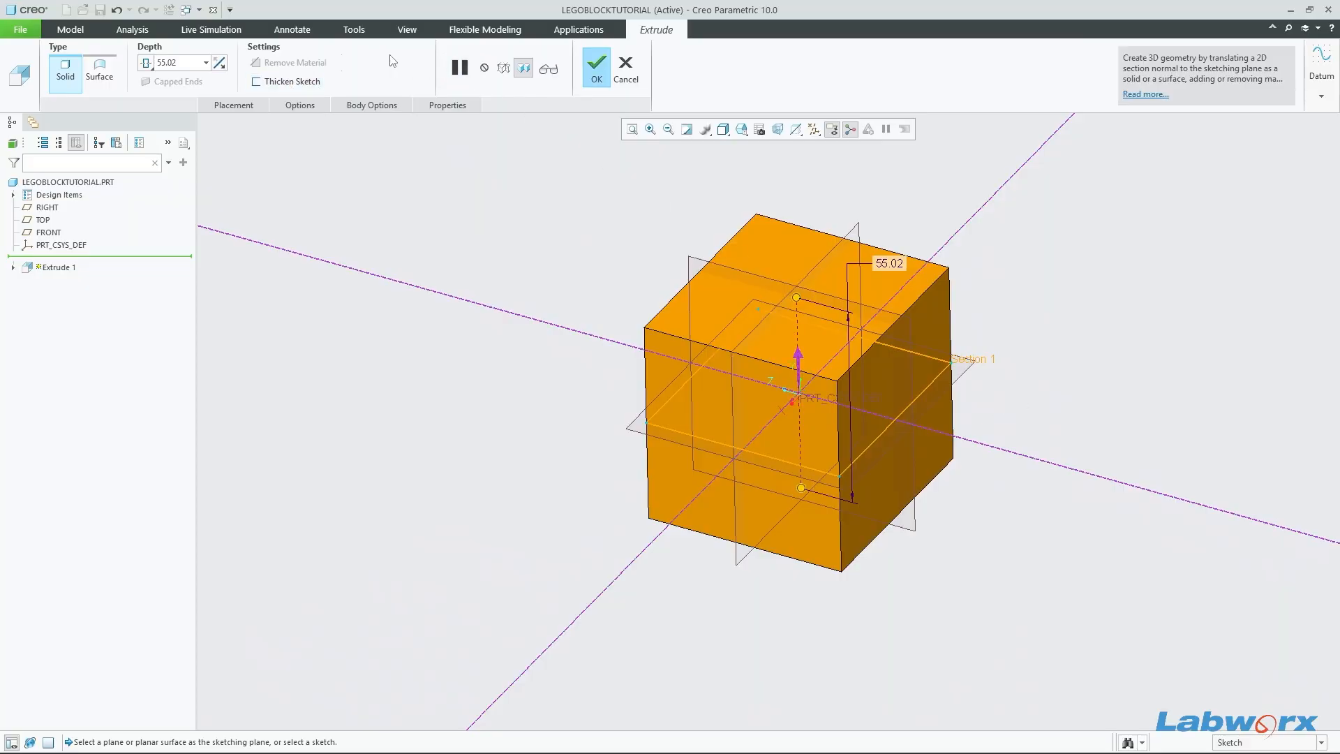
{"action": "left_click", "coordinate": [601, 68]}
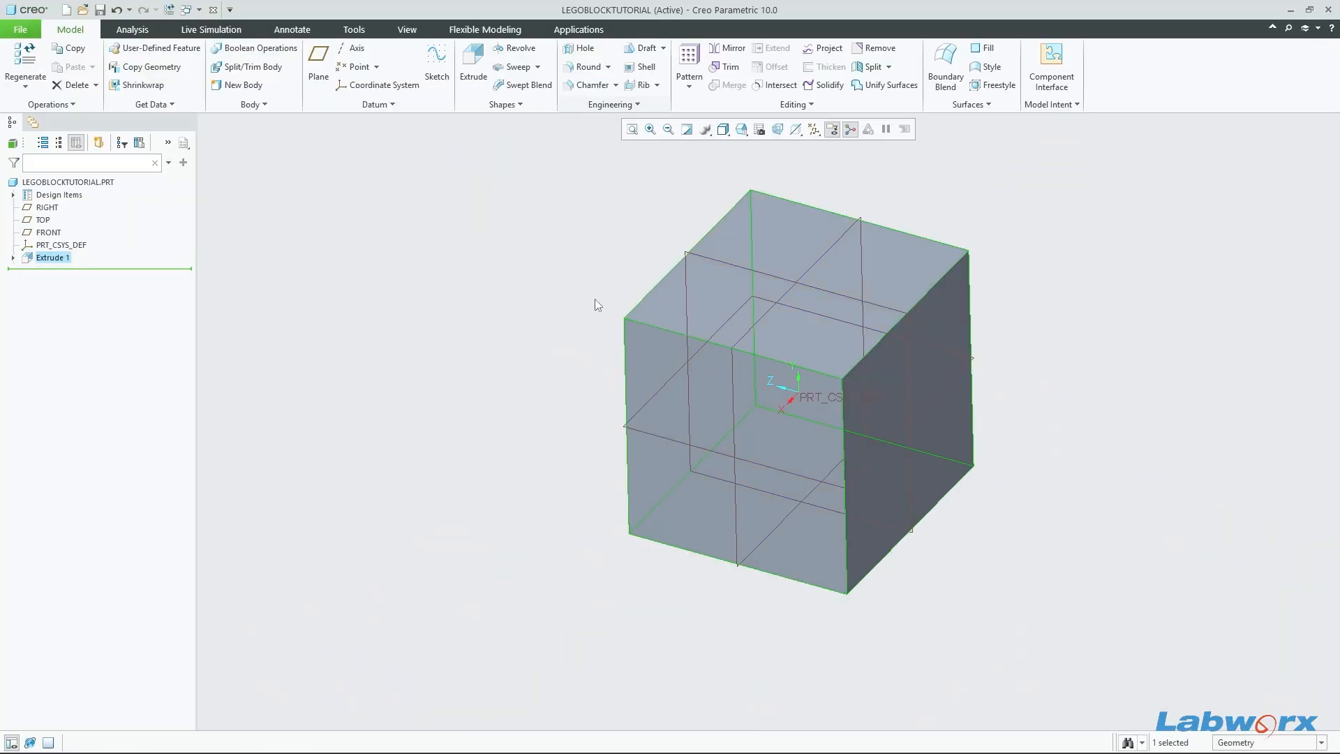
Step: Save the part in the LegoBlockTutorial folder
{"action": "mouse_move", "coordinate": [1052, 416]}
{"action": "middle_mouse_down"}
{"action": "mouse_move", "coordinate": [1017, 379]}
{"action": "mouse_move", "coordinate": [951, 397]}
{"action": "middle_mouse_up"}
{"action": "key", "text": "ctrl+s"}
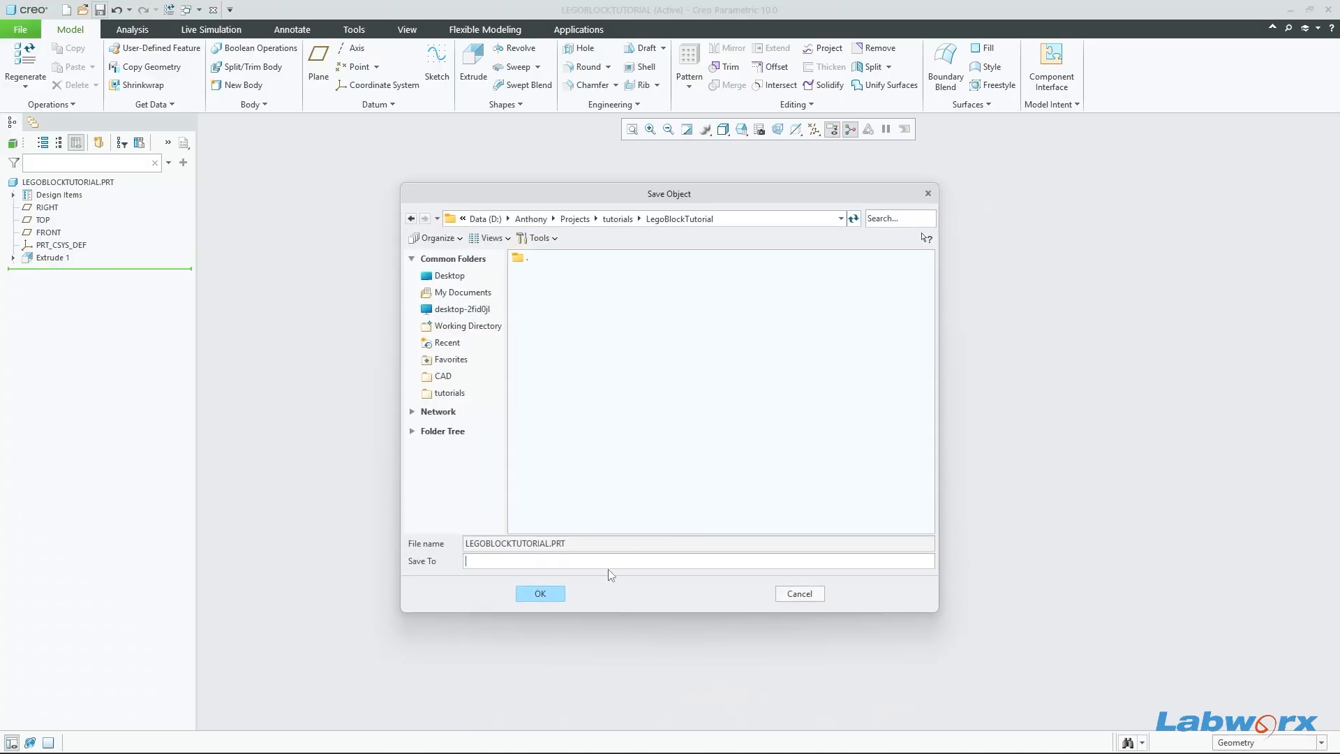
{"action": "left_click", "coordinate": [540, 592]}
Step: Open the part's Parameters dialog and keep the block in view beside it
{"action": "mouse_move", "coordinate": [540, 592]}
{"action": "middle_mouse_down"}
{"action": "mouse_move", "coordinate": [631, 594]}
{"action": "mouse_move", "coordinate": [944, 443]}
{"action": "mouse_move", "coordinate": [1070, 442]}
{"action": "mouse_move", "coordinate": [962, 465]}
{"action": "mouse_move", "coordinate": [935, 455]}
{"action": "middle_mouse_up"}
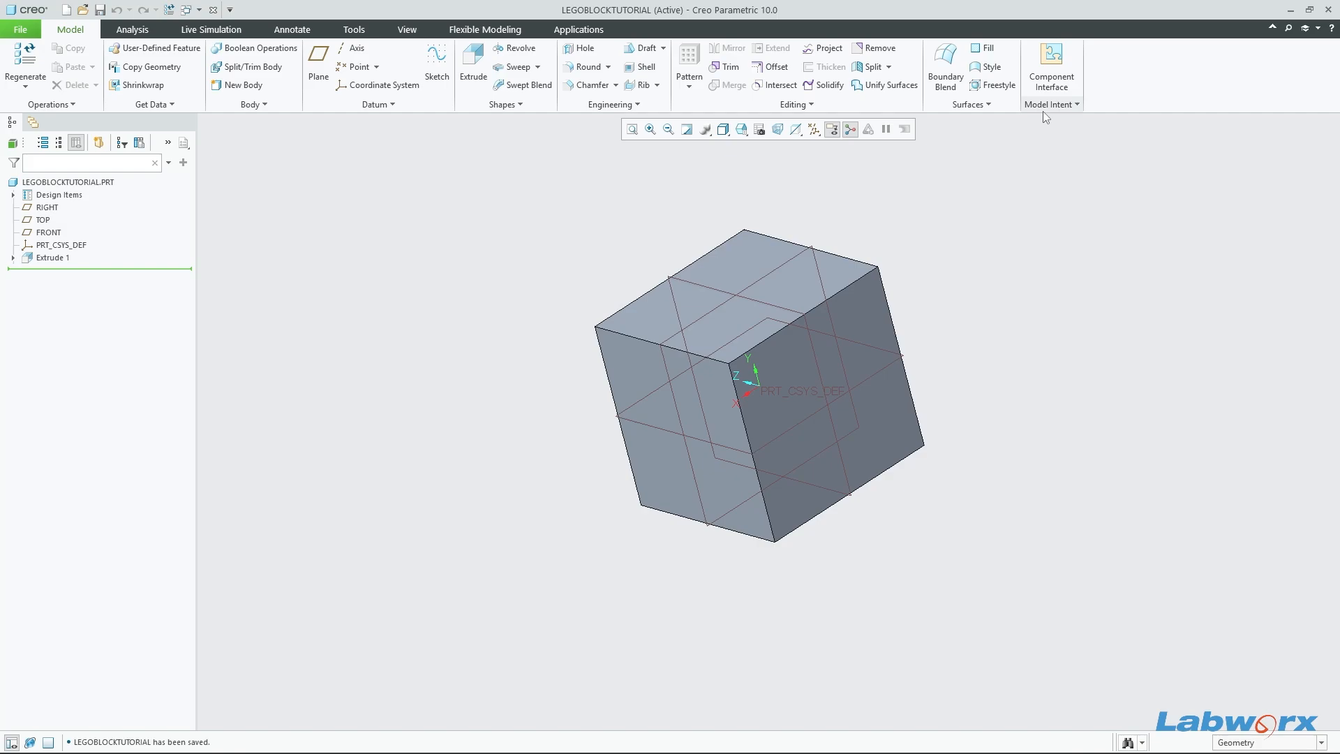
{"action": "scroll", "coordinate": [806, 383], "scroll_direction": "up", "scroll_amount": 1}
{"action": "scroll", "coordinate": [965, 336], "scroll_direction": "down", "scroll_amount": 2}
{"action": "mouse_move", "coordinate": [881, 406]}
{"action": "middle_mouse_down"}
{"action": "mouse_move", "coordinate": [1036, 399]}
{"action": "mouse_move", "coordinate": [856, 399]}
{"action": "middle_mouse_up"}
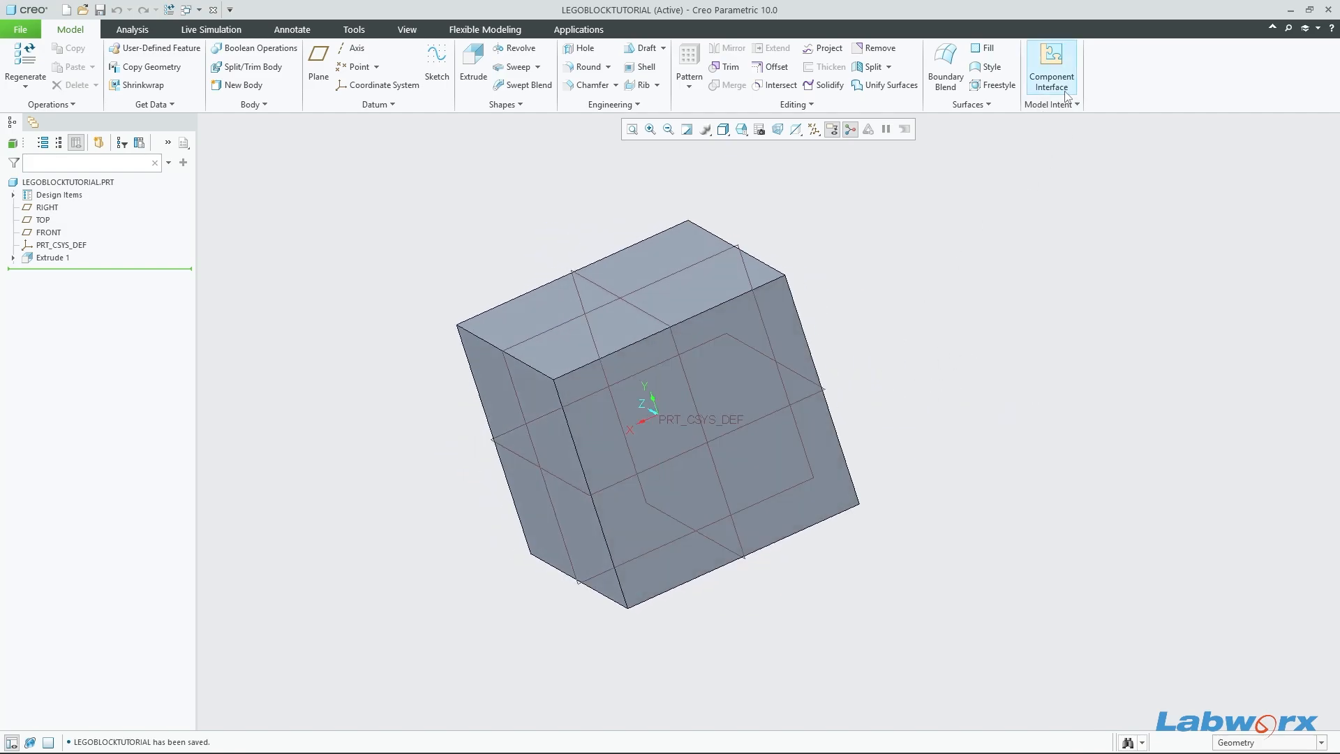
{"action": "left_click", "coordinate": [1053, 106]}
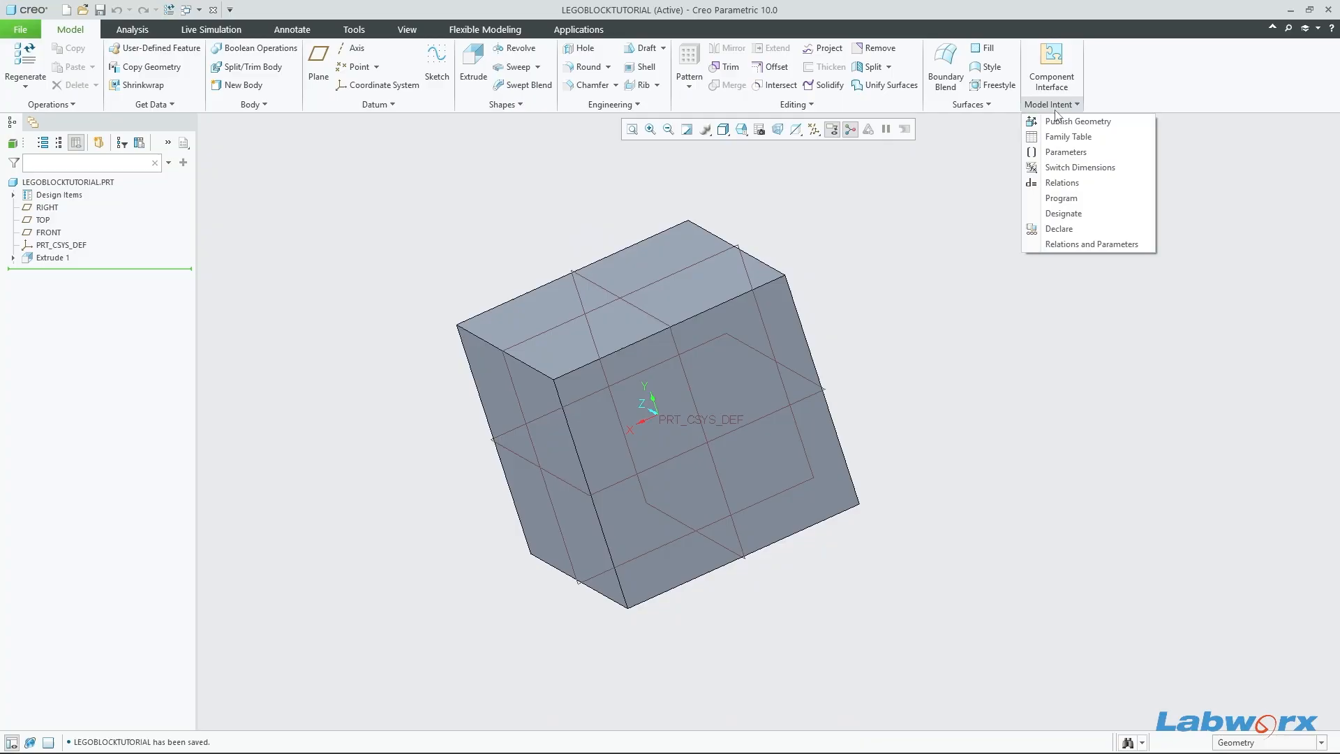
{"action": "left_click", "coordinate": [1083, 154]}
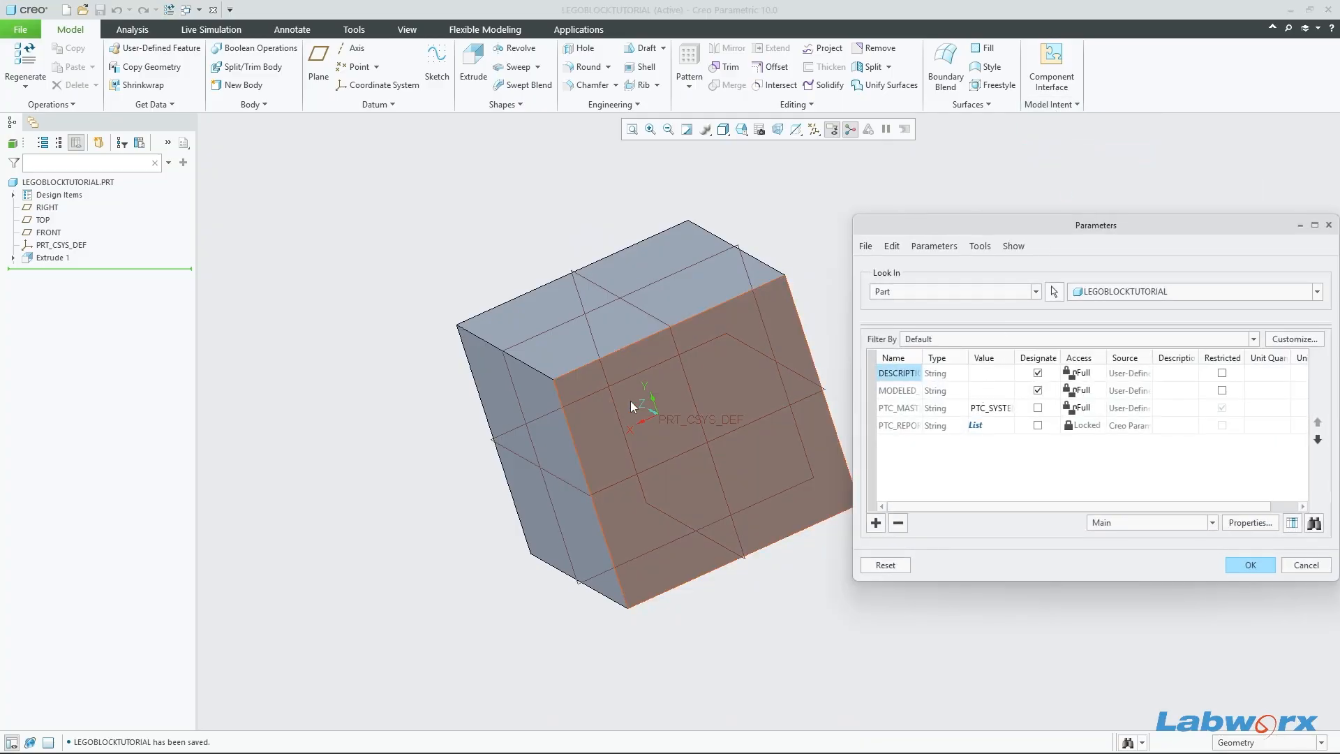
{"action": "scroll", "coordinate": [380, 434], "scroll_direction": "up", "scroll_amount": 2}
{"action": "scroll", "coordinate": [550, 451], "scroll_direction": "down", "scroll_amount": 1}
{"action": "middle_click_drag", "start_coordinate": [663, 461], "coordinate": [724, 449]}
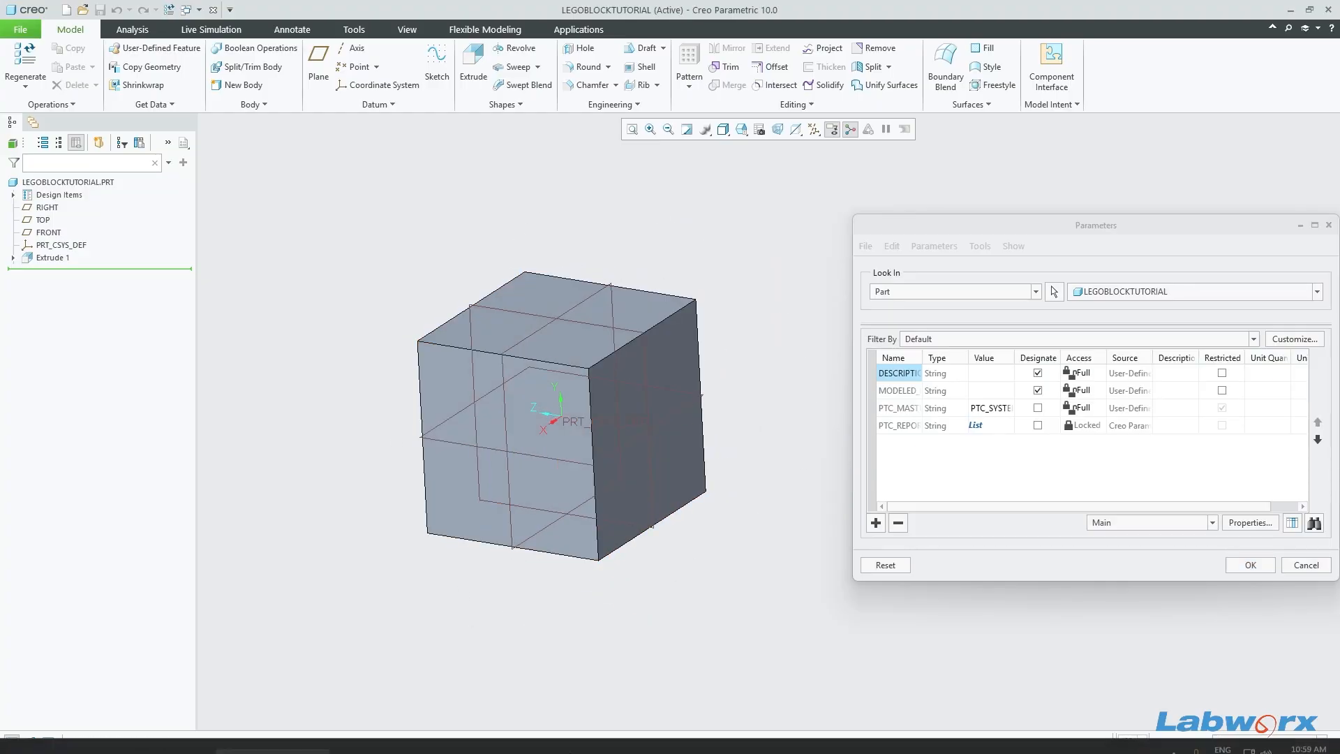
Step: Switch to the PowerPoint slide show and examine the Parameters & Variables slide listing the block's constants and parameters
{"action": "left_click", "coordinate": [457, 744]}
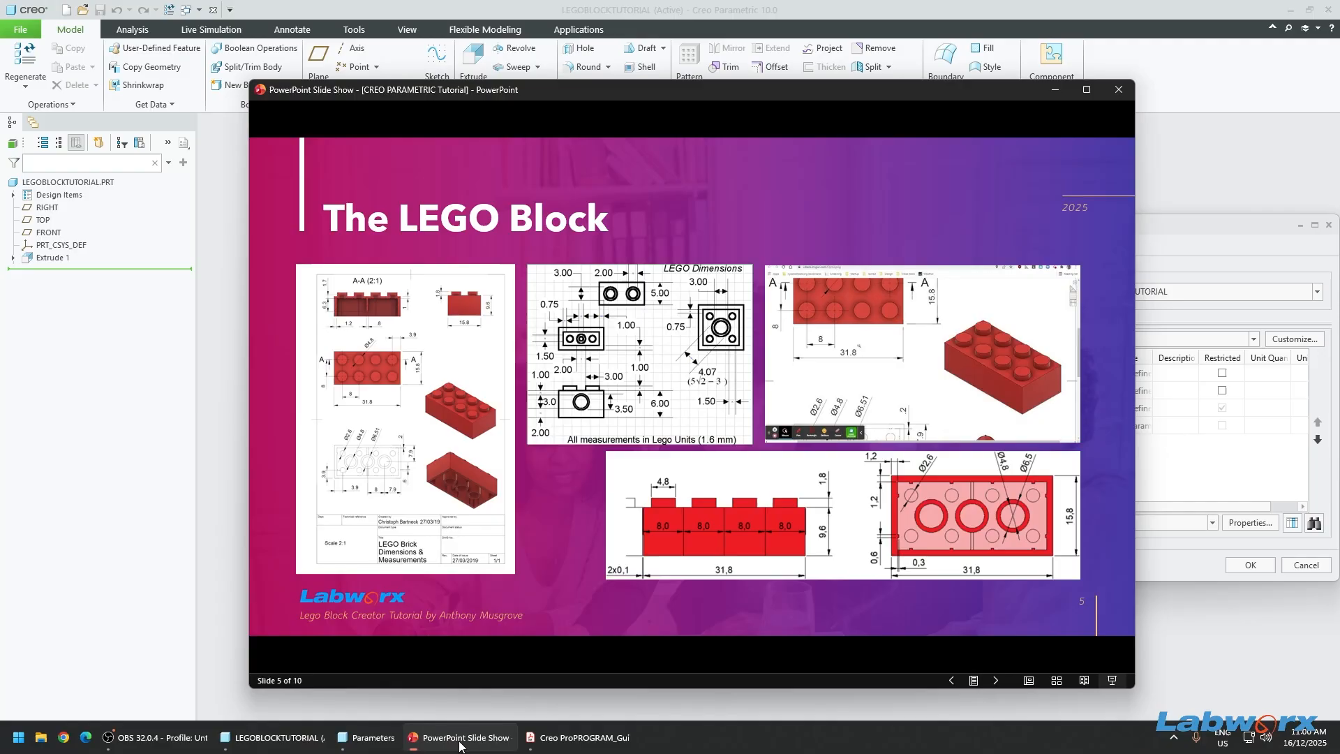
{"action": "scroll", "coordinate": [629, 546], "scroll_direction": "up", "scroll_amount": 1}
{"action": "scroll", "coordinate": [629, 546], "scroll_direction": "down", "scroll_amount": 1}
{"action": "scroll", "coordinate": [630, 549], "scroll_direction": "down", "scroll_amount": 1}
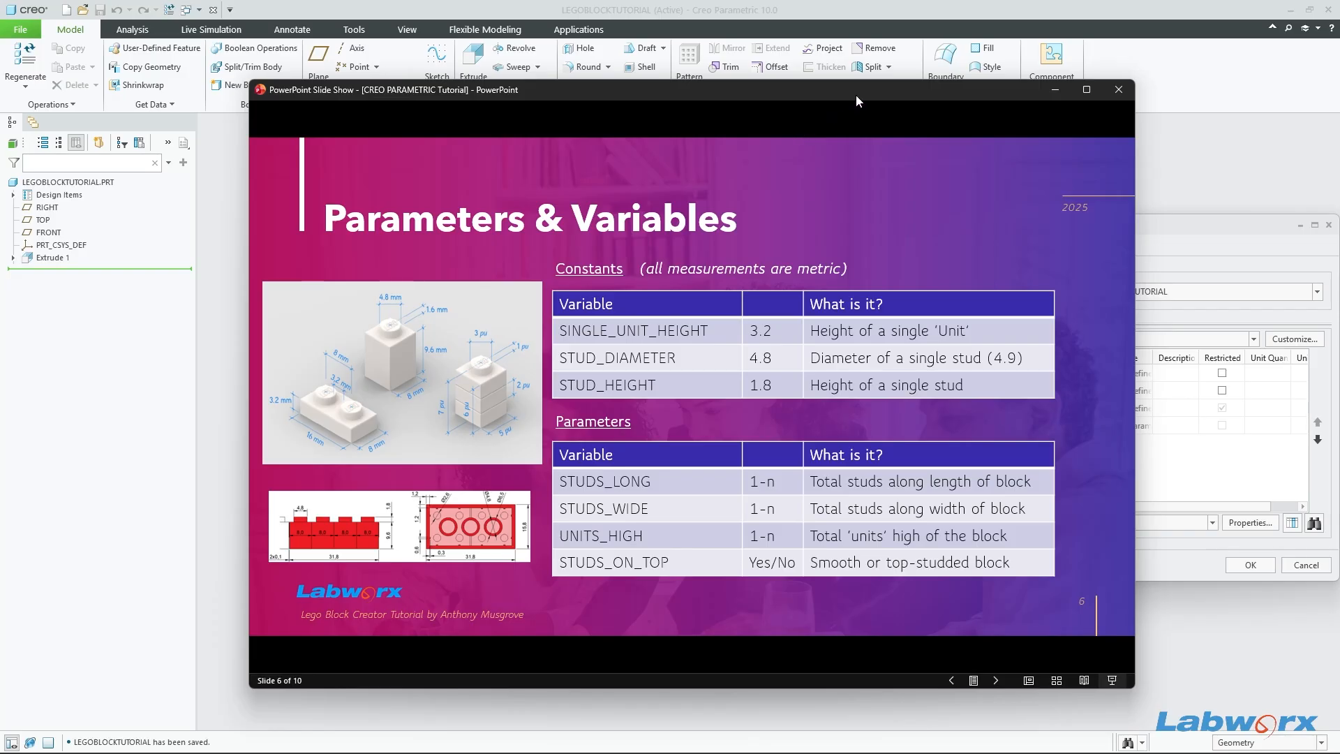
Step: Arrange the slide show, a reduced Creo window and the Parameters dialog so the constants and parameters tables stay readable alongside
{"action": "left_click_drag", "start_coordinate": [857, 95], "coordinate": [487, 84]}
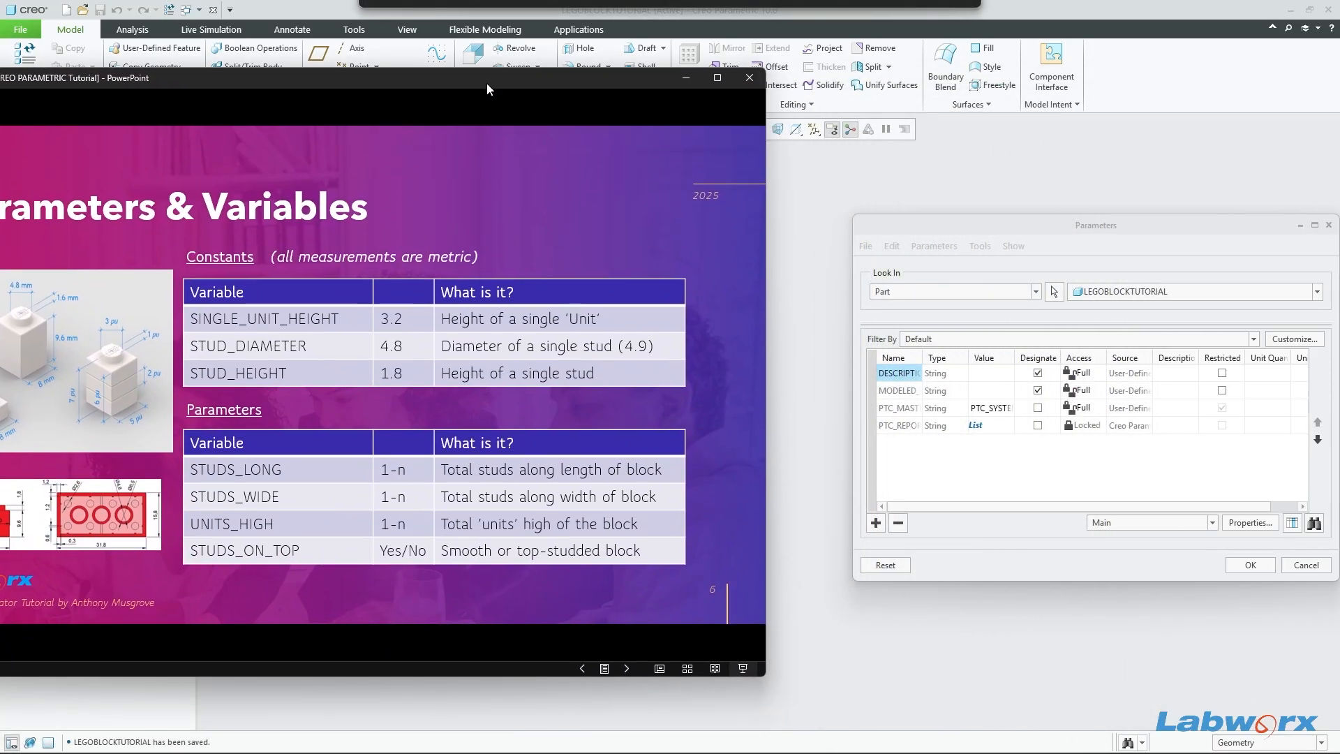
{"action": "left_click_drag", "start_coordinate": [911, 226], "coordinate": [885, 229]}
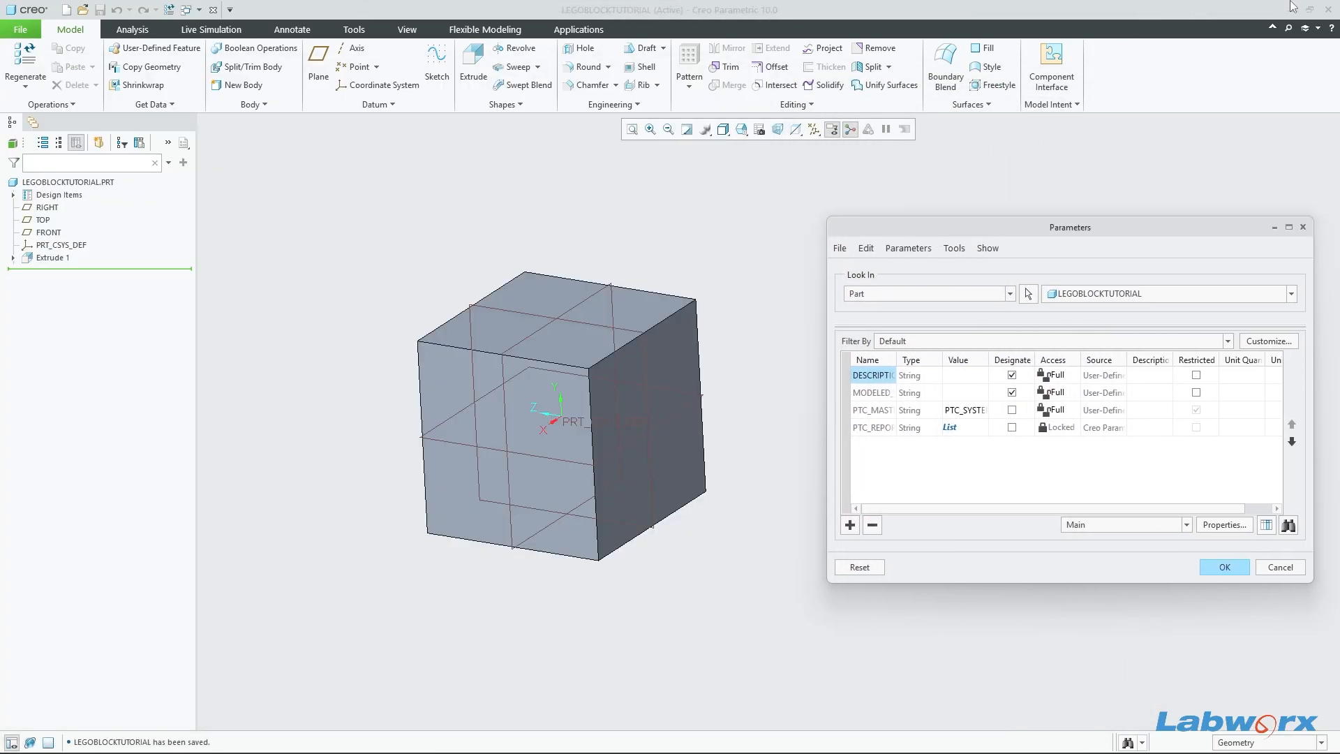
{"action": "left_click", "coordinate": [1309, 9]}
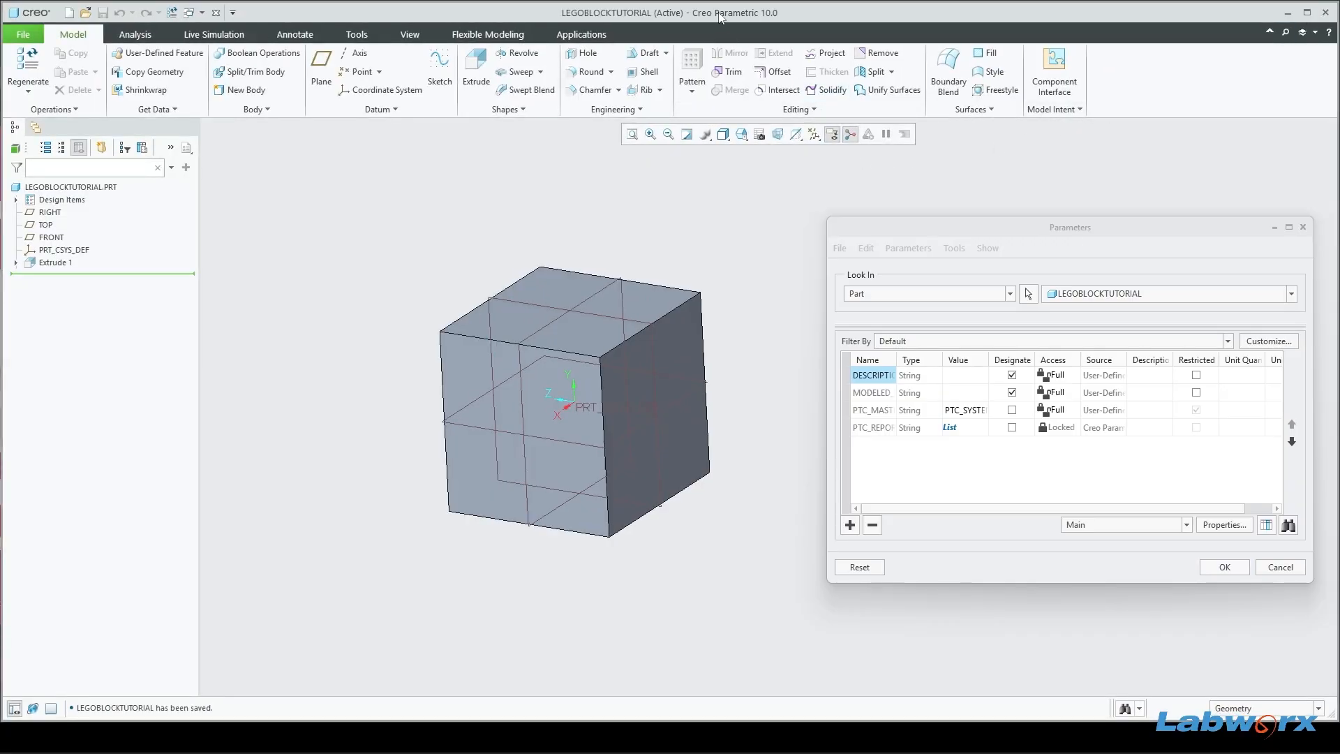
{"action": "left_click_drag", "start_coordinate": [721, 17], "coordinate": [1196, 4]}
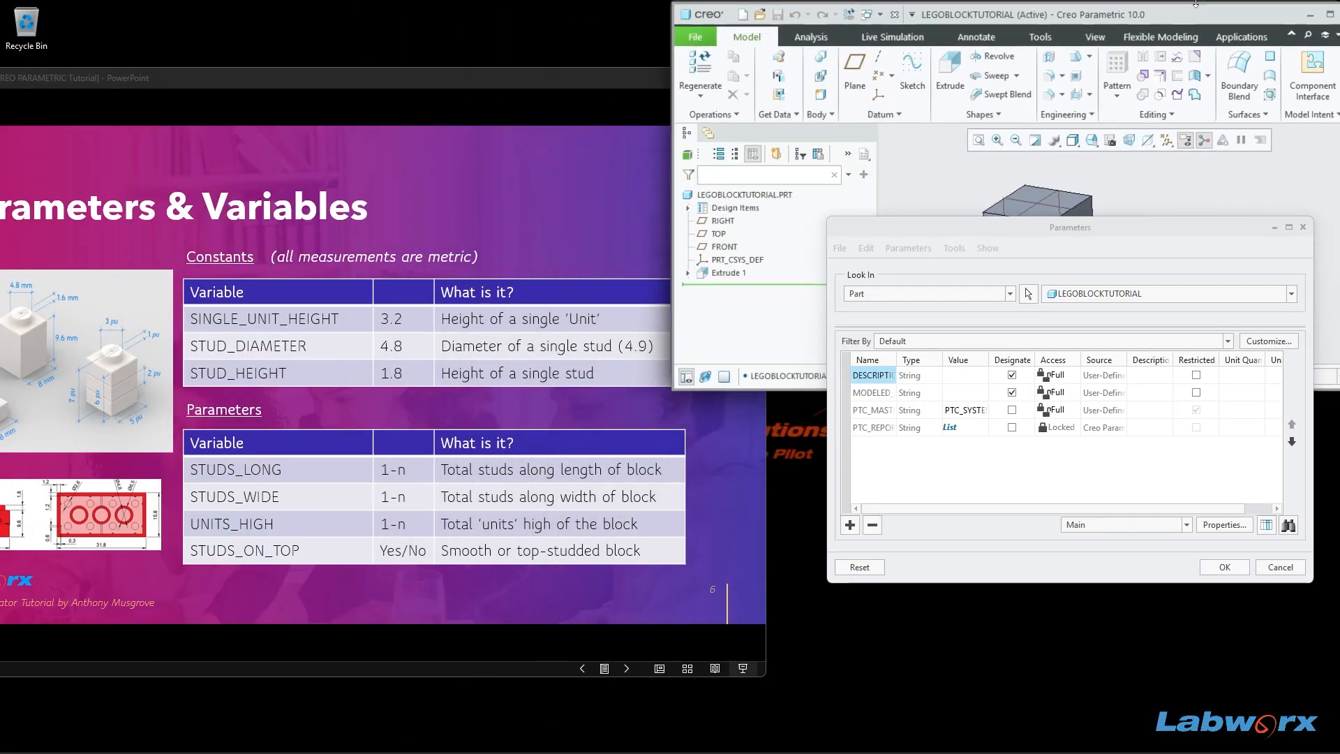
{"action": "left_click", "coordinate": [634, 77]}
{"action": "left_click_drag", "start_coordinate": [630, 79], "coordinate": [672, 223]}
{"action": "left_click_drag", "start_coordinate": [959, 235], "coordinate": [906, 195]}
Step: Add a Real Number parameter named SINGLE_UNIT_HEIGHT to the part with the value 3.2
{"action": "left_click", "coordinate": [802, 487]}
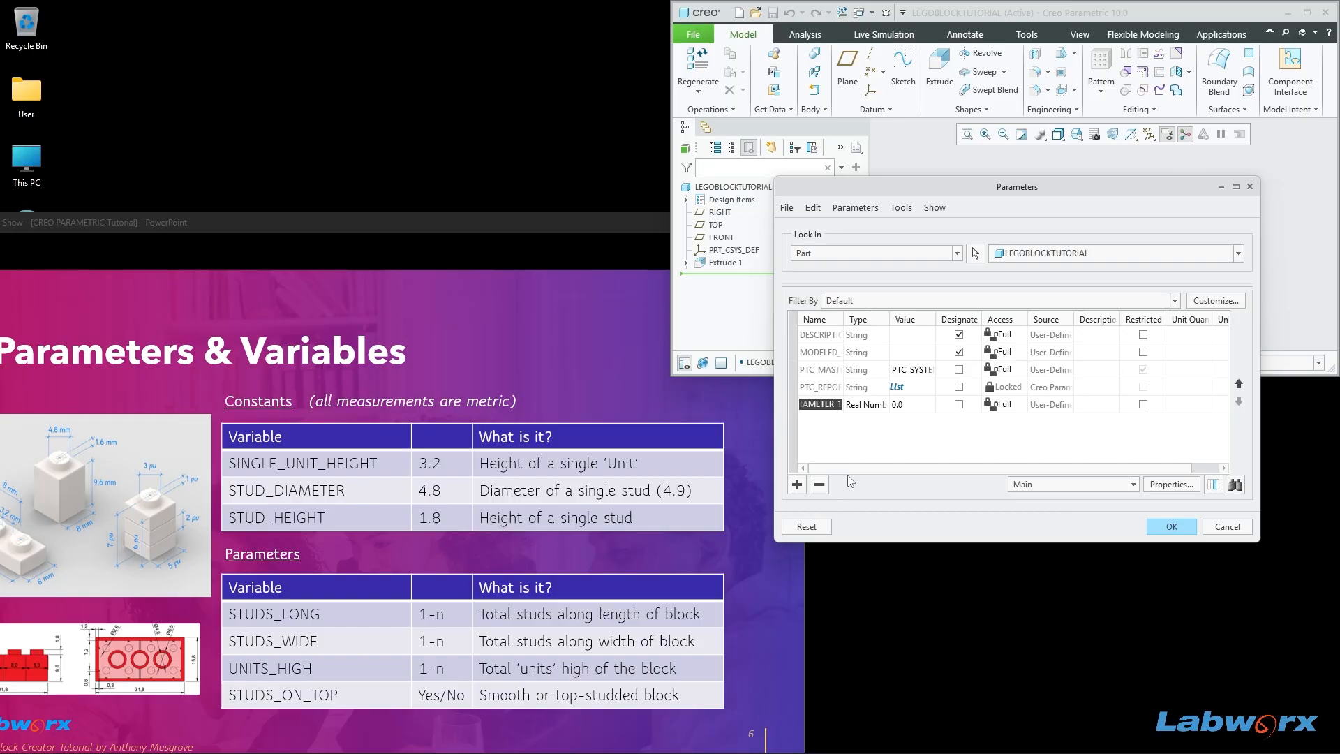
{"action": "type", "text": "SINGLE_UNIT_HEIGHT"}
{"action": "left_click", "coordinate": [885, 407]}
{"action": "left_click", "coordinate": [883, 404]}
{"action": "key", "text": "Up"}
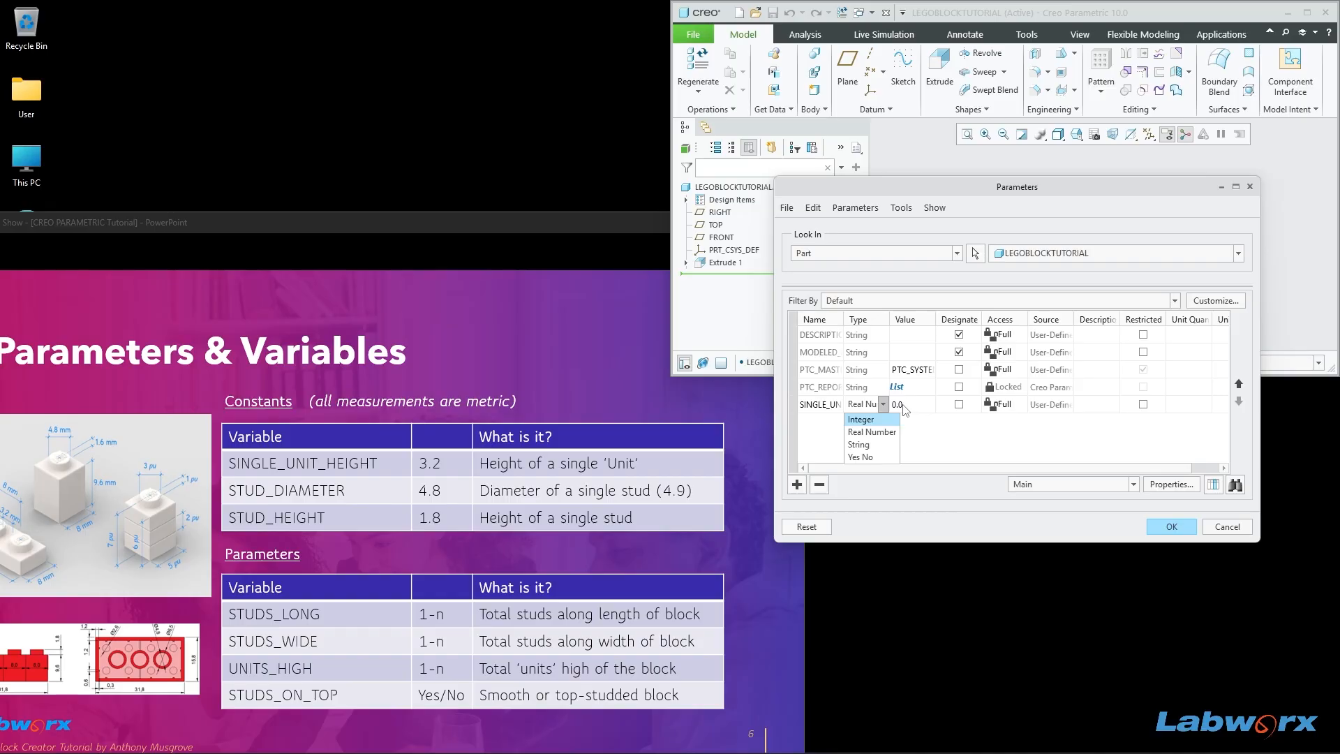
{"action": "left_click", "coordinate": [872, 432]}
{"action": "left_click", "coordinate": [911, 403]}
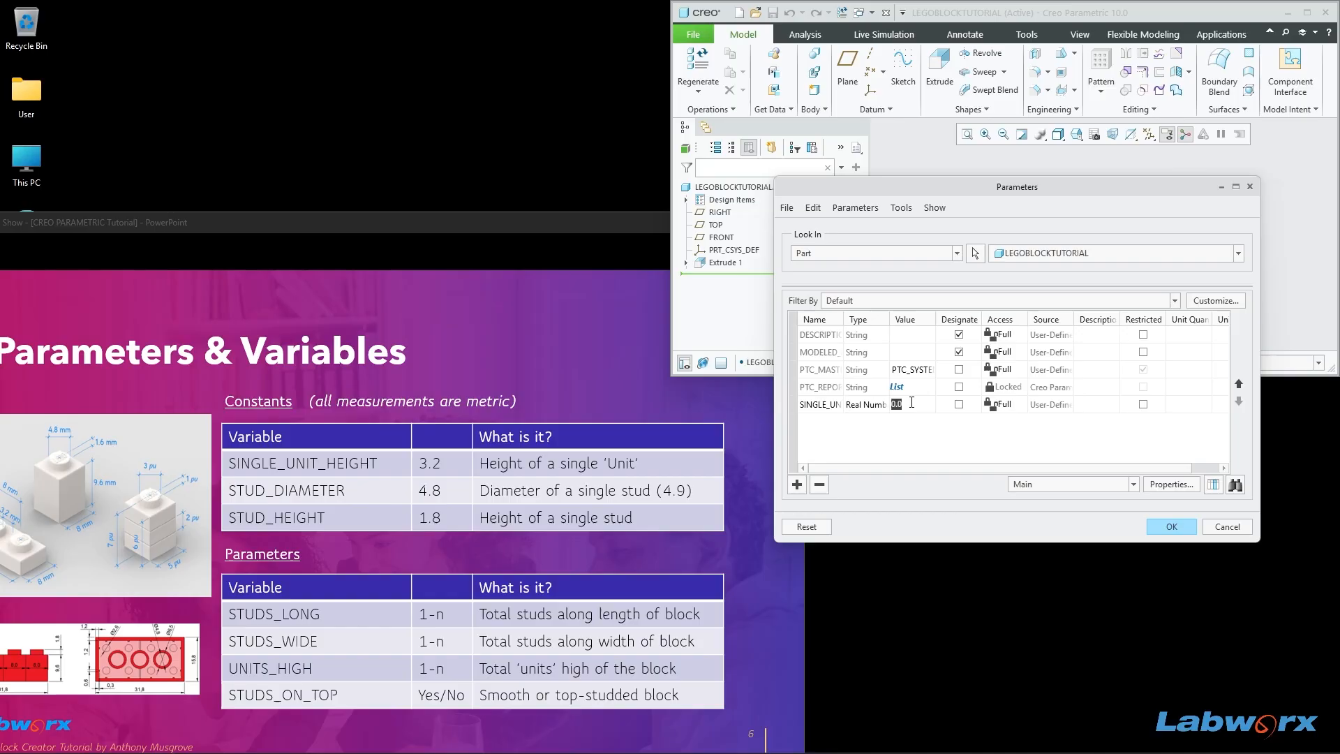
{"action": "type", "text": "3.2"}
{"action": "left_click", "coordinate": [907, 403]}
Step: Add a Real Number parameter named STUD_DIAMETER with the value 4.8
{"action": "left_click", "coordinate": [796, 484]}
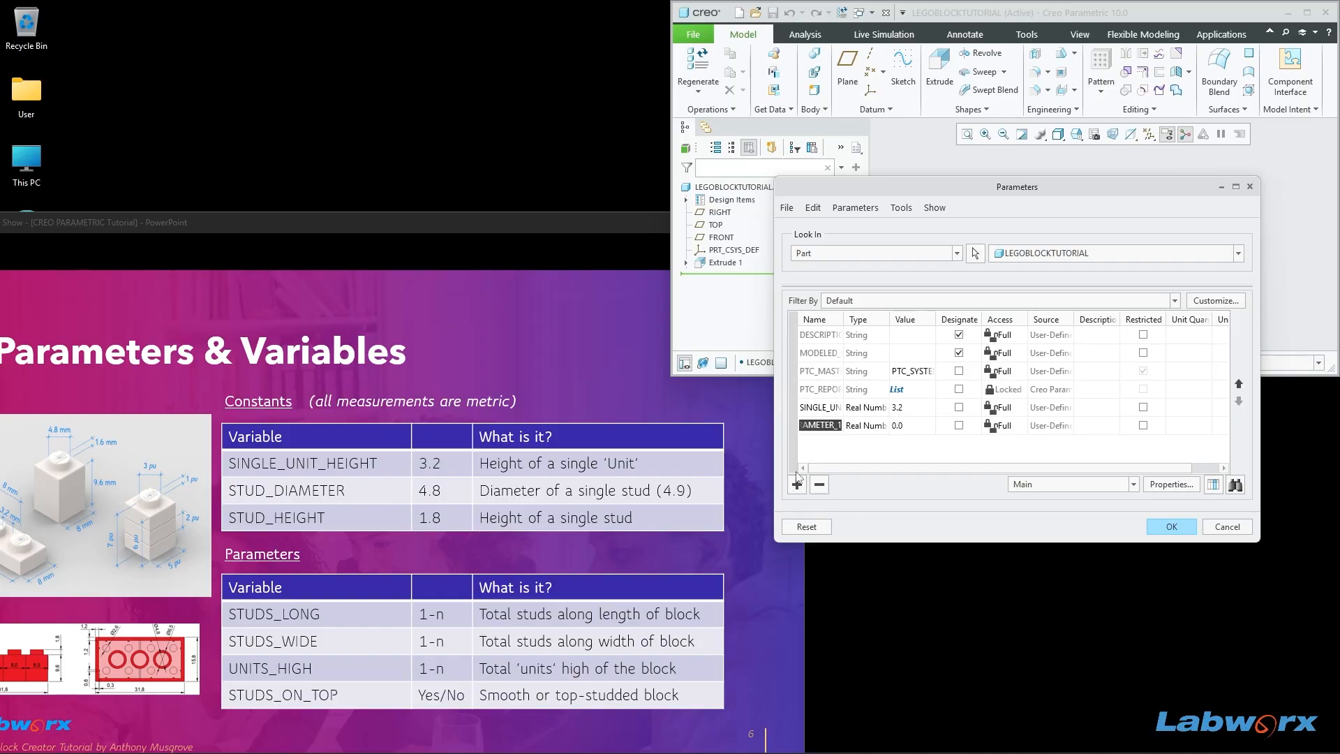
{"action": "type", "text": "STUD_DIAMETER"}
{"action": "left_click", "coordinate": [902, 425]}
{"action": "type", "text": "4.8"}
Step: Add another Real Number parameter named STUD_HEIGHT and open its value for editing
{"action": "left_click", "coordinate": [797, 484]}
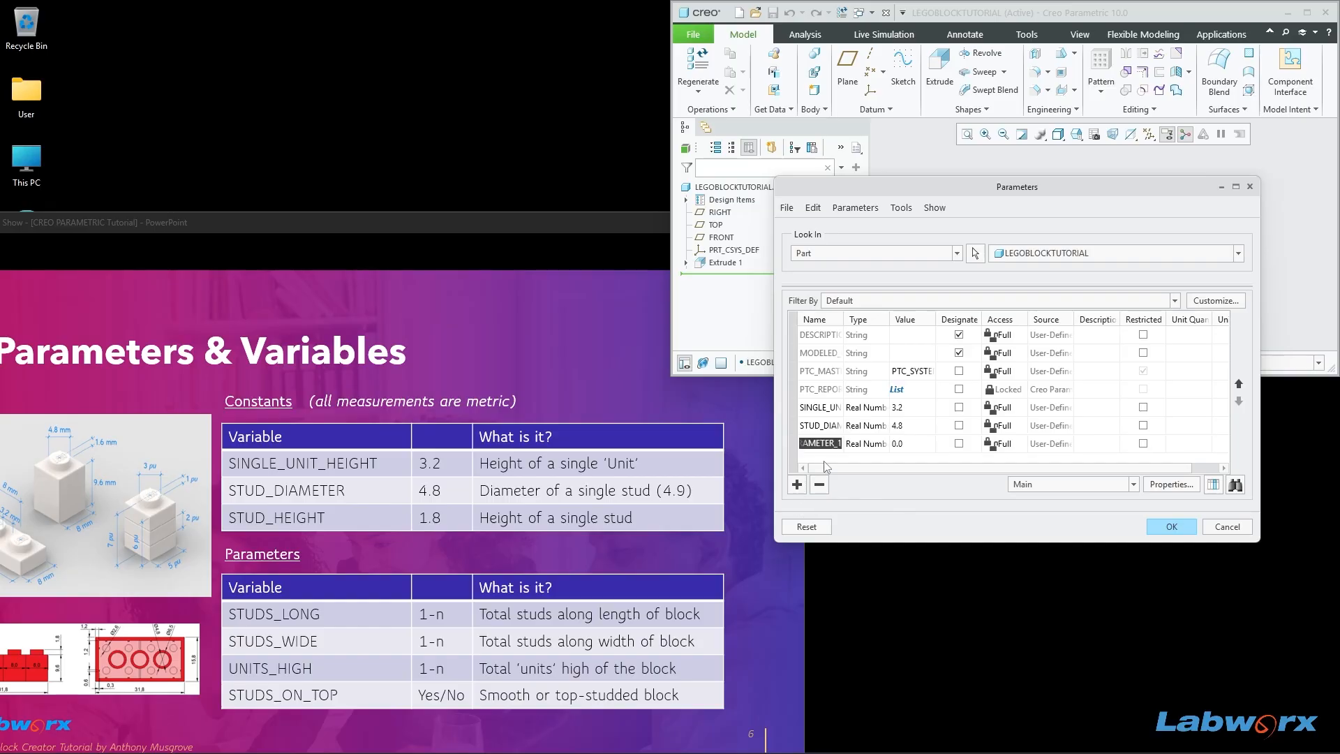
{"action": "type", "text": "STUD"}
{"action": "type", "text": "_HEIGHT"}
{"action": "left_click", "coordinate": [922, 448]}
Step: Bring the PowerPoint slide show into full view and examine the LEGO Block dimensions, Parameters & Variables and Relations slides
{"action": "left_click_drag", "start_coordinate": [303, 228], "coordinate": [475, 220]}
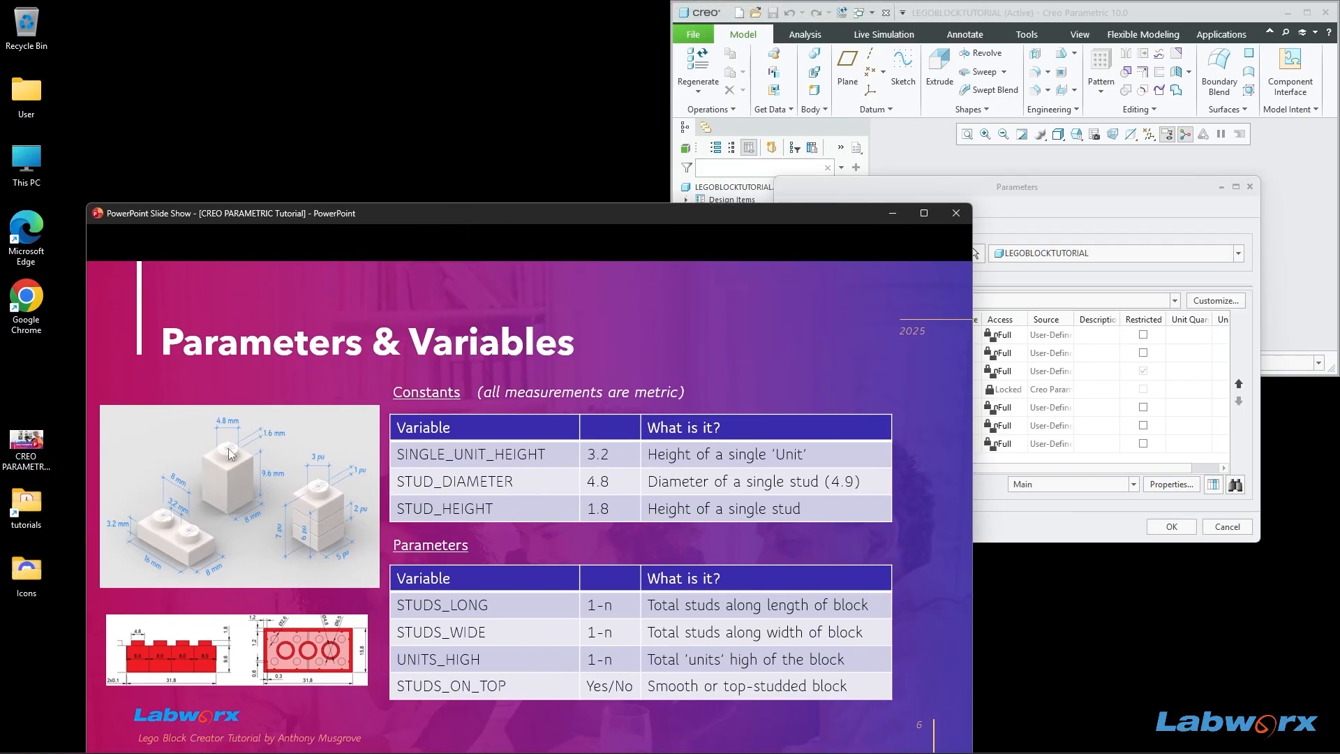
{"action": "key", "text": "Left"}
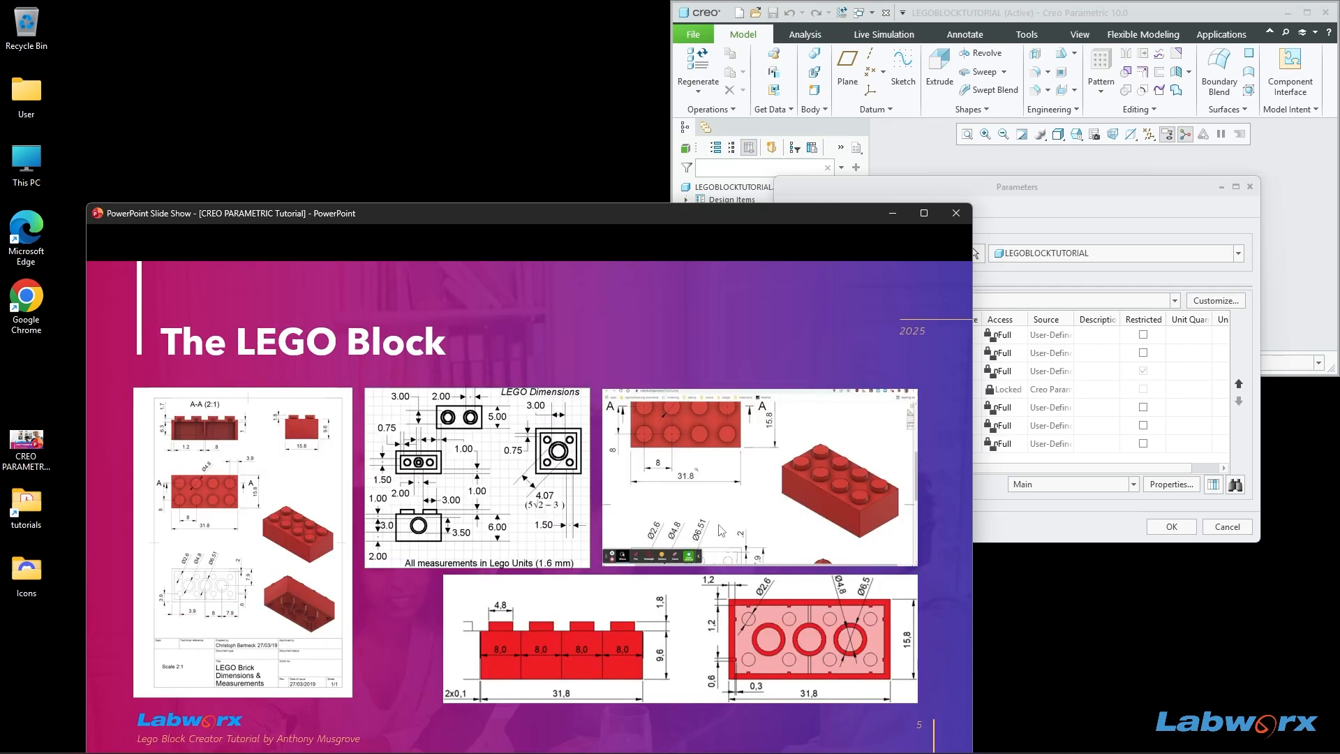
{"action": "key", "text": "Left"}
{"action": "key", "text": "Right"}
{"action": "key", "text": "Right"}
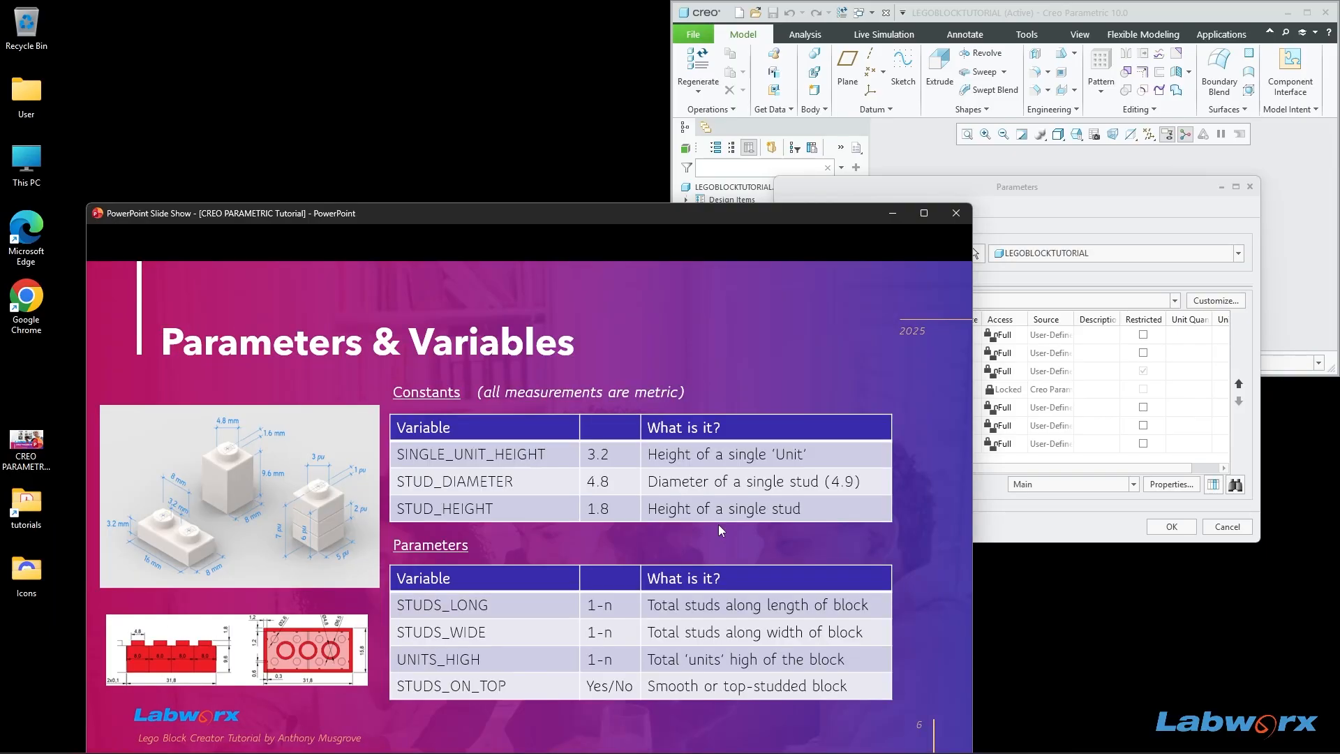
{"action": "key", "text": "Right"}
{"action": "key", "text": "Left"}
{"action": "key", "text": "Right"}
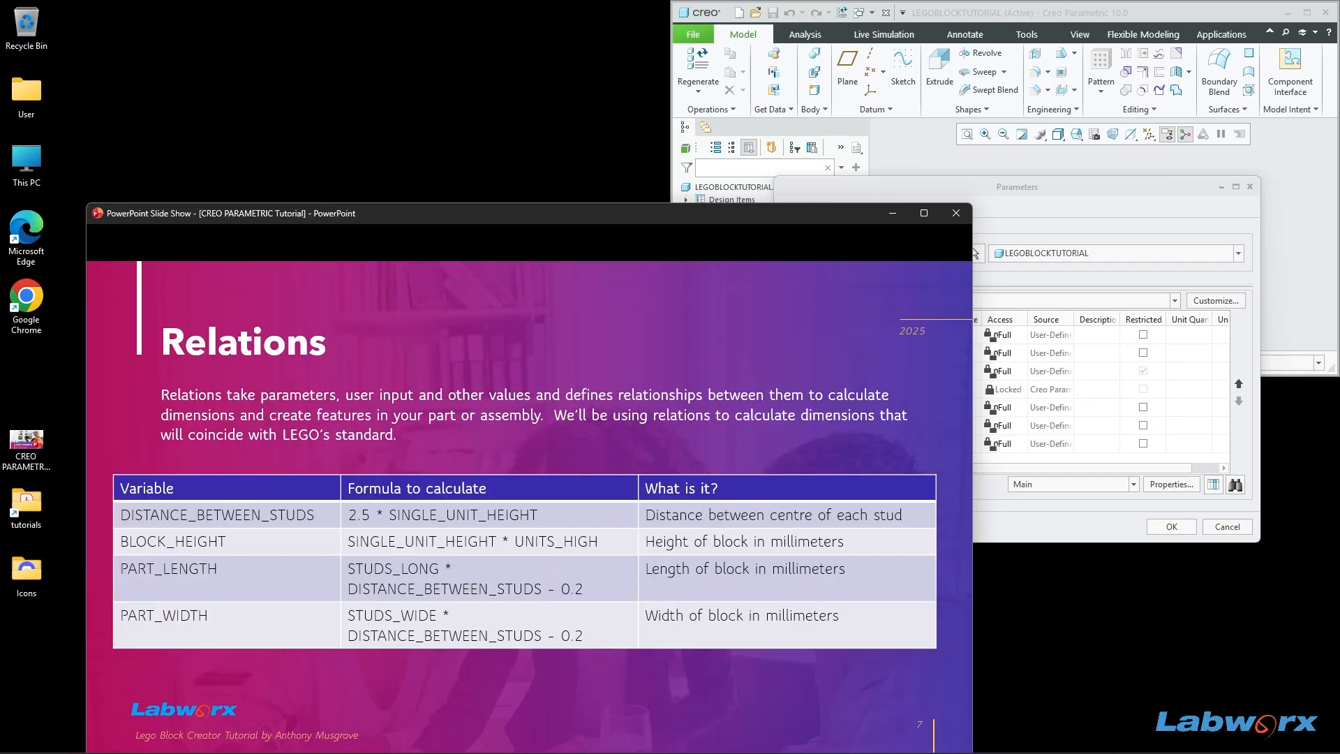
Step: Return the slide show to the Parameters & Variables slide and set the STUD_HEIGHT value to 1.8 in Creo
{"action": "left_click", "coordinate": [1044, 182]}
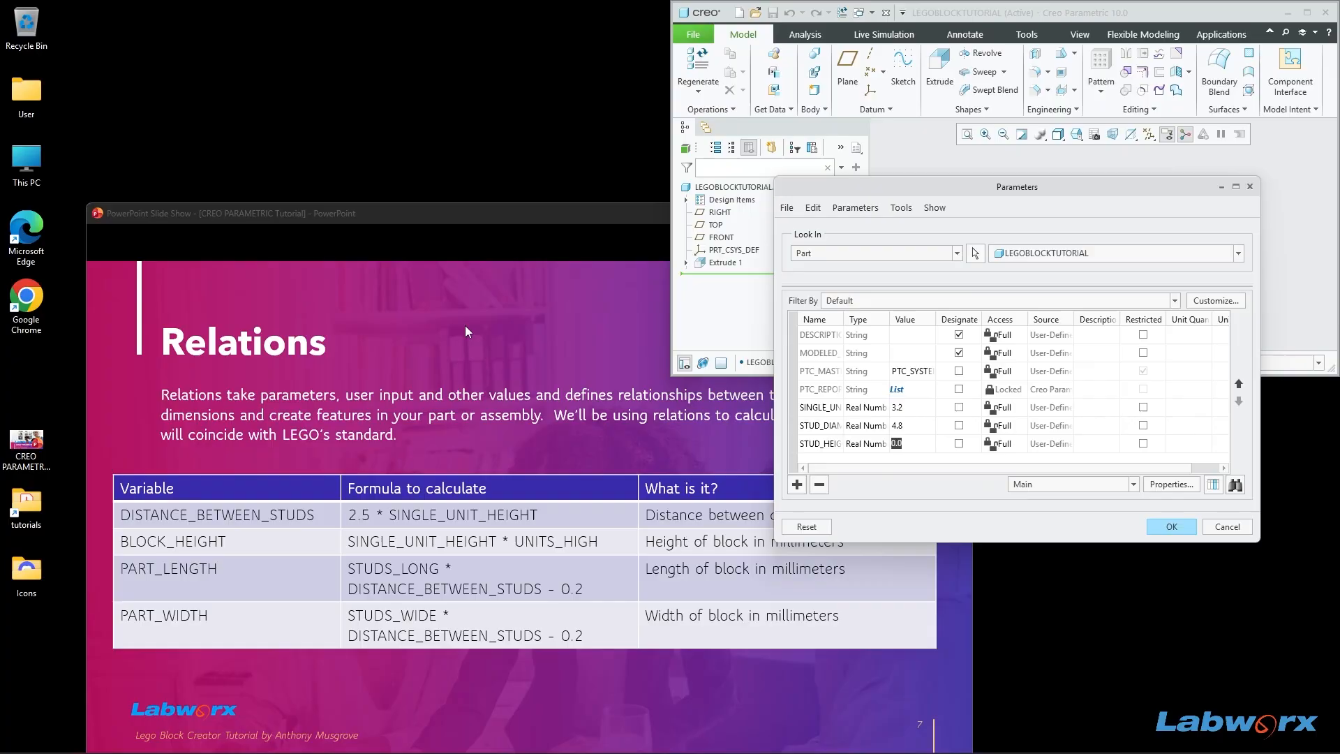
{"action": "left_click", "coordinate": [487, 228]}
{"action": "key", "text": "Left"}
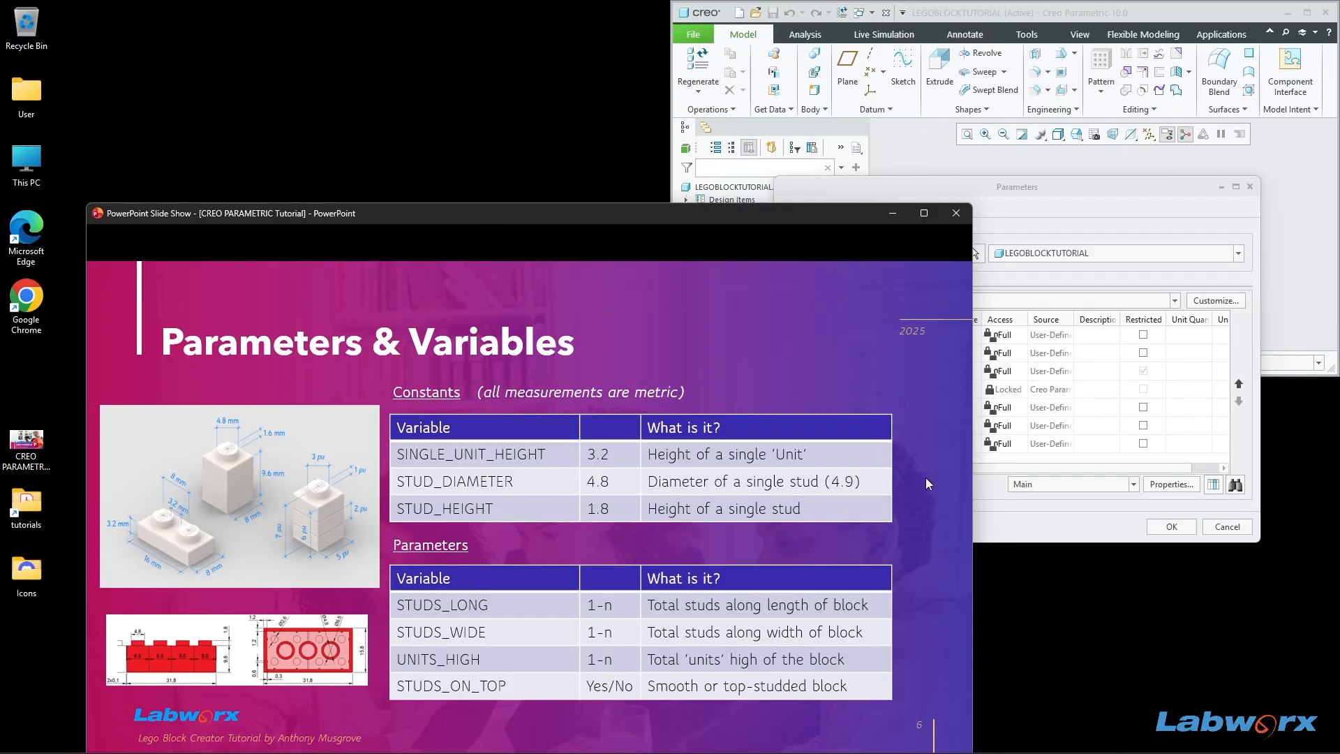
{"action": "left_click", "coordinate": [1073, 208]}
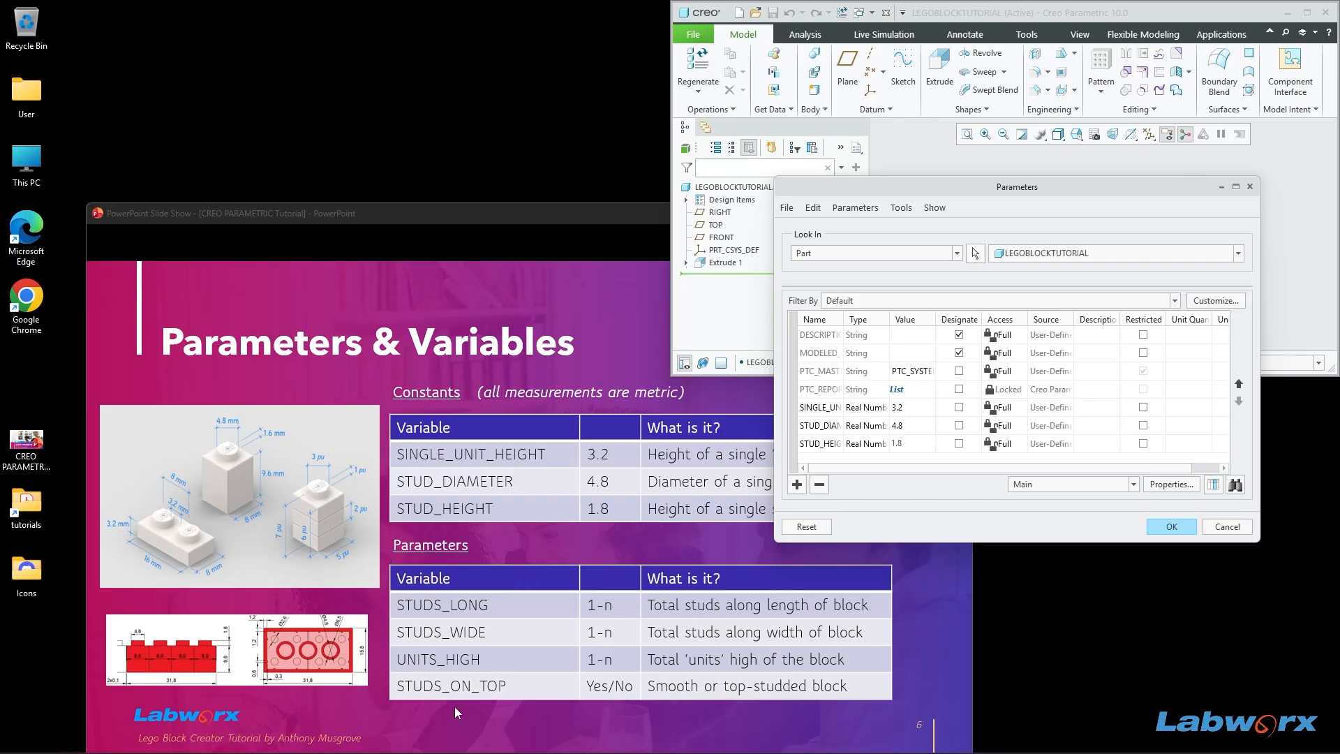
Step: Add an Integer parameter named STUDS_LONG with the value 4
{"action": "left_click", "coordinate": [797, 484]}
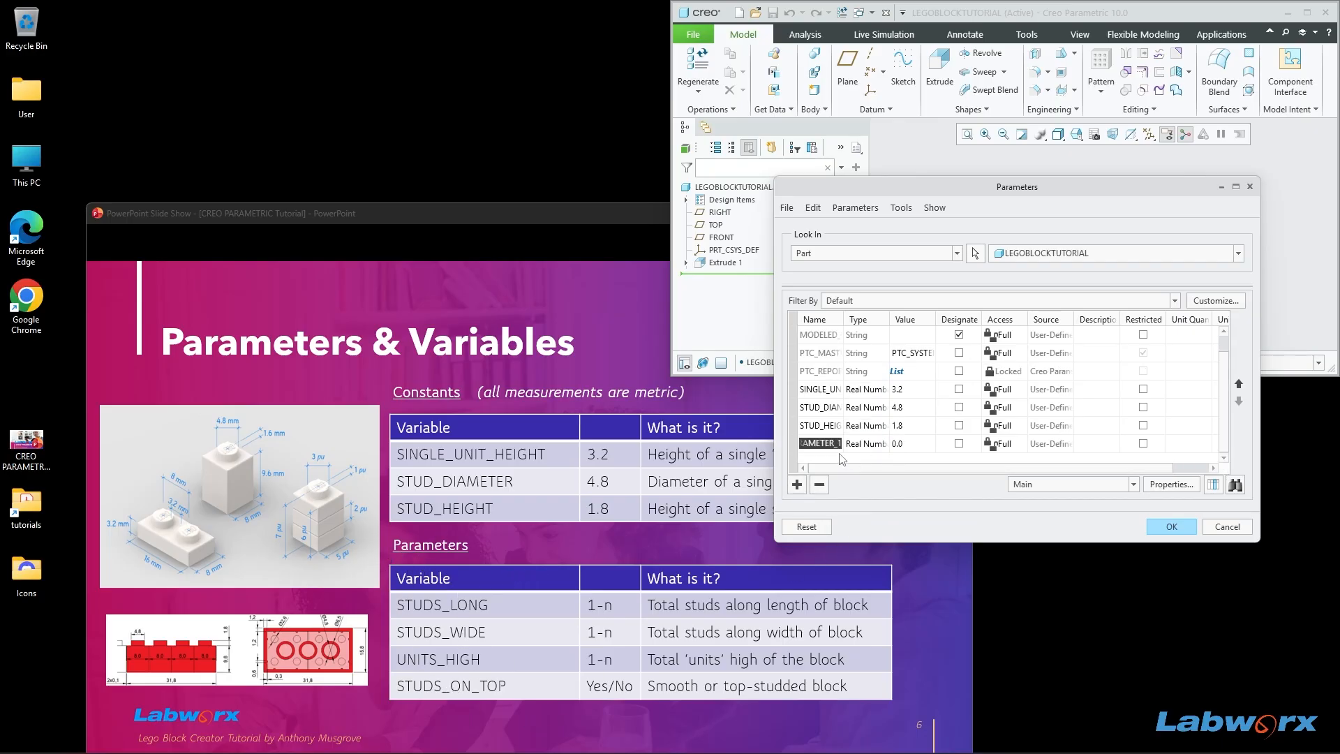
{"action": "type", "text": "STUDS"}
{"action": "type", "text": "_LONG"}
{"action": "left_click", "coordinate": [915, 444]}
{"action": "left_click", "coordinate": [868, 444]}
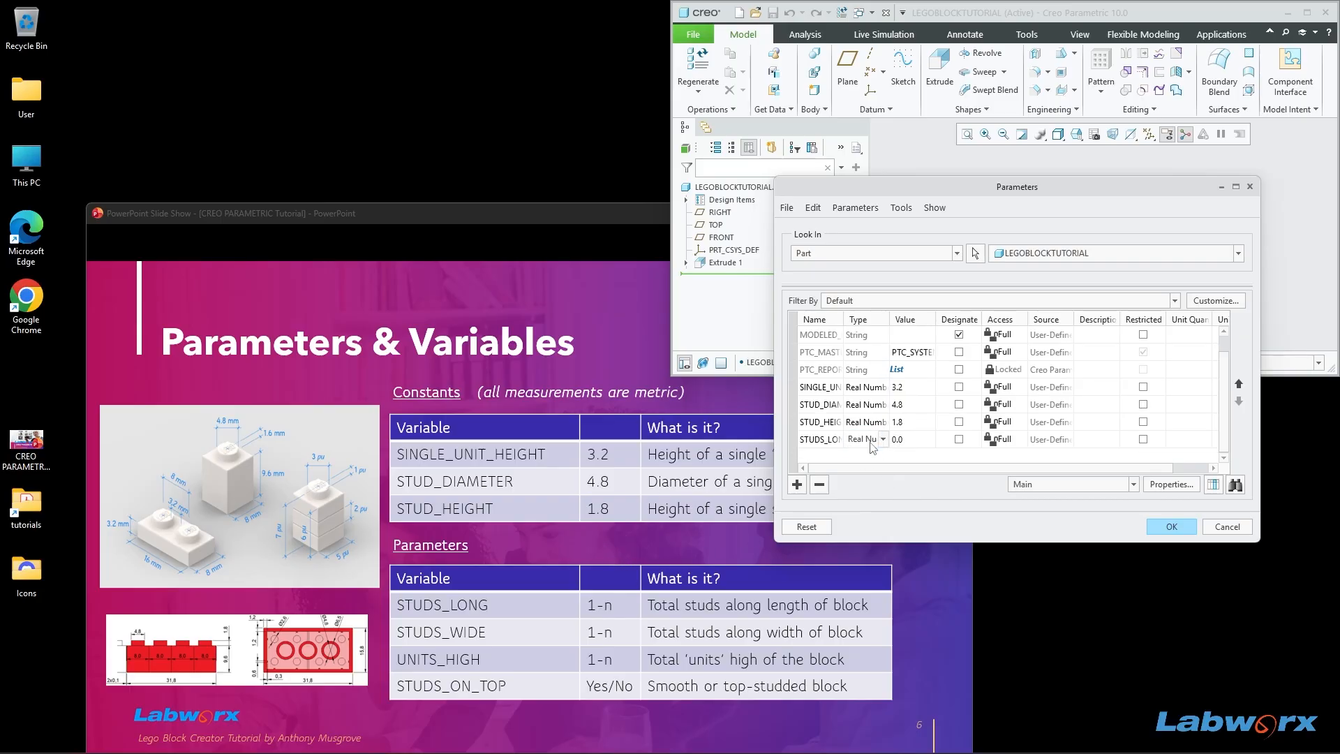
{"action": "left_click", "coordinate": [882, 441]}
{"action": "left_click", "coordinate": [876, 462]}
{"action": "left_click", "coordinate": [901, 441]}
{"action": "type", "text": "4"}
{"action": "key", "text": "Return"}
Step: Add an Integer parameter named STUDS_WIDE with the value 2
{"action": "left_click", "coordinate": [796, 483]}
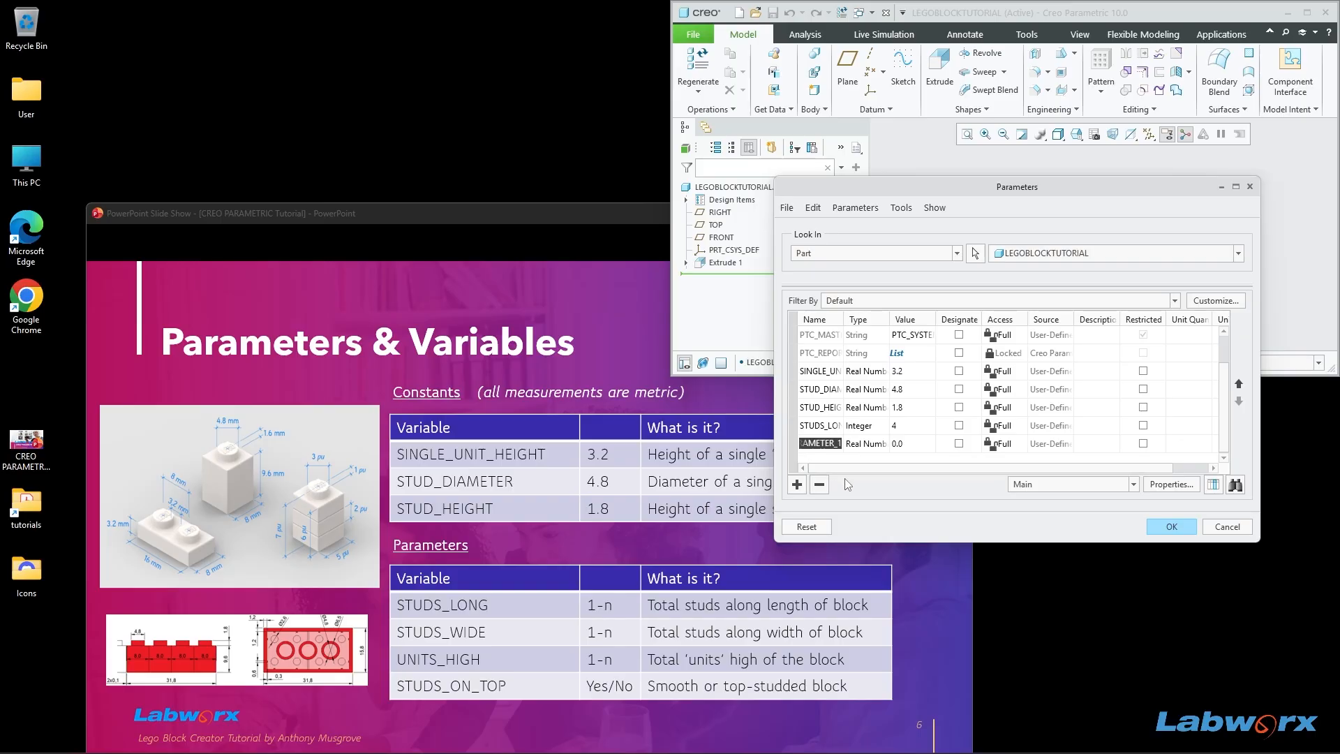
{"action": "type", "text": "STUD"}
{"action": "type", "text": "S_WIDE"}
{"action": "key", "text": "Tab"}
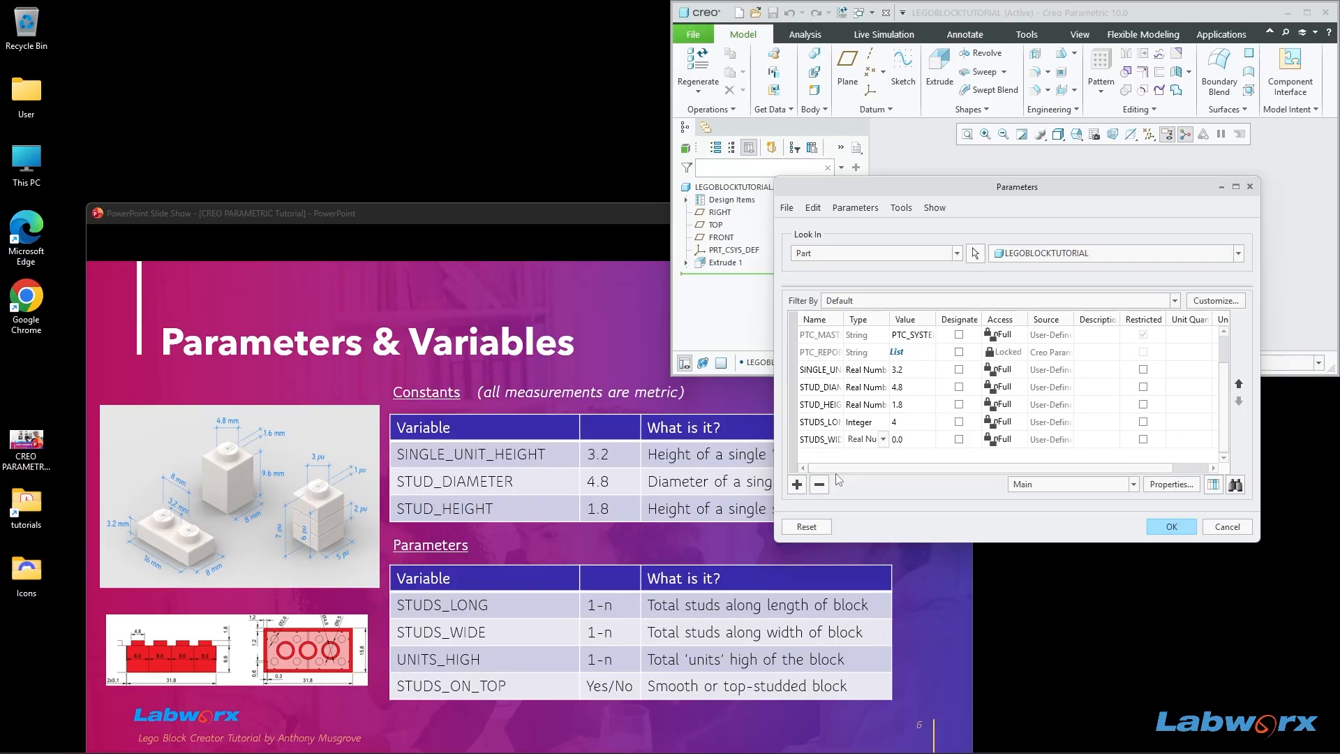
{"action": "left_click", "coordinate": [885, 438]}
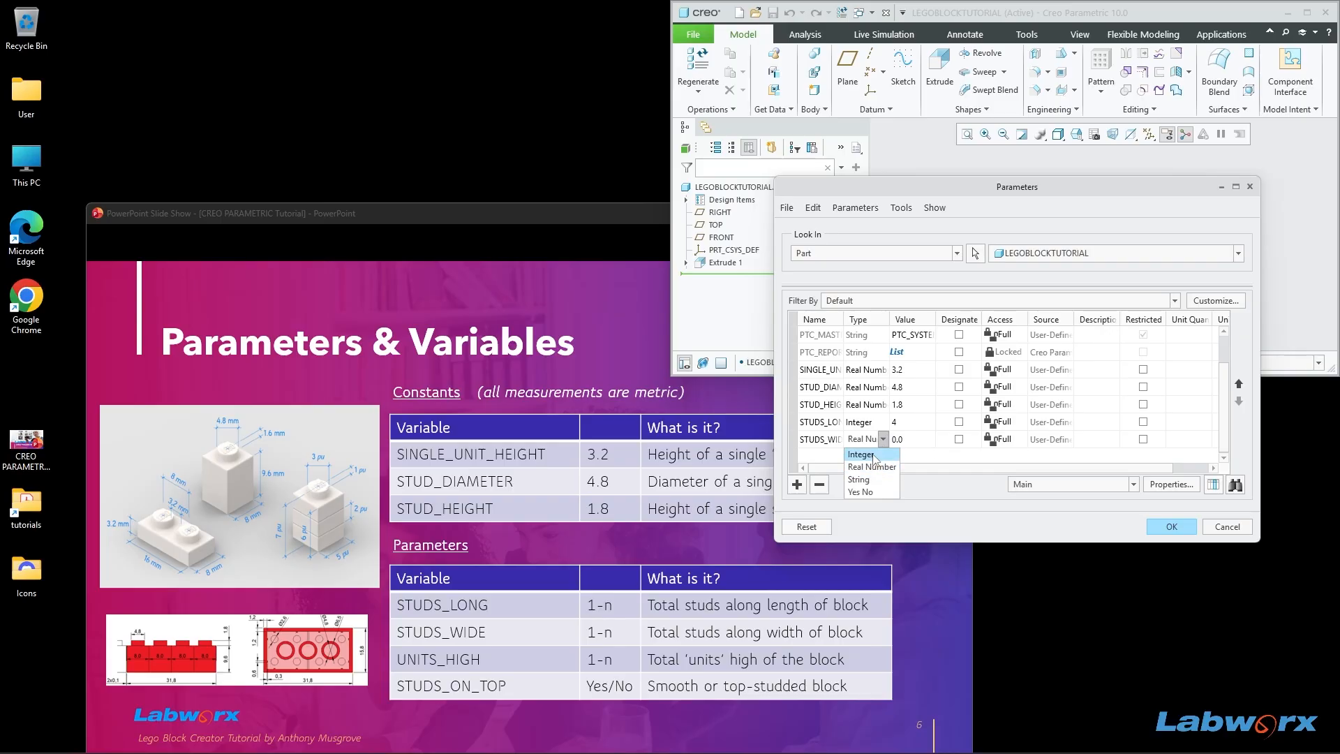
{"action": "left_click", "coordinate": [895, 455]}
{"action": "left_click", "coordinate": [903, 438]}
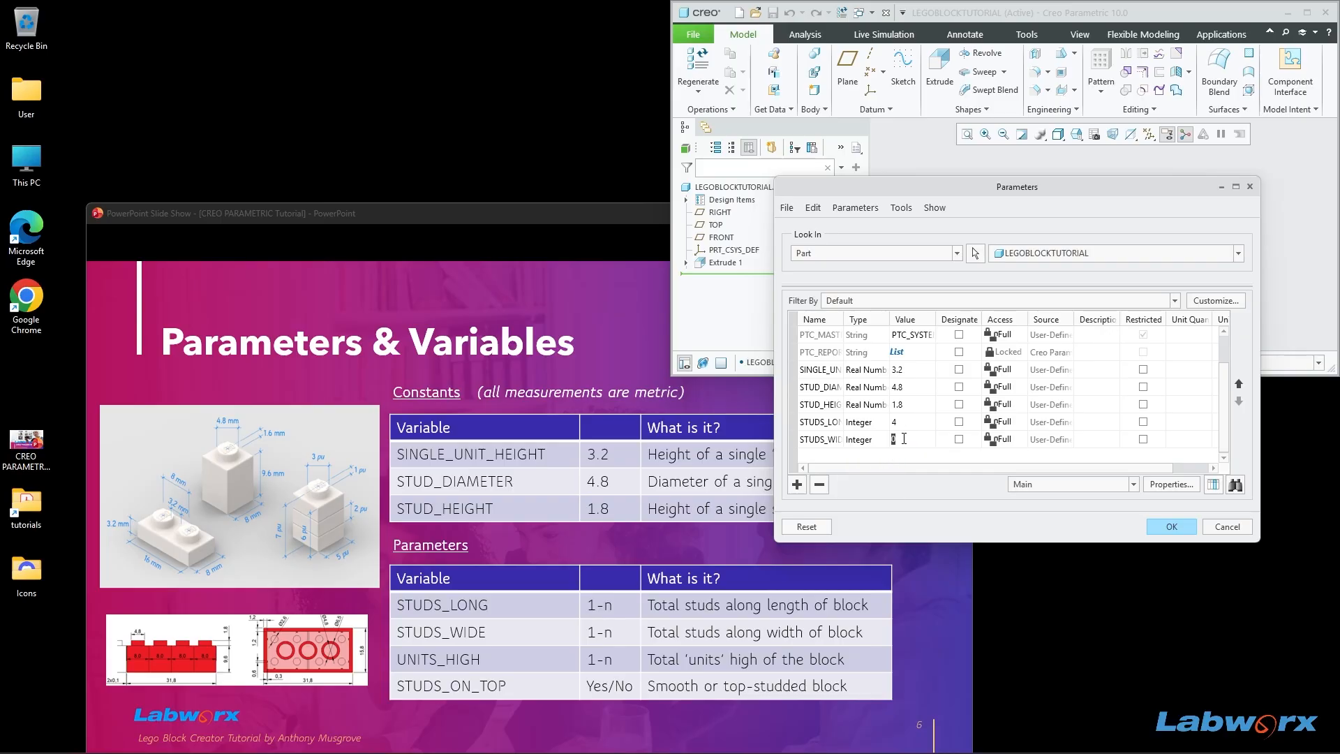
{"action": "type", "text": "2"}
Step: Add an Integer parameter named UNITS_HIGH with the value 3
{"action": "left_click", "coordinate": [797, 485]}
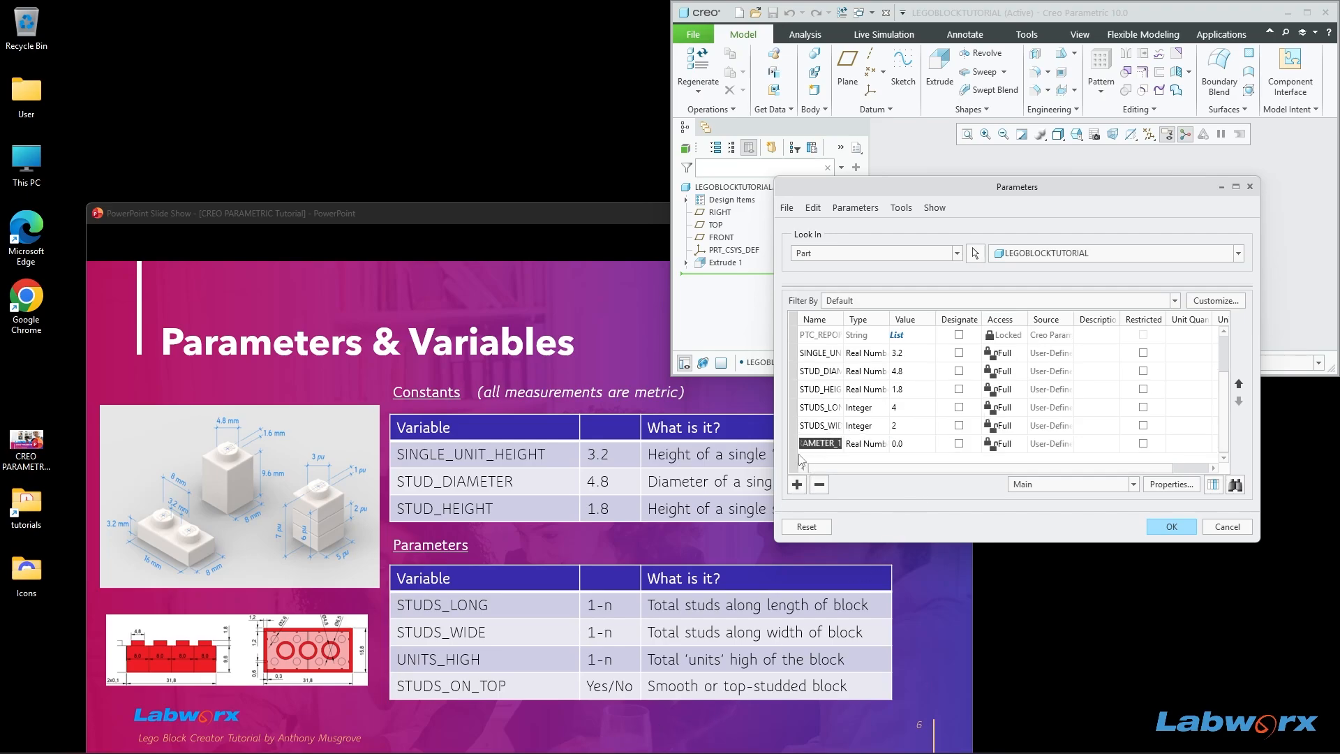
{"action": "type", "text": "U"}
{"action": "type", "text": "NITS_HIGH"}
{"action": "left_click", "coordinate": [869, 443]}
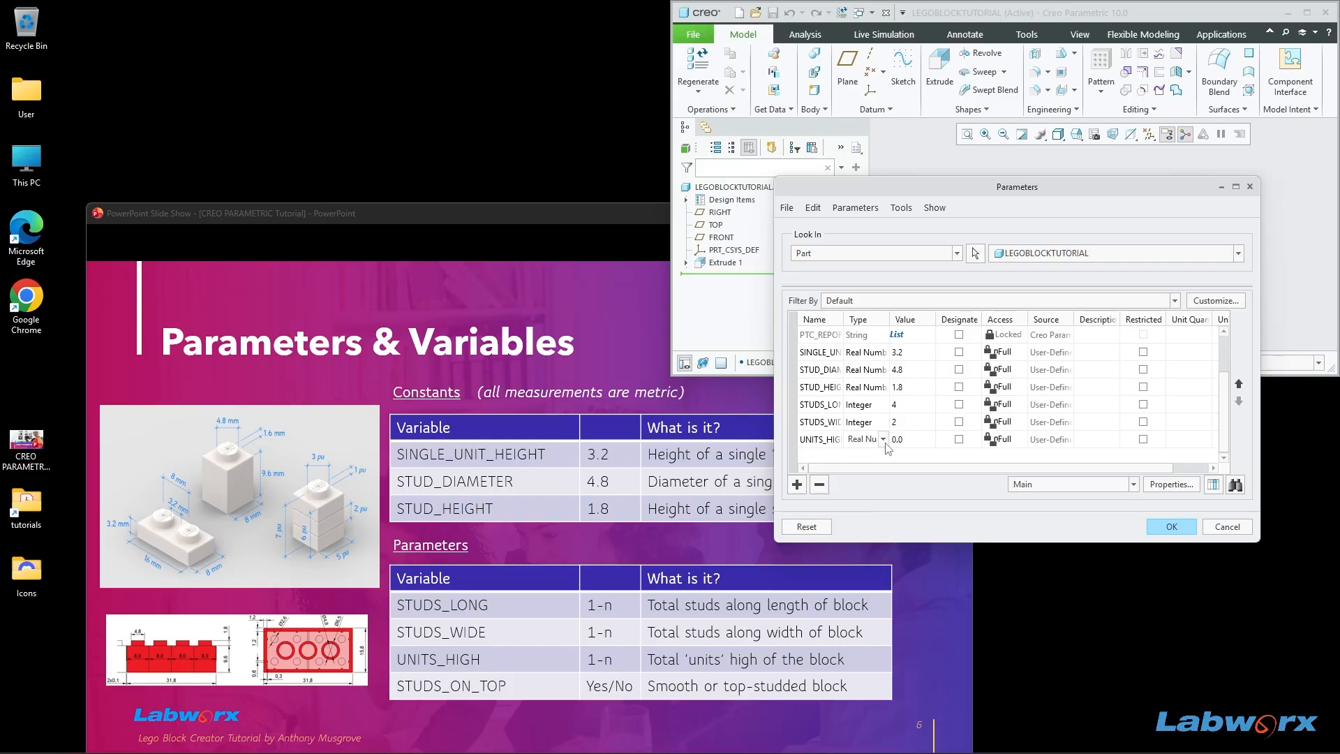
{"action": "left_click", "coordinate": [883, 439]}
{"action": "left_click", "coordinate": [861, 455]}
{"action": "type", "text": "3"}
{"action": "key", "text": "Return"}
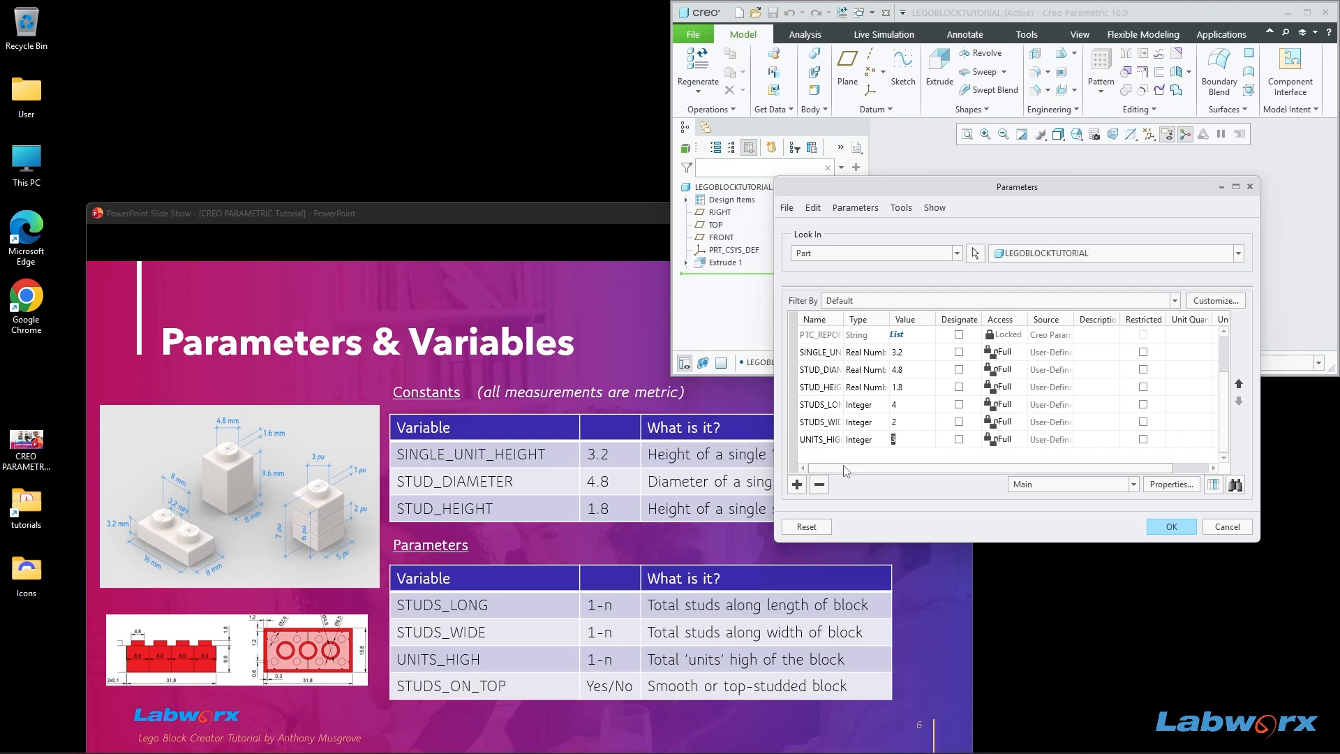
{"action": "left_click", "coordinate": [891, 438]}
{"action": "type", "text": "3"}
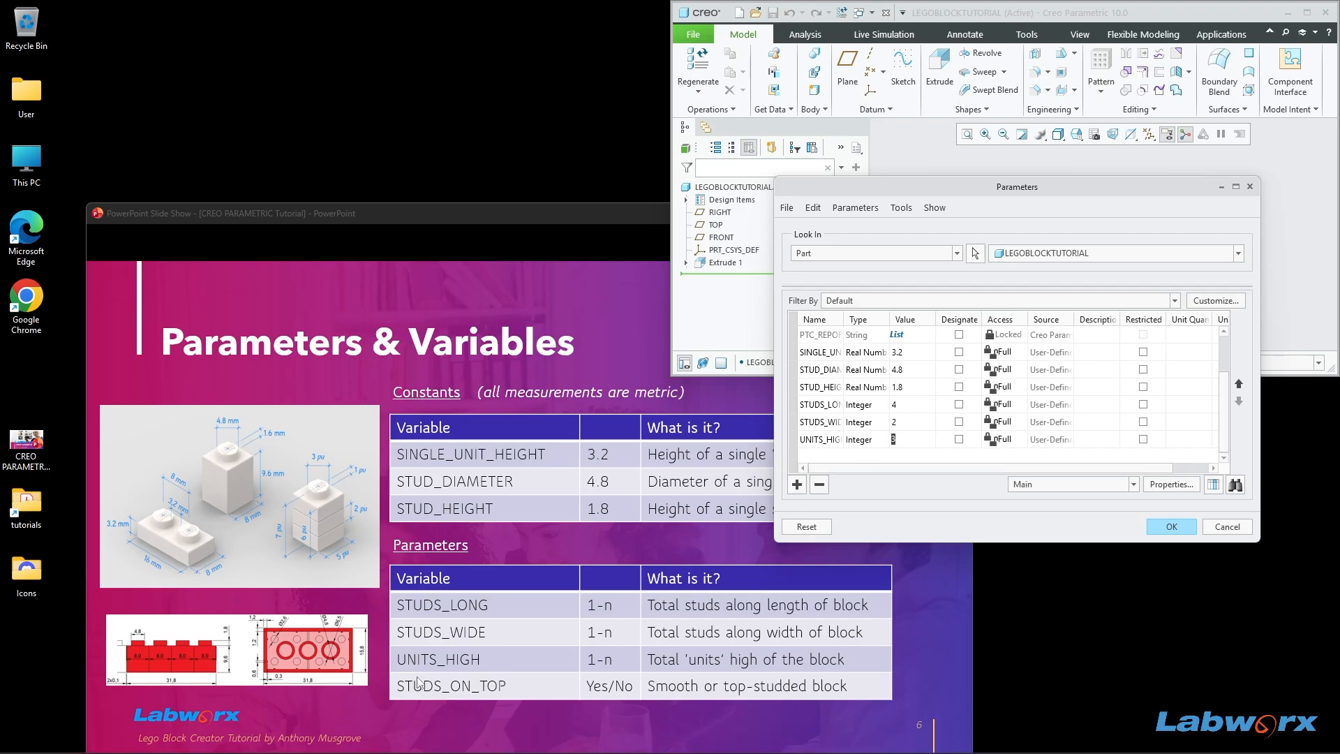
Step: Add a Yes No parameter named STUDS_ON_TOP, choose its value and accept all the new parameters
{"action": "left_click", "coordinate": [797, 483]}
{"action": "type", "text": "STU"}
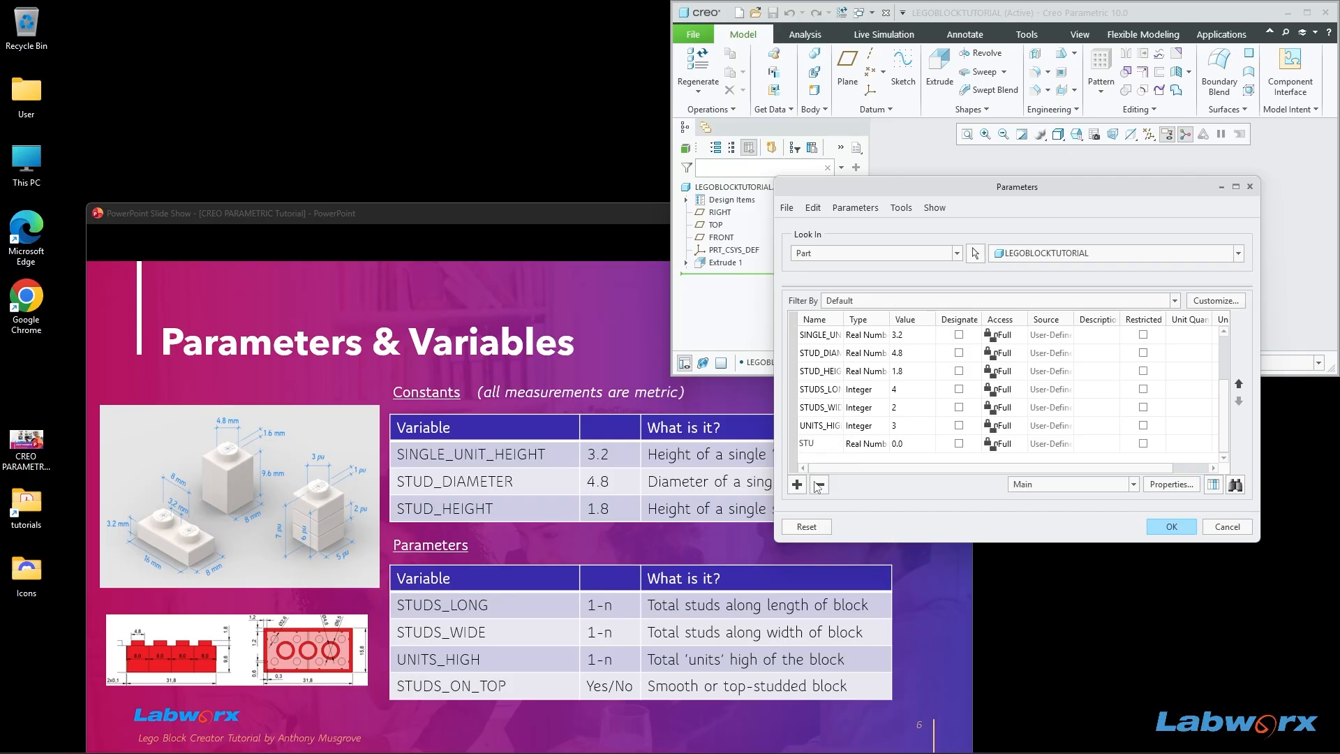
{"action": "type", "text": "DS_ON_TOP"}
{"action": "left_click", "coordinate": [874, 450]}
{"action": "left_click", "coordinate": [886, 423]}
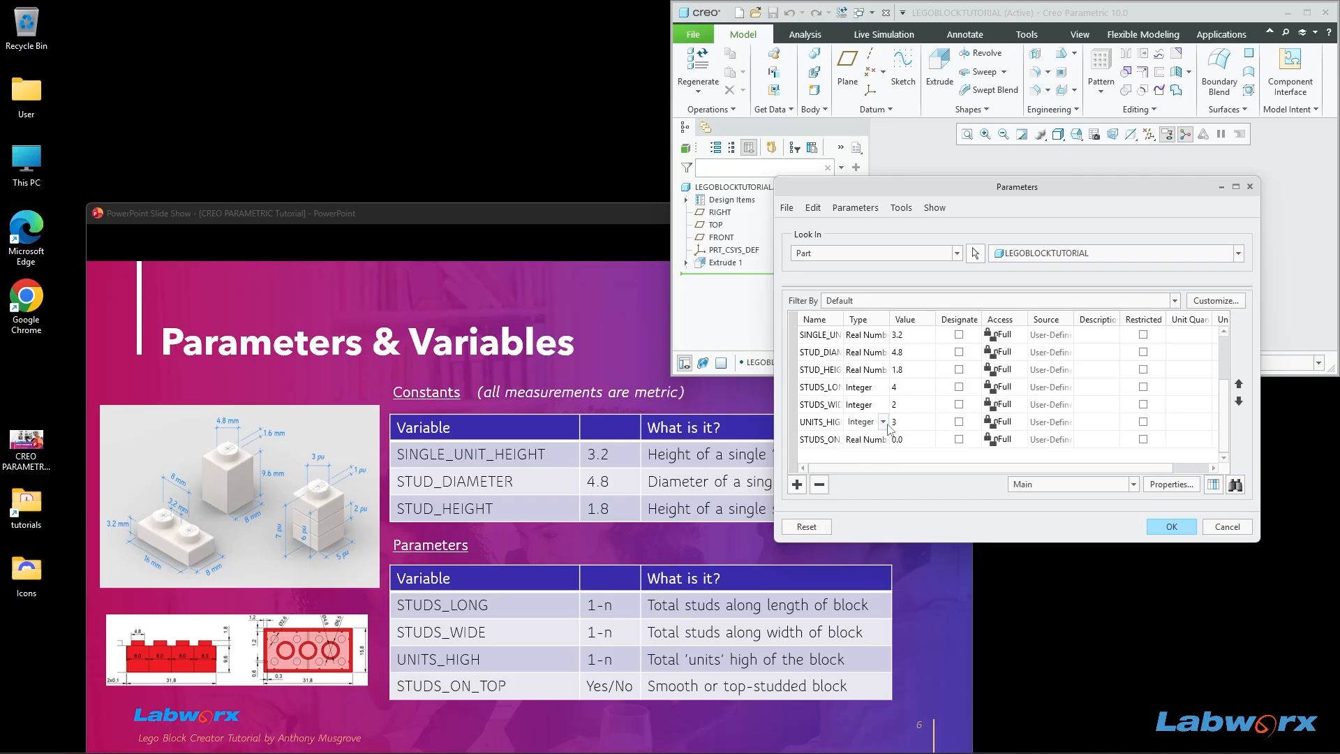
{"action": "left_click", "coordinate": [867, 439]}
{"action": "left_click", "coordinate": [883, 439]}
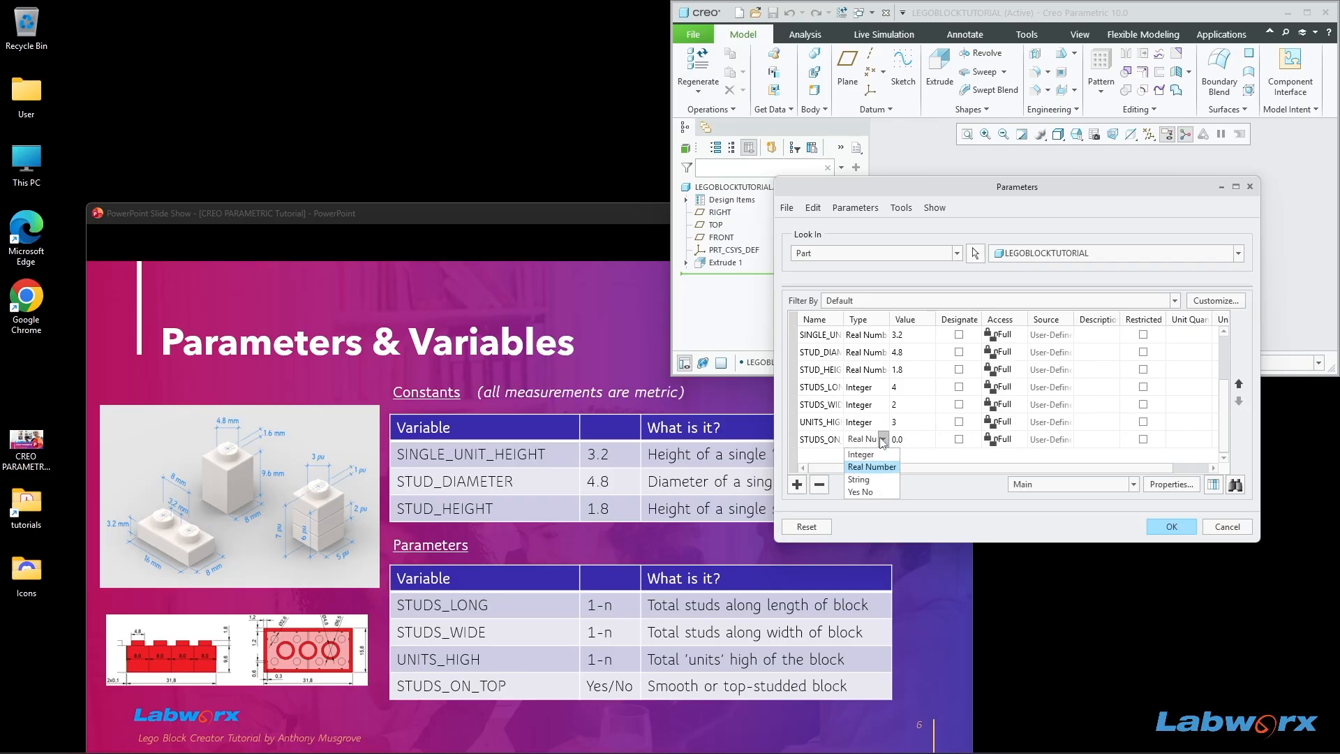
{"action": "left_click", "coordinate": [865, 493]}
{"action": "left_click", "coordinate": [923, 439]}
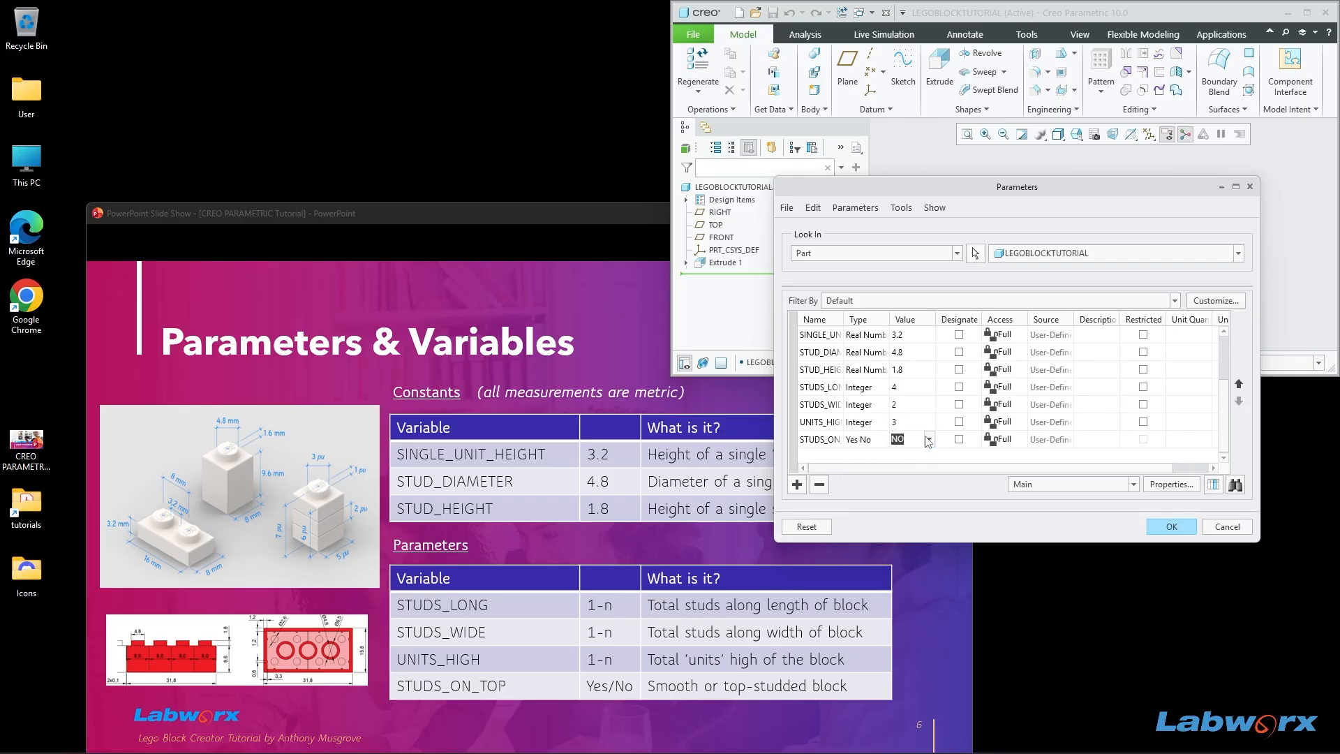
{"action": "left_click", "coordinate": [927, 467]}
{"action": "left_click", "coordinate": [1174, 528]}
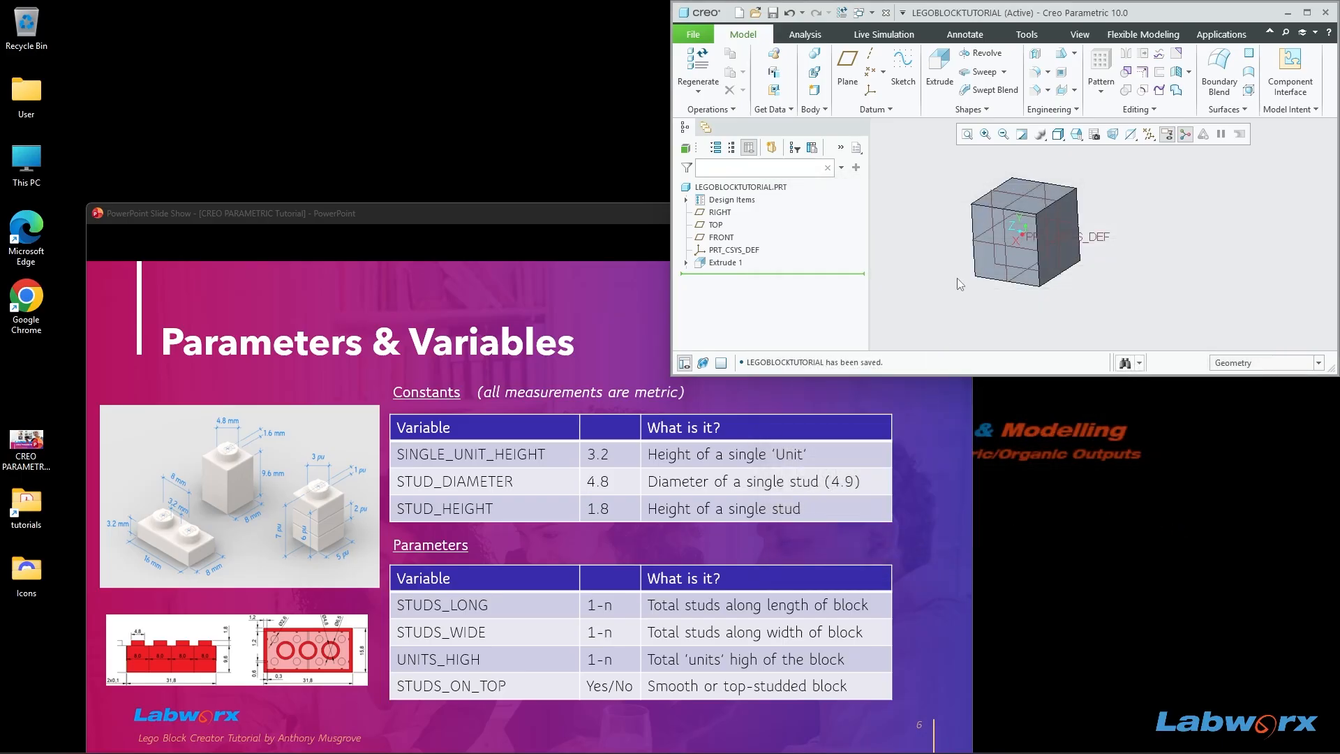
Step: Examine the Relations slide in the PowerPoint slide show, and return to Creo with its window enlarged
{"action": "left_click", "coordinate": [931, 501]}
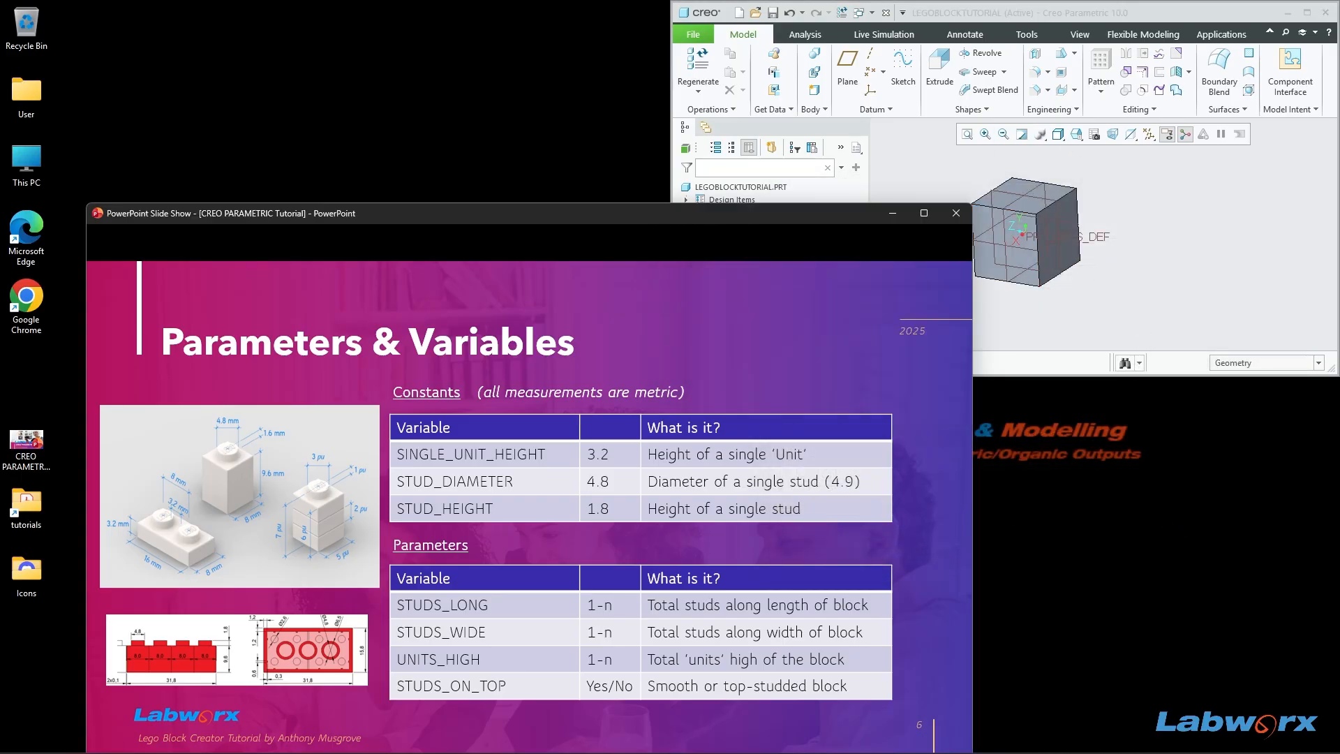
{"action": "key", "text": "Right"}
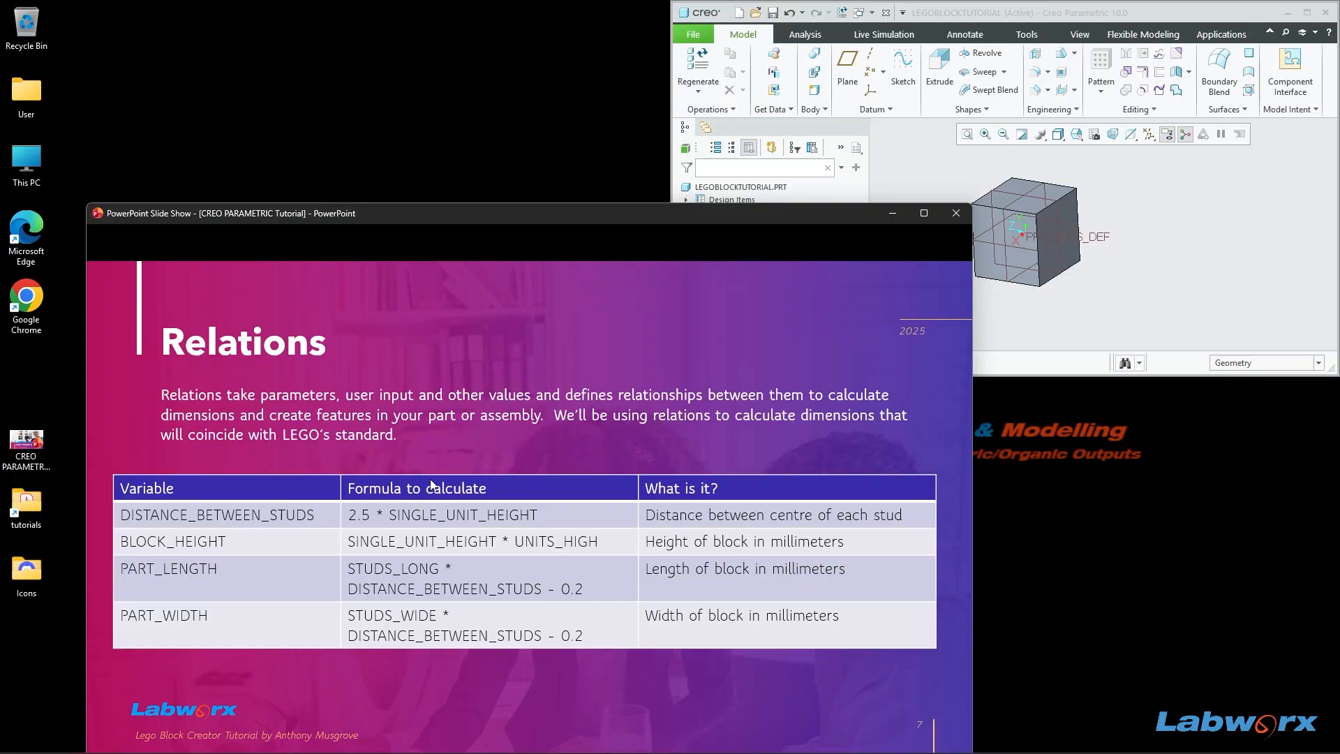
{"action": "left_click", "coordinate": [1188, 21]}
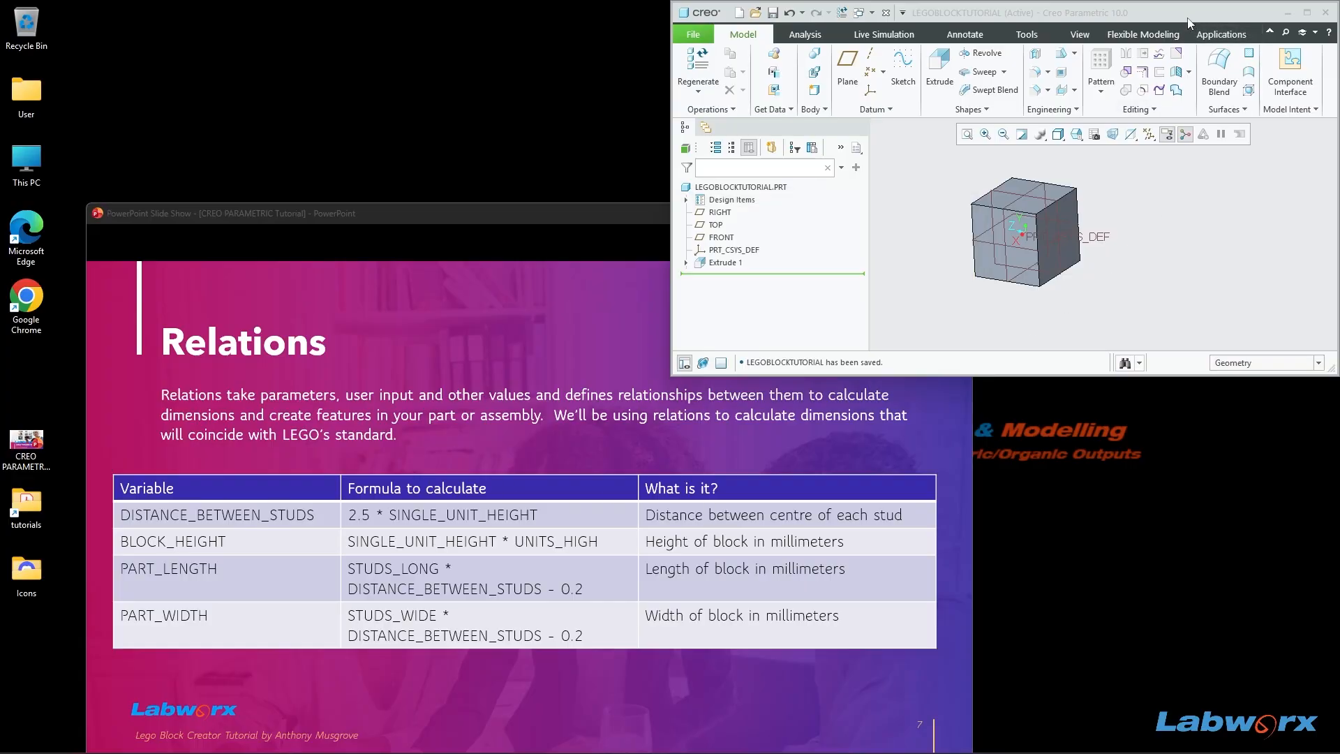
{"action": "double_click", "coordinate": [1188, 19]}
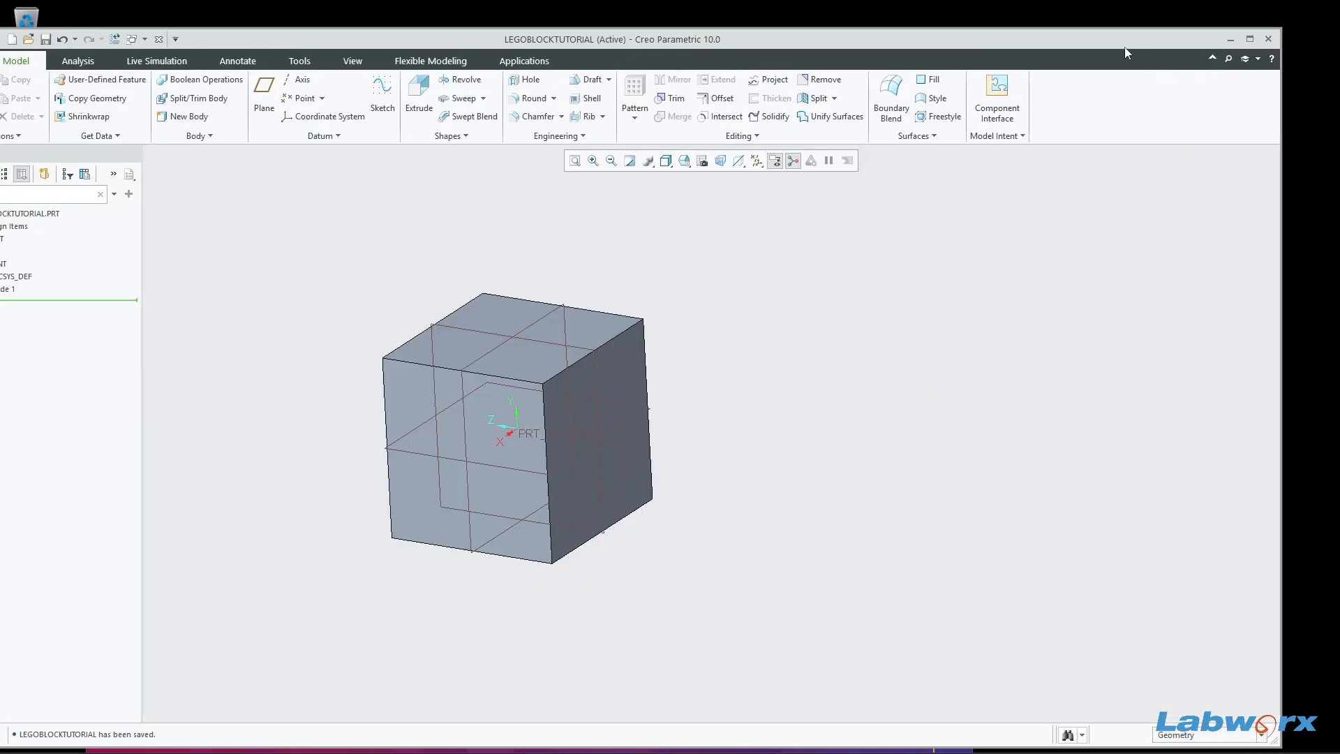
Step: Maximize the Creo window and open the Relations editor for the LEGOBLOCKTUTORIAL part
{"action": "left_click_drag", "start_coordinate": [1124, 48], "coordinate": [1338, 83]}
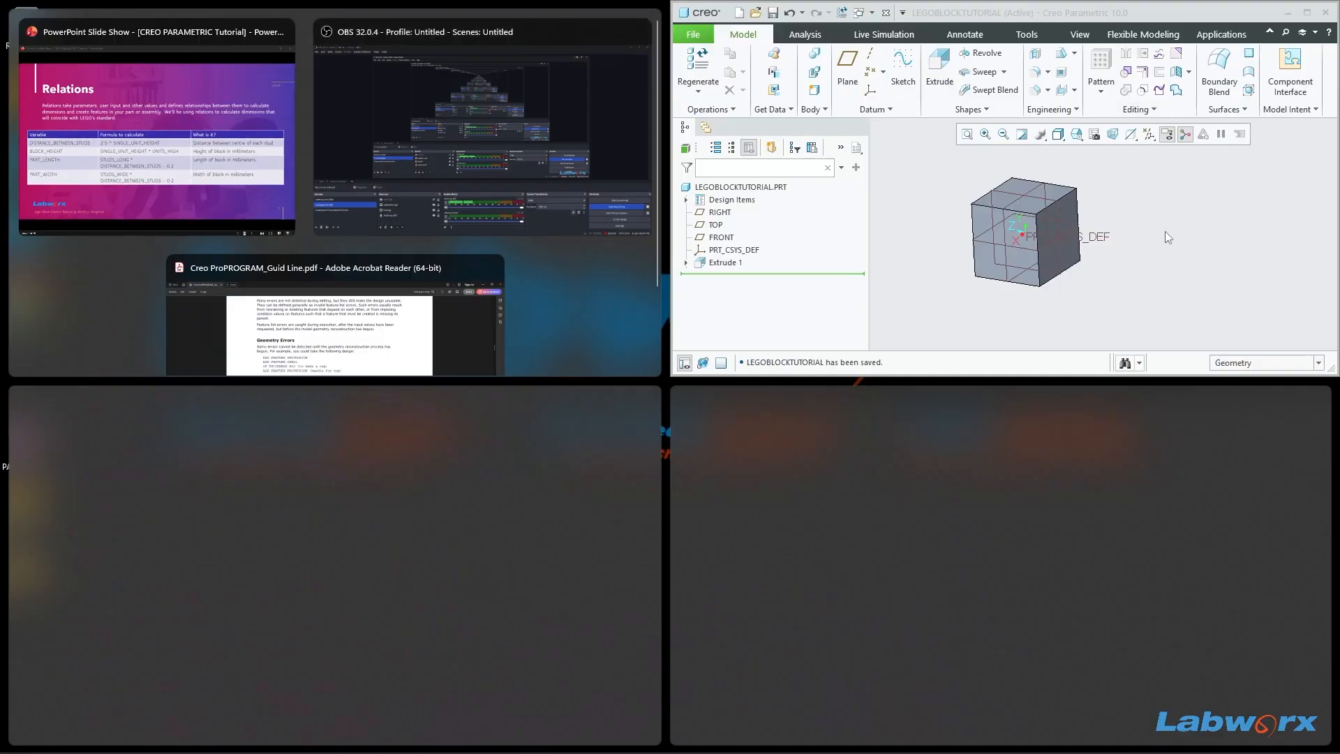
{"action": "left_click", "coordinate": [1166, 232]}
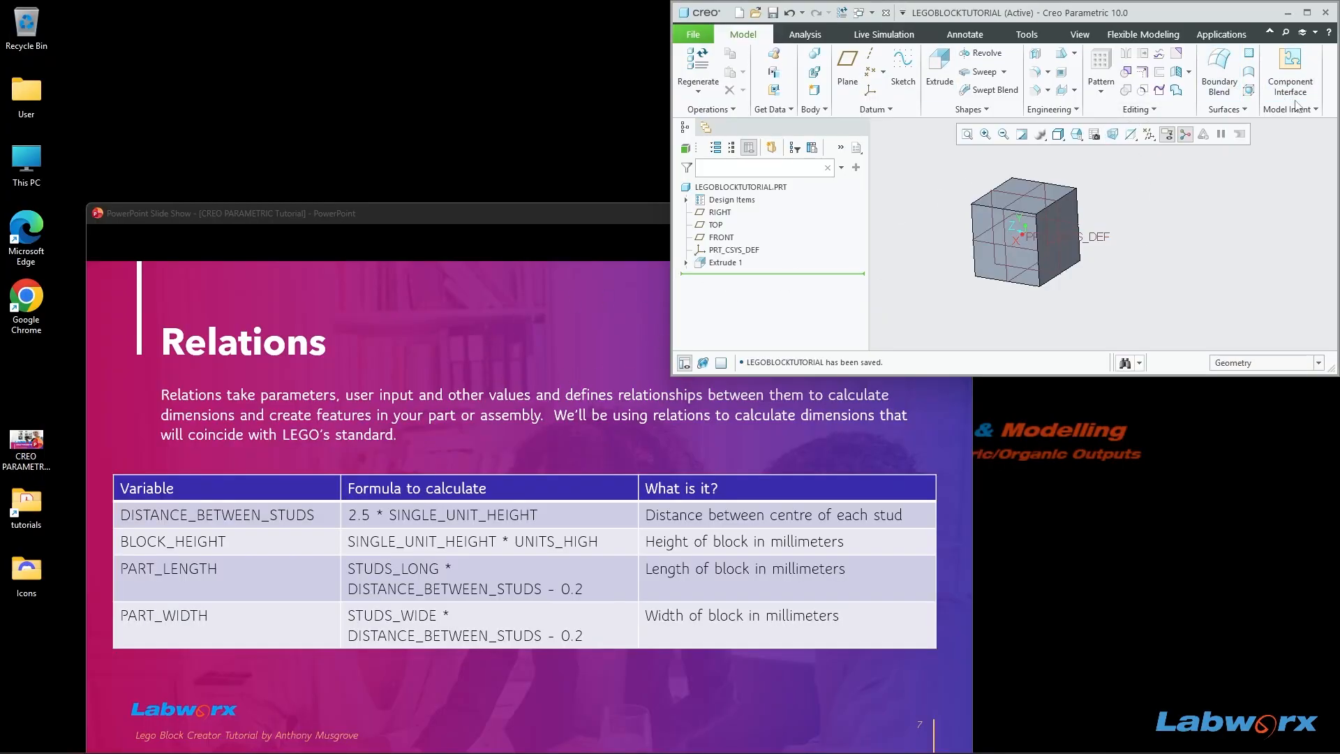
{"action": "double_click", "coordinate": [1225, 16]}
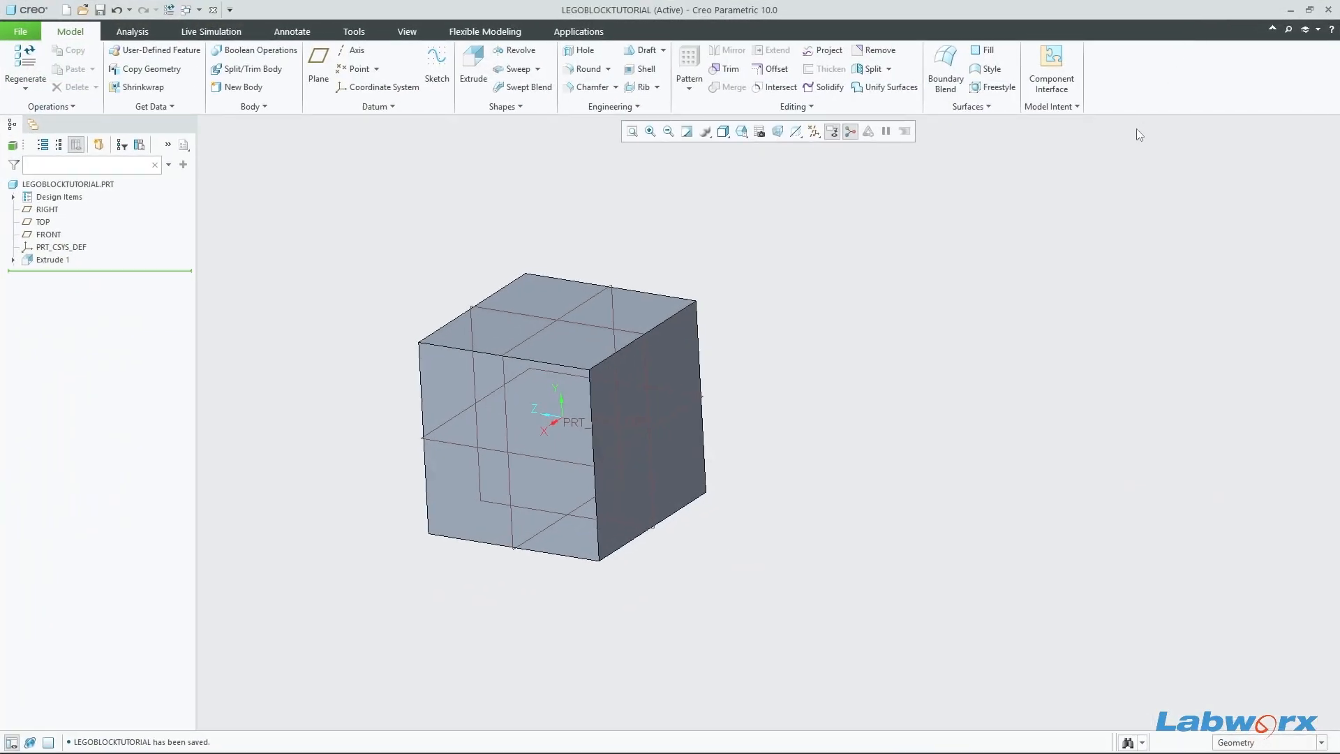
{"action": "left_click", "coordinate": [1077, 109]}
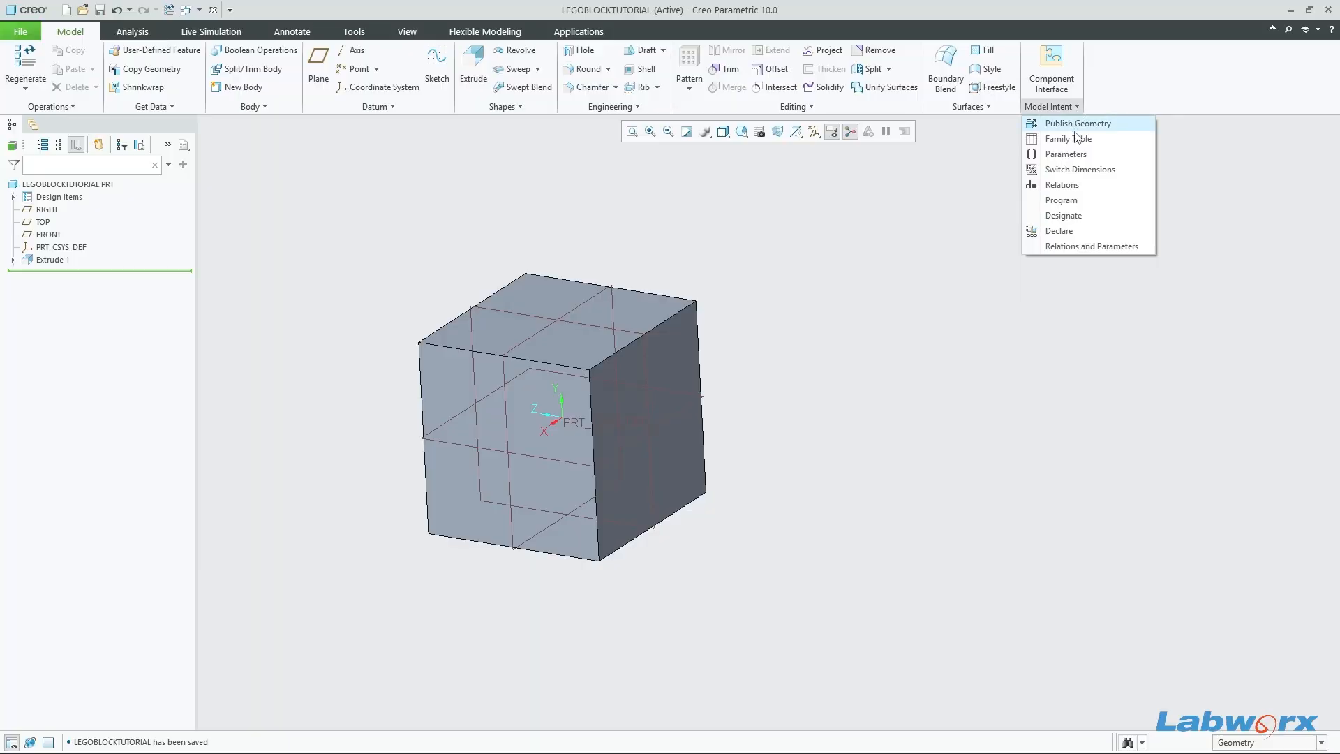
{"action": "left_click", "coordinate": [1062, 185]}
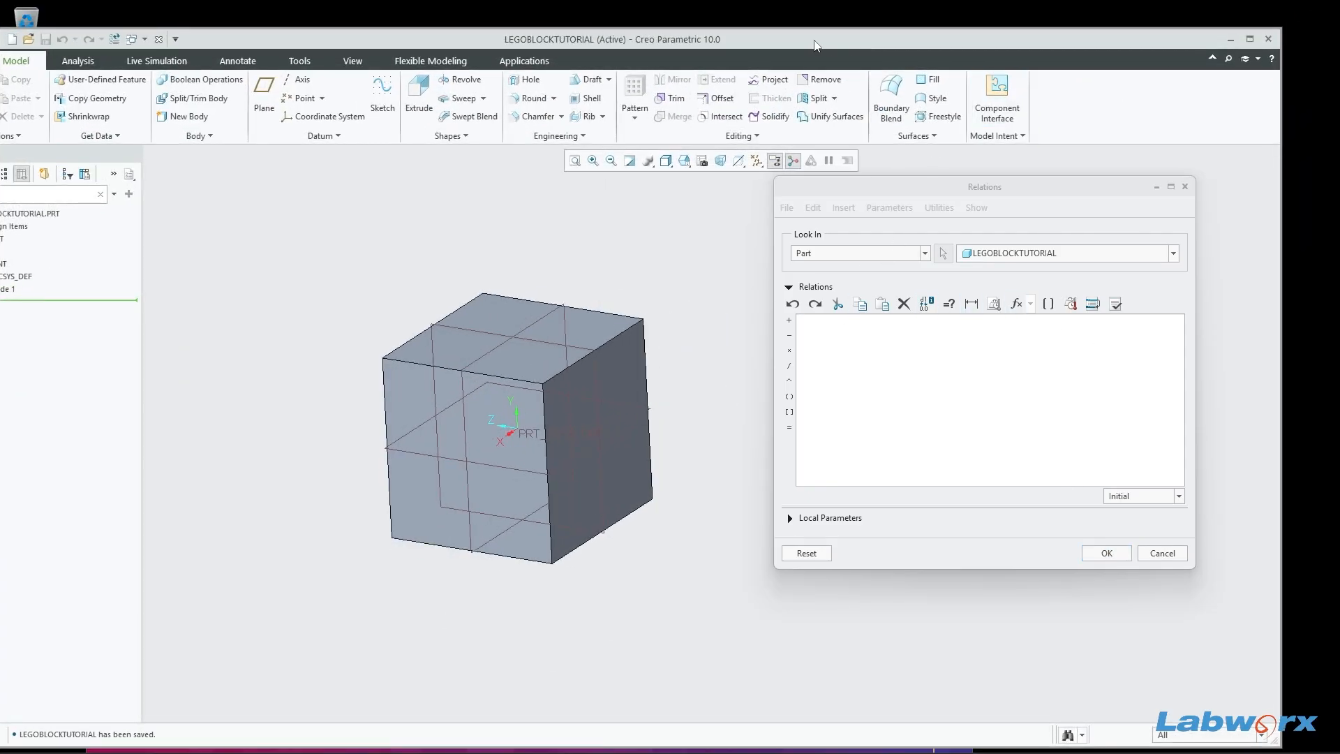
Step: Arrange the Creo window, the Relations dialog and the PowerPoint slide show so the formula table and relations editor are side by side
{"action": "left_click", "coordinate": [1308, 11]}
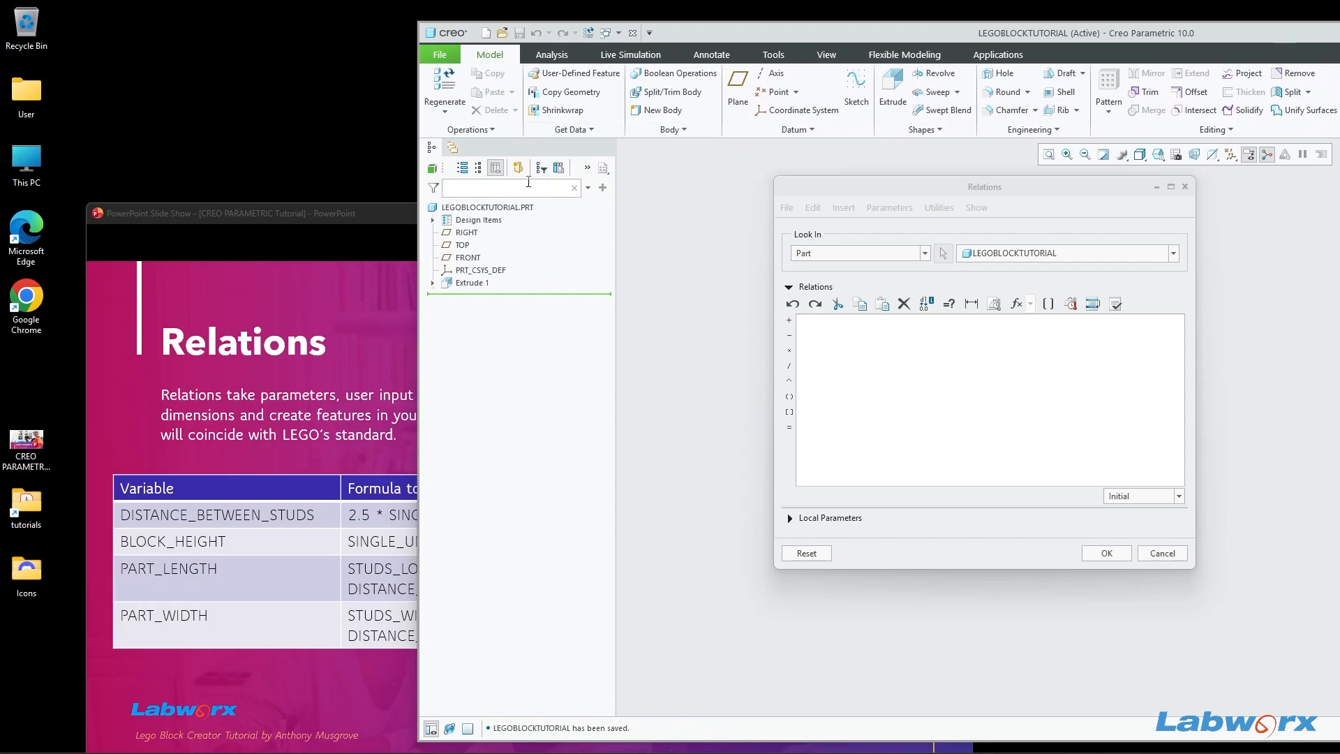
{"action": "left_click", "coordinate": [397, 220]}
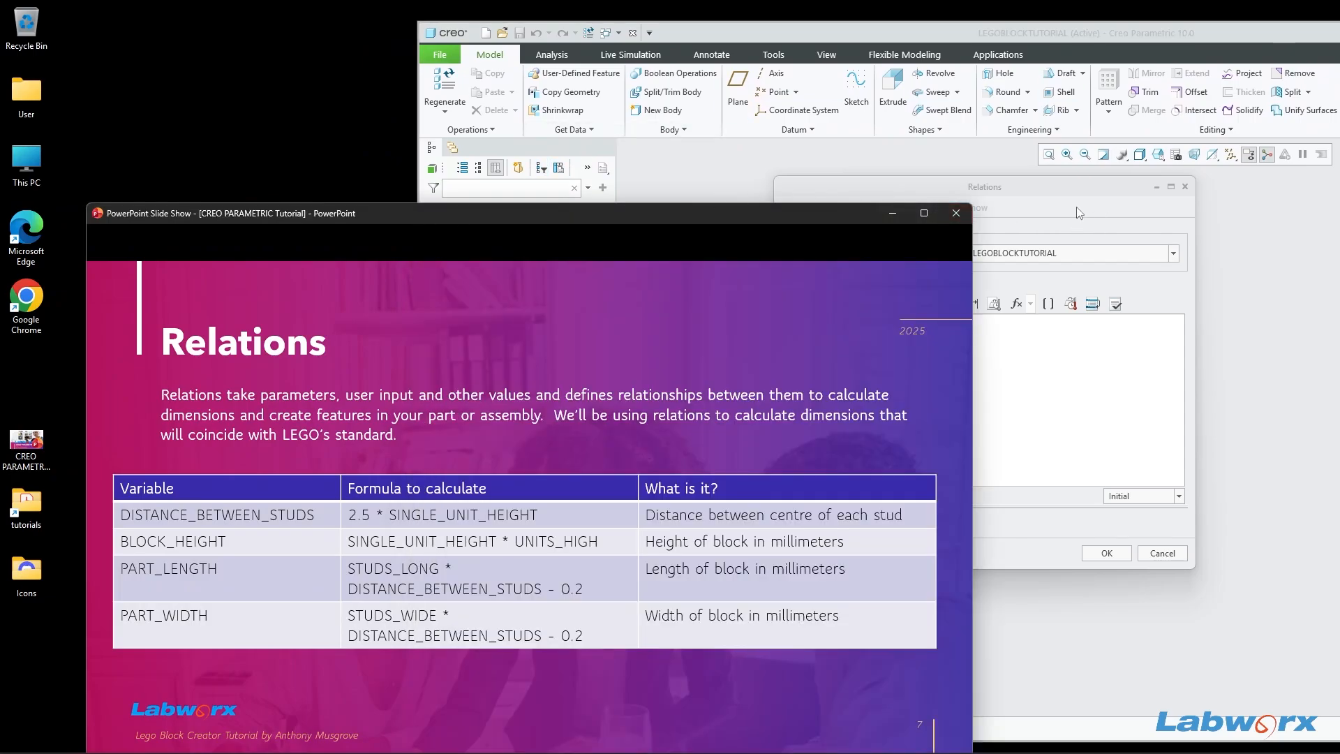
{"action": "left_click", "coordinate": [1047, 207]}
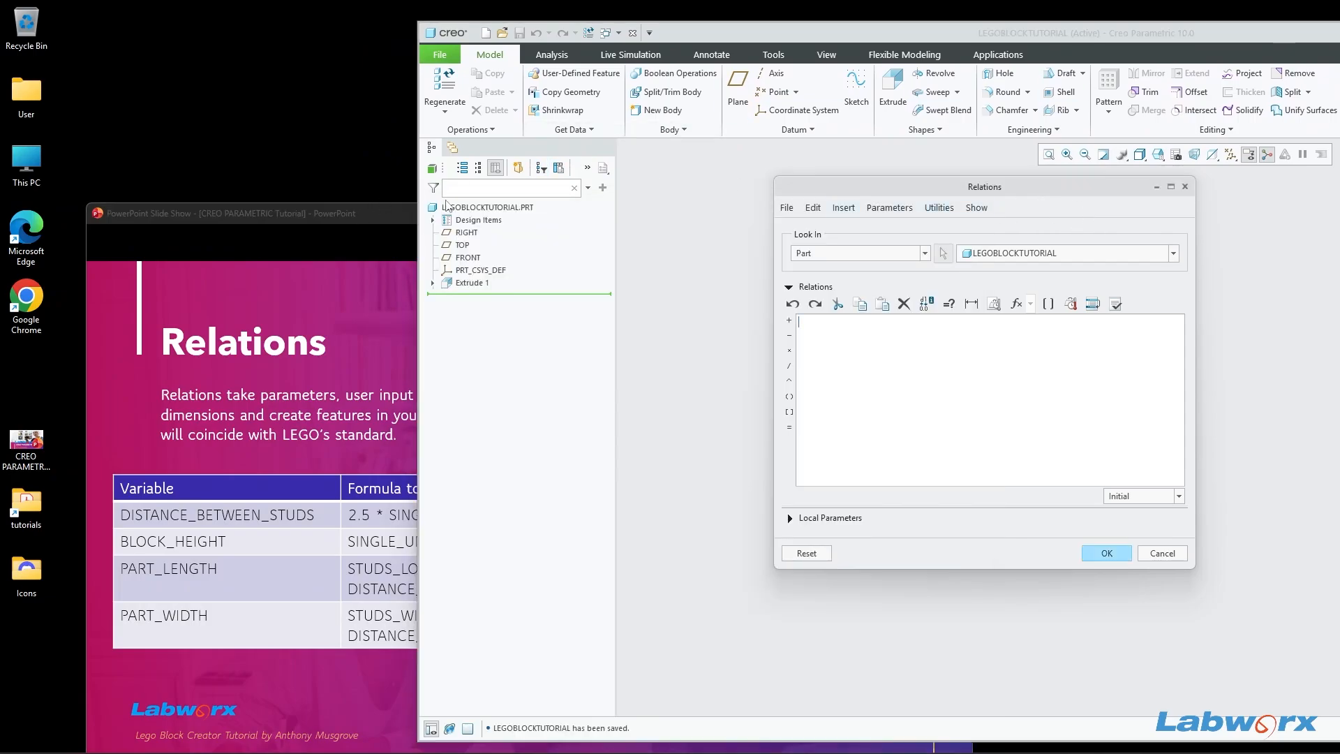
{"action": "left_click_drag", "start_coordinate": [757, 33], "coordinate": [1065, 34]}
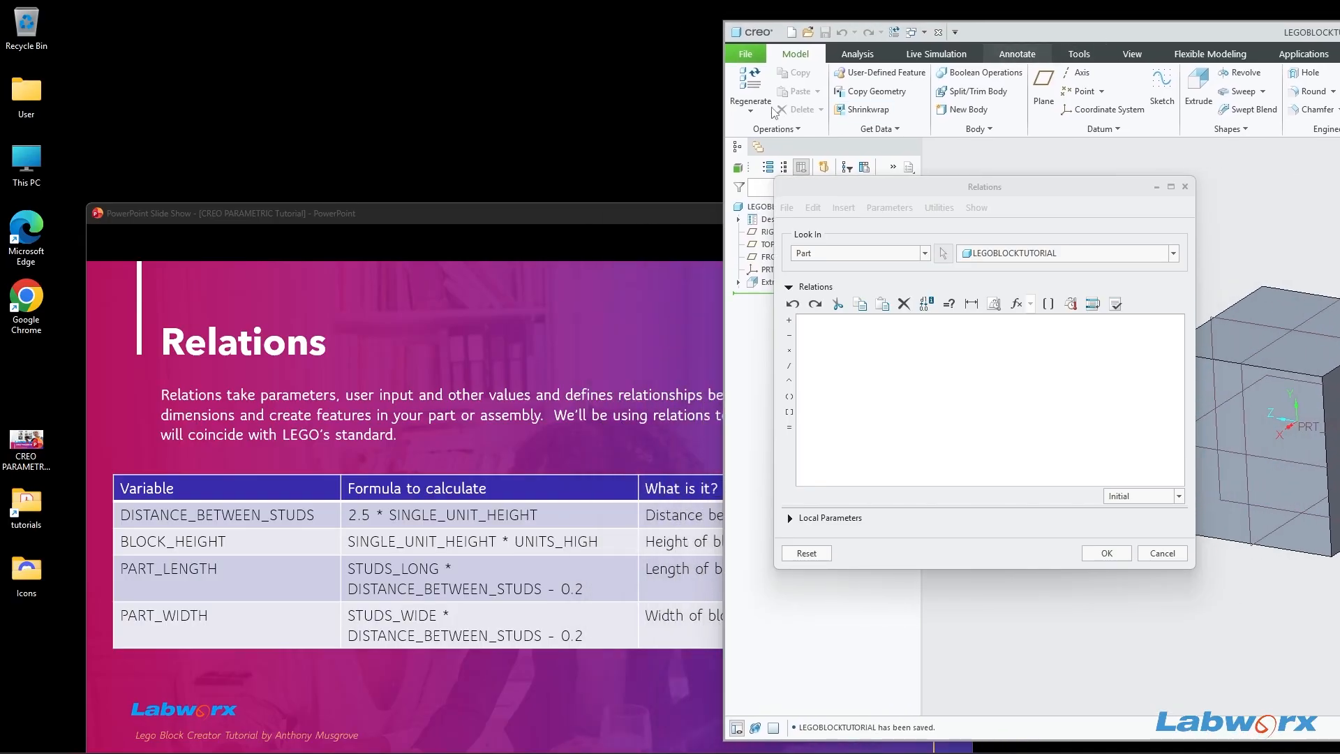
{"action": "left_click", "coordinate": [616, 213]}
{"action": "left_click_drag", "start_coordinate": [566, 214], "coordinate": [463, 186]}
{"action": "left_click_drag", "start_coordinate": [991, 186], "coordinate": [1013, 203]}
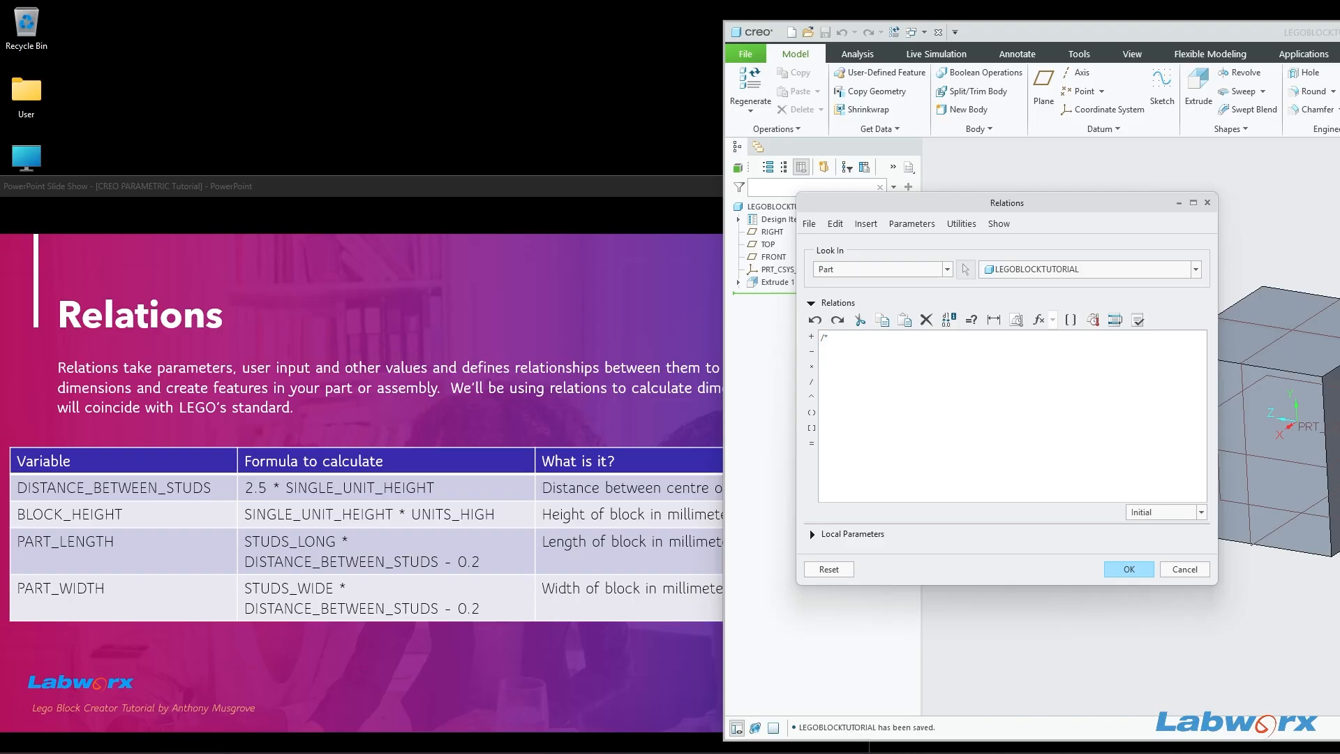
Step: Enter the comment "/* Distance between studs" and begin the relation DISTANCE_BETWEEN_STUDS = 2.5 * beneath it
{"action": "type", "text": "Distance bv"}
{"action": "key", "text": "BackSpace"}
{"action": "key", "text": "BackSpace"}
{"action": "type", "text": "between st"}
{"action": "type", "text": "uds  "}
{"action": "type", "text": "DISTANCE"}
{"action": "type", "text": "_BETWEEN"}
{"action": "type", "text": "_"}
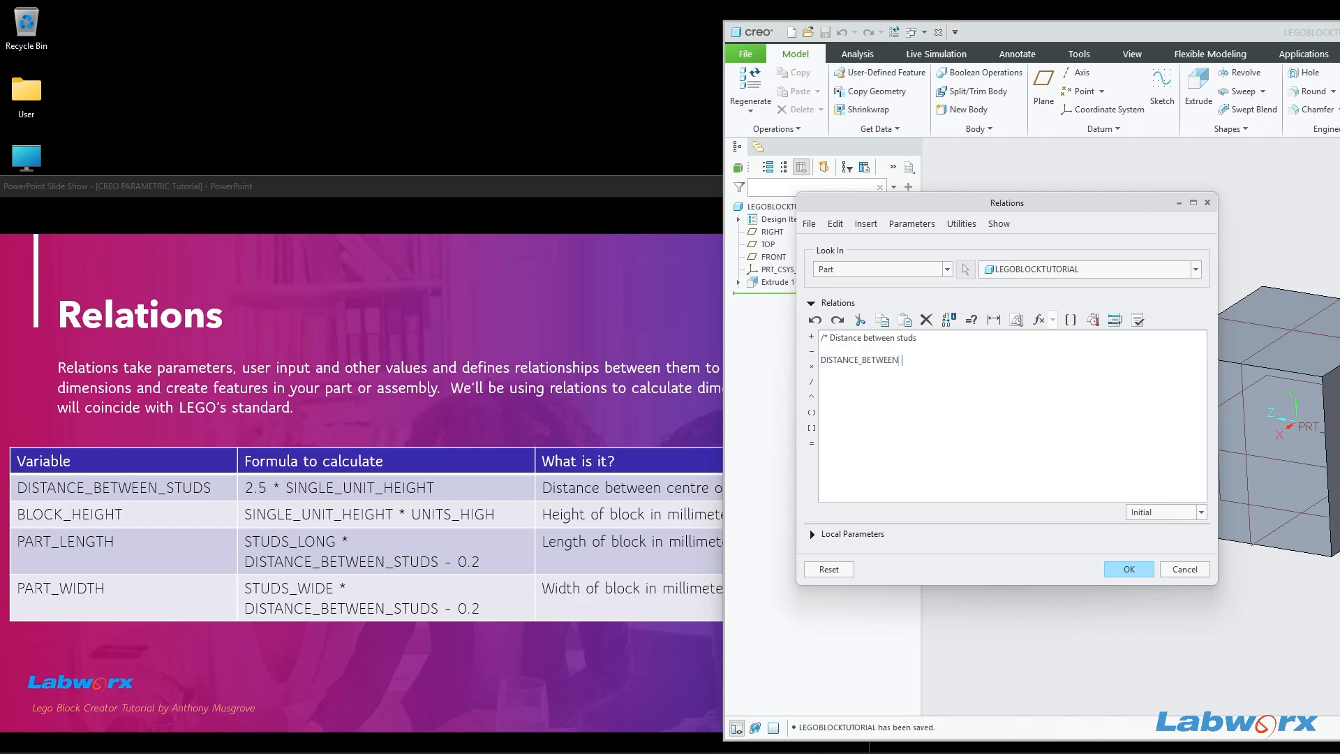
{"action": "type", "text": "STUDS ="}
{"action": "type", "text": "2.5 *"}
Step: Show the local parameters with full names readable and insert SINGLE_UNIT_HEIGHT at the end of the DISTANCE_BETWEEN_STUDS relation
{"action": "left_click", "coordinate": [813, 535]}
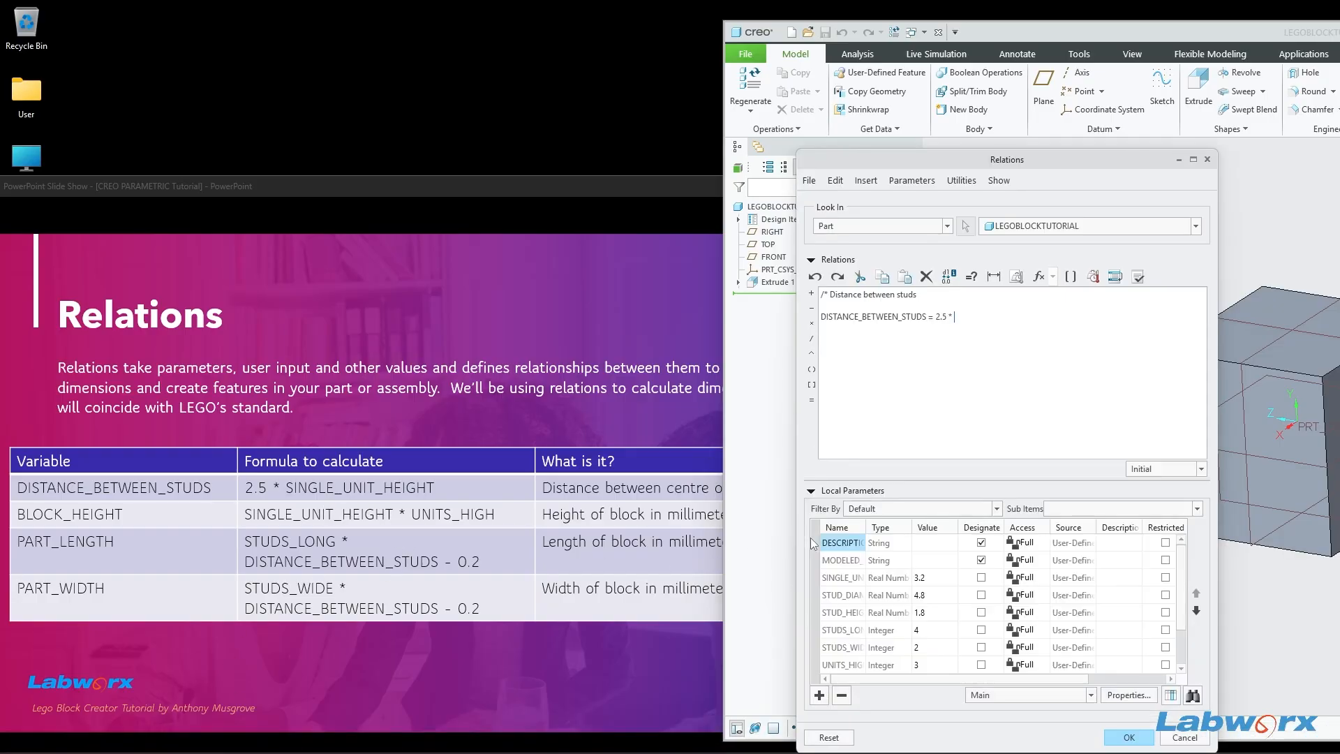
{"action": "left_click", "coordinate": [813, 491]}
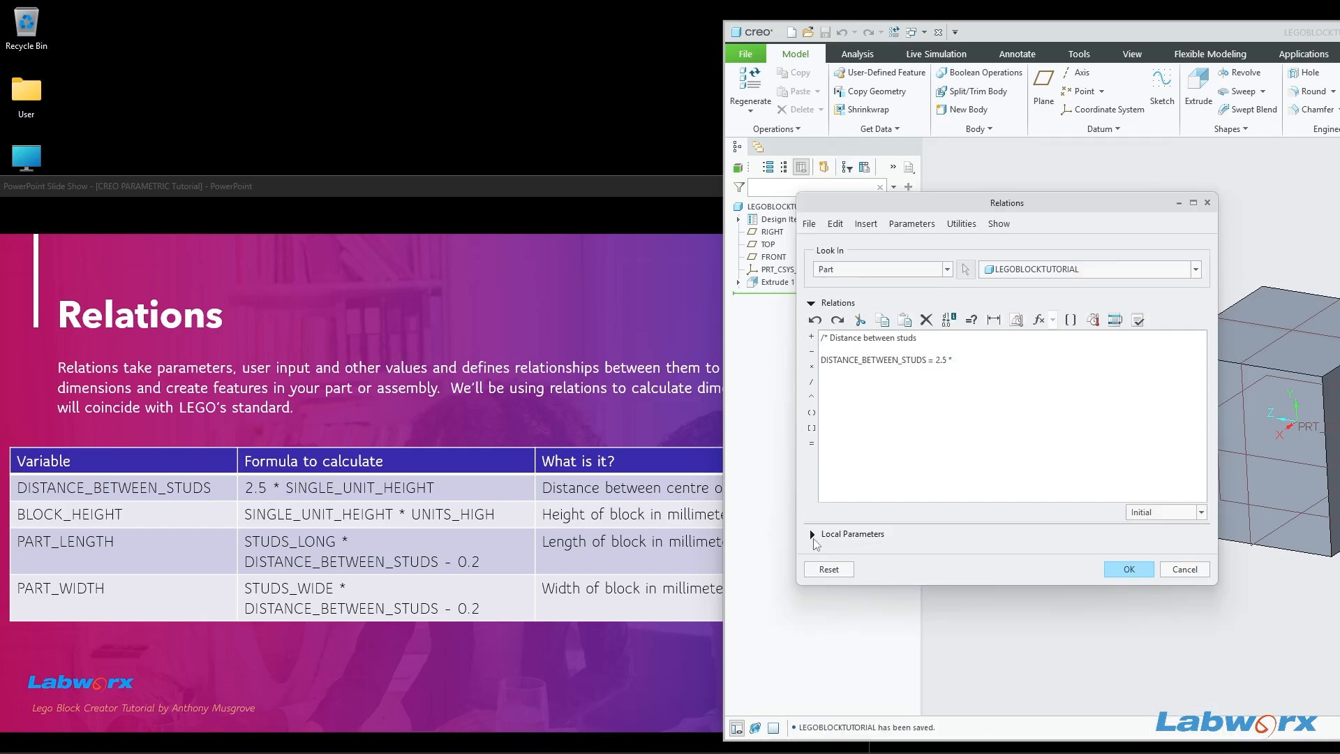
{"action": "left_click", "coordinate": [813, 535]}
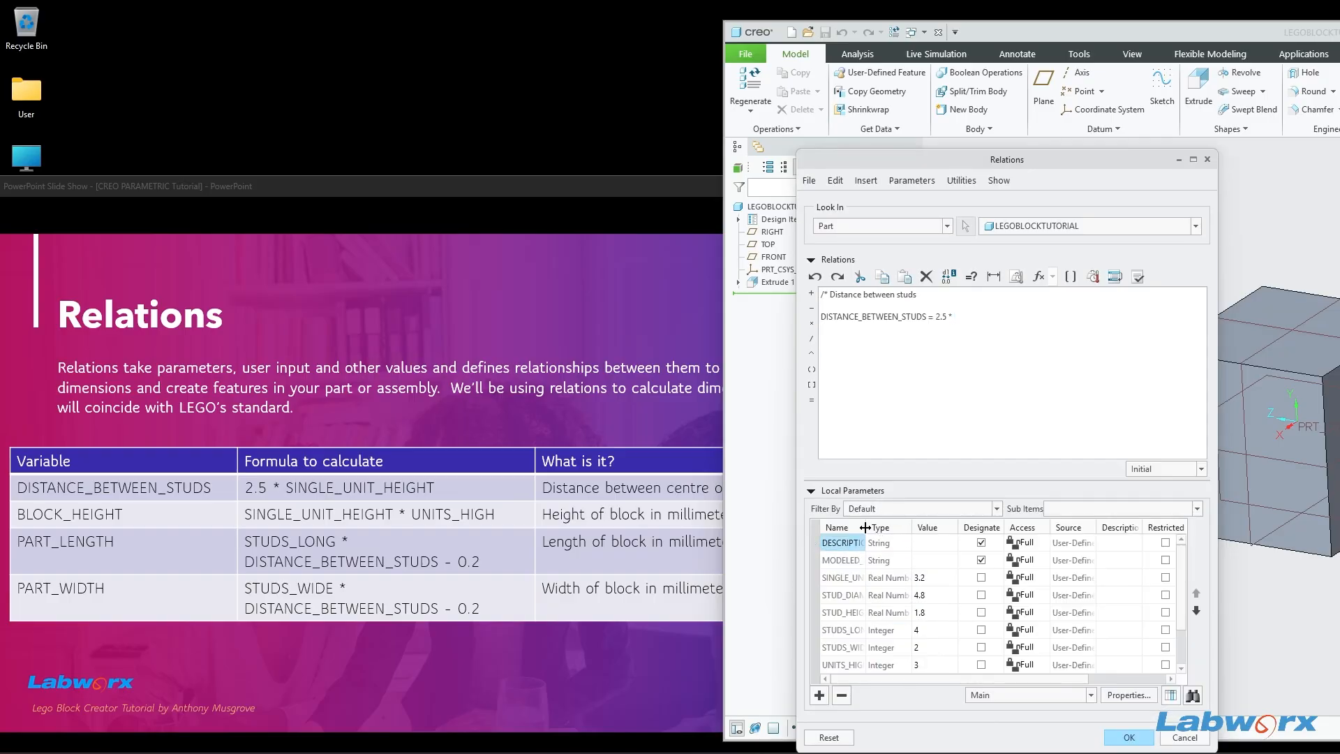
{"action": "left_click_drag", "start_coordinate": [866, 527], "coordinate": [926, 524]}
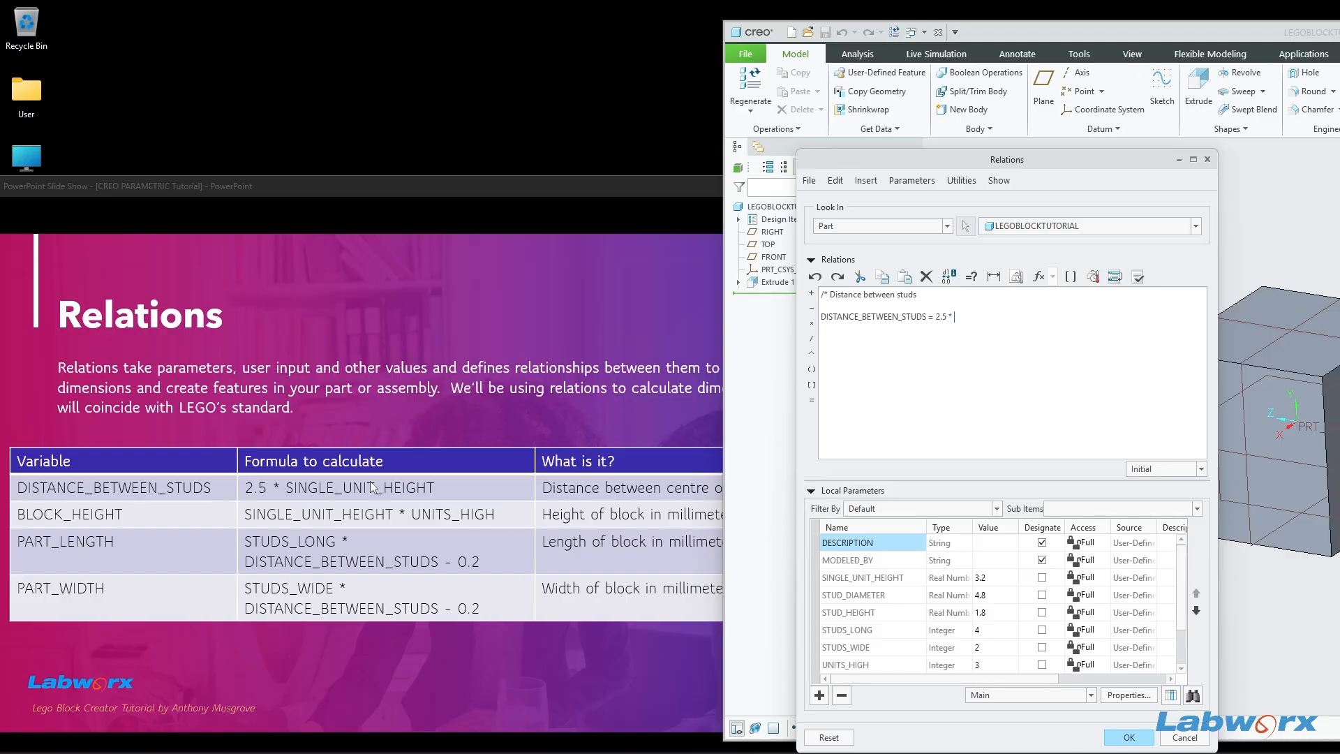
{"action": "left_click", "coordinate": [900, 578]}
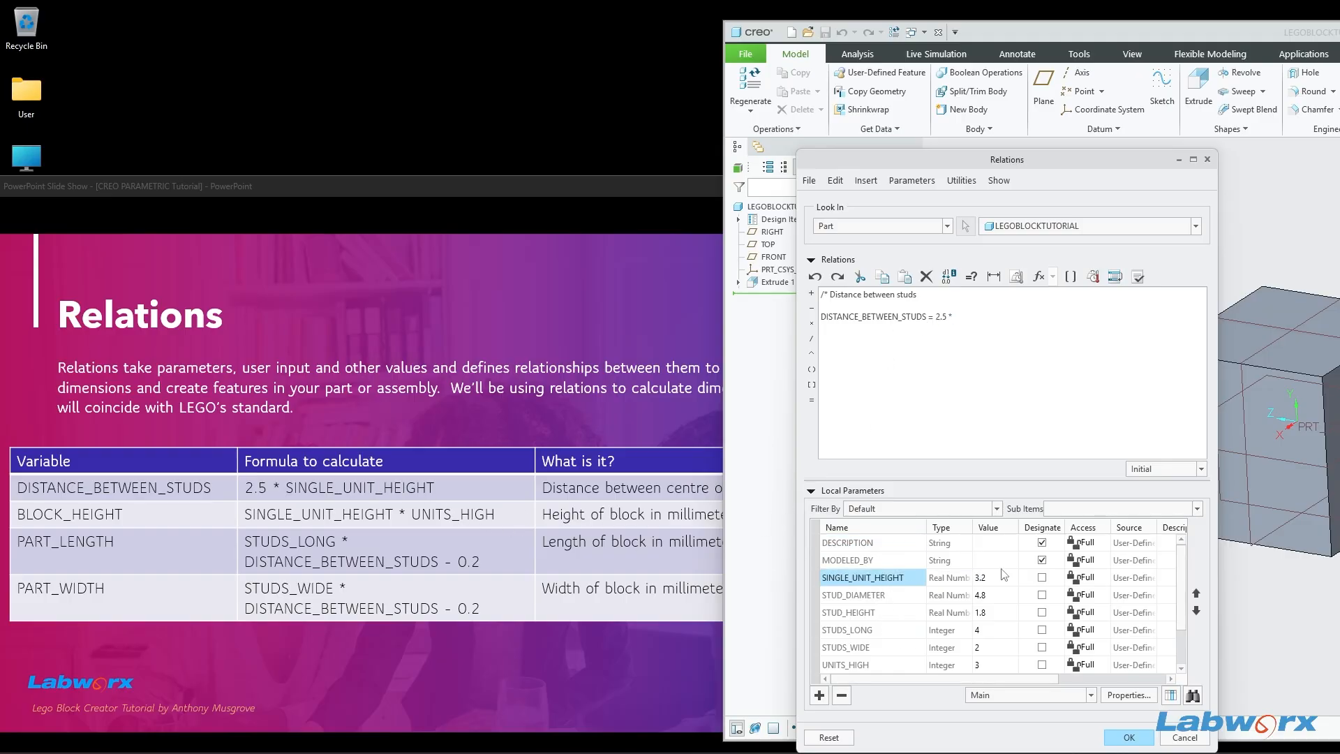
{"action": "right_click", "coordinate": [907, 578]}
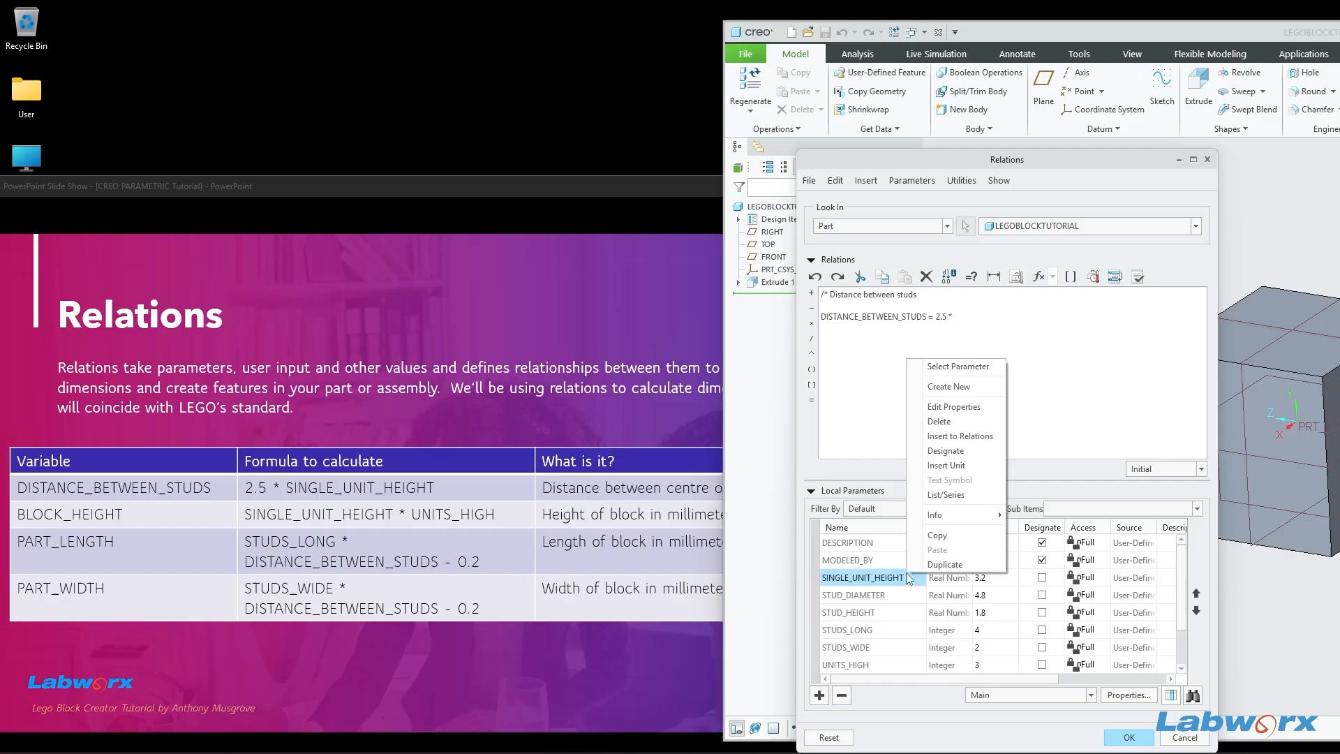
{"action": "left_click", "coordinate": [977, 436]}
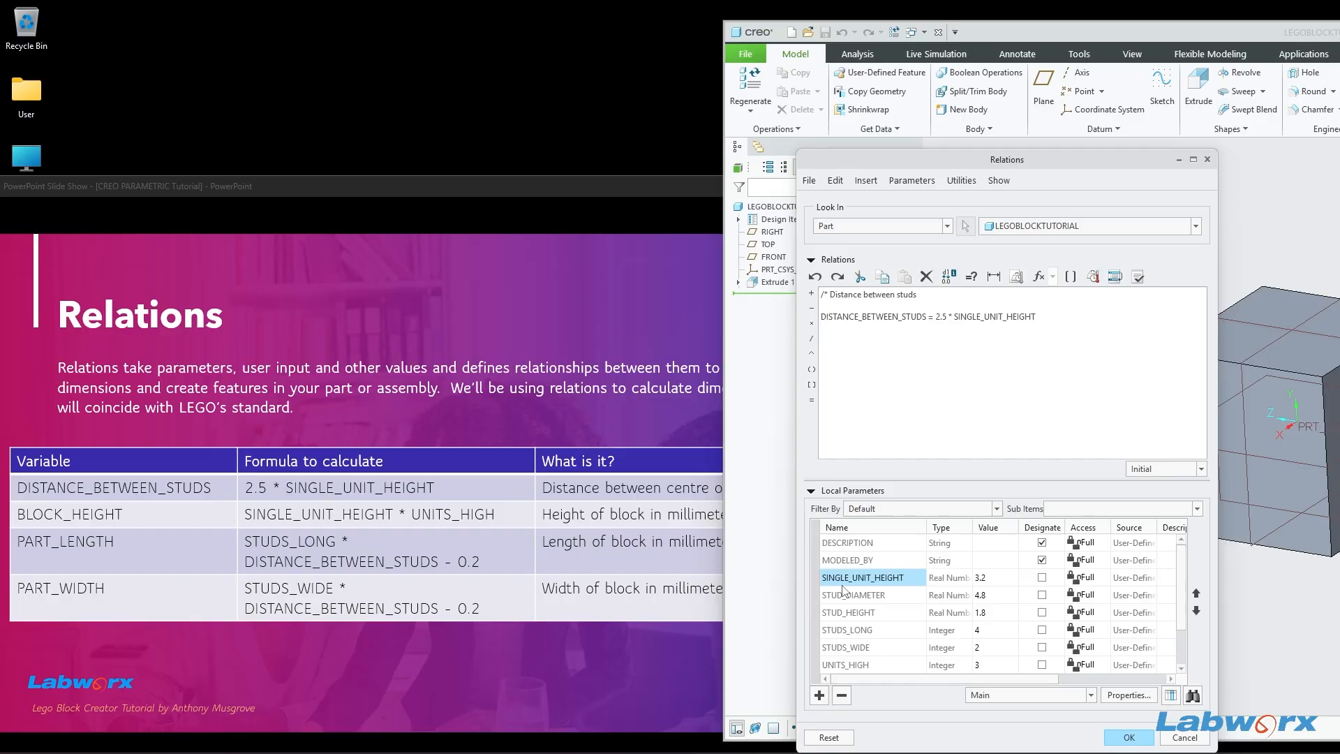
Step: Add the comment "/* Block Height" and the relation BLOCK_HEIGHT = SINGLE_UNIT_HEIGHT * UNITS_HIGH
{"action": "type", "text": "/* Block Height"}
{"action": "key", "text": "Return"}
{"action": "type", "text": "BLOCK_HEIGHT"}
{"action": "key", "text": "BackSpace"}
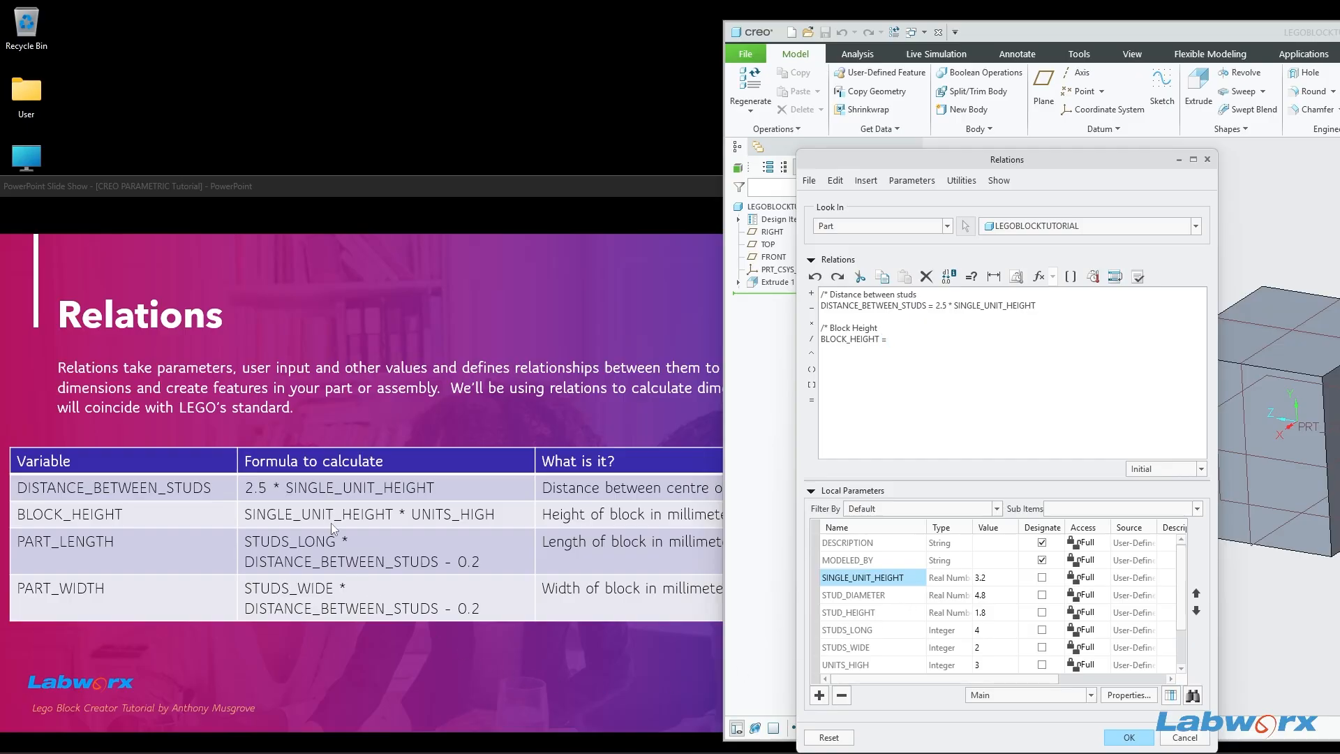
{"action": "right_click", "coordinate": [897, 582]}
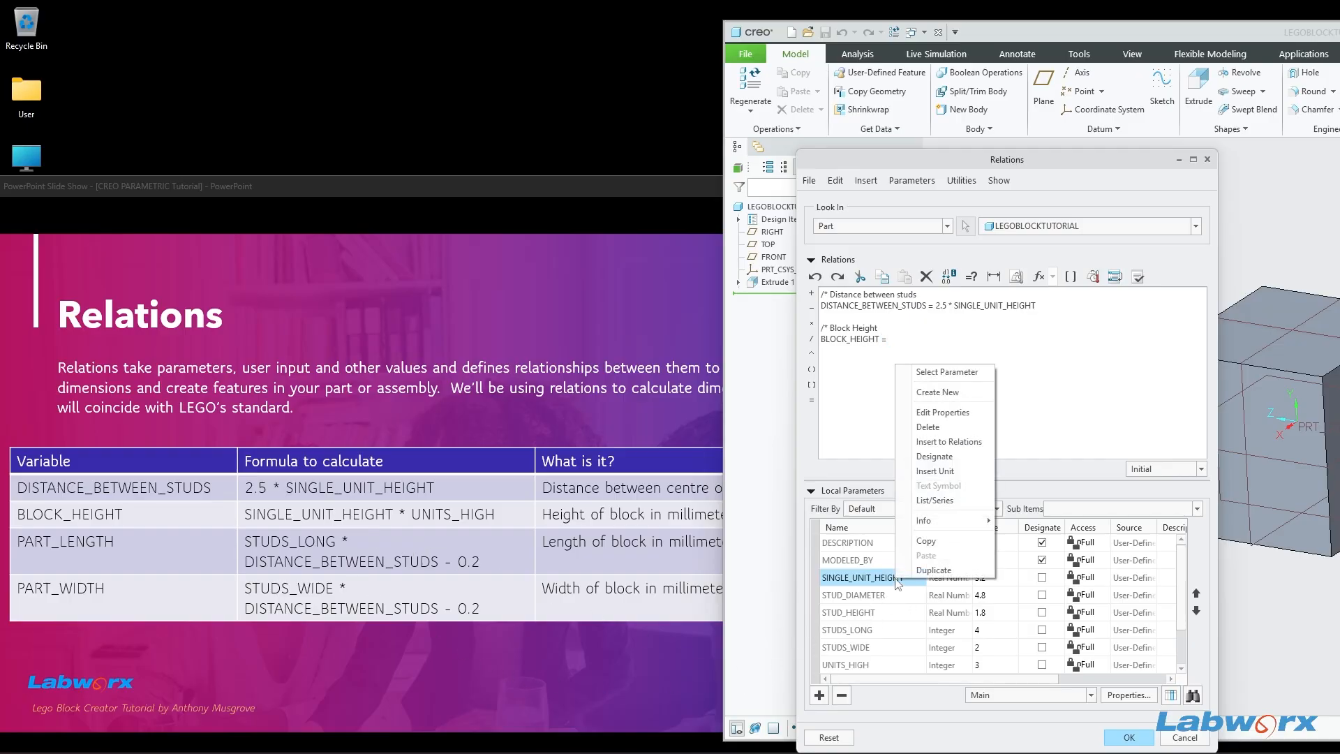
{"action": "left_click", "coordinate": [937, 443]}
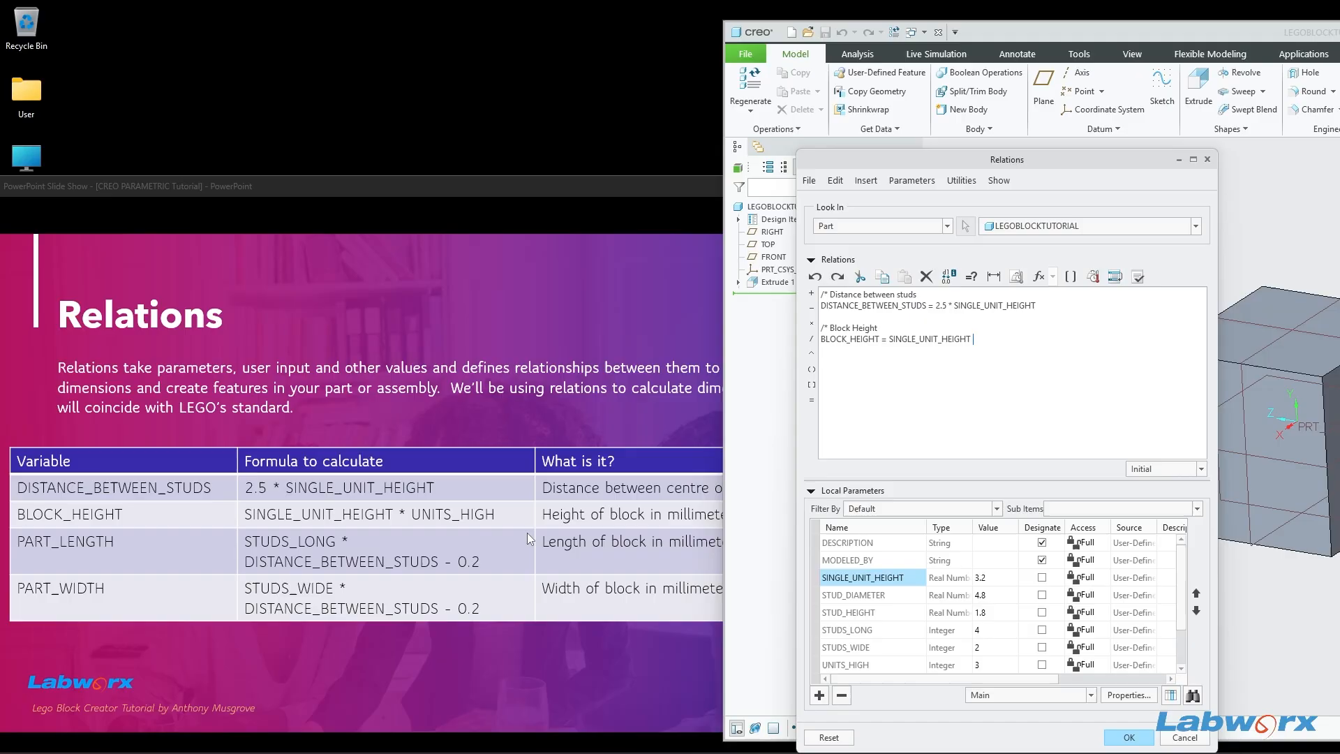
{"action": "type", "text": "*"}
{"action": "left_click", "coordinate": [893, 666]}
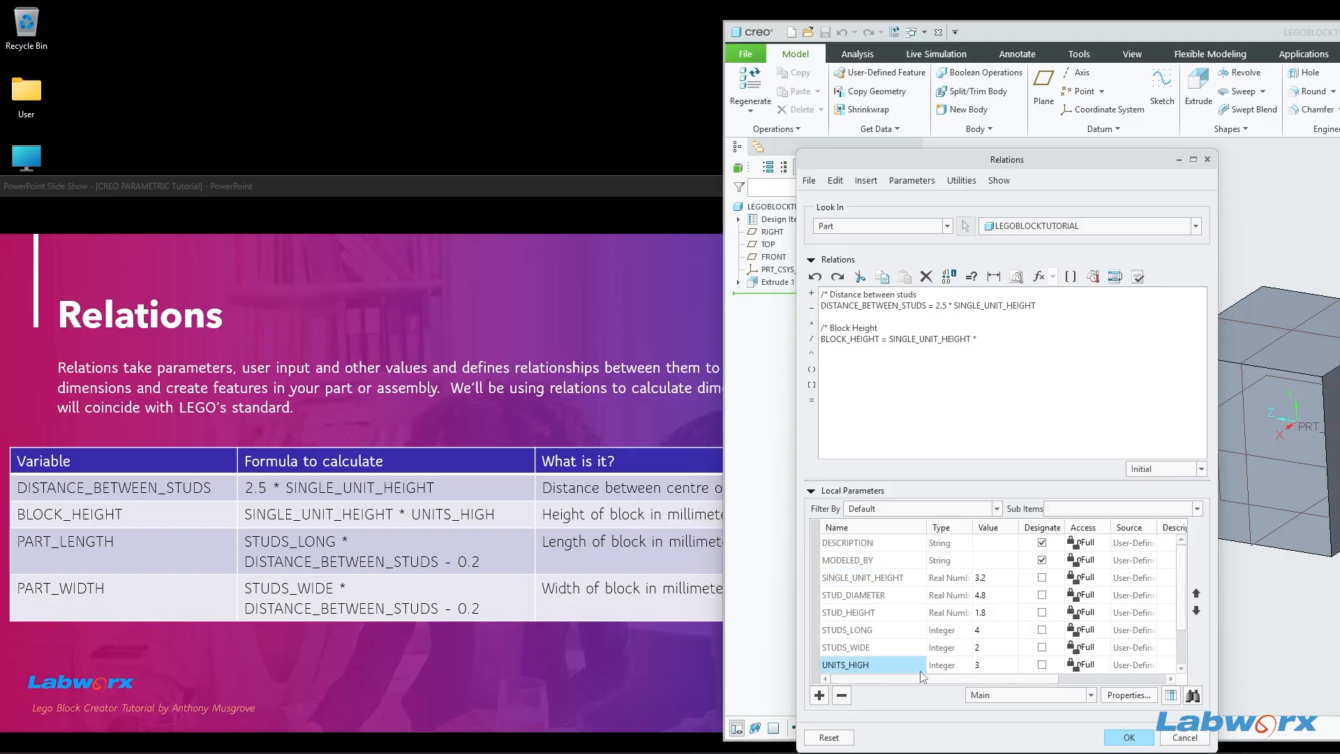
{"action": "right_click", "coordinate": [898, 660]}
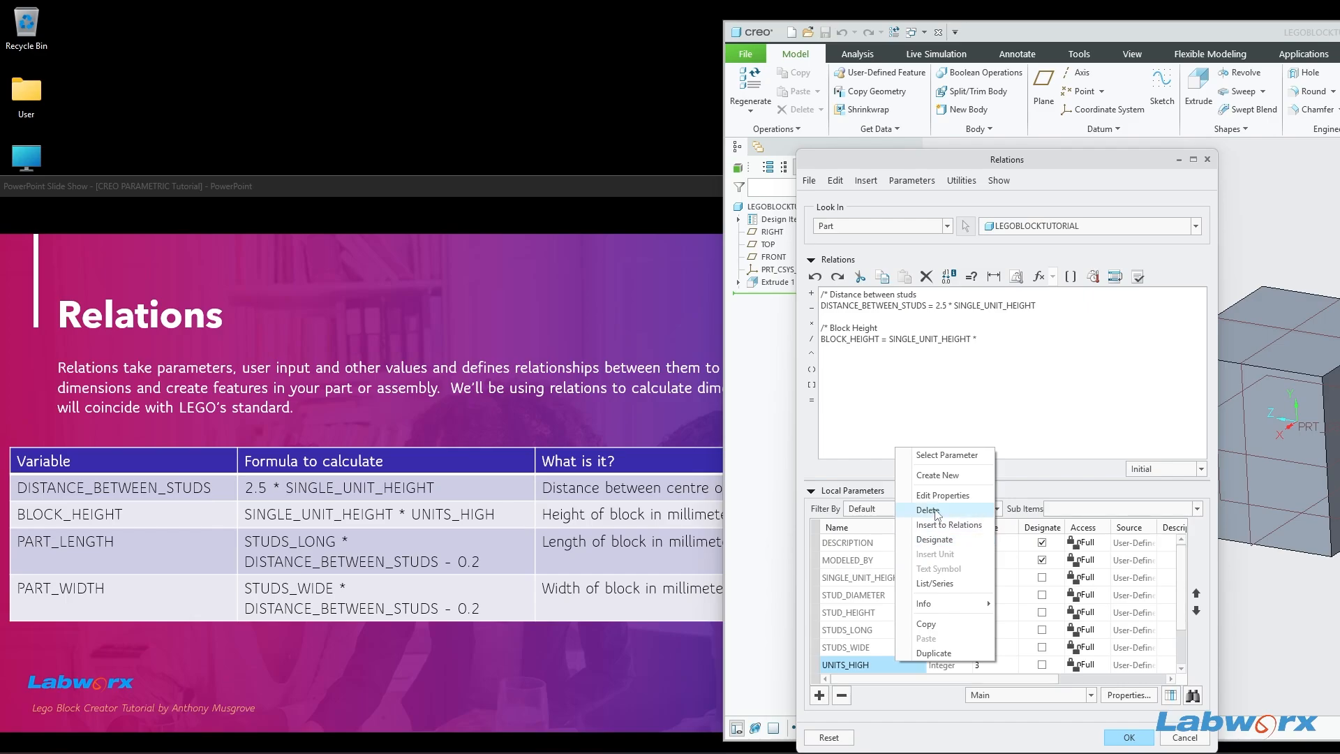
{"action": "left_click", "coordinate": [944, 528]}
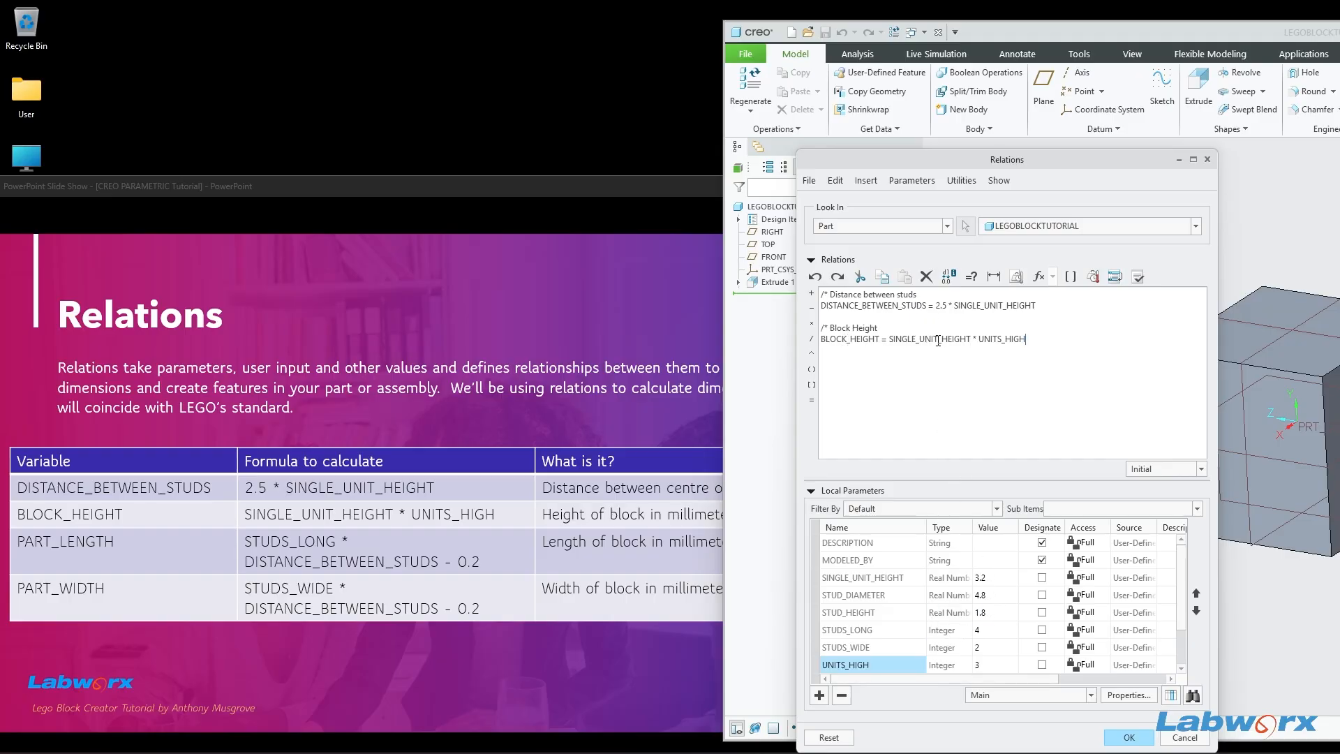
{"action": "double_click", "coordinate": [1007, 340]}
{"action": "left_click", "coordinate": [1008, 341]}
{"action": "double_click", "coordinate": [1008, 341]}
{"action": "left_click", "coordinate": [1010, 342]}
{"action": "double_click", "coordinate": [1011, 342]}
Step: Add the comment "/* Part Length" and begin the relation PART_LENGTH = with the STUDS_LONG parameter inserted from the local parameters
{"action": "left_click", "coordinate": [1038, 339]}
{"action": "type", "text": "* Part Length "}
{"action": "type", "text": "PART_LENGTH "}
{"action": "type", "text": "="}
{"action": "left_click", "coordinate": [922, 638]}
{"action": "right_click", "coordinate": [921, 639]}
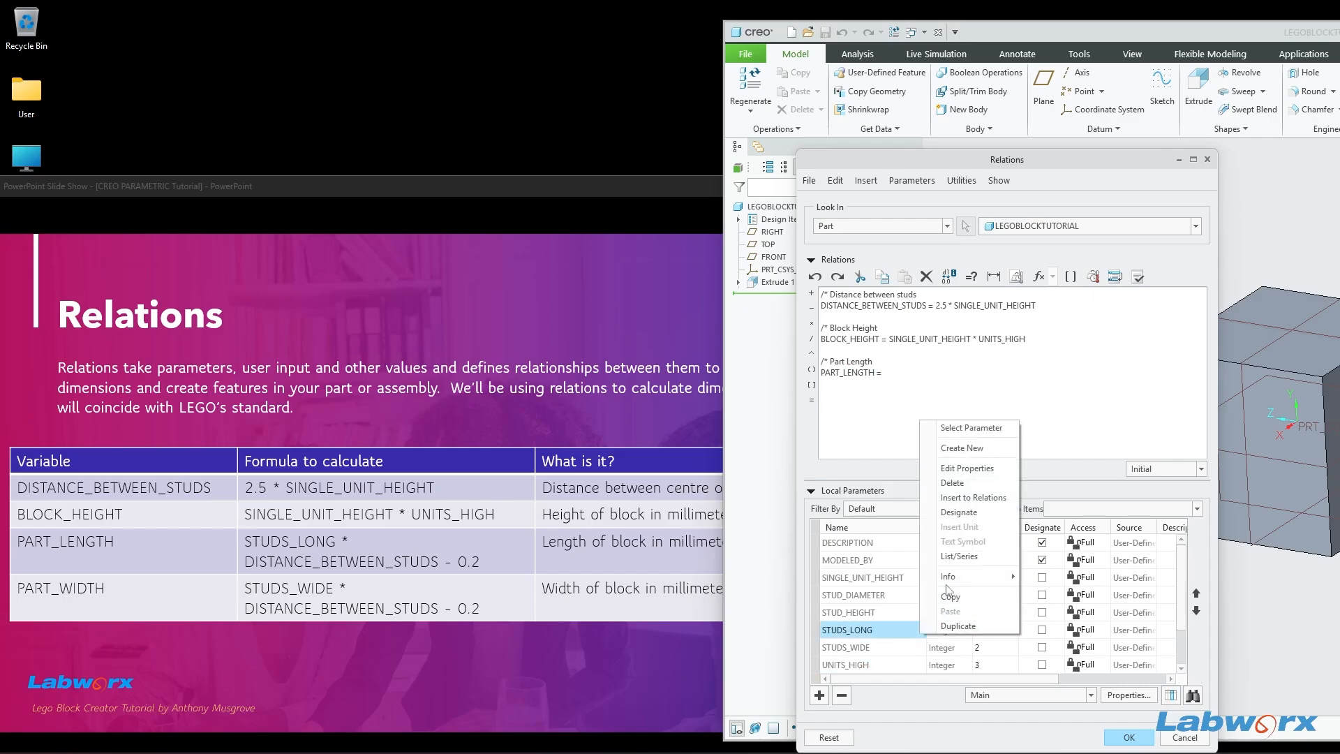
{"action": "left_click", "coordinate": [984, 498]}
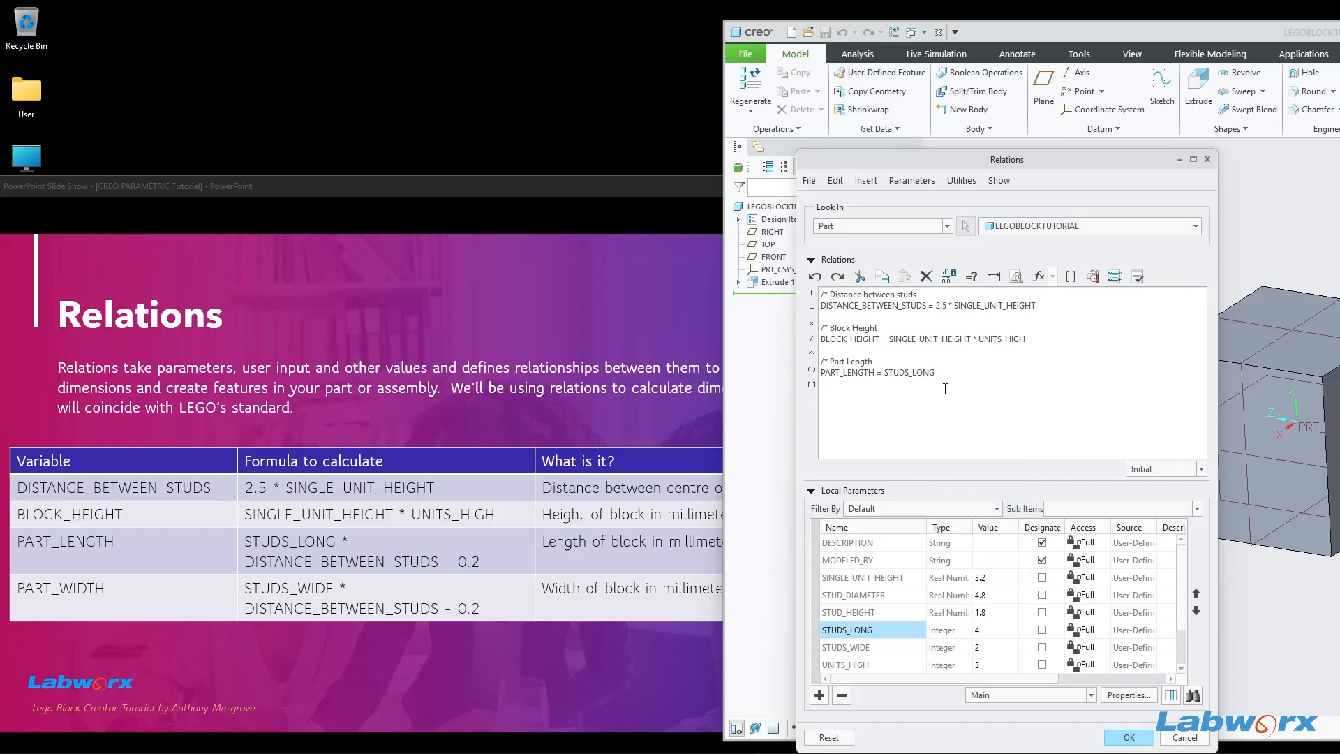
Step: Complete the PART_LENGTH relation with * DISTANCE_BETWEEN_STUDS - 0.2, copying the variable name from the first relation
{"action": "type", "text": "*"}
{"action": "left_click_drag", "start_coordinate": [928, 310], "coordinate": [818, 308]}
{"action": "key", "text": "ctrl+c"}
{"action": "left_click", "coordinate": [978, 370]}
{"action": "key", "text": "ctrl+v"}
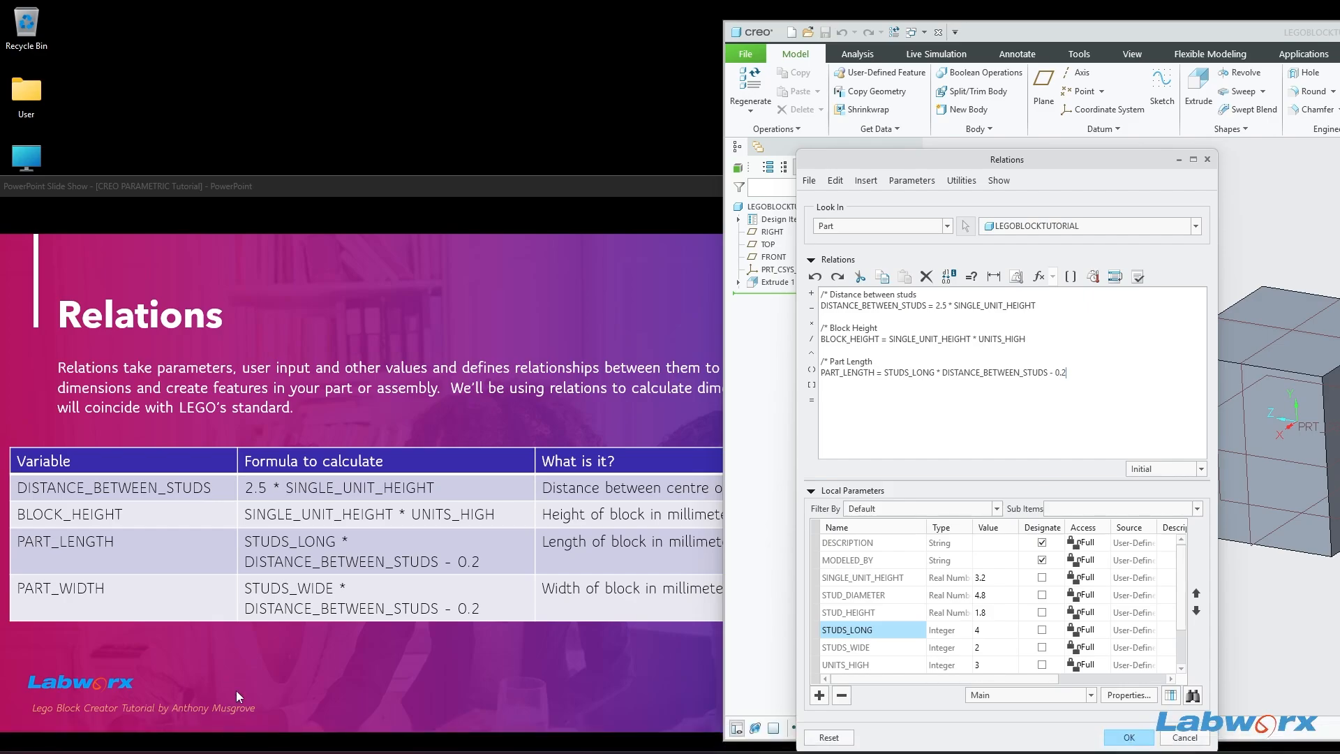
Step: Open the Lego_dimensions drawing from the tutorials folder and examine the nominal brick dimensions
{"action": "left_click_drag", "start_coordinate": [131, 185], "coordinate": [360, 134]}
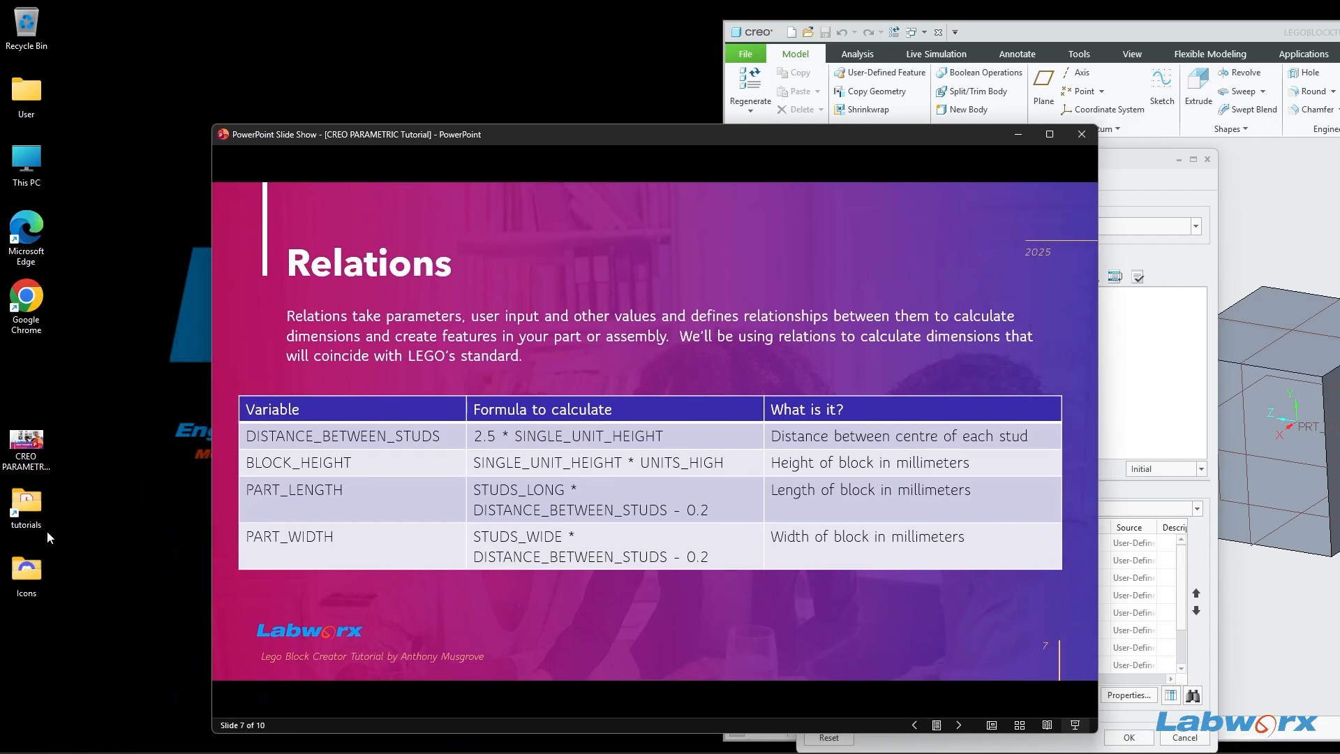
{"action": "double_click", "coordinate": [25, 528]}
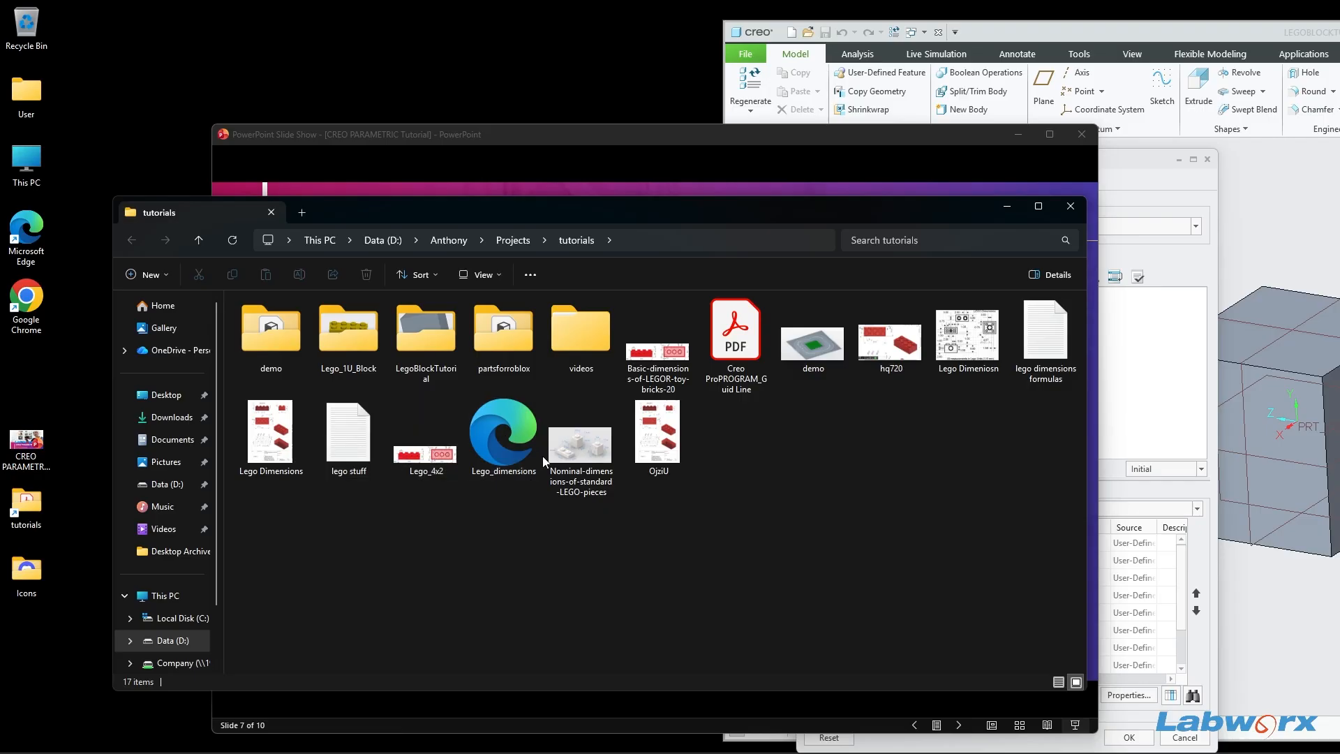
{"action": "left_click", "coordinate": [497, 428]}
{"action": "double_click", "coordinate": [497, 428]}
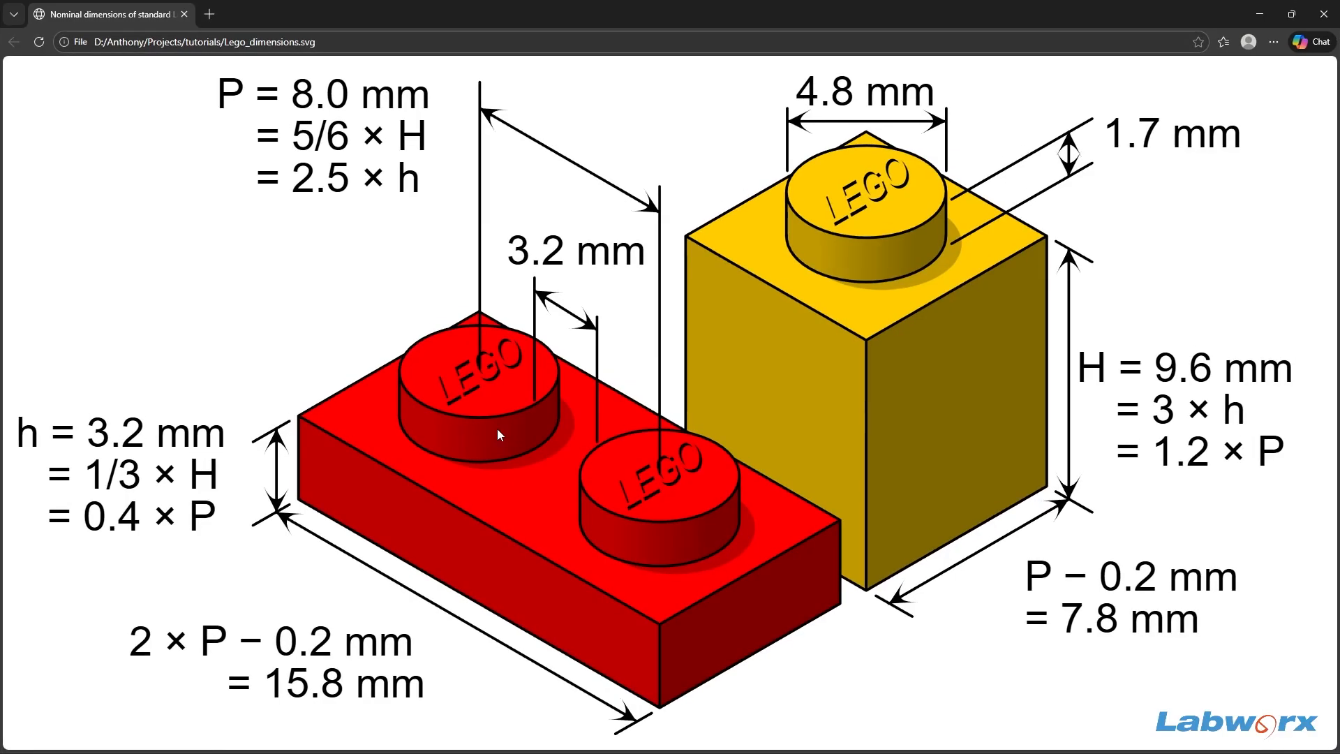
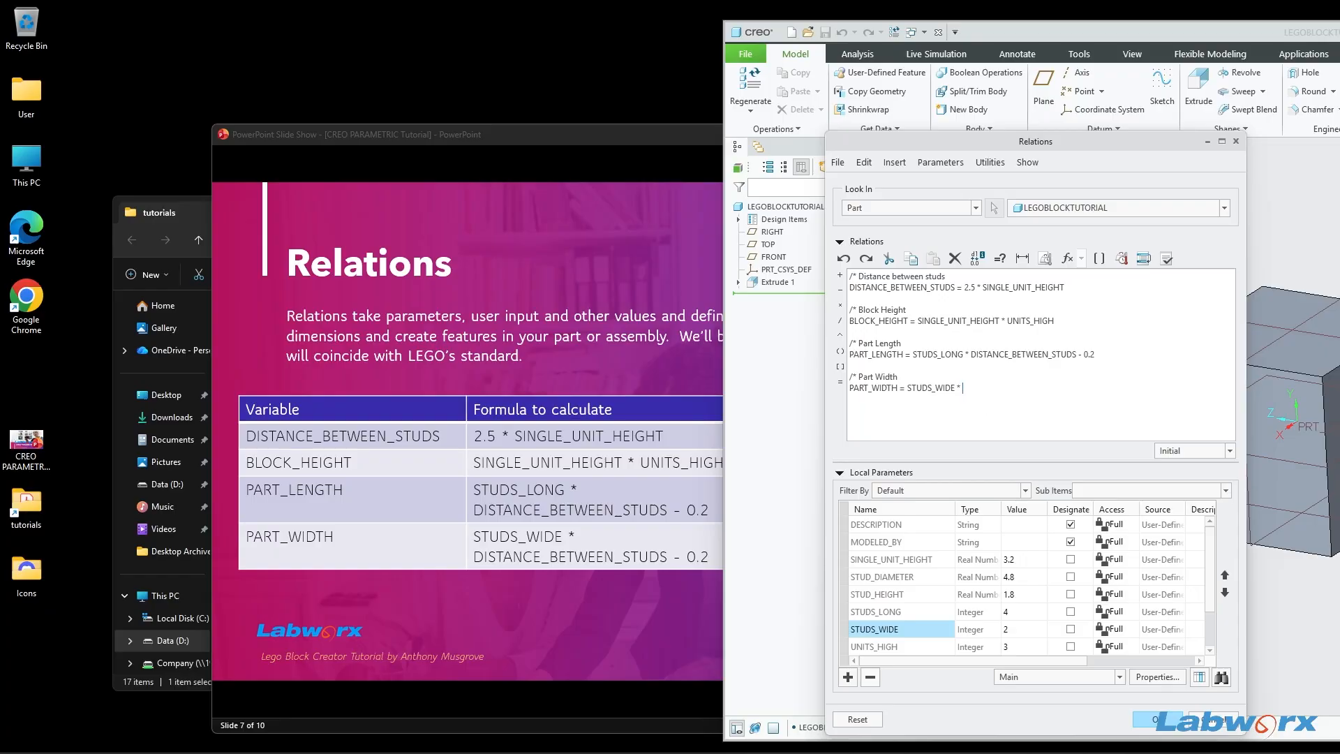
Step: Complete the PART_WIDTH relation with DISTANCE_BETWEEN_STUDS - 0.2, copying the variable name from PART_LENGTH, and verify the relations
{"action": "left_click_drag", "start_coordinate": [971, 351], "coordinate": [1076, 351]}
{"action": "key", "text": "ctrl+c"}
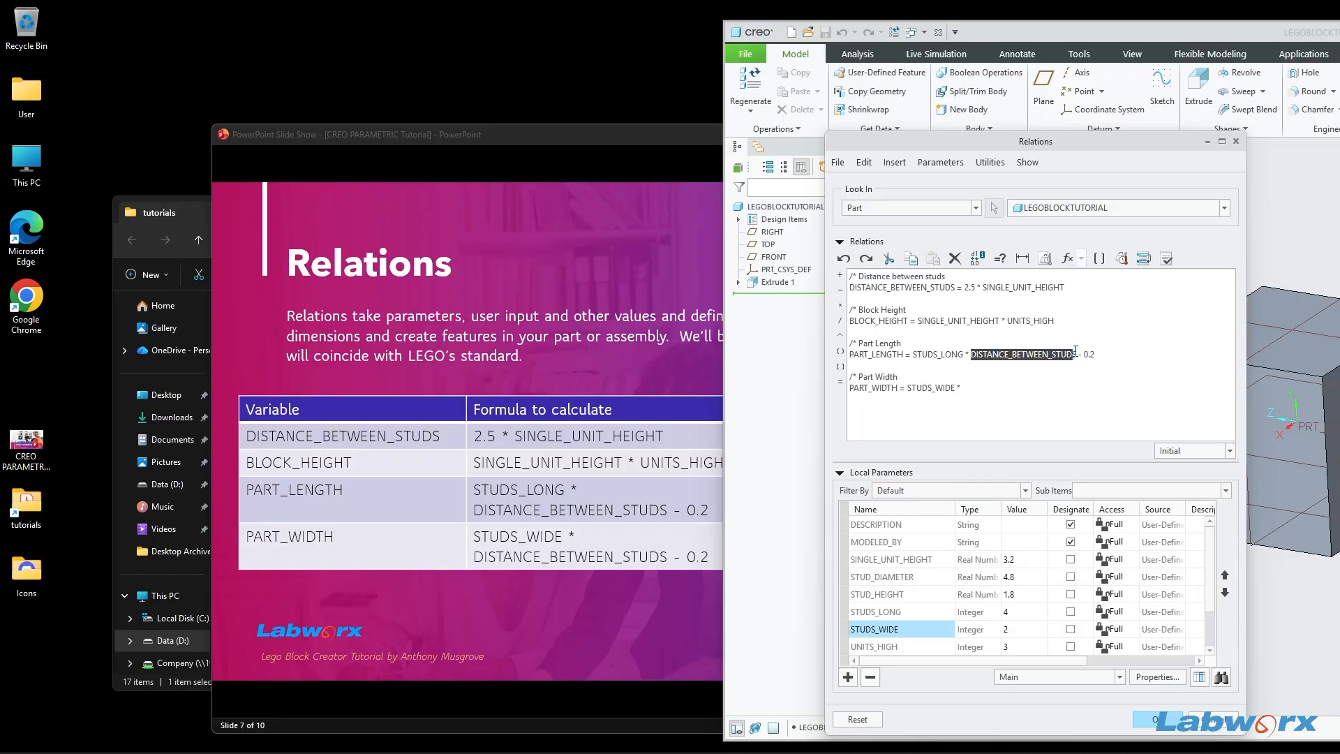
{"action": "left_click", "coordinate": [997, 393]}
{"action": "key", "text": "ctrl+v"}
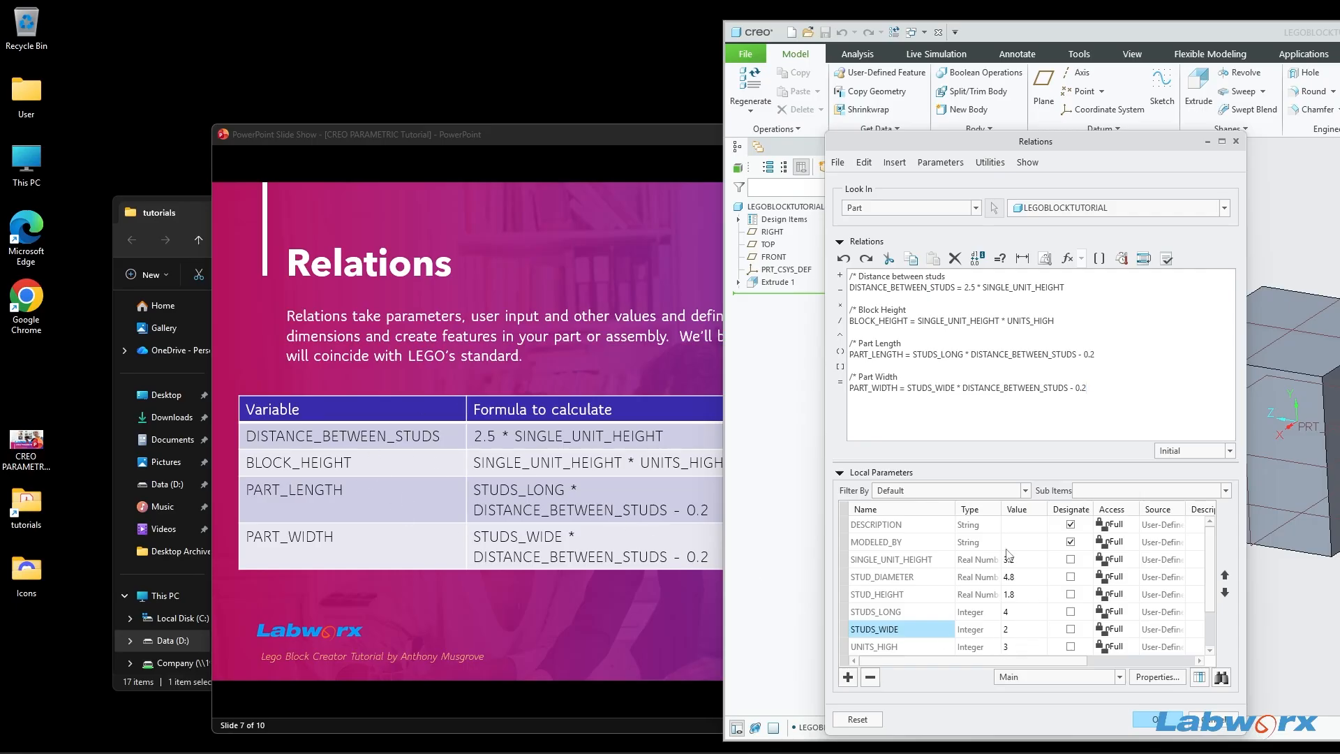
{"action": "left_click", "coordinate": [1166, 259]}
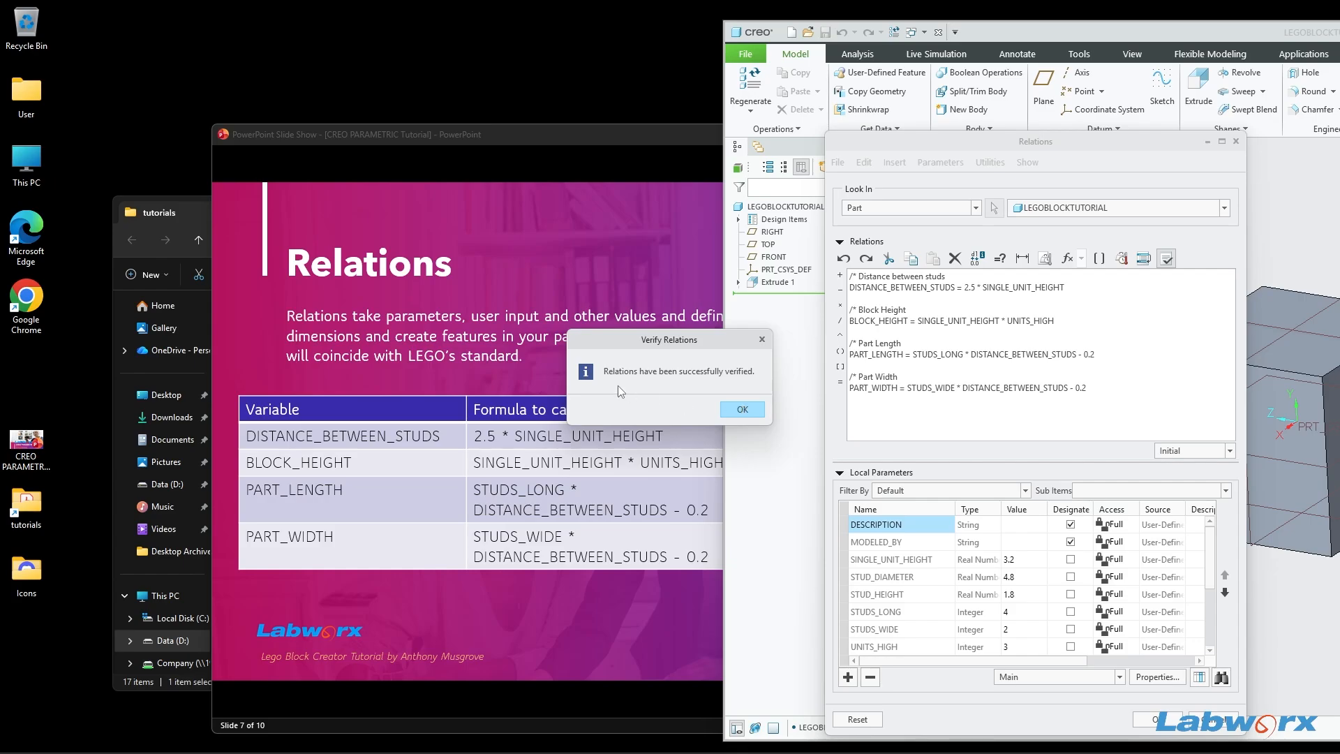
{"action": "left_click", "coordinate": [733, 409]}
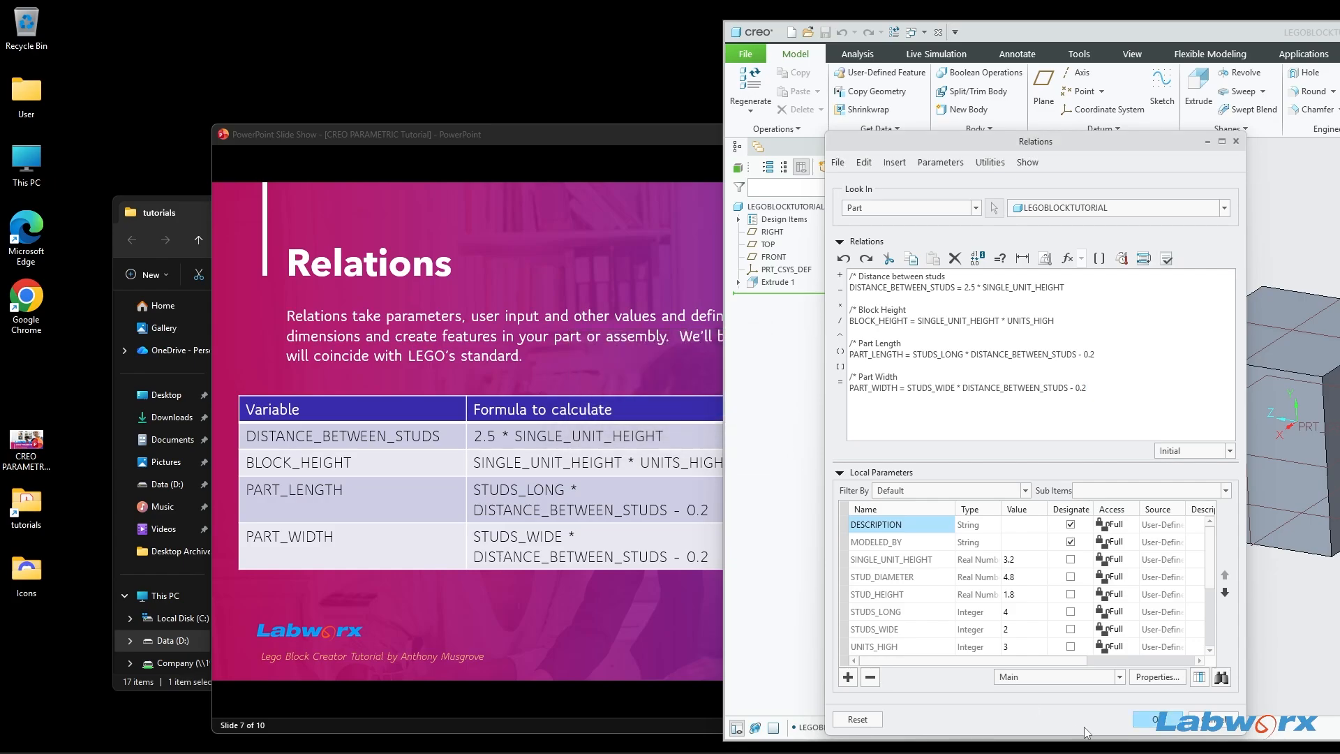
Step: Accept the relations, regenerate the LEGOBLOCKTUTORIAL part and save it
{"action": "left_click", "coordinate": [1144, 719]}
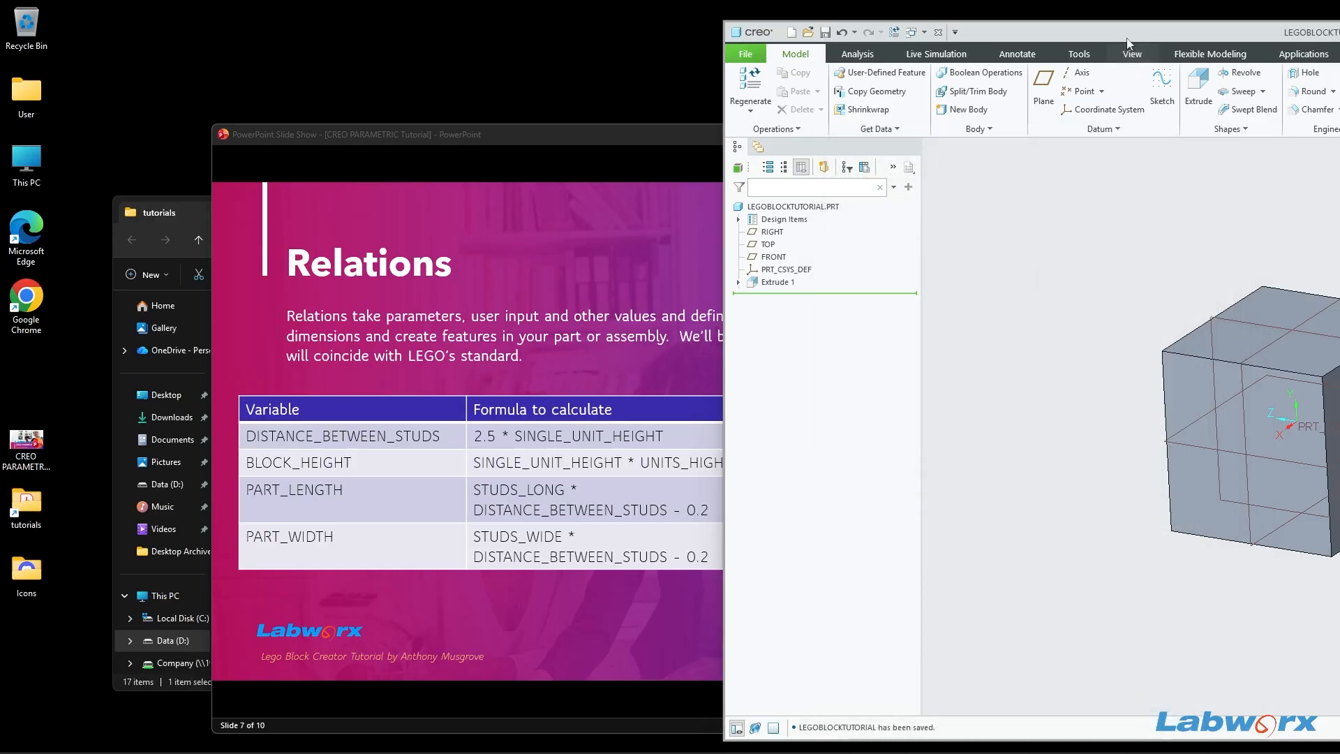
{"action": "left_click_drag", "start_coordinate": [1131, 32], "coordinate": [769, 38]}
{"action": "key", "text": "ctrl+g"}
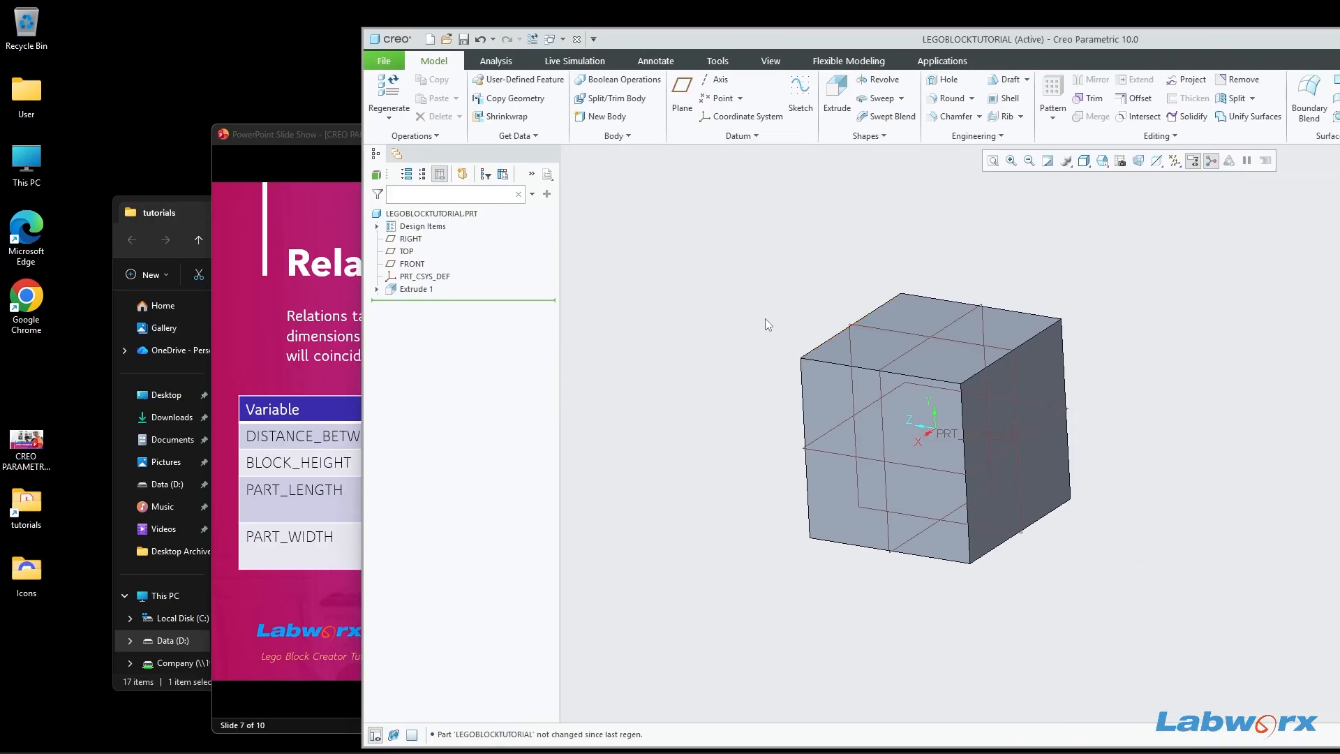
{"action": "middle_click_drag", "start_coordinate": [897, 425], "coordinate": [928, 429]}
{"action": "key", "text": "ctrl+s"}
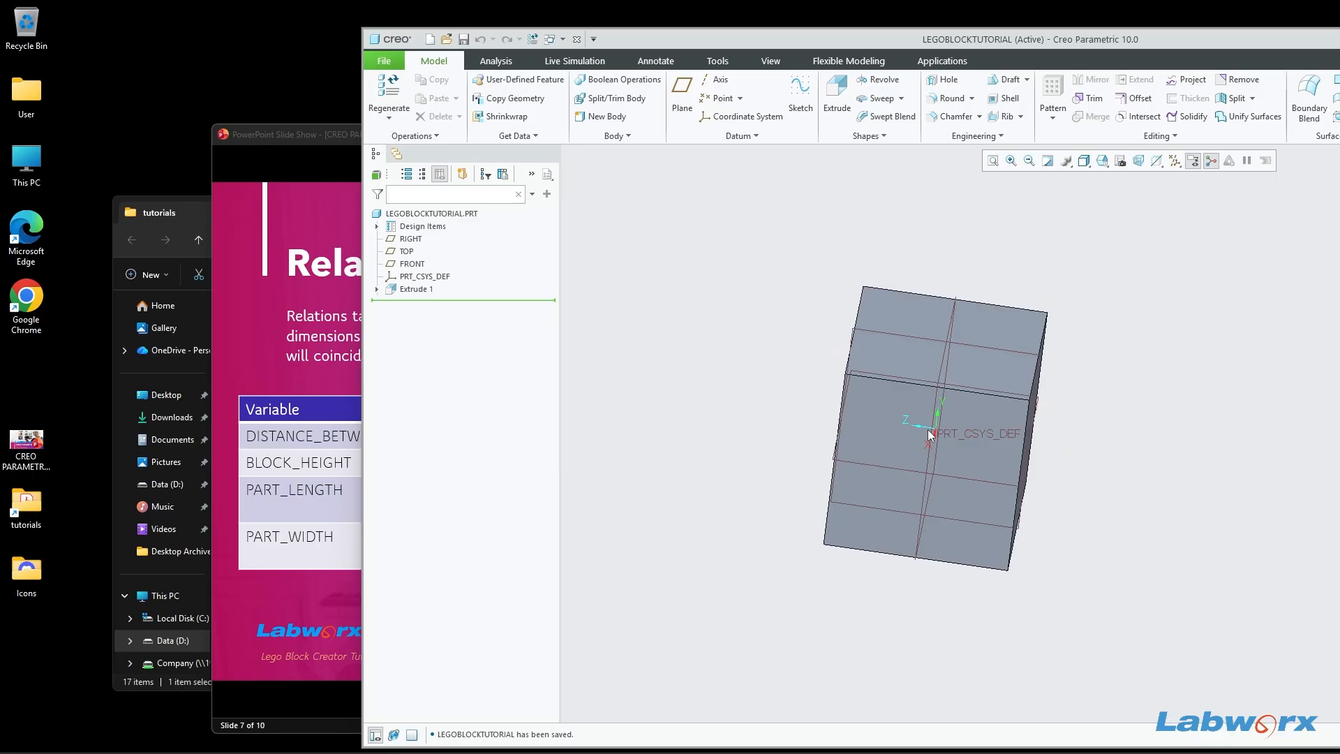
Step: Switch to the PowerPoint slide show and look through the Relations and Conditions & Logic slides
{"action": "left_click", "coordinate": [332, 289]}
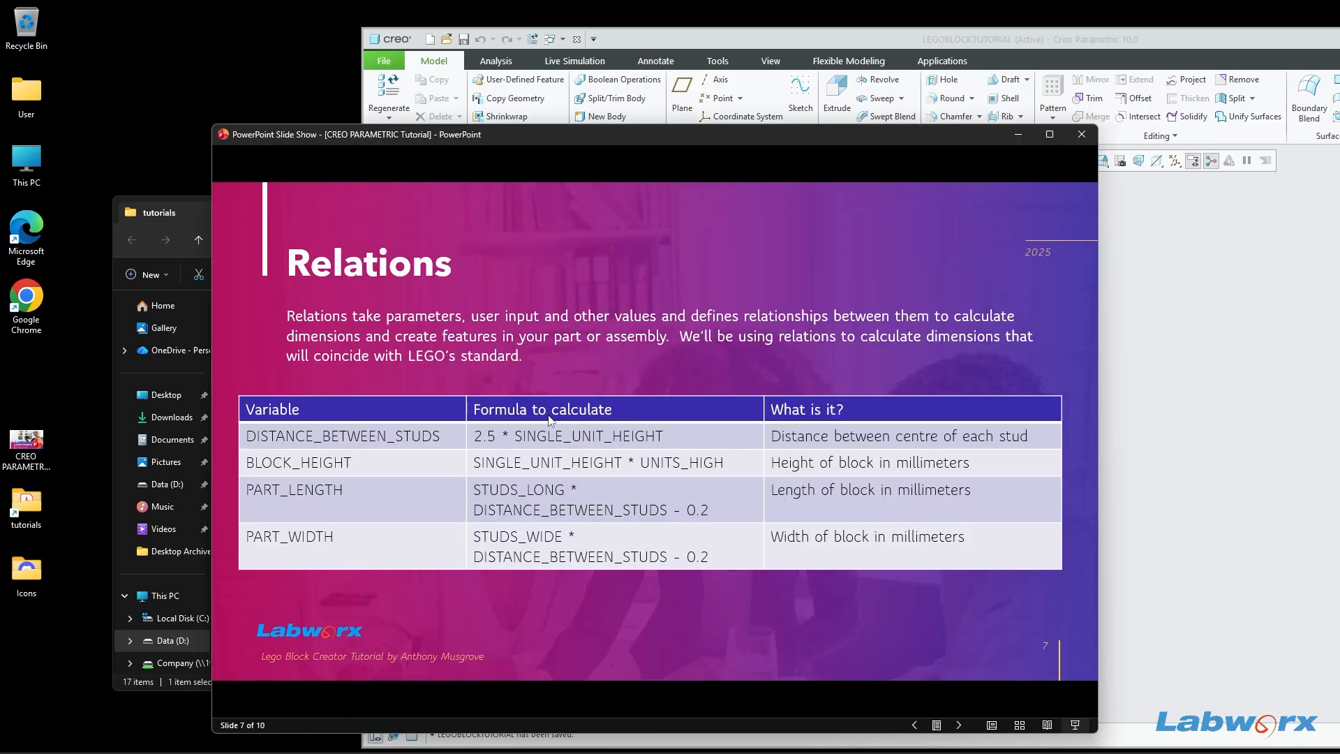
{"action": "left_click", "coordinate": [577, 458]}
{"action": "left_click", "coordinate": [578, 462]}
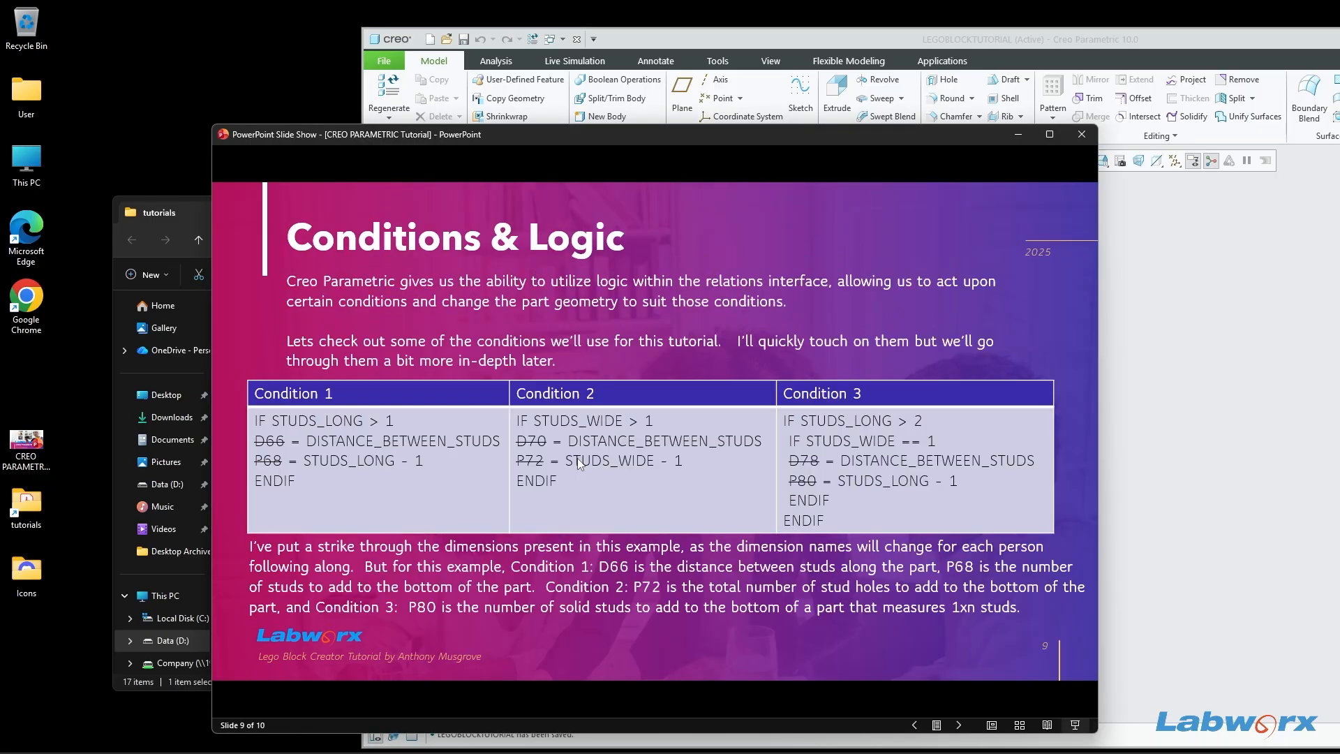
{"action": "scroll", "coordinate": [578, 464], "scroll_direction": "up", "scroll_amount": 2}
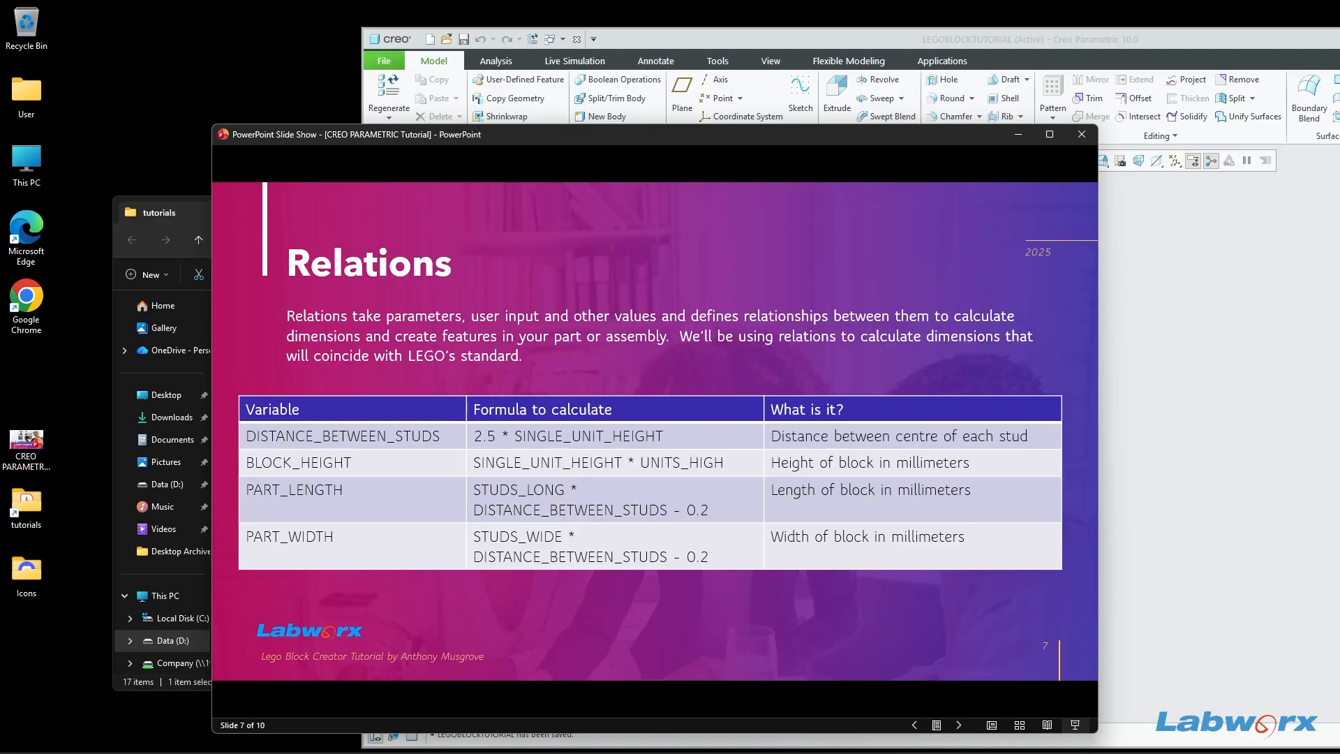
{"action": "key", "text": "Right"}
{"action": "key", "text": "Right"}
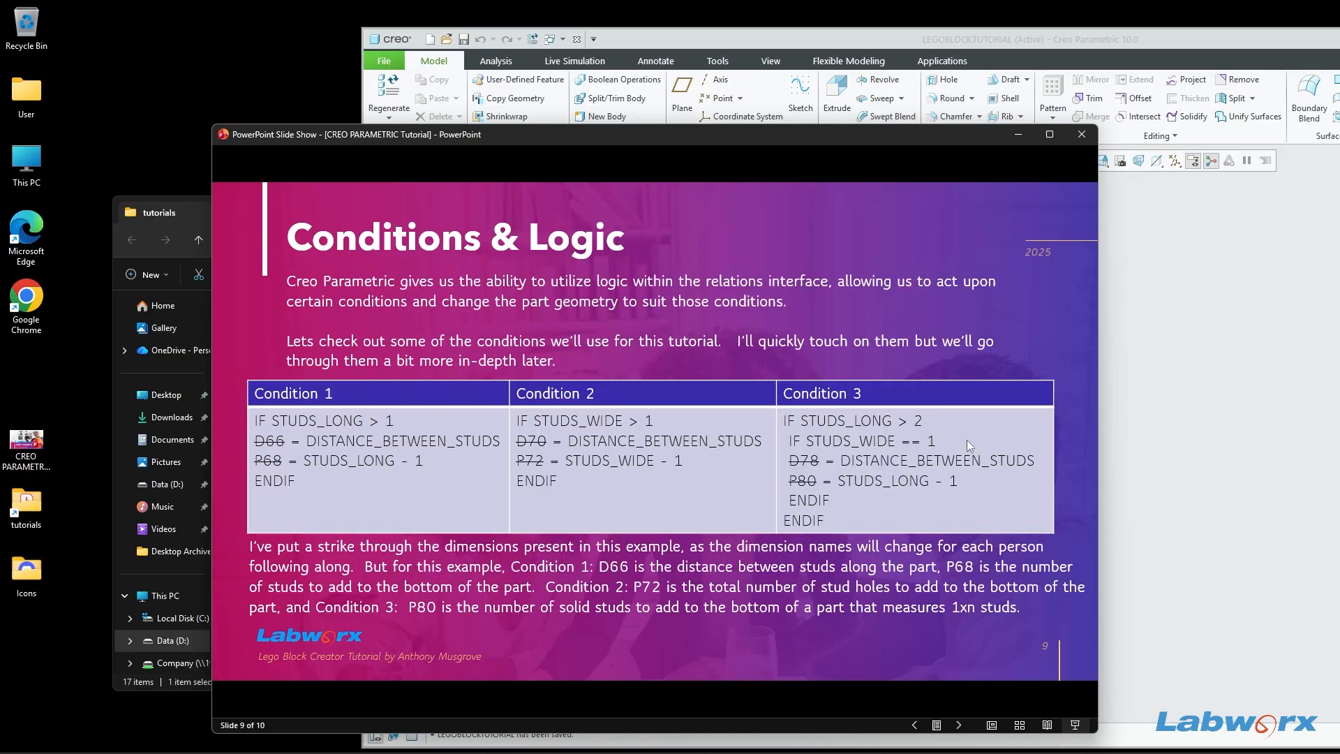
Step: Switch back to Creo, maximize its window and rename the Extrude 1 feature as BLOCK
{"action": "left_click", "coordinate": [1279, 342]}
{"action": "left_click_drag", "start_coordinate": [1233, 40], "coordinate": [1078, 49]}
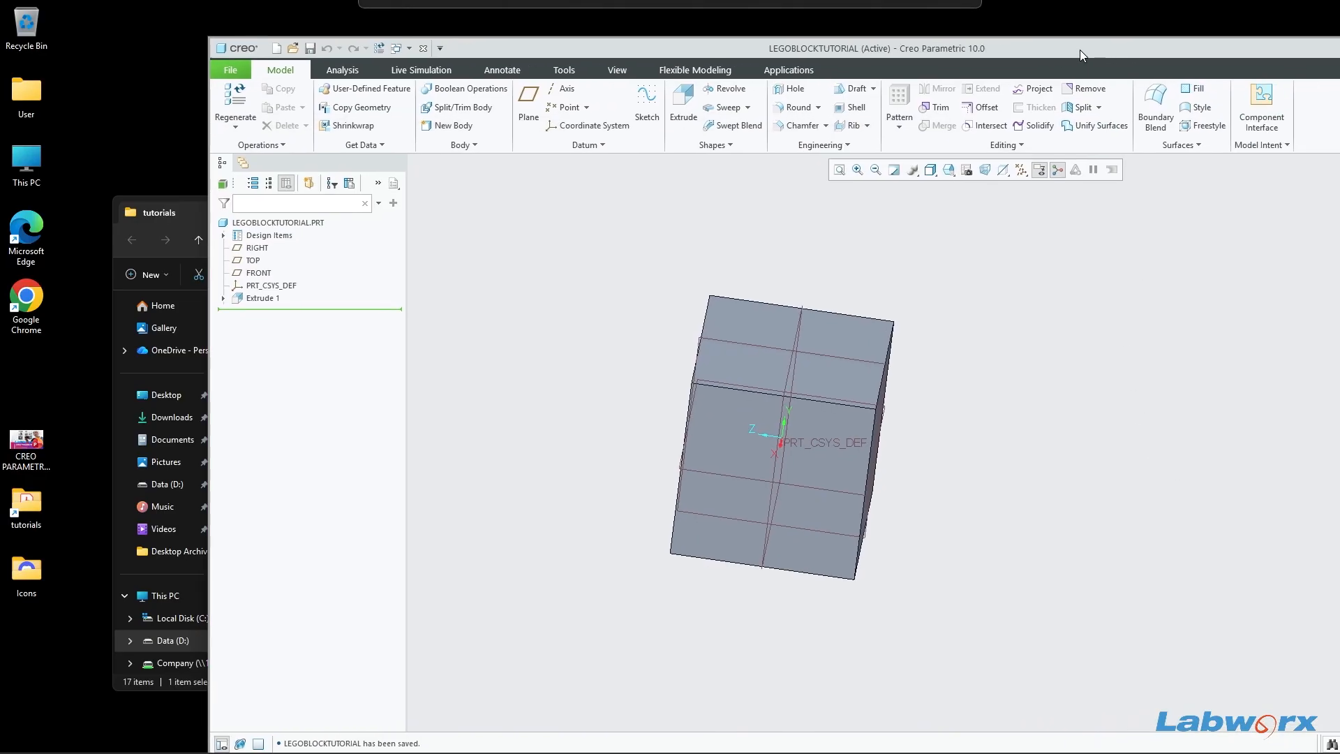
{"action": "double_click", "coordinate": [1080, 50]}
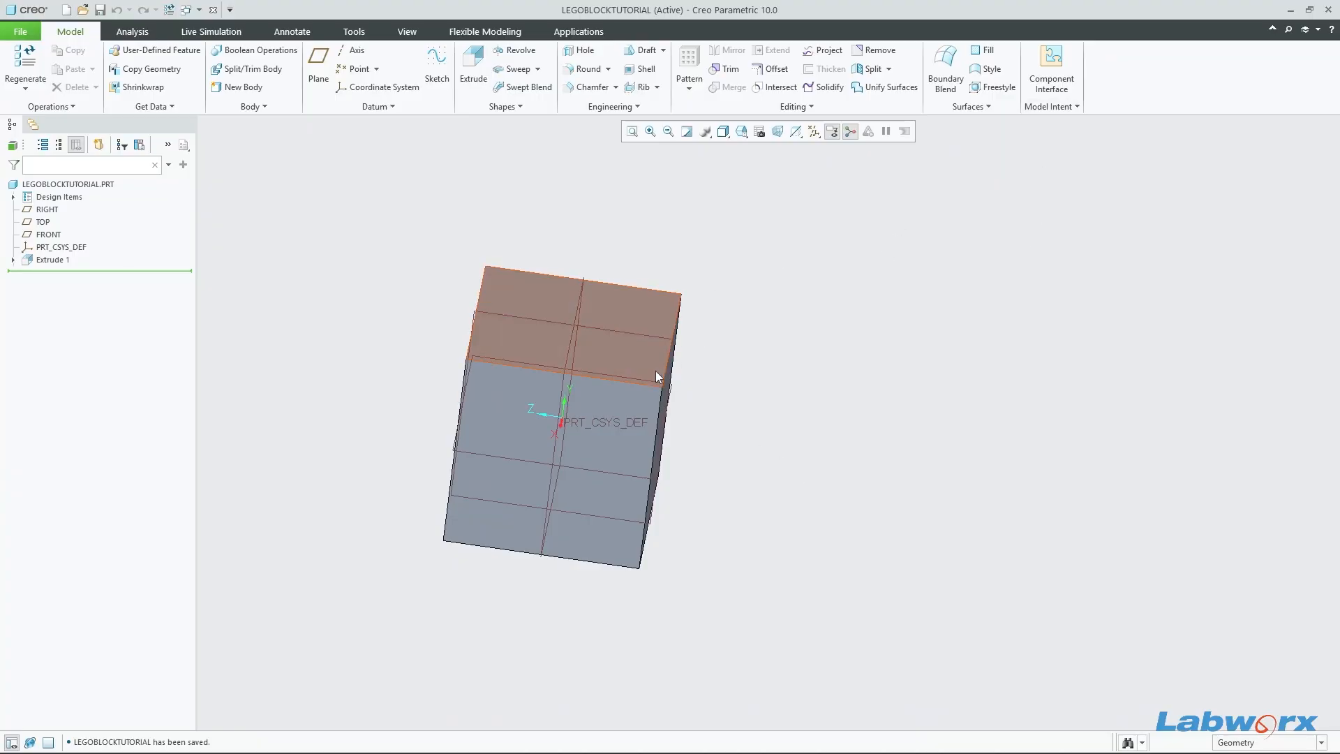
{"action": "mouse_move", "coordinate": [655, 371]}
{"action": "middle_mouse_down"}
{"action": "mouse_move", "coordinate": [711, 359]}
{"action": "mouse_move", "coordinate": [608, 355]}
{"action": "middle_mouse_up"}
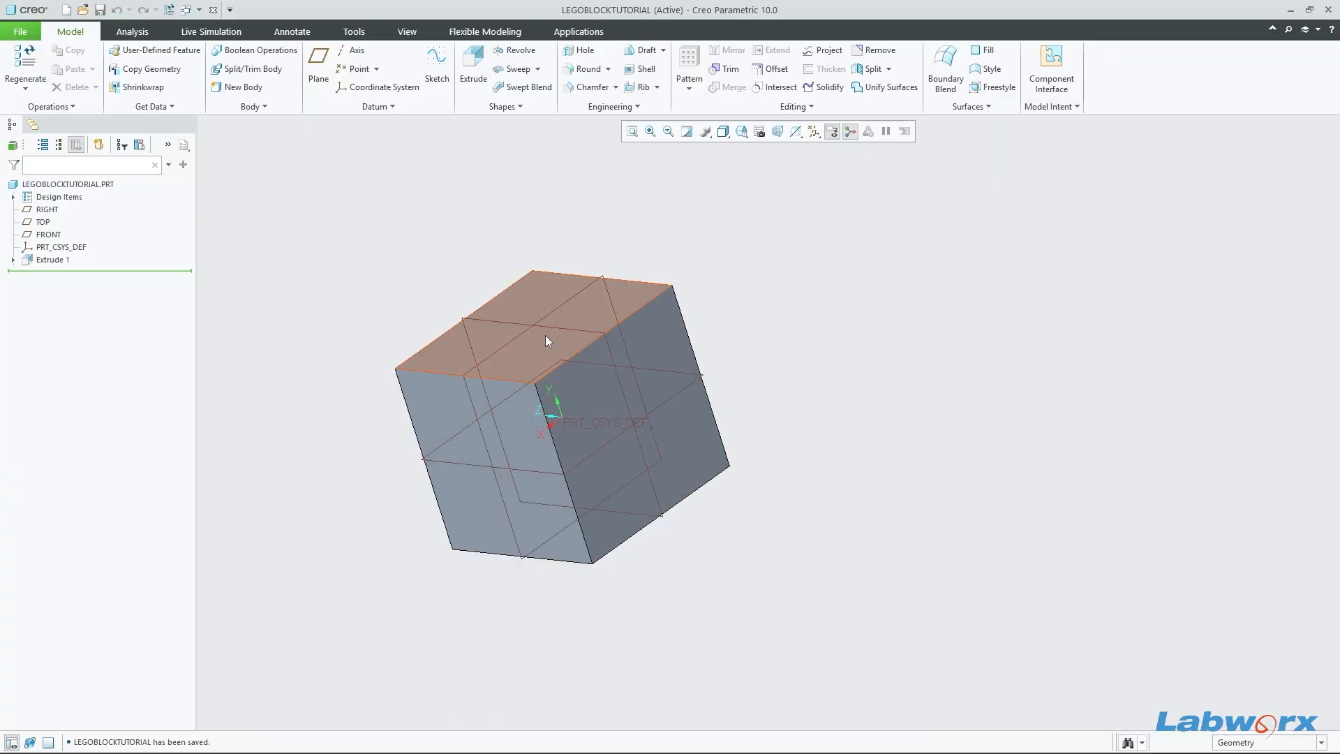
{"action": "double_click", "coordinate": [65, 259]}
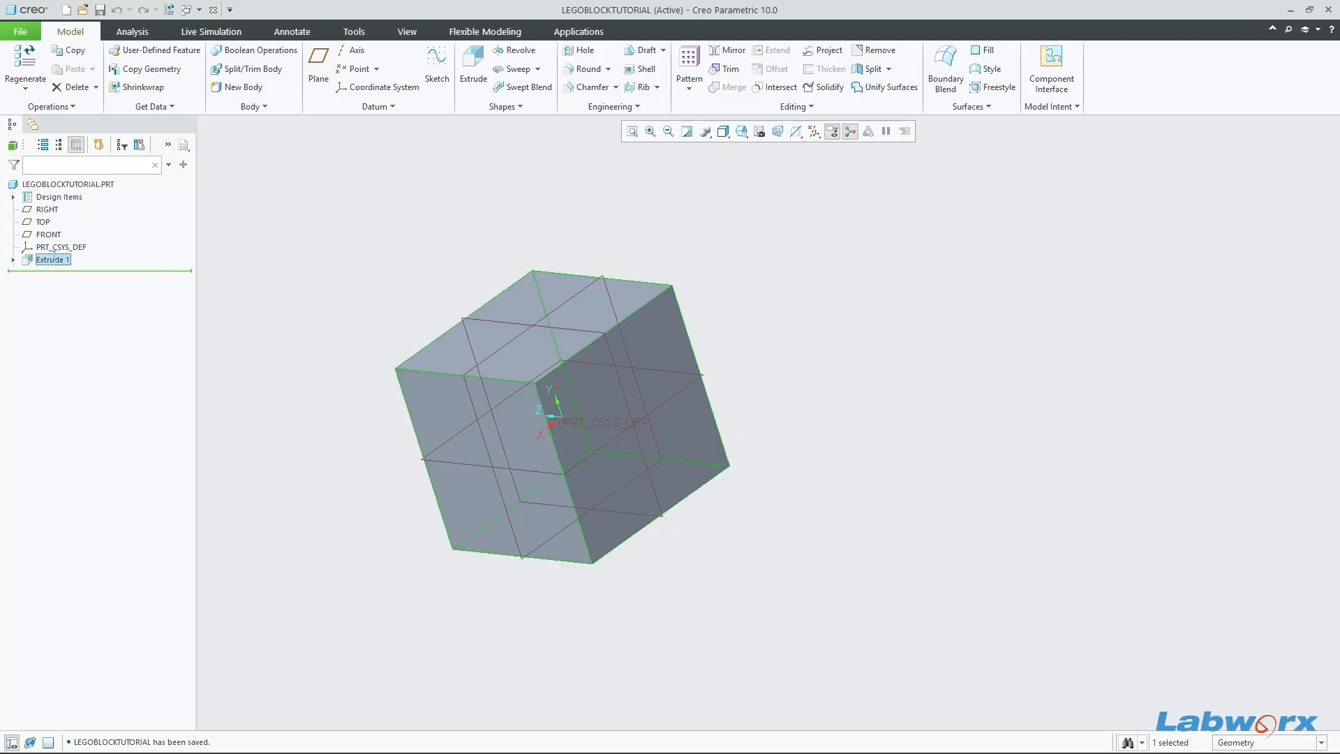
{"action": "type", "text": "Block"}
{"action": "key", "text": "Return"}
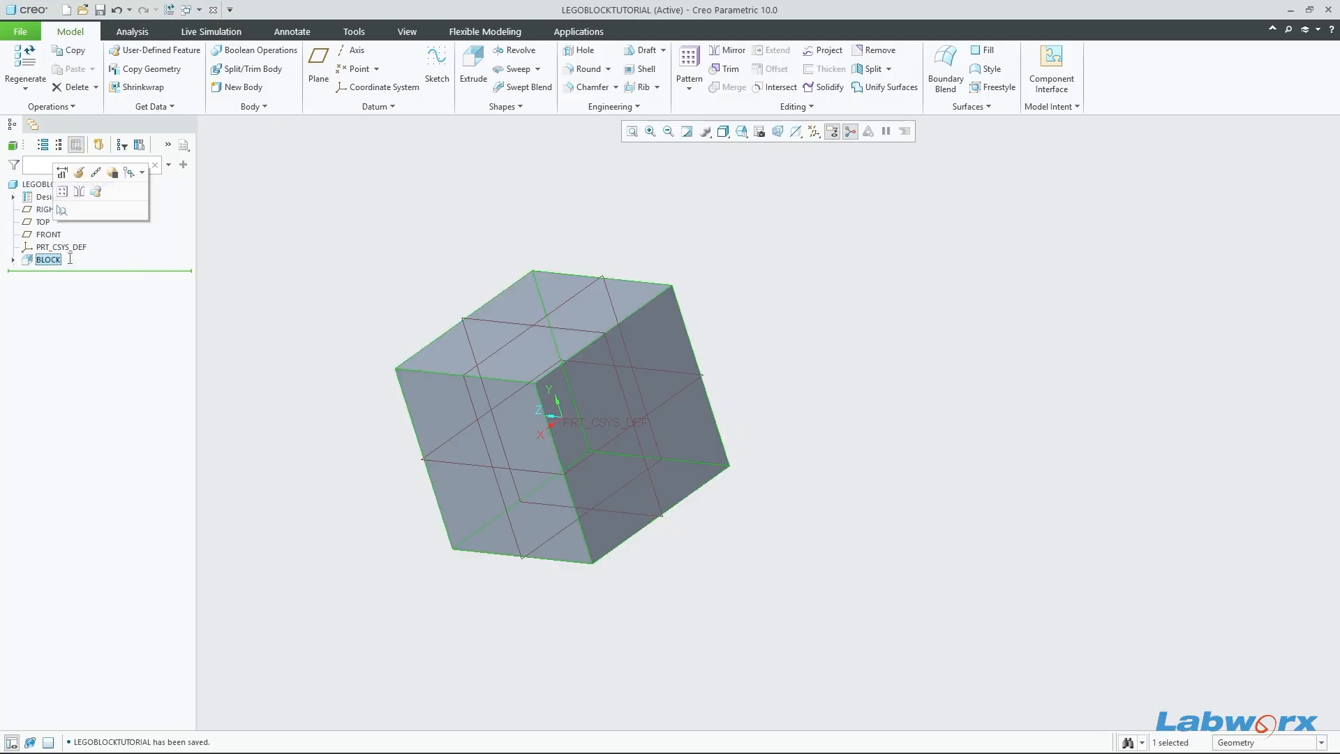
Step: Clear the BLOCK selection, reopen the part's relations and review the local parameters generated by them
{"action": "left_click", "coordinate": [1060, 108]}
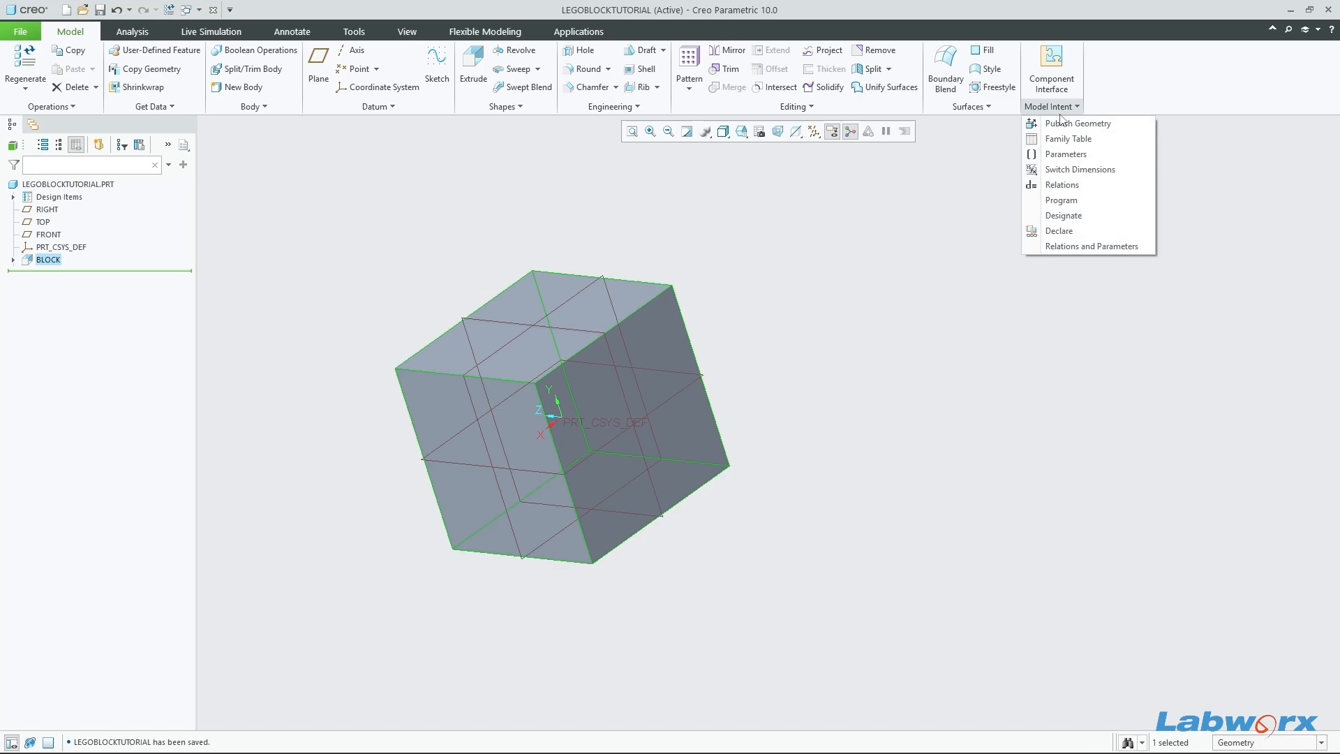
{"action": "middle_click_drag", "start_coordinate": [868, 357], "coordinate": [879, 388]}
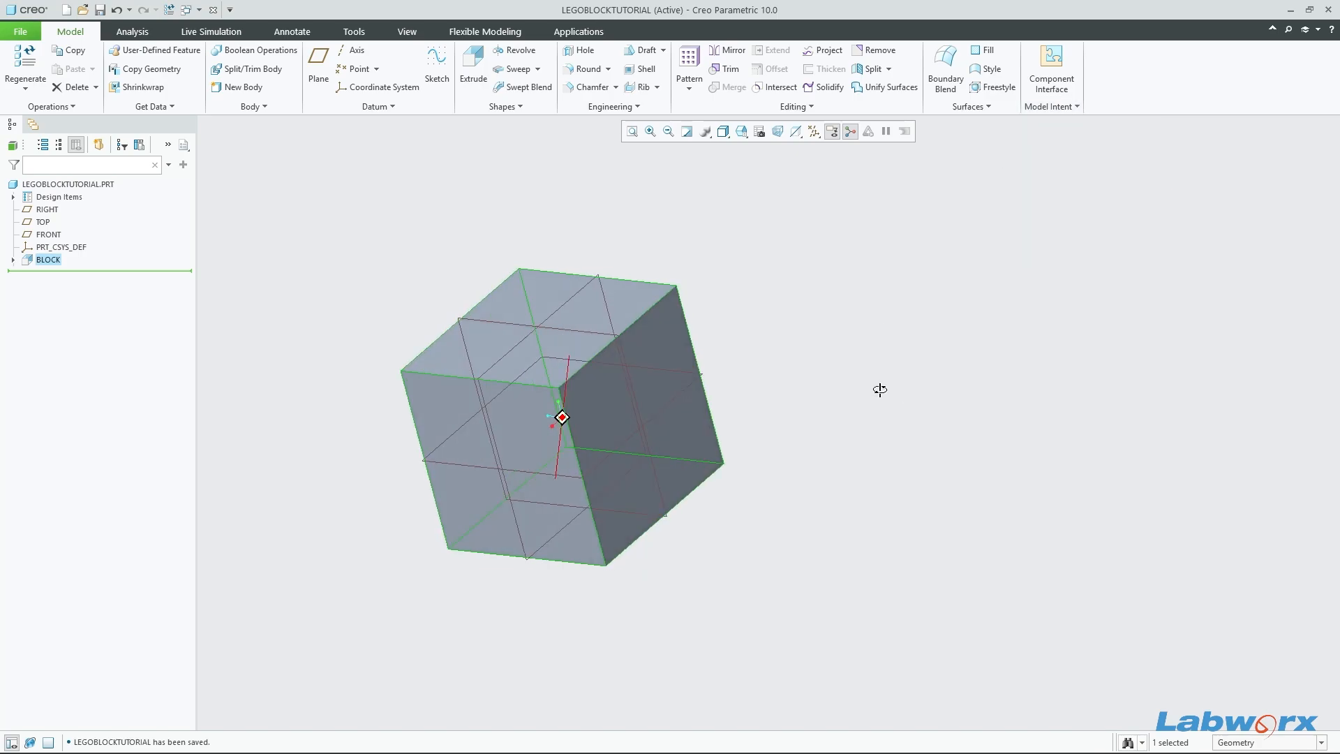
{"action": "left_click", "coordinate": [880, 389]}
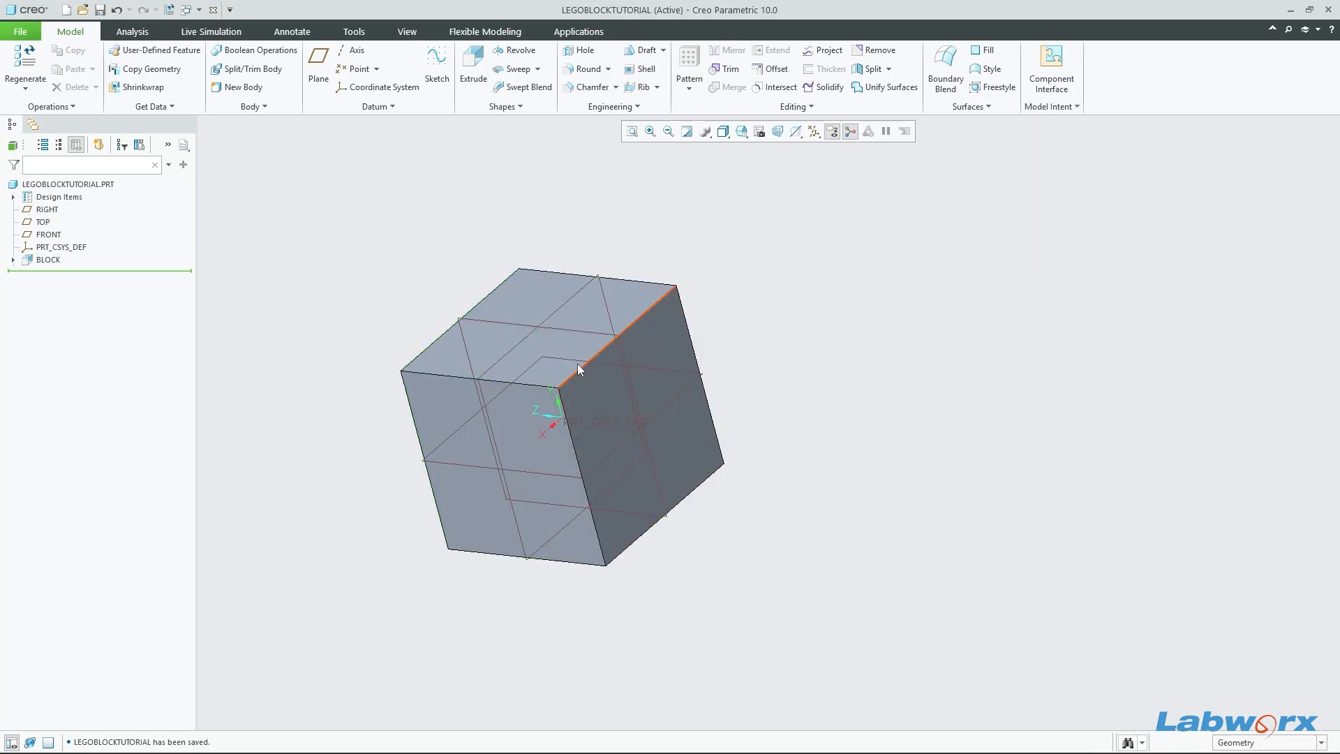
{"action": "left_click", "coordinate": [1062, 108]}
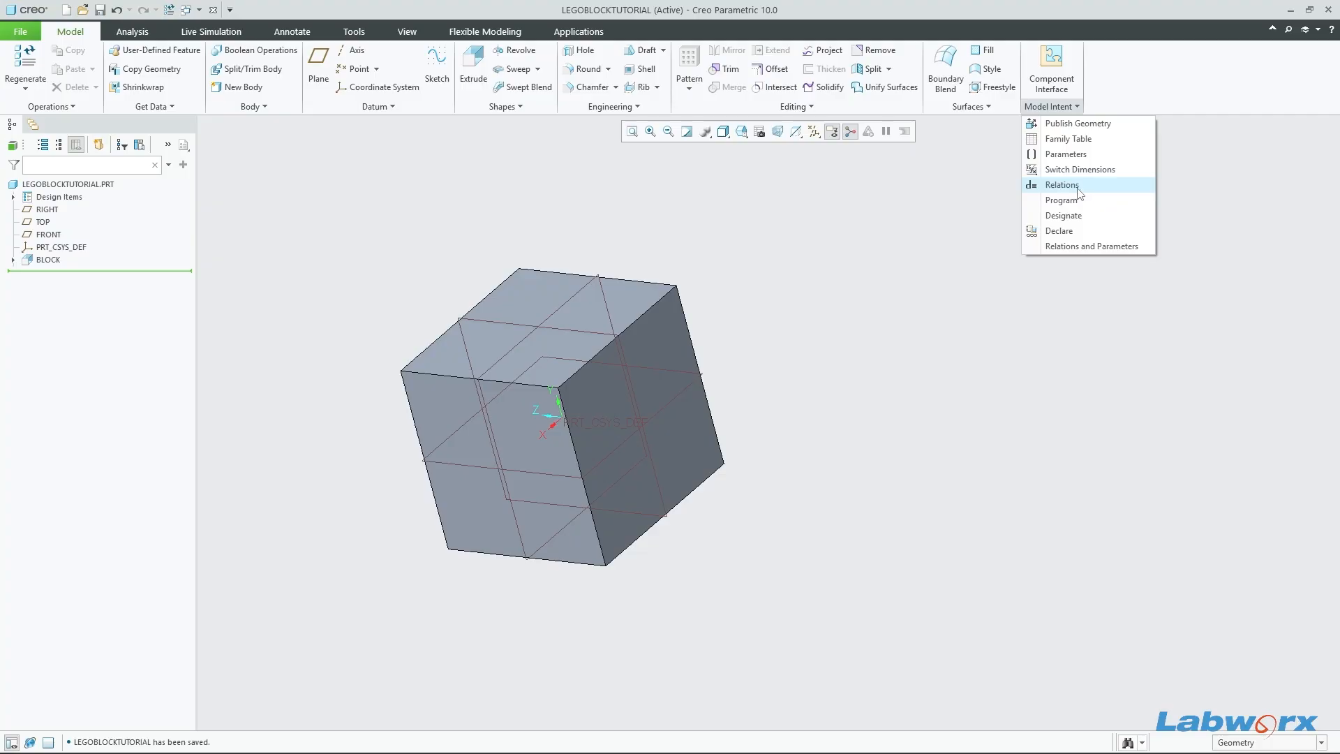
{"action": "left_click", "coordinate": [1062, 185]}
{"action": "scroll", "coordinate": [1020, 590], "scroll_direction": "down", "scroll_amount": 2}
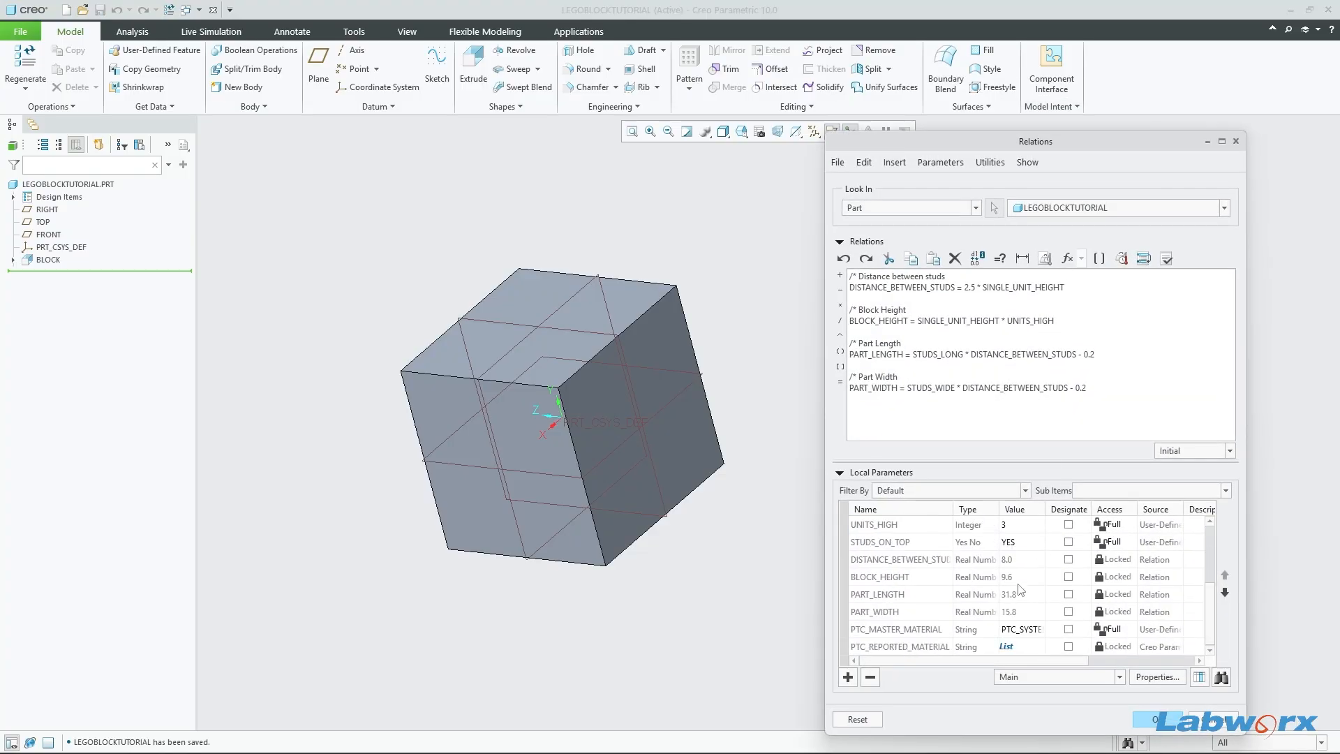
{"action": "scroll", "coordinate": [970, 551], "scroll_direction": "up", "scroll_amount": 3}
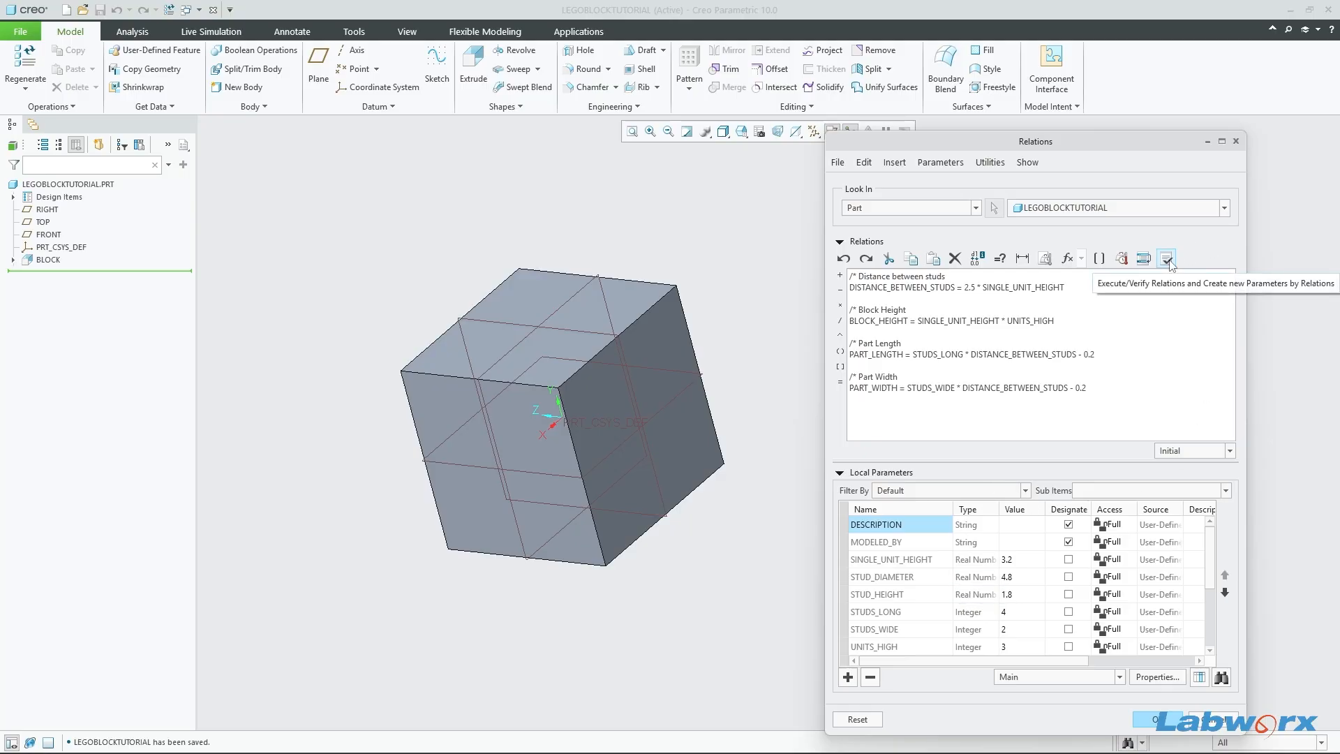
{"action": "scroll", "coordinate": [942, 561], "scroll_direction": "down", "scroll_amount": 3}
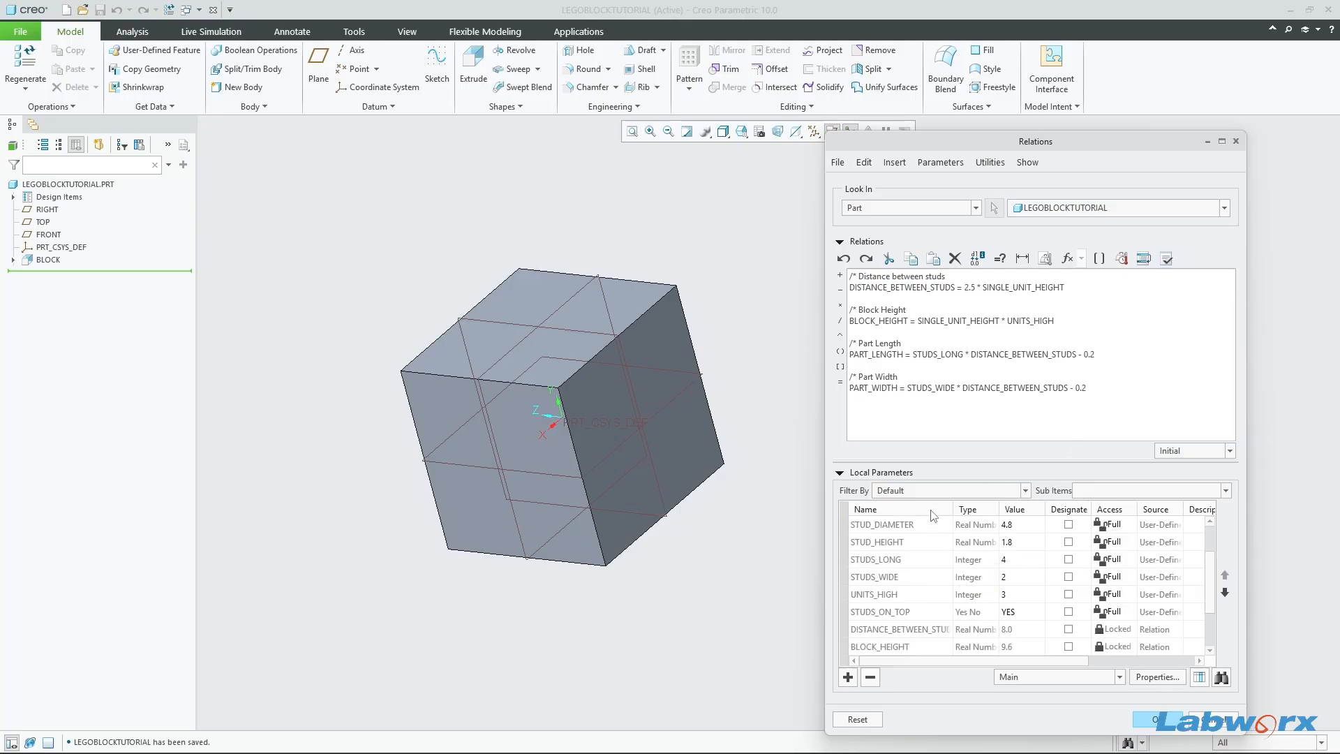
Step: Compare the DISTANCE_BETWEEN_STUDS relation with its calculated value in the local parameters
{"action": "left_click_drag", "start_coordinate": [1106, 144], "coordinate": [1118, 90]}
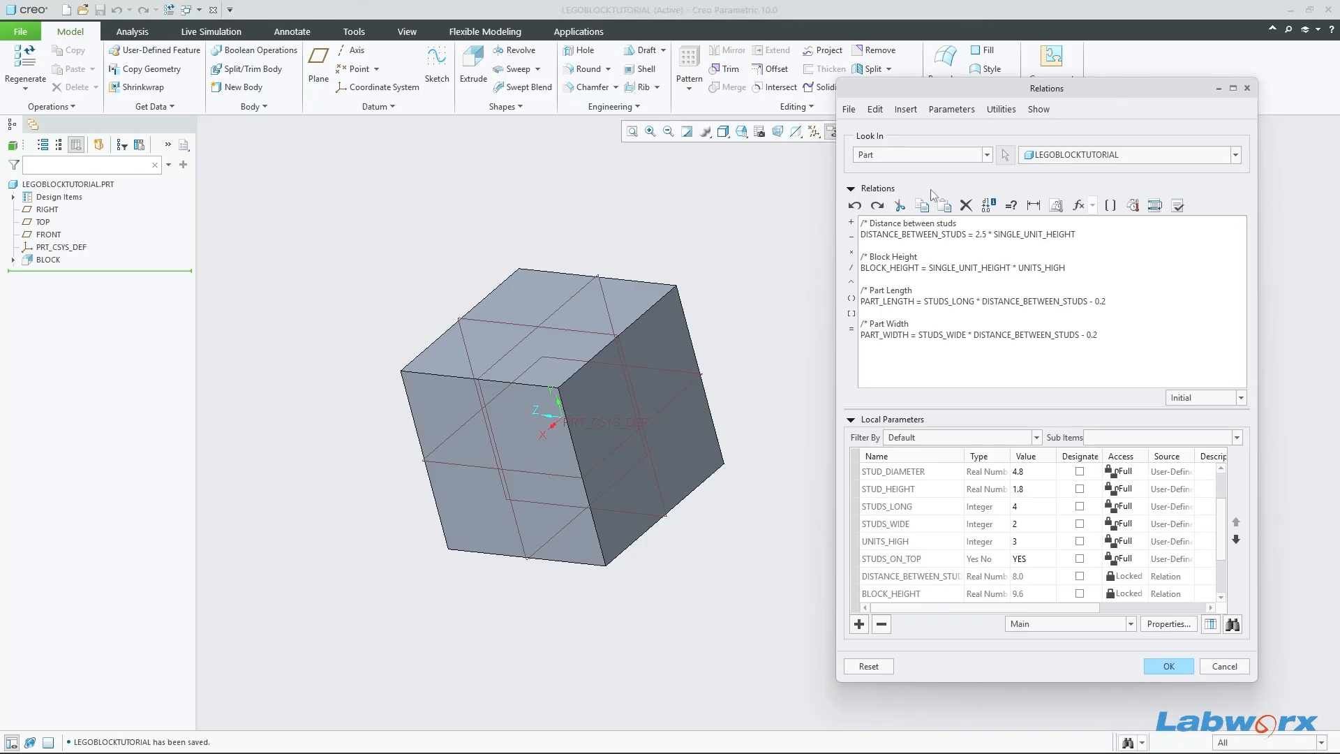
{"action": "double_click", "coordinate": [929, 235]}
{"action": "left_click", "coordinate": [930, 250]}
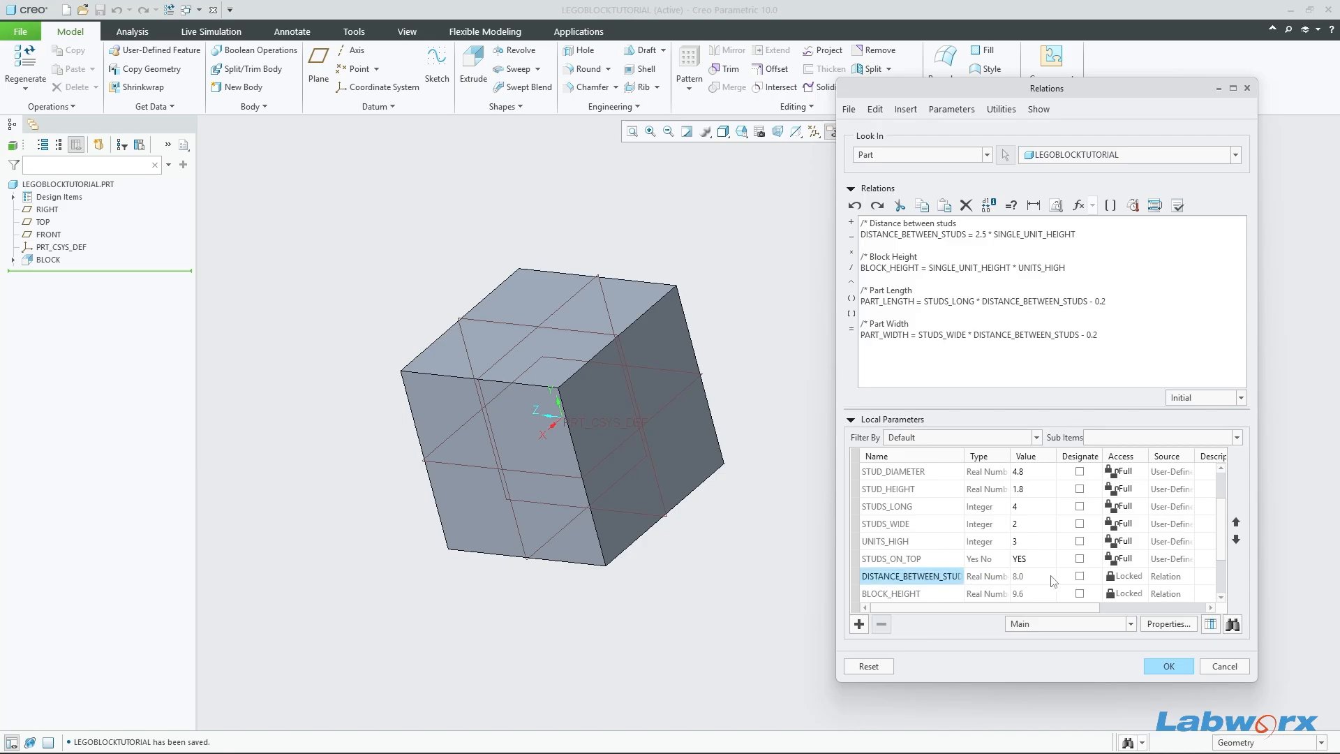
{"action": "left_click", "coordinate": [1022, 582]}
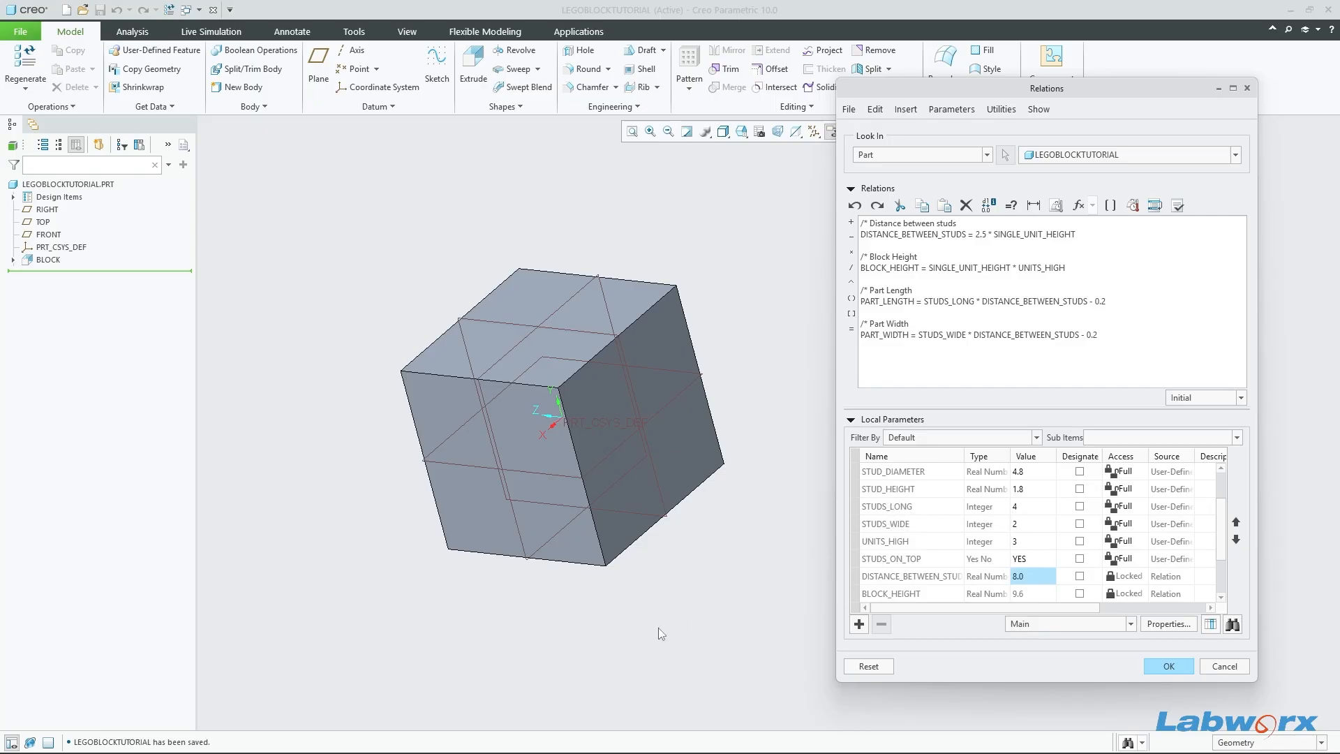
Step: Switch to the PowerPoint slide show and examine the brick dimensions on the Parameters & Variables slide
{"action": "mouse_move", "coordinate": [575, 749]}
{"action": "left_click", "coordinate": [631, 738]}
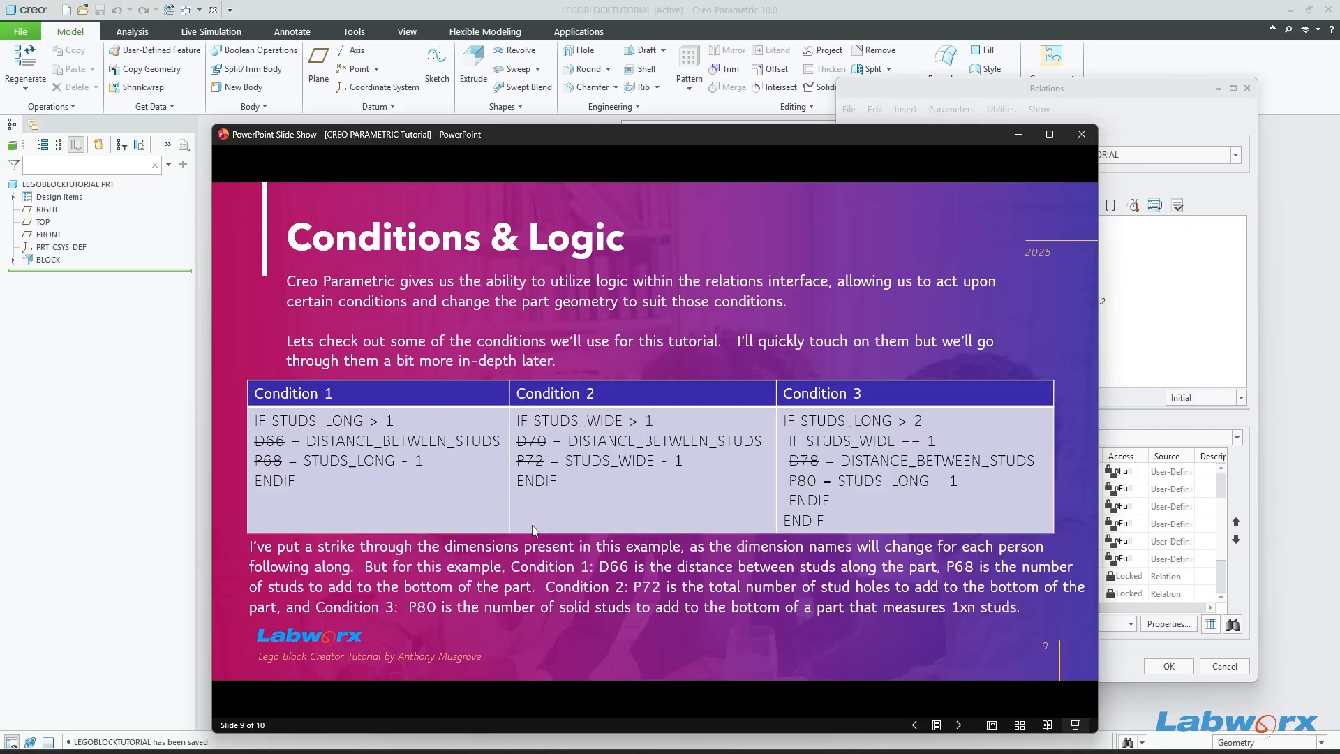
{"action": "key", "text": "Left"}
{"action": "key", "text": "Left"}
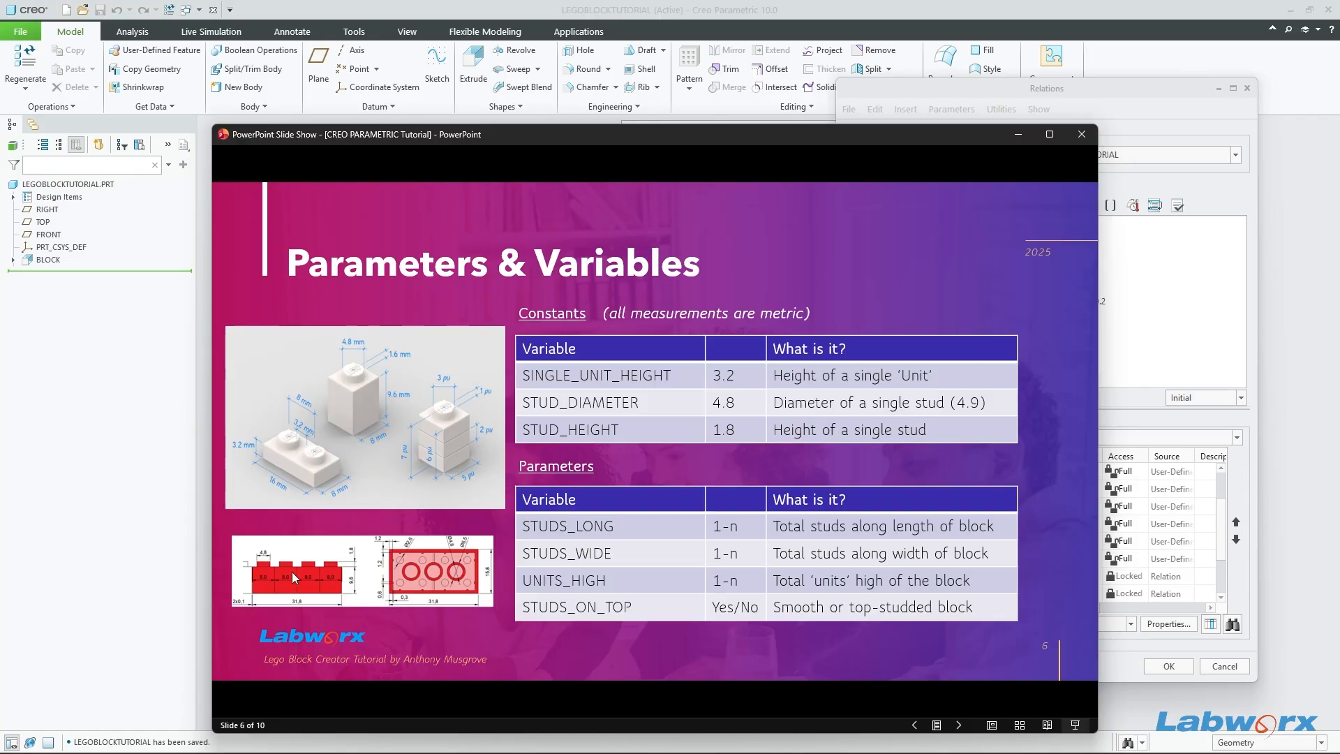
Step: Return to the relations in Creo and check the calculated BLOCK_HEIGHT, PART_LENGTH and PART_WIDTH values
{"action": "left_click", "coordinate": [1127, 420]}
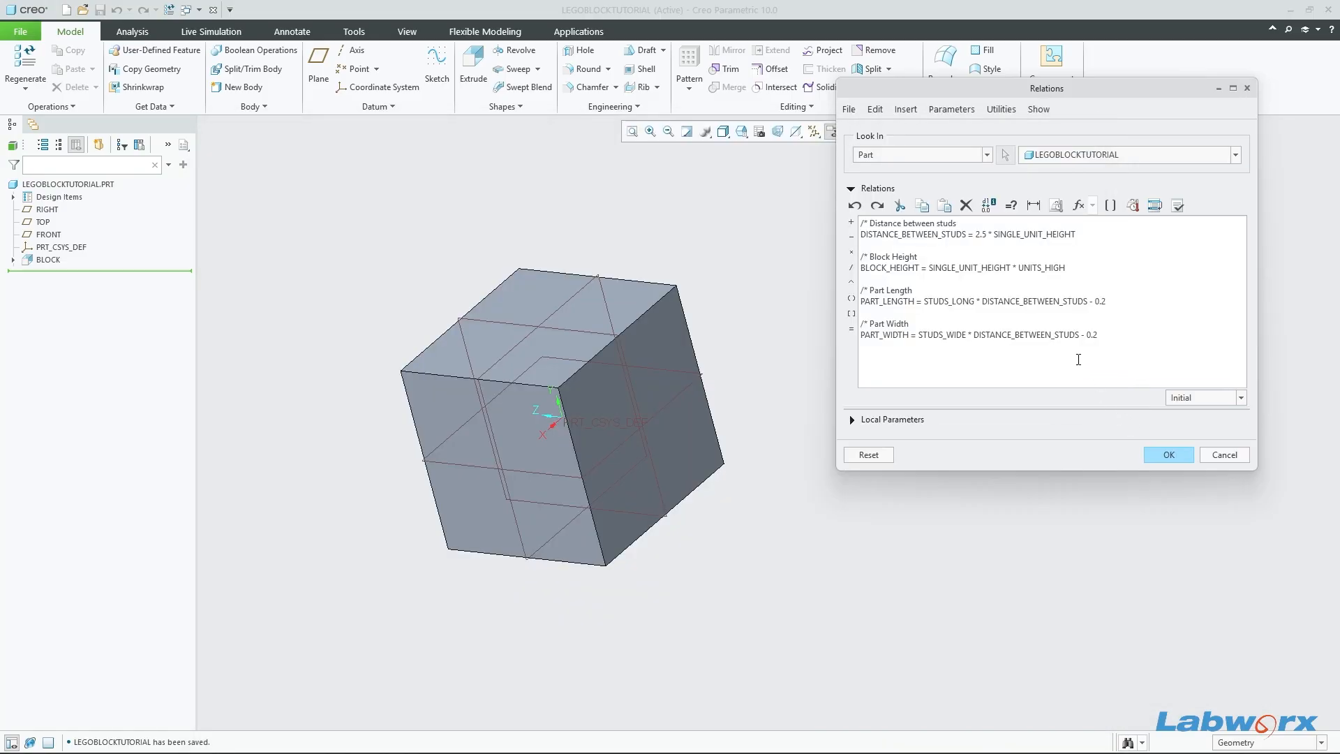
{"action": "left_click", "coordinate": [875, 420]}
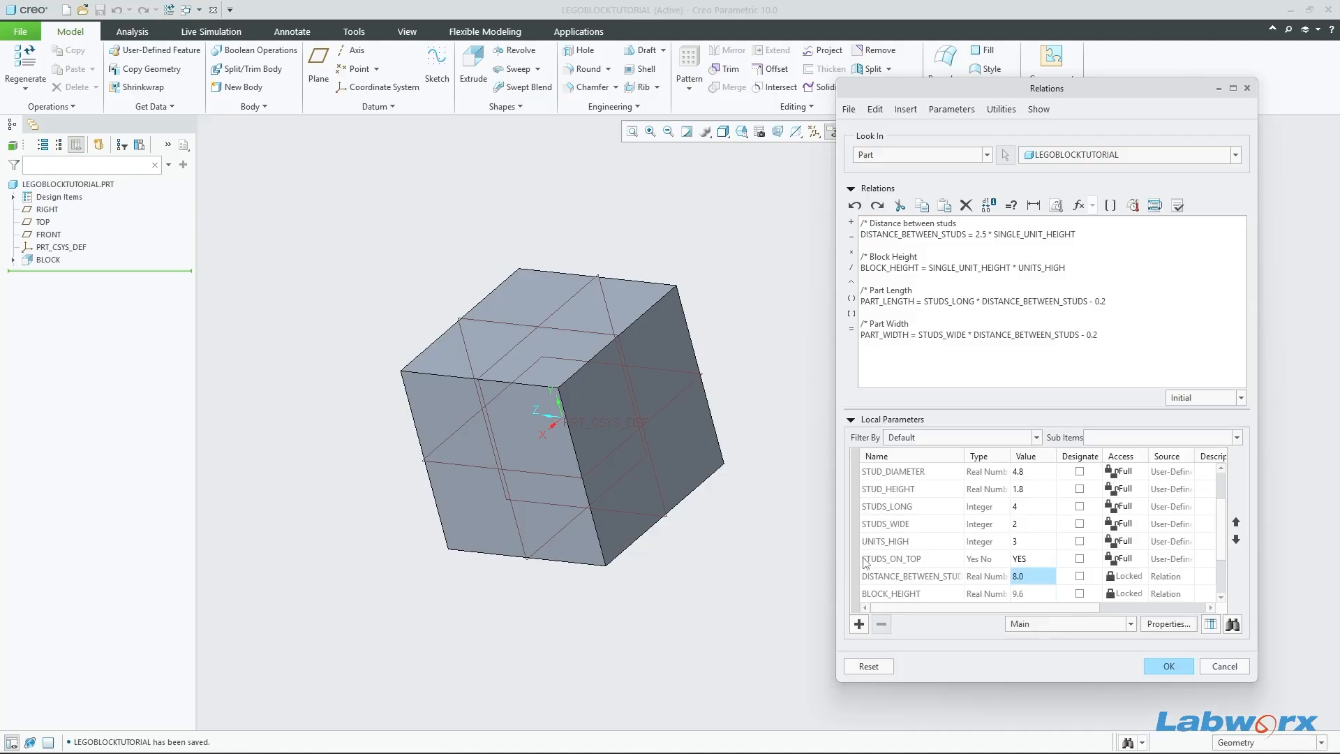
{"action": "scroll", "coordinate": [965, 538], "scroll_direction": "down", "scroll_amount": 1}
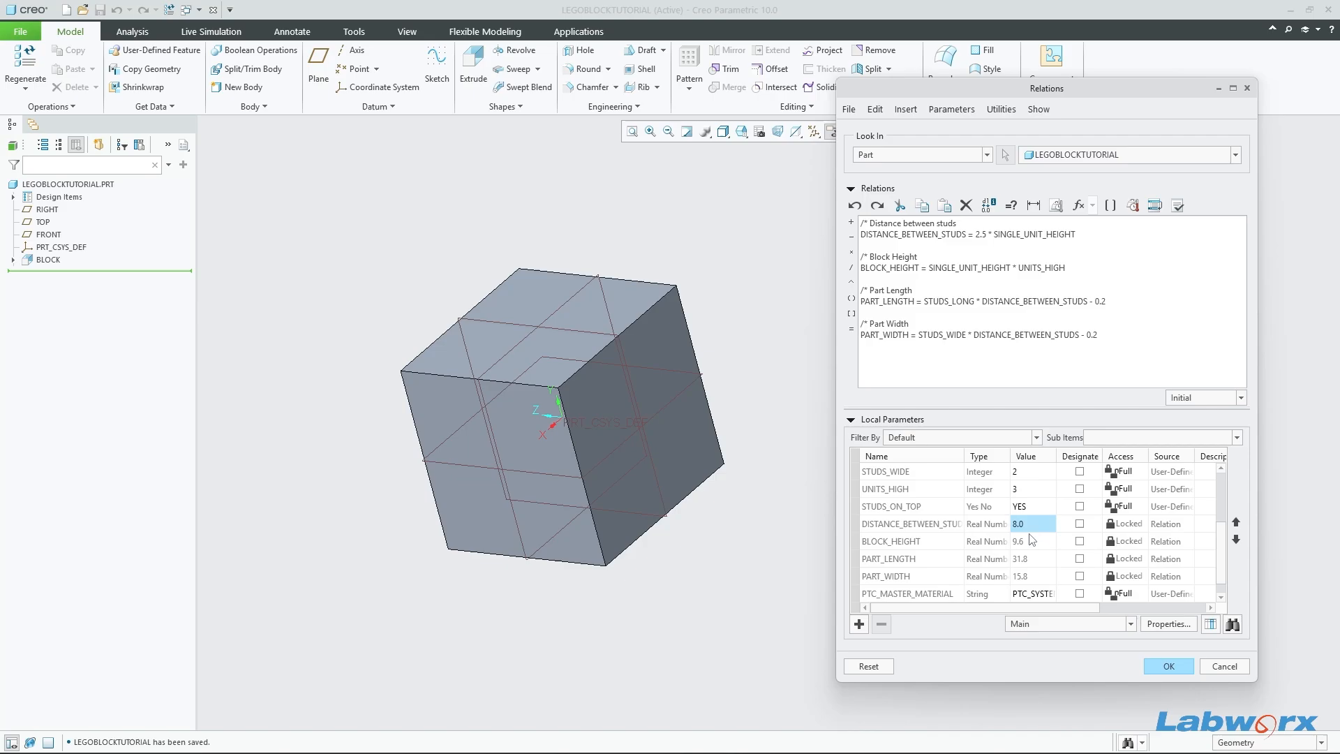
{"action": "scroll", "coordinate": [1031, 522], "scroll_direction": "down", "scroll_amount": 1}
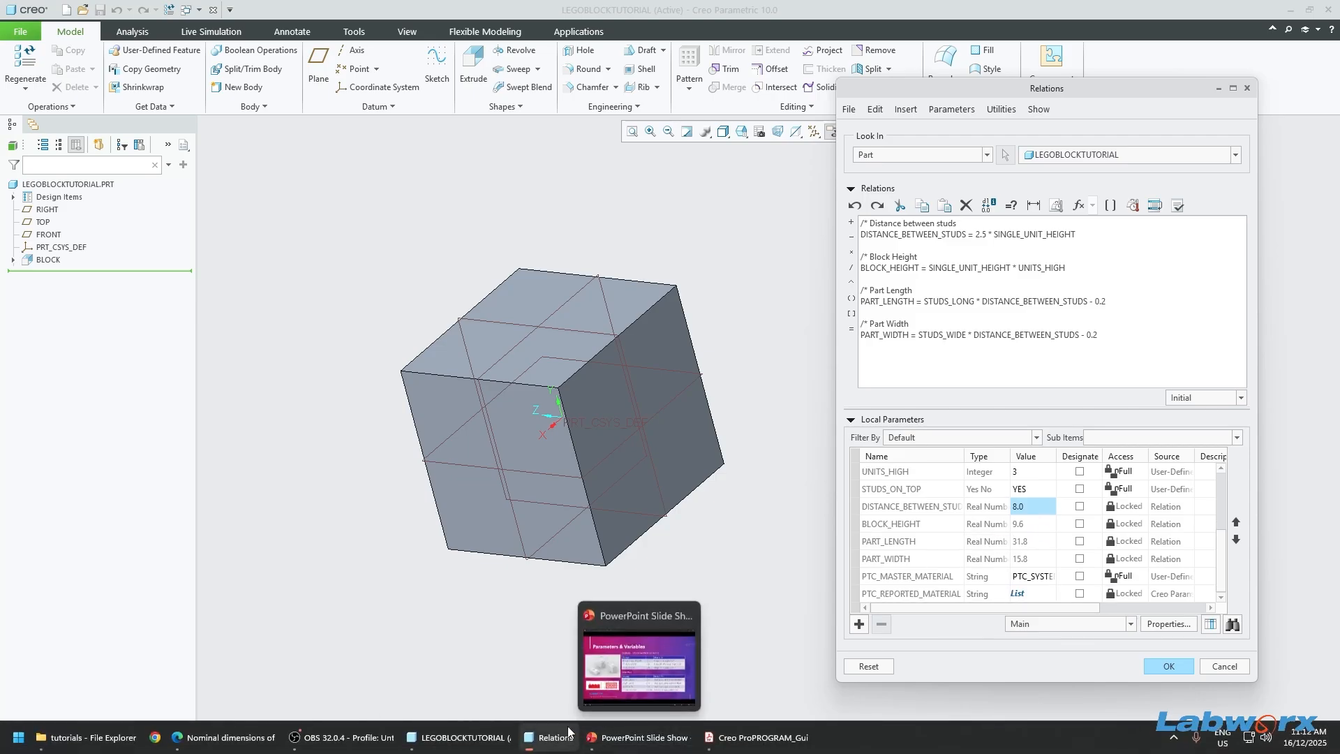
Step: Place the slide show beside the relations, compare the brick dimensions with the calculated parameters, and minimize the slide show
{"action": "mouse_move", "coordinate": [761, 740]}
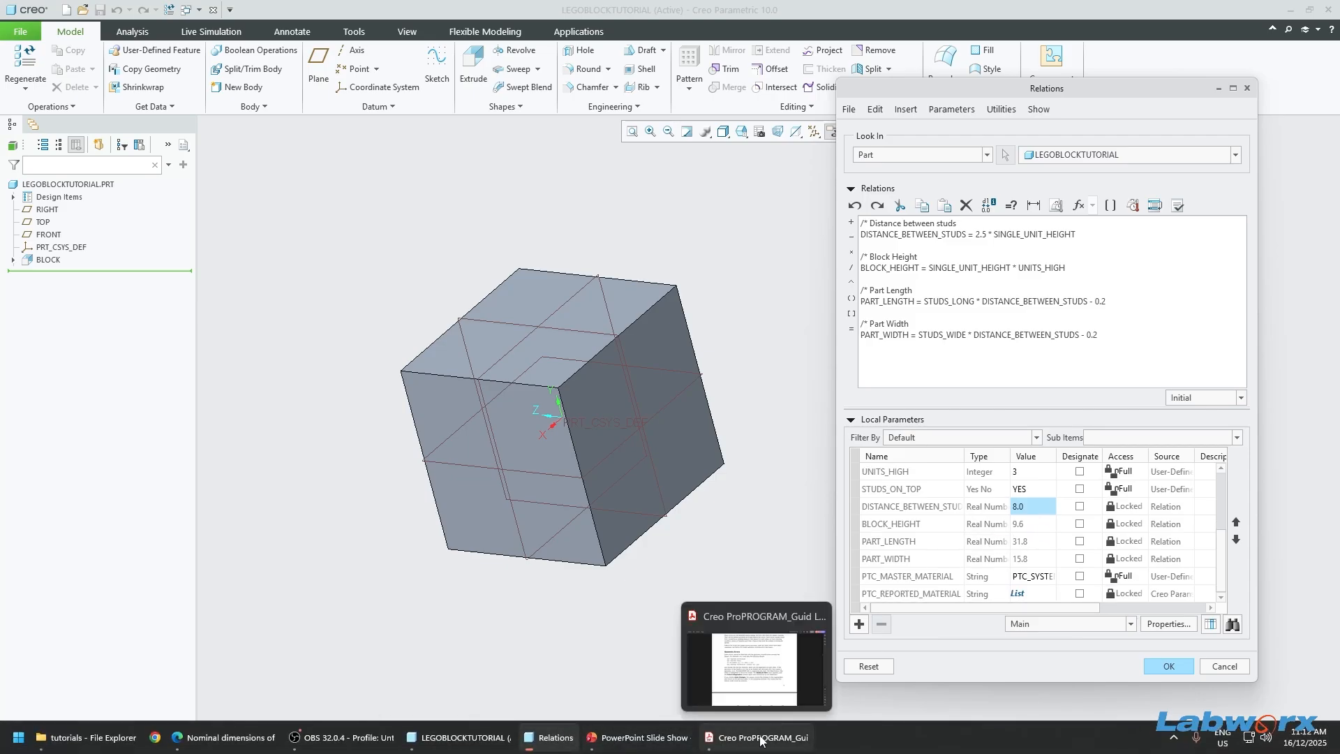
{"action": "left_click", "coordinate": [638, 736]}
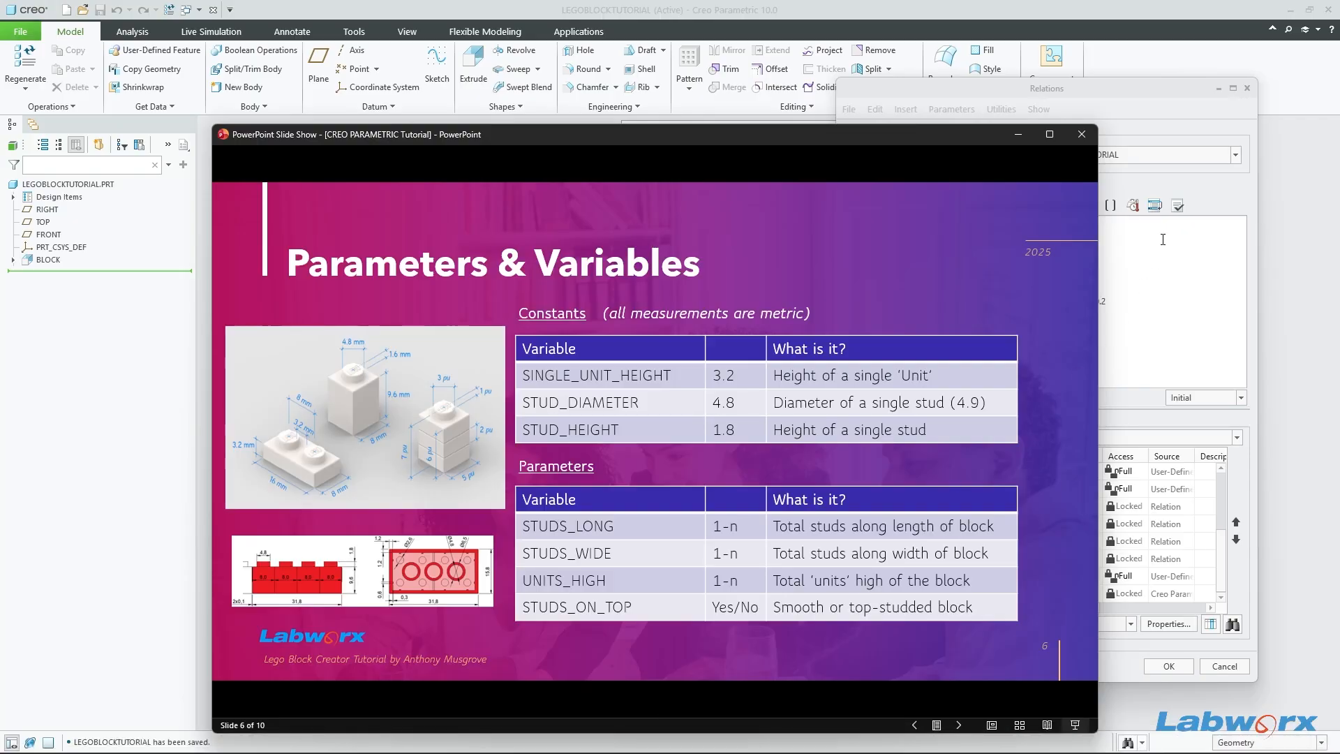
{"action": "left_click_drag", "start_coordinate": [960, 139], "coordinate": [716, 86]}
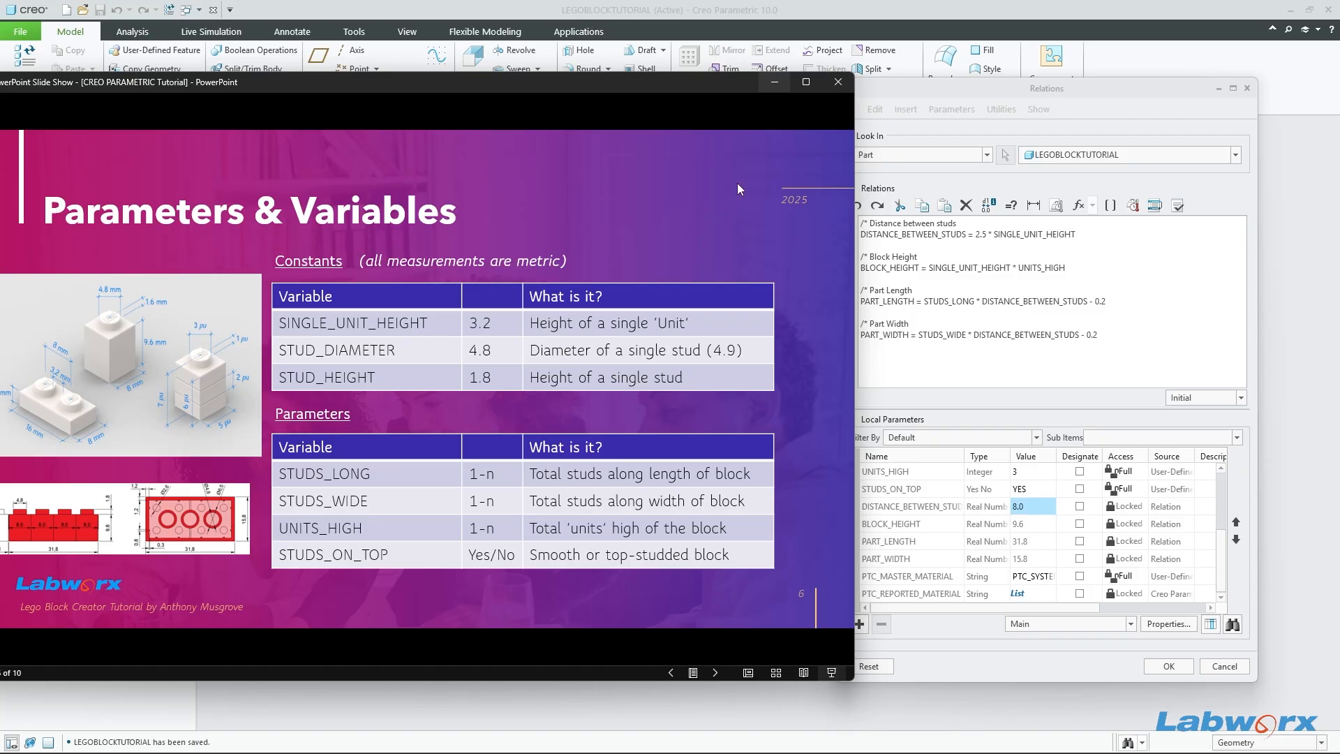
{"action": "left_click", "coordinate": [776, 84]}
Step: Start a new entry below the PART_WIDTH relation and display the BLOCK feature's dimension symbols in the model
{"action": "left_click_drag", "start_coordinate": [1061, 85], "coordinate": [1103, 85]}
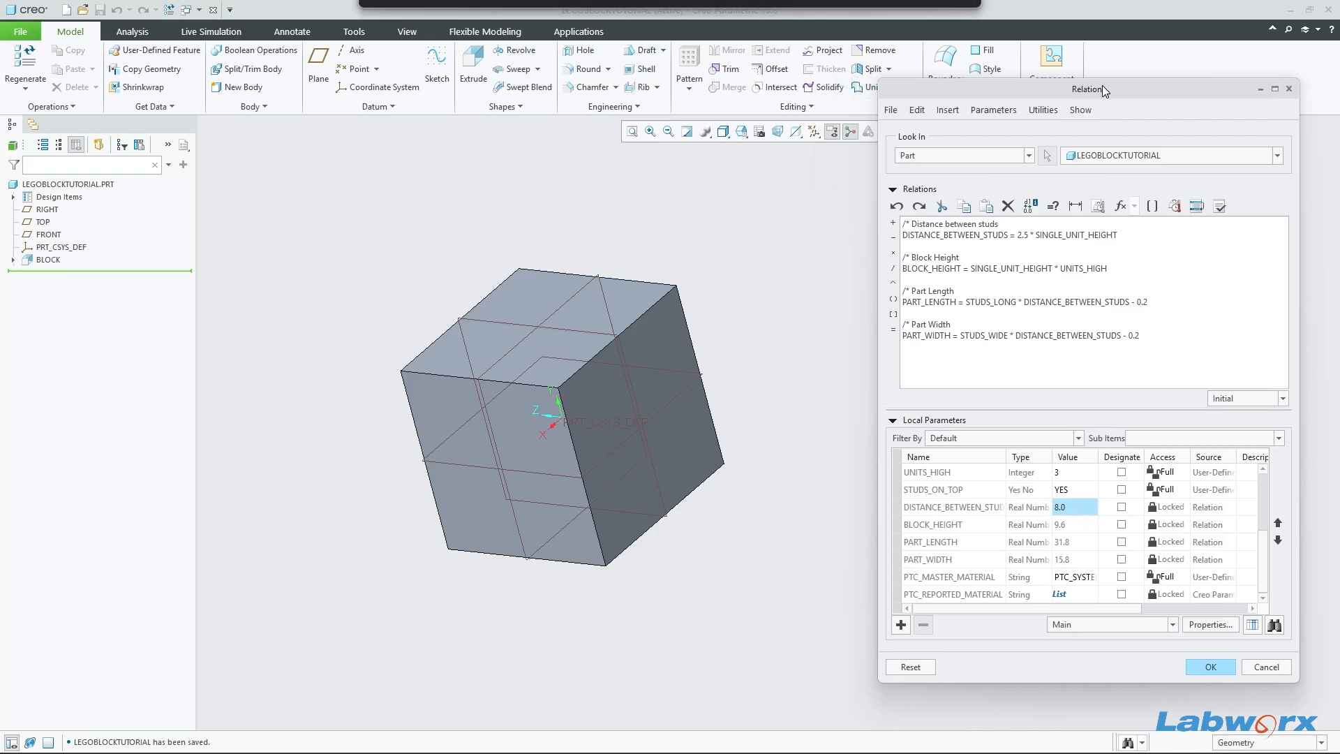
{"action": "left_click", "coordinate": [964, 369]}
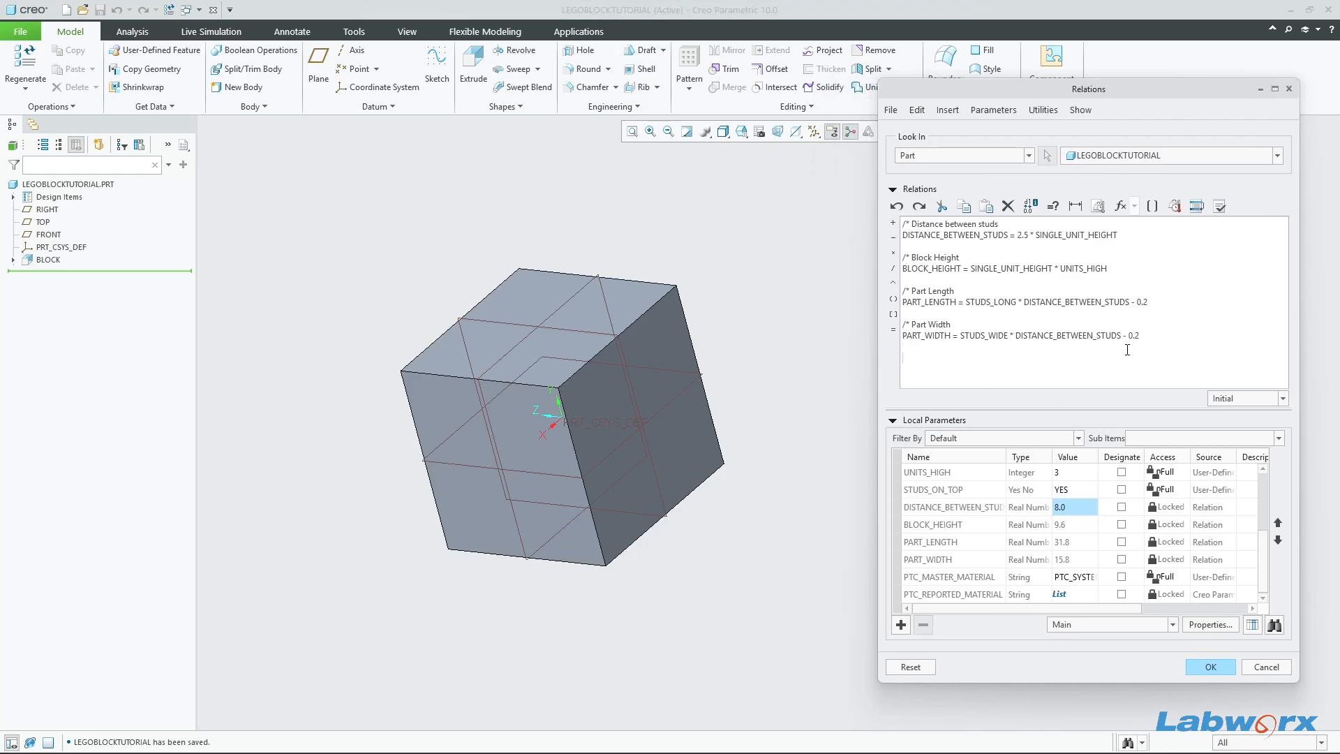
{"action": "left_click", "coordinate": [48, 260]}
{"action": "mouse_move", "coordinate": [732, 532]}
{"action": "middle_mouse_down"}
{"action": "mouse_move", "coordinate": [781, 523]}
{"action": "mouse_move", "coordinate": [700, 509]}
{"action": "mouse_move", "coordinate": [680, 481]}
{"action": "middle_mouse_up"}
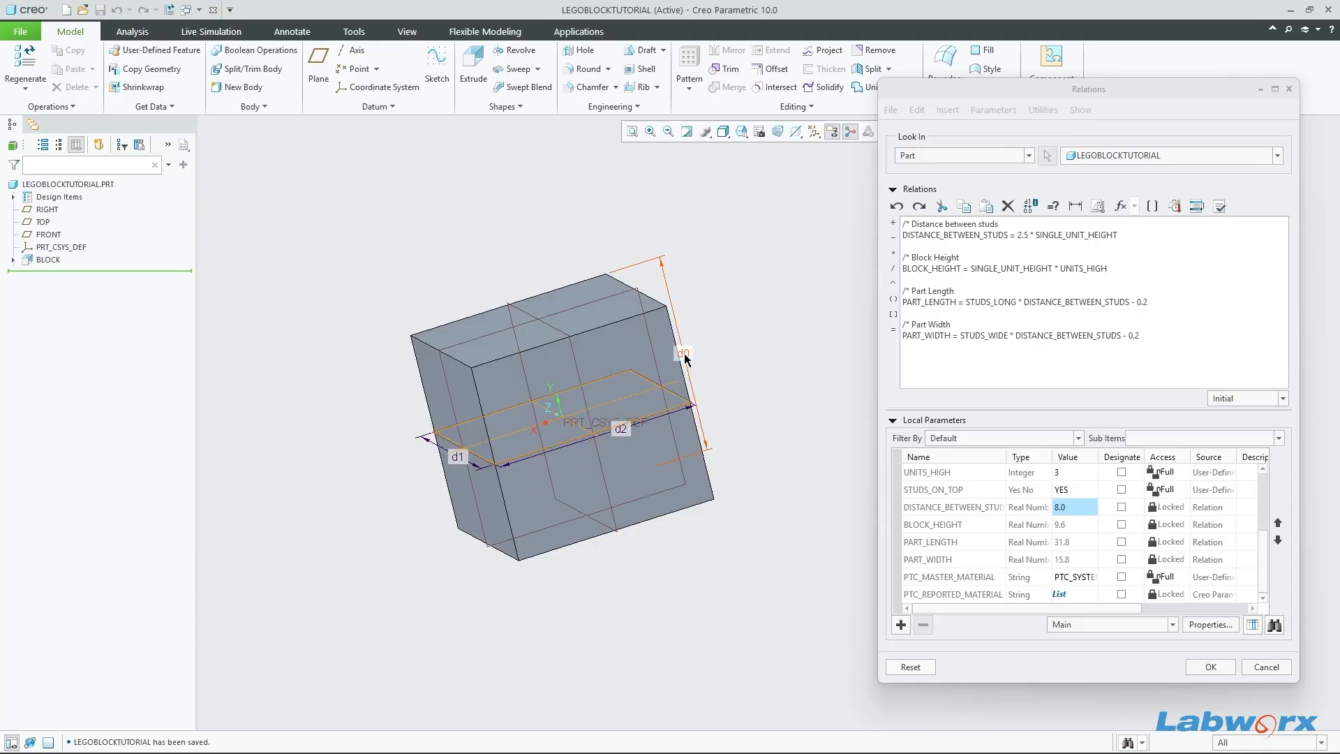
{"action": "middle_click_drag", "start_coordinate": [759, 510], "coordinate": [726, 453]}
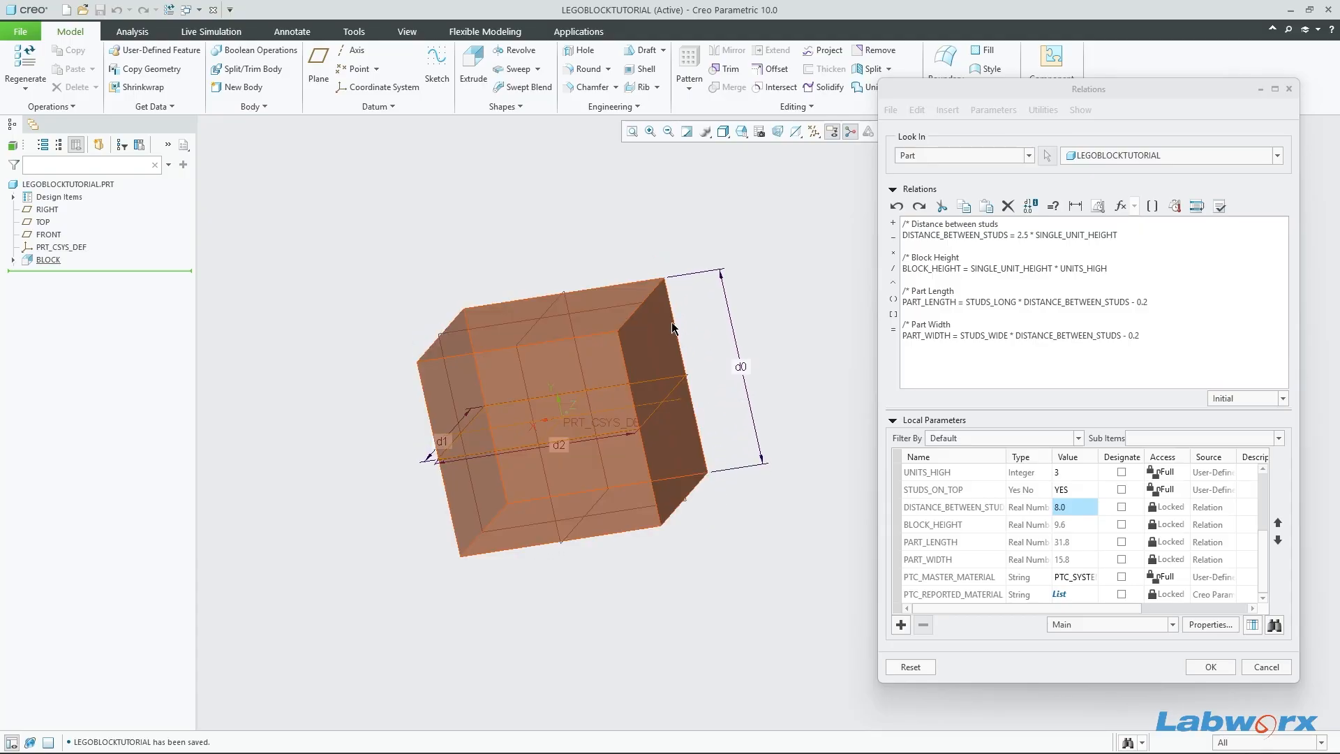
Step: Add the comment "Linking dimensions to part designators" to the relations, followed by d1 = PART_WIDTH
{"action": "middle_click_drag", "start_coordinate": [689, 604], "coordinate": [605, 483]}
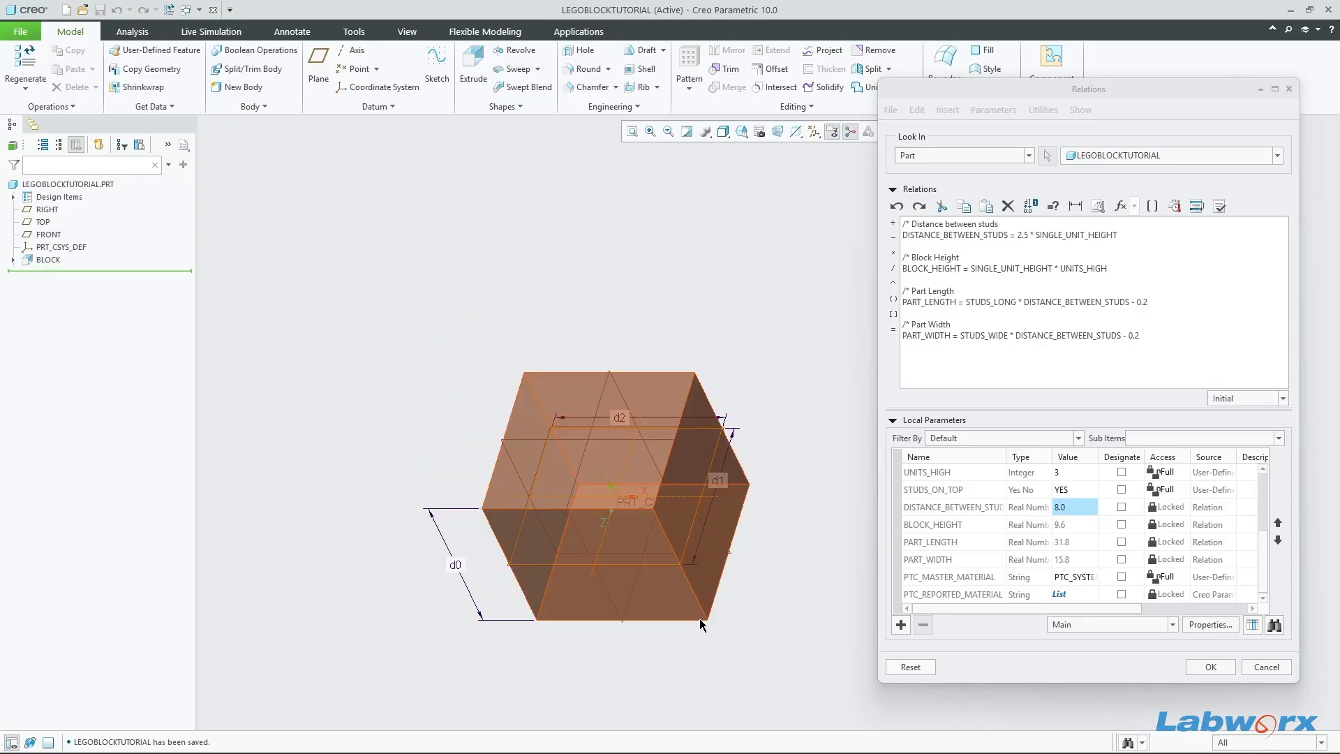
{"action": "scroll", "coordinate": [696, 594], "scroll_direction": "down", "scroll_amount": 2}
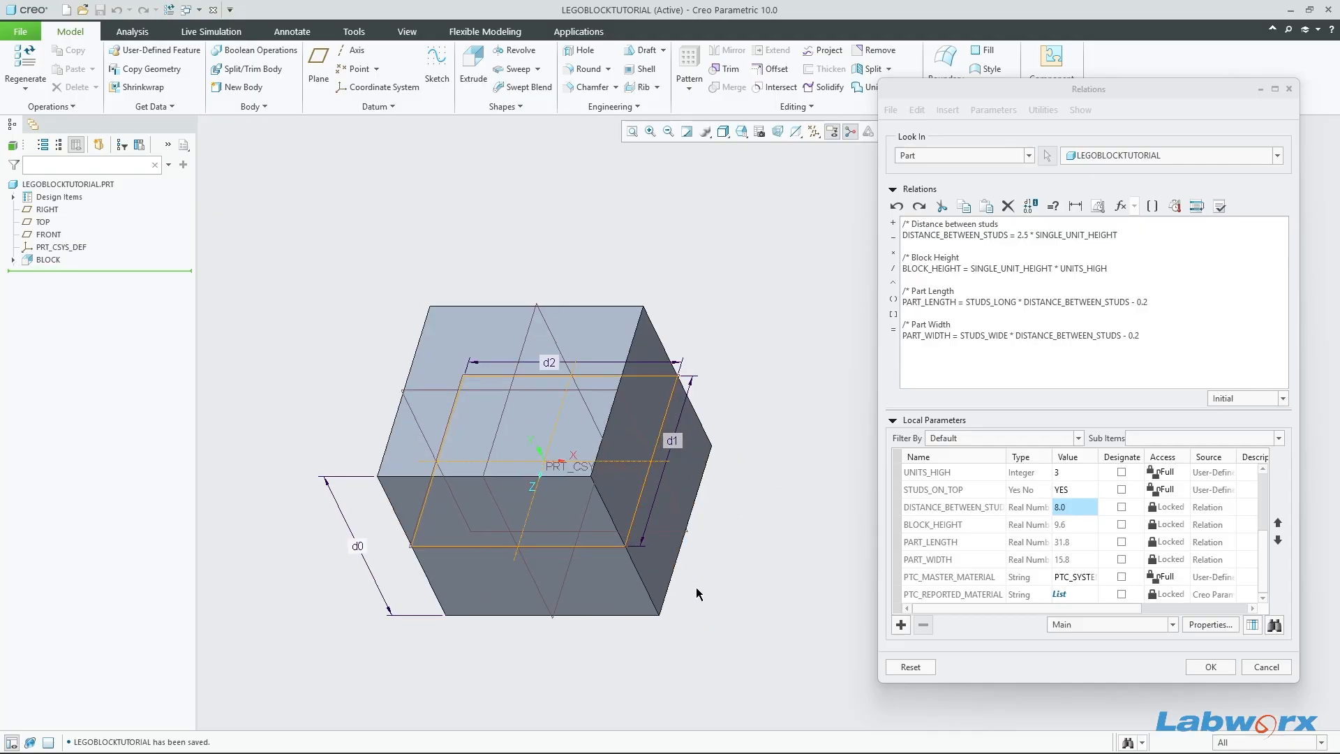
{"action": "left_click", "coordinate": [1031, 384]}
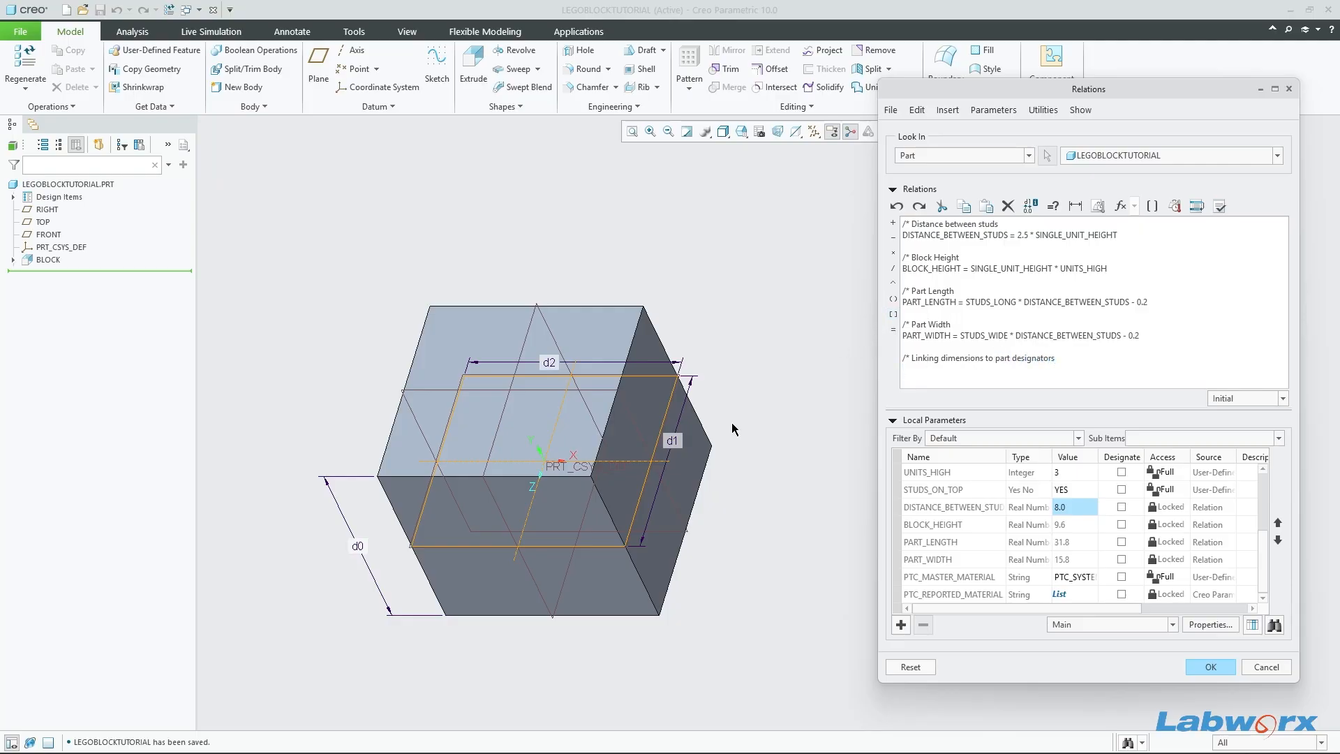
{"action": "left_click", "coordinate": [681, 438]}
{"action": "right_click", "coordinate": [957, 559]}
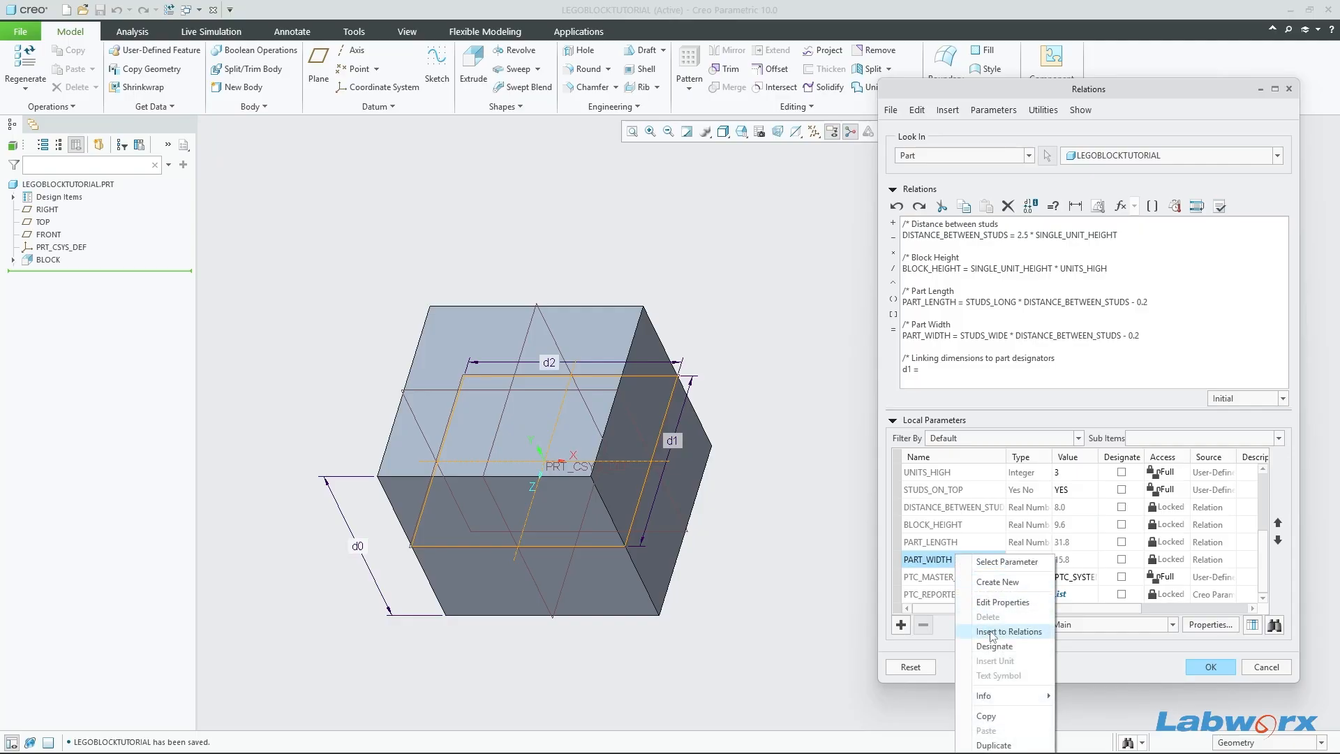
{"action": "left_click", "coordinate": [1007, 632]}
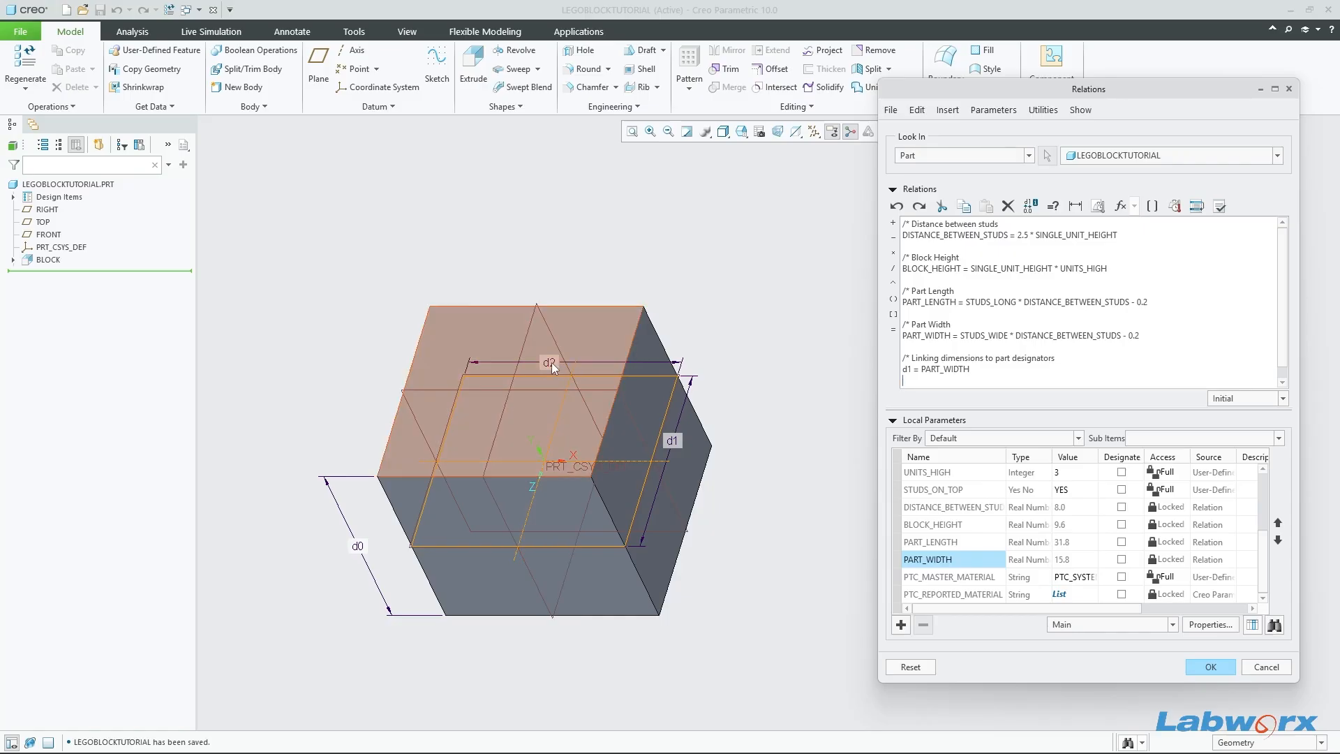
Step: Add the relation d2 = PART_LENGTH below the d1 relation, taking both the dimension and the parameter from the model
{"action": "mouse_move", "coordinate": [551, 362]}
{"action": "middle_mouse_down"}
{"action": "mouse_move", "coordinate": [543, 374]}
{"action": "mouse_move", "coordinate": [584, 335]}
{"action": "middle_mouse_up"}
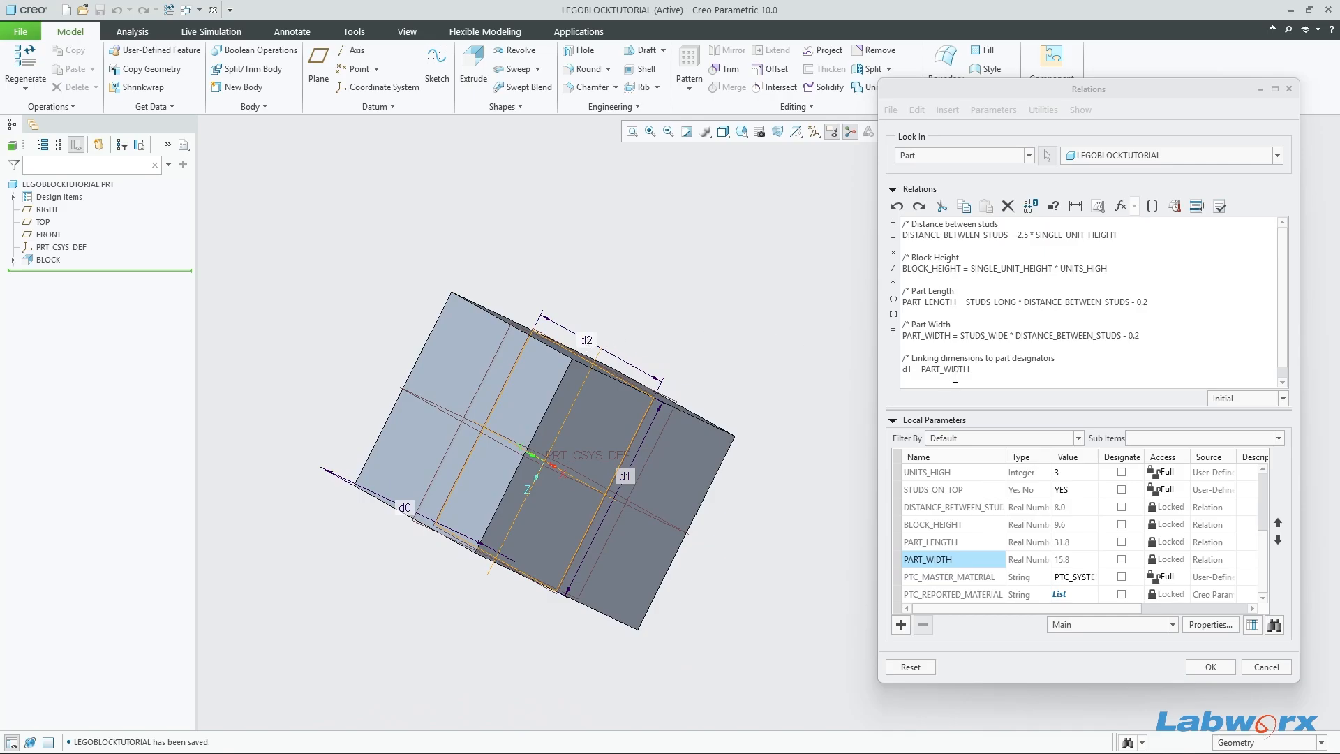
{"action": "left_click", "coordinate": [984, 371]}
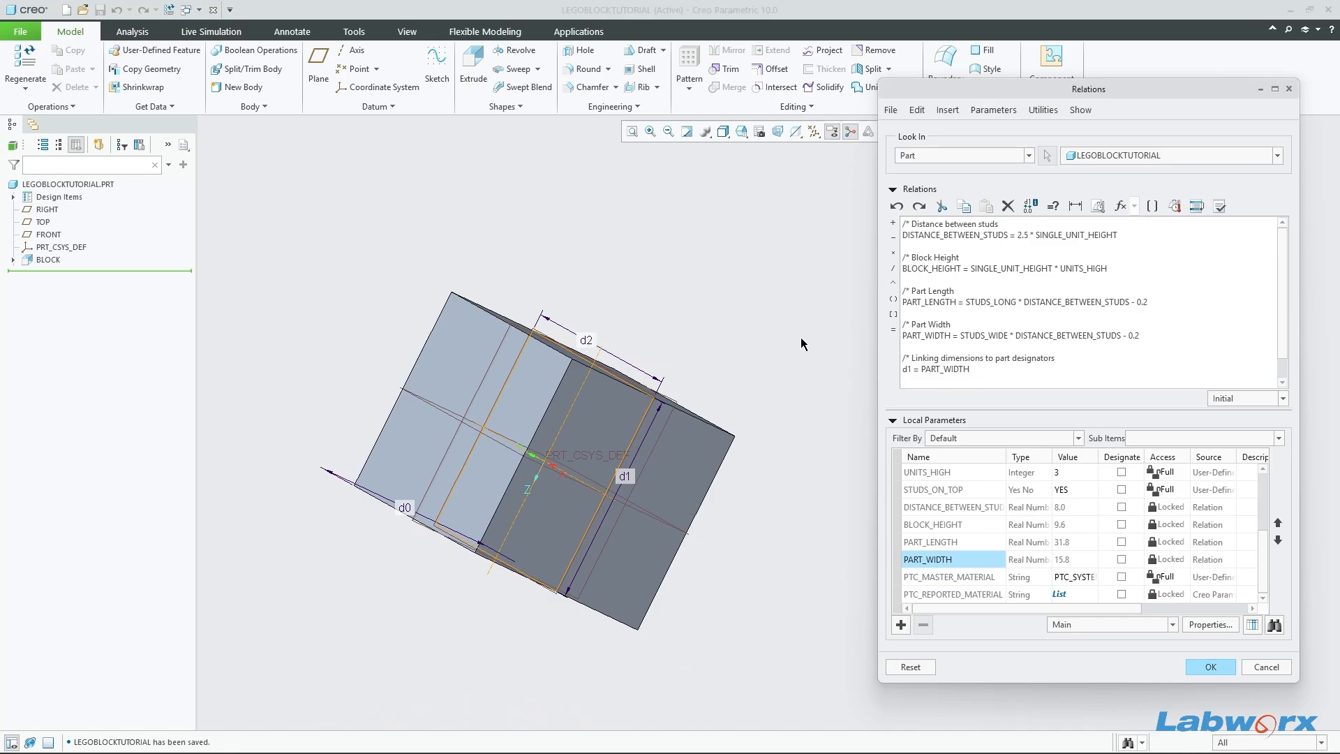
{"action": "left_click", "coordinate": [594, 344]}
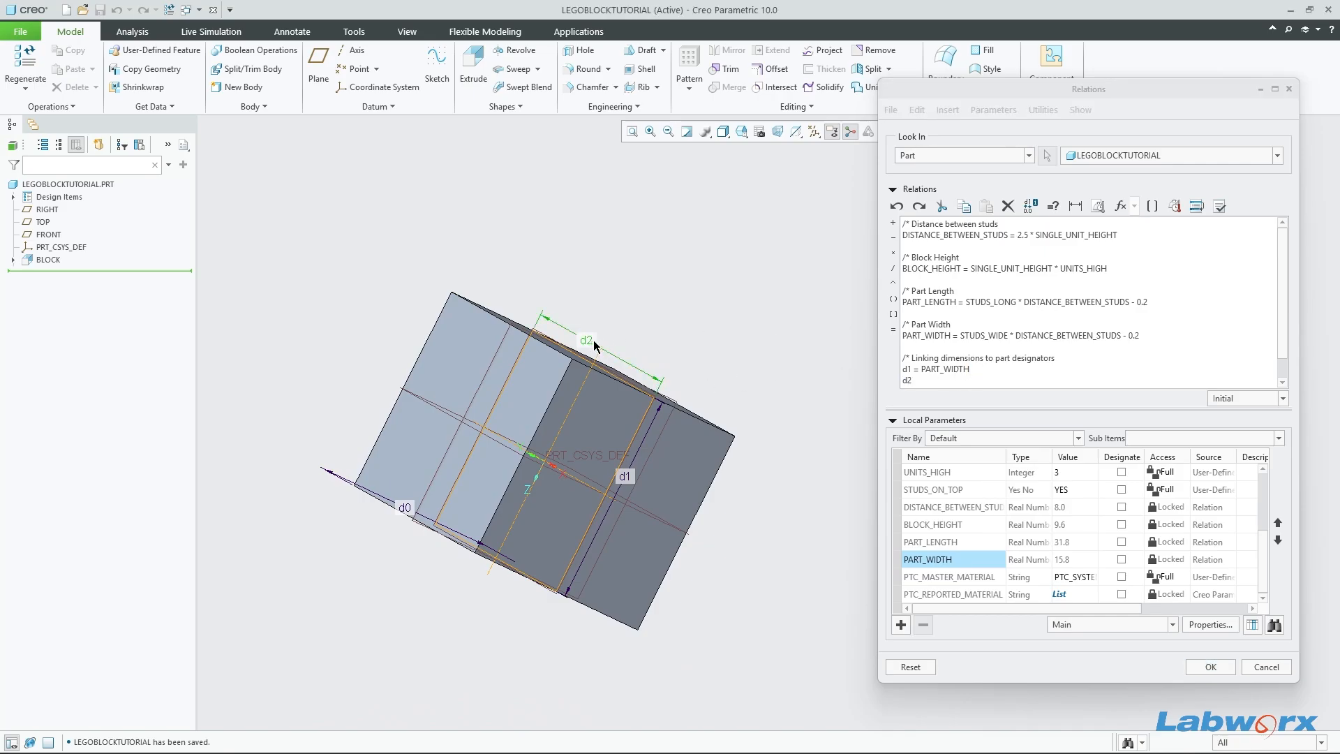
{"action": "left_click", "coordinate": [964, 378]}
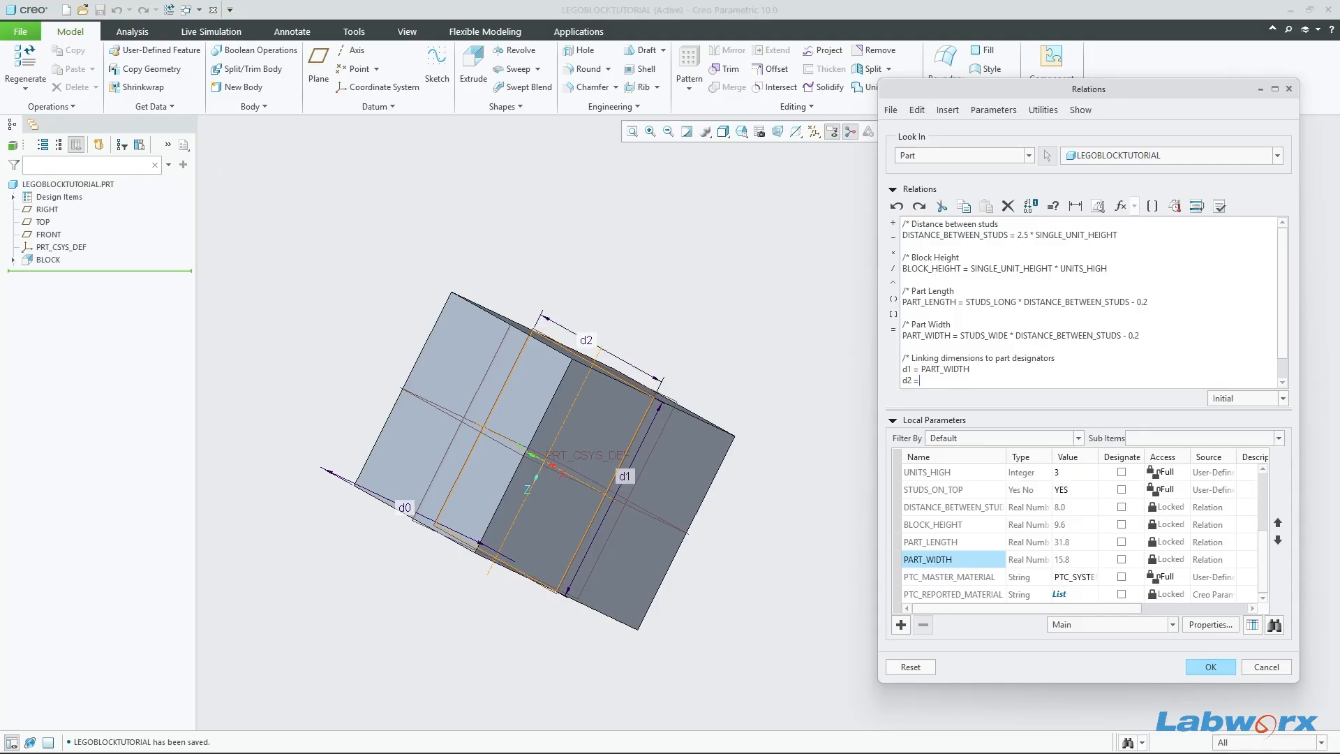
{"action": "middle_click_drag", "start_coordinate": [657, 472], "coordinate": [713, 443]}
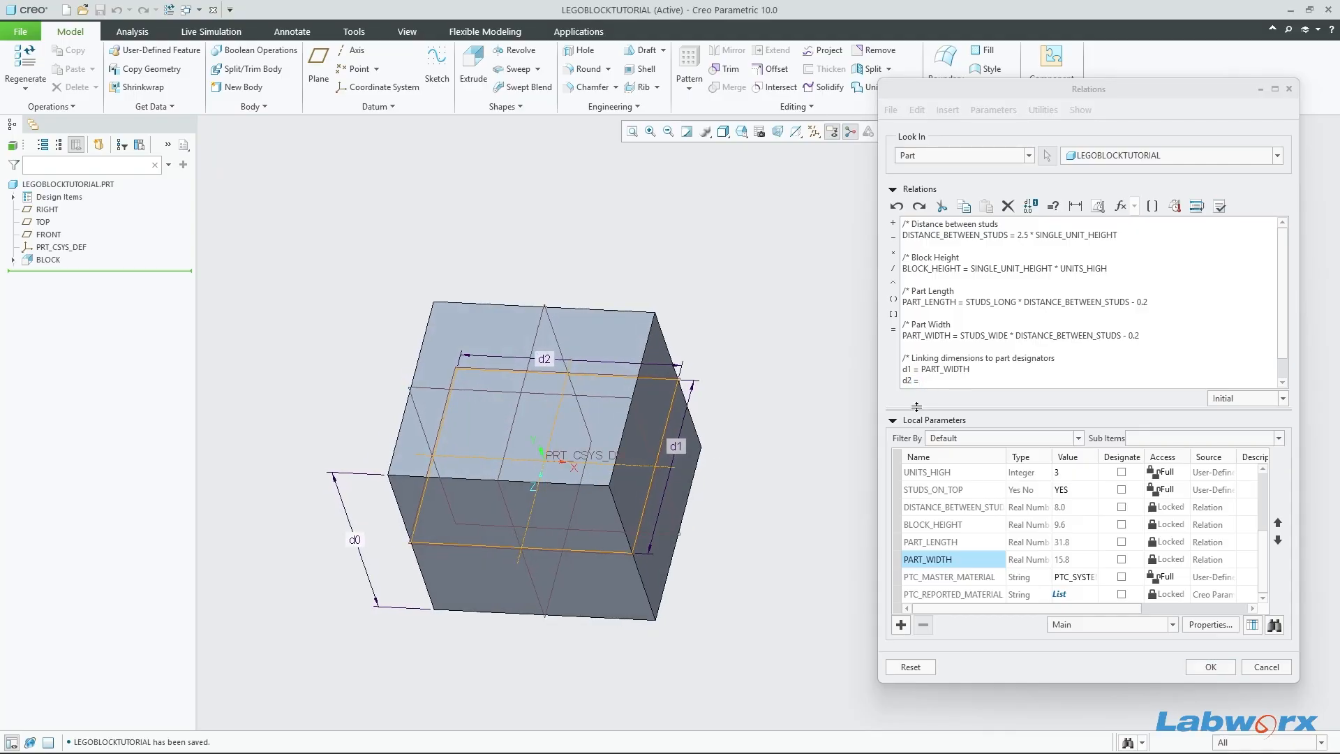
{"action": "left_click", "coordinate": [940, 379]}
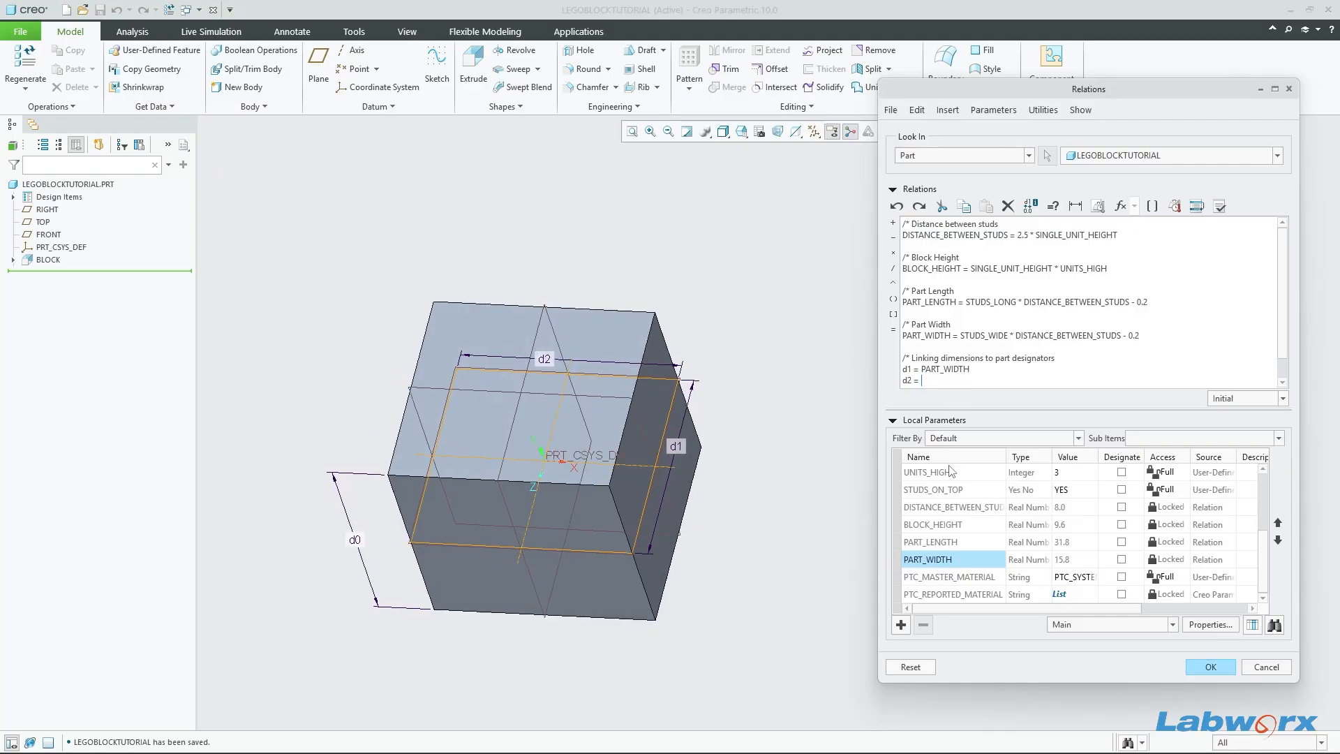
{"action": "left_click", "coordinate": [975, 543]}
{"action": "right_click", "coordinate": [975, 543]}
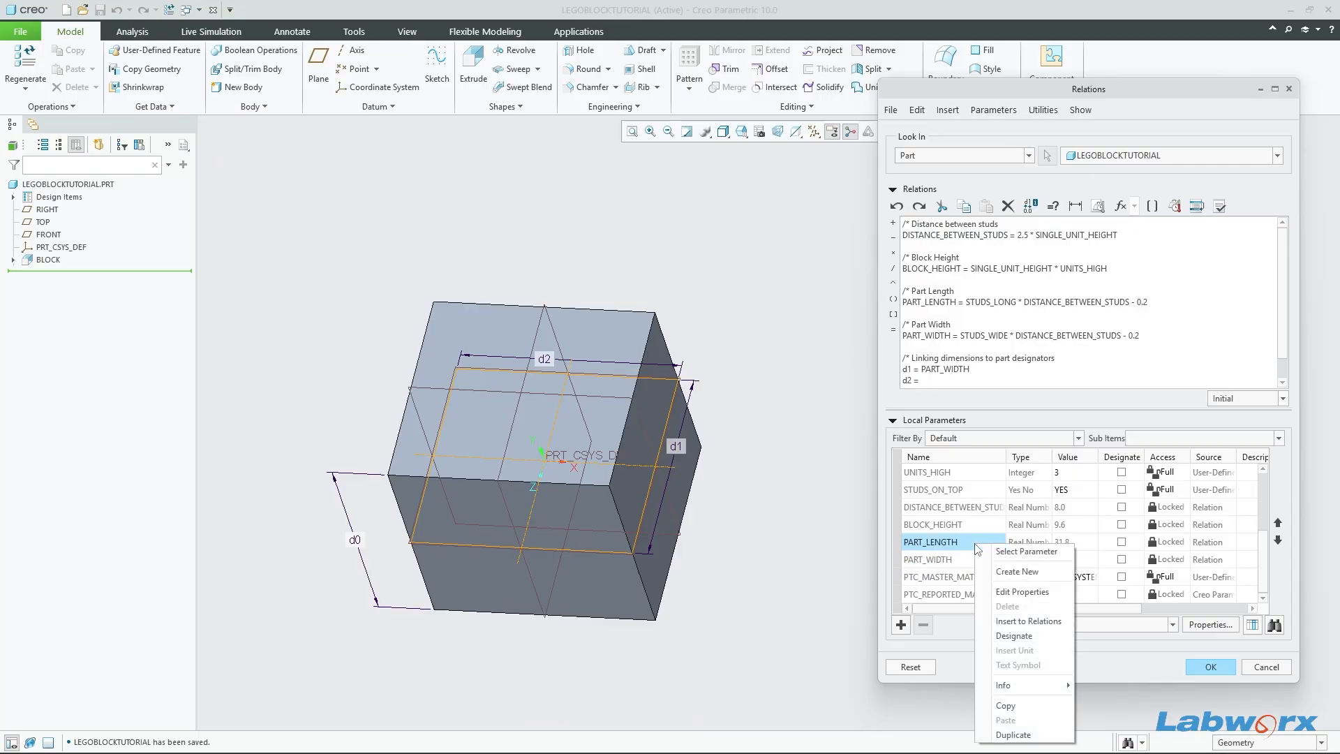
{"action": "left_click", "coordinate": [1027, 620]}
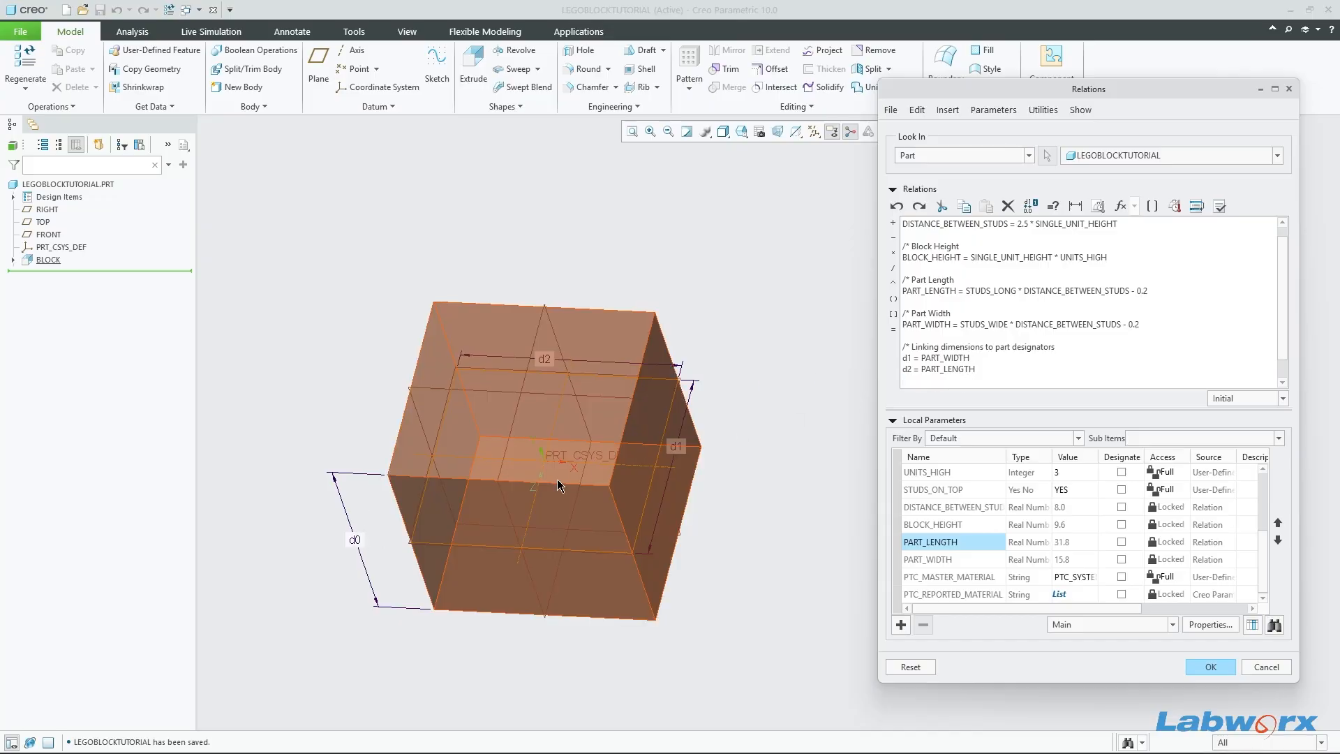
Step: Link the block's height dimension to its parameter with the relation d0 = BLOCK_HEIGHT, ending with blank lines
{"action": "left_click", "coordinate": [355, 539]}
{"action": "left_click", "coordinate": [960, 386]}
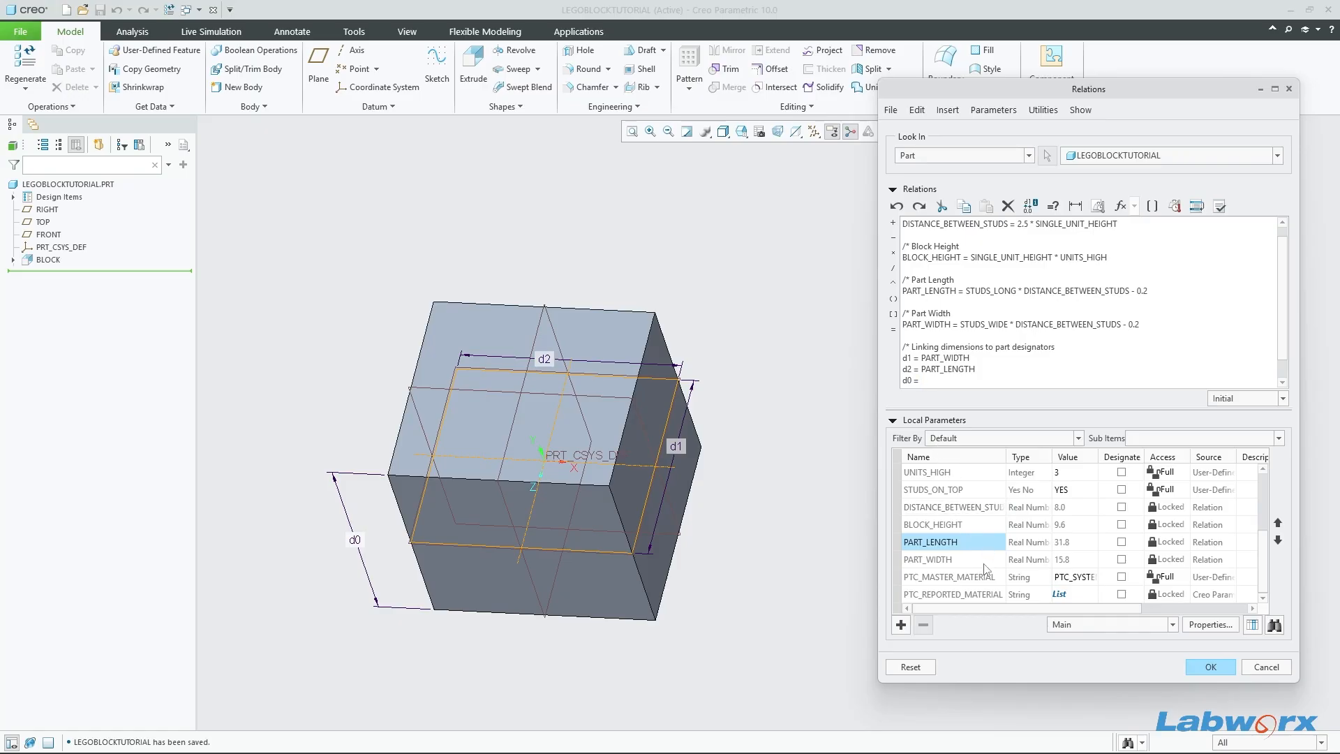
{"action": "left_click", "coordinate": [1056, 524]}
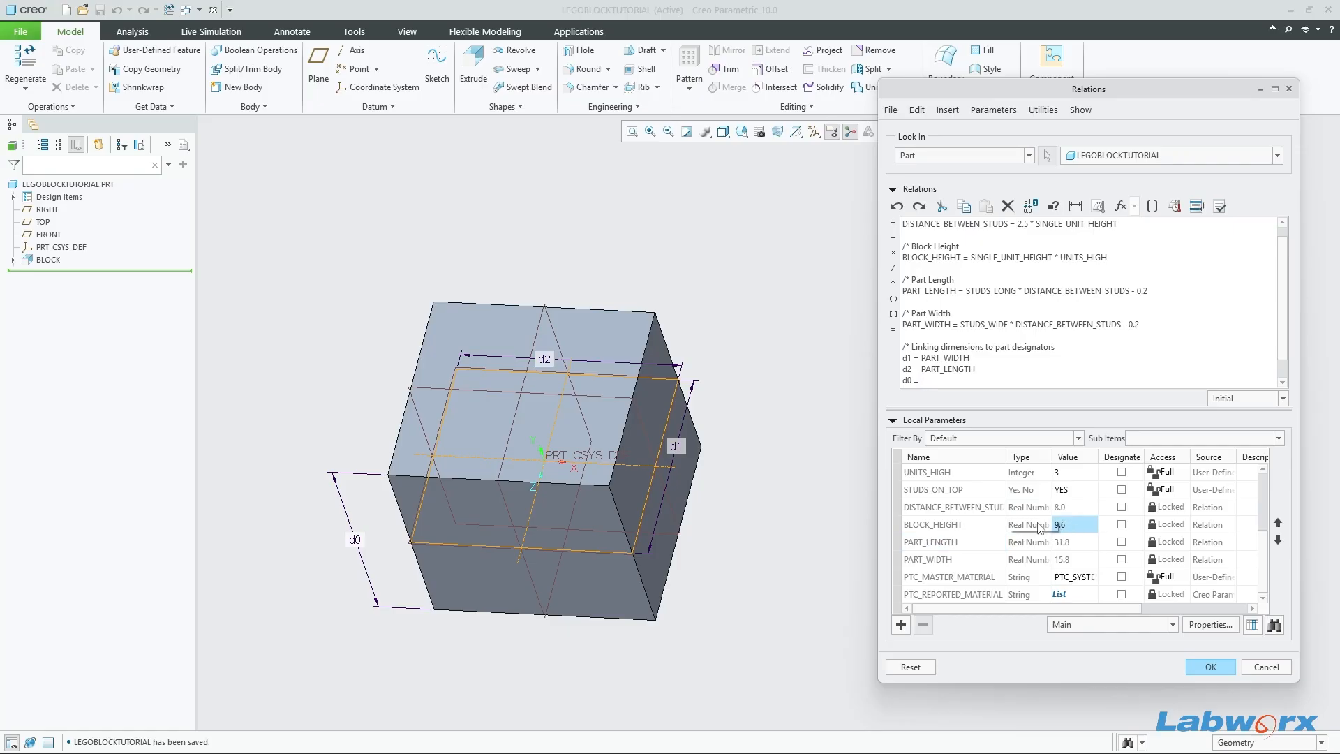
{"action": "right_click", "coordinate": [933, 524]}
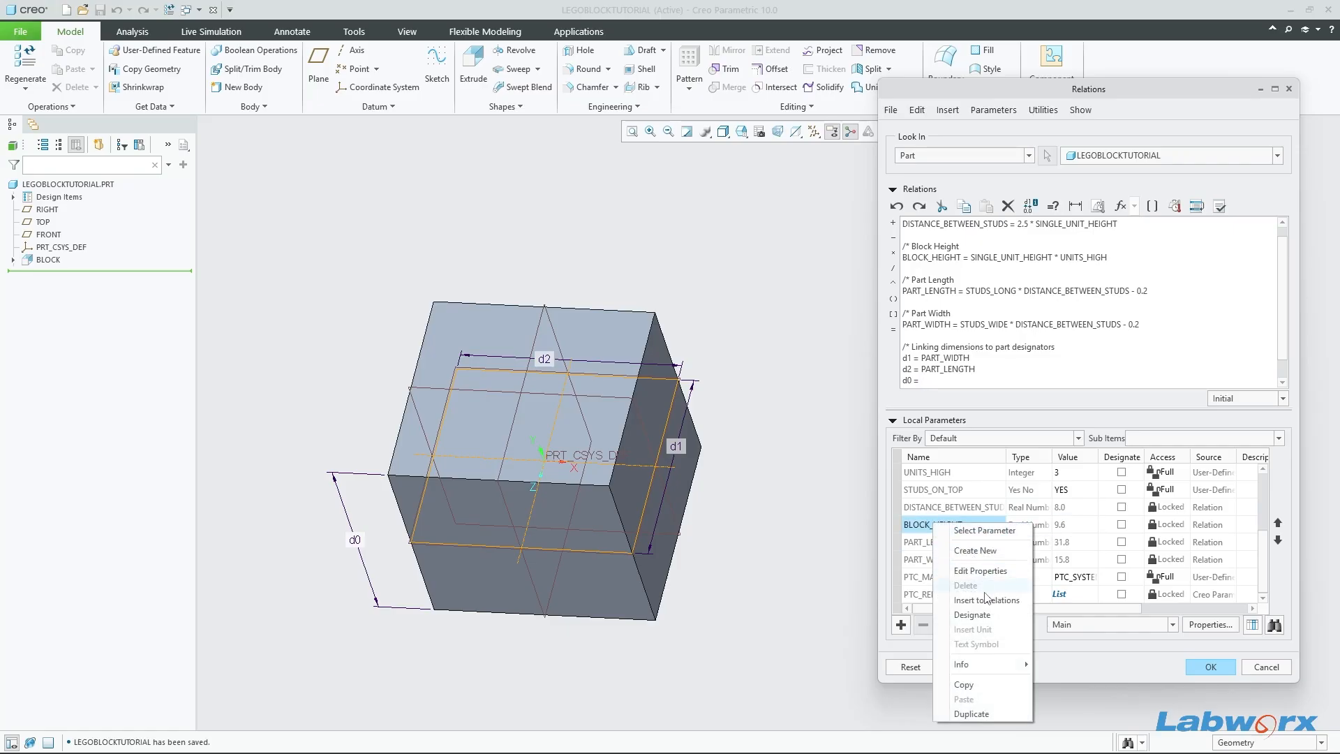
{"action": "left_click", "coordinate": [986, 599]}
{"action": "key", "text": "Return"}
{"action": "key", "text": "Return"}
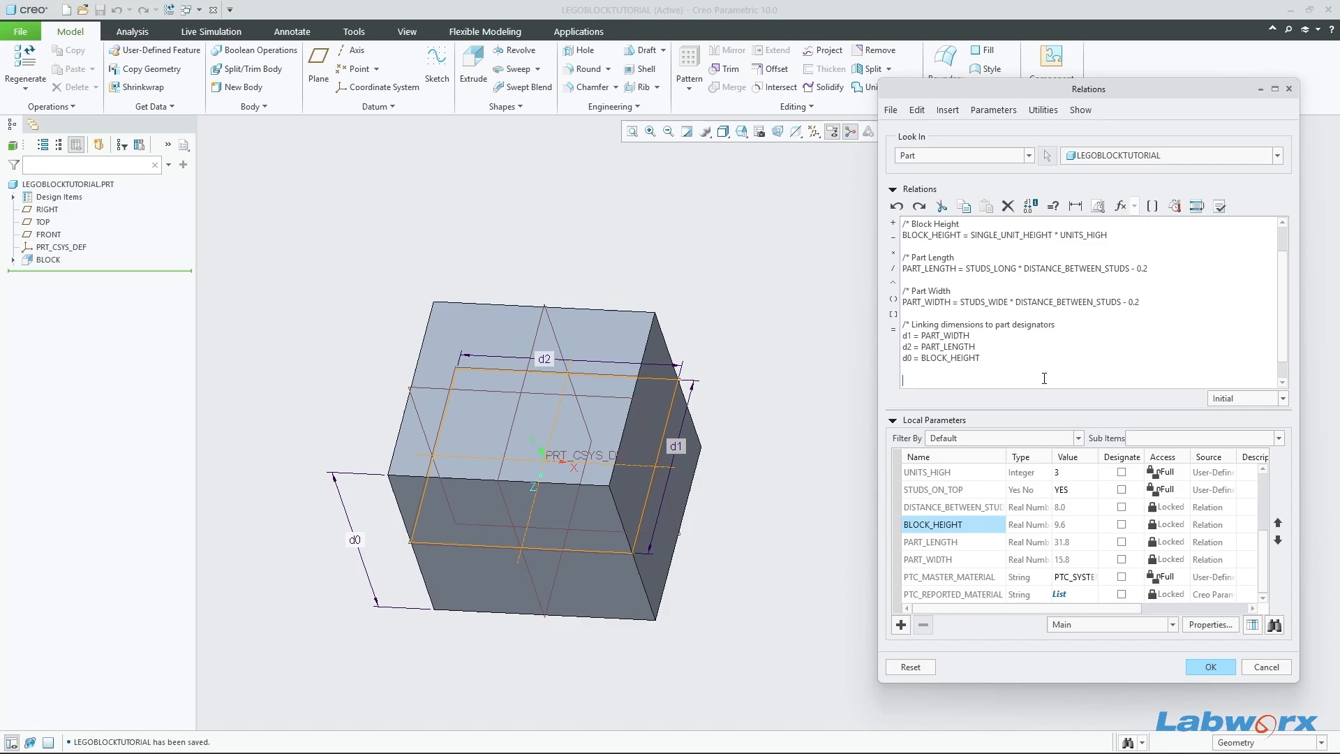
Step: Verify the relations and accept them for the part
{"action": "left_click", "coordinate": [1219, 206]}
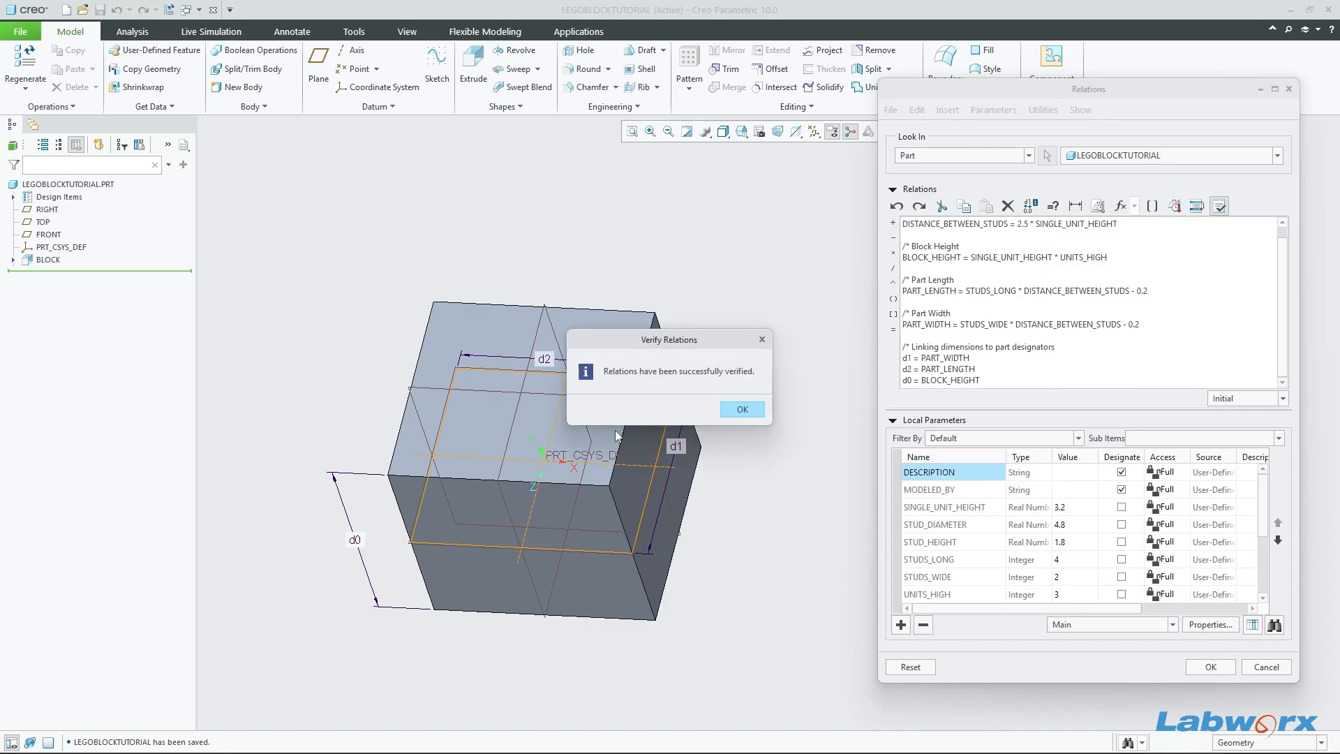
{"action": "left_click", "coordinate": [743, 410]}
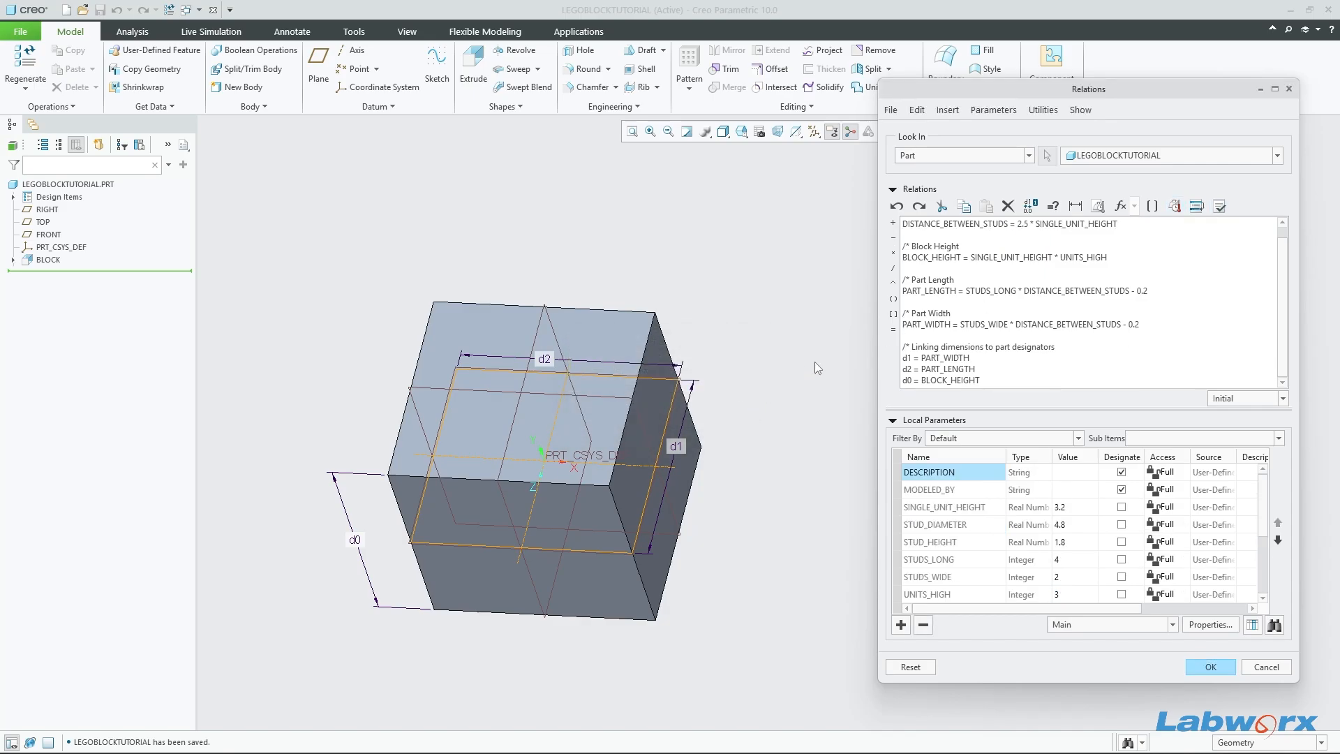
{"action": "left_click", "coordinate": [1210, 666]}
{"action": "scroll", "coordinate": [859, 416], "scroll_direction": "down", "scroll_amount": 1}
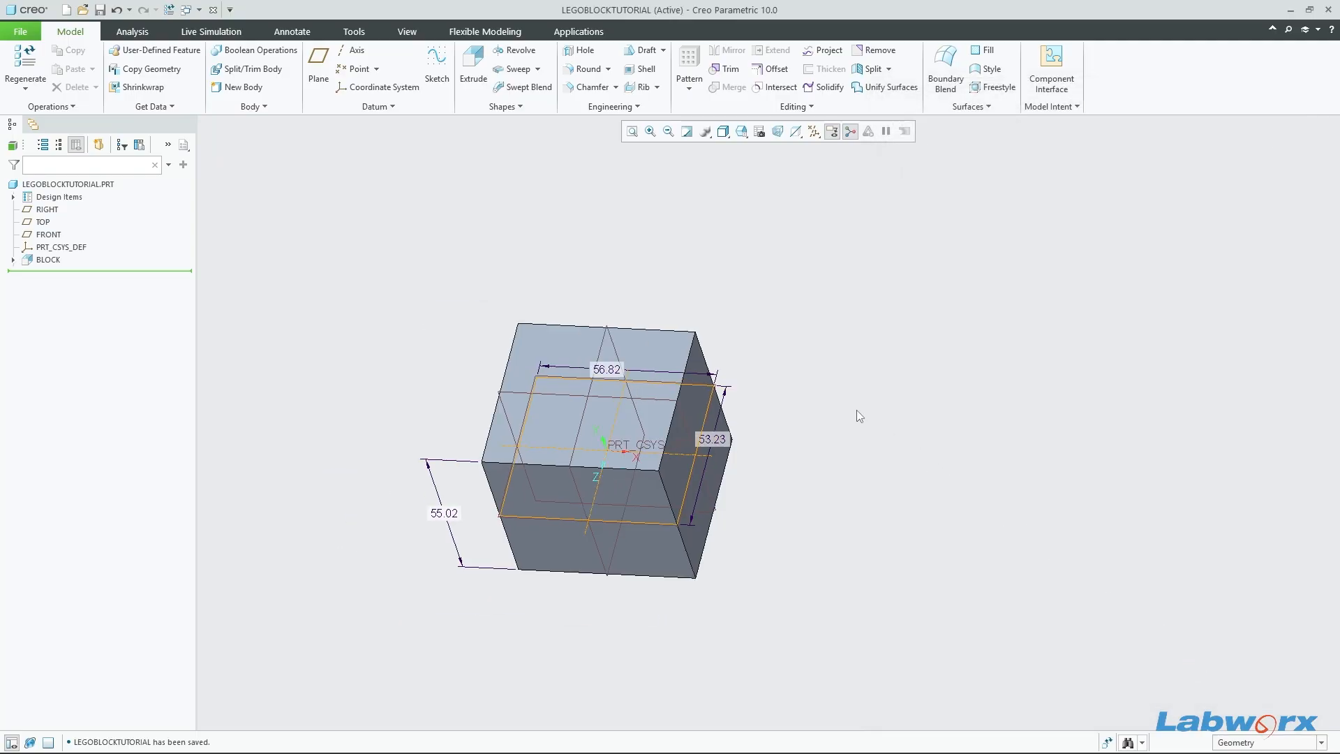
Step: Regenerate the part to apply the linked dimensions to the block, and save it
{"action": "left_click", "coordinate": [170, 11]}
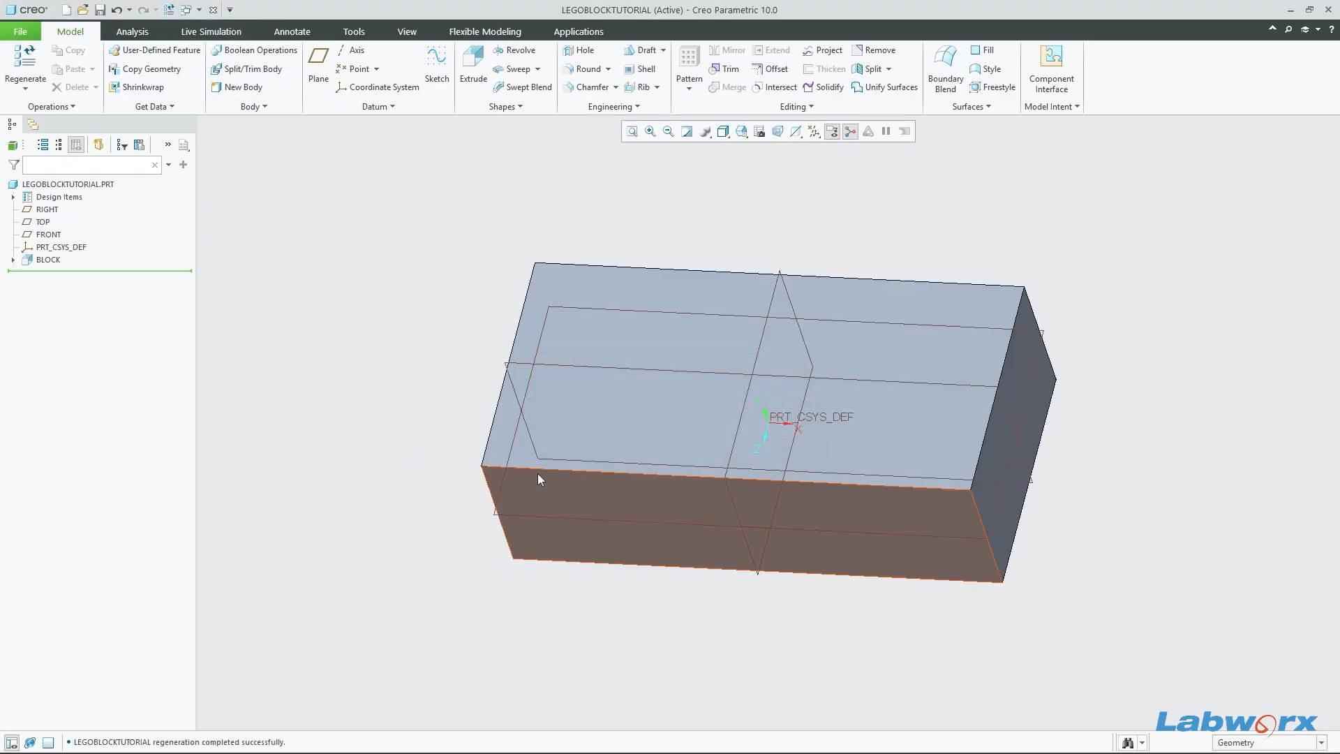
{"action": "middle_click_drag", "start_coordinate": [537, 473], "coordinate": [963, 568]}
{"action": "key", "text": "ctrl+s"}
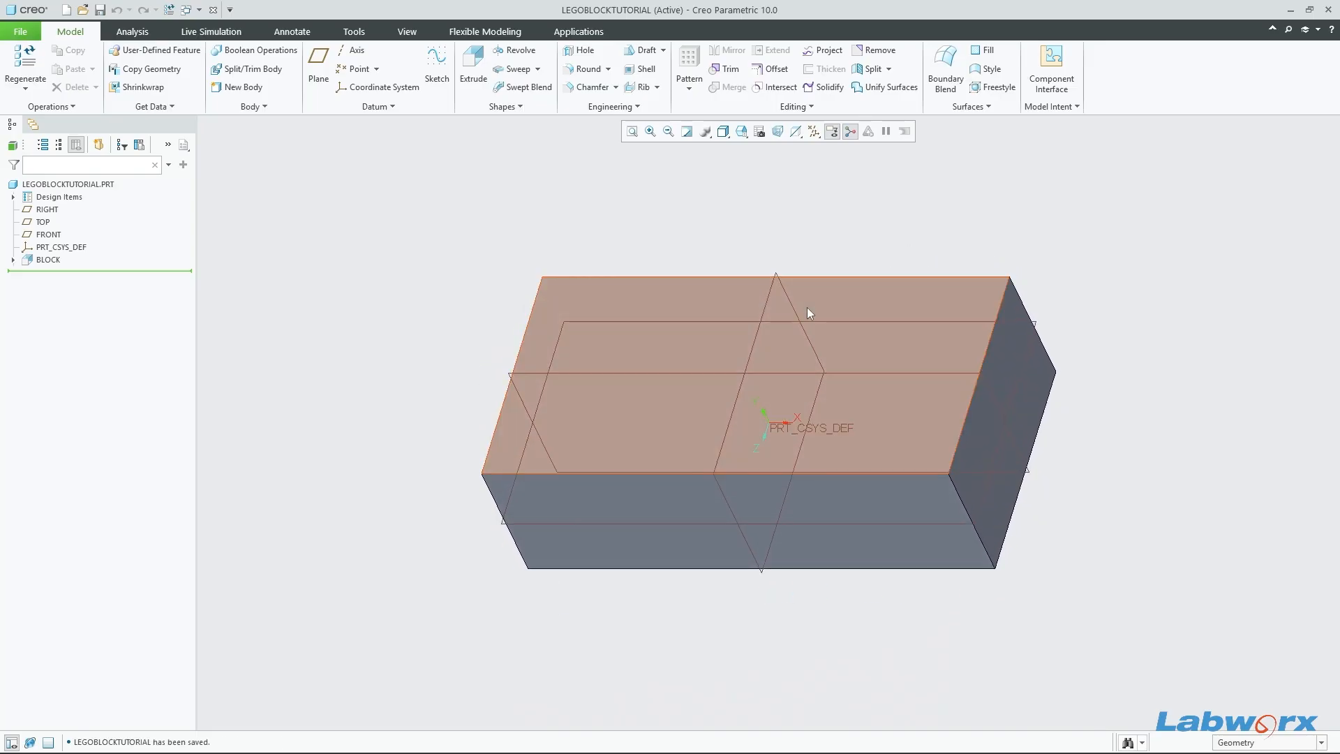
Step: Display the BLOCK feature's dimensions in the model to check its height, length and width
{"action": "middle_click_drag", "start_coordinate": [395, 591], "coordinate": [508, 609]}
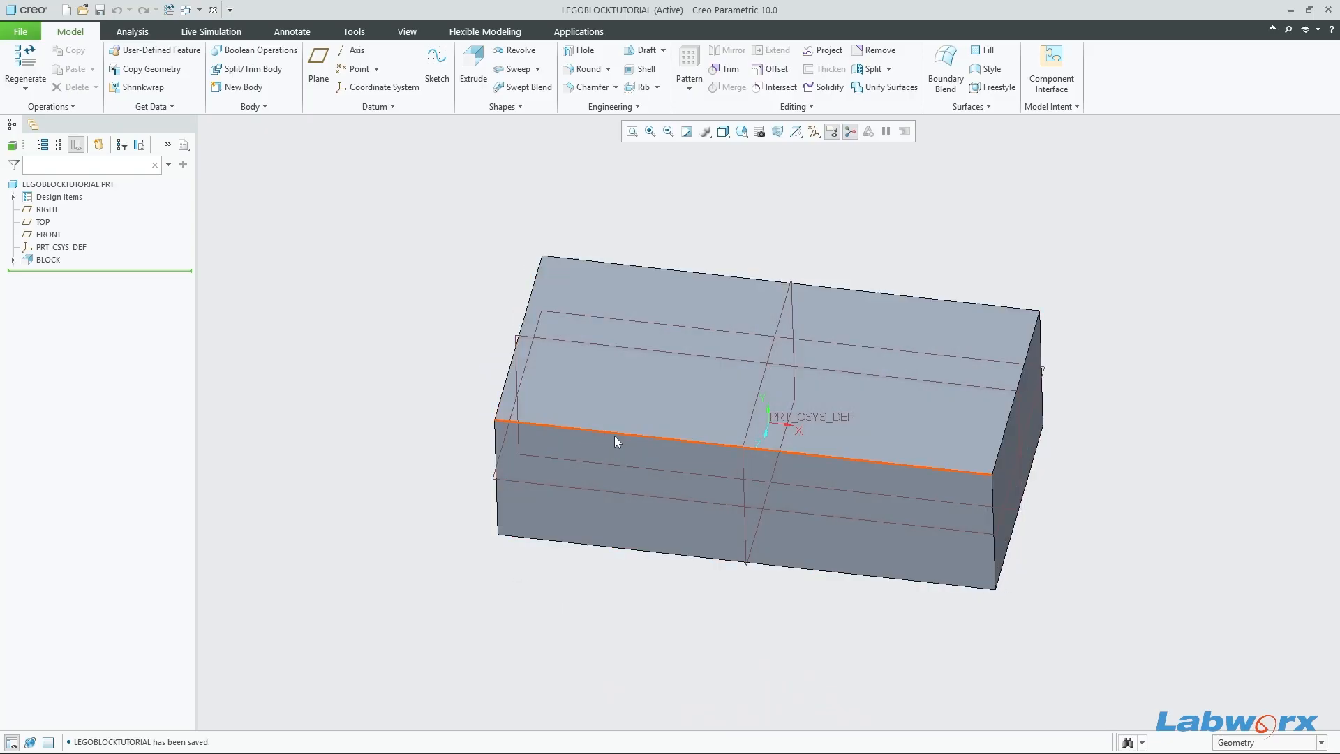
{"action": "middle_click_drag", "start_coordinate": [614, 435], "coordinate": [674, 429]}
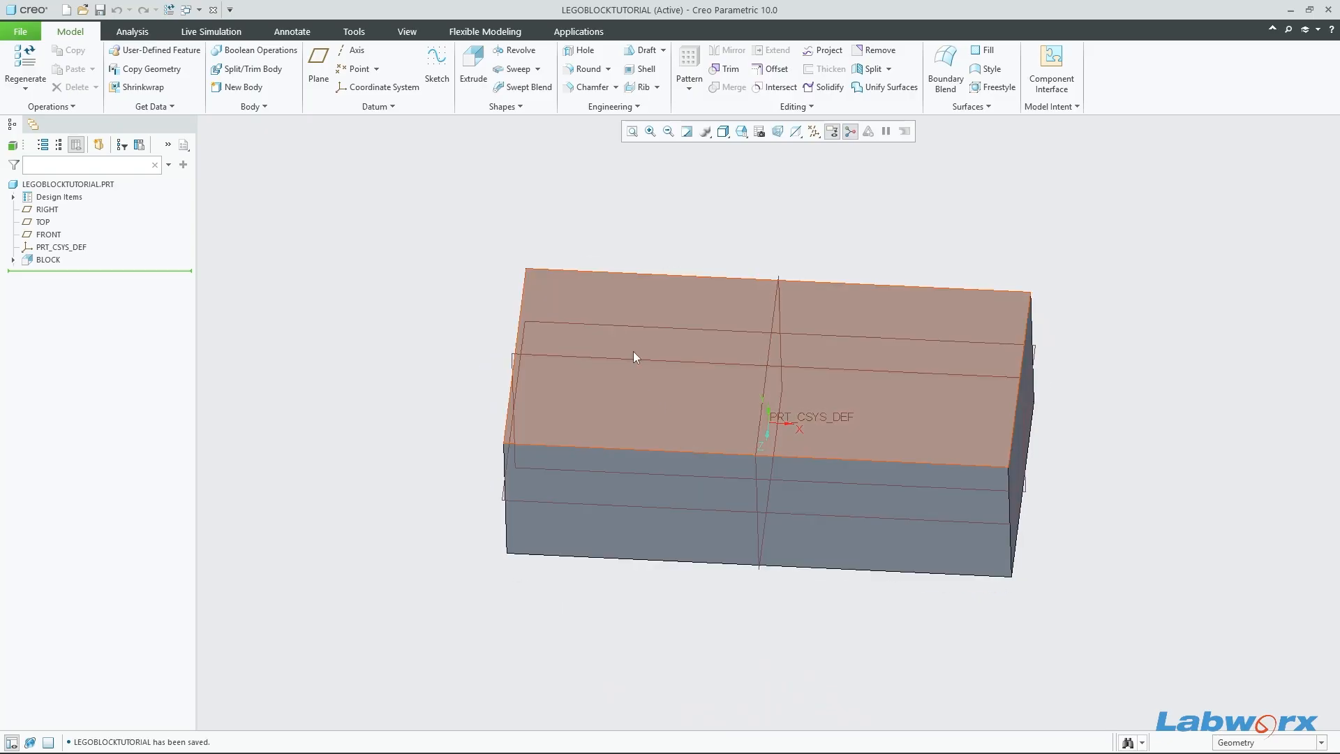
{"action": "left_click", "coordinate": [654, 300]}
{"action": "left_click", "coordinate": [614, 303]}
{"action": "left_click", "coordinate": [630, 287]}
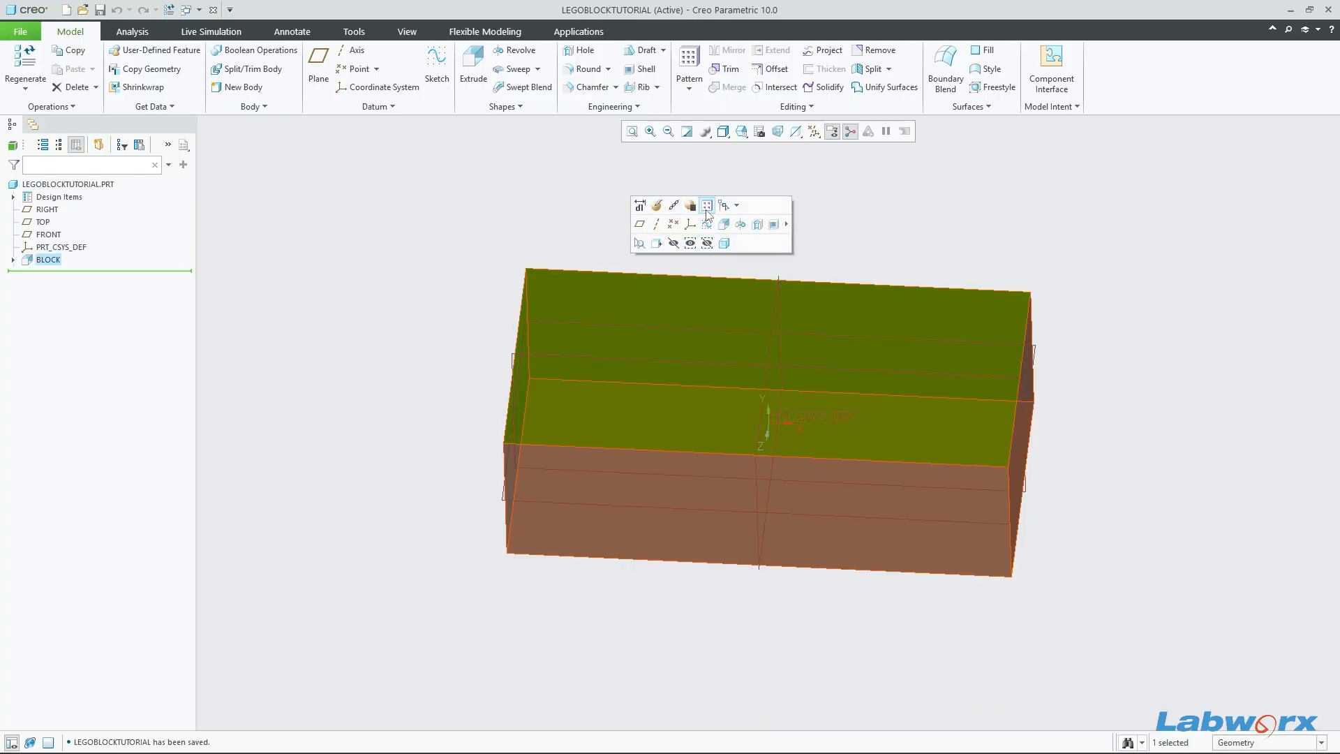
{"action": "left_click", "coordinate": [640, 206]}
{"action": "mouse_move", "coordinate": [1147, 614]}
{"action": "middle_mouse_down"}
{"action": "mouse_move", "coordinate": [1142, 586]}
{"action": "mouse_move", "coordinate": [1140, 616]}
{"action": "middle_mouse_up"}
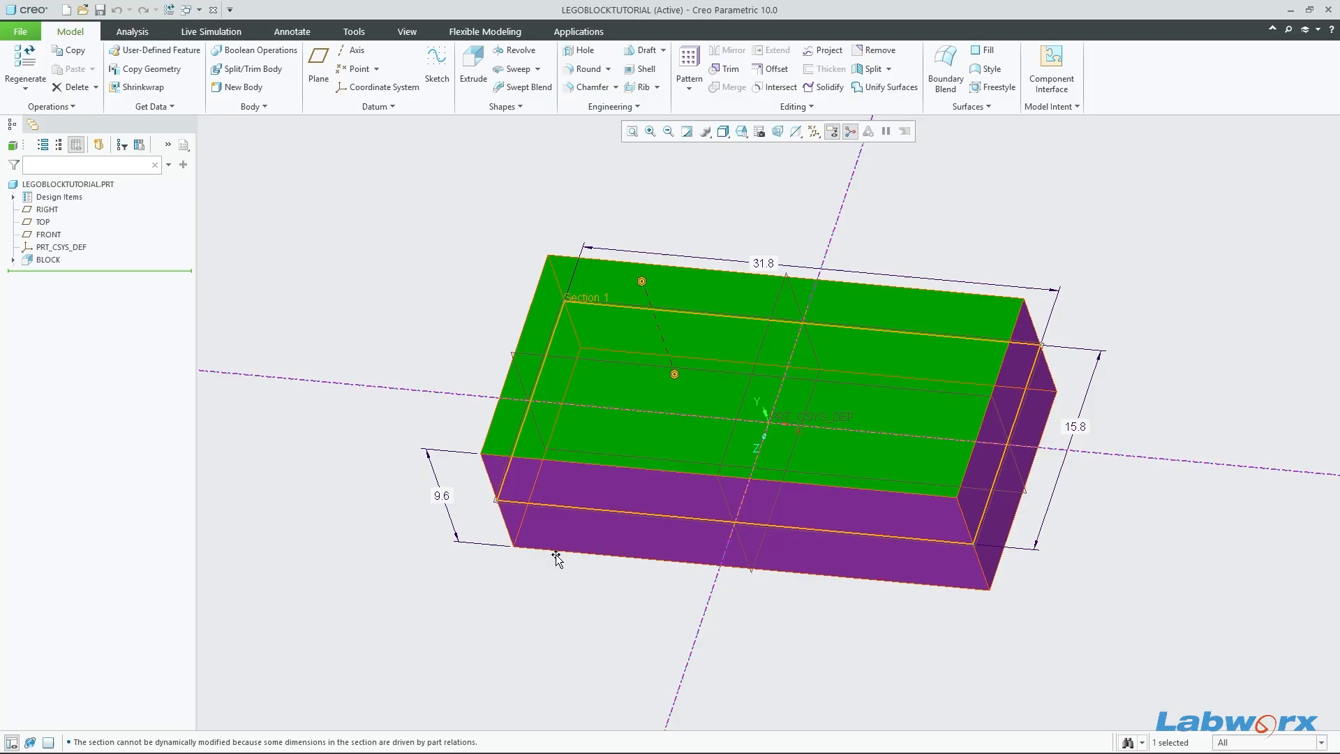
Step: Inspect the regenerated block from several angles and compare it with the drawings on The LEGO Block slide in the PowerPoint slide show
{"action": "mouse_move", "coordinate": [526, 657]}
{"action": "middle_mouse_down"}
{"action": "mouse_move", "coordinate": [568, 613]}
{"action": "mouse_move", "coordinate": [561, 652]}
{"action": "middle_mouse_up"}
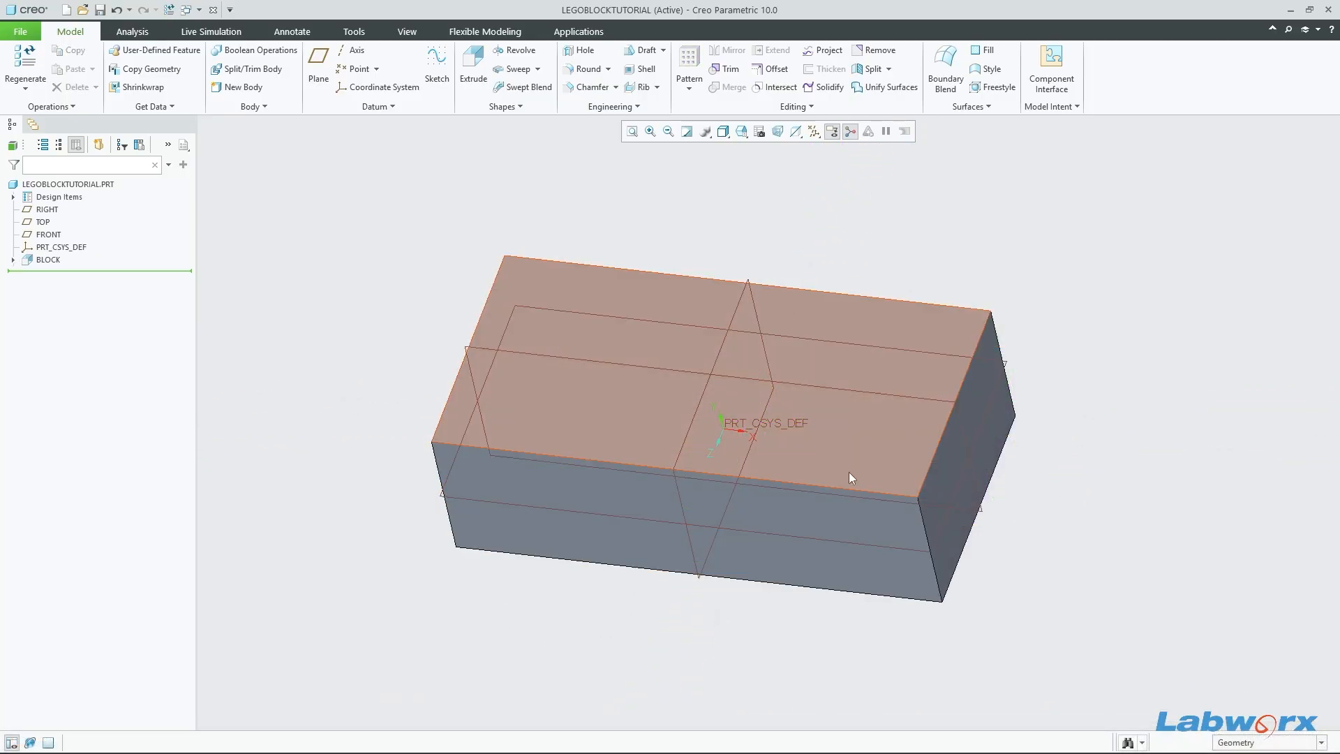
{"action": "mouse_move", "coordinate": [917, 487]}
{"action": "middle_mouse_down"}
{"action": "mouse_move", "coordinate": [939, 433]}
{"action": "mouse_move", "coordinate": [886, 463]}
{"action": "mouse_move", "coordinate": [907, 464]}
{"action": "mouse_move", "coordinate": [866, 446]}
{"action": "middle_mouse_up"}
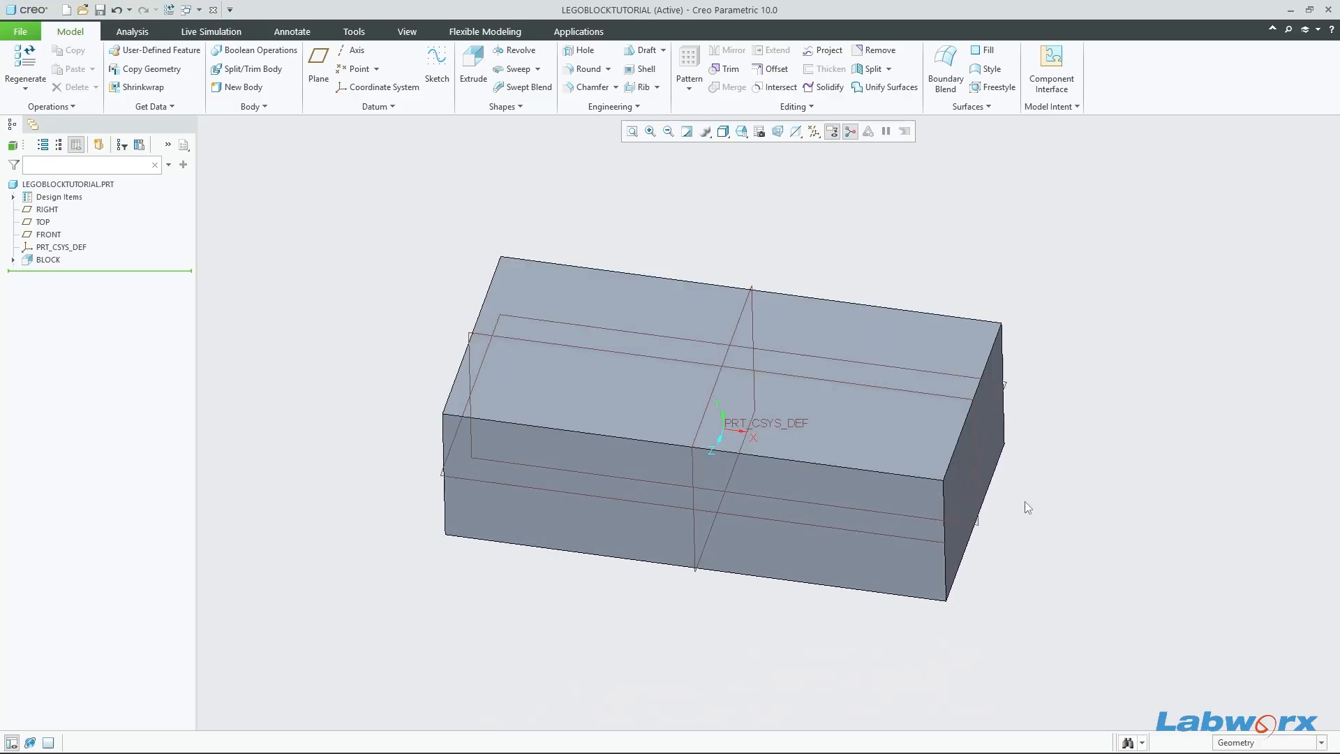
{"action": "mouse_move", "coordinate": [534, 307]}
{"action": "middle_mouse_down"}
{"action": "mouse_move", "coordinate": [958, 436]}
{"action": "mouse_move", "coordinate": [937, 441]}
{"action": "middle_mouse_up"}
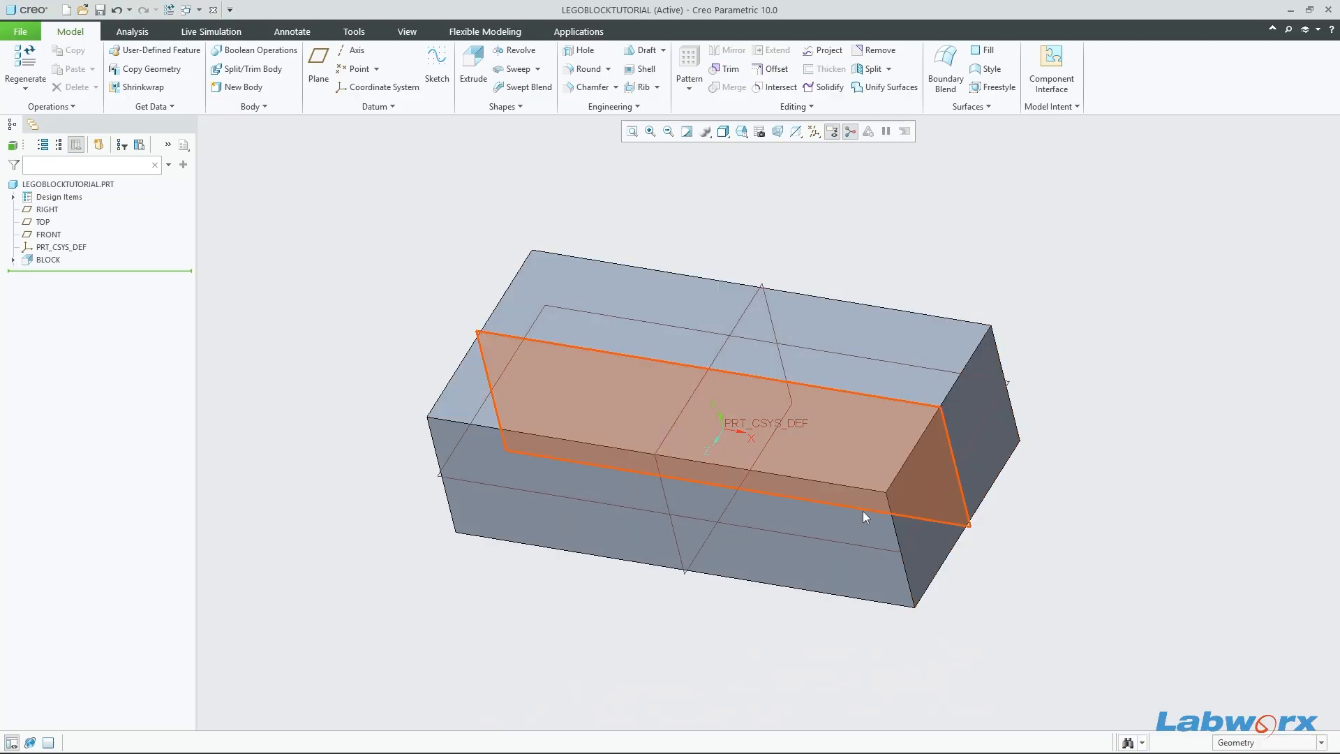
{"action": "mouse_move", "coordinate": [862, 512]}
{"action": "middle_mouse_down"}
{"action": "mouse_move", "coordinate": [893, 423]}
{"action": "mouse_move", "coordinate": [814, 474]}
{"action": "middle_mouse_up"}
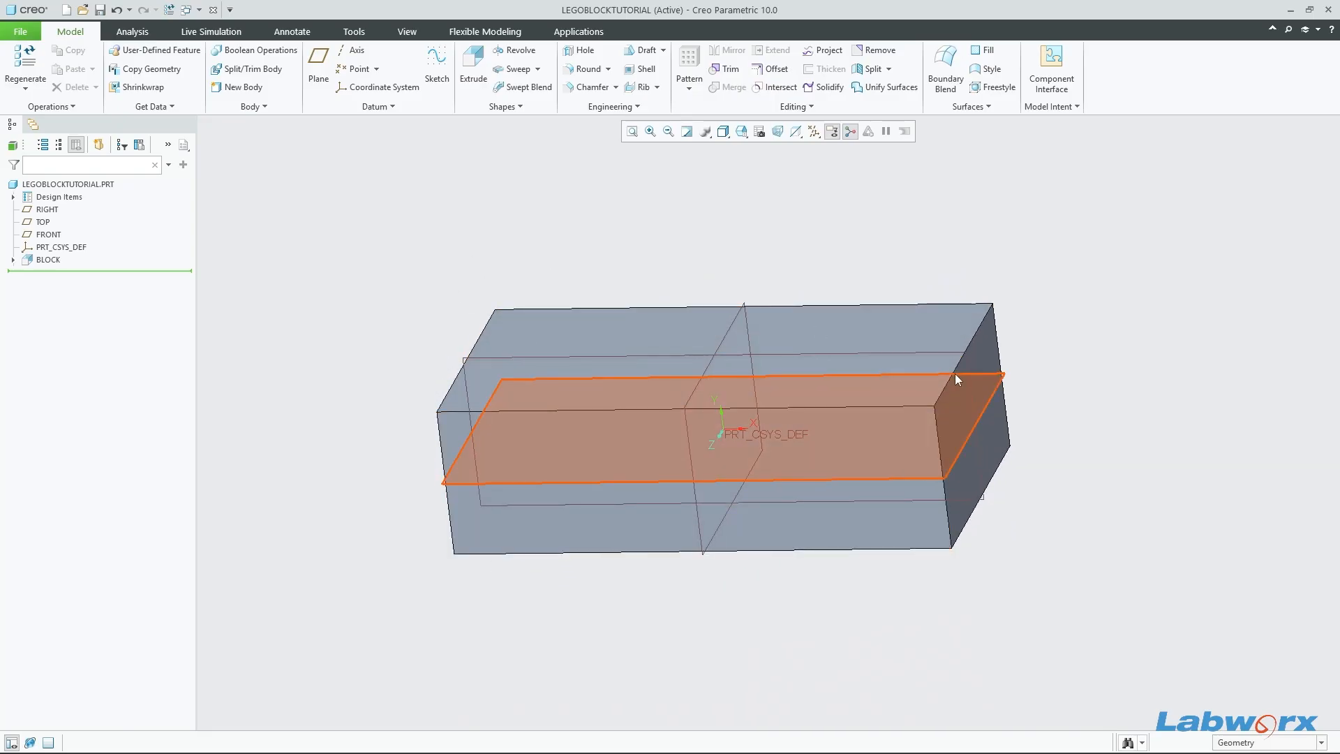
{"action": "middle_click_drag", "start_coordinate": [945, 407], "coordinate": [1026, 453]}
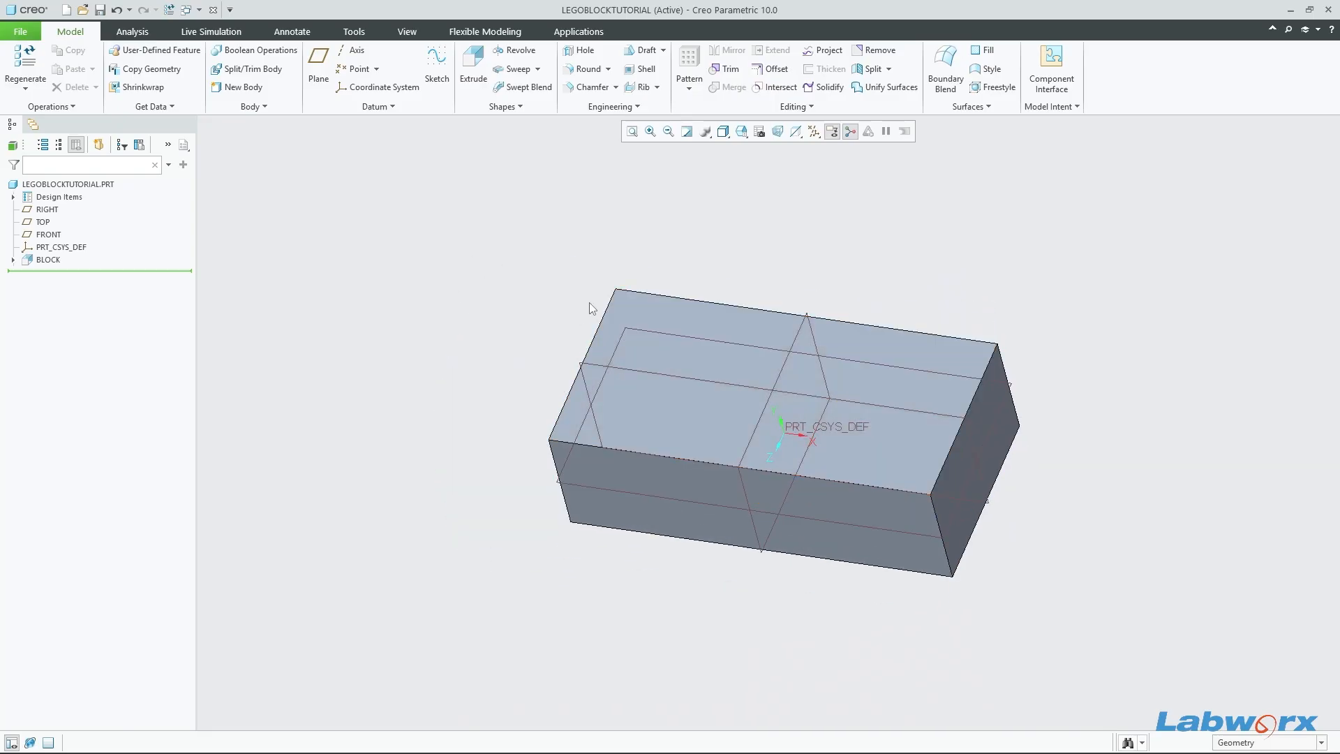
{"action": "left_click", "coordinate": [639, 312]}
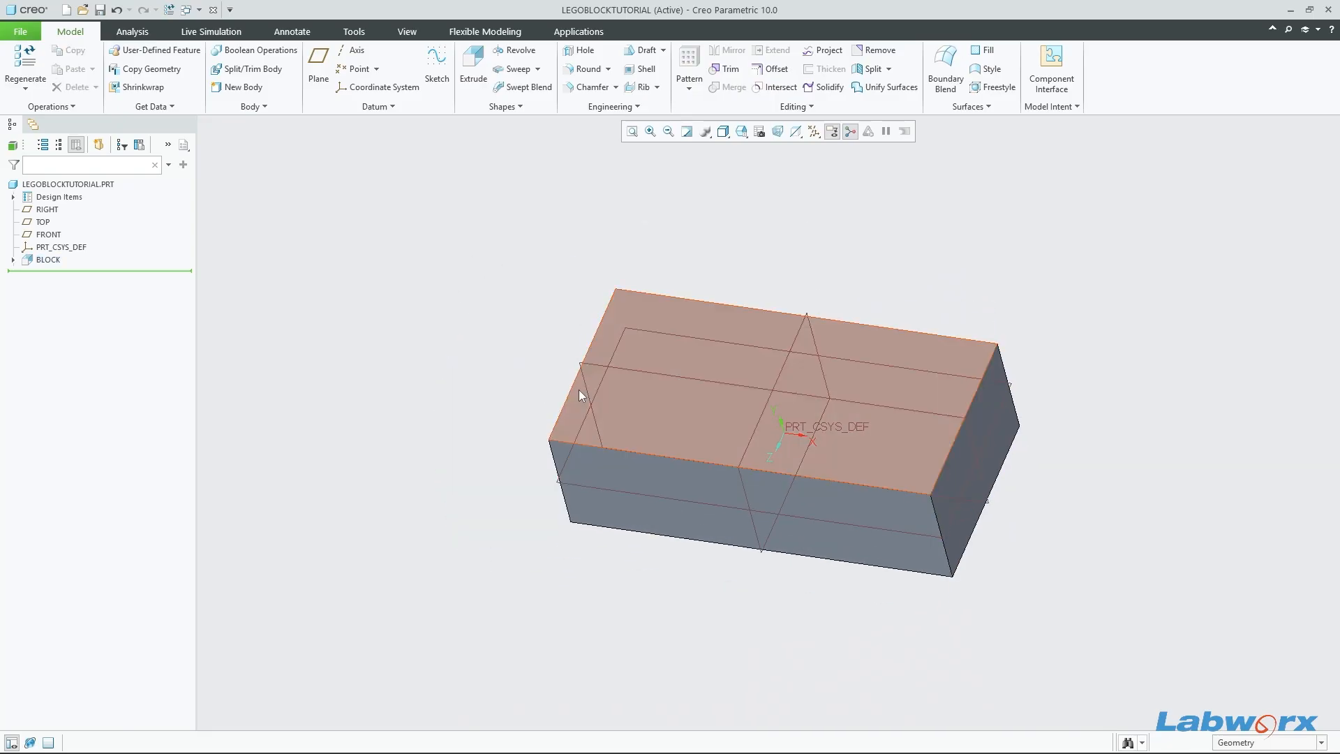
{"action": "left_click", "coordinate": [687, 737]}
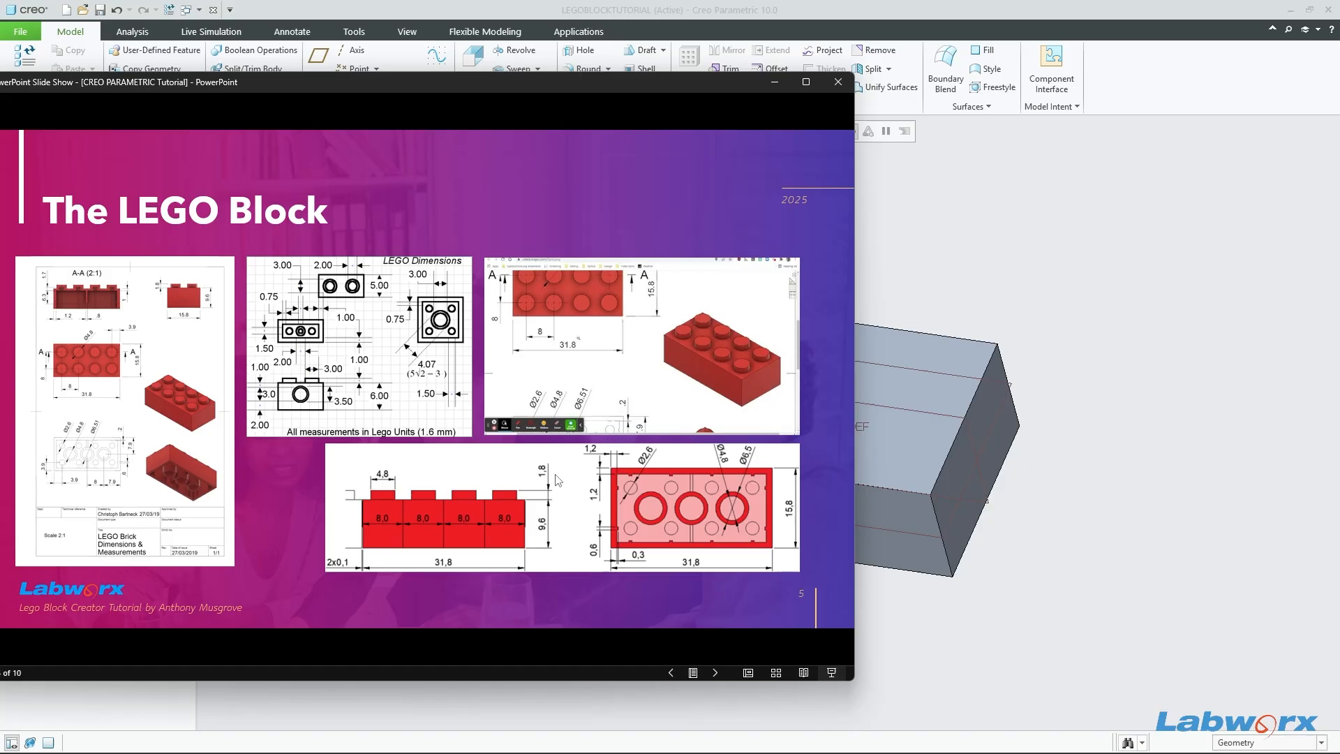
{"action": "left_click", "coordinate": [1048, 314]}
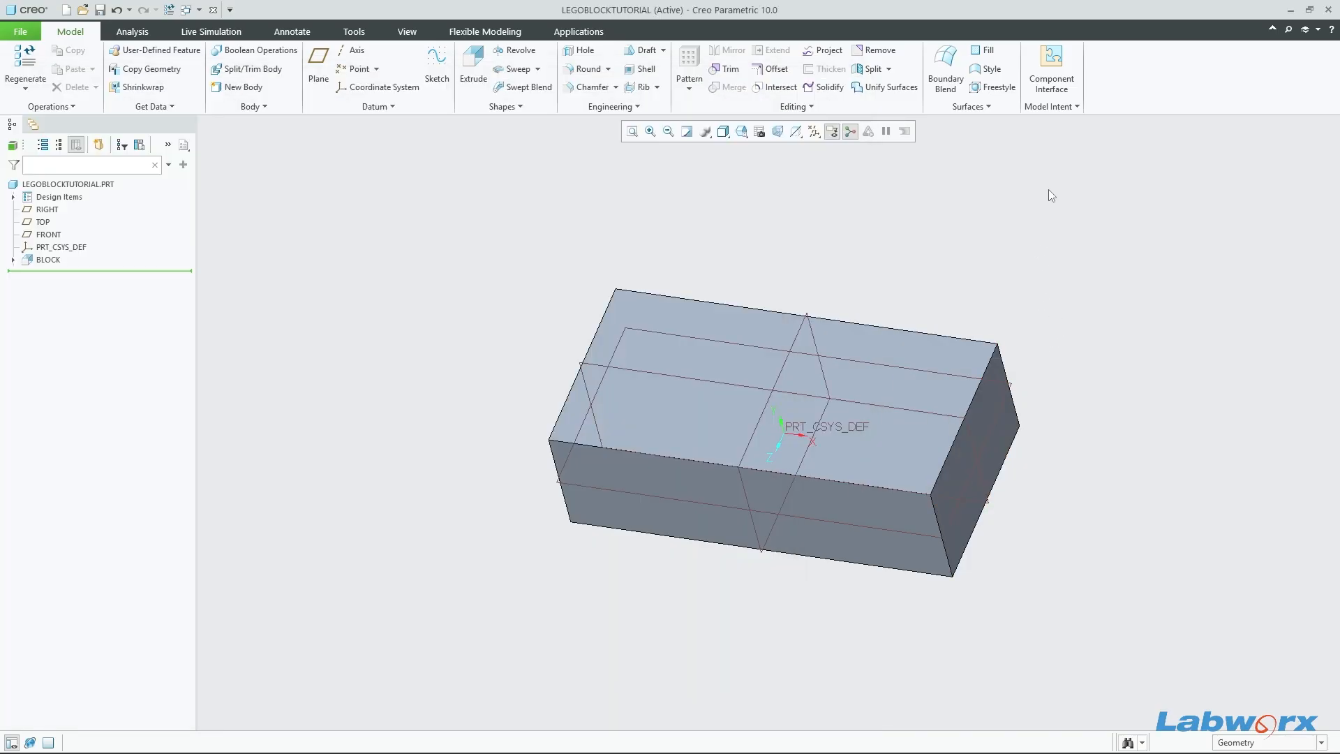
Step: Add a real-number part parameter named STUD_PADDING_LENGTH with the value 3.9
{"action": "left_click", "coordinate": [1065, 108]}
{"action": "left_click", "coordinate": [1066, 154]}
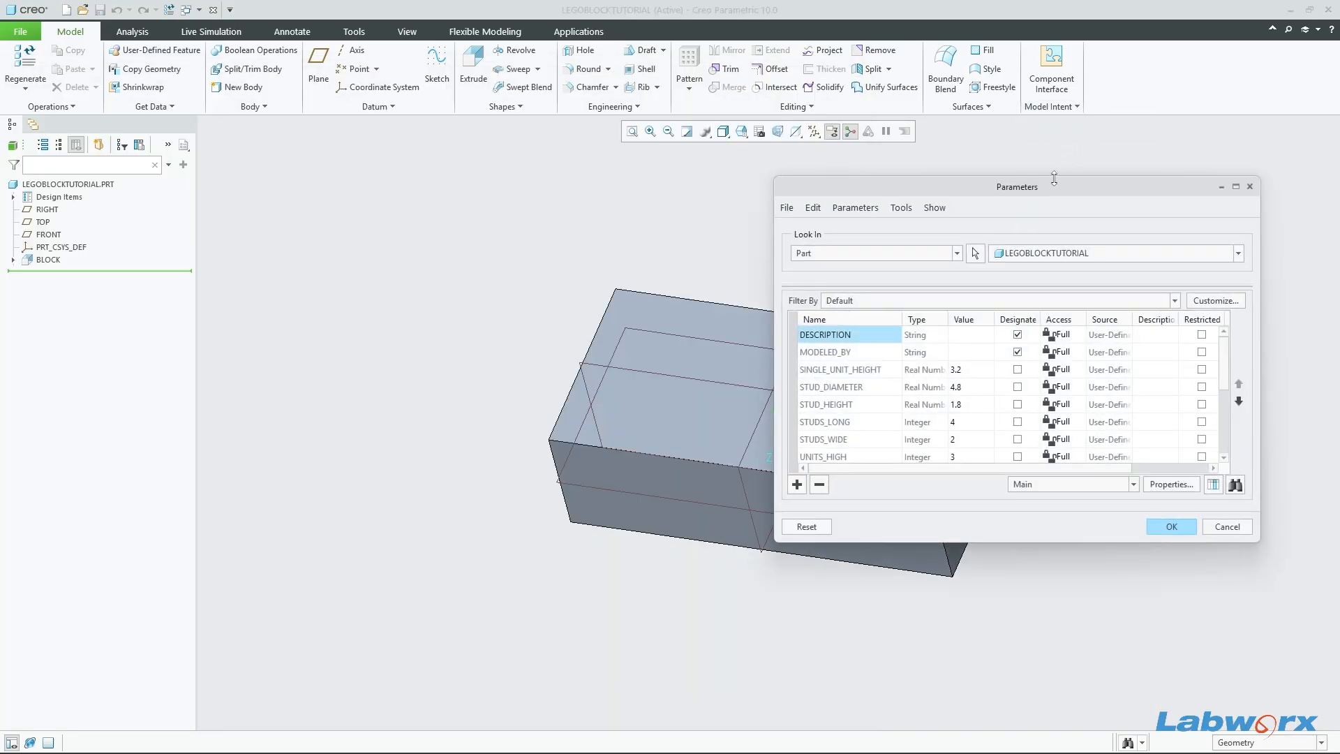
{"action": "left_click", "coordinate": [797, 485]}
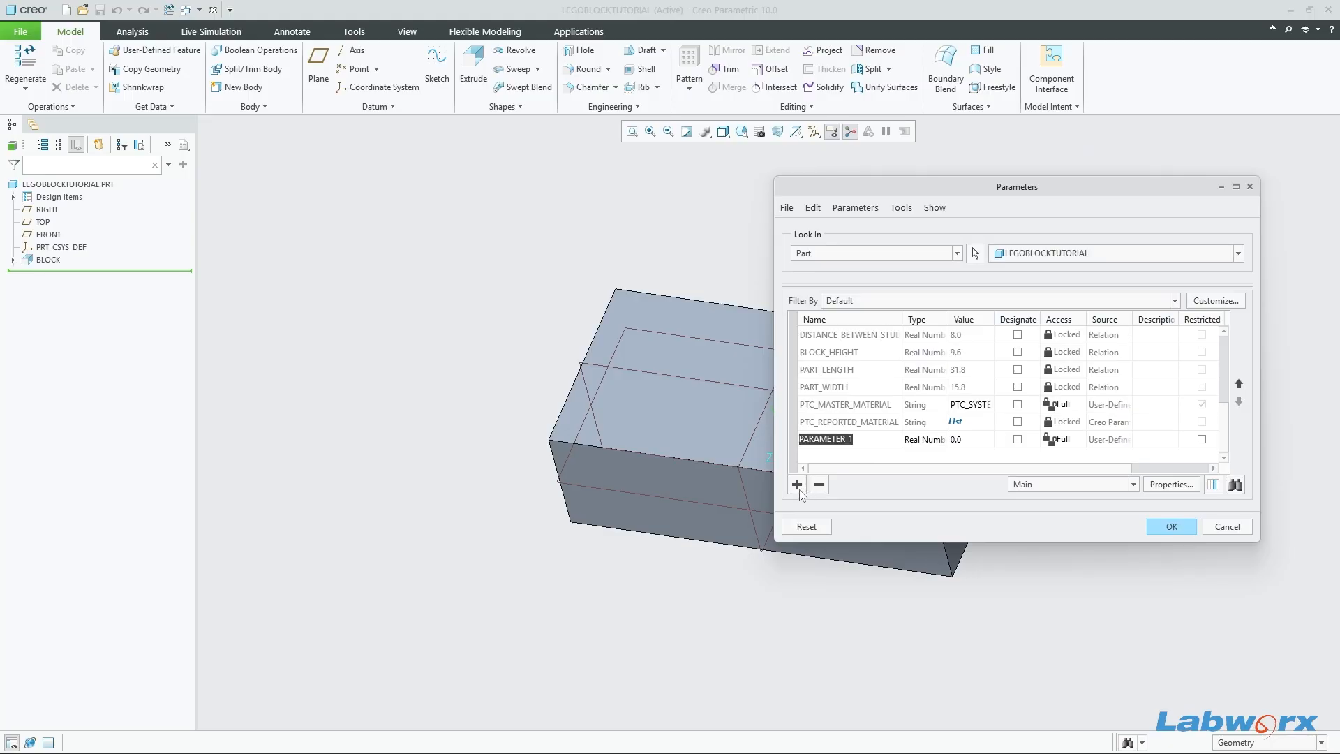
{"action": "key", "text": "BackSpace"}
{"action": "double_click", "coordinate": [831, 436]}
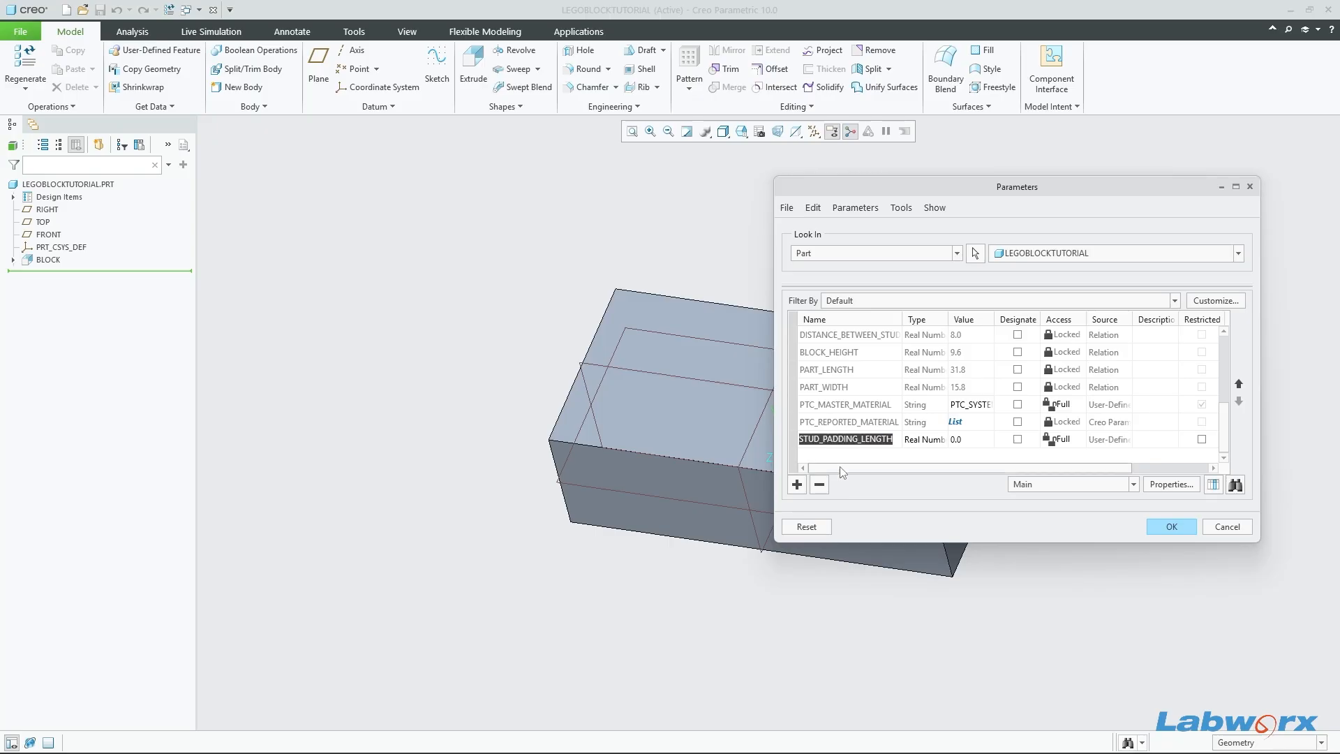
{"action": "left_click", "coordinate": [965, 443]}
{"action": "type", "text": "3.9"}
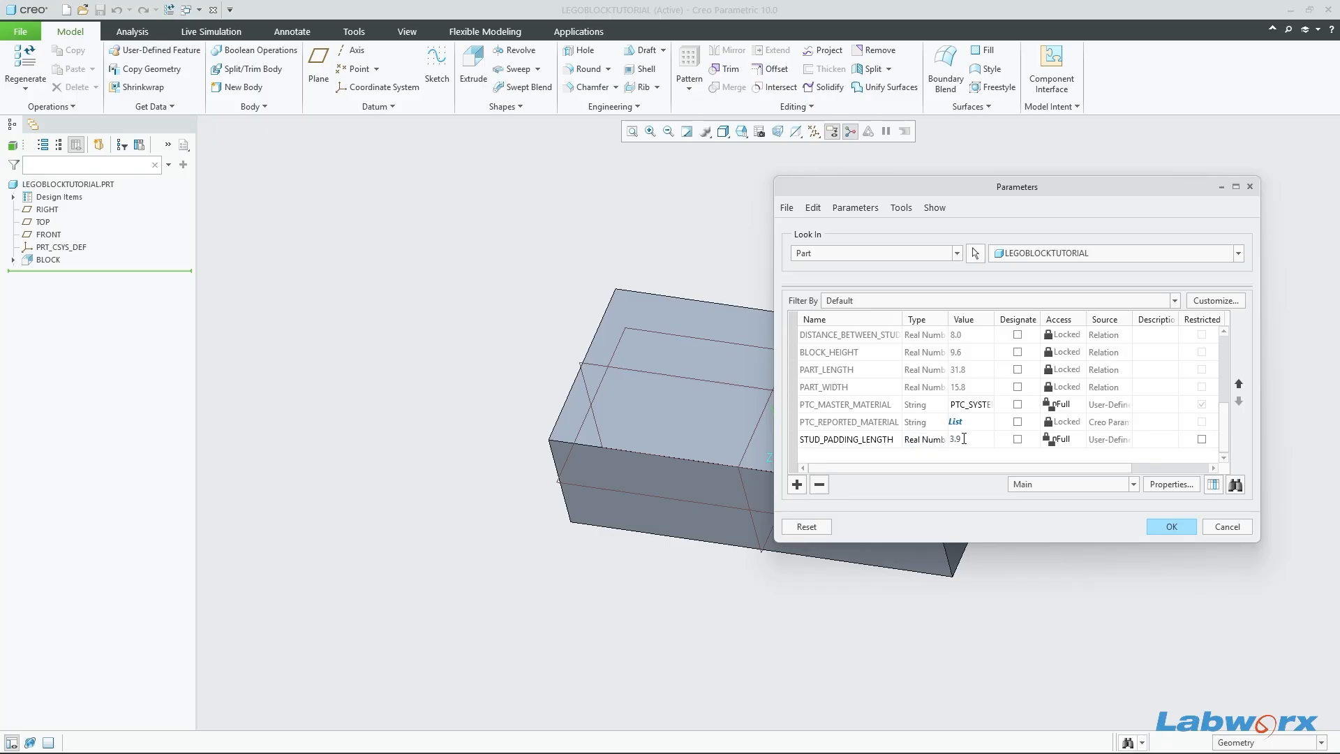
Step: Add a second real-number parameter named STUD_PADDING_WIDTH with the value 3.9, accept the parameters and save the part
{"action": "left_click", "coordinate": [797, 484]}
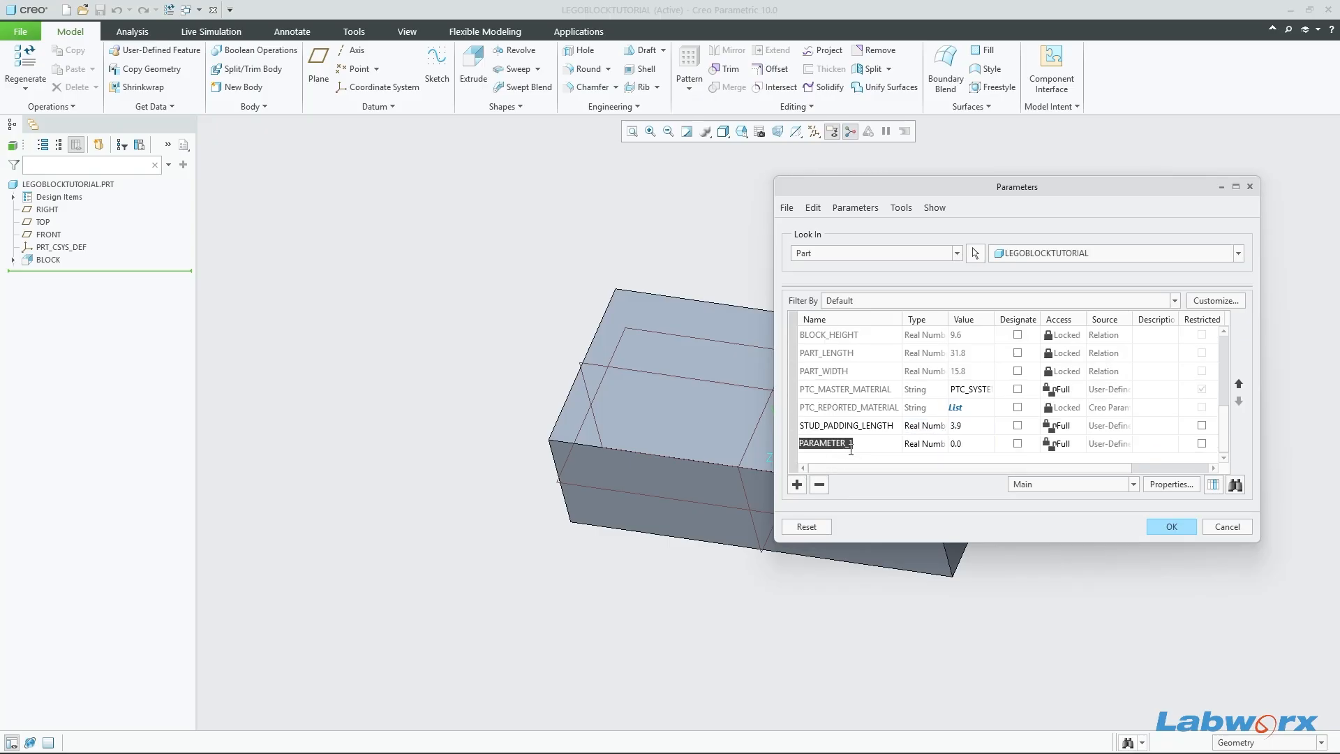
{"action": "type", "text": "STUD_PADDING_WIDTH"}
{"action": "left_click", "coordinate": [976, 444]}
{"action": "type", "text": "3.9"}
{"action": "left_click", "coordinate": [1162, 533]}
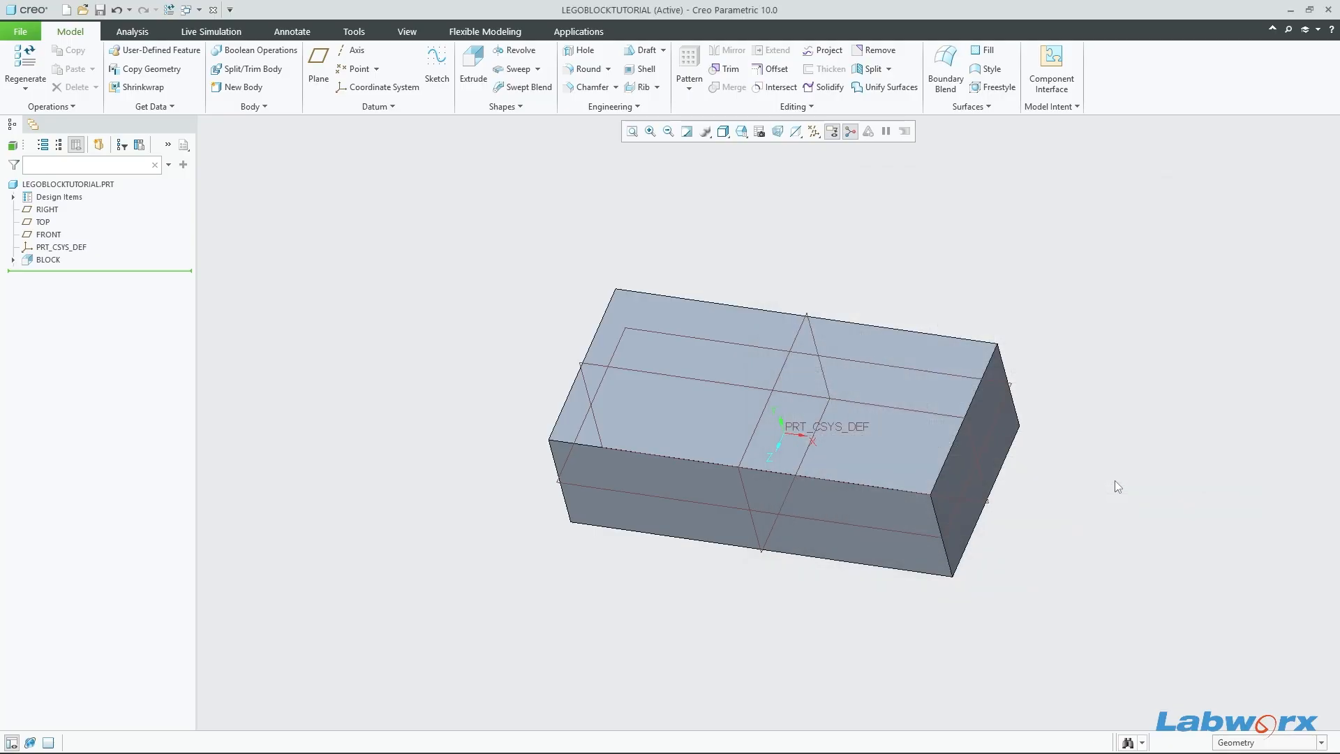
{"action": "key", "text": "ctrl+s"}
{"action": "left_click", "coordinate": [760, 313]}
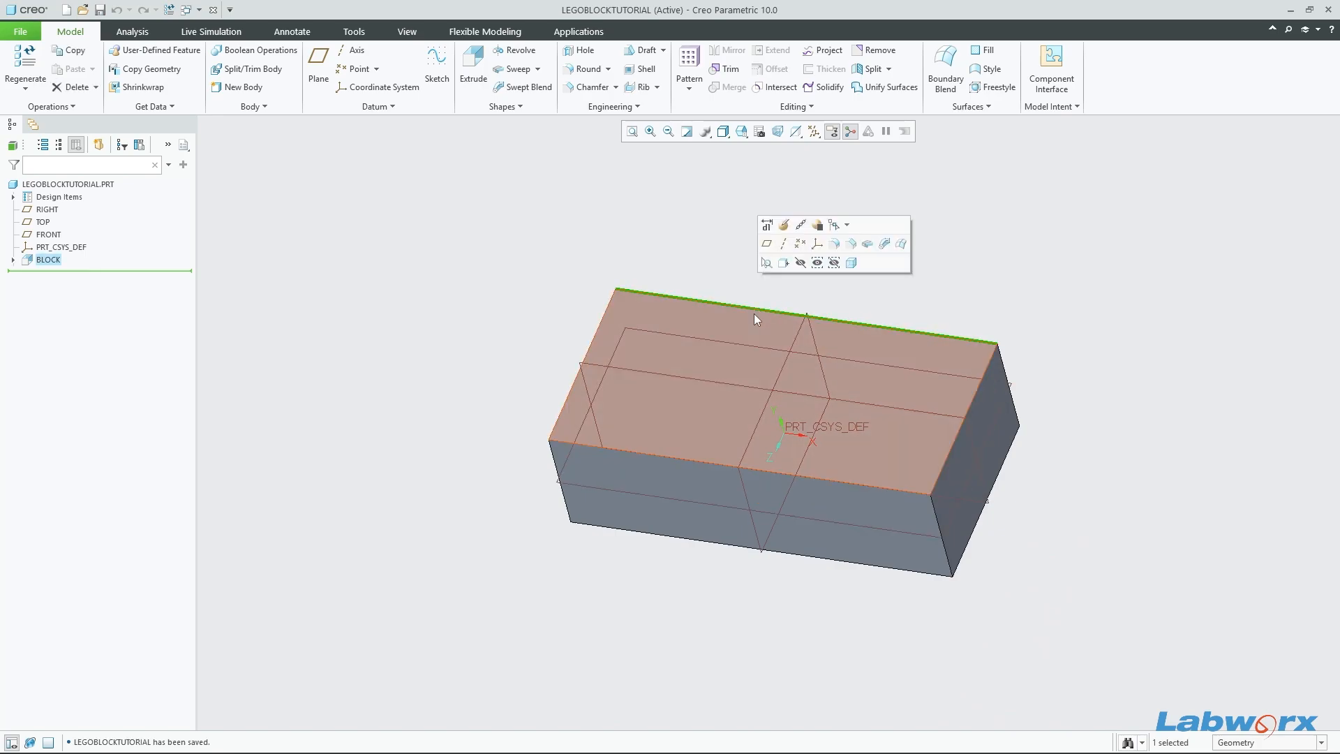
{"action": "left_click", "coordinate": [719, 317]}
{"action": "left_click", "coordinate": [532, 376]}
{"action": "mouse_move", "coordinate": [609, 433]}
{"action": "middle_mouse_down"}
{"action": "mouse_move", "coordinate": [632, 434]}
{"action": "mouse_move", "coordinate": [600, 434]}
{"action": "middle_mouse_up"}
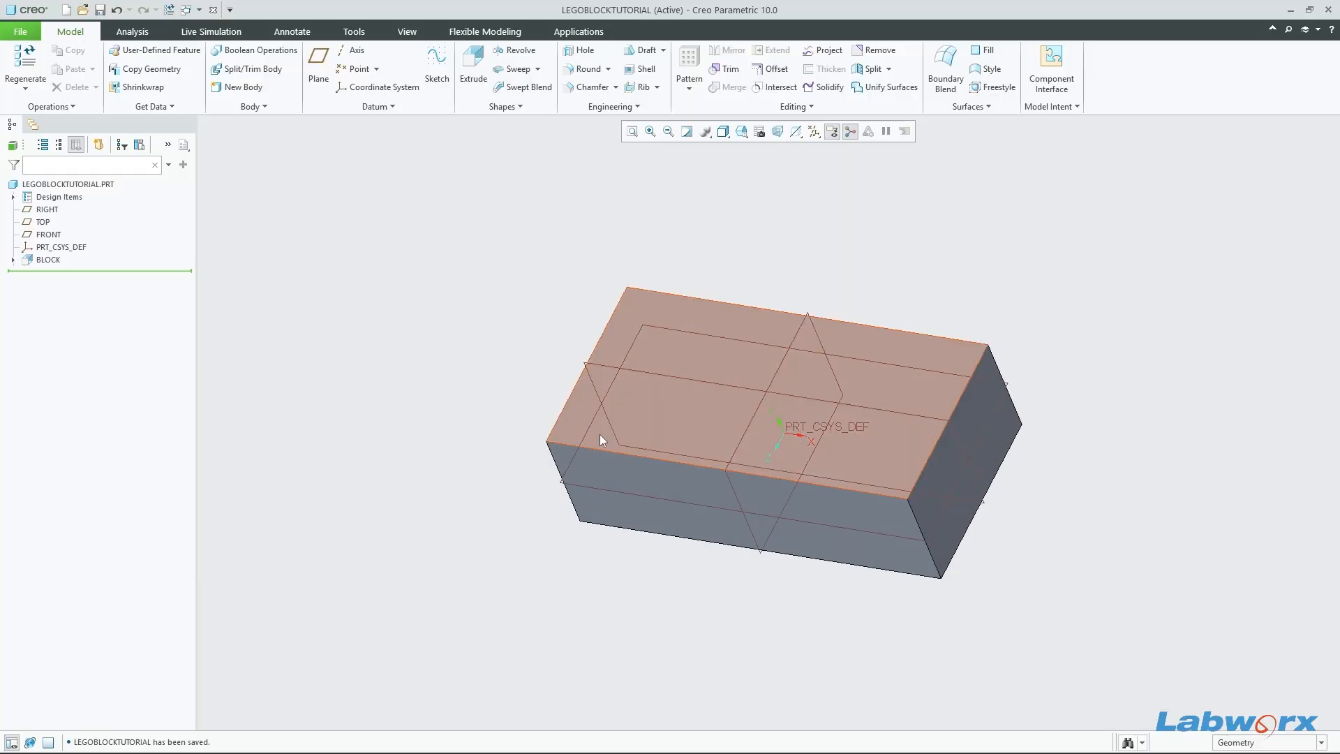
{"action": "left_click", "coordinate": [697, 393]}
{"action": "left_click", "coordinate": [541, 393]}
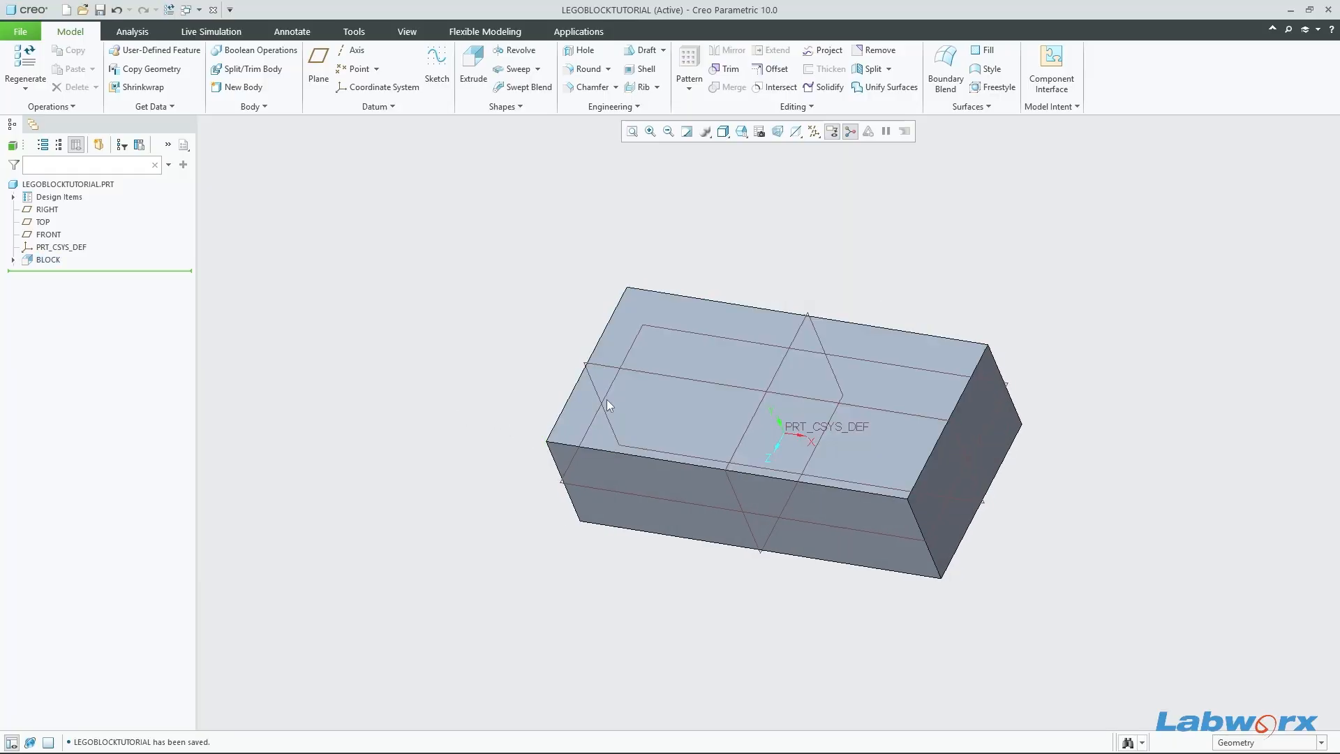
{"action": "left_click", "coordinate": [664, 371]}
{"action": "middle_click_drag", "start_coordinate": [663, 370], "coordinate": [671, 370]}
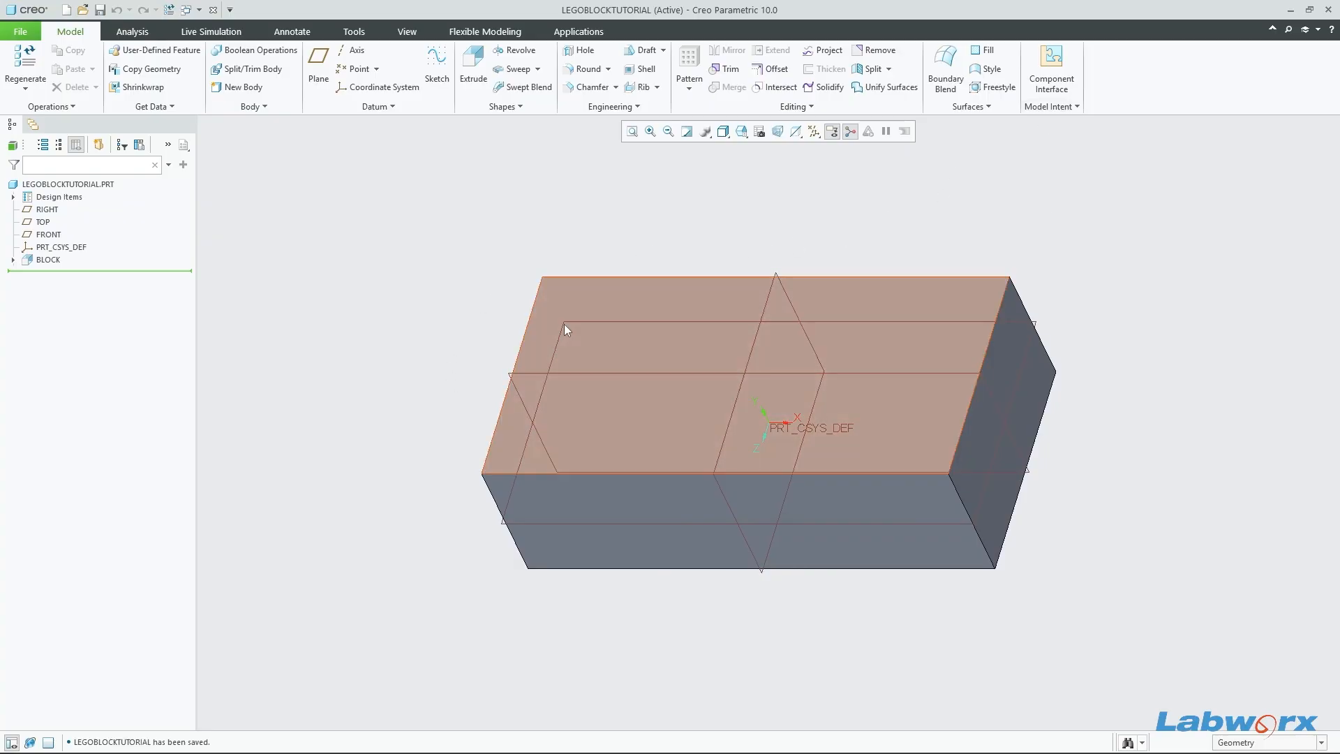
Step: Start an Extrude sketch on the block's top face and orient the view parallel to the sketch plane
{"action": "left_click", "coordinate": [639, 439]}
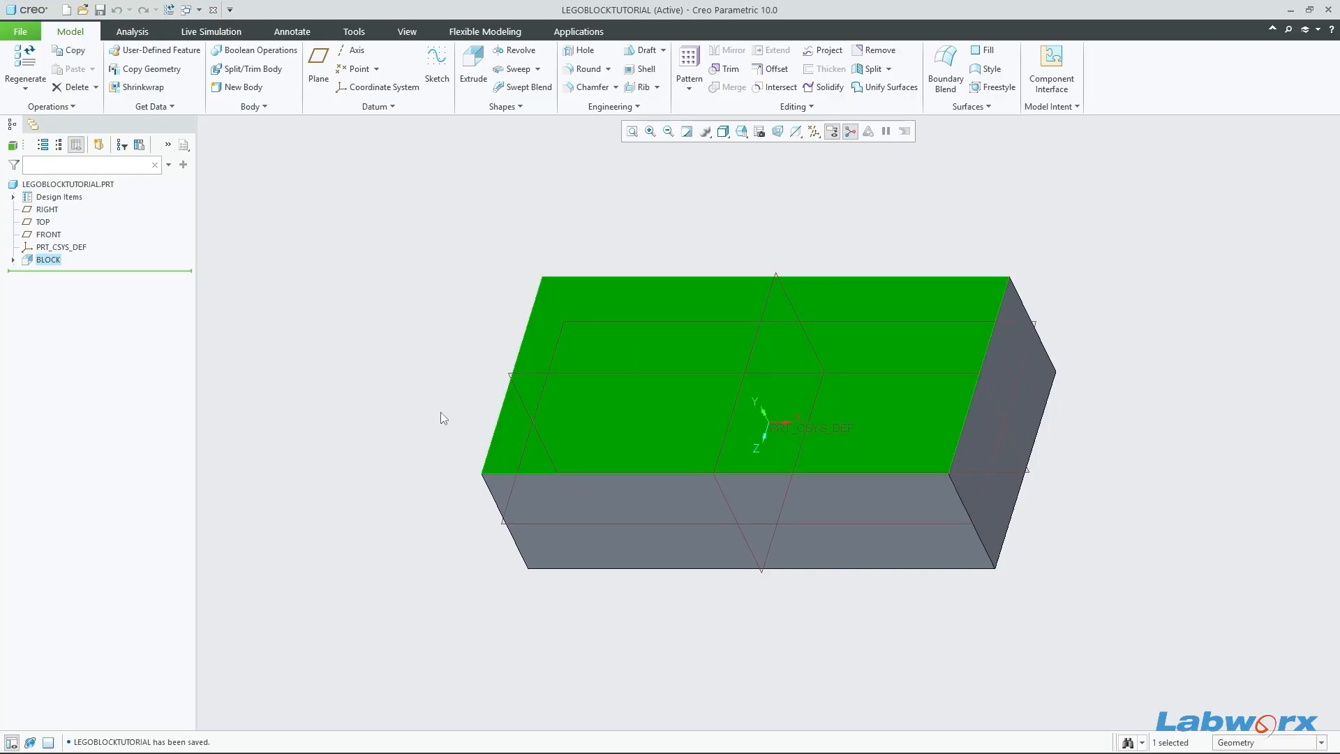
{"action": "mouse_move", "coordinate": [658, 344]}
{"action": "middle_mouse_down"}
{"action": "mouse_move", "coordinate": [723, 349]}
{"action": "mouse_move", "coordinate": [682, 353]}
{"action": "middle_mouse_up"}
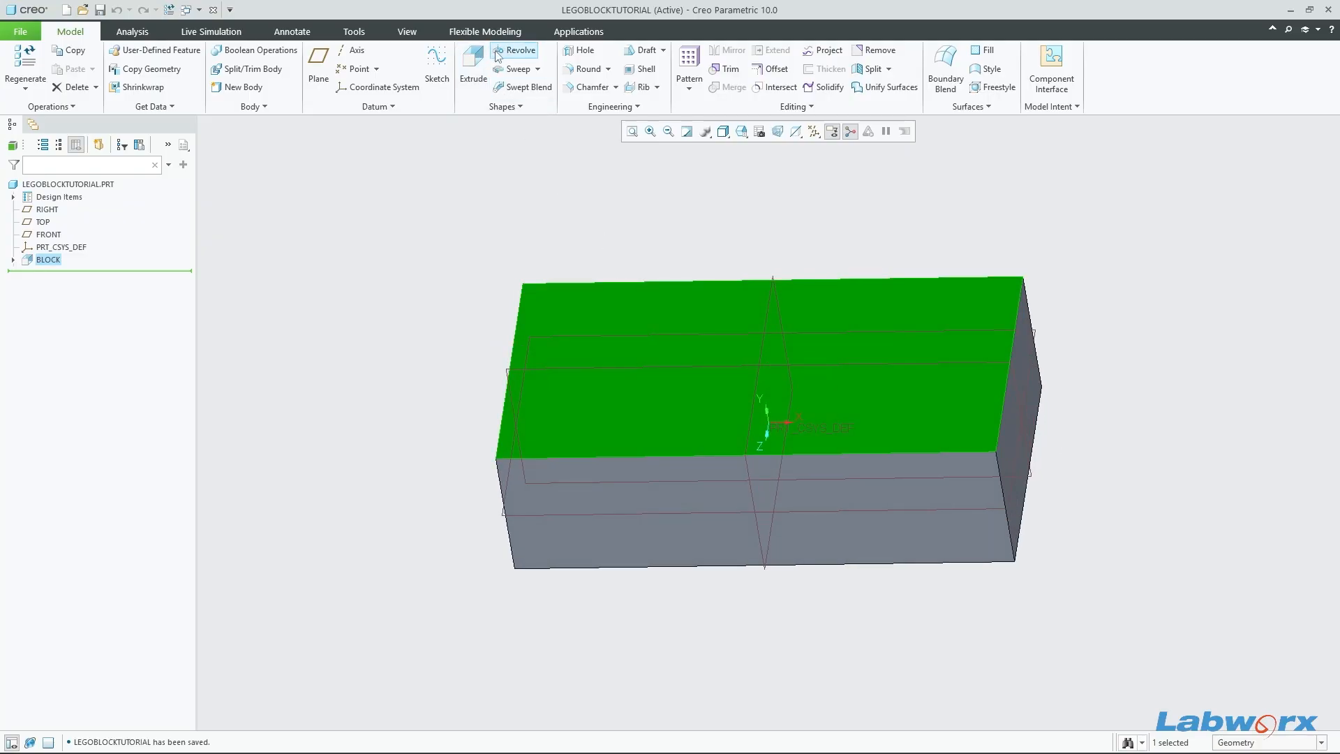
{"action": "left_click", "coordinate": [473, 66]}
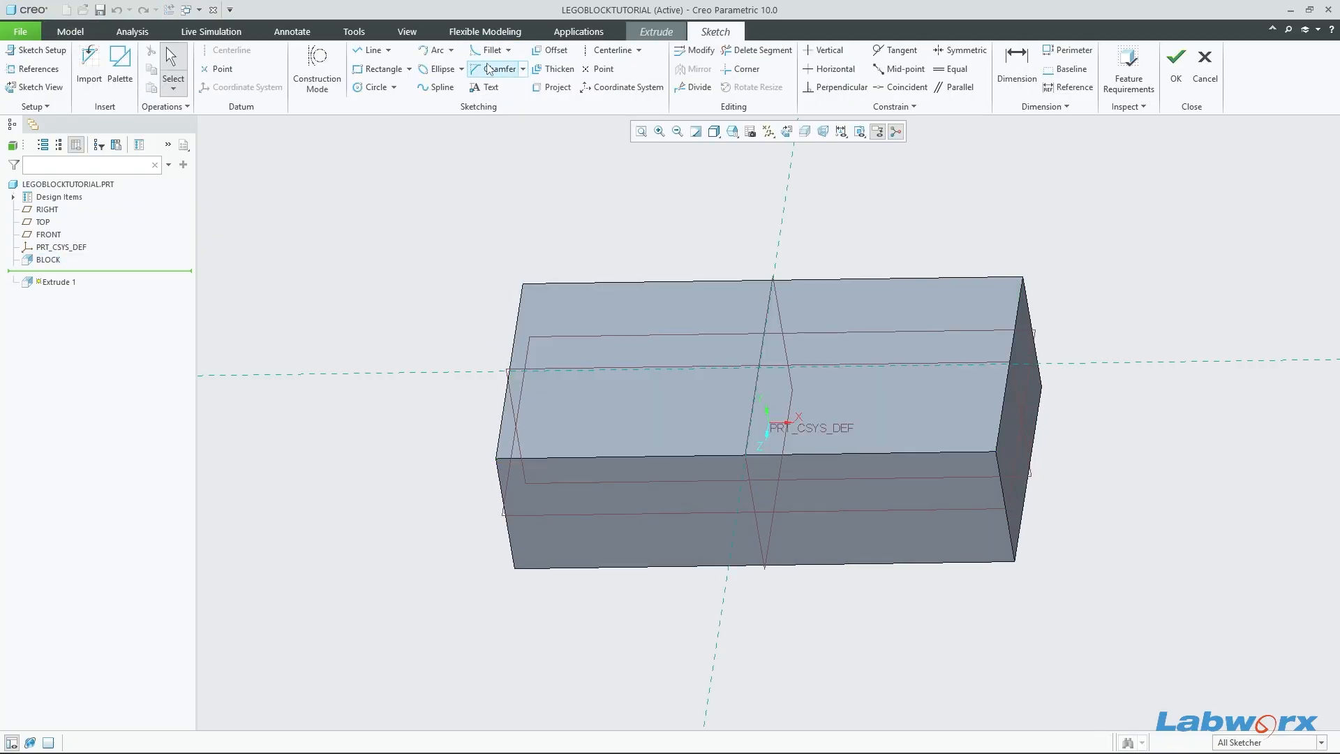
{"action": "left_click", "coordinate": [786, 133]}
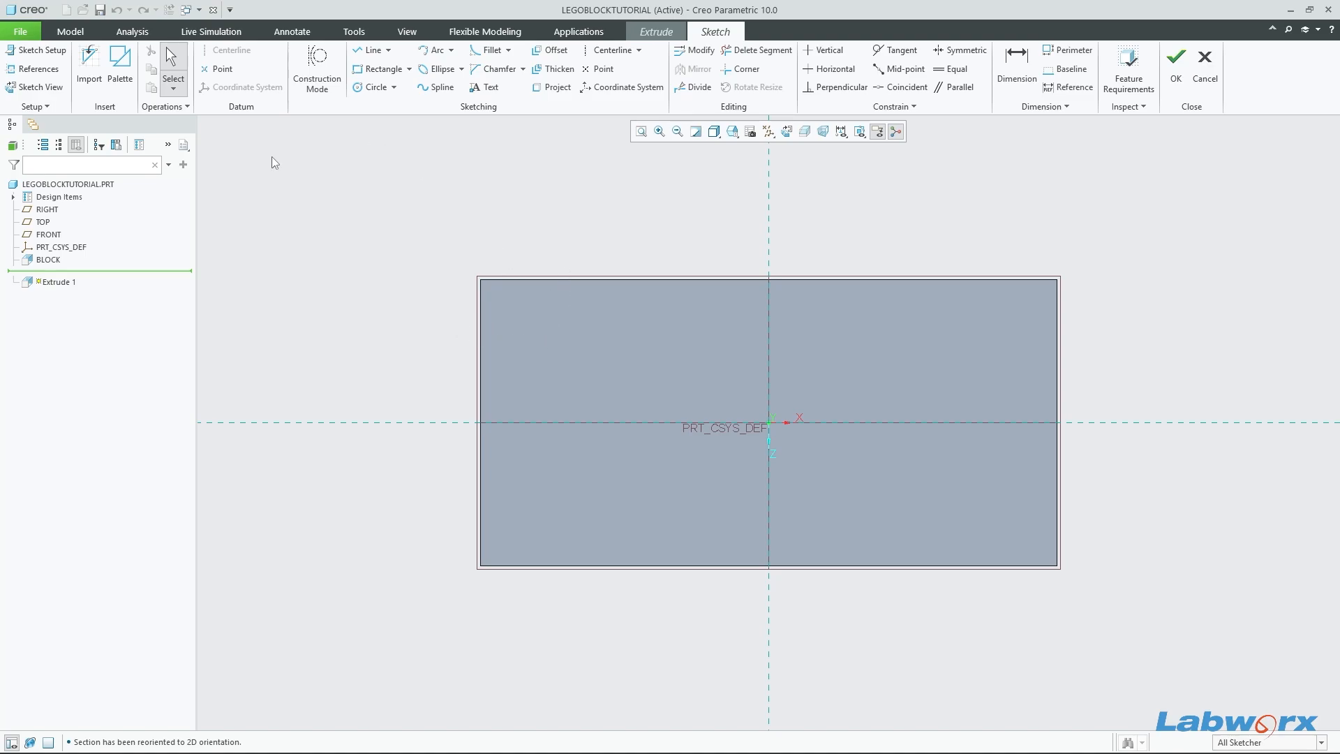
Step: Add the block's rear long edge and left short edge as sketch references
{"action": "left_click", "coordinate": [36, 69]}
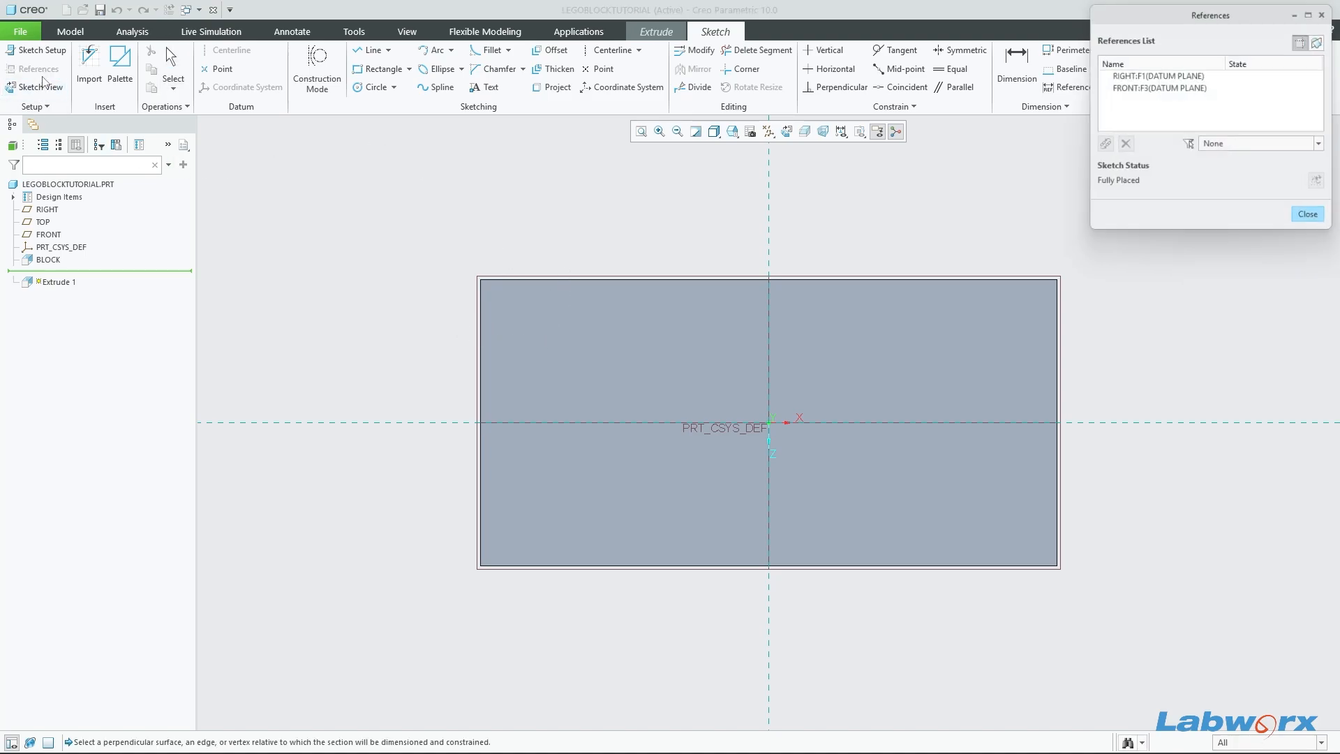
{"action": "left_click", "coordinate": [554, 278]}
{"action": "left_click", "coordinate": [480, 328]}
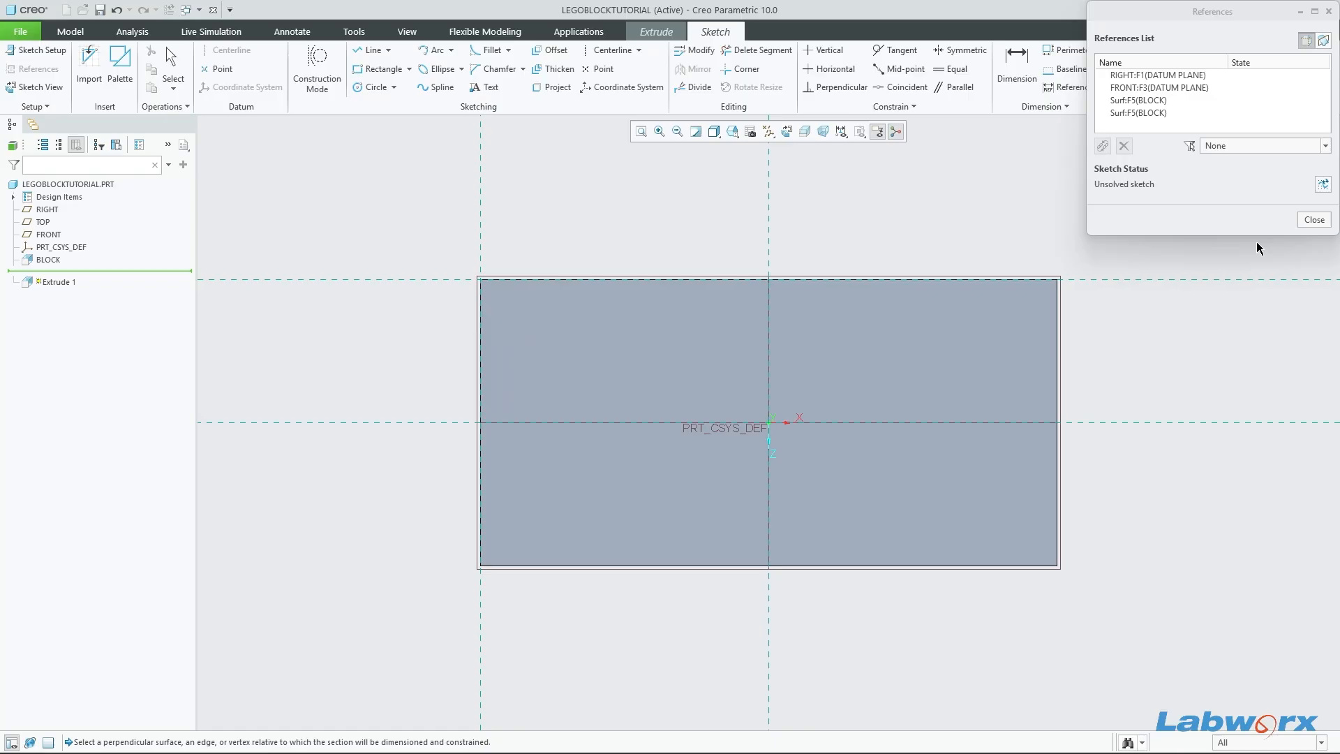
{"action": "left_click", "coordinate": [1314, 220]}
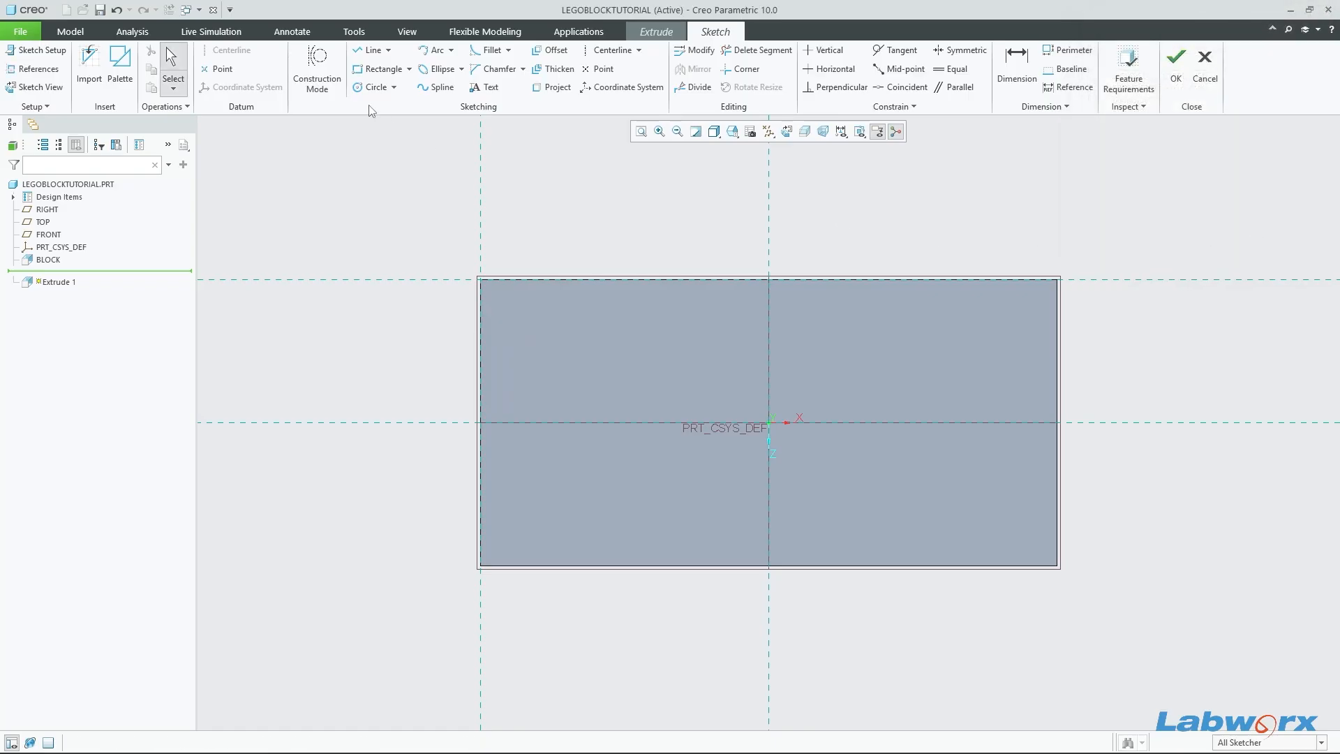
Step: Sketch a circle about 3.57 in diameter near the block's rear left corner, about 3.56 and 3.76 from the referenced edges
{"action": "left_click", "coordinate": [372, 87]}
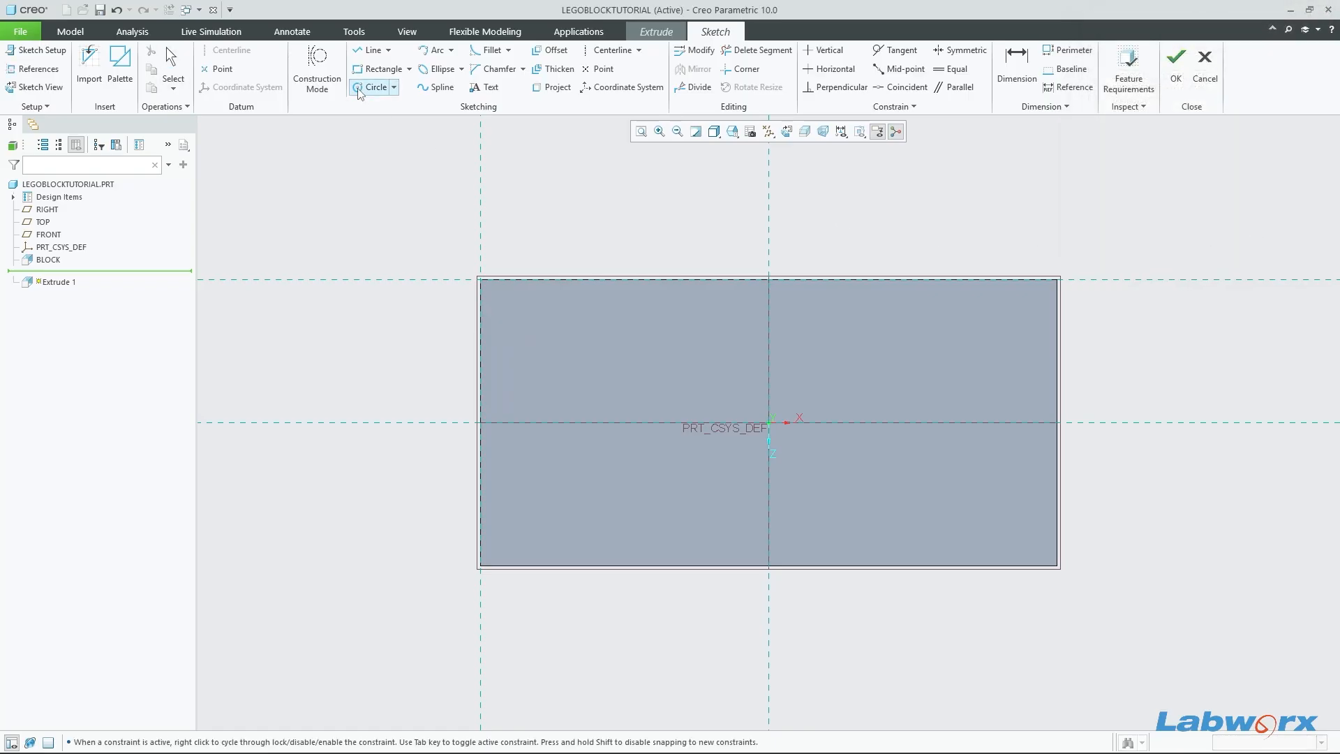
{"action": "left_click", "coordinate": [576, 355]}
{"action": "middle_click", "coordinate": [669, 368]}
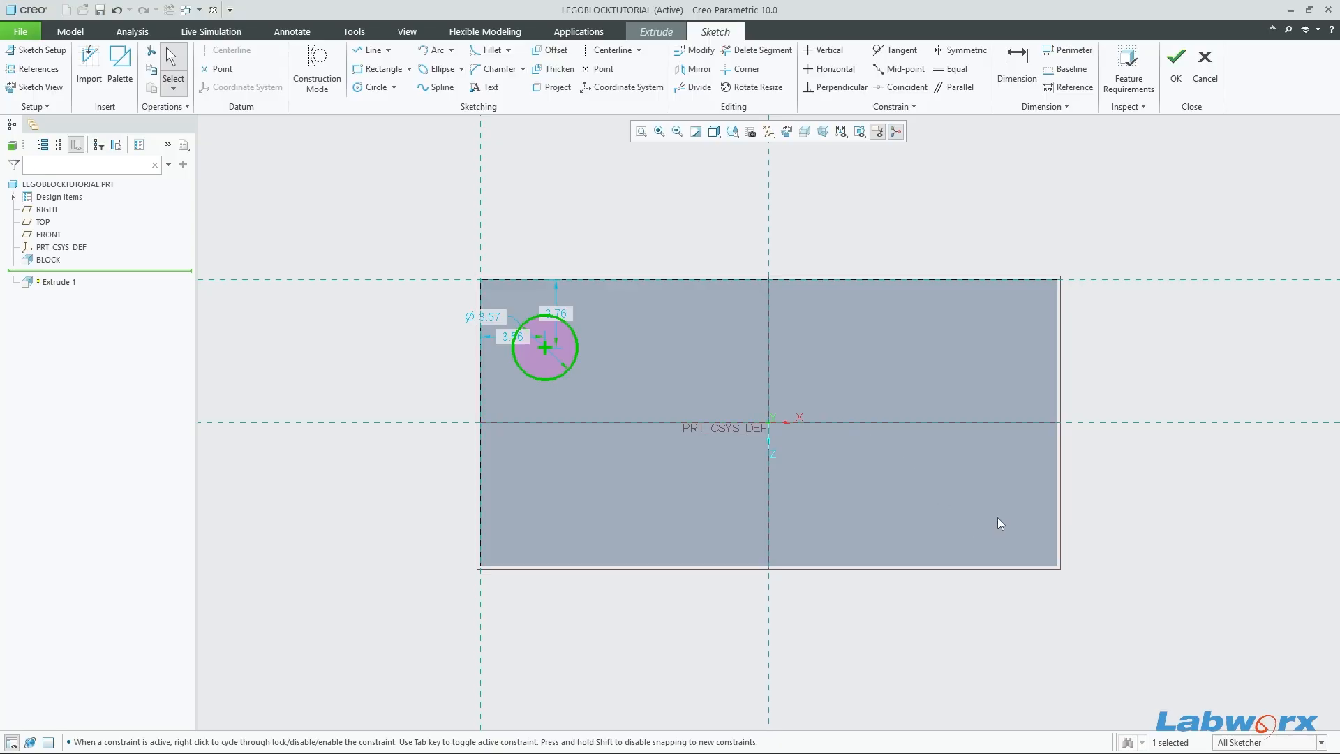
{"action": "key", "text": "ctrl+d"}
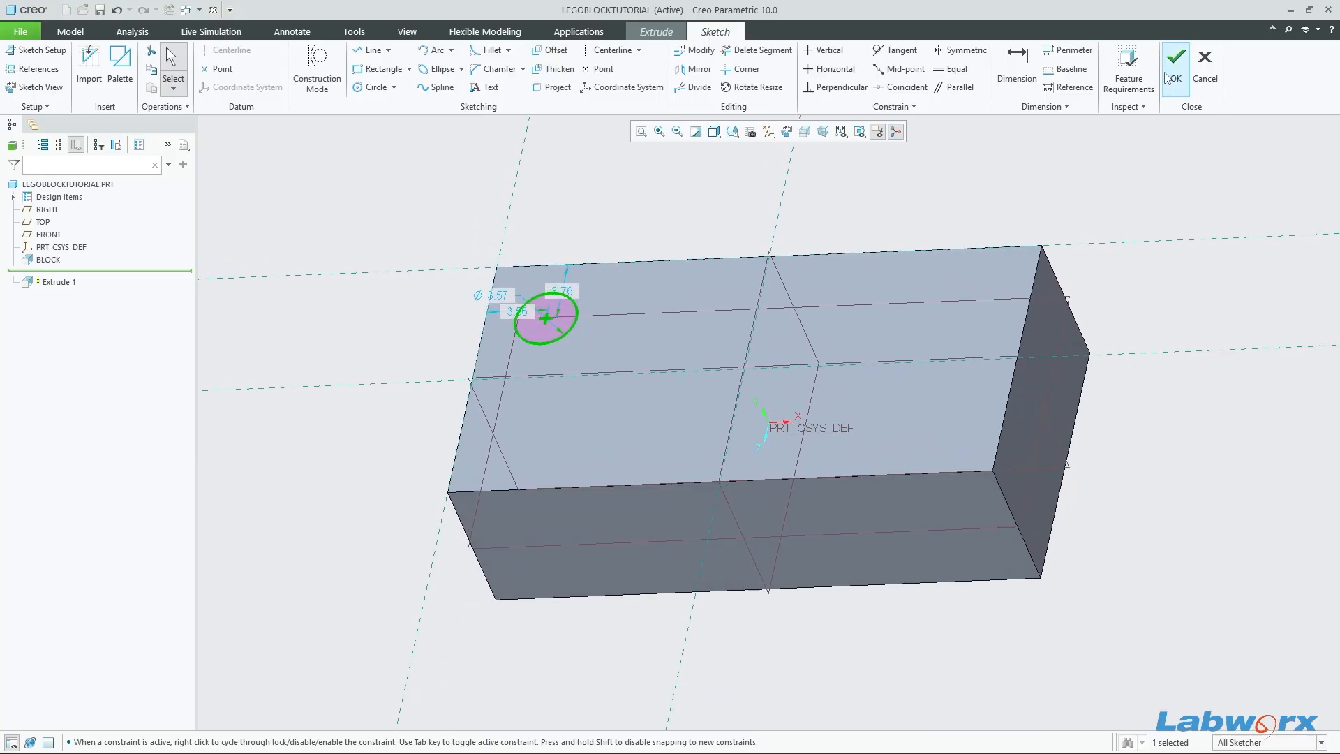
Step: Accept the sketch, extrude the circle 3.57 upward as a solid stud and save the part
{"action": "left_click", "coordinate": [1174, 73]}
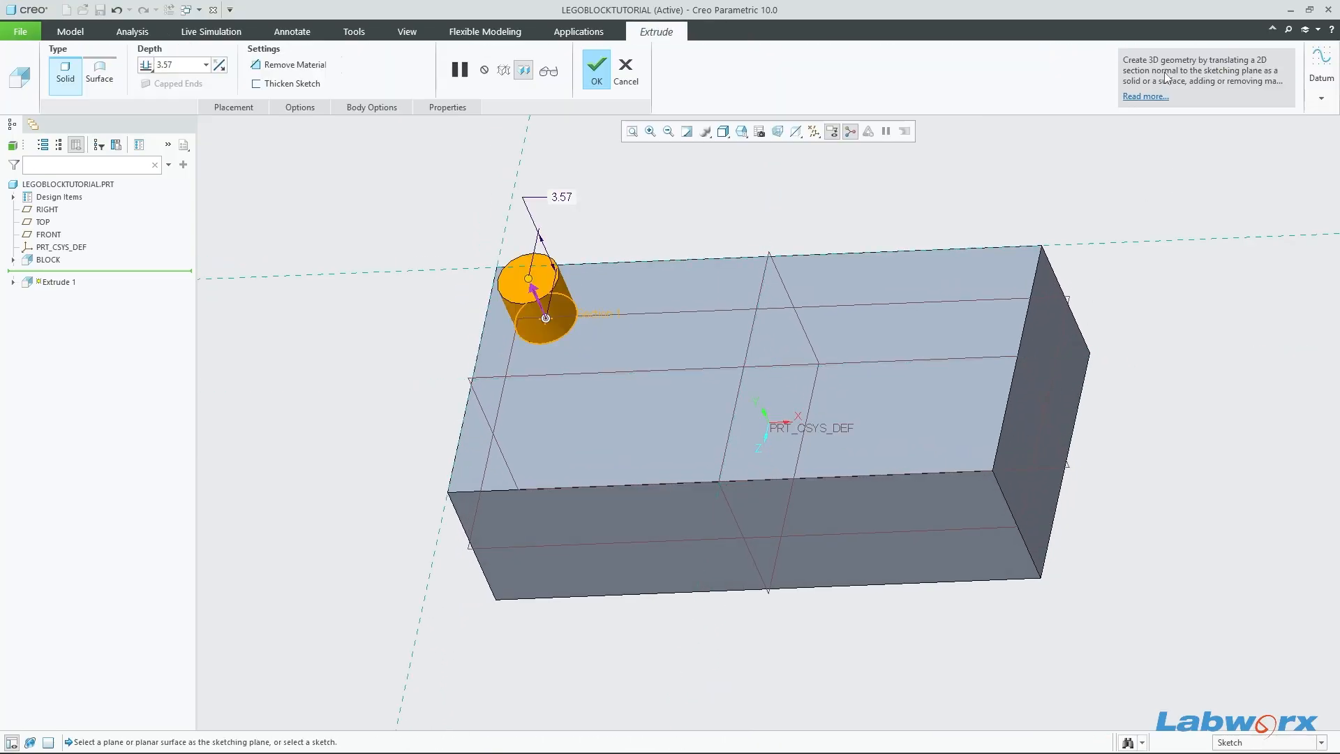
{"action": "left_click", "coordinate": [597, 72]}
{"action": "middle_click_drag", "start_coordinate": [618, 141], "coordinate": [659, 203]}
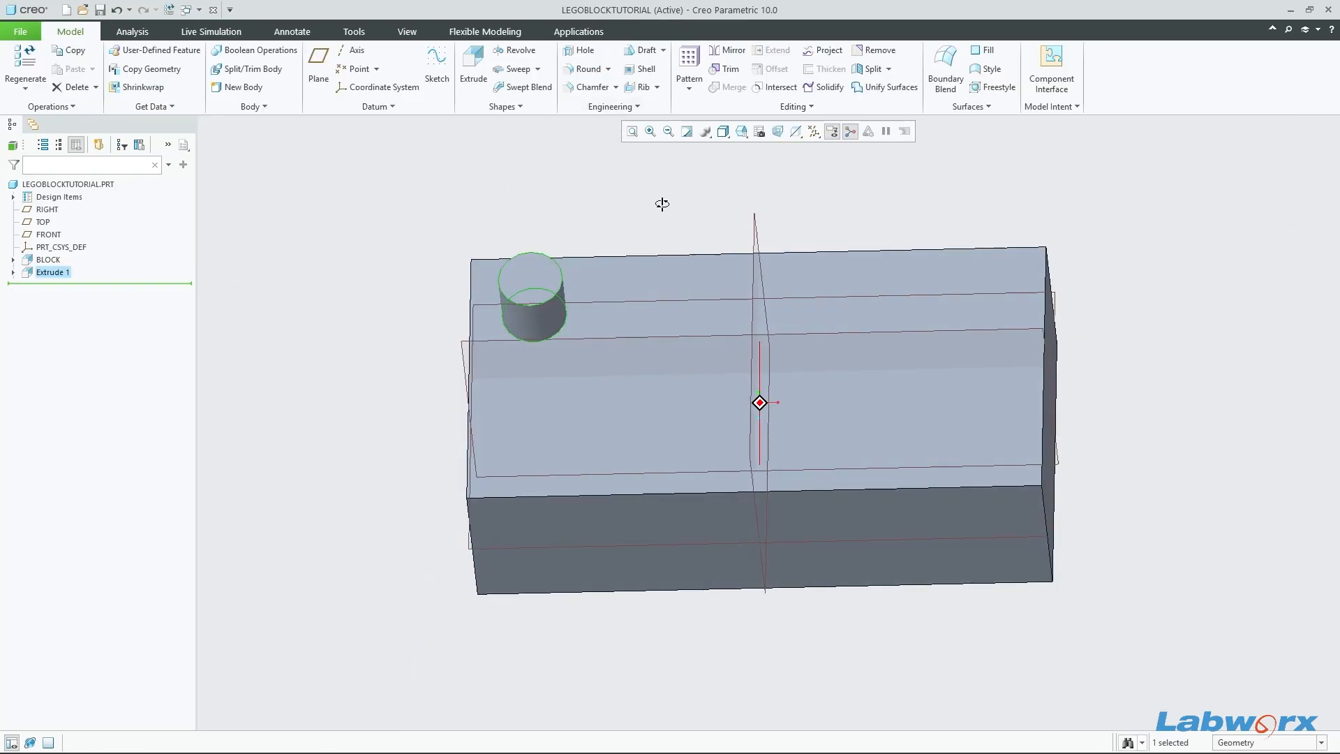
{"action": "left_click", "coordinate": [659, 209]}
{"action": "key", "text": "ctrl+s"}
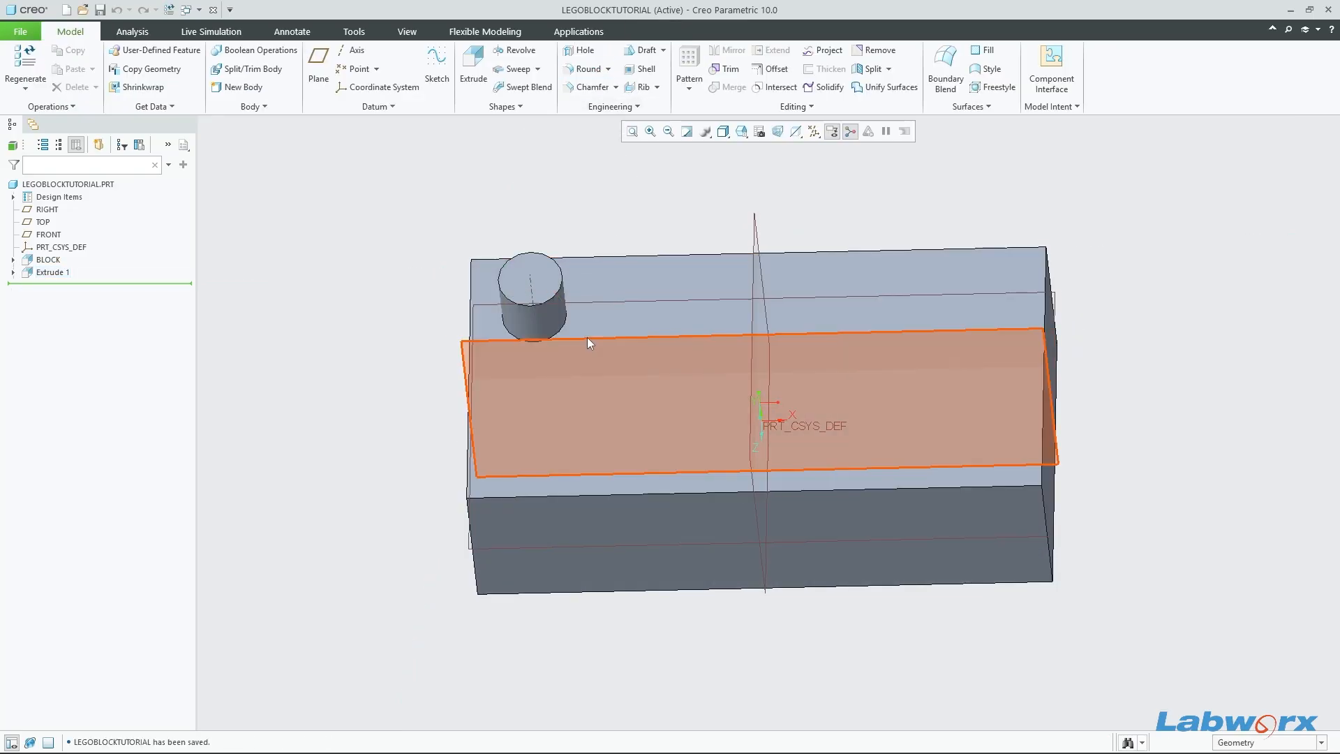
Step: Add the comment line "/* Stud Relations" at the end of the part's relations
{"action": "middle_click_drag", "start_coordinate": [590, 341], "coordinate": [654, 315]}
{"action": "scroll", "coordinate": [563, 248], "scroll_direction": "down", "scroll_amount": 2}
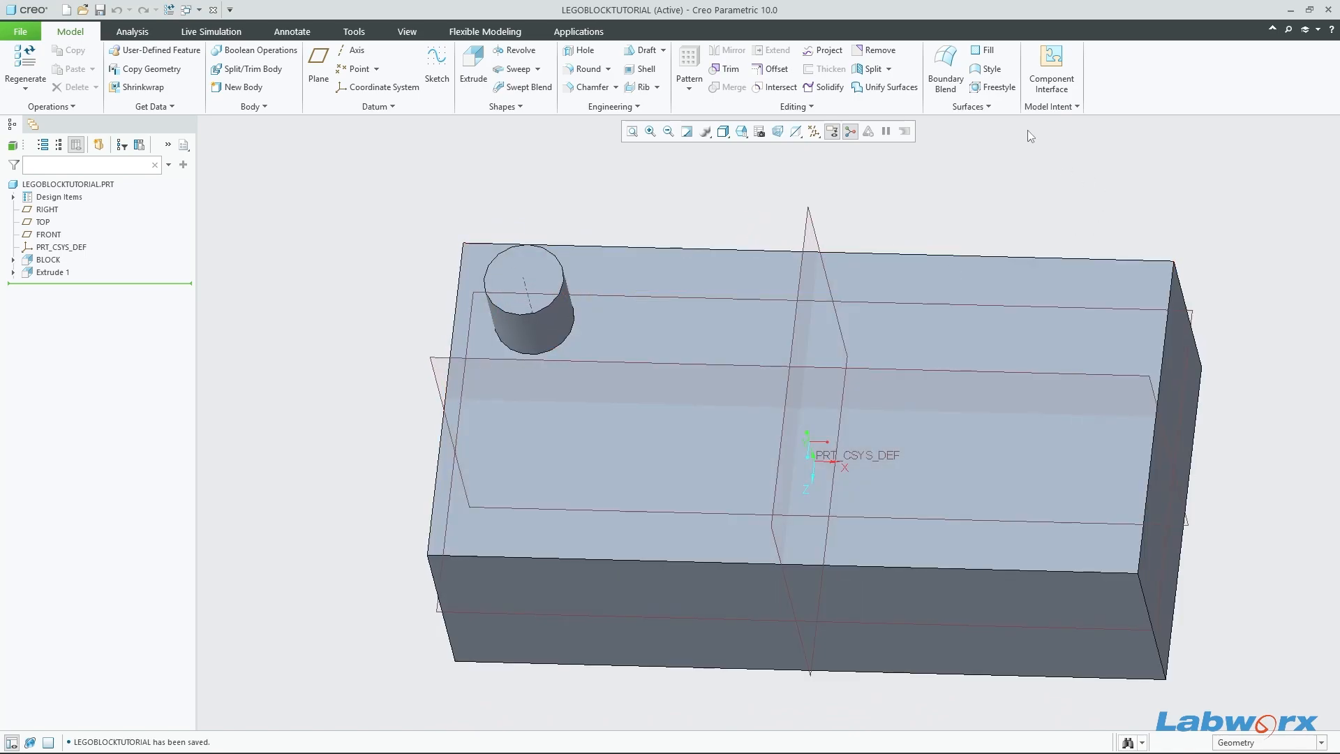
{"action": "left_click", "coordinate": [1046, 112]}
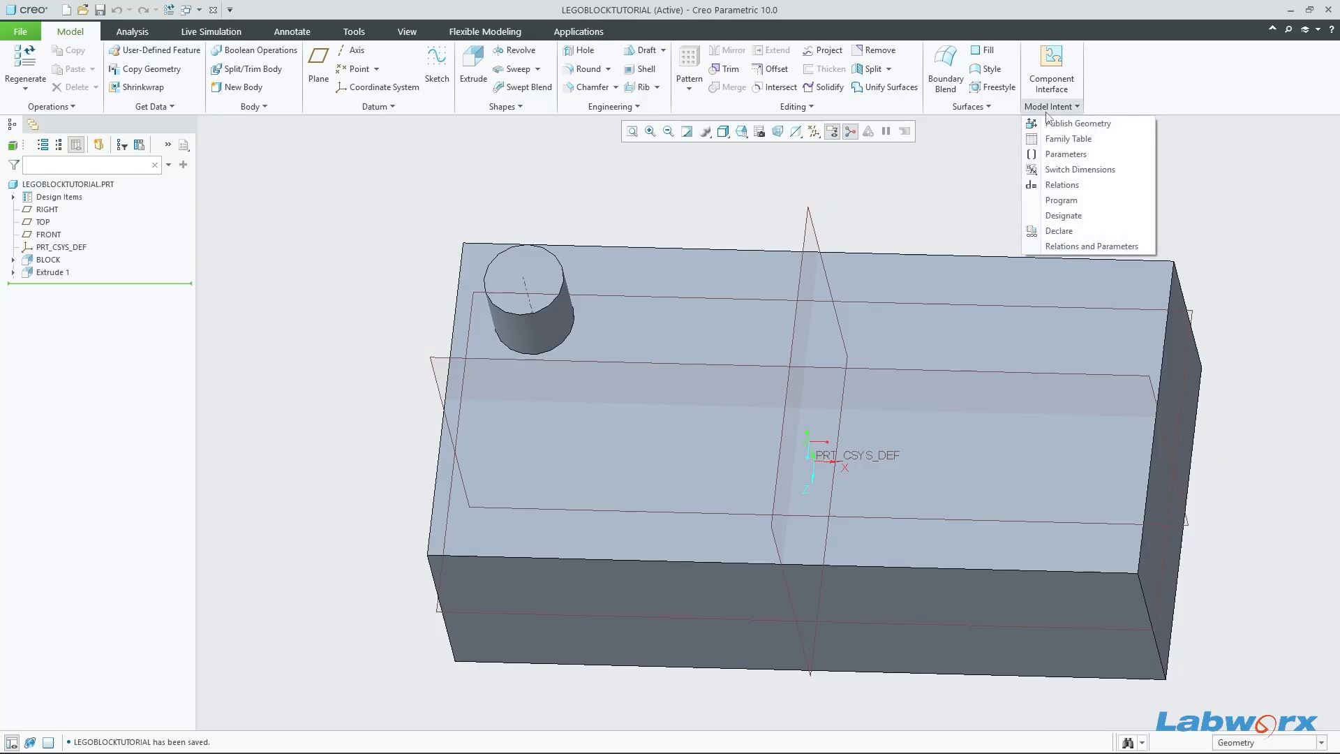
{"action": "left_click", "coordinate": [1063, 185]}
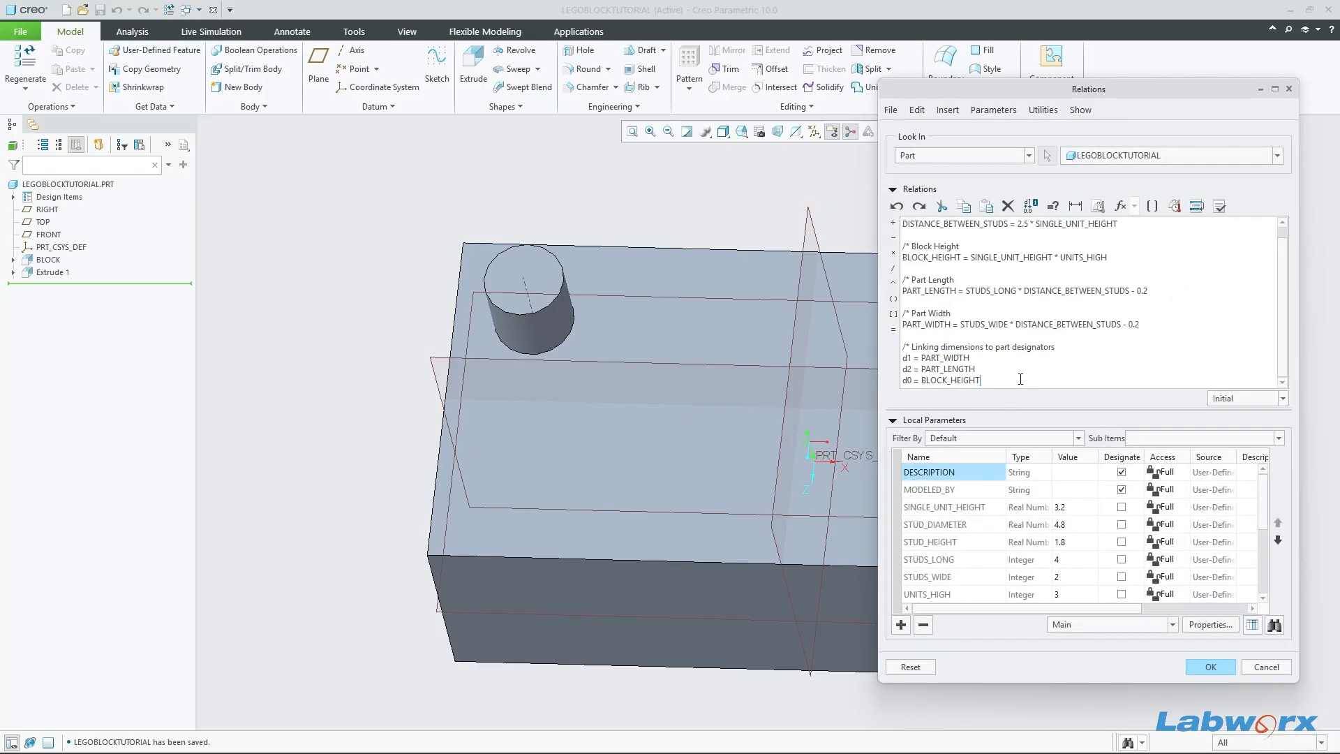
{"action": "key", "text": "Return"}
{"action": "key", "text": "Return"}
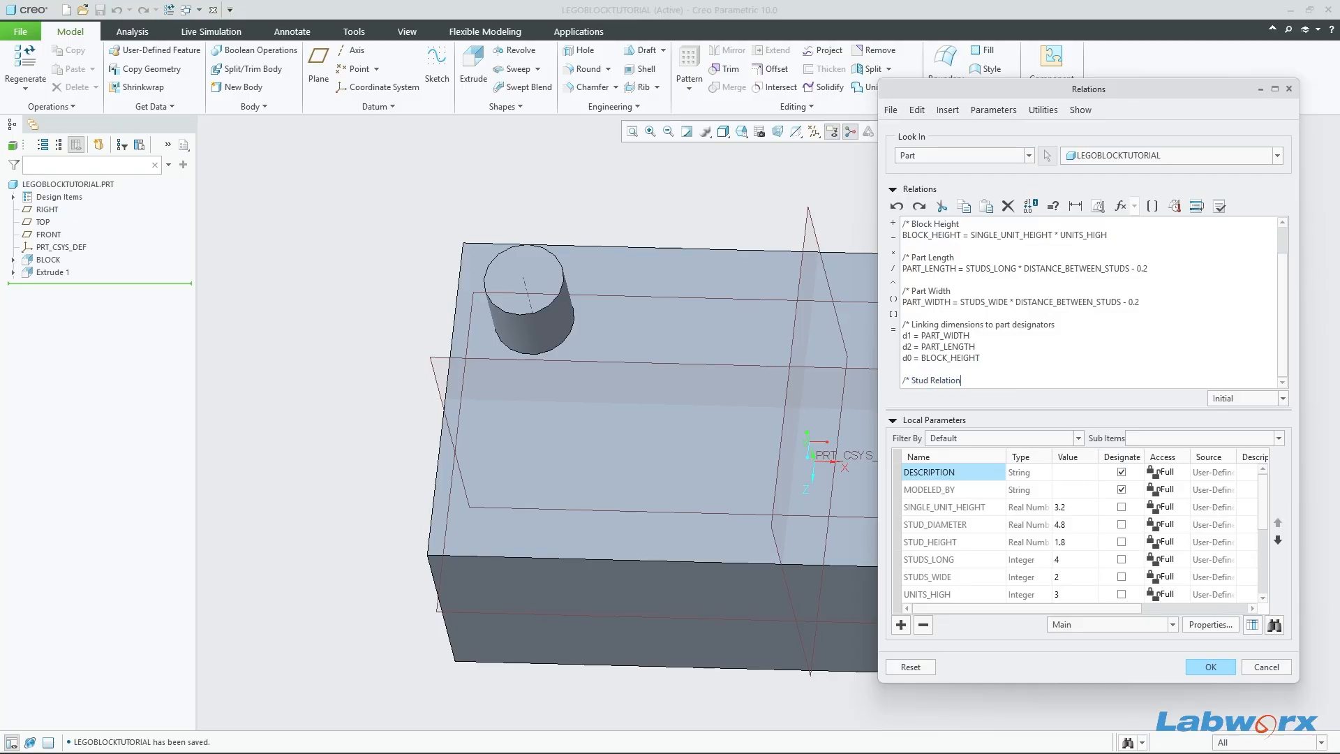
{"action": "type", "text": "/* Stud Relations"}
{"action": "key", "text": "Return"}
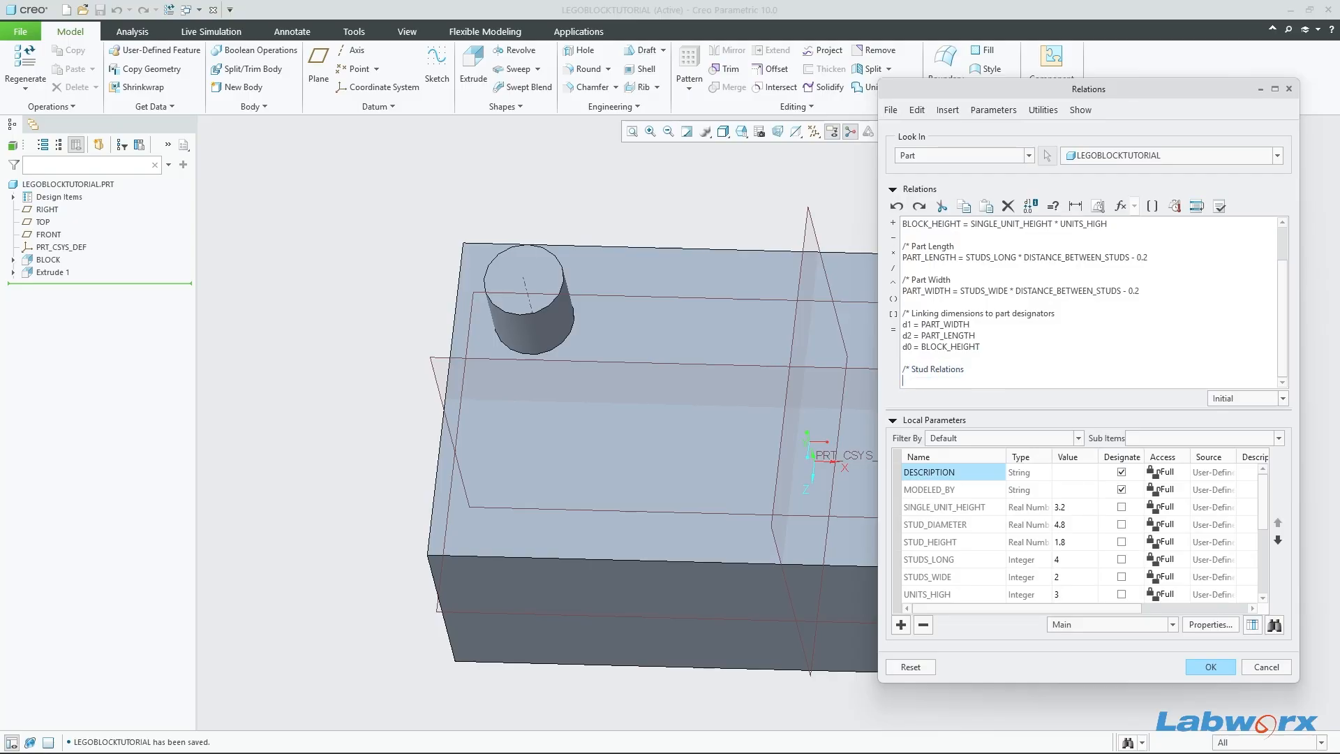
Step: Display the dimension symbols of Extrude 1 in the model and accept the relations
{"action": "left_click", "coordinate": [53, 272]}
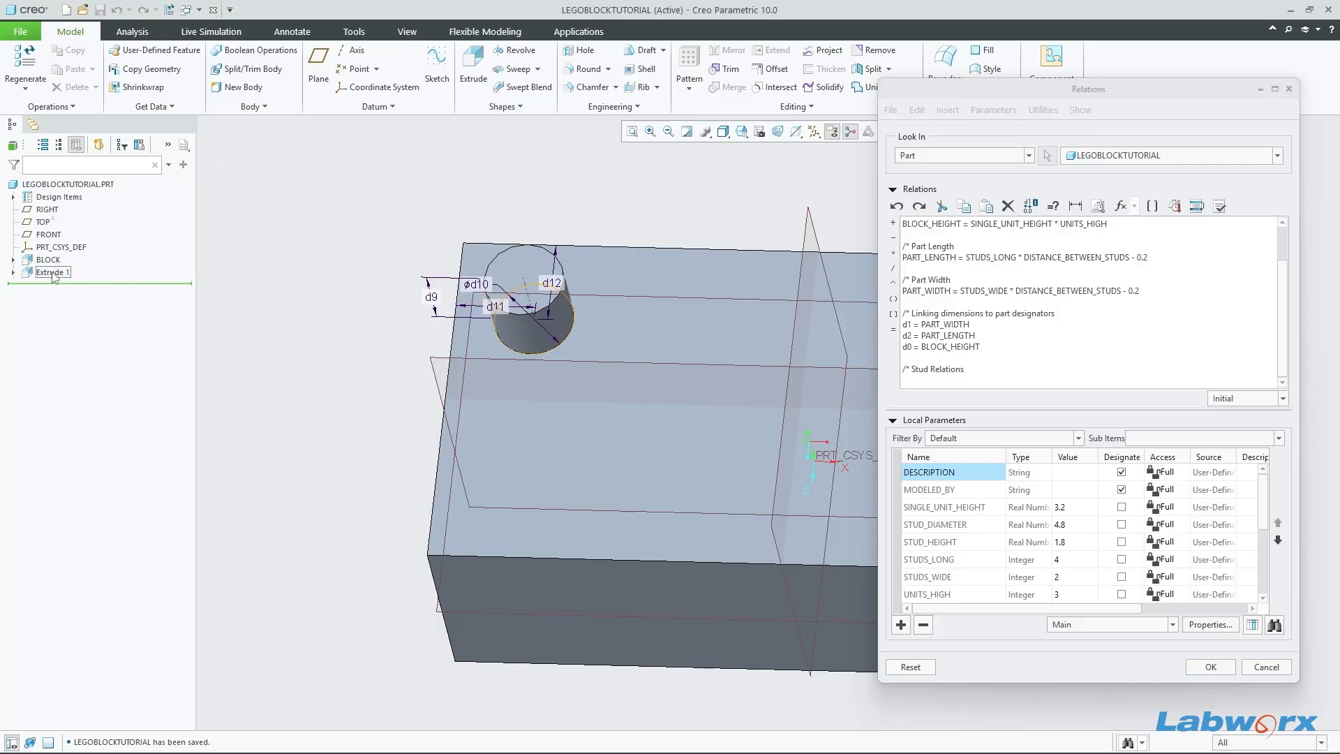
{"action": "left_click", "coordinate": [1228, 676]}
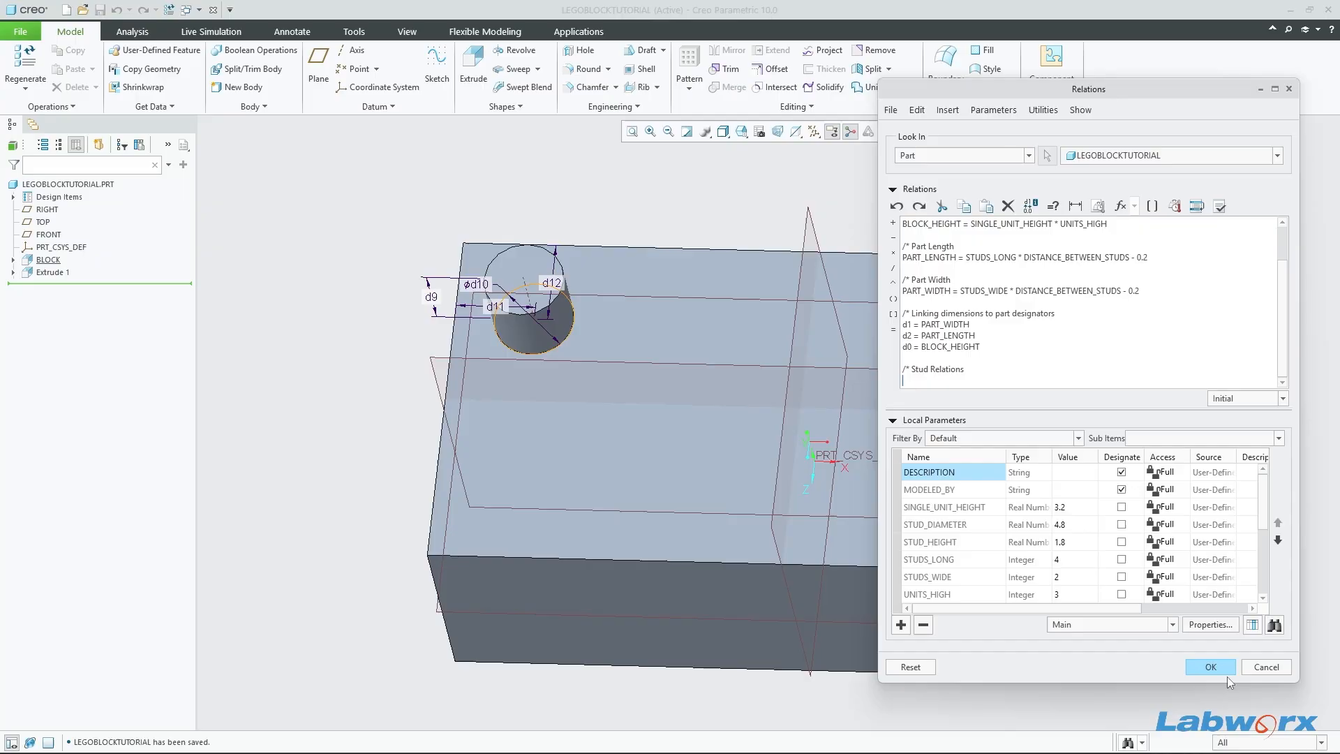
{"action": "left_click", "coordinate": [1224, 669]}
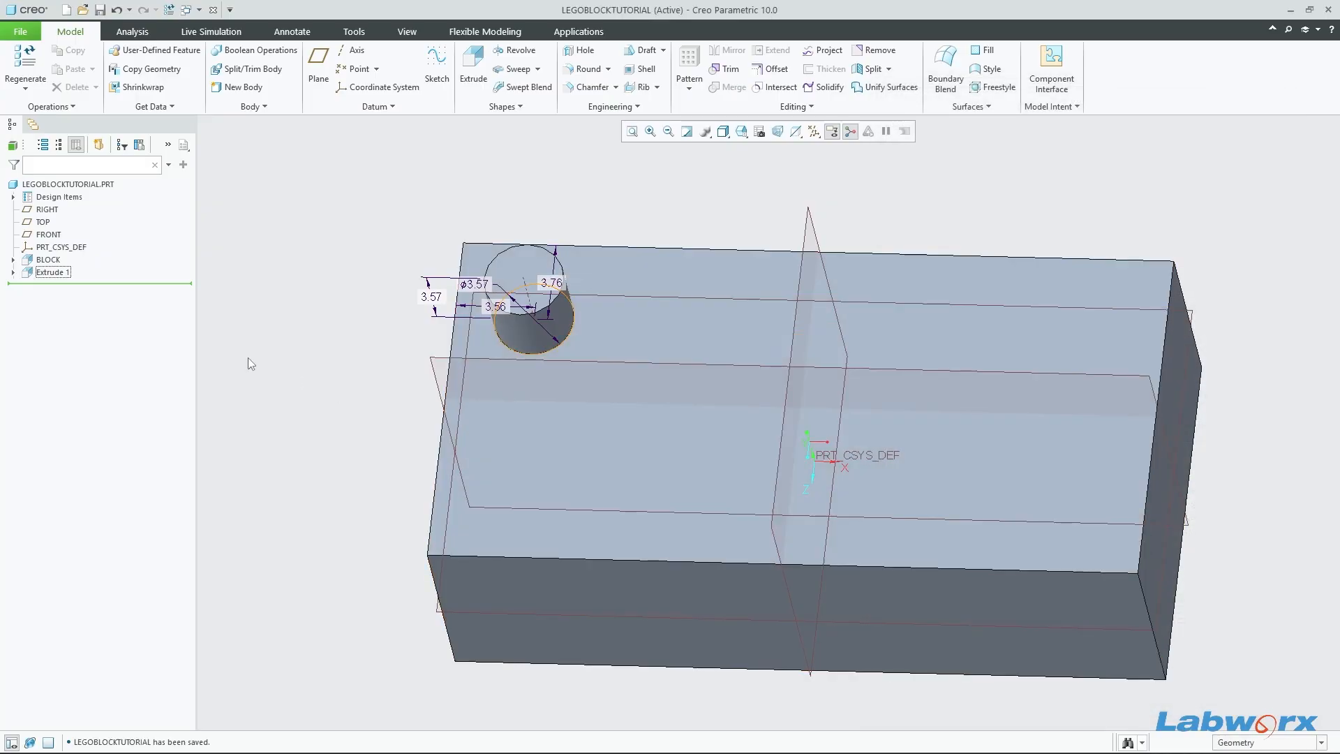
Step: Rename the Extrude 1 feature as STUD
{"action": "left_click", "coordinate": [50, 272]}
{"action": "left_click", "coordinate": [50, 272]}
{"action": "type", "text": "ST"}
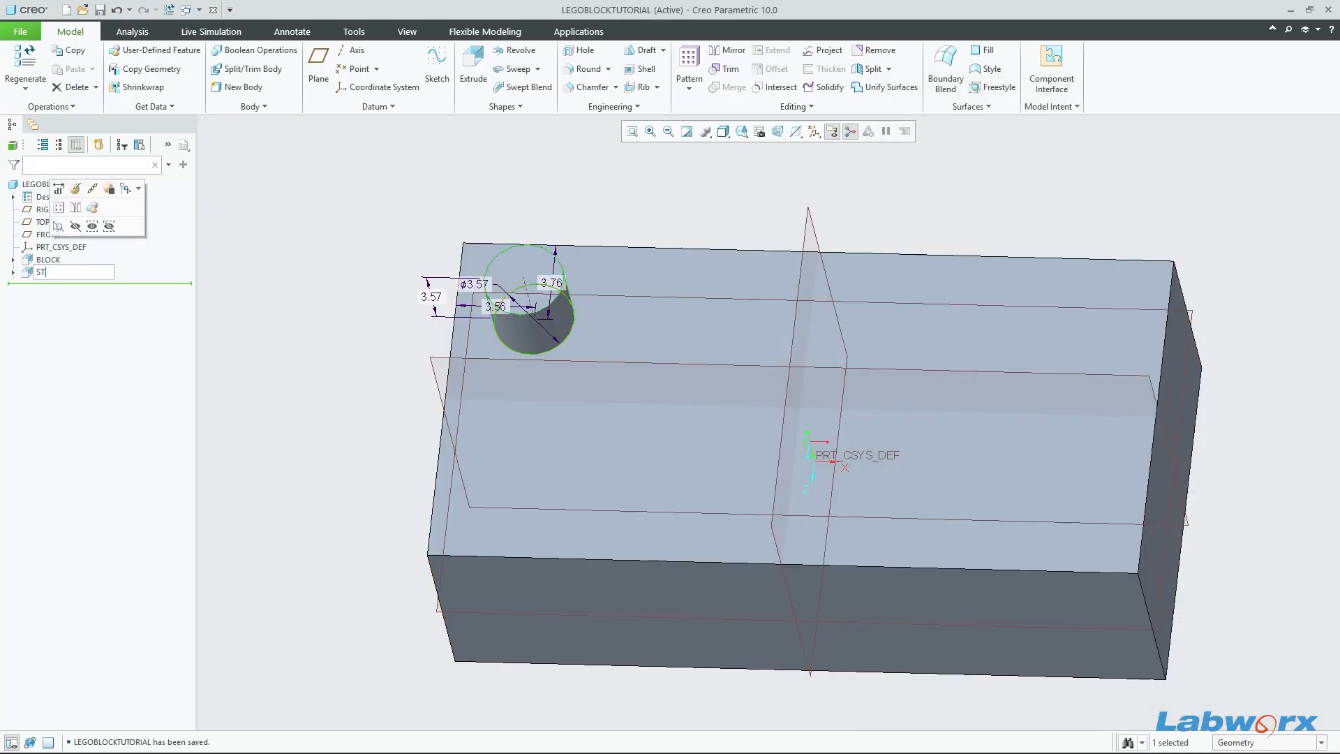
{"action": "type", "text": "UD"}
{"action": "key", "text": "Return"}
{"action": "left_click", "coordinate": [353, 329]}
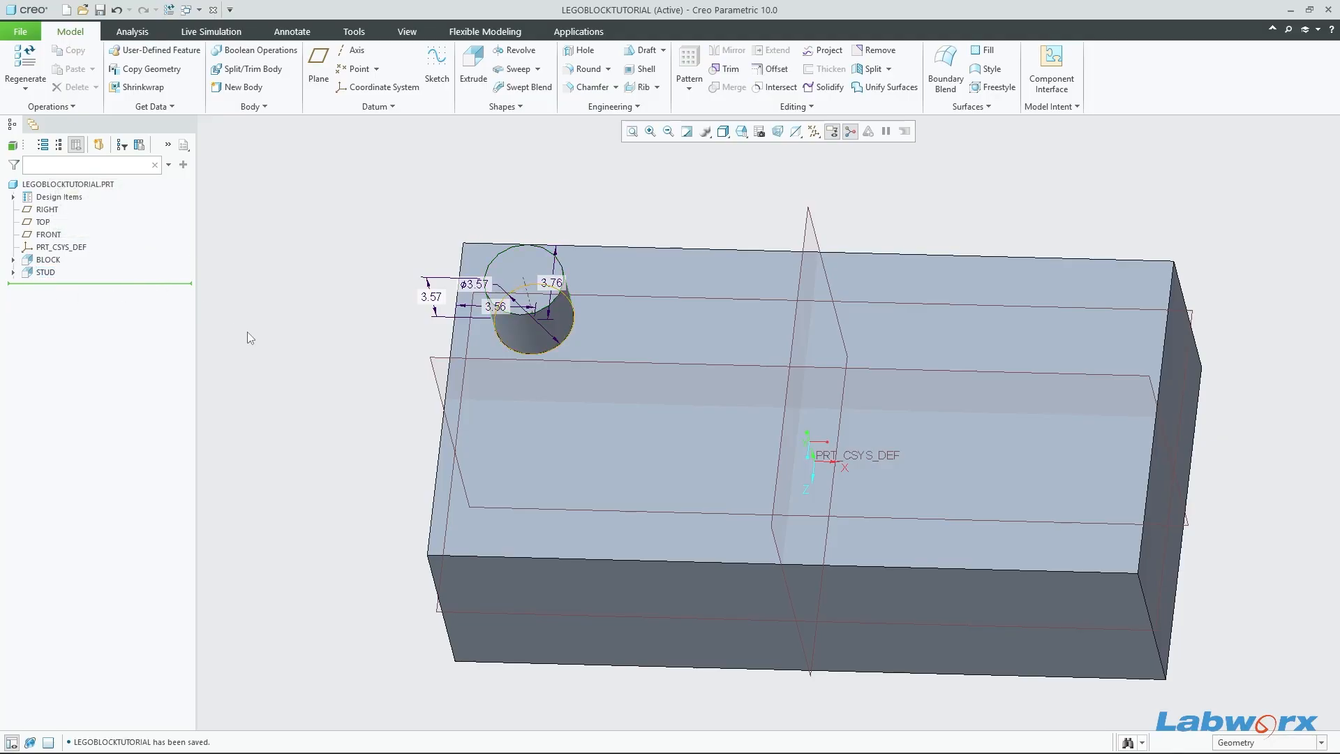
Step: Open the part's relations and add a new line below the "/* Stud Relations" comment
{"action": "left_click", "coordinate": [45, 273]}
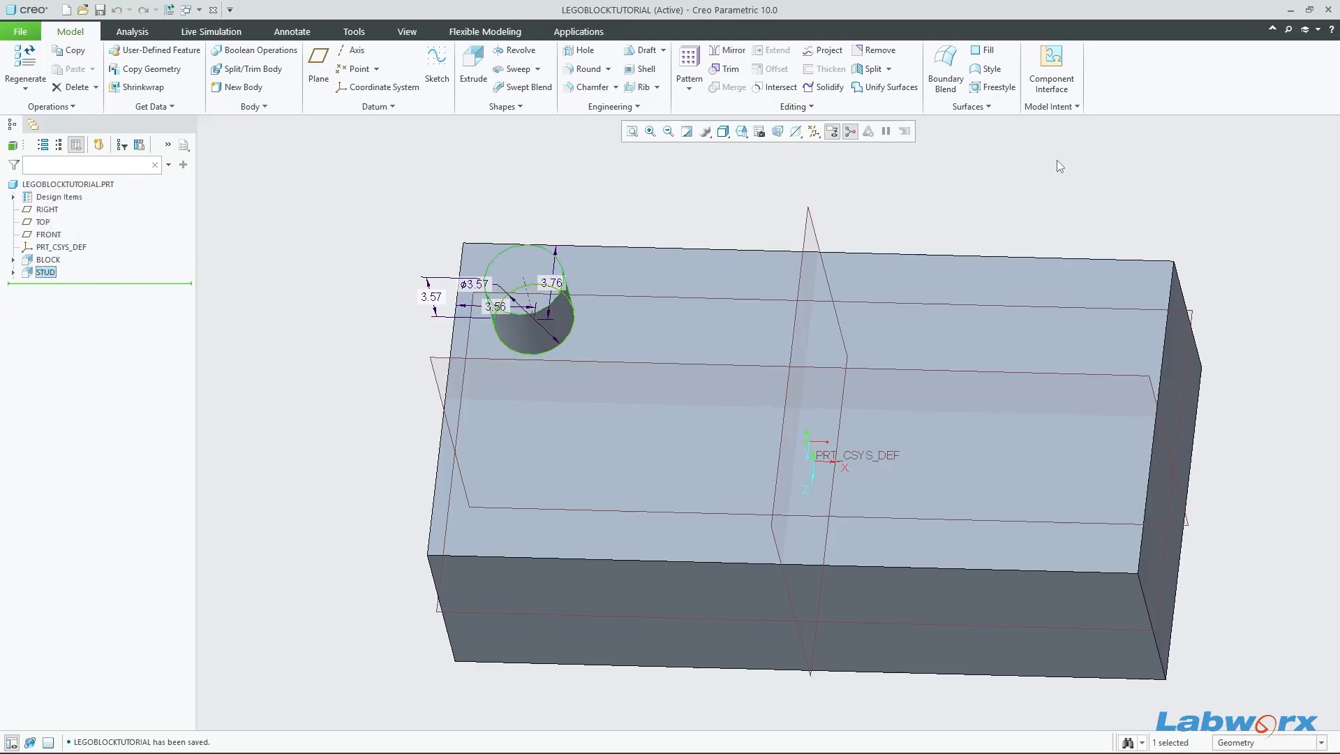
{"action": "left_click", "coordinate": [1050, 106]}
{"action": "left_click", "coordinate": [1051, 106]}
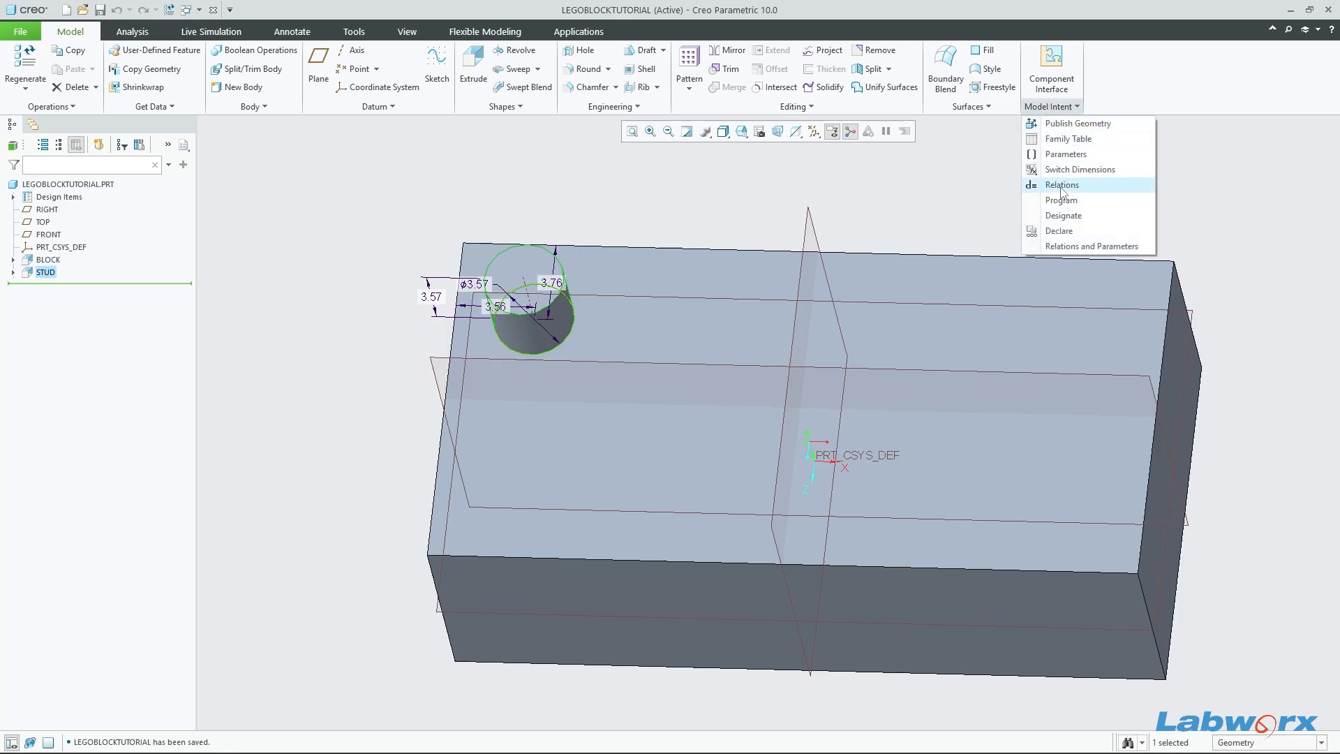
{"action": "left_click", "coordinate": [1062, 186]}
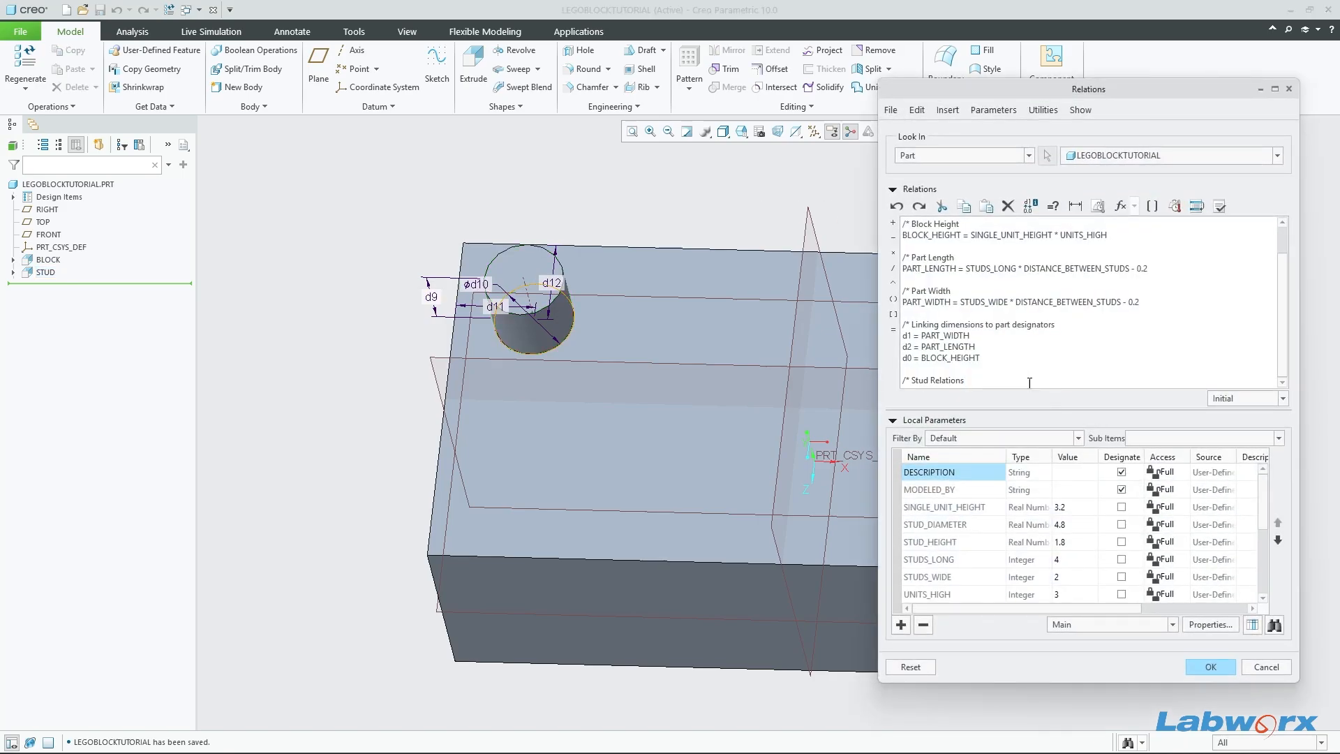
{"action": "key", "text": "Return"}
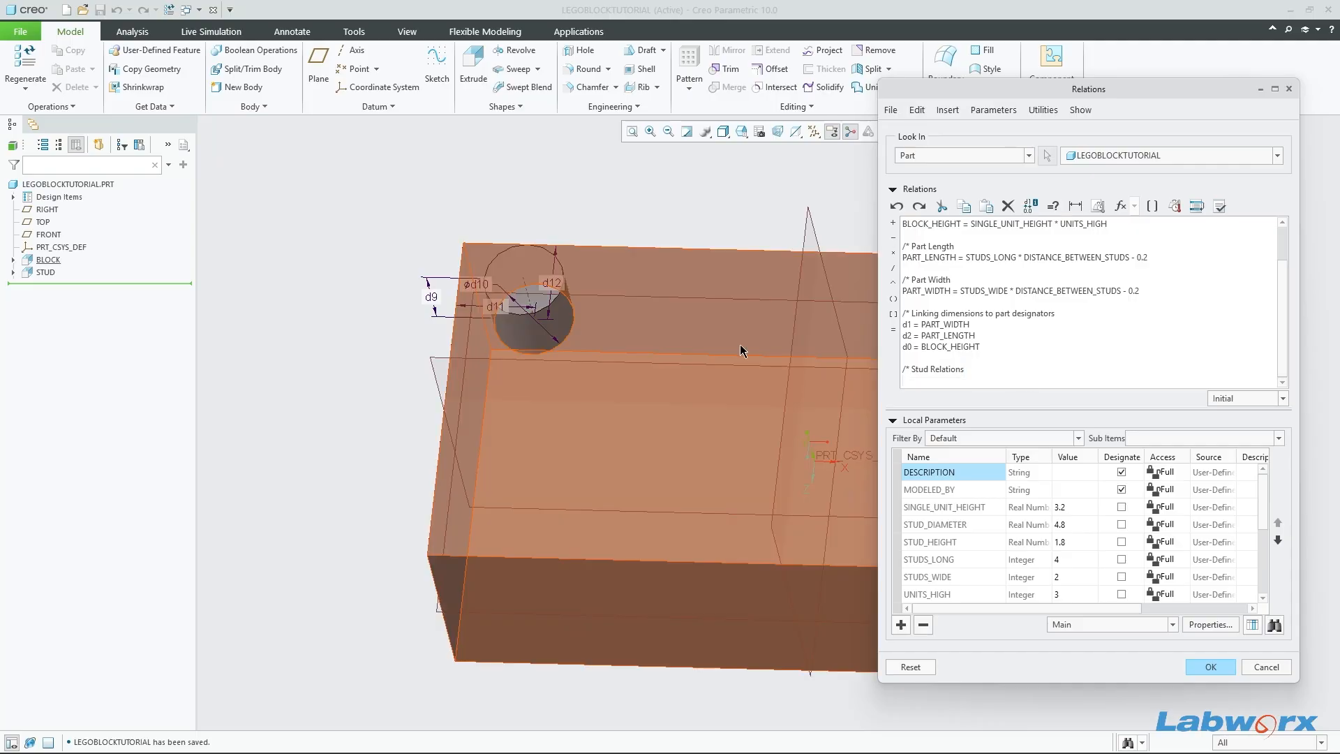
Step: Extend the stud comment to read "/* Stud Relations to part designators", copying the ending from the linking-dimensions comment
{"action": "mouse_move", "coordinate": [652, 384]}
{"action": "middle_mouse_down"}
{"action": "mouse_move", "coordinate": [682, 359]}
{"action": "mouse_move", "coordinate": [658, 359]}
{"action": "mouse_move", "coordinate": [661, 376]}
{"action": "middle_mouse_up"}
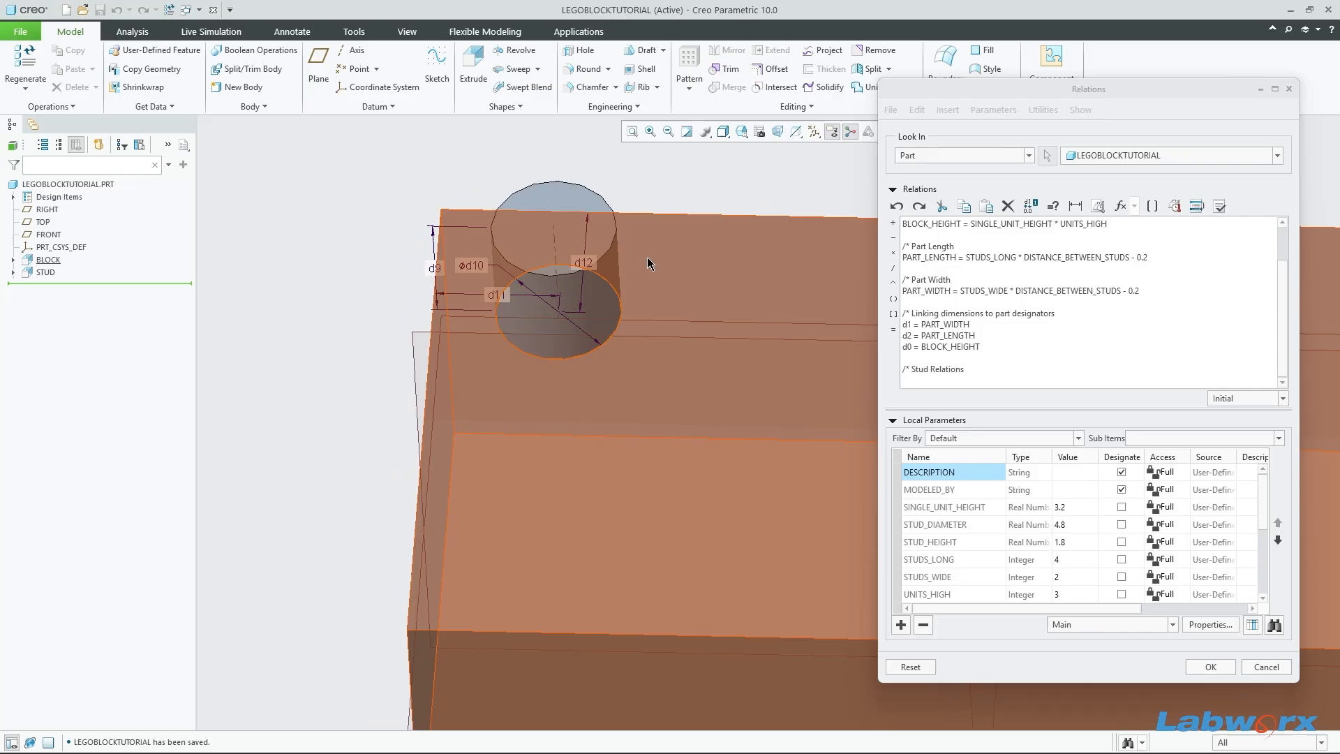
{"action": "scroll", "coordinate": [404, 401], "scroll_direction": "up", "scroll_amount": 1}
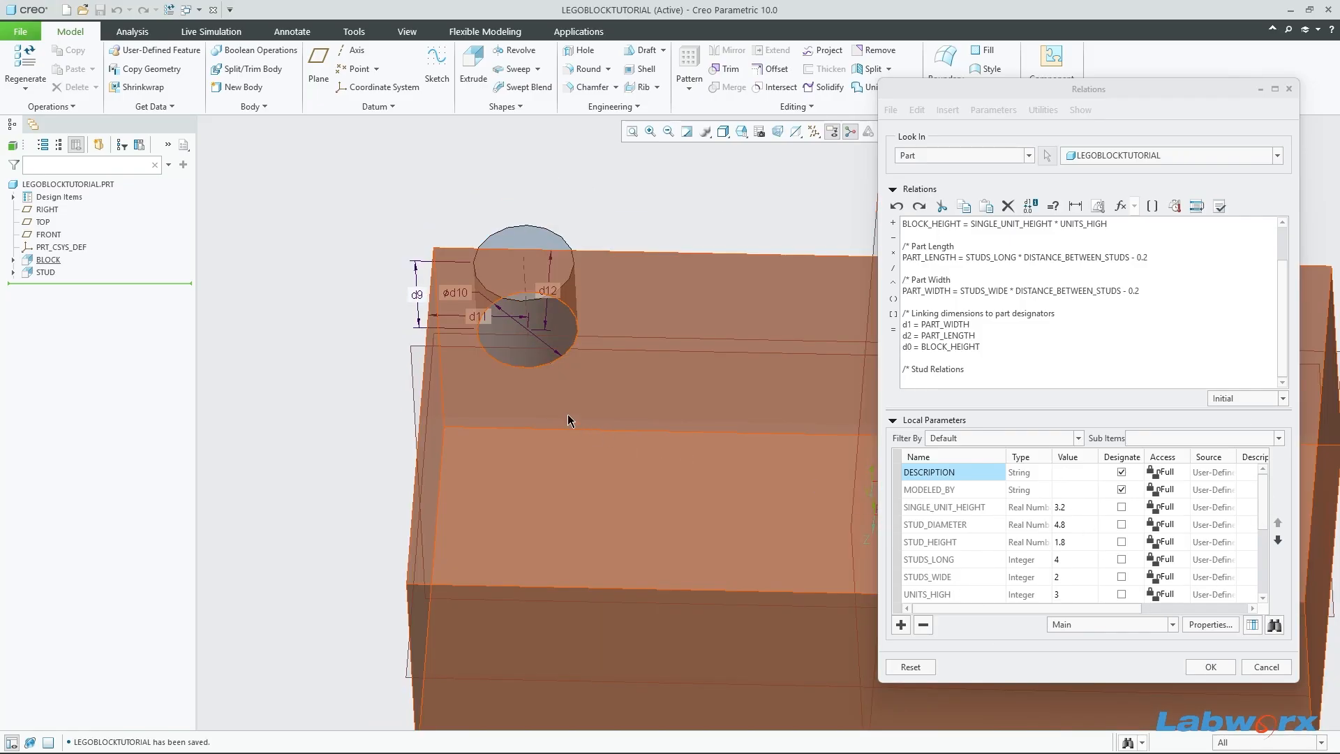
{"action": "middle_click_drag", "start_coordinate": [328, 293], "coordinate": [386, 293]}
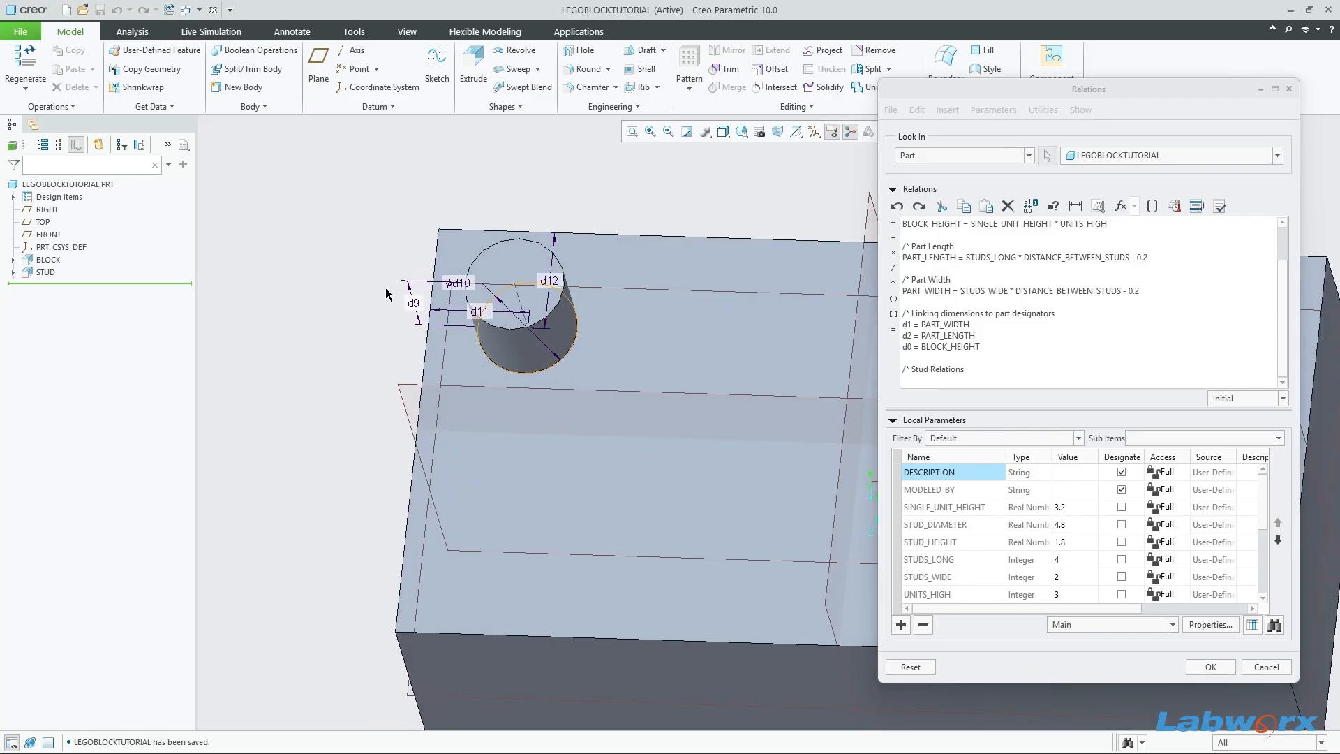
{"action": "middle_click_drag", "start_coordinate": [504, 197], "coordinate": [767, 298]}
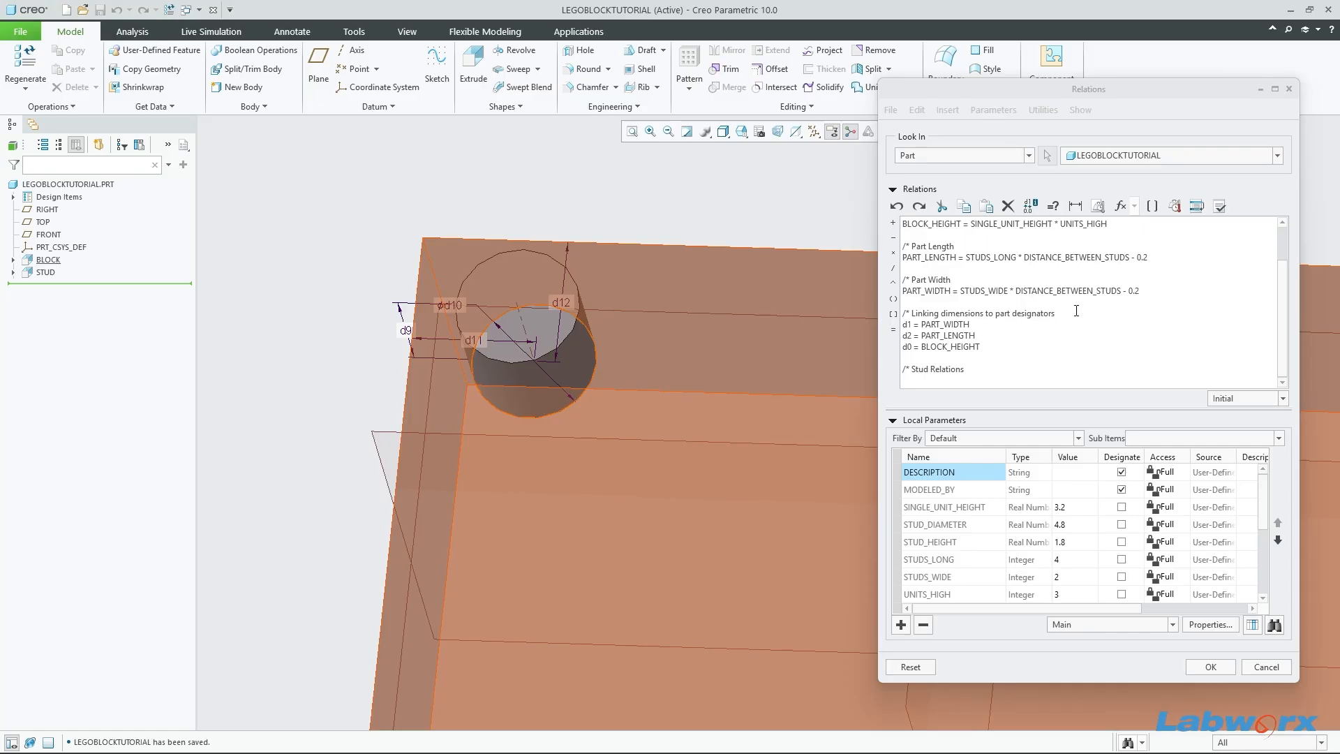
{"action": "left_click_drag", "start_coordinate": [1076, 311], "coordinate": [988, 320]}
{"action": "key", "text": "ctrl+c"}
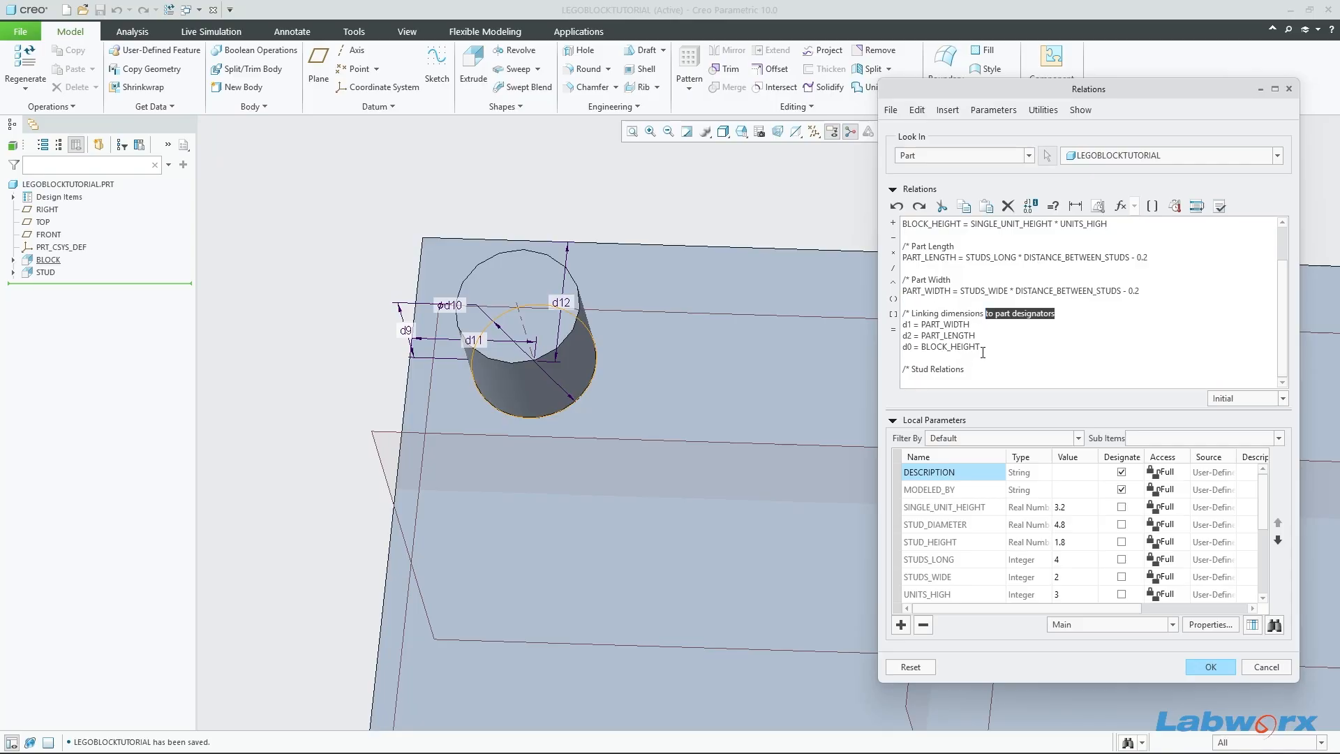
{"action": "left_click", "coordinate": [977, 369]}
{"action": "key", "text": "ctrl+v"}
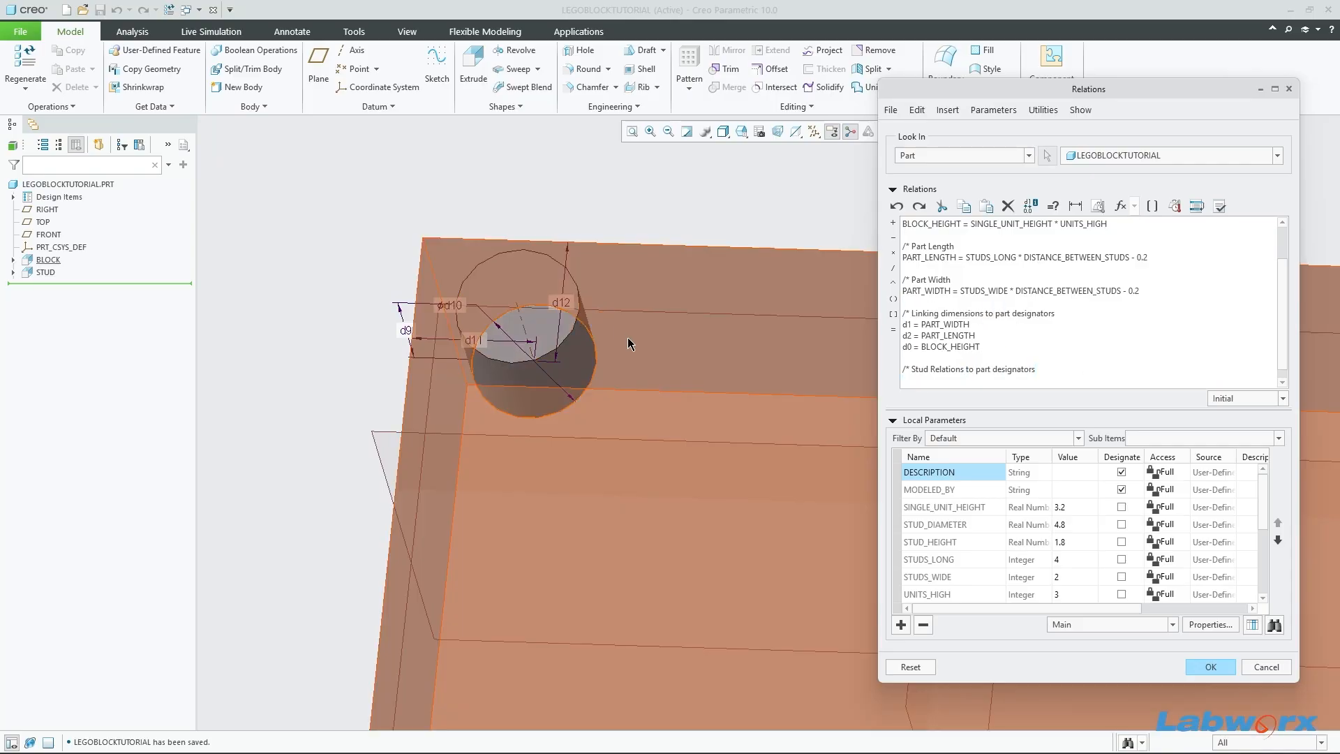
Step: Add the relation d10 = STUD_DIAMETER under the stud comment to drive the stud's diameter
{"action": "mouse_move", "coordinate": [627, 337]}
{"action": "middle_mouse_down"}
{"action": "mouse_move", "coordinate": [658, 335]}
{"action": "mouse_move", "coordinate": [659, 315]}
{"action": "mouse_move", "coordinate": [641, 316]}
{"action": "middle_mouse_up"}
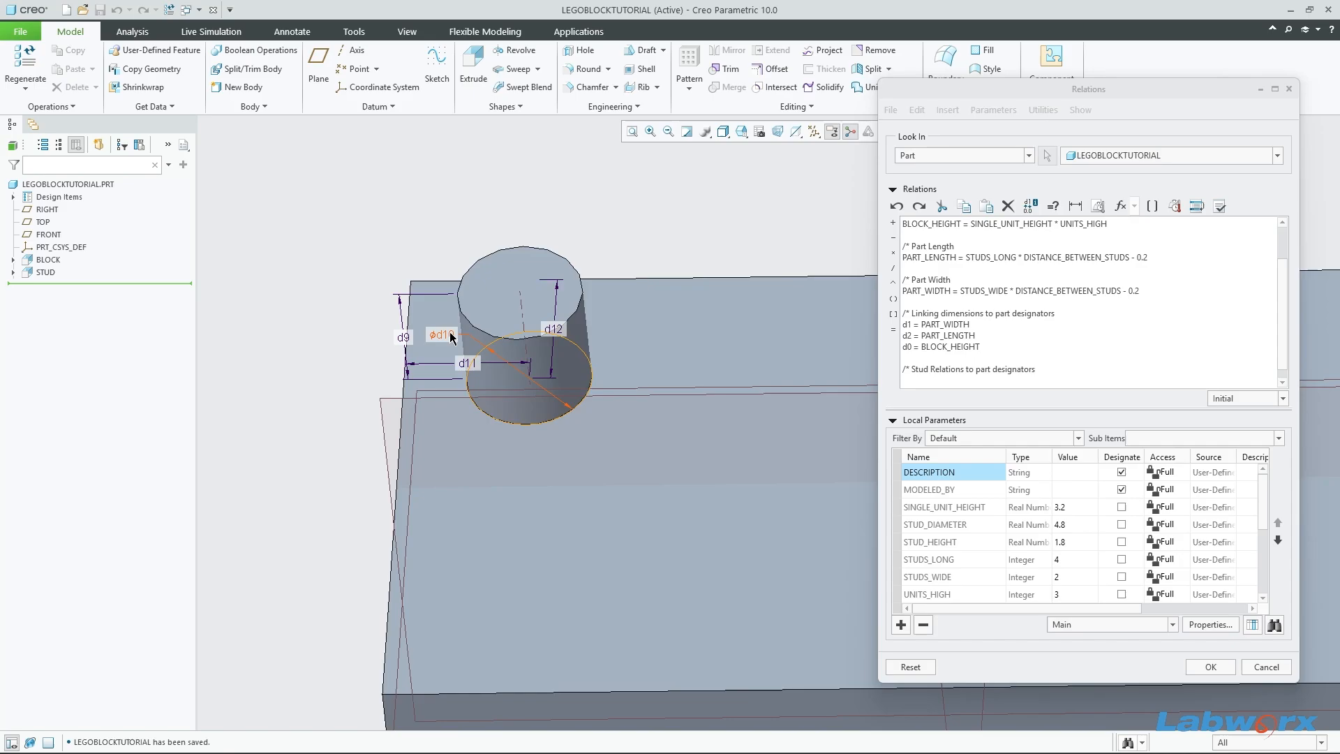
{"action": "left_click", "coordinate": [944, 391]}
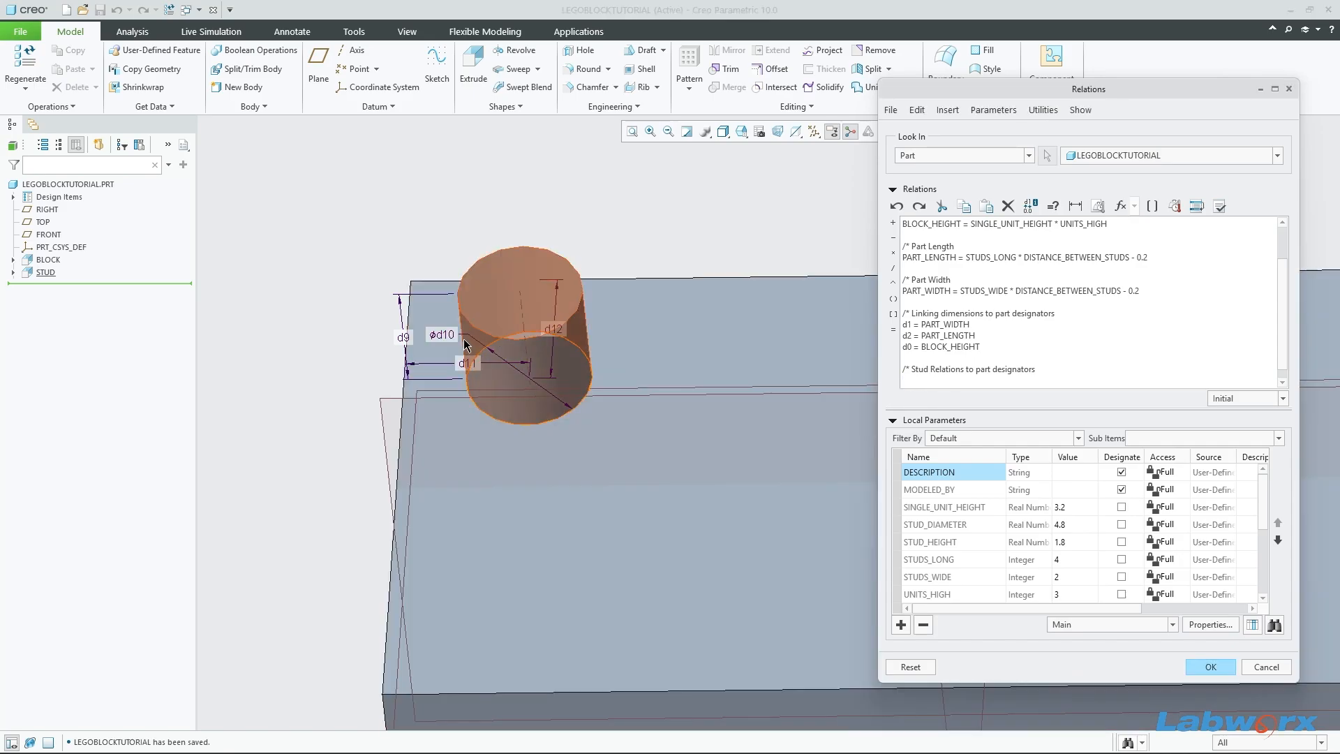
{"action": "left_click", "coordinate": [445, 336]}
{"action": "left_click", "coordinate": [928, 377]}
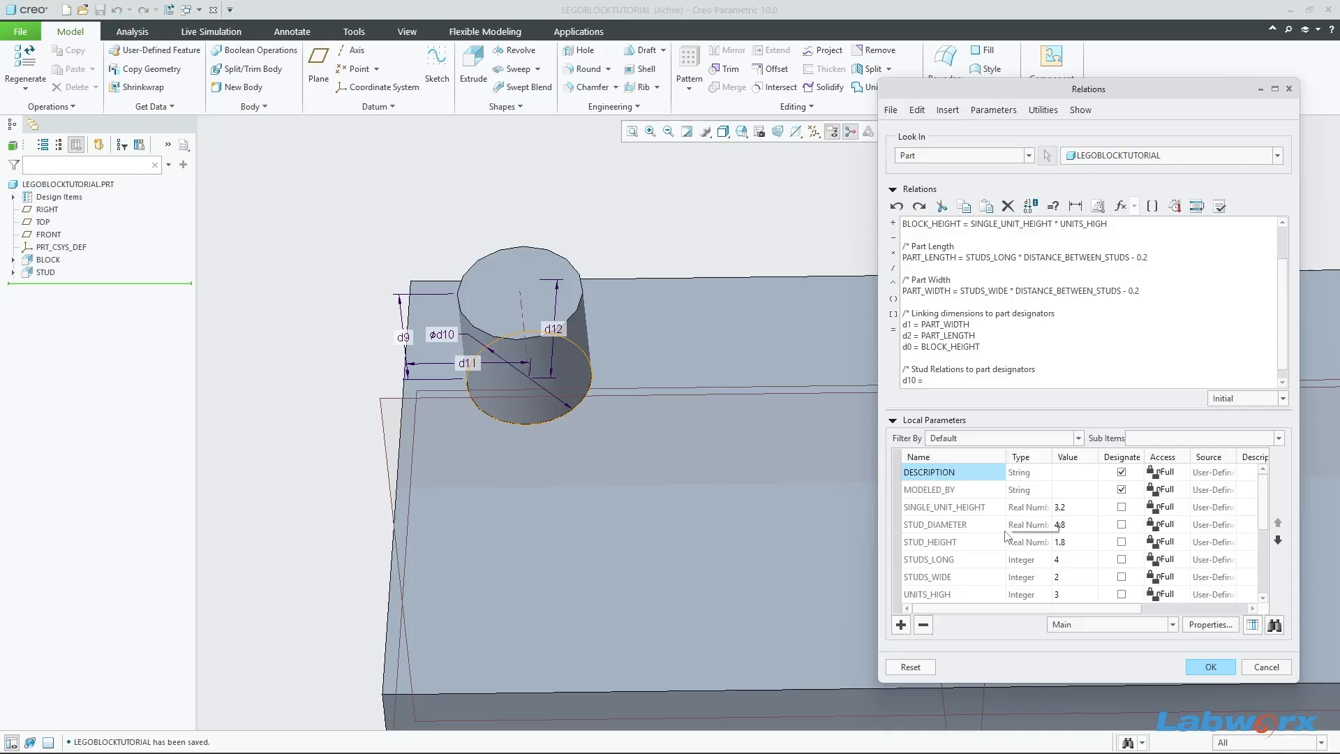
{"action": "left_click", "coordinate": [962, 533]}
{"action": "right_click", "coordinate": [991, 529]}
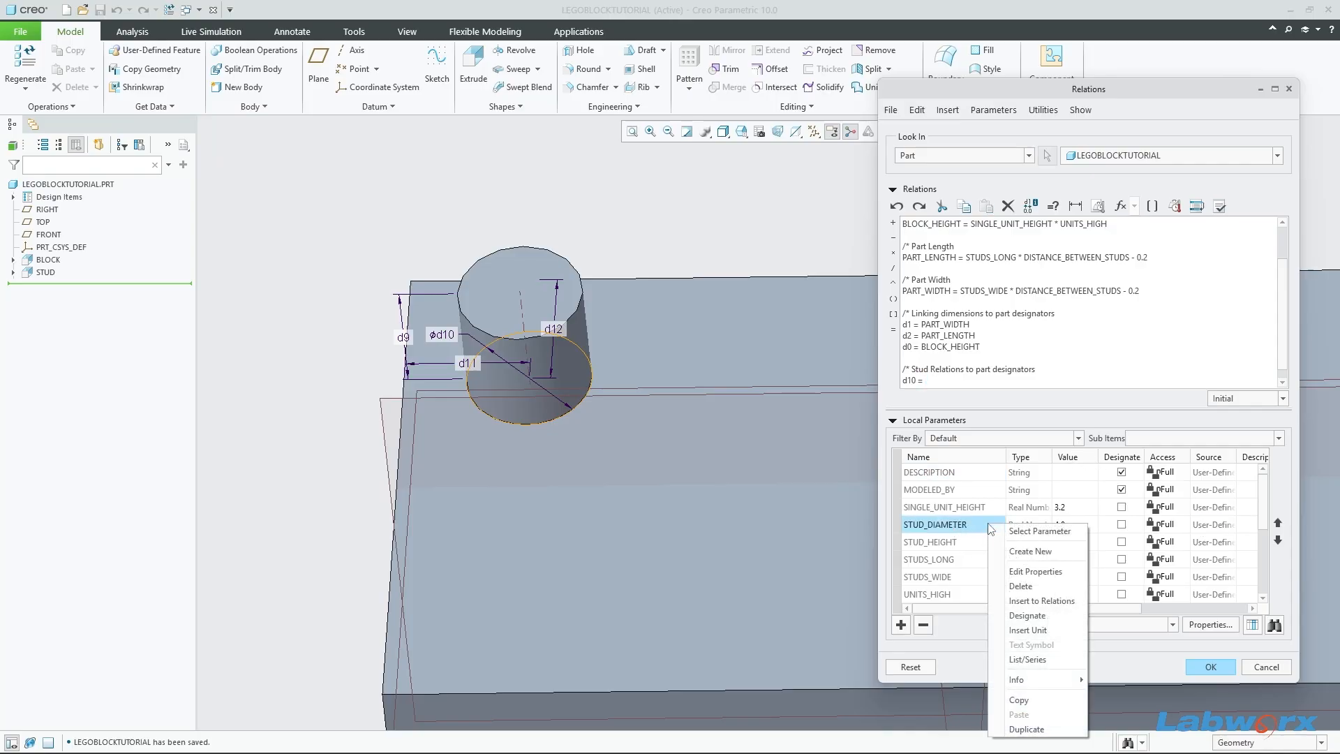
{"action": "left_click", "coordinate": [1033, 601]}
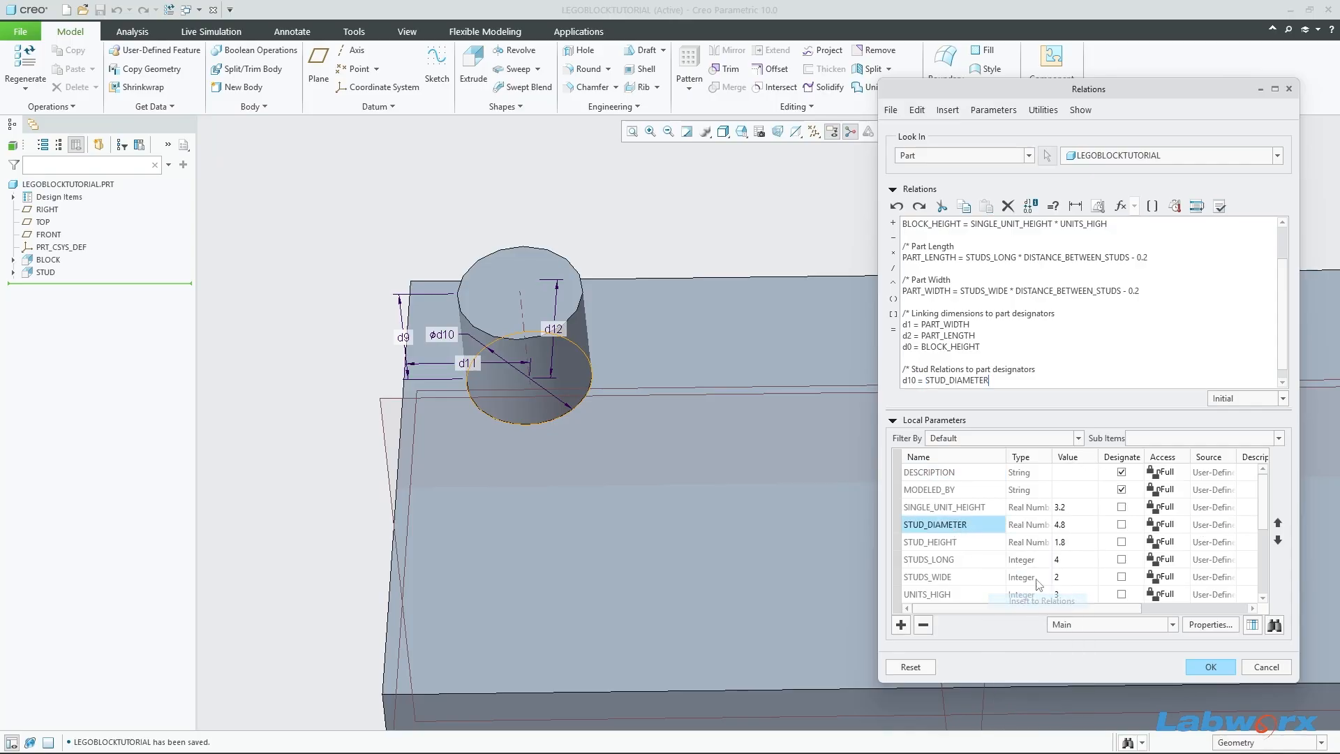
{"action": "key", "text": "Return"}
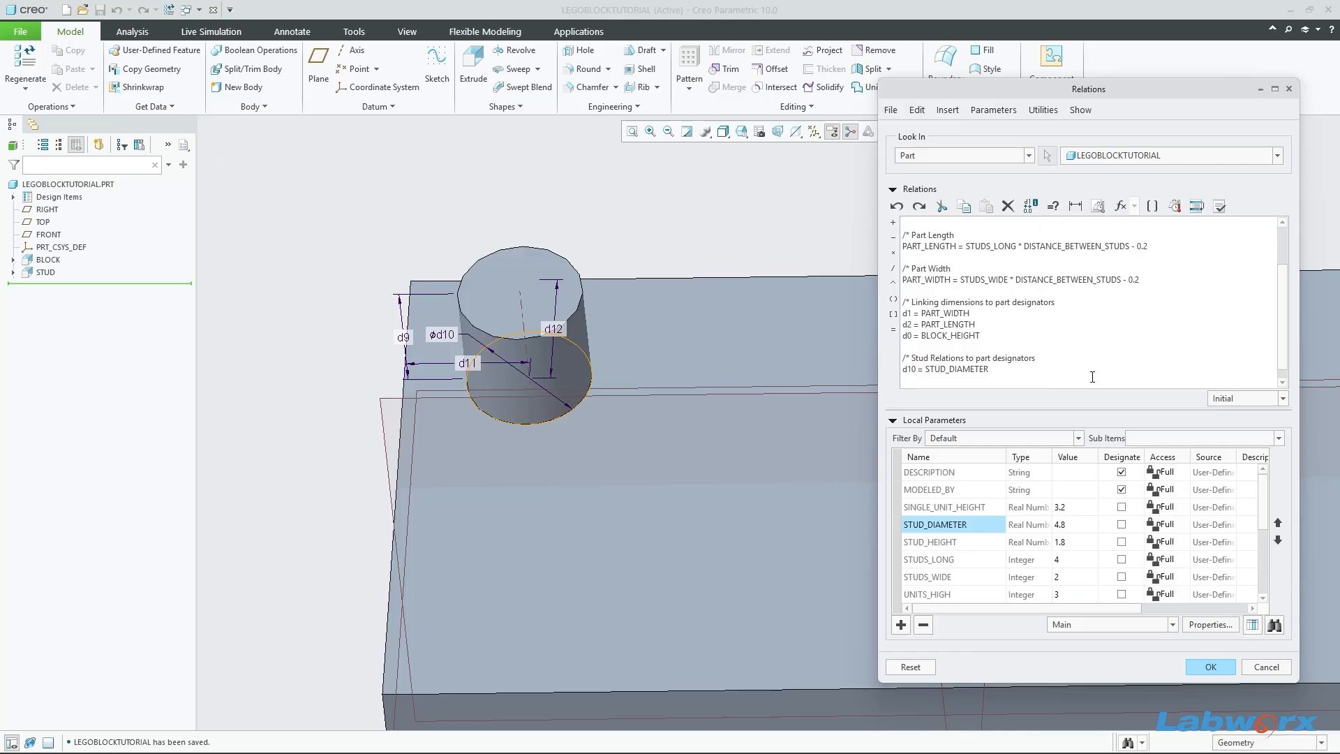
Step: Add the relation d9 = STUD_HEIGHT to drive the stud's extrusion height
{"action": "middle_click_drag", "start_coordinate": [635, 393], "coordinate": [632, 367]}
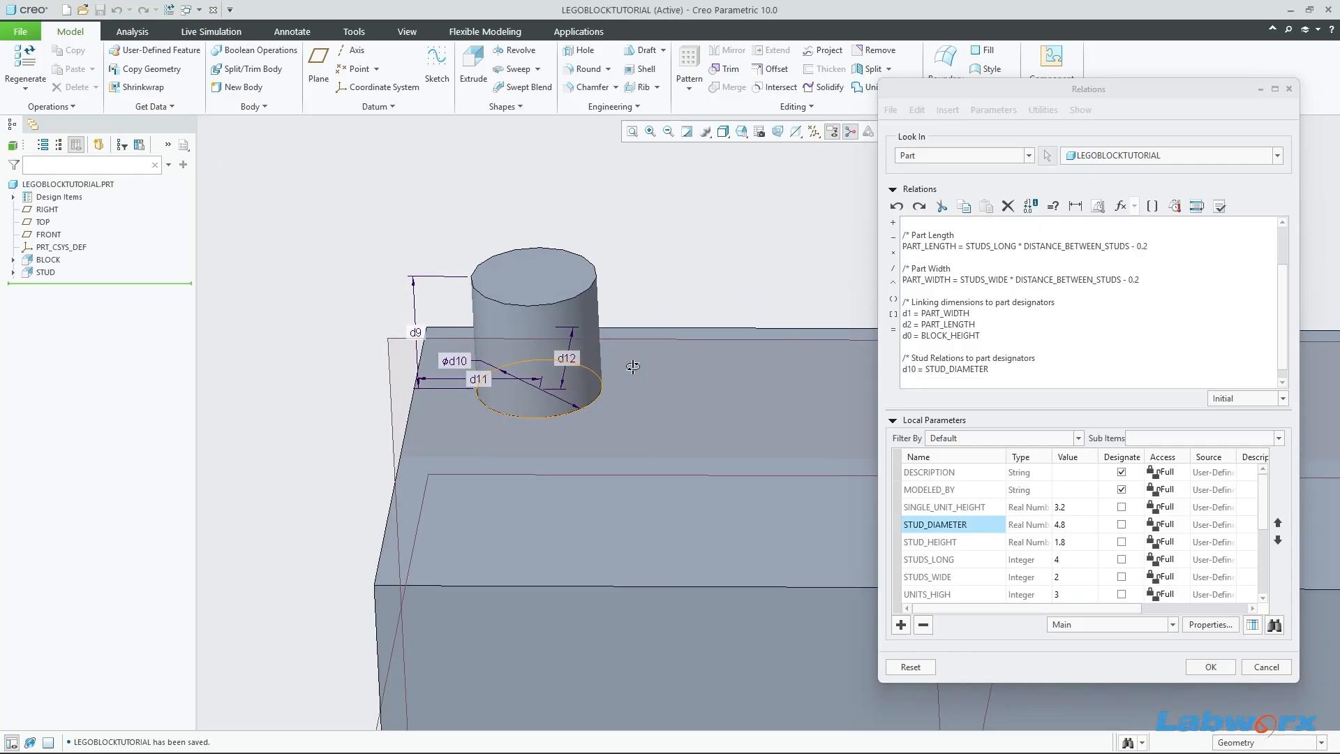
{"action": "left_click", "coordinate": [979, 389]}
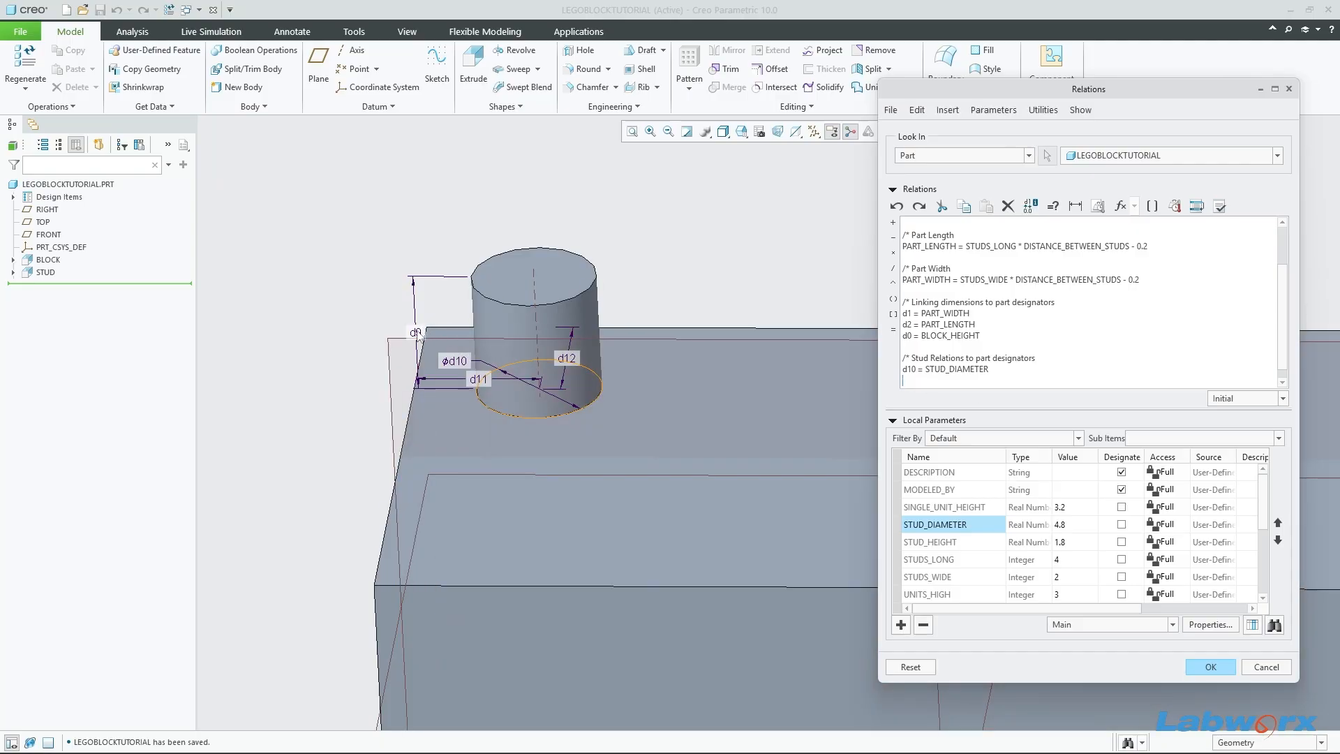
{"action": "left_click", "coordinate": [404, 326]}
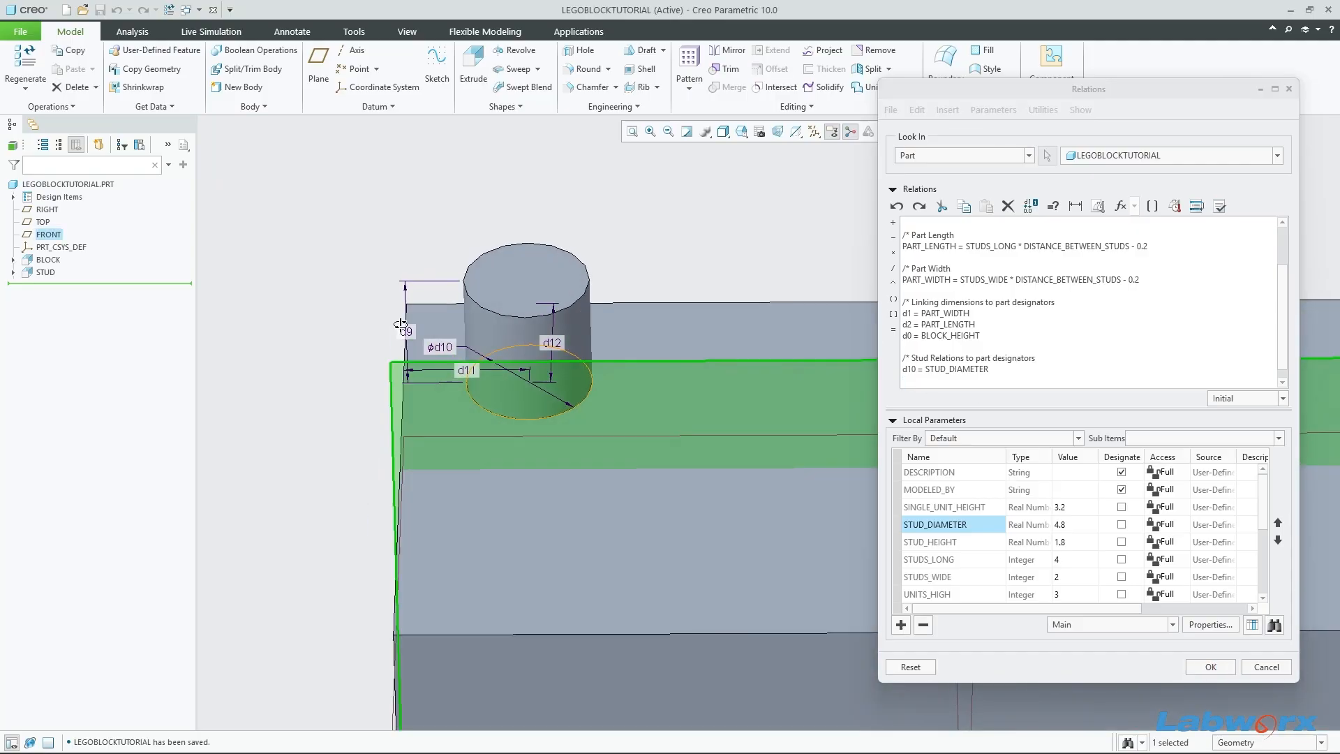
{"action": "left_click", "coordinate": [912, 383]}
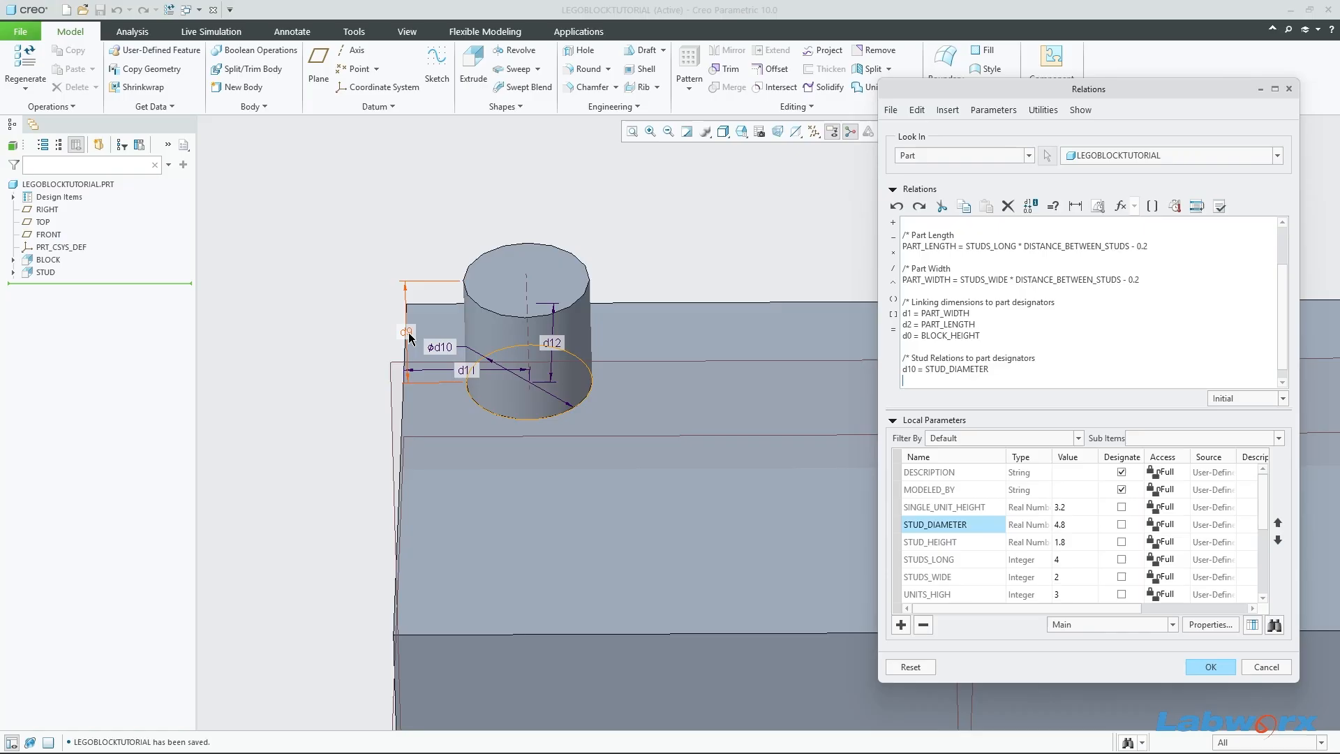
{"action": "left_click", "coordinate": [408, 333]}
{"action": "left_click", "coordinate": [983, 381]}
{"action": "left_click", "coordinate": [949, 550]}
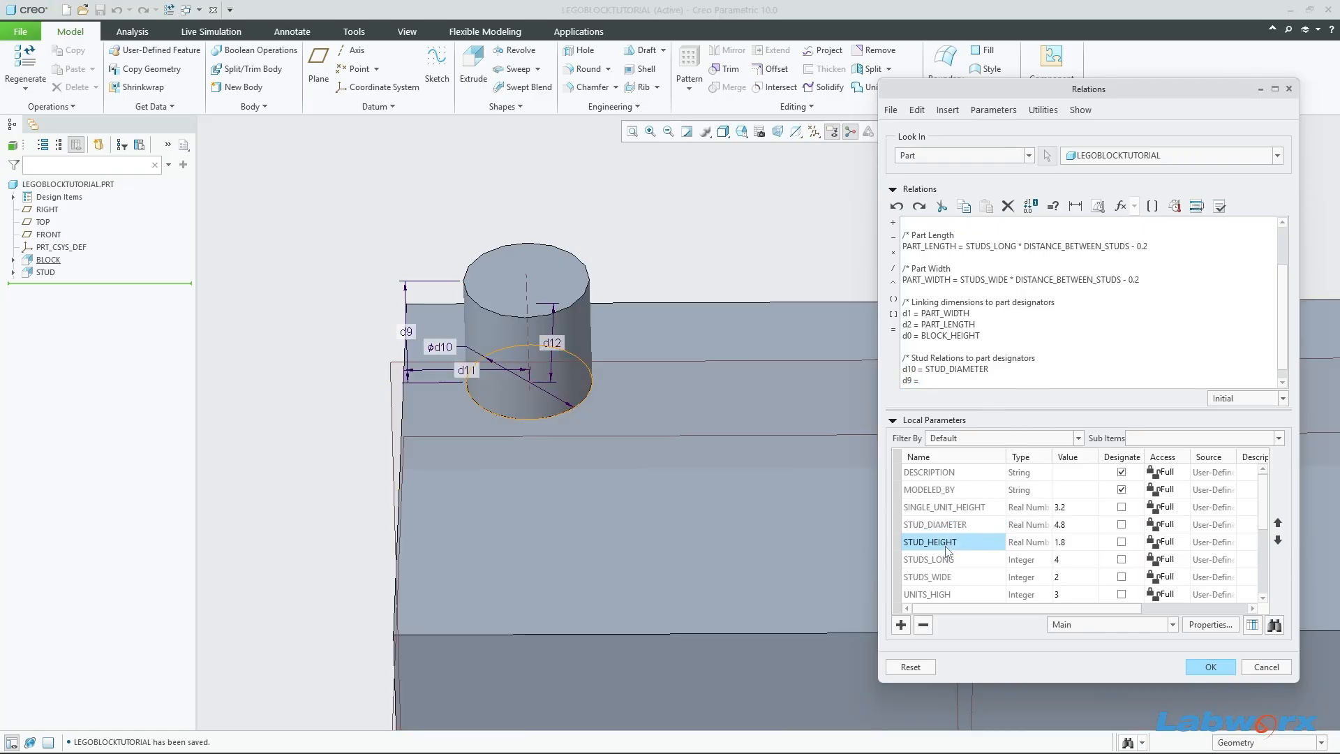
{"action": "right_click", "coordinate": [951, 551]}
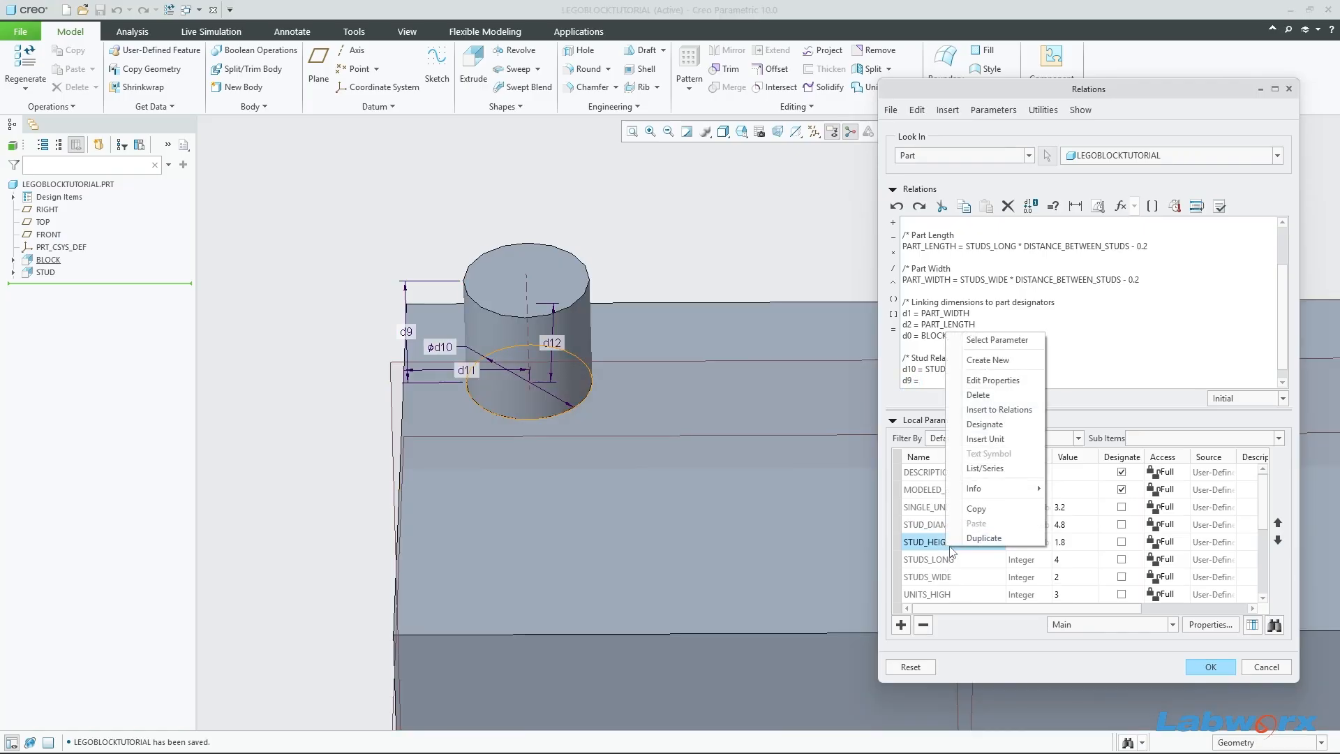
{"action": "left_click", "coordinate": [998, 410]}
{"action": "key", "text": "Return"}
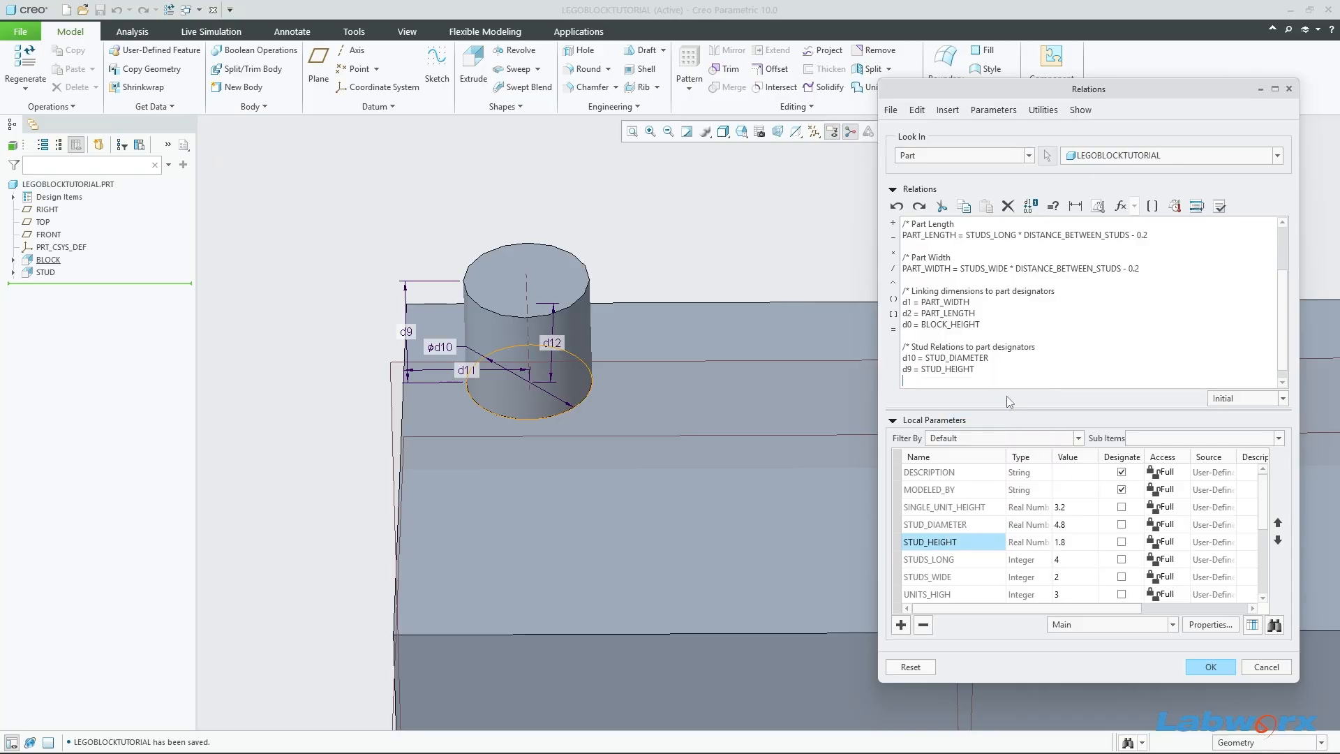
Step: Add the relation d12 = STUD_PADDING_WIDTH to drive the stud centre's offset from the block's long edge
{"action": "middle_click_drag", "start_coordinate": [647, 400], "coordinate": [613, 380]}
{"action": "middle_click_drag", "start_coordinate": [469, 326], "coordinate": [488, 383]}
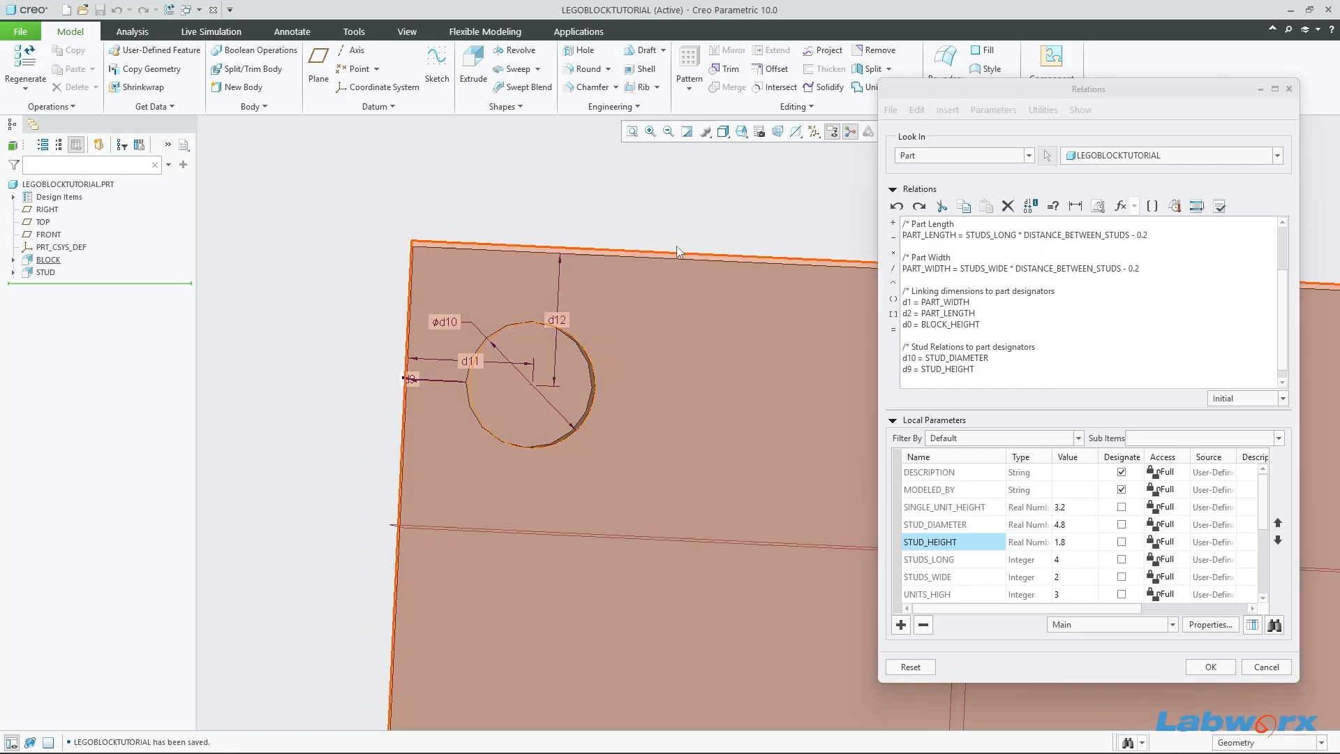
{"action": "left_click", "coordinate": [937, 382]}
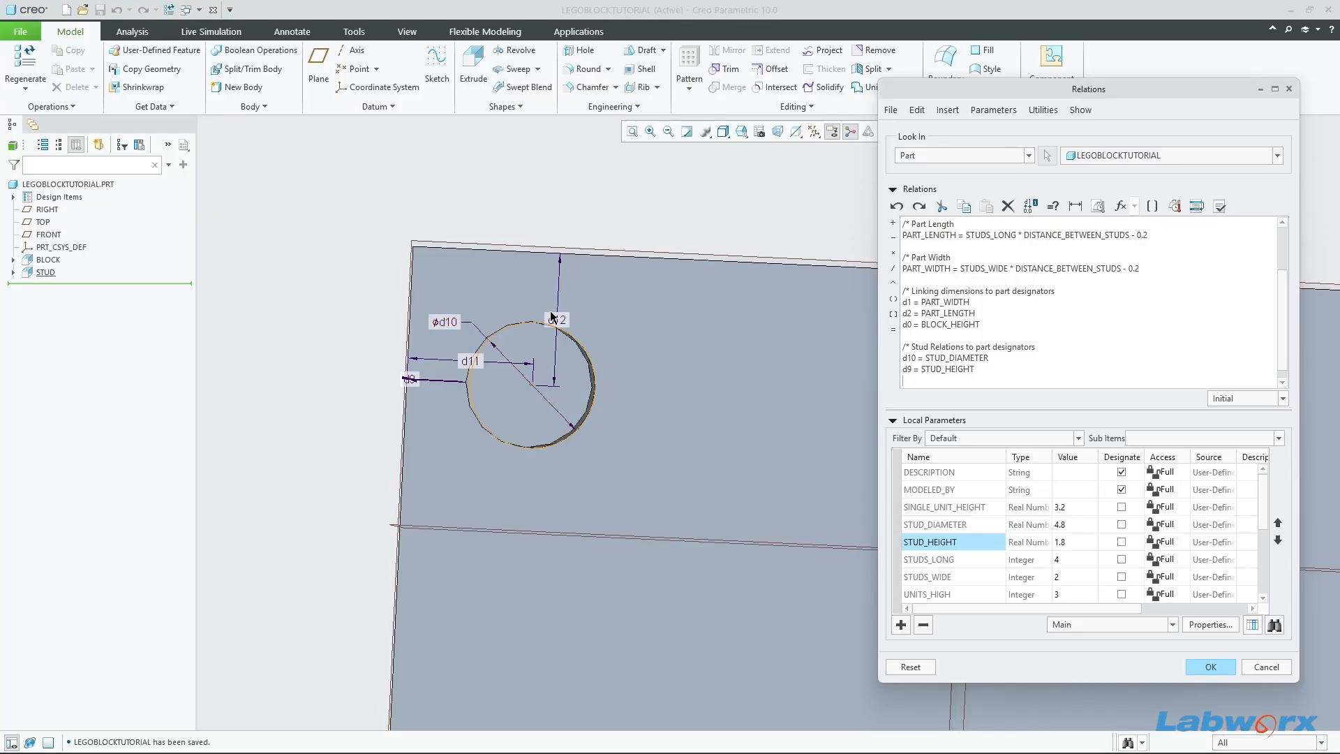
{"action": "left_click", "coordinate": [562, 324]}
{"action": "left_click", "coordinate": [562, 324]}
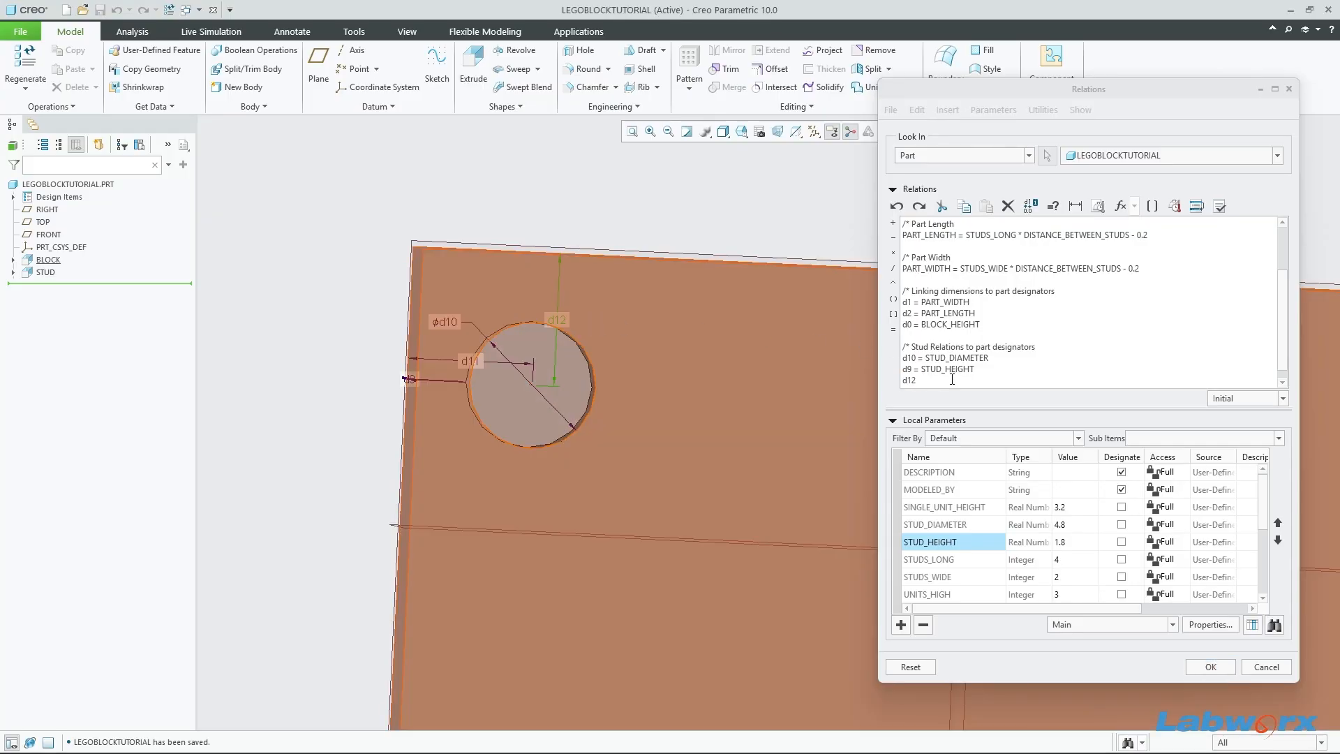
{"action": "left_click", "coordinate": [949, 380]}
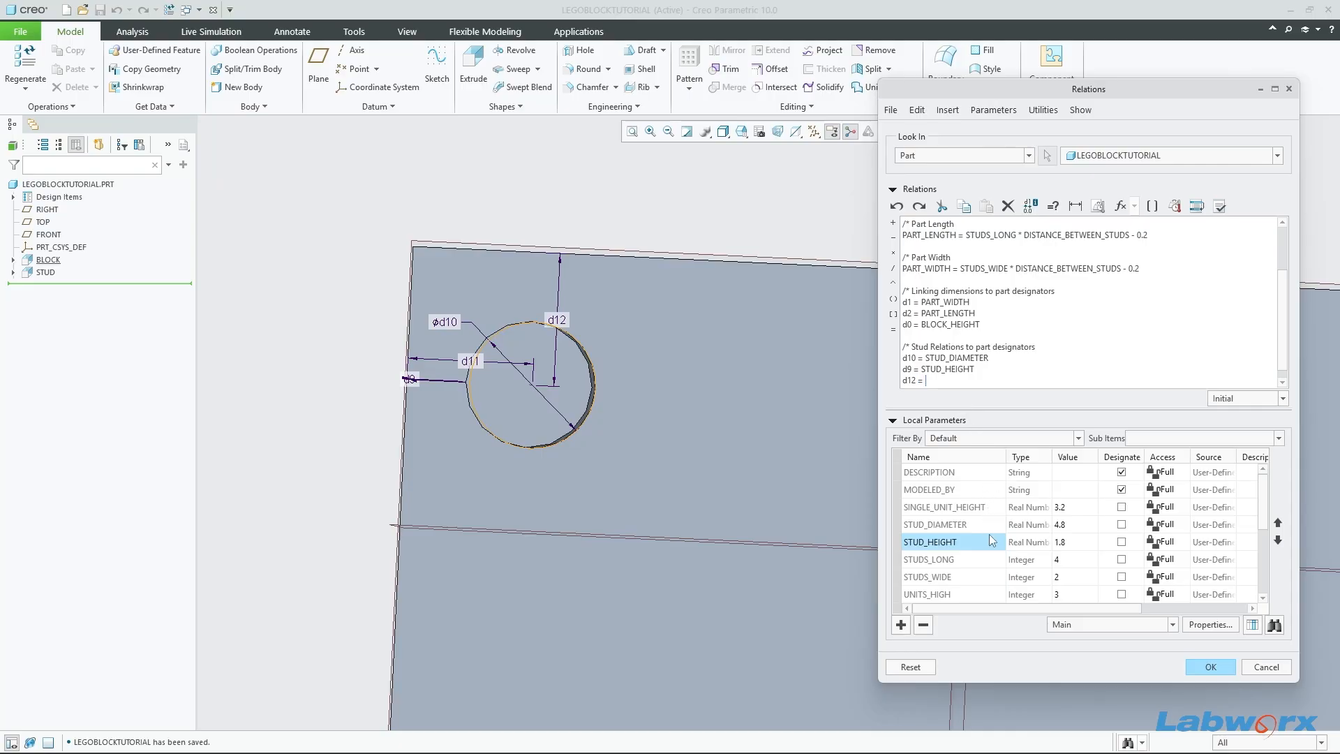
{"action": "scroll", "coordinate": [991, 540], "scroll_direction": "down", "scroll_amount": 2}
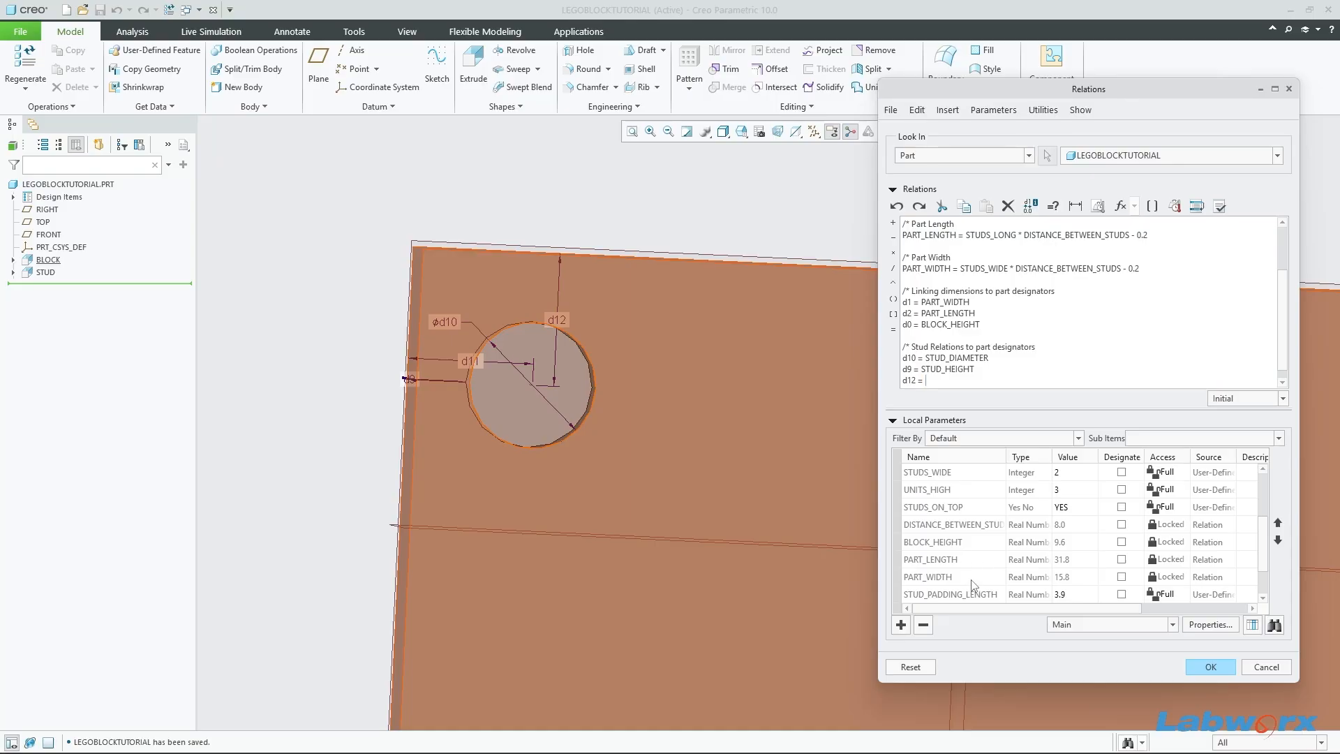
{"action": "scroll", "coordinate": [977, 577], "scroll_direction": "down", "scroll_amount": 1}
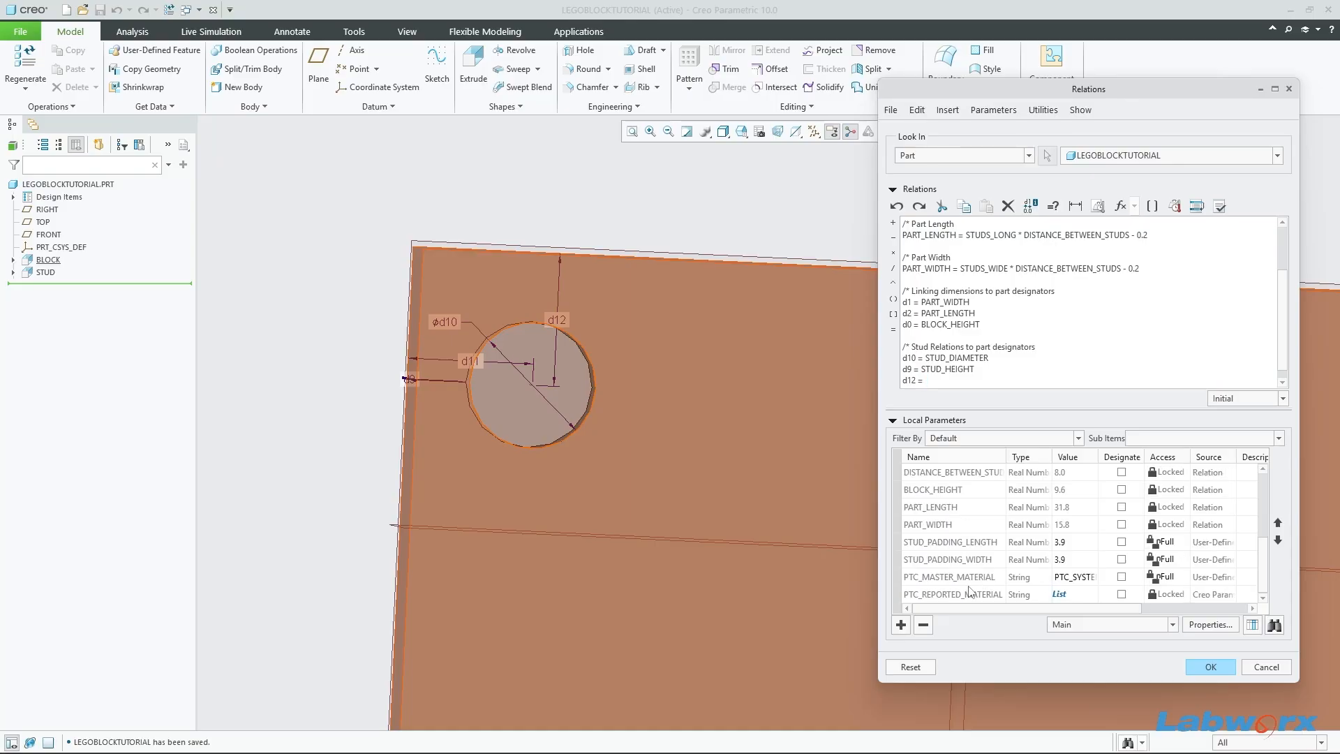
{"action": "left_click", "coordinate": [984, 562]}
{"action": "right_click", "coordinate": [986, 559]}
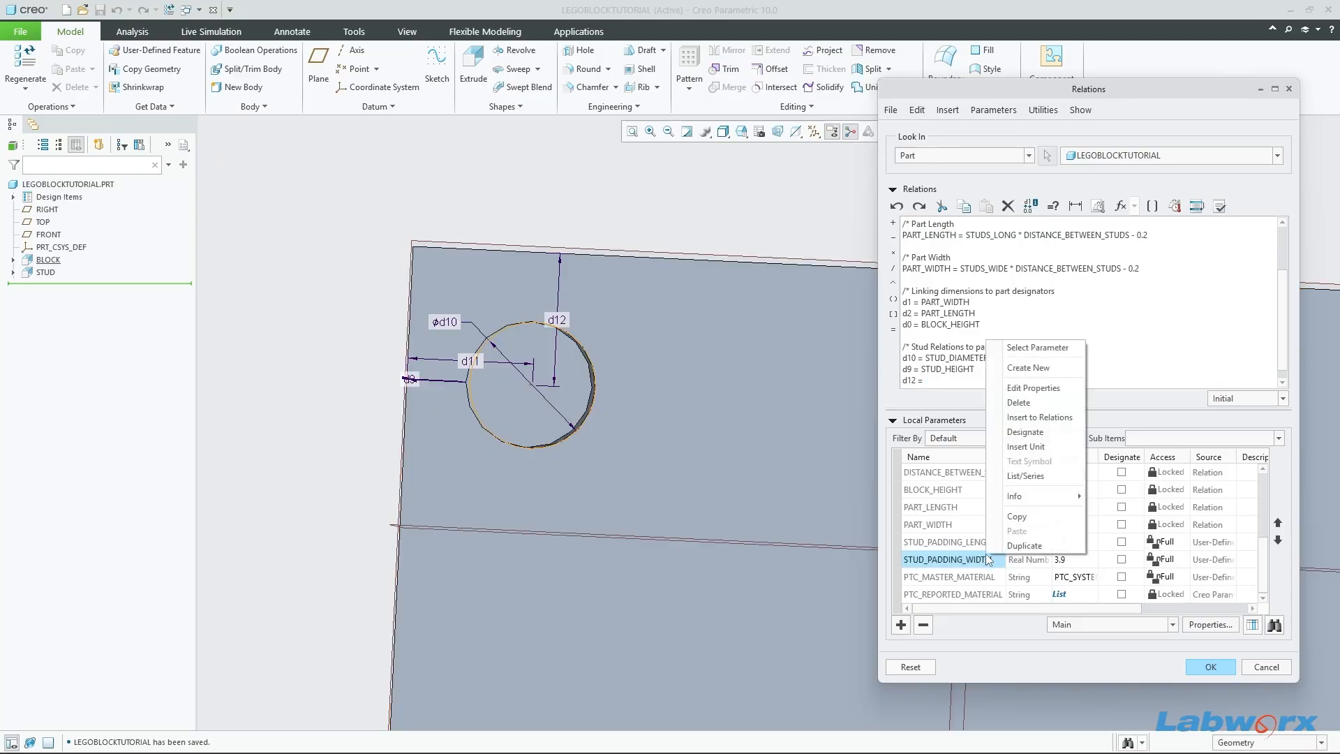
{"action": "left_click", "coordinate": [1026, 417]}
{"action": "key", "text": "Return"}
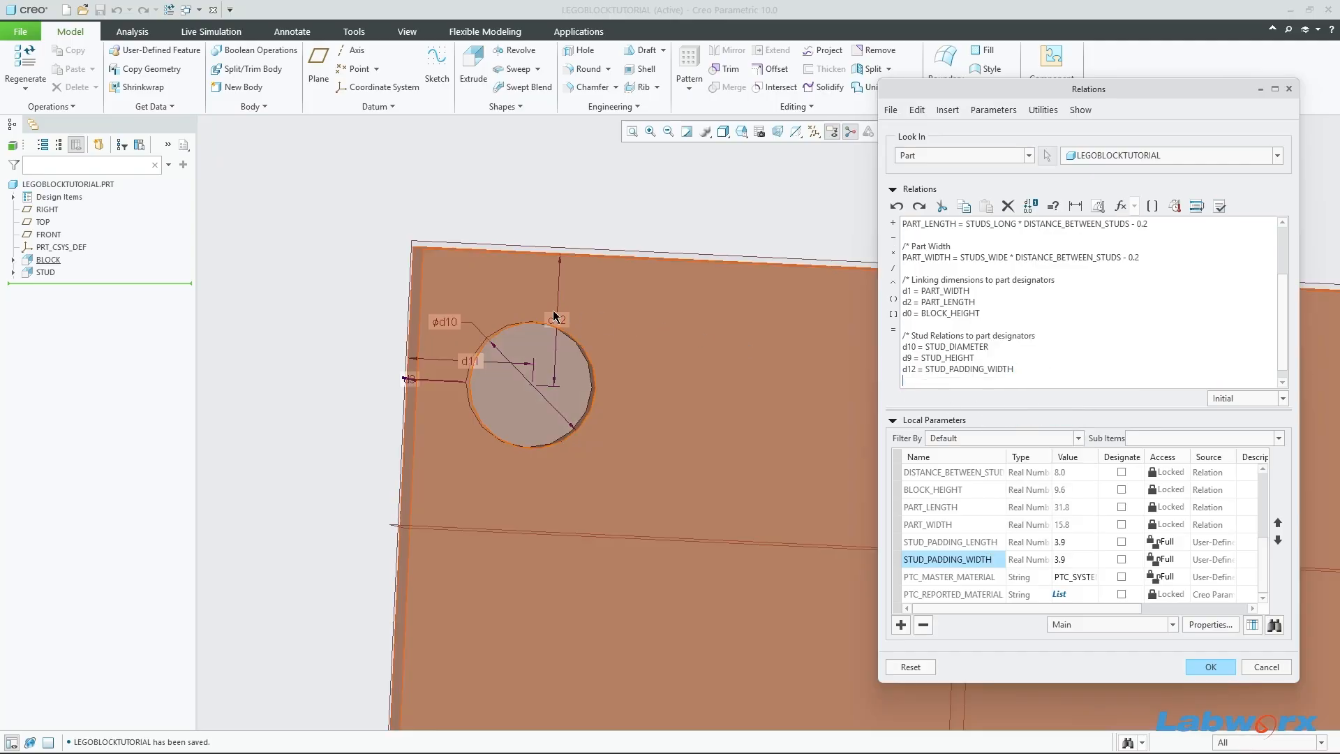
Step: Add the relation d11 = STUD_PADDING_LENGTH for the stud's offset from the block's short edge and verify the relations
{"action": "left_click", "coordinate": [468, 363]}
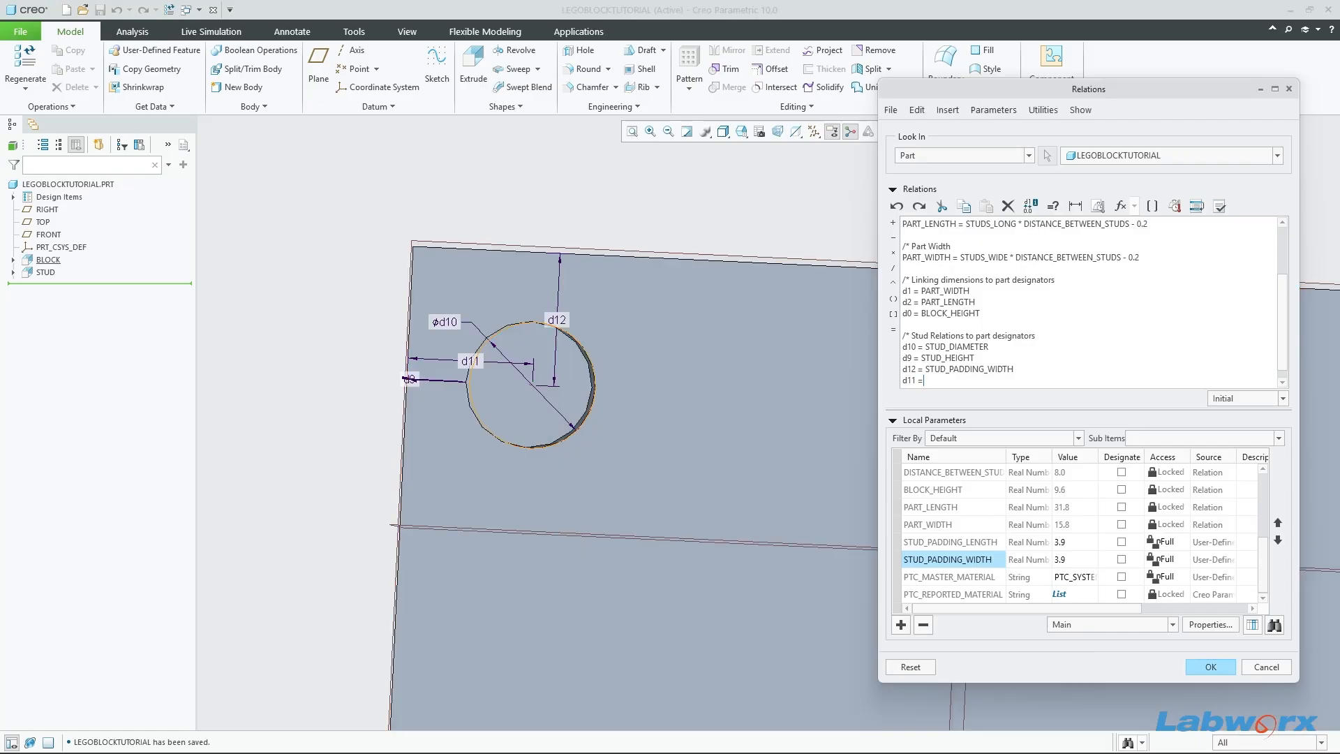
{"action": "right_click", "coordinate": [989, 547]}
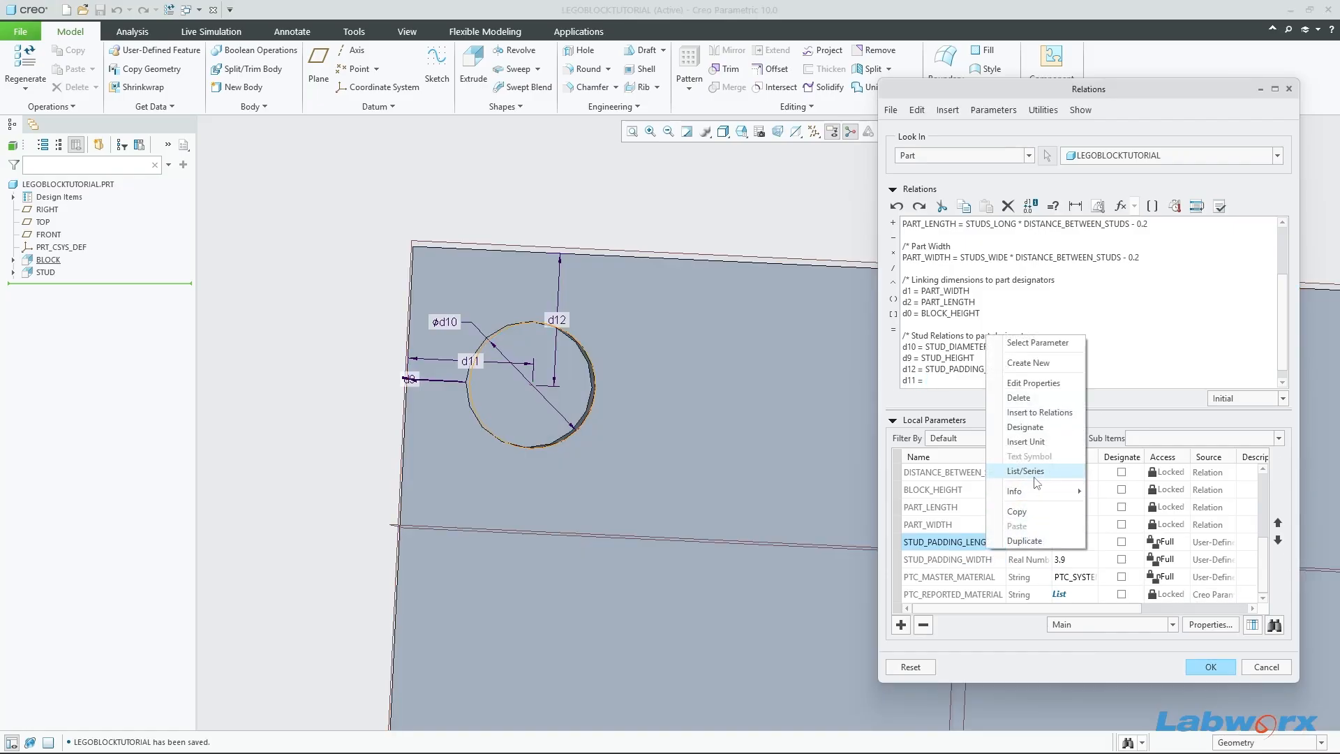
{"action": "left_click", "coordinate": [1040, 413]}
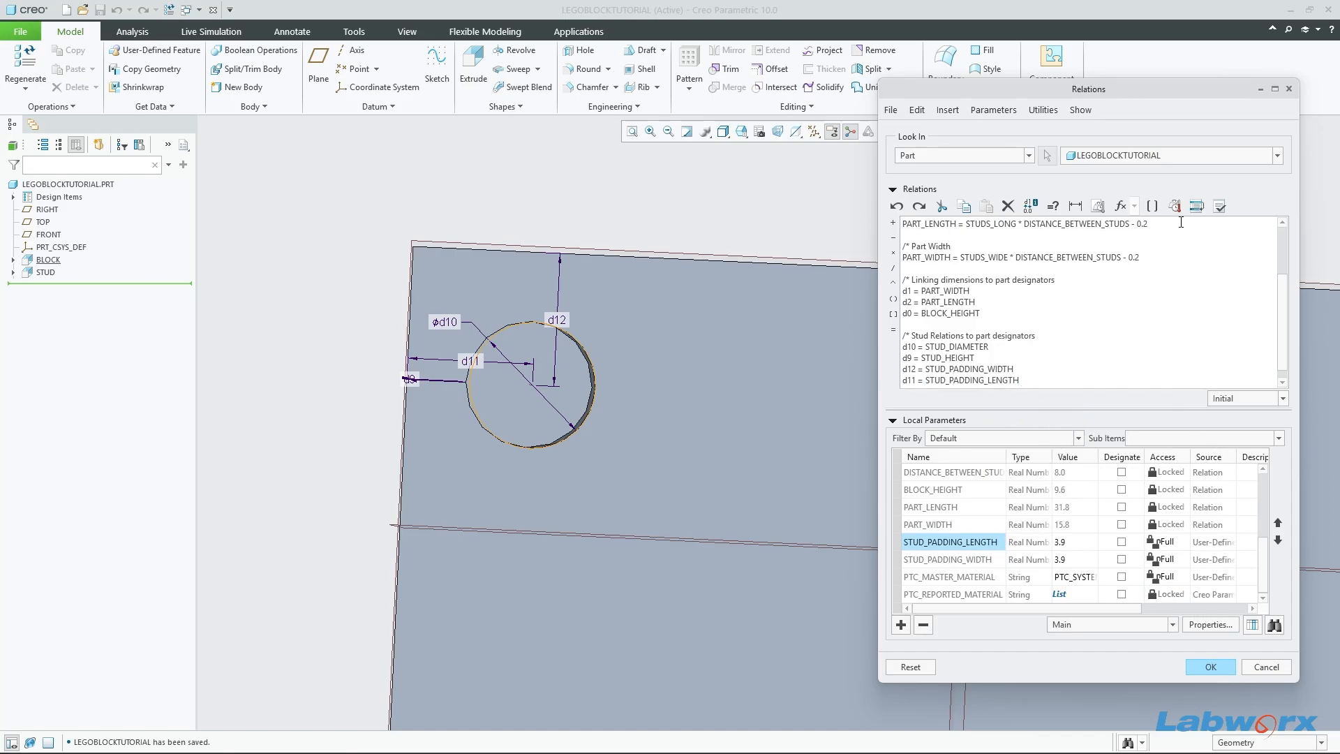
{"action": "left_click", "coordinate": [1219, 206]}
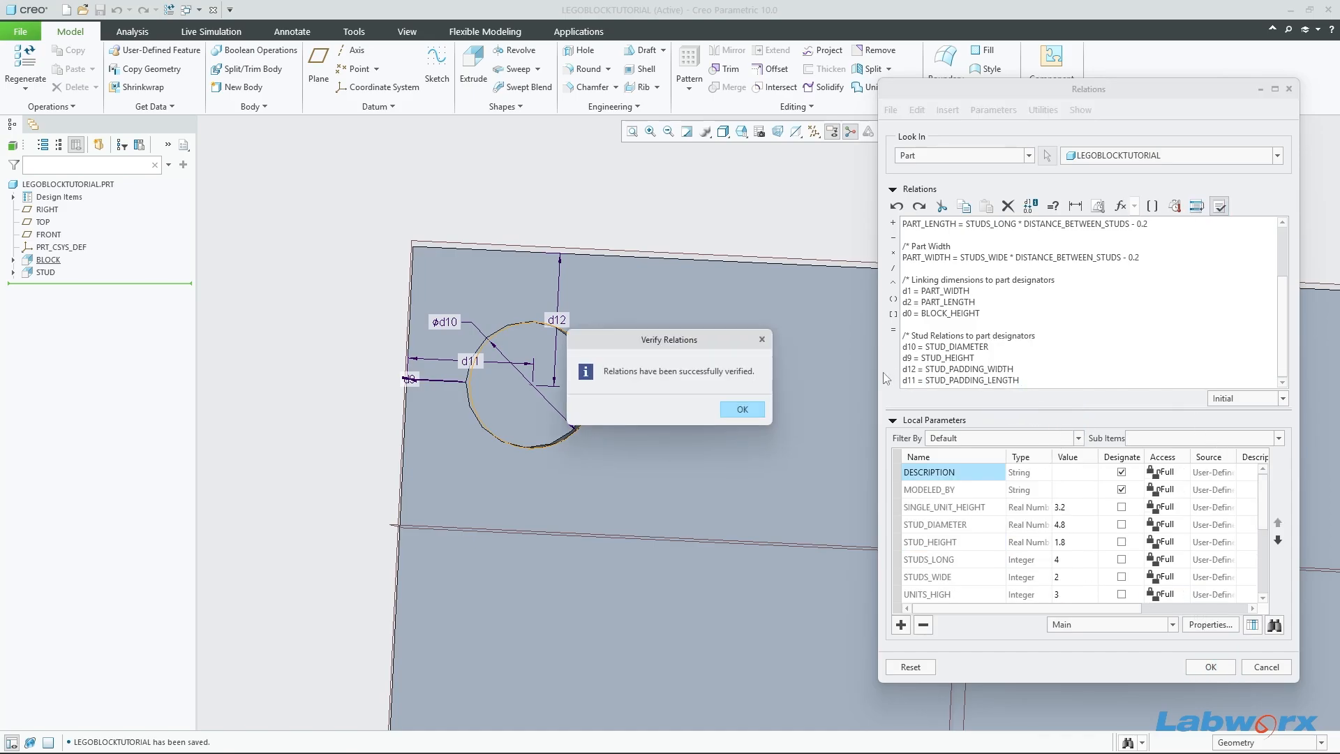
Step: Accept the relations and regenerate the part so the stud takes its parameter-driven size and position
{"action": "left_click", "coordinate": [758, 408]}
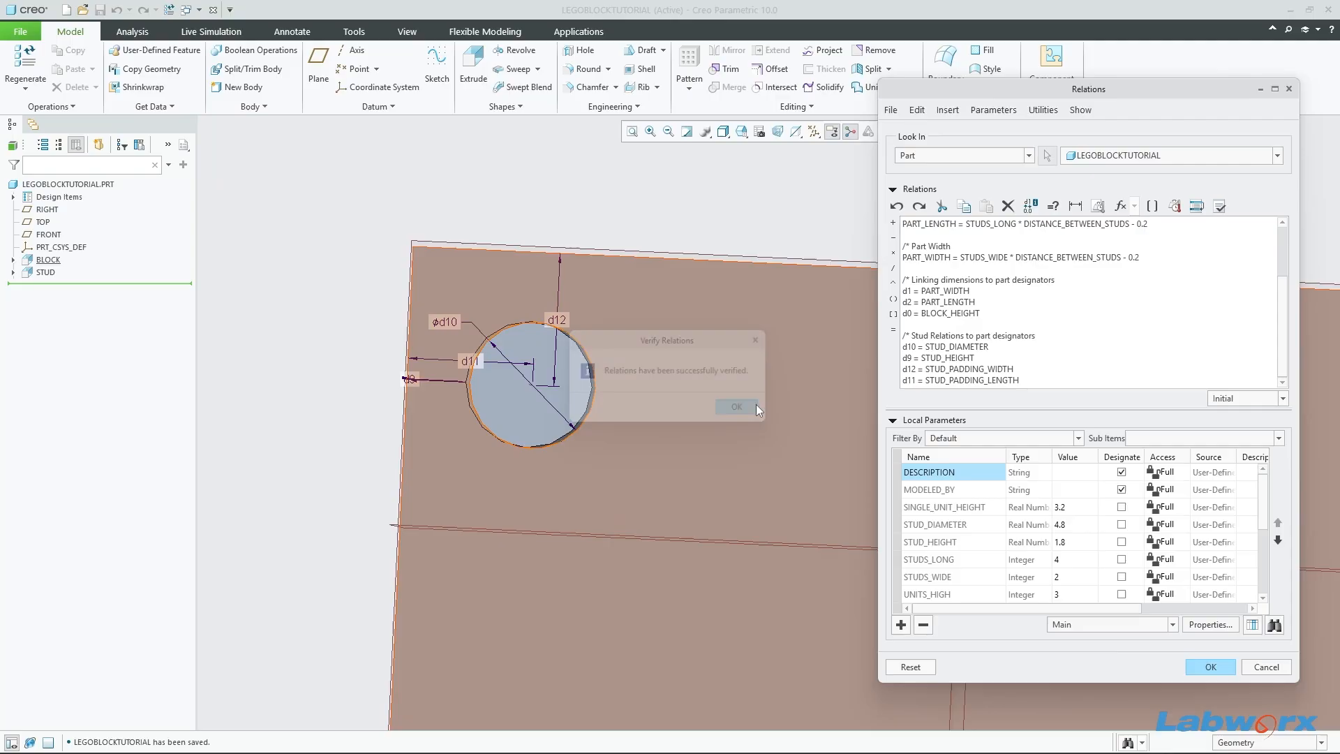
{"action": "left_click", "coordinate": [1210, 668]}
{"action": "scroll", "coordinate": [738, 445], "scroll_direction": "down", "scroll_amount": 3}
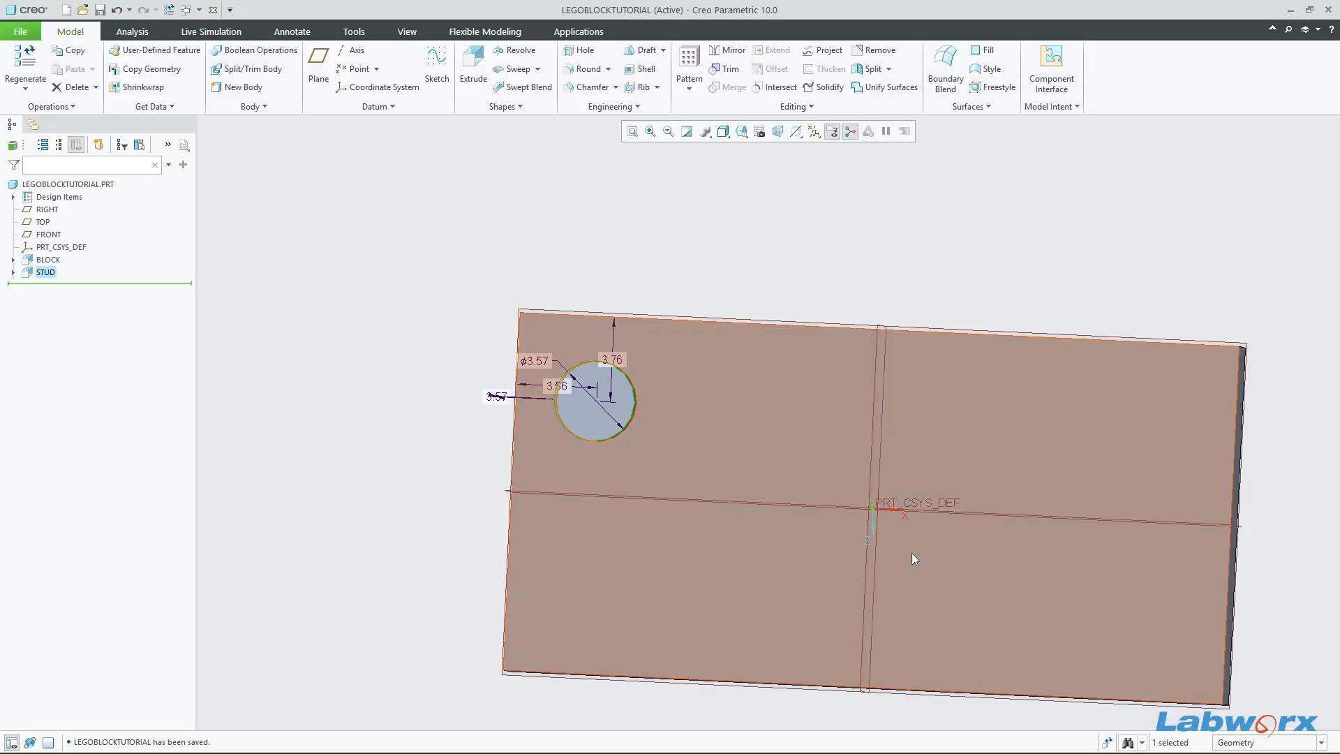
{"action": "middle_click_drag", "start_coordinate": [945, 555], "coordinate": [946, 506]}
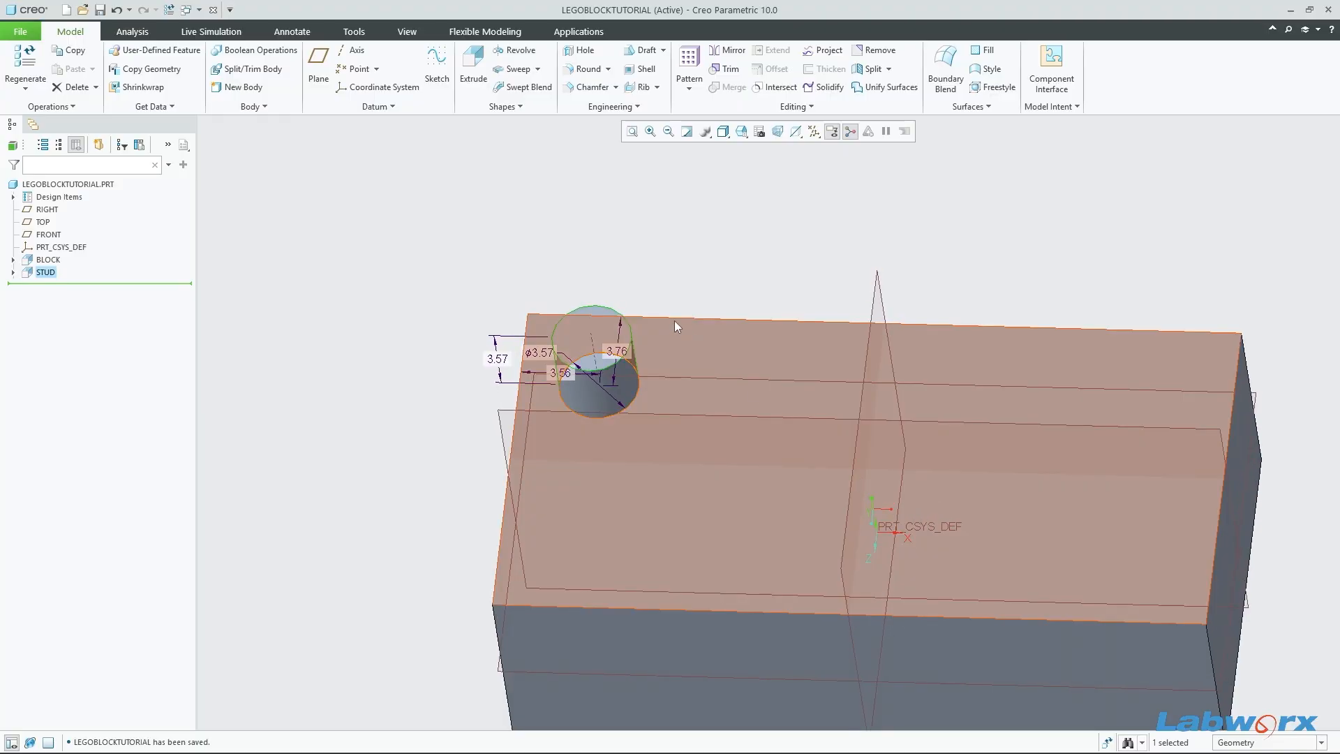
{"action": "left_click", "coordinate": [170, 10]}
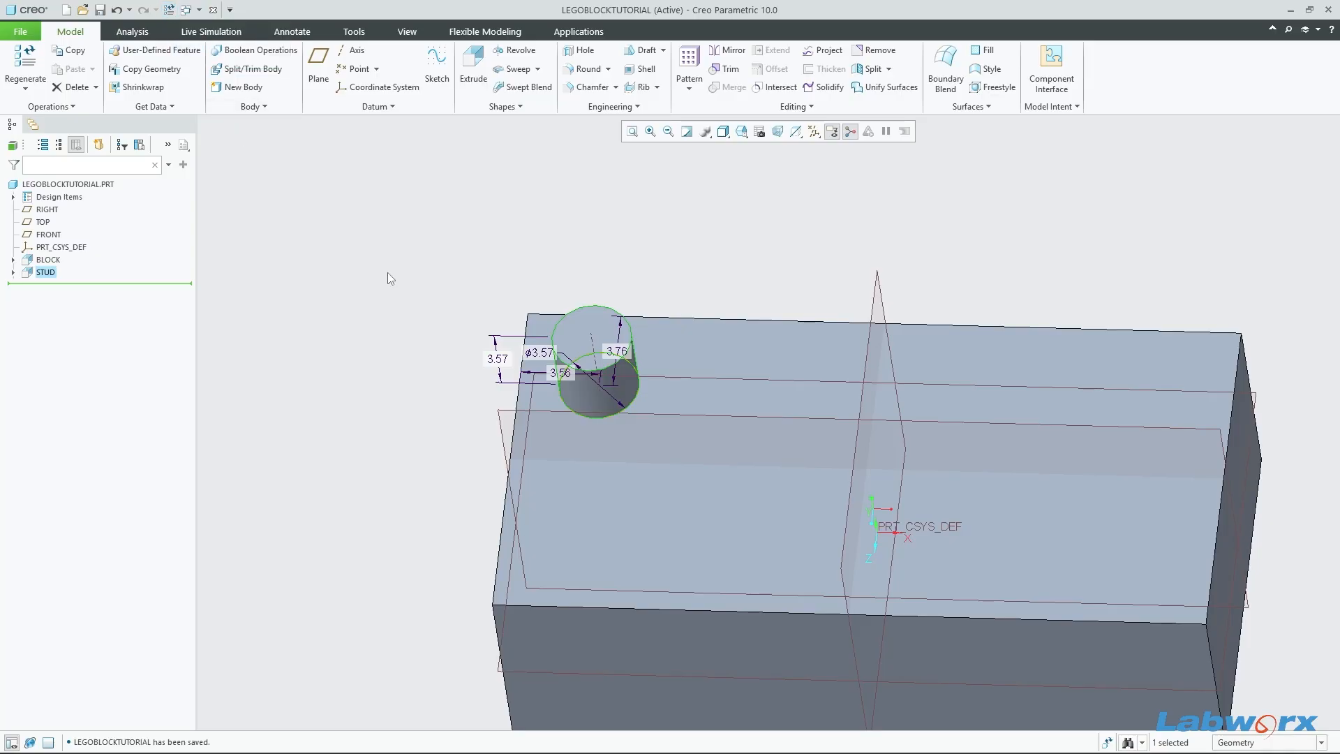
{"action": "mouse_move", "coordinate": [455, 392]}
{"action": "middle_mouse_down"}
{"action": "mouse_move", "coordinate": [454, 380]}
{"action": "mouse_move", "coordinate": [688, 367]}
{"action": "middle_mouse_up"}
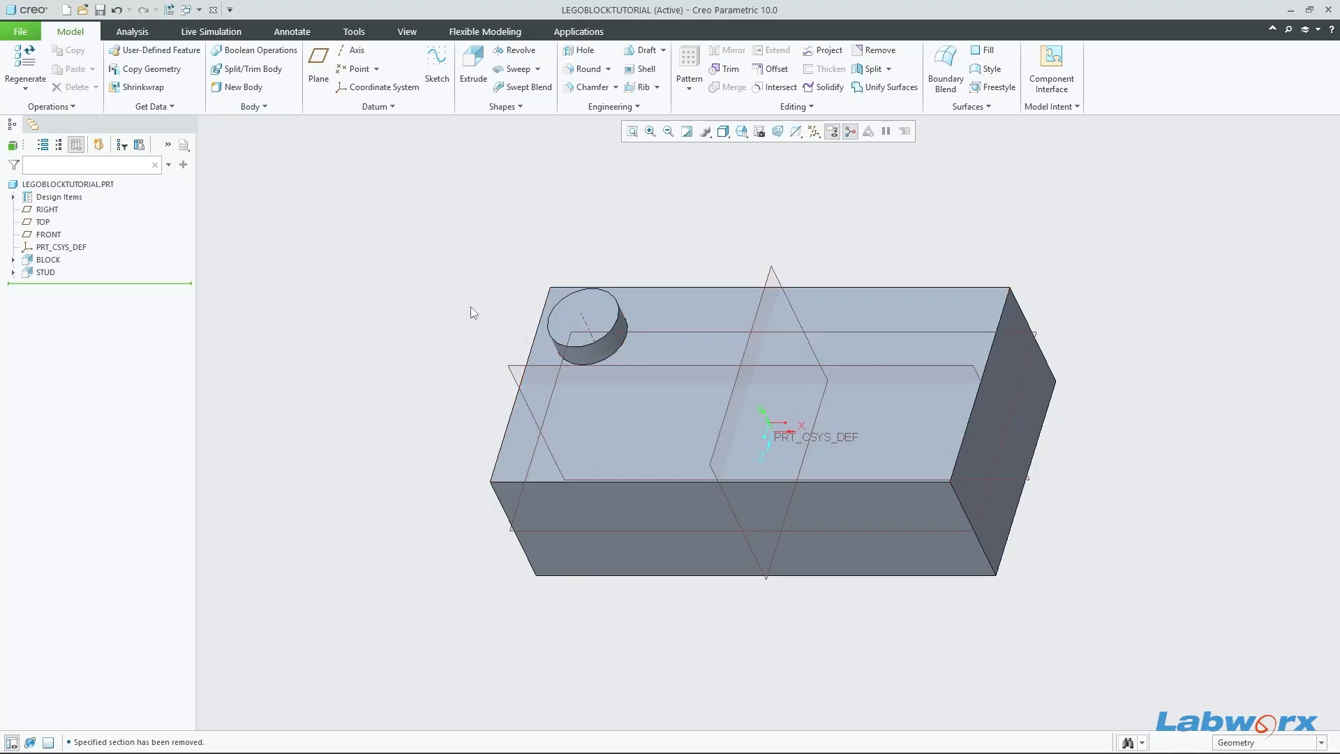
Step: Start a Direction pattern of the STUD feature with 3 members along the block's length, using the short end face as first direction
{"action": "left_click", "coordinate": [45, 272]}
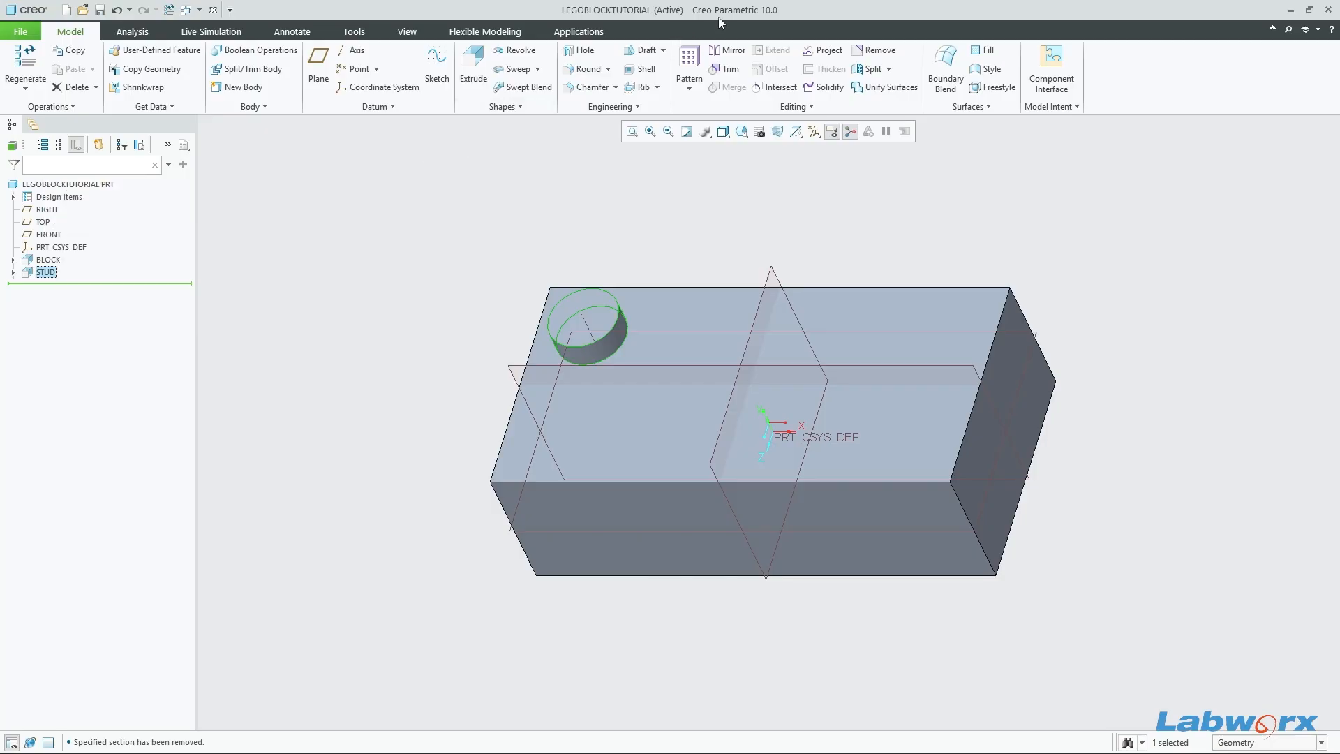
{"action": "left_click", "coordinate": [695, 54]}
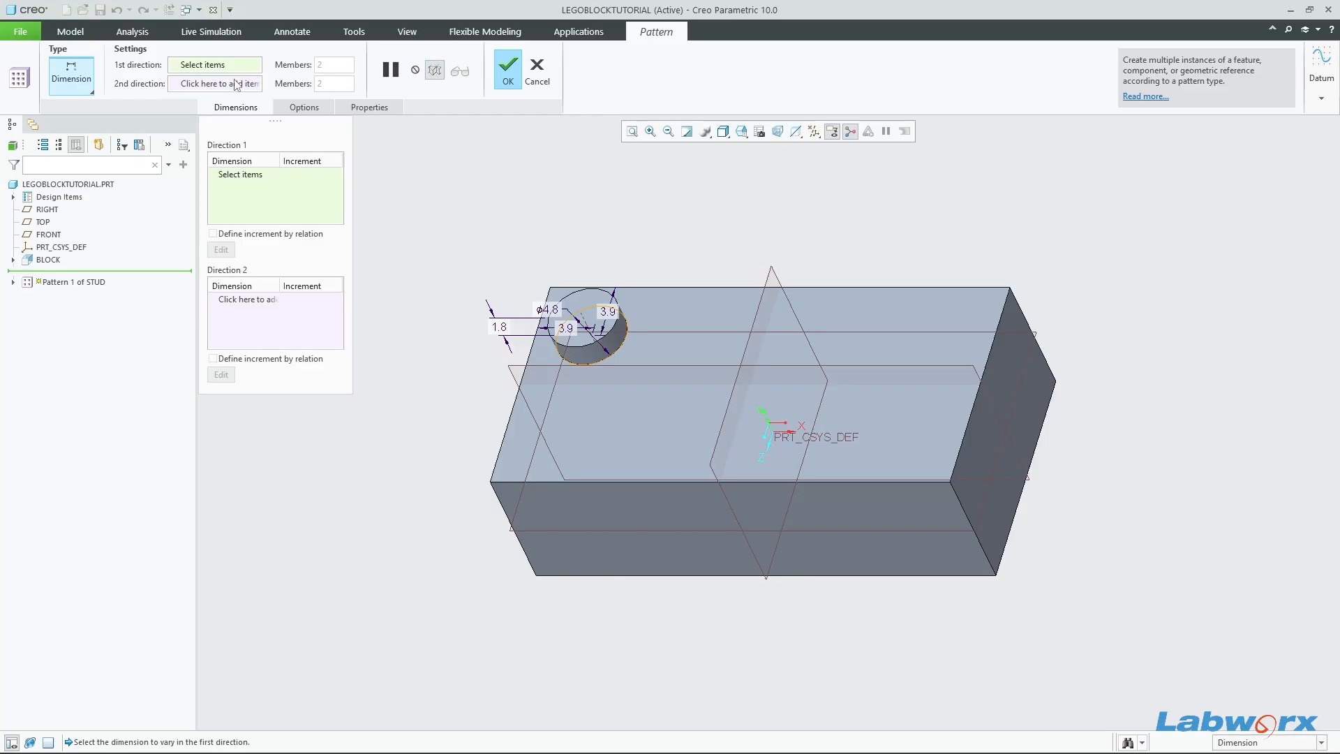
{"action": "left_click", "coordinate": [83, 85]}
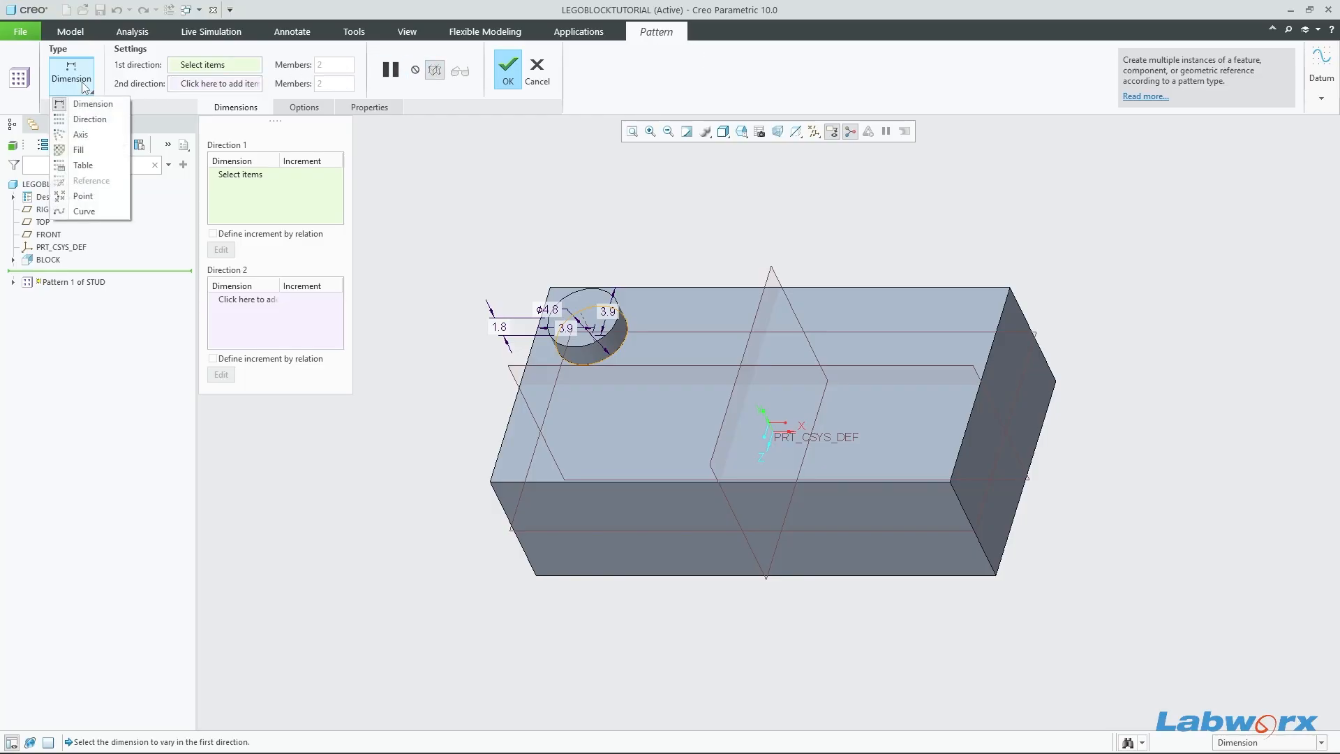
{"action": "left_click", "coordinate": [90, 118]}
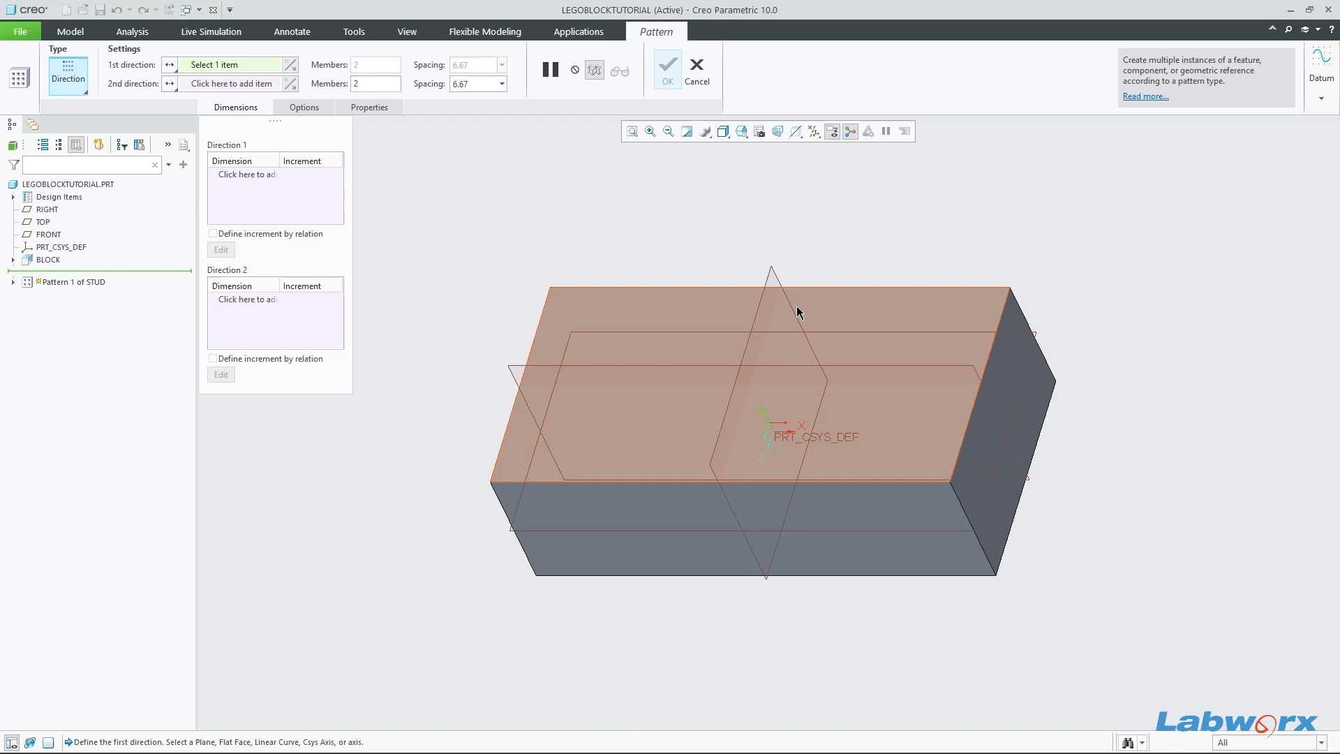
{"action": "scroll", "coordinate": [899, 379], "scroll_direction": "down", "scroll_amount": 2}
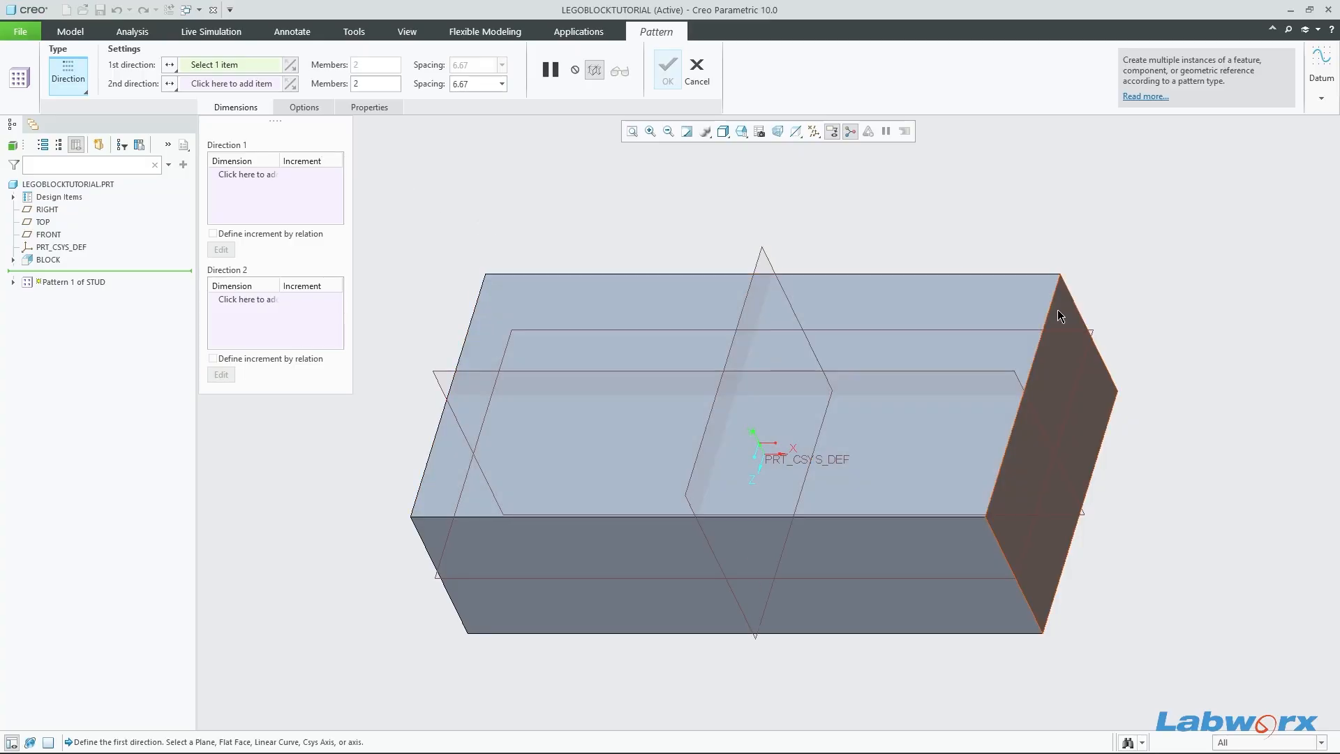
{"action": "left_click", "coordinate": [1057, 376]}
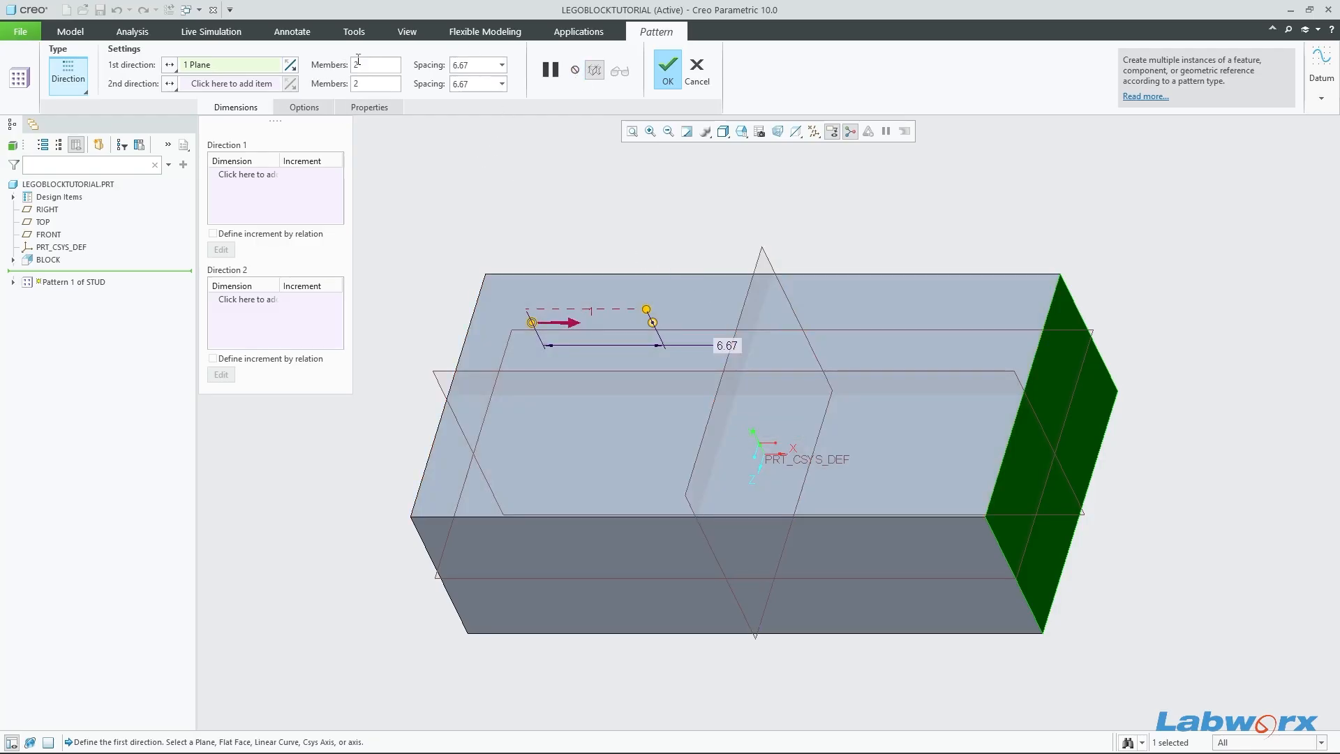
{"action": "type", "text": "3"}
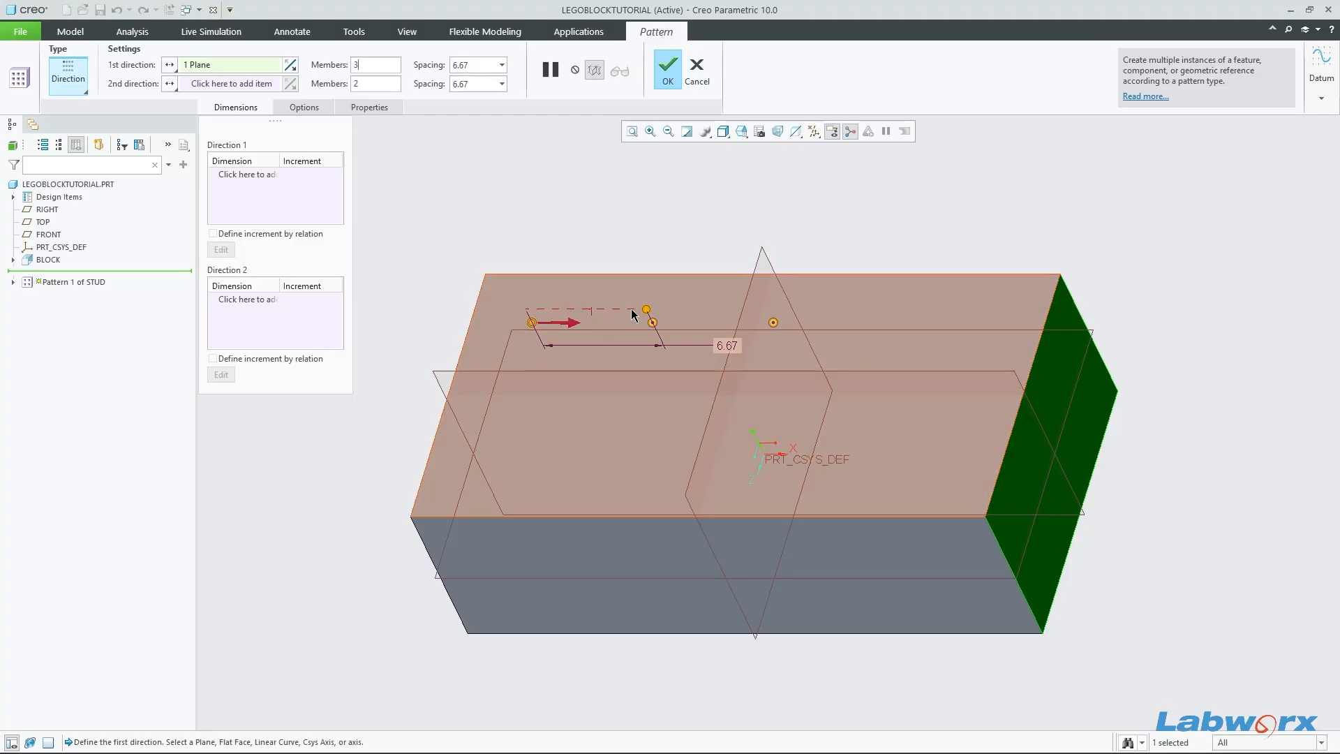
Step: Use the block's long side face as the second direction with 2 members, complete the stud pattern and save the part
{"action": "left_click", "coordinate": [218, 84]}
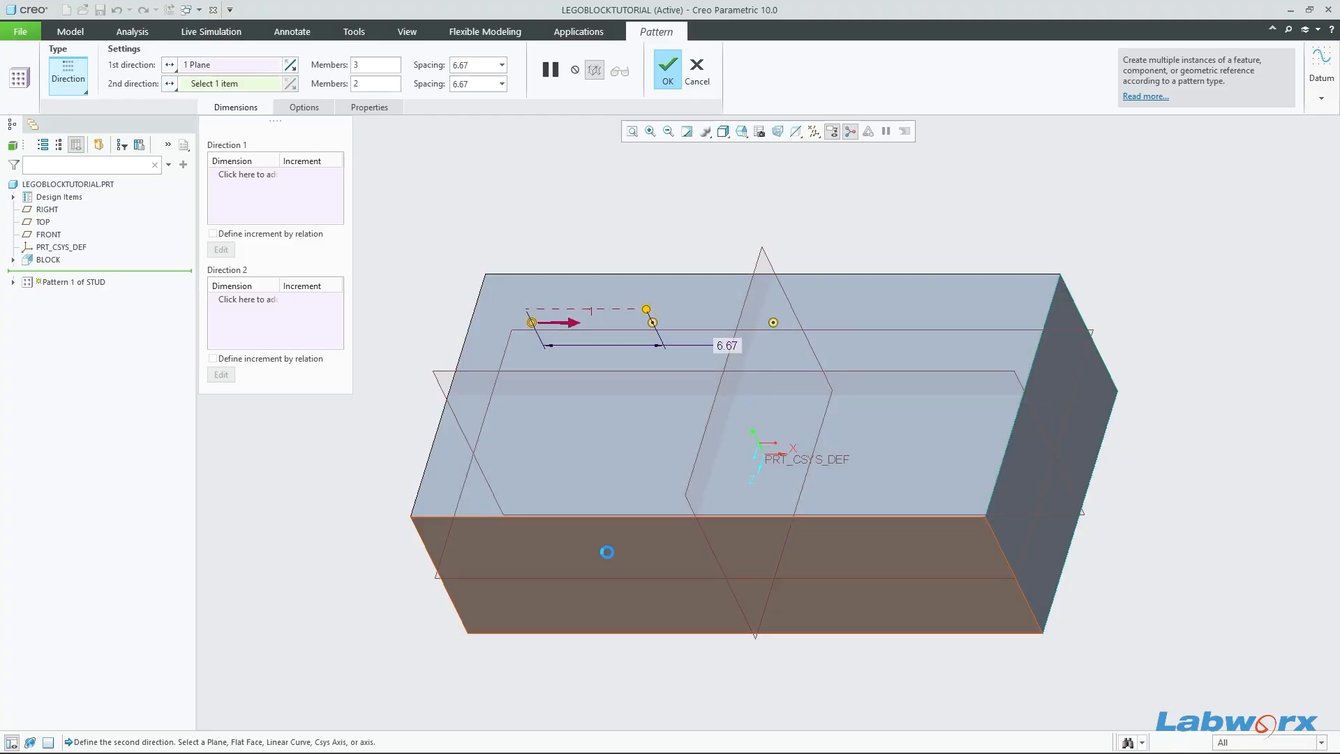
{"action": "left_click", "coordinate": [607, 552]}
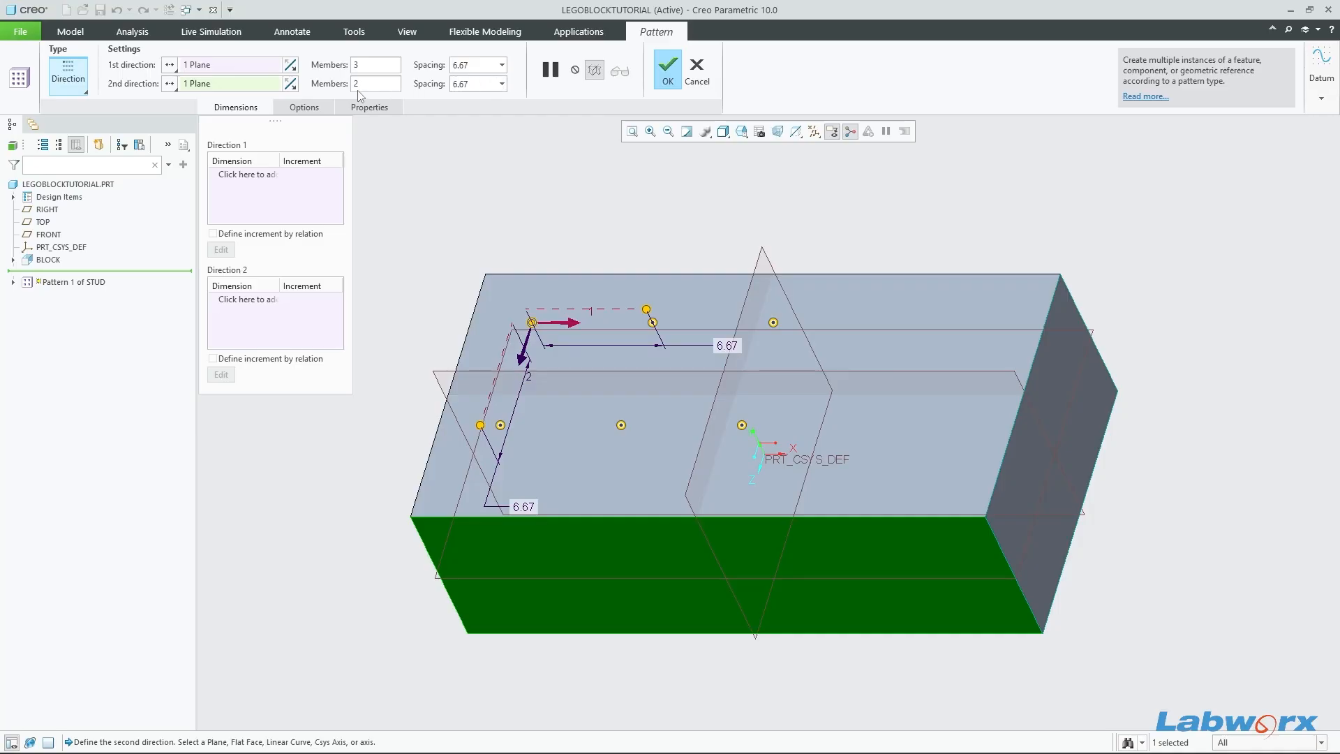
{"action": "left_click", "coordinate": [667, 67]}
{"action": "mouse_move", "coordinate": [937, 200]}
{"action": "middle_mouse_down"}
{"action": "mouse_move", "coordinate": [973, 213]}
{"action": "mouse_move", "coordinate": [933, 210]}
{"action": "middle_mouse_up"}
{"action": "key", "text": "ctrl+s"}
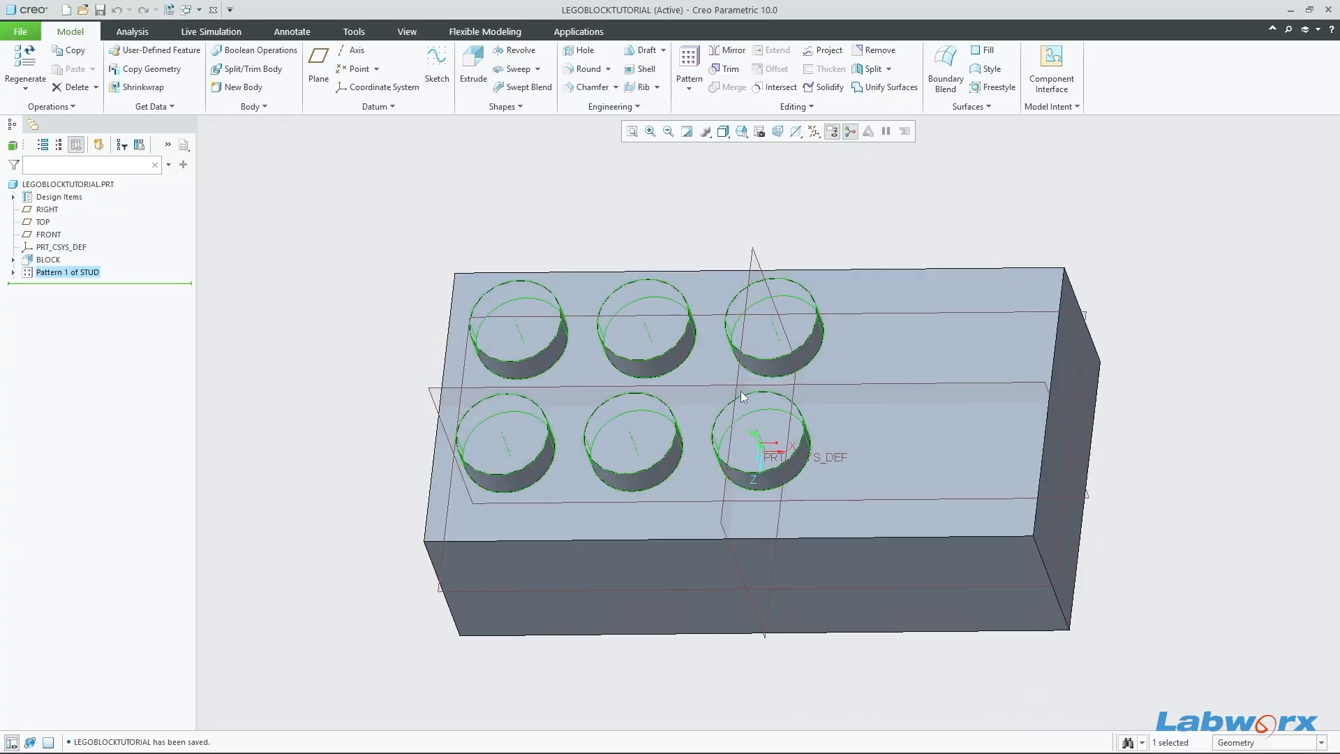
Step: Expand the stud pattern to list its members and open the part's relations for editing
{"action": "middle_click_drag", "start_coordinate": [739, 390], "coordinate": [809, 484]}
{"action": "middle_click_drag", "start_coordinate": [882, 519], "coordinate": [1045, 538]}
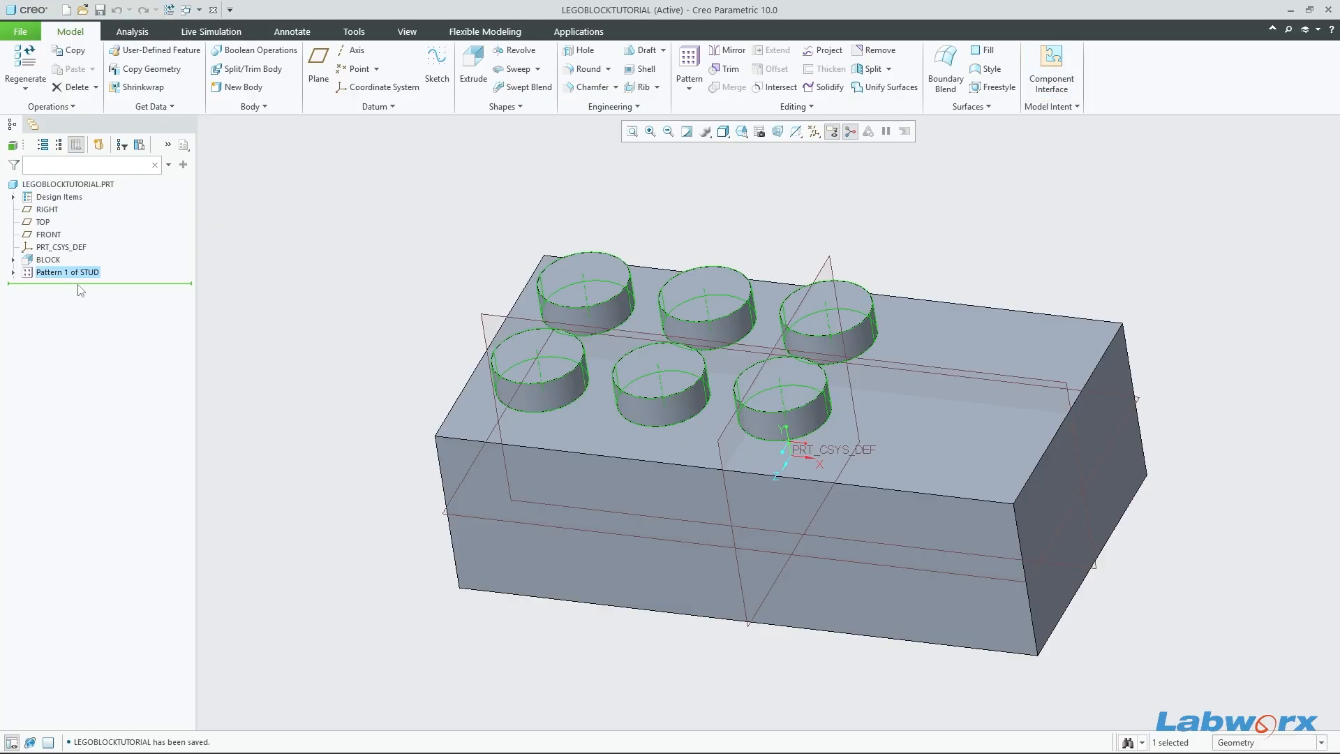
{"action": "left_click", "coordinate": [13, 272]}
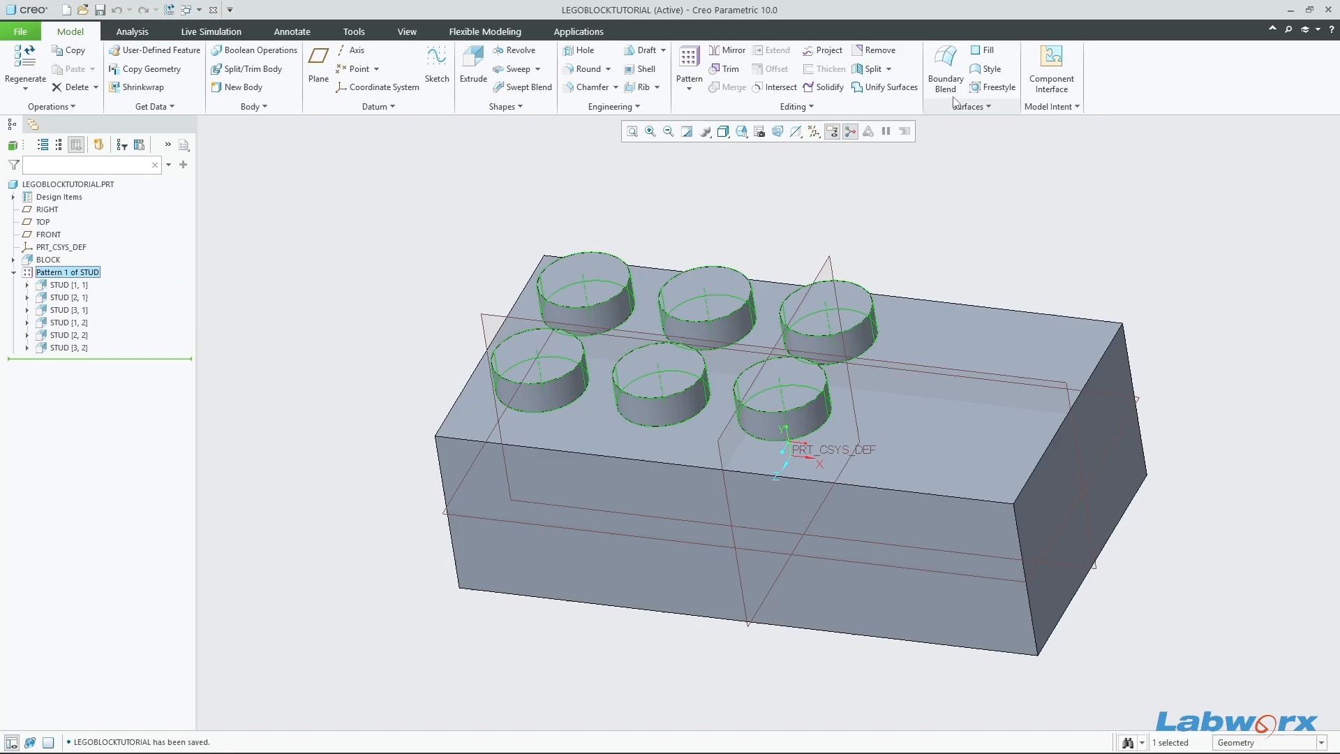
{"action": "left_click", "coordinate": [1075, 107]}
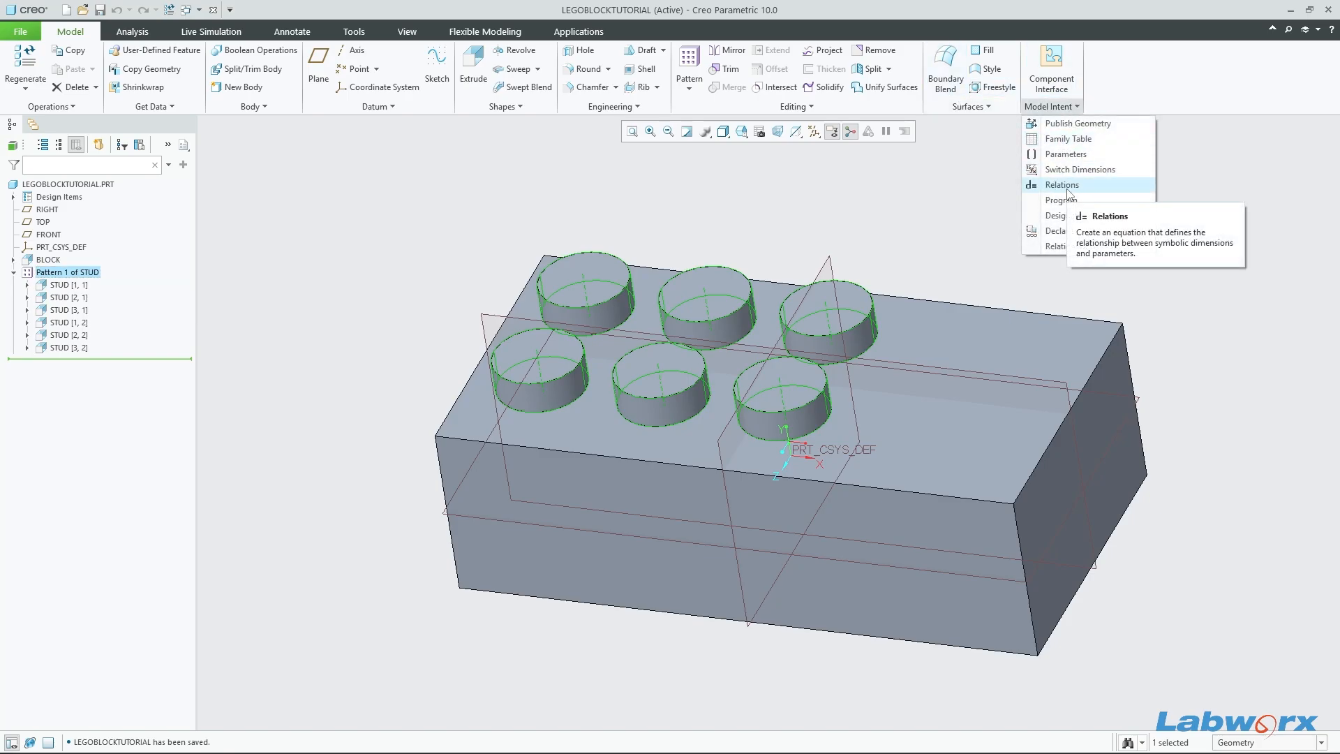
{"action": "left_click", "coordinate": [1075, 107]}
{"action": "left_click", "coordinate": [1075, 107]}
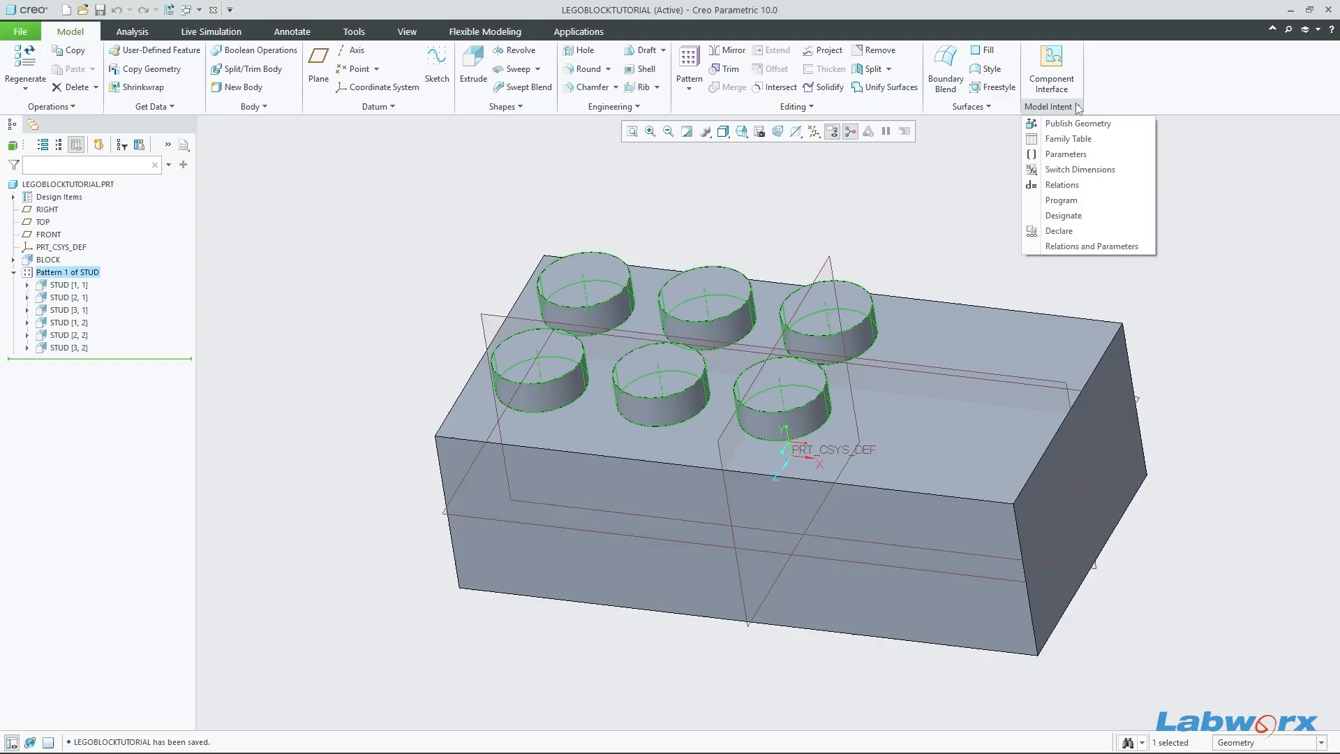
{"action": "left_click", "coordinate": [1068, 184]}
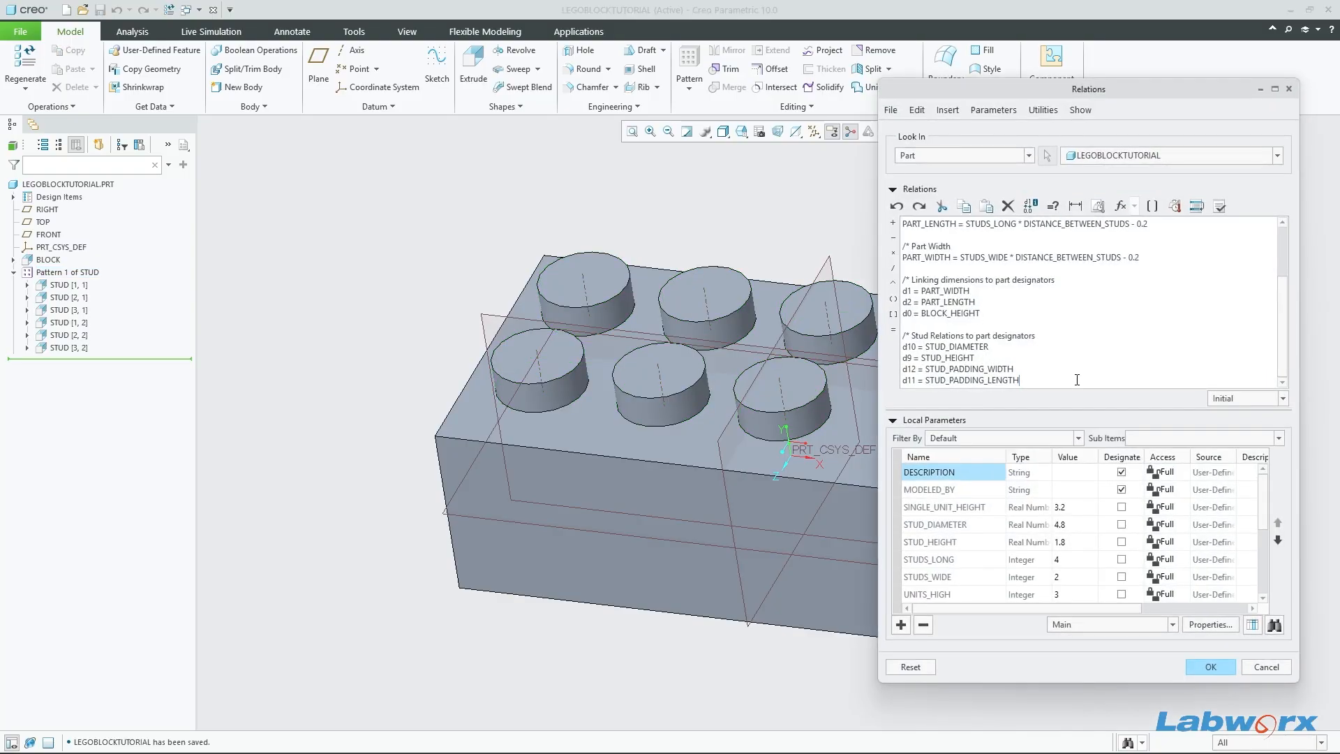
Step: Show the stud pattern's dimension symbols and add the comment "/* Stud Patterns" below the stud relations
{"action": "key", "text": "Return"}
{"action": "key", "text": "Return"}
{"action": "scroll", "coordinate": [562, 400], "scroll_direction": "up", "scroll_amount": 4}
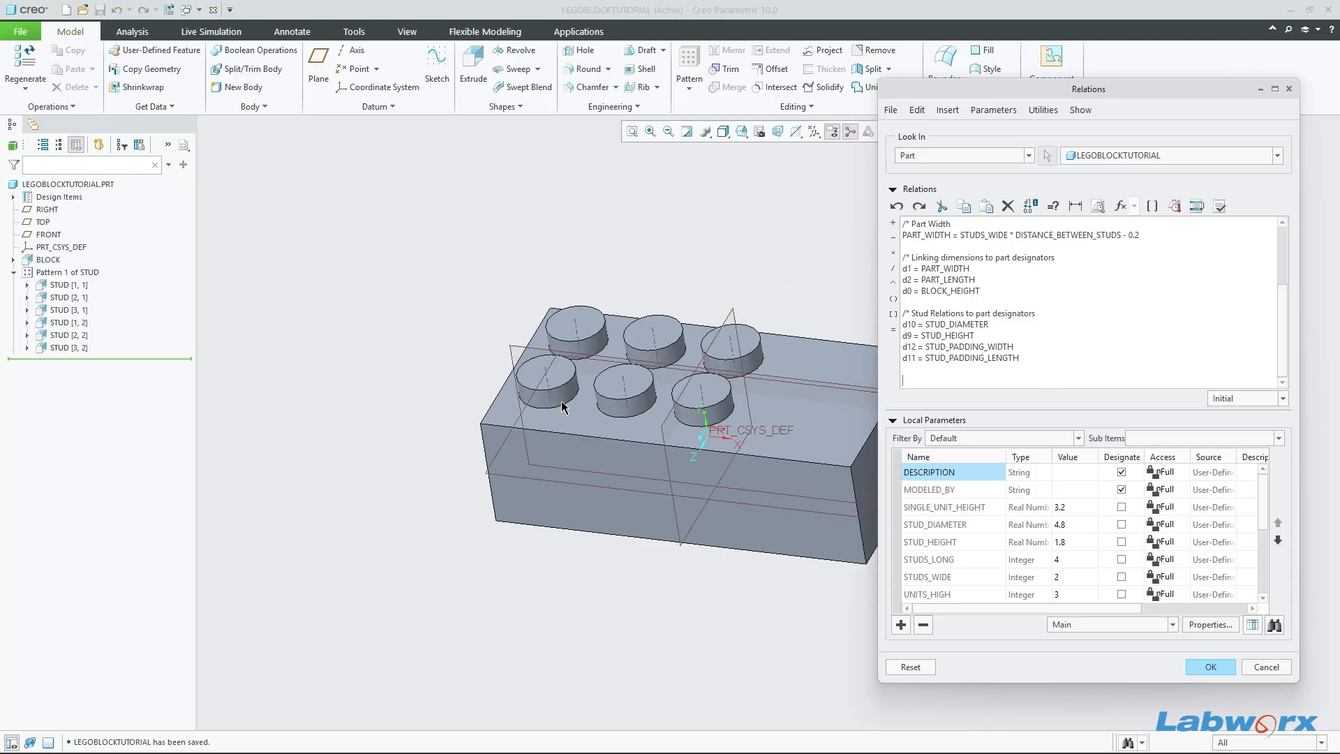
{"action": "middle_click_drag", "start_coordinate": [680, 447], "coordinate": [620, 501], "text": "shift"}
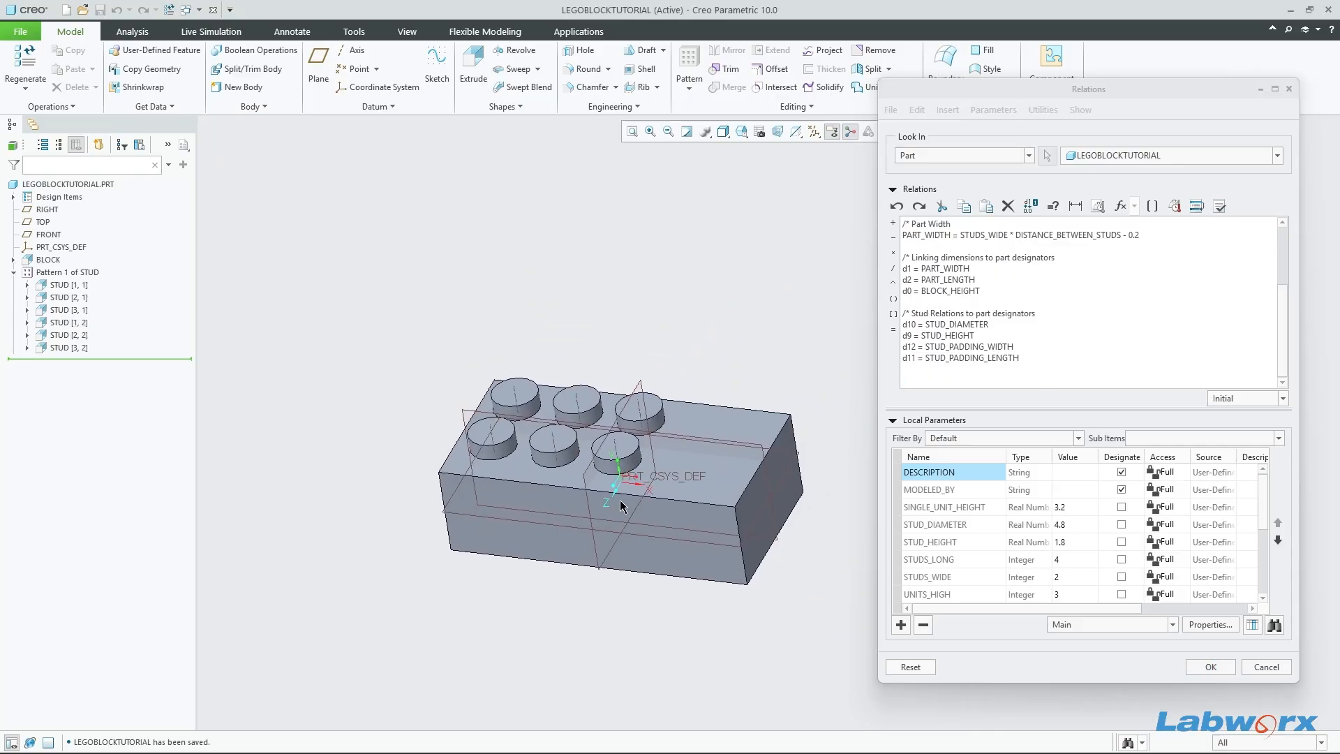
{"action": "left_click", "coordinate": [71, 273]}
{"action": "middle_click_drag", "start_coordinate": [503, 432], "coordinate": [491, 464]}
{"action": "scroll", "coordinate": [490, 463], "scroll_direction": "down", "scroll_amount": 4}
{"action": "middle_click_drag", "start_coordinate": [670, 448], "coordinate": [694, 398], "text": "shift"}
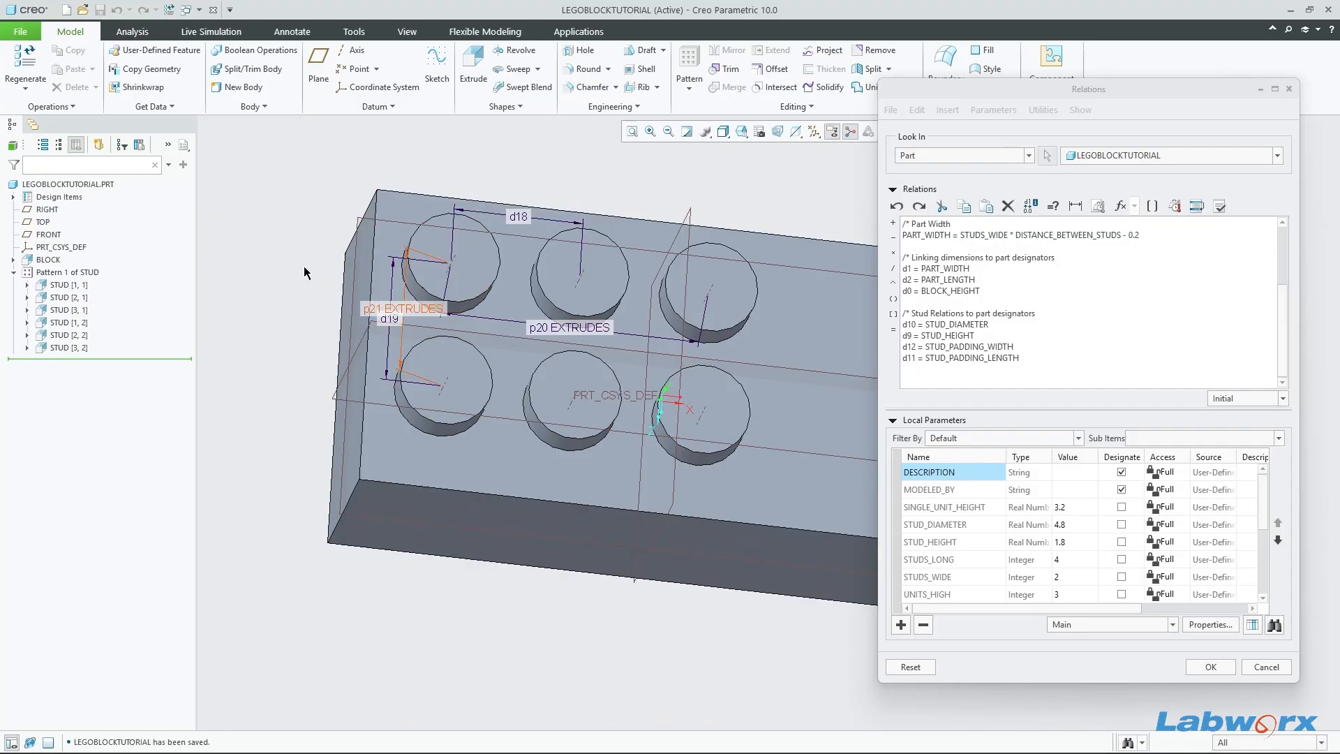
{"action": "middle_click_drag", "start_coordinate": [674, 411], "coordinate": [664, 400]}
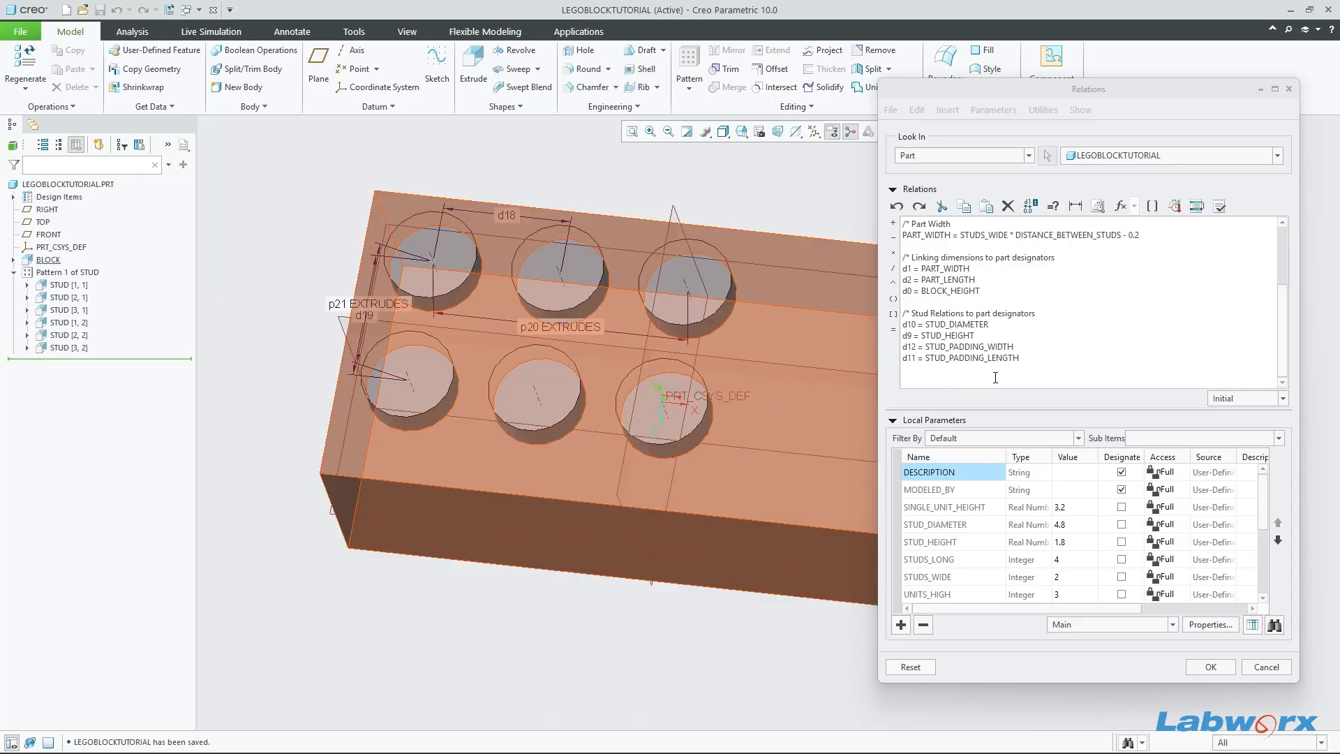
{"action": "left_click", "coordinate": [993, 378]}
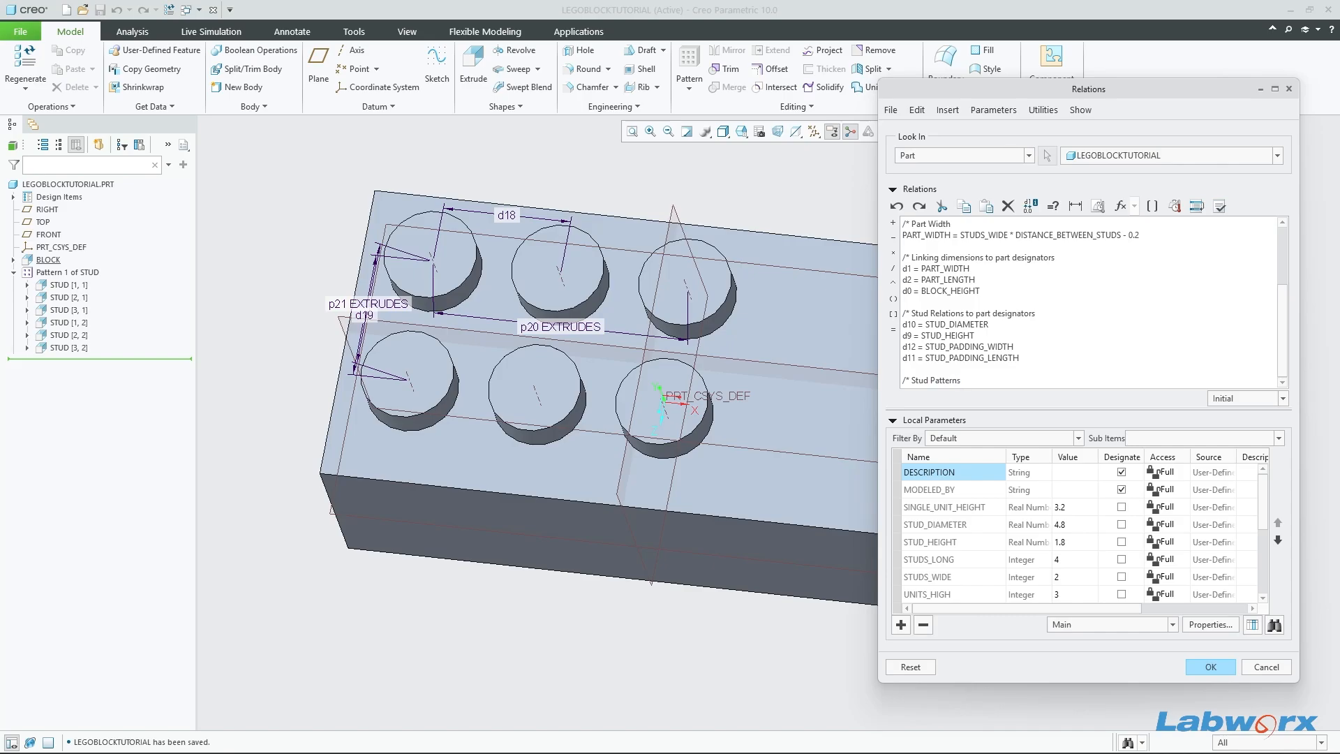
{"action": "key", "text": "Return"}
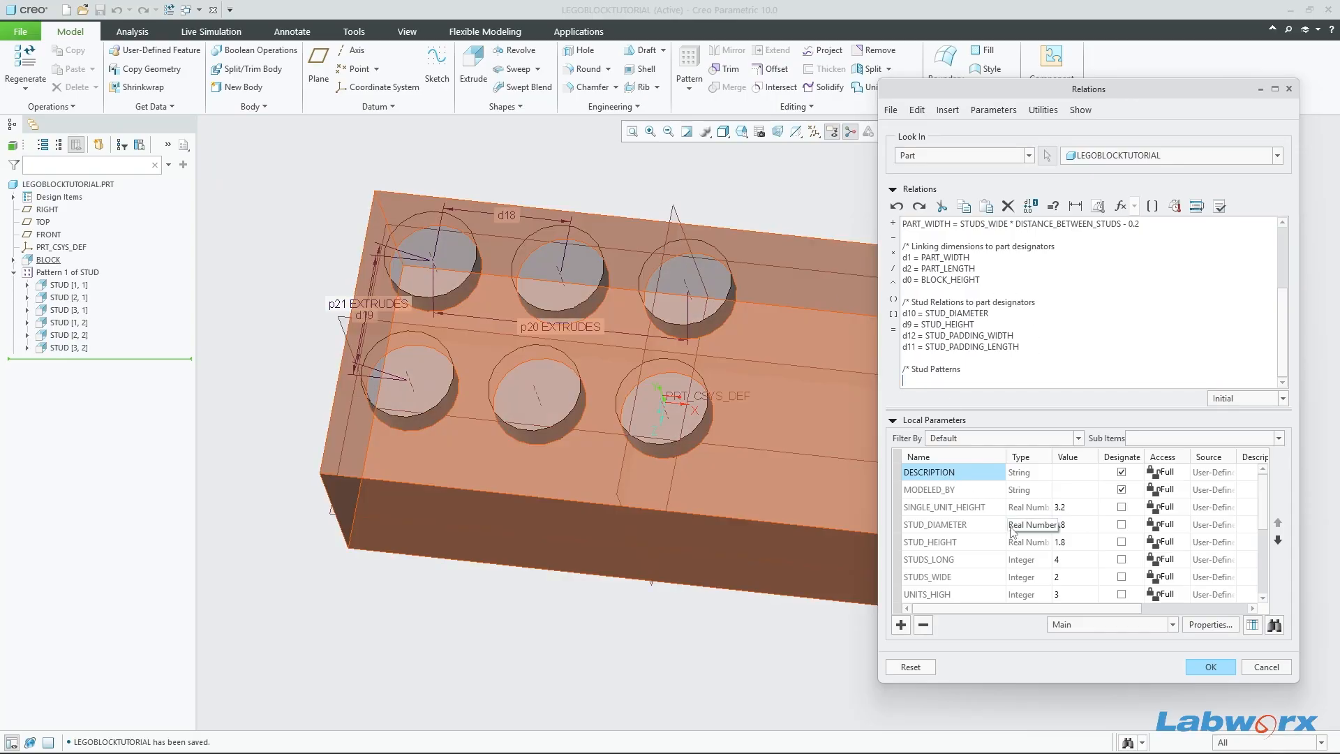
Step: Add the relation d18 = DISTANCE_BETWEEN_STUDS to drive the pattern spacing along the block's length
{"action": "scroll", "coordinate": [999, 558], "scroll_direction": "down", "scroll_amount": 3}
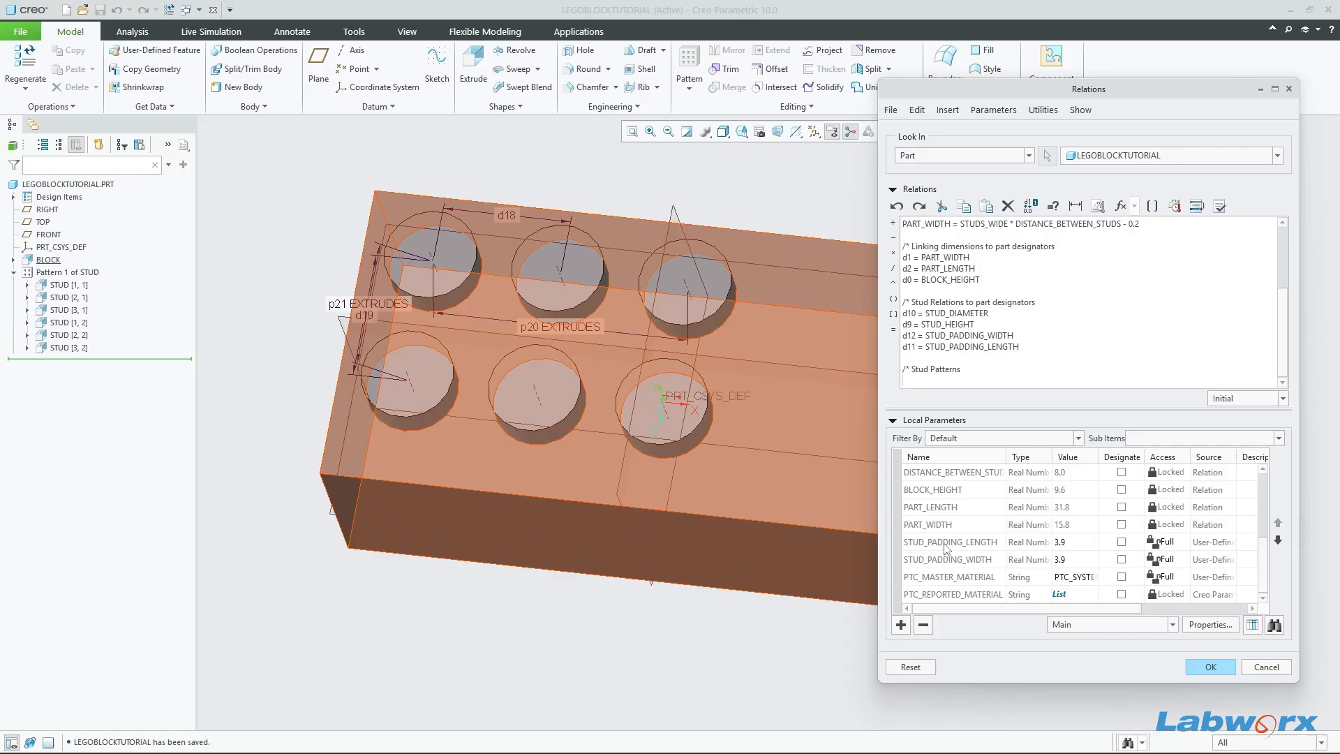
{"action": "scroll", "coordinate": [949, 538], "scroll_direction": "up", "scroll_amount": 3}
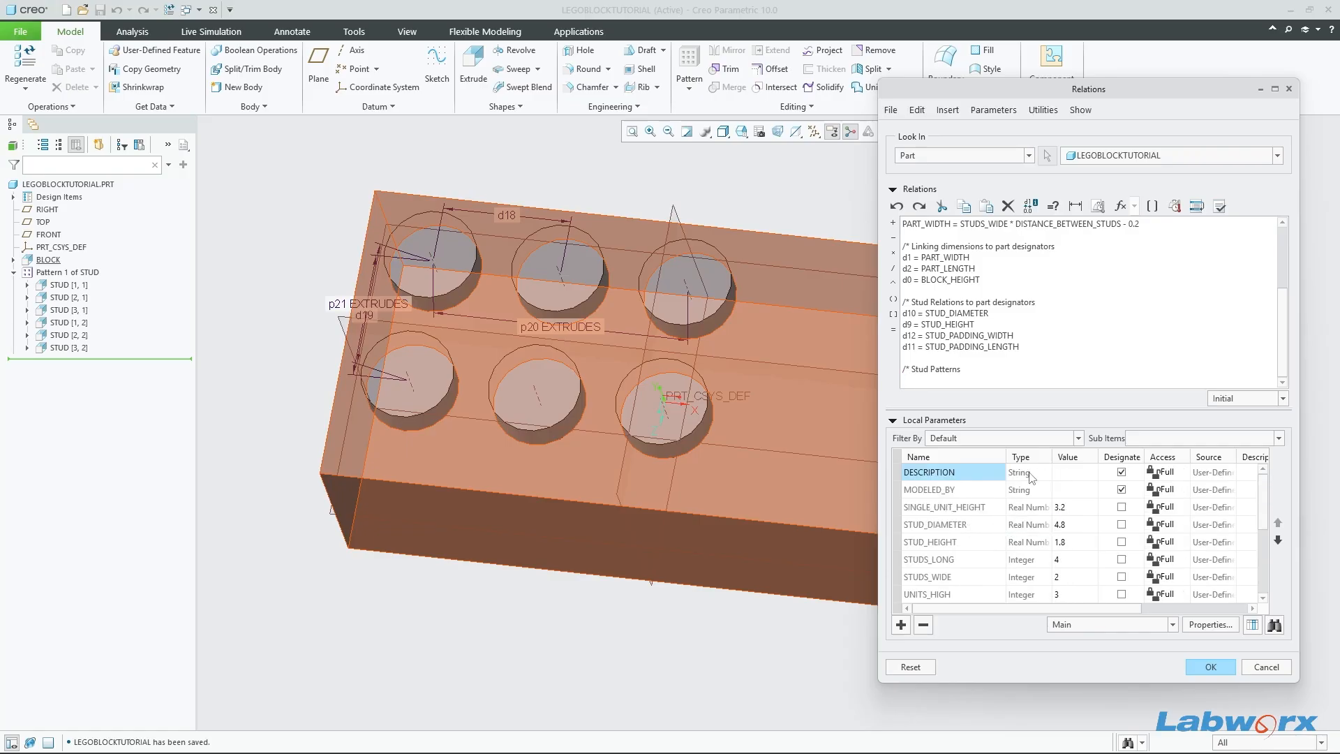
{"action": "mouse_move", "coordinate": [483, 235]}
{"action": "middle_mouse_down"}
{"action": "mouse_move", "coordinate": [535, 256]}
{"action": "mouse_move", "coordinate": [514, 237]}
{"action": "mouse_move", "coordinate": [493, 247]}
{"action": "mouse_move", "coordinate": [499, 228]}
{"action": "middle_mouse_up"}
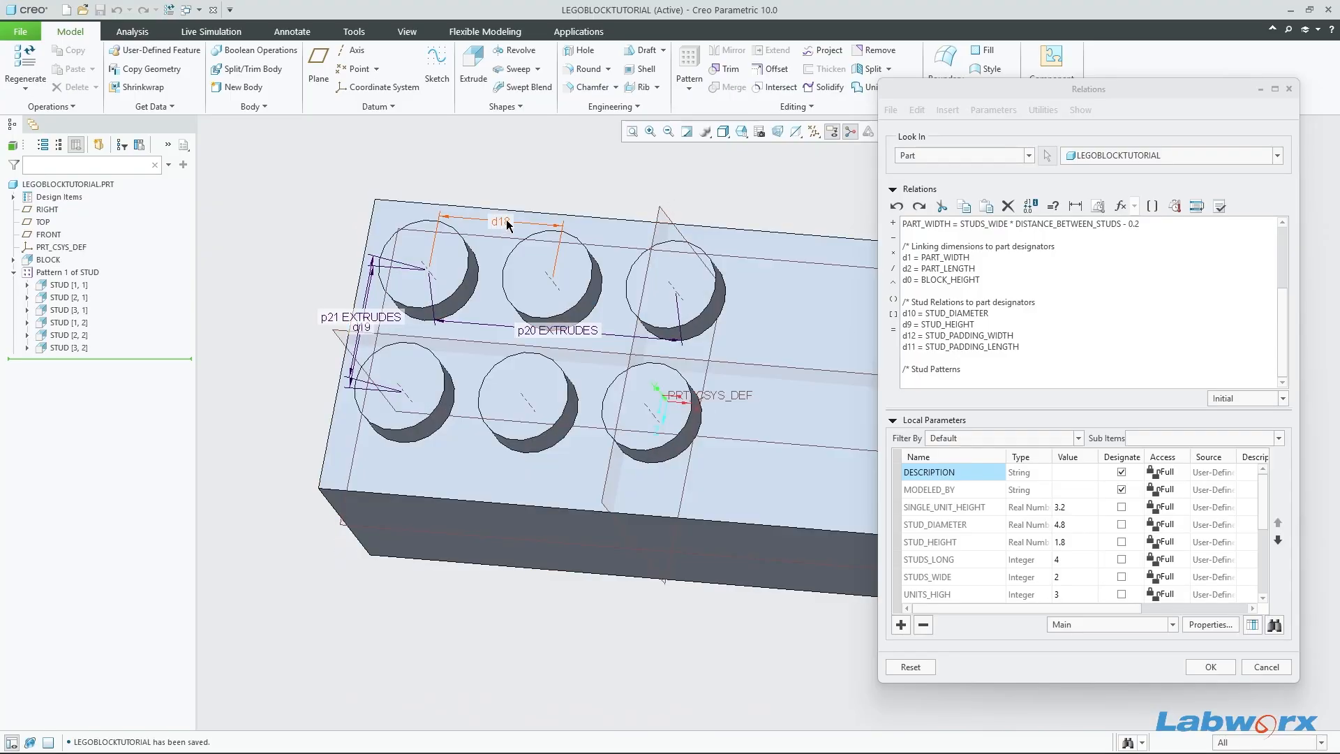
{"action": "scroll", "coordinate": [500, 234], "scroll_direction": "up", "scroll_amount": 2}
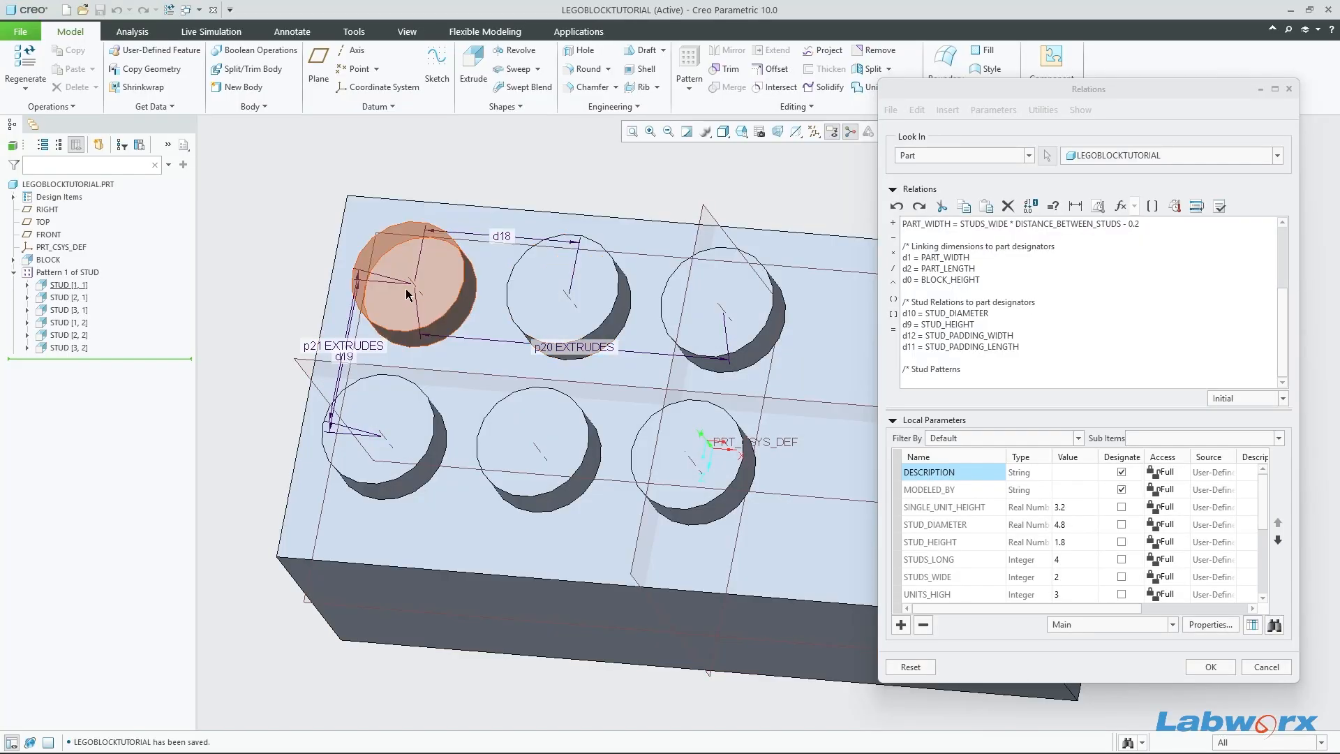
{"action": "middle_click_drag", "start_coordinate": [605, 307], "coordinate": [502, 240]}
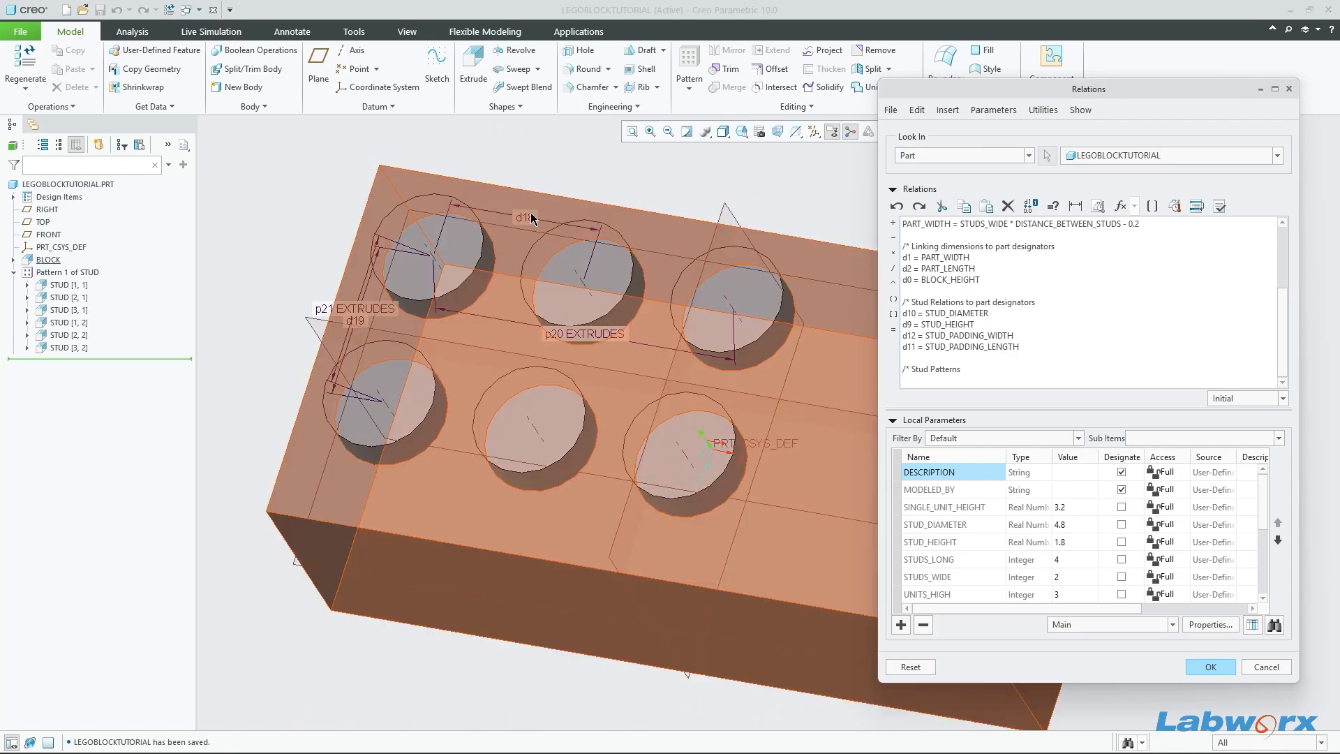
{"action": "left_click", "coordinate": [523, 218]}
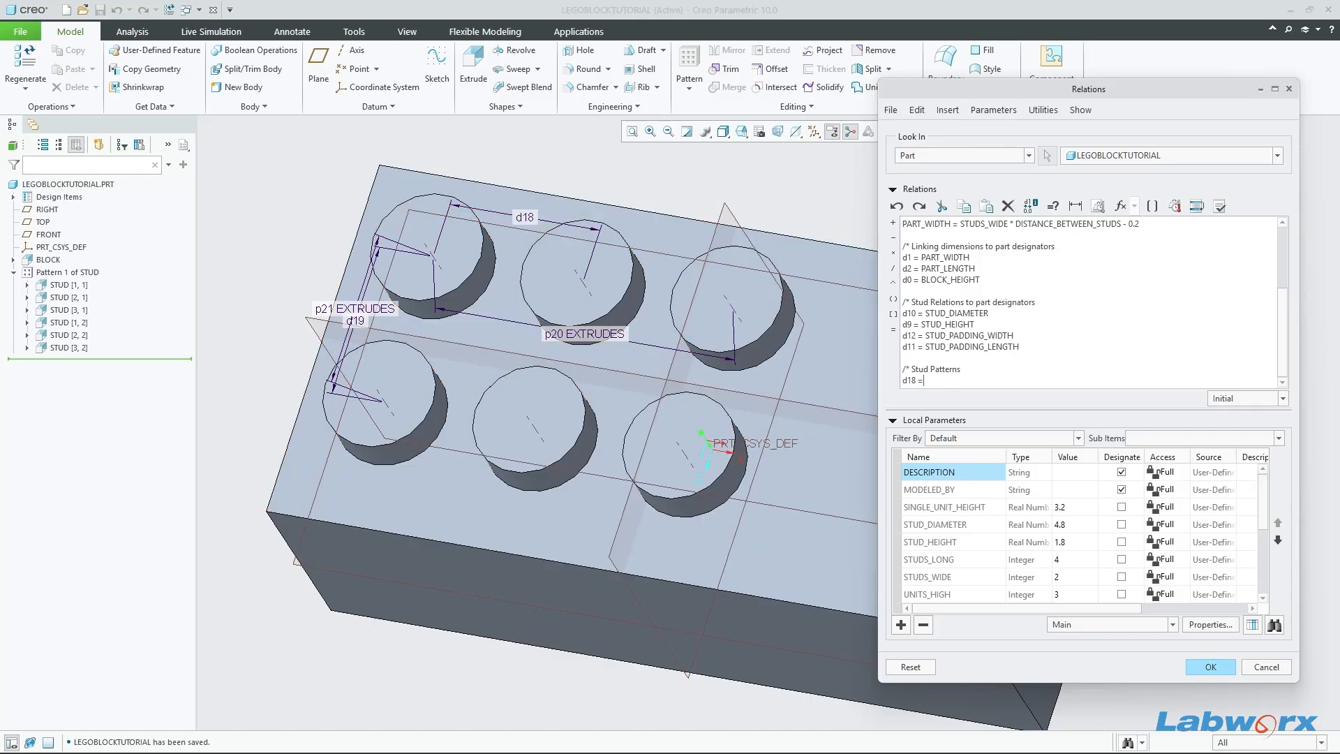
{"action": "scroll", "coordinate": [975, 520], "scroll_direction": "down", "scroll_amount": 2}
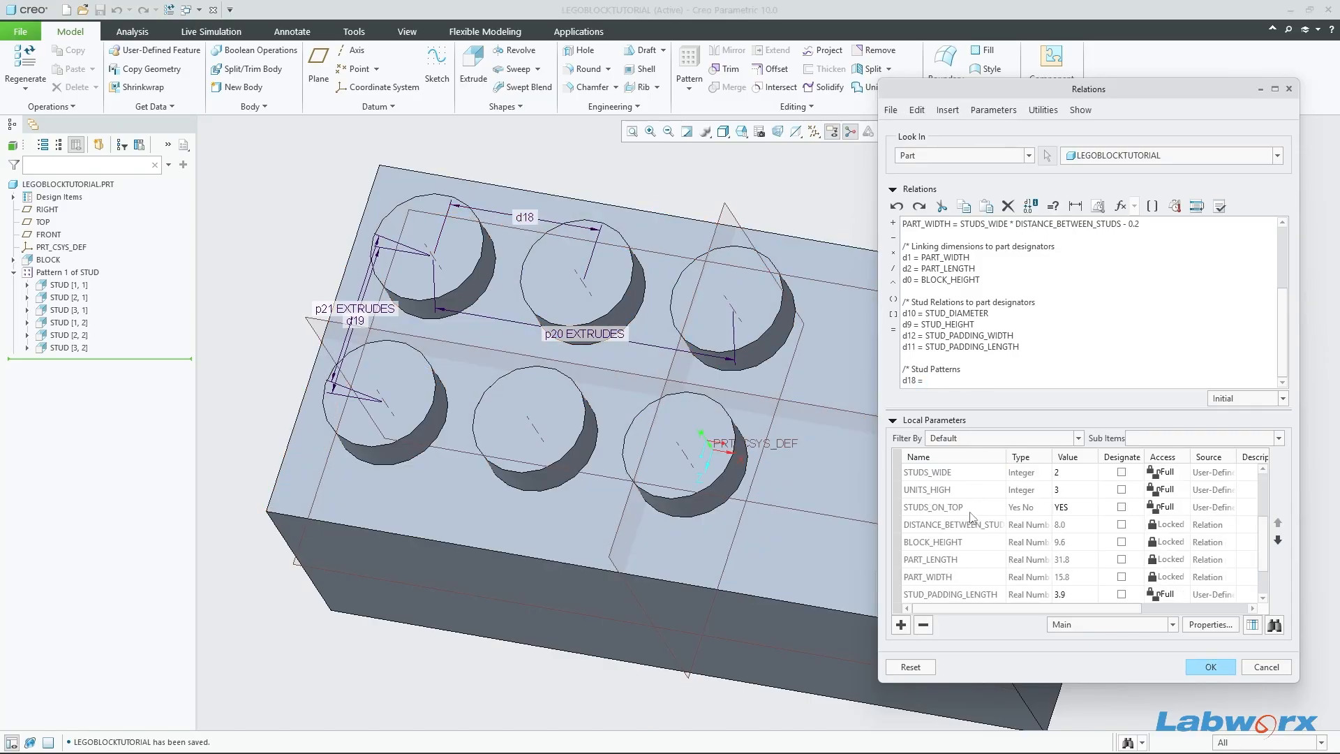
{"action": "left_click", "coordinate": [973, 527]}
{"action": "right_click", "coordinate": [981, 525]}
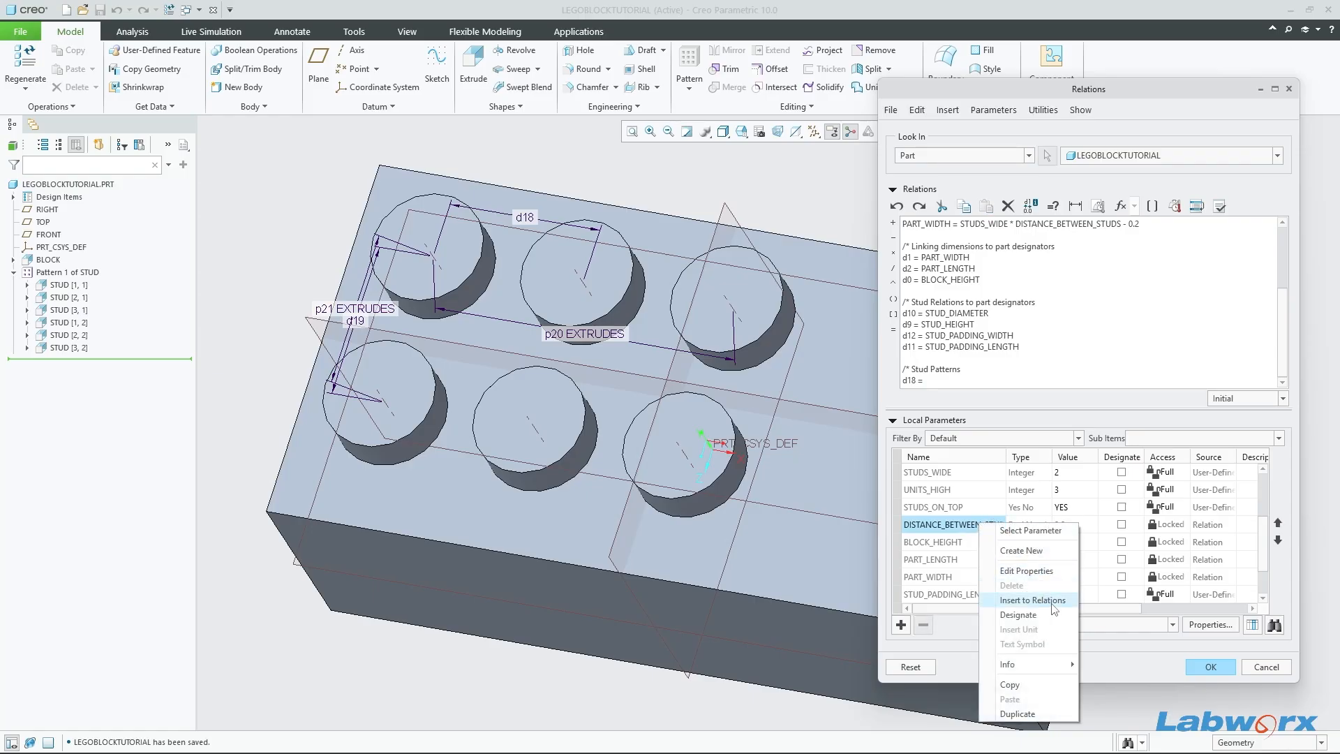
{"action": "left_click", "coordinate": [1033, 600]}
{"action": "key", "text": "Return"}
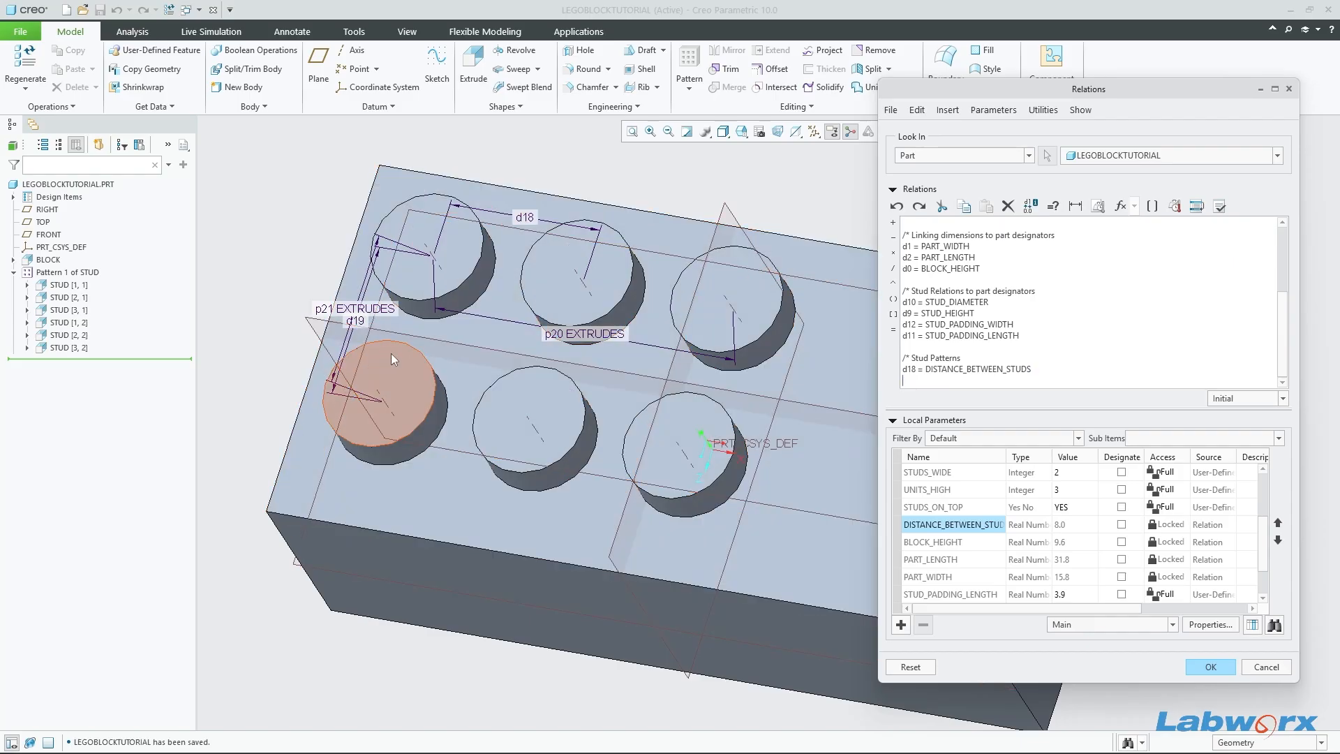
Step: Add the relation d19 = DISTANCE_BETWEEN_STUDS to drive the stud pattern's spacing across the block's width
{"action": "middle_click_drag", "start_coordinate": [393, 359], "coordinate": [495, 321]}
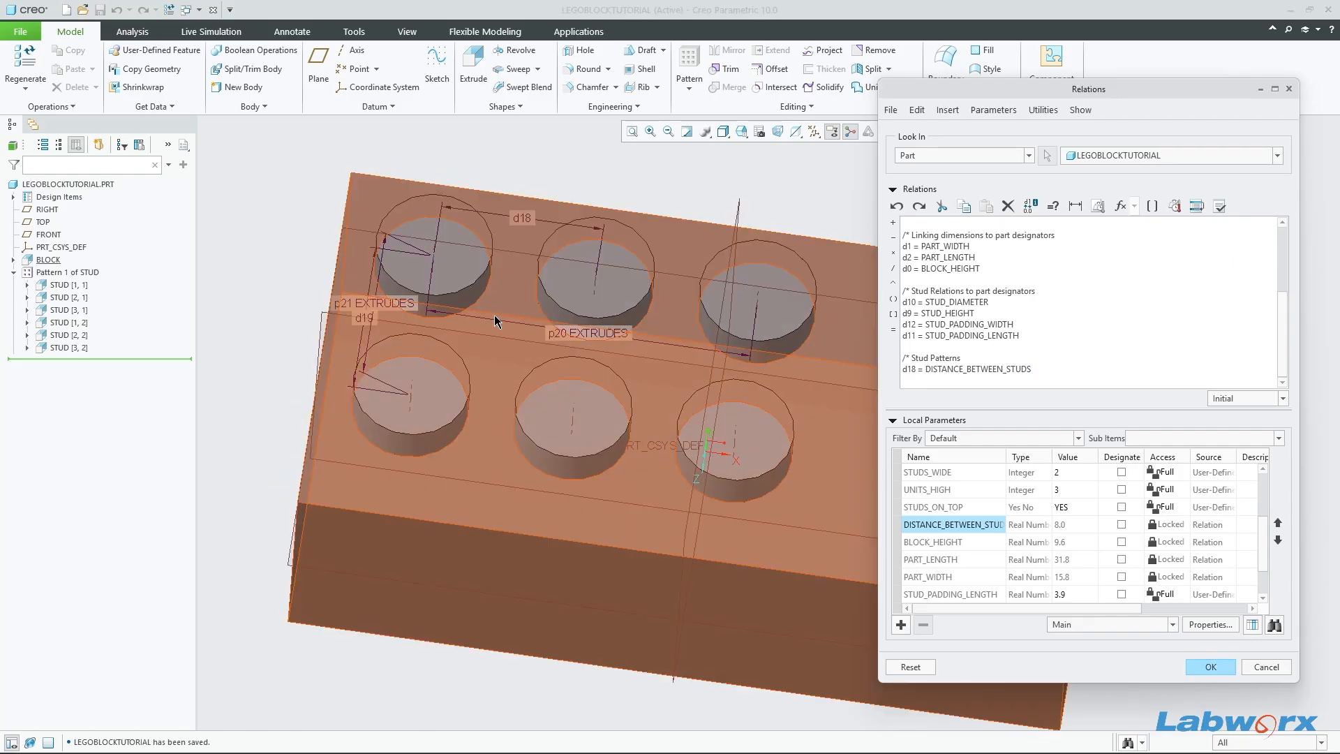
{"action": "left_click", "coordinate": [494, 321]}
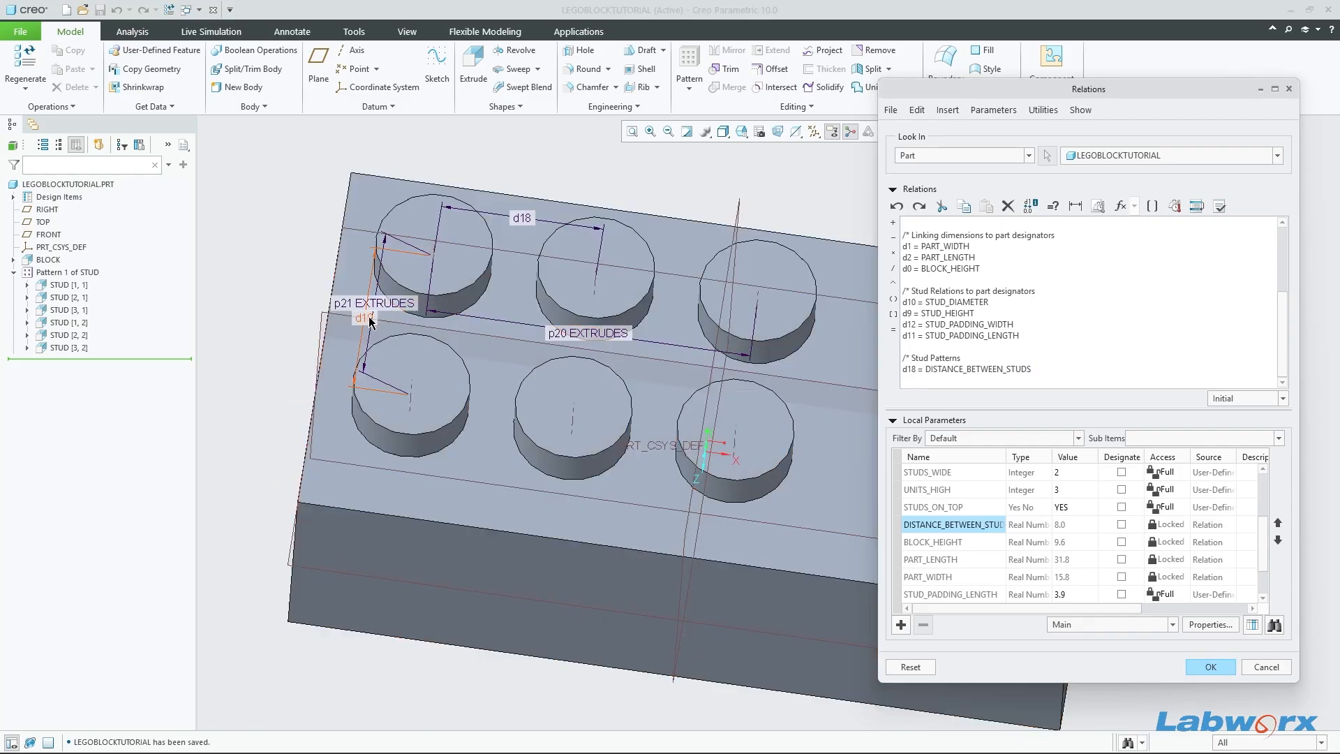
{"action": "left_click", "coordinate": [992, 383]}
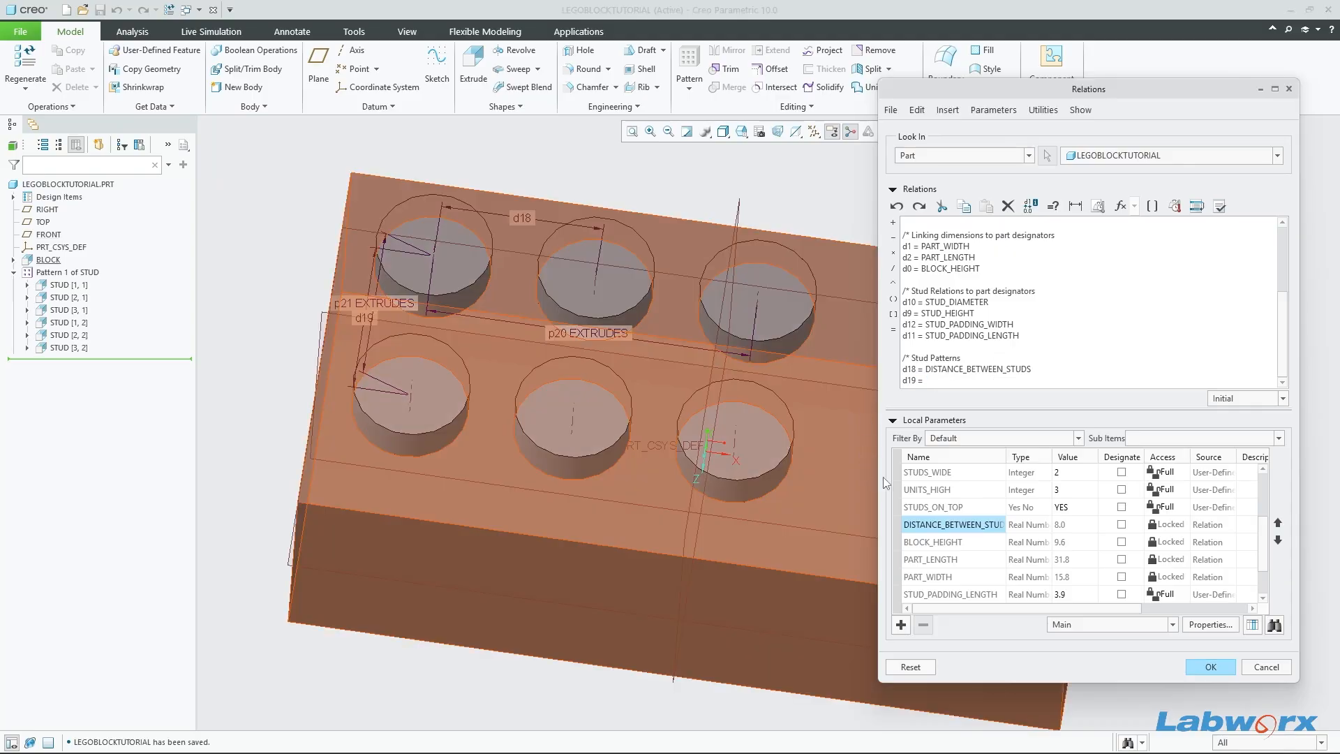
{"action": "right_click", "coordinate": [994, 528]}
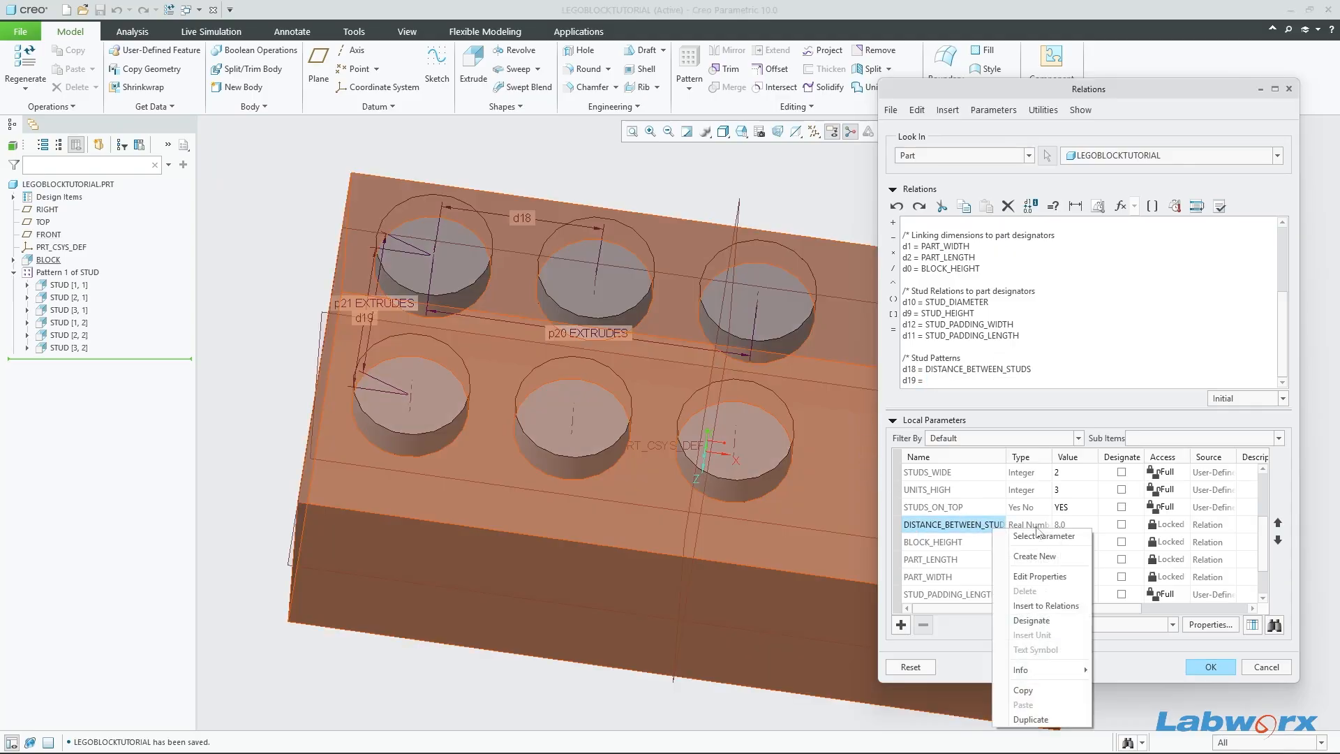
{"action": "left_click", "coordinate": [1066, 605]}
{"action": "key", "text": "Return"}
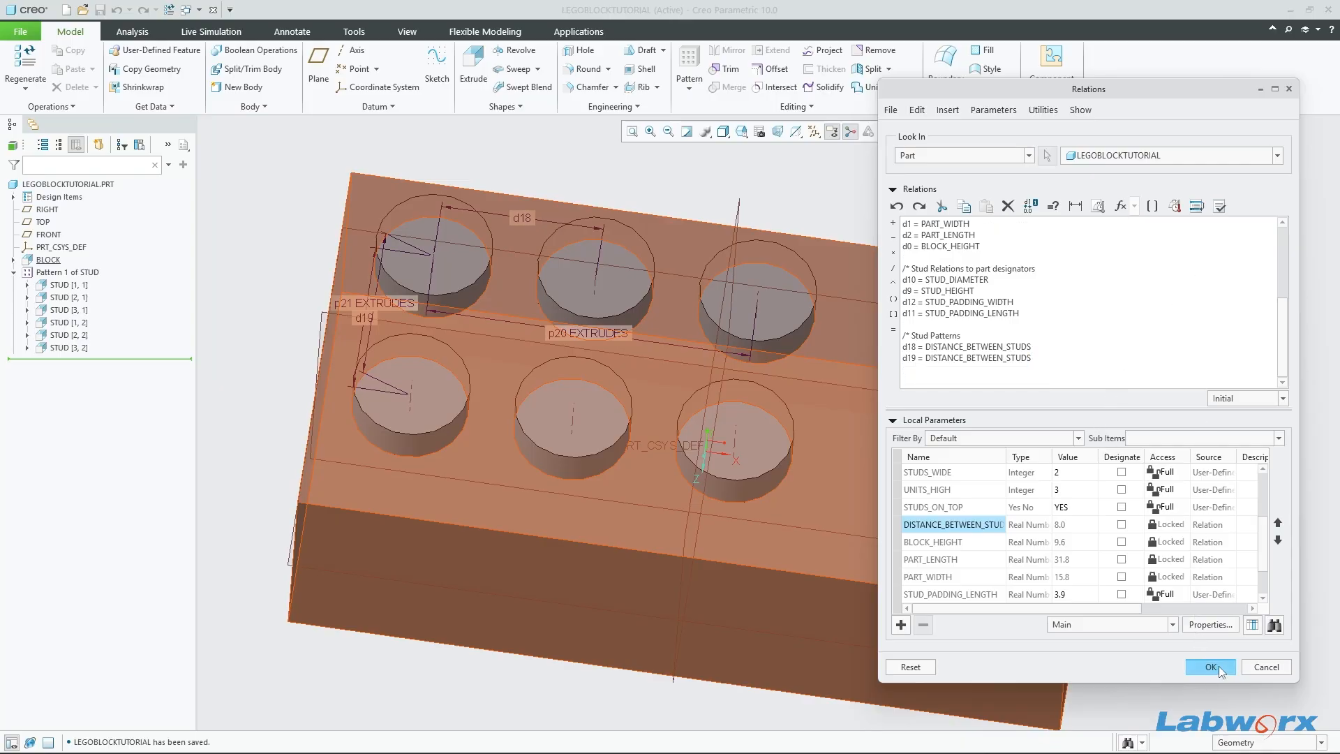
Step: Verify the relations, accept them and regenerate the part to update the stud spacing
{"action": "left_click", "coordinate": [1221, 207]}
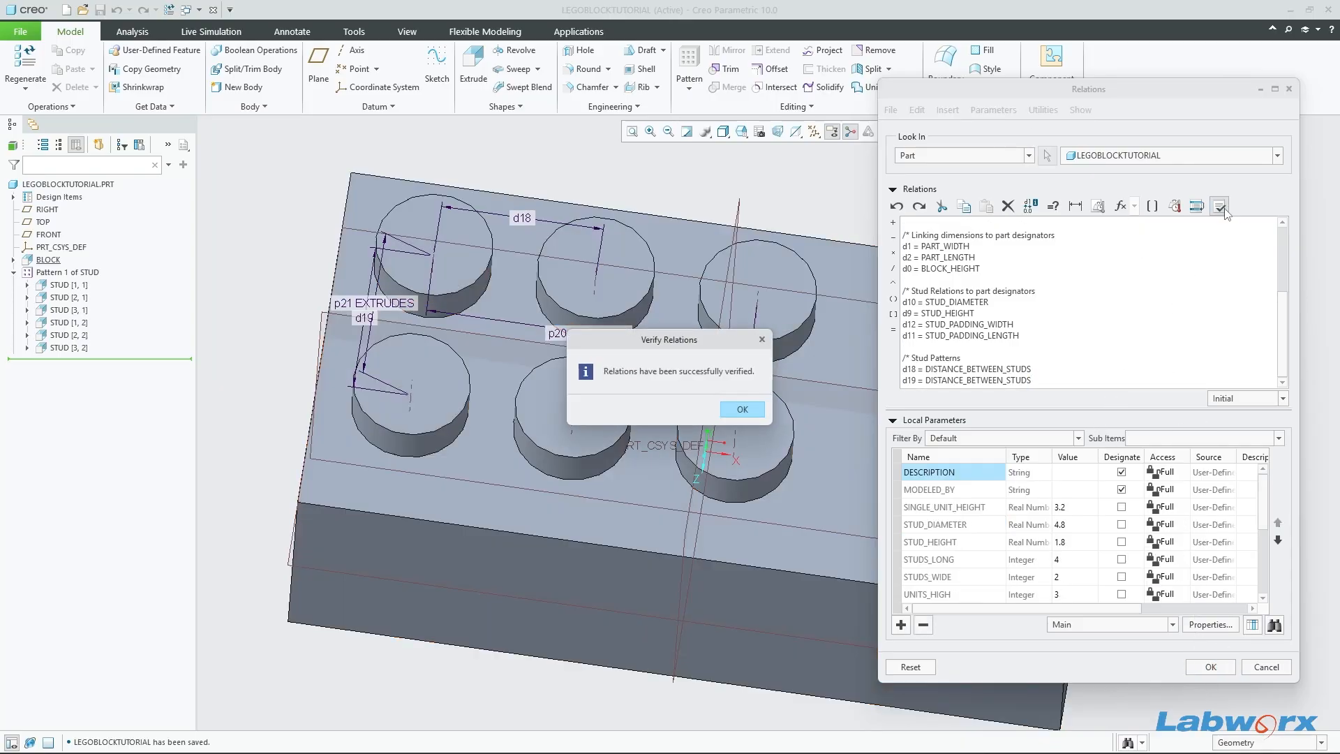
{"action": "left_click", "coordinate": [742, 410]}
{"action": "left_click", "coordinate": [1199, 668]}
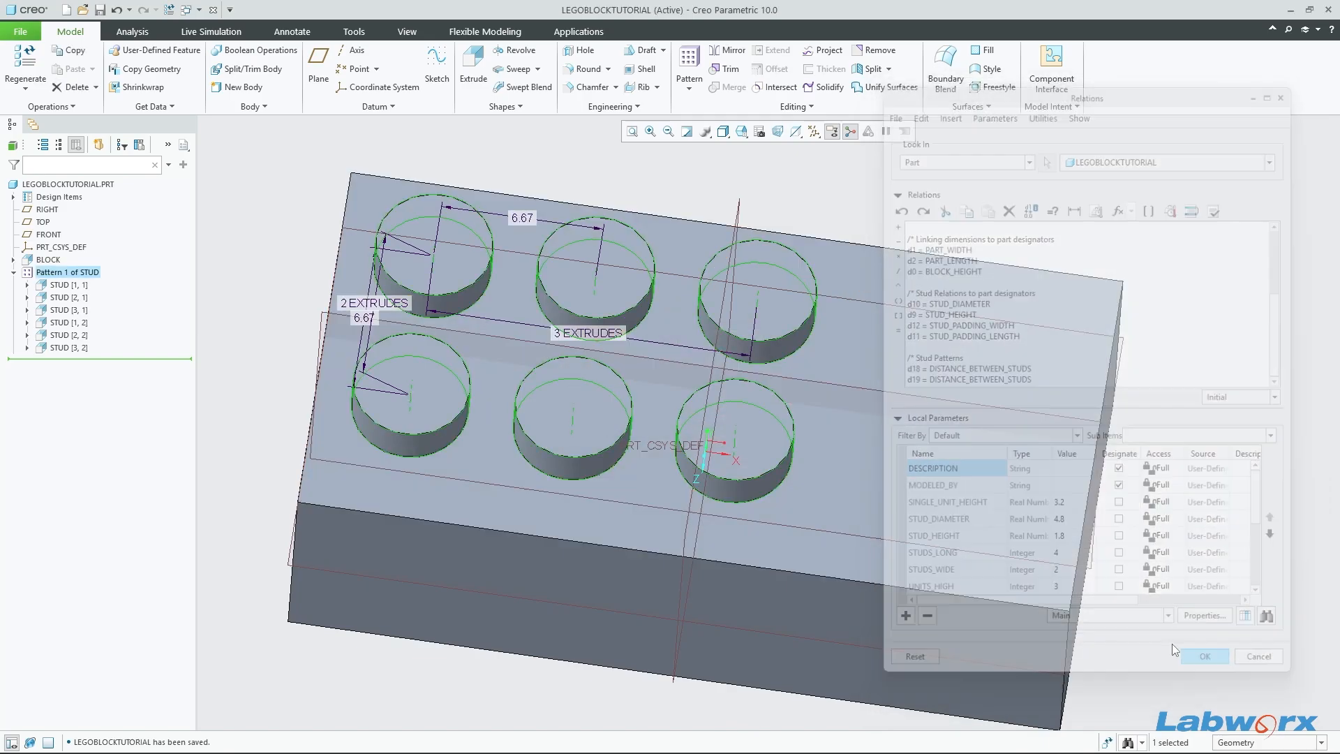
{"action": "scroll", "coordinate": [588, 301], "scroll_direction": "up", "scroll_amount": 2}
{"action": "middle_click_drag", "start_coordinate": [782, 302], "coordinate": [873, 439]}
{"action": "key", "text": "ctrl+g"}
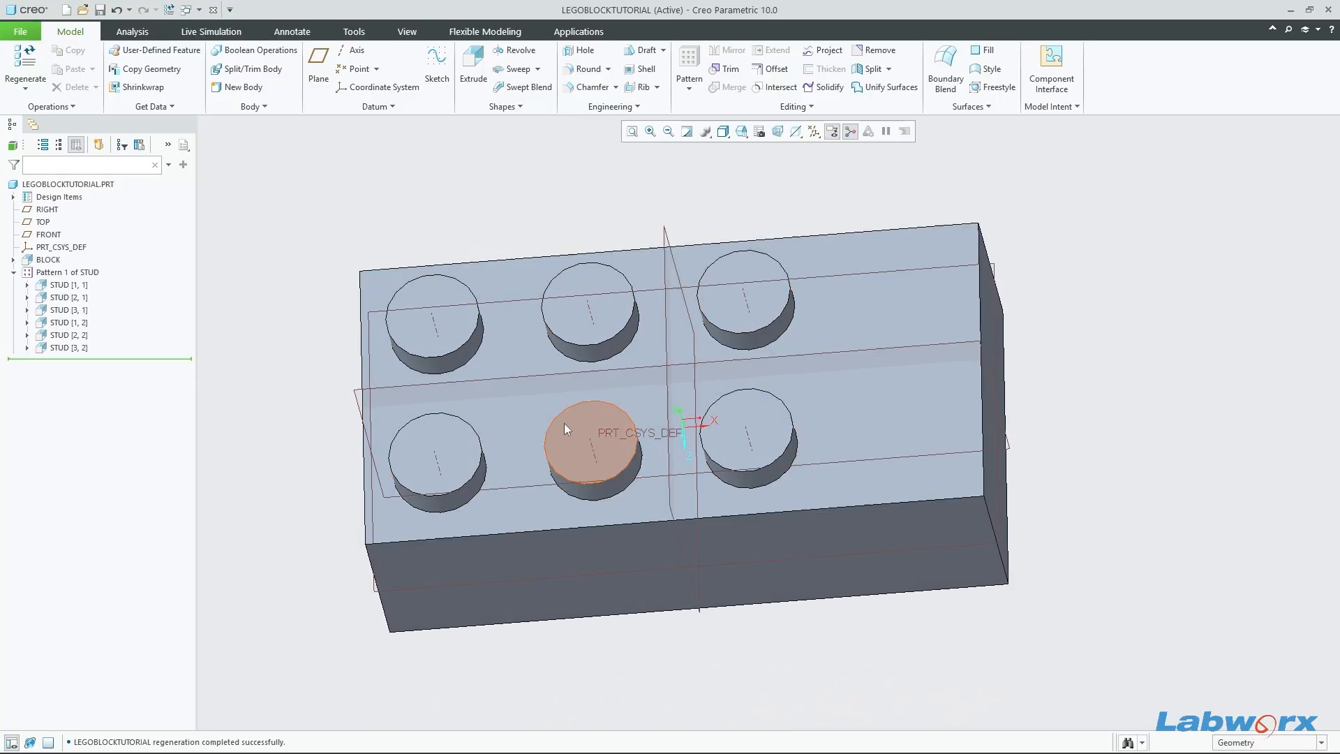
{"action": "middle_click_drag", "start_coordinate": [747, 470], "coordinate": [982, 525]}
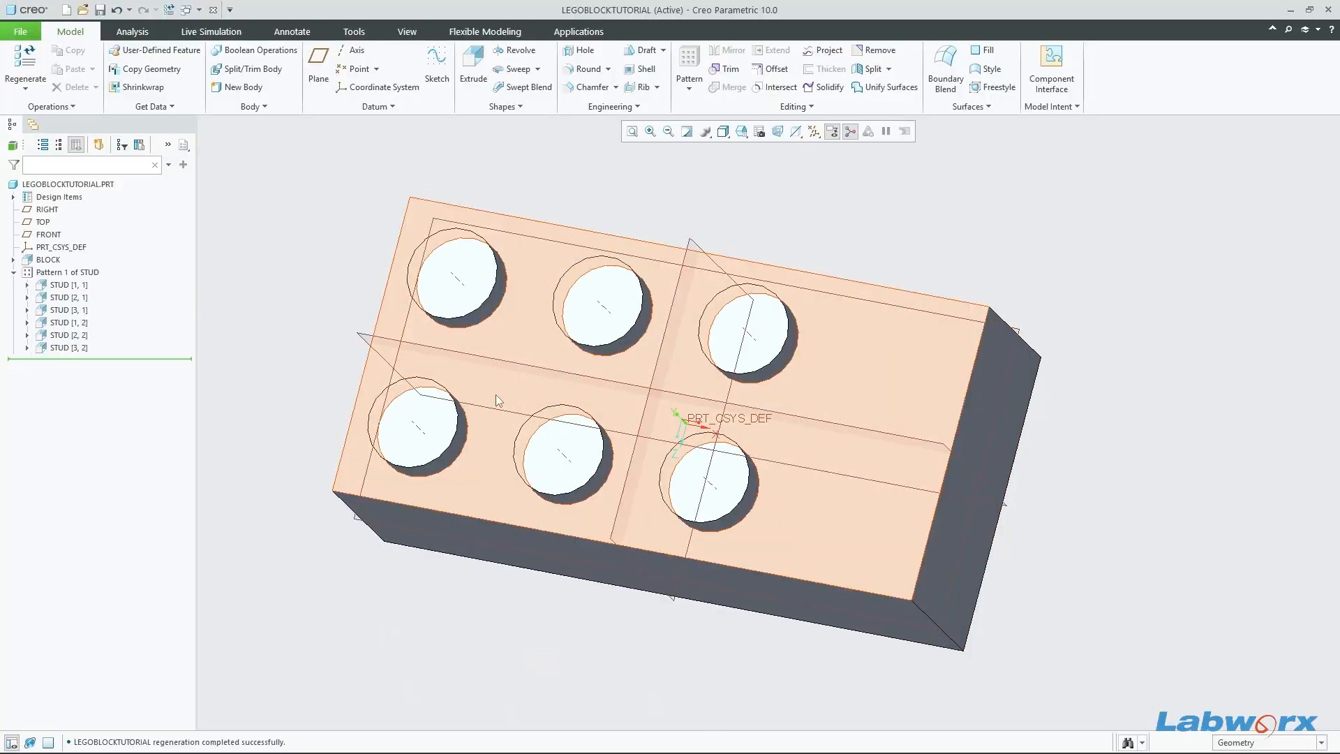
{"action": "mouse_move", "coordinate": [572, 514]}
{"action": "middle_mouse_down"}
{"action": "mouse_move", "coordinate": [524, 371]}
{"action": "mouse_move", "coordinate": [712, 425]}
{"action": "mouse_move", "coordinate": [868, 328]}
{"action": "middle_mouse_up"}
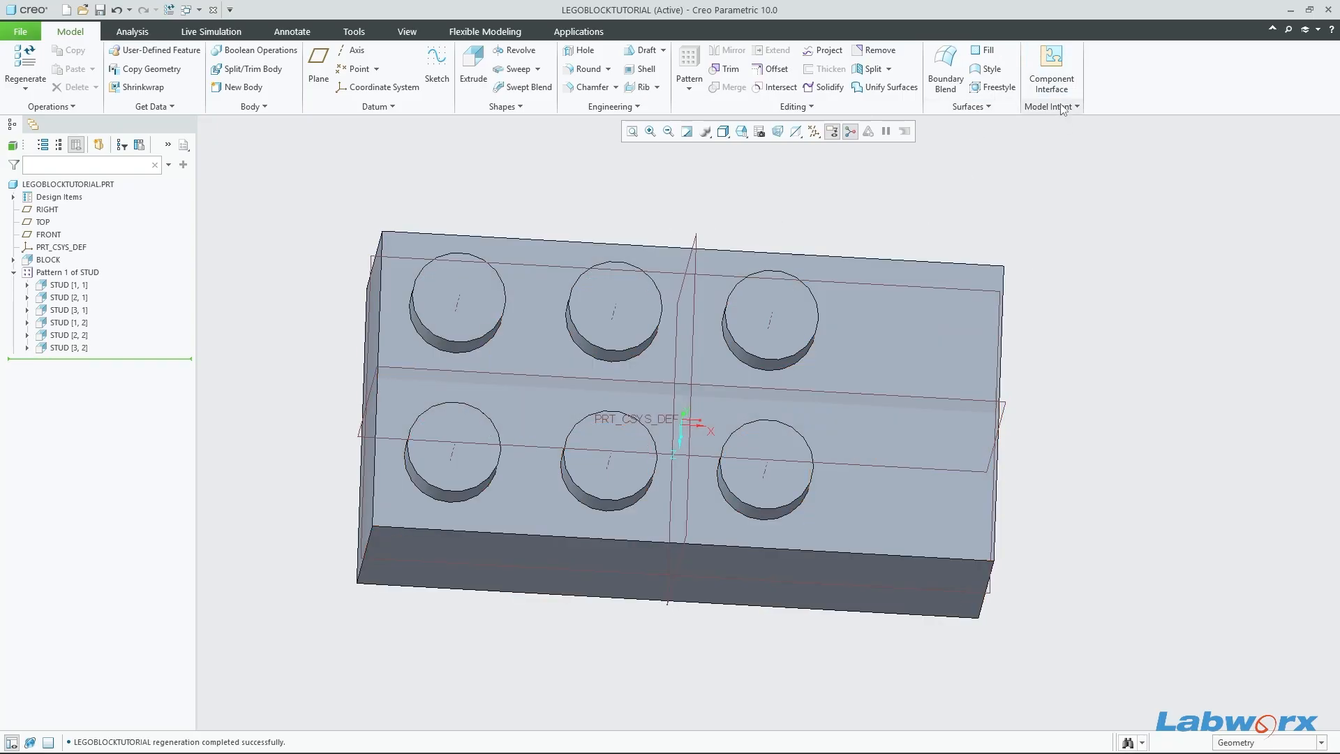
Step: Reopen the part's relations, start a new line below the d19 relation and show the stud pattern's dimension symbols
{"action": "left_click", "coordinate": [1062, 109]}
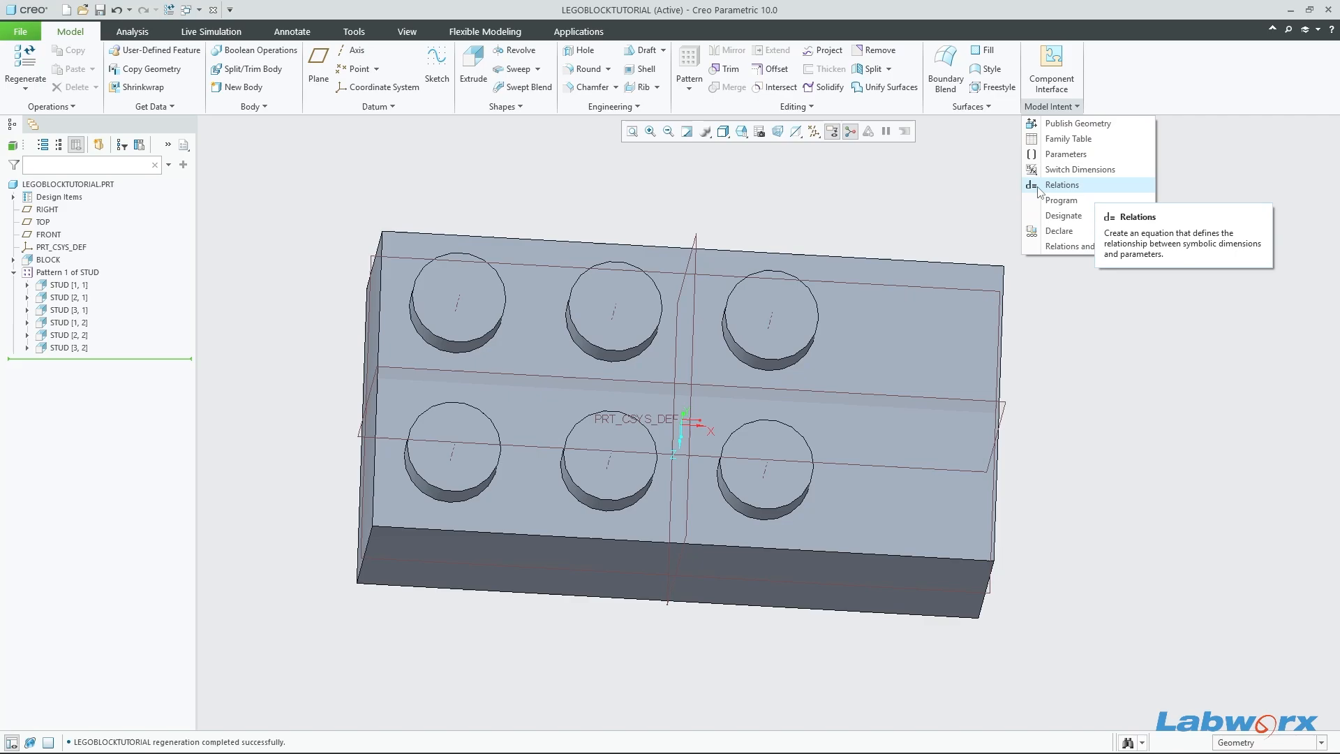
{"action": "left_click", "coordinate": [1091, 189]}
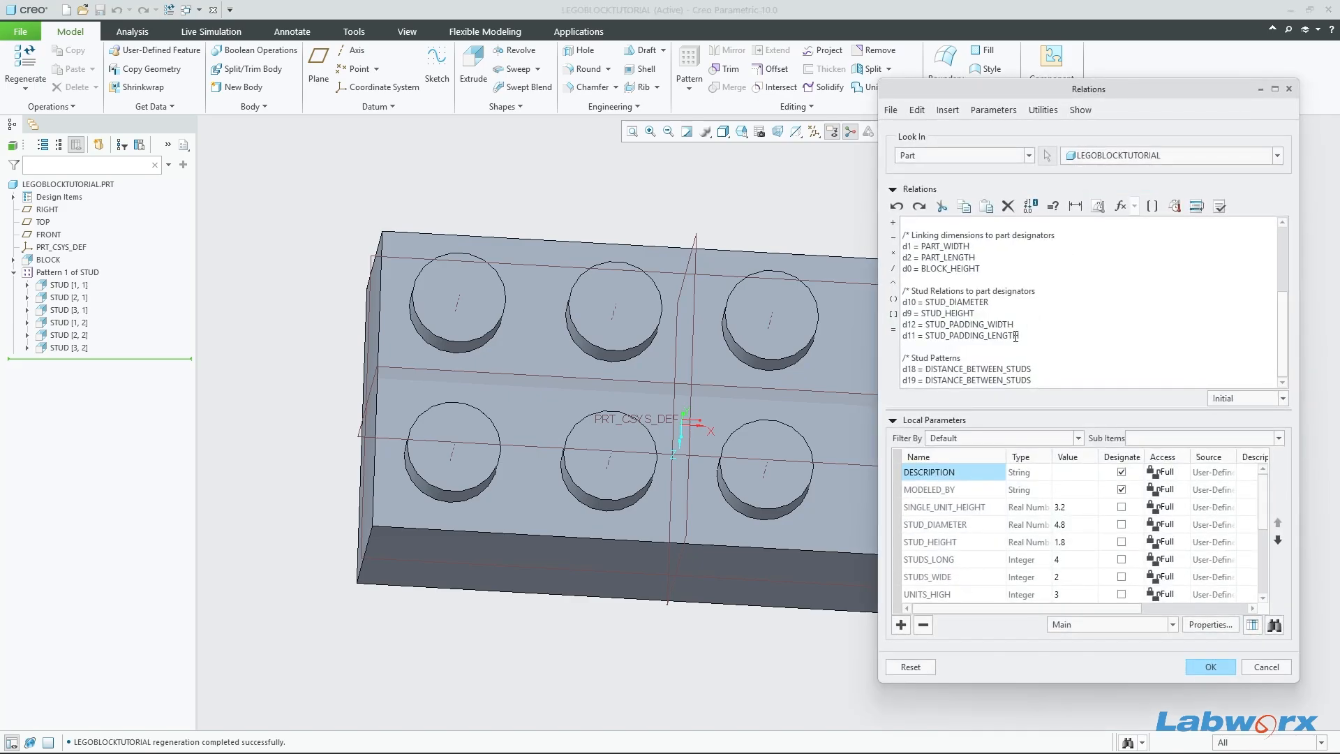
{"action": "left_click", "coordinate": [1076, 374]}
{"action": "key", "text": "Return"}
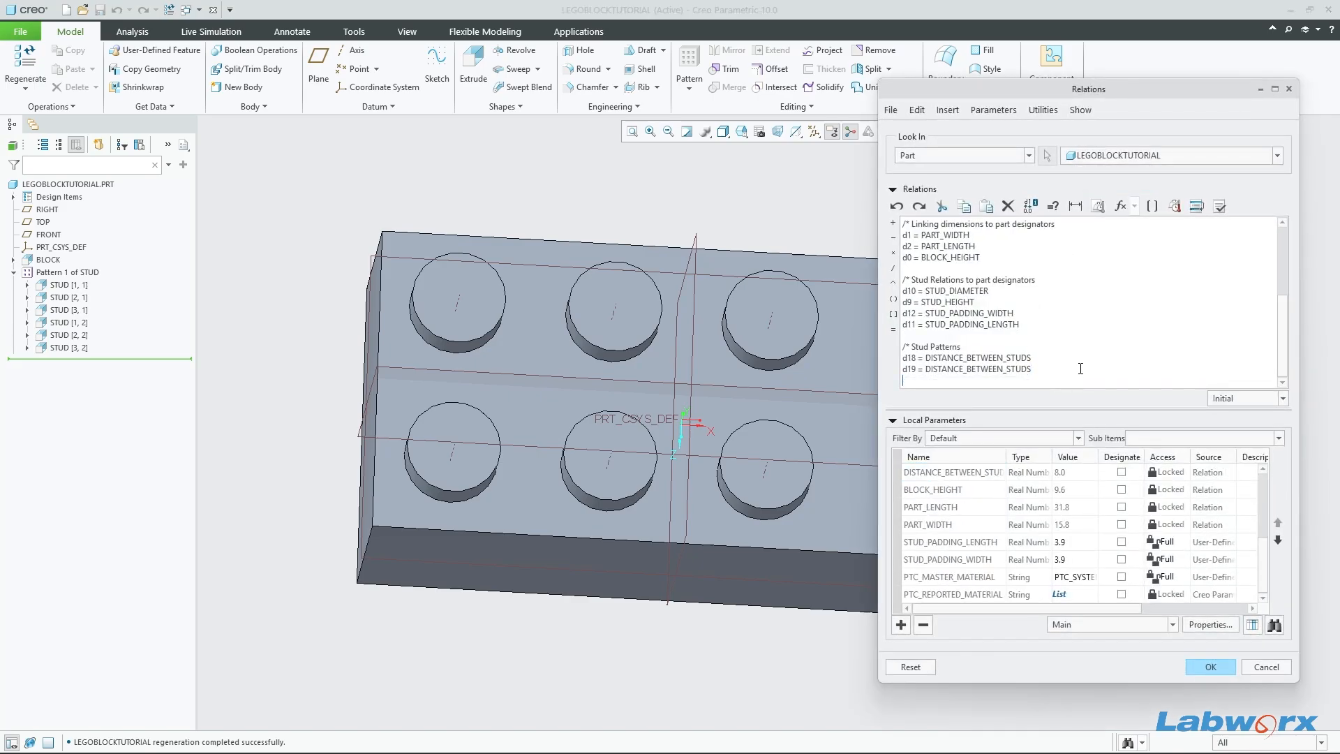
{"action": "key", "text": "Return"}
{"action": "left_click", "coordinate": [66, 273]}
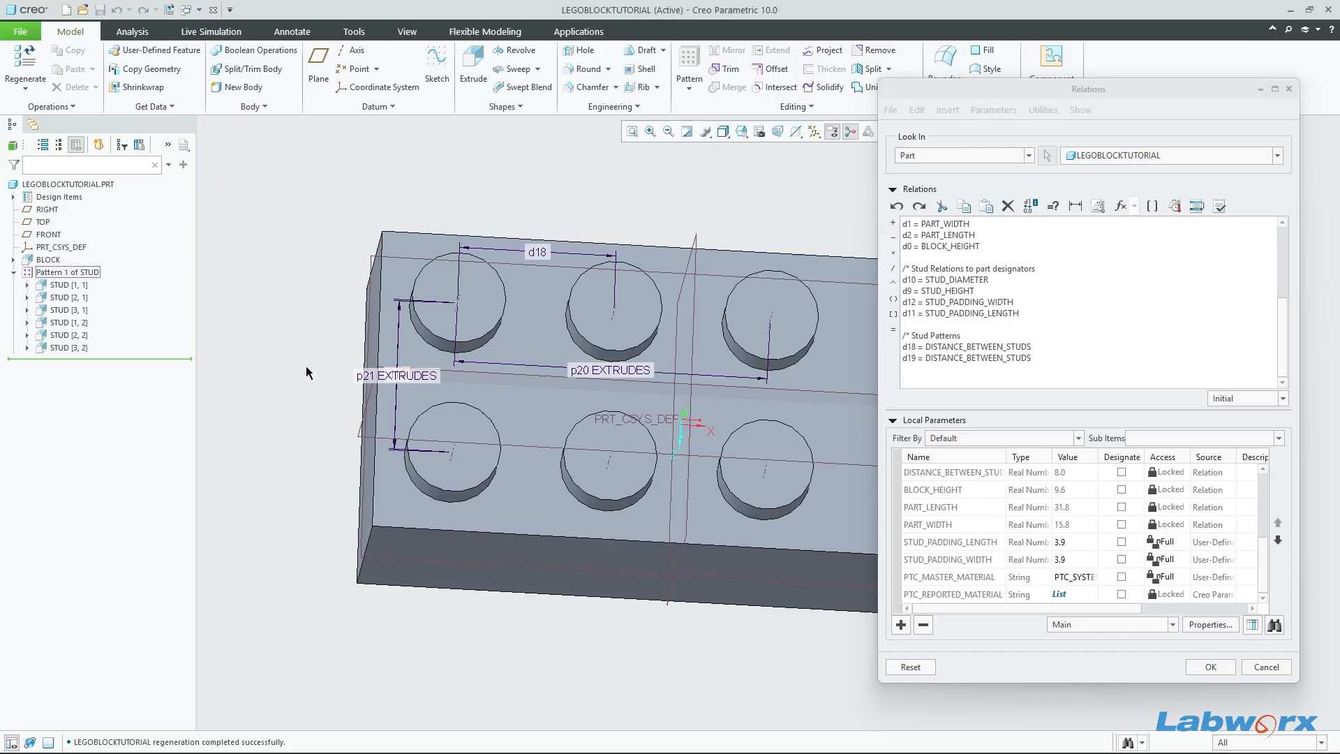
{"action": "scroll", "coordinate": [335, 359], "scroll_direction": "up", "scroll_amount": 1}
{"action": "mouse_move", "coordinate": [534, 356]}
{"action": "middle_mouse_down"}
{"action": "mouse_move", "coordinate": [499, 365]}
{"action": "mouse_move", "coordinate": [517, 371]}
{"action": "middle_mouse_up"}
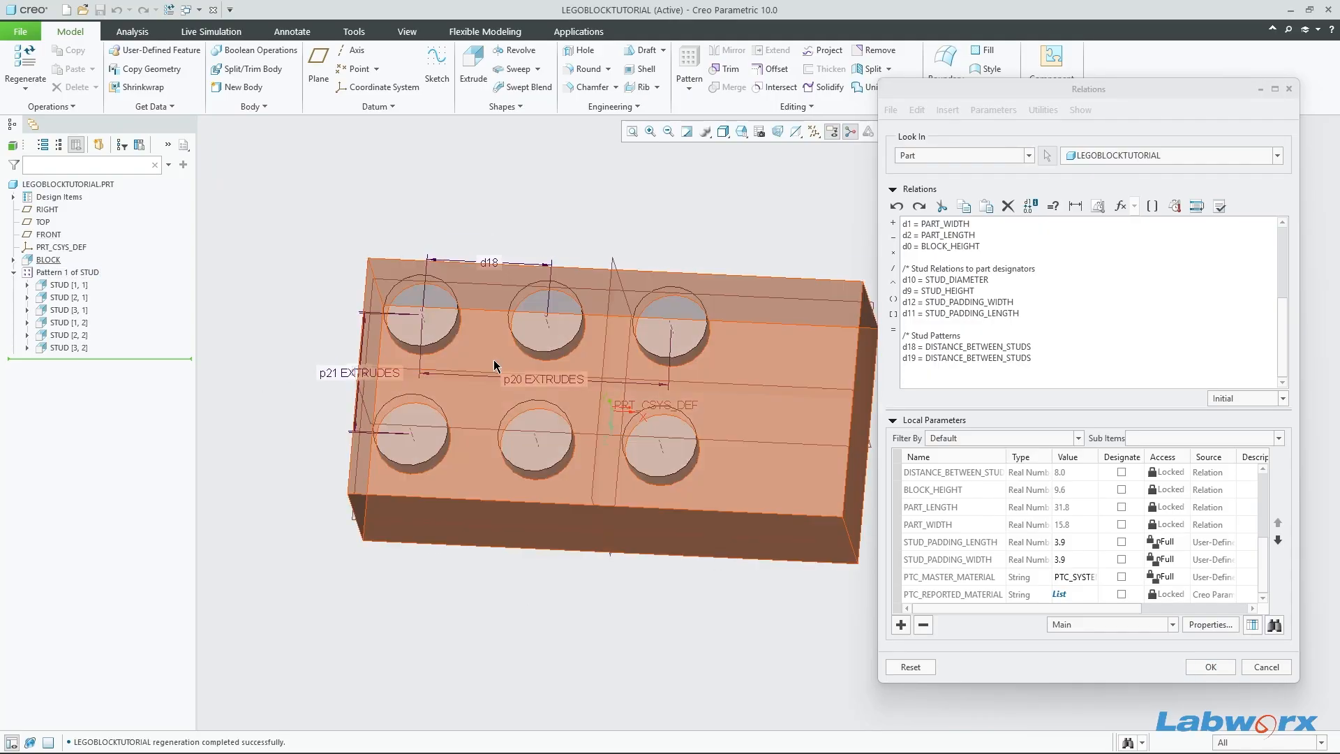
{"action": "scroll", "coordinate": [545, 374], "scroll_direction": "down", "scroll_amount": 3}
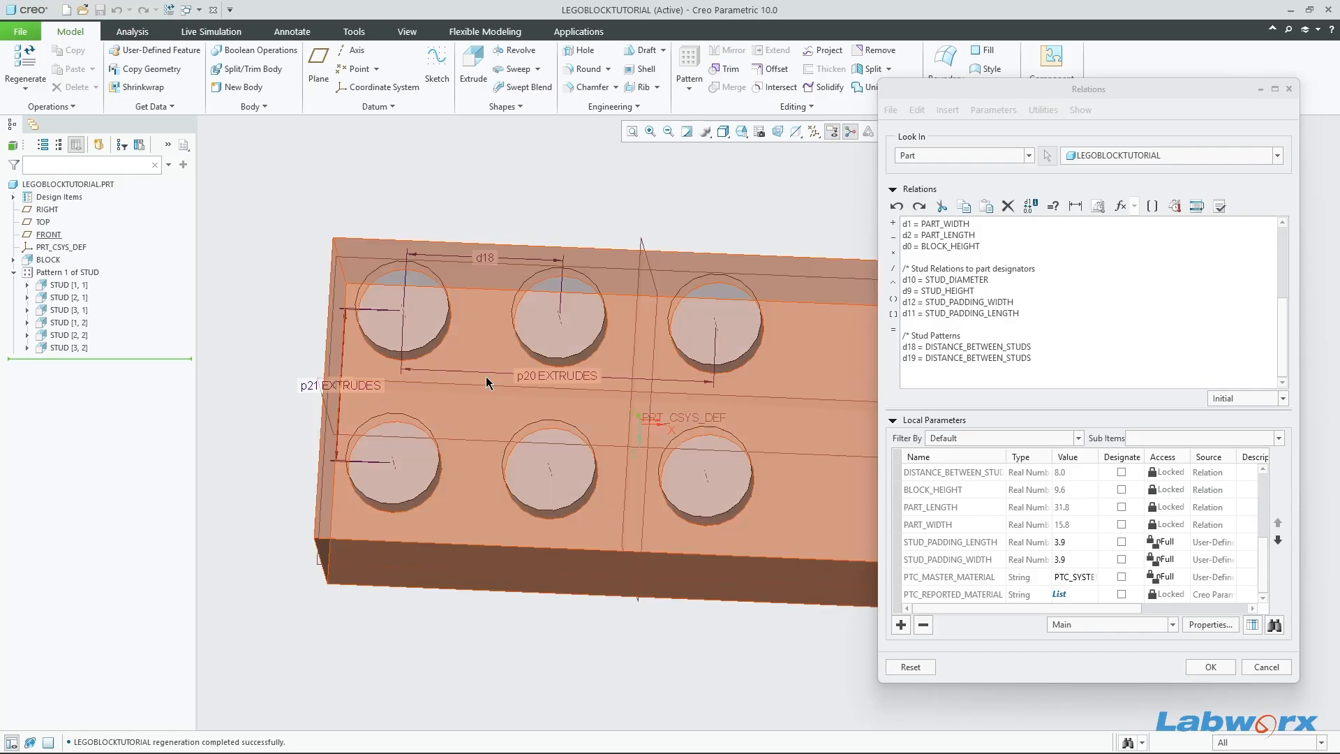
{"action": "scroll", "coordinate": [486, 382], "scroll_direction": "up", "scroll_amount": 2}
{"action": "scroll", "coordinate": [593, 372], "scroll_direction": "down", "scroll_amount": 2}
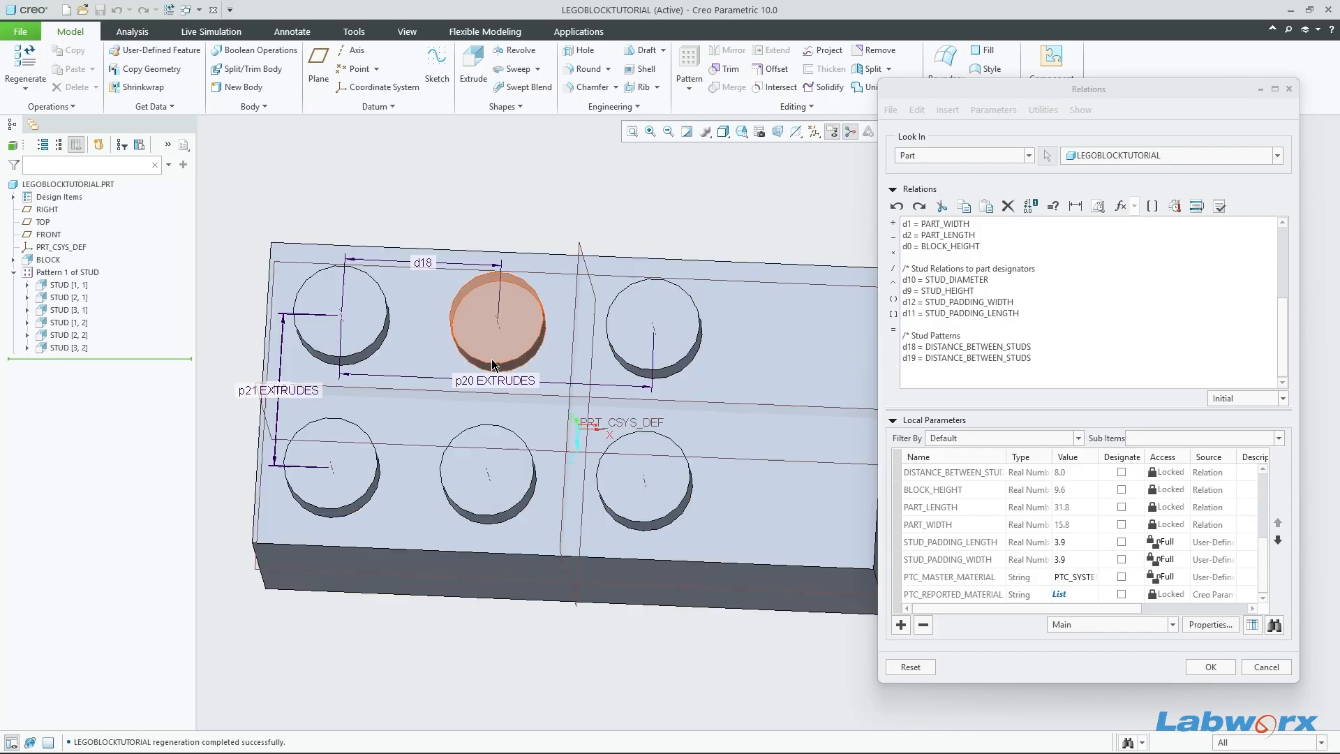
{"action": "scroll", "coordinate": [488, 377], "scroll_direction": "up", "scroll_amount": 2}
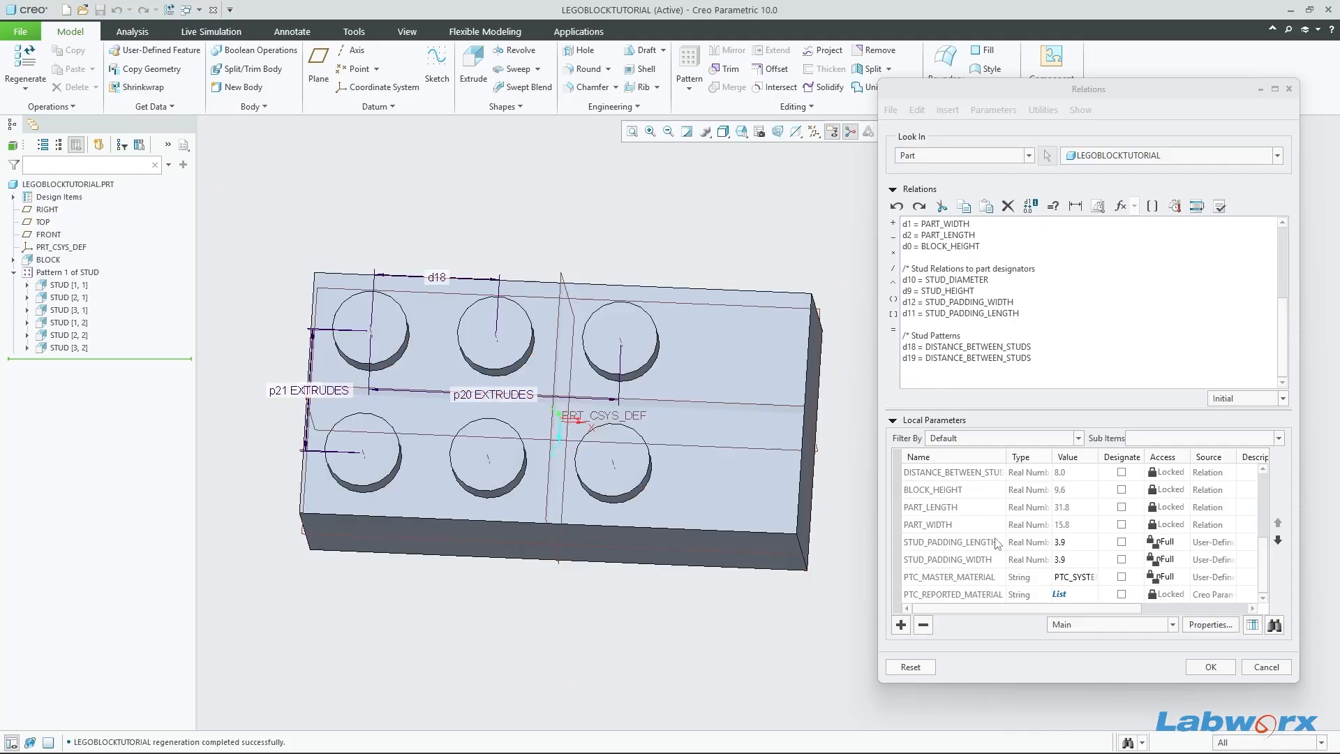
Step: Add the relation p20 = STUDS_LONG to drive the number of studs along the block's length
{"action": "scroll", "coordinate": [997, 544], "scroll_direction": "up", "scroll_amount": 1}
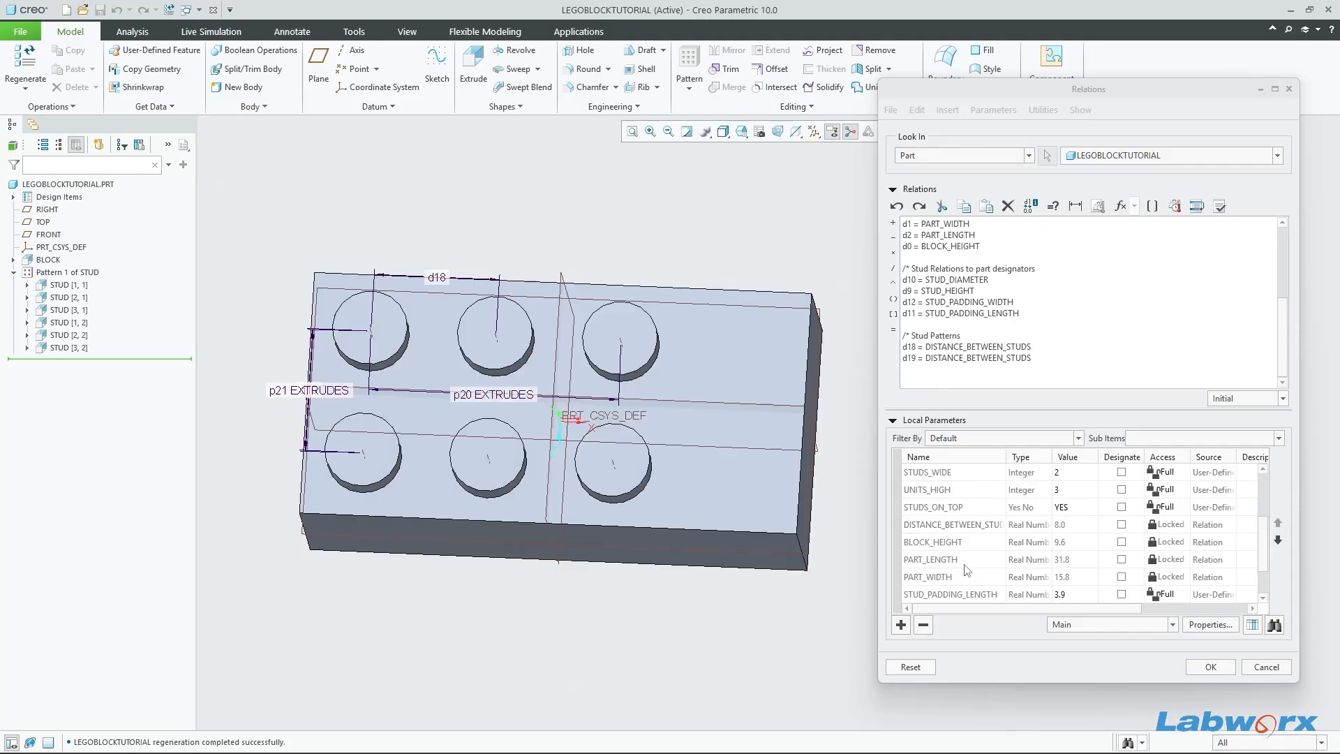
{"action": "scroll", "coordinate": [967, 567], "scroll_direction": "up", "scroll_amount": 2}
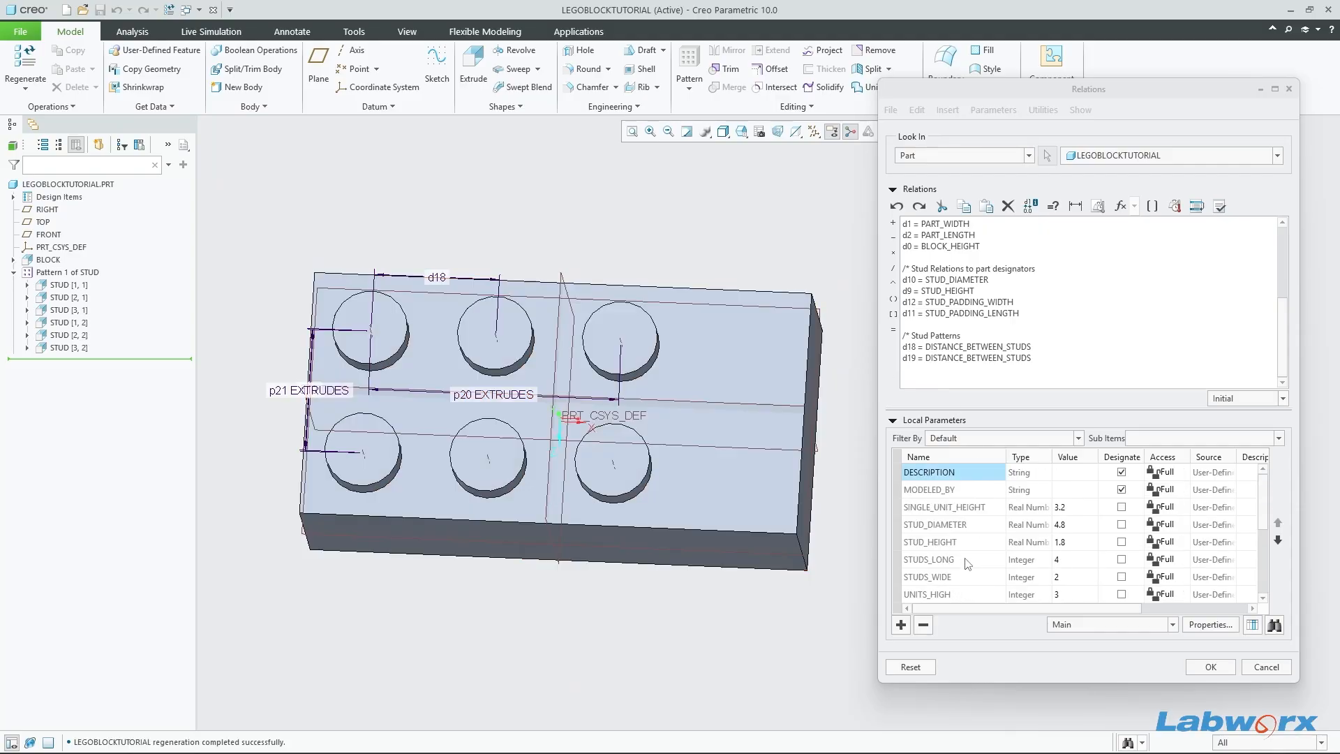
{"action": "left_click", "coordinate": [929, 560]}
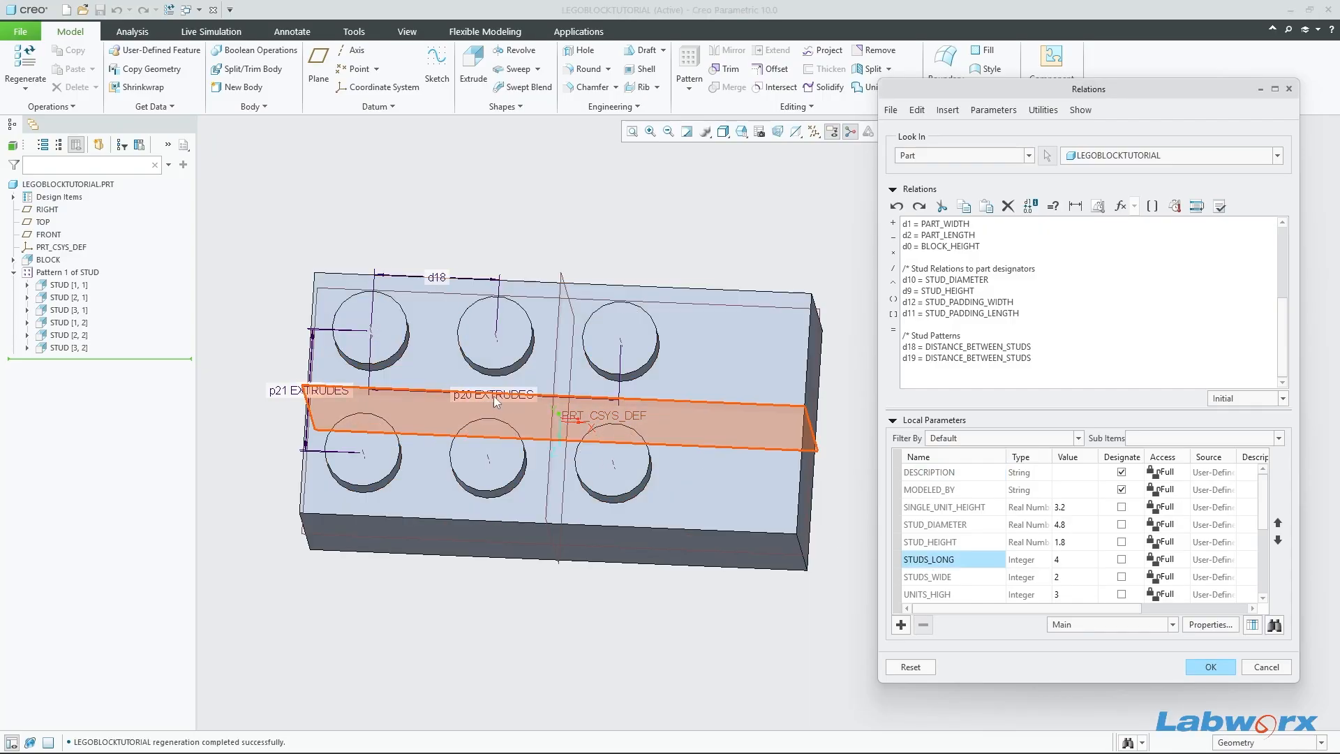
{"action": "scroll", "coordinate": [489, 395], "scroll_direction": "down", "scroll_amount": 4}
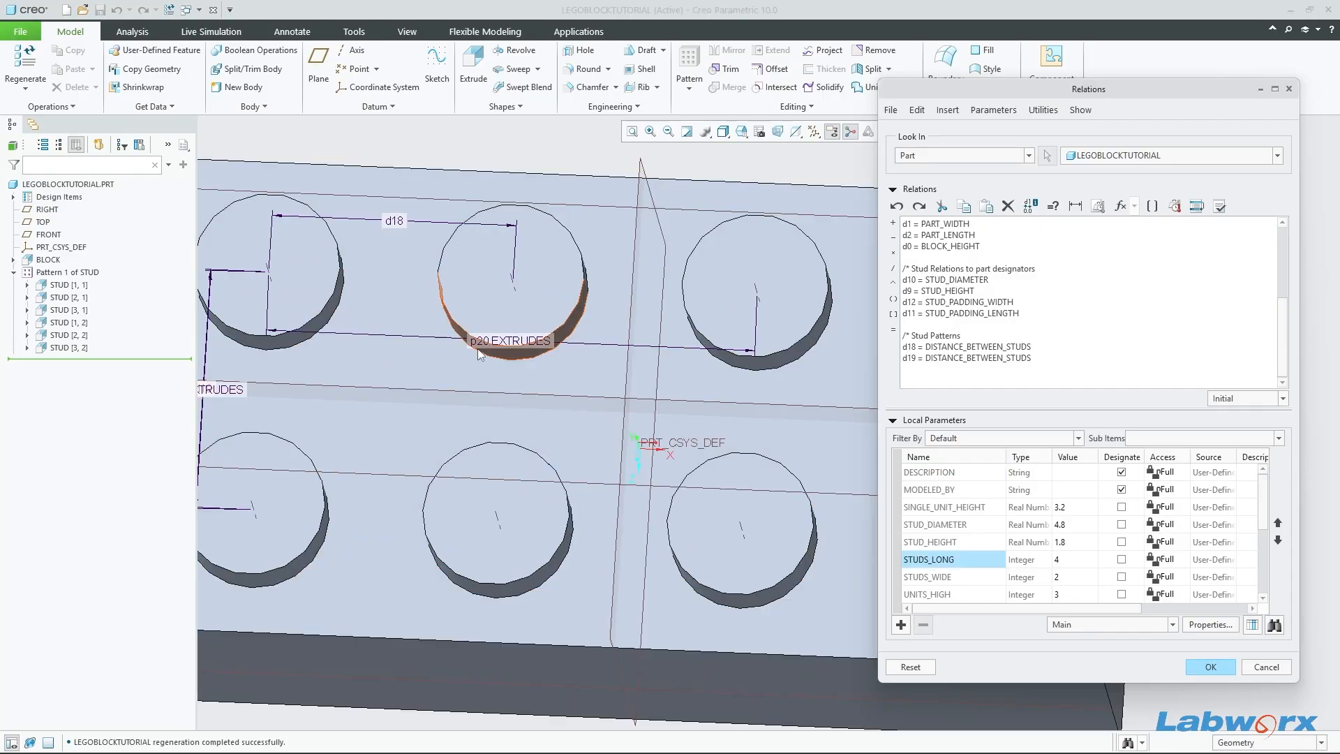
{"action": "left_click", "coordinate": [924, 367]}
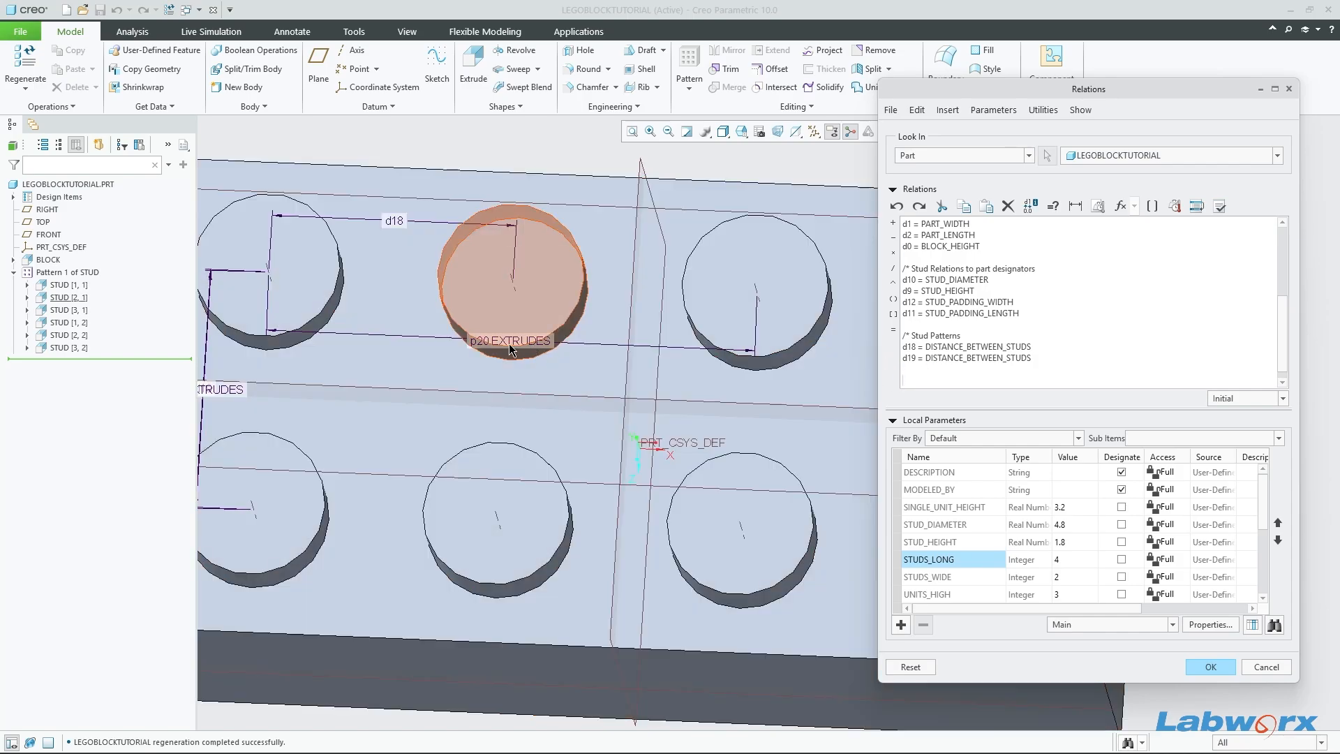
{"action": "left_click", "coordinate": [520, 340]}
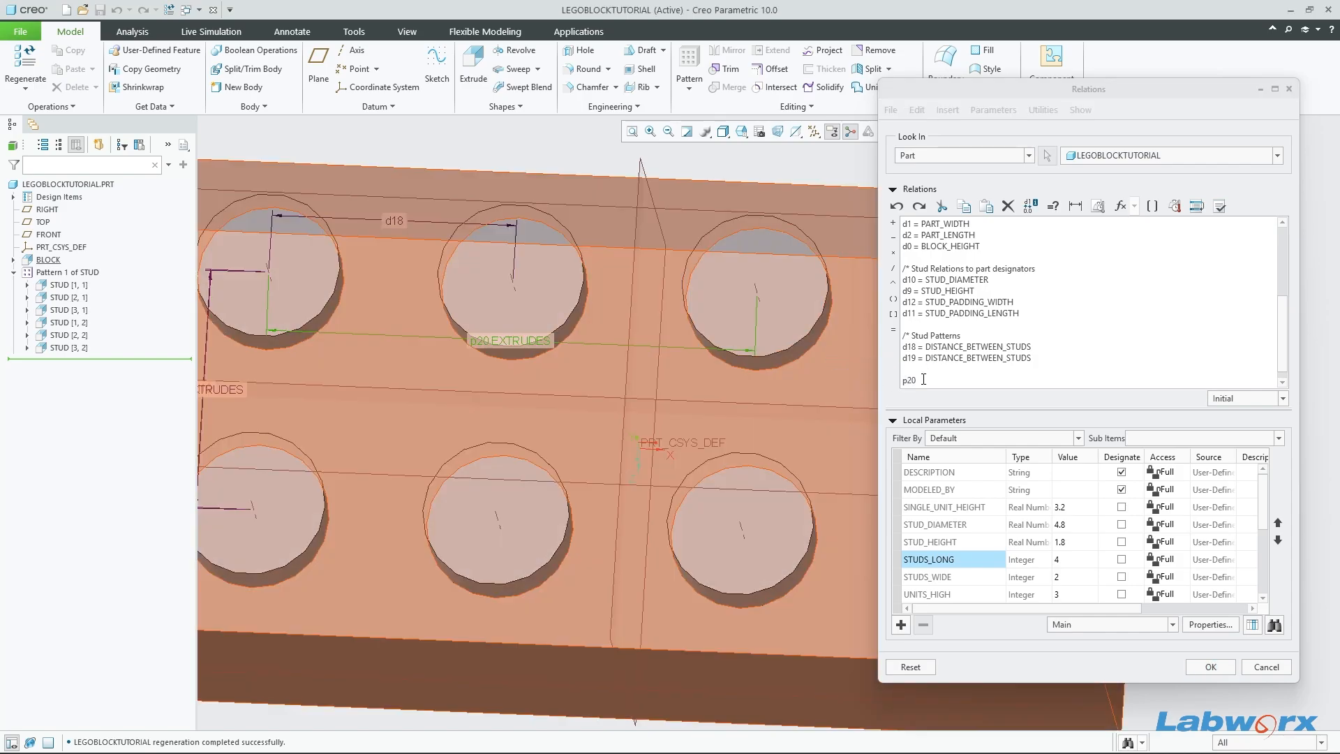
{"action": "left_click", "coordinate": [921, 380]}
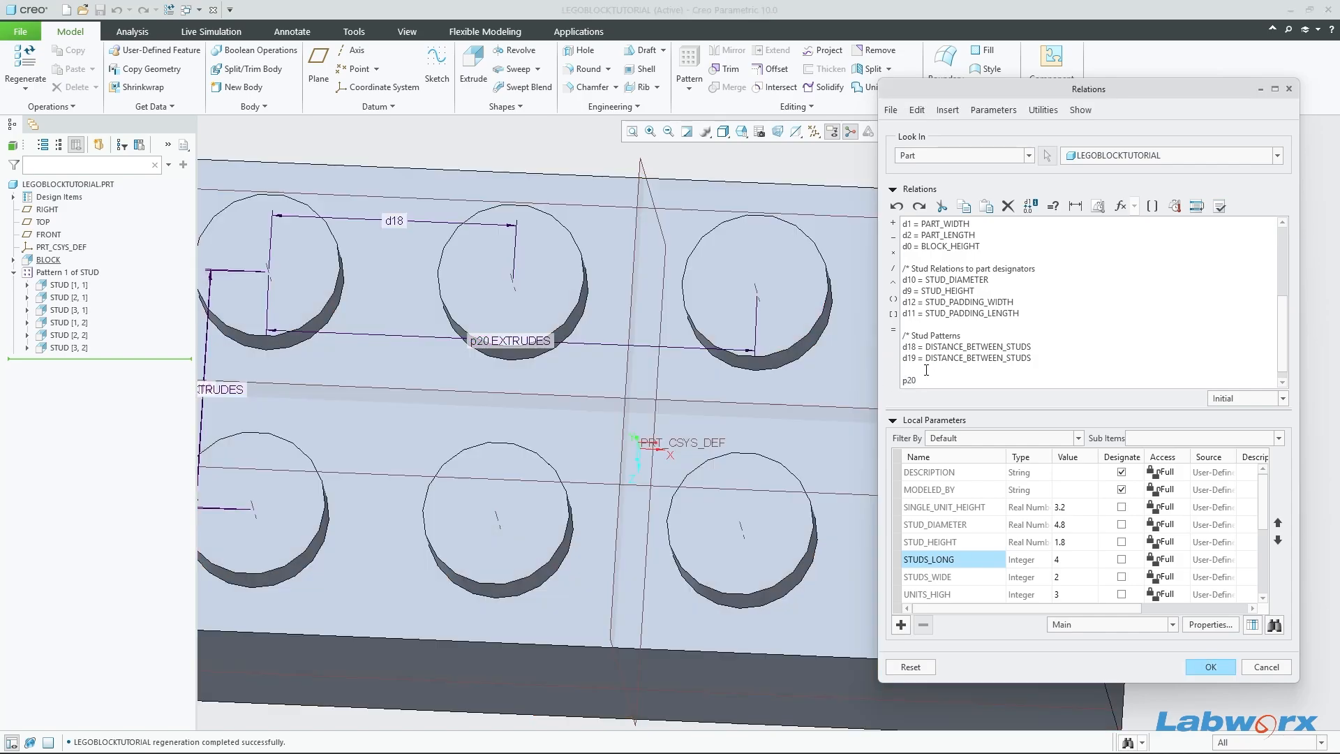
{"action": "right_click", "coordinate": [981, 556]}
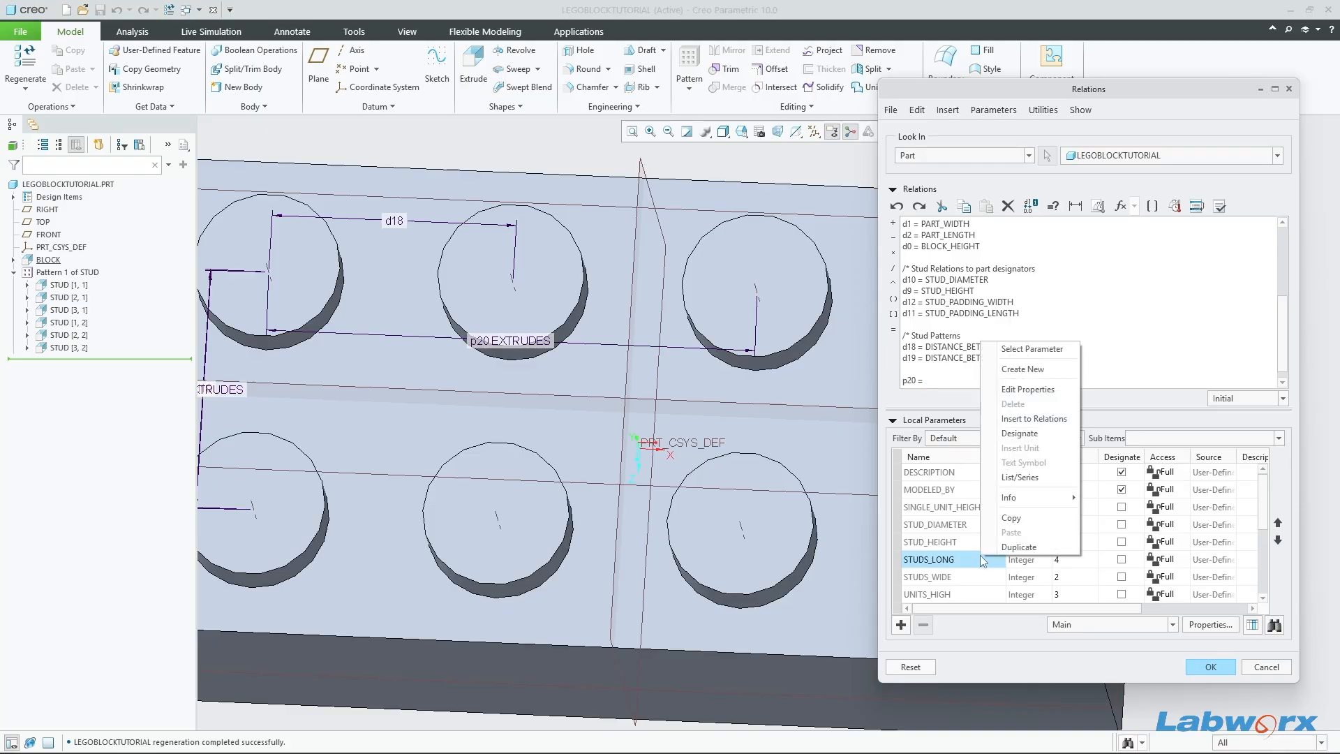
{"action": "left_click", "coordinate": [1033, 418]}
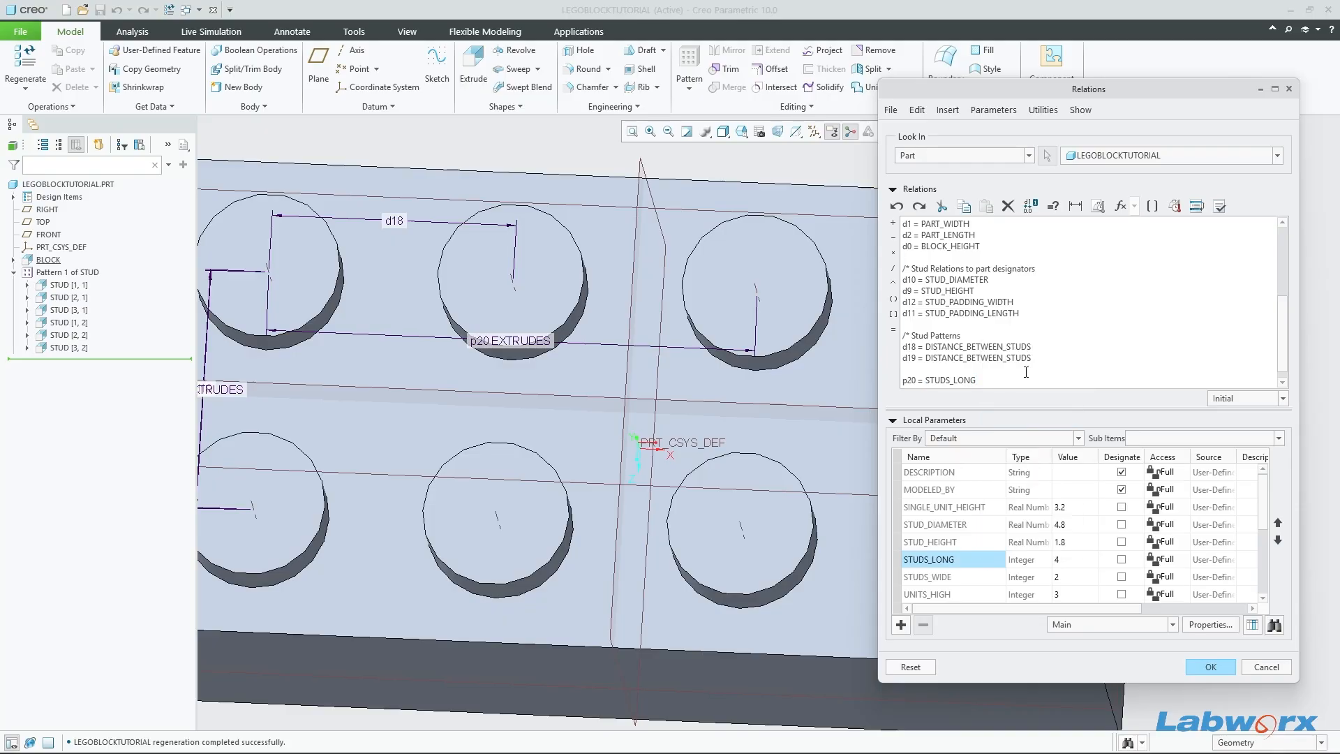
{"action": "key", "text": "Return"}
Step: Add the relation p21 = STUDS_WIDE to drive the number of studs across the block's width
{"action": "scroll", "coordinate": [736, 464], "scroll_direction": "up", "scroll_amount": 3}
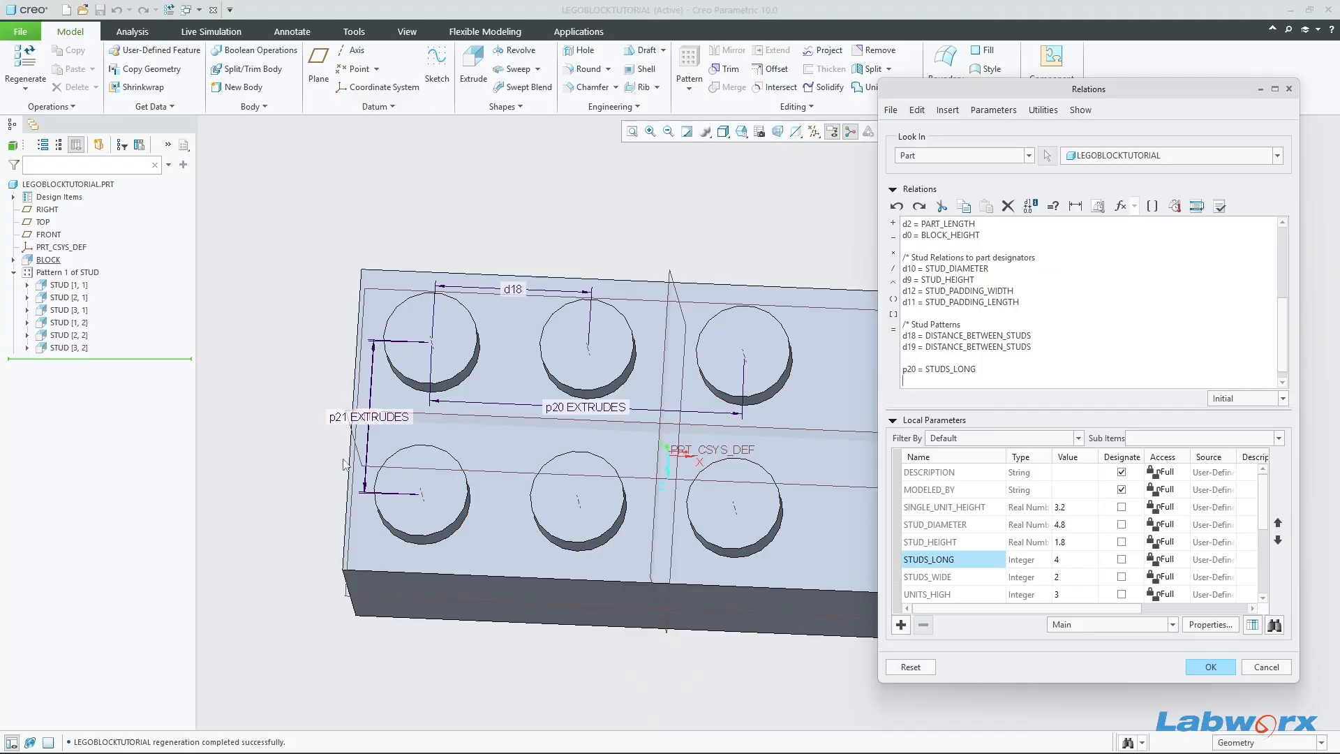
{"action": "middle_click_drag", "start_coordinate": [392, 447], "coordinate": [398, 502]}
{"action": "scroll", "coordinate": [461, 501], "scroll_direction": "down", "scroll_amount": 2}
{"action": "scroll", "coordinate": [382, 497], "scroll_direction": "up", "scroll_amount": 2}
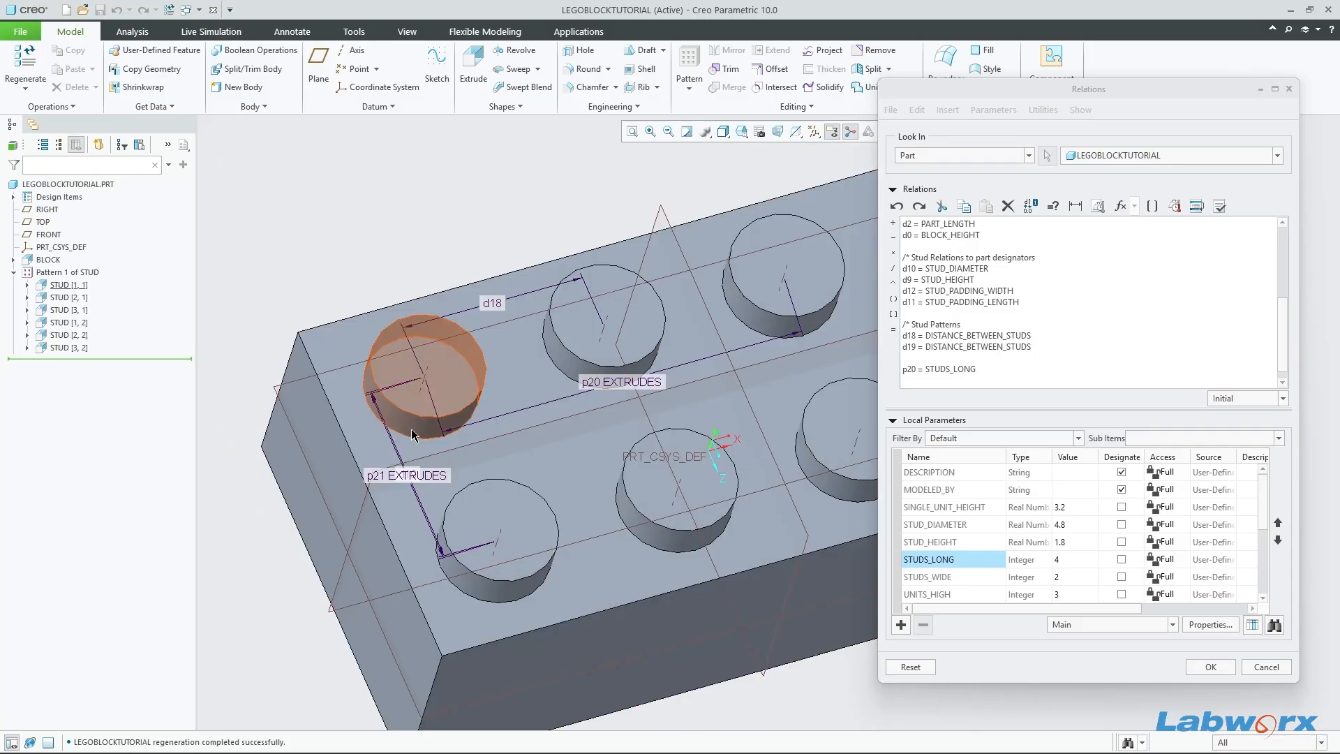
{"action": "scroll", "coordinate": [383, 475], "scroll_direction": "up", "scroll_amount": 2}
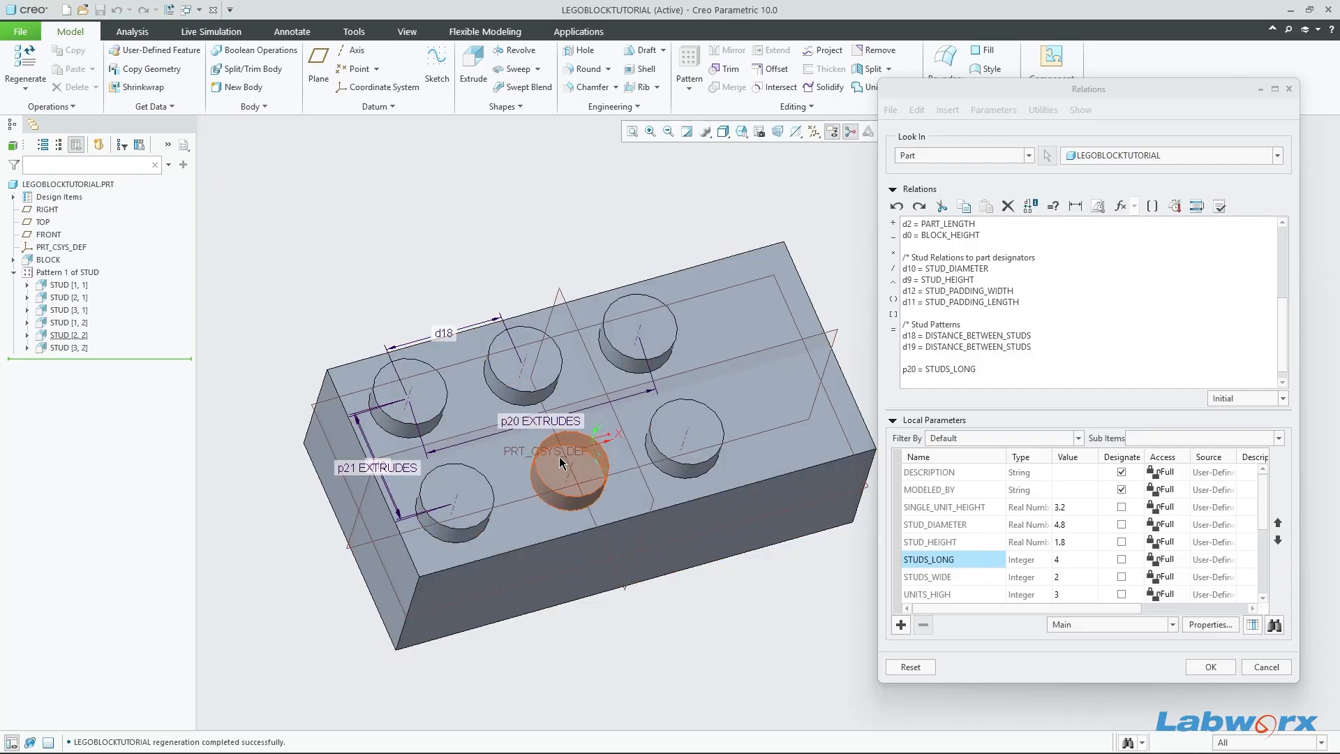
{"action": "scroll", "coordinate": [432, 457], "scroll_direction": "down", "scroll_amount": 2}
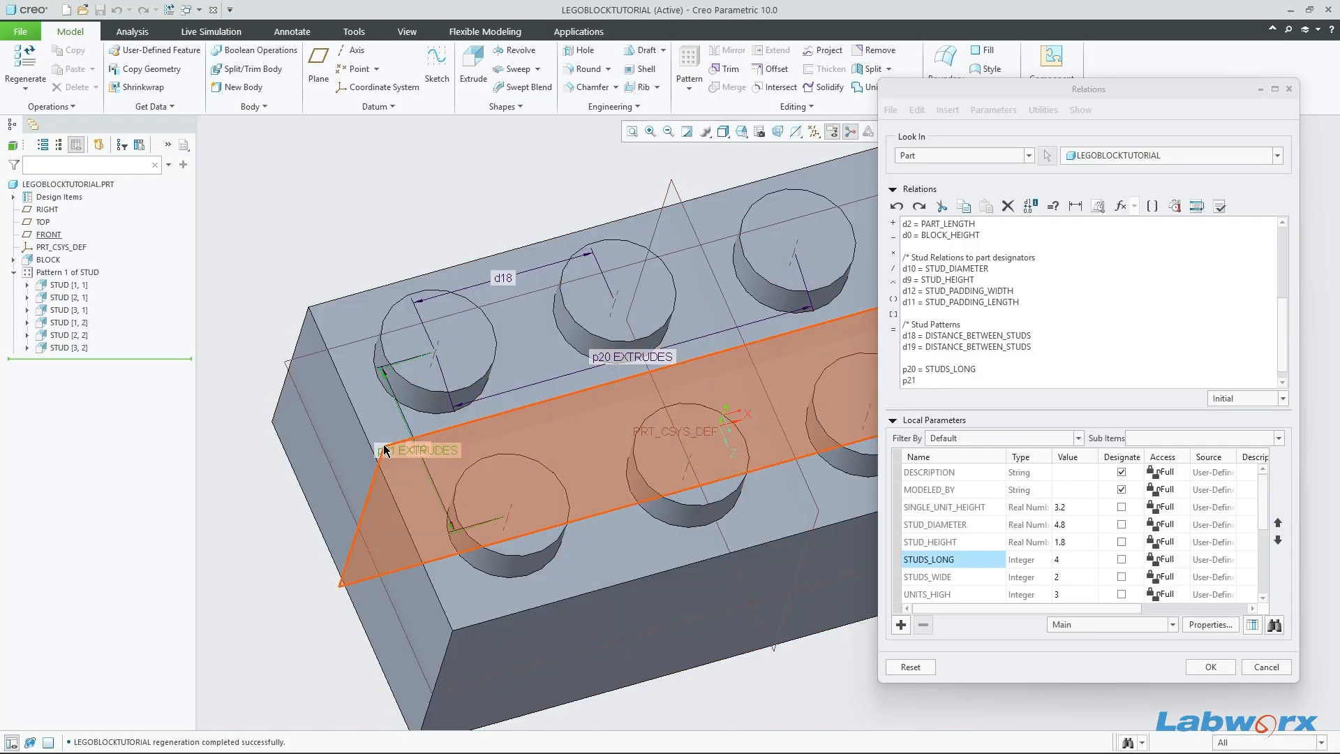
{"action": "left_click", "coordinate": [926, 383]}
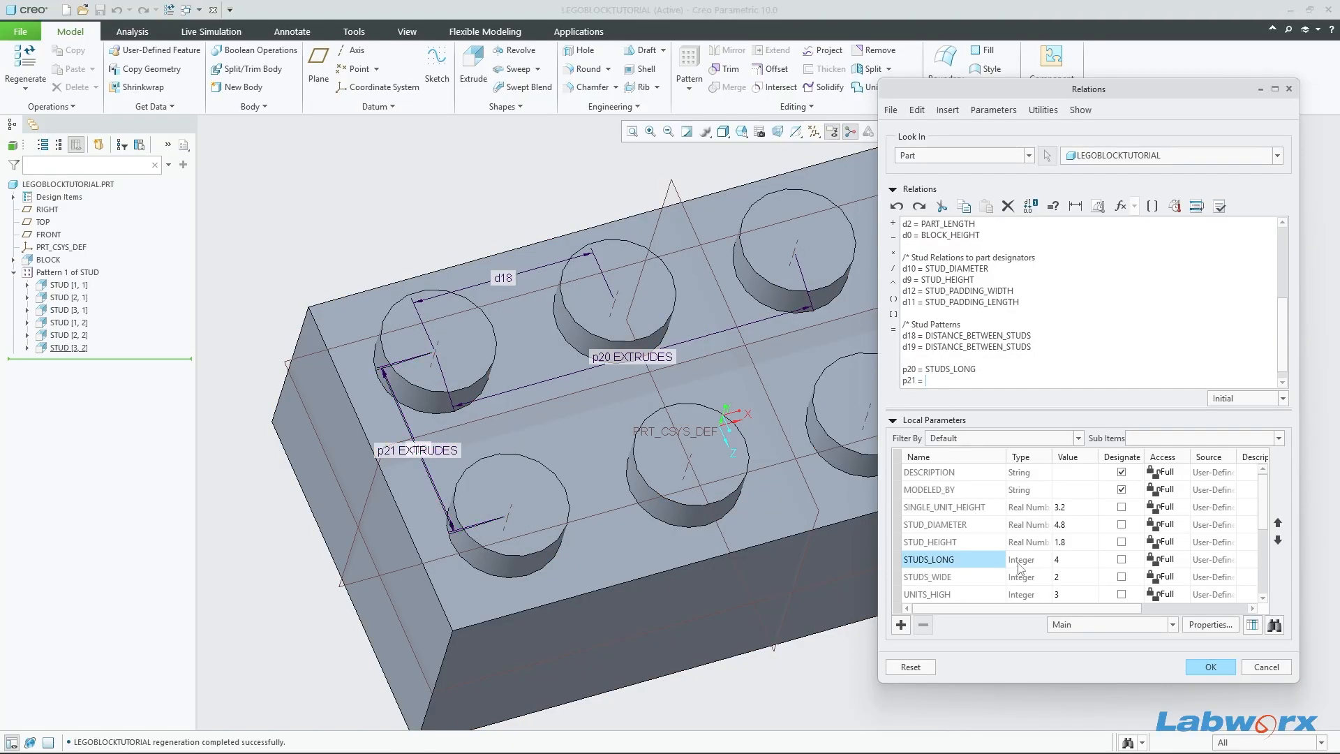
{"action": "right_click", "coordinate": [957, 577]}
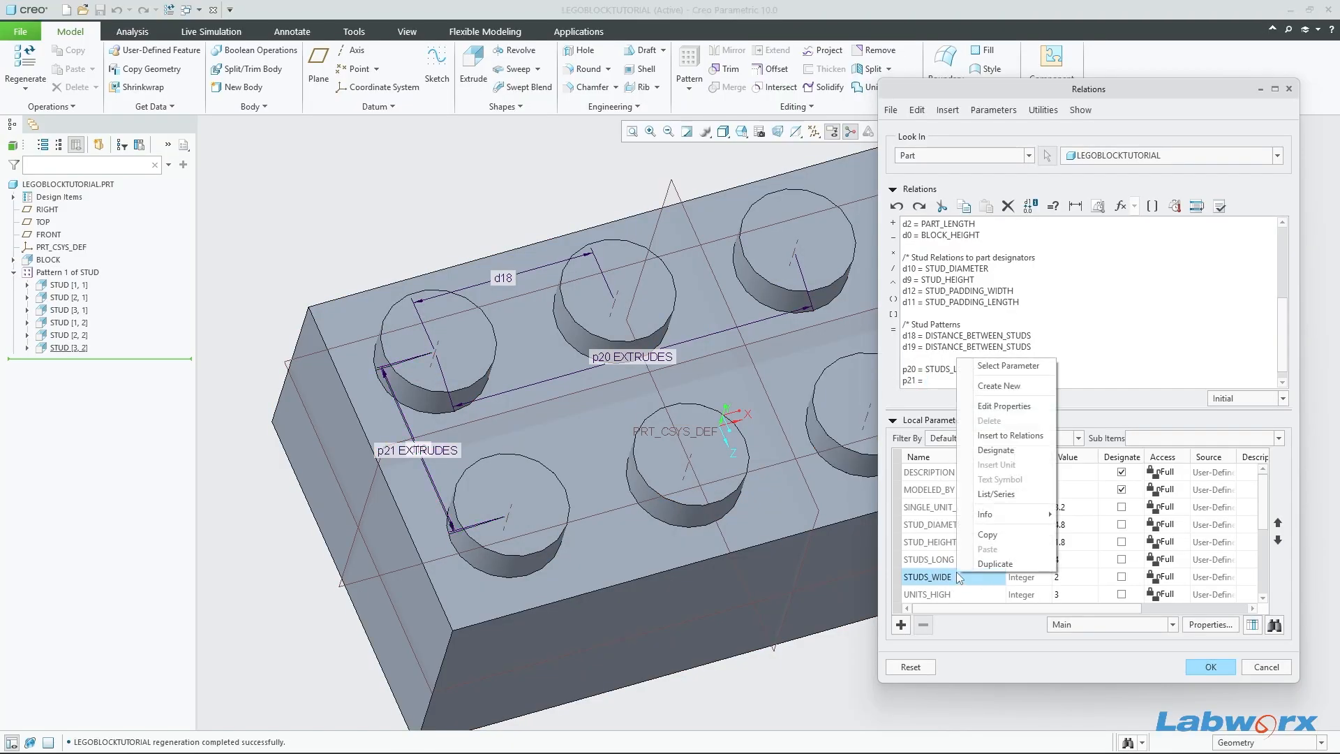
{"action": "left_click", "coordinate": [1005, 435]}
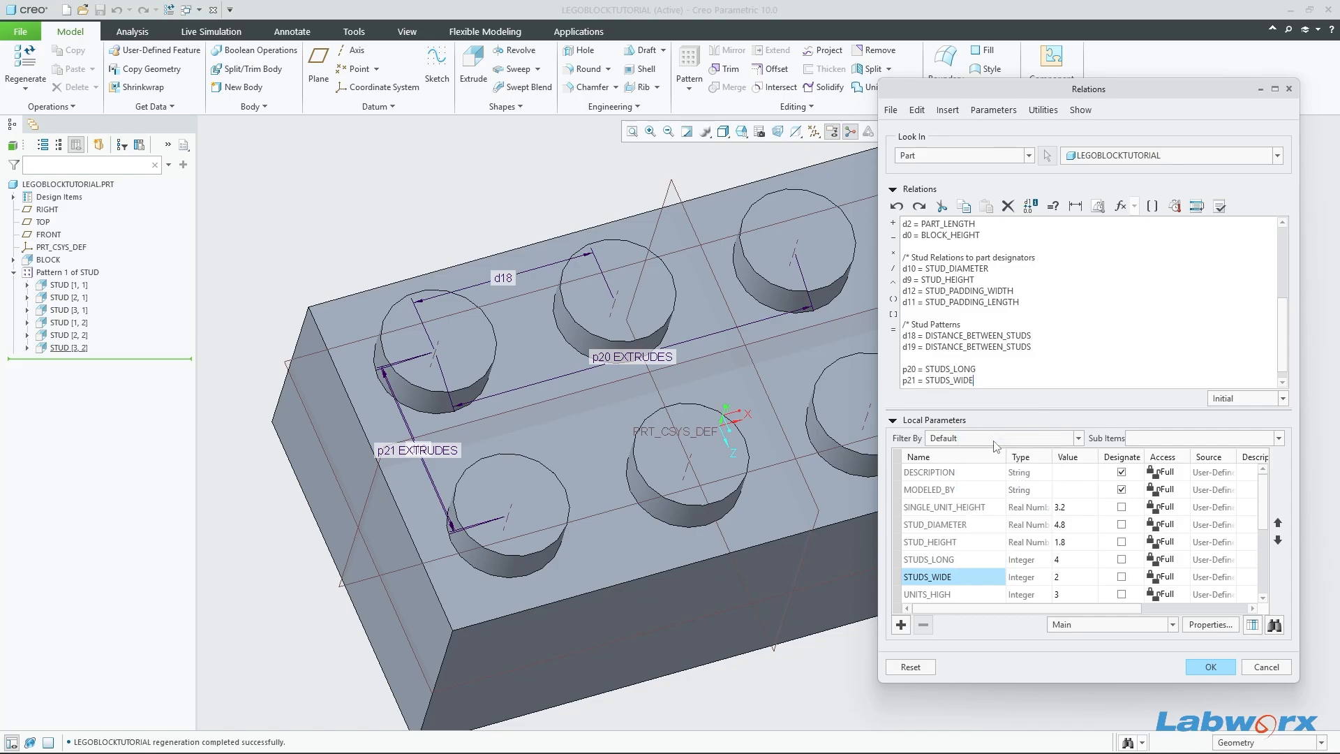
{"action": "key", "text": "Return"}
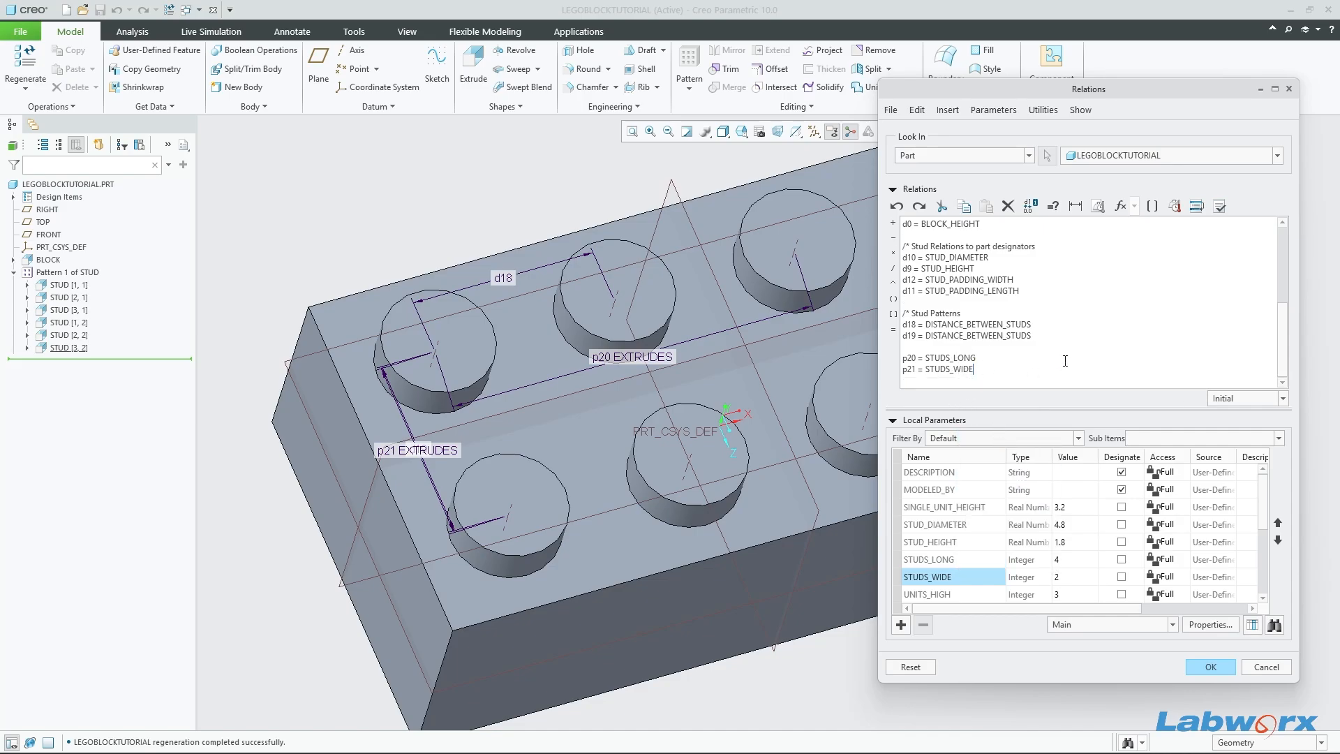
Step: Verify the stud count relations, accept them, regenerate the part and save it
{"action": "left_click", "coordinate": [1219, 207]}
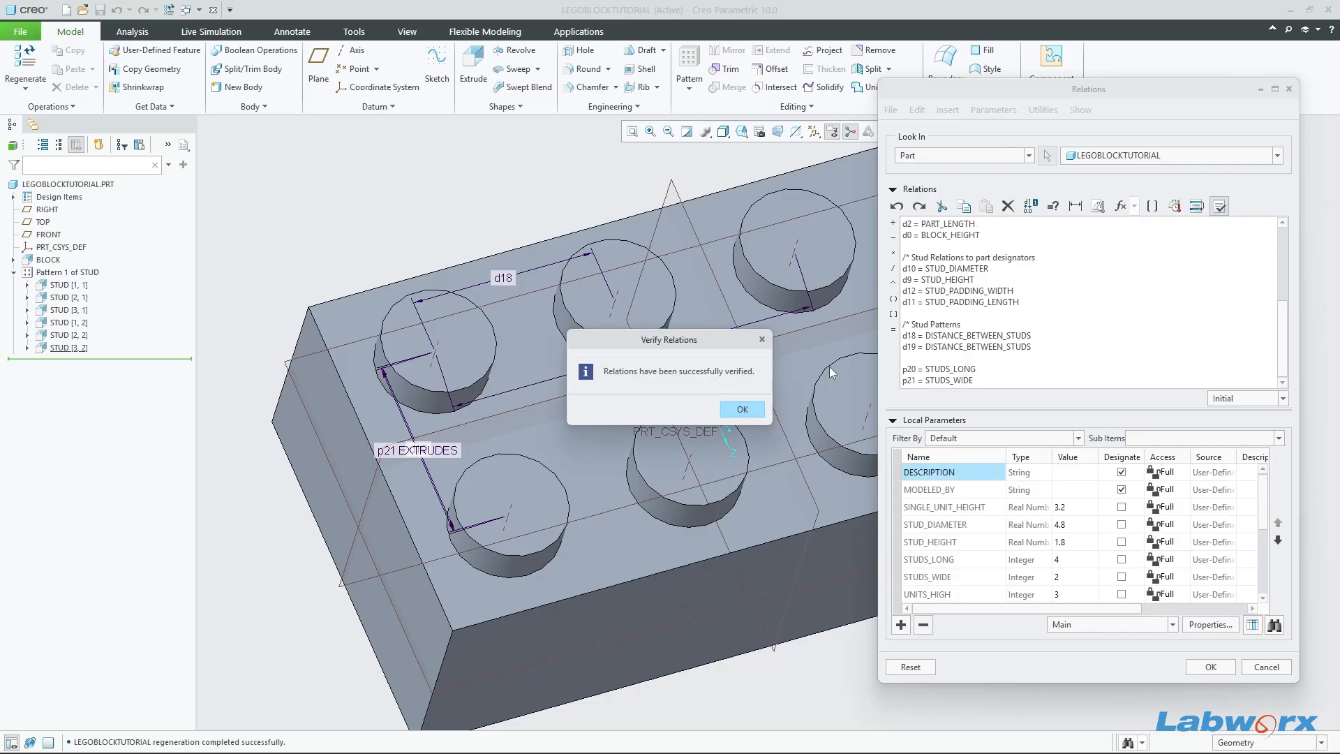
{"action": "left_click", "coordinate": [742, 409]}
{"action": "left_click", "coordinate": [1210, 666]}
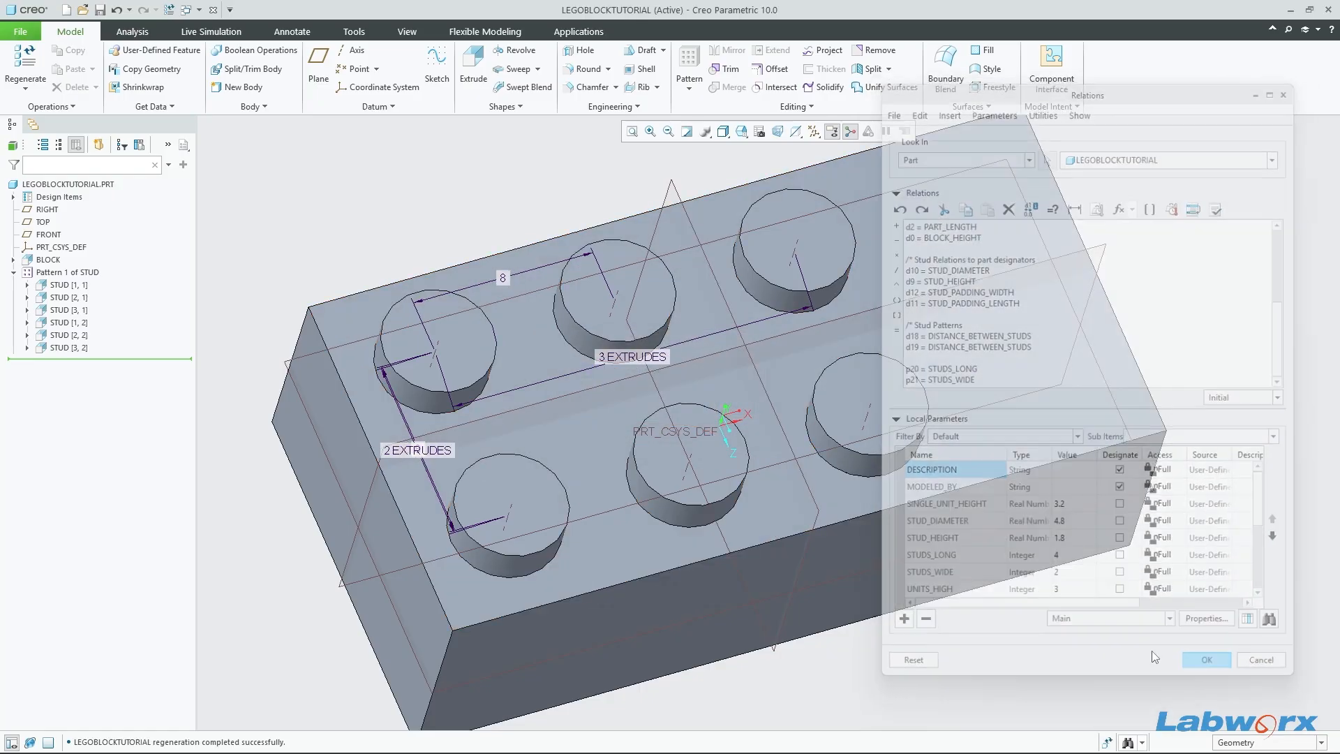
{"action": "key", "text": "ctrl+g"}
{"action": "middle_click_drag", "start_coordinate": [821, 504], "coordinate": [1026, 580]}
{"action": "key", "text": "ctrl+s"}
Step: Set the STUDS_LONG parameter to 2 and regenerate the part to test the stud pattern
{"action": "middle_click_drag", "start_coordinate": [577, 354], "coordinate": [763, 398]}
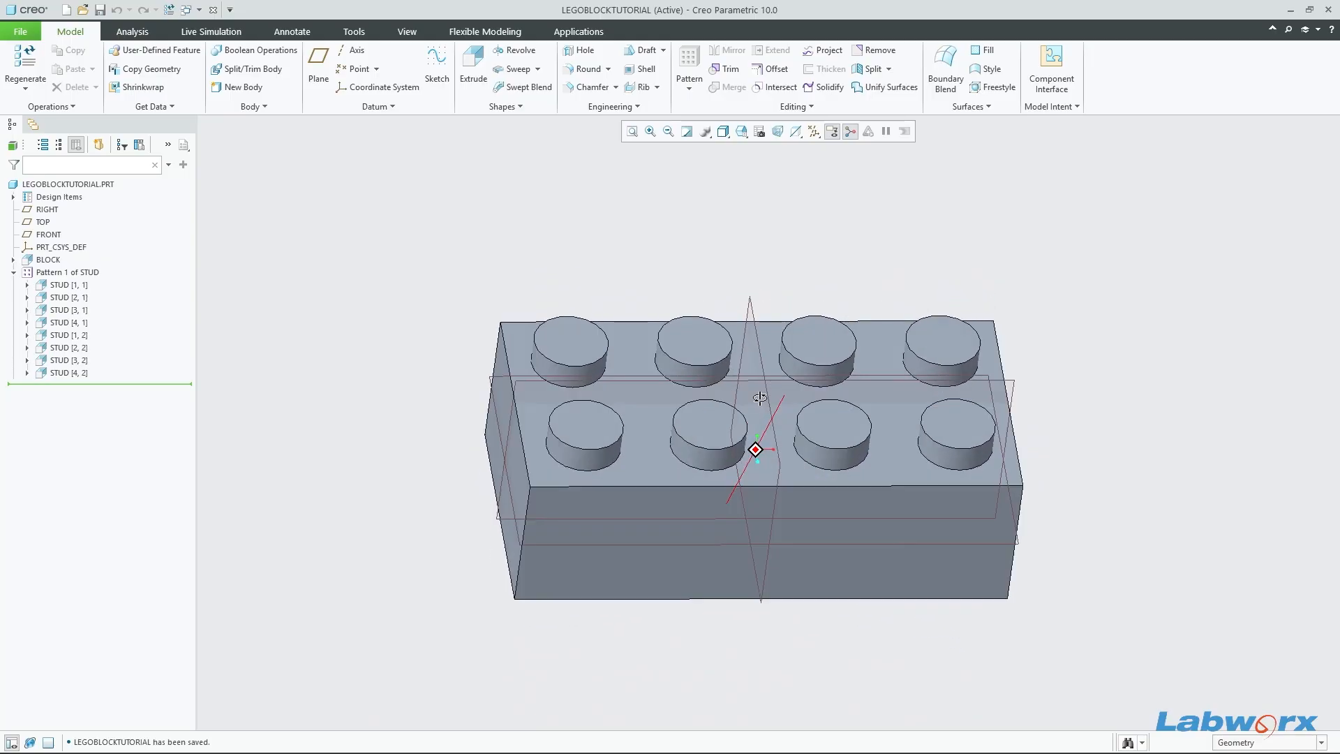
{"action": "middle_click_drag", "start_coordinate": [1085, 437], "coordinate": [1020, 442]}
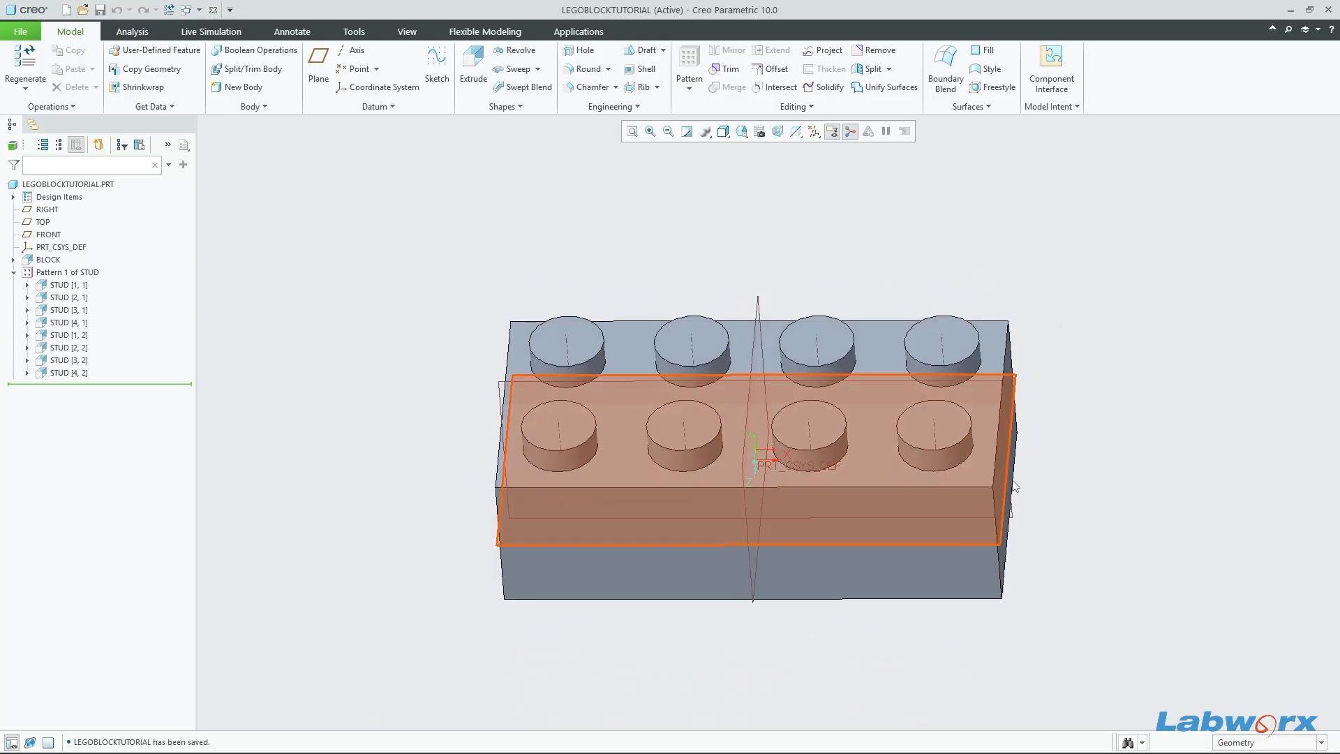
{"action": "middle_click_drag", "start_coordinate": [1057, 390], "coordinate": [1009, 500]}
{"action": "middle_click_drag", "start_coordinate": [824, 500], "coordinate": [982, 271]}
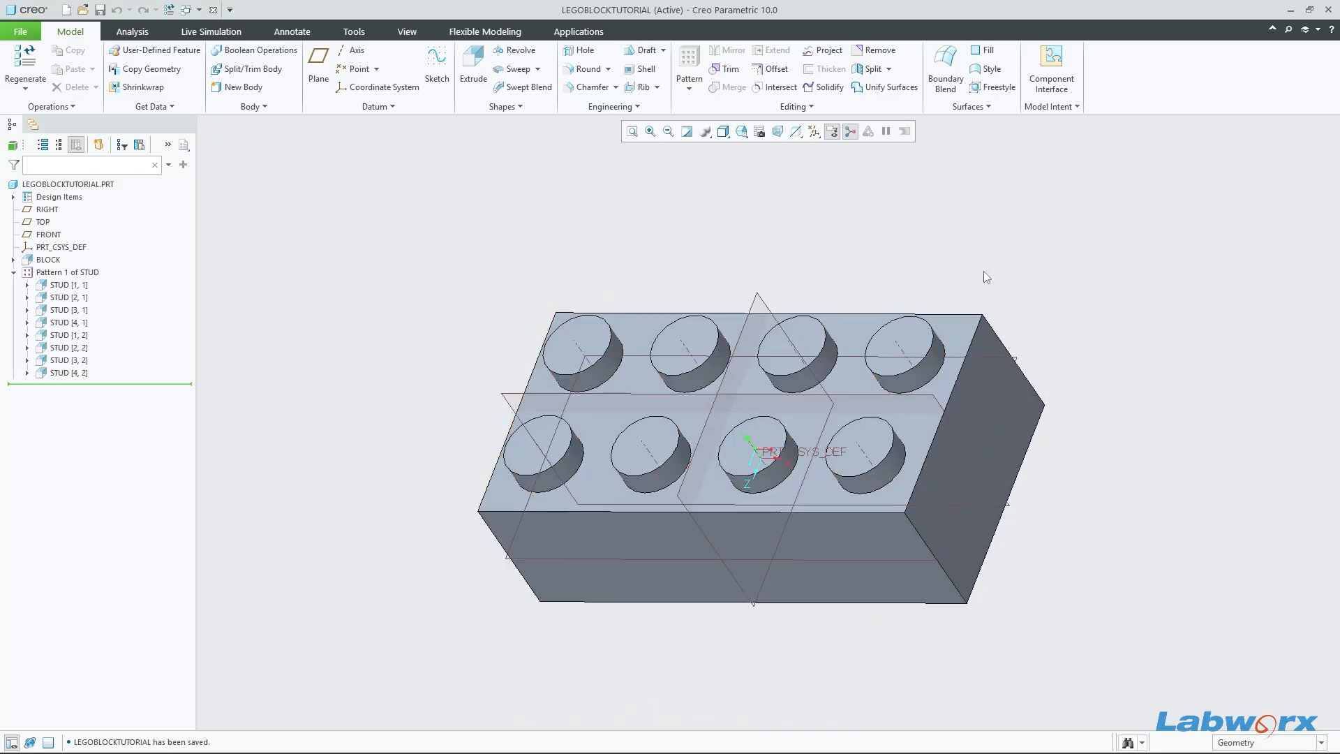
{"action": "left_click", "coordinate": [1056, 104]}
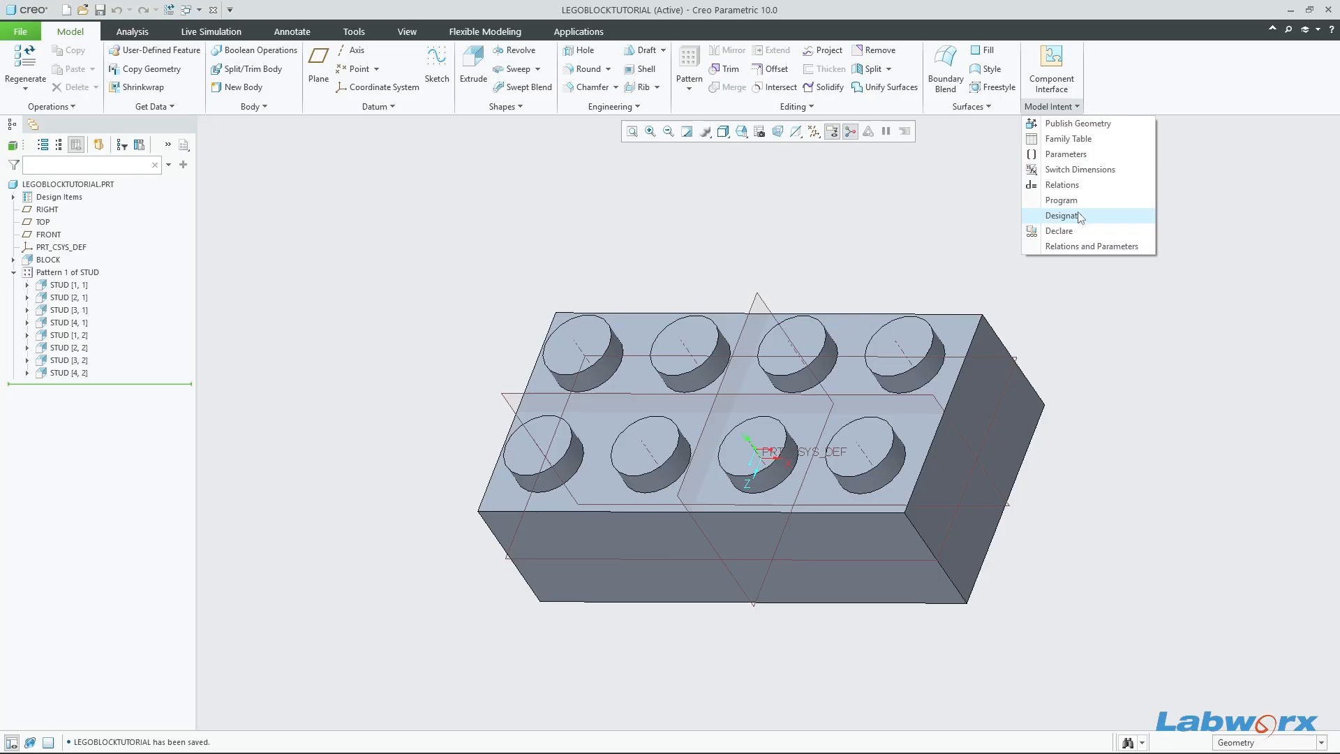
{"action": "left_click", "coordinate": [1075, 156]}
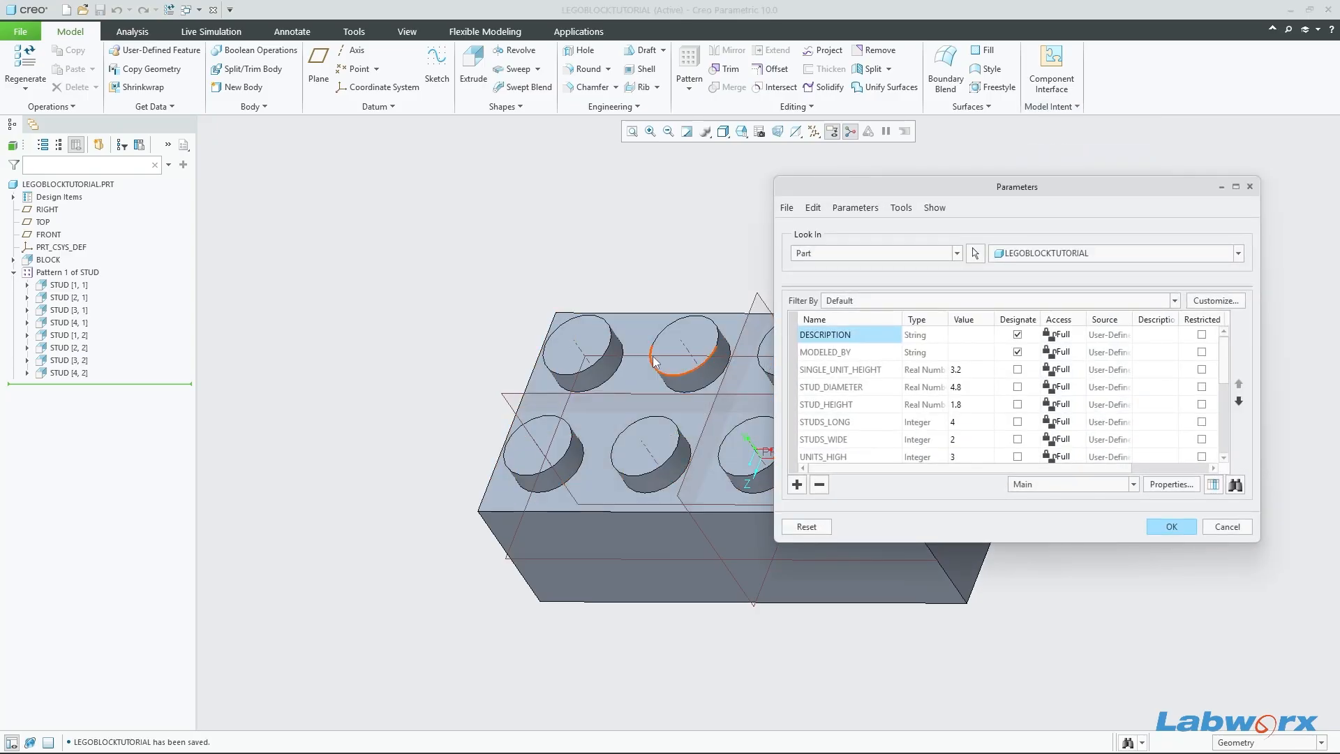
{"action": "left_click_drag", "start_coordinate": [952, 193], "coordinate": [1091, 91]}
{"action": "scroll", "coordinate": [1049, 347], "scroll_direction": "down", "scroll_amount": 1}
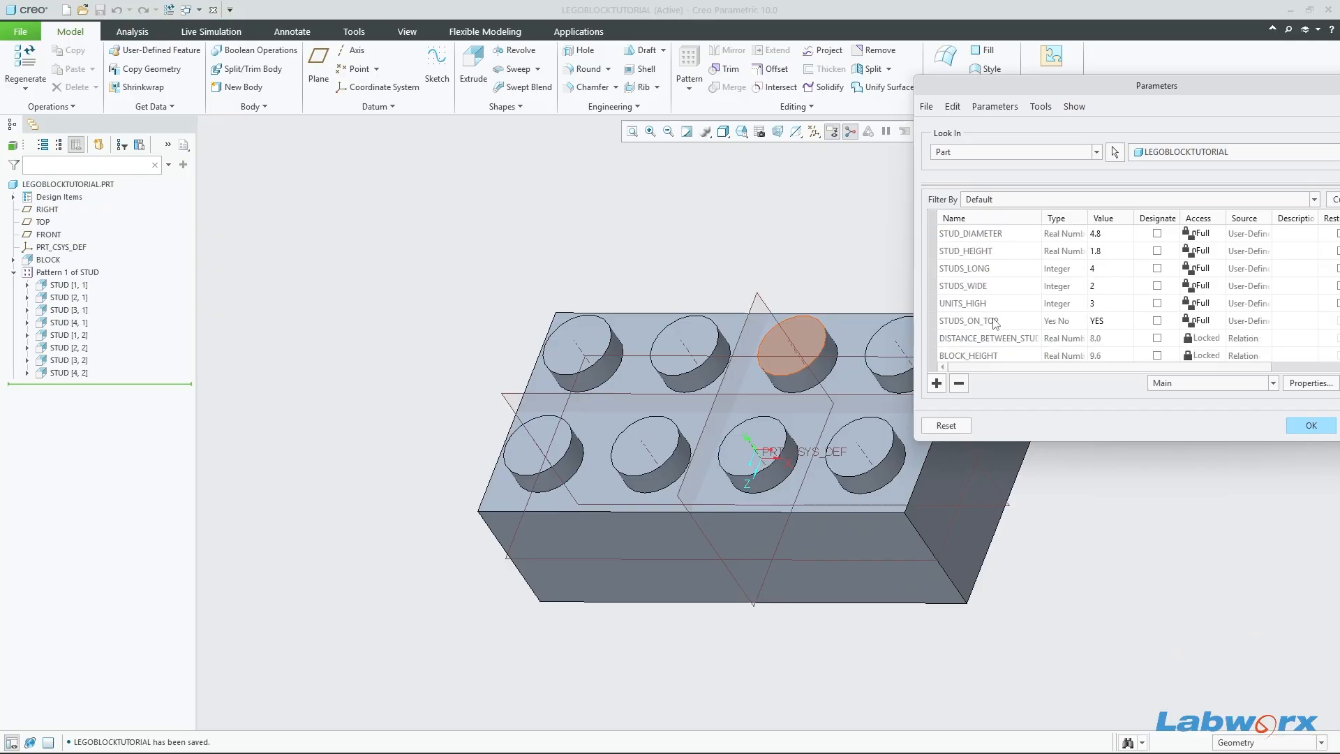
{"action": "left_click", "coordinate": [1103, 277]}
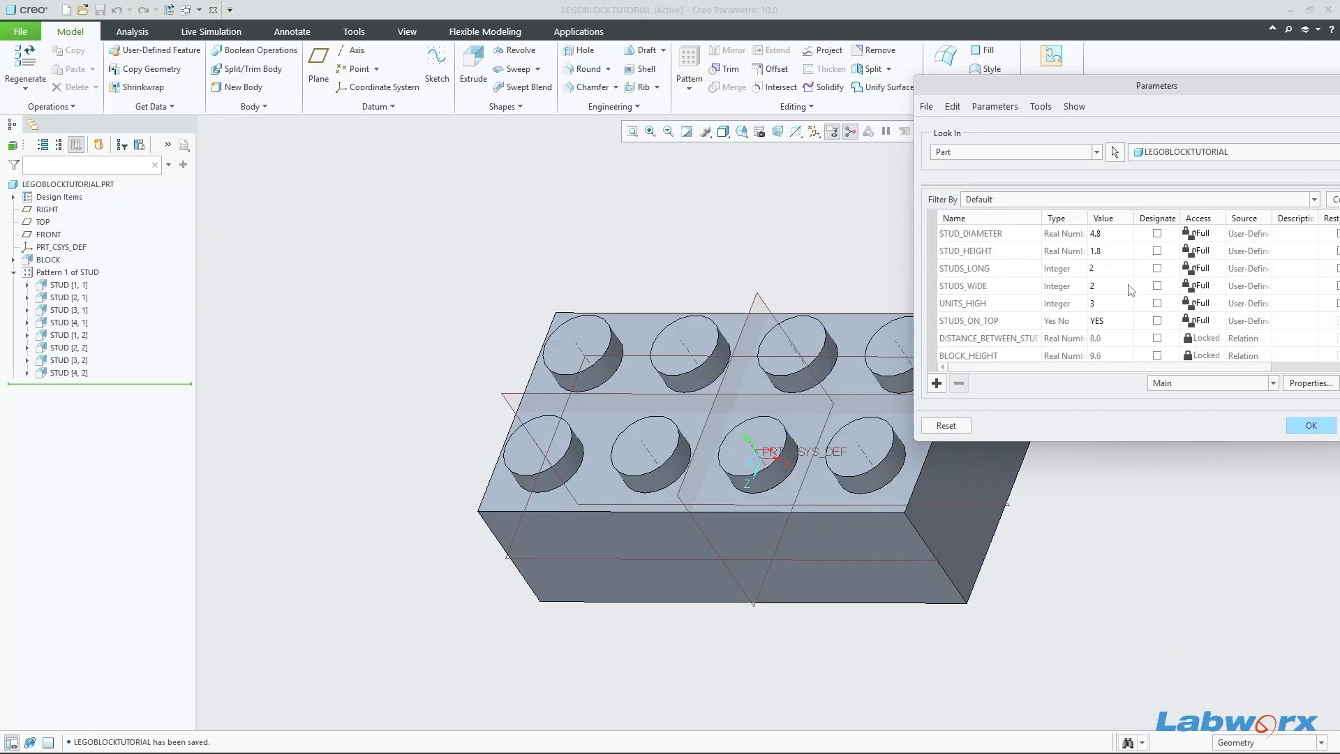
{"action": "left_click", "coordinate": [1295, 425]}
{"action": "key", "text": "ctrl+g"}
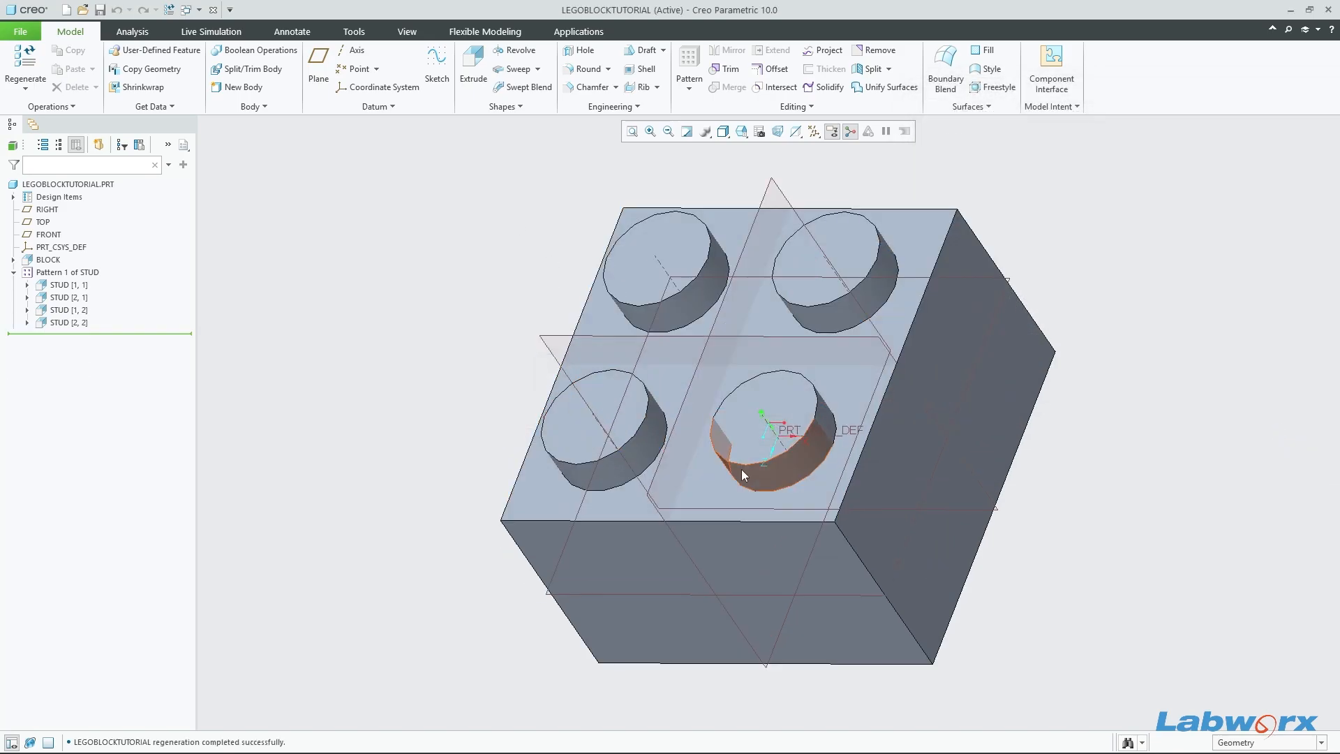
{"action": "middle_click_drag", "start_coordinate": [741, 469], "coordinate": [921, 487]}
{"action": "left_click", "coordinate": [1052, 70]}
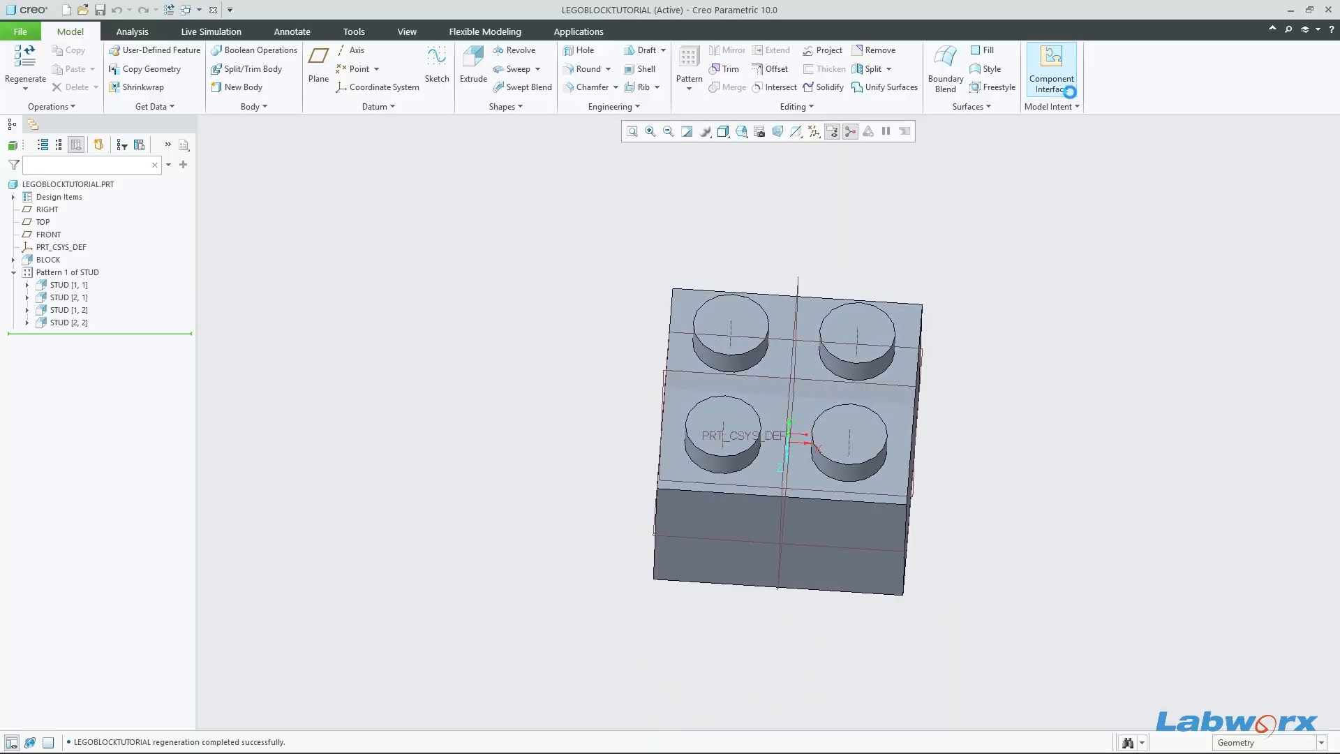
{"action": "left_click", "coordinate": [1310, 322]}
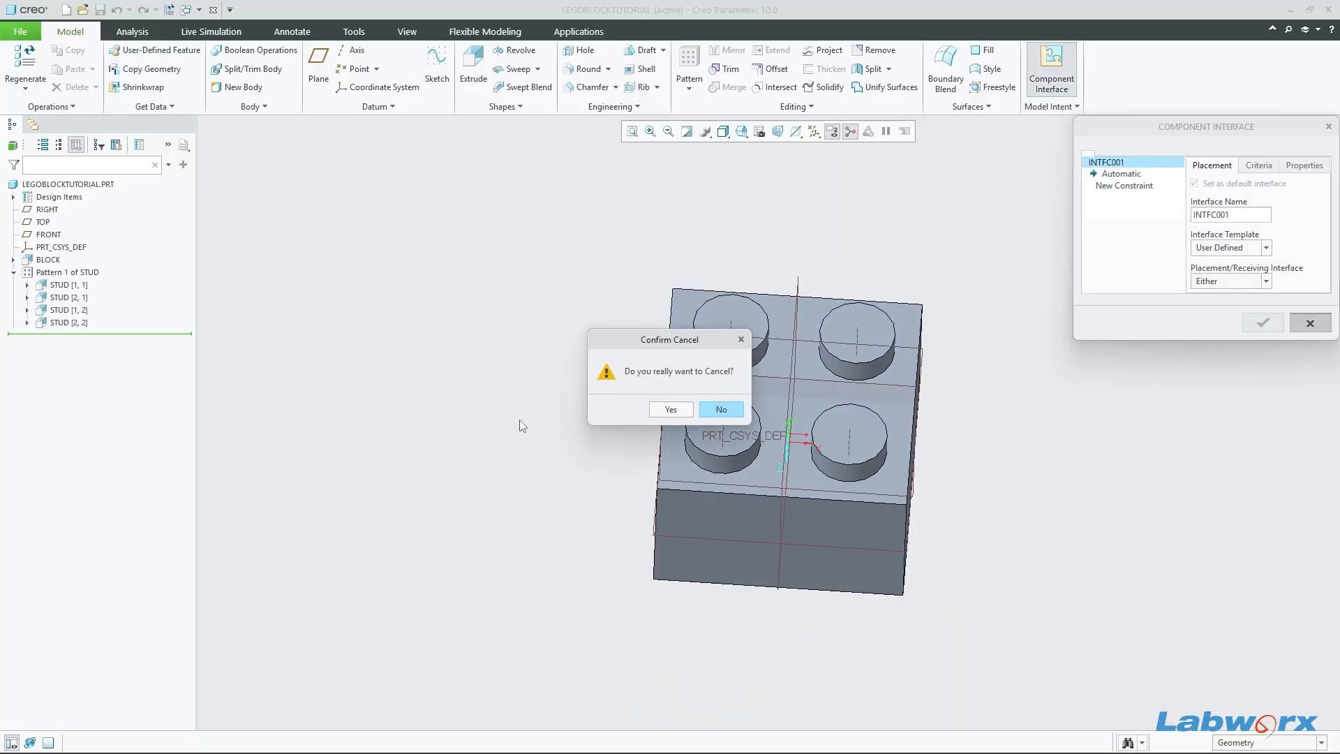
{"action": "left_click", "coordinate": [682, 413]}
Step: Set the STUDS_LONG parameter to 10 and STUDS_WIDE to 1, accept them and regenerate the part
{"action": "left_click", "coordinate": [1058, 106]}
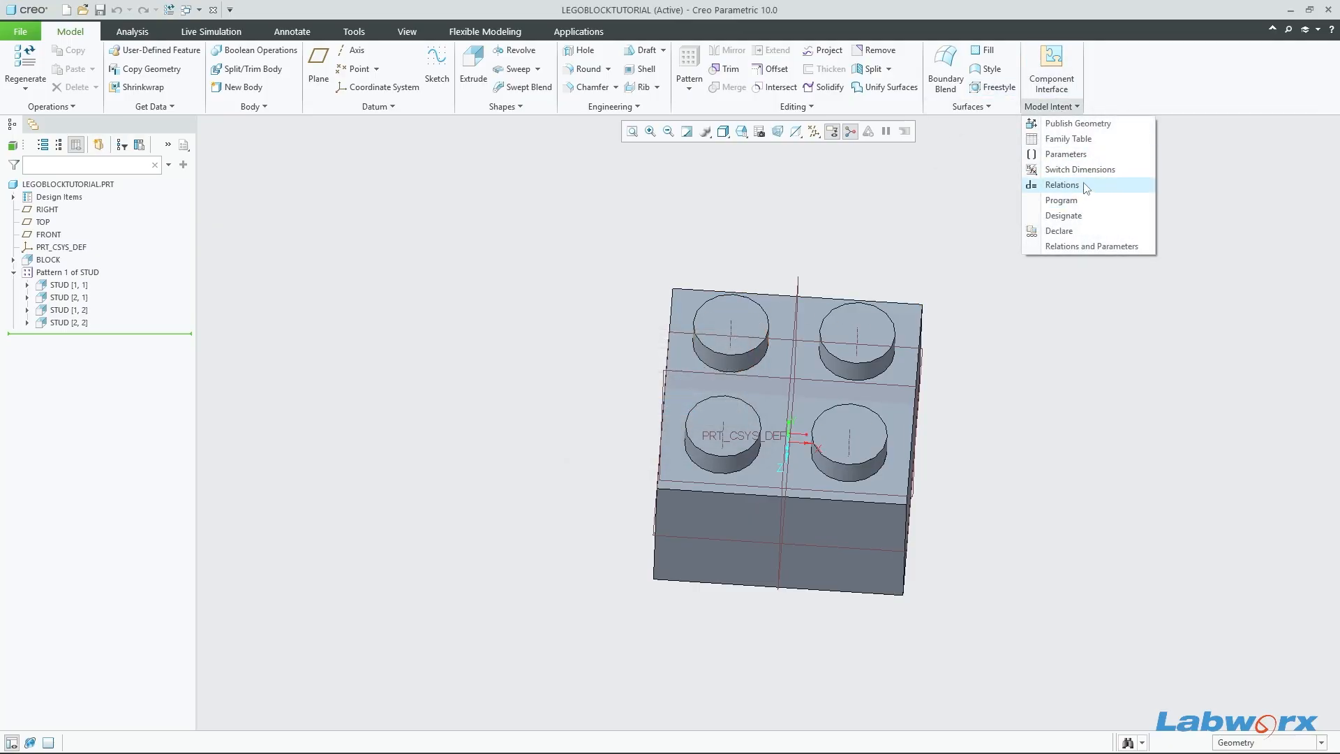
{"action": "left_click", "coordinate": [1104, 155]}
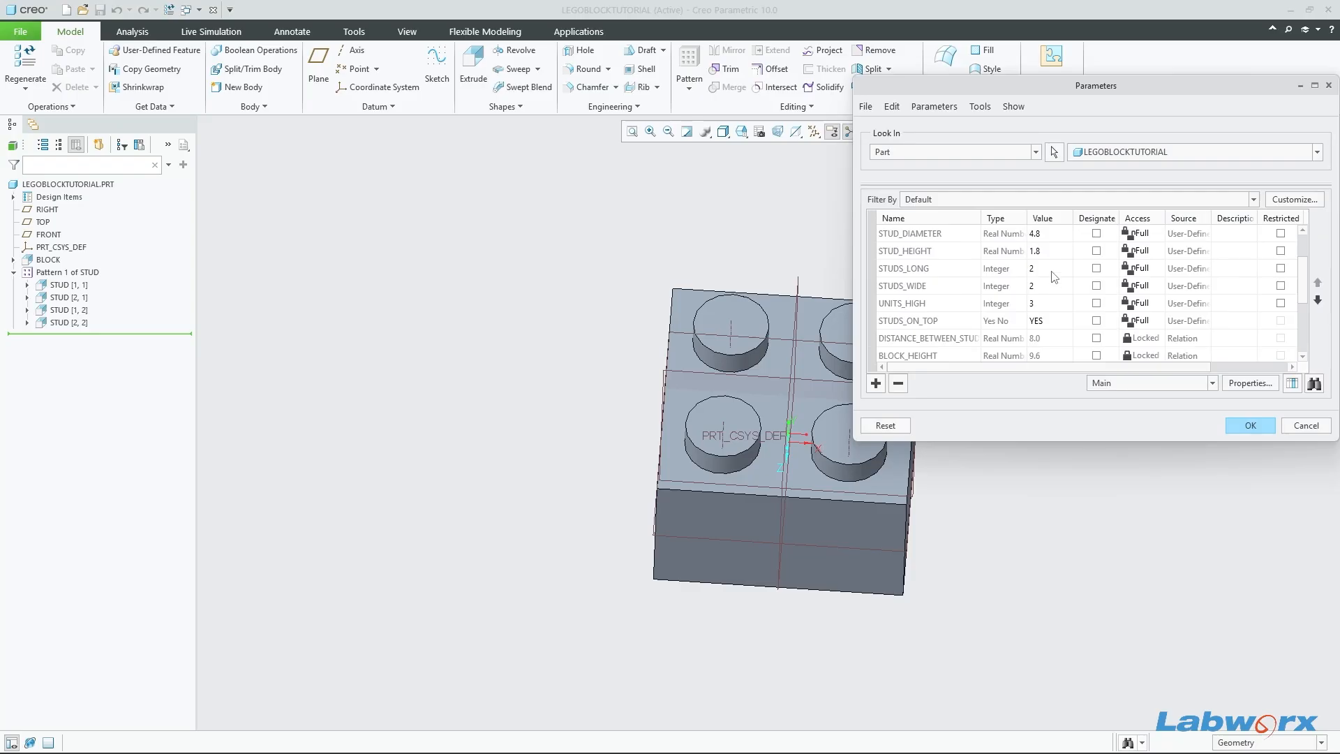
{"action": "left_click", "coordinate": [1059, 269]}
{"action": "left_click", "coordinate": [1259, 428]}
{"action": "key", "text": "ctrl+g"}
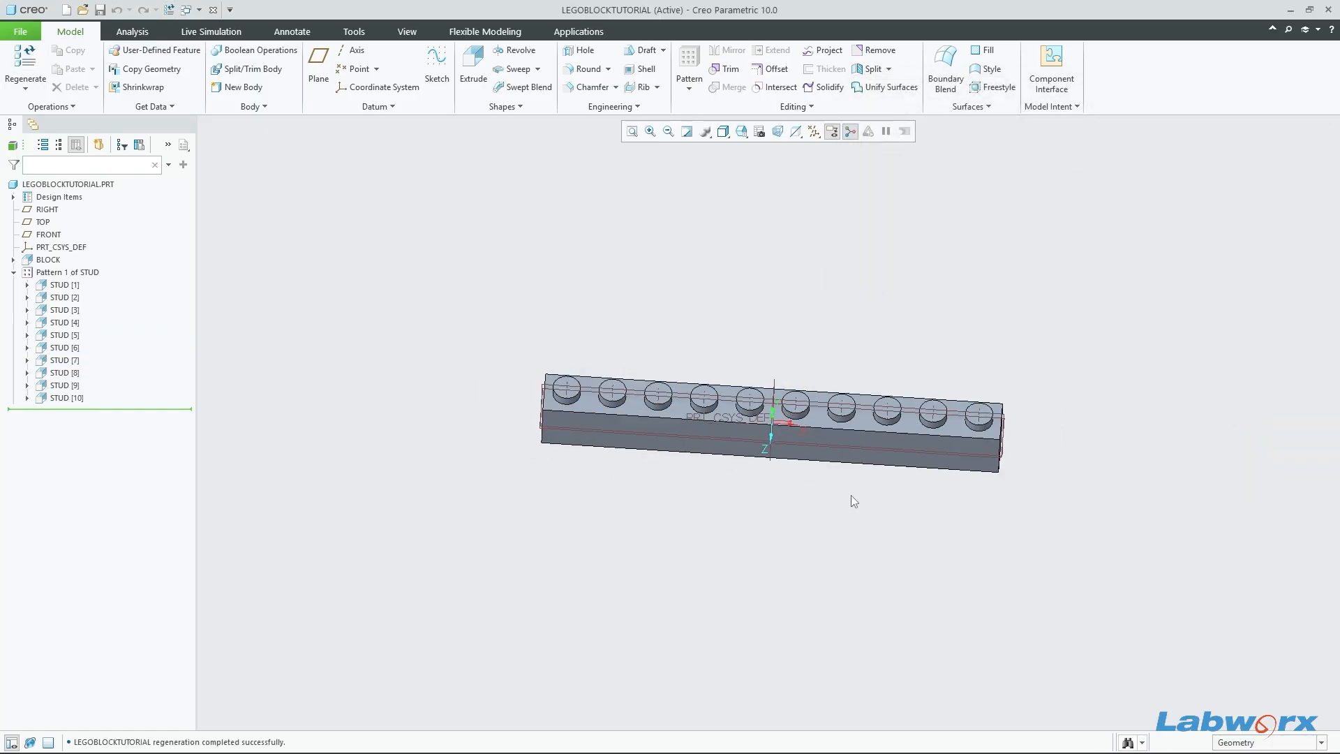
Step: Inspect the regenerated block and reopen the part's parameters with the UNITS_HIGH value ready for editing
{"action": "mouse_move", "coordinate": [852, 496]}
{"action": "middle_mouse_down"}
{"action": "mouse_move", "coordinate": [778, 352]}
{"action": "mouse_move", "coordinate": [873, 493]}
{"action": "mouse_move", "coordinate": [956, 495]}
{"action": "mouse_move", "coordinate": [738, 451]}
{"action": "mouse_move", "coordinate": [550, 488]}
{"action": "mouse_move", "coordinate": [601, 539]}
{"action": "mouse_move", "coordinate": [910, 462]}
{"action": "mouse_move", "coordinate": [909, 561]}
{"action": "mouse_move", "coordinate": [924, 529]}
{"action": "middle_mouse_up"}
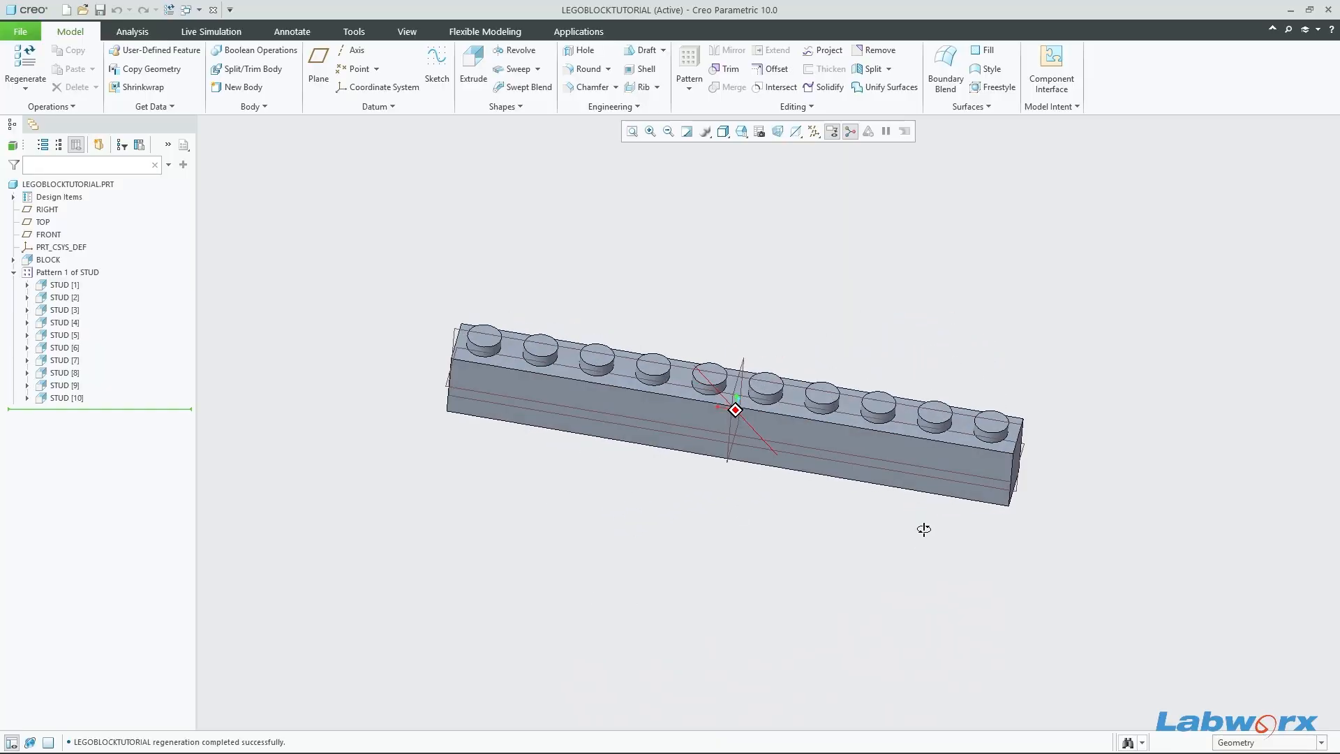
{"action": "middle_click_drag", "start_coordinate": [1110, 397], "coordinate": [1056, 391]}
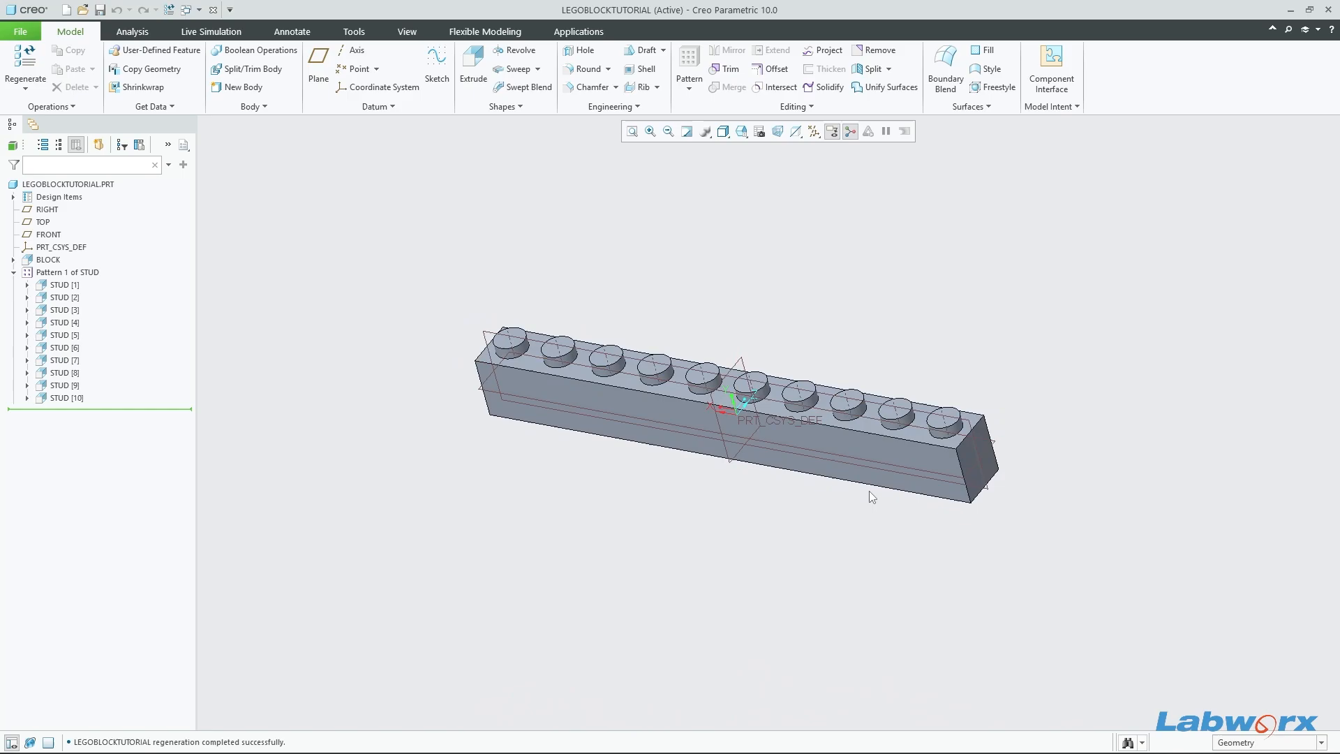
{"action": "middle_click_drag", "start_coordinate": [869, 492], "coordinate": [894, 454]}
{"action": "scroll", "coordinate": [968, 412], "scroll_direction": "down", "scroll_amount": 3}
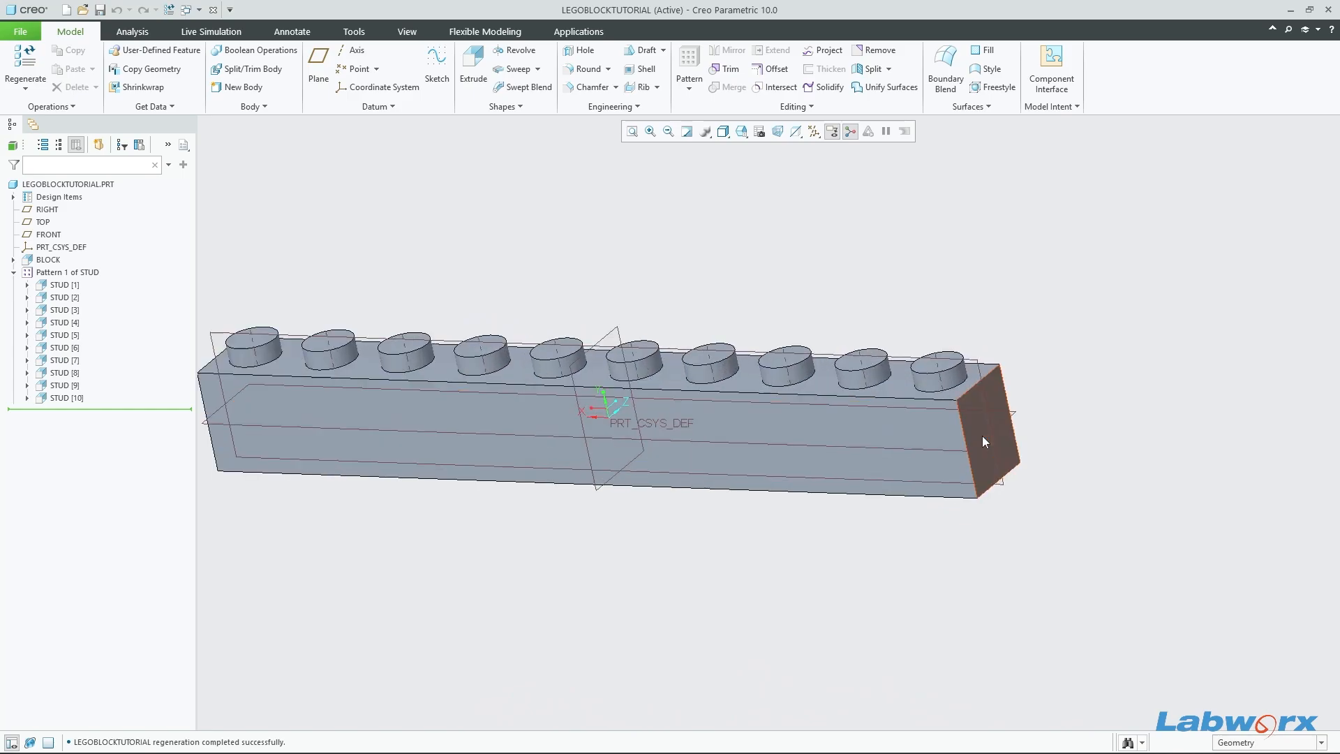
{"action": "scroll", "coordinate": [977, 422], "scroll_direction": "down", "scroll_amount": 2}
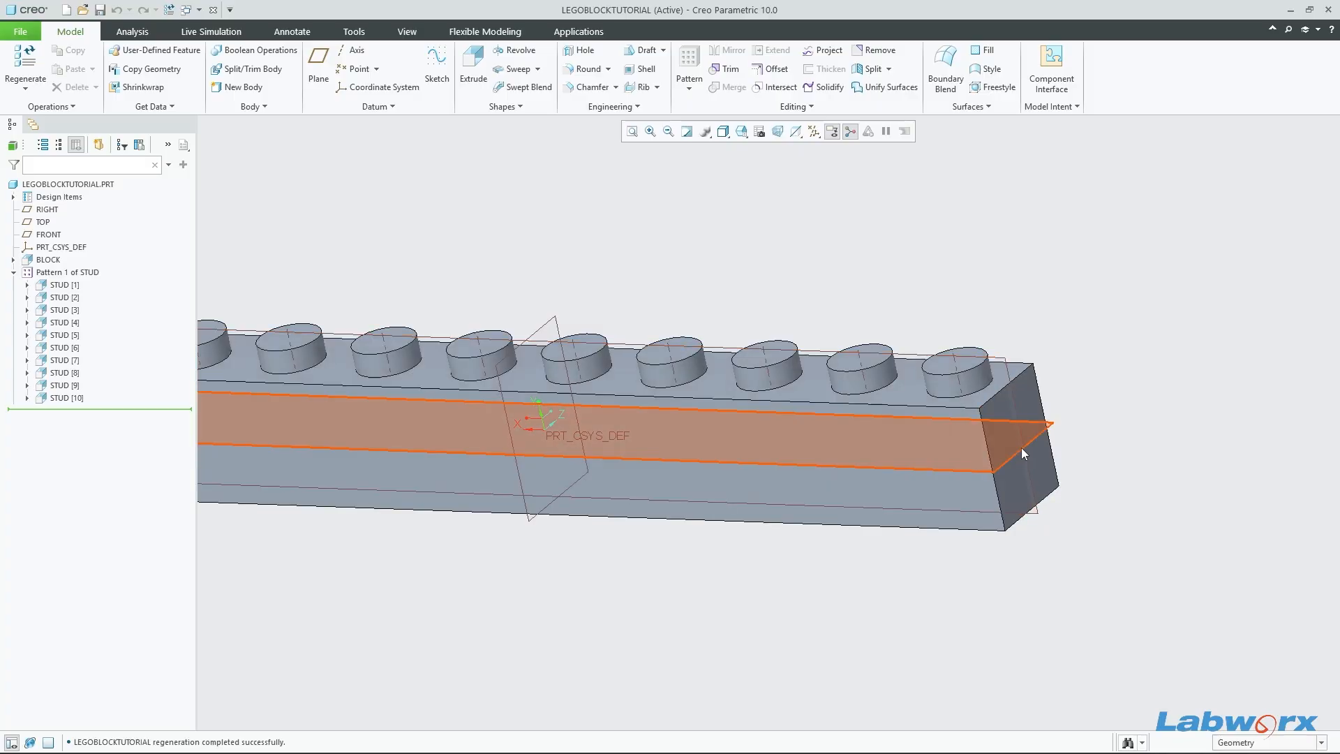
{"action": "left_click", "coordinate": [1070, 105]}
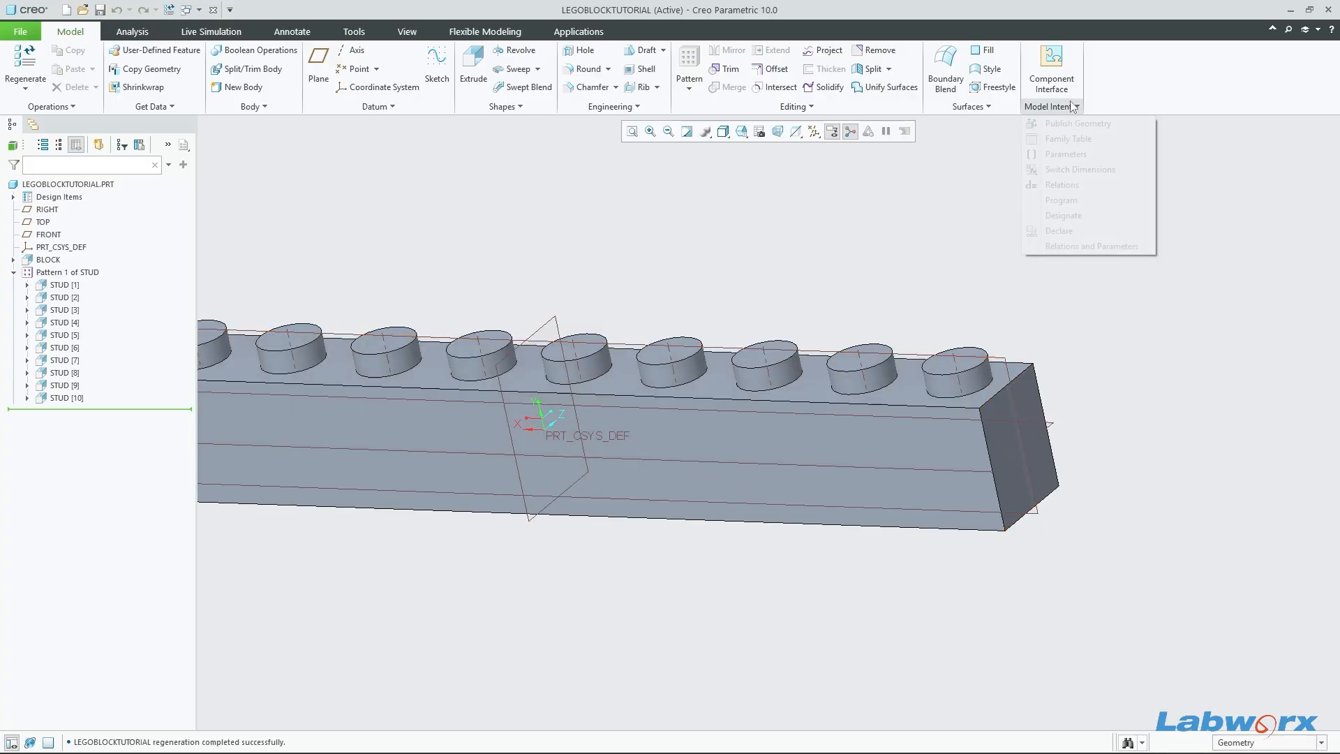
{"action": "left_click", "coordinate": [1070, 154]}
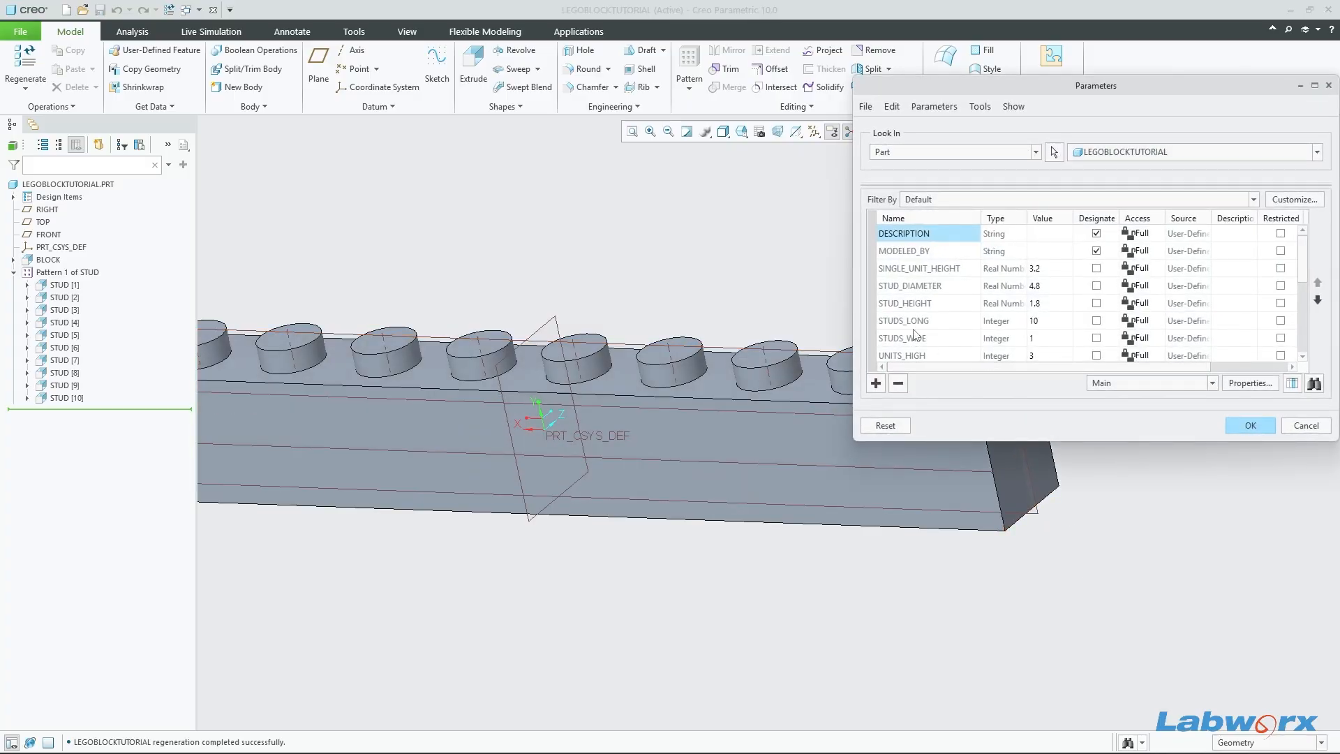
{"action": "left_click", "coordinate": [1057, 359]}
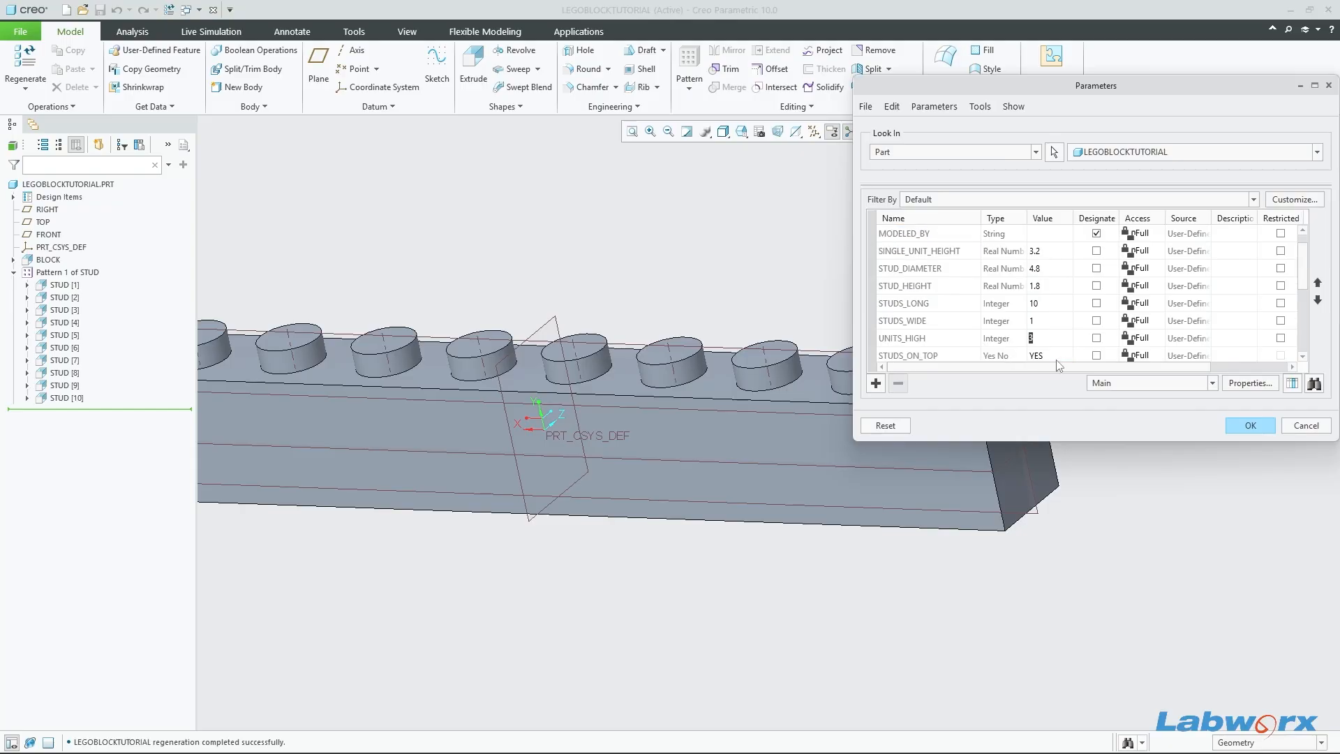
Step: Set the UNITS_HIGH parameter to 1, apply it to the block and save the part
{"action": "type", "text": "1"}
{"action": "left_click", "coordinate": [1250, 425]}
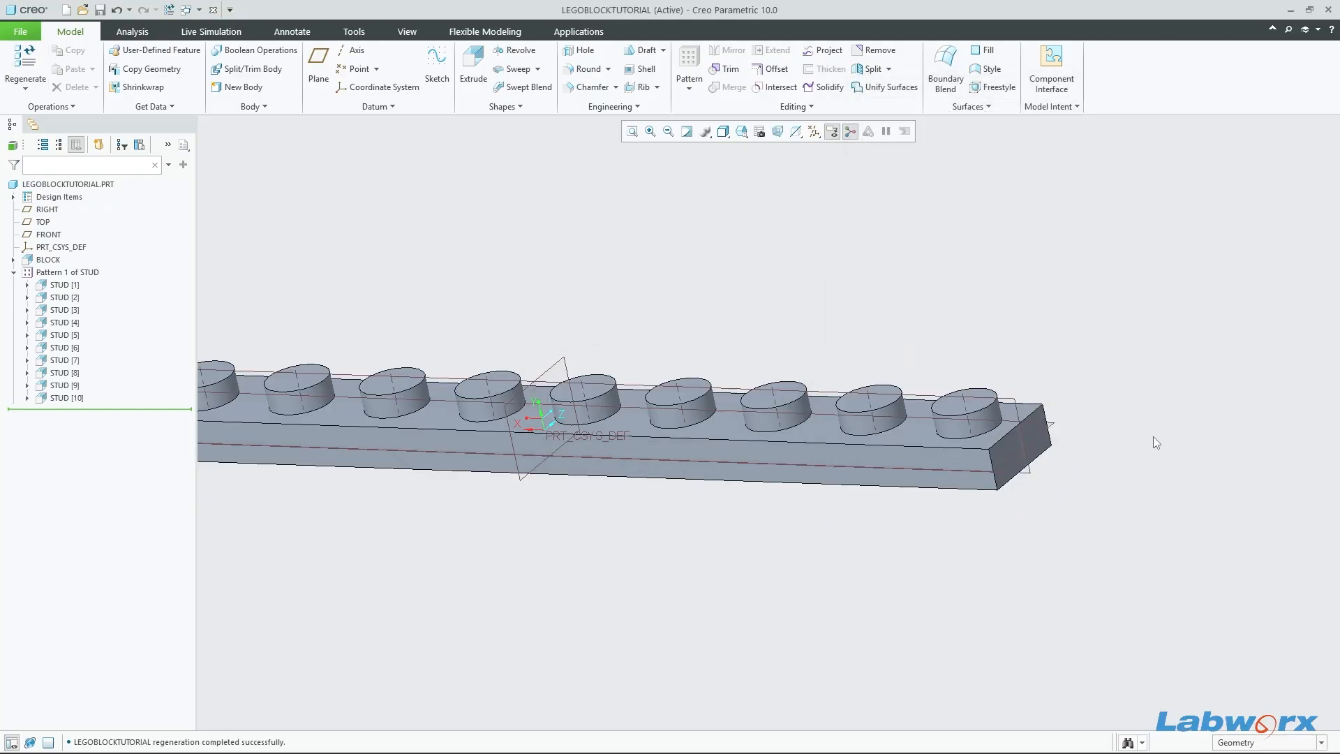
{"action": "scroll", "coordinate": [1109, 489], "scroll_direction": "up", "scroll_amount": 3}
{"action": "mouse_move", "coordinate": [1063, 530]}
{"action": "middle_mouse_down"}
{"action": "mouse_move", "coordinate": [1044, 442]}
{"action": "mouse_move", "coordinate": [1088, 532]}
{"action": "mouse_move", "coordinate": [1056, 425]}
{"action": "mouse_move", "coordinate": [965, 342]}
{"action": "mouse_move", "coordinate": [1065, 434]}
{"action": "mouse_move", "coordinate": [1079, 512]}
{"action": "mouse_move", "coordinate": [1067, 508]}
{"action": "middle_mouse_up"}
{"action": "key", "text": "ctrl+s"}
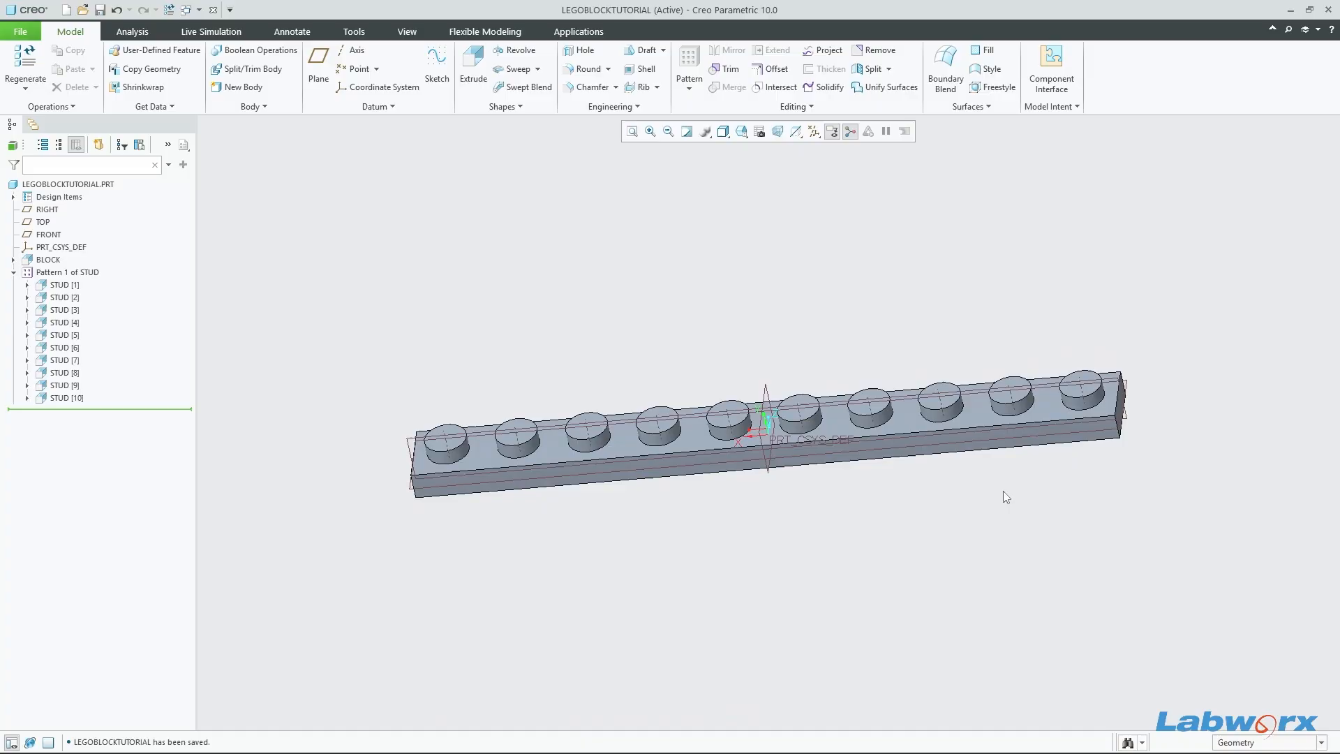
Step: Examine the block's studded top face and its underside from several angles
{"action": "scroll", "coordinate": [536, 450], "scroll_direction": "down", "scroll_amount": 3}
{"action": "middle_click_drag", "start_coordinate": [732, 551], "coordinate": [694, 443]}
{"action": "scroll", "coordinate": [547, 482], "scroll_direction": "up", "scroll_amount": 3}
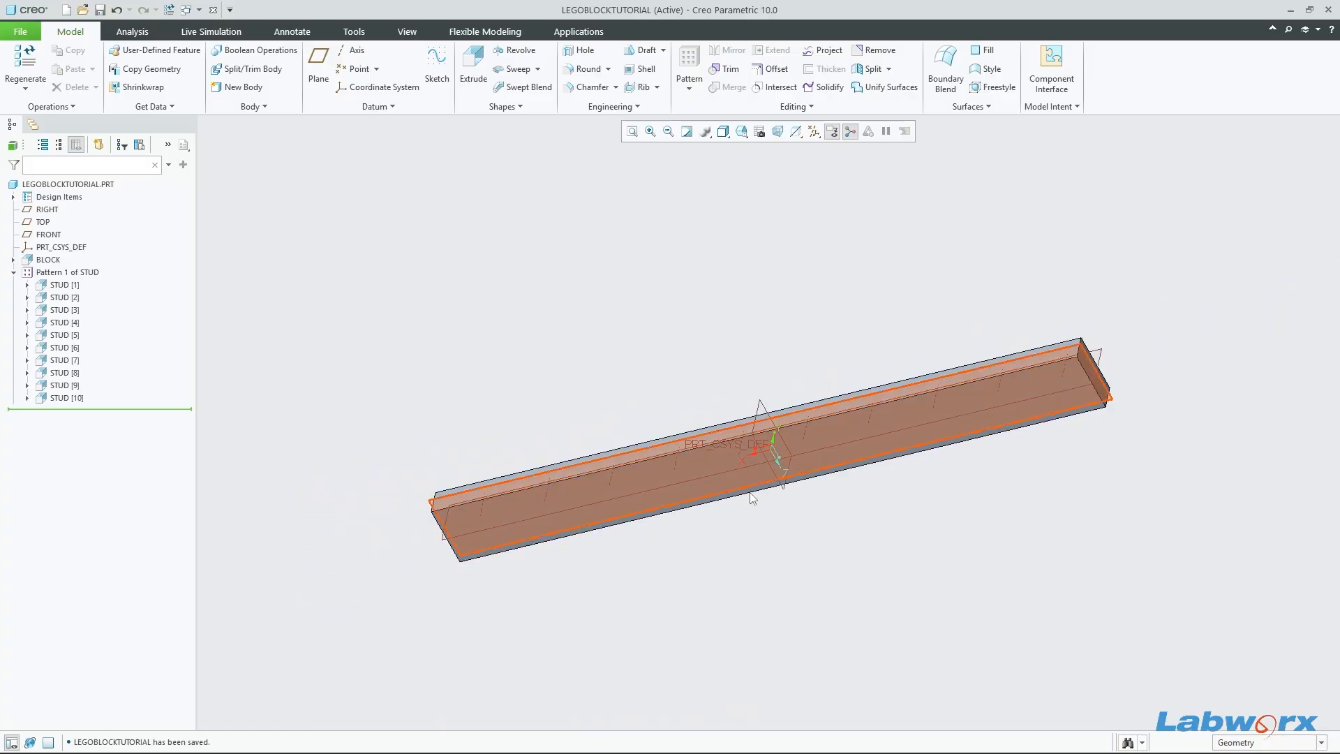
{"action": "middle_click_drag", "start_coordinate": [751, 497], "coordinate": [921, 541]}
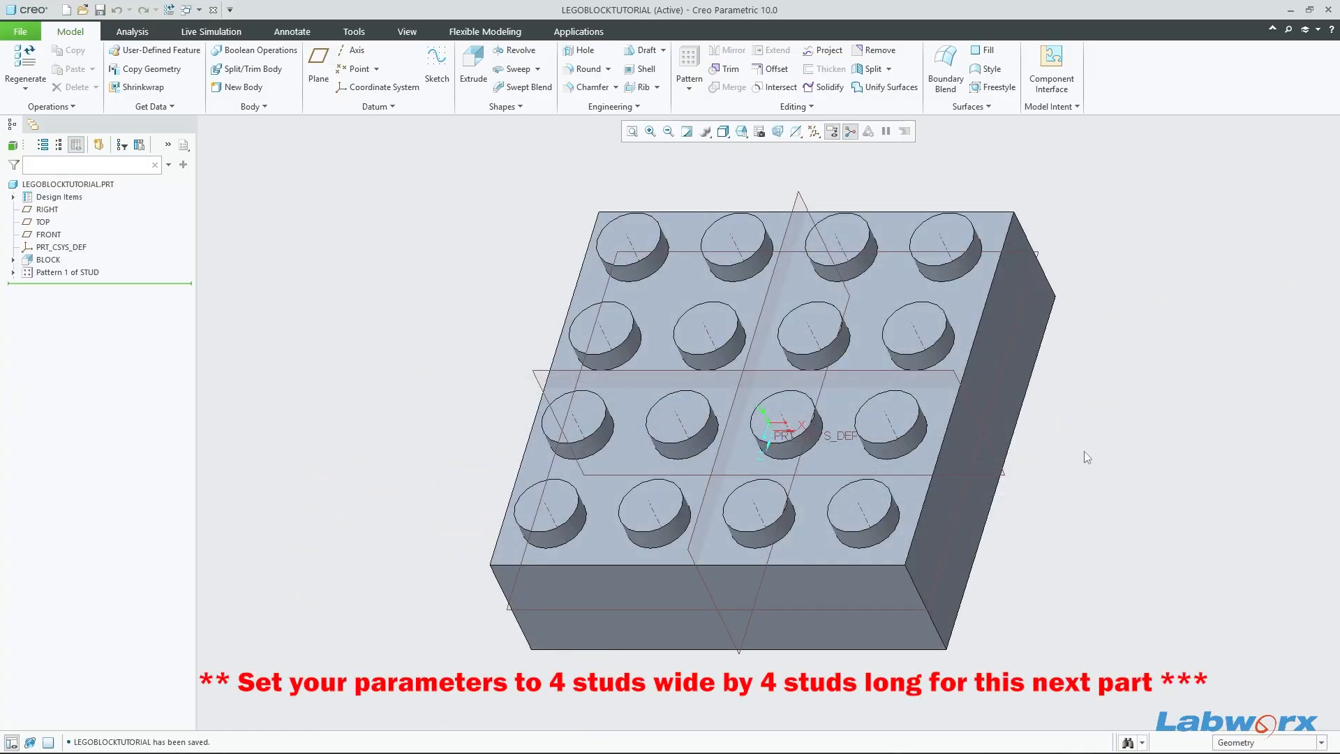
{"action": "middle_click_drag", "start_coordinate": [1083, 451], "coordinate": [1059, 448]}
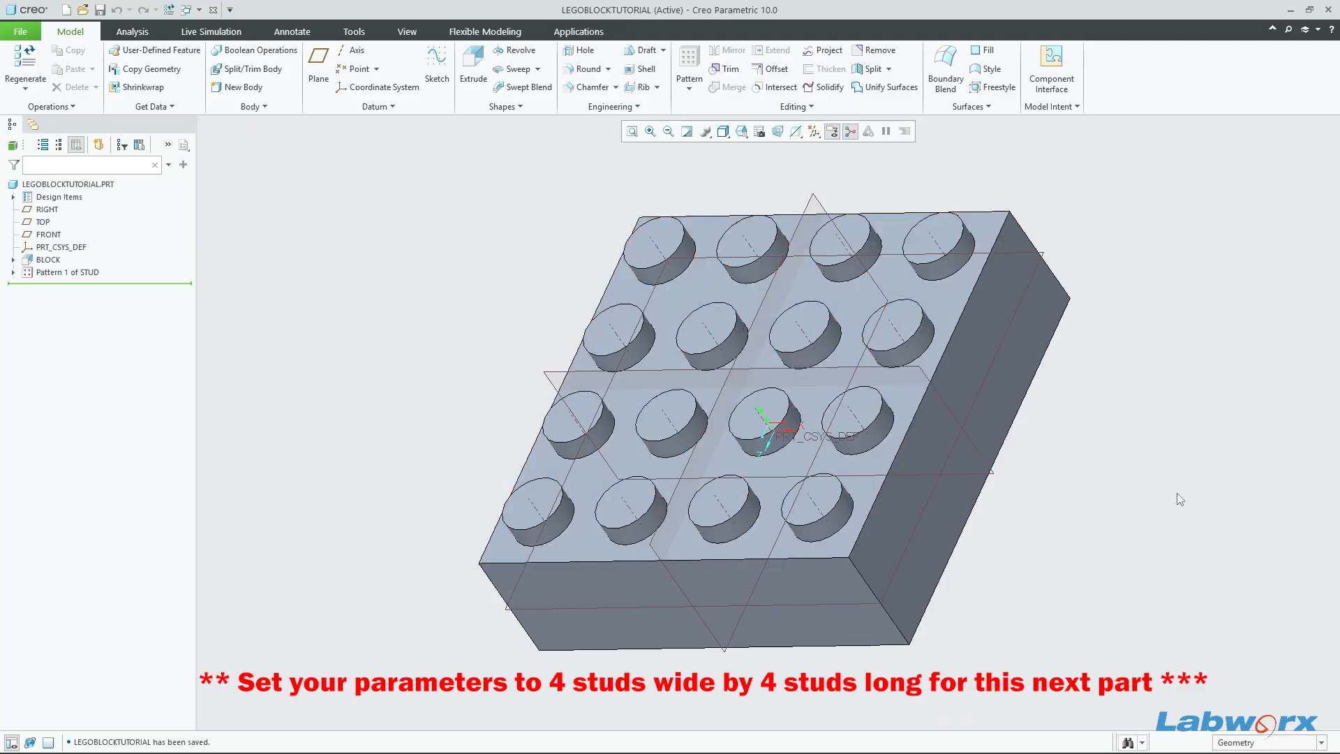
{"action": "middle_click_drag", "start_coordinate": [1179, 499], "coordinate": [938, 250]}
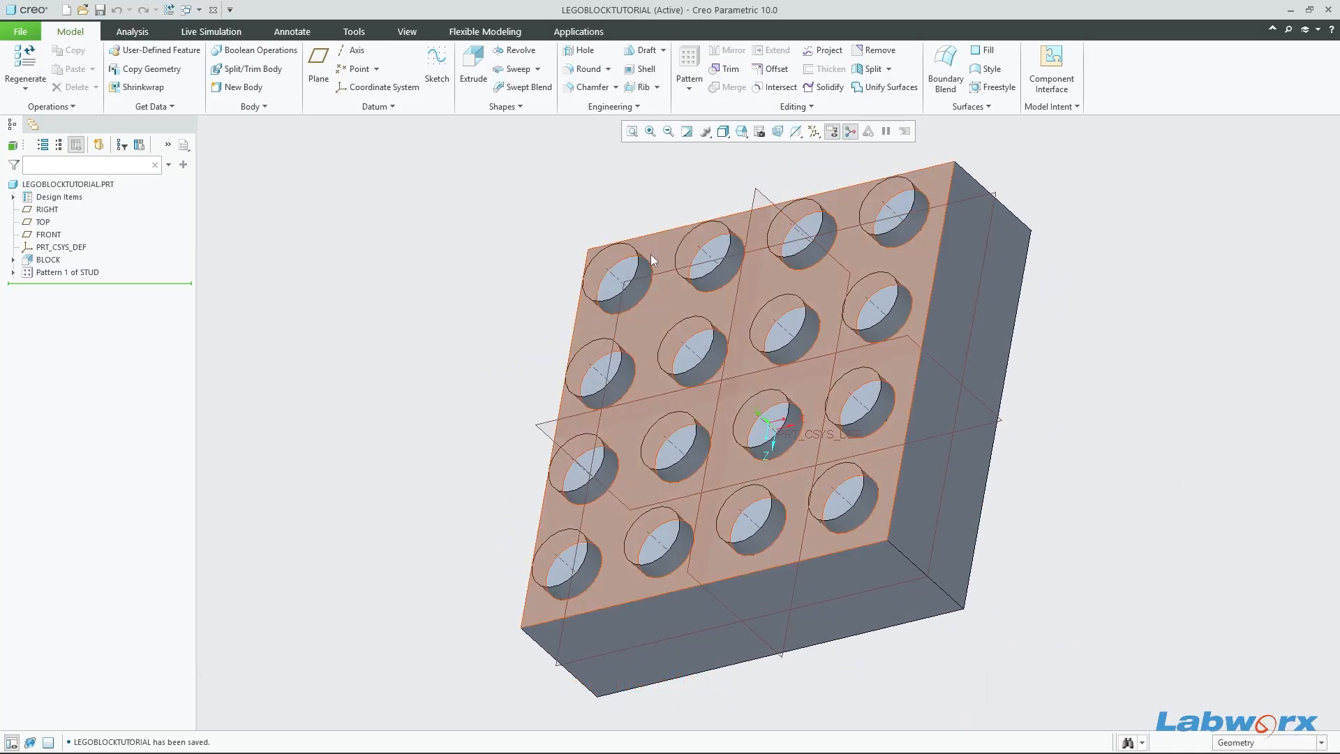
{"action": "middle_click_drag", "start_coordinate": [650, 254], "coordinate": [881, 610]}
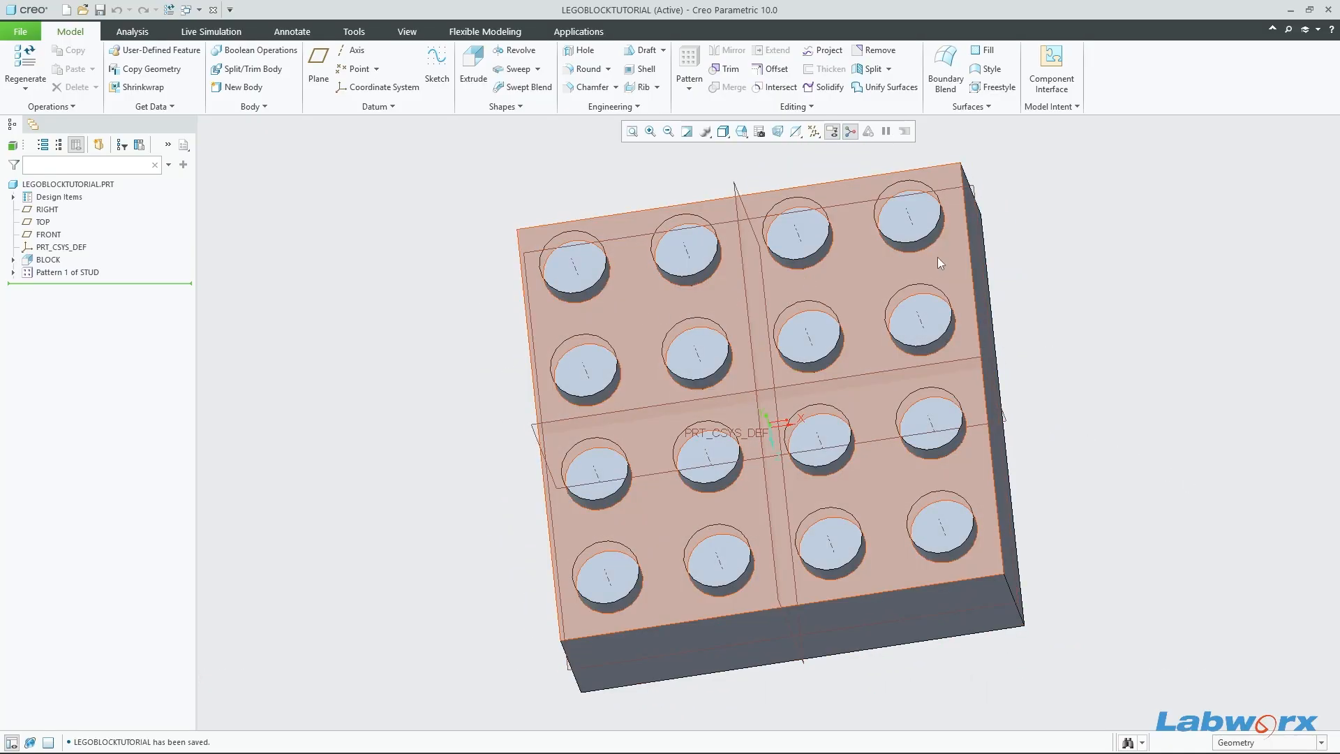
{"action": "middle_click_drag", "start_coordinate": [1126, 505], "coordinate": [888, 515]}
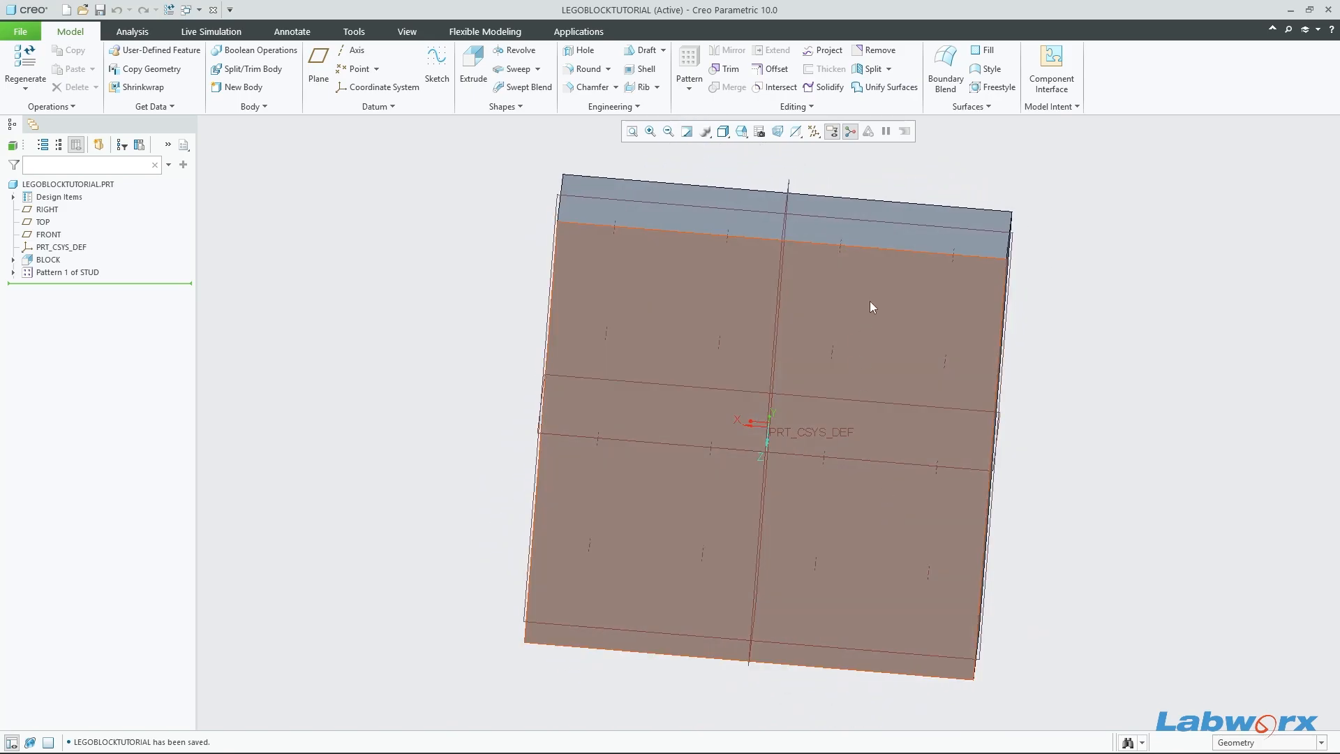
Step: Consult the LEGO dimension slide in PowerPoint and add a real-number part parameter named PART_ROOF_THICKNESS in Creo
{"action": "left_click", "coordinate": [870, 300]}
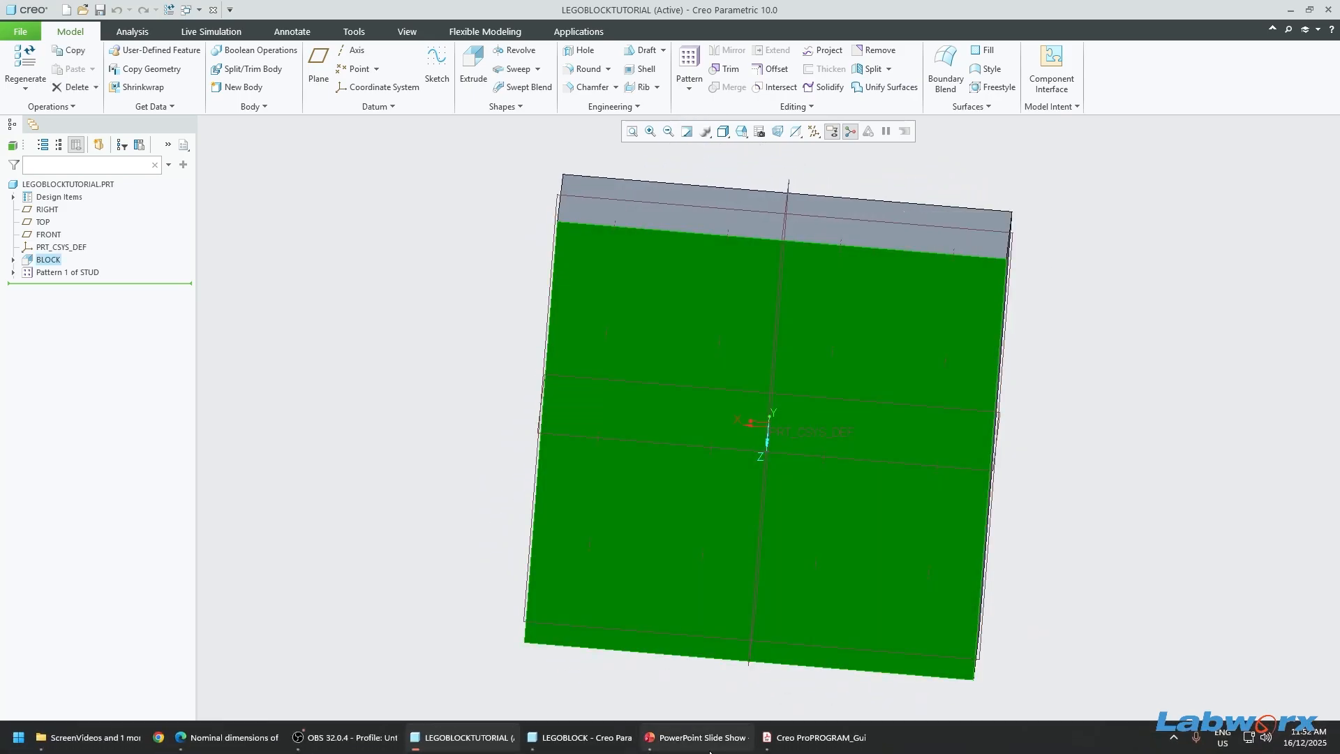
{"action": "left_click", "coordinate": [710, 750]}
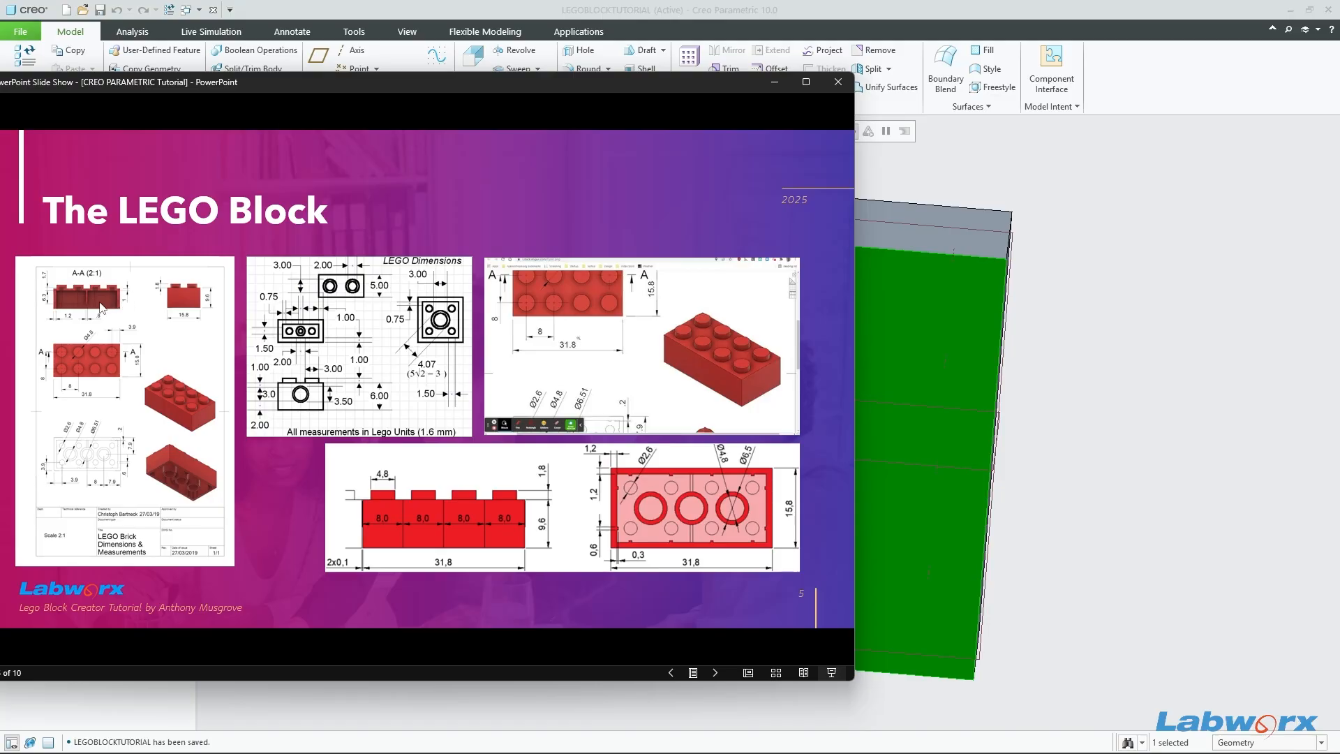
{"action": "left_click", "coordinate": [1034, 108]}
{"action": "left_click", "coordinate": [1065, 154]}
{"action": "scroll", "coordinate": [975, 317], "scroll_direction": "down", "scroll_amount": 2}
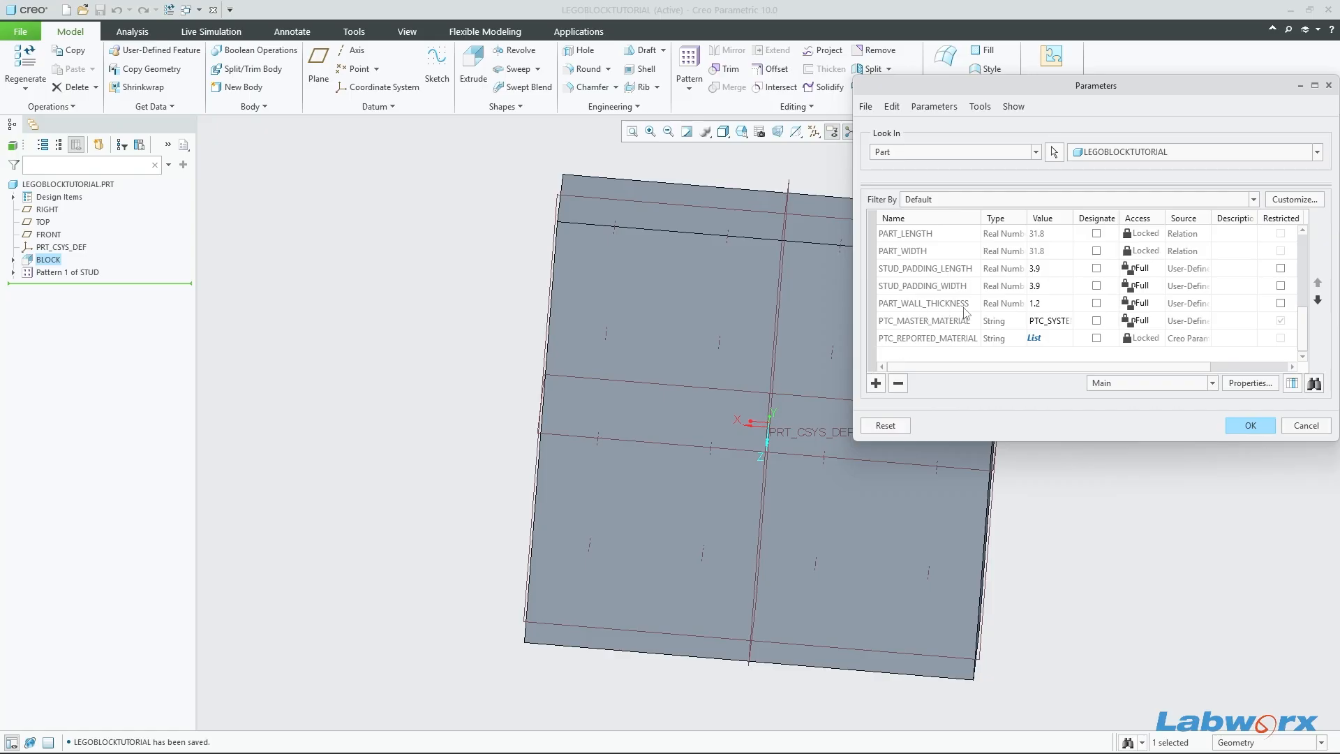
{"action": "left_click", "coordinate": [875, 382]}
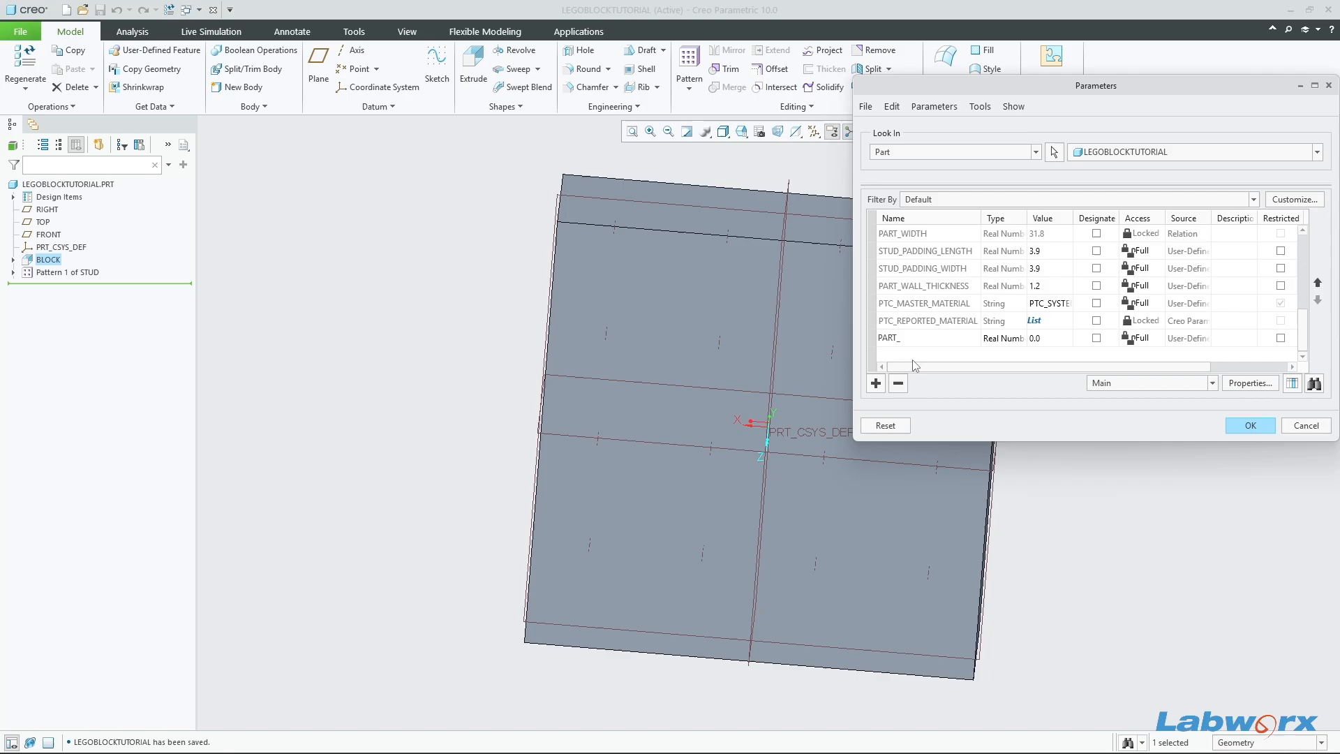
{"action": "type", "text": "PART_ROOF_THICKNESS"}
Step: Set PART_ROOF_THICKNESS to 1, checking the PowerPoint dimension drawings, and accept the parameter changes
{"action": "left_click", "coordinate": [1053, 342]}
{"action": "mouse_move", "coordinate": [795, 749]}
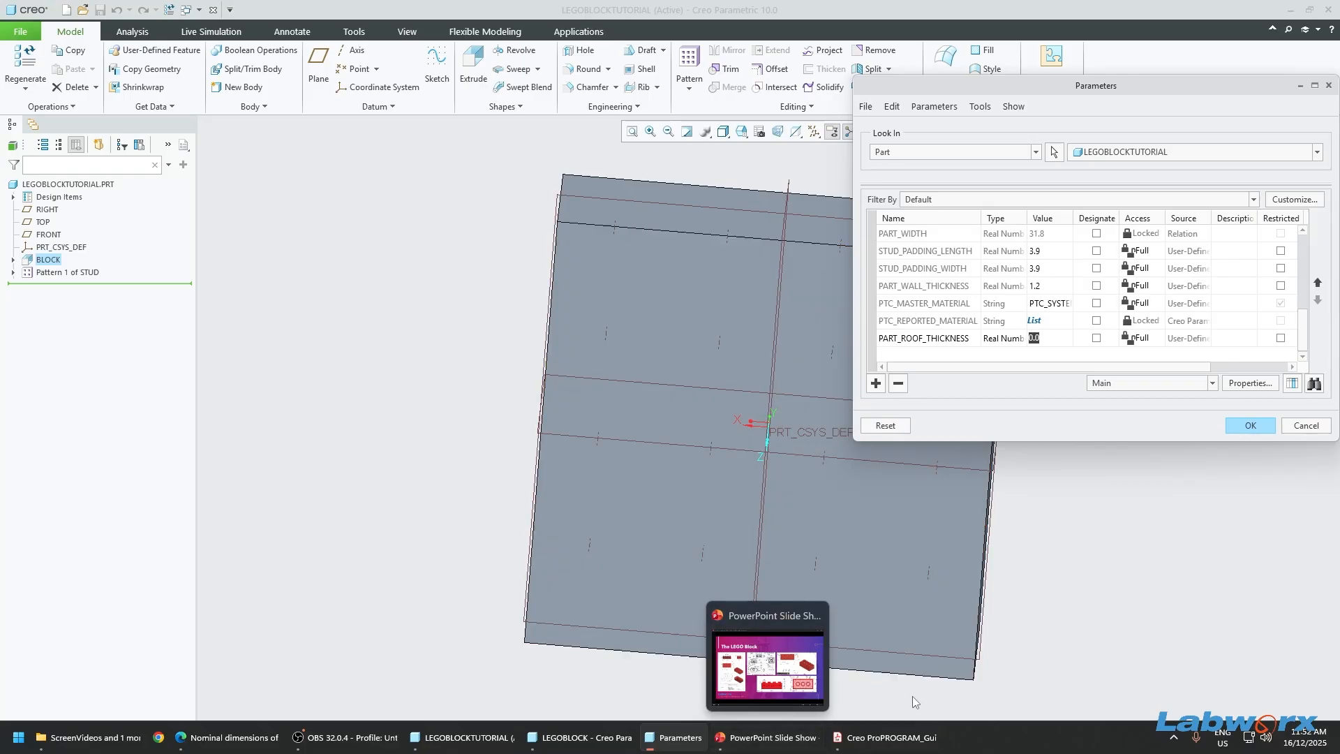
{"action": "left_click", "coordinate": [891, 741]}
{"action": "left_click", "coordinate": [891, 741]}
{"action": "left_click", "coordinate": [742, 740]}
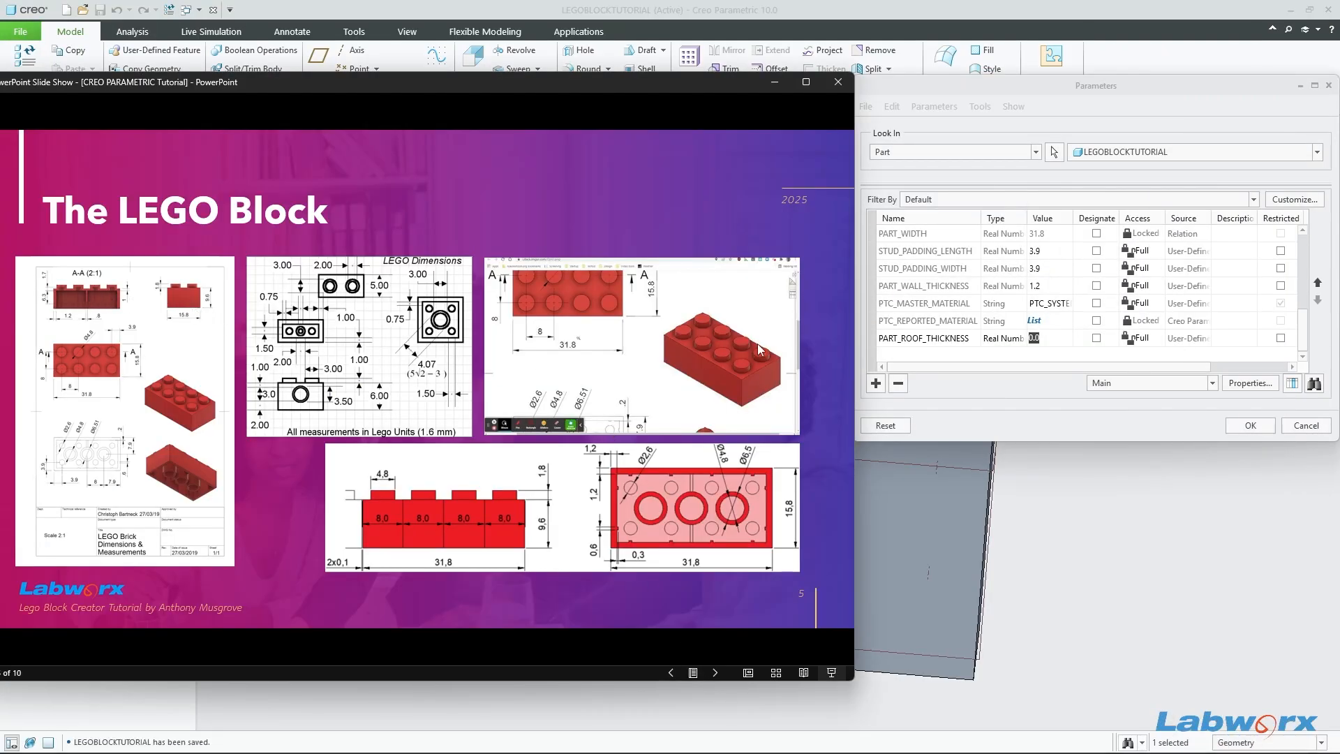
{"action": "left_click", "coordinate": [1044, 339]}
{"action": "double_click", "coordinate": [1044, 339]}
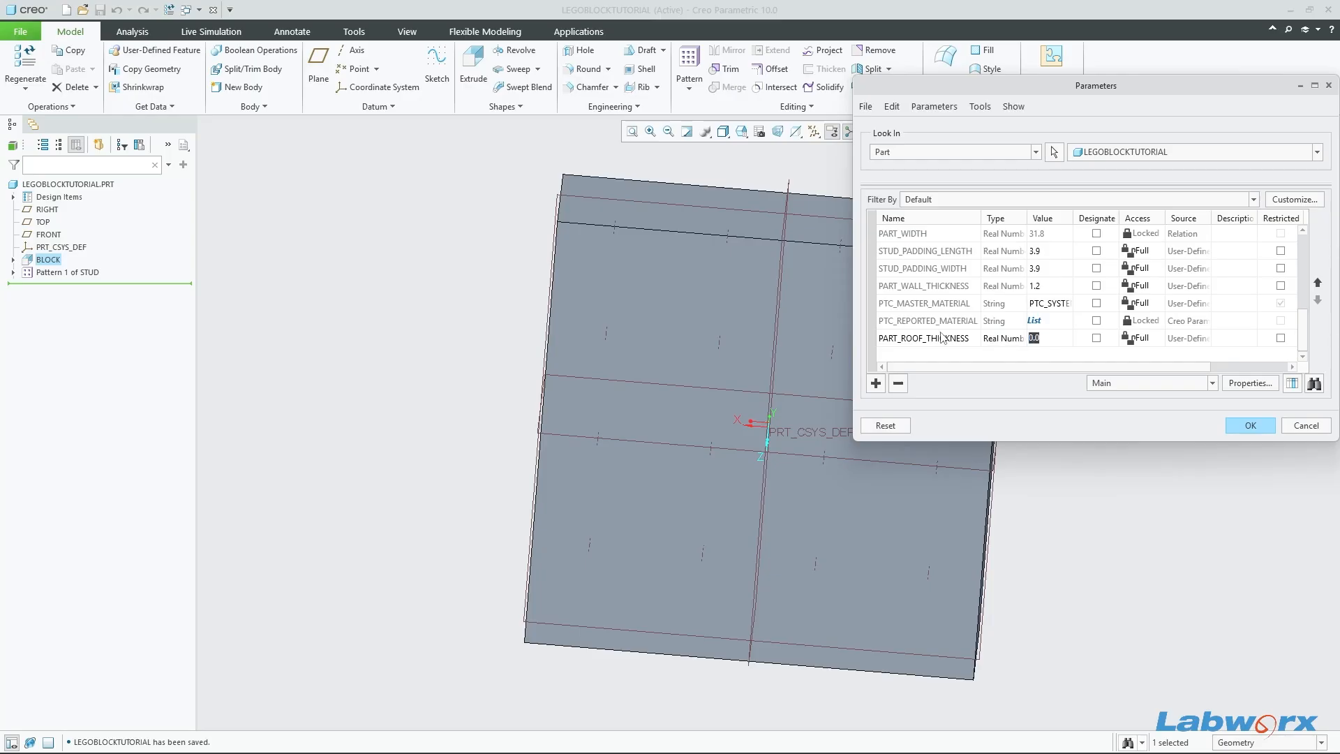
{"action": "type", "text": "1"}
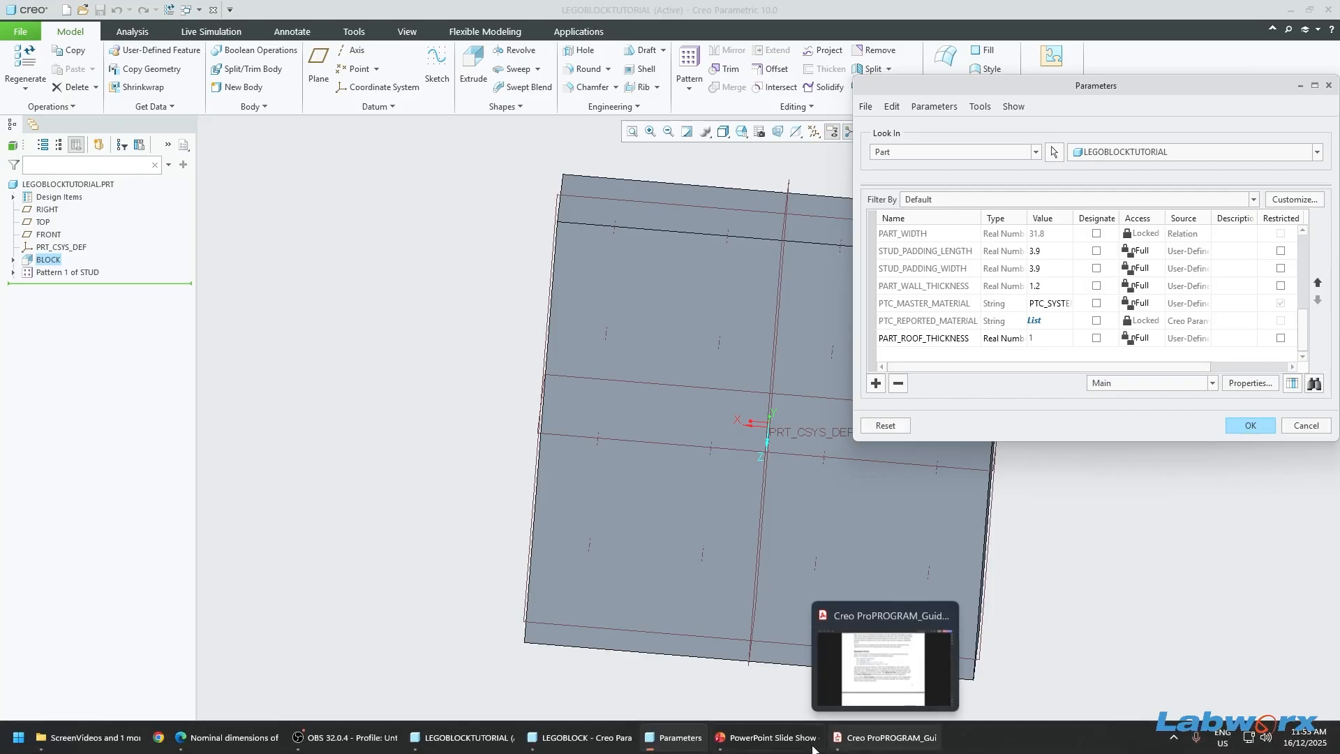
{"action": "left_click", "coordinate": [886, 663]}
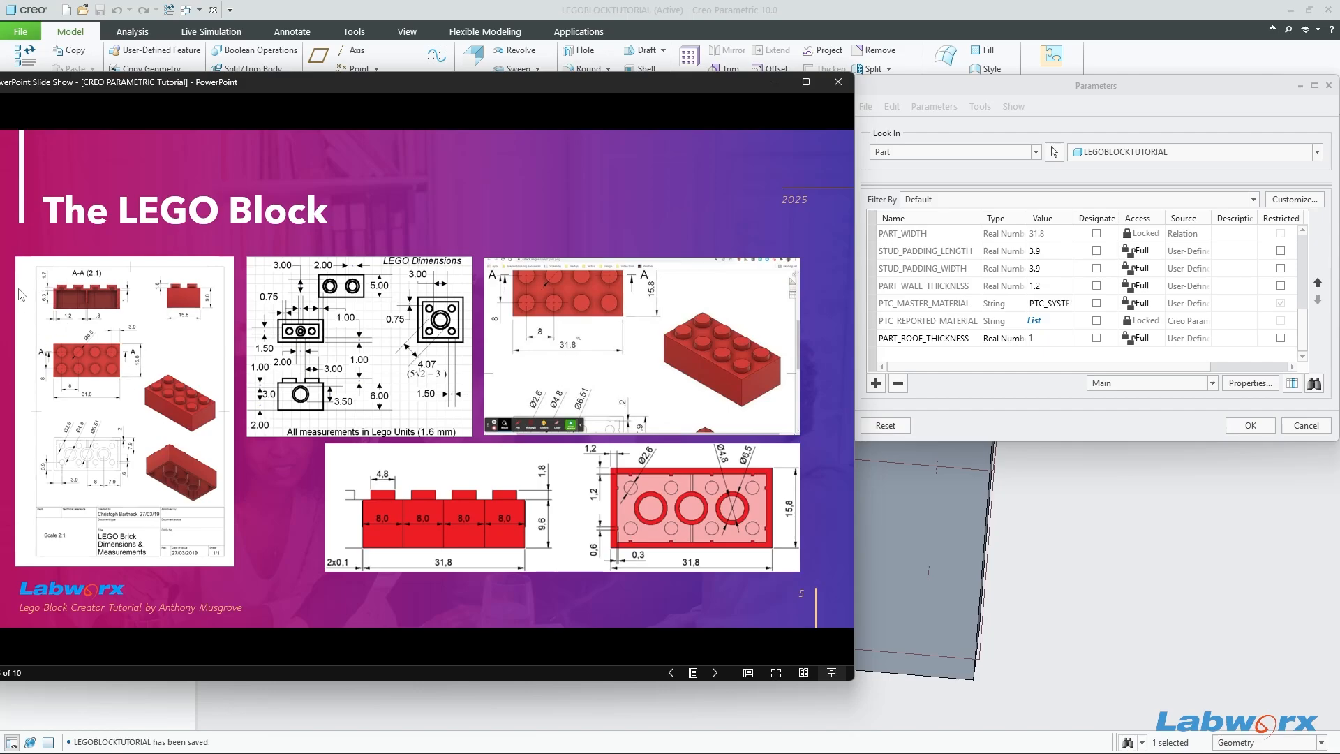
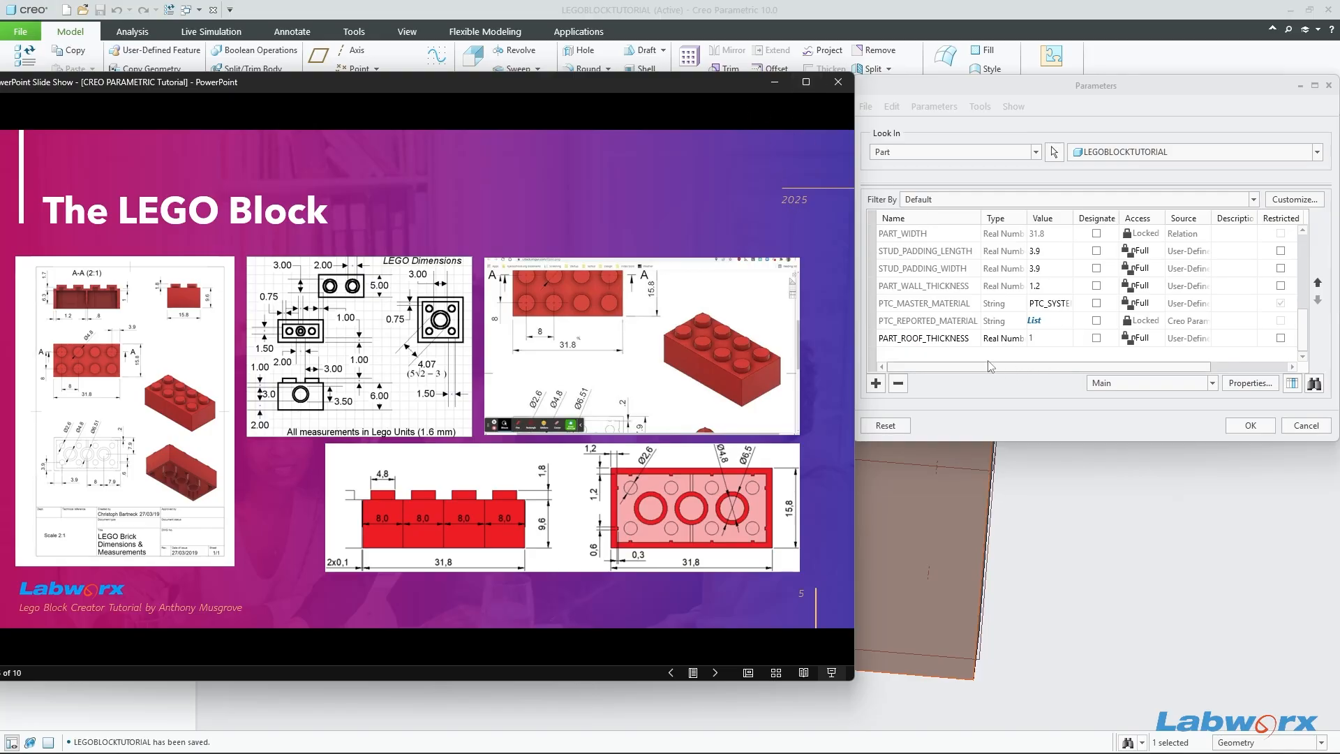
{"action": "left_click", "coordinate": [776, 82]}
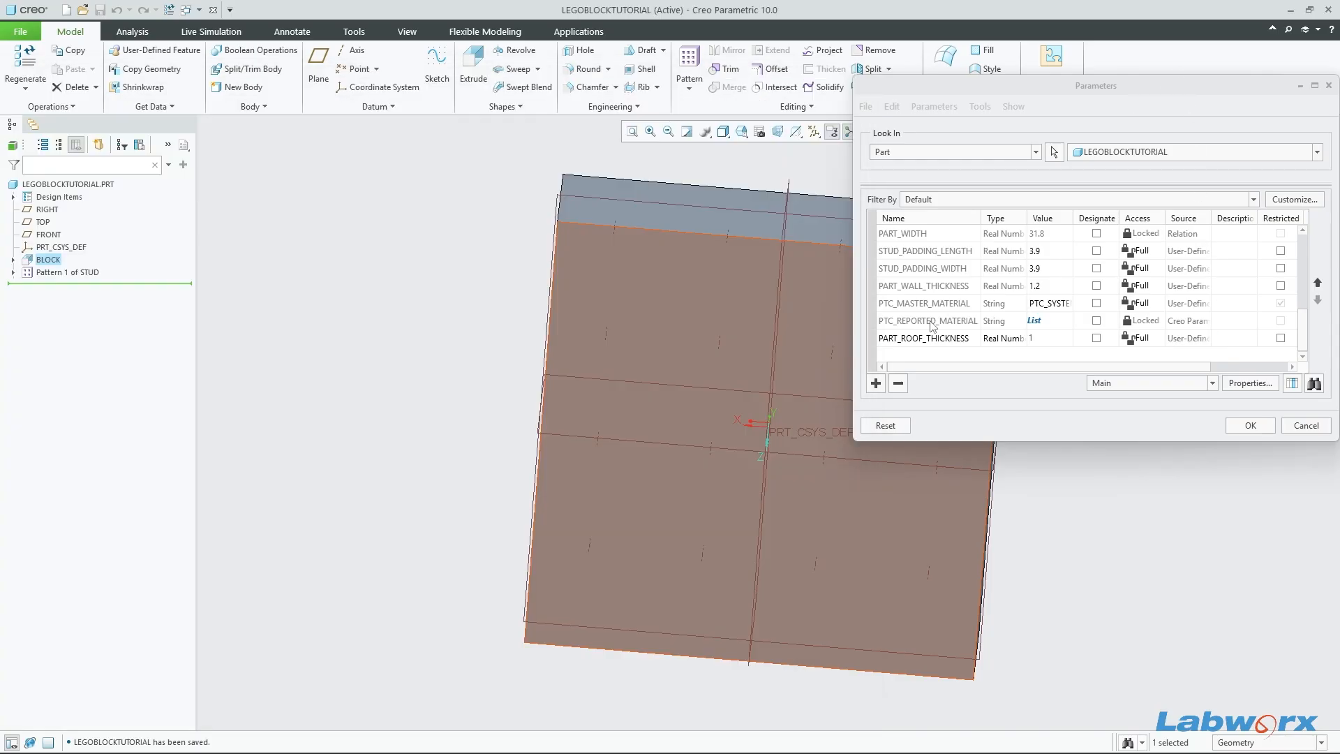
{"action": "left_click", "coordinate": [1249, 425]}
Step: Select the block's underside face and orient the model to the BOTTOM view
{"action": "middle_click_drag", "start_coordinate": [1243, 424], "coordinate": [752, 345]}
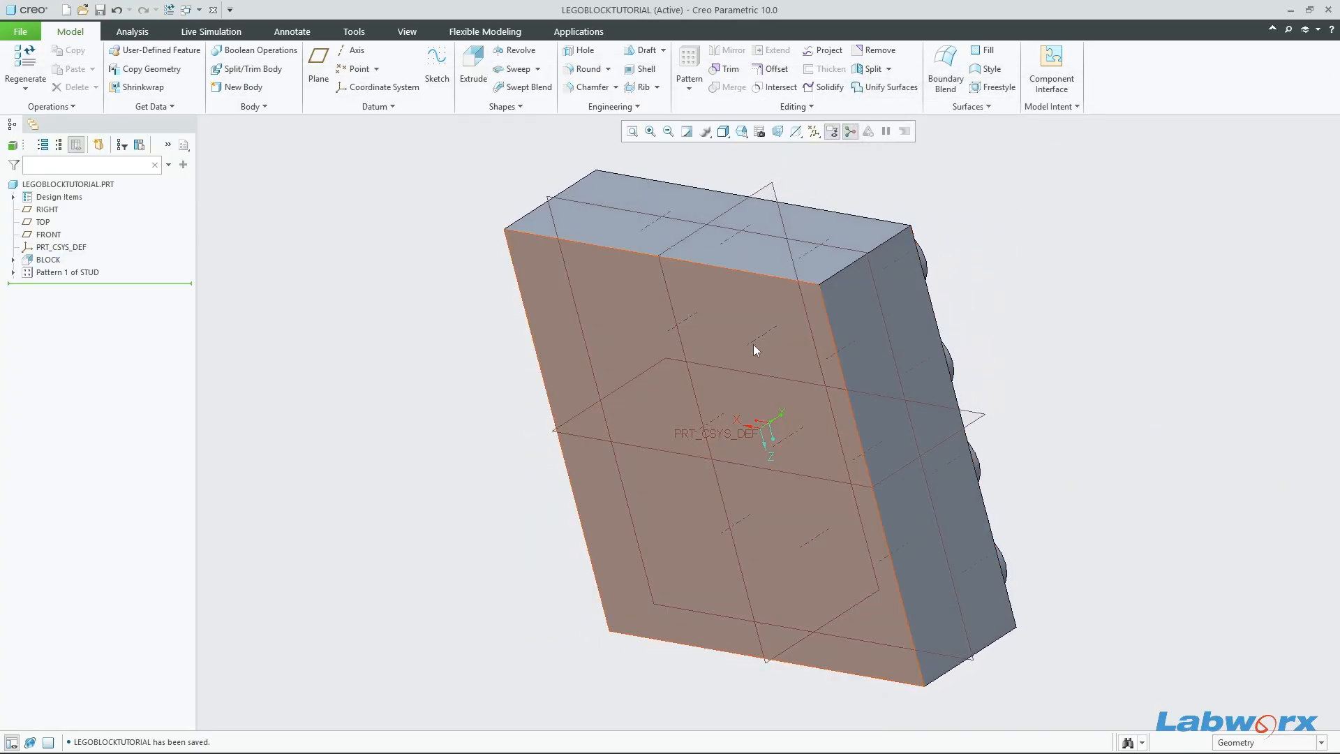
{"action": "left_click", "coordinate": [753, 349]}
{"action": "middle_click_drag", "start_coordinate": [1032, 379], "coordinate": [1105, 357]}
{"action": "middle_click_drag", "start_coordinate": [1022, 457], "coordinate": [881, 432]}
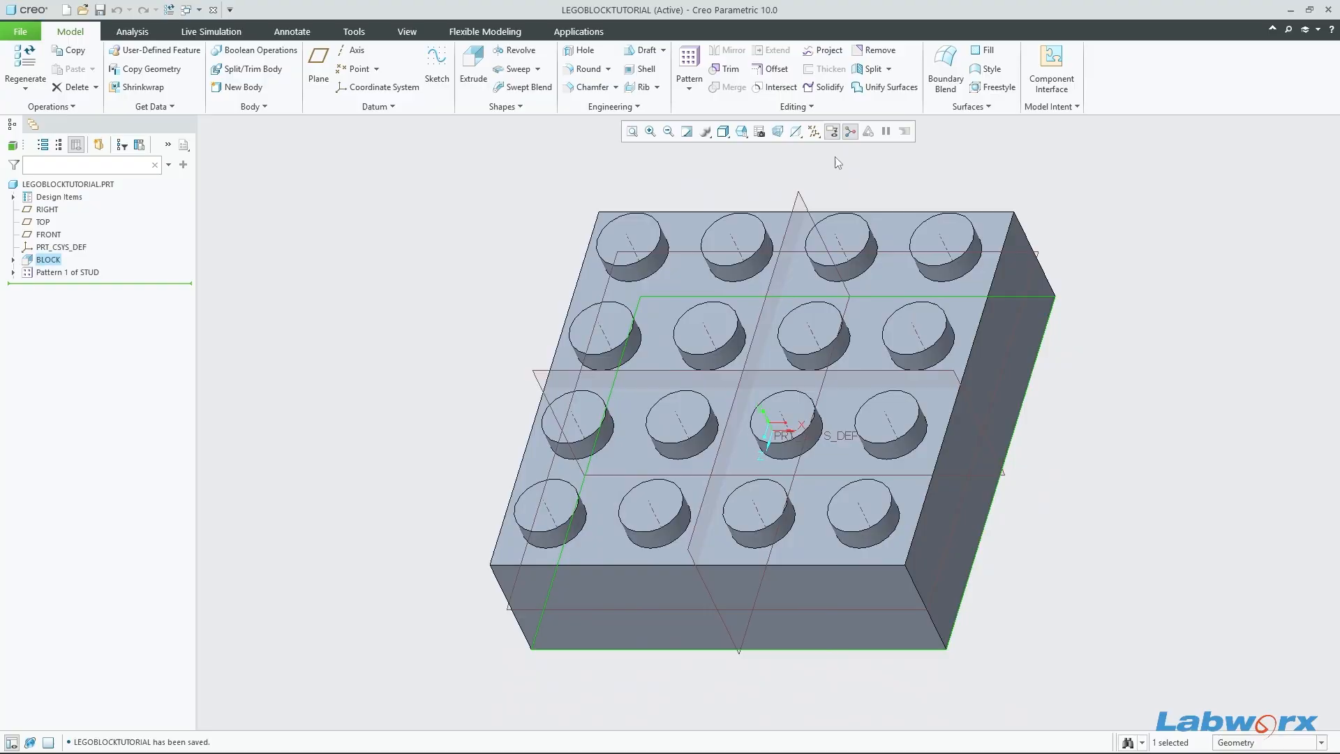
{"action": "left_click", "coordinate": [741, 131]}
{"action": "left_click", "coordinate": [750, 187]}
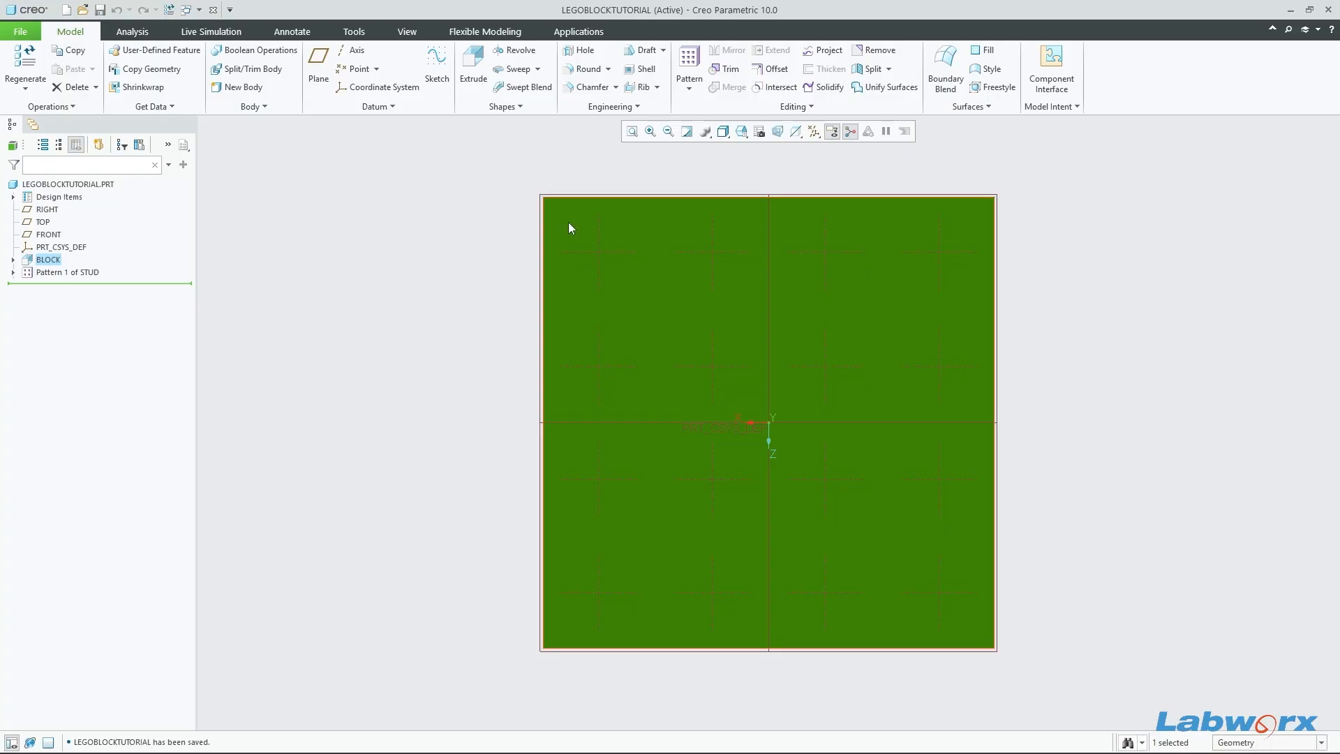
Step: Highlight STUD [1, 1] of the stud pattern and compare its location from the studded side and in the BOTTOM view
{"action": "left_click", "coordinate": [13, 273]}
{"action": "left_click", "coordinate": [69, 285]}
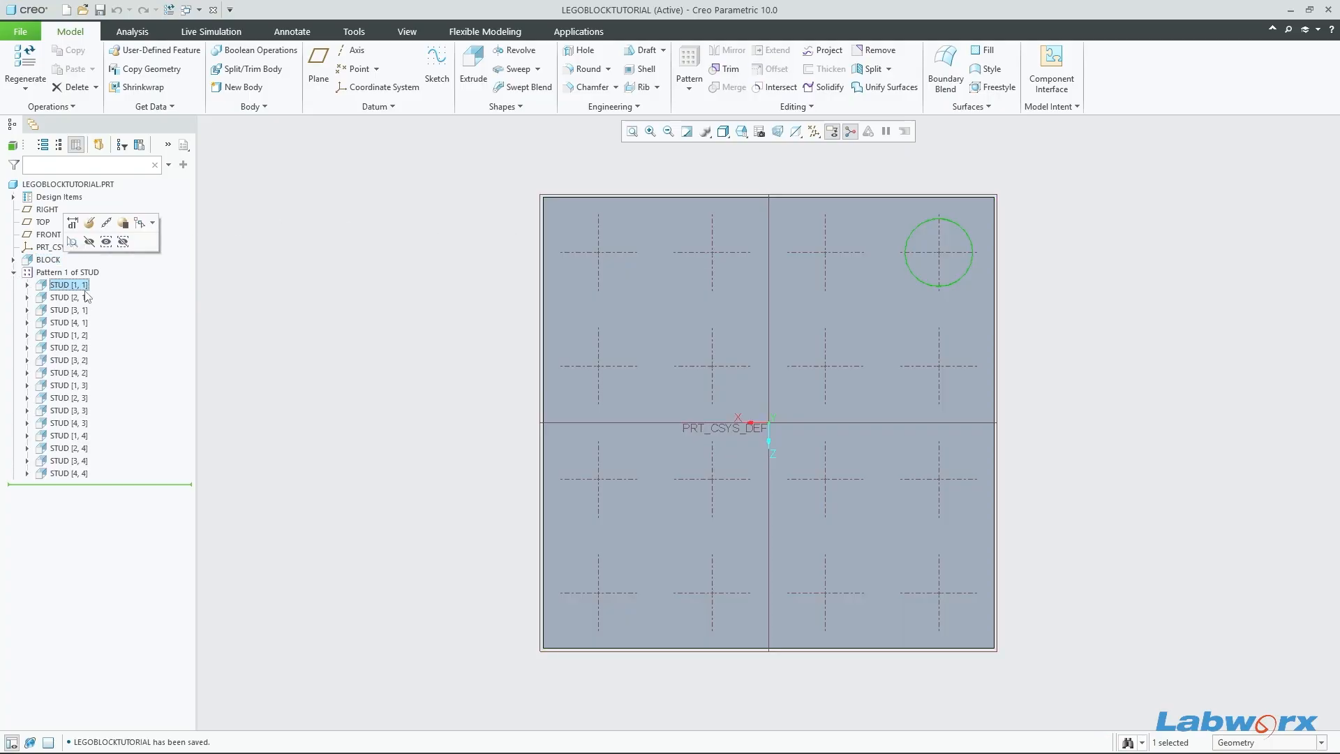
{"action": "left_click", "coordinate": [28, 286]}
{"action": "middle_click_drag", "start_coordinate": [328, 307], "coordinate": [617, 257]}
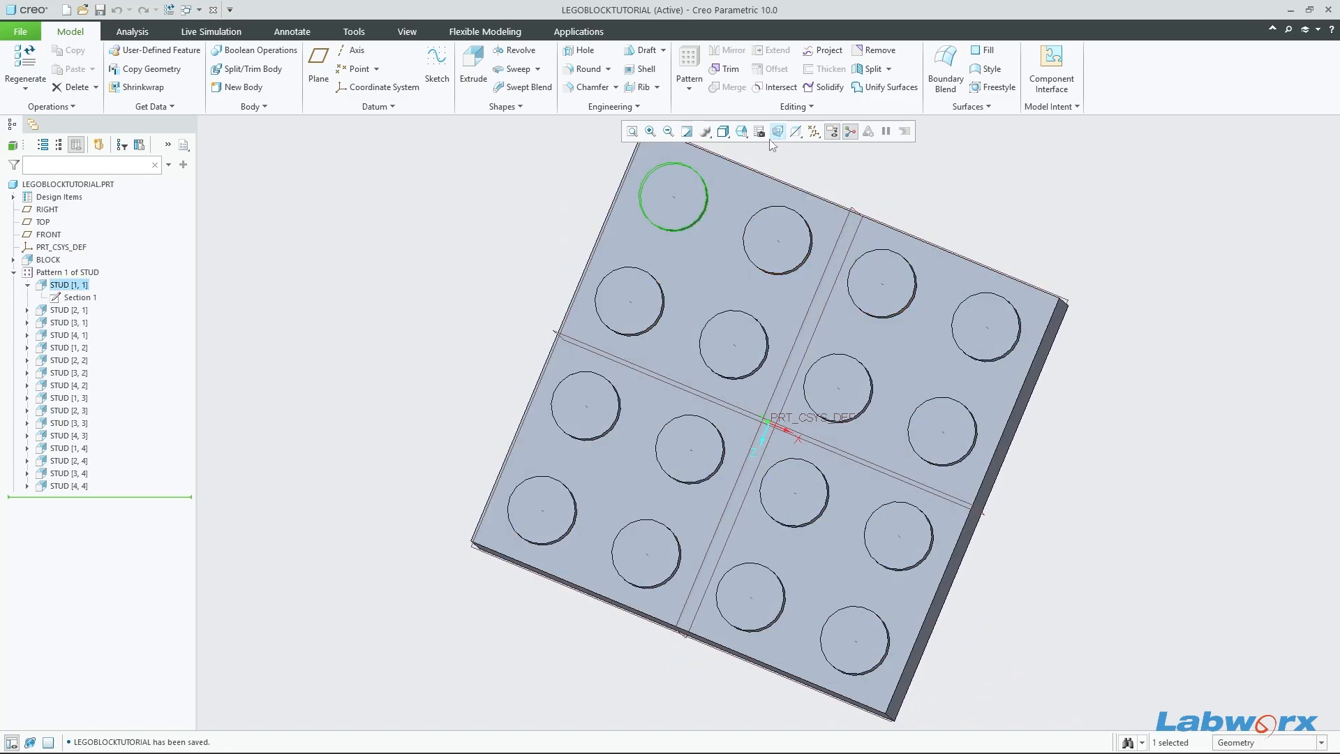
{"action": "left_click", "coordinate": [743, 133]}
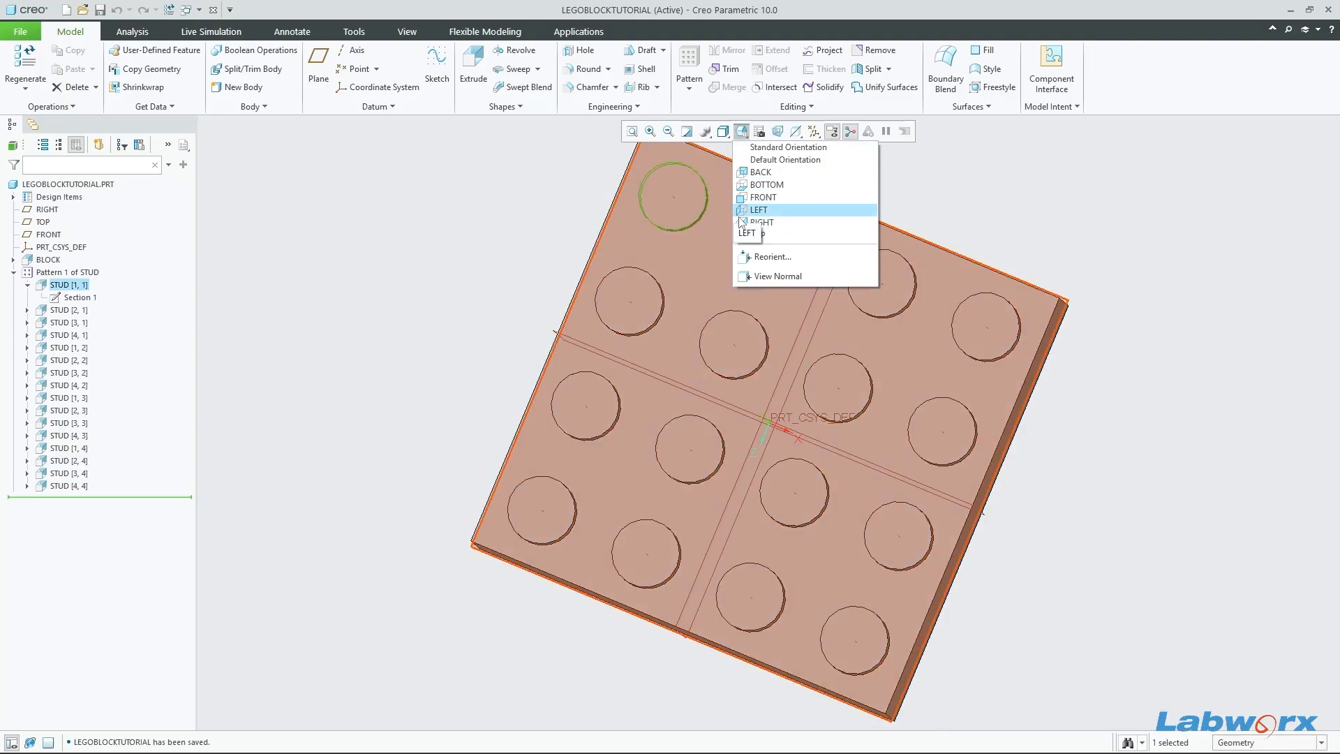
{"action": "left_click", "coordinate": [766, 184]}
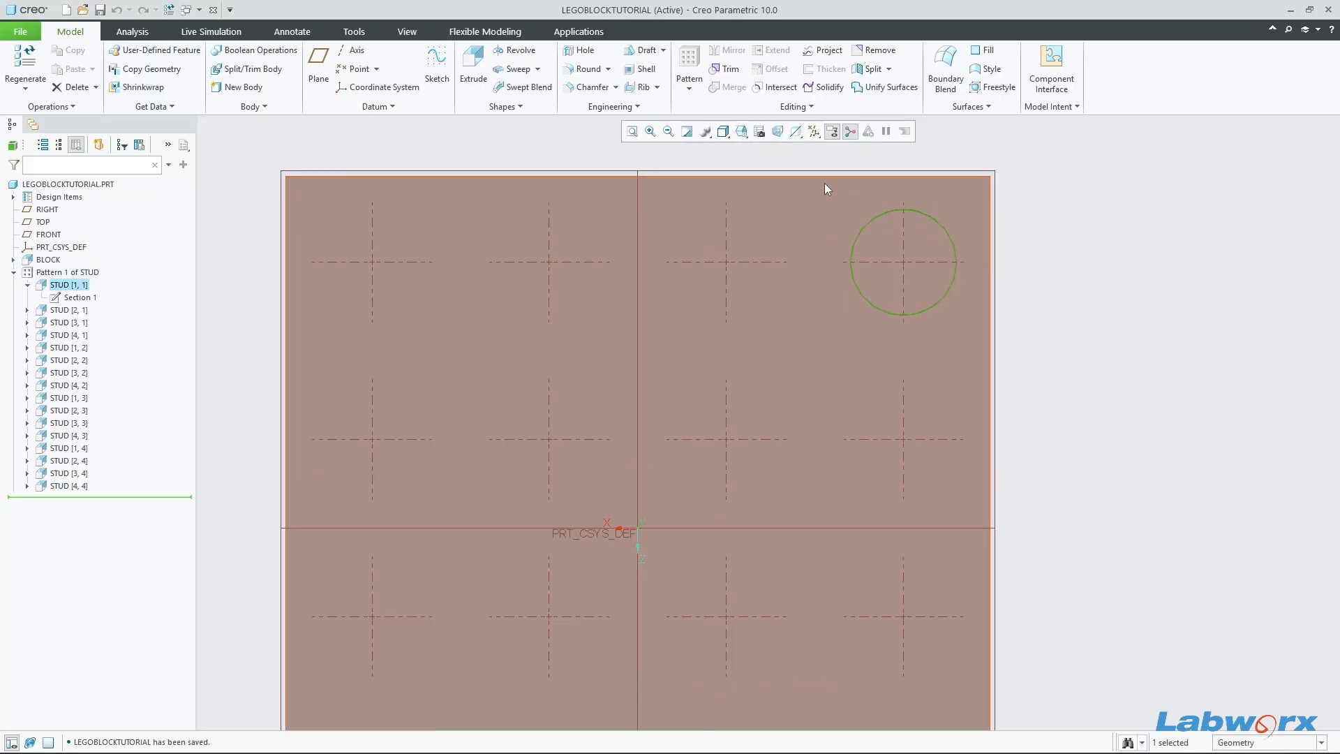
Step: Start an Extrude sketch on the block's underside and add two adjacent outer side surfaces of the block as sketch references
{"action": "scroll", "coordinate": [688, 417], "scroll_direction": "down", "scroll_amount": 2}
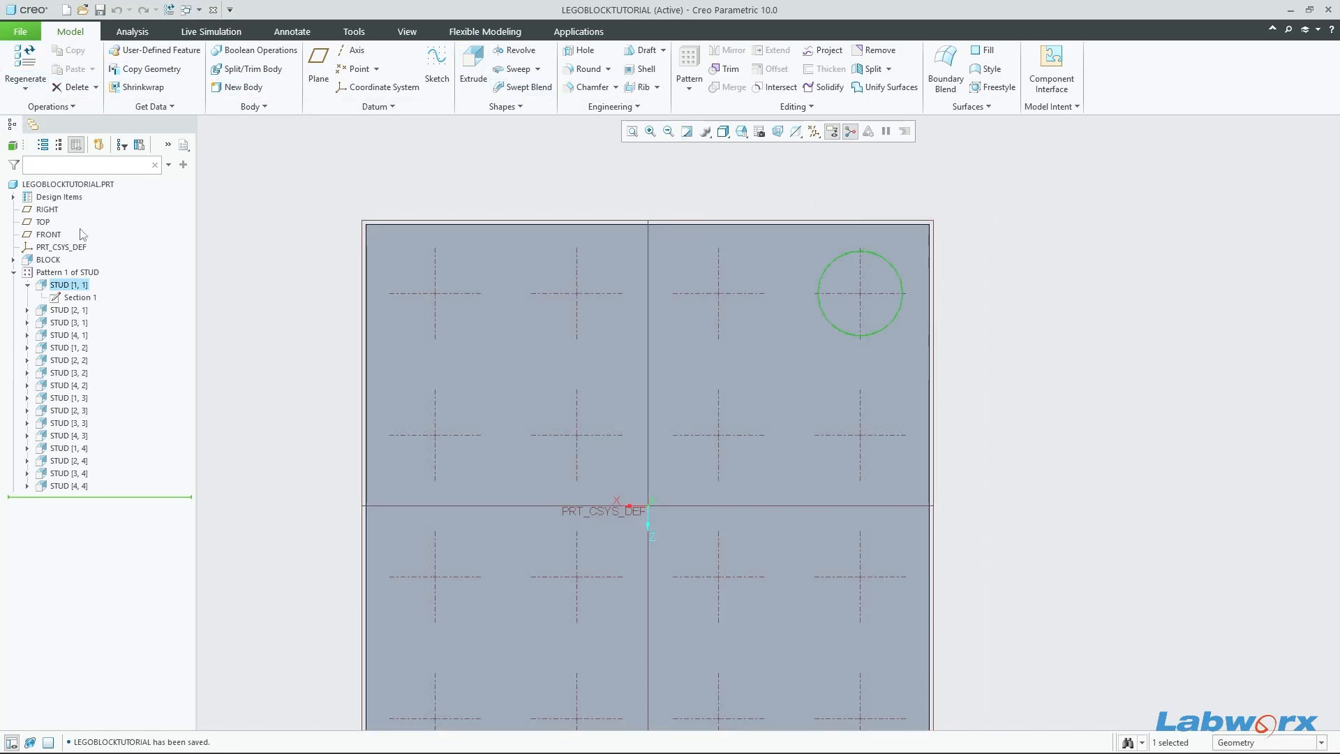
{"action": "left_click", "coordinate": [777, 254]}
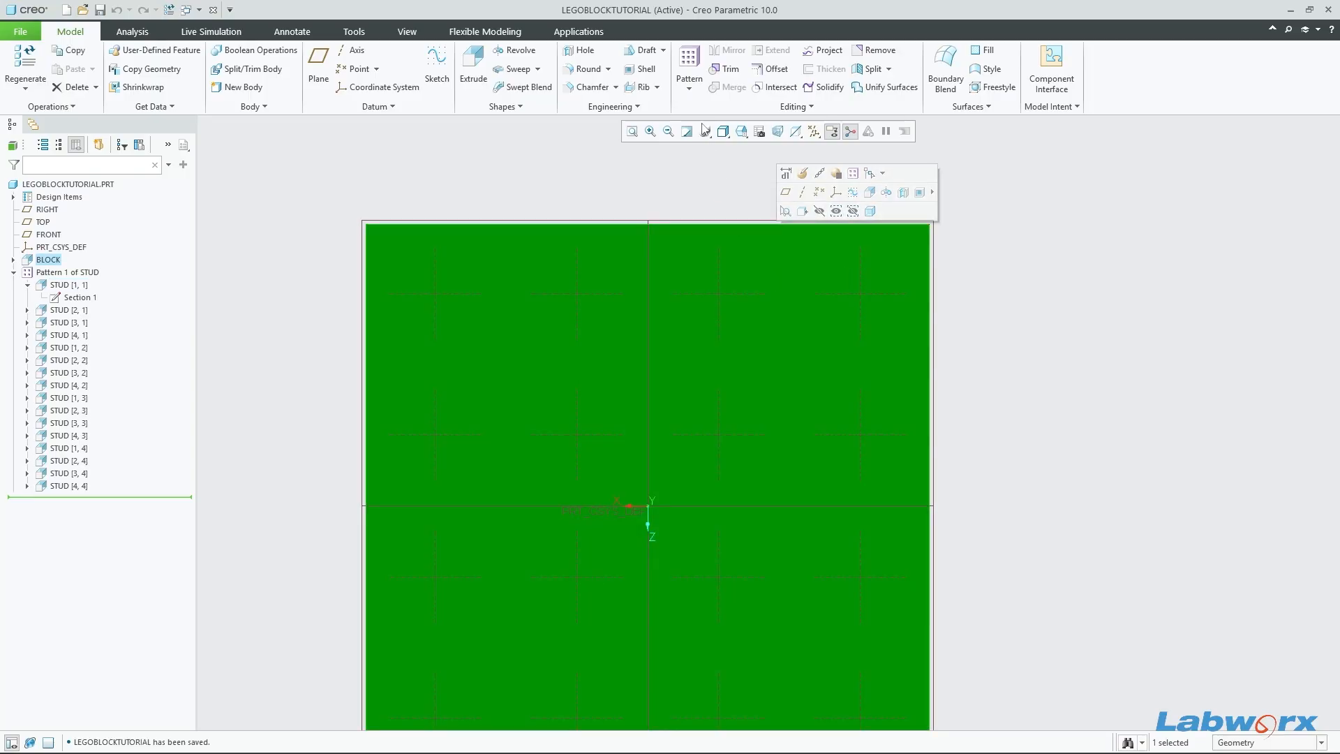
{"action": "left_click", "coordinate": [472, 64]}
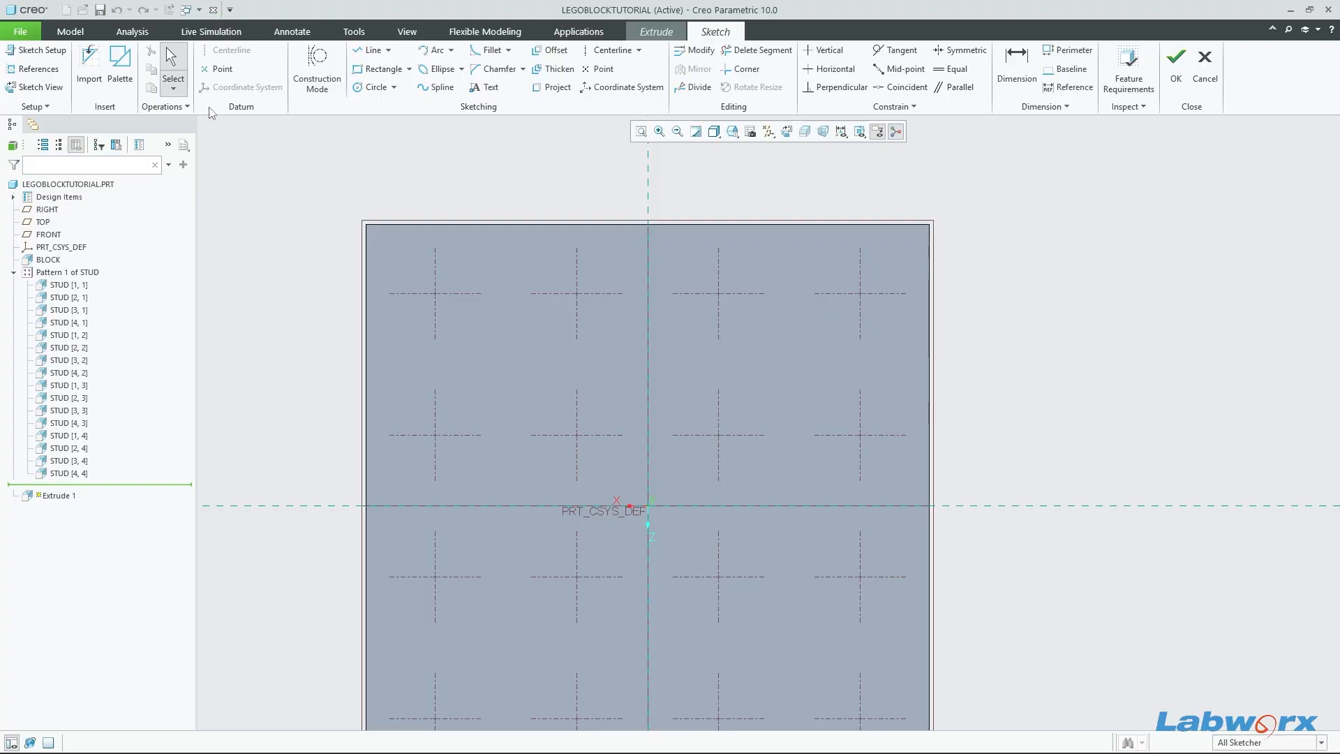
{"action": "left_click", "coordinate": [48, 67]}
{"action": "left_click", "coordinate": [835, 222]}
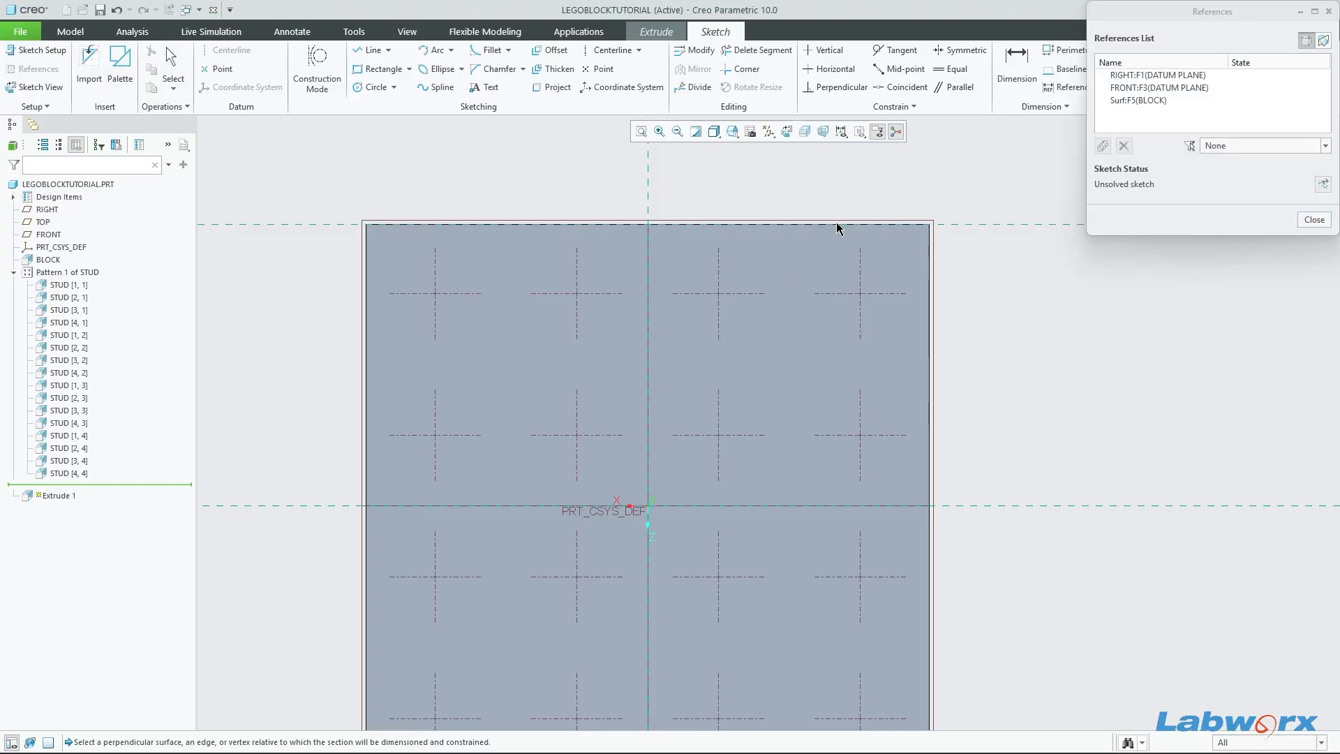
{"action": "left_click", "coordinate": [927, 280]}
{"action": "left_click", "coordinate": [1298, 225]}
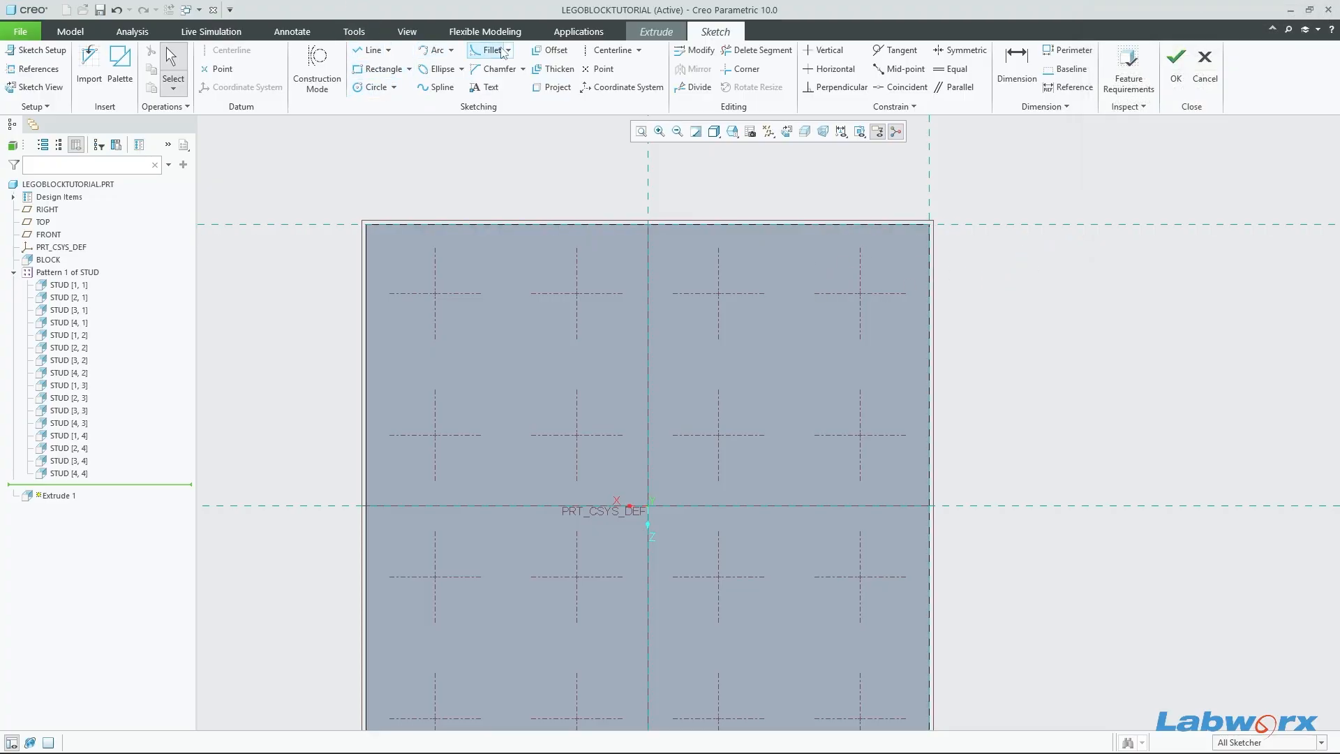
Step: Draw a vertical and a horizontal centerline along the RIGHT and FRONT datum plane references of the sketch
{"action": "left_click", "coordinate": [608, 50]}
{"action": "left_click", "coordinate": [639, 265]}
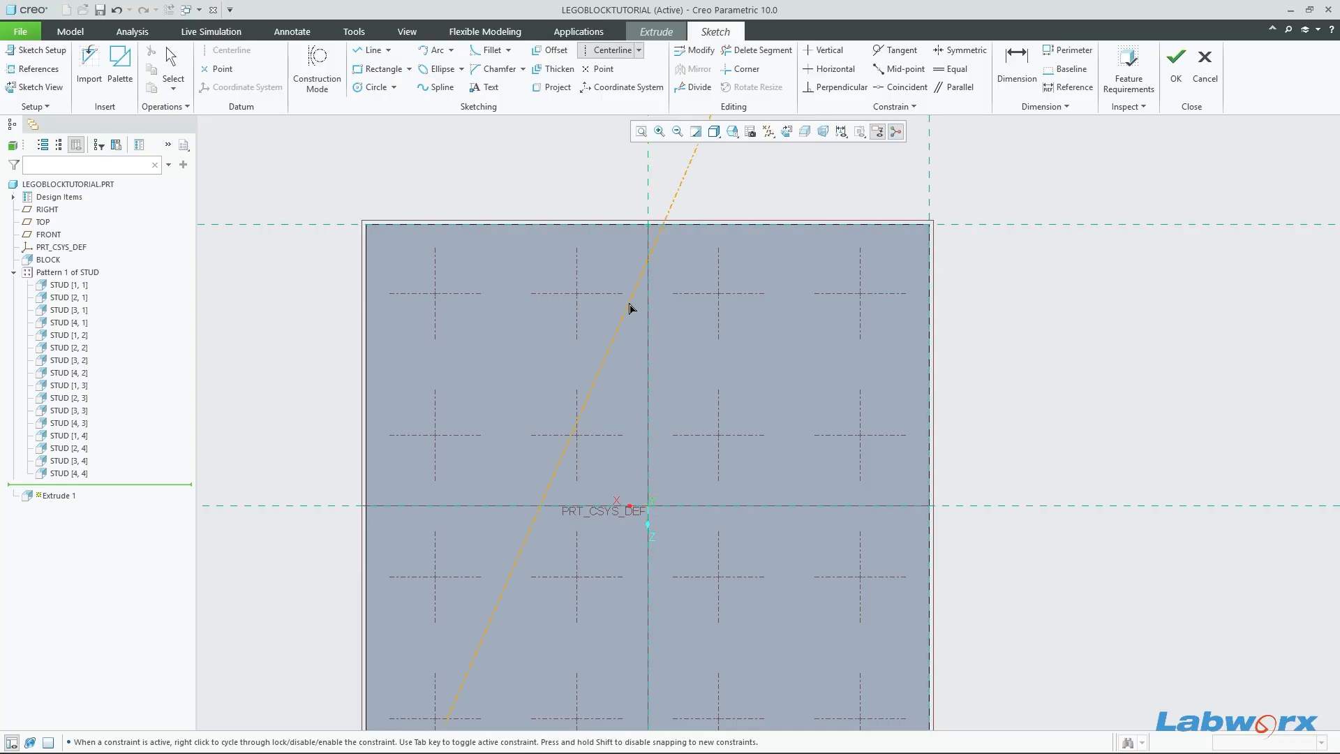
{"action": "left_click", "coordinate": [640, 365]}
{"action": "left_click", "coordinate": [262, 506]}
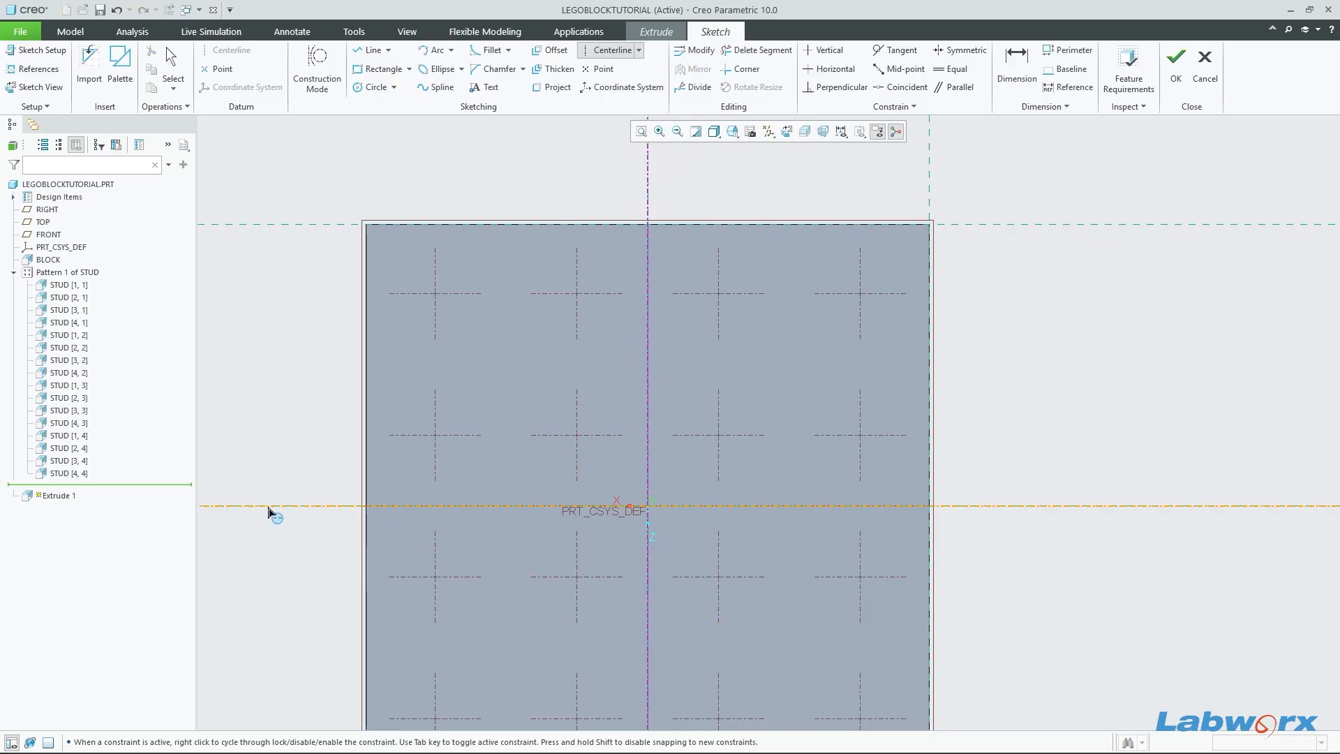
{"action": "left_click", "coordinate": [304, 510]}
{"action": "middle_click", "coordinate": [279, 340]}
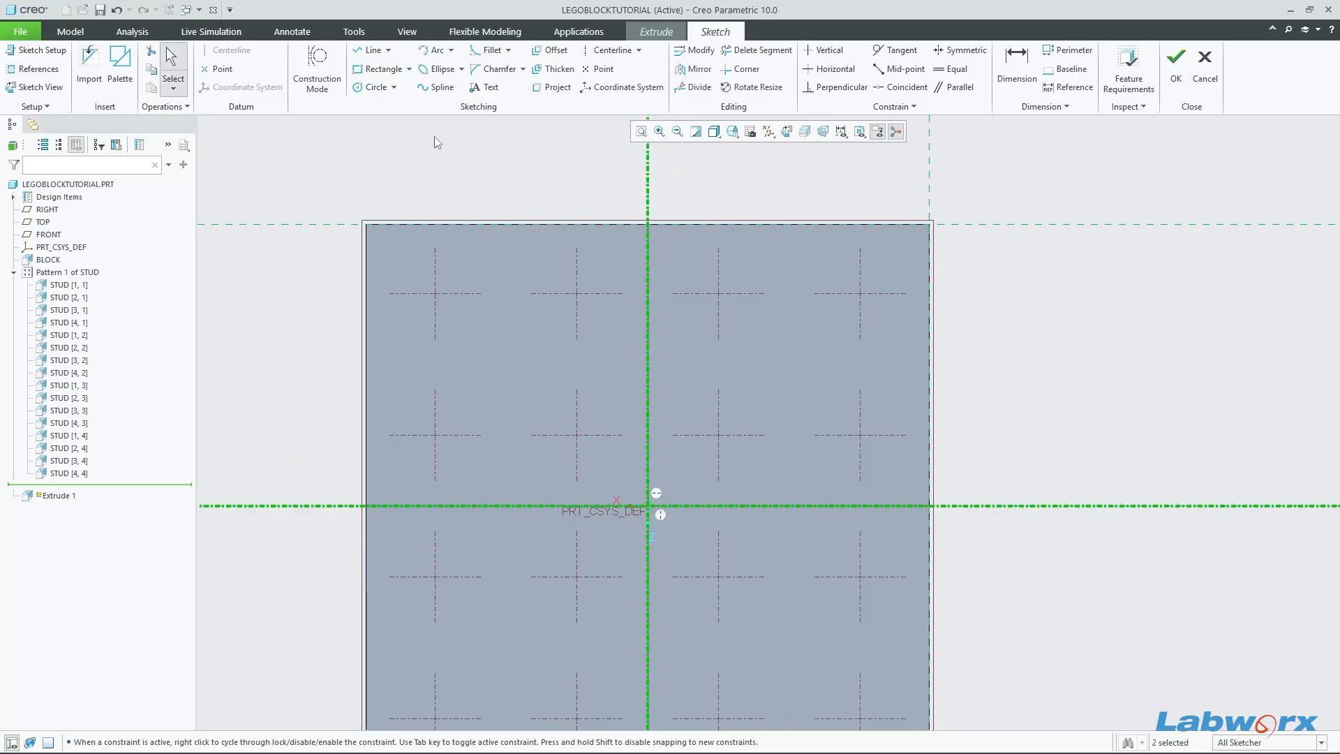
Step: Sketch a small rectangle symmetric about both centerlines, about 1.57 wide and 1.06 high, around the sketch origin
{"action": "left_click", "coordinate": [377, 69]}
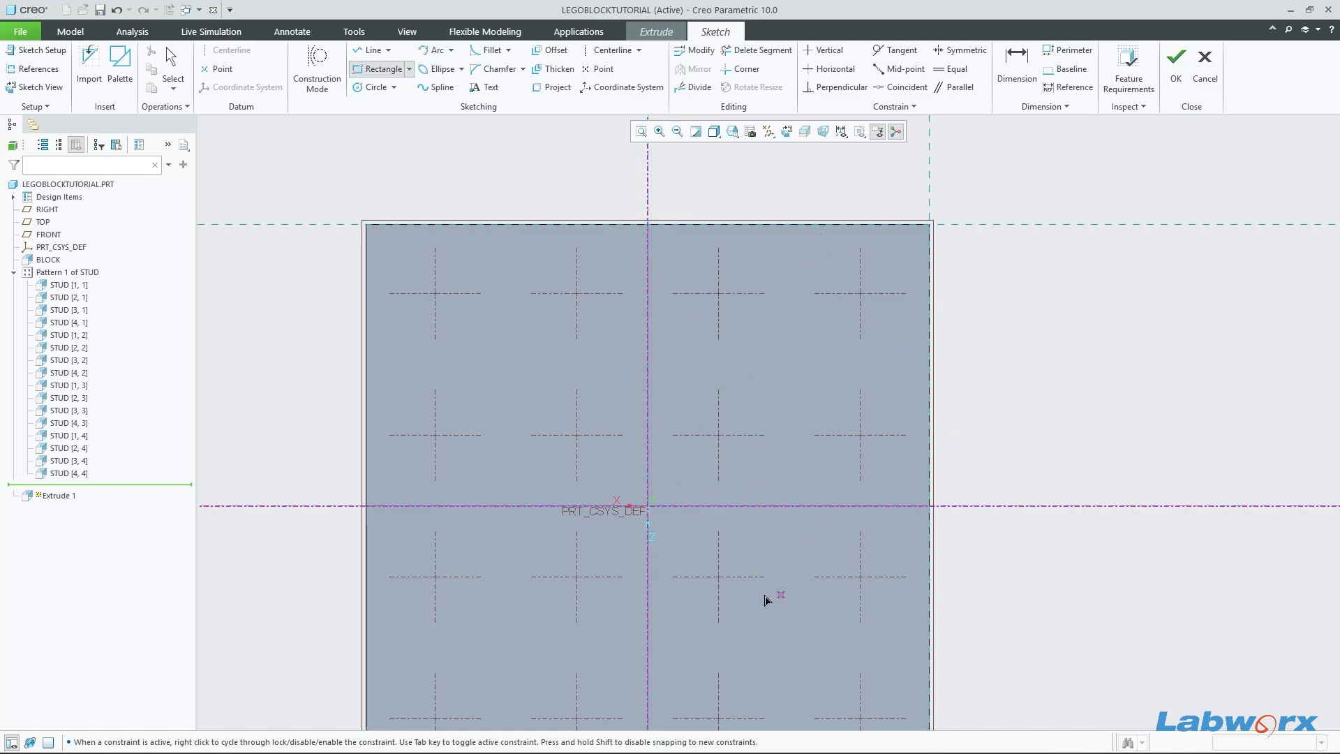
{"action": "mouse_move", "coordinate": [648, 751]}
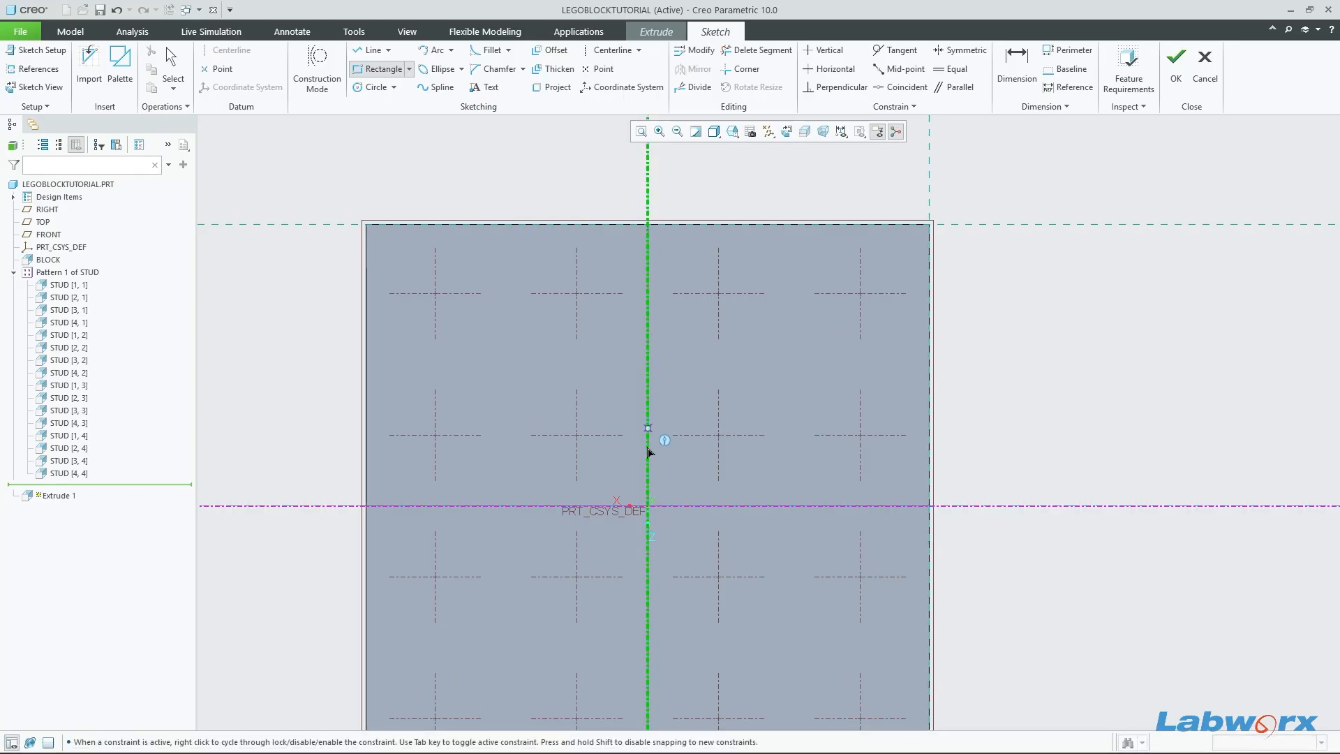
{"action": "scroll", "coordinate": [629, 491], "scroll_direction": "down", "scroll_amount": 4}
{"action": "left_click", "coordinate": [640, 504]}
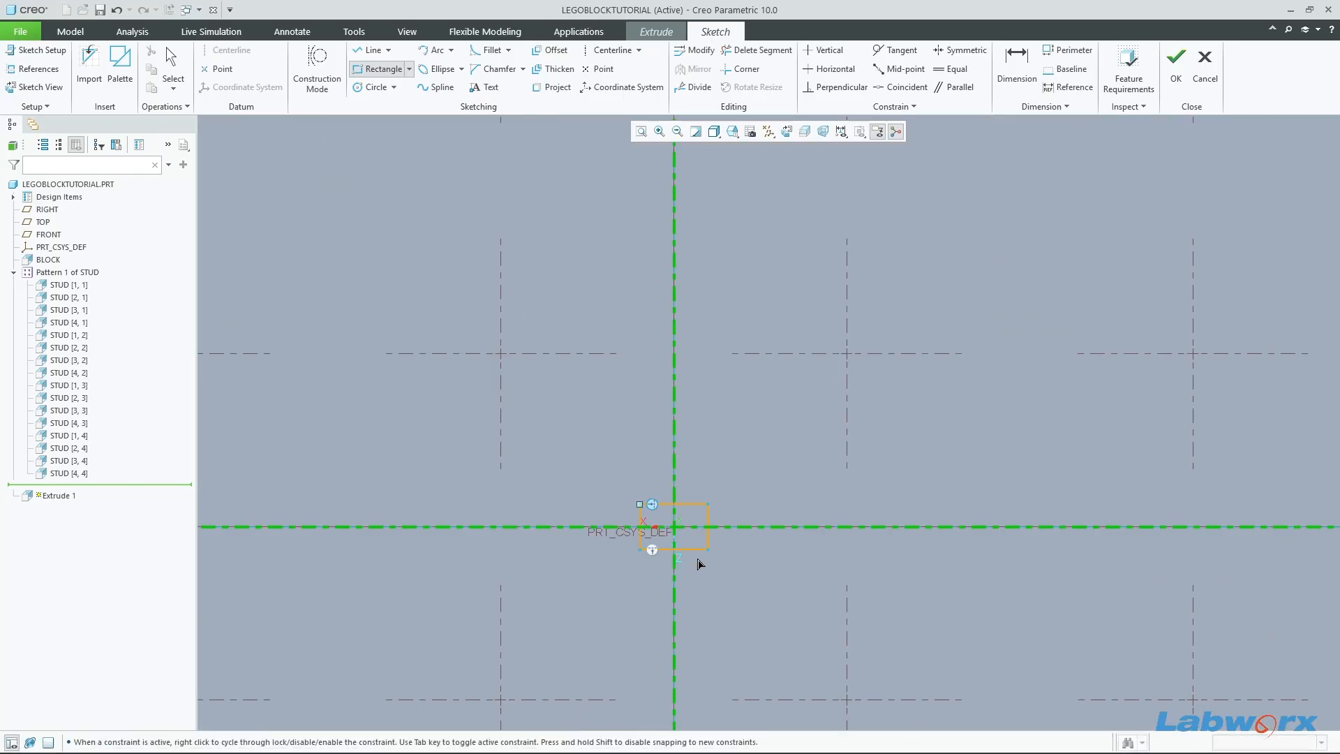
{"action": "left_click", "coordinate": [701, 558]}
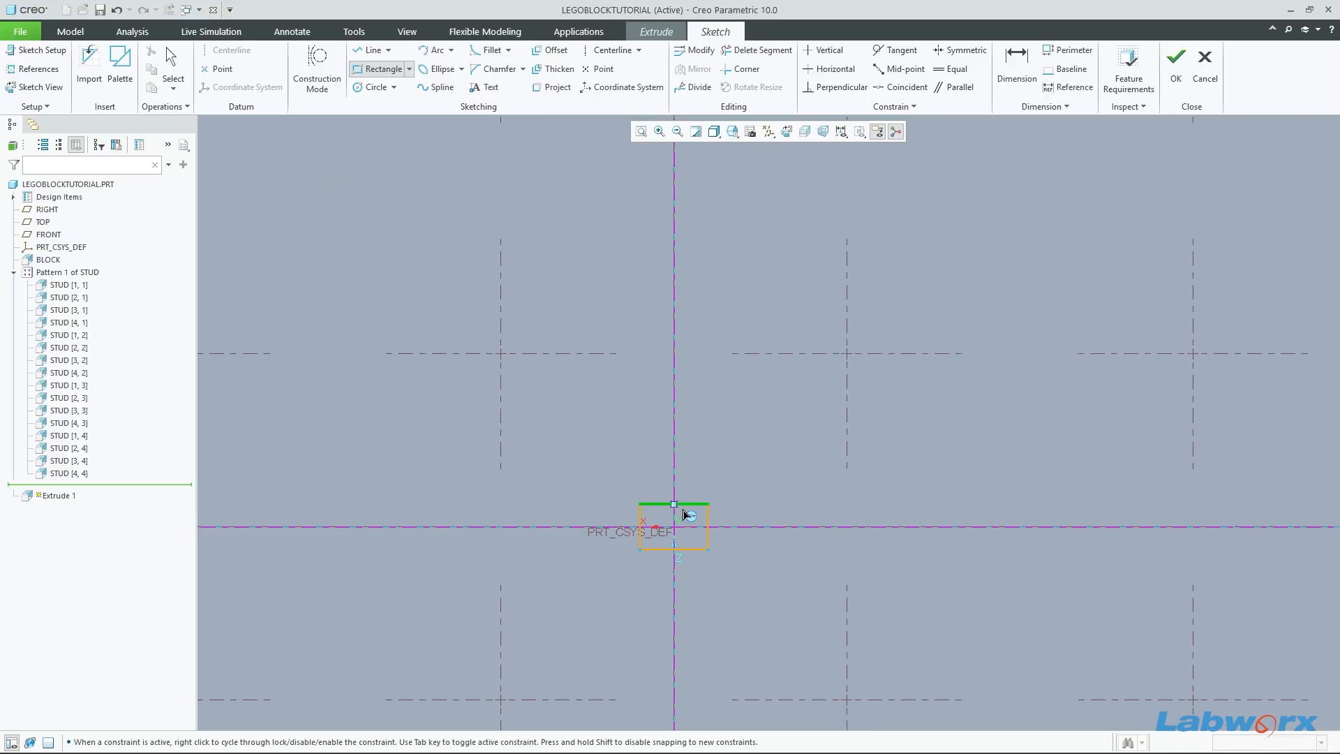
{"action": "middle_click", "coordinate": [722, 580]}
{"action": "scroll", "coordinate": [693, 522], "scroll_direction": "down", "scroll_amount": 3}
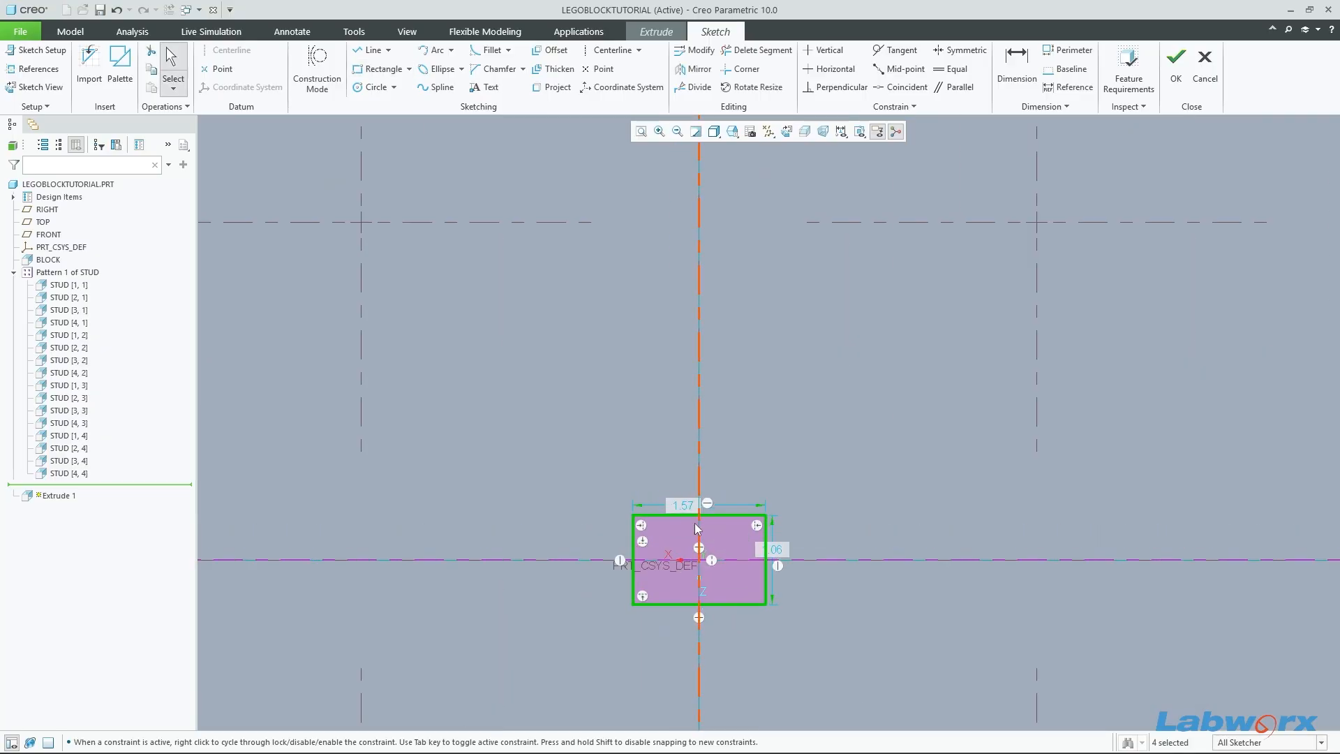
{"action": "scroll", "coordinate": [775, 558], "scroll_direction": "up", "scroll_amount": 4}
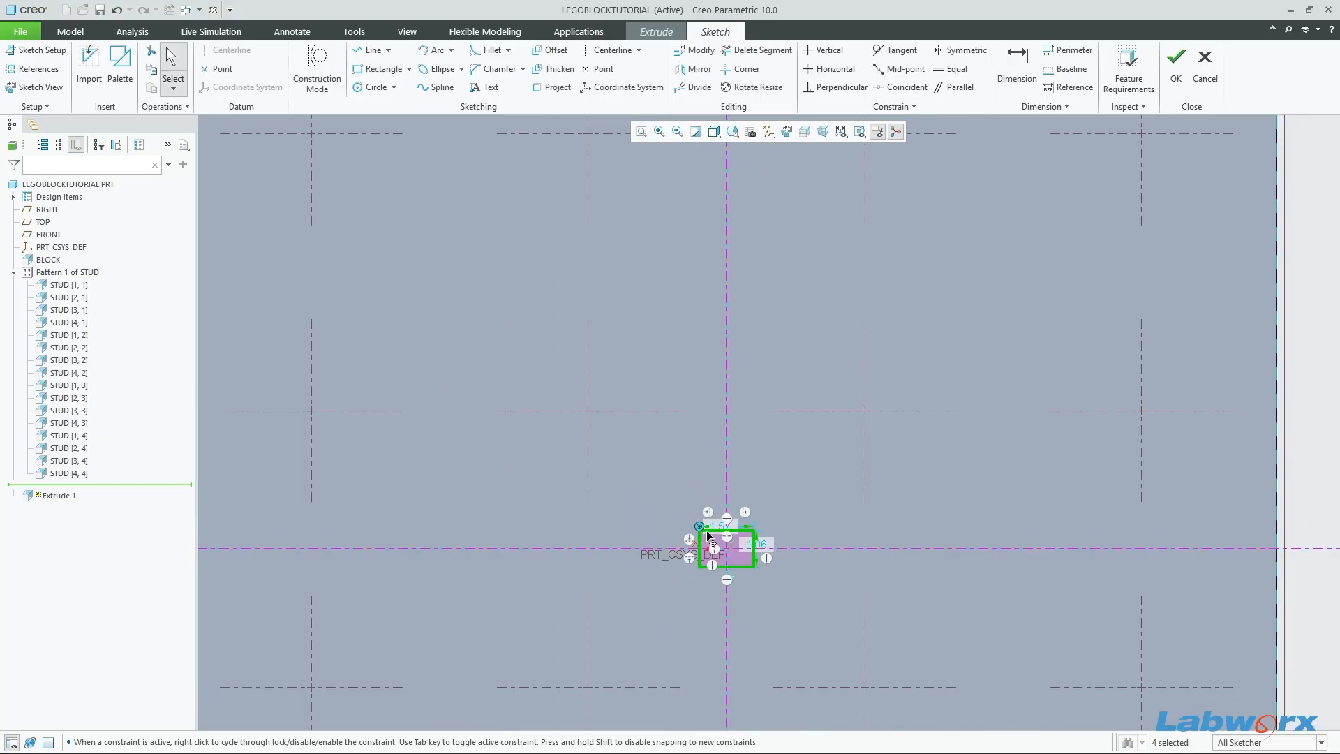
Step: Dimension the rectangle's side and upper edges to the corresponding outer block surface references, keeping the offered values, and finish the sketch
{"action": "left_click", "coordinate": [1018, 63]}
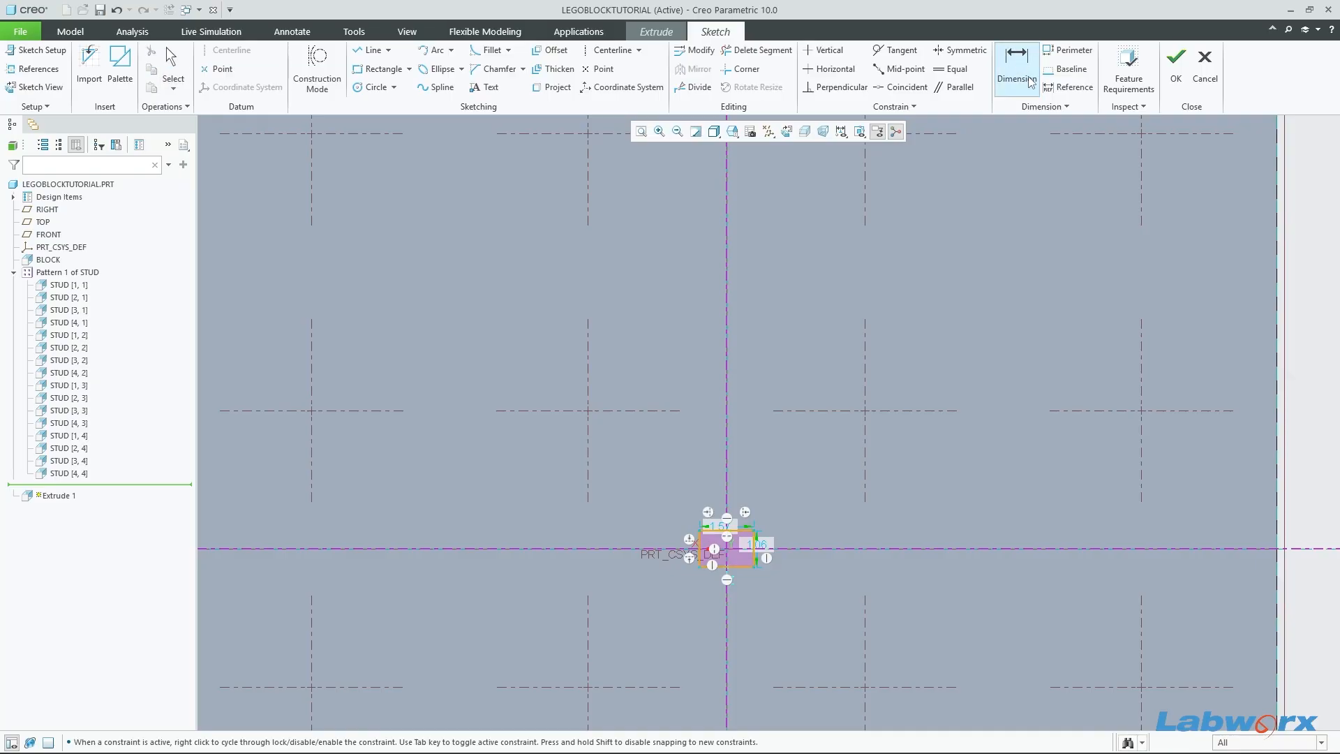
{"action": "scroll", "coordinate": [721, 541], "scroll_direction": "up", "scroll_amount": 2}
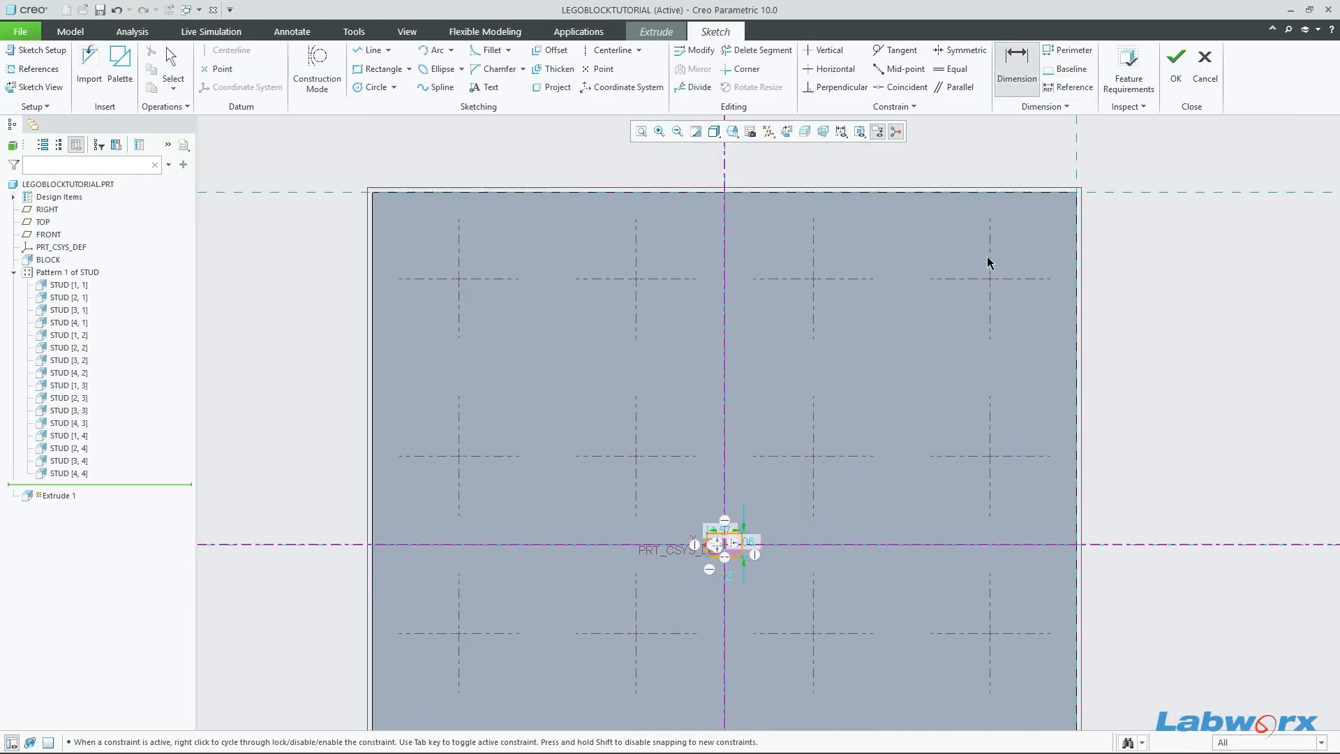
{"action": "scroll", "coordinate": [780, 541], "scroll_direction": "down", "scroll_amount": 3}
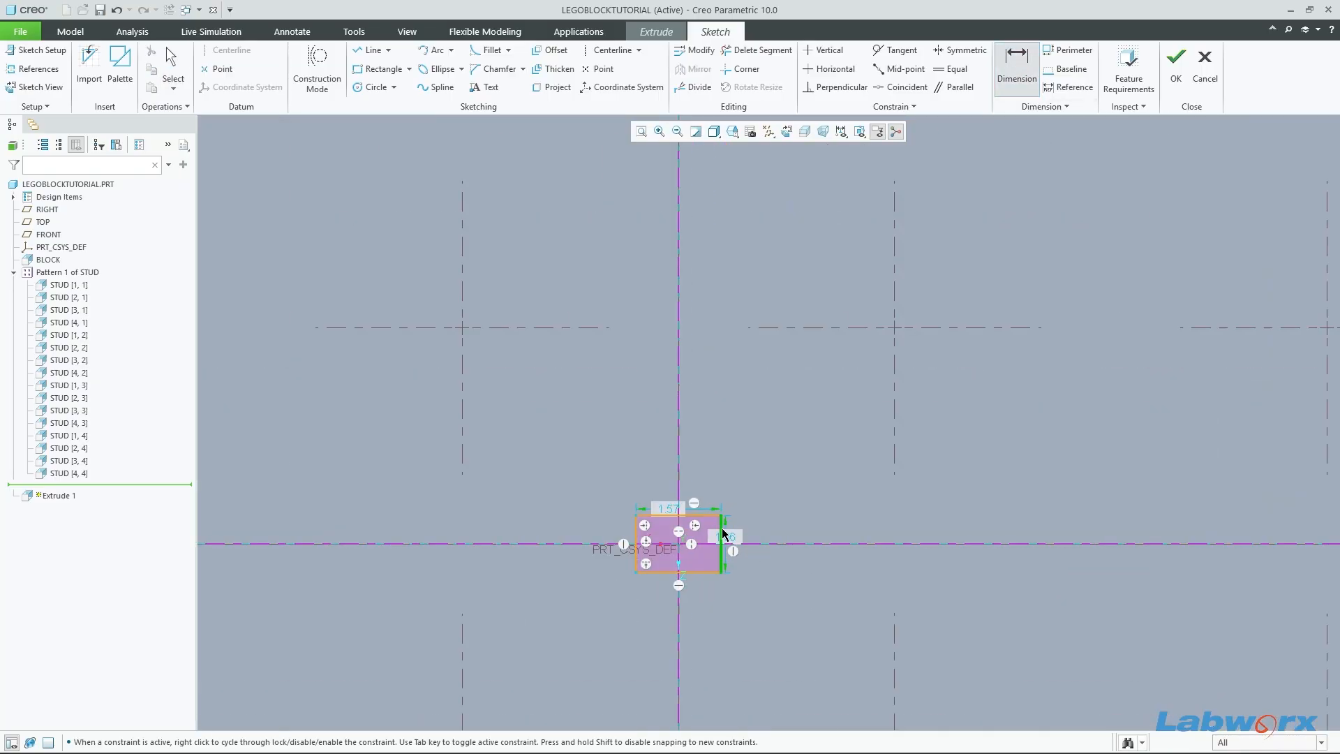
{"action": "scroll", "coordinate": [723, 530], "scroll_direction": "up", "scroll_amount": 2}
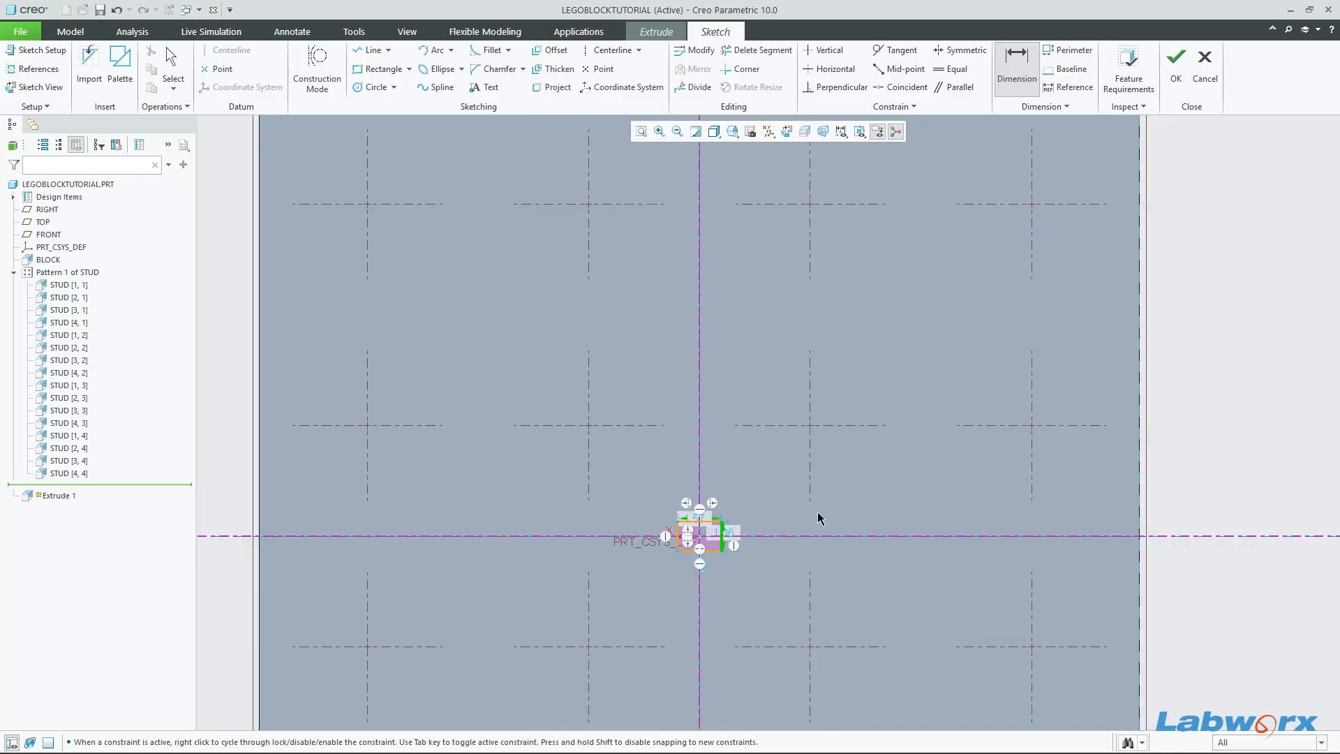
{"action": "middle_click", "coordinate": [1114, 513]}
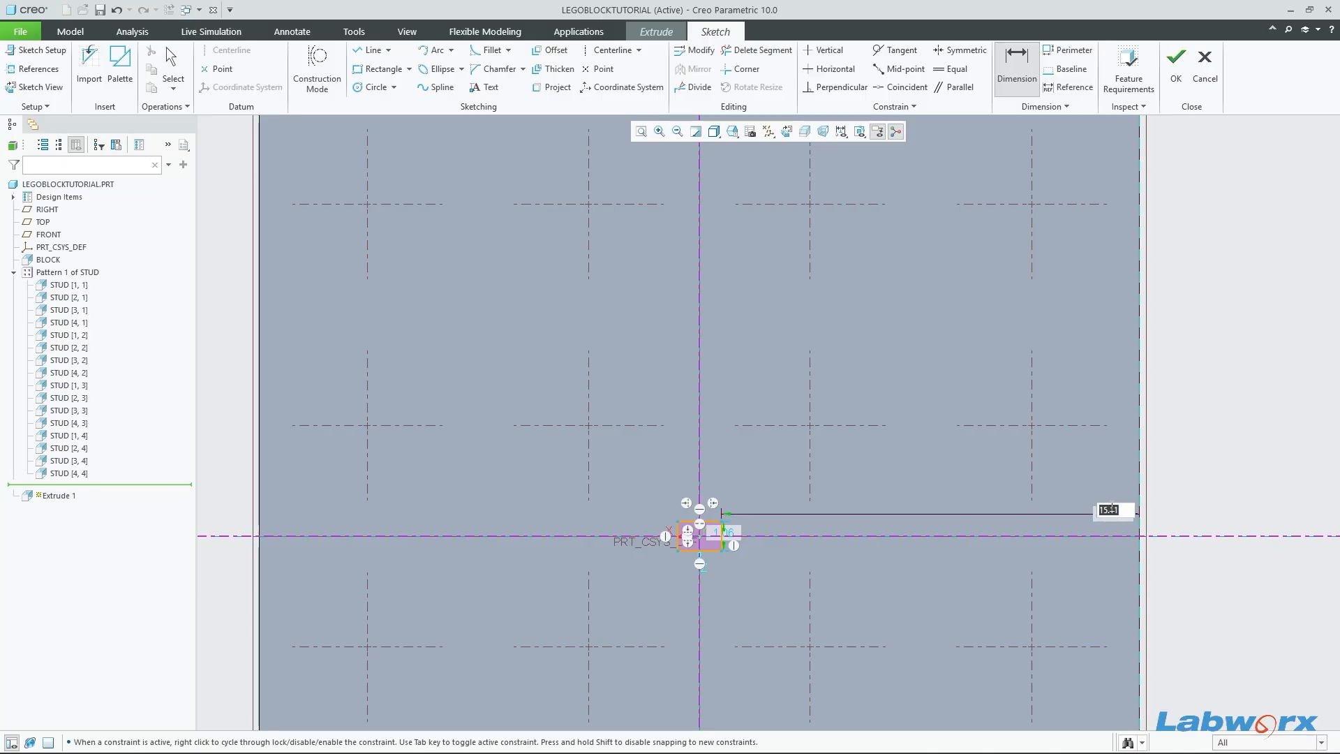
{"action": "key", "text": "Return"}
{"action": "scroll", "coordinate": [744, 546], "scroll_direction": "up", "scroll_amount": 1}
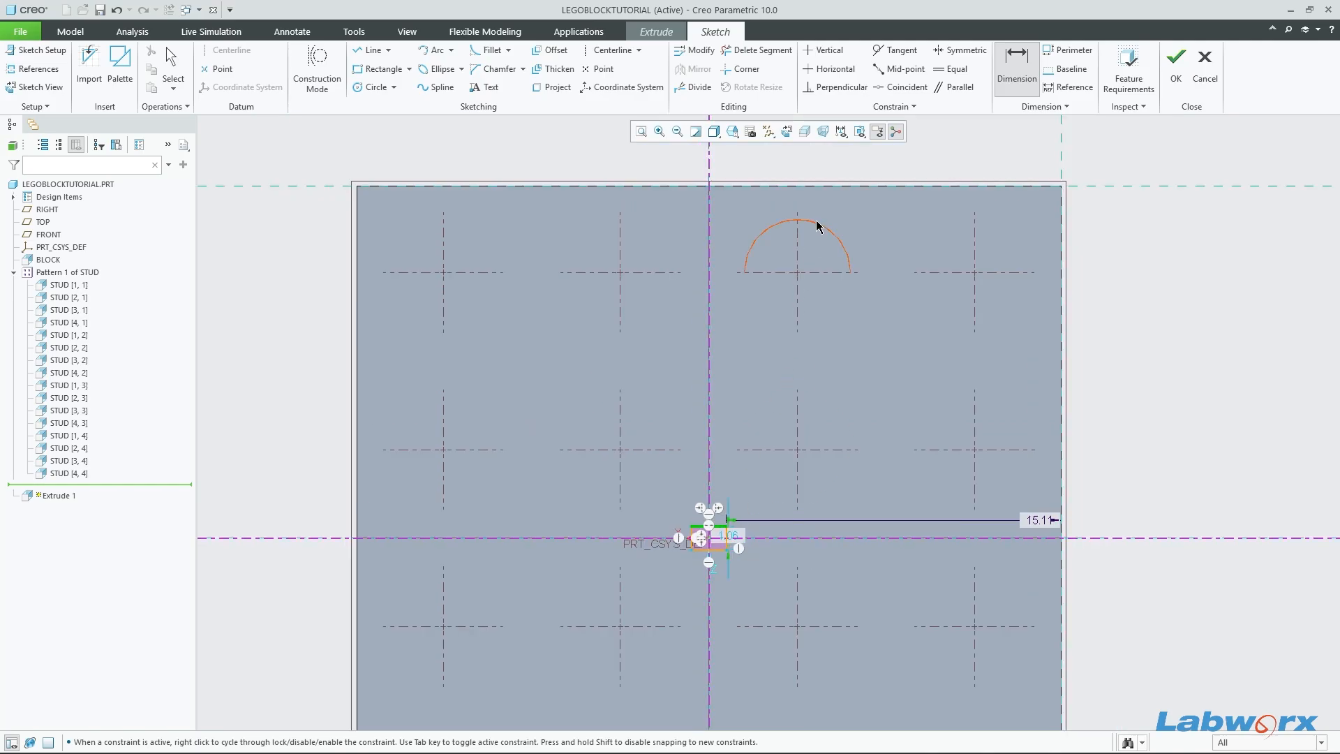
{"action": "middle_click", "coordinate": [753, 220]}
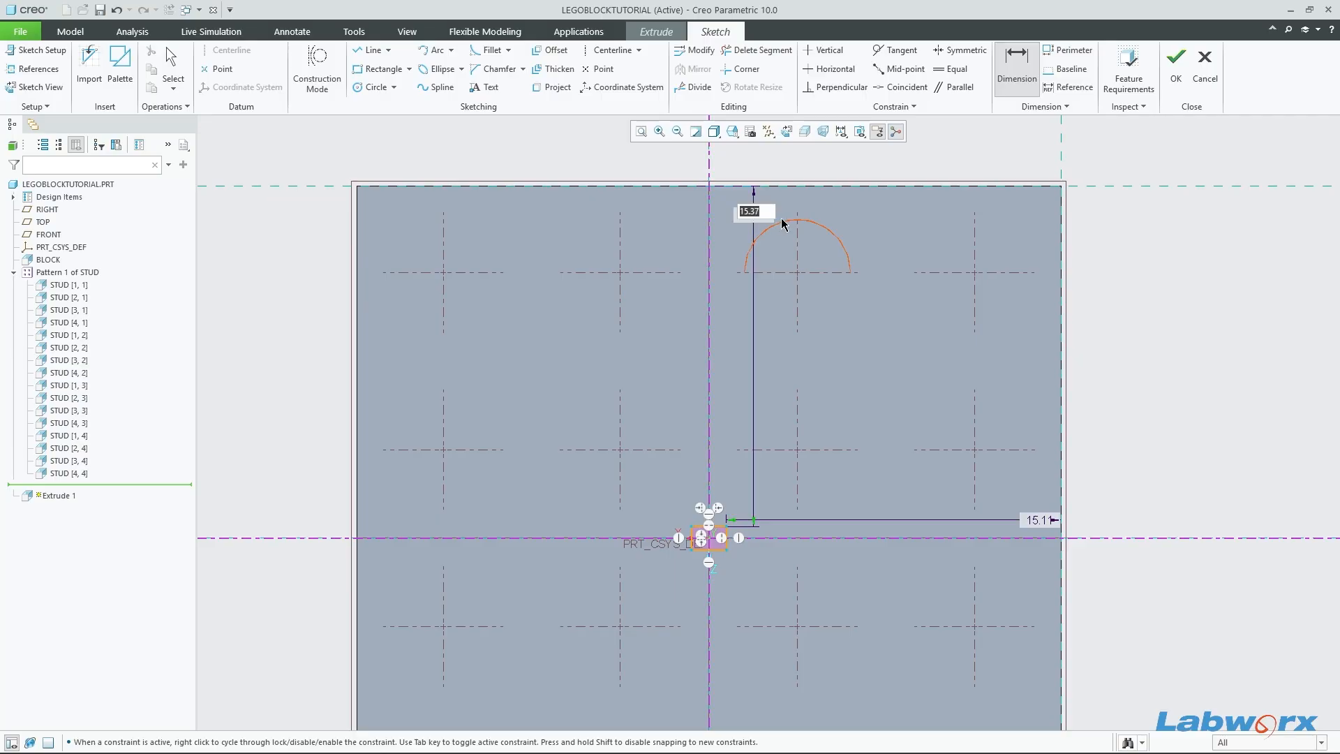
{"action": "key", "text": "Return"}
{"action": "mouse_move", "coordinate": [1092, 426]}
{"action": "middle_mouse_down"}
{"action": "mouse_move", "coordinate": [867, 363]}
{"action": "mouse_move", "coordinate": [863, 440]}
{"action": "mouse_move", "coordinate": [864, 400]}
{"action": "mouse_move", "coordinate": [781, 424]}
{"action": "mouse_move", "coordinate": [871, 431]}
{"action": "middle_mouse_up"}
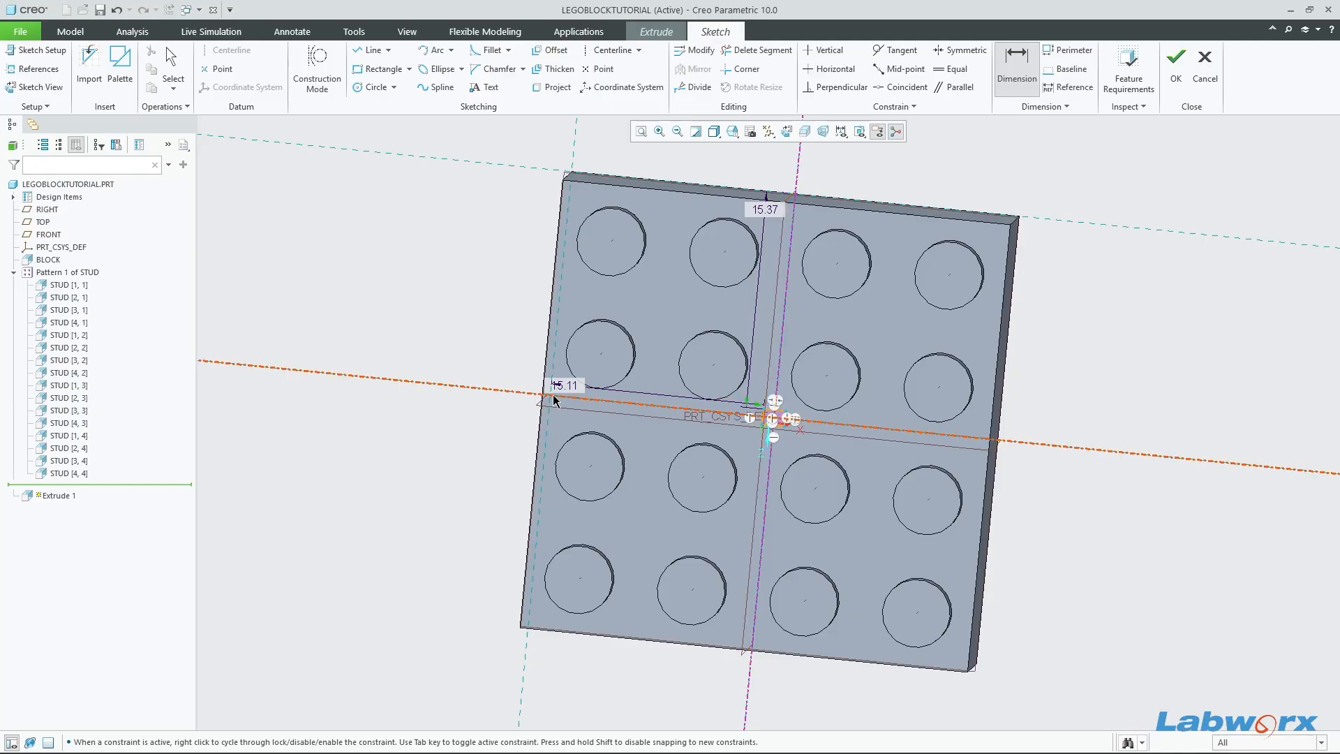
{"action": "middle_click_drag", "start_coordinate": [1029, 419], "coordinate": [846, 421]}
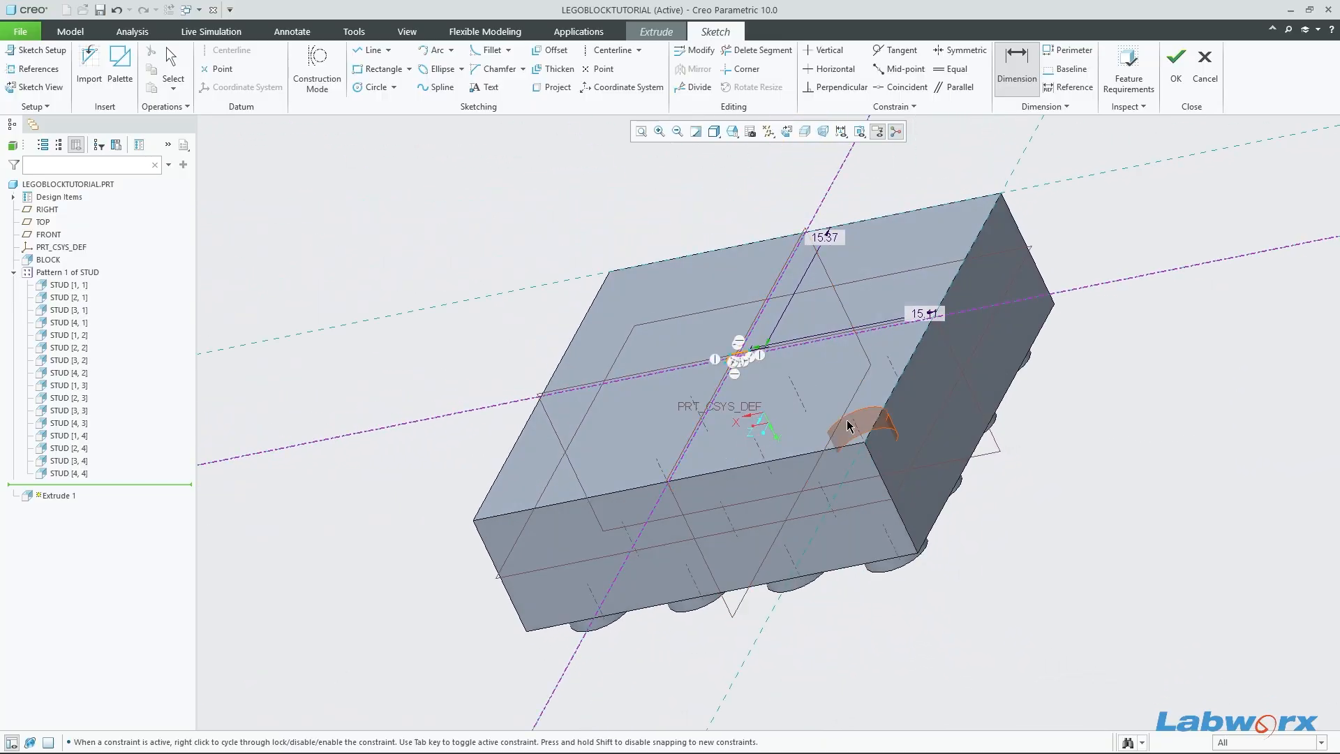
{"action": "left_click", "coordinate": [1186, 66]}
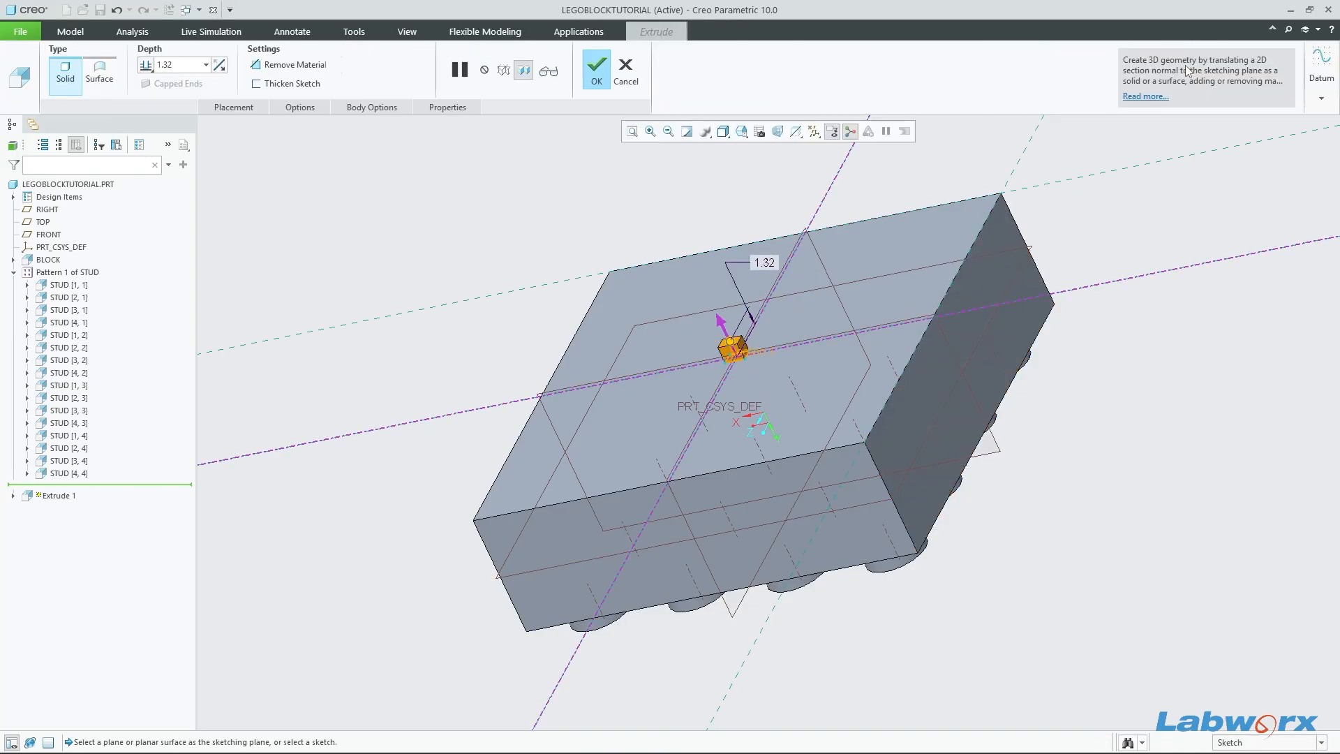
Step: Flip the extrusion into the block, set it to remove material at a depth of 1.32, and complete the feature
{"action": "middle_click_drag", "start_coordinate": [769, 303], "coordinate": [770, 347]}
{"action": "scroll", "coordinate": [731, 391], "scroll_direction": "down", "scroll_amount": 3}
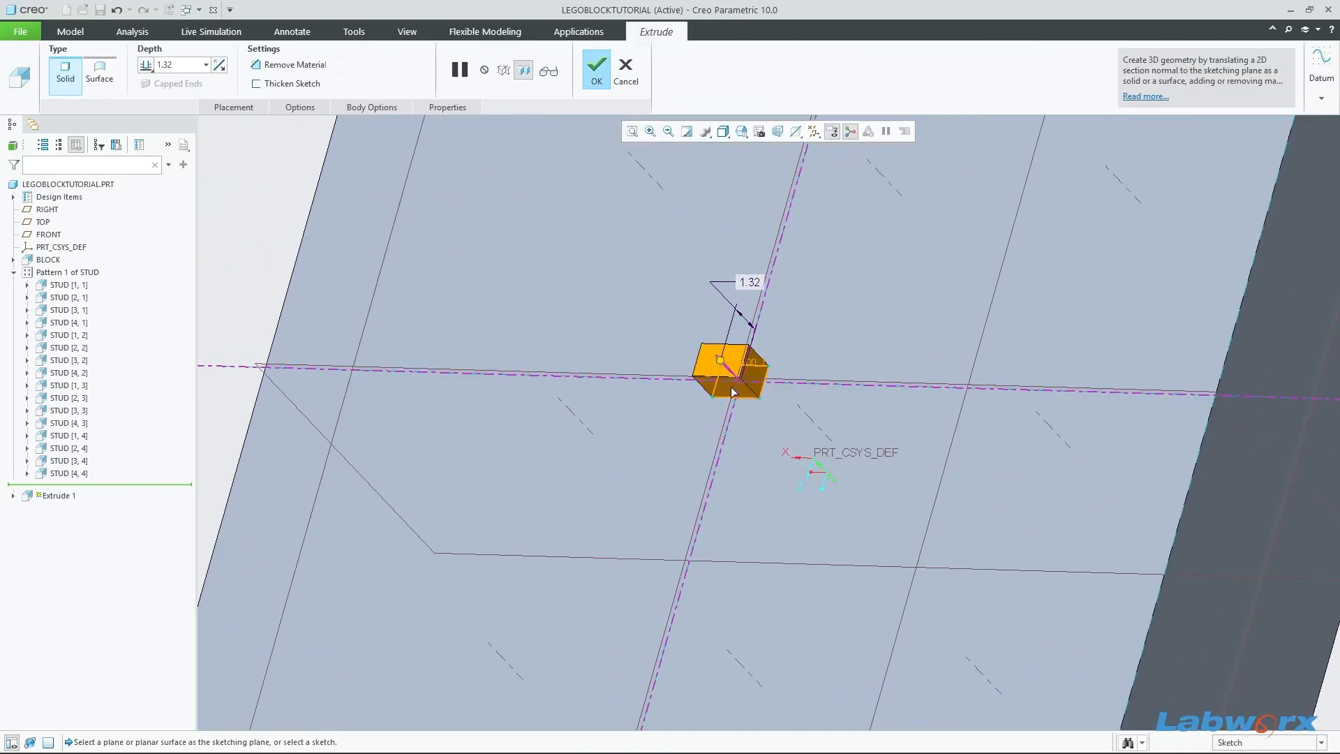
{"action": "left_click", "coordinate": [222, 66]}
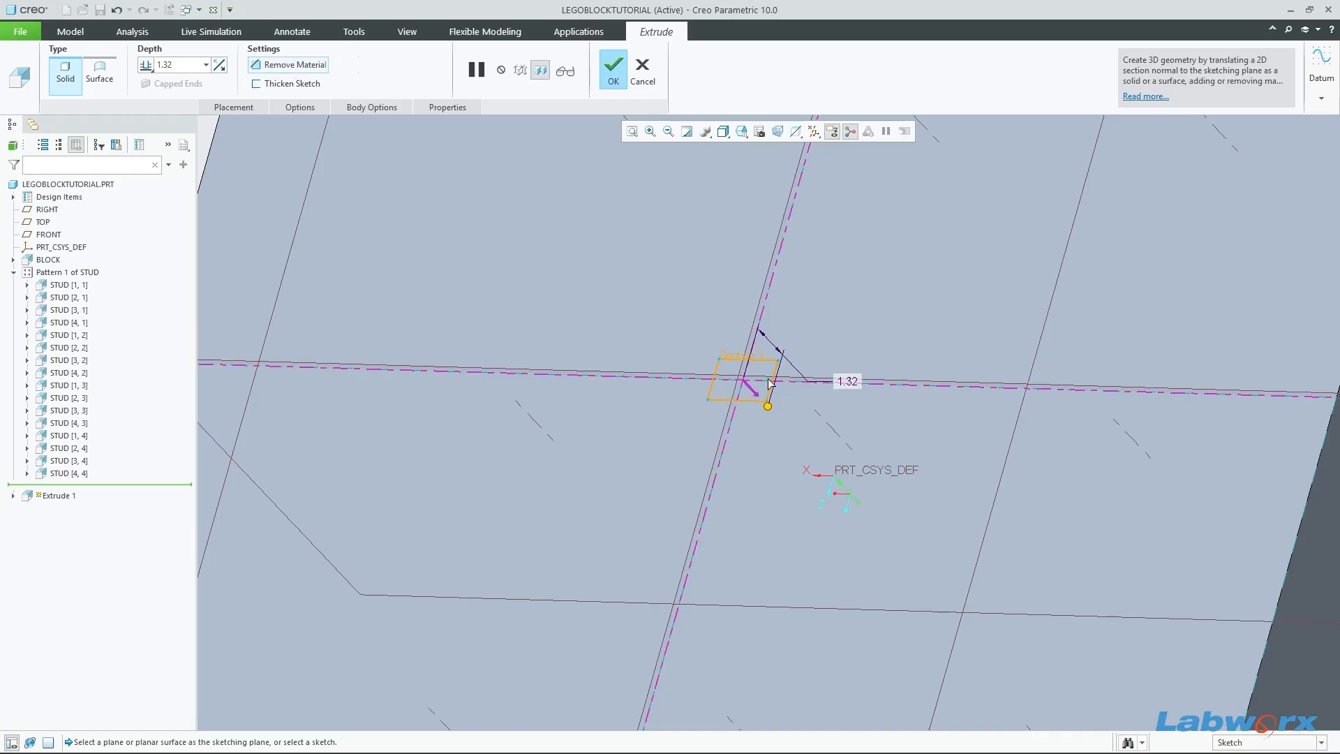
{"action": "left_click", "coordinate": [292, 65]}
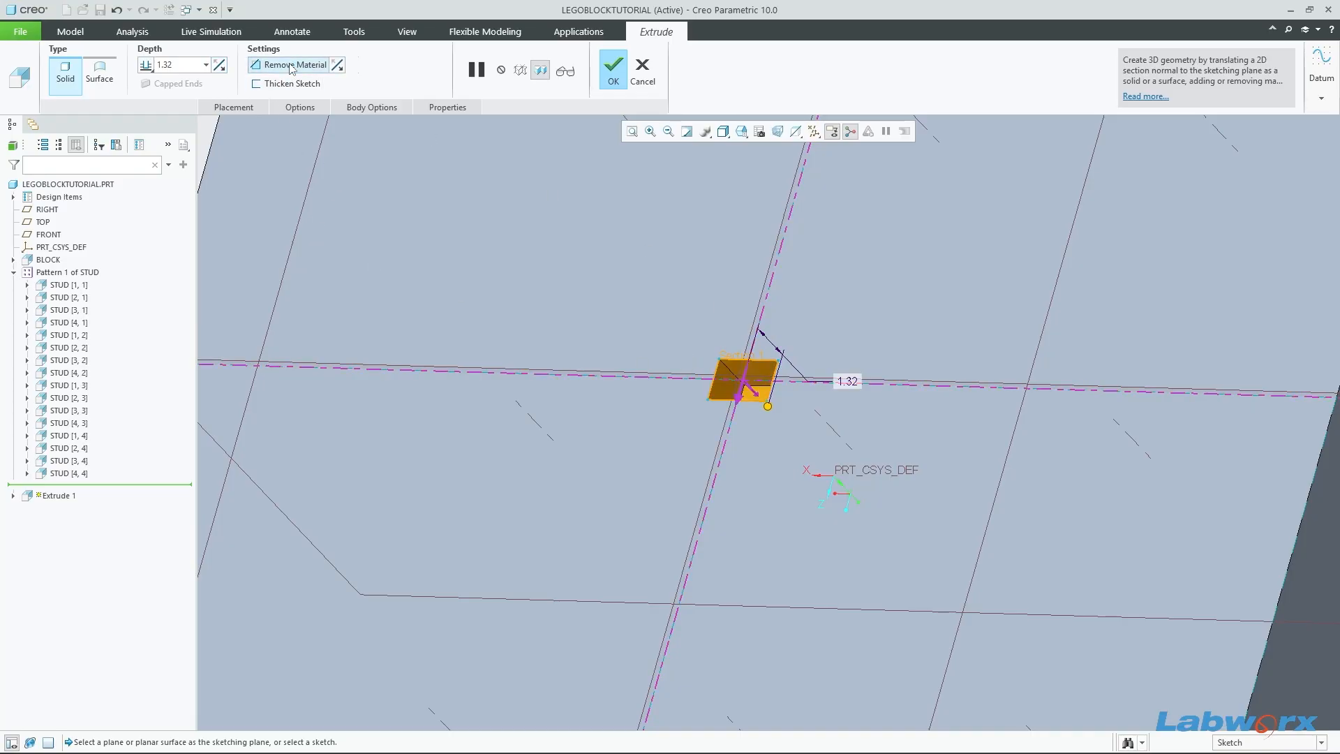
{"action": "left_click", "coordinate": [614, 70]}
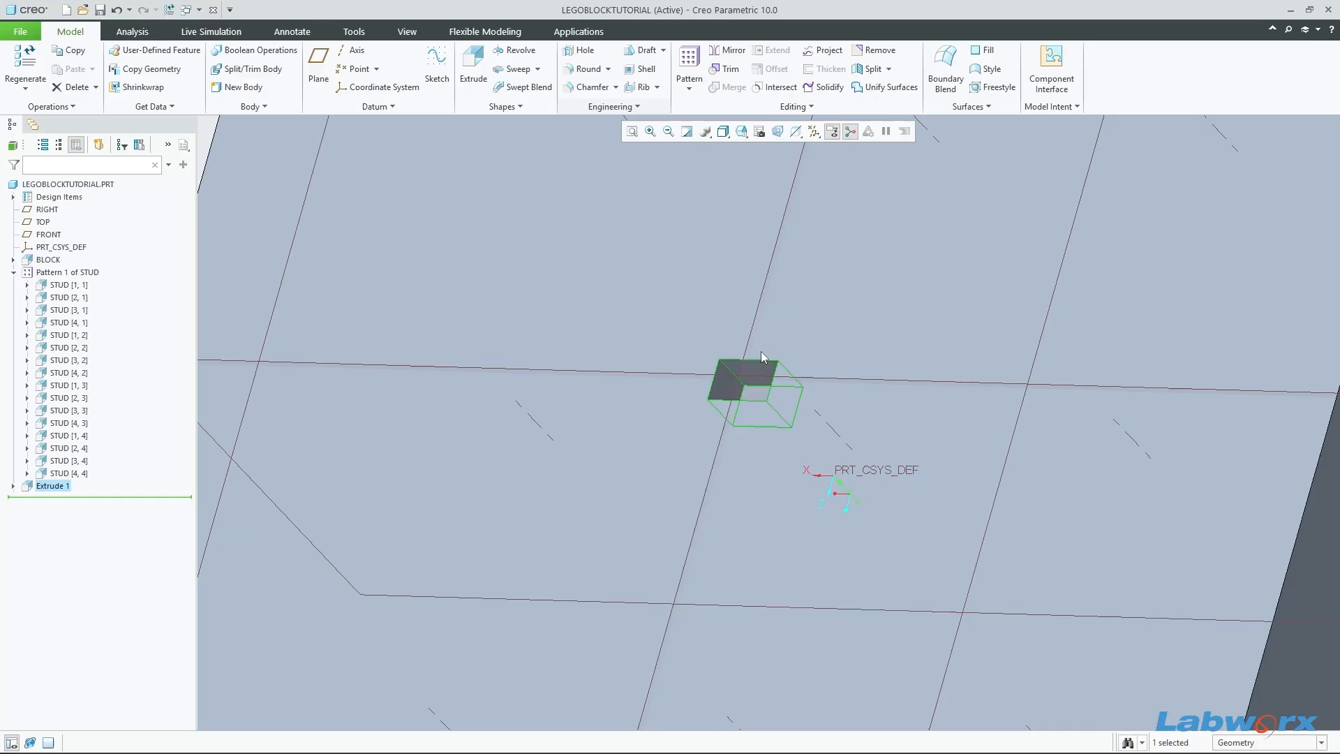
{"action": "scroll", "coordinate": [798, 375], "scroll_direction": "down", "scroll_amount": 5}
{"action": "scroll", "coordinate": [837, 408], "scroll_direction": "up", "scroll_amount": 4}
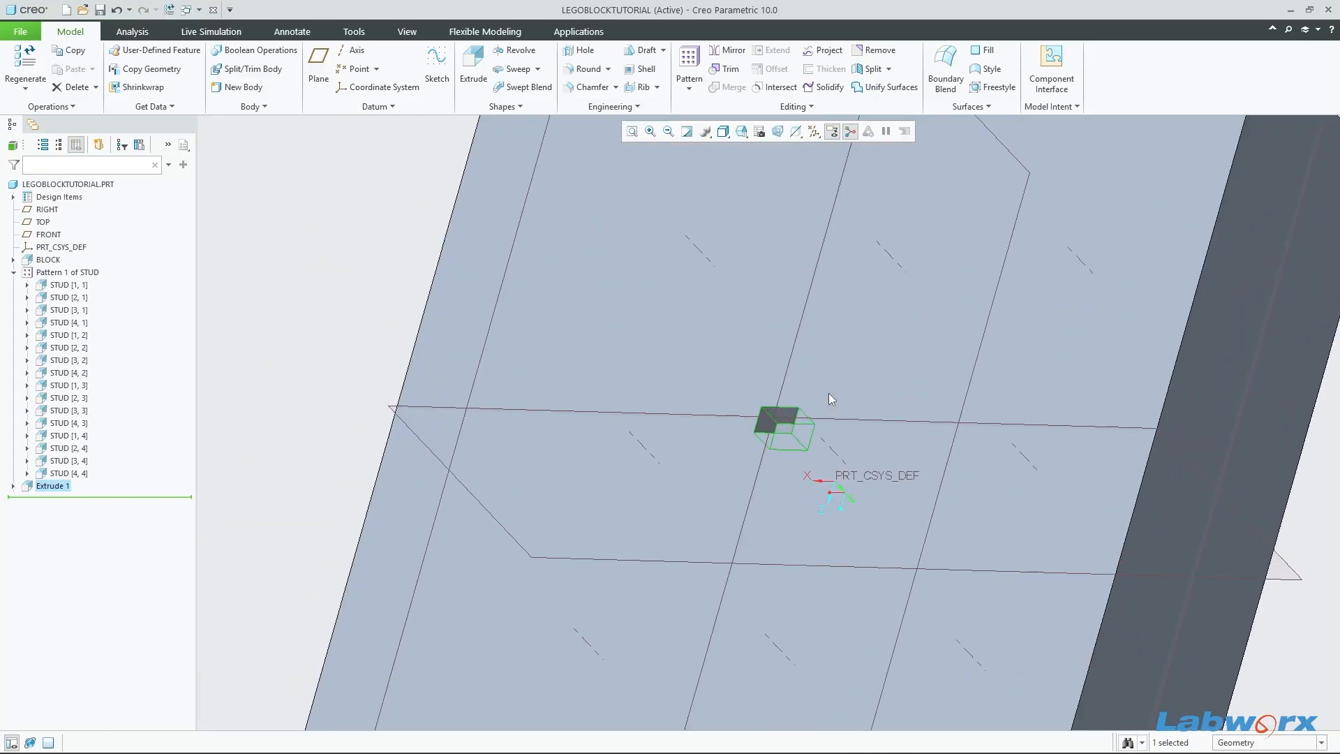
{"action": "scroll", "coordinate": [748, 445], "scroll_direction": "down", "scroll_amount": 3}
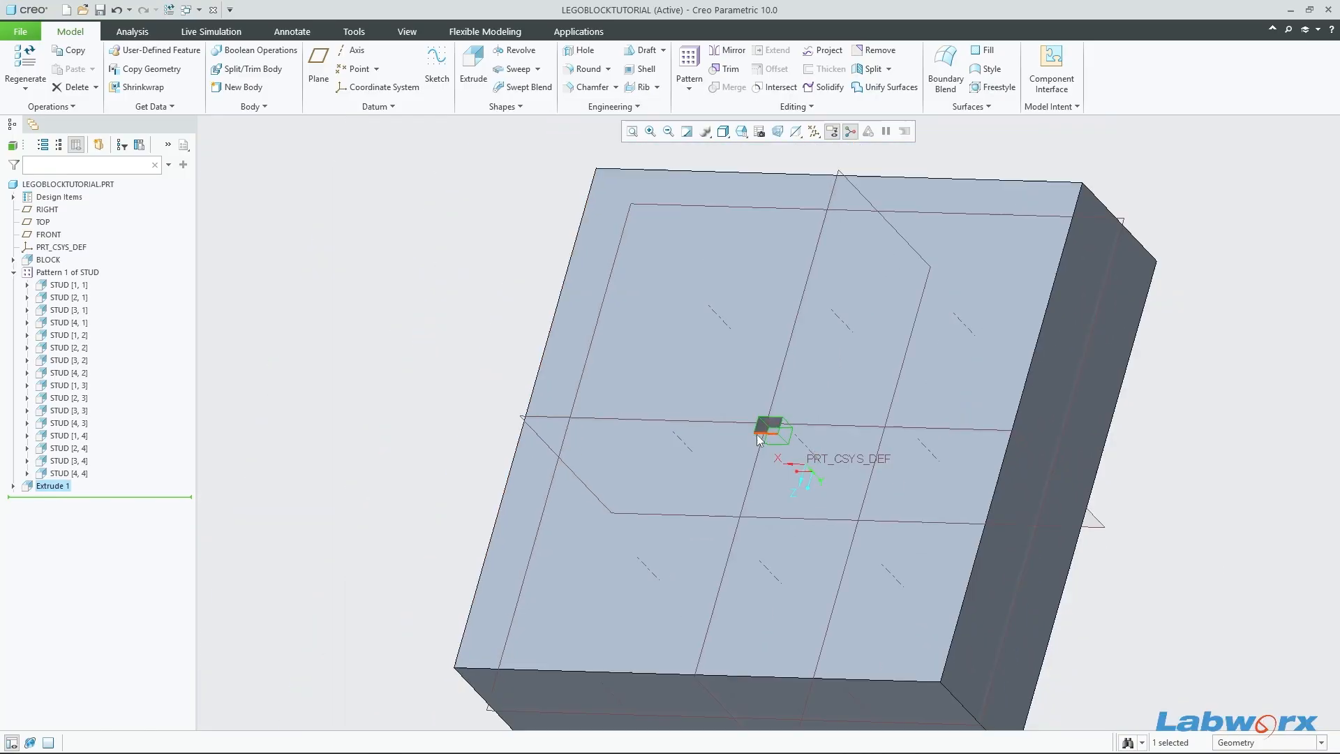
Step: Collapse the stud pattern in the model tree, rename the new cut feature BOTTOM_CUTOUT, and save the part
{"action": "left_click", "coordinate": [14, 272]}
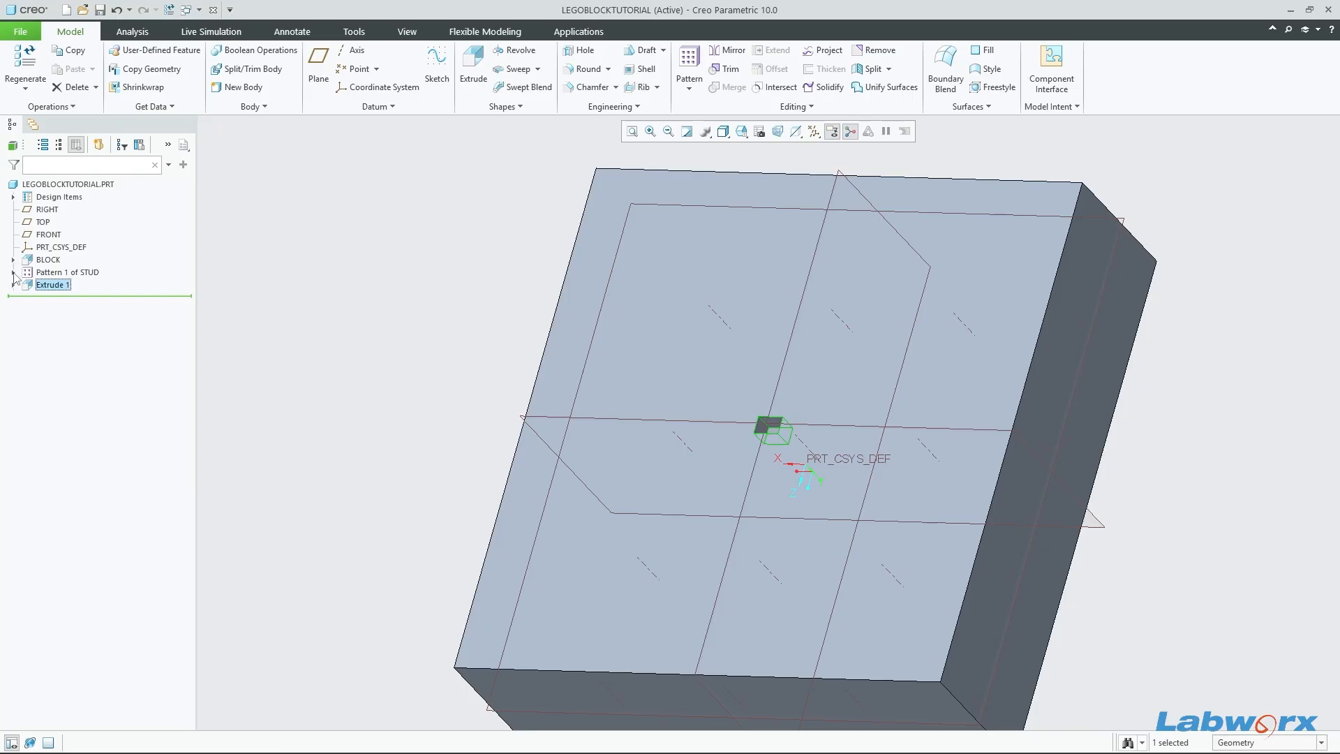
{"action": "left_click", "coordinate": [52, 286]}
{"action": "double_click", "coordinate": [61, 286]}
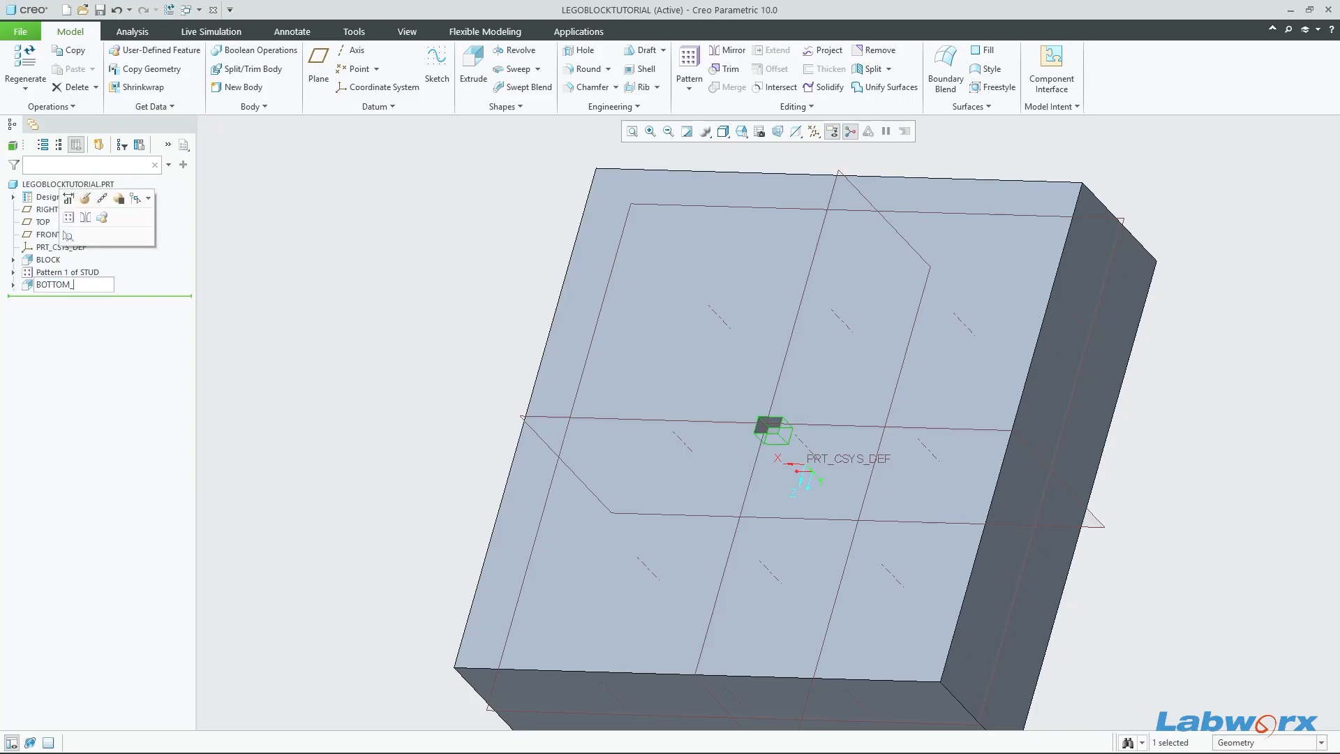
{"action": "type", "text": "BOTTOM_CUTOUT"}
{"action": "key", "text": "Return"}
{"action": "key", "text": "ctrl+s"}
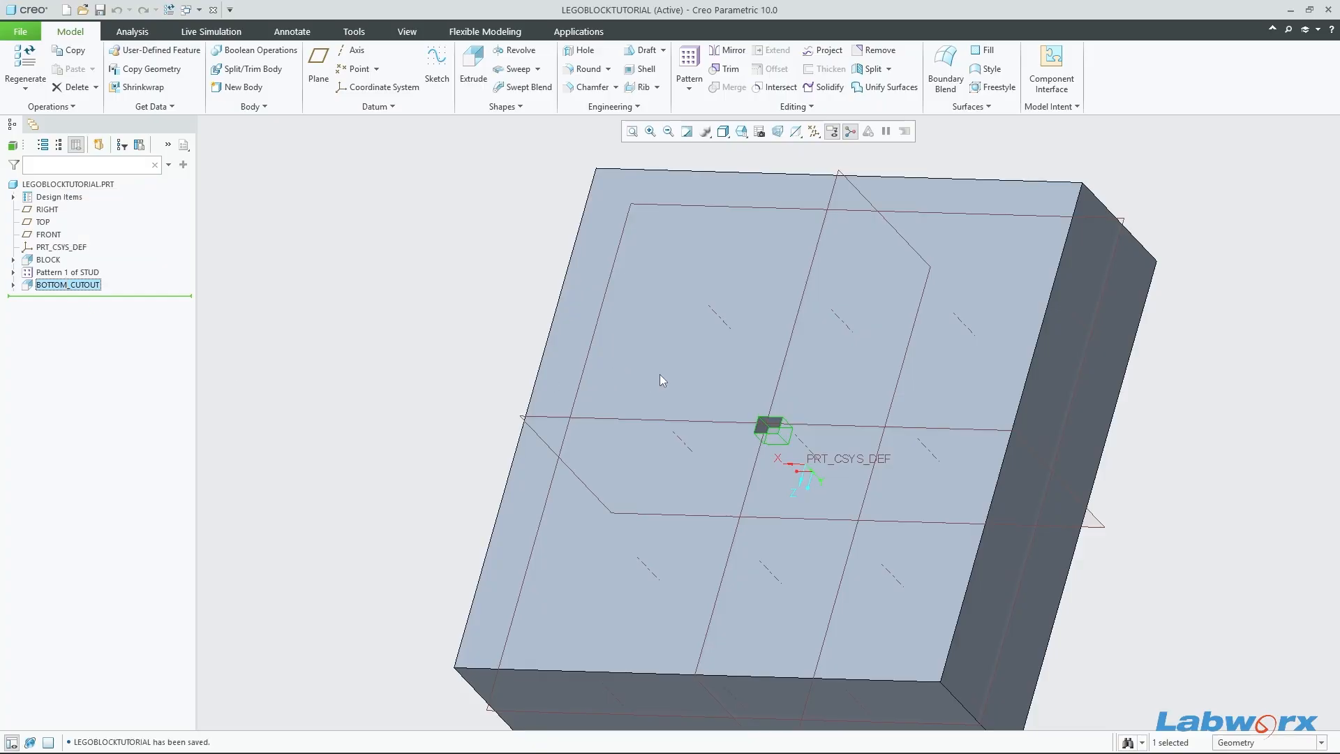
Step: Open the part's relations and add the comment "/* Bottom Cutout" below the stud pattern relations
{"action": "left_click", "coordinate": [434, 346]}
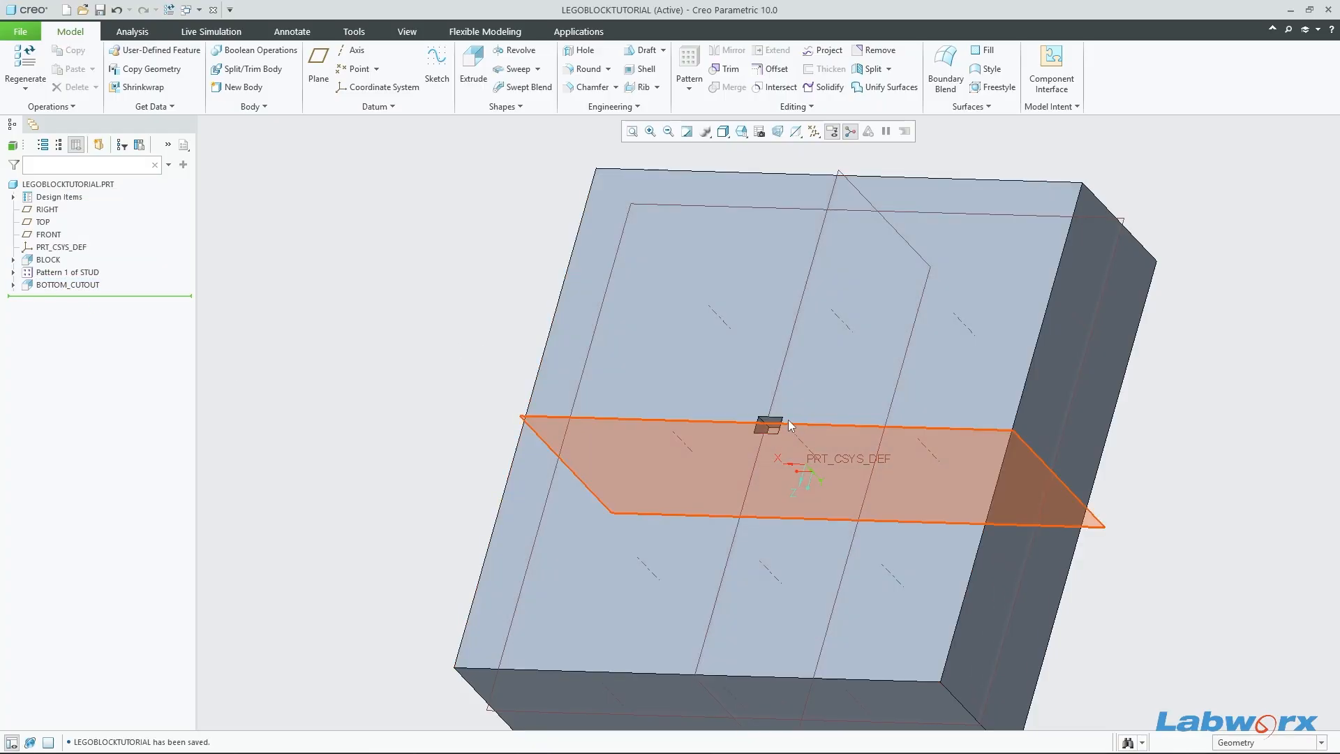
{"action": "left_click", "coordinate": [1075, 106]}
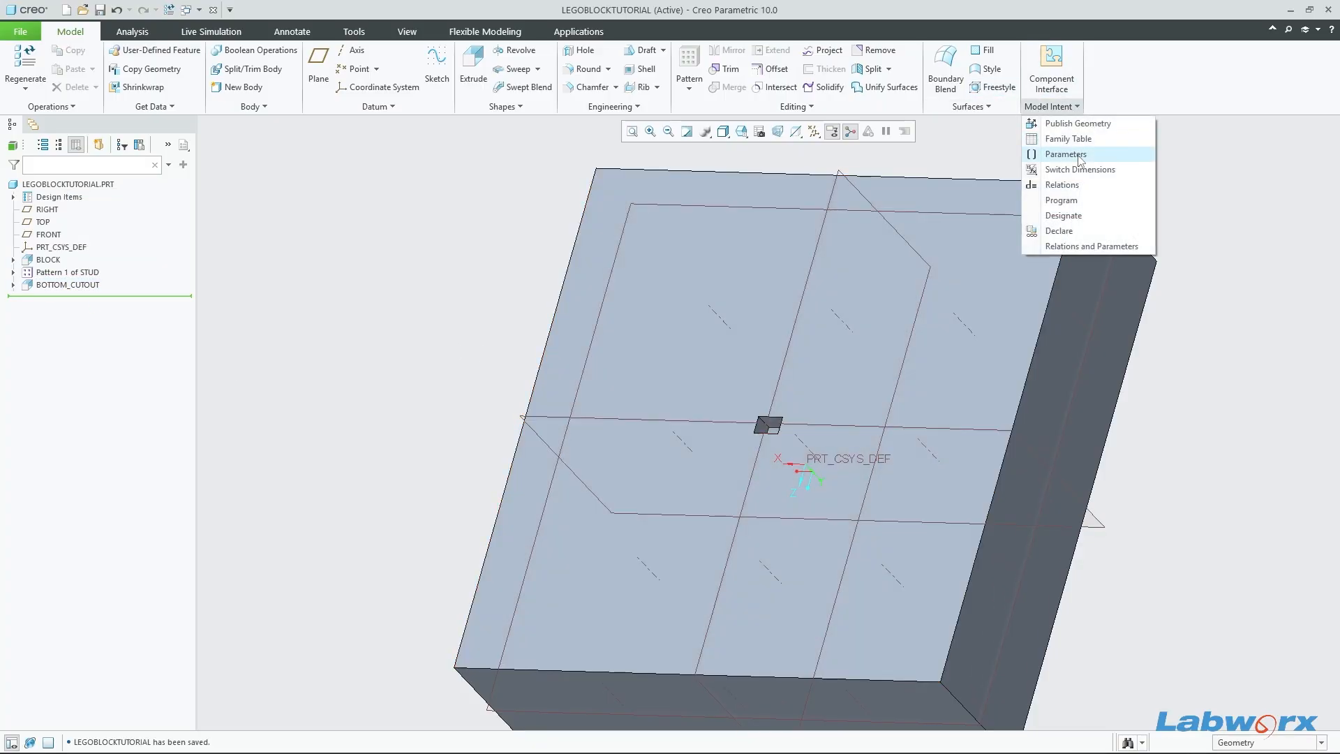
{"action": "left_click", "coordinate": [1062, 185]}
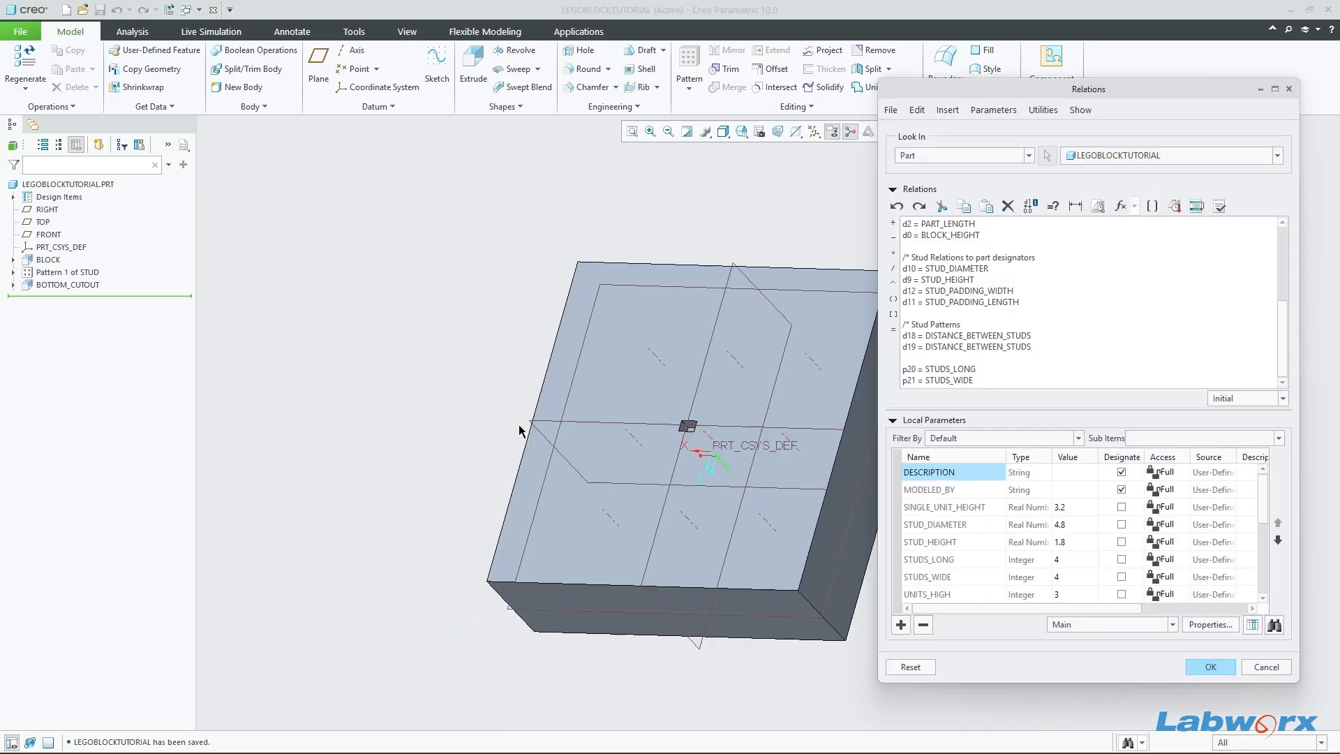
{"action": "scroll", "coordinate": [712, 446], "scroll_direction": "up", "scroll_amount": 3}
{"action": "scroll", "coordinate": [711, 447], "scroll_direction": "up", "scroll_amount": 2}
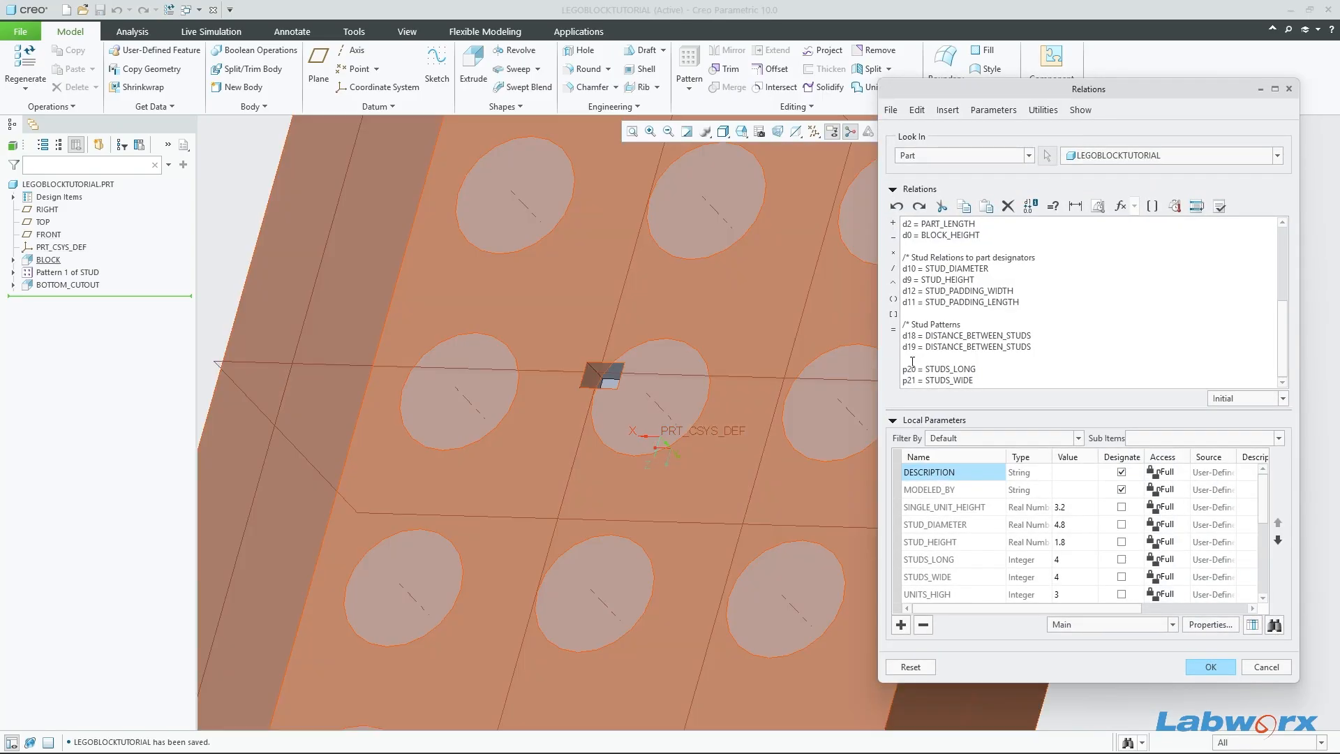
{"action": "key", "text": "Return"}
{"action": "key", "text": "Return"}
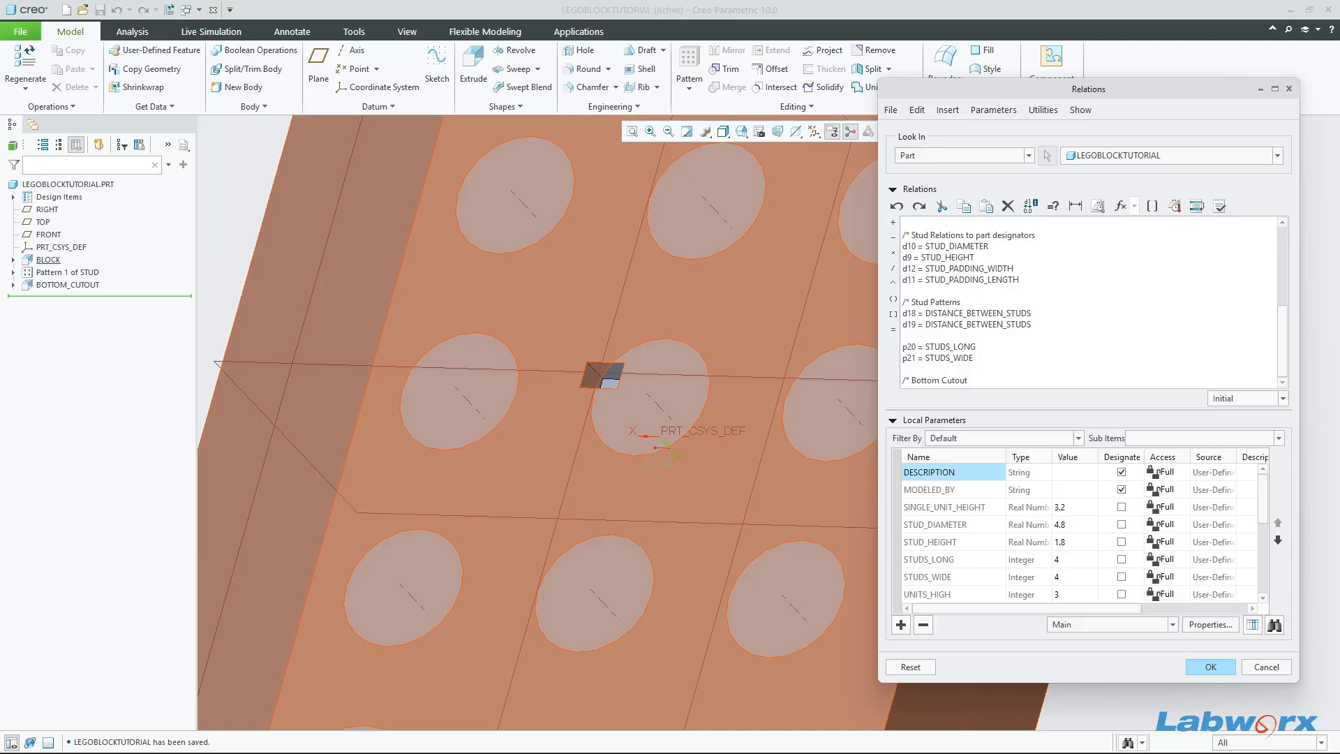
{"action": "type", "text": "/* Bottom Cutout"}
{"action": "key", "text": "Return"}
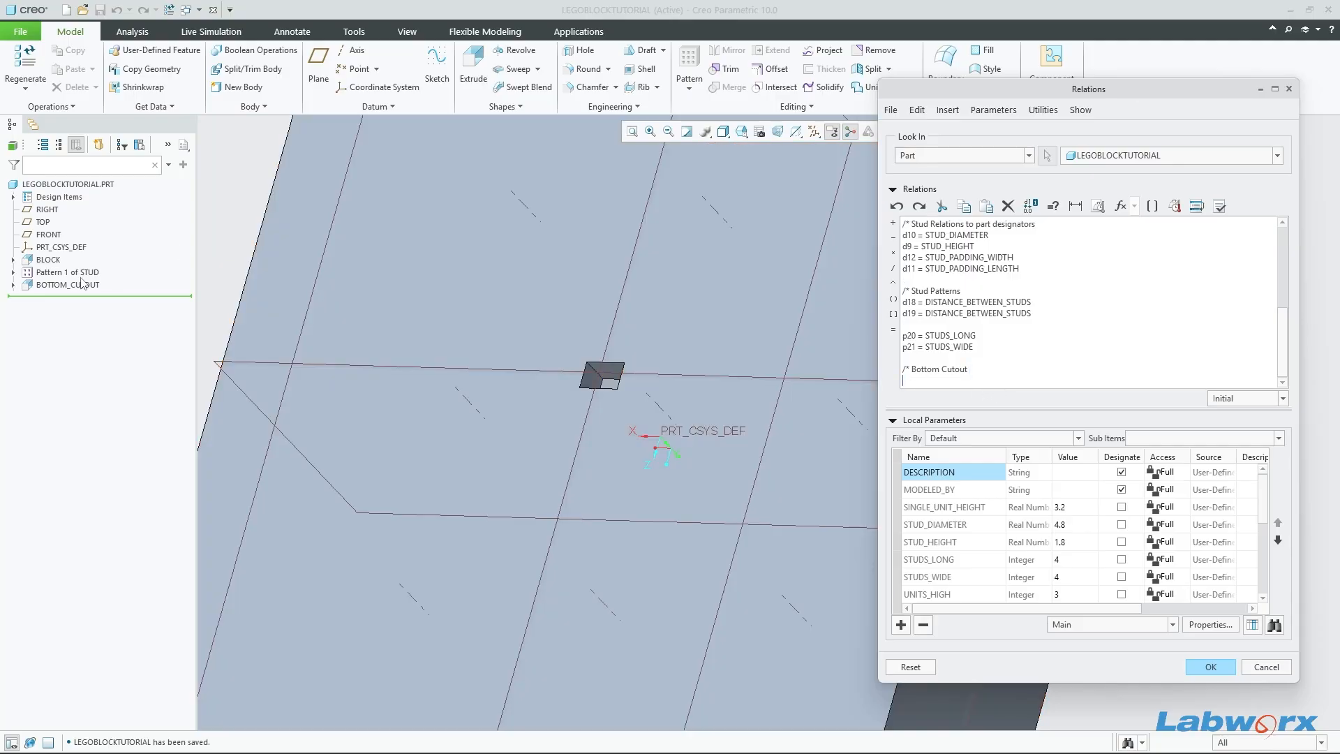
Step: Display the dimension symbols of BOTTOM_CUTOUT on the model and find the wall and roof thickness parameters in the local parameters
{"action": "left_click", "coordinate": [82, 283]}
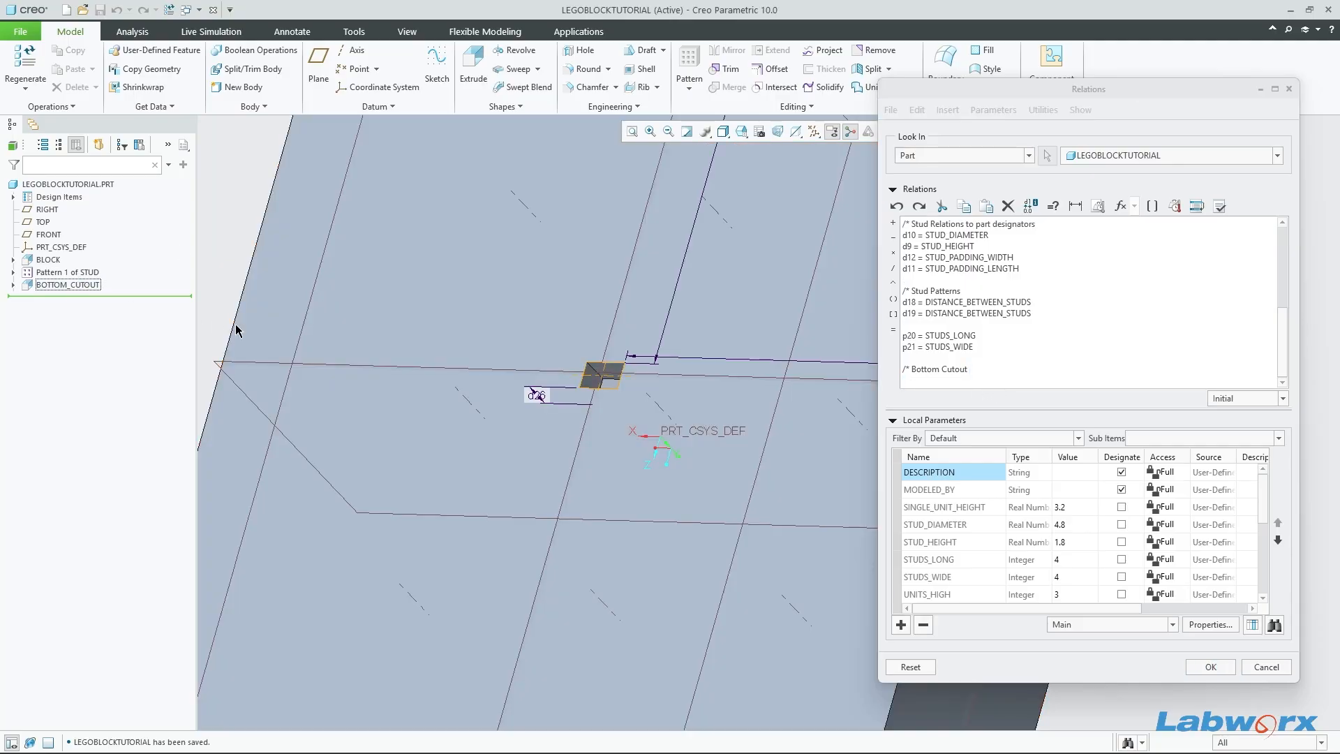
{"action": "scroll", "coordinate": [419, 430], "scroll_direction": "down", "scroll_amount": 2}
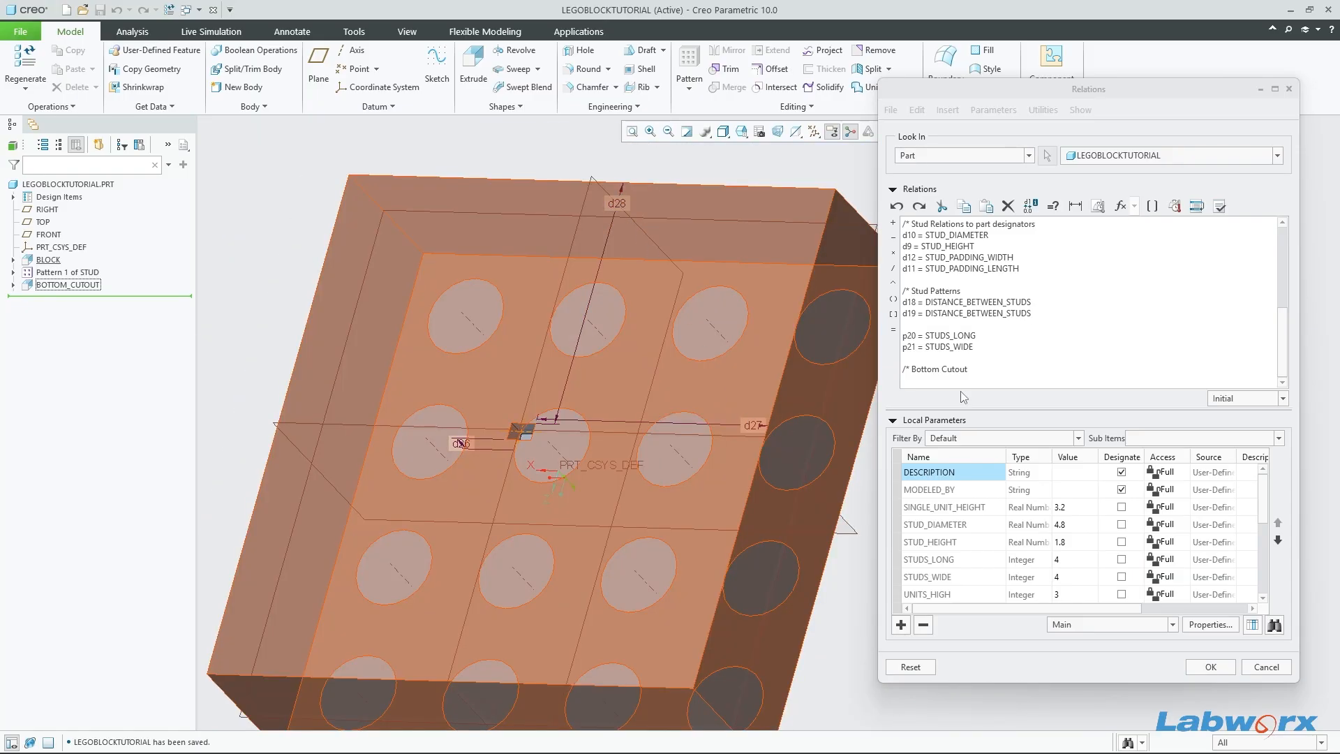
{"action": "left_click", "coordinate": [965, 379]}
{"action": "scroll", "coordinate": [974, 537], "scroll_direction": "down", "scroll_amount": 3}
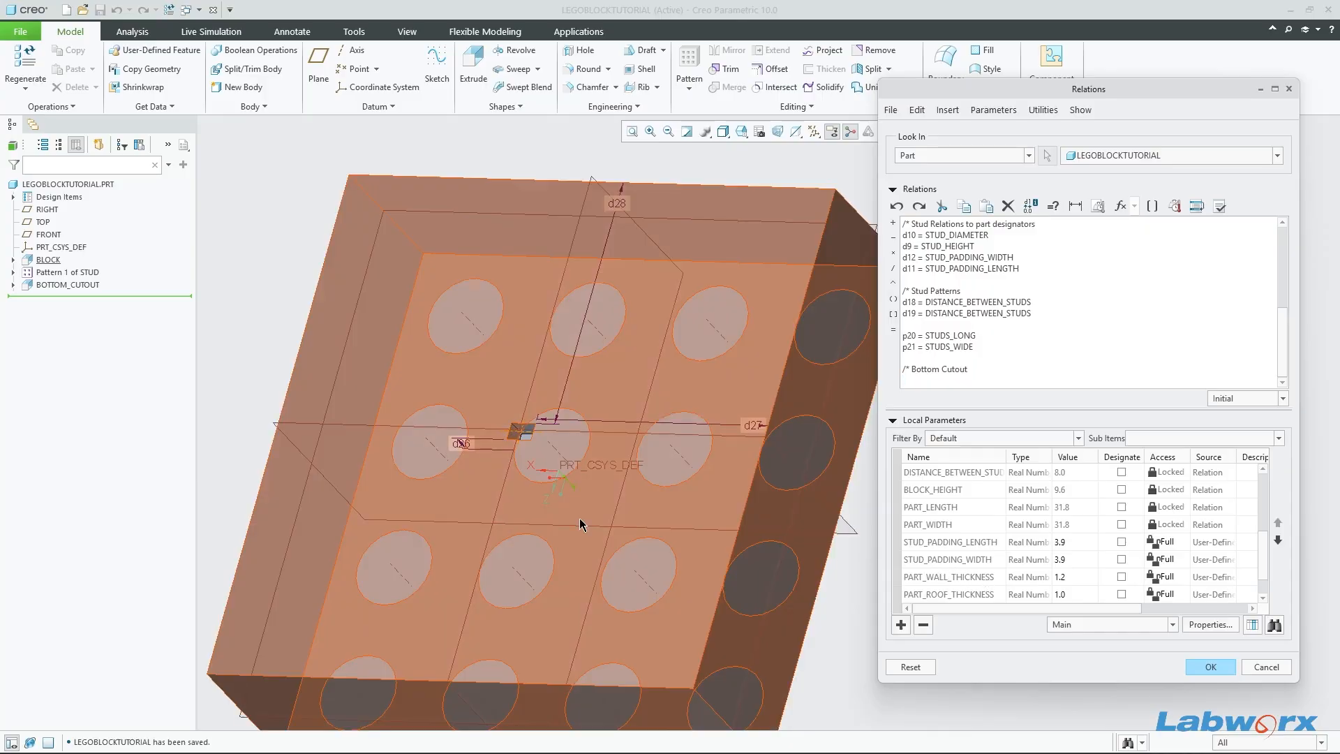
{"action": "scroll", "coordinate": [472, 448], "scroll_direction": "down", "scroll_amount": 2}
{"action": "scroll", "coordinate": [482, 449], "scroll_direction": "down", "scroll_amount": 1}
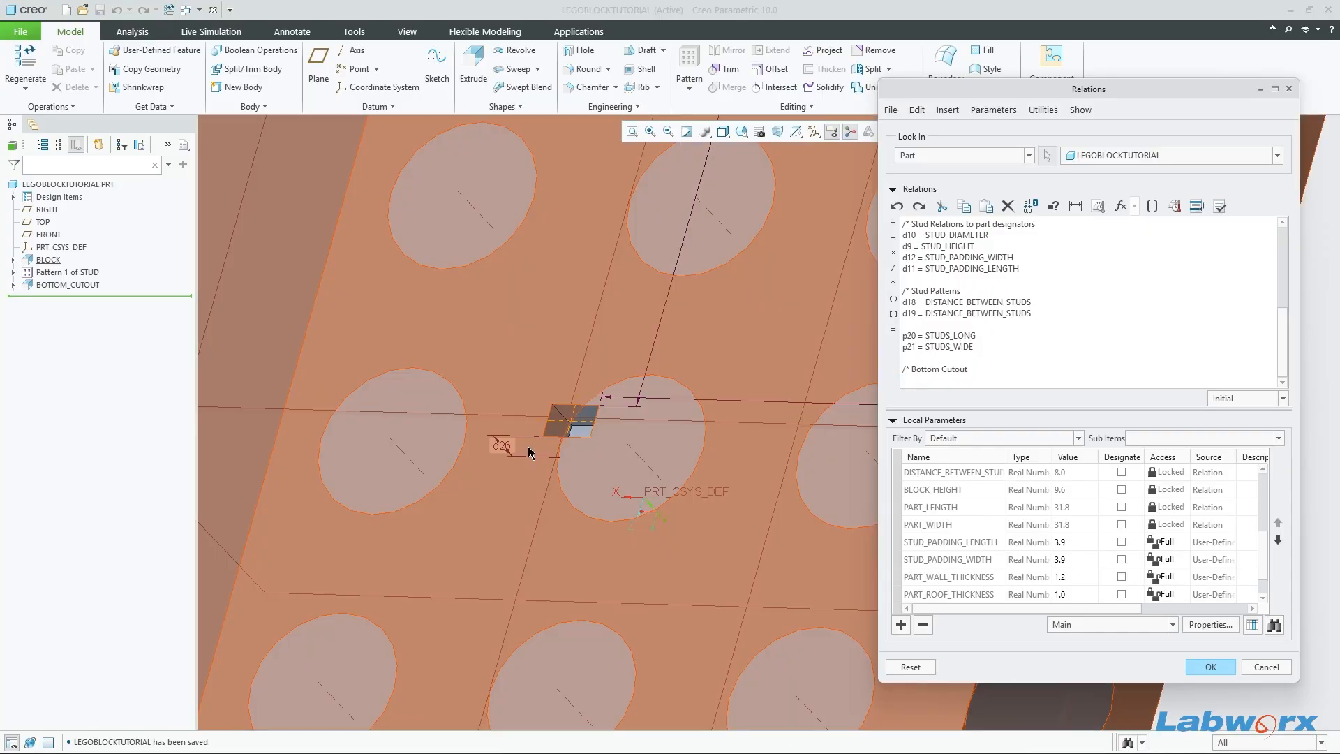
Step: Add a relation under the Bottom Cutout comment that sets dimension d28 equal to PART_WALL_THICKNESS
{"action": "scroll", "coordinate": [507, 450], "scroll_direction": "up", "scroll_amount": 5}
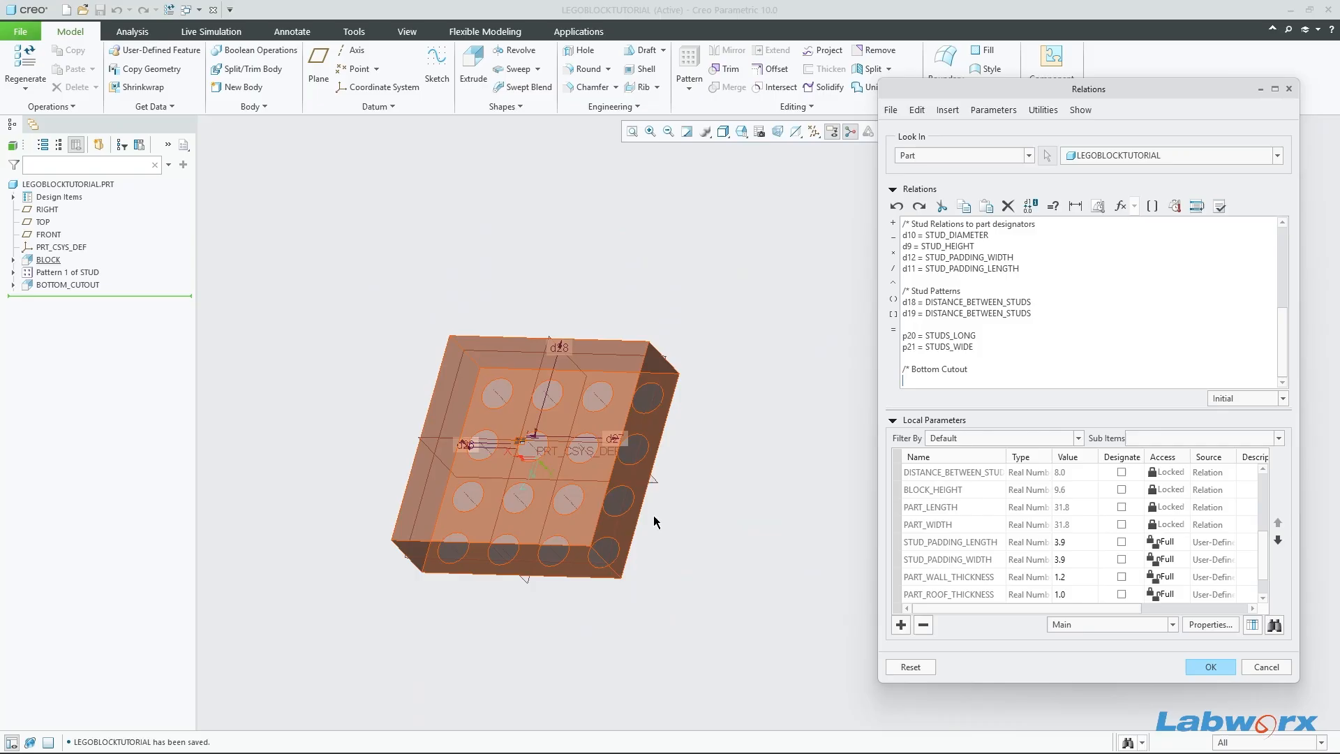
{"action": "middle_click_drag", "start_coordinate": [658, 523], "coordinate": [613, 461]}
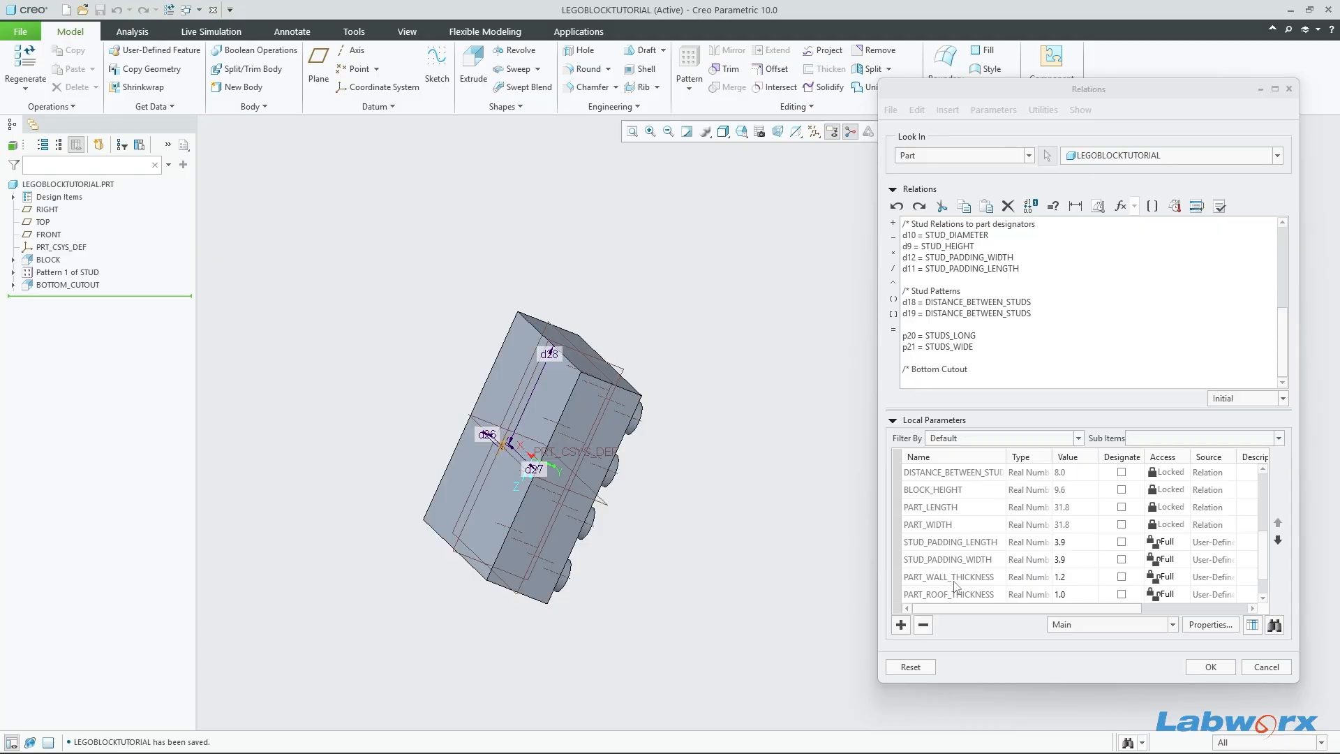
{"action": "middle_click_drag", "start_coordinate": [545, 504], "coordinate": [552, 386]}
{"action": "scroll", "coordinate": [552, 386], "scroll_direction": "down", "scroll_amount": 3}
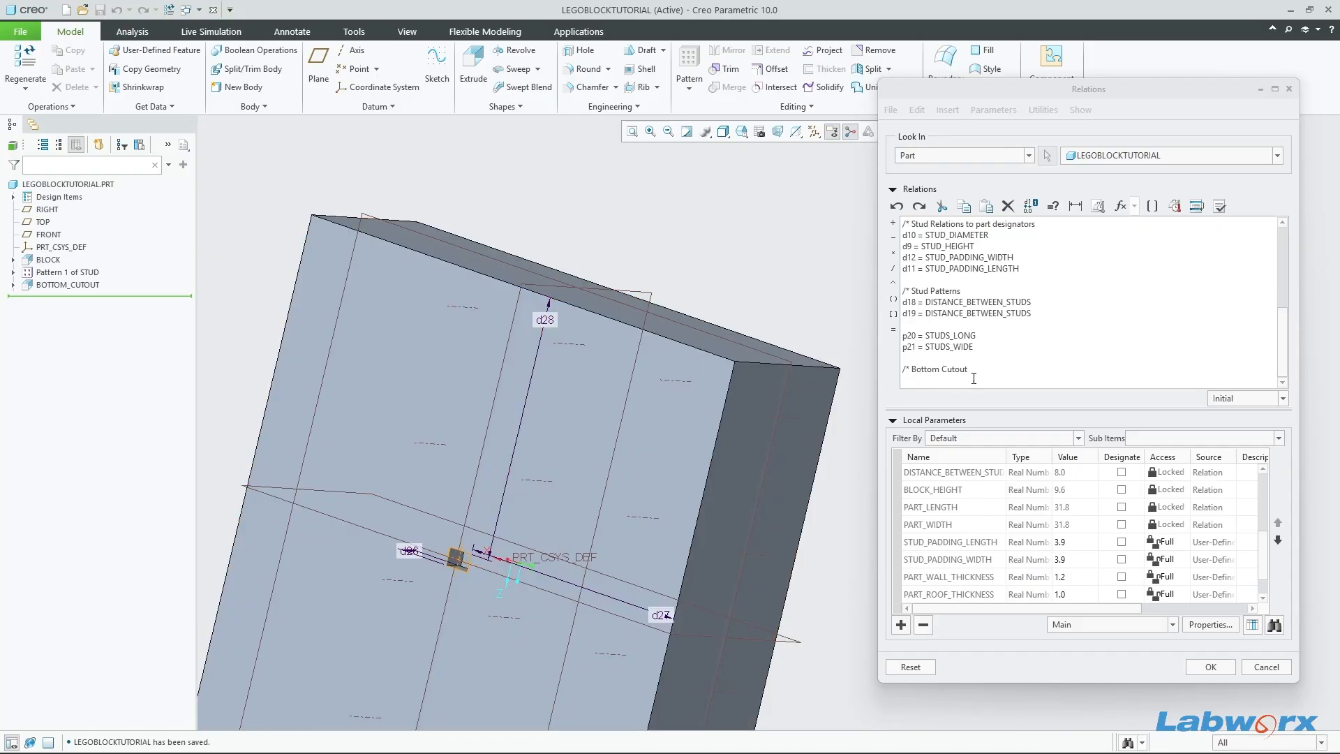
{"action": "left_click", "coordinate": [974, 377]}
{"action": "left_click", "coordinate": [541, 320]}
{"action": "left_click", "coordinate": [940, 374]}
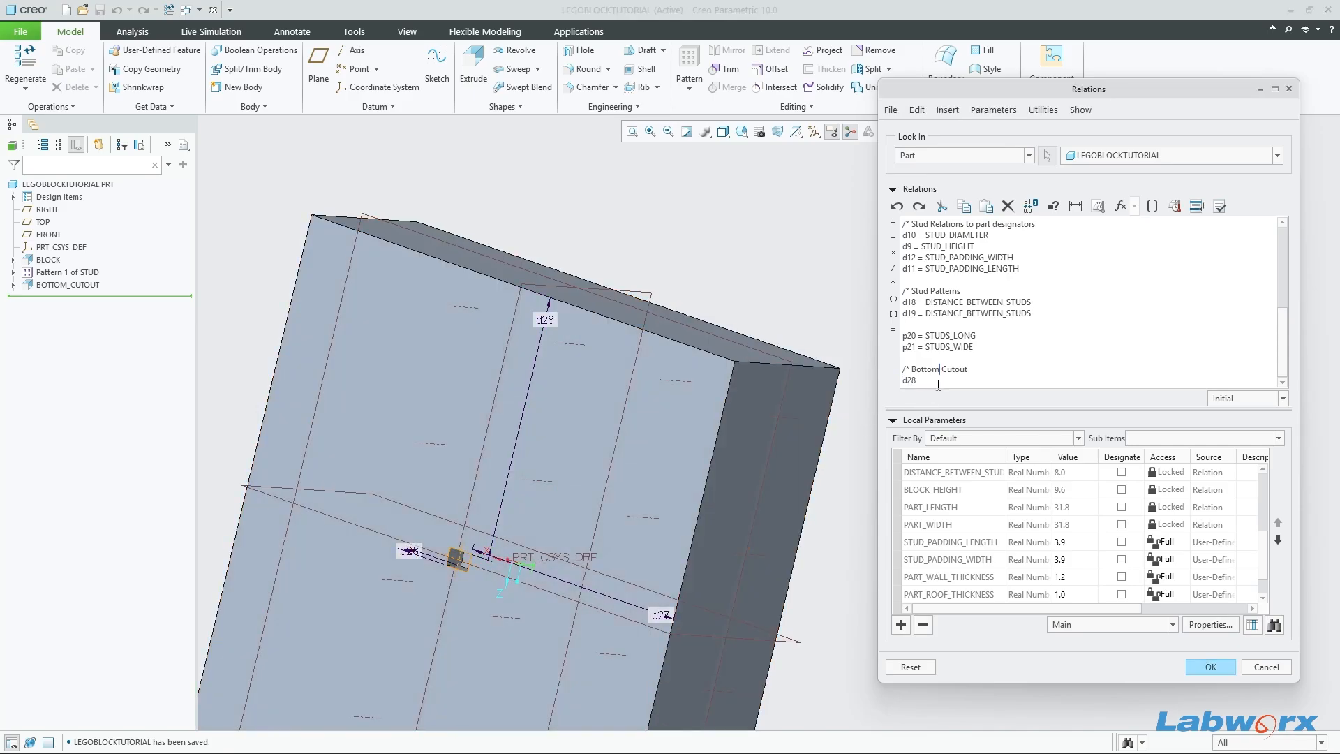
{"action": "left_click", "coordinate": [984, 576]}
{"action": "right_click", "coordinate": [984, 576]}
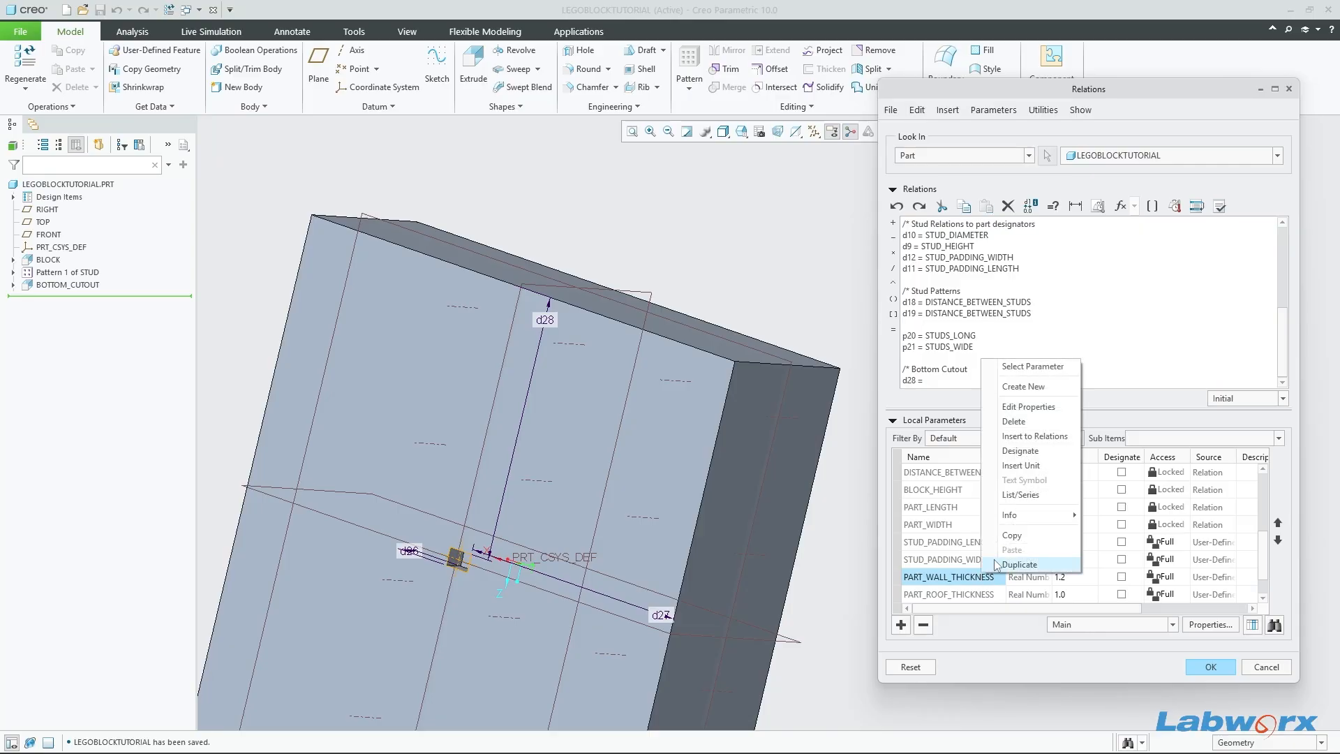
{"action": "left_click", "coordinate": [1032, 436]}
{"action": "key", "text": "Return"}
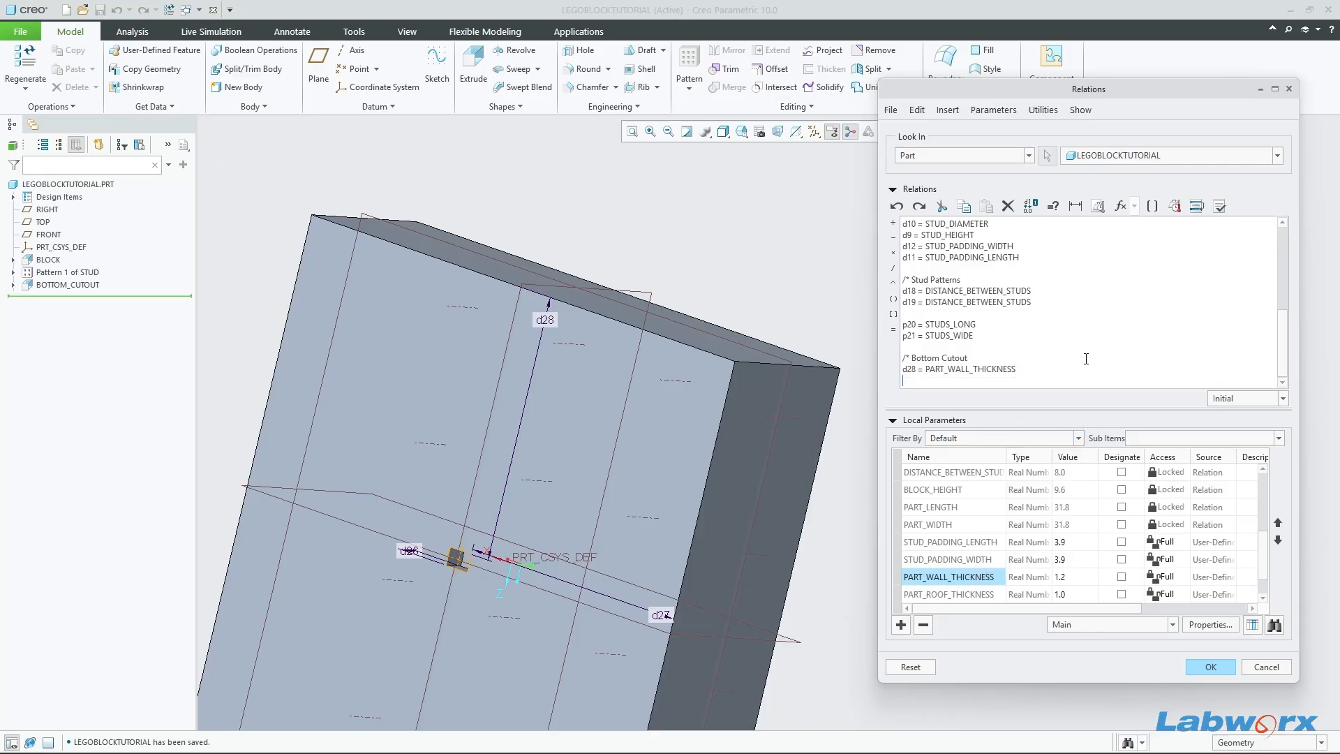
Step: Add a second Bottom Cutout relation that sets dimension d27 equal to PART_WALL_THICKNESS
{"action": "middle_click_drag", "start_coordinate": [411, 558], "coordinate": [516, 522]}
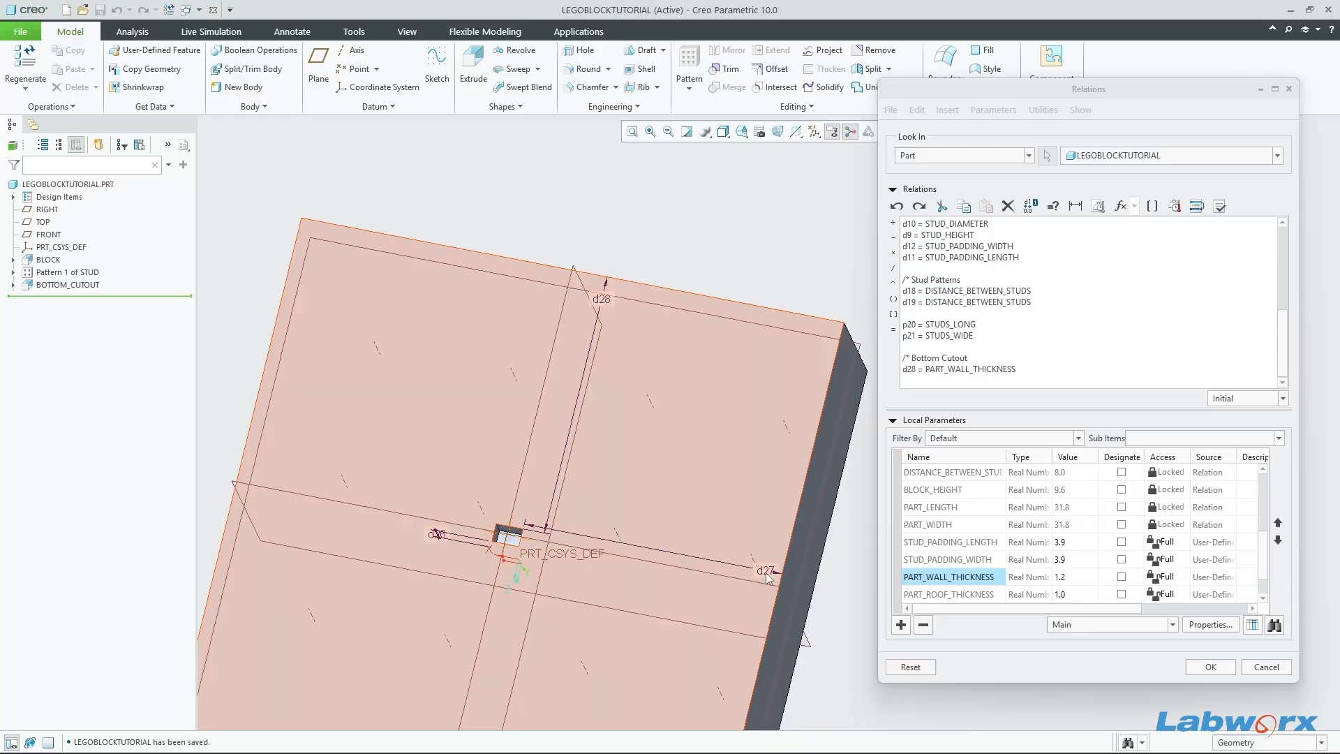
{"action": "left_click", "coordinate": [919, 388]}
{"action": "left_click", "coordinate": [768, 564]}
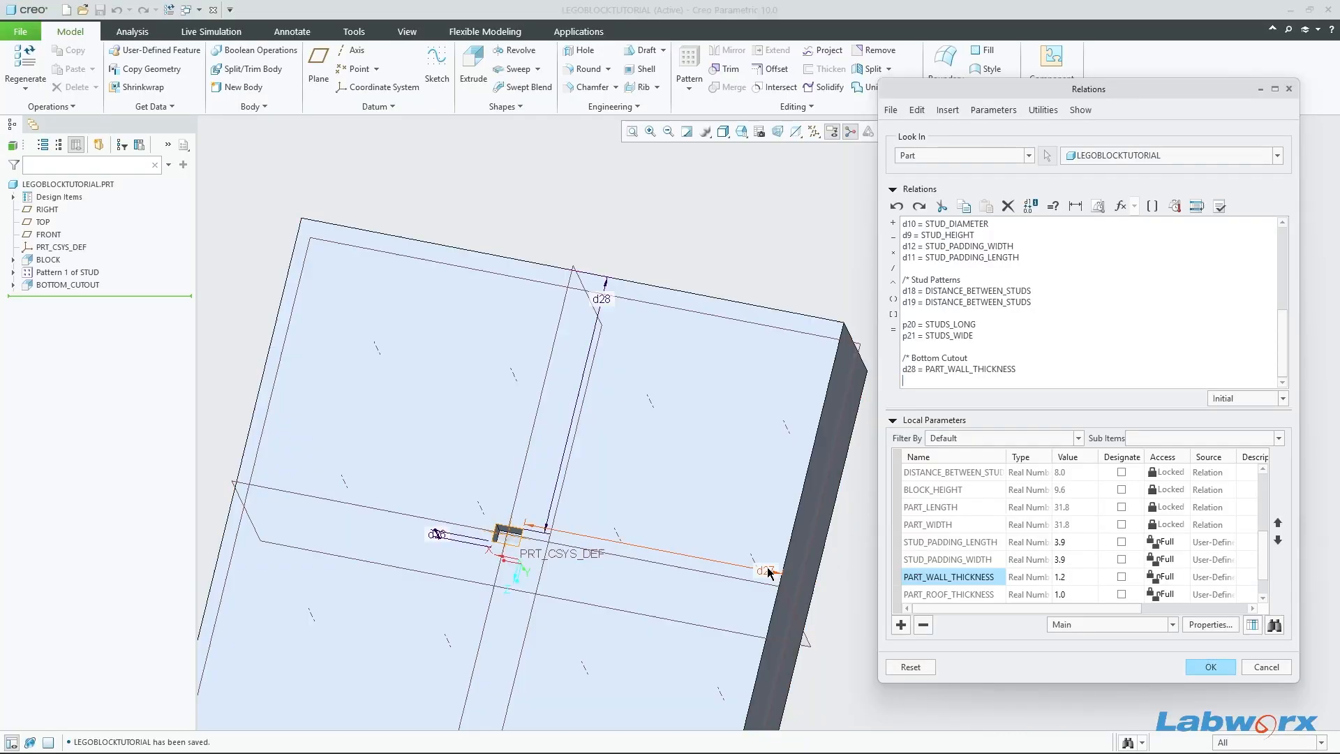
{"action": "left_click", "coordinate": [968, 384]}
{"action": "right_click", "coordinate": [961, 579]}
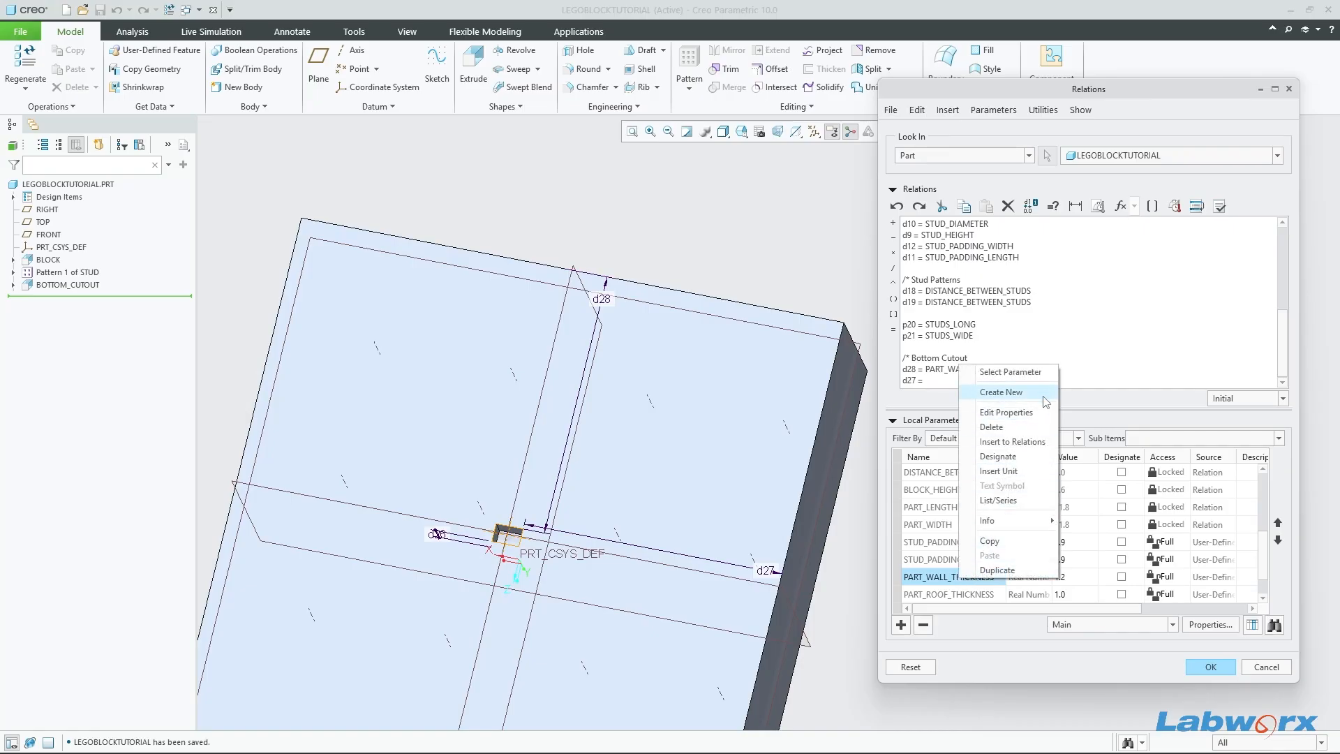
{"action": "left_click", "coordinate": [1038, 442]}
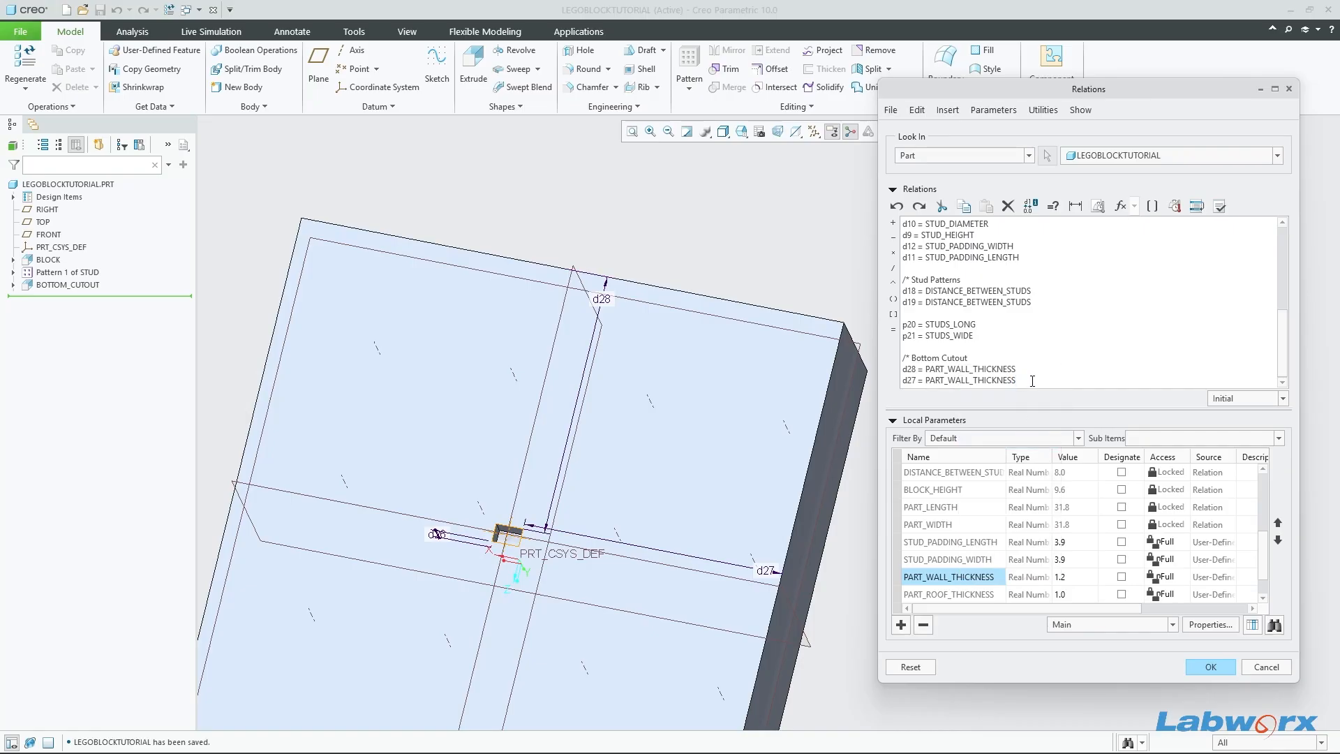
{"action": "left_click", "coordinate": [1032, 381]}
Step: Start a relation for the cutout's depth dimension d26, separated from the wall thickness relations by a blank line
{"action": "key", "text": "Return"}
{"action": "key", "text": "Return"}
{"action": "scroll", "coordinate": [448, 505], "scroll_direction": "up", "scroll_amount": 1}
{"action": "middle_click_drag", "start_coordinate": [447, 545], "coordinate": [447, 504]}
{"action": "left_click", "coordinate": [439, 496]}
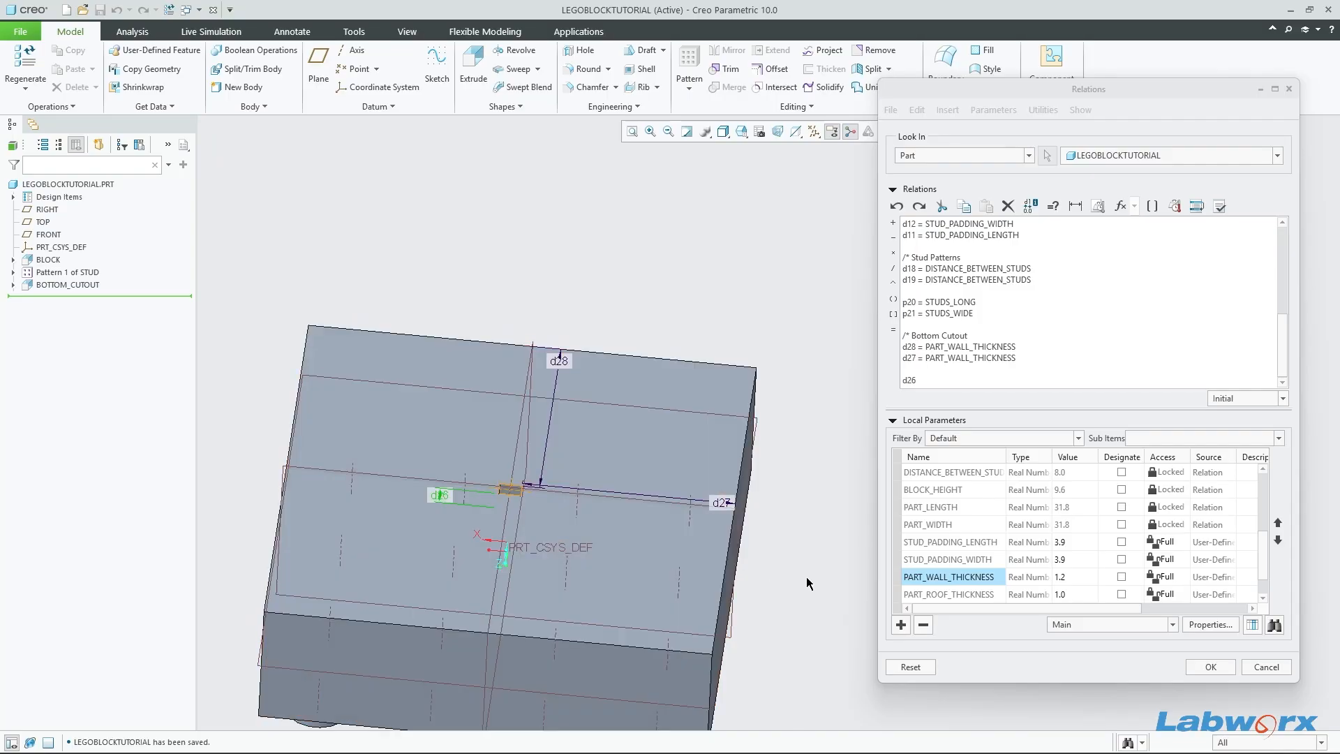
{"action": "middle_click_drag", "start_coordinate": [808, 583], "coordinate": [726, 564]}
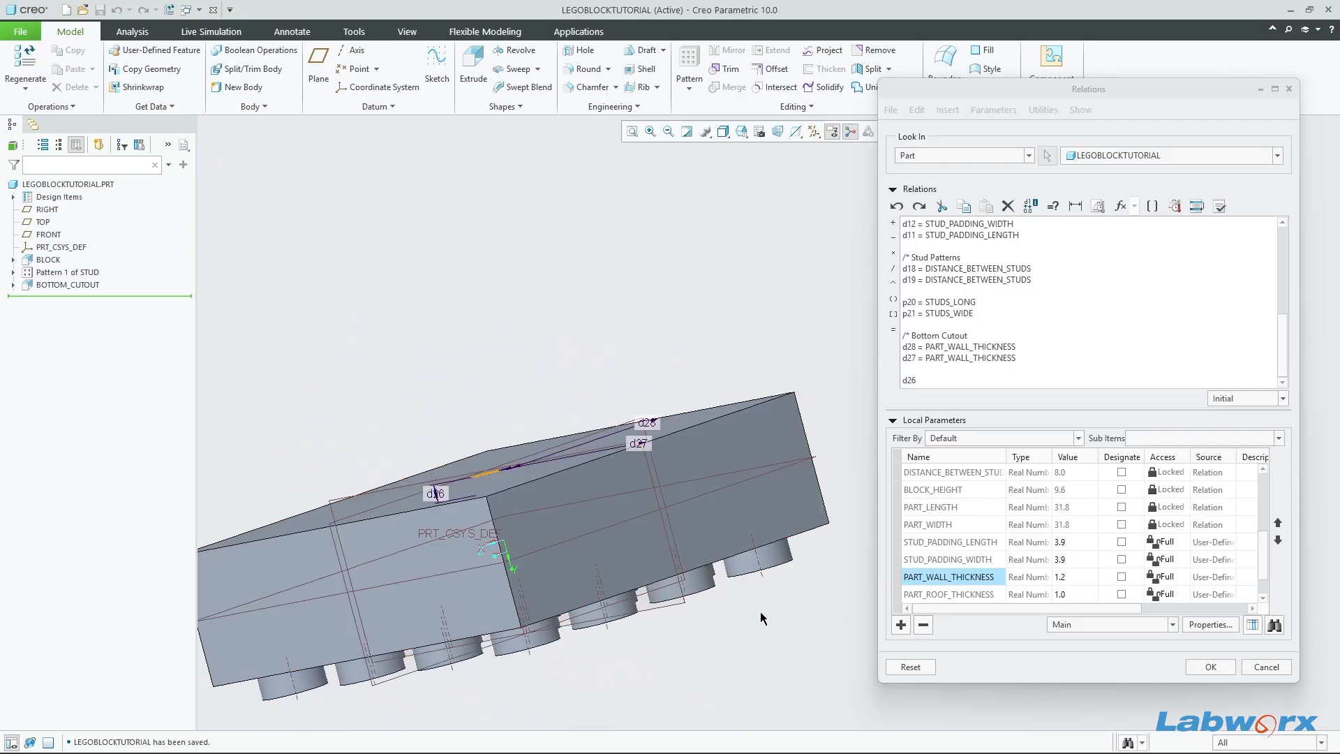
{"action": "middle_click_drag", "start_coordinate": [719, 586], "coordinate": [732, 609]}
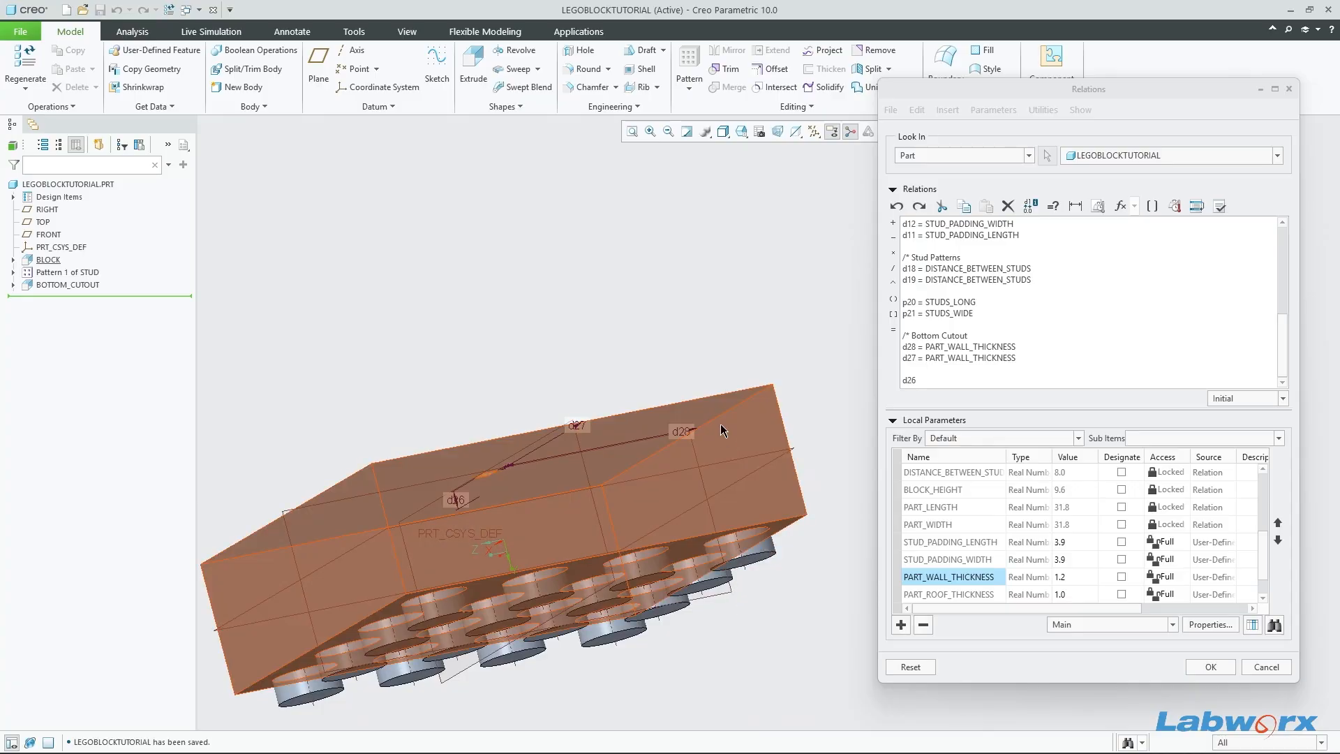
{"action": "scroll", "coordinate": [1064, 298], "scroll_direction": "up", "scroll_amount": 4}
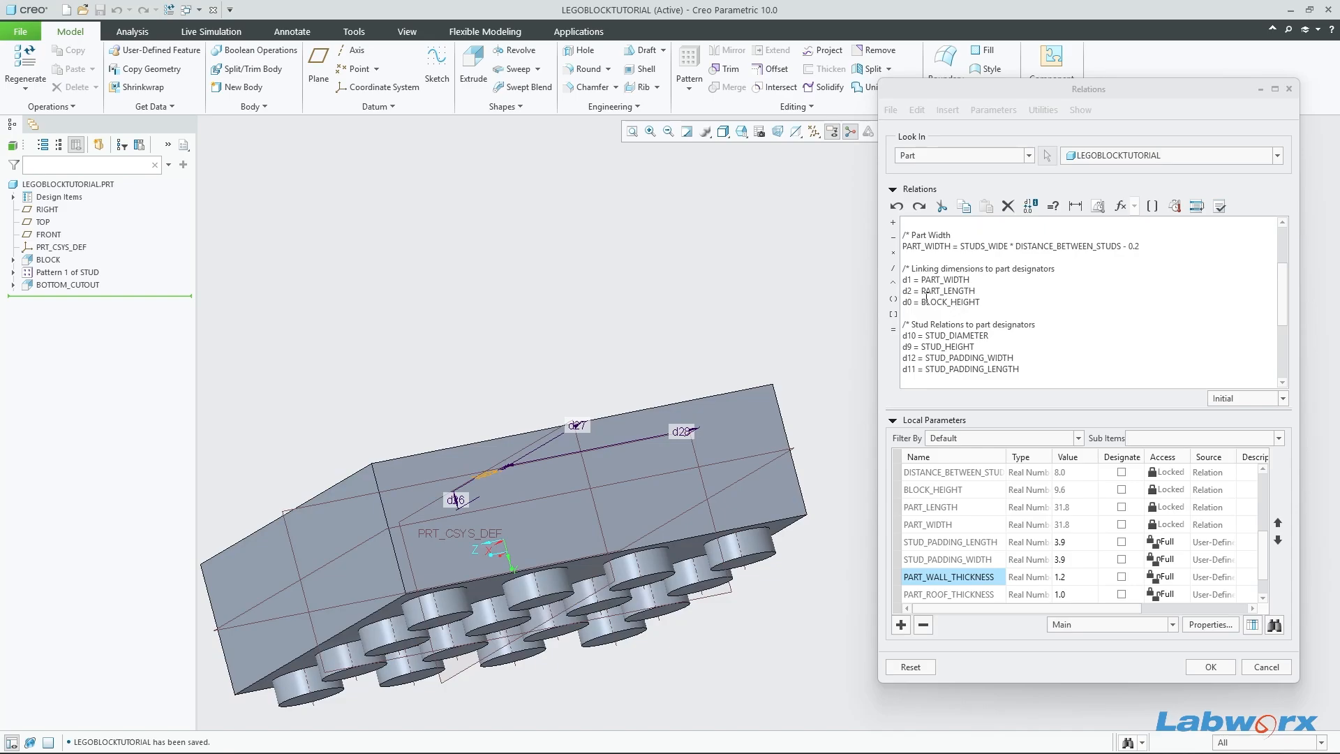
{"action": "scroll", "coordinate": [1023, 307], "scroll_direction": "down", "scroll_amount": 4}
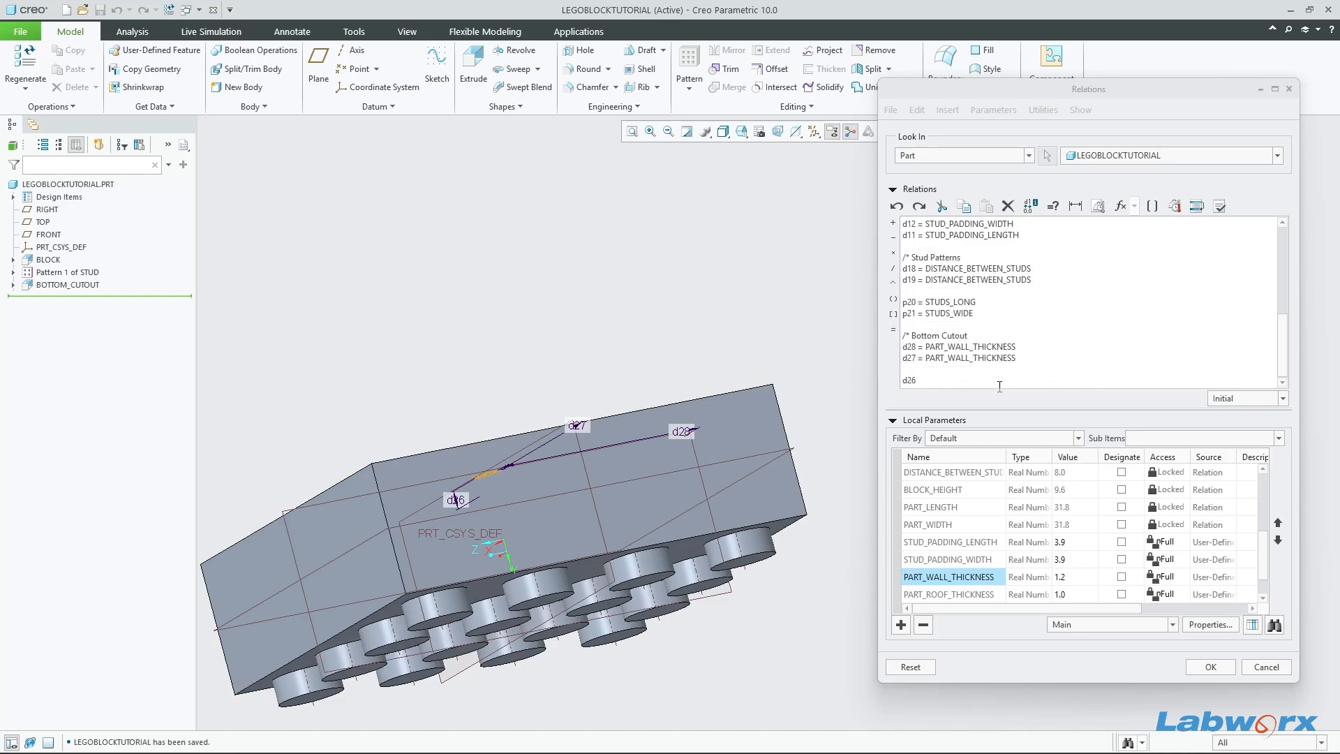
{"action": "left_click", "coordinate": [948, 386]}
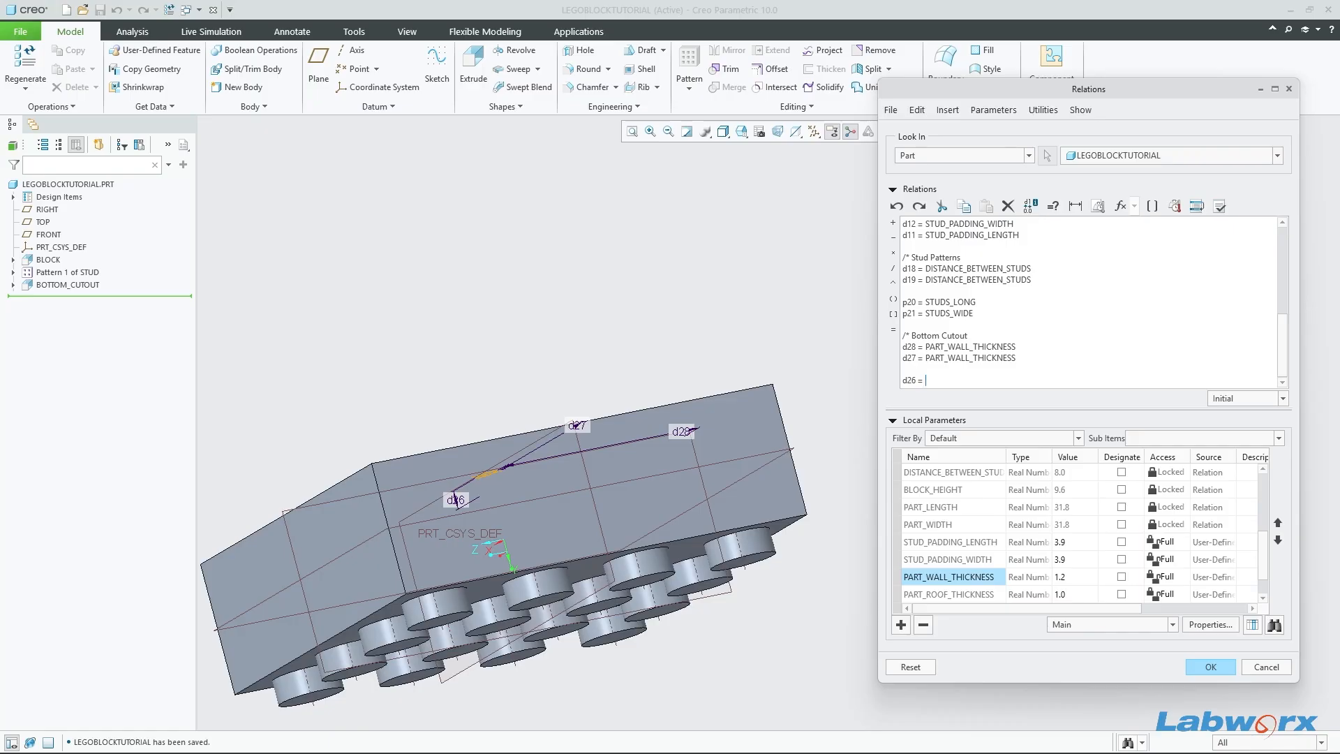
Step: Complete the d26 relation with the expression BLOCK_HEIGHT - PART_ROOF_THICKNESS, using the existing local parameters
{"action": "scroll", "coordinate": [959, 551], "scroll_direction": "down", "scroll_amount": 1}
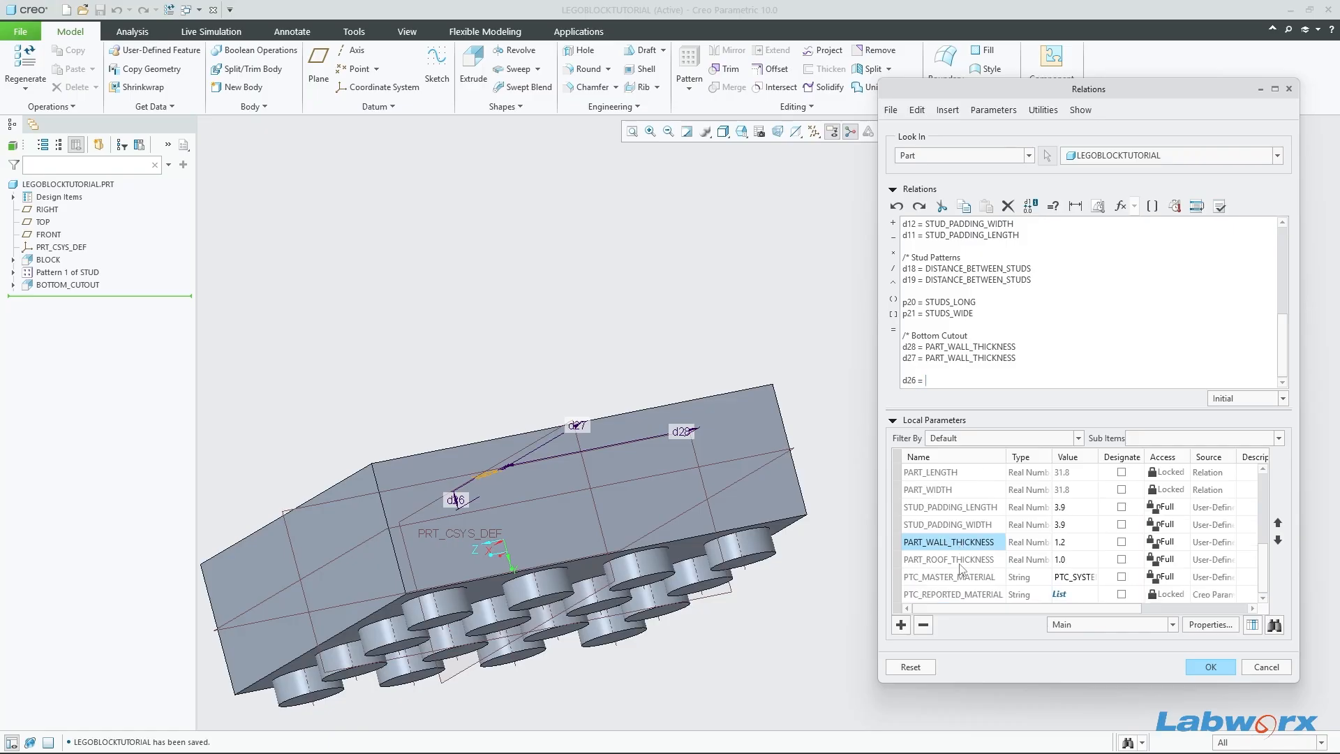
{"action": "scroll", "coordinate": [962, 569], "scroll_direction": "up", "scroll_amount": 3}
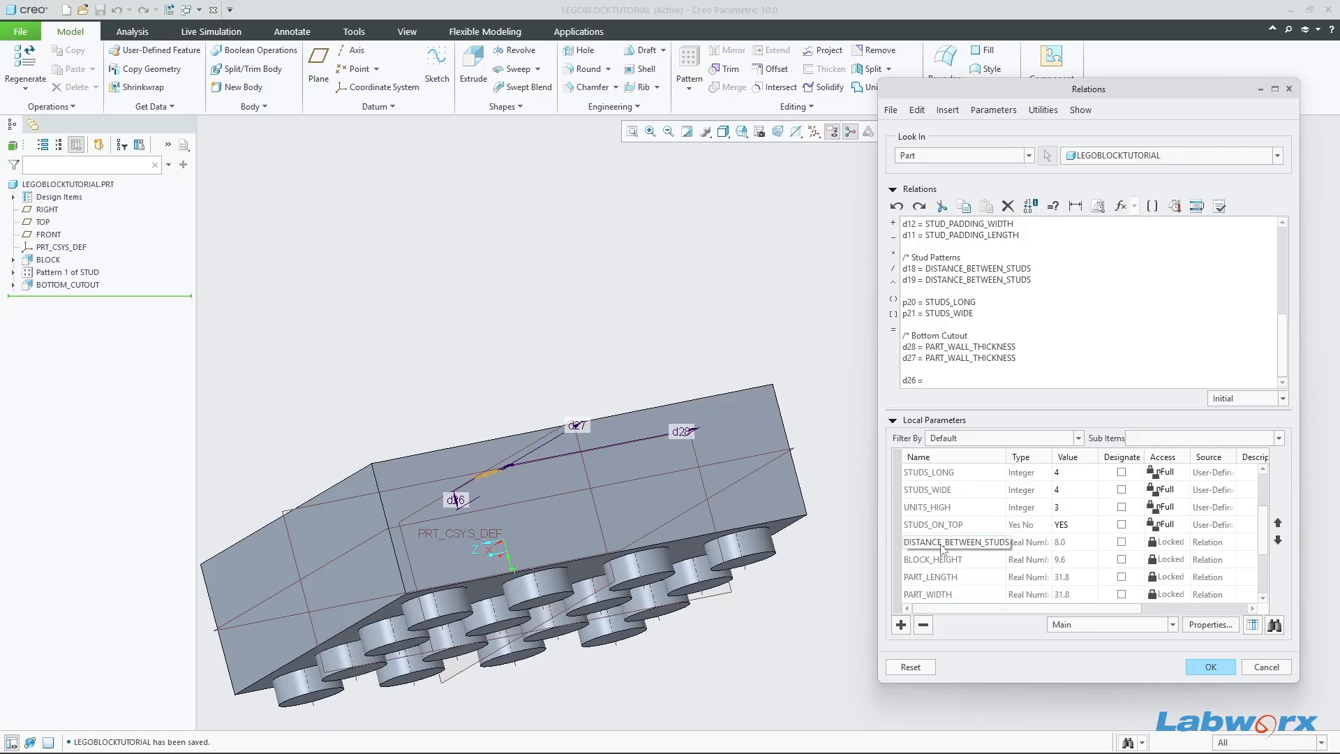
{"action": "left_click", "coordinate": [940, 559]}
{"action": "right_click", "coordinate": [940, 559]}
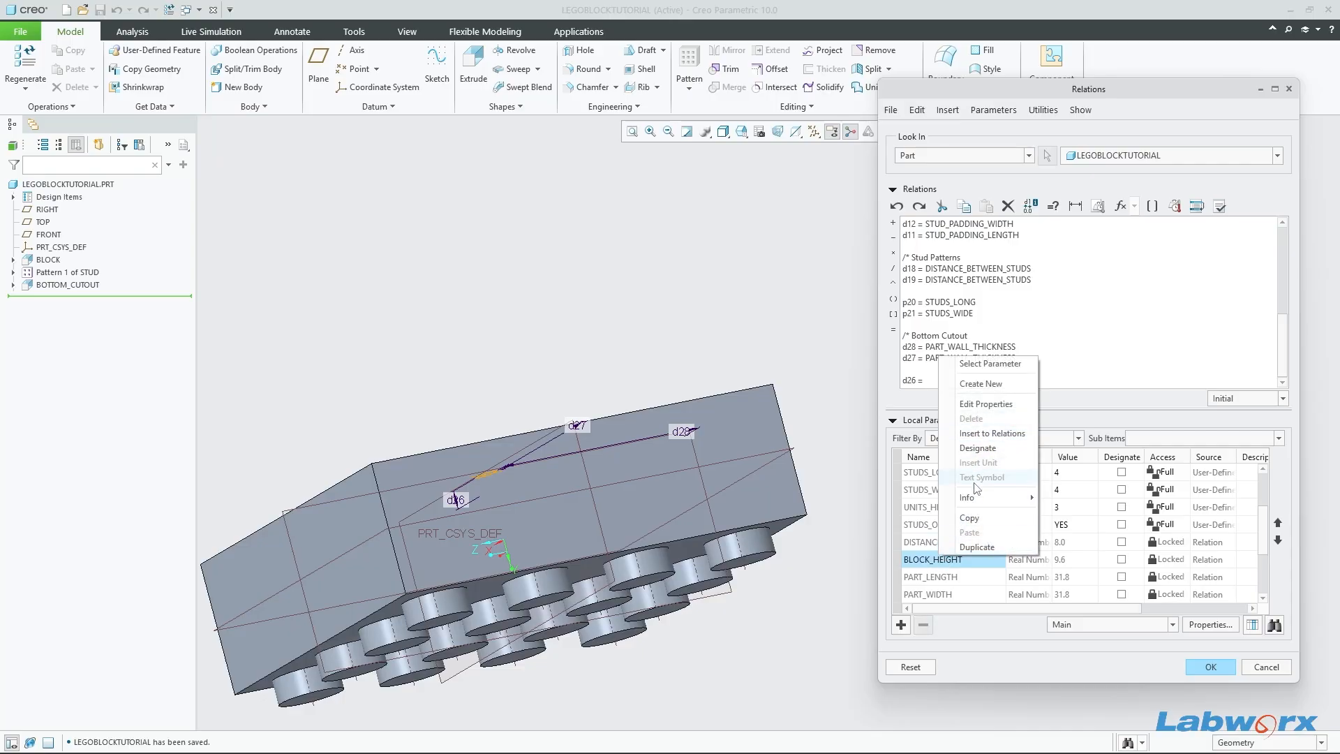
{"action": "left_click", "coordinate": [972, 434]}
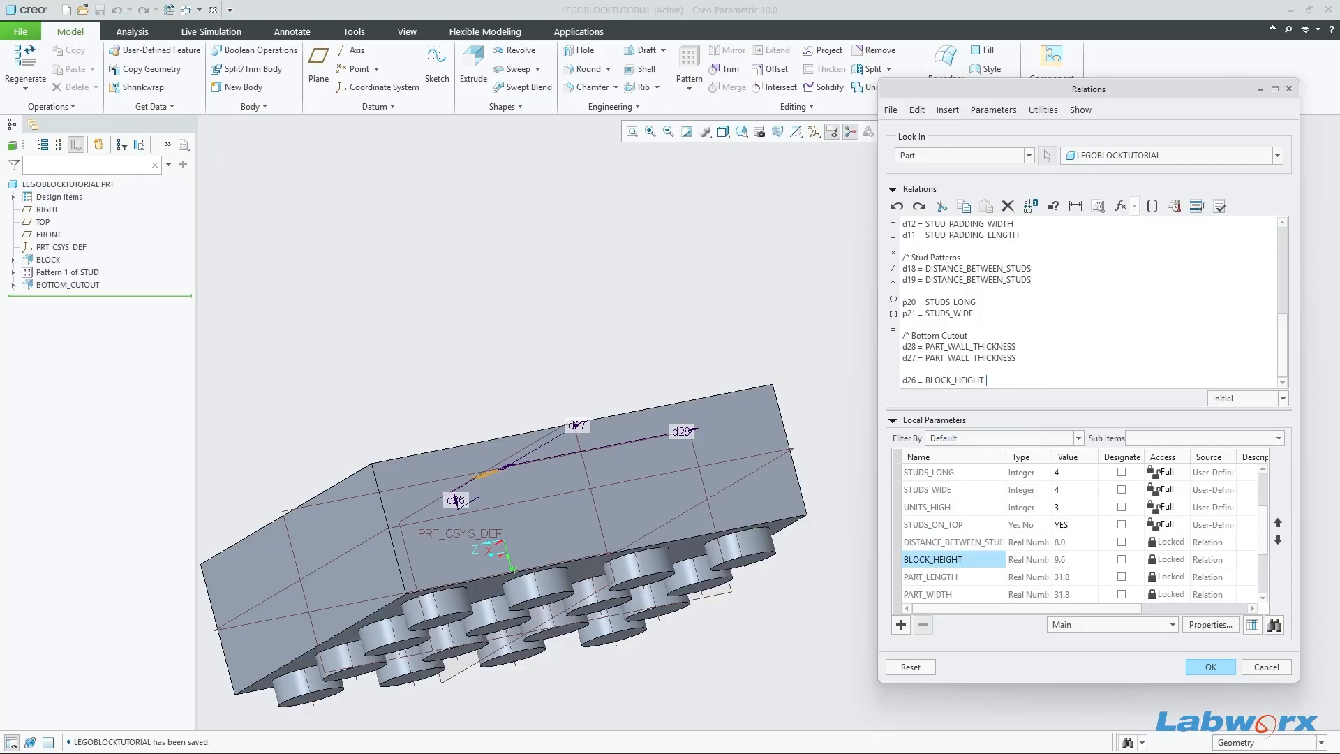
{"action": "scroll", "coordinate": [978, 547], "scroll_direction": "down", "scroll_amount": 2}
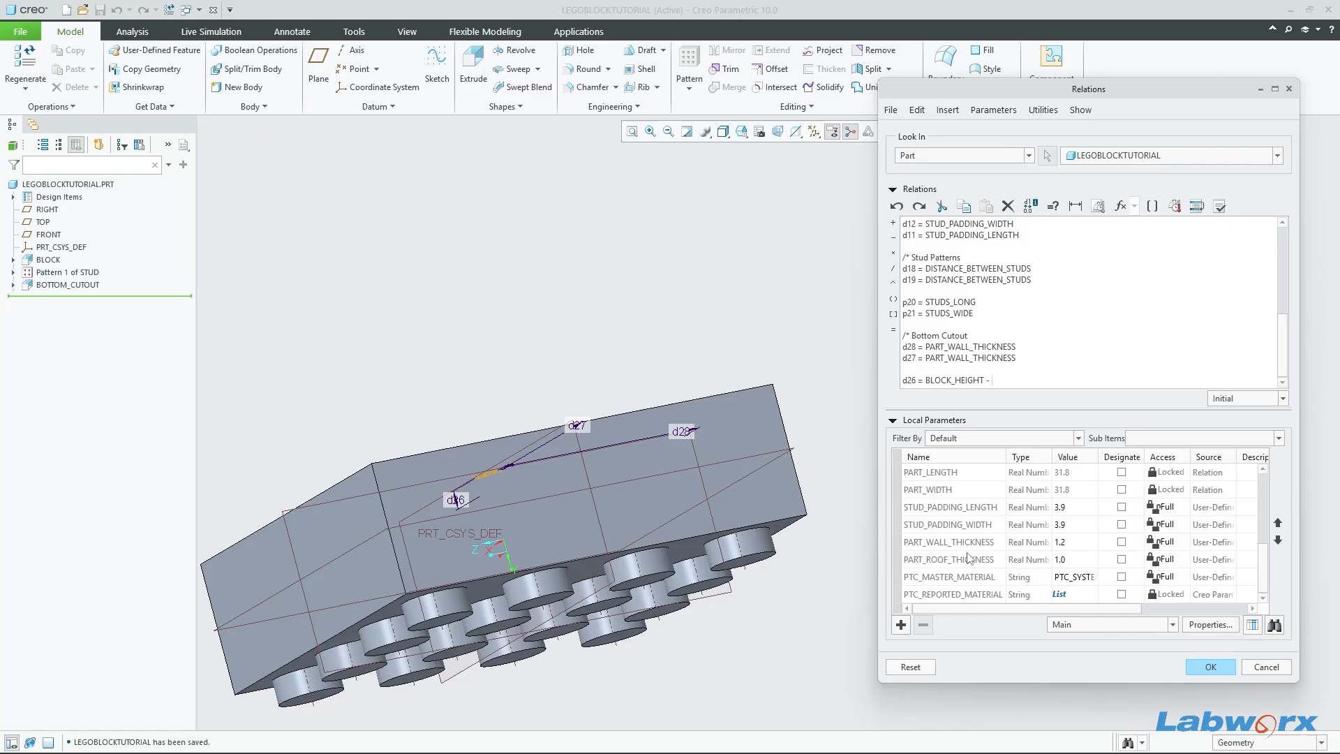
{"action": "right_click", "coordinate": [969, 559]}
{"action": "left_click", "coordinate": [1015, 421]}
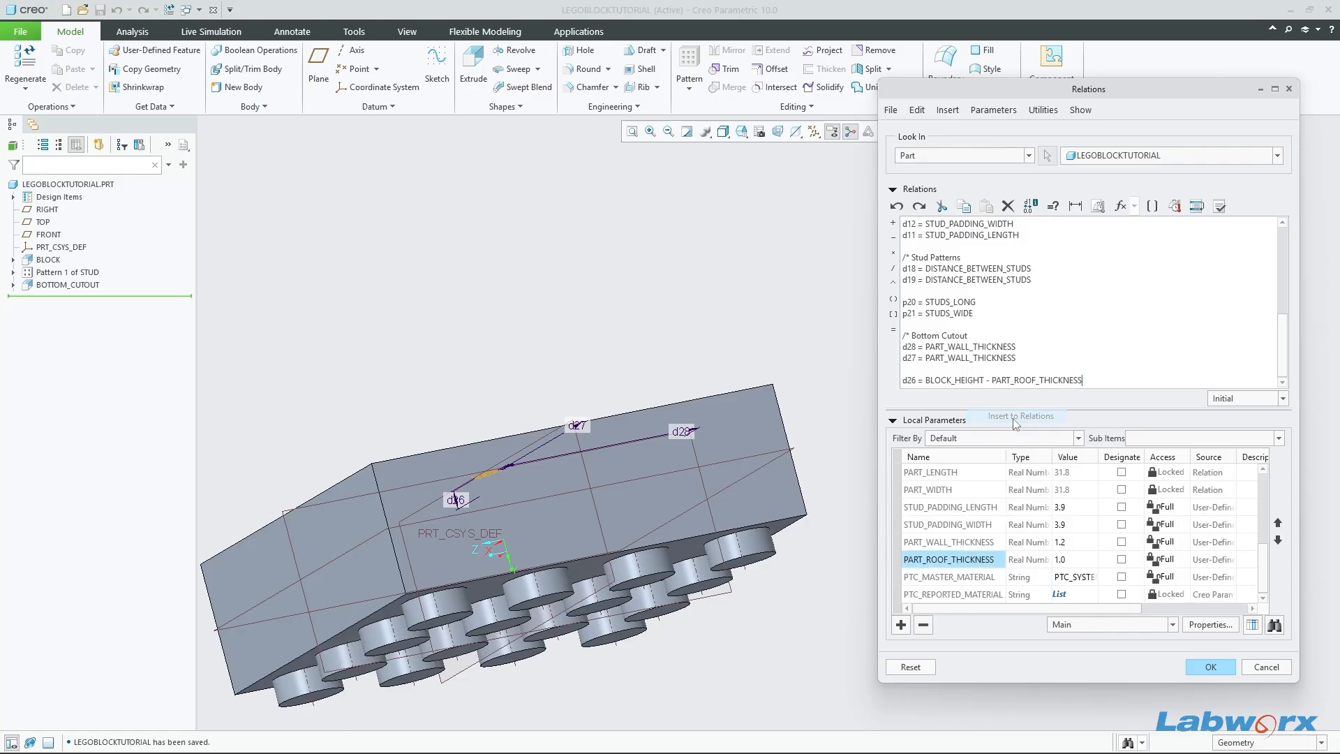
Step: Verify the part's relations and accept them
{"action": "left_click", "coordinate": [1220, 206]}
{"action": "left_click", "coordinate": [753, 410]}
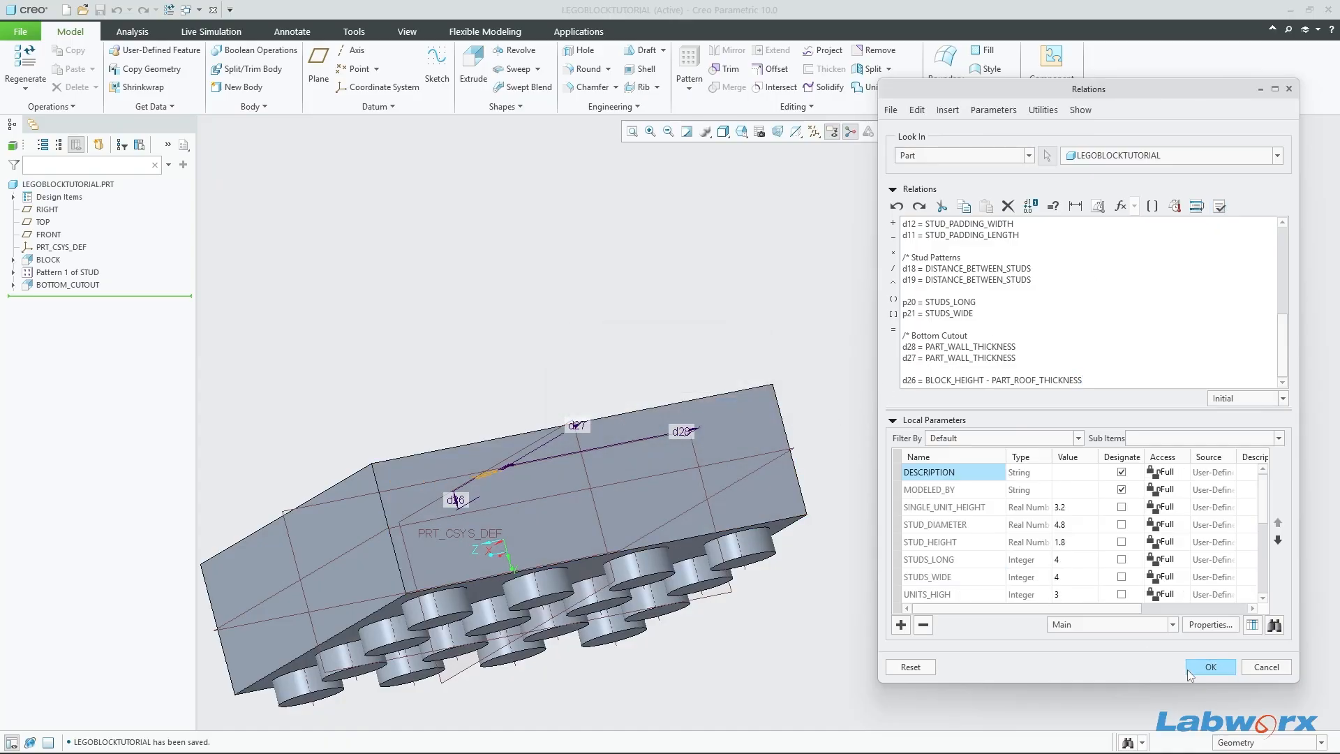
{"action": "left_click", "coordinate": [1211, 666]}
Step: Regenerate the part so the underside cutout follows the relations, and save it
{"action": "mouse_move", "coordinate": [928, 453]}
{"action": "middle_mouse_down"}
{"action": "mouse_move", "coordinate": [894, 389]}
{"action": "mouse_move", "coordinate": [917, 432]}
{"action": "middle_mouse_up"}
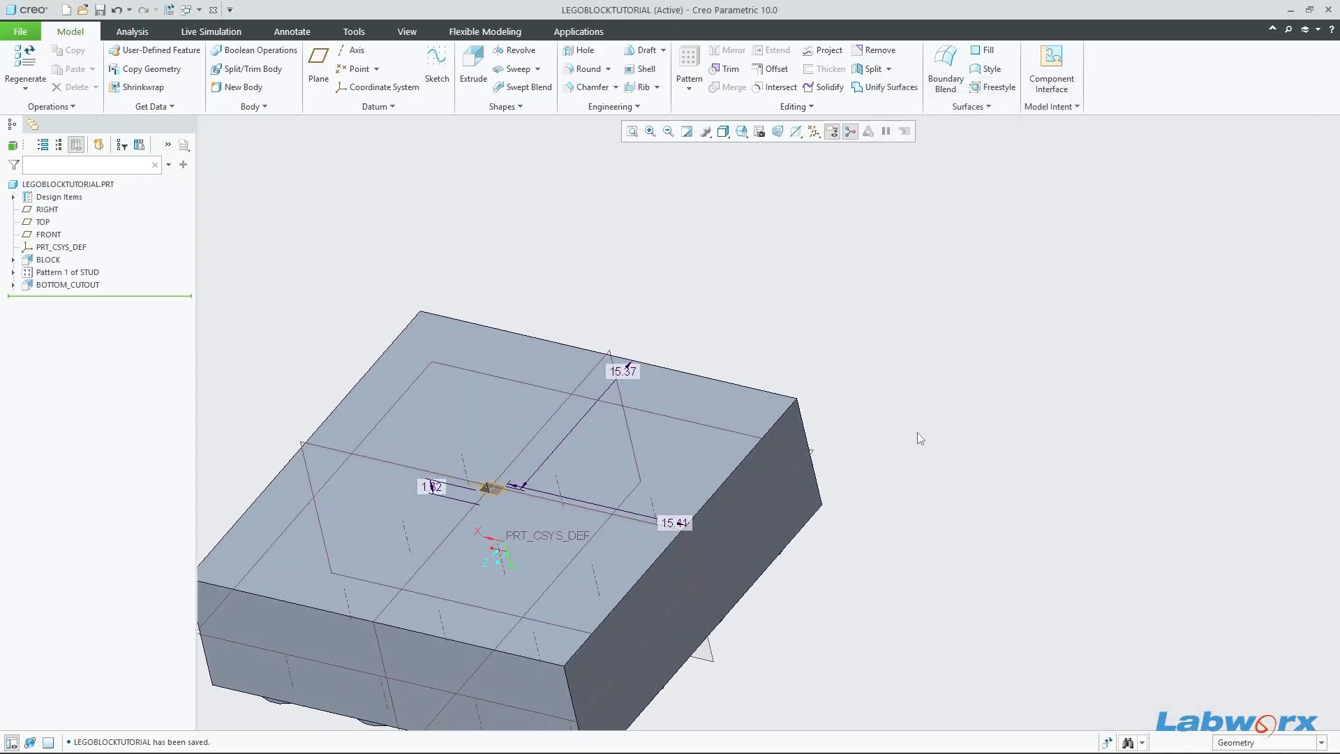
{"action": "key", "text": "ctrl+g"}
{"action": "middle_click_drag", "start_coordinate": [996, 478], "coordinate": [868, 251]}
{"action": "key", "text": "ctrl+s"}
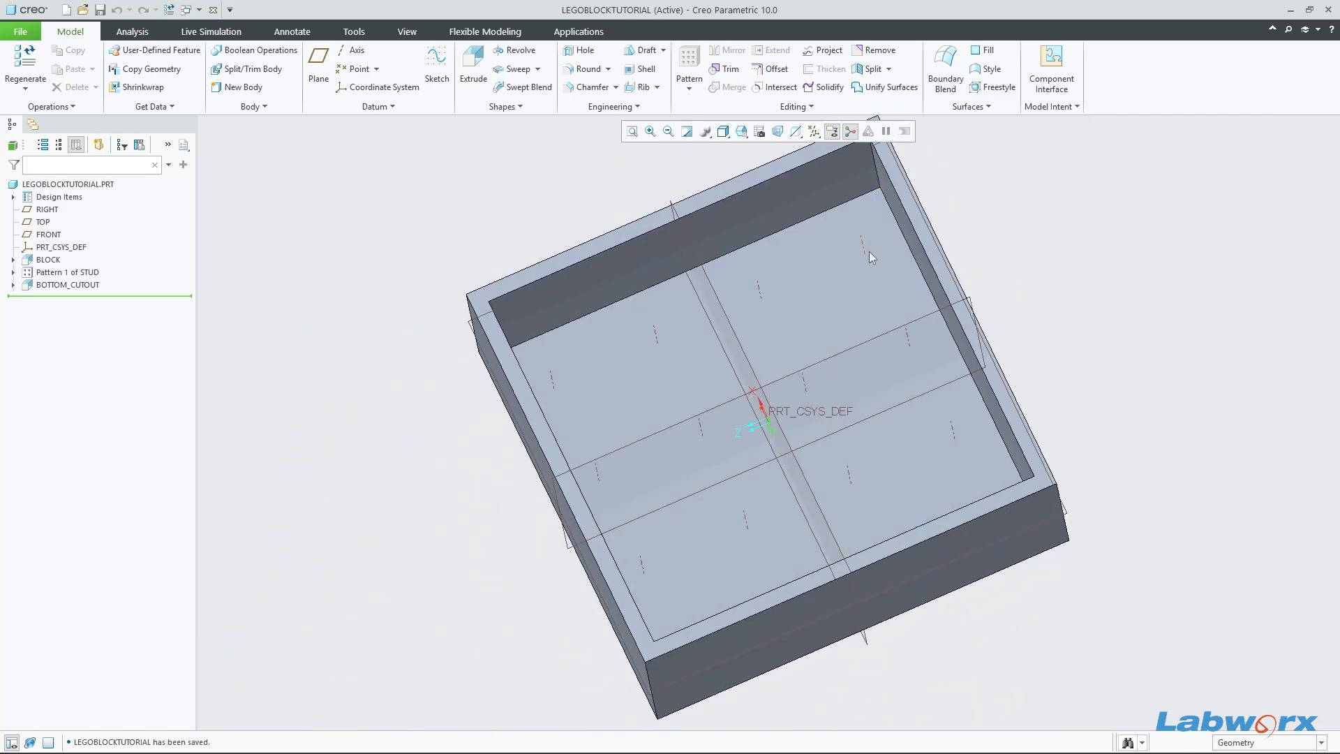
{"action": "left_click", "coordinate": [868, 251]}
{"action": "middle_click_drag", "start_coordinate": [1041, 349], "coordinate": [977, 413]}
{"action": "left_click", "coordinate": [1094, 453]}
{"action": "middle_click_drag", "start_coordinate": [1094, 452], "coordinate": [1077, 479]}
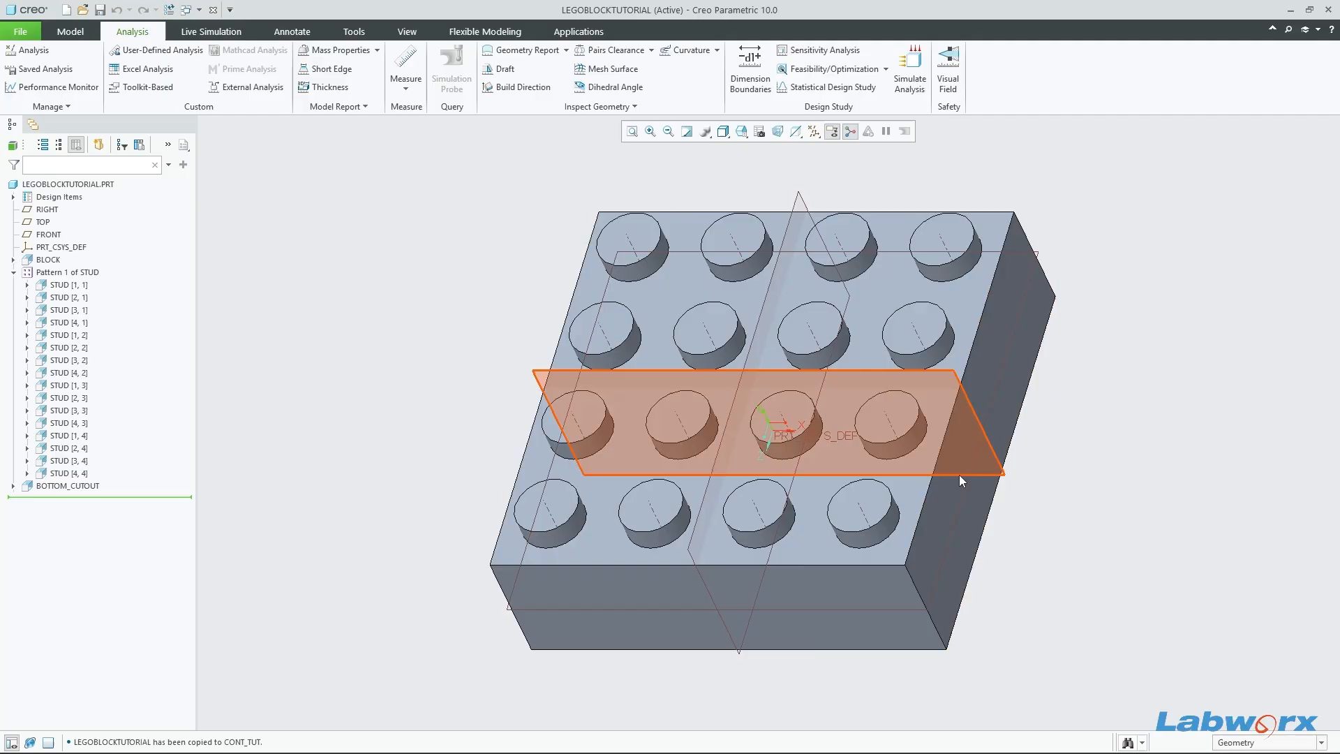
{"action": "middle_click_drag", "start_coordinate": [1073, 562], "coordinate": [872, 293]}
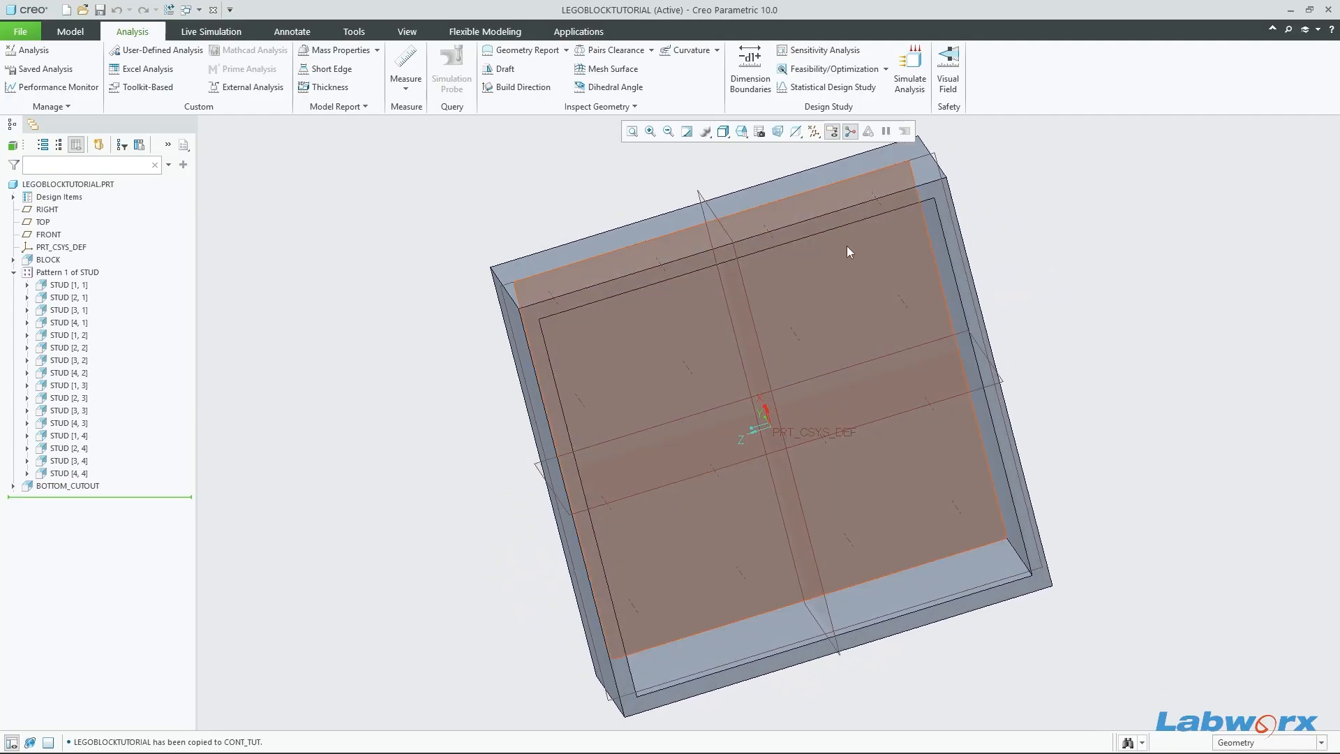
{"action": "middle_click_drag", "start_coordinate": [847, 246], "coordinate": [882, 187]}
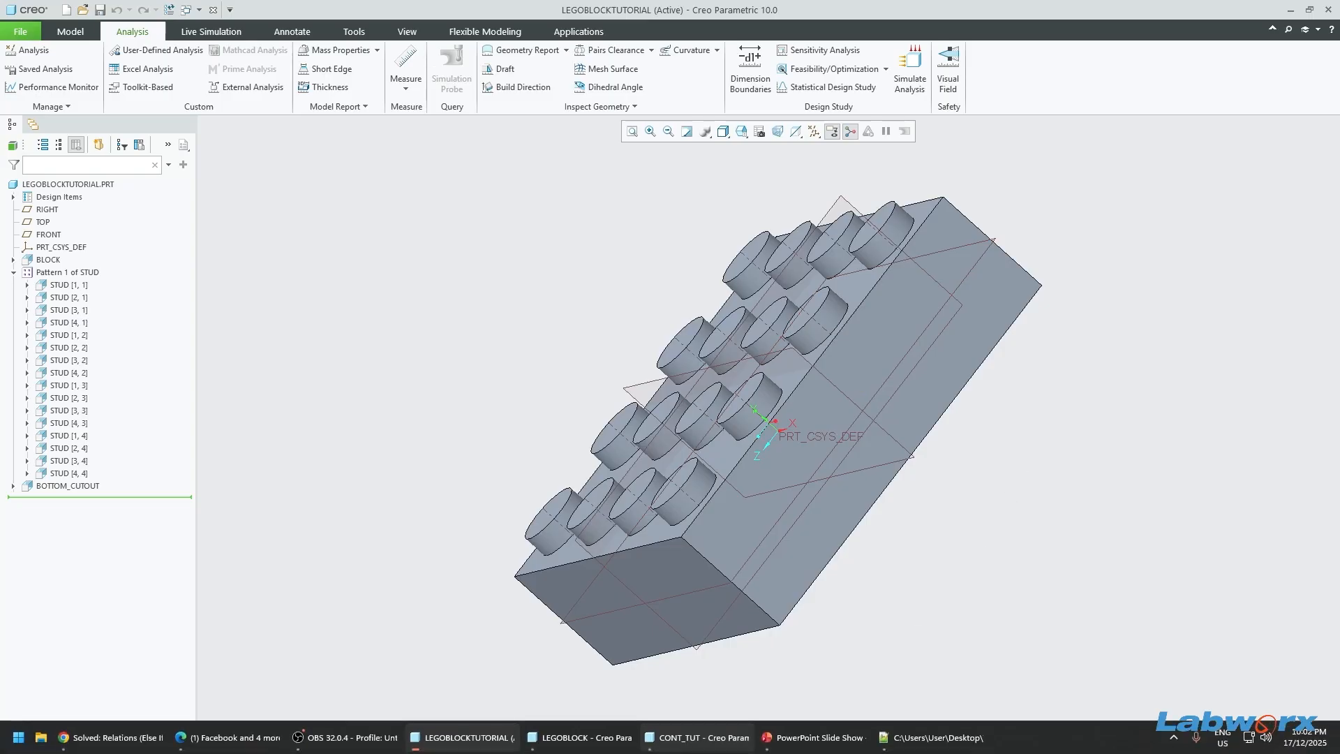
Step: Switch to the PowerPoint slide of LEGO block dimension drawings to study it, and return to the LEGOBLOCKTUTORIAL part in Creo
{"action": "left_click", "coordinate": [792, 739]}
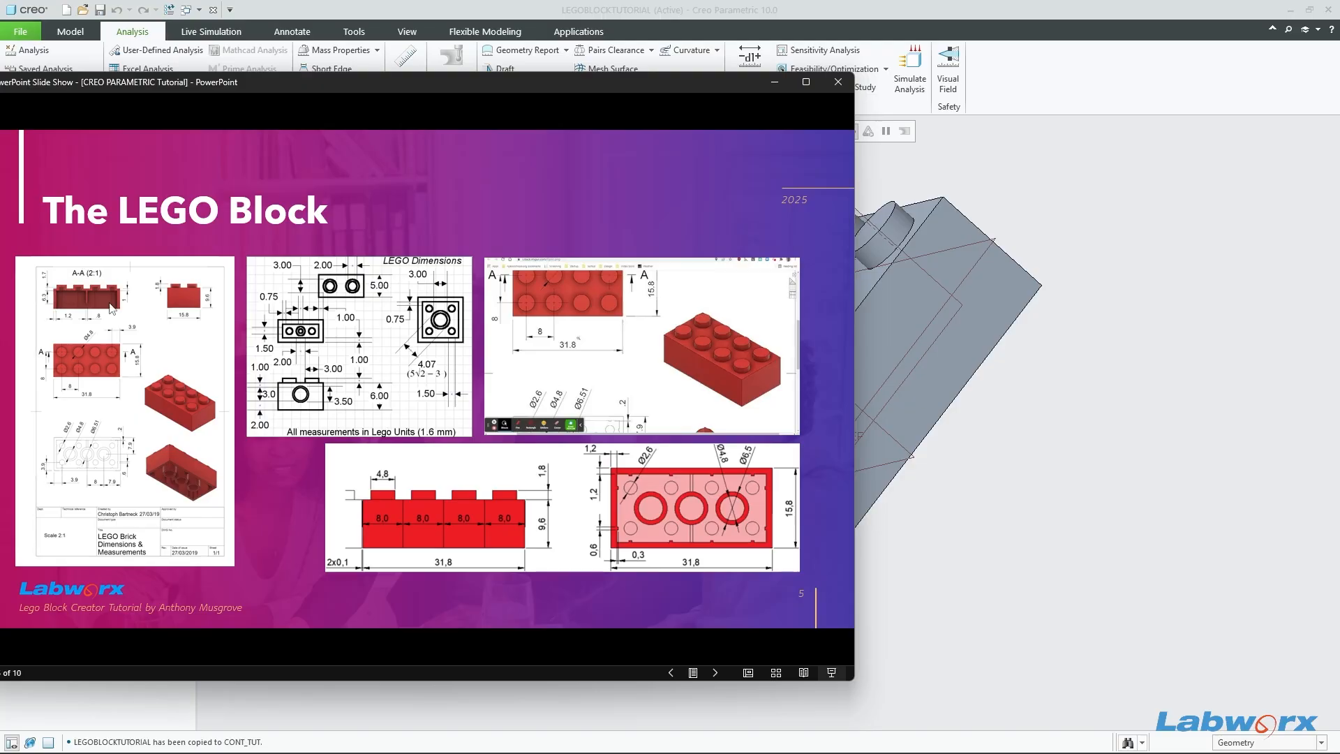
{"action": "mouse_move", "coordinate": [932, 738]}
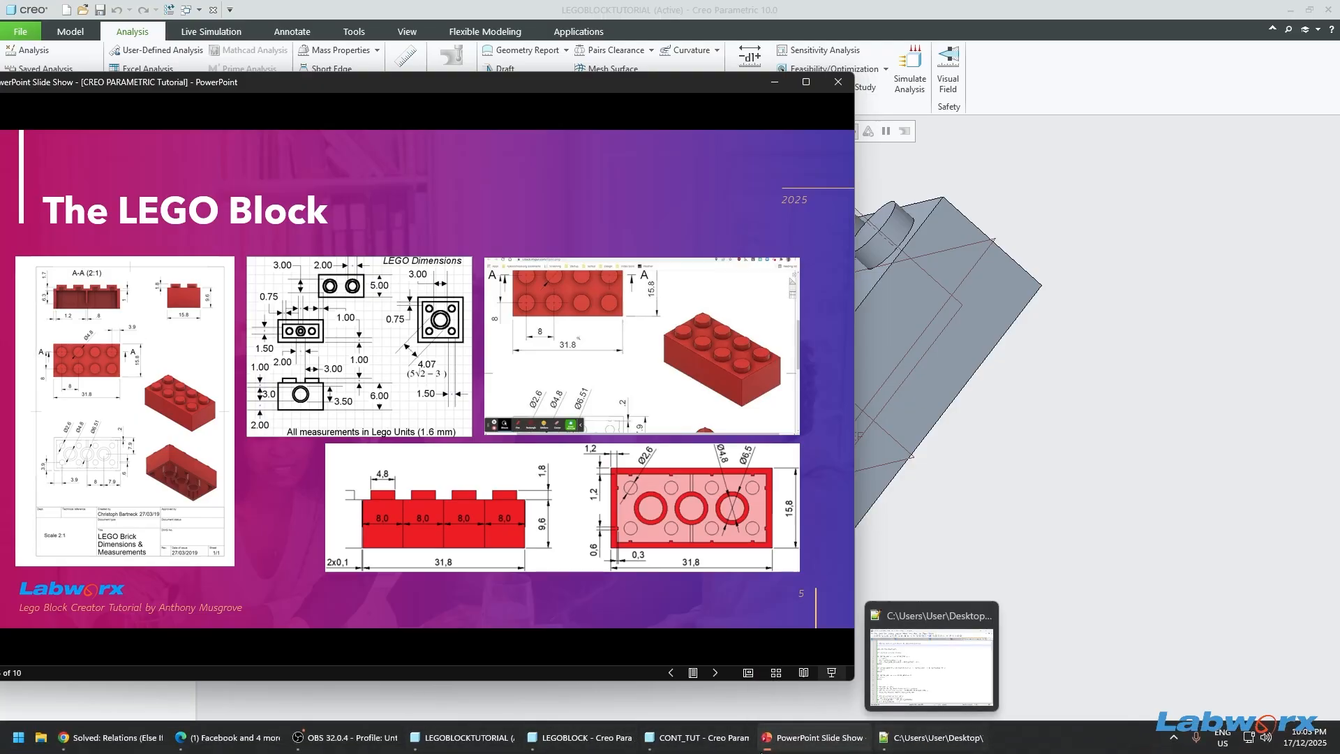
{"action": "mouse_move", "coordinate": [693, 741]}
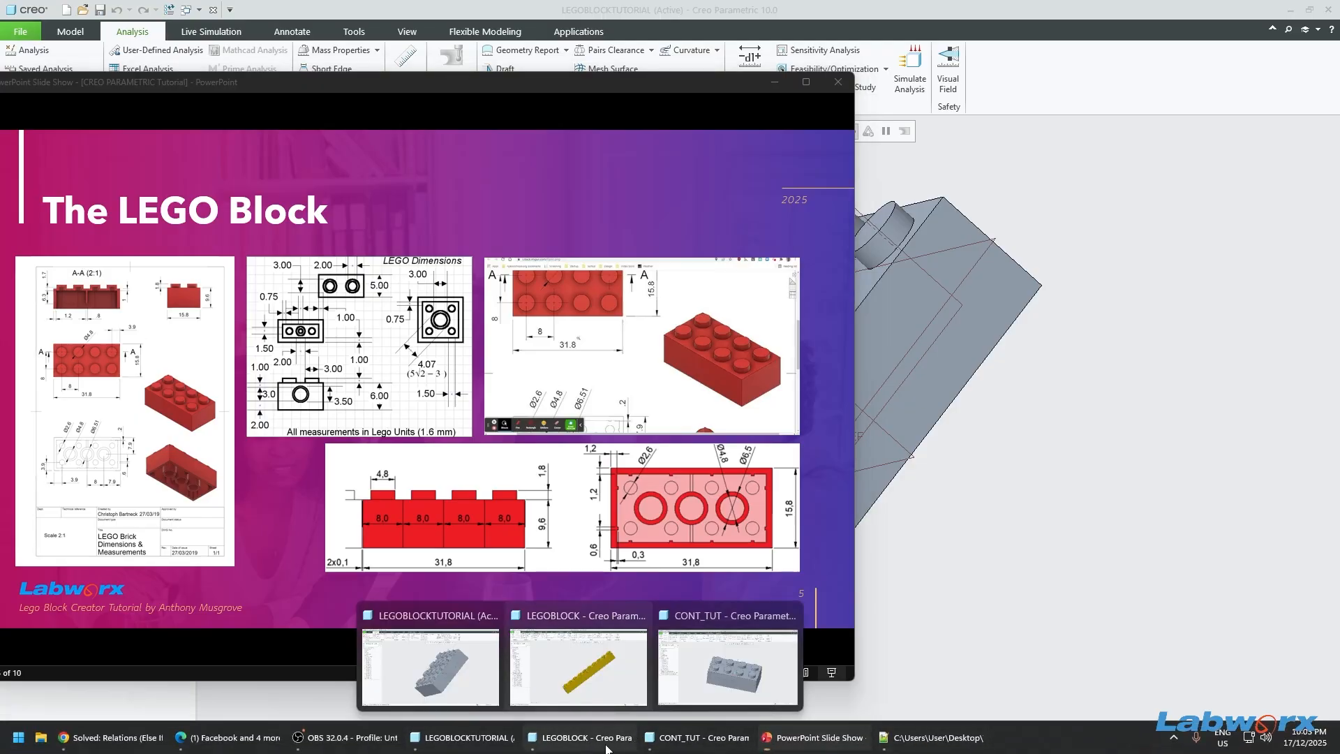
{"action": "left_click", "coordinate": [578, 663]}
{"action": "left_click", "coordinate": [593, 738]}
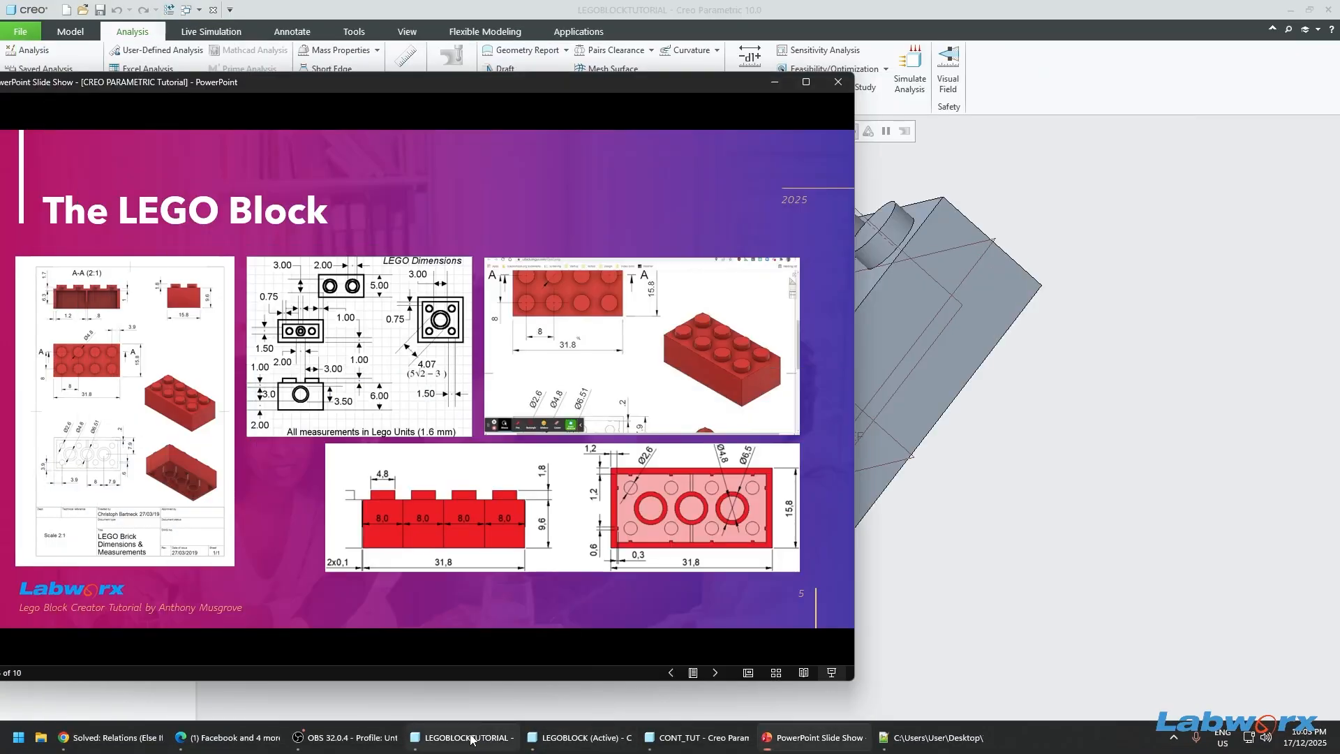
{"action": "left_click", "coordinate": [470, 737]}
Step: Start an extrude sketch on the inner roof face of the underside cutout and orient the view to the sketch plane
{"action": "middle_click_drag", "start_coordinate": [737, 446], "coordinate": [662, 432]}
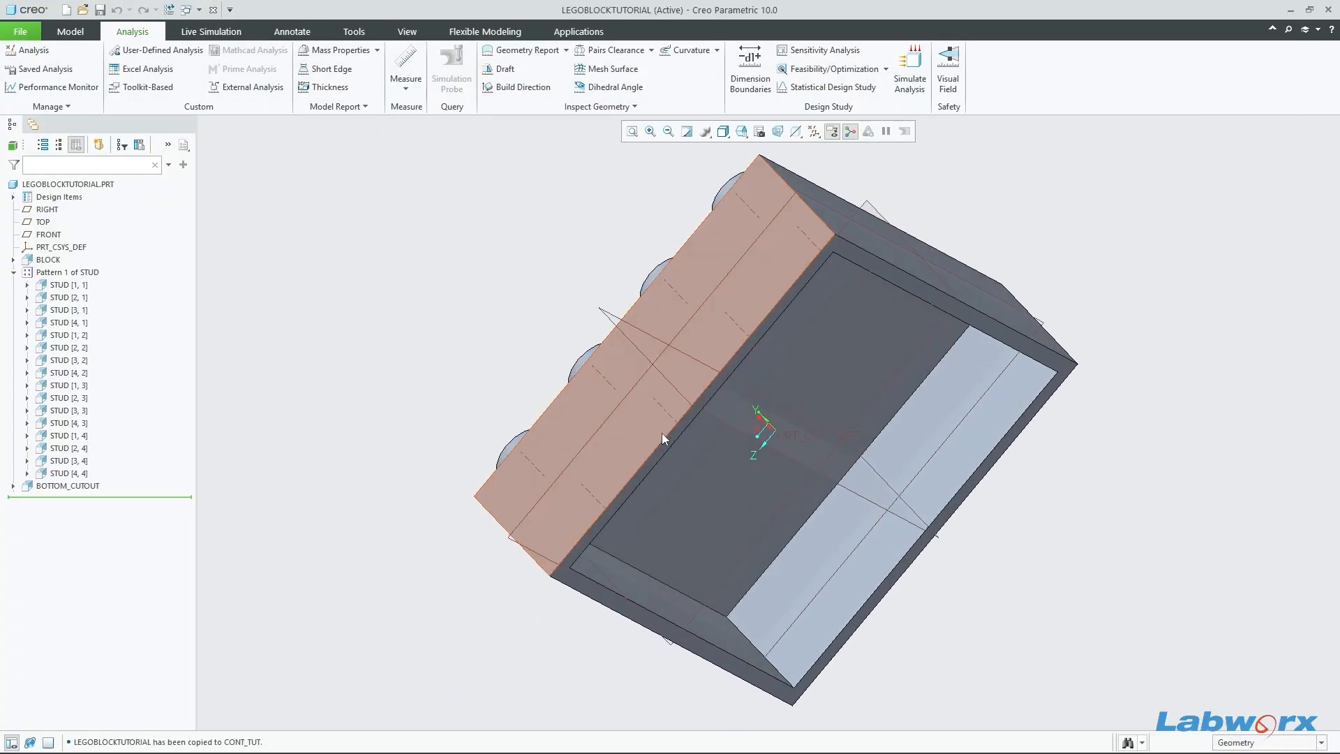
{"action": "key", "text": "ctrl+d"}
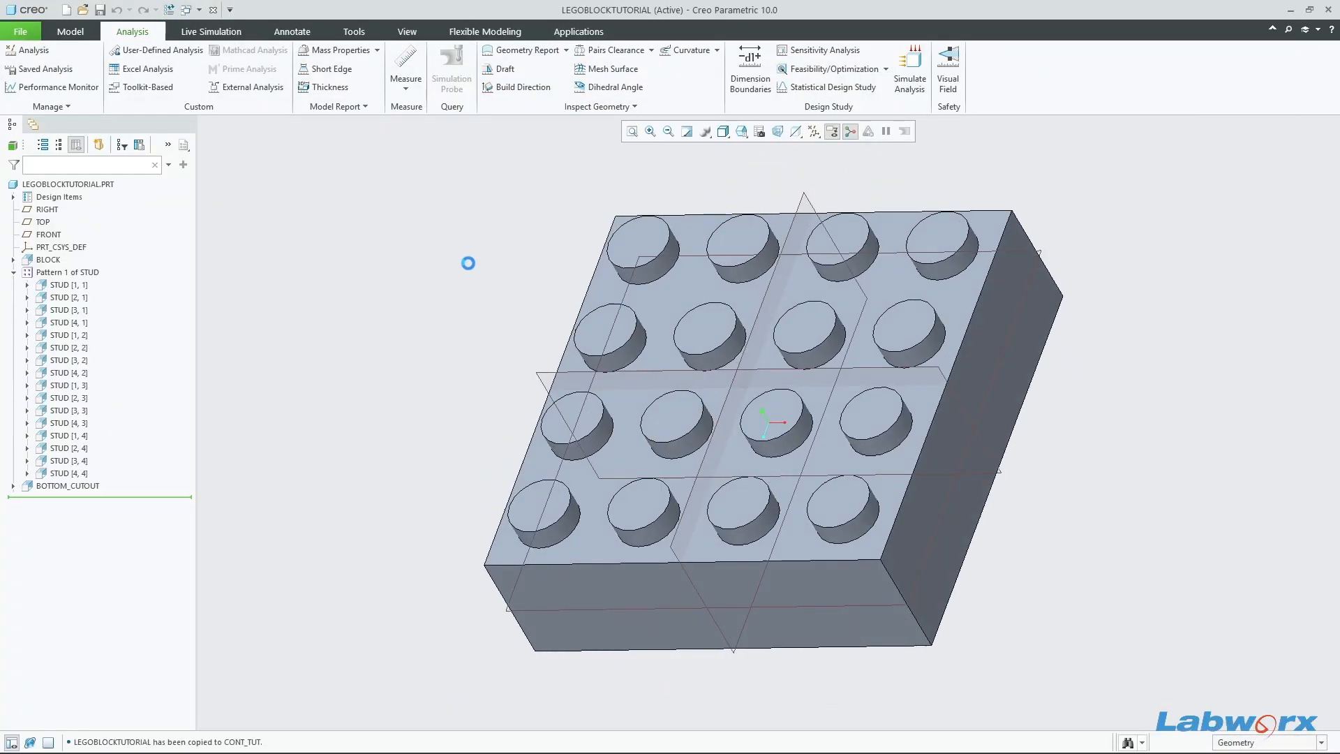
{"action": "left_click", "coordinate": [69, 285]}
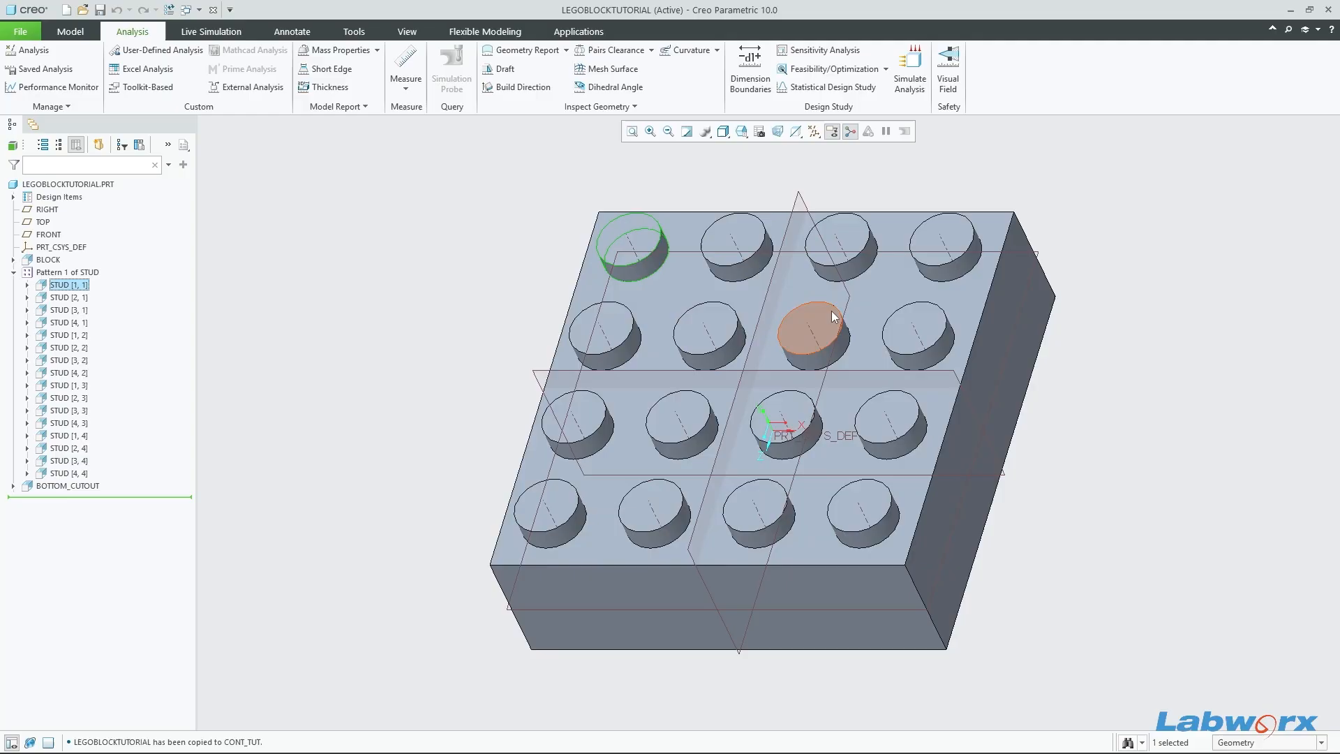
{"action": "mouse_move", "coordinate": [1103, 442]}
{"action": "middle_mouse_down"}
{"action": "mouse_move", "coordinate": [1023, 481]}
{"action": "mouse_move", "coordinate": [890, 452]}
{"action": "middle_mouse_up"}
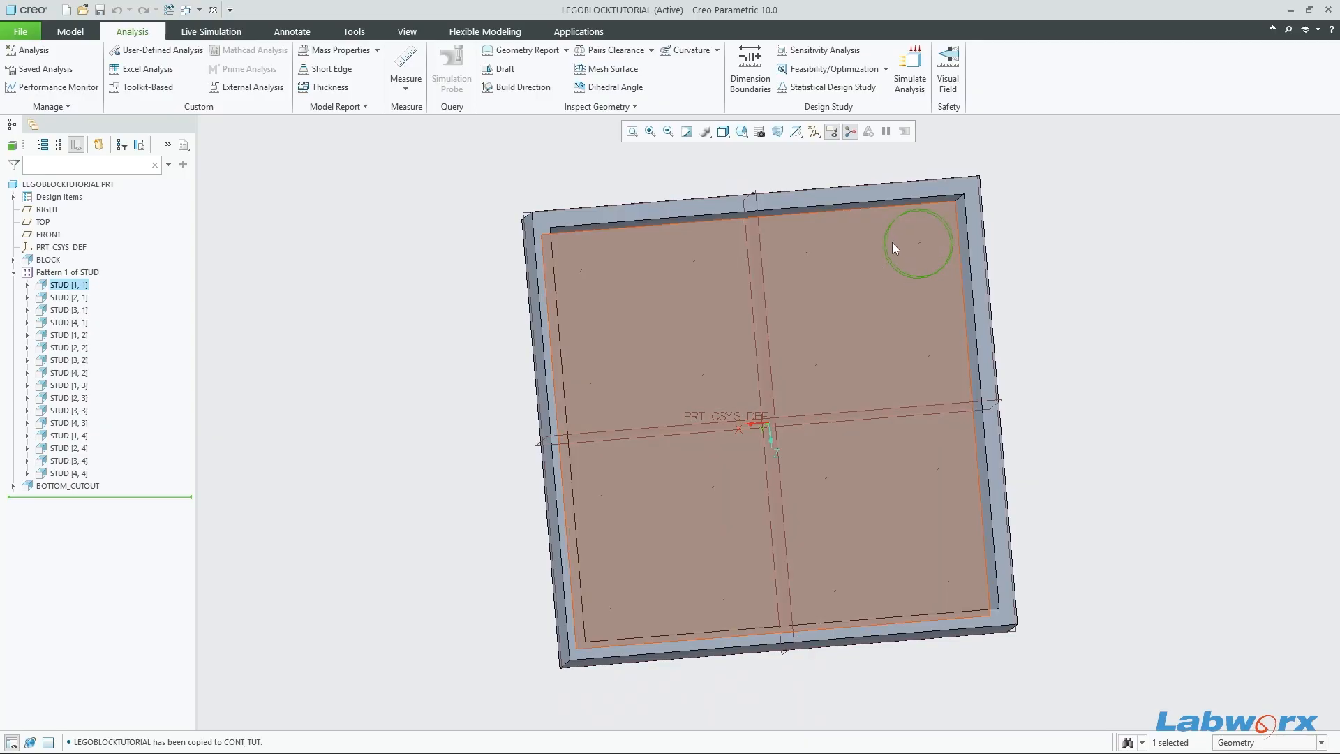
{"action": "left_click", "coordinate": [871, 359]}
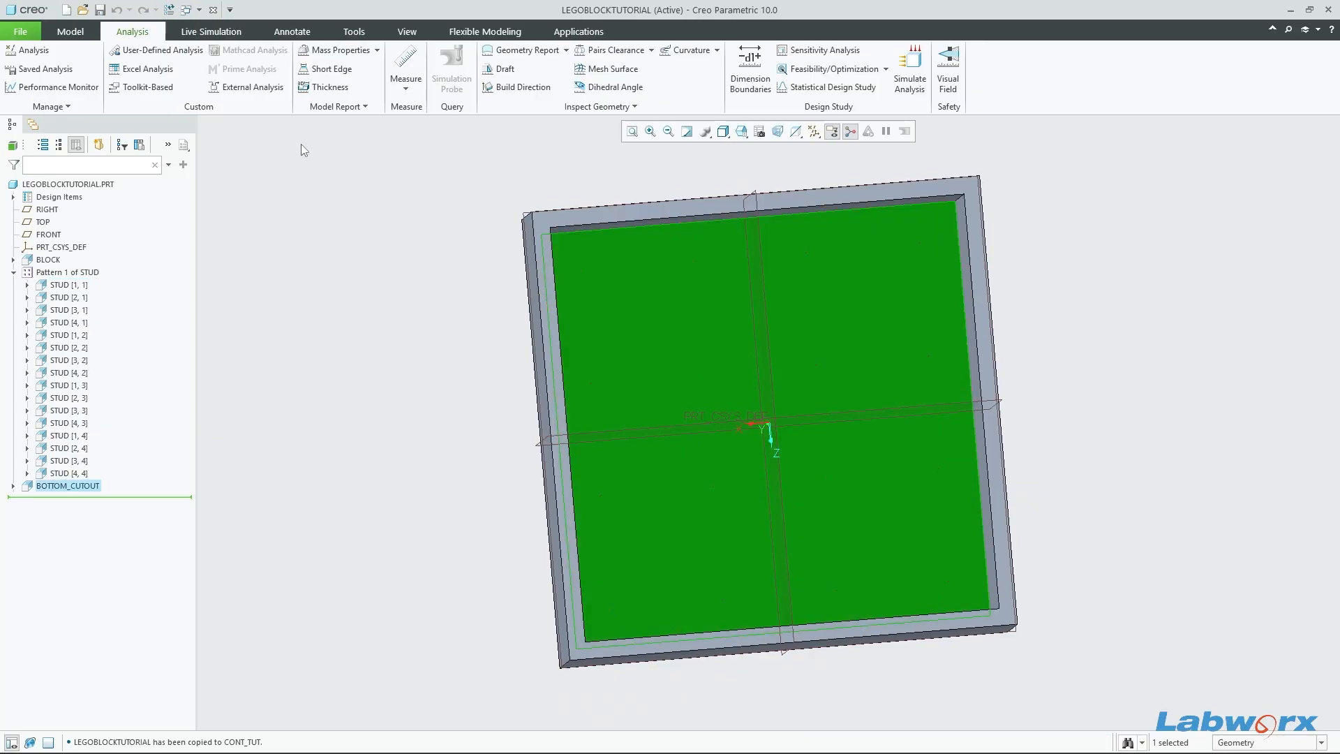
{"action": "left_click", "coordinate": [70, 32]}
{"action": "left_click", "coordinate": [473, 66]}
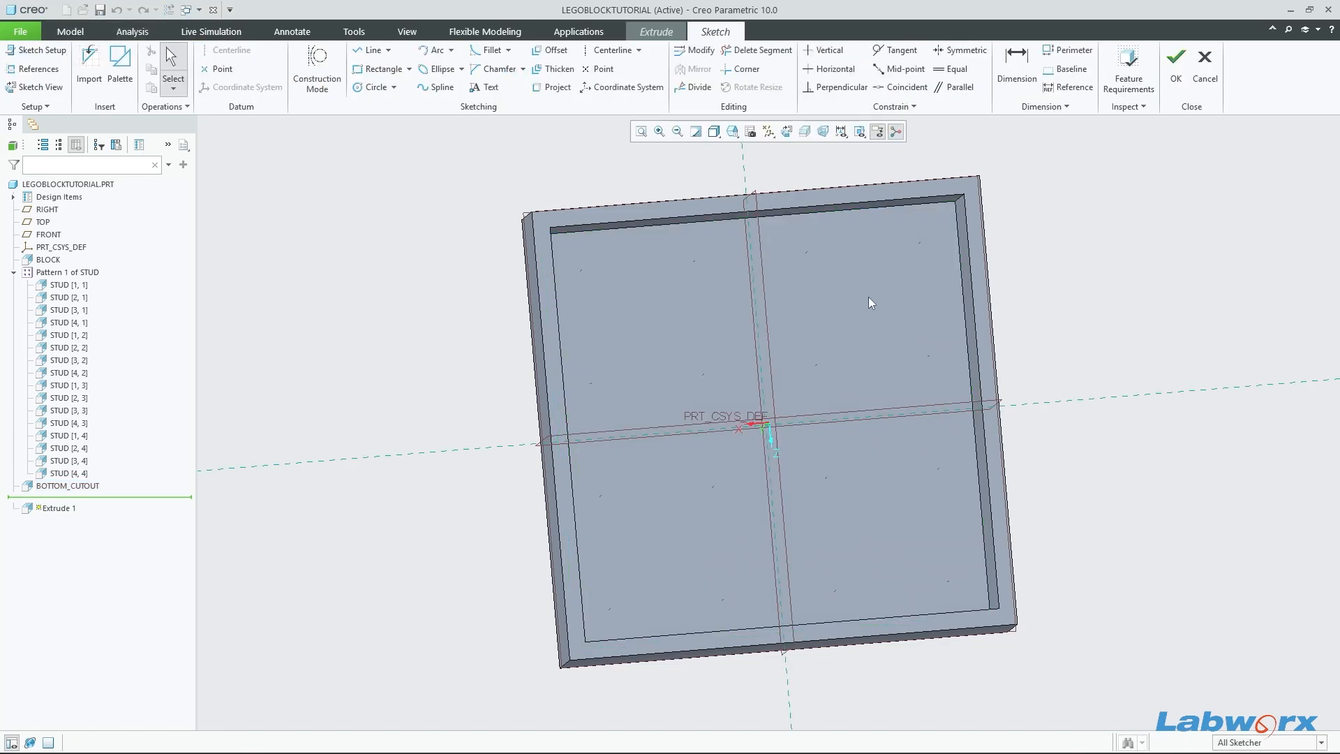
{"action": "left_click", "coordinate": [788, 134]}
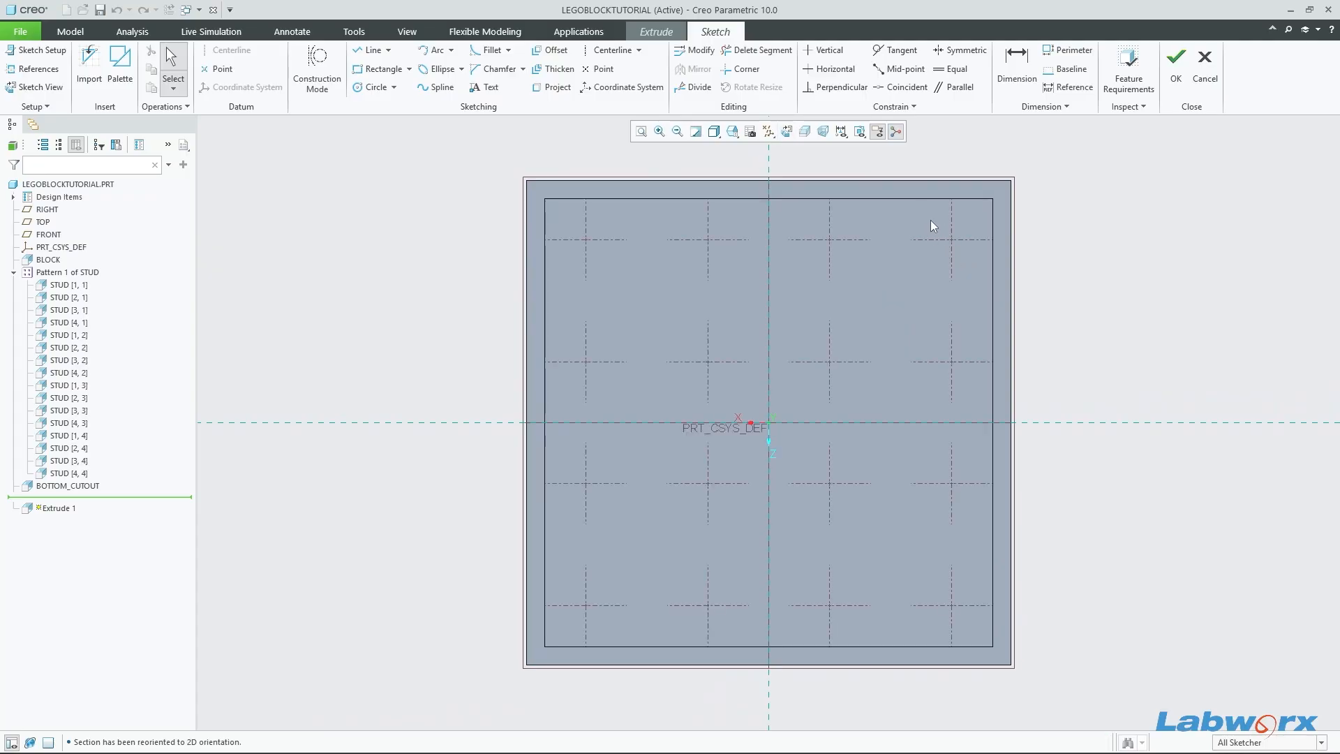
Step: Add the cylindrical surface of the first stud, STUD [1, 1], as a sketch reference
{"action": "left_click", "coordinate": [31, 71]}
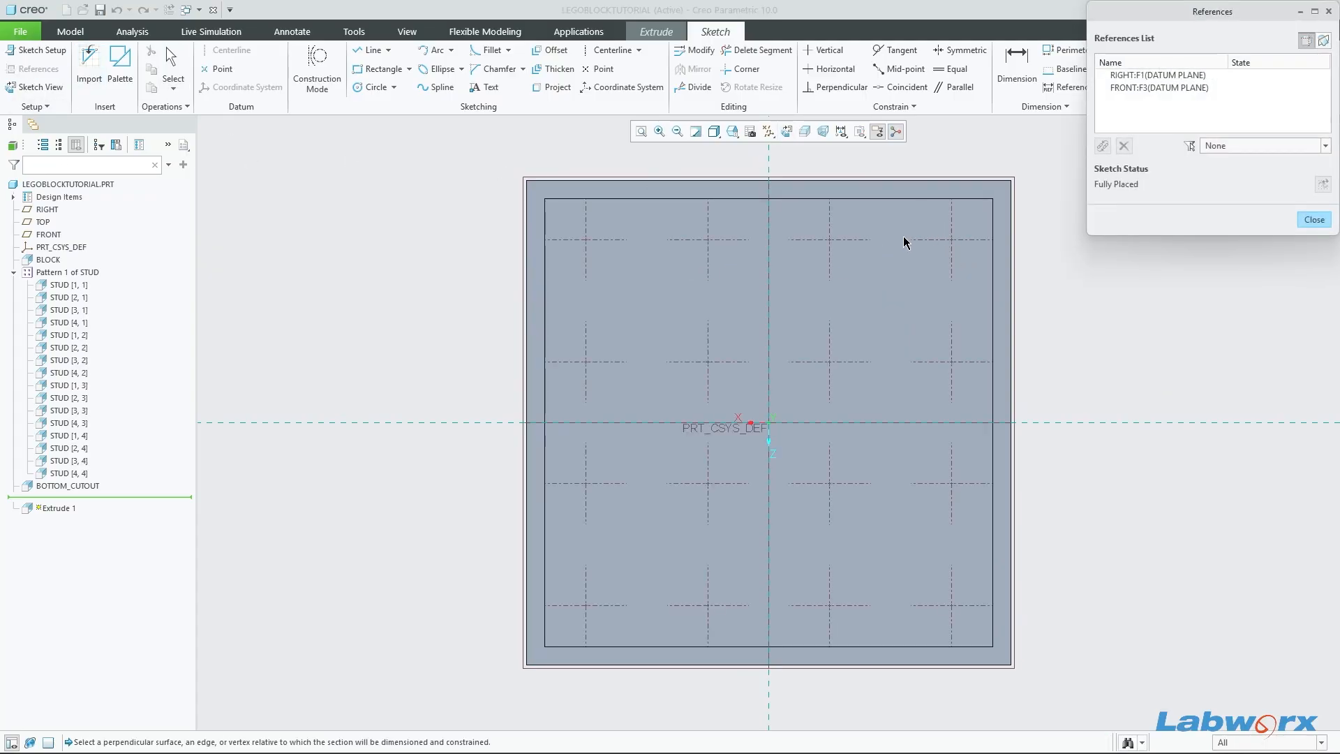
{"action": "left_click", "coordinate": [916, 238]}
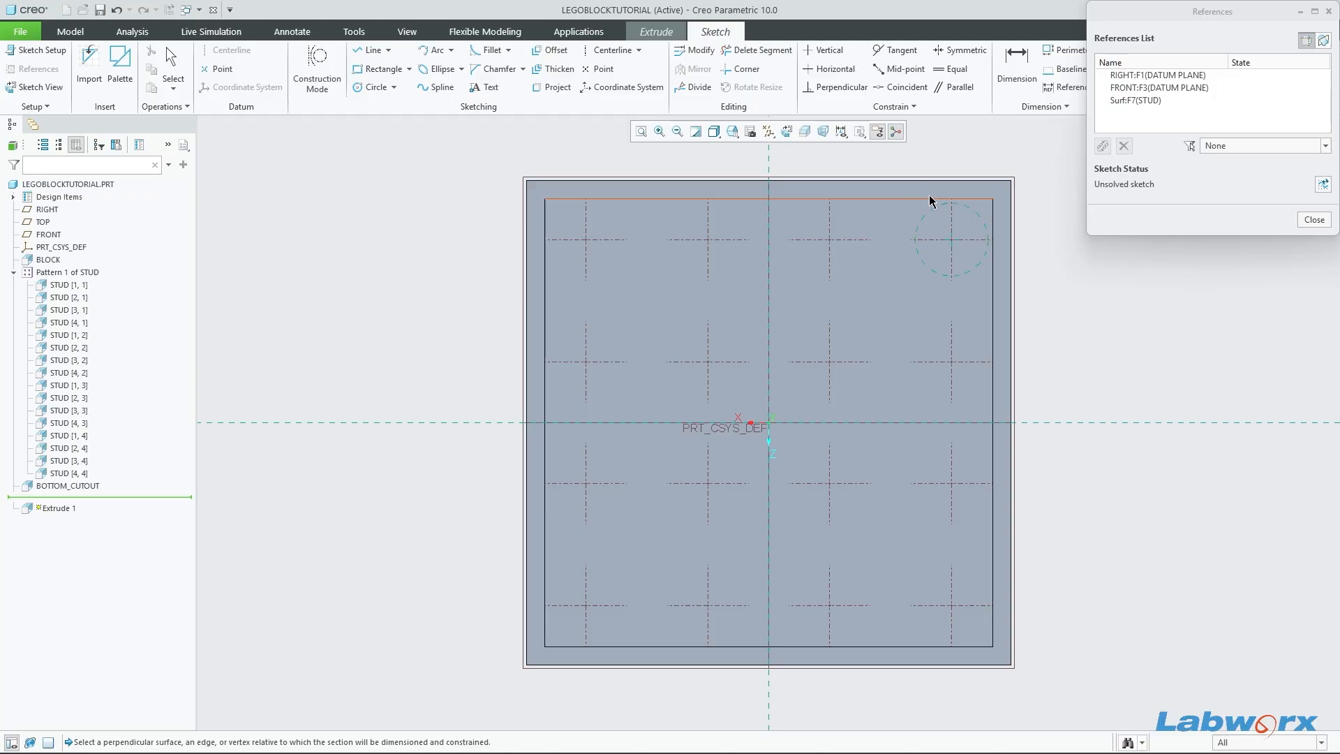
{"action": "left_click", "coordinate": [1314, 220]}
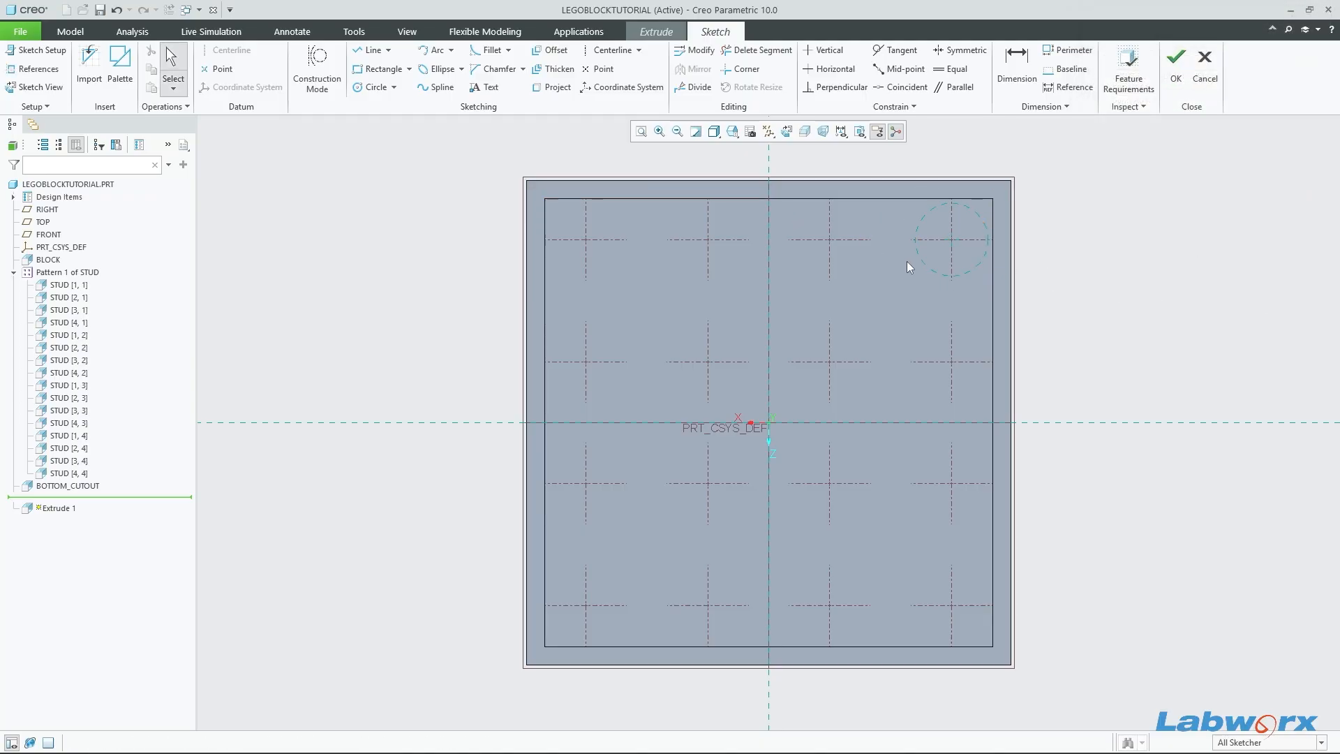
Step: Sketch a circle about 2.7 in diameter, concentric with the referenced stud, and finish the sketch
{"action": "scroll", "coordinate": [979, 221], "scroll_direction": "up", "scroll_amount": 3}
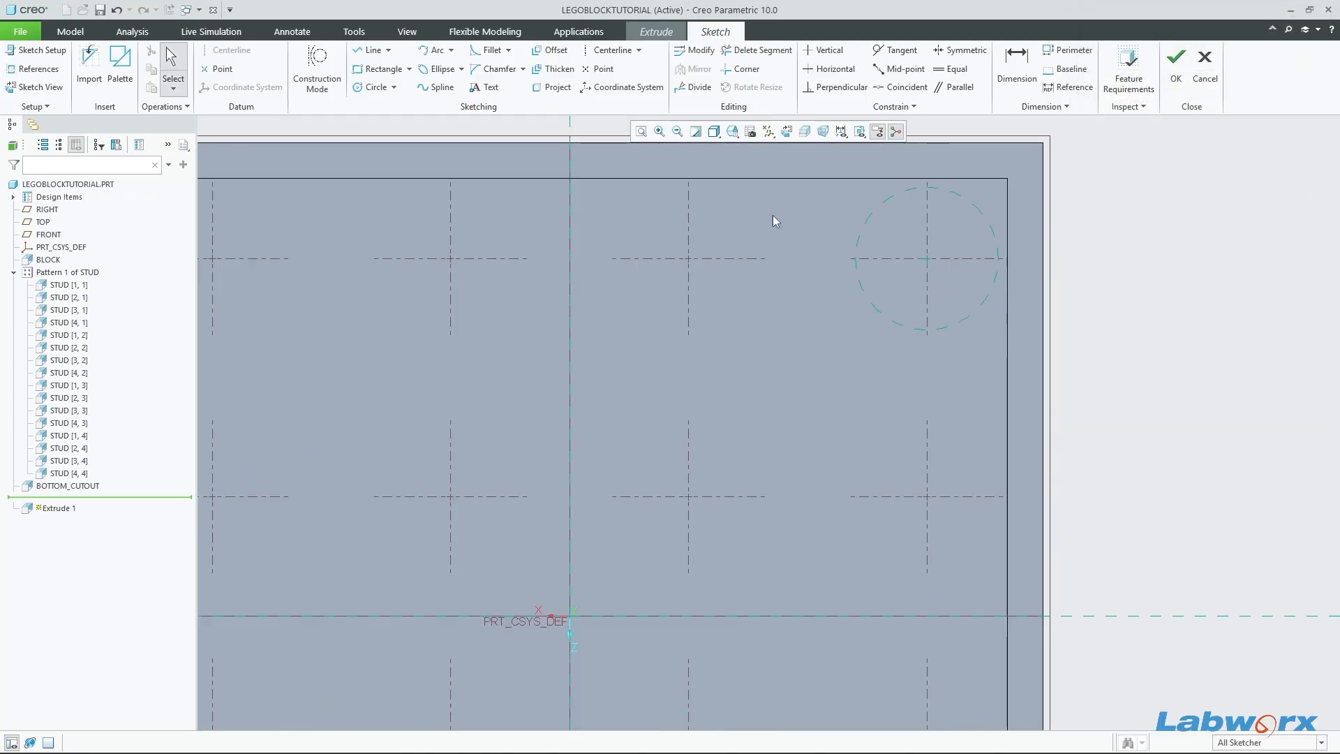
{"action": "left_click", "coordinate": [371, 86]}
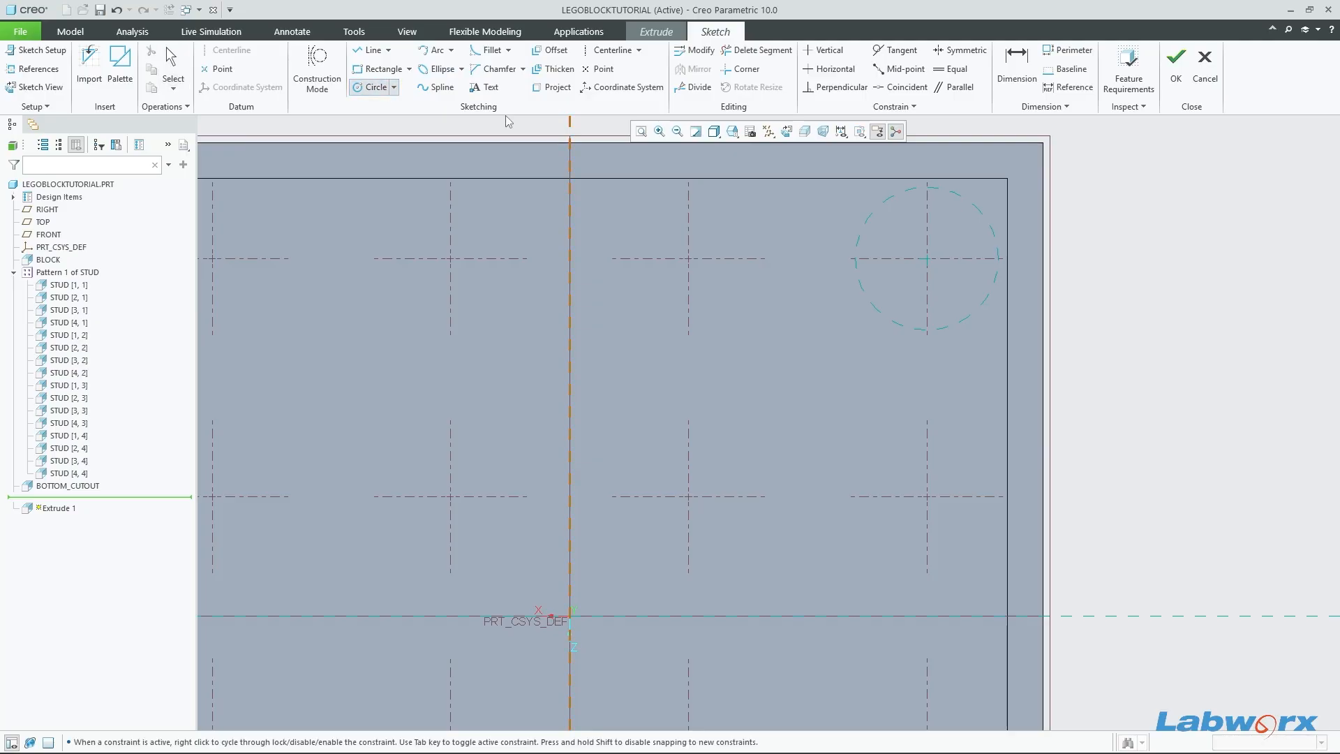
{"action": "left_click", "coordinate": [926, 258]}
{"action": "left_click", "coordinate": [963, 284]}
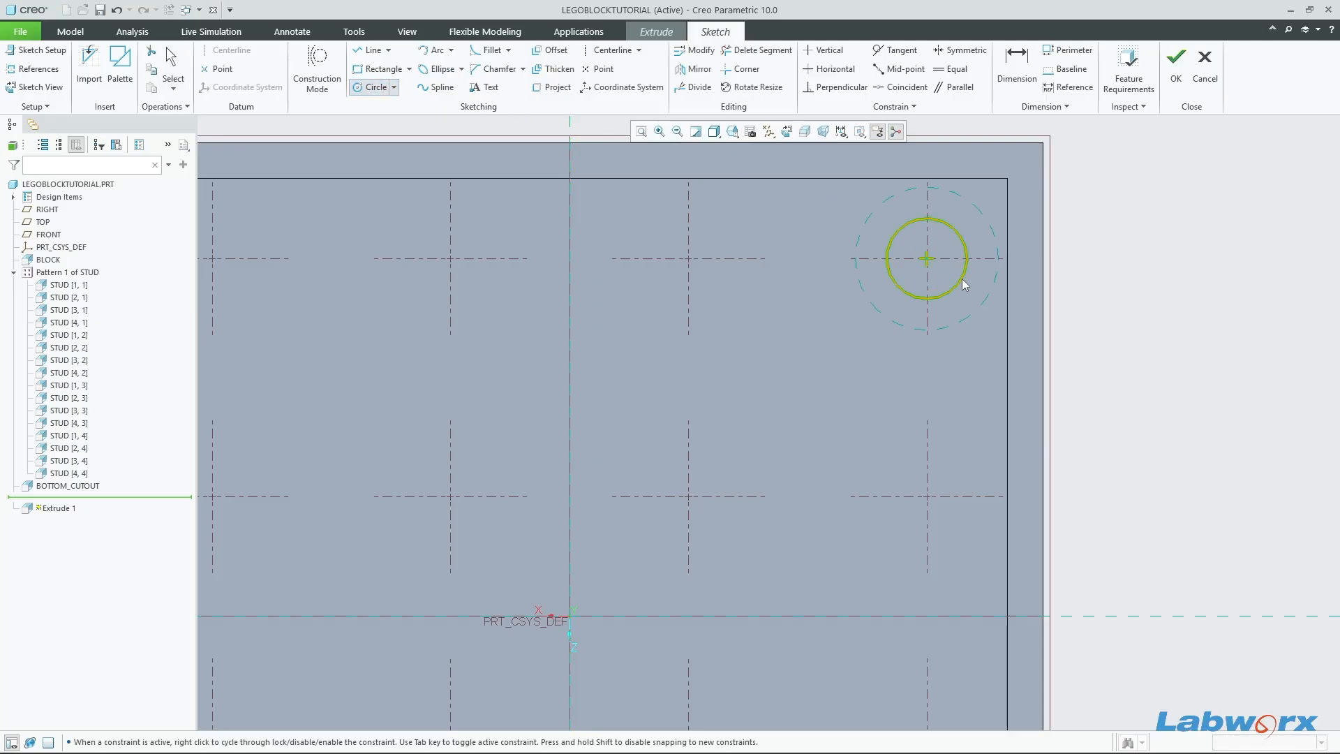
{"action": "middle_click", "coordinate": [1166, 343]}
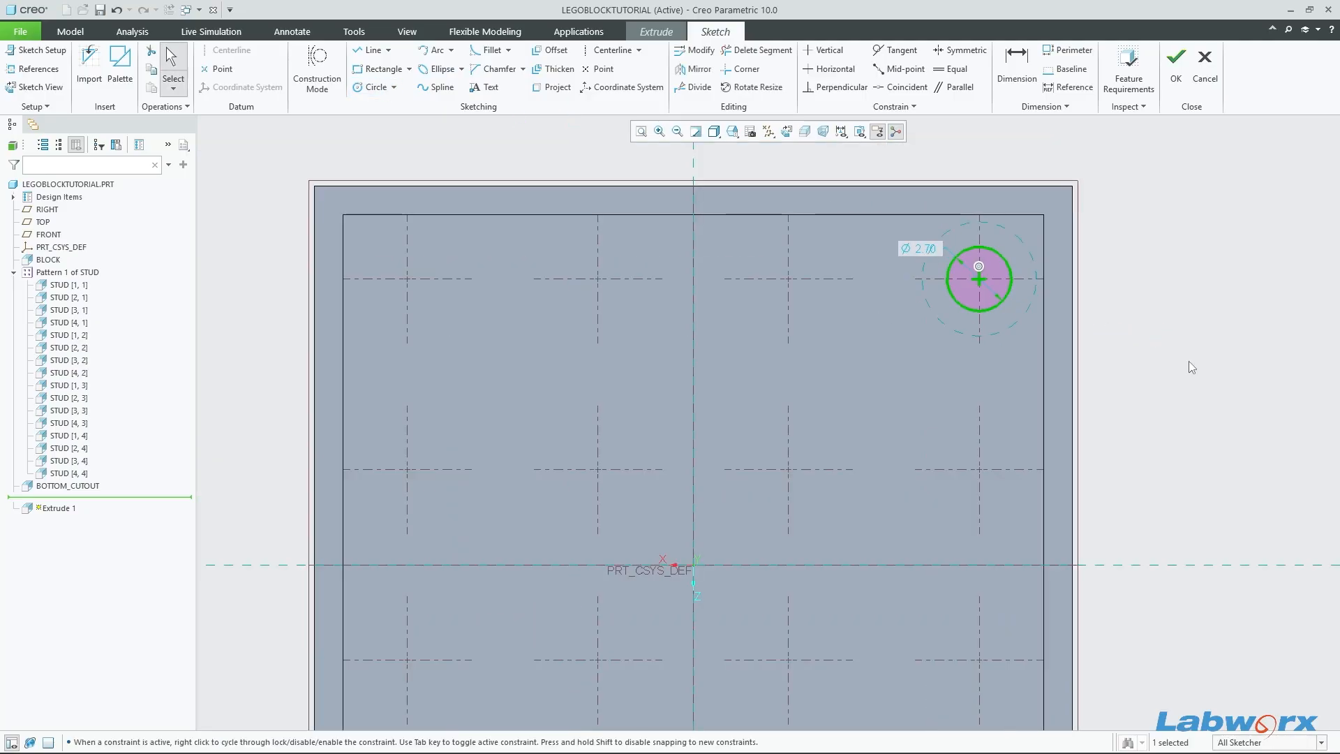
{"action": "mouse_move", "coordinate": [1188, 362]}
{"action": "middle_mouse_down"}
{"action": "mouse_move", "coordinate": [1123, 339]}
{"action": "mouse_move", "coordinate": [1086, 346]}
{"action": "middle_mouse_up"}
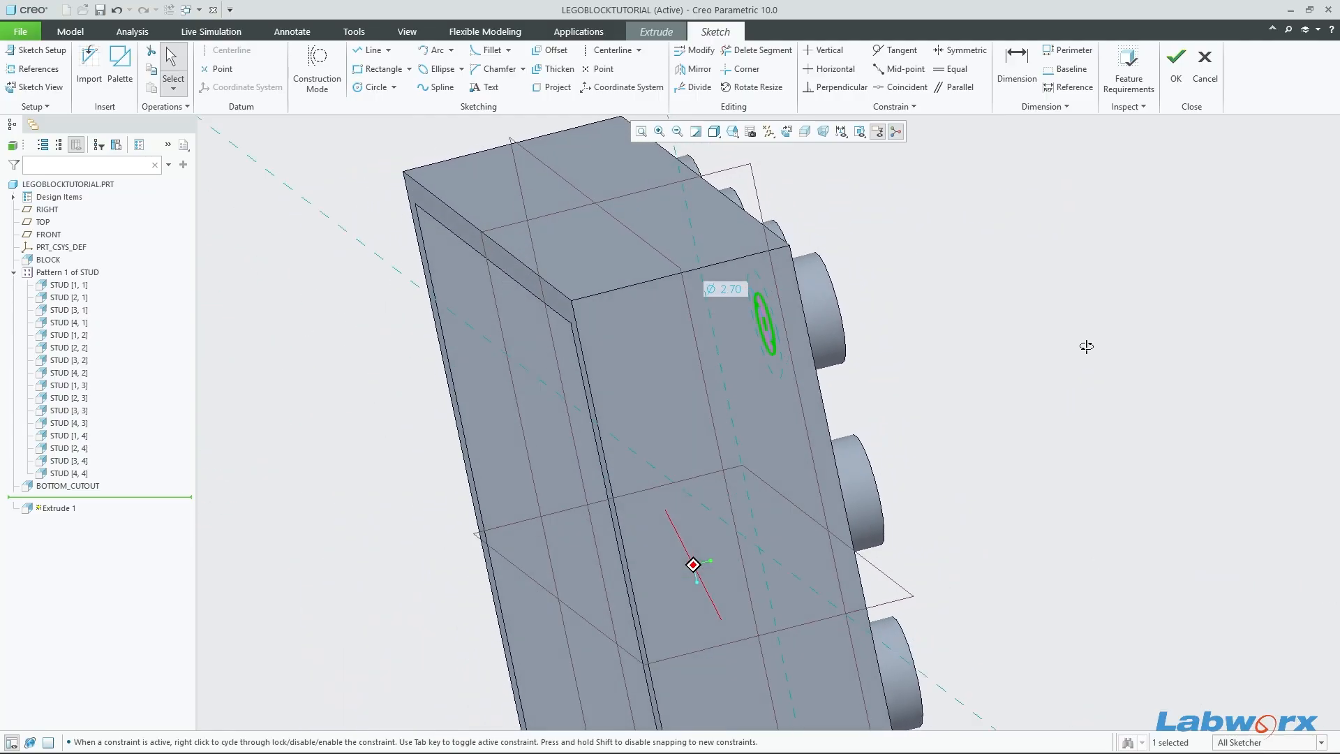
{"action": "left_click", "coordinate": [1176, 66]}
Step: Extrude the circle as a material-removing cut 2.30 deep into the stud, and save the part
{"action": "mouse_move", "coordinate": [991, 391]}
{"action": "middle_mouse_down"}
{"action": "mouse_move", "coordinate": [962, 403]}
{"action": "mouse_move", "coordinate": [1094, 342]}
{"action": "mouse_move", "coordinate": [1083, 332]}
{"action": "middle_mouse_up"}
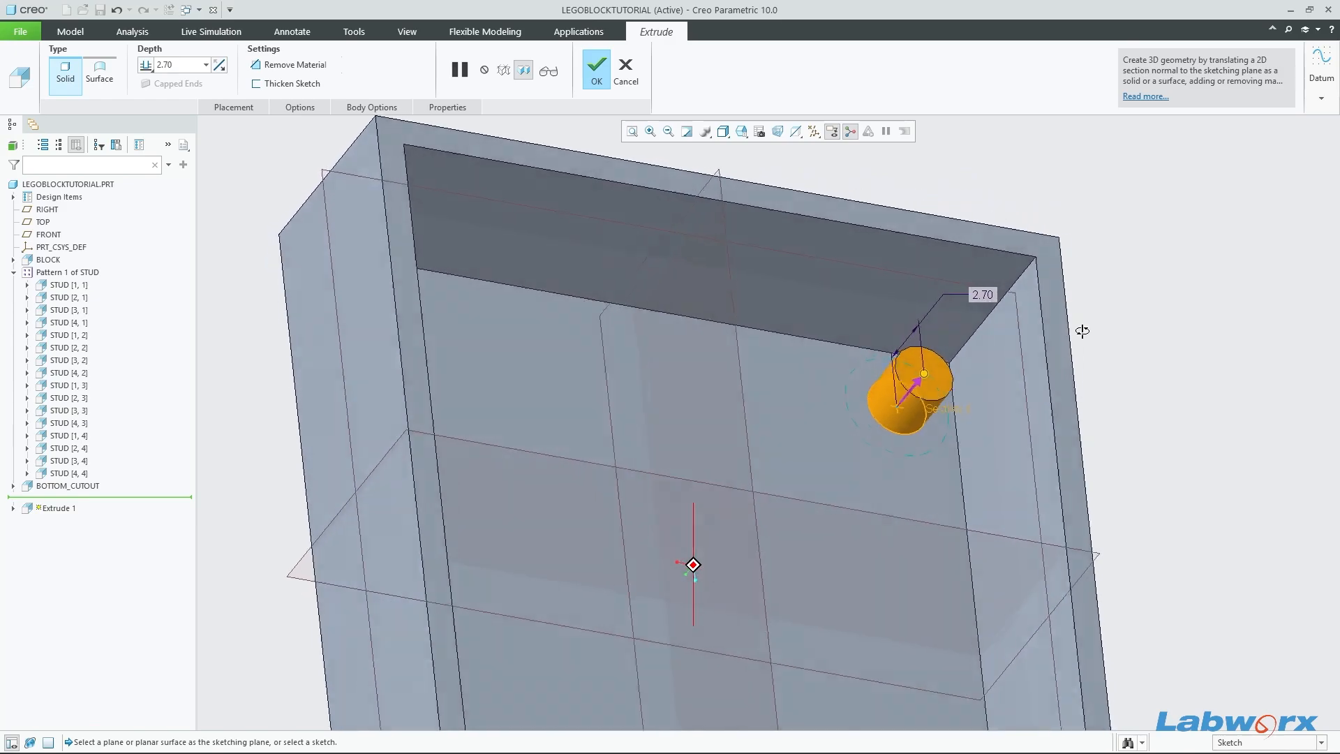
{"action": "left_click", "coordinate": [221, 66]}
{"action": "middle_click_drag", "start_coordinate": [776, 311], "coordinate": [696, 350]}
{"action": "left_click_drag", "start_coordinate": [944, 364], "coordinate": [937, 364]}
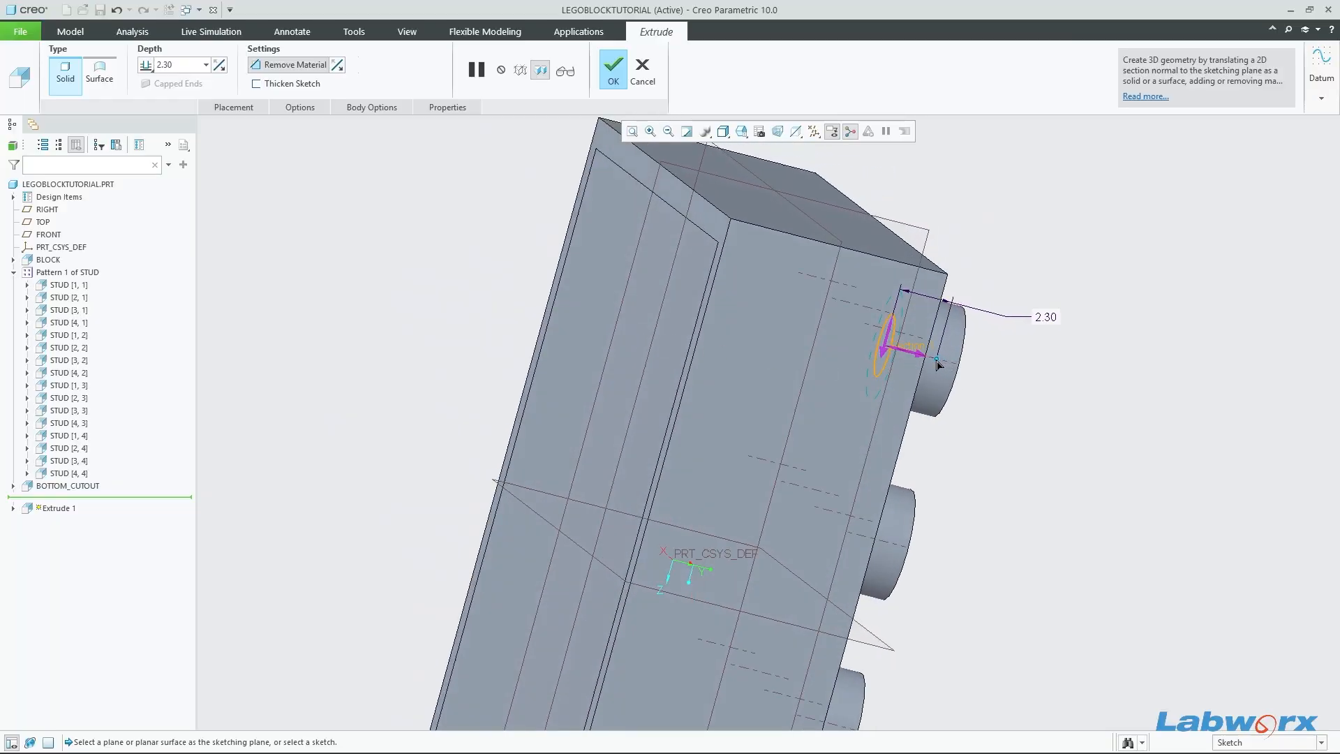
{"action": "middle_click_drag", "start_coordinate": [937, 363], "coordinate": [1112, 398]}
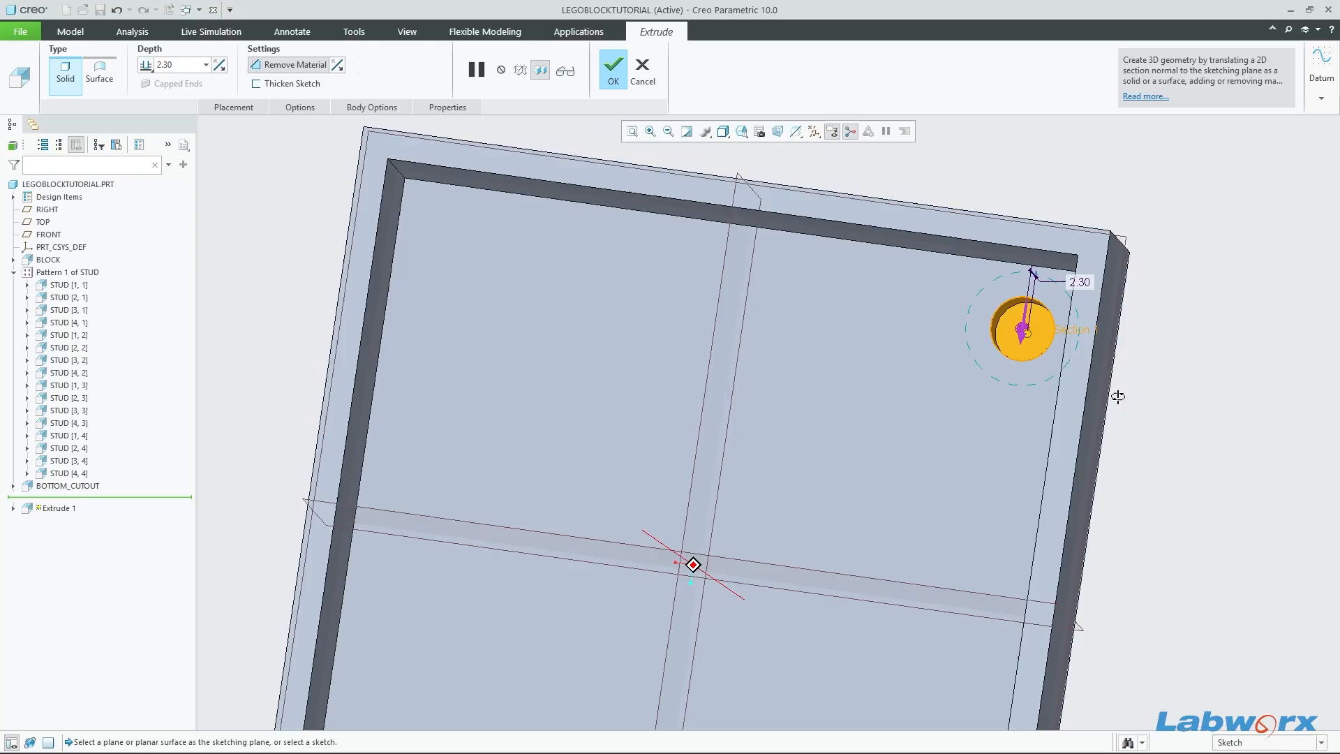
{"action": "left_click", "coordinate": [614, 70]}
{"action": "key", "text": "ctrl+s"}
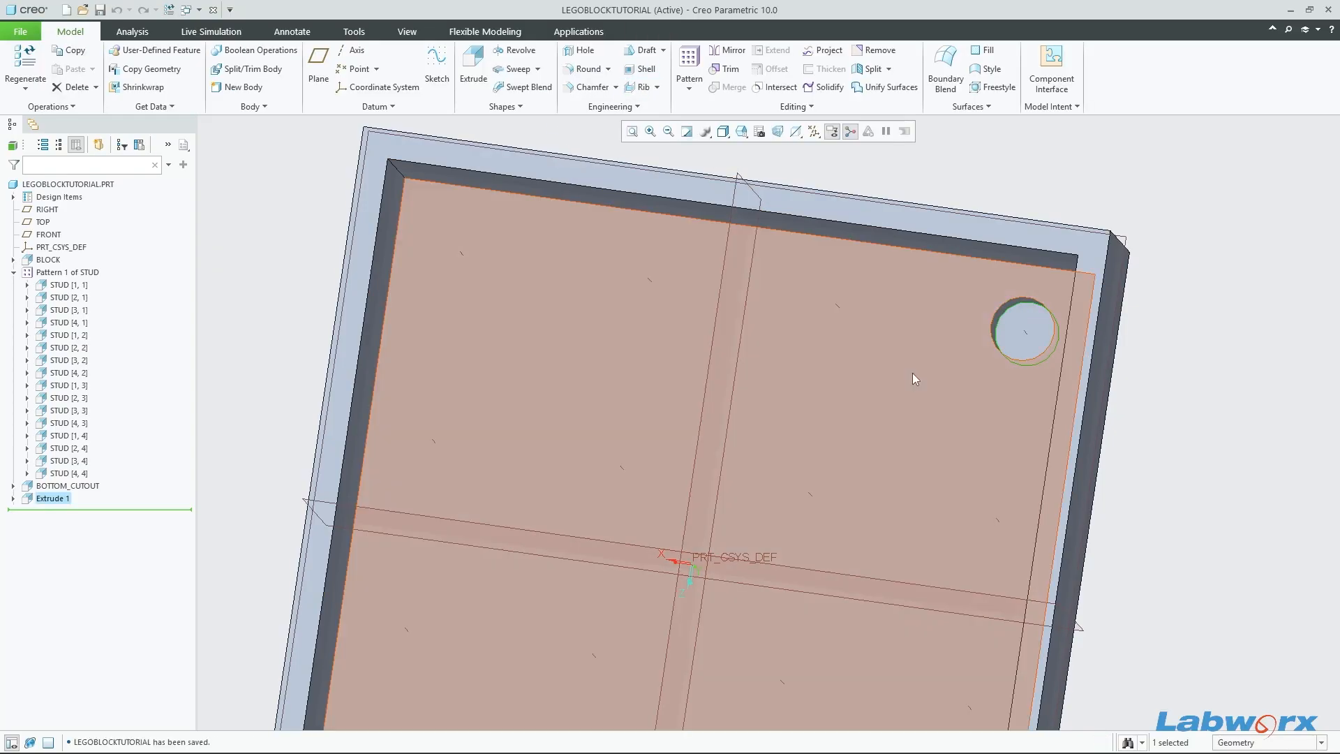
{"action": "key", "text": "ctrl+d"}
{"action": "middle_click_drag", "start_coordinate": [998, 347], "coordinate": [820, 364]}
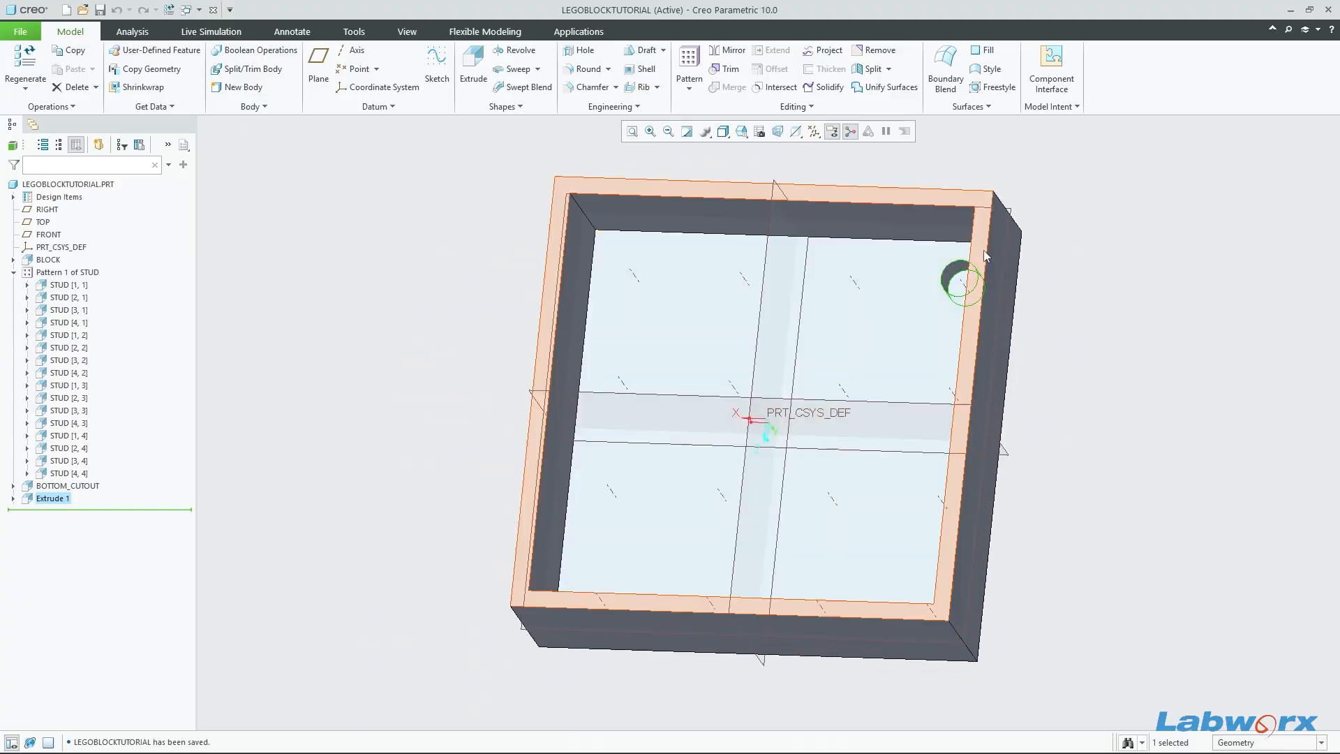
{"action": "left_click", "coordinate": [1057, 107]}
{"action": "left_click", "coordinate": [1071, 187]}
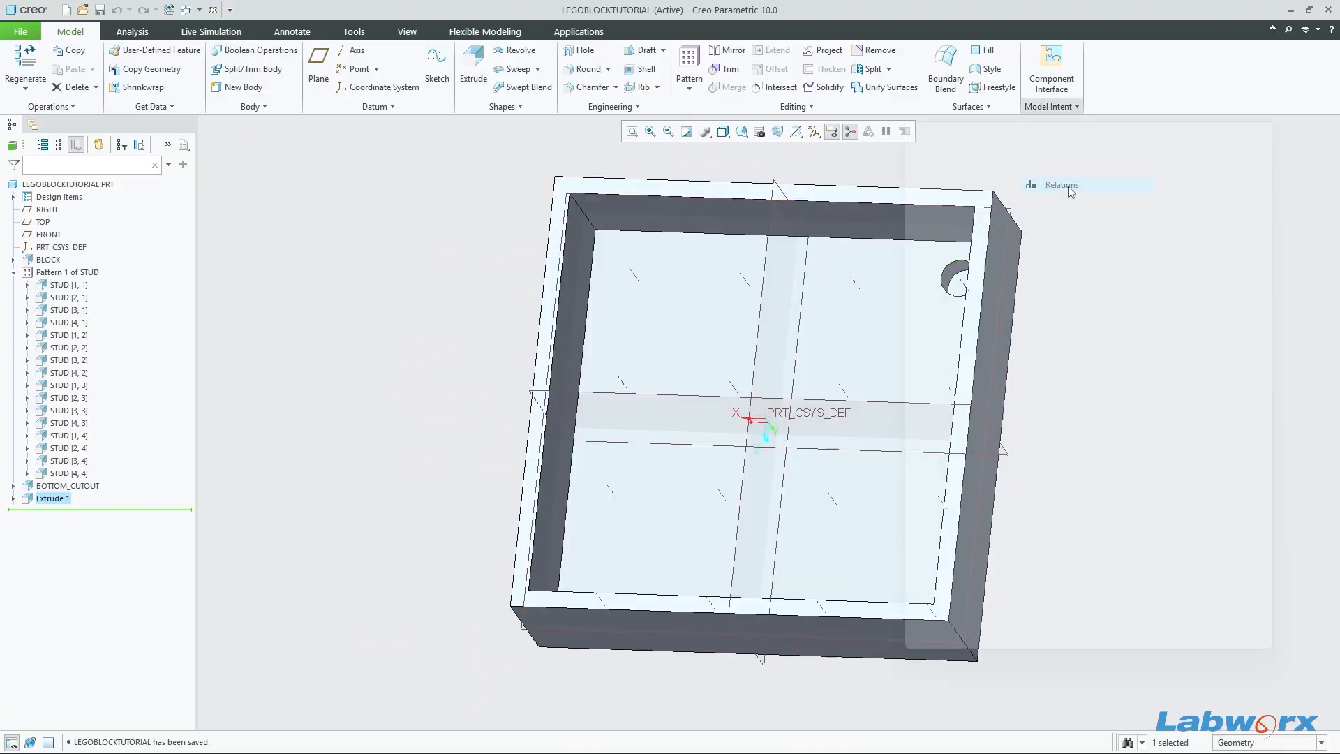
{"action": "middle_click_drag", "start_coordinate": [799, 398], "coordinate": [598, 414], "text": "shift"}
{"action": "scroll", "coordinate": [673, 318], "scroll_direction": "down", "scroll_amount": 2}
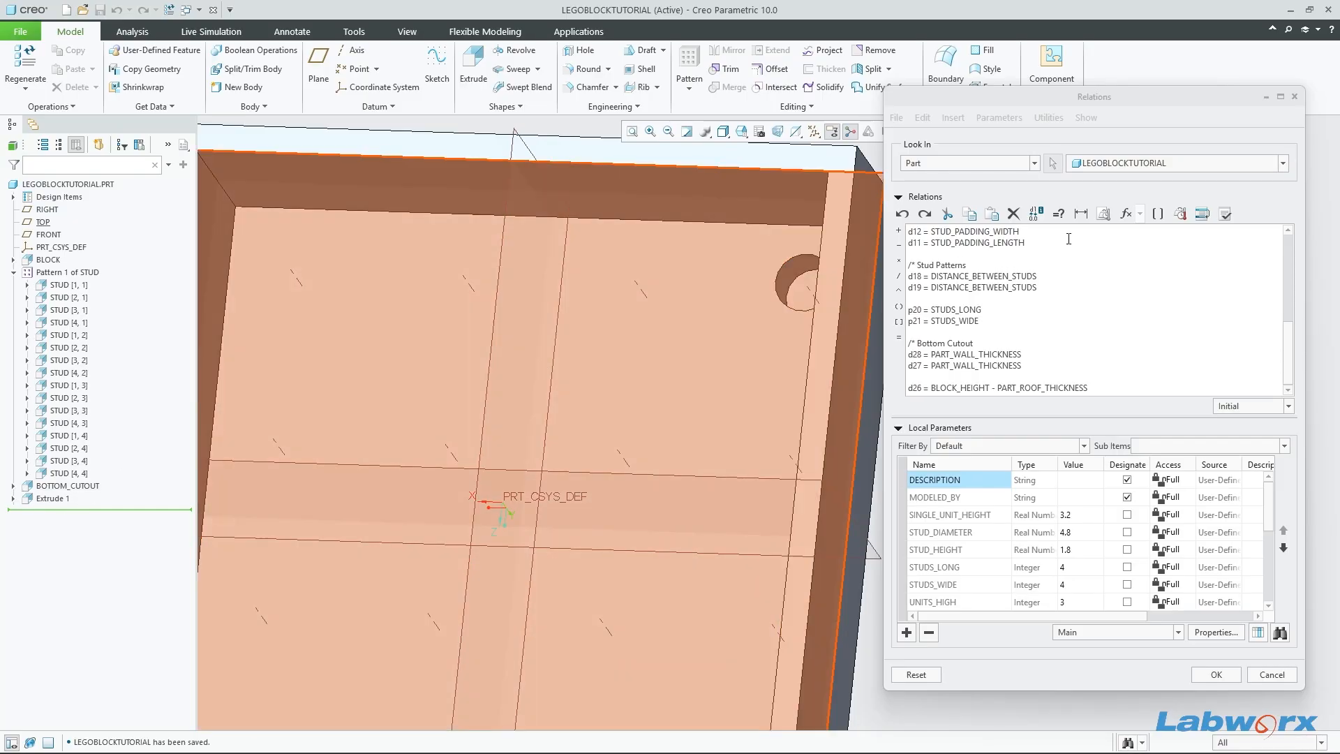
{"action": "left_click", "coordinate": [1294, 97]}
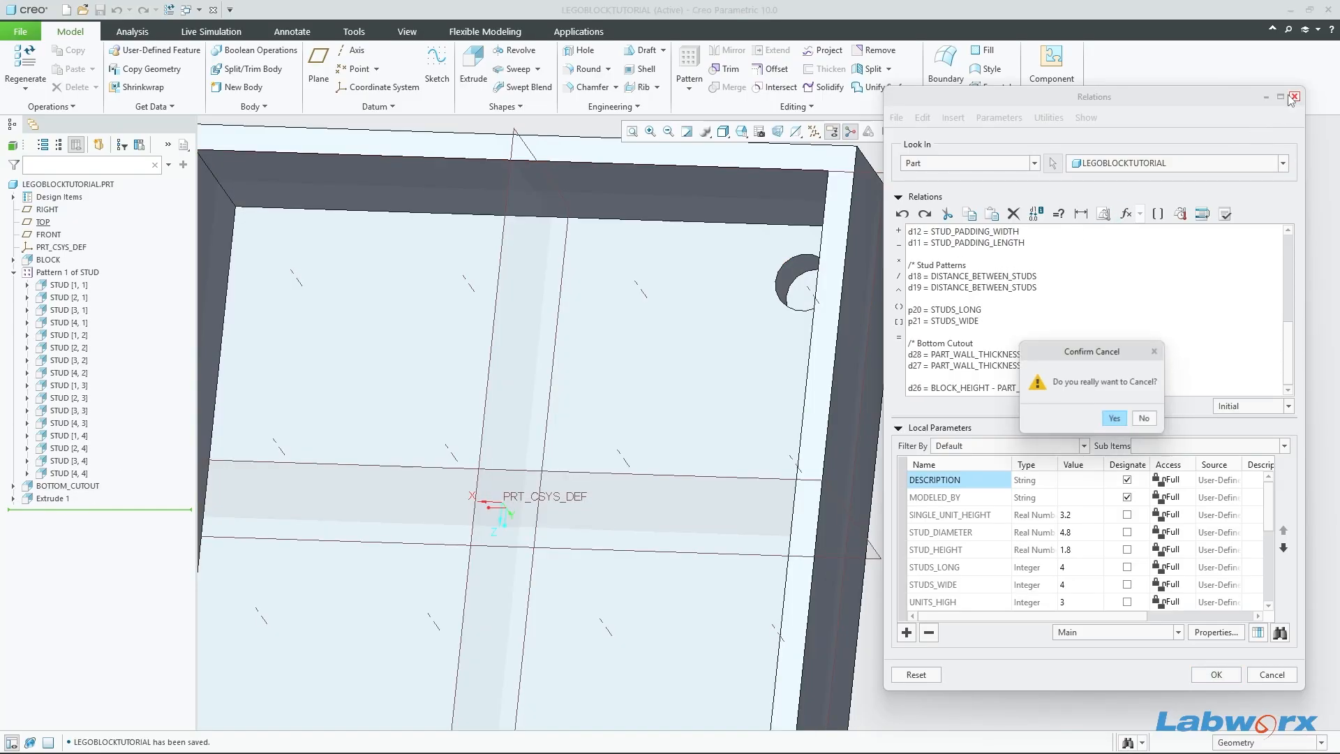
{"action": "left_click", "coordinate": [1116, 421]}
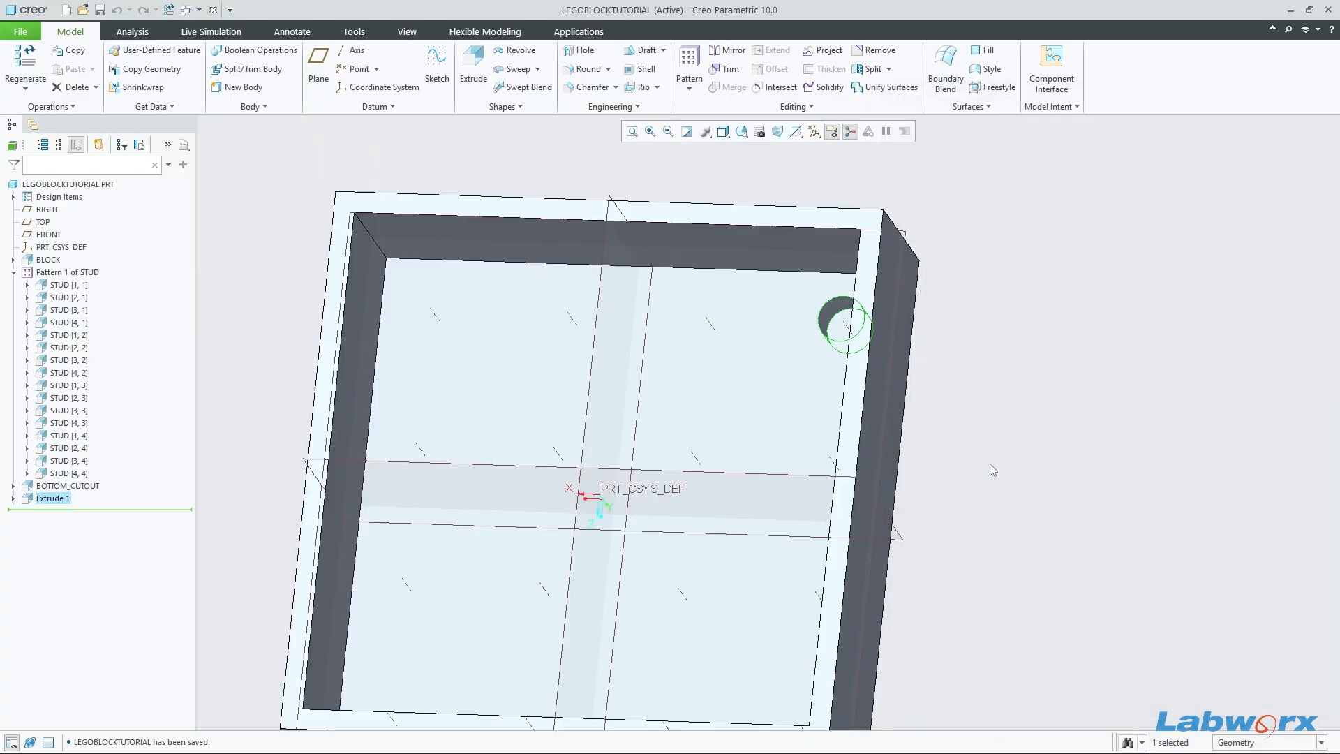
Step: Rename the new stud cut feature as STUD_HOLLOW_TOP
{"action": "double_click", "coordinate": [62, 498]}
{"action": "key", "text": "BackSpace"}
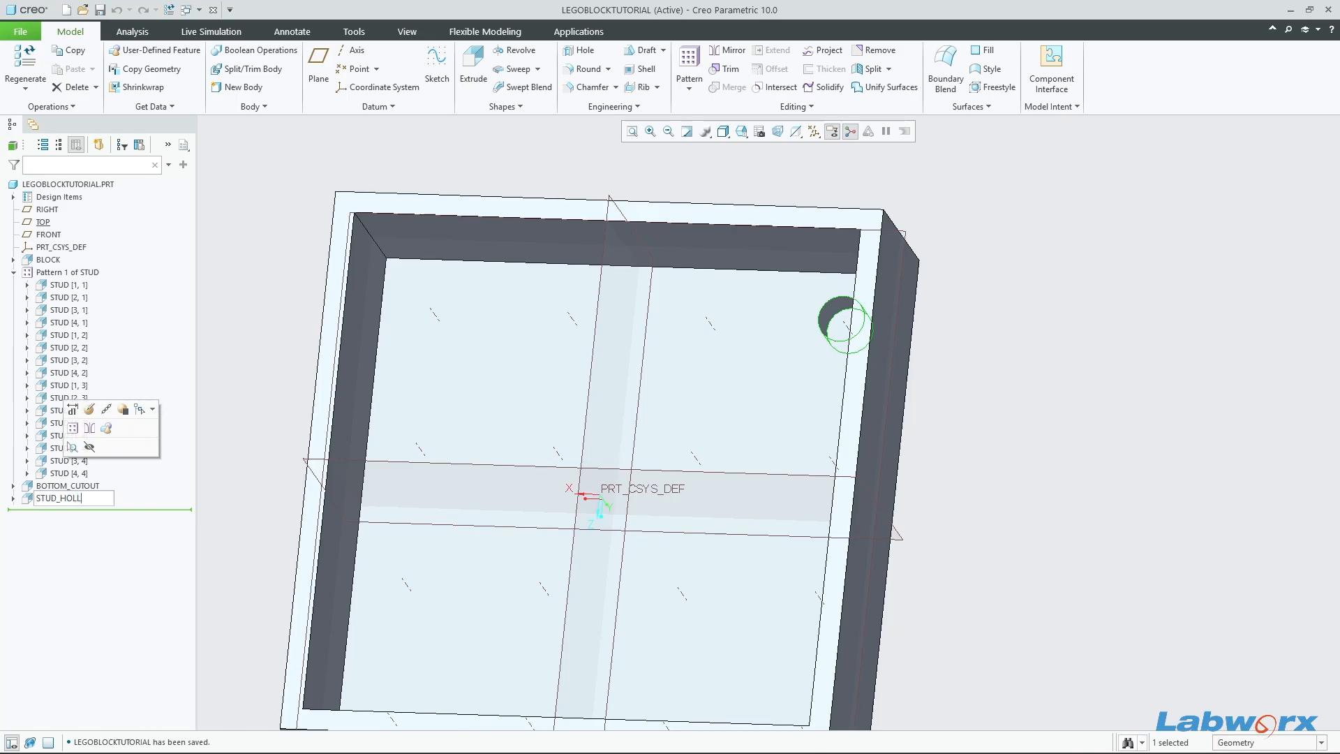
{"action": "left_click", "coordinate": [171, 497]}
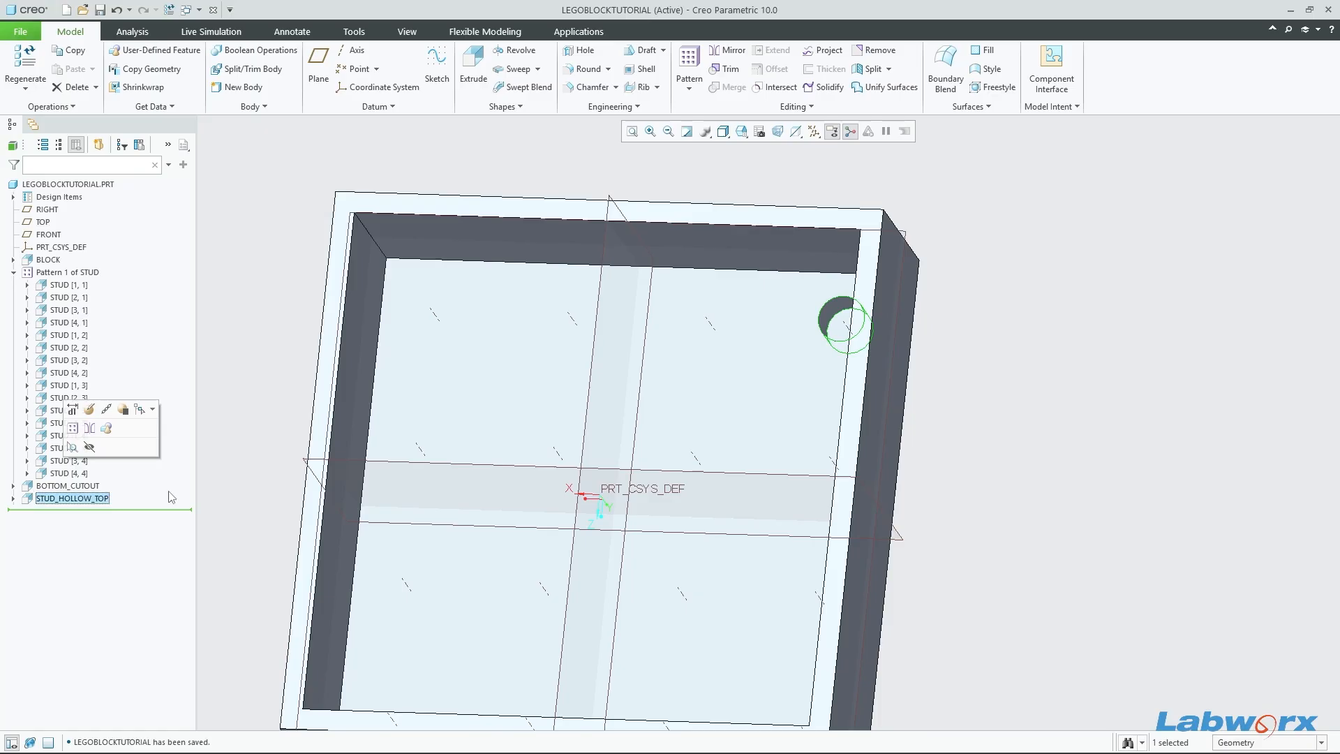
Step: Open the part's relations and display the dimension symbols of the STUD_HOLLOW_TOP cut
{"action": "left_click", "coordinate": [1072, 108]}
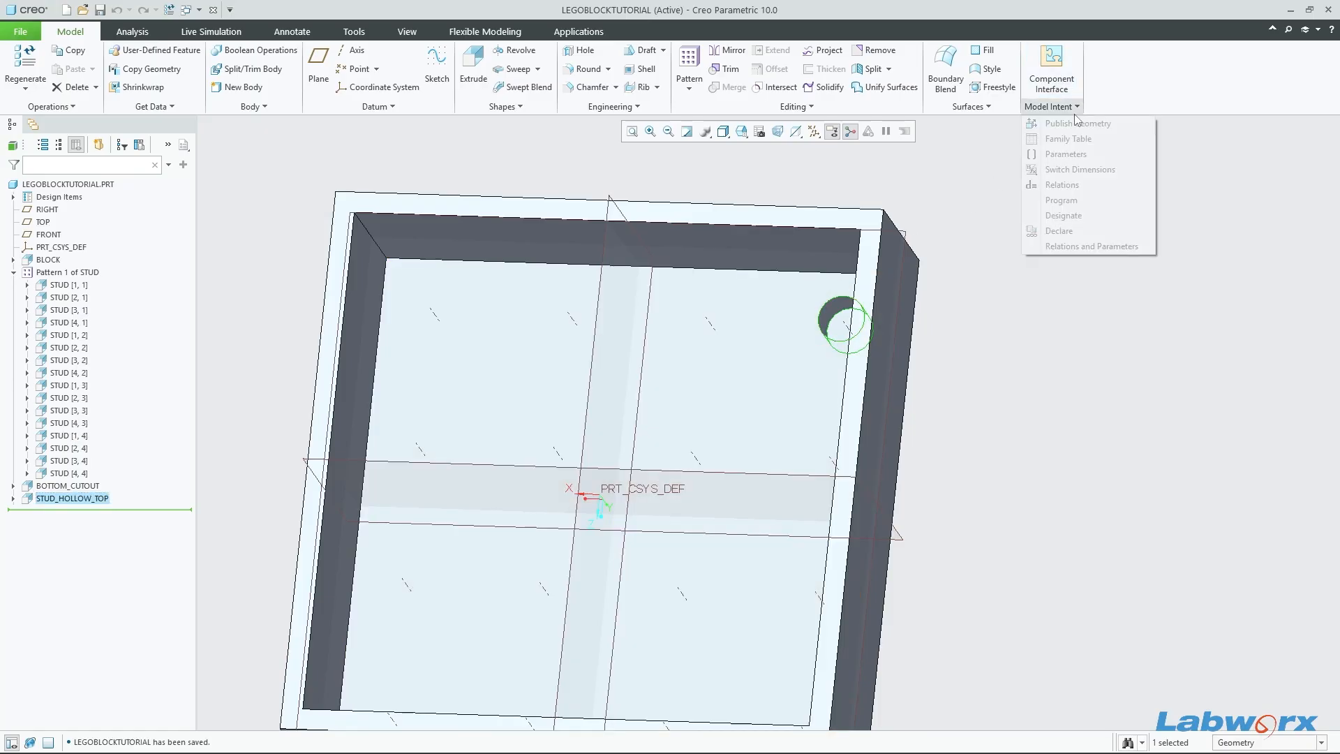
{"action": "left_click", "coordinate": [1055, 186]}
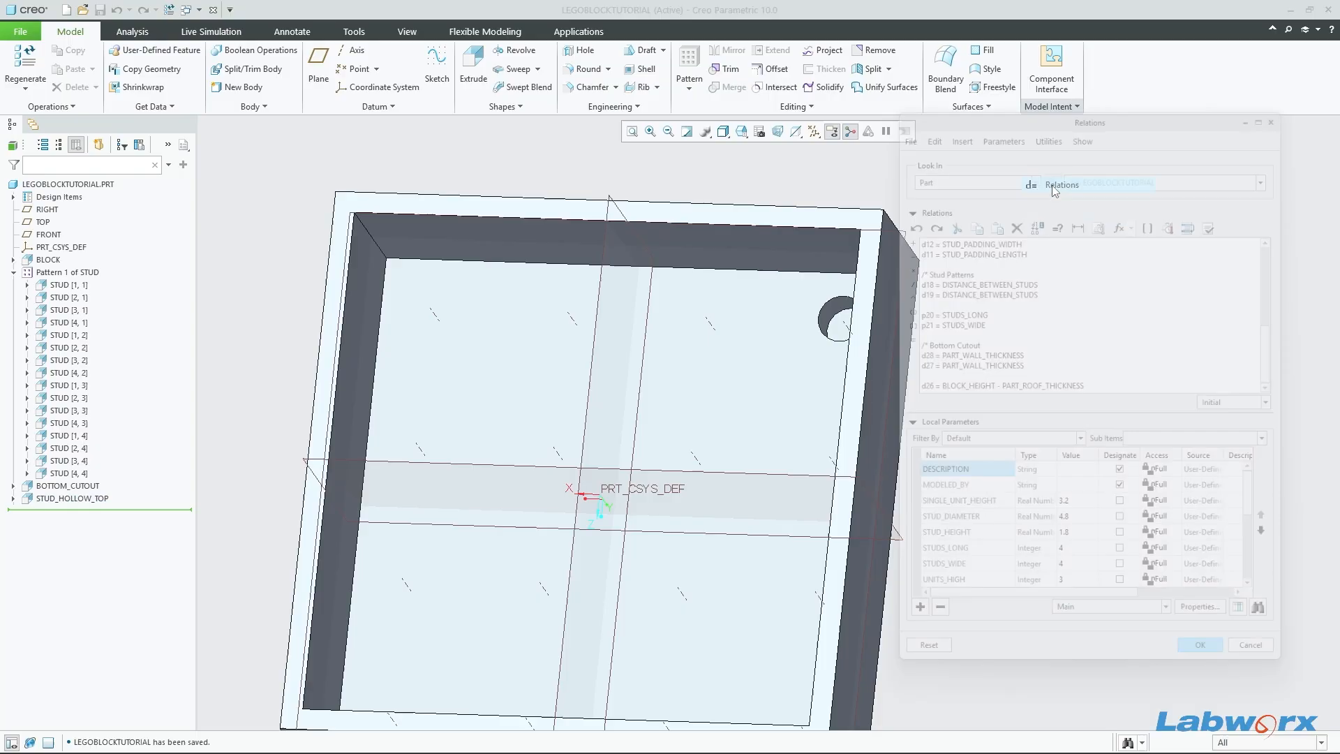
{"action": "mouse_move", "coordinate": [713, 381]}
{"action": "middle_mouse_down"}
{"action": "mouse_move", "coordinate": [622, 395]}
{"action": "mouse_move", "coordinate": [641, 412]}
{"action": "middle_mouse_up"}
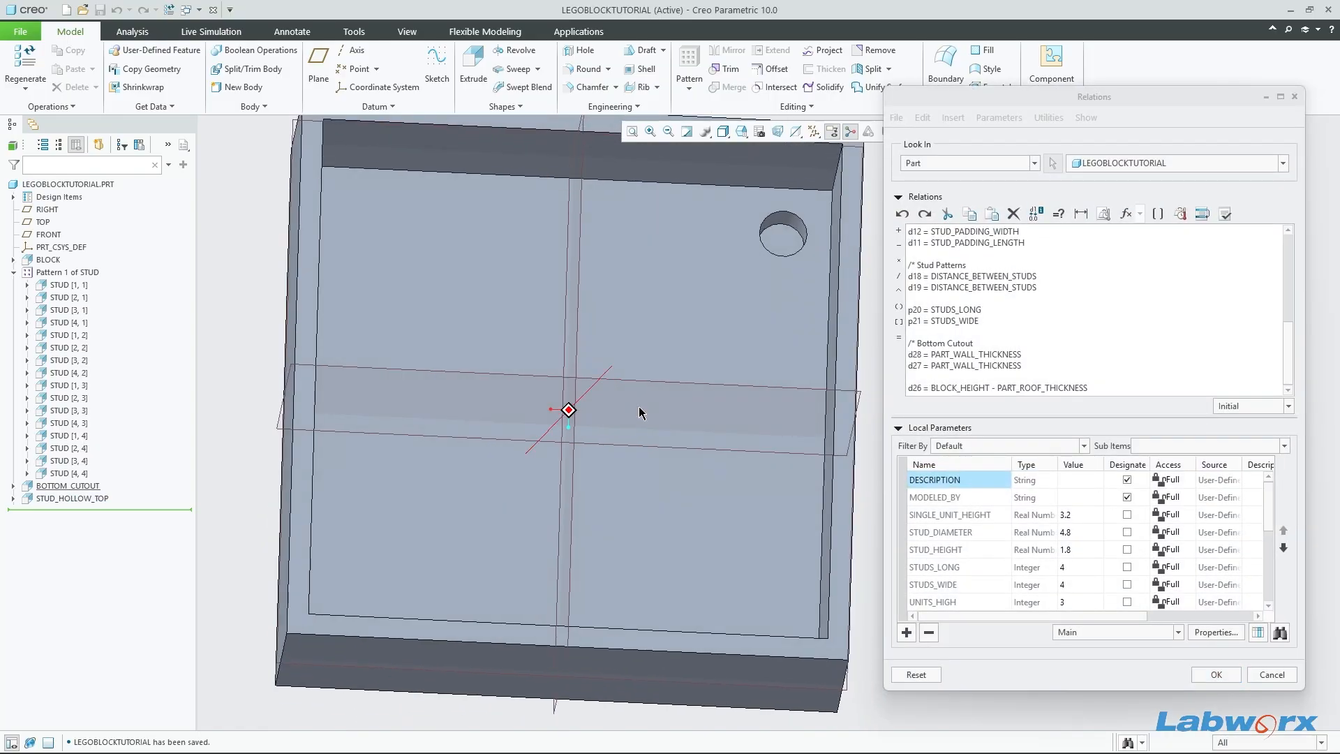
{"action": "left_click", "coordinate": [72, 499]}
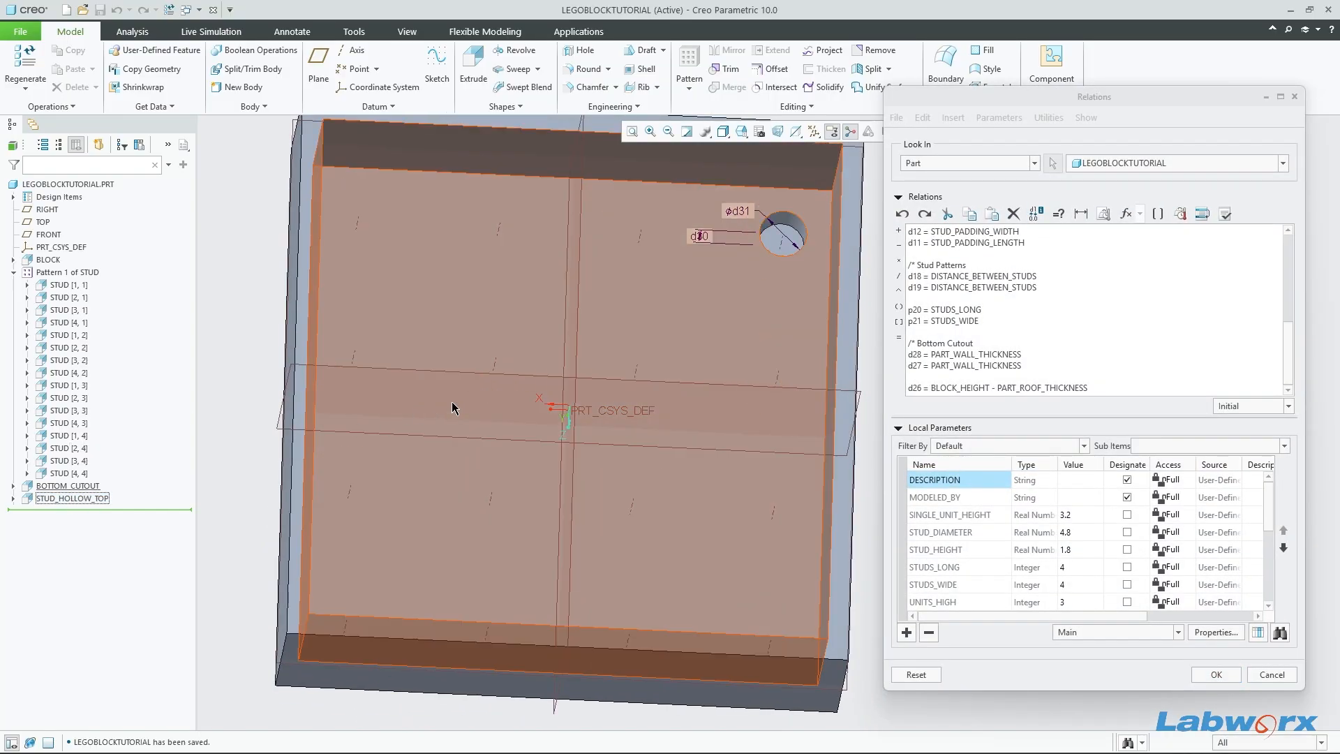
{"action": "mouse_move", "coordinate": [760, 325]}
{"action": "middle_mouse_down"}
{"action": "mouse_move", "coordinate": [742, 312]}
{"action": "mouse_move", "coordinate": [717, 370]}
{"action": "middle_mouse_up"}
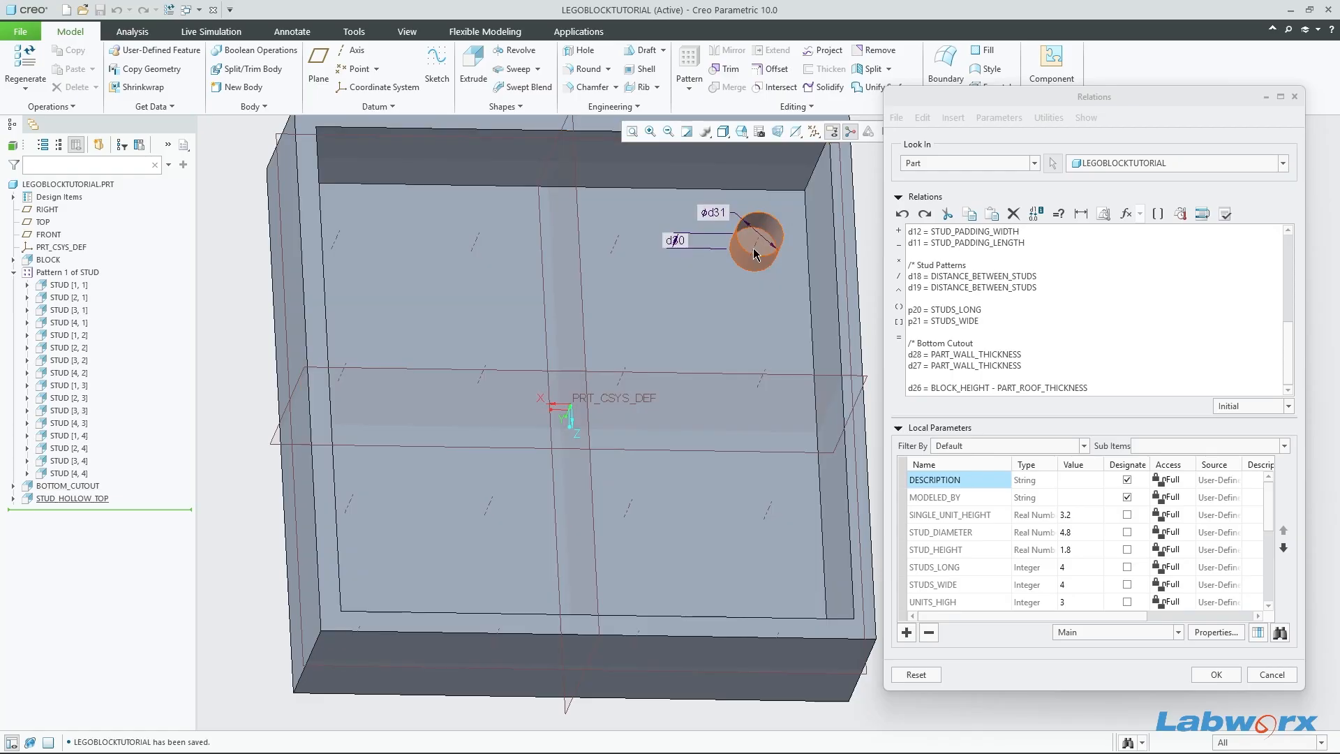
{"action": "scroll", "coordinate": [809, 266], "scroll_direction": "down", "scroll_amount": 4}
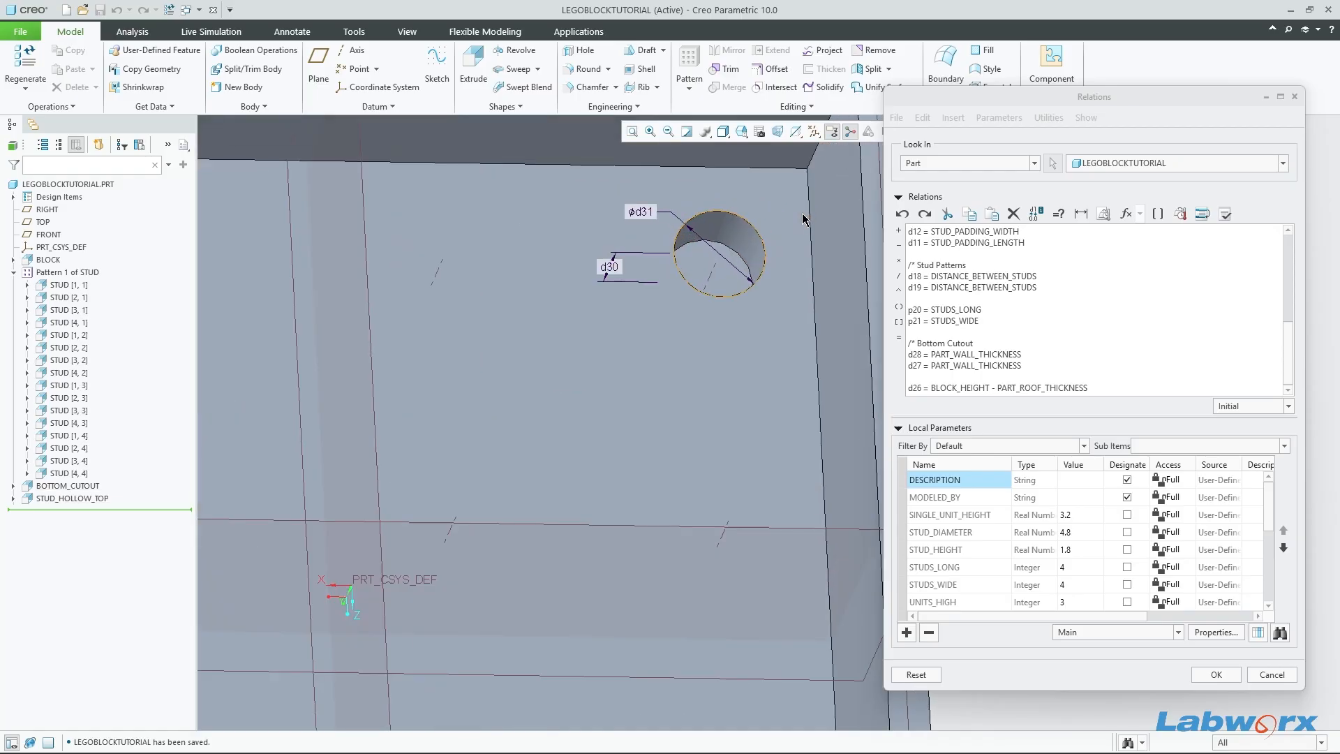
{"action": "scroll", "coordinate": [531, 497], "scroll_direction": "up", "scroll_amount": 3}
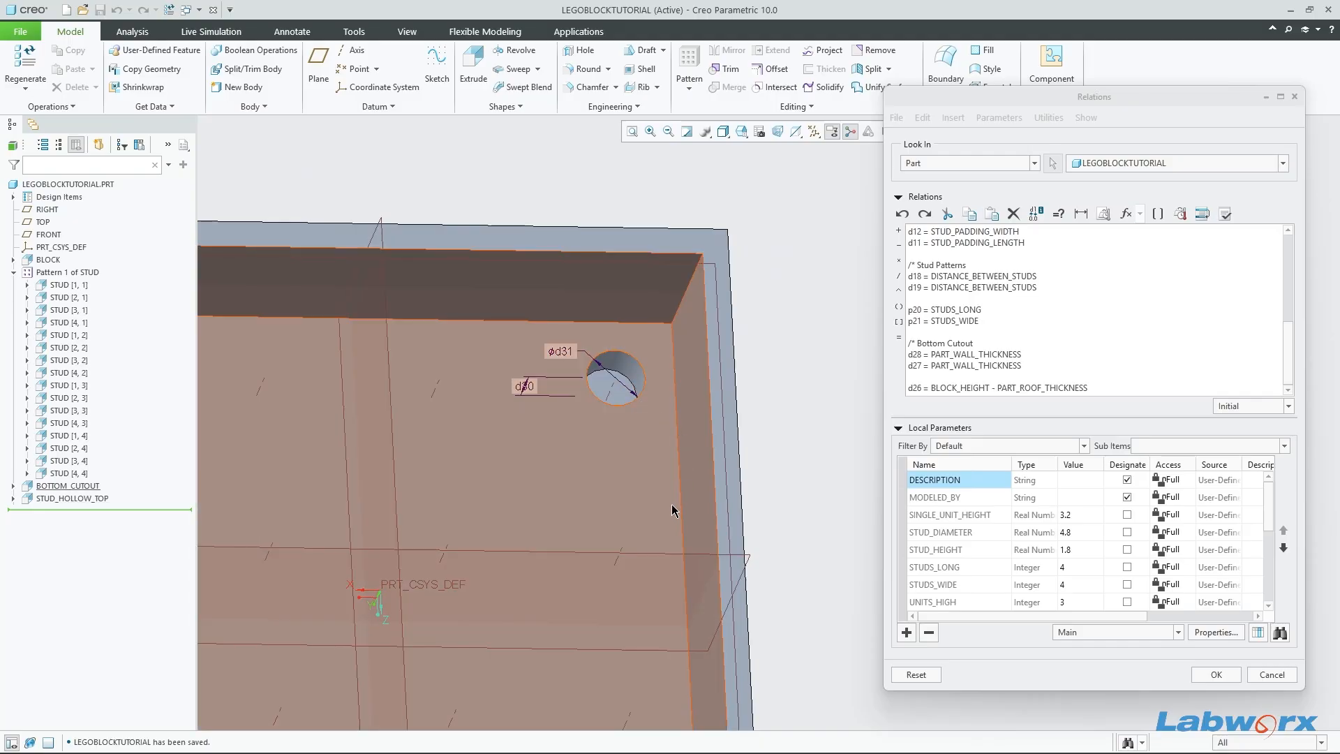
{"action": "middle_click_drag", "start_coordinate": [682, 488], "coordinate": [764, 363], "text": "shift"}
{"action": "scroll", "coordinate": [763, 363], "scroll_direction": "down", "scroll_amount": 2}
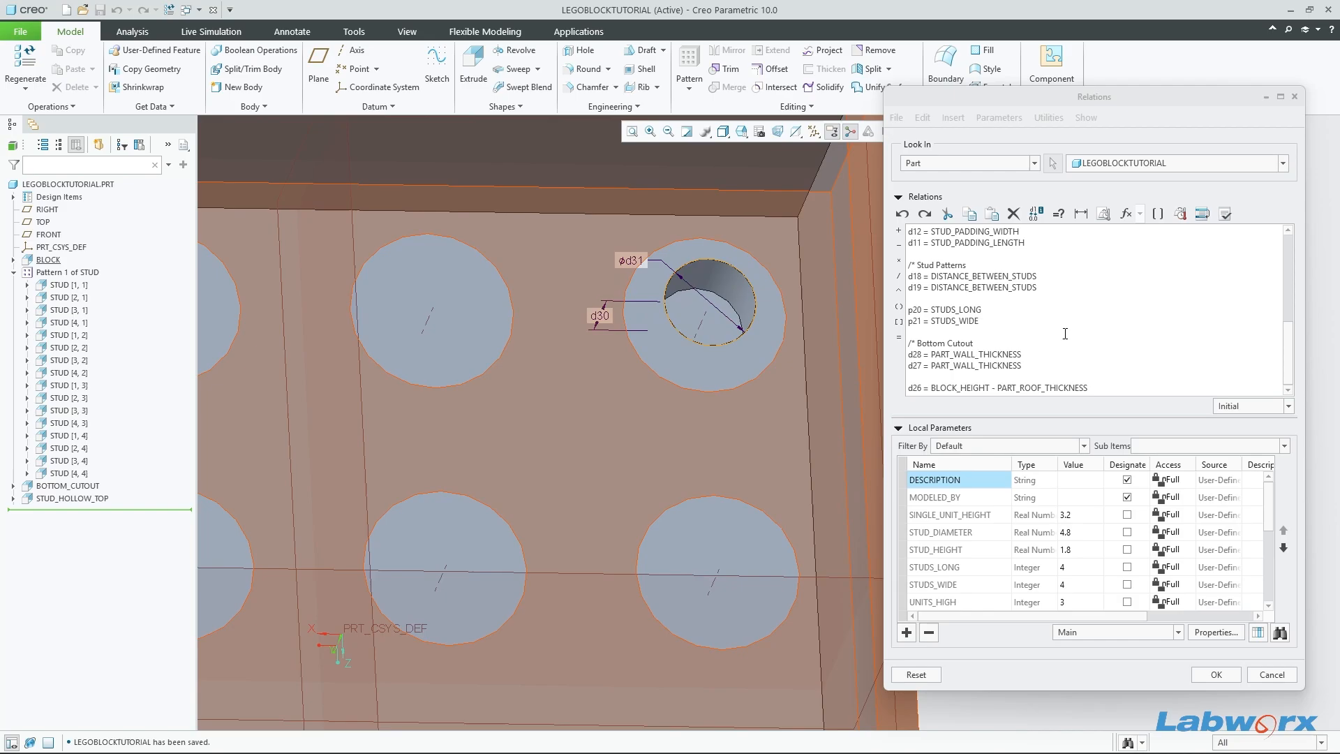
Step: Add the comment "/* Top stud internal hollow" below the bottom cutout relations, with a blank line on either side
{"action": "left_click", "coordinate": [1130, 381]}
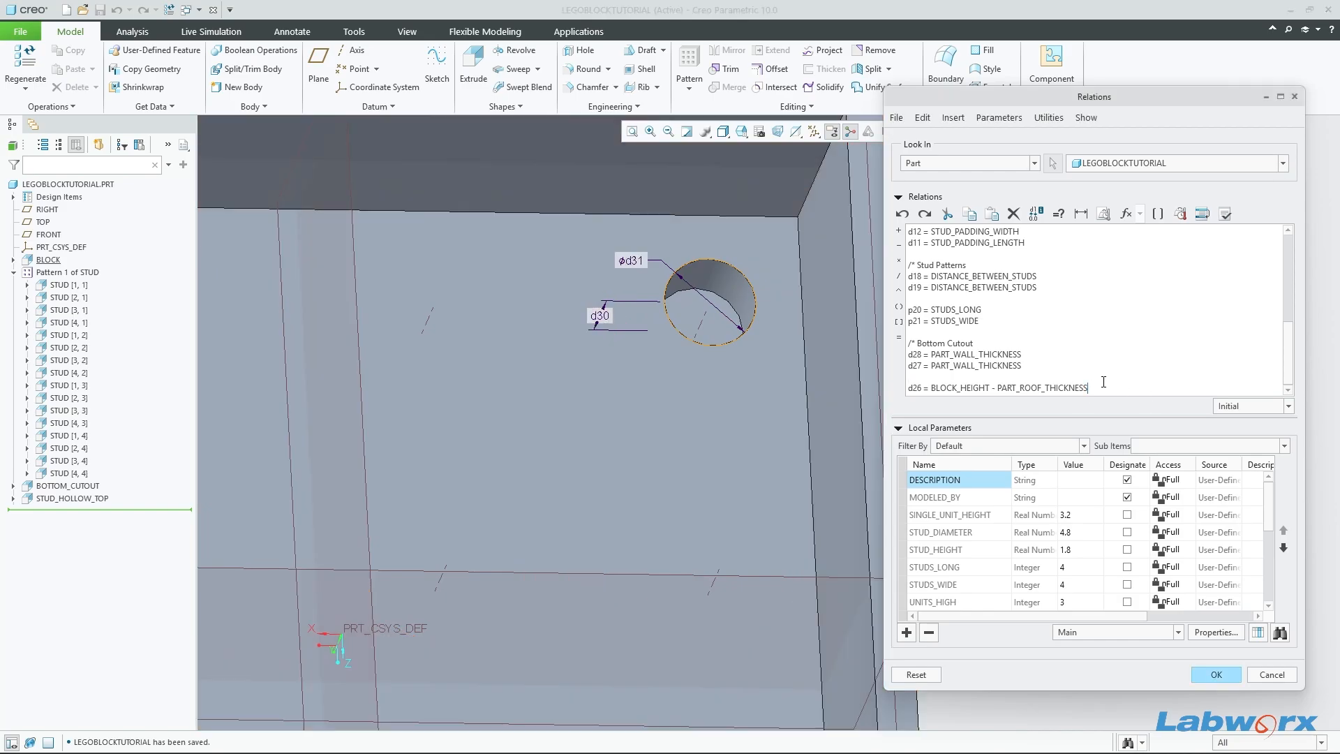
{"action": "key", "text": "Return"}
{"action": "key", "text": "Return"}
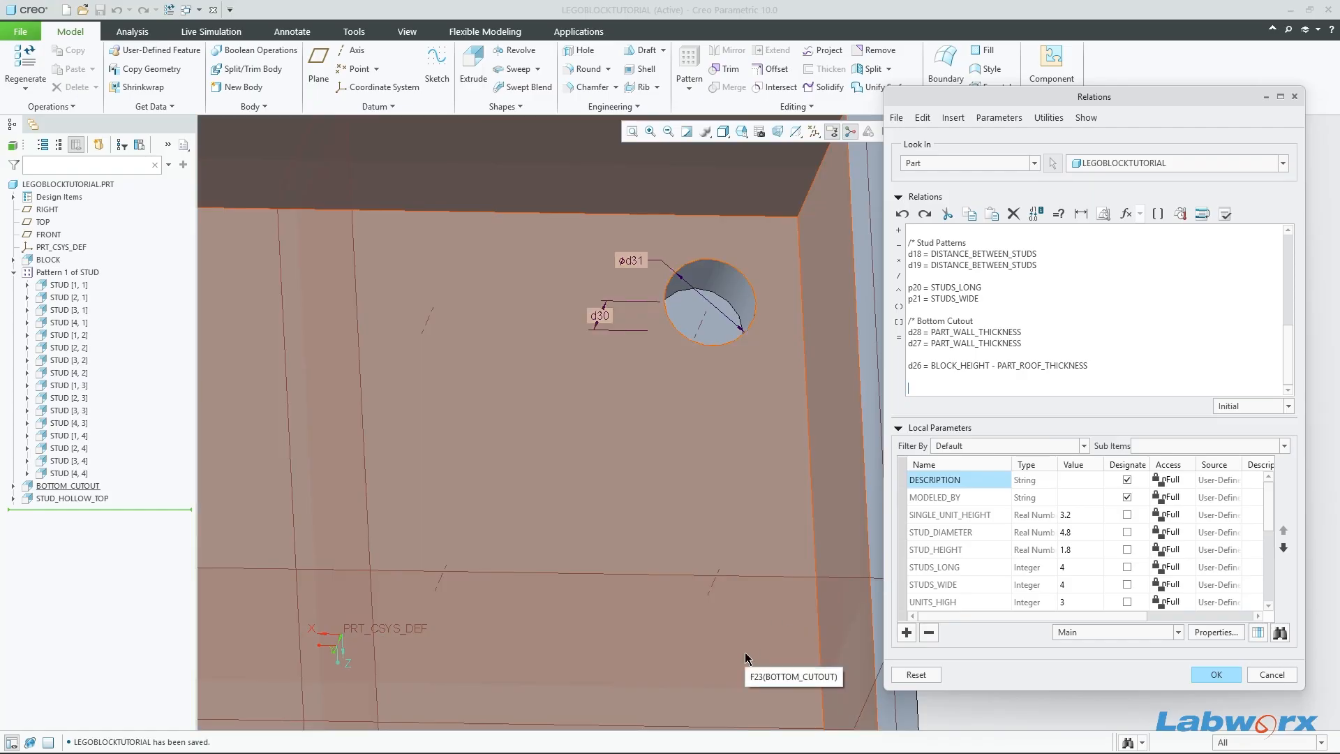
{"action": "scroll", "coordinate": [1128, 341], "scroll_direction": "up", "scroll_amount": 5}
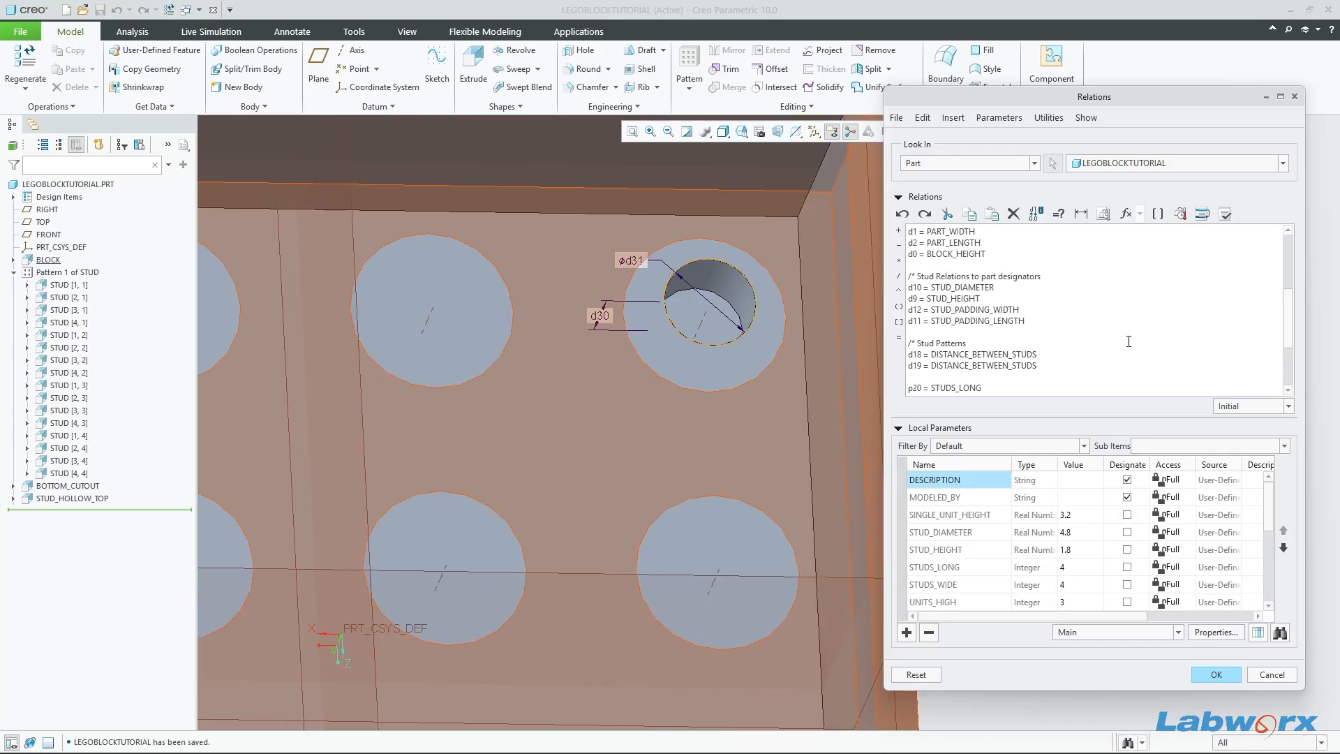
{"action": "scroll", "coordinate": [1129, 340], "scroll_direction": "up", "scroll_amount": 1}
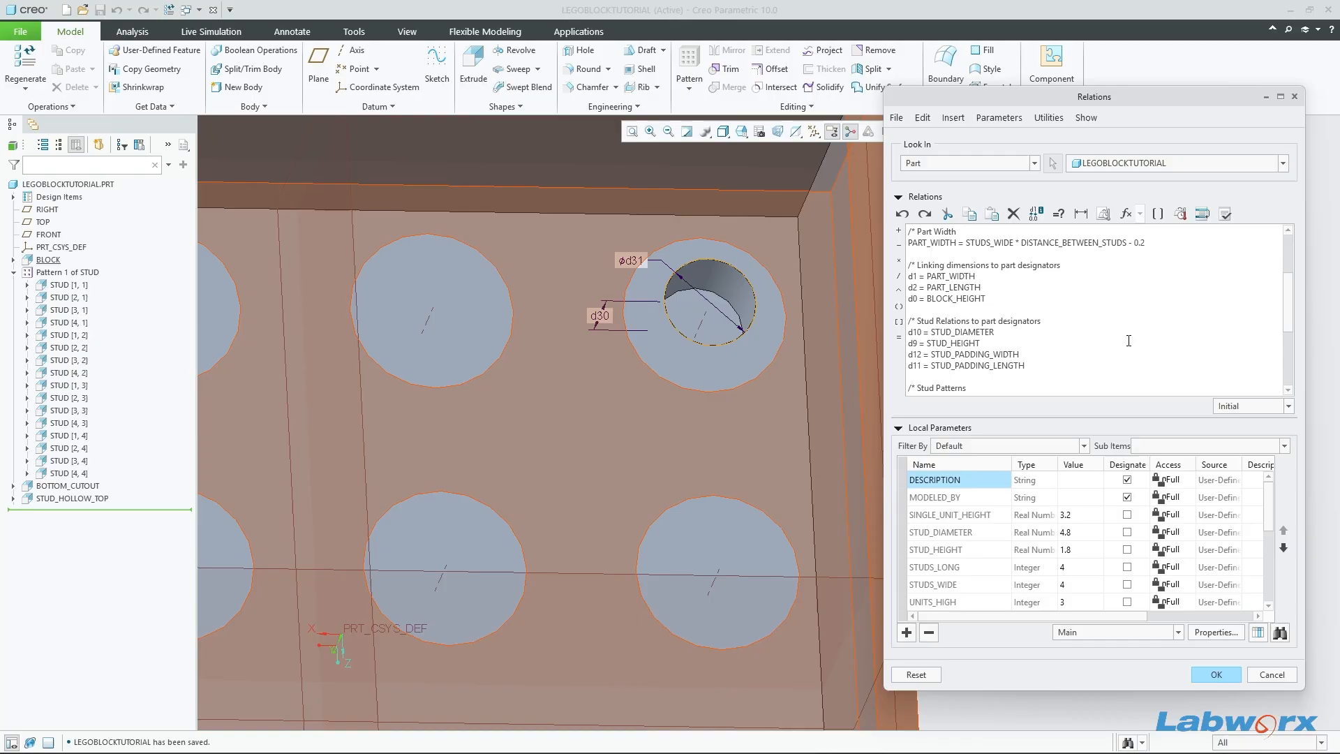
{"action": "scroll", "coordinate": [1128, 341], "scroll_direction": "down", "scroll_amount": 1}
{"action": "scroll", "coordinate": [1128, 340], "scroll_direction": "down", "scroll_amount": 3}
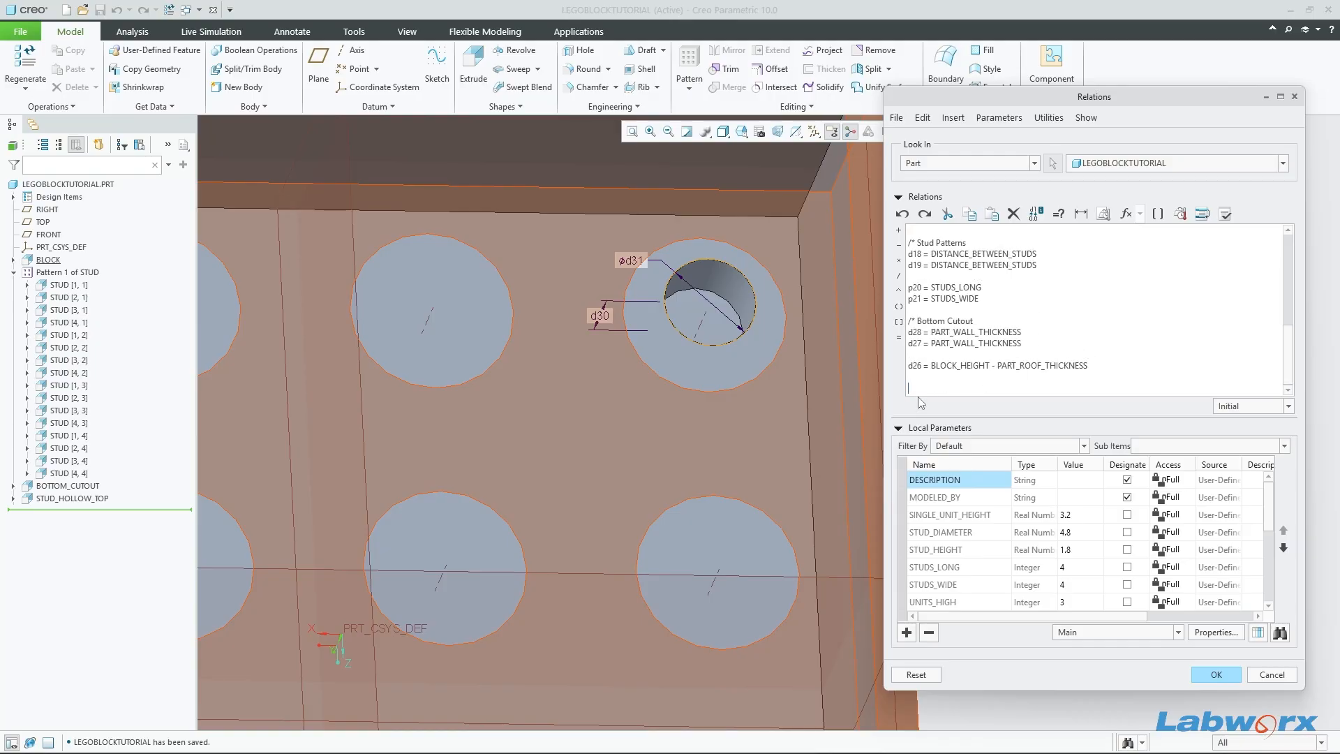
{"action": "type", "text": "/* Top stud internal hollow"}
{"action": "key", "text": "Return"}
{"action": "key", "text": "Return"}
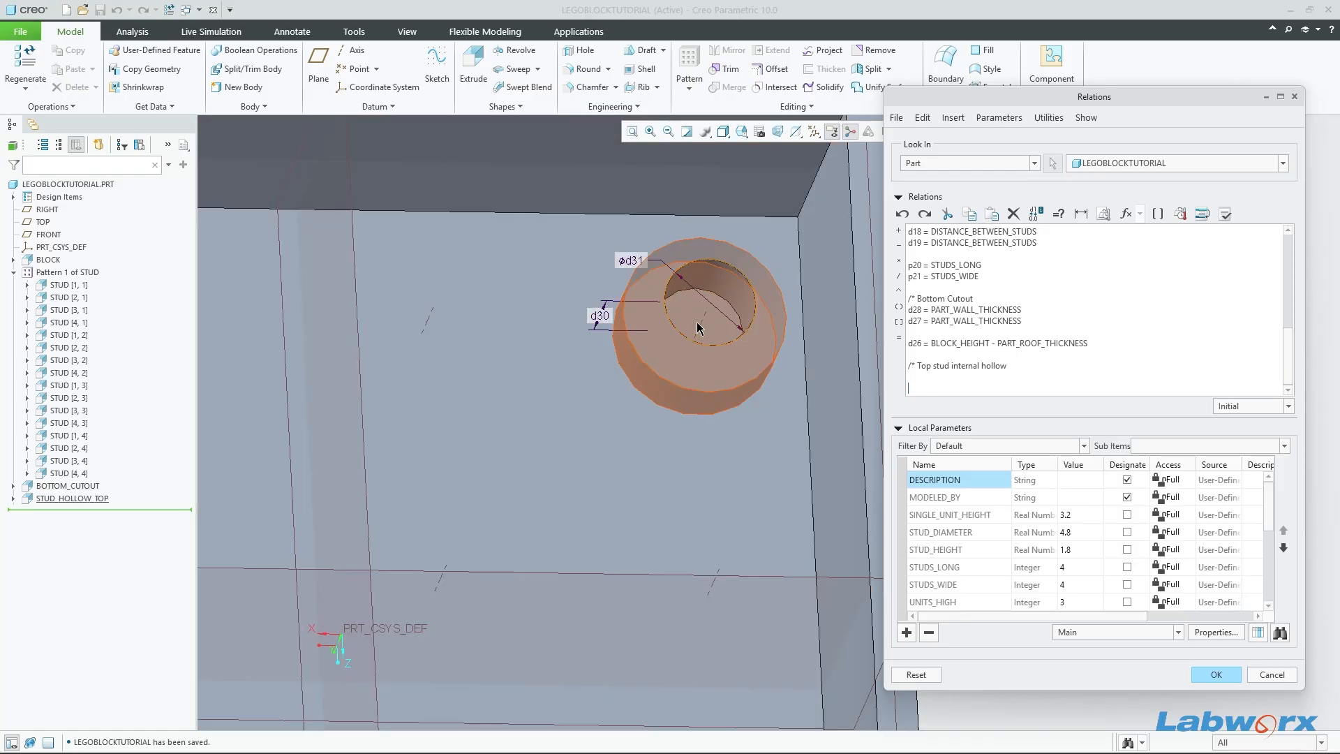
Step: Write the condition "IF (STUDS_LONG > 1 && STUDS_WIDE > 1)" under the top stud hollow comment
{"action": "scroll", "coordinate": [726, 328], "scroll_direction": "down", "scroll_amount": 2}
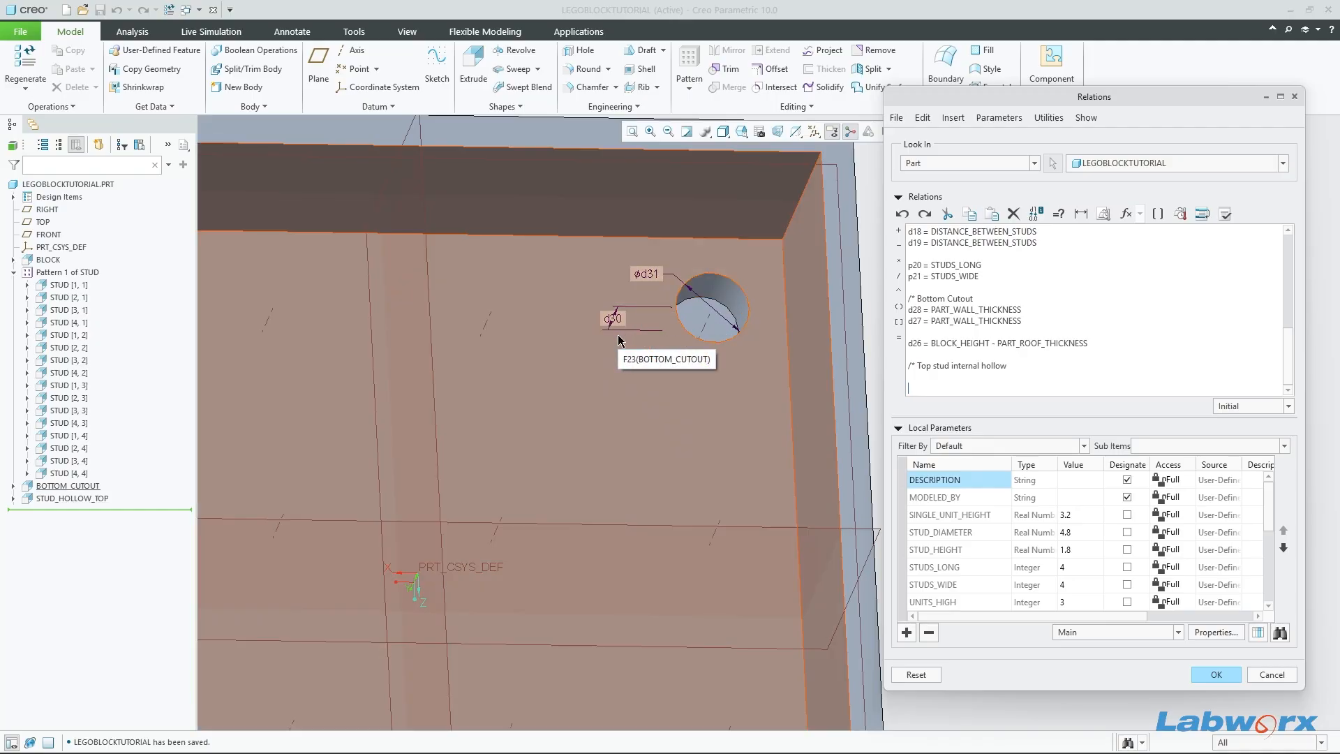
{"action": "scroll", "coordinate": [617, 335], "scroll_direction": "down", "scroll_amount": 2}
{"action": "scroll", "coordinate": [733, 369], "scroll_direction": "down", "scroll_amount": 4}
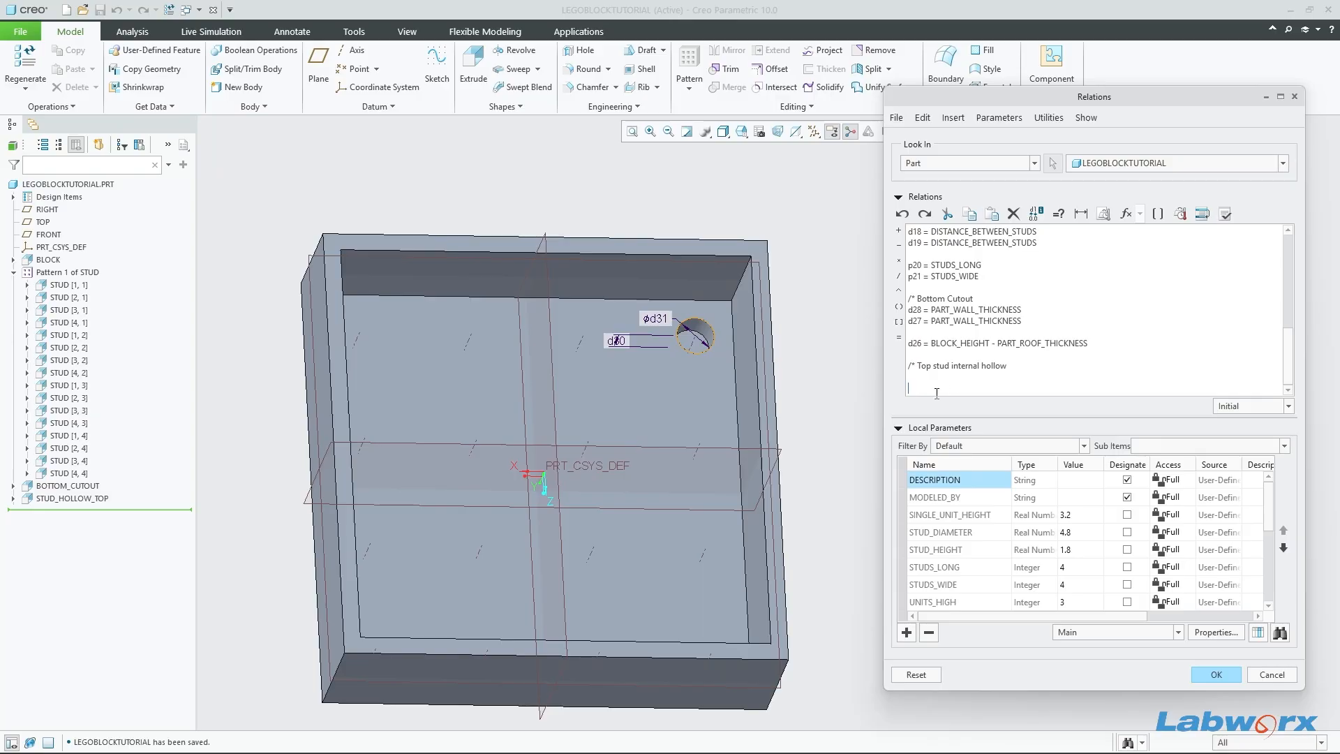
{"action": "type", "text": "IF ("}
{"action": "right_click", "coordinate": [953, 567]}
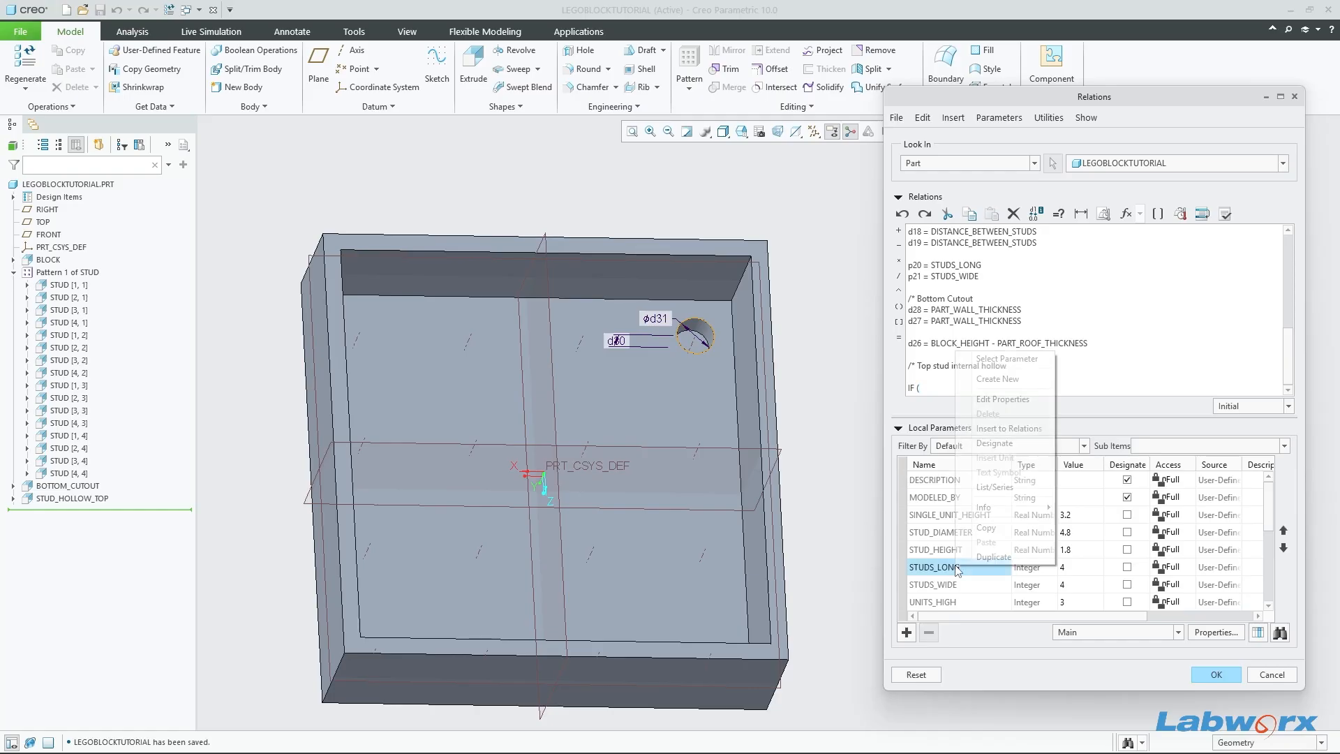
{"action": "left_click", "coordinate": [1008, 428]}
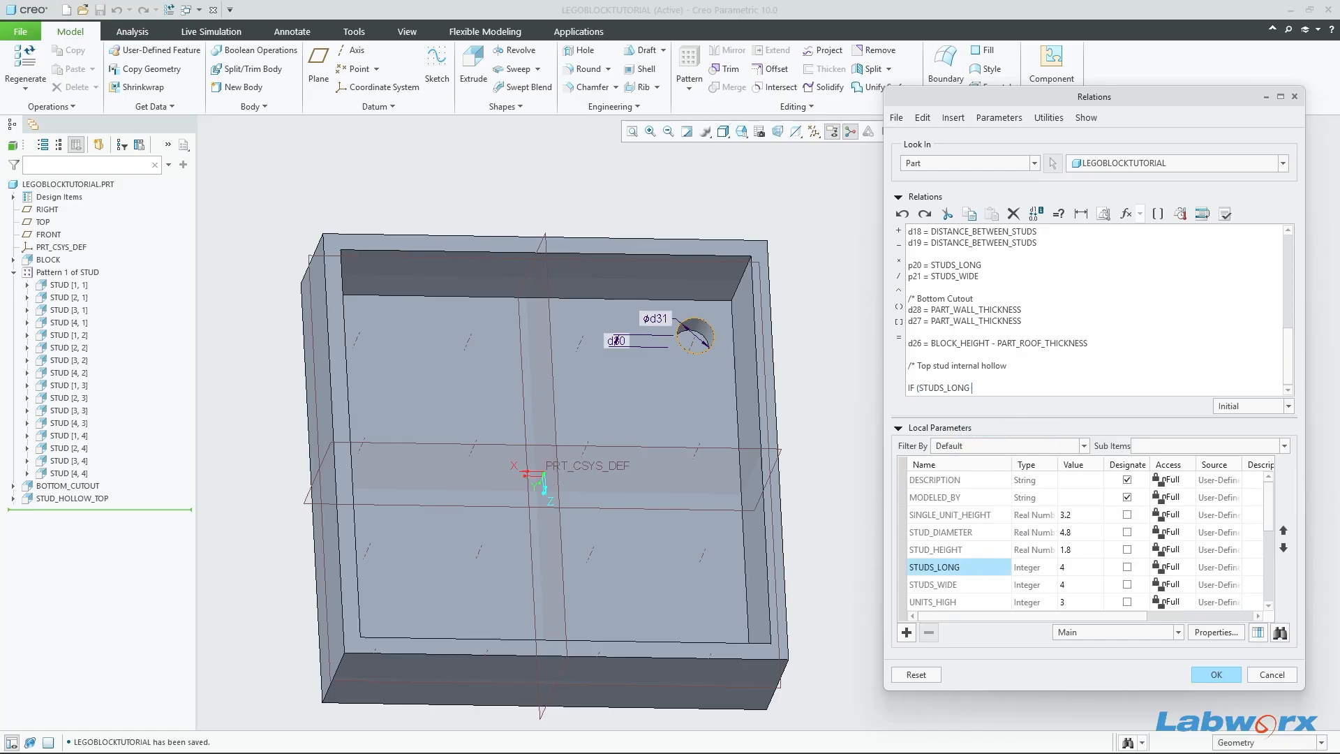
{"action": "type", "text": "> 1 &&"}
{"action": "right_click", "coordinate": [934, 583]}
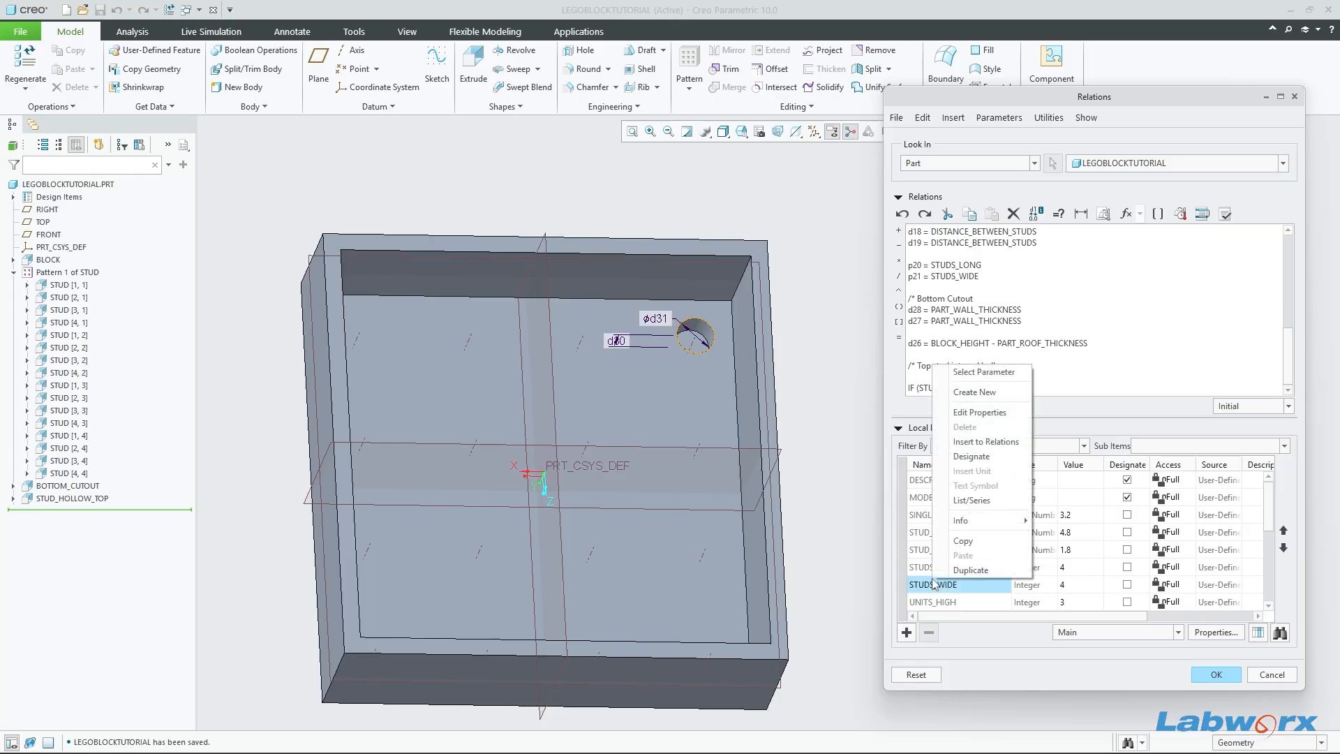
{"action": "left_click", "coordinate": [984, 442]}
{"action": "type", "text": "> 1 && STUDS_WIDE > 1"}
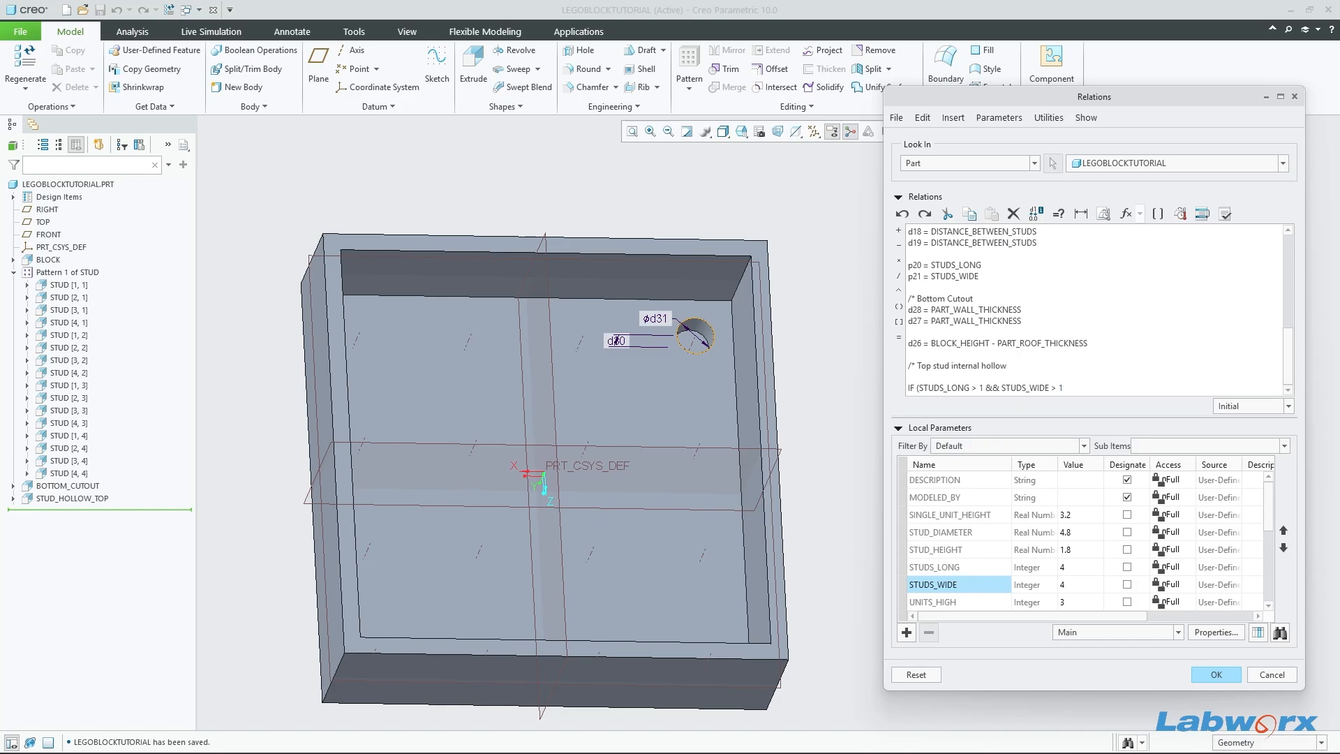
{"action": "type", "text": ")"}
{"action": "key", "text": "Return"}
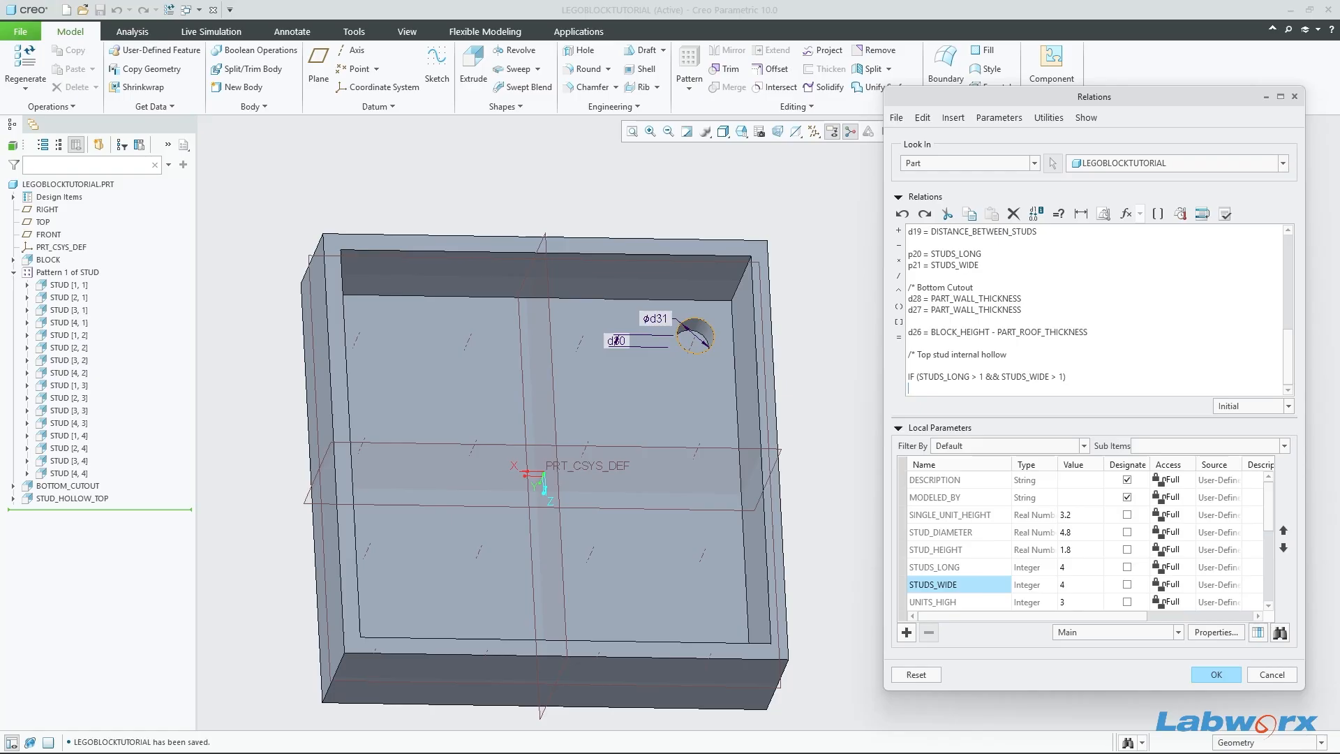
Step: Close the condition with ENDIF, leaving empty lines inside the block for its relations
{"action": "key", "text": "Return"}
{"action": "type", "text": "ENDIF"}
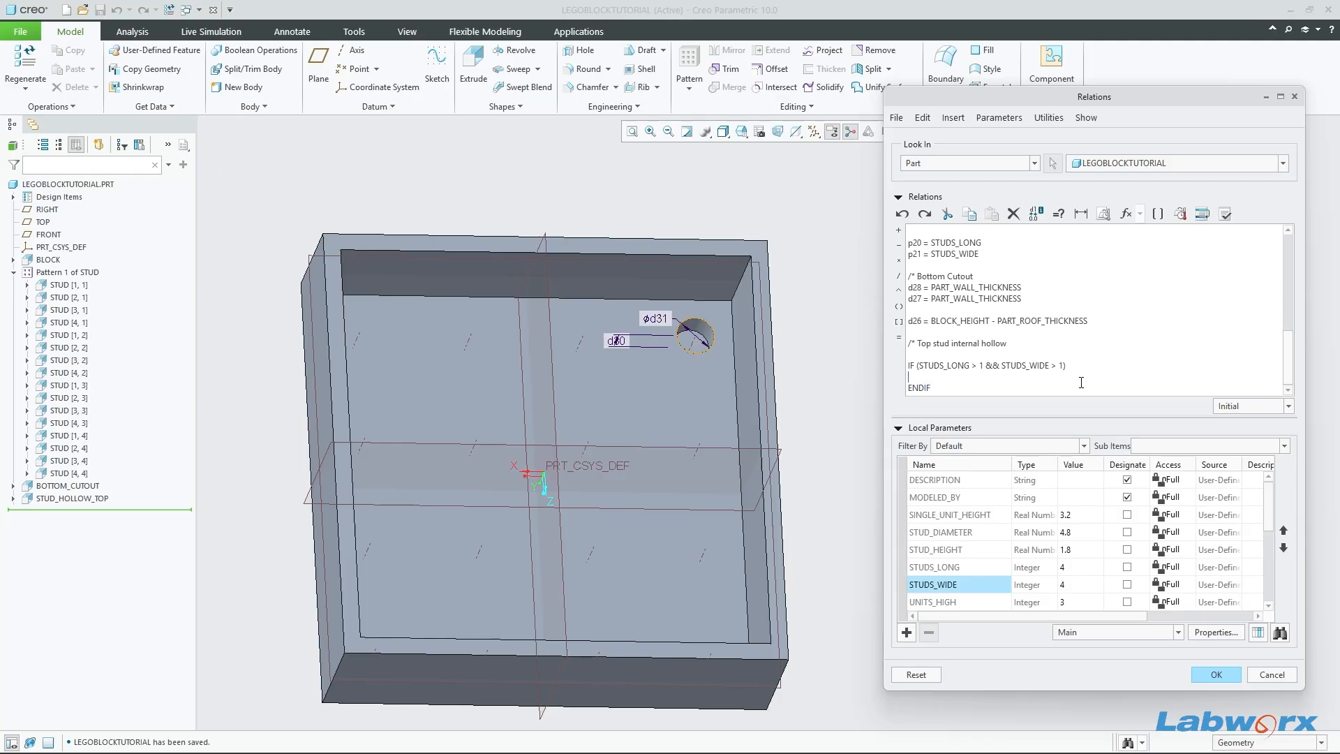
{"action": "key", "text": "Return"}
{"action": "key", "text": "Return"}
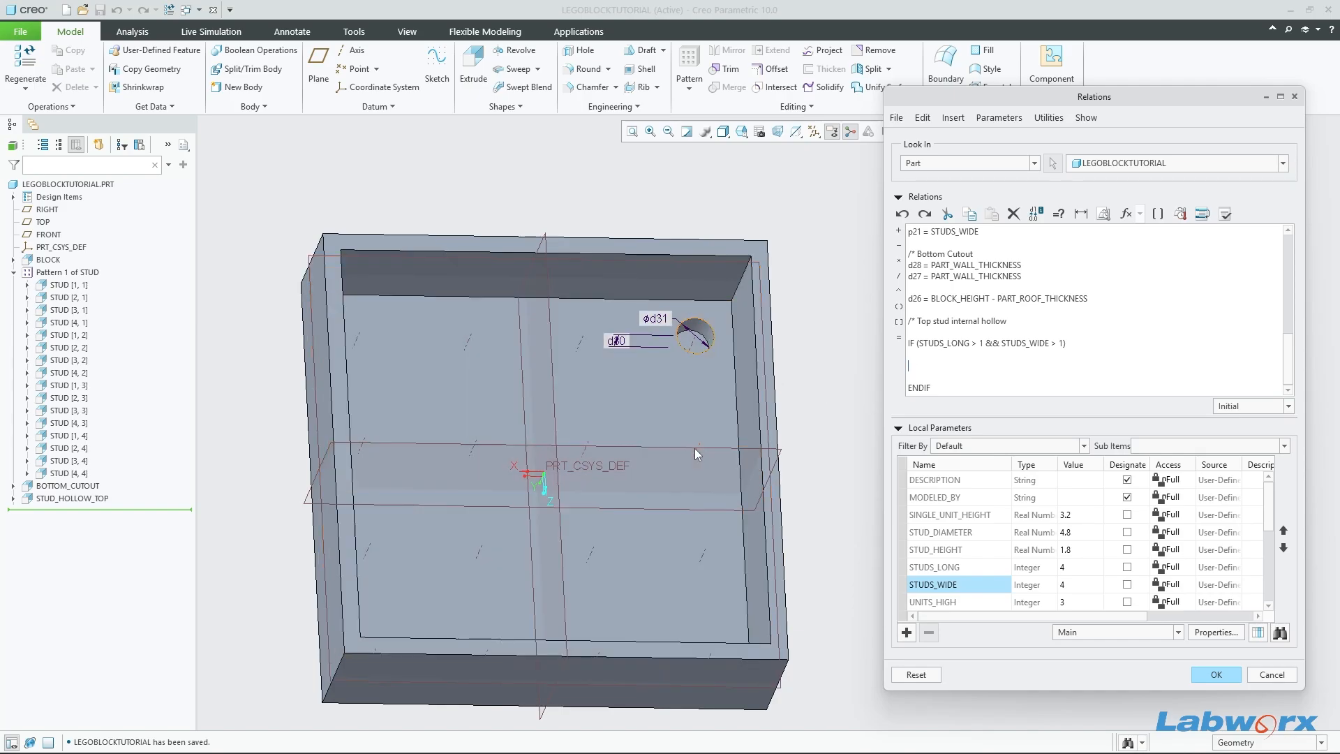
Step: Inside the IF block, start an indented relation for the hollow's depth dimension: "d30 = PART_ROOF_THICKNESS +"
{"action": "scroll", "coordinate": [701, 346], "scroll_direction": "down", "scroll_amount": 5}
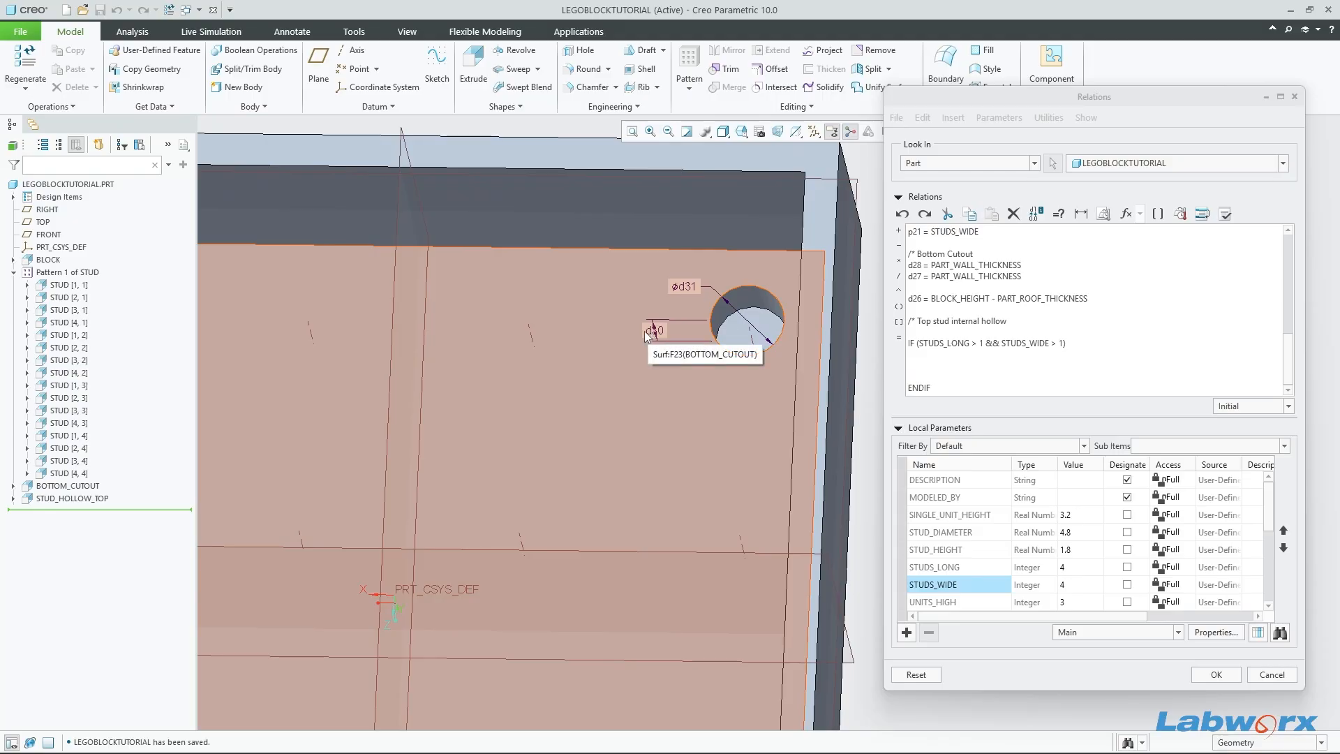
{"action": "left_click", "coordinate": [653, 331]}
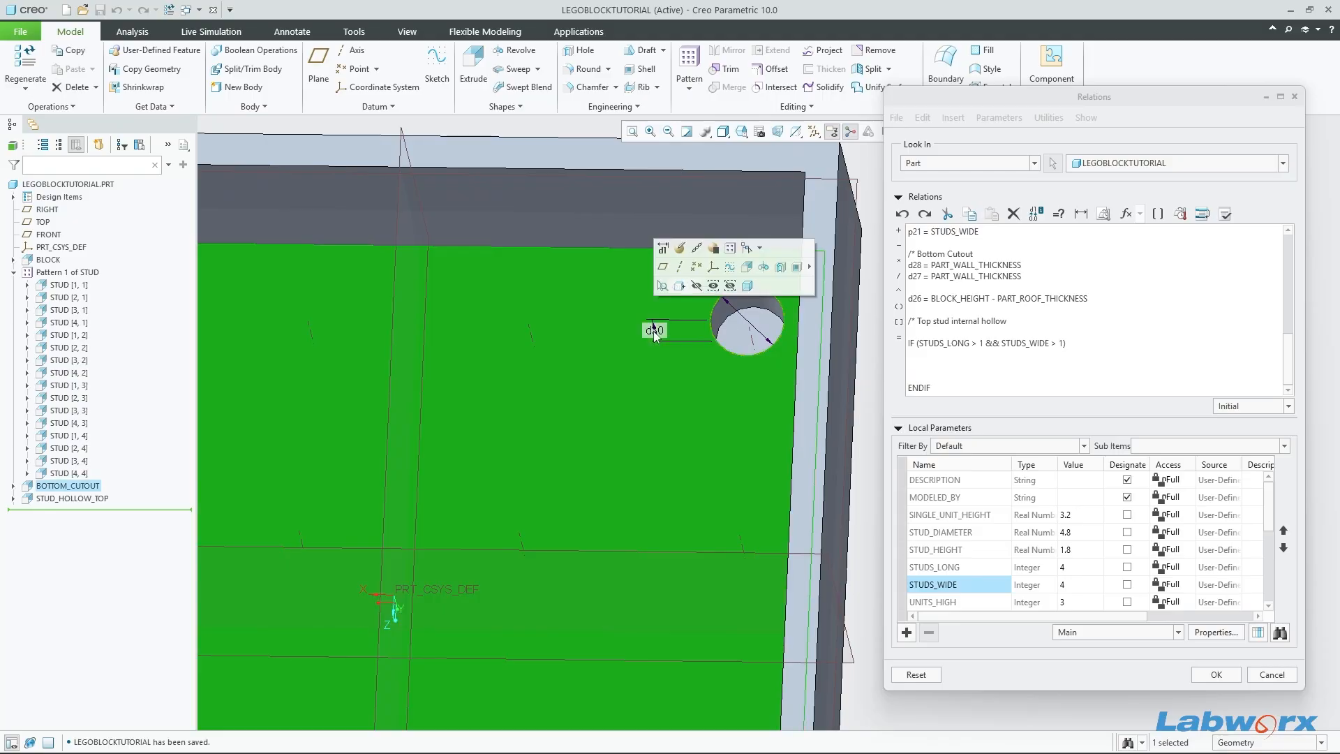
{"action": "left_click", "coordinate": [926, 357]}
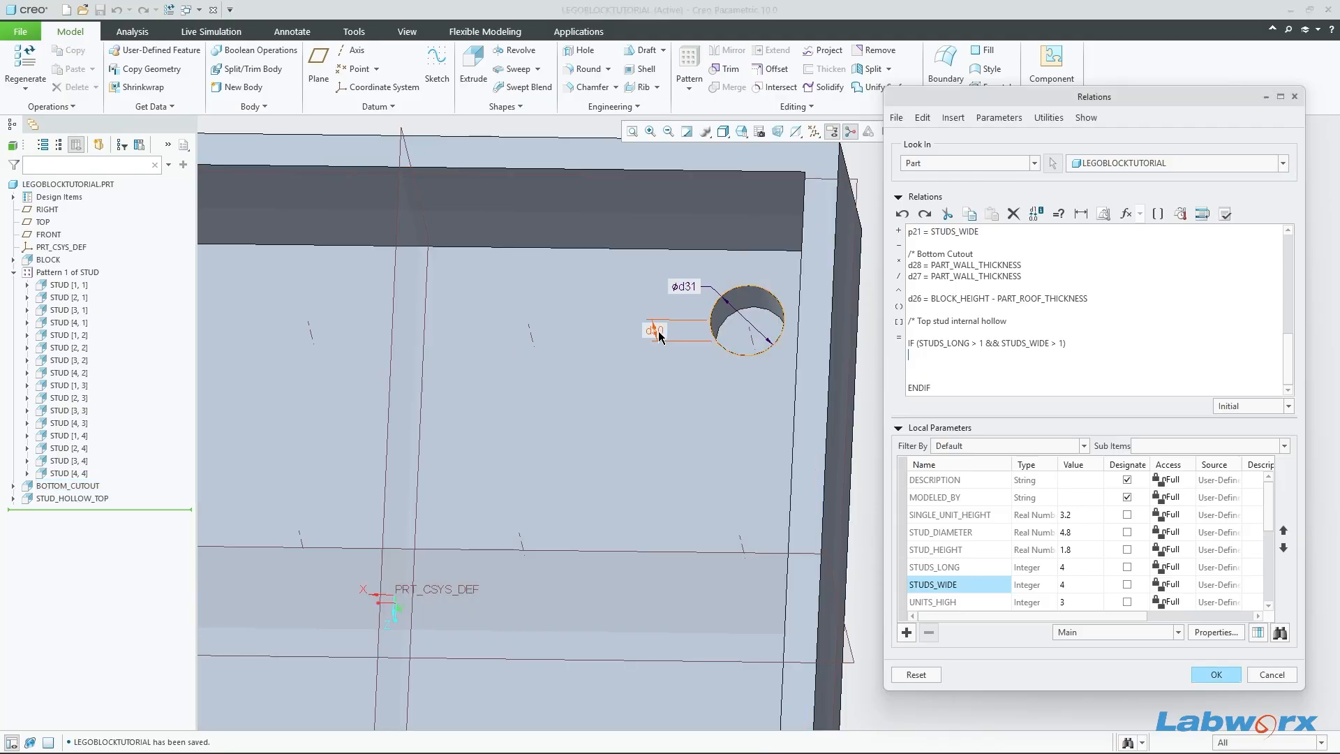
{"action": "left_click", "coordinate": [654, 330]}
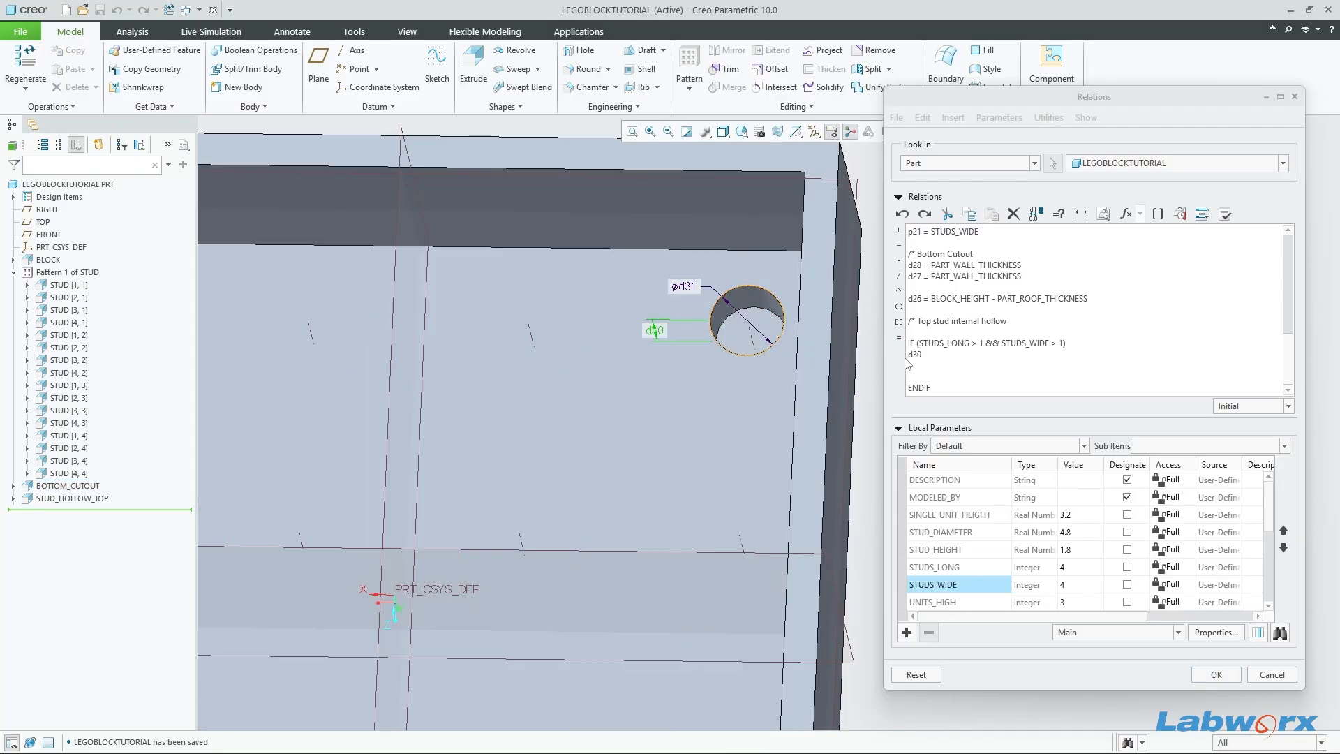
{"action": "left_click", "coordinate": [909, 354]}
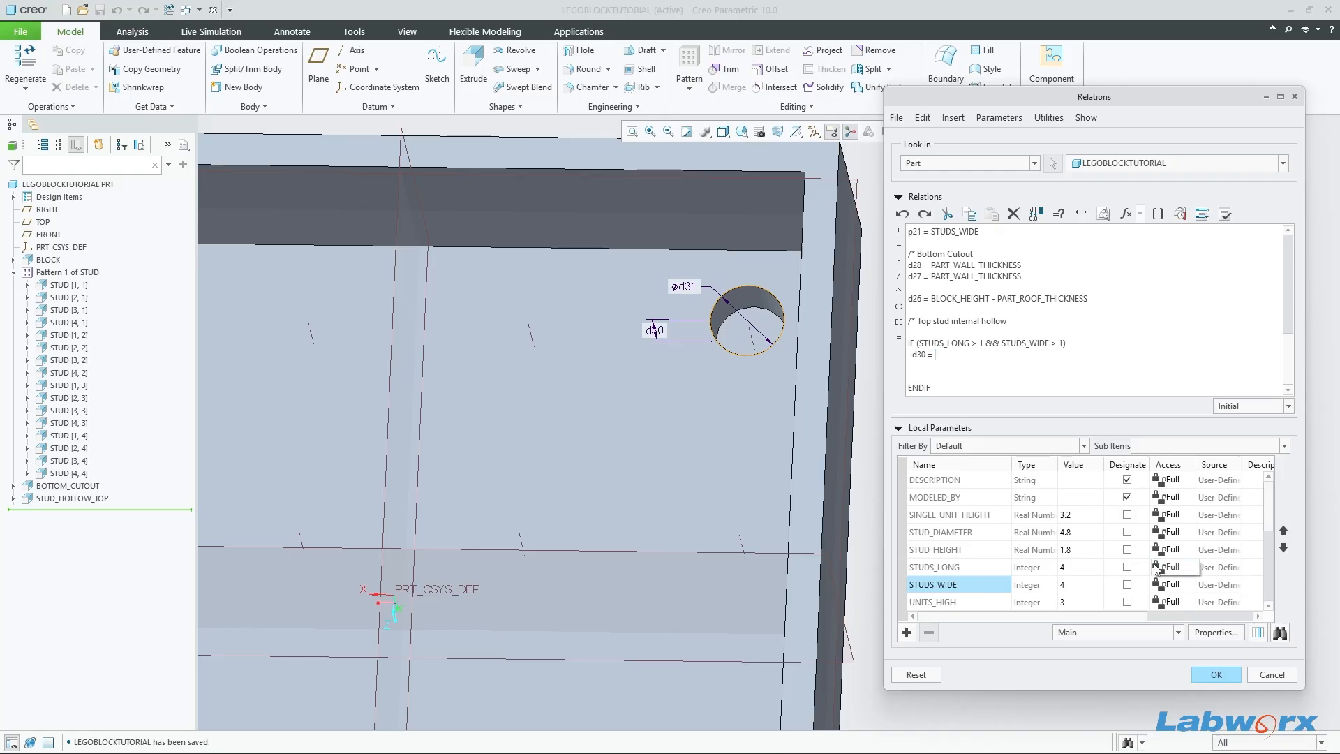
{"action": "scroll", "coordinate": [1002, 566], "scroll_direction": "down", "scroll_amount": 5}
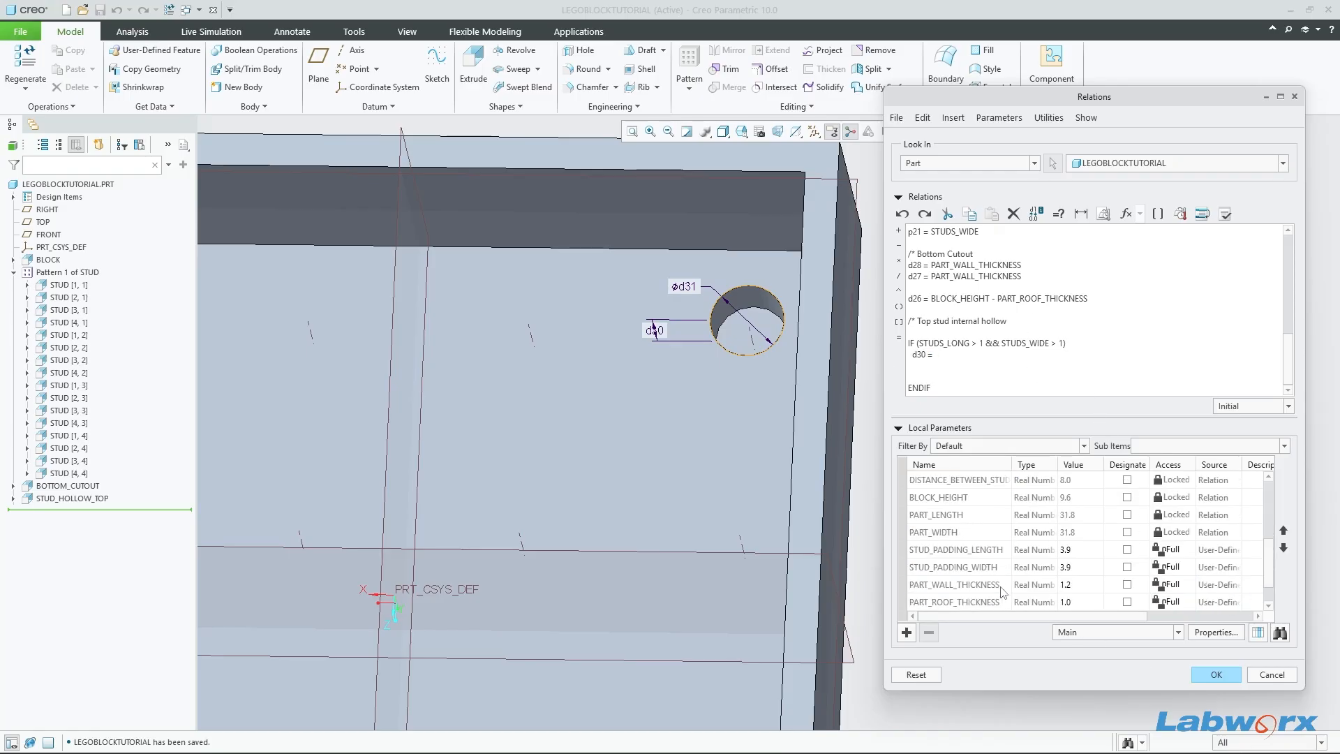
{"action": "right_click", "coordinate": [992, 603]}
{"action": "left_click", "coordinate": [1041, 464]}
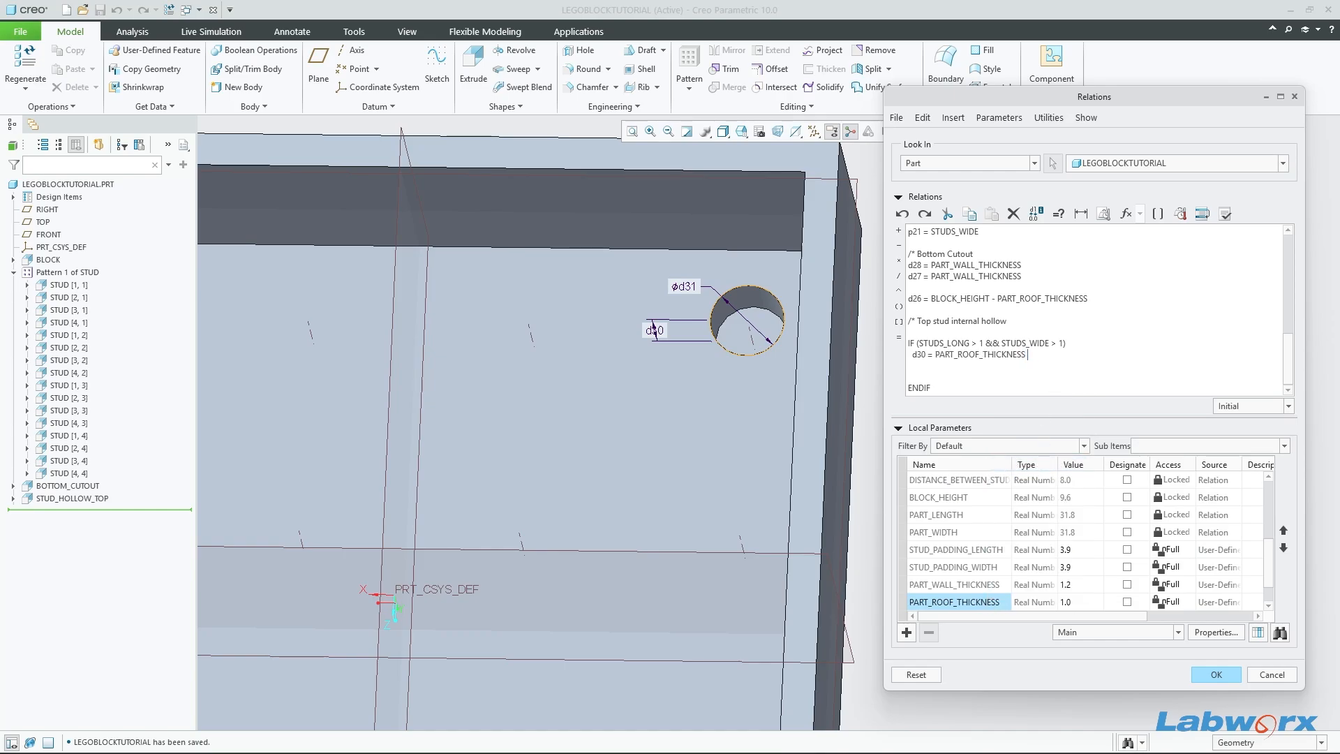
{"action": "type", "text": "+"}
Step: Complete the d30 relation by adding the STUD_HEIGHT parameter and subtracting 0.7
{"action": "scroll", "coordinate": [976, 558], "scroll_direction": "up", "scroll_amount": 1}
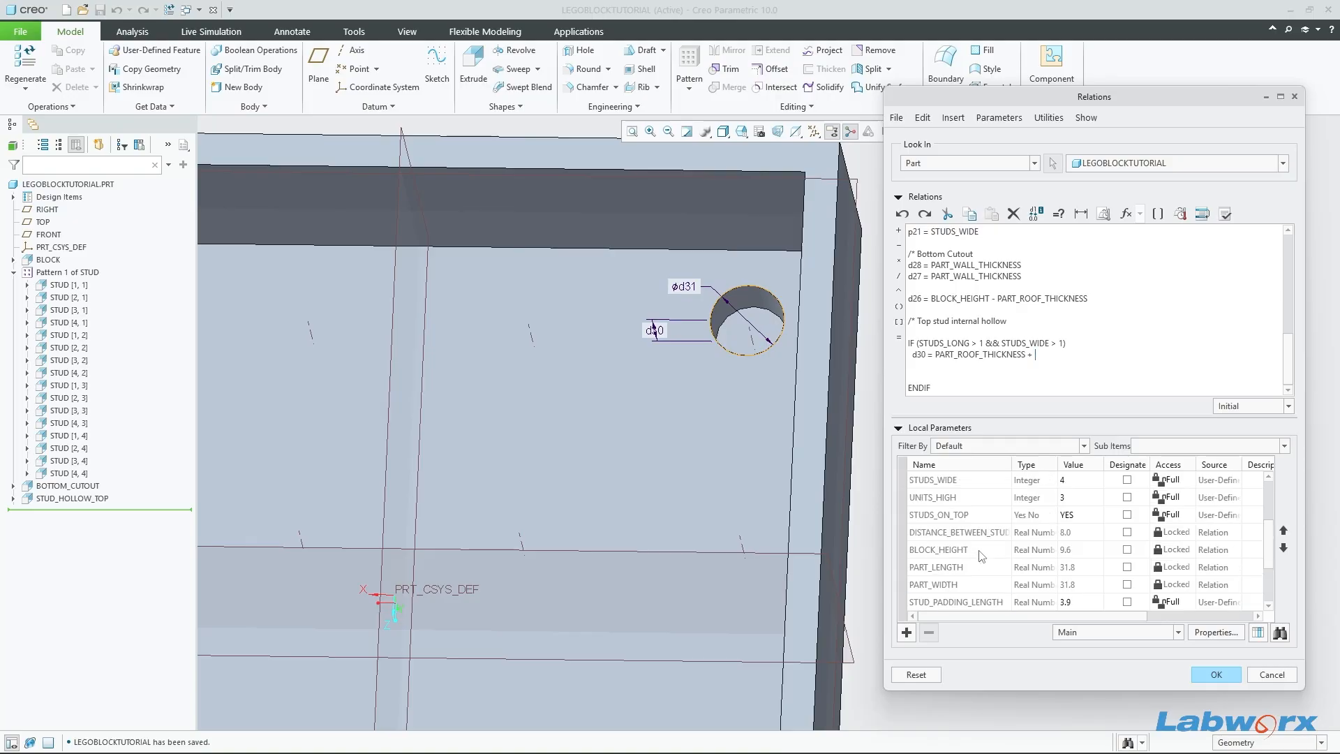
{"action": "scroll", "coordinate": [954, 601], "scroll_direction": "down", "scroll_amount": 1}
{"action": "left_click", "coordinate": [953, 602]}
{"action": "scroll", "coordinate": [963, 579], "scroll_direction": "up", "scroll_amount": 1}
{"action": "scroll", "coordinate": [961, 548], "scroll_direction": "up", "scroll_amount": 1}
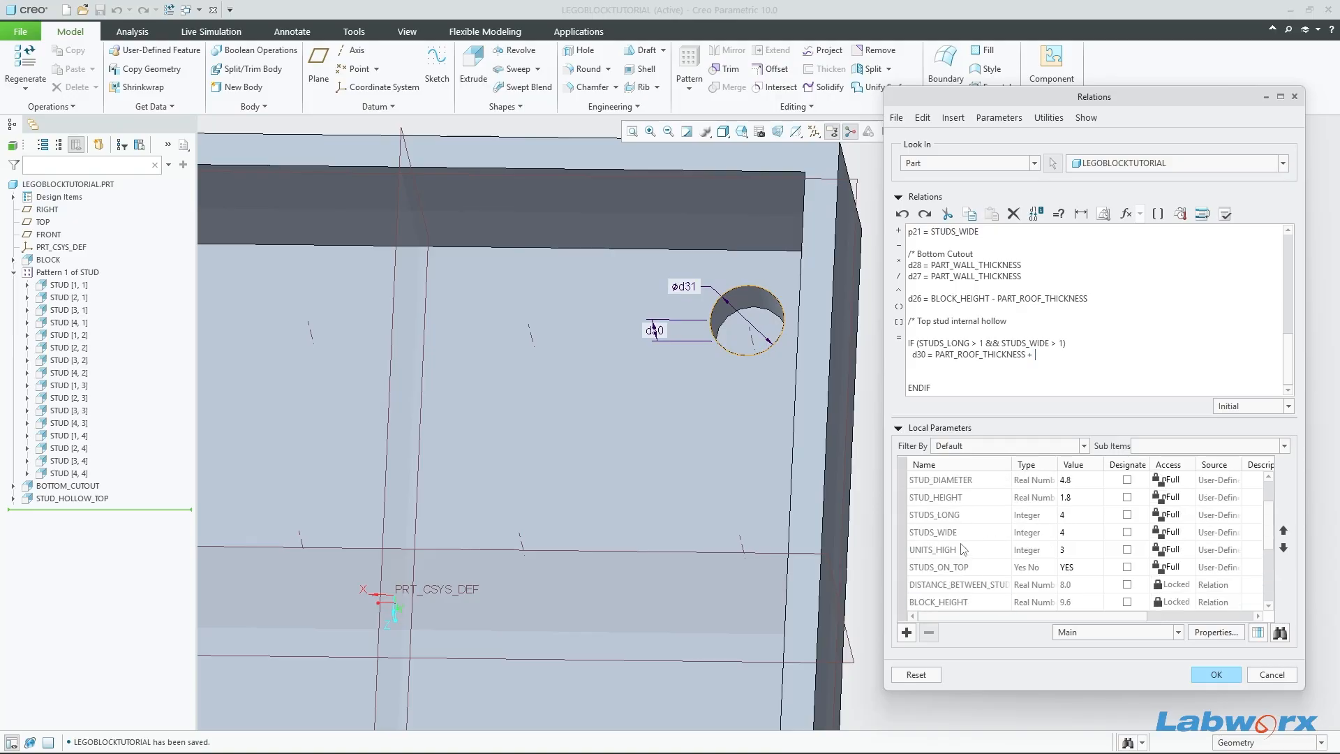
{"action": "left_click", "coordinate": [939, 497]}
{"action": "right_click", "coordinate": [971, 503]}
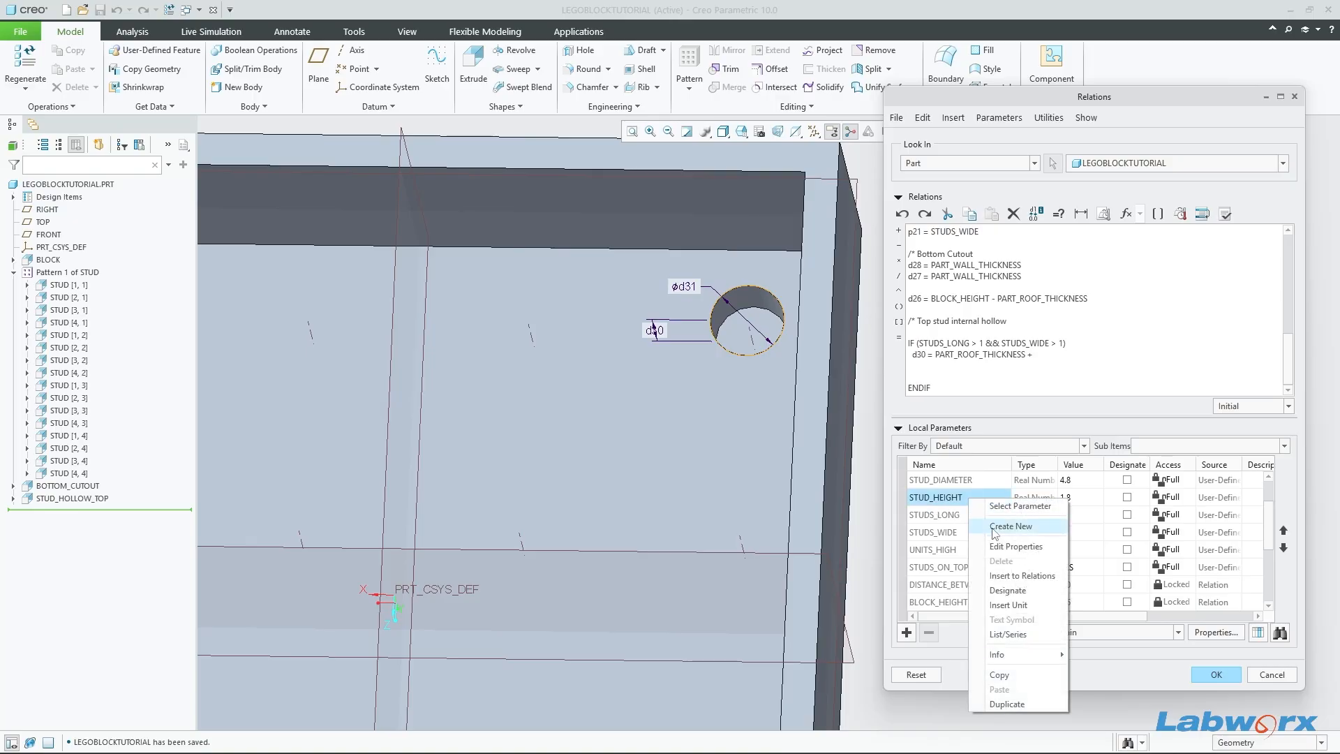
{"action": "left_click", "coordinate": [1017, 581]}
{"action": "type", "text": "-"}
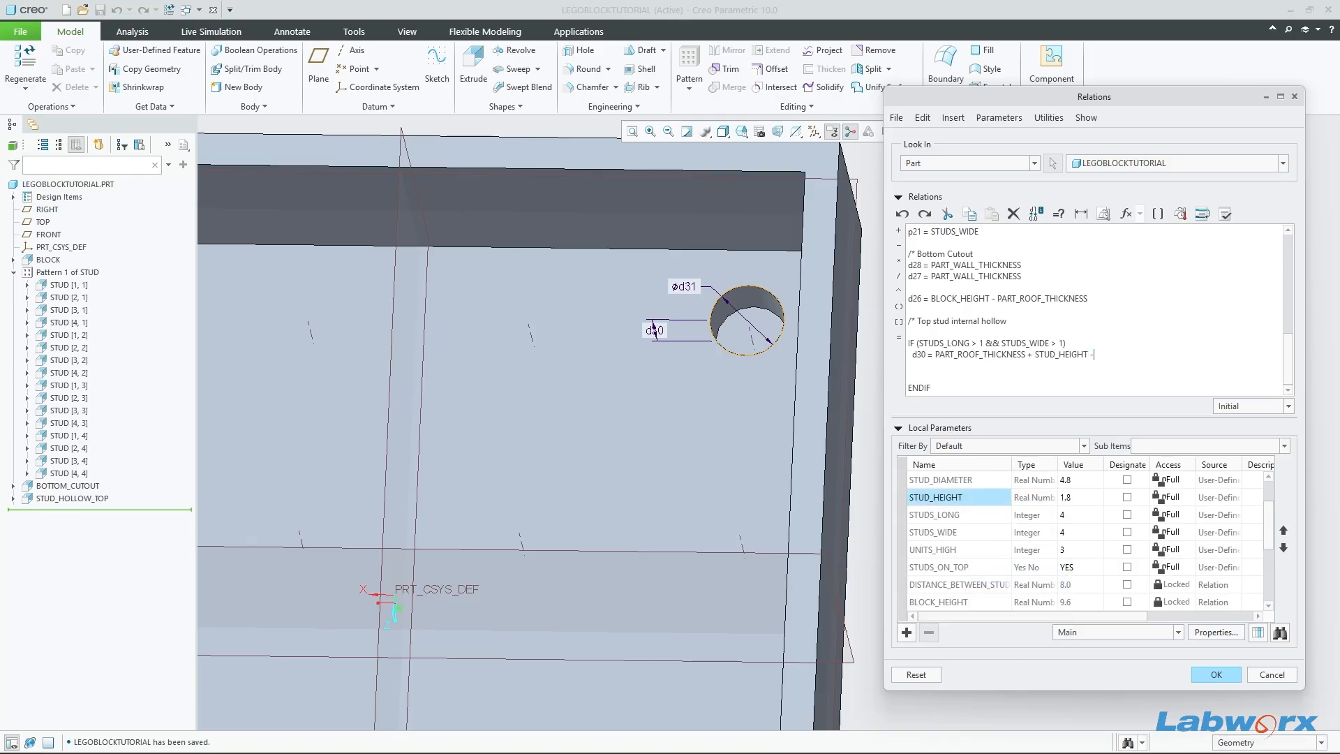
{"action": "type", "text": " 0.7"}
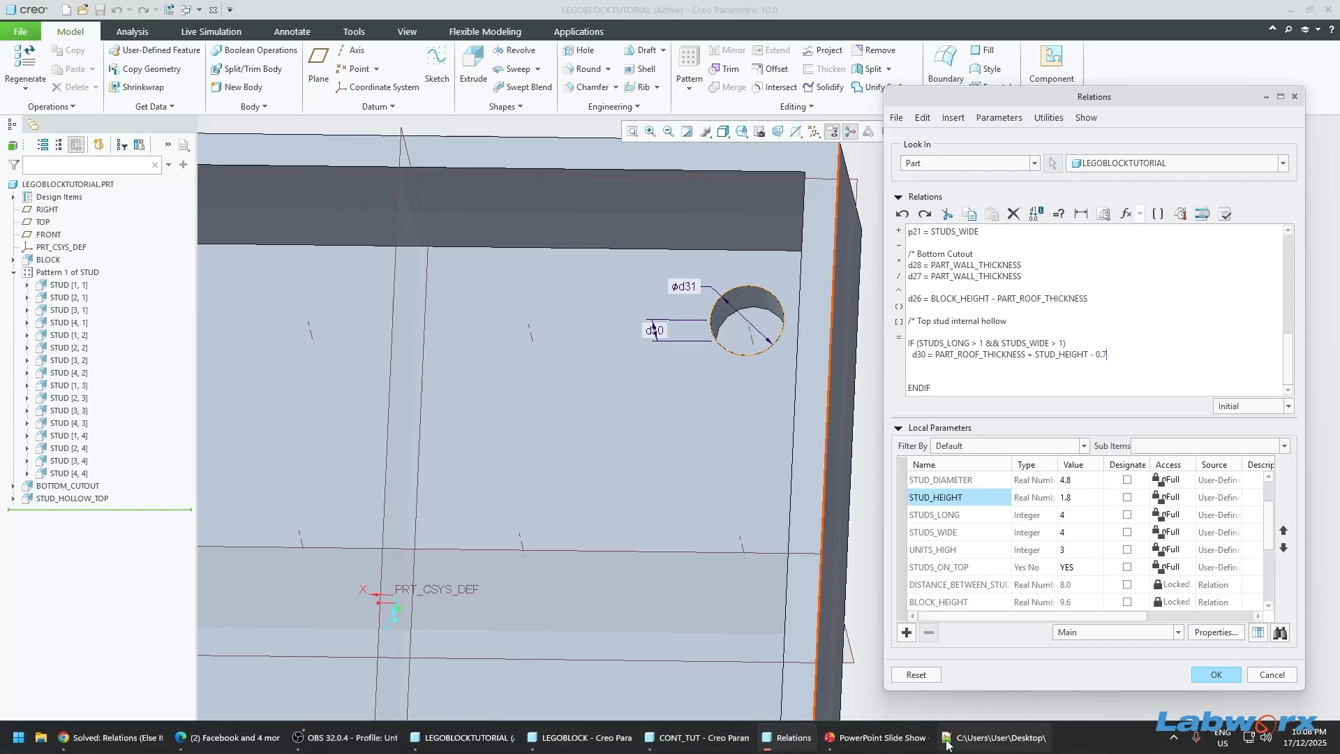
Step: Consult the LEGO dimension slide and start an indented "d31 =" relation for the hollow's diameter below the d30 line
{"action": "left_click", "coordinate": [903, 740]}
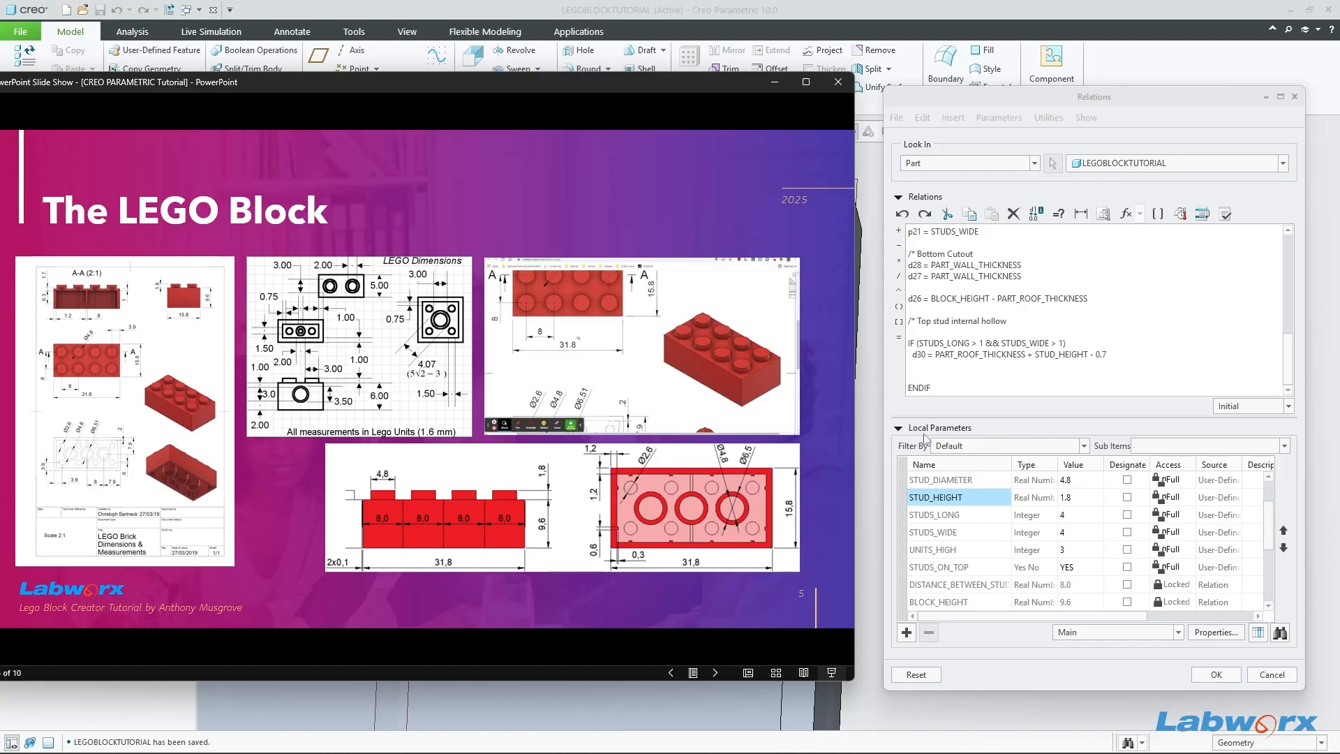
{"action": "left_click", "coordinate": [774, 82]}
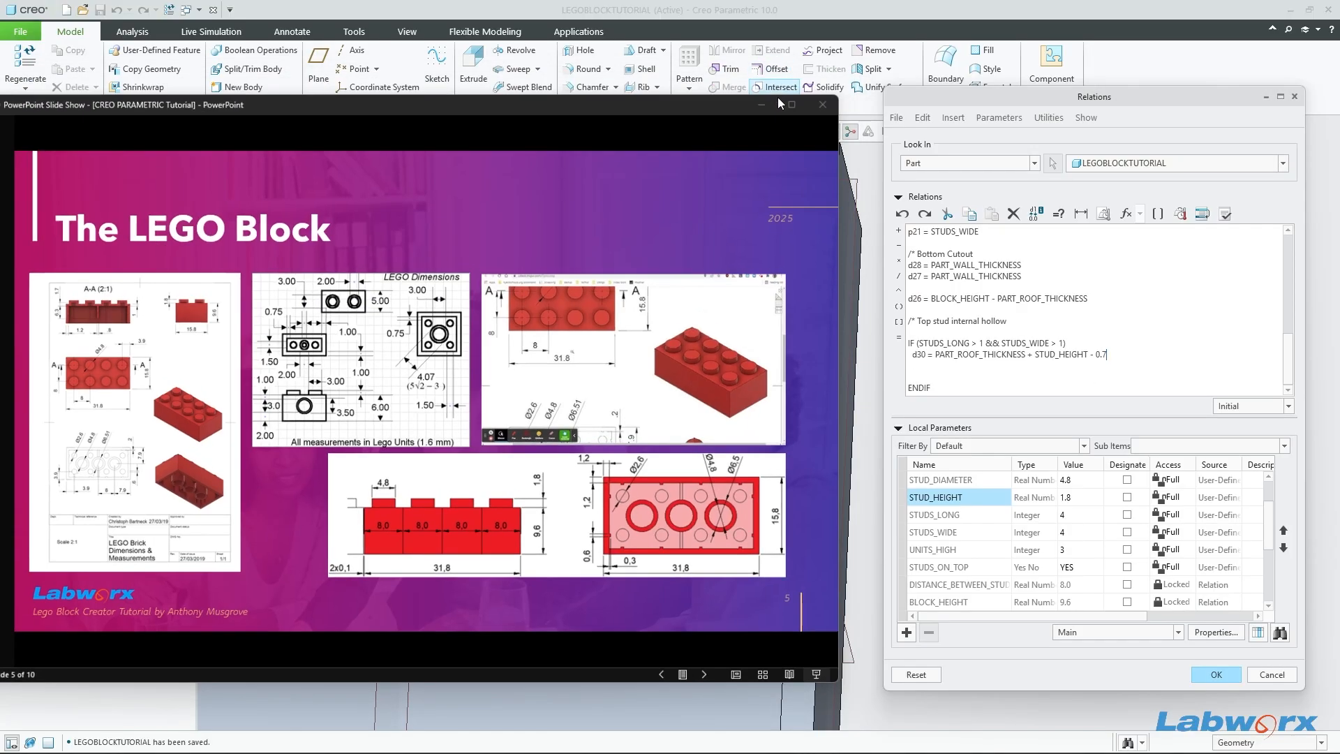
{"action": "key", "text": "Return"}
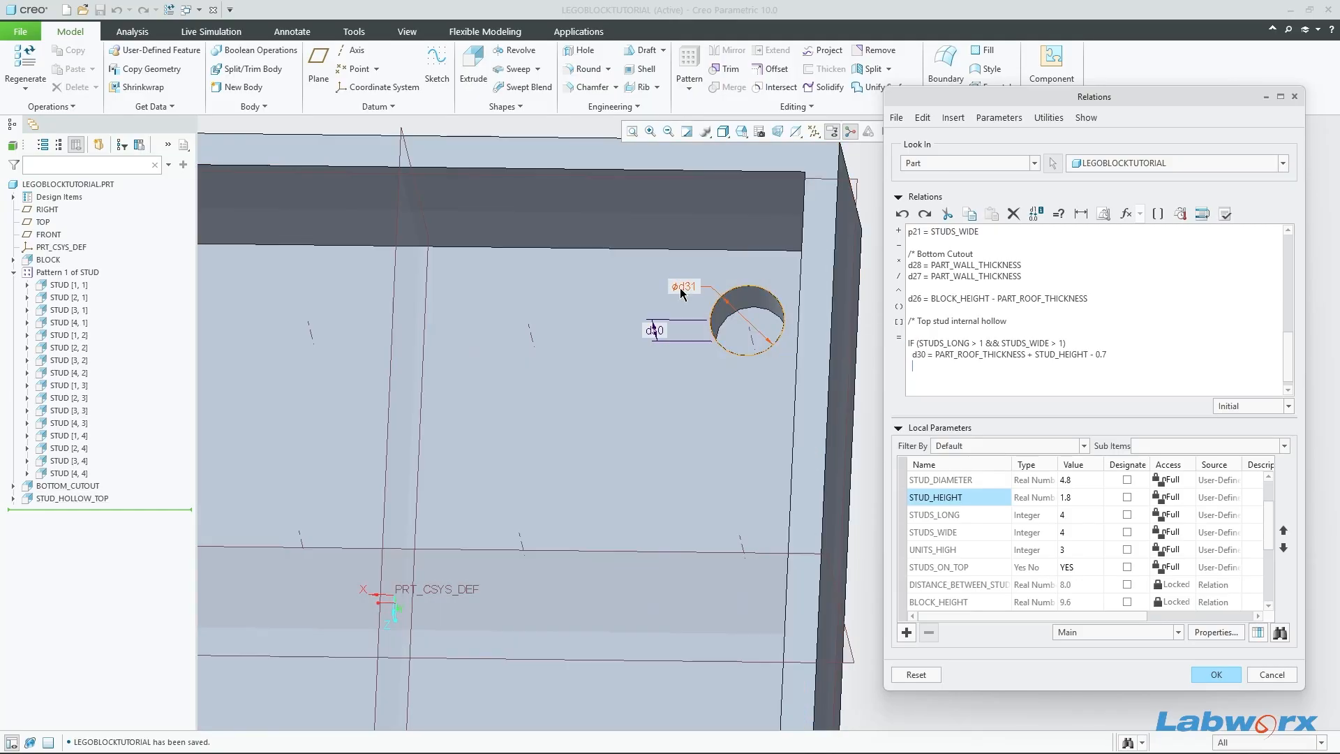
{"action": "left_click", "coordinate": [683, 290]}
{"action": "left_click", "coordinate": [939, 369]}
Step: Complete the d31 relation as STUD_DIAMETER - 2.2 and check it against the LEGO dimension slide
{"action": "right_click", "coordinate": [968, 485]}
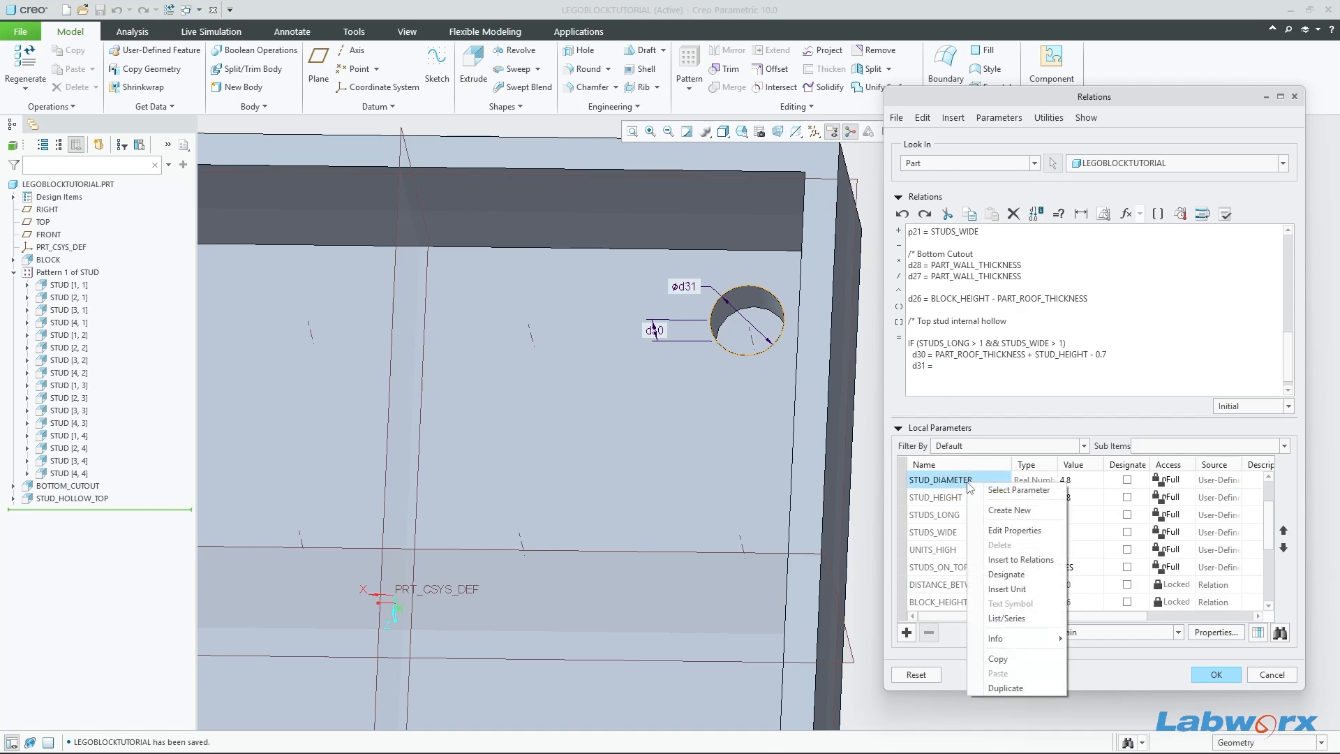
{"action": "left_click", "coordinate": [1007, 588]}
{"action": "left_click", "coordinate": [1165, 485]}
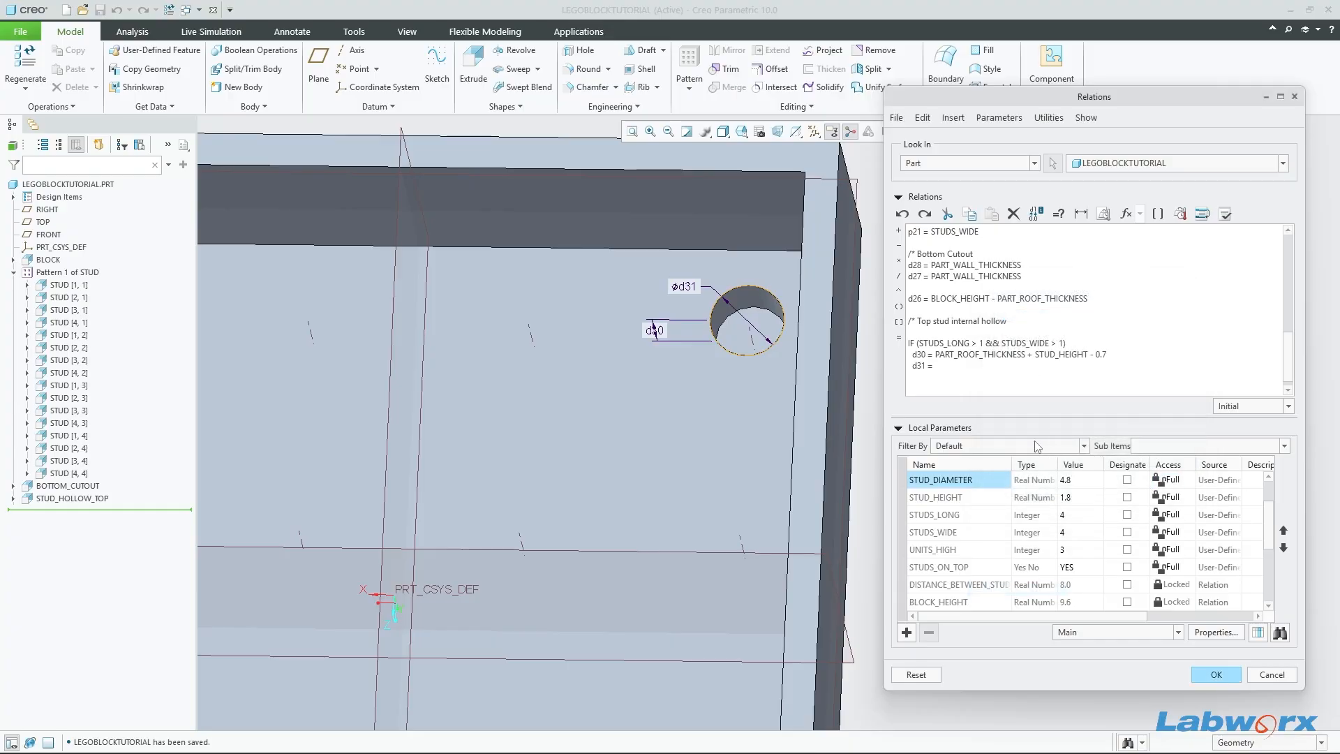
{"action": "key", "text": "Return"}
{"action": "key", "text": "Return"}
{"action": "type", "text": "ENDIF"}
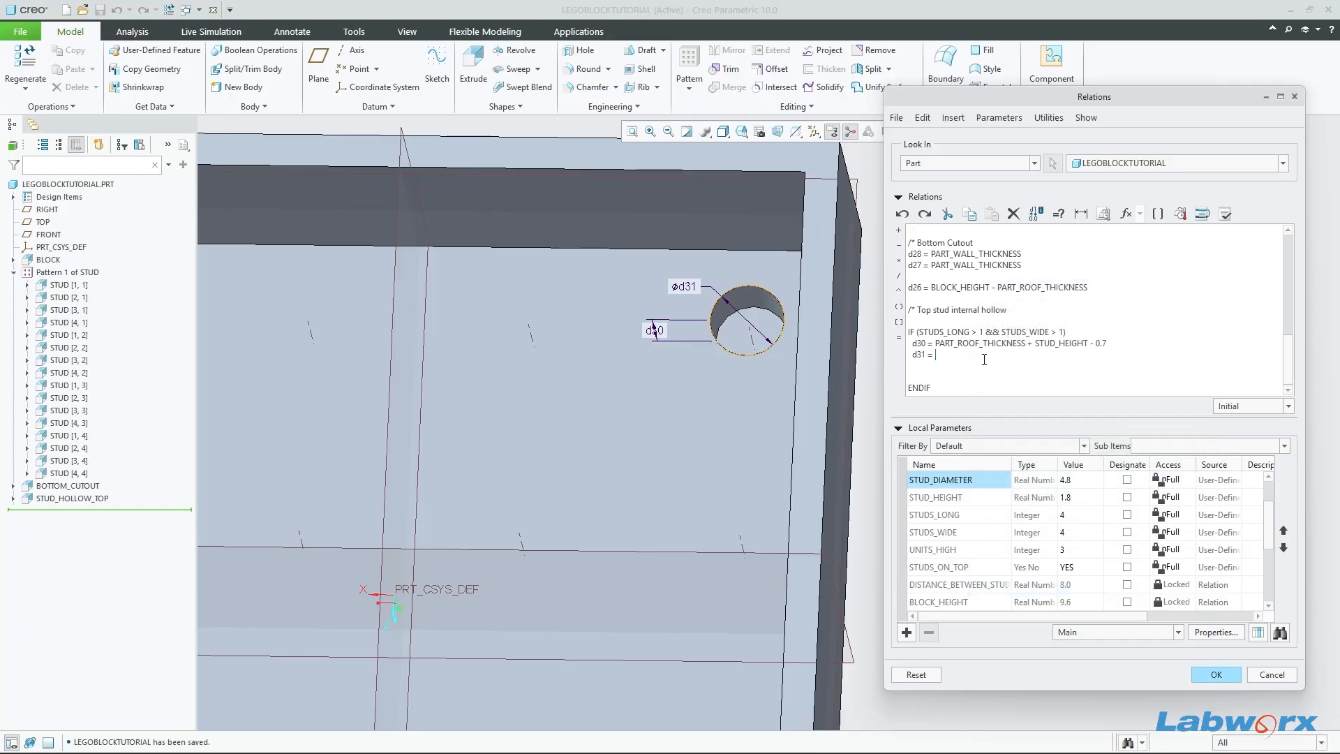
{"action": "right_click", "coordinate": [964, 480]}
{"action": "left_click", "coordinate": [1008, 556]}
{"action": "left_click", "coordinate": [803, 739]}
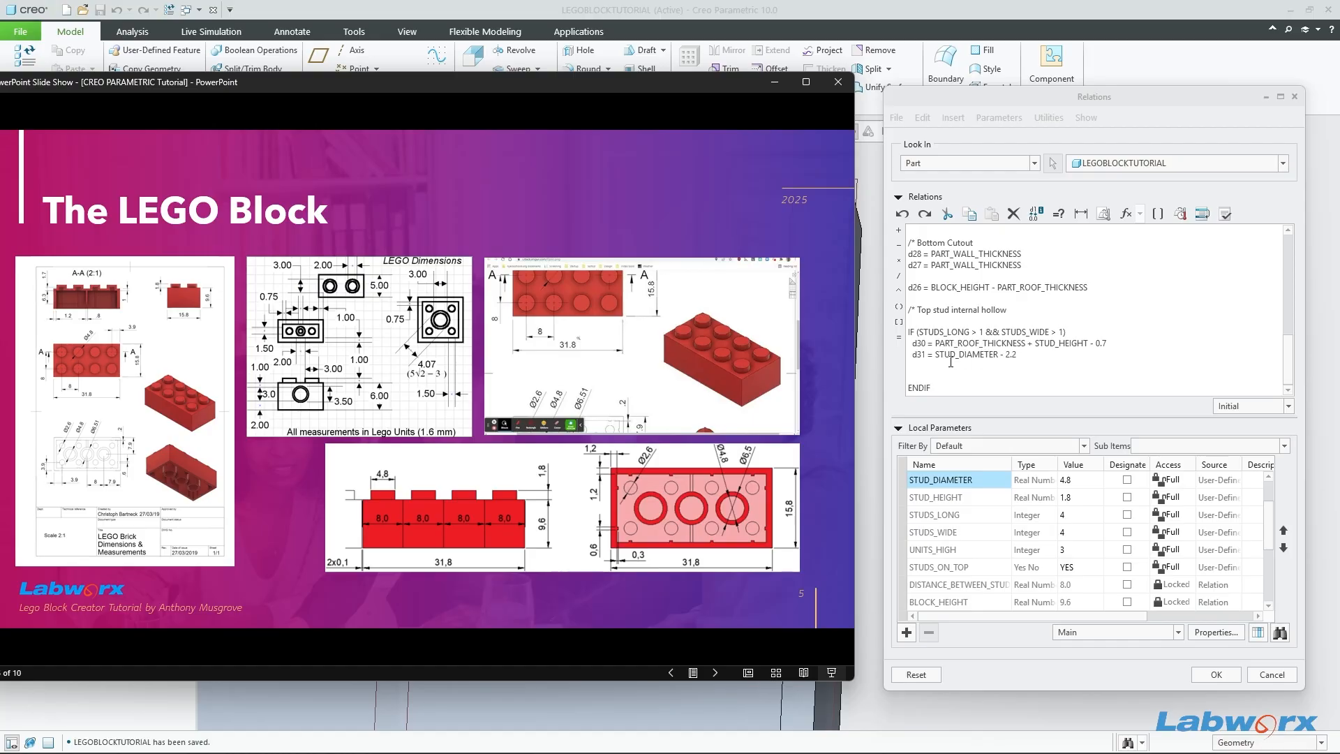
Step: Remove the blank lines before ENDIF, then verify and accept the relations
{"action": "left_click", "coordinate": [1037, 352]}
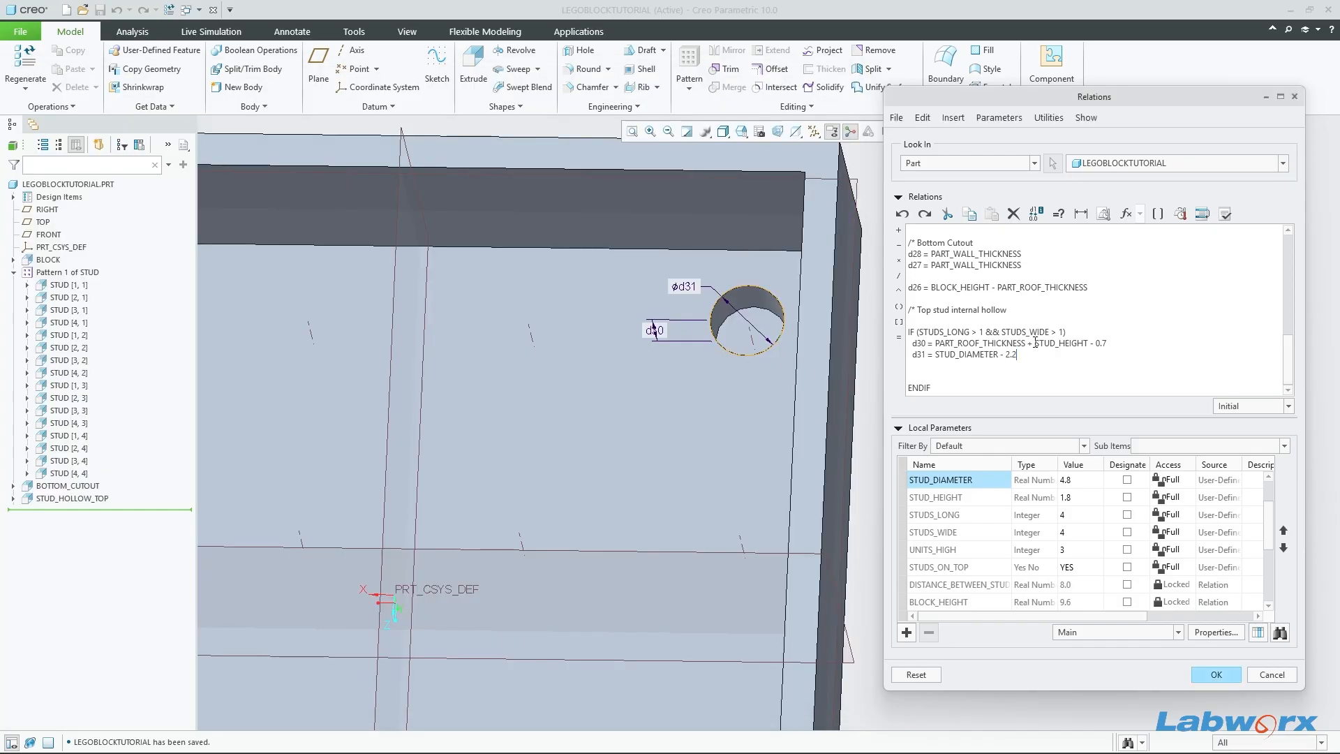
{"action": "key", "text": "Return"}
{"action": "key", "text": "Delete"}
{"action": "key", "text": "Delete"}
{"action": "key", "text": "Delete"}
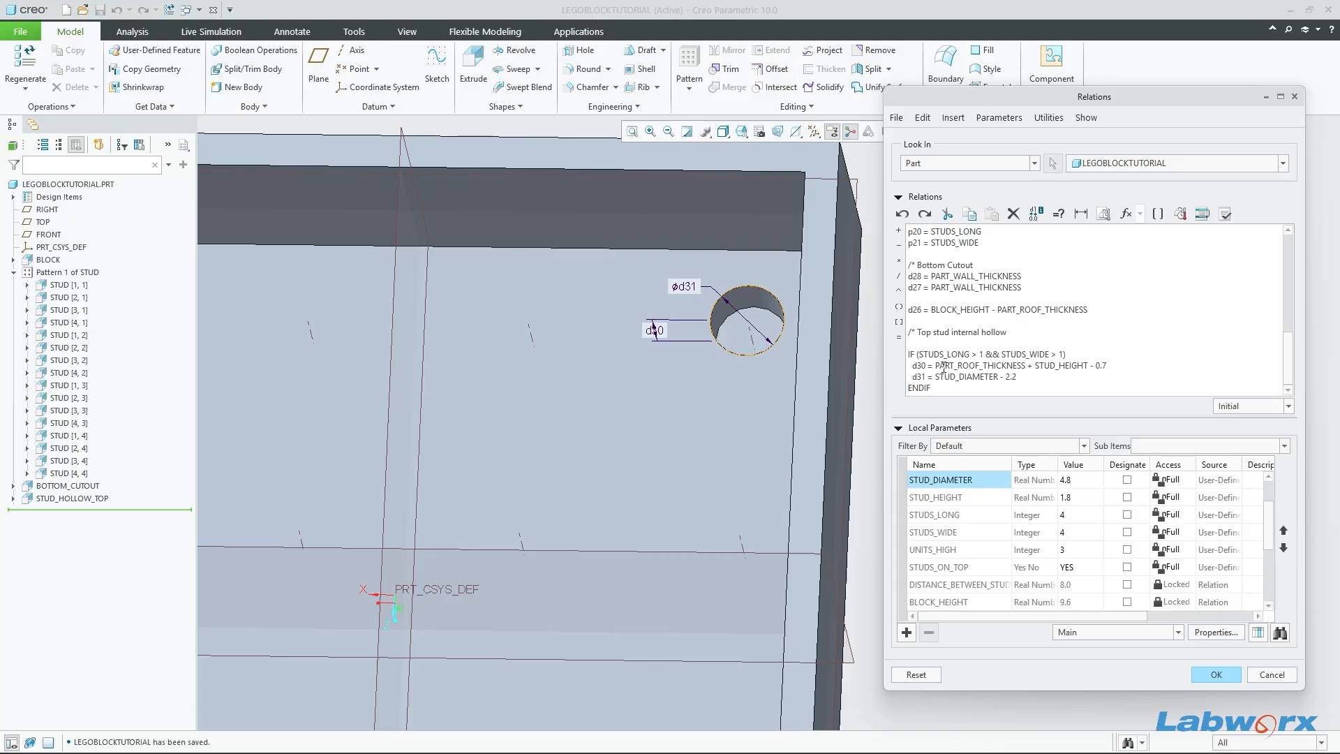
{"action": "left_click", "coordinate": [1225, 214]}
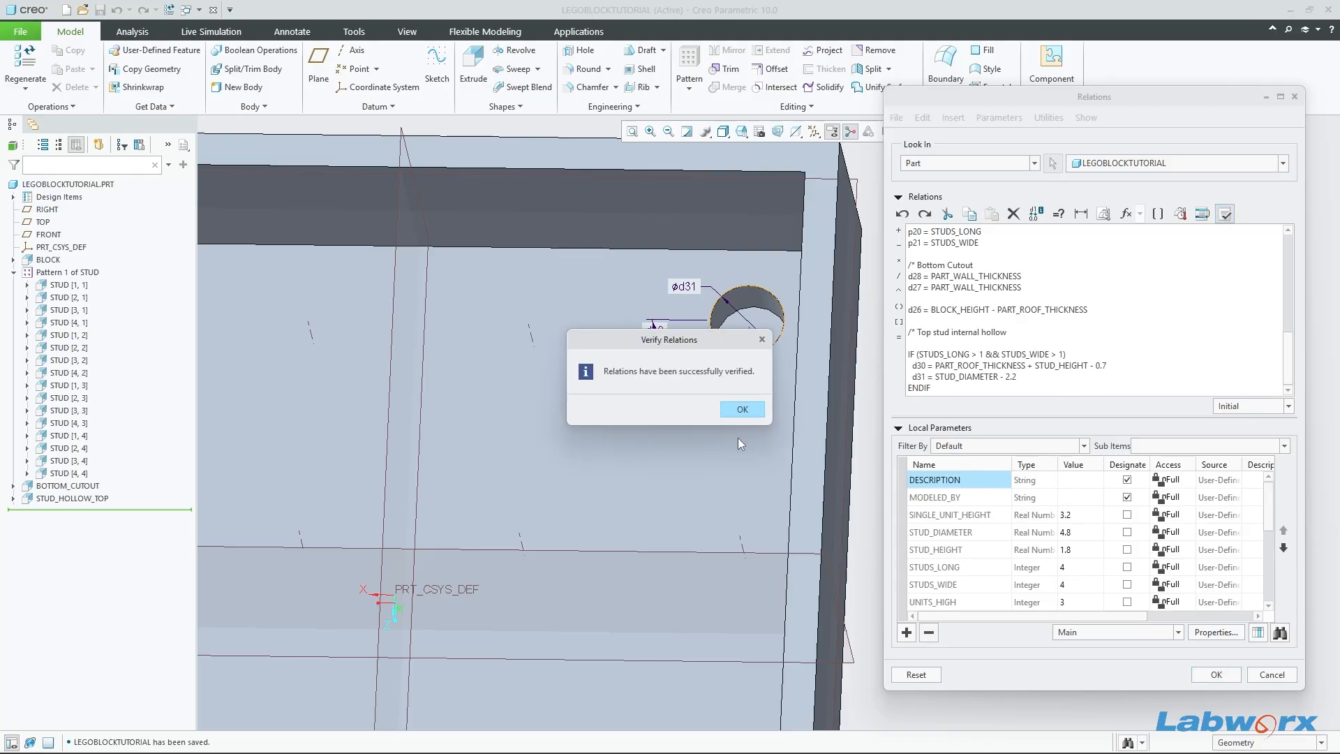
{"action": "left_click", "coordinate": [742, 408]}
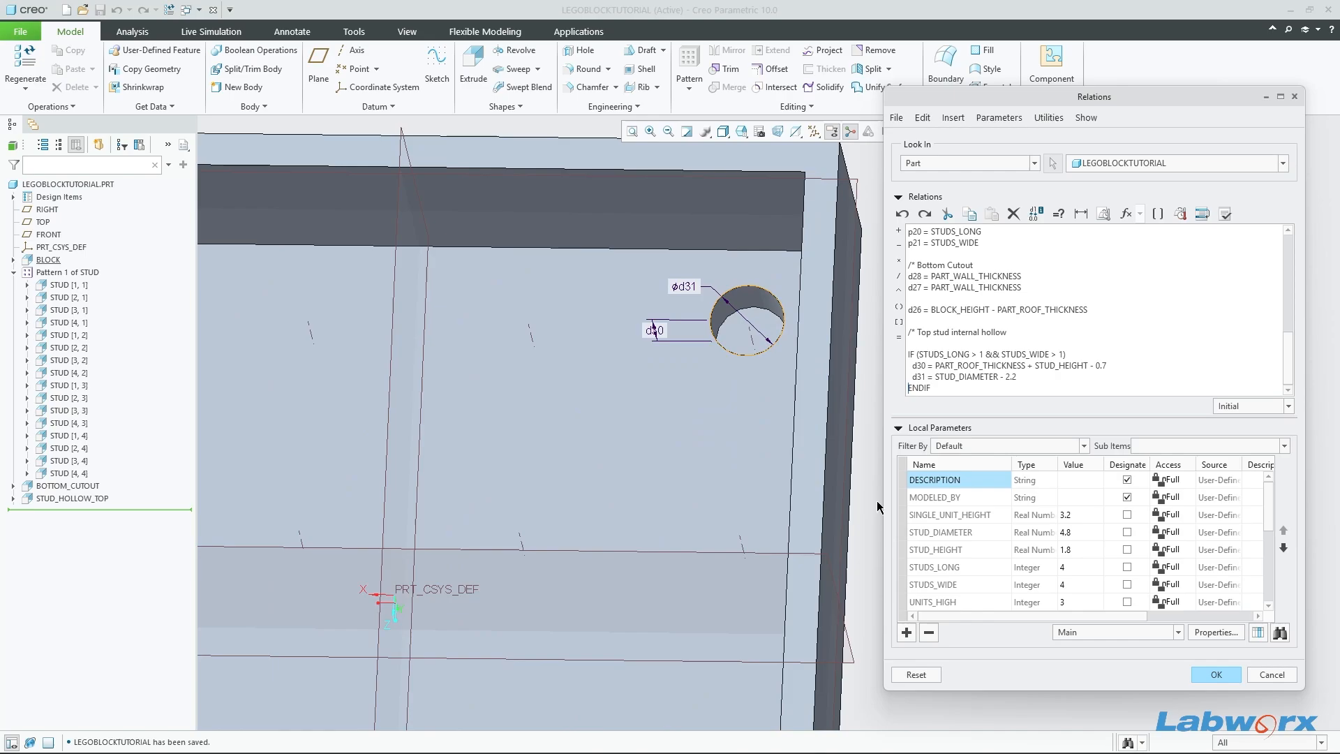
{"action": "left_click", "coordinate": [1207, 678]}
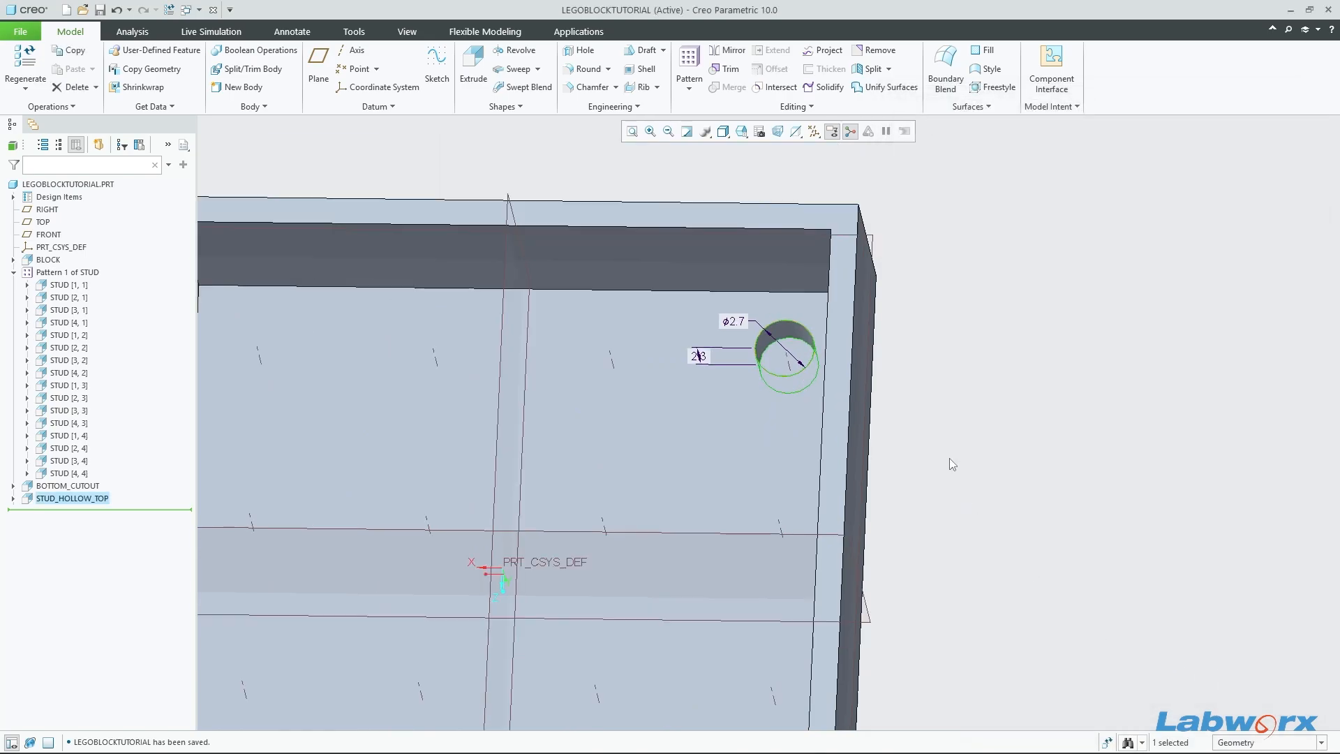
Step: Regenerate the block with the new hollow relations and save the part
{"action": "key", "text": "ctrl+g"}
{"action": "middle_click_drag", "start_coordinate": [822, 388], "coordinate": [770, 358]}
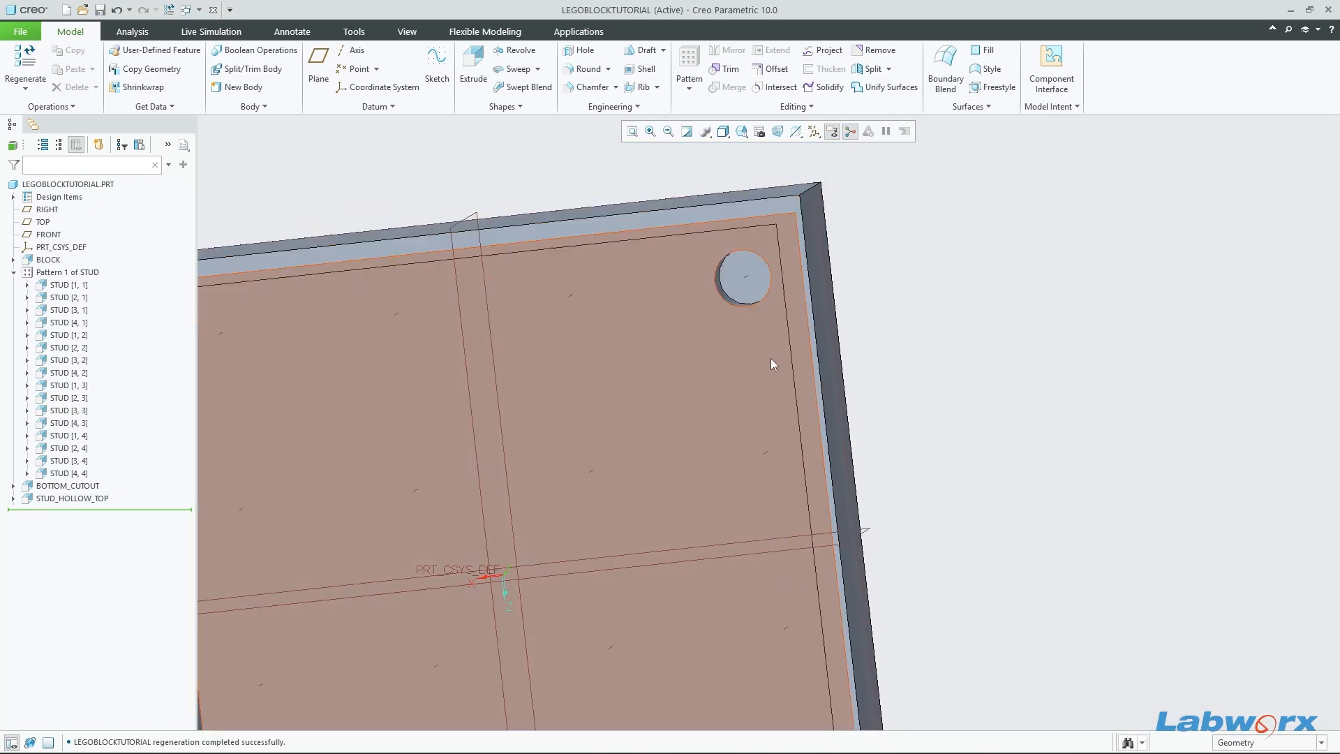
{"action": "scroll", "coordinate": [928, 362], "scroll_direction": "up", "scroll_amount": 5}
{"action": "middle_click_drag", "start_coordinate": [996, 361], "coordinate": [860, 387]}
{"action": "key", "text": "ctrl+s"}
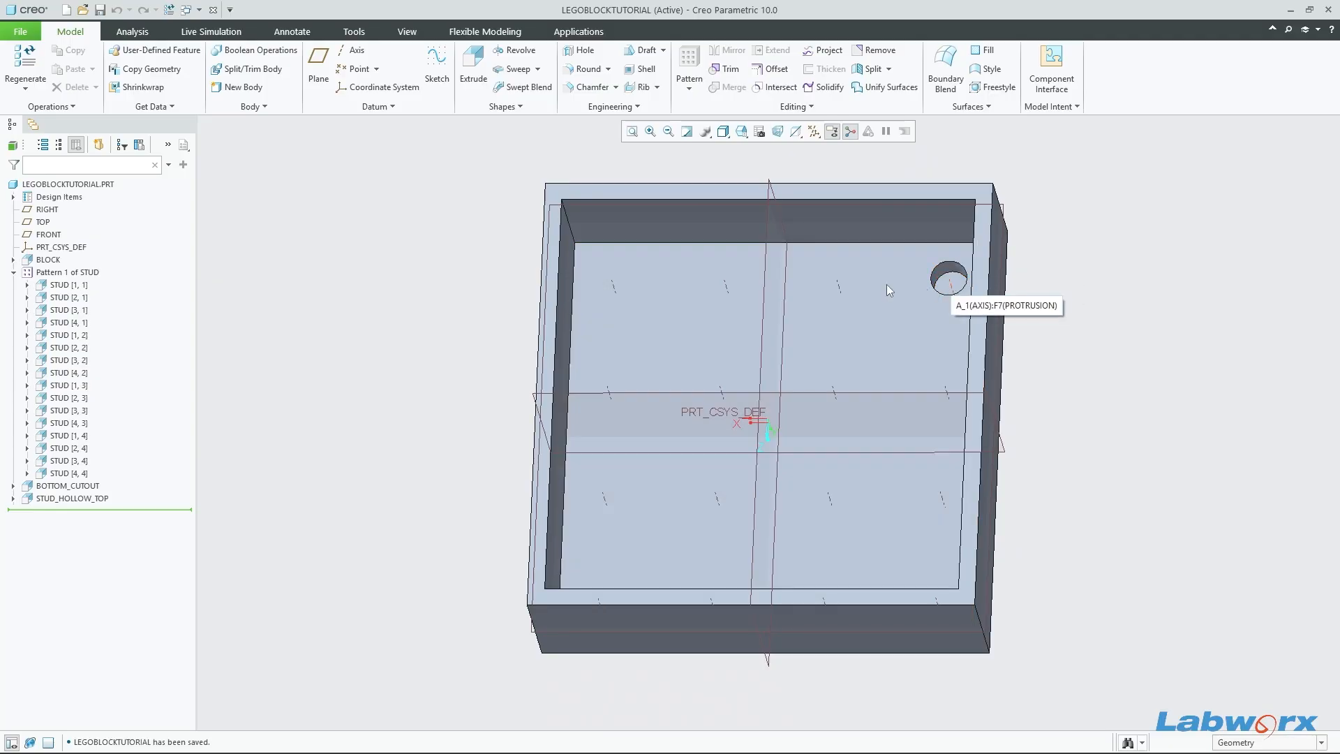
Step: Create a reference pattern of STUD_HOLLOW_TOP that follows the stud pattern, and save the part
{"action": "left_click", "coordinate": [83, 498]}
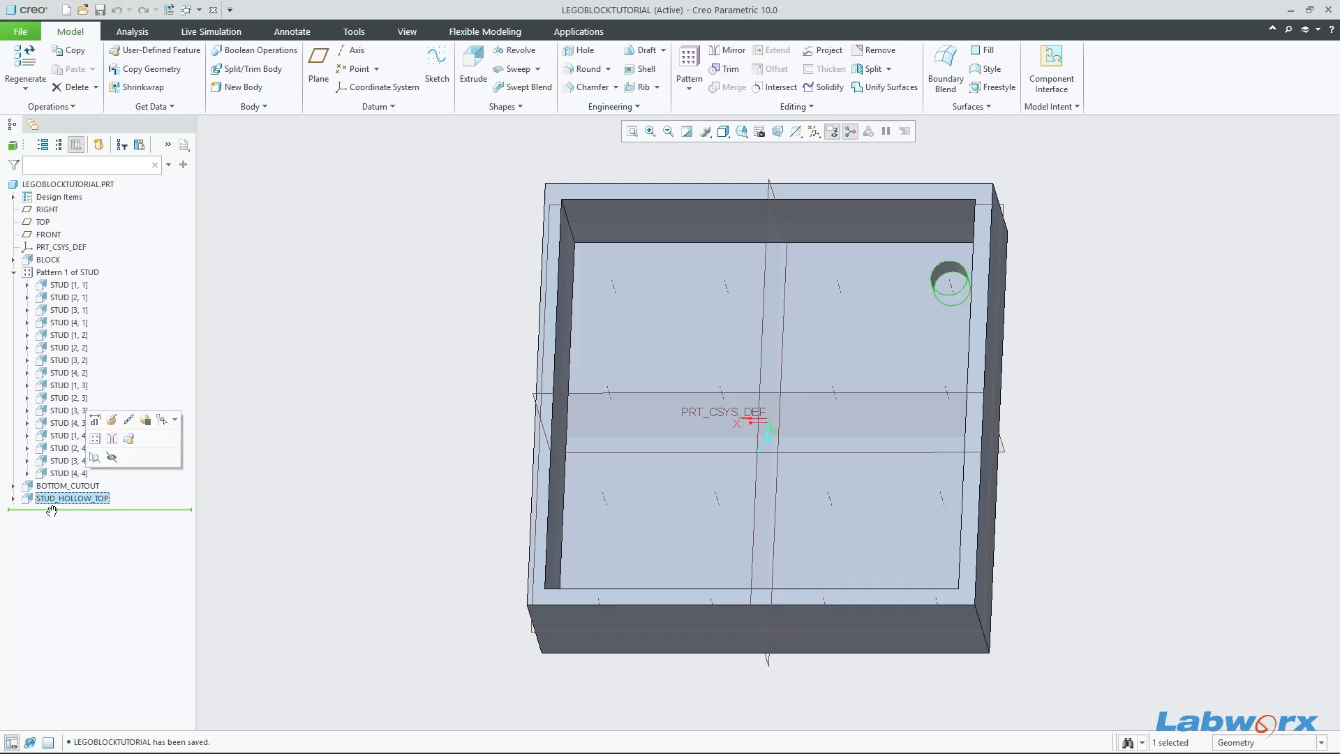
{"action": "left_click", "coordinate": [95, 440]}
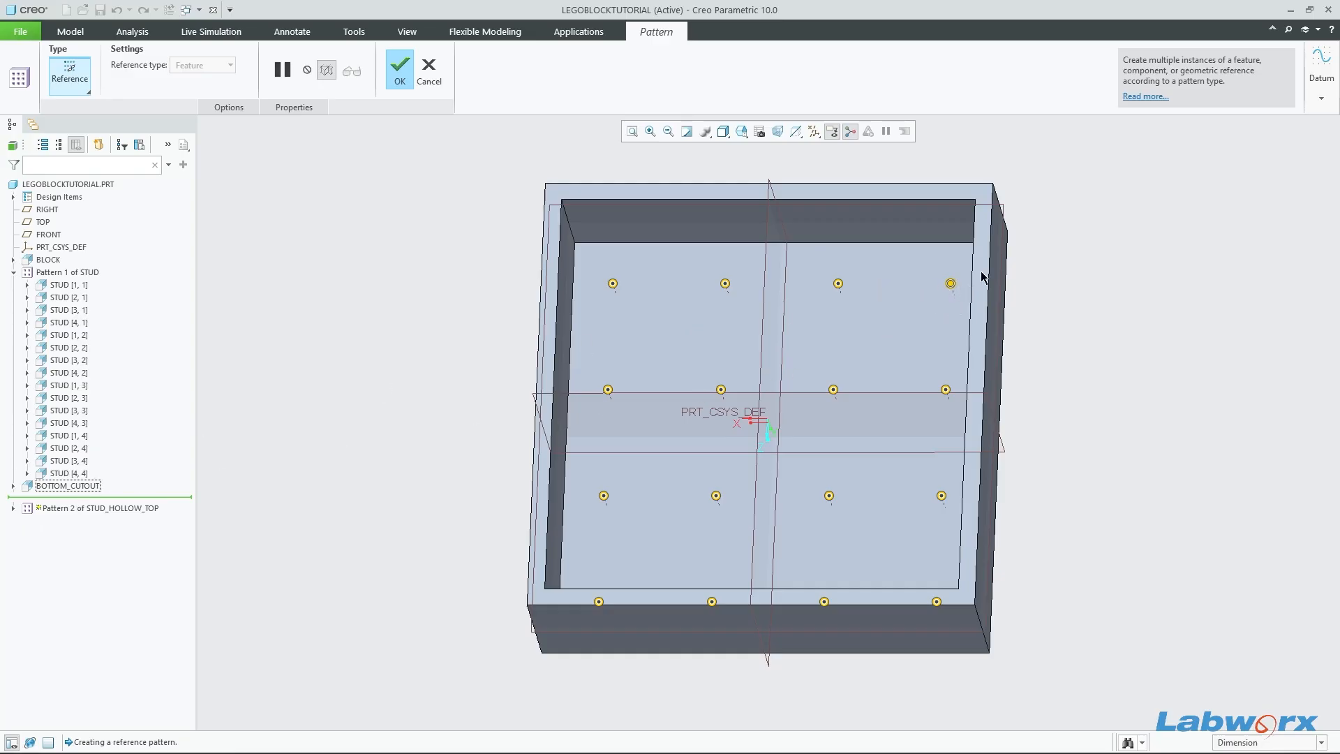
{"action": "scroll", "coordinate": [1081, 296], "scroll_direction": "down", "scroll_amount": 3}
{"action": "middle_click_drag", "start_coordinate": [1183, 326], "coordinate": [1095, 332]}
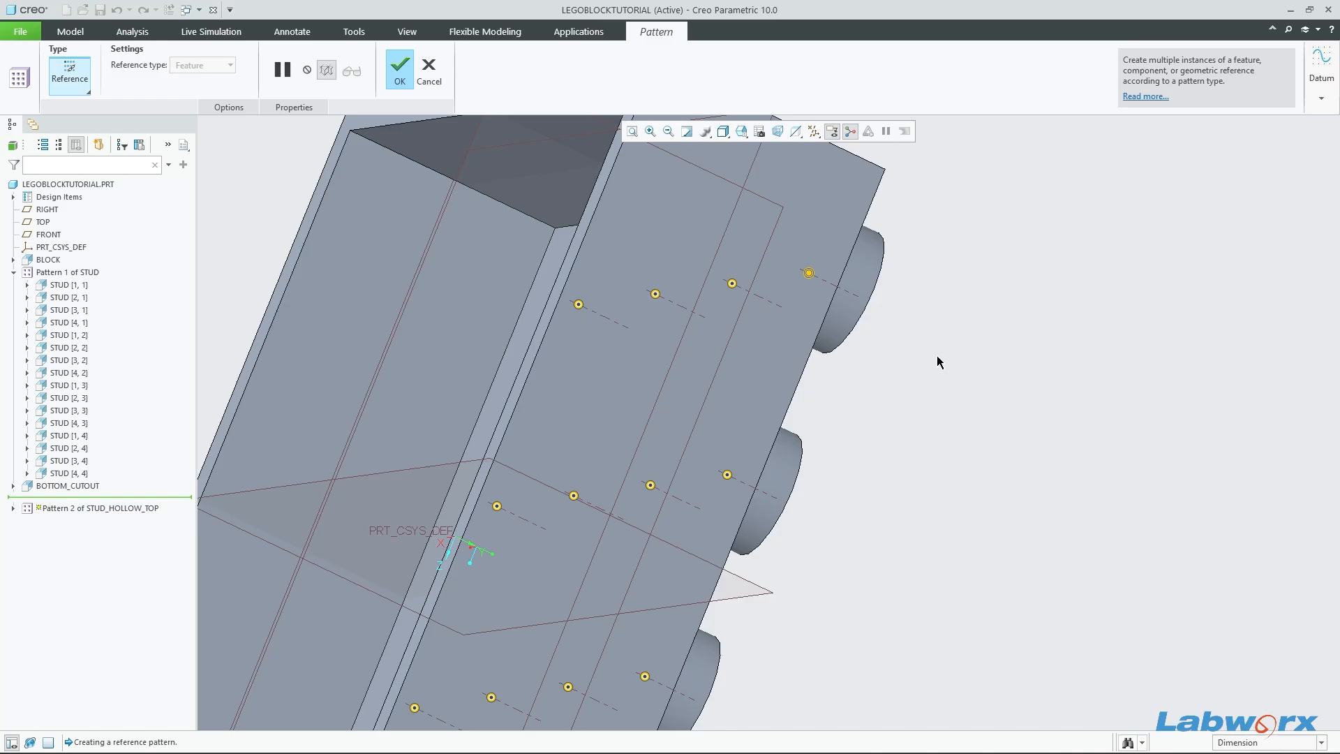
{"action": "middle_click_drag", "start_coordinate": [938, 357], "coordinate": [738, 288]}
{"action": "middle_click_drag", "start_coordinate": [994, 363], "coordinate": [954, 353]}
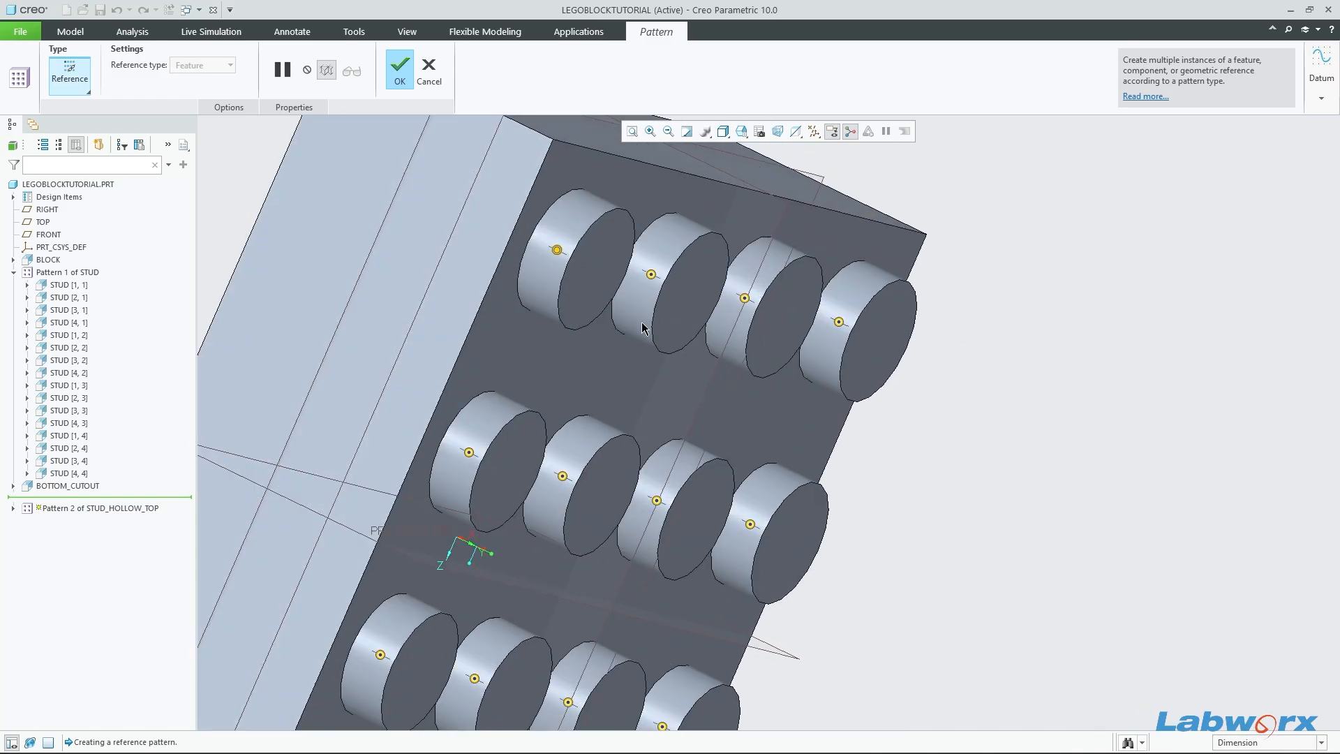
{"action": "scroll", "coordinate": [1122, 458], "scroll_direction": "up", "scroll_amount": 3}
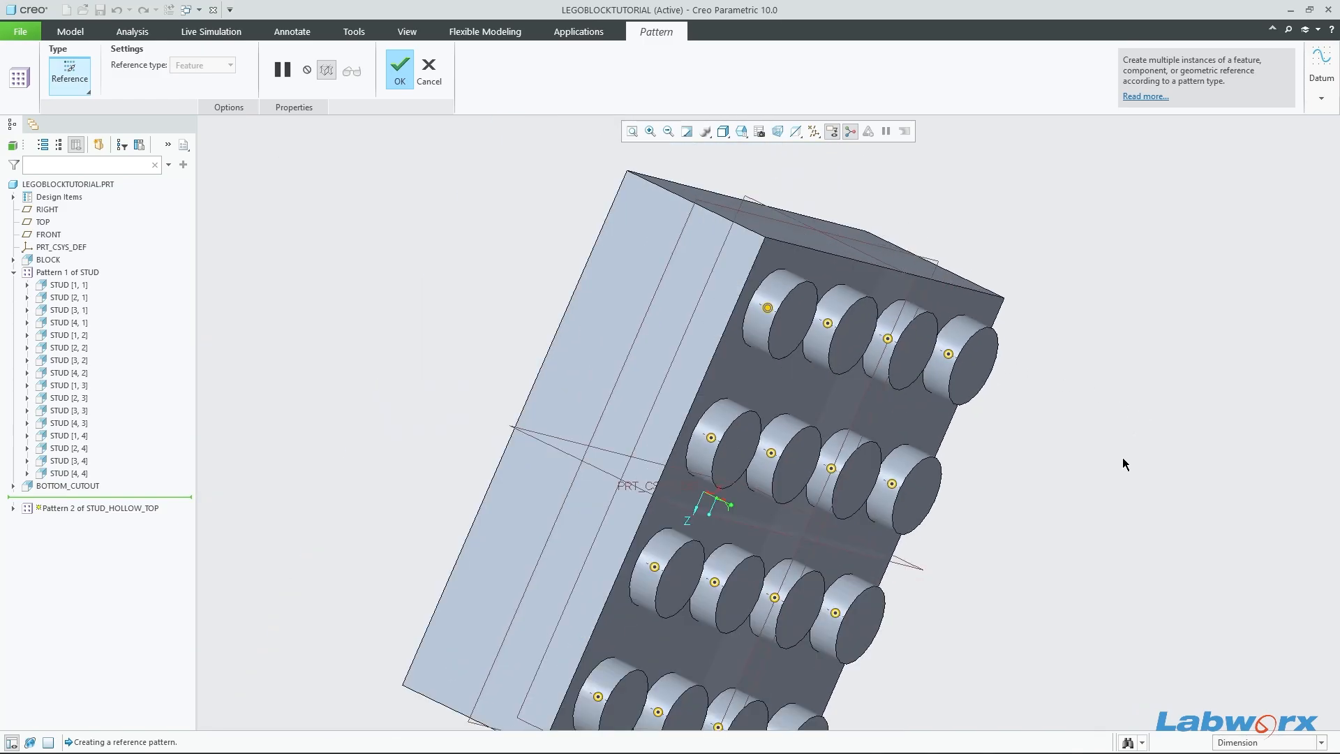
{"action": "middle_click_drag", "start_coordinate": [1122, 458], "coordinate": [991, 379]}
{"action": "middle_click_drag", "start_coordinate": [1086, 408], "coordinate": [1160, 365]}
{"action": "scroll", "coordinate": [1145, 449], "scroll_direction": "down", "scroll_amount": 2}
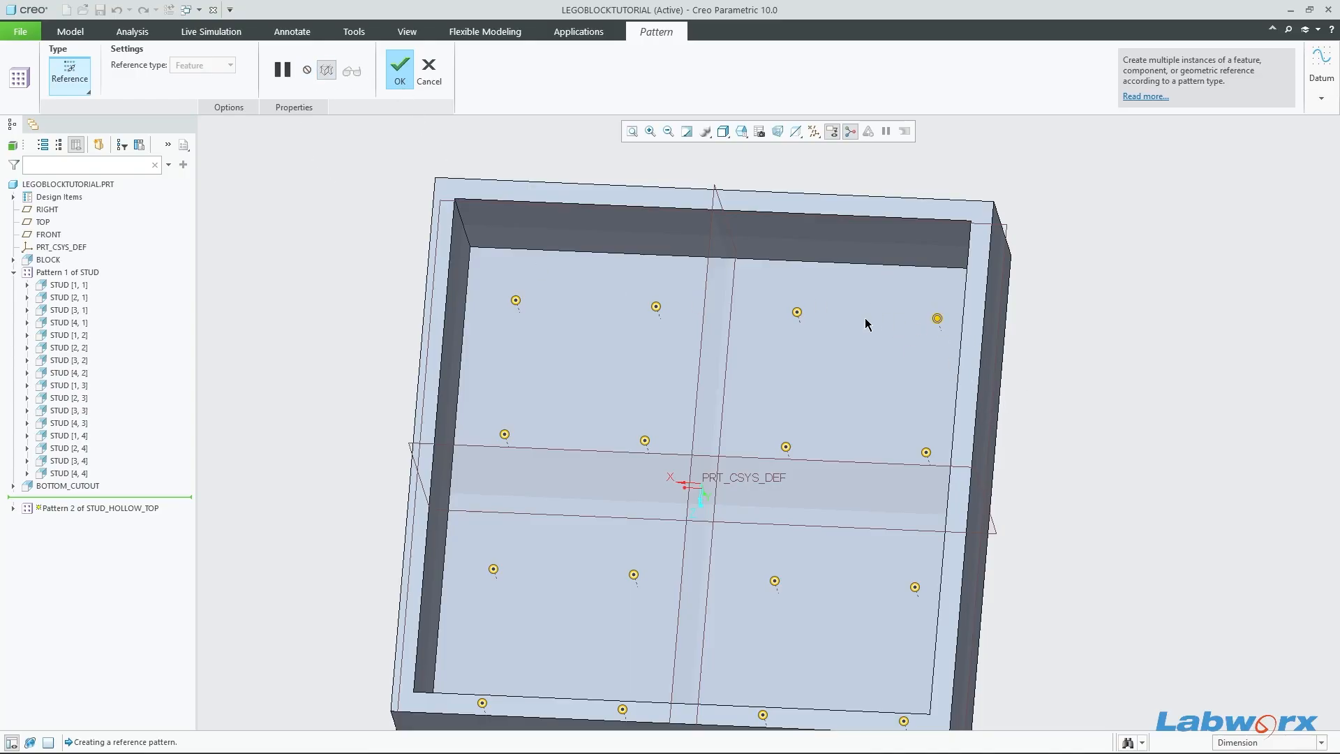
{"action": "left_click", "coordinate": [403, 77]}
{"action": "scroll", "coordinate": [708, 349], "scroll_direction": "up", "scroll_amount": 3}
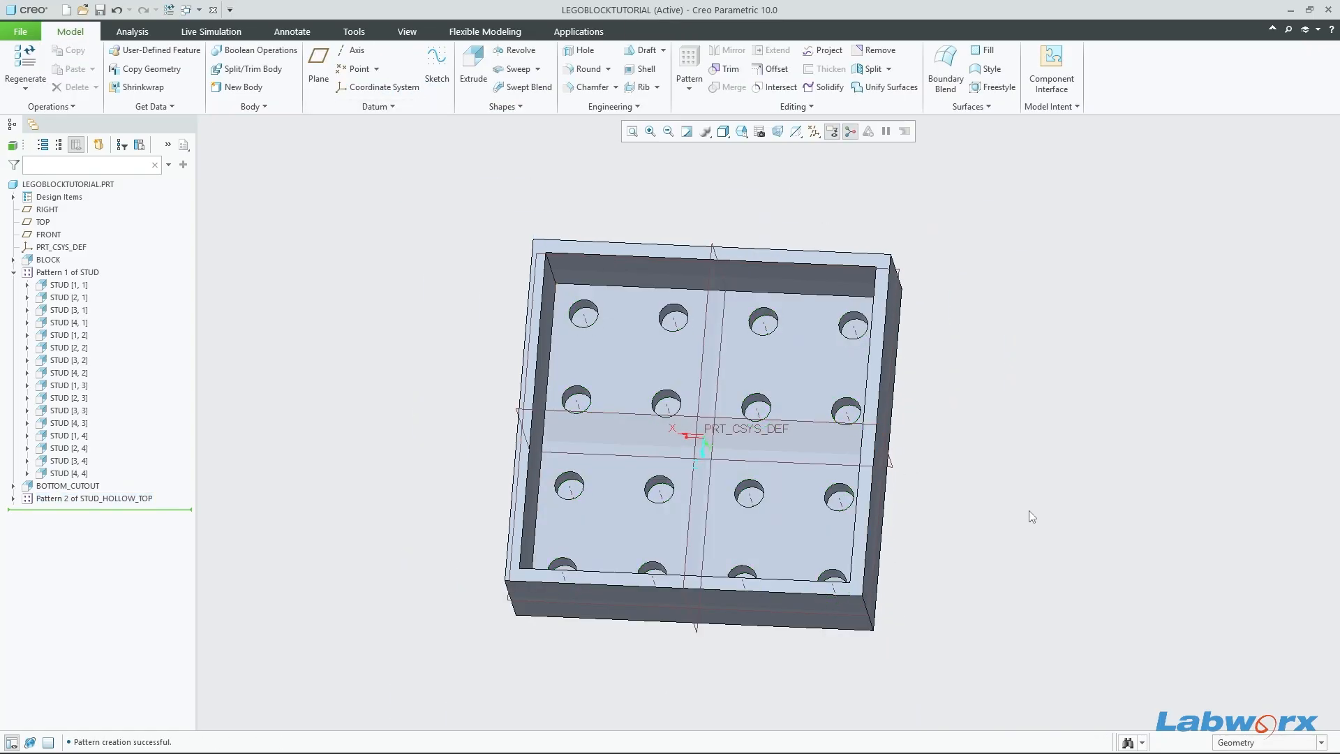
{"action": "middle_click_drag", "start_coordinate": [1029, 517], "coordinate": [1032, 178]}
{"action": "key", "text": "ctrl+s"}
Step: Set the STUDS_LONG parameter to 6 and STUDS_WIDE to 2, and regenerate the block
{"action": "left_click", "coordinate": [1048, 107]}
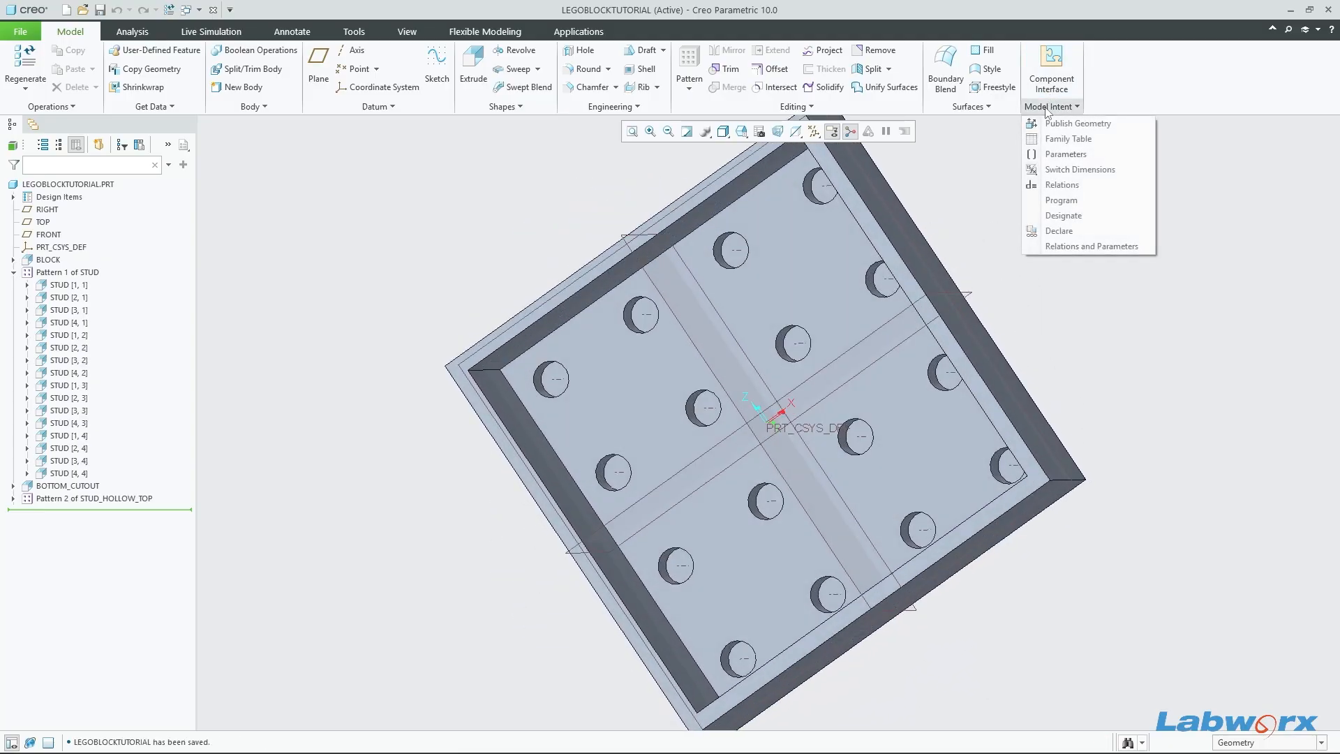
{"action": "left_click", "coordinate": [1078, 159]}
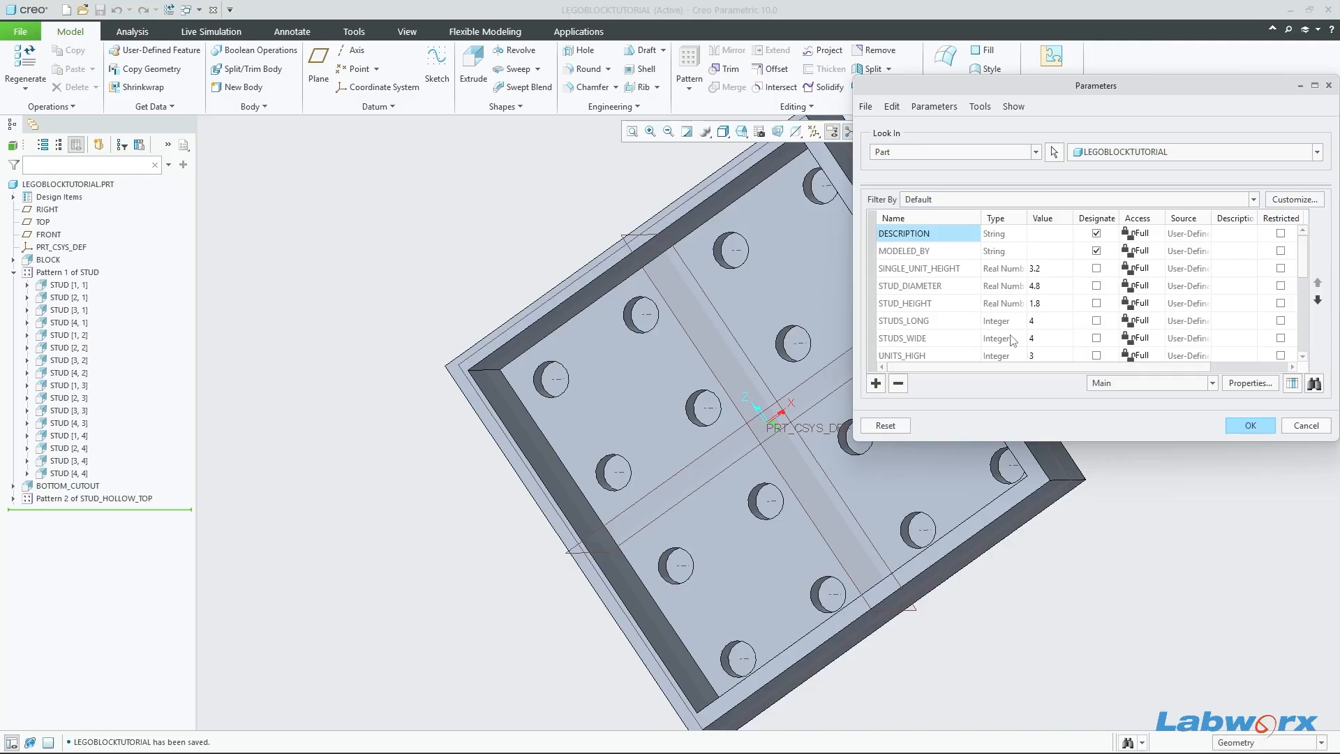
{"action": "left_click", "coordinate": [1050, 322]}
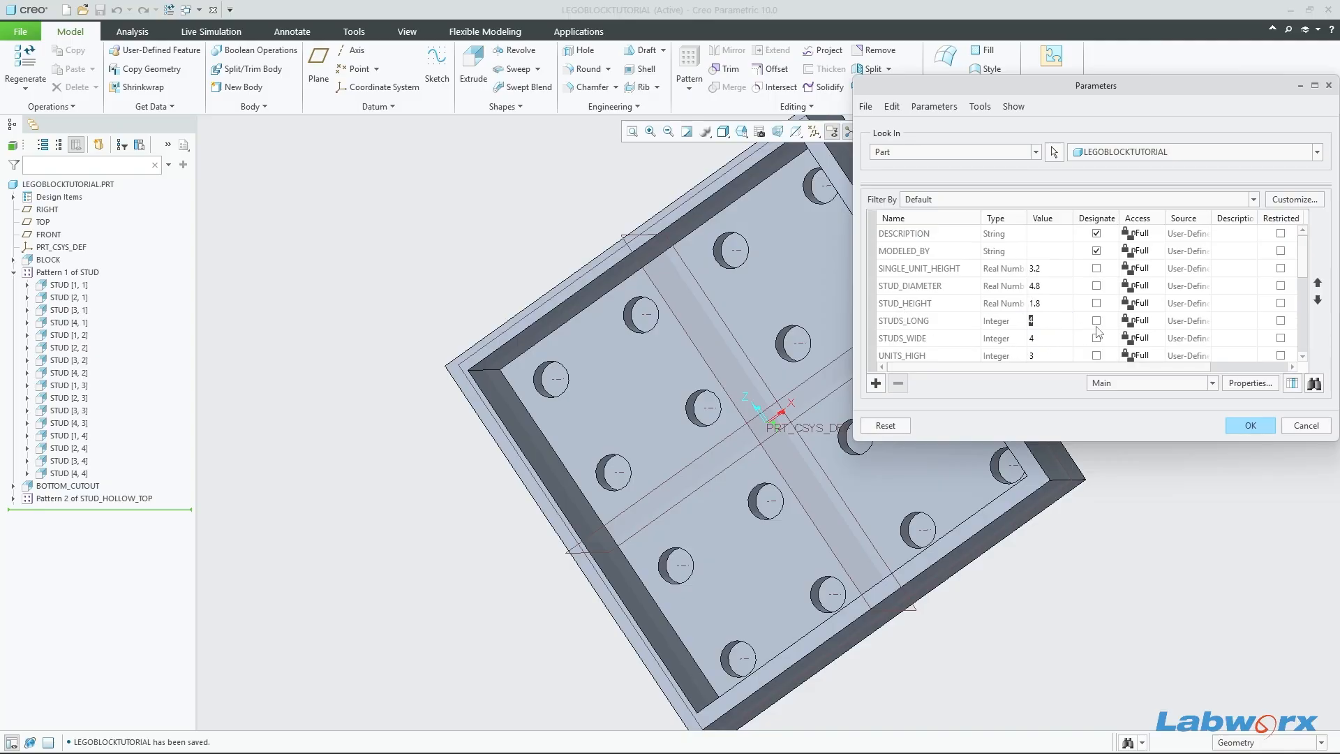
{"action": "type", "text": "6"}
{"action": "left_click", "coordinate": [1048, 339]}
{"action": "left_click", "coordinate": [1245, 427]}
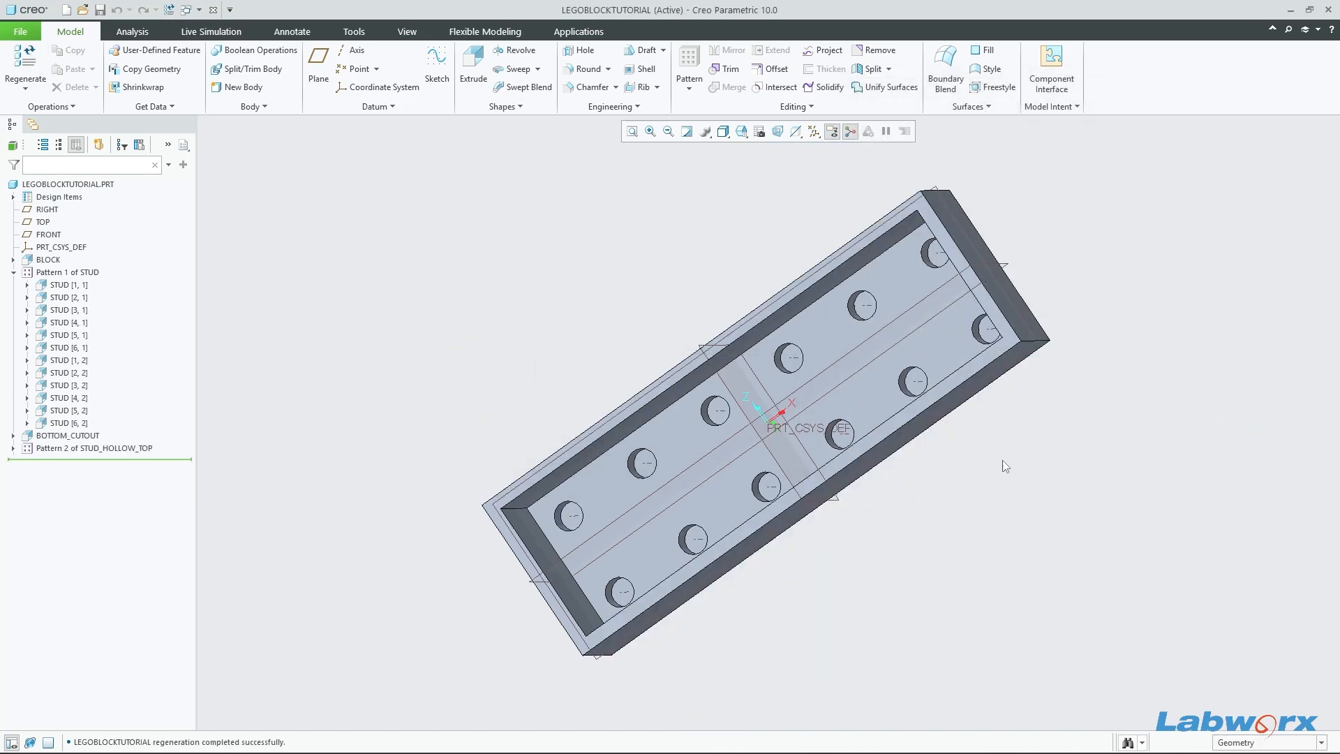
Step: Examine the underside of the resized block and the patterned stud hollows
{"action": "middle_click_drag", "start_coordinate": [1088, 432], "coordinate": [1056, 441]}
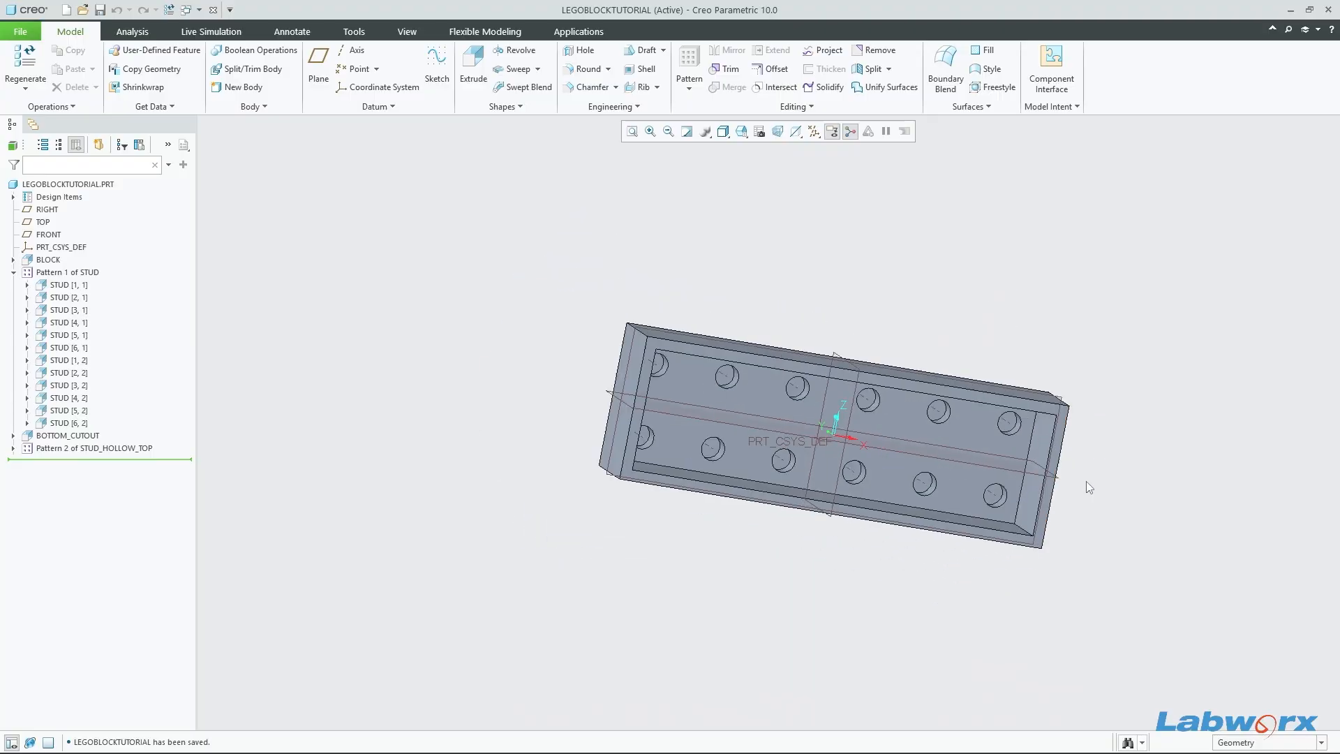
{"action": "middle_click_drag", "start_coordinate": [998, 747], "coordinate": [884, 348]}
{"action": "scroll", "coordinate": [852, 295], "scroll_direction": "down", "scroll_amount": 2}
{"action": "scroll", "coordinate": [852, 295], "scroll_direction": "down", "scroll_amount": 1}
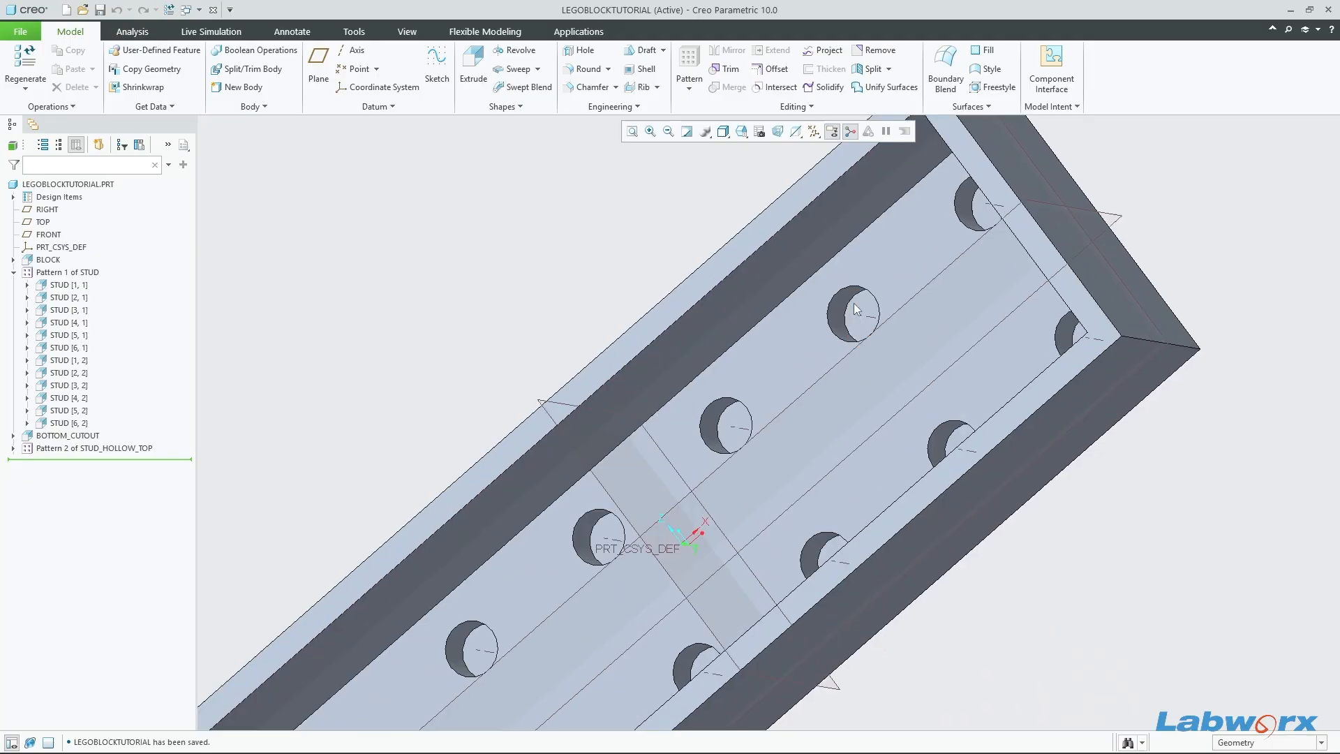
{"action": "left_click", "coordinate": [858, 303]}
{"action": "scroll", "coordinate": [858, 302], "scroll_direction": "up", "scroll_amount": 3}
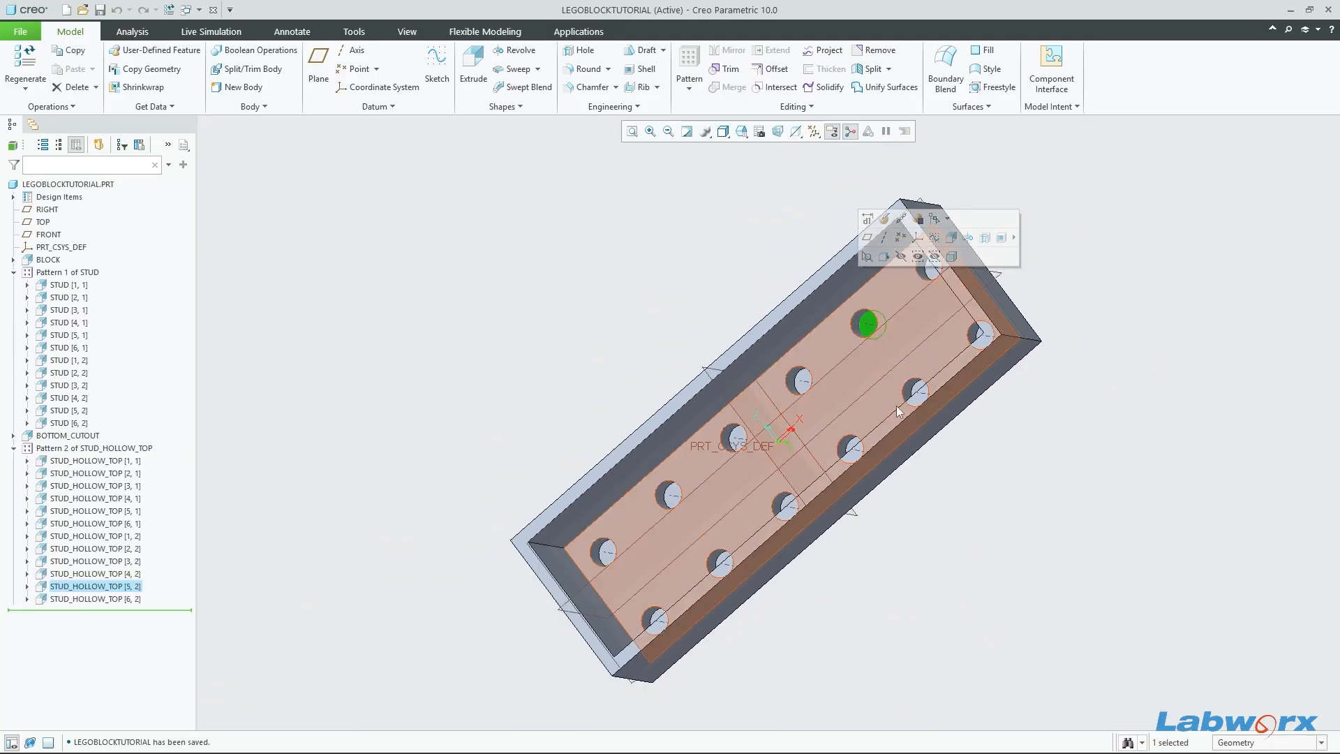
{"action": "left_click", "coordinate": [1010, 490]}
{"action": "middle_click_drag", "start_coordinate": [1010, 490], "coordinate": [1026, 496]}
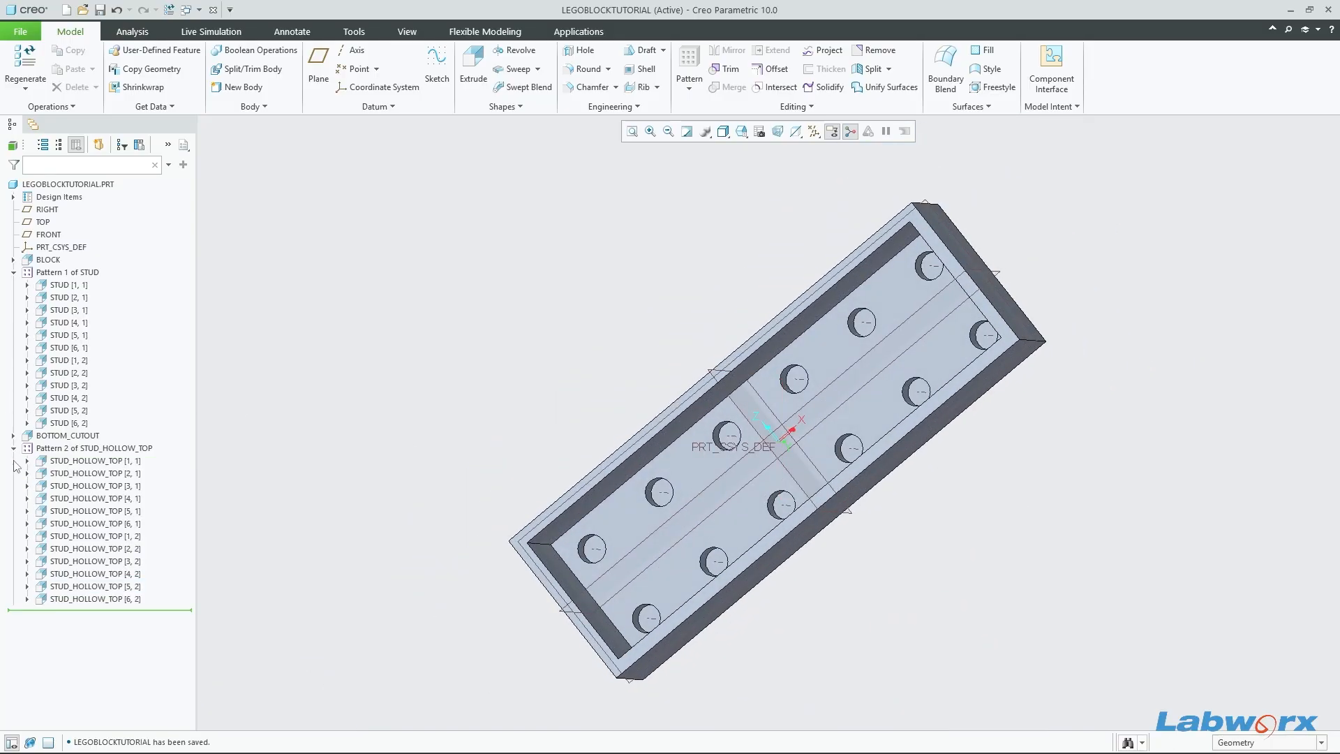
{"action": "left_click", "coordinate": [13, 448]}
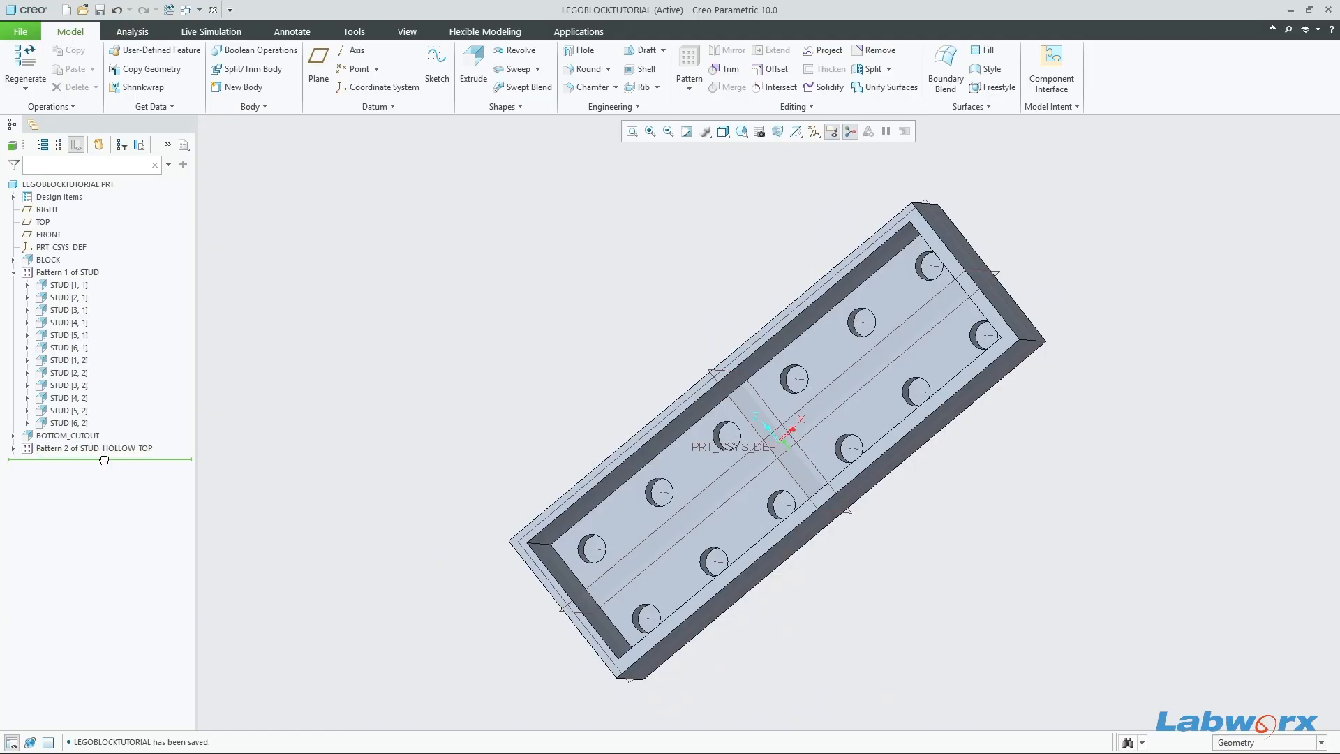
Step: Suppress the STUD_HOLLOW_TOP pattern
{"action": "left_click", "coordinate": [105, 448]}
{"action": "middle_click_drag", "start_coordinate": [685, 302], "coordinate": [802, 377]}
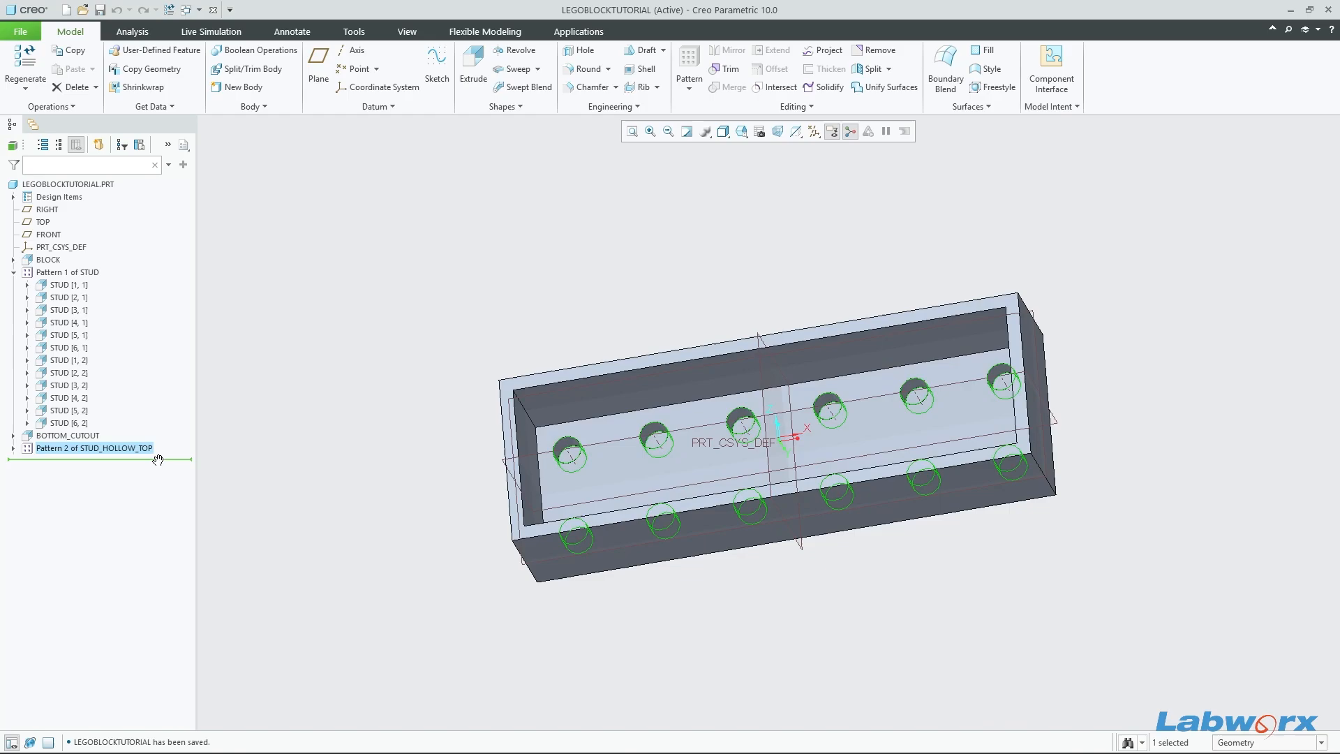
{"action": "right_click", "coordinate": [104, 452]}
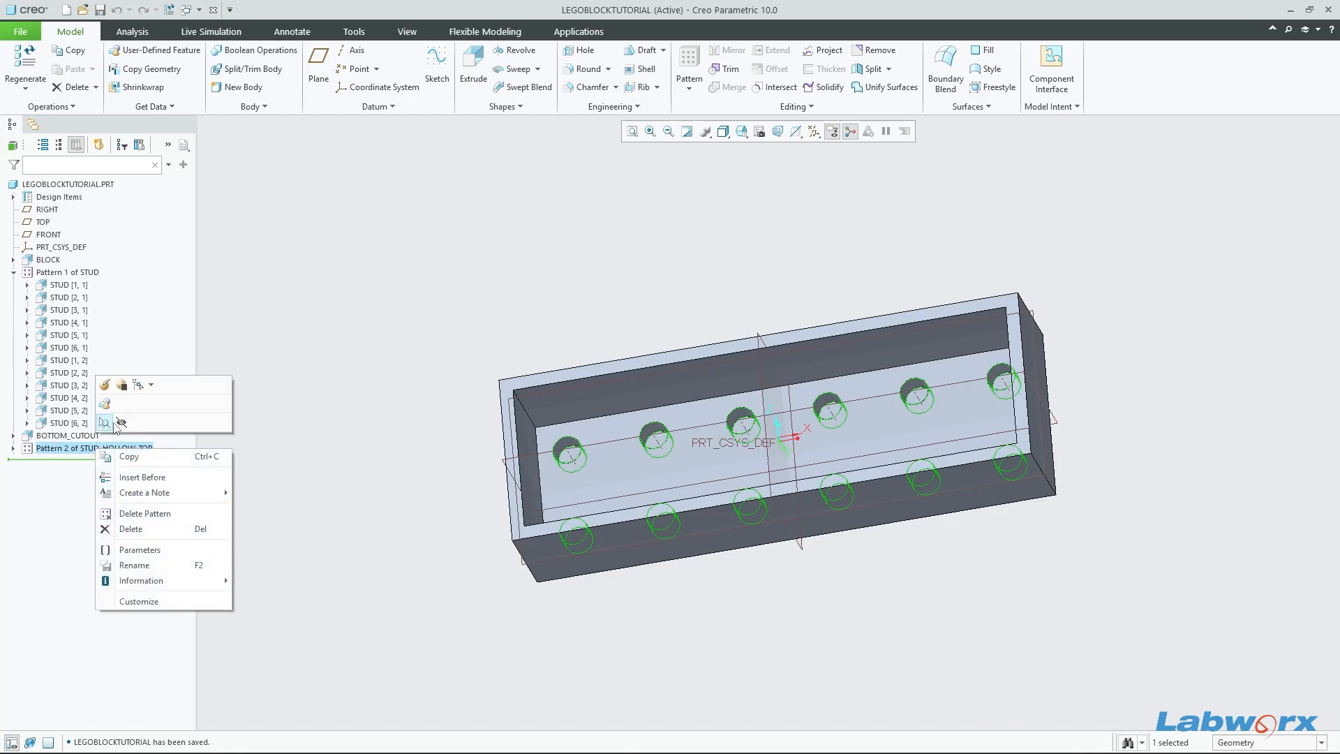
{"action": "left_click", "coordinate": [86, 457]}
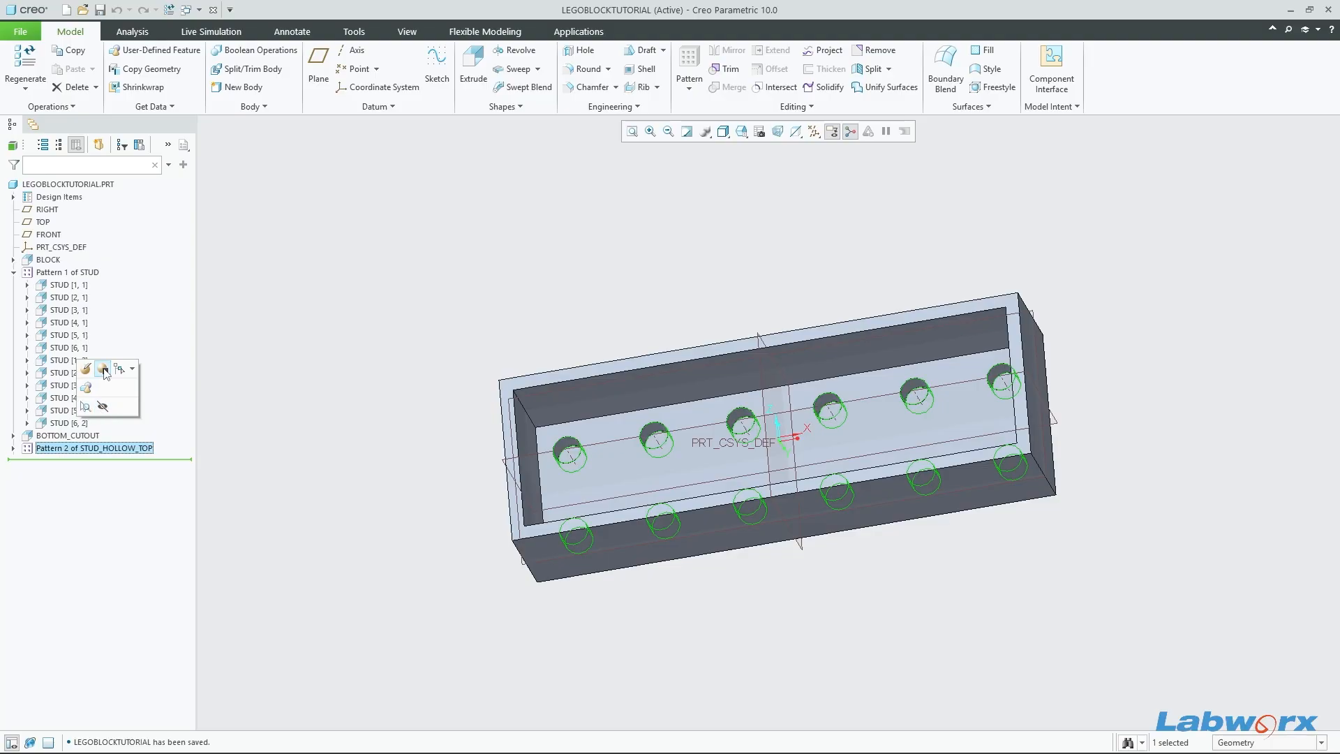
{"action": "left_click", "coordinate": [103, 370]}
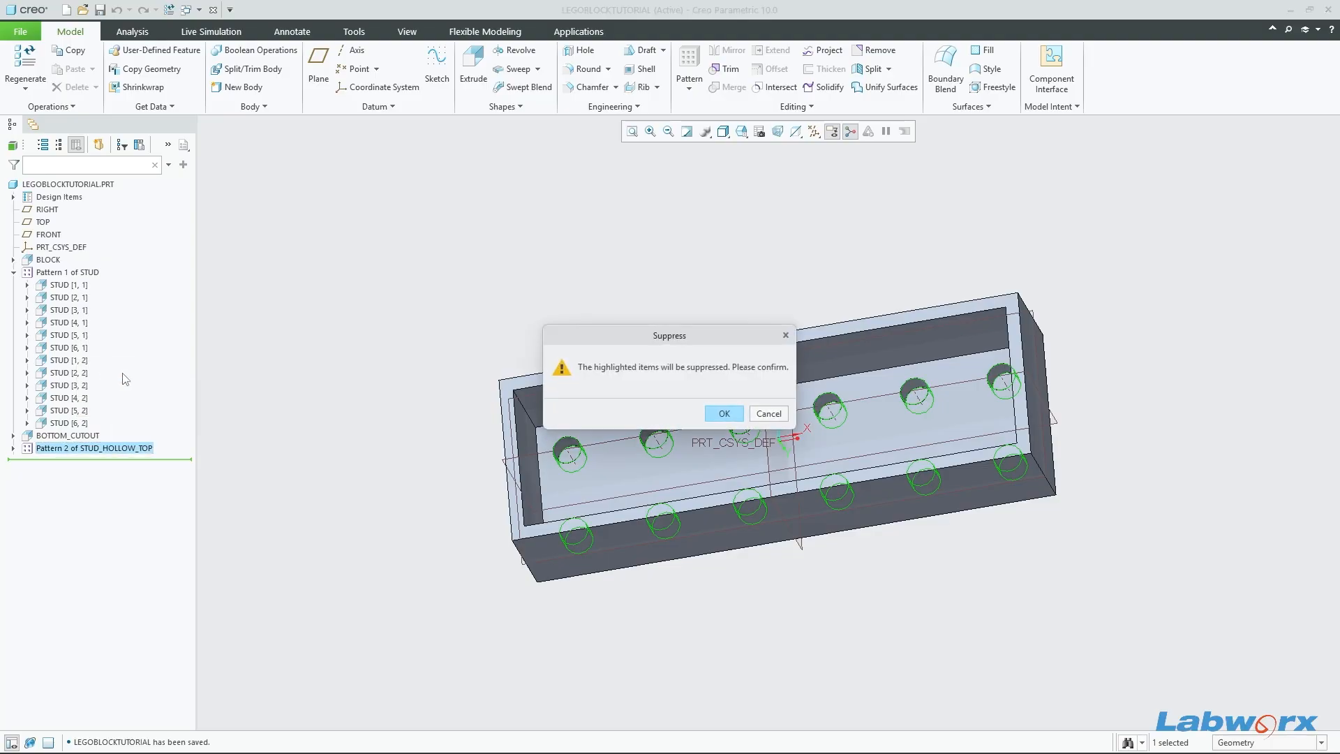
{"action": "left_click", "coordinate": [721, 413]}
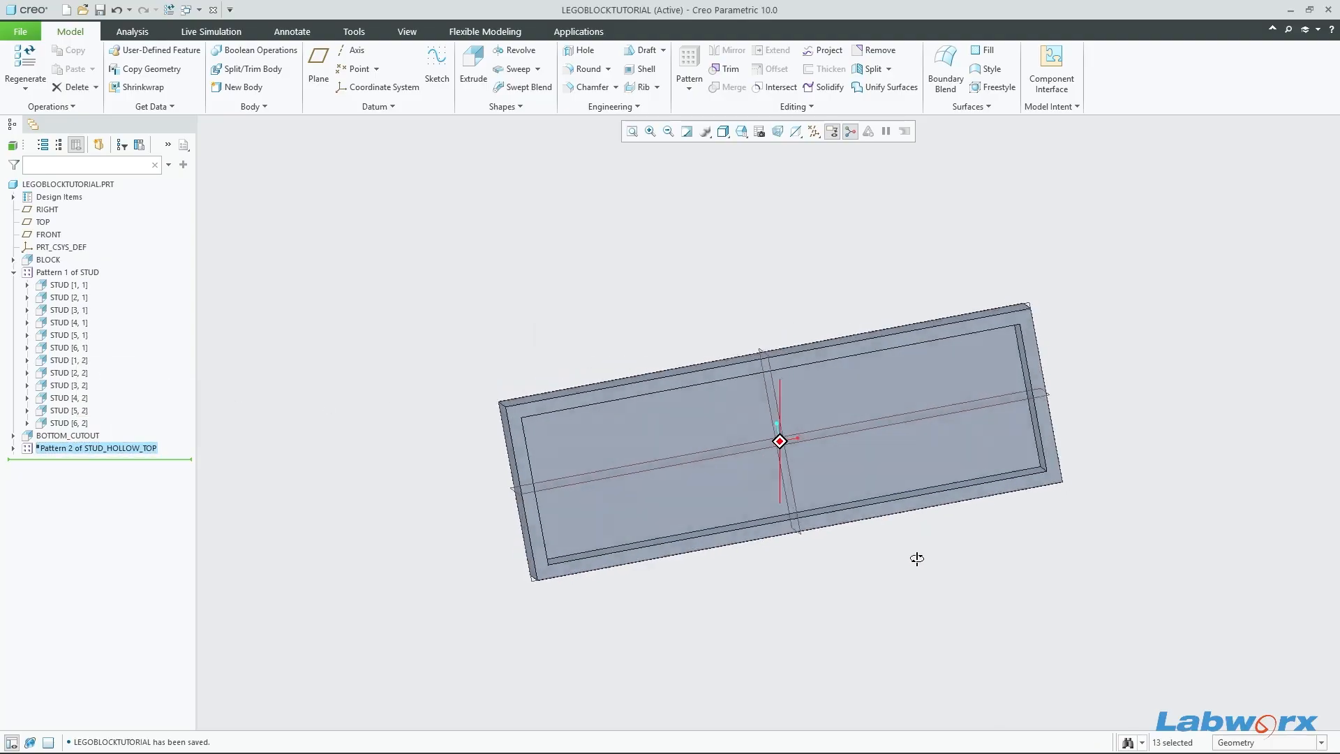
Step: Set the STUDS_WIDE parameter to 1 and STUDS_LONG to 10, and regenerate the block
{"action": "left_click", "coordinate": [1314, 549]}
{"action": "key", "text": "ctrl+d"}
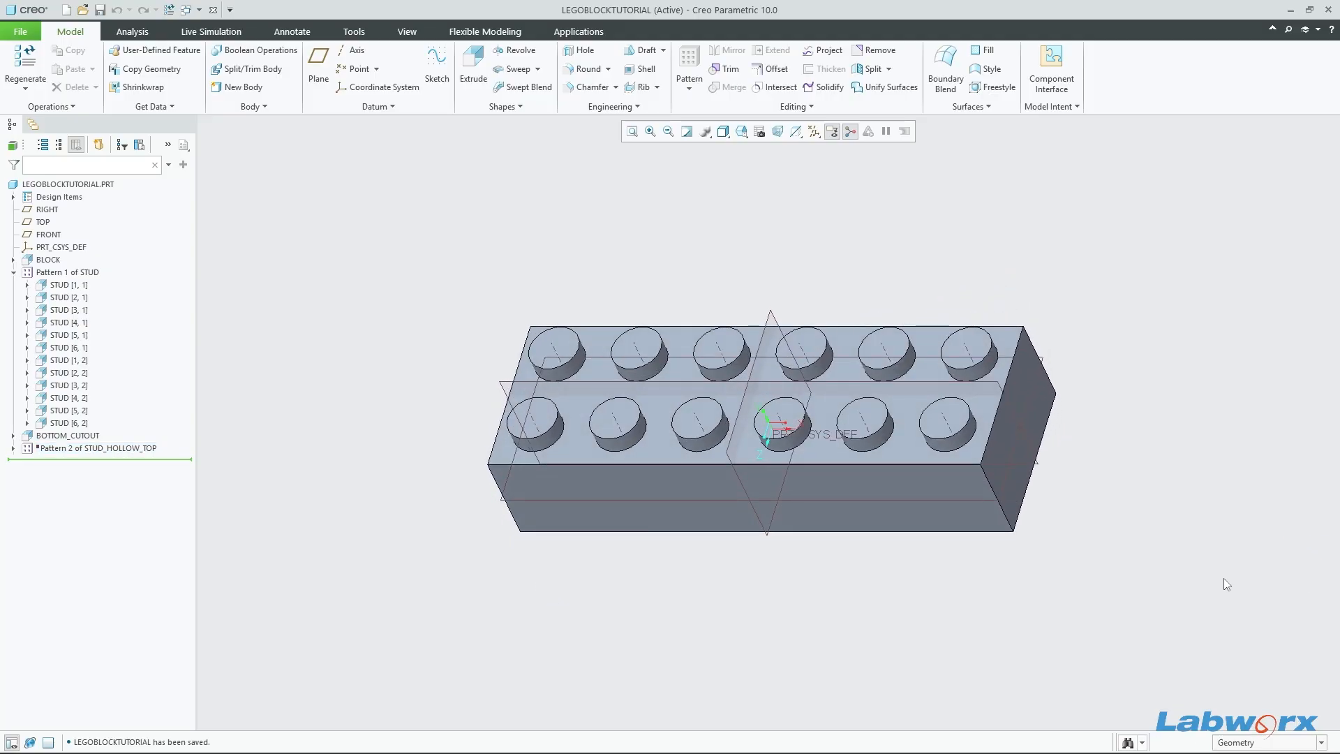
{"action": "middle_click_drag", "start_coordinate": [1224, 577], "coordinate": [1046, 397]}
{"action": "middle_click_drag", "start_coordinate": [968, 381], "coordinate": [1054, 558]}
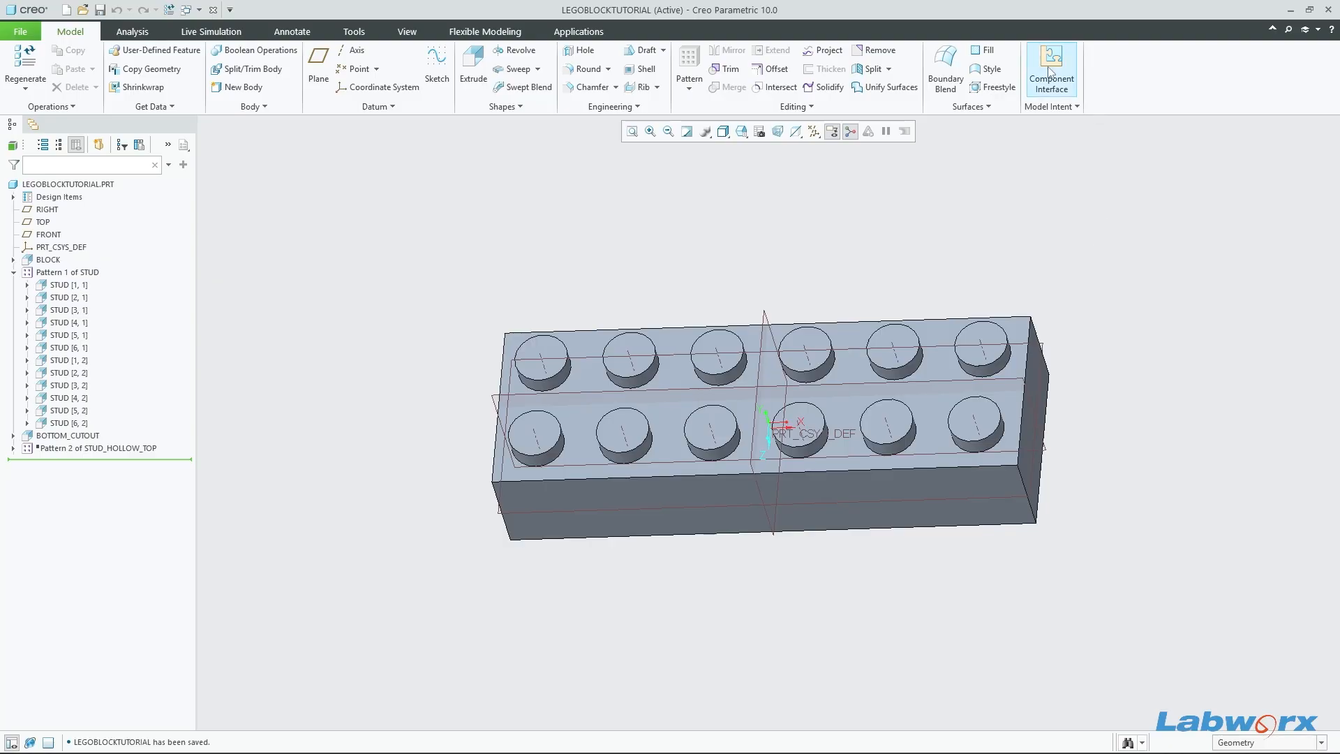
{"action": "left_click", "coordinate": [1049, 107]}
{"action": "left_click", "coordinate": [1015, 198]}
{"action": "left_click", "coordinate": [1055, 108]}
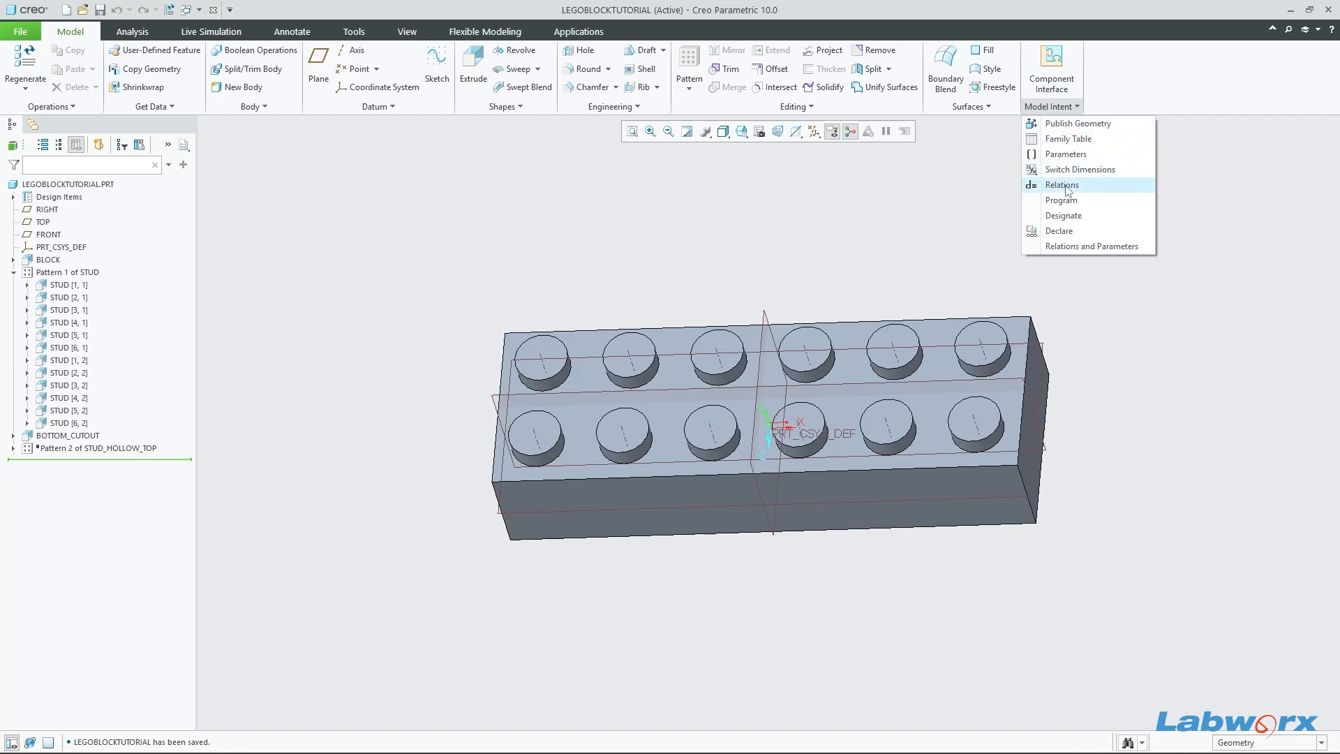
{"action": "left_click", "coordinate": [1064, 154]}
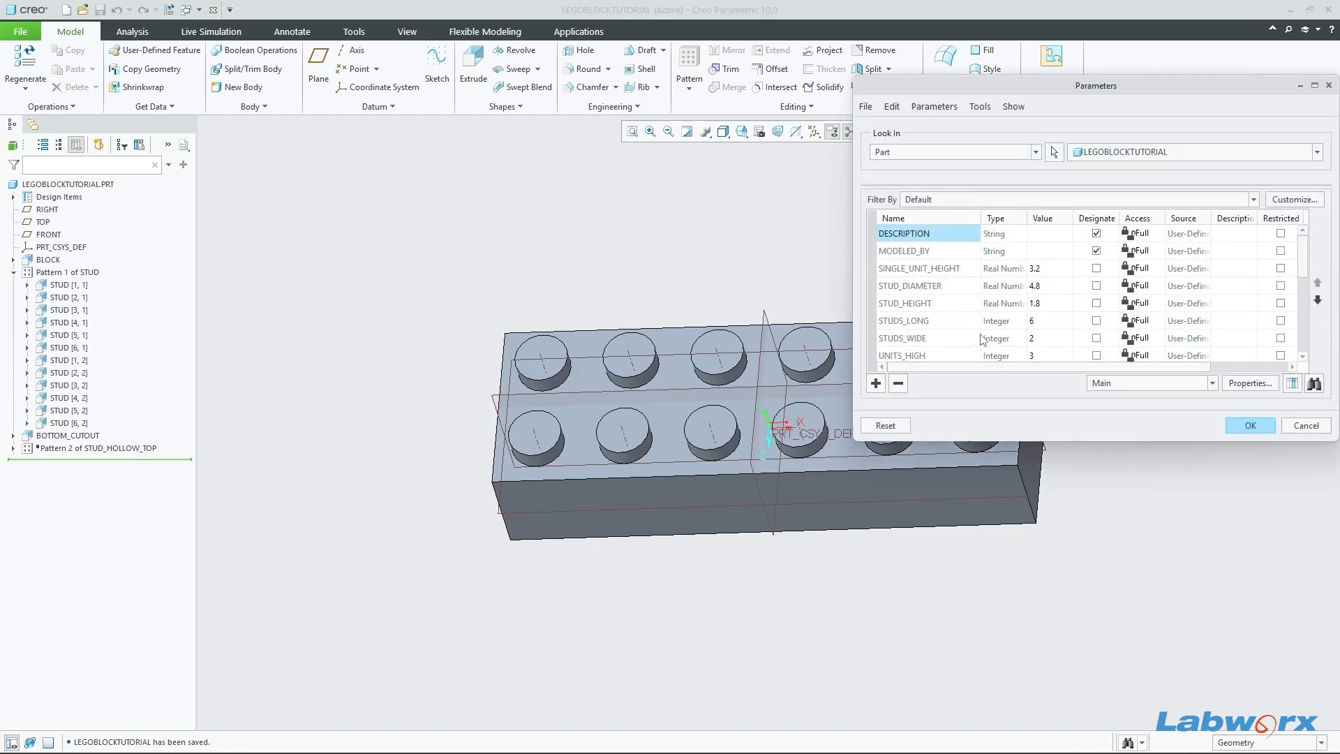
{"action": "scroll", "coordinate": [981, 339], "scroll_direction": "down", "scroll_amount": 1}
{"action": "left_click", "coordinate": [1032, 290]}
{"action": "left_click", "coordinate": [1046, 286]}
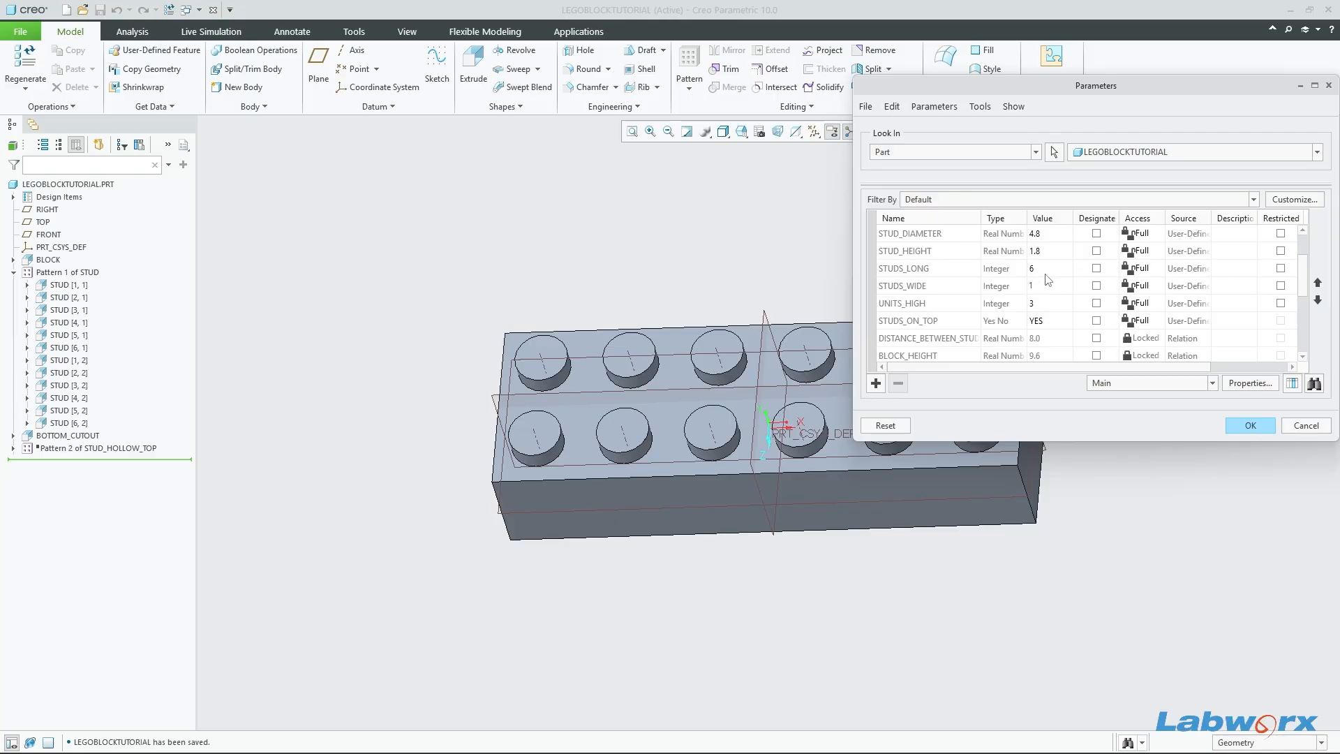
{"action": "left_click", "coordinate": [1046, 271]}
{"action": "left_click", "coordinate": [1046, 272]}
{"action": "left_click", "coordinate": [1250, 426]}
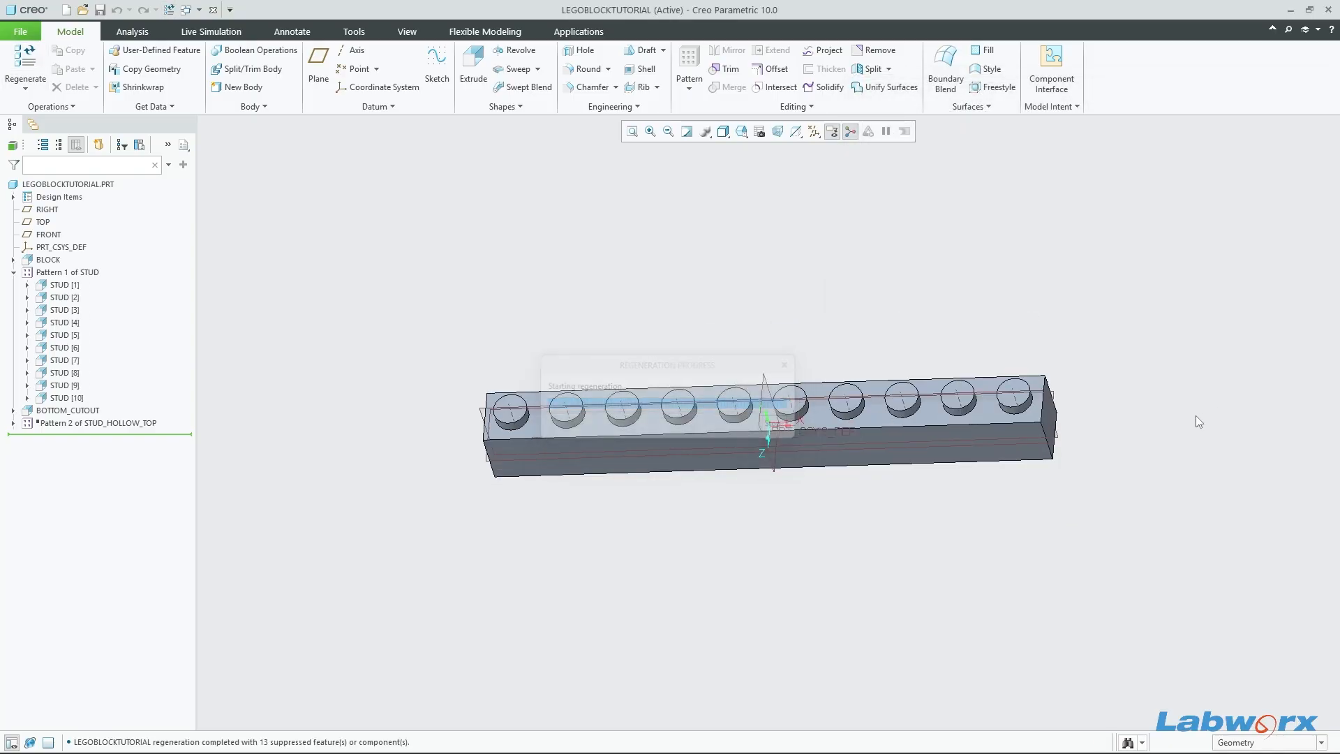
Step: Save the part and inspect the underside and top of the single-row block
{"action": "middle_click_drag", "start_coordinate": [928, 476], "coordinate": [1005, 342]}
{"action": "key", "text": "ctrl+s"}
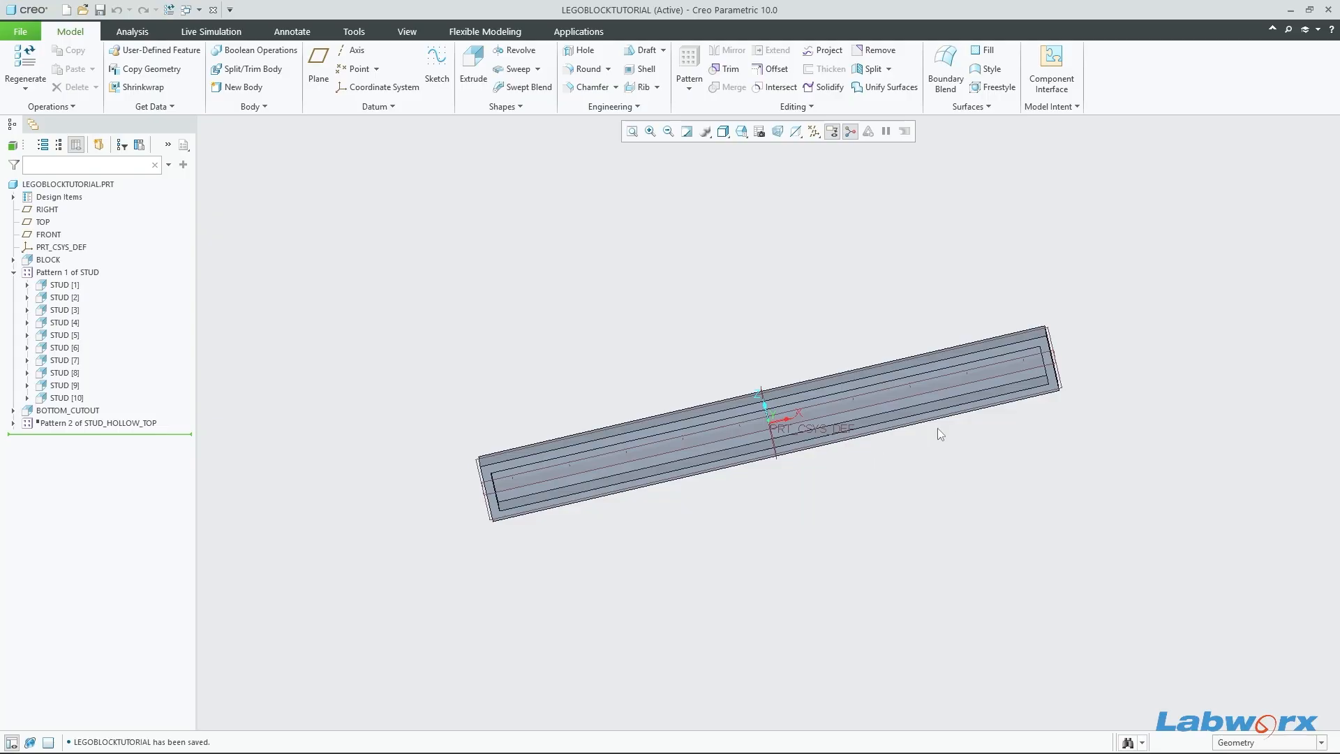
{"action": "middle_click_drag", "start_coordinate": [937, 428], "coordinate": [880, 419]}
{"action": "left_click", "coordinate": [935, 395]}
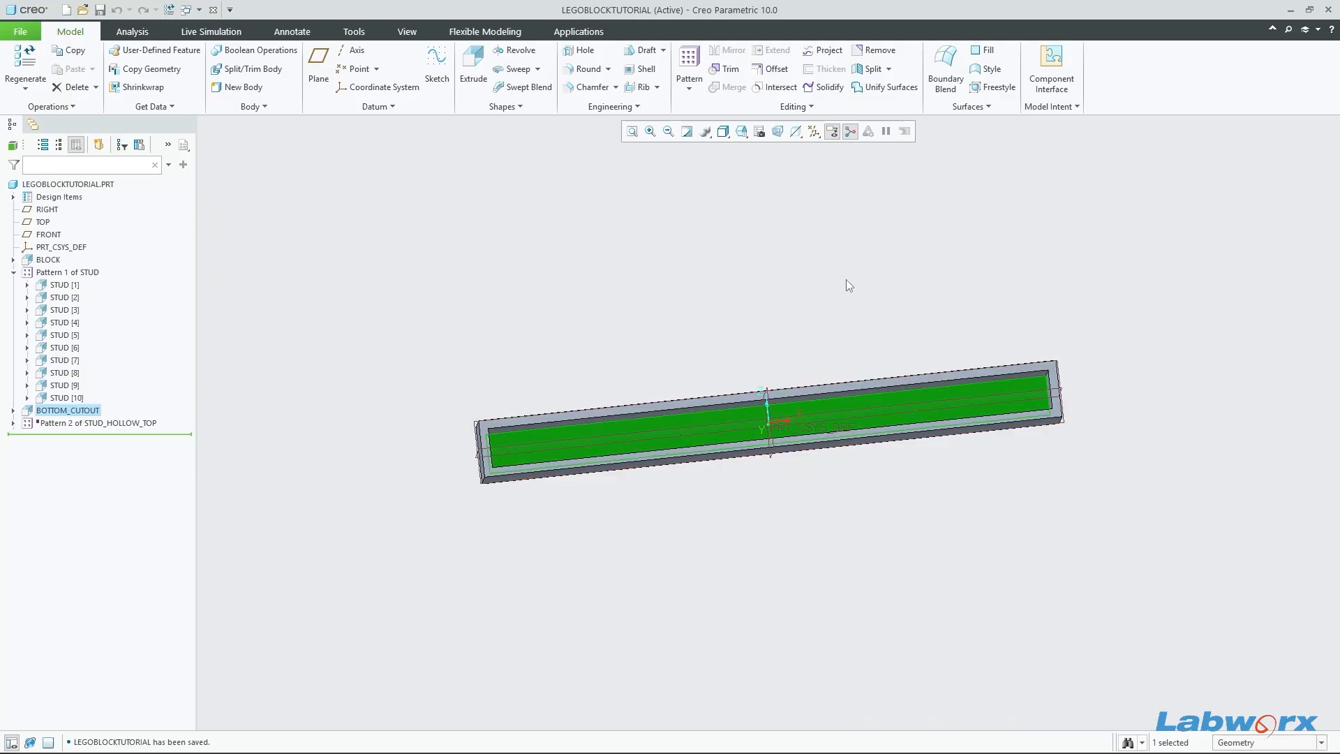
{"action": "middle_click_drag", "start_coordinate": [846, 279], "coordinate": [880, 498]}
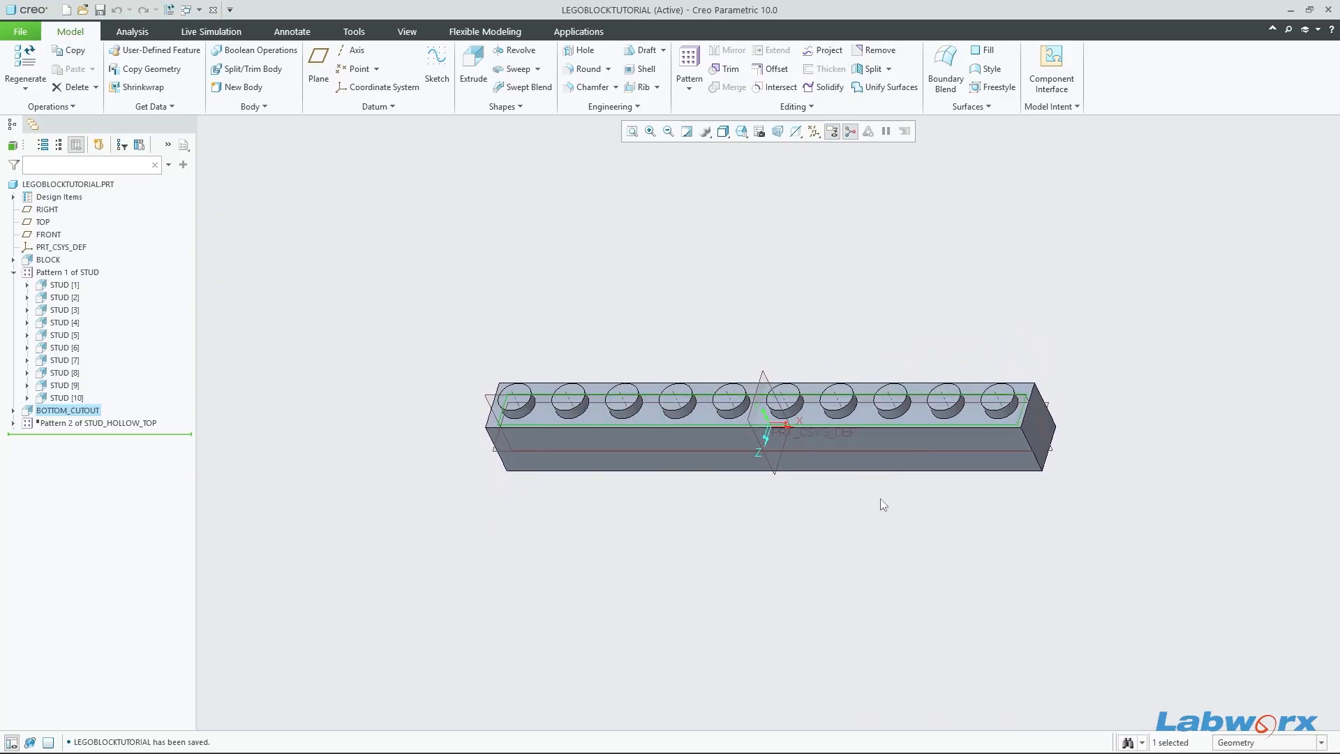
{"action": "left_click", "coordinate": [907, 489]}
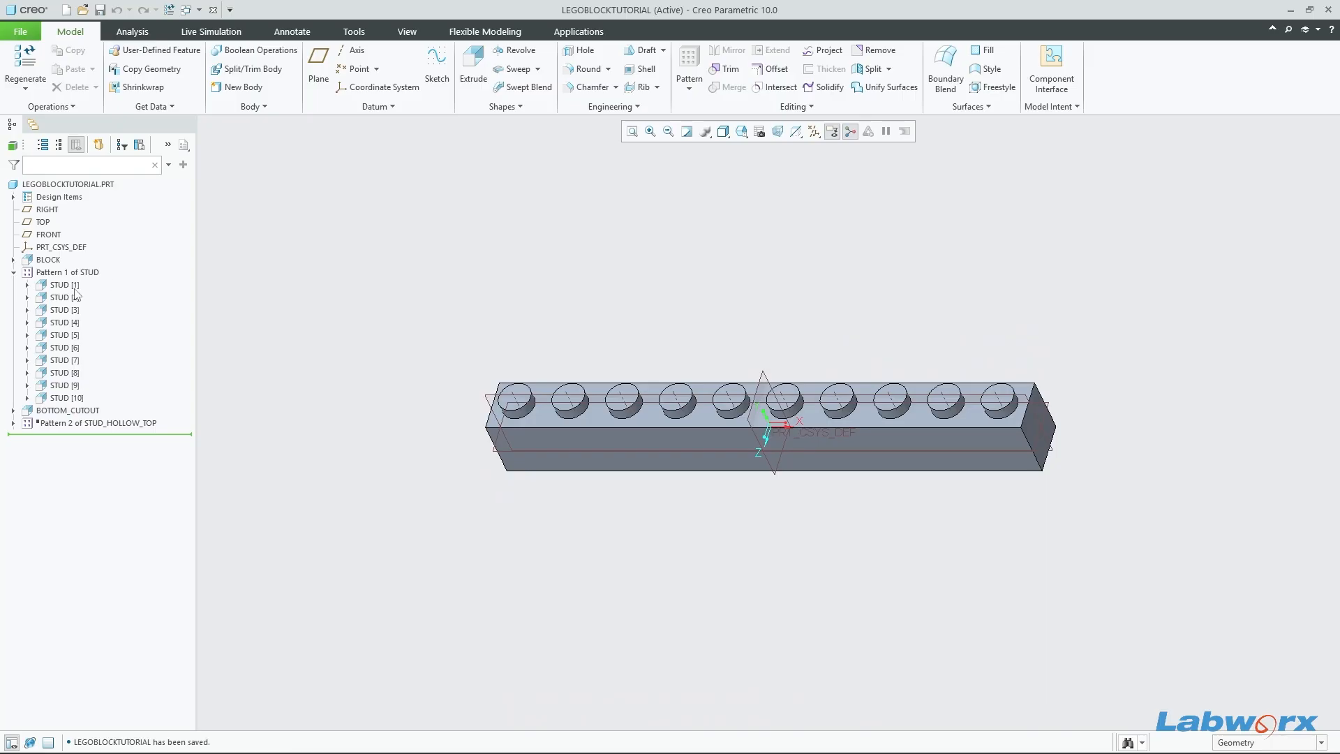
Step: Locate the first stud from below and begin an Extrude sketch on the inner floor of the bottom cutout
{"action": "left_click", "coordinate": [68, 285]}
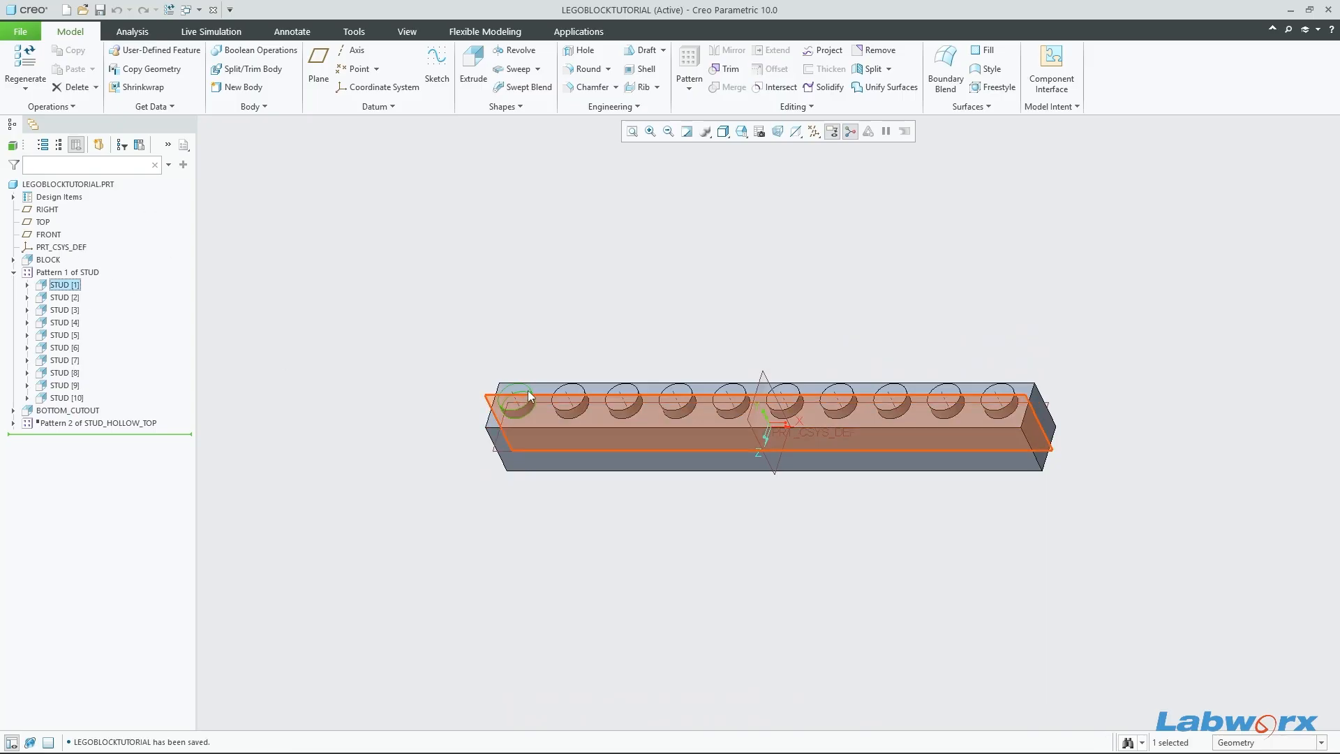
{"action": "left_click", "coordinate": [738, 132]}
{"action": "left_click", "coordinate": [762, 188]}
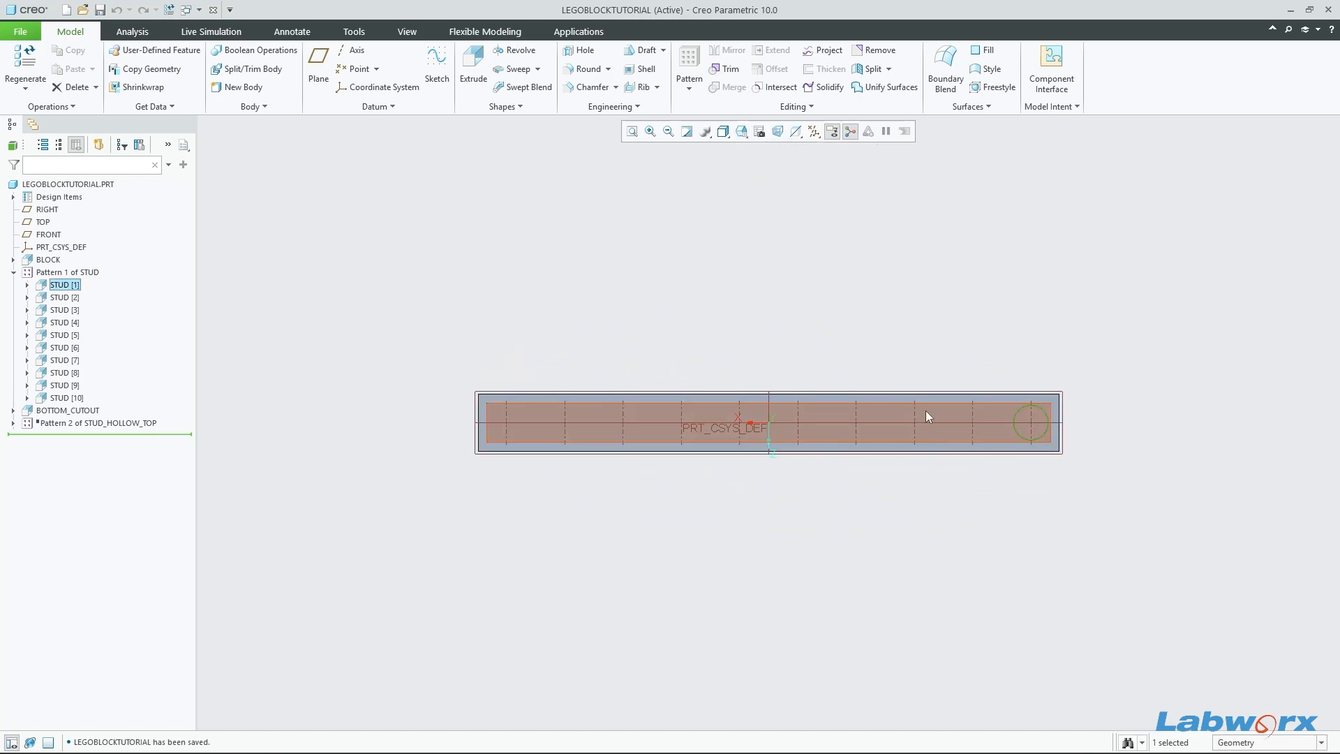
{"action": "left_click", "coordinate": [473, 66]}
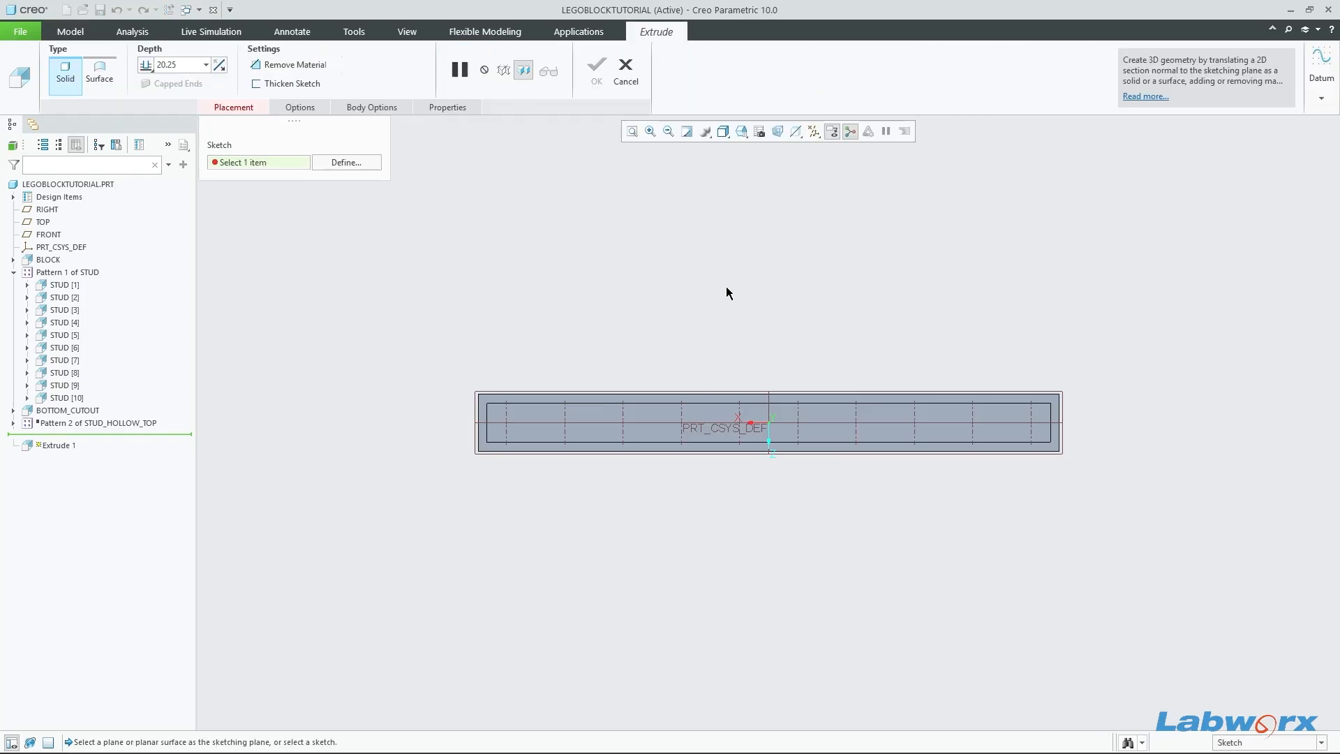
{"action": "left_click", "coordinate": [1004, 416]}
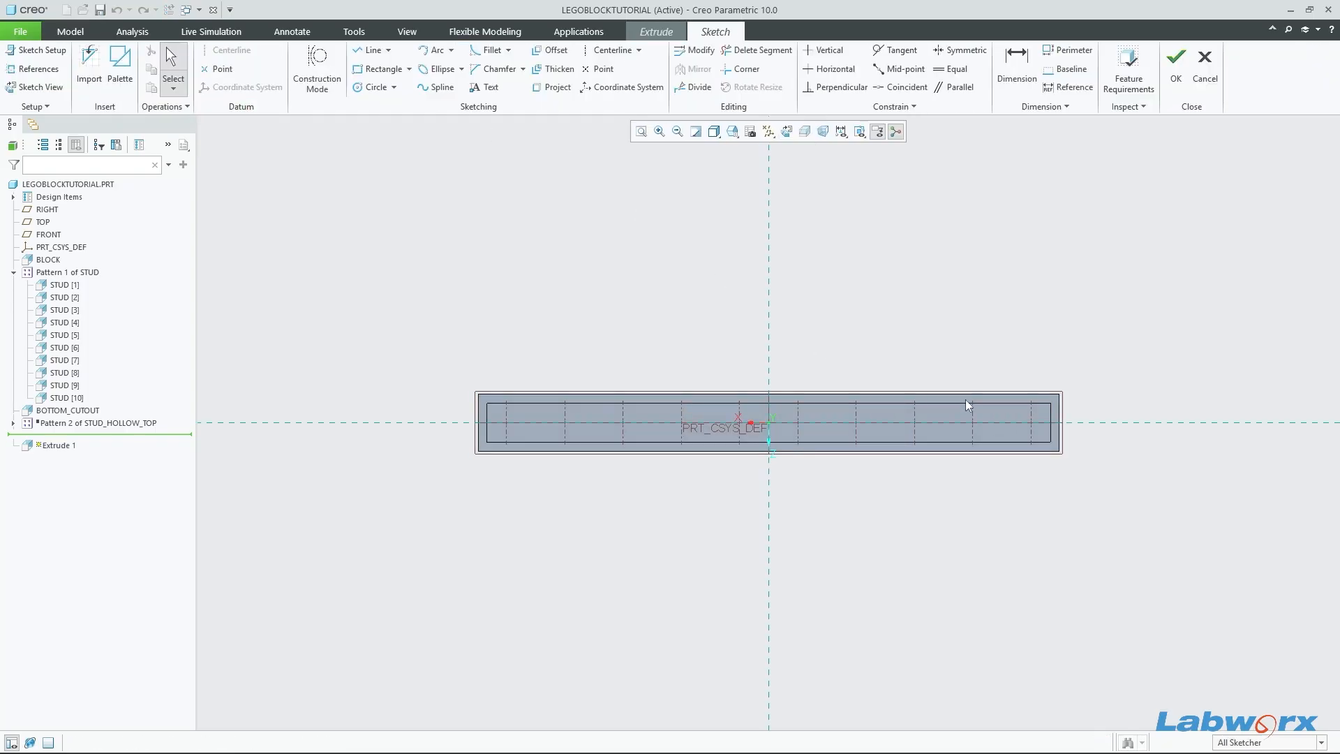
{"action": "left_click", "coordinate": [769, 133]}
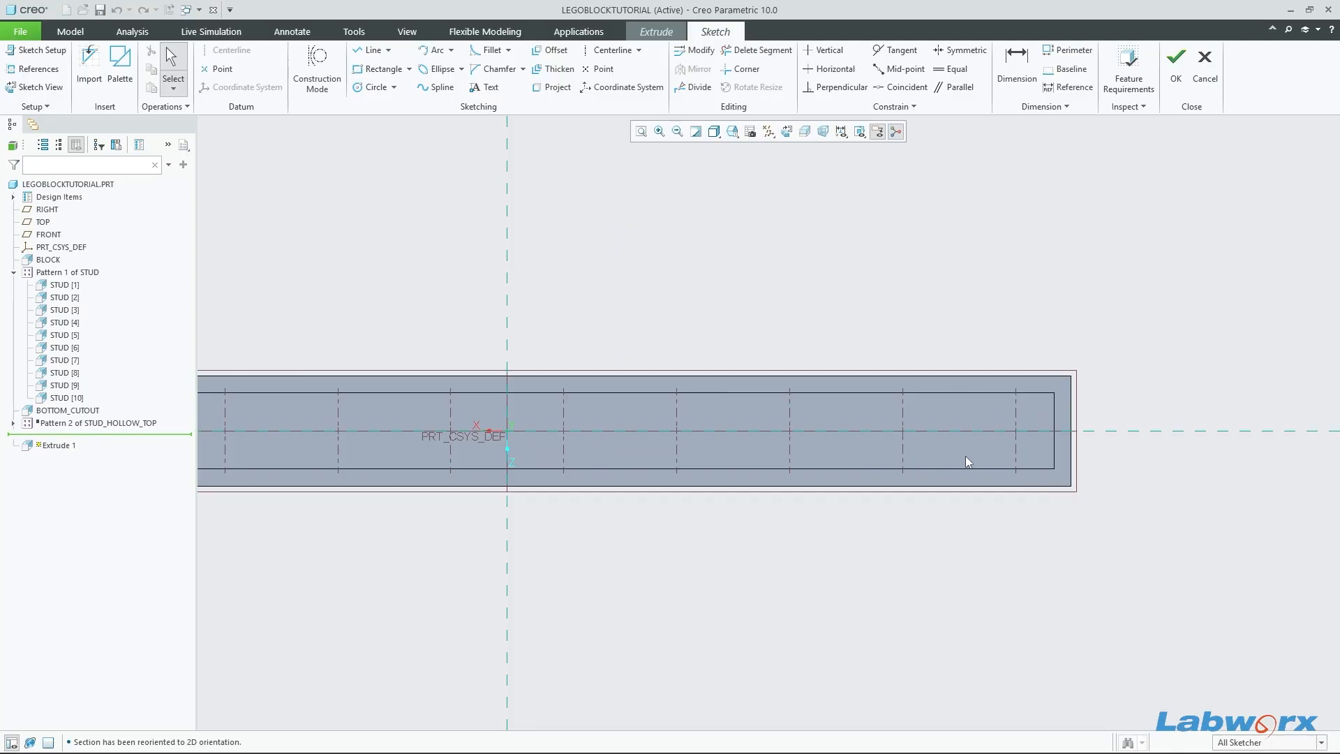
Step: Sketch a circle about 1.7 in diameter between the first two studs, slightly off the block's long centreline
{"action": "left_click", "coordinate": [375, 87]}
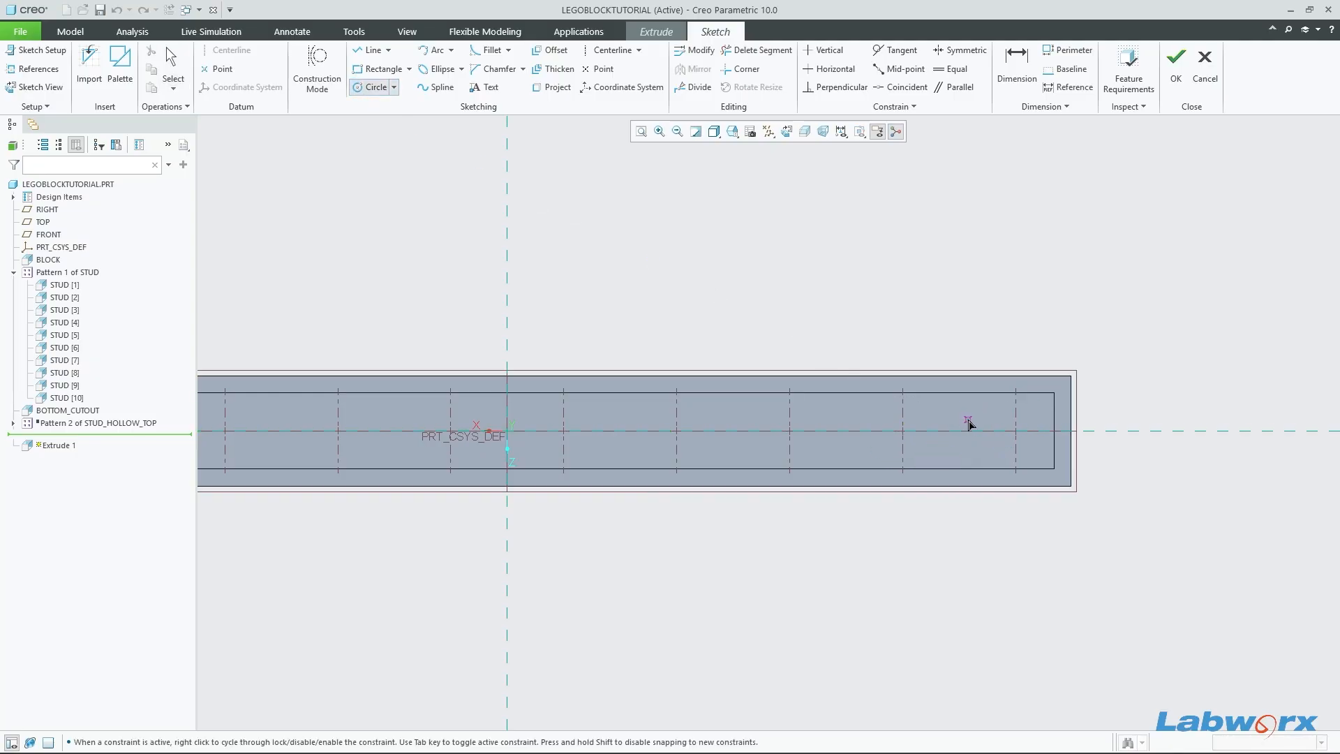
{"action": "scroll", "coordinate": [970, 423], "scroll_direction": "down", "scroll_amount": 2}
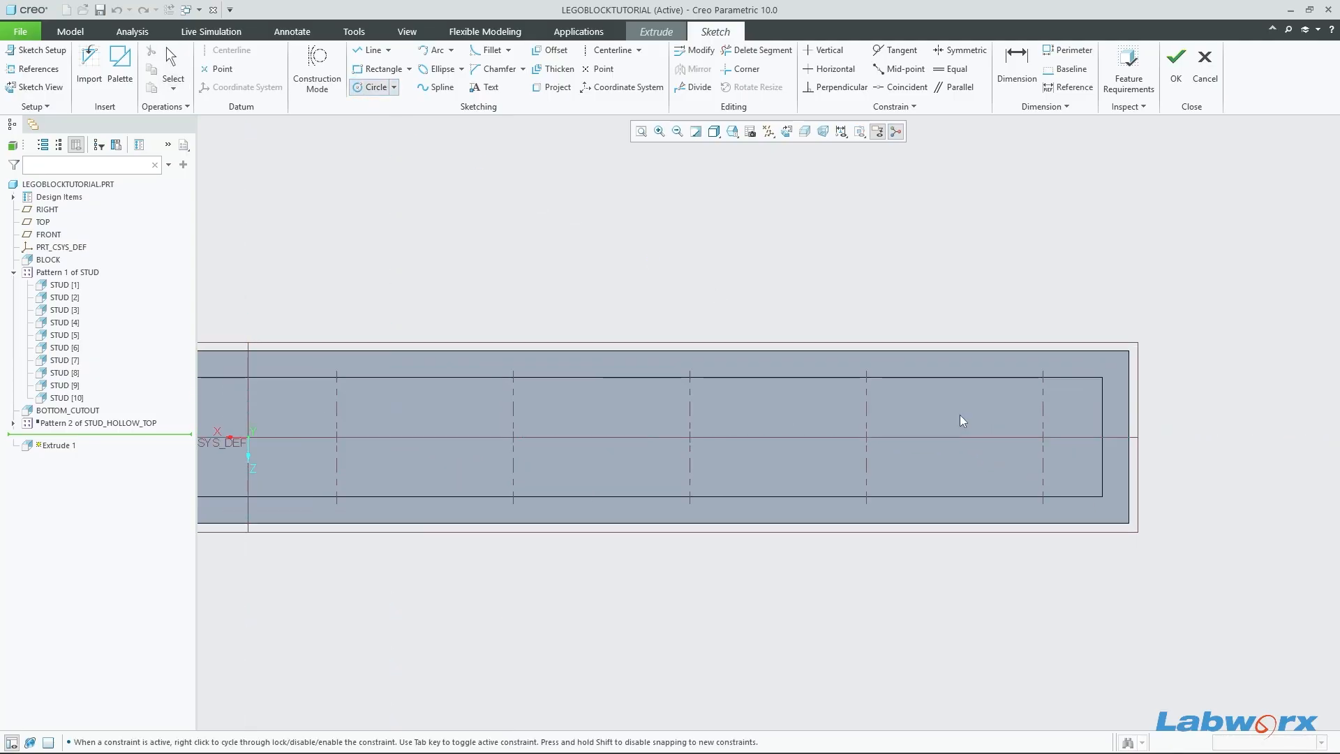
{"action": "left_click", "coordinate": [978, 419]}
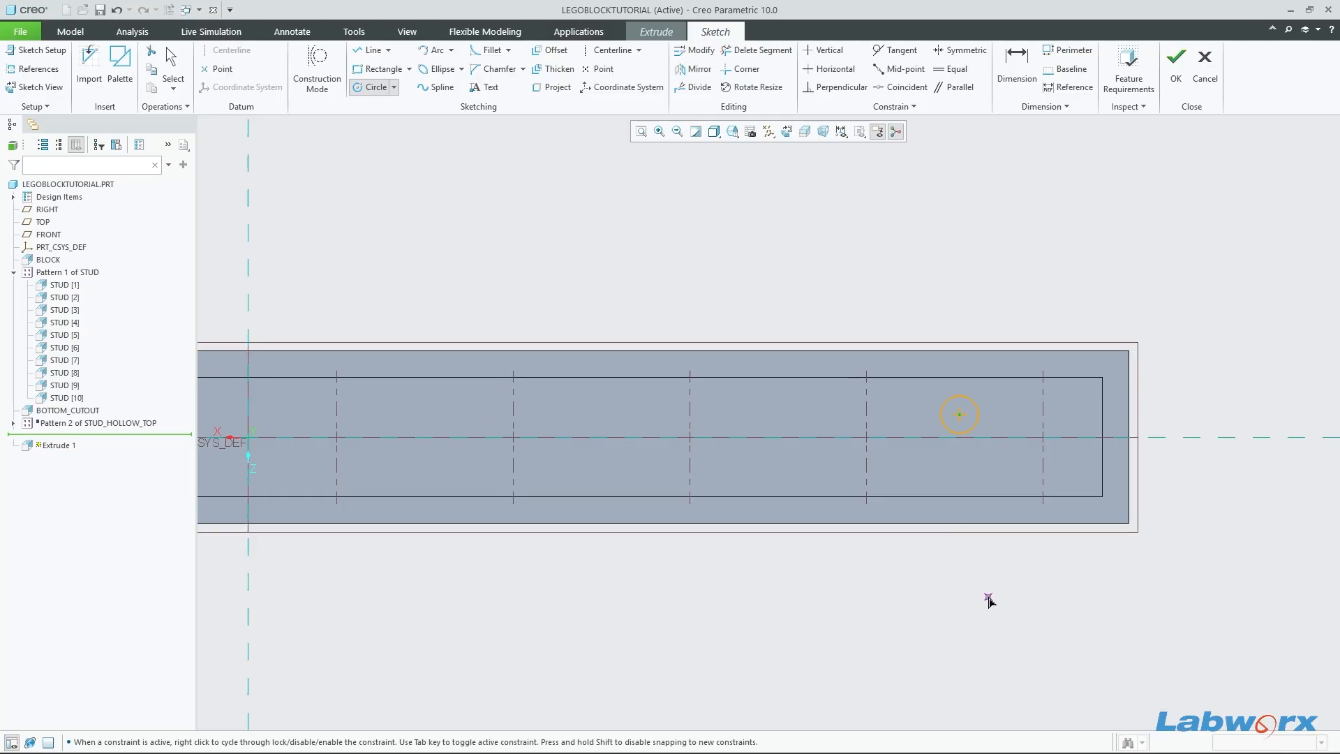
{"action": "middle_click", "coordinate": [978, 283]}
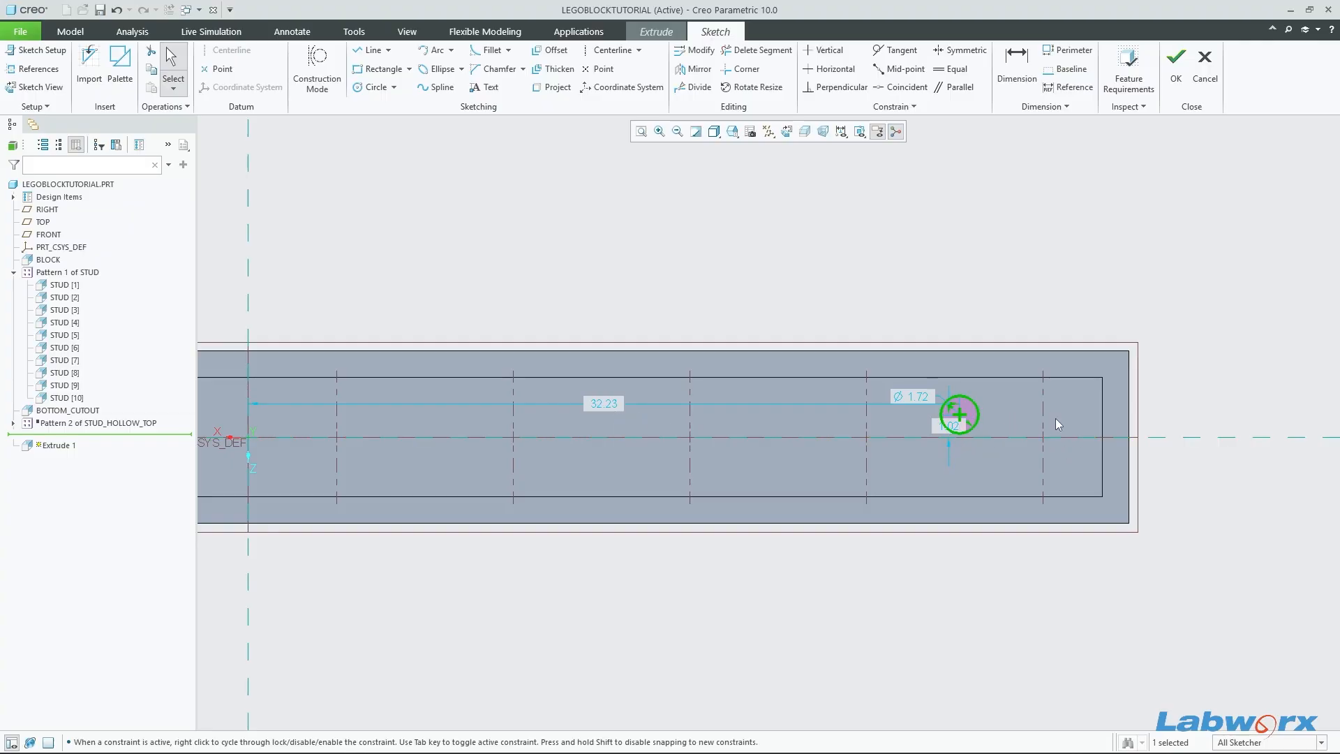
Step: Add the block's outer end face and long side face nearest the circle as sketch references
{"action": "scroll", "coordinate": [877, 518], "scroll_direction": "up", "scroll_amount": 3}
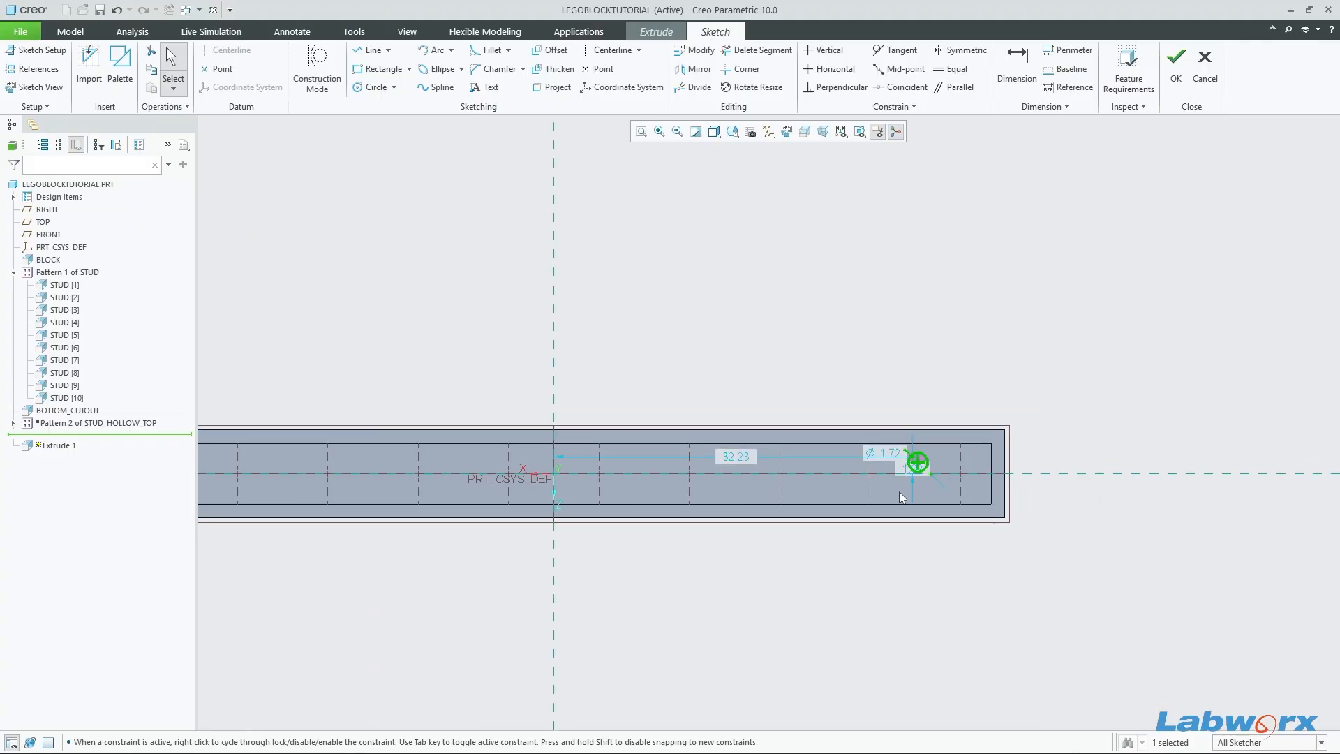
{"action": "scroll", "coordinate": [901, 491], "scroll_direction": "up", "scroll_amount": 2}
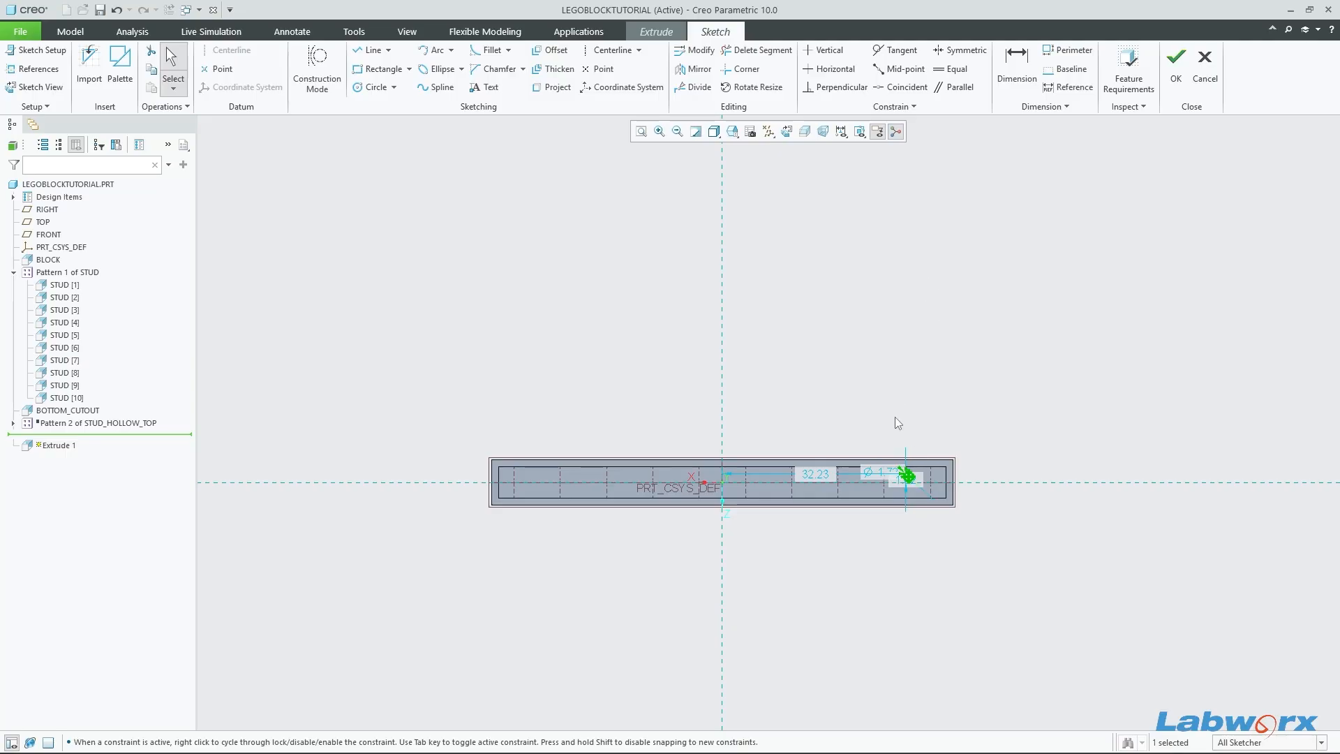
{"action": "mouse_move", "coordinate": [921, 464]}
{"action": "middle_mouse_down"}
{"action": "mouse_move", "coordinate": [914, 585]}
{"action": "mouse_move", "coordinate": [999, 595]}
{"action": "mouse_move", "coordinate": [1047, 655]}
{"action": "mouse_move", "coordinate": [932, 569]}
{"action": "mouse_move", "coordinate": [919, 476]}
{"action": "middle_mouse_up"}
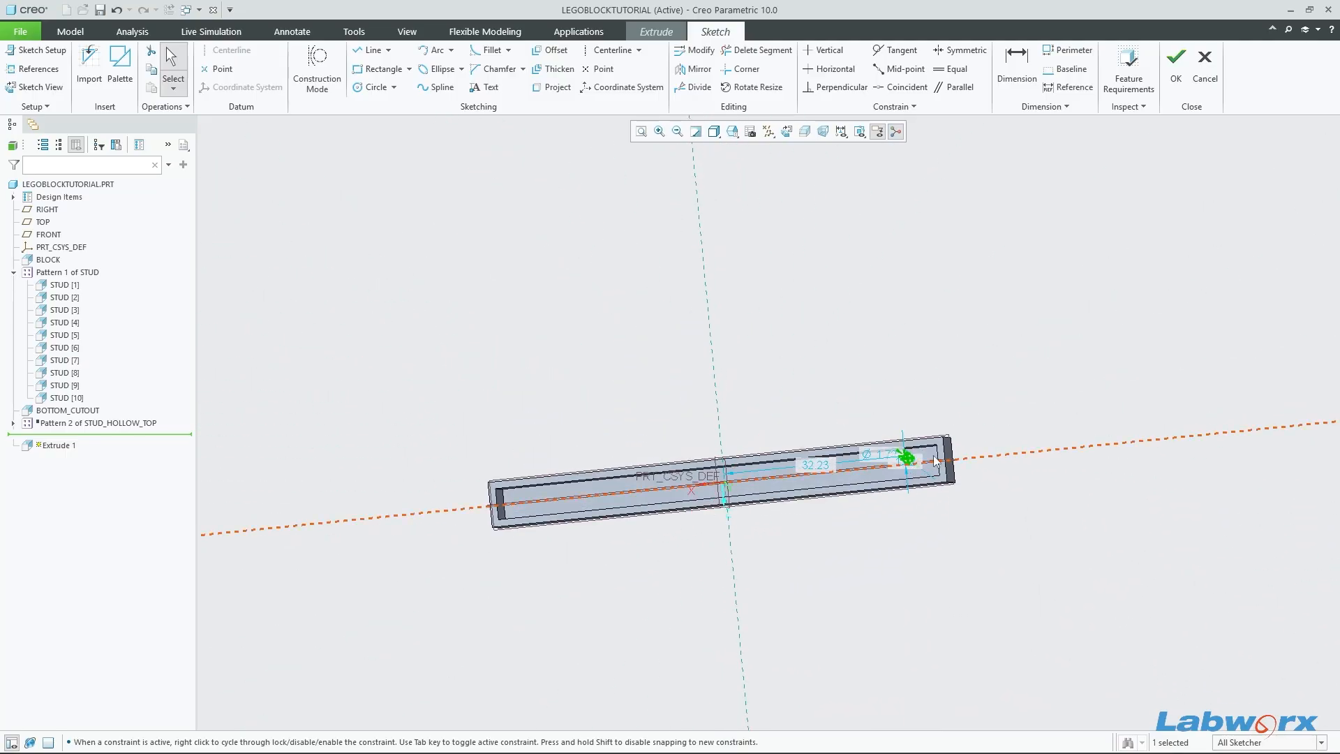
{"action": "left_click", "coordinate": [803, 130]}
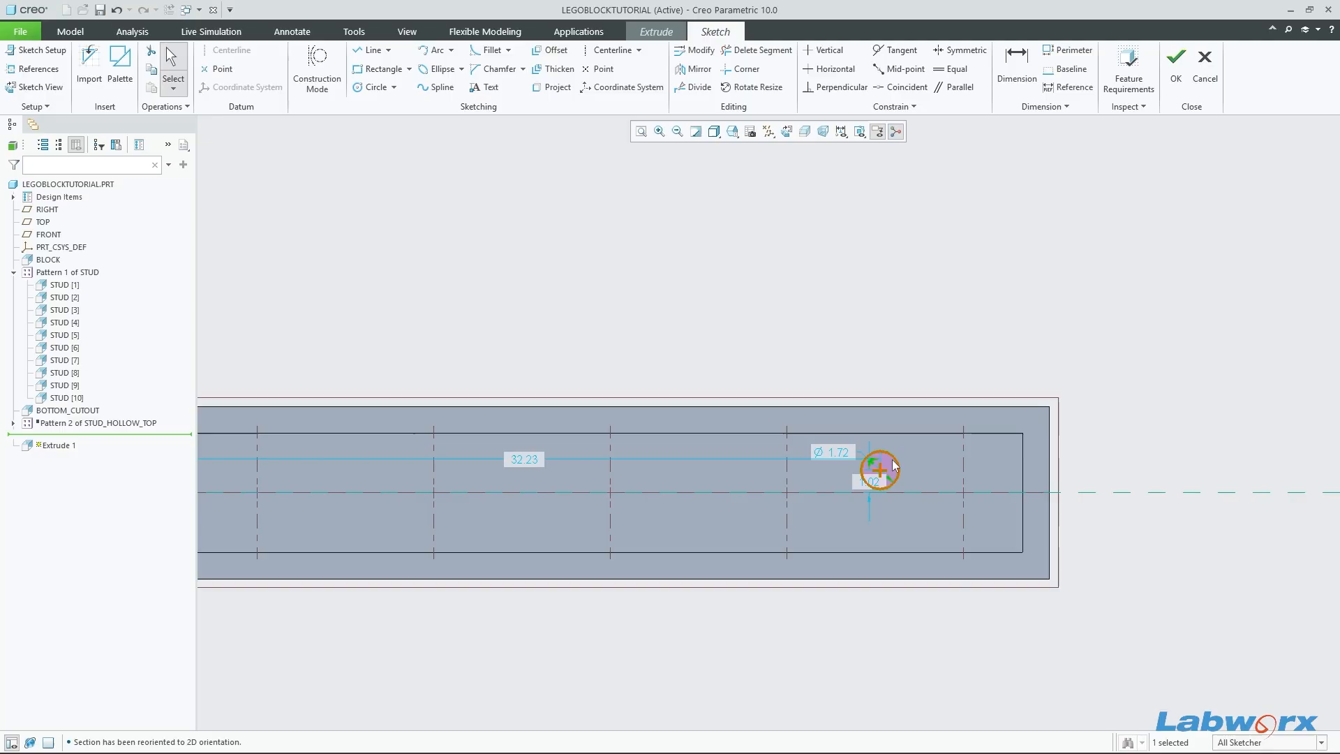
{"action": "scroll", "coordinate": [907, 477], "scroll_direction": "down", "scroll_amount": 2}
{"action": "scroll", "coordinate": [907, 476], "scroll_direction": "up", "scroll_amount": 2}
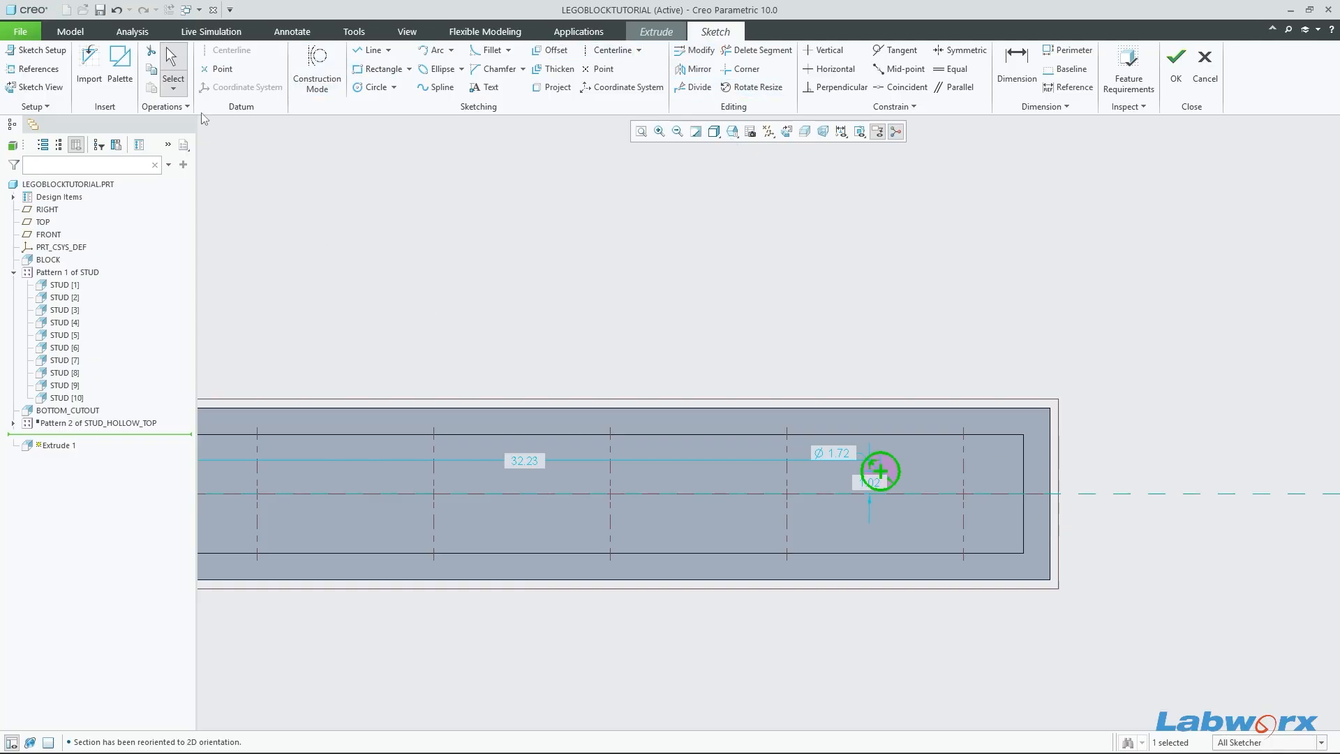
{"action": "left_click", "coordinate": [34, 68]}
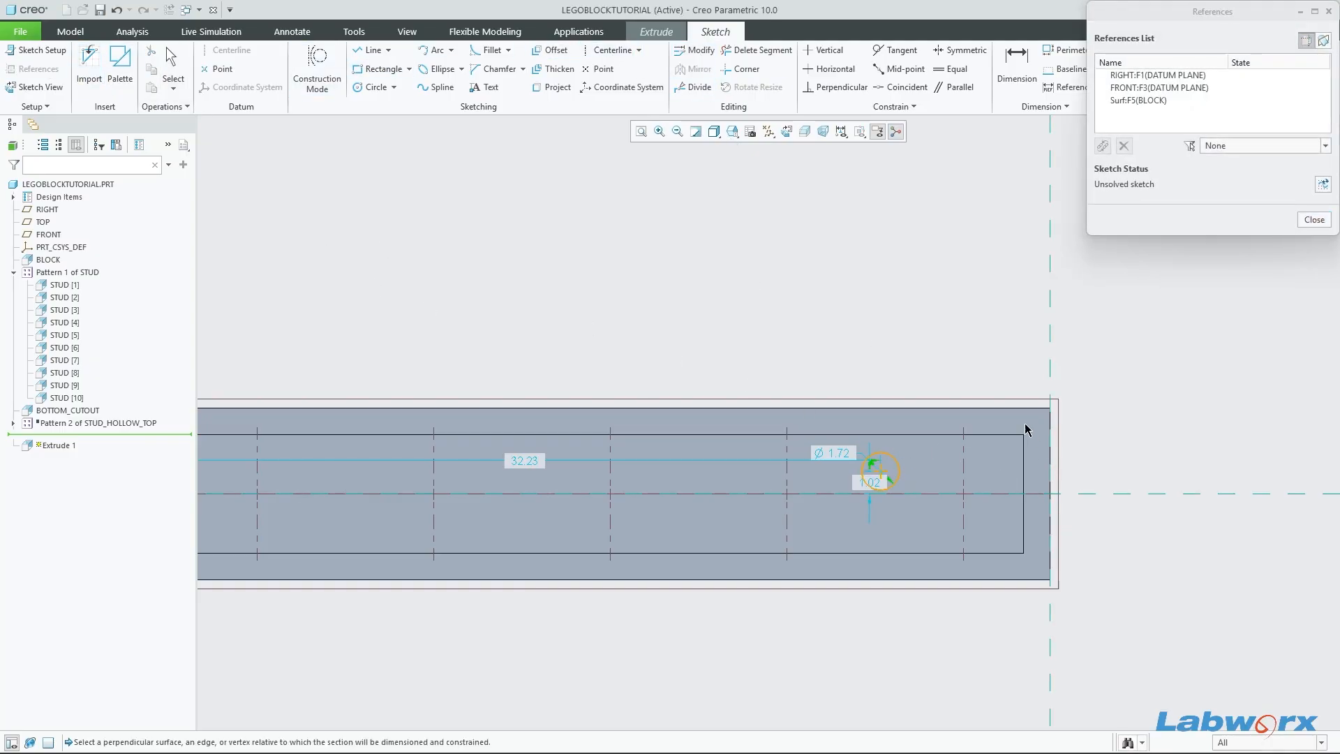
{"action": "left_click", "coordinate": [1004, 409]}
{"action": "left_click", "coordinate": [1313, 219]}
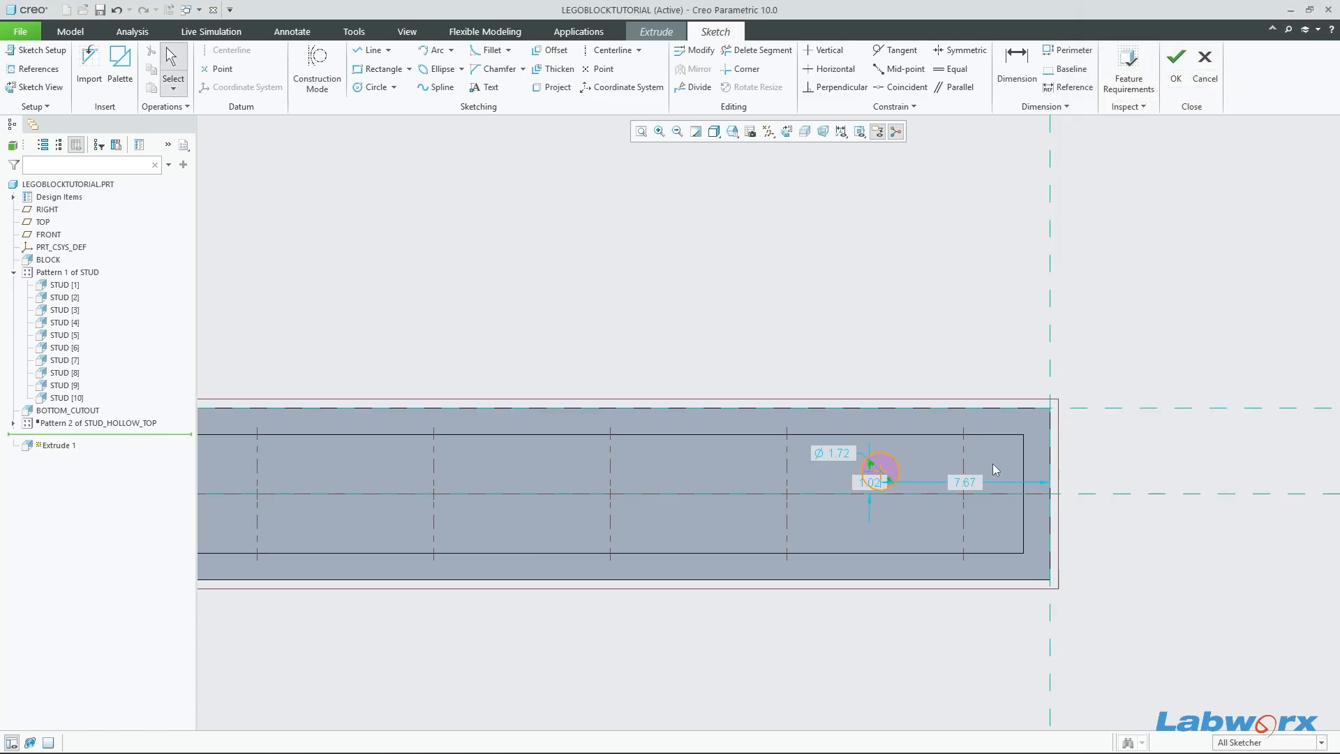
Step: Dimension the circle's centre from the block's outer long edge, keeping the value as drawn
{"action": "scroll", "coordinate": [882, 466], "scroll_direction": "down", "scroll_amount": 4}
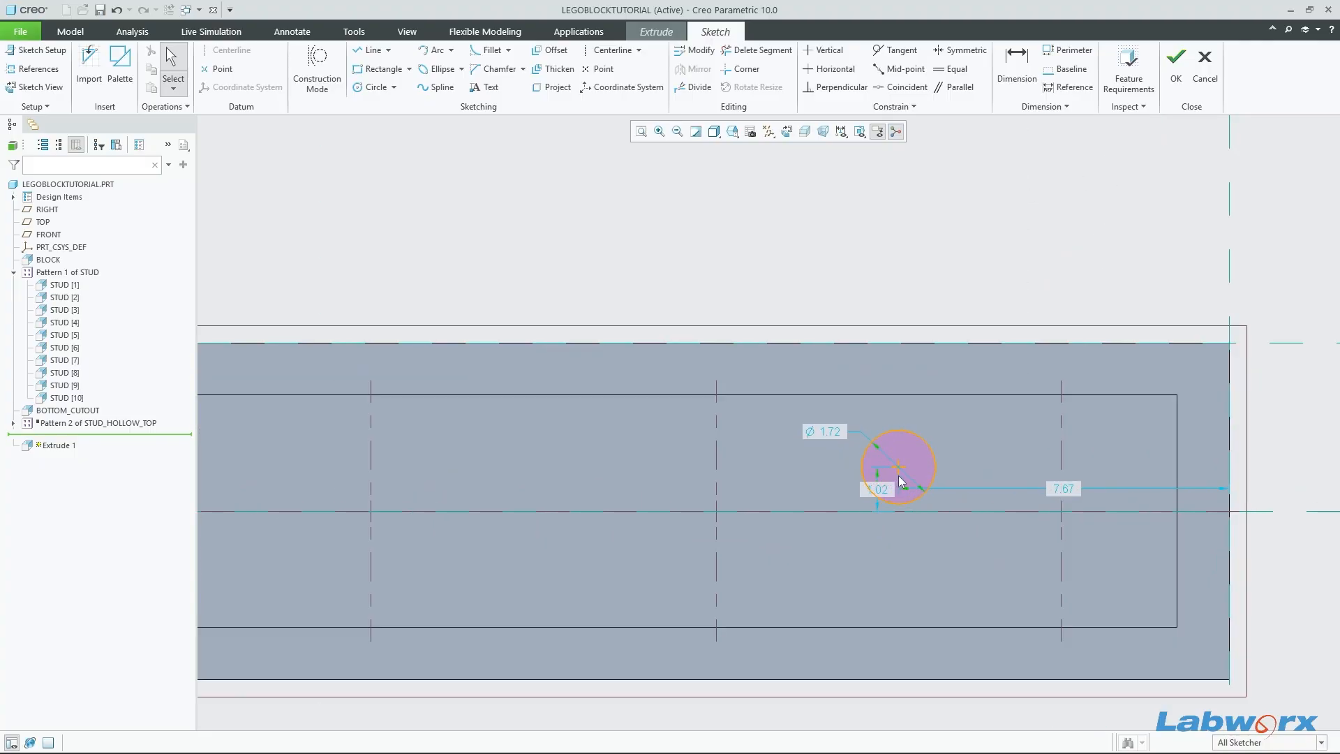
{"action": "left_click", "coordinate": [1023, 67]}
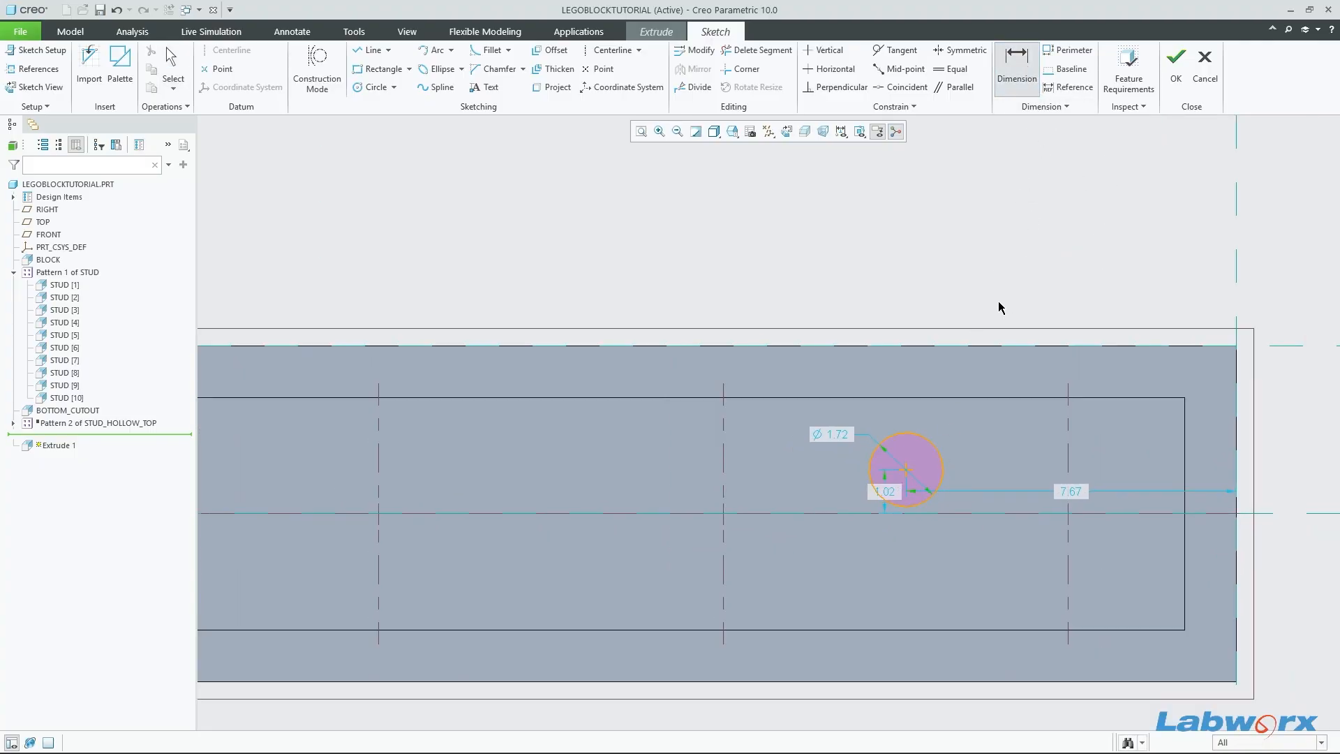
{"action": "left_click", "coordinate": [969, 344]}
{"action": "left_click", "coordinate": [906, 470]}
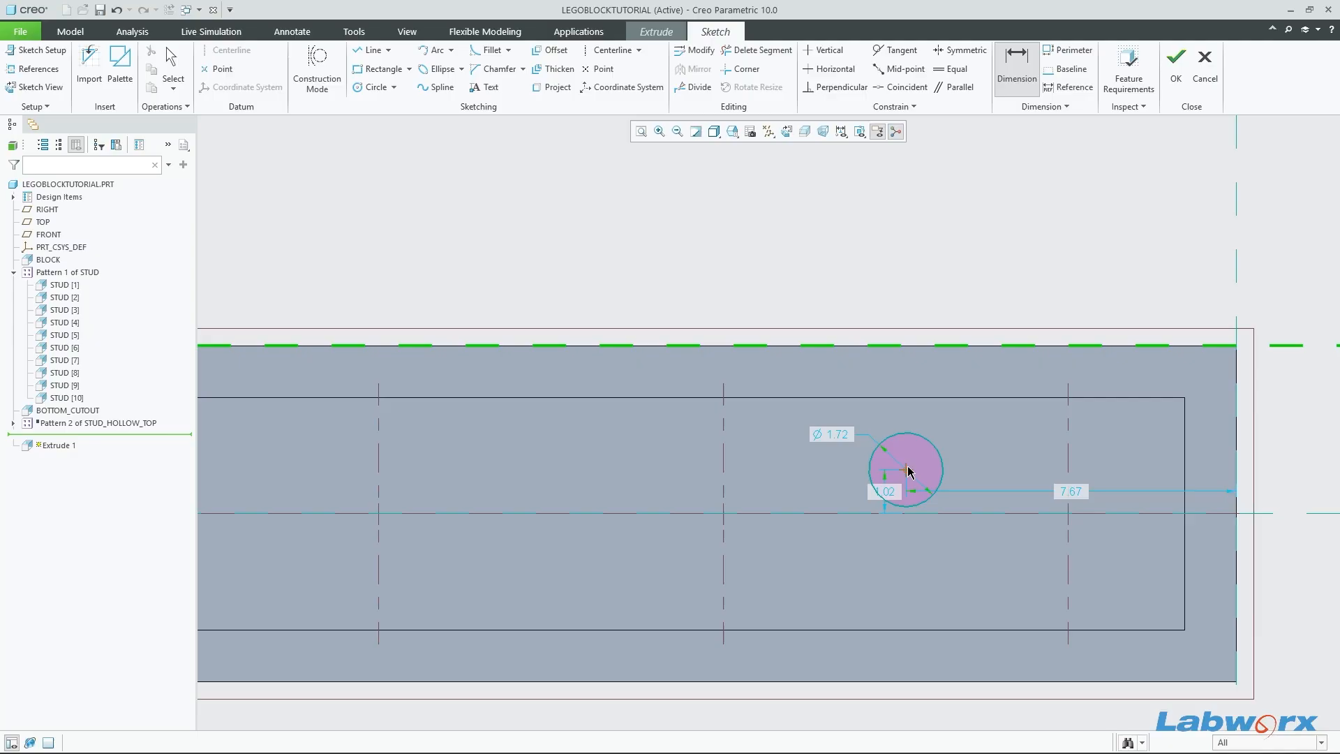
{"action": "middle_click", "coordinate": [902, 373]}
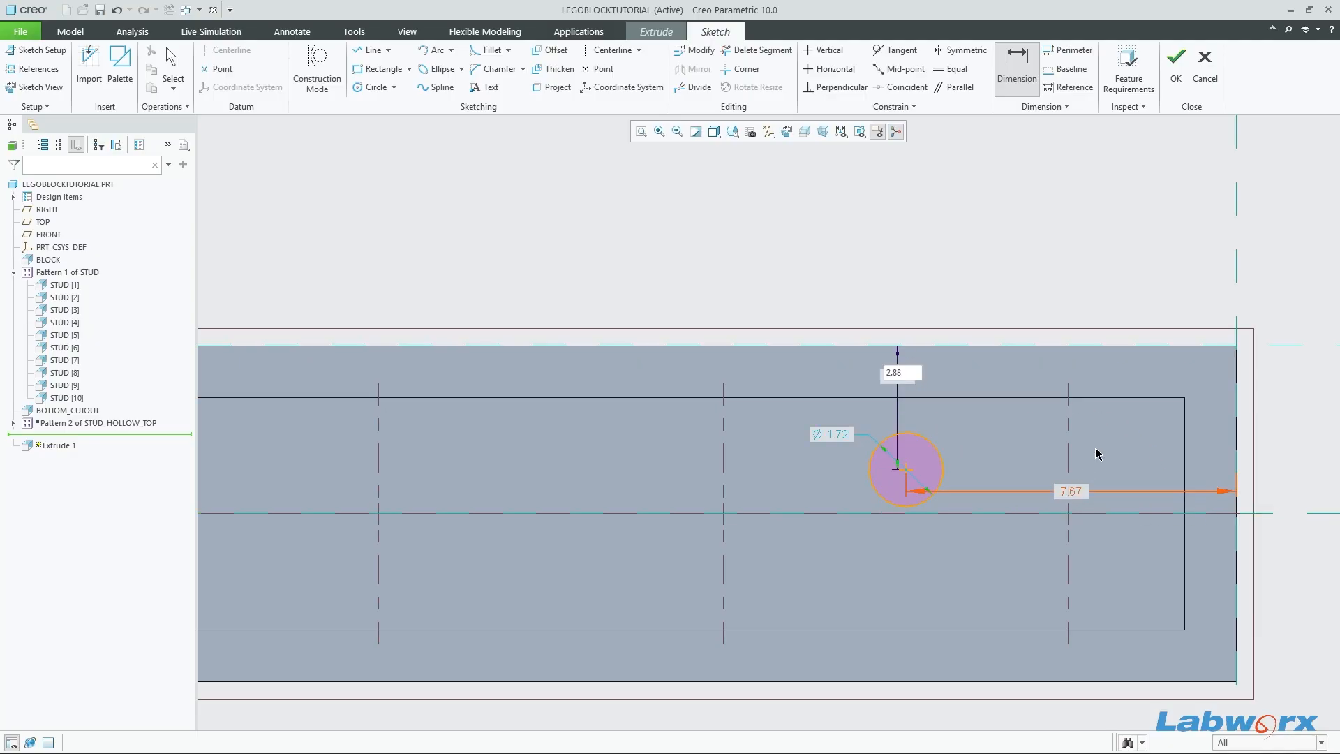
{"action": "key", "text": "Return"}
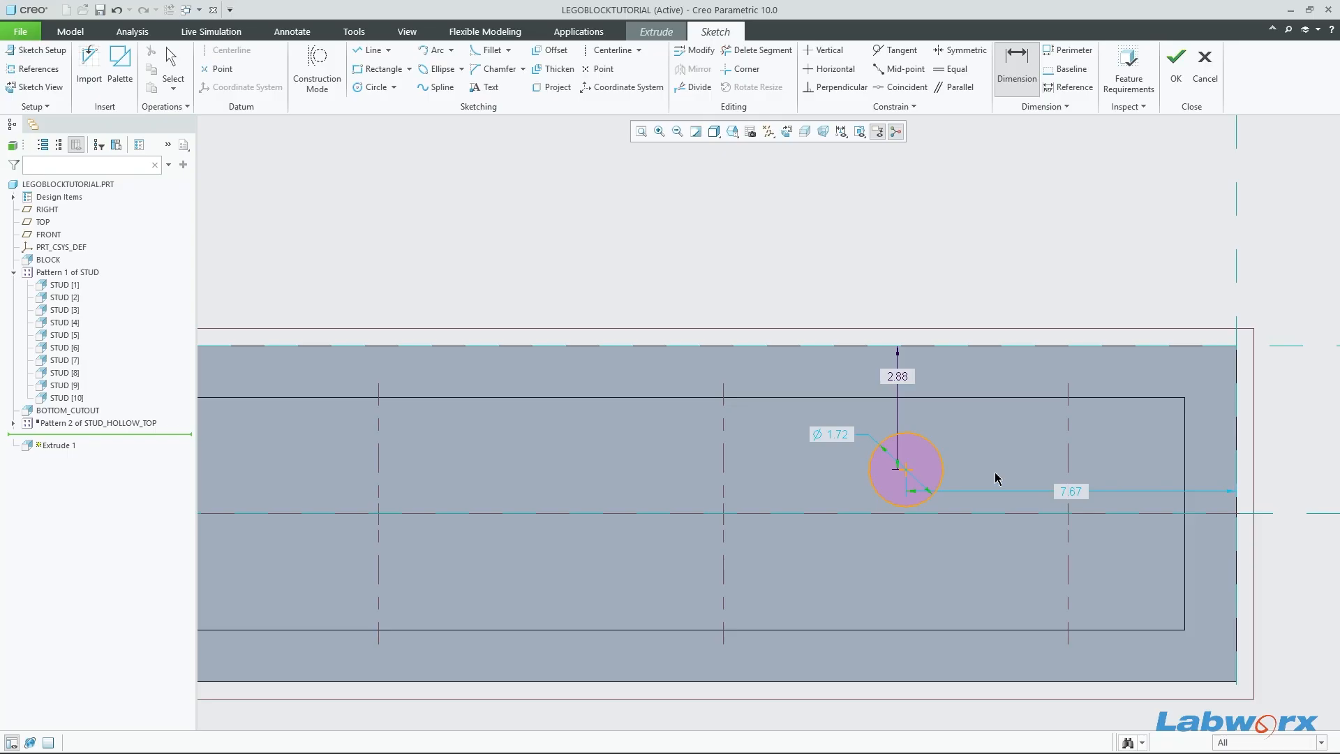
Step: Reposition the circle's diameter and two location dimensions outside the block outline for legibility
{"action": "left_click", "coordinate": [830, 436]}
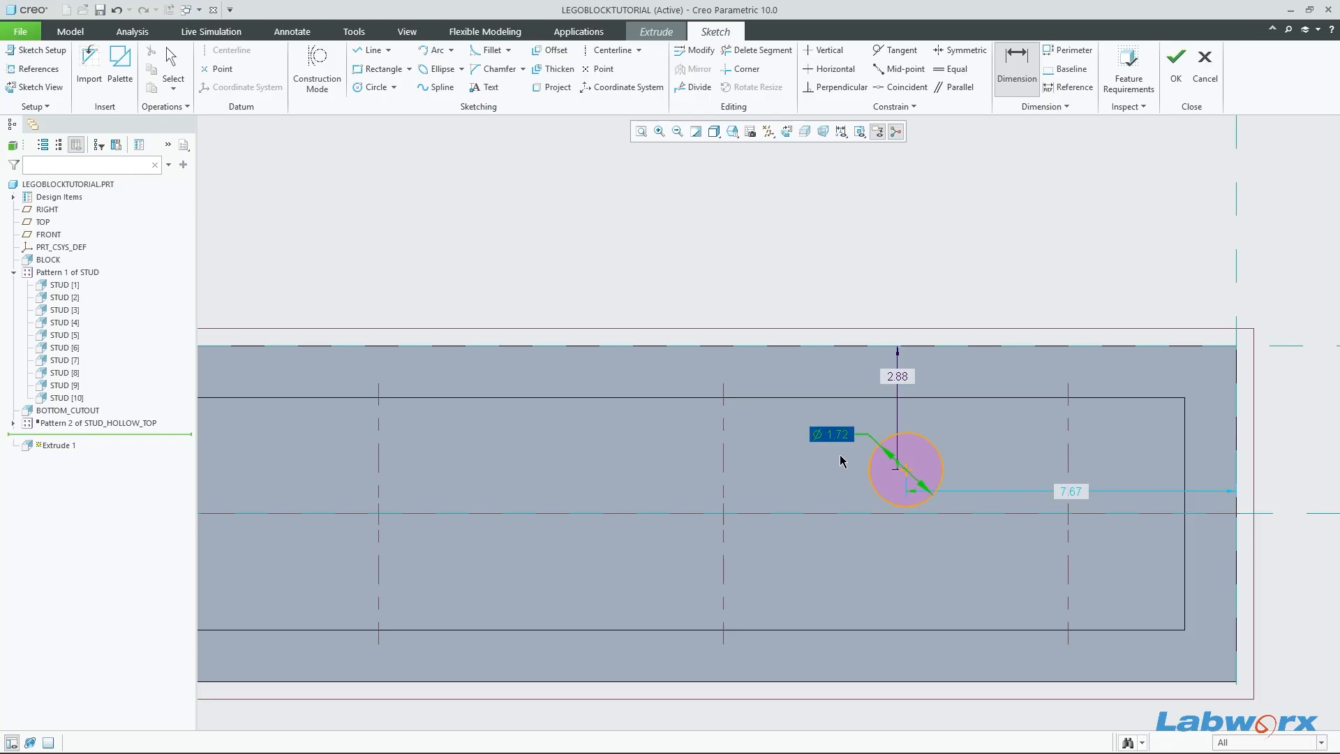
{"action": "middle_click", "coordinate": [841, 459]}
{"action": "left_click_drag", "start_coordinate": [832, 435], "coordinate": [789, 321]}
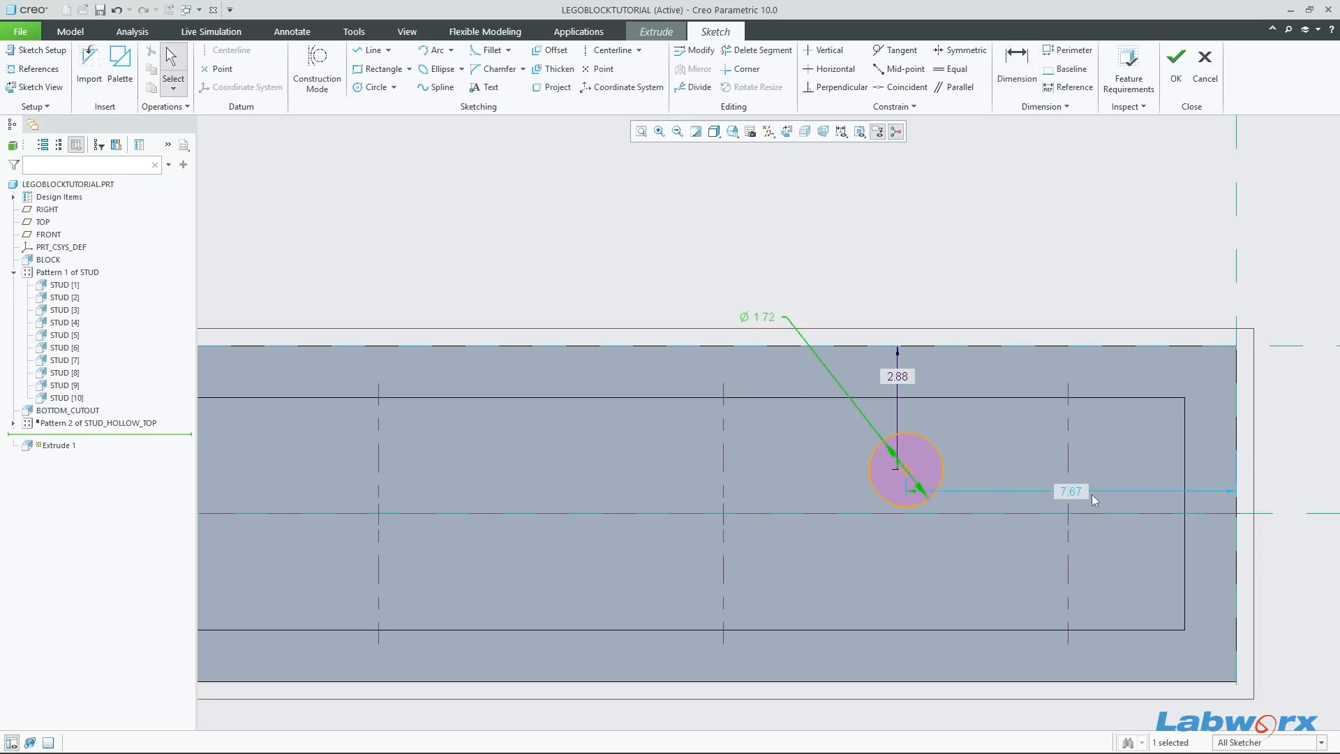
{"action": "left_click_drag", "start_coordinate": [1071, 491], "coordinate": [1143, 269]}
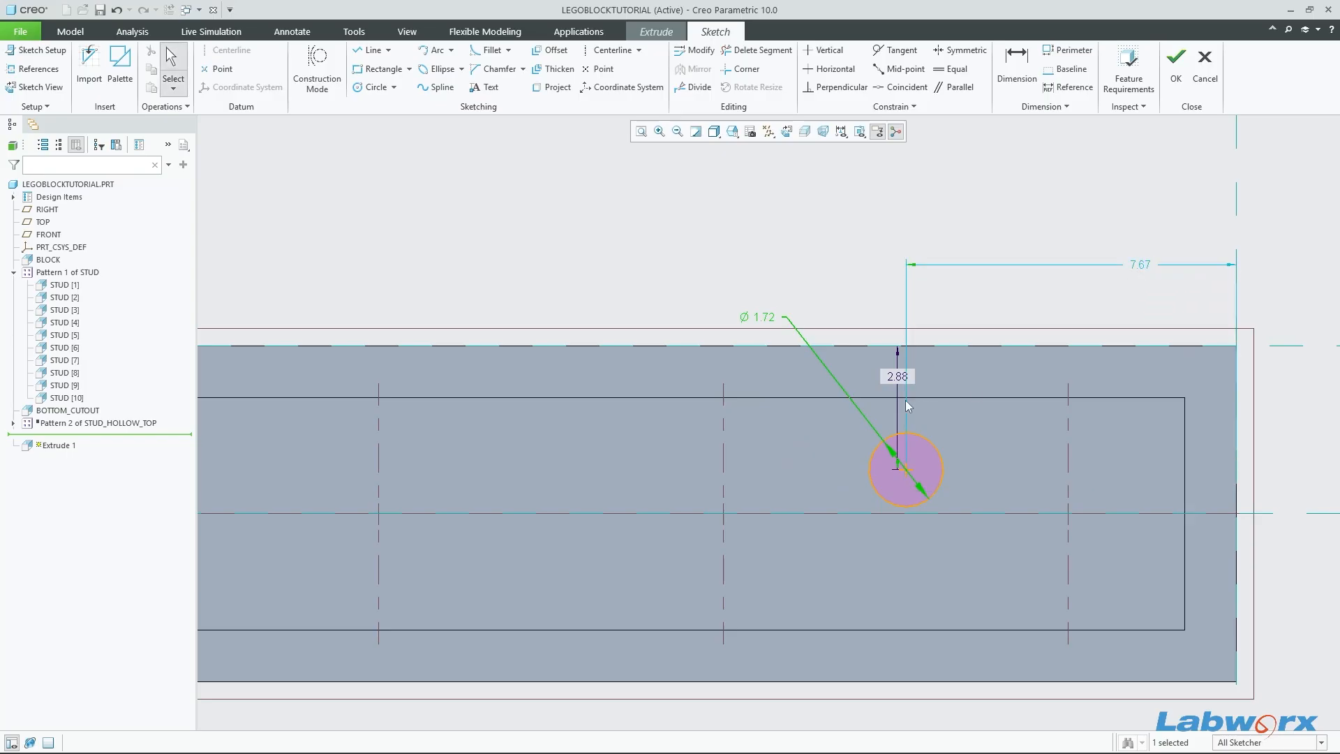
{"action": "left_click_drag", "start_coordinate": [897, 376], "coordinate": [871, 293]}
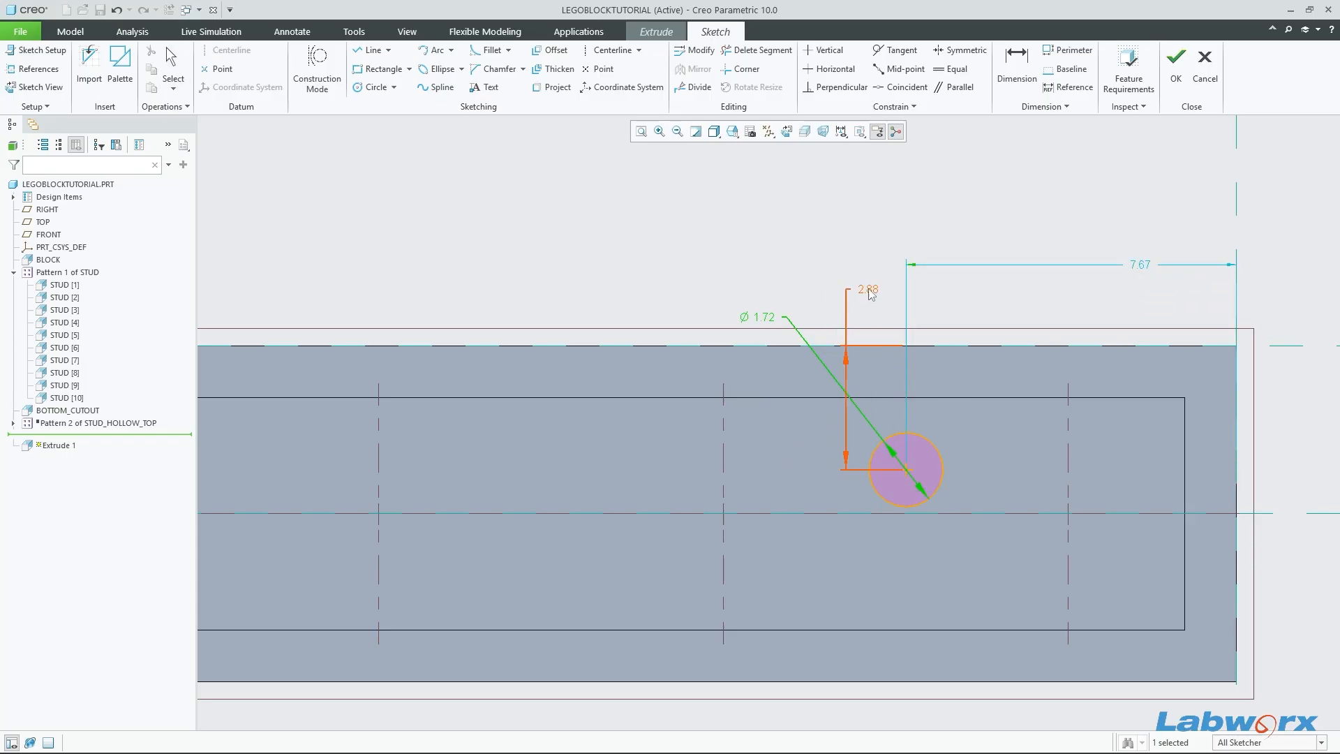
Step: Finish the circle sketch, extrude it as a solid to a depth of 5.00, and save the part
{"action": "left_click", "coordinate": [1176, 66]}
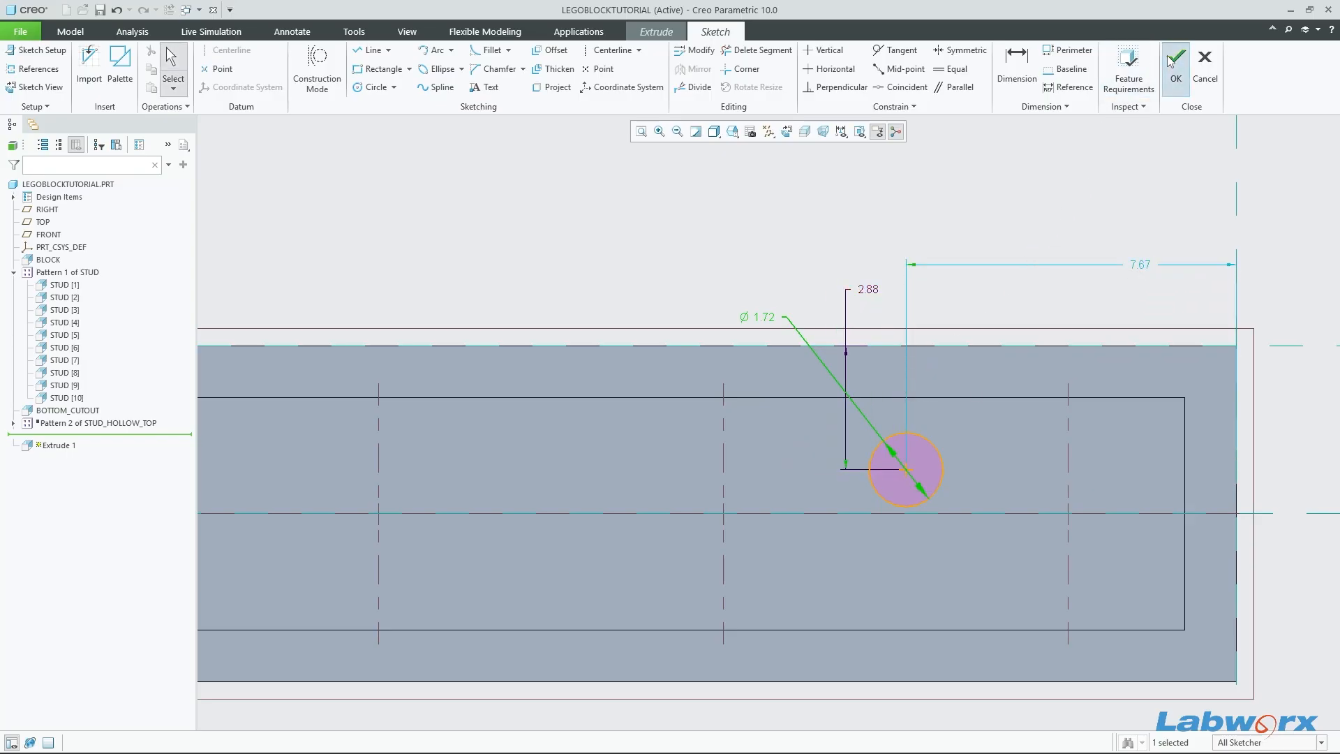
{"action": "middle_click_drag", "start_coordinate": [1068, 558], "coordinate": [1028, 534]}
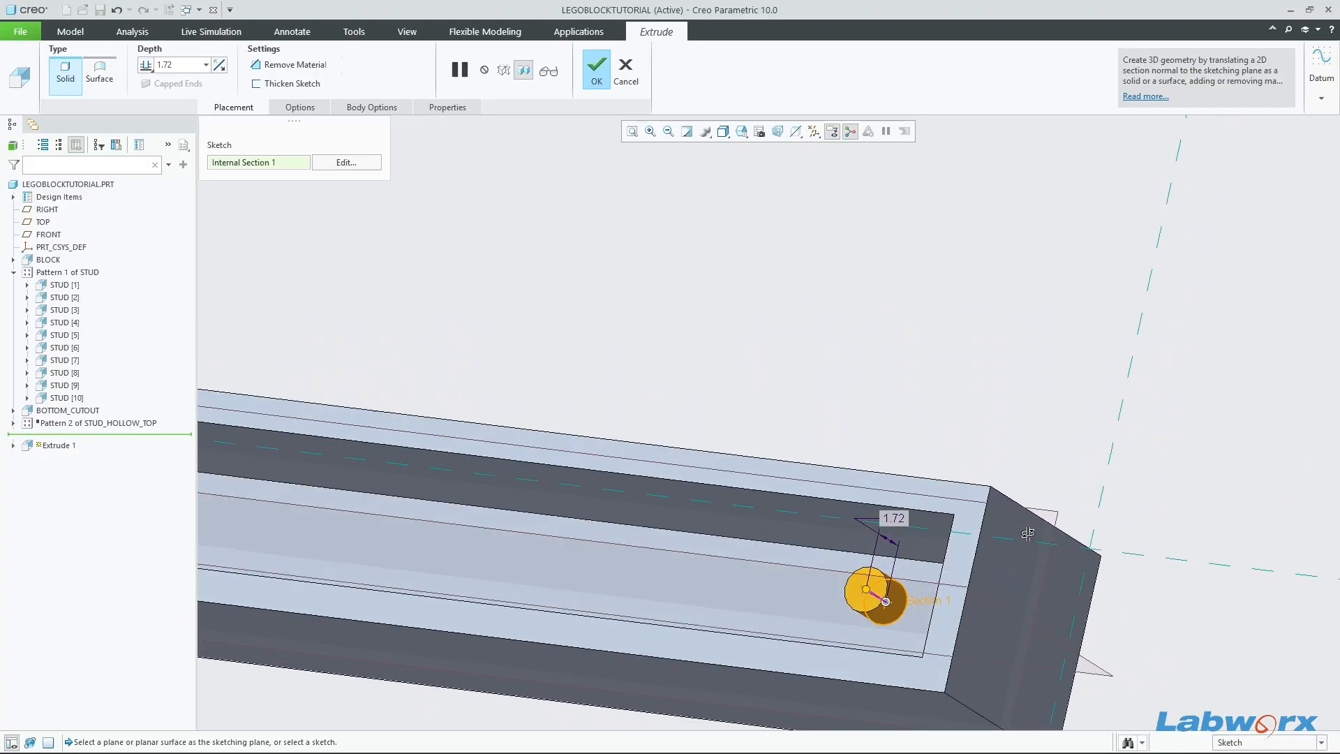
{"action": "left_click_drag", "start_coordinate": [866, 593], "coordinate": [829, 566]}
{"action": "middle_click_drag", "start_coordinate": [878, 610], "coordinate": [874, 536]}
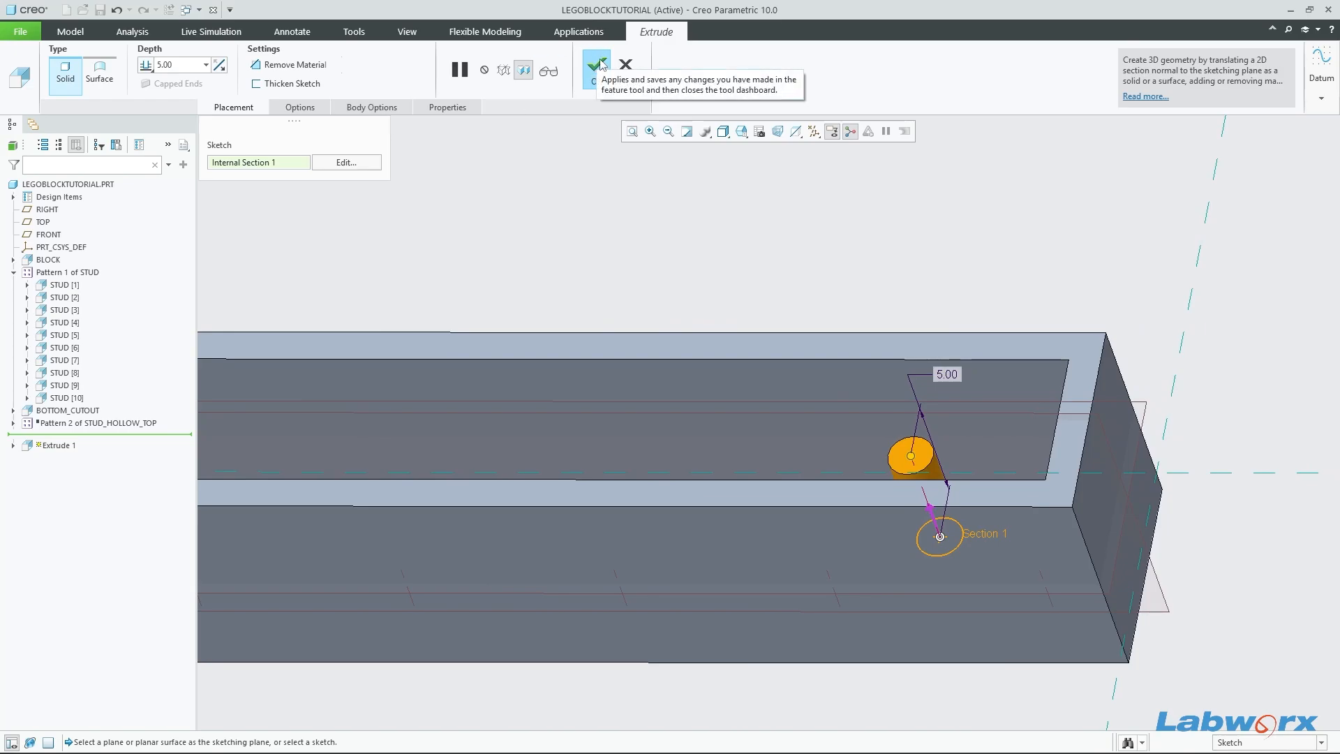
{"action": "left_click", "coordinate": [600, 65]}
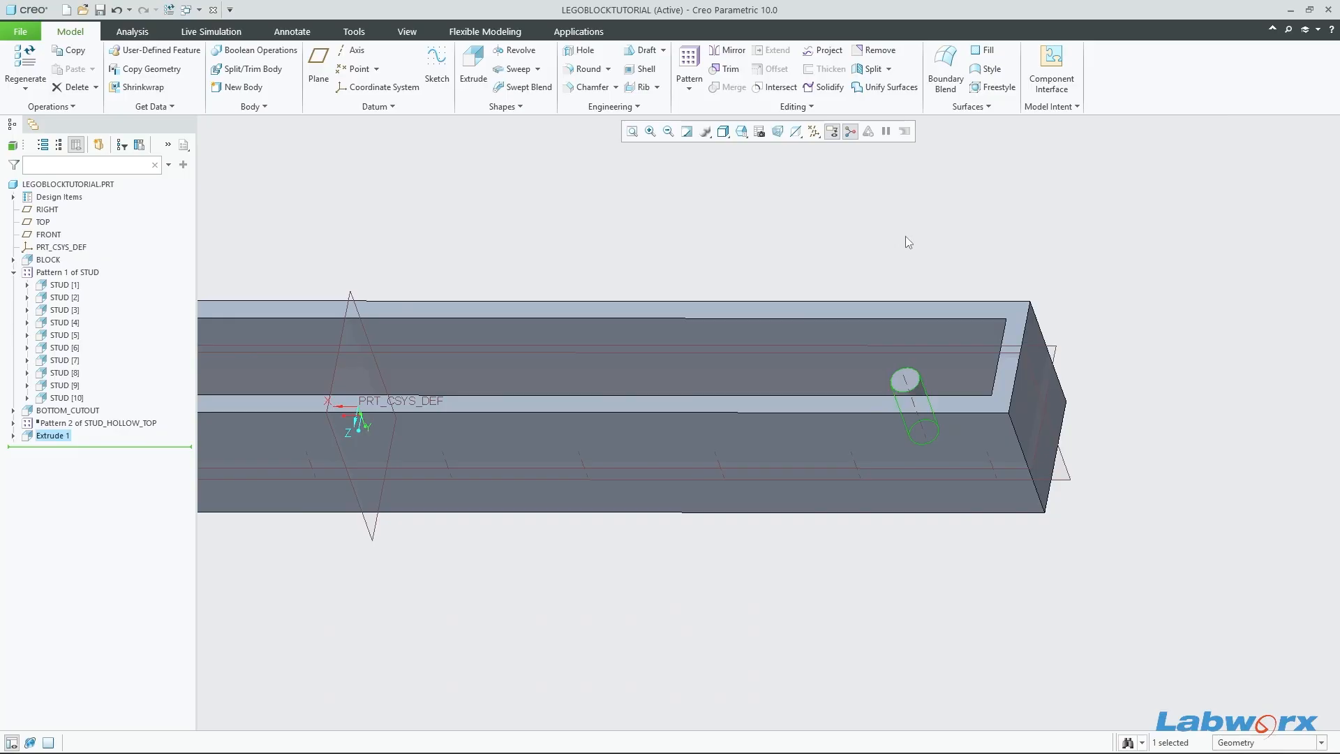
{"action": "key", "text": "ctrl+s"}
{"action": "scroll", "coordinate": [935, 334], "scroll_direction": "up", "scroll_amount": 4}
{"action": "middle_click_drag", "start_coordinate": [928, 300], "coordinate": [857, 429]}
{"action": "scroll", "coordinate": [1040, 488], "scroll_direction": "down", "scroll_amount": 4}
{"action": "middle_click_drag", "start_coordinate": [992, 487], "coordinate": [1003, 454]}
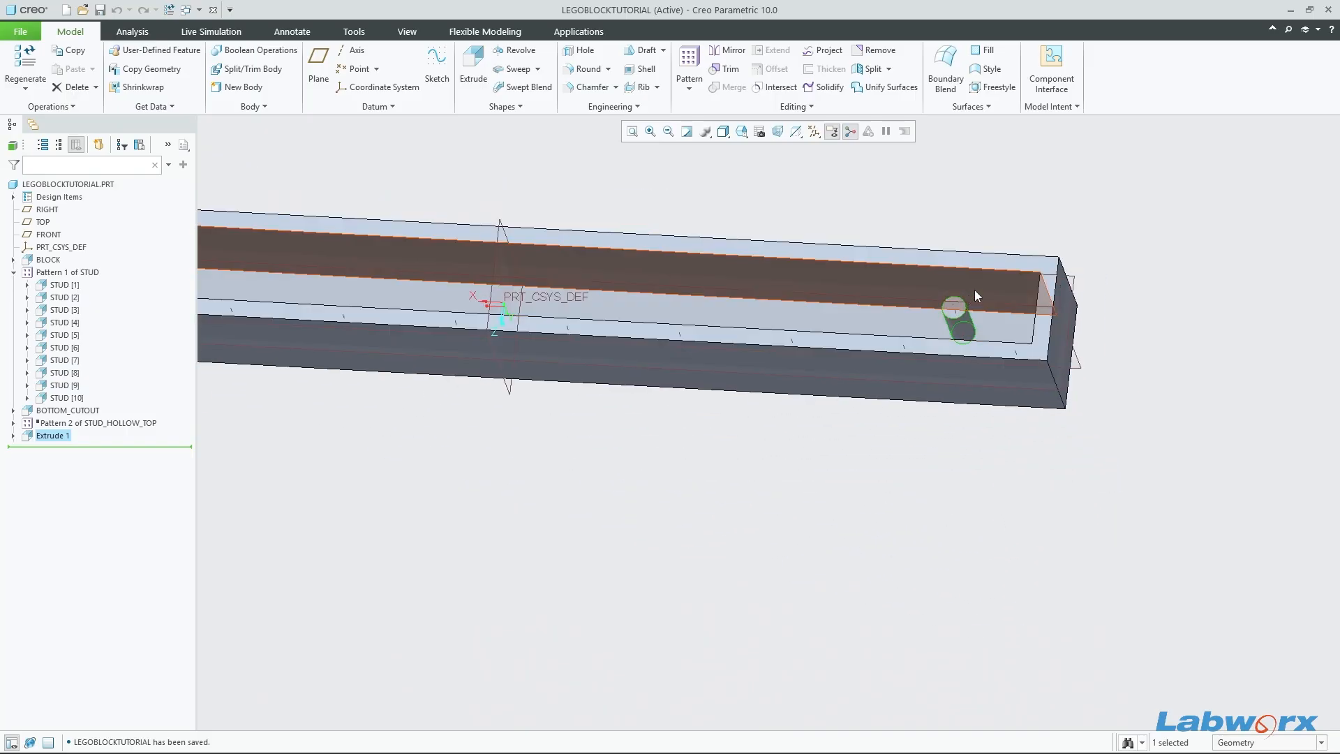
{"action": "scroll", "coordinate": [1111, 434], "scroll_direction": "up", "scroll_amount": 3}
{"action": "scroll", "coordinate": [1047, 377], "scroll_direction": "down", "scroll_amount": 5}
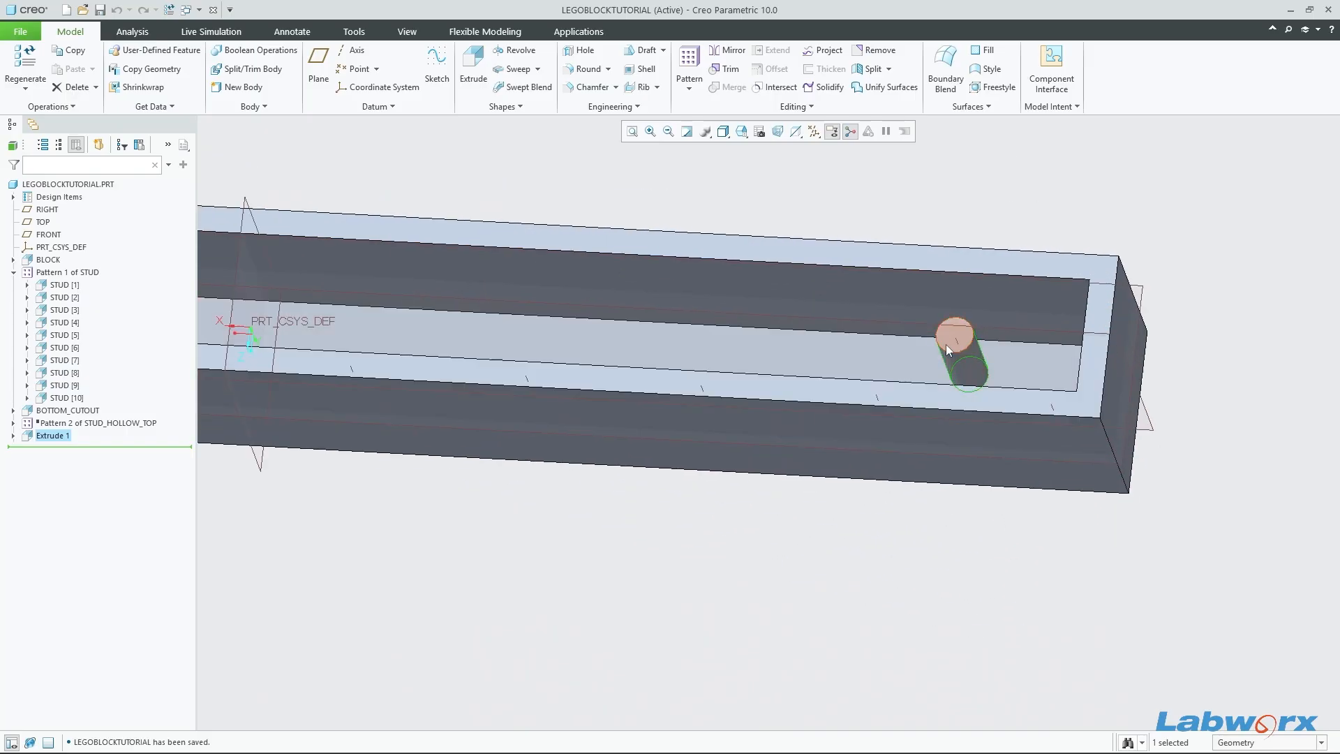
{"action": "scroll", "coordinate": [1019, 404], "scroll_direction": "up", "scroll_amount": 2}
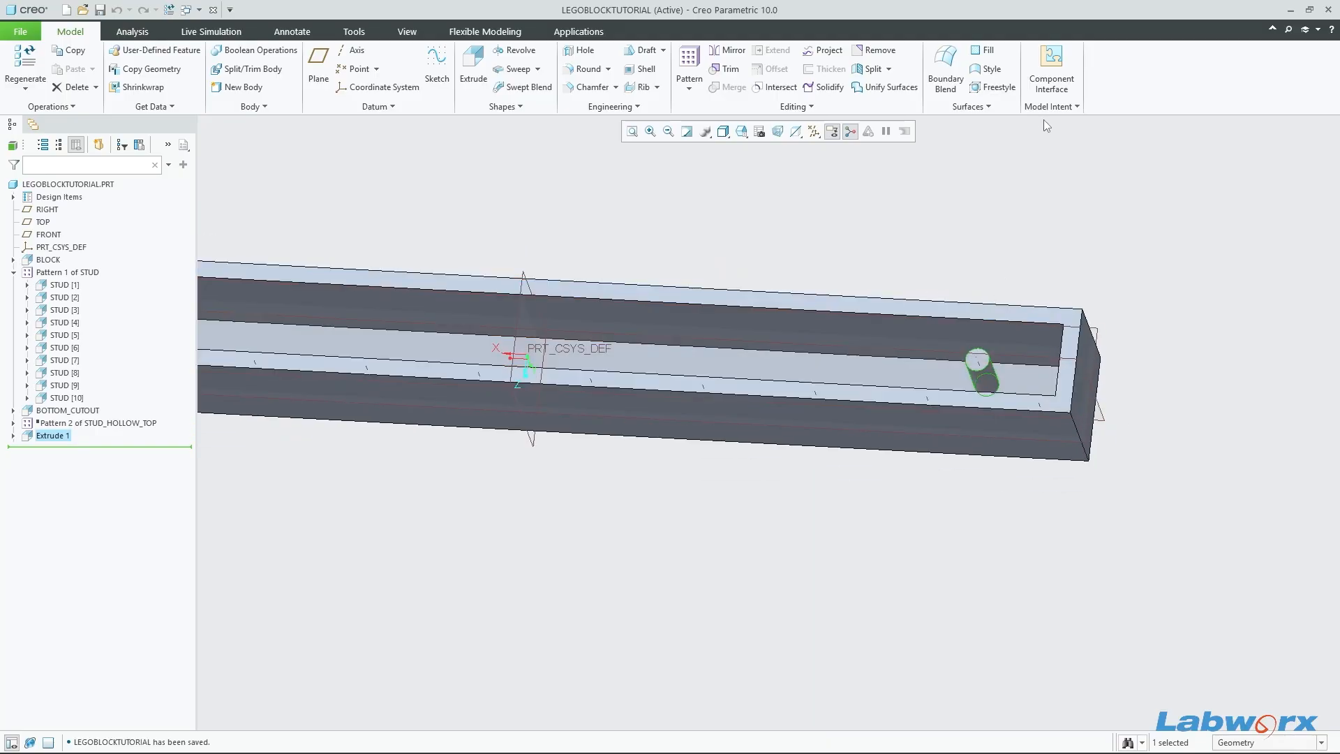
{"action": "left_click", "coordinate": [1050, 106]}
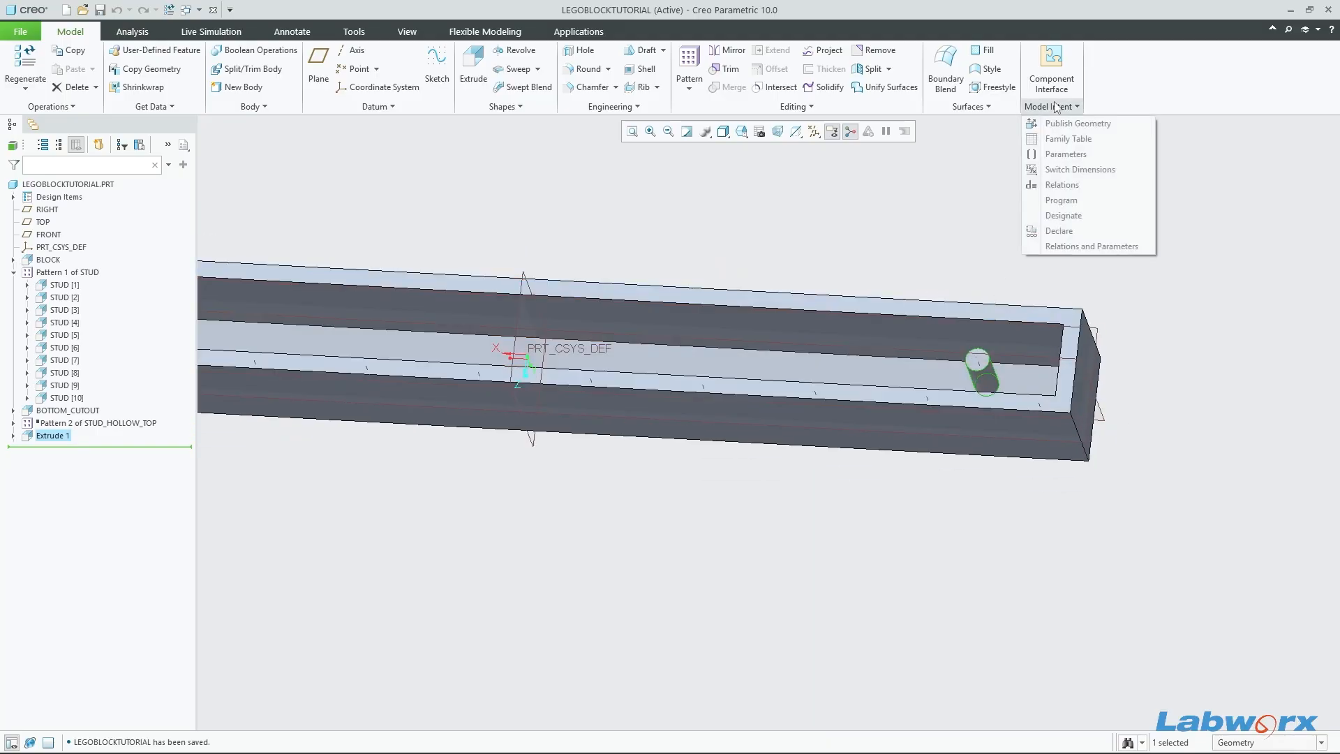
{"action": "left_click", "coordinate": [1060, 186]}
{"action": "left_click_drag", "start_coordinate": [1052, 103], "coordinate": [1143, 132]}
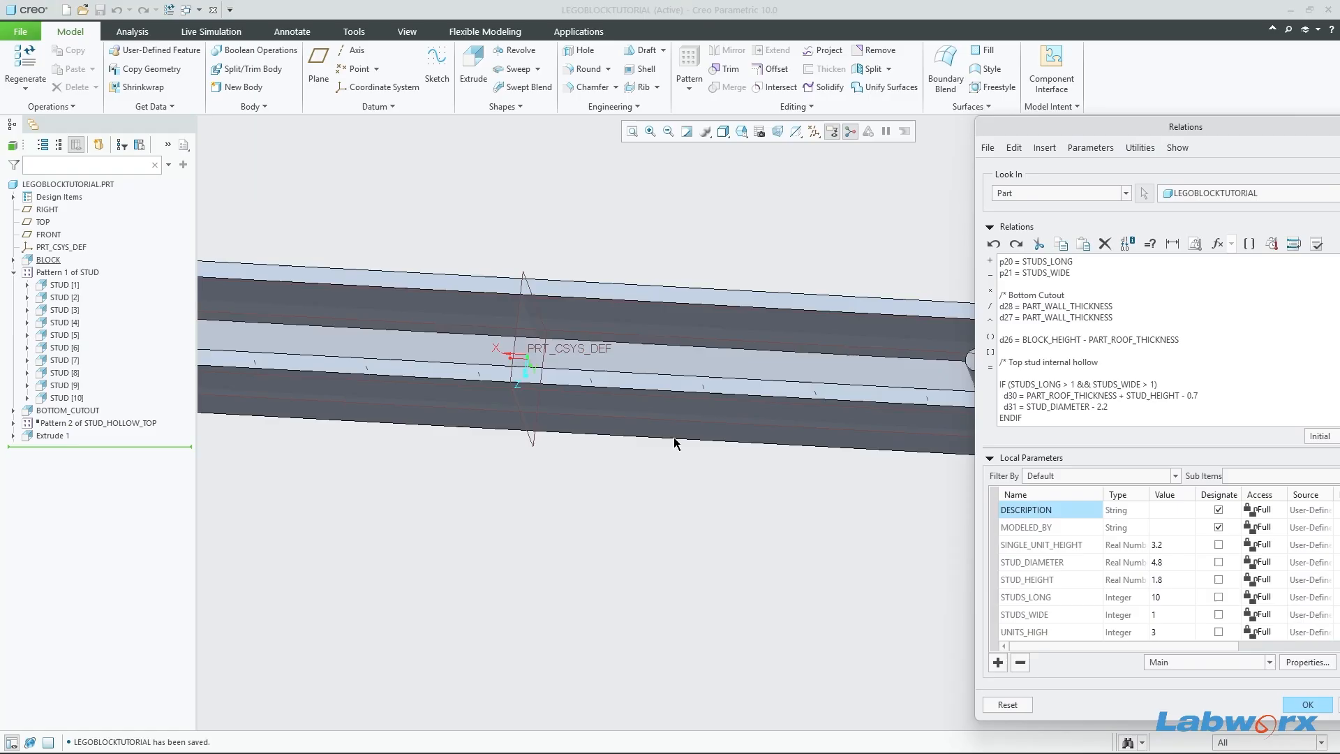
{"action": "scroll", "coordinate": [675, 438], "scroll_direction": "up", "scroll_amount": 3}
{"action": "scroll", "coordinate": [797, 450], "scroll_direction": "down", "scroll_amount": 3}
{"action": "middle_click_drag", "start_coordinate": [741, 434], "coordinate": [714, 550]}
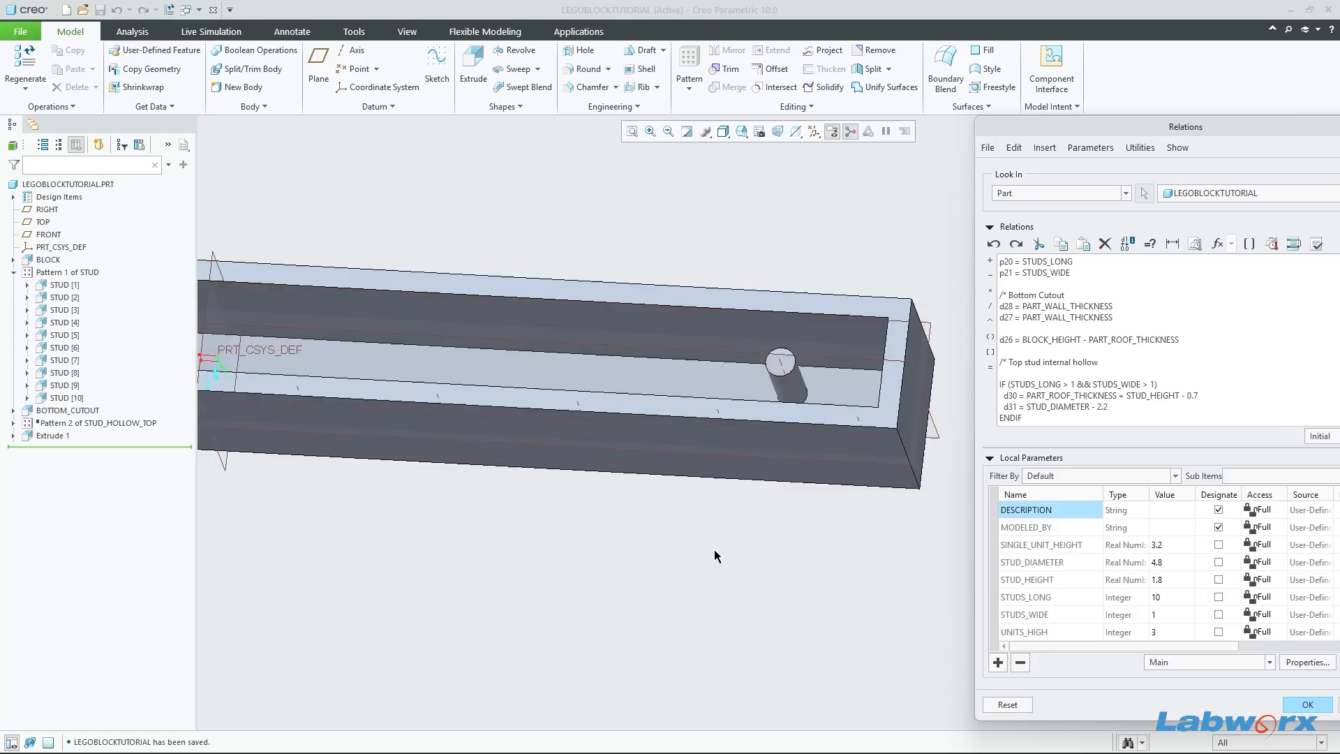
{"action": "left_click", "coordinate": [1329, 704]}
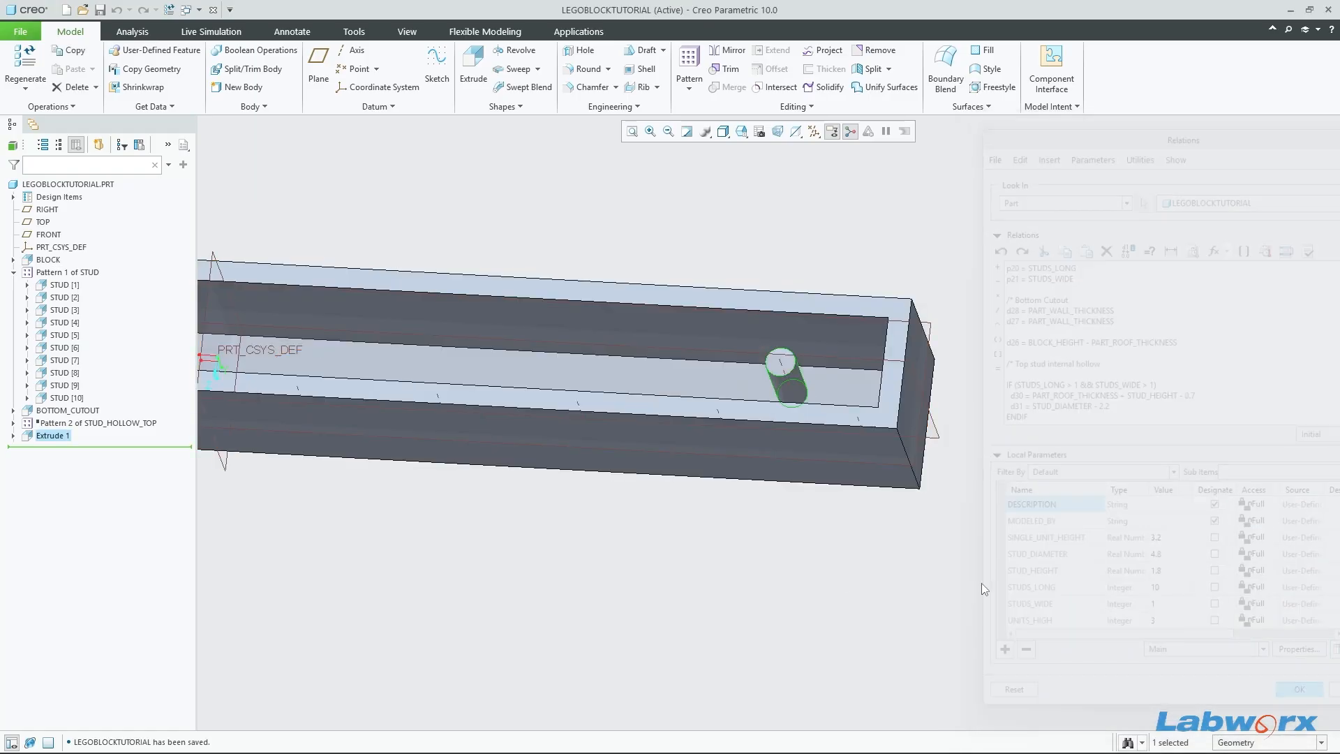
Step: Rename the new cylinder extrusion as STUD_SOLID_1XN
{"action": "double_click", "coordinate": [53, 436]}
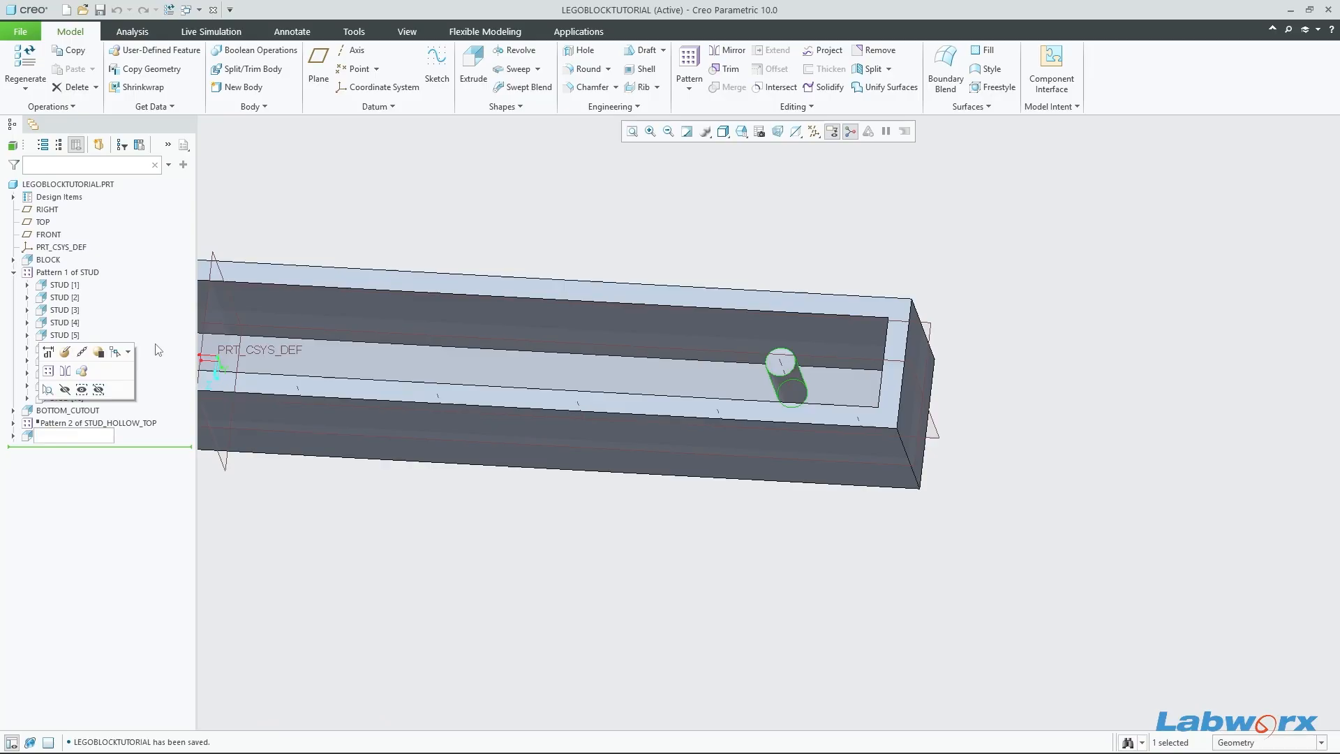
{"action": "type", "text": "STUD_SOLID_1xn"}
{"action": "key", "text": "Return"}
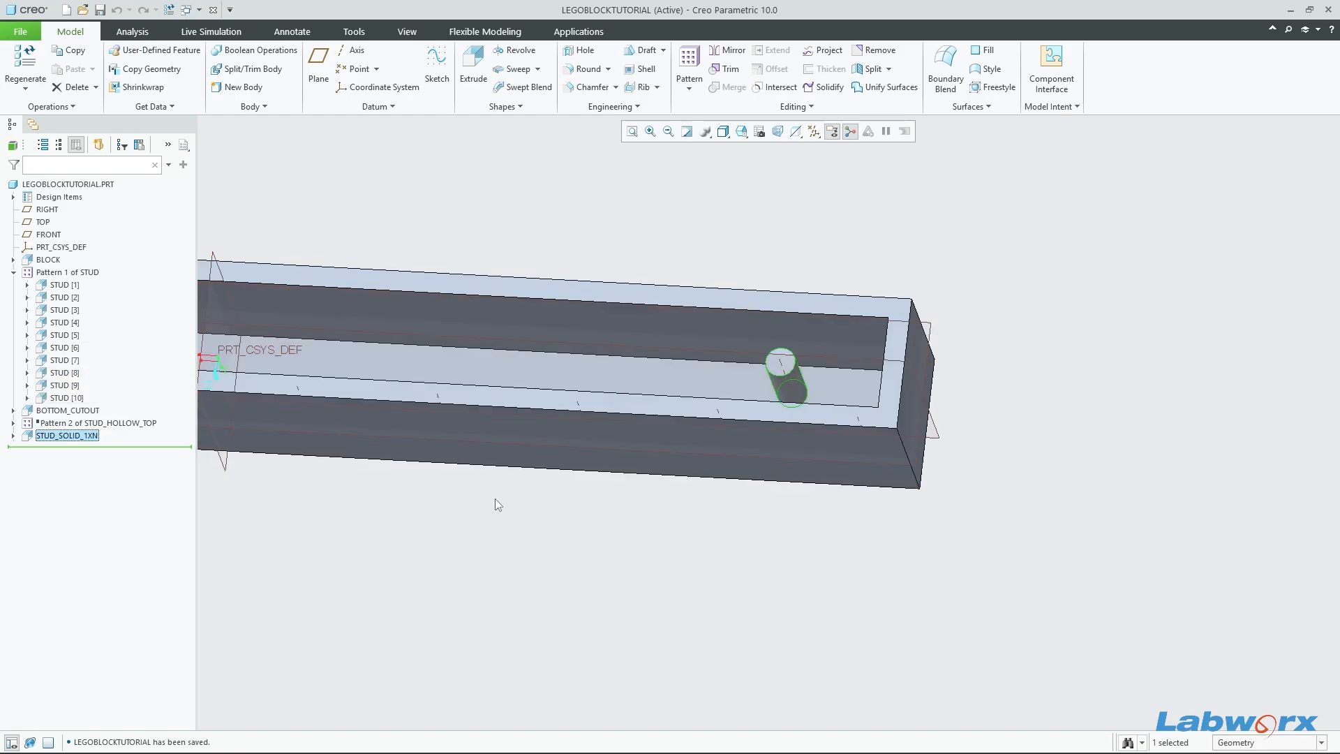
Step: Open the part's relations, add blank lines after the last ENDIF, and display the dimension symbols of STUD_SOLID_1XN
{"action": "scroll", "coordinate": [757, 577], "scroll_direction": "up", "scroll_amount": 2}
{"action": "scroll", "coordinate": [861, 581], "scroll_direction": "down", "scroll_amount": 2}
{"action": "left_click", "coordinate": [1050, 106]}
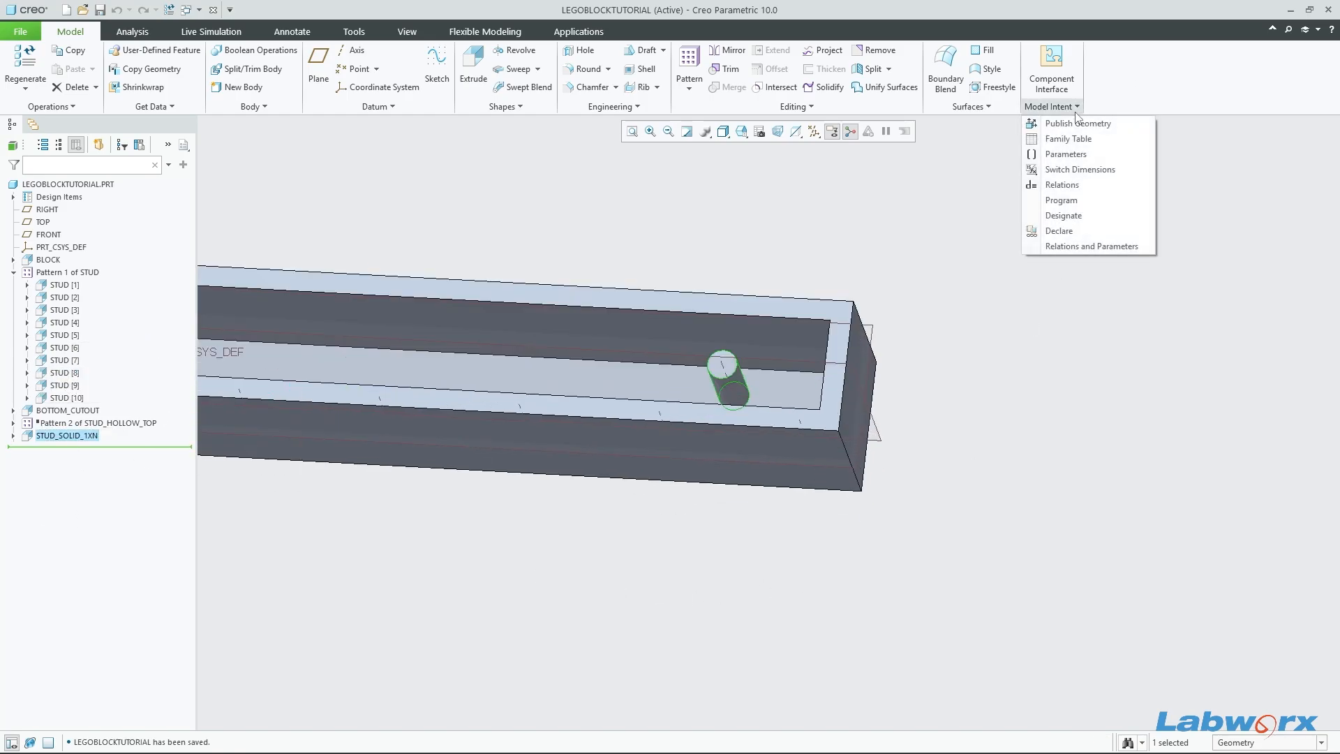
{"action": "left_click", "coordinate": [1080, 185]}
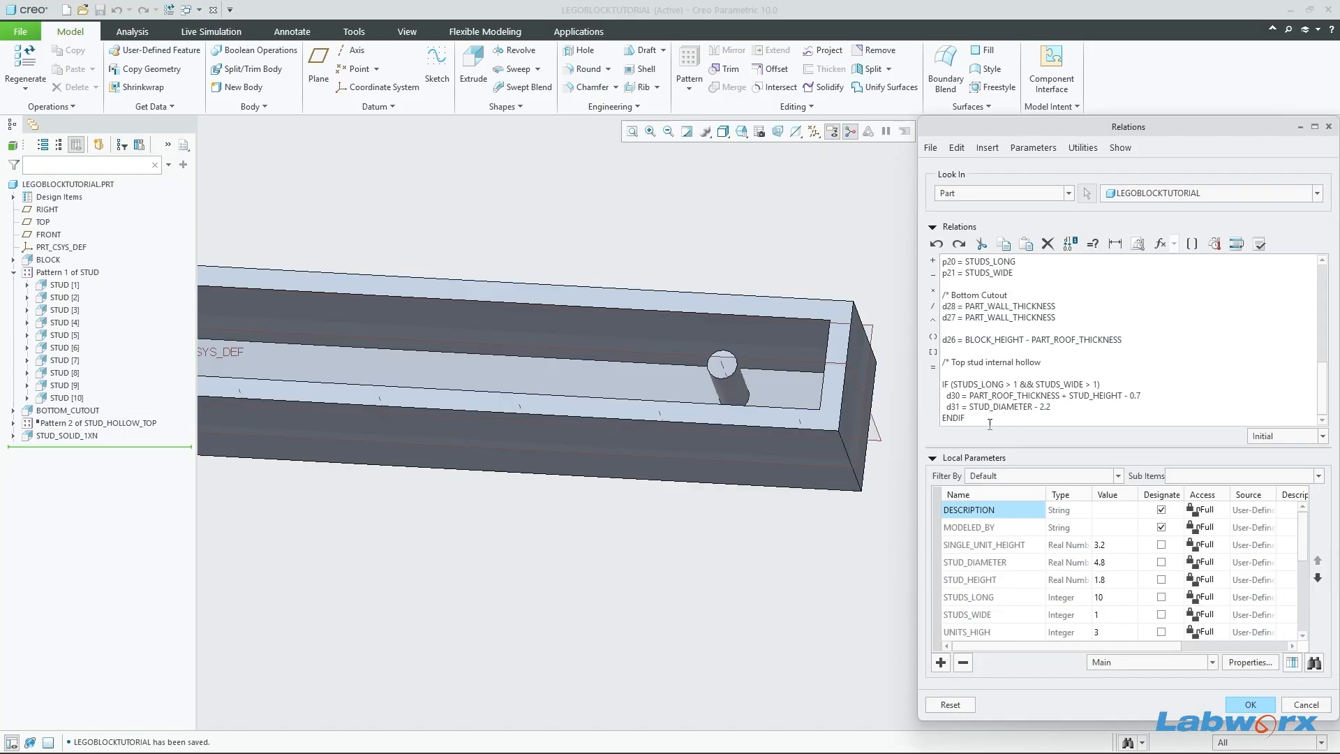
{"action": "key", "text": "Return"}
{"action": "key", "text": "Return"}
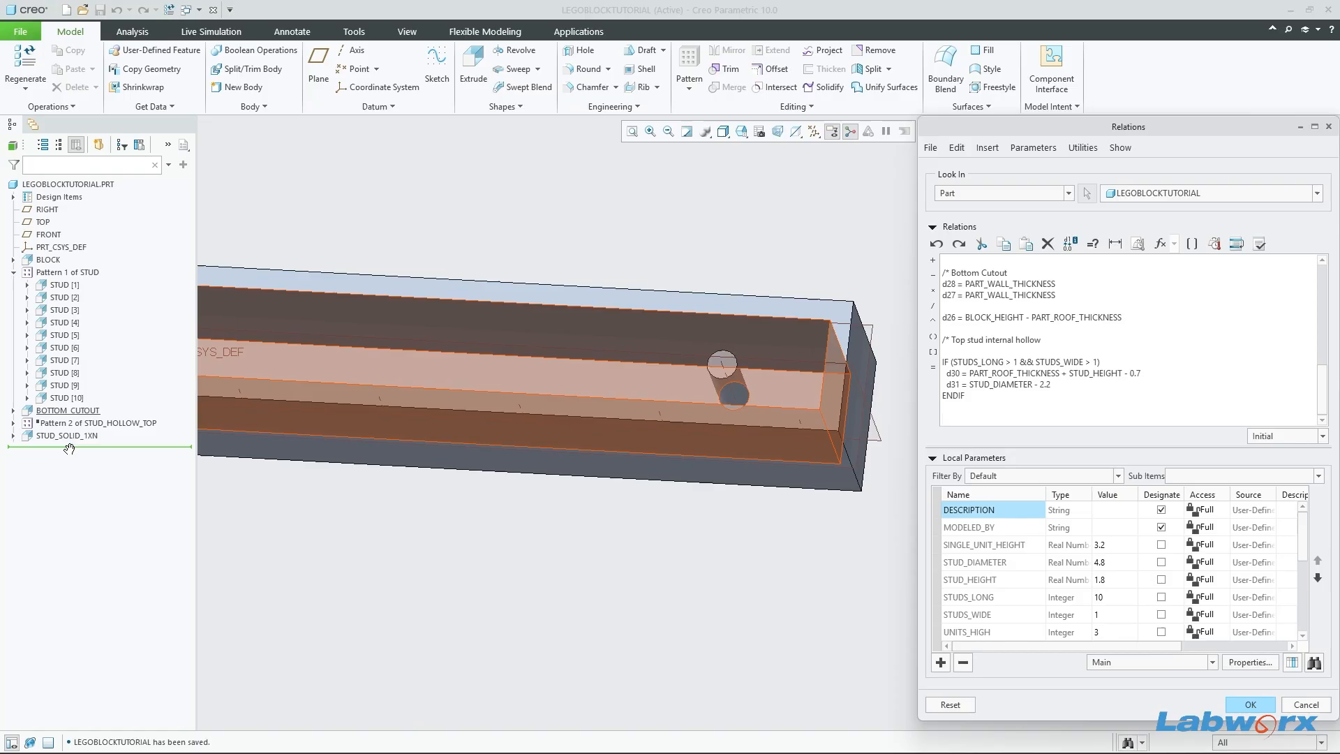
{"action": "left_click", "coordinate": [73, 437]}
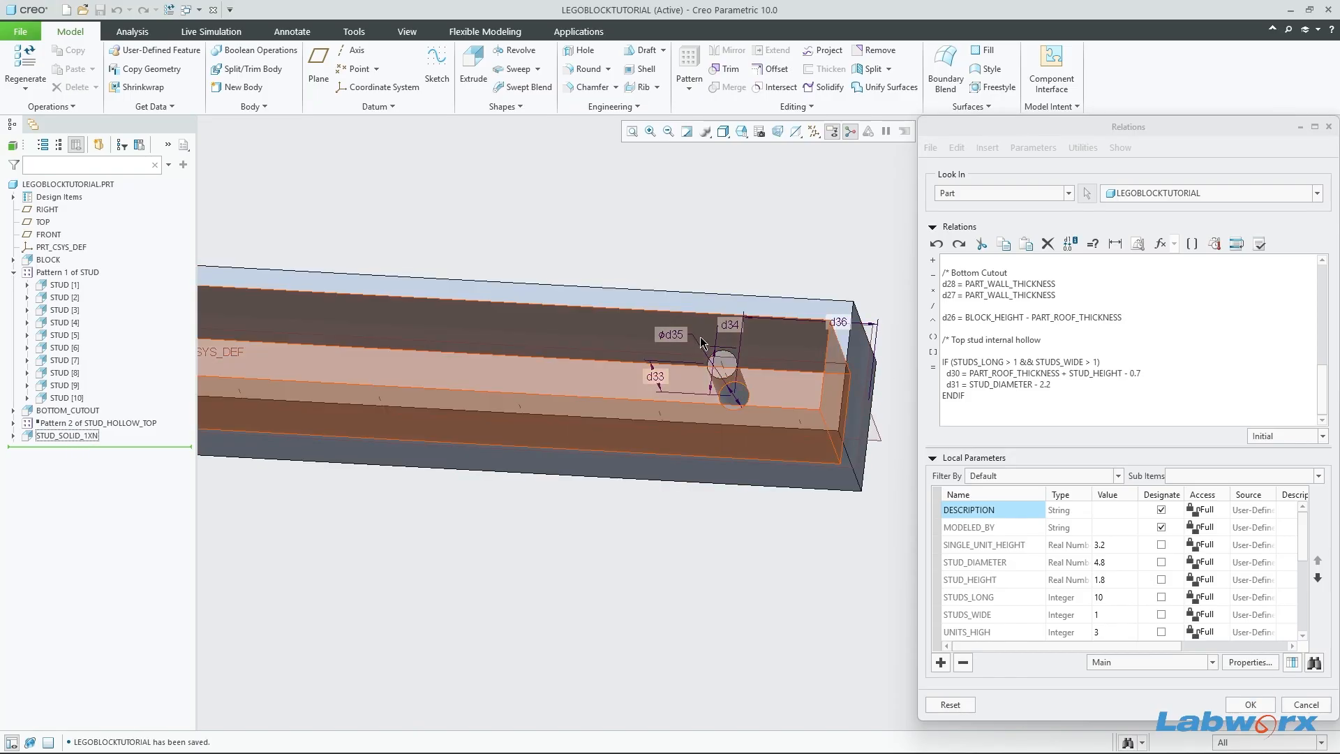
{"action": "middle_click_drag", "start_coordinate": [767, 494], "coordinate": [773, 544]}
{"action": "scroll", "coordinate": [777, 543], "scroll_direction": "up", "scroll_amount": 2}
Step: Start a new relation condition at the end reading IF (STUDS_LONG == 1 && STUDS_WIDE > 1) ||
{"action": "left_click", "coordinate": [1046, 394]}
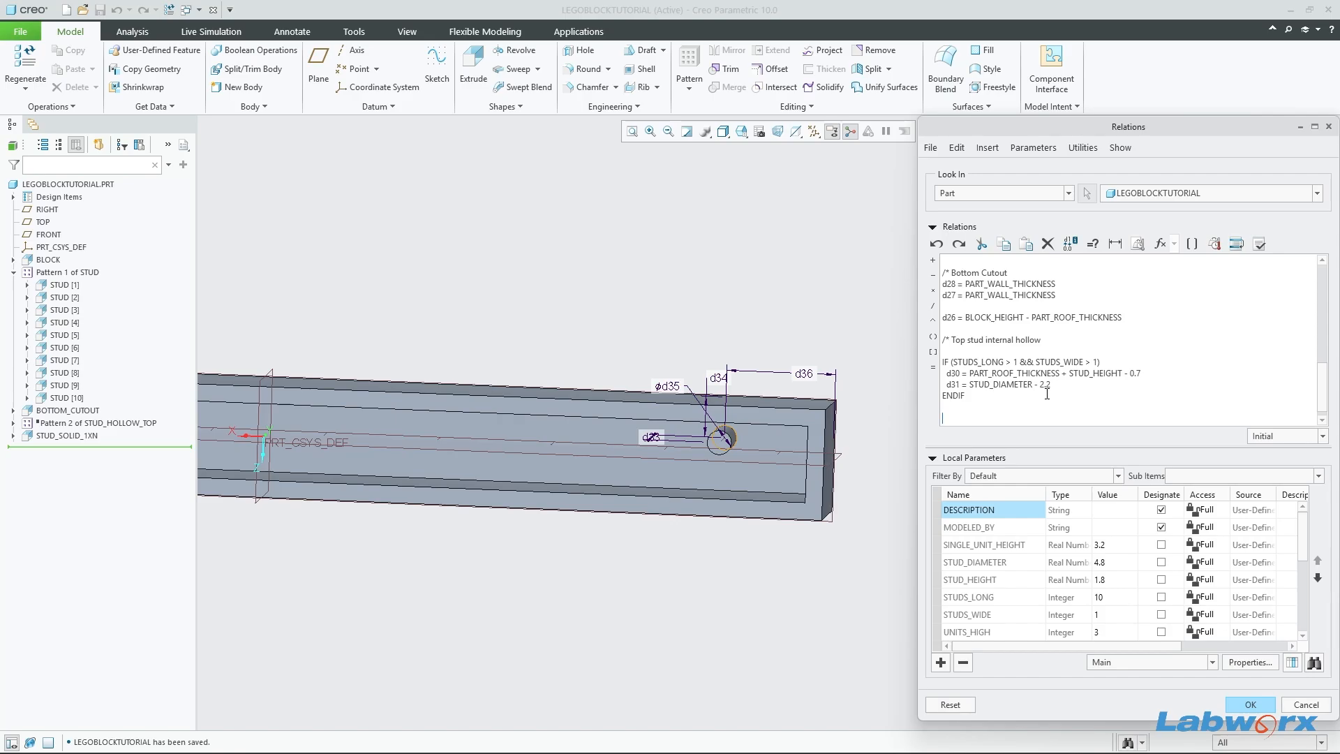
{"action": "type", "text": "IF ("}
{"action": "scroll", "coordinate": [1002, 564], "scroll_direction": "down", "scroll_amount": 1}
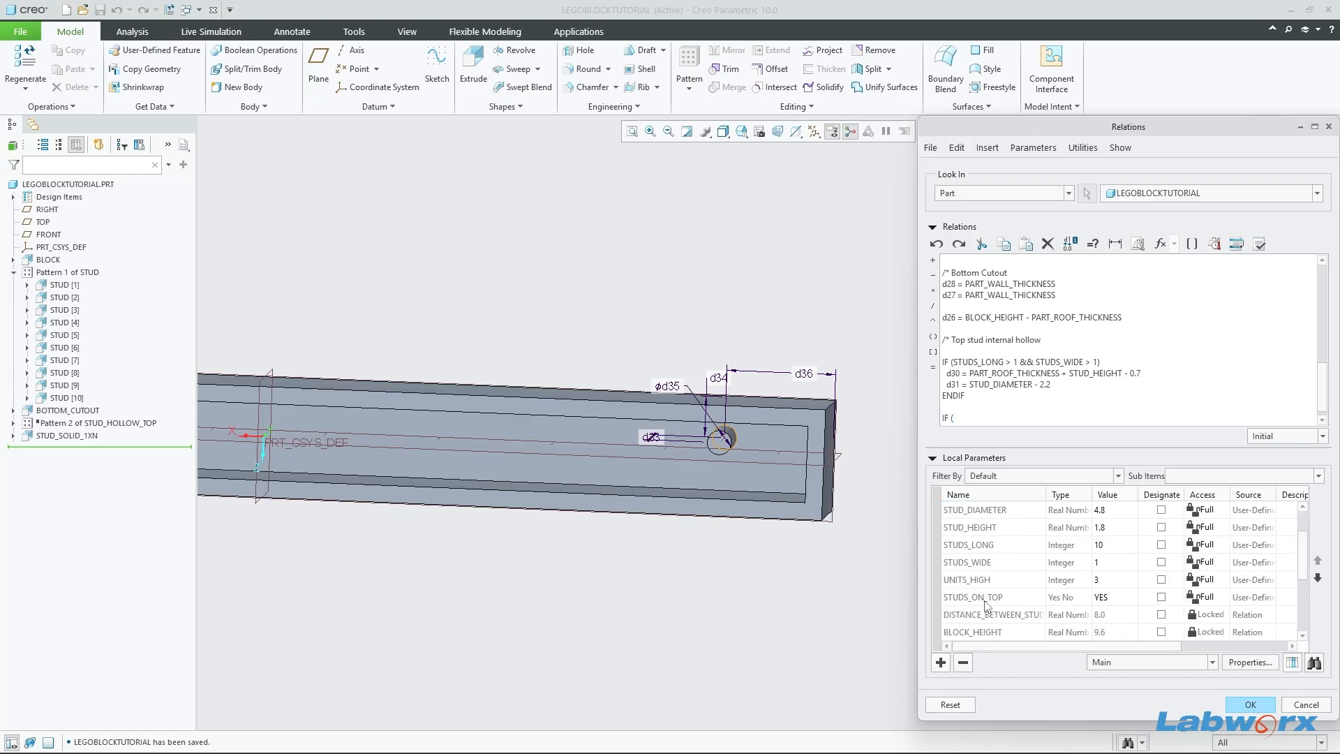
{"action": "right_click", "coordinate": [1004, 547]}
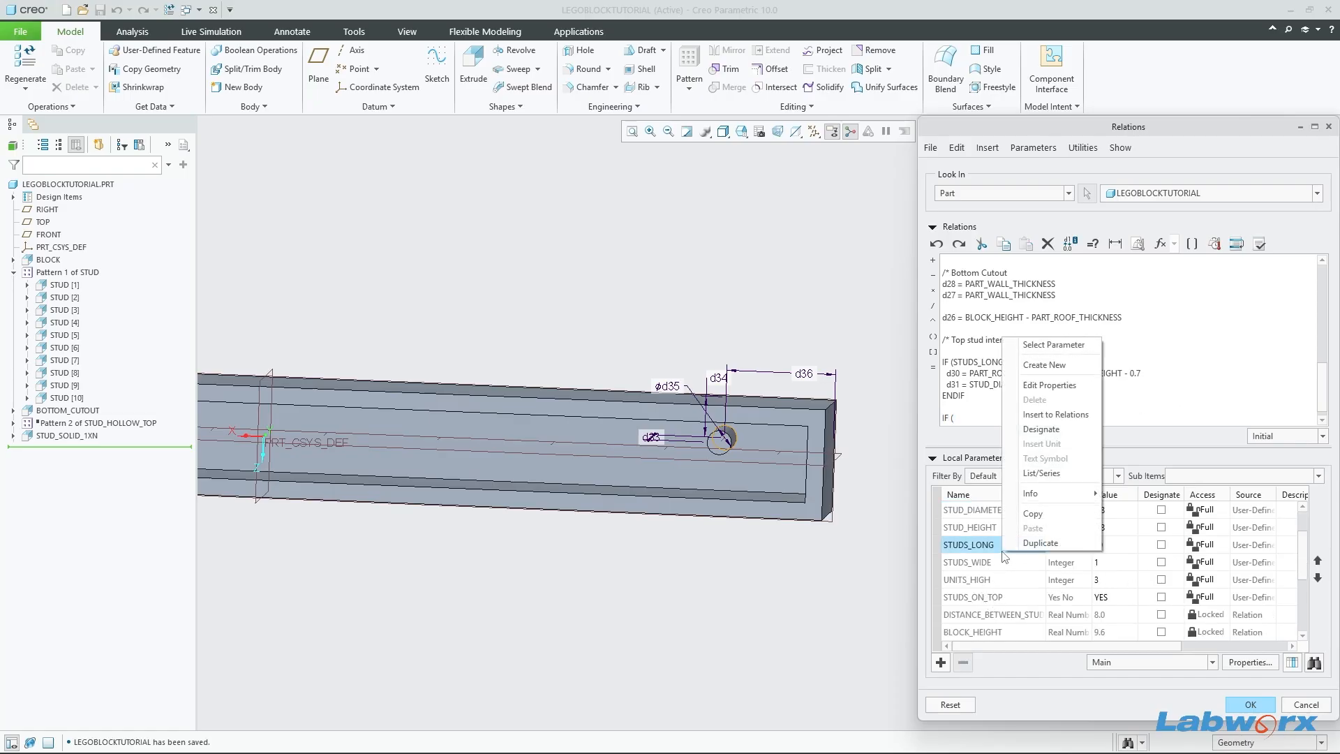
{"action": "left_click", "coordinate": [1067, 414]}
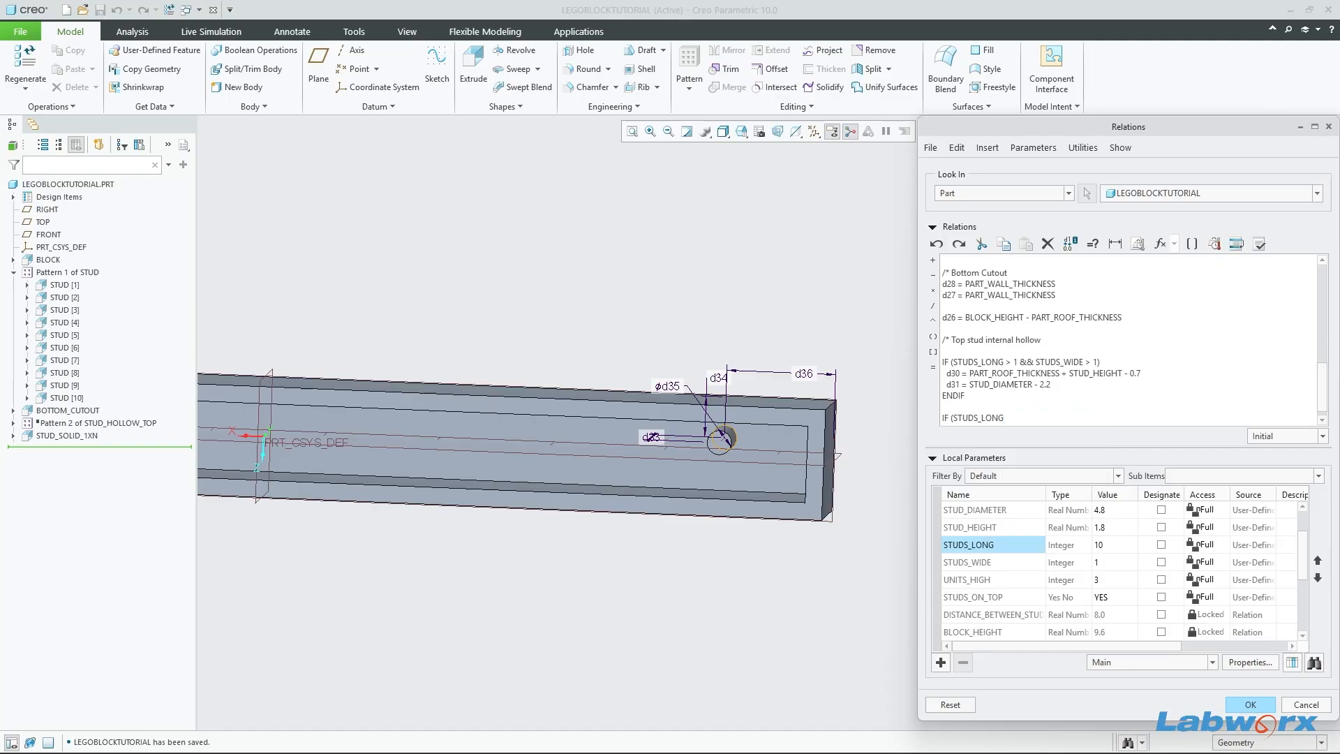
{"action": "type", "text": "== 1 && STUDS_WIDE > 1)|"}
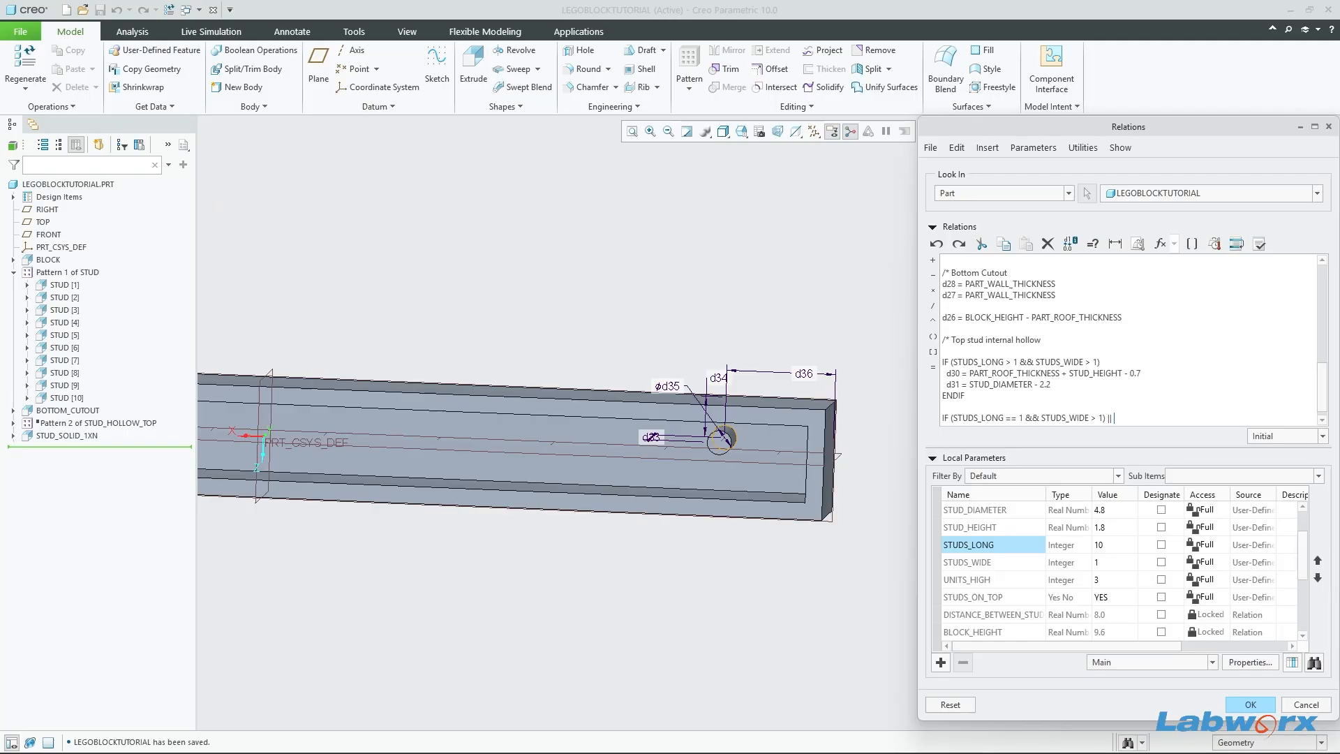
Step: Duplicate the bracketed condition after the OR operator and change the copy to (STUDS_LONG > 1 && STUDS_WIDE == 1)
{"action": "left_click_drag", "start_coordinate": [1109, 418], "coordinate": [950, 418]}
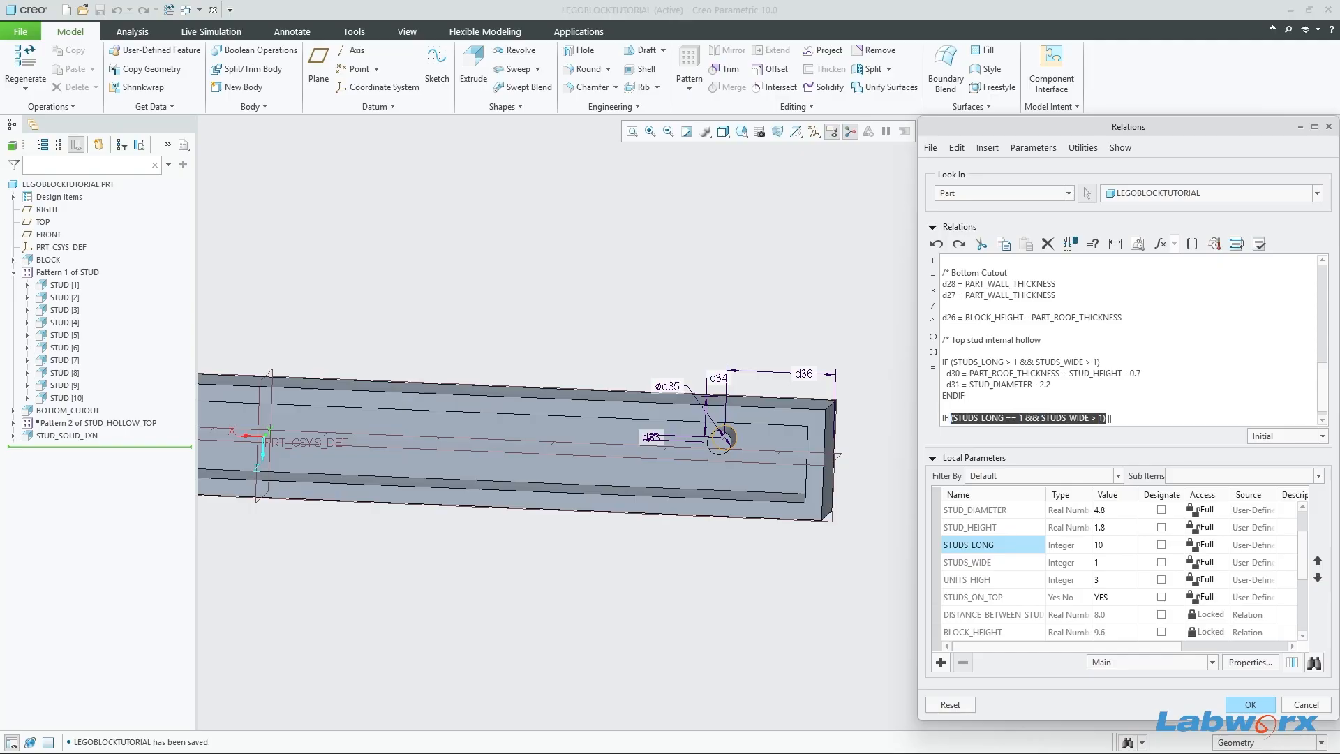
{"action": "key", "text": "ctrl+c"}
{"action": "left_click", "coordinate": [1110, 418]}
{"action": "key", "text": "ctrl+v"}
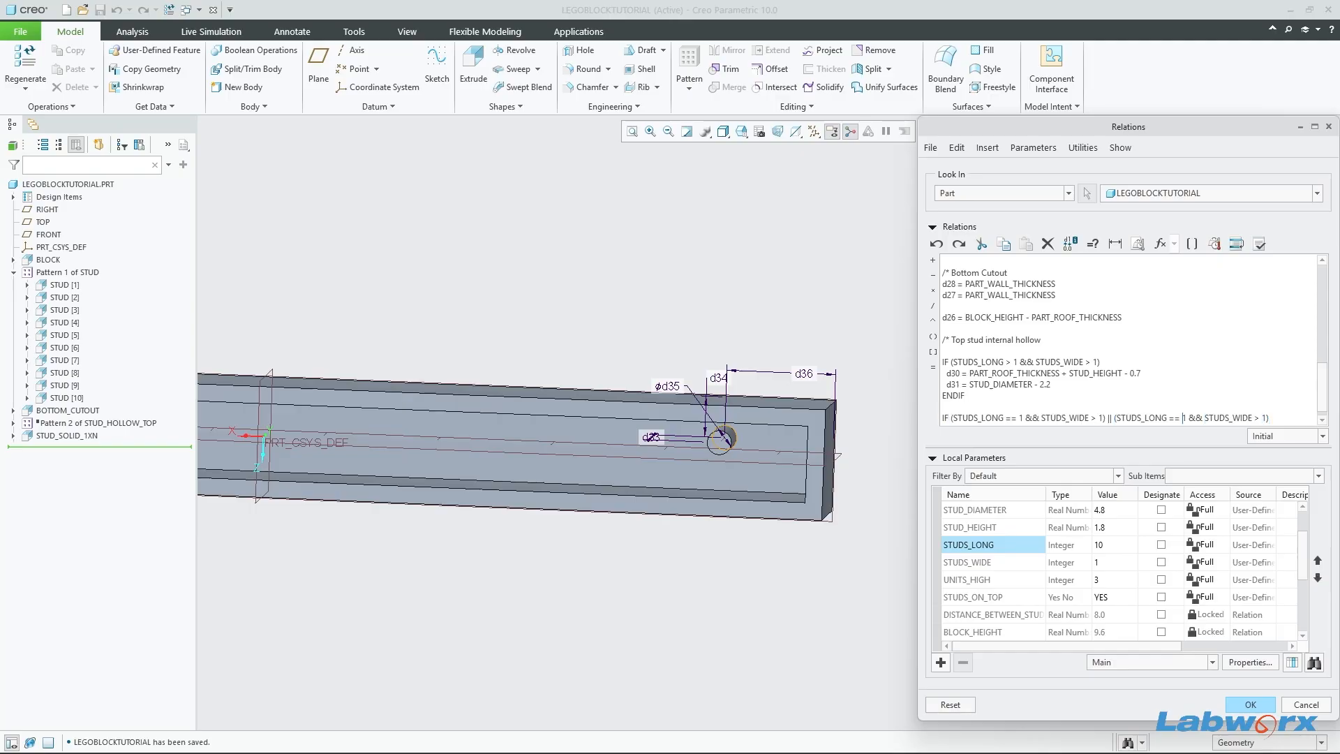
{"action": "left_click_drag", "start_coordinate": [1179, 417], "coordinate": [1168, 417]}
{"action": "type", "text": ">"}
{"action": "left_click_drag", "start_coordinate": [1249, 417], "coordinate": [1256, 418]}
{"action": "type", "text": "=="}
{"action": "key", "text": "Return"}
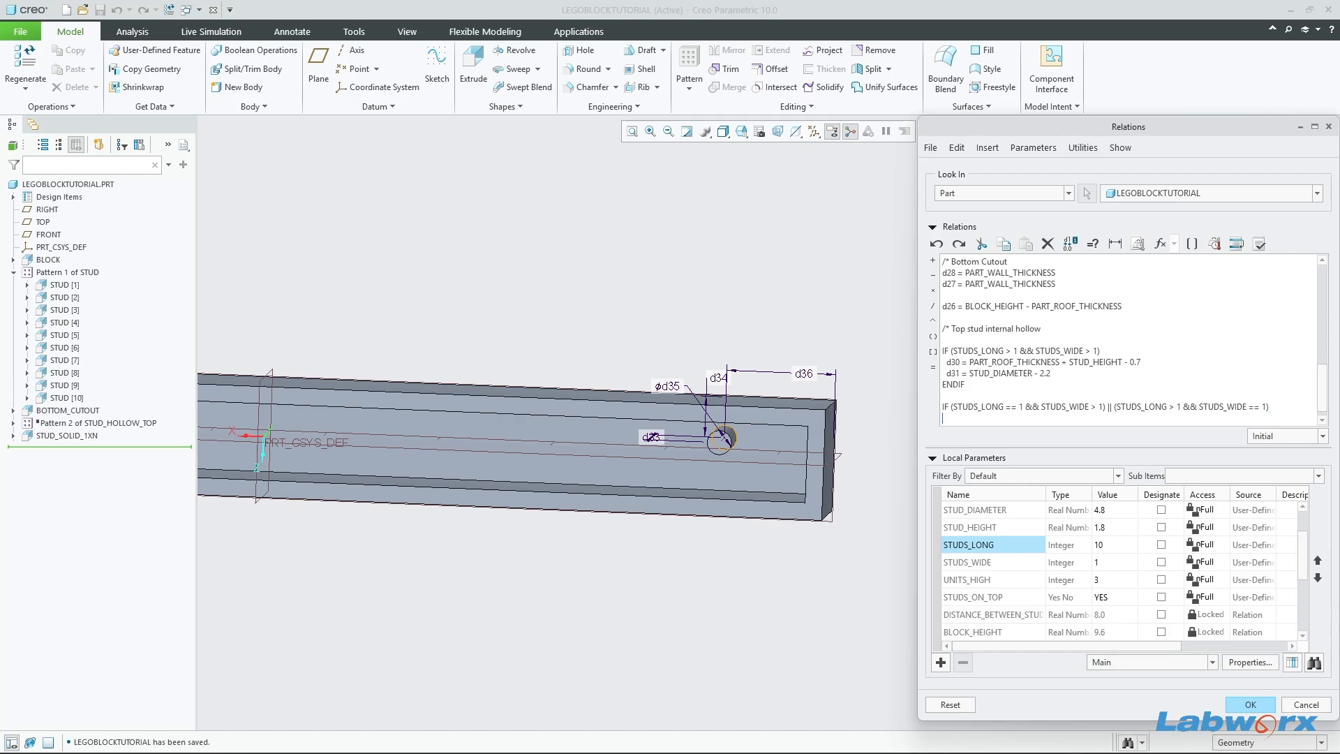
Step: Close the new condition with ENDIF, leaving blank lines inside the block
{"action": "type", "text": "ENDIF"}
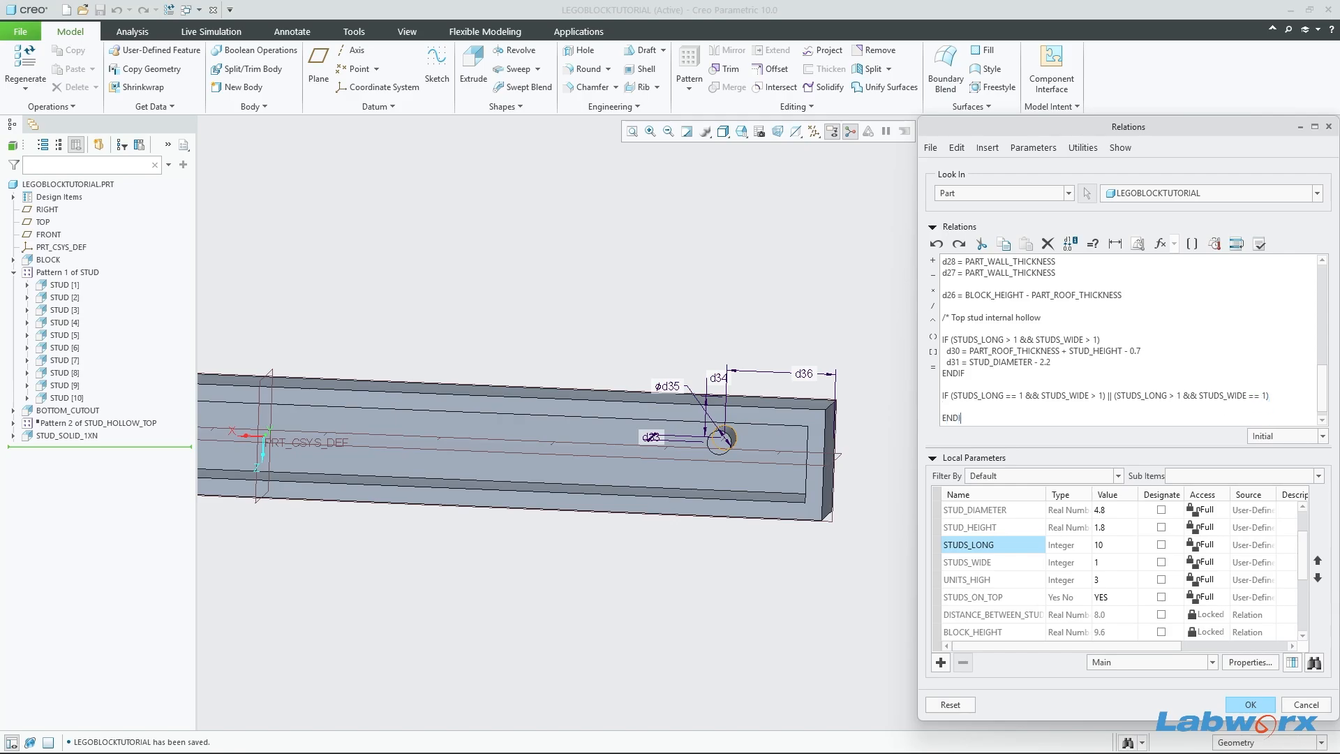
{"action": "key", "text": "Return"}
{"action": "key", "text": "Return"}
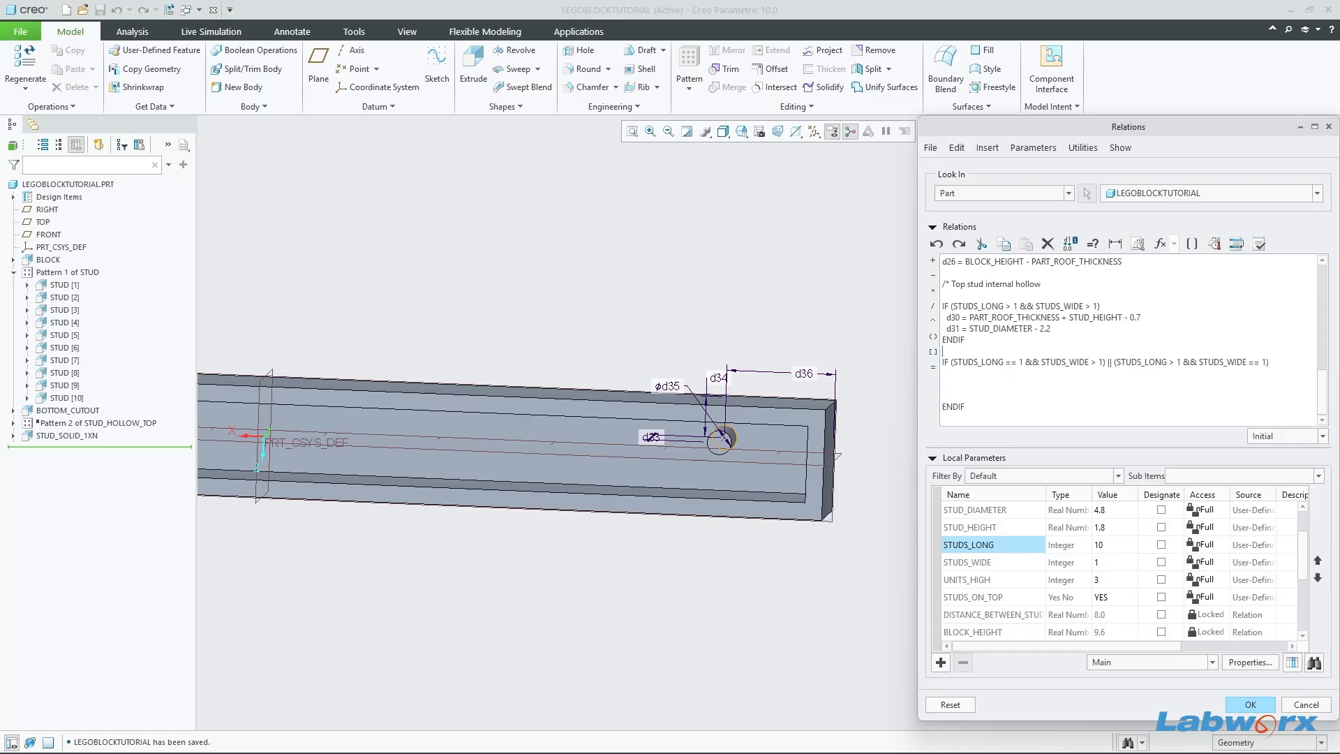
Step: Add the comment "/* This will only be evaluated if the part has 1 x (something) studs, or (something) x 1 stud." above the new IF and tidy the blank lines
{"action": "key", "text": "Return"}
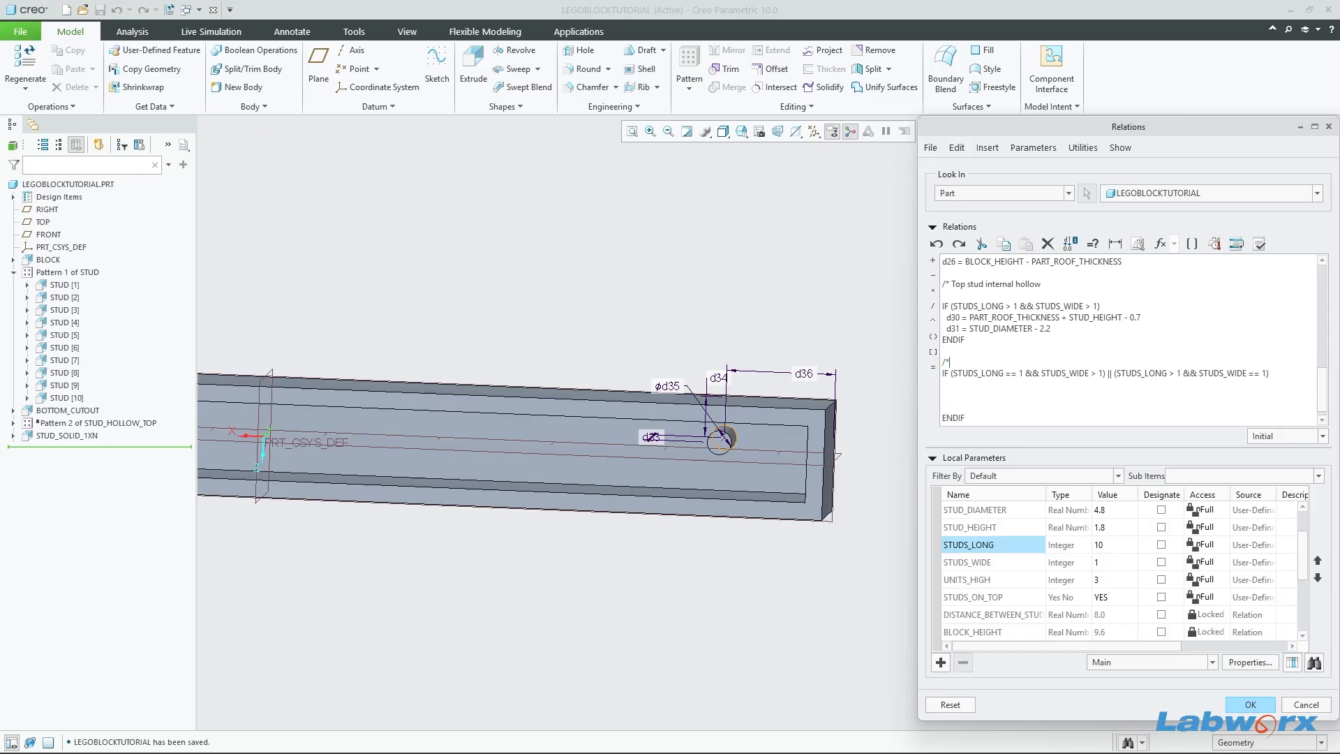
{"action": "type", "text": "/* This will only be evaluated if the part has 1 x (somethi"}
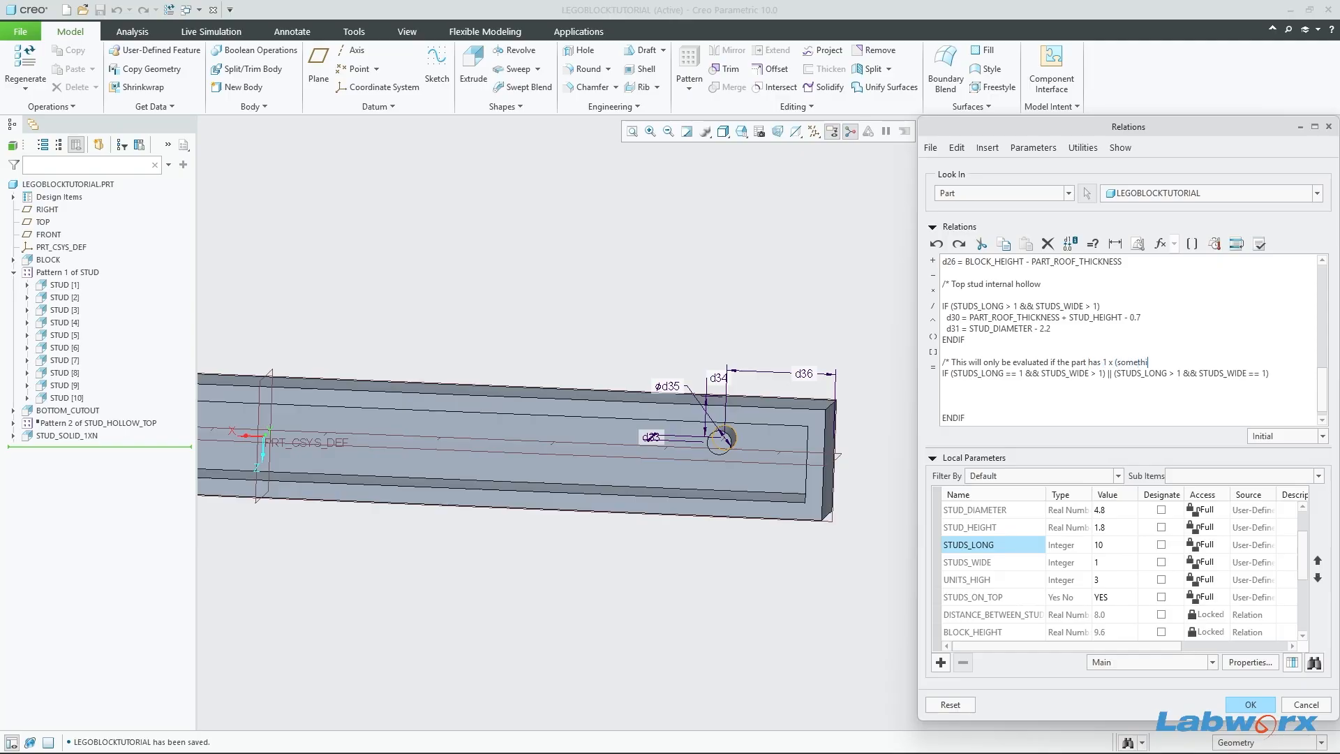
{"action": "type", "text": "ng) studs, or (sometinng) x 1 stud"}
{"action": "key", "text": "Return"}
{"action": "key", "text": "Down"}
{"action": "key", "text": "Delete"}
{"action": "key", "text": "Delete"}
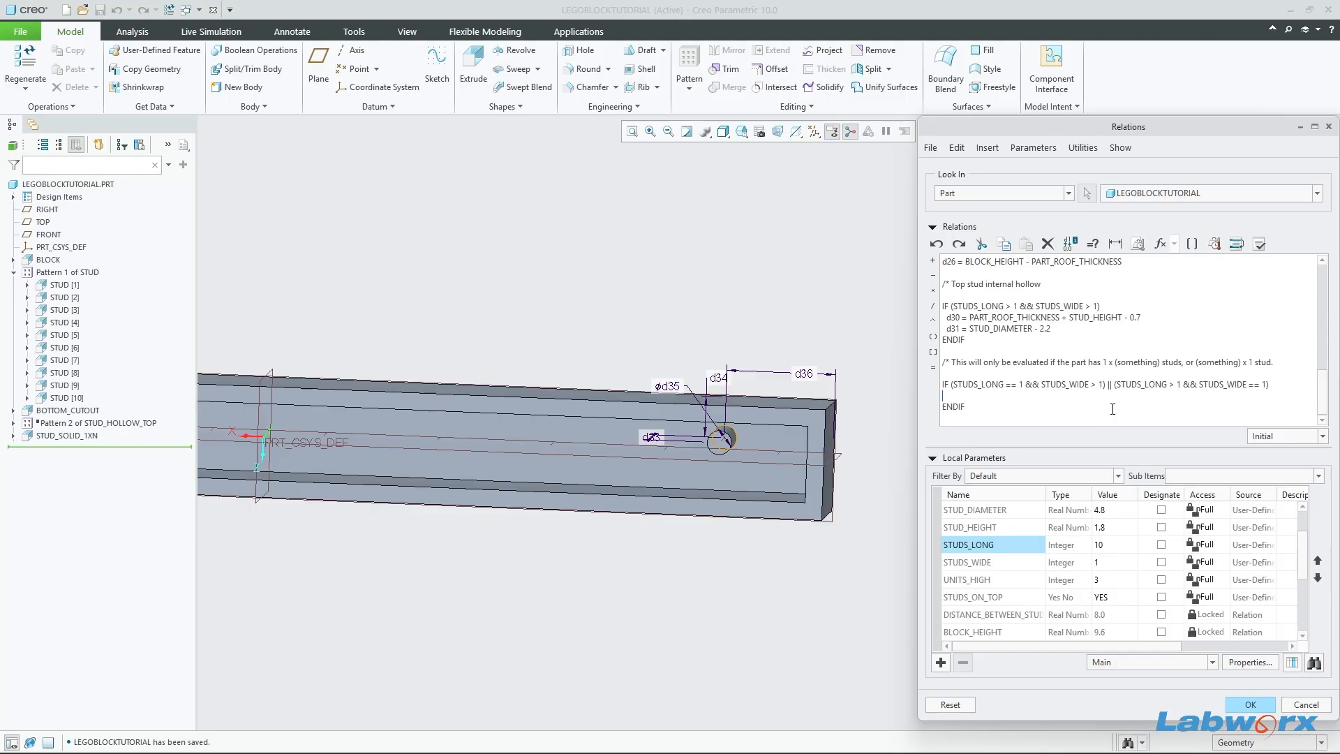
Step: Inside the single-row IF block, paste the relations d33 = BLOCK_HEIGHT - PART_ROOF_THICKNESS, d35 = STUD_DIAMETER - 1.8 and d36 = DISTANCE_BETWEEN_STUDS / 2
{"action": "key", "text": "Return"}
{"action": "key", "text": "Return"}
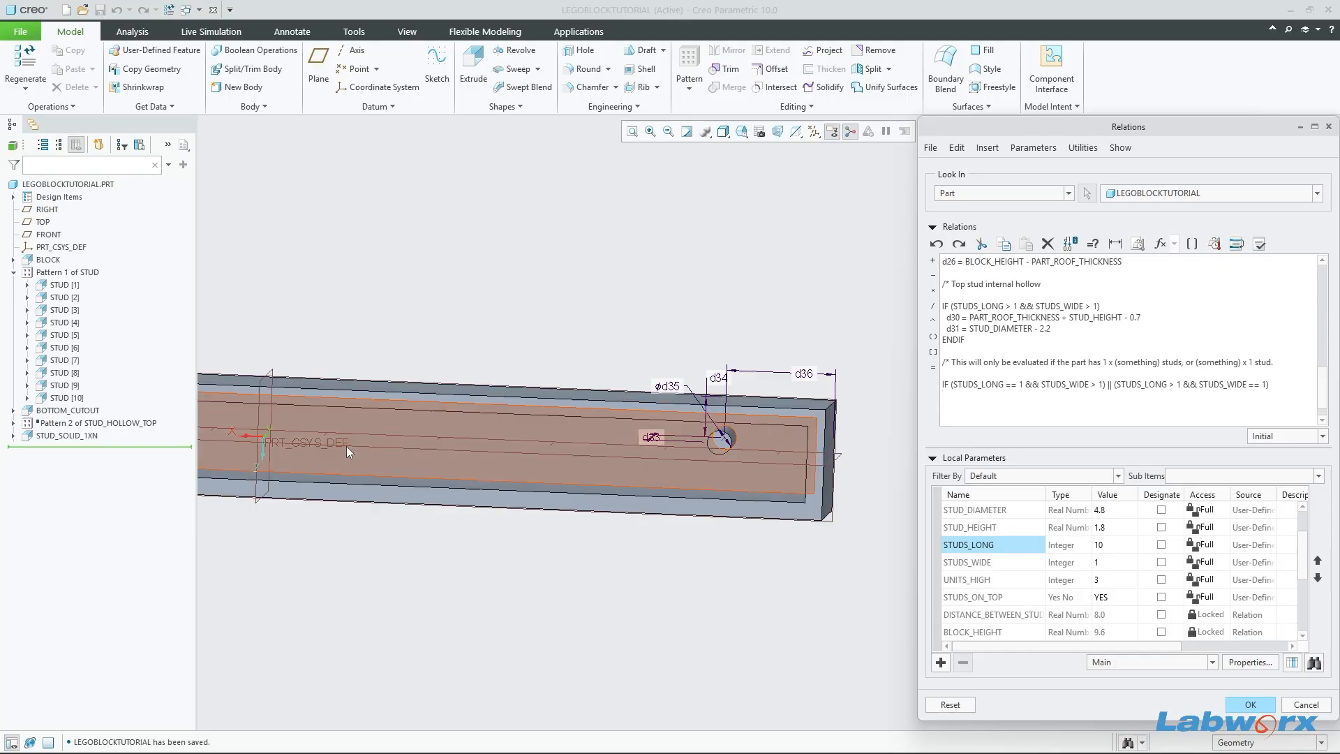
{"action": "scroll", "coordinate": [549, 535], "scroll_direction": "up", "scroll_amount": 2}
{"action": "middle_click_drag", "start_coordinate": [549, 540], "coordinate": [635, 529]}
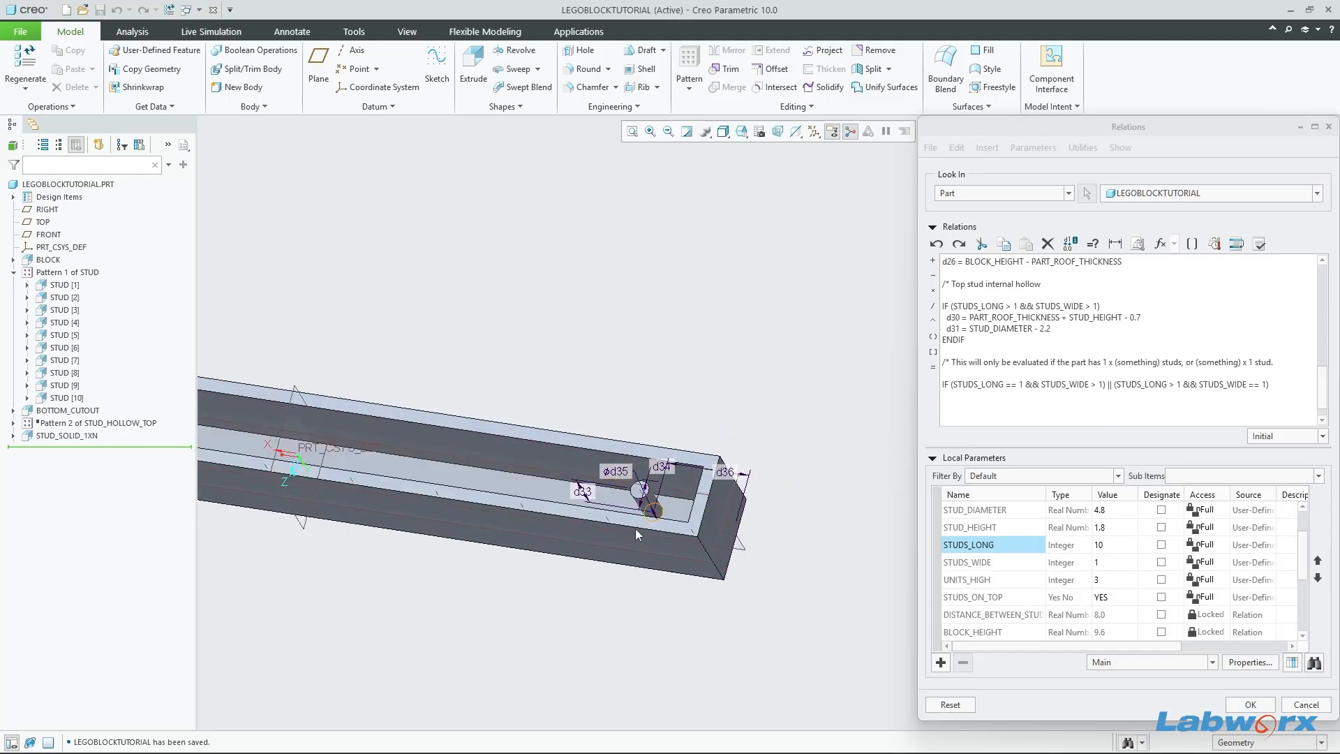
{"action": "scroll", "coordinate": [635, 529], "scroll_direction": "down", "scroll_amount": 3}
{"action": "scroll", "coordinate": [612, 514], "scroll_direction": "down", "scroll_amount": 2}
{"action": "middle_click_drag", "start_coordinate": [706, 459], "coordinate": [667, 446]}
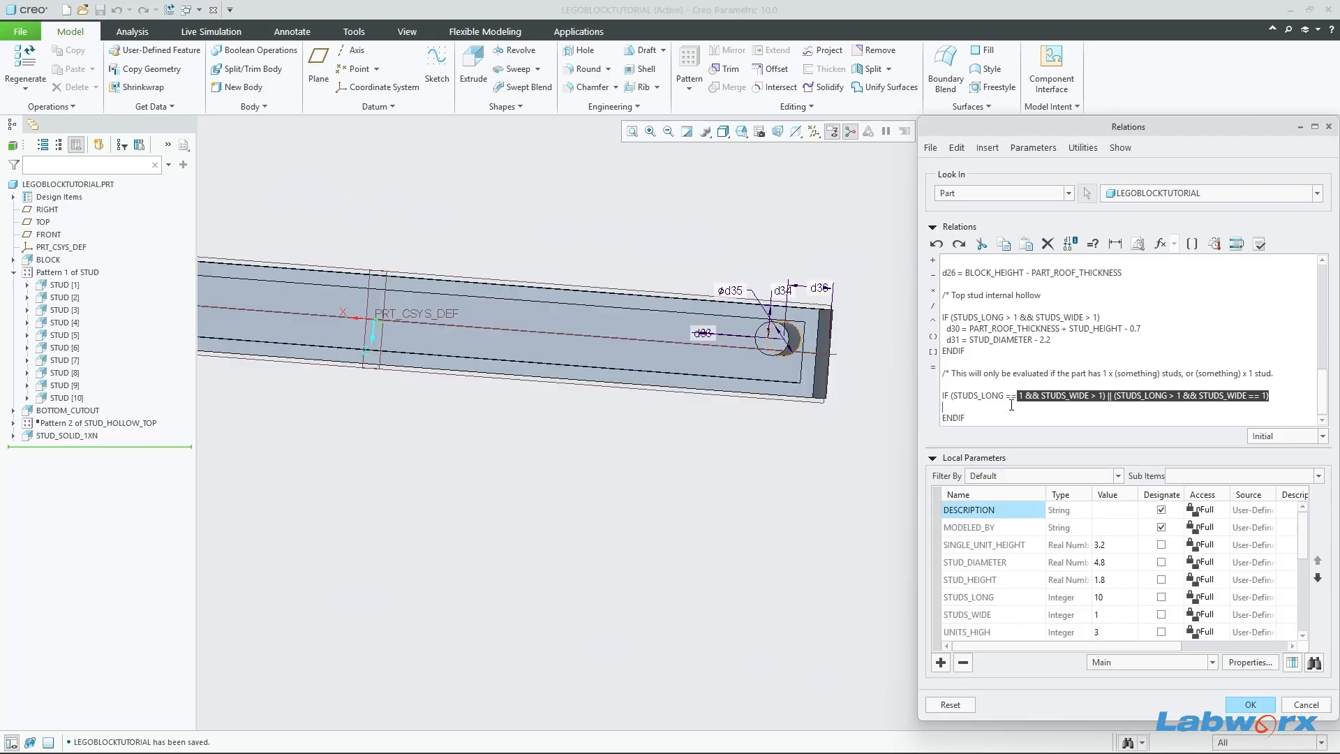
{"action": "left_click", "coordinate": [1028, 405]}
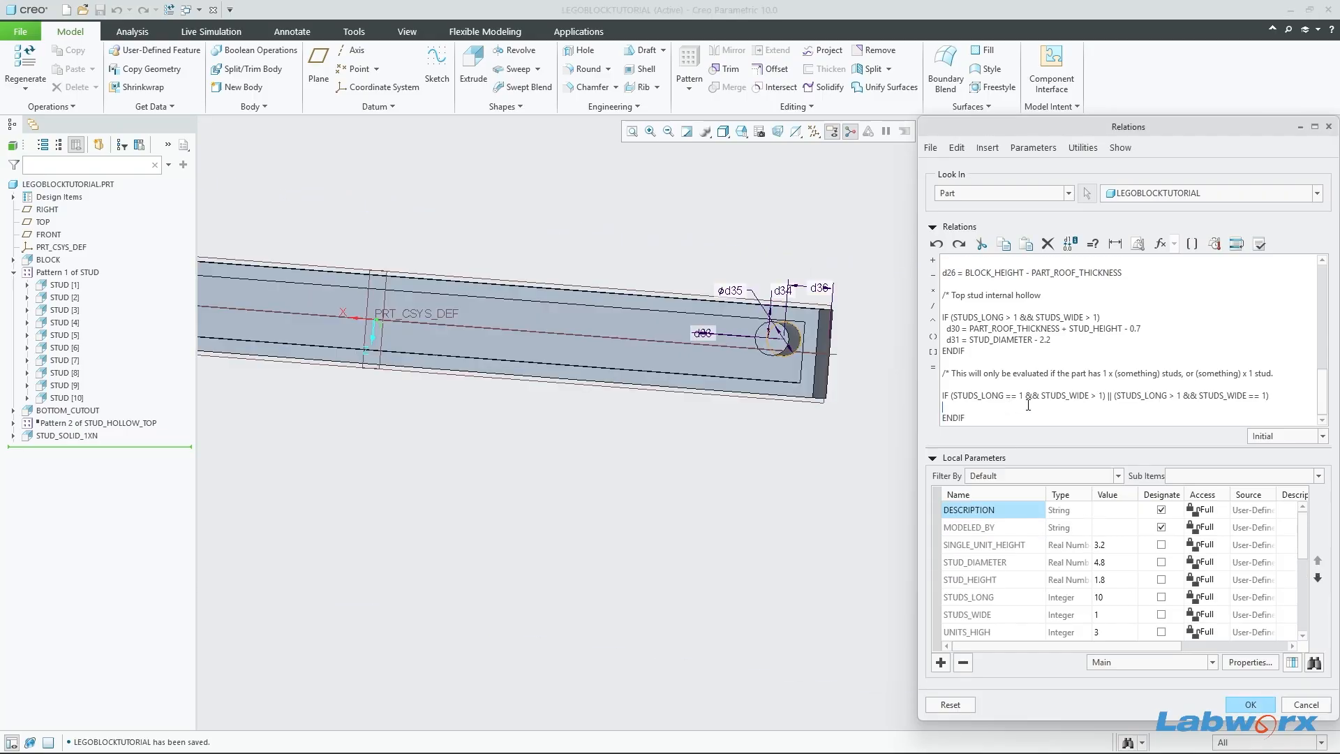
{"action": "key", "text": "Return"}
{"action": "key", "text": "Return"}
{"action": "key", "text": "Down"}
{"action": "key", "text": "Down"}
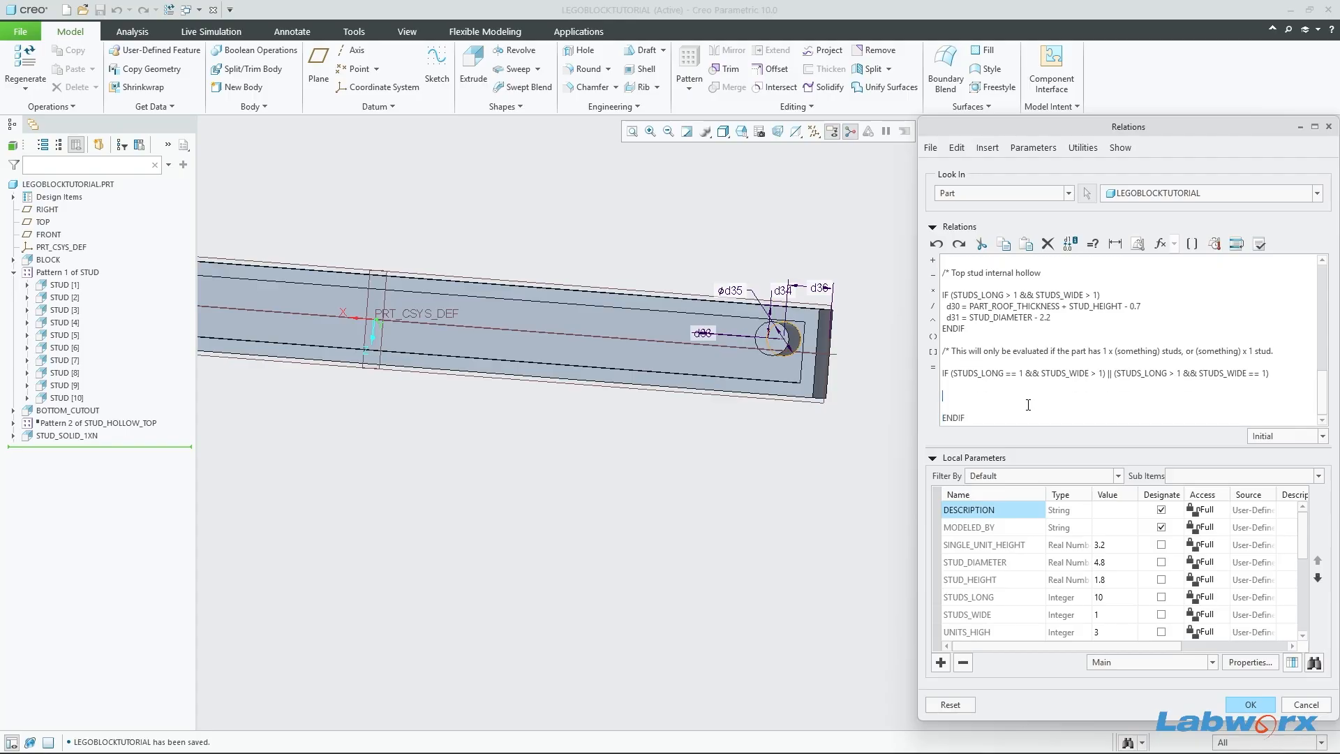
{"action": "key", "text": "ctrl+v"}
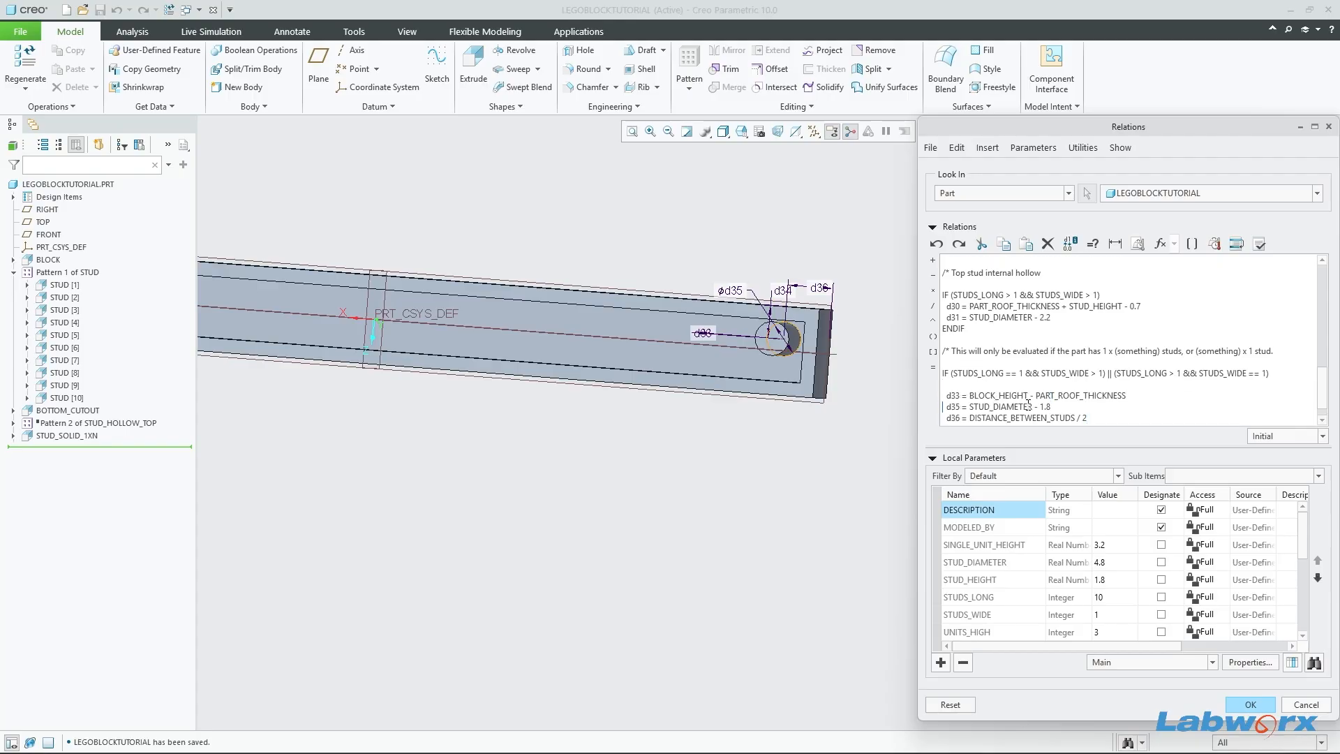
Step: Delete the d36 relation from the single-row IF block
{"action": "key", "text": "Down"}
{"action": "key", "text": "Down"}
{"action": "key", "text": "Down"}
{"action": "key", "text": "shift+Up"}
{"action": "key", "text": "BackSpace"}
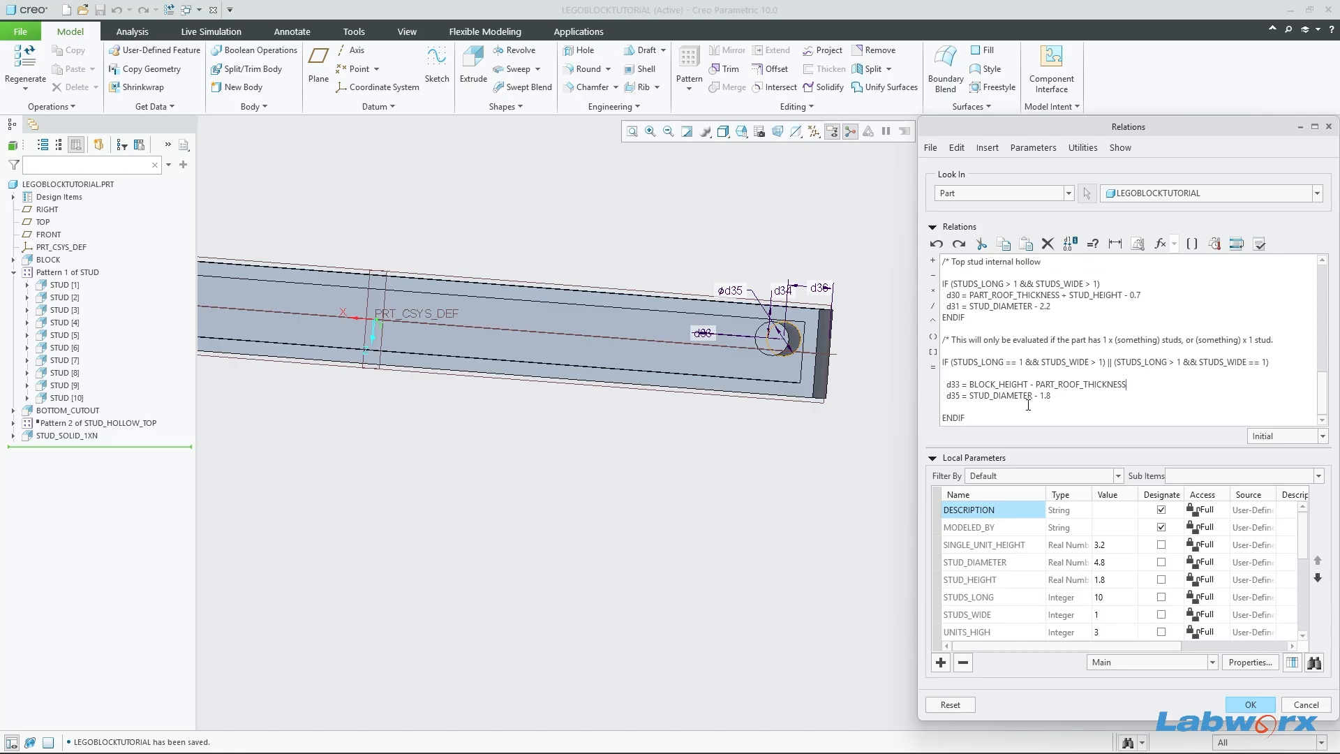
Step: Examine the solid underside stud's height d33 and diameter d35 in the model alongside their relations
{"action": "scroll", "coordinate": [774, 312], "scroll_direction": "down", "scroll_amount": 2}
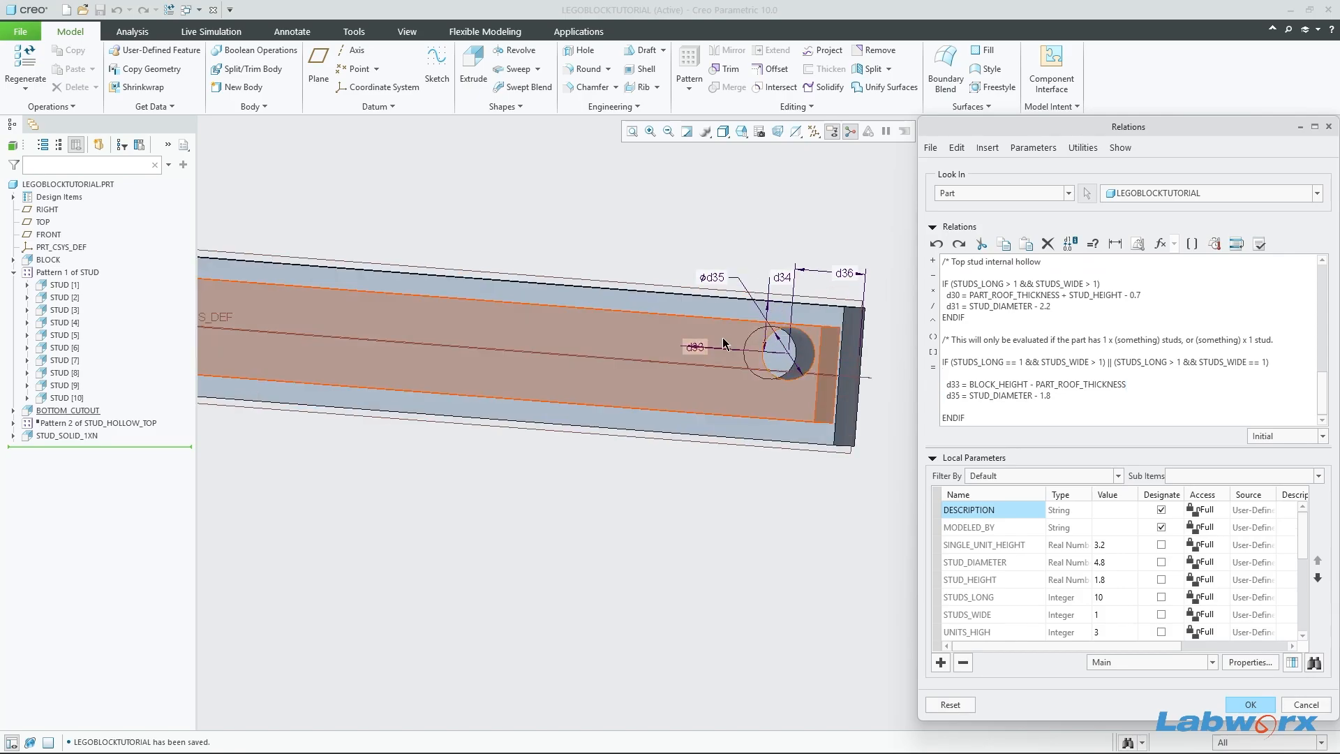
{"action": "mouse_move", "coordinate": [710, 343]}
{"action": "middle_mouse_down"}
{"action": "mouse_move", "coordinate": [694, 351]}
{"action": "mouse_move", "coordinate": [703, 344]}
{"action": "middle_mouse_up"}
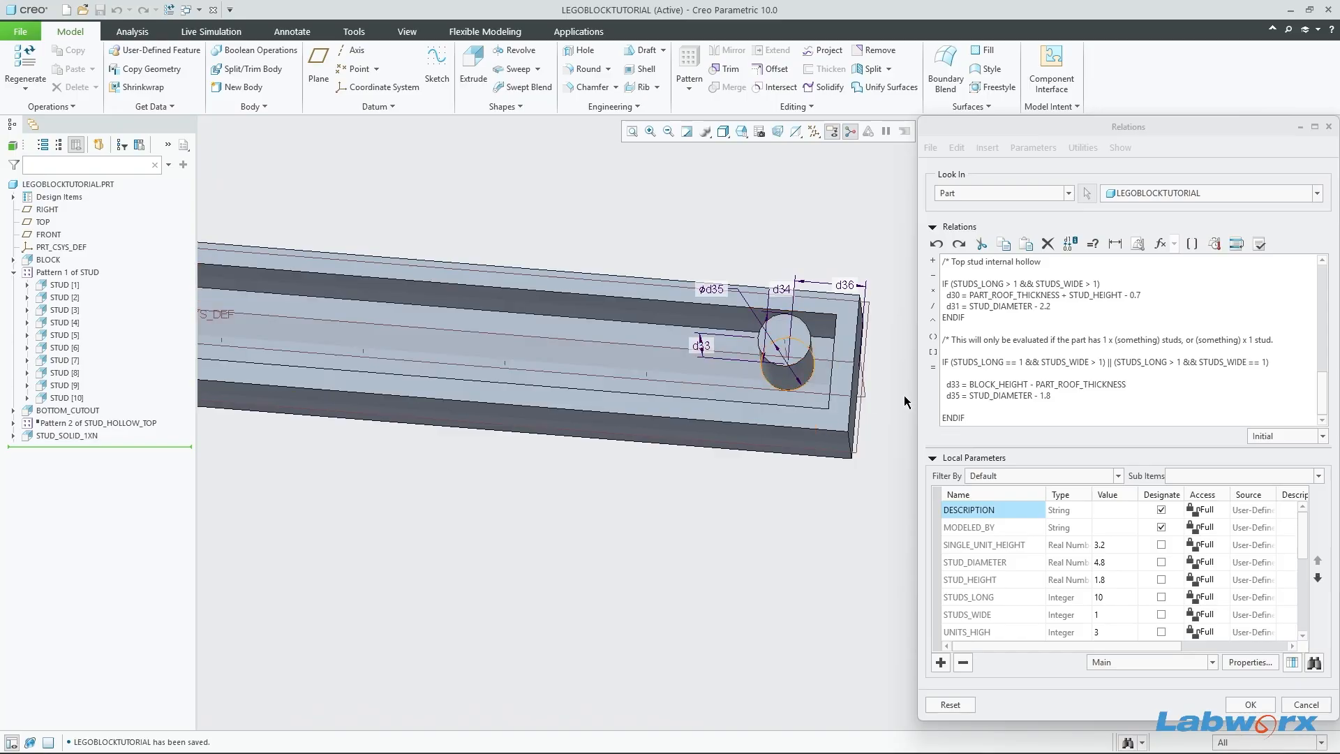
{"action": "mouse_move", "coordinate": [808, 396]}
{"action": "middle_mouse_down"}
{"action": "mouse_move", "coordinate": [796, 434]}
{"action": "mouse_move", "coordinate": [787, 411]}
{"action": "middle_mouse_up"}
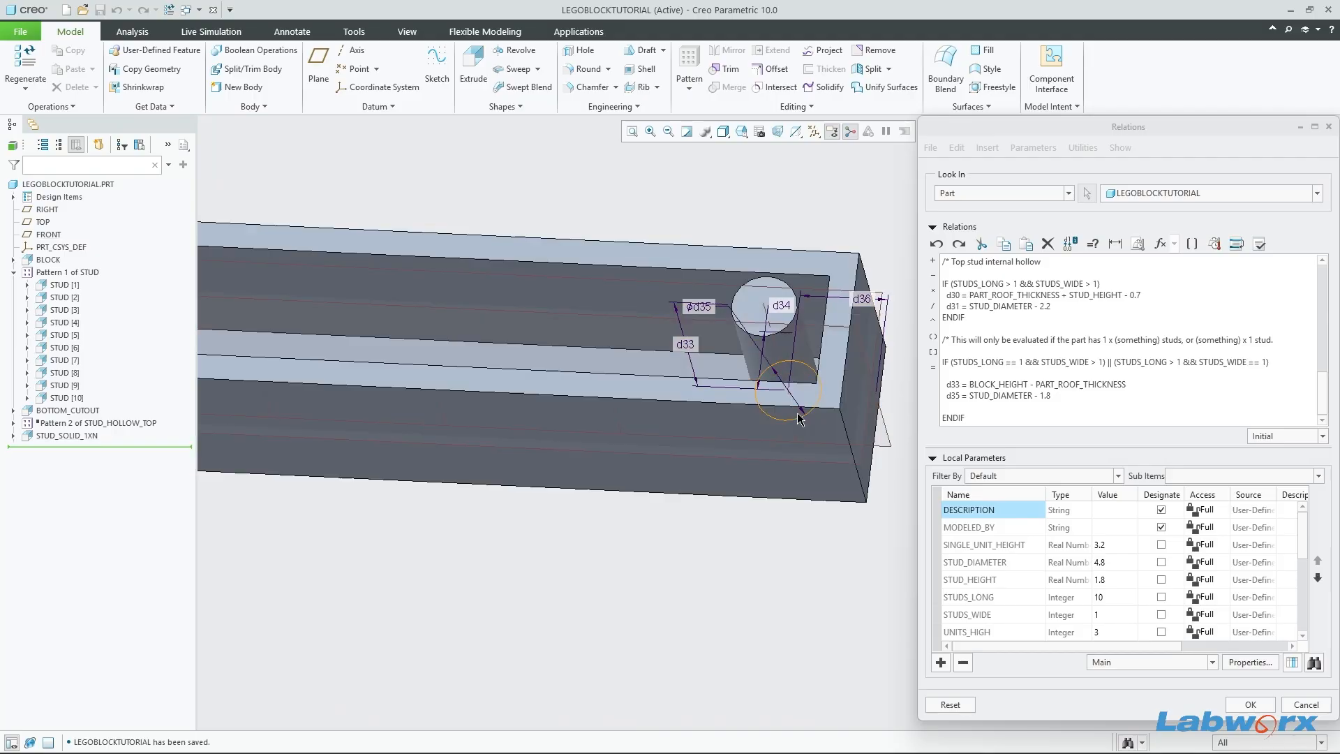
{"action": "middle_click_drag", "start_coordinate": [773, 327], "coordinate": [654, 411]}
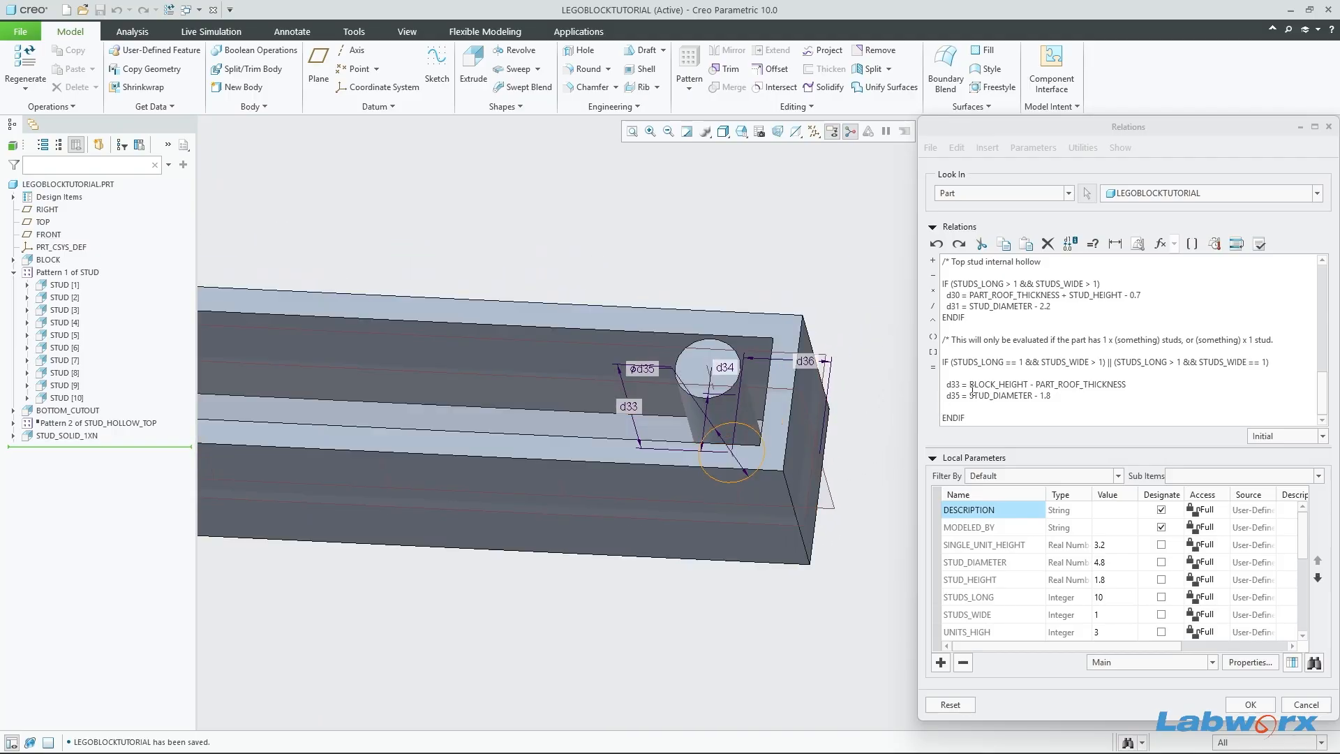
{"action": "double_click", "coordinate": [999, 384]}
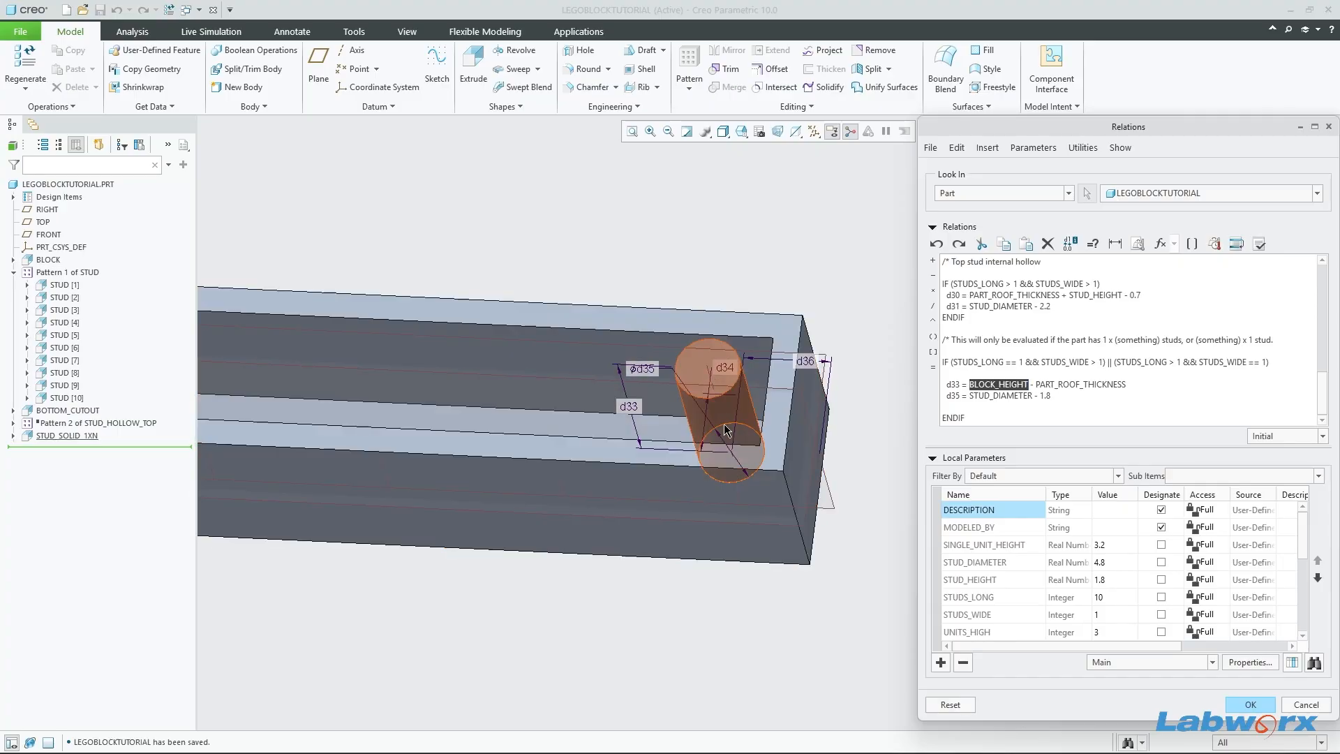
{"action": "middle_click_drag", "start_coordinate": [691, 303], "coordinate": [703, 342]}
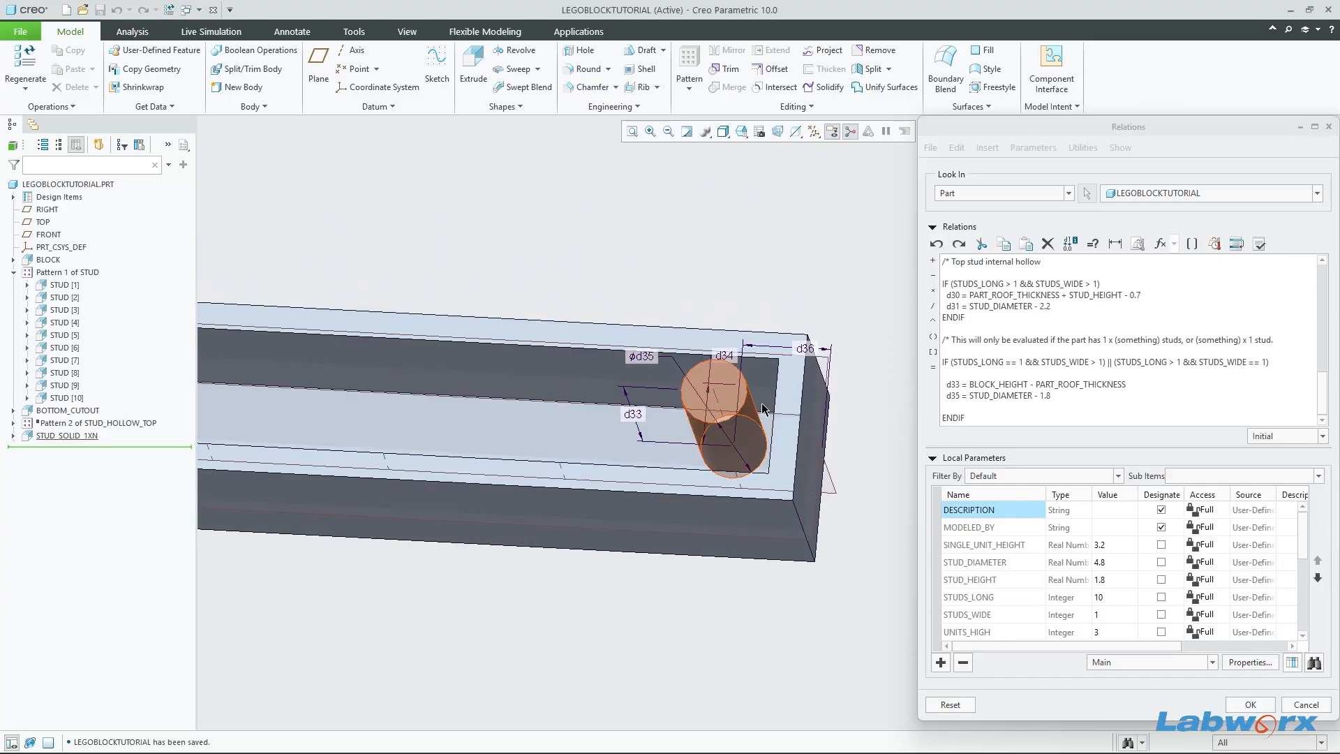
{"action": "left_click", "coordinate": [1053, 396]}
{"action": "left_click_drag", "start_coordinate": [1053, 396], "coordinate": [943, 396]}
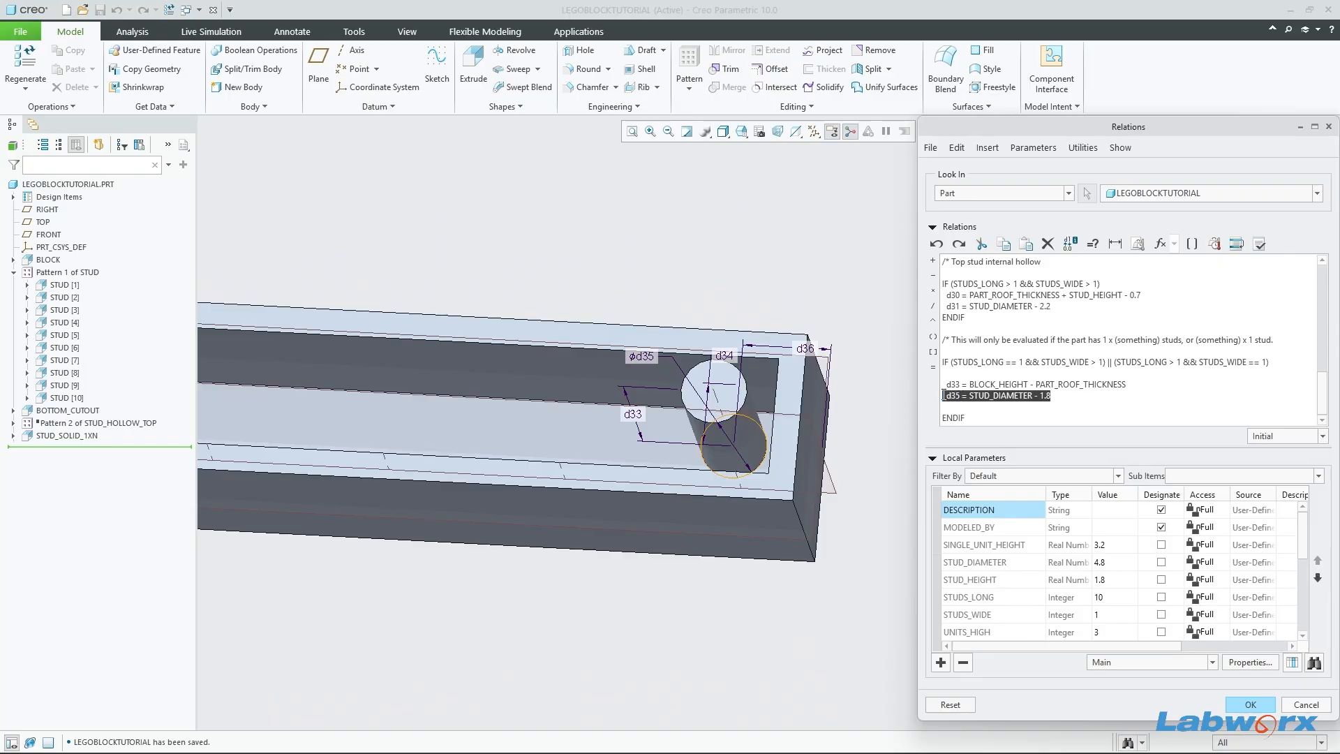
{"action": "left_click", "coordinate": [1056, 396]}
{"action": "left_click_drag", "start_coordinate": [1022, 397], "coordinate": [942, 396]}
{"action": "scroll", "coordinate": [1113, 579], "scroll_direction": "down", "scroll_amount": 2}
{"action": "scroll", "coordinate": [1113, 579], "scroll_direction": "up", "scroll_amount": 2}
{"action": "left_click", "coordinate": [1076, 400]}
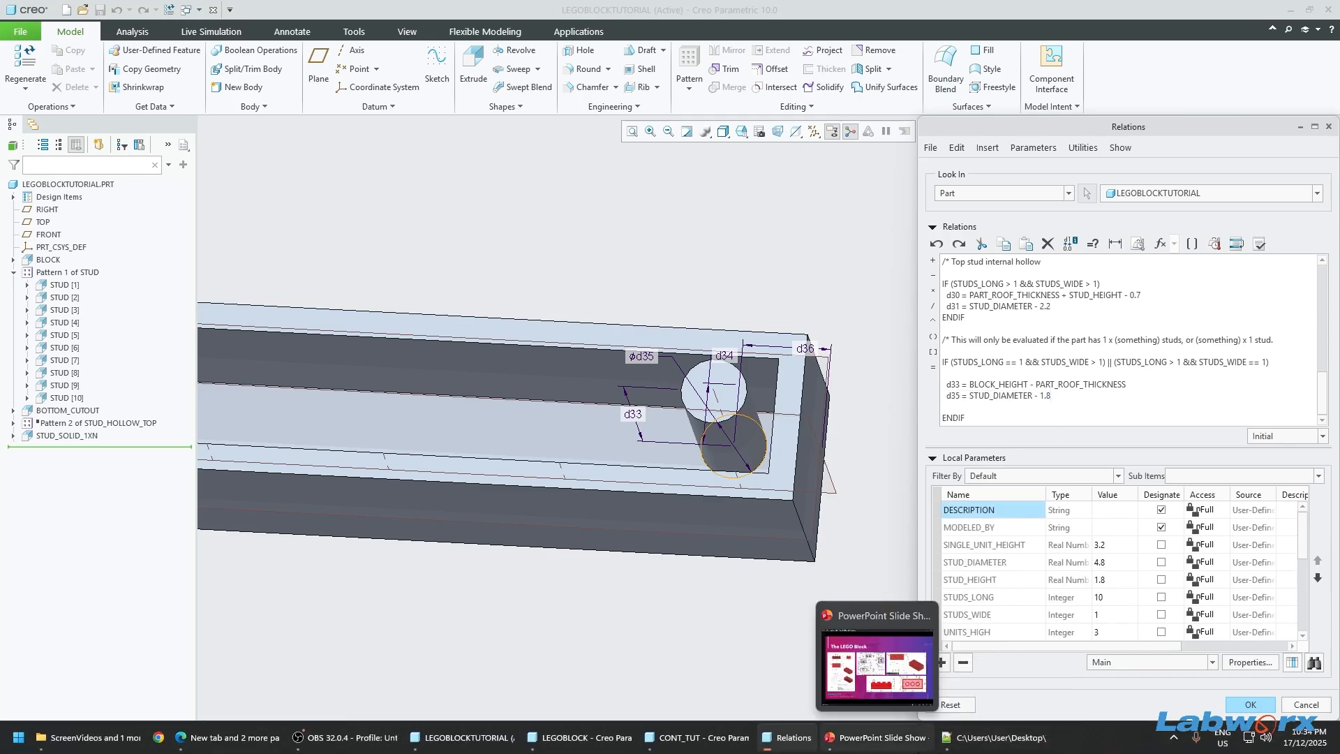
Step: Switch to the PowerPoint slide to check the LEGO reference dimensions, and return to review the d35 relation in Creo
{"action": "left_click", "coordinate": [863, 743]}
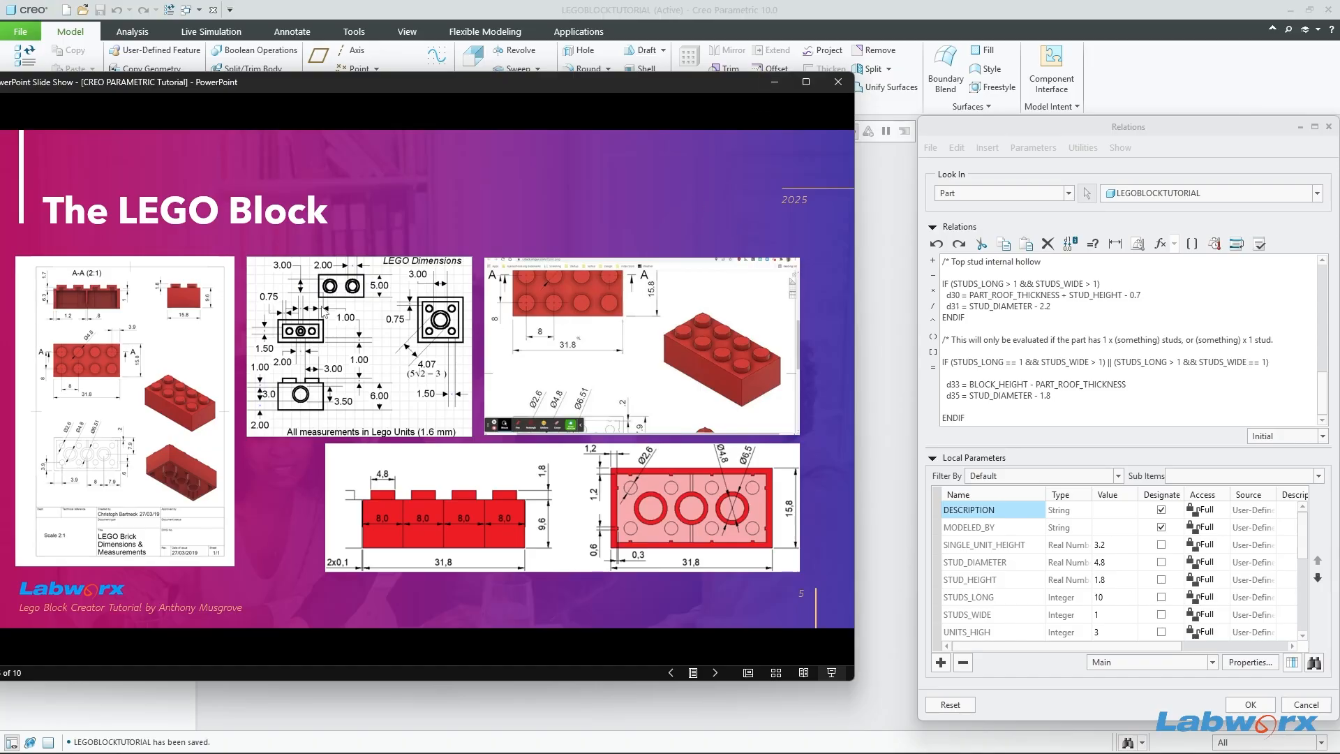
{"action": "left_click", "coordinate": [763, 87]}
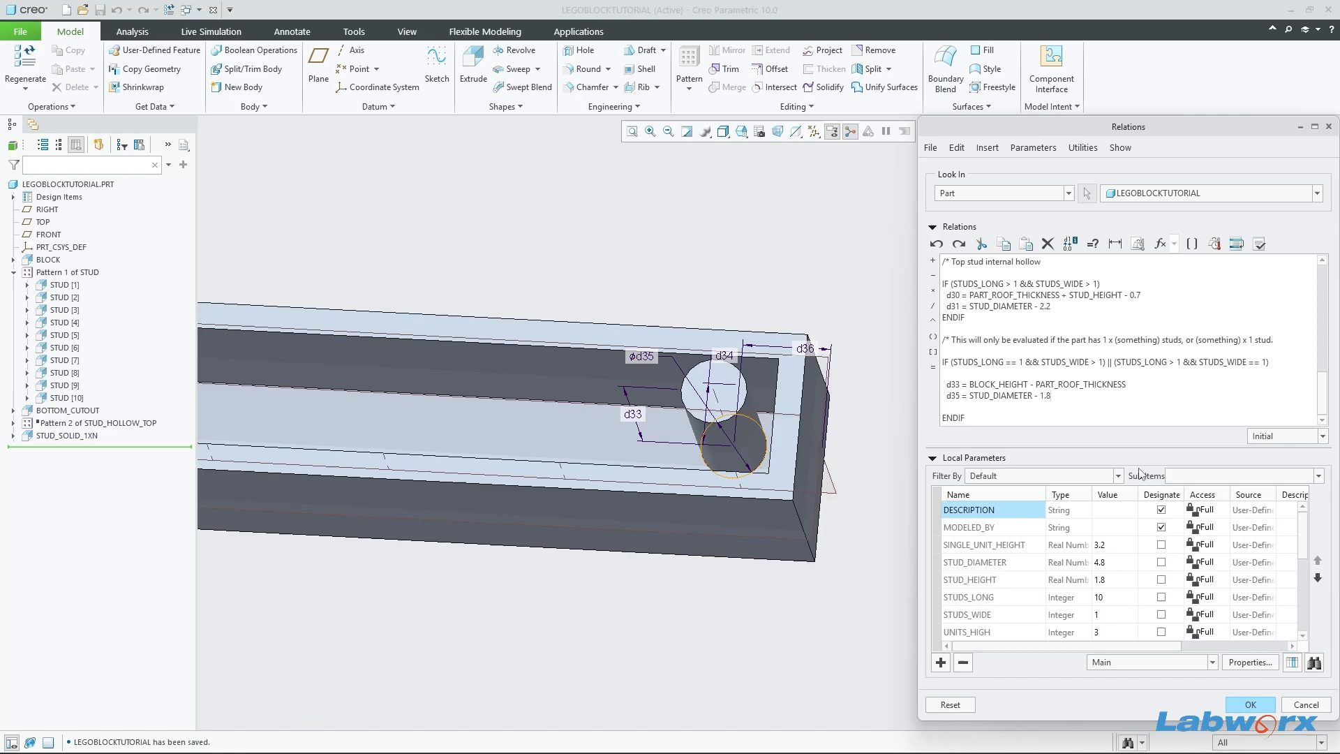
{"action": "double_click", "coordinate": [993, 395]}
{"action": "left_click", "coordinate": [967, 406]}
Step: Accept the edited relations and regenerate the part
{"action": "left_click", "coordinate": [1259, 703]}
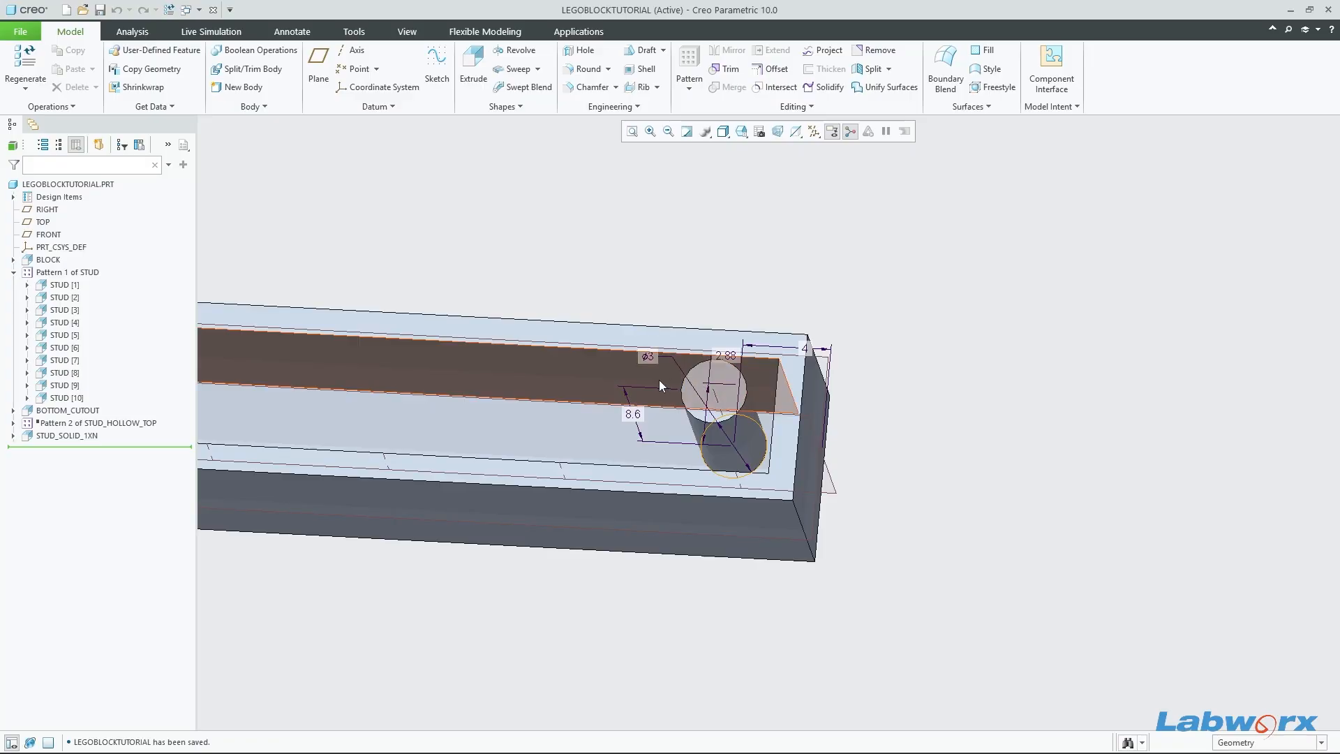
{"action": "key", "text": "ctrl+g"}
{"action": "middle_click_drag", "start_coordinate": [733, 485], "coordinate": [759, 512]}
{"action": "scroll", "coordinate": [758, 509], "scroll_direction": "up", "scroll_amount": 3}
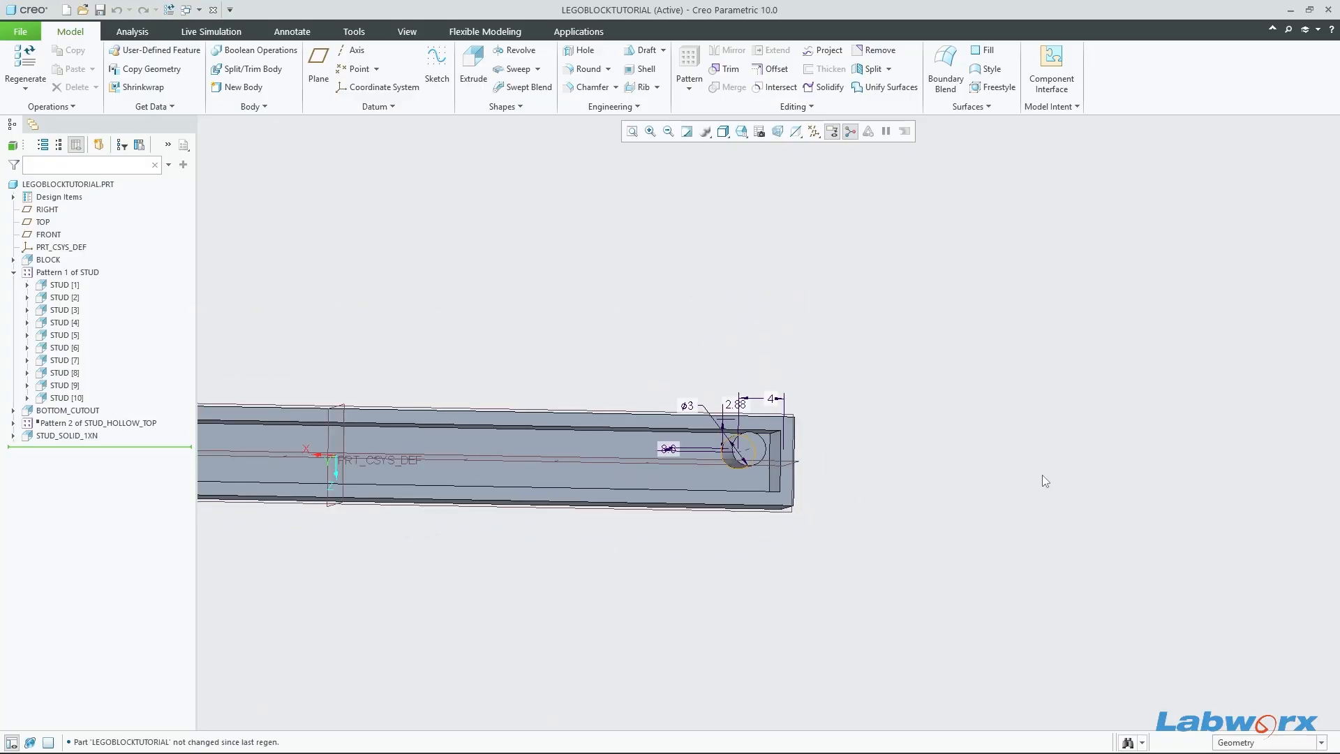
{"action": "middle_click_drag", "start_coordinate": [729, 363], "coordinate": [680, 358]}
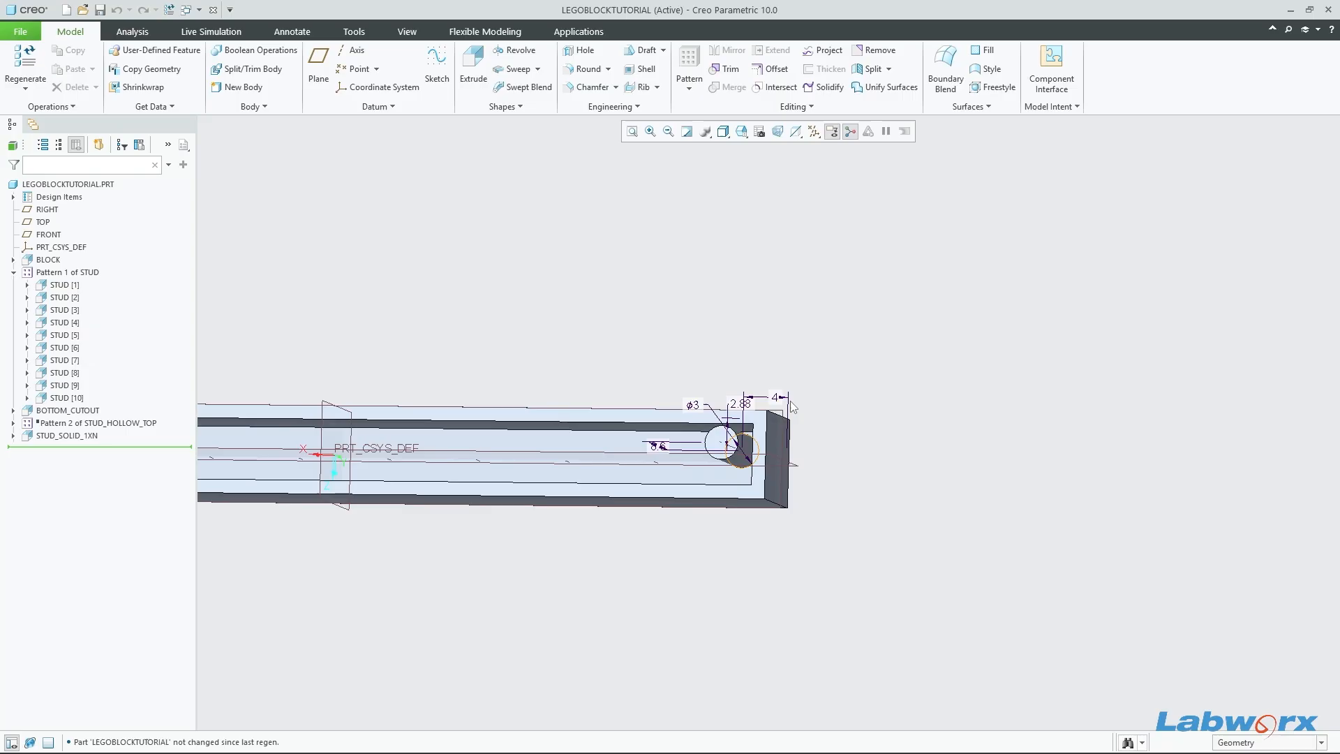
{"action": "scroll", "coordinate": [746, 400], "scroll_direction": "down", "scroll_amount": 2}
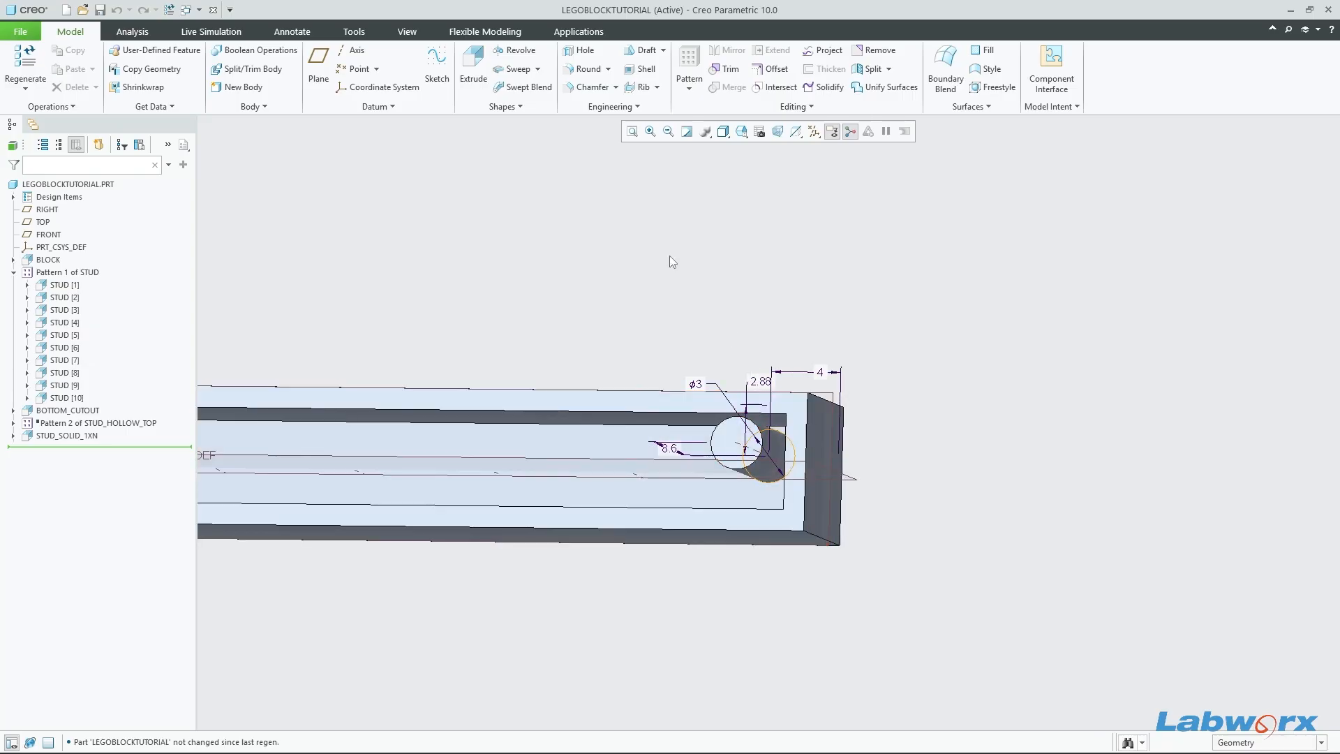
Step: Switch the solid stud's dimensions to symbolic names, examine its d34 and d36 position dimensions, and save the part
{"action": "left_click", "coordinate": [354, 32]}
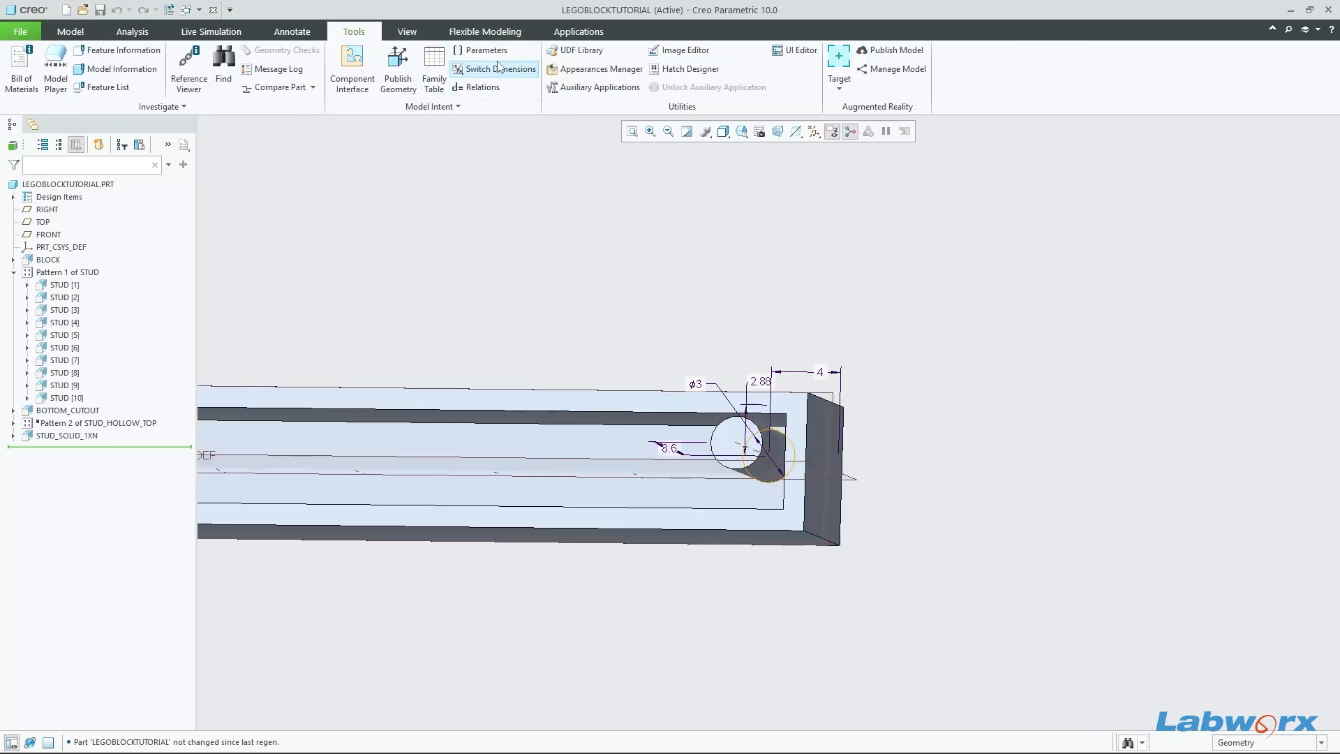
{"action": "left_click", "coordinate": [500, 69]}
{"action": "scroll", "coordinate": [844, 370], "scroll_direction": "down", "scroll_amount": 3}
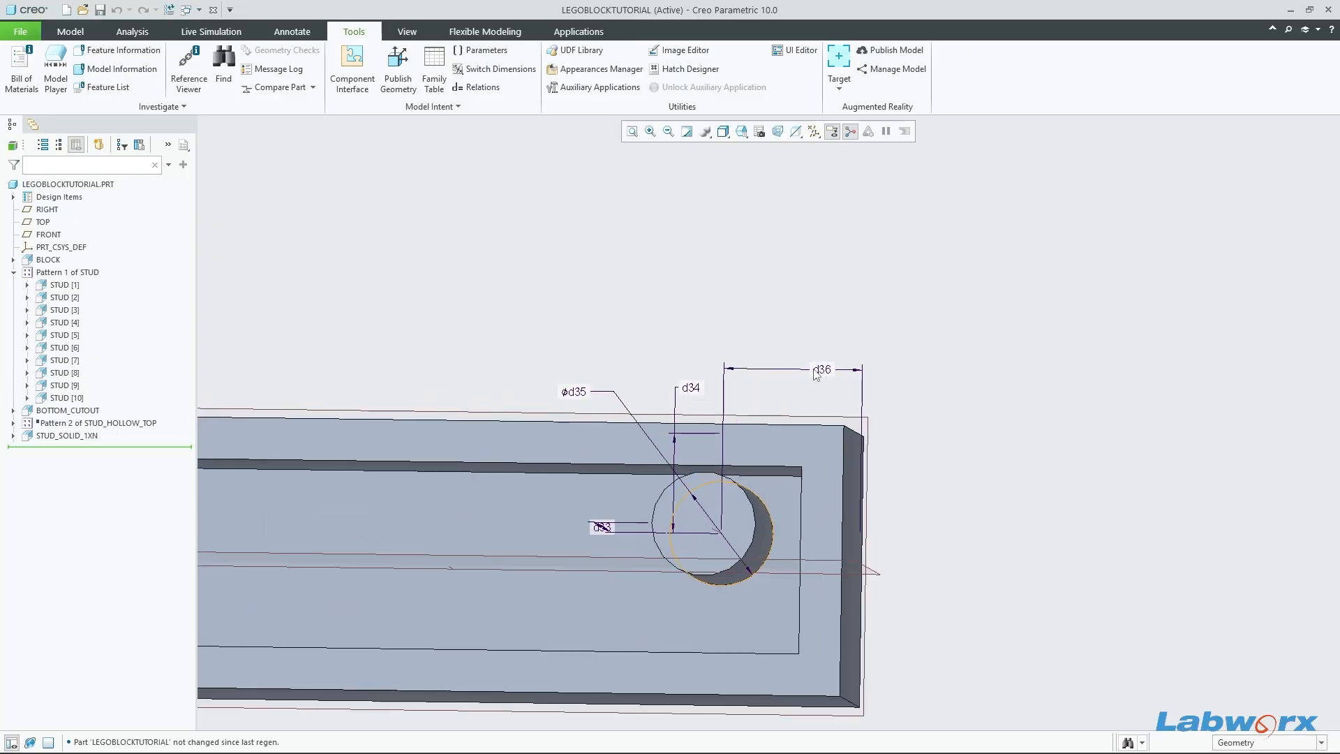
{"action": "middle_click_drag", "start_coordinate": [735, 441], "coordinate": [732, 471]}
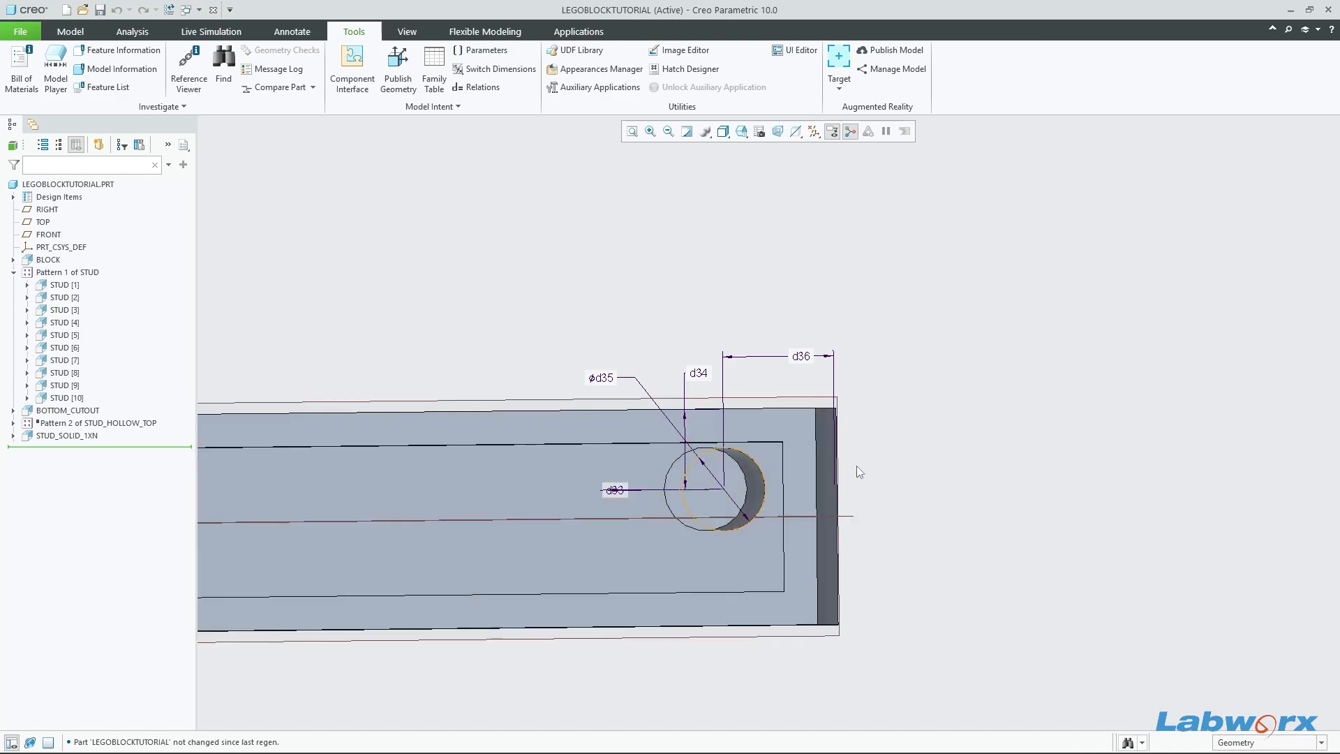
{"action": "middle_click_drag", "start_coordinate": [735, 394], "coordinate": [767, 461]}
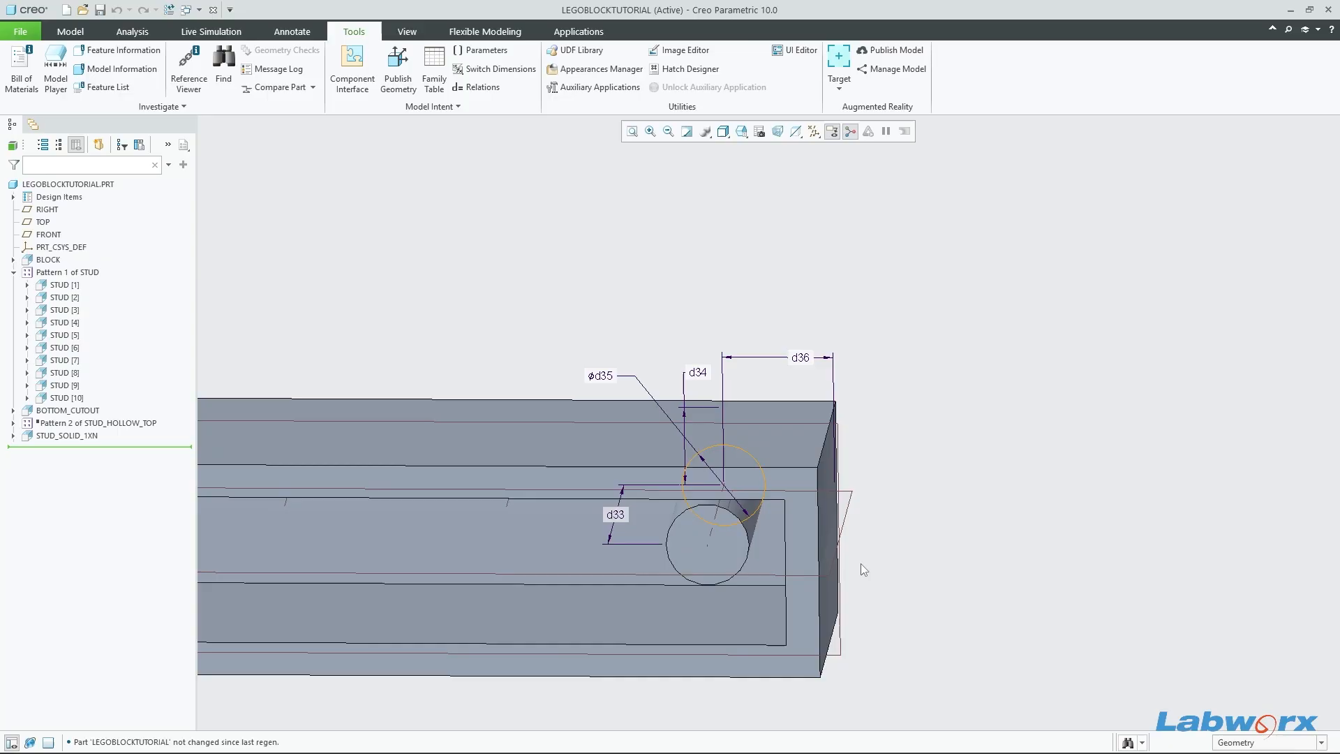
{"action": "middle_click_drag", "start_coordinate": [1127, 525], "coordinate": [1101, 493]}
{"action": "scroll", "coordinate": [1125, 489], "scroll_direction": "up", "scroll_amount": 2}
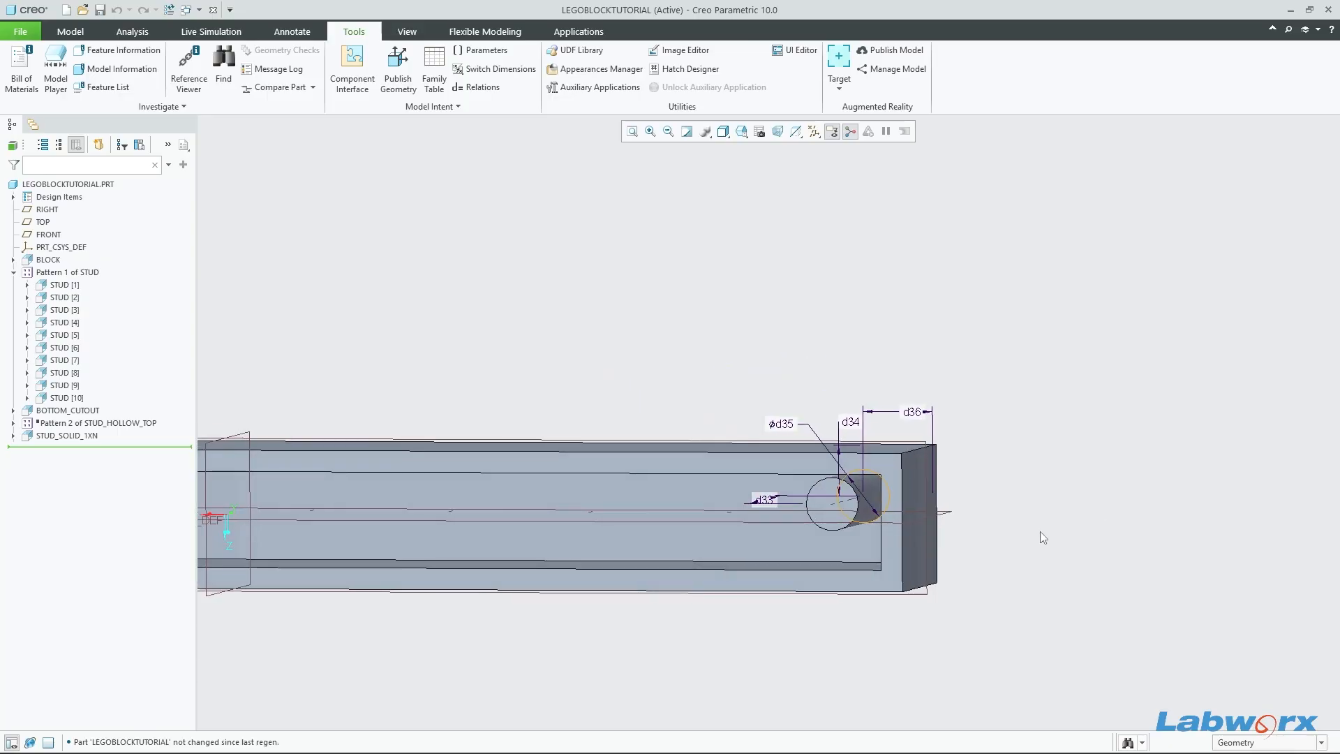
{"action": "key", "text": "ctrl+s"}
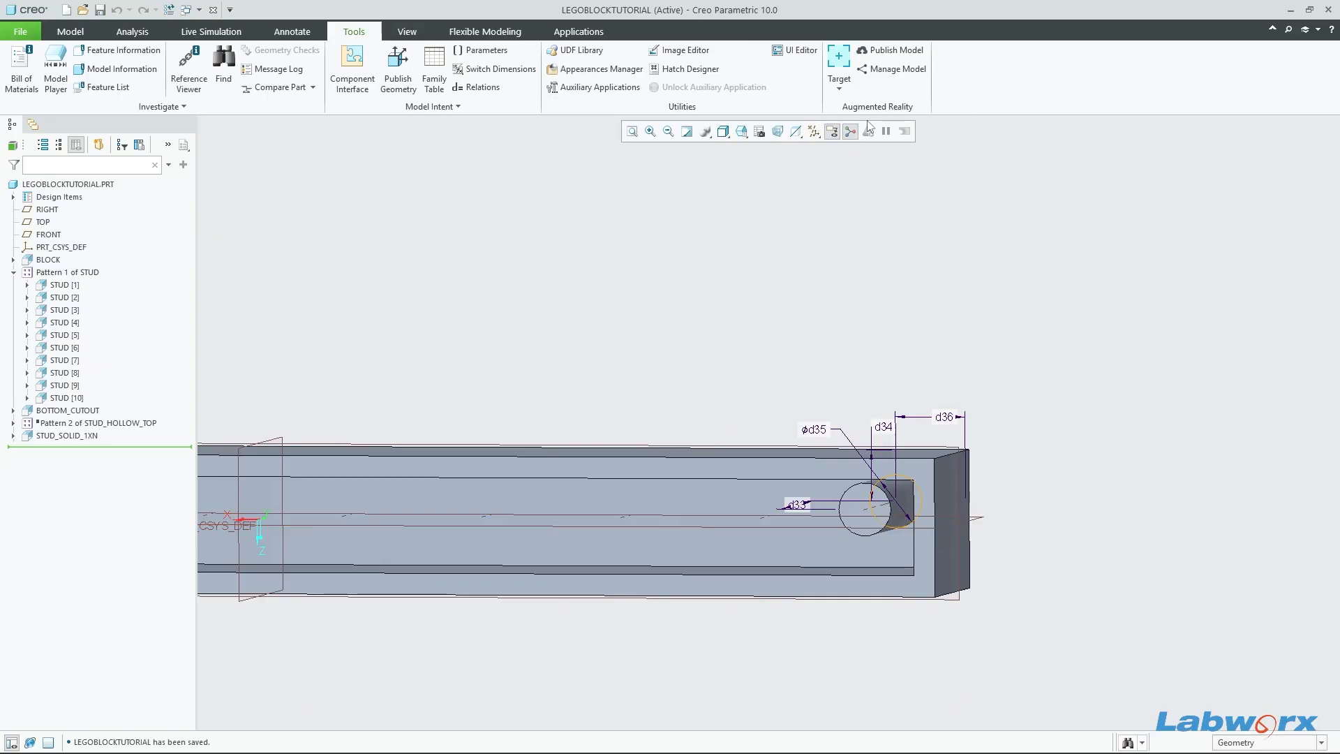
{"action": "left_click", "coordinate": [70, 32]}
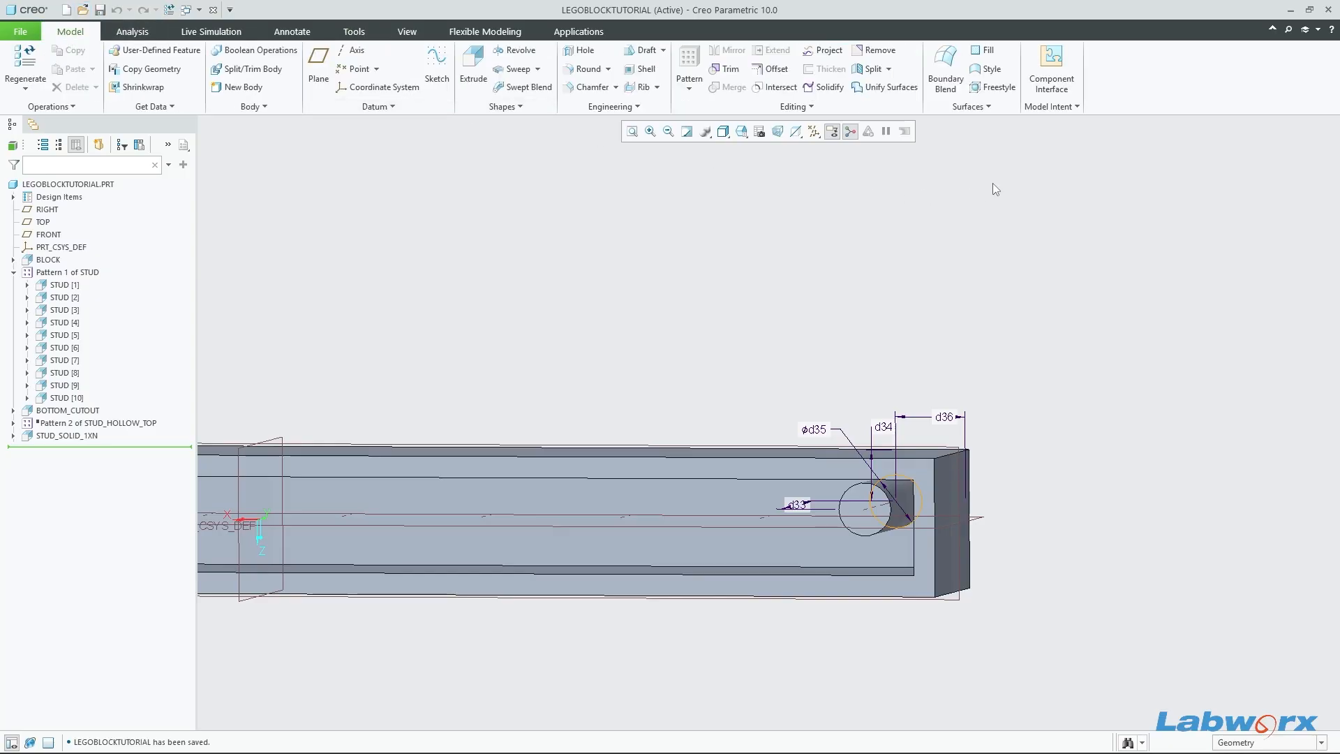
{"action": "left_click", "coordinate": [1052, 73]}
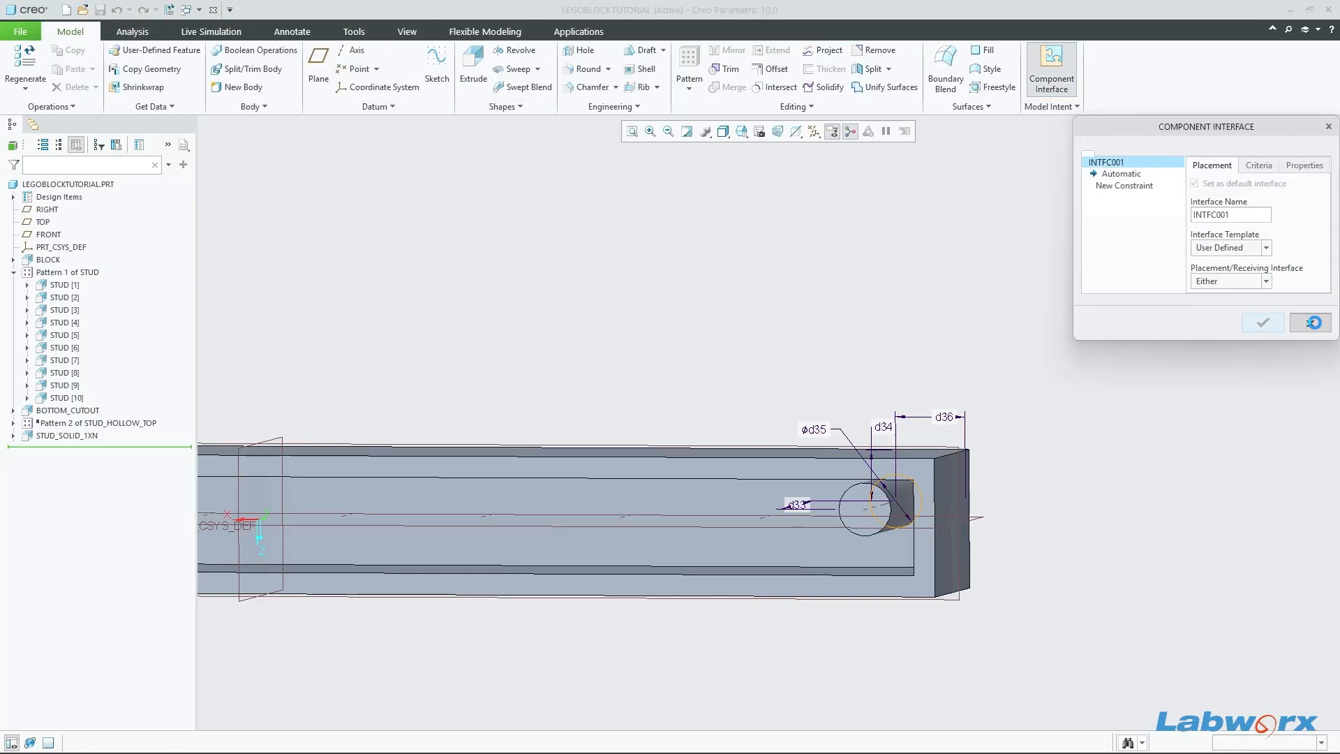
{"action": "left_click", "coordinate": [1312, 323]}
{"action": "left_click", "coordinate": [675, 408]}
Step: Open the part relations and make room for a new entry below the d35 relation
{"action": "left_click", "coordinate": [1051, 106]}
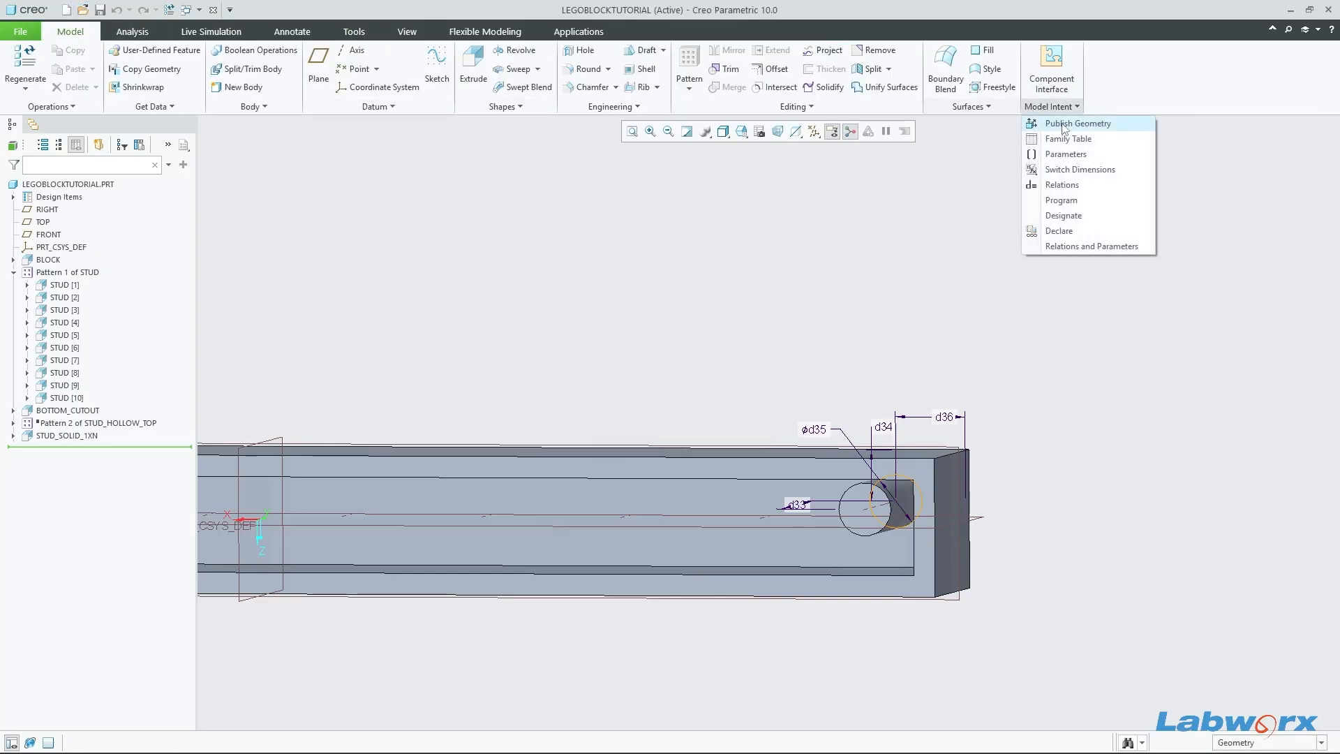
{"action": "left_click", "coordinate": [1064, 184]}
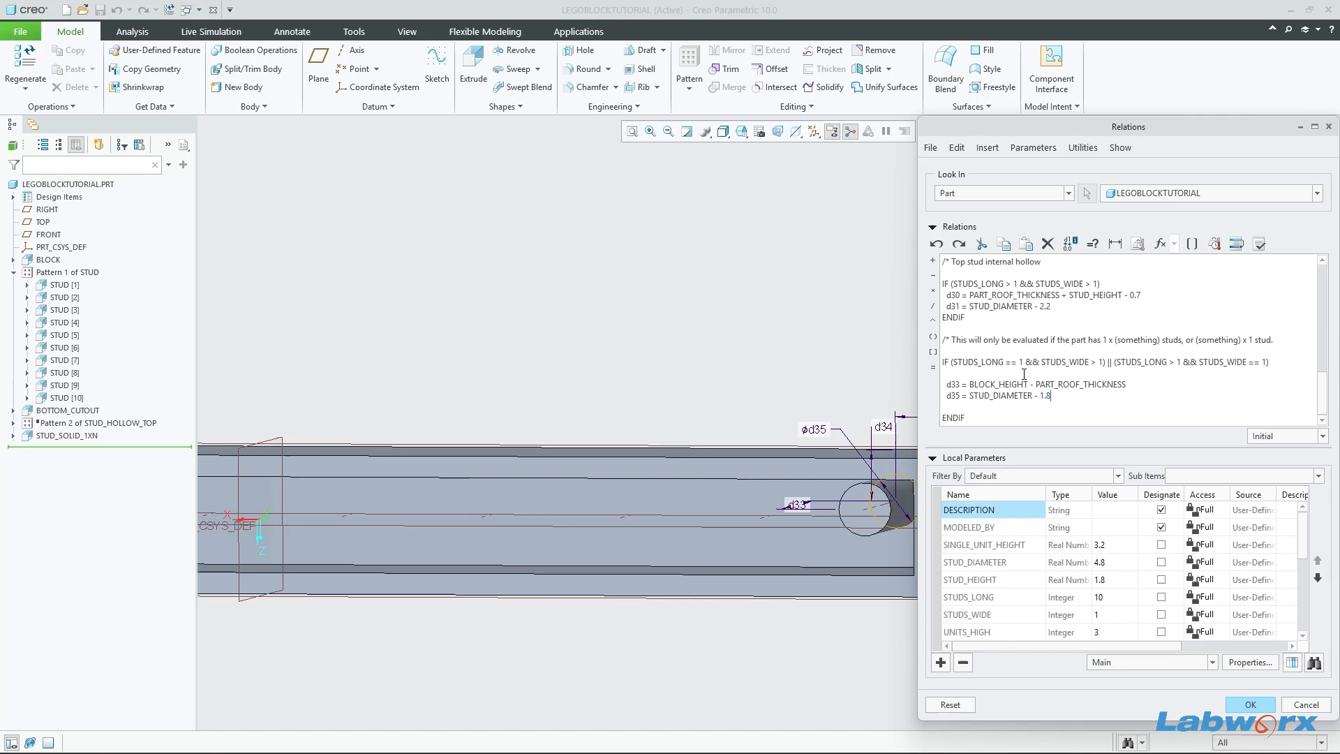
{"action": "key", "text": "Return"}
{"action": "scroll", "coordinate": [731, 510], "scroll_direction": "down", "scroll_amount": 5}
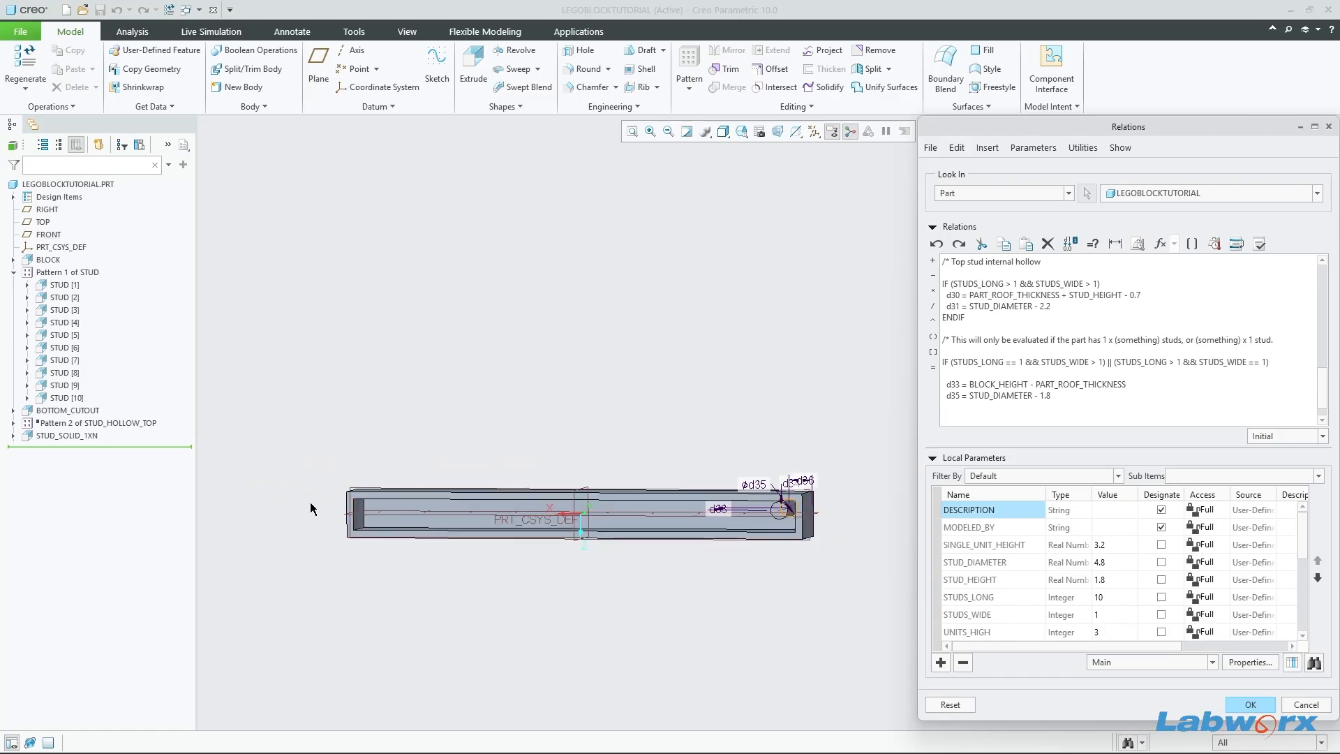
{"action": "middle_click_drag", "start_coordinate": [789, 497], "coordinate": [771, 448]}
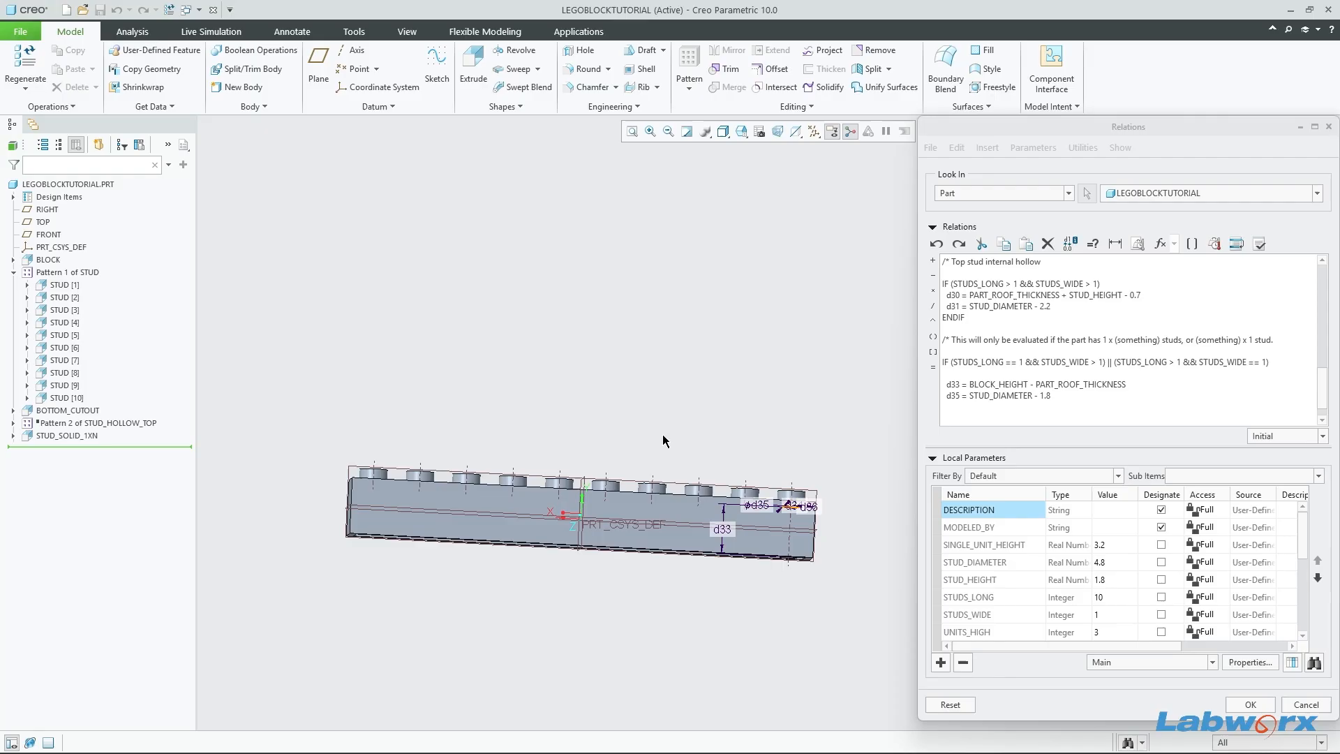
{"action": "middle_click_drag", "start_coordinate": [635, 497], "coordinate": [609, 296]}
{"action": "scroll", "coordinate": [711, 549], "scroll_direction": "up", "scroll_amount": 4}
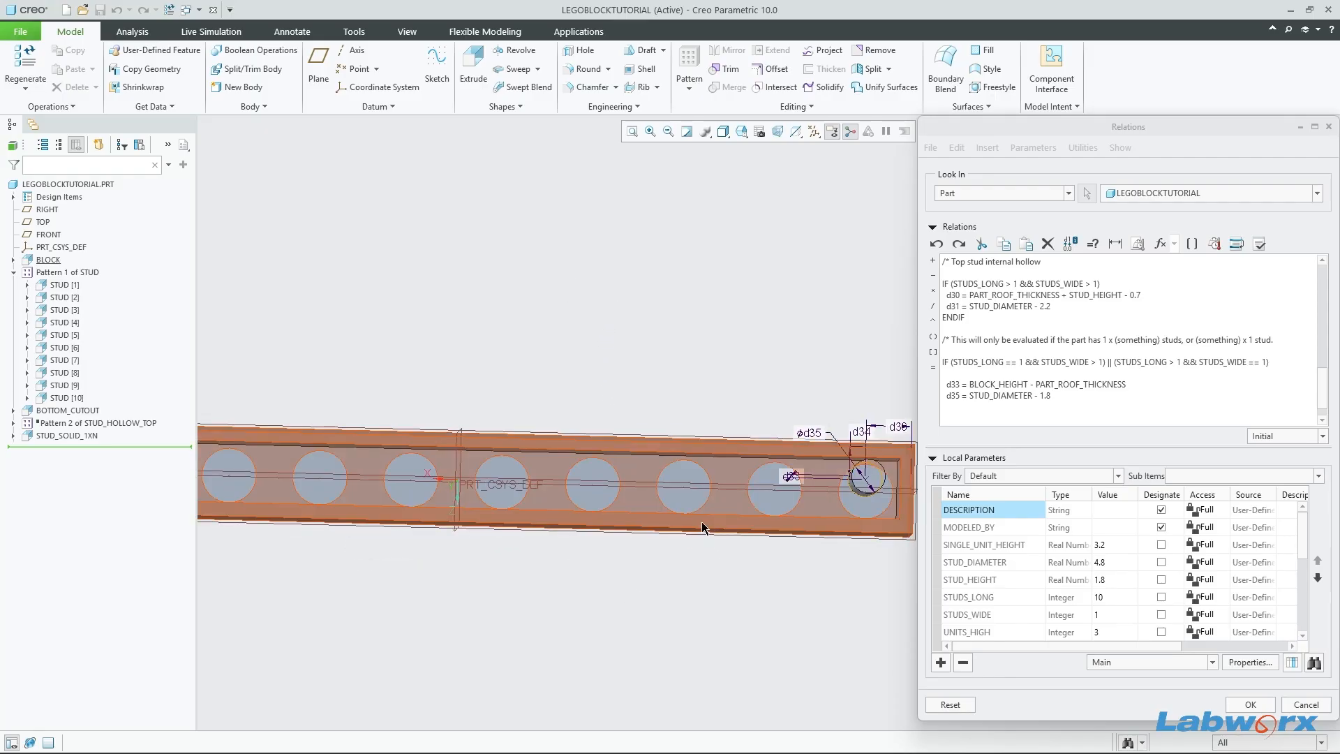
{"action": "scroll", "coordinate": [702, 528], "scroll_direction": "down", "scroll_amount": 1}
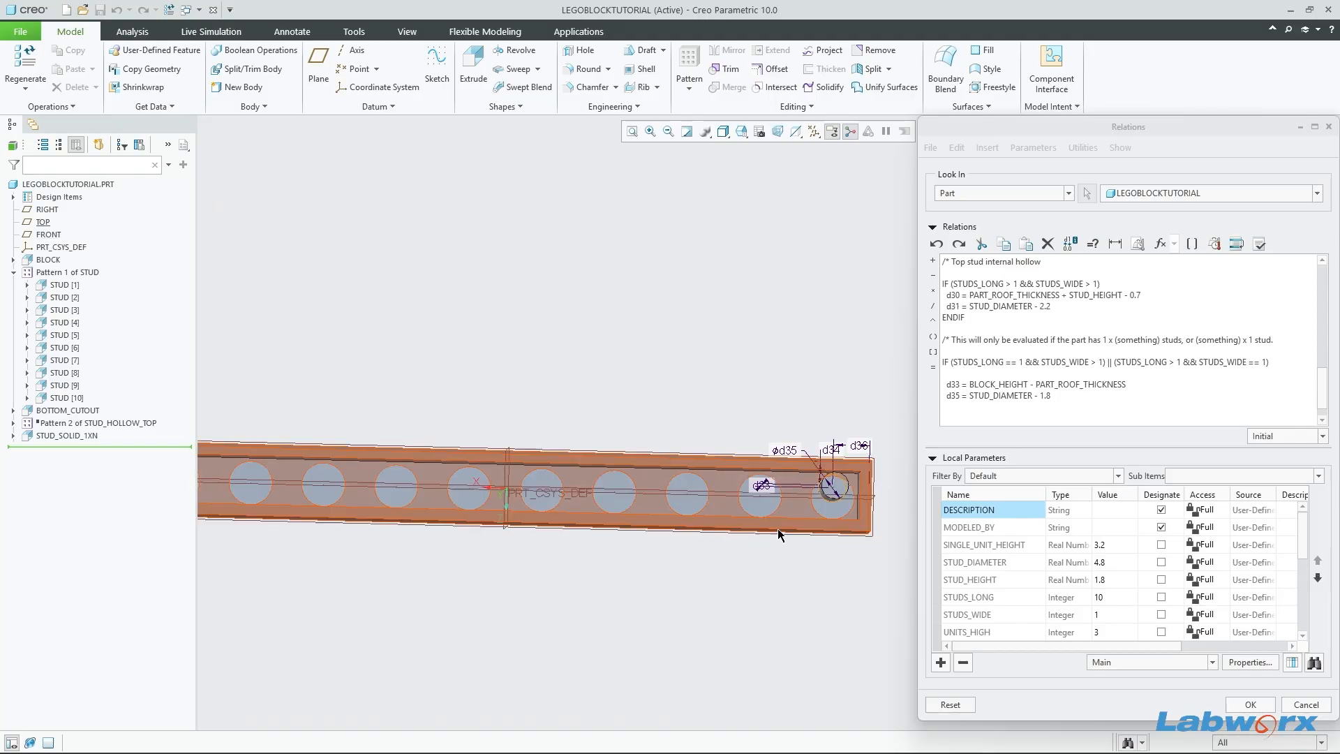
{"action": "left_click", "coordinate": [1029, 408]}
{"action": "scroll", "coordinate": [1028, 408], "scroll_direction": "down", "scroll_amount": 1}
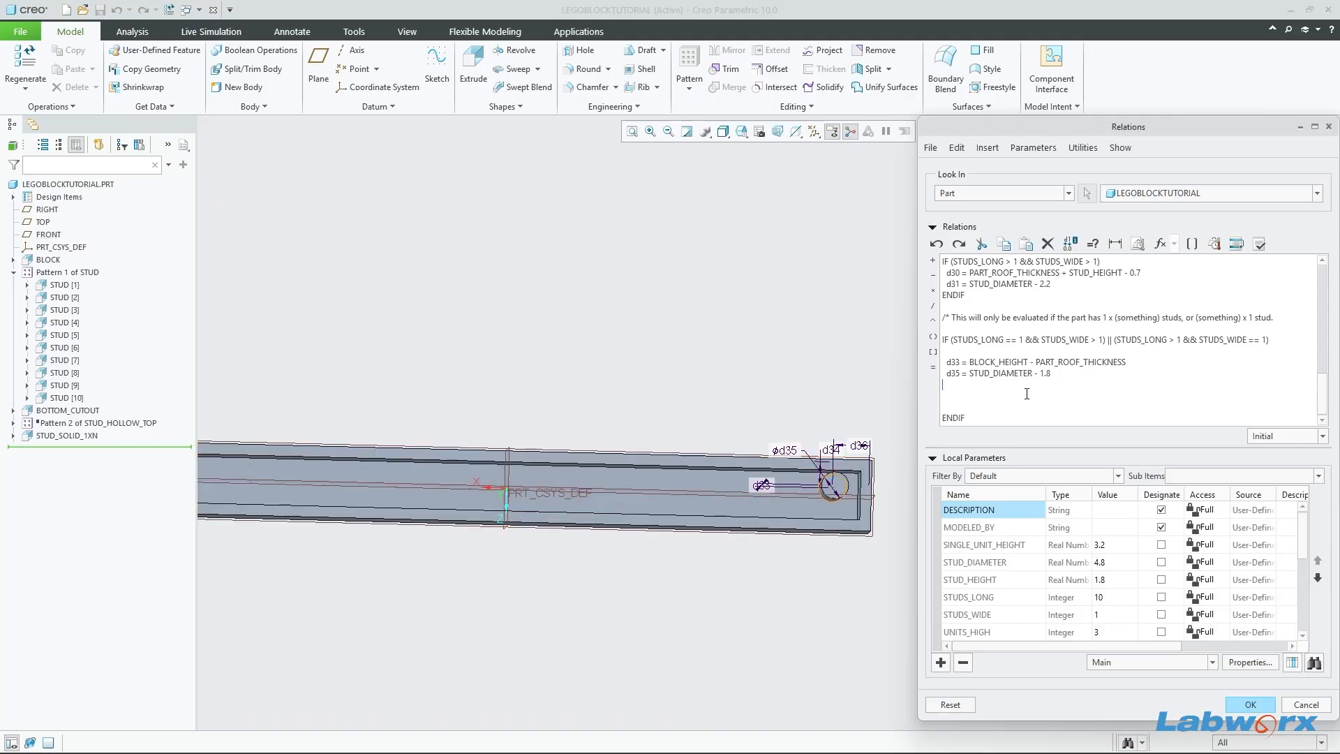
Step: Nest an IF STUDS_WIDE > 1, ELSE and ENDIF structure below the d35 relation in the single-row condition
{"action": "key", "text": "Return"}
{"action": "key", "text": "Up"}
{"action": "key", "text": "Up"}
{"action": "key", "text": "shift+Down"}
{"action": "key", "text": "shift+Down"}
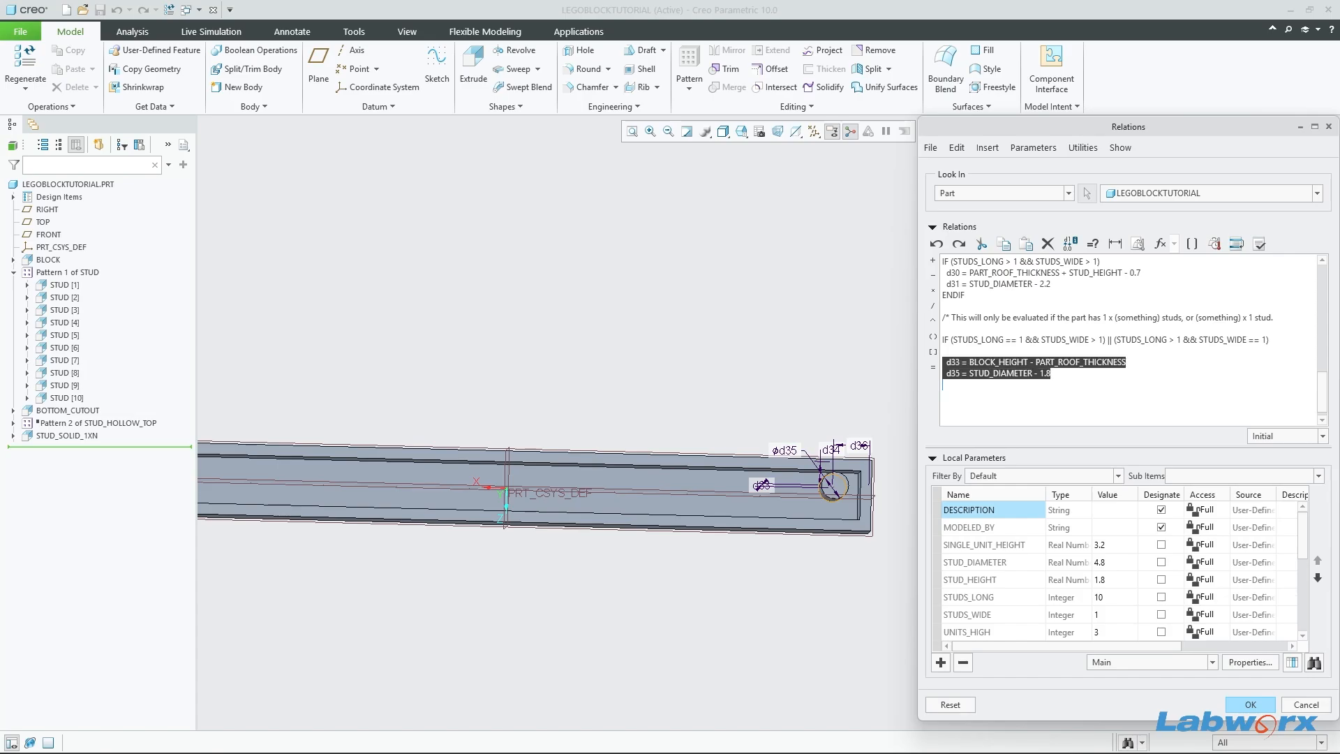
{"action": "key", "text": "Down"}
{"action": "key", "text": "BackSpace"}
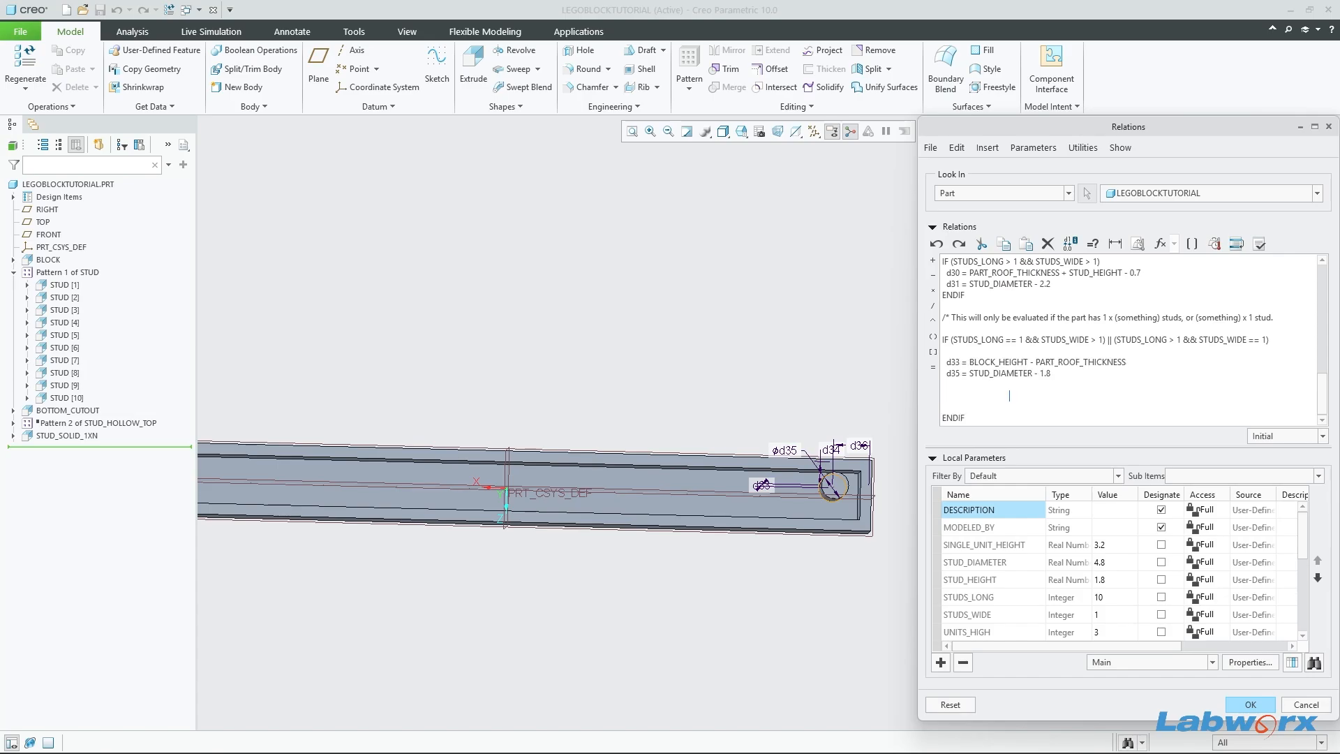
{"action": "key", "text": "BackSpace"}
{"action": "type", "text": "IF STUDS_WIDE > 1"}
{"action": "key", "text": "Return"}
{"action": "type", "text": "ELSE"}
{"action": "key", "text": "Return"}
{"action": "key", "text": "Return"}
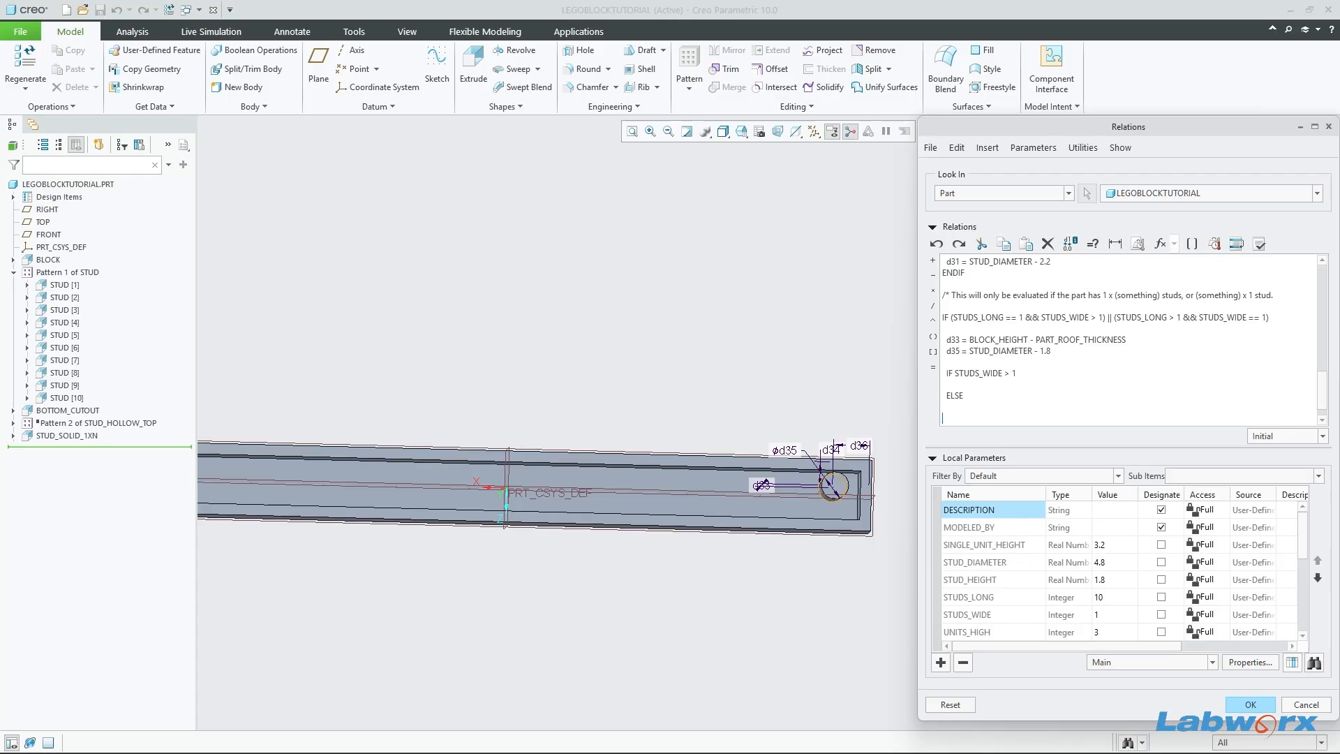
{"action": "type", "text": "ENDIF"}
{"action": "key", "text": "Up"}
Step: Examine the nested STUDS_WIDE condition alongside the solid stud's d34 and d36 position dimensions and the block's orientation
{"action": "left_click", "coordinate": [997, 385]}
{"action": "scroll", "coordinate": [1030, 405], "scroll_direction": "down", "scroll_amount": 1}
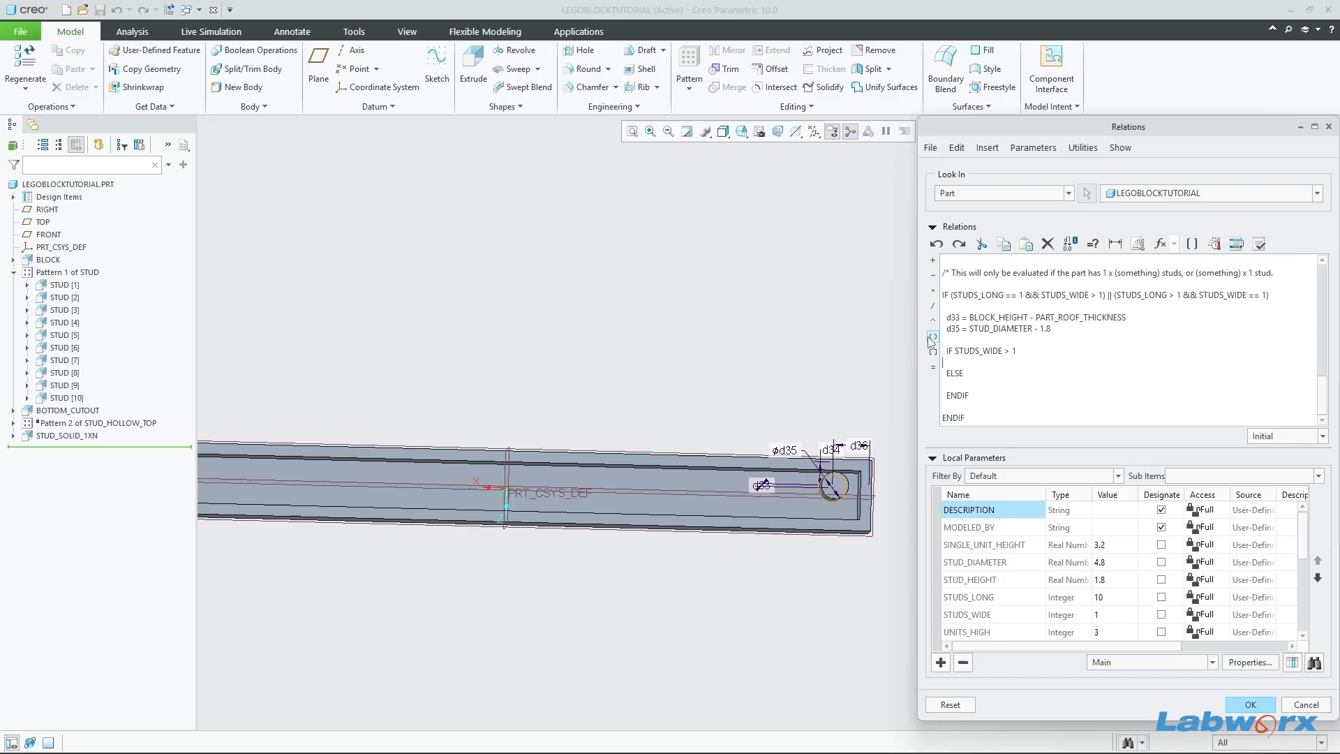
{"action": "left_click_drag", "start_coordinate": [945, 351], "coordinate": [1019, 348]}
{"action": "left_click", "coordinate": [1021, 346]}
{"action": "double_click", "coordinate": [988, 350]}
{"action": "left_click", "coordinate": [979, 361]}
{"action": "scroll", "coordinate": [809, 482], "scroll_direction": "up", "scroll_amount": 2}
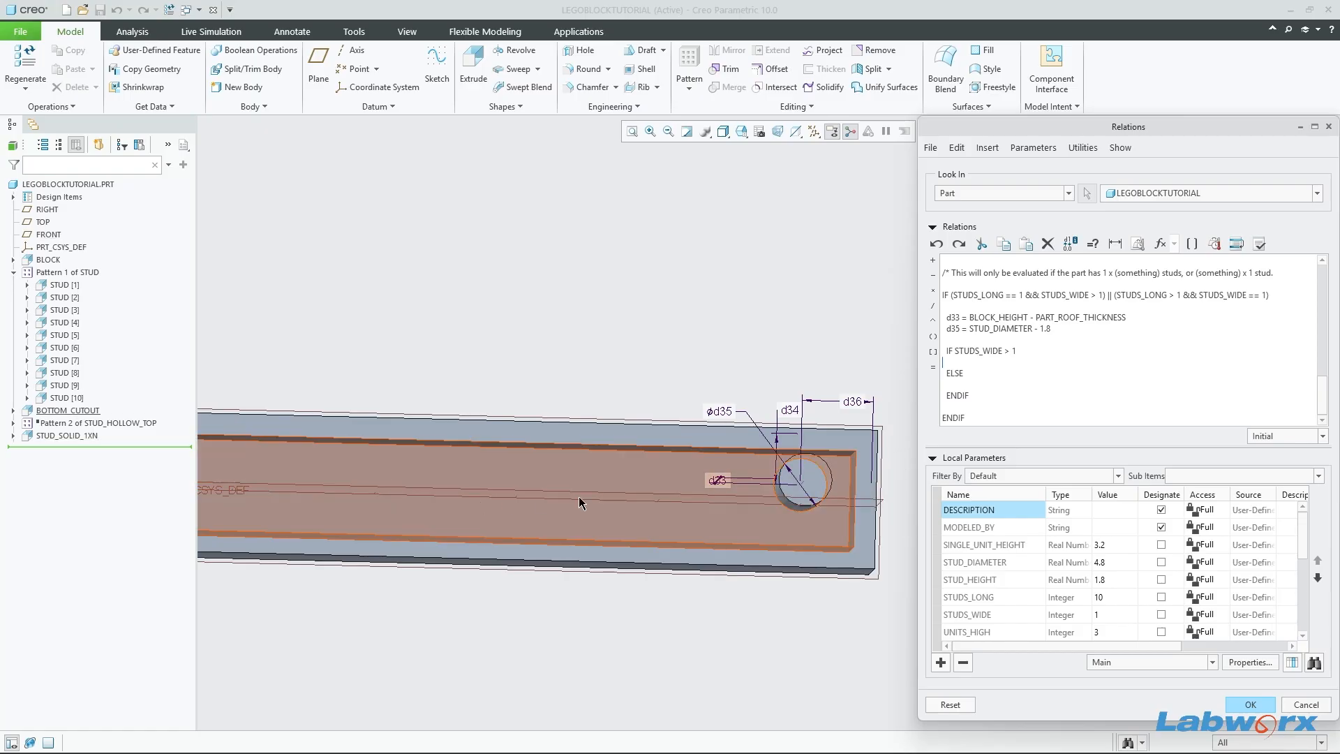
{"action": "scroll", "coordinate": [660, 520], "scroll_direction": "up", "scroll_amount": 4}
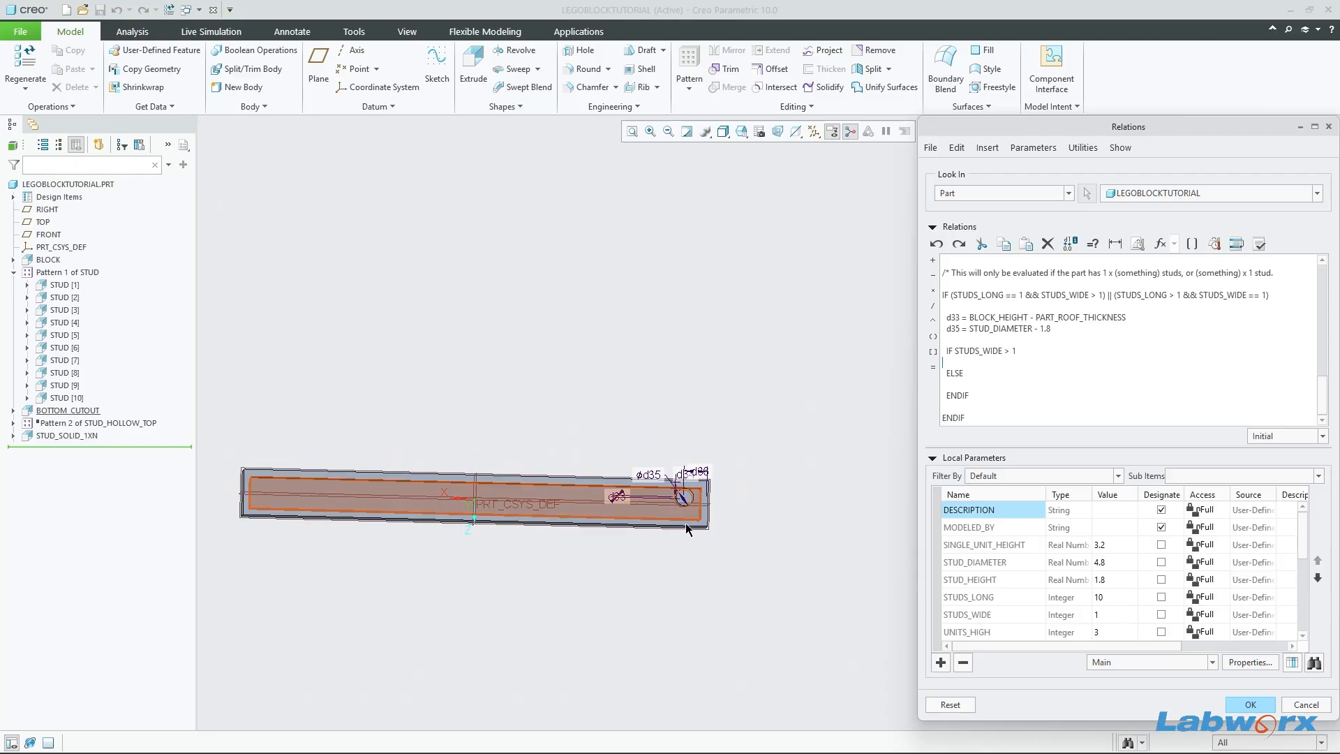
{"action": "scroll", "coordinate": [663, 491], "scroll_direction": "down", "scroll_amount": 5}
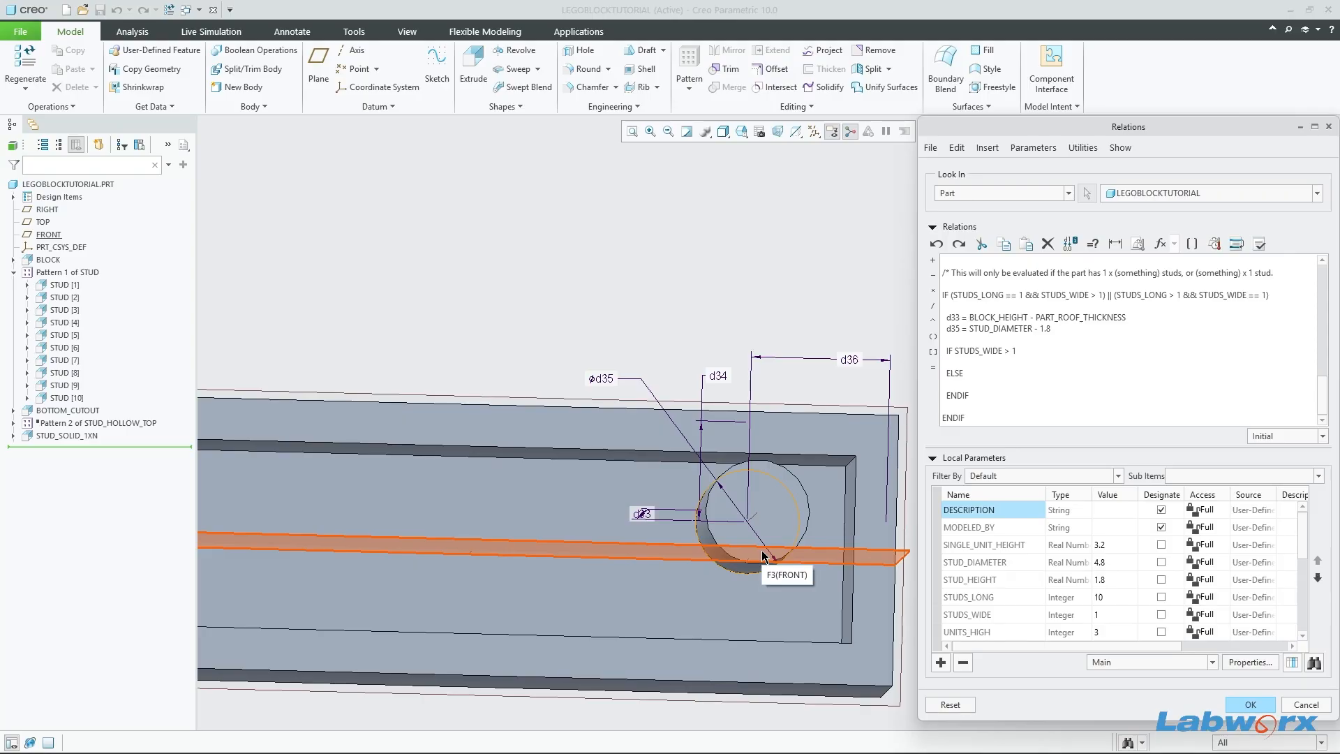
{"action": "scroll", "coordinate": [761, 549], "scroll_direction": "up", "scroll_amount": 2}
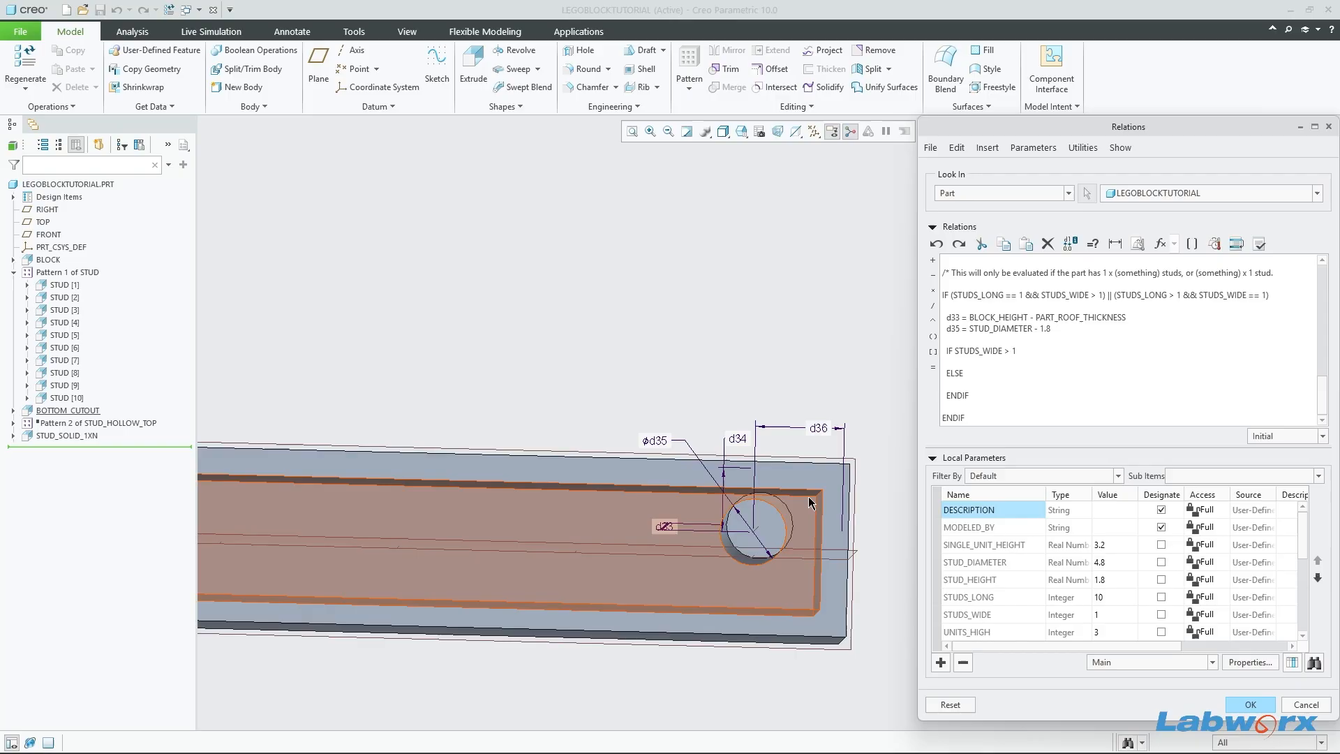
{"action": "scroll", "coordinate": [809, 510], "scroll_direction": "down", "scroll_amount": 1}
{"action": "scroll", "coordinate": [740, 565], "scroll_direction": "up", "scroll_amount": 2}
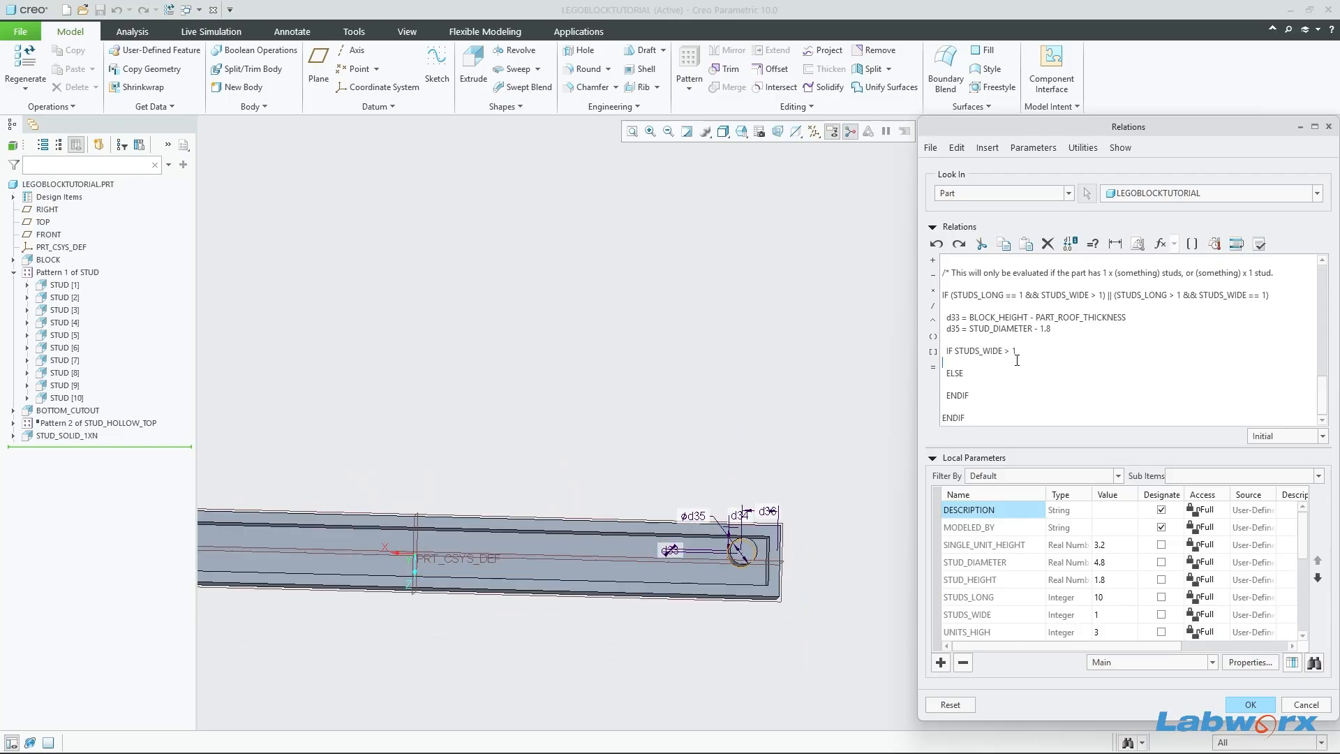
{"action": "scroll", "coordinate": [625, 541], "scroll_direction": "up", "scroll_amount": 3}
{"action": "middle_click_drag", "start_coordinate": [656, 513], "coordinate": [622, 556]}
{"action": "scroll", "coordinate": [628, 541], "scroll_direction": "down", "scroll_amount": 2}
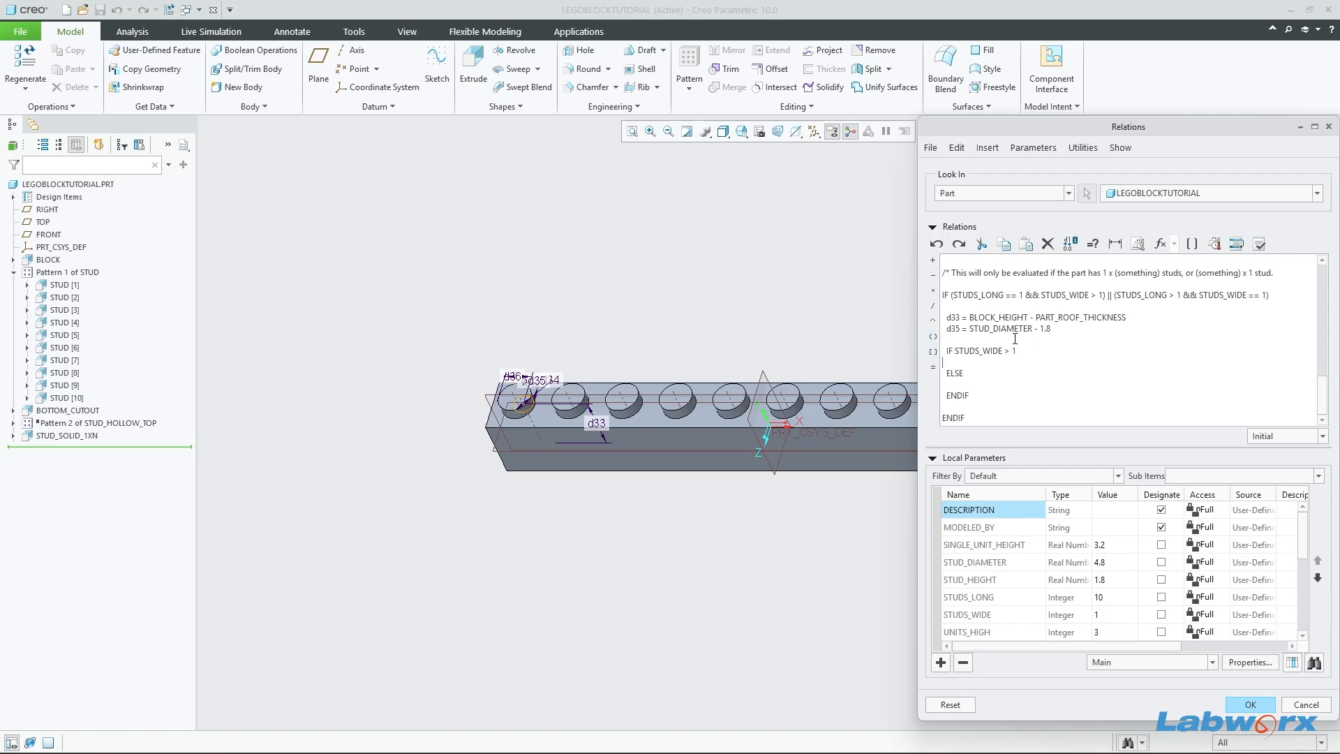
{"action": "scroll", "coordinate": [525, 497], "scroll_direction": "up", "scroll_amount": 4}
{"action": "scroll", "coordinate": [636, 482], "scroll_direction": "down", "scroll_amount": 3}
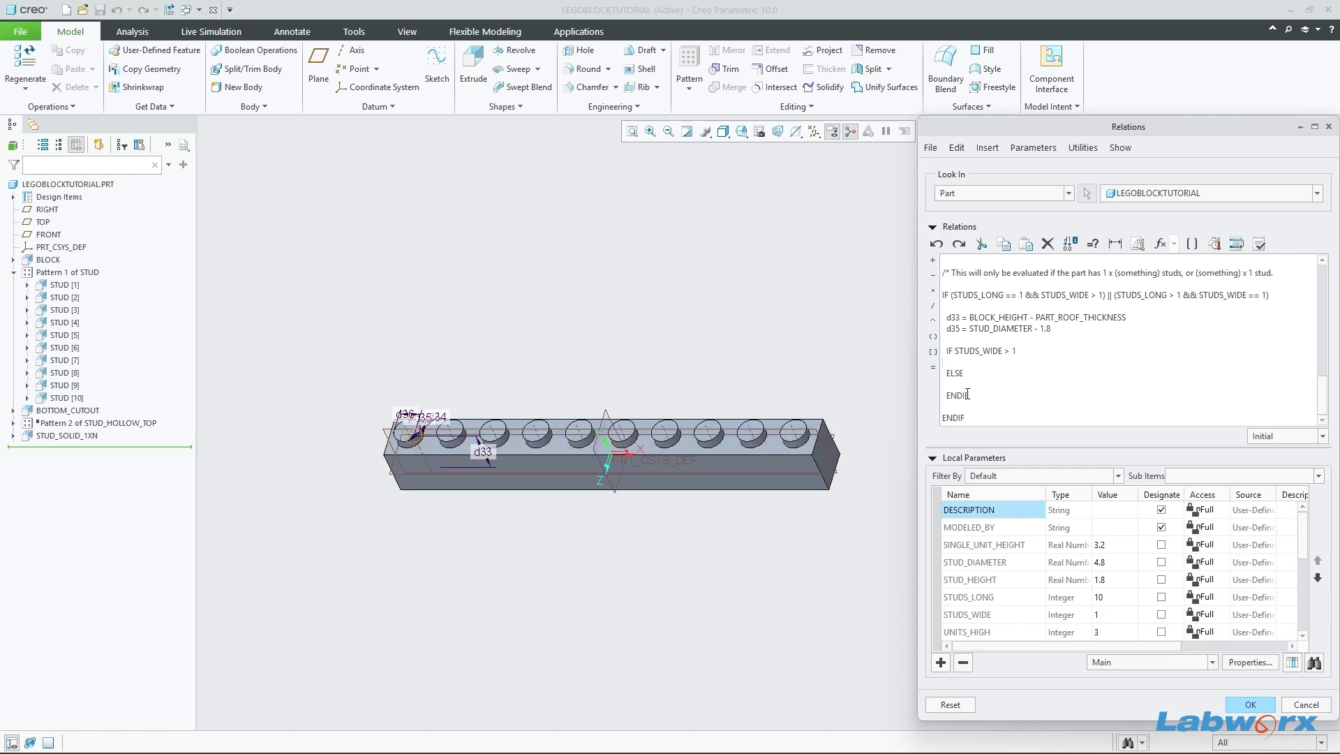
Step: Add the comment "/* Part is longer than it is wide, so it is for example 10 long, by 1 wide" in the ELSE branch
{"action": "key", "text": "Return"}
{"action": "key", "text": "Return"}
{"action": "type", "text": "example 10 long, by 1 wide"}
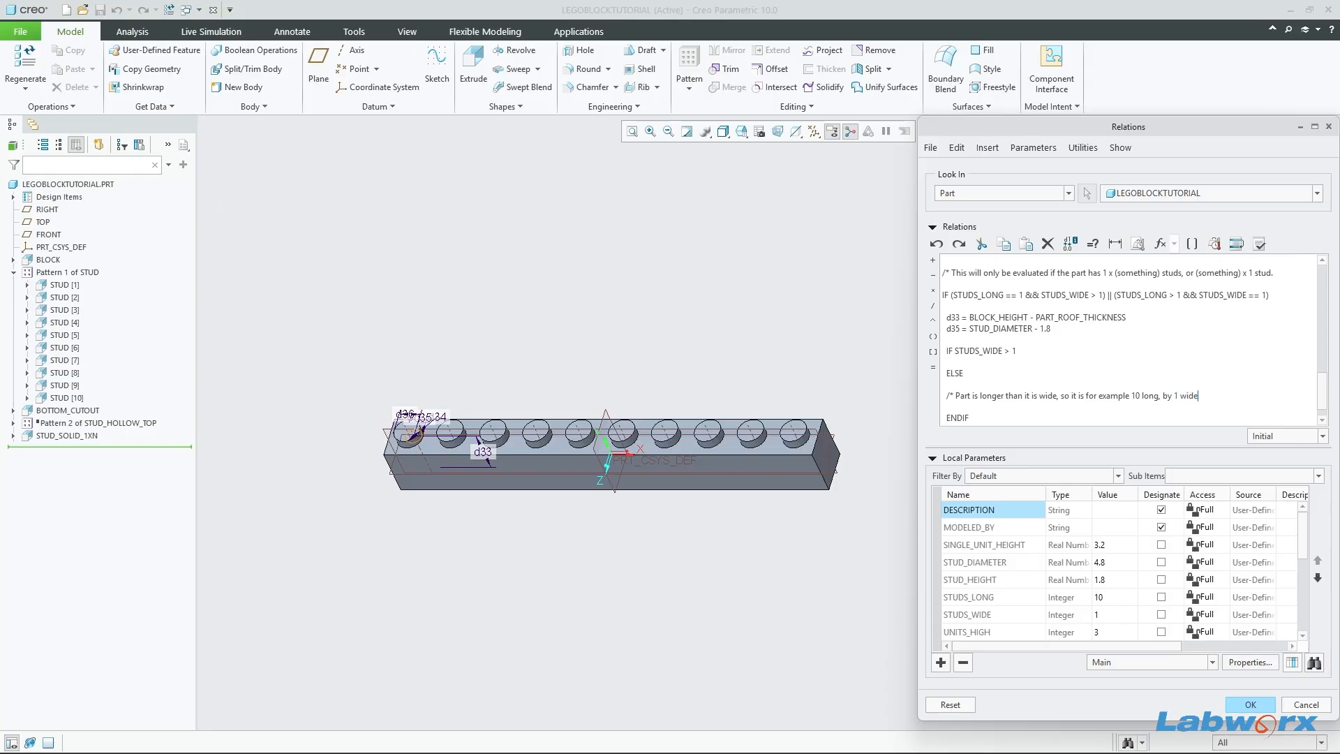
{"action": "key", "text": "Return"}
{"action": "scroll", "coordinate": [1127, 335], "scroll_direction": "down", "scroll_amount": 1}
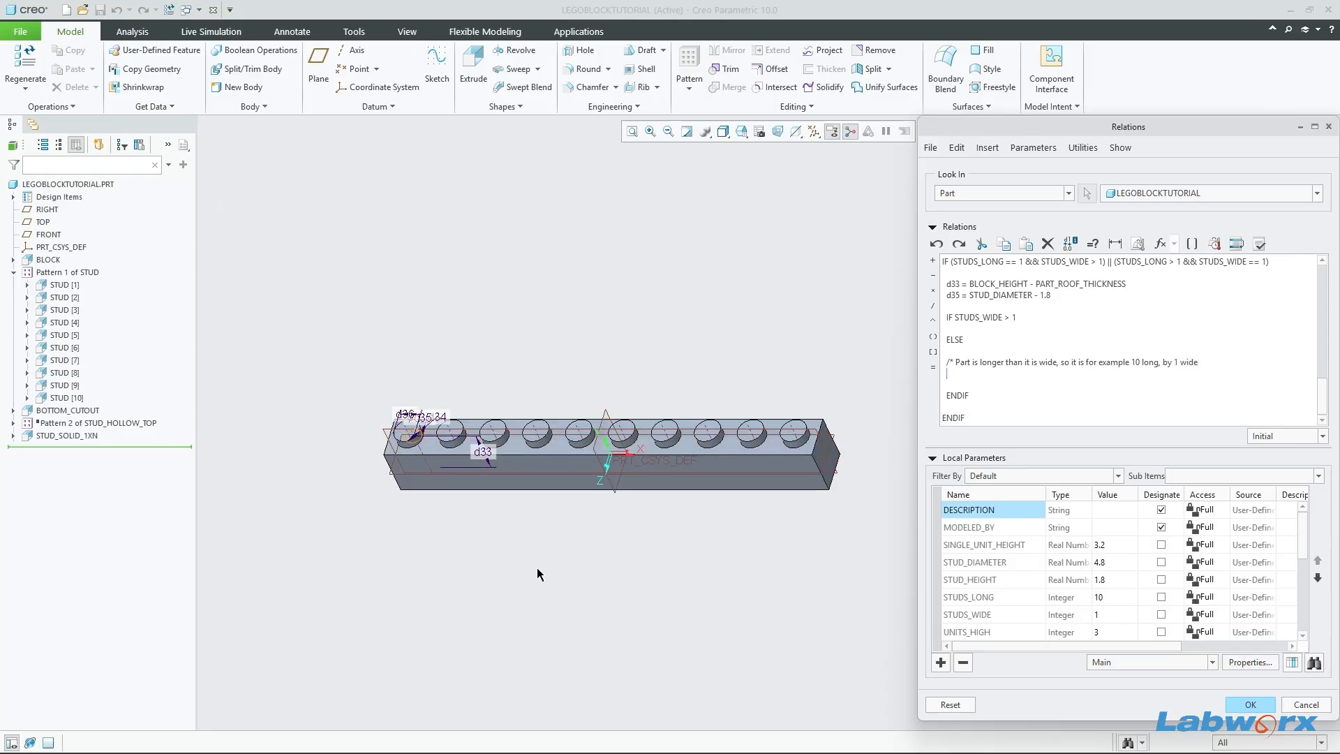
Step: Insert the solid underside stud's d34 position dimension from the model into the ELSE branch
{"action": "scroll", "coordinate": [765, 495], "scroll_direction": "down", "scroll_amount": 2}
{"action": "scroll", "coordinate": [561, 512], "scroll_direction": "up", "scroll_amount": 5}
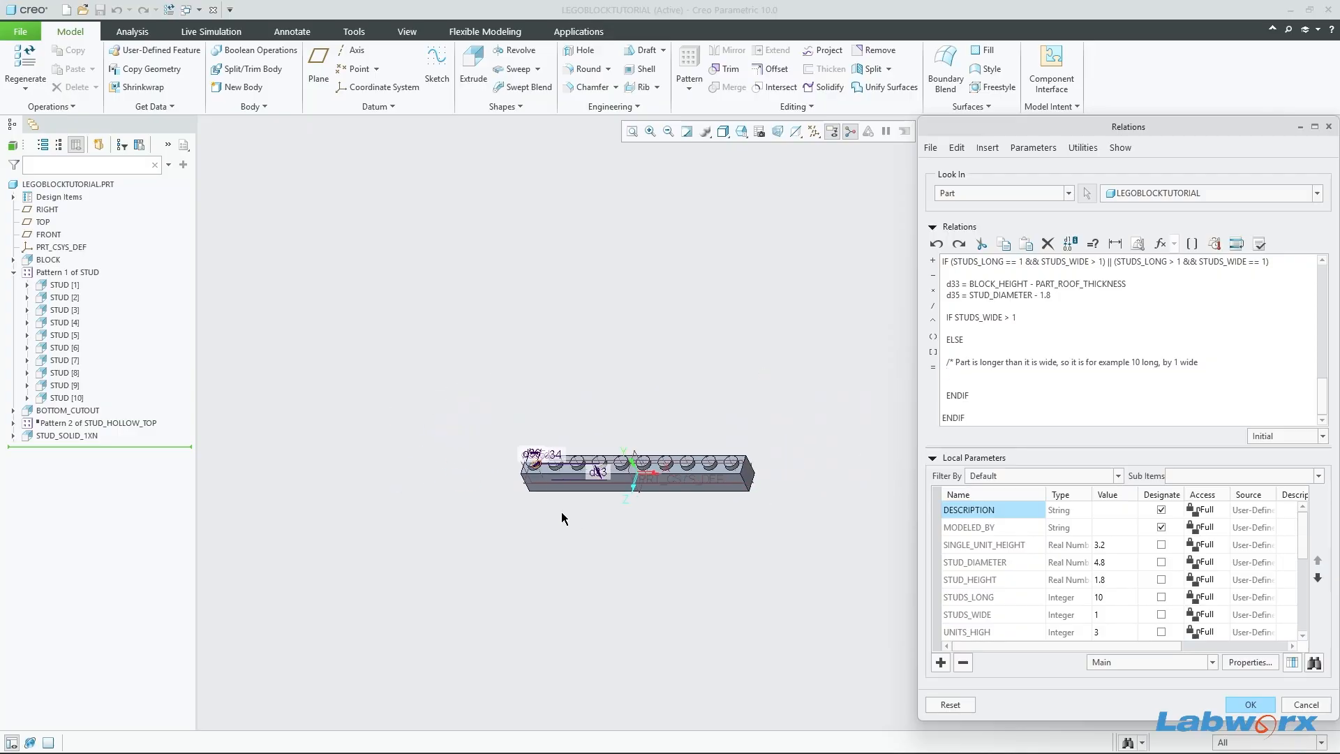
{"action": "middle_click_drag", "start_coordinate": [793, 501], "coordinate": [656, 490]}
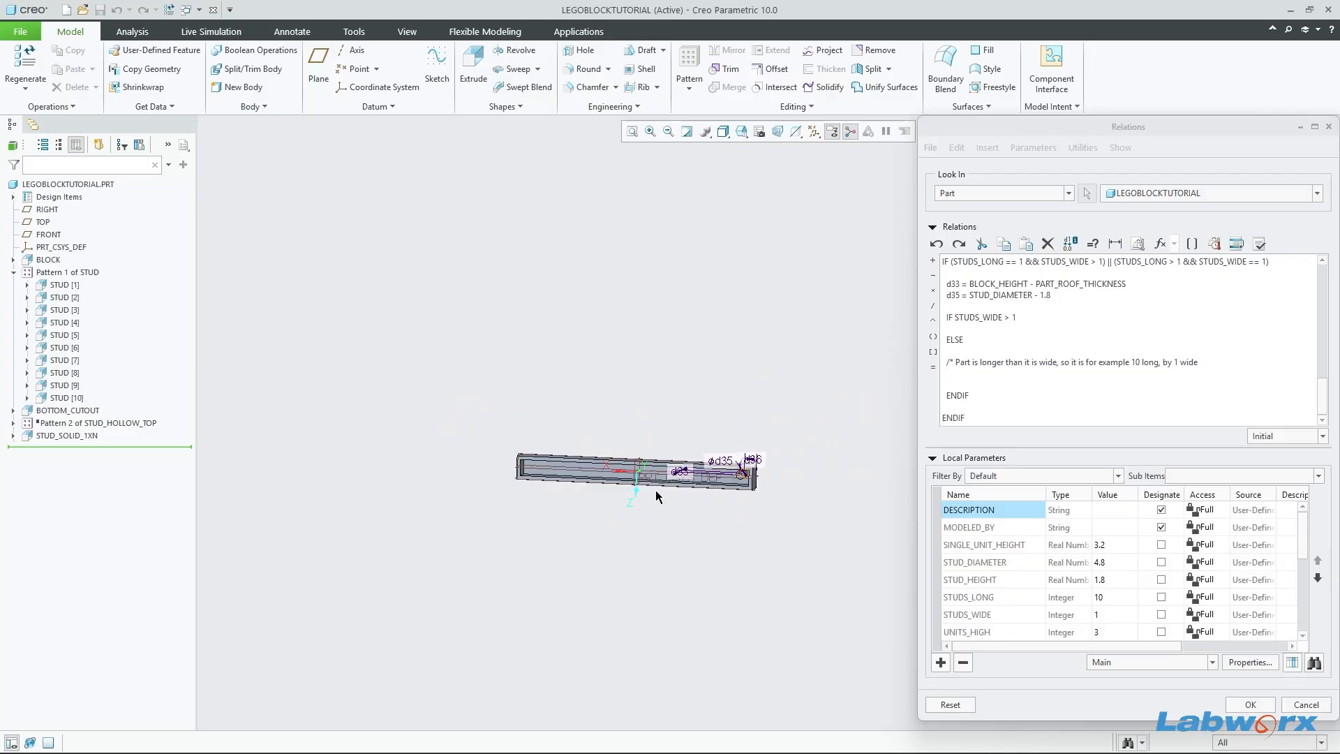
{"action": "scroll", "coordinate": [656, 490], "scroll_direction": "down", "scroll_amount": 4}
{"action": "scroll", "coordinate": [782, 575], "scroll_direction": "down", "scroll_amount": 4}
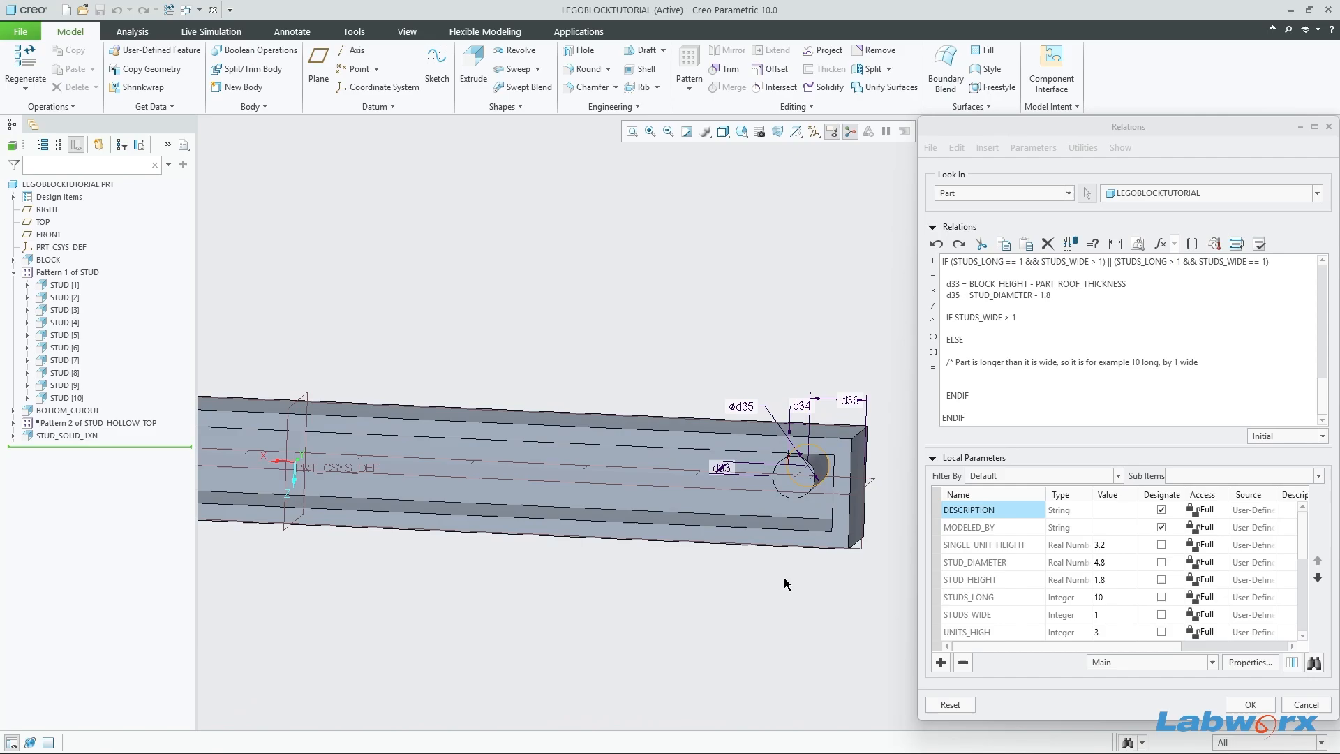
{"action": "middle_click_drag", "start_coordinate": [826, 546], "coordinate": [804, 570], "text": "shift"}
{"action": "middle_click_drag", "start_coordinate": [723, 371], "coordinate": [719, 313]}
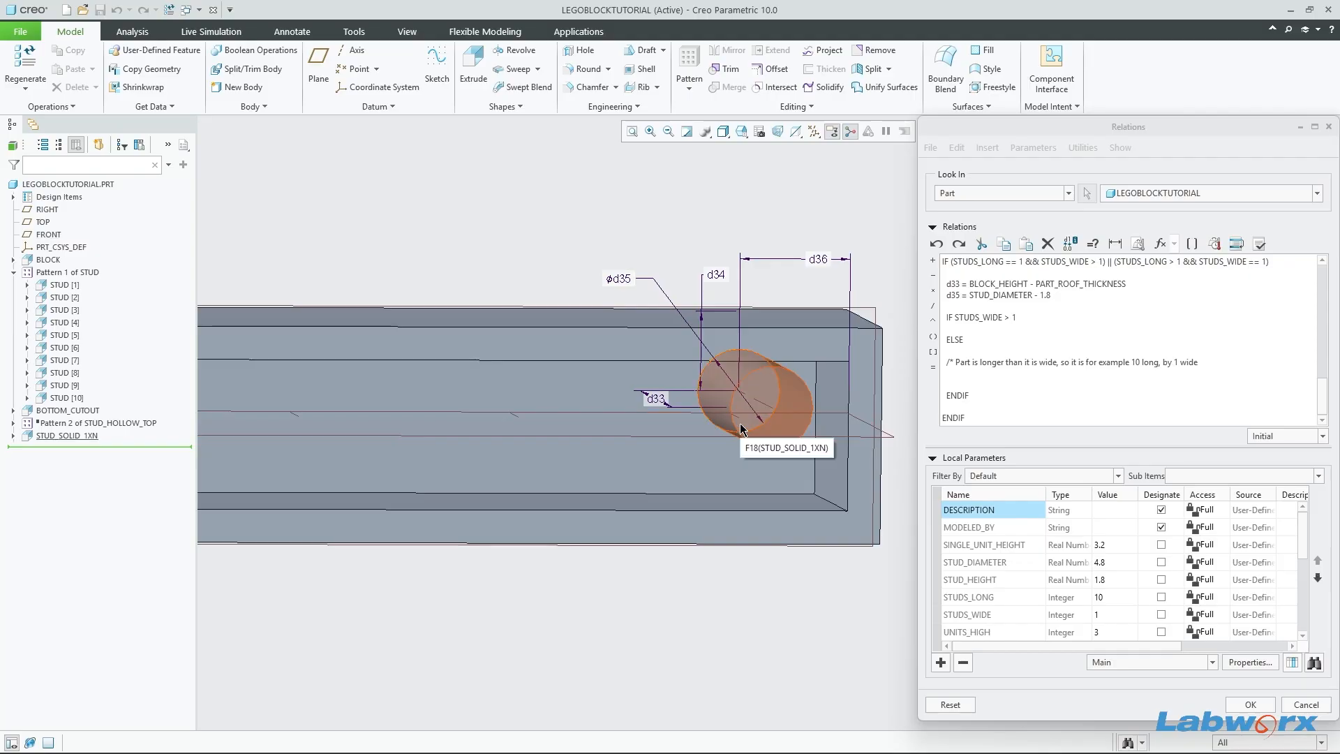
{"action": "left_click", "coordinate": [715, 276]}
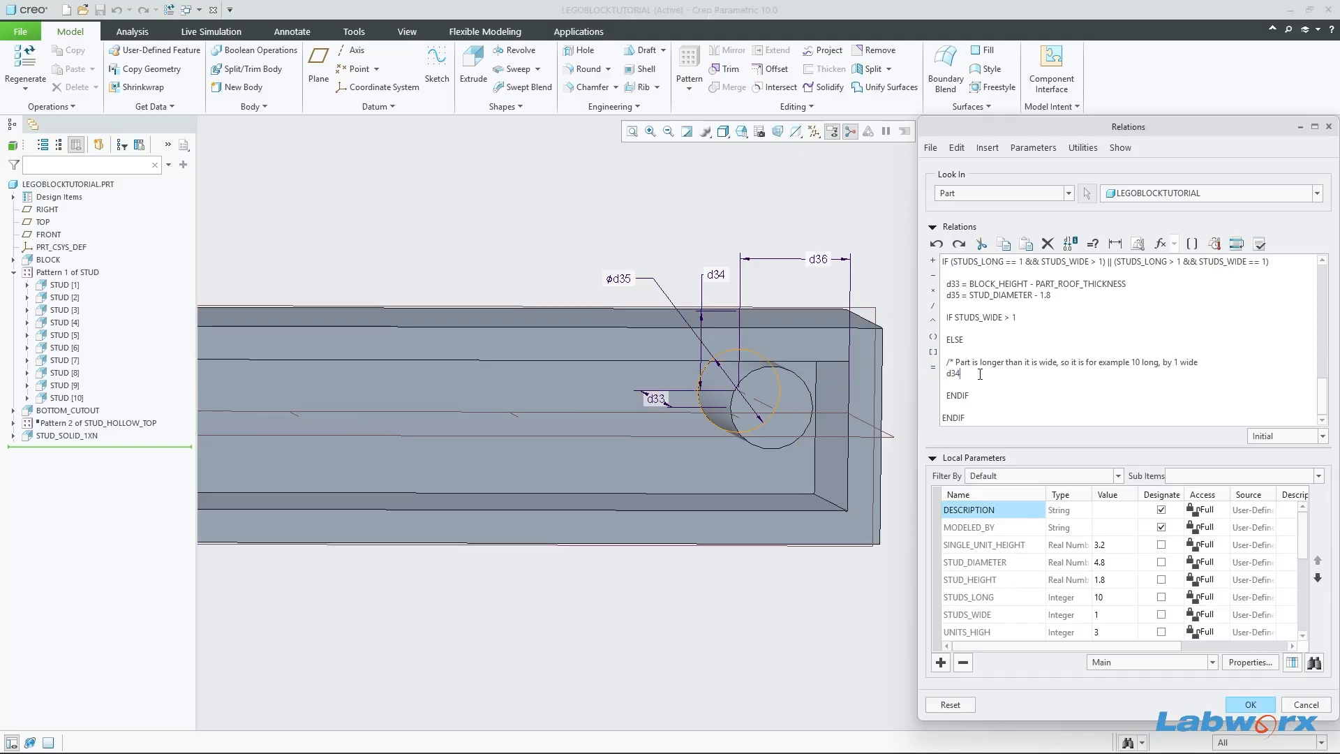
Step: Complete the ELSE branch relation as d34 = PART_WIDTH / 2, inserting PART_WIDTH from the local parameters
{"action": "scroll", "coordinate": [842, 365], "scroll_direction": "up", "scroll_amount": 2}
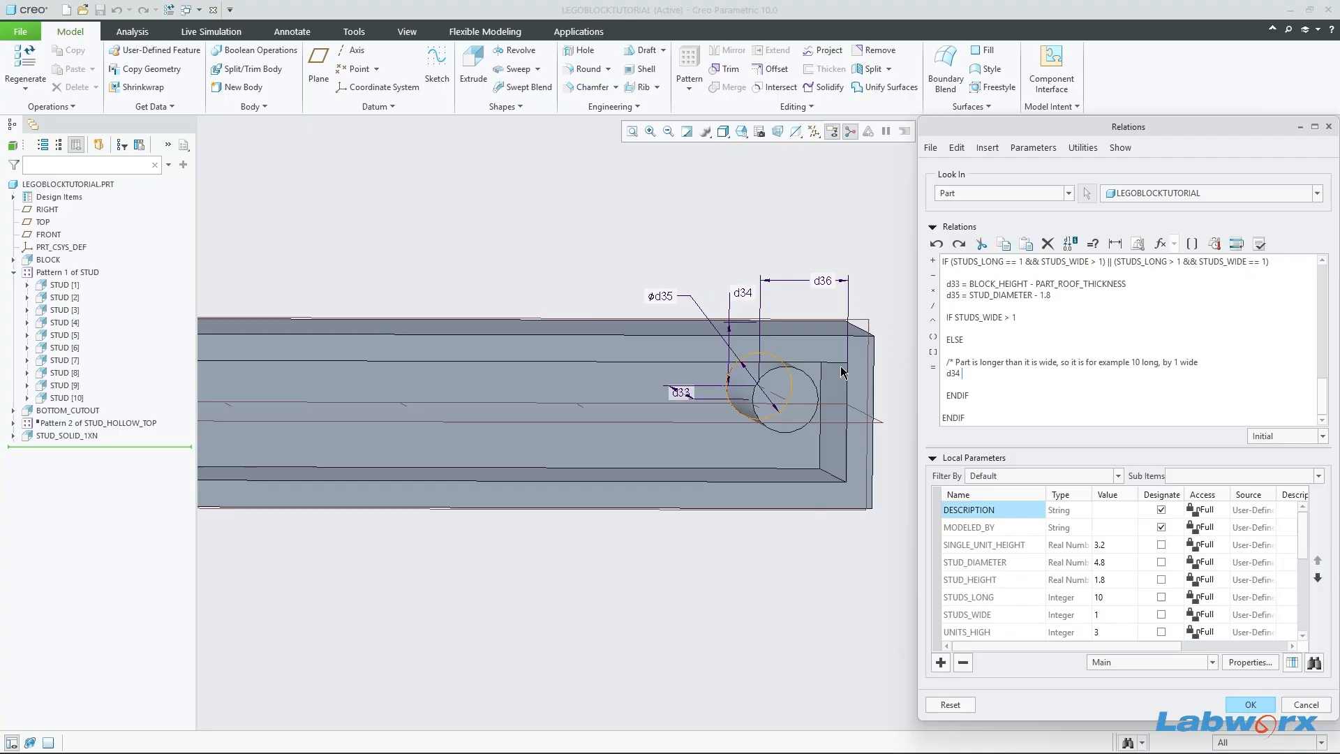
{"action": "middle_click_drag", "start_coordinate": [865, 421], "coordinate": [855, 420]}
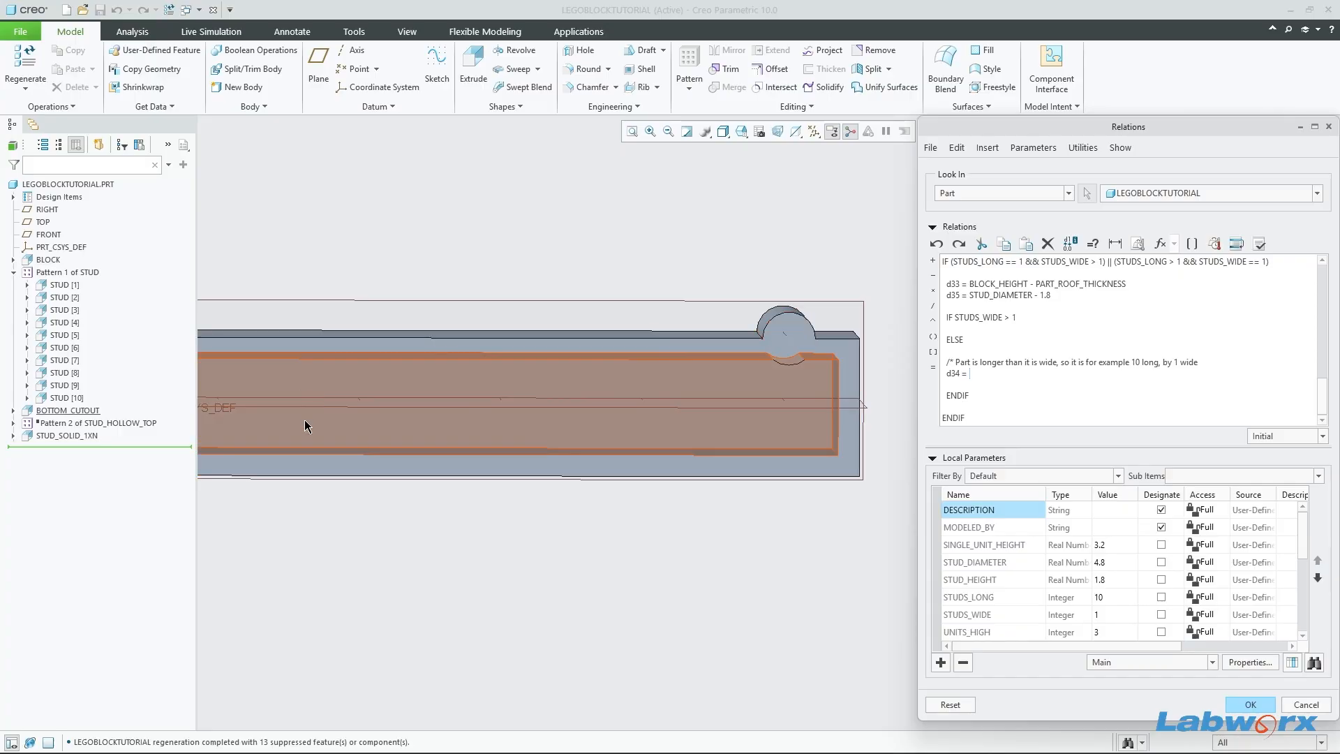
{"action": "left_click", "coordinate": [89, 436]}
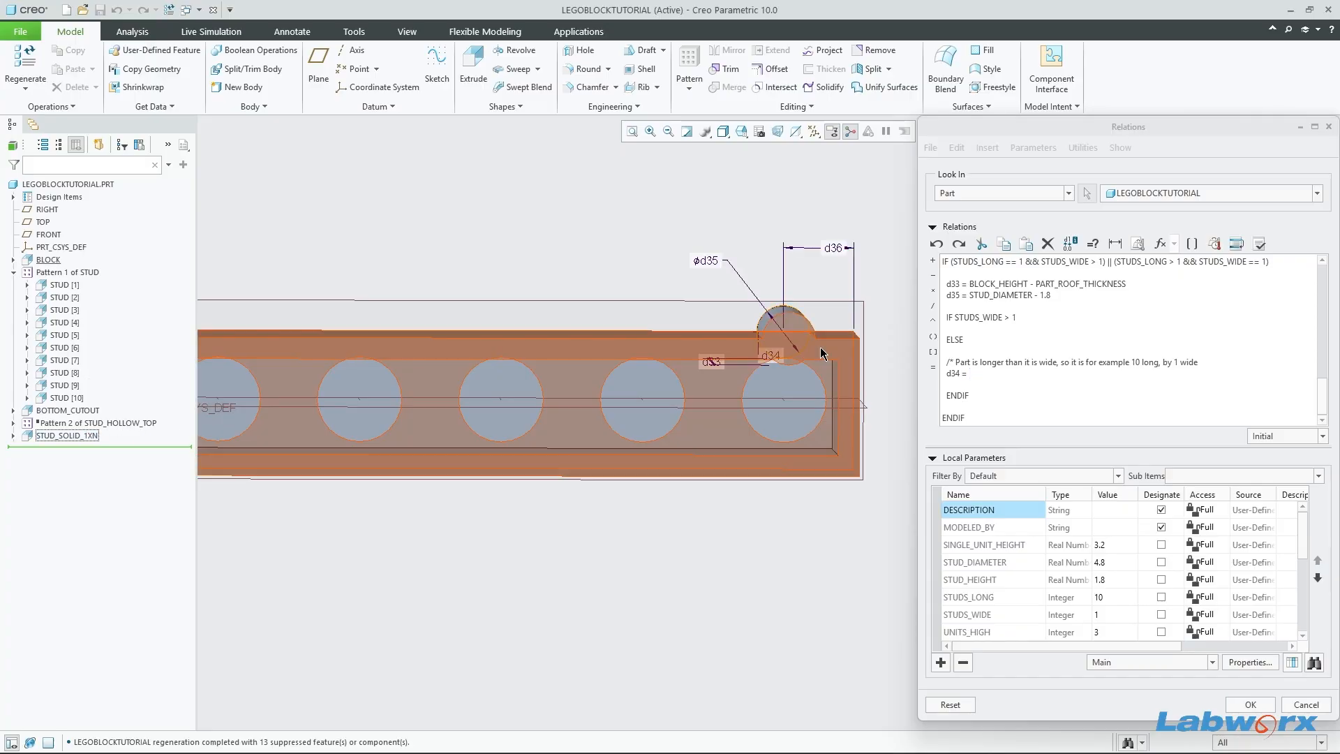
{"action": "left_click", "coordinate": [992, 380]}
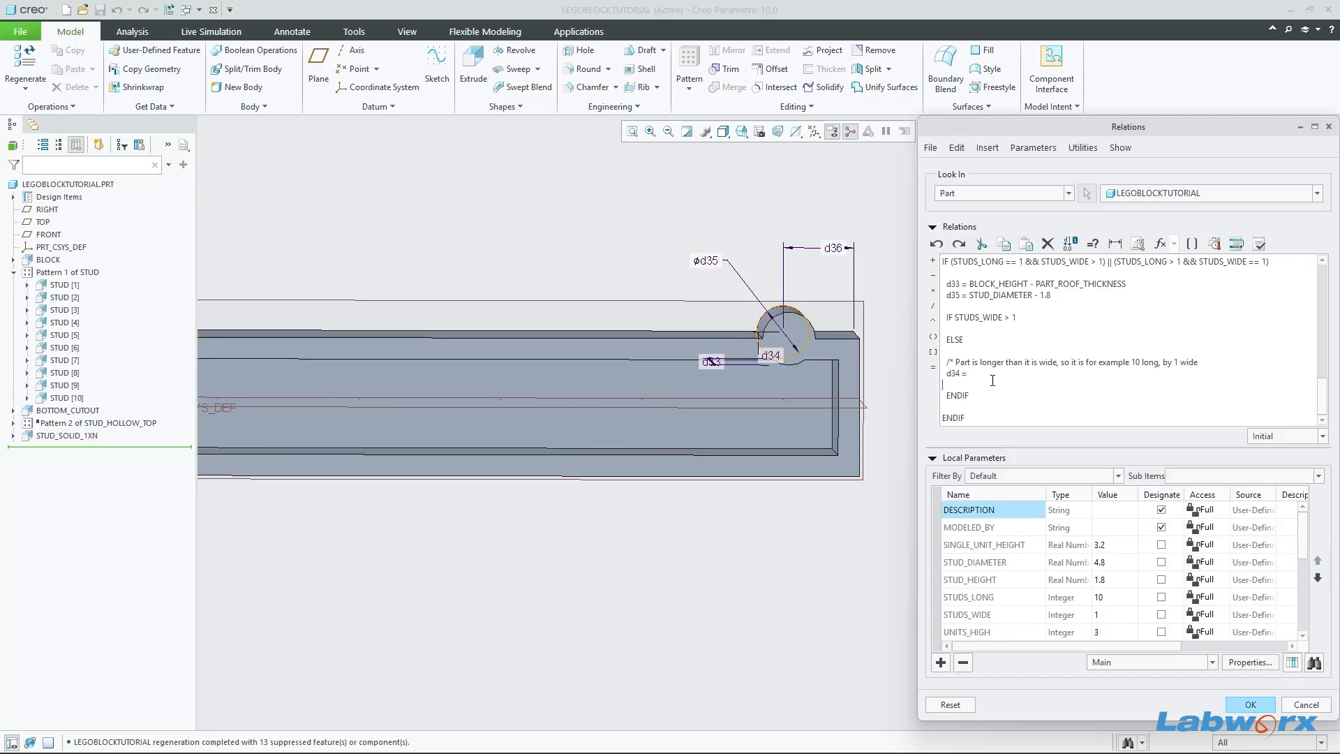
{"action": "left_click", "coordinate": [977, 376]}
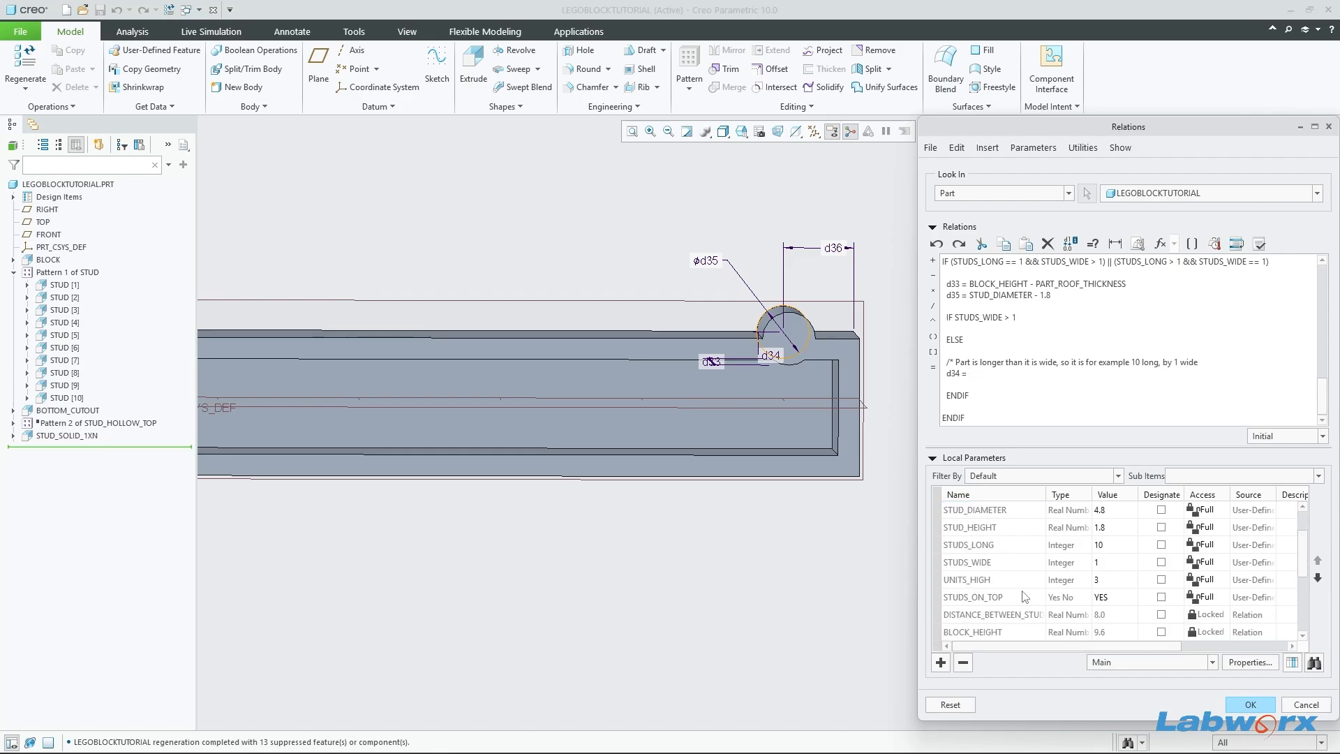
{"action": "scroll", "coordinate": [1016, 618], "scroll_direction": "down", "scroll_amount": 2}
{"action": "right_click", "coordinate": [1011, 613]}
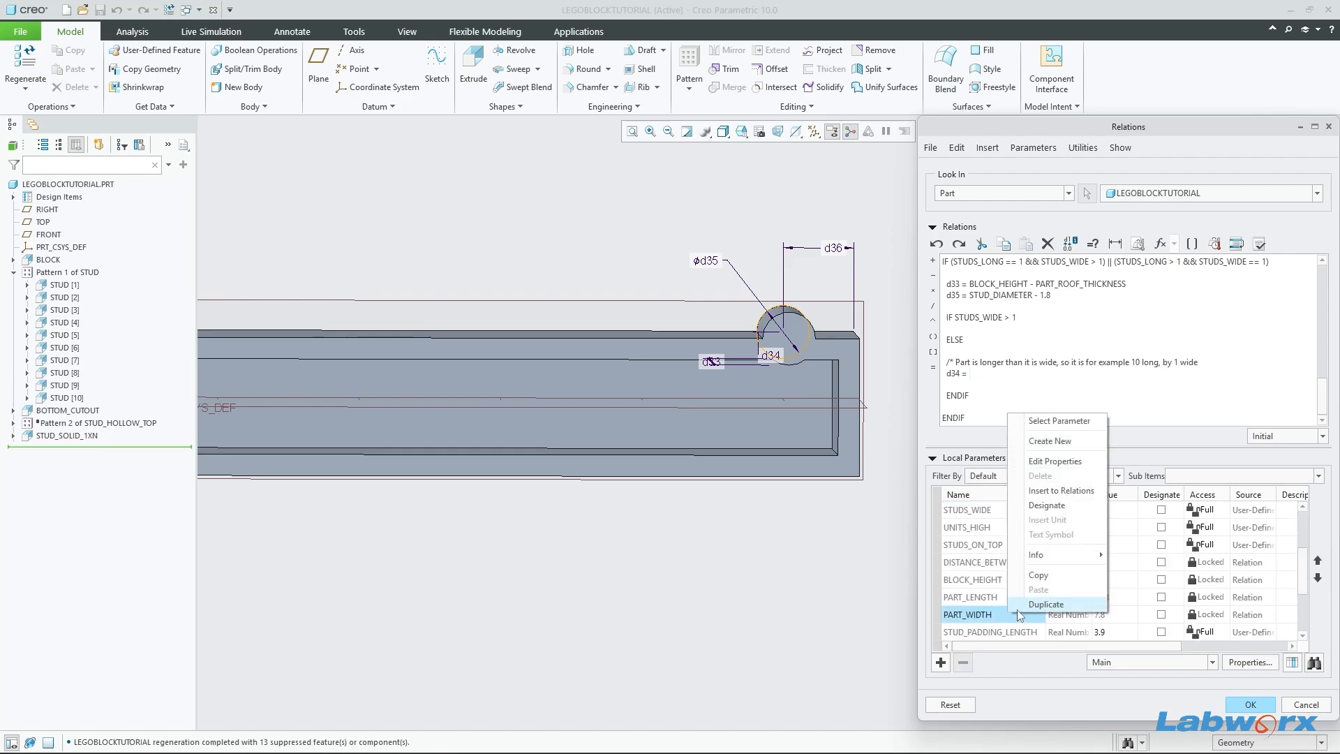
{"action": "left_click", "coordinate": [1055, 490]}
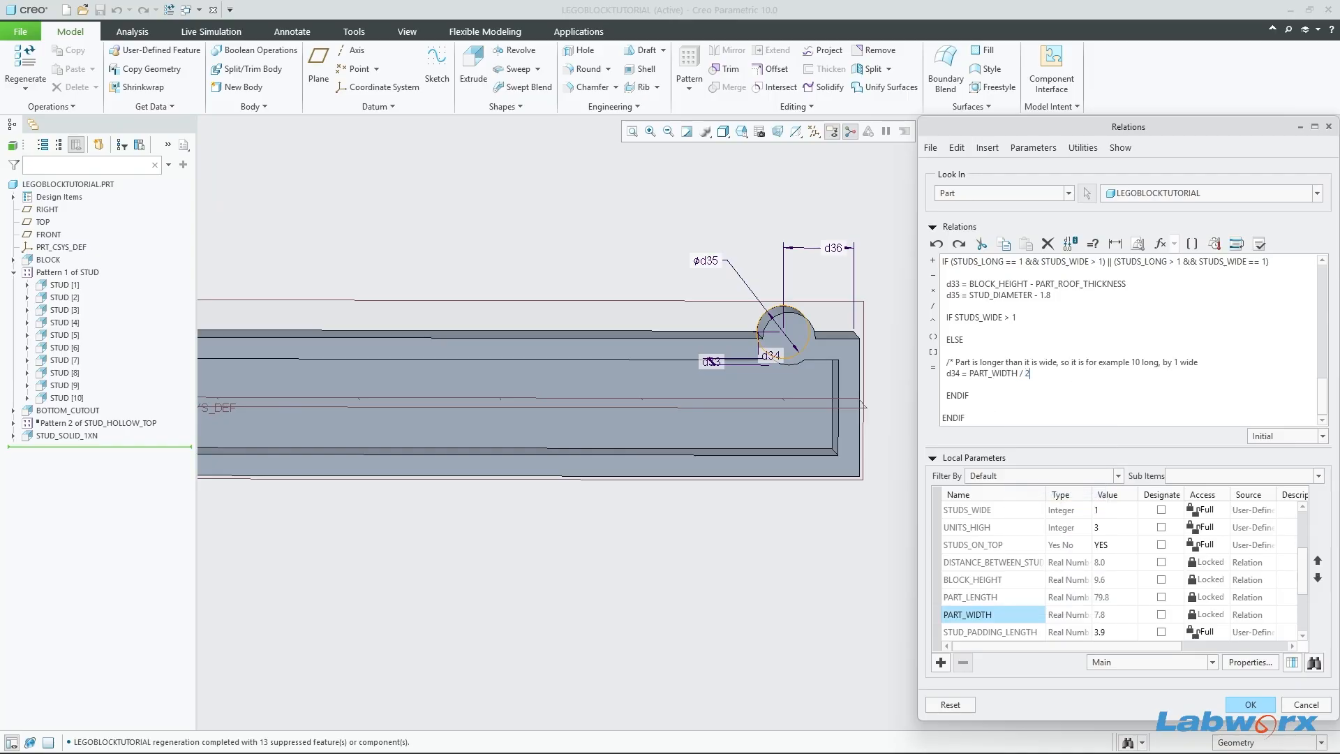
Step: Accept the relations, save the part, and check the solid stud's position across the block's width
{"action": "left_click", "coordinate": [1252, 704]}
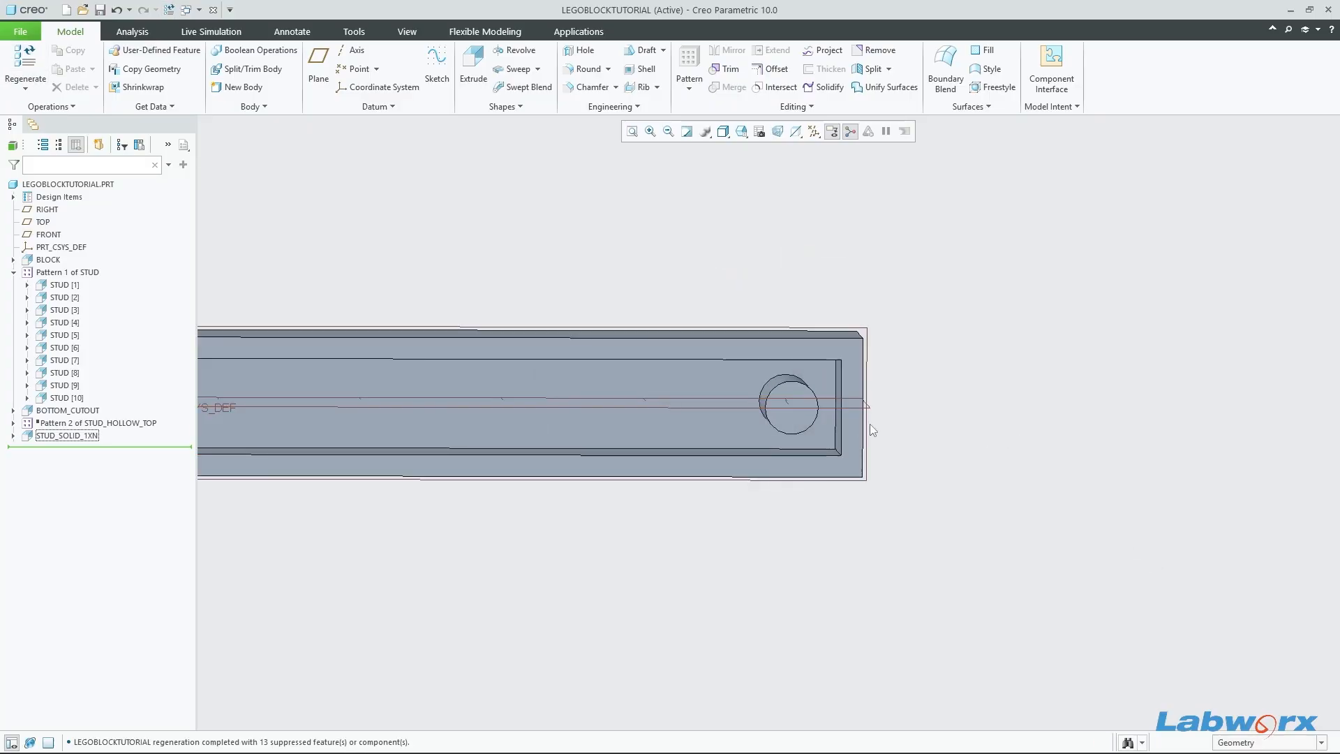
{"action": "key", "text": "ctrl+s"}
{"action": "scroll", "coordinate": [949, 467], "scroll_direction": "down", "scroll_amount": 4}
{"action": "scroll", "coordinate": [890, 438], "scroll_direction": "up", "scroll_amount": 3}
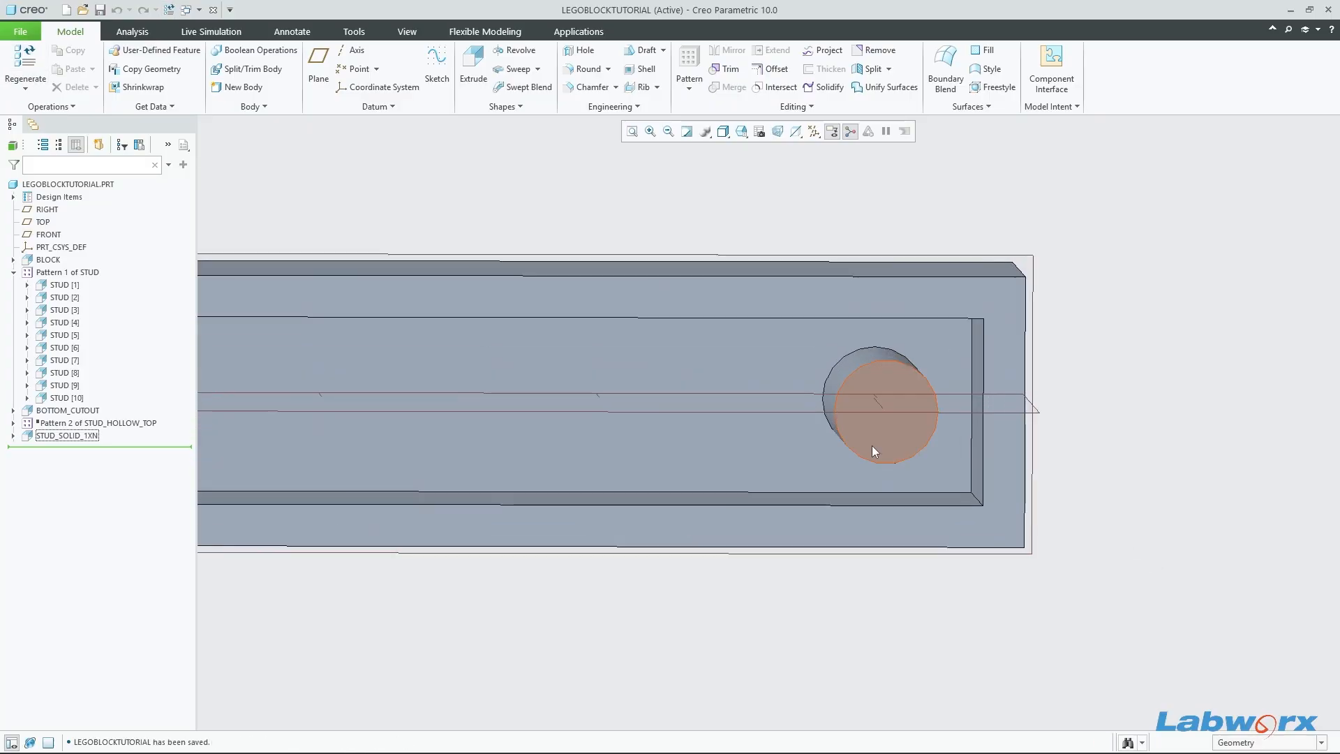
{"action": "mouse_move", "coordinate": [874, 449]}
{"action": "middle_mouse_down"}
{"action": "mouse_move", "coordinate": [935, 383]}
{"action": "mouse_move", "coordinate": [900, 487]}
{"action": "mouse_move", "coordinate": [829, 461]}
{"action": "mouse_move", "coordinate": [799, 473]}
{"action": "middle_mouse_up"}
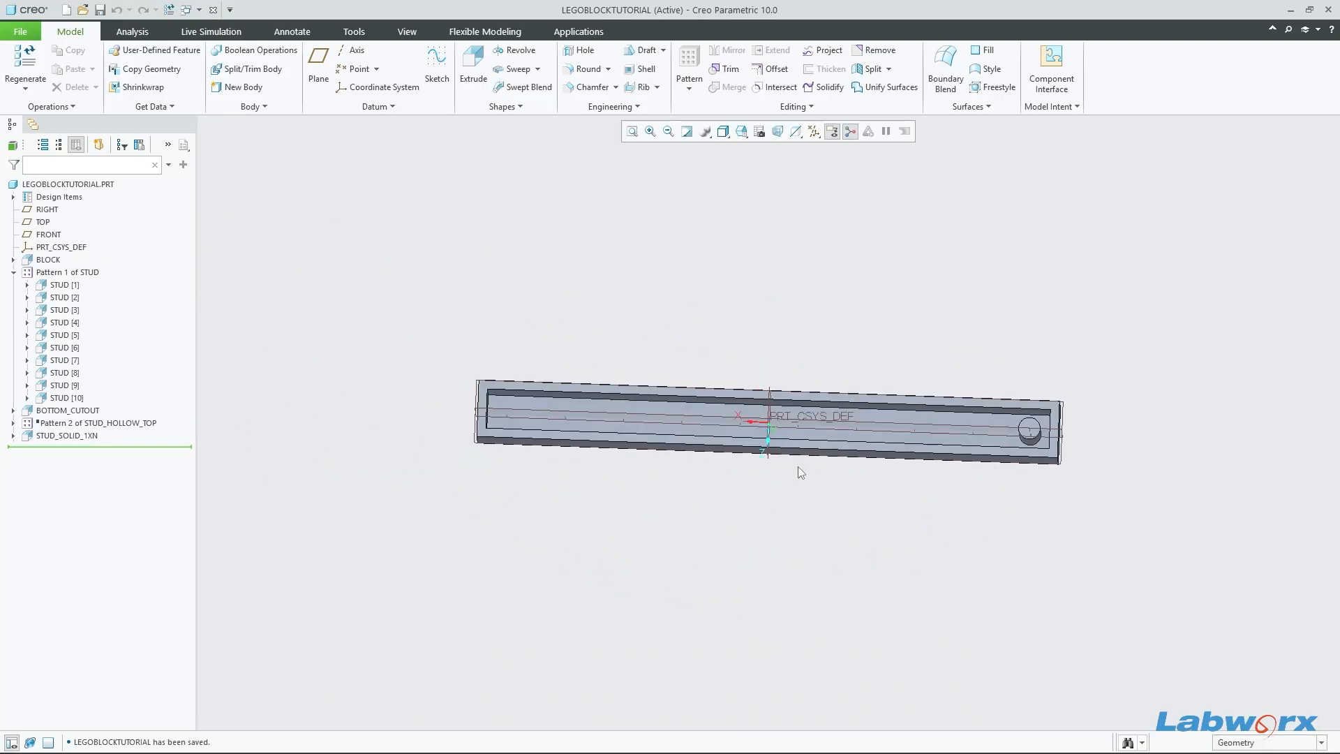
{"action": "scroll", "coordinate": [1051, 398], "scroll_direction": "up", "scroll_amount": 3}
Step: Set the STUDS_WIDE parameter to 10 and STUDS_LONG to 1, and apply the changes to the block
{"action": "left_click", "coordinate": [1050, 106]}
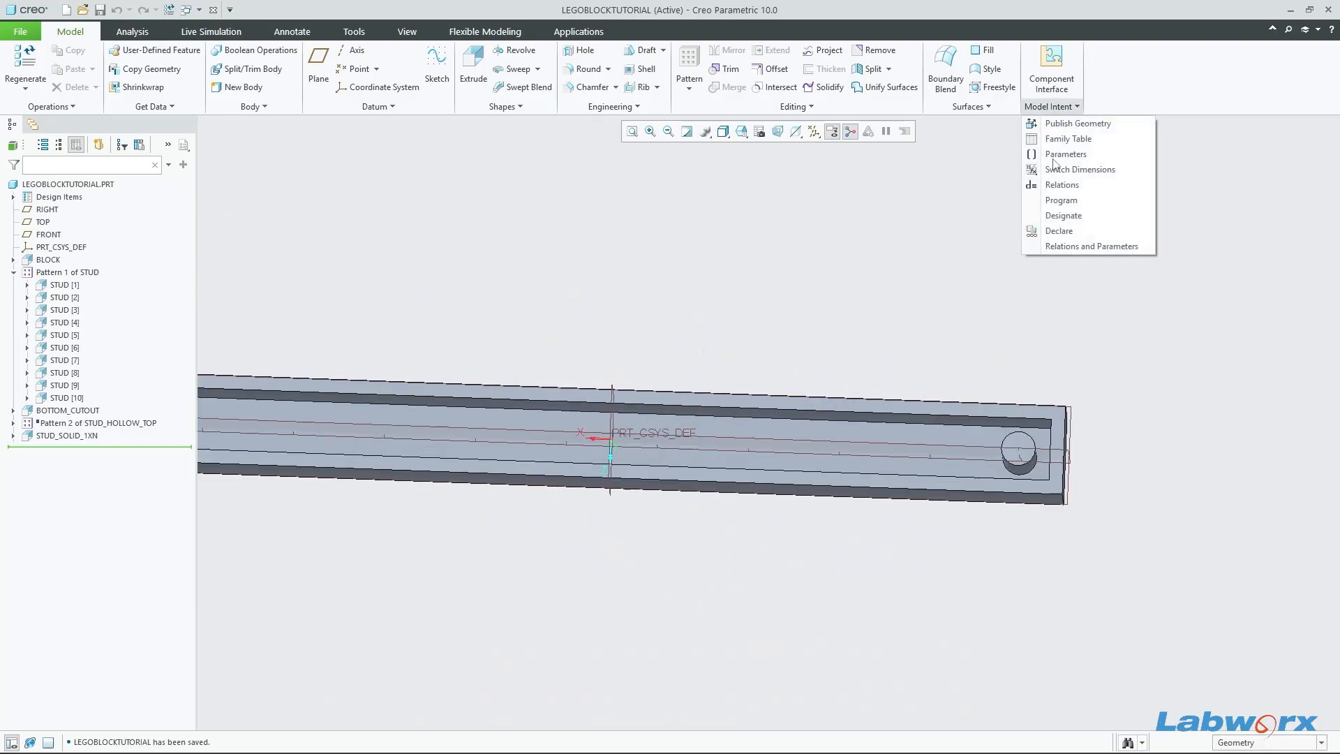
{"action": "left_click", "coordinate": [1110, 156]}
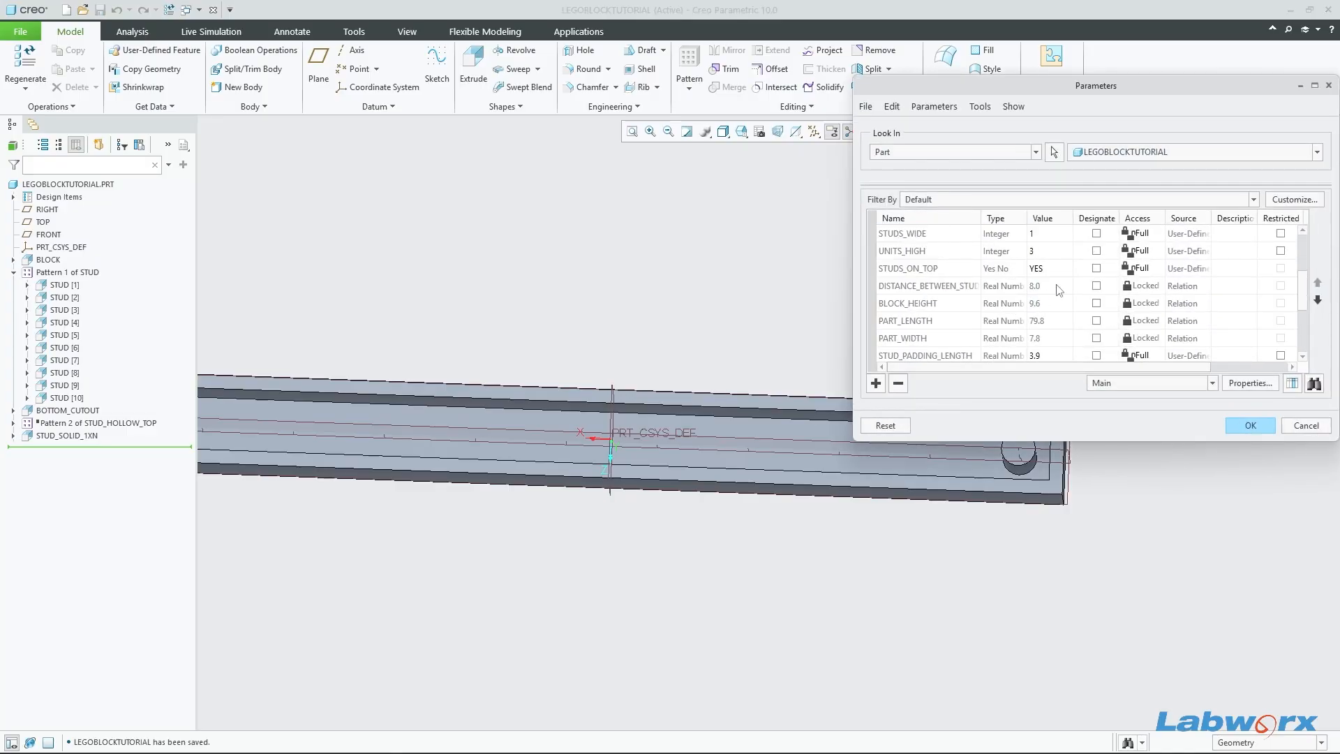
{"action": "scroll", "coordinate": [1059, 290], "scroll_direction": "down", "scroll_amount": 3}
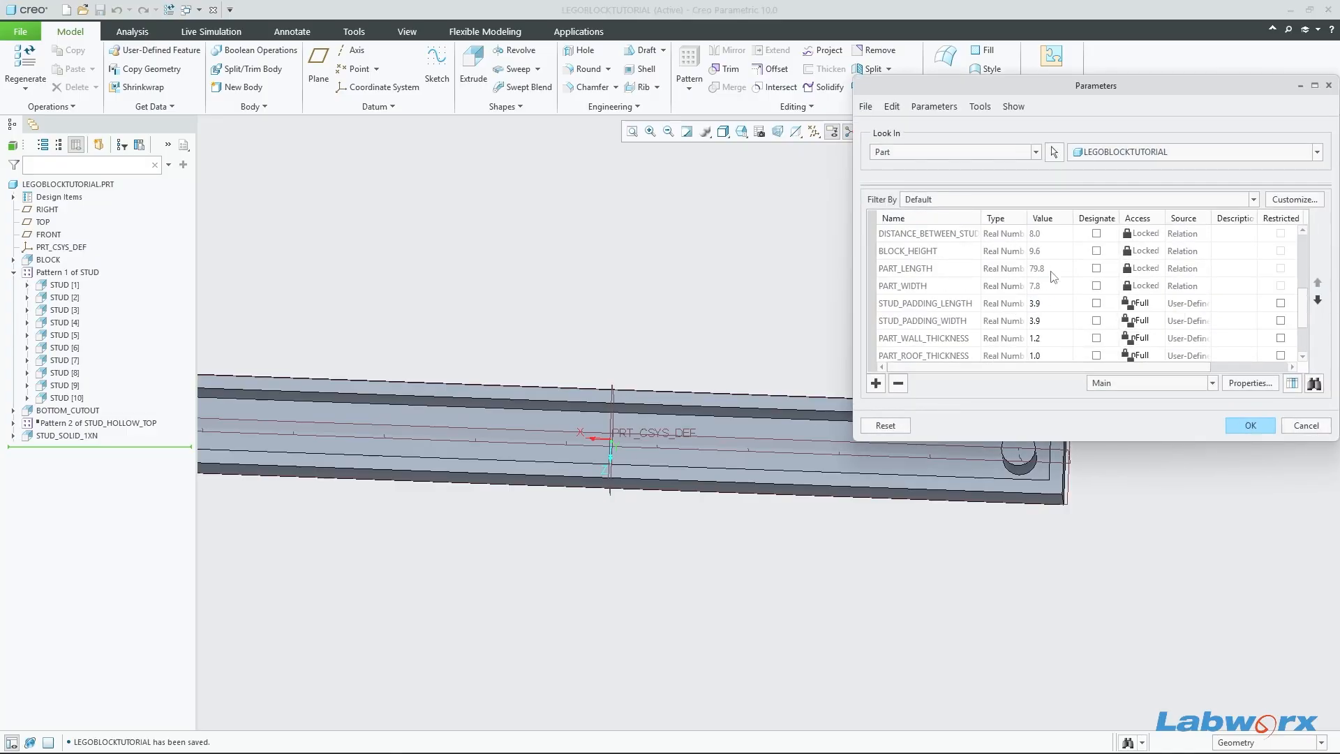
{"action": "scroll", "coordinate": [1046, 308], "scroll_direction": "up", "scroll_amount": 6}
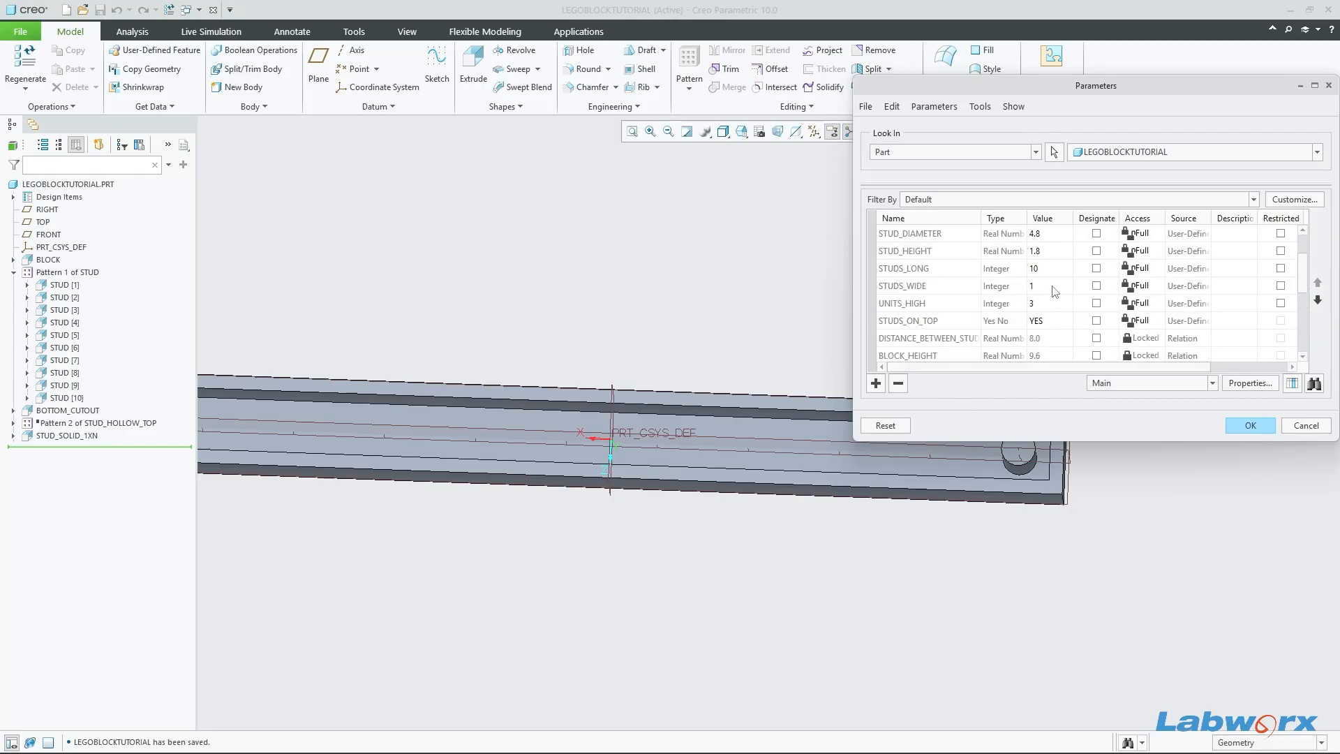
{"action": "left_click", "coordinate": [1053, 285]}
{"action": "type", "text": "`"}
{"action": "type", "text": "10"}
{"action": "left_click", "coordinate": [1049, 268]}
{"action": "type", "text": "1"}
{"action": "left_click", "coordinate": [1238, 428]}
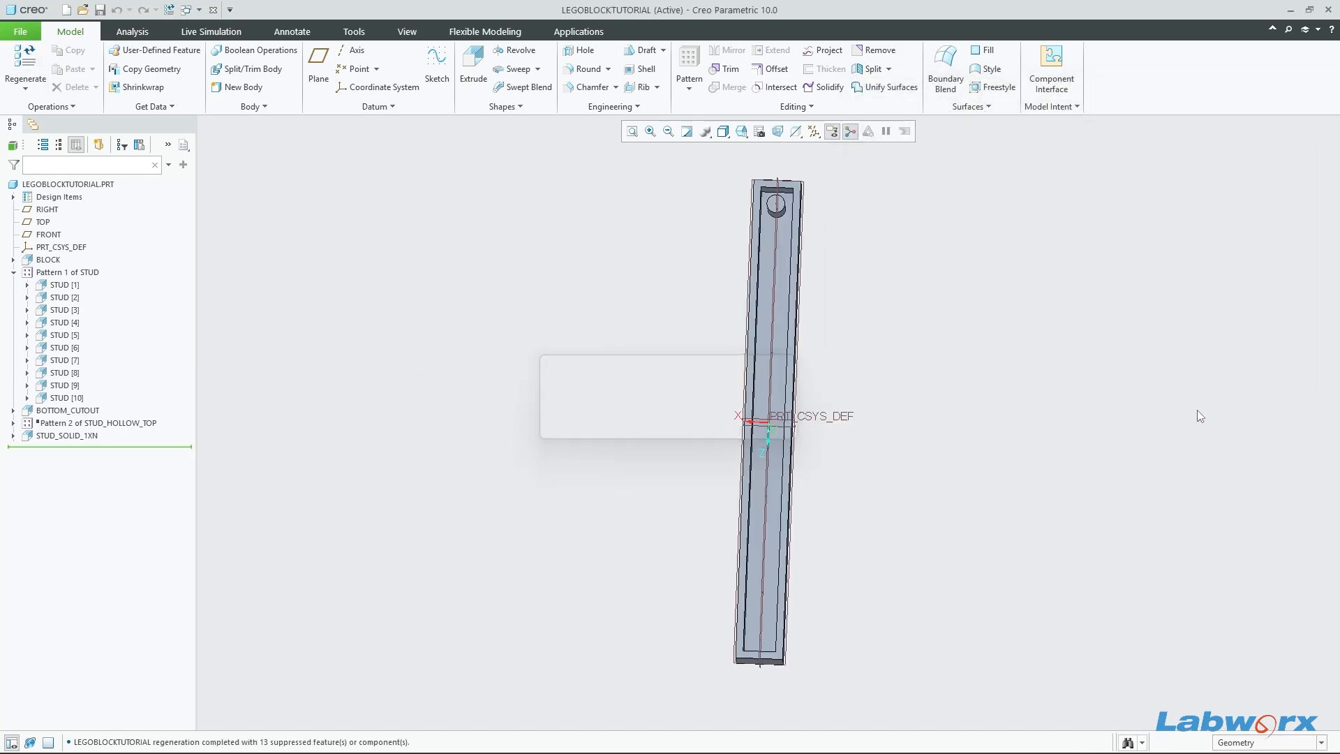
Step: Regenerate the part and inspect the single solid stud on the block's underside
{"action": "scroll", "coordinate": [742, 220], "scroll_direction": "up", "scroll_amount": 5}
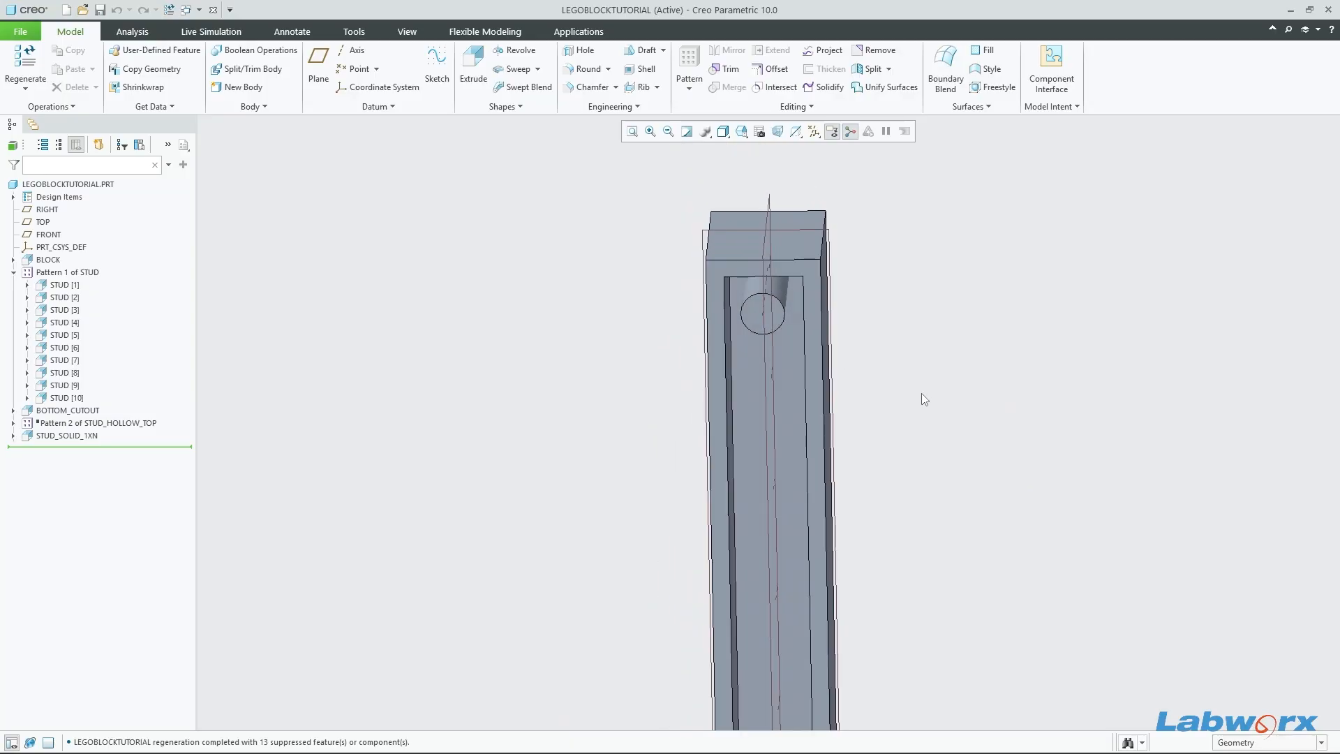
{"action": "key", "text": "ctrl+g"}
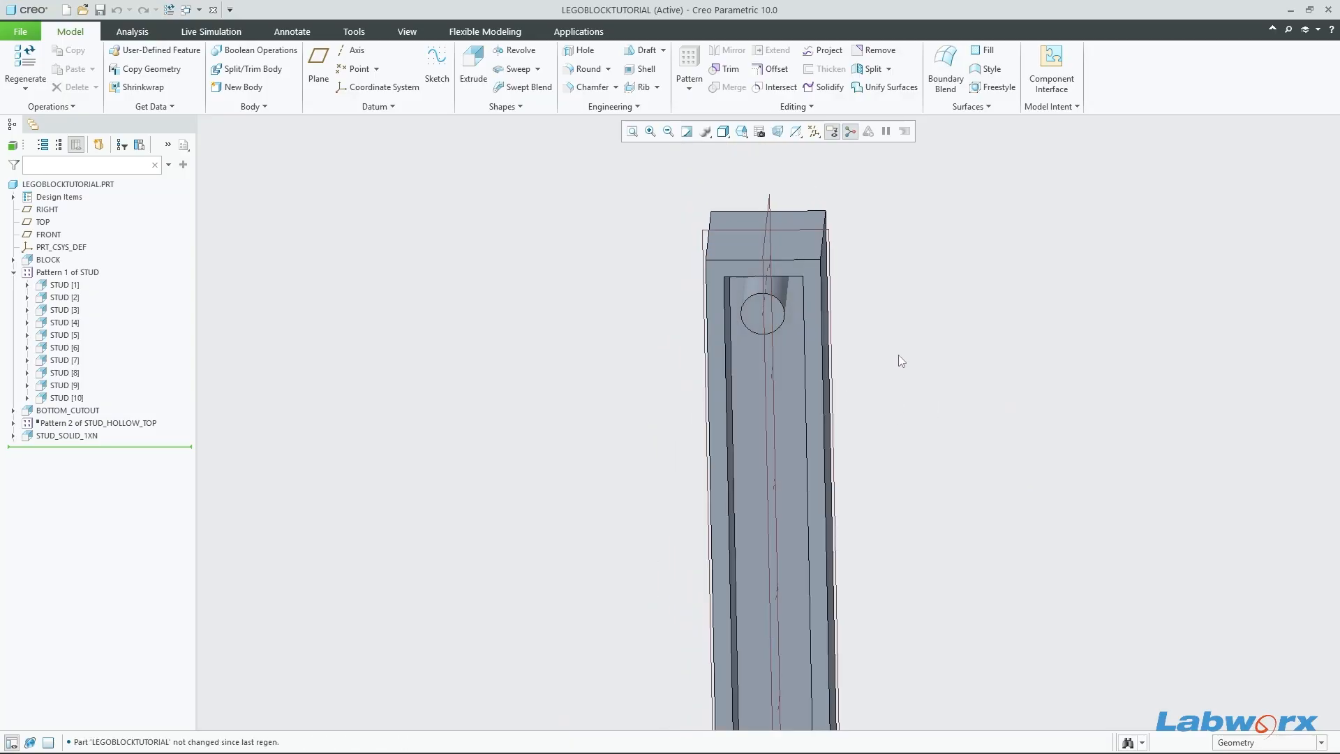
{"action": "middle_click_drag", "start_coordinate": [853, 346], "coordinate": [963, 137]}
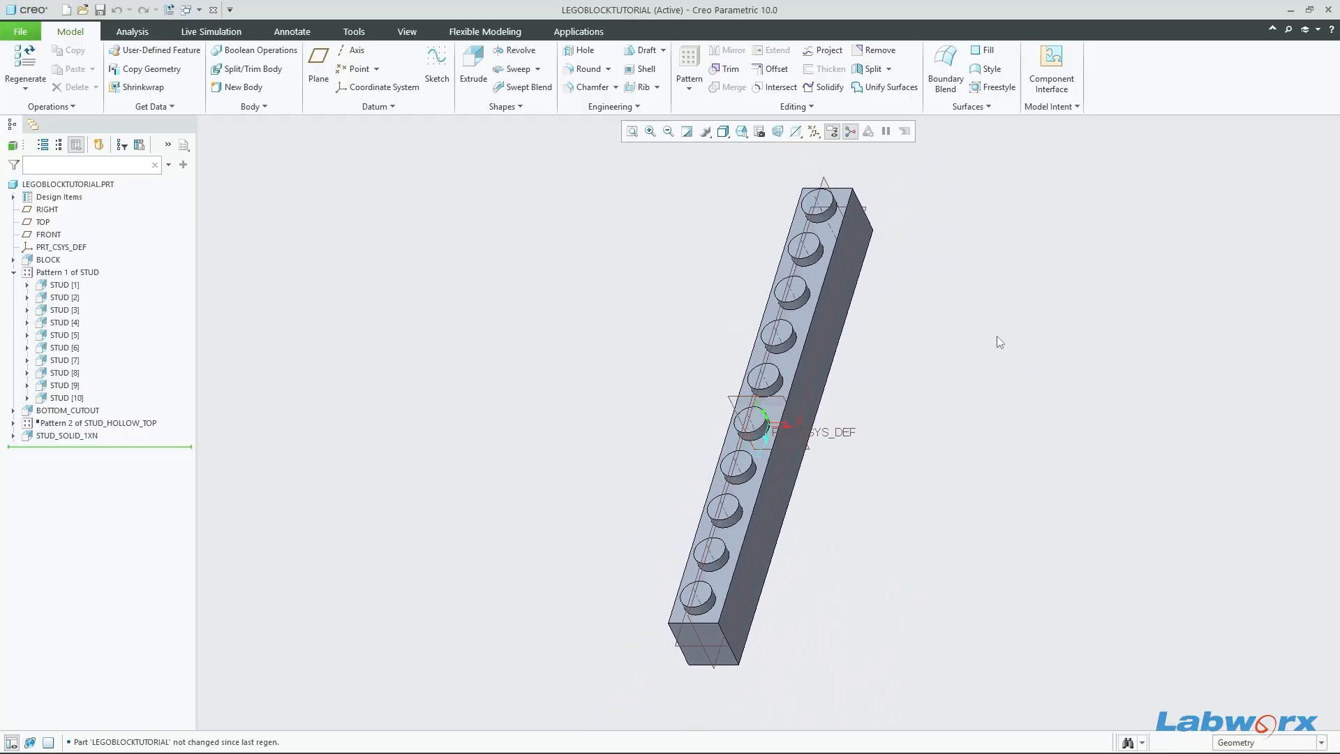
{"action": "mouse_move", "coordinate": [997, 336]}
{"action": "middle_mouse_down"}
{"action": "mouse_move", "coordinate": [864, 278]}
{"action": "mouse_move", "coordinate": [815, 204]}
{"action": "mouse_move", "coordinate": [817, 266]}
{"action": "mouse_move", "coordinate": [989, 314]}
{"action": "middle_mouse_up"}
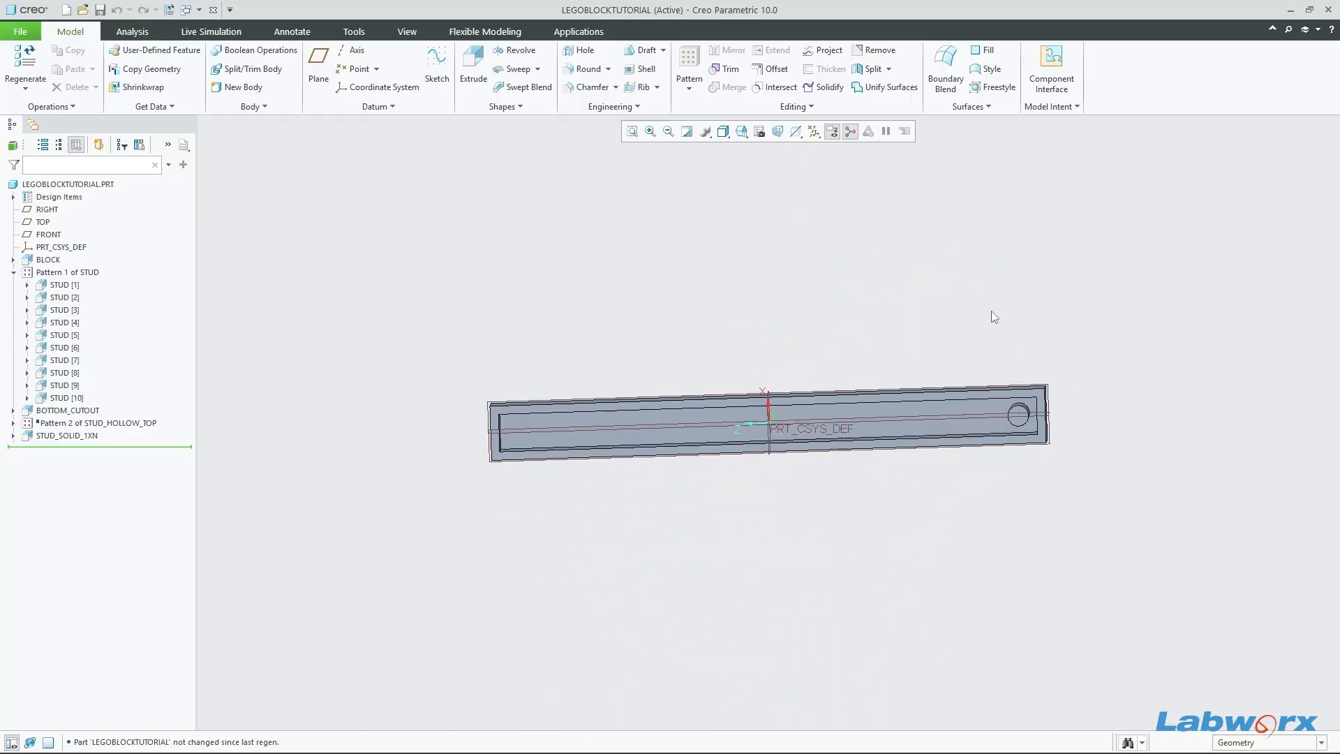
{"action": "scroll", "coordinate": [1045, 434], "scroll_direction": "down", "scroll_amount": 5}
{"action": "mouse_move", "coordinate": [1044, 435]}
{"action": "middle_mouse_down"}
{"action": "mouse_move", "coordinate": [1046, 399]}
{"action": "mouse_move", "coordinate": [1037, 443]}
{"action": "middle_mouse_up"}
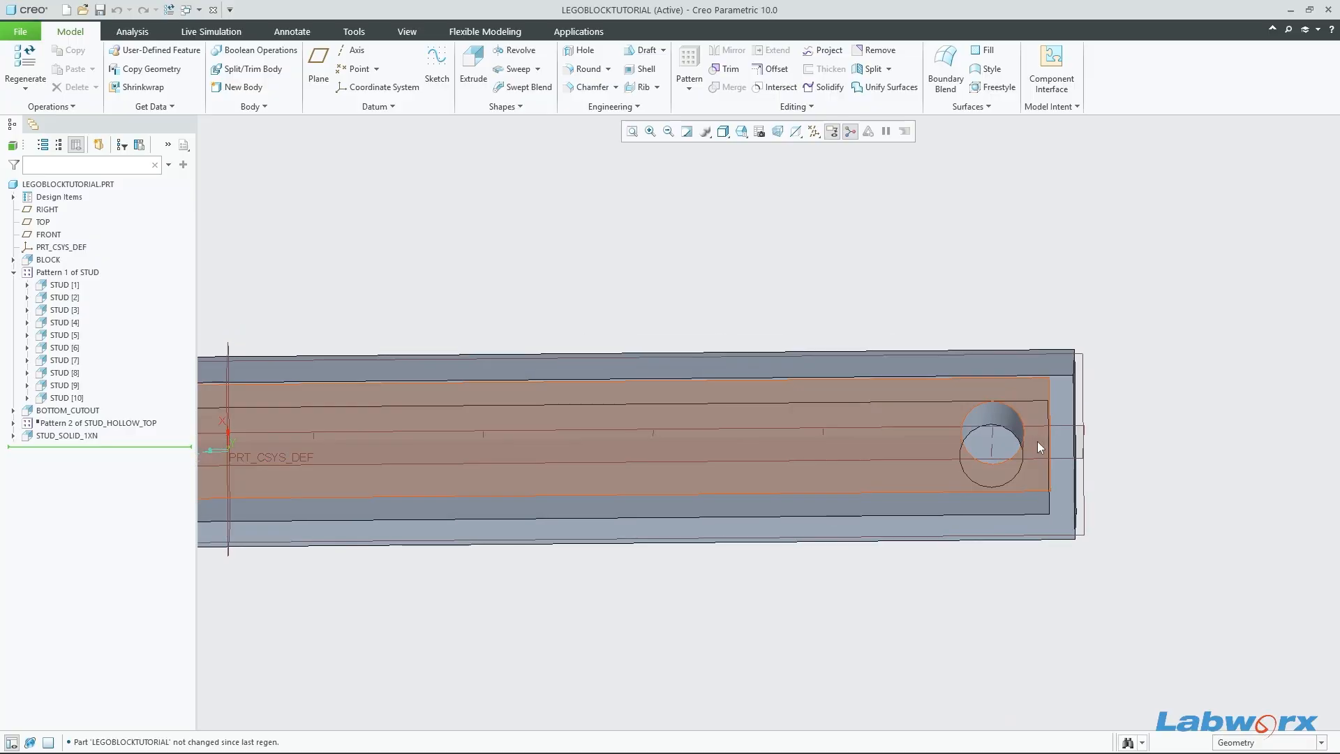
Step: In the relations, comment the STUDS_WIDE > 1 branch: "Part is wider than it is long, so it is for example 1 long, by 10 wide"
{"action": "left_click", "coordinate": [1051, 106]}
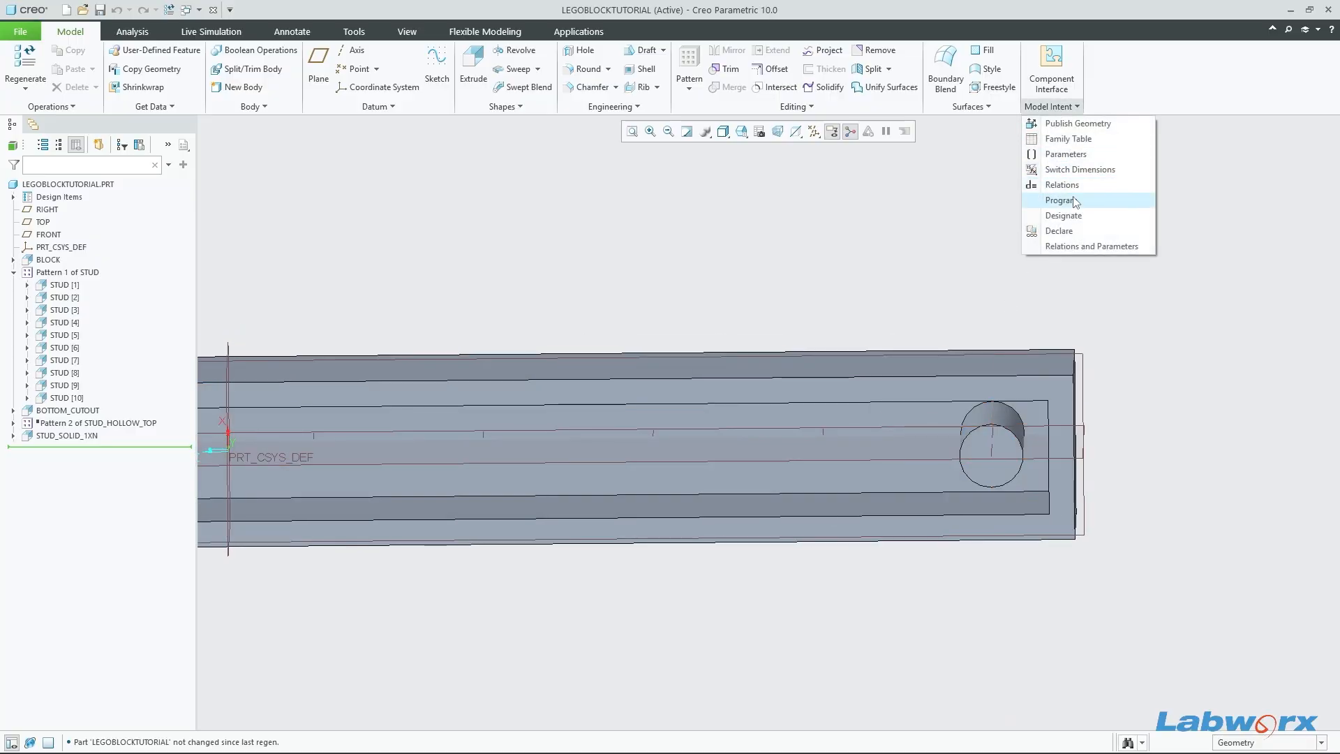
{"action": "left_click", "coordinate": [1088, 186]}
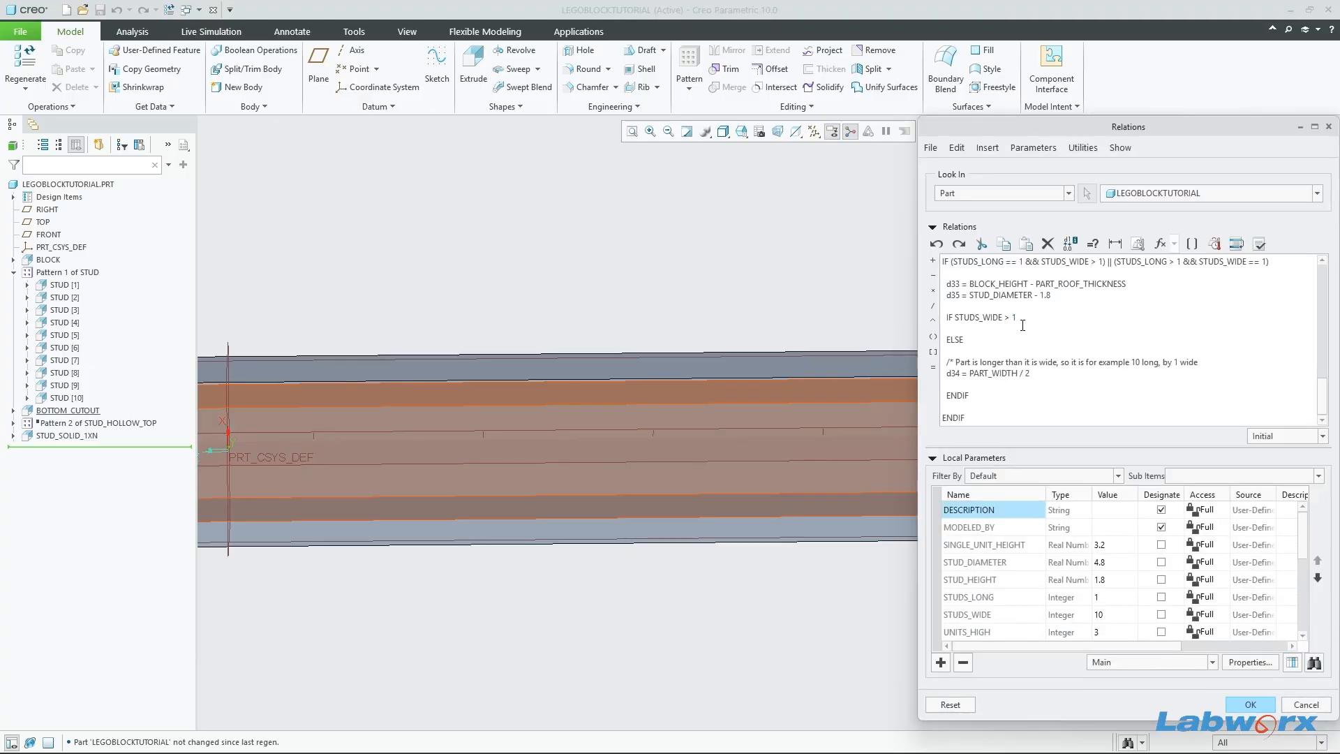
{"action": "scroll", "coordinate": [625, 416], "scroll_direction": "down", "scroll_amount": 4}
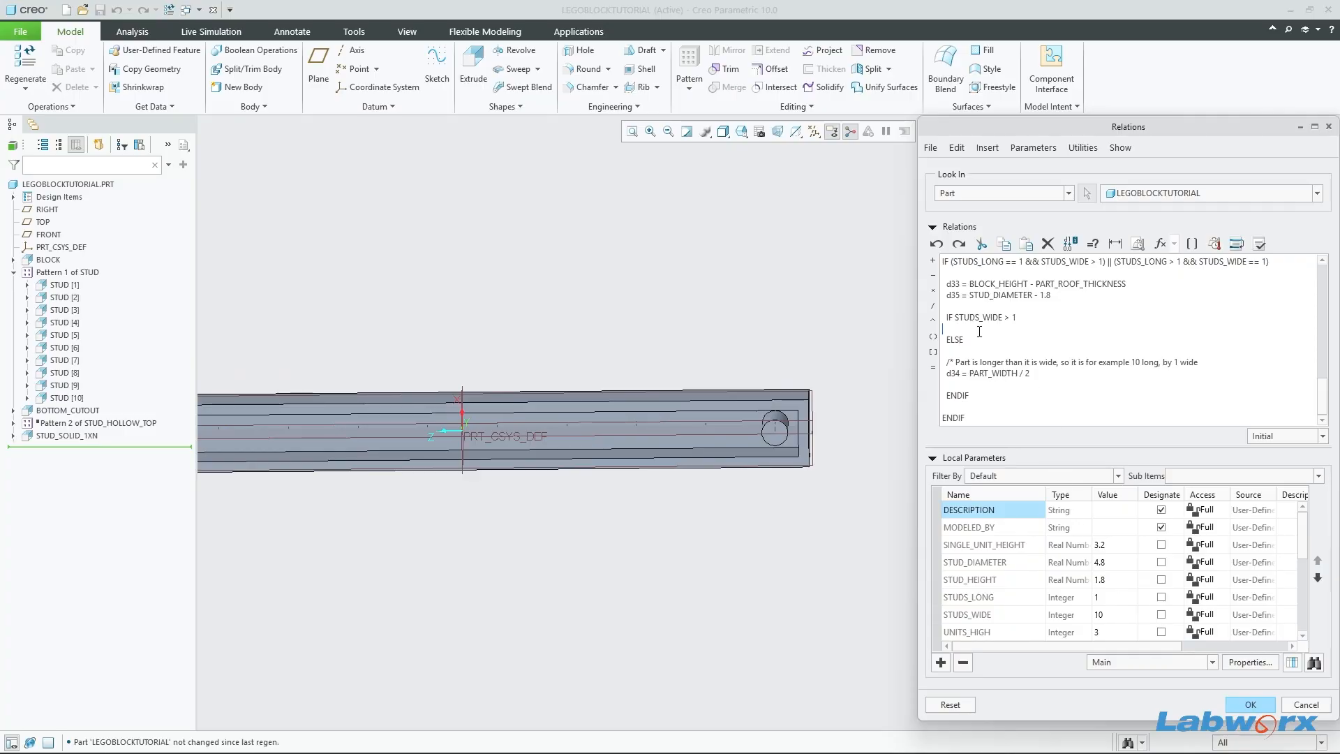
{"action": "key", "text": "Return"}
{"action": "key", "text": "Return"}
{"action": "key", "text": "Up"}
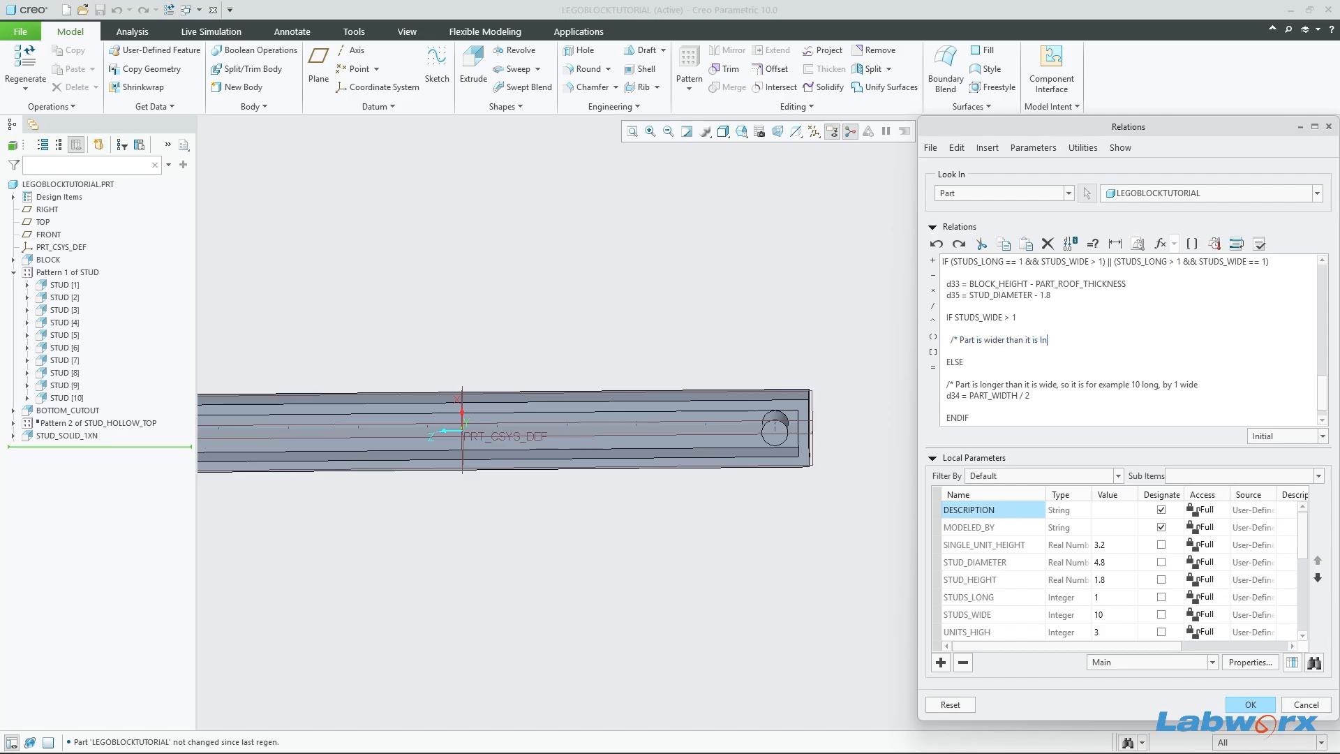
{"action": "type", "text": "ng, so it is for example 1 w"}
{"action": "type", "text": "ong, by 10 wide"}
{"action": "key", "text": "Return"}
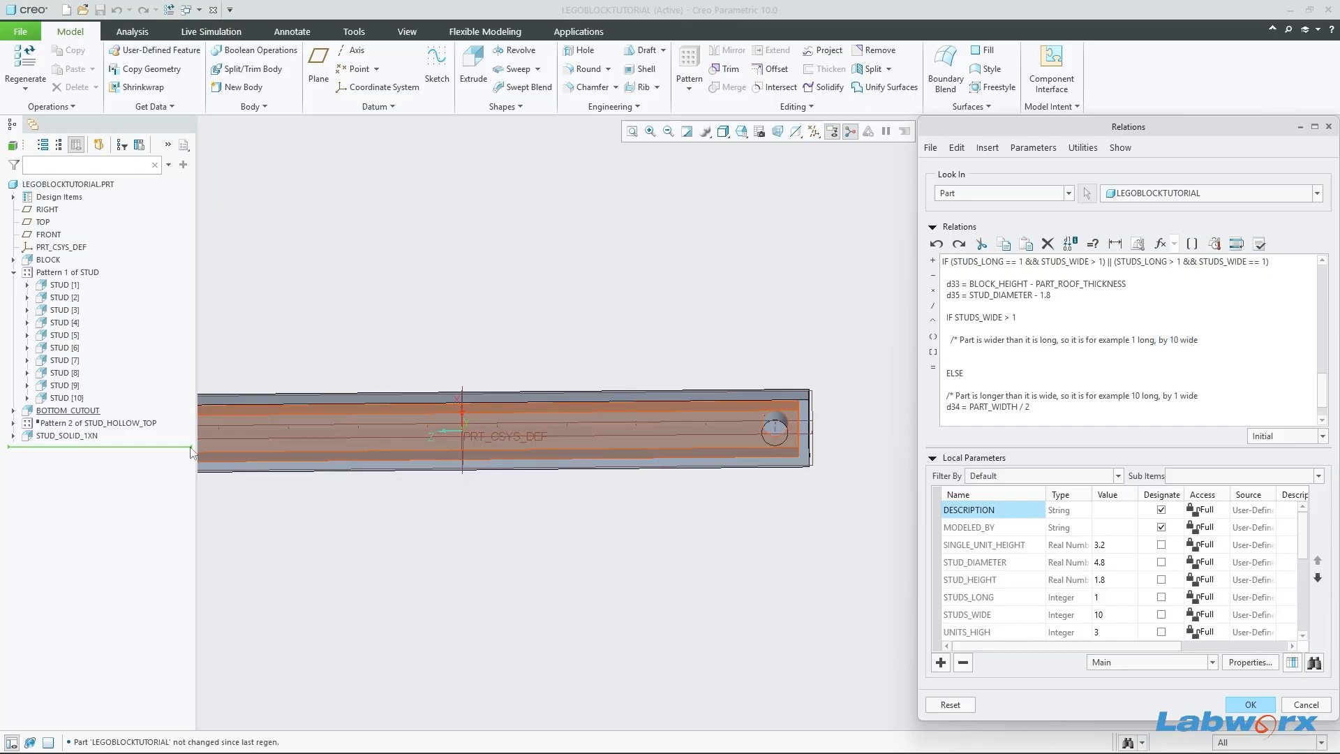
Step: Display the dimension symbols of STUD_SOLID_1XN and examine which ones locate the stud at the block's end
{"action": "left_click", "coordinate": [67, 436]}
{"action": "scroll", "coordinate": [790, 438], "scroll_direction": "up", "scroll_amount": 3}
{"action": "middle_click_drag", "start_coordinate": [791, 438], "coordinate": [817, 459]}
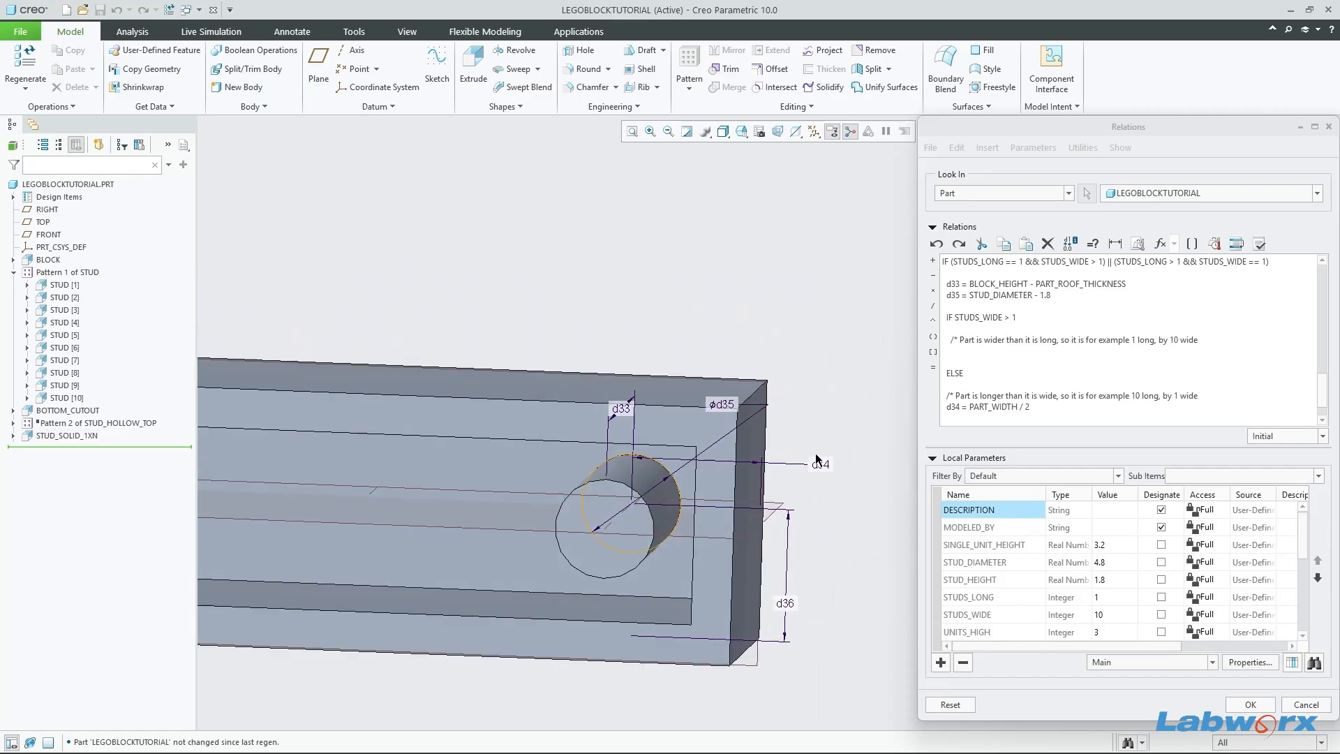
{"action": "scroll", "coordinate": [799, 516], "scroll_direction": "down", "scroll_amount": 3}
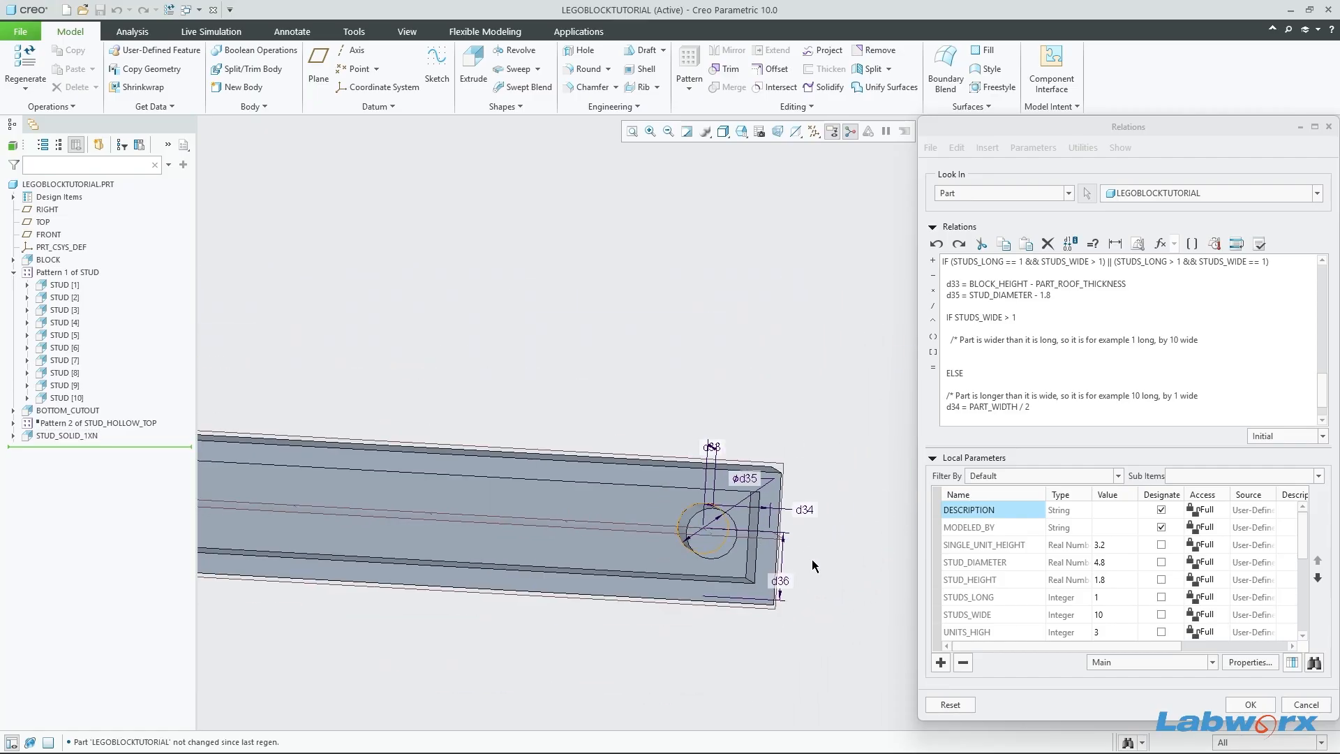
{"action": "middle_click_drag", "start_coordinate": [792, 528], "coordinate": [896, 543]}
{"action": "scroll", "coordinate": [821, 534], "scroll_direction": "up", "scroll_amount": 3}
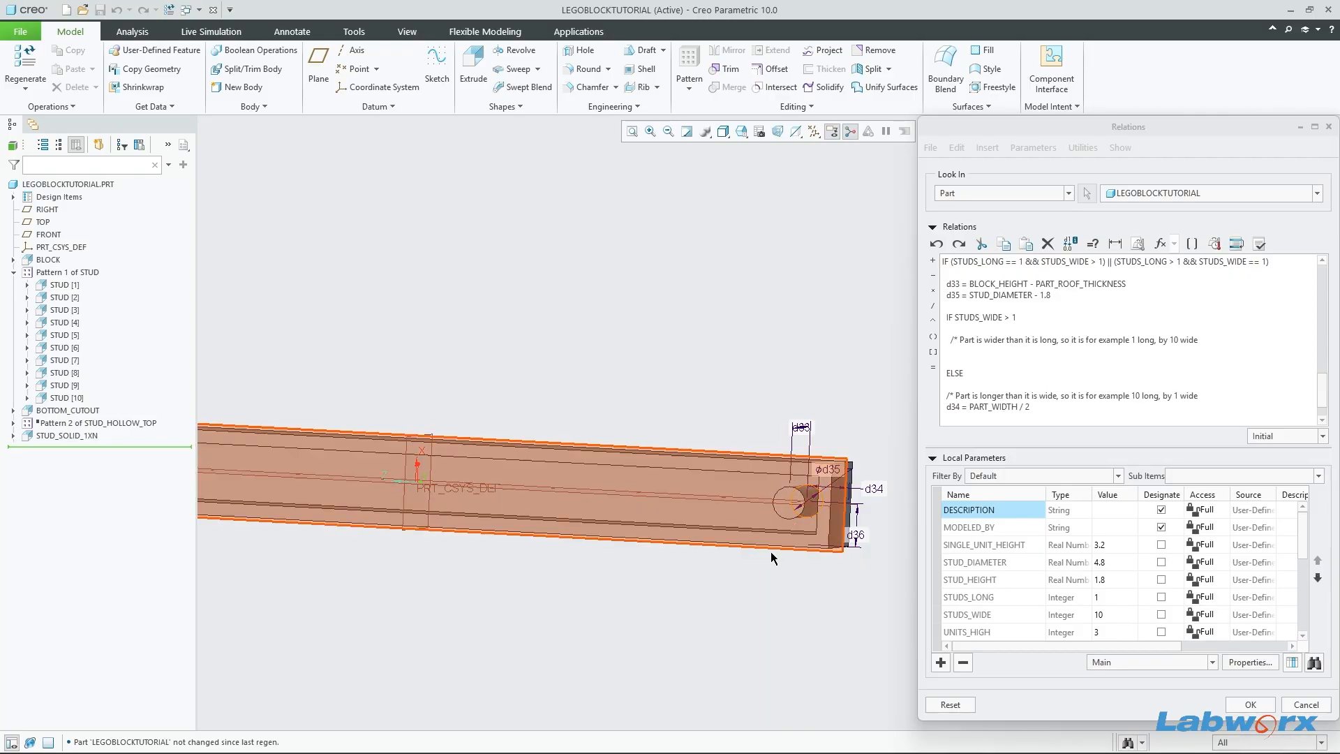
{"action": "middle_click_drag", "start_coordinate": [771, 551], "coordinate": [795, 553]}
{"action": "scroll", "coordinate": [849, 497], "scroll_direction": "down", "scroll_amount": 5}
{"action": "middle_click_drag", "start_coordinate": [852, 497], "coordinate": [839, 521]}
{"action": "scroll", "coordinate": [787, 551], "scroll_direction": "up", "scroll_amount": 5}
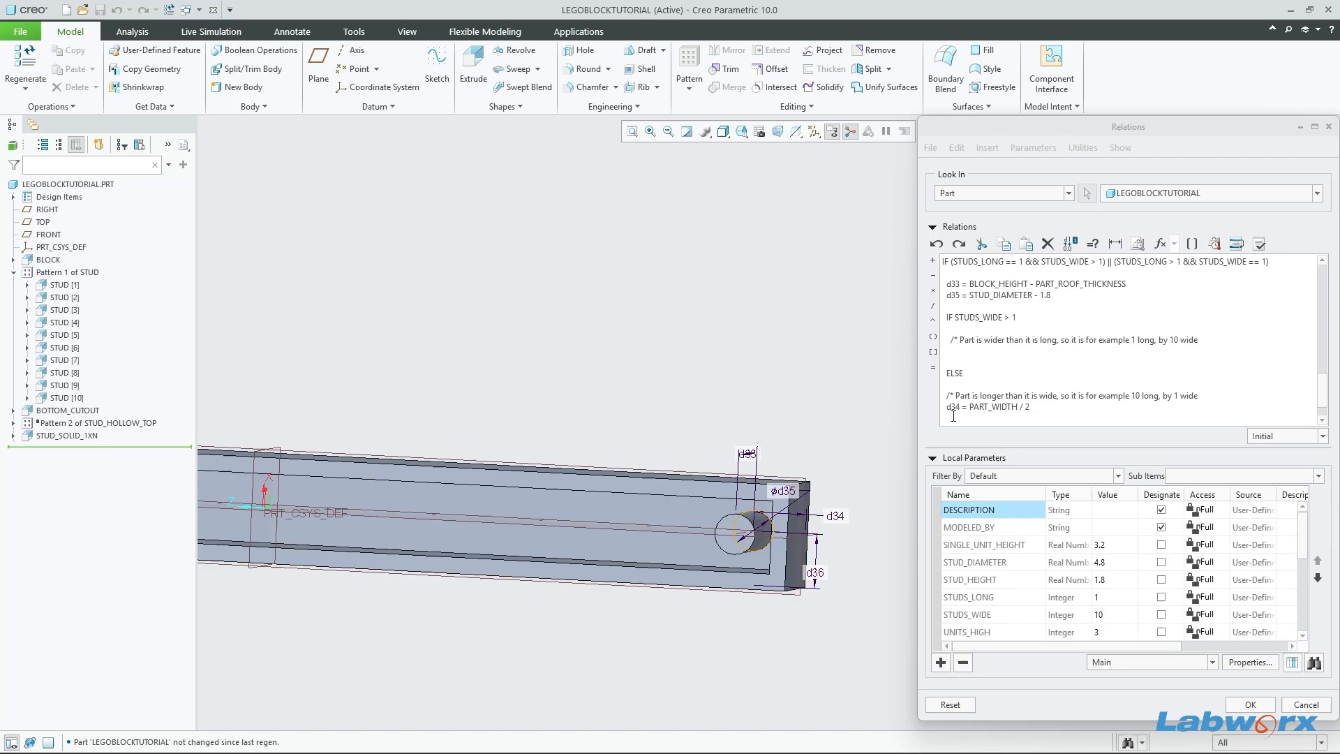
Step: Add the relation d36 = PART_WIDTH / 2 below the "Part is wider than it is long" comment
{"action": "left_click", "coordinate": [978, 355]}
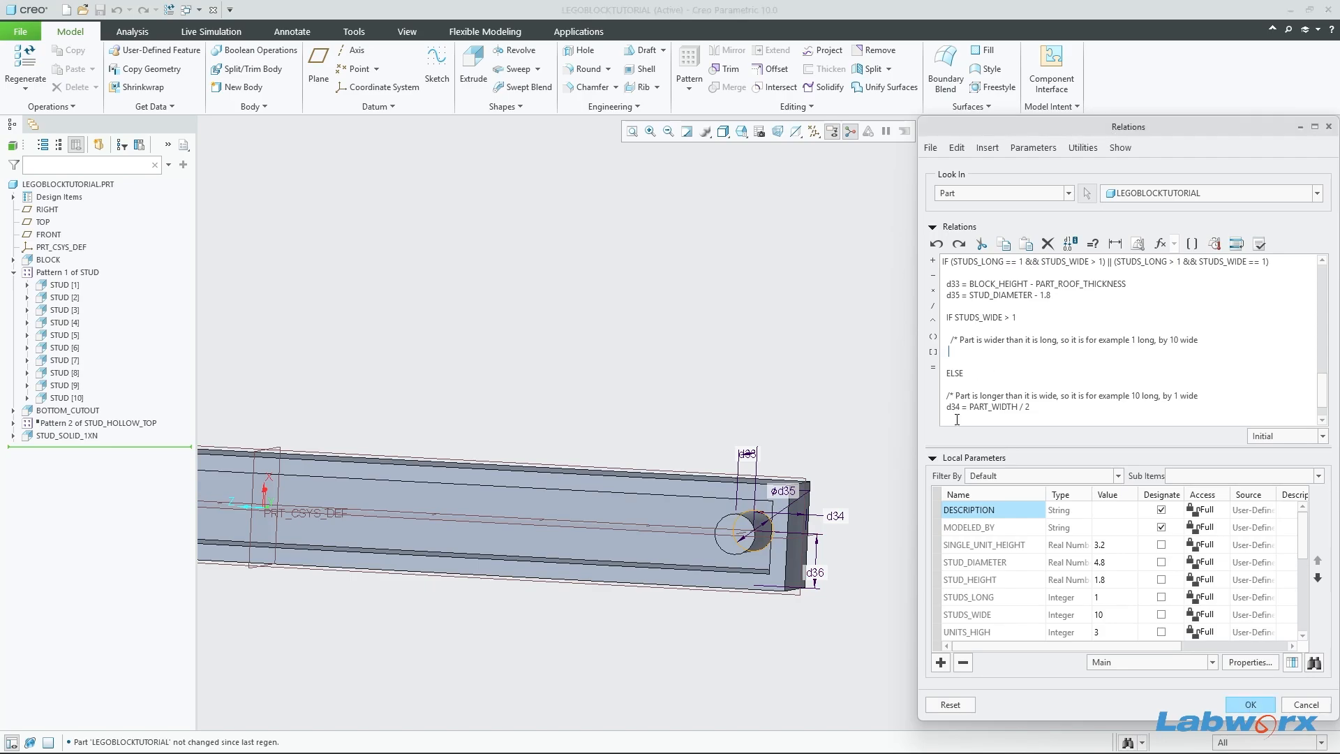
{"action": "left_click", "coordinate": [815, 573]}
{"action": "left_click", "coordinate": [995, 352]}
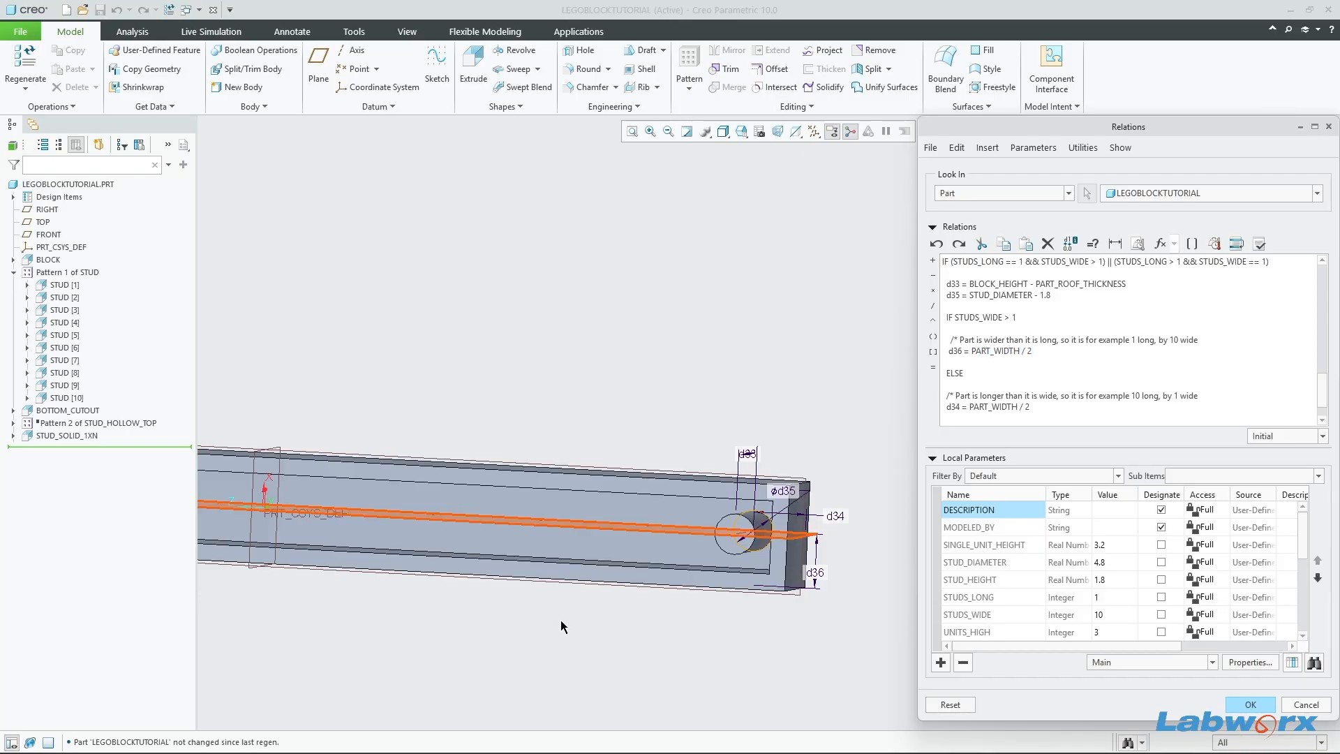
Step: Check the stud's position dimensions on the model, verify the part relations and accept them
{"action": "scroll", "coordinate": [848, 531], "scroll_direction": "up", "scroll_amount": 2}
{"action": "scroll", "coordinate": [850, 534], "scroll_direction": "down", "scroll_amount": 3}
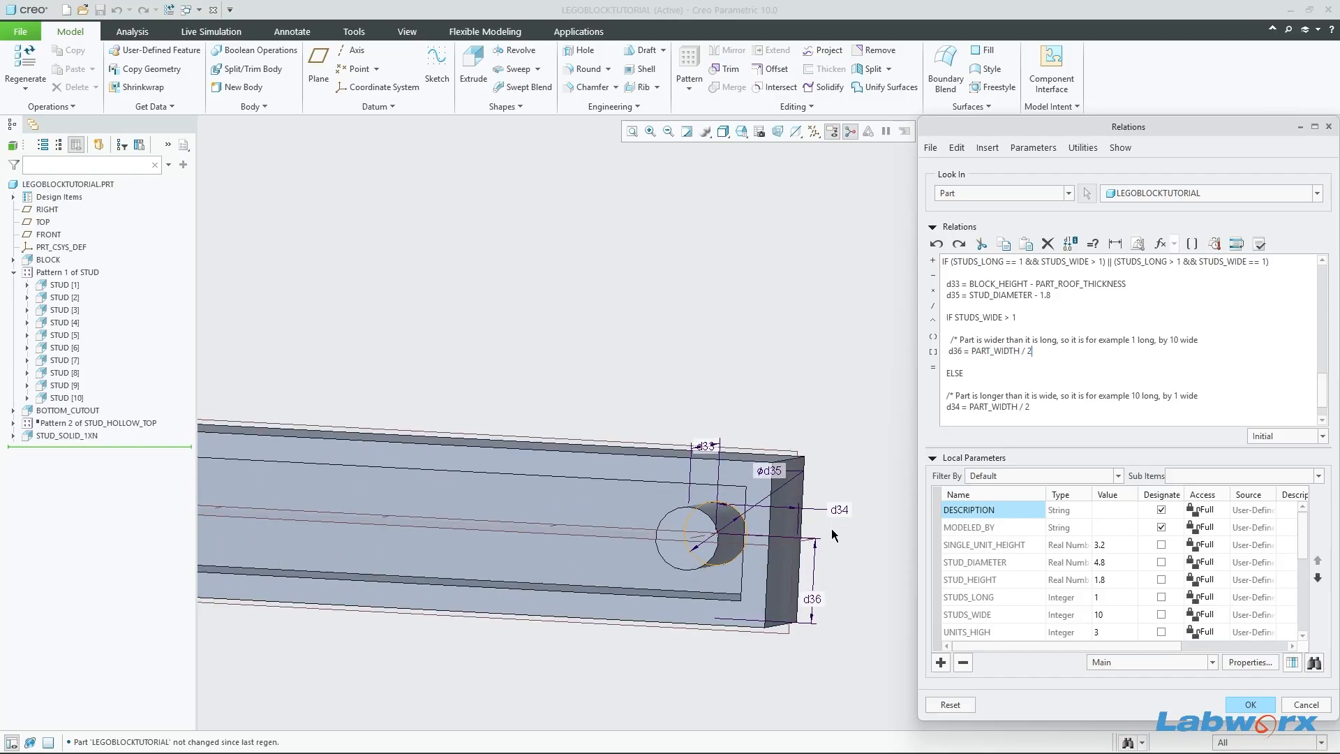
{"action": "scroll", "coordinate": [711, 538], "scroll_direction": "up", "scroll_amount": 3}
{"action": "left_click", "coordinate": [711, 536]}
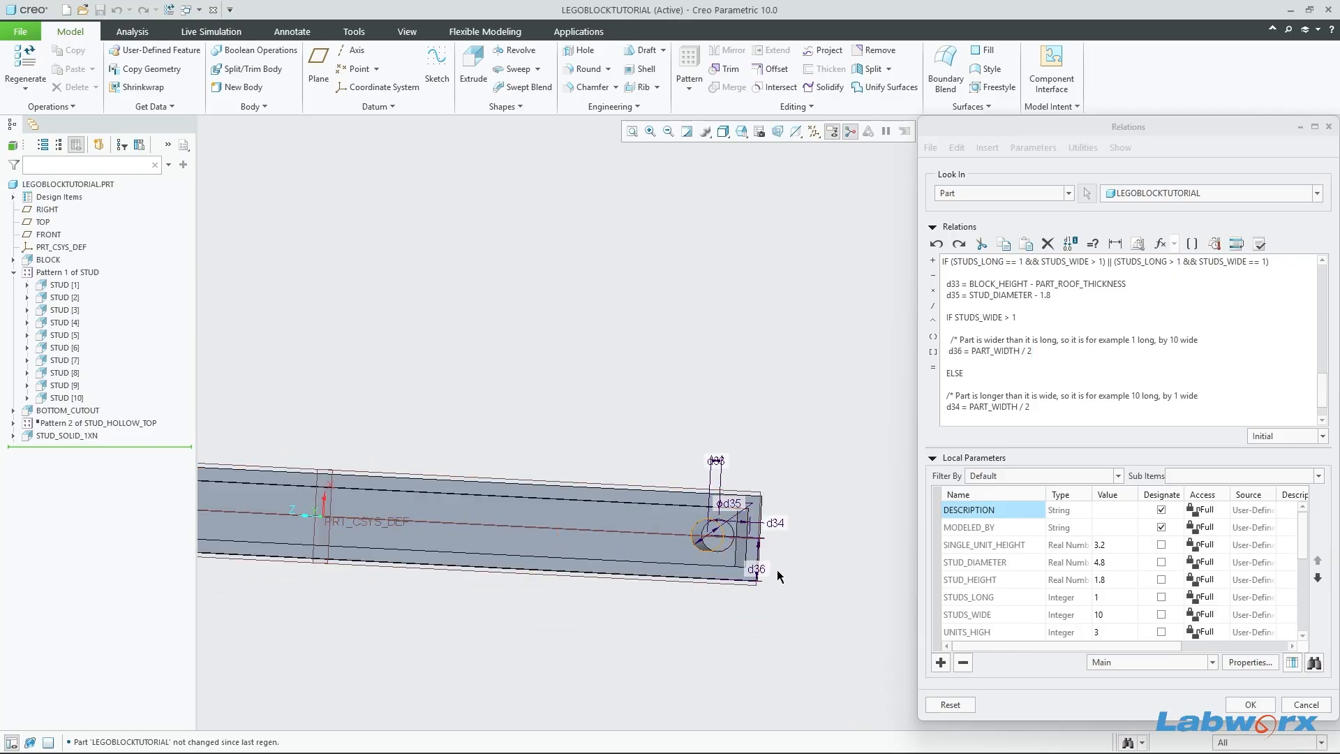
{"action": "scroll", "coordinate": [789, 587], "scroll_direction": "down", "scroll_amount": 3}
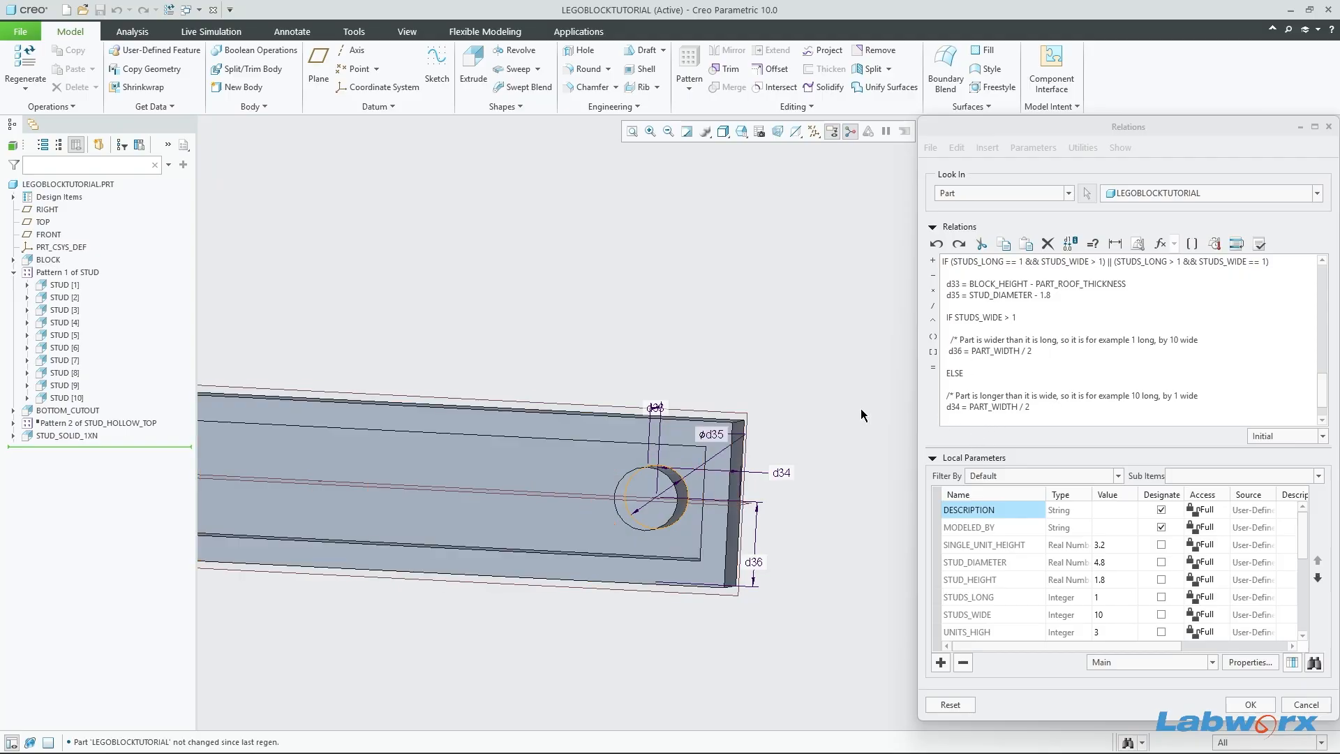
{"action": "middle_click_drag", "start_coordinate": [687, 525], "coordinate": [712, 505]}
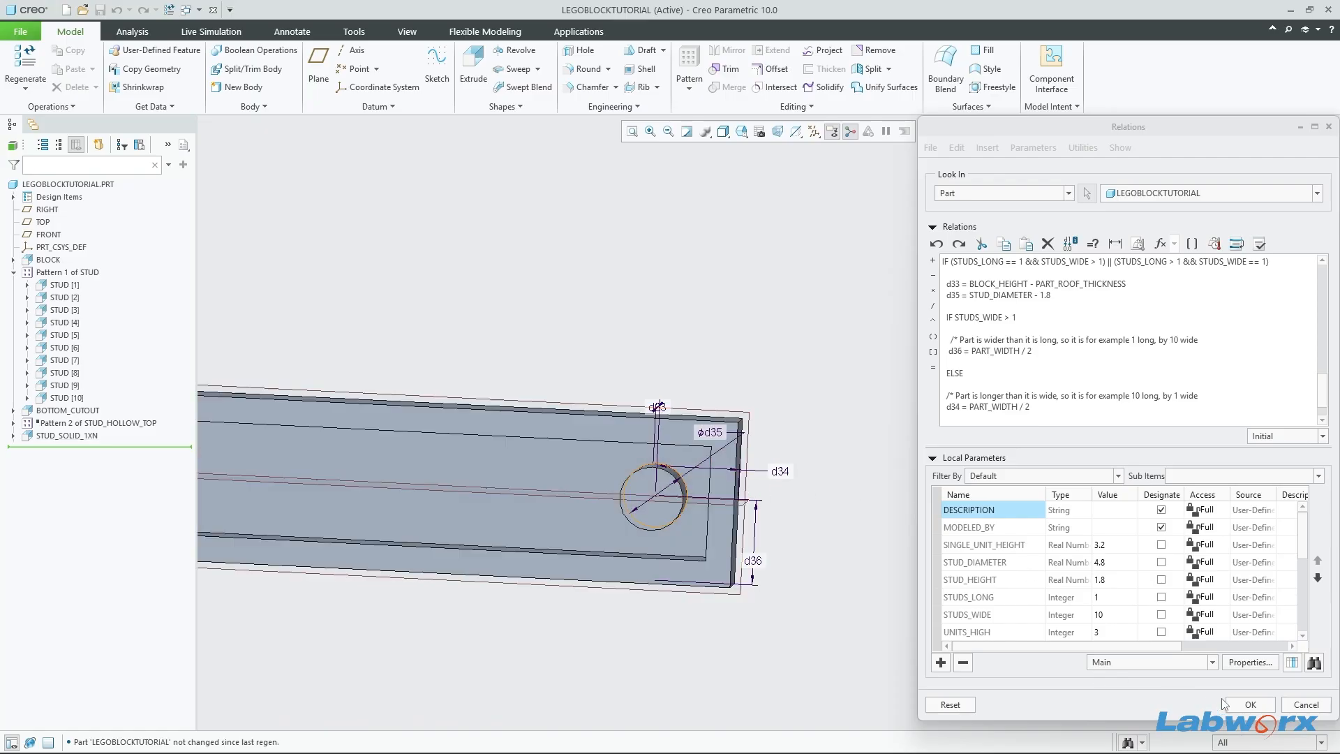
{"action": "left_click", "coordinate": [1260, 243]}
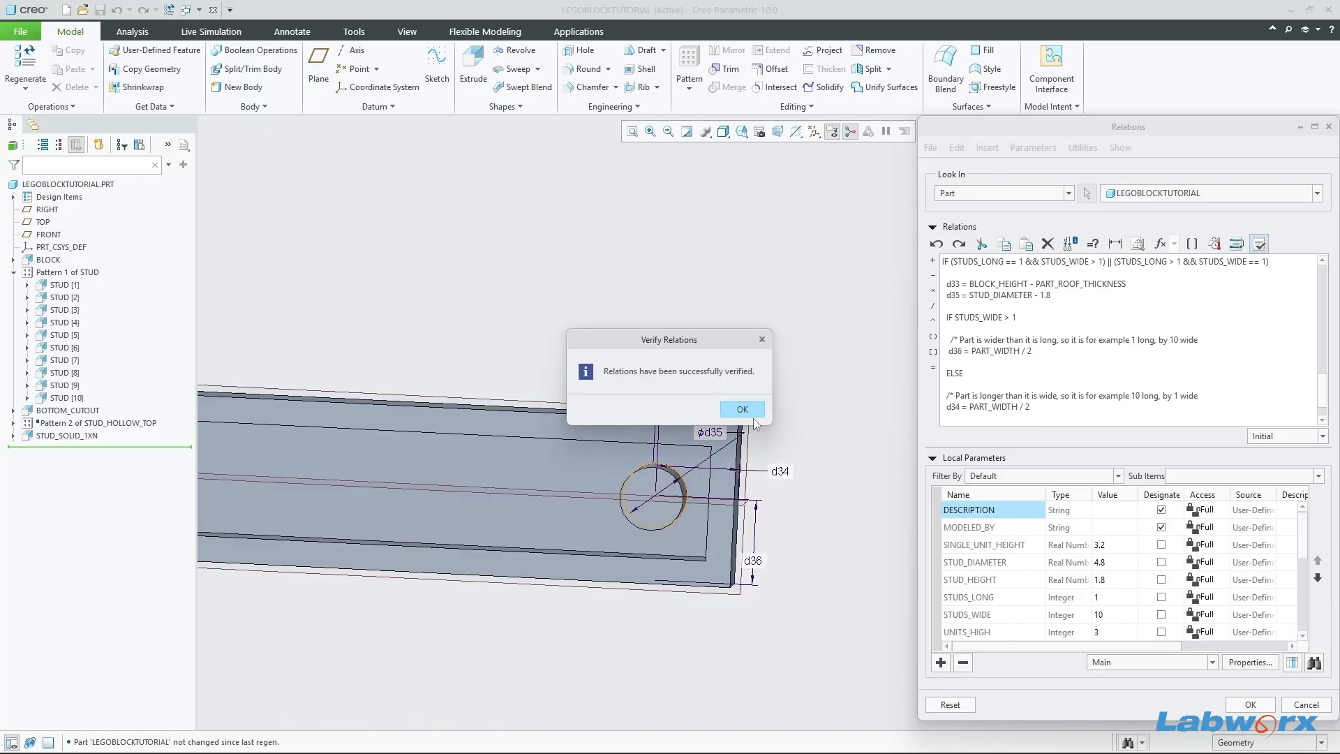
{"action": "left_click", "coordinate": [742, 409]}
{"action": "left_click", "coordinate": [1249, 705]}
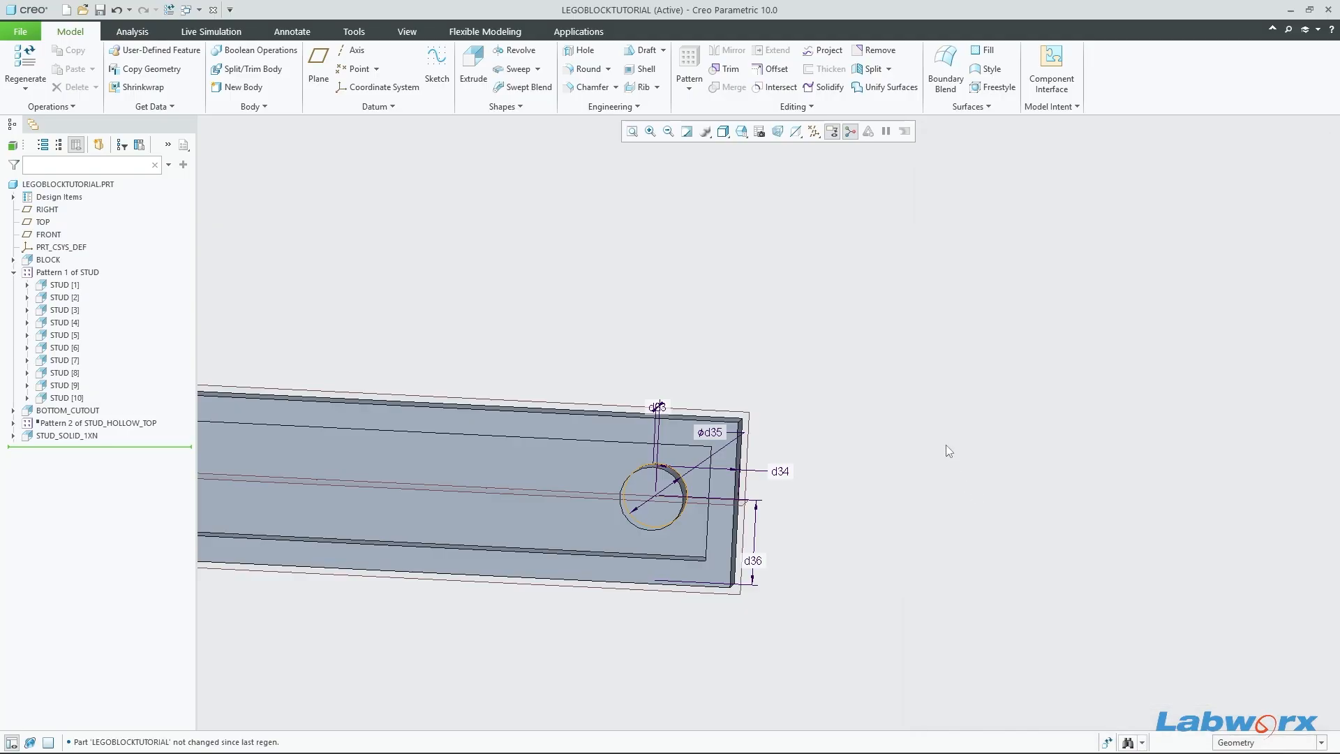
Step: Regenerate the part with the new relation and save it
{"action": "key", "text": "ctrl+g"}
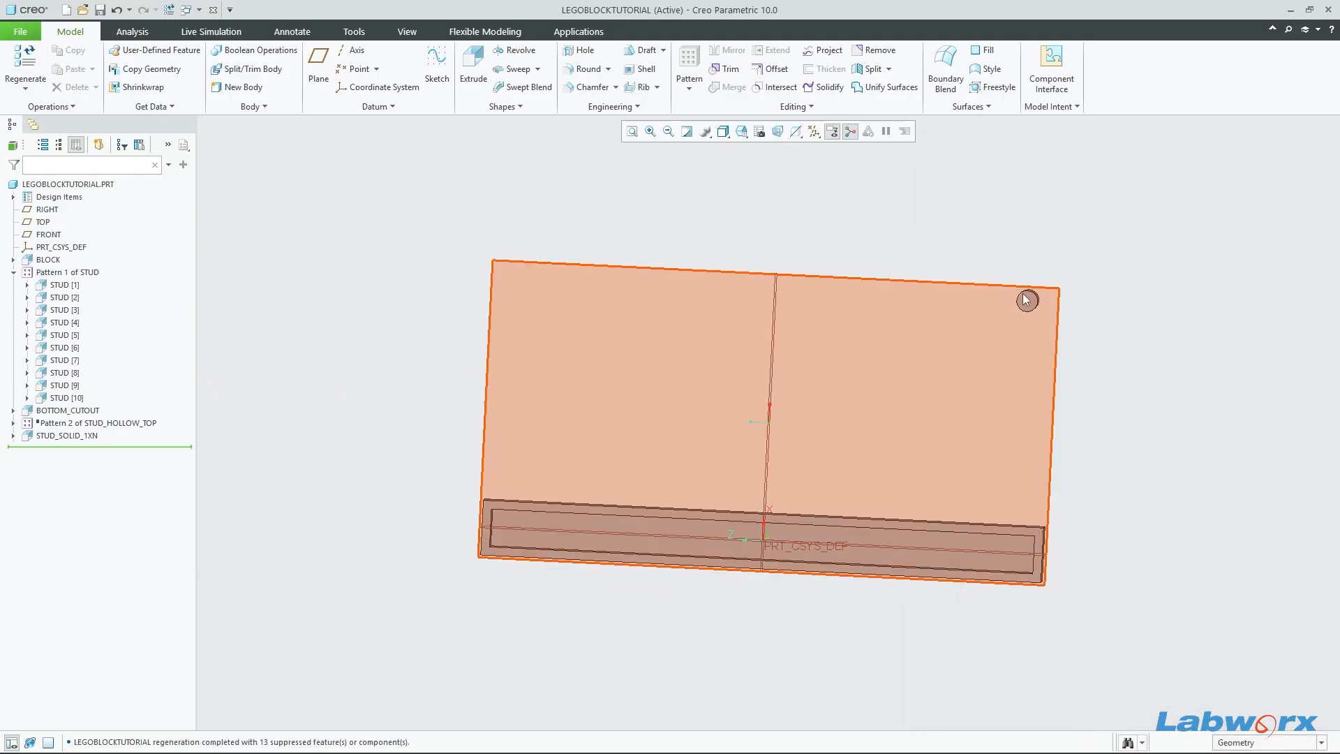
{"action": "key", "text": "ctrl+s"}
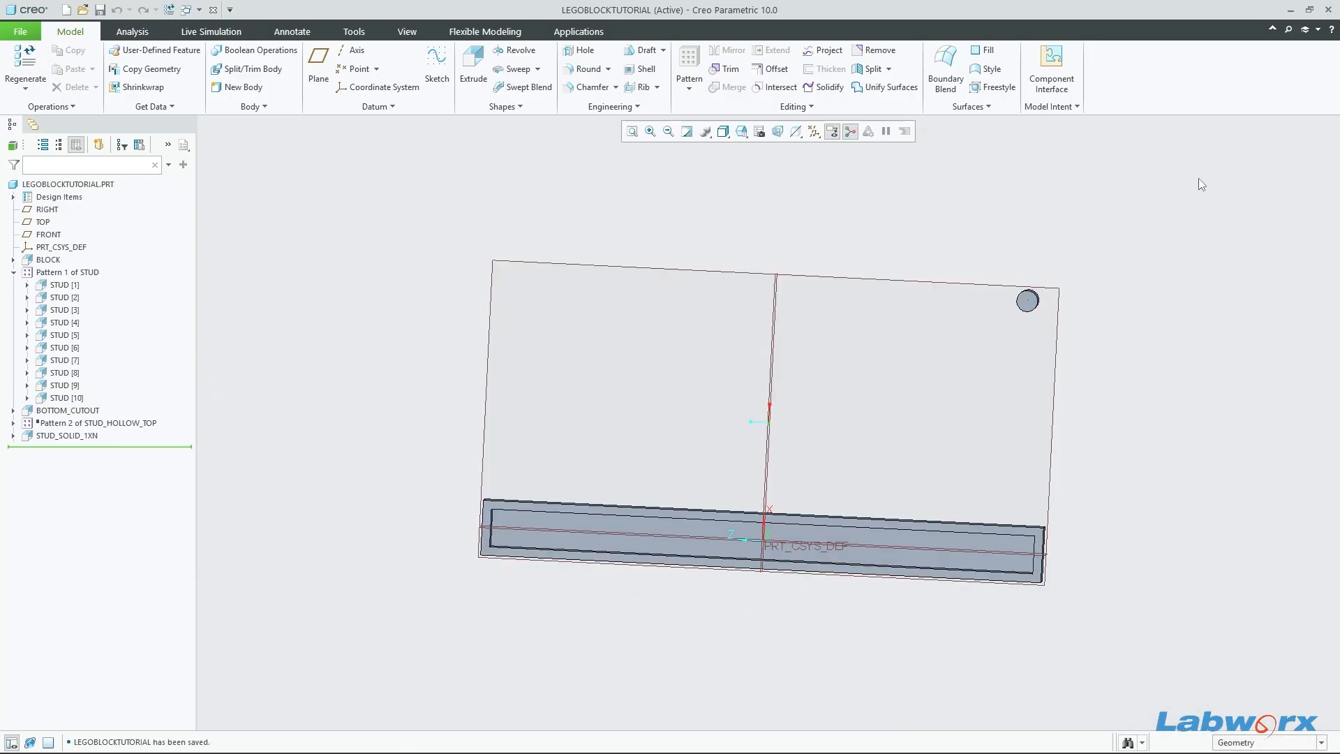
Step: Reopen the part relations and display the dimension symbols of STUD_SOLID_1XN
{"action": "left_click", "coordinate": [1046, 108]}
{"action": "left_click", "coordinate": [1064, 189]}
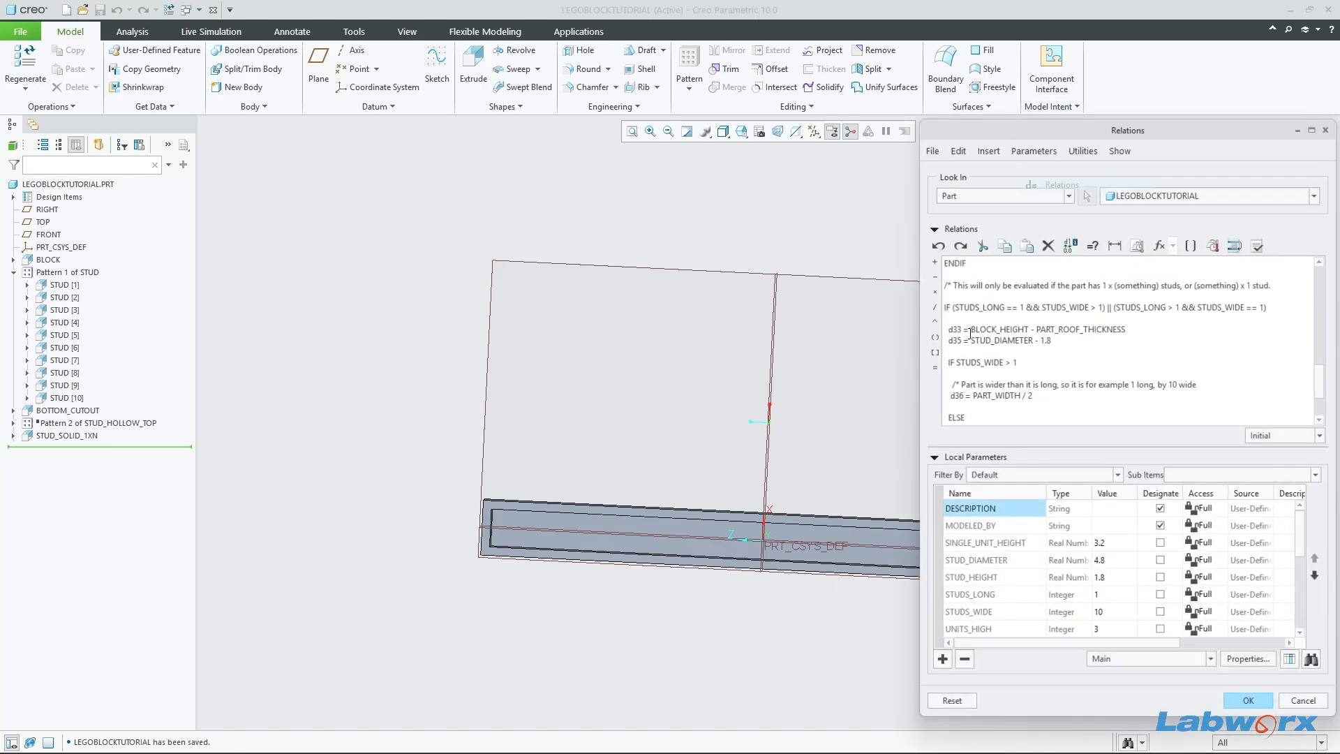
{"action": "middle_click_drag", "start_coordinate": [764, 472], "coordinate": [544, 428], "text": "shift"}
{"action": "scroll", "coordinate": [1044, 367], "scroll_direction": "down", "scroll_amount": 1}
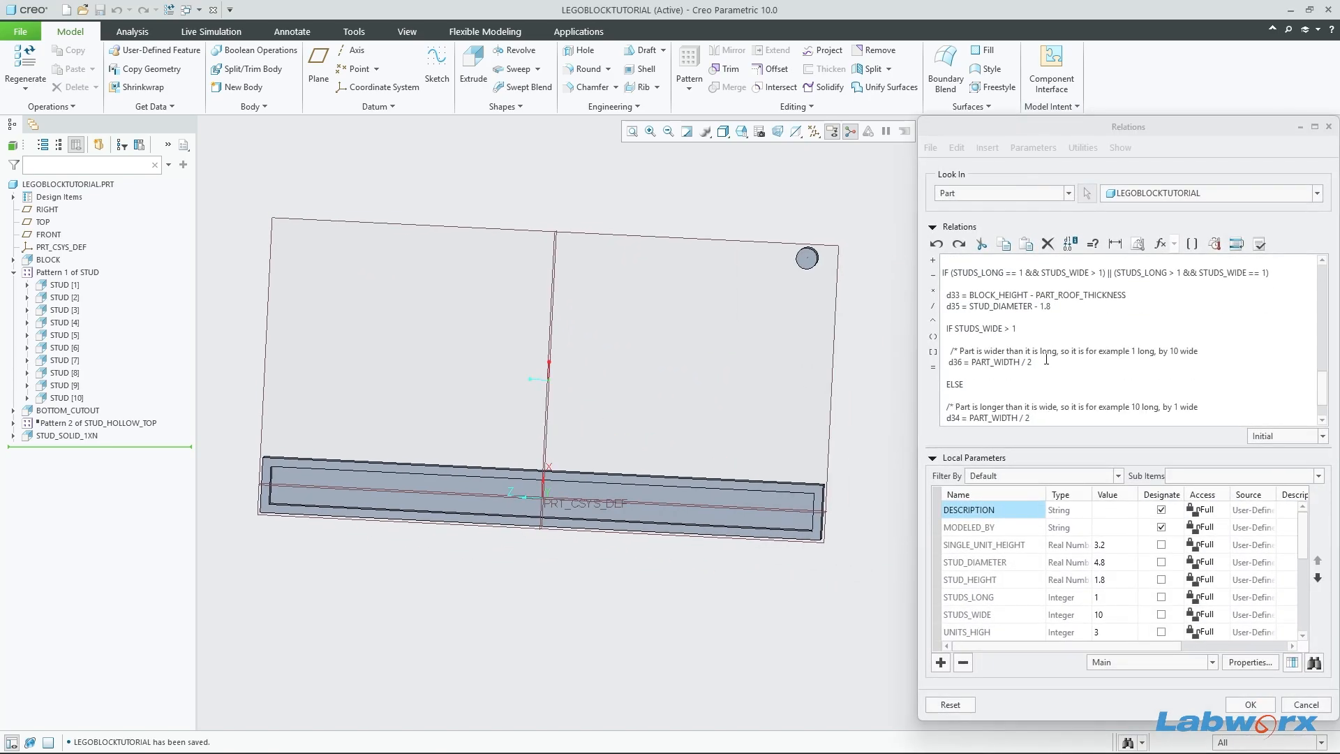
{"action": "left_click", "coordinate": [70, 435]}
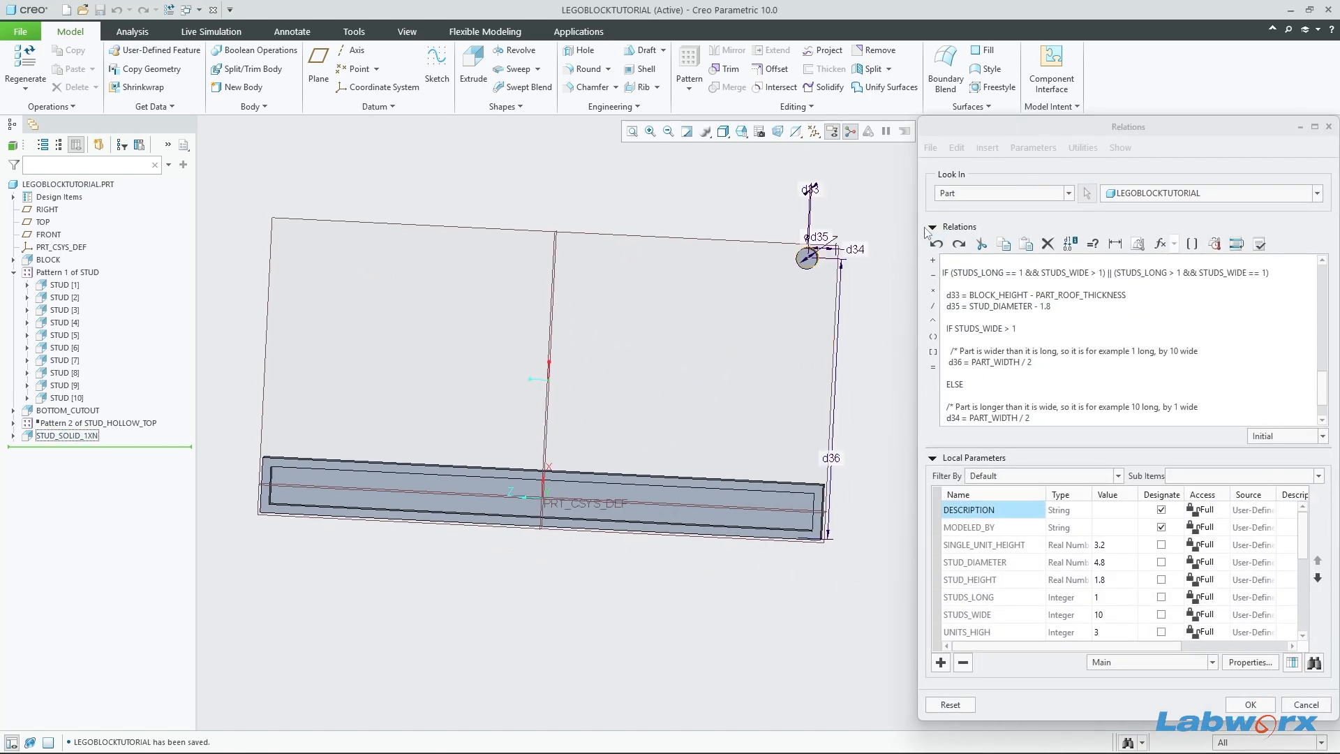
Step: Replace PART_WIDTH in the d36 relation so that it reads d36 = PART_LENGTH / 2
{"action": "double_click", "coordinate": [1004, 362]}
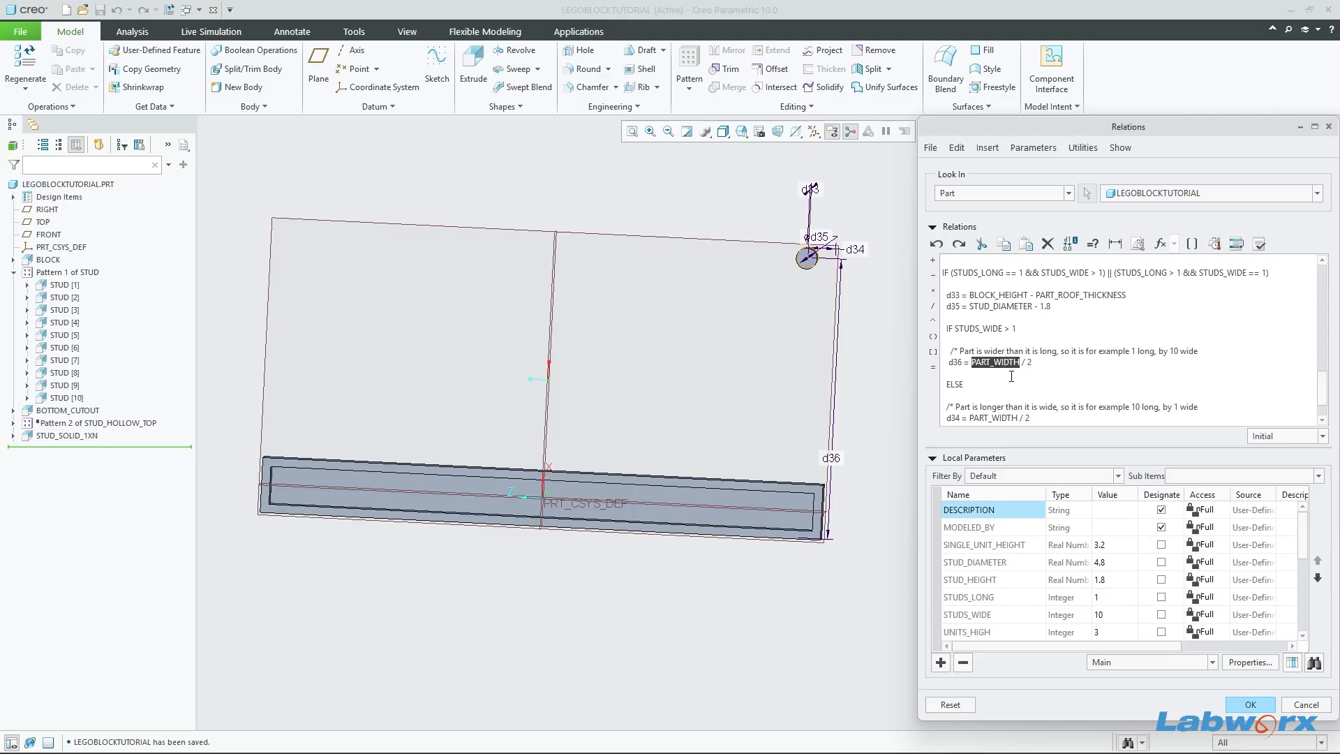
{"action": "scroll", "coordinate": [1011, 376], "scroll_direction": "down", "scroll_amount": 1}
{"action": "double_click", "coordinate": [1004, 329]}
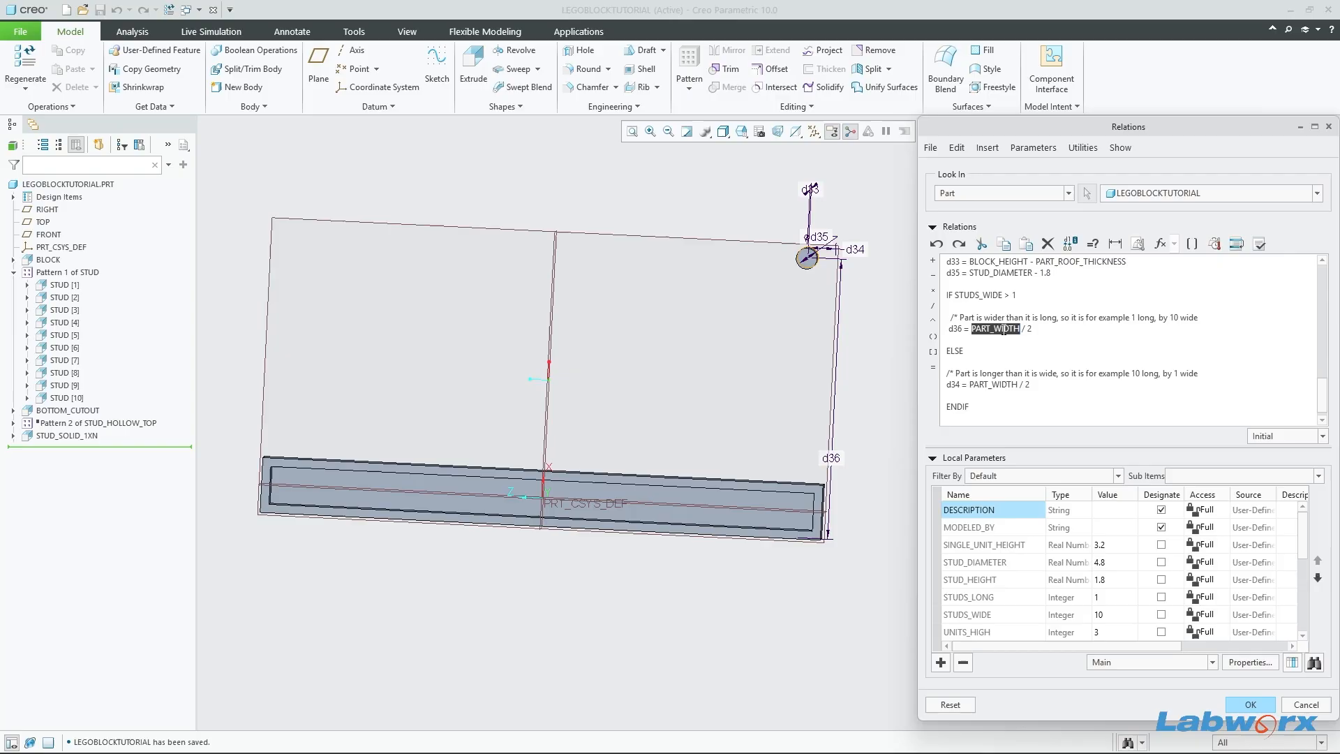
{"action": "left_click", "coordinate": [1000, 336]}
{"action": "type", "text": "LONG"}
{"action": "scroll", "coordinate": [994, 595], "scroll_direction": "down", "scroll_amount": 2}
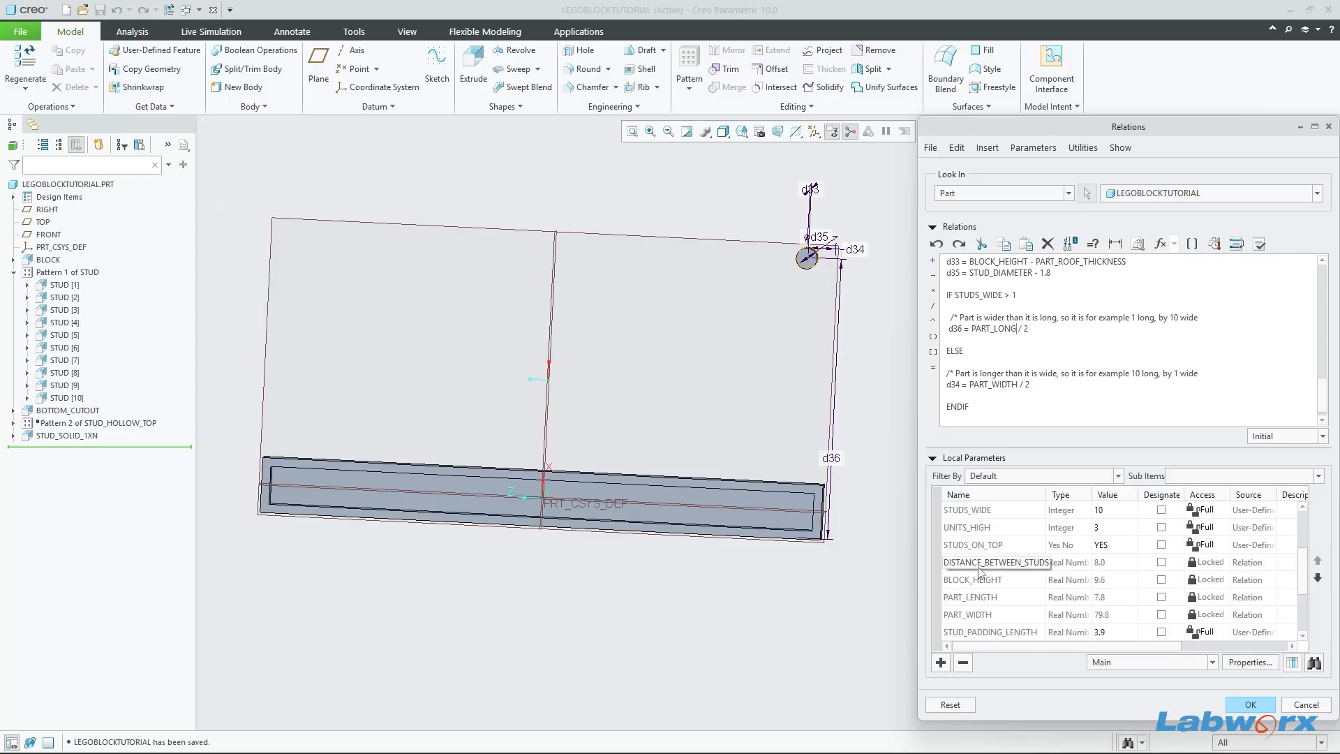
{"action": "type", "text": "GTH"}
Step: Verify and accept the corrected relations, and cancel the conflicts report
{"action": "left_click", "coordinate": [1259, 244]}
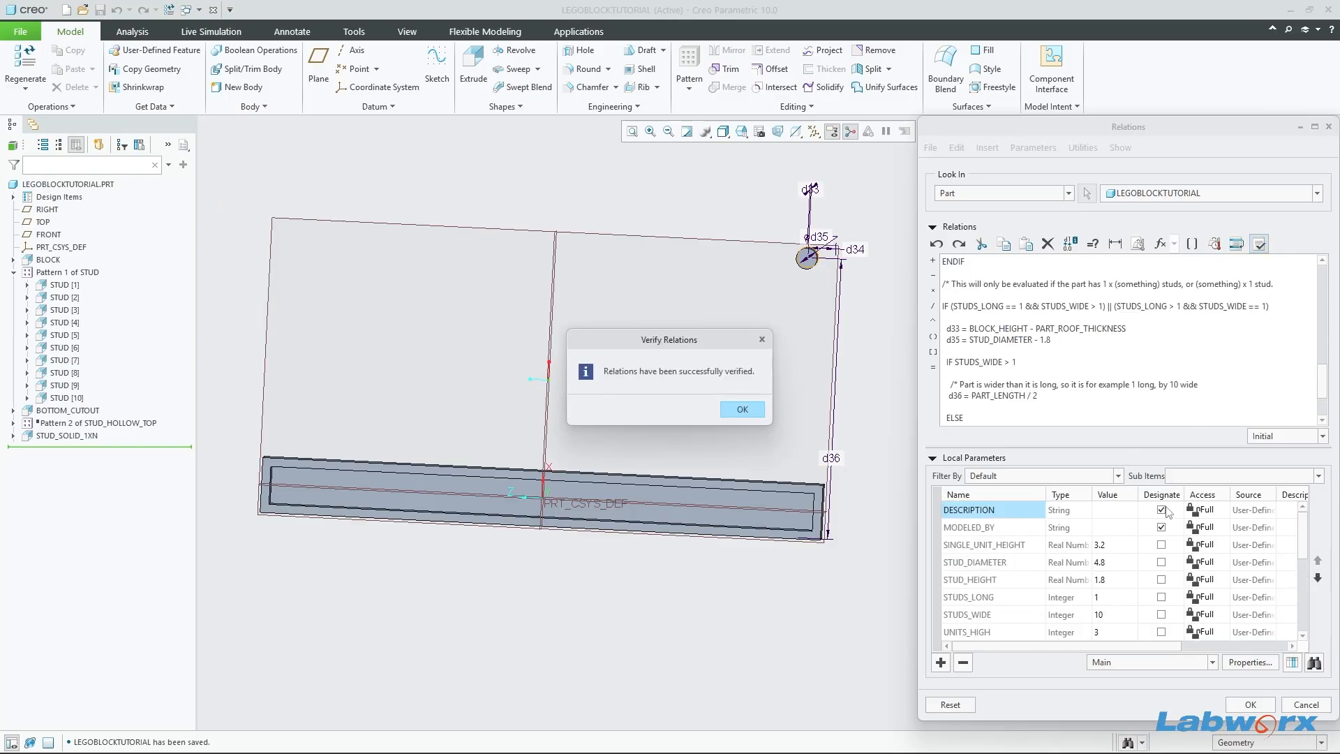
{"action": "left_click", "coordinate": [741, 410]}
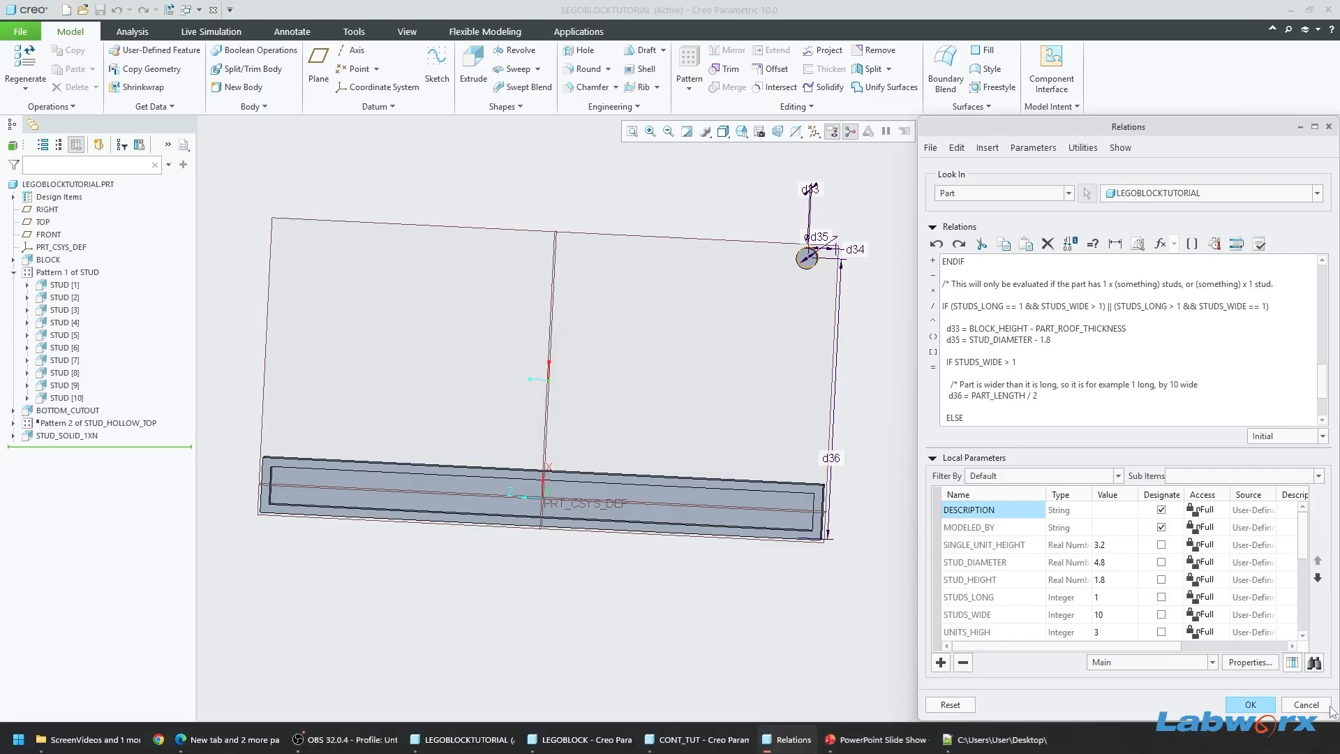
{"action": "left_click", "coordinate": [1250, 704]}
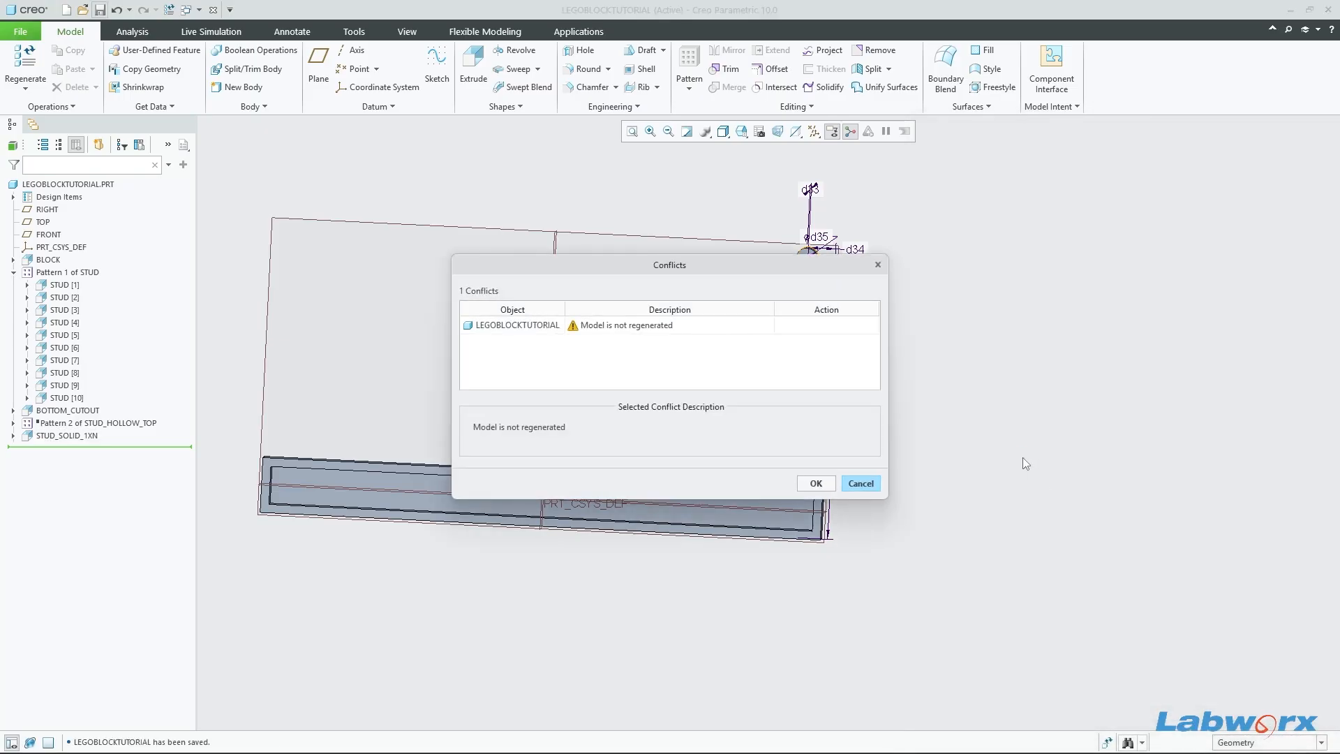
{"action": "left_click", "coordinate": [859, 485]}
Step: Save the part and inspect the solid stud at the end of the underside
{"action": "scroll", "coordinate": [1050, 419], "scroll_direction": "down", "scroll_amount": 5}
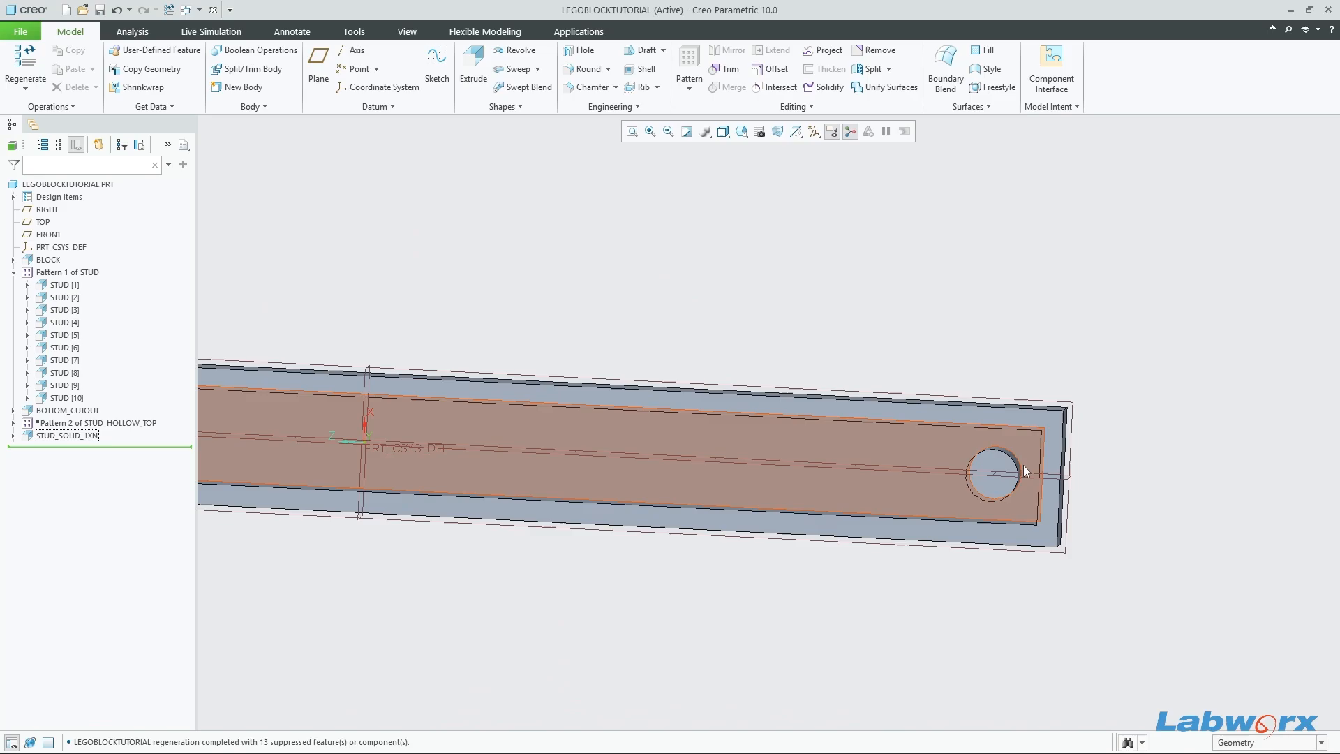
{"action": "key", "text": "ctrl+s"}
{"action": "middle_click_drag", "start_coordinate": [1023, 465], "coordinate": [810, 293]}
{"action": "scroll", "coordinate": [974, 420], "scroll_direction": "up", "scroll_amount": 4}
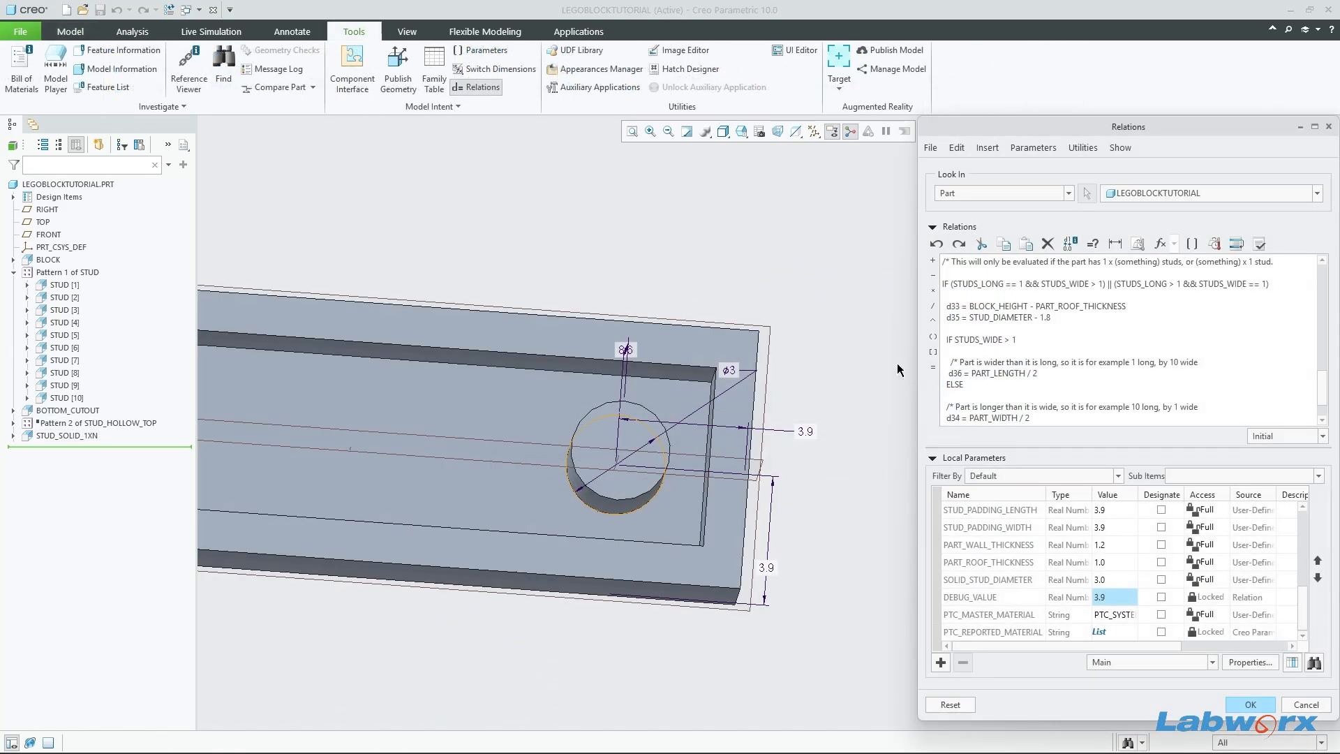
Step: Switch the displayed dimensions of the solid stud from values to their symbols
{"action": "scroll", "coordinate": [768, 379], "scroll_direction": "up", "scroll_amount": 2}
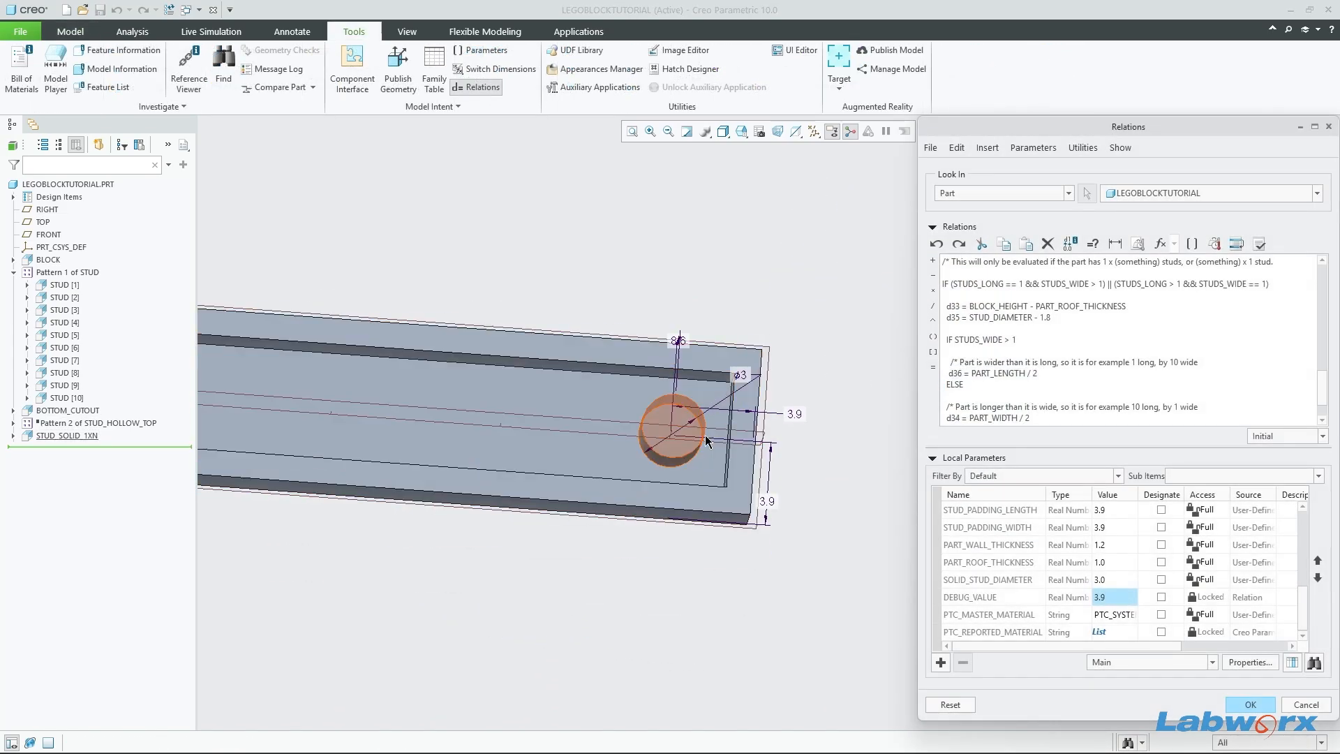
{"action": "scroll", "coordinate": [704, 437], "scroll_direction": "down", "scroll_amount": 2}
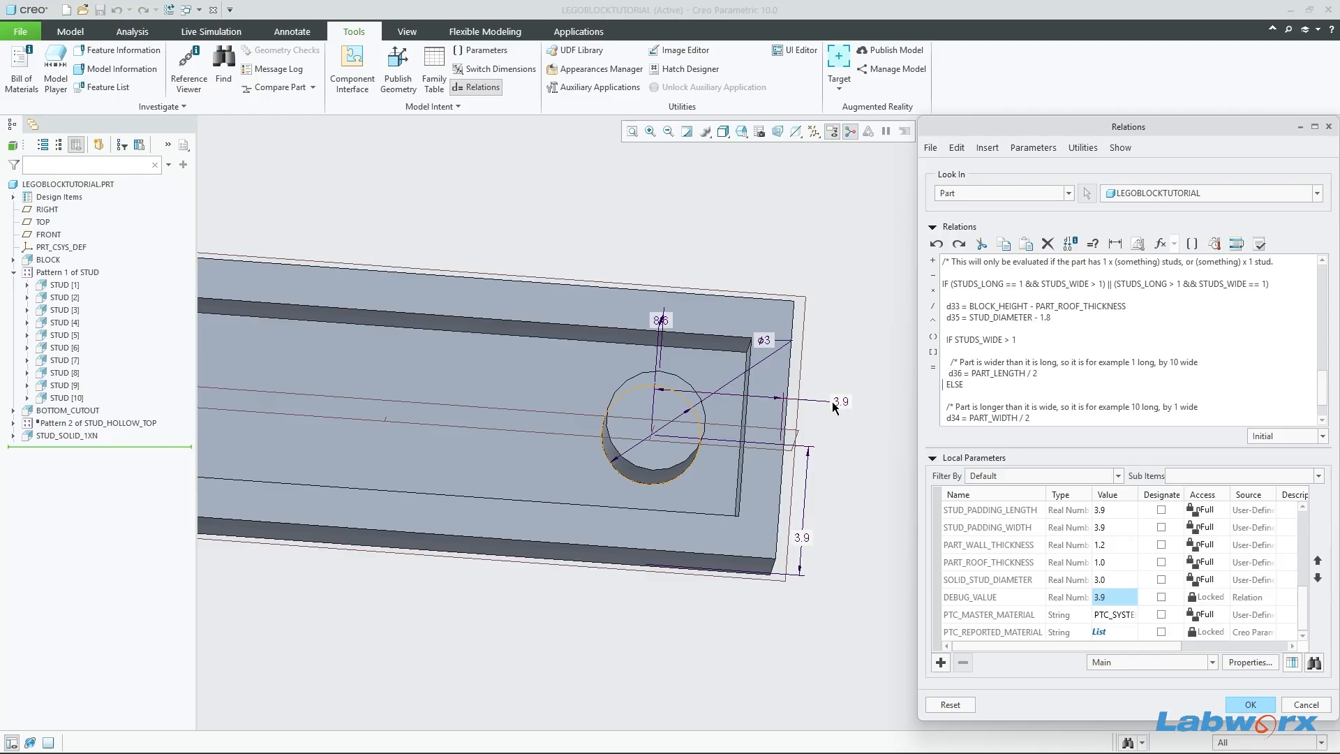
{"action": "left_click", "coordinate": [483, 69]}
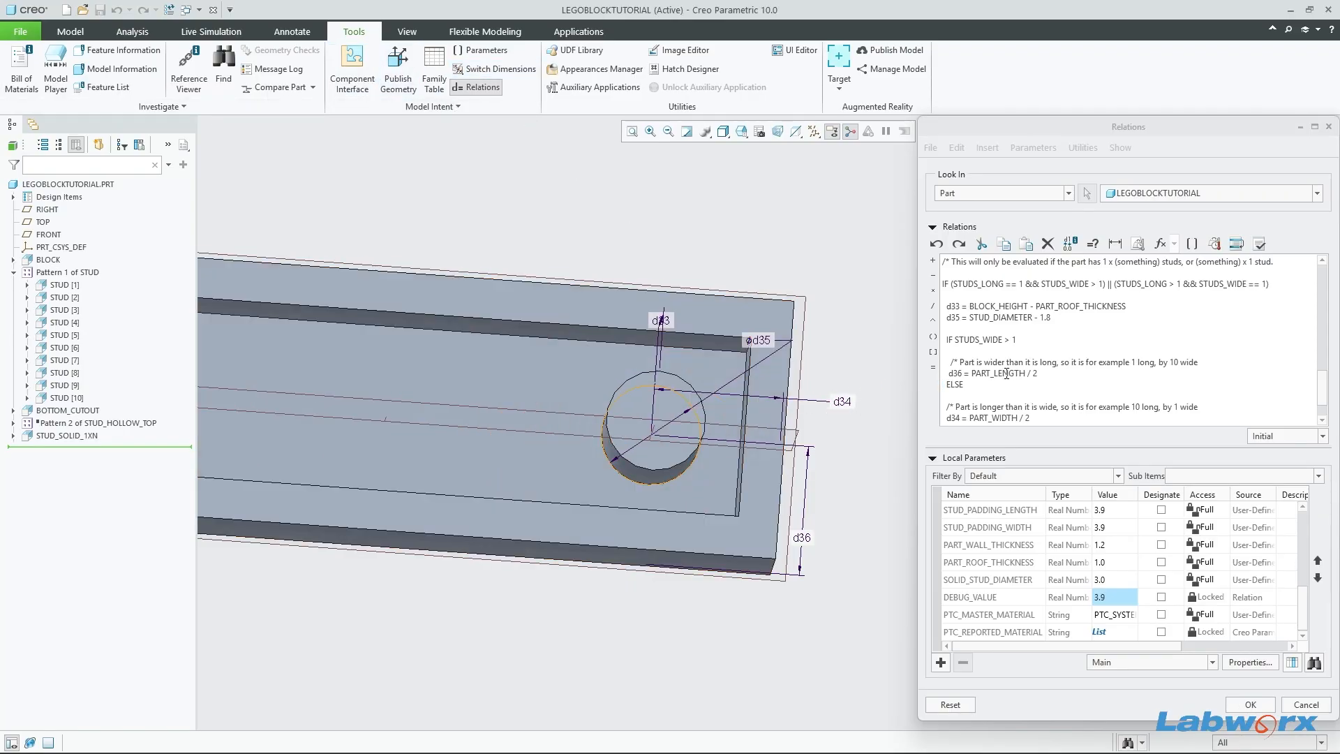
Step: Make room for another relation below d36 = PART_LENGTH / 2 in the STUDS_WIDE > 1 branch
{"action": "left_click", "coordinate": [1062, 379]}
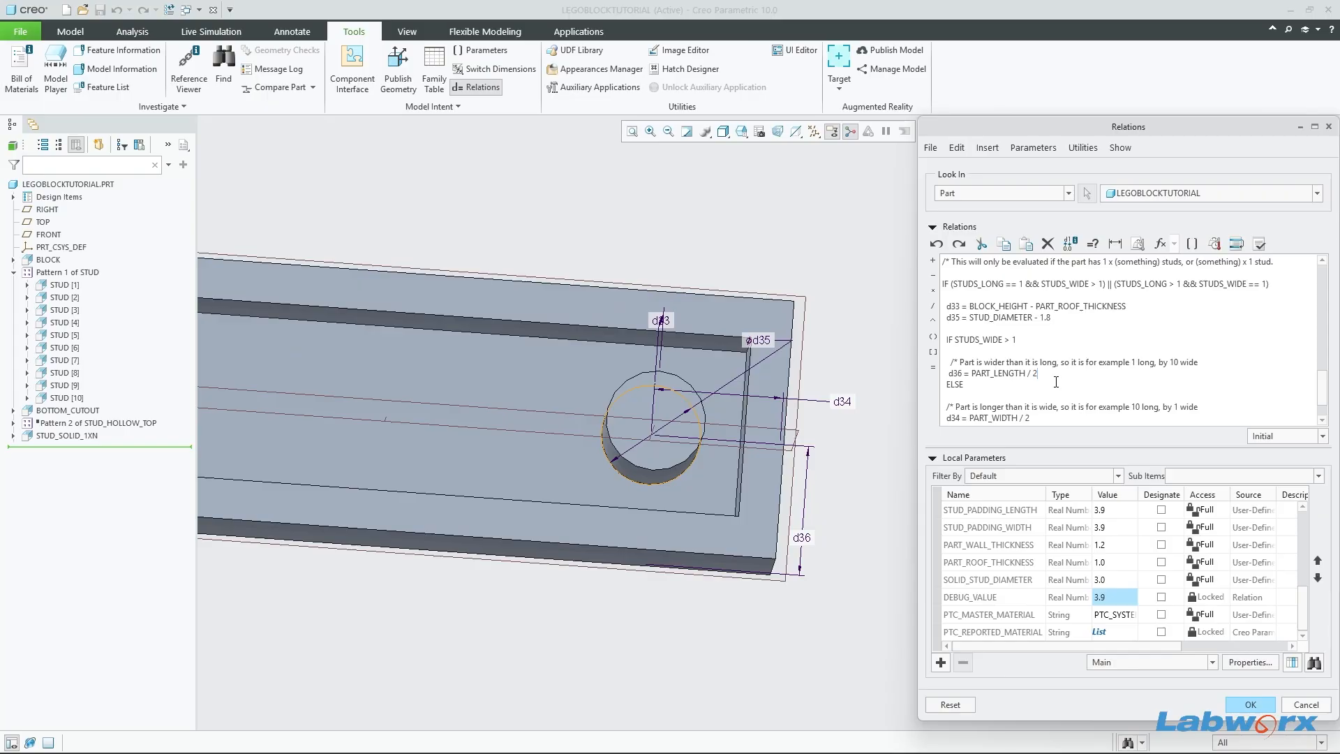
{"action": "key", "text": "Return"}
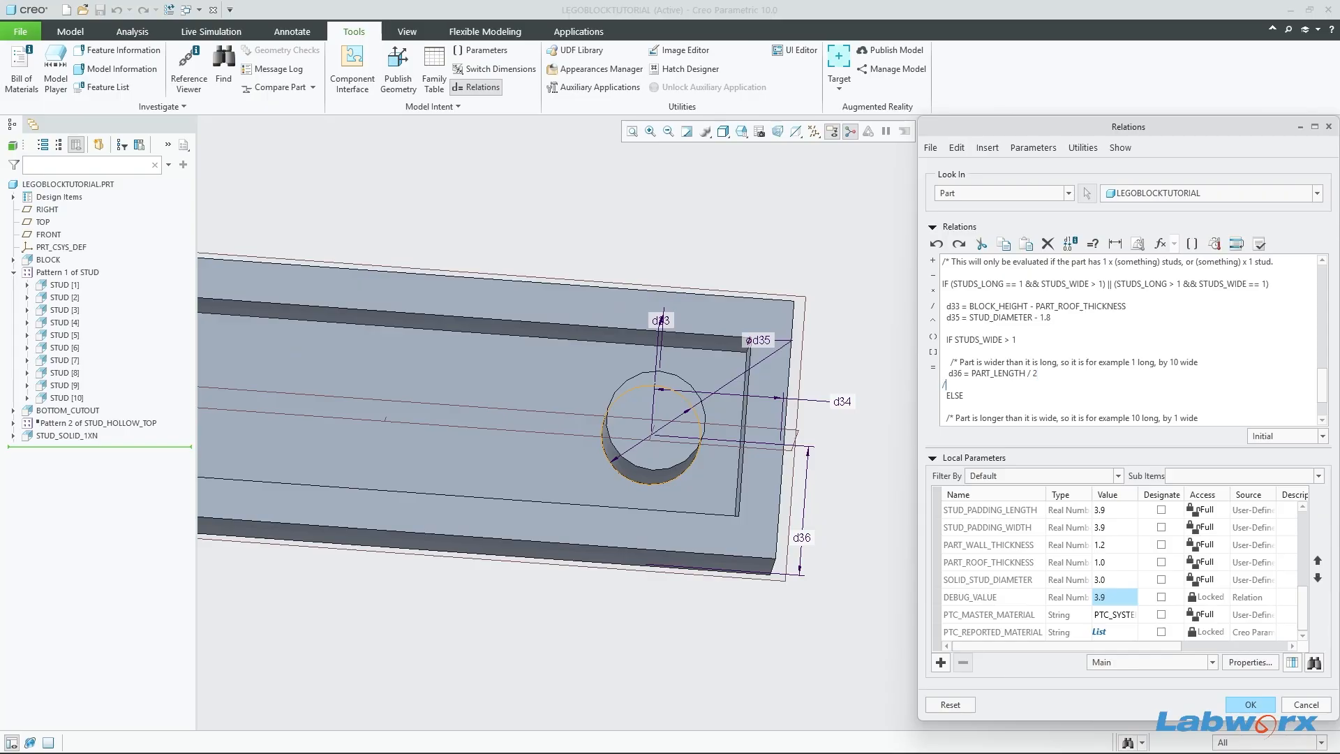
{"action": "type", "text": "//"}
{"action": "type", "text": "DISTANCE_BETWEEN_STUDS / 2  - 0.1"}
{"action": "key", "text": "ctrl+z"}
{"action": "key", "text": "Return"}
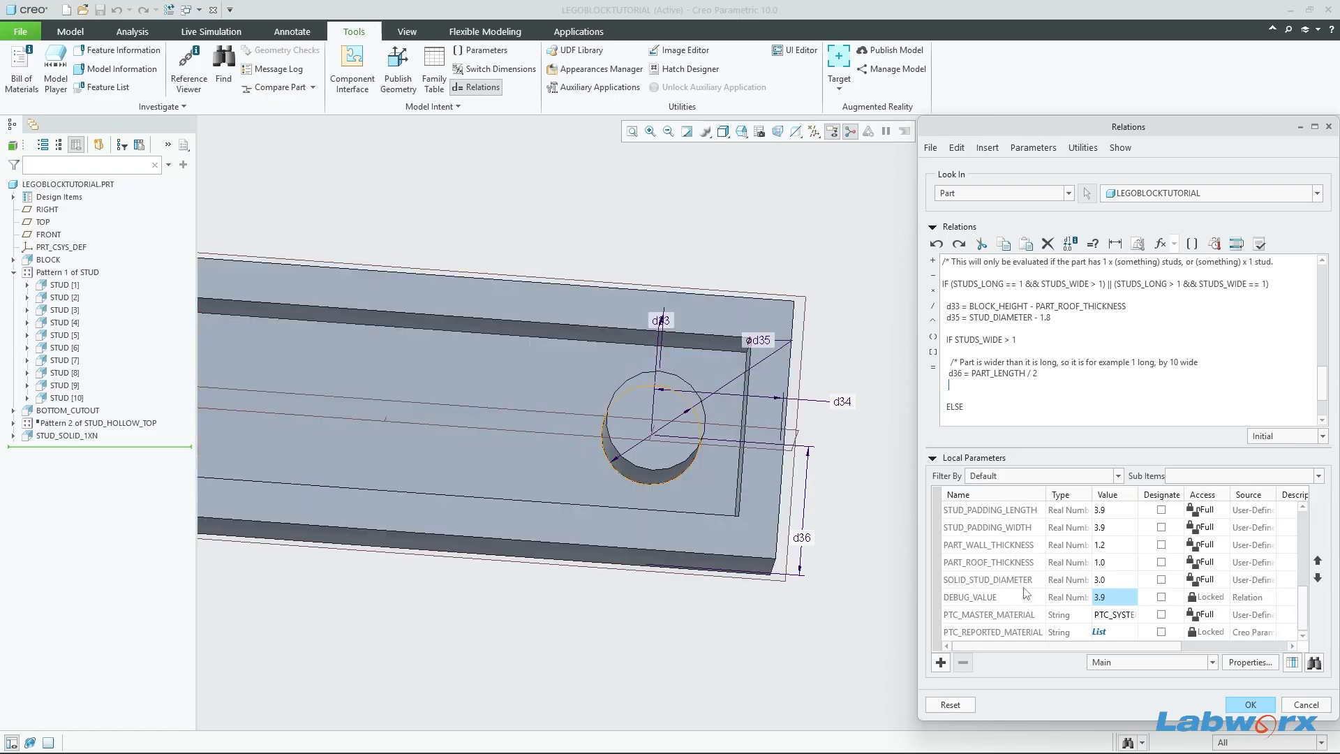
Step: Add the relation d34 = DISTANCE_BETWEEN_STUDS - 0.1 below the d36 relation, inserting the existing parameter
{"action": "scroll", "coordinate": [1074, 593], "scroll_direction": "up", "scroll_amount": 1}
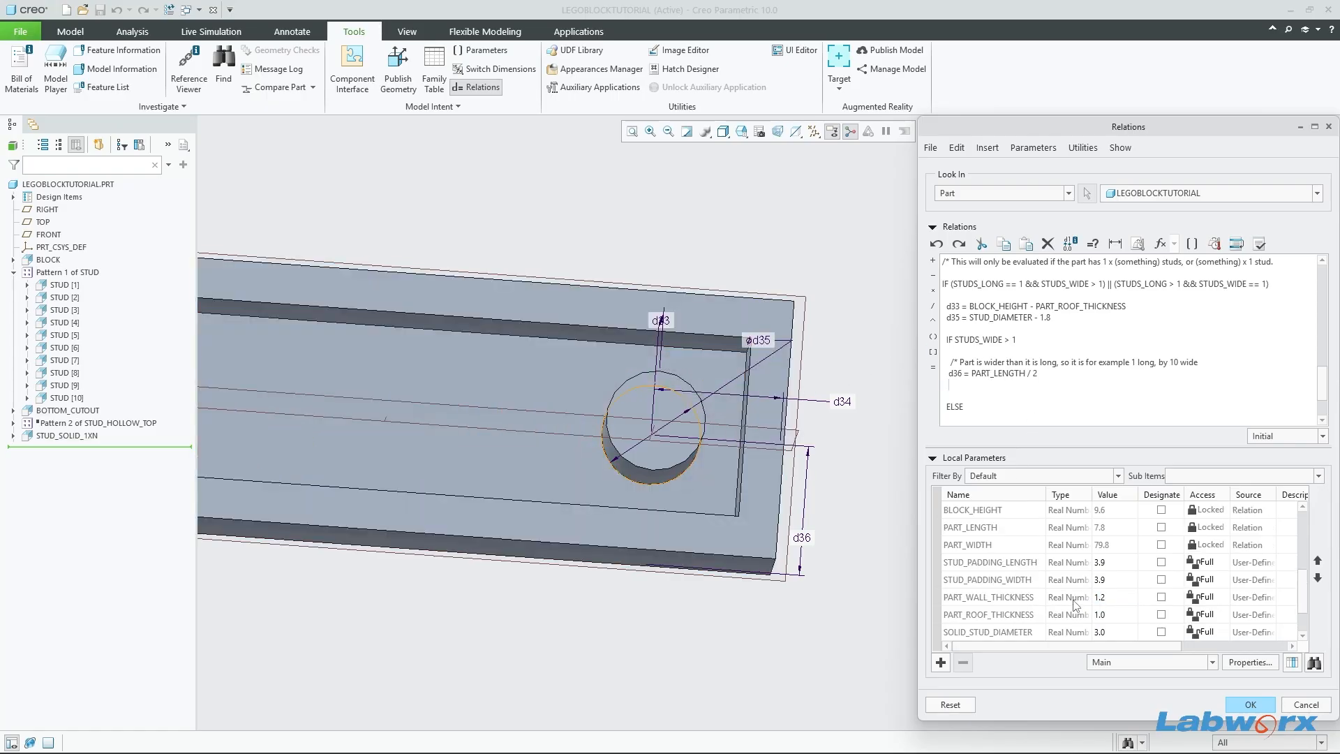
{"action": "scroll", "coordinate": [1087, 576], "scroll_direction": "down", "scroll_amount": 1}
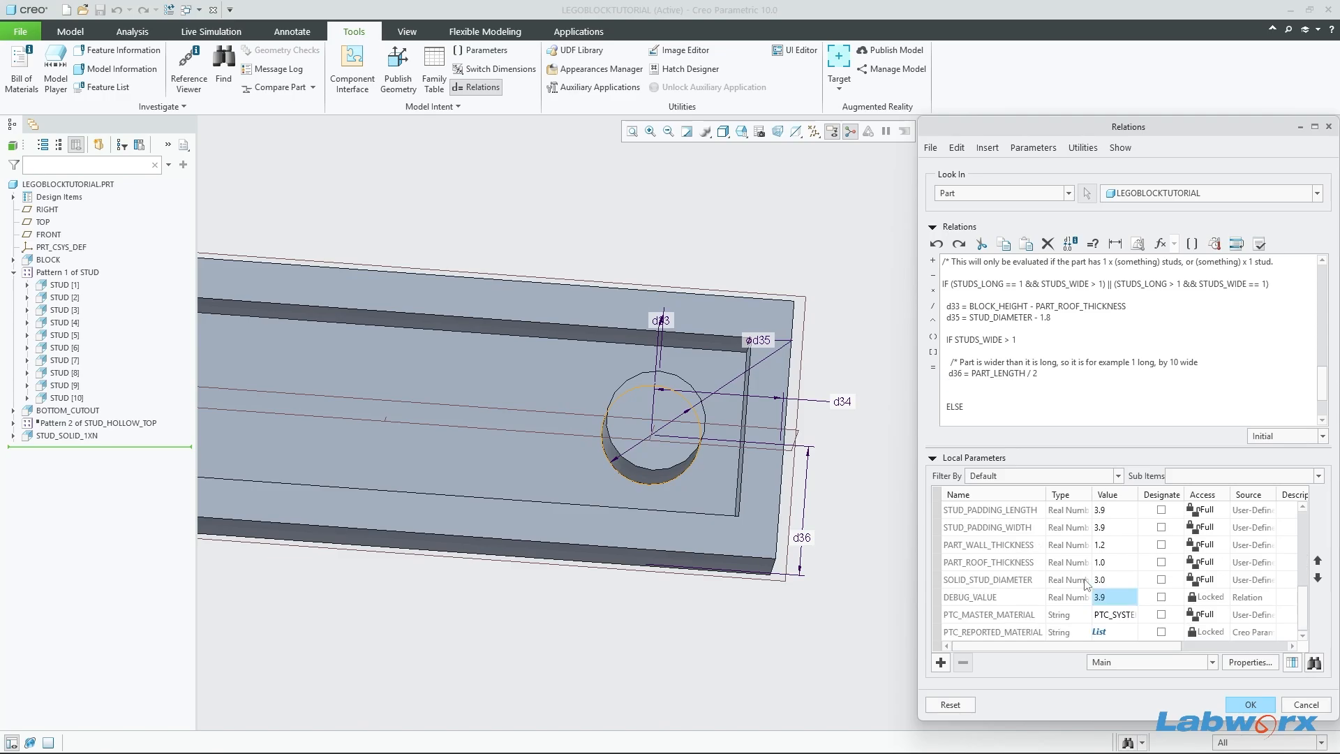
{"action": "scroll", "coordinate": [1081, 583], "scroll_direction": "up", "scroll_amount": 2}
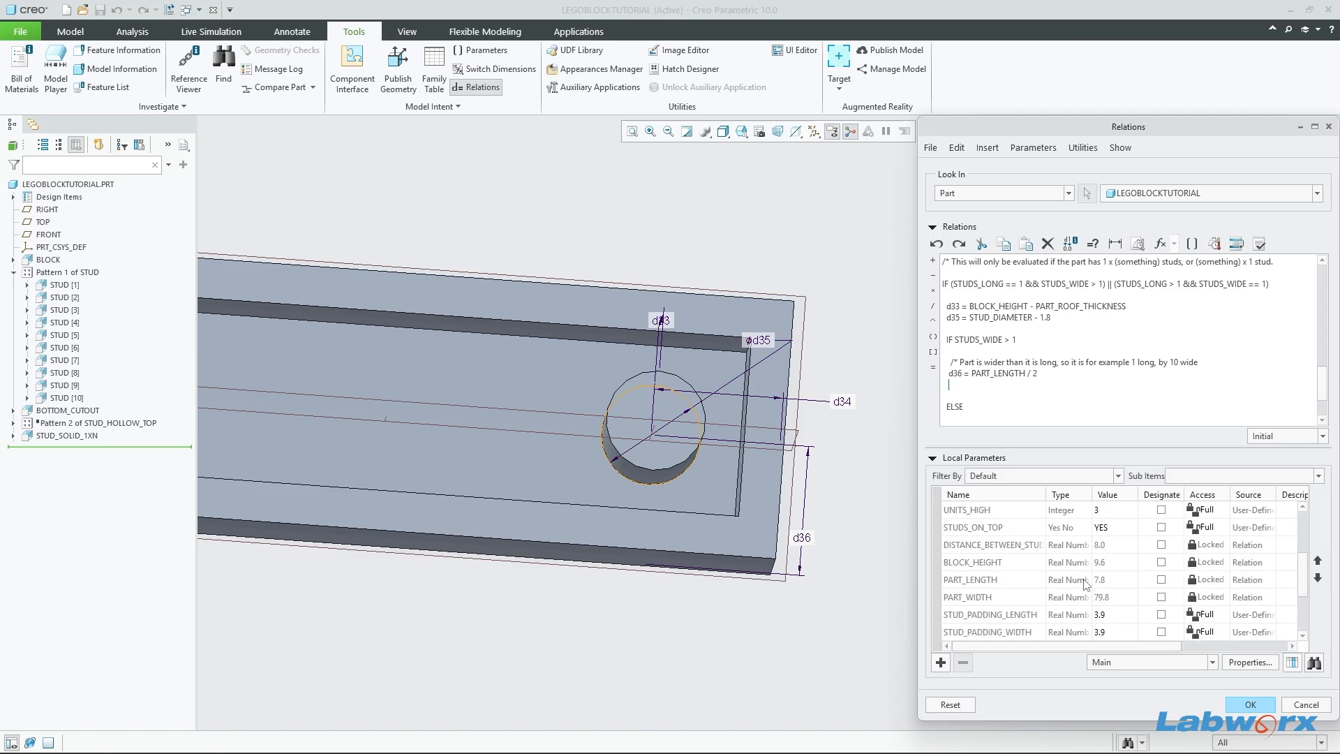
{"action": "left_click", "coordinate": [1023, 551]}
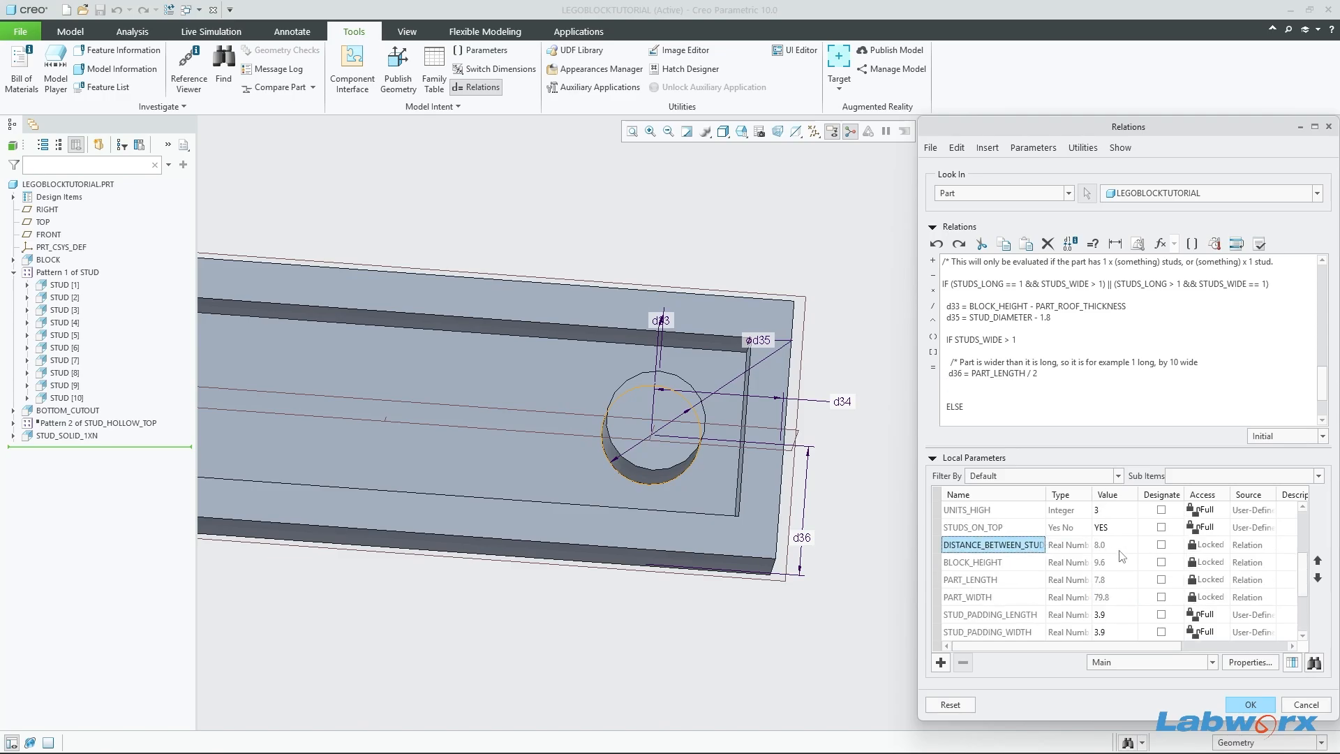
{"action": "left_click", "coordinate": [981, 377]}
{"action": "left_click", "coordinate": [840, 402]}
{"action": "right_click", "coordinate": [1004, 559]}
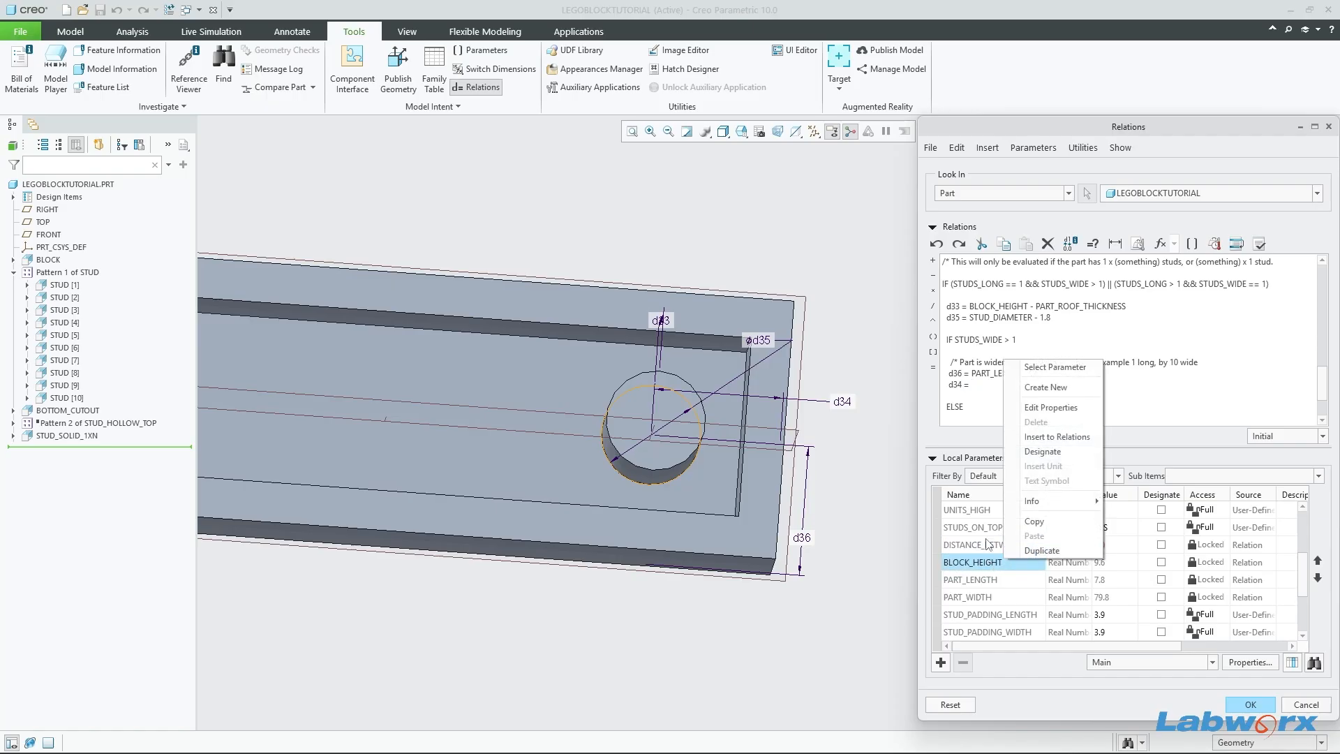
{"action": "left_click", "coordinate": [985, 539]}
{"action": "right_click", "coordinate": [1007, 545]}
{"action": "left_click", "coordinate": [1050, 616]}
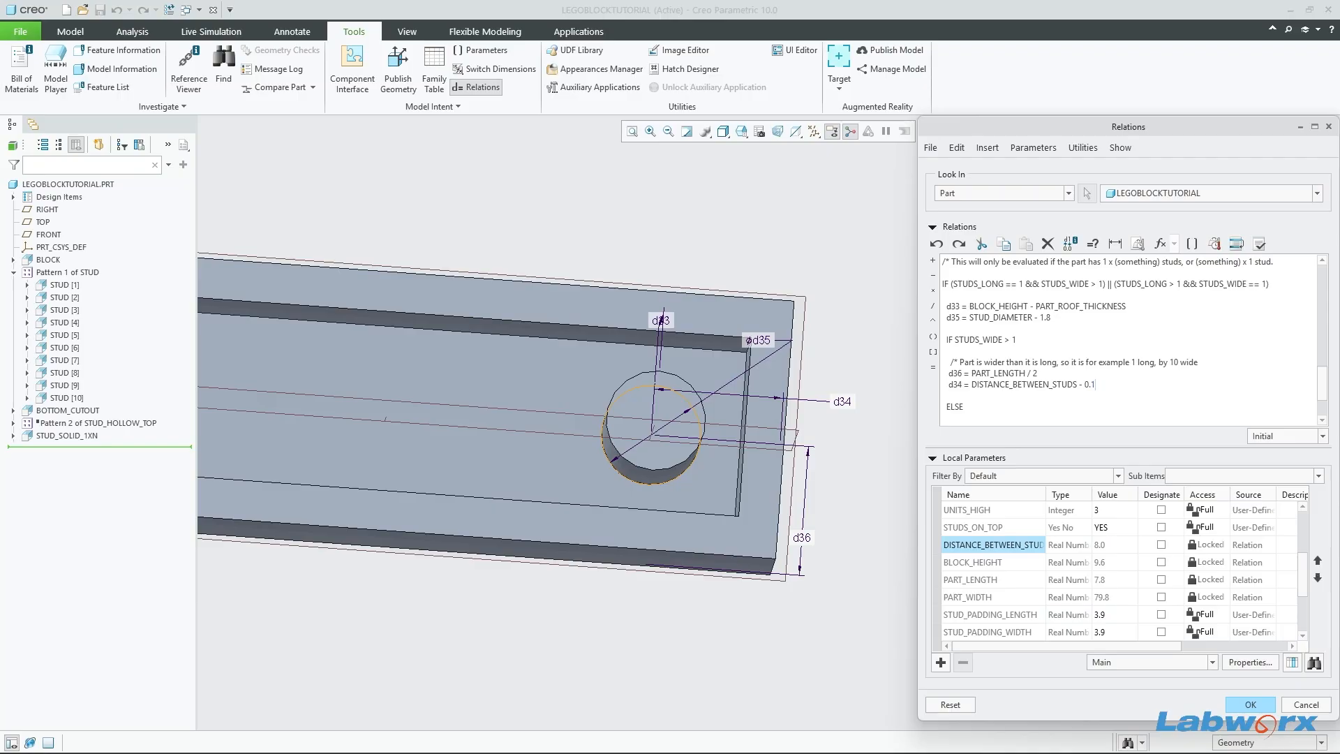
Step: Verify and accept the edited relations, and save the part
{"action": "left_click", "coordinate": [1261, 246]}
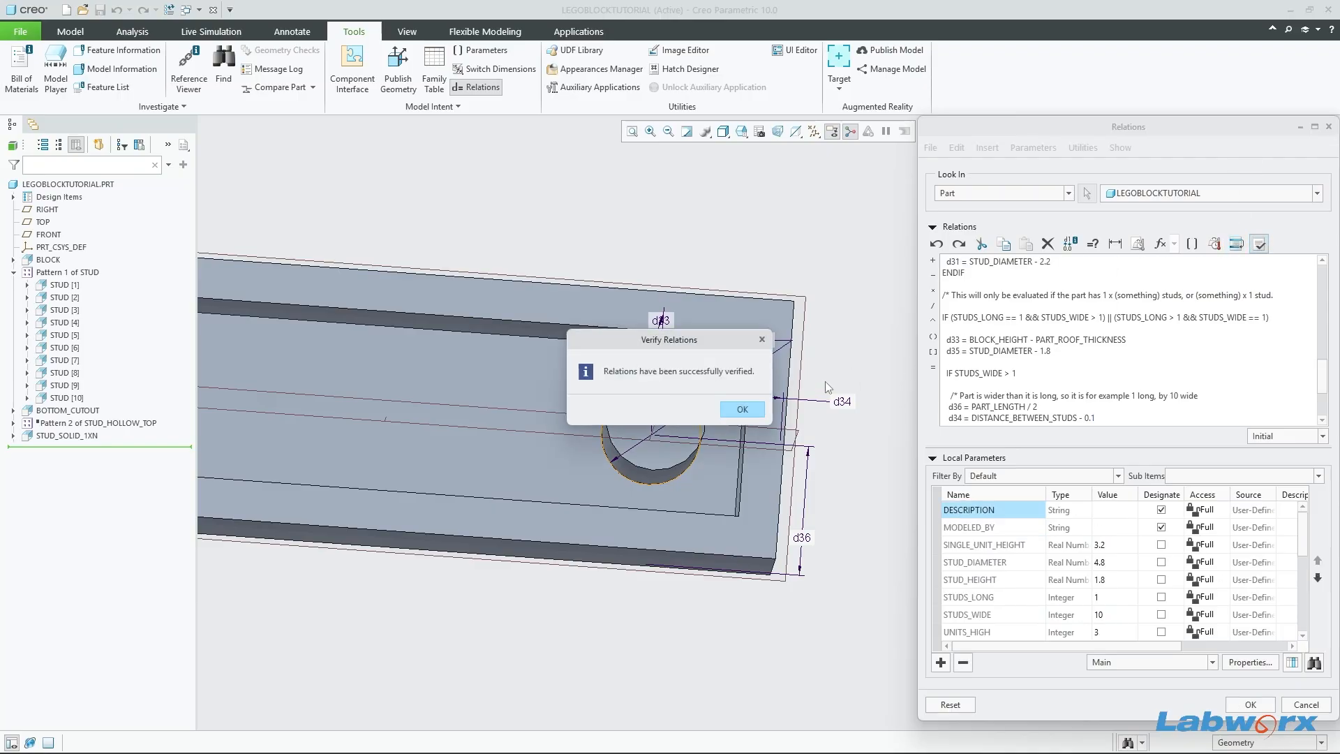
{"action": "left_click", "coordinate": [748, 414]}
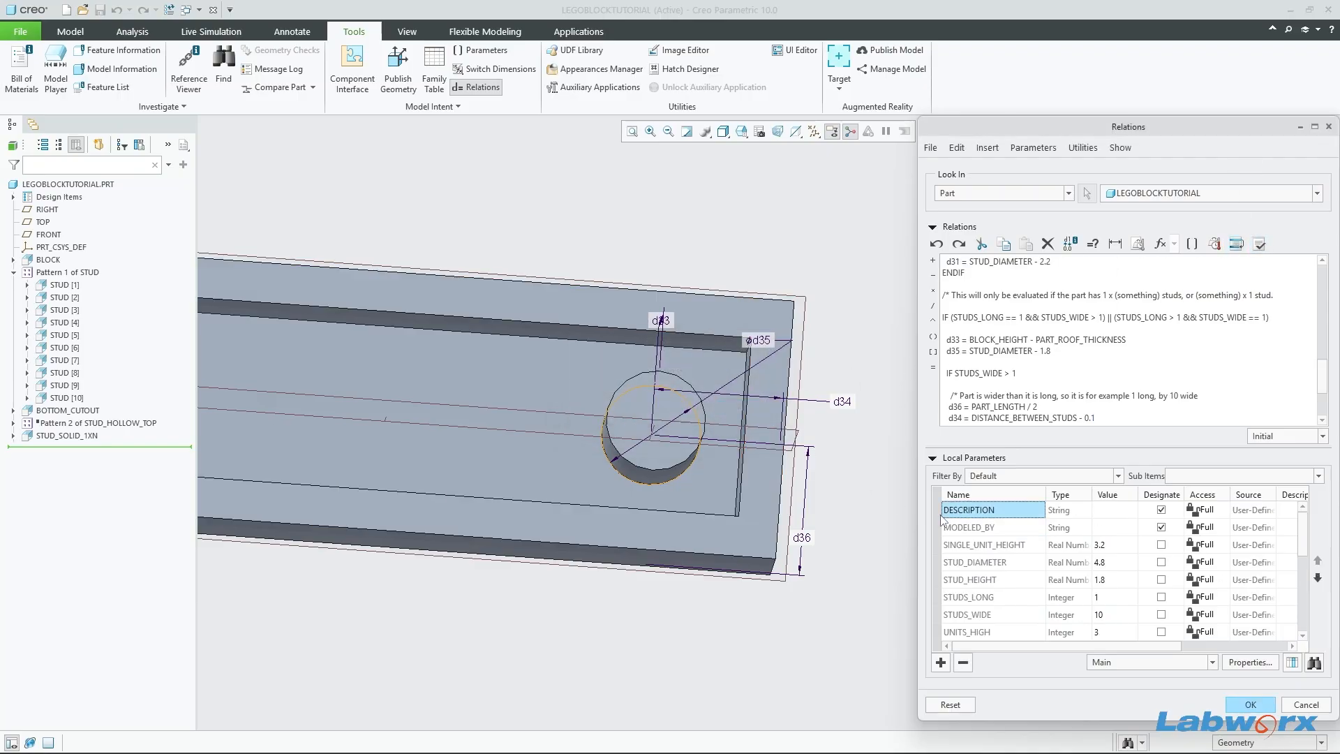
{"action": "left_click", "coordinate": [1236, 702]}
{"action": "key", "text": "ctrl+s"}
Step: Inspect the solid stud's position relative to the top studs and the underside of the block
{"action": "middle_click_drag", "start_coordinate": [1013, 493], "coordinate": [877, 400]}
{"action": "scroll", "coordinate": [1031, 514], "scroll_direction": "down", "scroll_amount": 3}
{"action": "middle_click_drag", "start_coordinate": [1031, 515], "coordinate": [949, 362]}
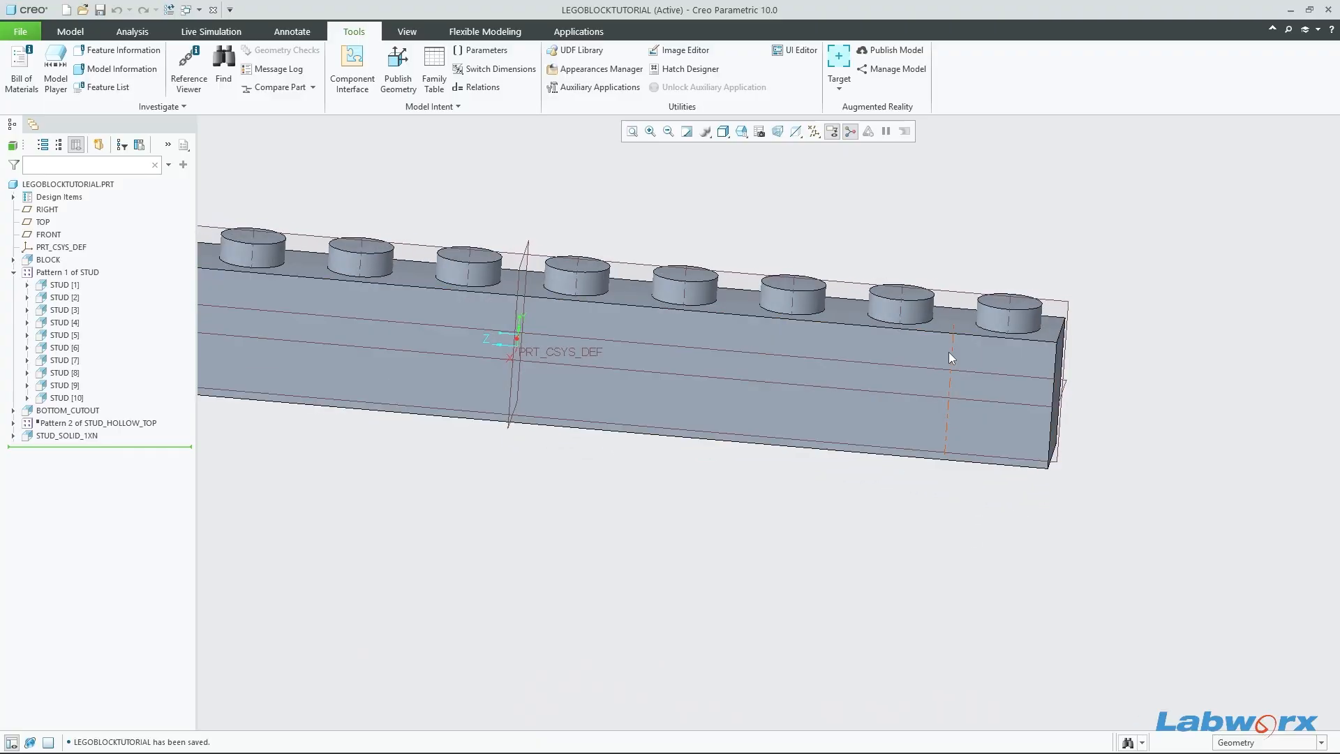
{"action": "left_click", "coordinate": [948, 352]}
{"action": "mouse_move", "coordinate": [1005, 521]}
{"action": "middle_mouse_down"}
{"action": "mouse_move", "coordinate": [1016, 361]}
{"action": "mouse_move", "coordinate": [1014, 538]}
{"action": "middle_mouse_up"}
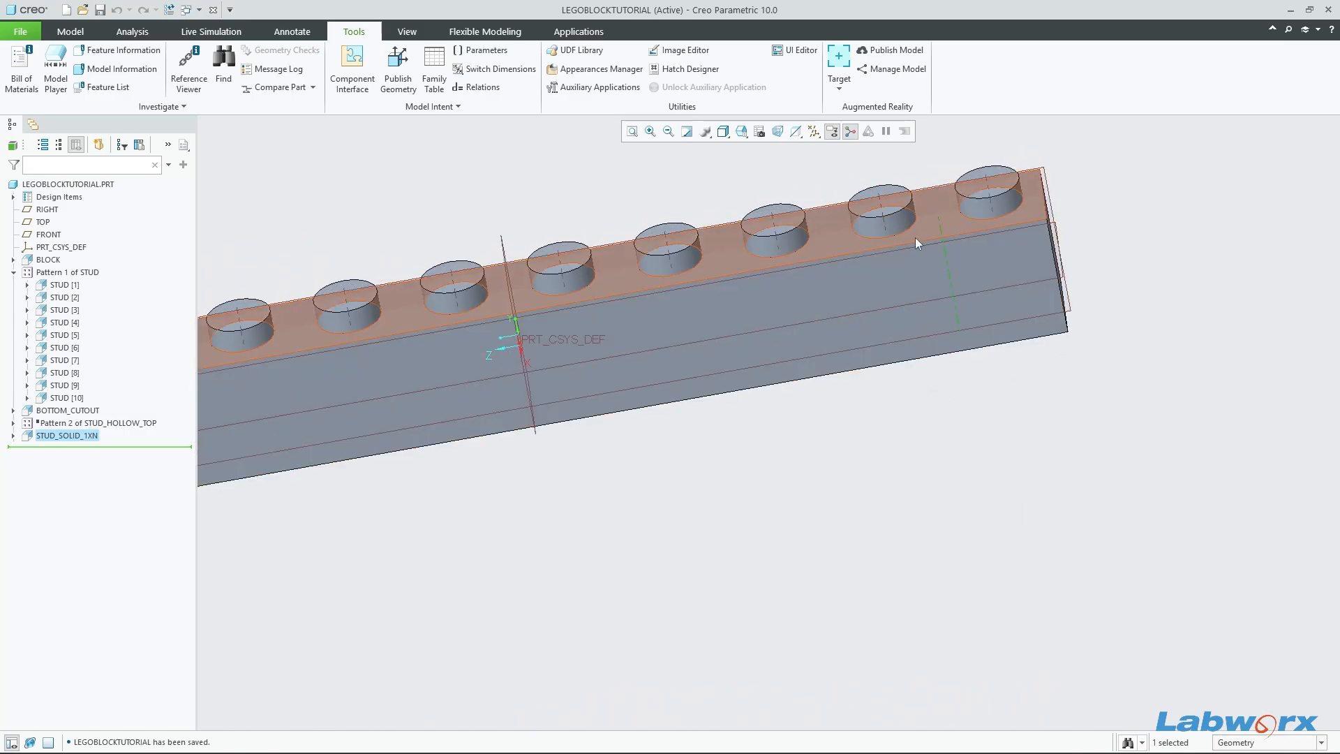
{"action": "middle_click_drag", "start_coordinate": [1118, 483], "coordinate": [1083, 400]}
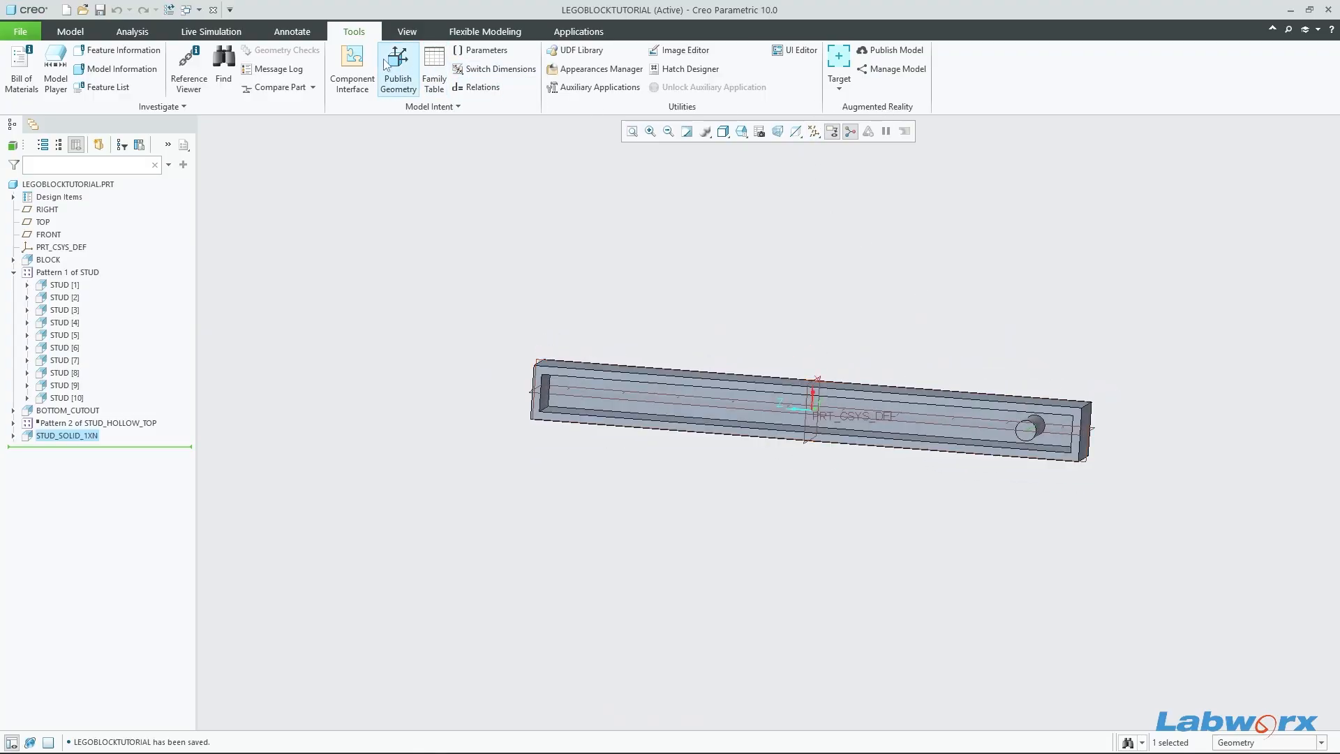
Step: Set the part parameters STUDS_LONG to 10 and STUDS_WIDE to 1
{"action": "left_click", "coordinate": [70, 32]}
{"action": "left_click", "coordinate": [967, 107]}
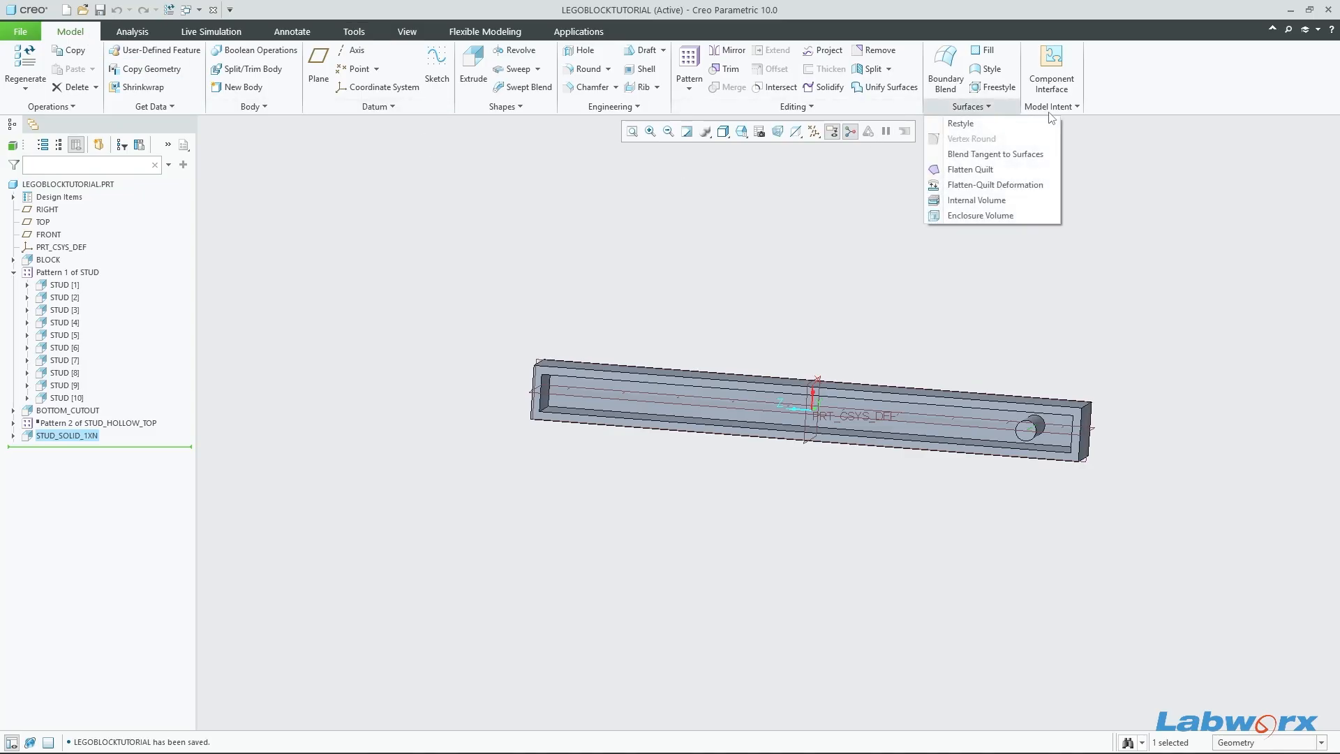
{"action": "left_click", "coordinate": [1049, 106]}
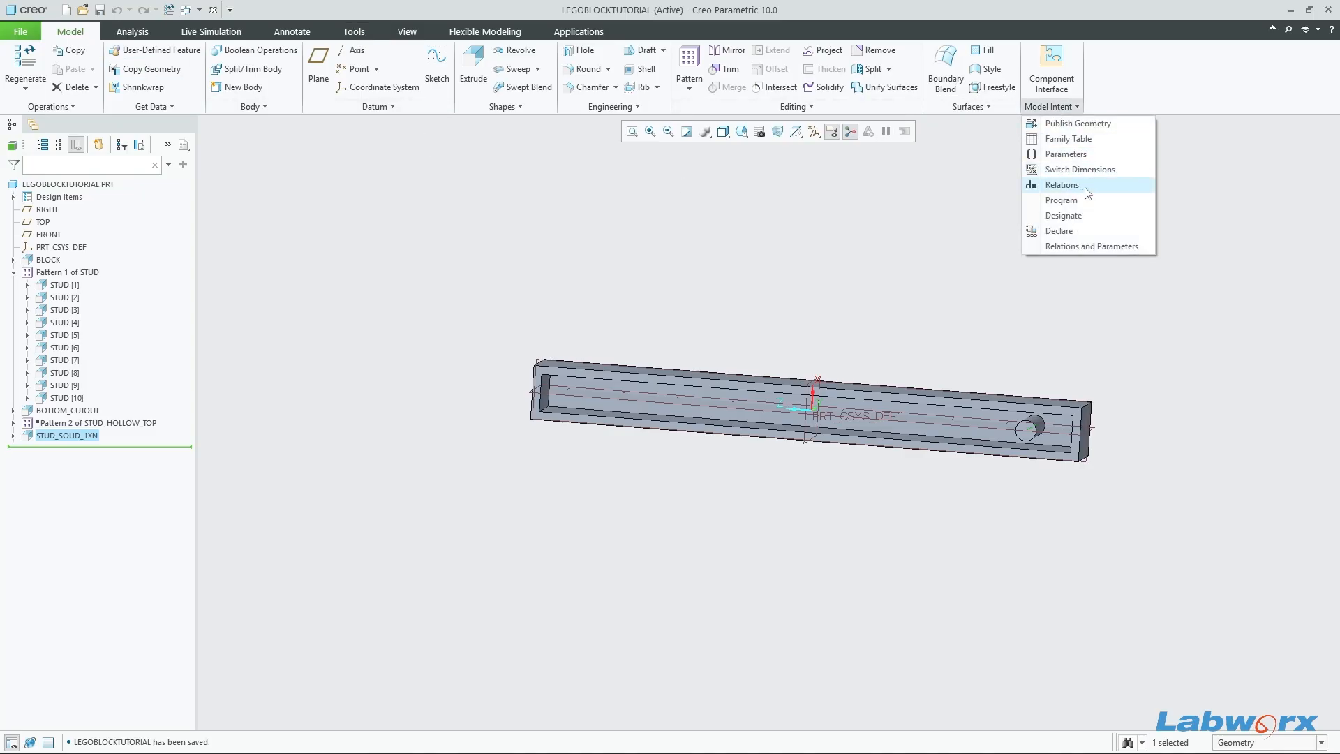
{"action": "left_click", "coordinate": [1066, 154]}
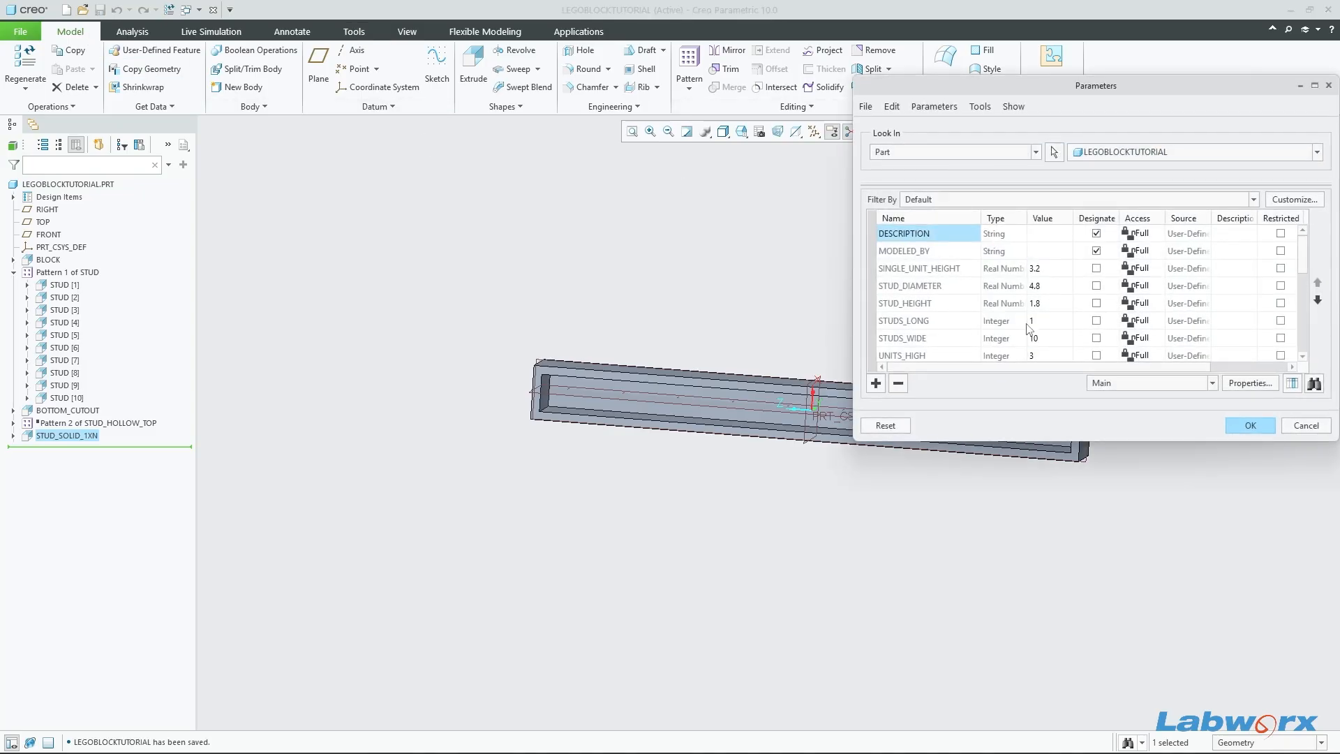
{"action": "left_click", "coordinate": [1046, 319]}
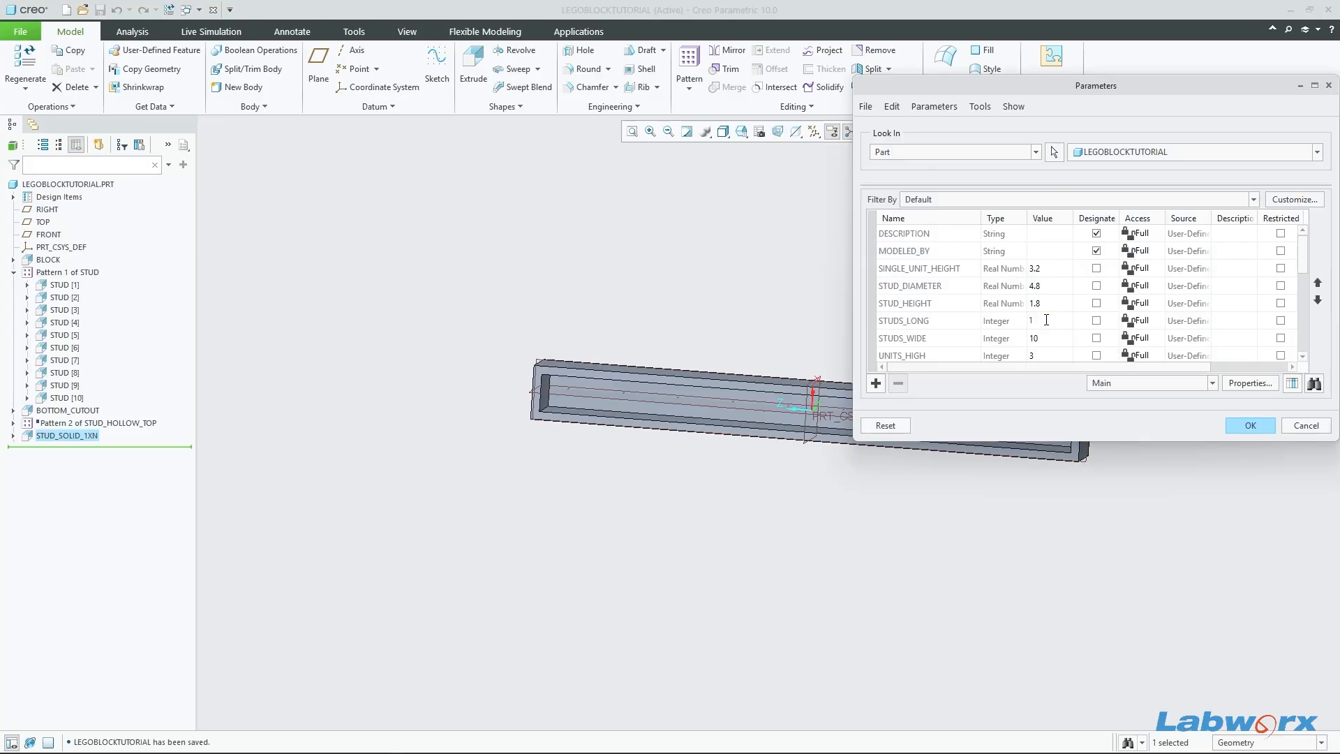
{"action": "left_click", "coordinate": [1053, 338]}
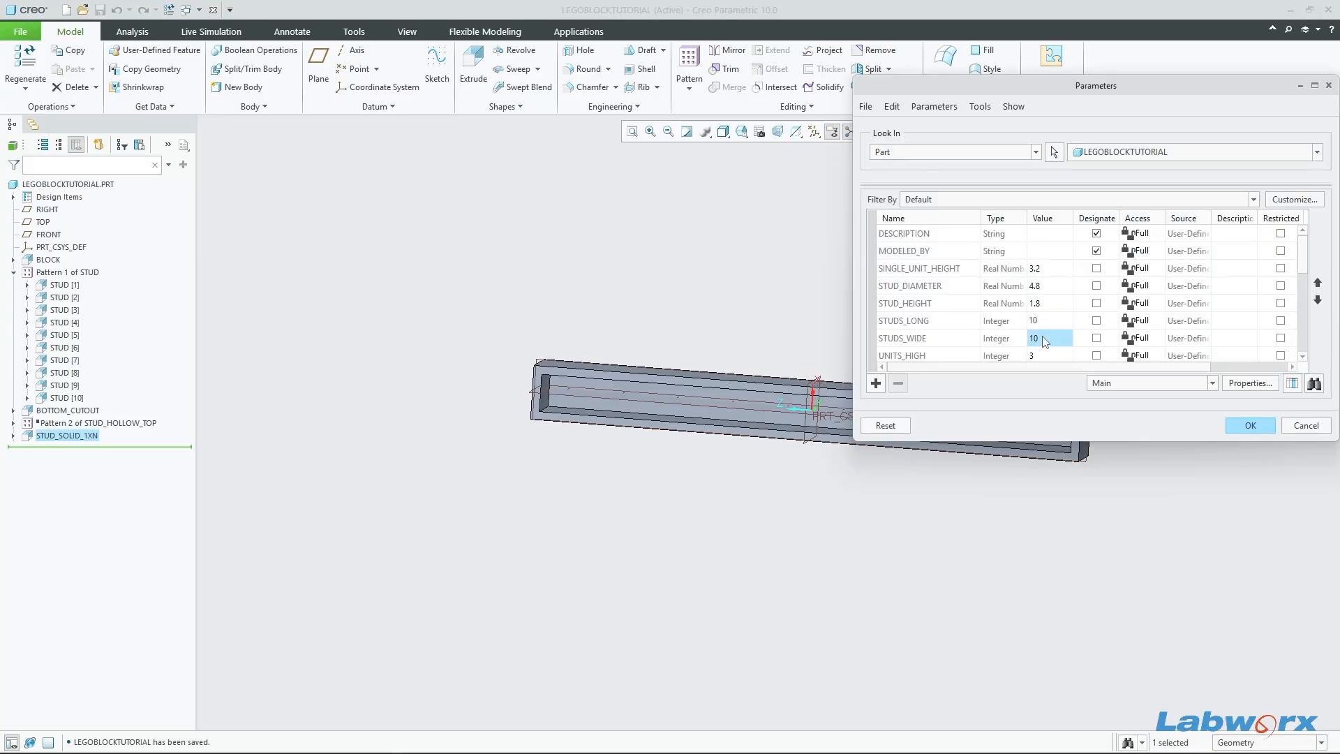
{"action": "left_click", "coordinate": [1235, 426]}
Step: Regenerate and save the part, and check the solid stud at the end of the underside
{"action": "key", "text": "ctrl+g"}
{"action": "key", "text": "ctrl+s"}
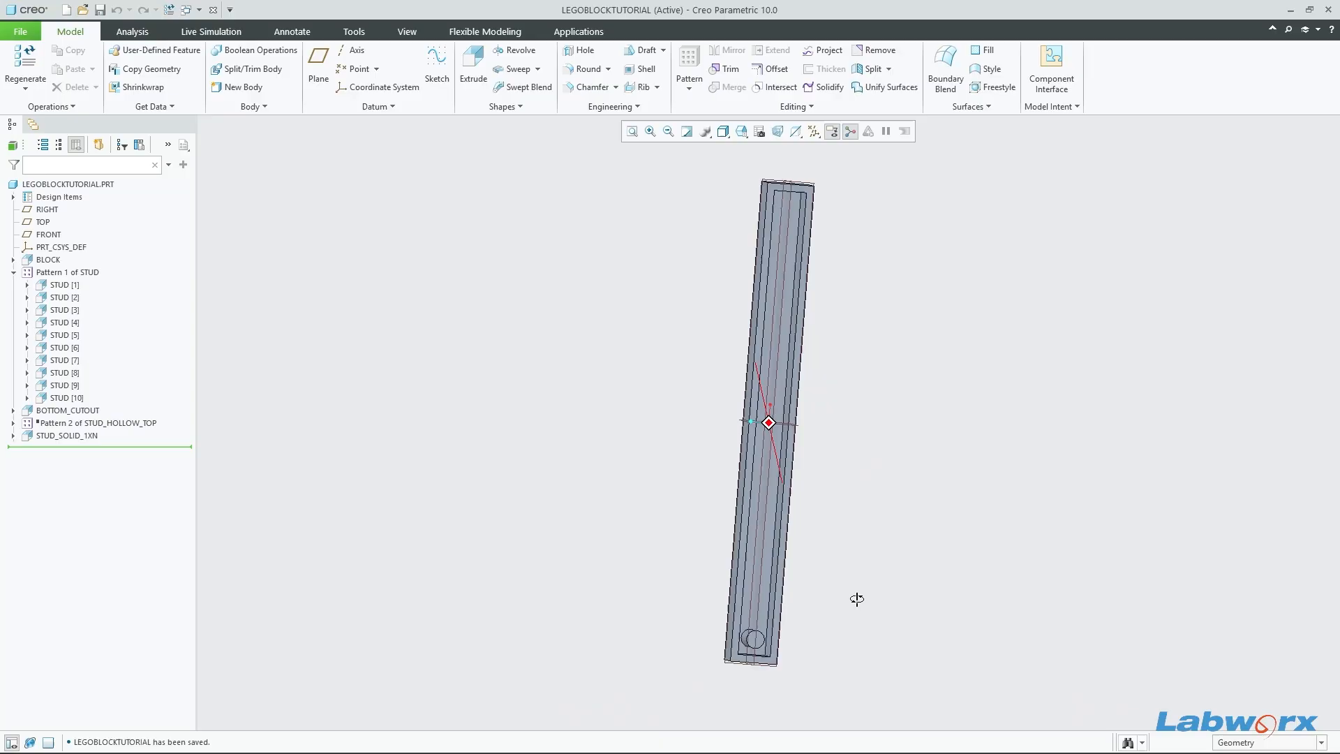
{"action": "scroll", "coordinate": [738, 602], "scroll_direction": "up", "scroll_amount": 3}
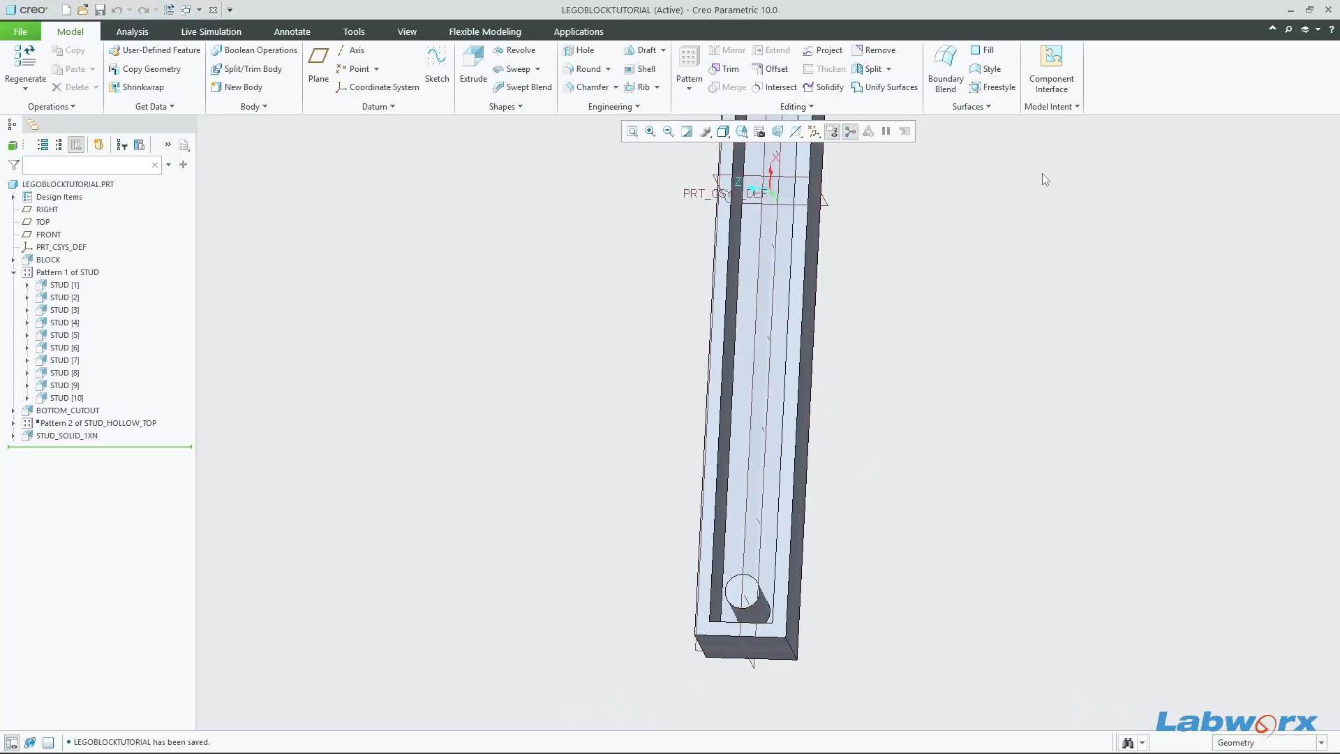
Step: Reopen the part relations and copy the line d34 = DISTANCE_BETWEEN_STUDS - 0.1
{"action": "left_click", "coordinate": [1050, 106]}
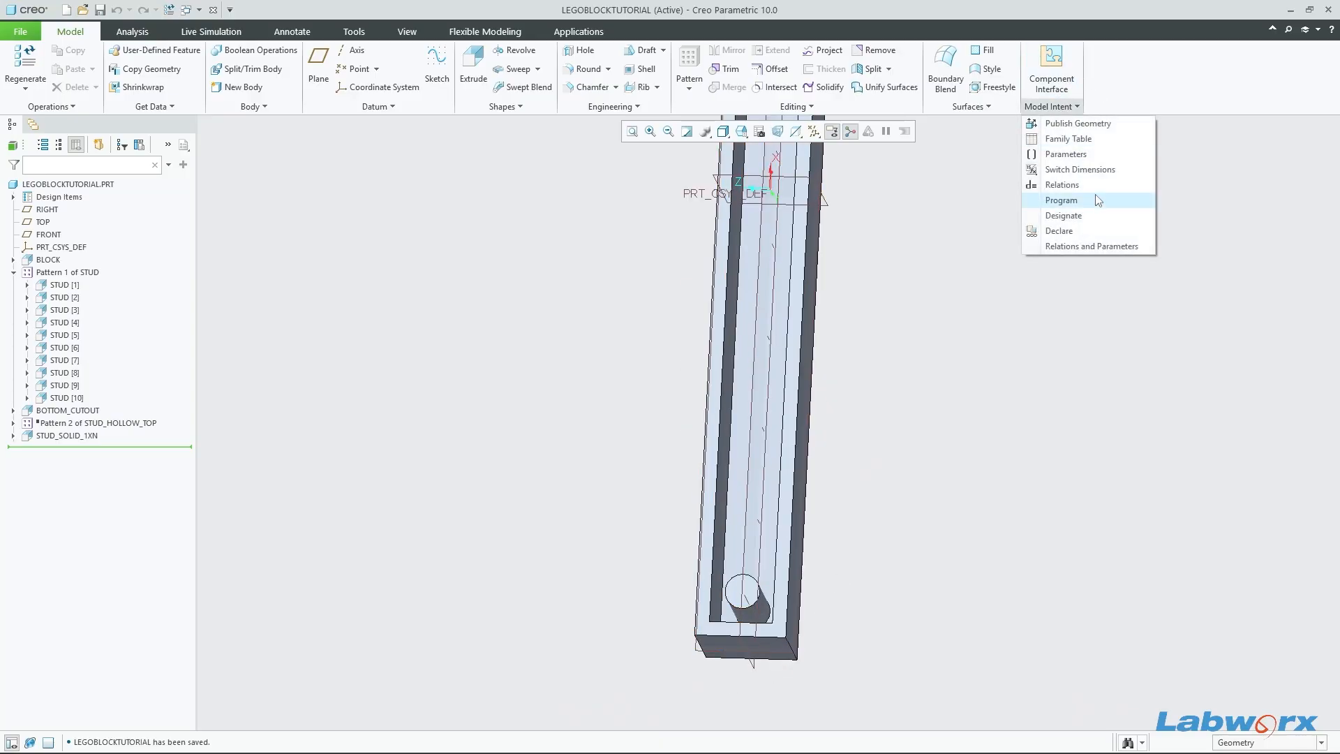
{"action": "left_click", "coordinate": [1111, 184]}
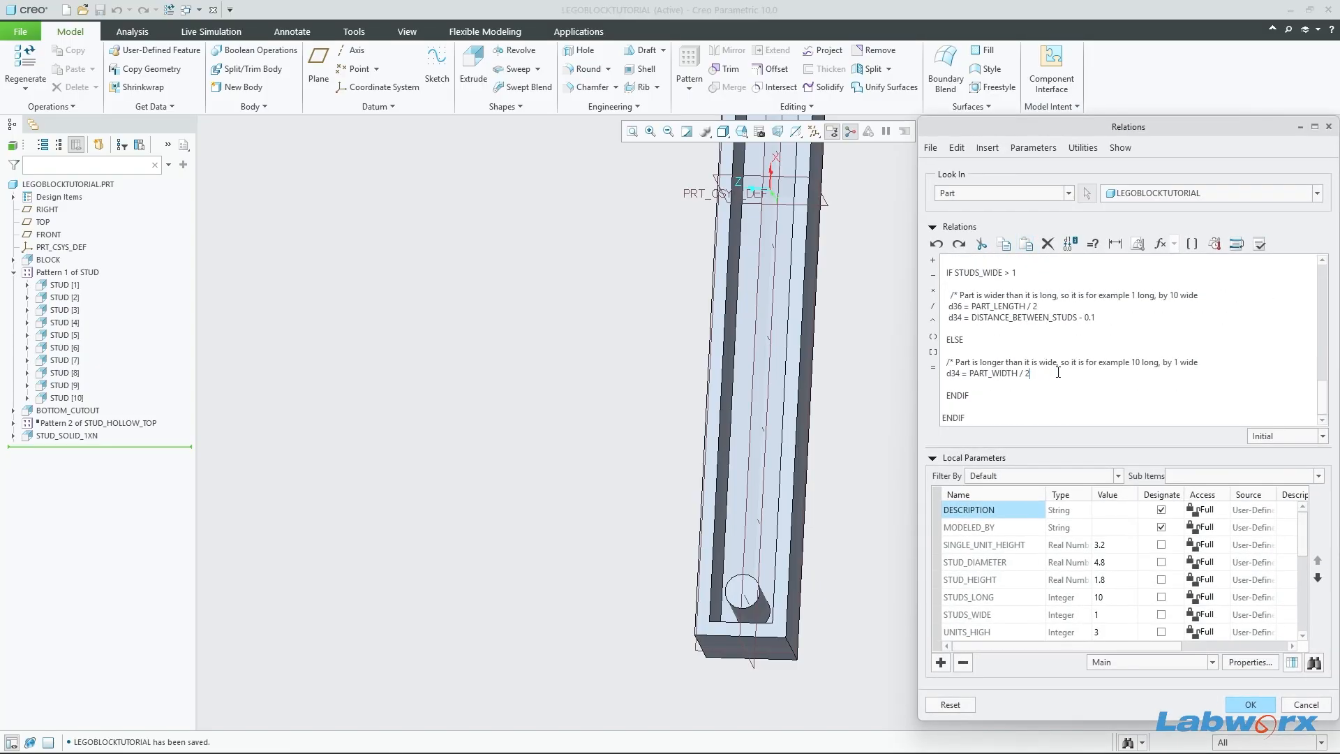
{"action": "left_click_drag", "start_coordinate": [1109, 318], "coordinate": [935, 321]}
{"action": "key", "text": "ctrl+c"}
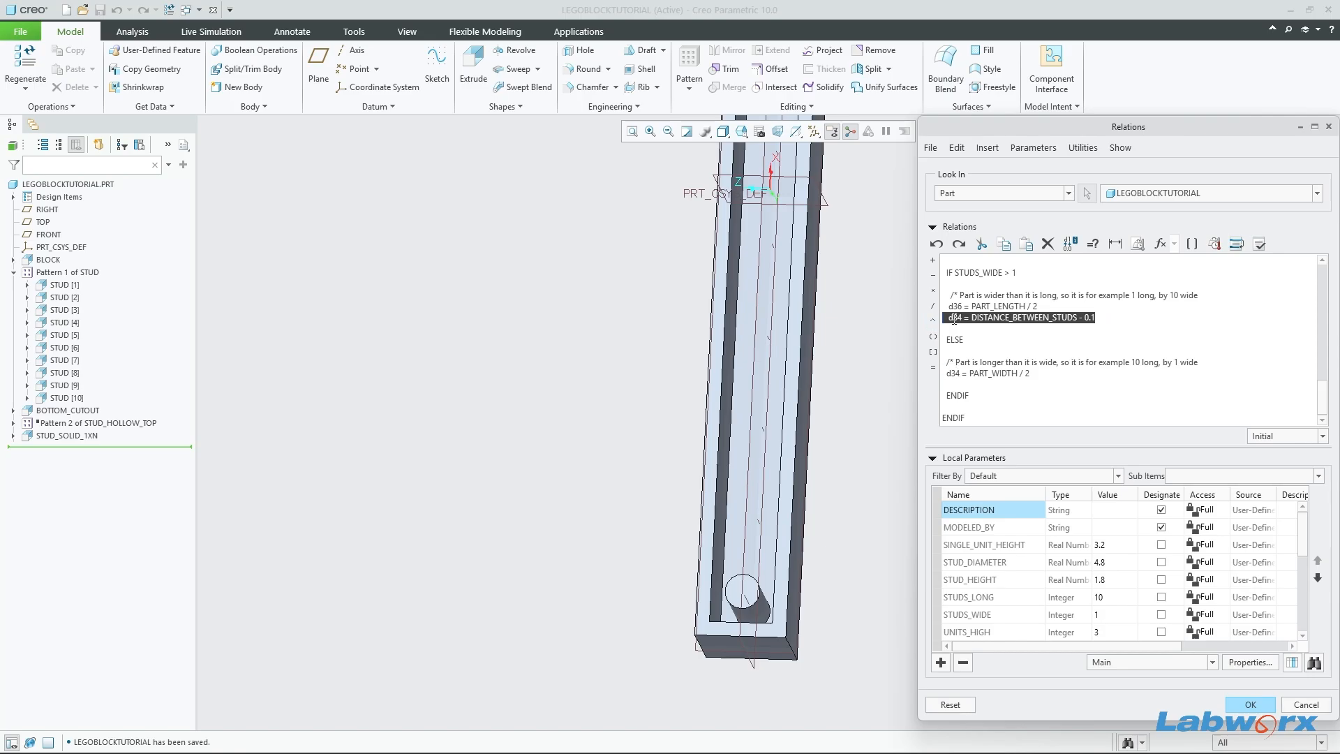
Step: Display the dimension symbols of STUD_SOLID_1XN around the stud on the underside
{"action": "left_click", "coordinate": [953, 389]}
{"action": "left_click", "coordinate": [94, 435]}
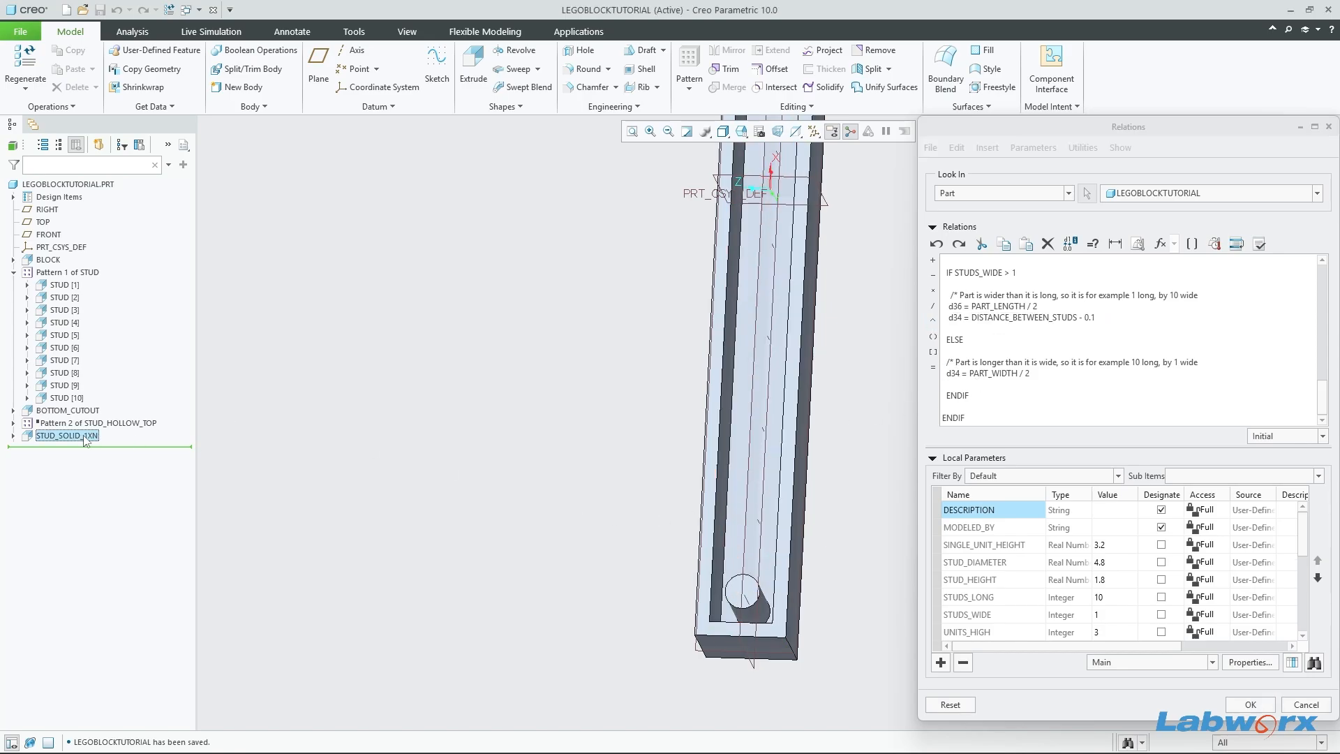
{"action": "mouse_move", "coordinate": [527, 448]}
{"action": "middle_mouse_down"}
{"action": "mouse_move", "coordinate": [538, 443]}
{"action": "mouse_move", "coordinate": [516, 499]}
{"action": "mouse_move", "coordinate": [550, 461]}
{"action": "mouse_move", "coordinate": [568, 494]}
{"action": "mouse_move", "coordinate": [538, 440]}
{"action": "mouse_move", "coordinate": [521, 486]}
{"action": "mouse_move", "coordinate": [481, 516]}
{"action": "mouse_move", "coordinate": [483, 497]}
{"action": "middle_mouse_up"}
{"action": "middle_click_drag", "start_coordinate": [801, 338], "coordinate": [681, 328], "text": "shift"}
{"action": "scroll", "coordinate": [679, 285], "scroll_direction": "up", "scroll_amount": 2}
{"action": "scroll", "coordinate": [684, 285], "scroll_direction": "down", "scroll_amount": 4}
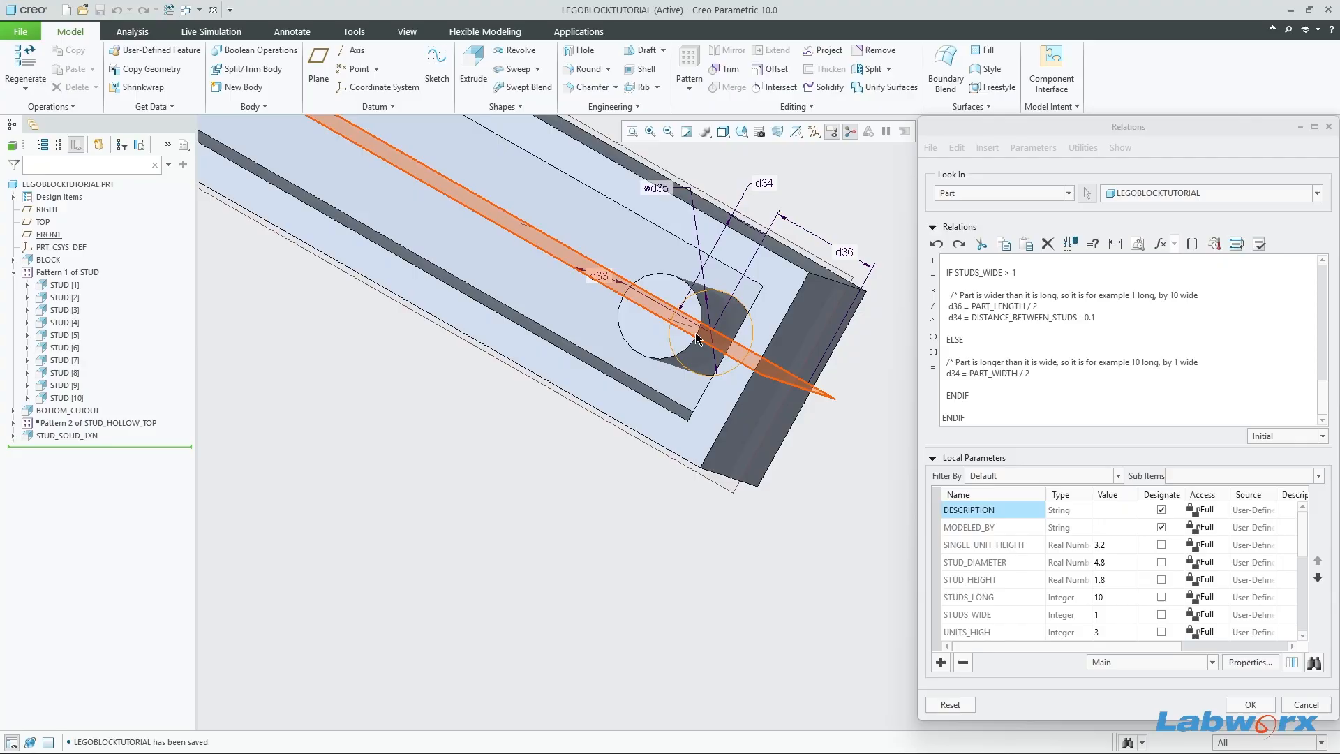
Step: Add the relation d36 = DISTANCE_BETWEEN_STUDS - 0.1 below d34 = PART_WIDTH / 2 in the ELSE branch
{"action": "left_click", "coordinate": [1012, 385]}
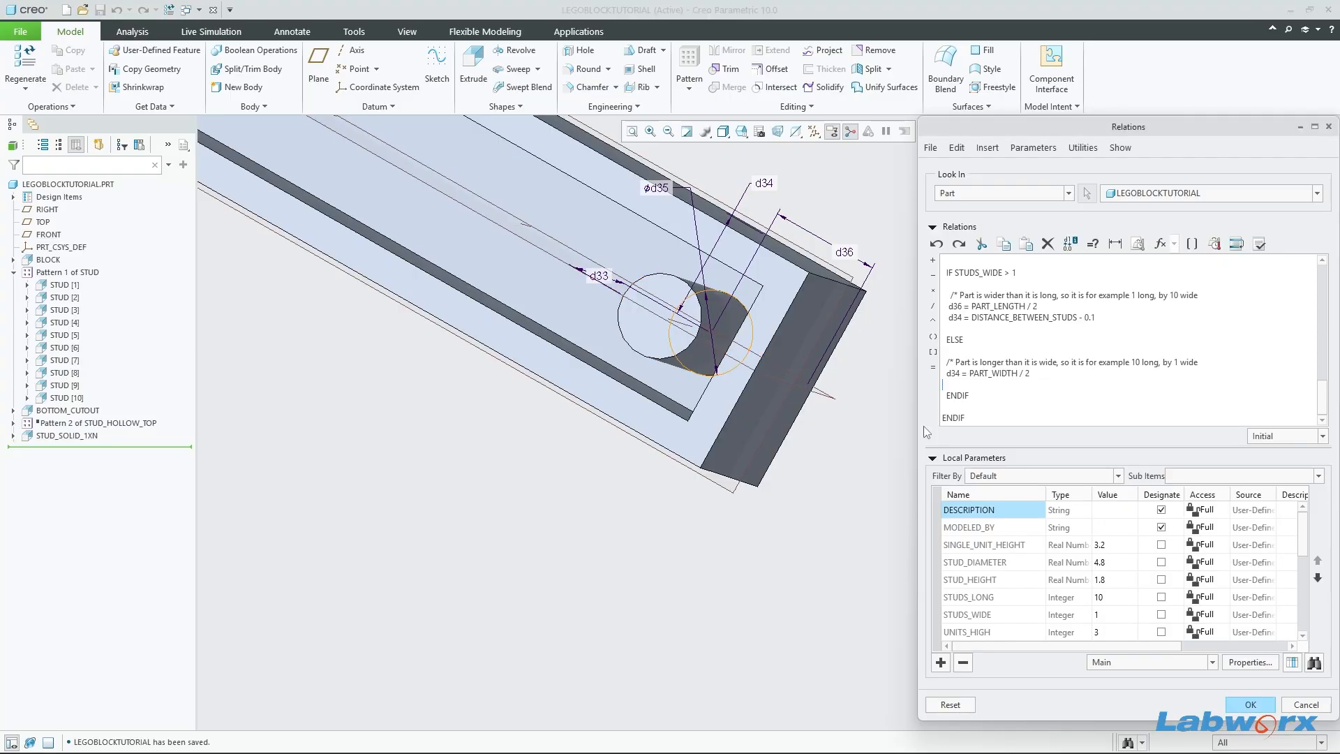
{"action": "key", "text": "ctrl+v"}
{"action": "key", "text": "Delete"}
{"action": "key", "text": "shift+Down"}
{"action": "key", "text": "shift+Down"}
{"action": "key", "text": "Up"}
{"action": "key", "text": "Up"}
{"action": "key", "text": "Down"}
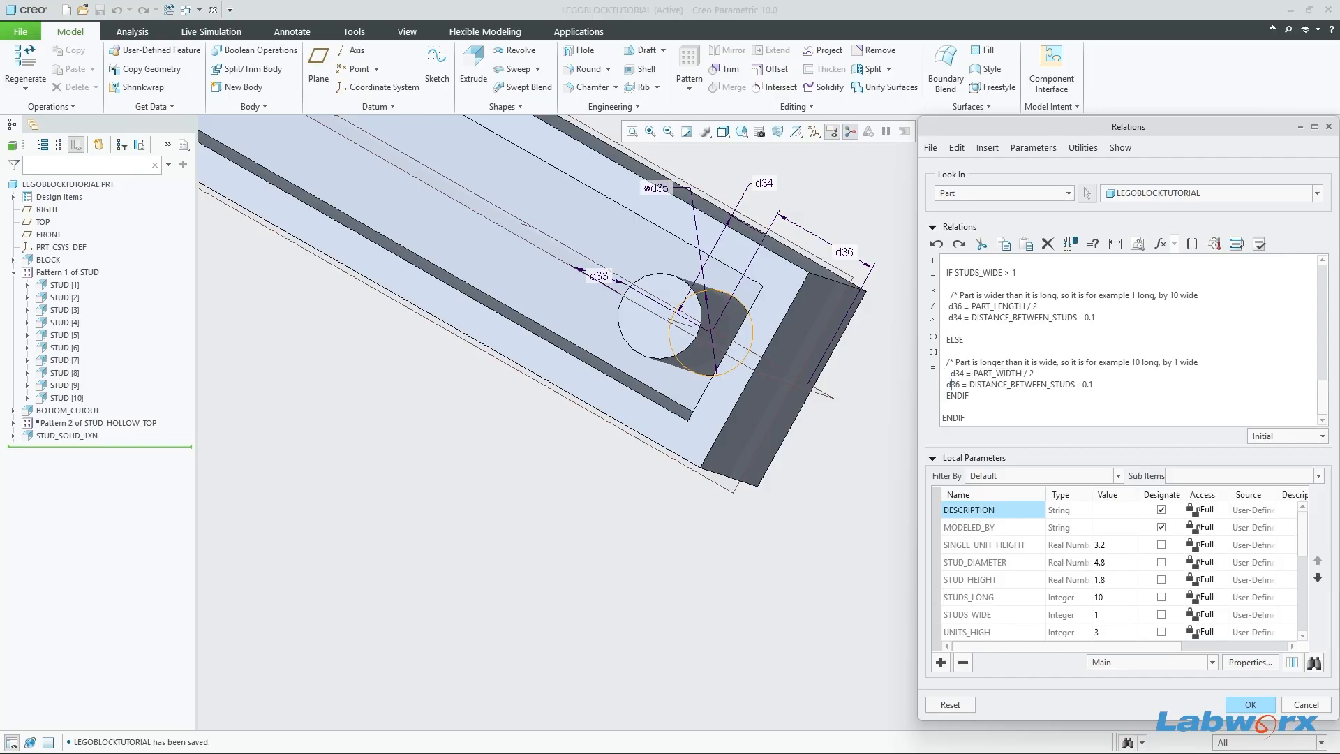
Step: Indent the comments and the d34 and d36 relations inside both branches of the STUDS_WIDE > 1 condition
{"action": "key", "text": "Up"}
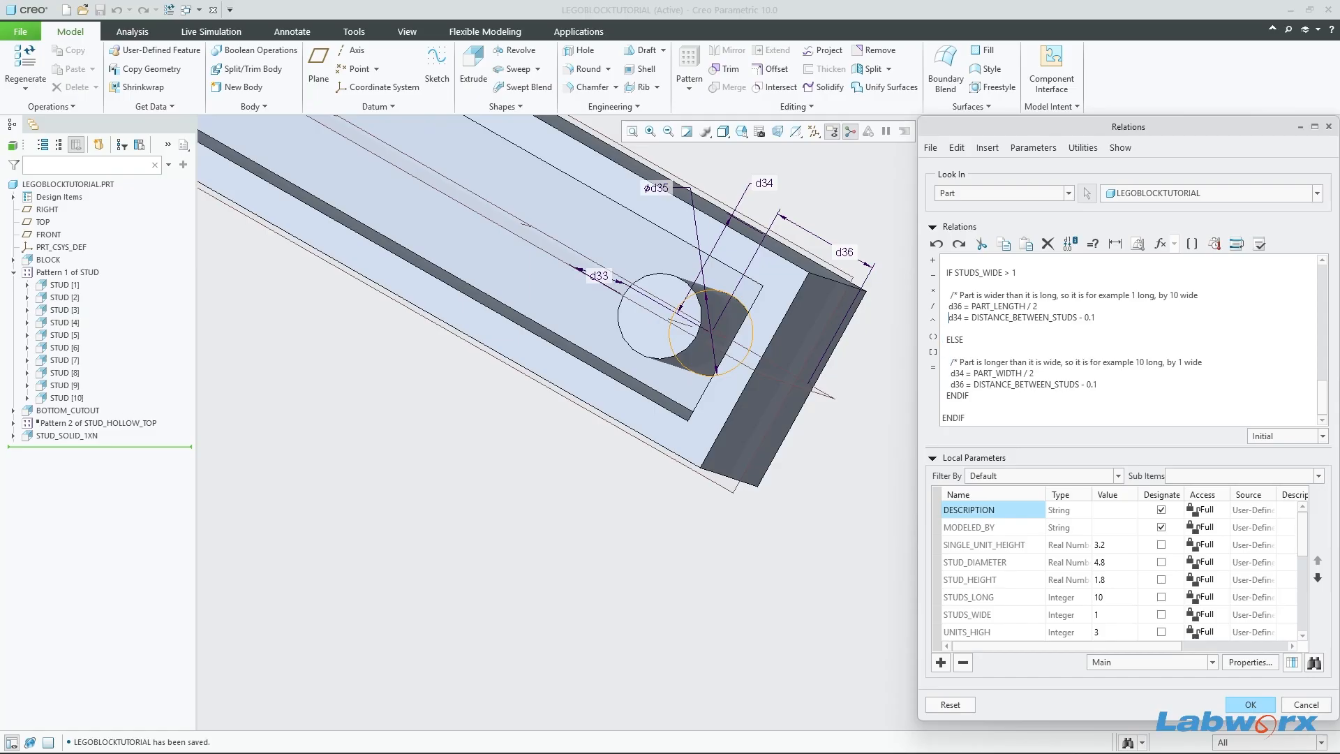
{"action": "key", "text": "Down"}
{"action": "key", "text": "Left"}
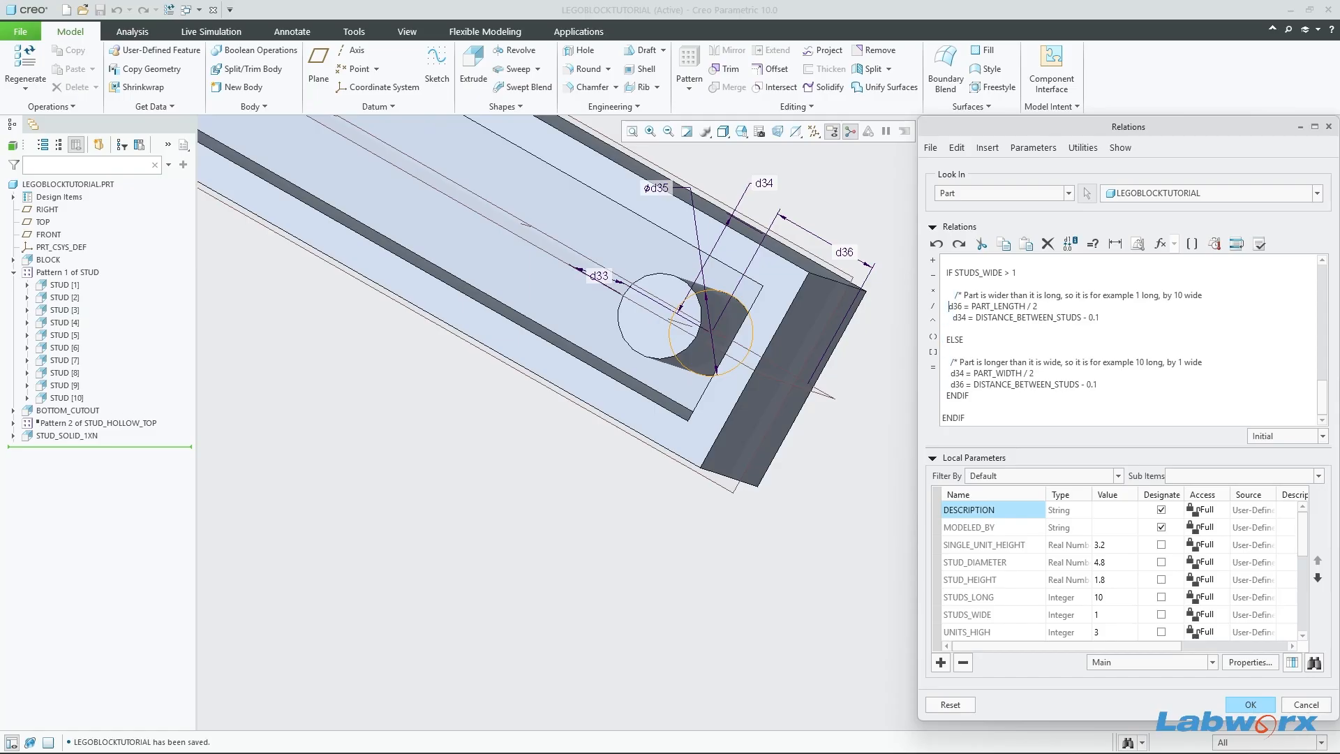
{"action": "scroll", "coordinate": [915, 427], "scroll_direction": "up", "scroll_amount": 1}
{"action": "scroll", "coordinate": [1062, 355], "scroll_direction": "down", "scroll_amount": 1}
Step: Verify the completed solid stud relations and accept them
{"action": "left_click", "coordinate": [1262, 246]}
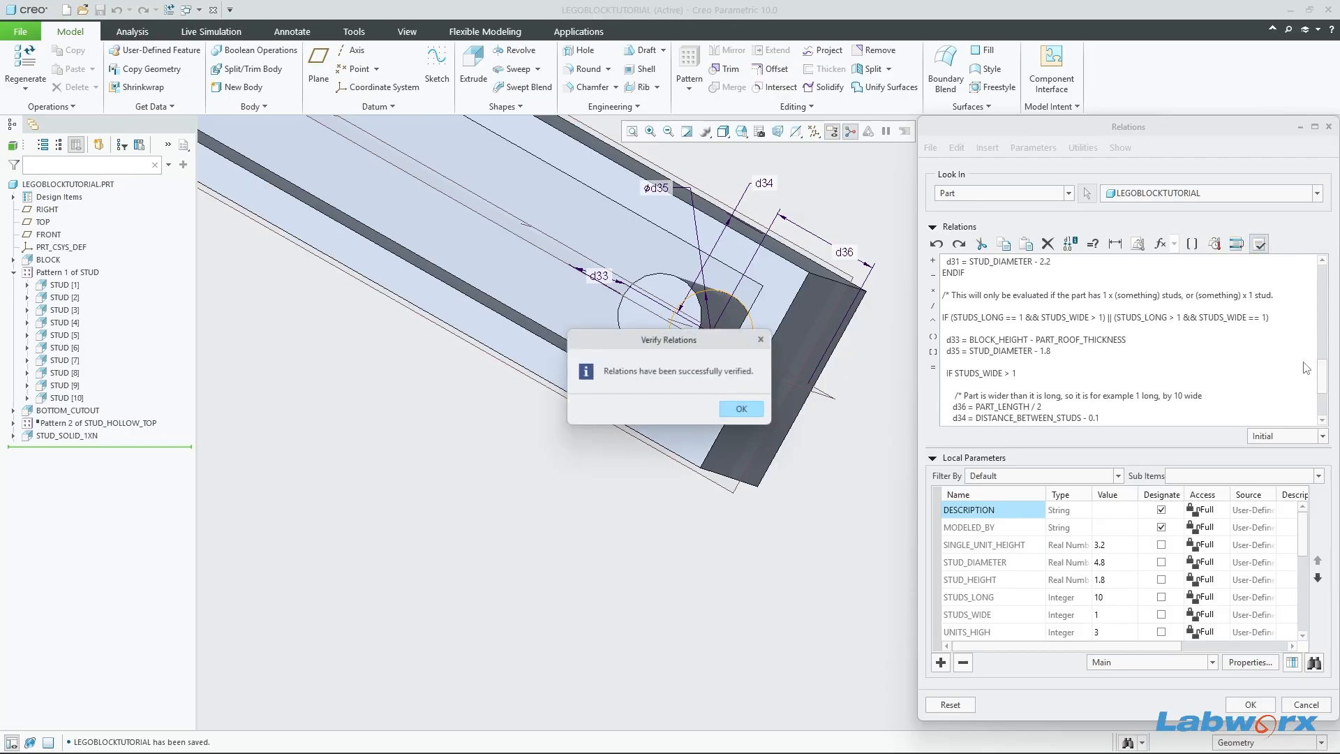
{"action": "left_click", "coordinate": [761, 409]}
{"action": "left_click", "coordinate": [1236, 705]}
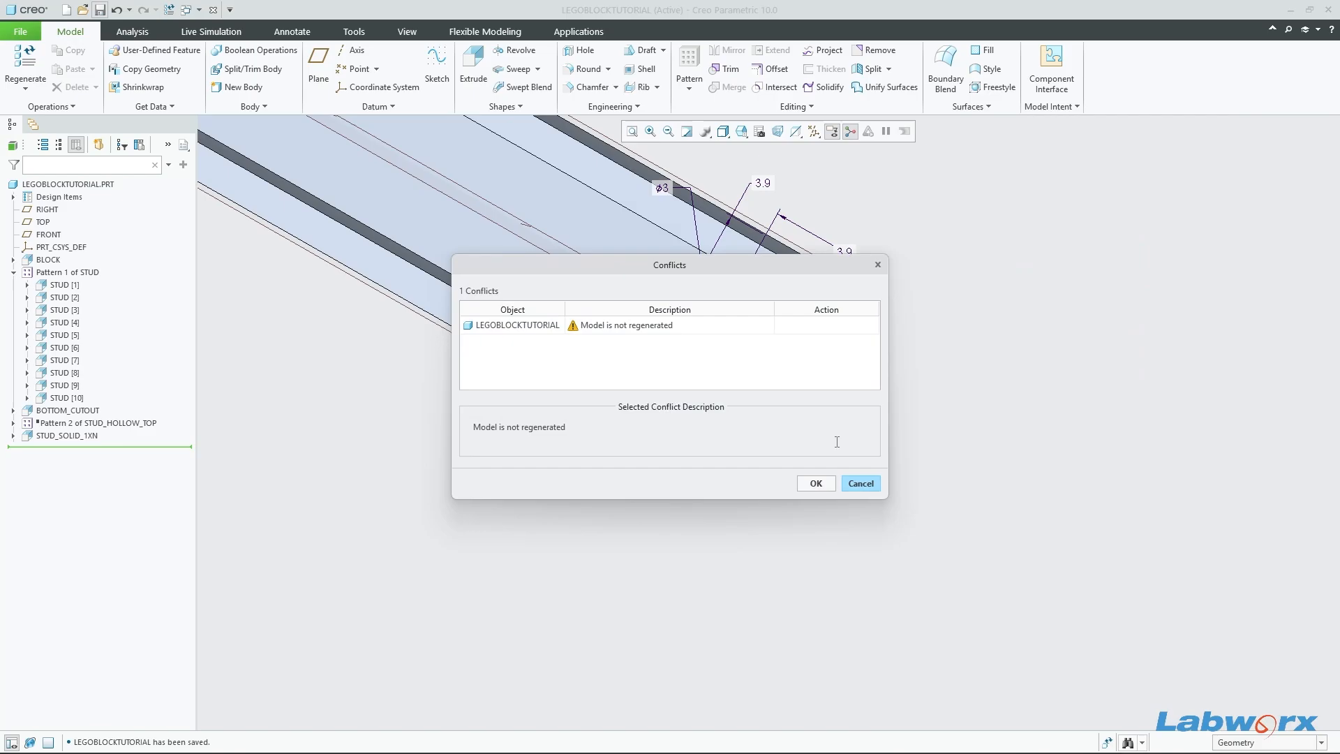
Step: Accept the conflicts to regenerate the part with the new relations, and save the model
{"action": "left_click", "coordinate": [814, 482]}
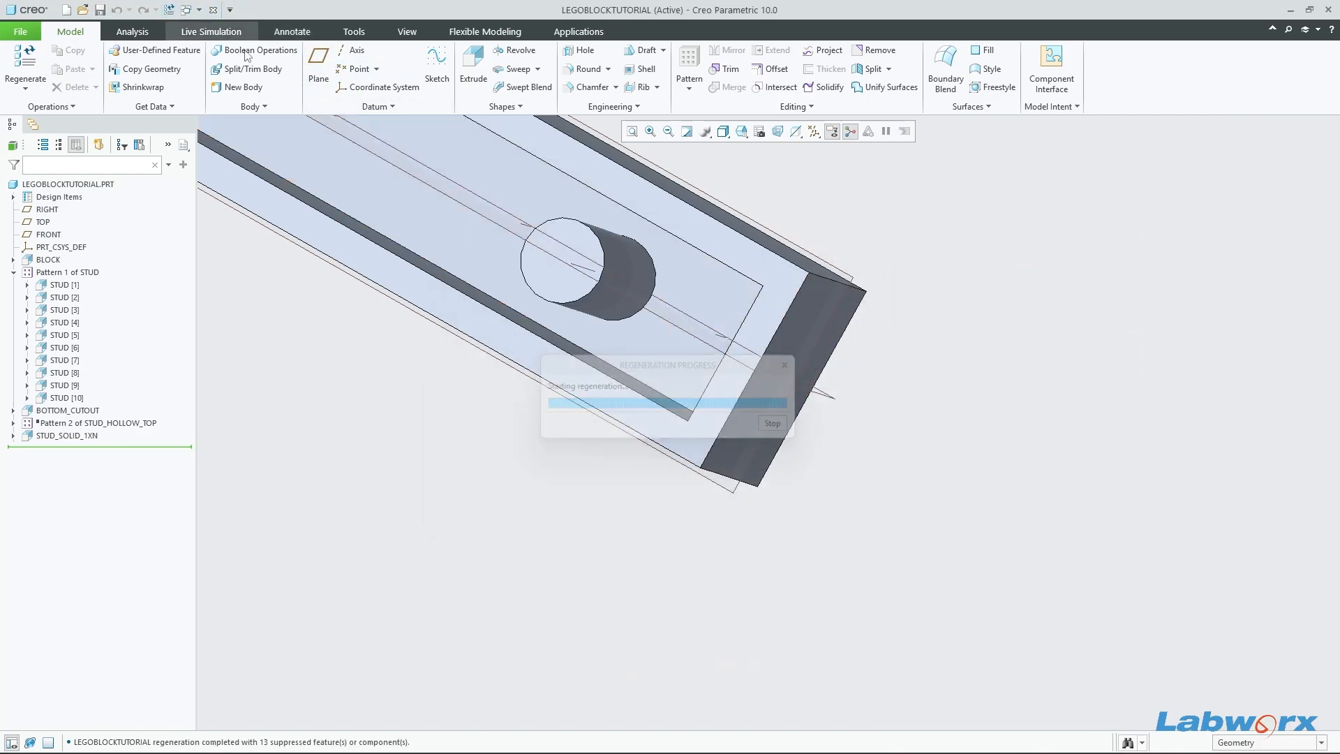
{"action": "key", "text": "ctrl+d"}
{"action": "key", "text": "ctrl+s"}
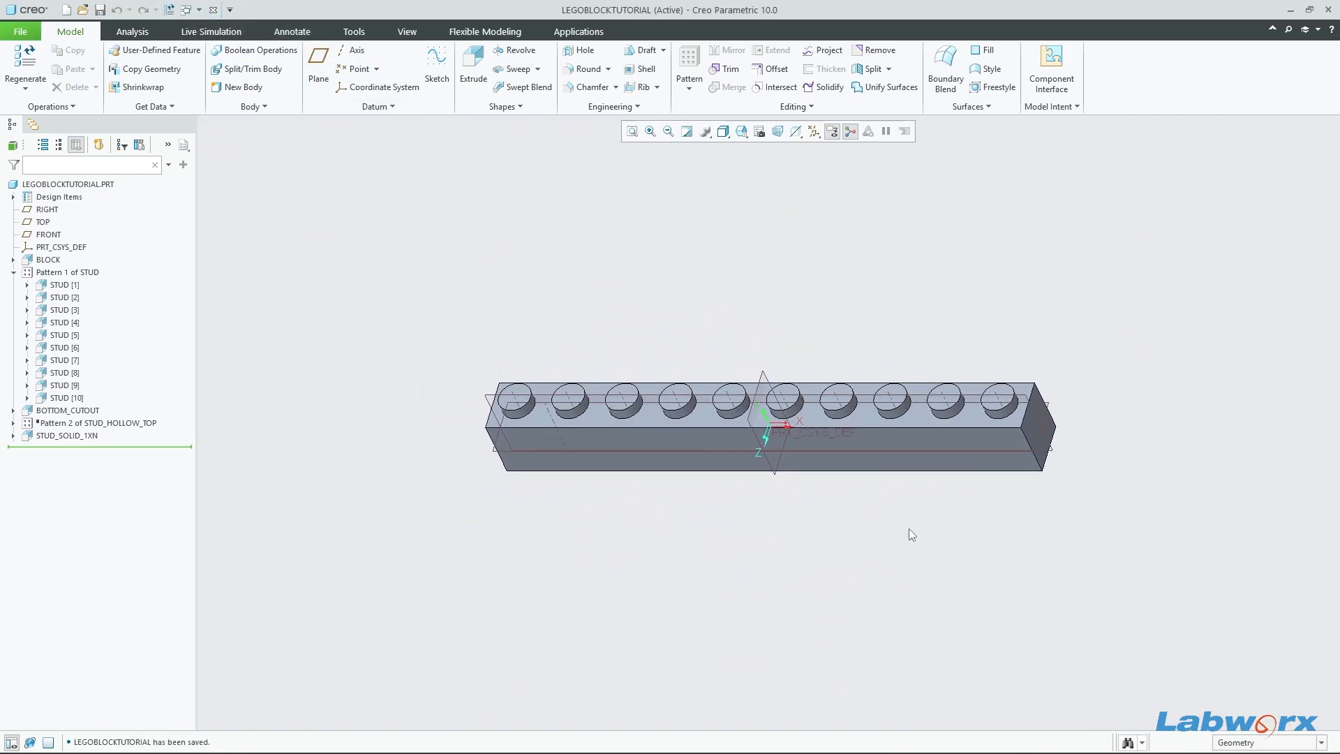
Step: Examine the solid underside stud's axis against the first two top studs from the side and below
{"action": "middle_click_drag", "start_coordinate": [908, 529], "coordinate": [921, 443]}
{"action": "scroll", "coordinate": [538, 463], "scroll_direction": "up", "scroll_amount": 3}
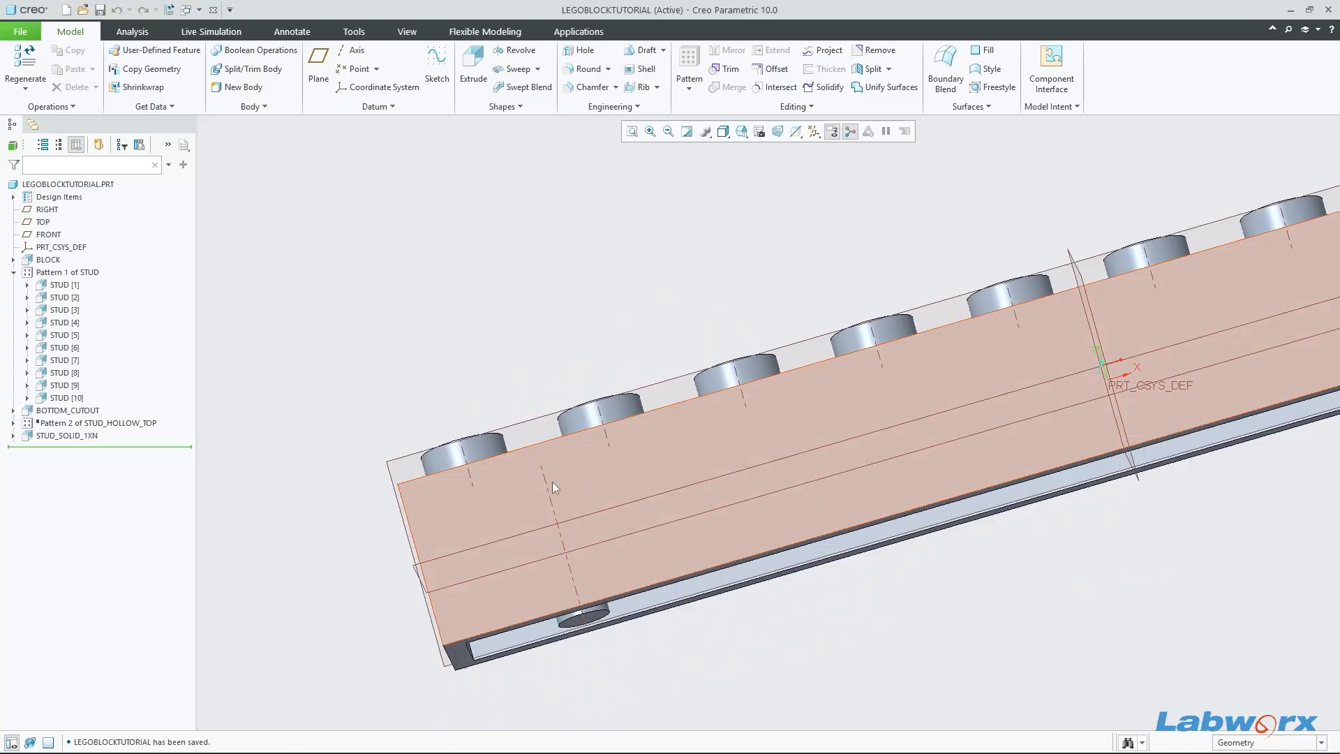
{"action": "left_click", "coordinate": [547, 492]}
{"action": "middle_click_drag", "start_coordinate": [547, 491], "coordinate": [675, 529]}
{"action": "scroll", "coordinate": [565, 384], "scroll_direction": "down", "scroll_amount": 4}
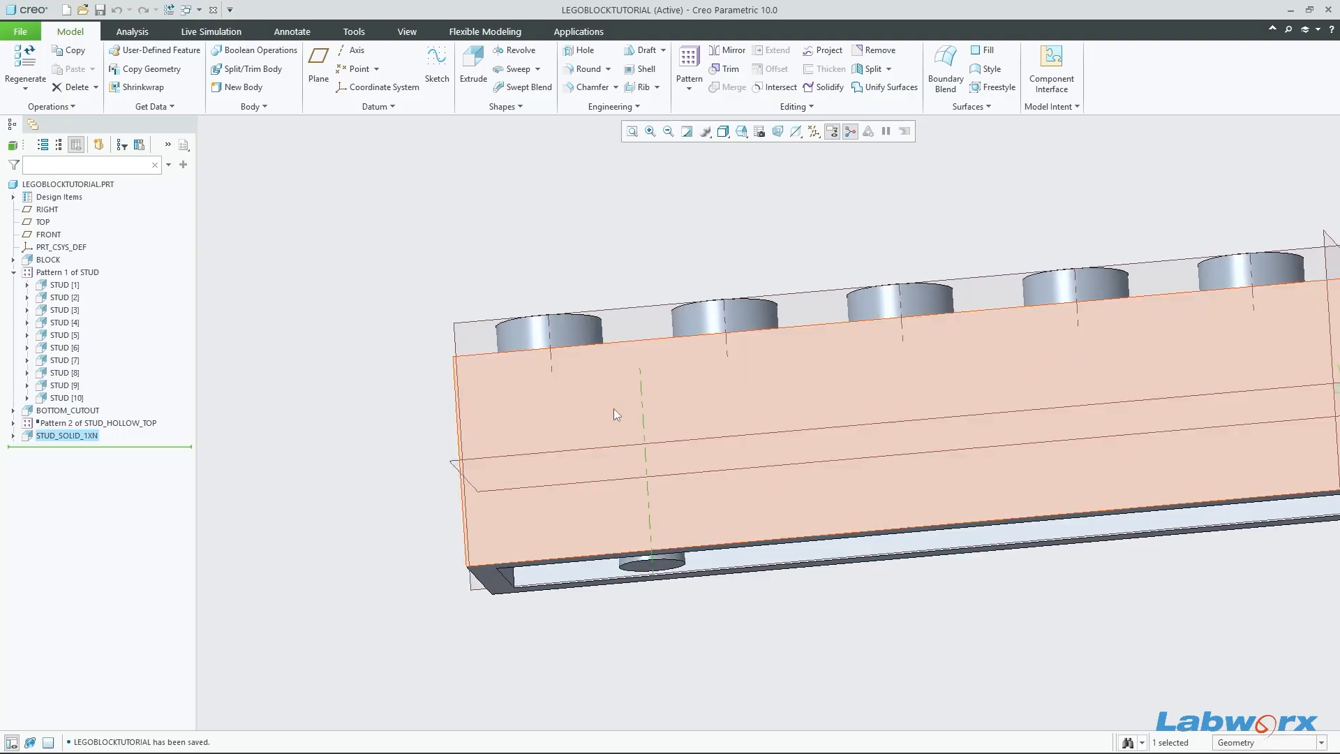
{"action": "middle_click_drag", "start_coordinate": [614, 408], "coordinate": [637, 458]}
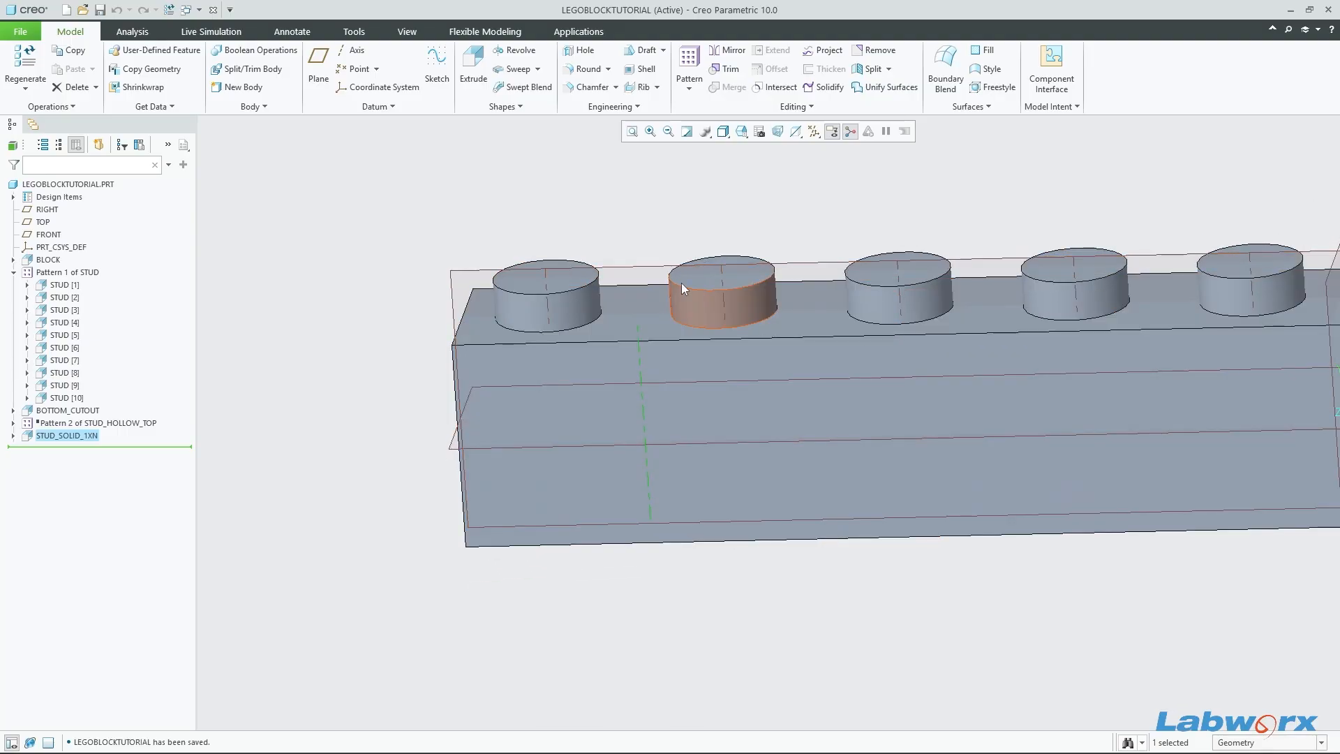
{"action": "mouse_move", "coordinate": [705, 392]}
{"action": "middle_mouse_down"}
{"action": "mouse_move", "coordinate": [709, 418]}
{"action": "mouse_move", "coordinate": [711, 353]}
{"action": "mouse_move", "coordinate": [685, 377]}
{"action": "middle_mouse_up"}
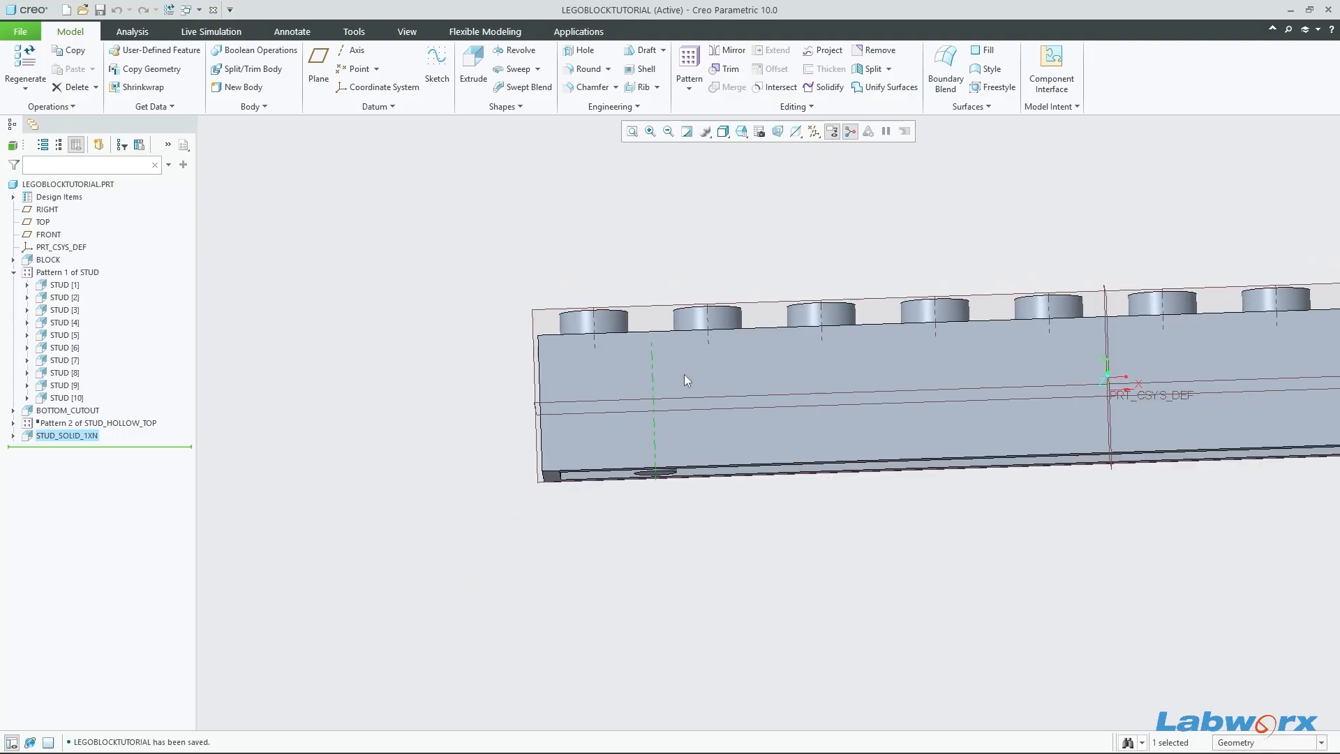
{"action": "left_click", "coordinate": [874, 612]}
{"action": "left_click", "coordinate": [1040, 106]}
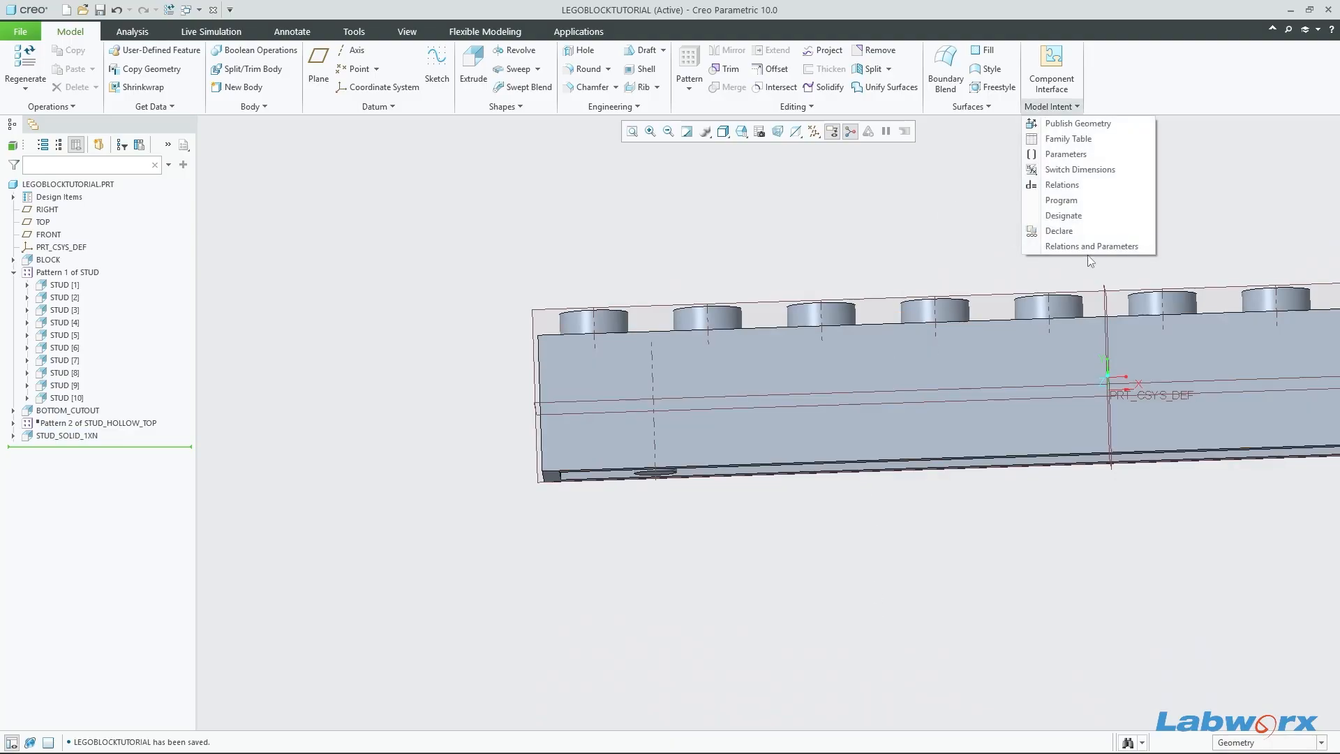
{"action": "left_click", "coordinate": [1094, 174]}
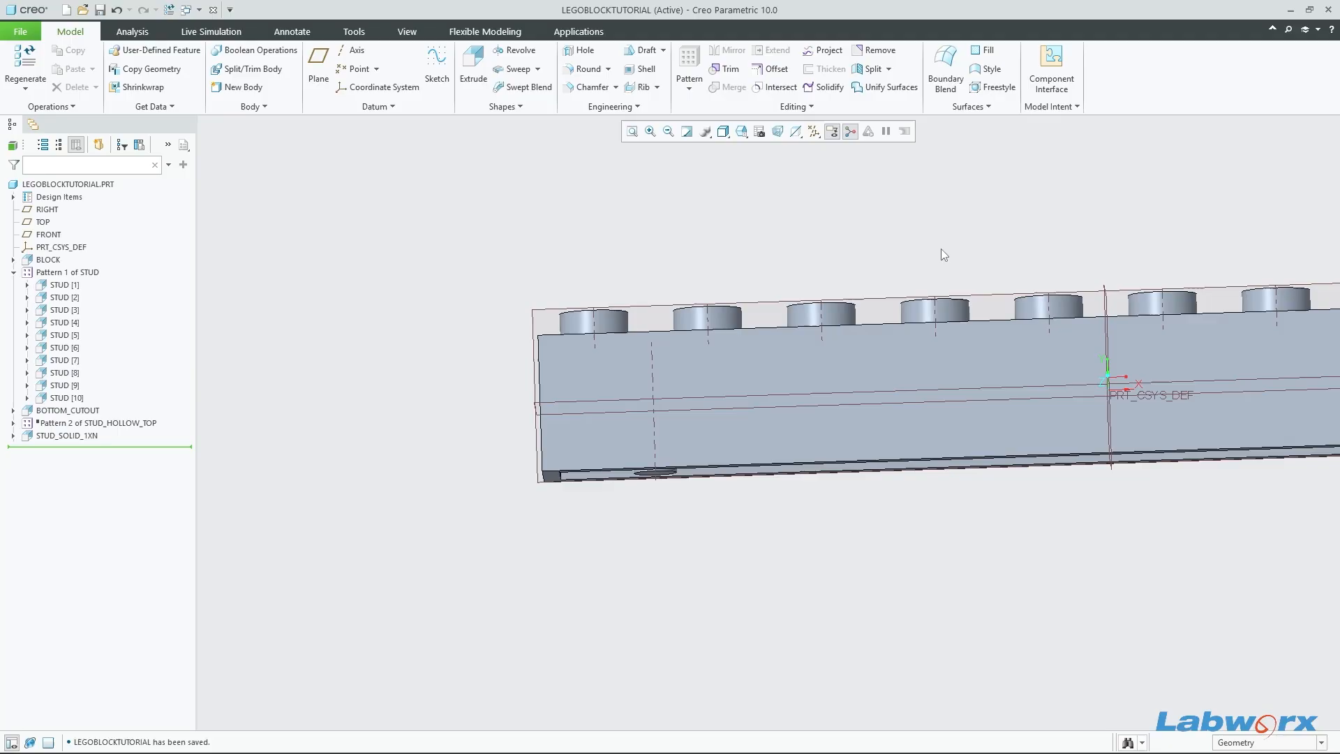
{"action": "key", "text": "ctrl+d"}
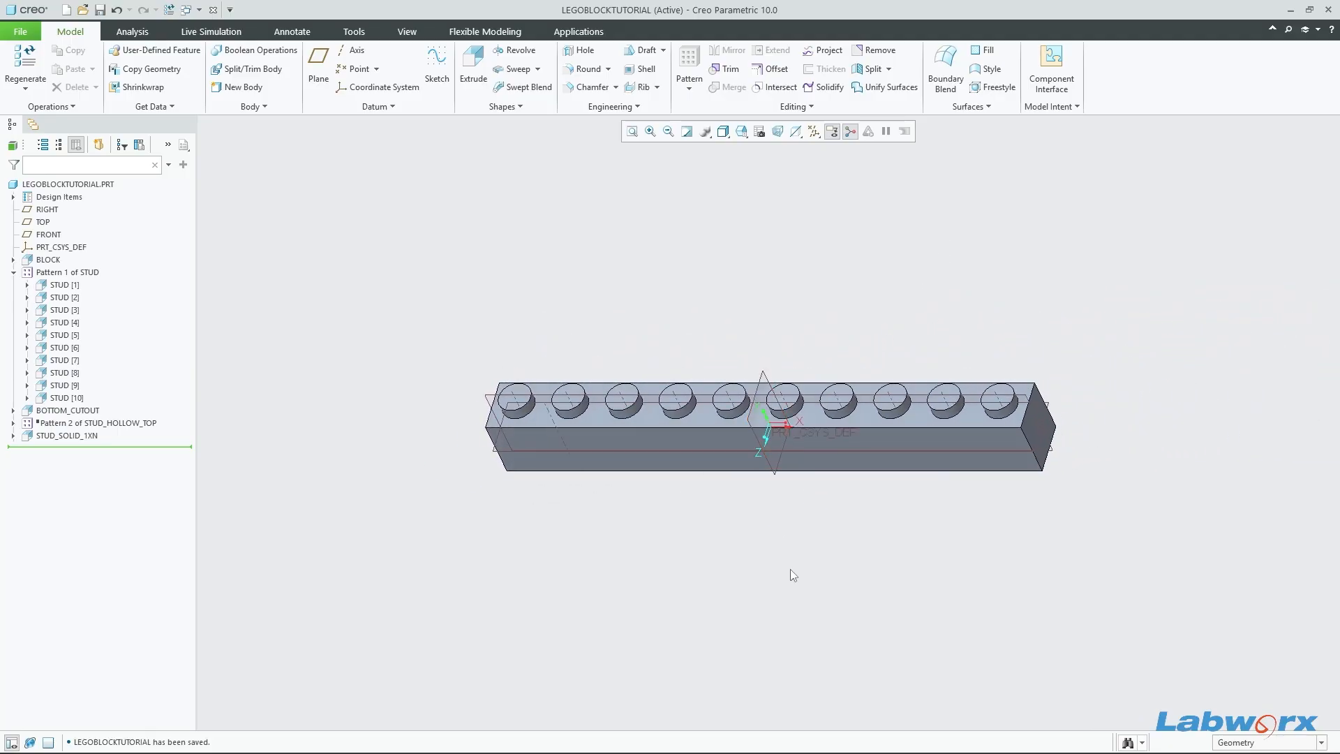
{"action": "mouse_move", "coordinate": [793, 559]}
{"action": "middle_mouse_down"}
{"action": "mouse_move", "coordinate": [755, 349]}
{"action": "mouse_move", "coordinate": [715, 356]}
{"action": "mouse_move", "coordinate": [761, 398]}
{"action": "middle_mouse_up"}
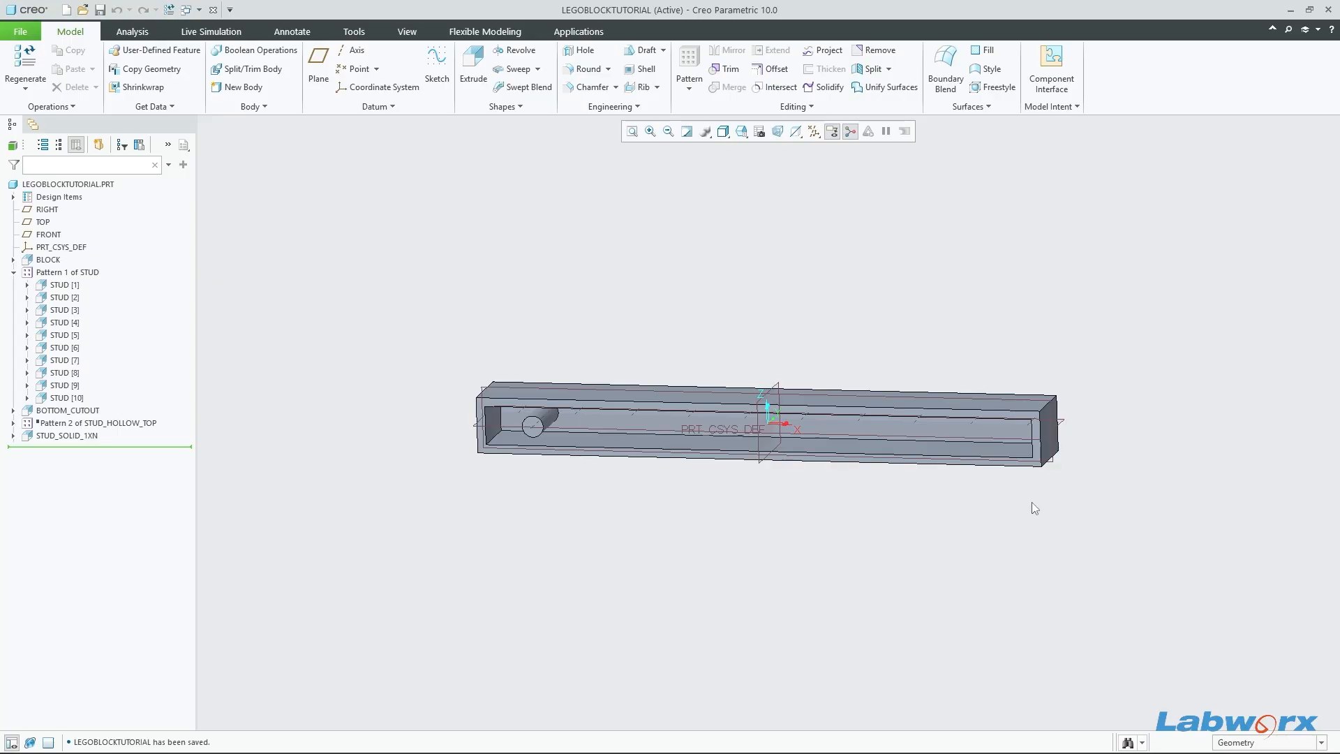
{"action": "key", "text": "ctrl+d"}
{"action": "left_click", "coordinate": [1053, 106]}
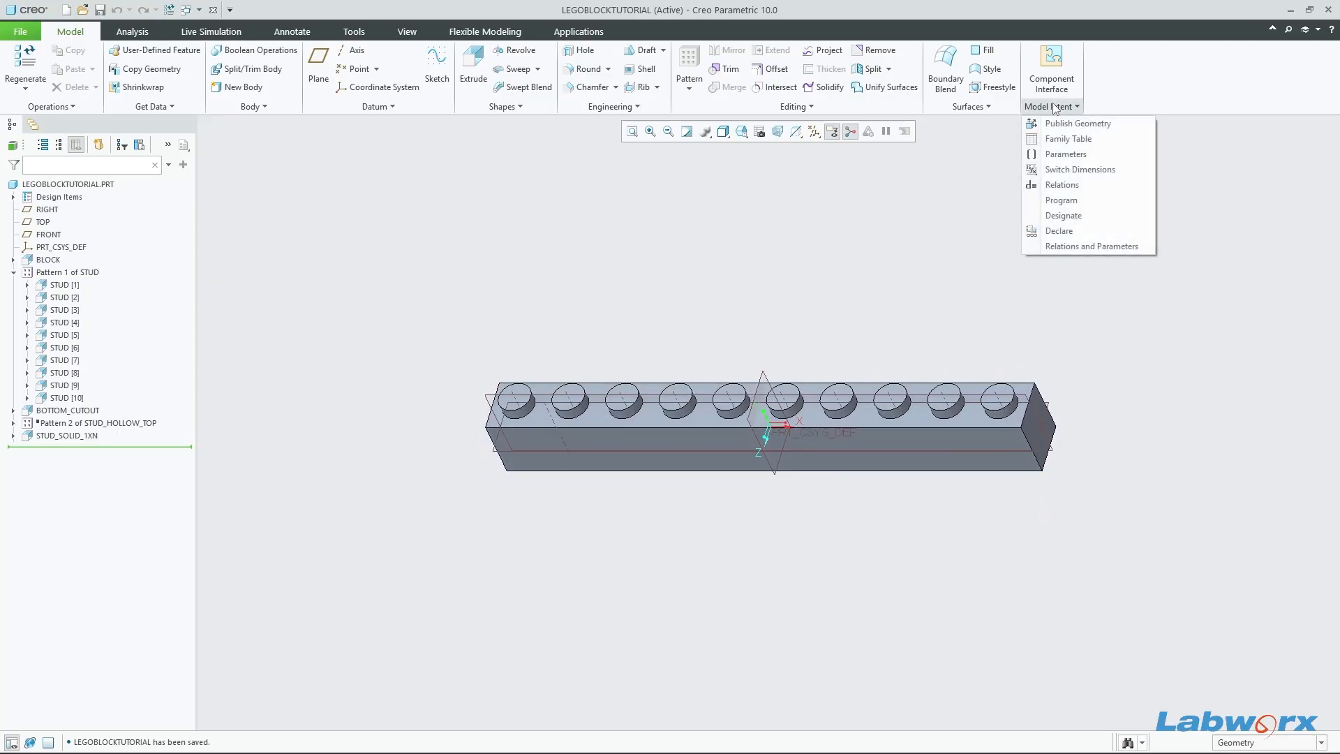
{"action": "middle_click_drag", "start_coordinate": [486, 548], "coordinate": [472, 397]}
Step: Start a pattern of the STUD_SOLID_1XN feature using the Direction type
{"action": "left_click", "coordinate": [67, 436]}
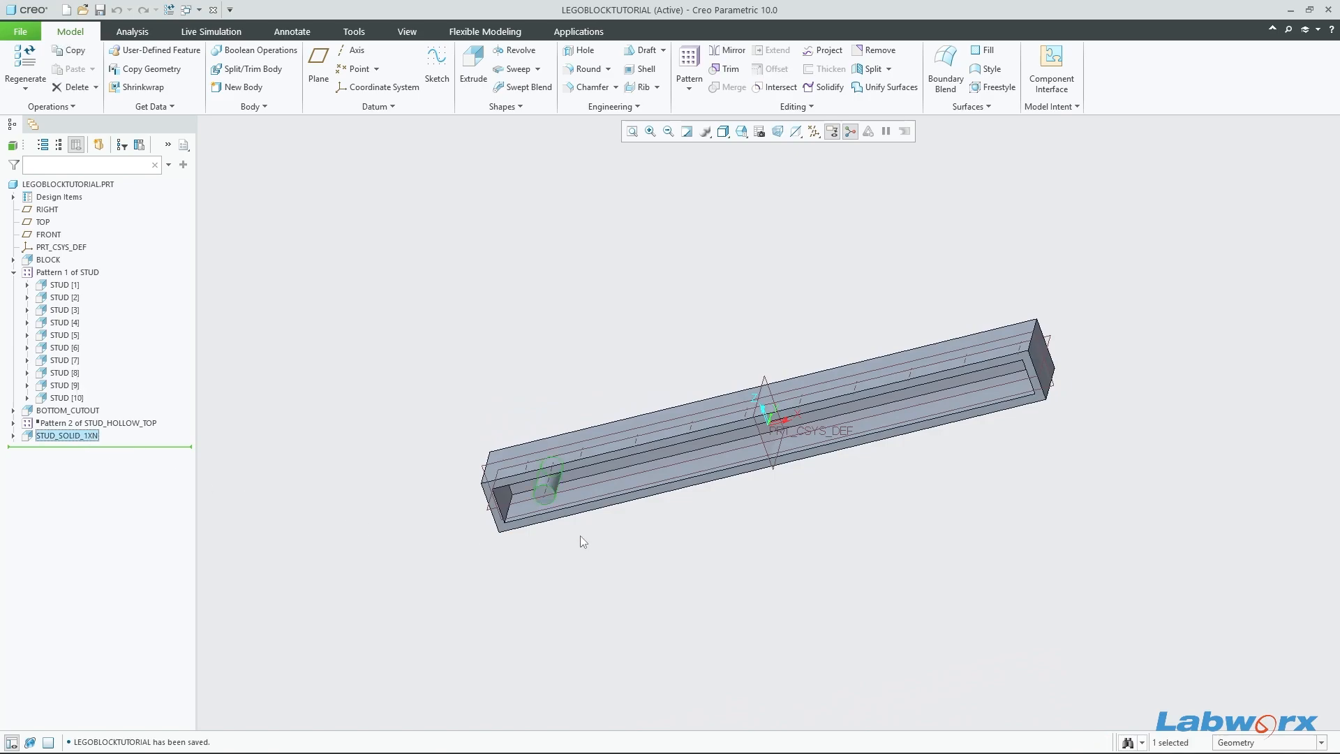
{"action": "middle_click_drag", "start_coordinate": [580, 534], "coordinate": [584, 494]}
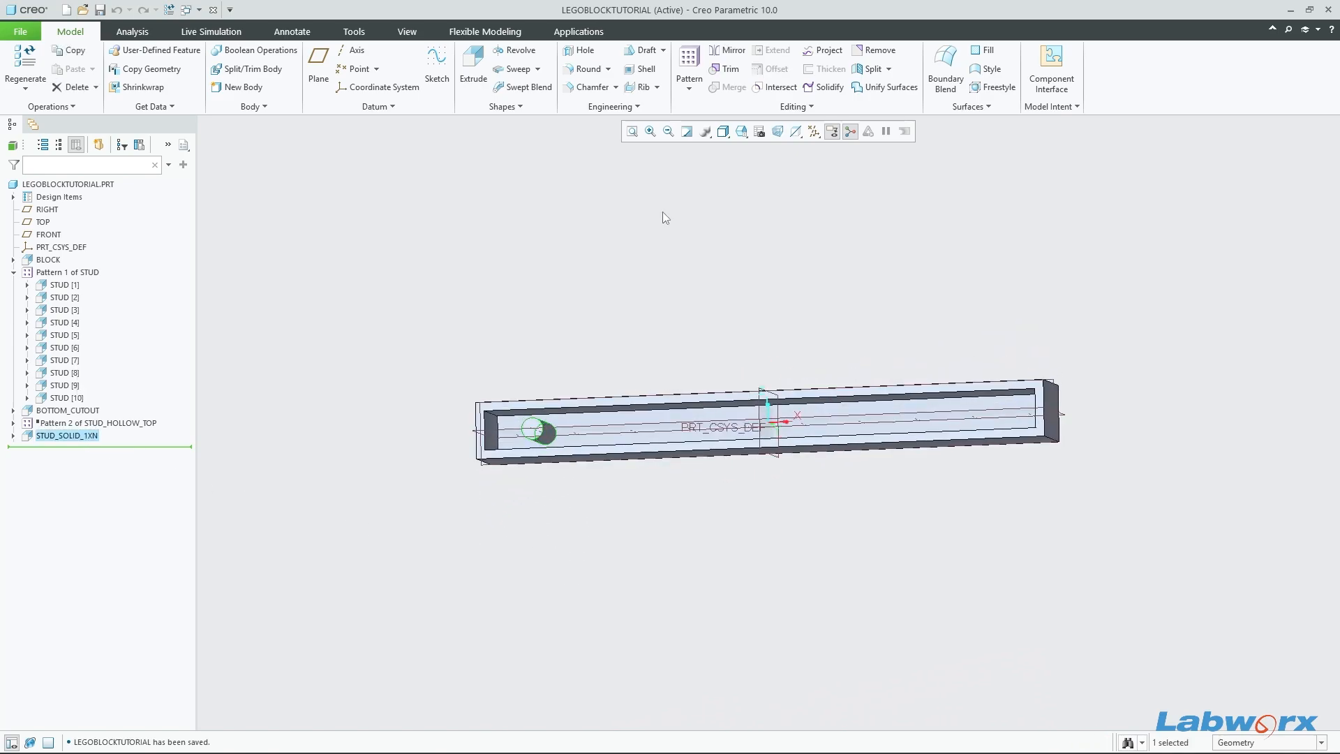
{"action": "left_click", "coordinate": [689, 88]}
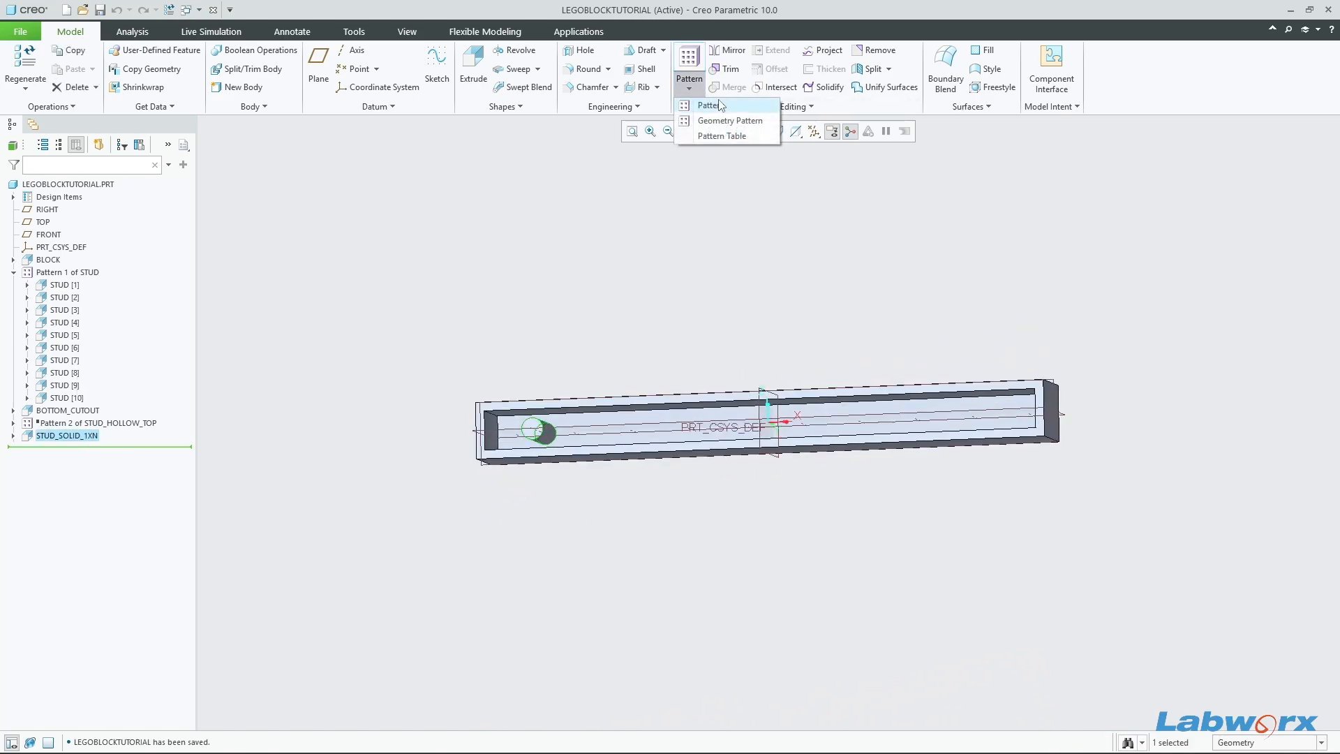
{"action": "left_click", "coordinate": [708, 105]}
{"action": "left_click", "coordinate": [71, 73]}
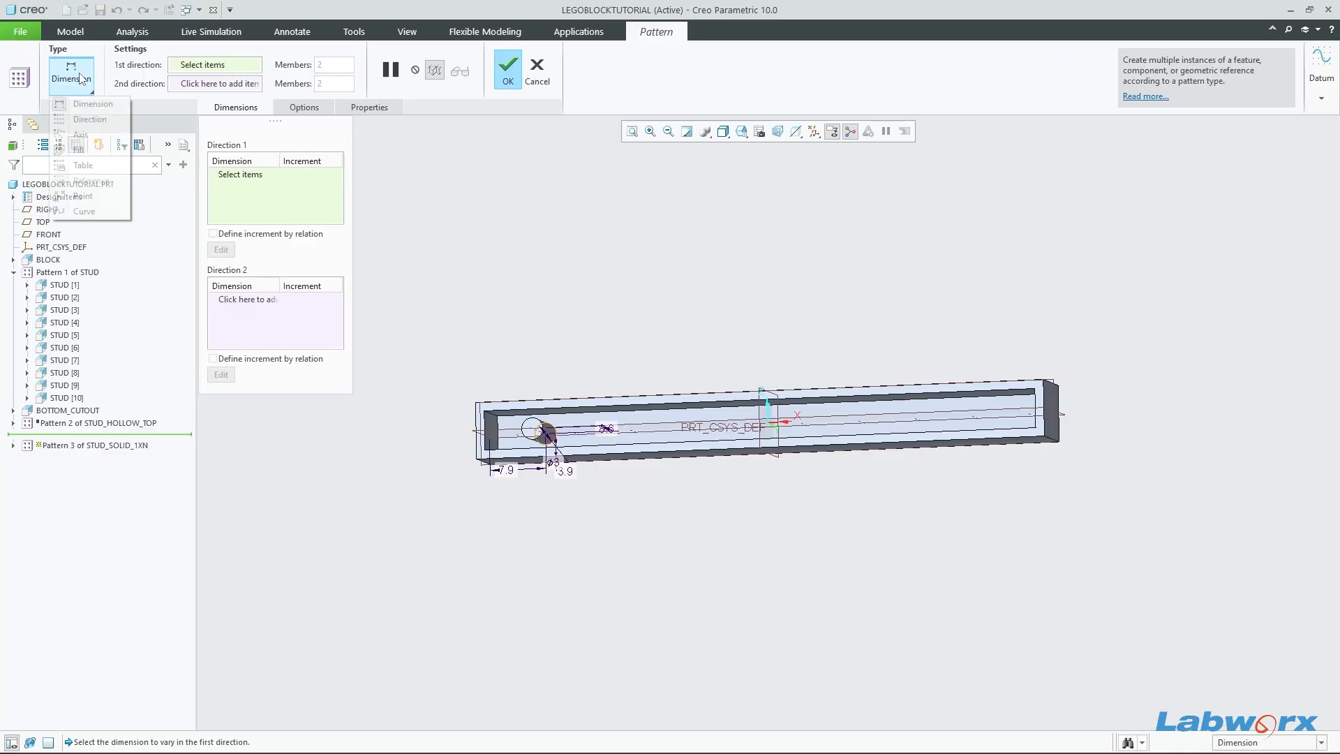
{"action": "left_click", "coordinate": [73, 116]}
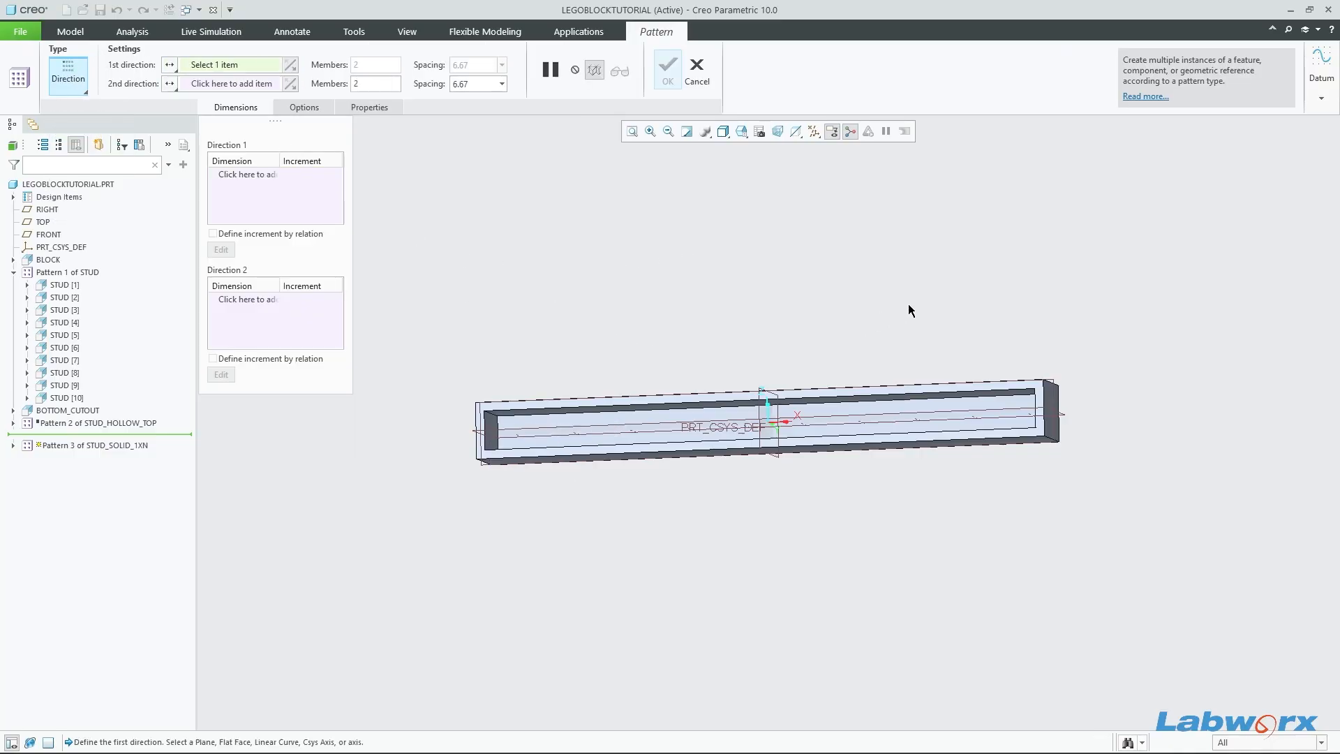
Step: Use the block's short end face farthest from the stud as the first pattern direction, with 3 members
{"action": "mouse_move", "coordinate": [908, 305]}
{"action": "middle_mouse_down"}
{"action": "mouse_move", "coordinate": [888, 307]}
{"action": "mouse_move", "coordinate": [910, 308]}
{"action": "middle_mouse_up"}
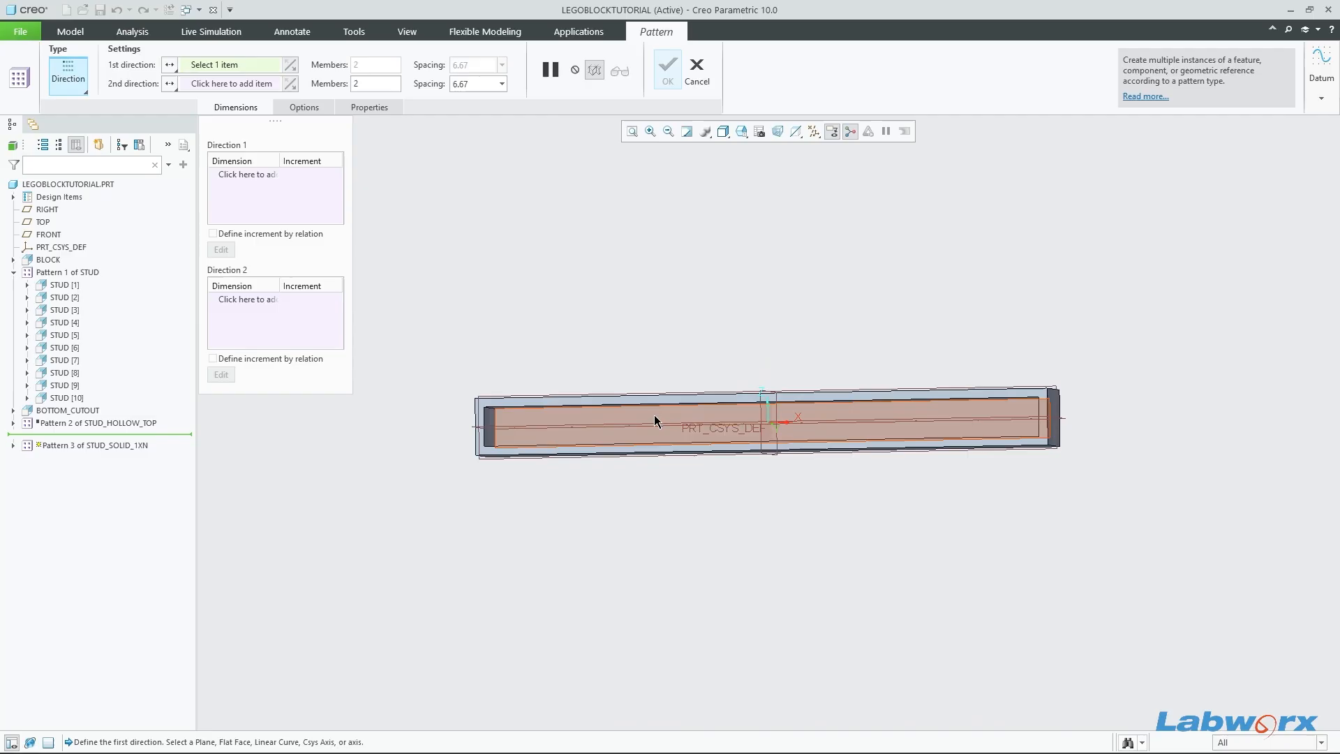
{"action": "middle_click_drag", "start_coordinate": [1053, 419], "coordinate": [1032, 426]}
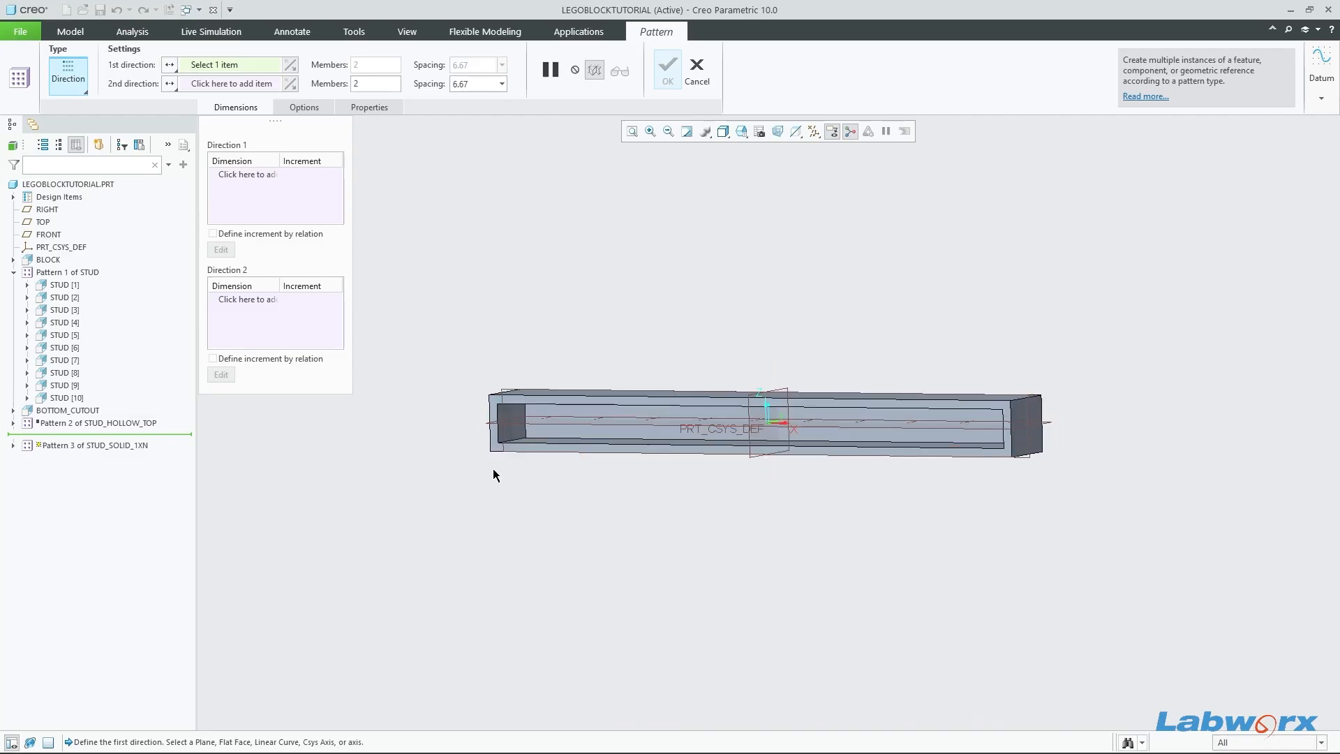
{"action": "left_click", "coordinate": [1023, 418]}
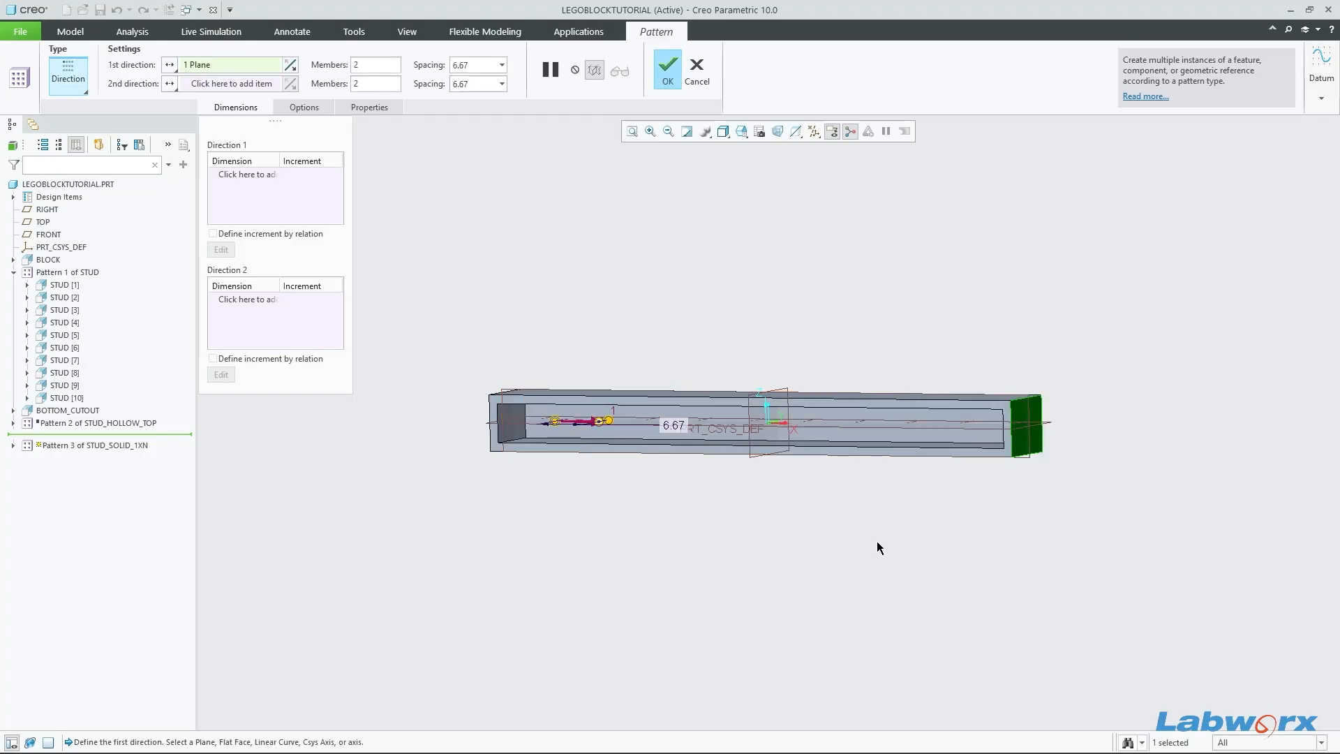
{"action": "mouse_move", "coordinate": [876, 544]}
{"action": "middle_mouse_down"}
{"action": "mouse_move", "coordinate": [906, 535]}
{"action": "mouse_move", "coordinate": [833, 489]}
{"action": "middle_mouse_up"}
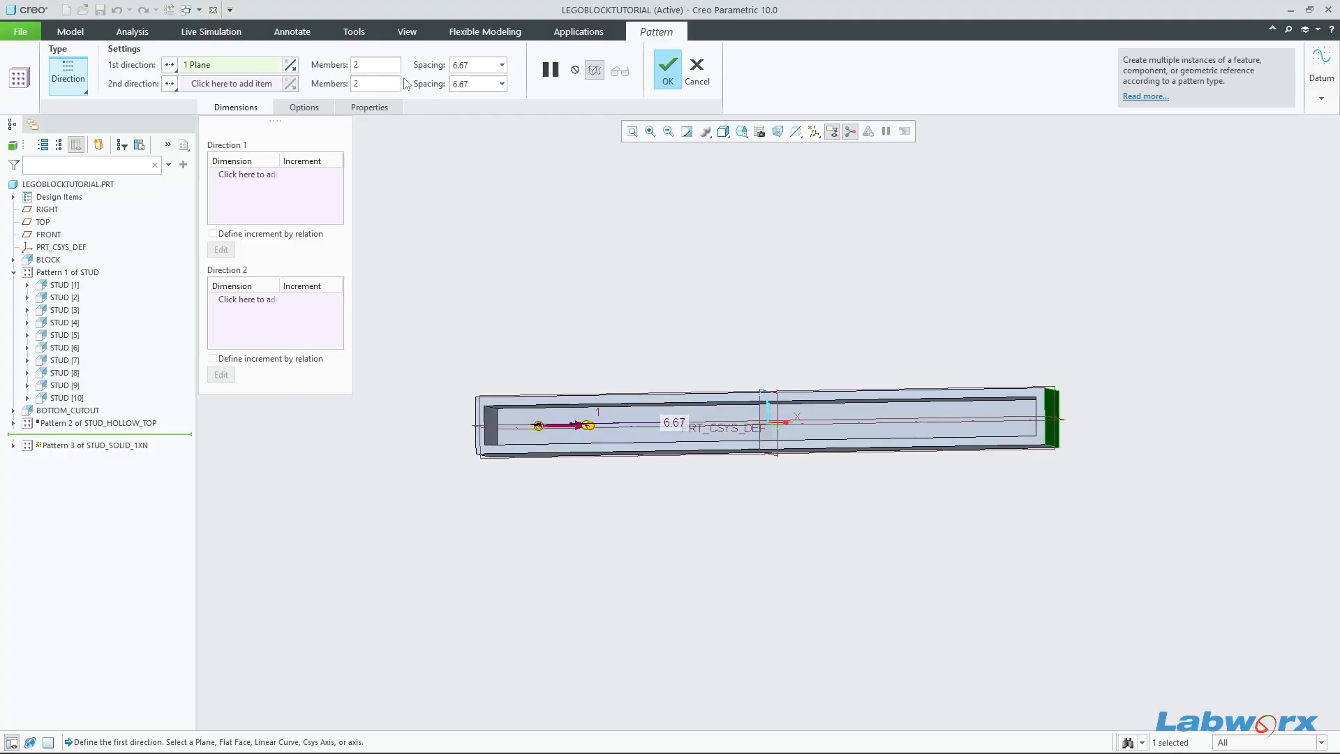
{"action": "type", "text": "3"}
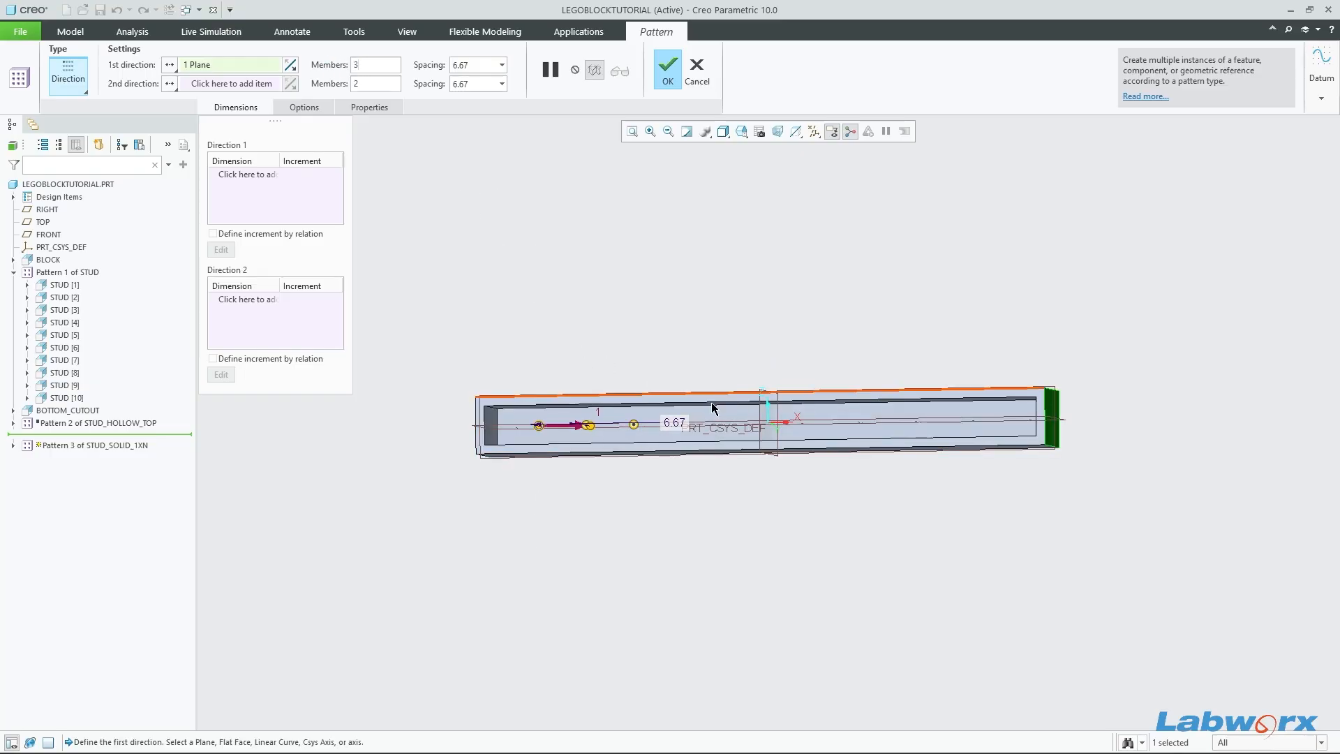
Step: Use the block's long outer side face as the second pattern direction
{"action": "middle_click_drag", "start_coordinate": [789, 484], "coordinate": [795, 539]}
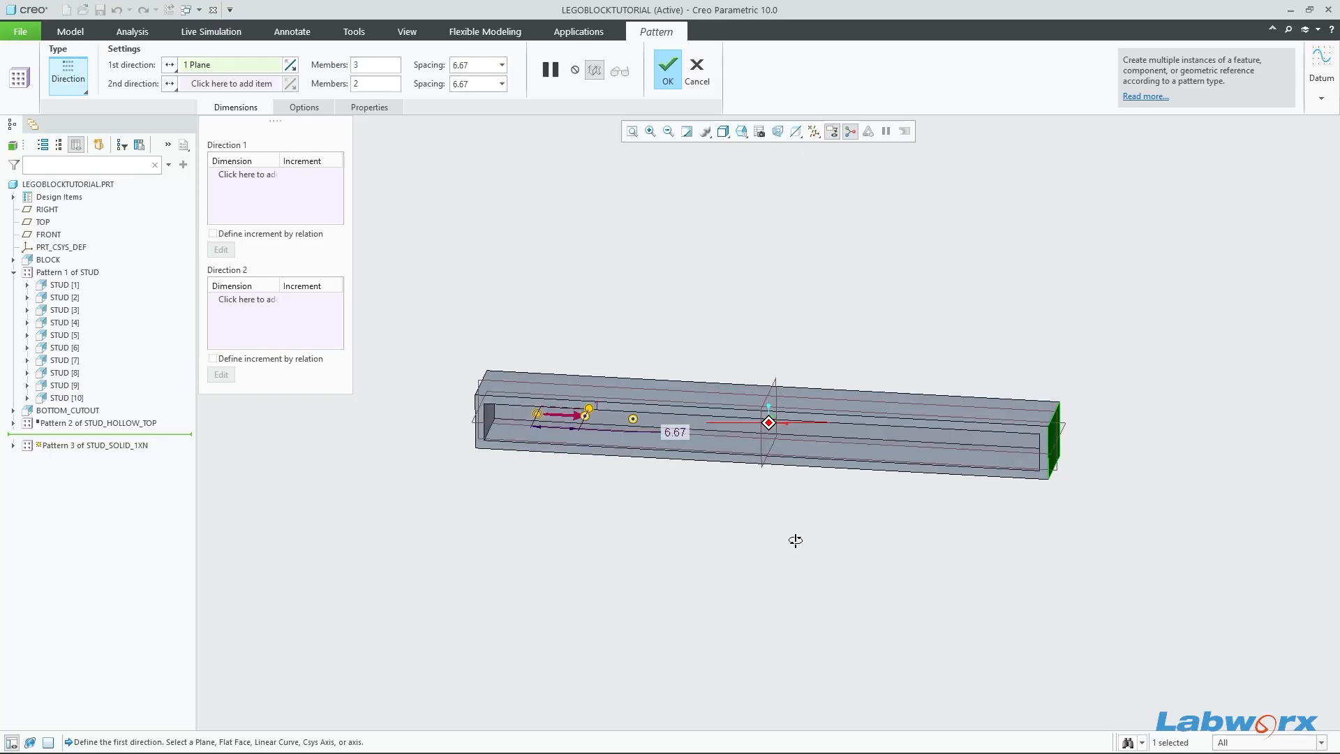
{"action": "middle_click_drag", "start_coordinate": [556, 475], "coordinate": [600, 483]}
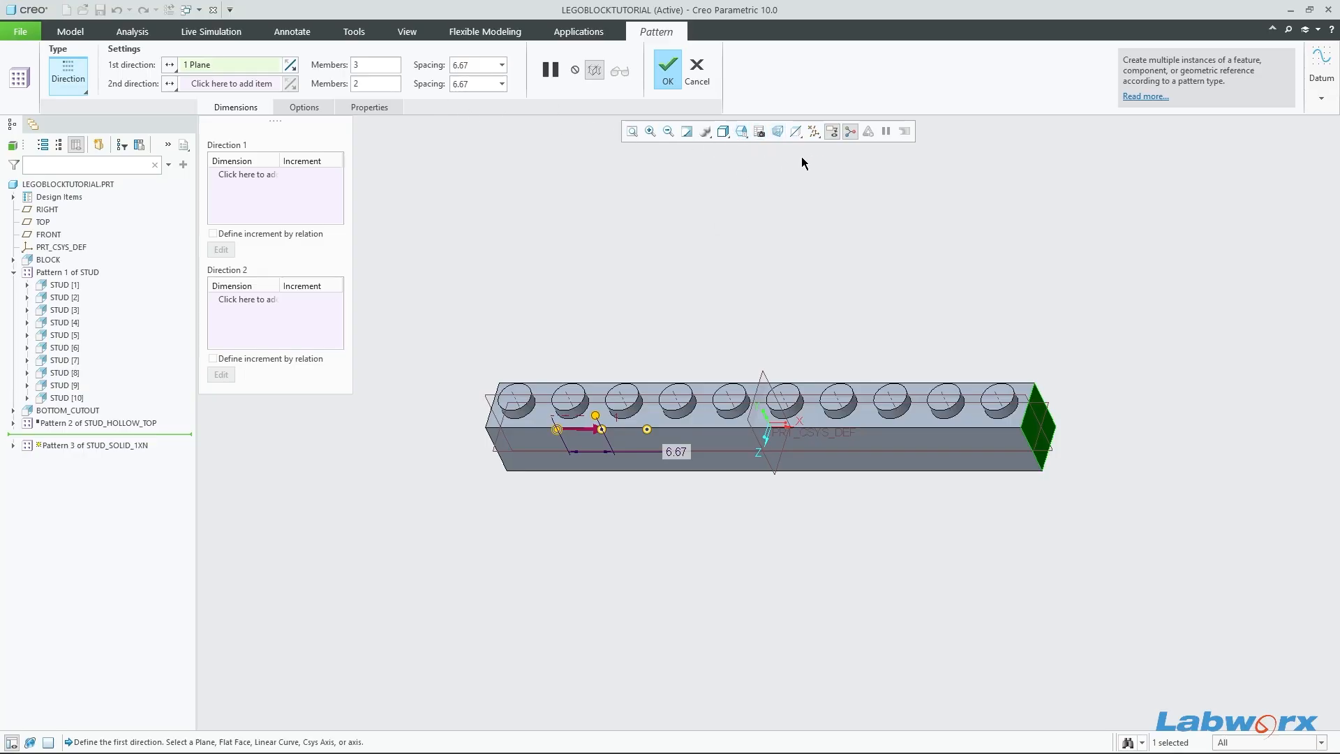
{"action": "middle_click_drag", "start_coordinate": [574, 337], "coordinate": [575, 457]}
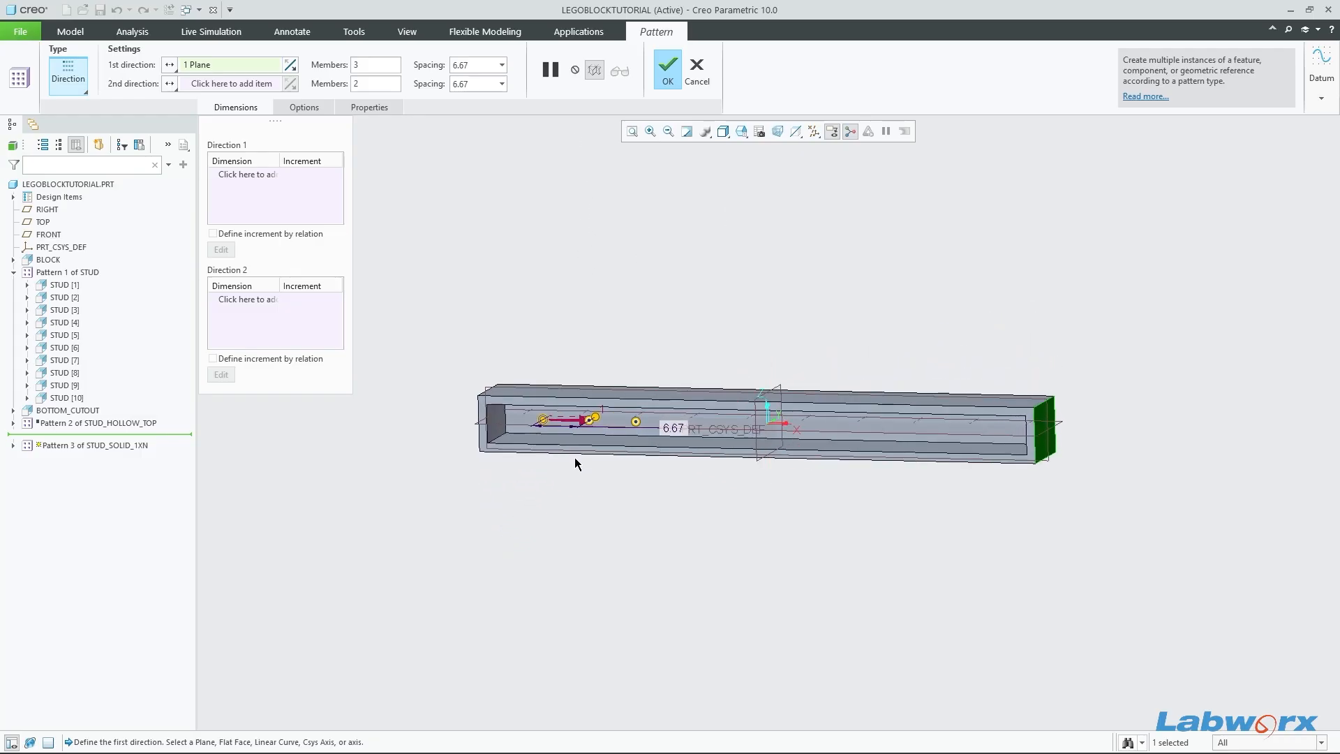
{"action": "scroll", "coordinate": [543, 438], "scroll_direction": "up", "scroll_amount": 3}
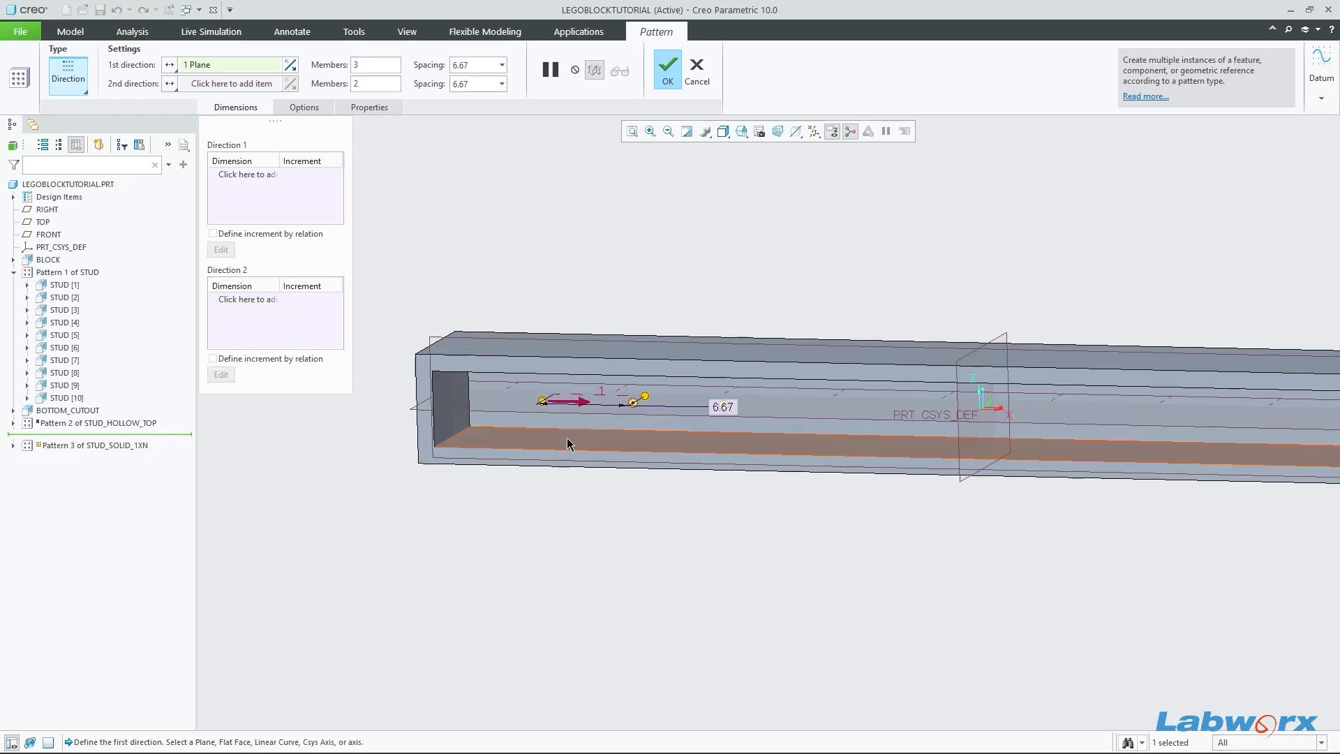
{"action": "middle_click_drag", "start_coordinate": [574, 525], "coordinate": [583, 488]}
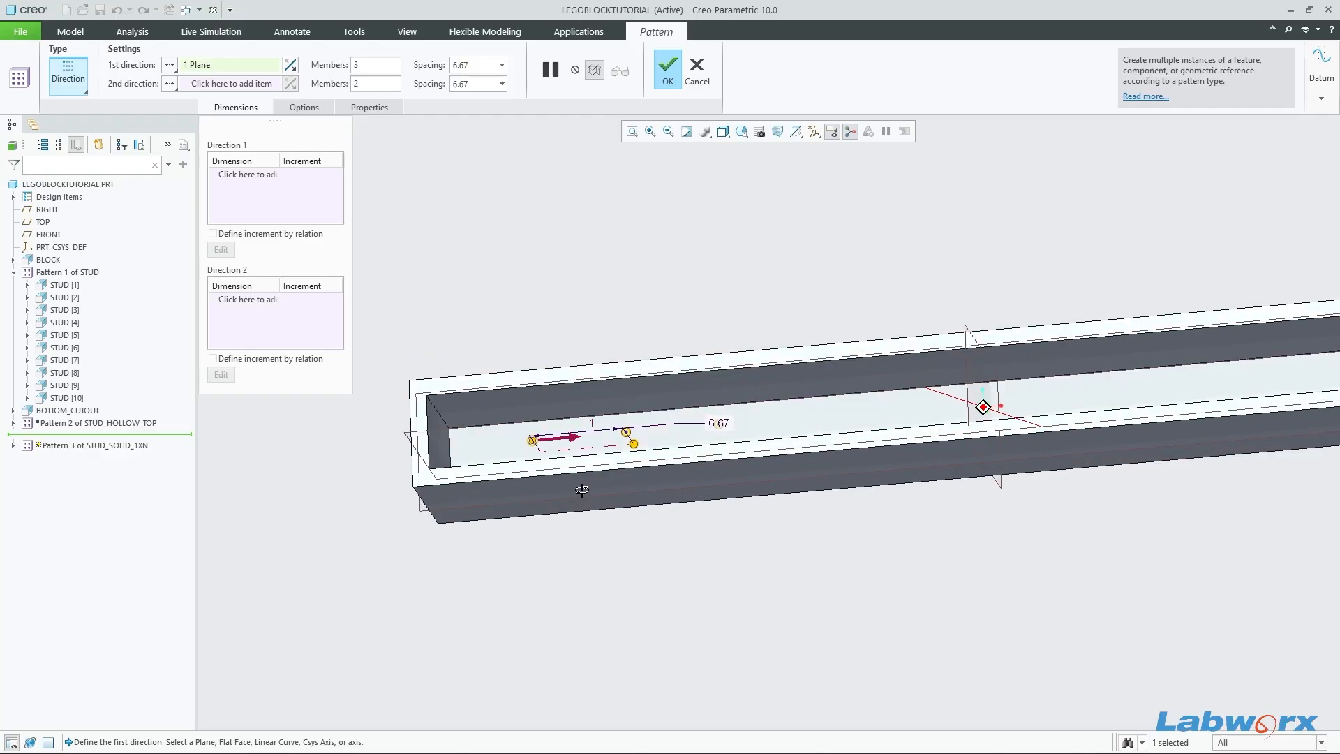
{"action": "left_click", "coordinate": [246, 88]}
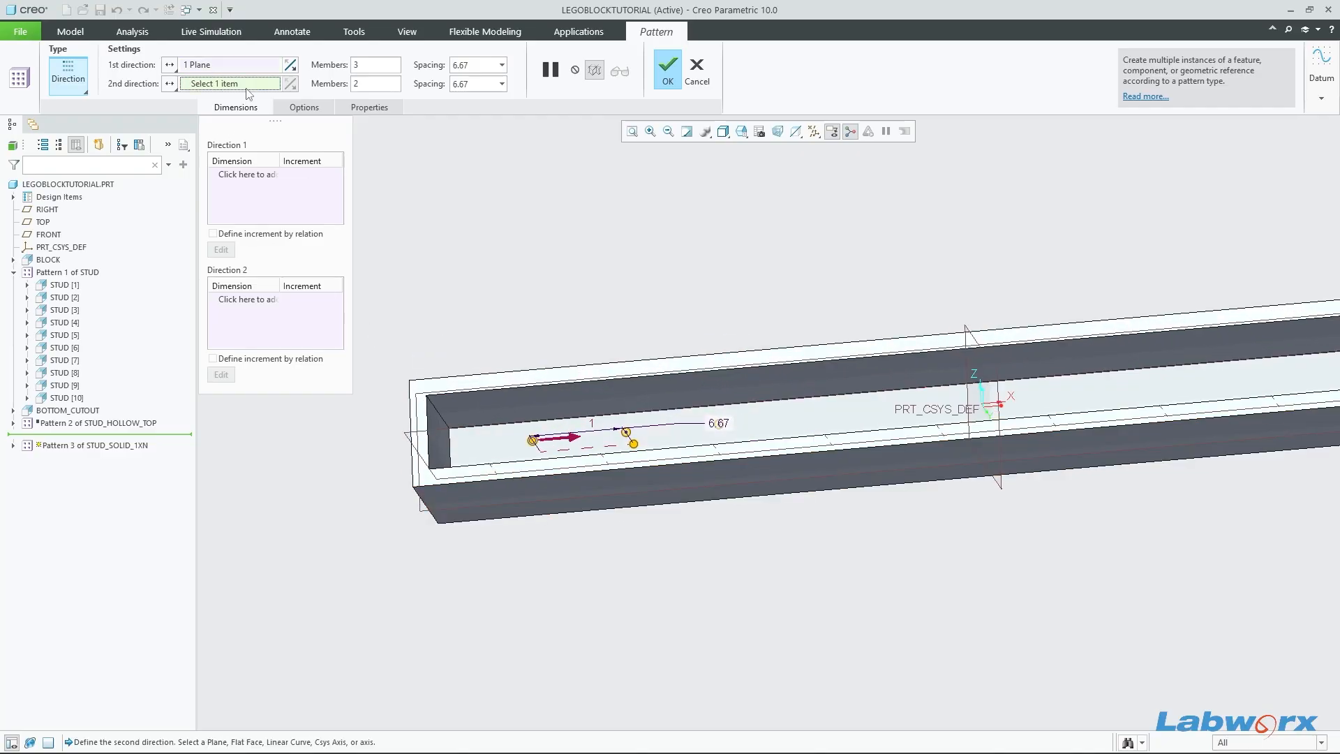
{"action": "left_click", "coordinate": [563, 483]}
Step: Set the number of members in the second pattern direction to 3
{"action": "middle_click_drag", "start_coordinate": [688, 552], "coordinate": [500, 534]}
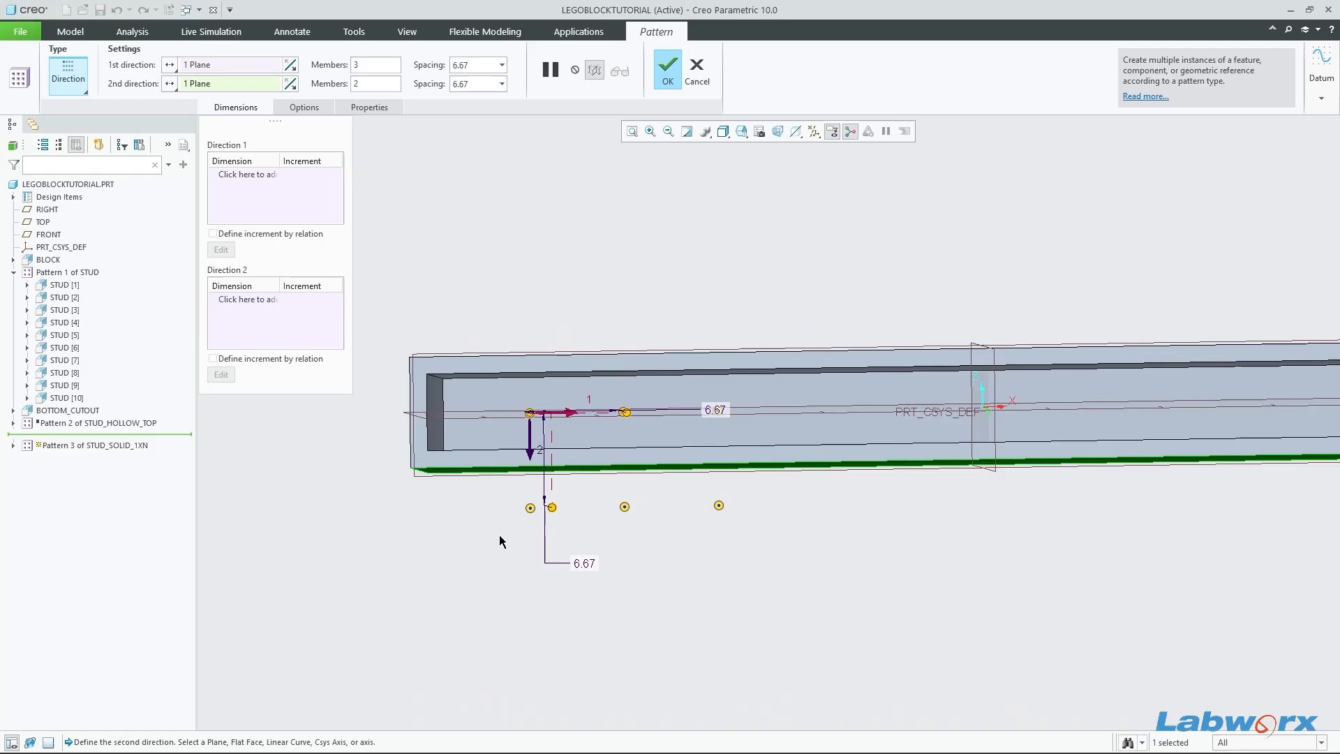
{"action": "scroll", "coordinate": [499, 534], "scroll_direction": "down", "scroll_amount": 2}
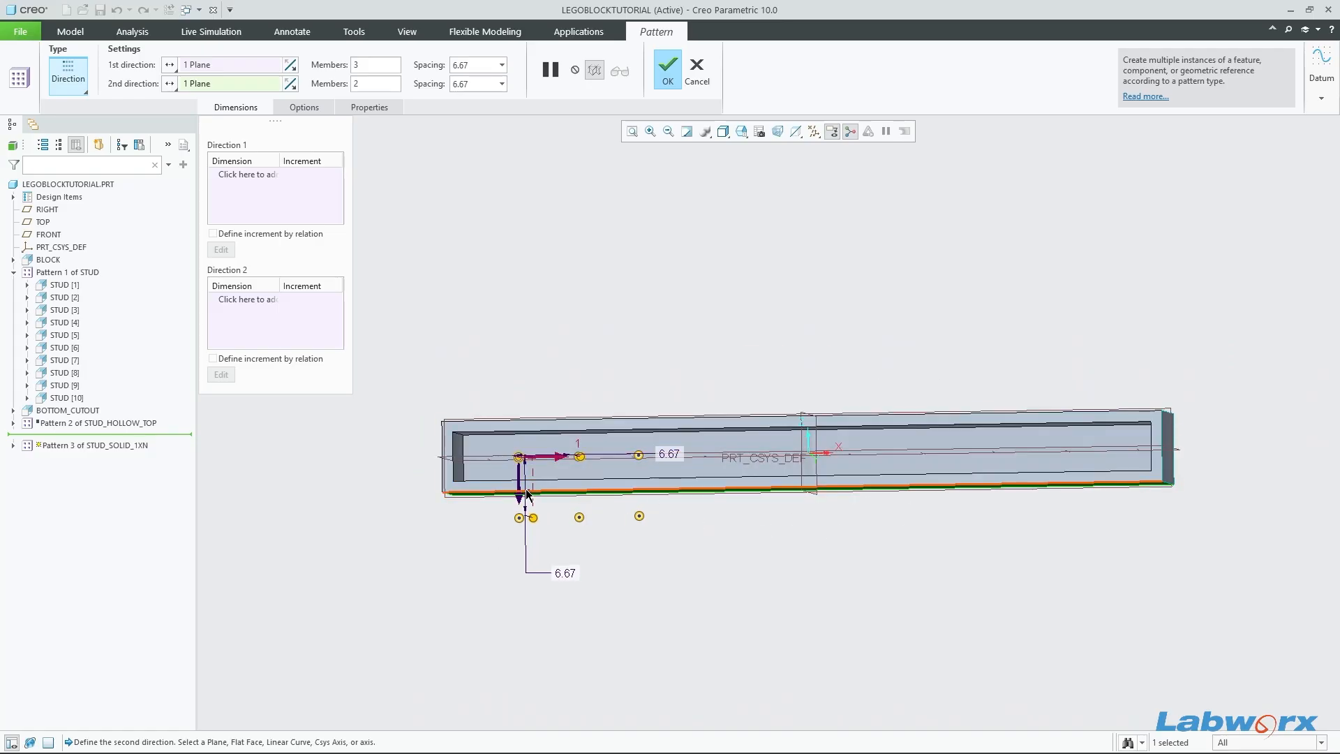
{"action": "middle_click_drag", "start_coordinate": [544, 509], "coordinate": [568, 525]}
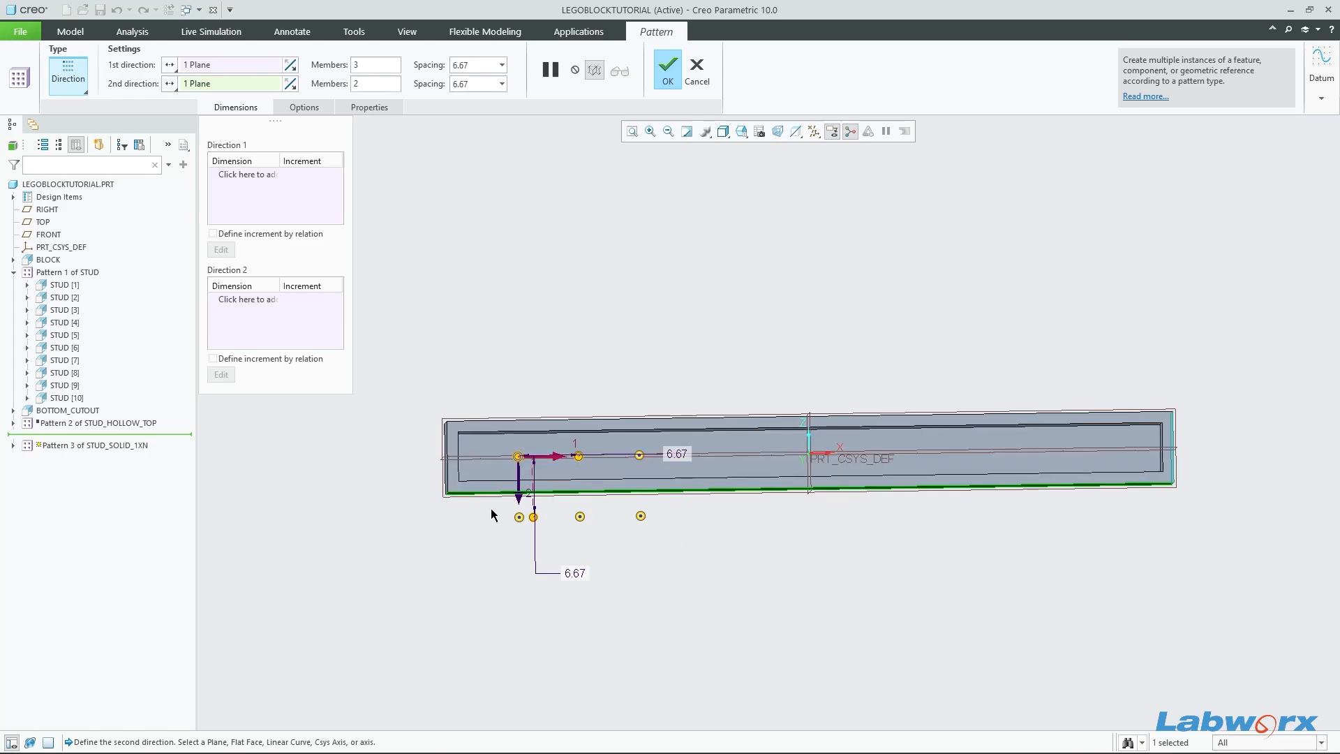
{"action": "scroll", "coordinate": [617, 496], "scroll_direction": "down", "scroll_amount": 2}
{"action": "middle_click_drag", "start_coordinate": [721, 590], "coordinate": [710, 583]}
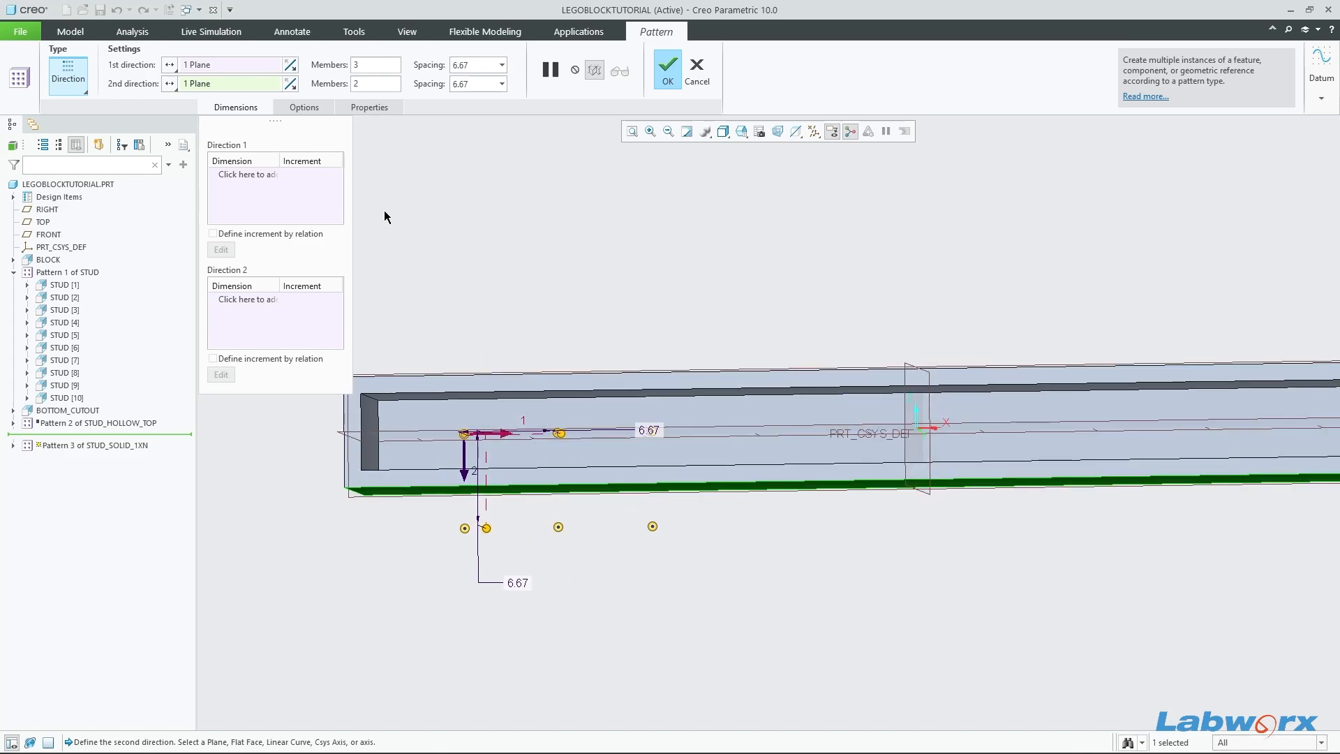
{"action": "mouse_move", "coordinate": [734, 534]}
{"action": "middle_mouse_down"}
{"action": "mouse_move", "coordinate": [807, 589]}
{"action": "mouse_move", "coordinate": [826, 584]}
{"action": "mouse_move", "coordinate": [703, 514]}
{"action": "middle_mouse_up"}
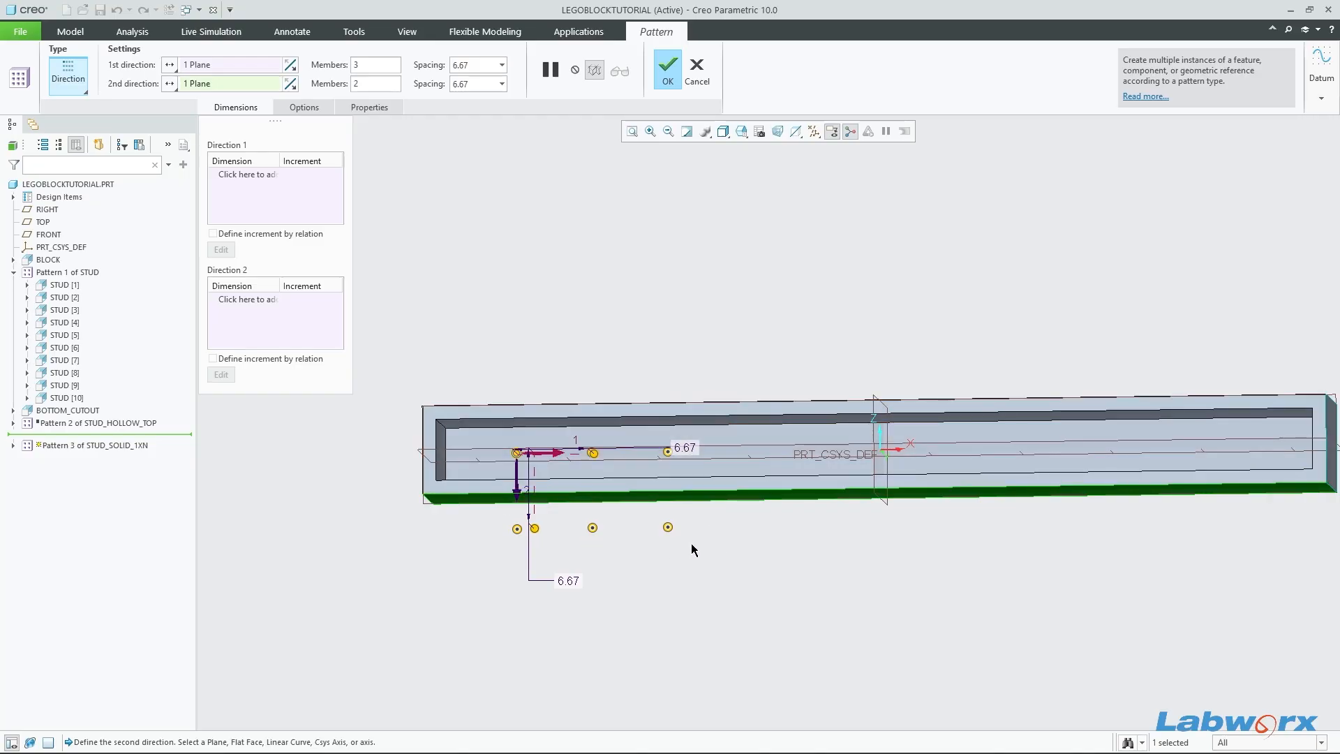
{"action": "scroll", "coordinate": [502, 508], "scroll_direction": "up", "scroll_amount": 1}
{"action": "scroll", "coordinate": [706, 603], "scroll_direction": "down", "scroll_amount": 1}
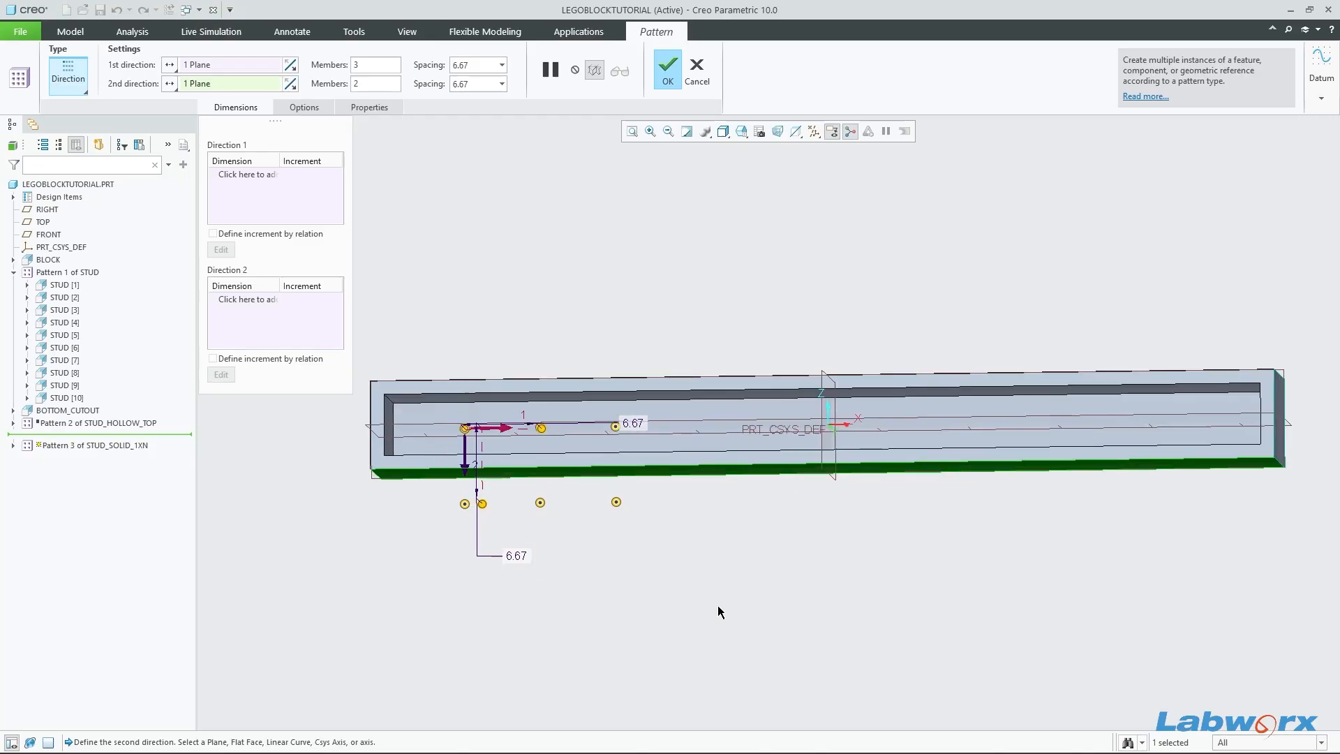
{"action": "middle_click_drag", "start_coordinate": [717, 605], "coordinate": [764, 608]}
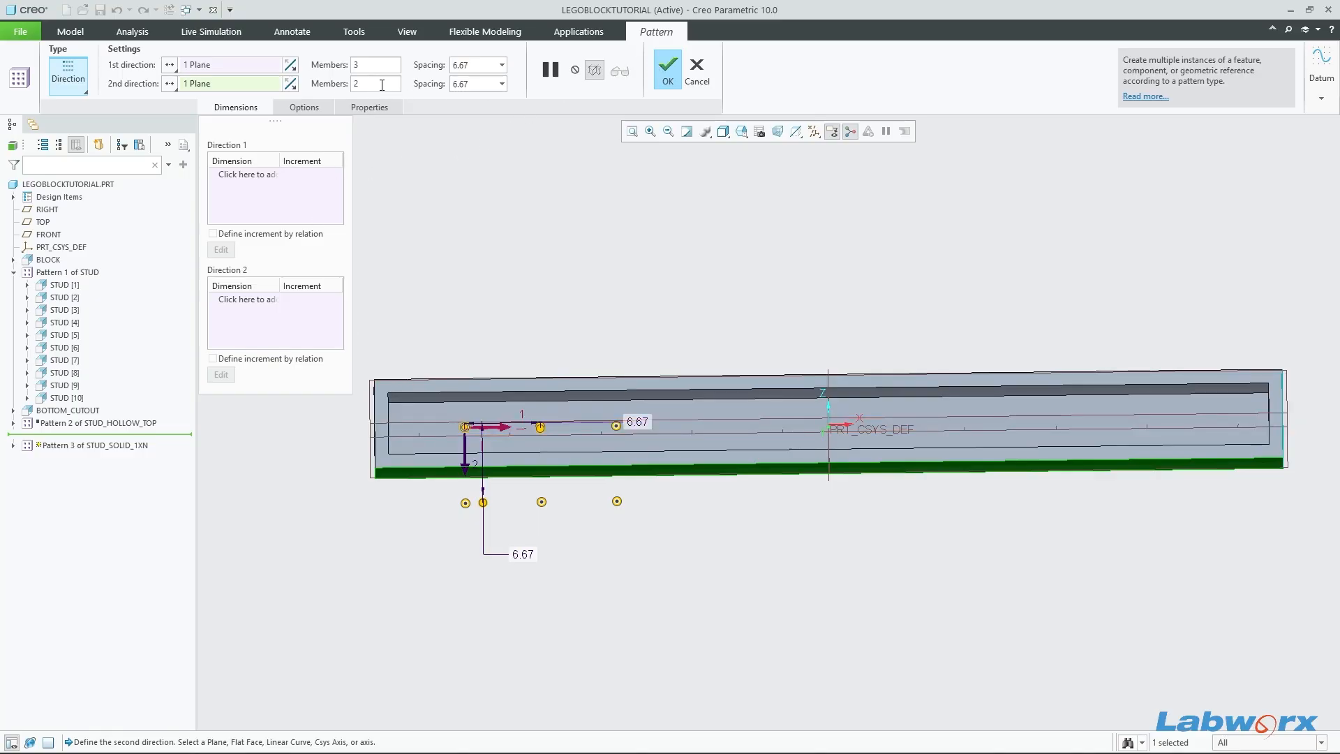
{"action": "type", "text": "3"}
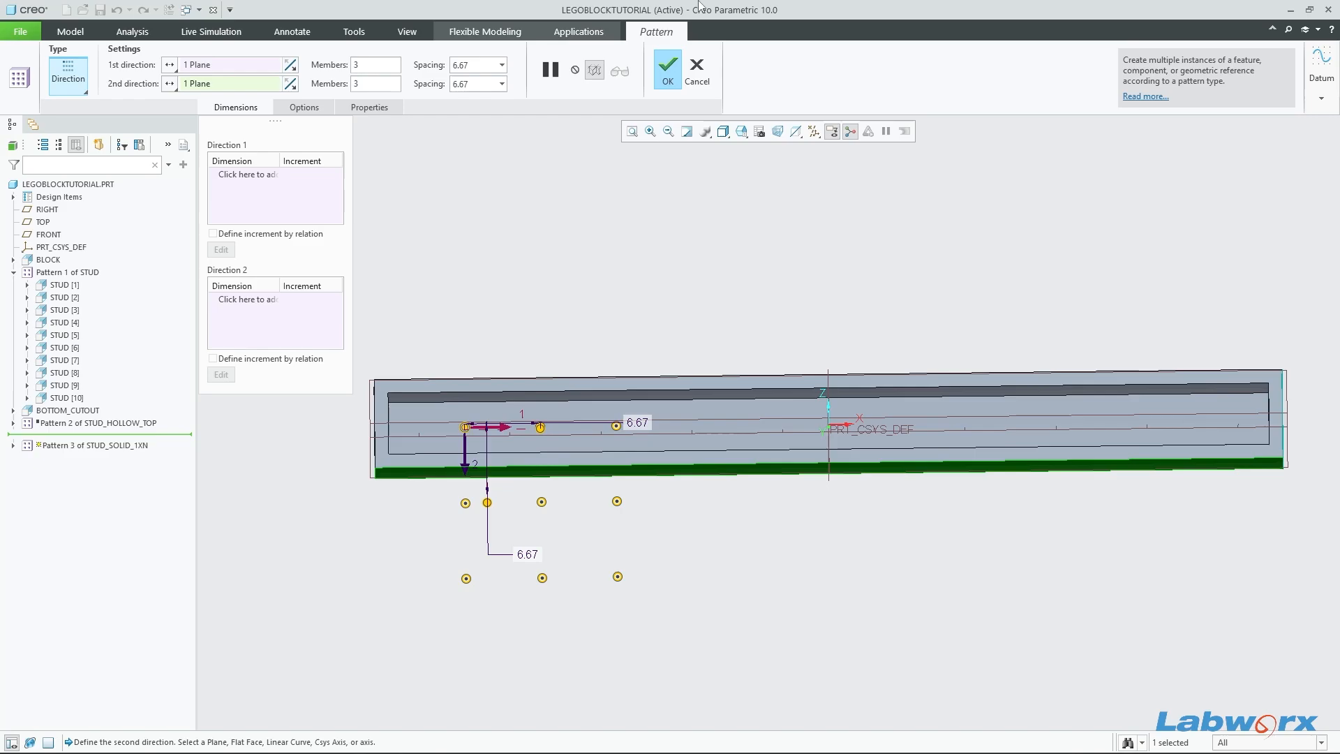
Step: Complete the two-direction pattern of the STUD_SOLID_1XN feature and save the part
{"action": "left_click", "coordinate": [668, 67]}
{"action": "mouse_move", "coordinate": [830, 419]}
{"action": "middle_mouse_down"}
{"action": "mouse_move", "coordinate": [846, 419]}
{"action": "mouse_move", "coordinate": [849, 461]}
{"action": "mouse_move", "coordinate": [840, 434]}
{"action": "middle_mouse_up"}
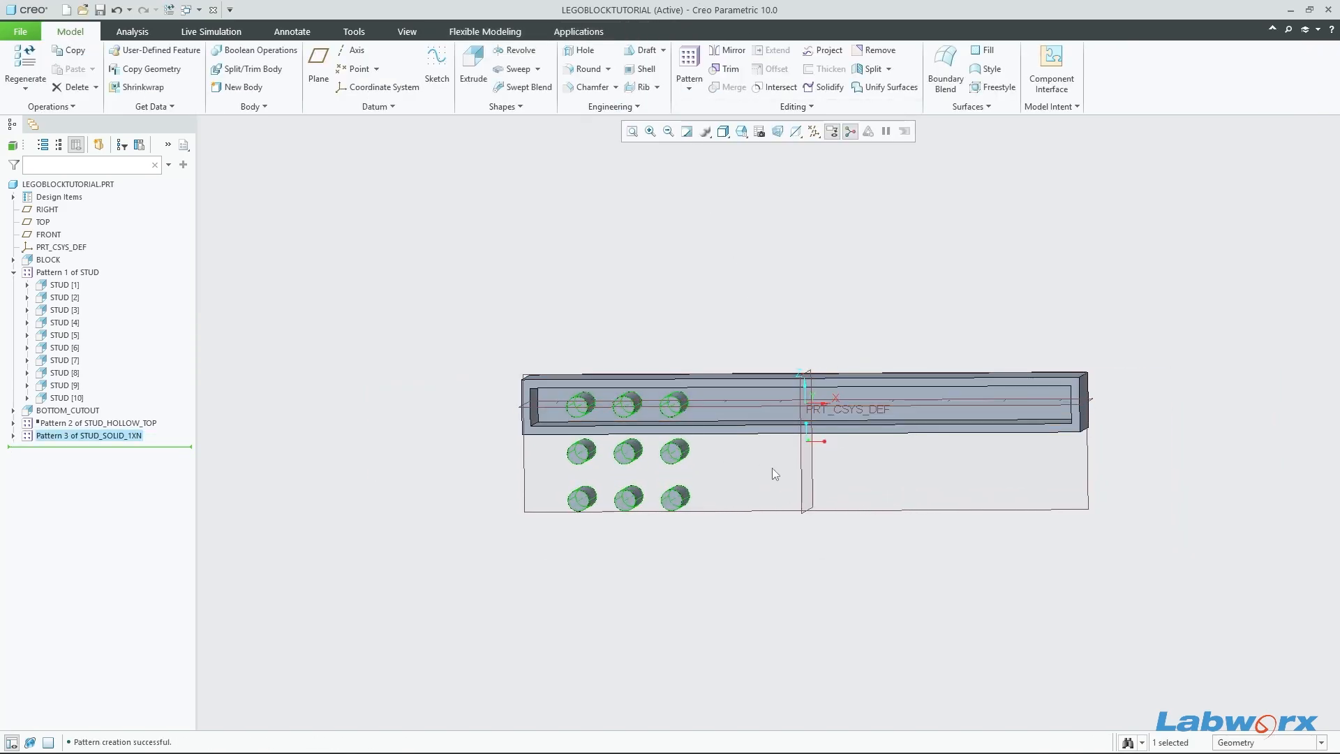
{"action": "middle_click_drag", "start_coordinate": [772, 467], "coordinate": [884, 524]}
{"action": "key", "text": "ctrl+s"}
{"action": "scroll", "coordinate": [747, 530], "scroll_direction": "up", "scroll_amount": 5}
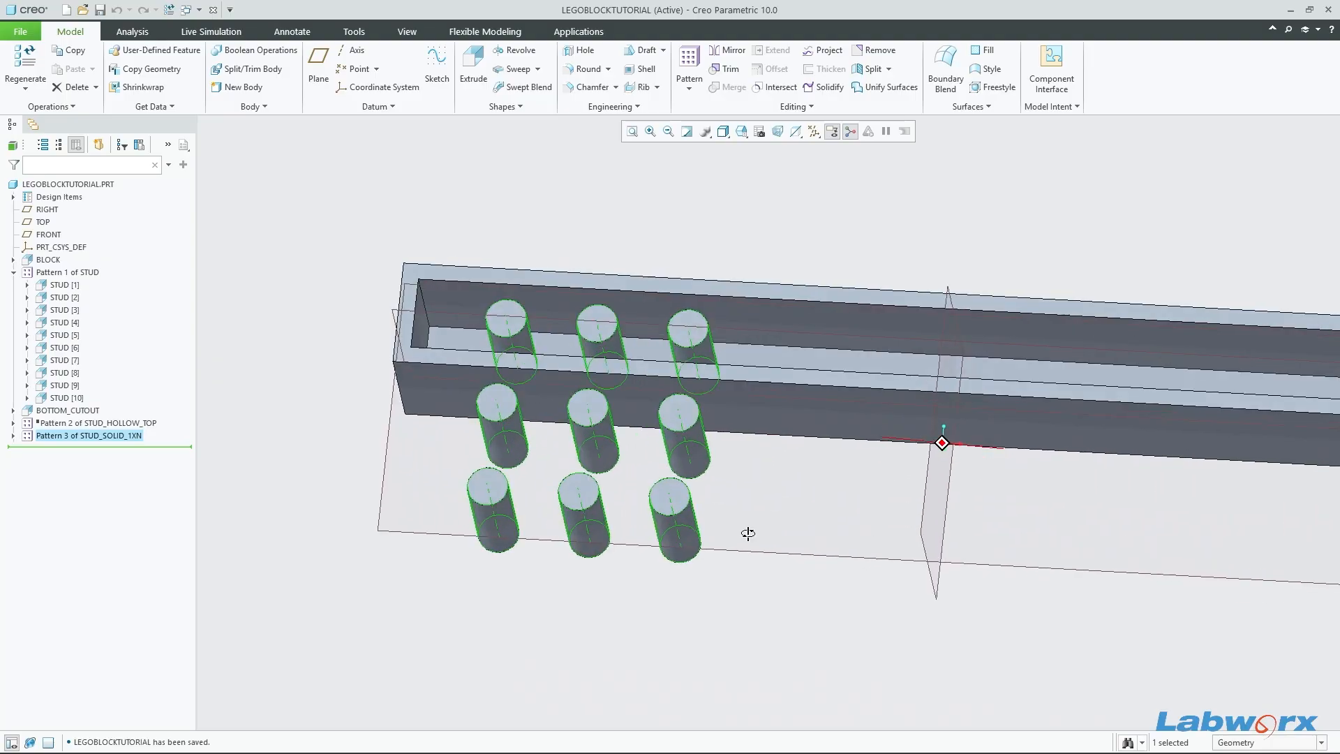
Step: Open the part relations and insert blank lines after the d36 relation in the ELSE branch for parts longer than wide
{"action": "left_click", "coordinate": [1059, 107]}
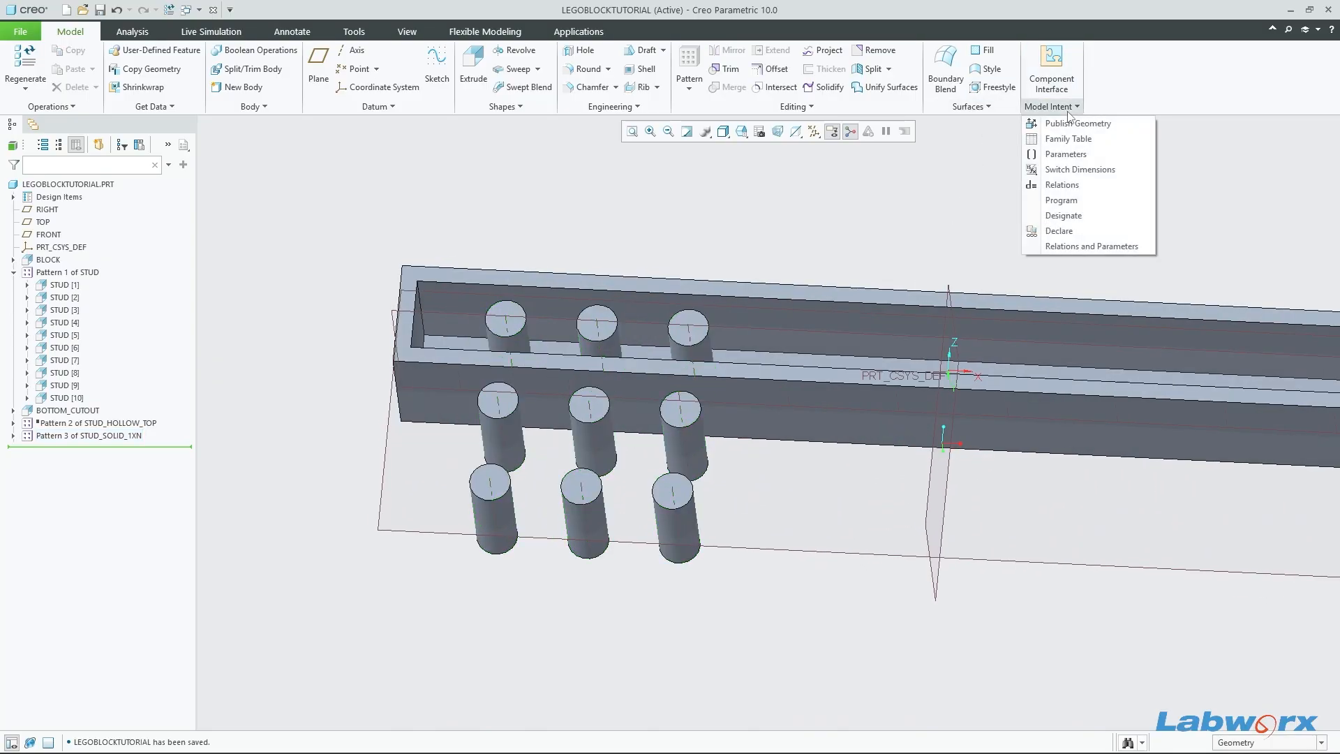
{"action": "left_click", "coordinate": [1078, 185]}
{"action": "scroll", "coordinate": [721, 442], "scroll_direction": "down", "scroll_amount": 3}
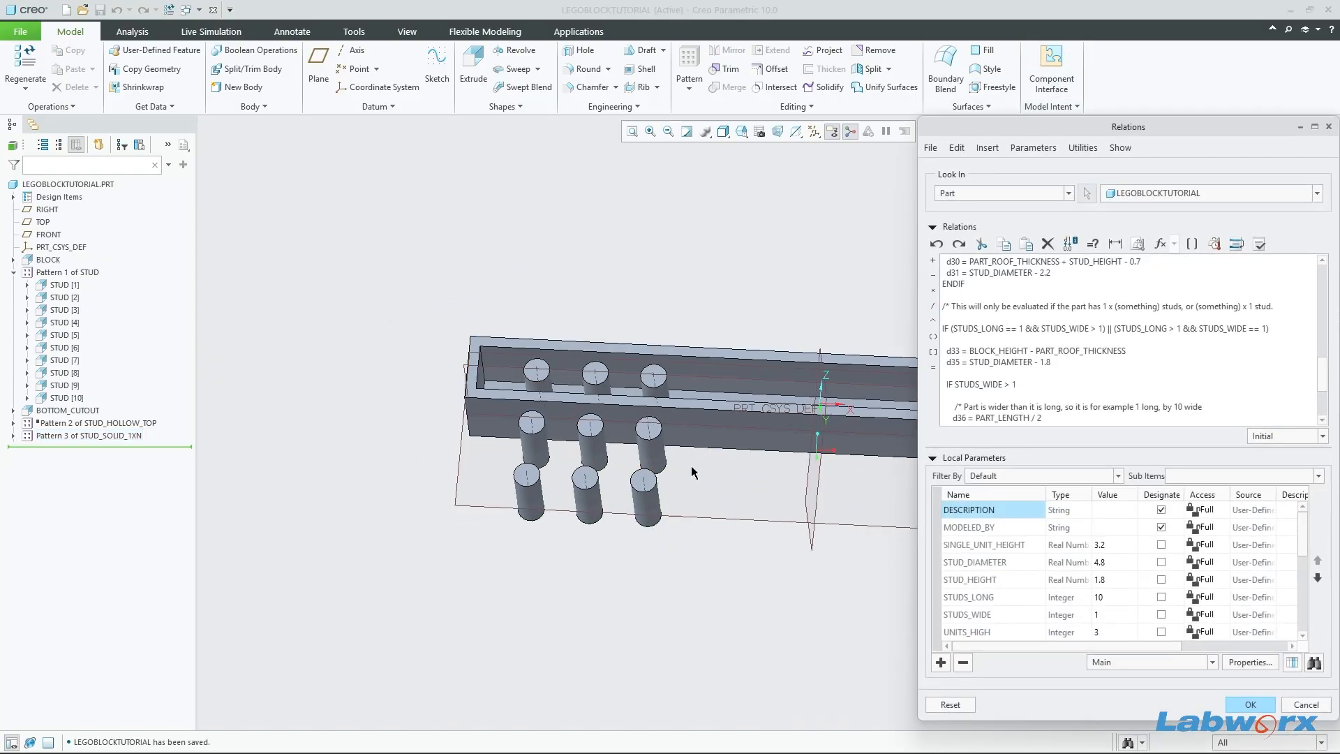
{"action": "scroll", "coordinate": [1095, 357], "scroll_direction": "down", "scroll_amount": 3}
{"action": "scroll", "coordinate": [650, 462], "scroll_direction": "down", "scroll_amount": 4}
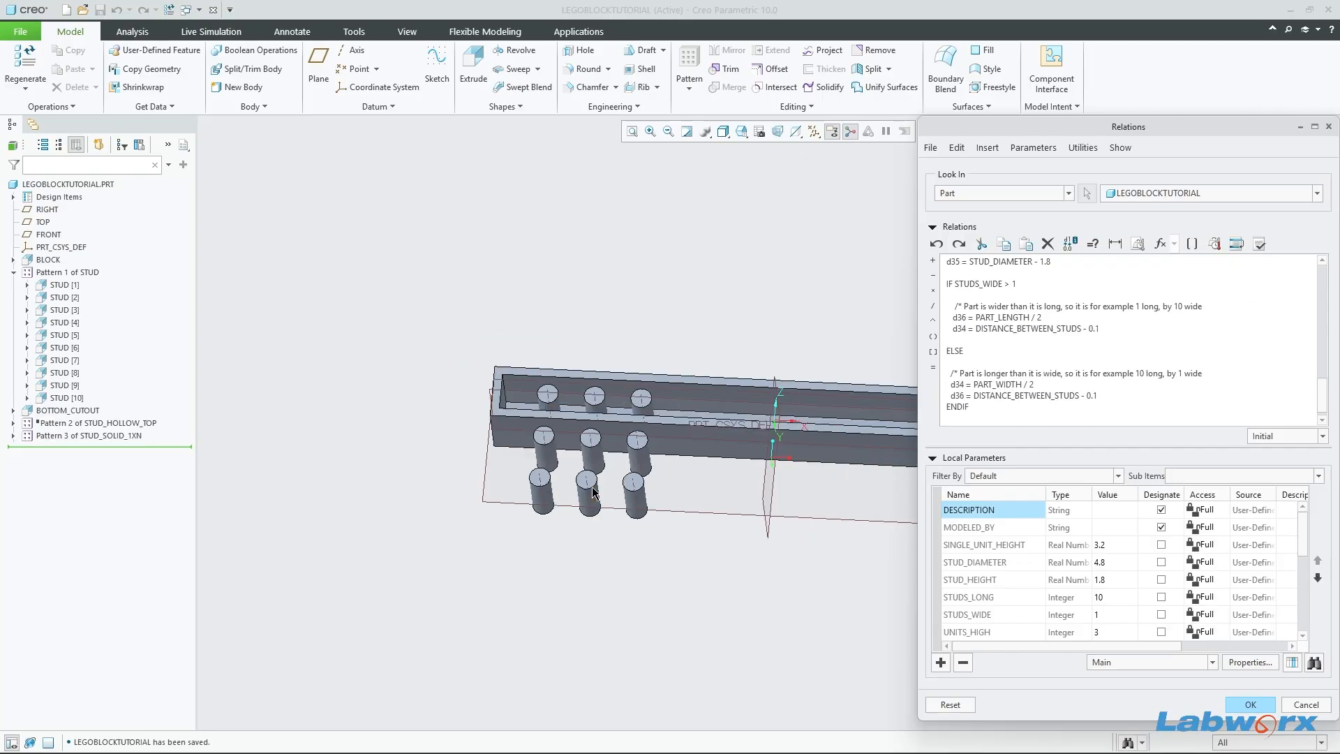
{"action": "scroll", "coordinate": [685, 519], "scroll_direction": "up", "scroll_amount": 2}
{"action": "middle_click_drag", "start_coordinate": [710, 553], "coordinate": [648, 563], "text": "shift"}
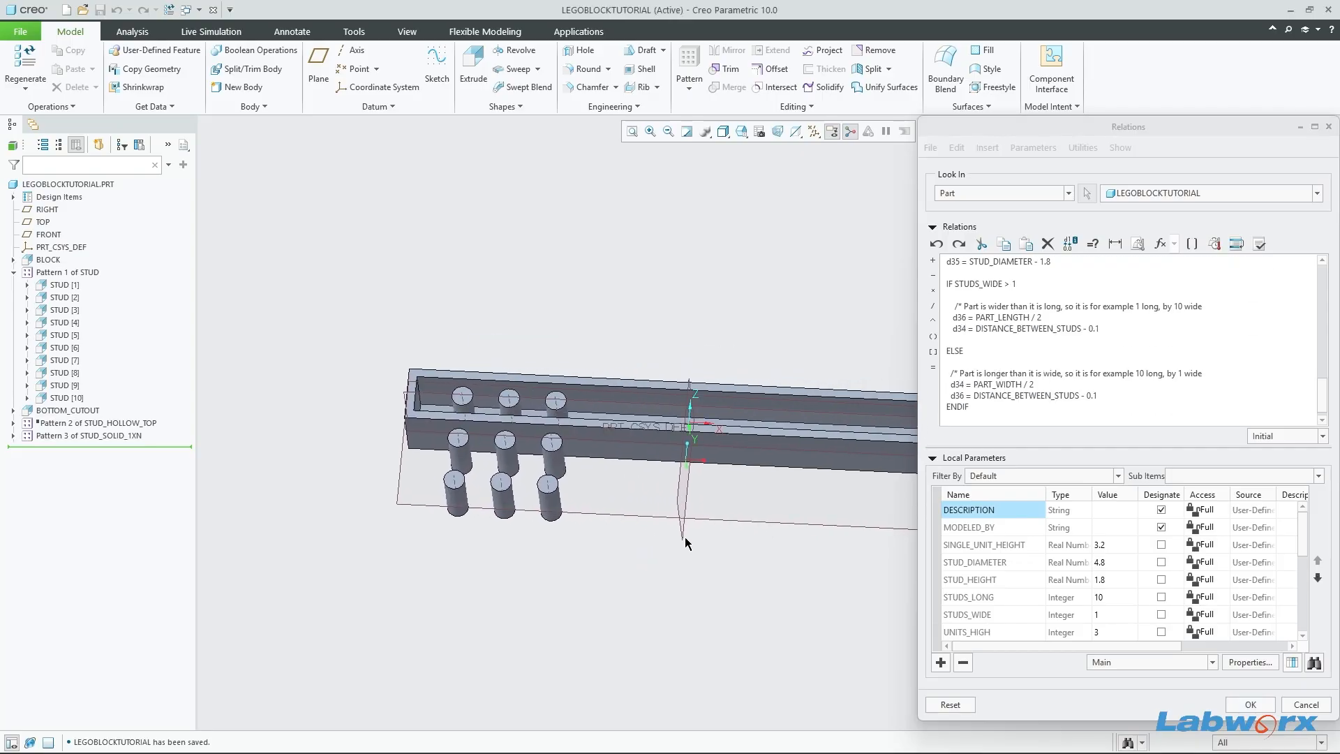
{"action": "left_click", "coordinate": [1037, 298]}
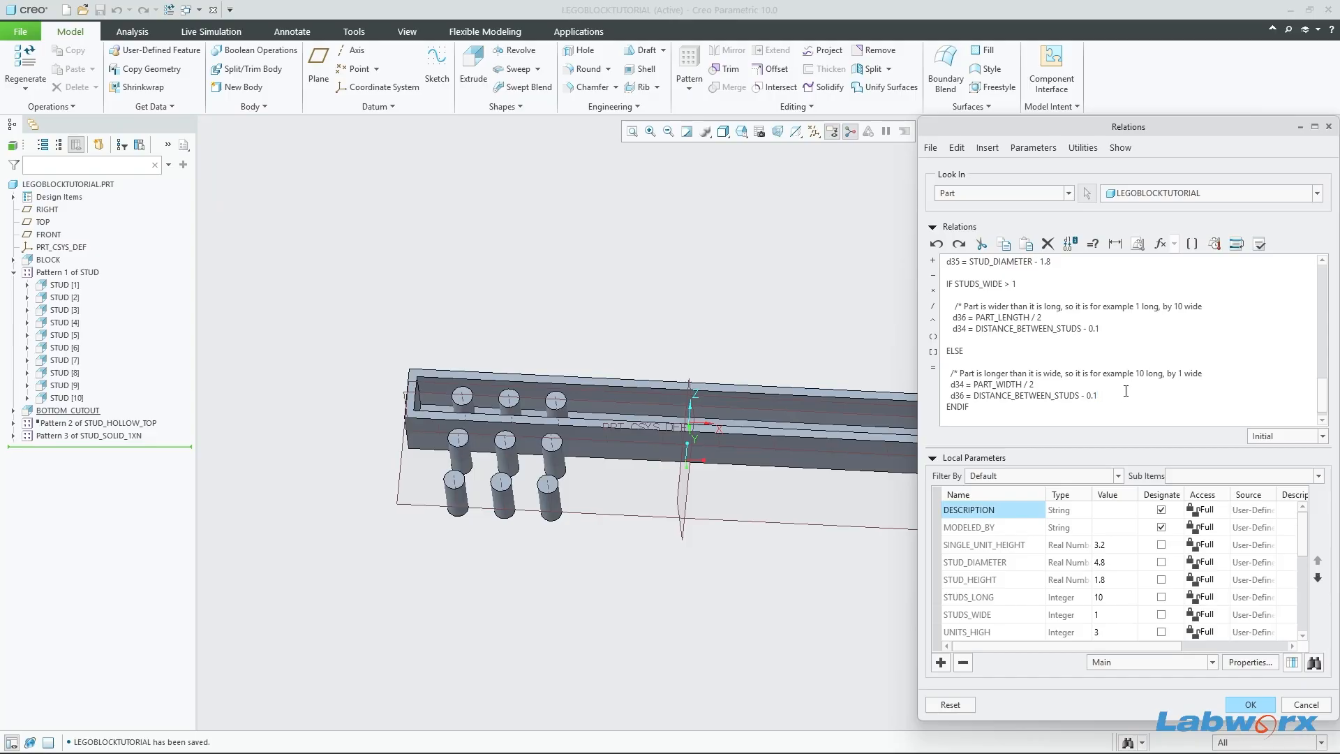
{"action": "key", "text": "Down"}
{"action": "key", "text": "Down"}
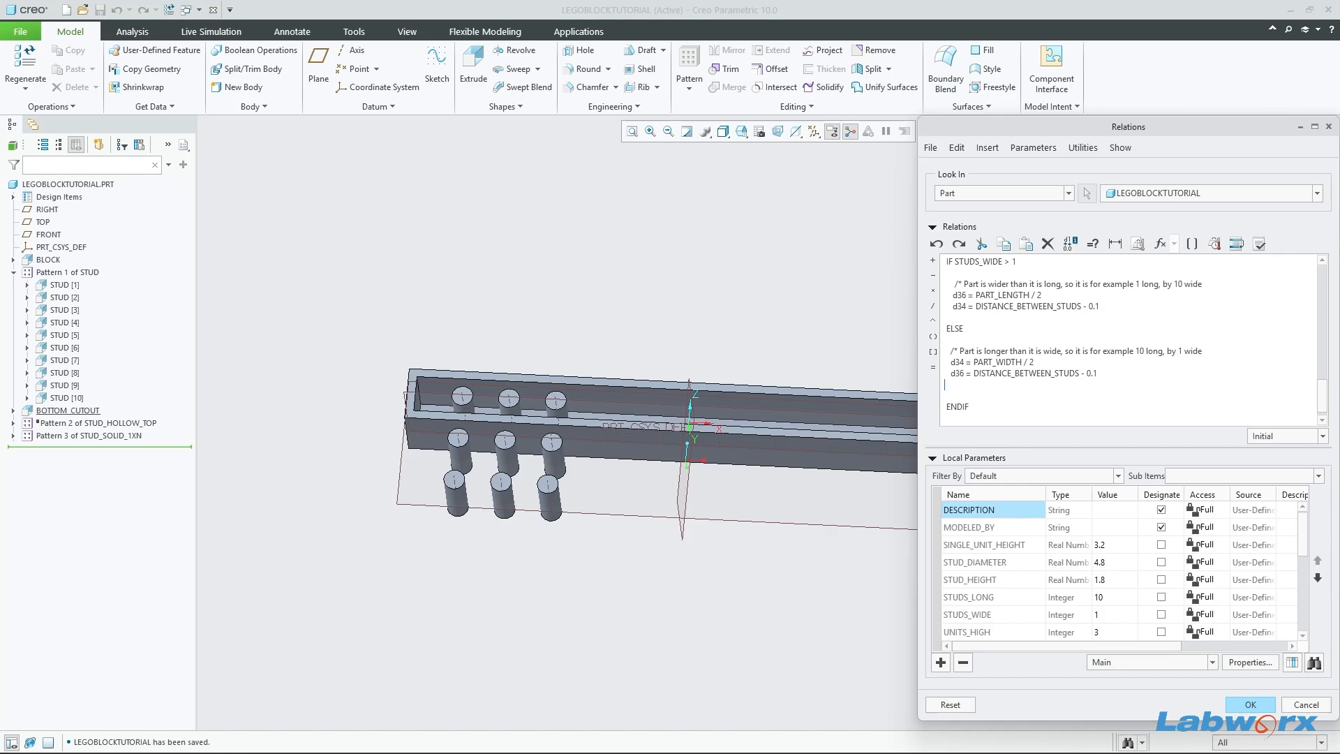
{"action": "key", "text": "Return"}
Step: Show the dimension symbols of the STUD_SOLID_1XN pattern in the model and return to the blank line in the ELSE branch
{"action": "left_click", "coordinate": [89, 437]}
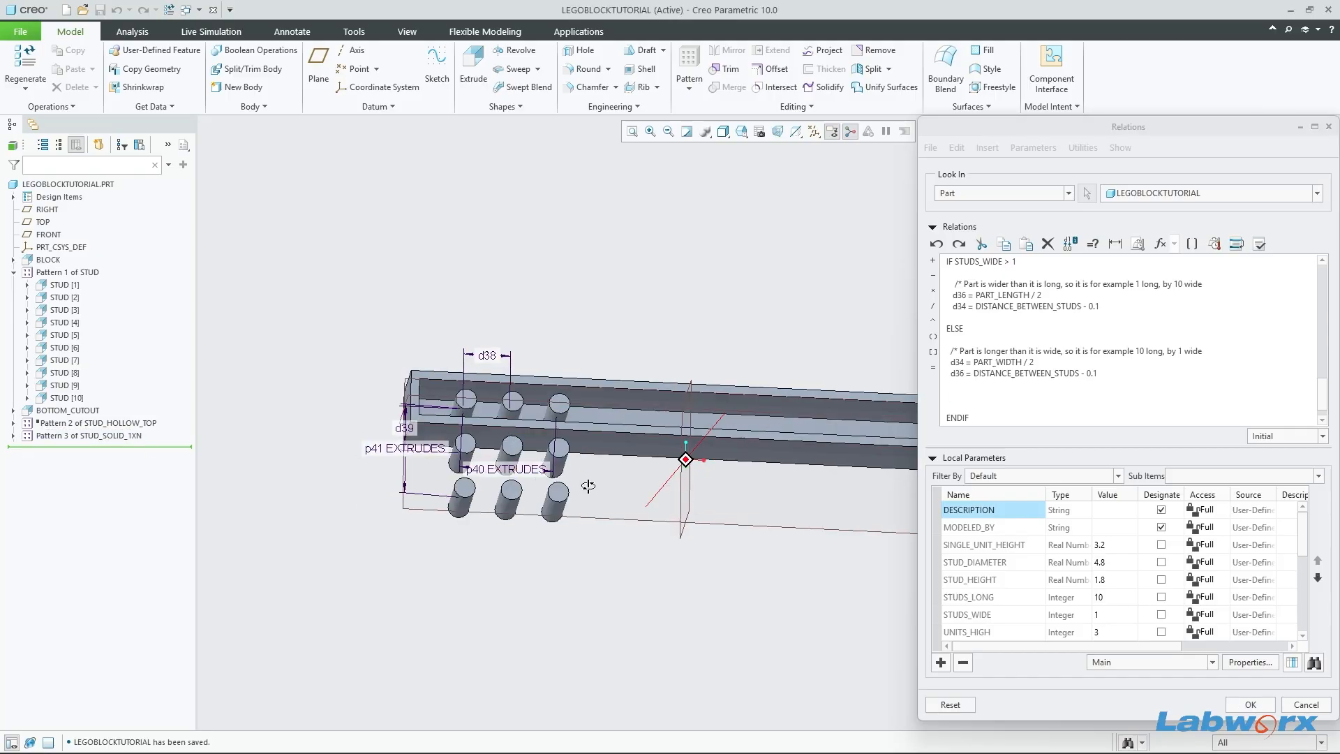
{"action": "middle_click_drag", "start_coordinate": [575, 491], "coordinate": [569, 489]}
{"action": "left_click", "coordinate": [967, 393]}
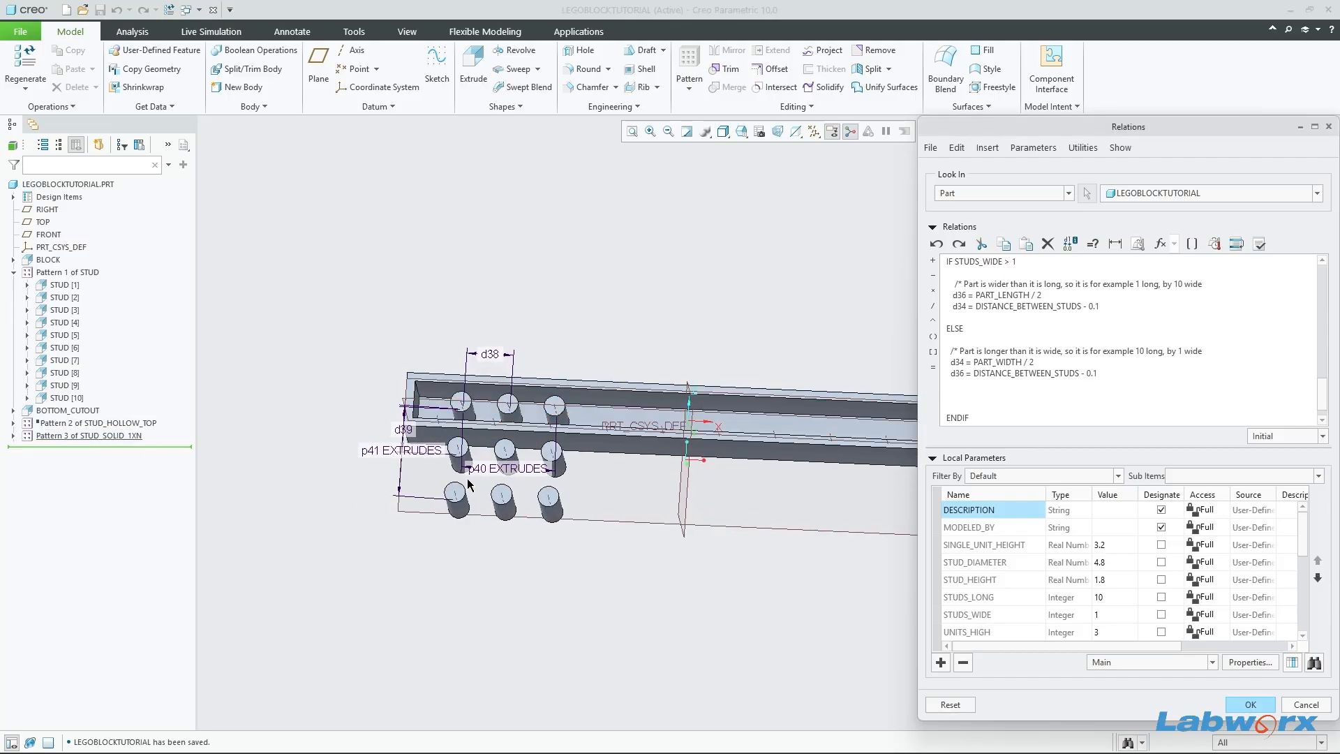
Step: Examine which spacing and member-count symbols control each direction of the solid stud pattern, comparing the underside with the studs on top
{"action": "scroll", "coordinate": [464, 421], "scroll_direction": "down", "scroll_amount": 1}
{"action": "scroll", "coordinate": [466, 421], "scroll_direction": "down", "scroll_amount": 2}
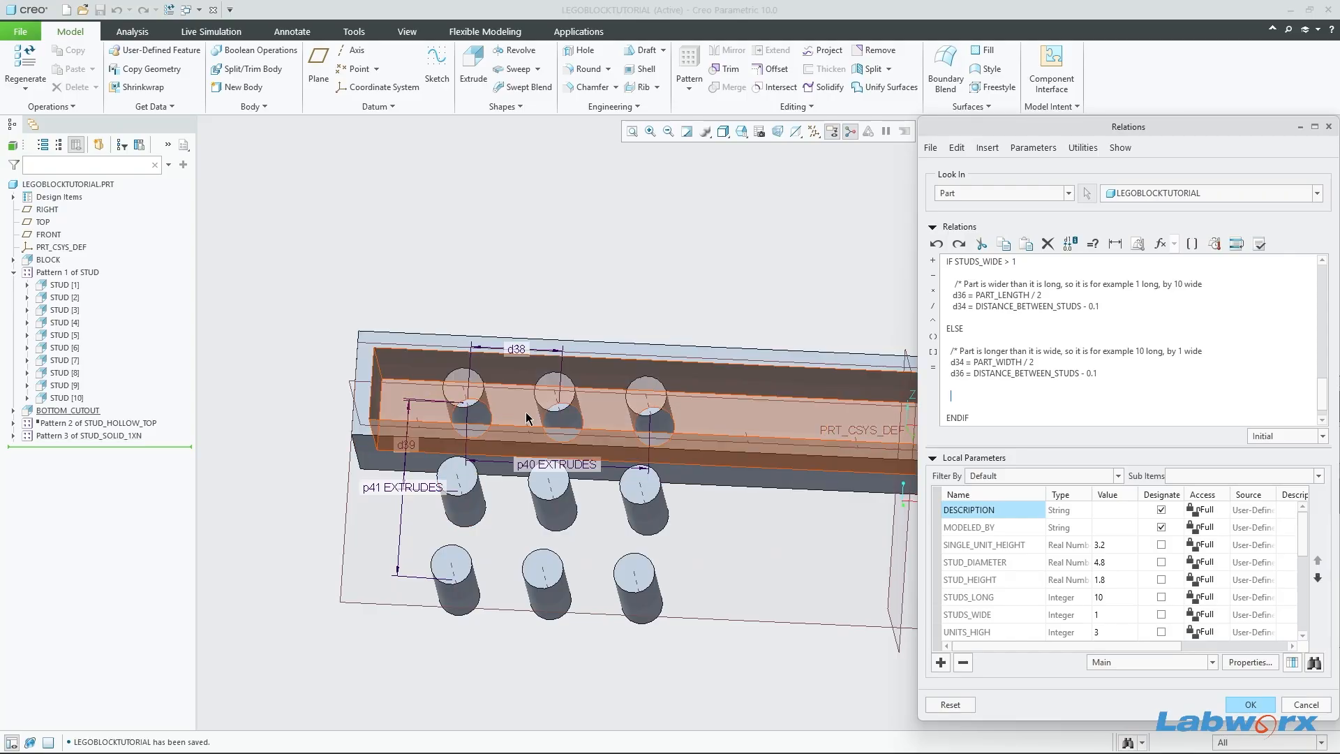
{"action": "mouse_move", "coordinate": [560, 463]}
{"action": "middle_mouse_down"}
{"action": "mouse_move", "coordinate": [569, 443]}
{"action": "mouse_move", "coordinate": [549, 463]}
{"action": "middle_mouse_up"}
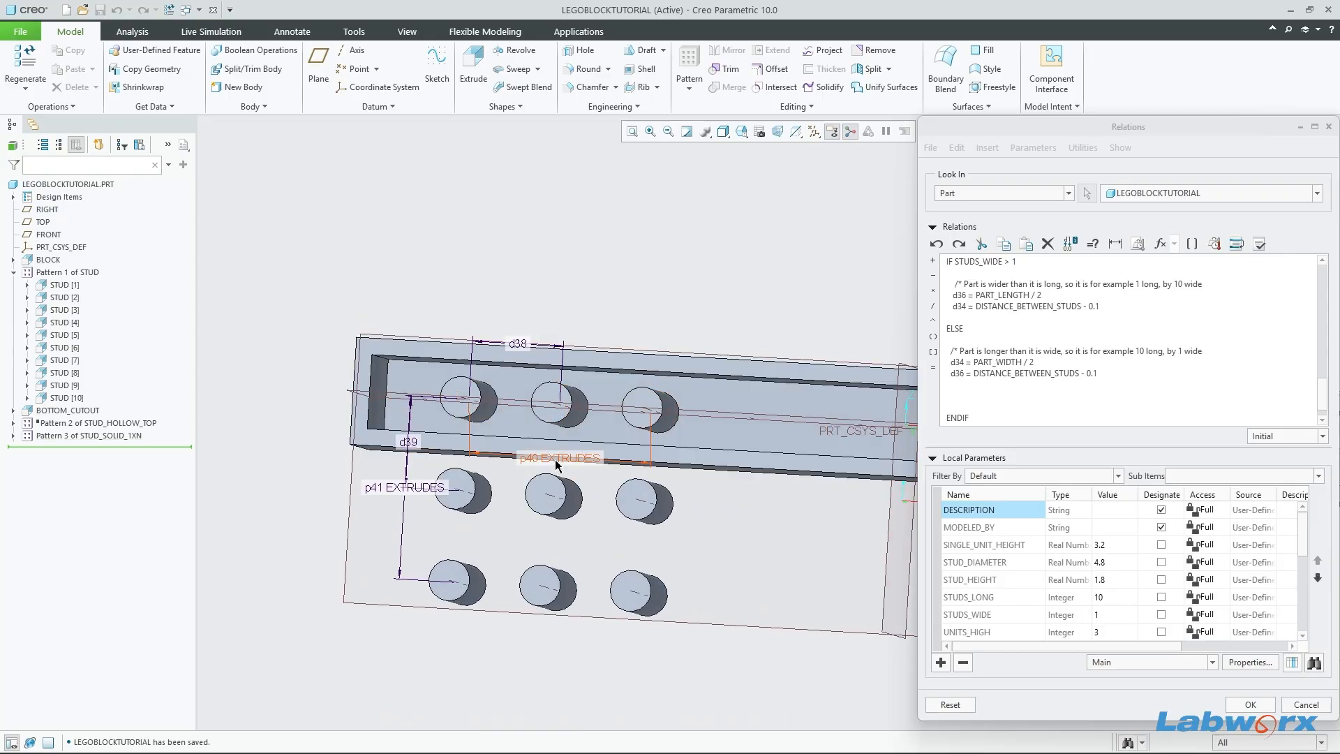
{"action": "scroll", "coordinate": [359, 405], "scroll_direction": "up", "scroll_amount": 2}
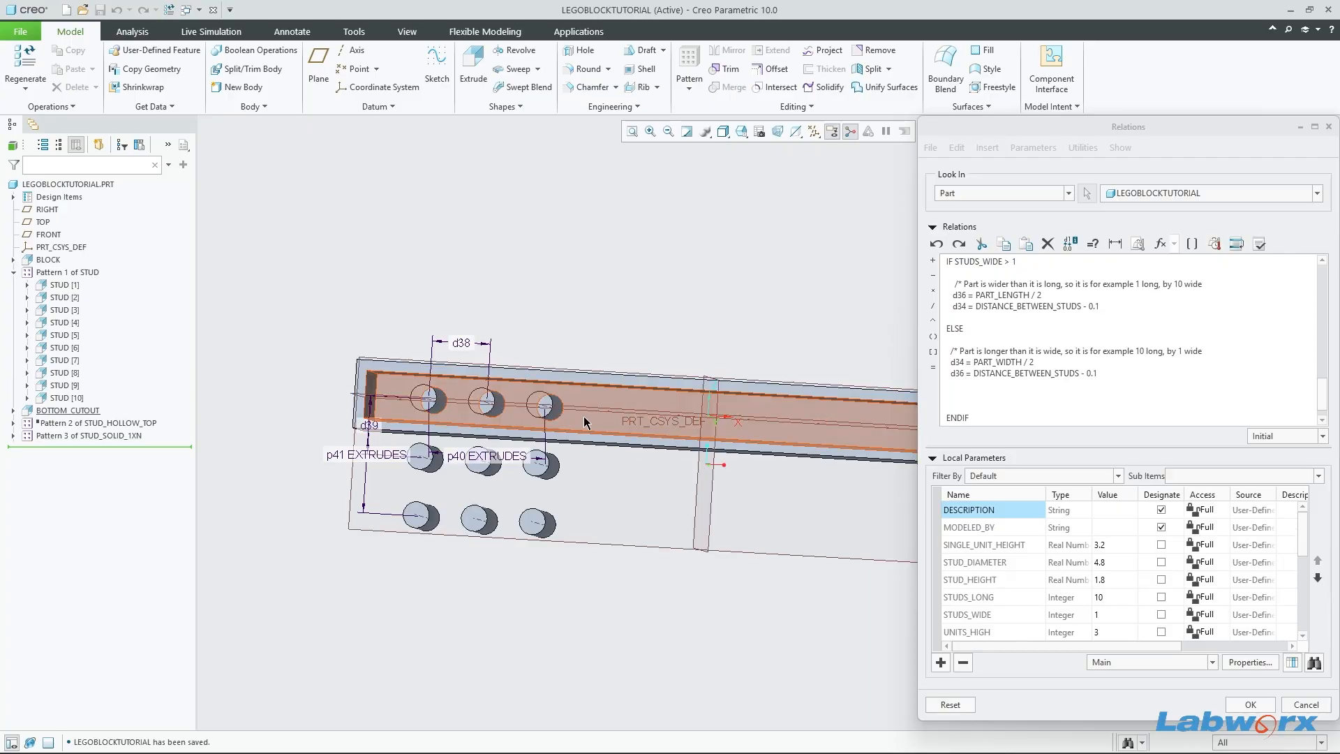
{"action": "scroll", "coordinate": [447, 437], "scroll_direction": "up", "scroll_amount": 3}
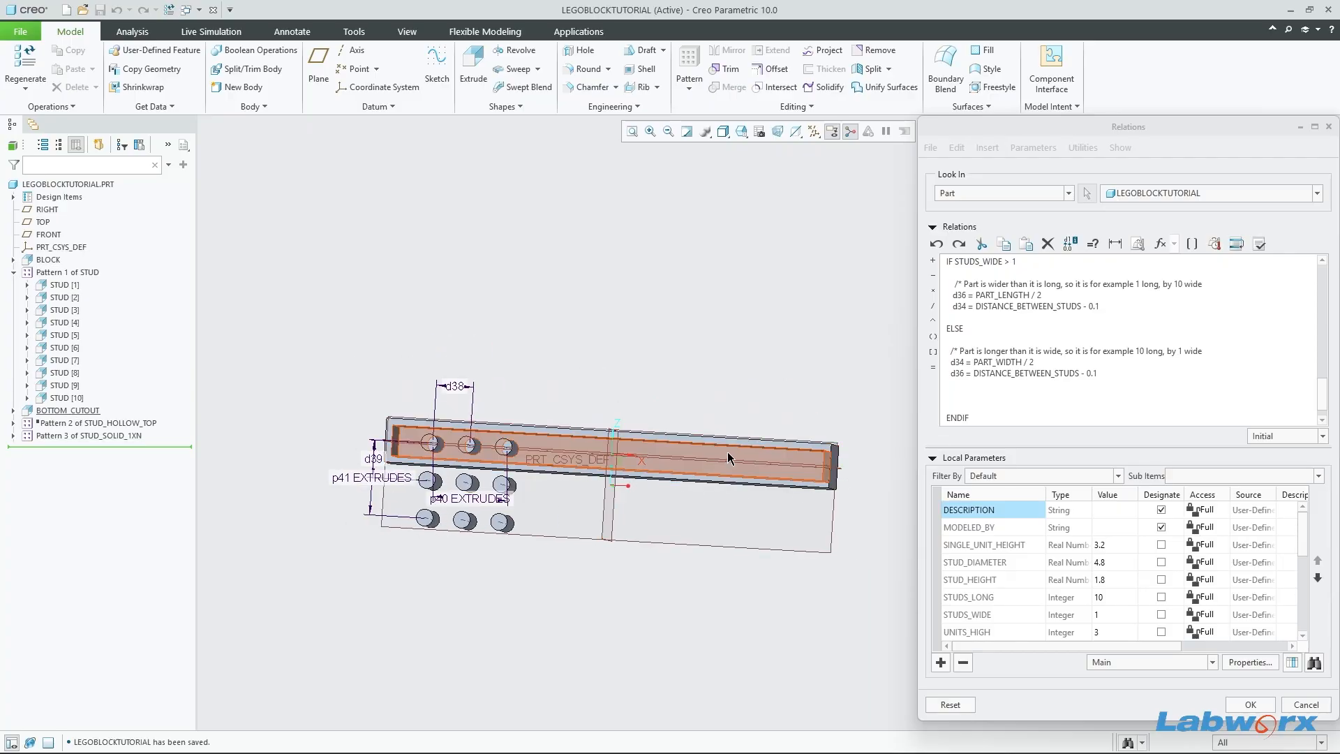
{"action": "scroll", "coordinate": [481, 474], "scroll_direction": "down", "scroll_amount": 4}
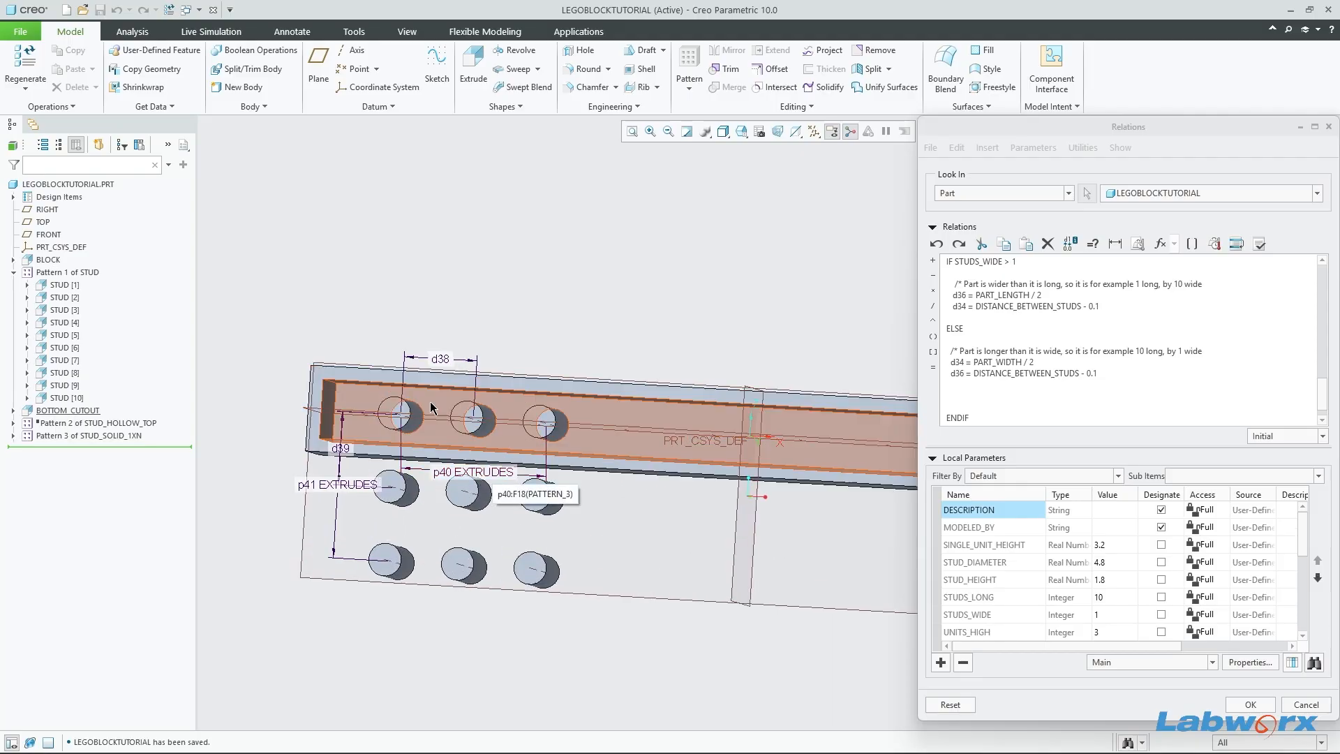
{"action": "scroll", "coordinate": [416, 501], "scroll_direction": "up", "scroll_amount": 2}
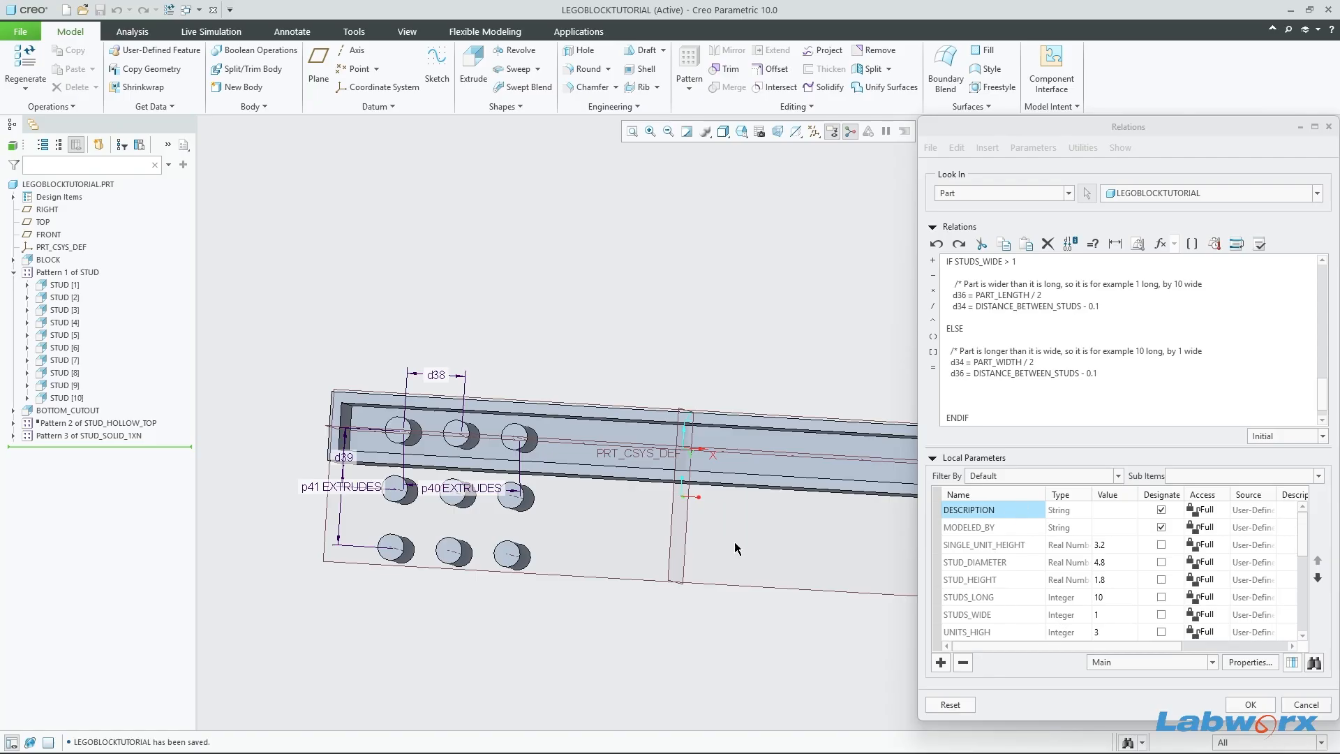
{"action": "scroll", "coordinate": [634, 487], "scroll_direction": "up", "scroll_amount": 4}
{"action": "middle_click_drag", "start_coordinate": [633, 487], "coordinate": [640, 622]}
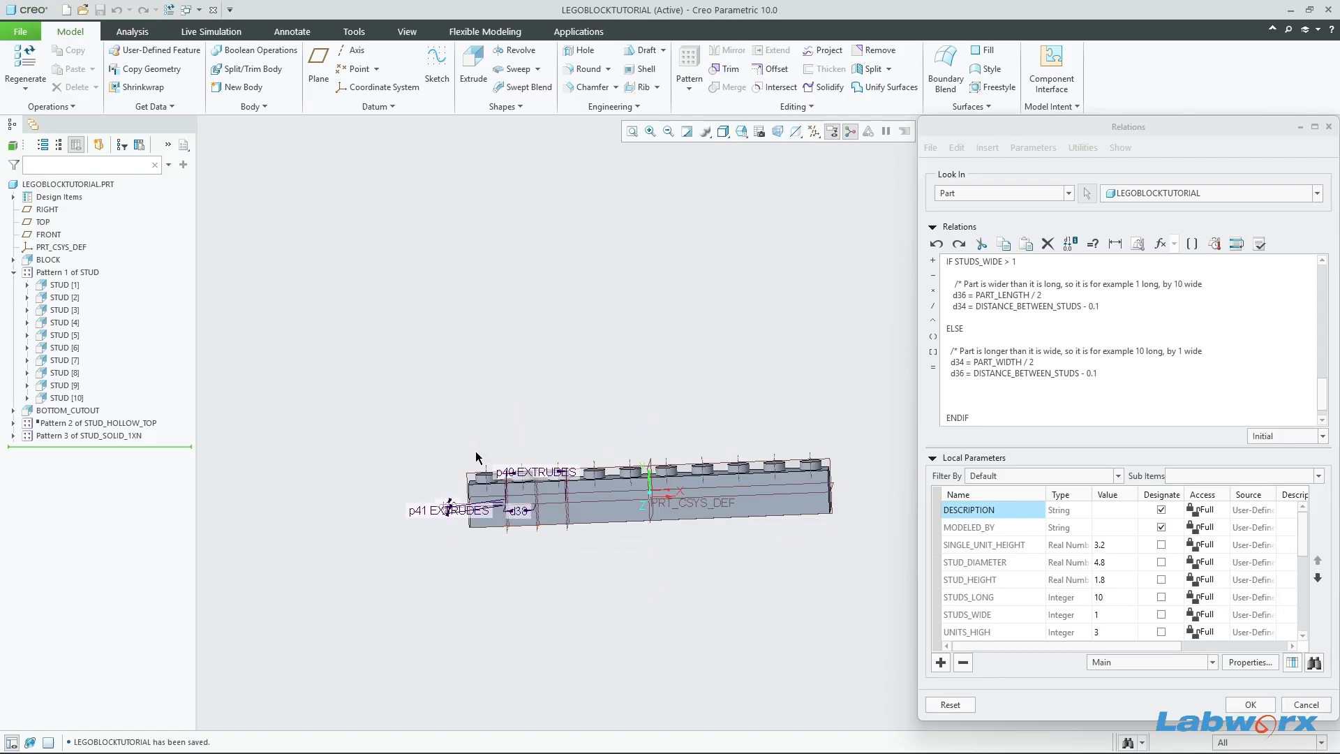
{"action": "middle_click_drag", "start_coordinate": [475, 451], "coordinate": [501, 503]}
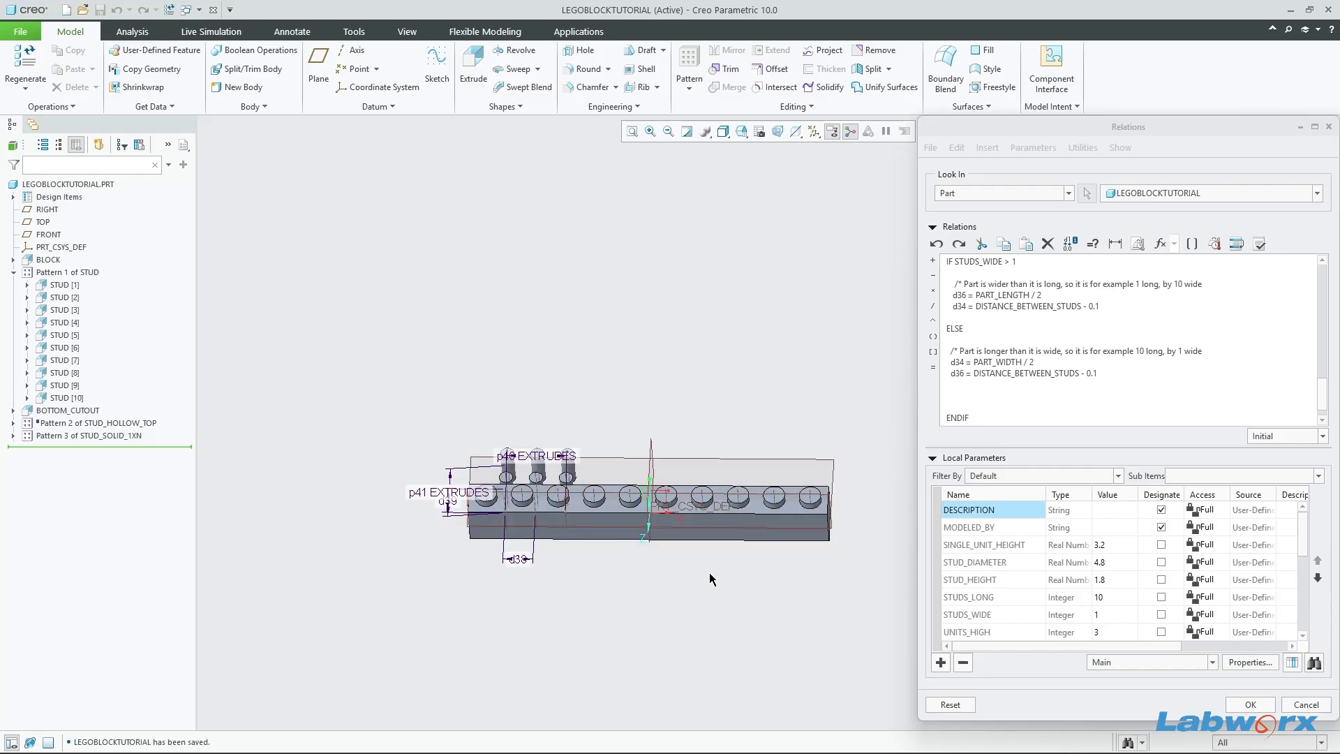
{"action": "middle_click_drag", "start_coordinate": [766, 635], "coordinate": [561, 478]}
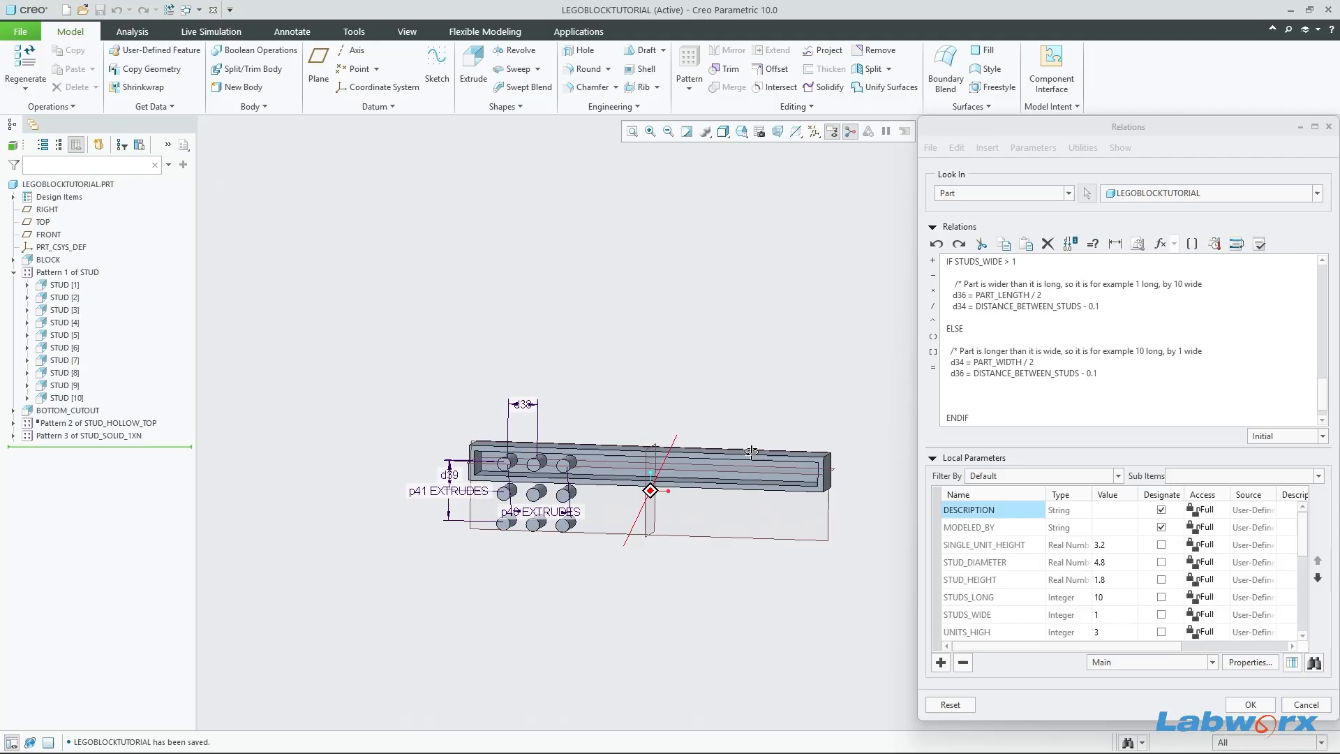
{"action": "scroll", "coordinate": [559, 464], "scroll_direction": "down", "scroll_amount": 3}
{"action": "scroll", "coordinate": [547, 541], "scroll_direction": "up", "scroll_amount": 2}
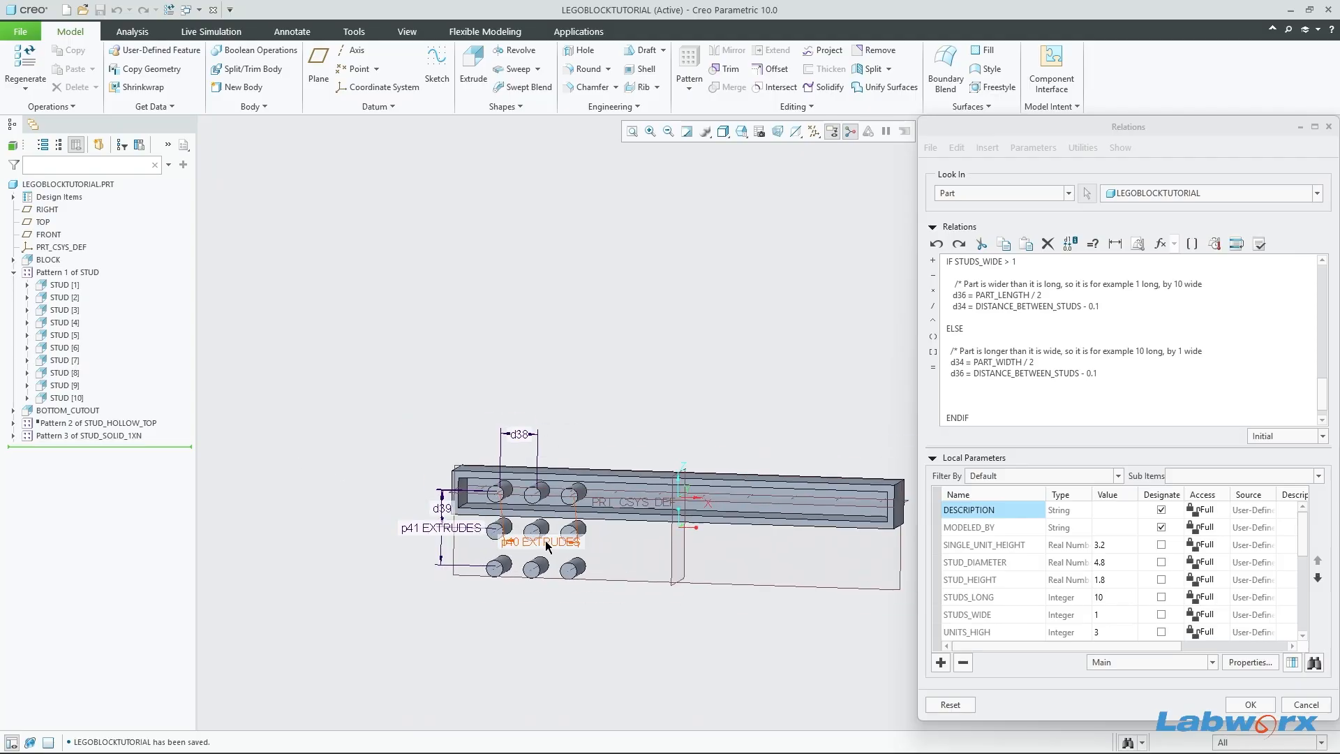
{"action": "middle_click_drag", "start_coordinate": [742, 591], "coordinate": [676, 586]}
{"action": "scroll", "coordinate": [449, 511], "scroll_direction": "down", "scroll_amount": 2}
{"action": "scroll", "coordinate": [449, 510], "scroll_direction": "down", "scroll_amount": 2}
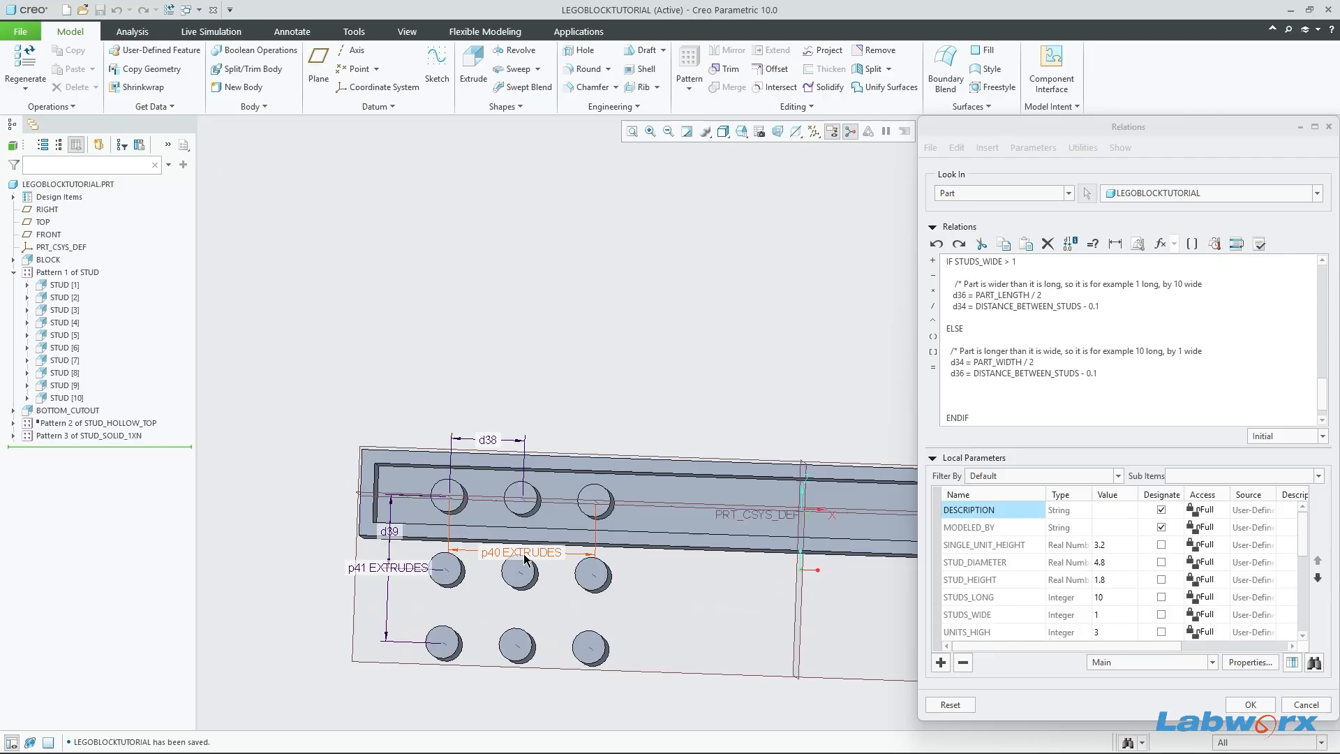
Step: Add the relation p40 = STUDS_LONG - 1 to the ELSE branch for the number of members in the first pattern direction
{"action": "left_click", "coordinate": [972, 390]}
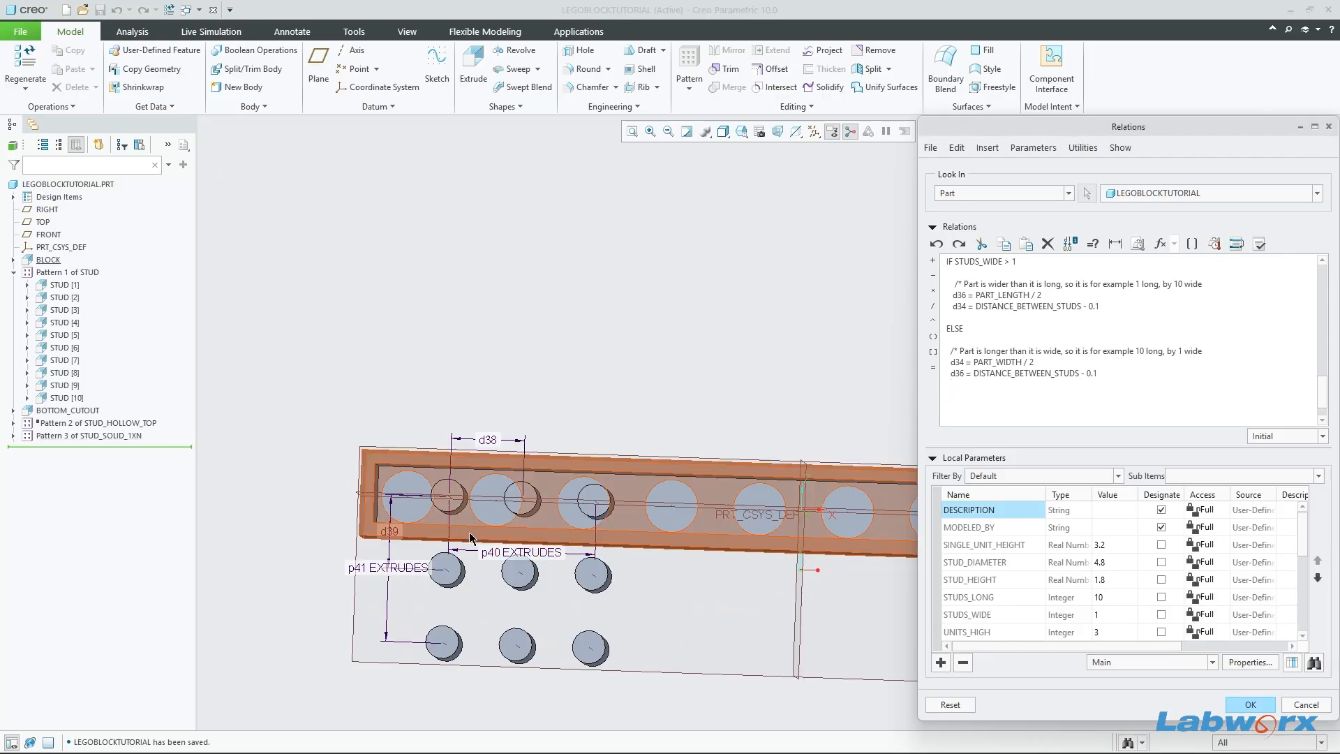
{"action": "left_click", "coordinate": [516, 554]}
{"action": "left_click", "coordinate": [1012, 400]}
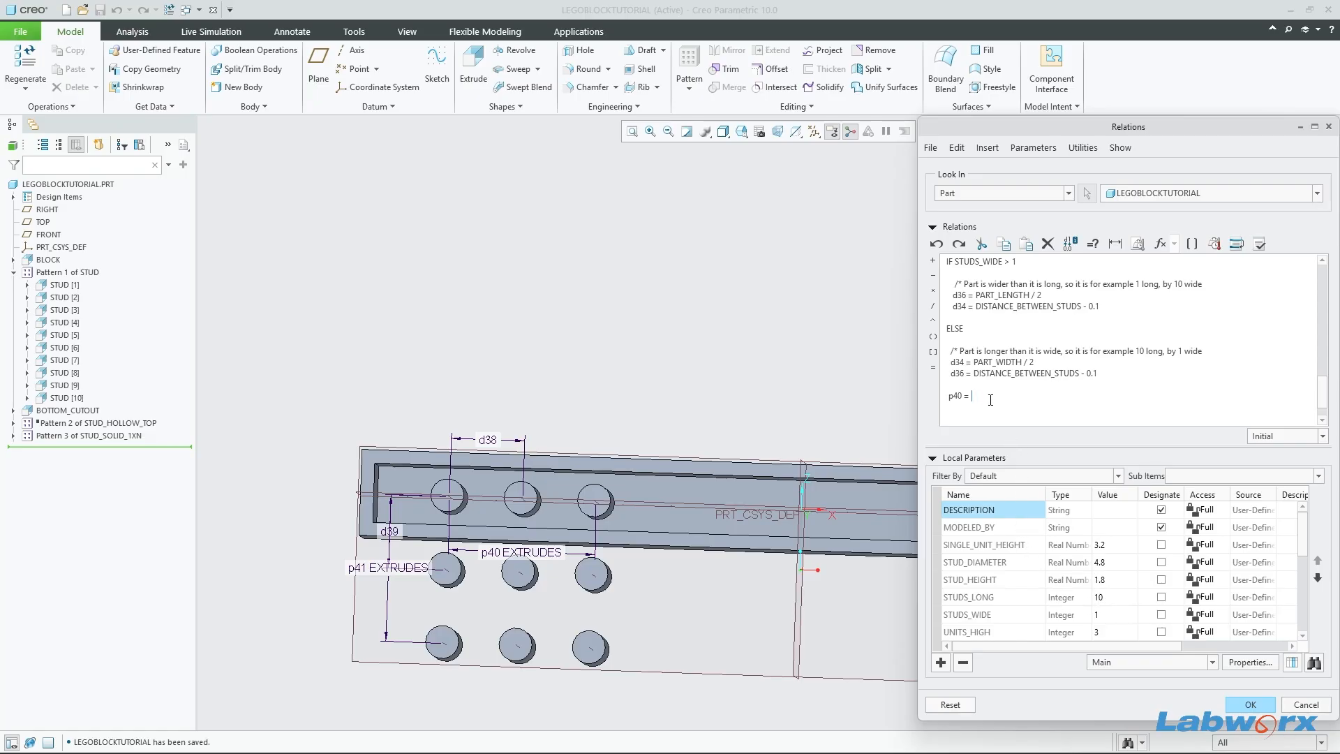
{"action": "right_click", "coordinate": [1016, 597]}
{"action": "left_click", "coordinate": [1059, 456]}
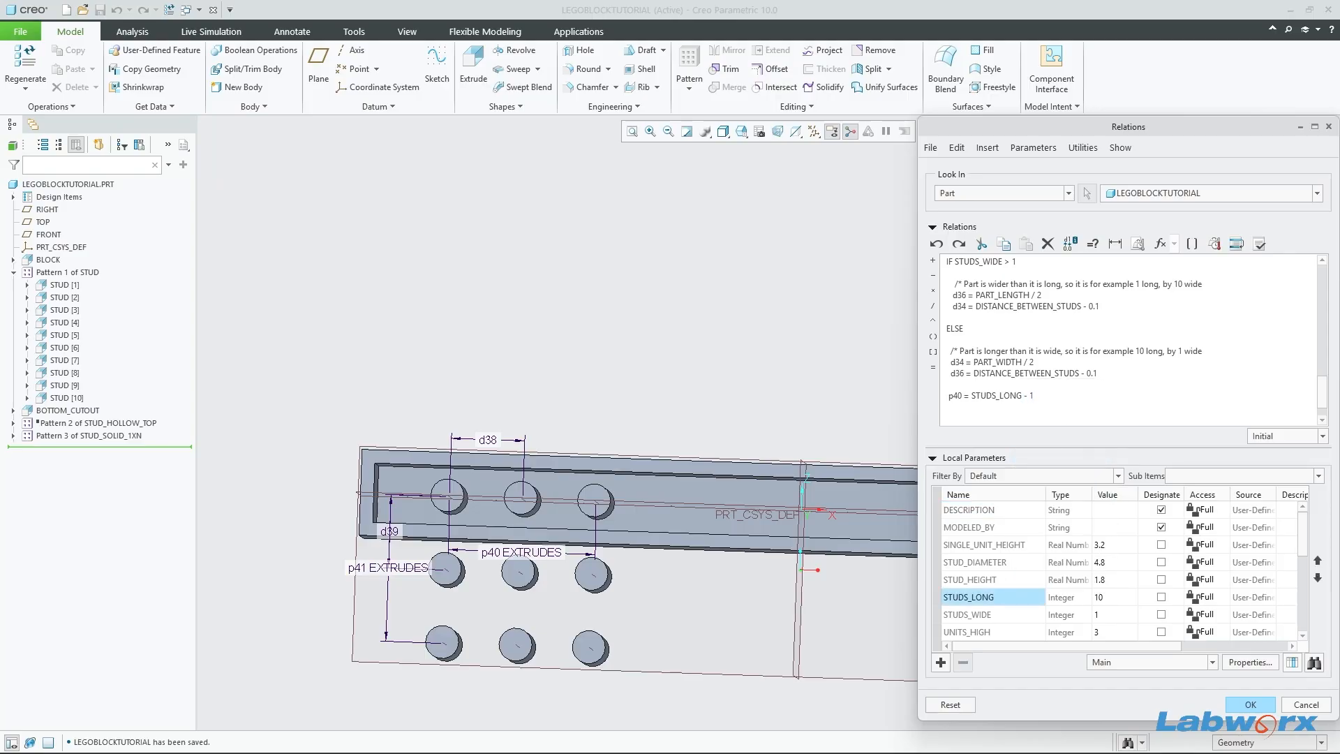
{"action": "scroll", "coordinate": [1024, 313], "scroll_direction": "down", "scroll_amount": 1}
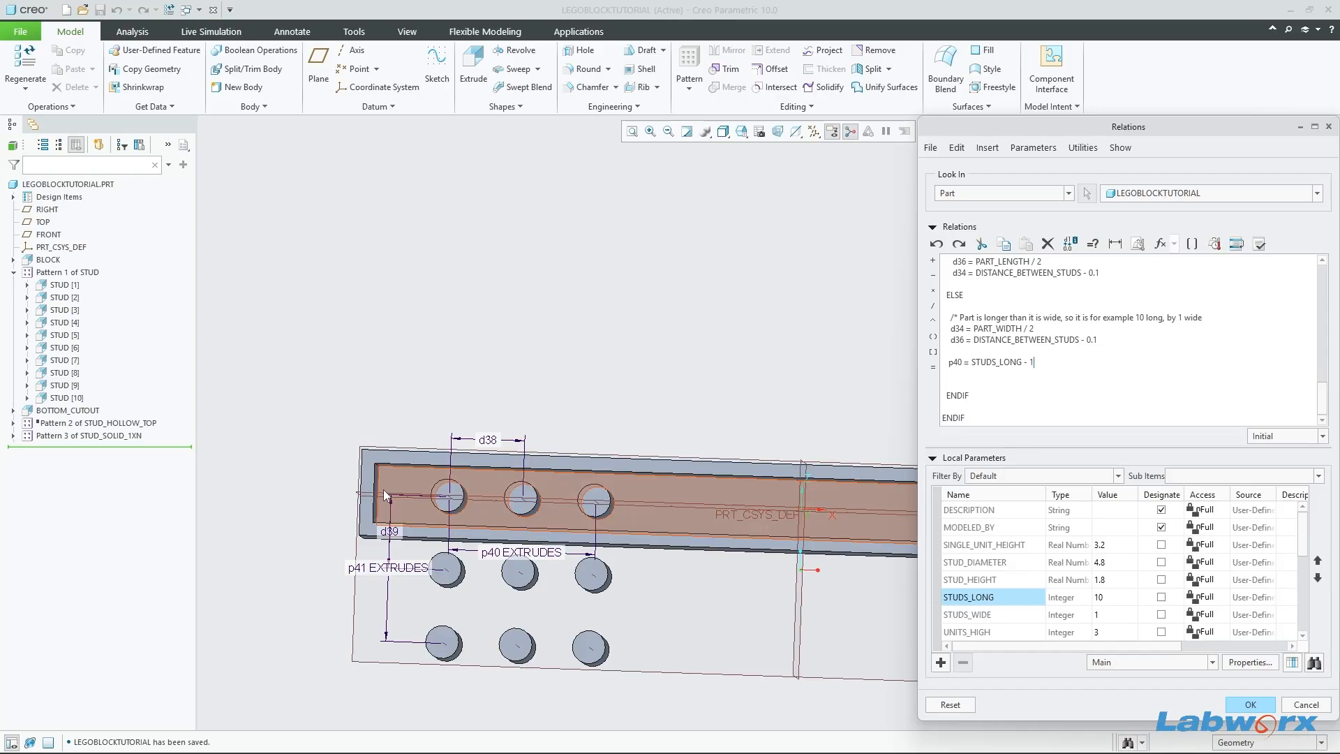
Step: Verify and accept the relations, and regenerate the part
{"action": "left_click", "coordinate": [1259, 244]}
{"action": "left_click", "coordinate": [742, 410]}
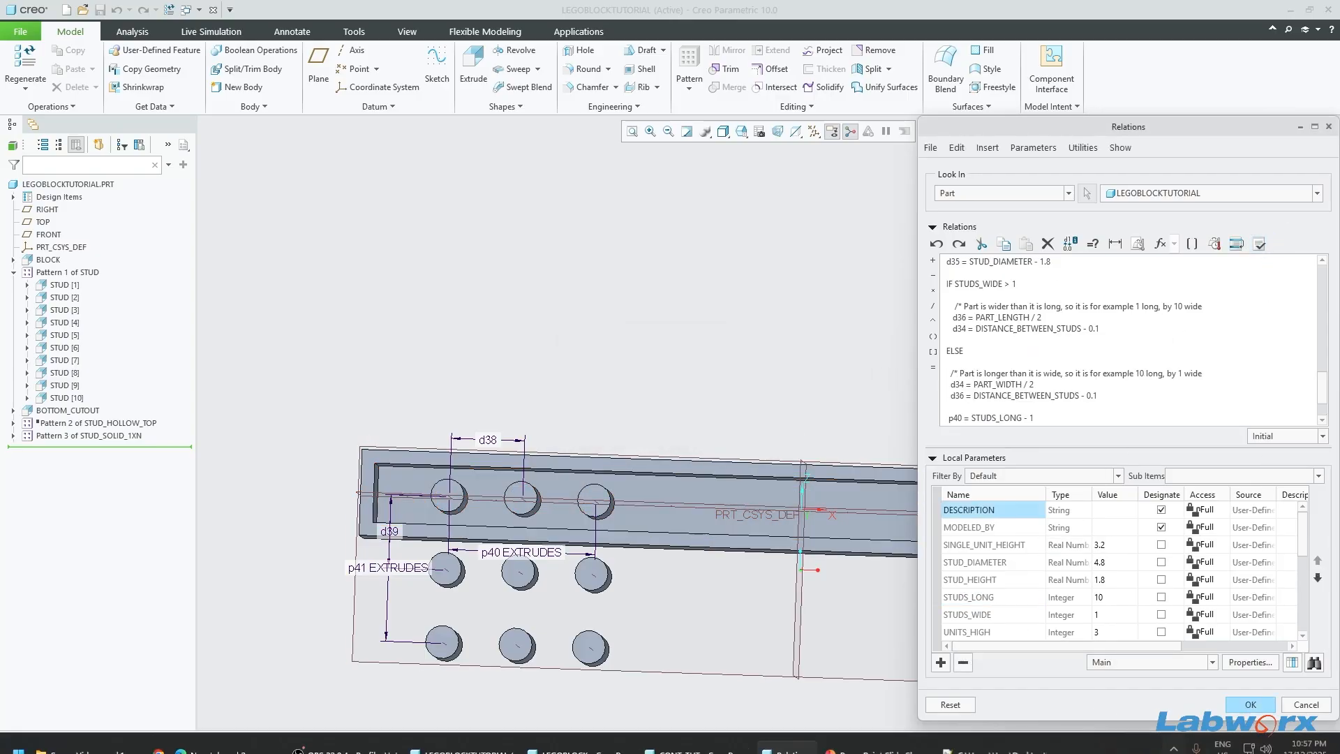
{"action": "left_click", "coordinate": [1250, 704]}
{"action": "key", "text": "ctrl+g"}
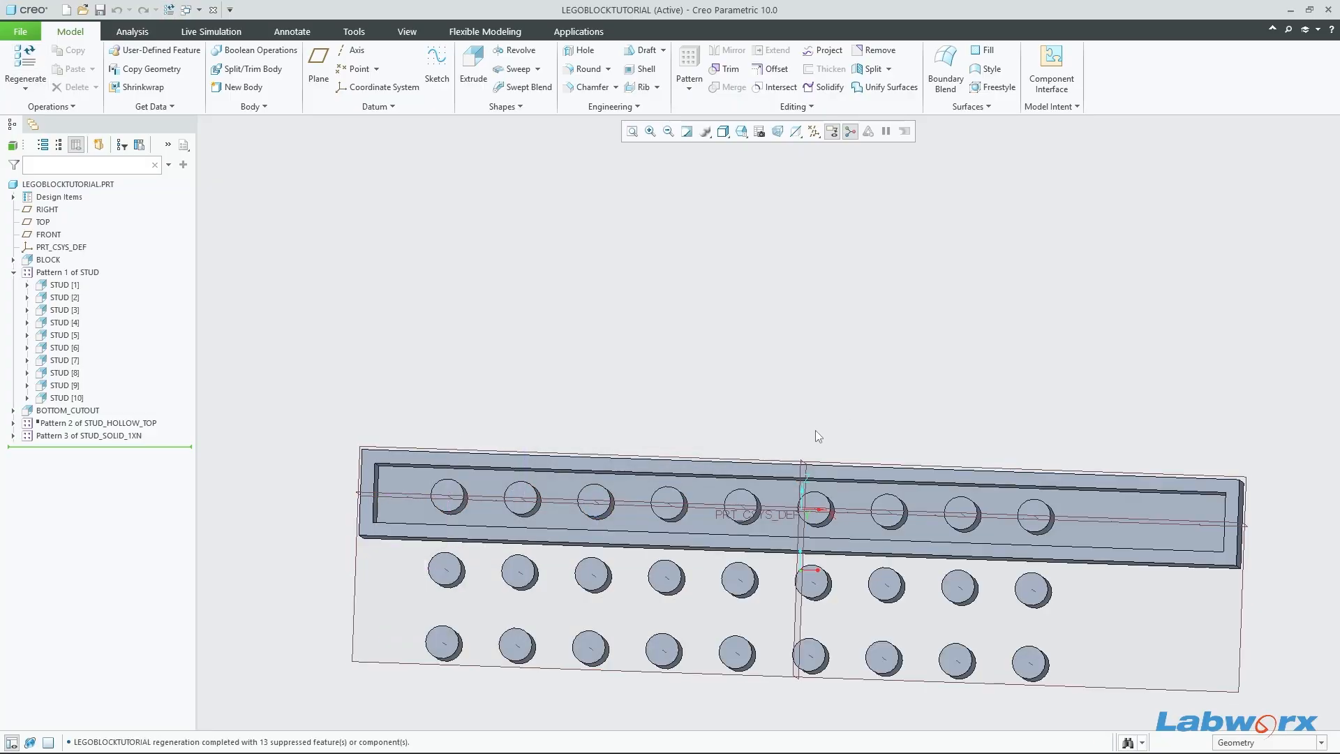
Step: Inspect the patterned solid studs from the side and underneath, and save the part
{"action": "scroll", "coordinate": [776, 433], "scroll_direction": "up", "scroll_amount": 2}
{"action": "middle_click_drag", "start_coordinate": [776, 433], "coordinate": [997, 571]}
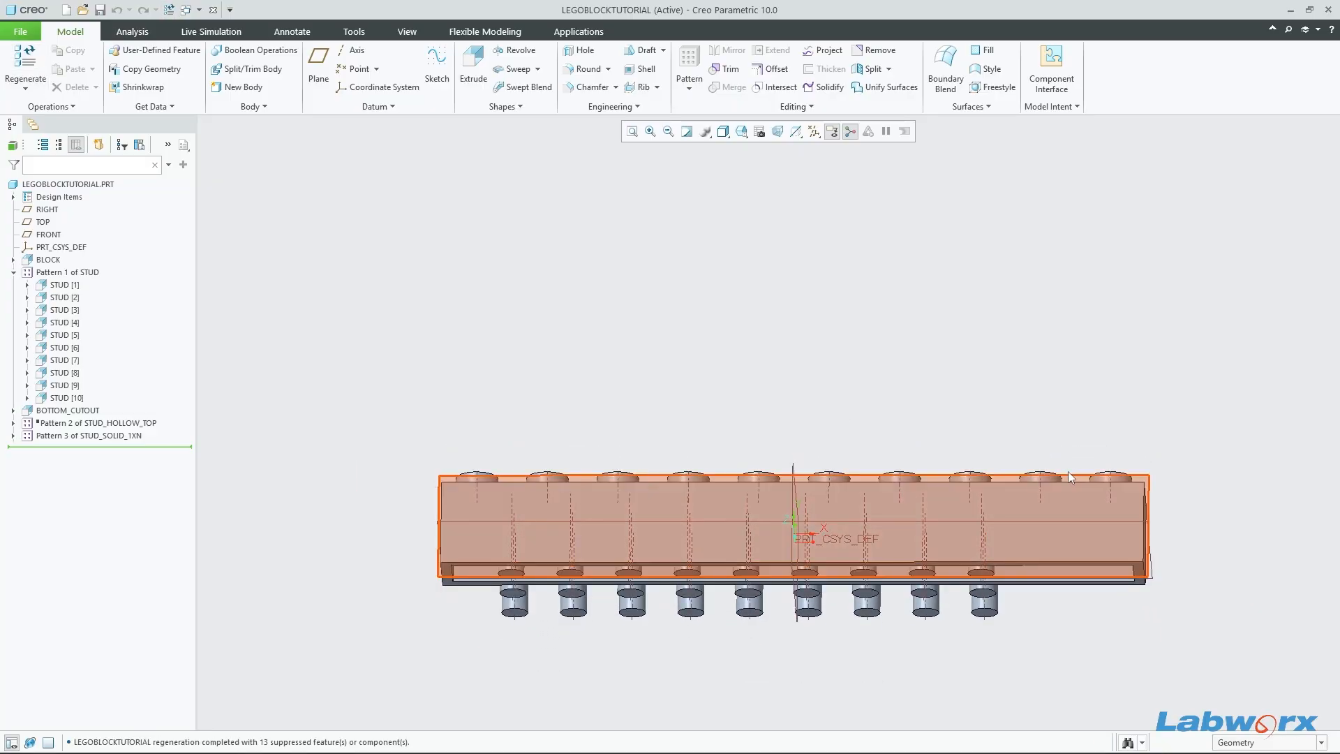
{"action": "mouse_move", "coordinate": [1101, 627]}
{"action": "middle_mouse_down"}
{"action": "mouse_move", "coordinate": [1116, 556]}
{"action": "mouse_move", "coordinate": [1124, 637]}
{"action": "middle_mouse_up"}
{"action": "middle_click_drag", "start_coordinate": [1156, 579], "coordinate": [1062, 434]}
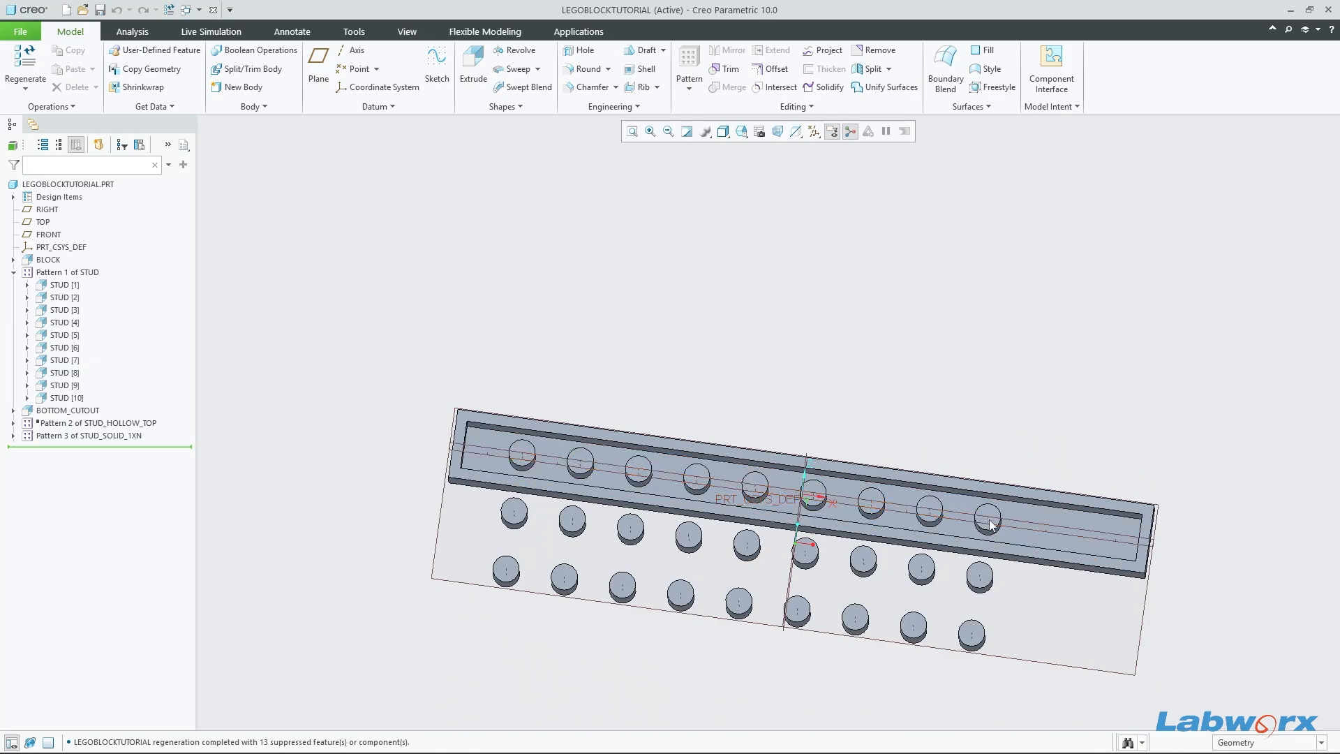
{"action": "middle_click_drag", "start_coordinate": [991, 525], "coordinate": [1003, 536]}
{"action": "left_click_drag", "start_coordinate": [1003, 536], "coordinate": [994, 488]}
{"action": "key", "text": "ctrl+s"}
{"action": "middle_click_drag", "start_coordinate": [890, 485], "coordinate": [939, 511]}
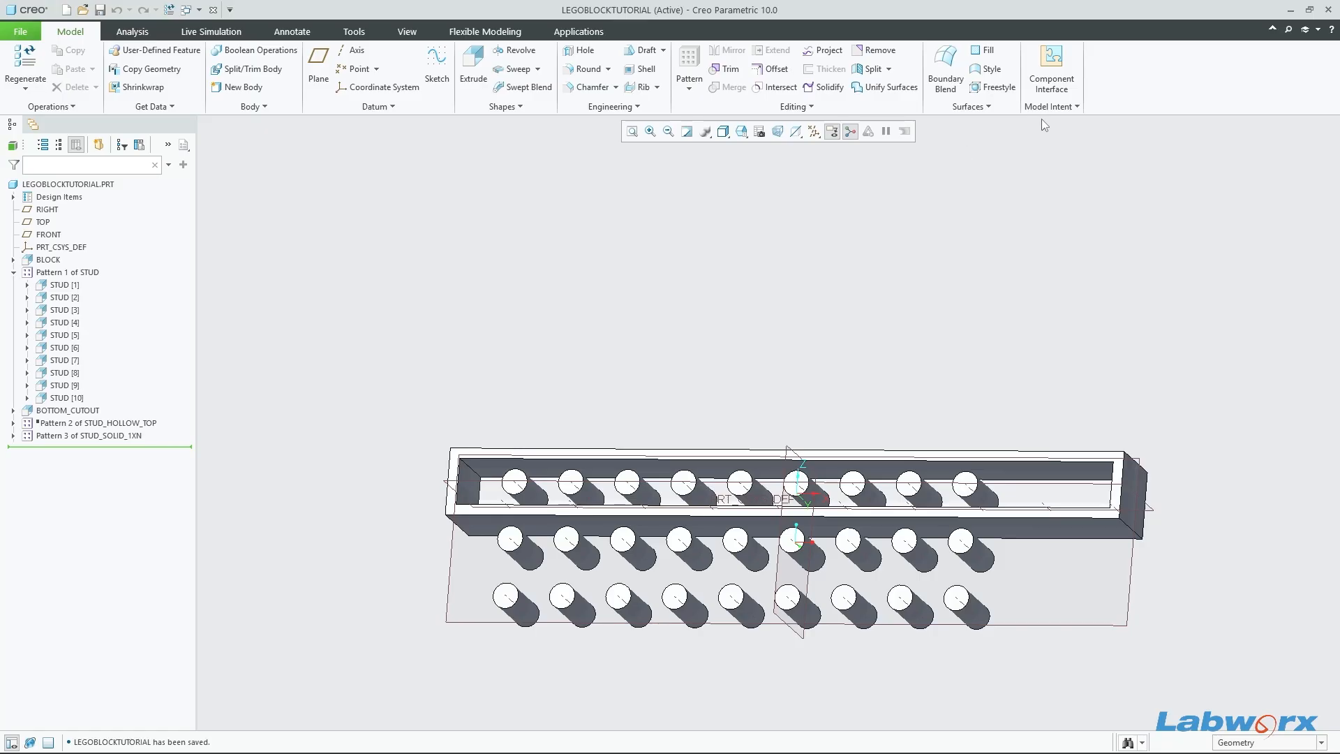
Step: Reopen the part relations and show the dimension symbols of the STUD_SOLID_1XN pattern
{"action": "left_click", "coordinate": [1063, 108]}
{"action": "left_click", "coordinate": [1061, 185]}
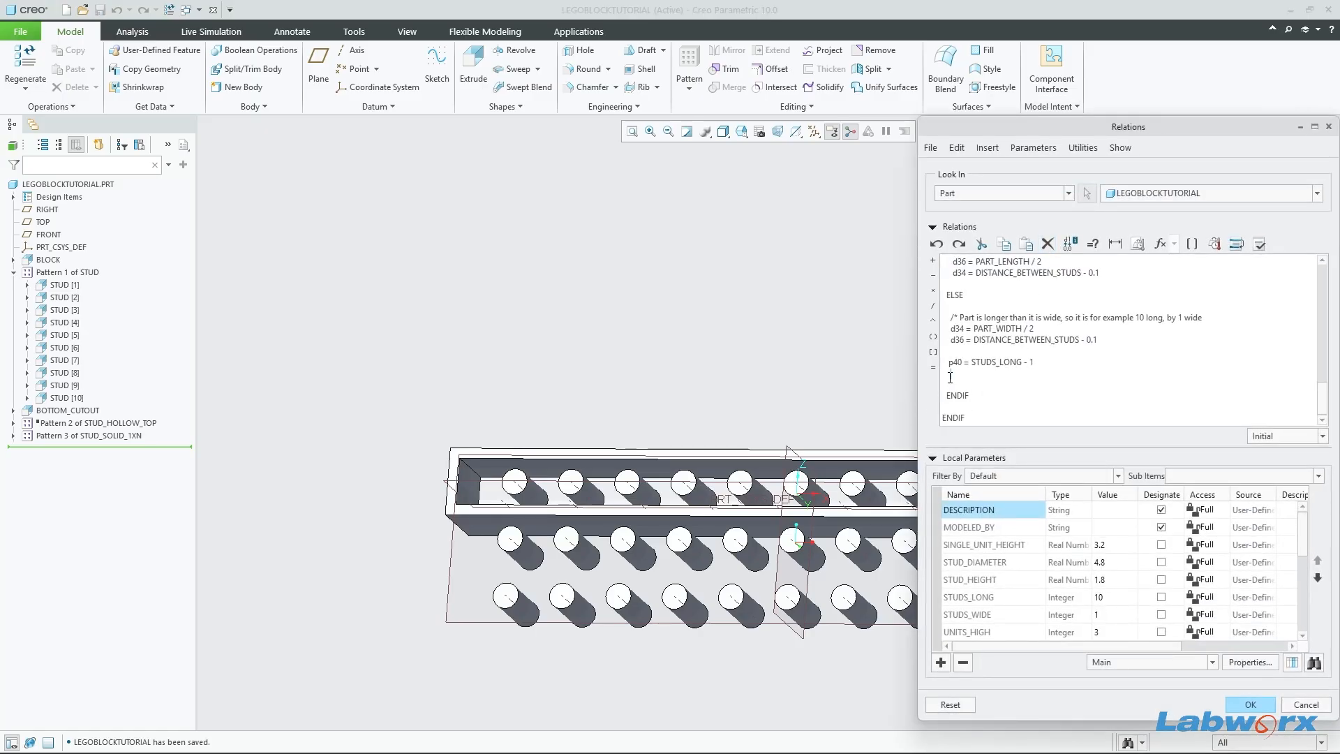
{"action": "left_click", "coordinate": [107, 436]}
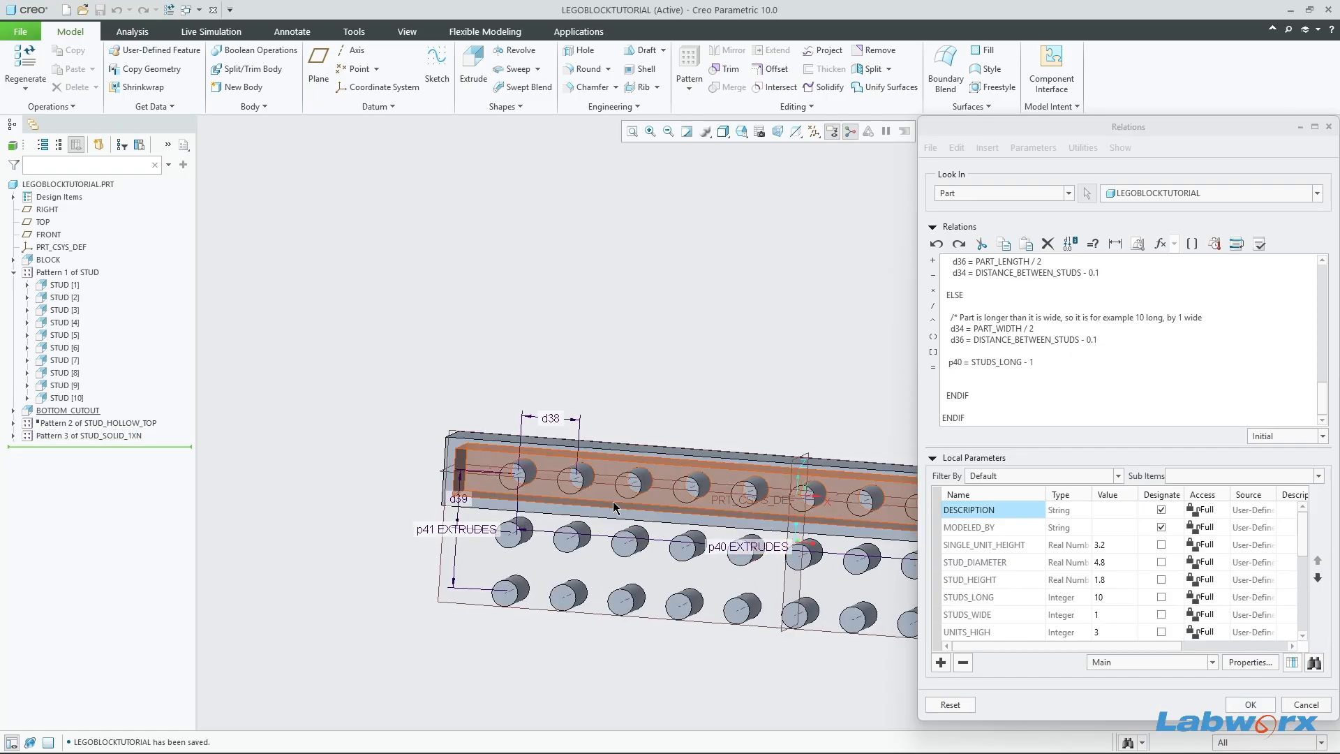
Step: Add the relation d38 = DISTANCE_BETWEEN_STUDS below p40 in the ELSE branch for the first-direction spacing of the solid stud pattern
{"action": "scroll", "coordinate": [613, 501], "scroll_direction": "down", "scroll_amount": 2}
{"action": "mouse_move", "coordinate": [613, 501]}
{"action": "middle_mouse_down"}
{"action": "mouse_move", "coordinate": [717, 541]}
{"action": "mouse_move", "coordinate": [590, 493]}
{"action": "middle_mouse_up"}
{"action": "scroll", "coordinate": [631, 499], "scroll_direction": "up", "scroll_amount": 2}
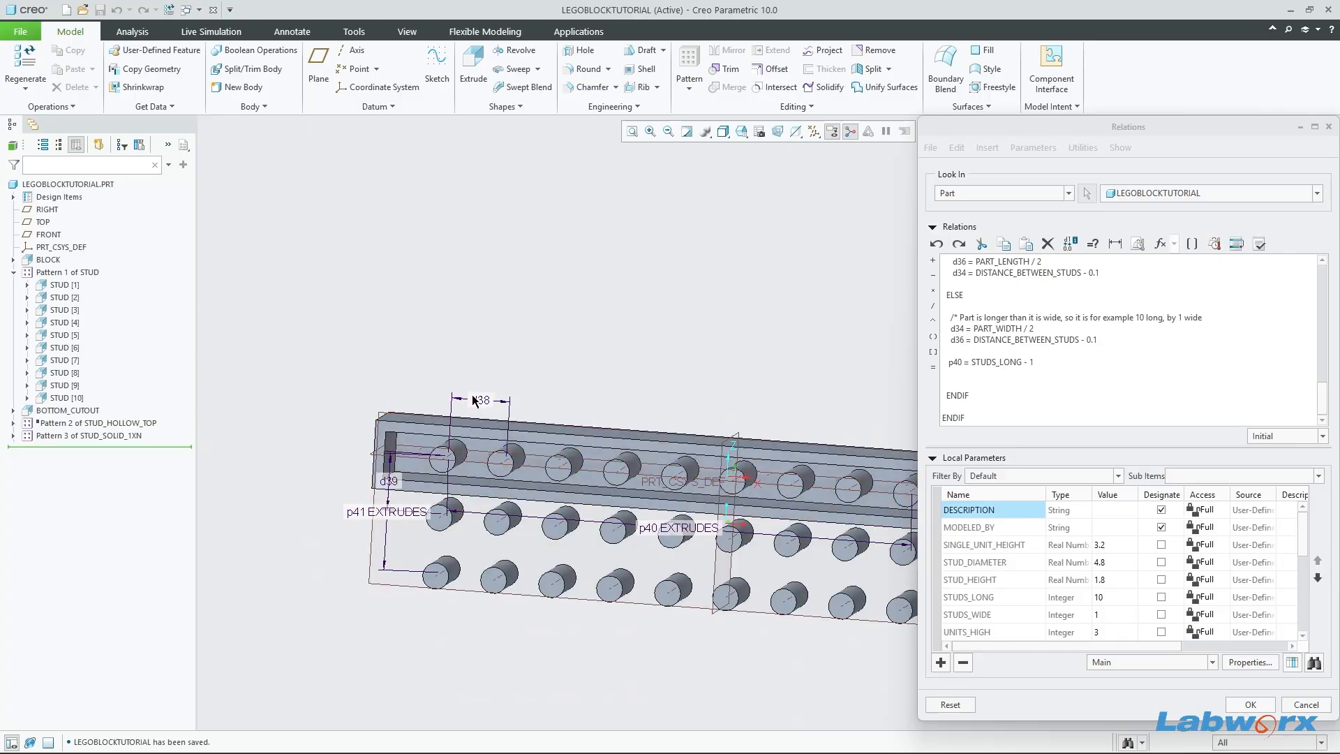
{"action": "middle_click_drag", "start_coordinate": [628, 409], "coordinate": [644, 379]}
{"action": "scroll", "coordinate": [399, 374], "scroll_direction": "down", "scroll_amount": 1}
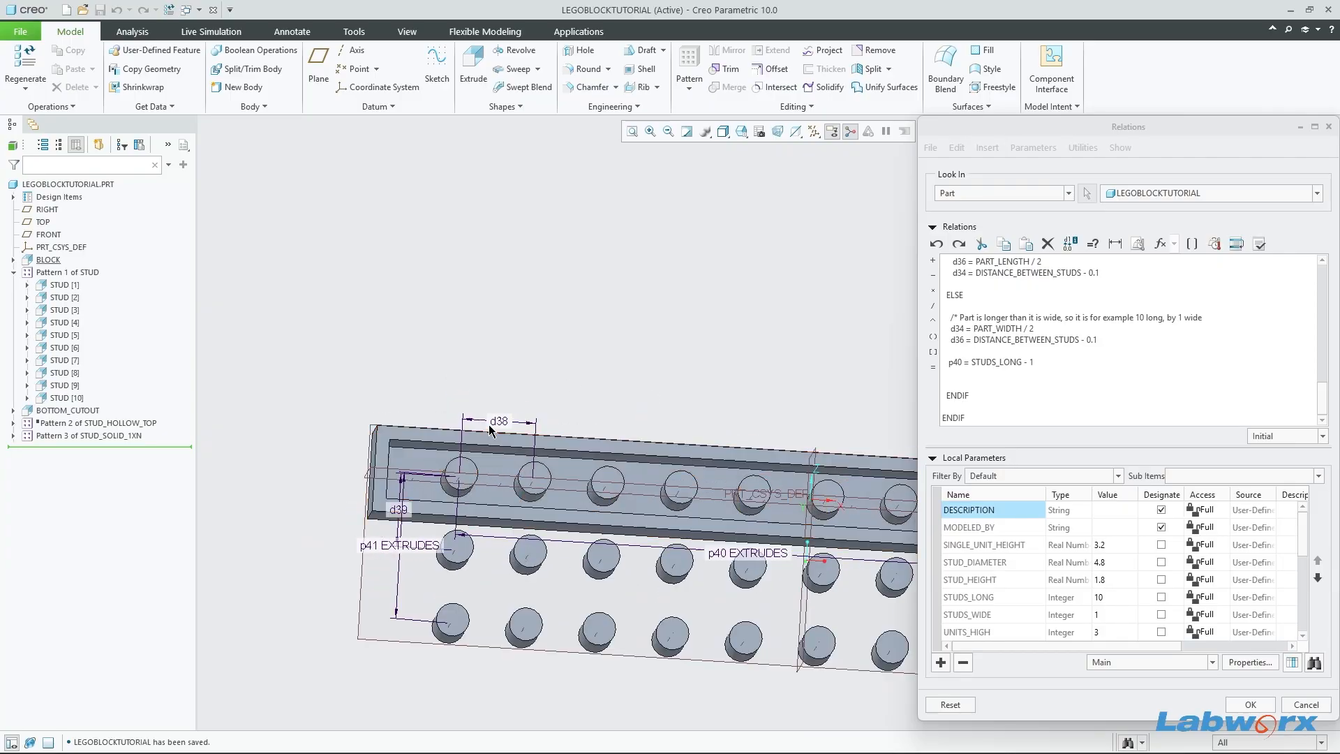
{"action": "left_click", "coordinate": [501, 421]}
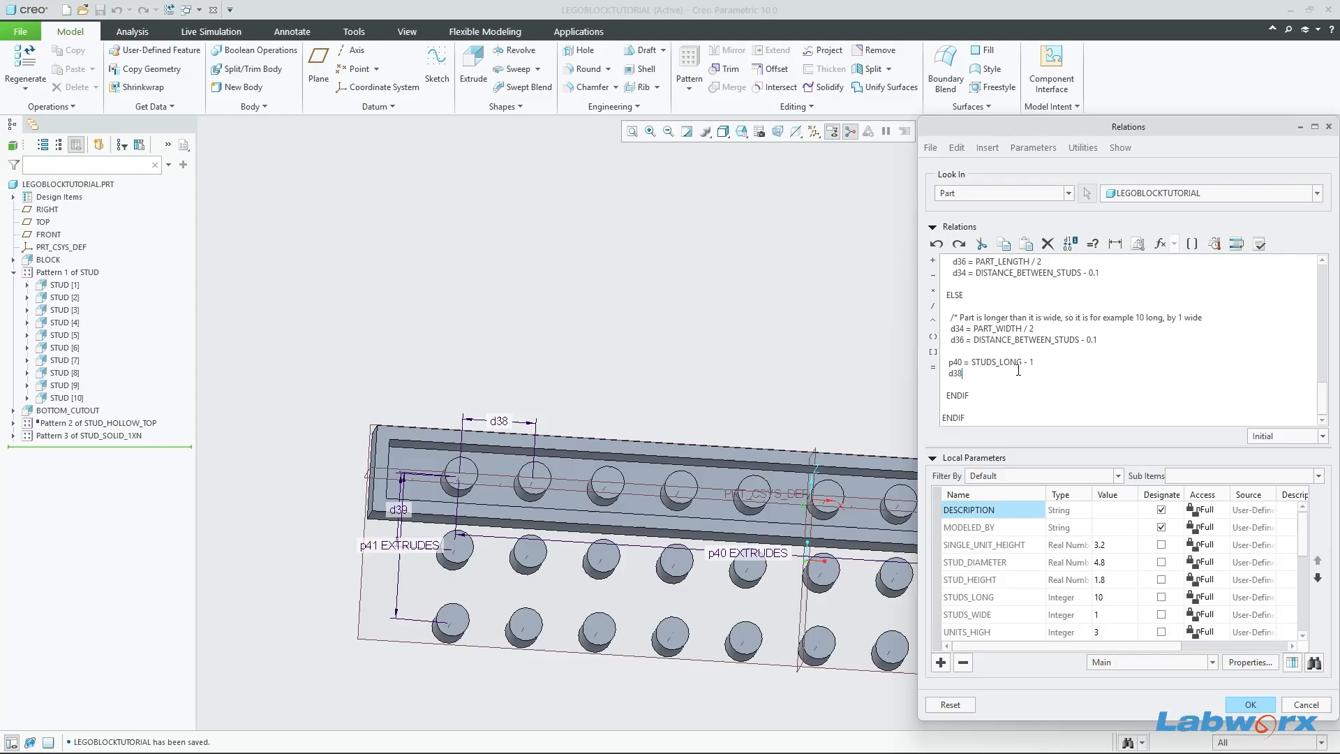
{"action": "left_click", "coordinate": [1012, 371]}
{"action": "scroll", "coordinate": [1012, 571], "scroll_direction": "down", "scroll_amount": 3}
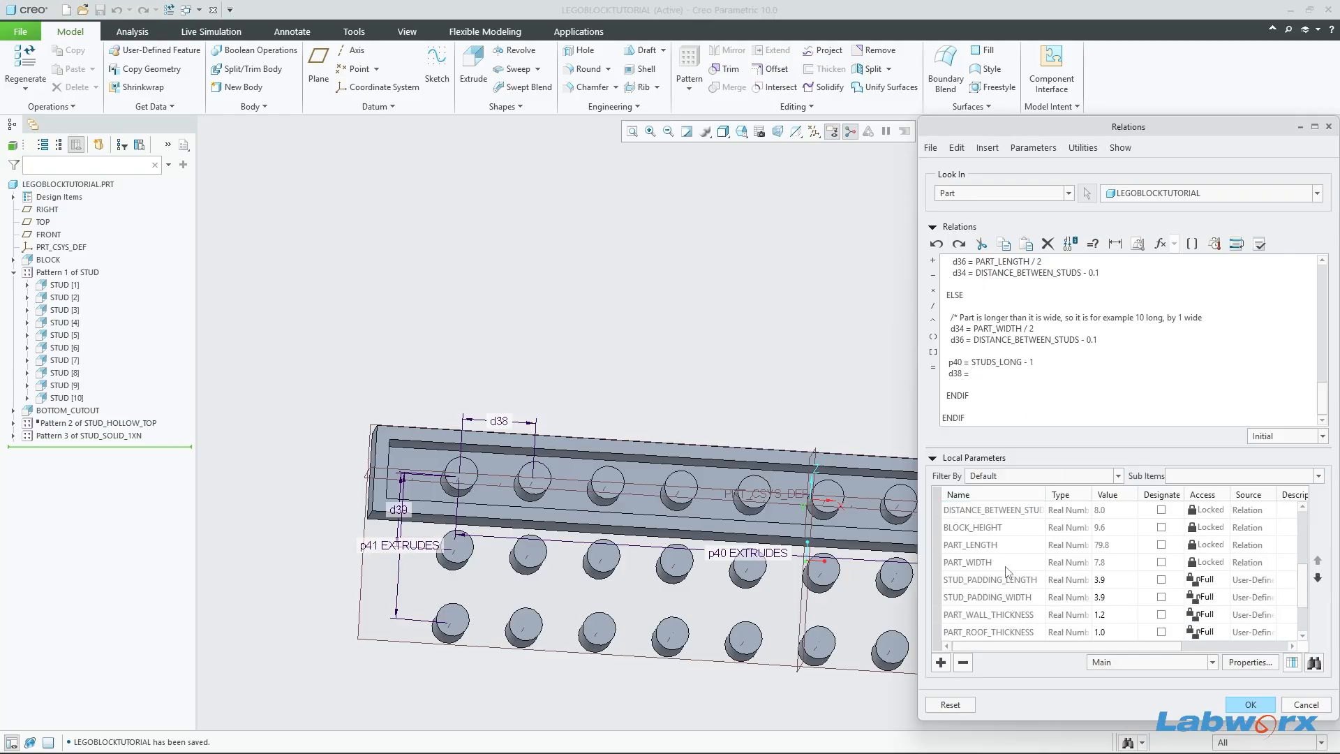
{"action": "right_click", "coordinate": [1032, 509]}
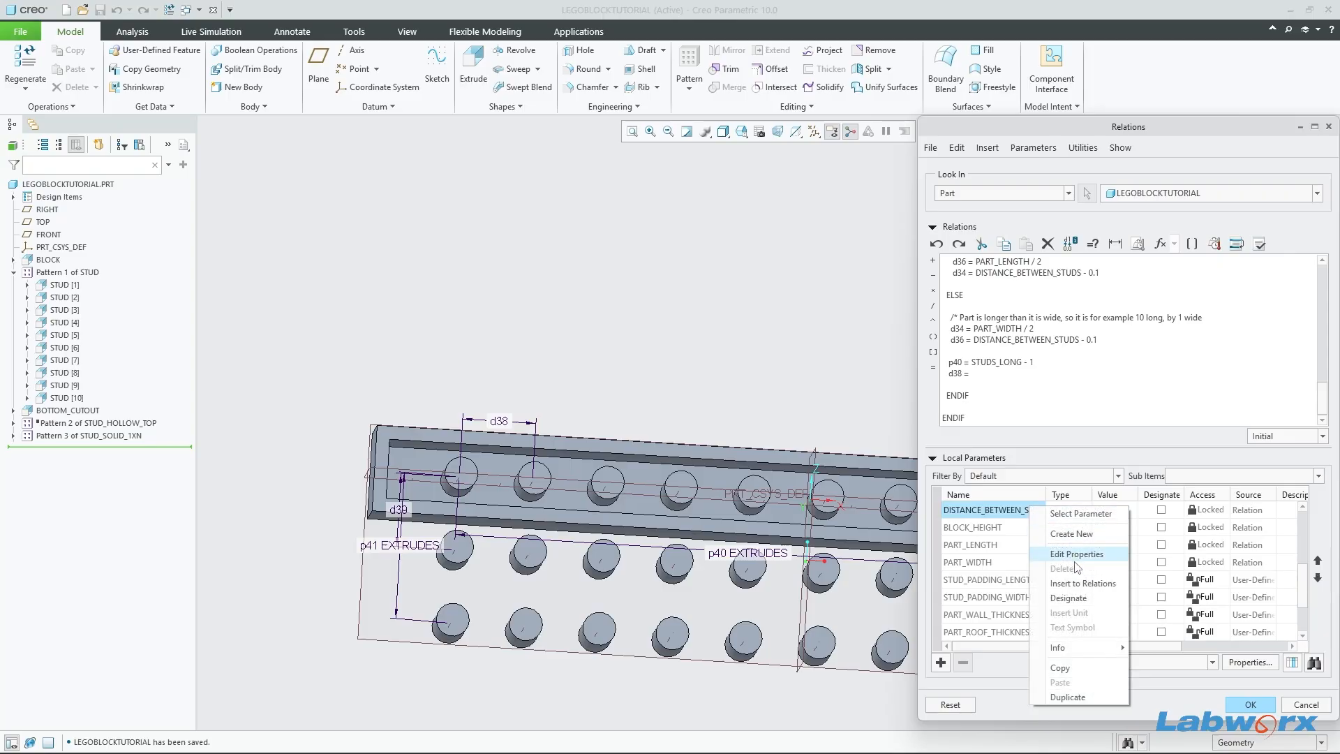
{"action": "left_click", "coordinate": [1082, 582]}
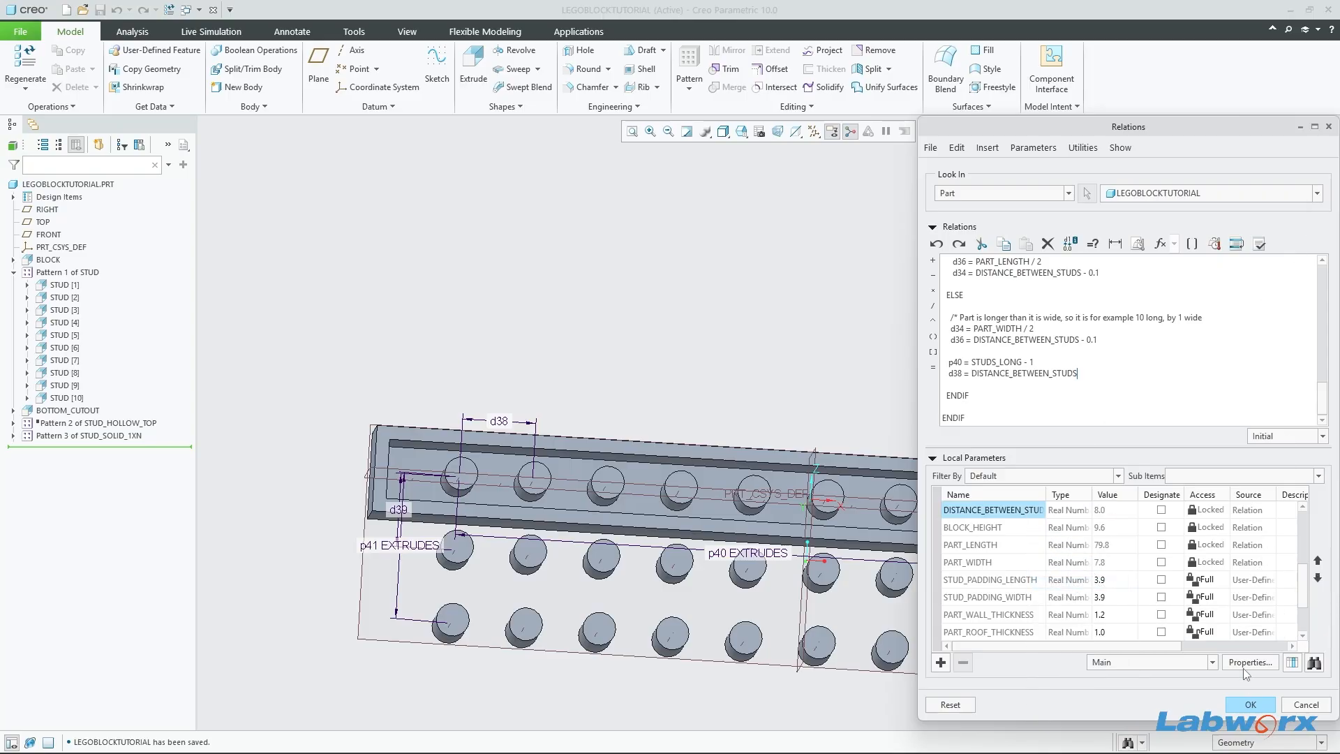
Step: Verify and accept the relations with the new spacing, then regenerate and save the part
{"action": "left_click", "coordinate": [1256, 246]}
{"action": "left_click", "coordinate": [741, 409]}
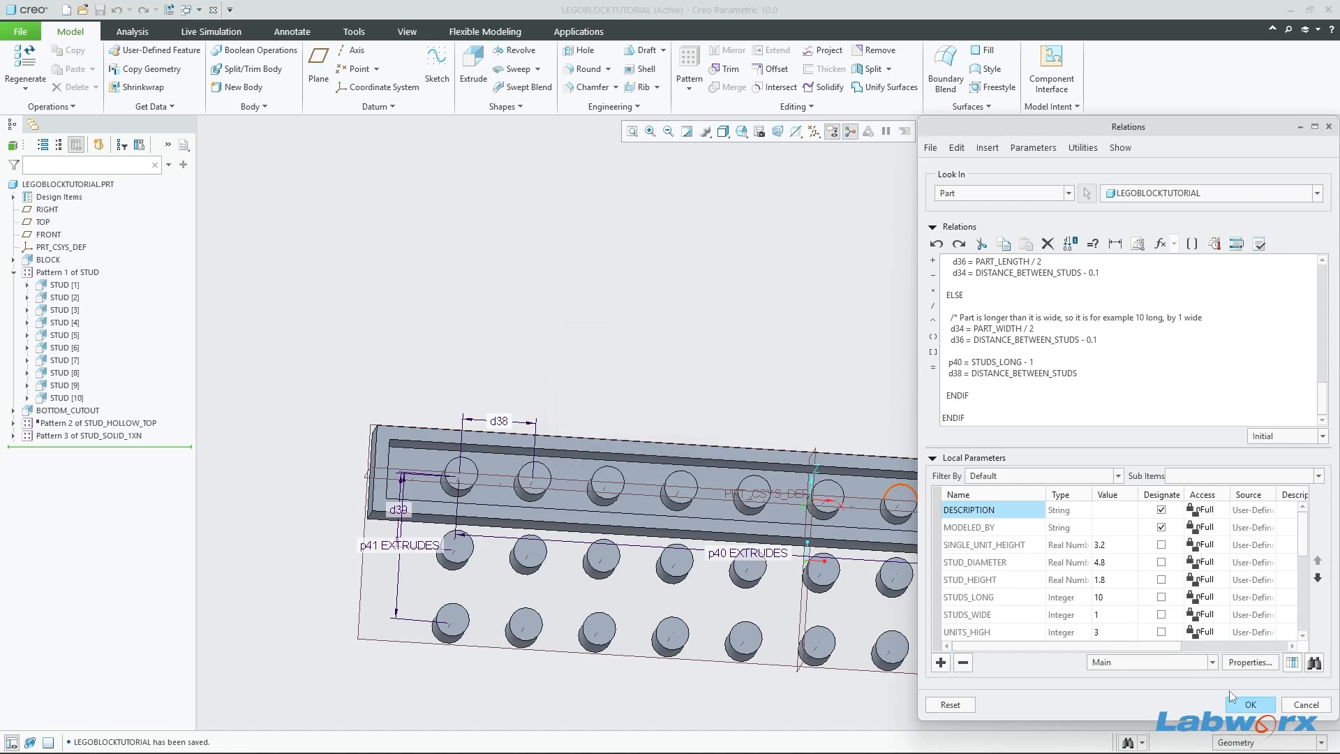
{"action": "left_click", "coordinate": [1249, 704]}
{"action": "middle_click_drag", "start_coordinate": [833, 393], "coordinate": [891, 386]}
{"action": "key", "text": "ctrl+s"}
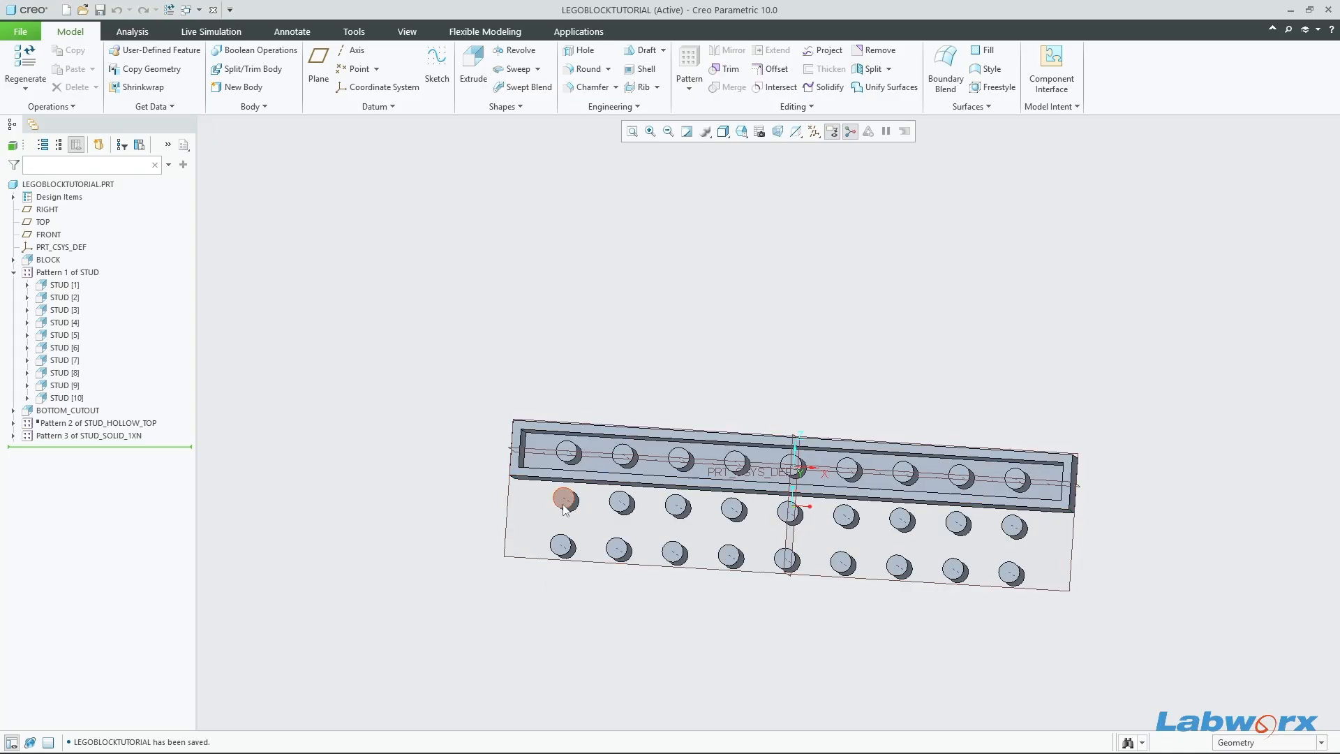
{"action": "scroll", "coordinate": [574, 522], "scroll_direction": "down", "scroll_amount": 2}
{"action": "scroll", "coordinate": [565, 547], "scroll_direction": "up", "scroll_amount": 1}
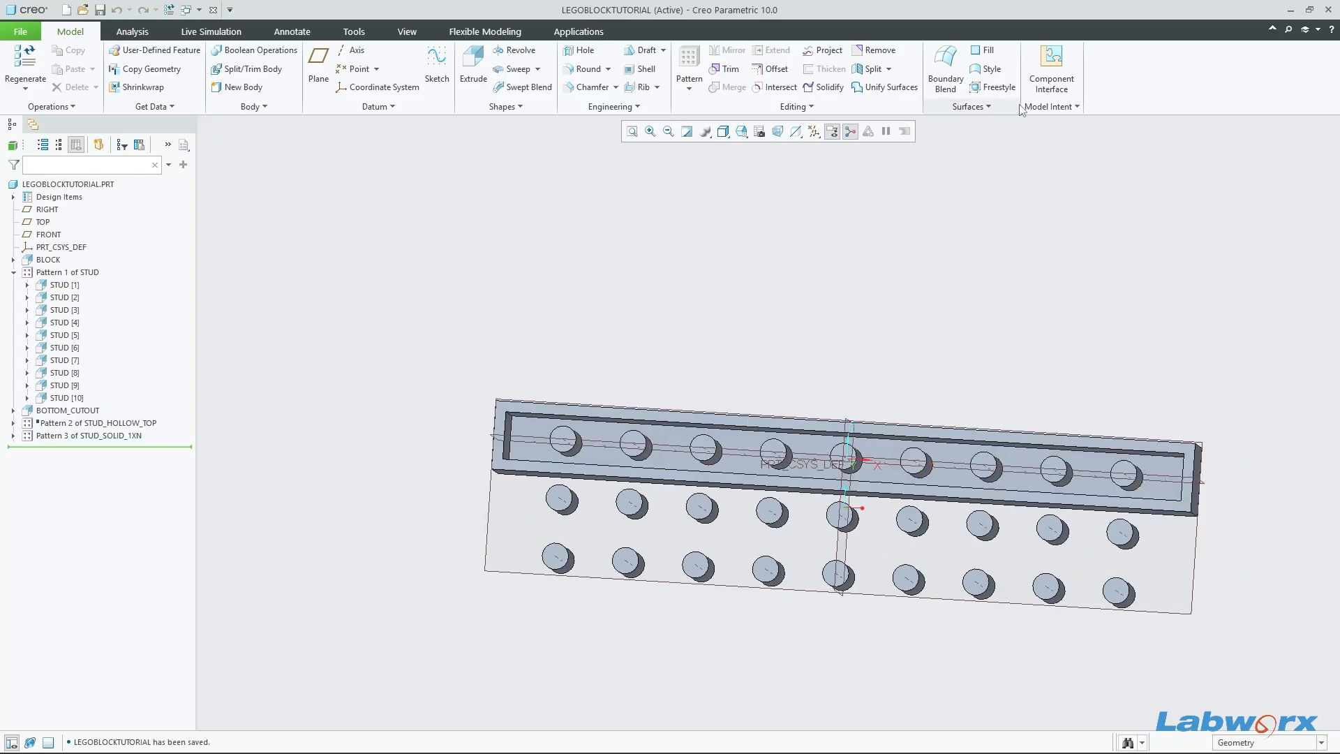
Step: Reopen the part relations, add an empty line below d38, and show the dimension symbols of the STUD_SOLID_1XN pattern
{"action": "left_click", "coordinate": [1046, 106]}
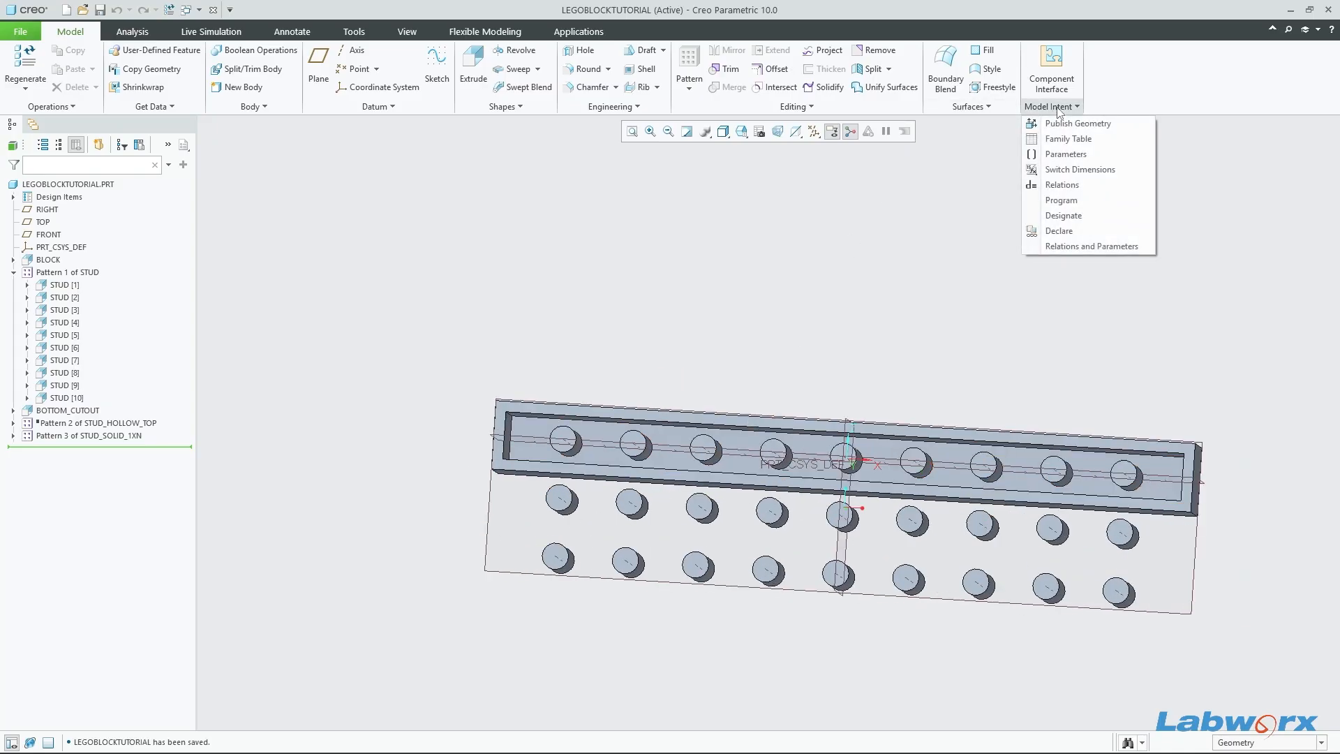
{"action": "left_click", "coordinate": [1088, 185]}
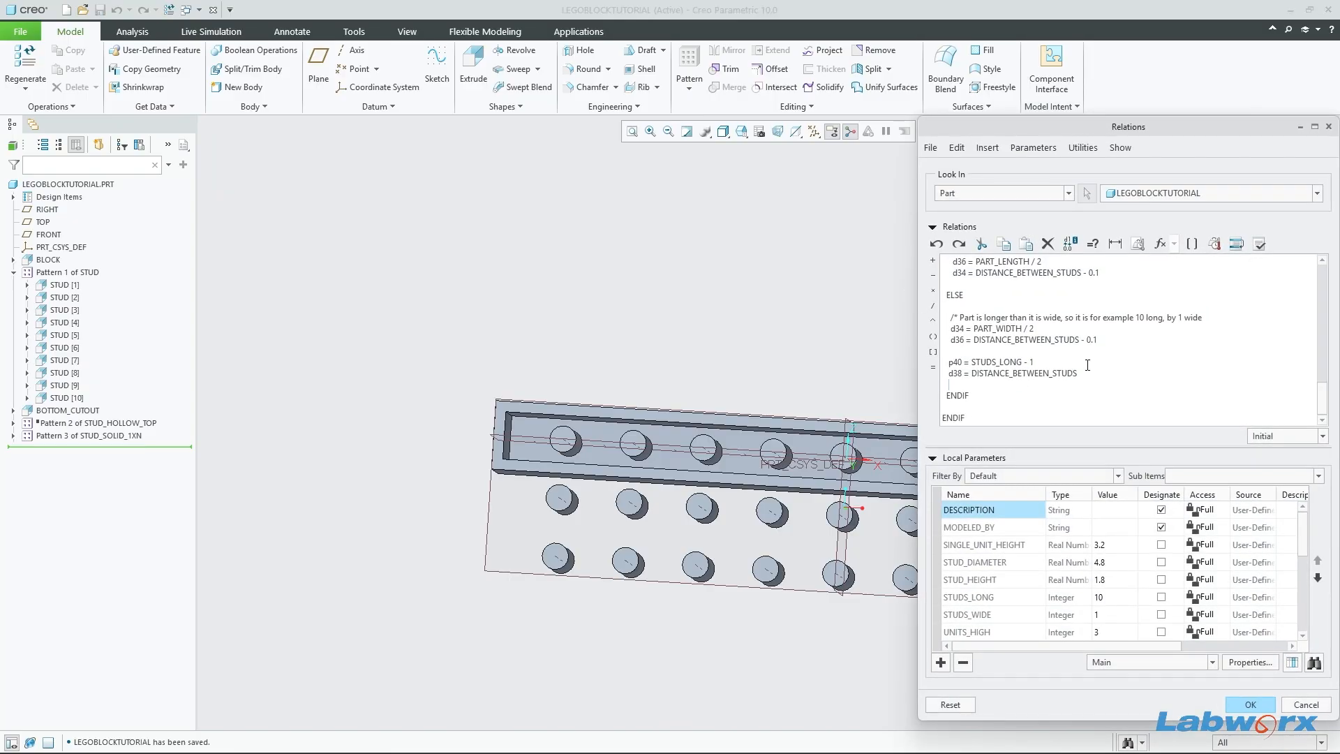
{"action": "key", "text": "Return"}
{"action": "left_click", "coordinate": [110, 440]}
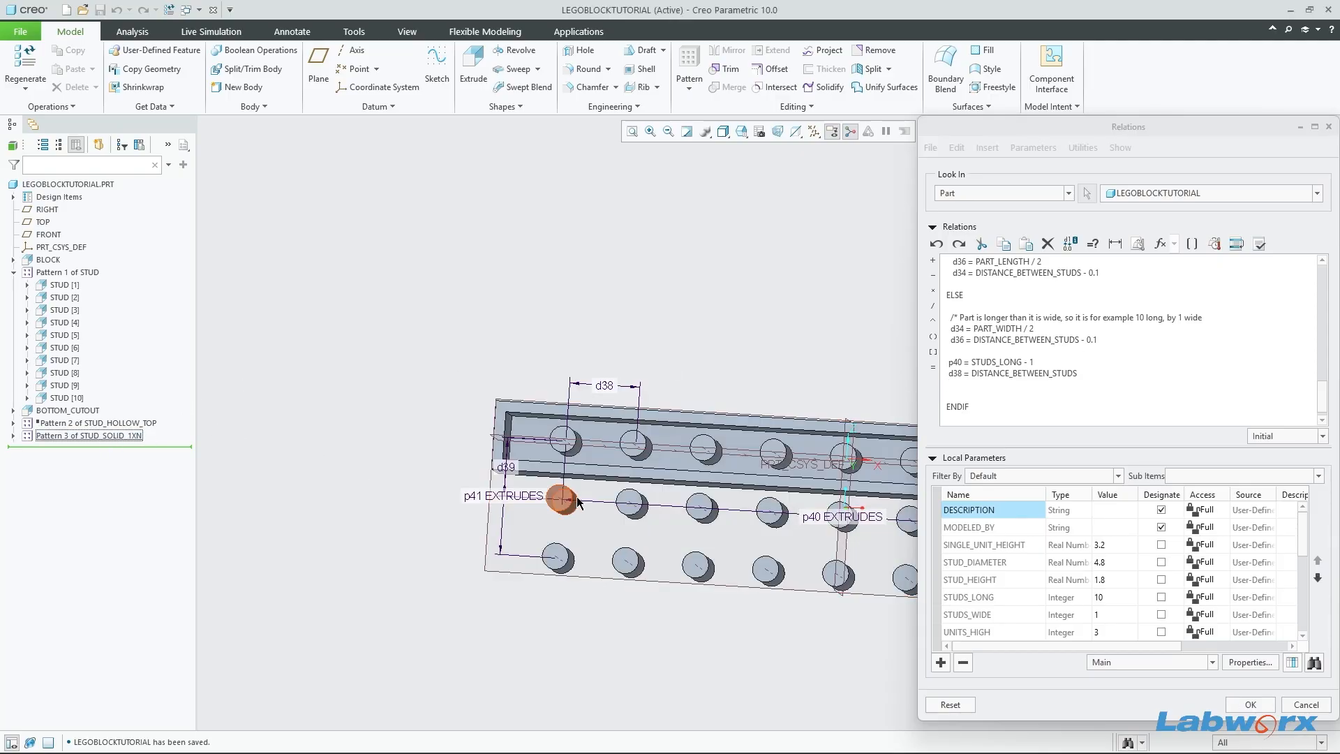
Step: Add the relation p41 = 1 to the ELSE branch for the number of members in the second pattern direction
{"action": "scroll", "coordinate": [503, 494], "scroll_direction": "up", "scroll_amount": 4}
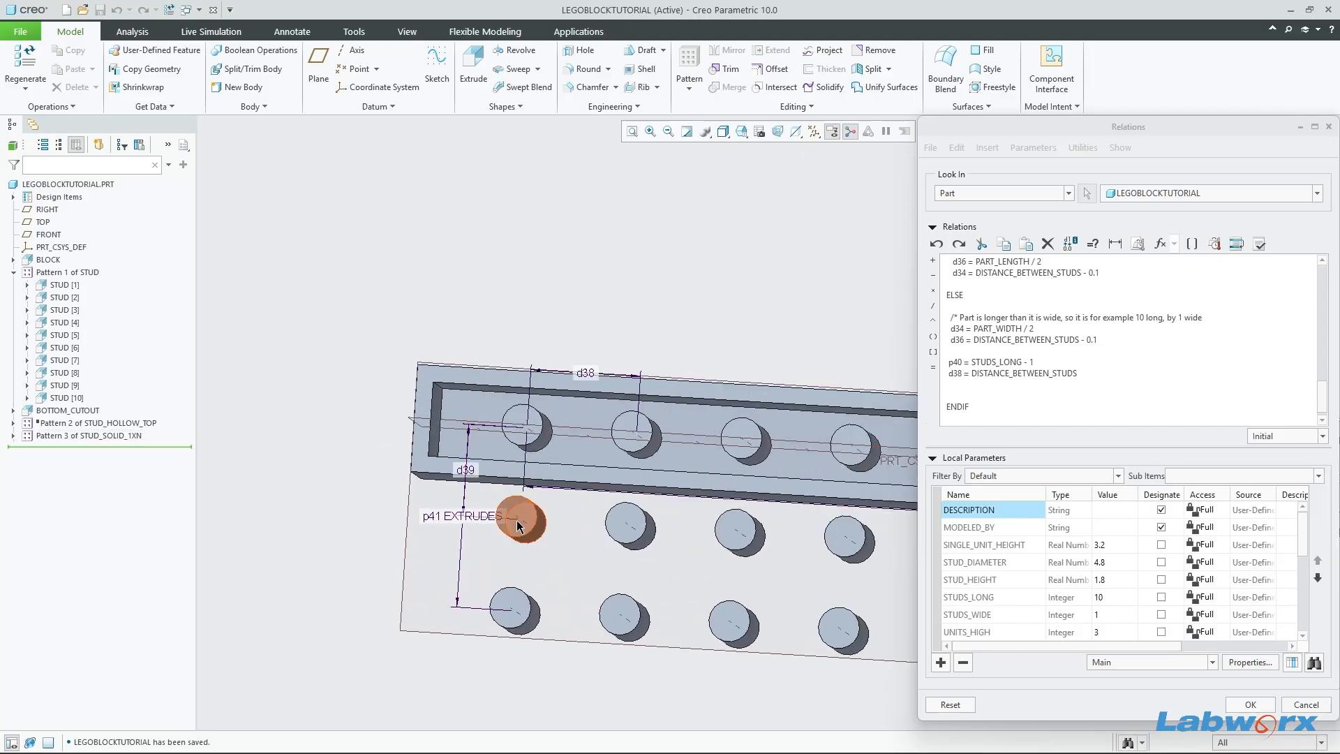
{"action": "mouse_move", "coordinate": [503, 494]}
{"action": "middle_mouse_down"}
{"action": "mouse_move", "coordinate": [489, 509]}
{"action": "mouse_move", "coordinate": [517, 481]}
{"action": "mouse_move", "coordinate": [497, 502]}
{"action": "mouse_move", "coordinate": [507, 489]}
{"action": "middle_mouse_up"}
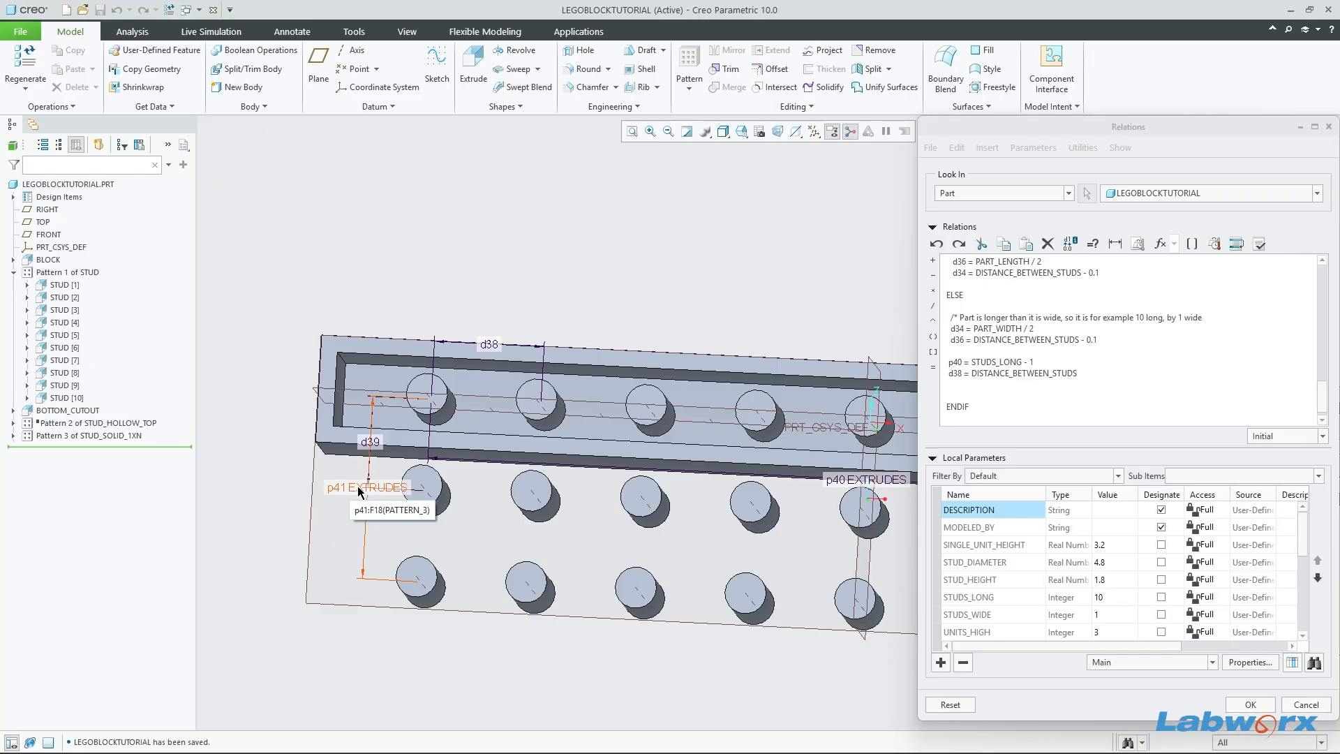
{"action": "left_click", "coordinate": [959, 376]}
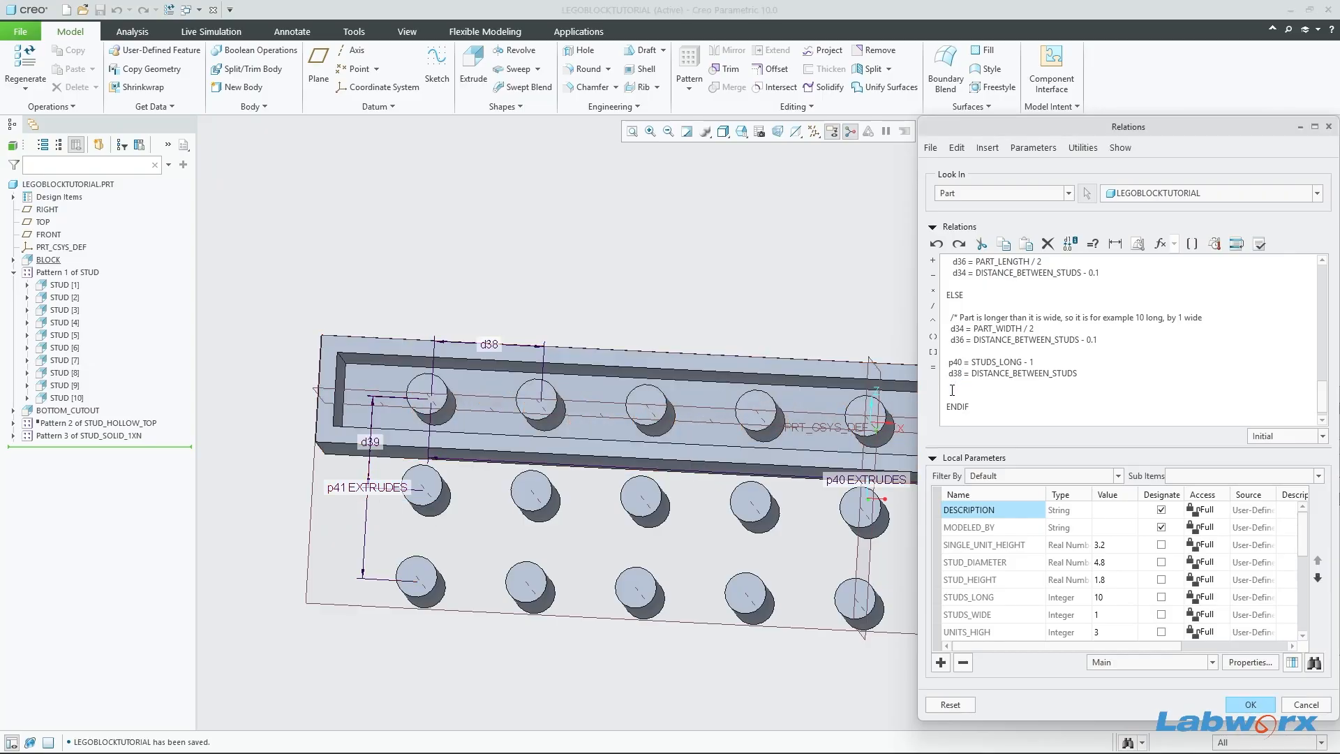
{"action": "left_click", "coordinate": [368, 487]}
{"action": "left_click", "coordinate": [1001, 388]}
Step: Verify and accept the relations containing p41 = 1, and regenerate and save the part
{"action": "left_click", "coordinate": [1259, 243]}
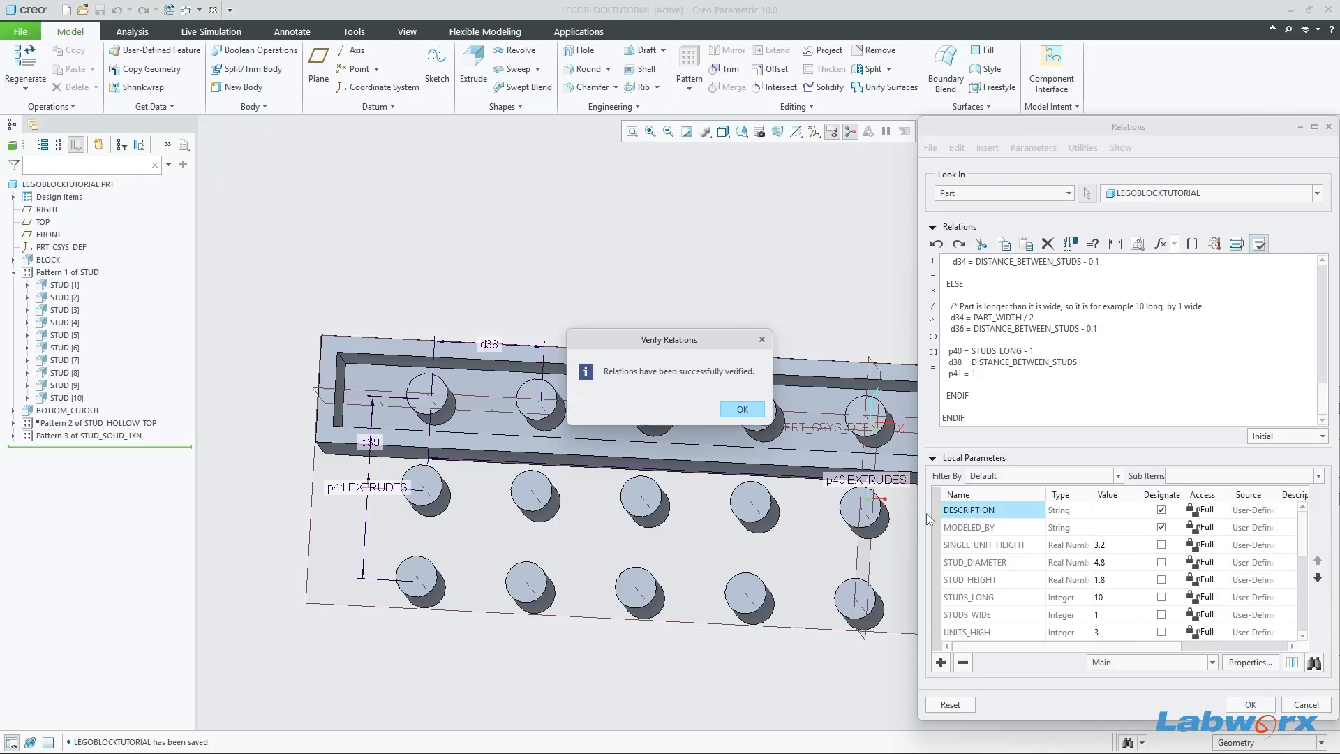
{"action": "left_click", "coordinate": [747, 409]}
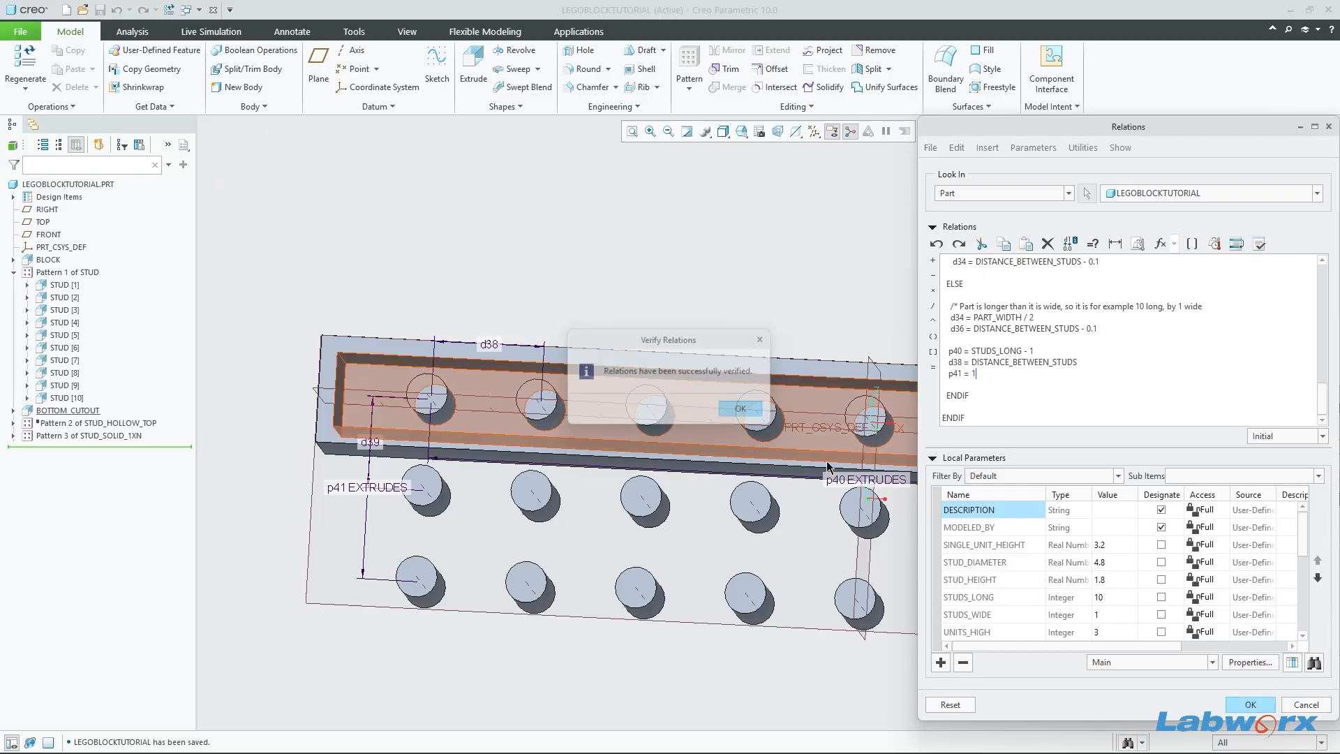
{"action": "left_click", "coordinate": [1261, 709]}
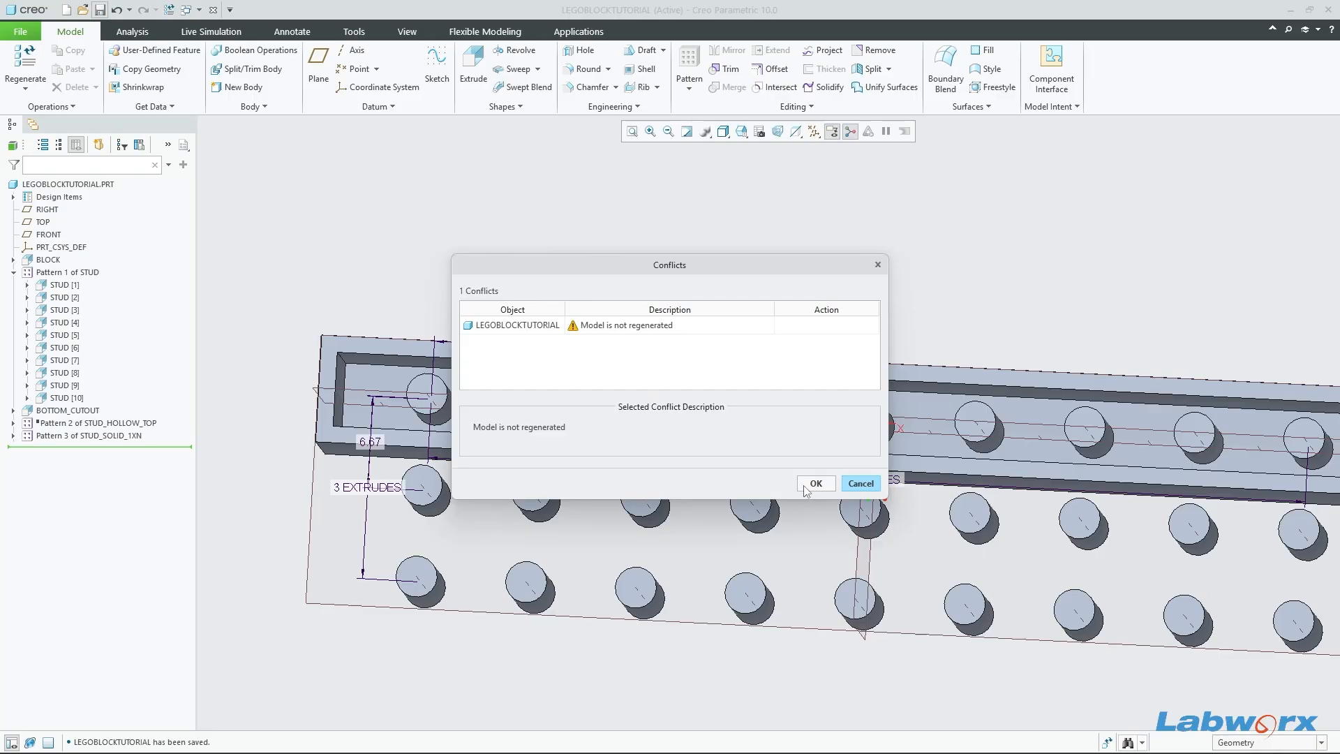
{"action": "left_click", "coordinate": [815, 483]}
{"action": "scroll", "coordinate": [647, 478], "scroll_direction": "down", "scroll_amount": 3}
{"action": "mouse_move", "coordinate": [648, 477]}
{"action": "middle_mouse_down"}
{"action": "mouse_move", "coordinate": [865, 521]}
{"action": "mouse_move", "coordinate": [875, 546]}
{"action": "mouse_move", "coordinate": [870, 515]}
{"action": "mouse_move", "coordinate": [903, 556]}
{"action": "mouse_move", "coordinate": [921, 432]}
{"action": "mouse_move", "coordinate": [1003, 472]}
{"action": "middle_mouse_up"}
{"action": "key", "text": "ctrl+s"}
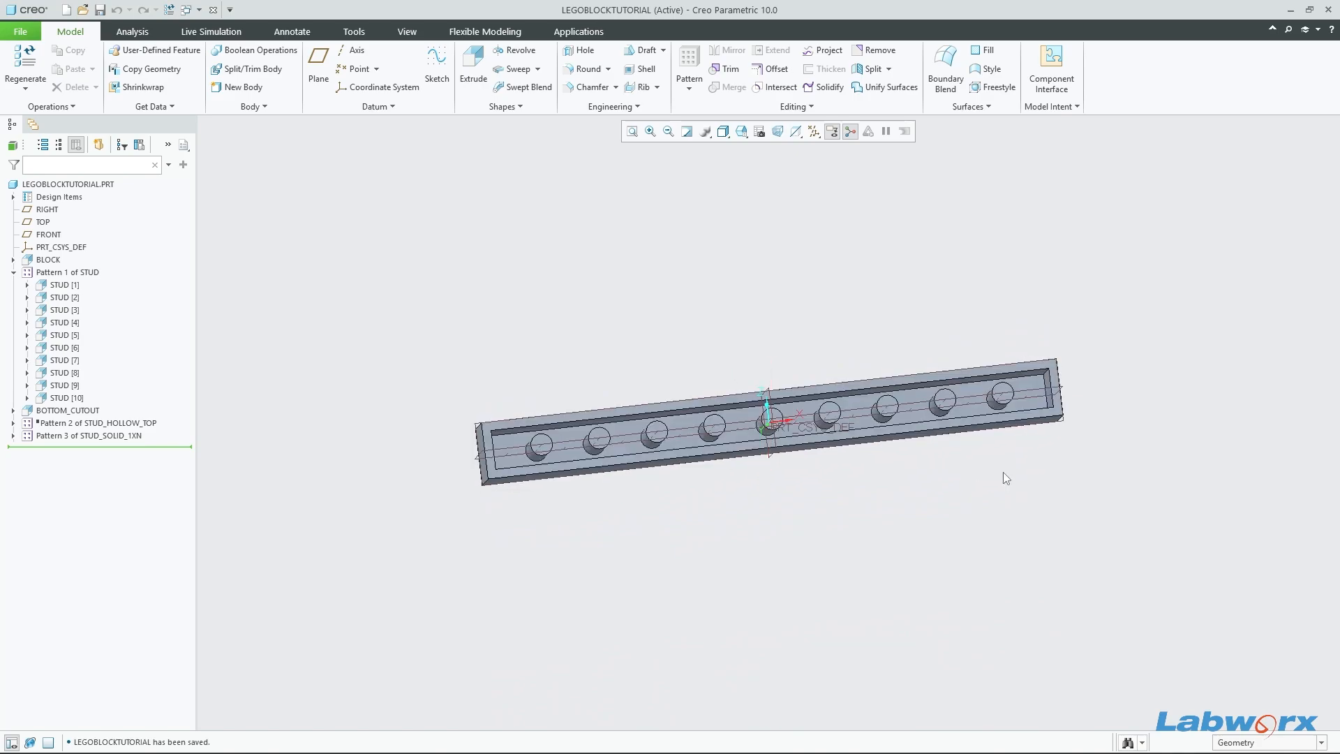
Step: Set STUDS_LONG to 1 and STUDS_WIDE to 10 in the part's parameters, and regenerate the block
{"action": "left_click", "coordinate": [1059, 110]}
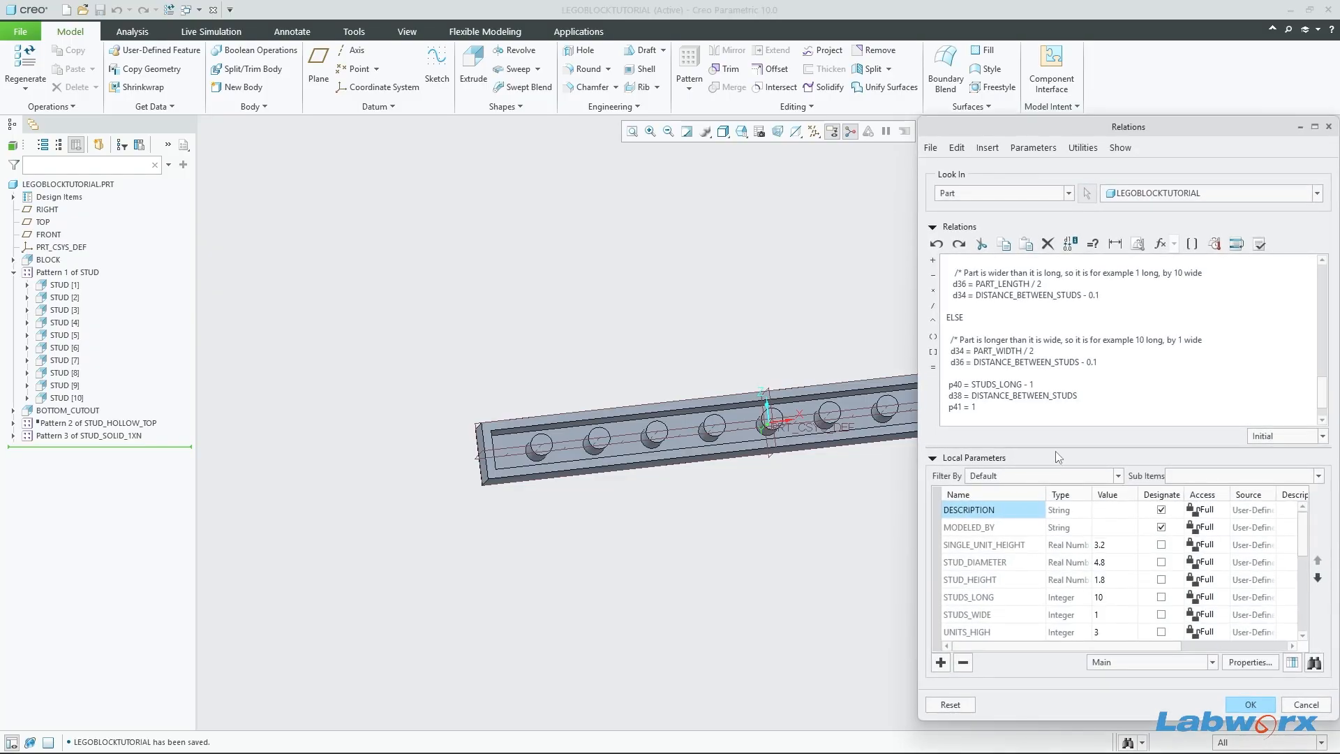
{"action": "left_click", "coordinate": [1119, 604]}
{"action": "type", "text": "1"}
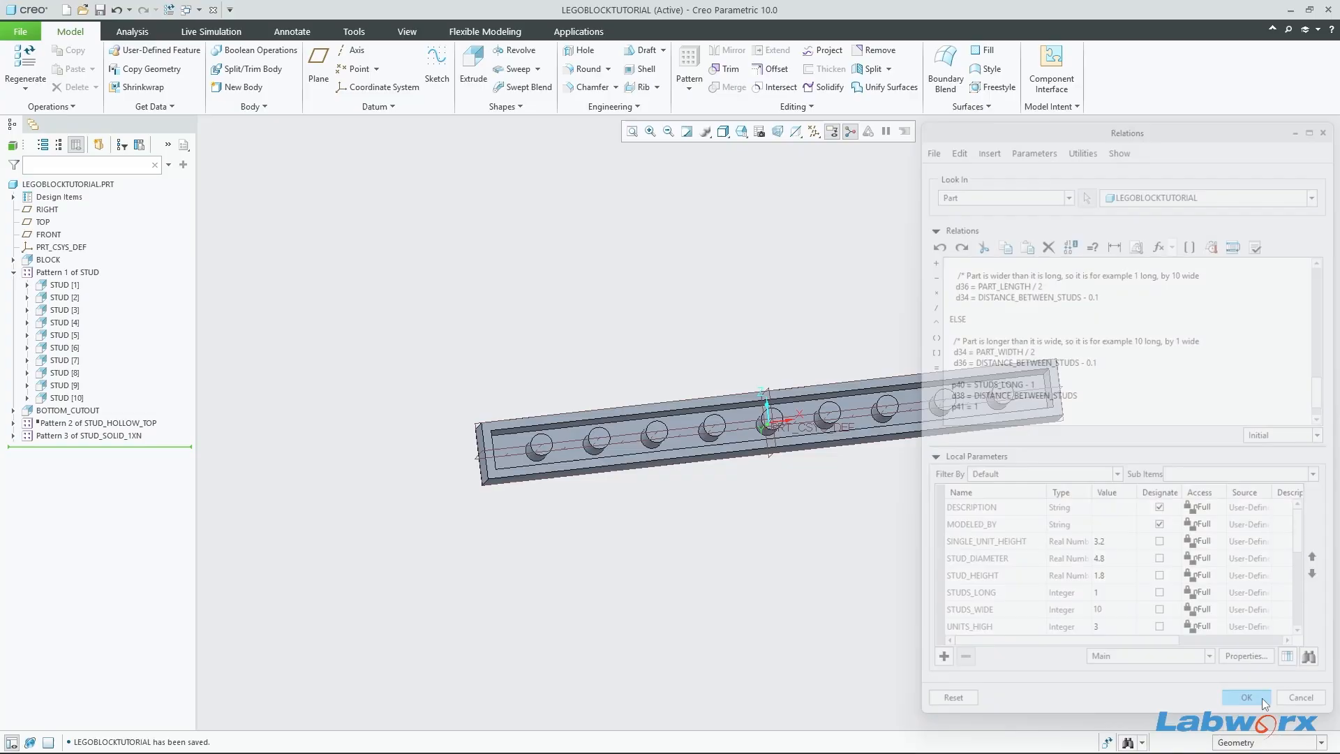
{"action": "left_click", "coordinate": [1252, 702]}
{"action": "middle_click_drag", "start_coordinate": [965, 579], "coordinate": [842, 606]}
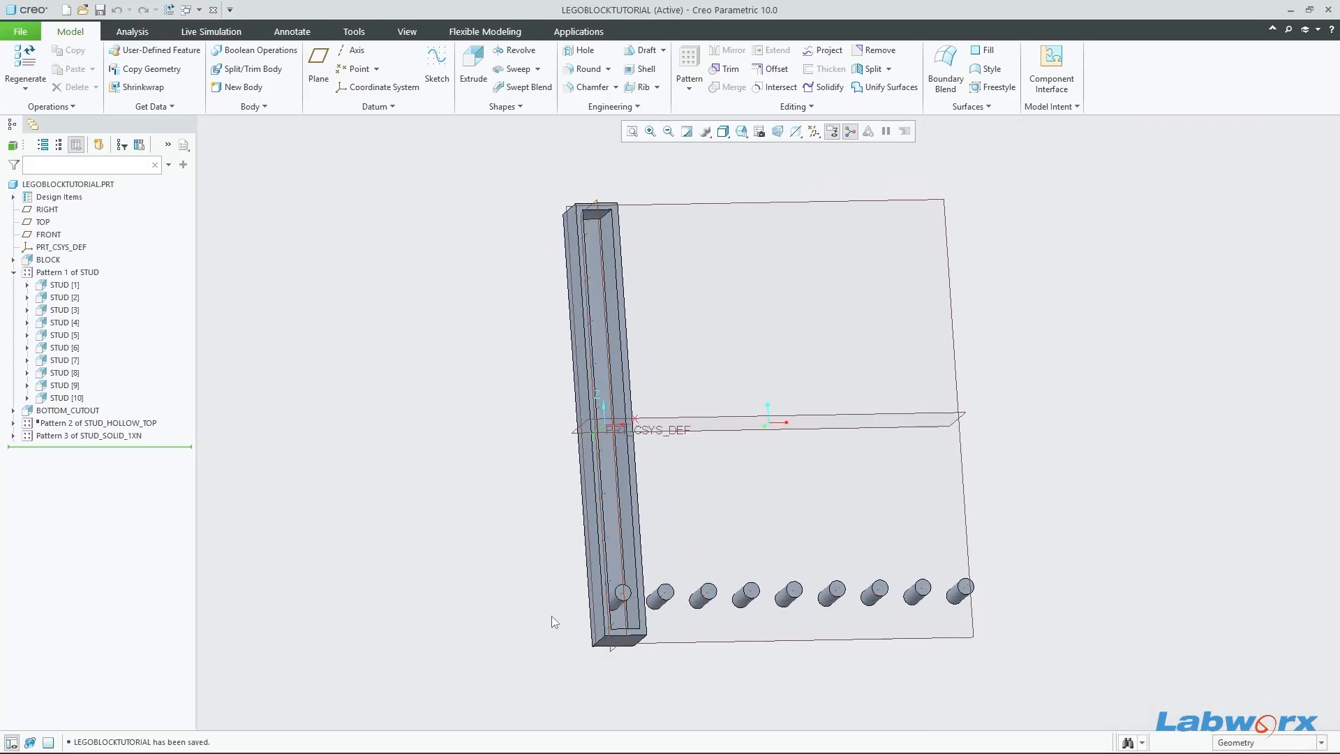
{"action": "middle_click_drag", "start_coordinate": [948, 633], "coordinate": [838, 638]}
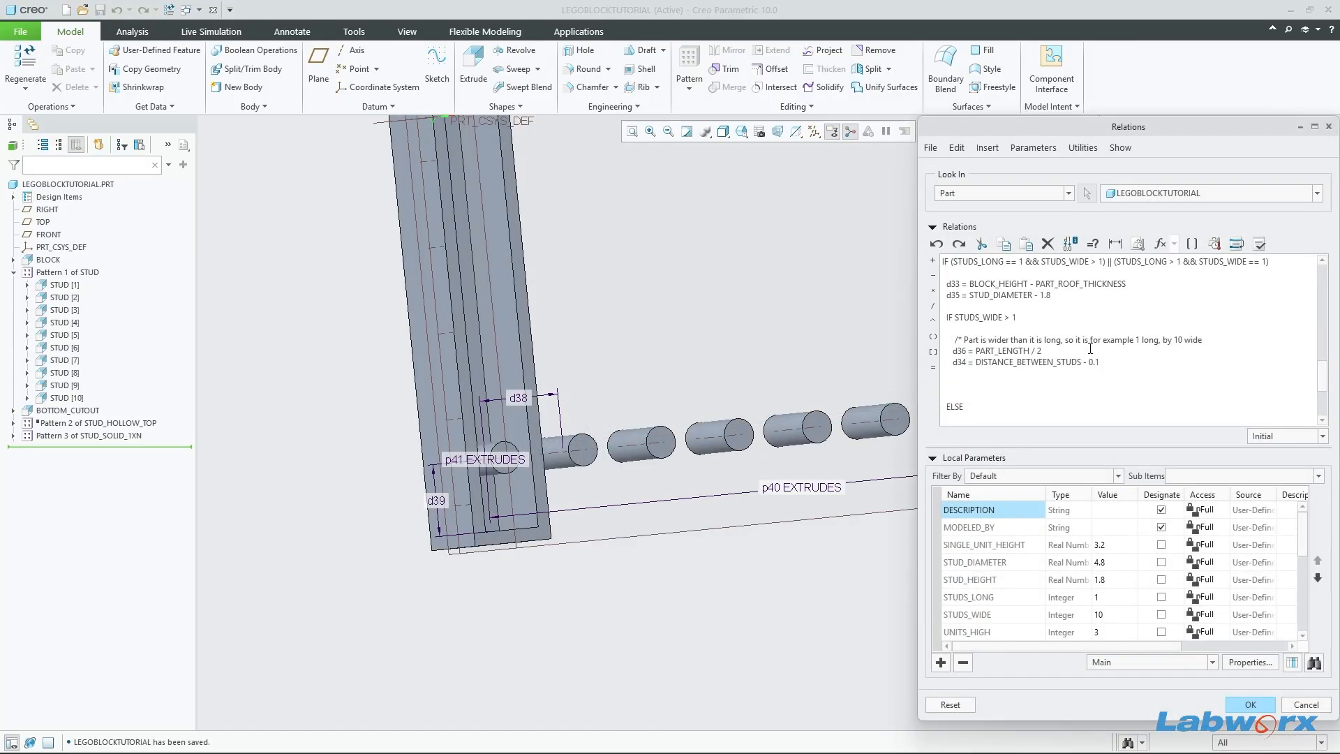
Step: Examine which directions the d38, d39, p40 and p41 symbols of the solid stud pattern control on the 1 x 10 block
{"action": "scroll", "coordinate": [495, 428], "scroll_direction": "up", "scroll_amount": 3}
{"action": "middle_click_drag", "start_coordinate": [605, 485], "coordinate": [532, 480]}
{"action": "scroll", "coordinate": [506, 437], "scroll_direction": "down", "scroll_amount": 3}
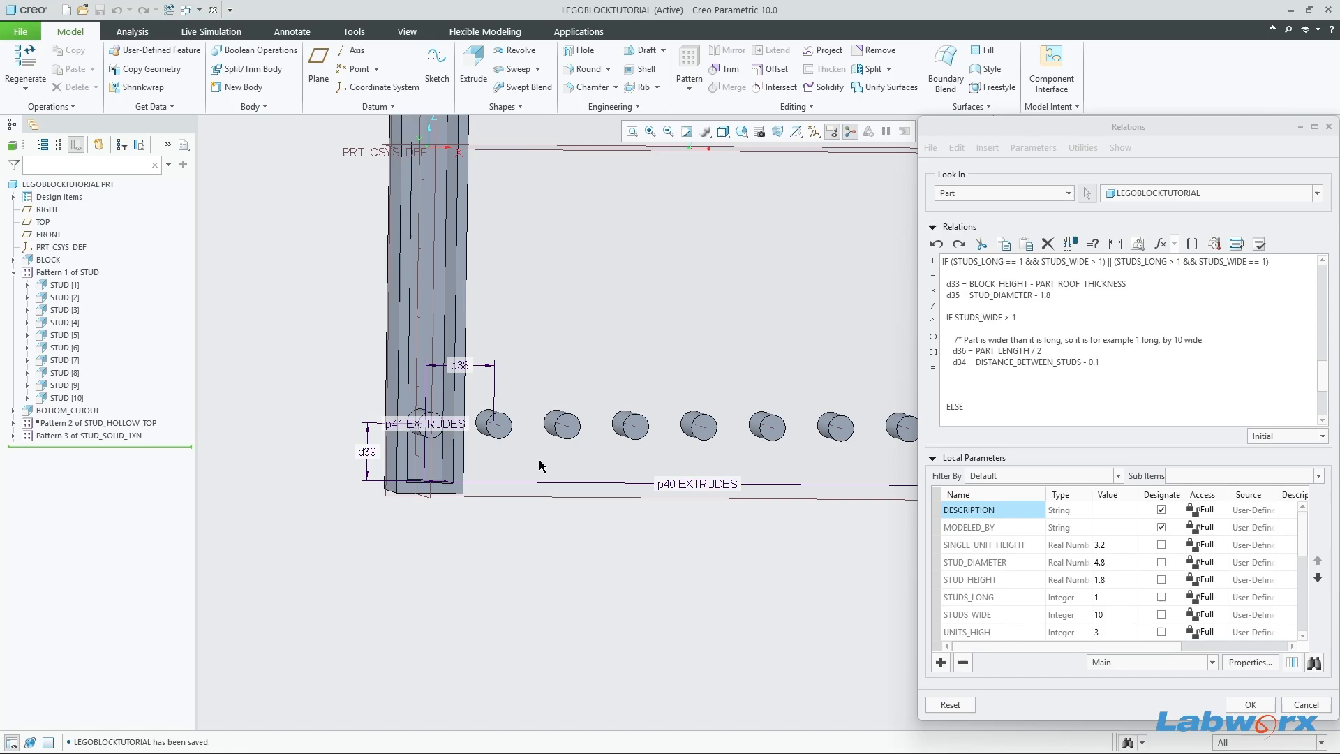
{"action": "middle_click_drag", "start_coordinate": [454, 434], "coordinate": [411, 445]}
{"action": "scroll", "coordinate": [407, 446], "scroll_direction": "down", "scroll_amount": 4}
{"action": "scroll", "coordinate": [384, 464], "scroll_direction": "up", "scroll_amount": 3}
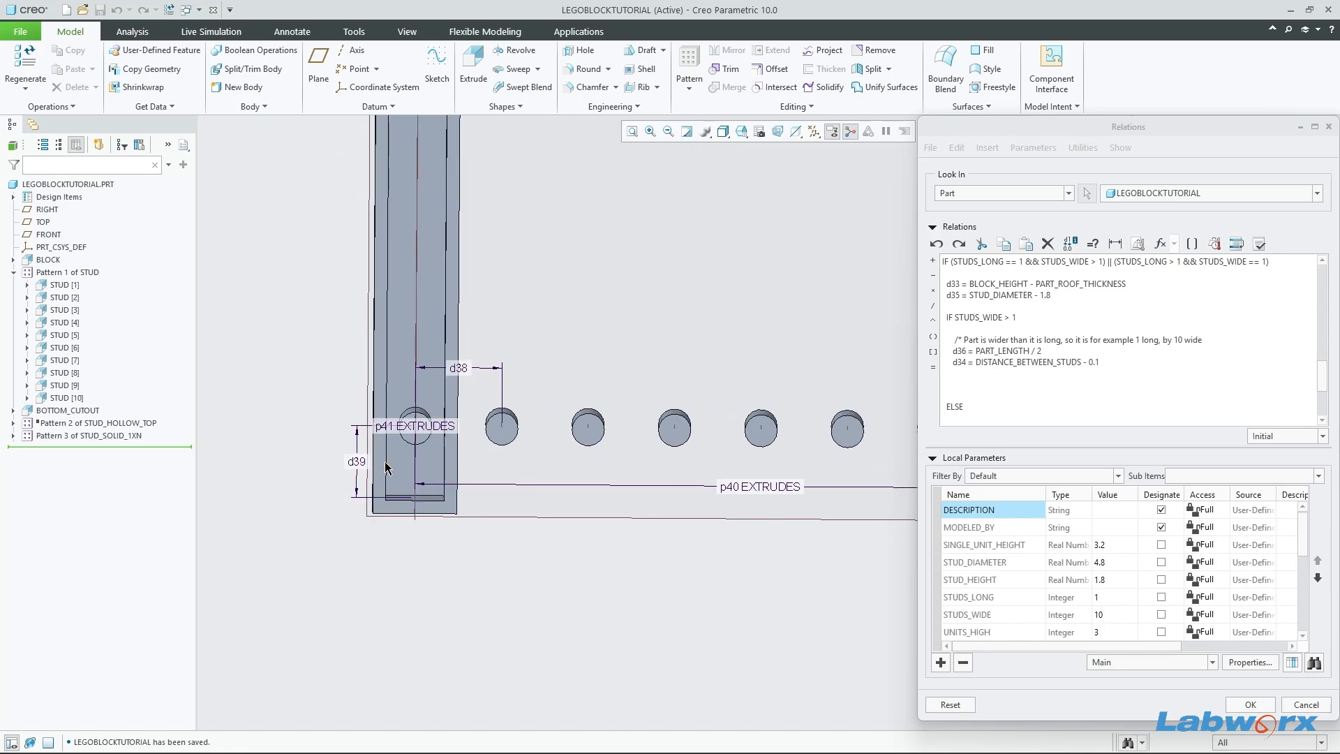
{"action": "scroll", "coordinate": [342, 464], "scroll_direction": "up", "scroll_amount": 3}
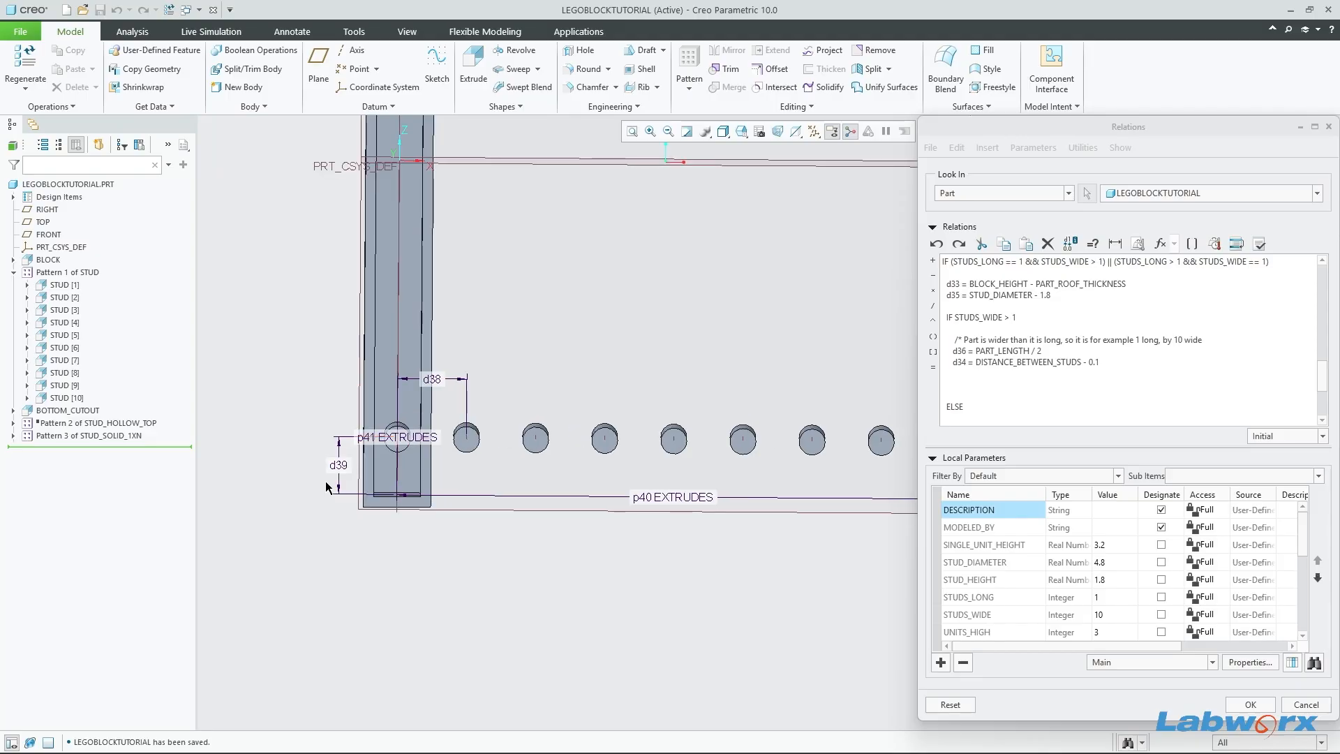
{"action": "scroll", "coordinate": [331, 462], "scroll_direction": "down", "scroll_amount": 3}
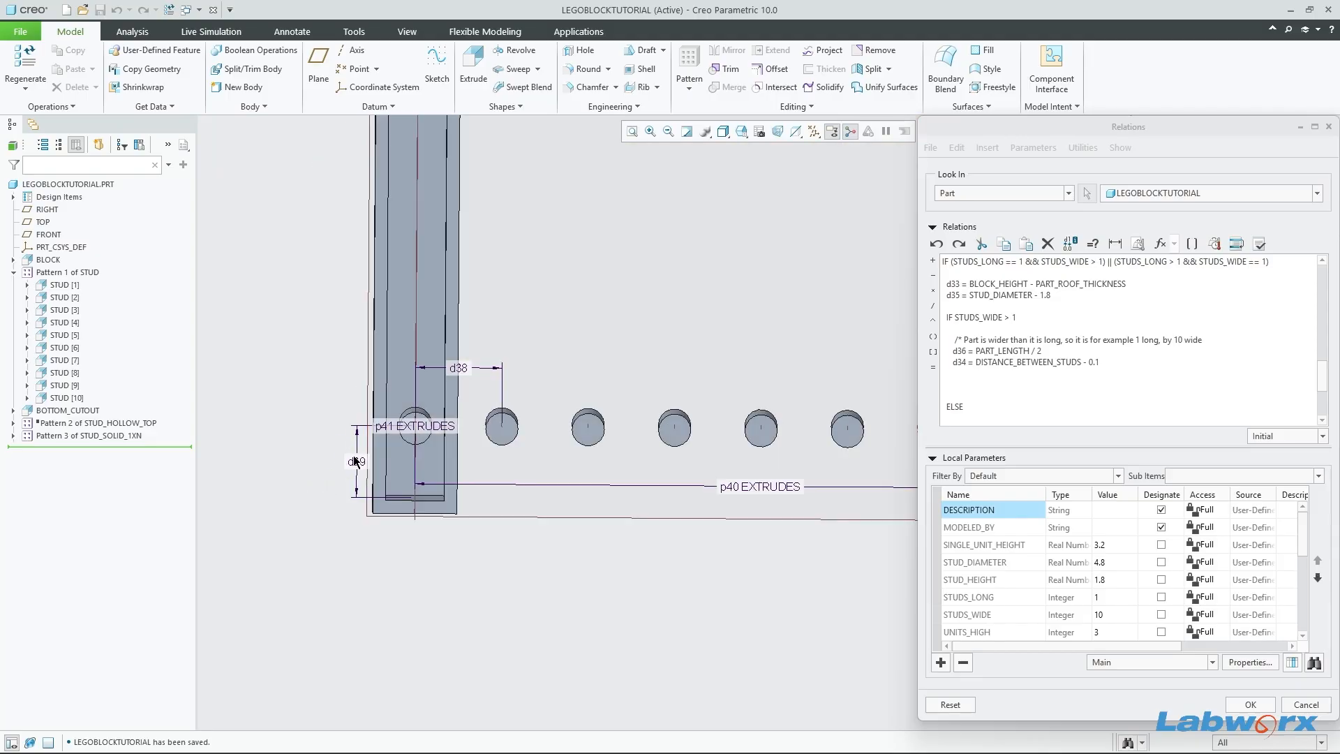
{"action": "scroll", "coordinate": [364, 466], "scroll_direction": "up", "scroll_amount": 3}
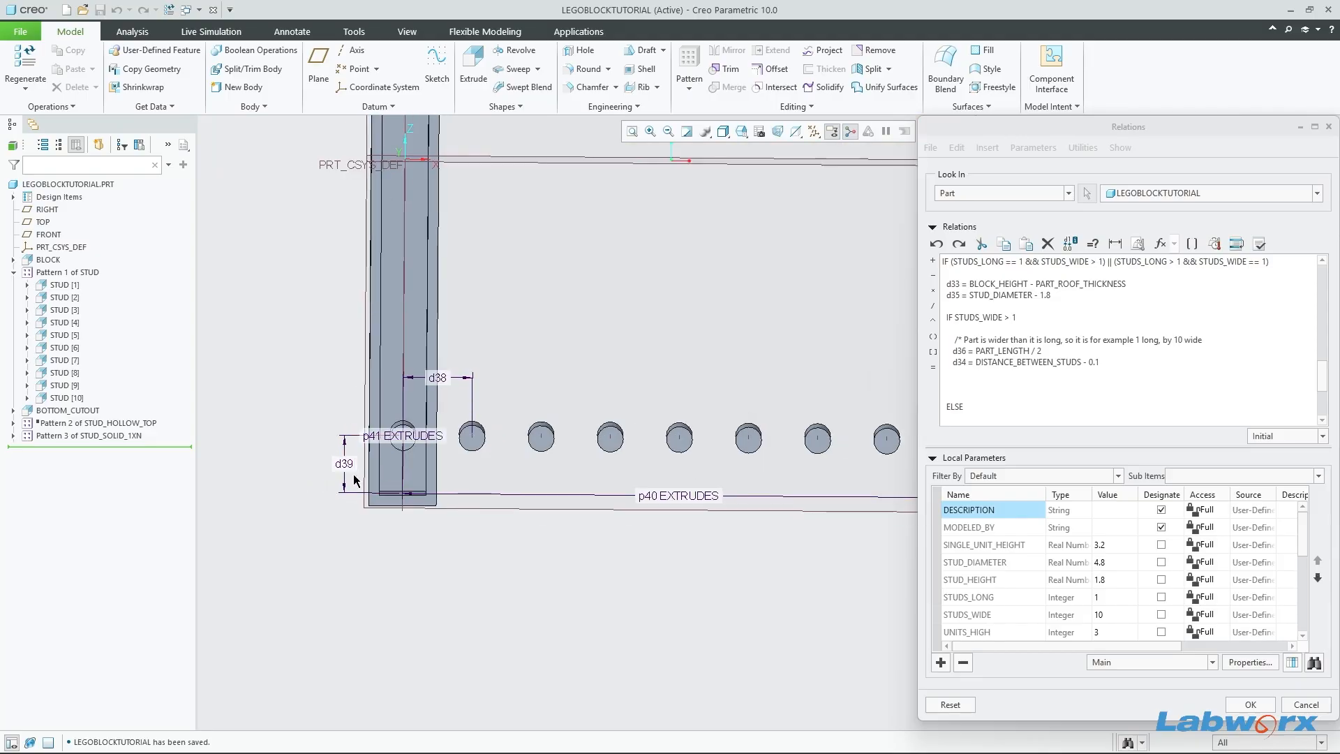
{"action": "scroll", "coordinate": [375, 447], "scroll_direction": "down", "scroll_amount": 4}
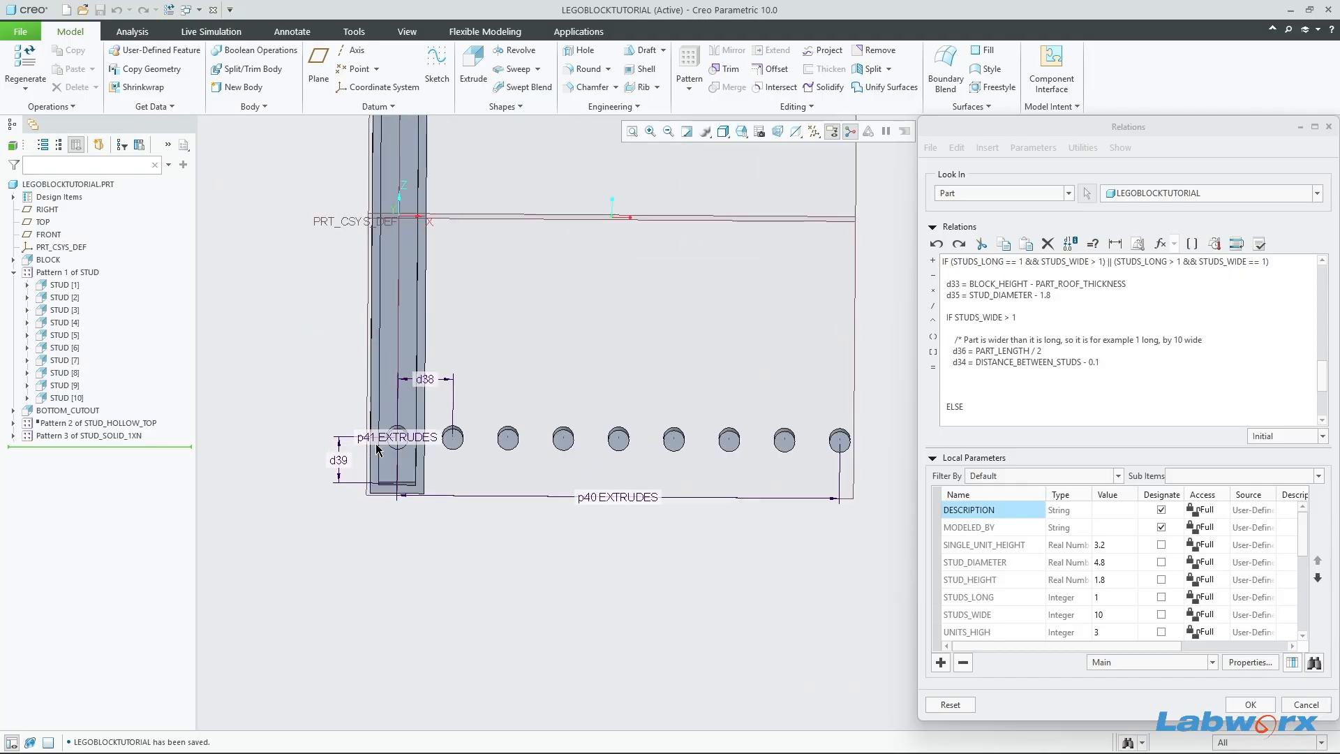
{"action": "scroll", "coordinate": [420, 564], "scroll_direction": "up", "scroll_amount": 5}
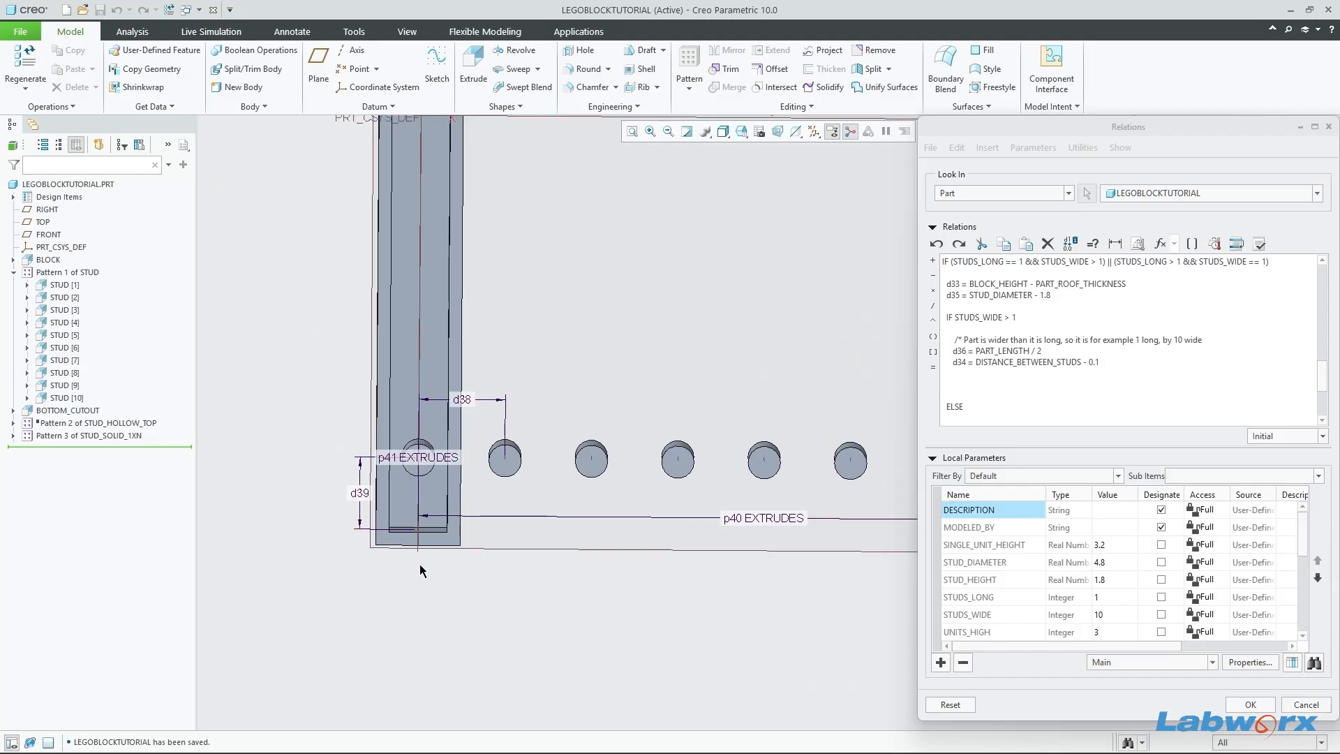
{"action": "mouse_move", "coordinate": [468, 560]}
{"action": "middle_mouse_down"}
{"action": "mouse_move", "coordinate": [493, 556]}
{"action": "mouse_move", "coordinate": [463, 545]}
{"action": "middle_mouse_up"}
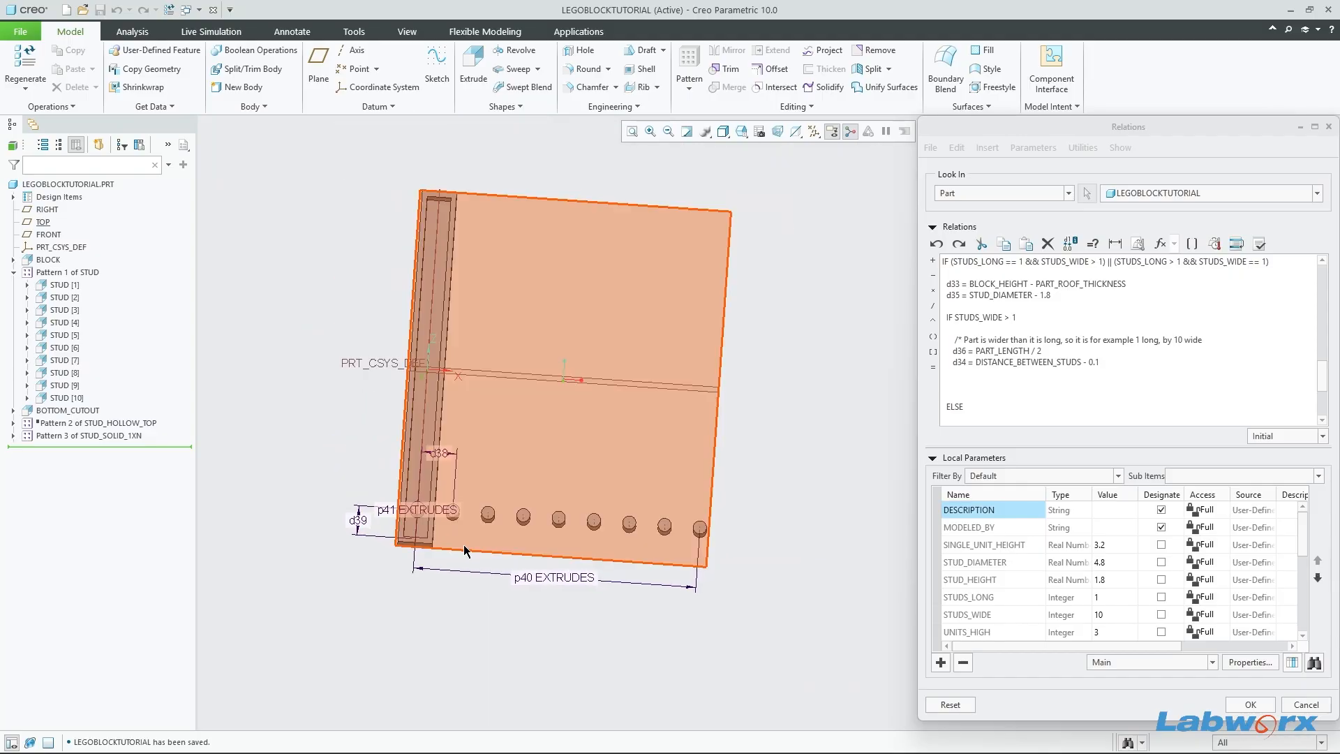
Step: Add the relations p40 = 1 and p41 = STUDS_WIDE - 1 to the IF STUDS_WIDE > 1 branch
{"action": "left_click", "coordinate": [962, 385]}
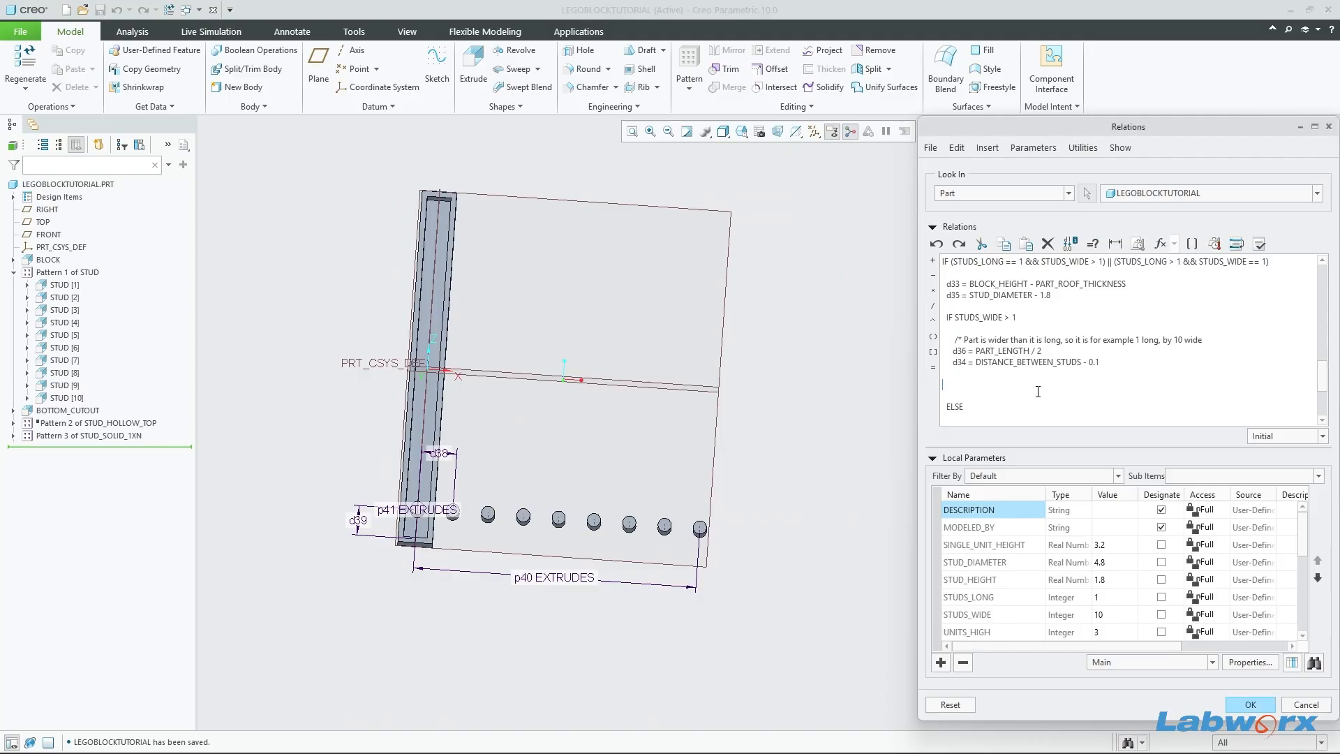
{"action": "scroll", "coordinate": [1038, 392], "scroll_direction": "down", "scroll_amount": 2}
{"action": "scroll", "coordinate": [973, 358], "scroll_direction": "up", "scroll_amount": 1}
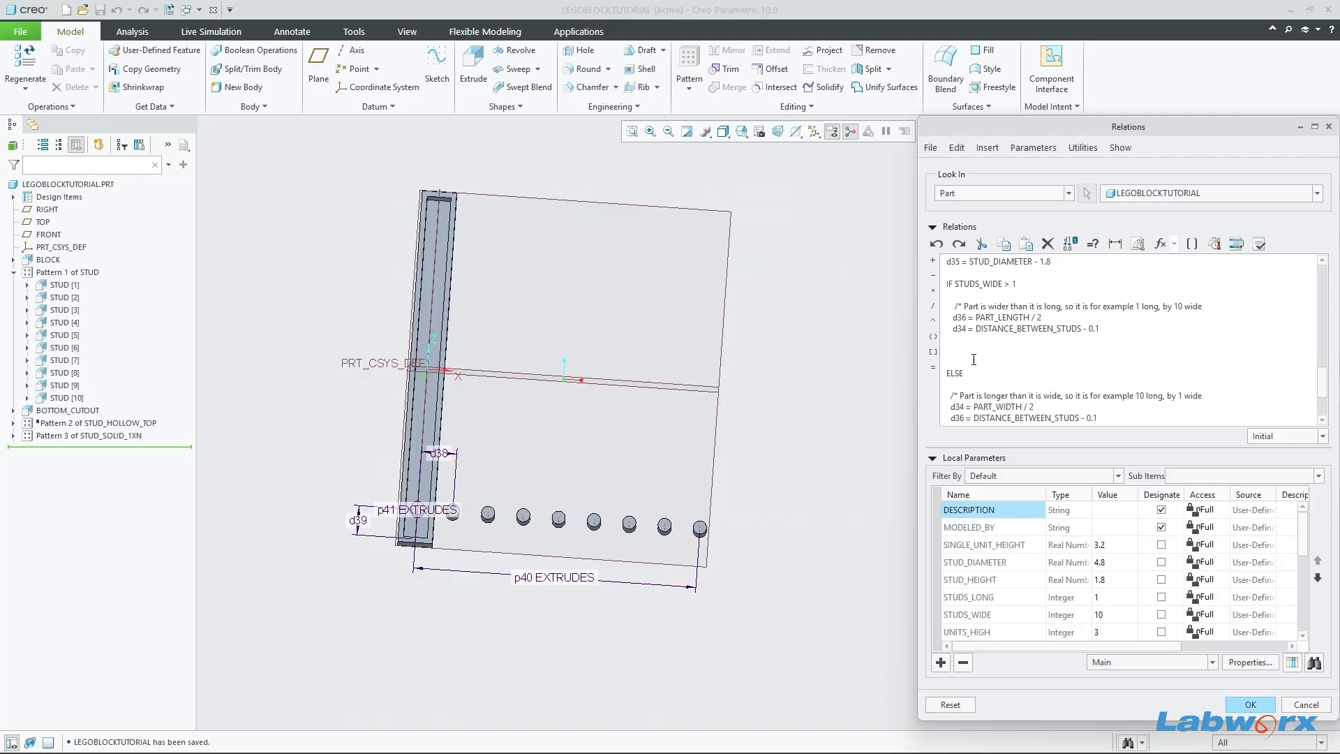
{"action": "scroll", "coordinate": [409, 519], "scroll_direction": "up", "scroll_amount": 2}
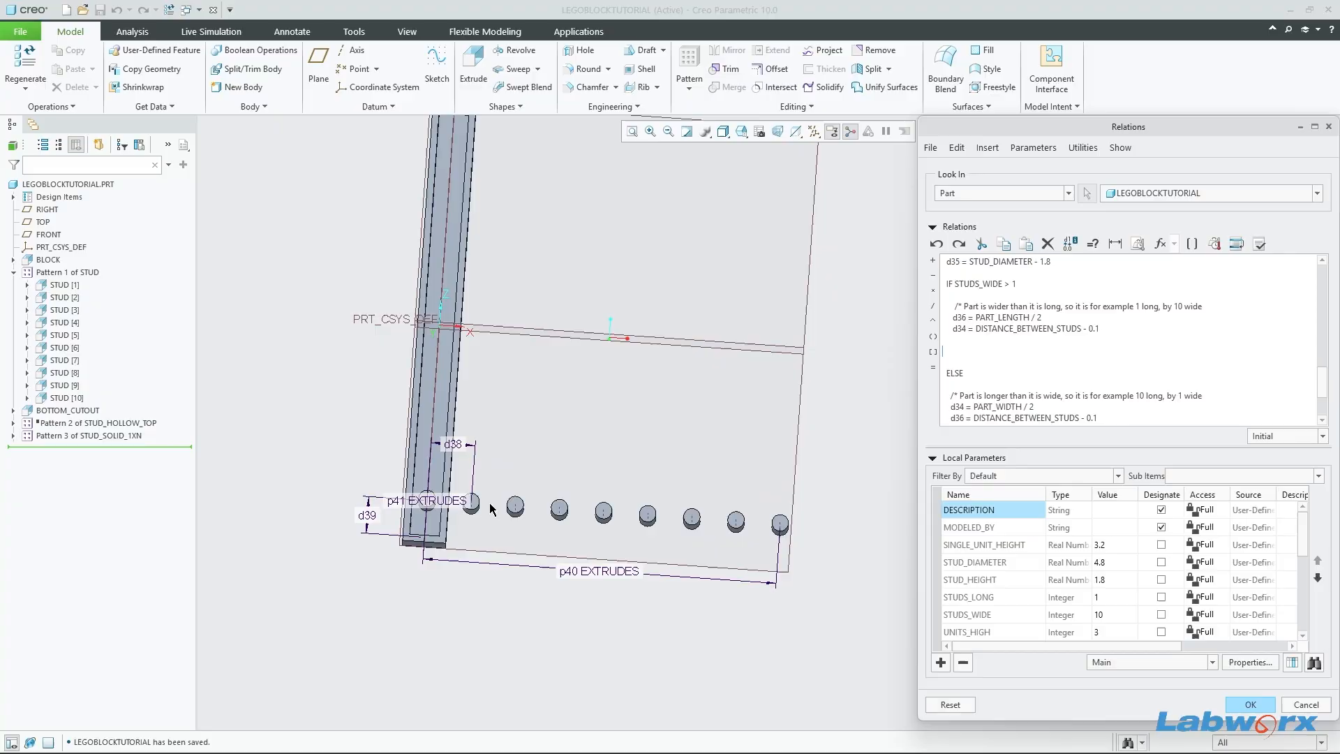
{"action": "scroll", "coordinate": [490, 506], "scroll_direction": "up", "scroll_amount": 2}
{"action": "scroll", "coordinate": [447, 509], "scroll_direction": "up", "scroll_amount": 1}
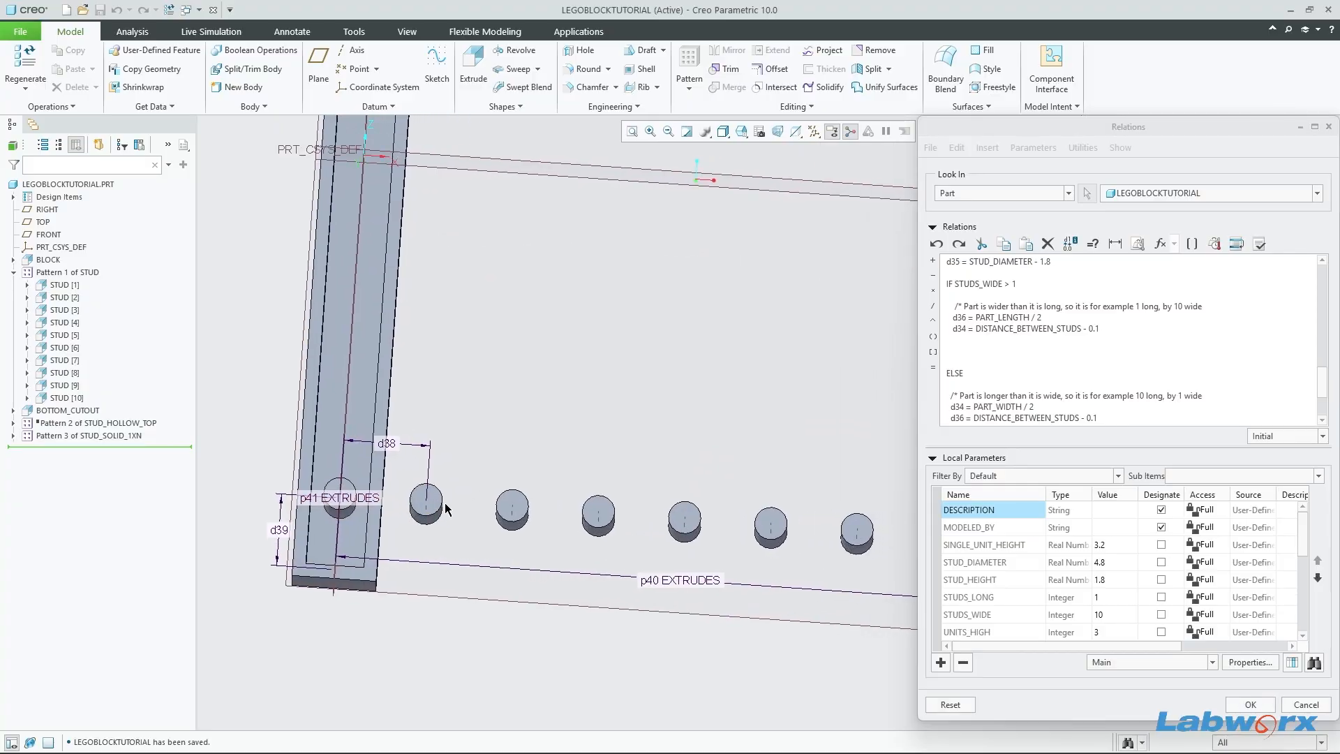
{"action": "left_click", "coordinate": [980, 344]}
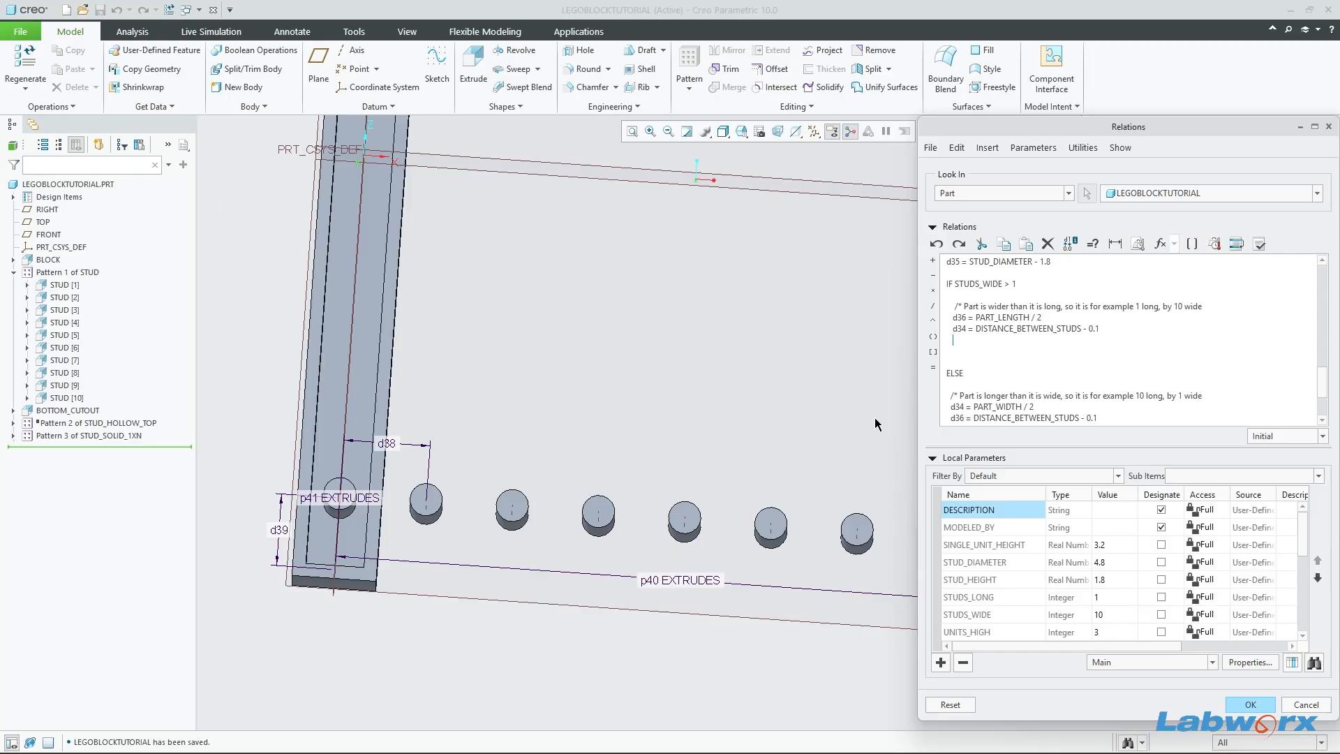
{"action": "left_click", "coordinate": [686, 576]}
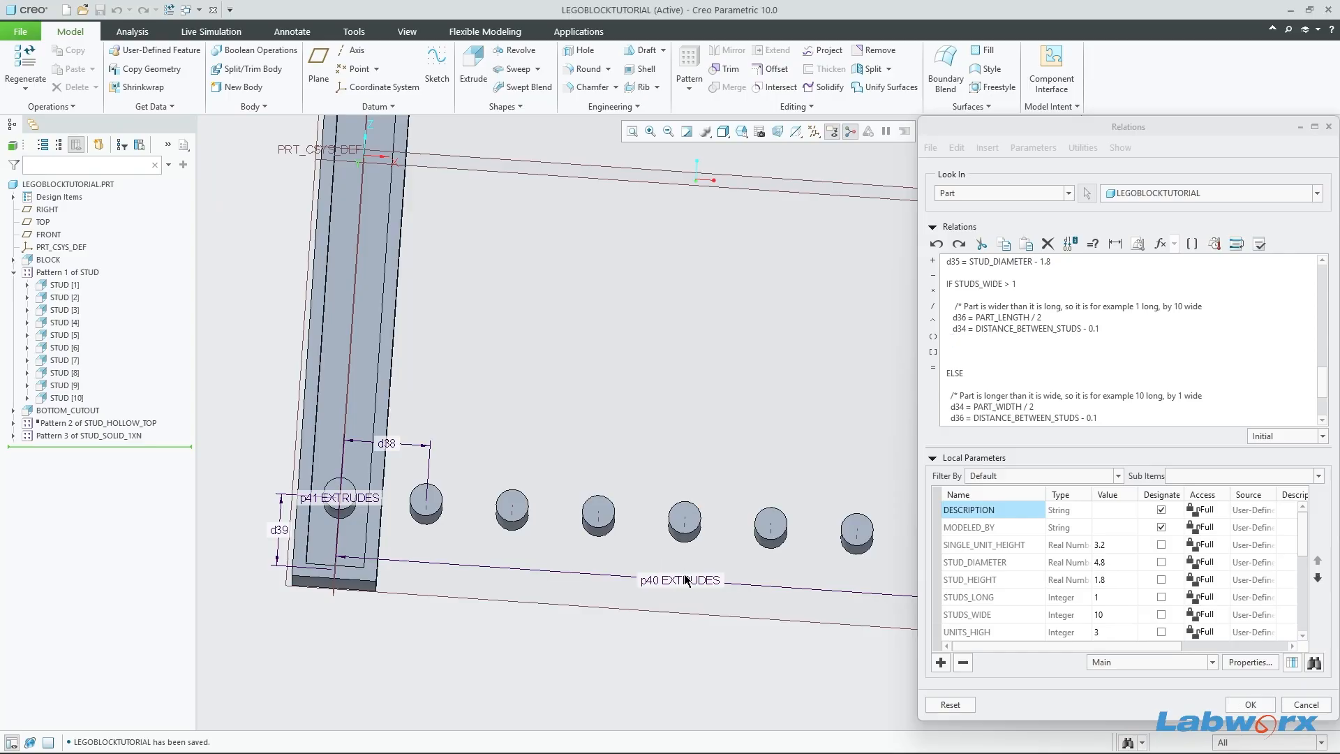
{"action": "left_click", "coordinate": [1005, 344]}
{"action": "scroll", "coordinate": [1038, 341], "scroll_direction": "down", "scroll_amount": 2}
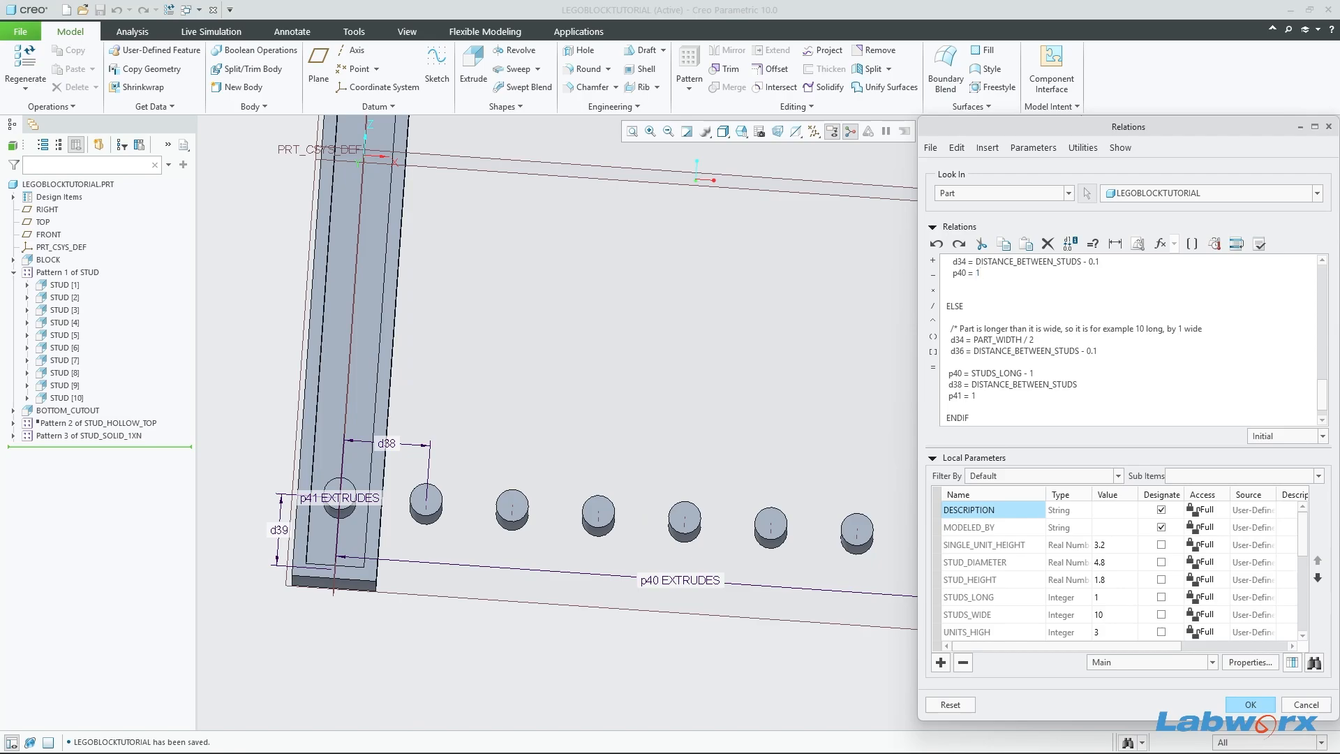
{"action": "key", "text": "Return"}
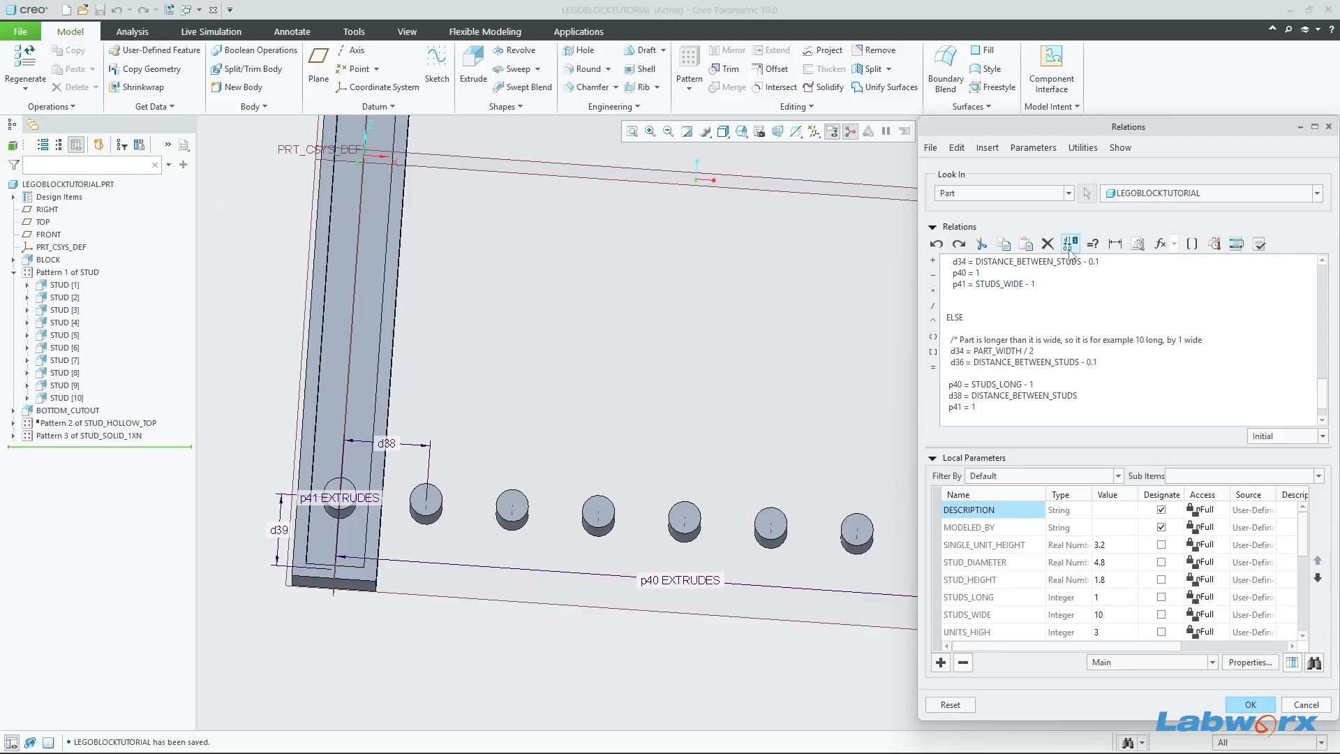
Step: Verify and accept the relations with the new p40 and p41 member counts, and regenerate and save the part
{"action": "left_click", "coordinate": [1258, 244]}
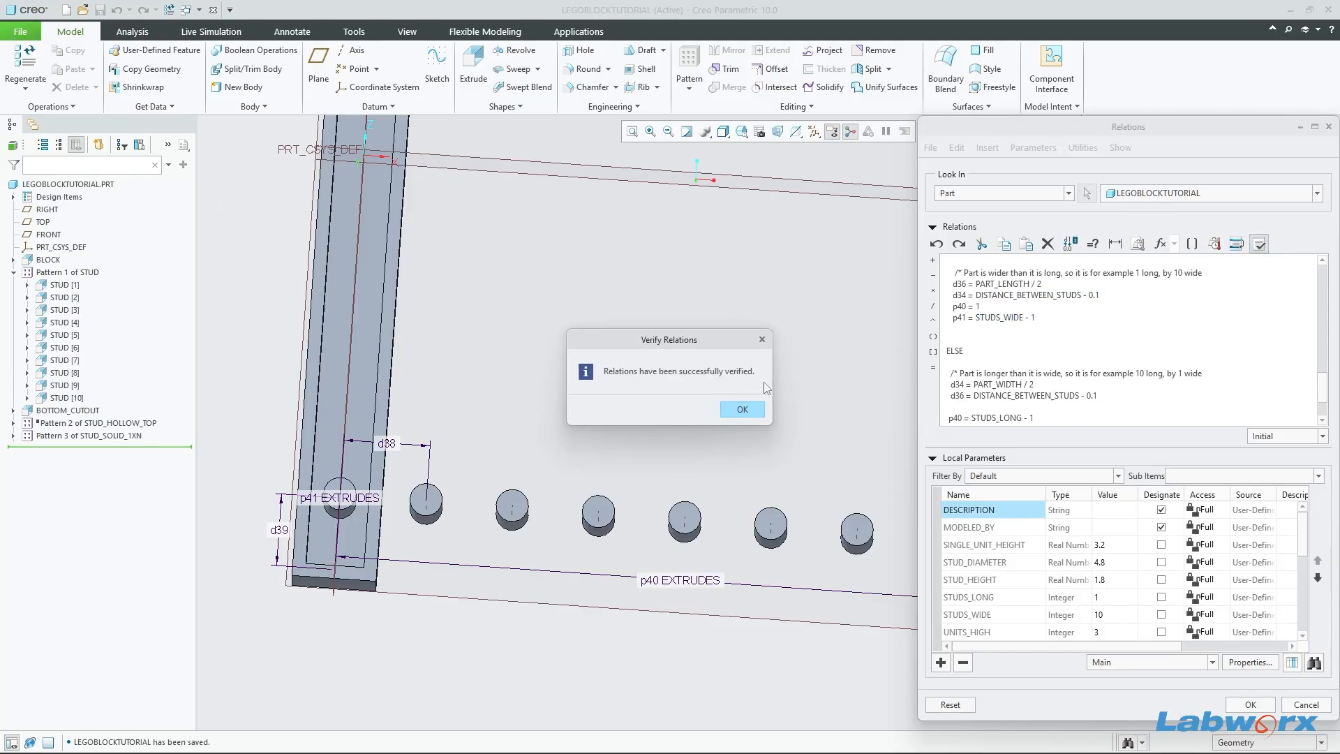
{"action": "left_click", "coordinate": [740, 412]}
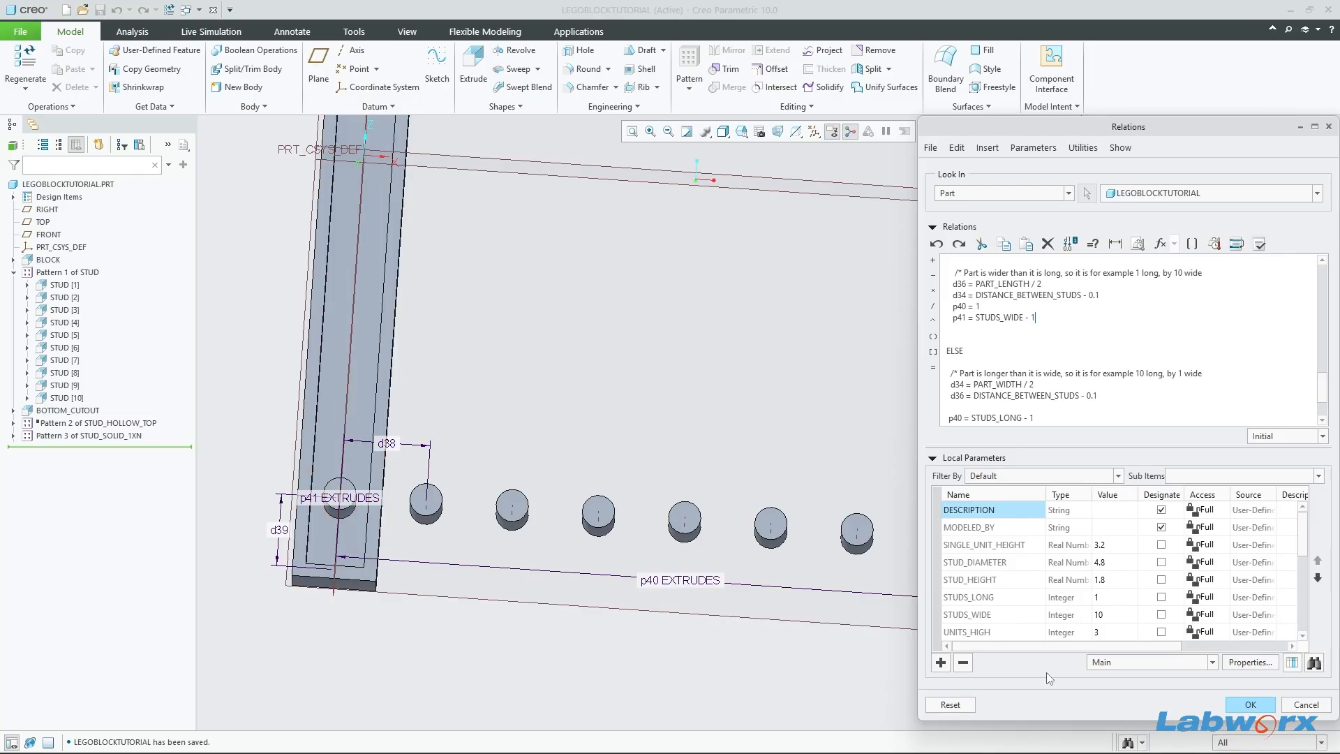
{"action": "left_click", "coordinate": [1253, 703]}
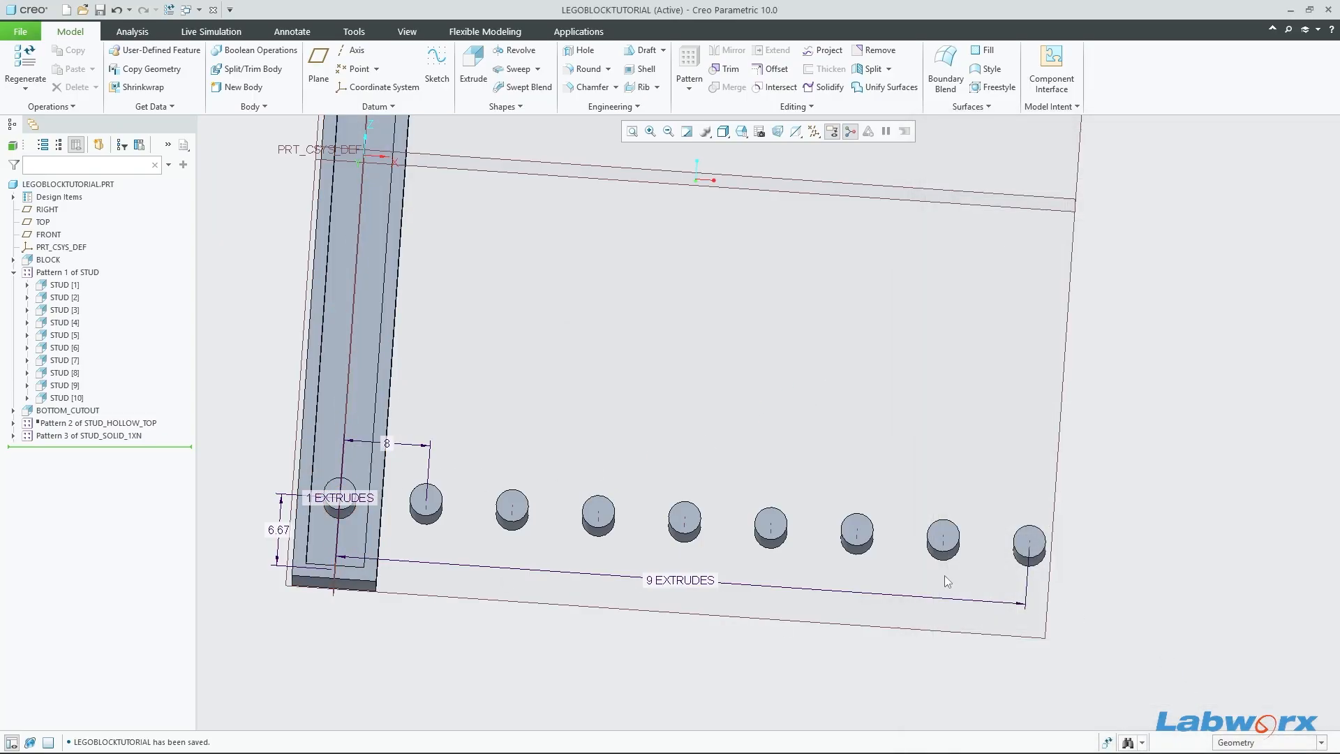
{"action": "scroll", "coordinate": [790, 479], "scroll_direction": "up", "scroll_amount": 3}
{"action": "middle_click_drag", "start_coordinate": [790, 479], "coordinate": [758, 529]}
{"action": "scroll", "coordinate": [758, 529], "scroll_direction": "up", "scroll_amount": 2}
{"action": "key", "text": "ctrl+s"}
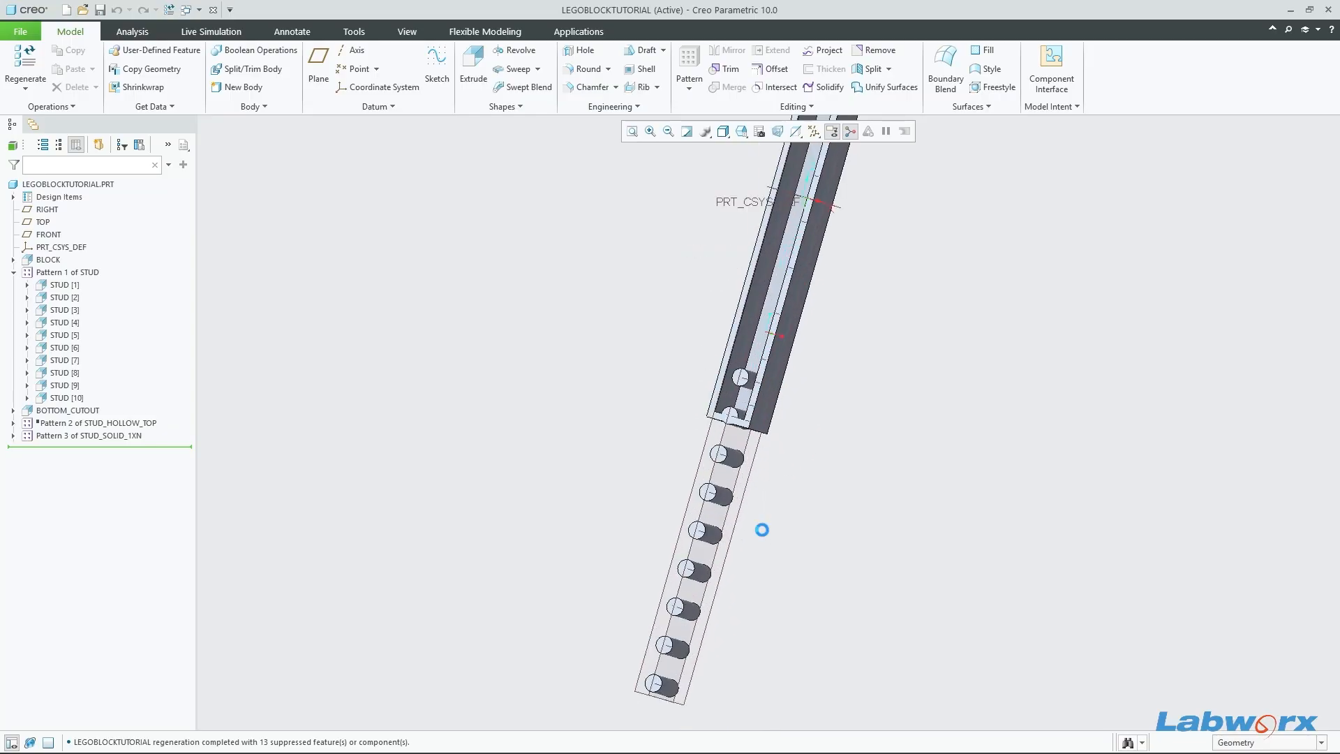
Step: Redefine the STUD_SOLID_1XN pattern with its second direction reversed so the studs run inside the block, and save the part
{"action": "middle_click_drag", "start_coordinate": [740, 481], "coordinate": [739, 473]}
{"action": "left_click", "coordinate": [1037, 106]}
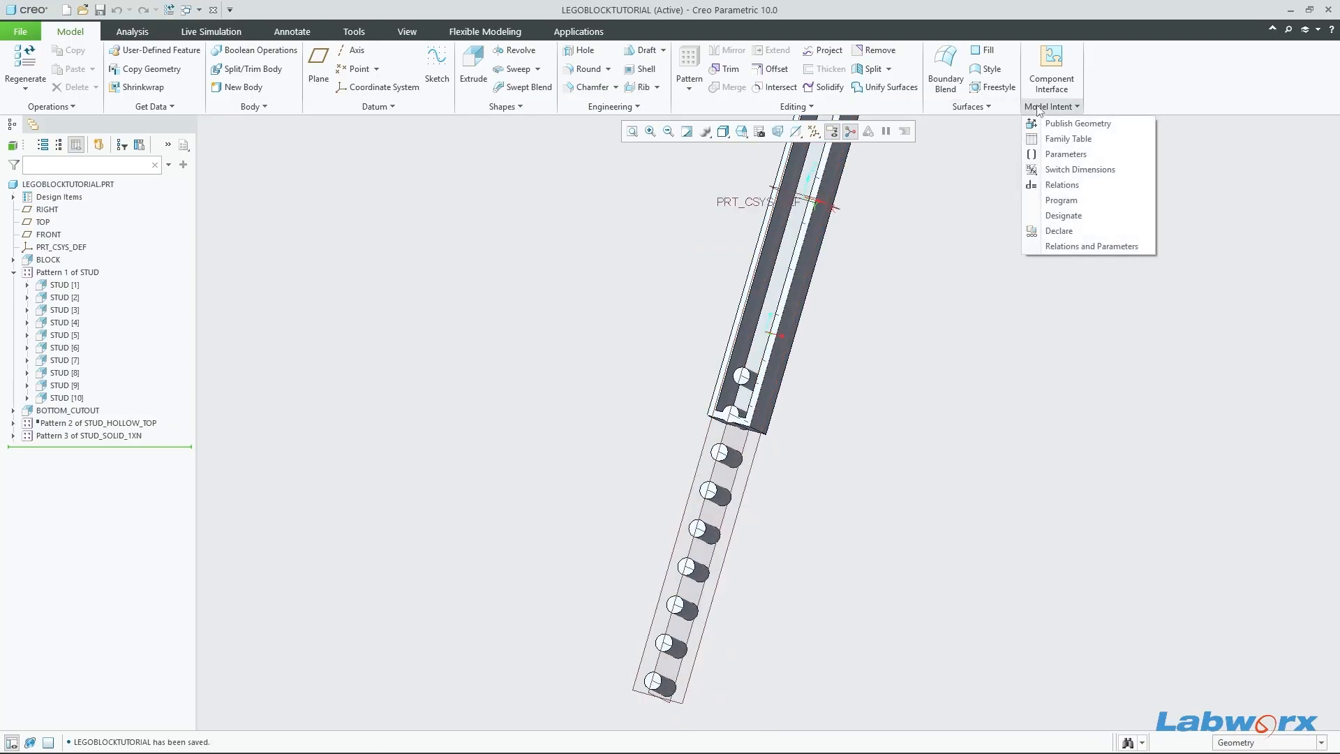
{"action": "left_click", "coordinate": [496, 482]}
{"action": "left_click", "coordinate": [133, 435]}
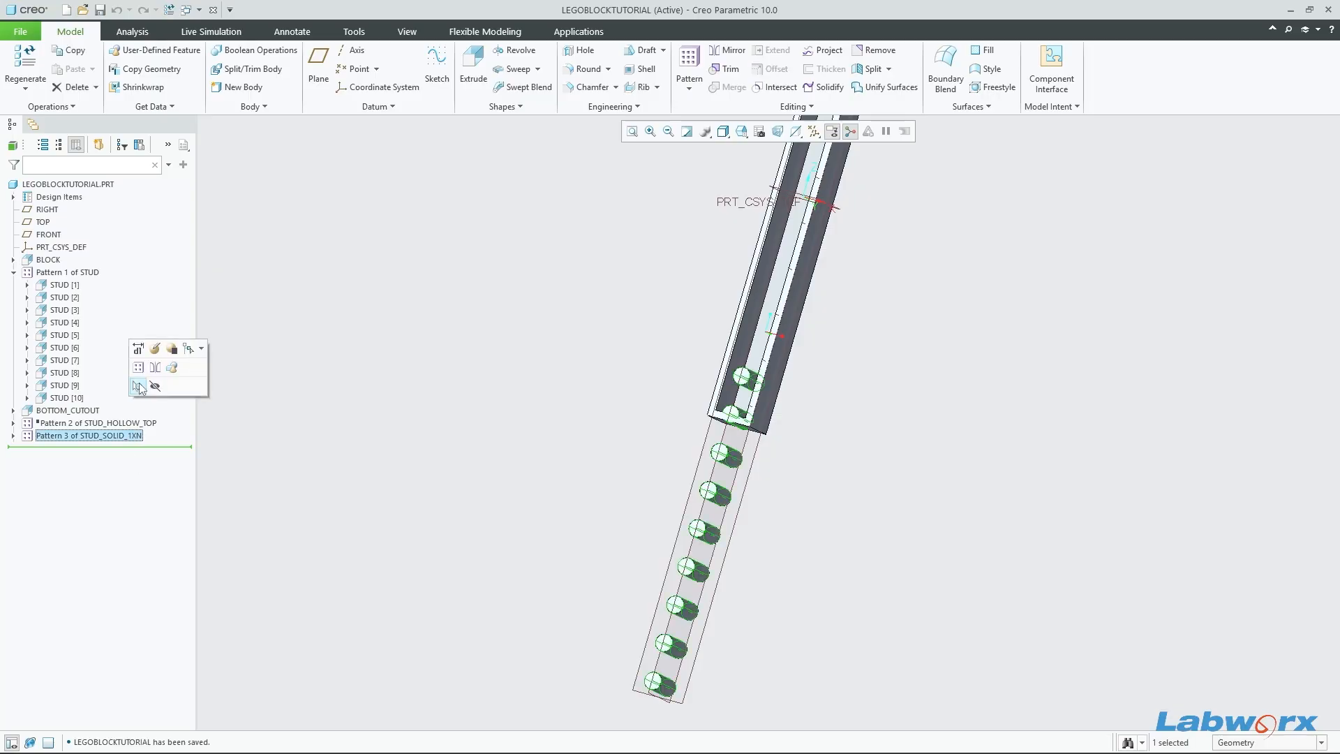
{"action": "left_click", "coordinate": [139, 346]}
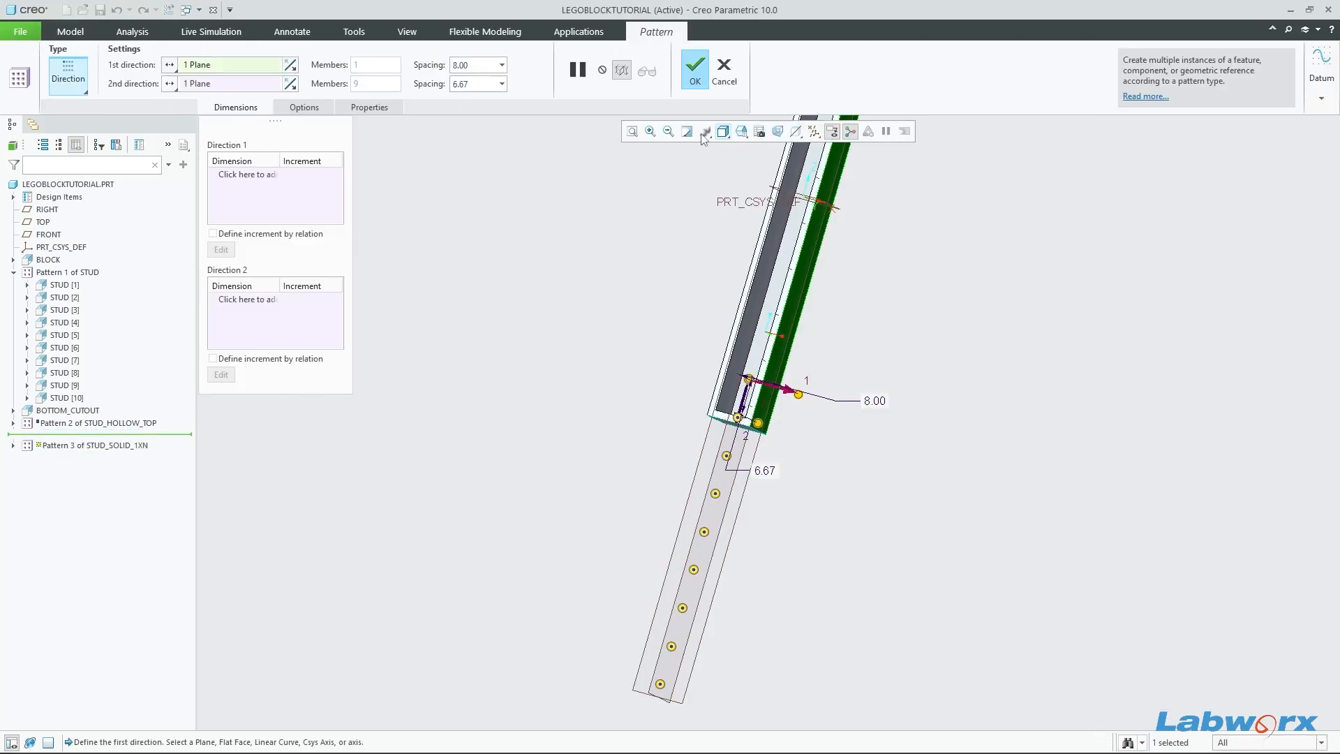
{"action": "middle_click_drag", "start_coordinate": [900, 432], "coordinate": [932, 513]}
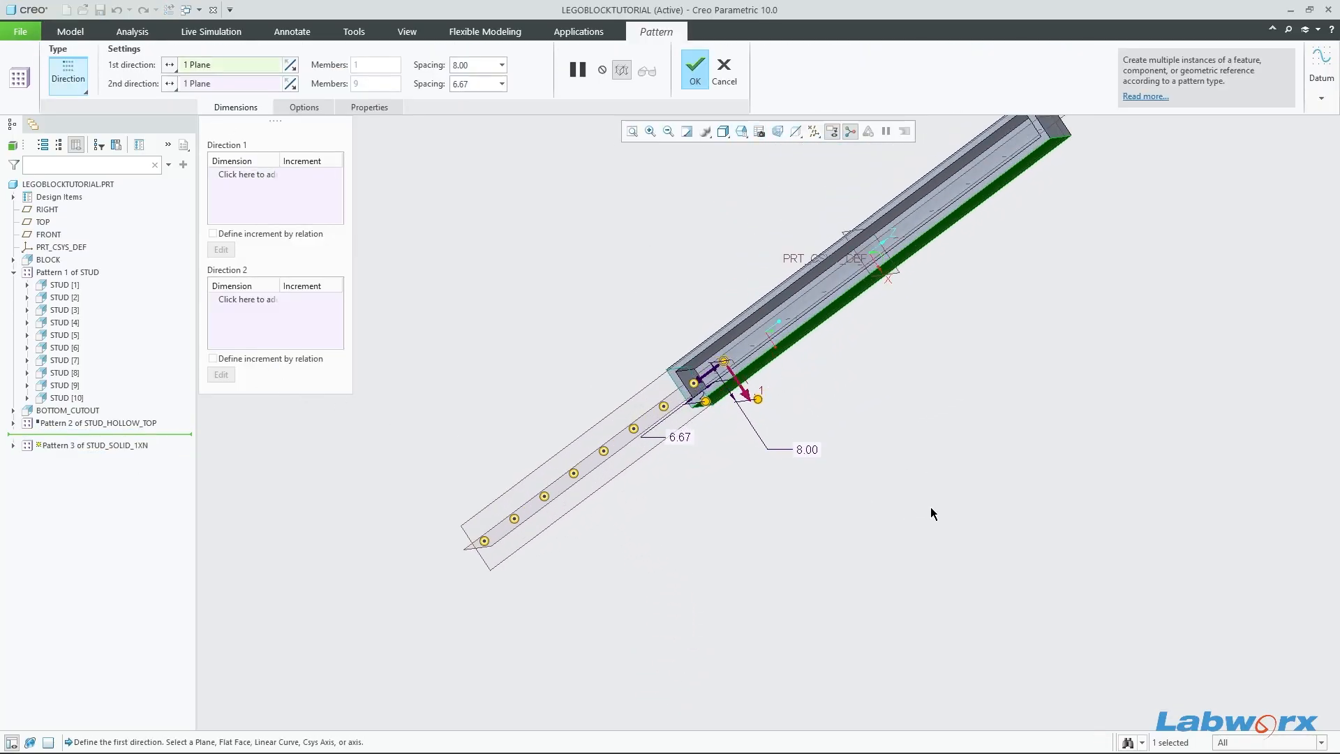
{"action": "left_click", "coordinate": [292, 66]}
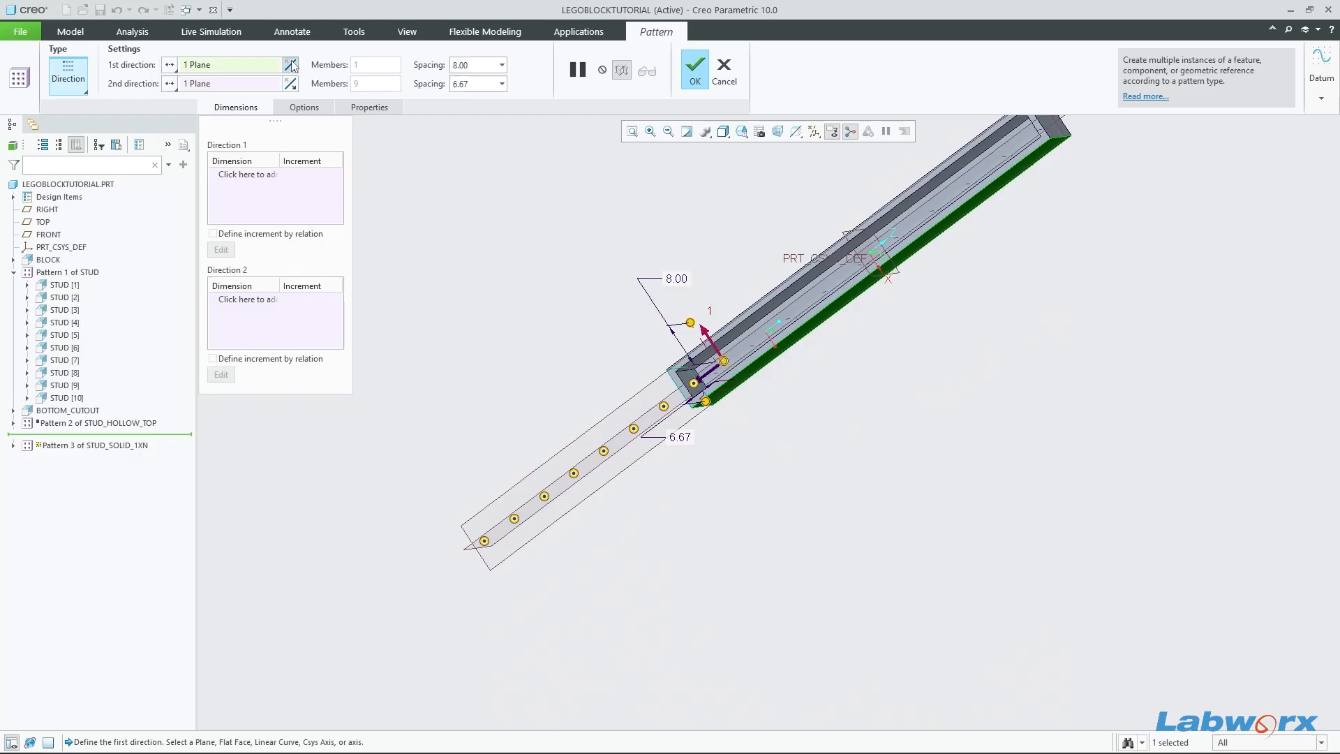
{"action": "left_click", "coordinate": [292, 65]}
{"action": "left_click", "coordinate": [290, 84]}
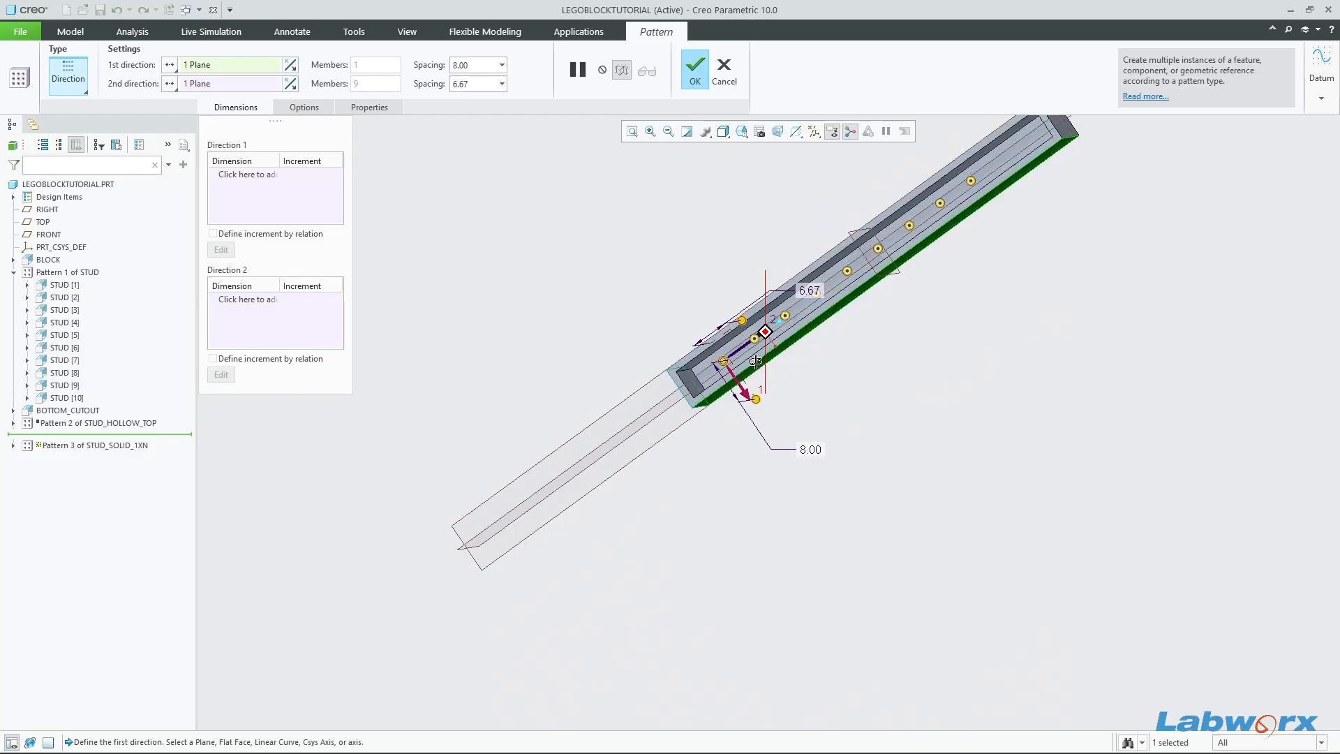
{"action": "middle_click_drag", "start_coordinate": [755, 362], "coordinate": [767, 366]}
{"action": "left_click", "coordinate": [290, 84]}
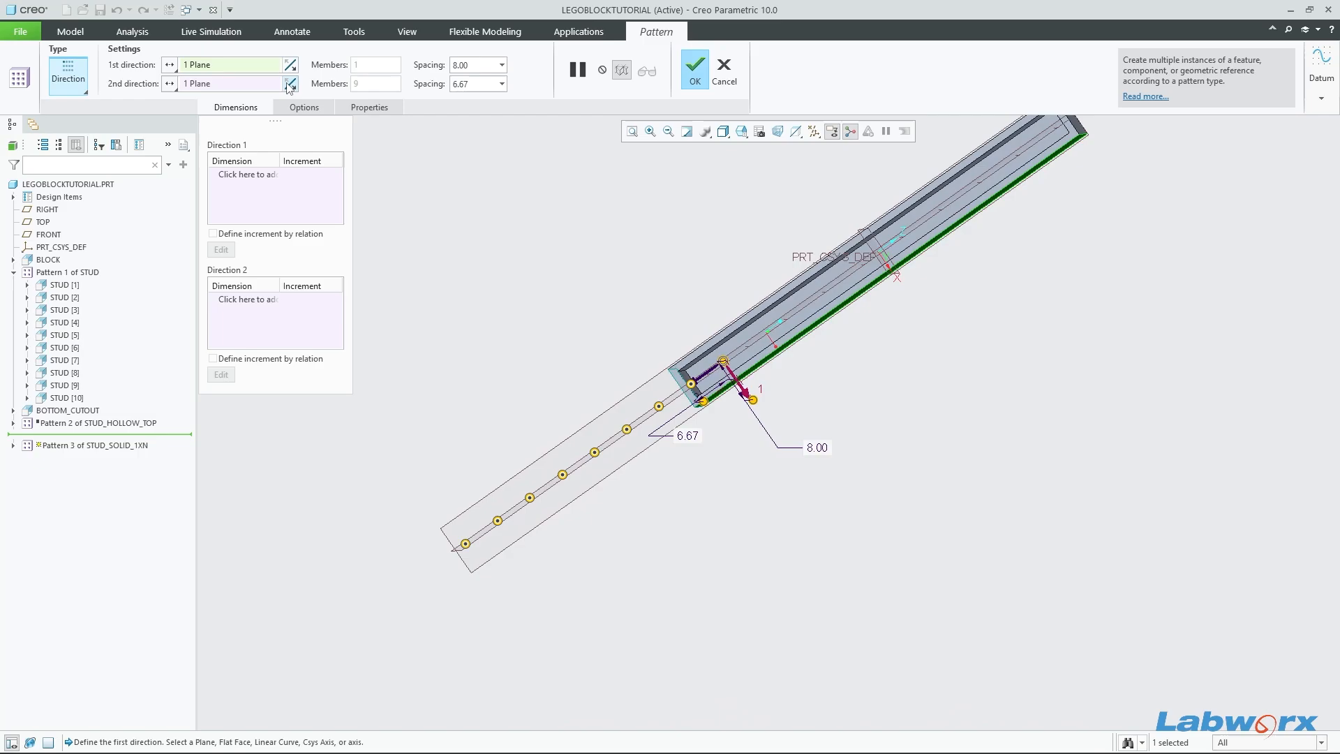
{"action": "left_click", "coordinate": [291, 84]}
{"action": "left_click", "coordinate": [693, 72]}
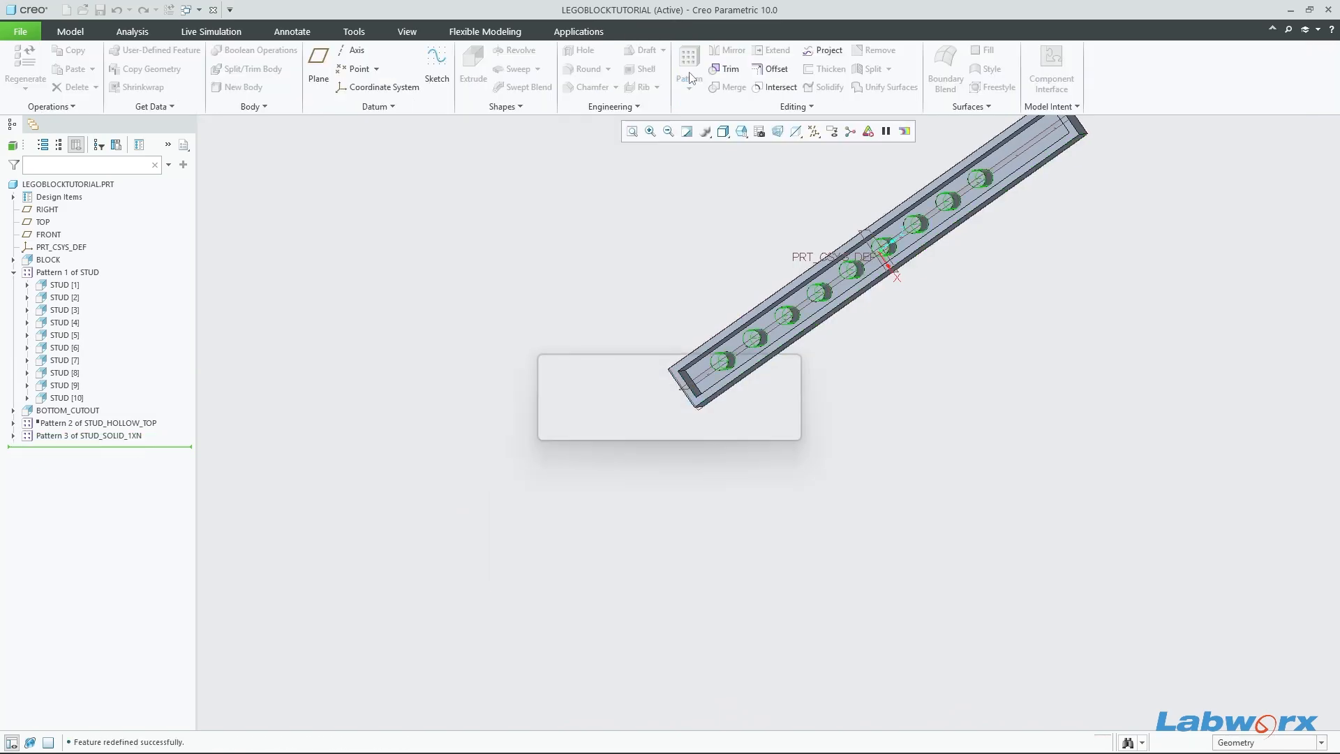
{"action": "key", "text": "ctrl+s"}
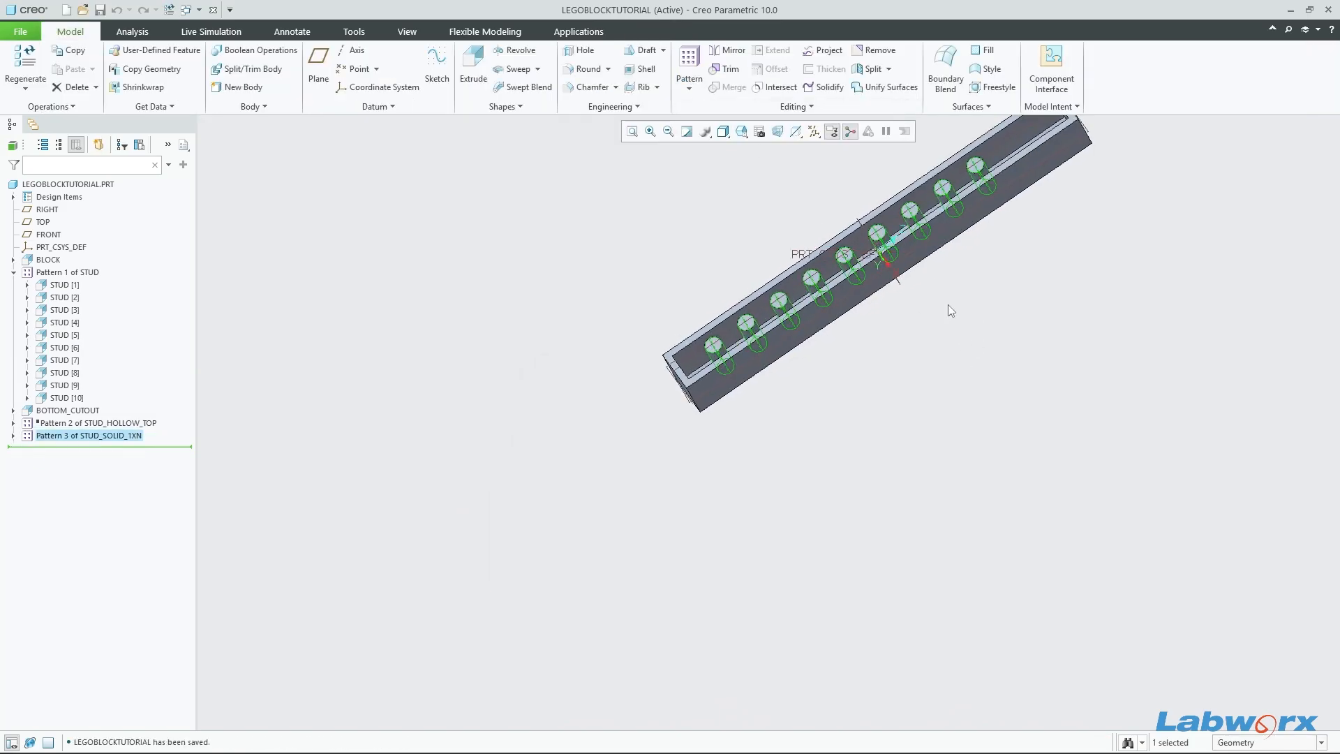
Step: Open the part's relations and display the dimension symbols of the STUD_SOLID_1XN pattern on the block's underside
{"action": "scroll", "coordinate": [989, 382], "scroll_direction": "up", "scroll_amount": 1}
{"action": "middle_click_drag", "start_coordinate": [989, 382], "coordinate": [976, 489]}
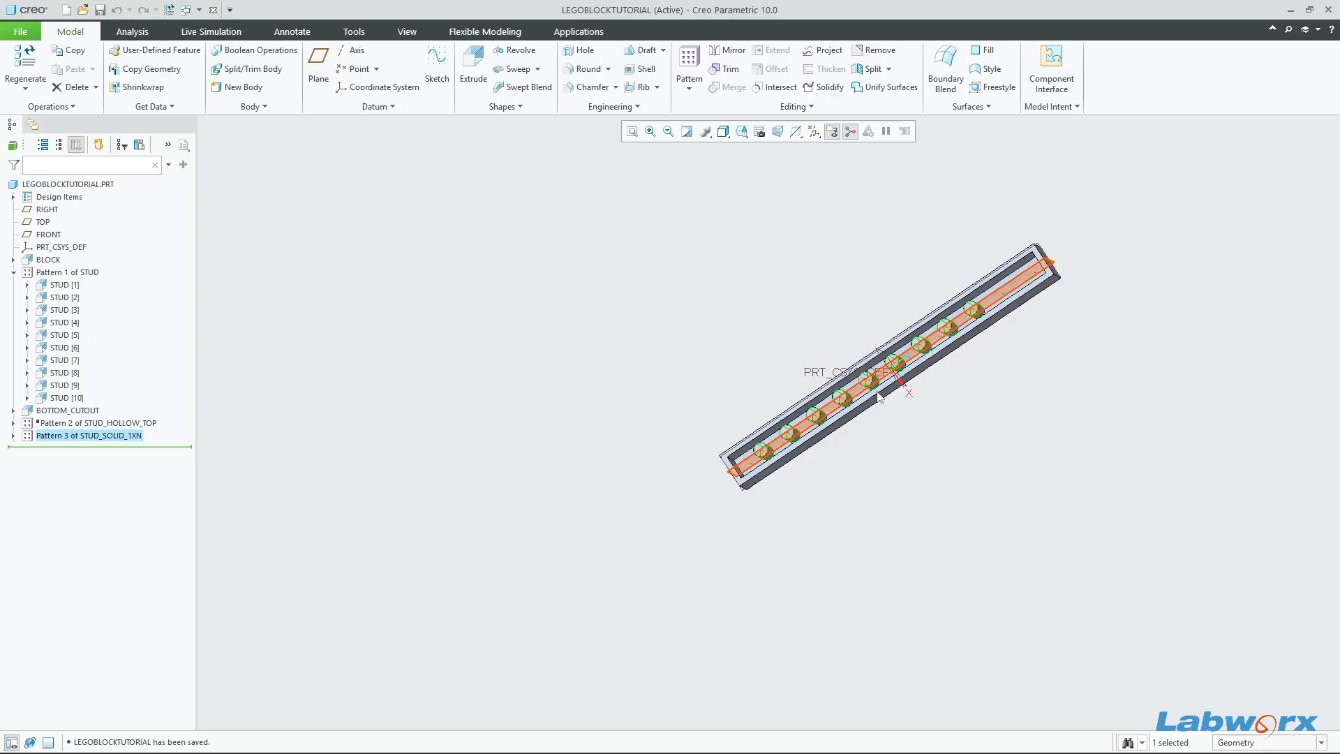
{"action": "left_click", "coordinate": [1052, 106]}
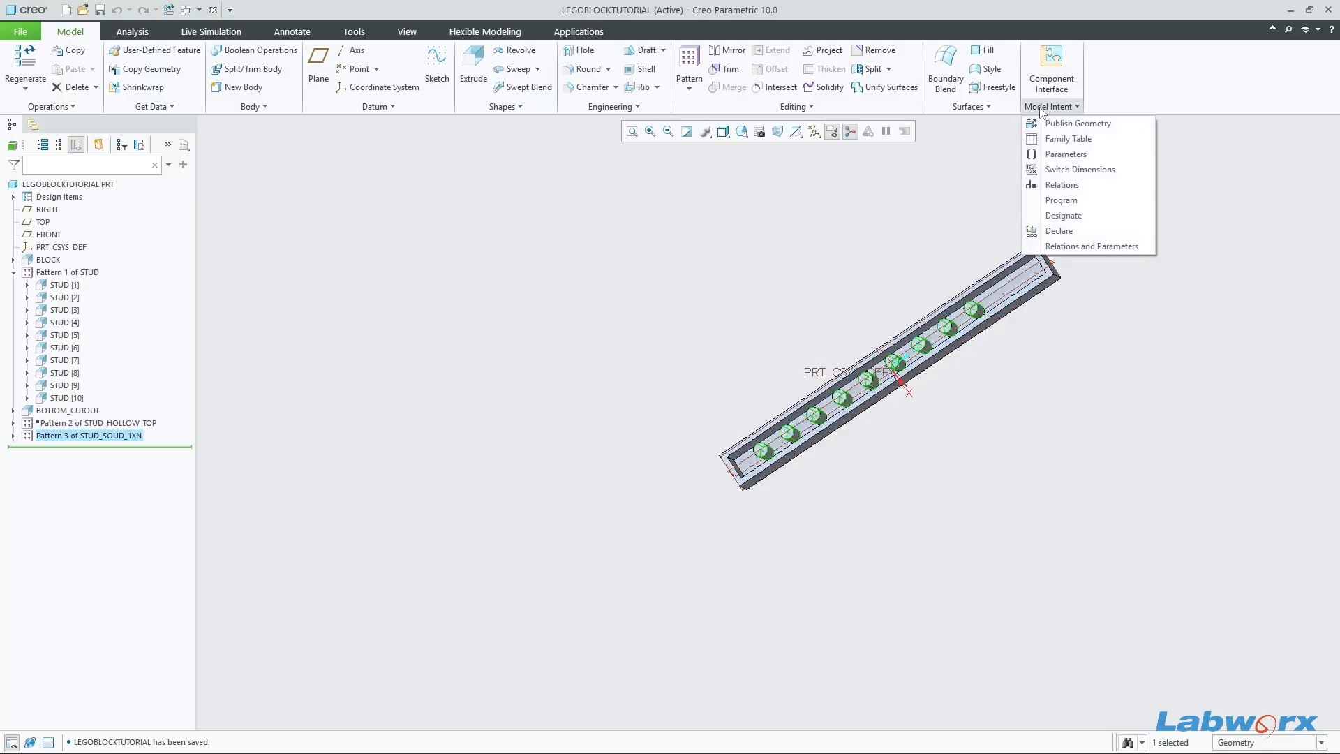
{"action": "left_click", "coordinate": [1087, 185]}
{"action": "scroll", "coordinate": [977, 334], "scroll_direction": "down", "scroll_amount": 4}
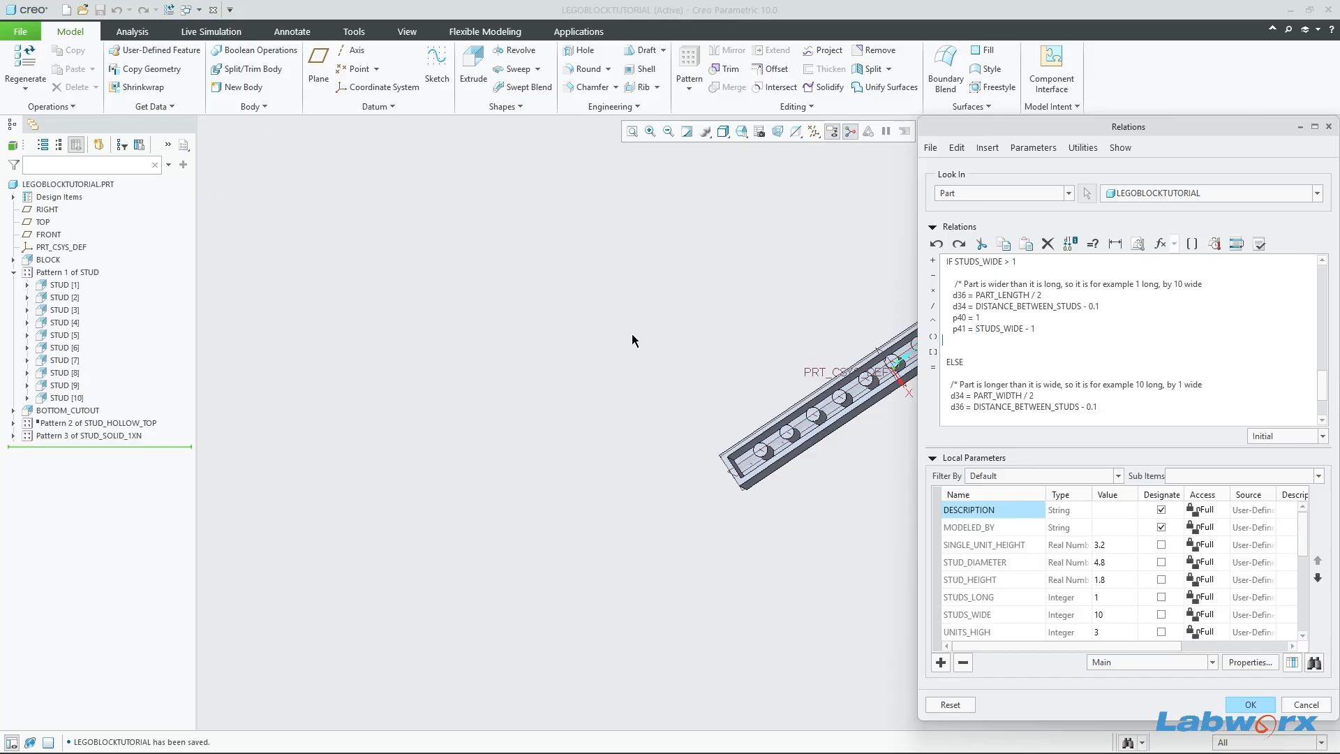
{"action": "middle_click_drag", "start_coordinate": [604, 505], "coordinate": [391, 472], "text": "shift"}
{"action": "mouse_move", "coordinate": [731, 453]}
{"action": "middle_mouse_down"}
{"action": "mouse_move", "coordinate": [697, 461]}
{"action": "mouse_move", "coordinate": [707, 463]}
{"action": "middle_mouse_up"}
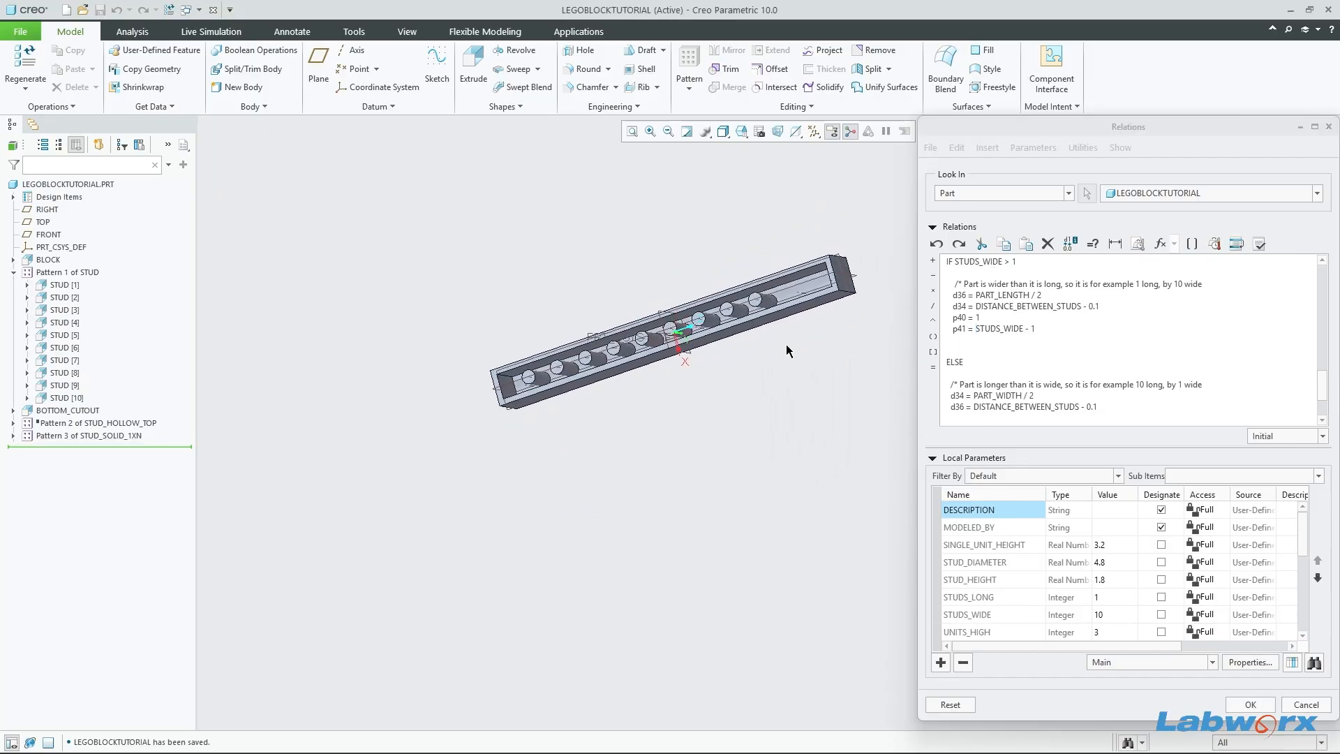
{"action": "left_click", "coordinate": [96, 436]}
{"action": "scroll", "coordinate": [489, 349], "scroll_direction": "down", "scroll_amount": 4}
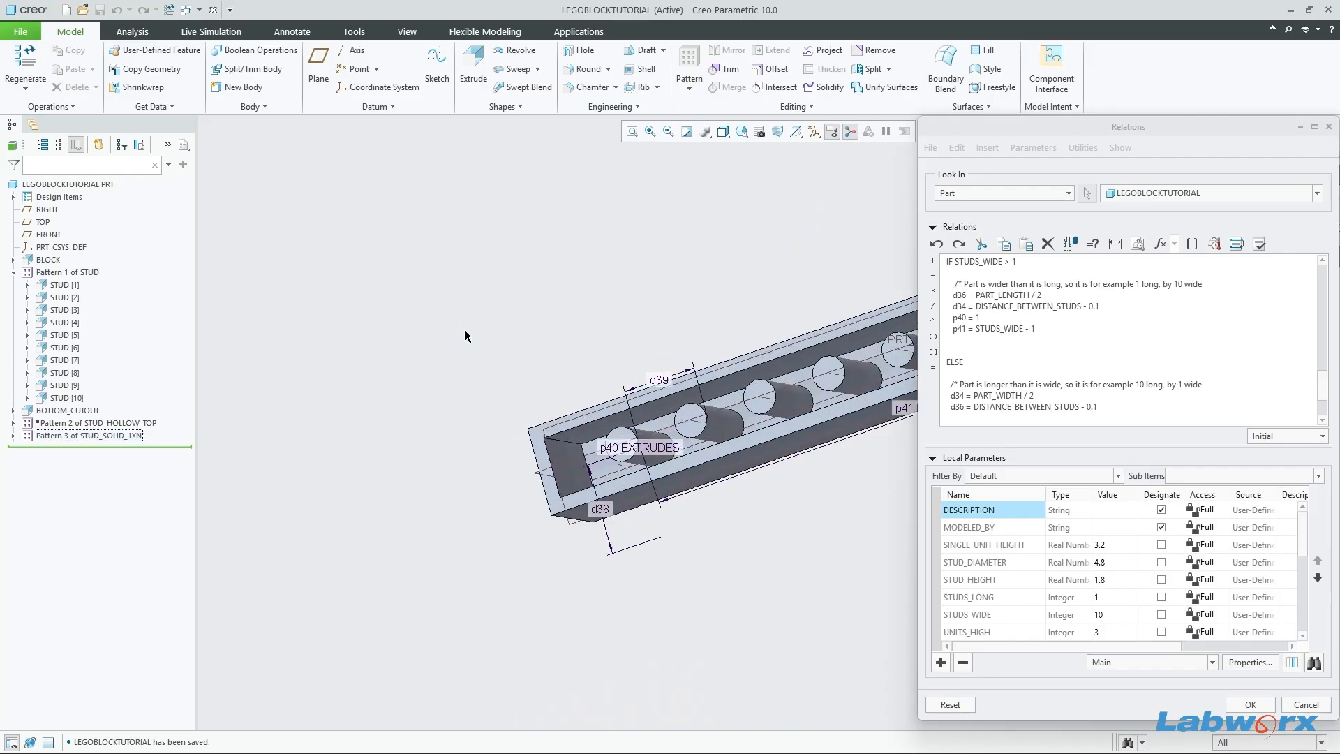
{"action": "middle_click_drag", "start_coordinate": [512, 452], "coordinate": [543, 451]}
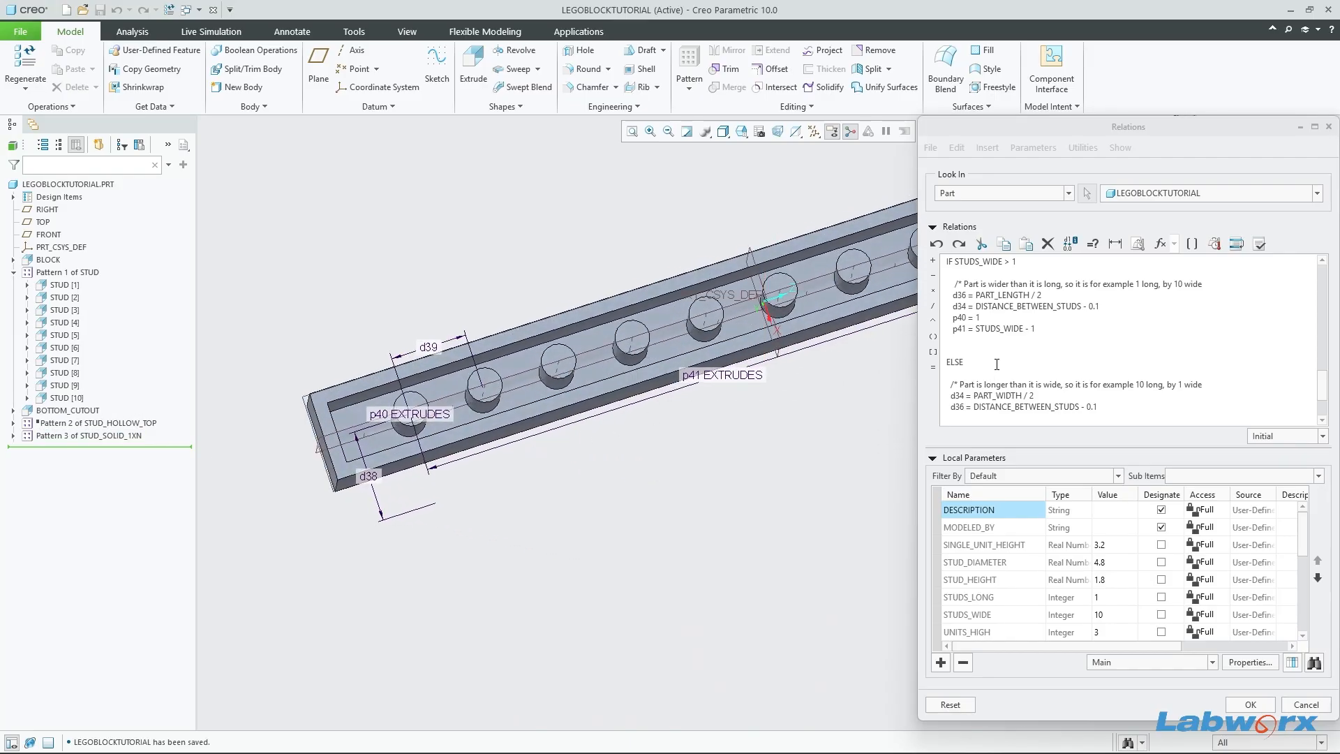
Step: Add the relation d39 = DISTANCE_BETWEEN_STUDS to the IF STUDS_WIDE > 1 branch for the second direction's spacing
{"action": "left_click", "coordinate": [969, 342]}
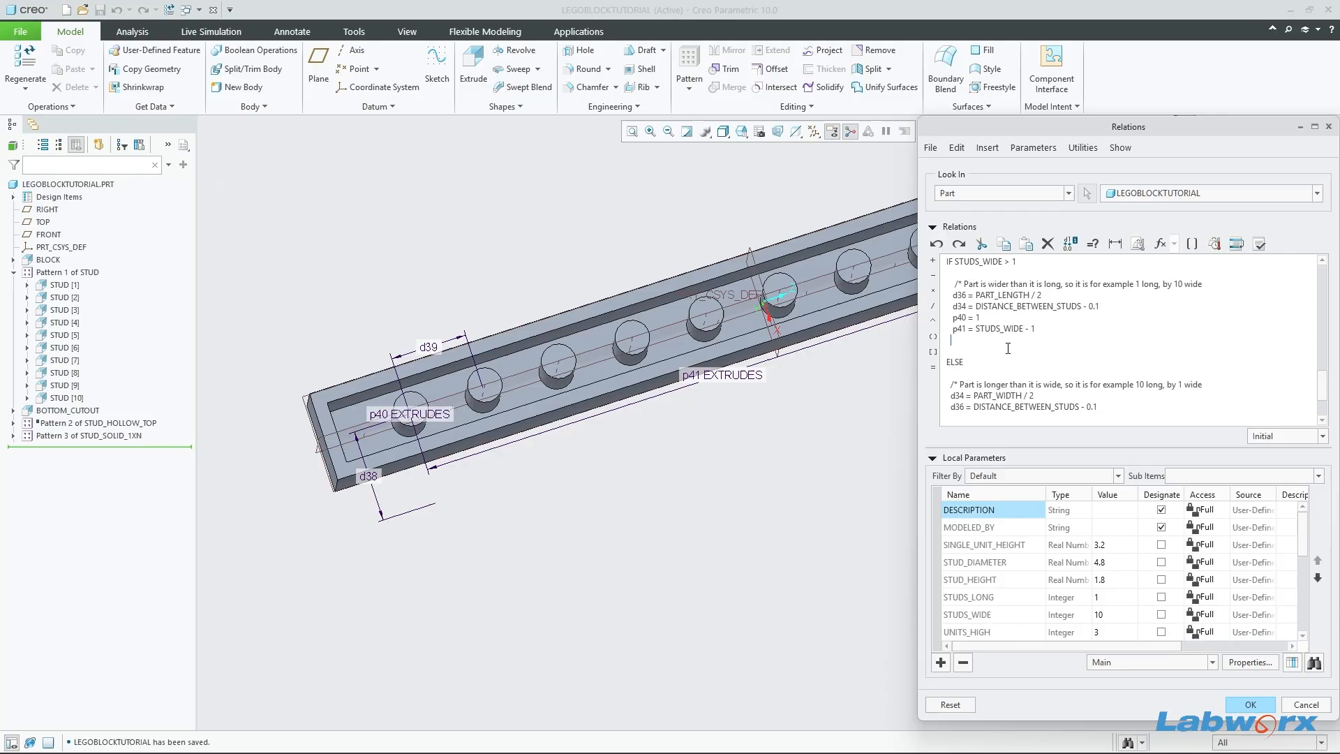
{"action": "left_click", "coordinate": [387, 351]}
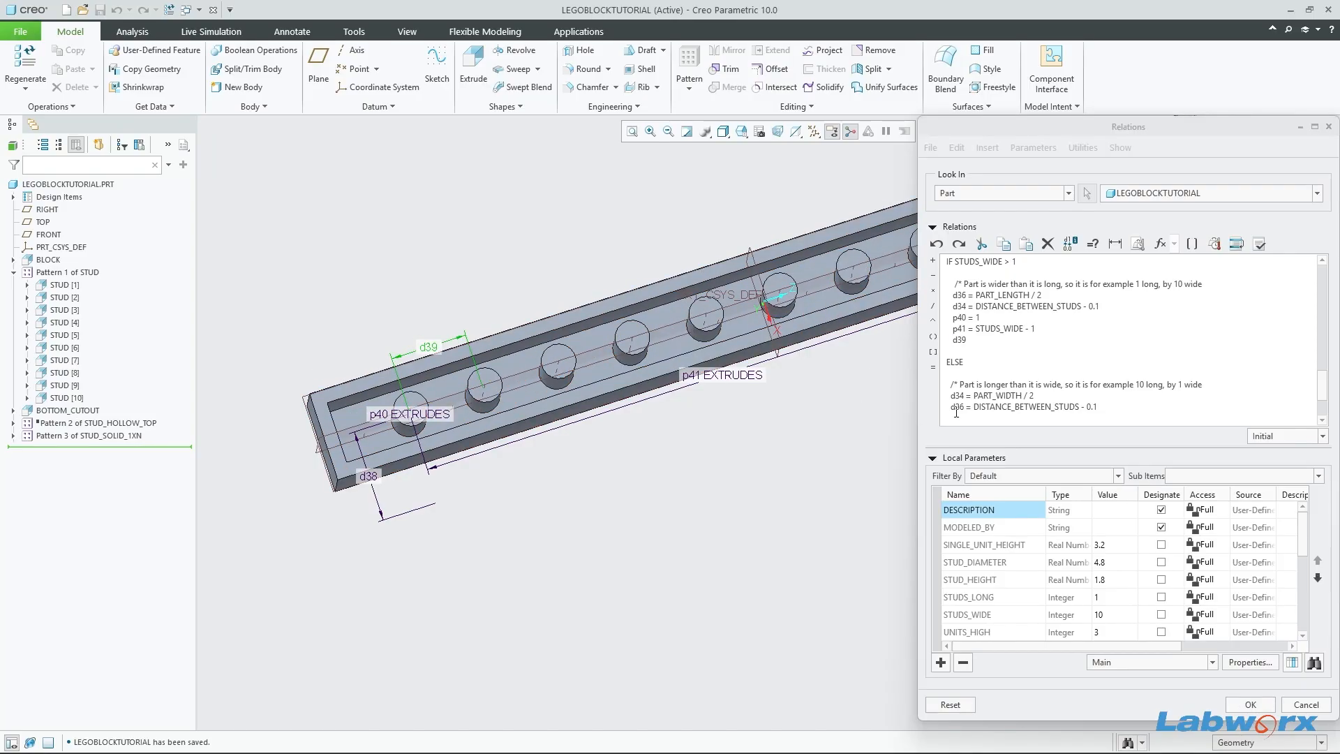
{"action": "left_click", "coordinate": [991, 337]}
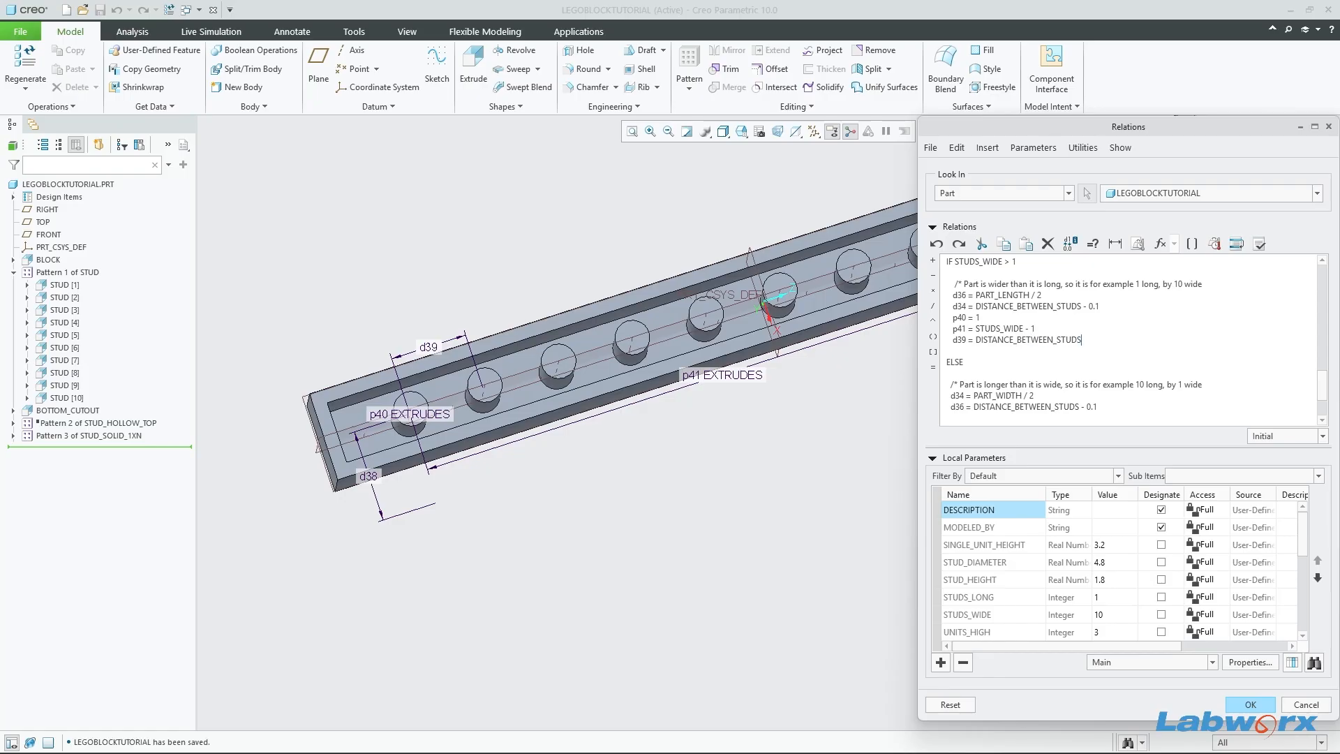
Step: Verify and accept the relations containing d39, regenerate and save the part, and inspect the 1 x 10 block from both sides
{"action": "scroll", "coordinate": [1170, 278], "scroll_direction": "down", "scroll_amount": 2}
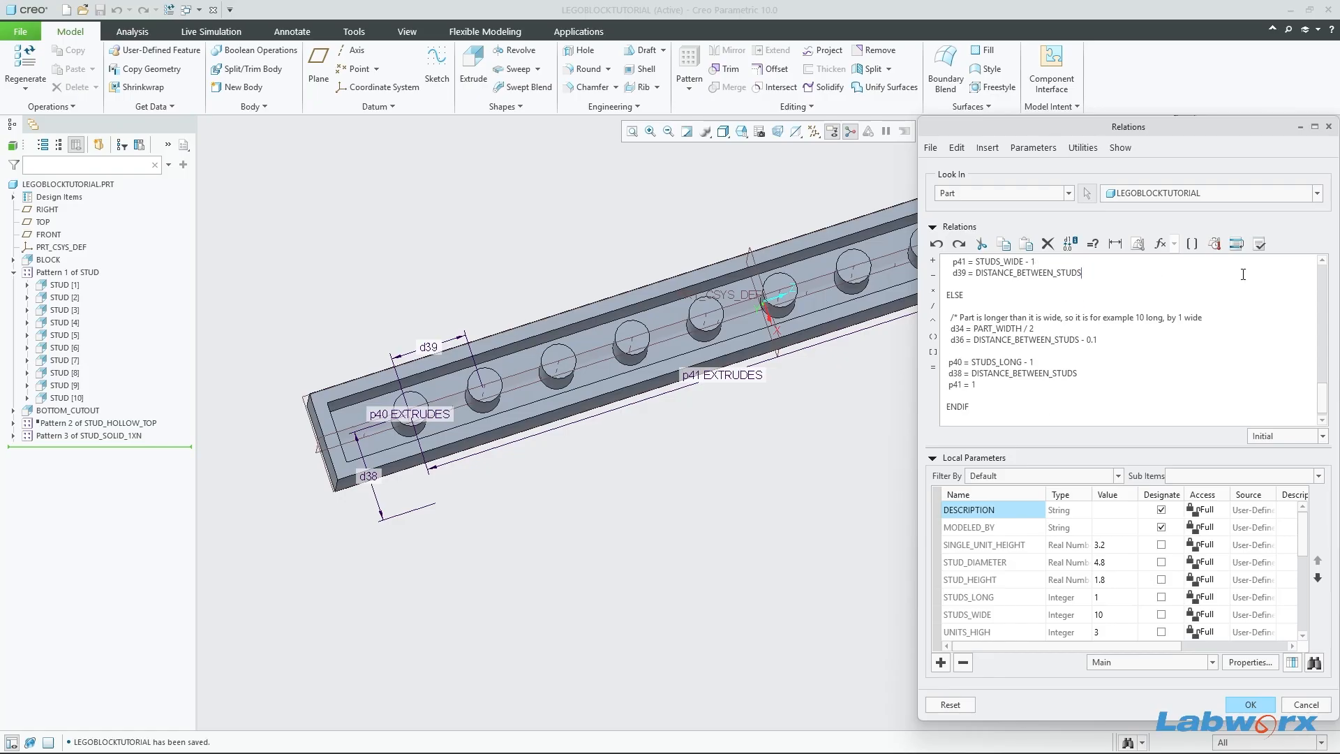
{"action": "left_click", "coordinate": [1259, 244]}
{"action": "left_click", "coordinate": [742, 408]}
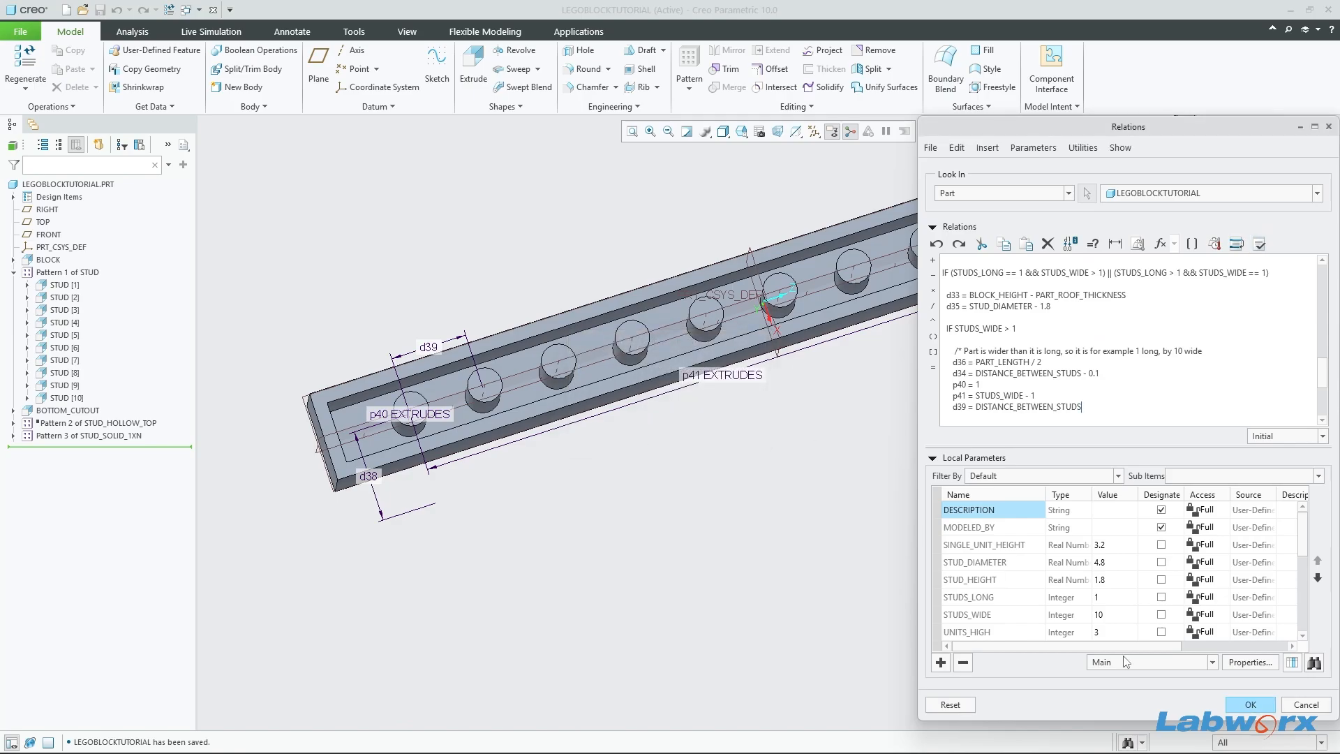
{"action": "left_click", "coordinate": [1249, 705]}
{"action": "key", "text": "ctrl+g"}
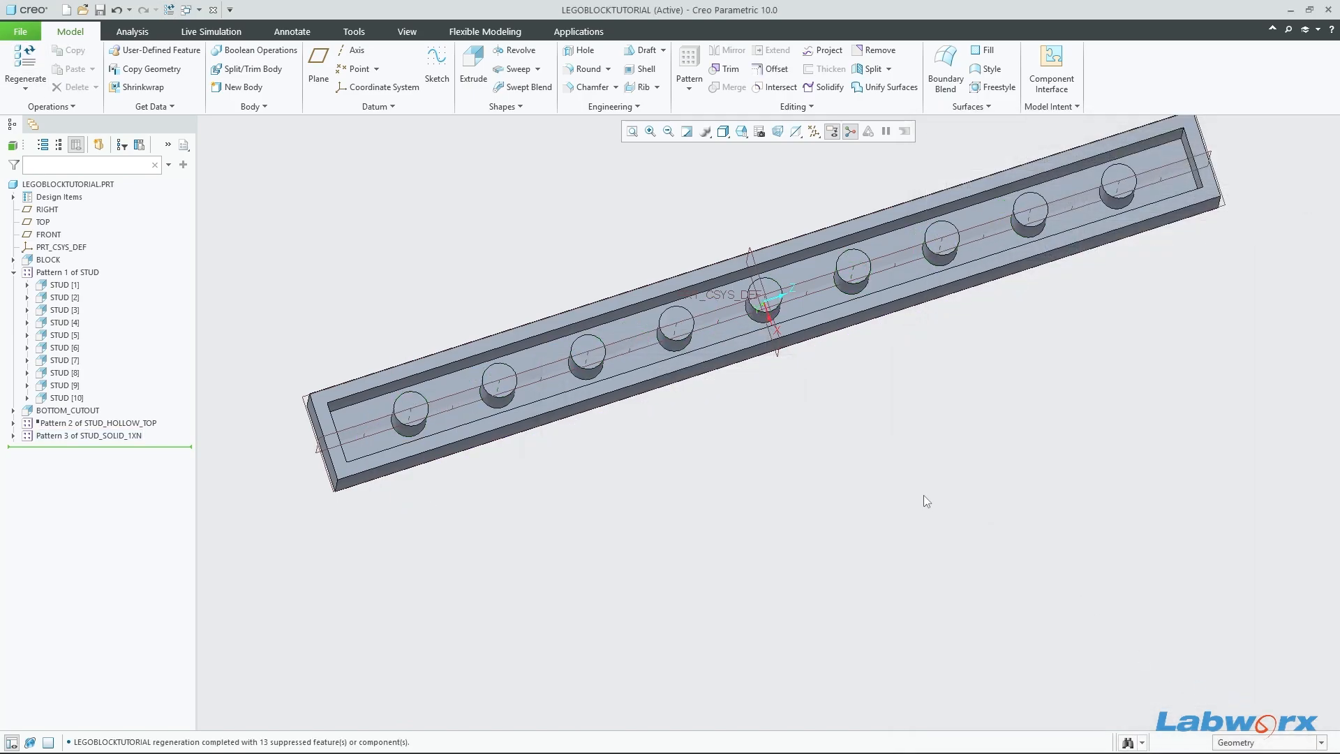
{"action": "middle_click_drag", "start_coordinate": [922, 497], "coordinate": [862, 457]}
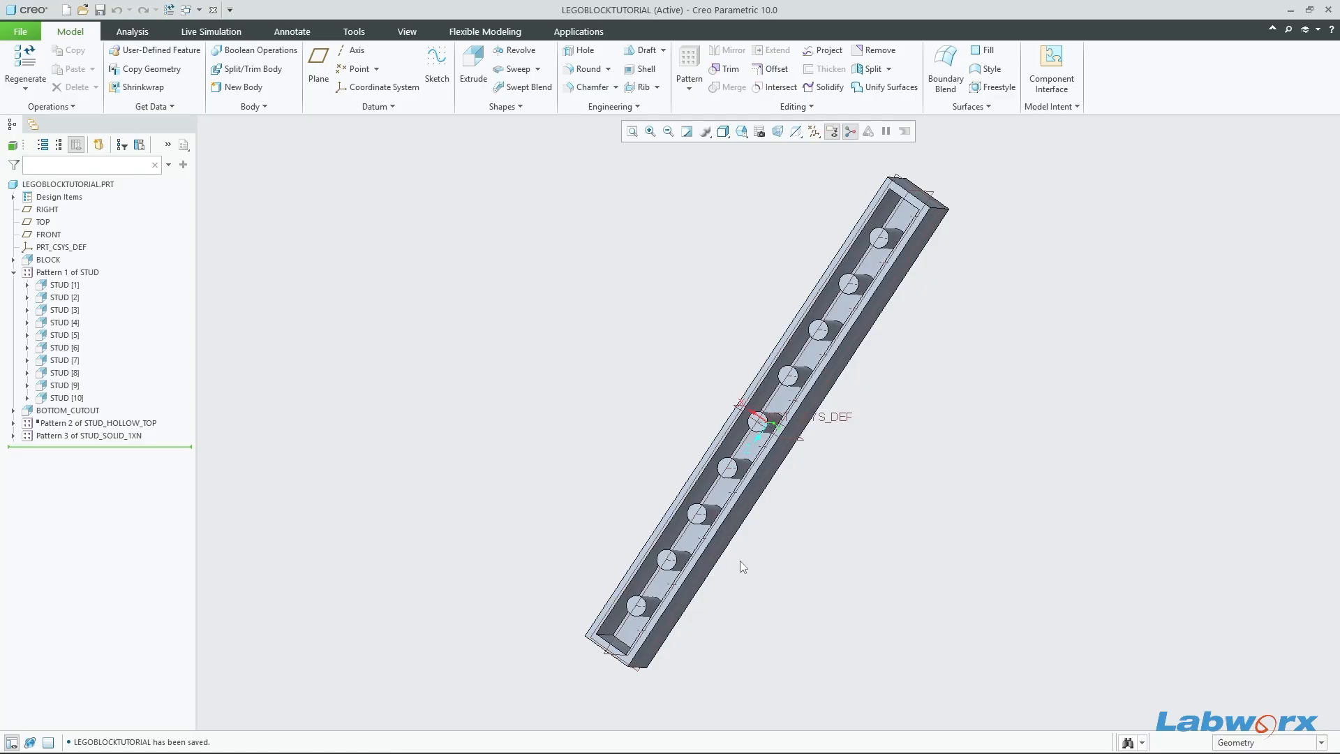
{"action": "middle_click_drag", "start_coordinate": [742, 559], "coordinate": [1040, 481]}
Step: Review both branches of the part's STUDS_WIDE relations and close the relations without changes
{"action": "left_click", "coordinate": [1067, 107]}
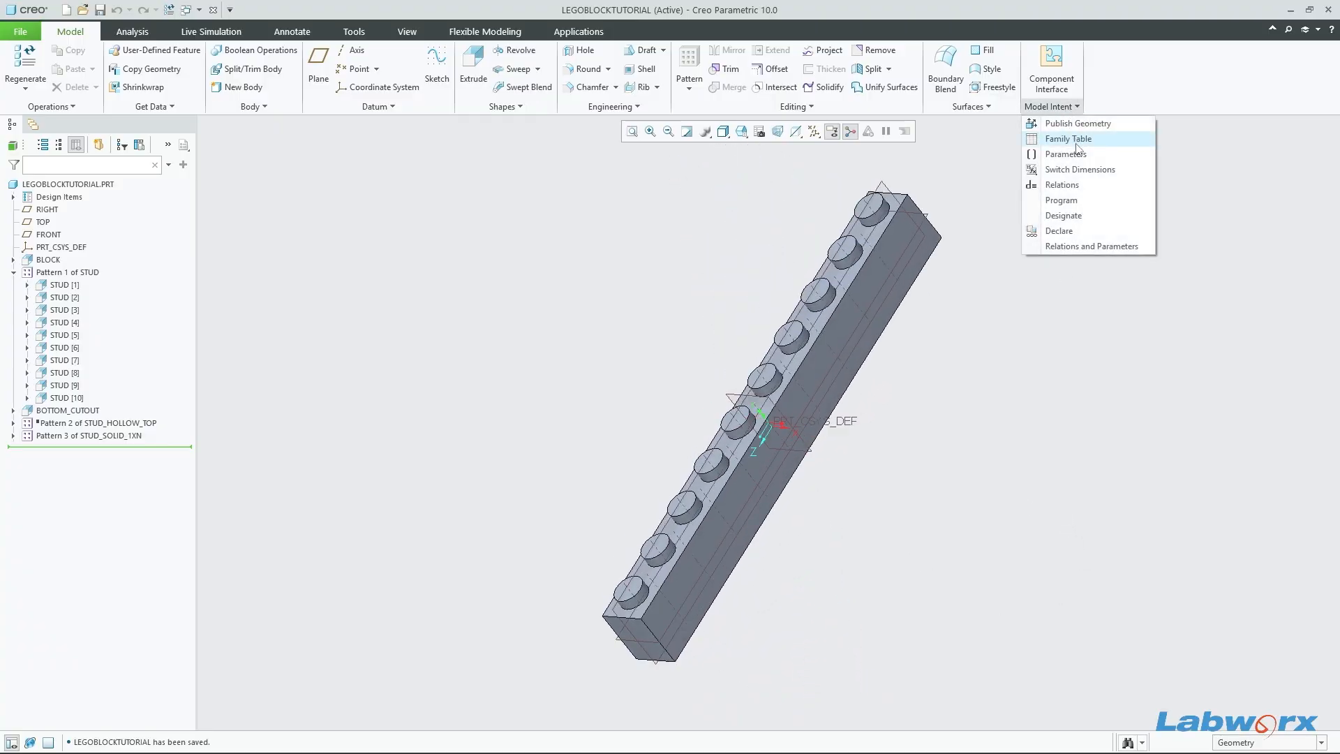
{"action": "left_click", "coordinate": [1076, 185]}
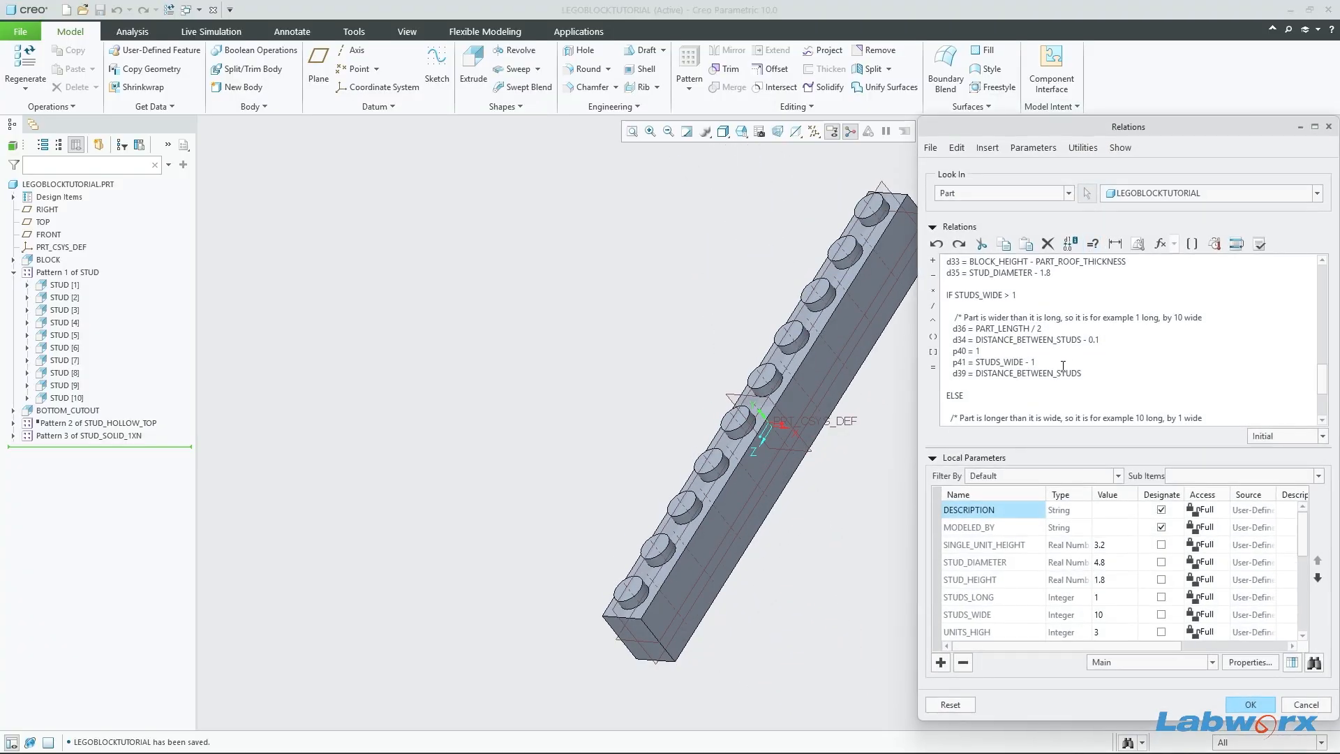
{"action": "scroll", "coordinate": [1051, 381], "scroll_direction": "down", "scroll_amount": 1}
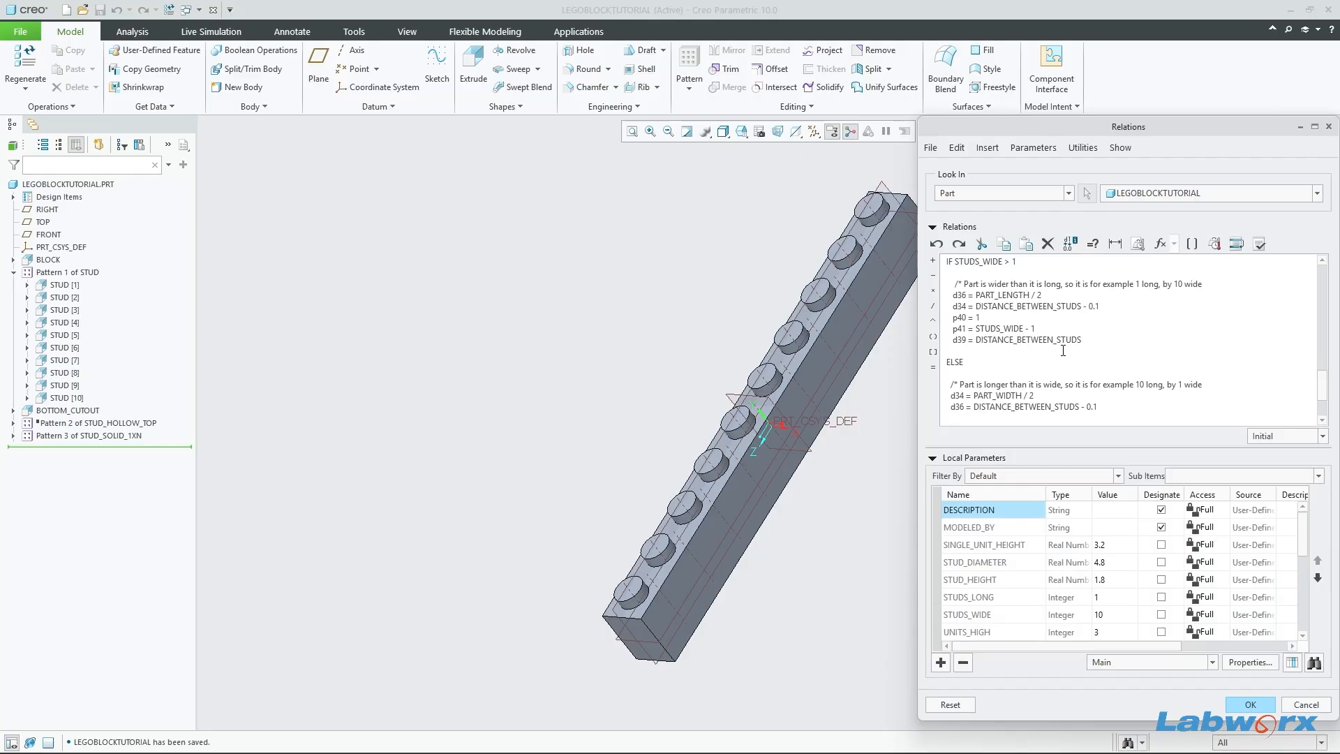
{"action": "scroll", "coordinate": [1063, 351], "scroll_direction": "down", "scroll_amount": 2}
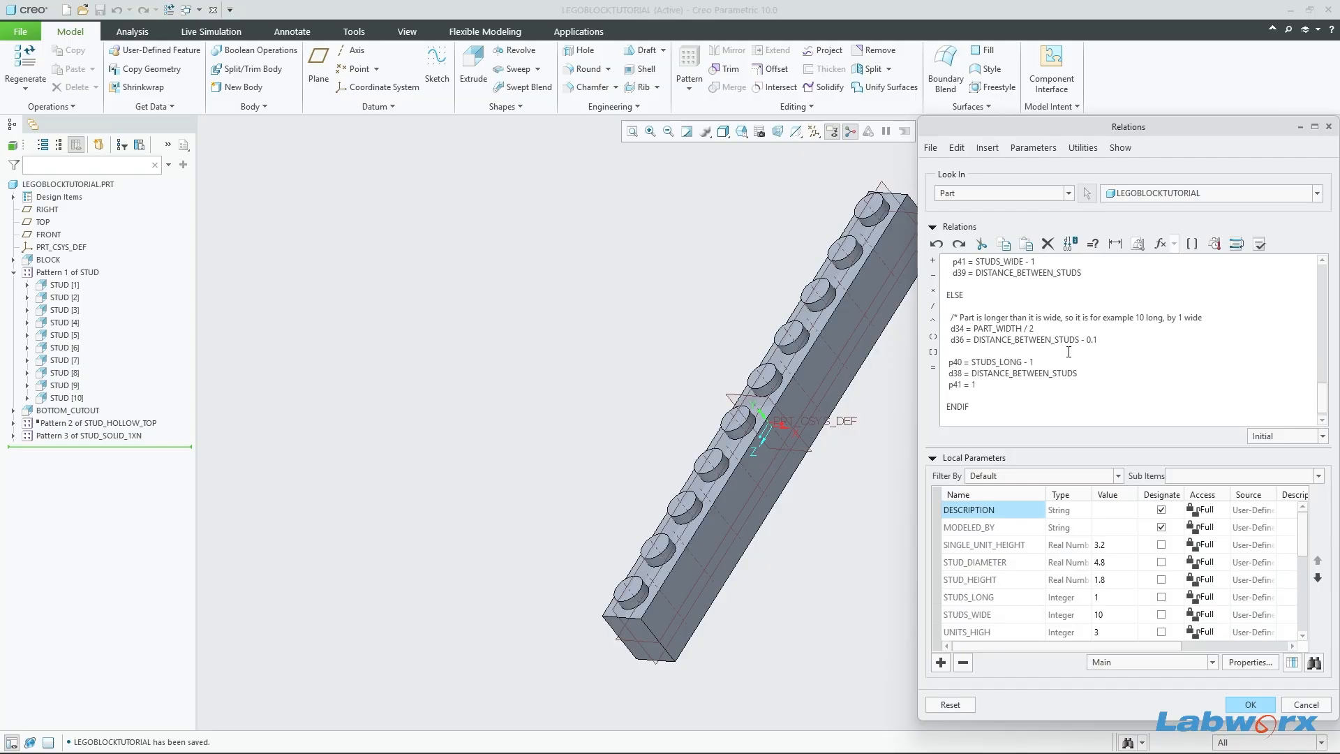
{"action": "left_click", "coordinate": [1329, 127]}
{"action": "left_click", "coordinate": [1151, 450]}
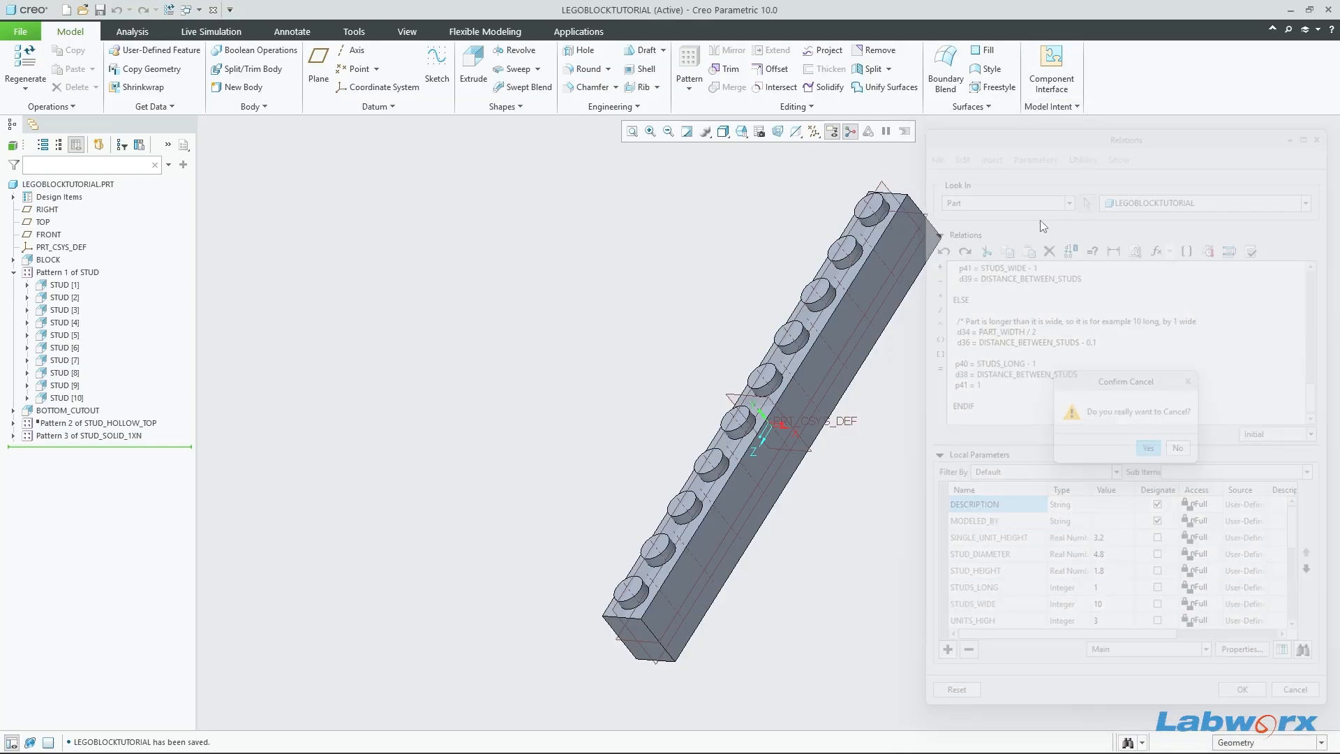
Step: Set STUDS_LONG to 10 and STUDS_WIDE to 1, regenerate and save the part, and inspect the block from both sides
{"action": "left_click", "coordinate": [1050, 106]}
{"action": "left_click", "coordinate": [1065, 155]}
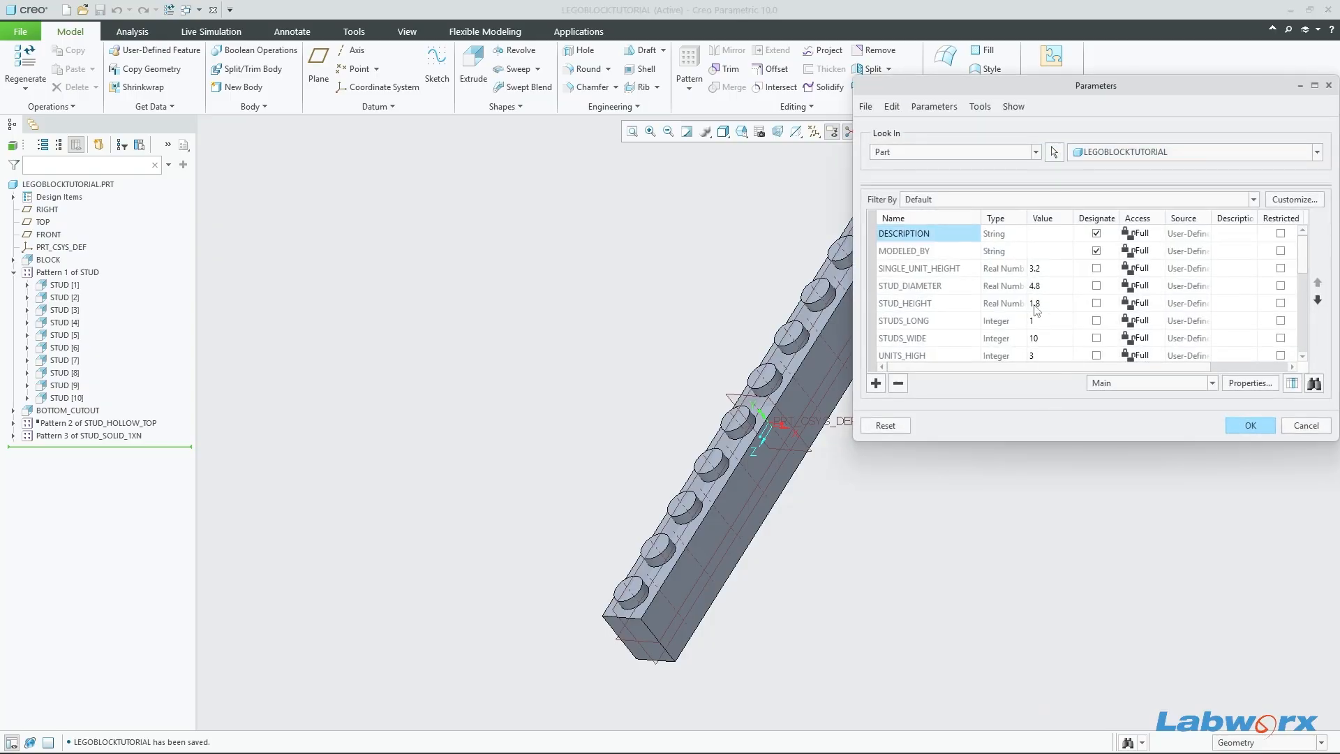
{"action": "left_click", "coordinate": [1052, 322]}
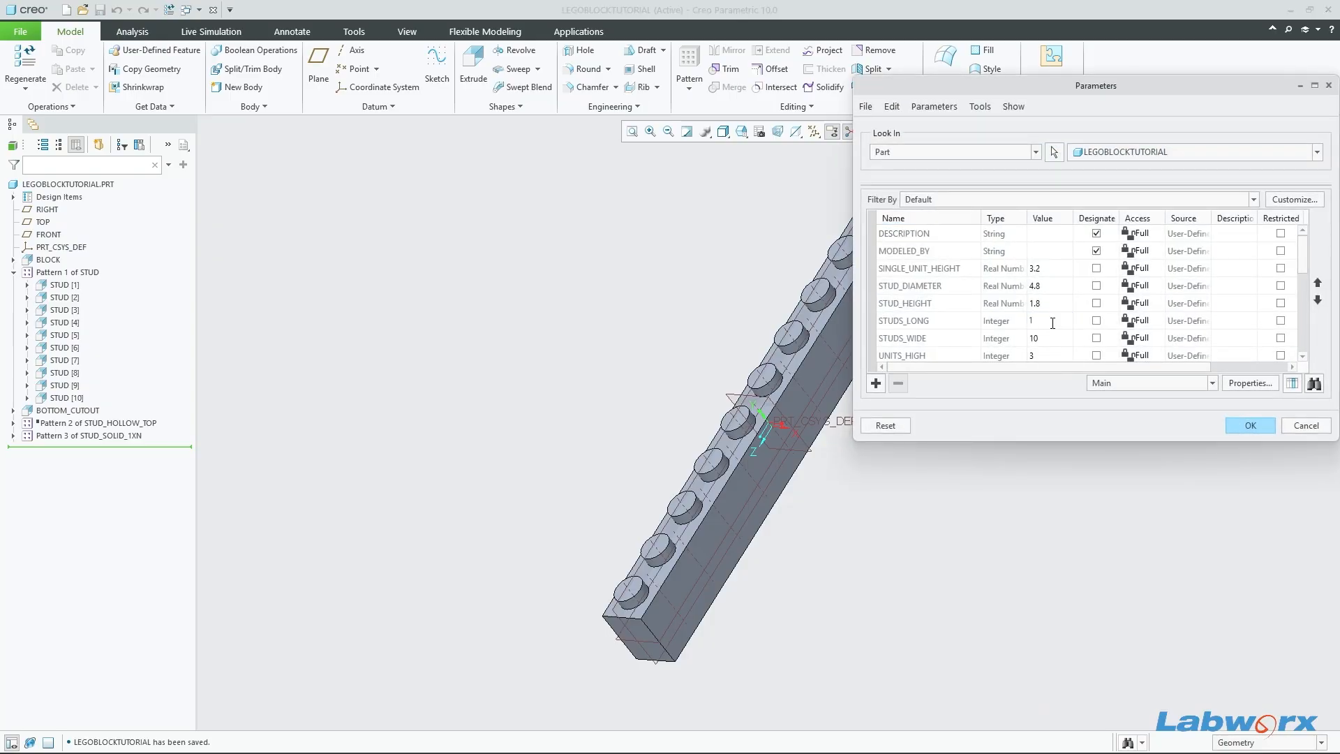
{"action": "left_click", "coordinate": [1060, 339]}
{"action": "type", "text": "1"}
{"action": "left_click", "coordinate": [1249, 425]}
{"action": "middle_click_drag", "start_coordinate": [1101, 370], "coordinate": [883, 383]}
{"action": "key", "text": "ctrl+s"}
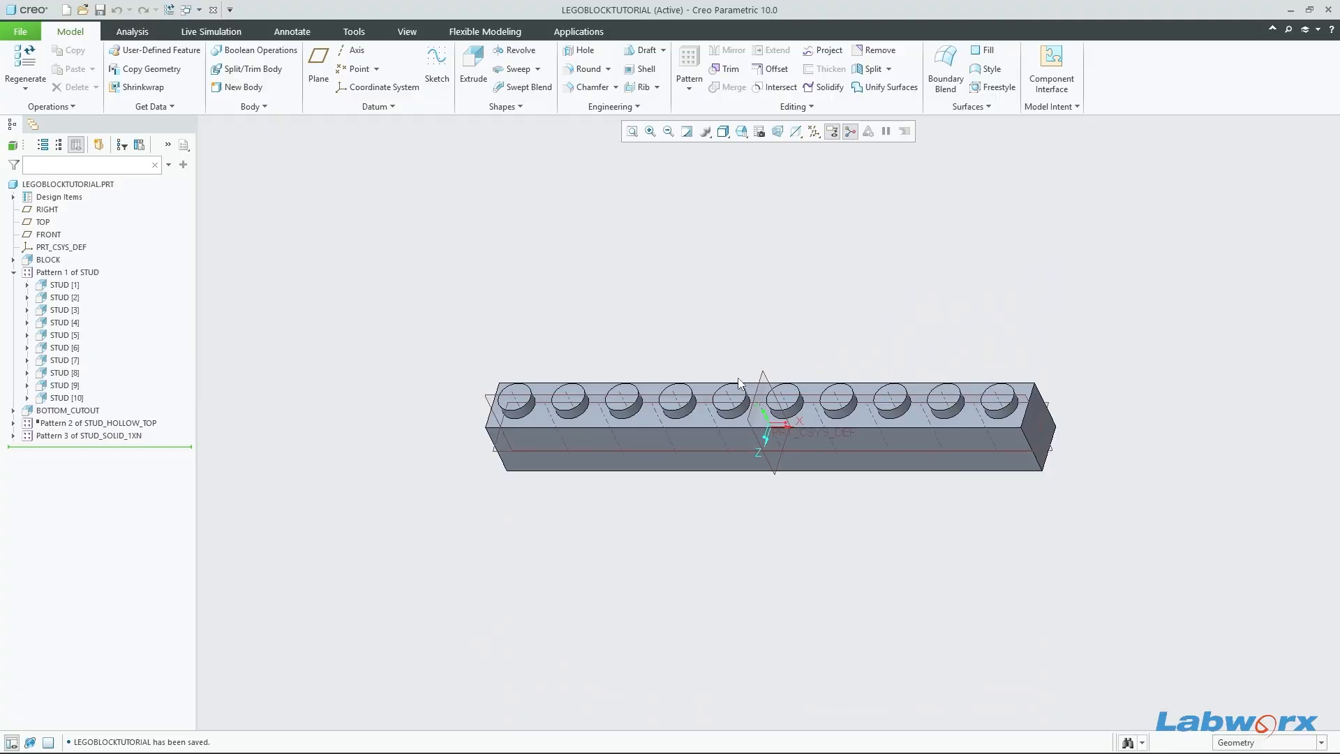
{"action": "middle_click_drag", "start_coordinate": [772, 542], "coordinate": [907, 446]}
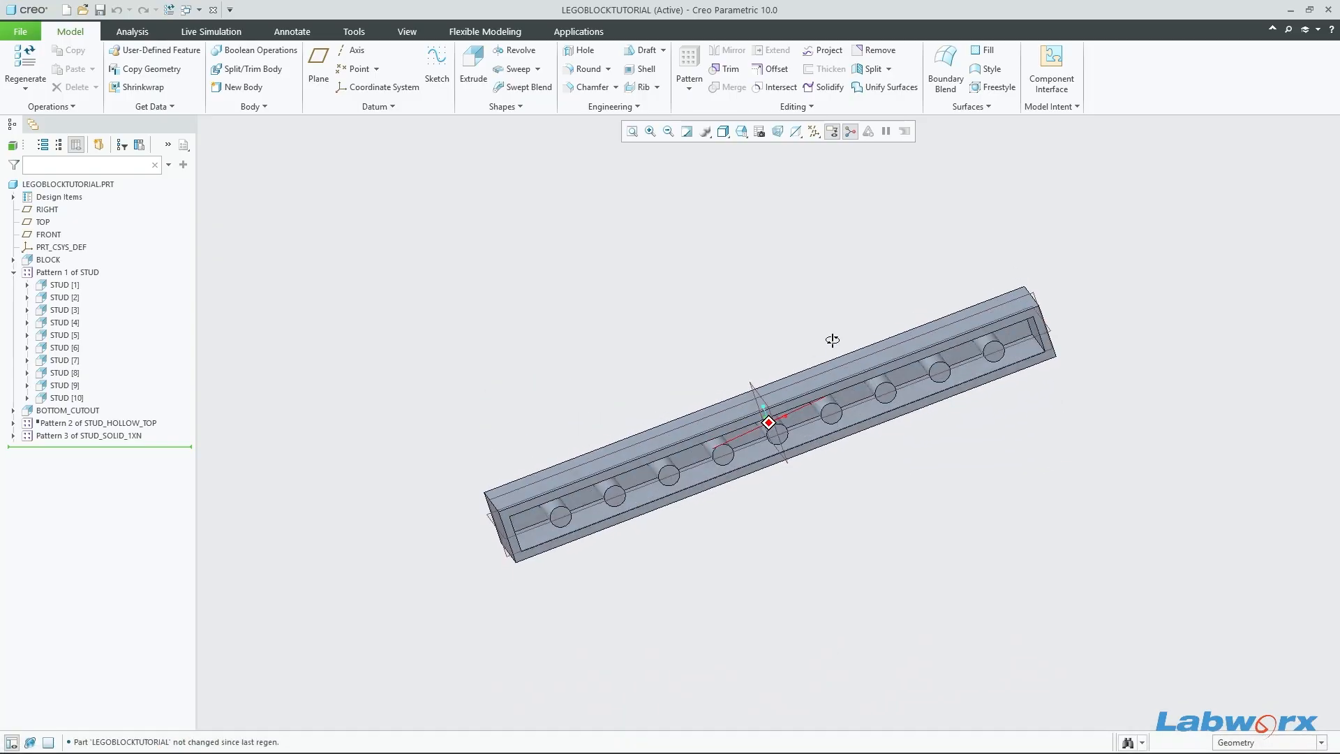
{"action": "key", "text": "ctrl+s"}
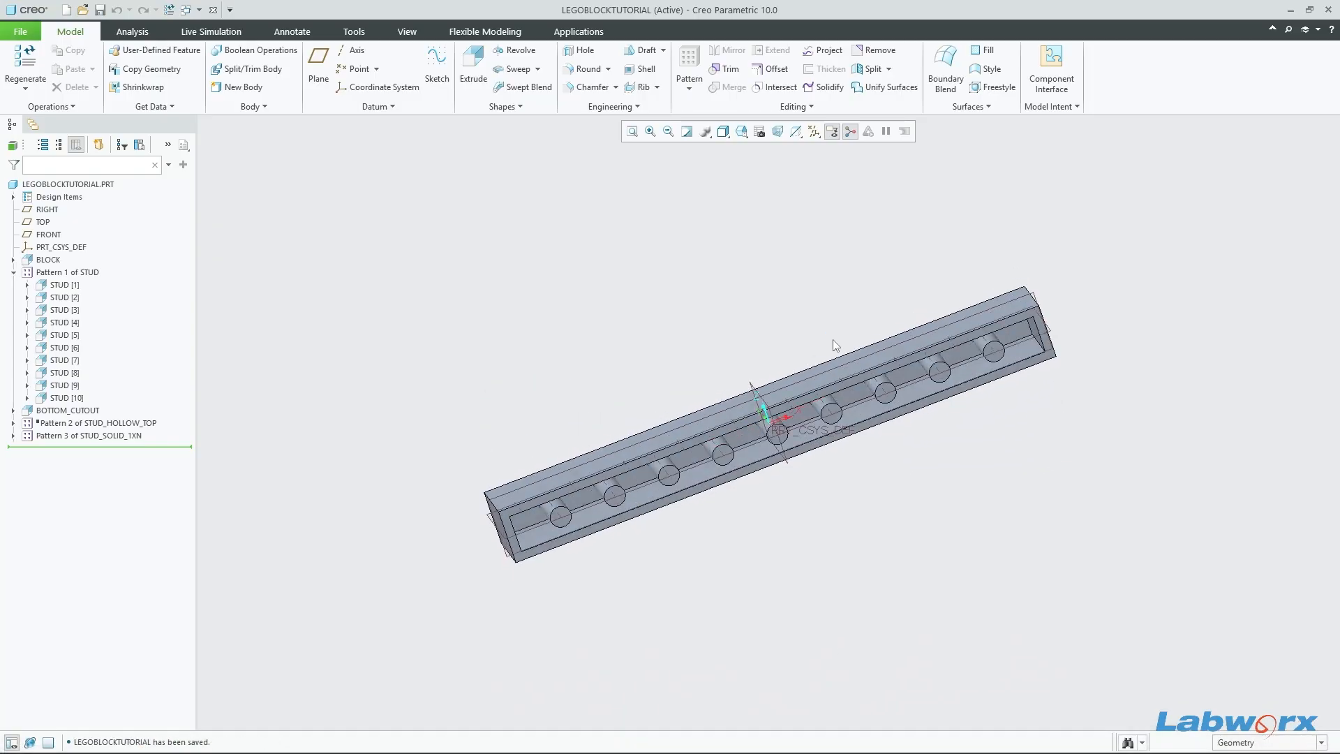
{"action": "middle_click_drag", "start_coordinate": [1159, 480], "coordinate": [903, 363]}
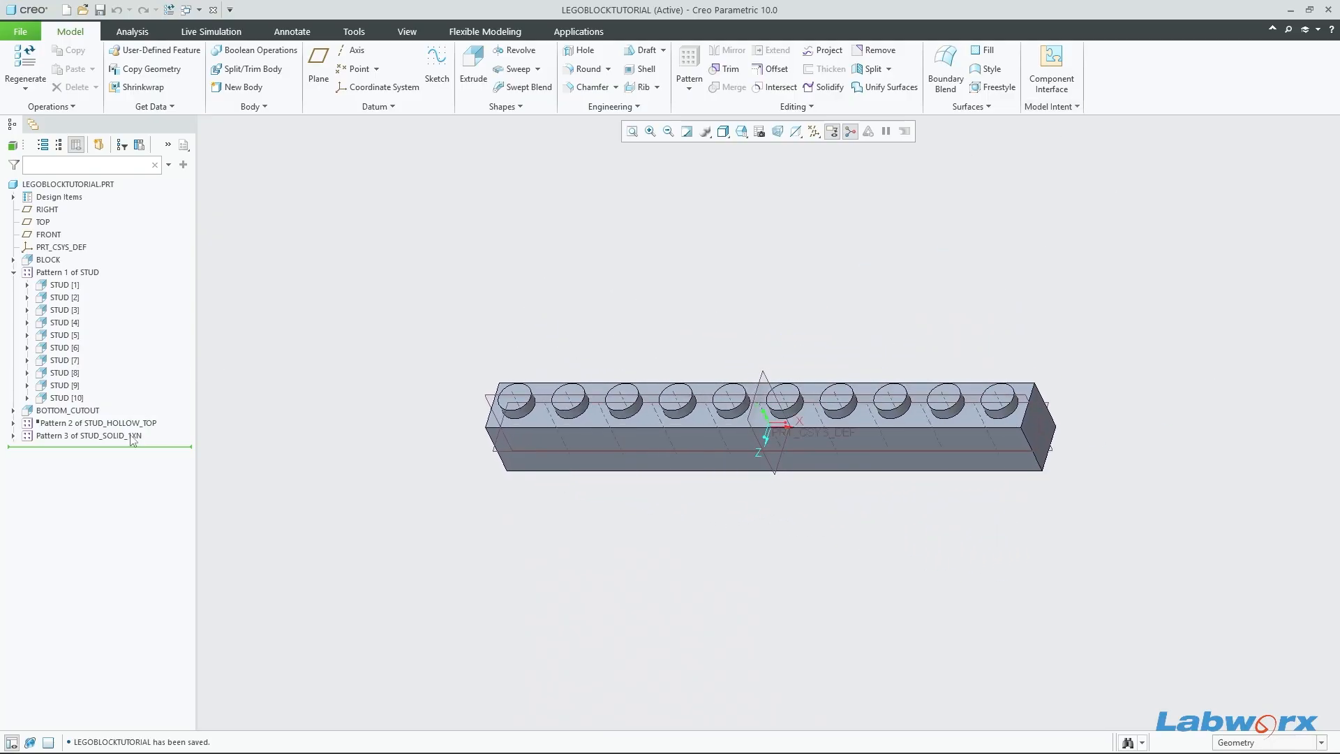
Step: Suppress the STUD_SOLID_1XN pattern and inspect the block's underside
{"action": "left_click", "coordinate": [112, 435]}
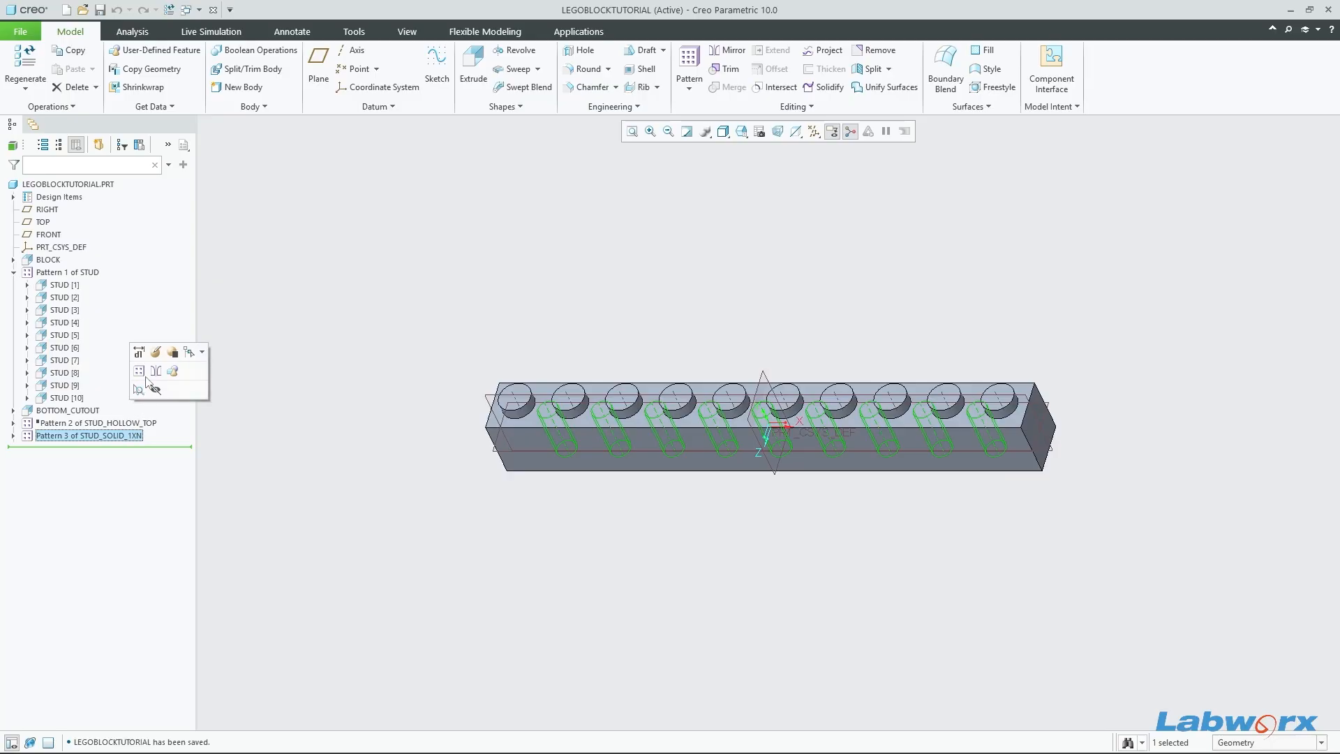
{"action": "left_click", "coordinate": [172, 351]}
{"action": "left_click", "coordinate": [723, 413]}
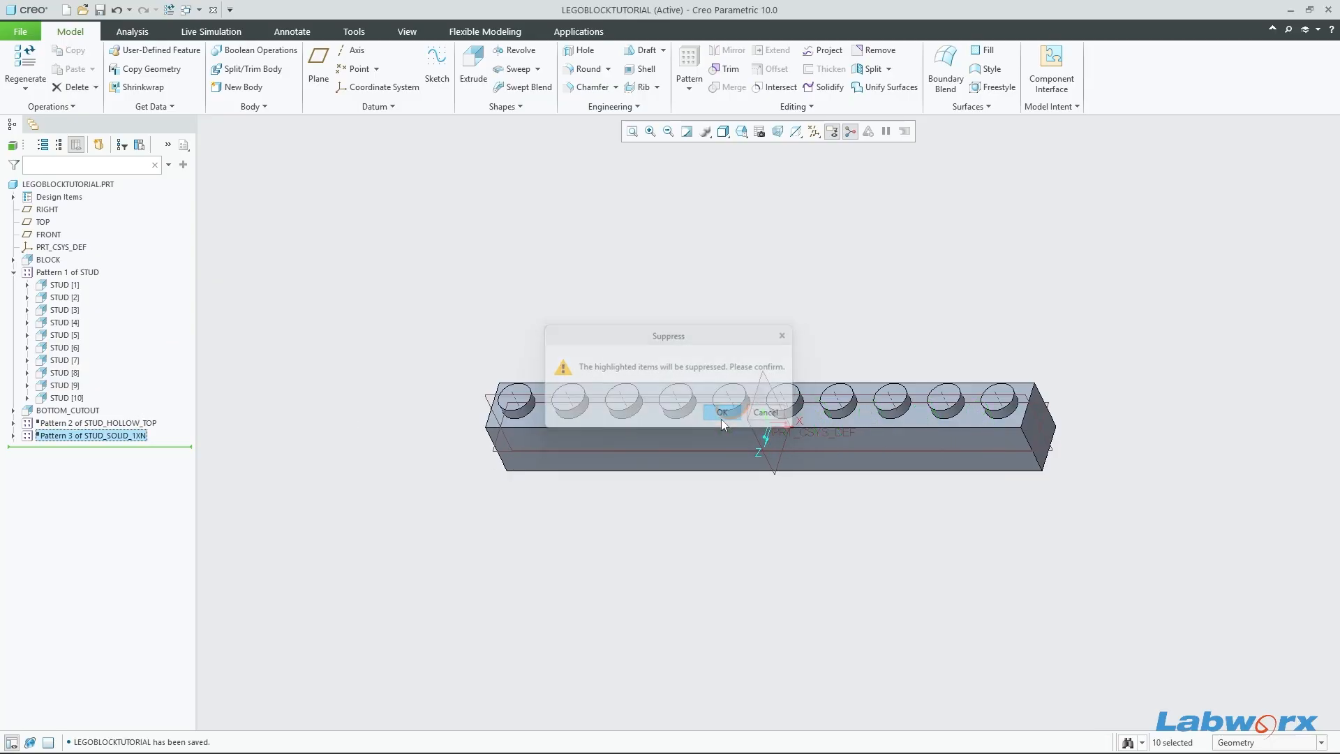
{"action": "middle_click_drag", "start_coordinate": [1082, 414], "coordinate": [1023, 450]}
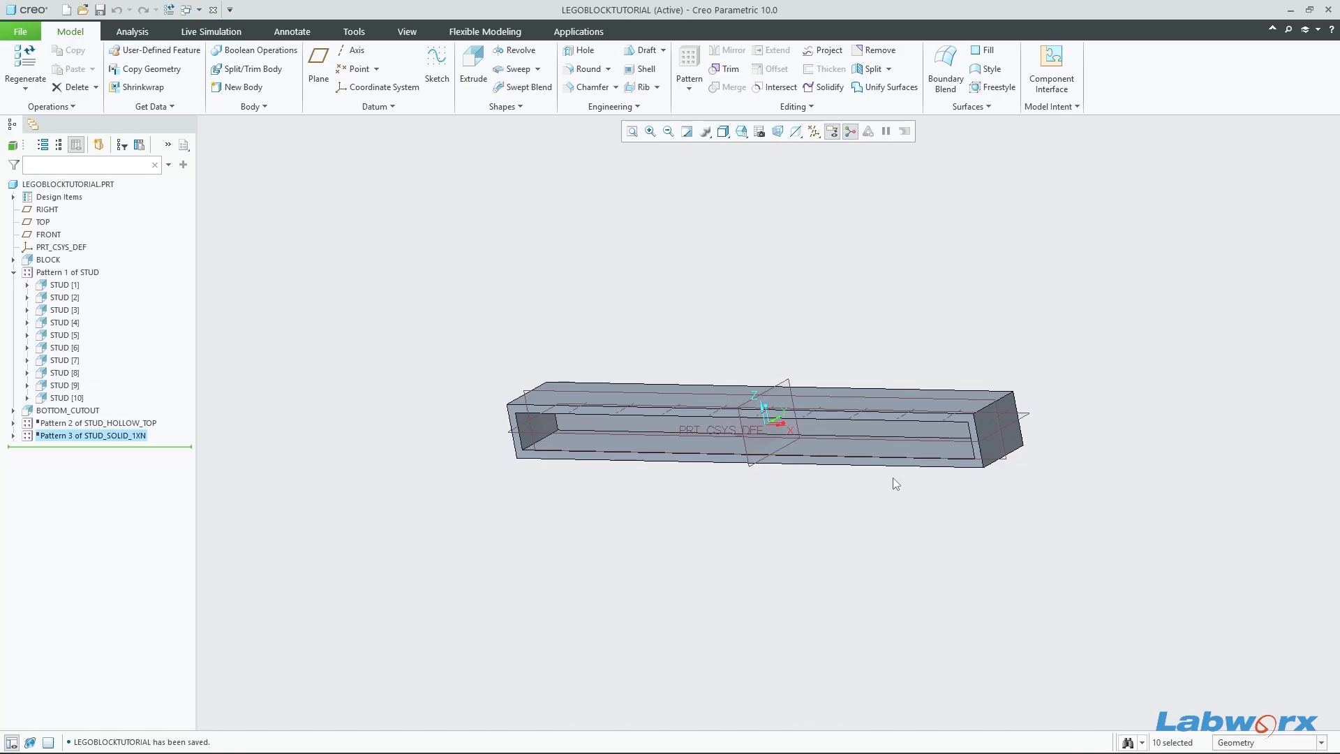
{"action": "middle_click_drag", "start_coordinate": [896, 483], "coordinate": [978, 541]}
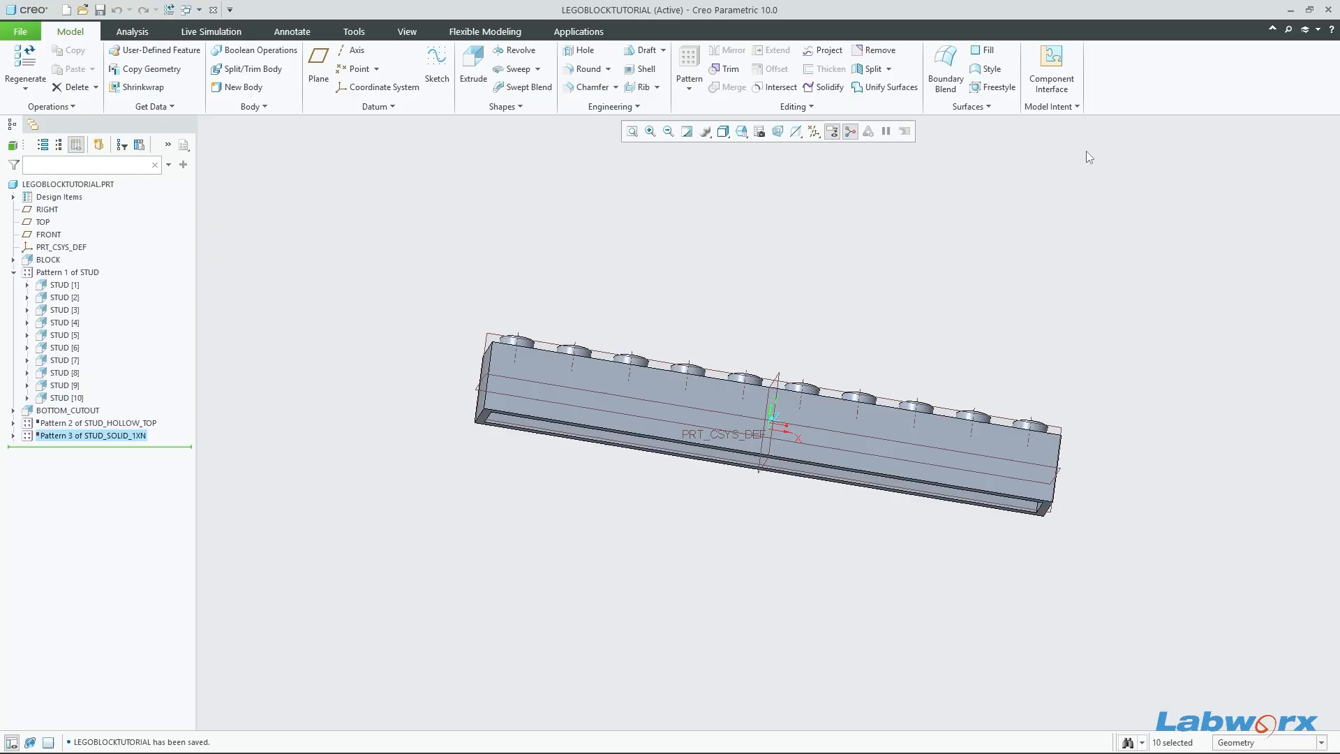
{"action": "left_click", "coordinate": [1060, 109]}
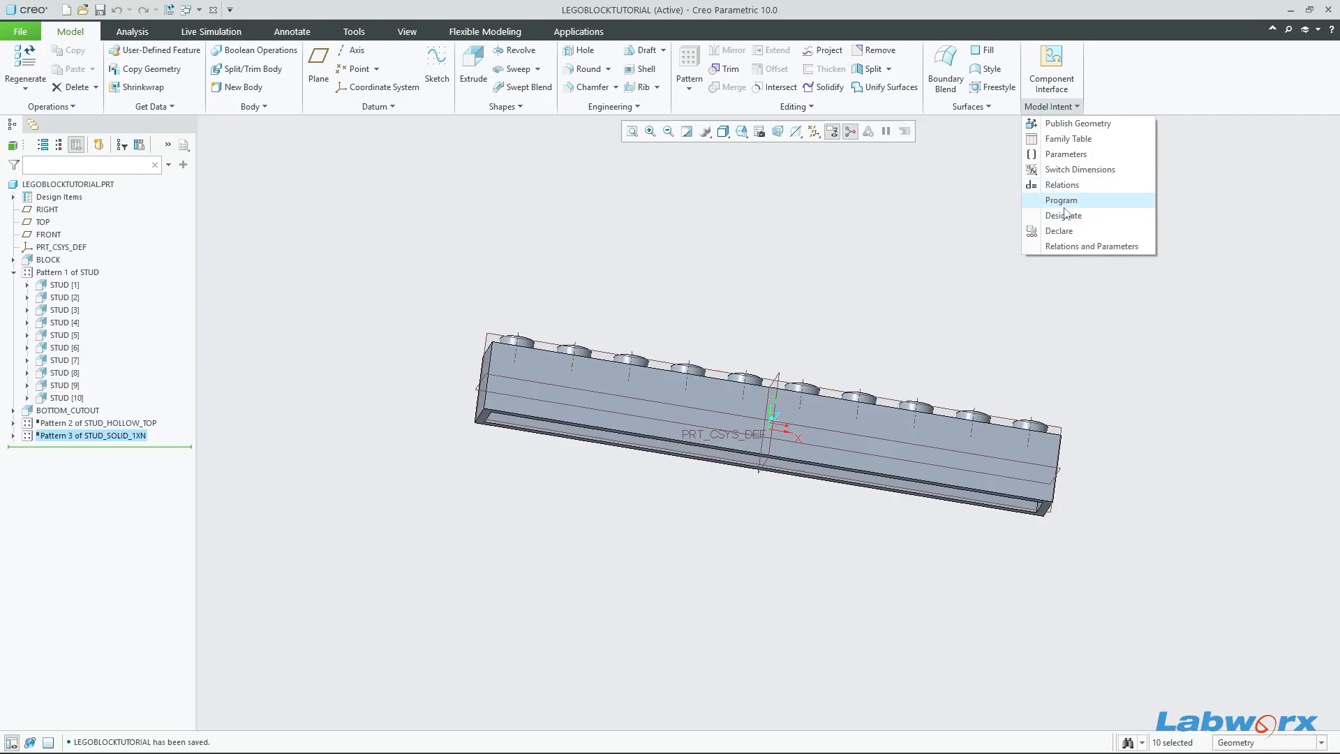
{"action": "left_click", "coordinate": [1064, 185]}
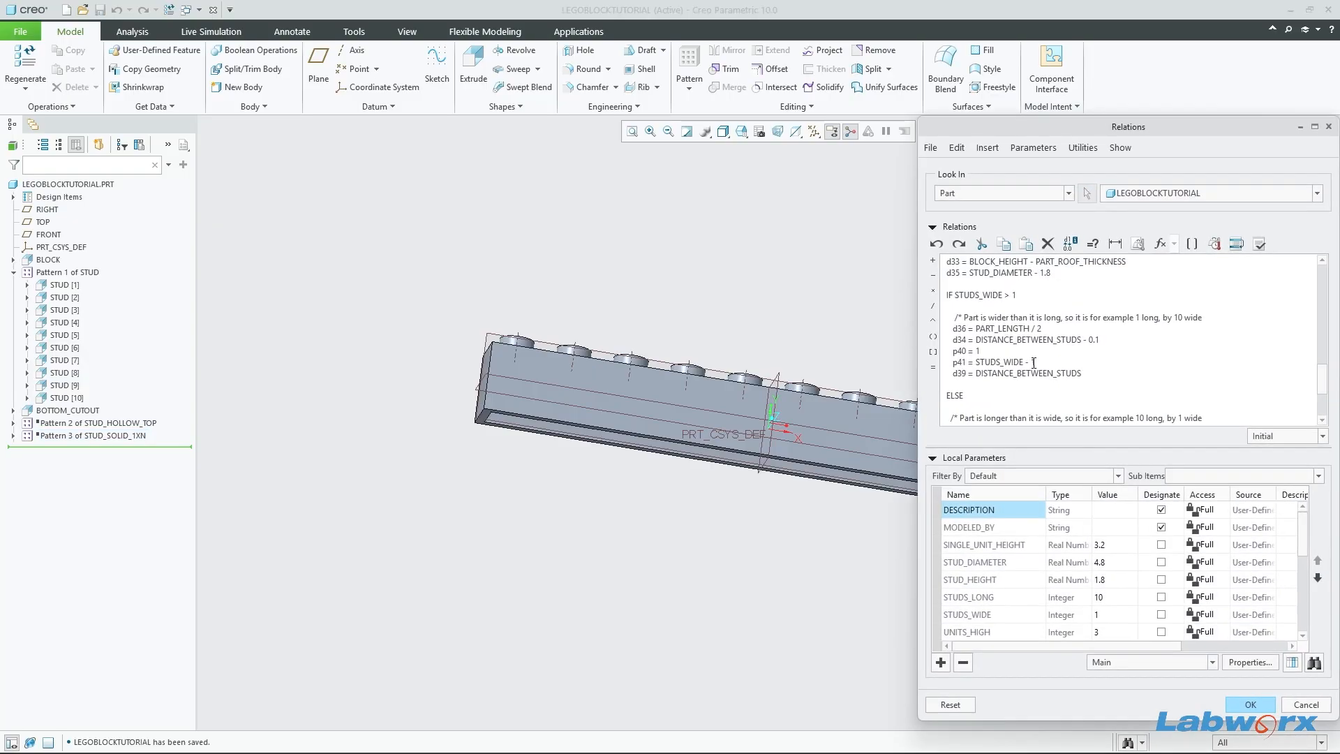
{"action": "left_click", "coordinate": [1306, 704]}
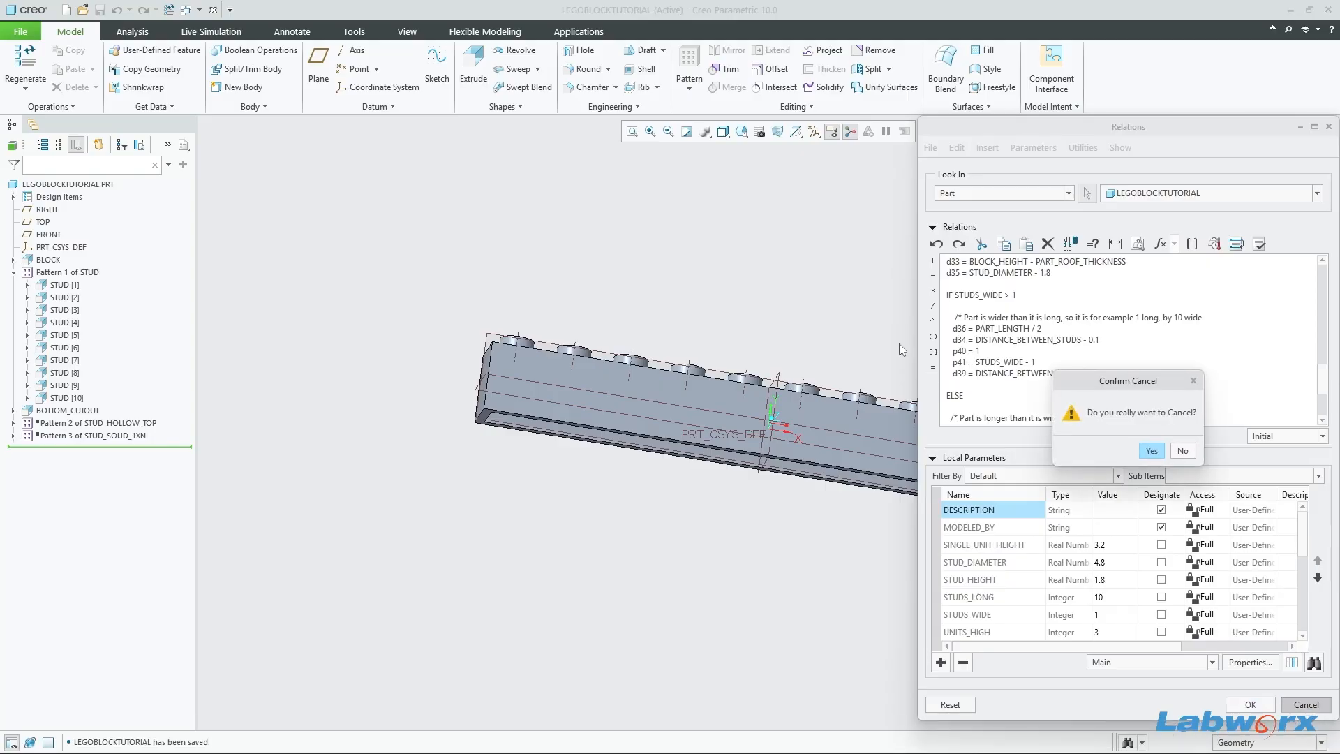
{"action": "left_click", "coordinate": [1151, 451]}
Step: Set STUDS_LONG to 4 and STUDS_WIDE to 2, regenerate and save the part, and inspect the block from both sides
{"action": "middle_click_drag", "start_coordinate": [1051, 311], "coordinate": [894, 282]}
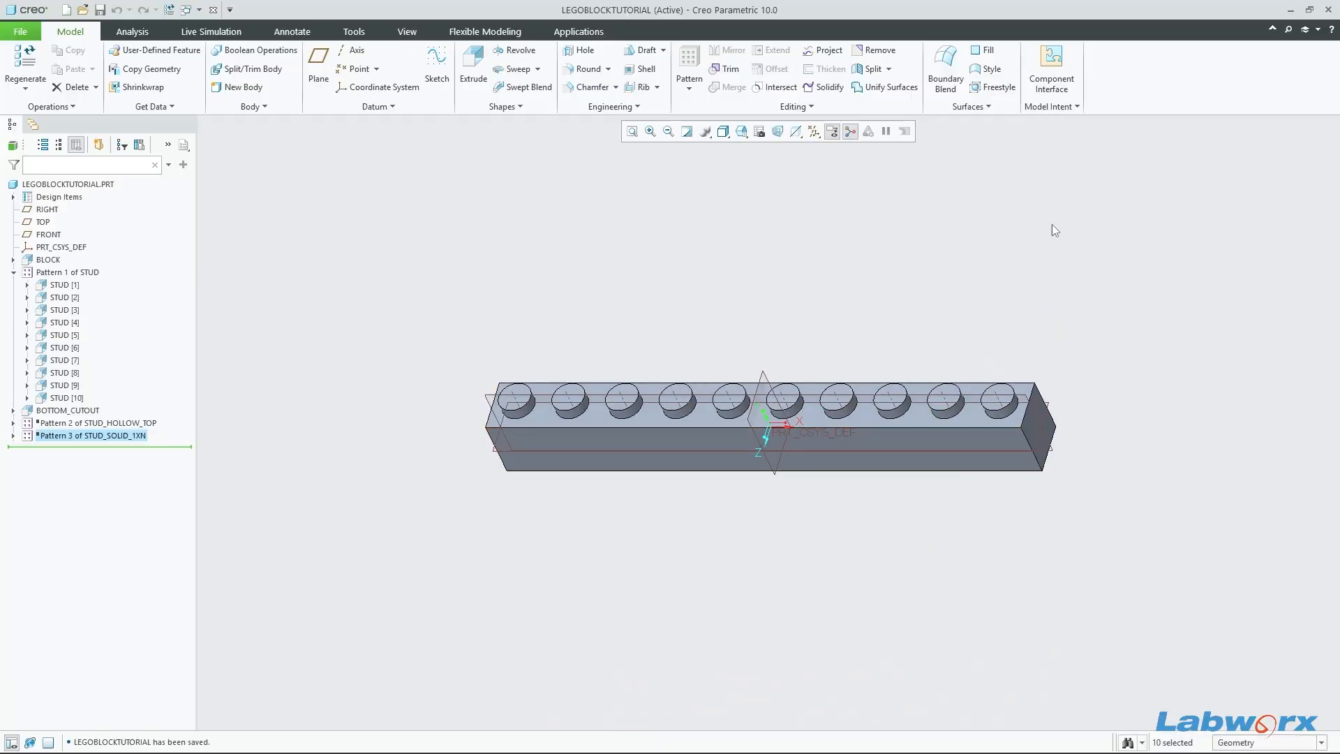
{"action": "left_click", "coordinate": [1060, 107]}
{"action": "left_click", "coordinate": [1065, 152]}
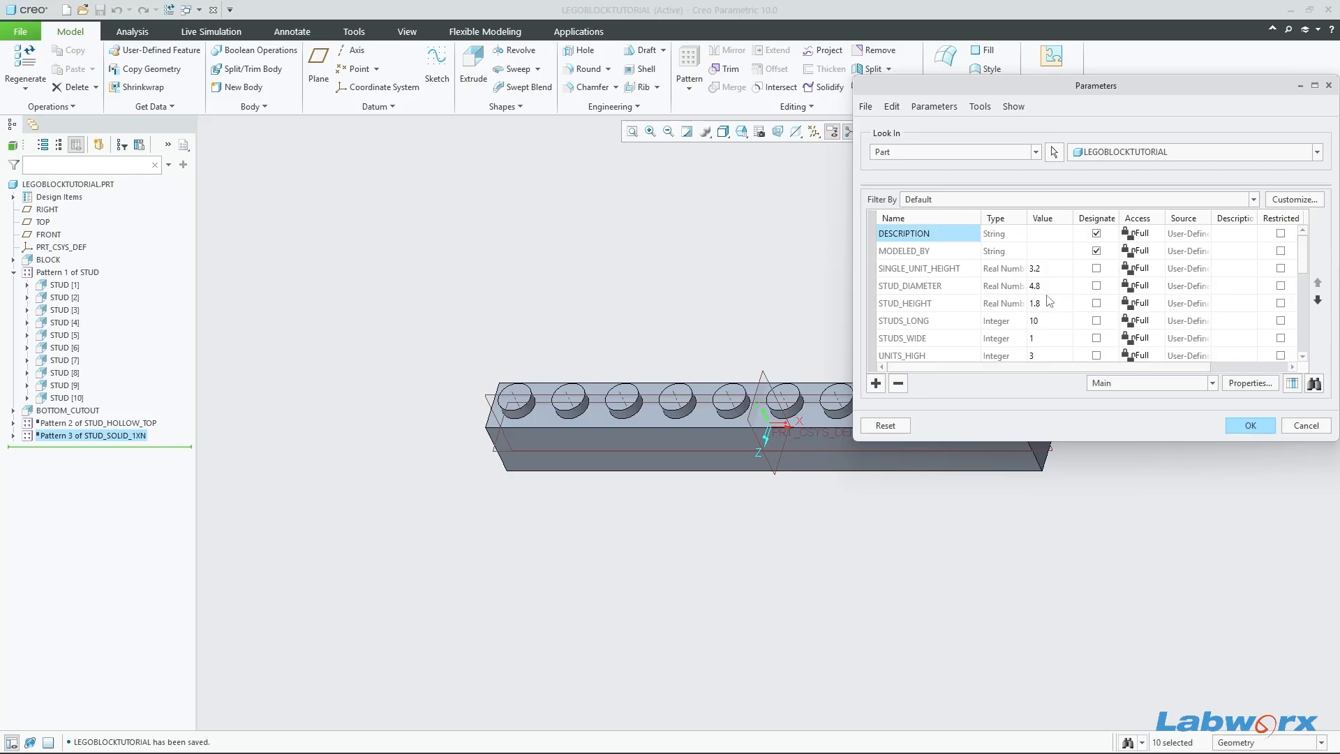
{"action": "left_click", "coordinate": [1053, 315]}
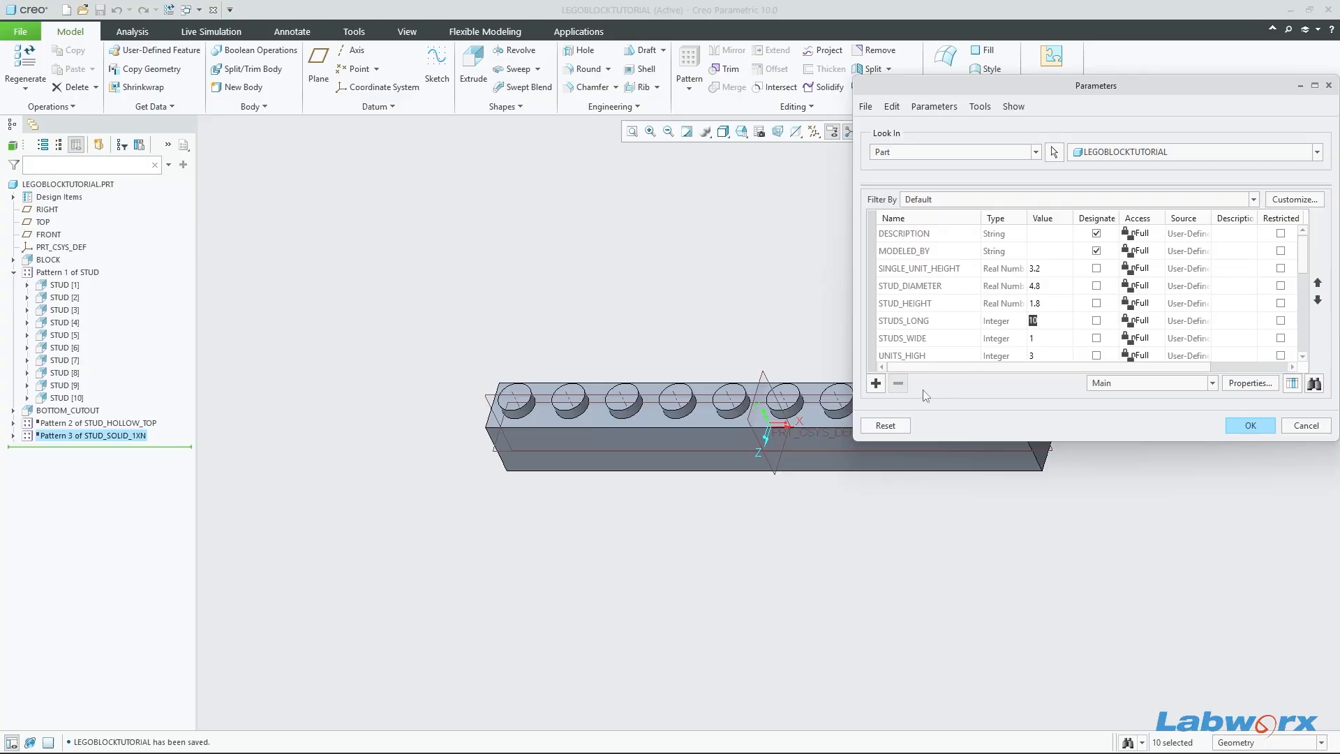
{"action": "type", "text": "4"}
{"action": "left_click", "coordinate": [1044, 337]}
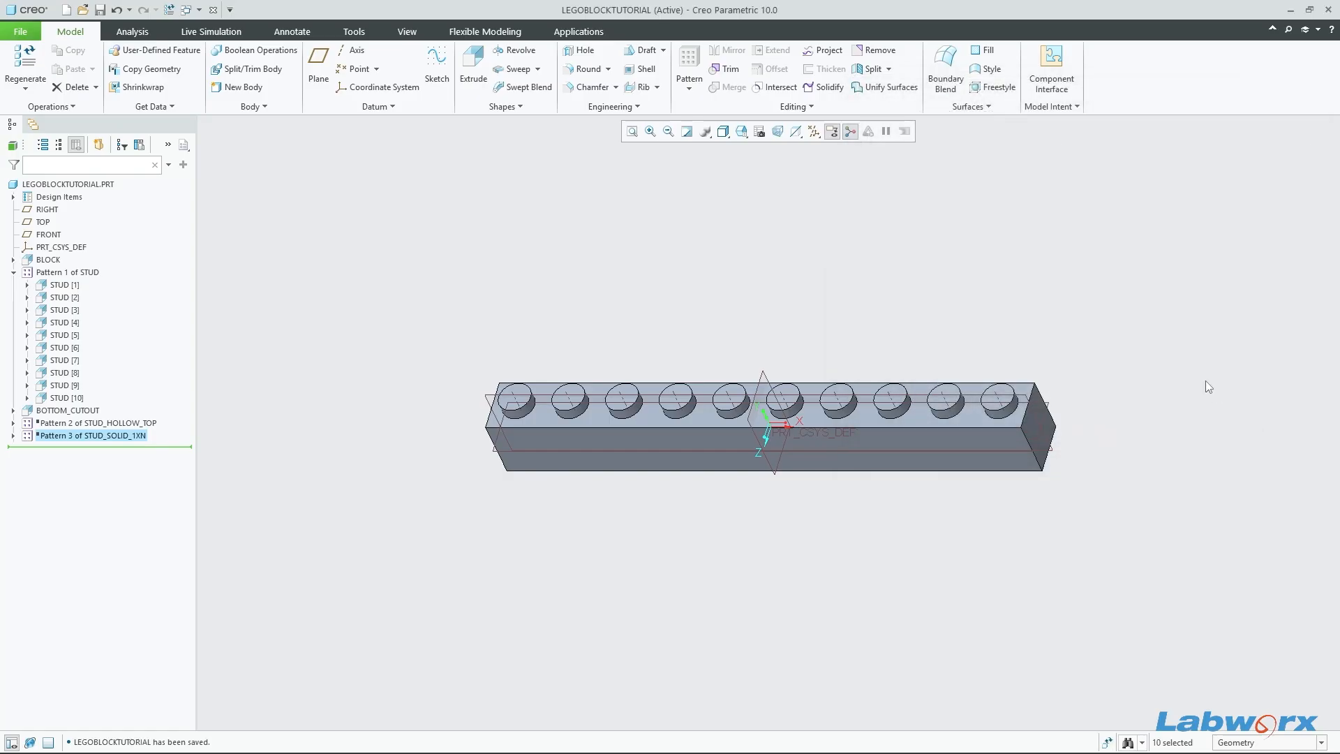
{"action": "middle_click_drag", "start_coordinate": [963, 513], "coordinate": [983, 349]}
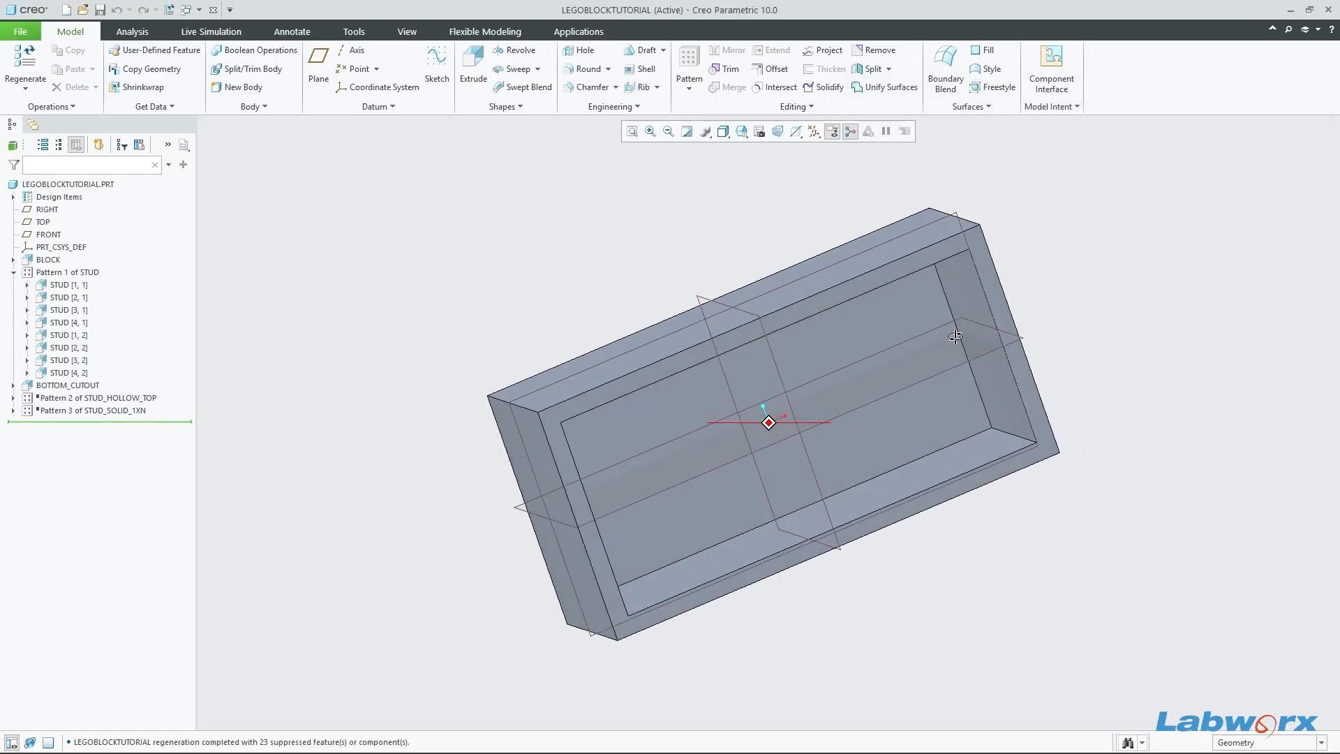
{"action": "key", "text": "ctrl+s"}
{"action": "key", "text": "ctrl+d"}
{"action": "middle_click_drag", "start_coordinate": [1058, 541], "coordinate": [981, 503]}
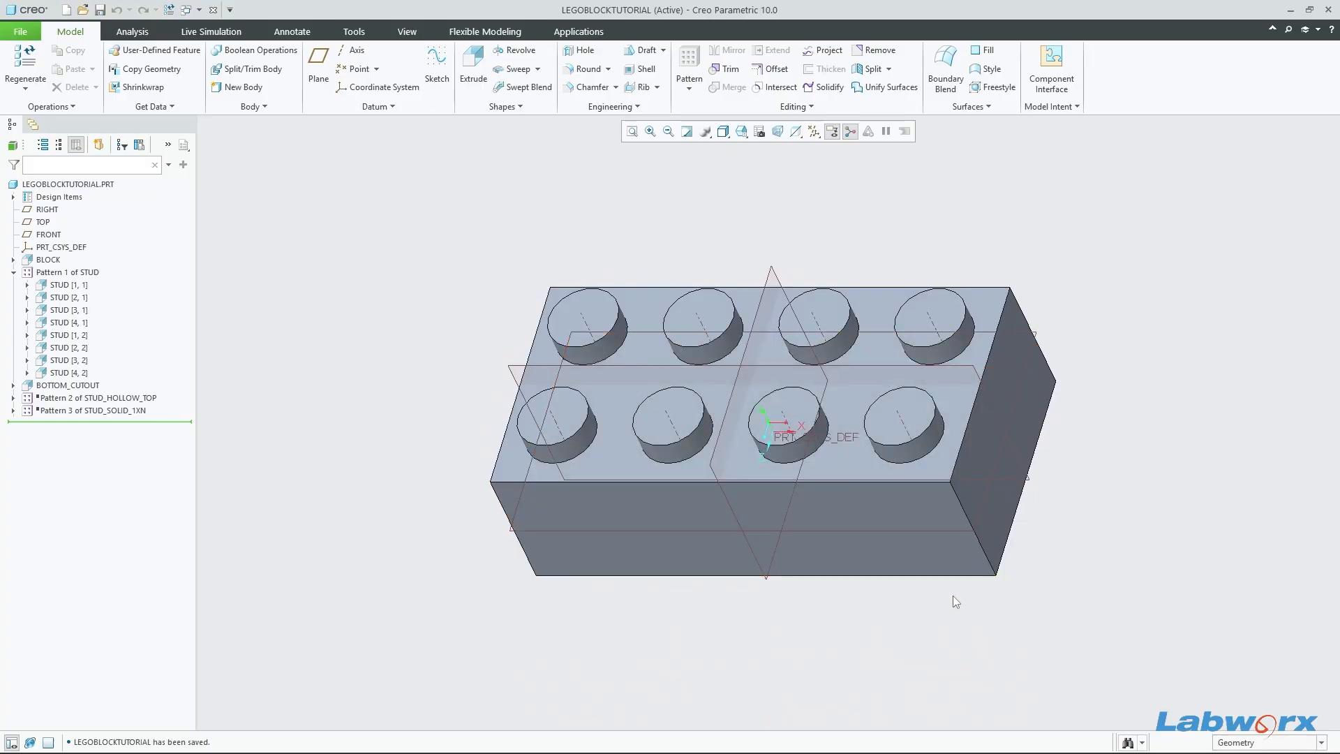
{"action": "middle_click_drag", "start_coordinate": [961, 599], "coordinate": [986, 592]}
Step: Switch to PowerPoint to study the underside tube dimensions on the LEGO Block slide, and return to the LEGOBLOCKTUTORIAL part in Creo
{"action": "mouse_move", "coordinate": [904, 742]}
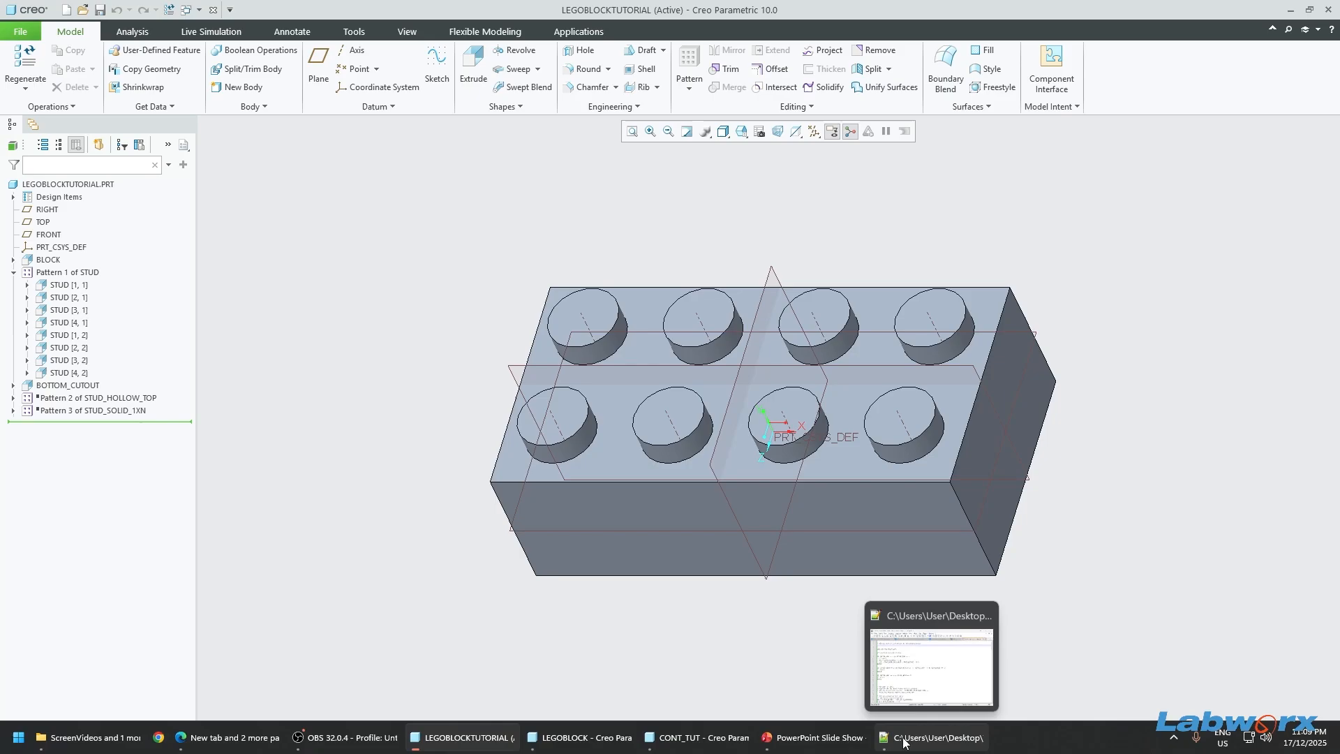
{"action": "left_click", "coordinate": [722, 744]}
{"action": "left_click", "coordinate": [722, 744]}
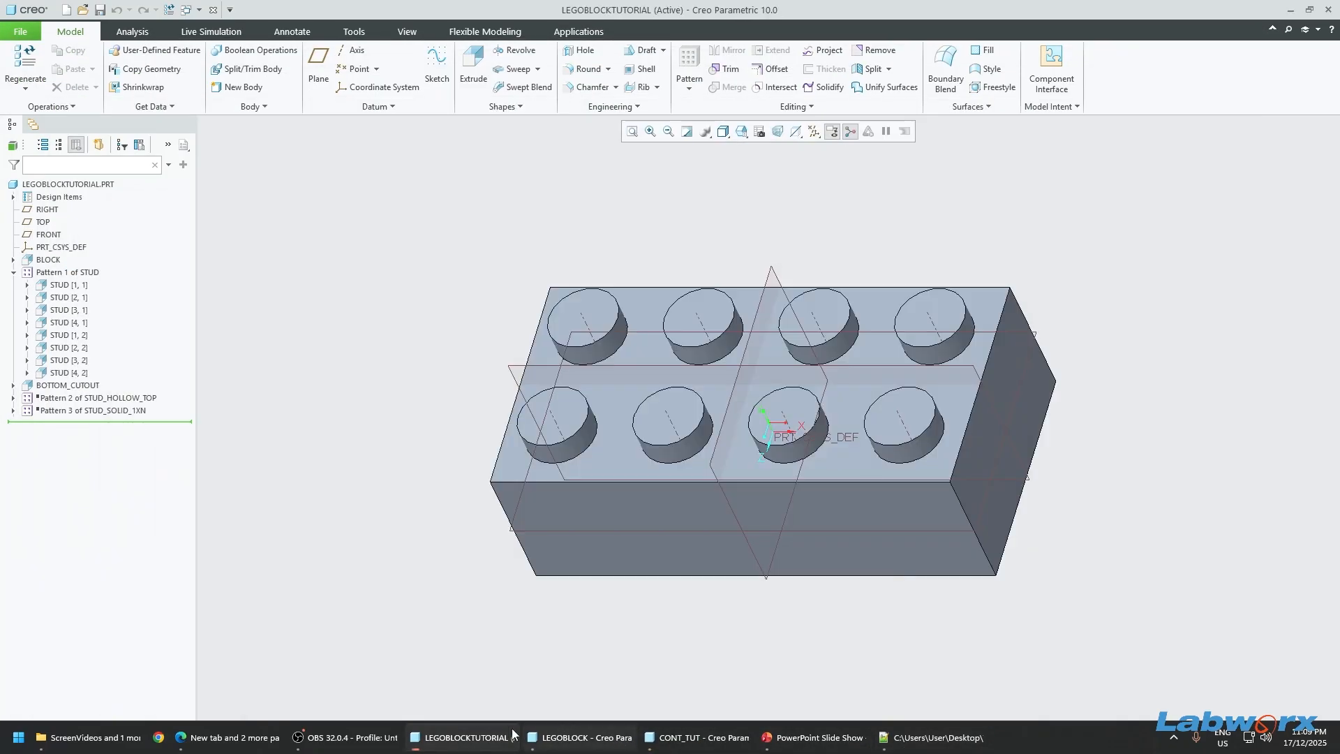
{"action": "mouse_move", "coordinate": [372, 742]}
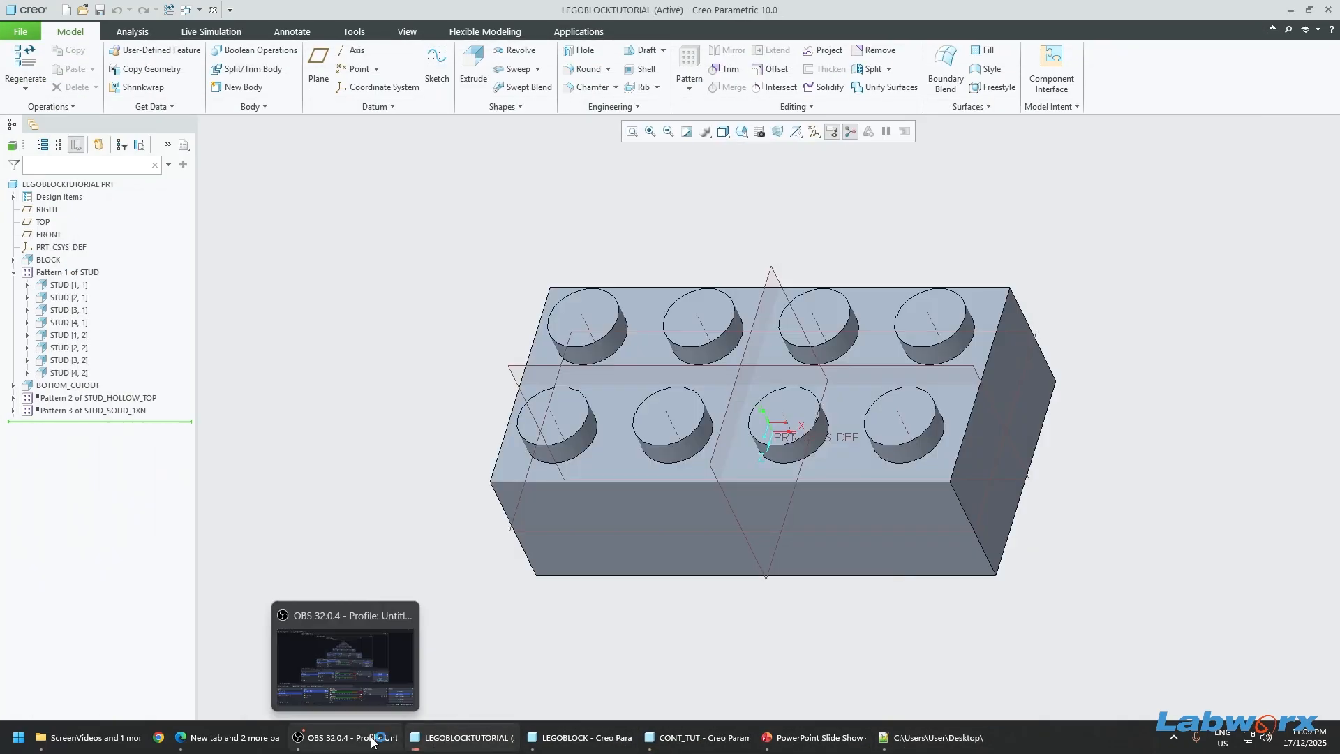
{"action": "left_click", "coordinate": [817, 737]}
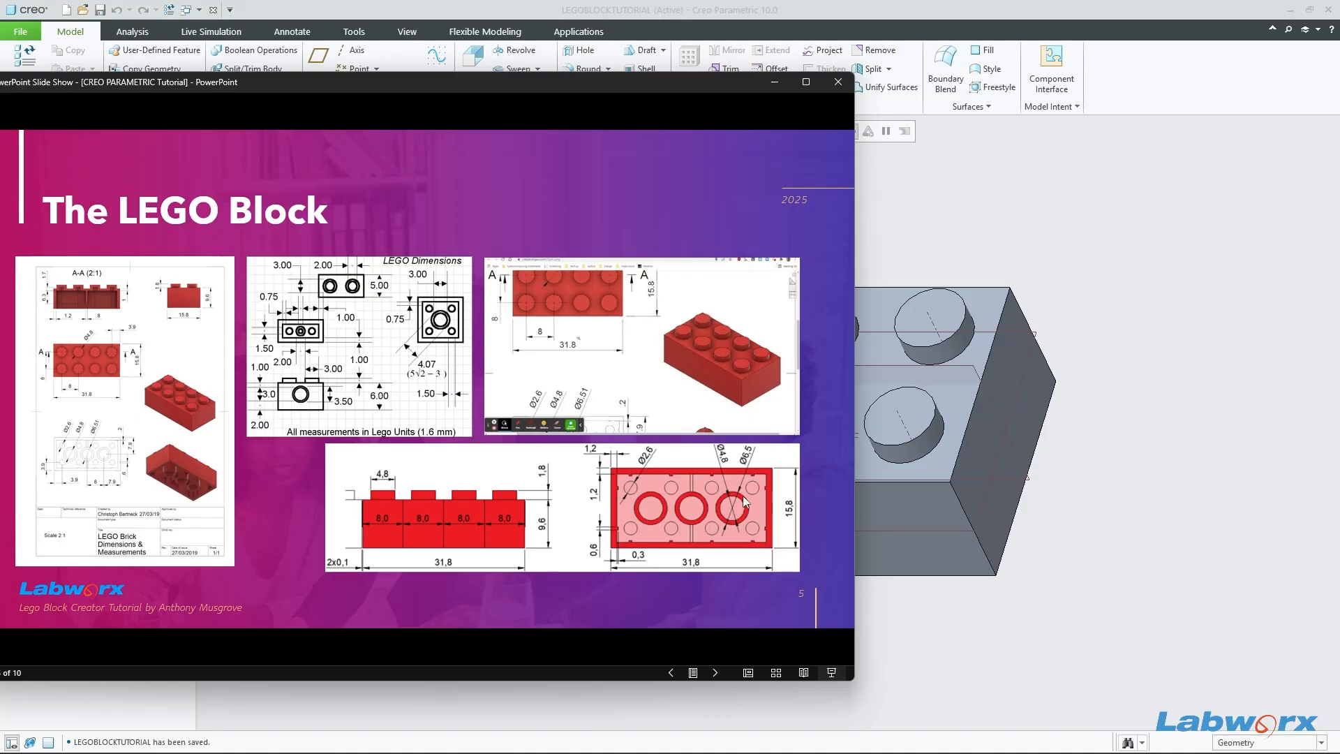
{"action": "left_click", "coordinate": [1069, 542]}
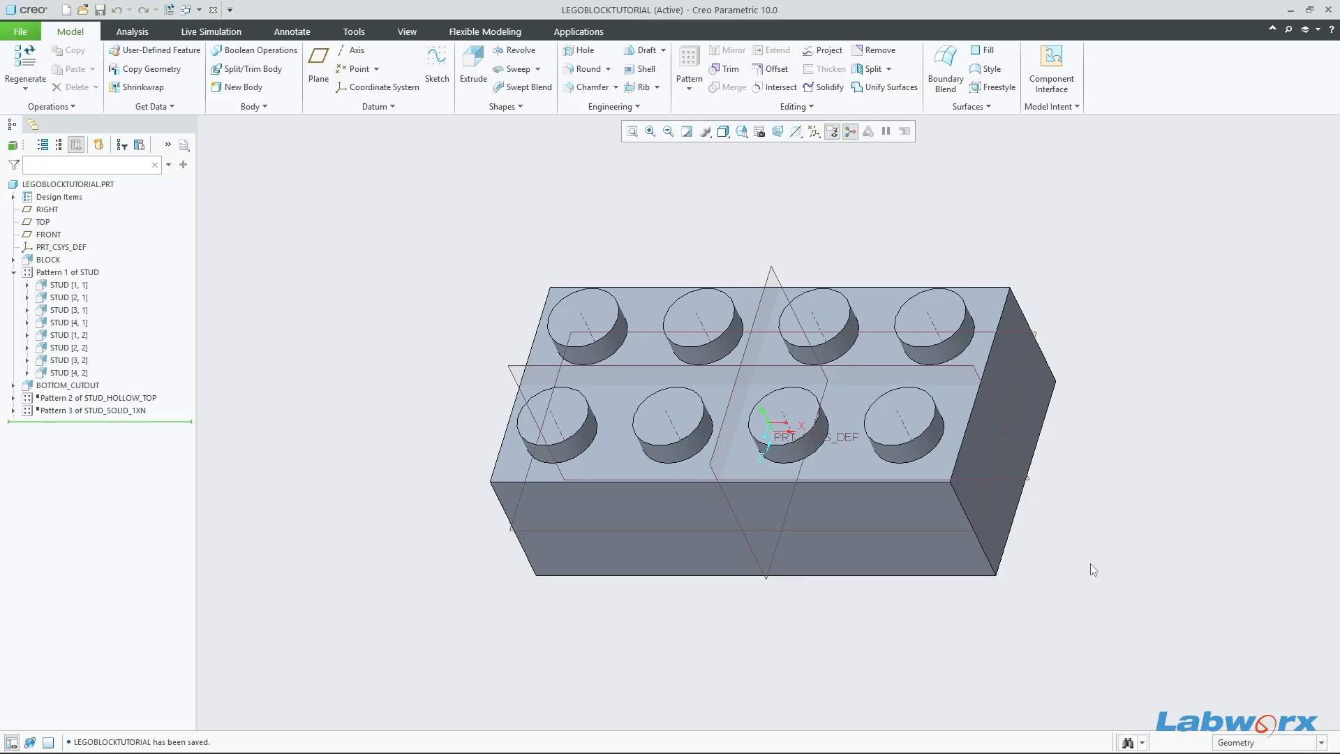
Step: Examine the first stud's position relative to the cutout floor in the BOTTOM view of the block, with the BOTTOM_CUTOUT floor selected
{"action": "left_click", "coordinate": [70, 285]}
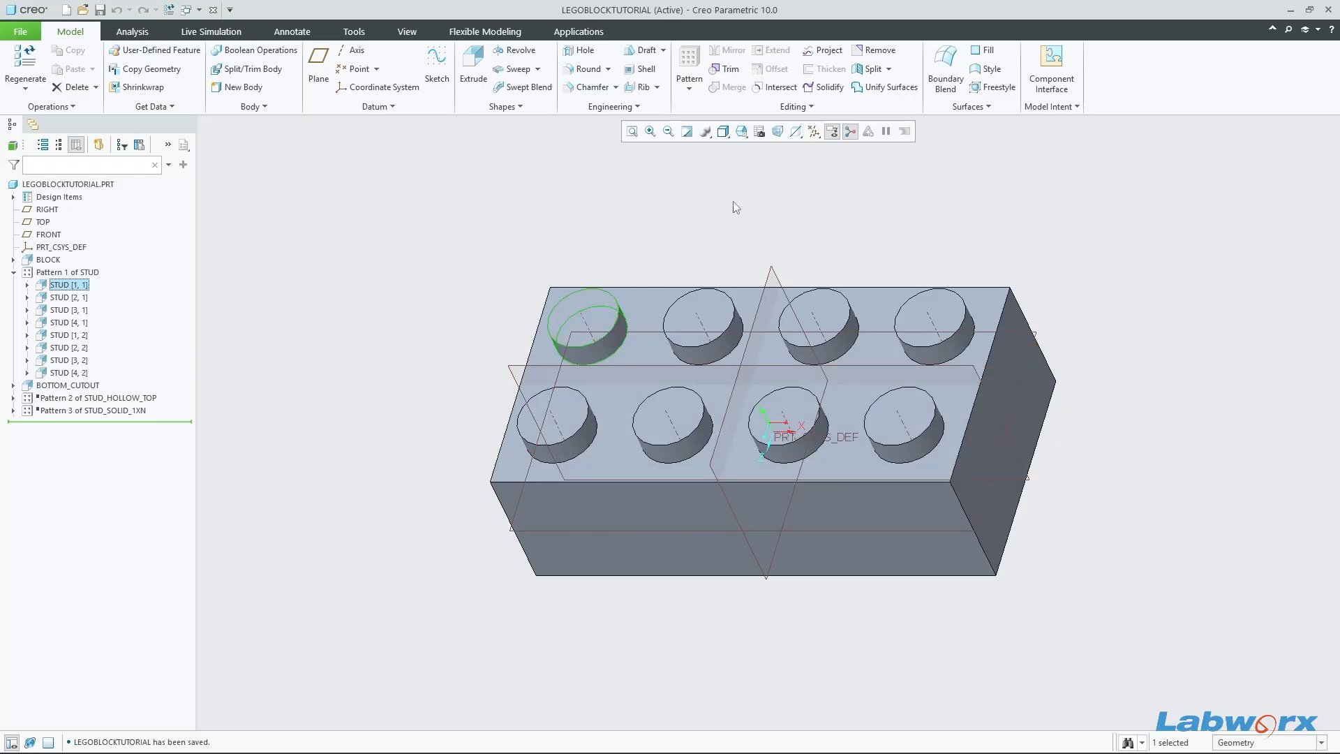
{"action": "left_click", "coordinate": [607, 306]}
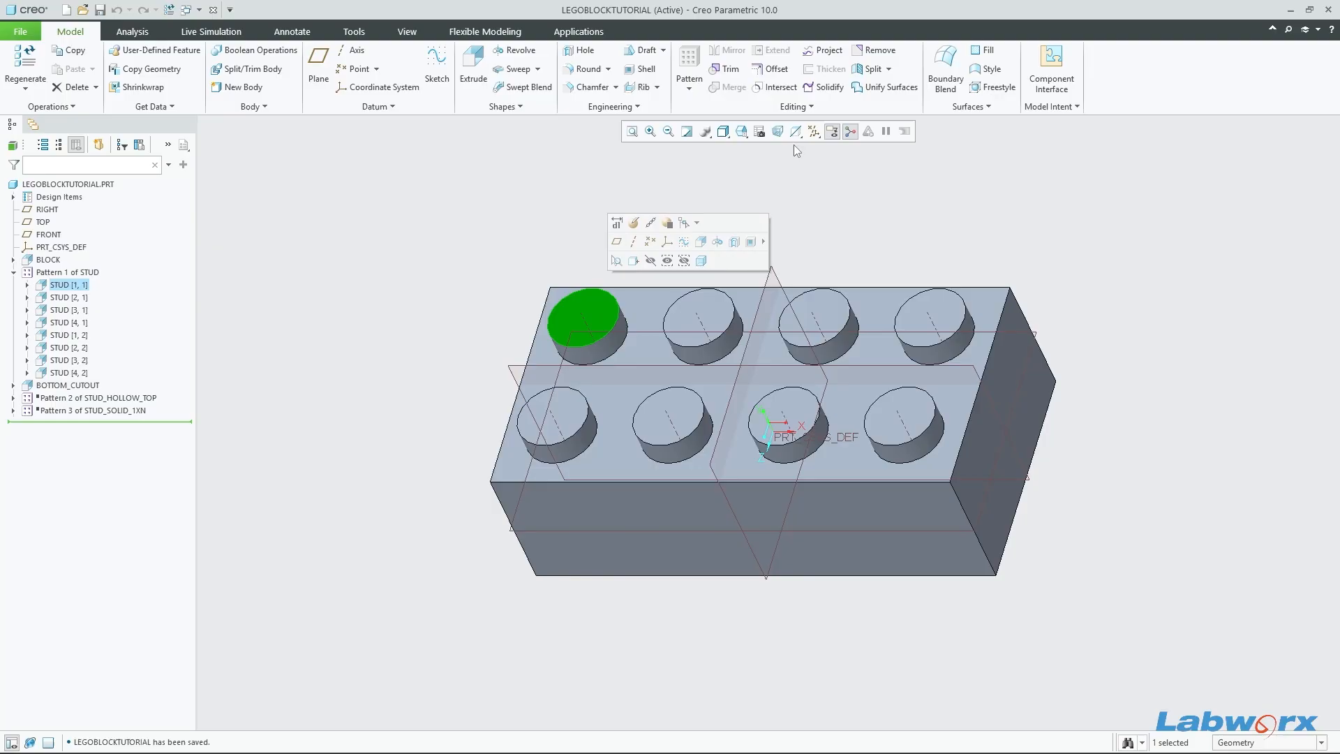
{"action": "left_click", "coordinate": [738, 134]}
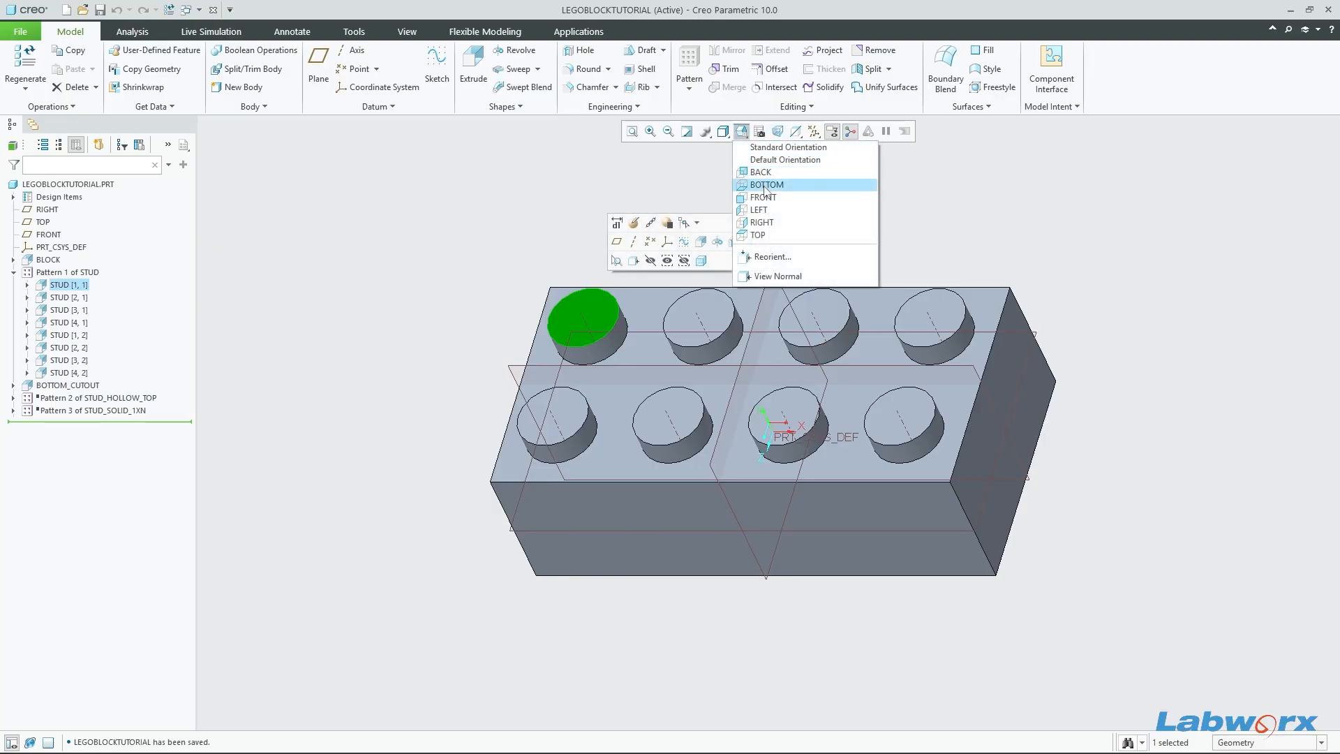
{"action": "left_click", "coordinate": [768, 186]}
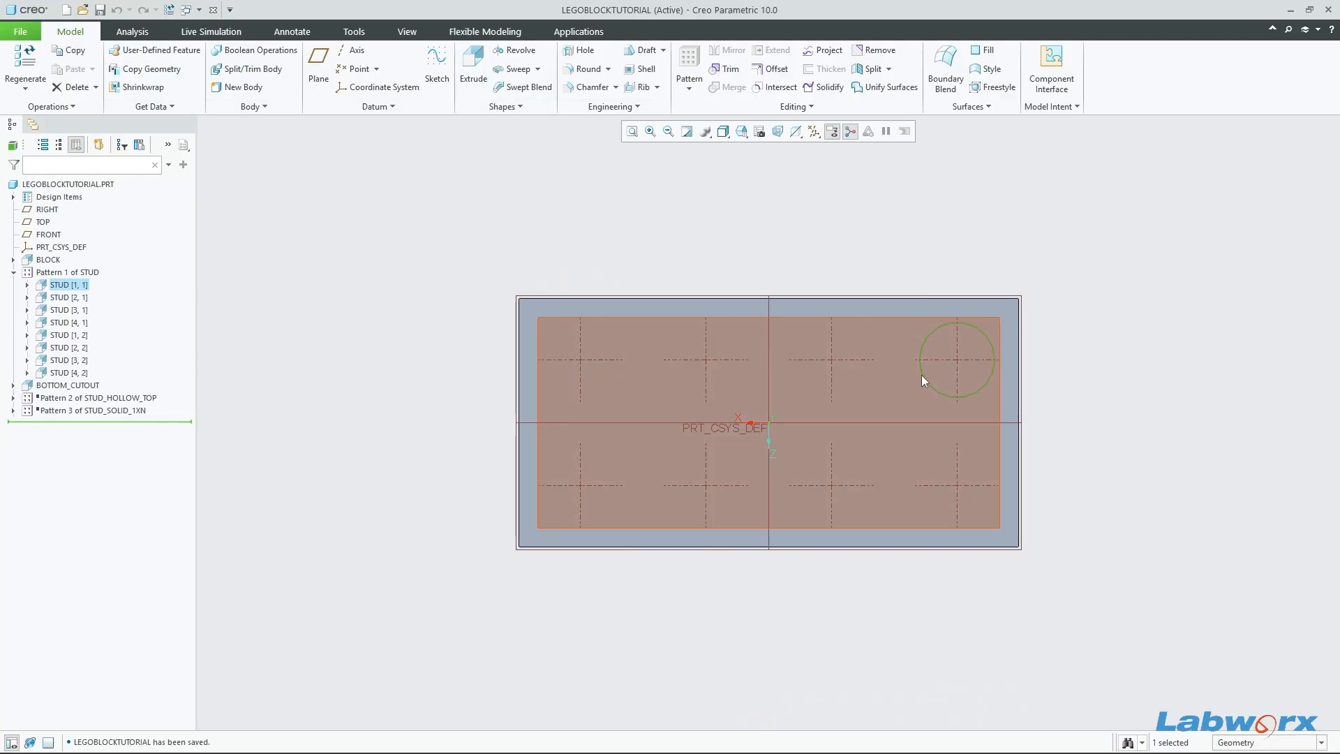
{"action": "left_click", "coordinate": [887, 394]}
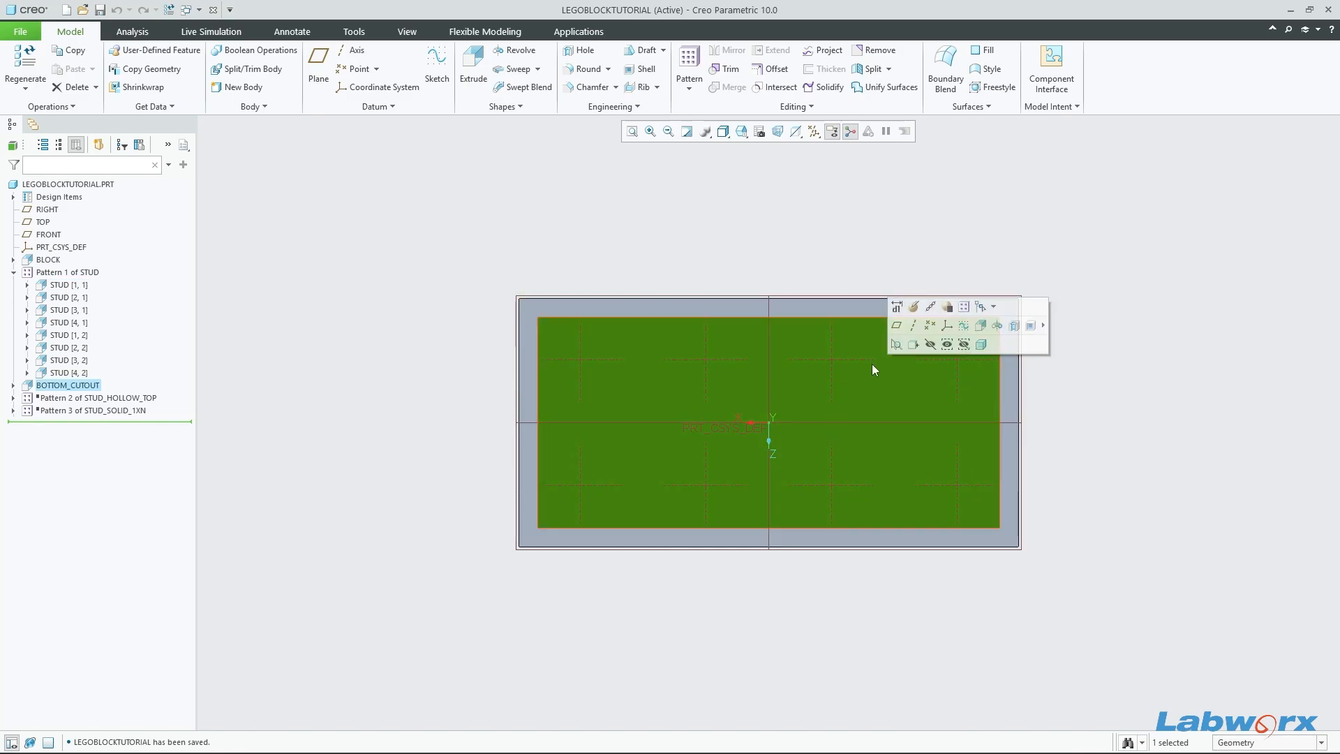
{"action": "mouse_move", "coordinate": [1128, 445]}
{"action": "middle_mouse_down"}
{"action": "mouse_move", "coordinate": [1154, 381]}
{"action": "mouse_move", "coordinate": [1097, 424]}
{"action": "mouse_move", "coordinate": [1016, 419]}
{"action": "mouse_move", "coordinate": [1119, 421]}
{"action": "mouse_move", "coordinate": [1141, 438]}
{"action": "middle_mouse_up"}
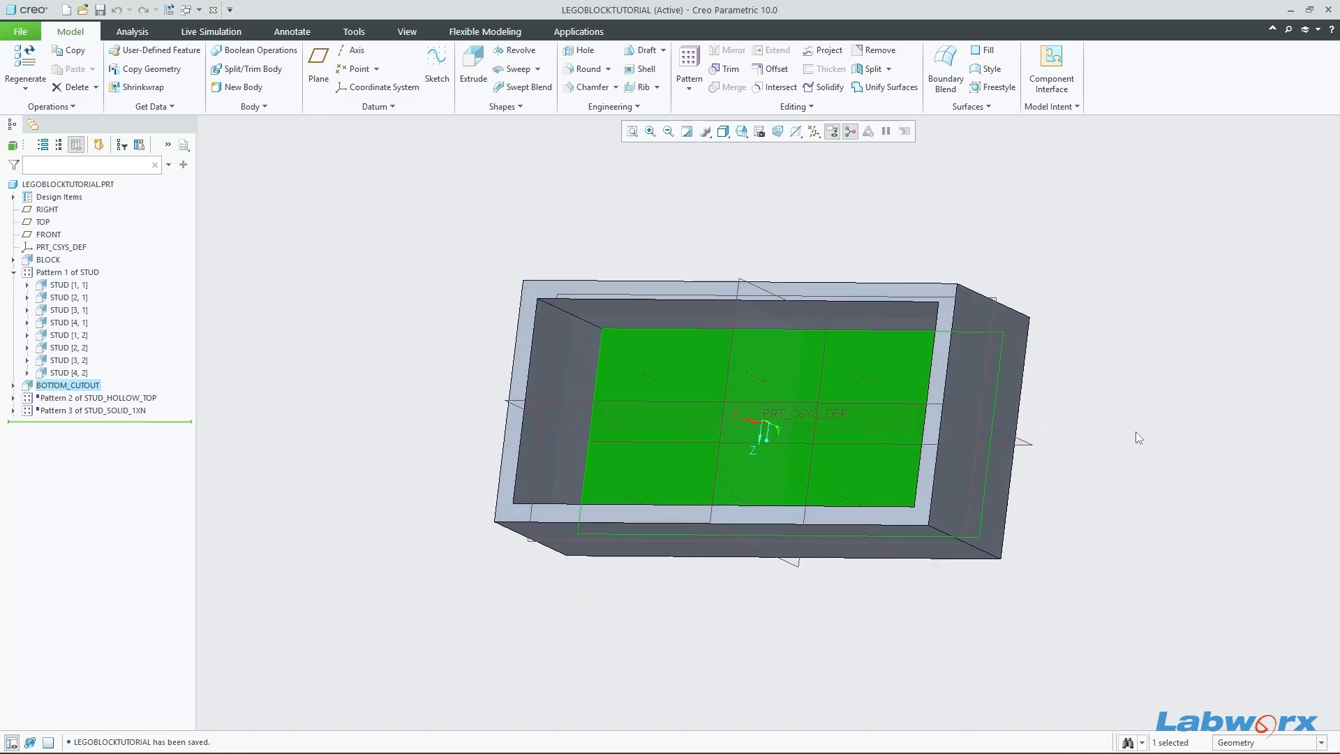
Step: Start an Extrude sketch on the bottom cutout floor and add two adjacent outer side faces of the block as references
{"action": "left_click", "coordinate": [473, 66]}
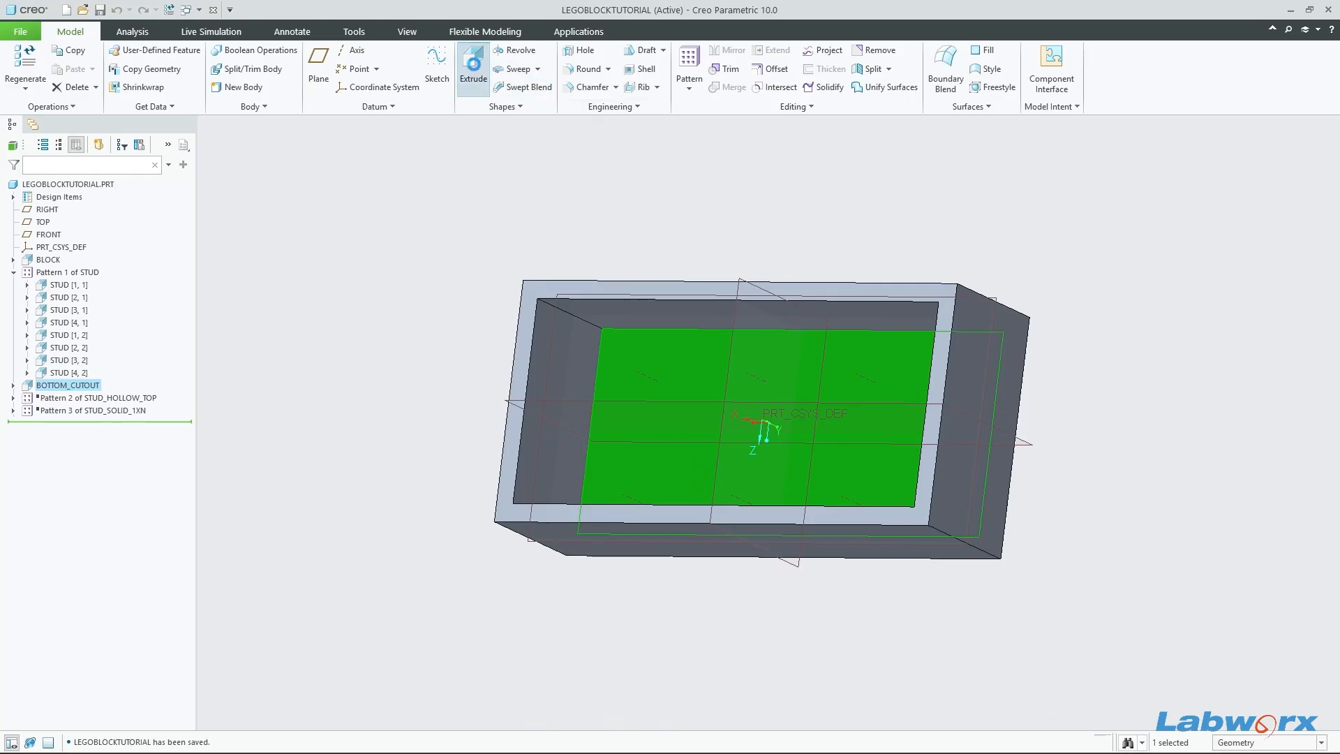
{"action": "left_click", "coordinate": [787, 131]}
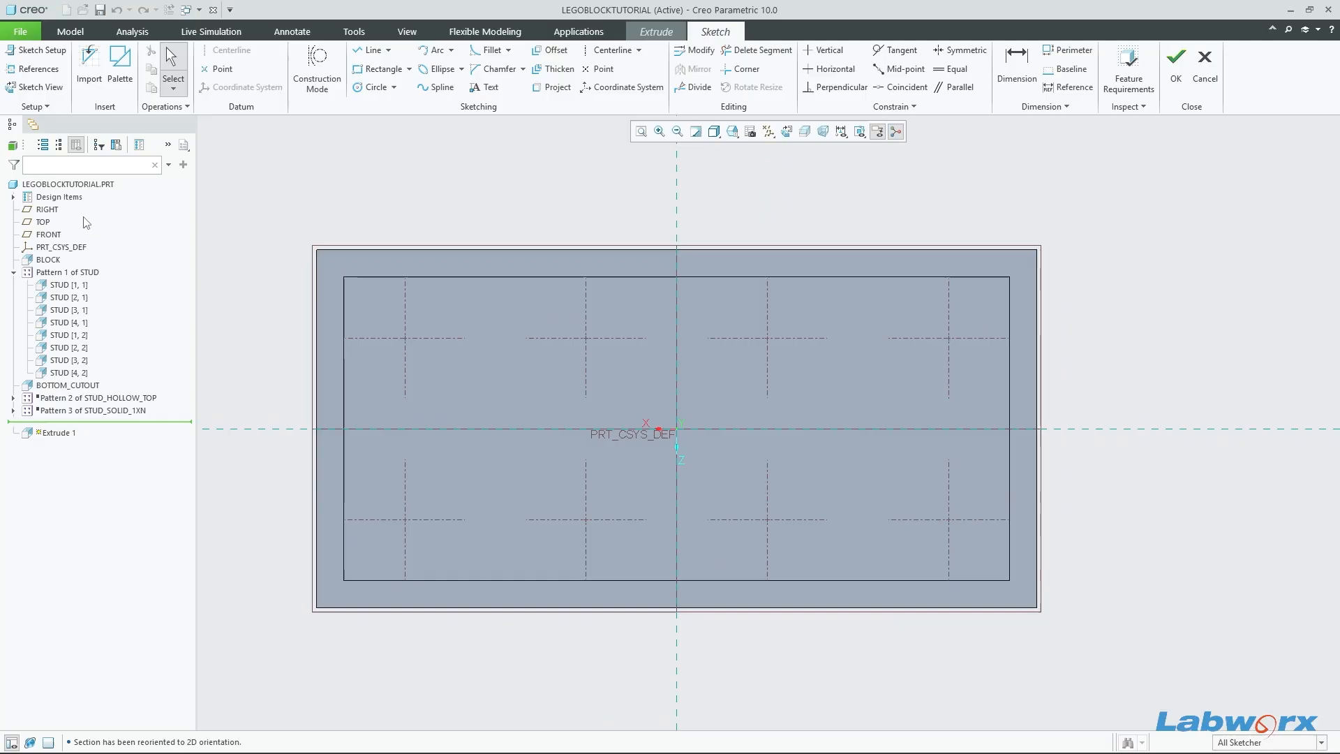
{"action": "left_click", "coordinate": [35, 68]}
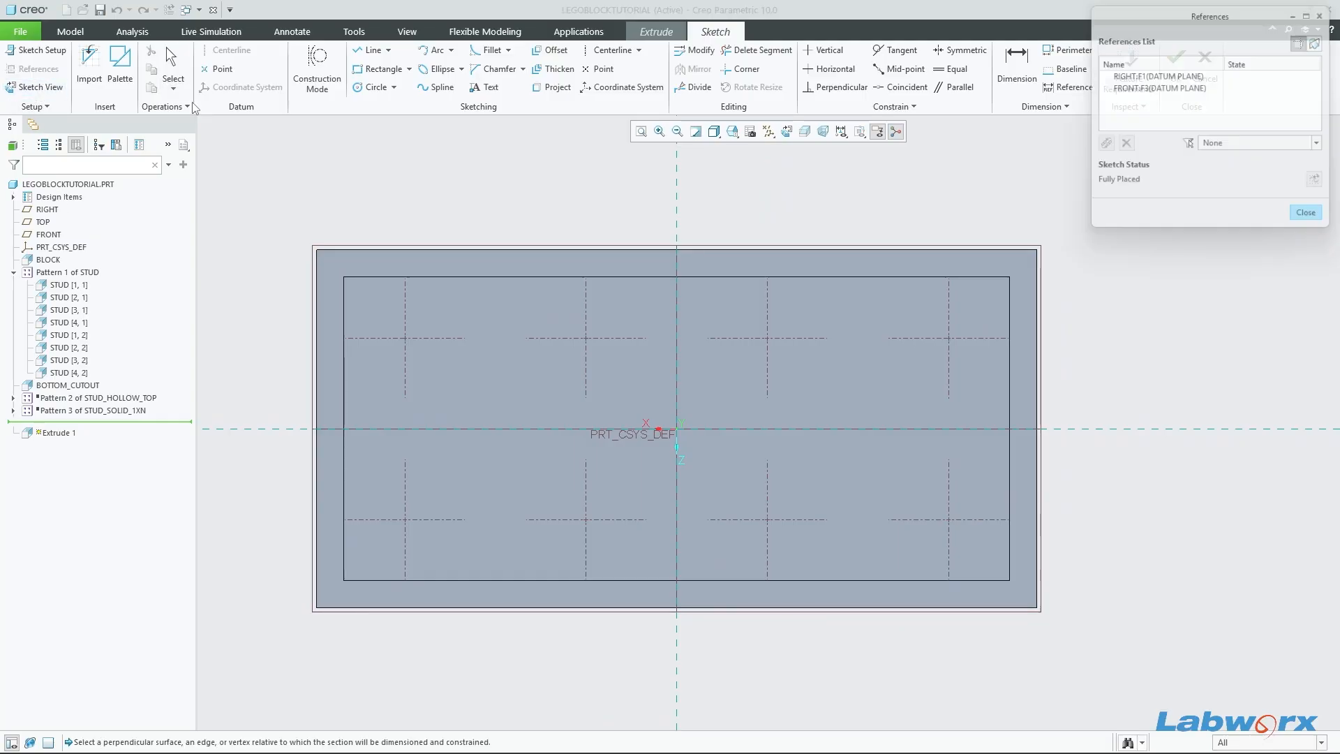
{"action": "left_click", "coordinate": [1037, 337]}
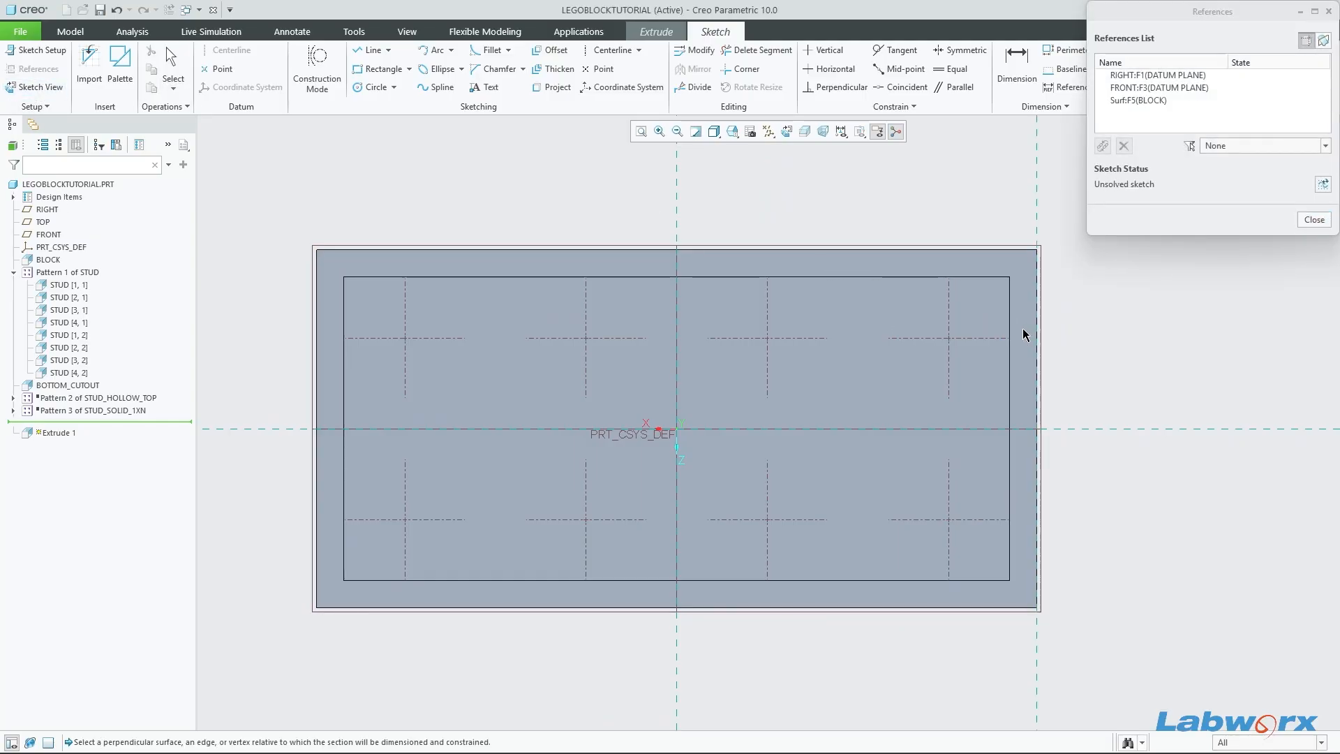
{"action": "left_click", "coordinate": [994, 249]}
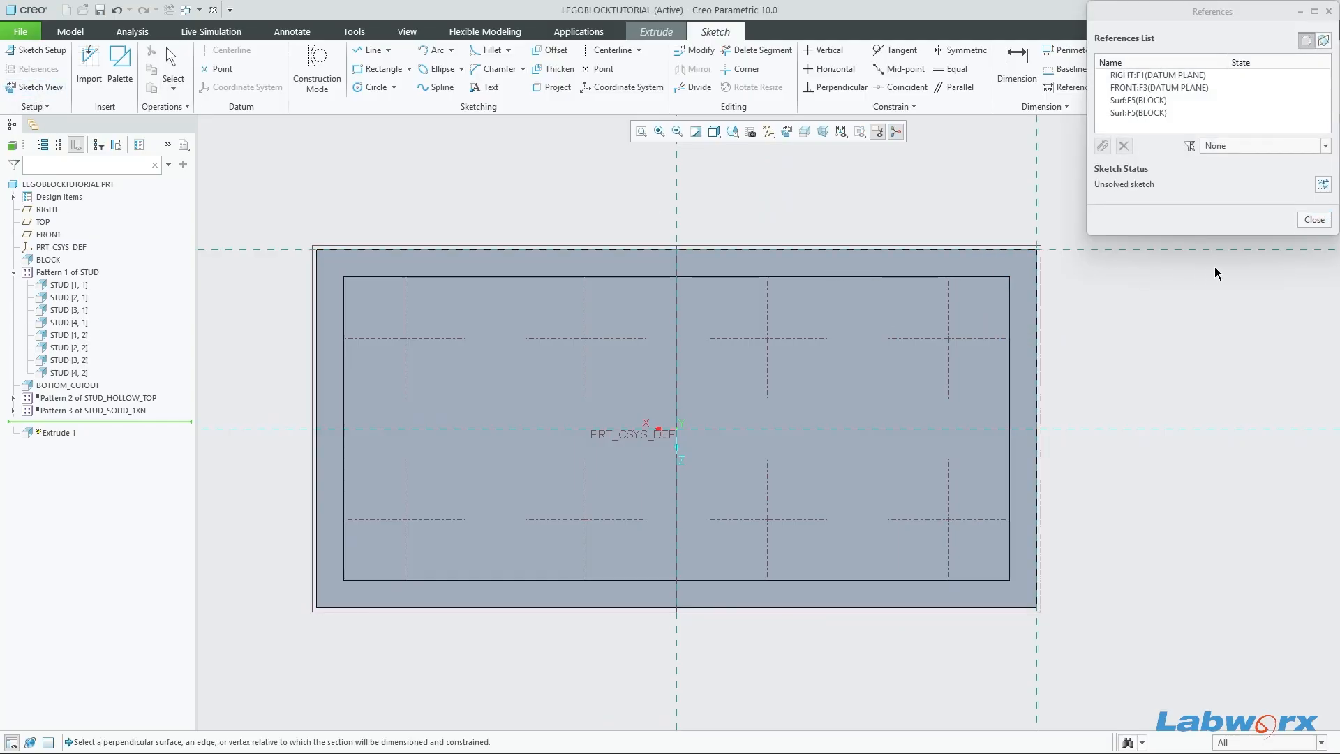
{"action": "left_click", "coordinate": [1314, 222]}
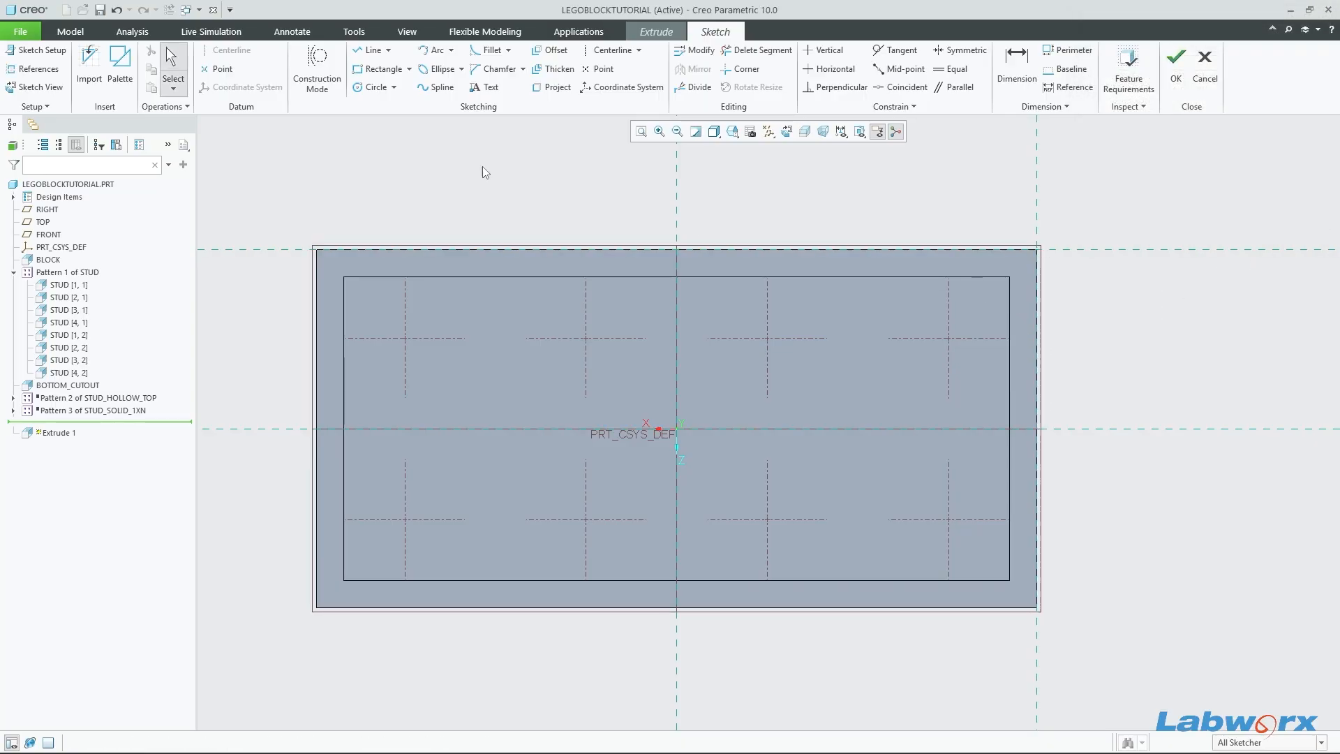
Step: Sketch a circle about 4.6 mm in diameter, 7.41 mm from the block's short side and 1.34 mm off the lengthwise centreline, and space out its dimensions
{"action": "left_click", "coordinate": [372, 86]}
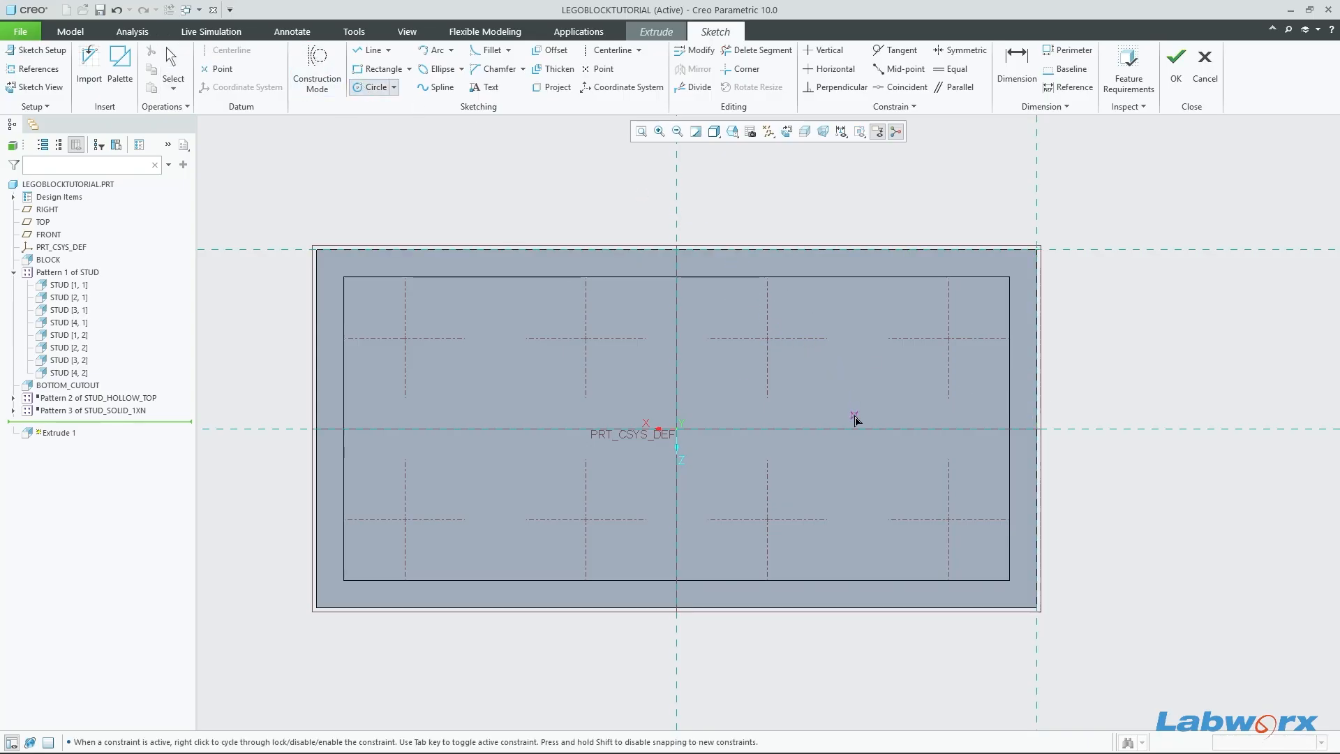
{"action": "left_click", "coordinate": [869, 397]}
{"action": "left_click", "coordinate": [921, 409]}
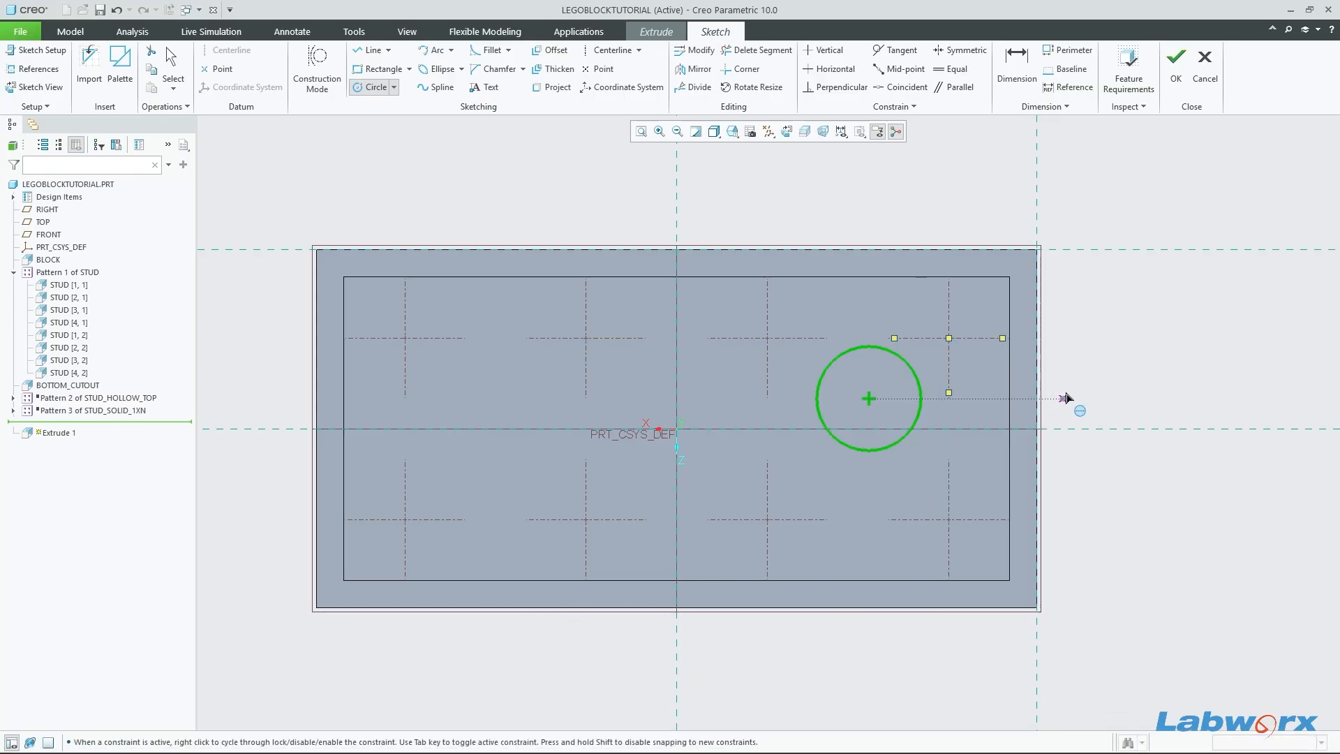
{"action": "middle_click", "coordinate": [1141, 315]}
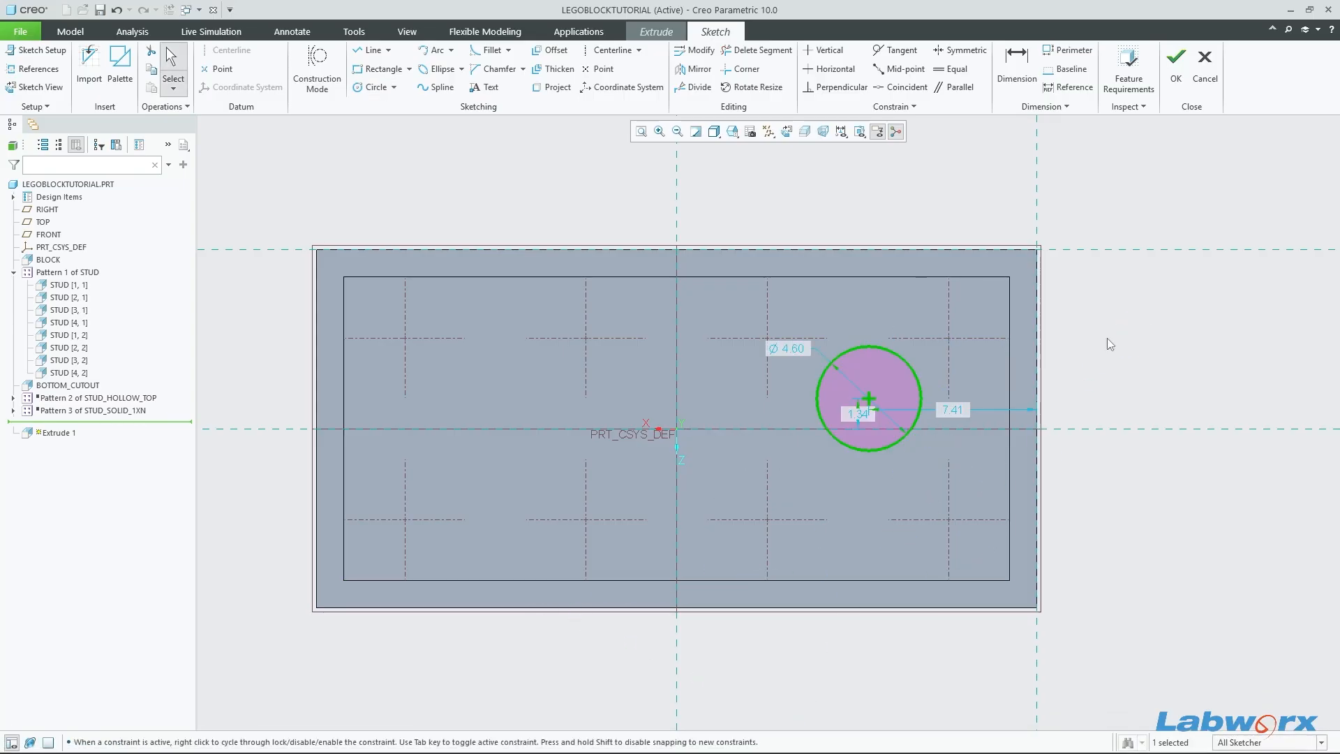
{"action": "left_click_drag", "start_coordinate": [952, 411], "coordinate": [1122, 547]}
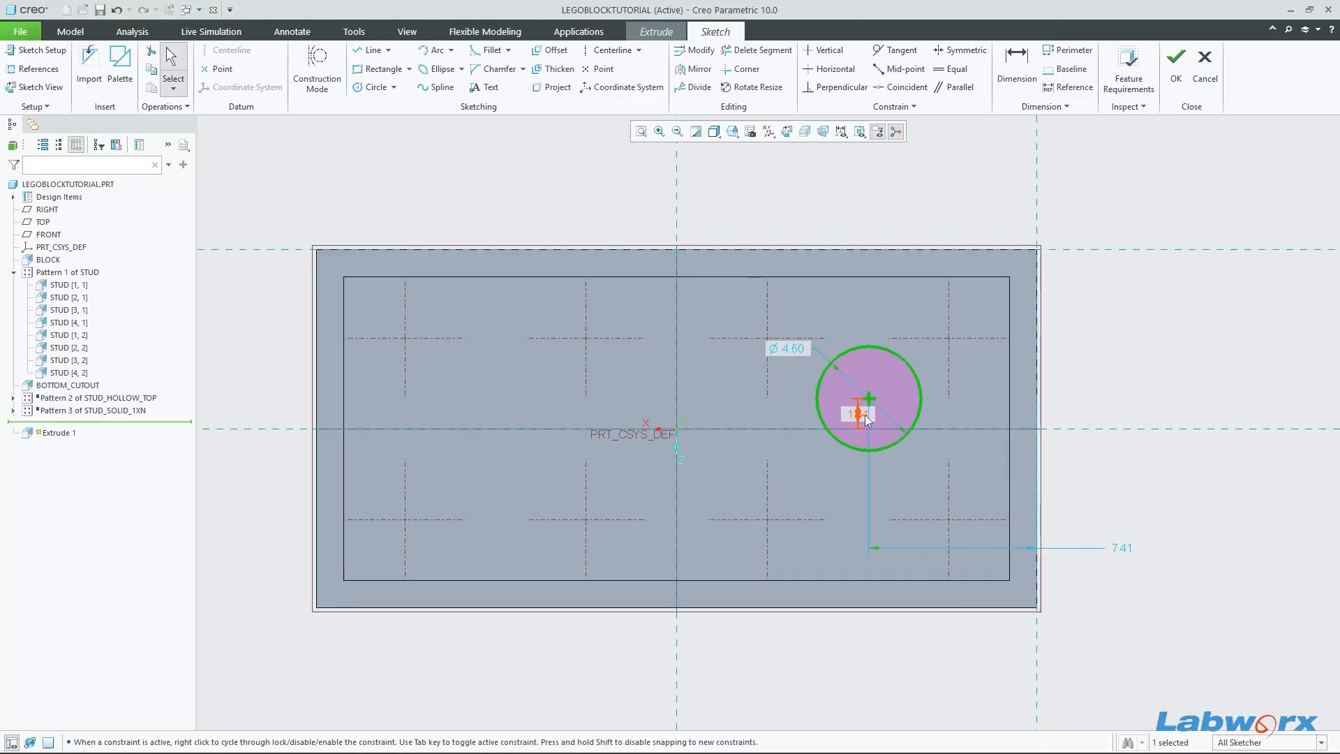
{"action": "mouse_move", "coordinate": [865, 414]}
{"action": "left_mouse_down"}
{"action": "mouse_move", "coordinate": [1044, 312]}
{"action": "mouse_move", "coordinate": [1095, 195]}
{"action": "left_mouse_up"}
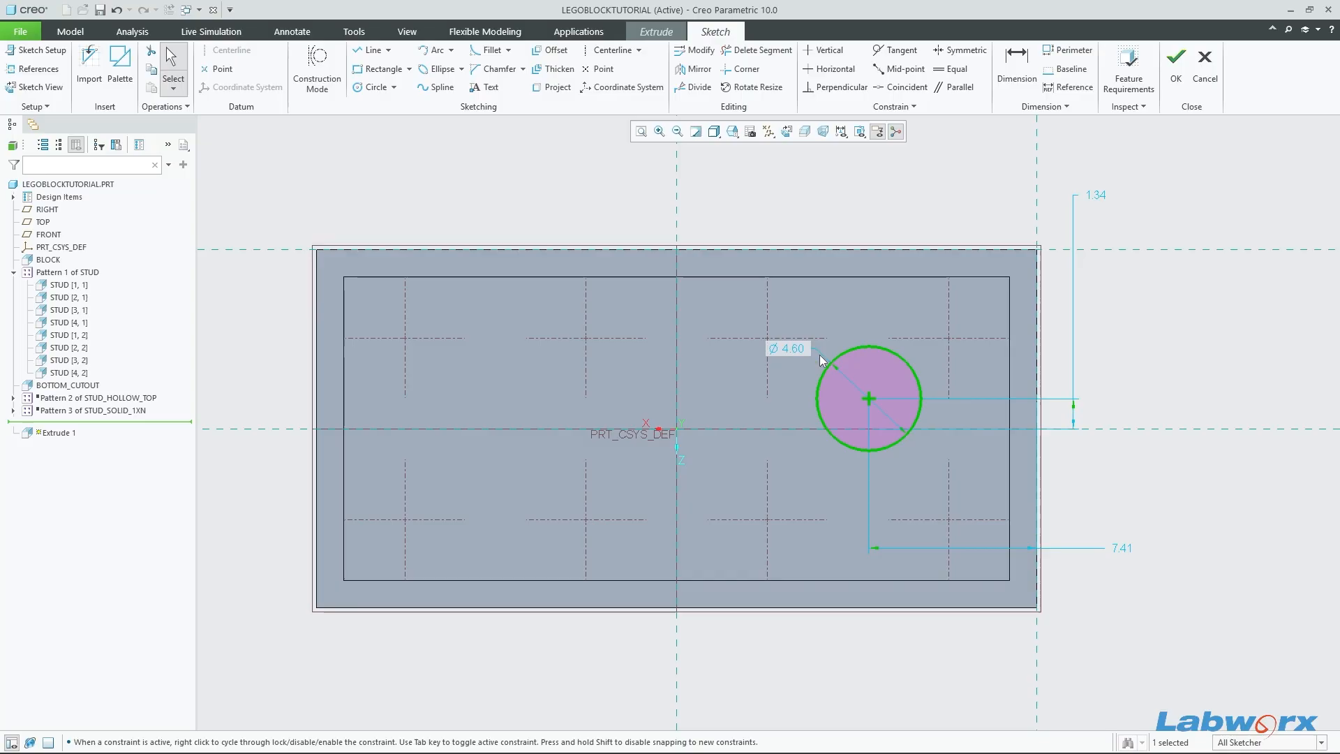
{"action": "left_click_drag", "start_coordinate": [797, 350], "coordinate": [813, 188]}
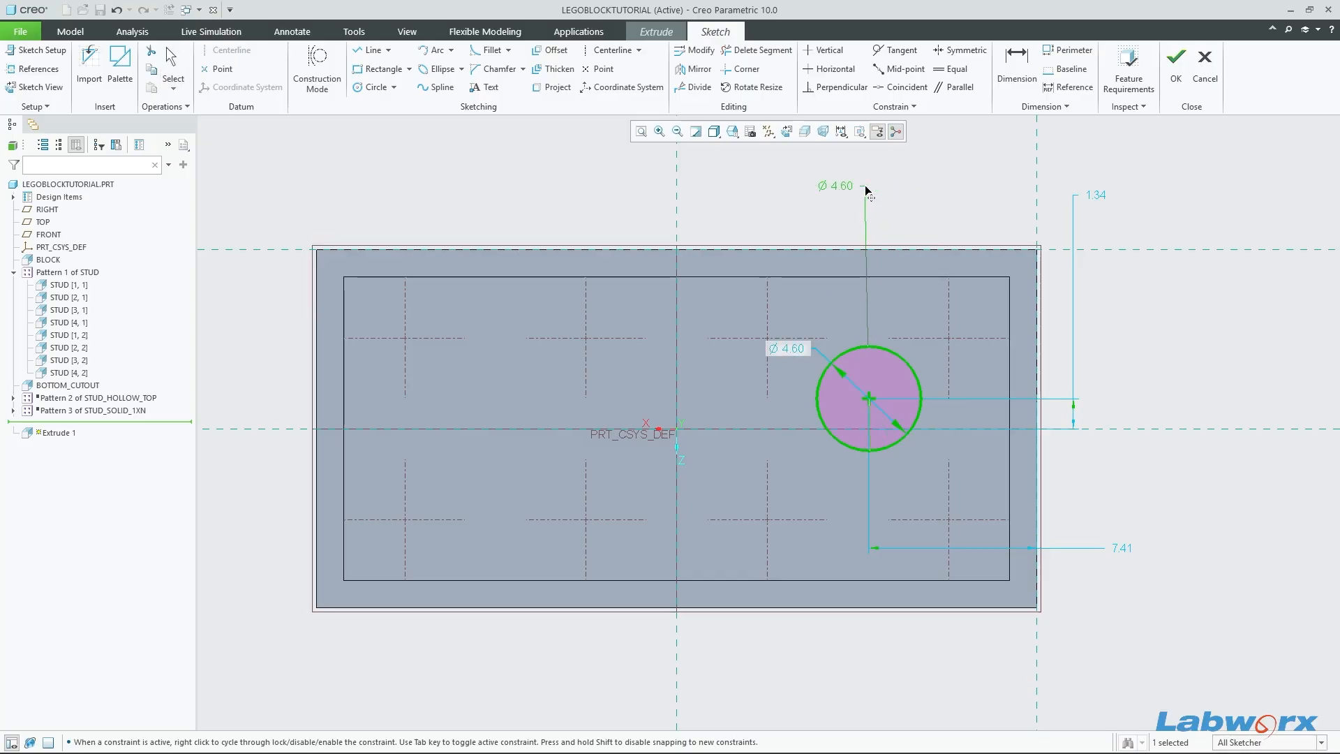
Step: Switch to PowerPoint to check the underside tube diameters on the LEGO Block slide, and return to the Creo sketch
{"action": "mouse_move", "coordinate": [878, 748]}
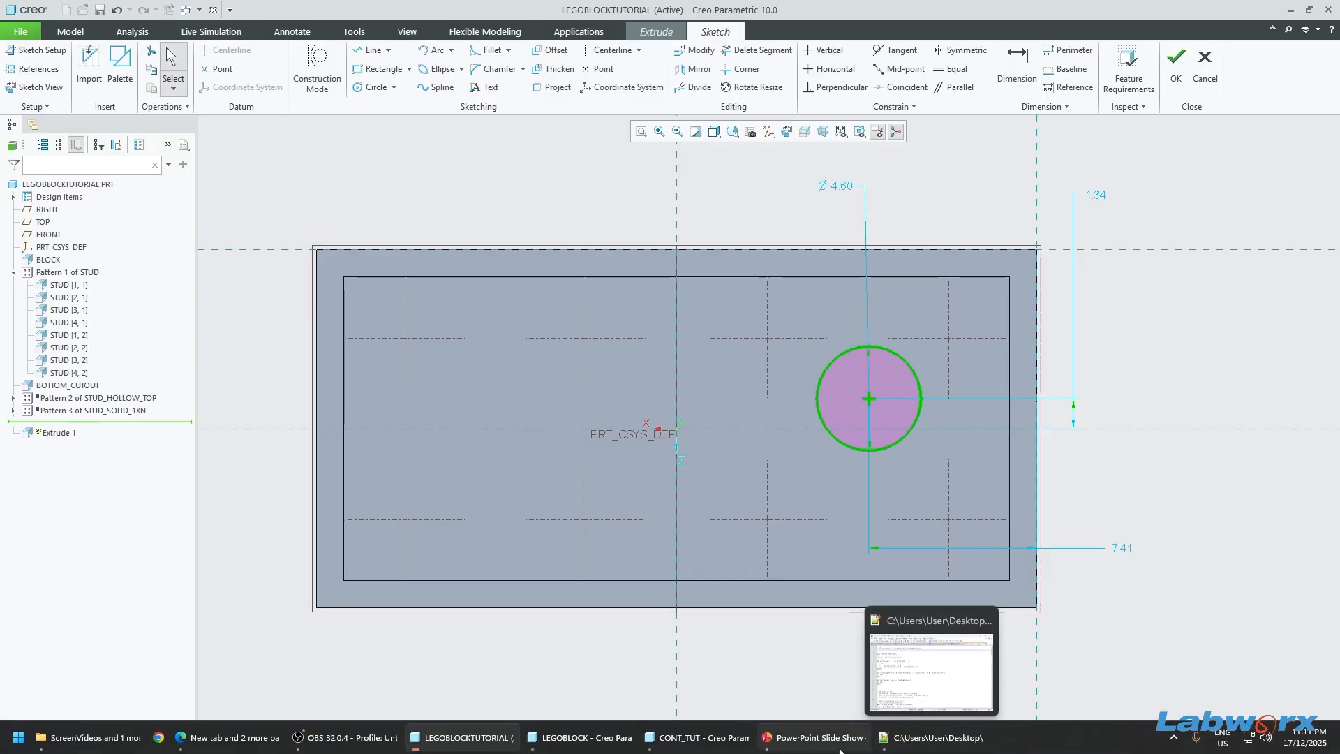
{"action": "left_click", "coordinate": [813, 737]}
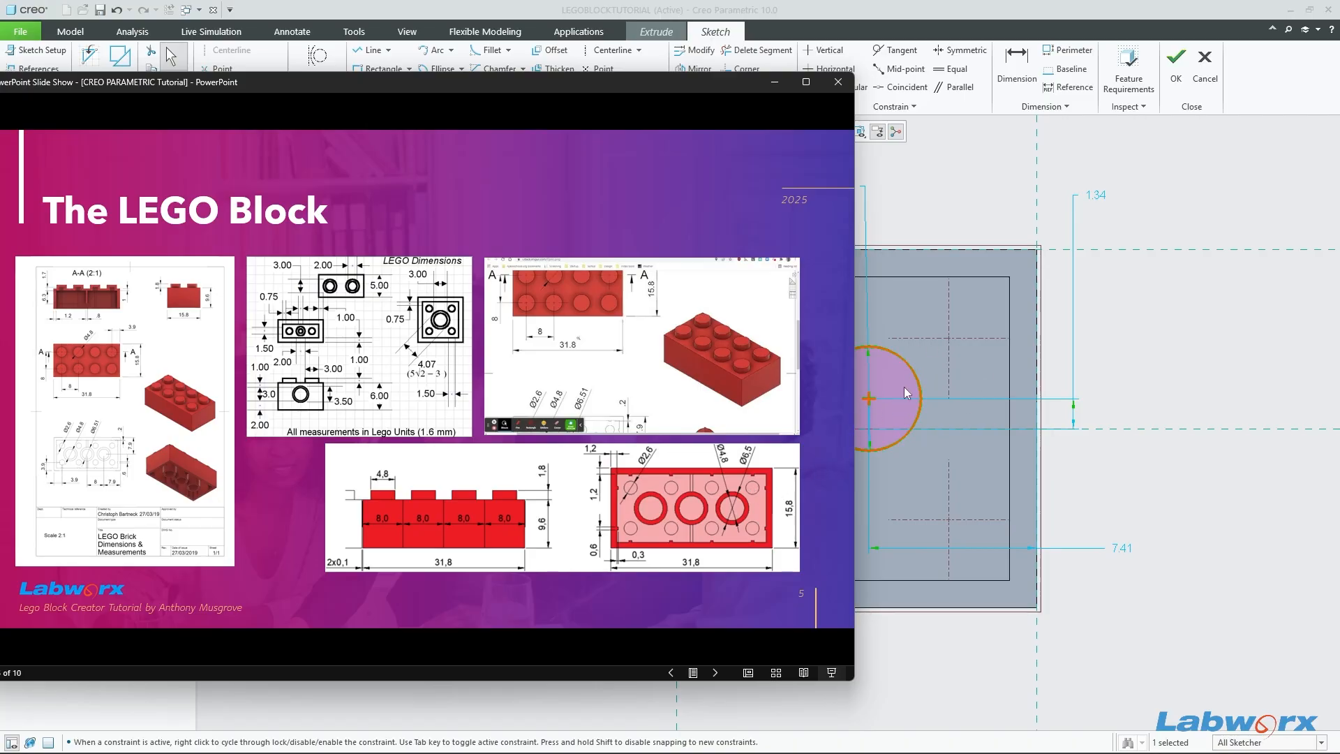
{"action": "left_click", "coordinate": [948, 174]}
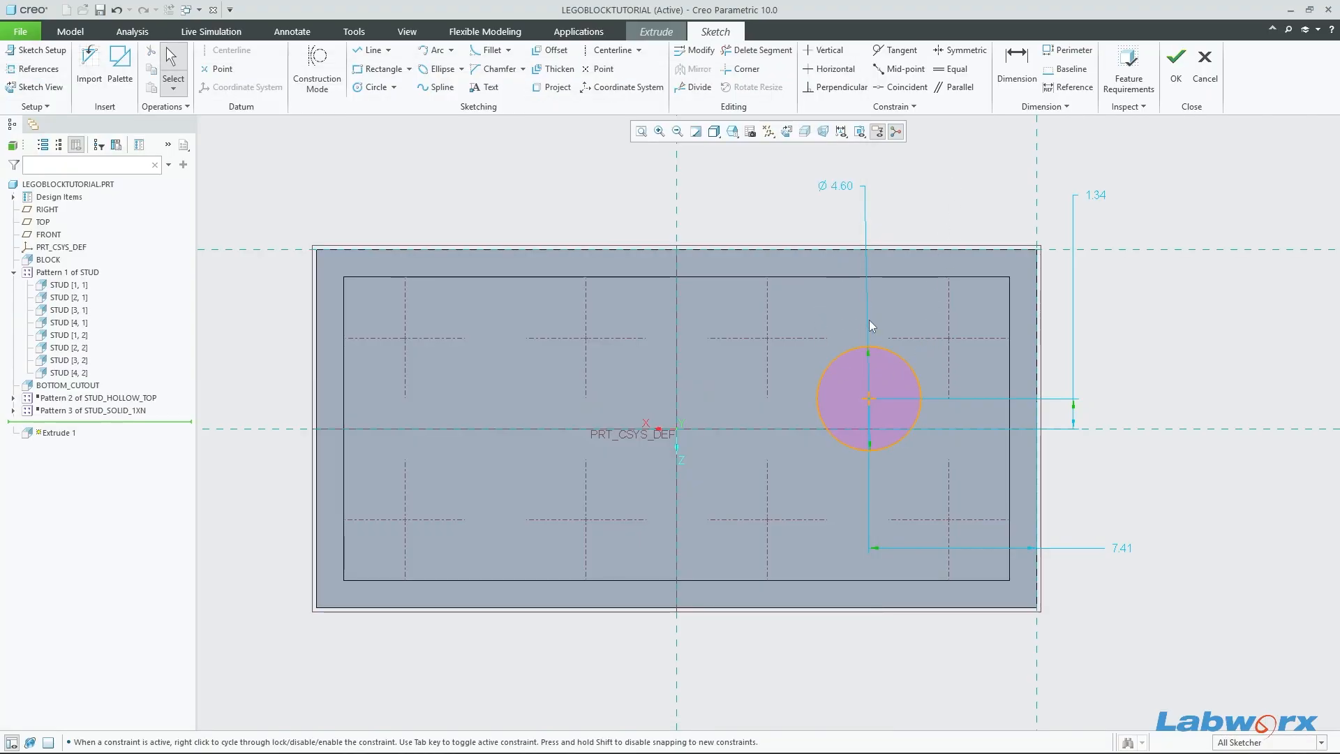
Step: Sketch a larger concentric circle about 6.29 mm in diameter around the first circle to form the tube's ring profile
{"action": "left_click", "coordinate": [372, 86]}
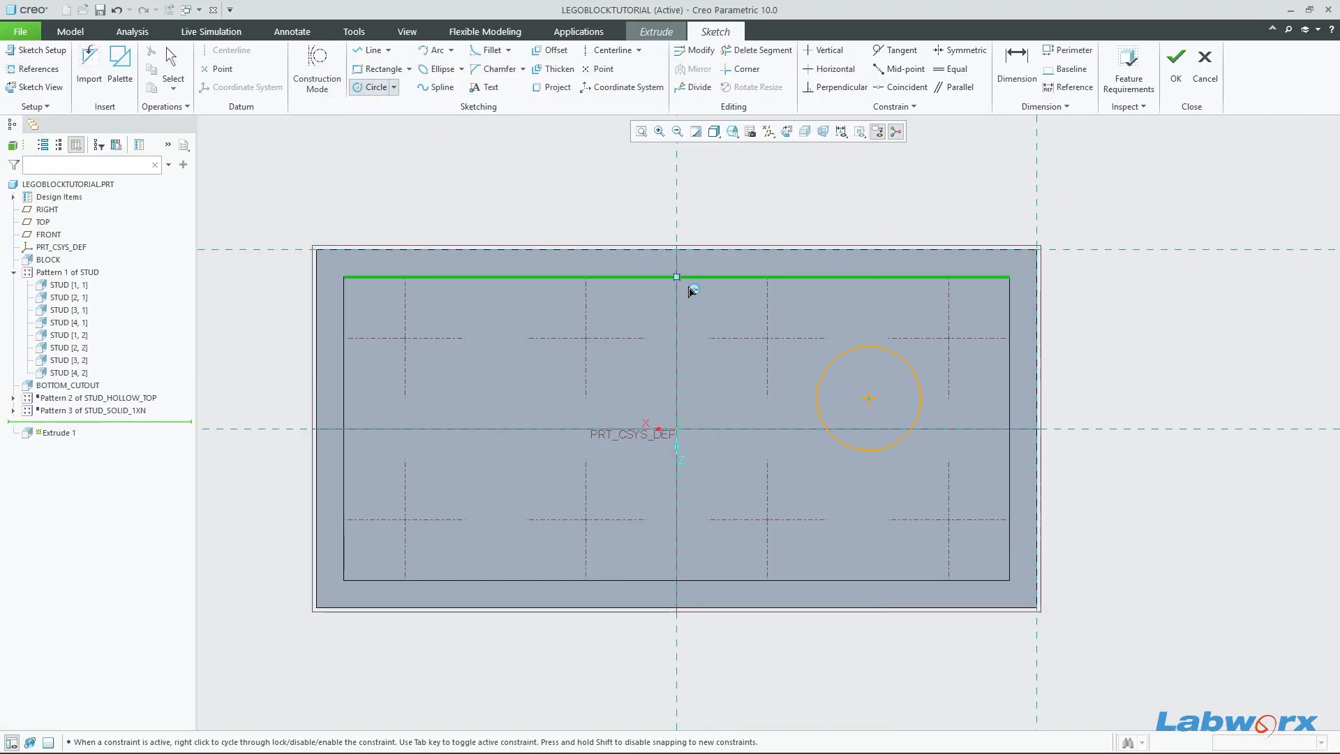
{"action": "left_click", "coordinate": [869, 398]}
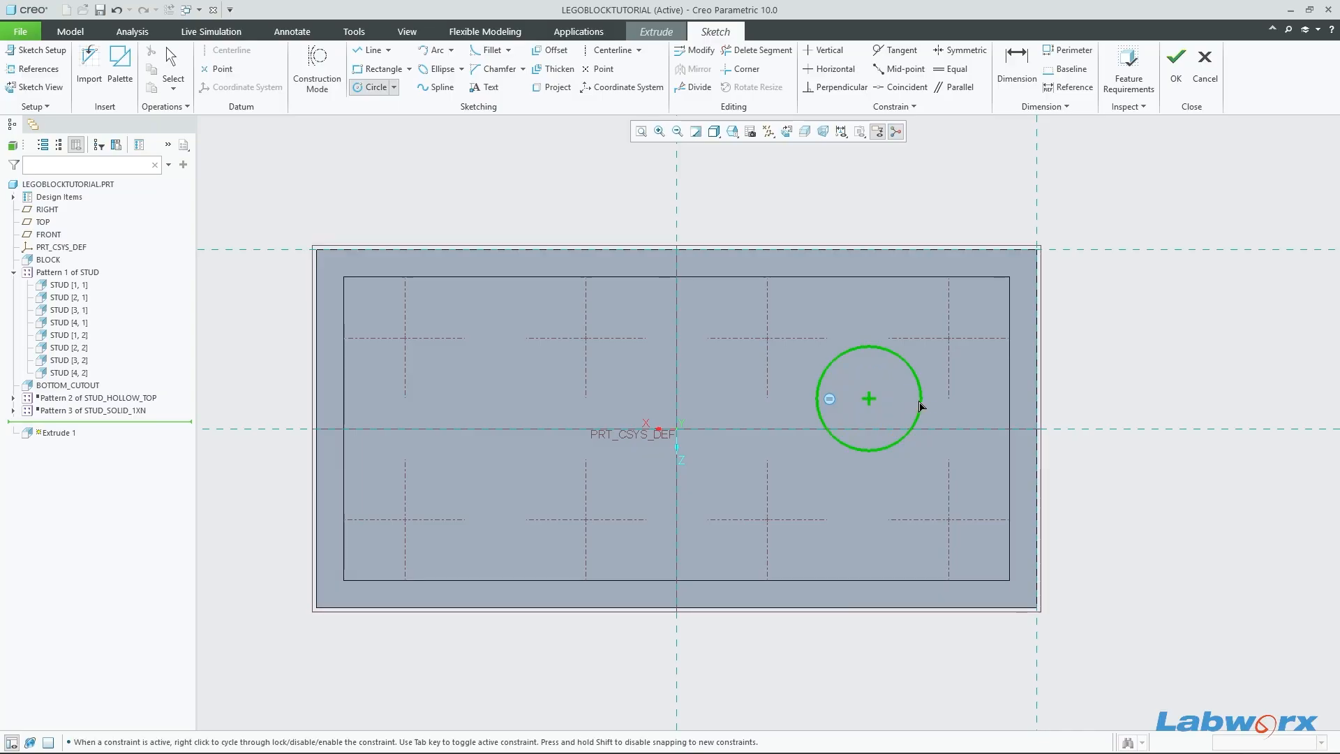
{"action": "left_click", "coordinate": [940, 402]}
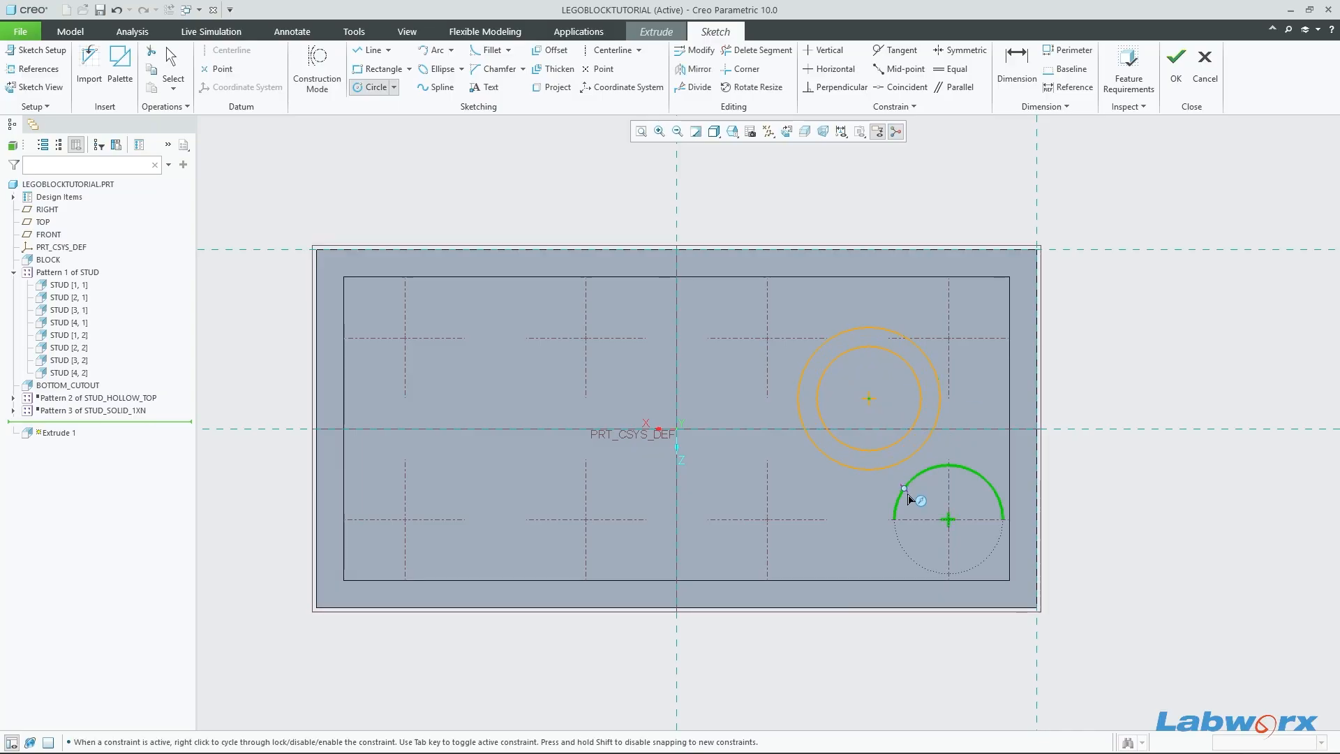
{"action": "middle_click", "coordinate": [1013, 391]}
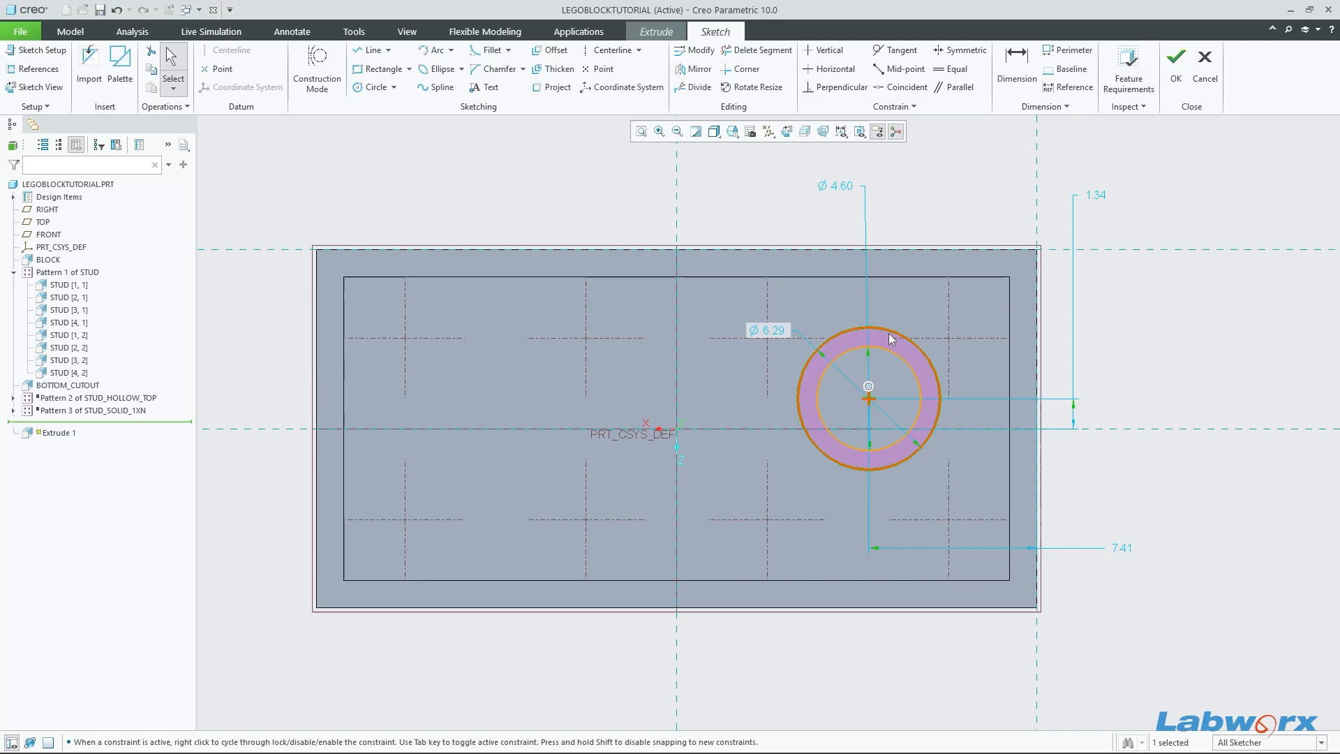
{"action": "scroll", "coordinate": [891, 333], "scroll_direction": "up", "scroll_amount": 2}
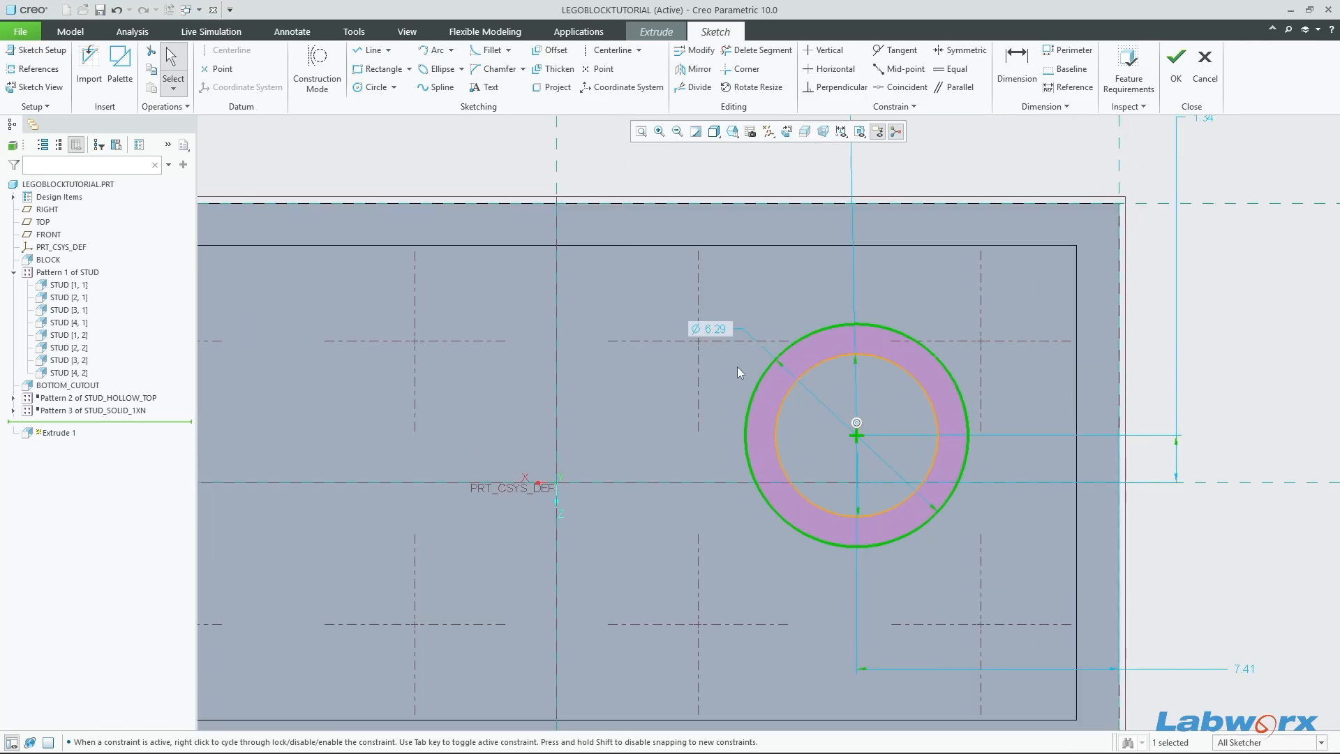
{"action": "scroll", "coordinate": [736, 366], "scroll_direction": "down", "scroll_amount": 2}
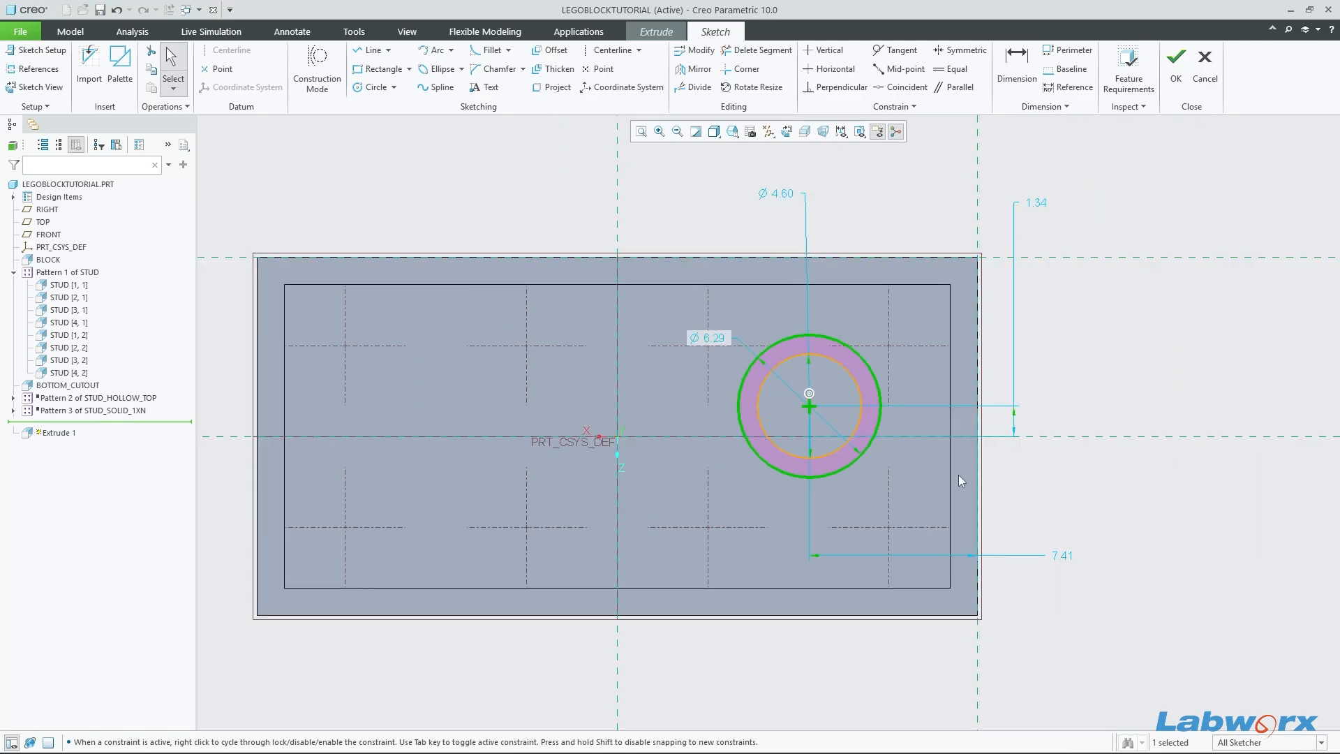
Step: Finish the ring sketch, extrude it 6.29 mm from the cutout floor as a solid tube, and save the part
{"action": "left_click", "coordinate": [1176, 59]}
{"action": "middle_click_drag", "start_coordinate": [1087, 430], "coordinate": [994, 356]}
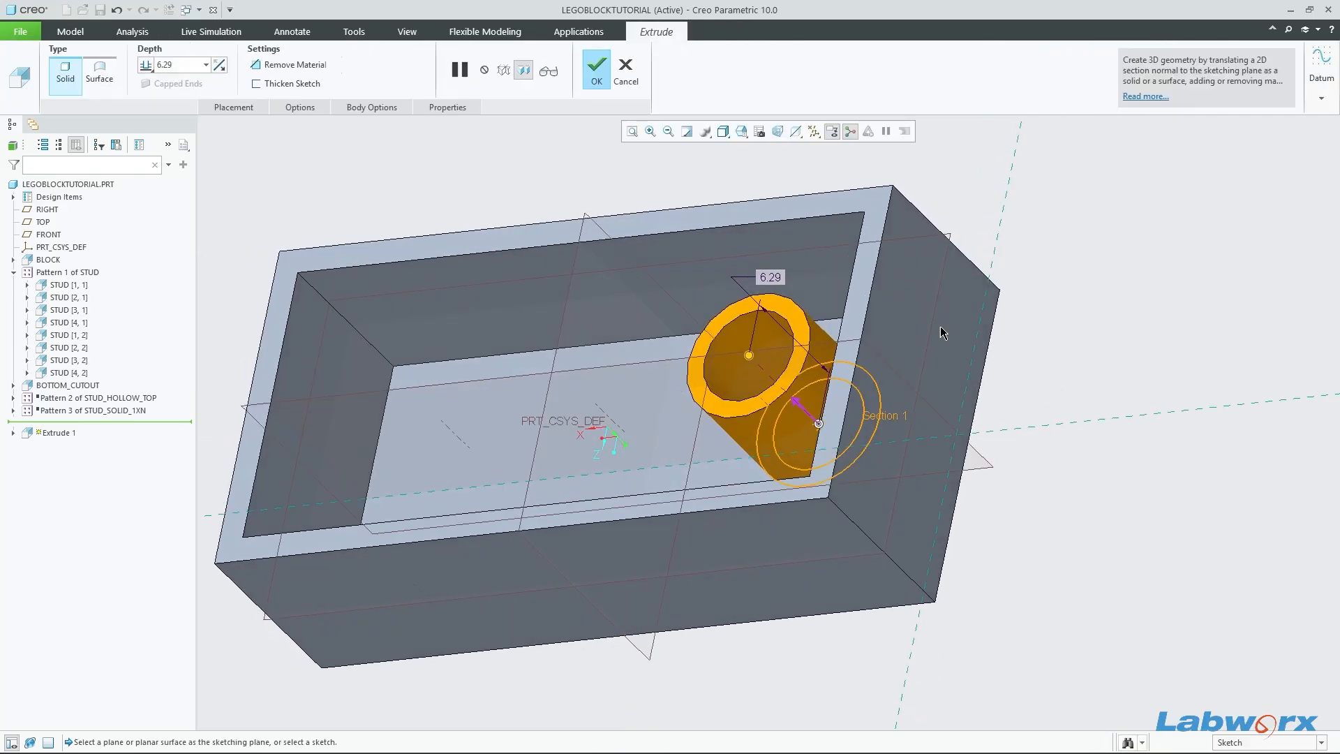
{"action": "left_click", "coordinate": [597, 65]}
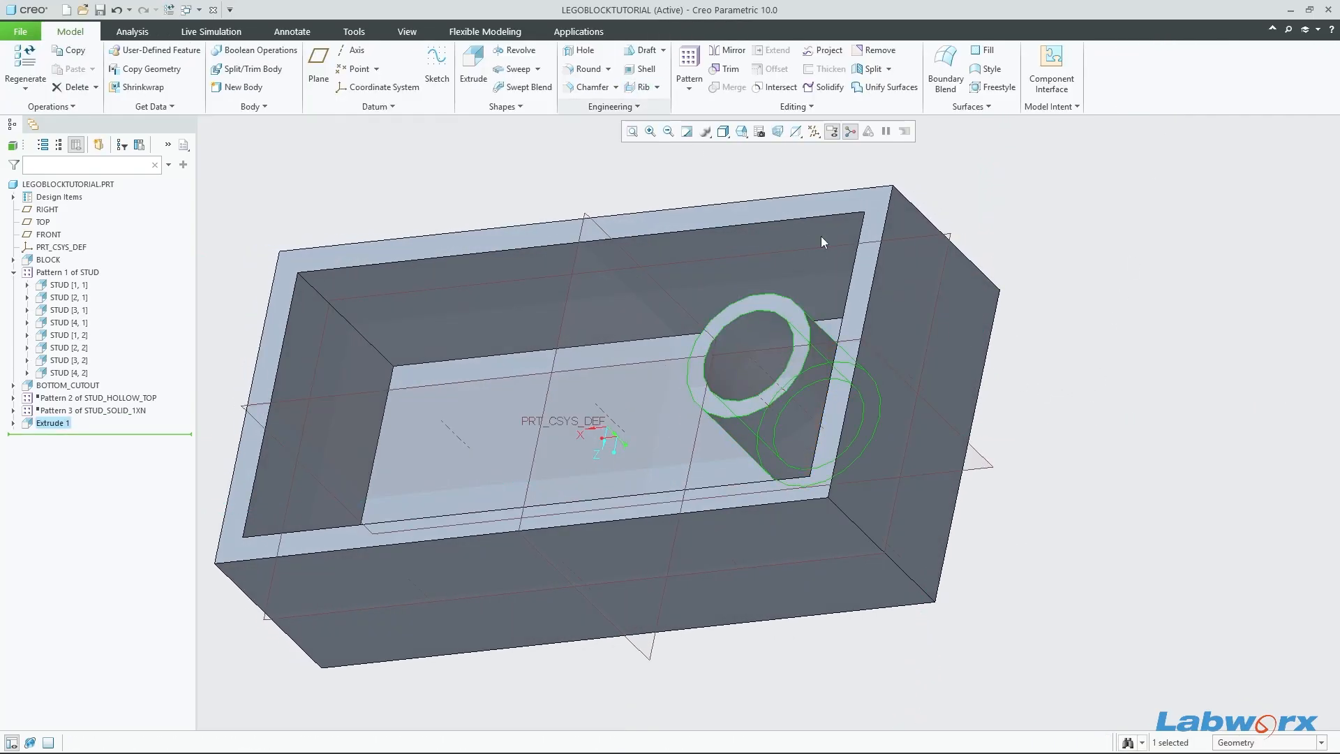
{"action": "middle_click_drag", "start_coordinate": [821, 236], "coordinate": [1106, 394]}
{"action": "left_click", "coordinate": [1108, 402]}
{"action": "key", "text": "ctrl+s"}
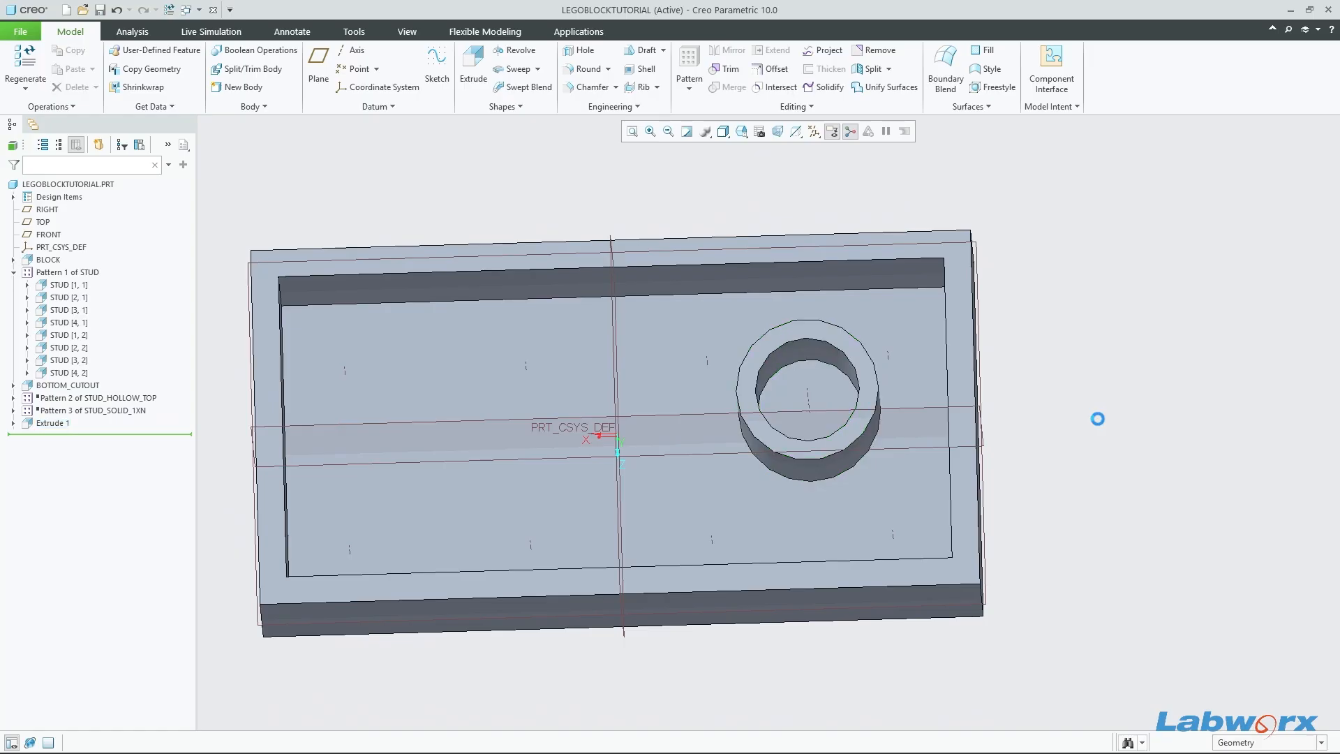
Step: Inspect the new tube's ring-shaped end face and inner wall from the block's underside
{"action": "middle_click_drag", "start_coordinate": [1107, 446], "coordinate": [884, 399]}
{"action": "left_click", "coordinate": [819, 334]}
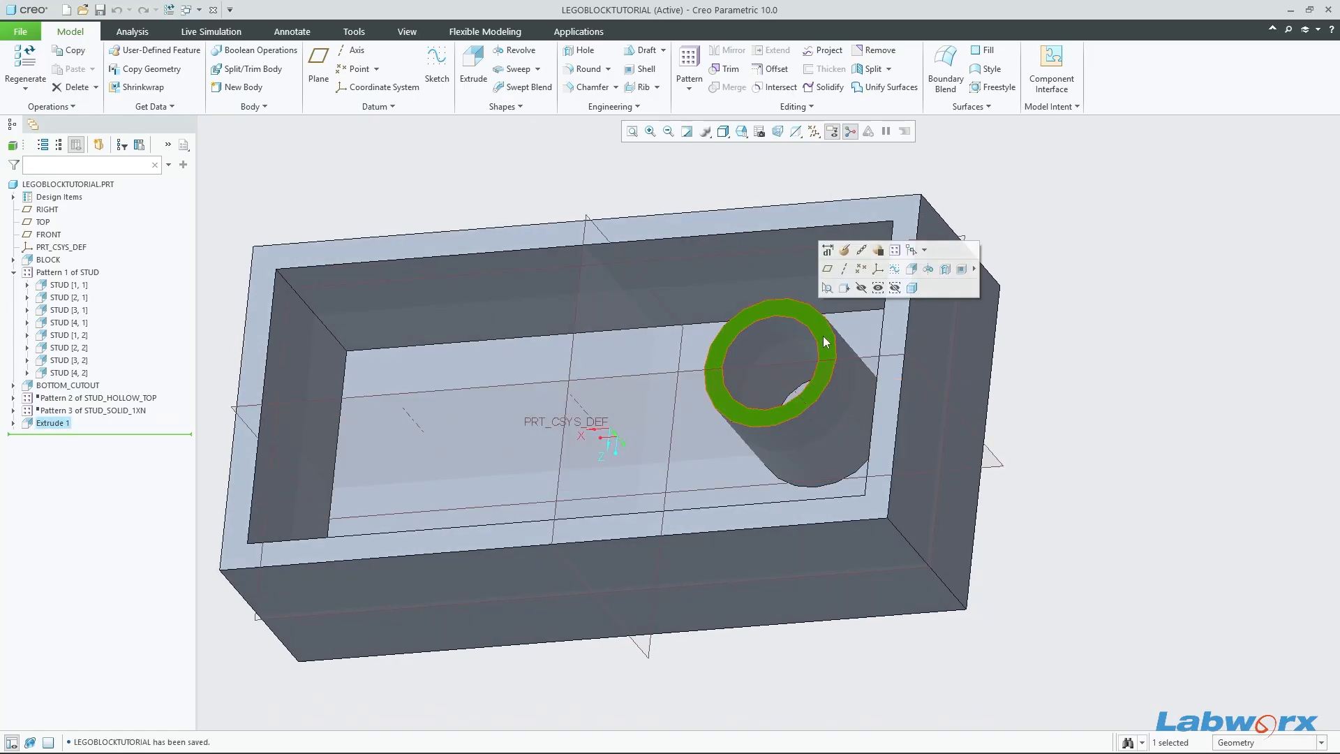
{"action": "left_click", "coordinate": [800, 350]}
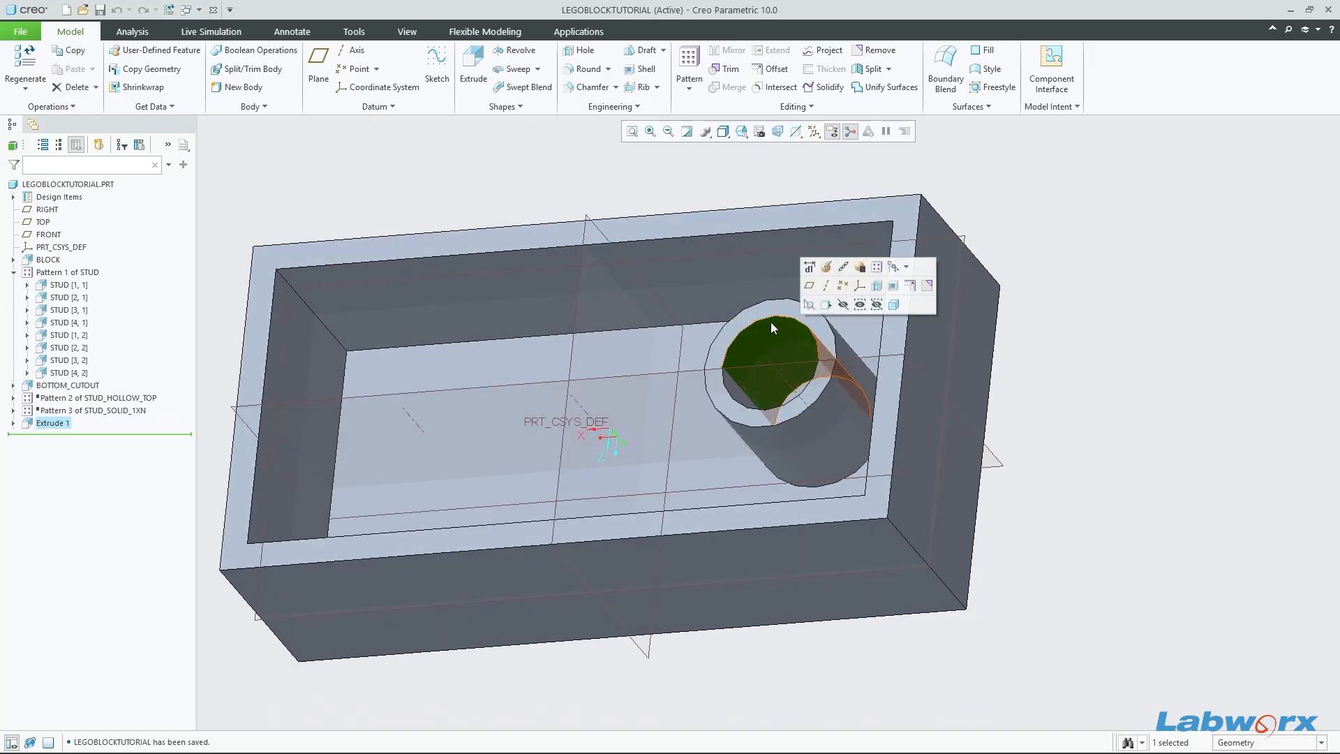
{"action": "left_click", "coordinate": [1070, 196]}
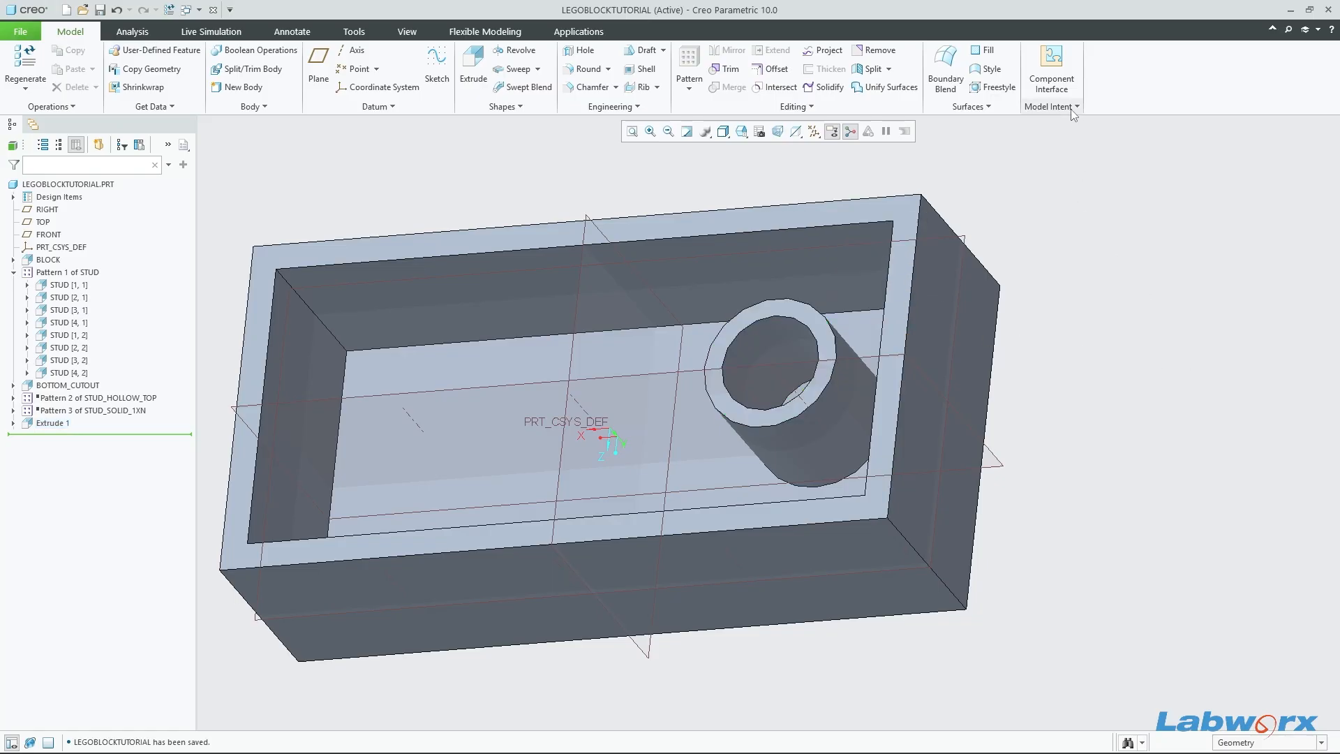
Step: Insert blank lines in the part relations after d31 = STUD_DIAMETER - 2.2, before the ENDIF of the top stud hollow block, and accept the relations
{"action": "left_click", "coordinate": [1051, 106]}
{"action": "left_click", "coordinate": [1075, 184]}
{"action": "scroll", "coordinate": [1047, 381], "scroll_direction": "down", "scroll_amount": 10}
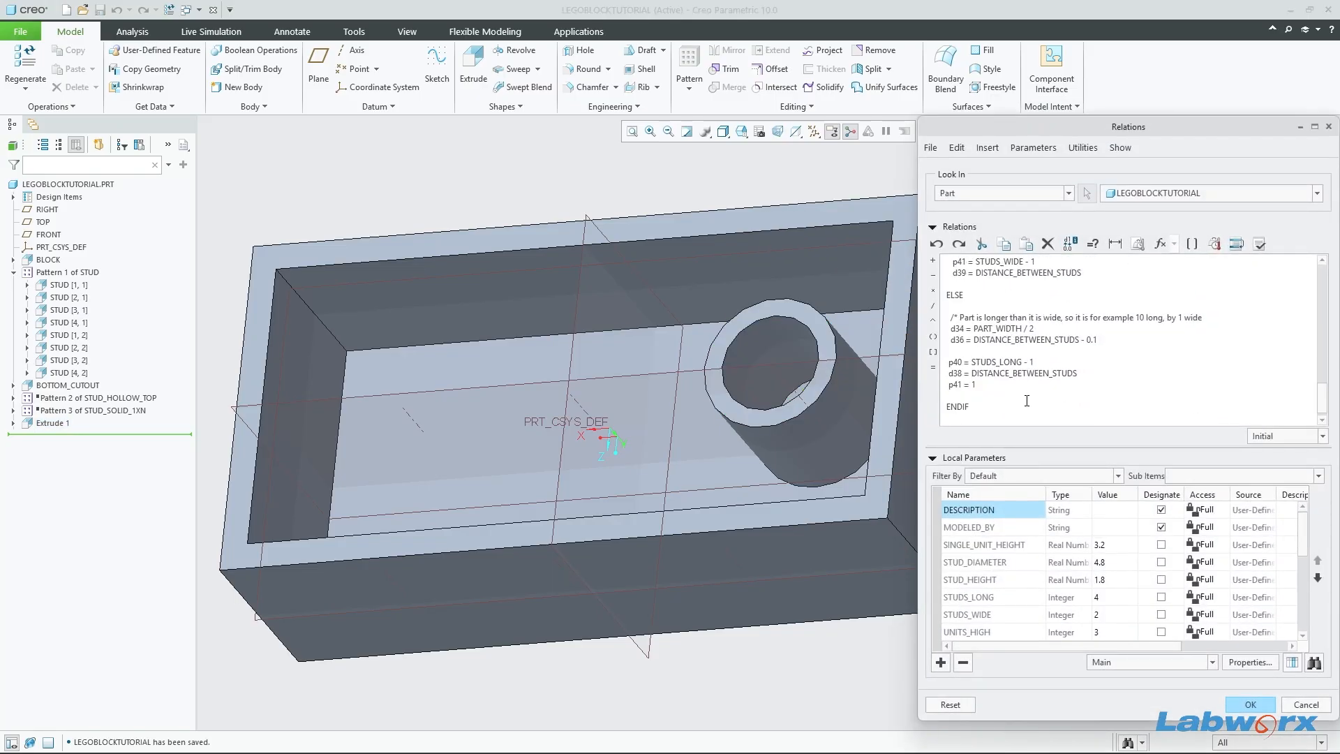
{"action": "scroll", "coordinate": [1047, 381], "scroll_direction": "up", "scroll_amount": 6}
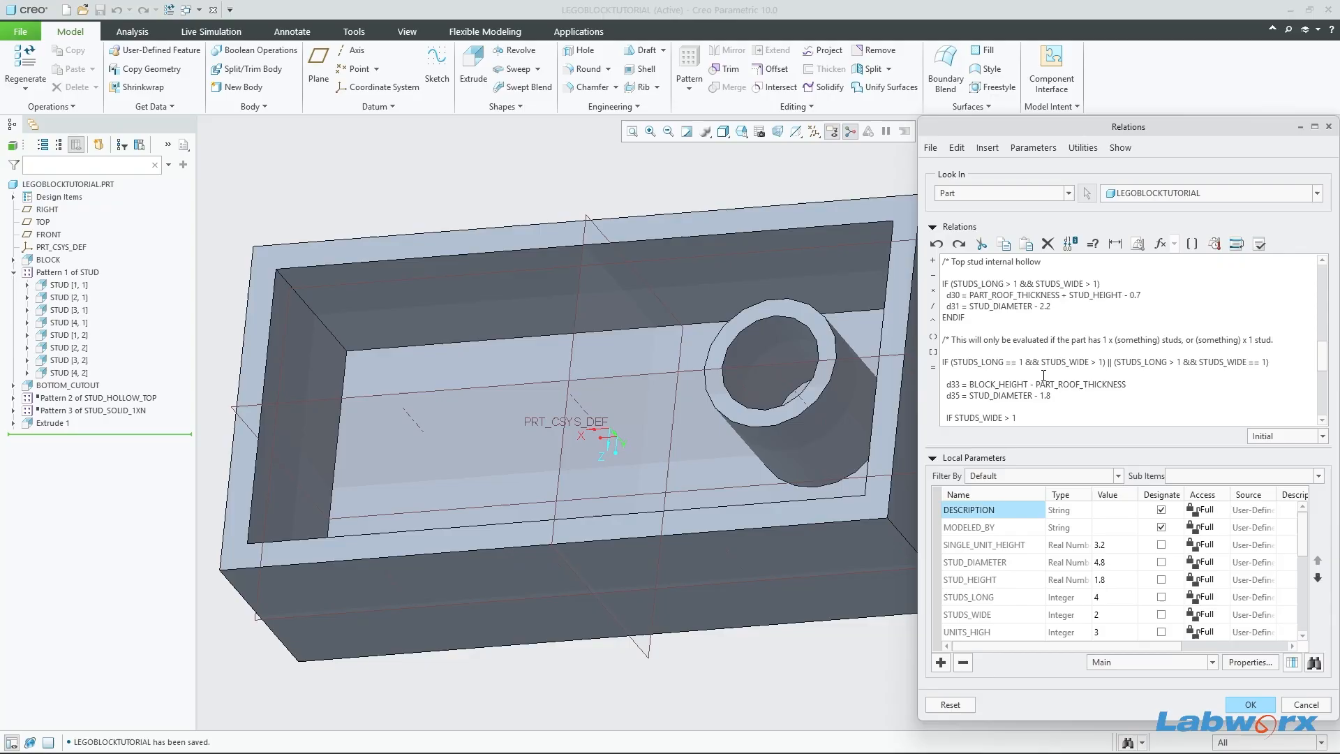
{"action": "scroll", "coordinate": [1043, 374], "scroll_direction": "down", "scroll_amount": 3}
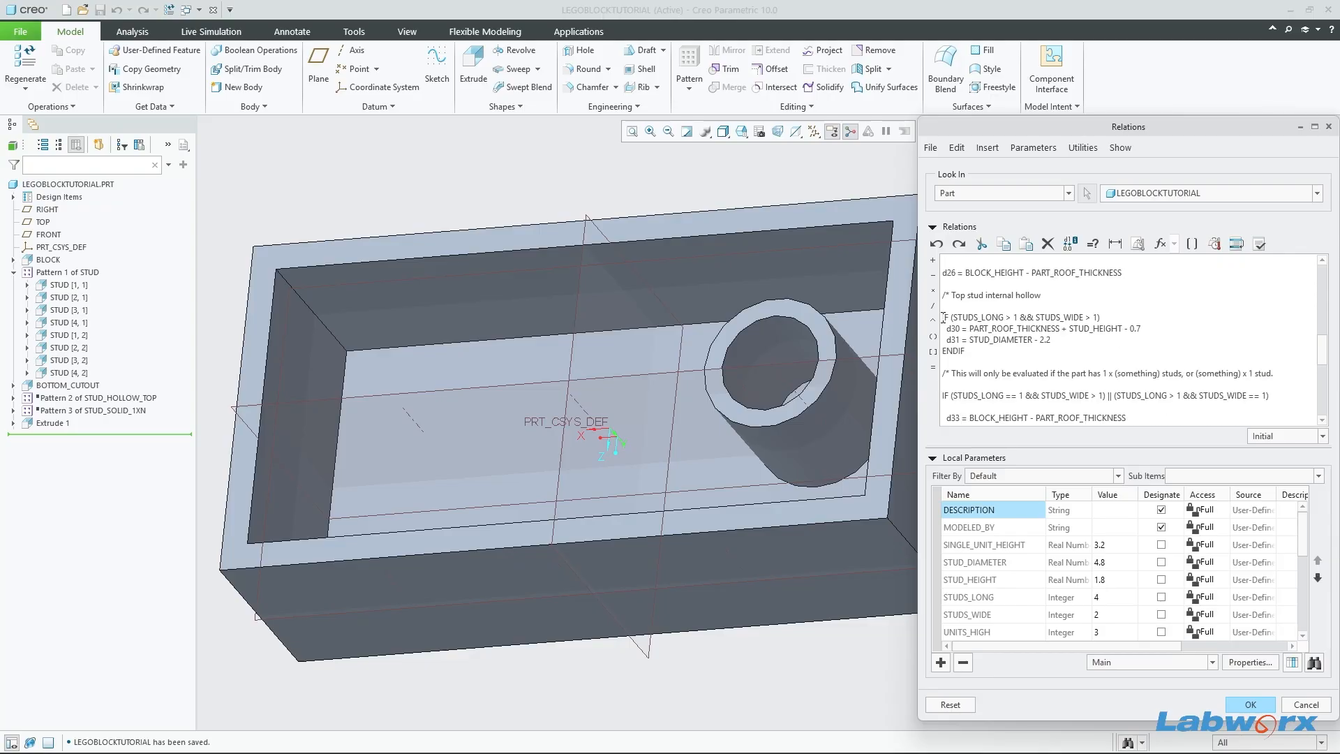
{"action": "left_click_drag", "start_coordinate": [942, 317], "coordinate": [1091, 350]}
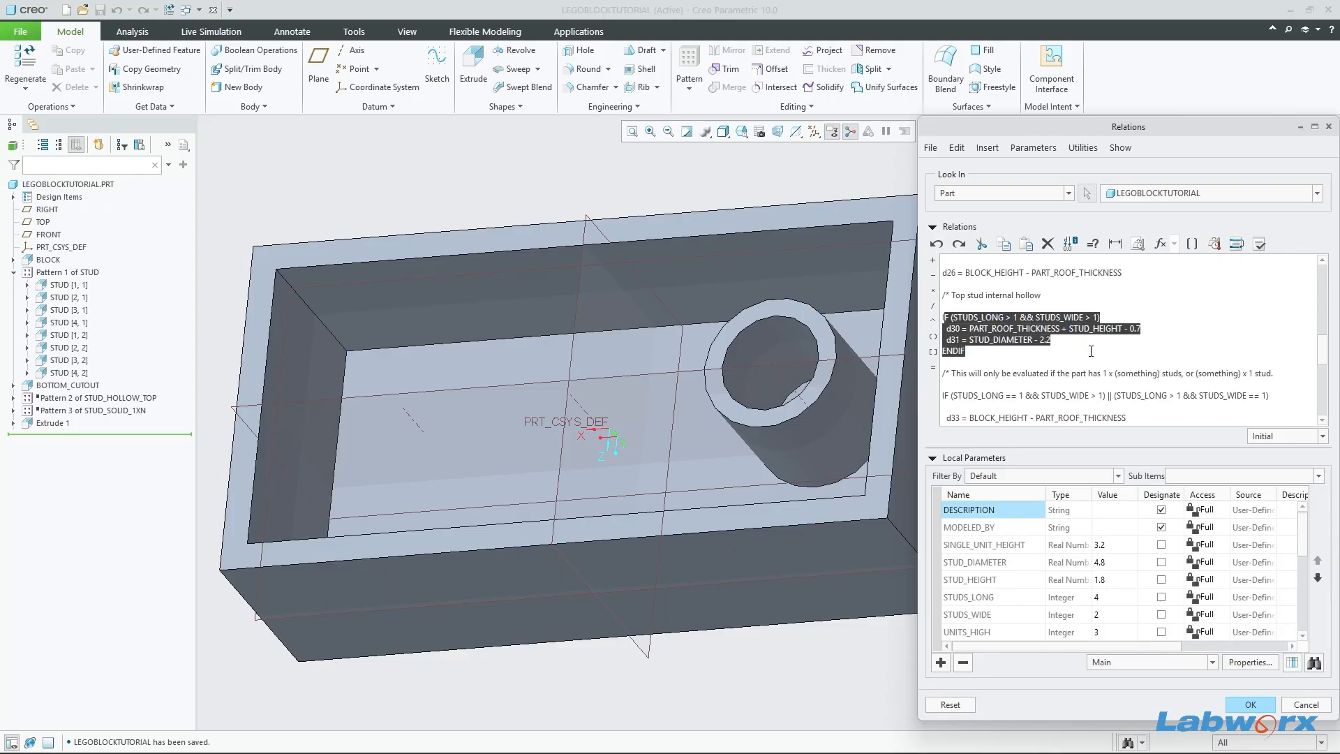
{"action": "left_click", "coordinate": [1053, 356]}
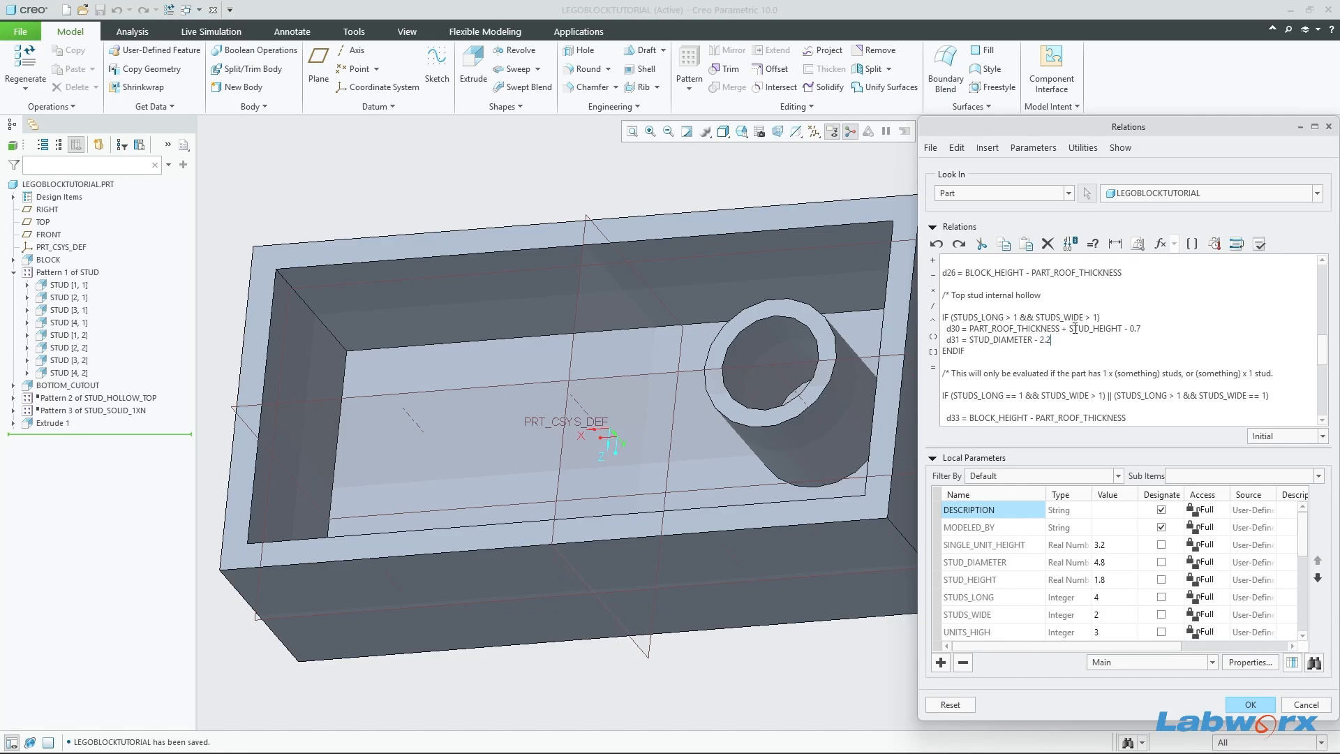
{"action": "key", "text": "Return"}
{"action": "key", "text": "Return"}
{"action": "key", "text": "Return"}
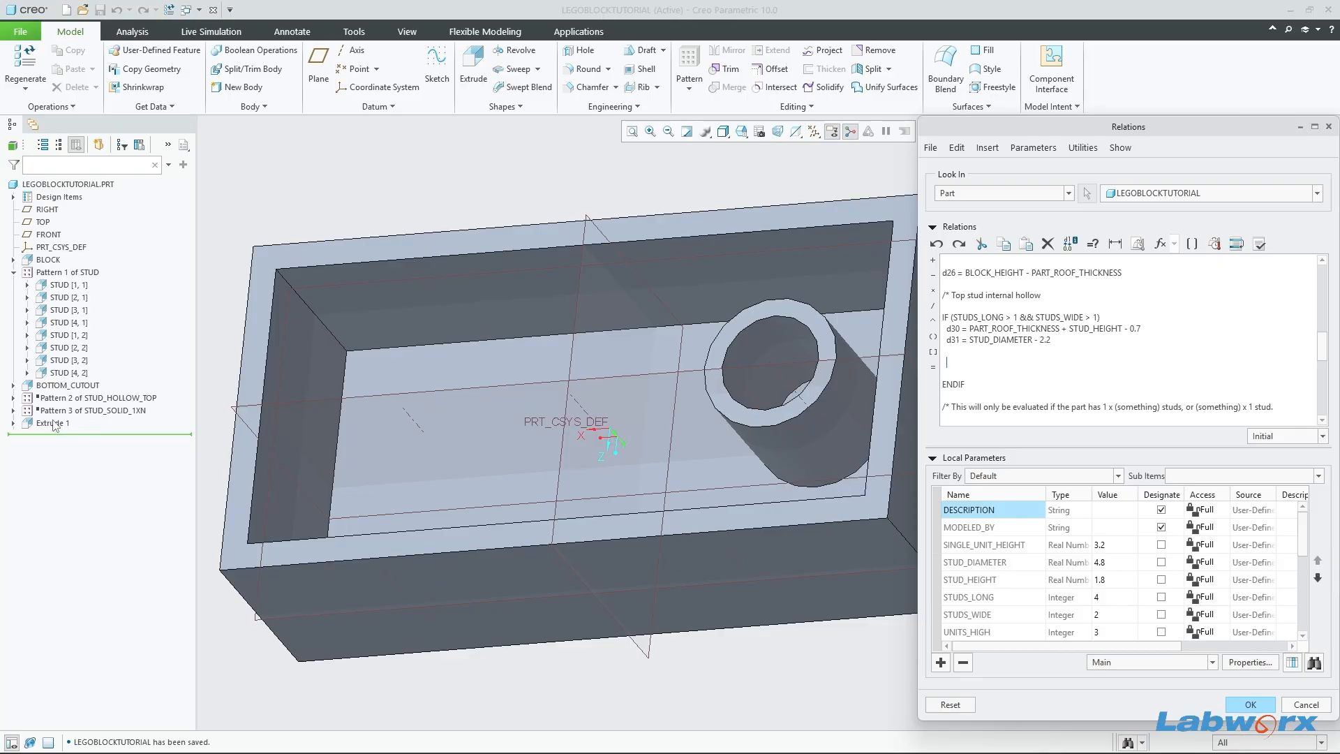
{"action": "left_click", "coordinate": [1250, 704]}
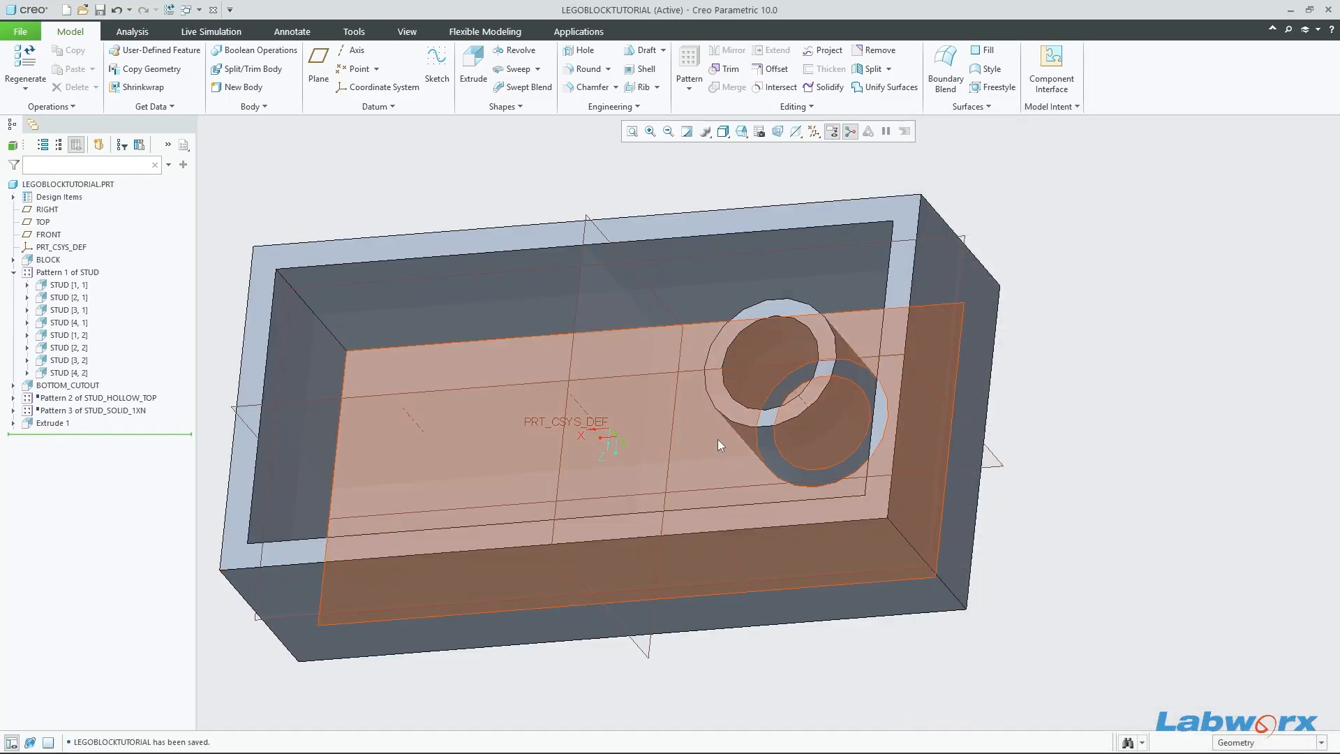
Step: Rename the new tube extrusion in the model tree to BOTTOM_HOLLOW_STUD
{"action": "left_click", "coordinate": [53, 422]}
{"action": "left_click", "coordinate": [53, 424]}
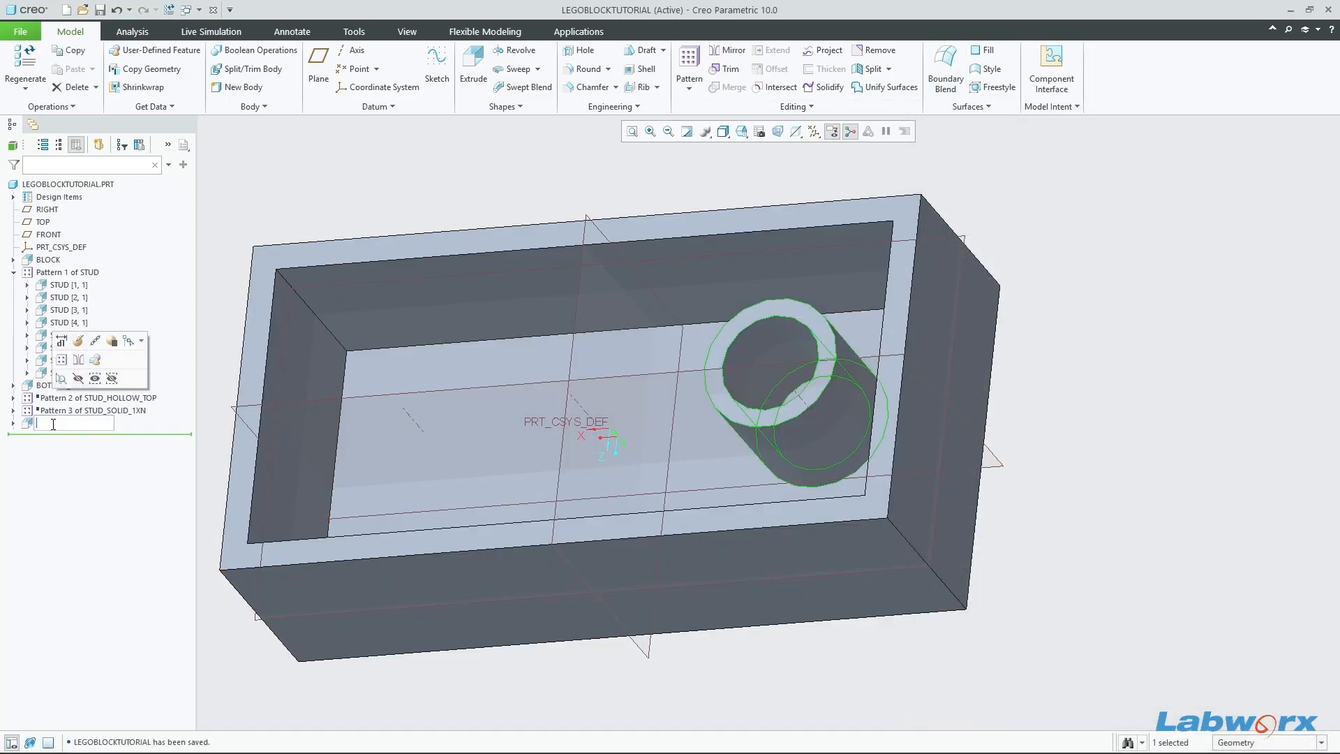
{"action": "type", "text": "BOTTOM_HOLLOW_STUD"}
{"action": "key", "text": "Return"}
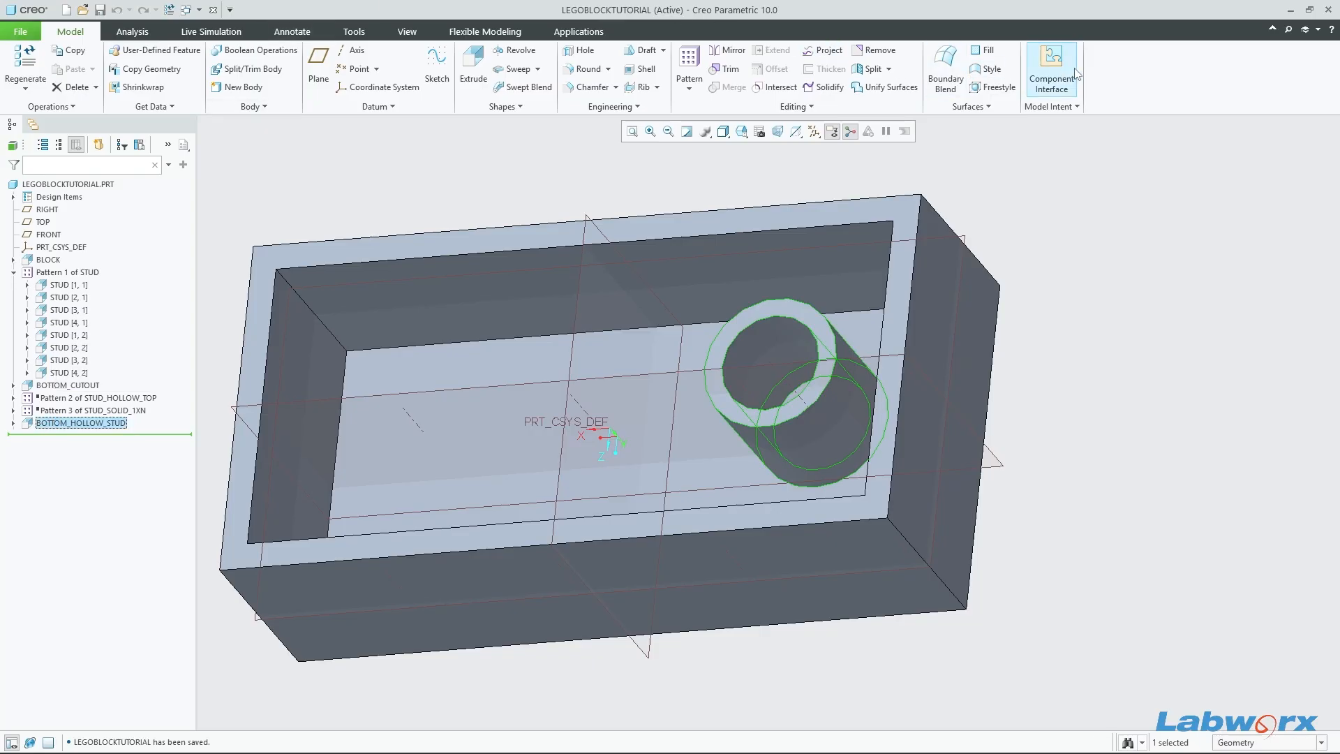
Step: Reopen the part relations at the top stud hollow block and display the dimension symbols of BOTTOM_HOLLOW_STUD in the model
{"action": "left_click", "coordinate": [1076, 106]}
{"action": "left_click", "coordinate": [1062, 185]}
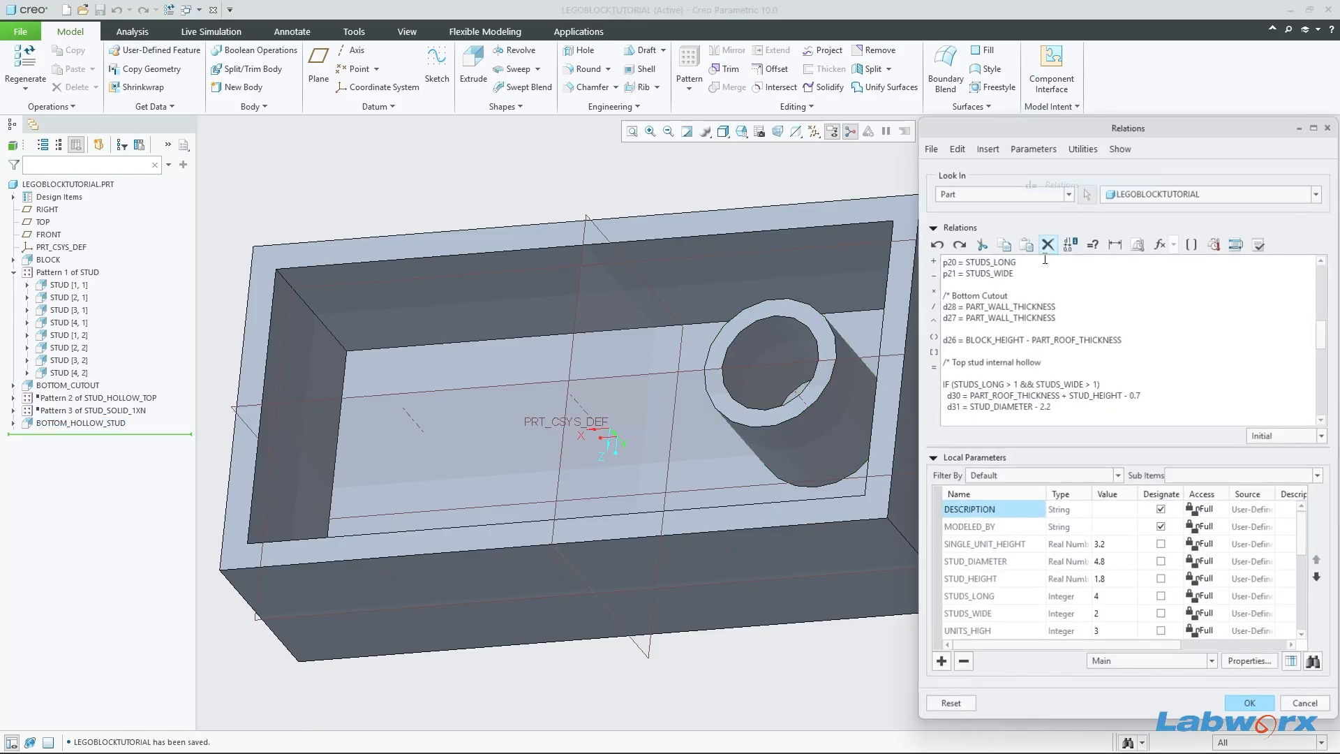
{"action": "scroll", "coordinate": [1034, 380], "scroll_direction": "up", "scroll_amount": 10}
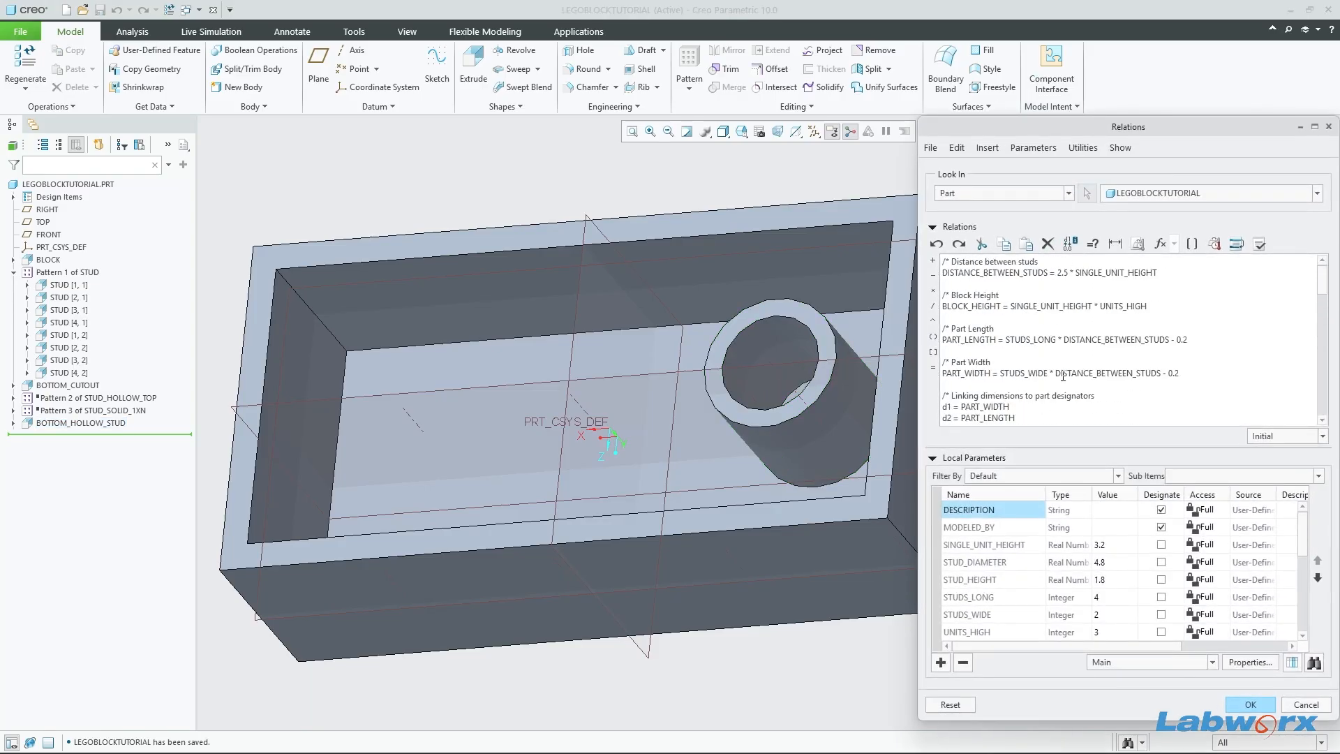
{"action": "scroll", "coordinate": [1062, 376], "scroll_direction": "down", "scroll_amount": 10}
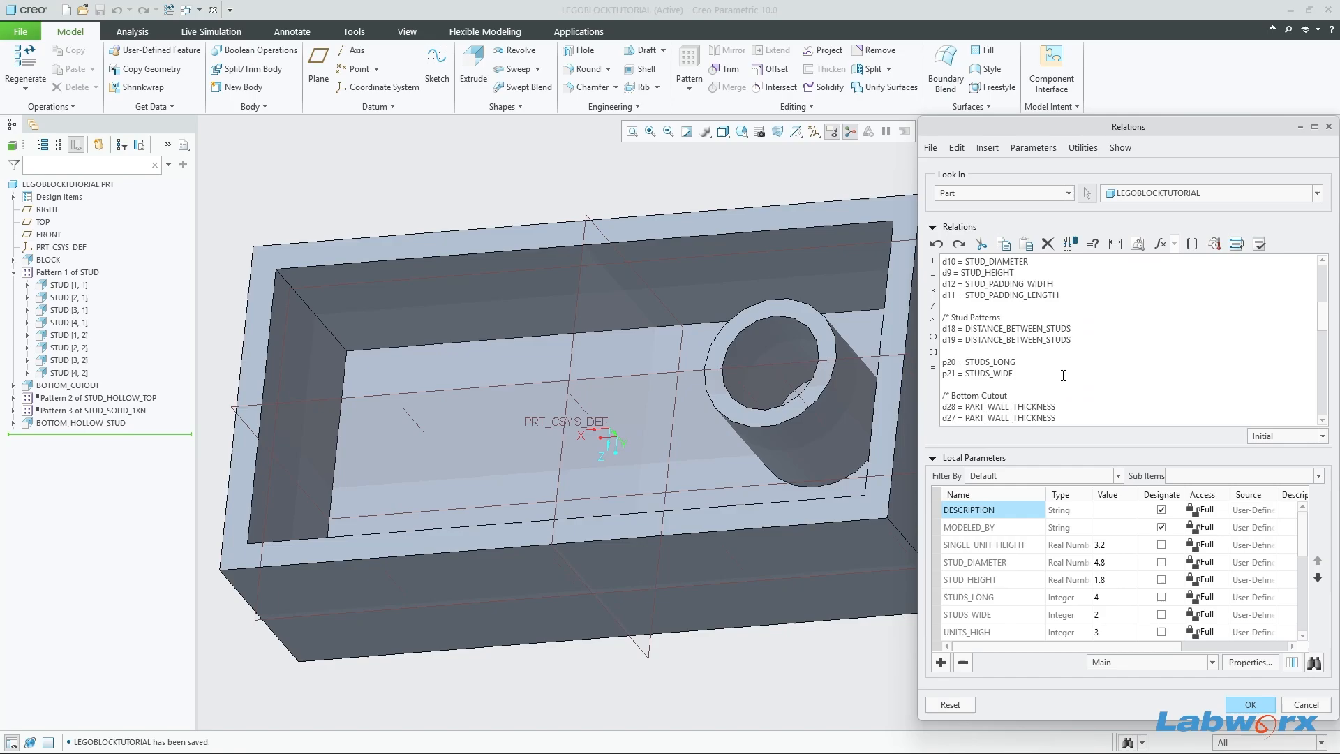
{"action": "scroll", "coordinate": [1063, 376], "scroll_direction": "down", "scroll_amount": 4}
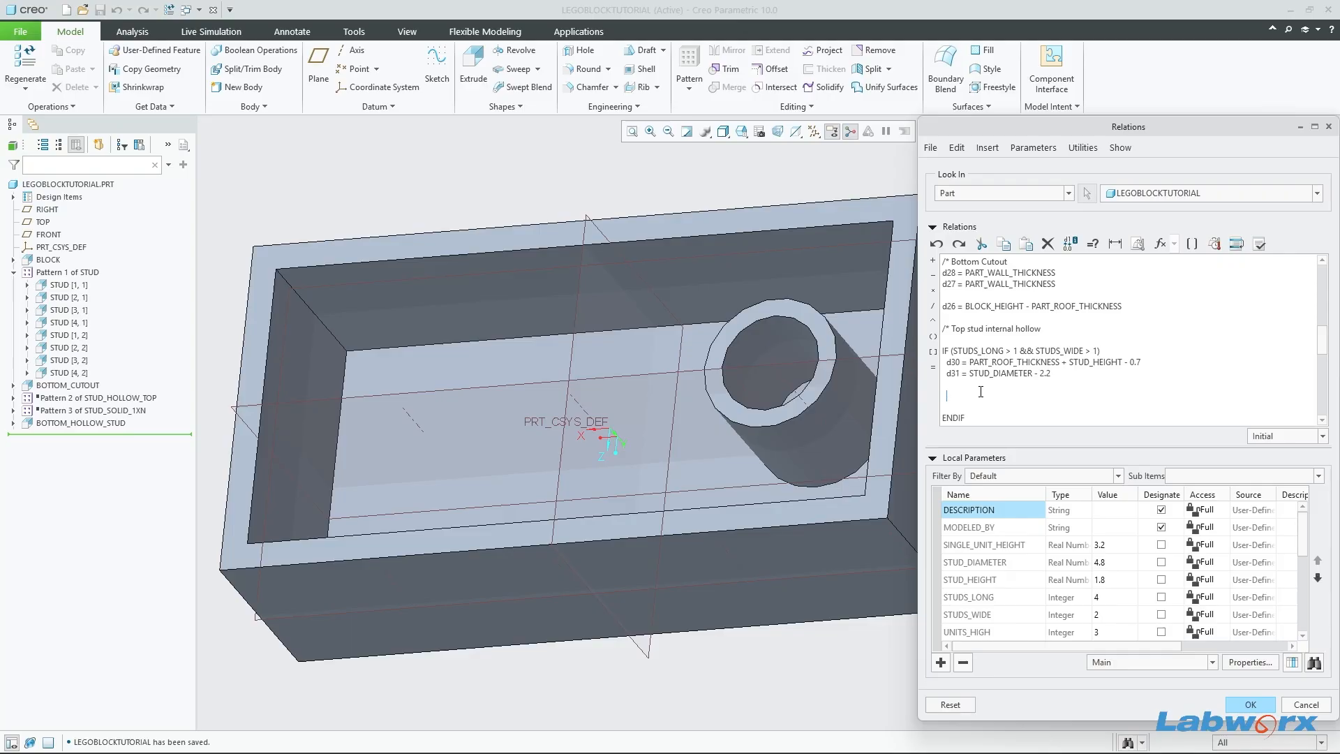
{"action": "left_click", "coordinate": [90, 423]}
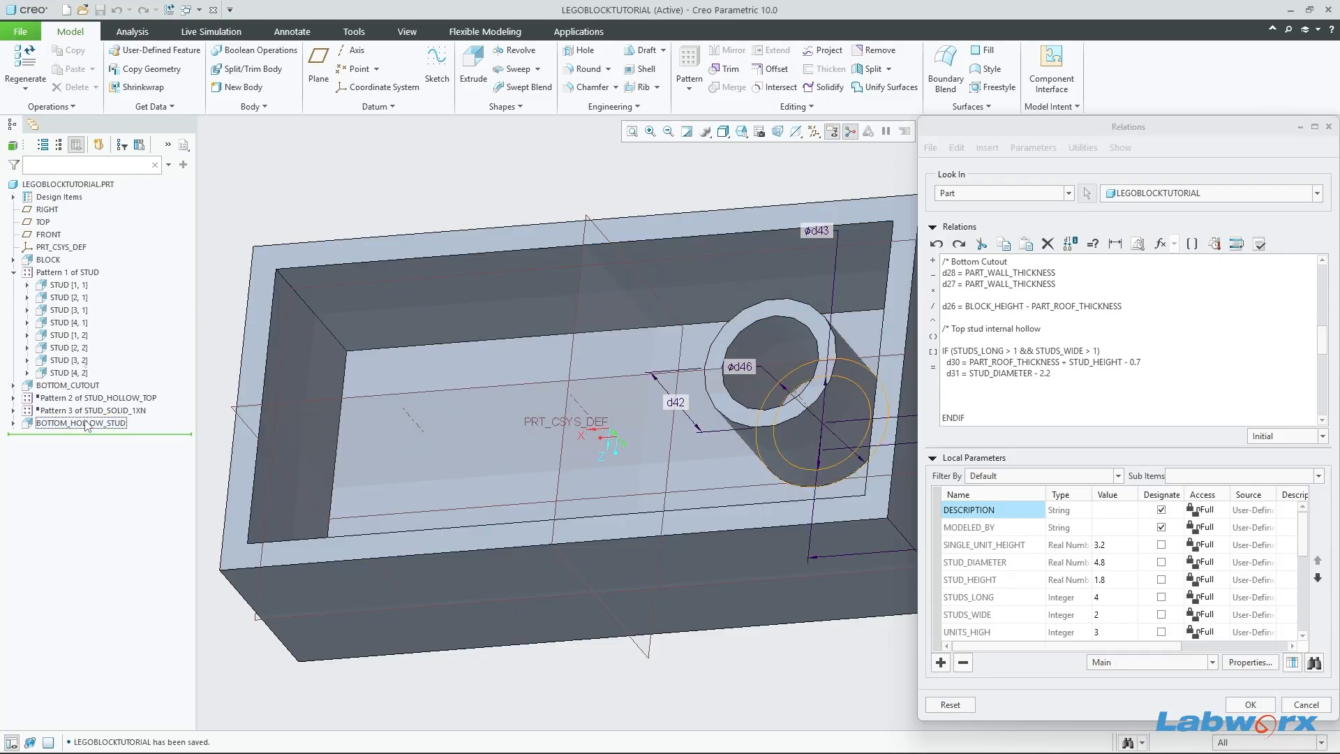
{"action": "scroll", "coordinate": [335, 431], "scroll_direction": "up", "scroll_amount": 3}
{"action": "scroll", "coordinate": [596, 434], "scroll_direction": "down", "scroll_amount": 3}
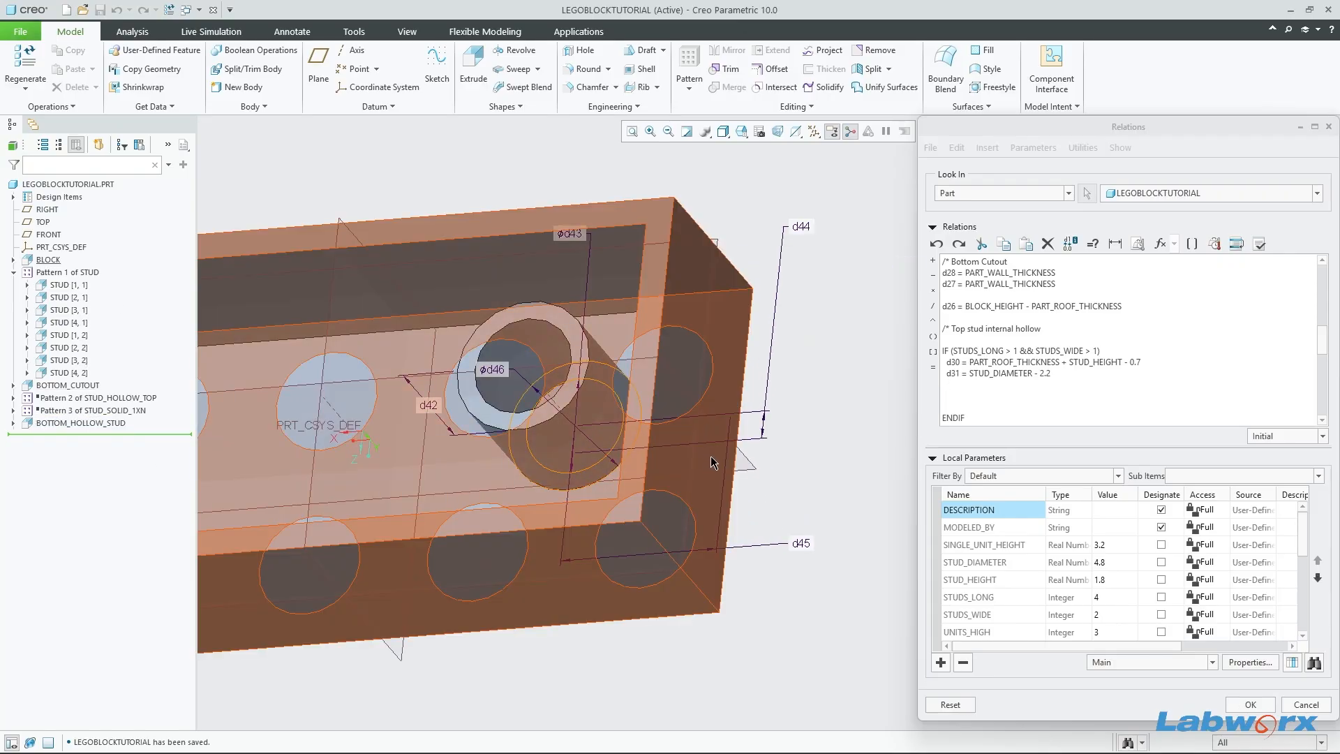
{"action": "mouse_move", "coordinate": [713, 461]}
{"action": "middle_mouse_down"}
{"action": "mouse_move", "coordinate": [735, 486]}
{"action": "mouse_move", "coordinate": [724, 455]}
{"action": "mouse_move", "coordinate": [766, 476]}
{"action": "mouse_move", "coordinate": [772, 494]}
{"action": "middle_mouse_up"}
{"action": "scroll", "coordinate": [730, 459], "scroll_direction": "up", "scroll_amount": 2}
{"action": "scroll", "coordinate": [744, 433], "scroll_direction": "down", "scroll_amount": 3}
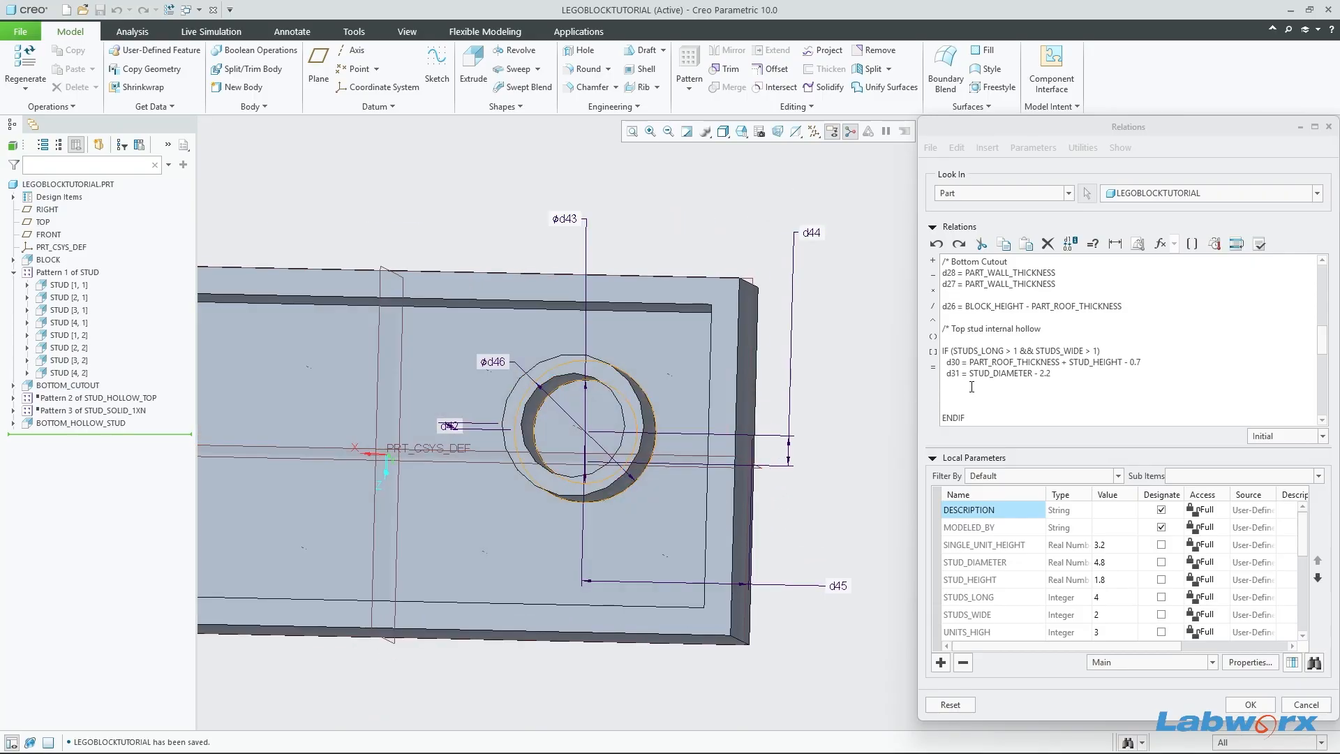
Step: Add the relation d43 = STUD_DIAMETER for the tube's inner diameter, below the d31 relation and inside the IF block
{"action": "left_click", "coordinate": [972, 386]}
{"action": "key", "text": "Return"}
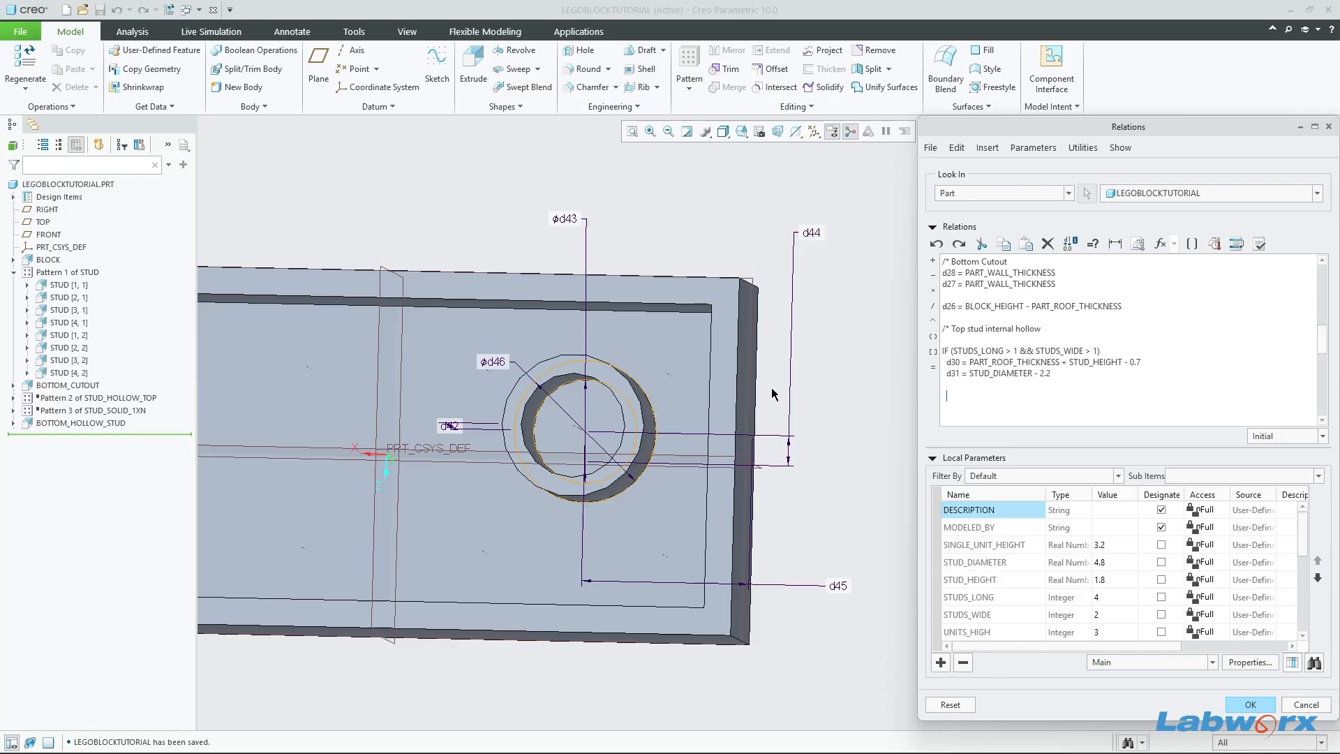
{"action": "middle_click_drag", "start_coordinate": [565, 419], "coordinate": [551, 431]}
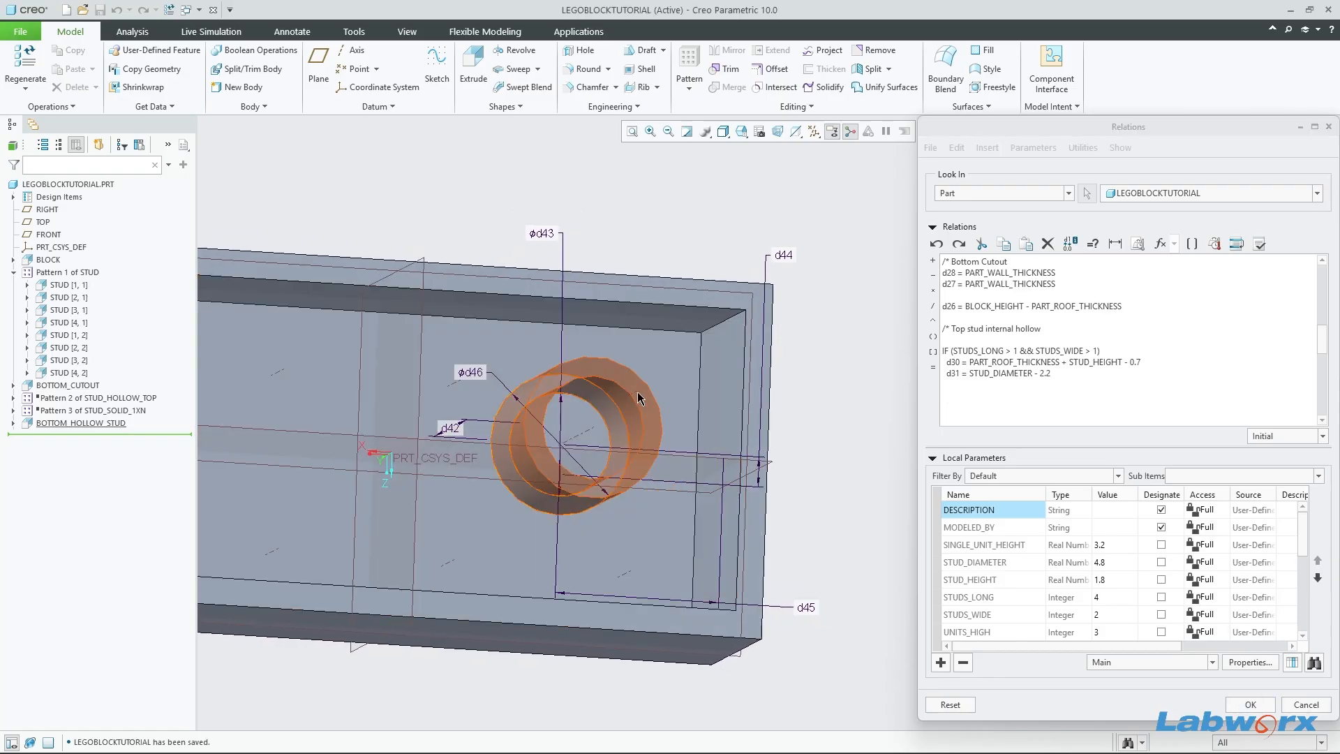
{"action": "mouse_move", "coordinate": [640, 398]}
{"action": "middle_mouse_down"}
{"action": "mouse_move", "coordinate": [622, 411]}
{"action": "mouse_move", "coordinate": [588, 389]}
{"action": "middle_mouse_up"}
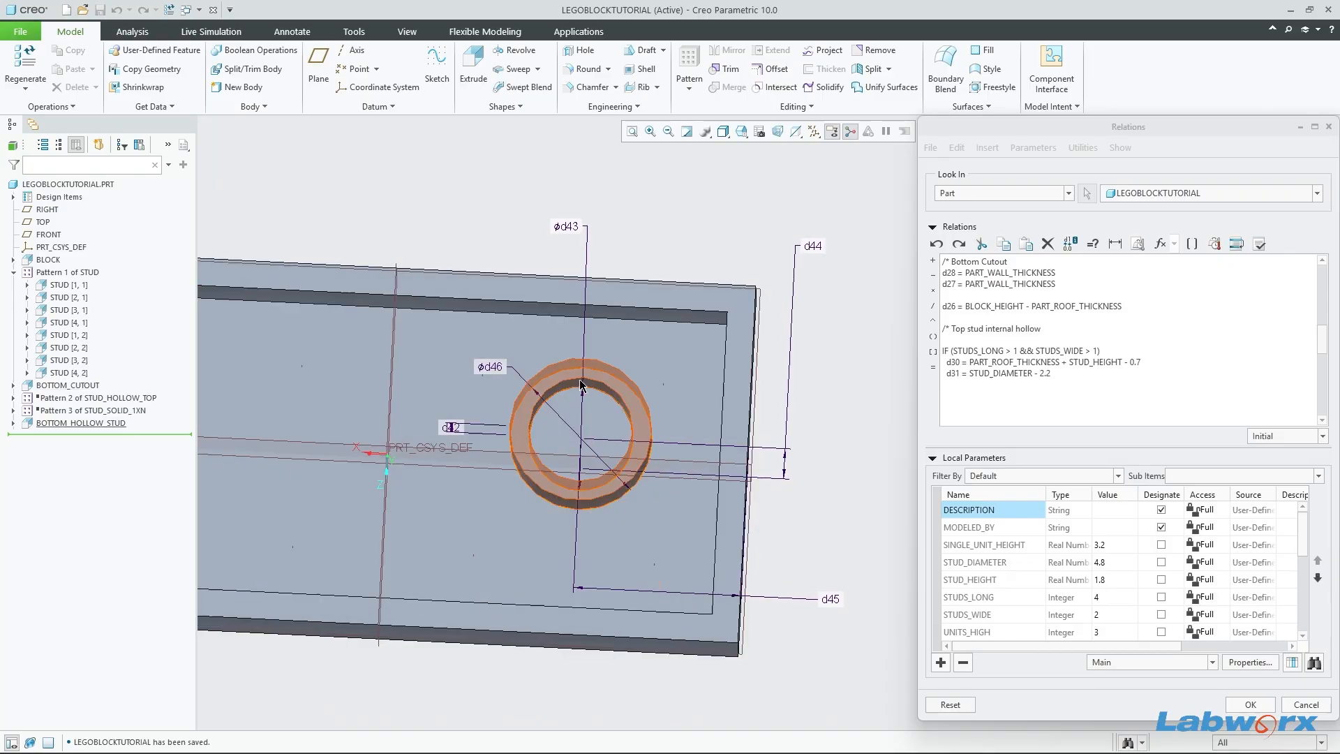
{"action": "middle_click_drag", "start_coordinate": [593, 513], "coordinate": [595, 448]}
{"action": "scroll", "coordinate": [559, 414], "scroll_direction": "down", "scroll_amount": 3}
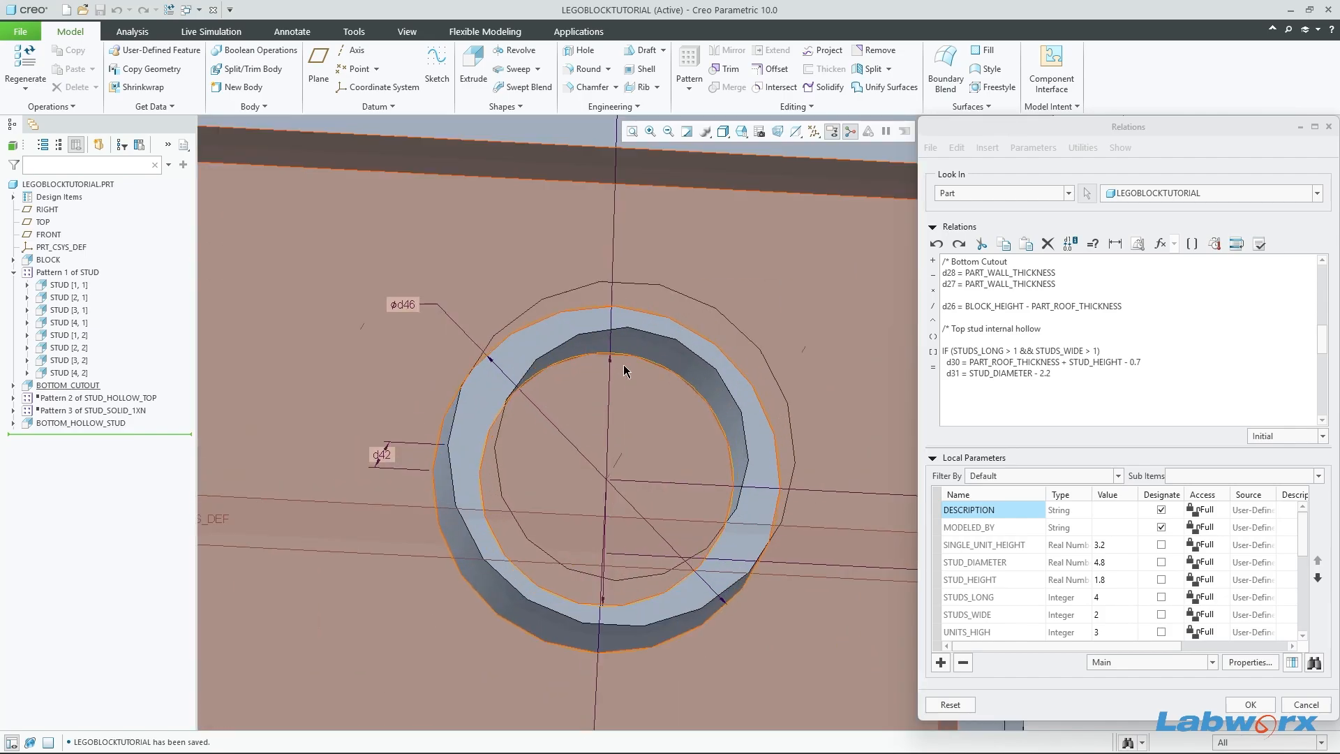
{"action": "scroll", "coordinate": [625, 371], "scroll_direction": "up", "scroll_amount": 3}
{"action": "scroll", "coordinate": [622, 387], "scroll_direction": "up", "scroll_amount": 2}
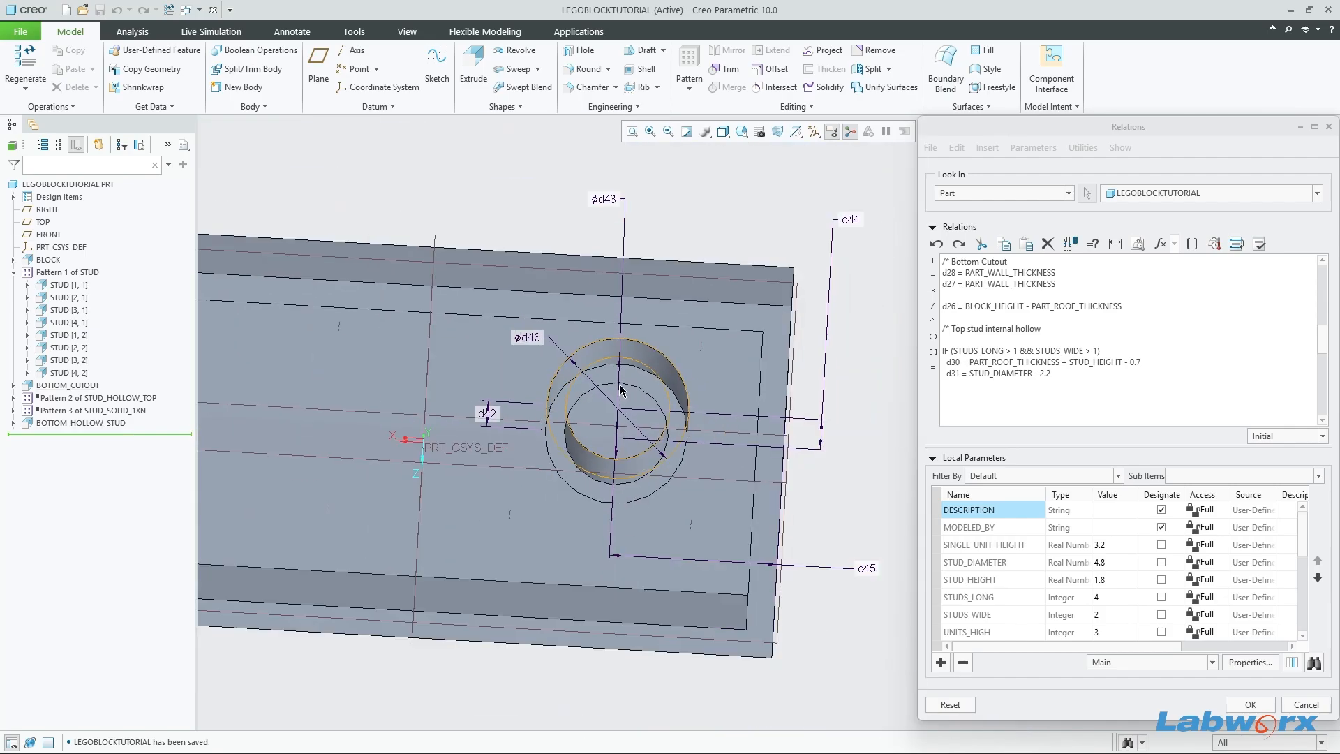
{"action": "left_click", "coordinate": [608, 202]}
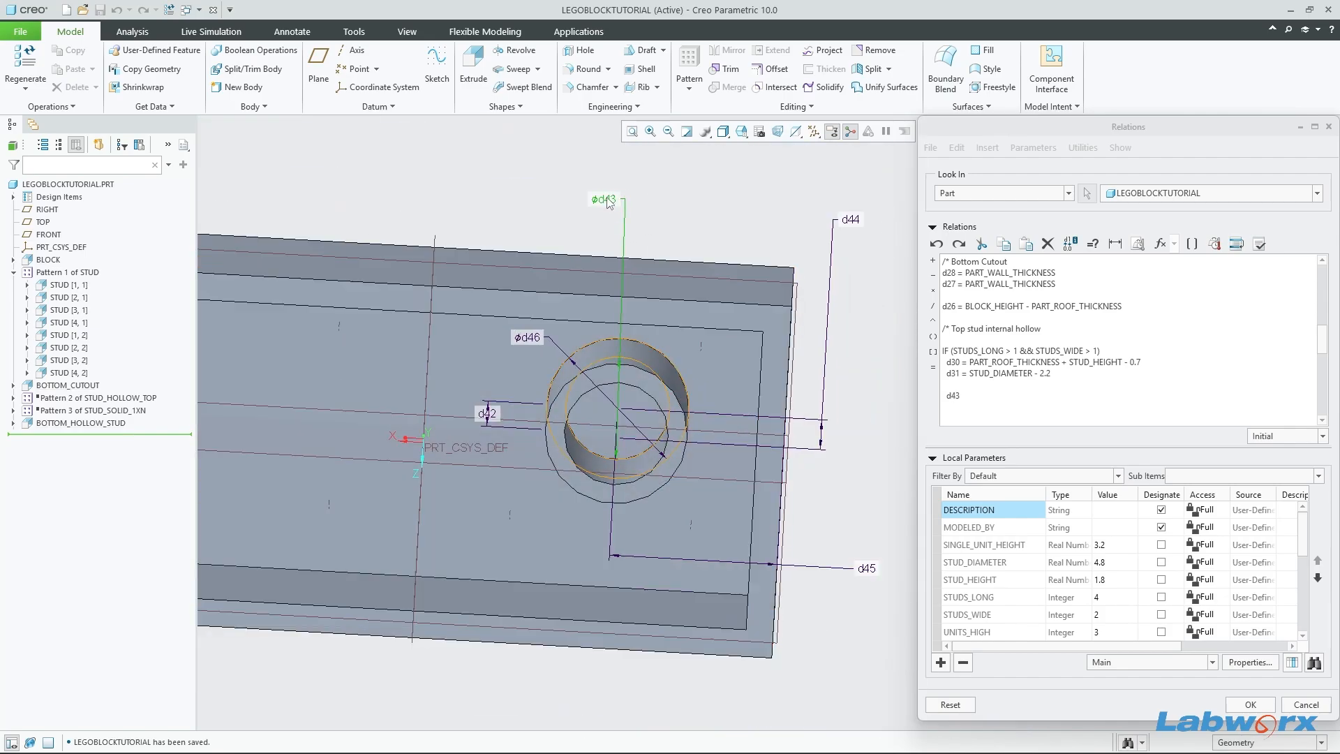
{"action": "left_click", "coordinate": [986, 393]}
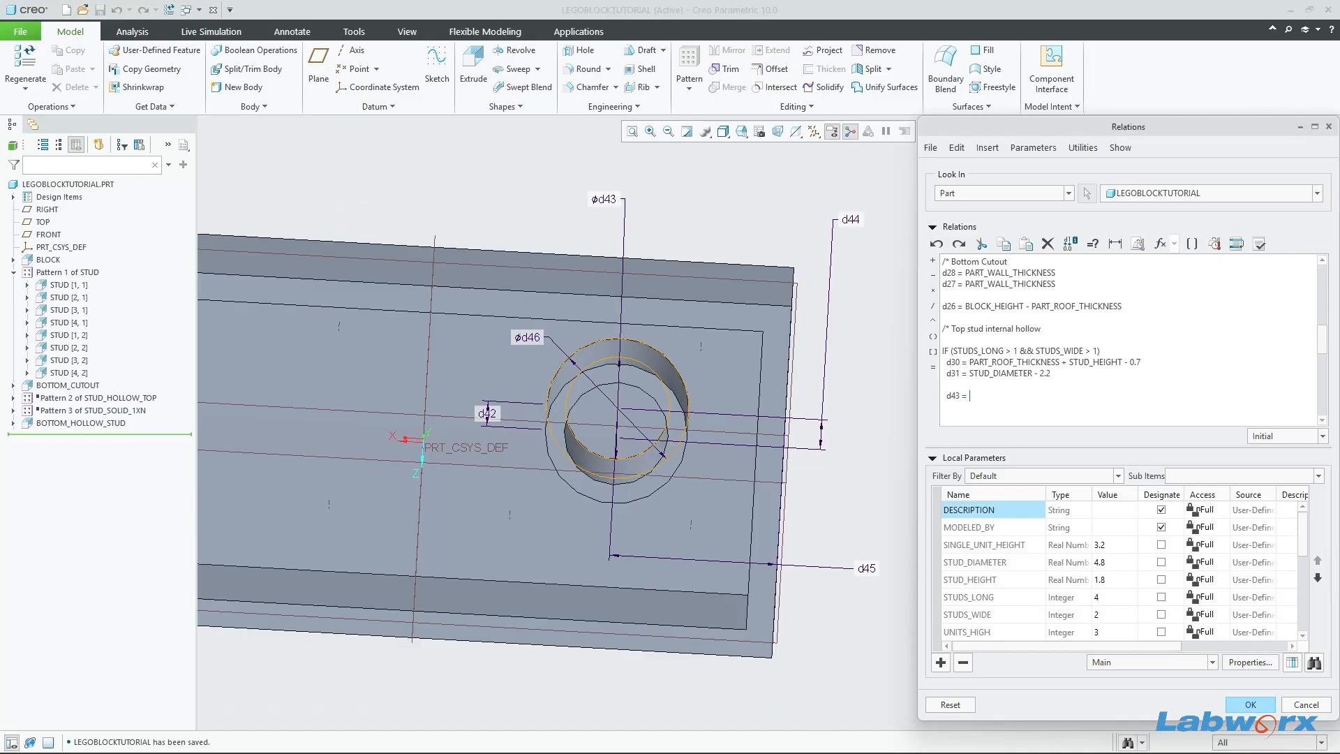
{"action": "scroll", "coordinate": [1016, 590], "scroll_direction": "down", "scroll_amount": 3}
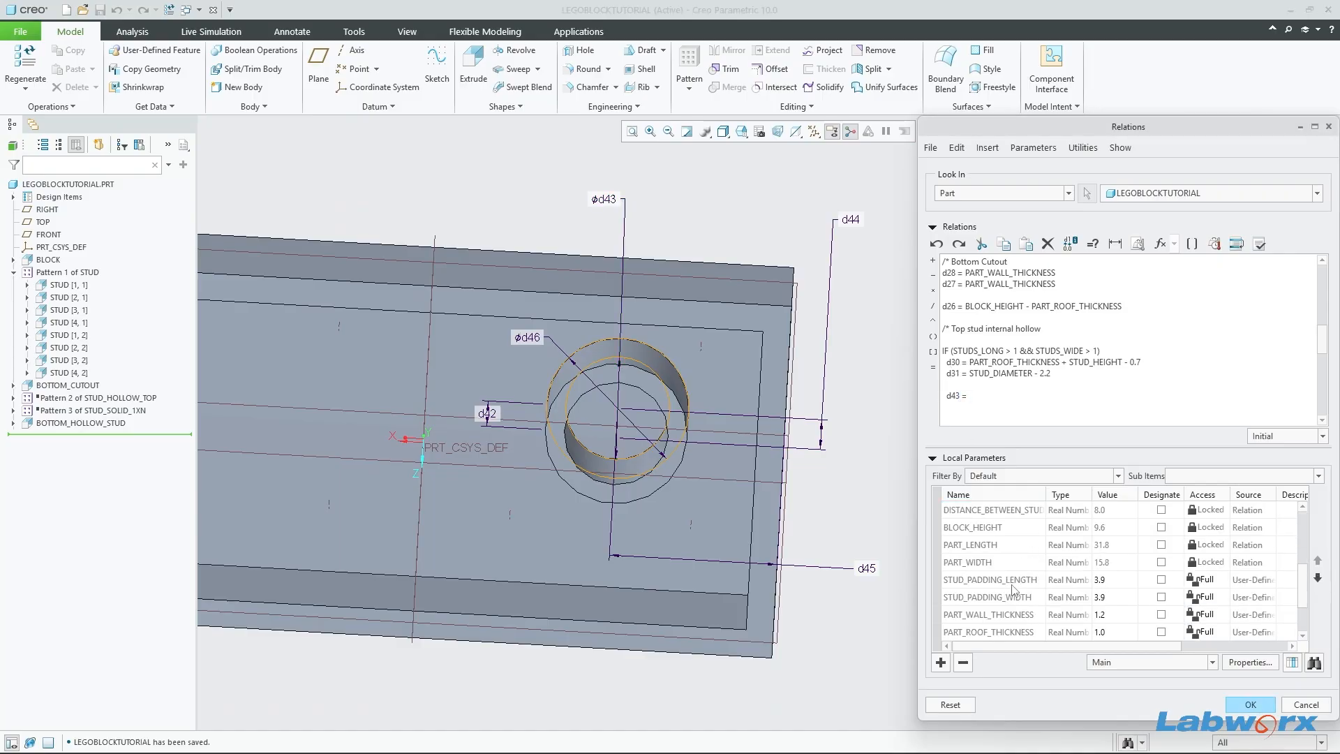
{"action": "scroll", "coordinate": [1020, 606], "scroll_direction": "up", "scroll_amount": 3}
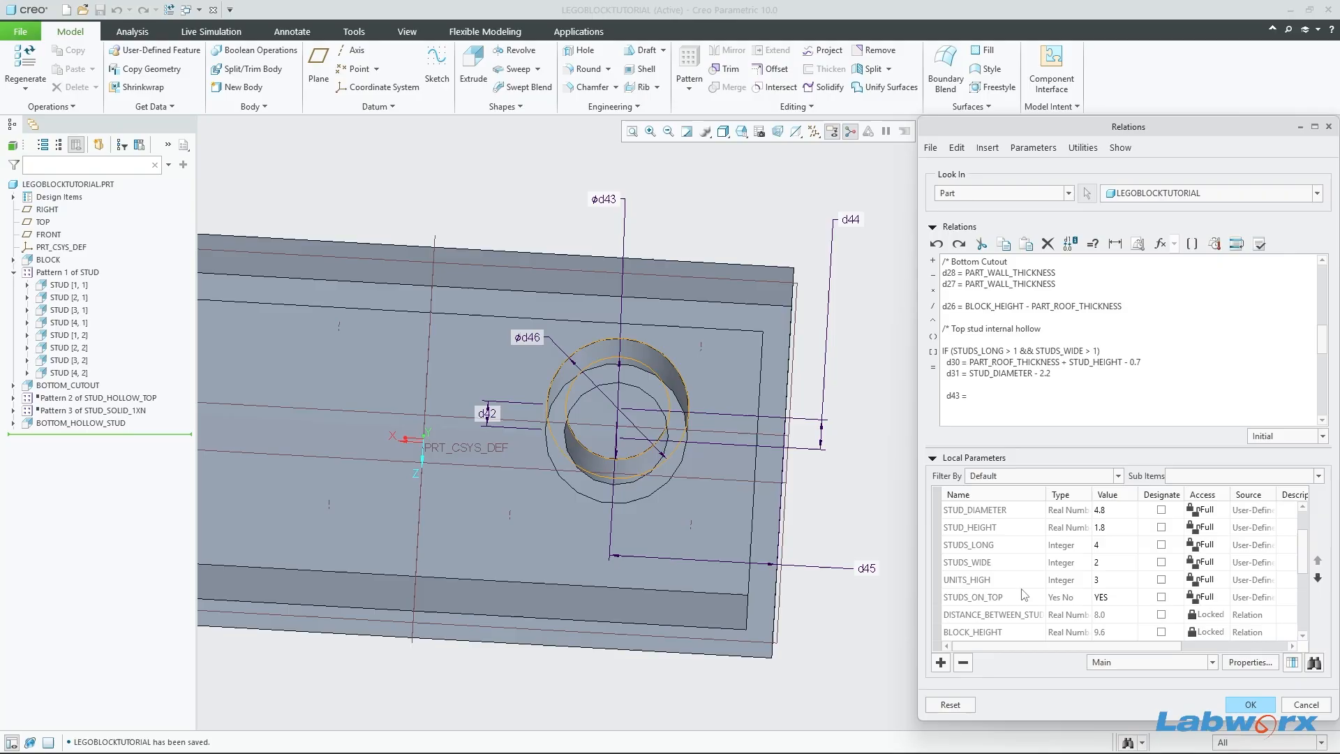
{"action": "right_click", "coordinate": [1002, 561]}
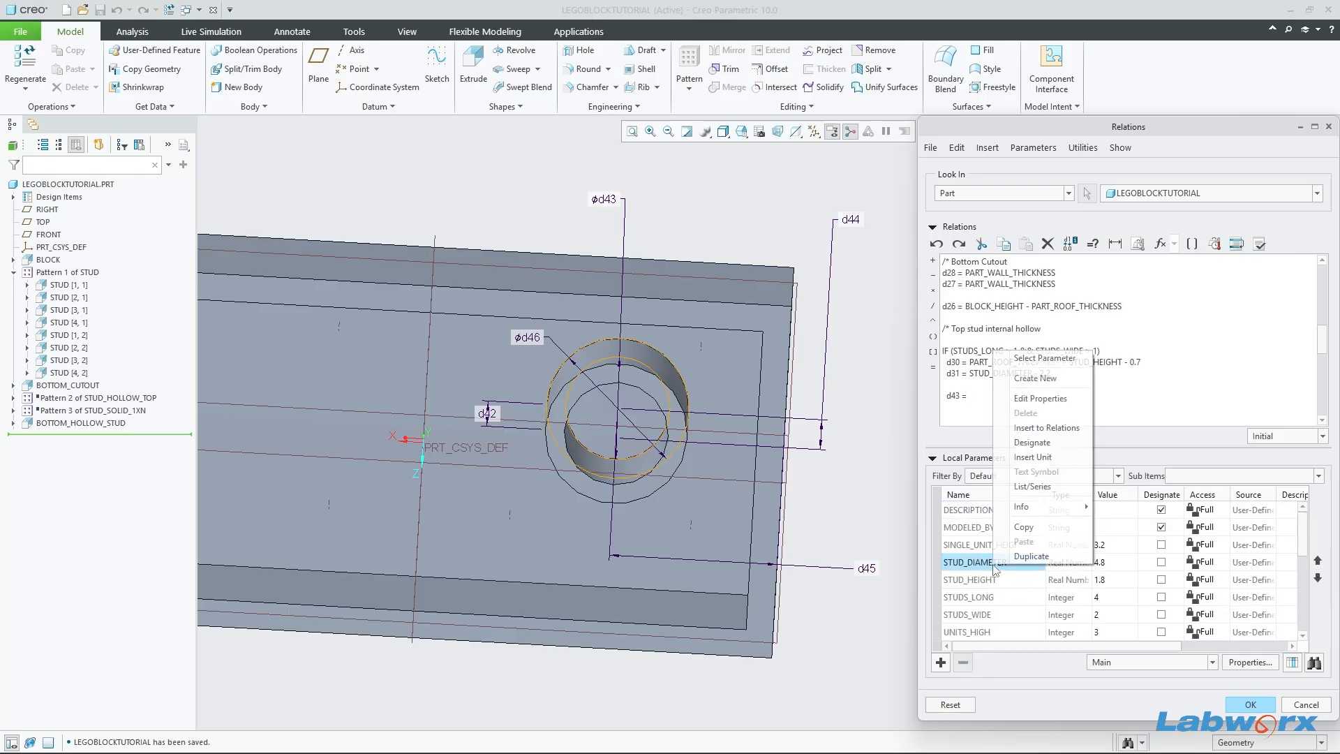
{"action": "left_click", "coordinate": [1030, 427]}
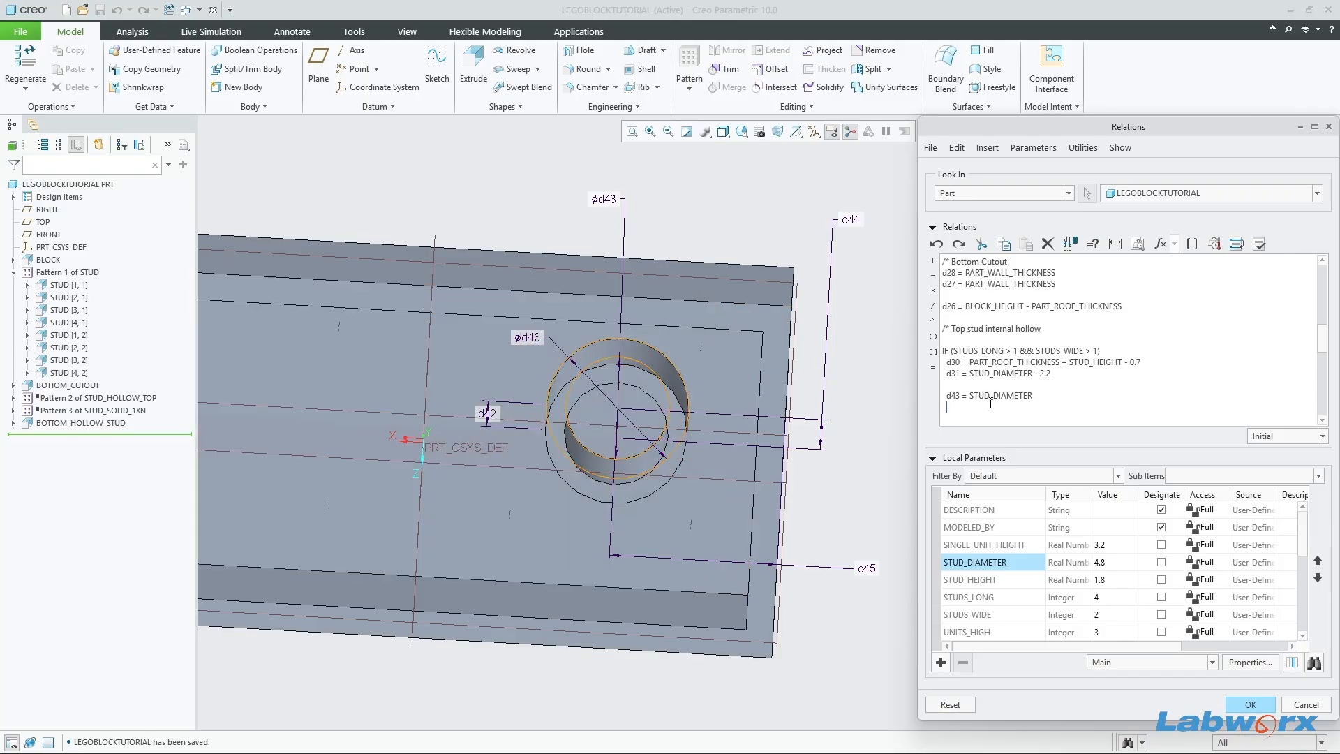
Step: Add the relation d46 = STUD_DIAMETER + 1.7 for the tube's outer diameter and check it against the LEGO dimensions slide in PowerPoint
{"action": "left_click", "coordinate": [529, 338]}
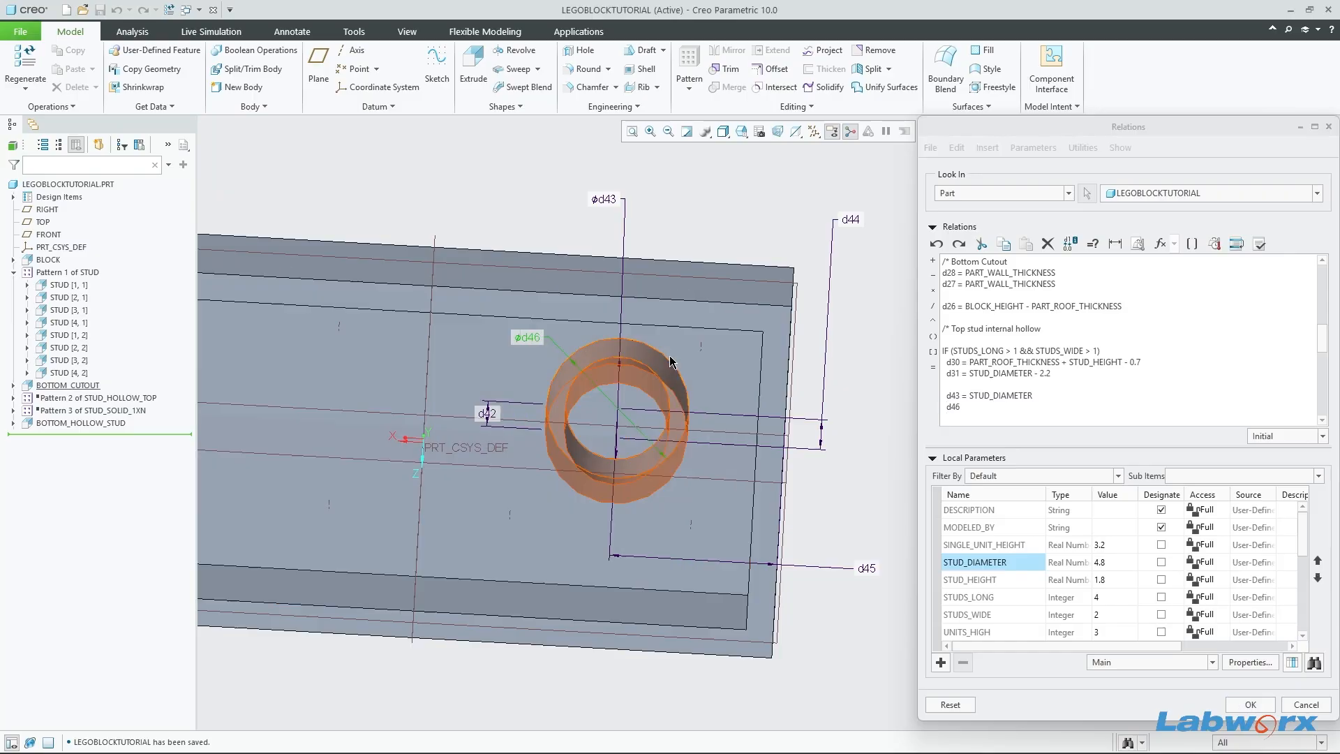
{"action": "left_click", "coordinate": [1000, 407]}
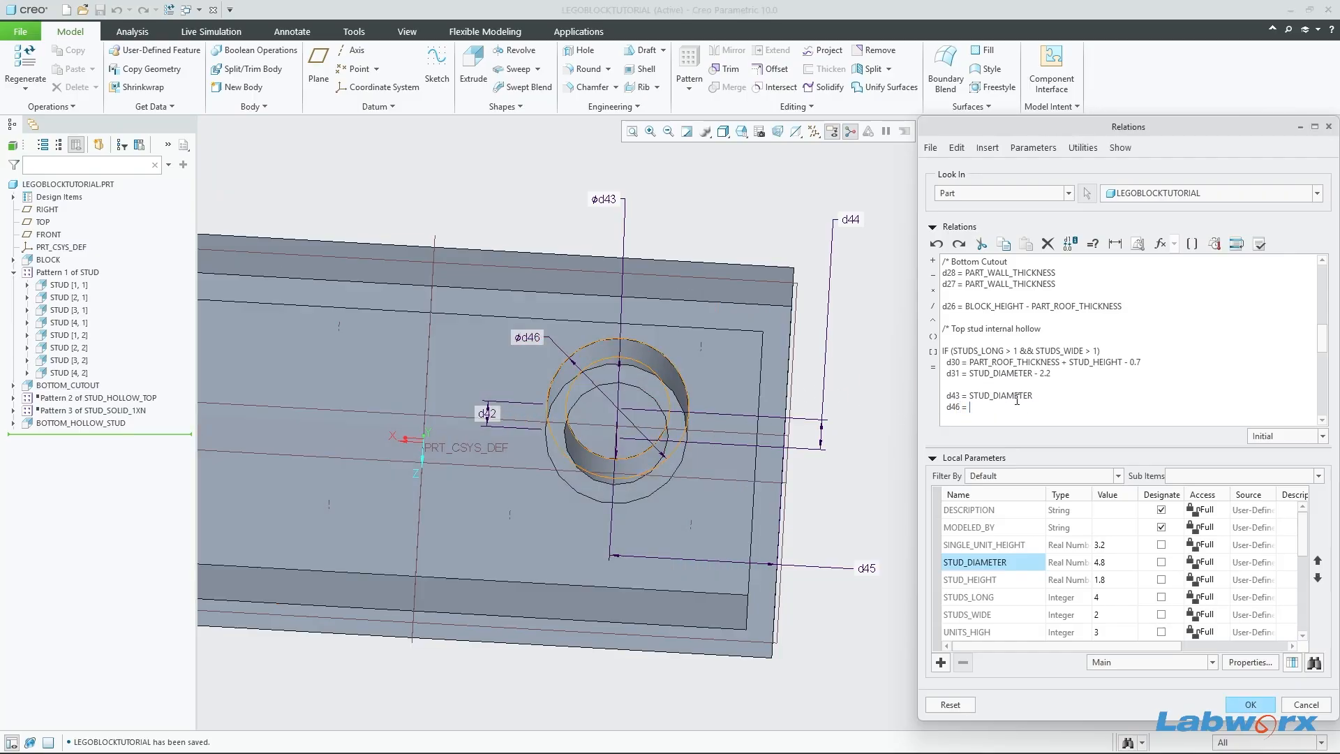
{"action": "right_click", "coordinate": [999, 563]}
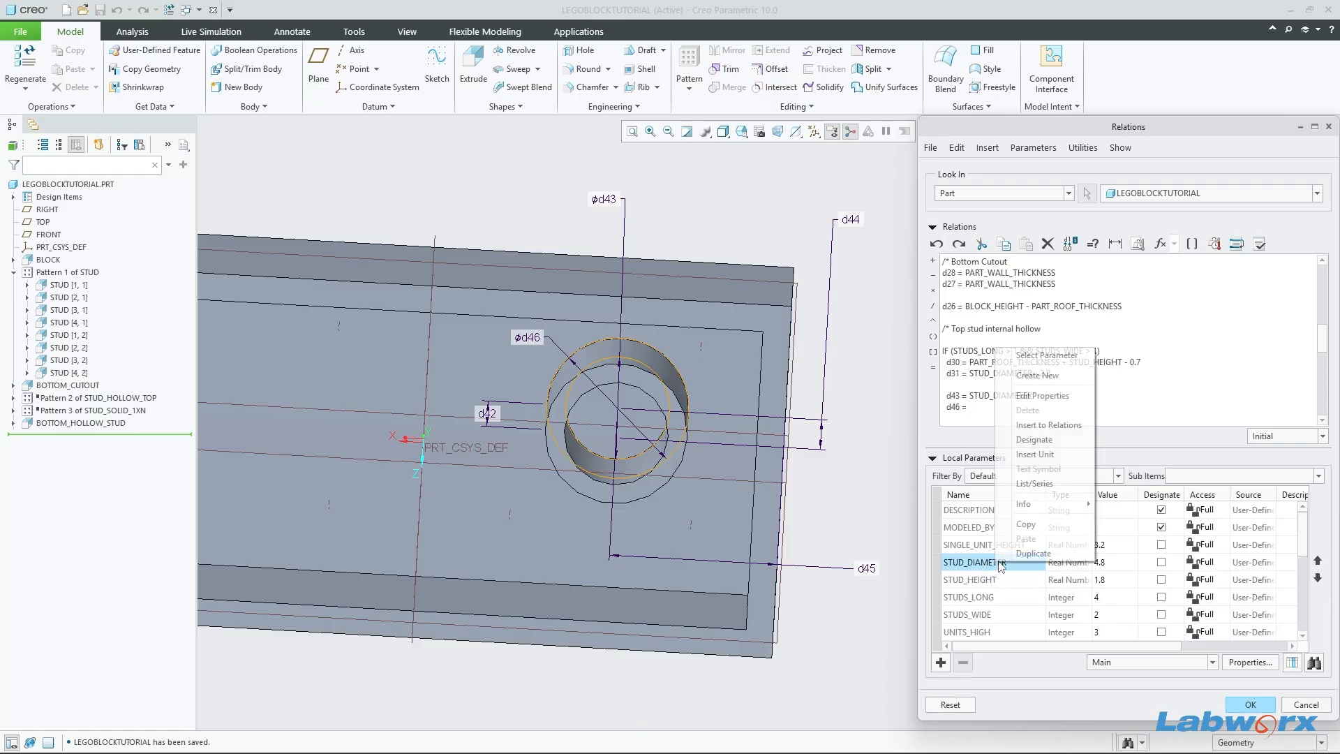
{"action": "left_click", "coordinate": [1044, 425]}
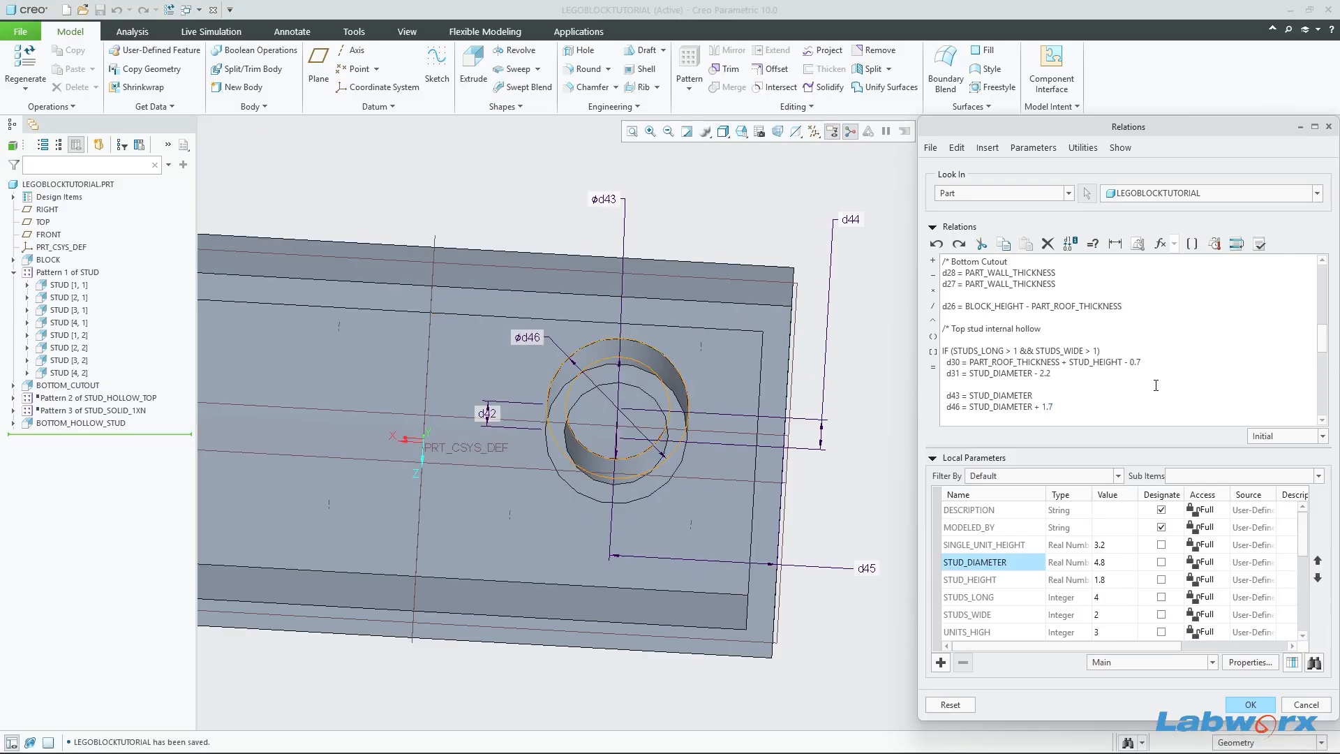
{"action": "left_click", "coordinate": [877, 739]}
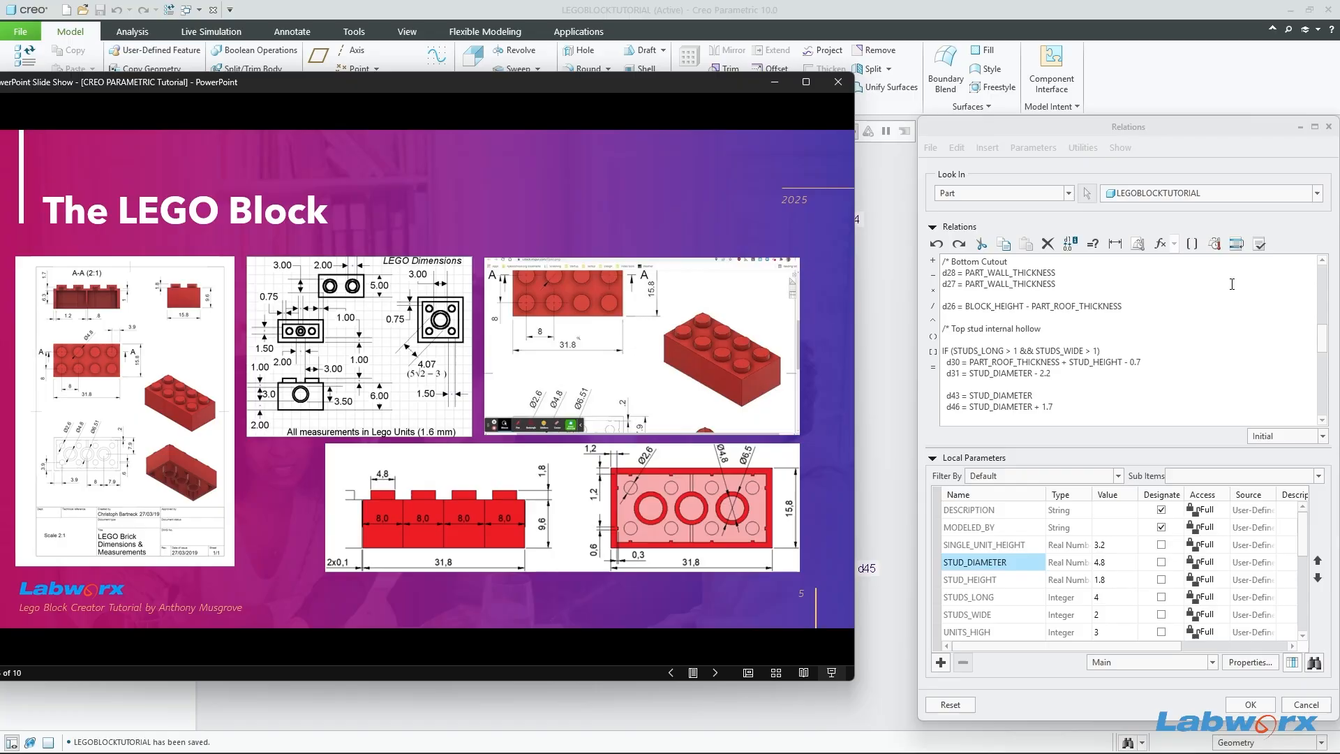
{"action": "scroll", "coordinate": [1176, 353], "scroll_direction": "down", "scroll_amount": 1}
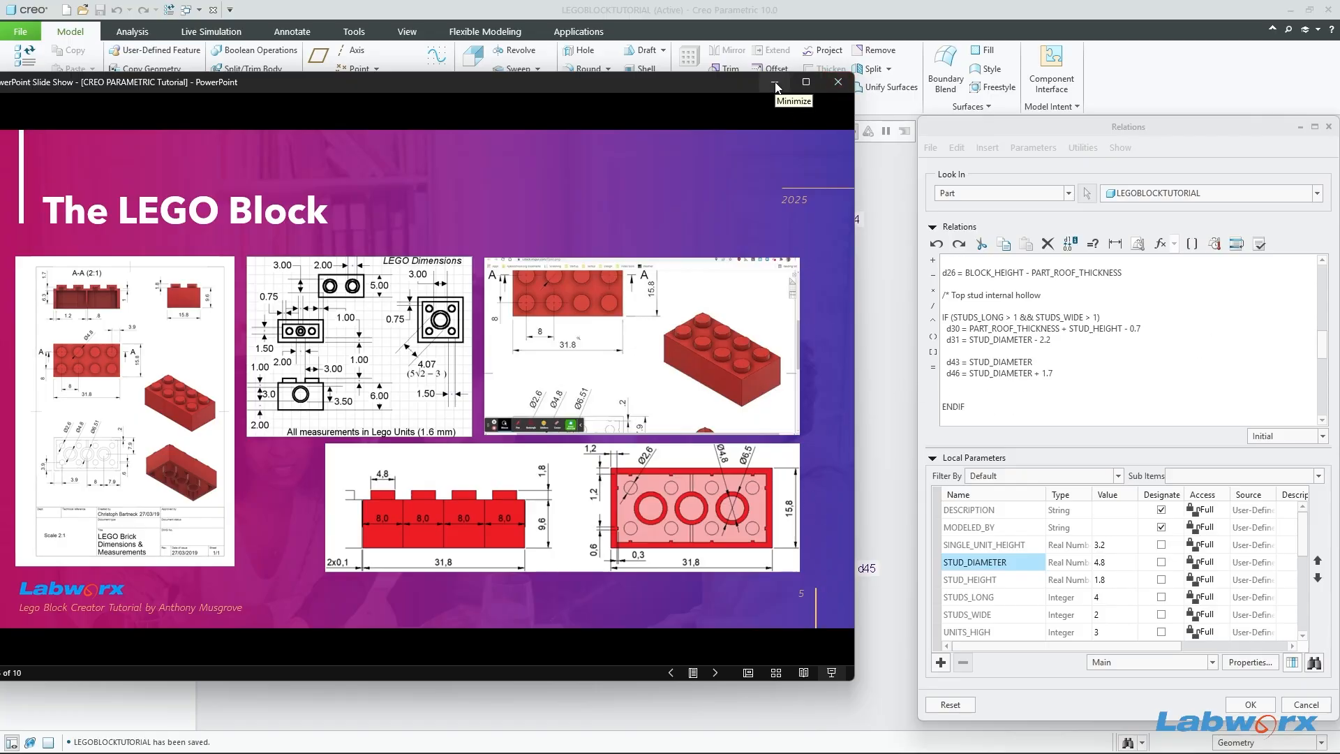
{"action": "left_click", "coordinate": [1106, 126]}
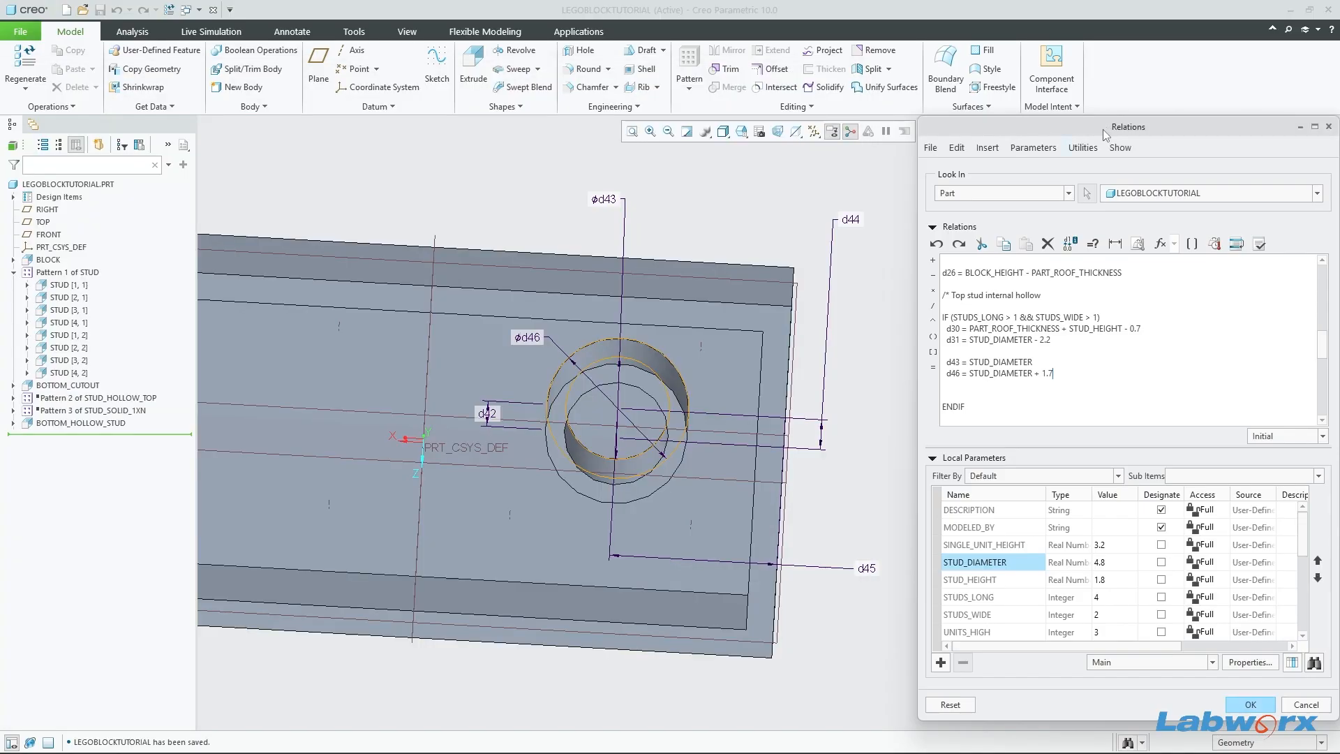
Step: Add a relation for the tube height d42 from BLOCK_HEIGHT and PART_ROOF_THICKNESS below the d46 relation, and verify the relations
{"action": "middle_click_drag", "start_coordinate": [620, 397], "coordinate": [530, 419]}
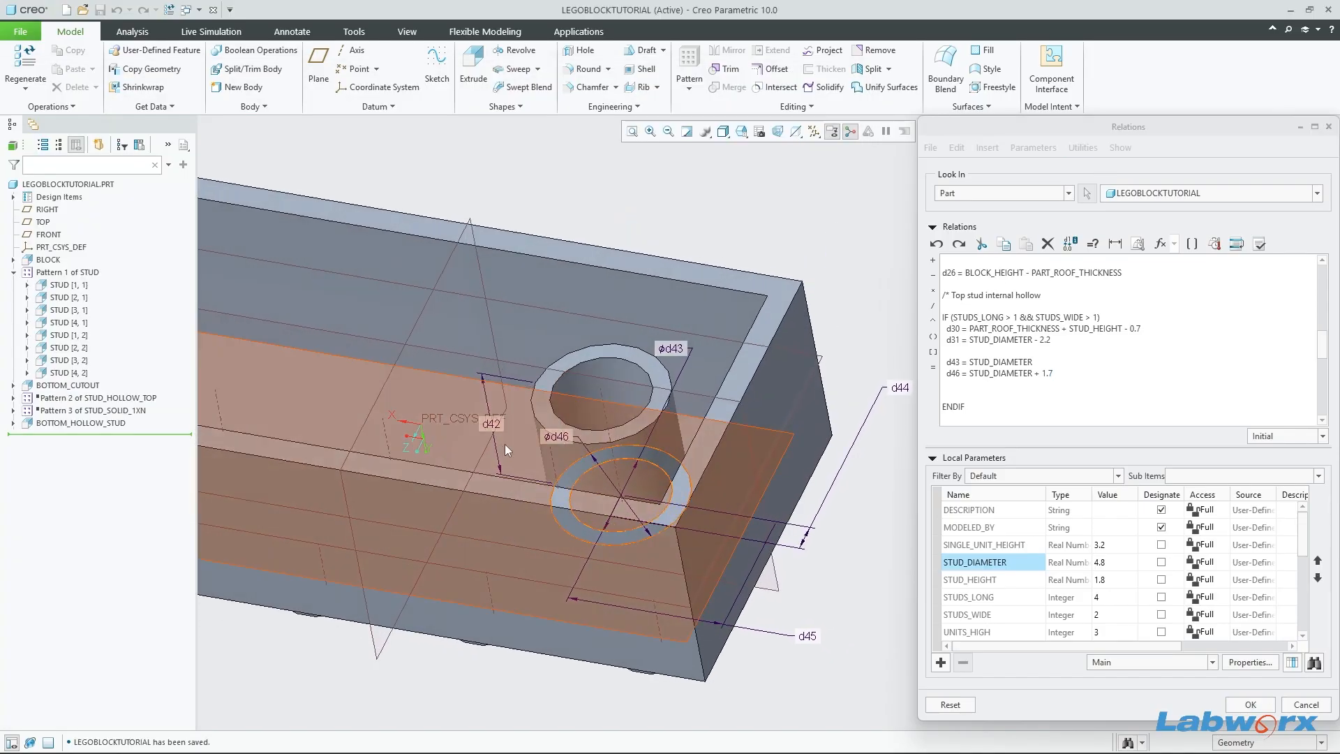
{"action": "left_click", "coordinate": [956, 384]}
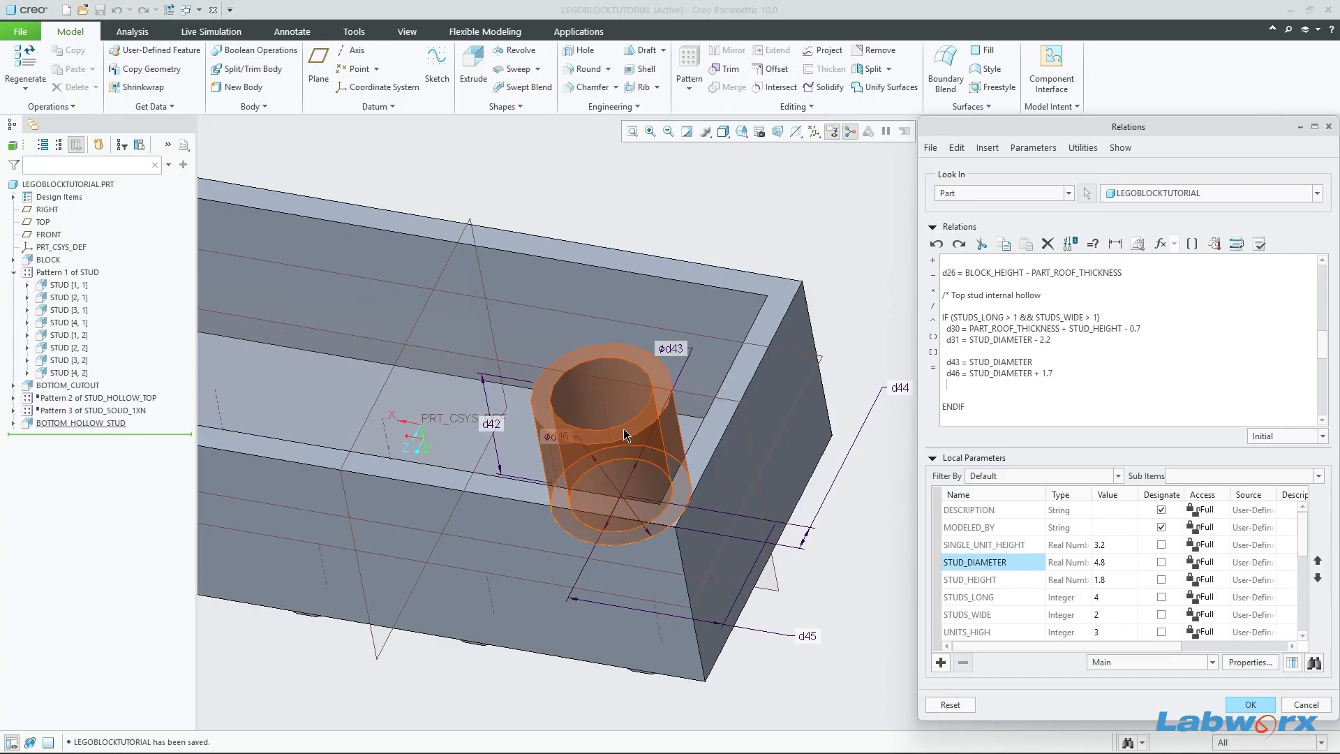
{"action": "left_click", "coordinate": [492, 426]}
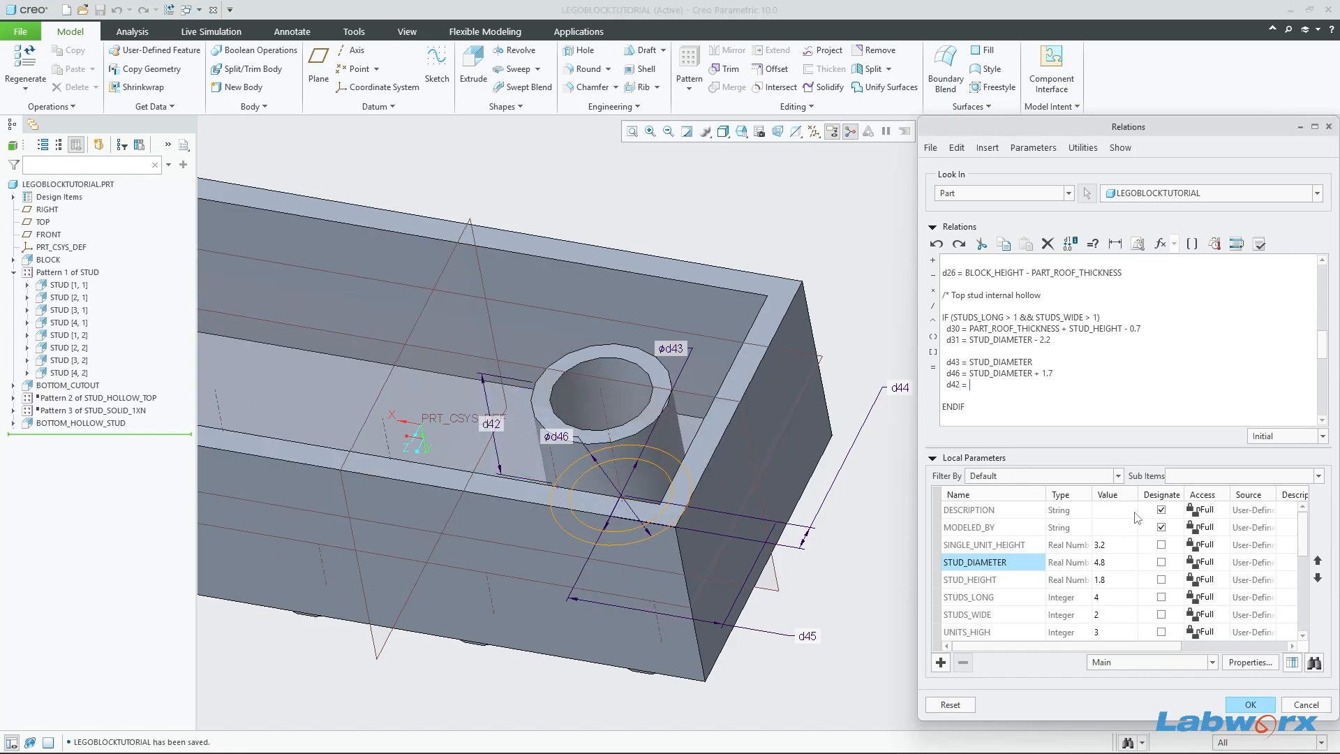
{"action": "scroll", "coordinate": [1057, 598], "scroll_direction": "down", "scroll_amount": 1}
{"action": "scroll", "coordinate": [1021, 589], "scroll_direction": "up", "scroll_amount": 1}
{"action": "scroll", "coordinate": [1007, 569], "scroll_direction": "down", "scroll_amount": 1}
{"action": "scroll", "coordinate": [1004, 600], "scroll_direction": "down", "scroll_amount": 1}
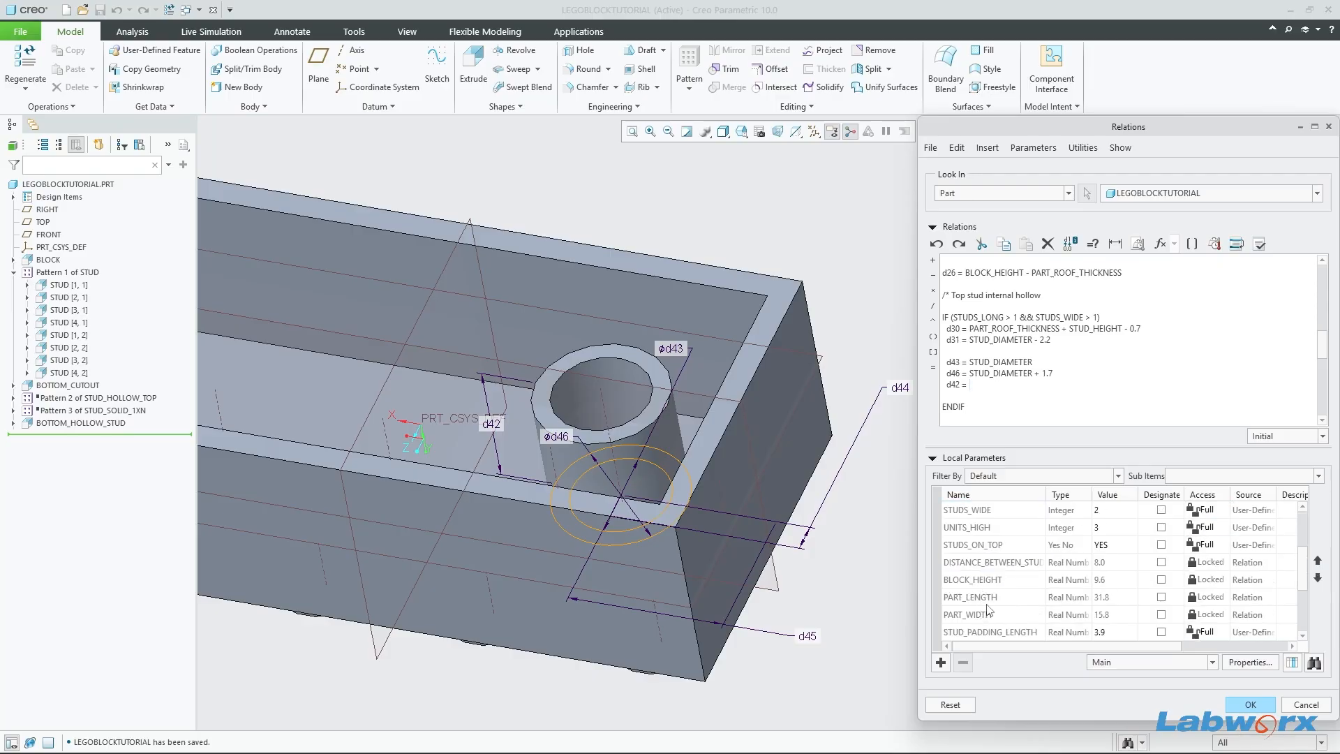
{"action": "scroll", "coordinate": [992, 630], "scroll_direction": "down", "scroll_amount": 1}
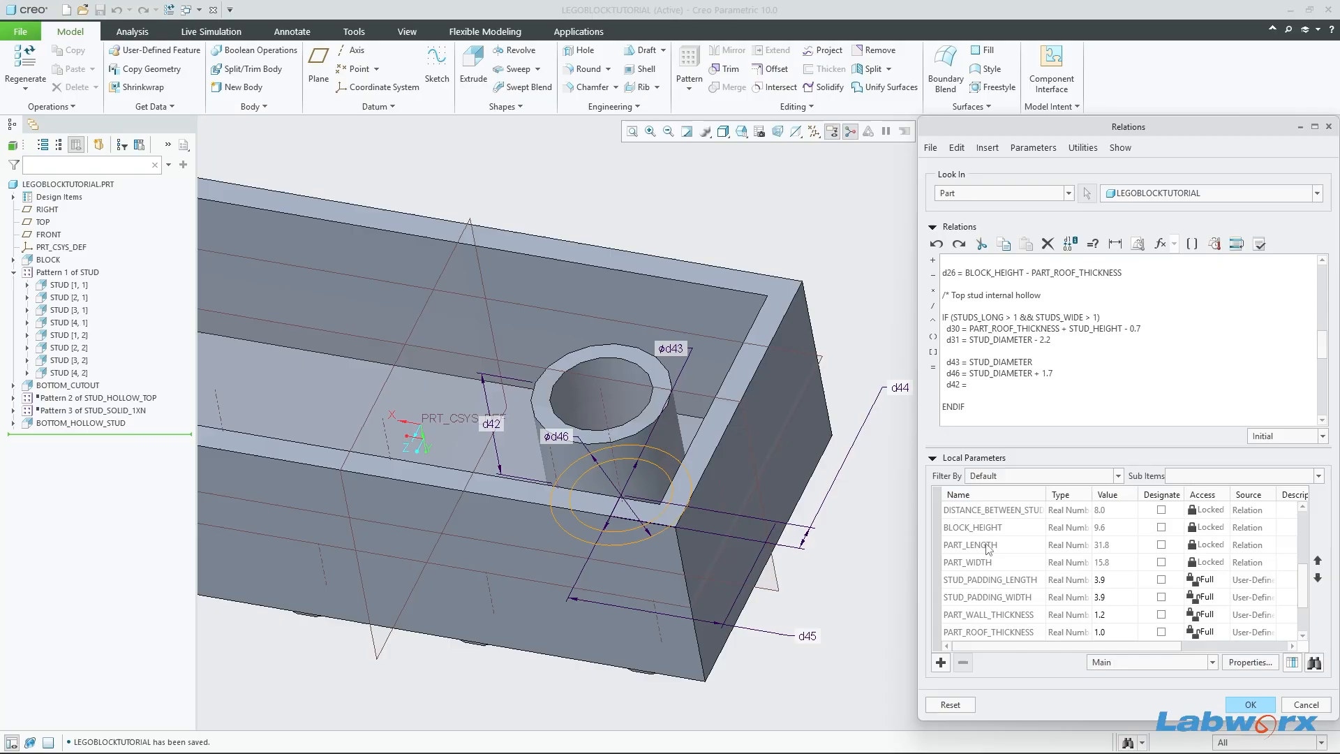
{"action": "left_click", "coordinate": [991, 530]}
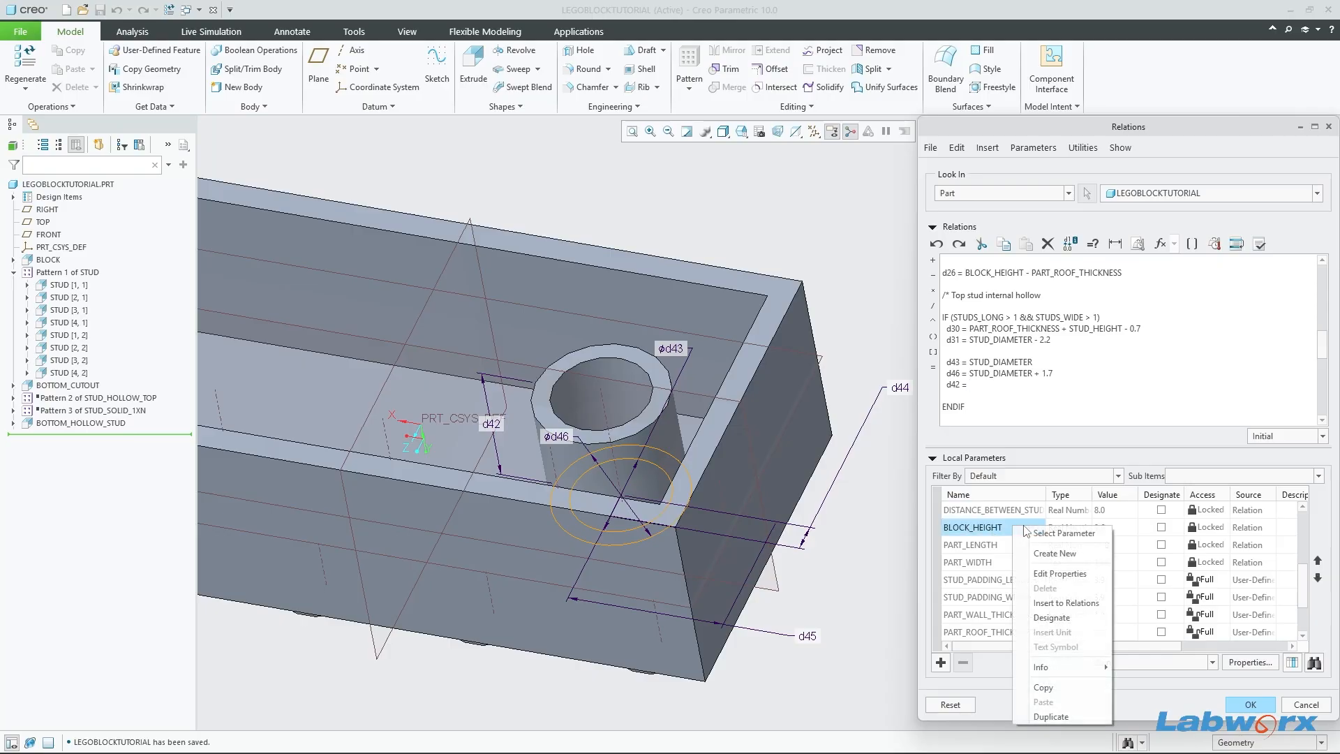
{"action": "left_click", "coordinate": [1065, 603]}
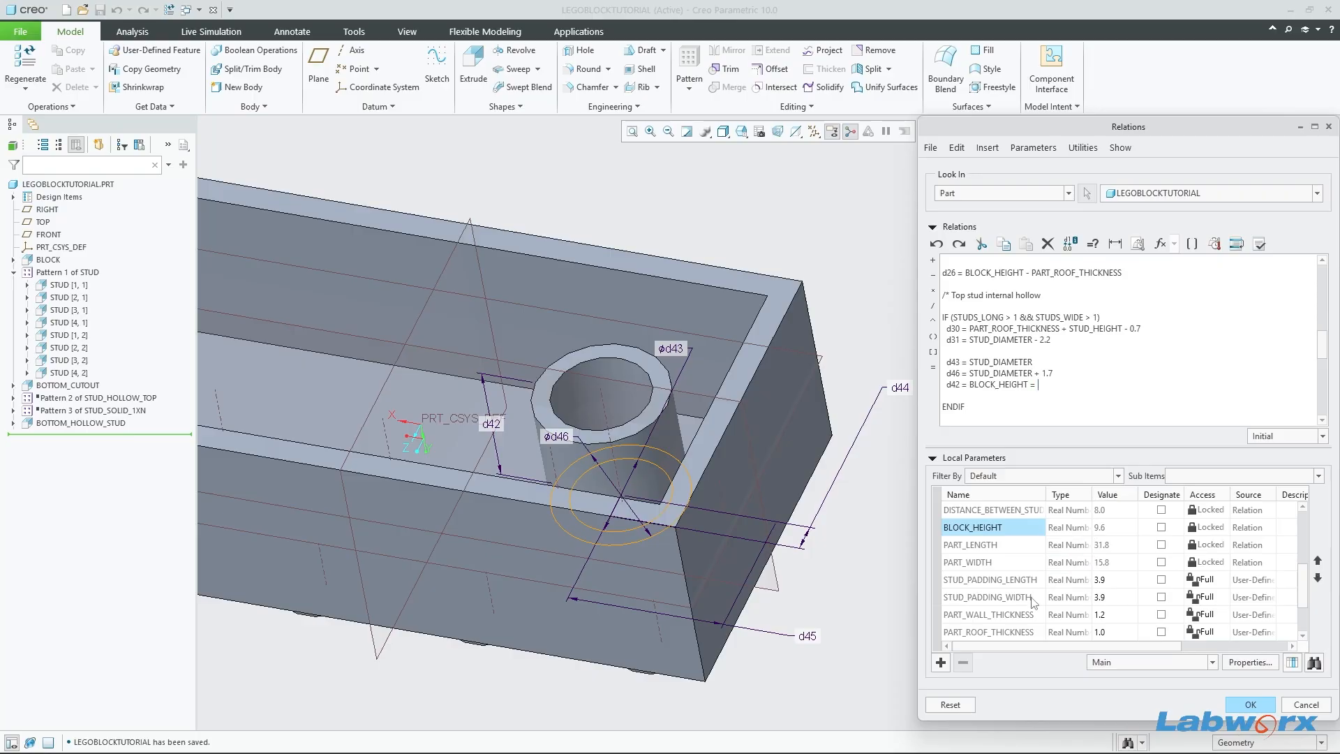
{"action": "scroll", "coordinate": [1033, 601], "scroll_direction": "down", "scroll_amount": 1}
{"action": "right_click", "coordinate": [1010, 585]}
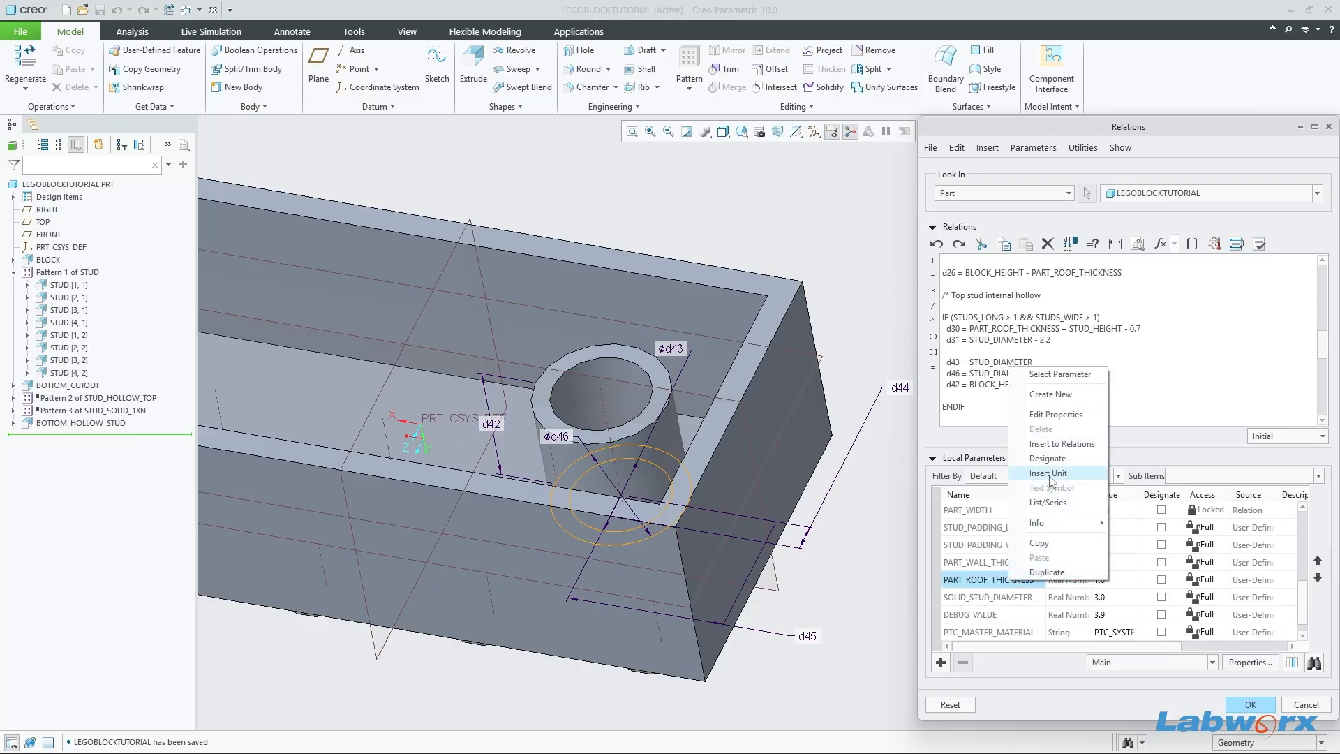
{"action": "left_click", "coordinate": [1061, 441]}
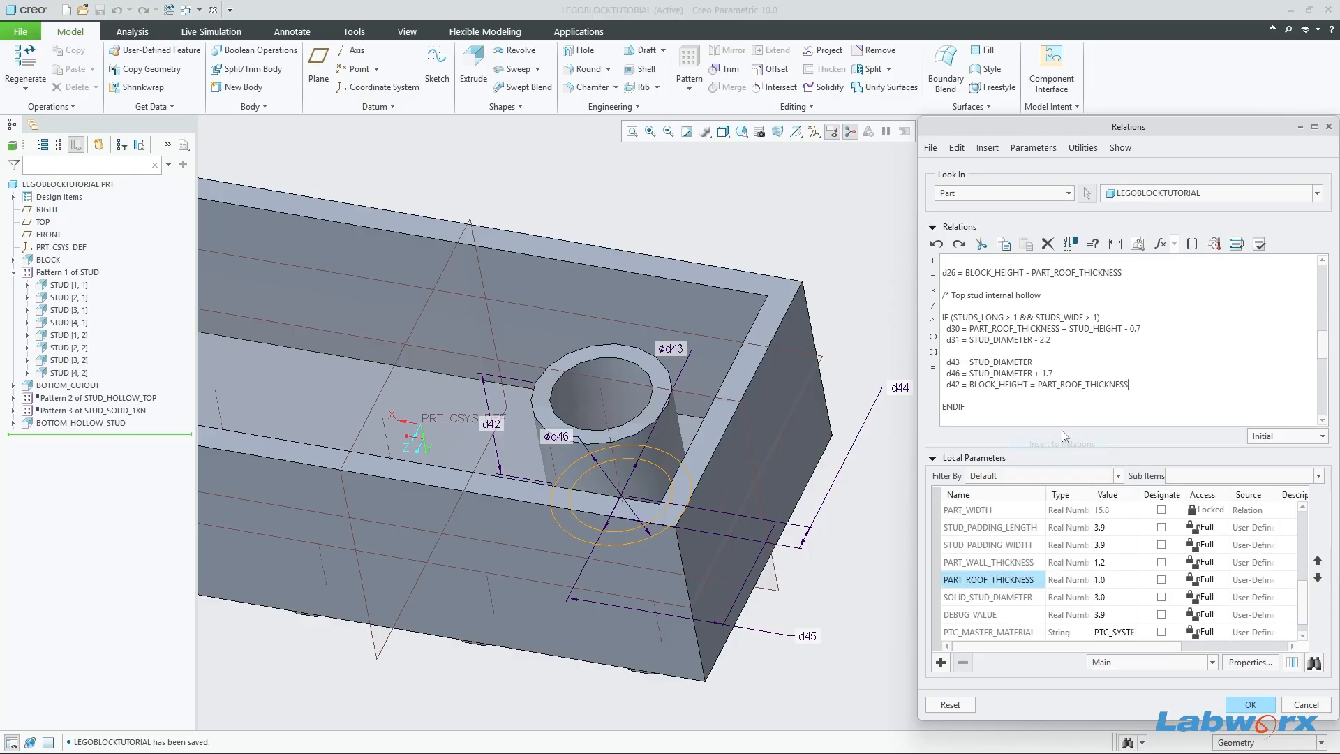
{"action": "left_click", "coordinate": [1260, 243]}
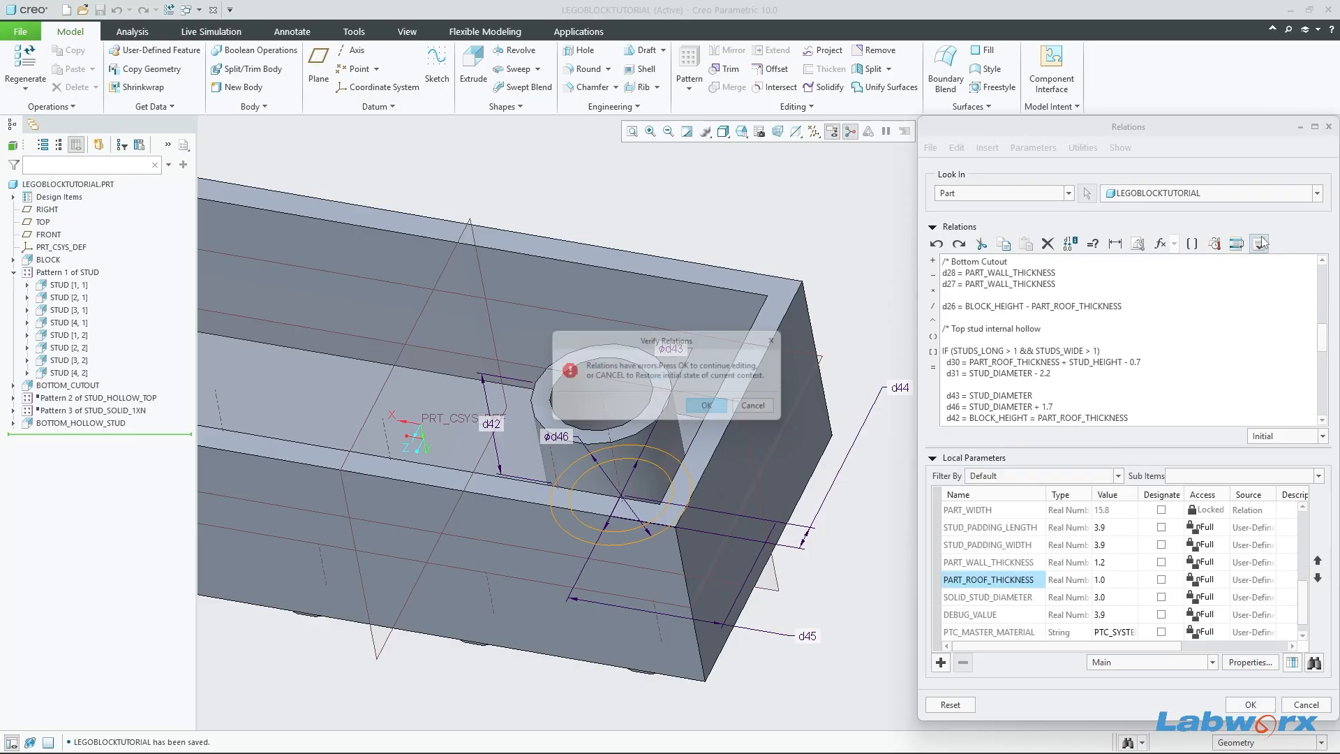
{"action": "left_click", "coordinate": [713, 409]}
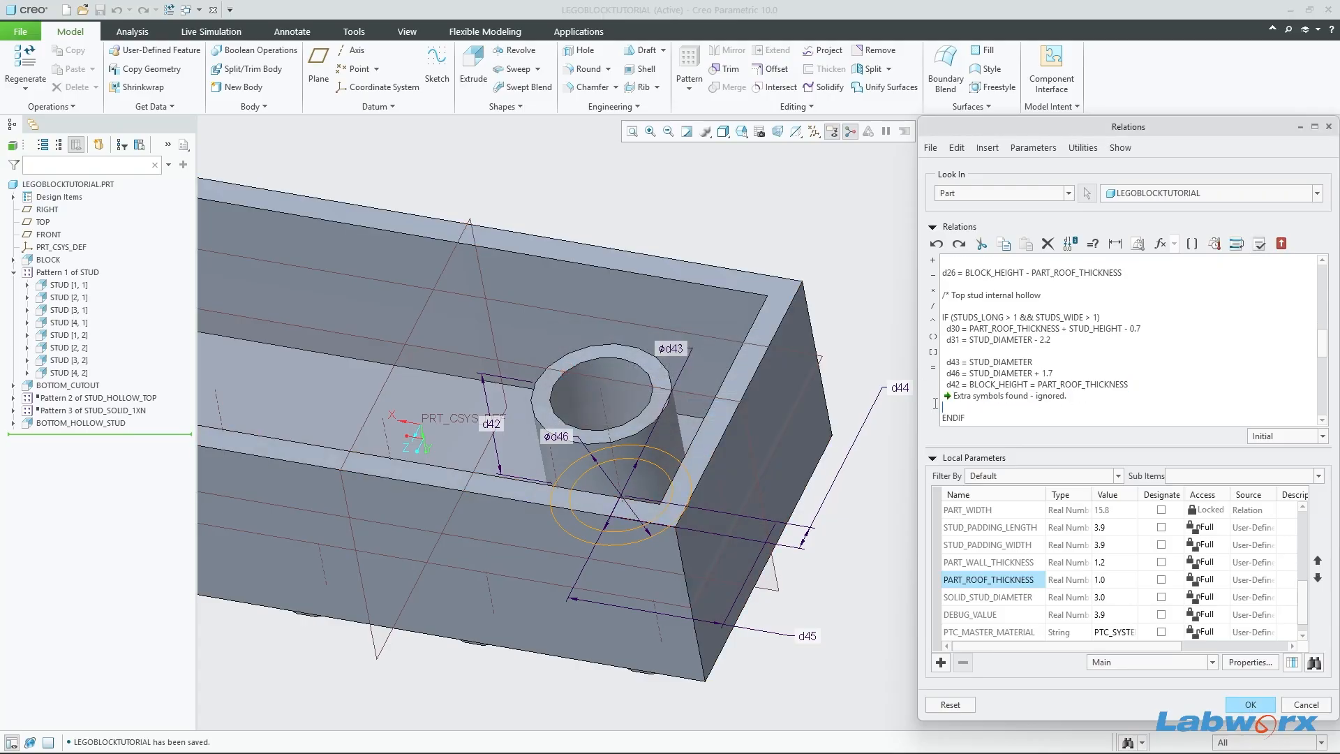
Step: Remove the error line and correct the height relation to d42 = BLOCK_HEIGHT - PART_ROOF_THICKNESS, verifying the relations again
{"action": "left_click_drag", "start_coordinate": [1070, 396], "coordinate": [920, 400]}
{"action": "key", "text": "Delete"}
{"action": "key", "text": "Right"}
{"action": "key", "text": "Right"}
{"action": "key", "text": "Right"}
{"action": "key", "text": "Right"}
{"action": "key", "text": "Right"}
{"action": "key", "text": "Right"}
{"action": "key", "text": "Right"}
{"action": "key", "text": "Right"}
{"action": "key", "text": "Right"}
{"action": "key", "text": "Right"}
{"action": "key", "text": "Right"}
{"action": "key", "text": "Right"}
{"action": "key", "text": "Right"}
{"action": "key", "text": "Right"}
{"action": "key", "text": "Right"}
{"action": "key", "text": "Right"}
{"action": "key", "text": "Right"}
{"action": "key", "text": "BackSpace"}
{"action": "key", "text": "BackSpace"}
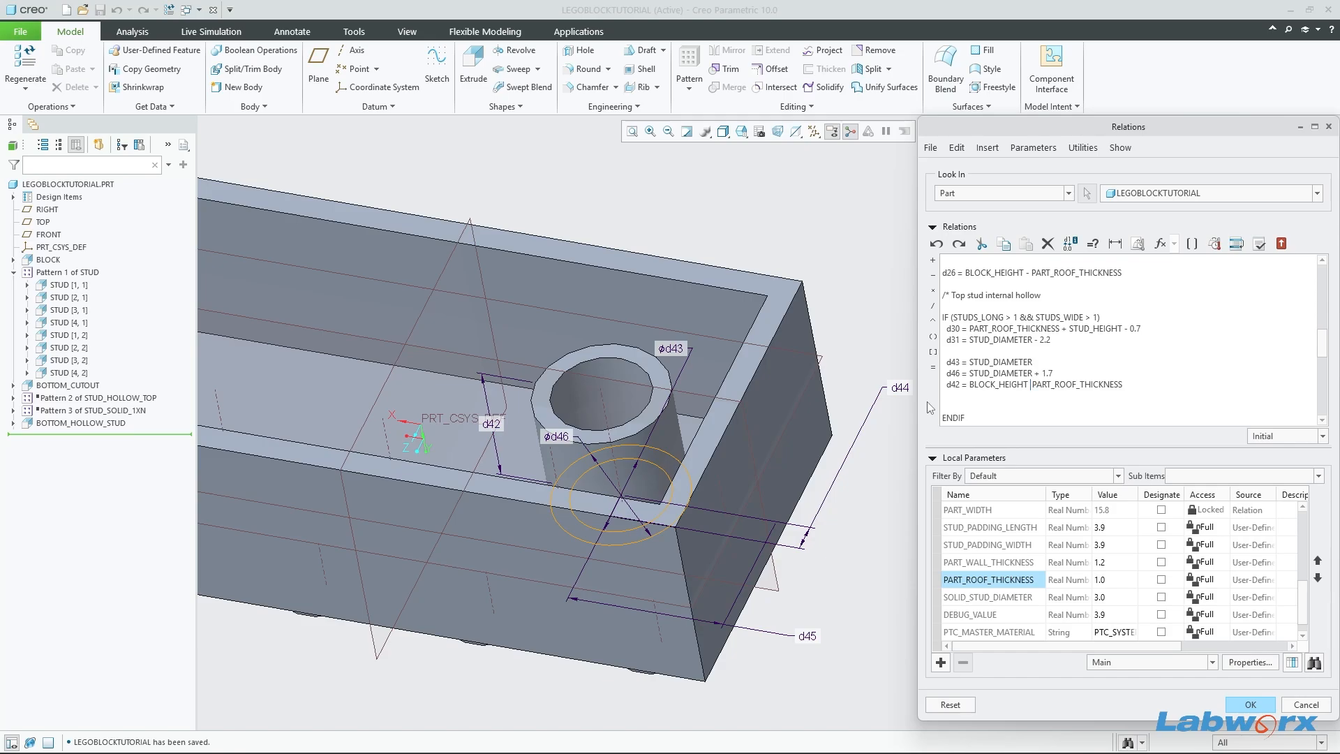
{"action": "type", "text": "-"}
{"action": "left_click", "coordinate": [722, 409]}
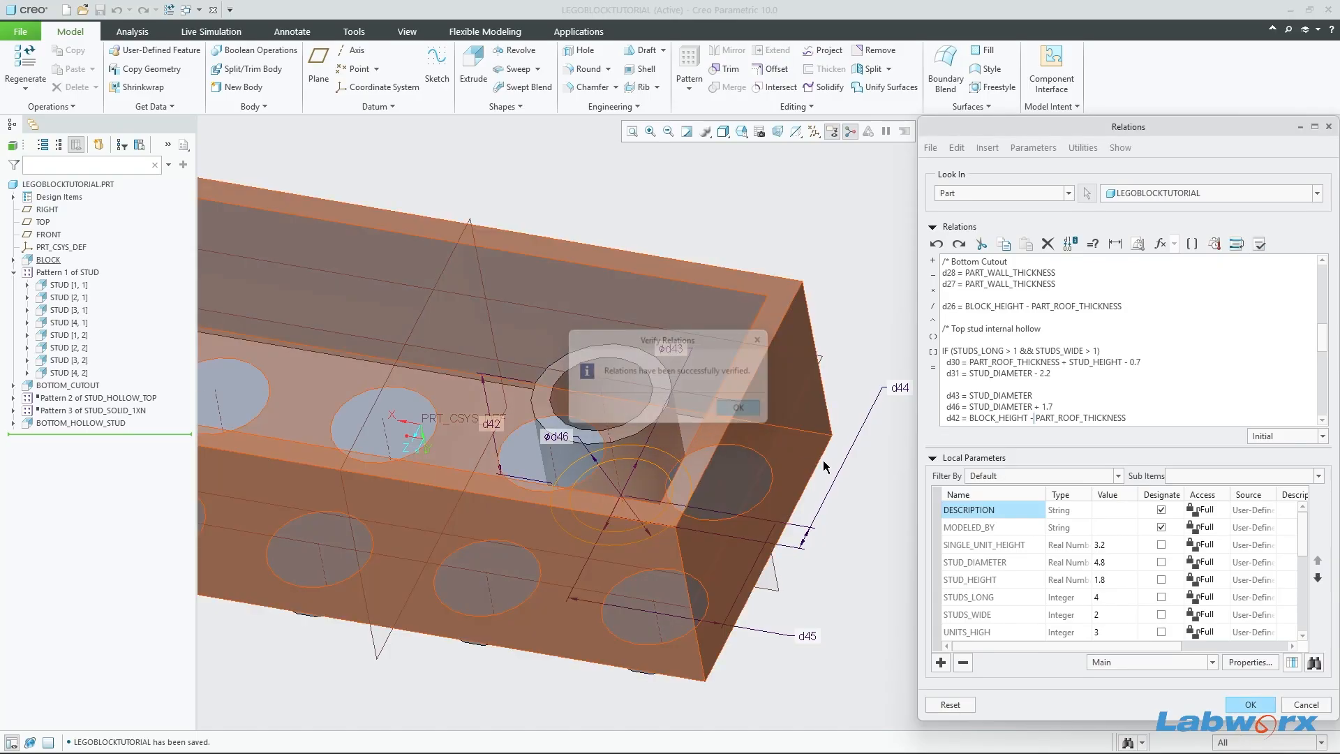
Step: Accept the relations, regenerate the block, save the part and restore the default view orientation
{"action": "left_click", "coordinate": [1239, 706]}
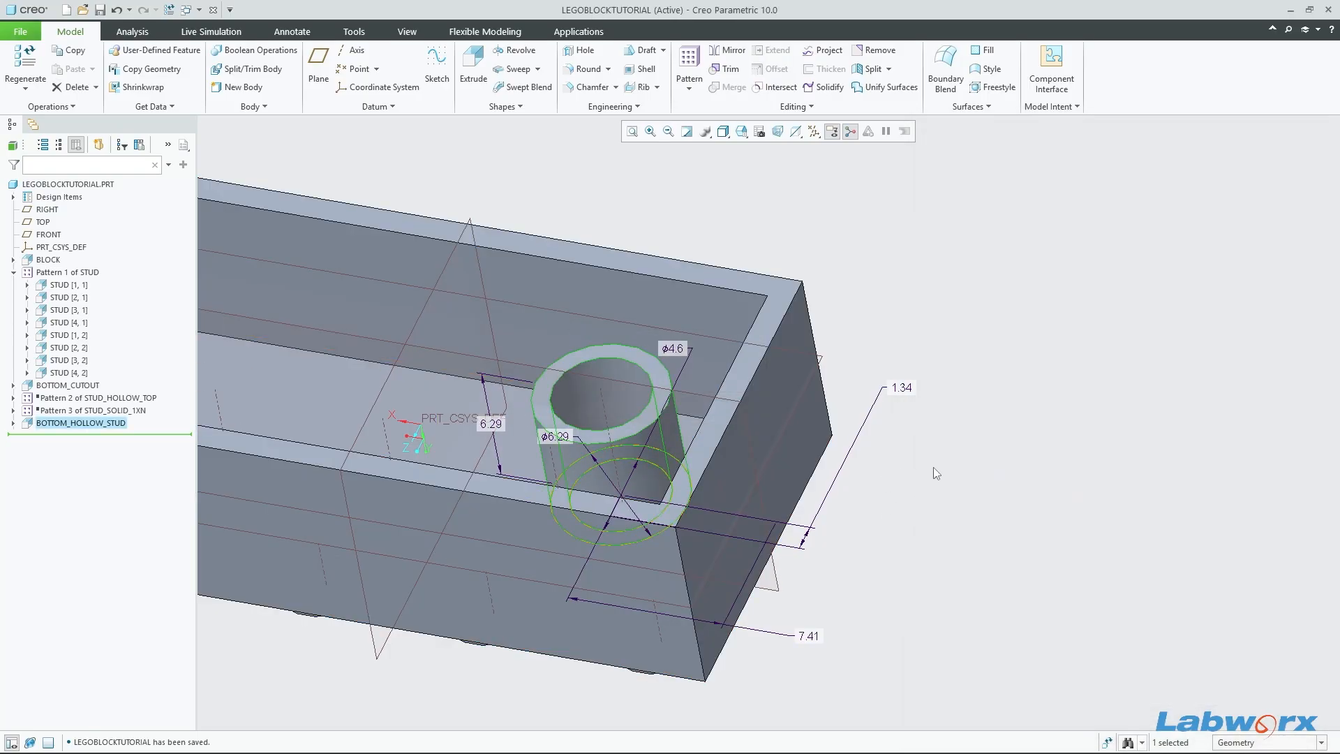
{"action": "key", "text": "ctrl+g"}
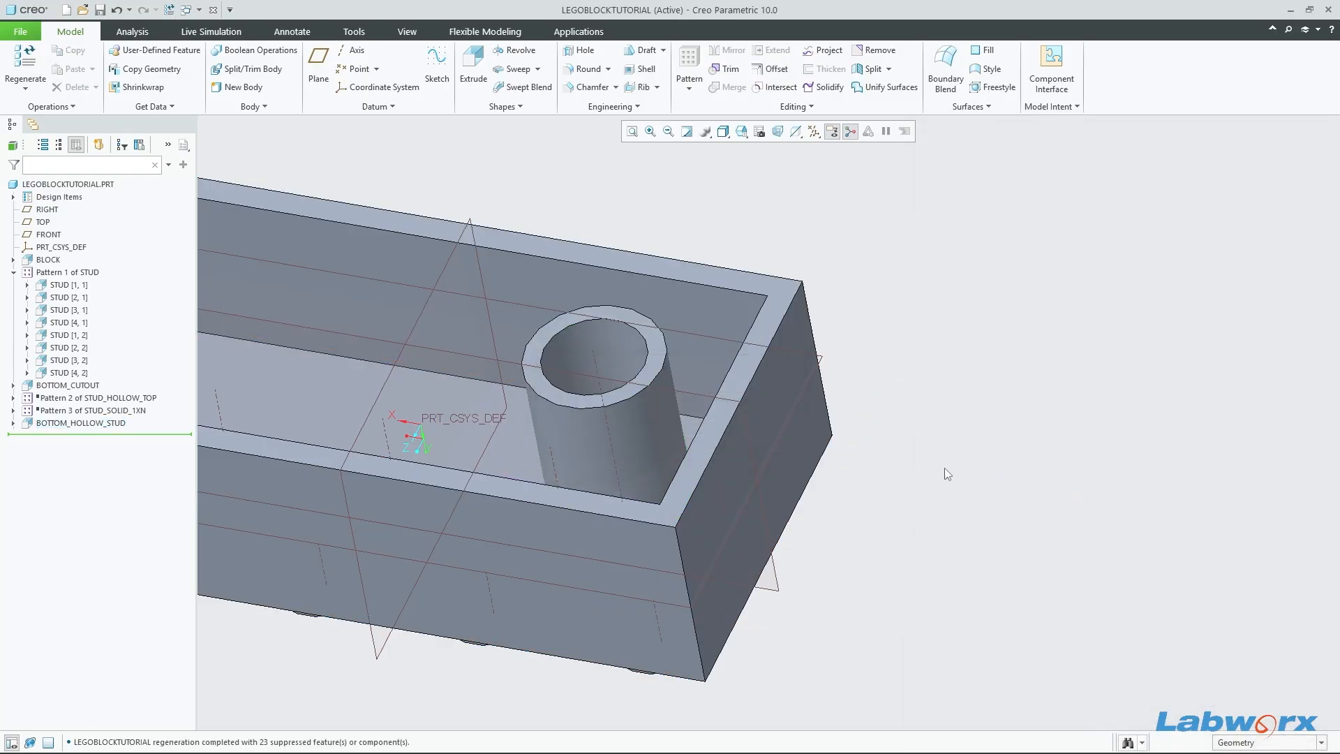
{"action": "middle_click_drag", "start_coordinate": [944, 467], "coordinate": [991, 510]}
{"action": "key", "text": "ctrl+s"}
{"action": "key", "text": "ctrl+d"}
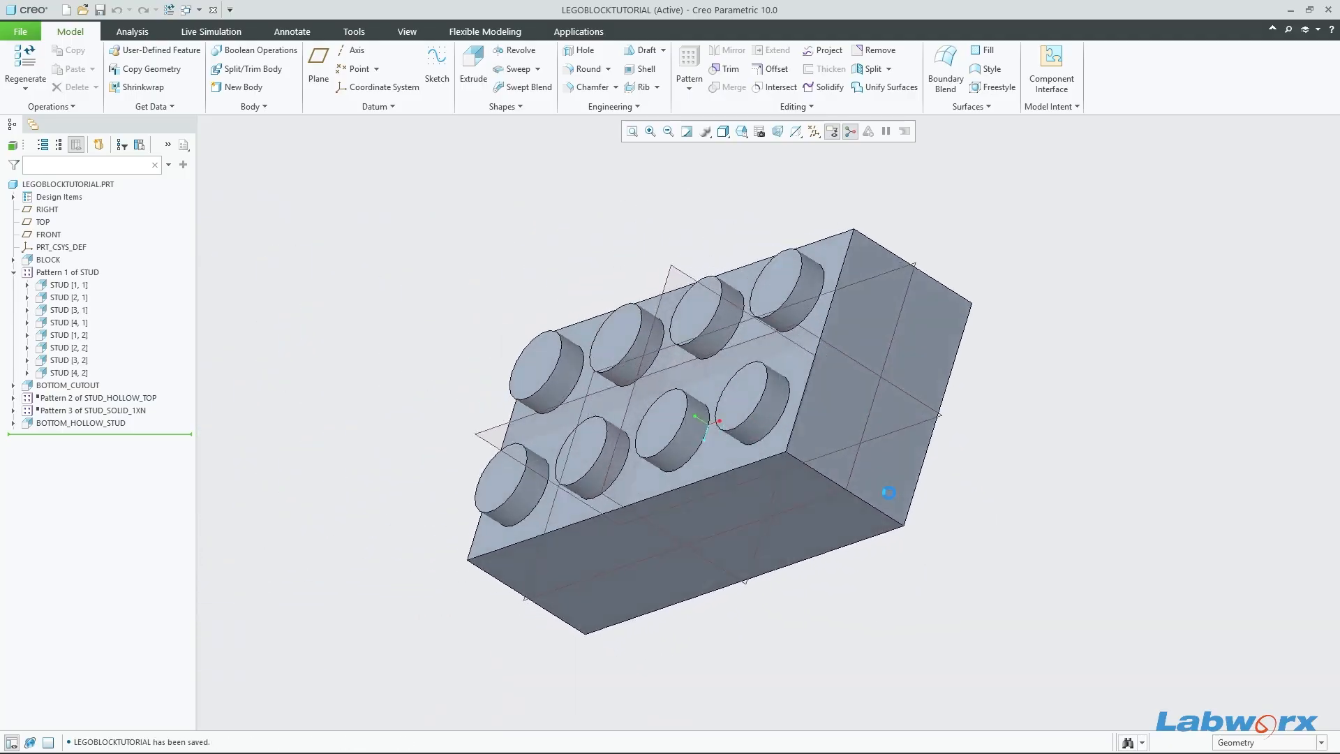
Step: Reopen the part relations and display the dimension symbols of BOTTOM_HOLLOW_STUD on the block's underside
{"action": "middle_click_drag", "start_coordinate": [1093, 489], "coordinate": [871, 458]}
{"action": "scroll", "coordinate": [949, 378], "scroll_direction": "up", "scroll_amount": 5}
{"action": "scroll", "coordinate": [969, 392], "scroll_direction": "down", "scroll_amount": 5}
{"action": "scroll", "coordinate": [928, 379], "scroll_direction": "up", "scroll_amount": 6}
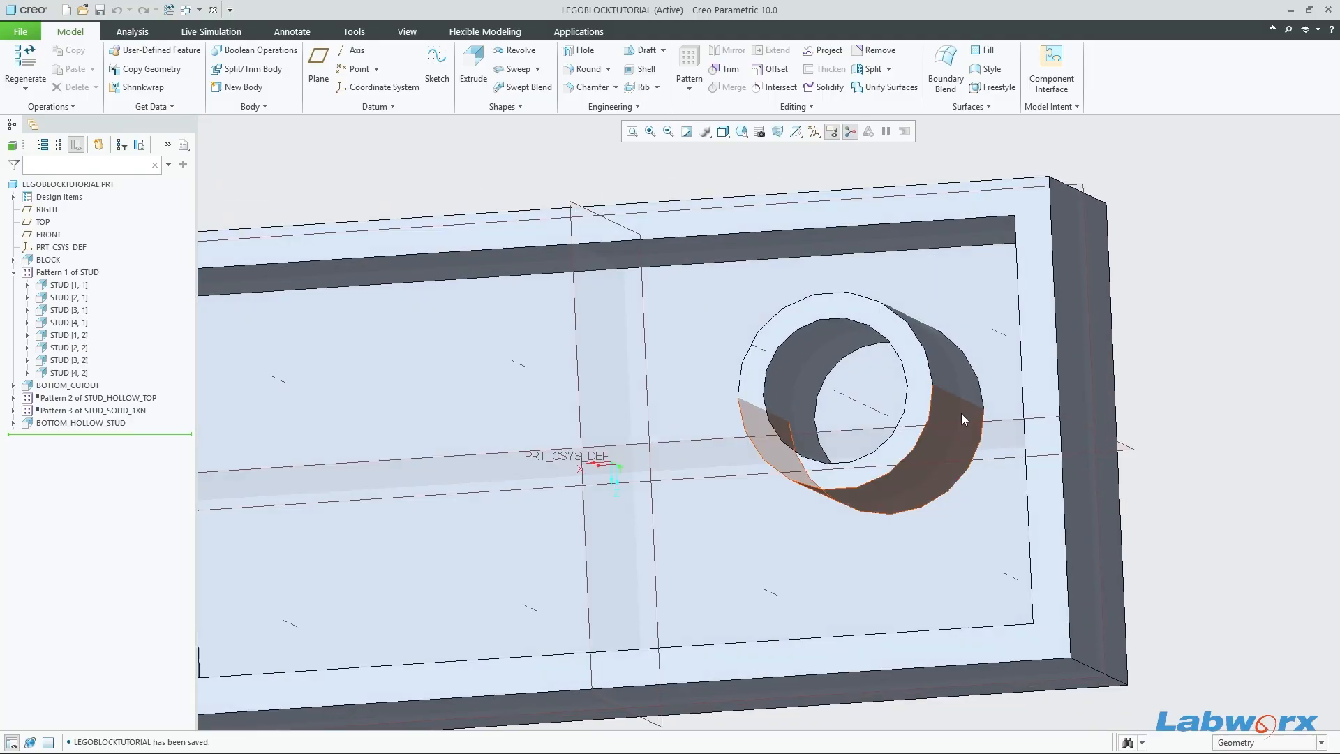
{"action": "scroll", "coordinate": [961, 419], "scroll_direction": "down", "scroll_amount": 5}
{"action": "mouse_move", "coordinate": [961, 419]}
{"action": "middle_mouse_down"}
{"action": "mouse_move", "coordinate": [927, 479]}
{"action": "mouse_move", "coordinate": [907, 438]}
{"action": "middle_mouse_up"}
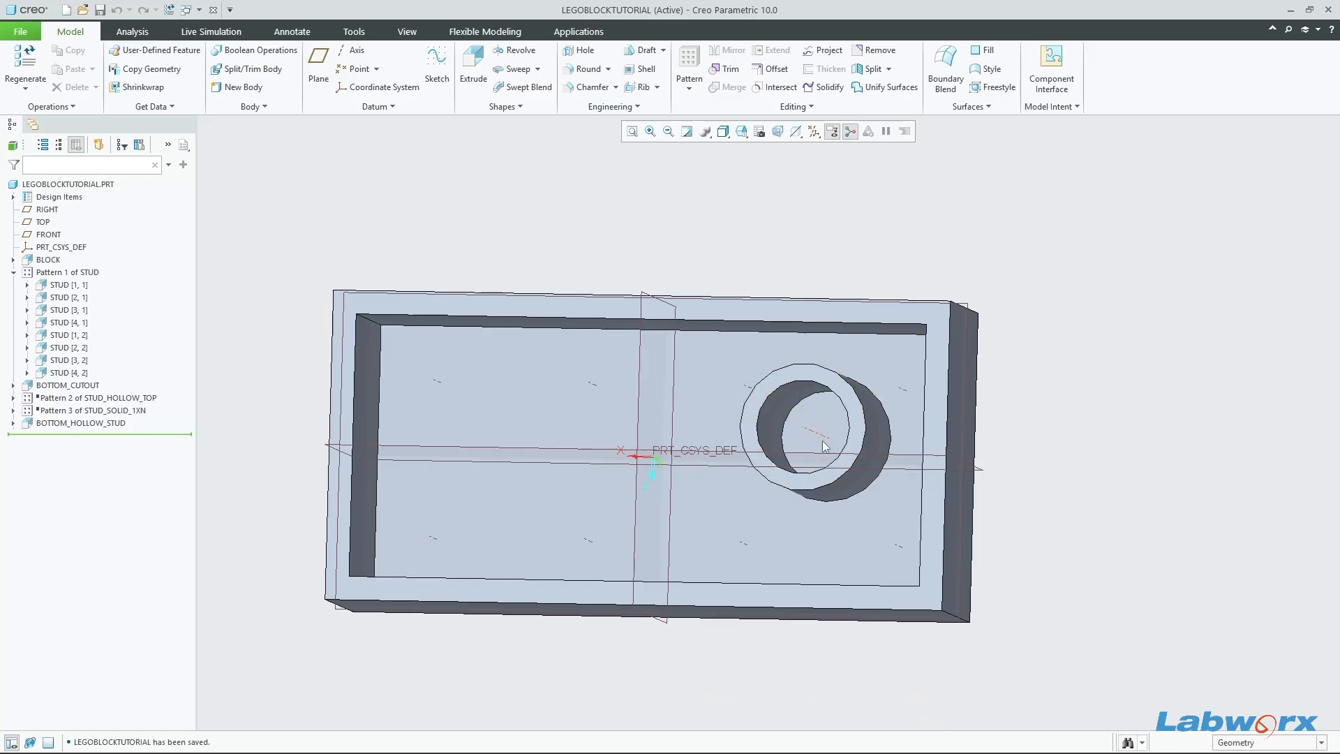
{"action": "left_click", "coordinate": [1052, 106]}
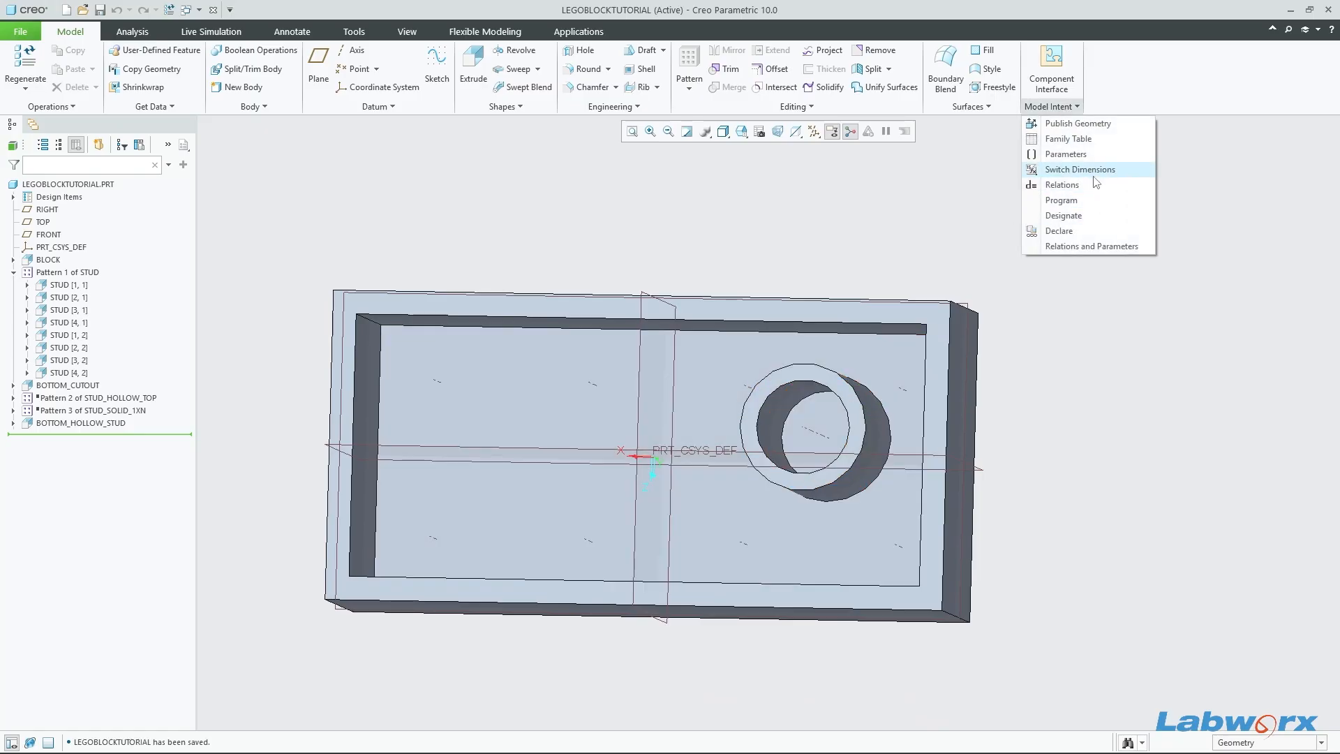
{"action": "left_click", "coordinate": [1092, 185]}
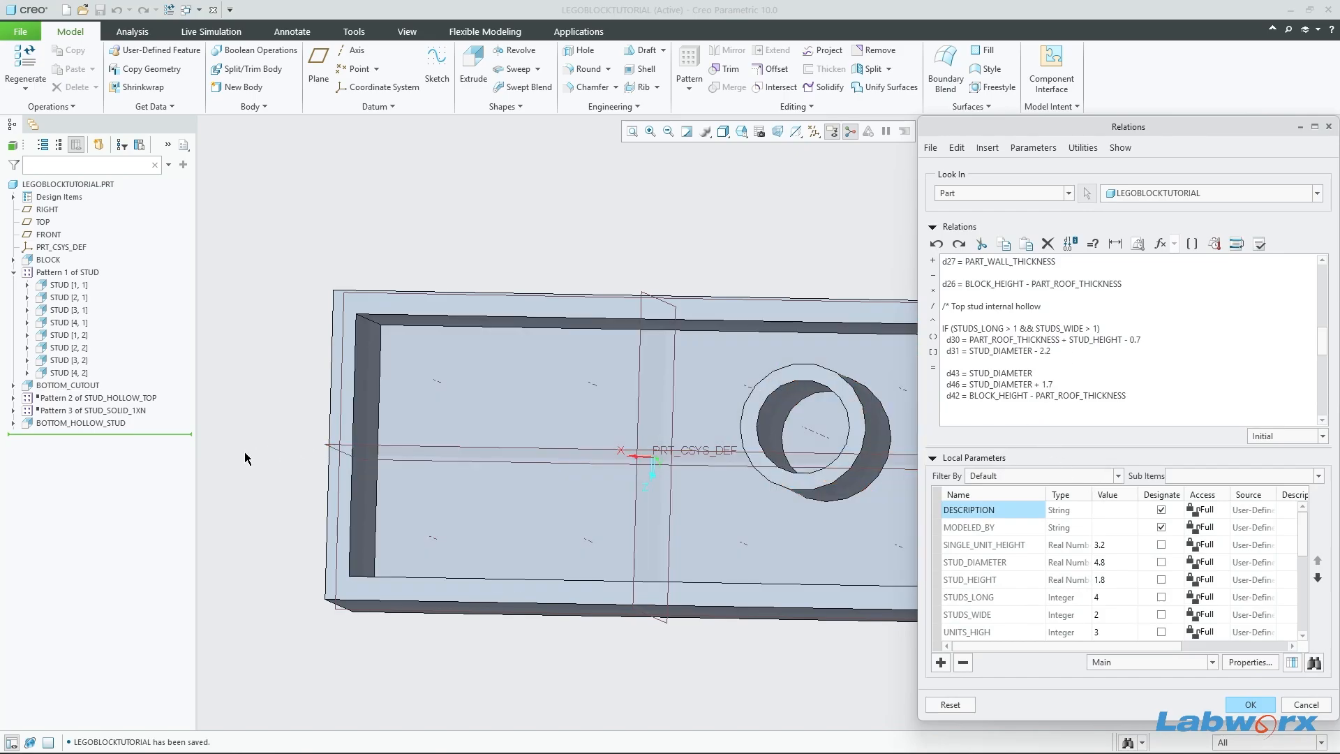
{"action": "left_click", "coordinate": [80, 423]}
Step: Examine the tube's position dimensions d44 and d45 relative to the reference planes and the block's end
{"action": "scroll", "coordinate": [389, 475], "scroll_direction": "up", "scroll_amount": 4}
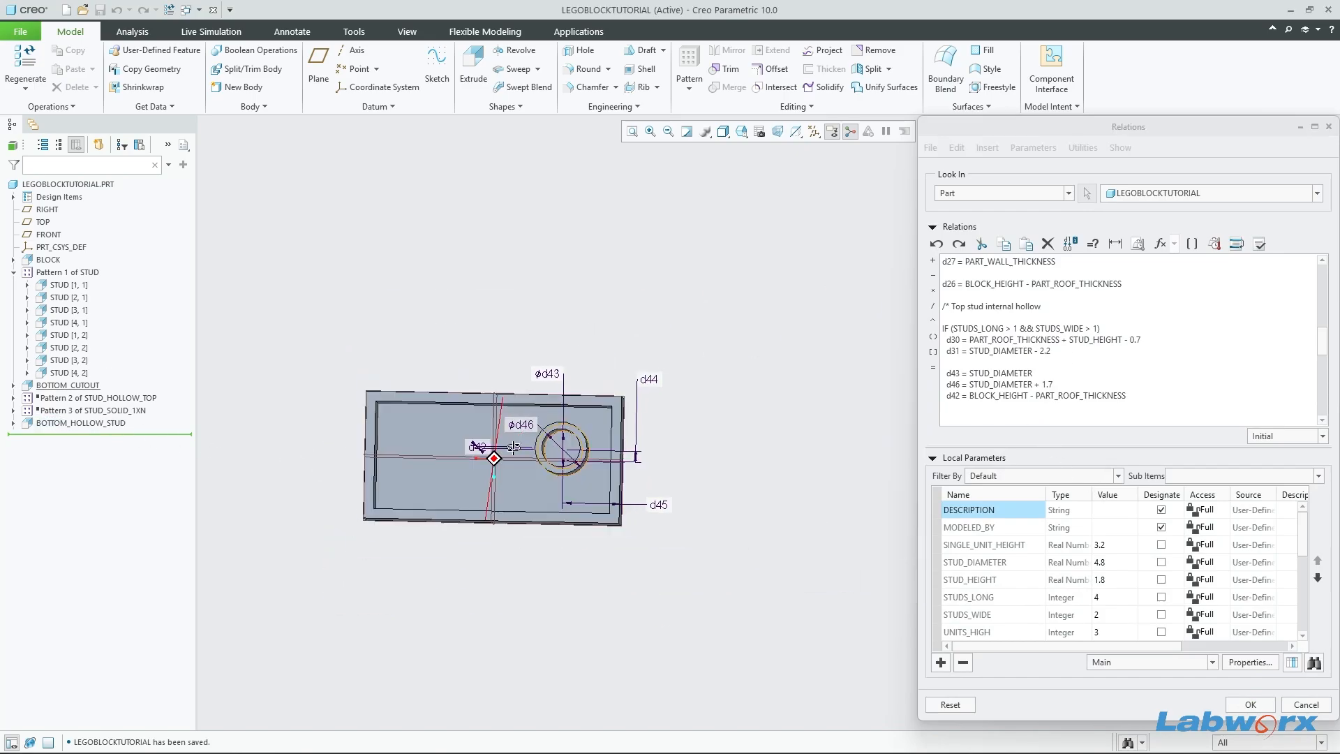
{"action": "middle_click_drag", "start_coordinate": [392, 475], "coordinate": [440, 497]}
{"action": "scroll", "coordinate": [586, 441], "scroll_direction": "down", "scroll_amount": 4}
{"action": "middle_click_drag", "start_coordinate": [720, 529], "coordinate": [776, 446], "text": "shift"}
{"action": "scroll", "coordinate": [783, 472], "scroll_direction": "up", "scroll_amount": 2}
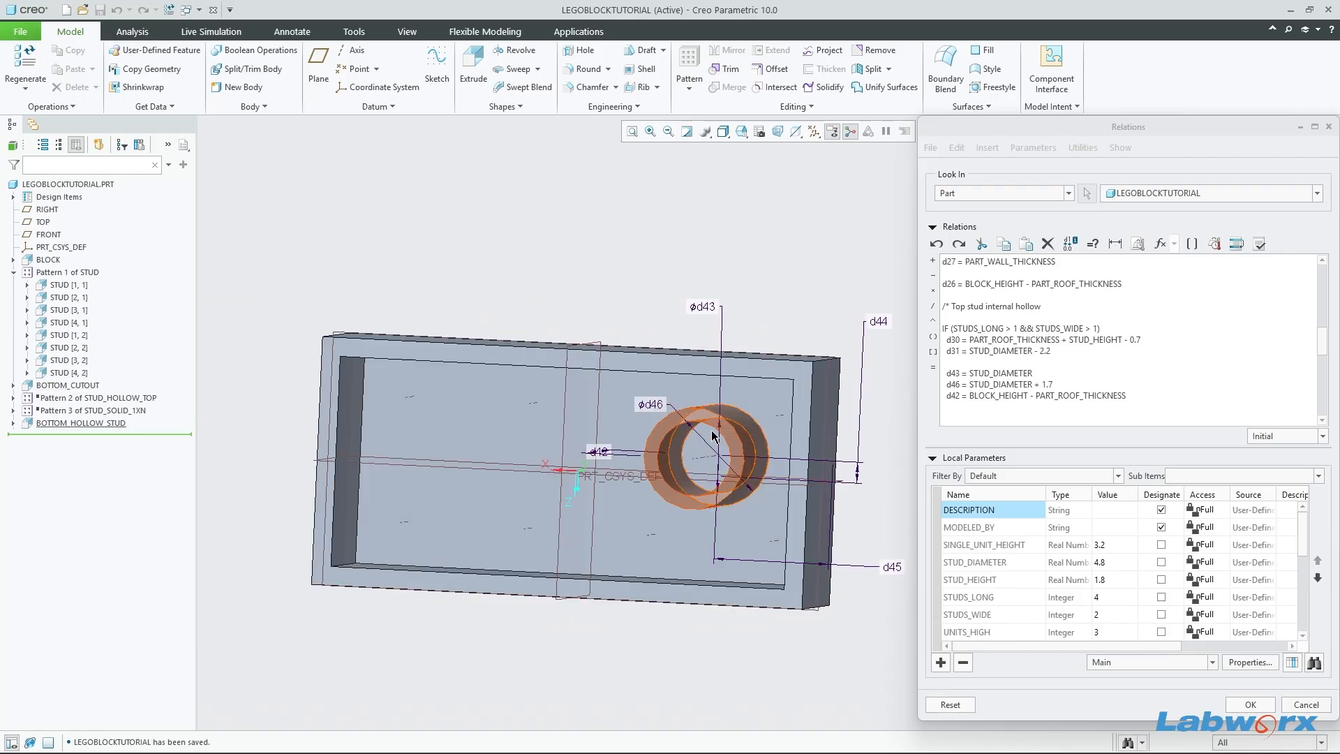
{"action": "scroll", "coordinate": [739, 435], "scroll_direction": "down", "scroll_amount": 3}
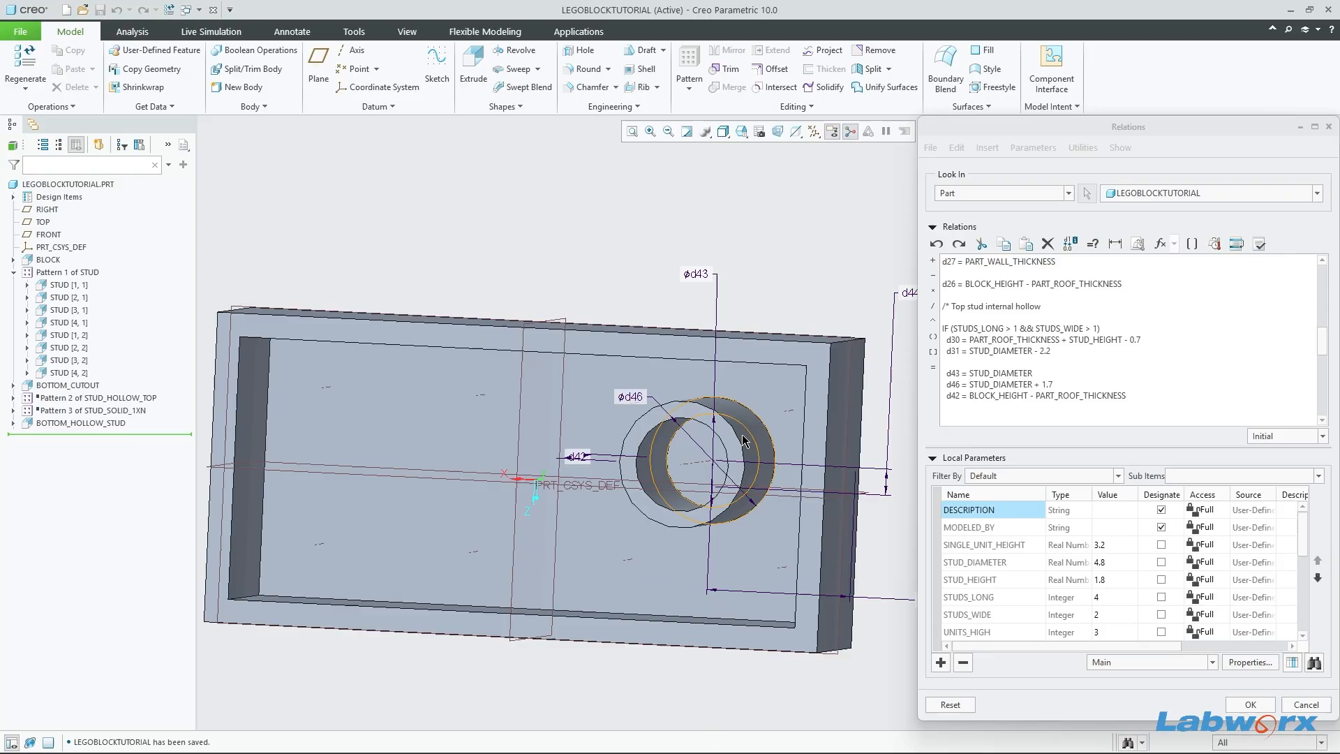
{"action": "scroll", "coordinate": [779, 434], "scroll_direction": "up", "scroll_amount": 3}
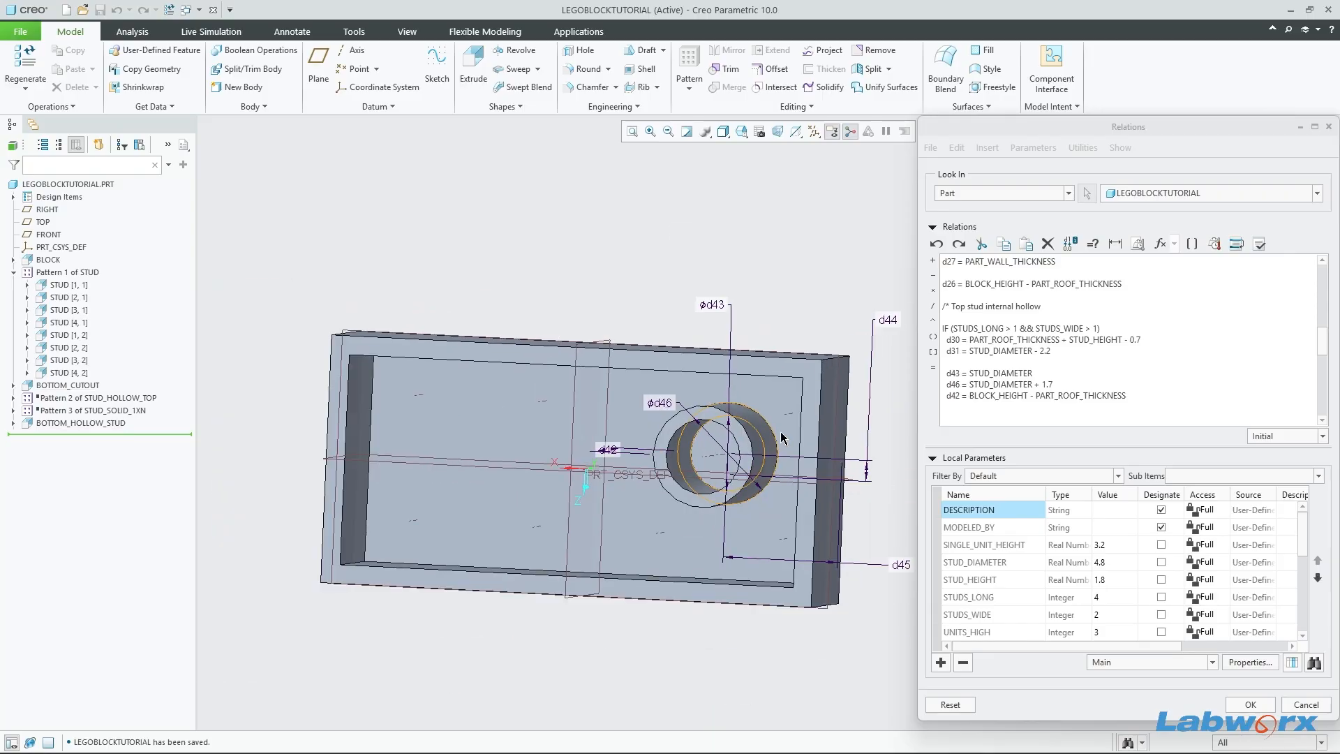
{"action": "scroll", "coordinate": [780, 431], "scroll_direction": "down", "scroll_amount": 3}
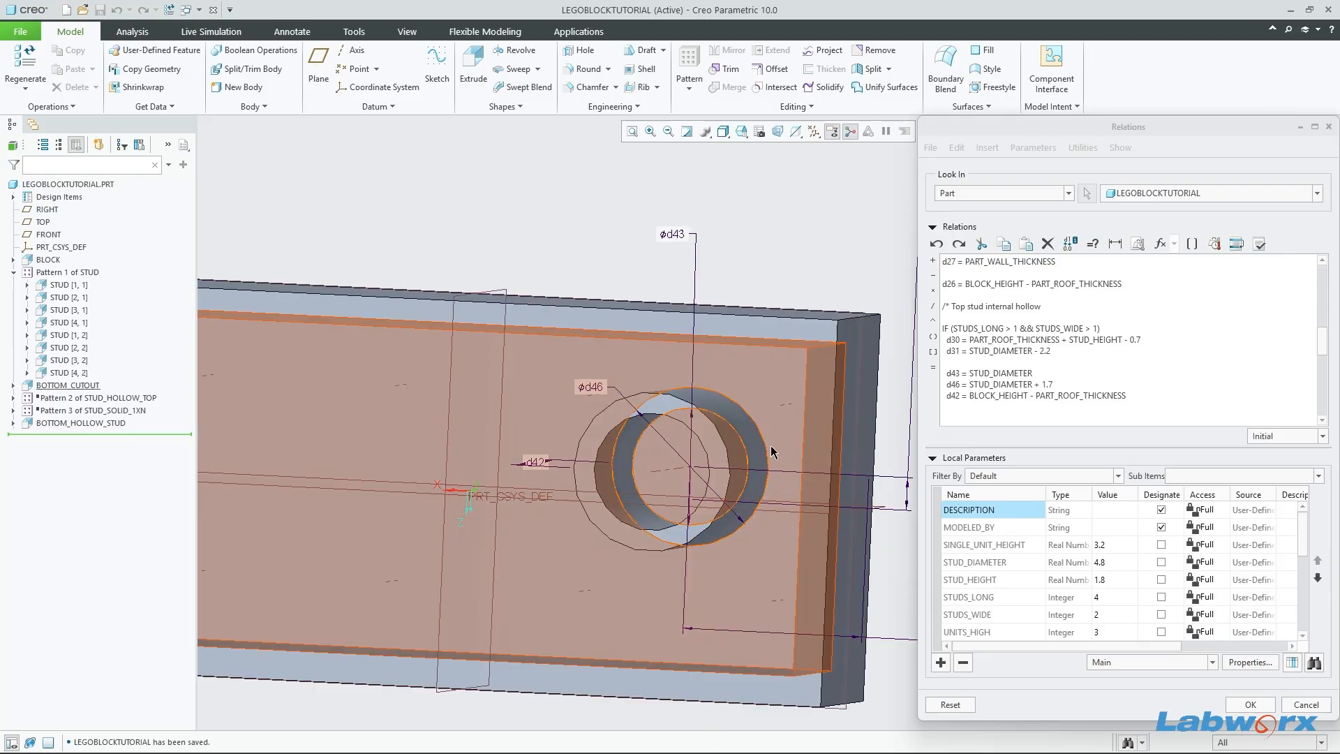
{"action": "mouse_move", "coordinate": [770, 445]}
{"action": "middle_mouse_down"}
{"action": "mouse_move", "coordinate": [803, 419]}
{"action": "mouse_move", "coordinate": [785, 447]}
{"action": "mouse_move", "coordinate": [792, 468]}
{"action": "mouse_move", "coordinate": [776, 435]}
{"action": "middle_mouse_up"}
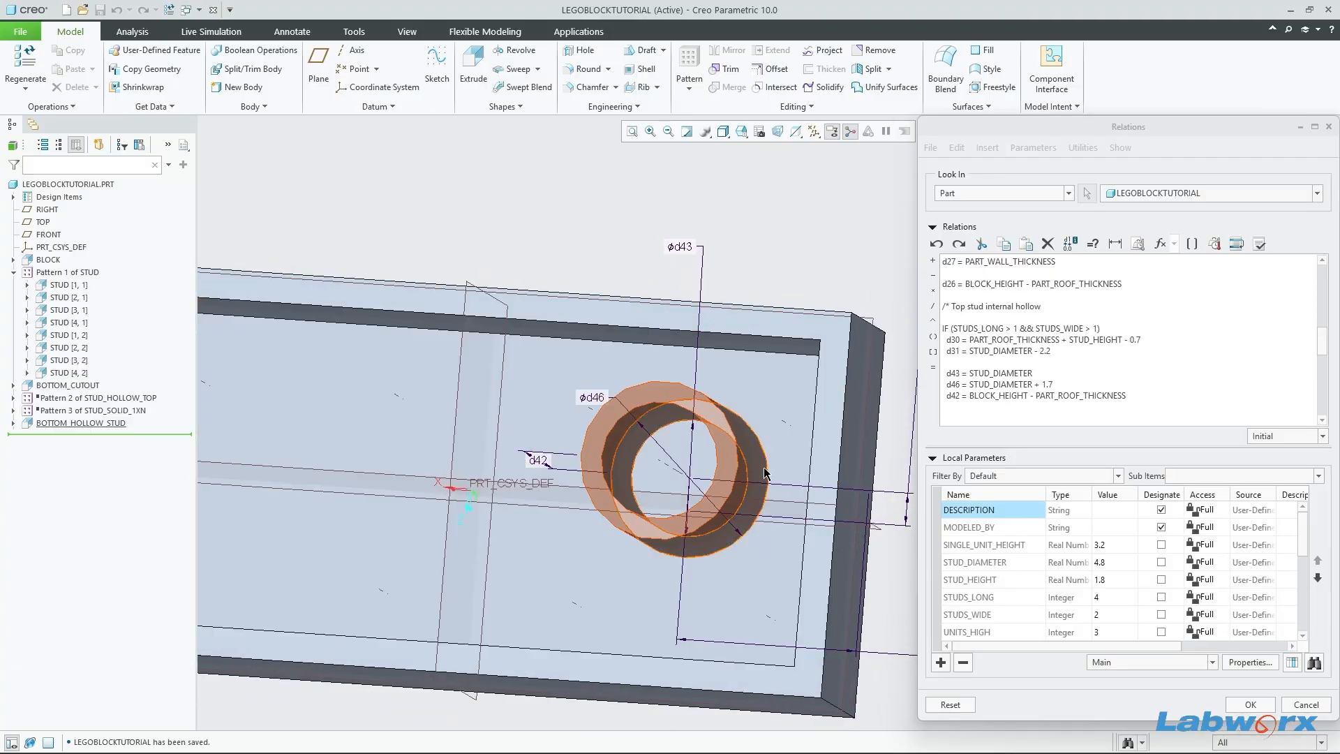
{"action": "scroll", "coordinate": [767, 467], "scroll_direction": "up", "scroll_amount": 3}
{"action": "mouse_move", "coordinate": [786, 461]}
{"action": "middle_mouse_down"}
{"action": "mouse_move", "coordinate": [810, 480]}
{"action": "mouse_move", "coordinate": [781, 460]}
{"action": "middle_mouse_up"}
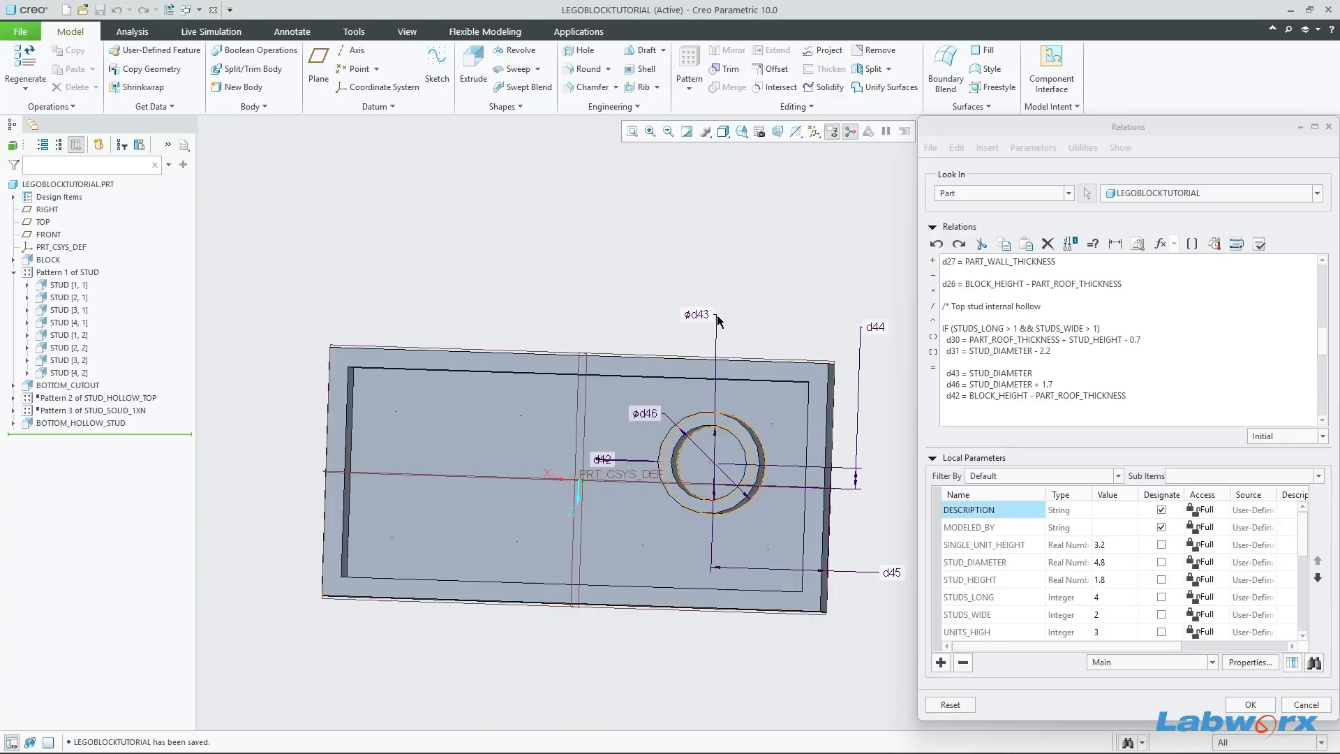
Step: Insert a blank line below the d42 relation inside the IF block, look through the local parameters and close the relations
{"action": "left_click", "coordinate": [1033, 416]}
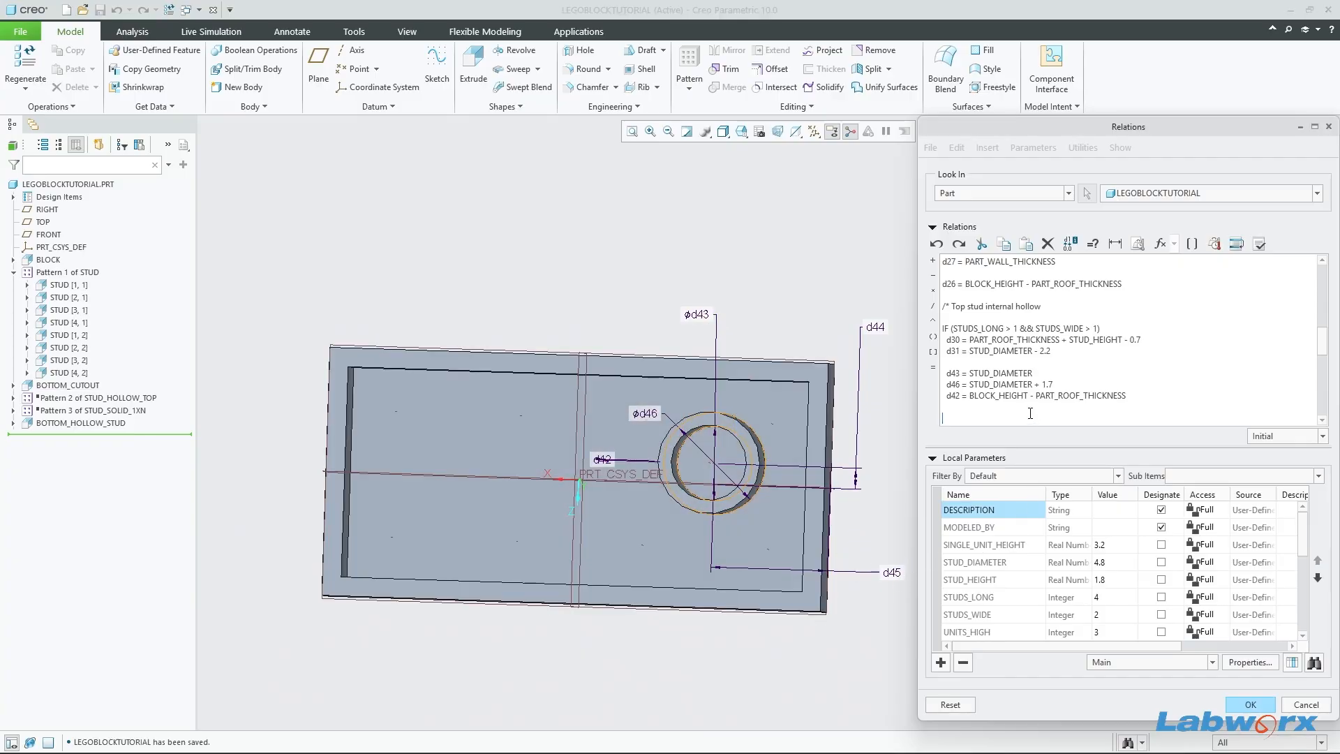
{"action": "scroll", "coordinate": [1048, 351], "scroll_direction": "down", "scroll_amount": 2}
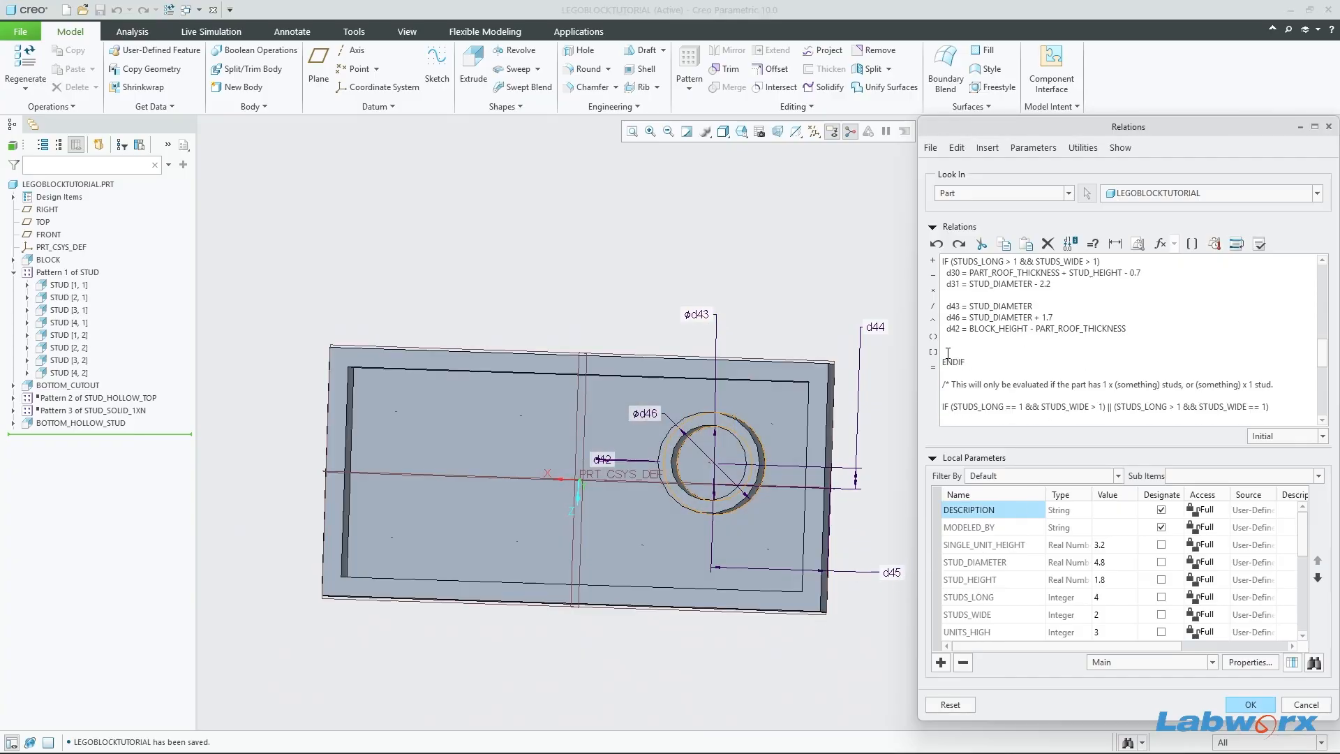
{"action": "key", "text": "Return"}
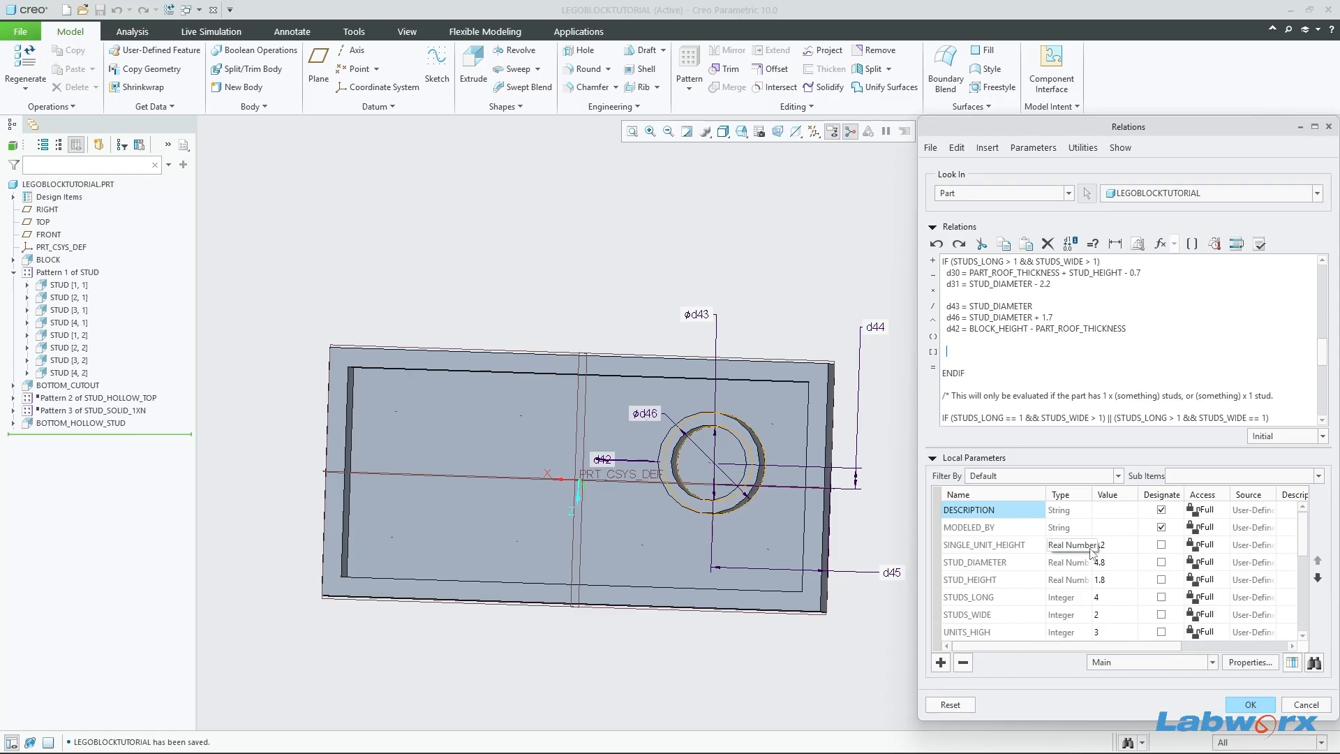
{"action": "scroll", "coordinate": [1043, 569], "scroll_direction": "down", "scroll_amount": 3}
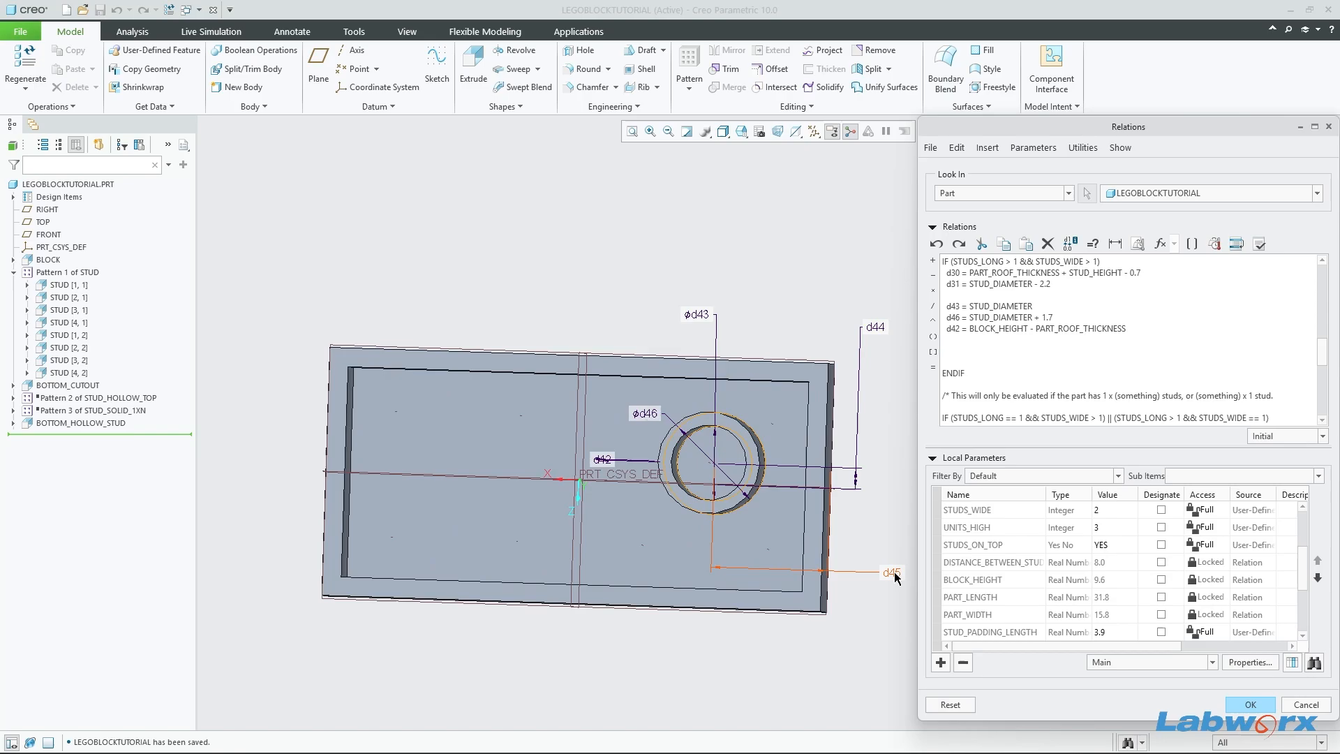
{"action": "middle_click", "coordinate": [865, 562]}
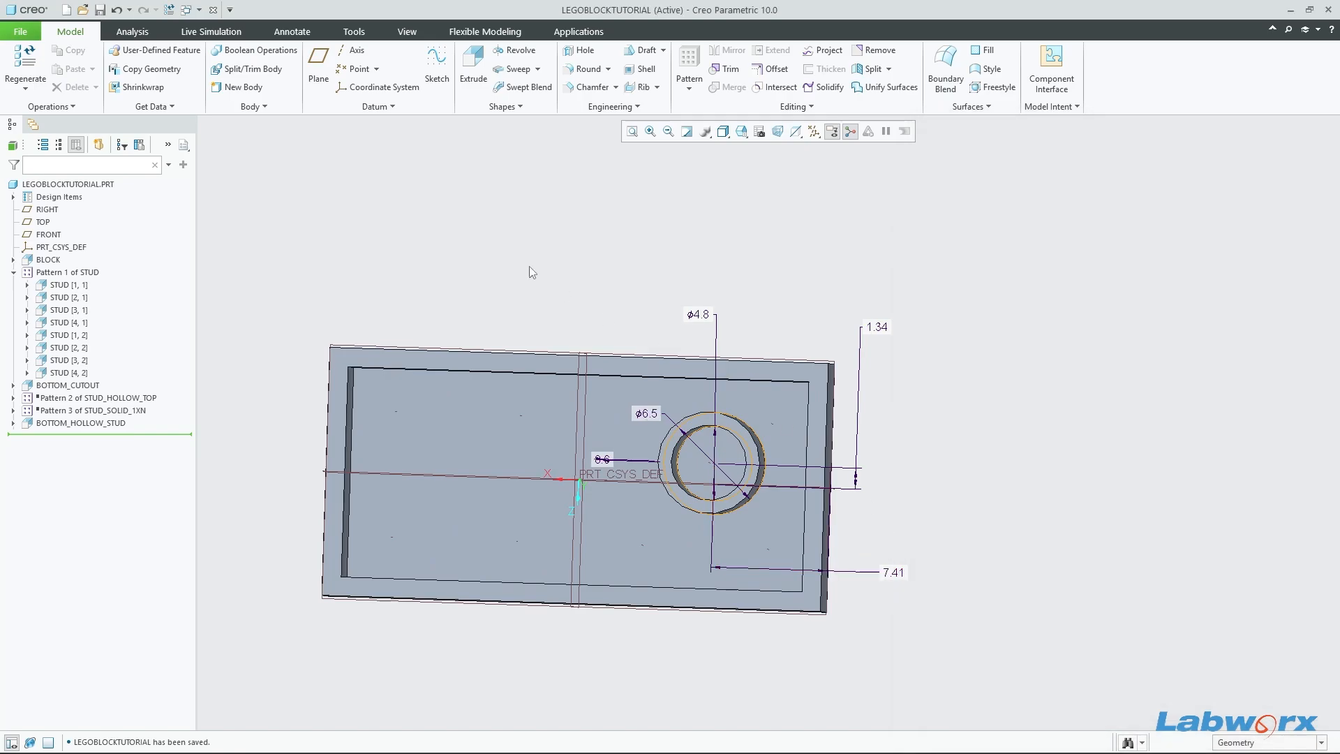
Step: Add the relation d45 = DISTANCE_BETWEEN_STUDS - 0.1 inside the IF block, below the d42 relation
{"action": "left_click", "coordinate": [1050, 106]}
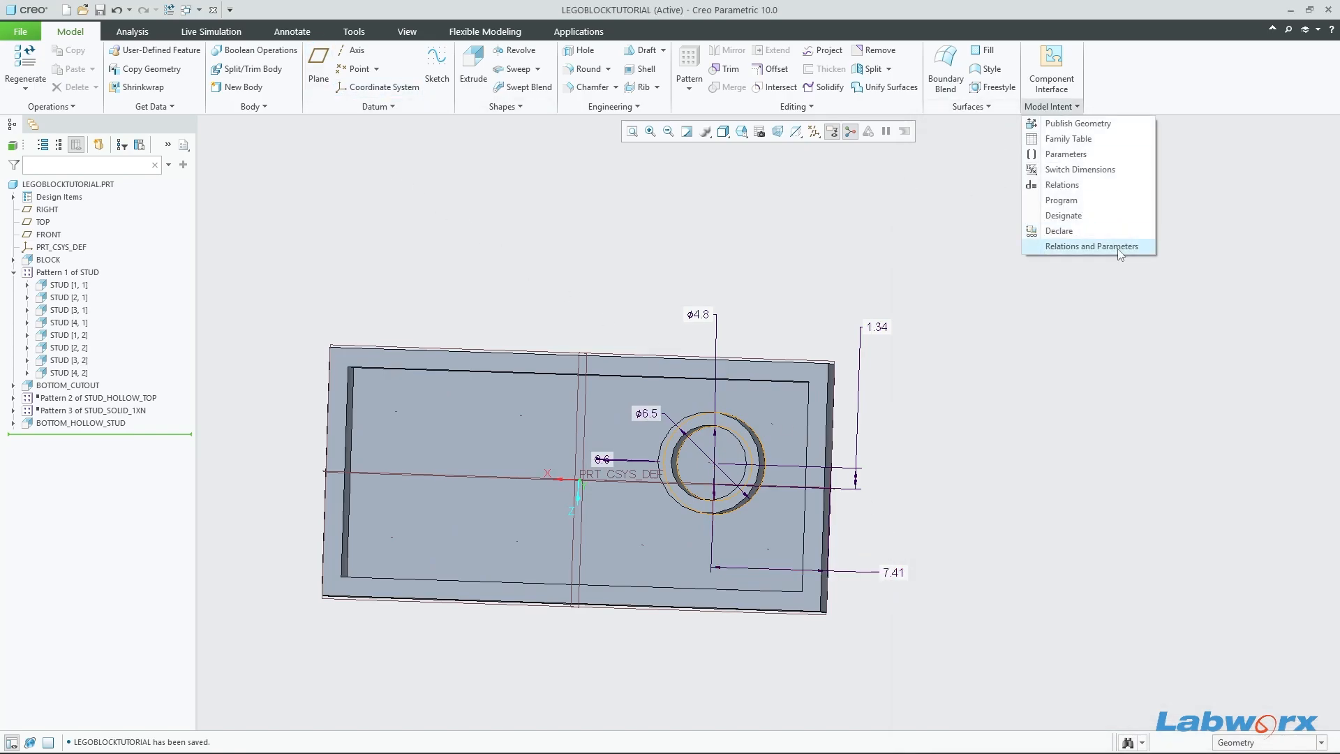
{"action": "left_click", "coordinate": [1088, 184]}
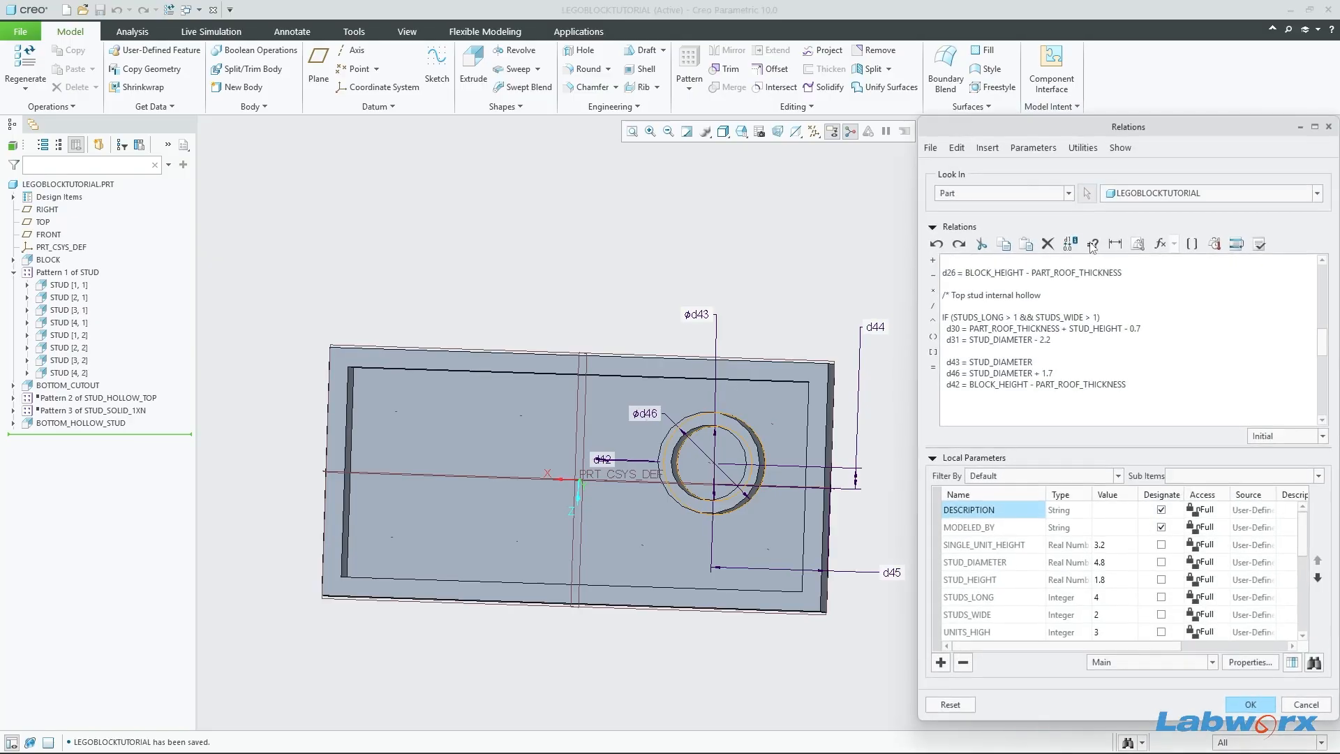
{"action": "scroll", "coordinate": [1045, 402], "scroll_direction": "down", "scroll_amount": 1}
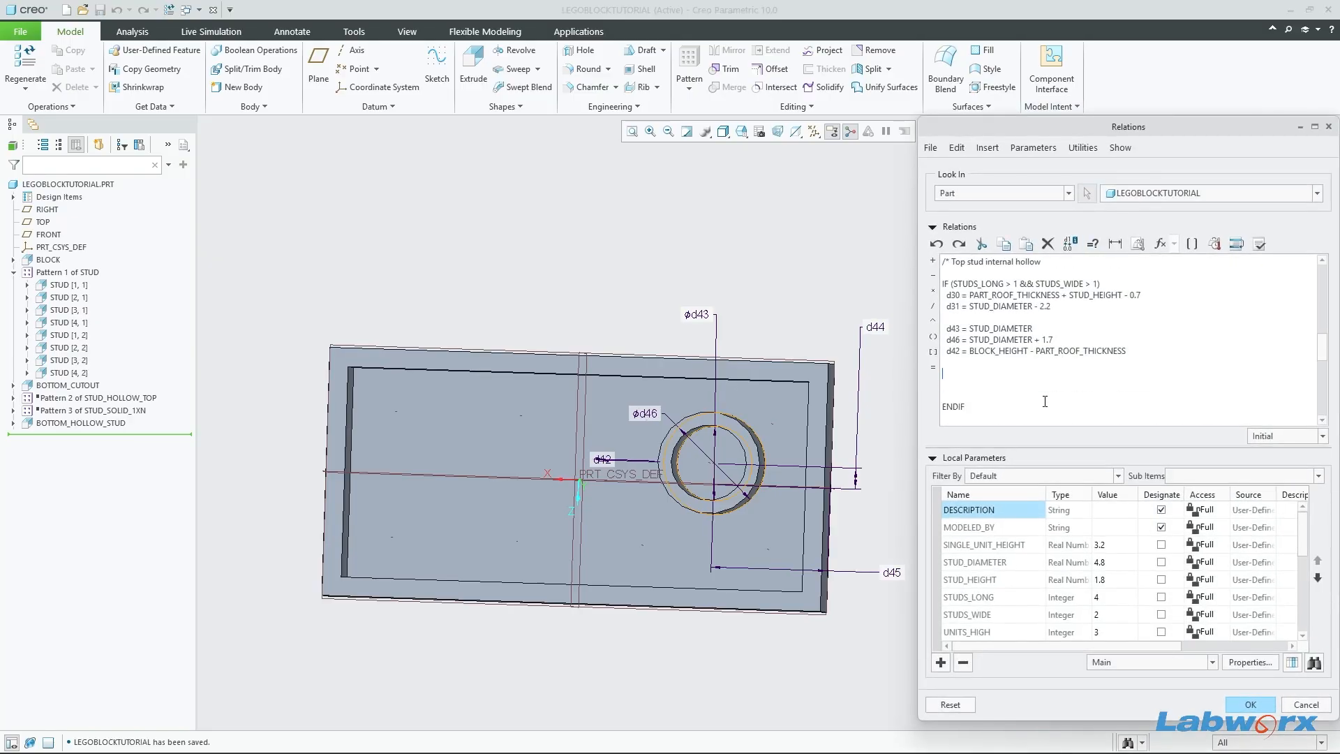
{"action": "left_click", "coordinate": [892, 572]}
{"action": "scroll", "coordinate": [1050, 595], "scroll_direction": "down", "scroll_amount": 2}
{"action": "left_click", "coordinate": [1030, 564]}
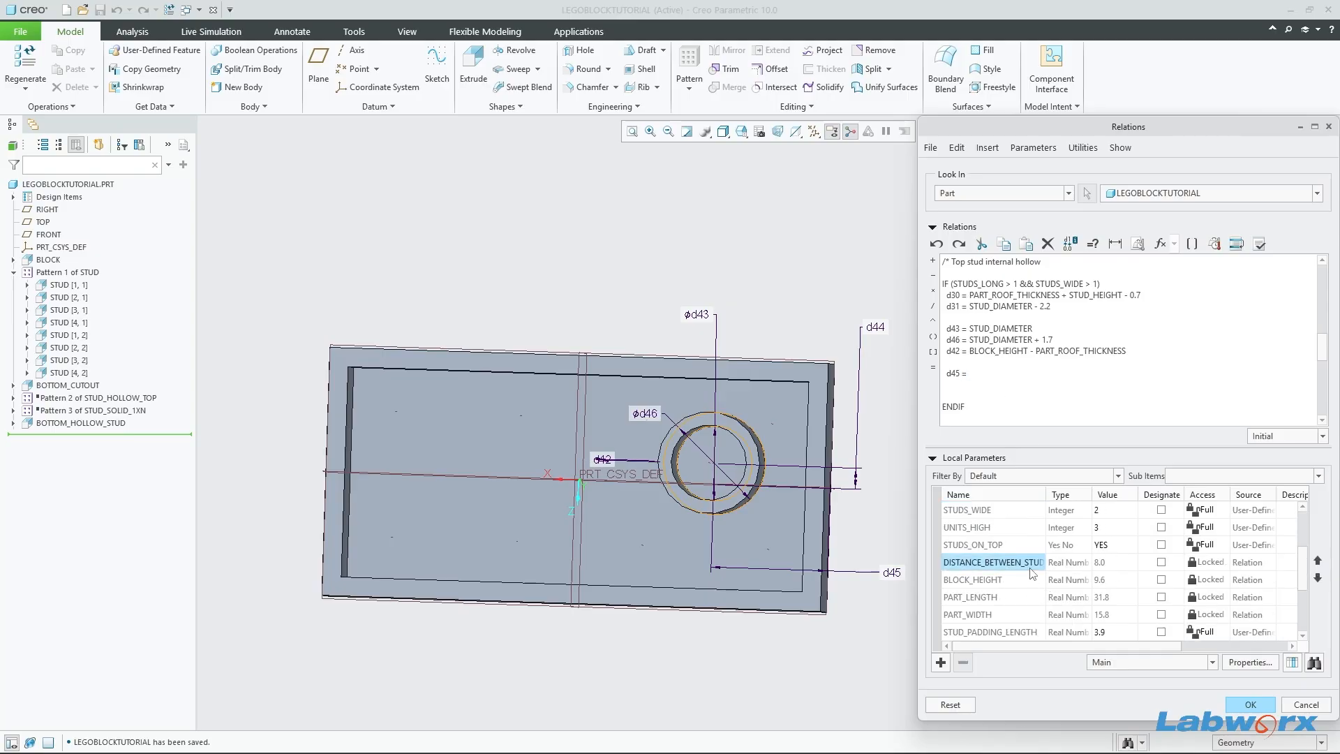
{"action": "right_click", "coordinate": [1030, 565]}
{"action": "left_click", "coordinate": [1083, 446]}
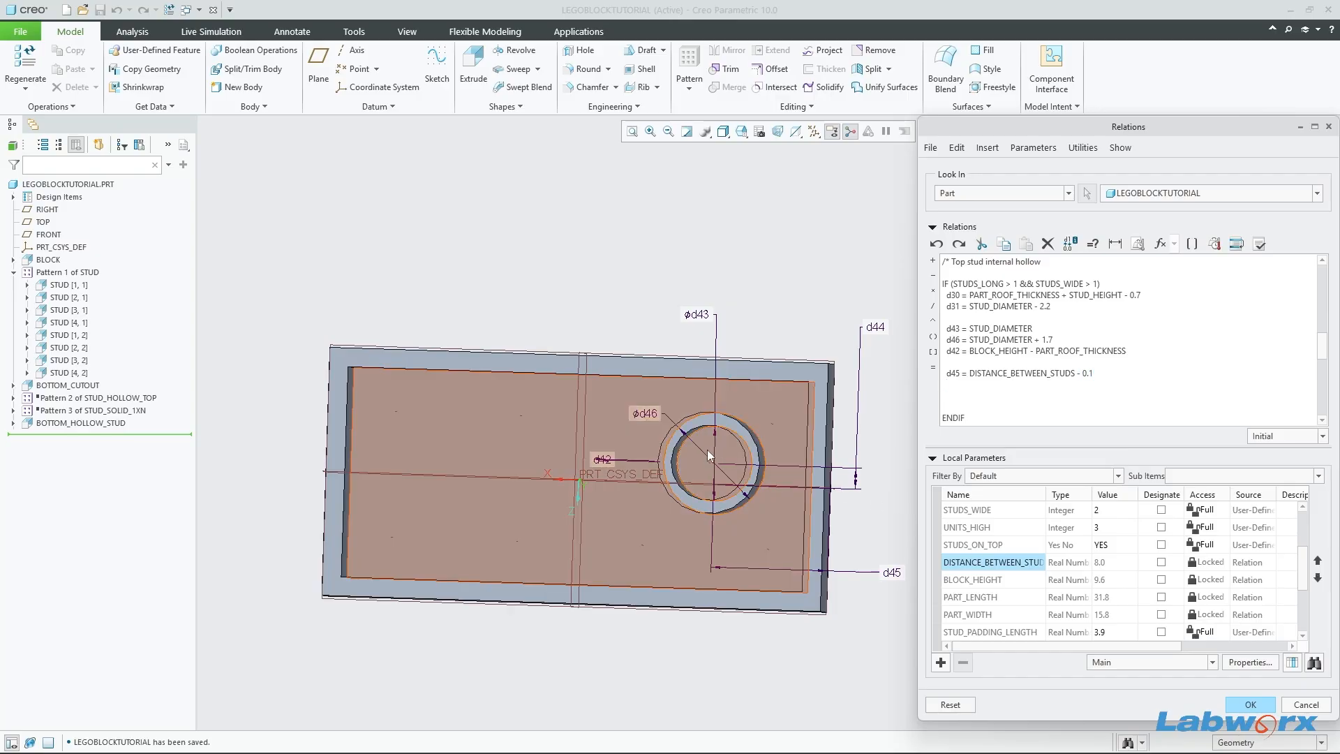
Step: Check the bottom hollow stud's dimensions in the model, accept the relations, regenerate the part and save it
{"action": "mouse_move", "coordinate": [739, 452]}
{"action": "middle_mouse_down"}
{"action": "mouse_move", "coordinate": [791, 476]}
{"action": "mouse_move", "coordinate": [752, 448]}
{"action": "middle_mouse_up"}
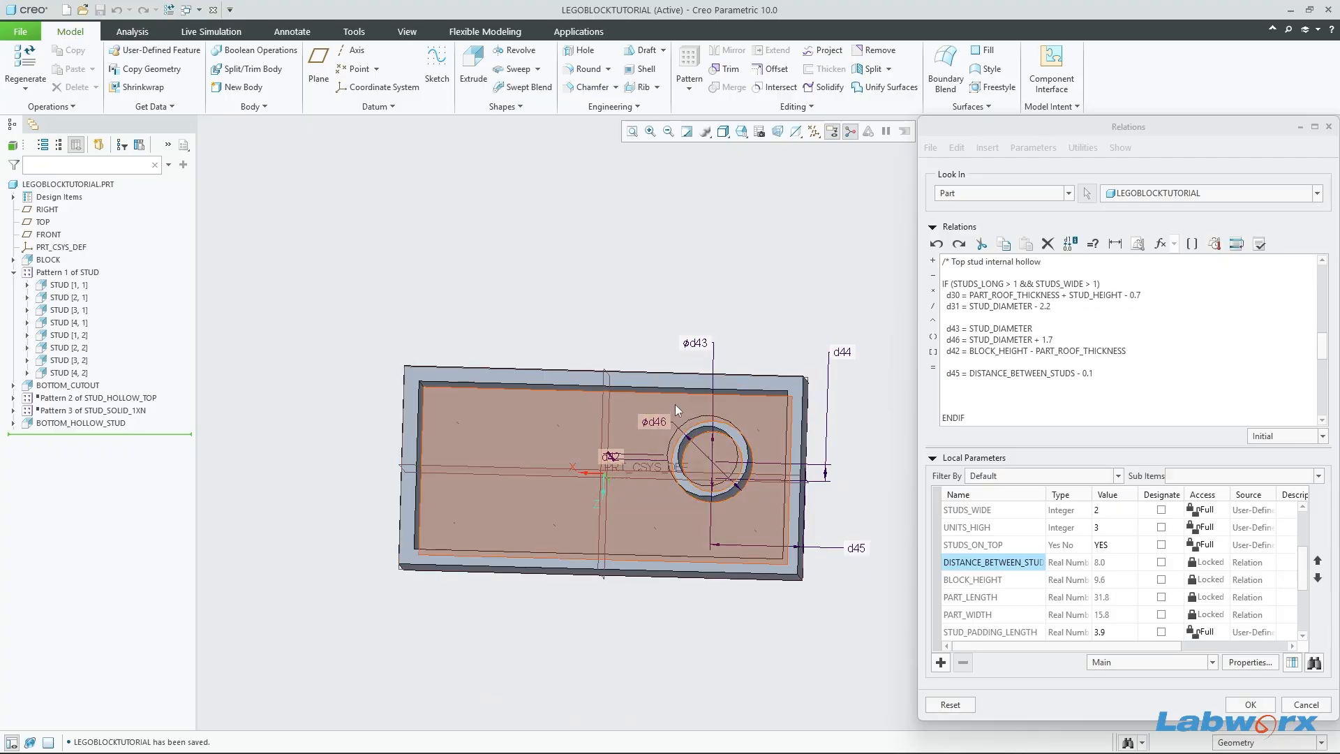
{"action": "mouse_move", "coordinate": [677, 411]}
{"action": "middle_mouse_down"}
{"action": "mouse_move", "coordinate": [642, 414]}
{"action": "mouse_move", "coordinate": [664, 413]}
{"action": "middle_mouse_up"}
{"action": "scroll", "coordinate": [772, 484], "scroll_direction": "up", "scroll_amount": 5}
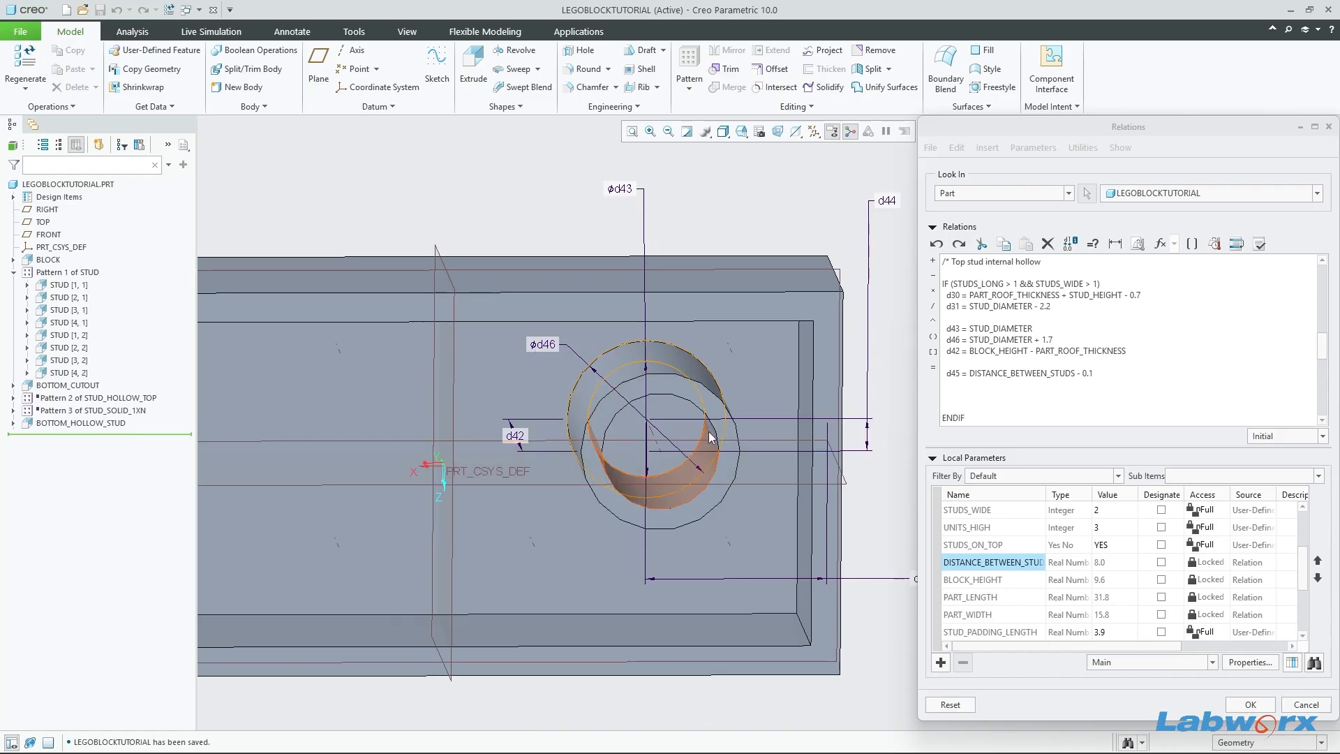
{"action": "middle_click_drag", "start_coordinate": [708, 431], "coordinate": [750, 438]}
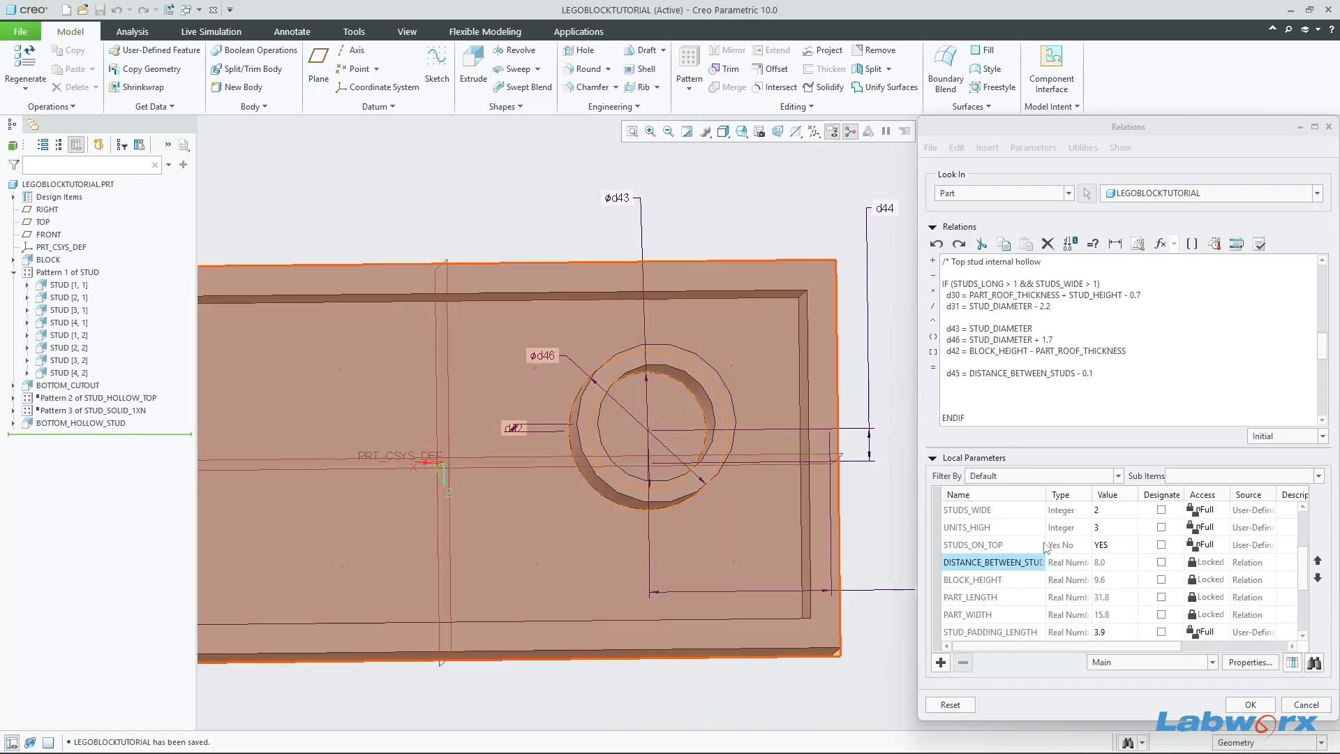
{"action": "left_click", "coordinate": [1260, 708]}
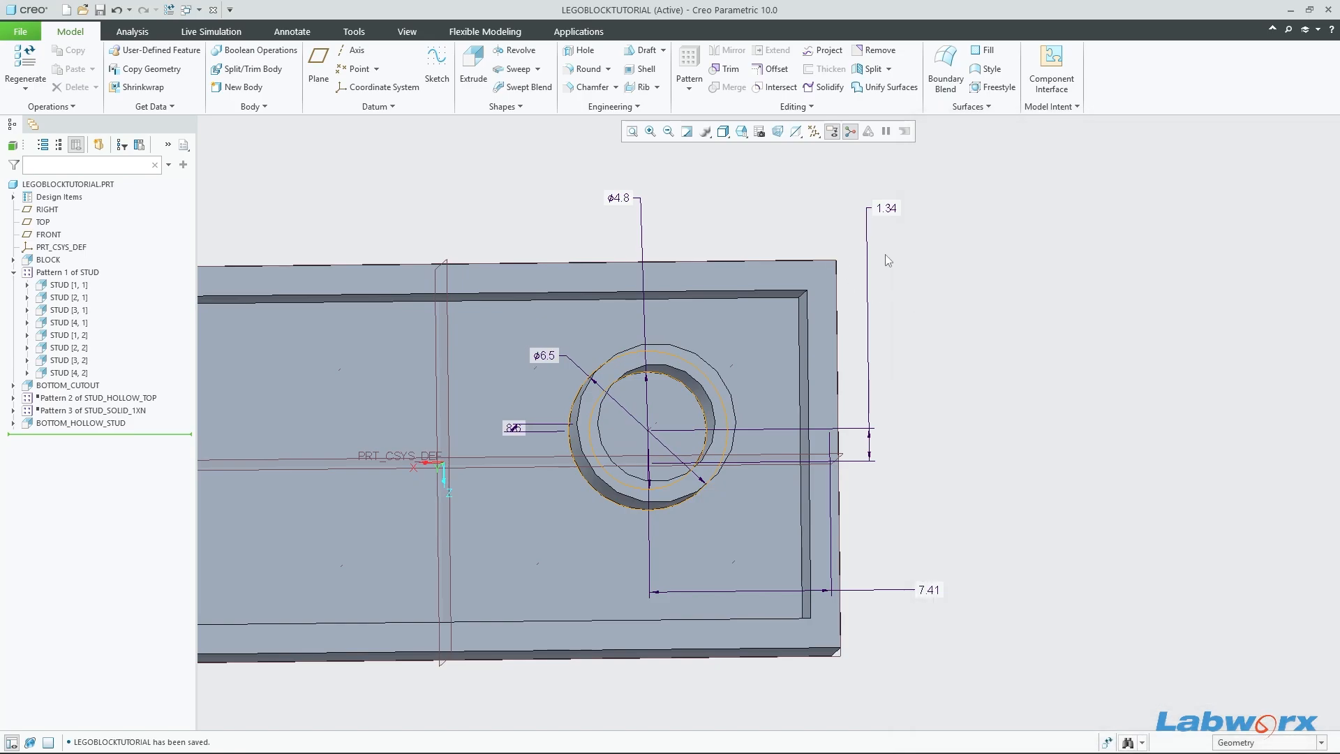
{"action": "key", "text": "ctrl+g"}
{"action": "key", "text": "ctrl+d"}
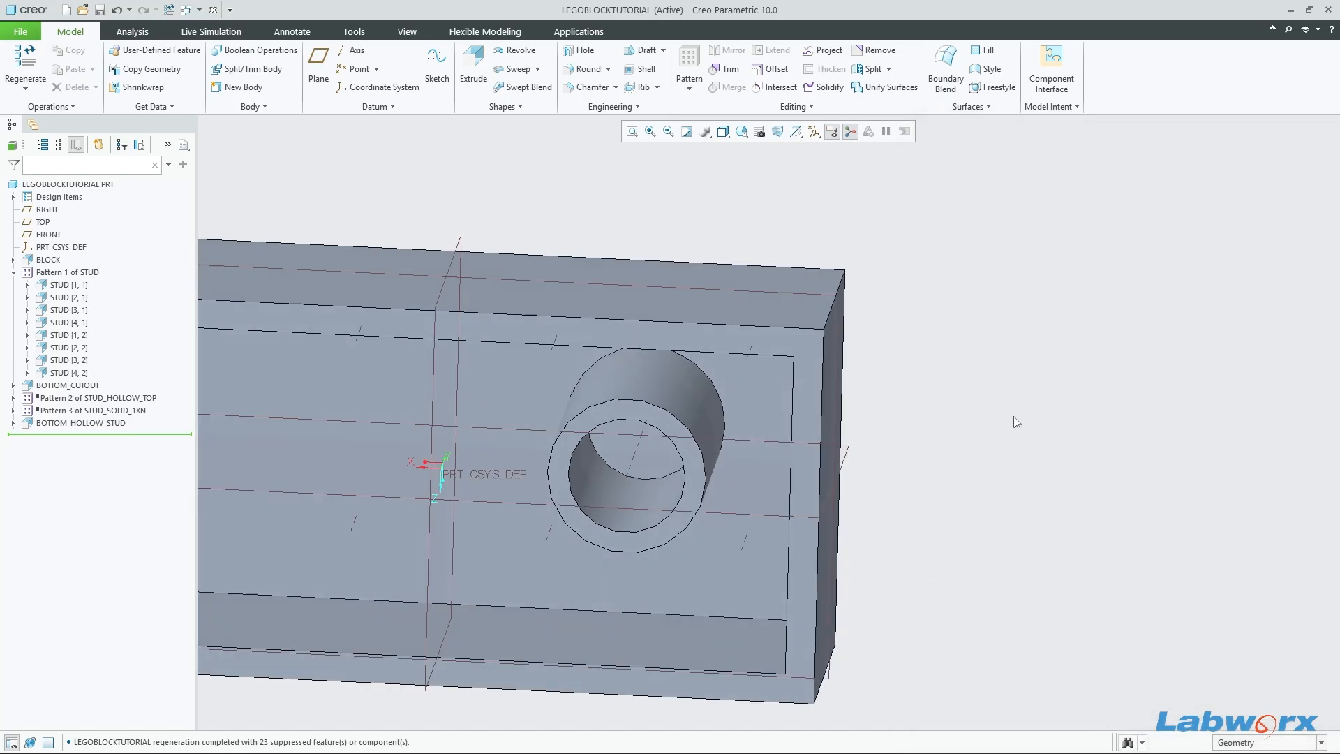
{"action": "key", "text": "ctrl+s"}
{"action": "middle_click_drag", "start_coordinate": [1019, 428], "coordinate": [1018, 416]}
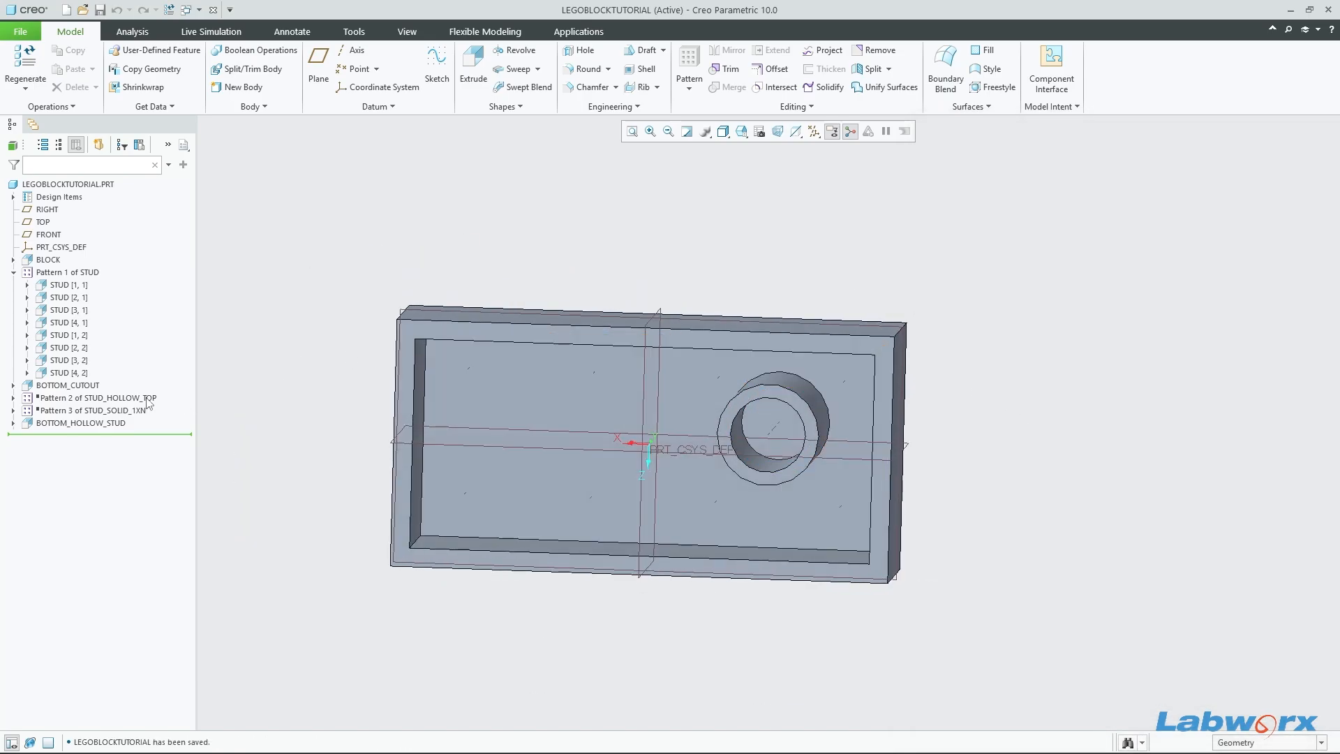
Step: Open the internal sketch of BOTTOM_HOLLOW_STUD for editing and orient it parallel to the sketch plane
{"action": "left_click", "coordinate": [117, 422]}
{"action": "left_click", "coordinate": [136, 342]}
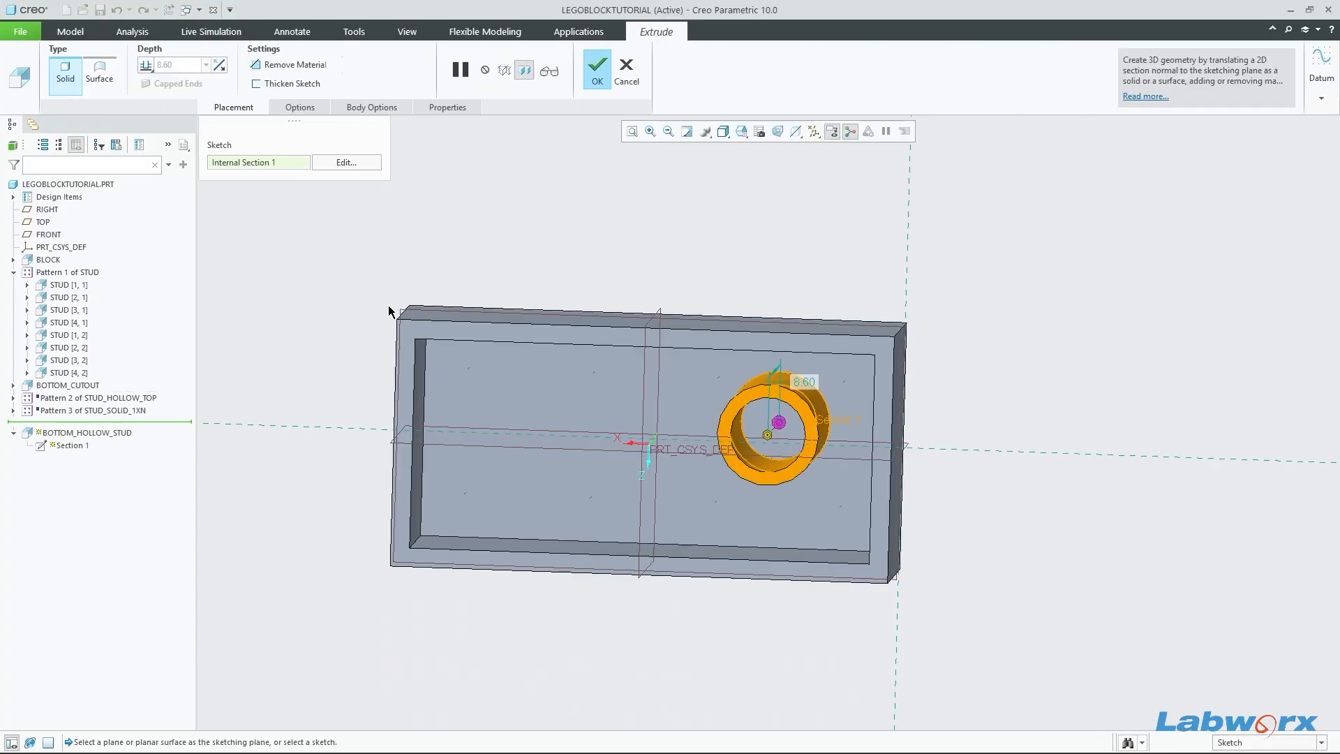
{"action": "left_click", "coordinate": [366, 170]}
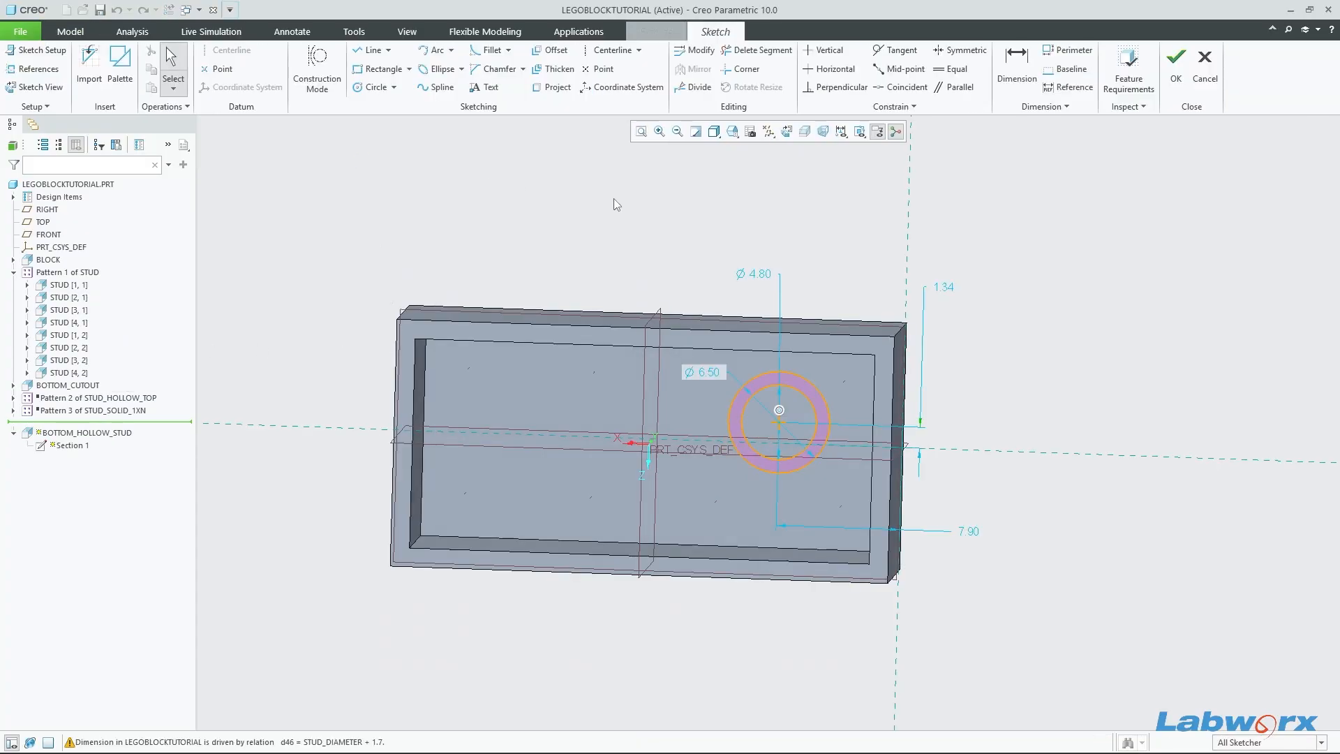
{"action": "left_click", "coordinate": [788, 132]}
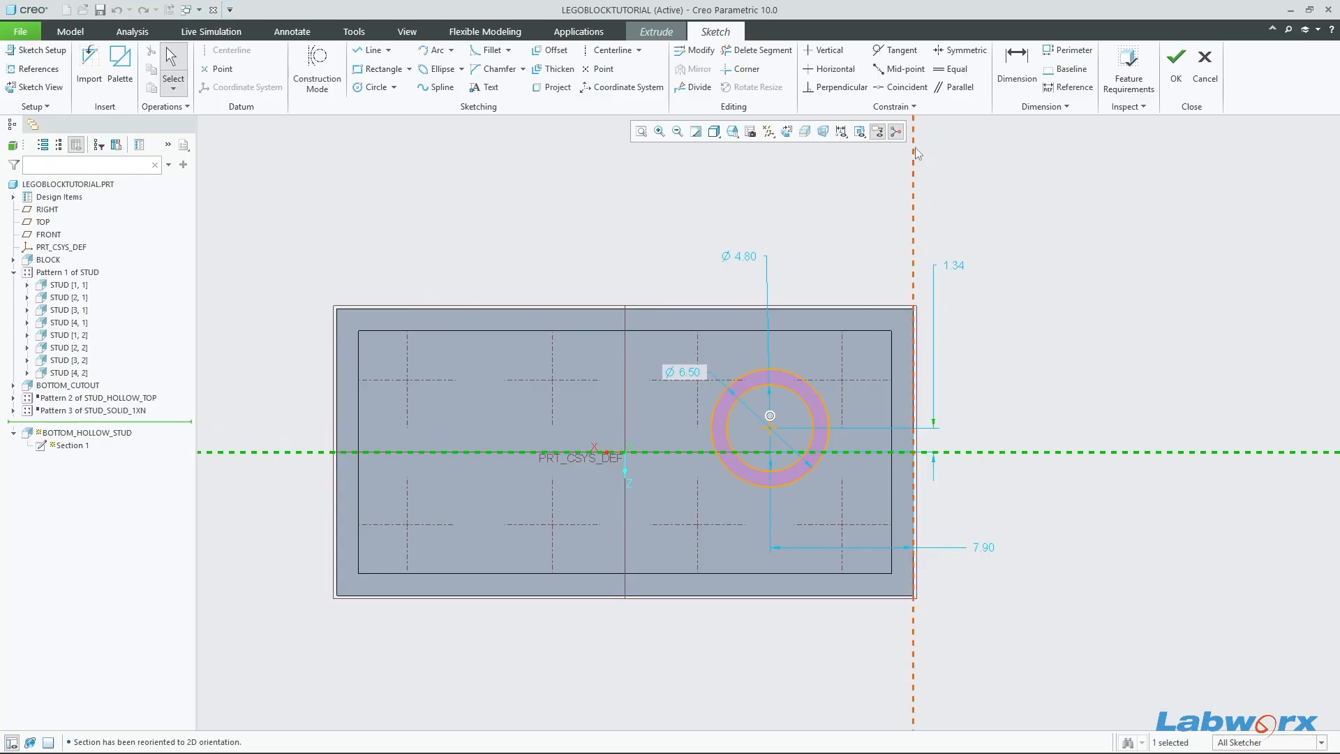
Step: Dimension the circles' centre vertically from the block's upper long edge, accept the sketch and the extrude, and save the part
{"action": "left_click", "coordinate": [1016, 63]}
{"action": "left_click", "coordinate": [771, 428]}
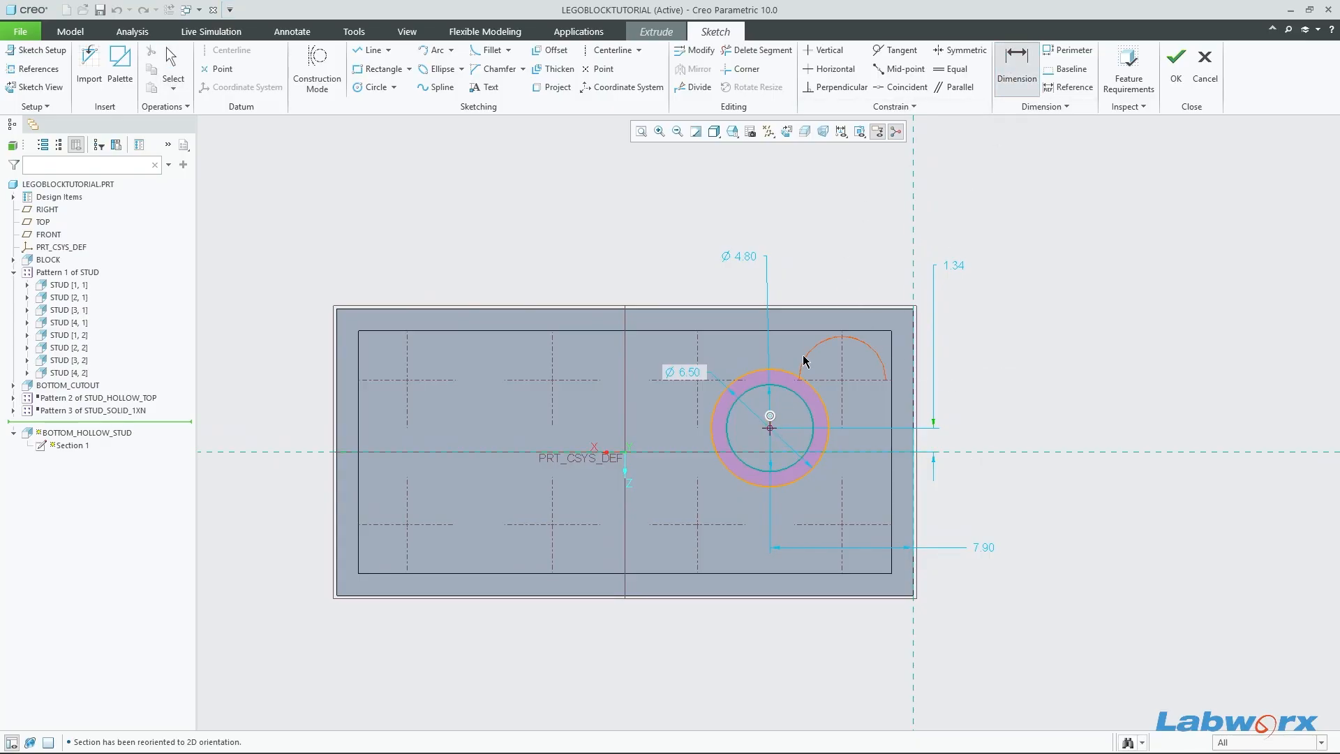
{"action": "middle_click", "coordinate": [986, 352]}
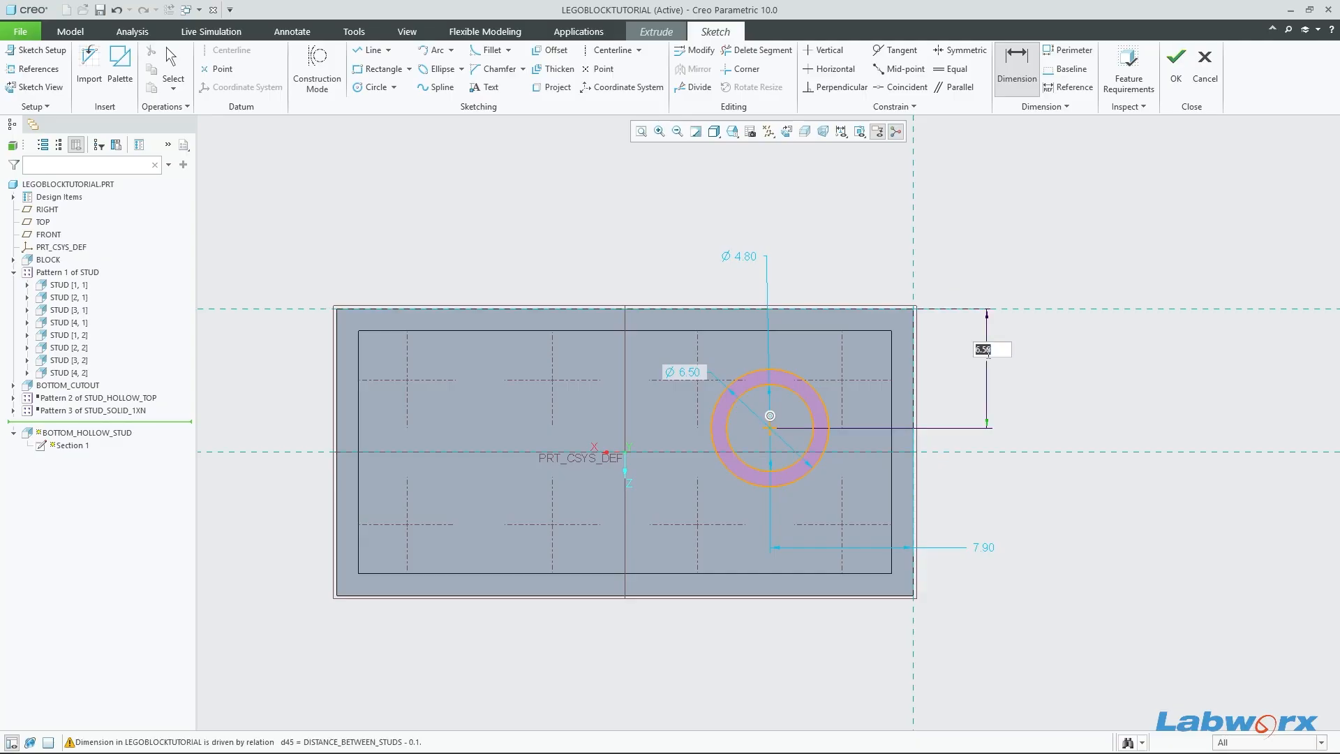
{"action": "key", "text": "Return"}
{"action": "left_click", "coordinate": [1176, 67]}
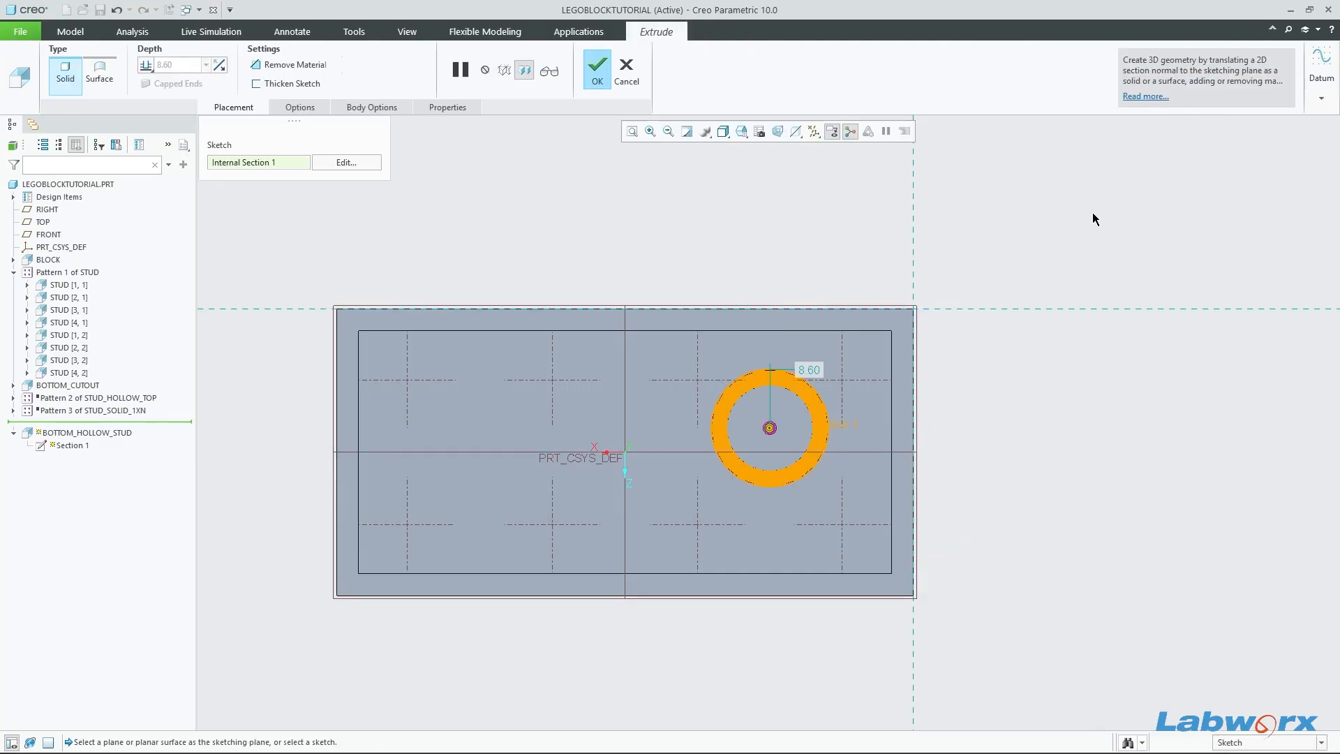
{"action": "middle_click", "coordinate": [619, 119]}
{"action": "key", "text": "ctrl+s"}
Step: Add the relation d48 = DISTANCE_BETWEEN_STUDS - 0.1 for BOTTOM_HOLLOW_STUD, reusing the expression from the d45 relation
{"action": "left_click", "coordinate": [1050, 106]}
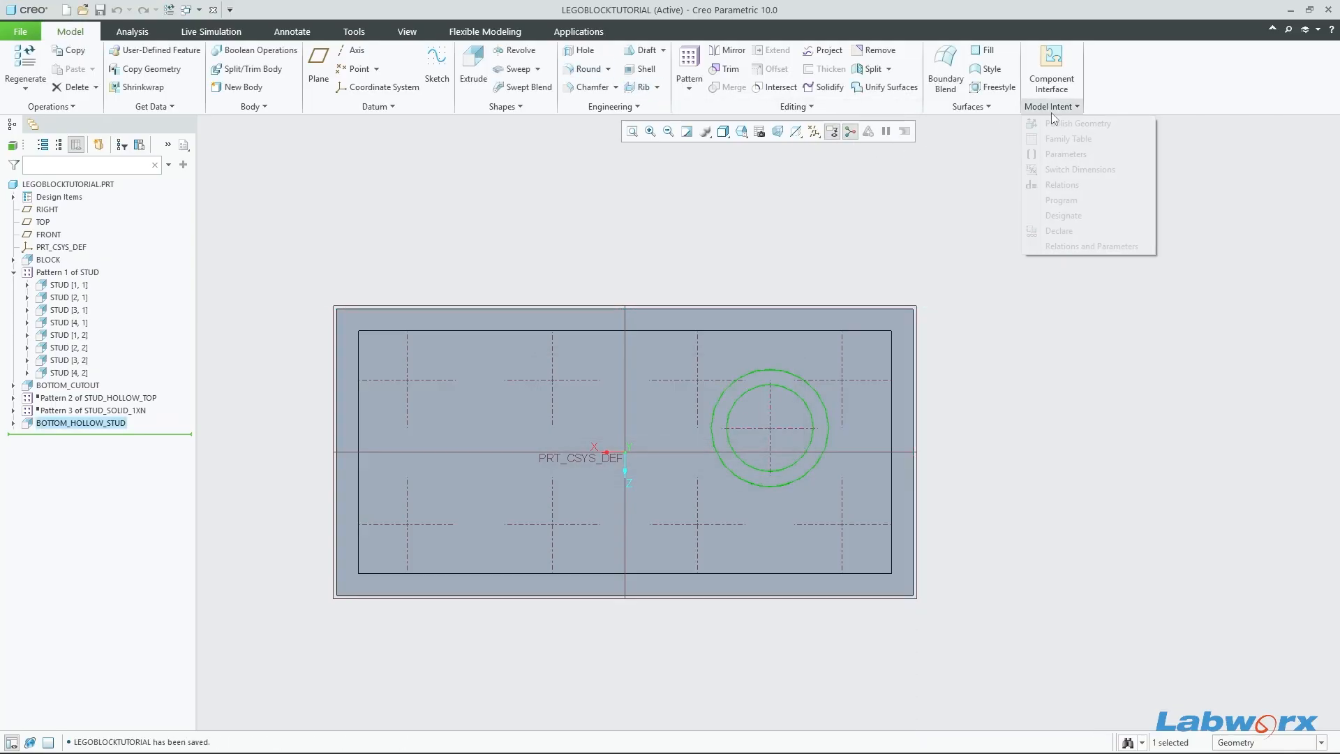
{"action": "left_click", "coordinate": [1062, 185]}
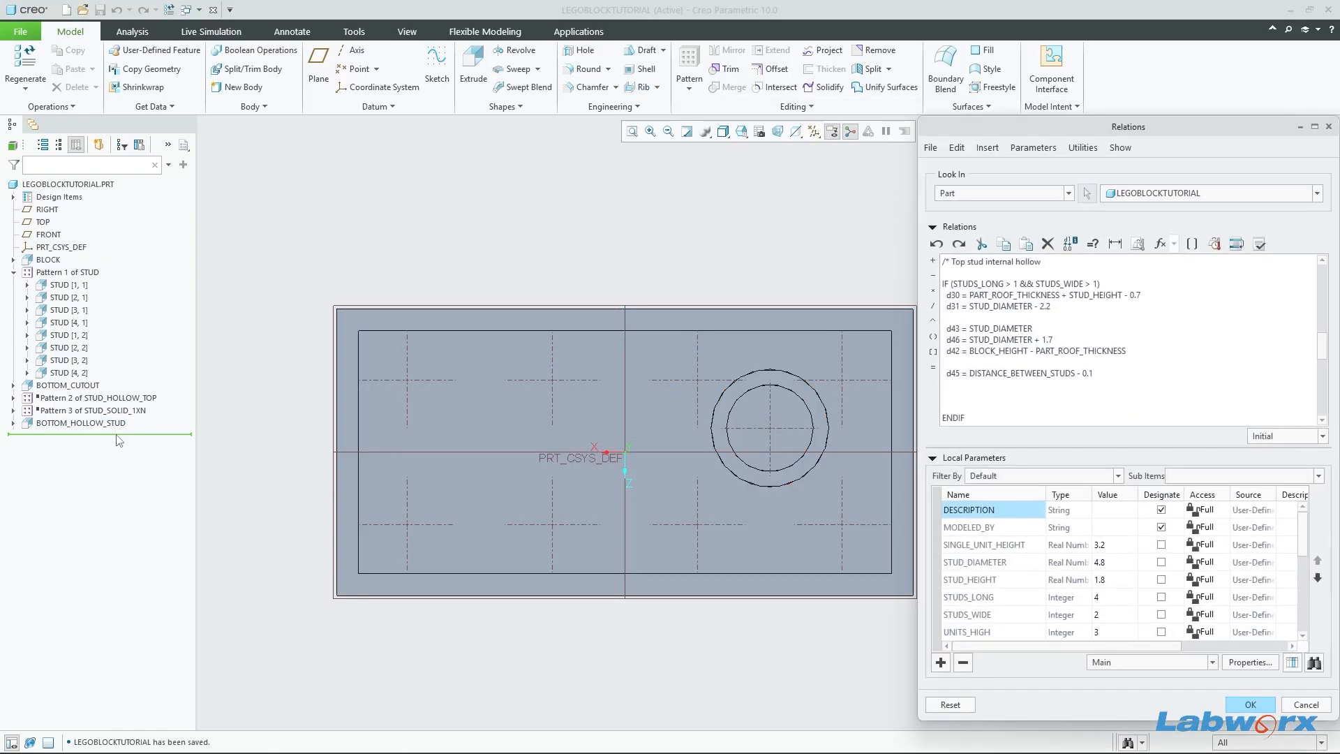
{"action": "left_click", "coordinate": [117, 421]}
{"action": "scroll", "coordinate": [362, 415], "scroll_direction": "up", "scroll_amount": 2}
{"action": "middle_click_drag", "start_coordinate": [724, 415], "coordinate": [719, 446], "text": "shift"}
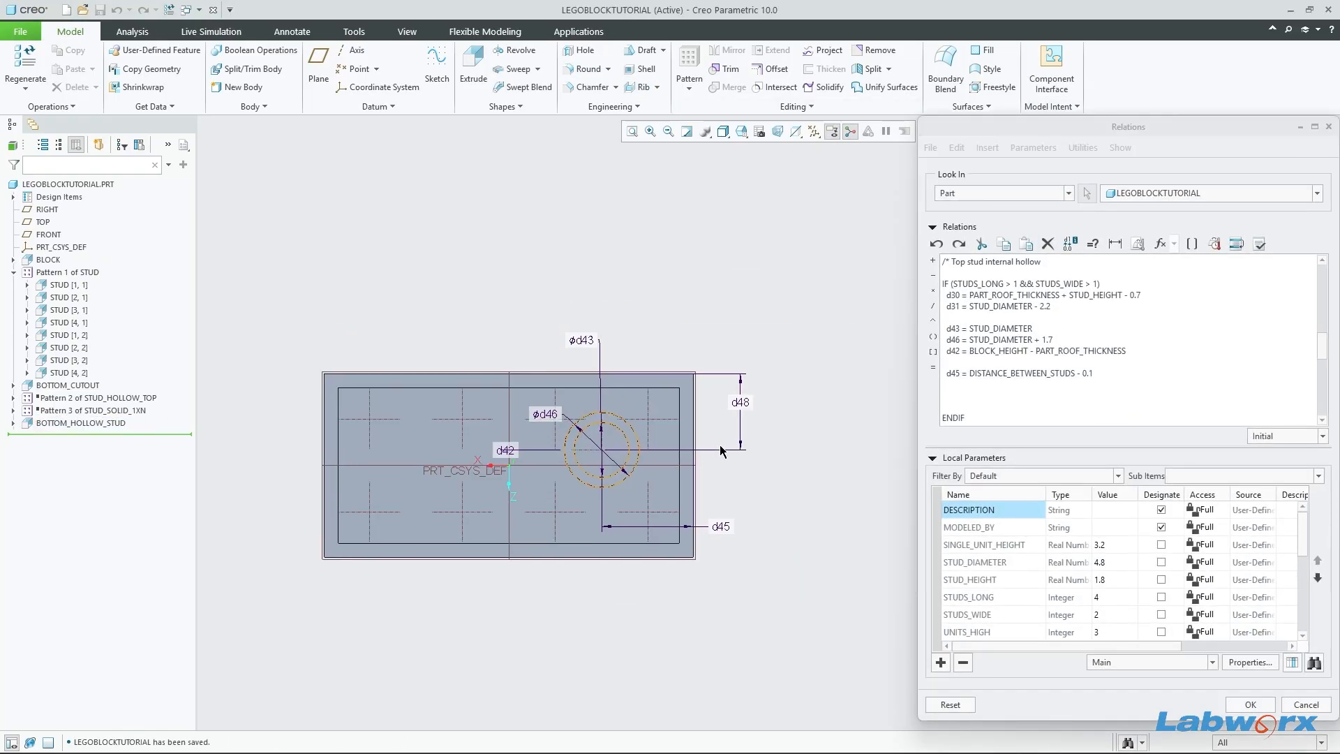
{"action": "left_click", "coordinate": [976, 383]}
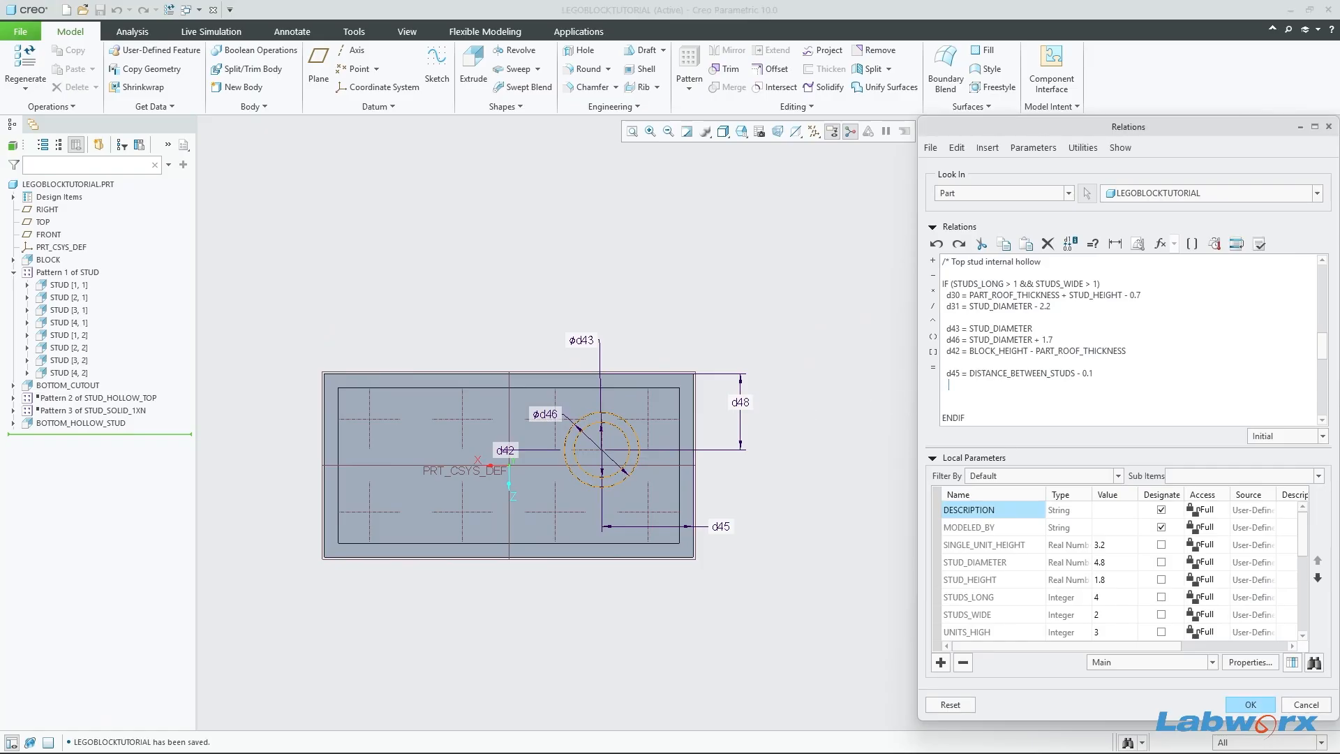
{"action": "left_click", "coordinate": [740, 402]}
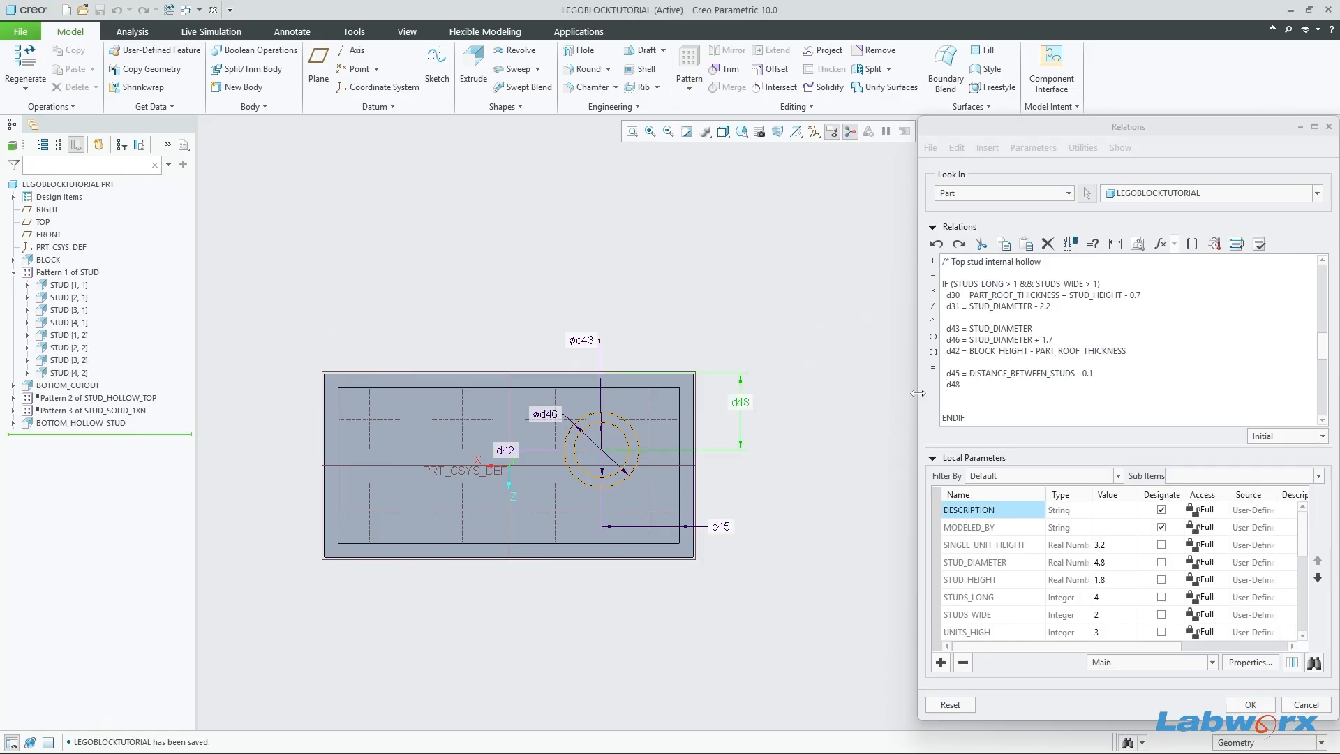
{"action": "left_click", "coordinate": [1010, 395]}
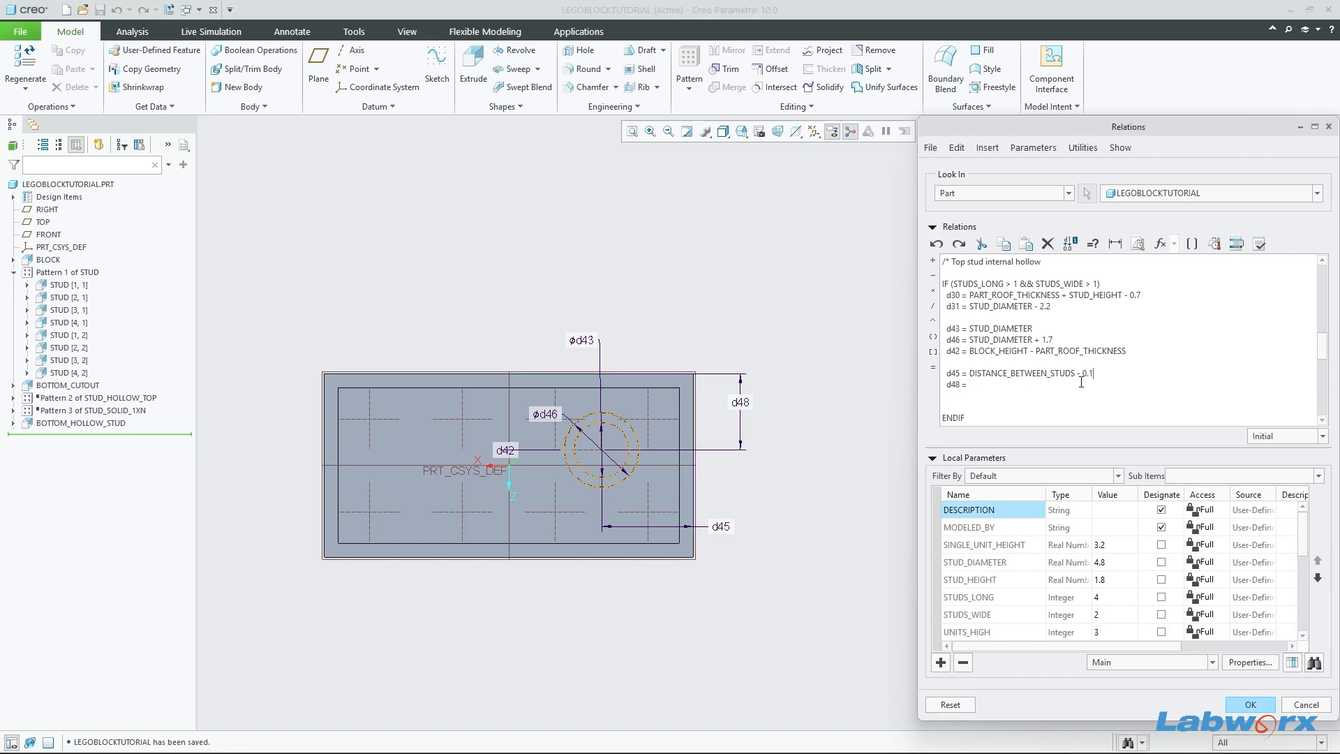
{"action": "left_click_drag", "start_coordinate": [1090, 375], "coordinate": [975, 364]}
{"action": "key", "text": "ctrl+c"}
{"action": "left_click", "coordinate": [979, 386]}
{"action": "key", "text": "ctrl+v"}
Step: Verify the relations, accept them, regenerate the part and save it
{"action": "left_click", "coordinate": [1254, 248]}
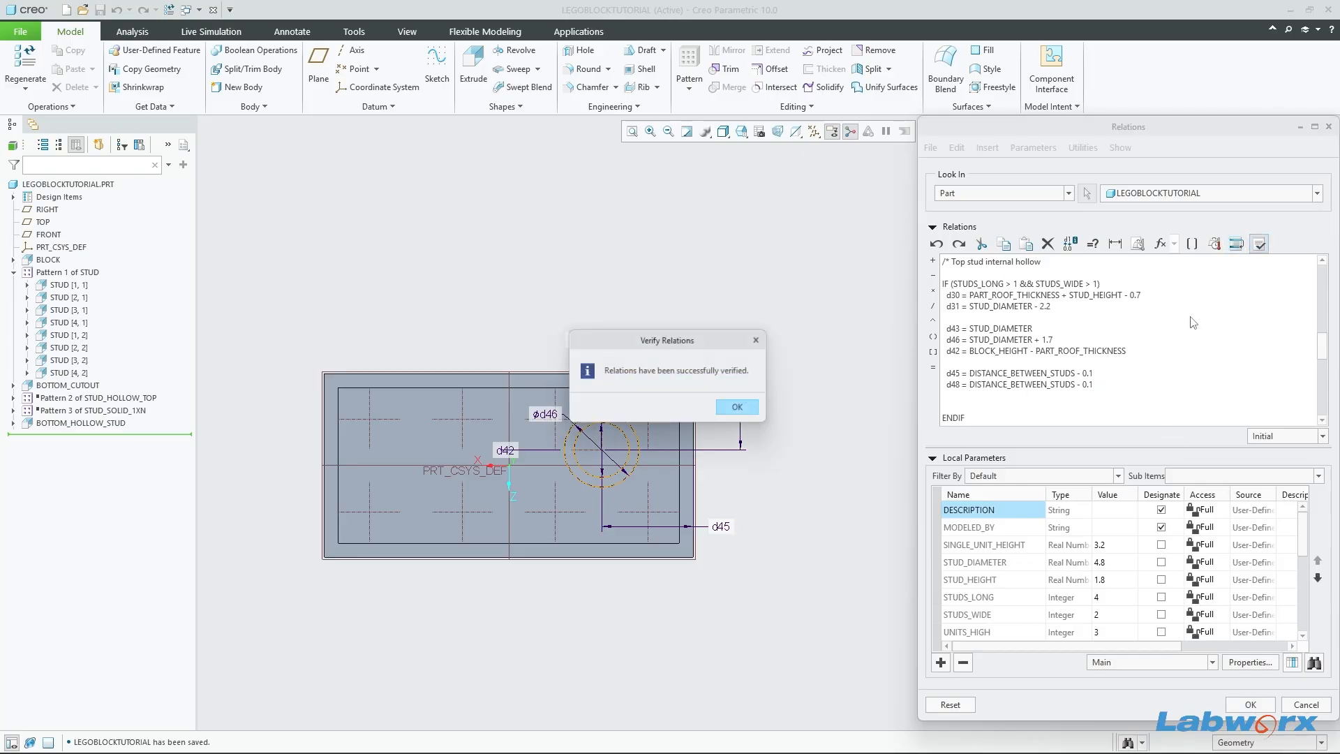
{"action": "left_click", "coordinate": [738, 403]}
{"action": "mouse_move", "coordinate": [1324, 732]}
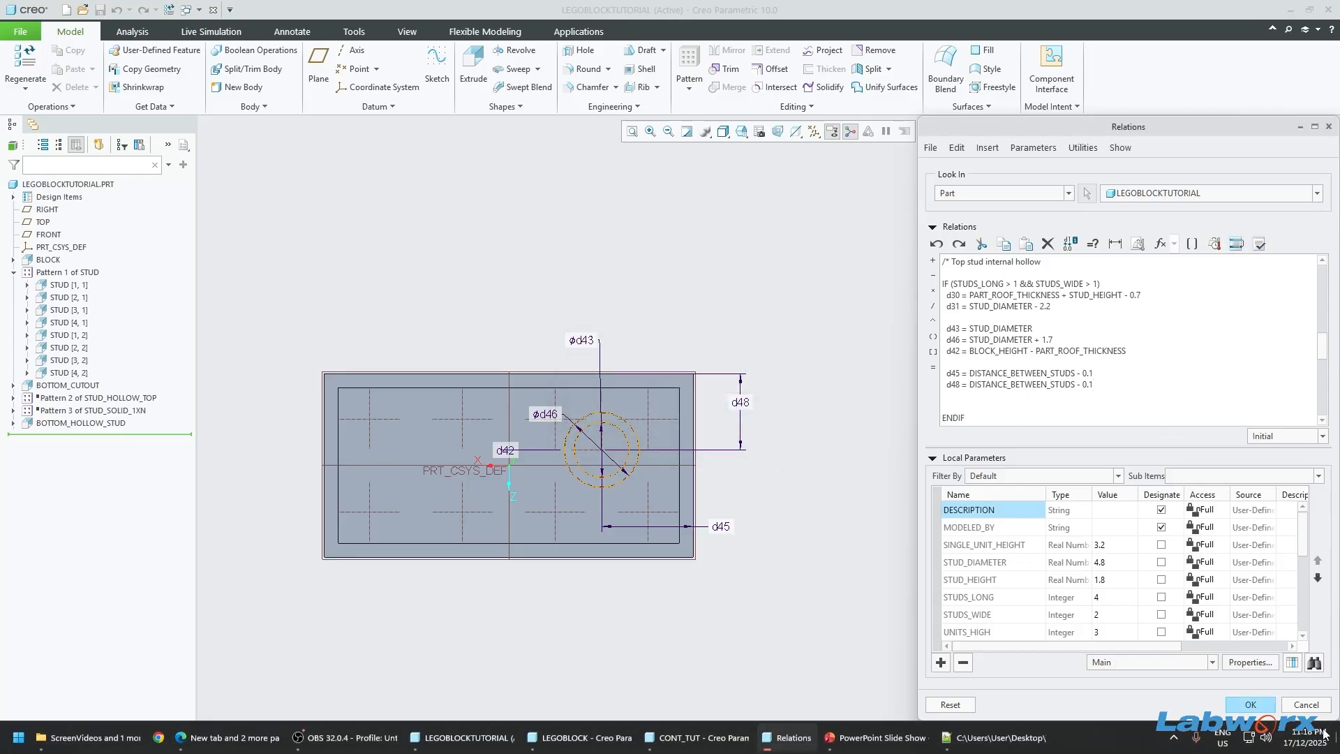
{"action": "left_click", "coordinate": [1250, 704]}
{"action": "key", "text": "ctrl+g"}
{"action": "key", "text": "ctrl+s"}
Step: Examine the position of the hollow stud on the block's underside from several angles
{"action": "middle_click_drag", "start_coordinate": [913, 496], "coordinate": [862, 497]}
{"action": "scroll", "coordinate": [602, 455], "scroll_direction": "down", "scroll_amount": 4}
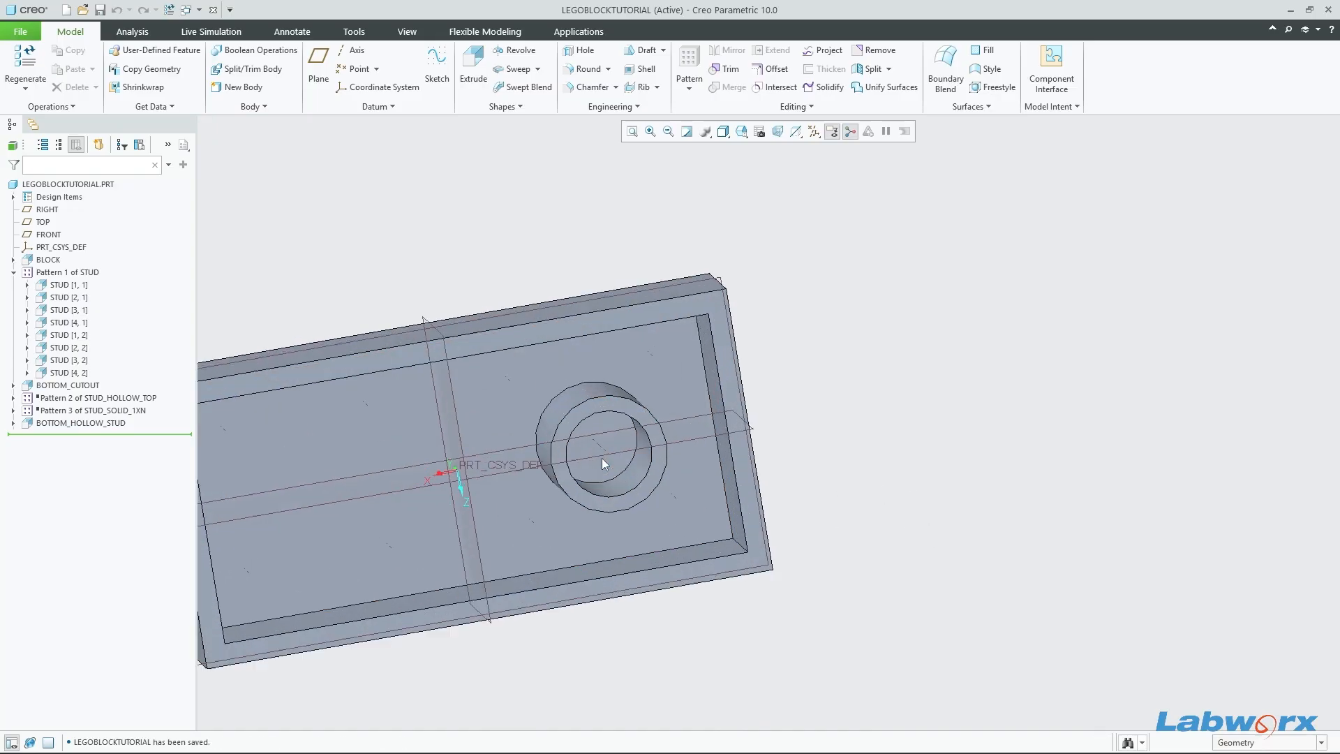
{"action": "mouse_move", "coordinate": [1022, 482]}
{"action": "middle_mouse_down"}
{"action": "mouse_move", "coordinate": [1002, 444]}
{"action": "mouse_move", "coordinate": [985, 503]}
{"action": "mouse_move", "coordinate": [1034, 477]}
{"action": "middle_mouse_up"}
{"action": "scroll", "coordinate": [1036, 480], "scroll_direction": "up", "scroll_amount": 3}
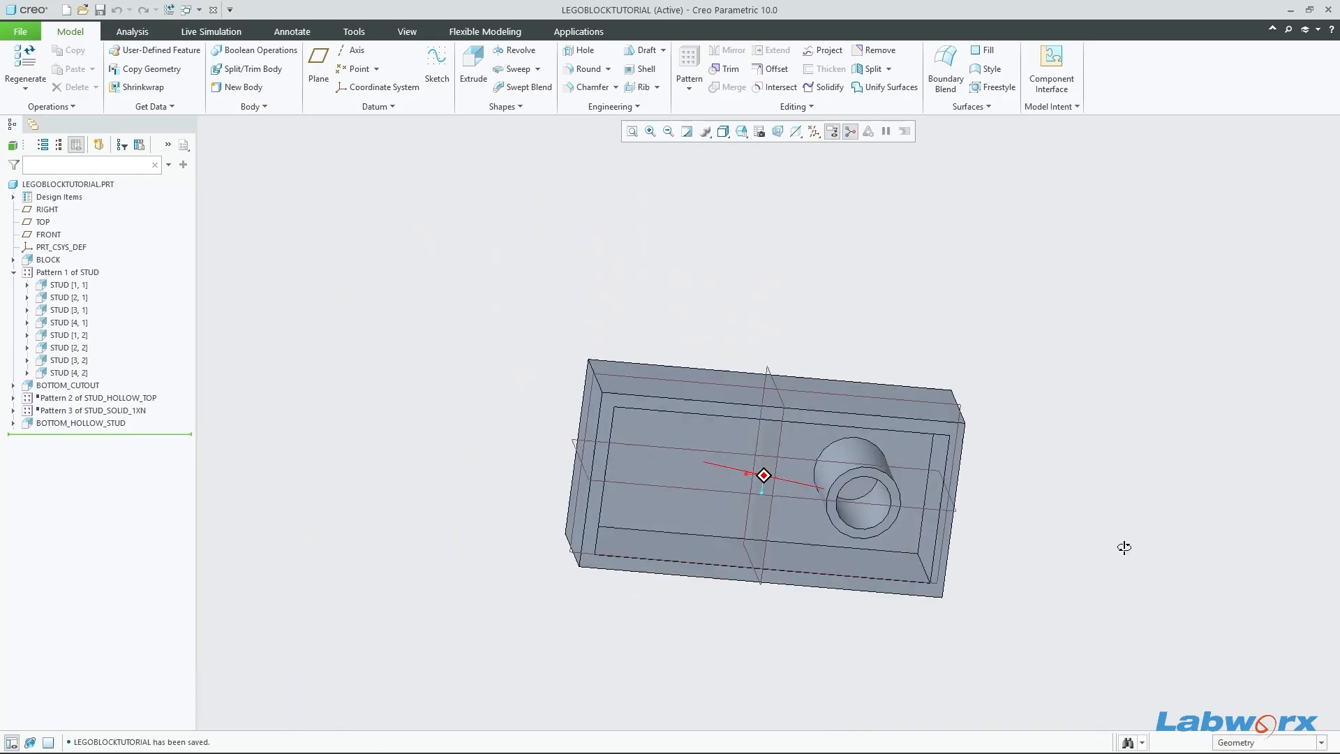
{"action": "middle_click_drag", "start_coordinate": [1124, 547], "coordinate": [1087, 558]}
{"action": "key", "text": "ctrl+d"}
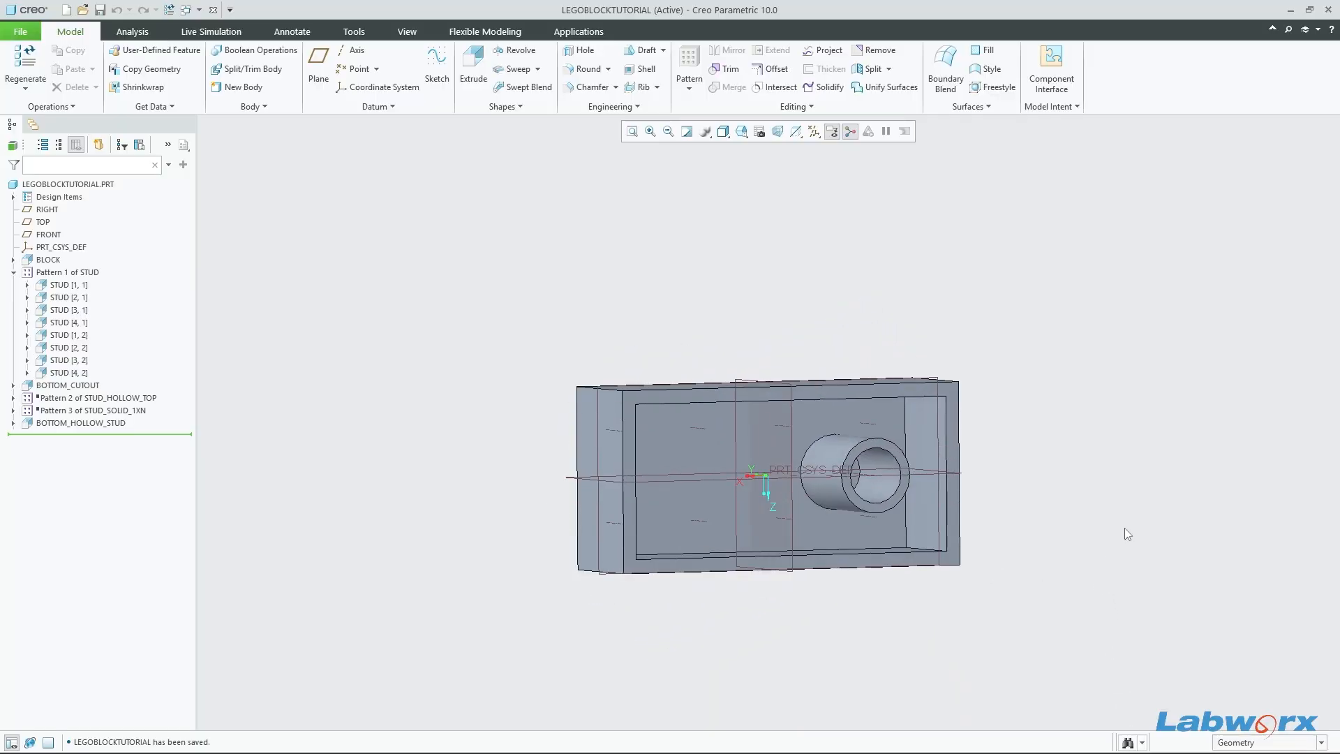
{"action": "middle_click_drag", "start_coordinate": [1119, 501], "coordinate": [864, 446]}
{"action": "middle_click_drag", "start_coordinate": [989, 484], "coordinate": [1017, 532]}
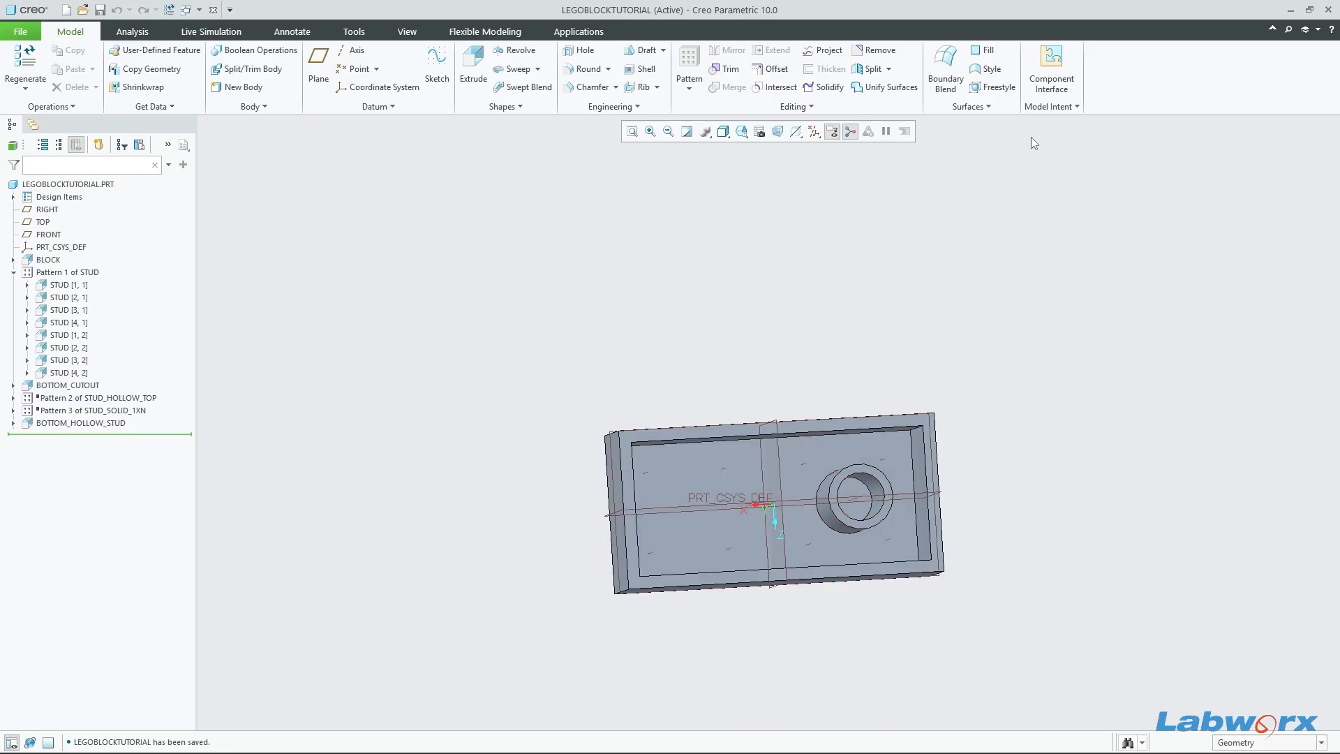
Step: Set the parameters STUDS_LONG to 2 and STUDS_WIDE to 4, regenerate the block and save it
{"action": "left_click", "coordinate": [1054, 106]}
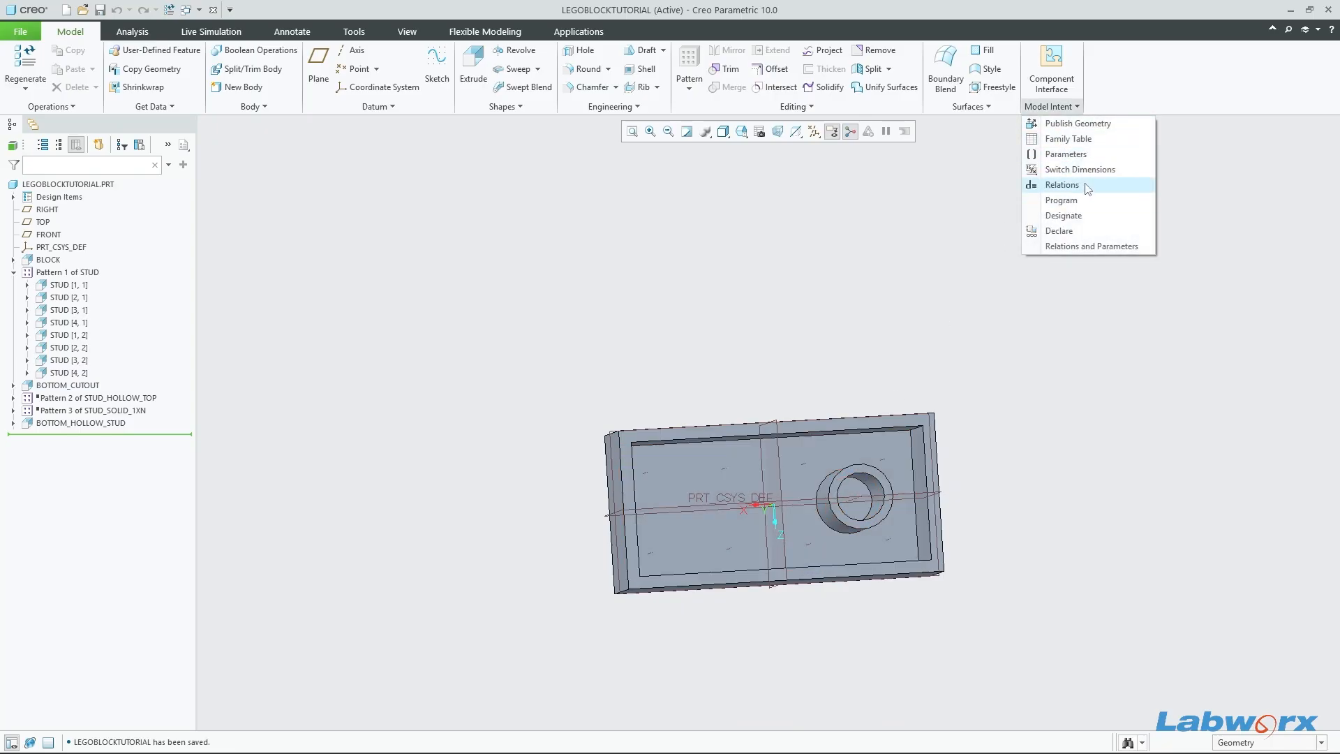
{"action": "left_click", "coordinate": [1065, 155]}
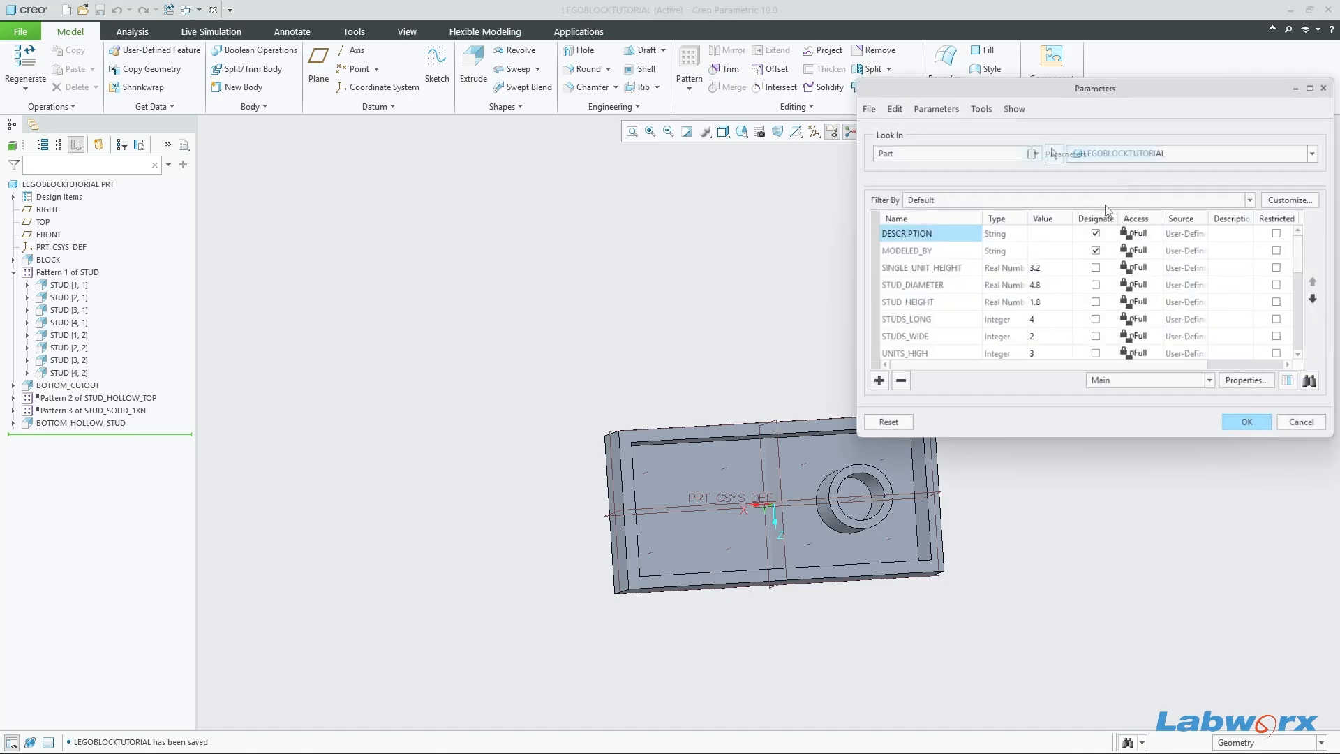
{"action": "left_click", "coordinate": [1053, 321]}
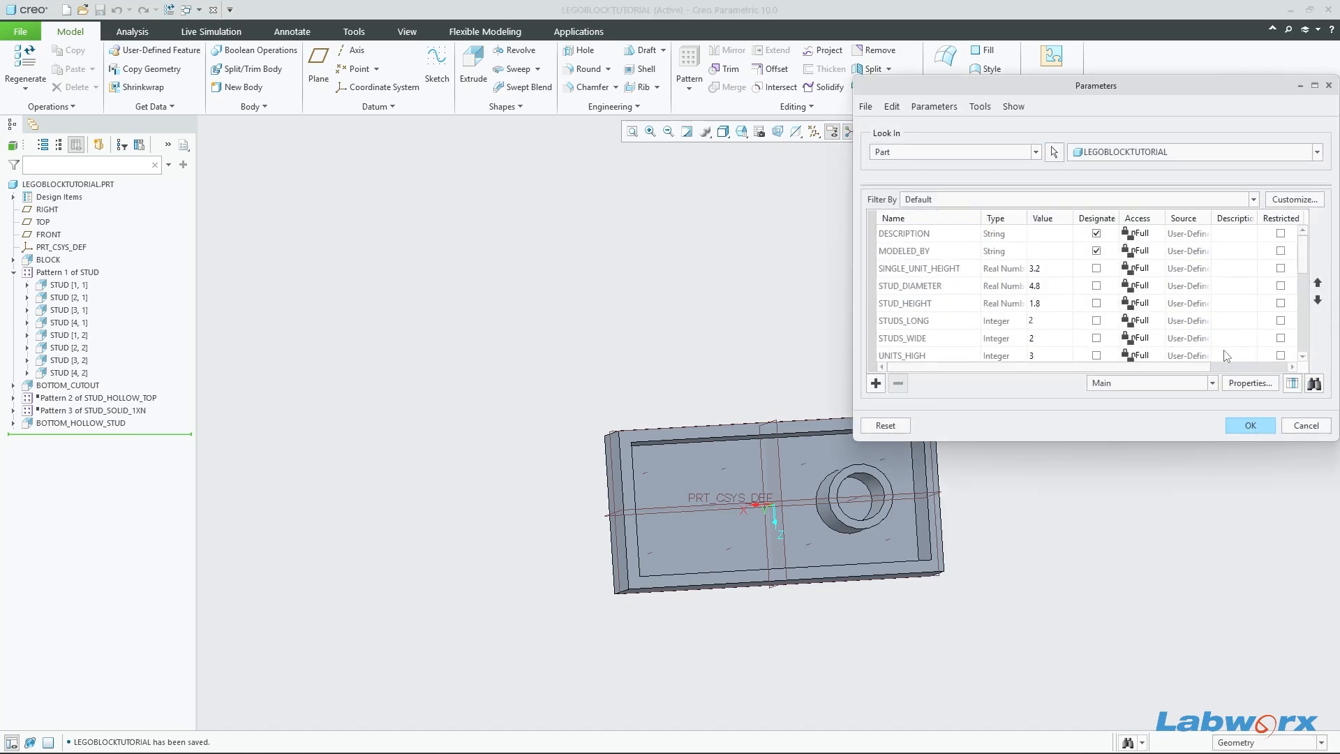
{"action": "left_click", "coordinate": [1054, 354]}
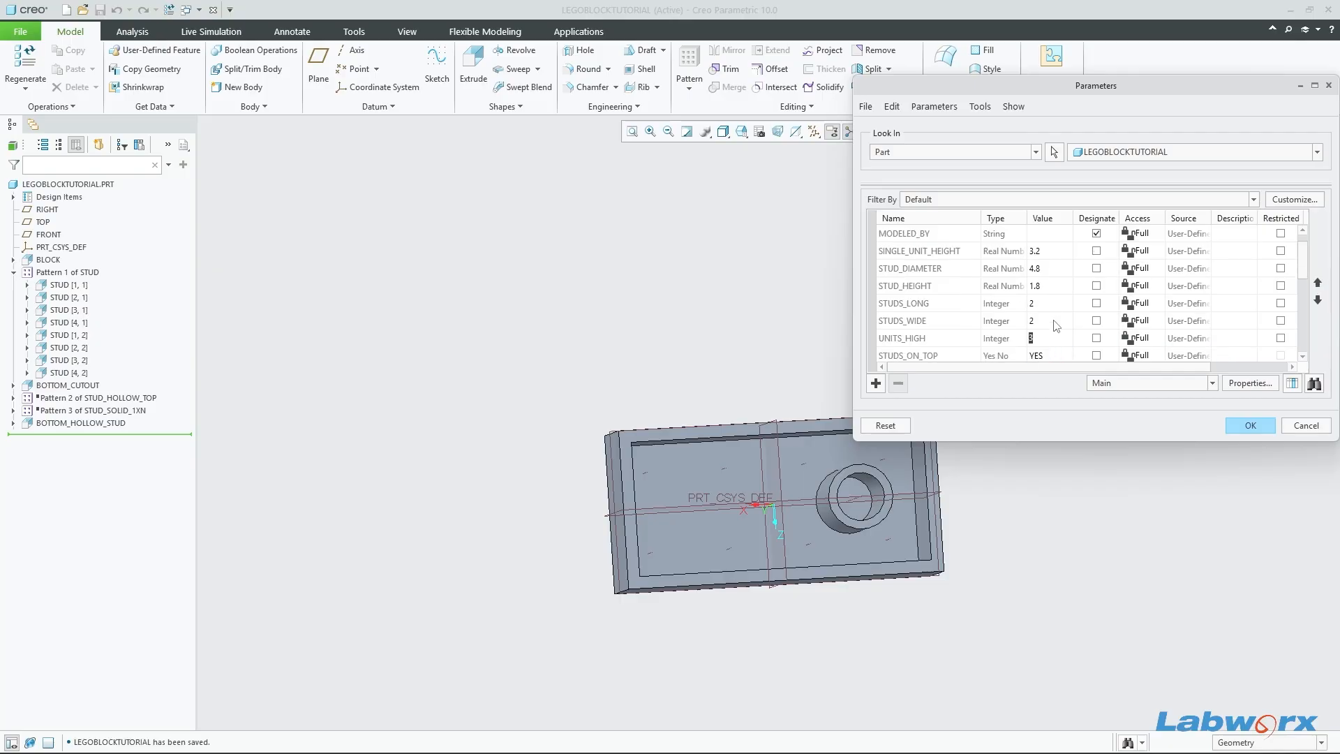
{"action": "left_click", "coordinate": [1240, 431]}
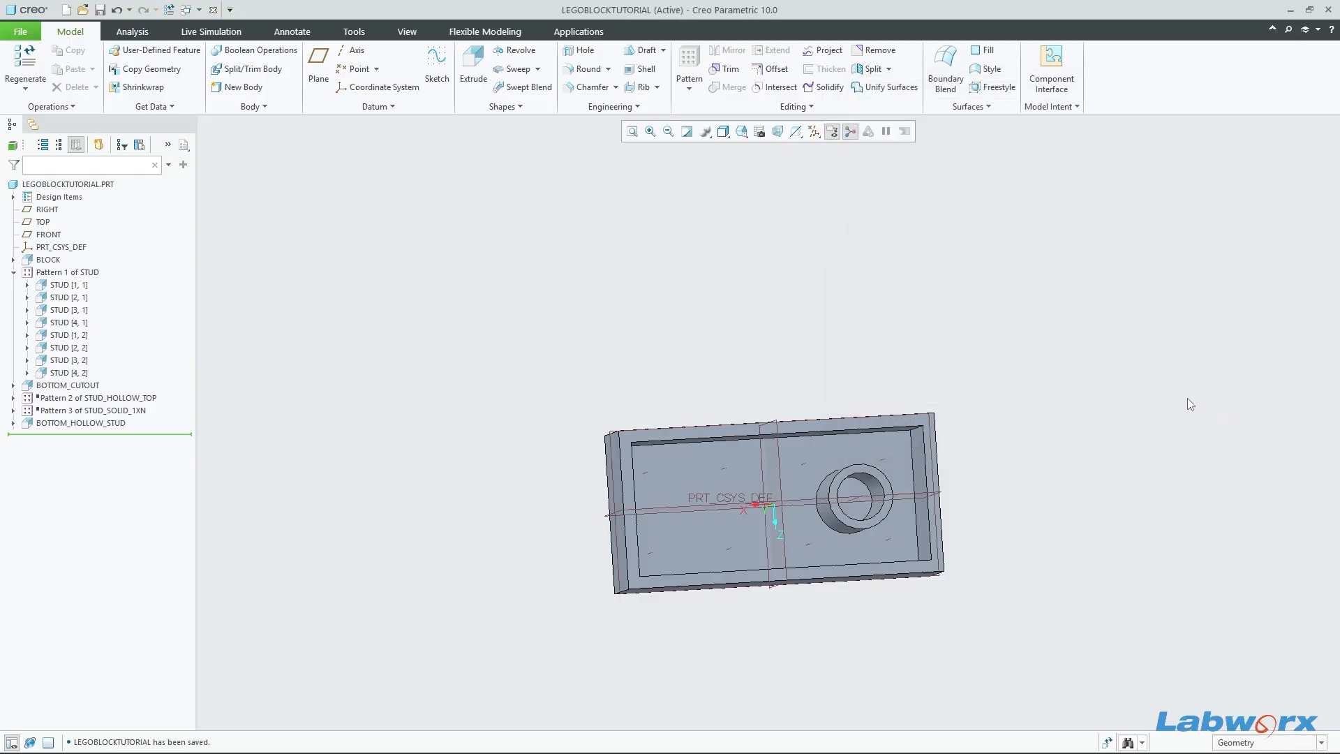
{"action": "key", "text": "ctrl+g"}
{"action": "middle_click_drag", "start_coordinate": [1045, 445], "coordinate": [902, 332]}
{"action": "key", "text": "ctrl+s"}
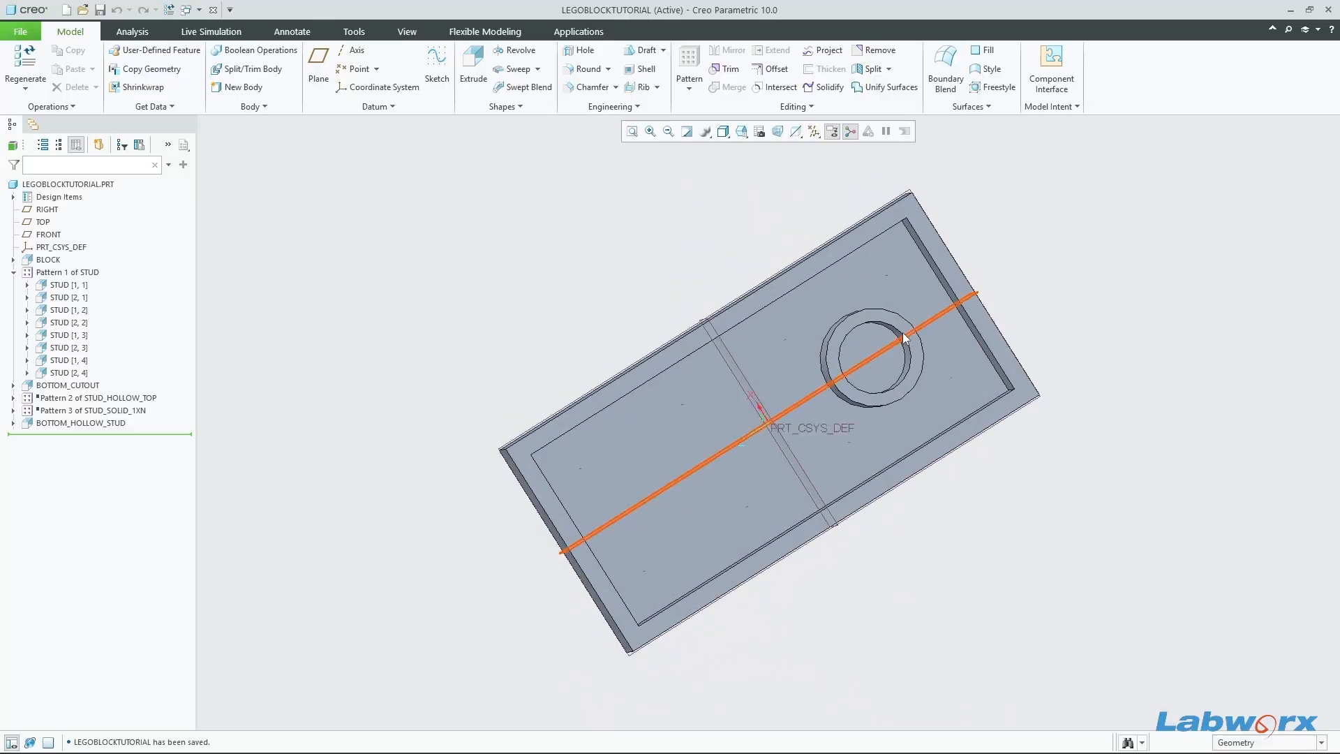
{"action": "left_click", "coordinate": [911, 375]}
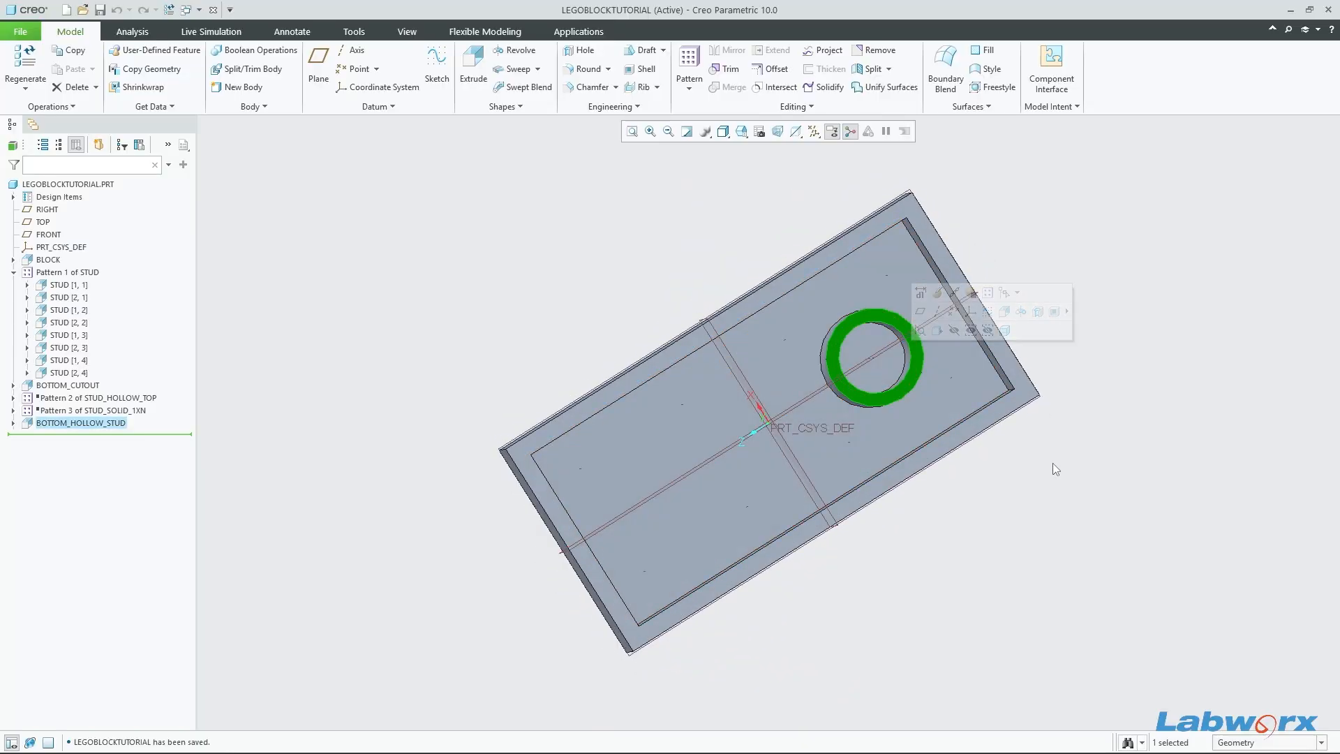
{"action": "middle_click_drag", "start_coordinate": [1052, 462], "coordinate": [905, 284]}
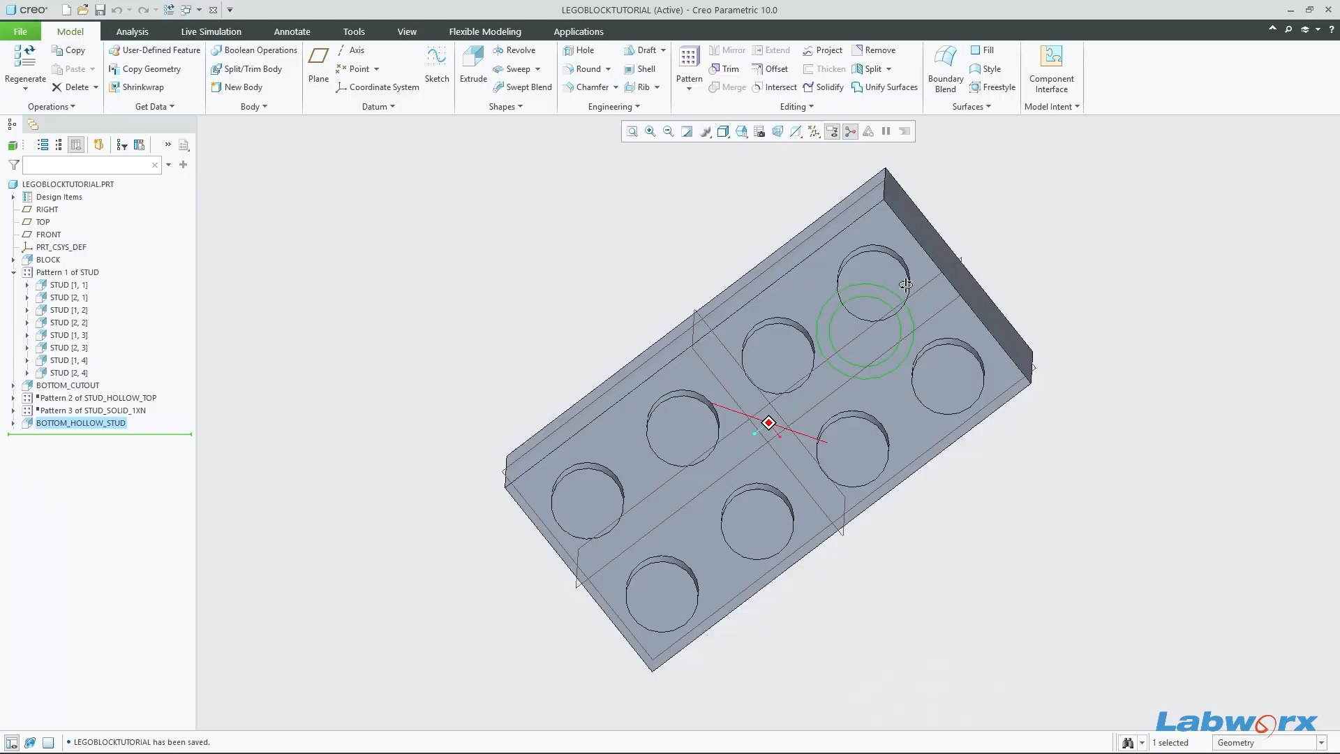
{"action": "left_click", "coordinate": [1171, 495]}
{"action": "middle_click_drag", "start_coordinate": [860, 349], "coordinate": [969, 437]}
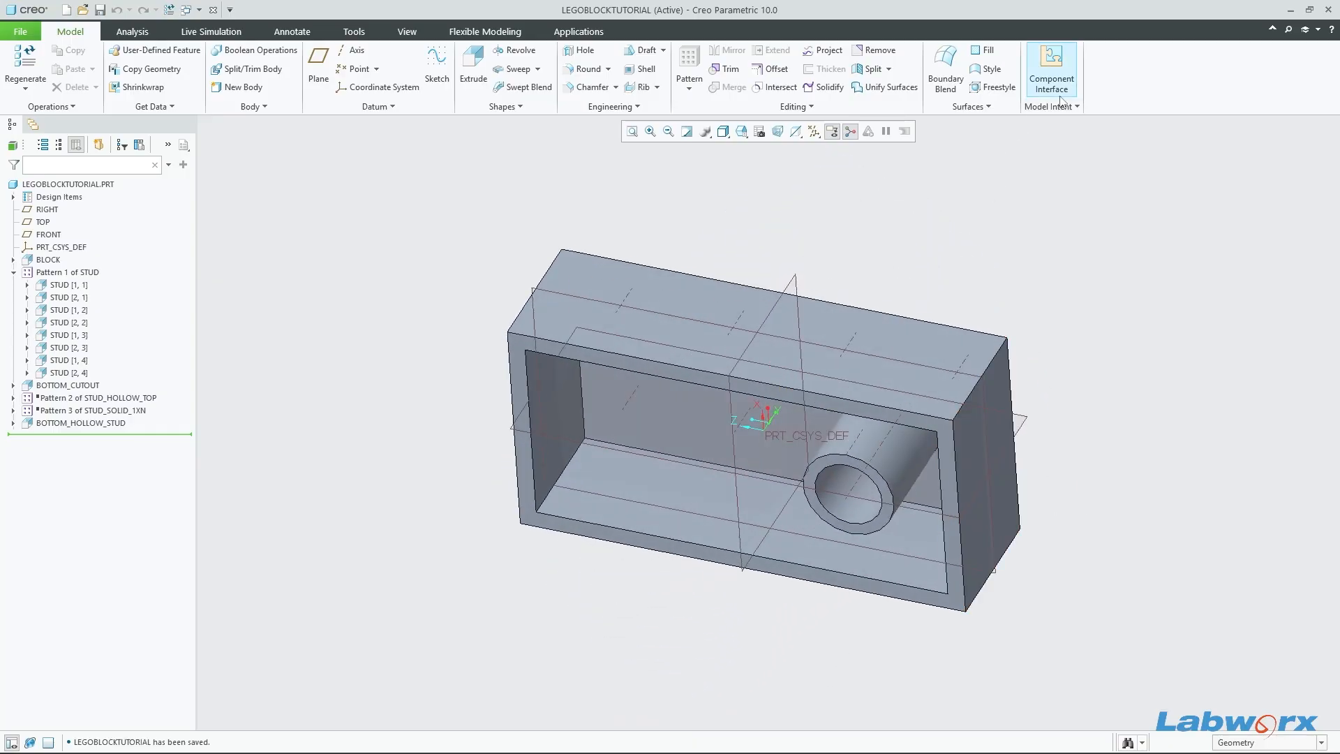
{"action": "left_click", "coordinate": [1051, 69]}
{"action": "left_click", "coordinate": [1312, 326]}
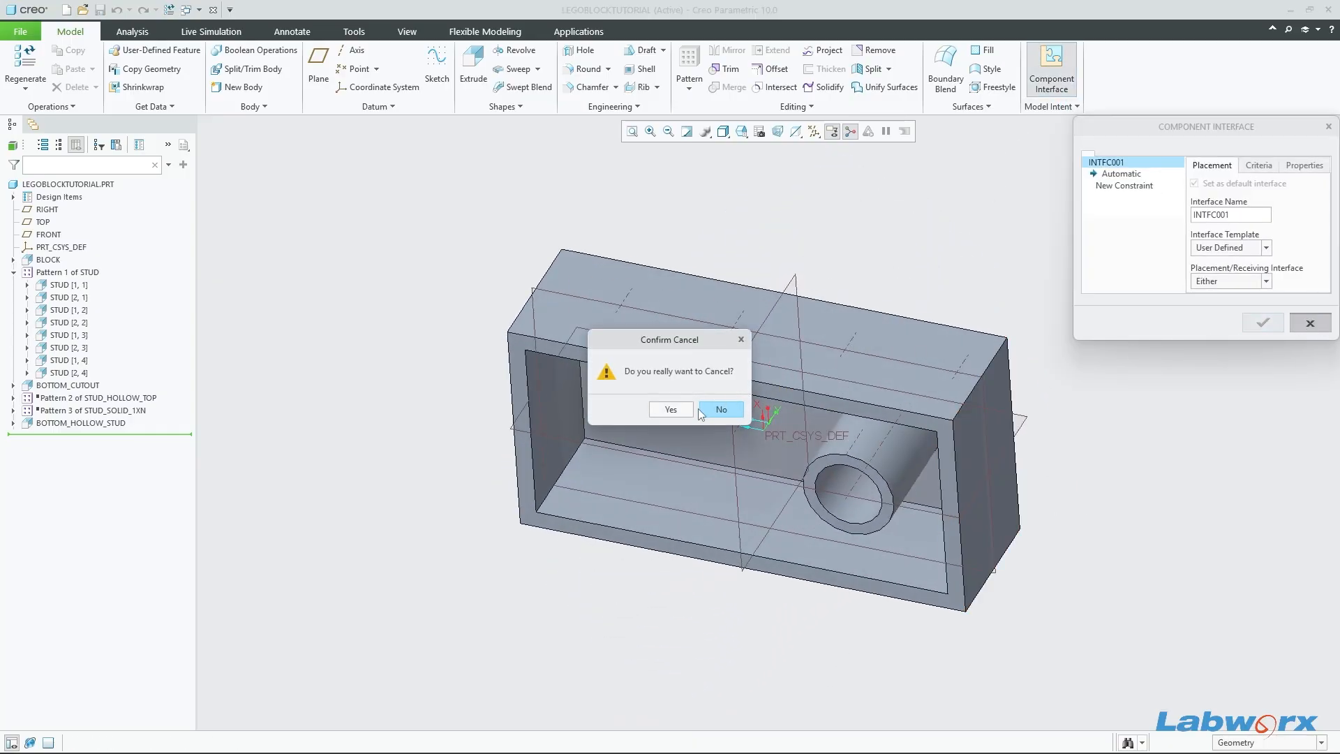
{"action": "left_click", "coordinate": [674, 411]}
{"action": "left_click", "coordinate": [1051, 106]}
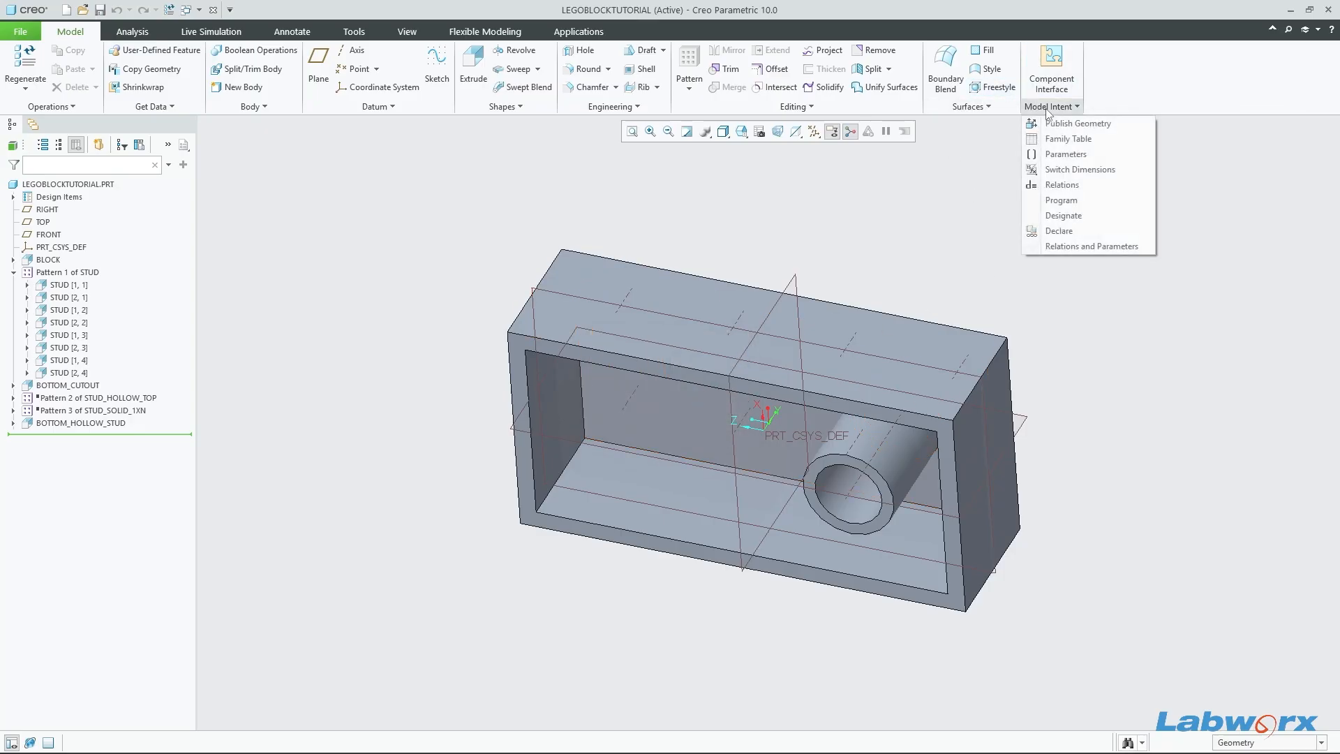
{"action": "middle_click_drag", "start_coordinate": [889, 367], "coordinate": [901, 326]}
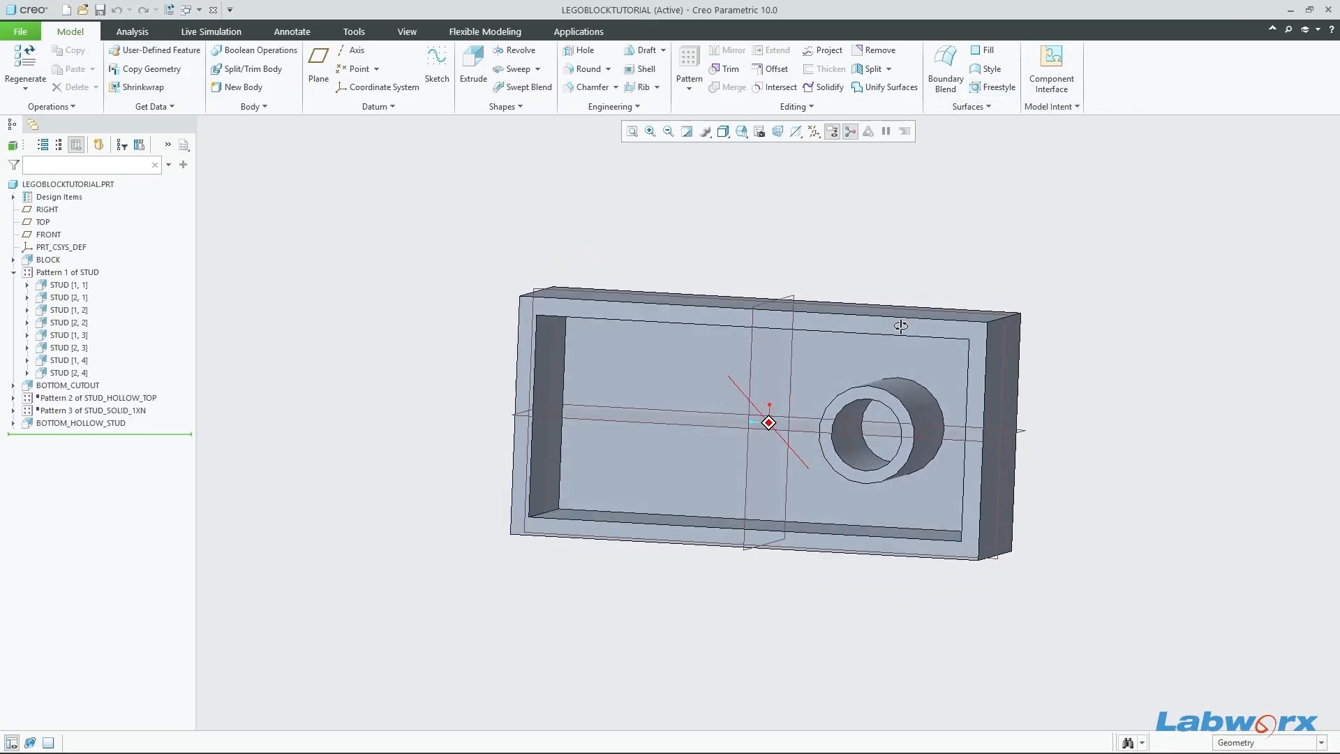
Step: Start a Direction pattern of BOTTOM_HOLLOW_STUD with the block's short end face as the first direction reference
{"action": "left_click", "coordinate": [896, 404]}
{"action": "left_click", "coordinate": [115, 427]}
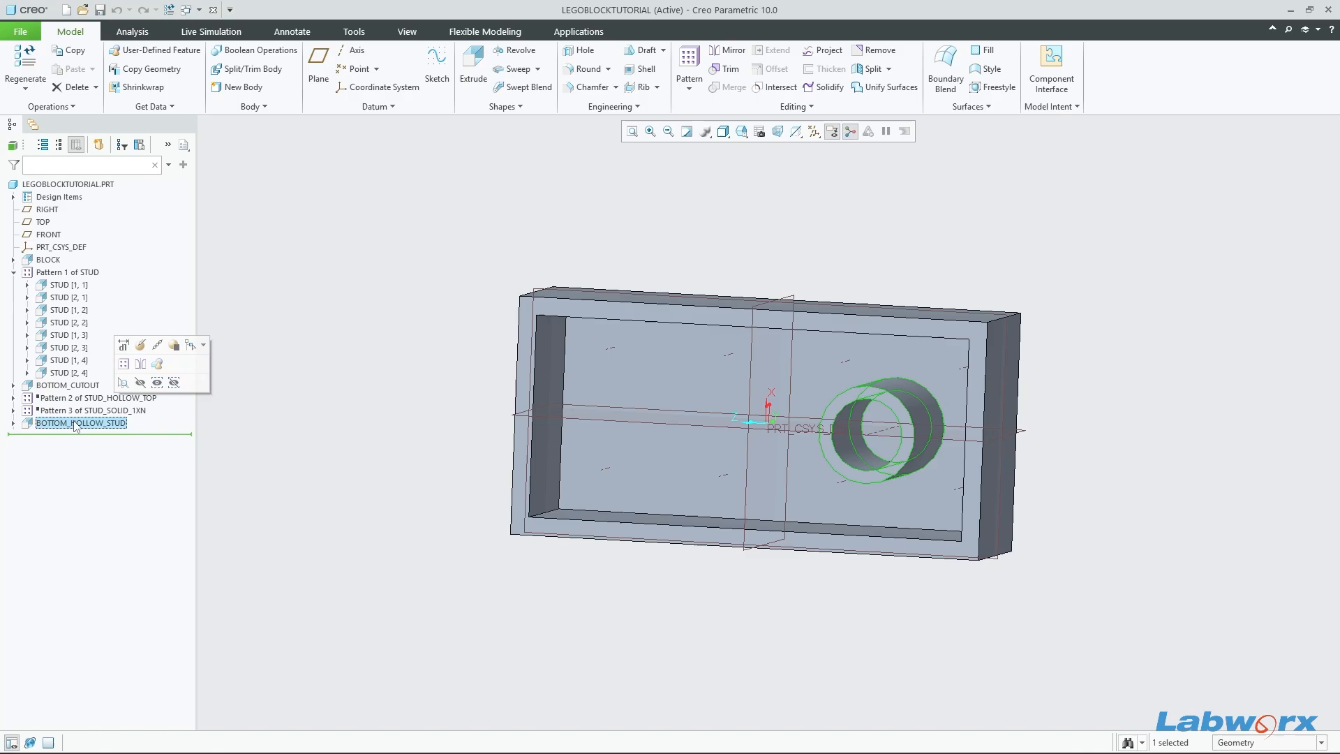
{"action": "left_click", "coordinate": [689, 61]}
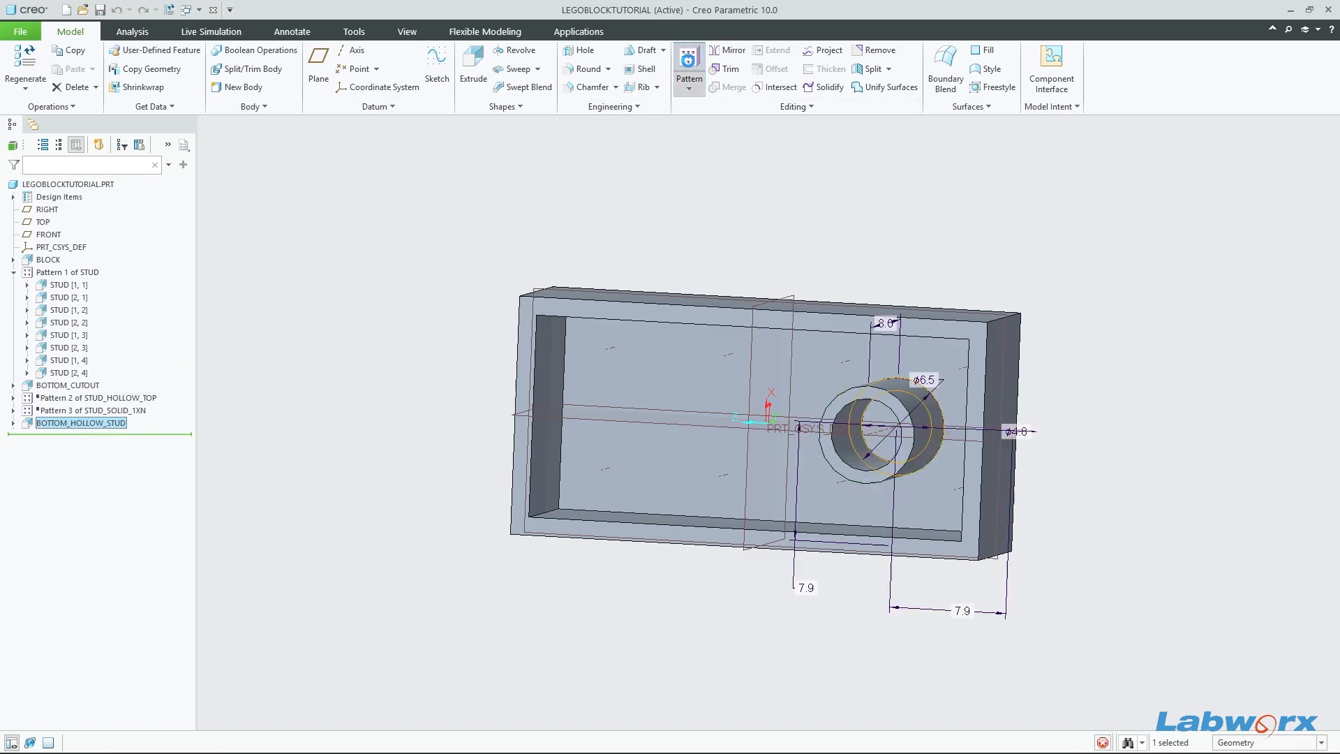
{"action": "left_click", "coordinate": [71, 74]}
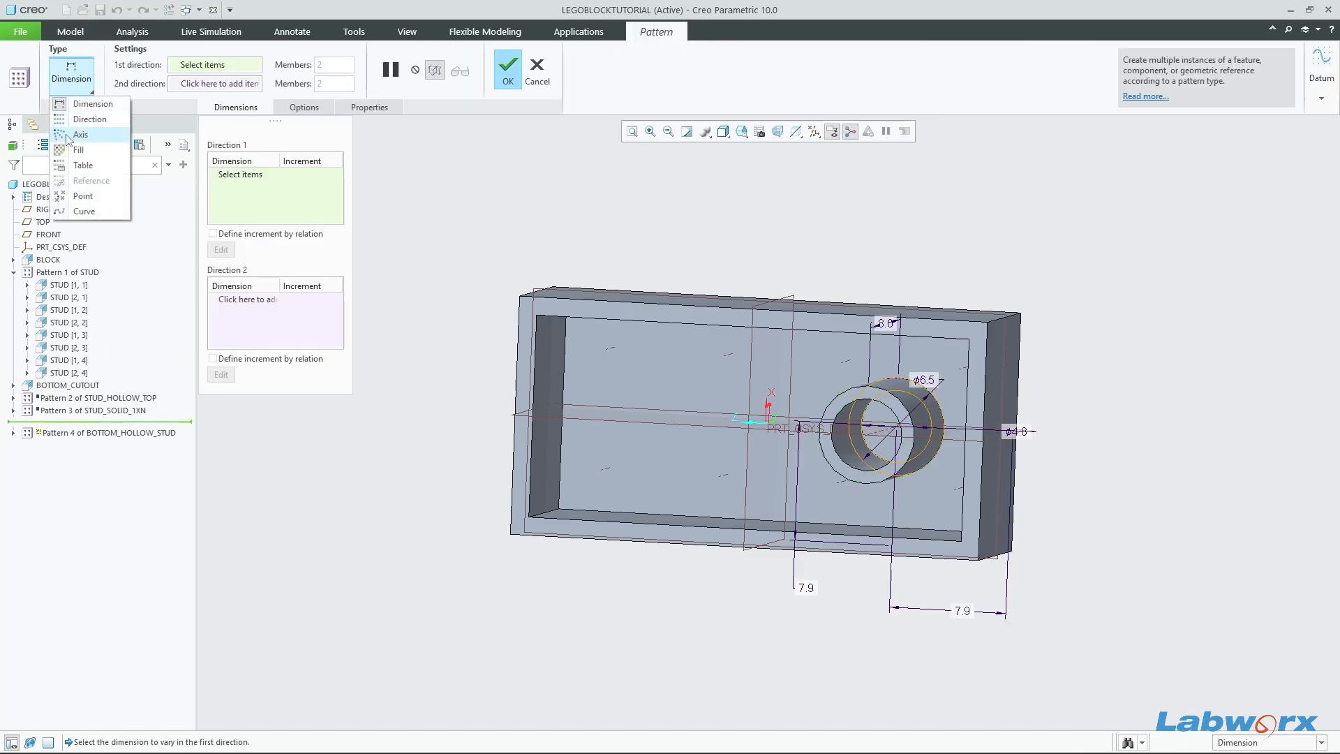
{"action": "left_click", "coordinate": [83, 120]}
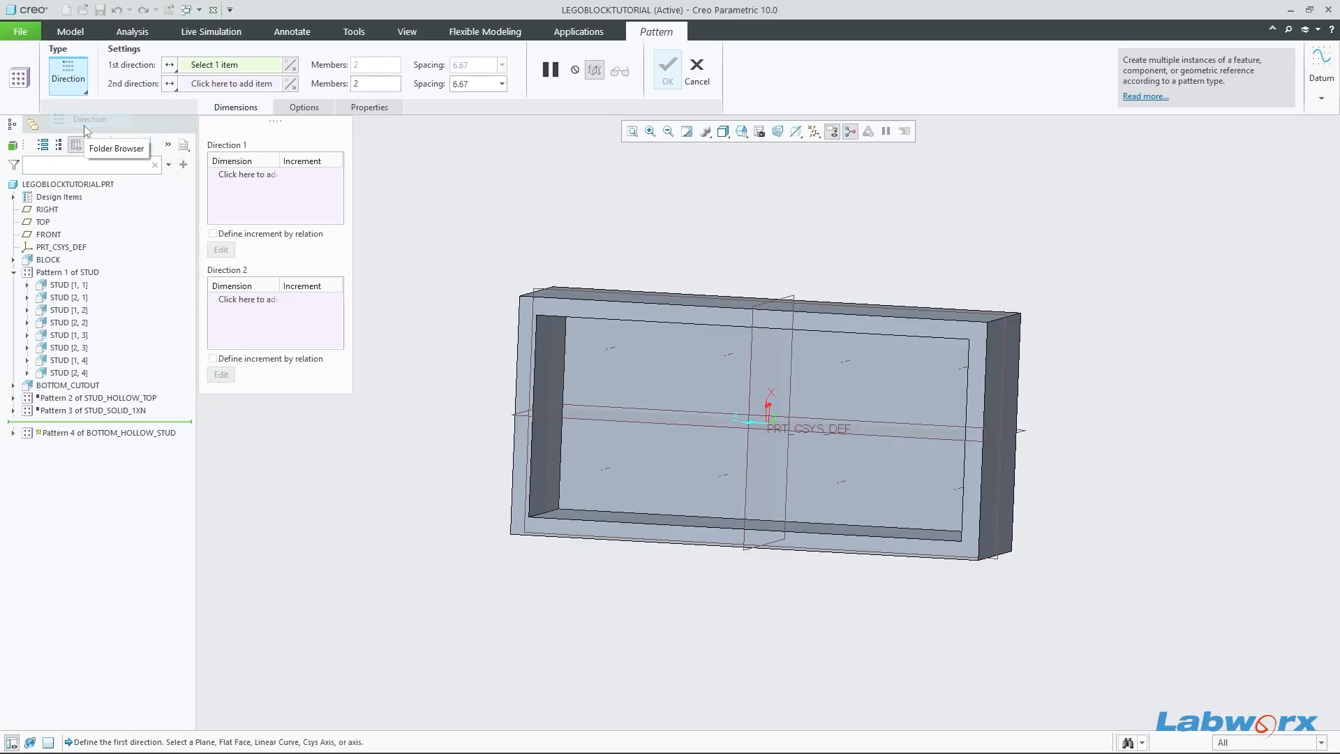
{"action": "middle_click_drag", "start_coordinate": [880, 230], "coordinate": [842, 215]}
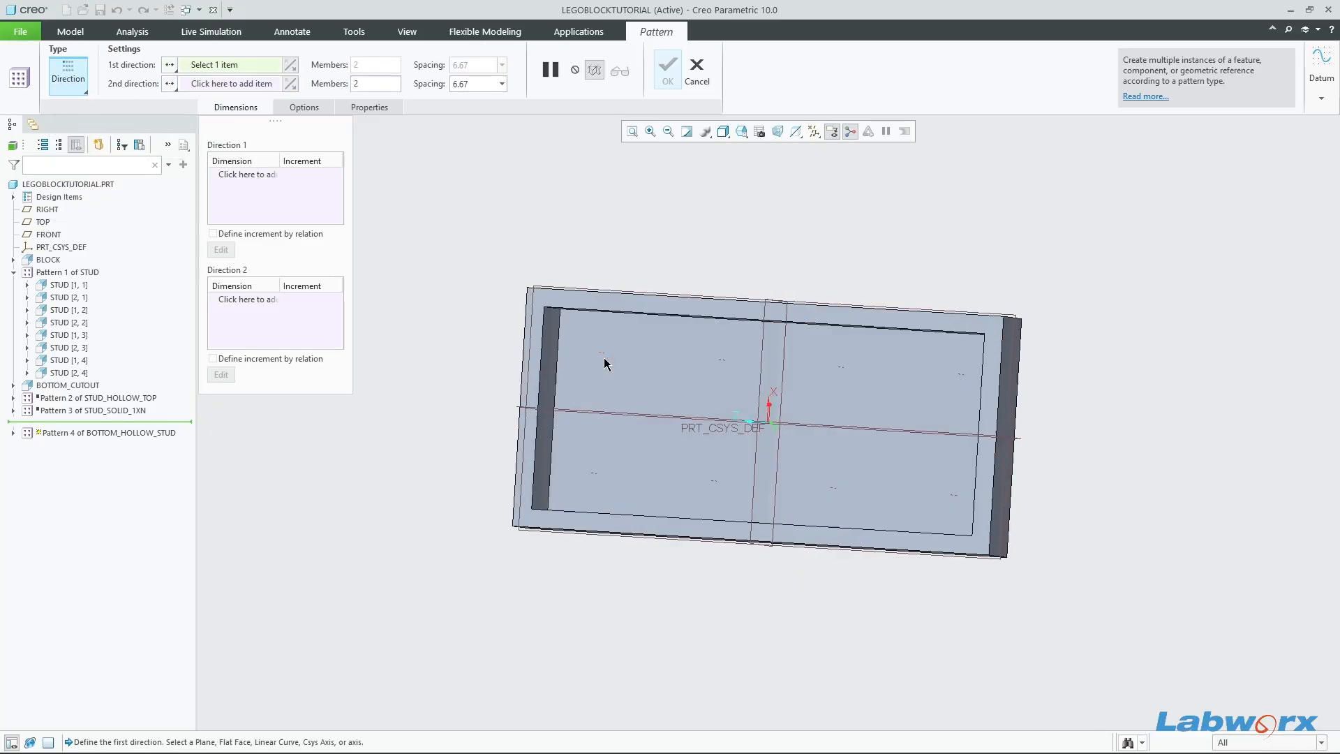
{"action": "left_click", "coordinate": [534, 377]}
{"action": "middle_click_drag", "start_coordinate": [1098, 428], "coordinate": [1091, 428]}
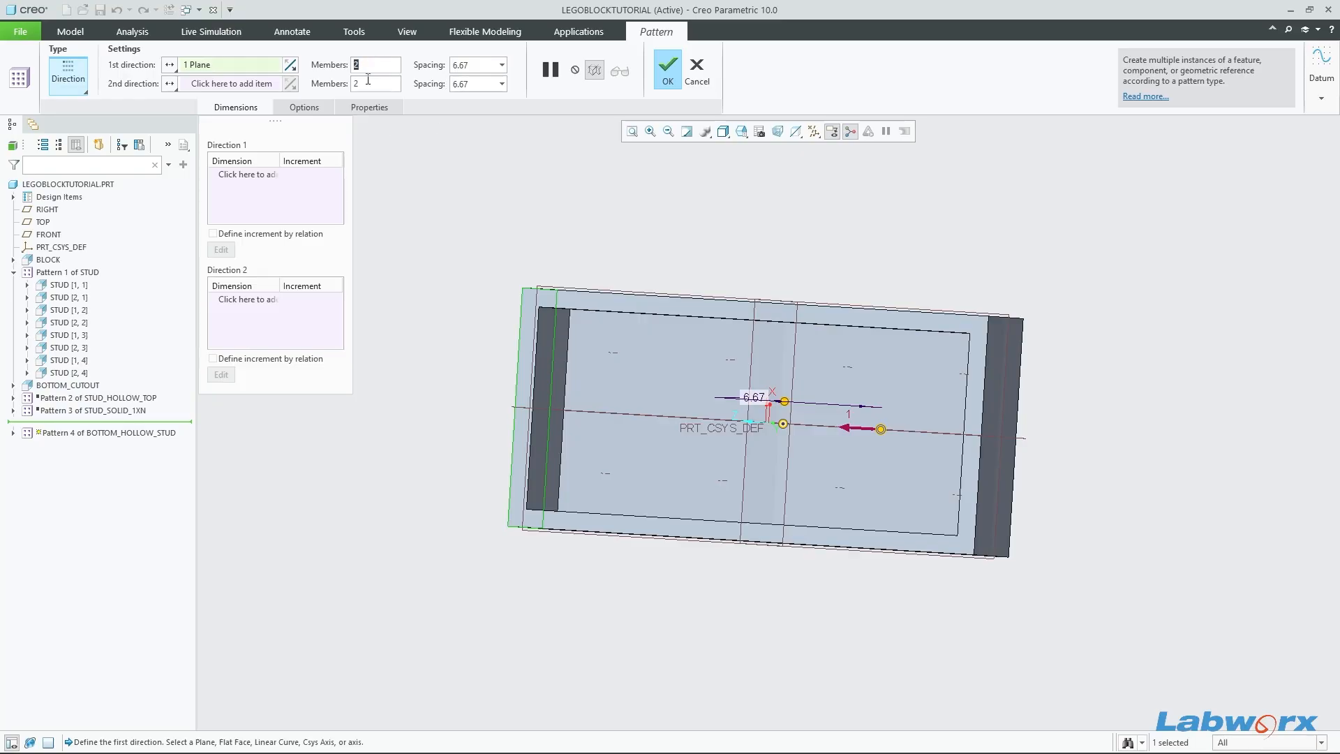
{"action": "mouse_move", "coordinate": [793, 223]}
{"action": "middle_mouse_down"}
{"action": "mouse_move", "coordinate": [831, 218]}
{"action": "mouse_move", "coordinate": [810, 220]}
{"action": "middle_mouse_up"}
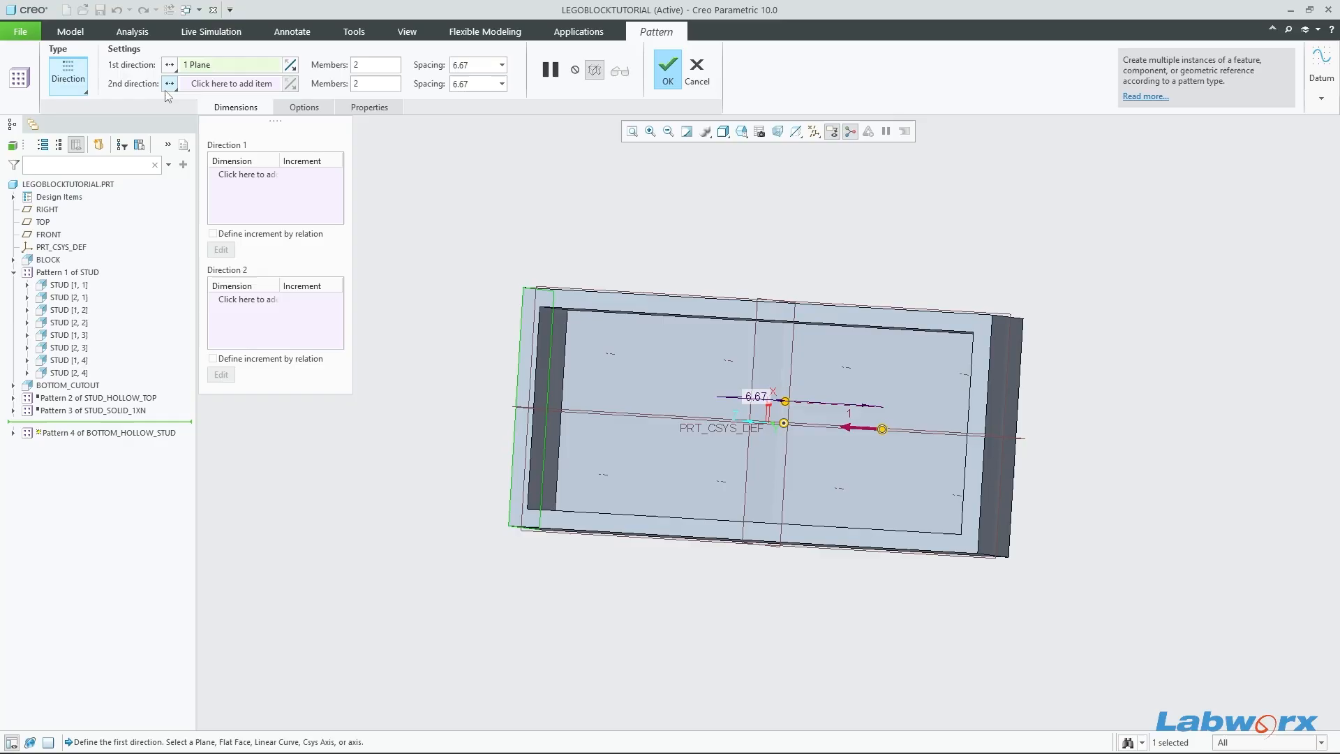
Step: Define the pattern's second direction from the block's long outer side face
{"action": "left_click", "coordinate": [230, 83]}
{"action": "middle_click_drag", "start_coordinate": [933, 532], "coordinate": [906, 445]}
{"action": "left_click", "coordinate": [907, 444]}
{"action": "middle_click_drag", "start_coordinate": [1175, 423], "coordinate": [1172, 497]}
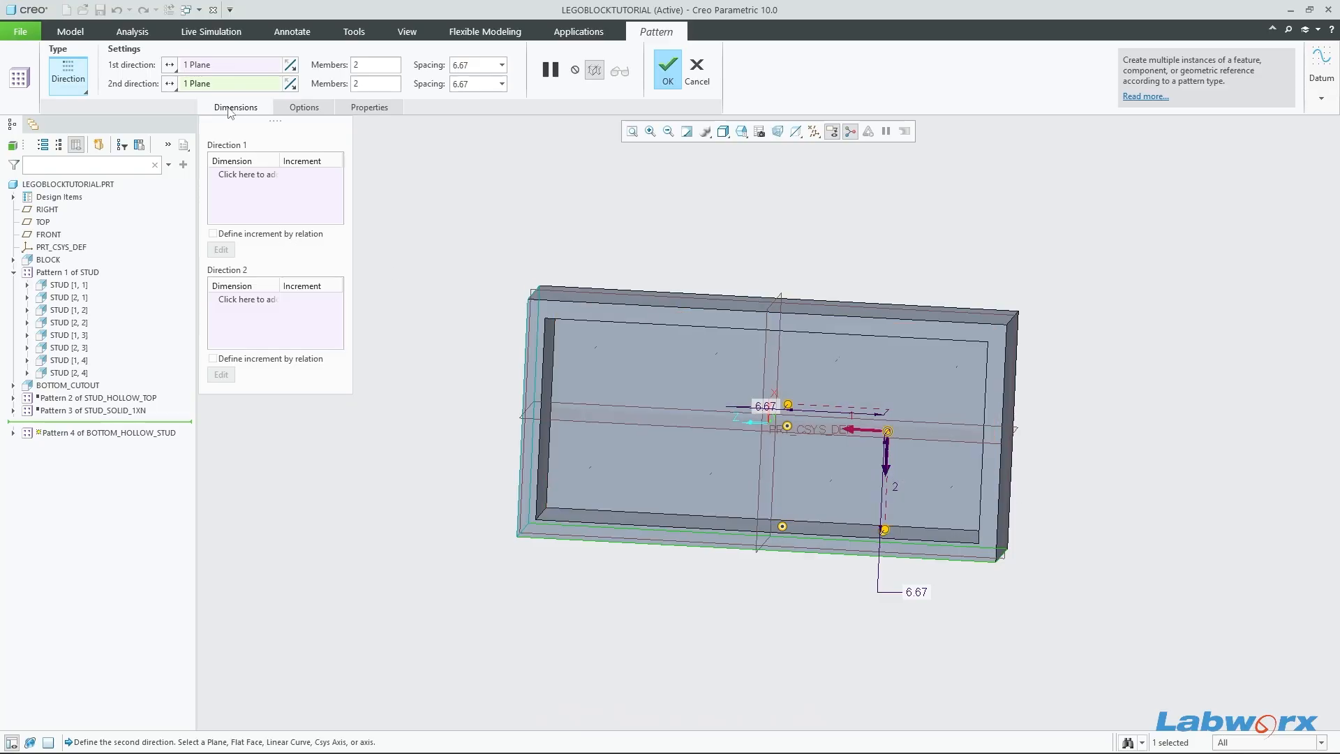
Step: Try flipping the second pattern direction to compare both sides
{"action": "left_click", "coordinate": [291, 84]}
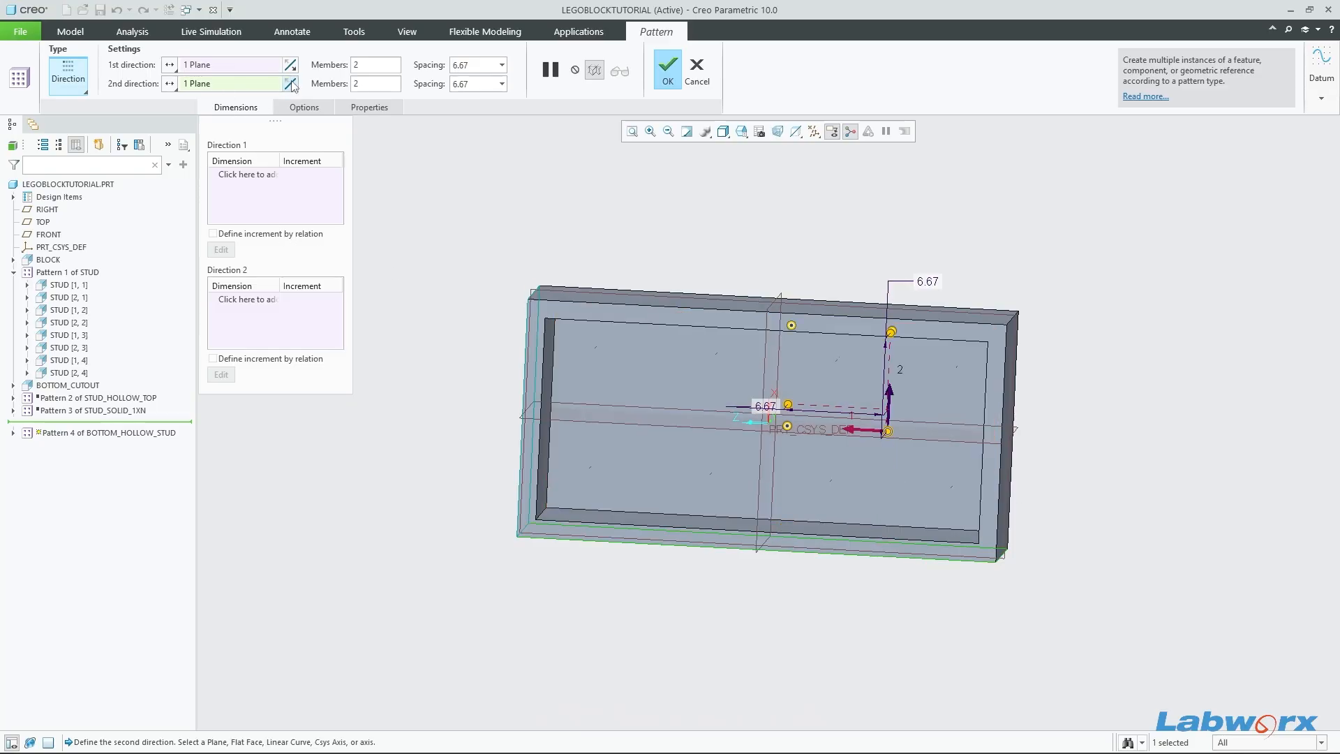
{"action": "left_click", "coordinate": [291, 84]}
{"action": "left_click", "coordinate": [291, 85]}
{"action": "left_click", "coordinate": [291, 84]}
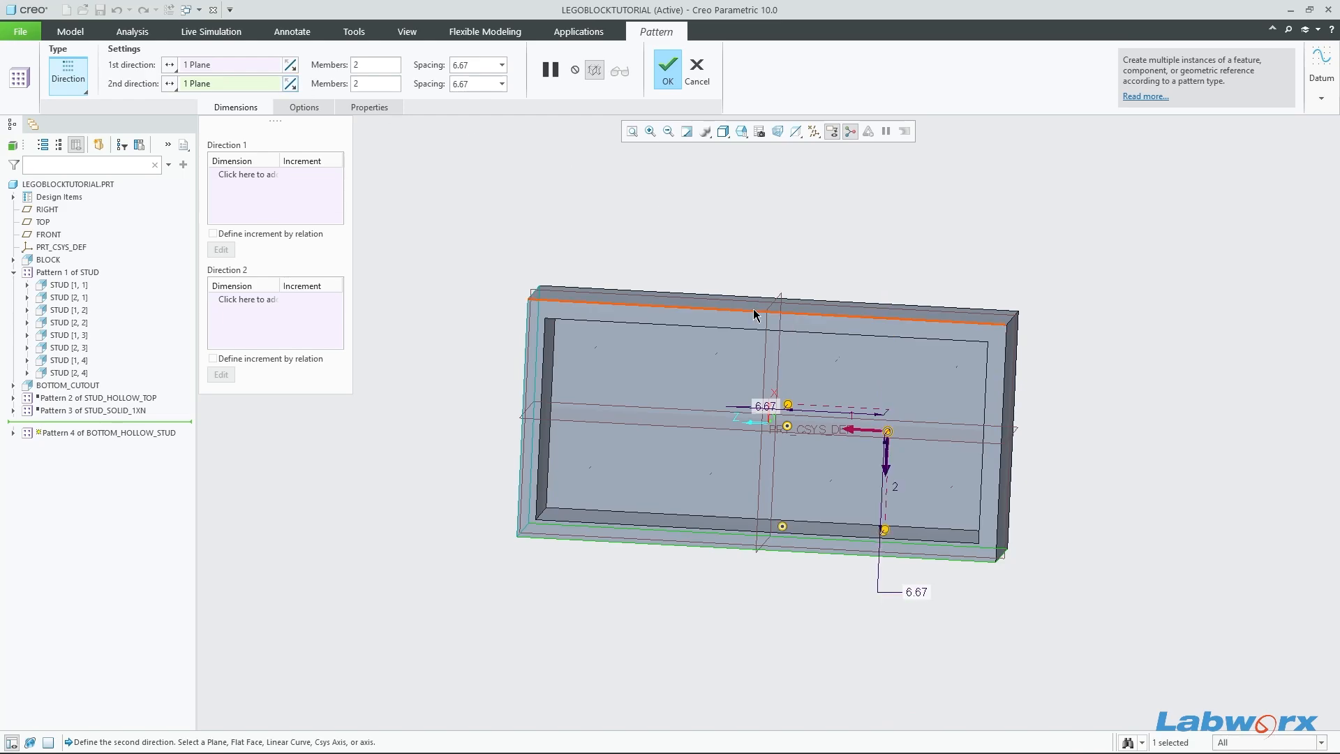
Step: Accept the hollow stud pattern with 2 members at 6.67 spacing in each direction and save the part
{"action": "left_click", "coordinate": [668, 67]}
{"action": "middle_click_drag", "start_coordinate": [1047, 409], "coordinate": [1054, 376]}
{"action": "key", "text": "ctrl+s"}
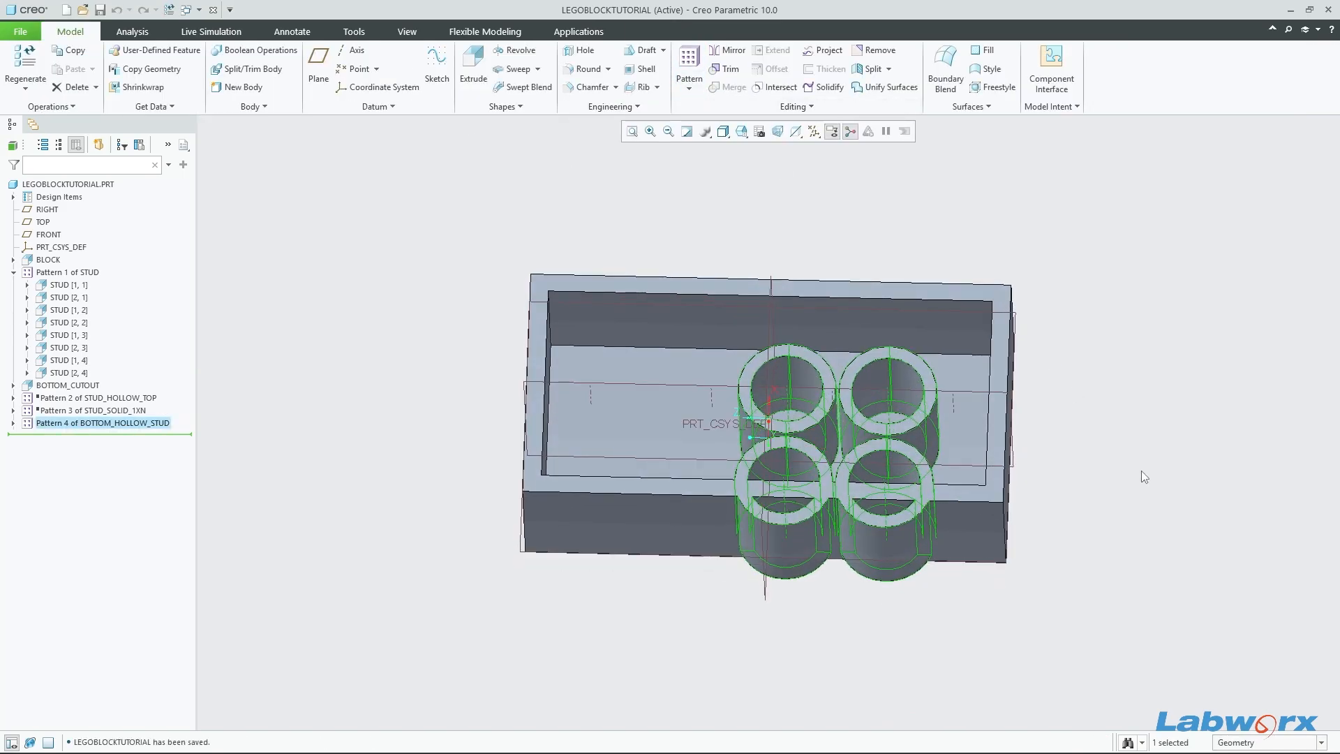
Step: Switch to the PowerPoint slide of the LEGO block, examine the hollow stud layout on the underside drawing, and return to Creo Parametric
{"action": "mouse_move", "coordinate": [1141, 471]}
{"action": "middle_mouse_down"}
{"action": "mouse_move", "coordinate": [1139, 501]}
{"action": "mouse_move", "coordinate": [1132, 477]}
{"action": "middle_mouse_up"}
{"action": "left_click", "coordinate": [1121, 568]}
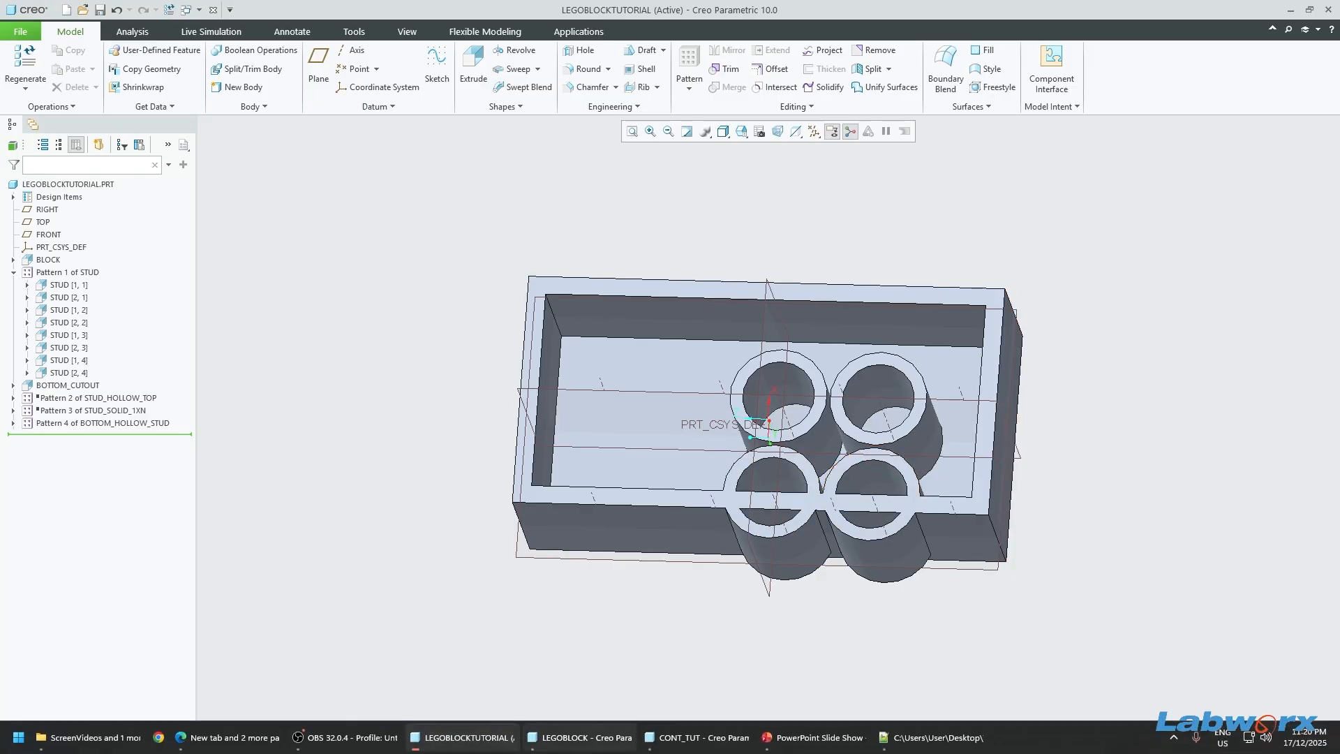
{"action": "left_click", "coordinate": [795, 737]}
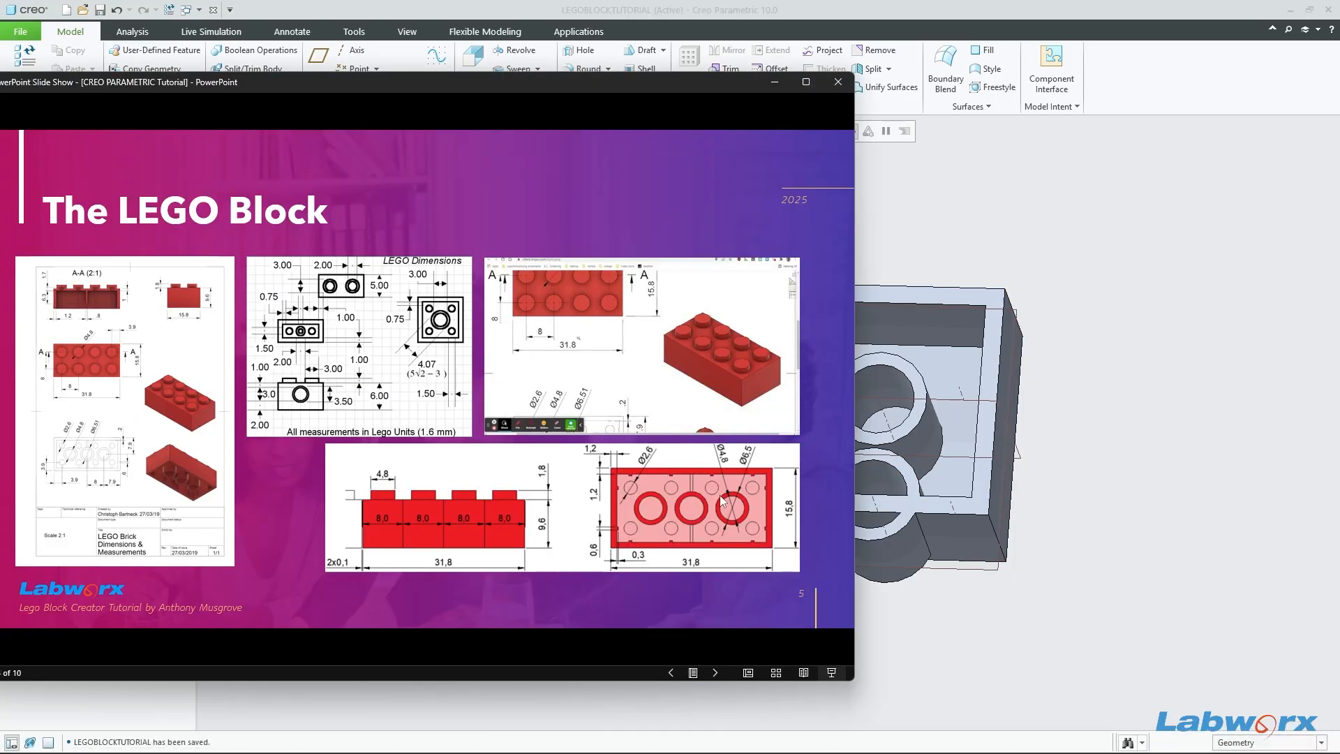
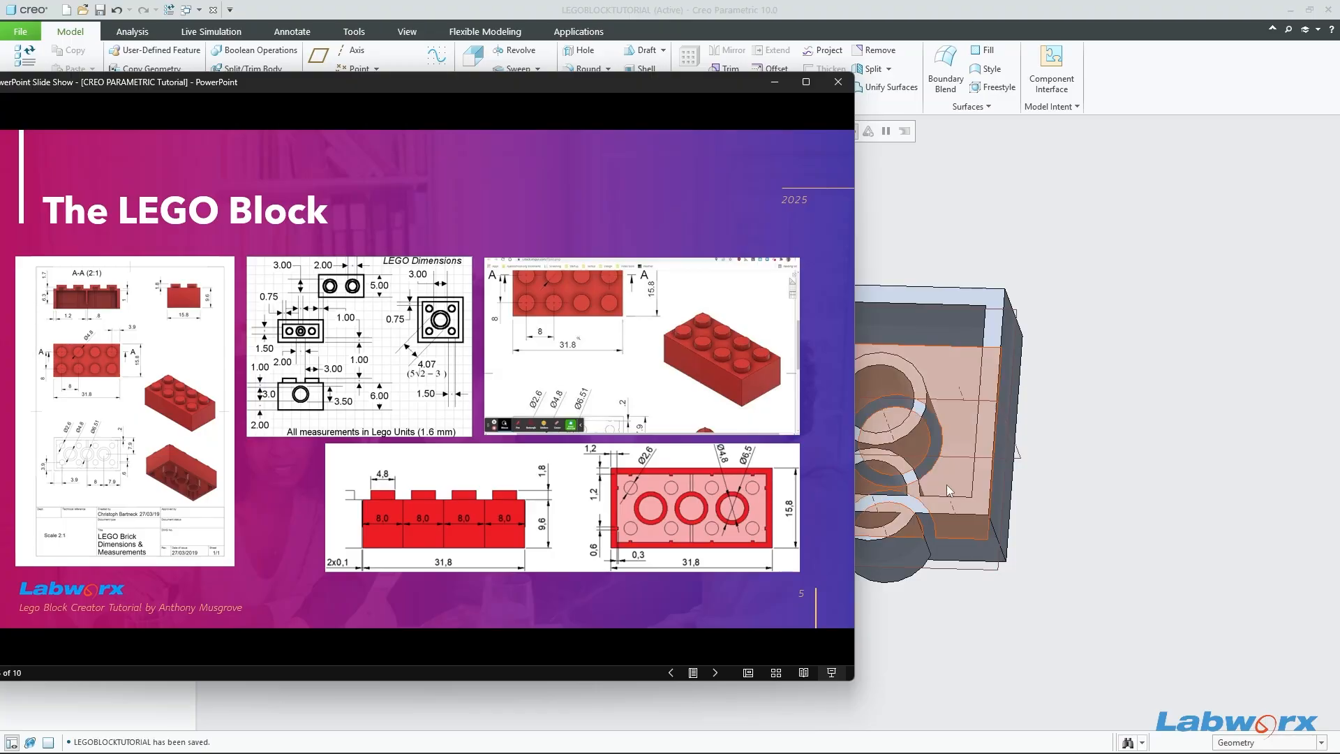
{"action": "left_click", "coordinate": [1144, 489]}
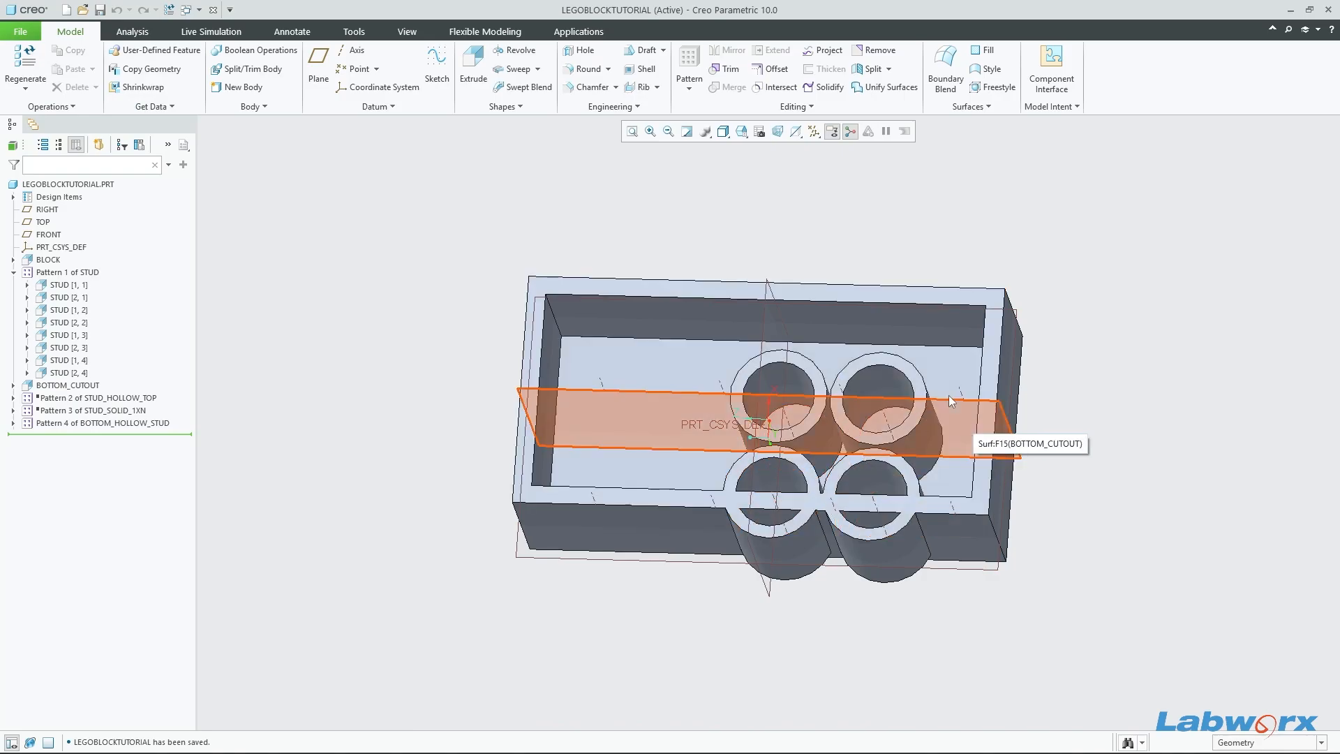
{"action": "left_click", "coordinate": [1052, 70]}
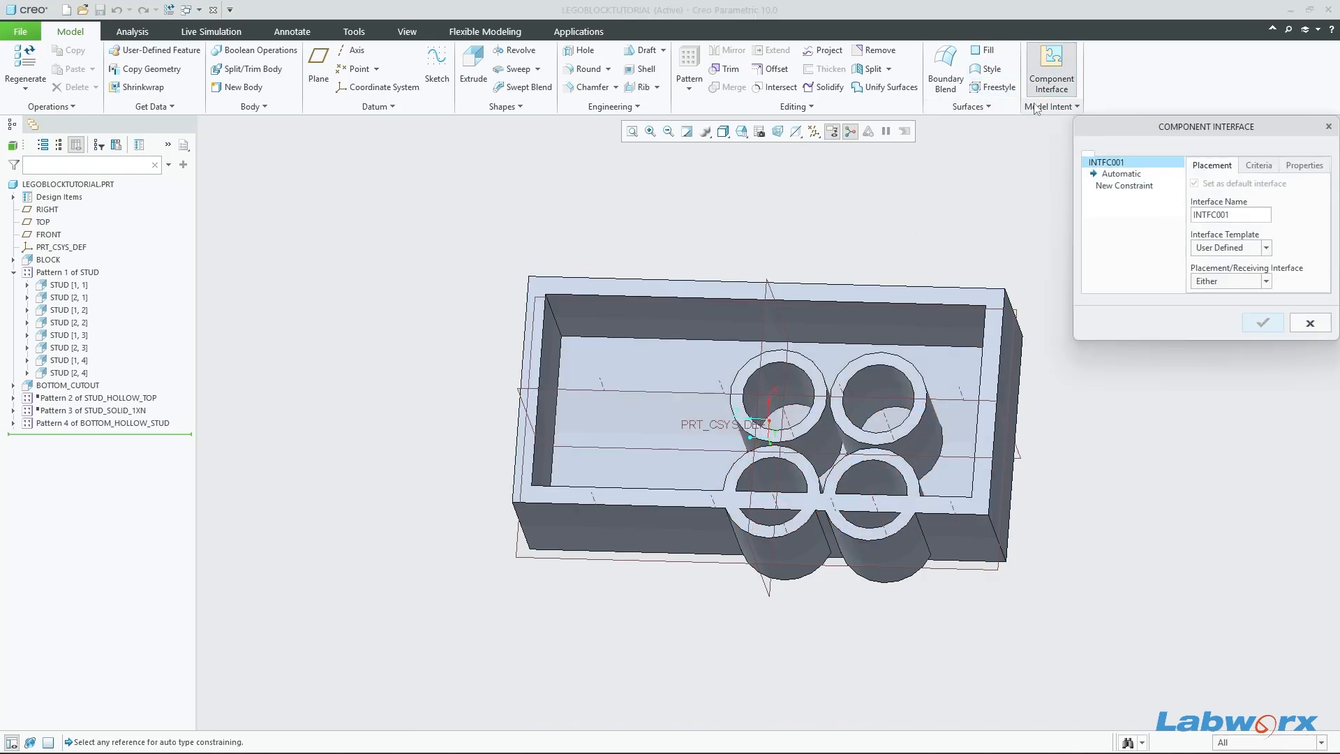
{"action": "left_click", "coordinate": [1309, 323]}
{"action": "left_click", "coordinate": [671, 409]}
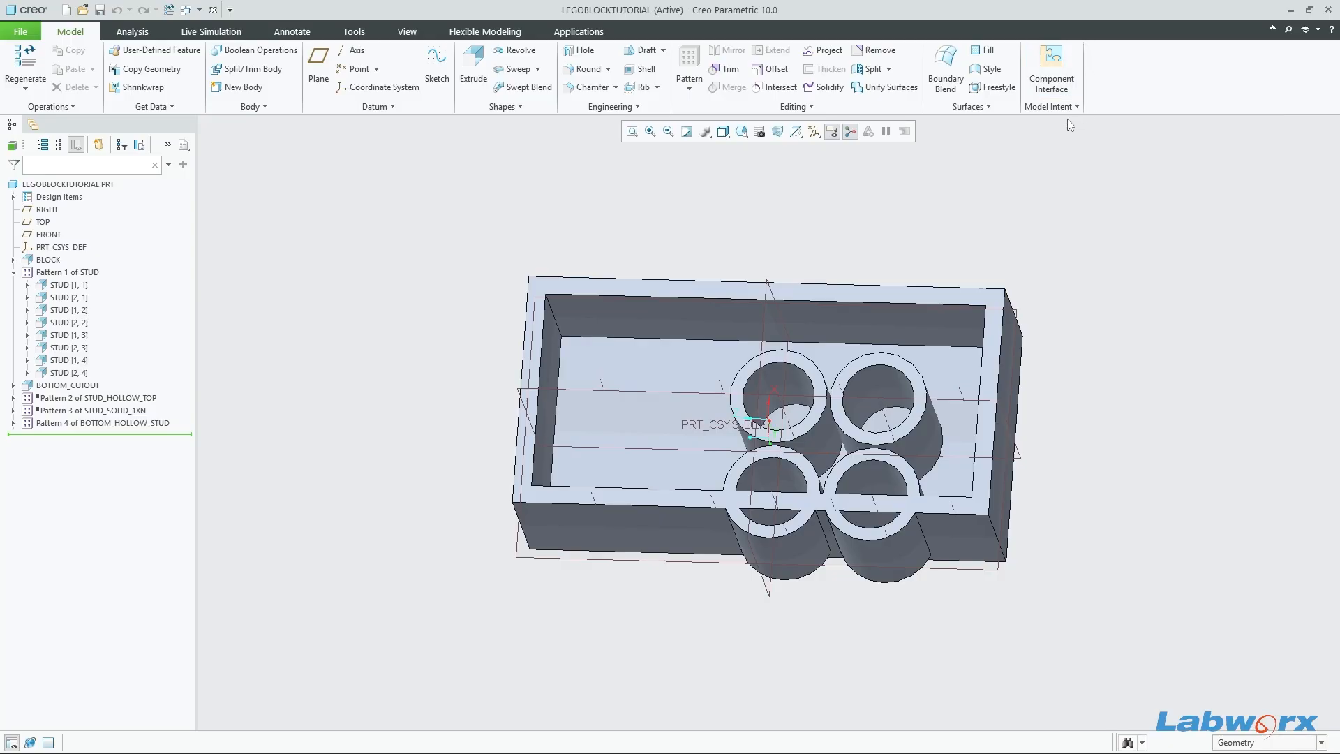
Step: Open the part's relations and insert an empty line below the d48 relation, before ENDIF
{"action": "left_click", "coordinate": [1052, 106]}
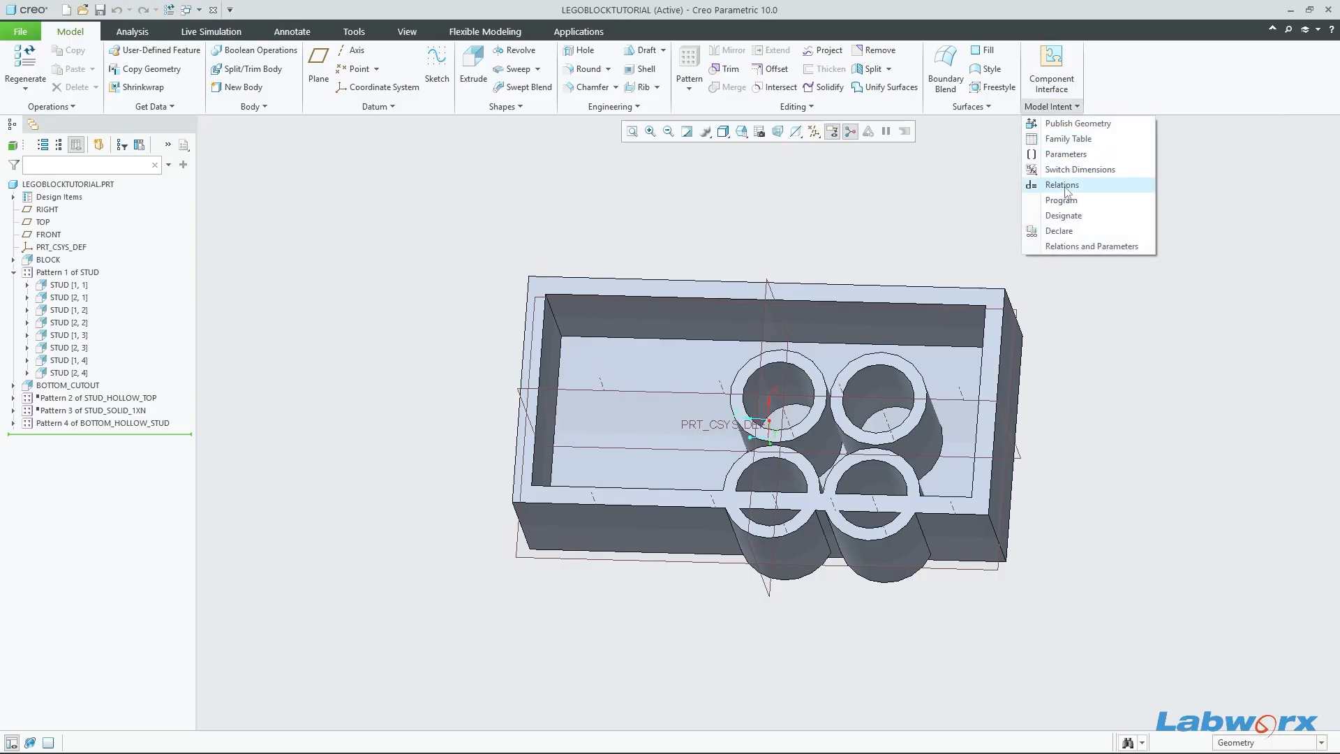
{"action": "left_click", "coordinate": [1064, 186]}
{"action": "scroll", "coordinate": [723, 421], "scroll_direction": "up", "scroll_amount": 2}
{"action": "scroll", "coordinate": [772, 437], "scroll_direction": "down", "scroll_amount": 2}
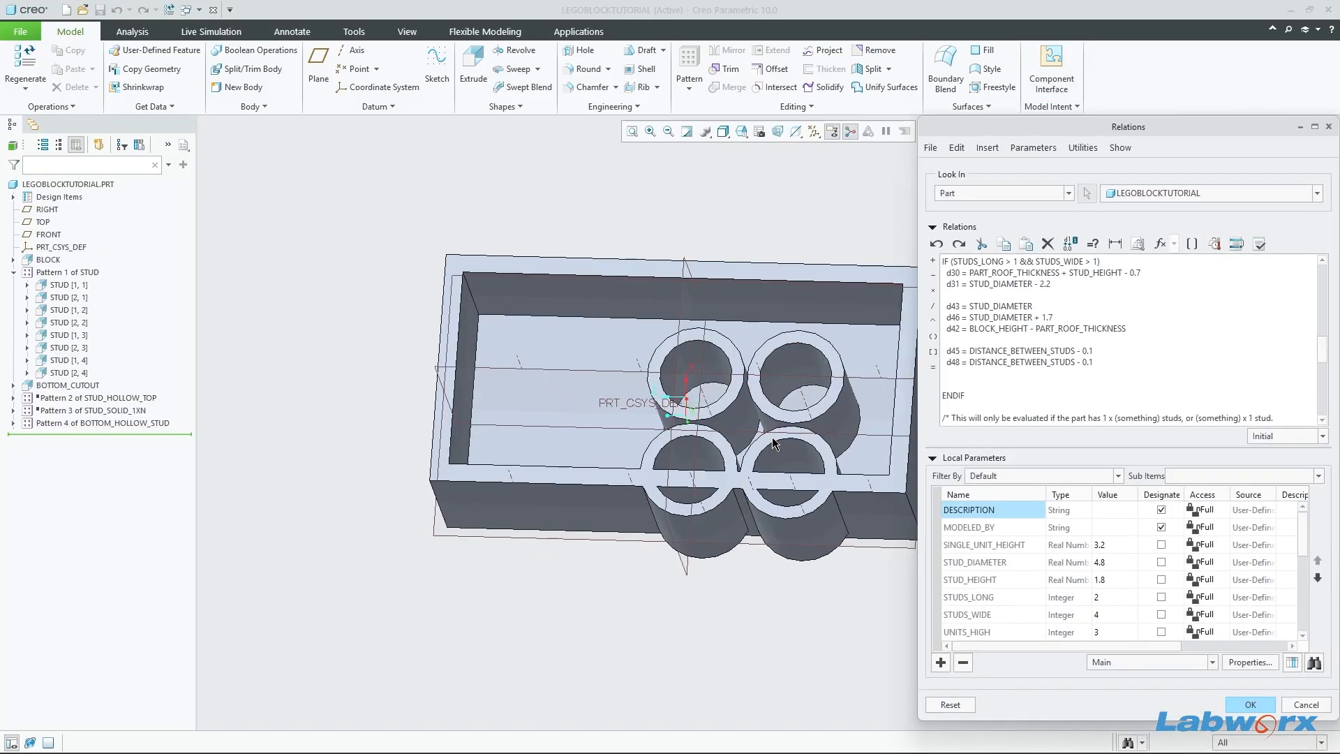
{"action": "left_click", "coordinate": [973, 381]}
{"action": "key", "text": "Return"}
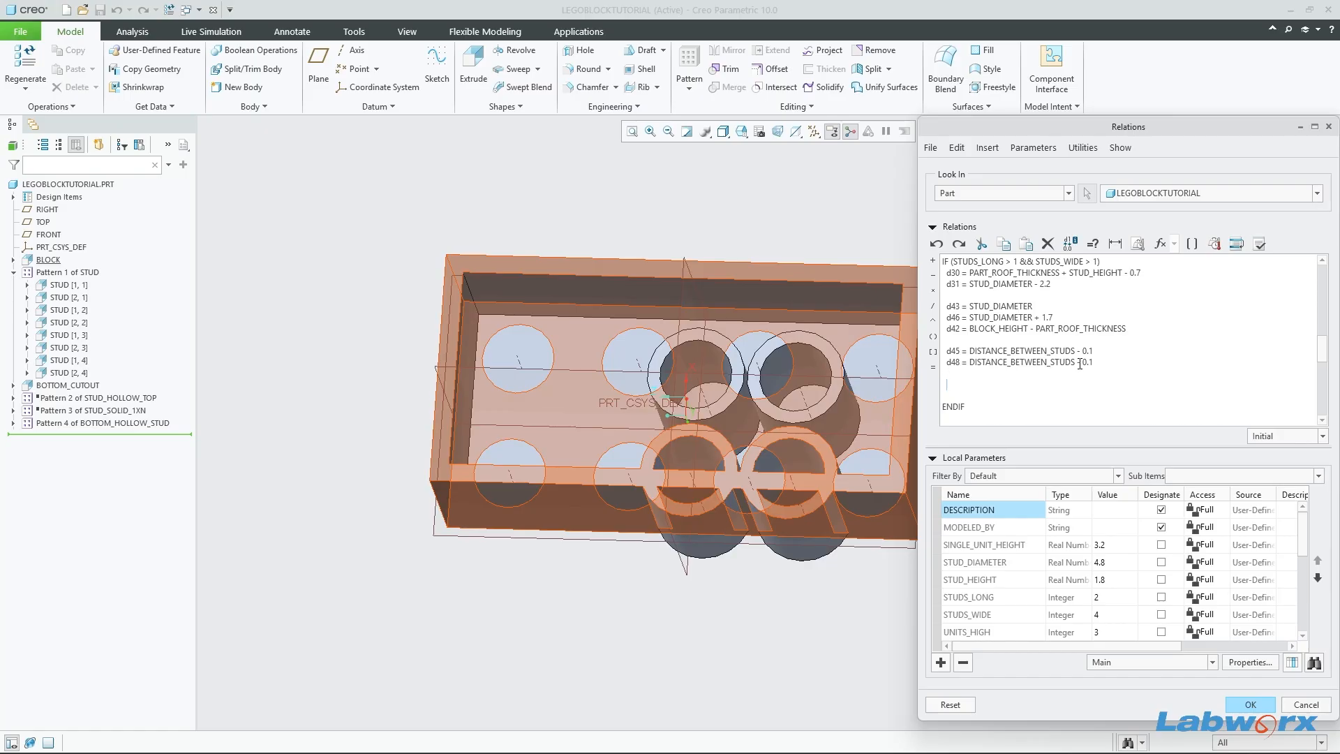
{"action": "scroll", "coordinate": [971, 354], "scroll_direction": "up", "scroll_amount": 1}
{"action": "scroll", "coordinate": [1011, 325], "scroll_direction": "down", "scroll_amount": 1}
Step: Display the symbolic dimensions and member-count parameters of the BOTTOM_HOLLOW_STUD pattern on the model
{"action": "left_click", "coordinate": [48, 423]}
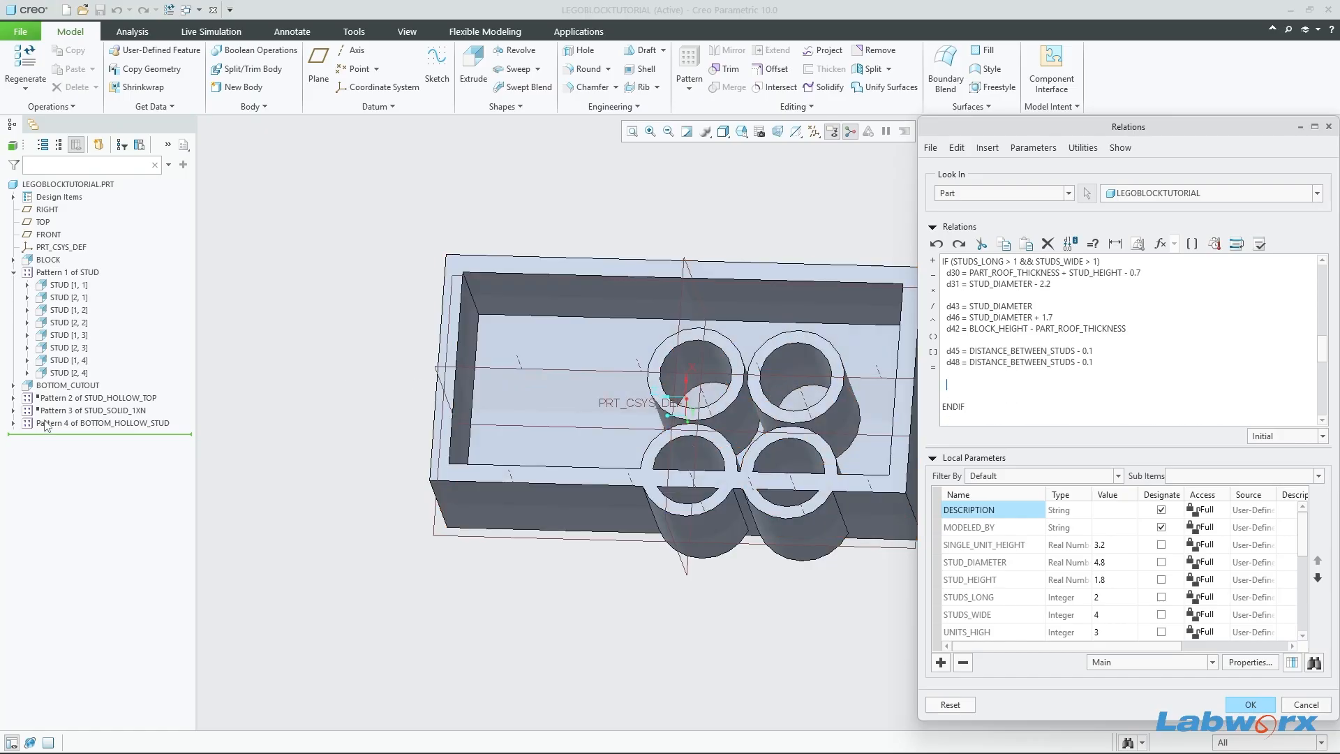
{"action": "mouse_move", "coordinate": [701, 402]}
{"action": "middle_mouse_down"}
{"action": "mouse_move", "coordinate": [801, 476]}
{"action": "mouse_move", "coordinate": [618, 437]}
{"action": "middle_mouse_up"}
{"action": "middle_click_drag", "start_coordinate": [617, 437], "coordinate": [614, 445]}
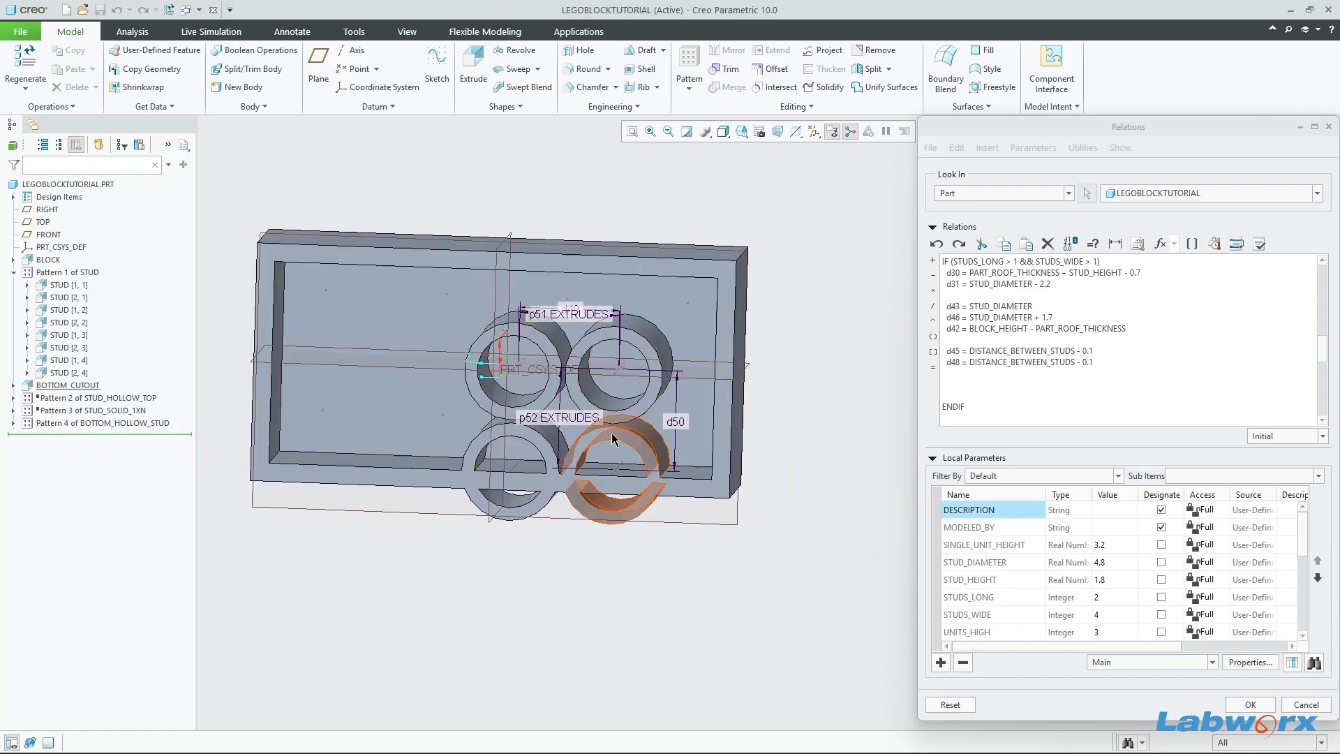
{"action": "mouse_move", "coordinate": [678, 388]}
{"action": "middle_mouse_down"}
{"action": "mouse_move", "coordinate": [698, 385]}
{"action": "mouse_move", "coordinate": [679, 405]}
{"action": "mouse_move", "coordinate": [682, 344]}
{"action": "mouse_move", "coordinate": [667, 377]}
{"action": "middle_mouse_up"}
{"action": "scroll", "coordinate": [591, 309], "scroll_direction": "down", "scroll_amount": 5}
{"action": "scroll", "coordinate": [567, 363], "scroll_direction": "up", "scroll_amount": 5}
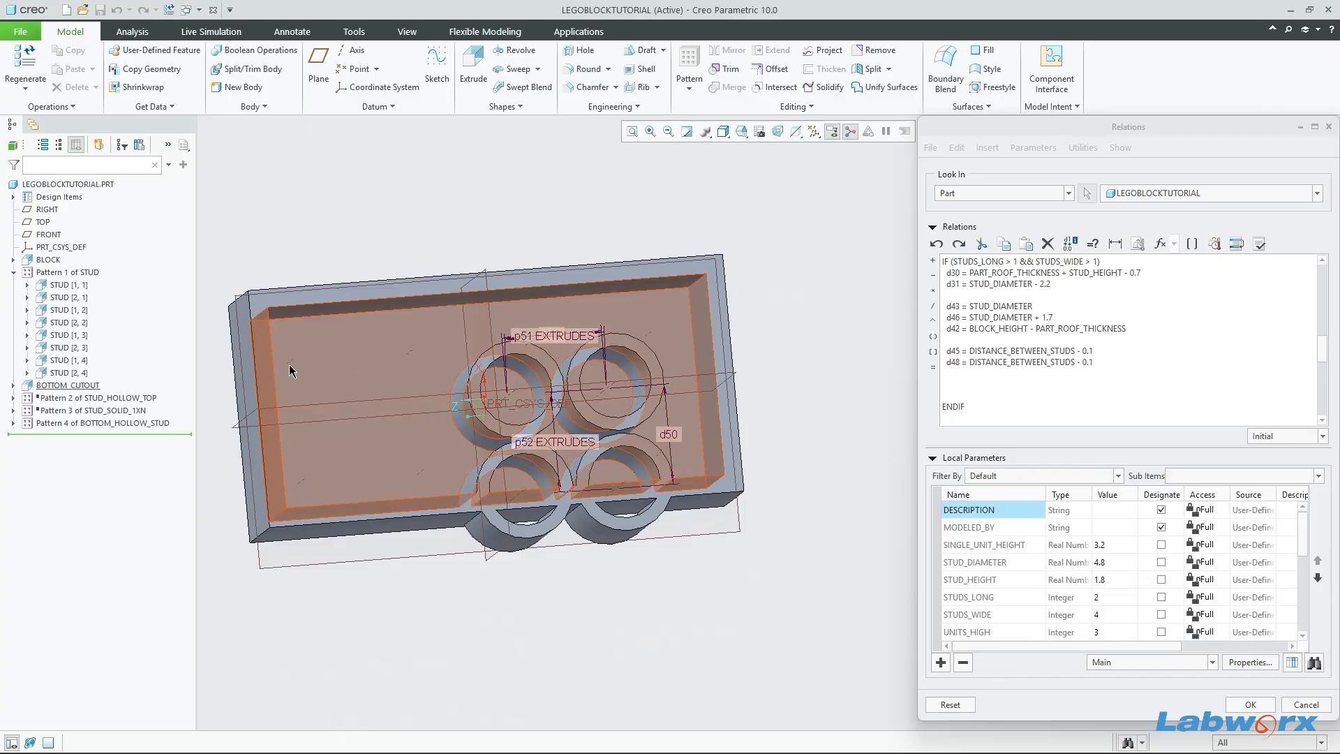
Step: Start a new relation before ENDIF for p51, the hollow stud pattern's first-direction member count
{"action": "middle_click_drag", "start_coordinate": [797, 423], "coordinate": [808, 447]}
{"action": "mouse_move", "coordinate": [773, 519]}
{"action": "middle_mouse_down"}
{"action": "mouse_move", "coordinate": [599, 364]}
{"action": "mouse_move", "coordinate": [617, 422]}
{"action": "mouse_move", "coordinate": [679, 385]}
{"action": "mouse_move", "coordinate": [652, 399]}
{"action": "middle_mouse_up"}
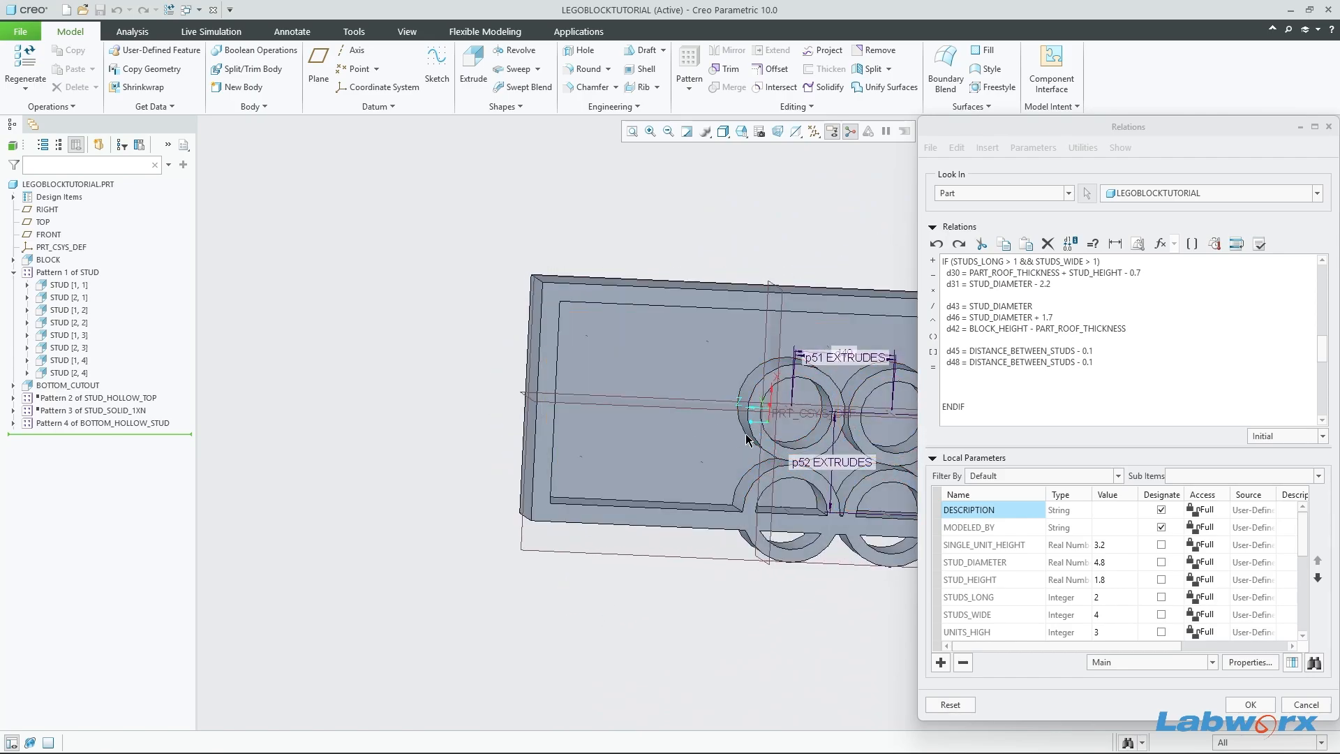
{"action": "middle_click_drag", "start_coordinate": [746, 435], "coordinate": [619, 445], "text": "shift"}
{"action": "scroll", "coordinate": [697, 397], "scroll_direction": "down", "scroll_amount": 3}
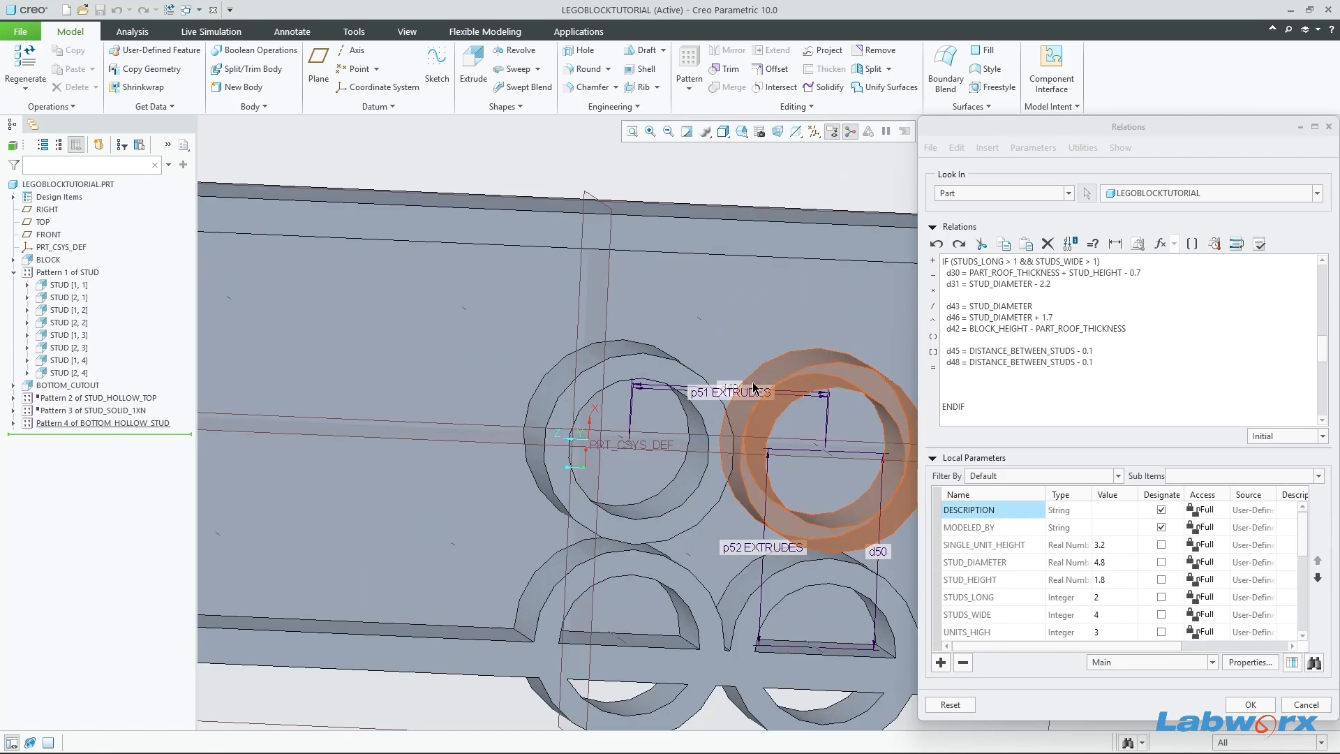
{"action": "left_click", "coordinate": [707, 395]}
{"action": "left_click", "coordinate": [996, 384]}
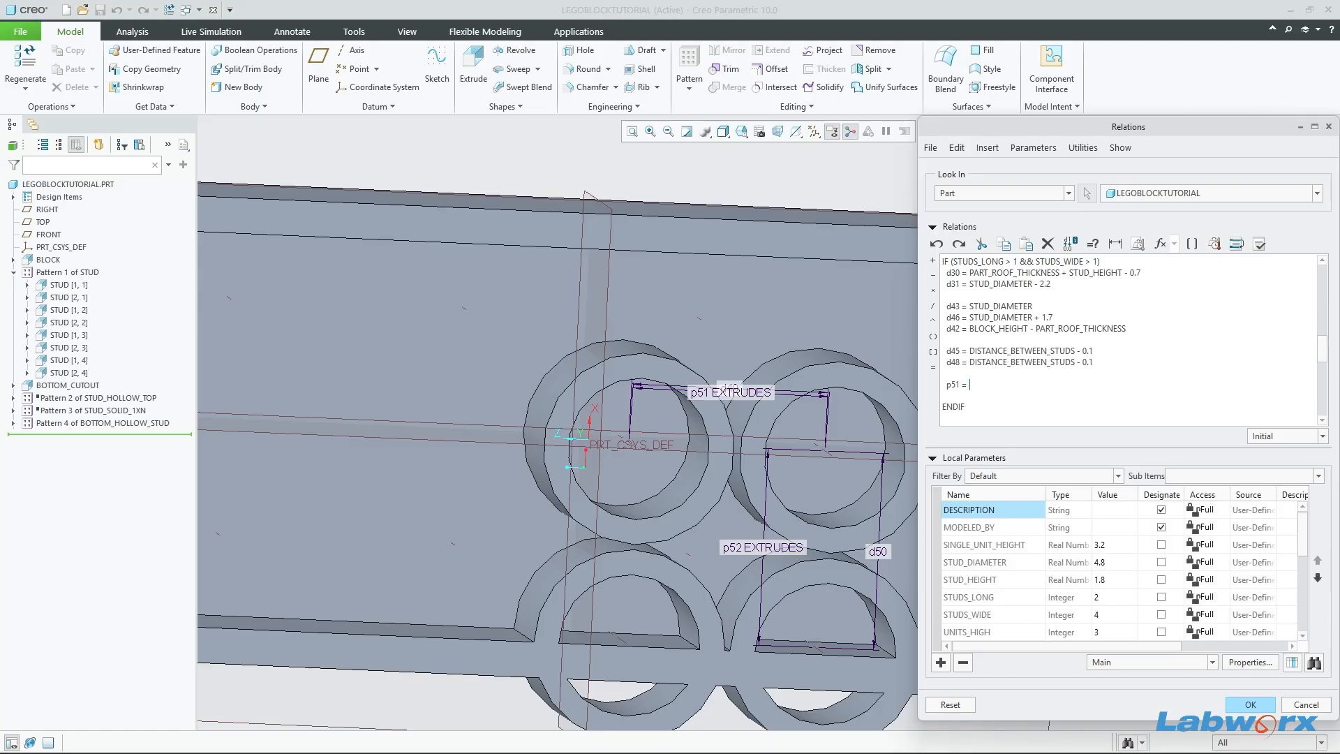
Step: Complete the p51 relation as p51 = STUDS_WIDE - 1, inserting the STUDS_WIDE parameter from the local parameters
{"action": "scroll", "coordinate": [601, 446], "scroll_direction": "up", "scroll_amount": 5}
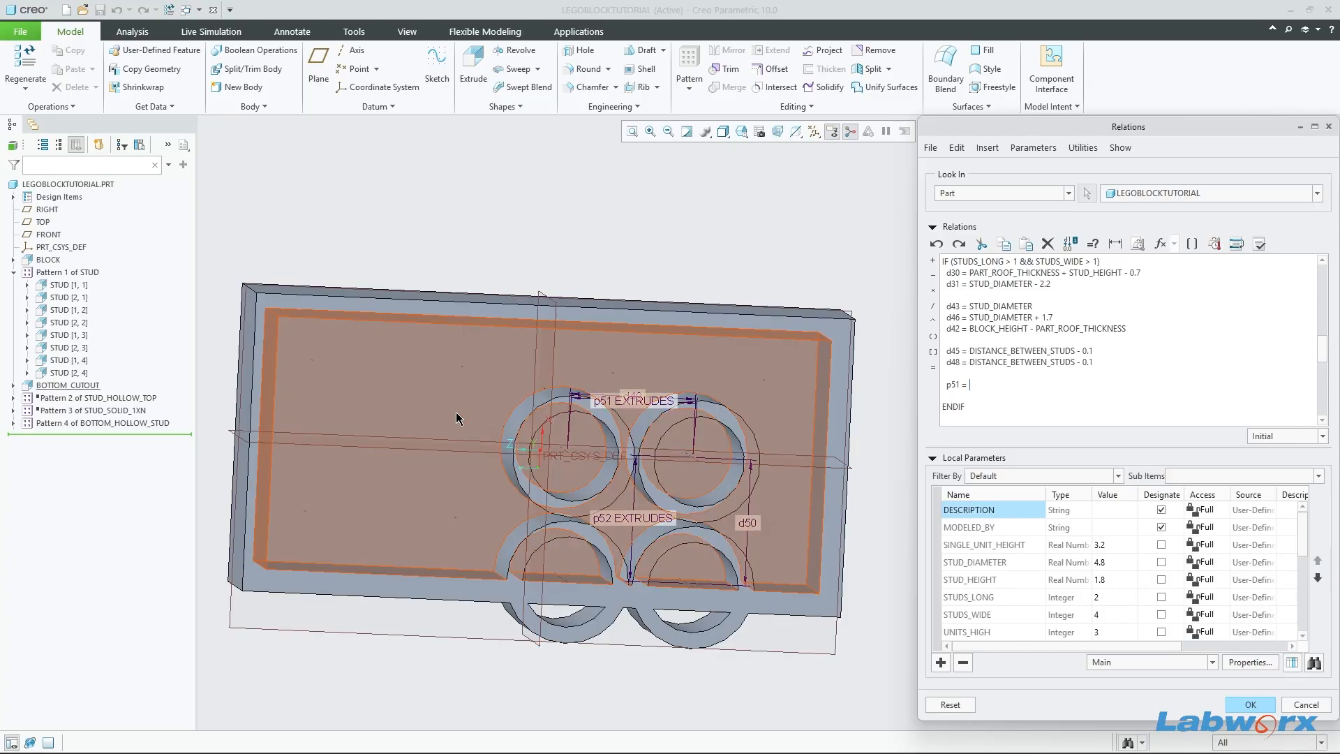
{"action": "middle_click_drag", "start_coordinate": [449, 441], "coordinate": [561, 426]}
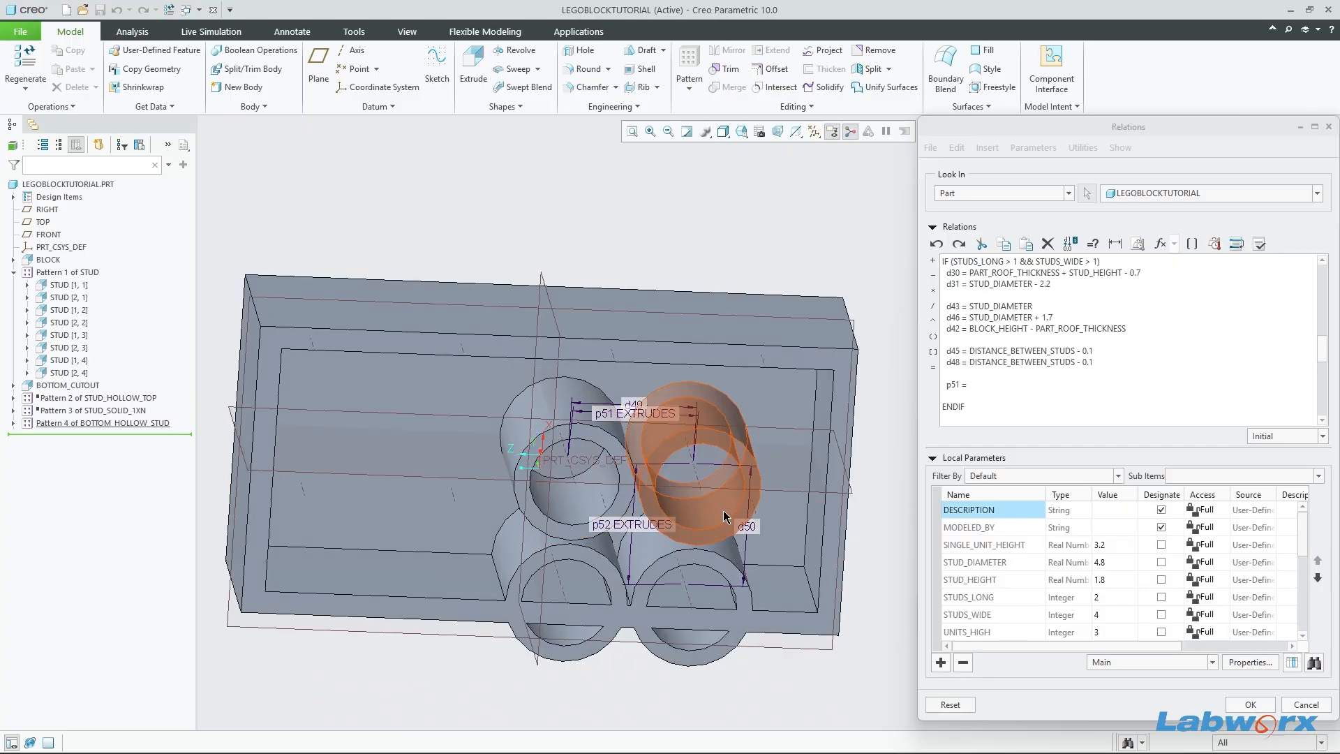
{"action": "scroll", "coordinate": [418, 508], "scroll_direction": "up", "scroll_amount": 2}
{"action": "middle_click_drag", "start_coordinate": [486, 484], "coordinate": [616, 519]}
{"action": "left_click", "coordinate": [1003, 392]}
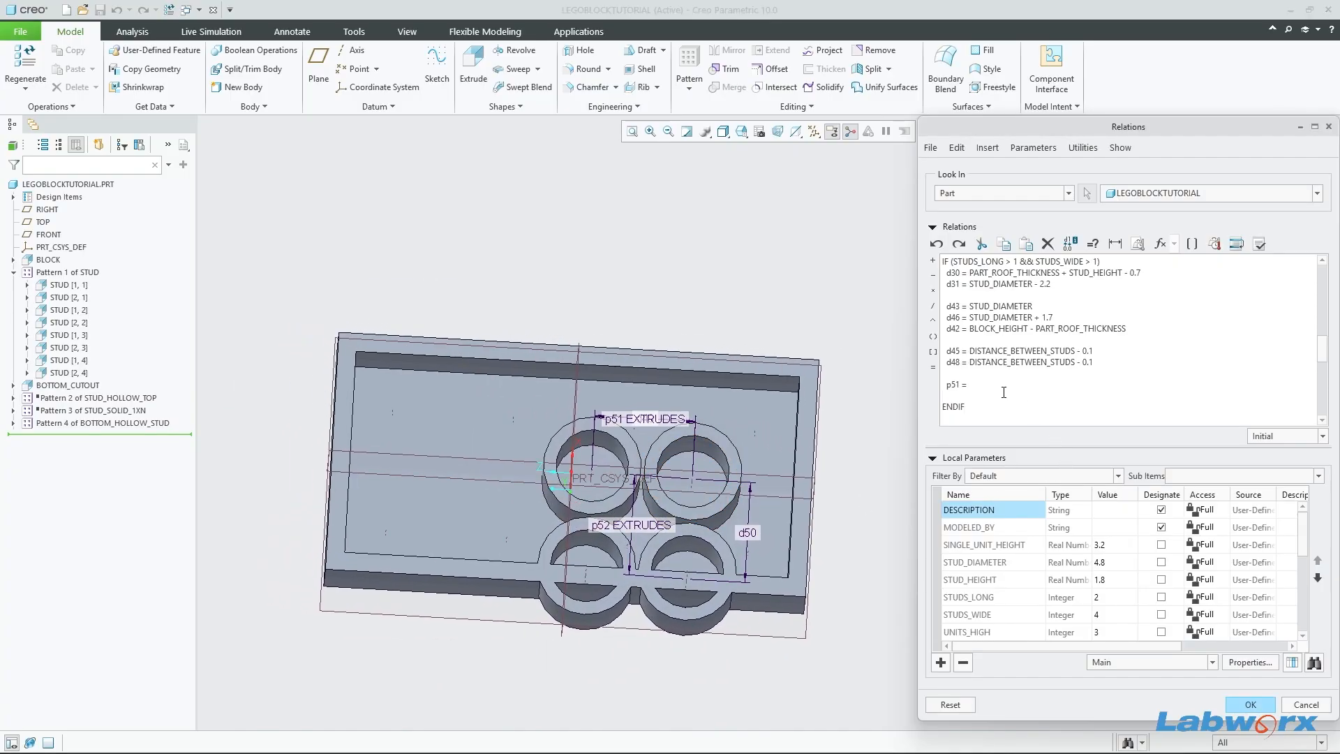
{"action": "left_click", "coordinate": [997, 614]}
{"action": "right_click", "coordinate": [998, 613]}
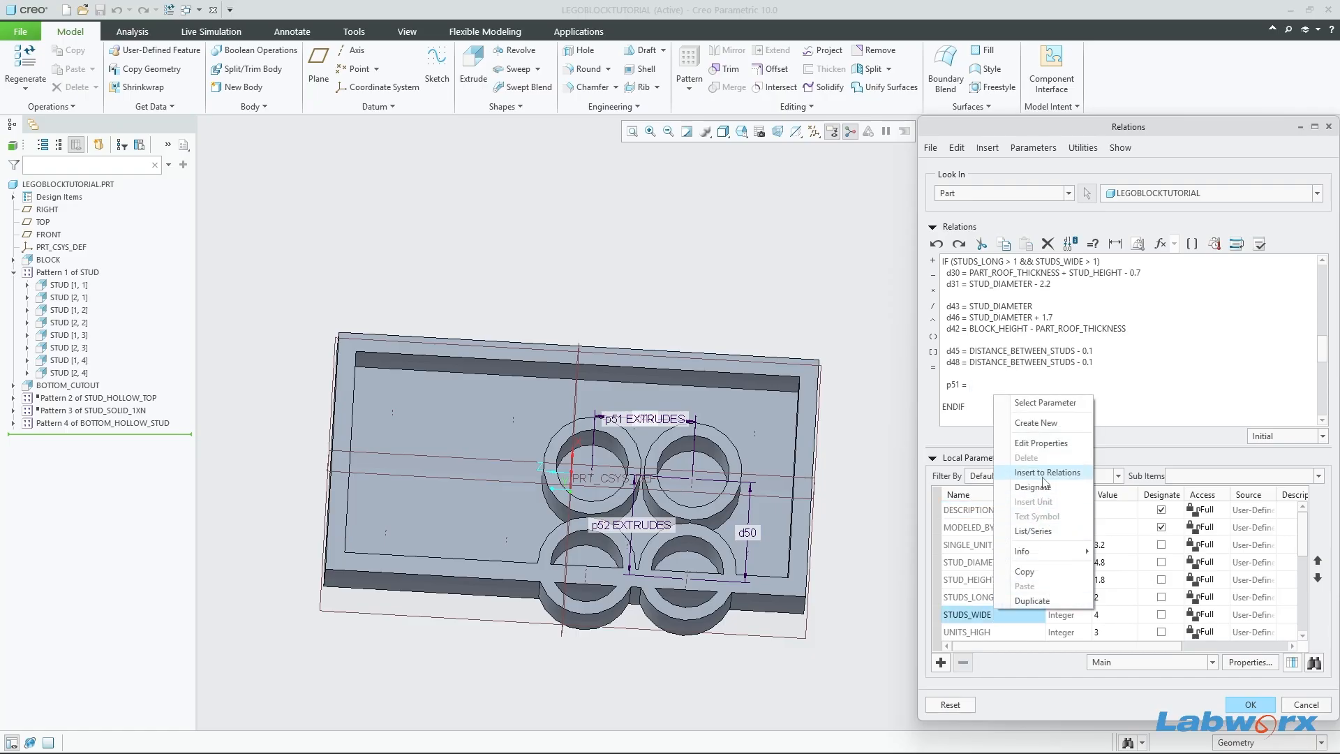
{"action": "left_click", "coordinate": [1043, 474]}
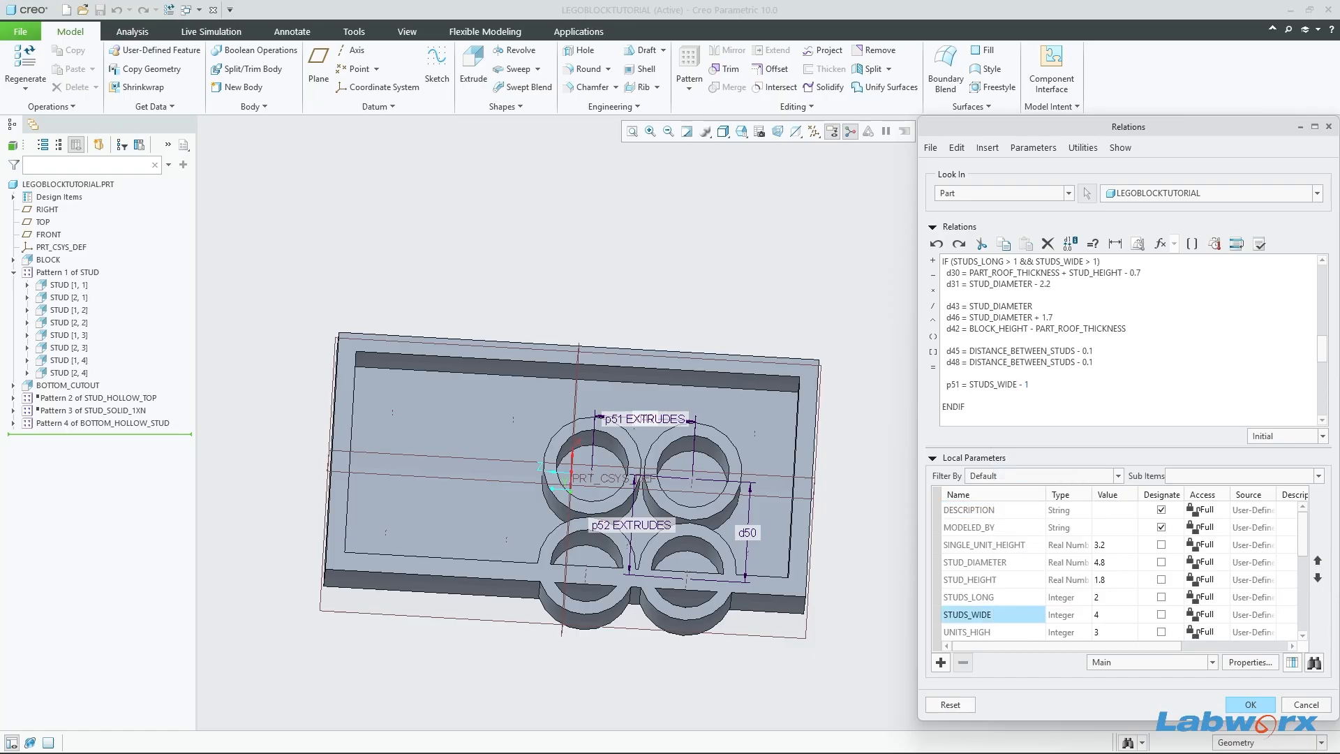
Step: Verify and accept the p51 relation, regenerate the model and save the part
{"action": "left_click", "coordinate": [1259, 243]}
{"action": "left_click", "coordinate": [740, 410]}
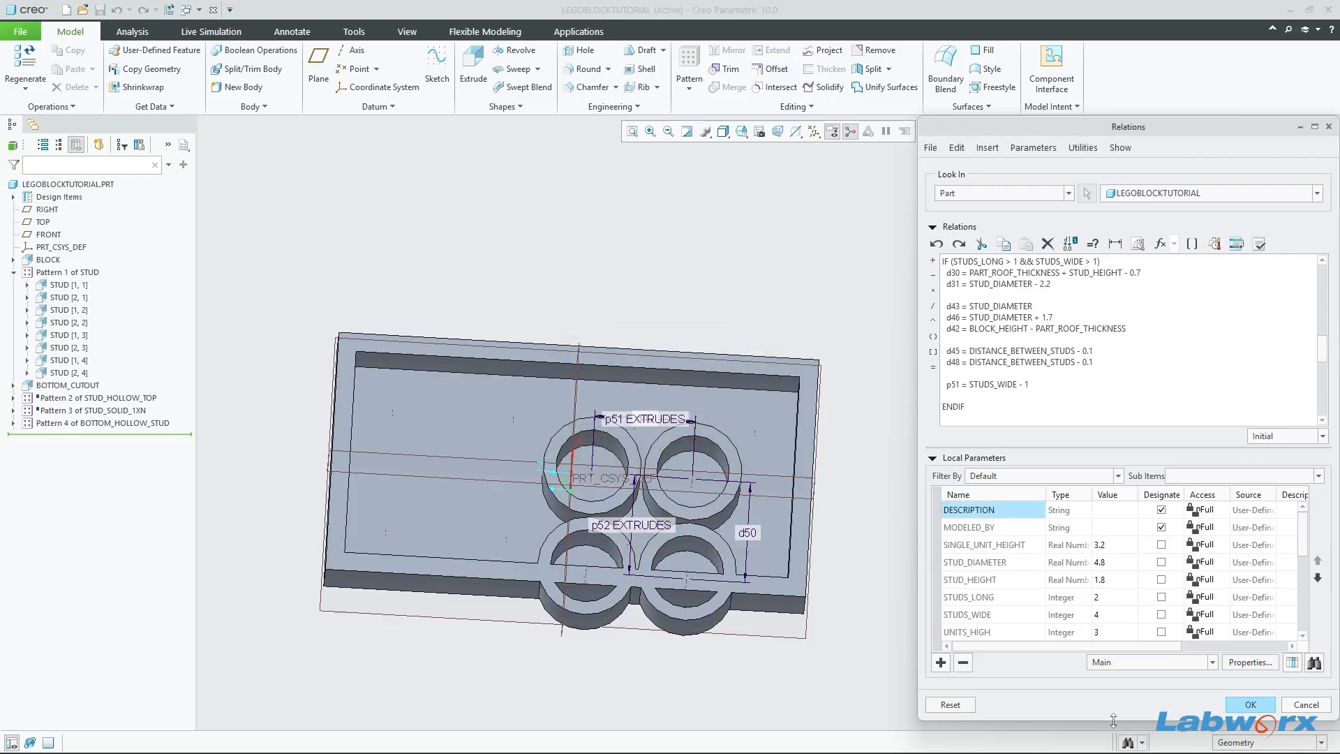
{"action": "left_click", "coordinate": [1250, 704]}
{"action": "key", "text": "ctrl+g"}
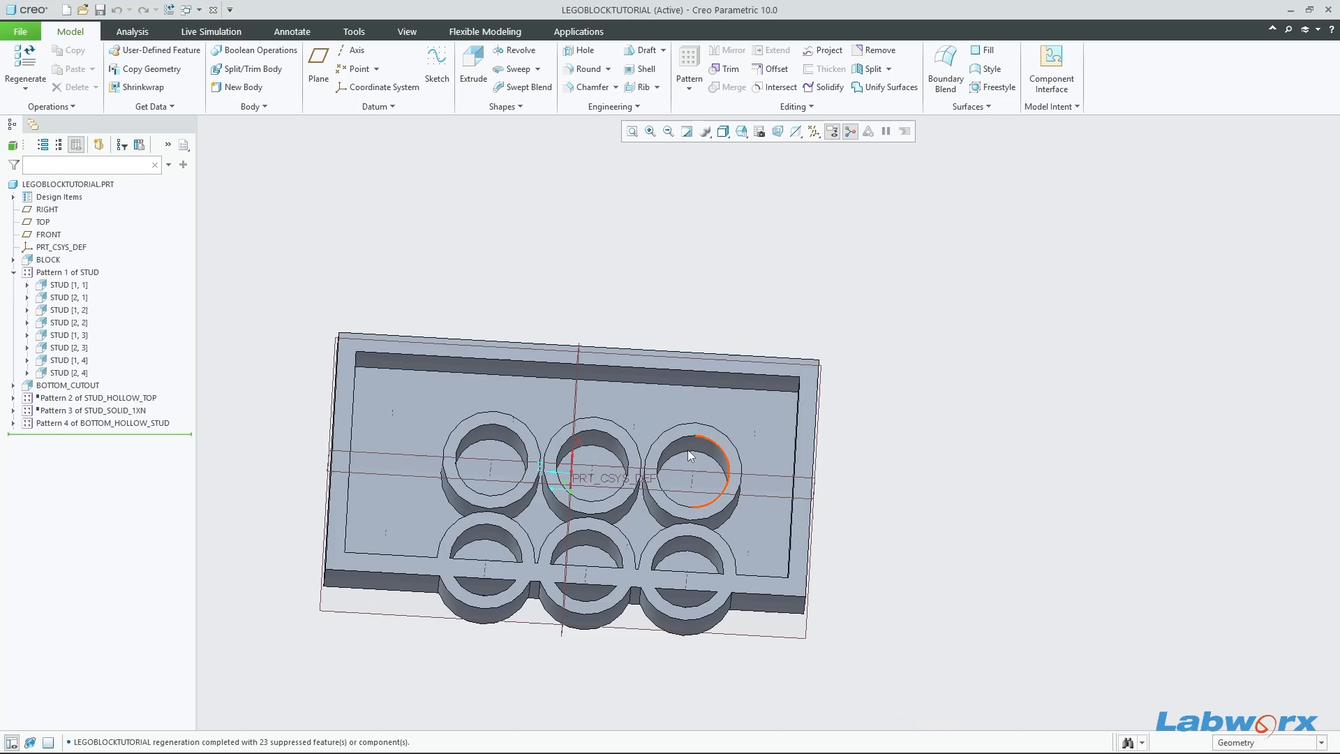
{"action": "key", "text": "ctrl+s"}
Step: Reopen the part's relations and add p52 = STUDS_HIGH - 1 below the p51 relation for the second-direction member count
{"action": "left_click", "coordinate": [1051, 106]}
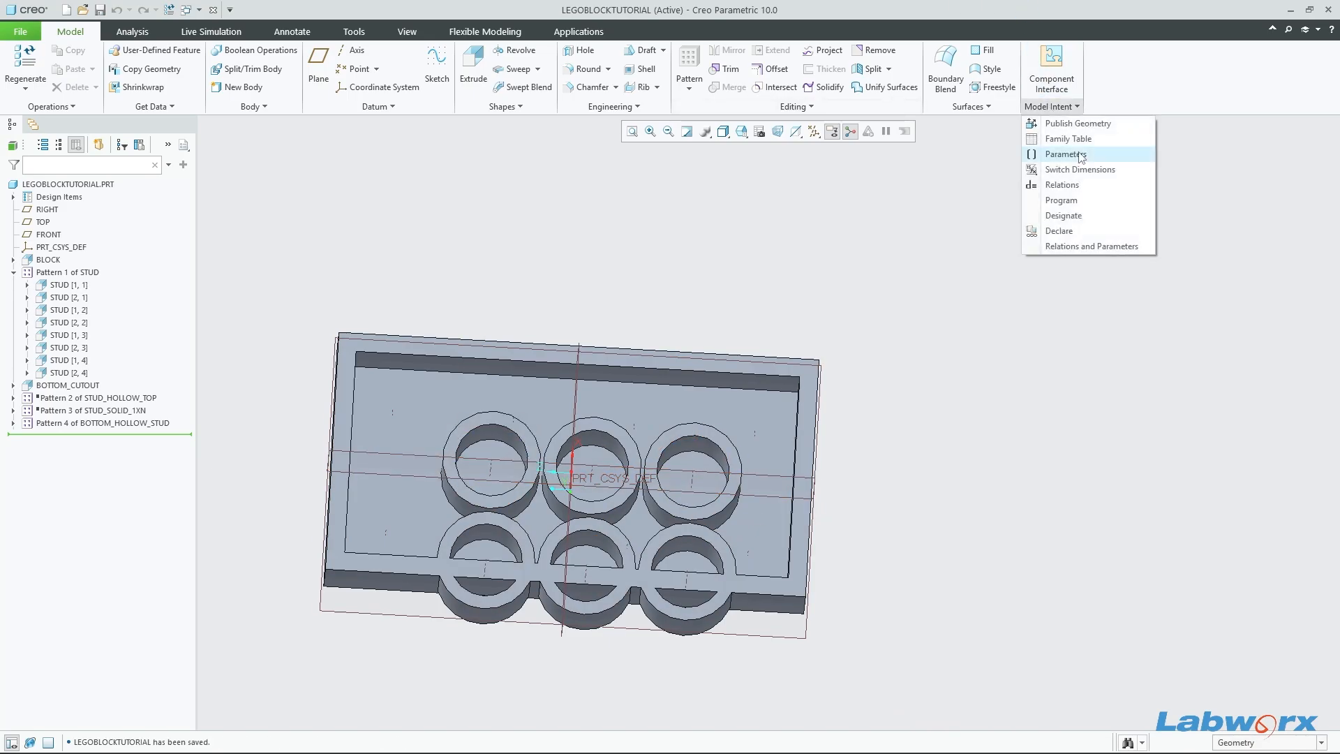
{"action": "left_click", "coordinate": [1064, 185]}
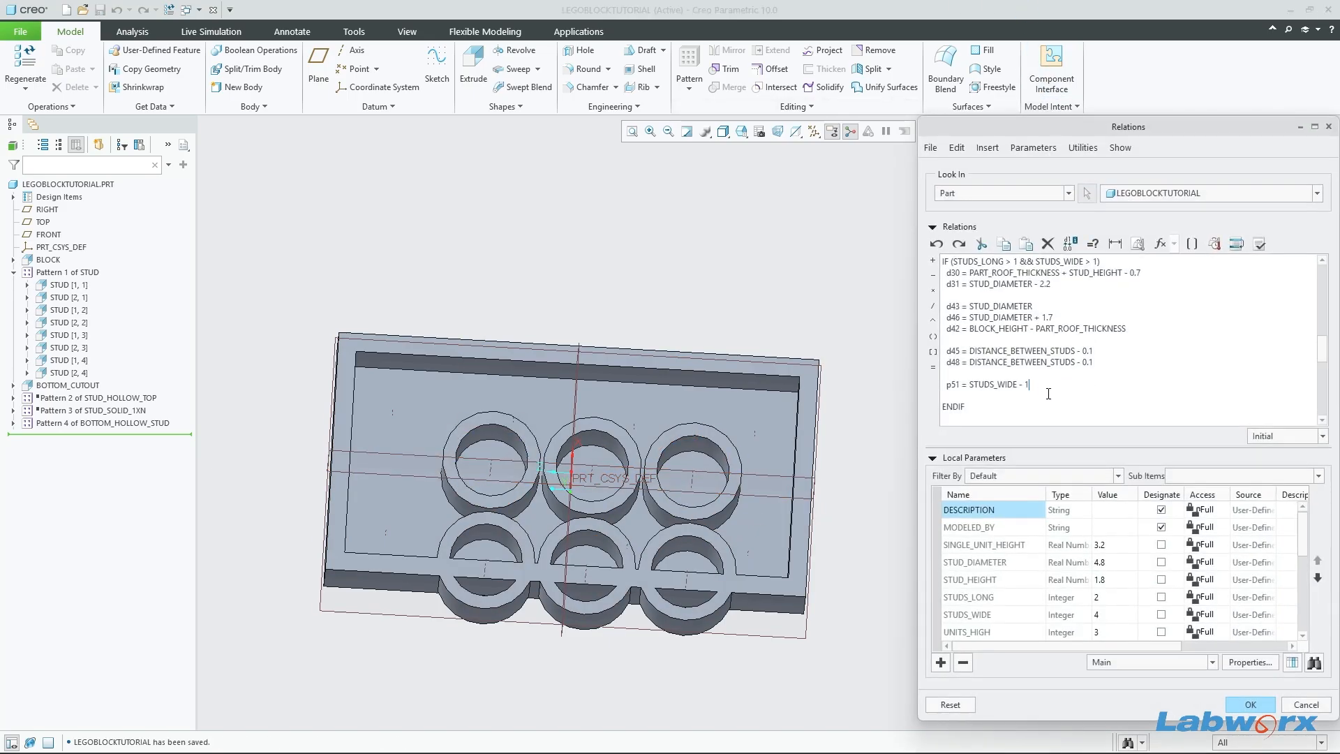
{"action": "scroll", "coordinate": [1054, 394], "scroll_direction": "down", "scroll_amount": 1}
{"action": "key", "text": "Return"}
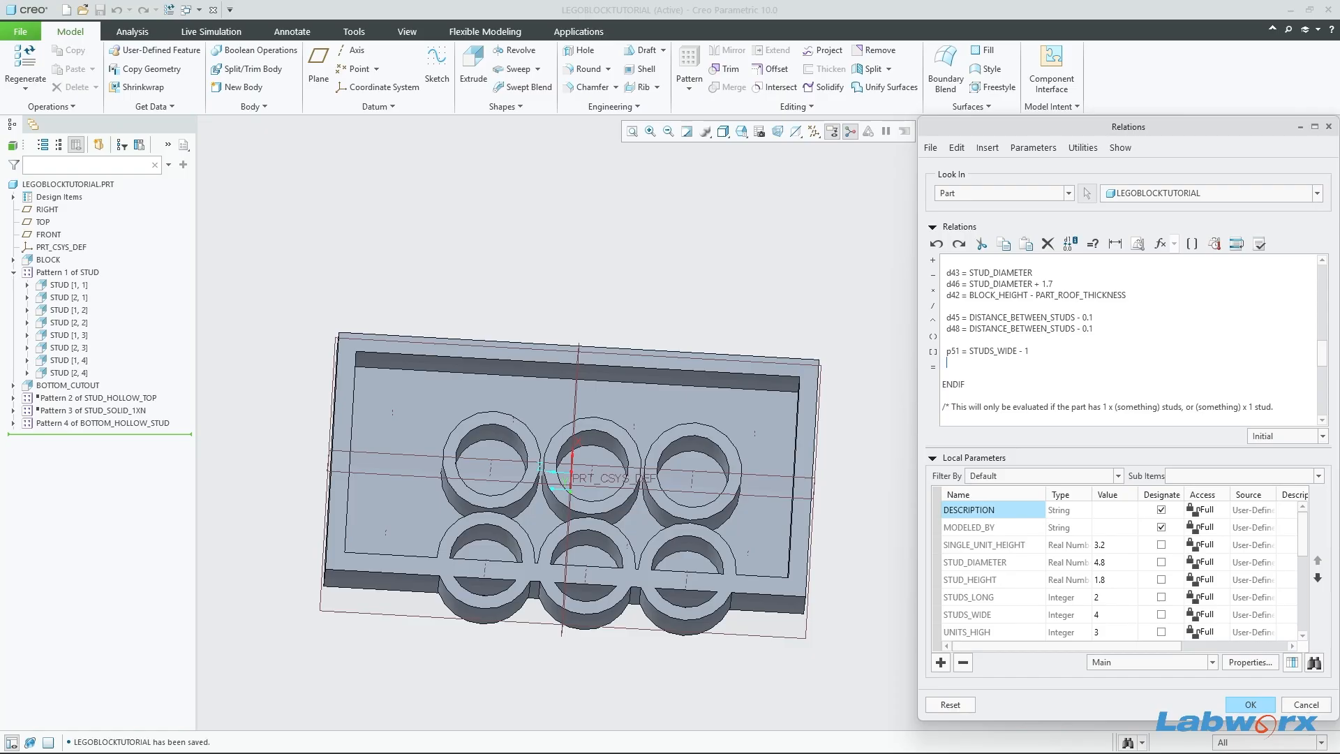
{"action": "left_click", "coordinate": [75, 423]}
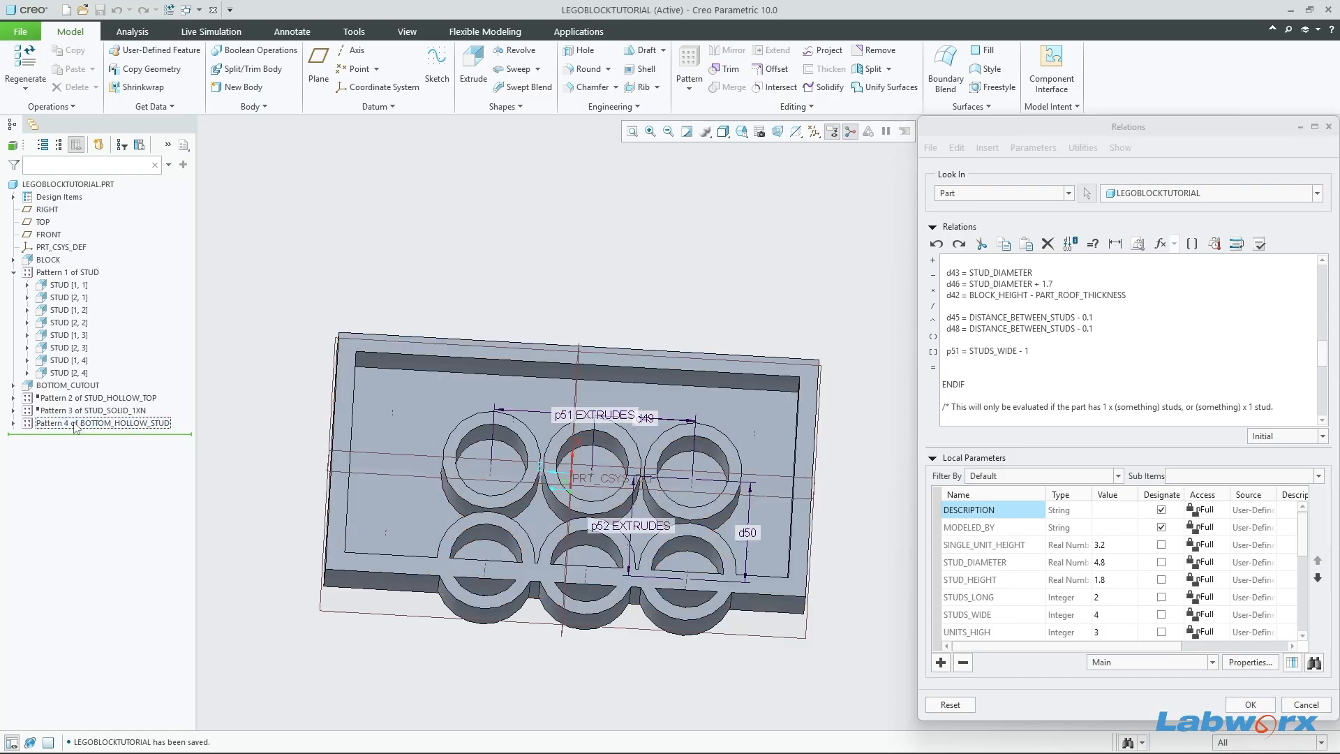
{"action": "middle_click_drag", "start_coordinate": [690, 558], "coordinate": [570, 489]}
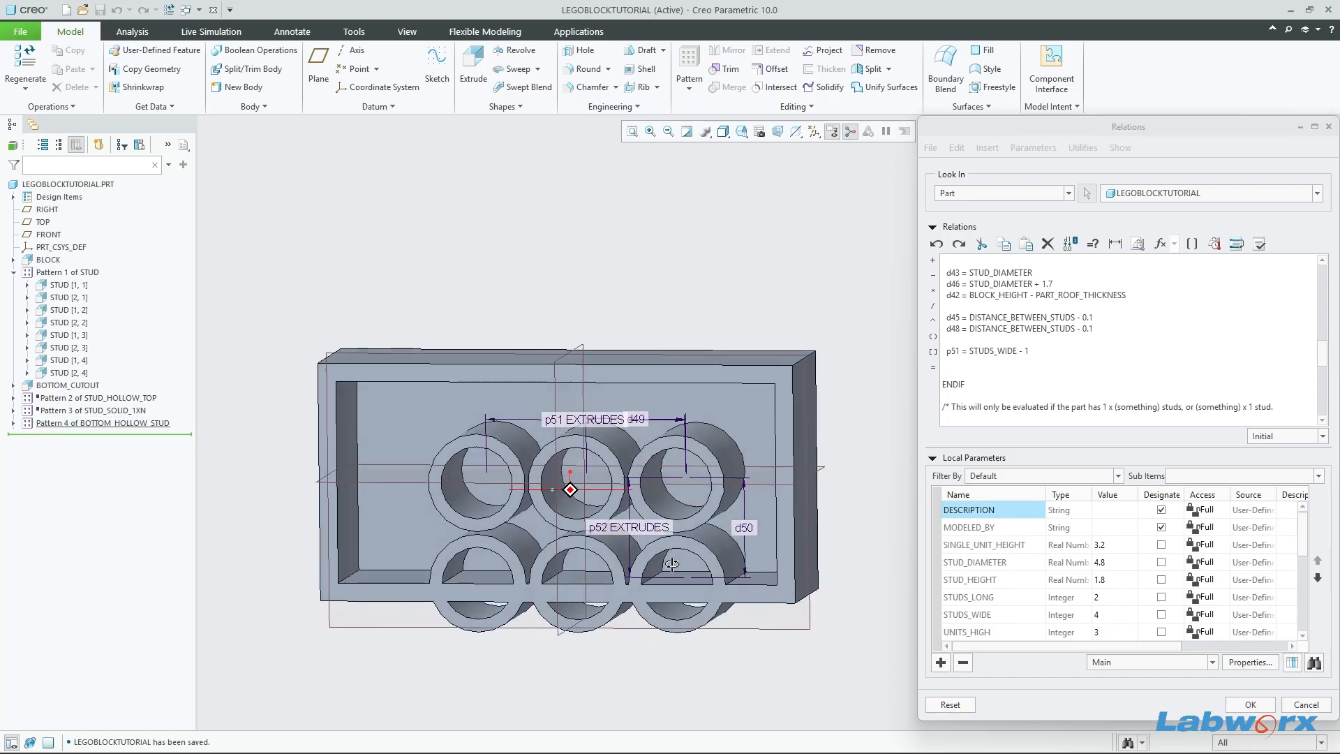
{"action": "left_click", "coordinate": [633, 532]}
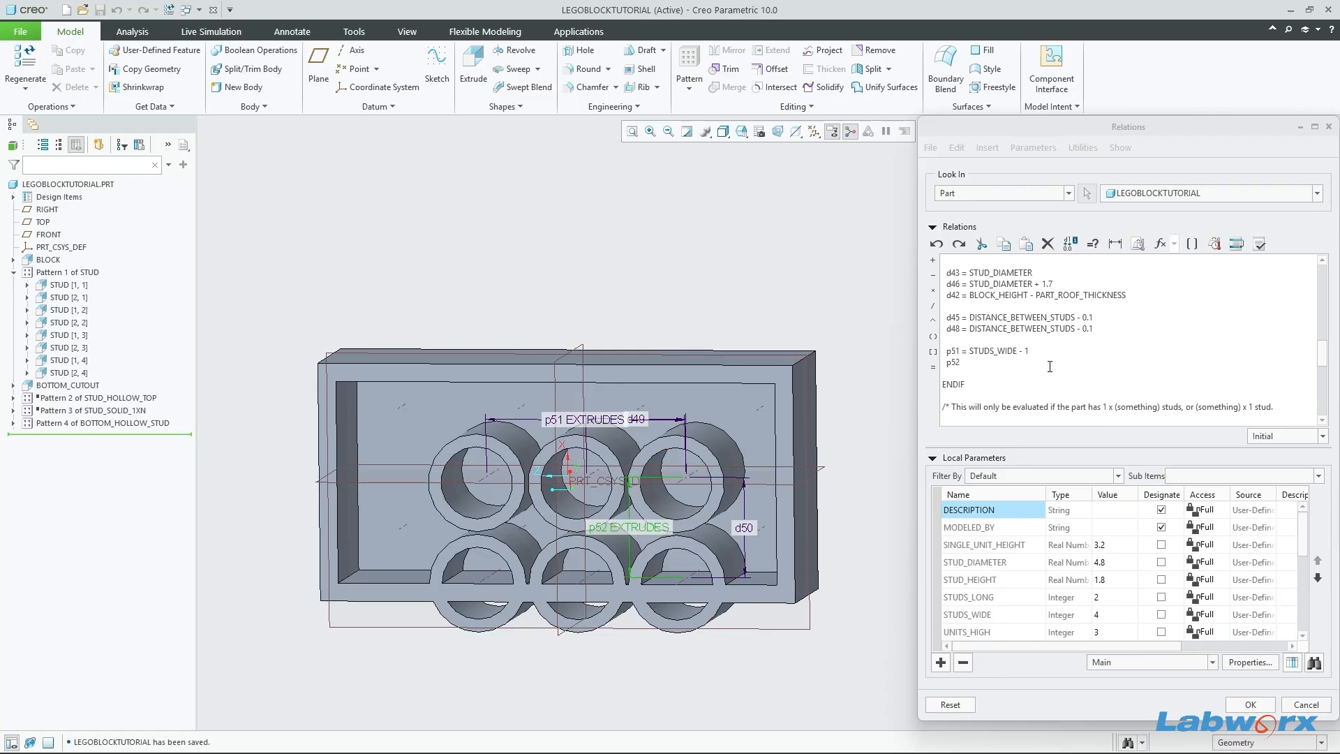
{"action": "left_click", "coordinate": [989, 371]}
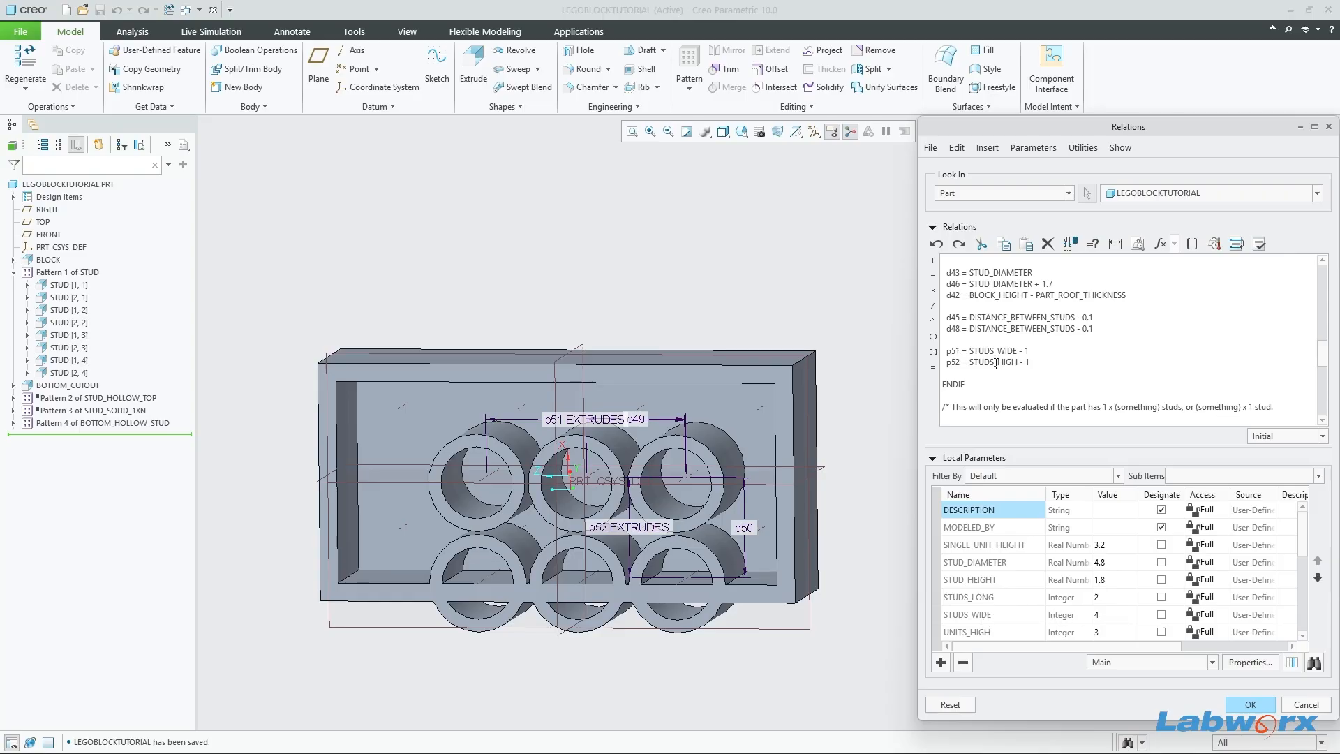
Step: Correct the p52 relation to p52 = STUDS_LONG - 1
{"action": "key", "text": "shift+Left"}
{"action": "key", "text": "shift+Left"}
{"action": "key", "text": "shift+Left"}
{"action": "key", "text": "shift+Left"}
{"action": "type", "text": "L"}
Step: Verify the corrected p52 relation, accept it to update the hollow stud pattern, and save the part
{"action": "left_click", "coordinate": [1258, 244]}
{"action": "left_click", "coordinate": [741, 411]}
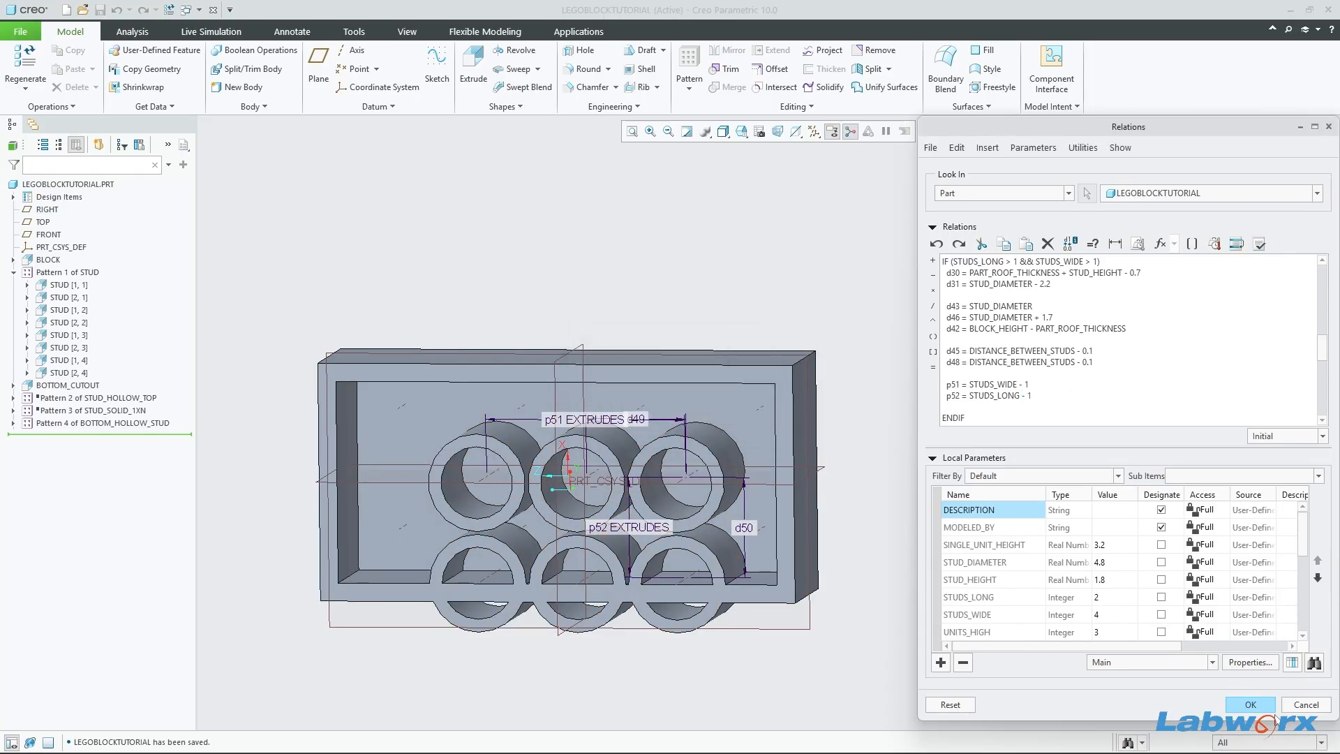
{"action": "left_click", "coordinate": [1250, 704]}
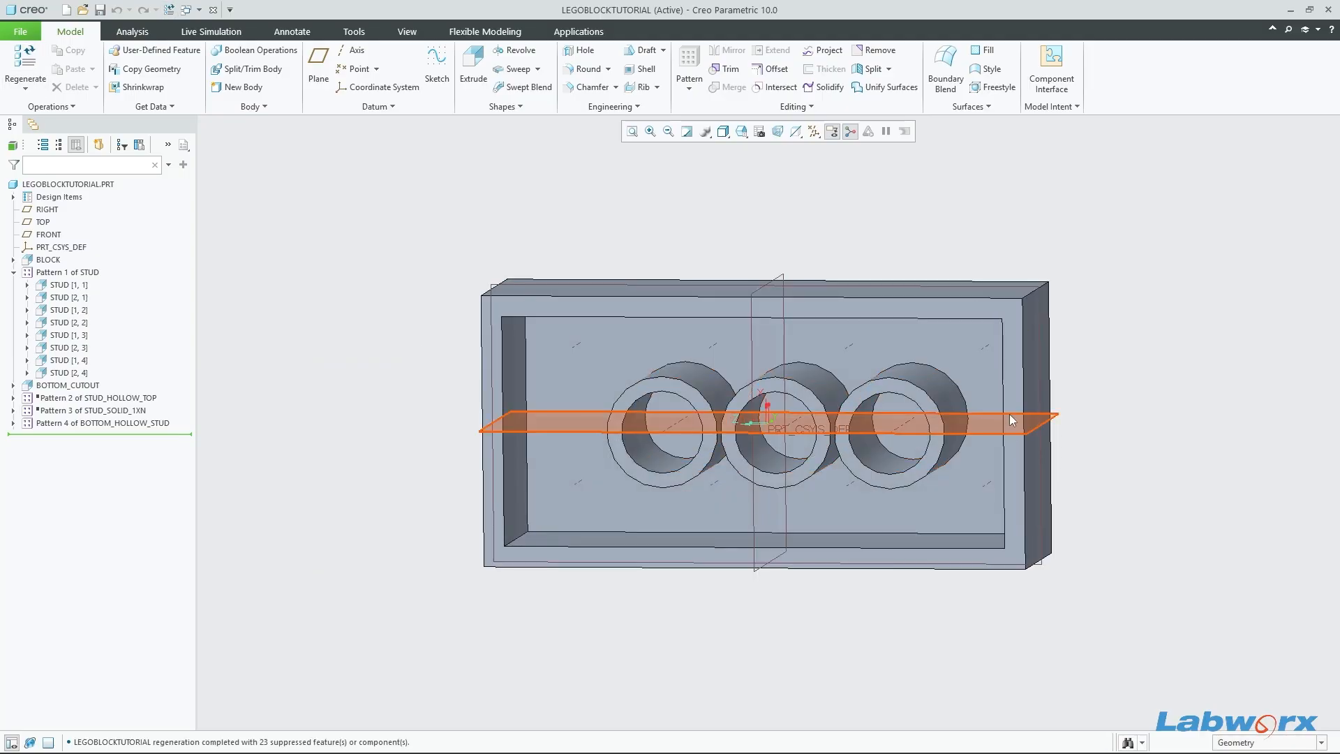
{"action": "middle_click_drag", "start_coordinate": [1009, 413], "coordinate": [1012, 400]}
{"action": "key", "text": "ctrl+s"}
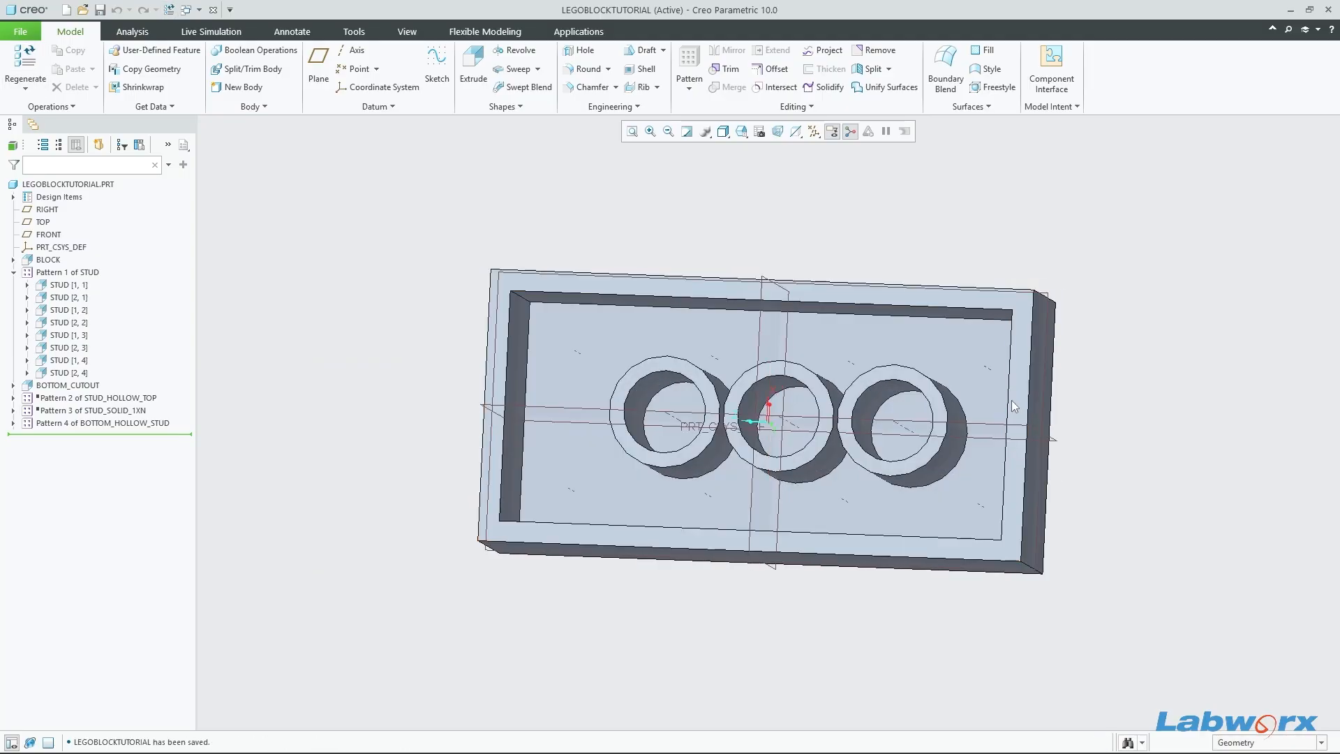
Step: Reopen the part's relations and display the symbolic dimensions of the BOTTOM_HOLLOW_STUD pattern
{"action": "left_click", "coordinate": [1050, 106]}
{"action": "left_click", "coordinate": [1055, 176]}
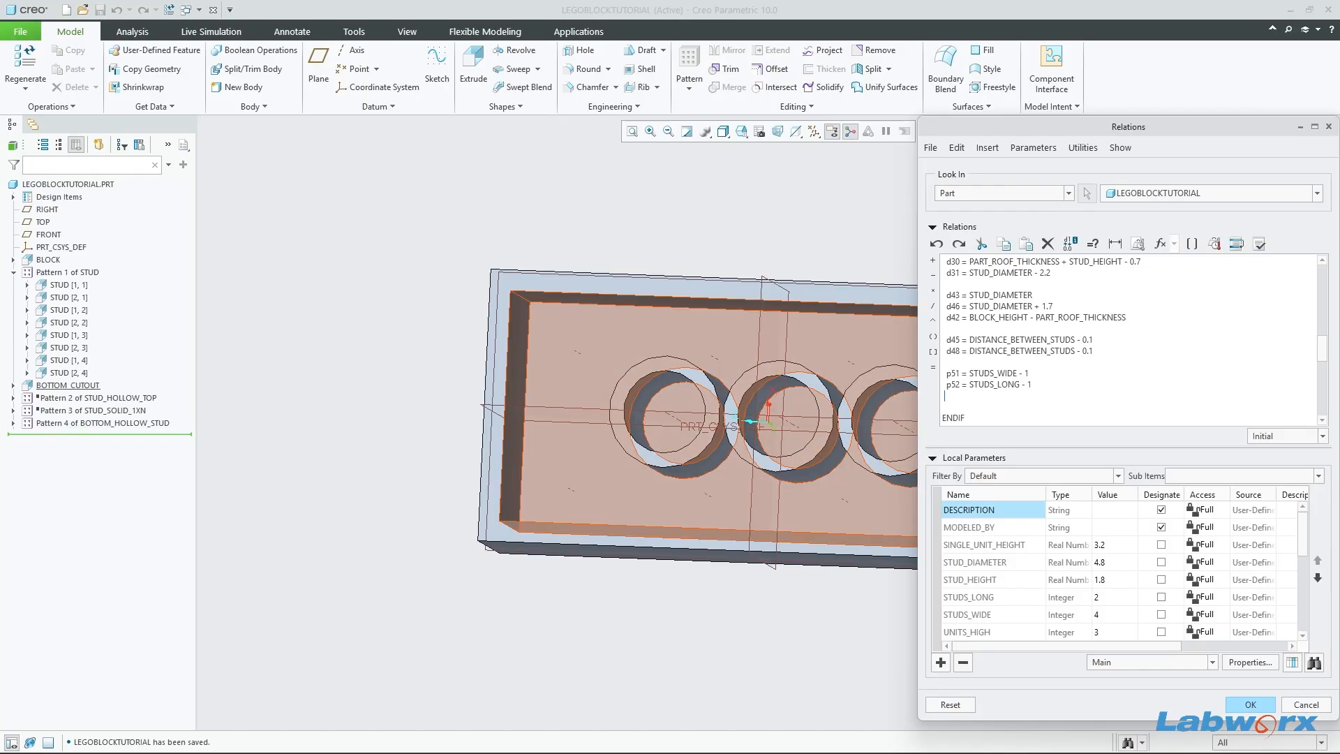
{"action": "left_click", "coordinate": [81, 423]}
Step: Examine where spacing dimensions d49 and d50 and member counts p51 and p52 lie on the hollow stud pattern, and close the relations
{"action": "scroll", "coordinate": [473, 486], "scroll_direction": "up", "scroll_amount": 2}
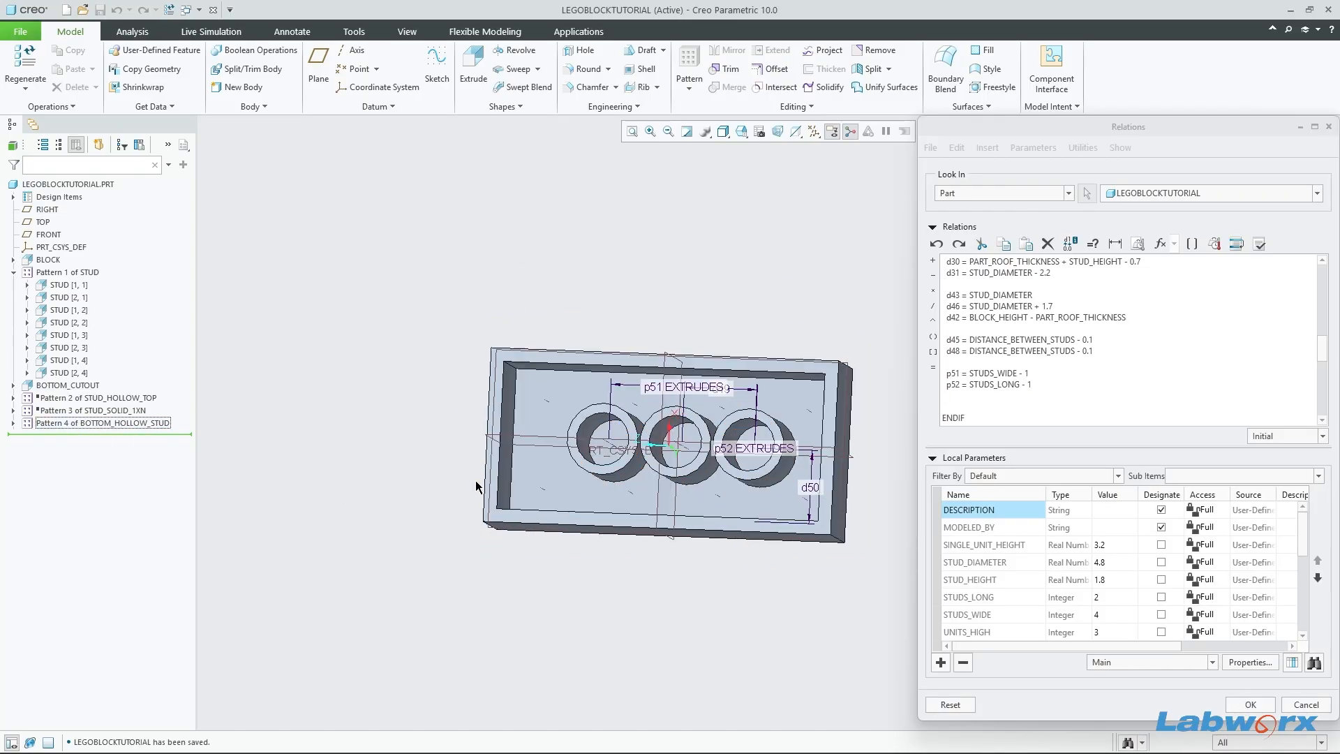
{"action": "scroll", "coordinate": [800, 457], "scroll_direction": "down", "scroll_amount": 2}
{"action": "middle_click_drag", "start_coordinate": [824, 464], "coordinate": [840, 499]}
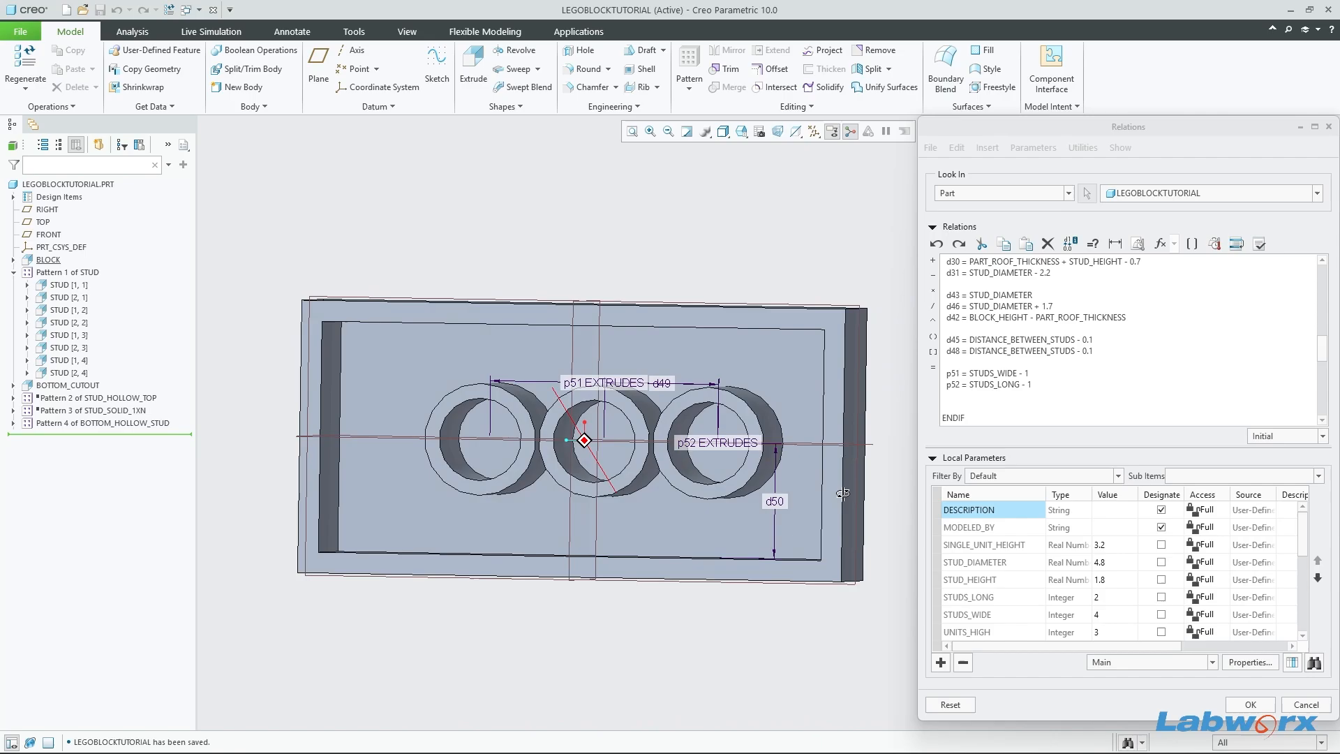
{"action": "scroll", "coordinate": [690, 452], "scroll_direction": "down", "scroll_amount": 3}
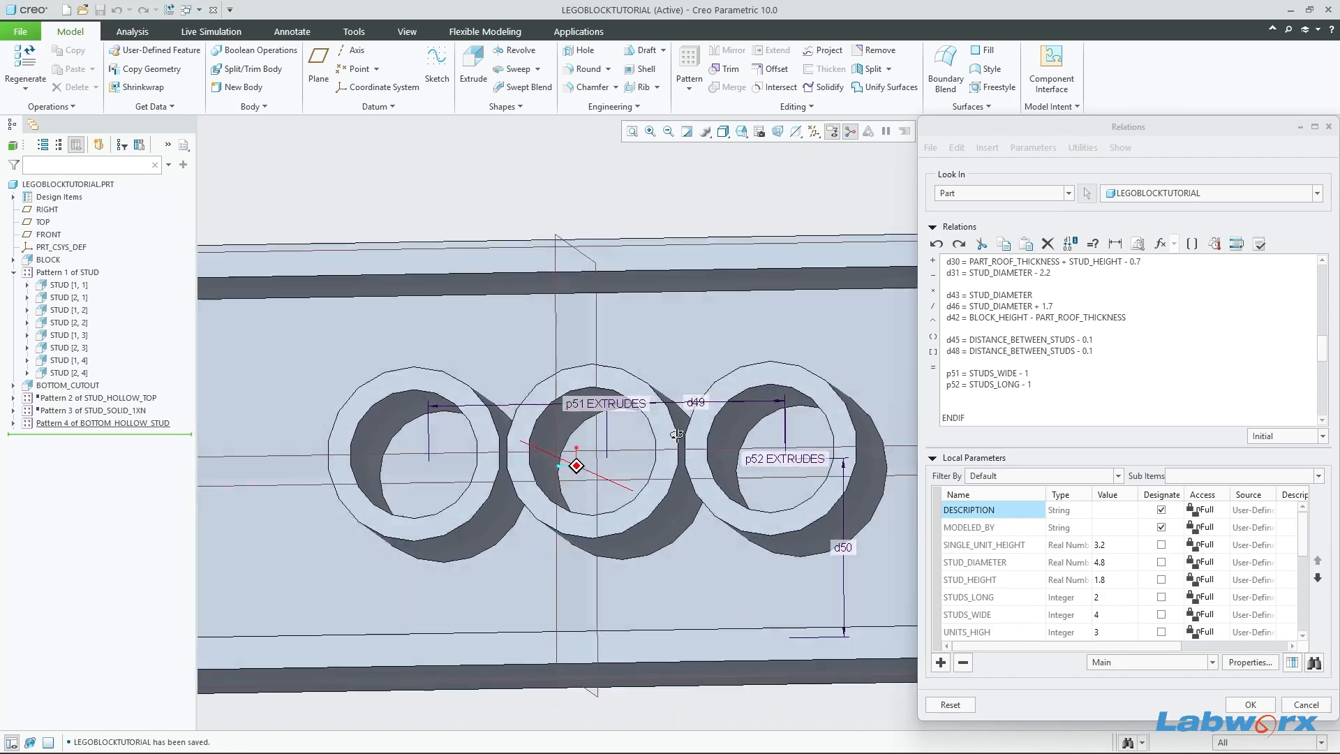
{"action": "scroll", "coordinate": [718, 441], "scroll_direction": "up", "scroll_amount": 3}
{"action": "scroll", "coordinate": [719, 441], "scroll_direction": "up", "scroll_amount": 1}
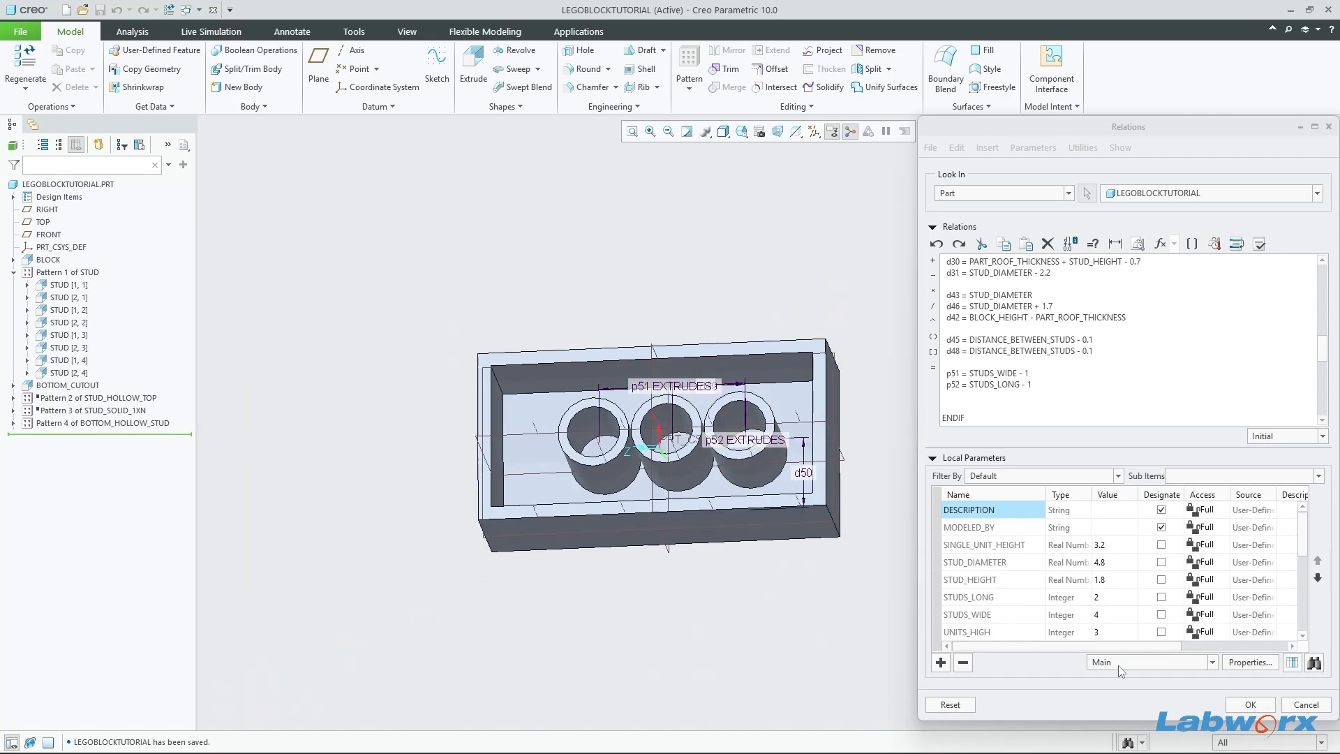
{"action": "scroll", "coordinate": [722, 538], "scroll_direction": "down", "scroll_amount": 5}
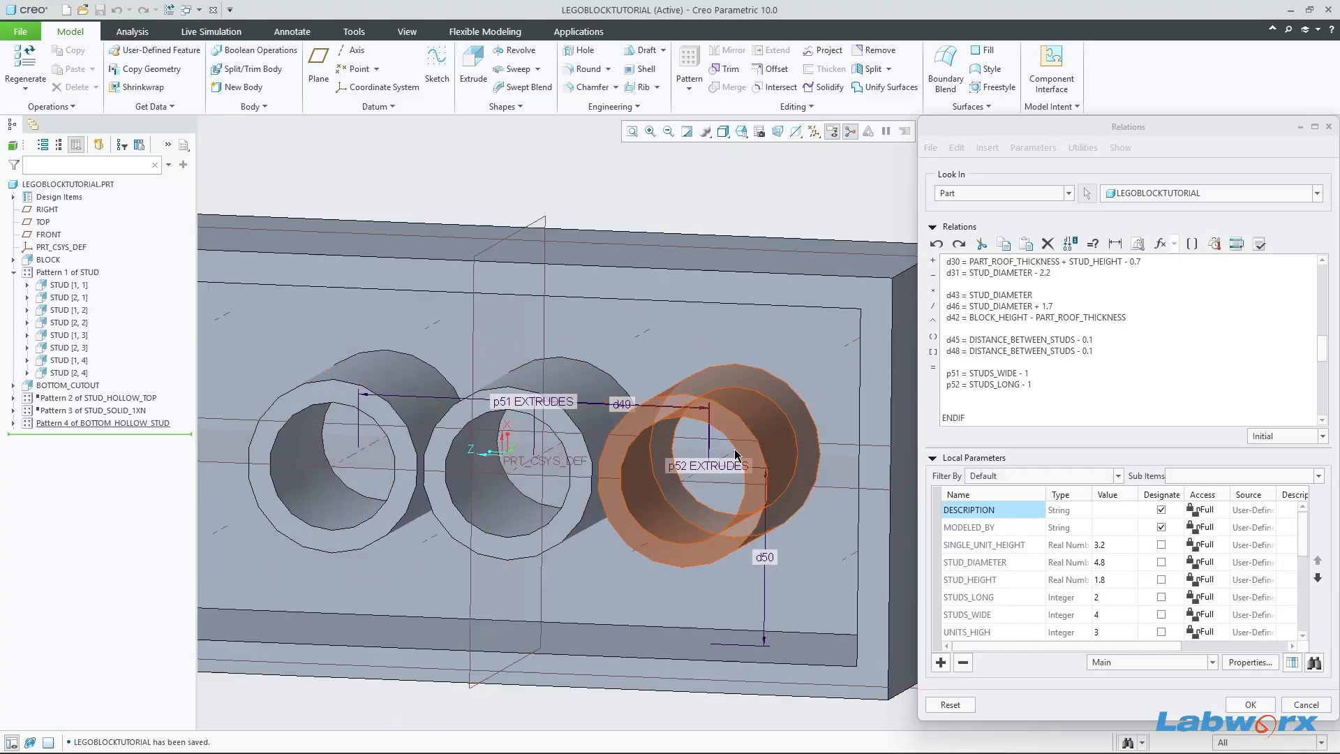
{"action": "scroll", "coordinate": [633, 466], "scroll_direction": "up", "scroll_amount": 5}
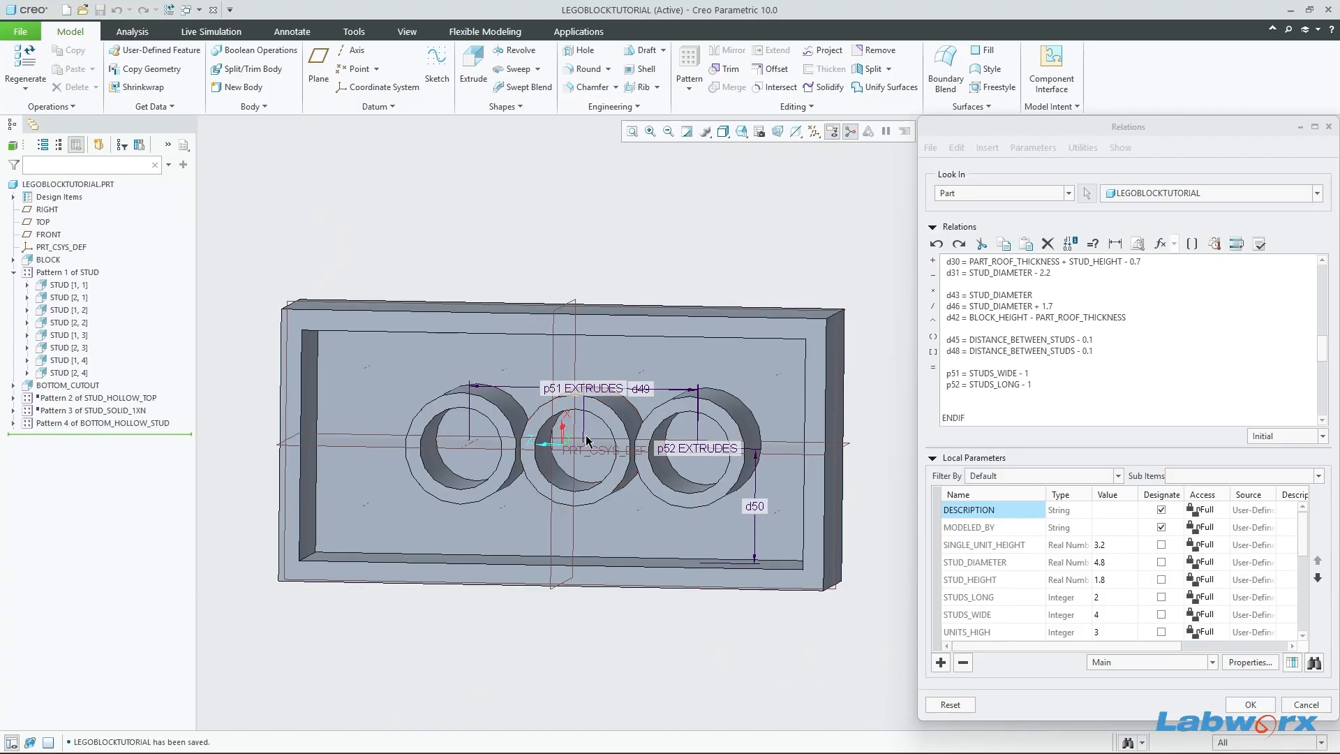
{"action": "middle_click_drag", "start_coordinate": [663, 454], "coordinate": [803, 433]}
{"action": "scroll", "coordinate": [703, 449], "scroll_direction": "down", "scroll_amount": 3}
{"action": "scroll", "coordinate": [571, 402], "scroll_direction": "up", "scroll_amount": 2}
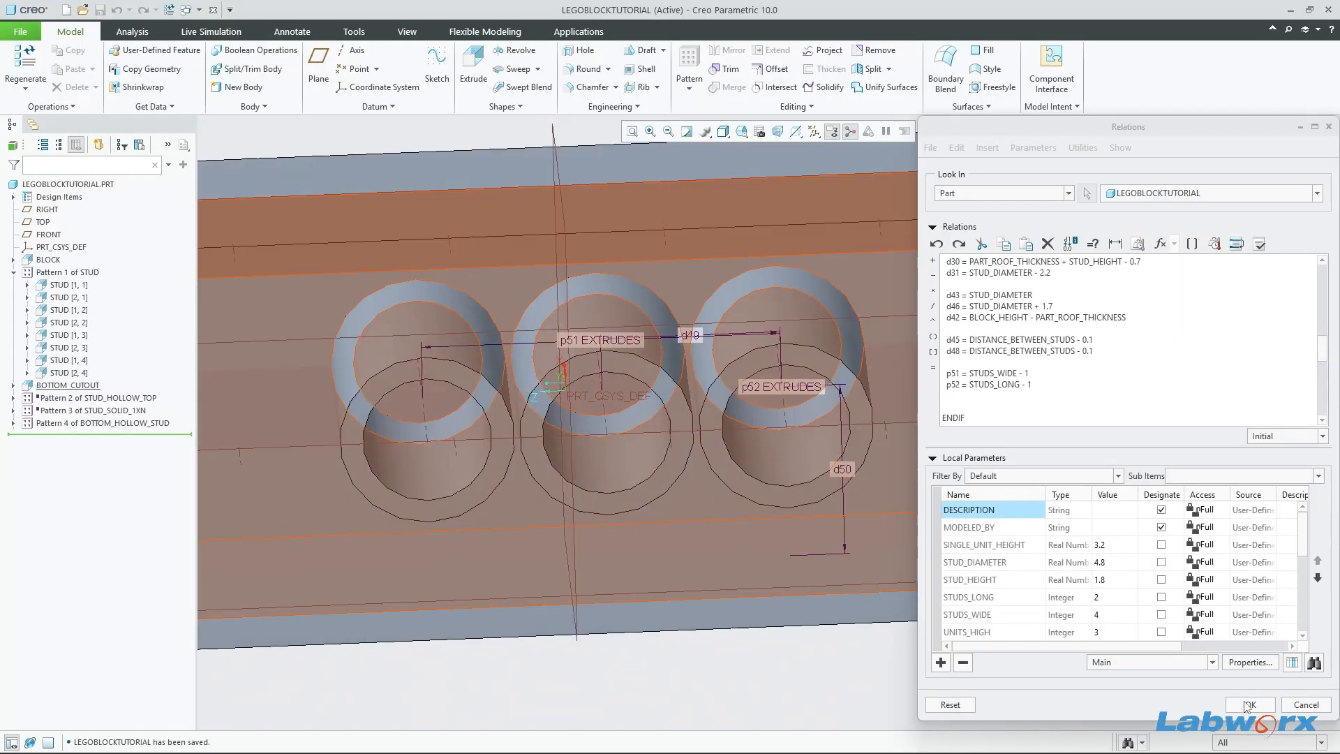
{"action": "left_click", "coordinate": [1248, 705]}
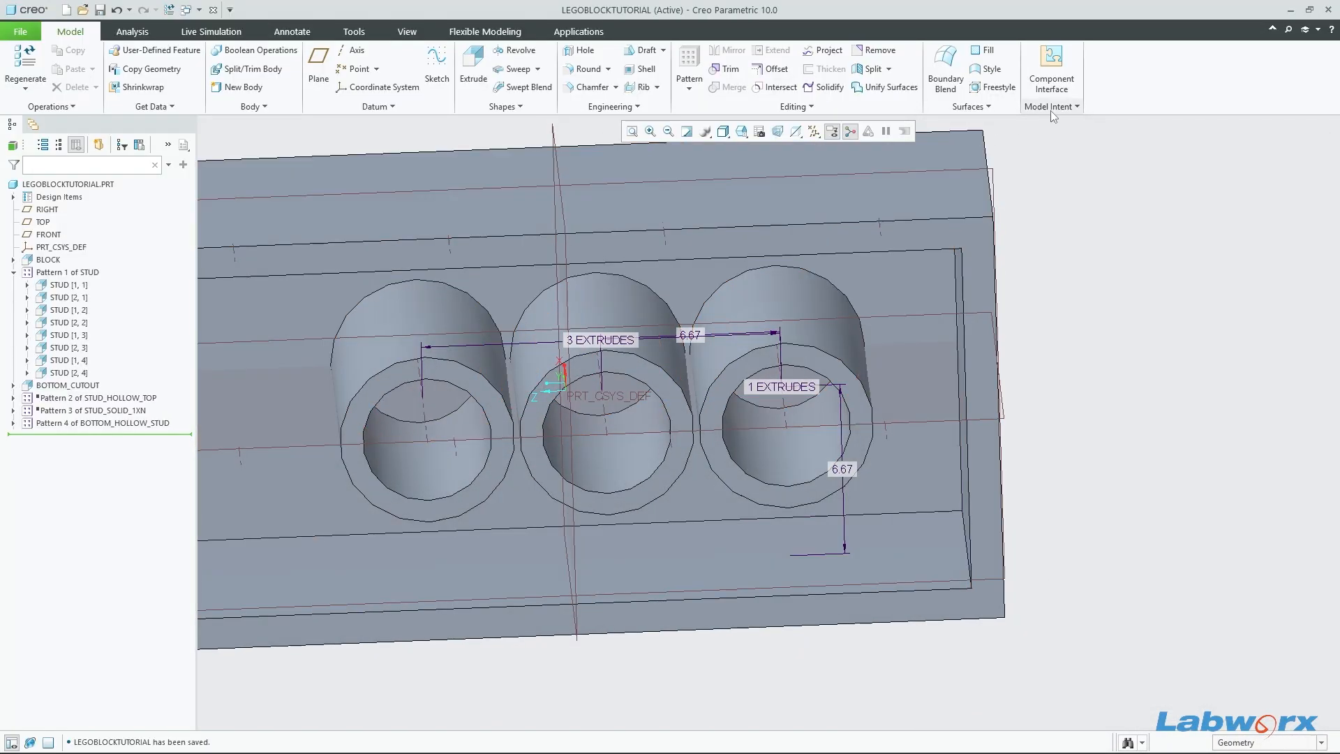
Step: Set the STUDS_LONG parameter to 3, regenerate the block and check the hollow stud layout on the underside
{"action": "left_click", "coordinate": [1053, 109]}
{"action": "left_click", "coordinate": [1067, 187]}
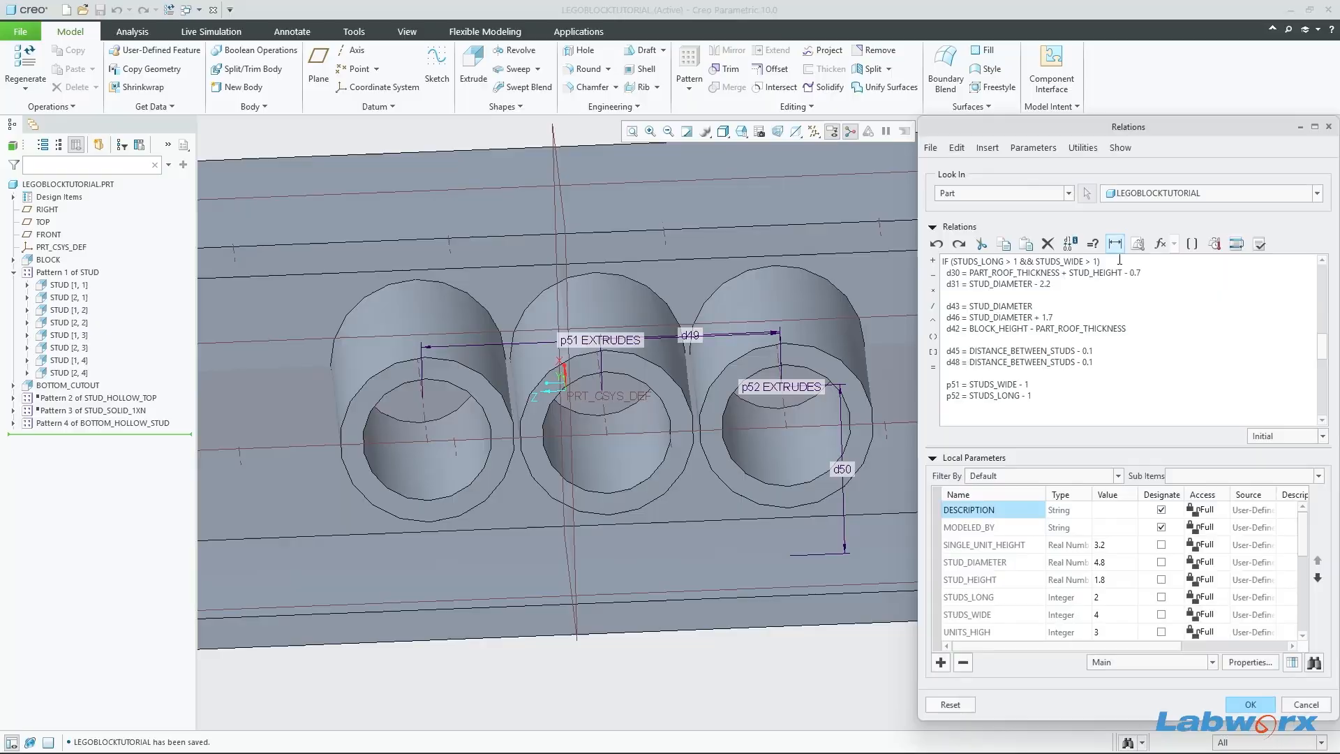
{"action": "left_click", "coordinate": [1109, 598]}
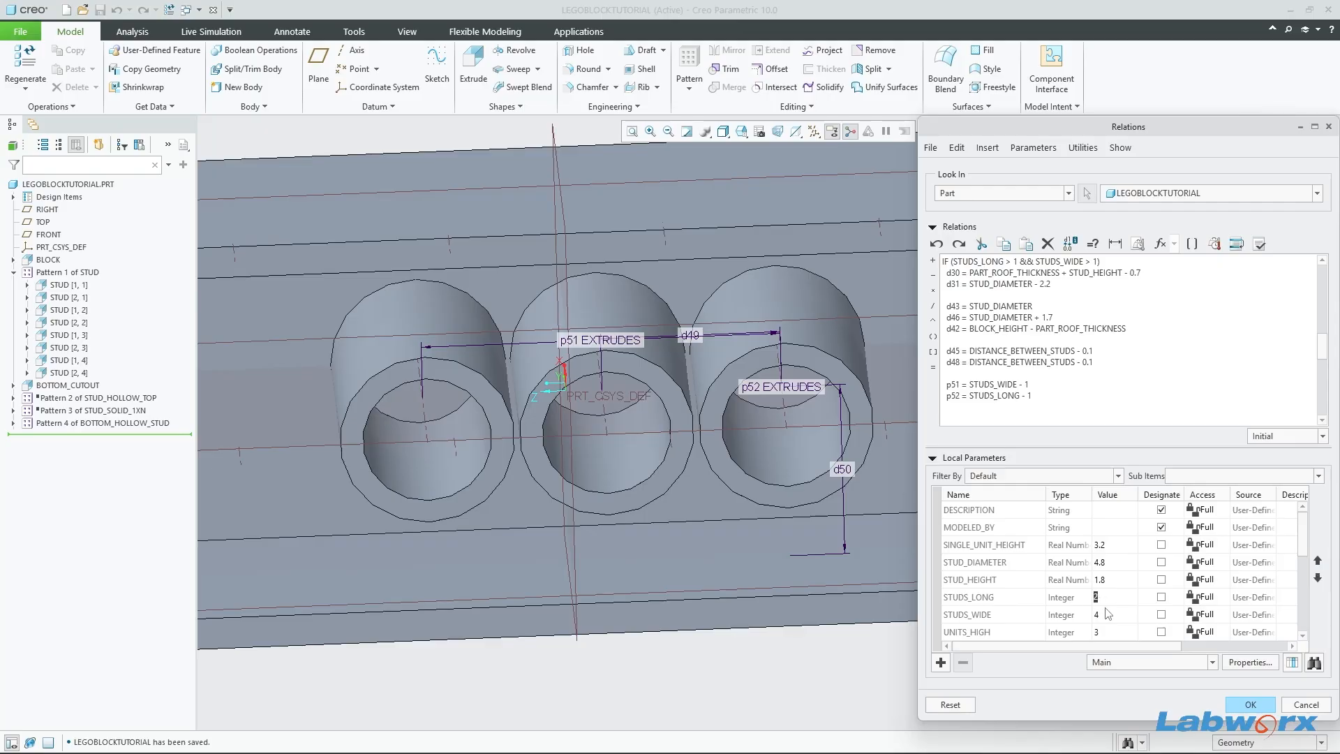
{"action": "left_click", "coordinate": [1246, 704]}
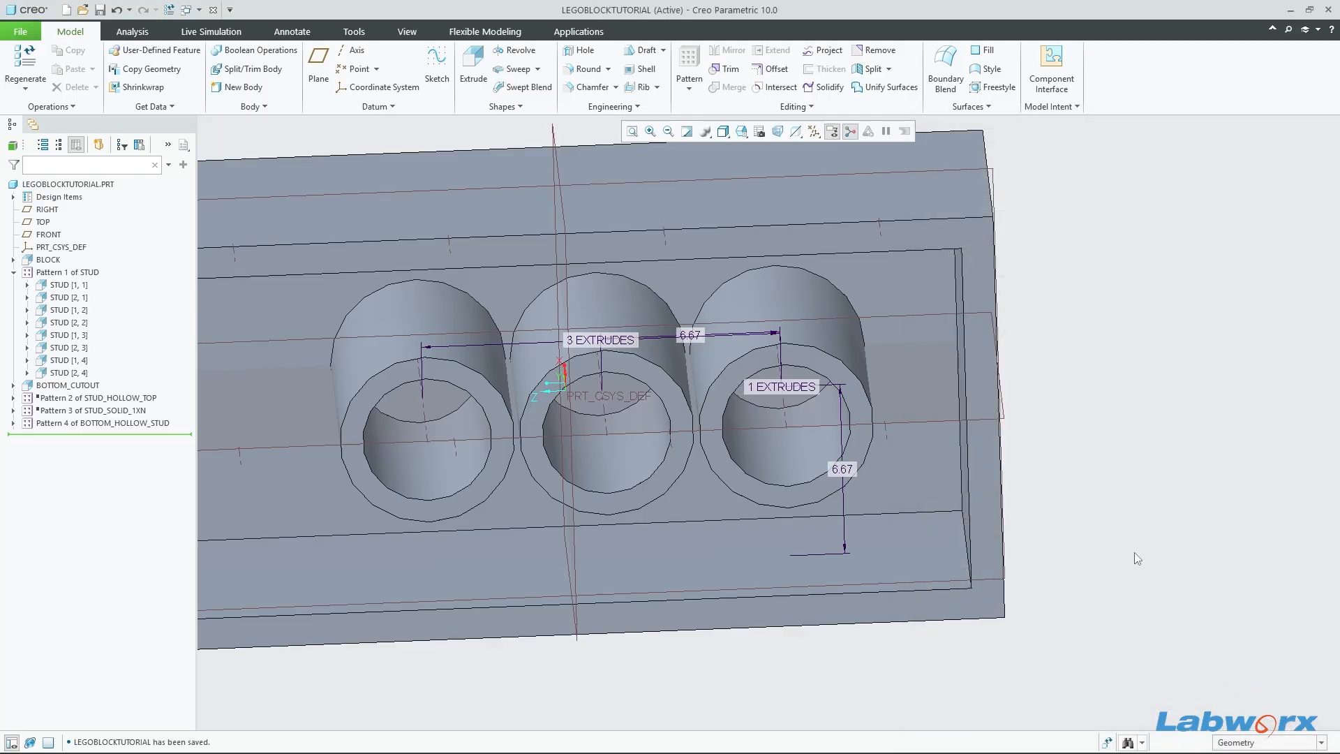
{"action": "key", "text": "ctrl+g"}
{"action": "scroll", "coordinate": [1103, 508], "scroll_direction": "up", "scroll_amount": 3}
{"action": "scroll", "coordinate": [853, 443], "scroll_direction": "up", "scroll_amount": 3}
{"action": "middle_click_drag", "start_coordinate": [978, 476], "coordinate": [985, 422]}
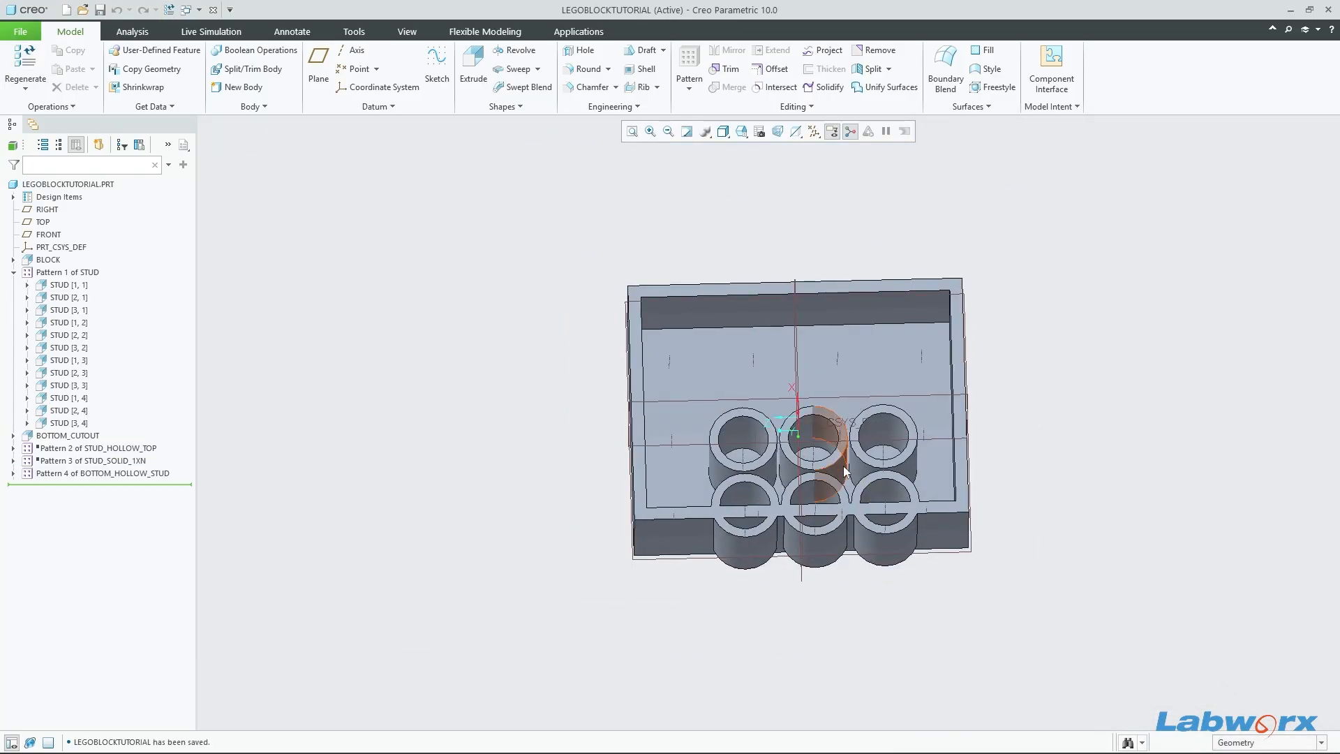
{"action": "middle_click_drag", "start_coordinate": [900, 495], "coordinate": [911, 500]}
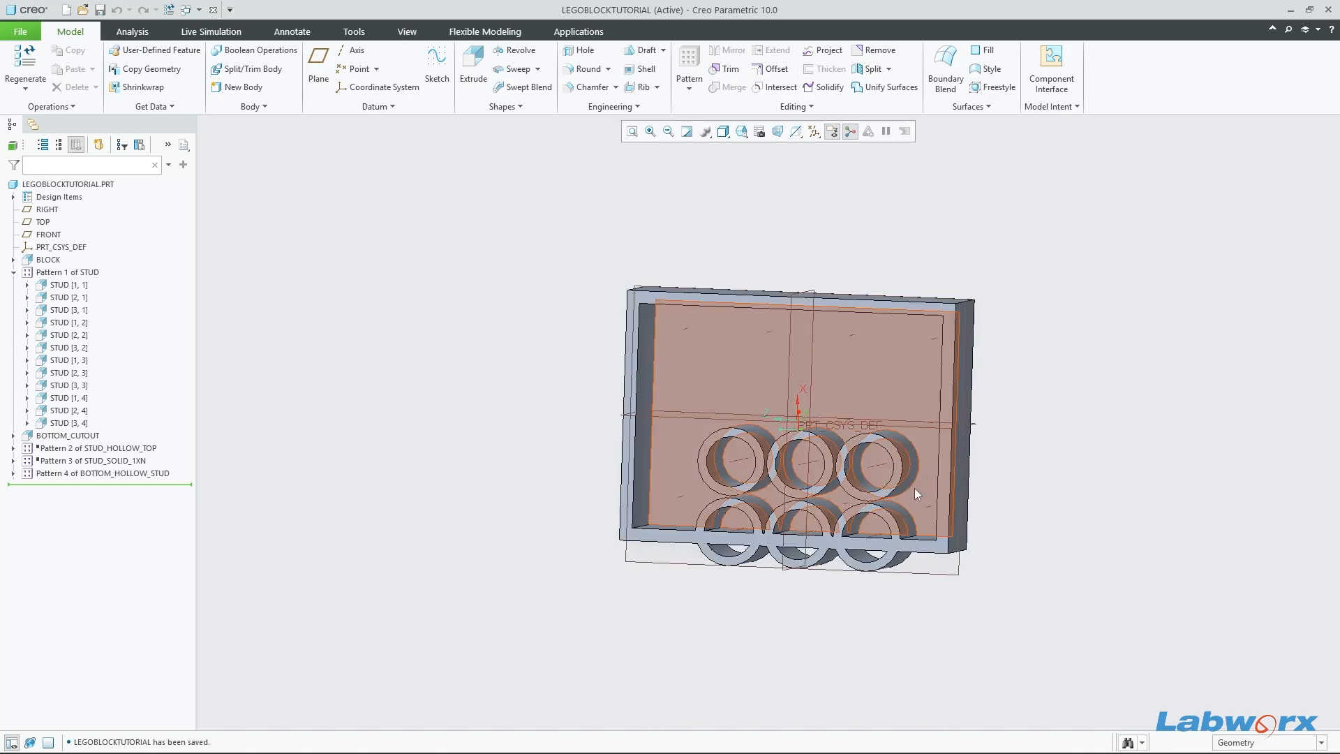
Step: Open the part's relations and display the symbolic dimensions of the BOTTOM_HOLLOW_STUD pattern to locate its two spacing dimensions
{"action": "left_click", "coordinate": [1051, 106]}
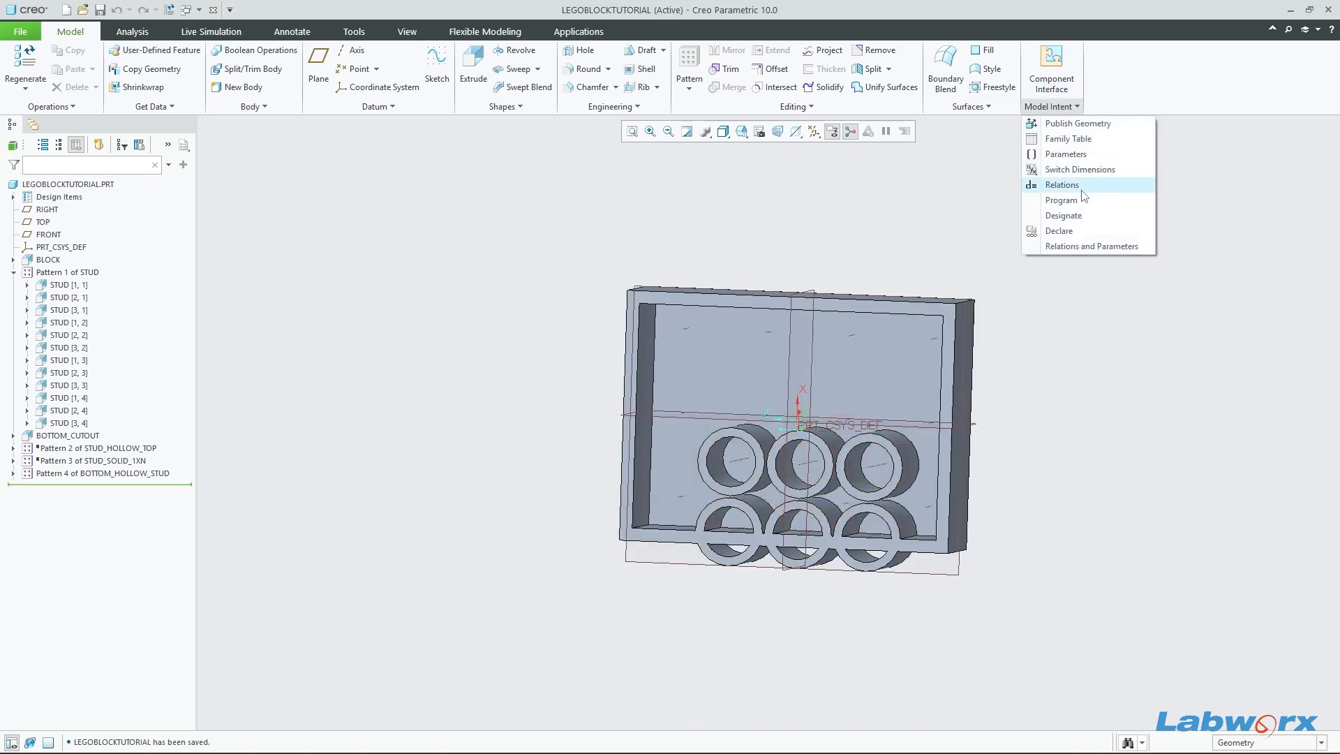
{"action": "left_click", "coordinate": [1061, 185]}
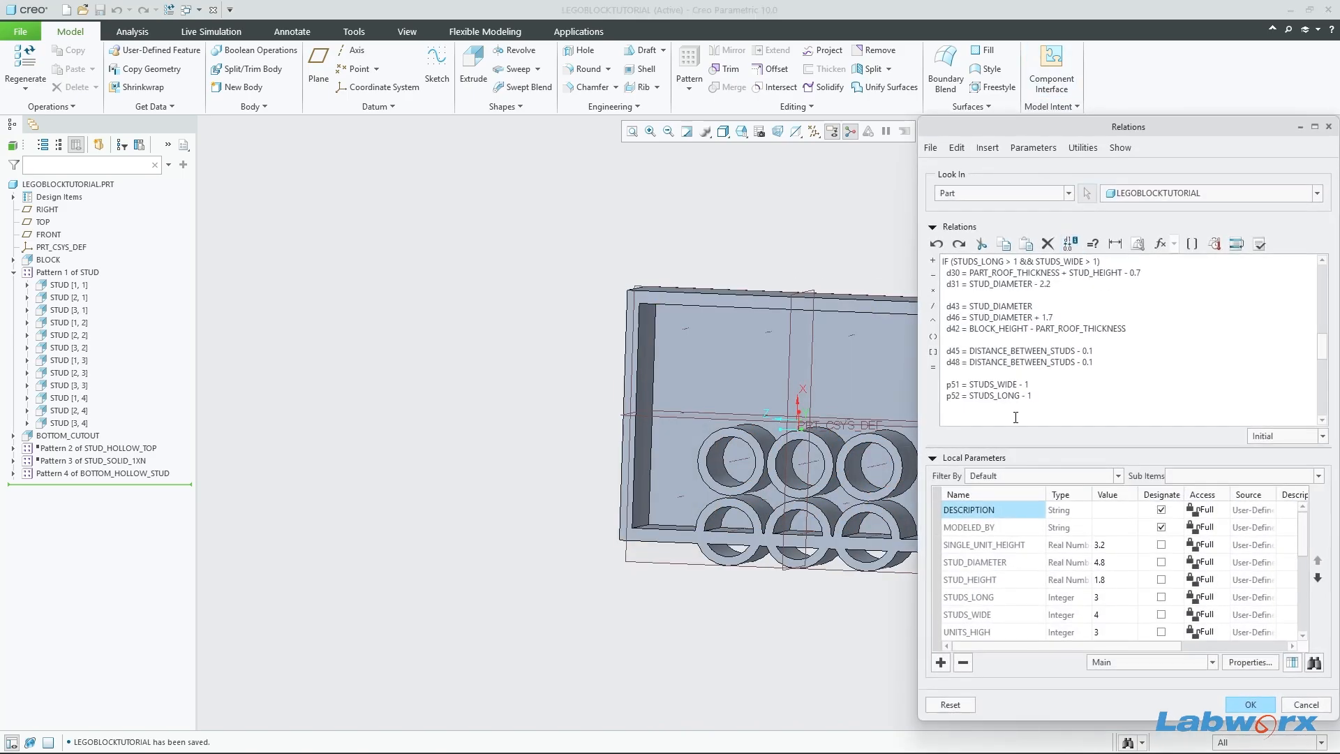
{"action": "scroll", "coordinate": [977, 378], "scroll_direction": "down", "scroll_amount": 1}
{"action": "left_click", "coordinate": [154, 477]}
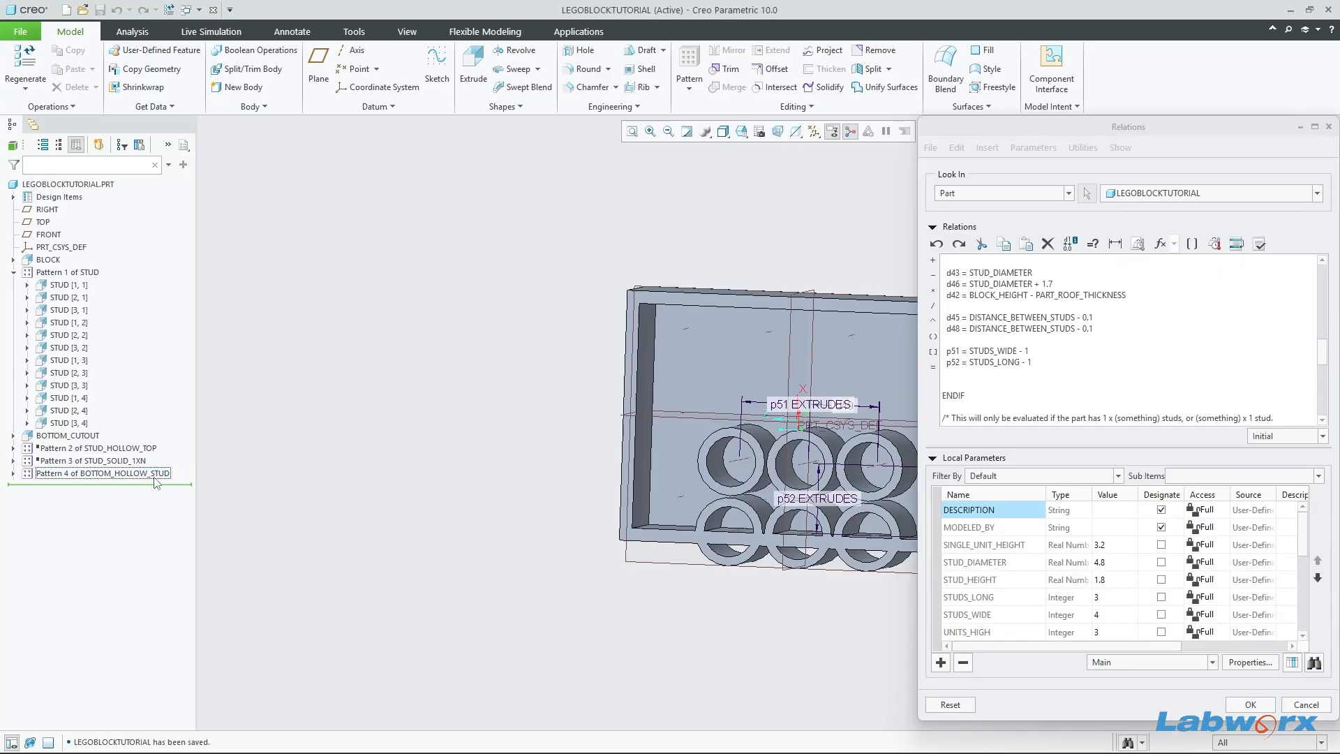
{"action": "scroll", "coordinate": [723, 492], "scroll_direction": "down", "scroll_amount": 2}
{"action": "middle_click_drag", "start_coordinate": [826, 514], "coordinate": [560, 462], "text": "shift"}
{"action": "middle_click_drag", "start_coordinate": [682, 475], "coordinate": [778, 466]}
{"action": "scroll", "coordinate": [672, 380], "scroll_direction": "down", "scroll_amount": 5}
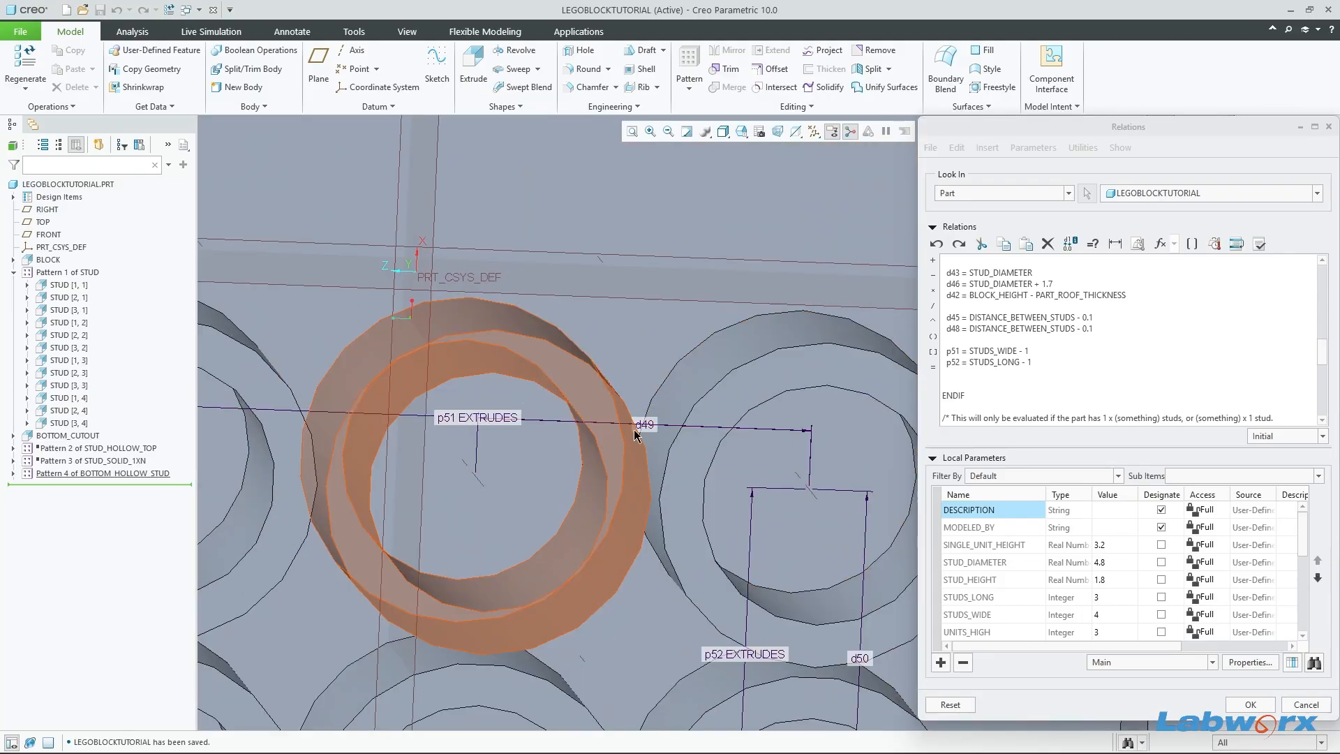
{"action": "scroll", "coordinate": [642, 427], "scroll_direction": "up", "scroll_amount": 5}
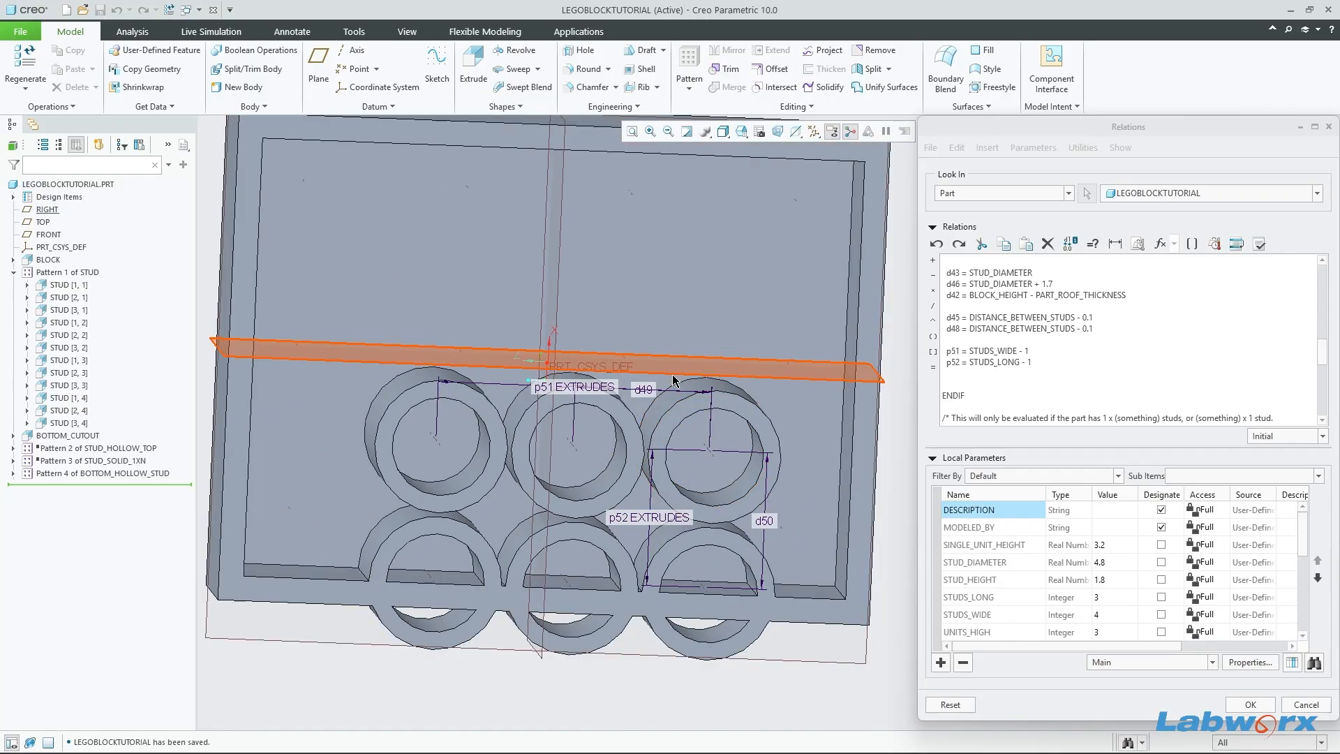
{"action": "scroll", "coordinate": [638, 401], "scroll_direction": "down", "scroll_amount": 2}
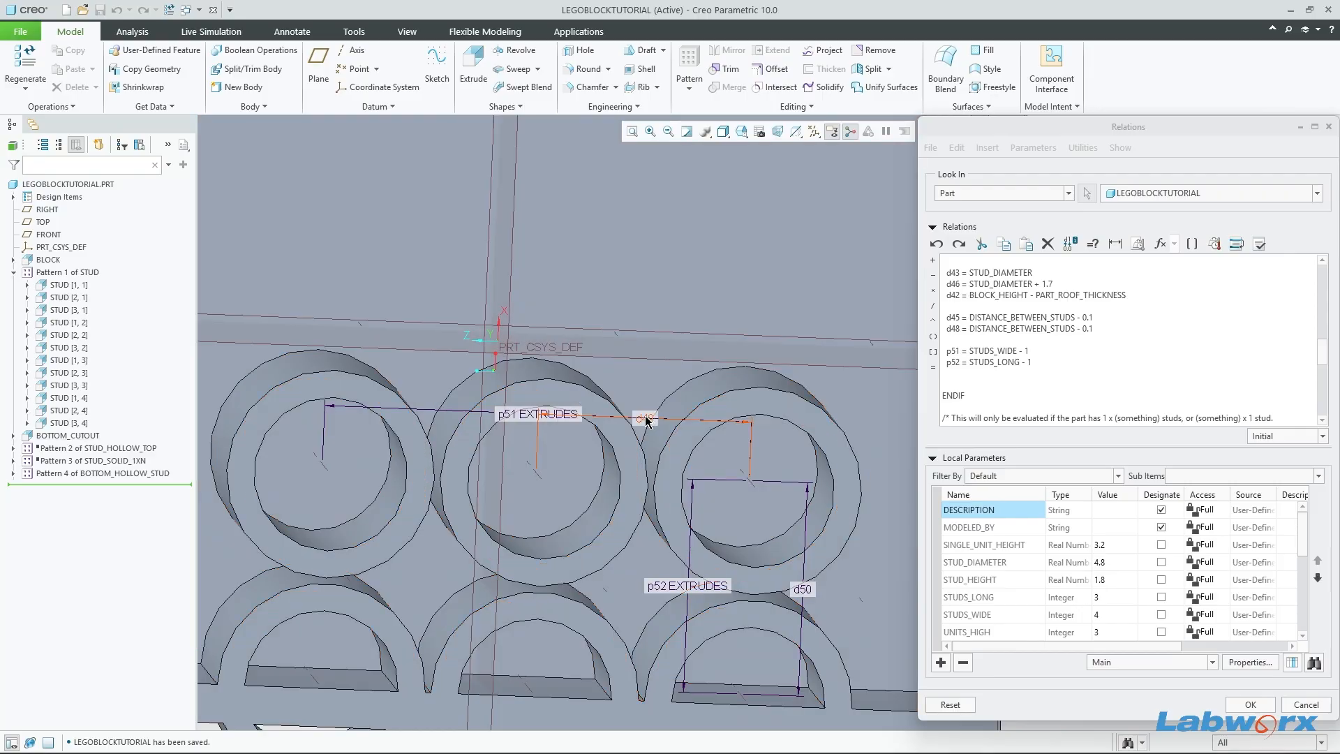
Step: Add the relation d49 = DISTANCE_BETWEEN_STUDS below the p52 relation for the hollow stud pattern's first-direction spacing
{"action": "left_click", "coordinate": [648, 419]}
{"action": "left_click", "coordinate": [981, 371]}
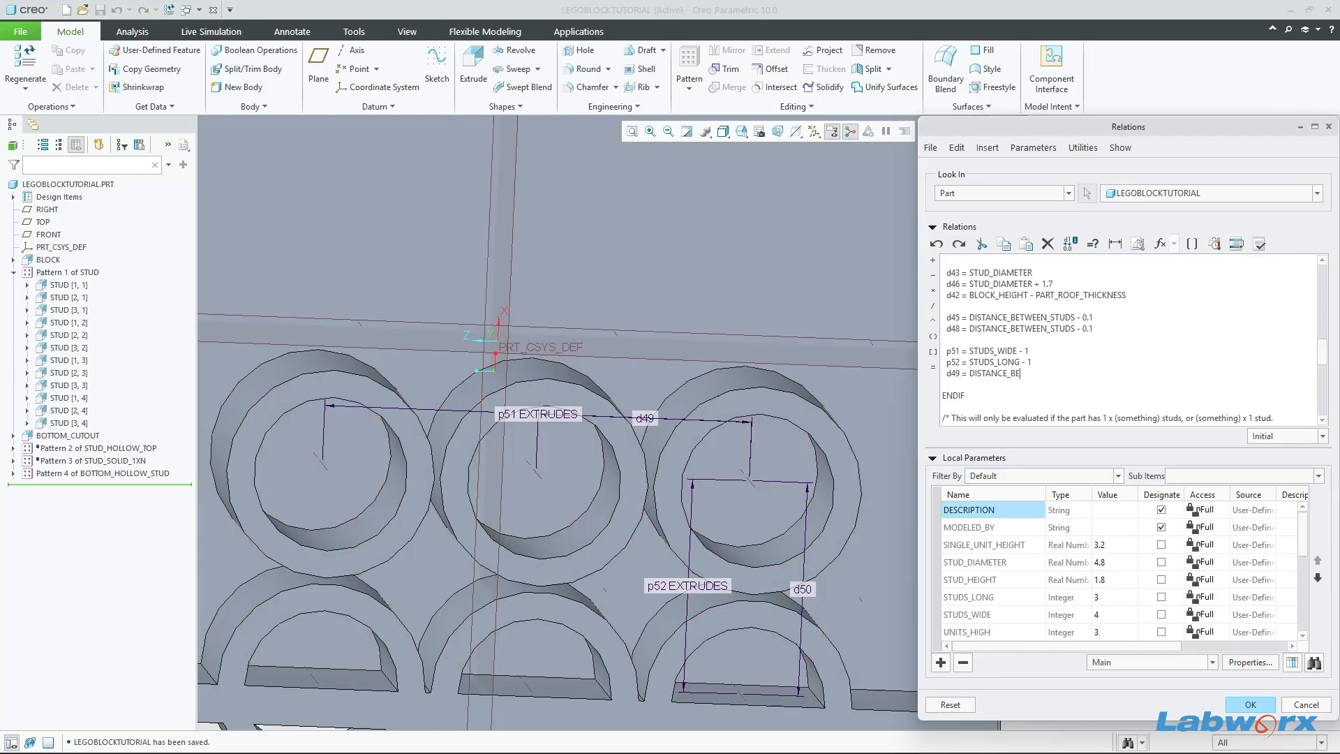
{"action": "type", "text": "= DISTANCE_BETWEEN_STUDS"}
{"action": "key", "text": "Return"}
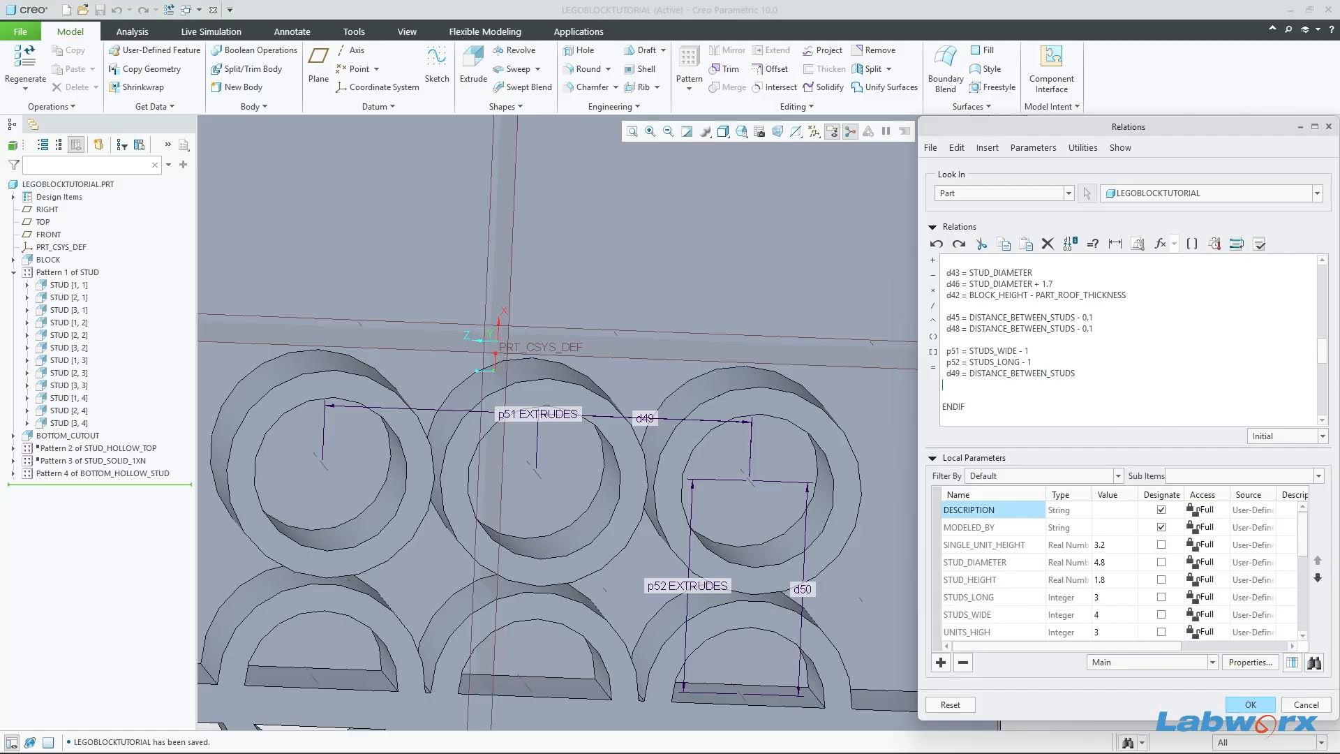
Step: Add the relation d50 = DISTANCE_BETWEEN_STUDS for the hollow stud pattern's second-direction spacing
{"action": "scroll", "coordinate": [725, 476], "scroll_direction": "up", "scroll_amount": 1}
{"action": "left_click", "coordinate": [796, 562]}
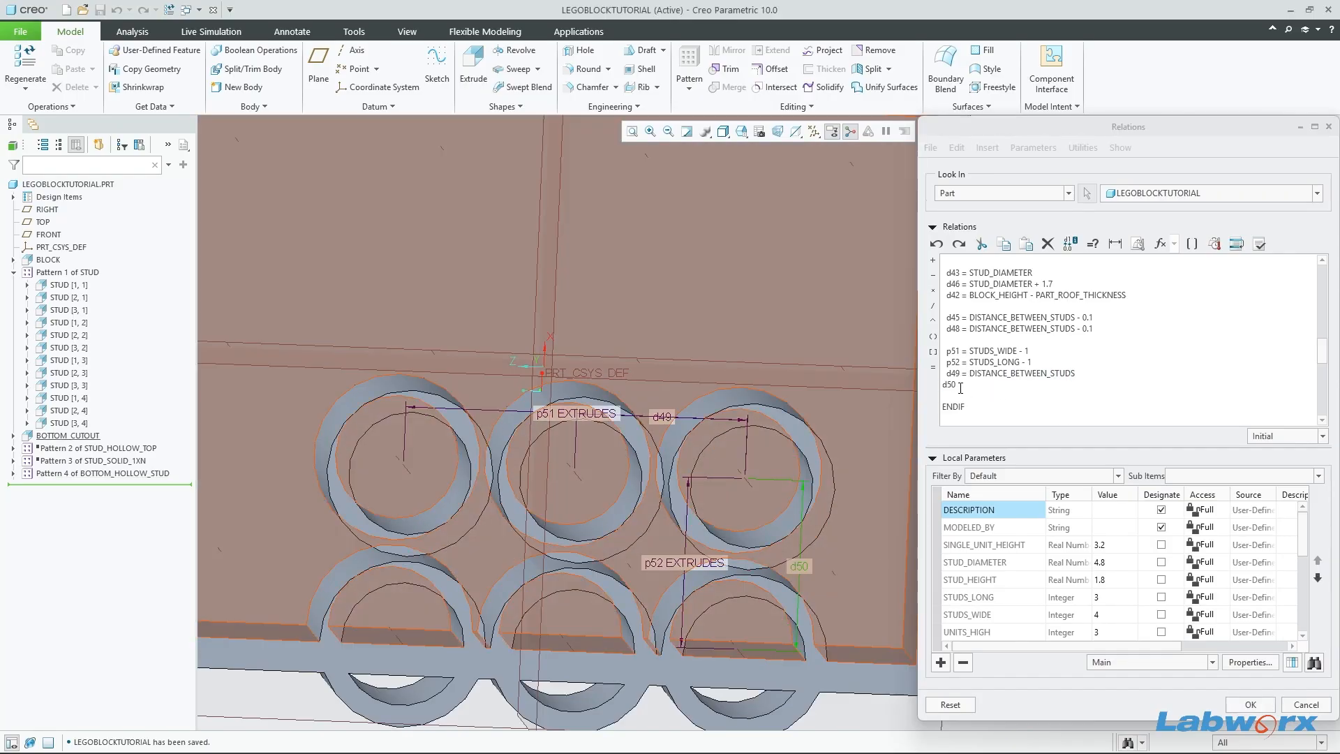
{"action": "left_click", "coordinate": [957, 386]}
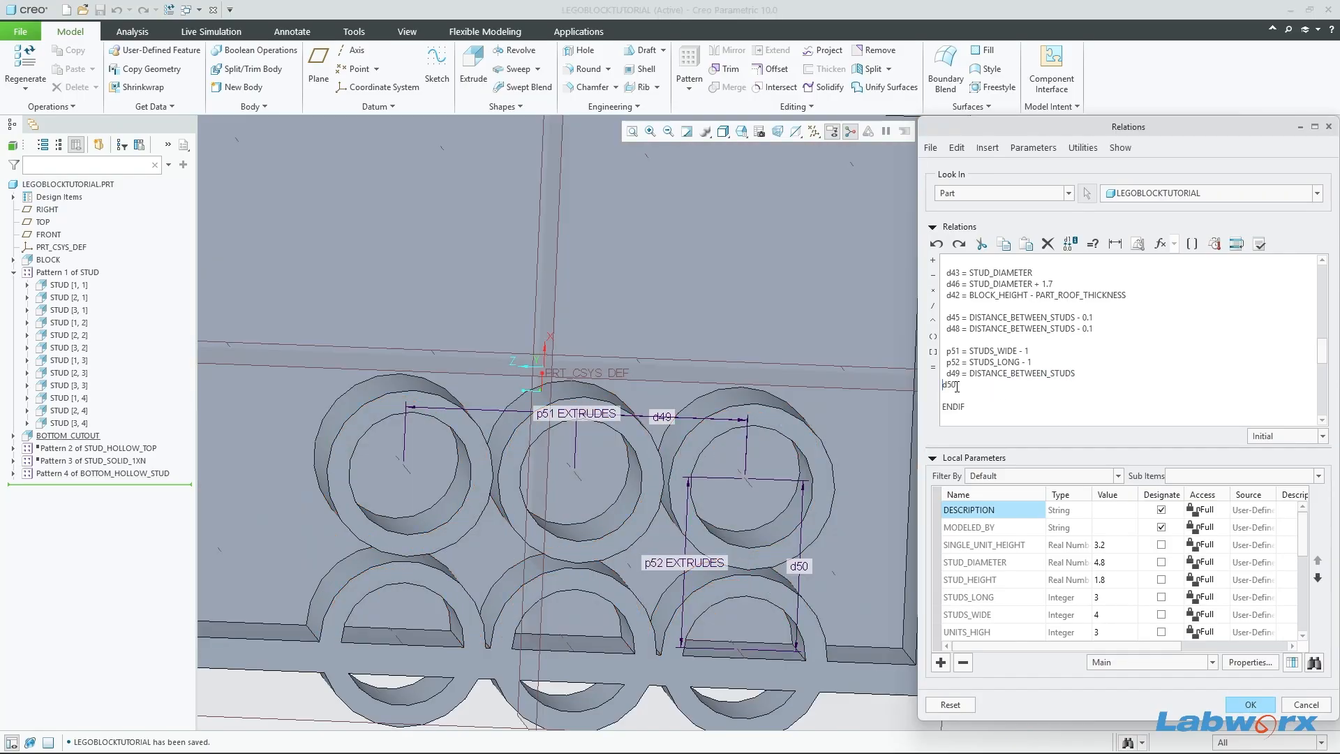
{"action": "left_click_drag", "start_coordinate": [1086, 377], "coordinate": [975, 377]}
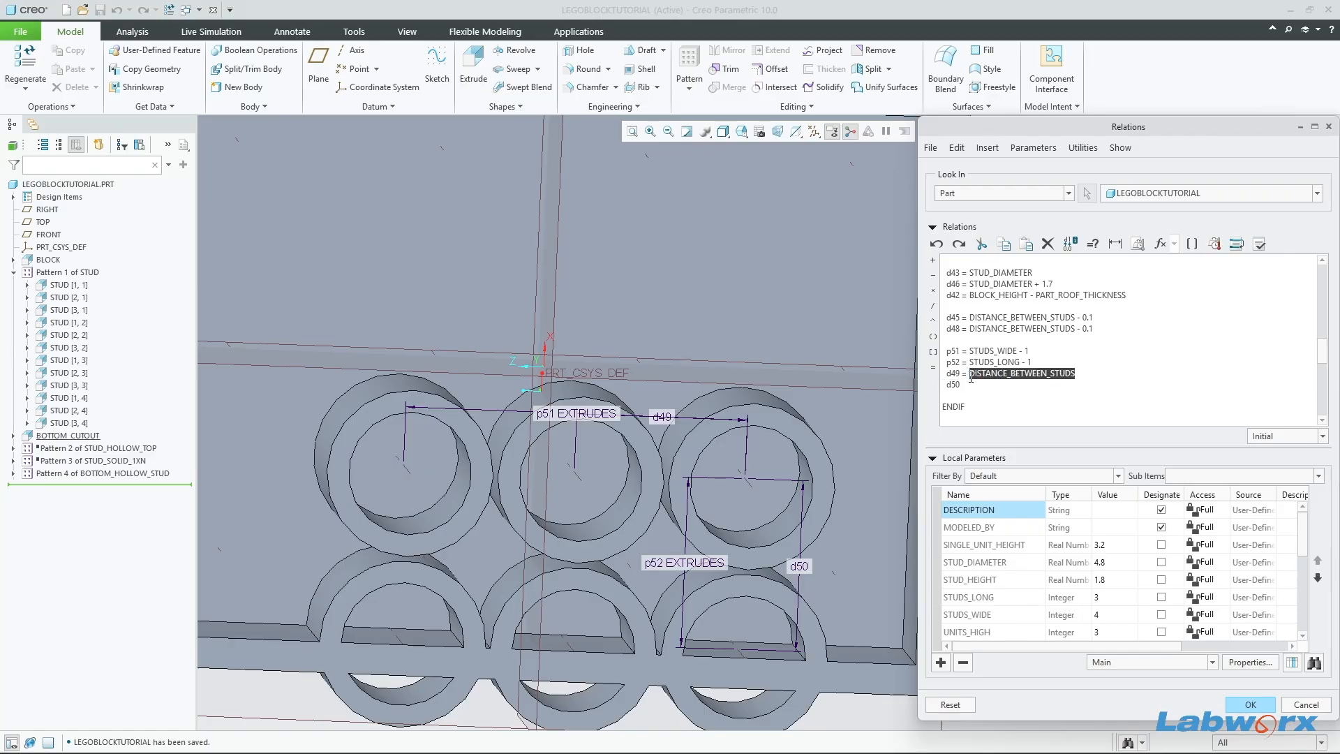
{"action": "left_click", "coordinate": [1094, 384]}
{"action": "type", "text": "DISTANCE_BETWEEN_STUDS"}
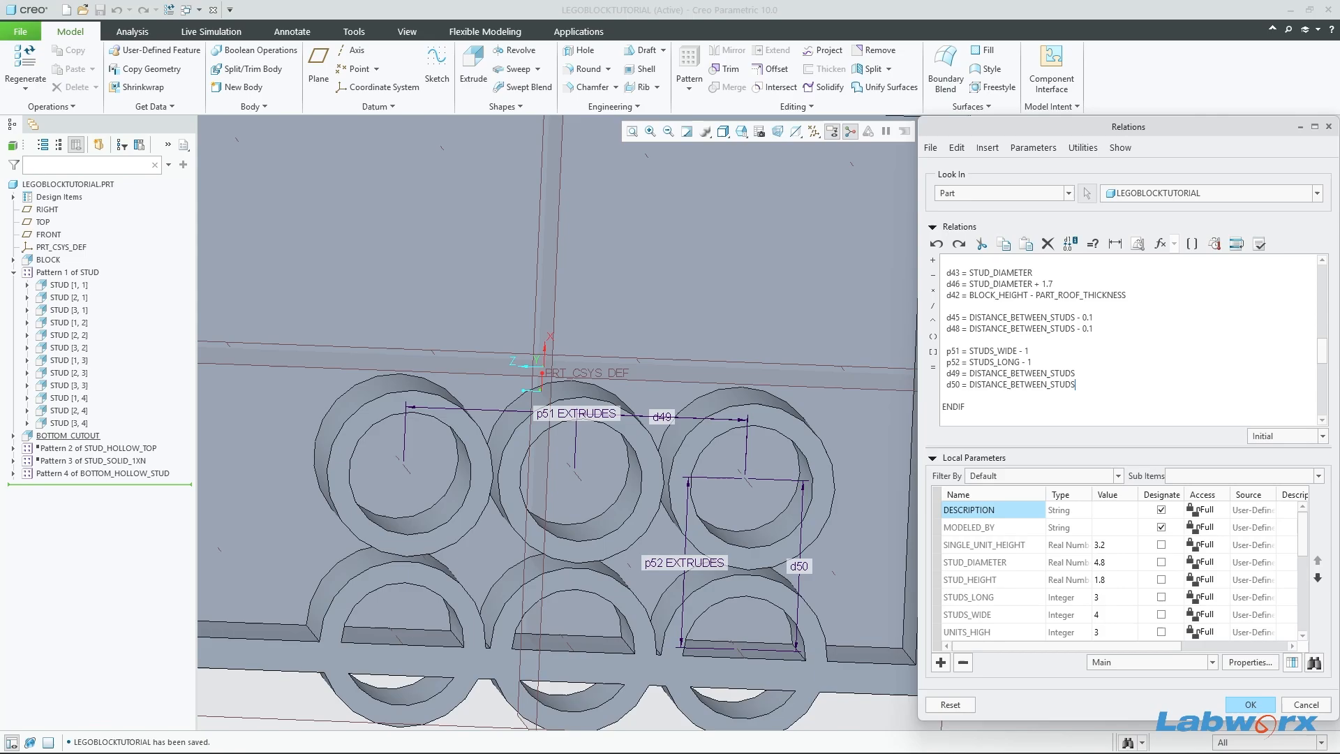
Step: Verify the relations, accept them to update the hollow stud spacing, and save the part
{"action": "left_click", "coordinate": [1259, 243]}
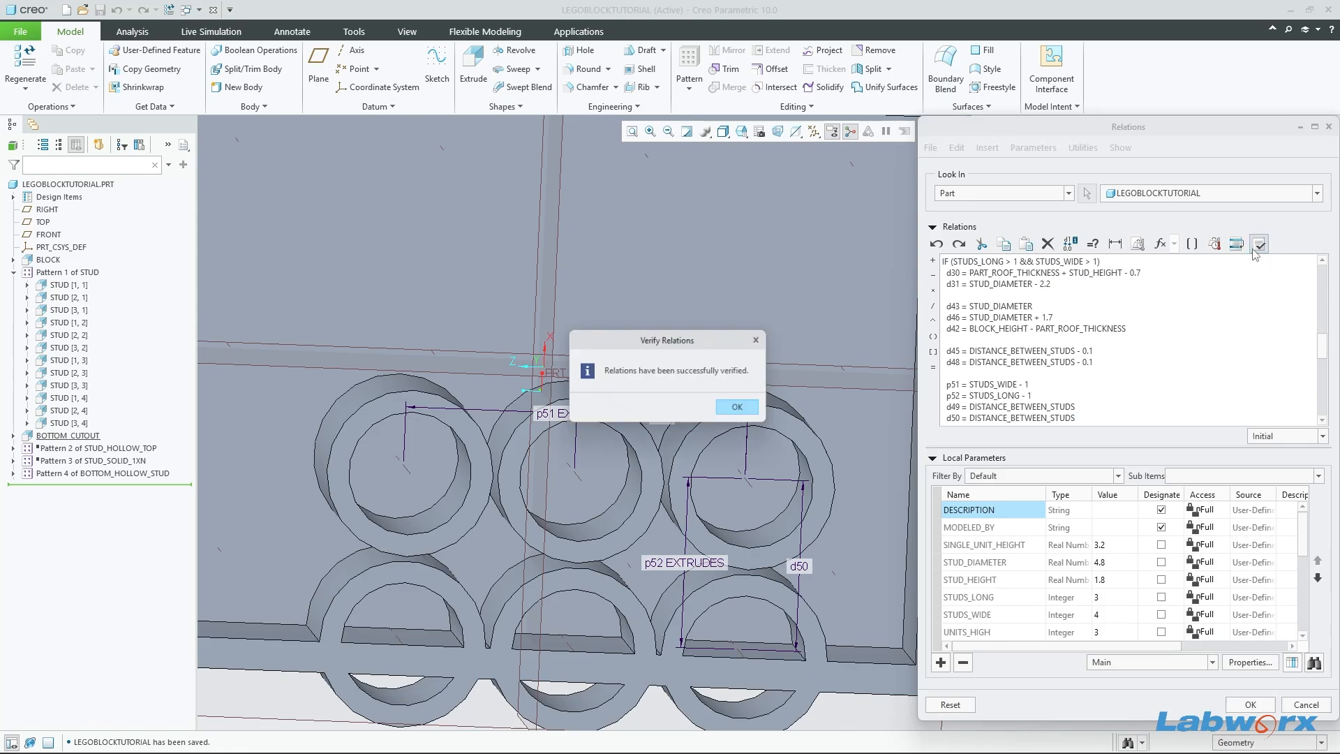
{"action": "left_click", "coordinate": [741, 408]}
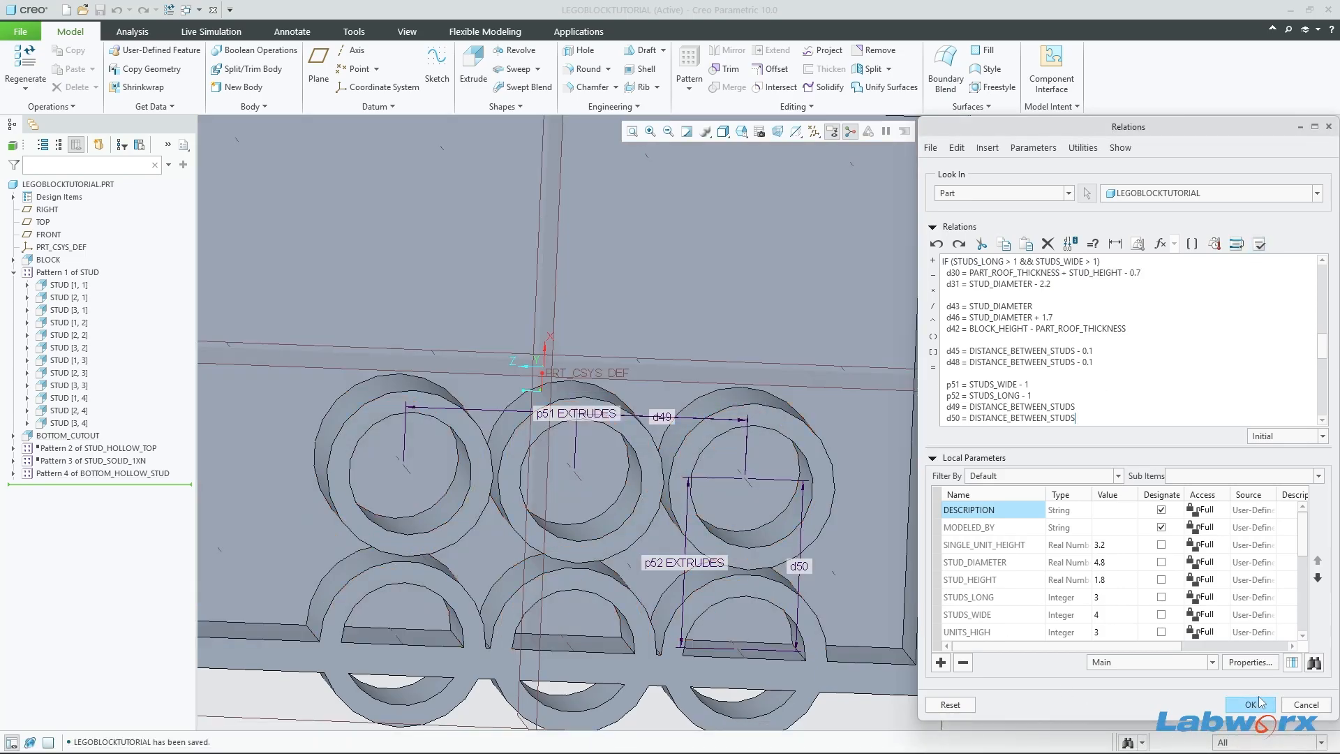
{"action": "left_click", "coordinate": [1250, 704]}
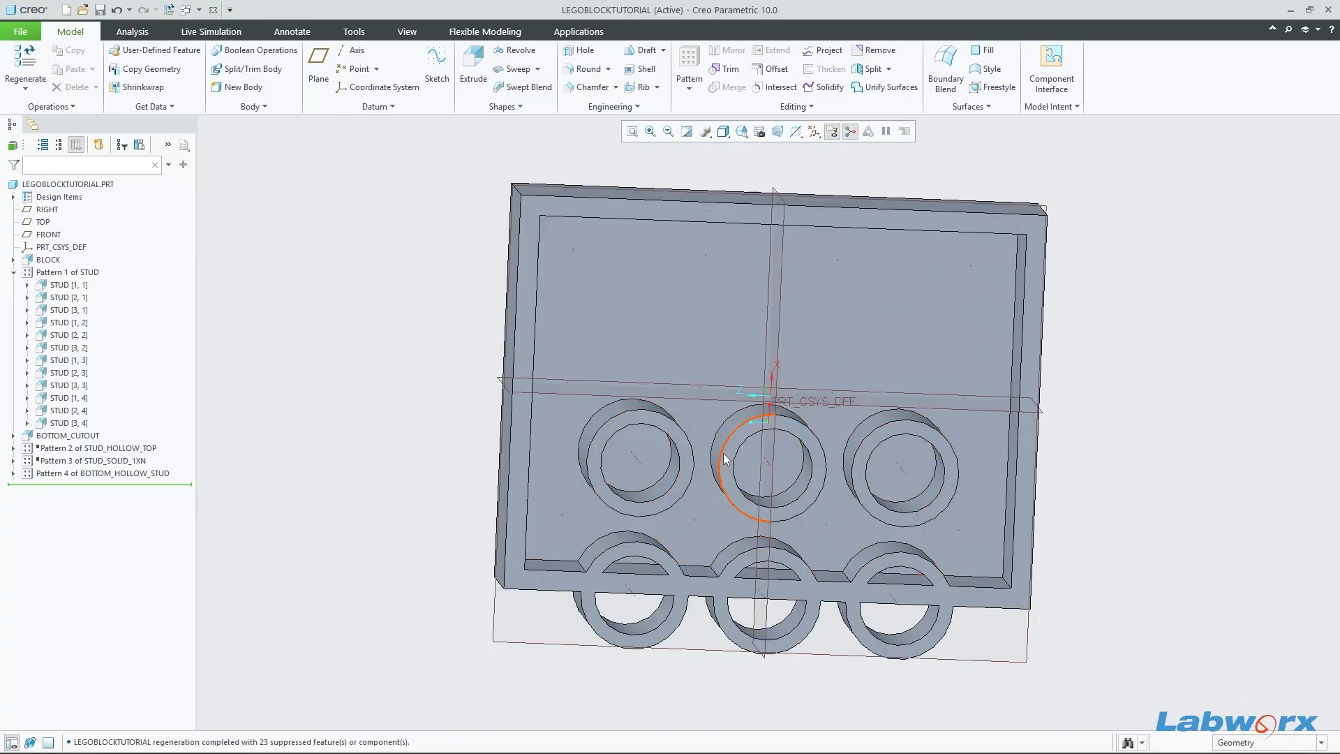
{"action": "scroll", "coordinate": [726, 458], "scroll_direction": "up", "scroll_amount": 2}
{"action": "scroll", "coordinate": [890, 501], "scroll_direction": "down", "scroll_amount": 2}
{"action": "key", "text": "ctrl+s"}
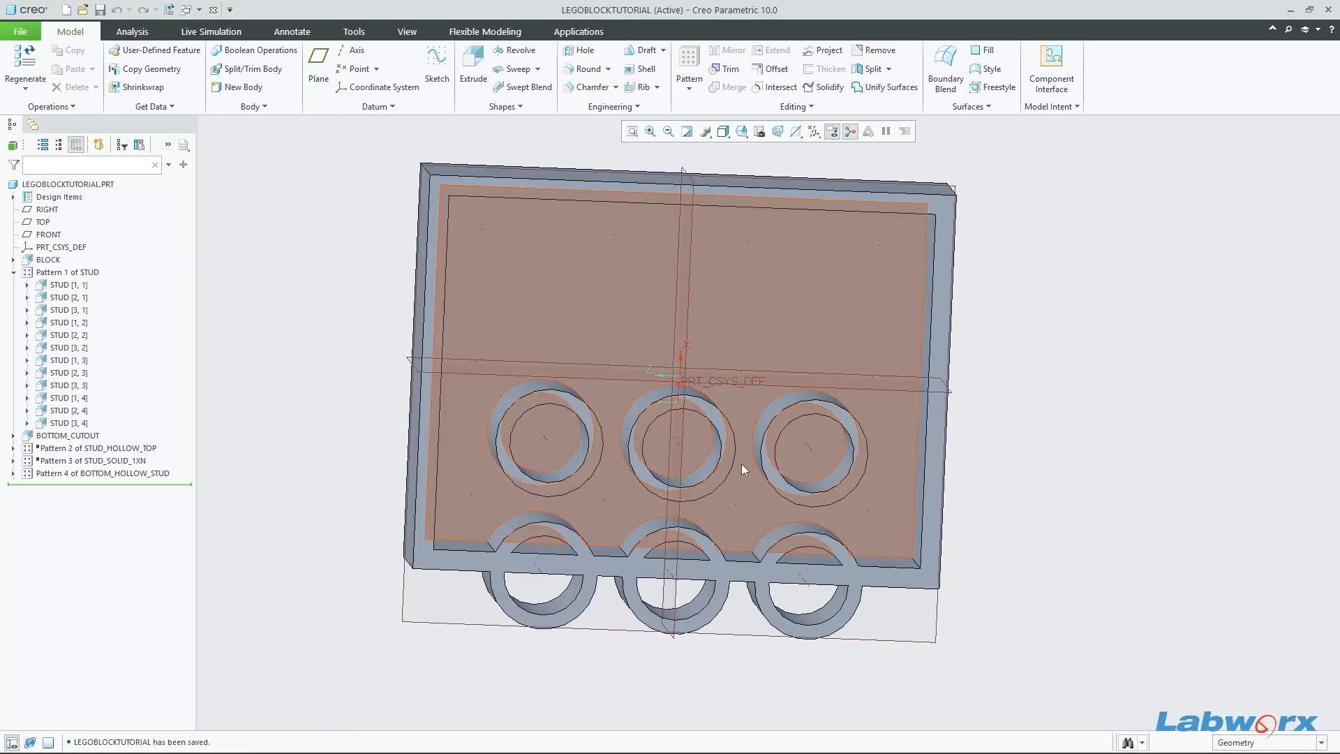
Step: Reverse the second direction of the BOTTOM_HOLLOW_STUD pattern so the studs run inside the block, and save the part
{"action": "left_click", "coordinate": [83, 474]}
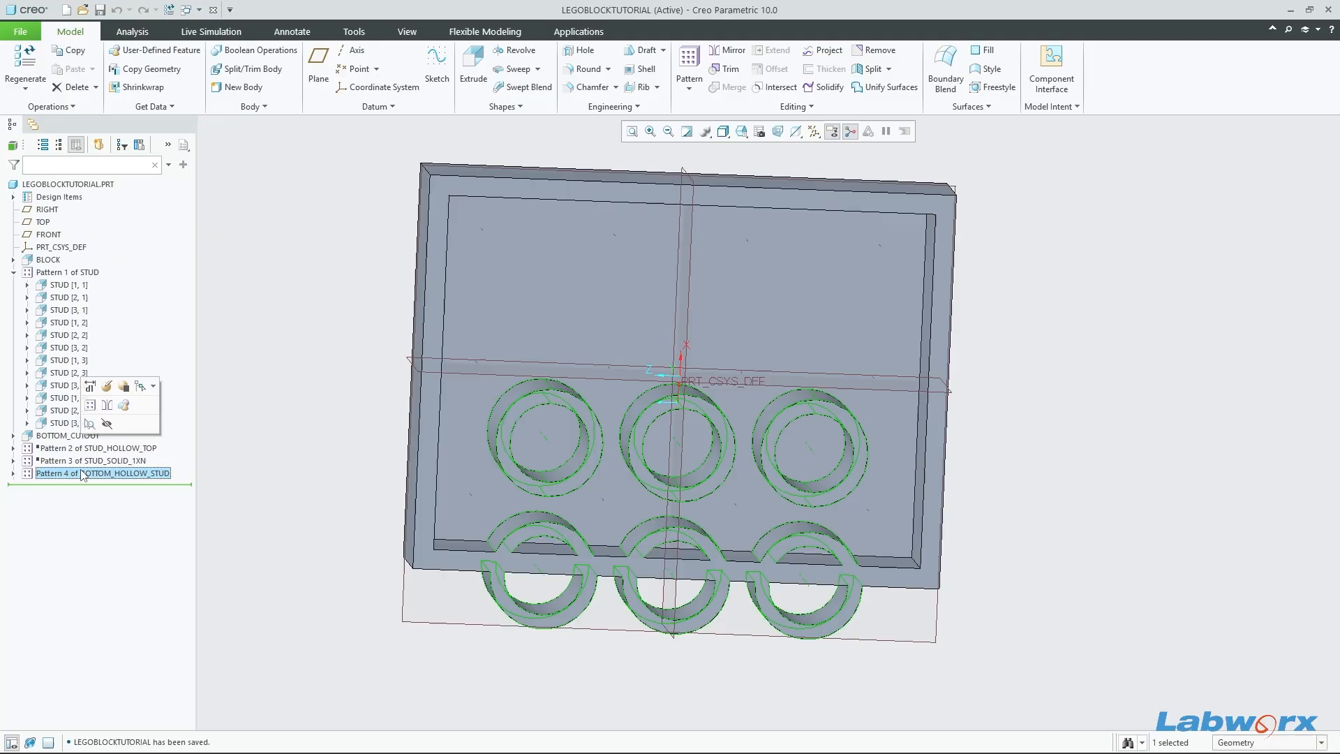
{"action": "left_click", "coordinate": [113, 388]}
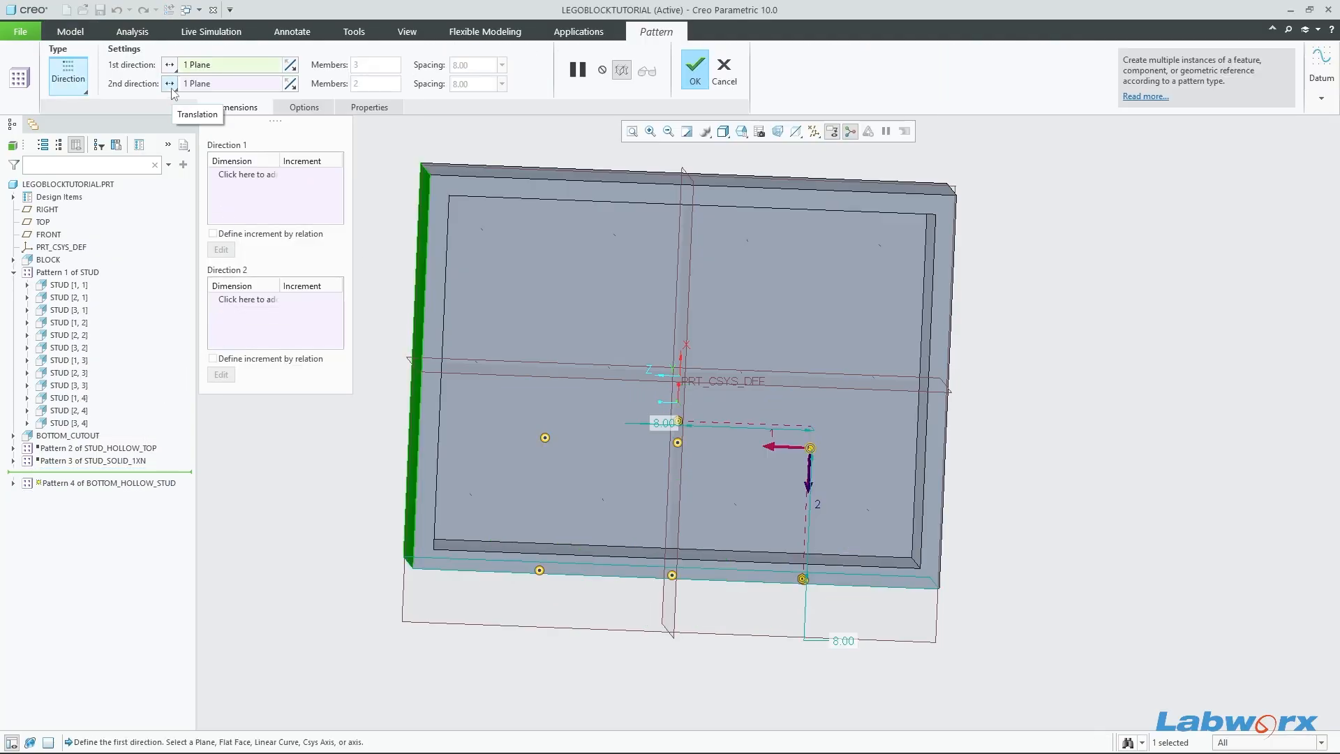
{"action": "left_click", "coordinate": [290, 84]}
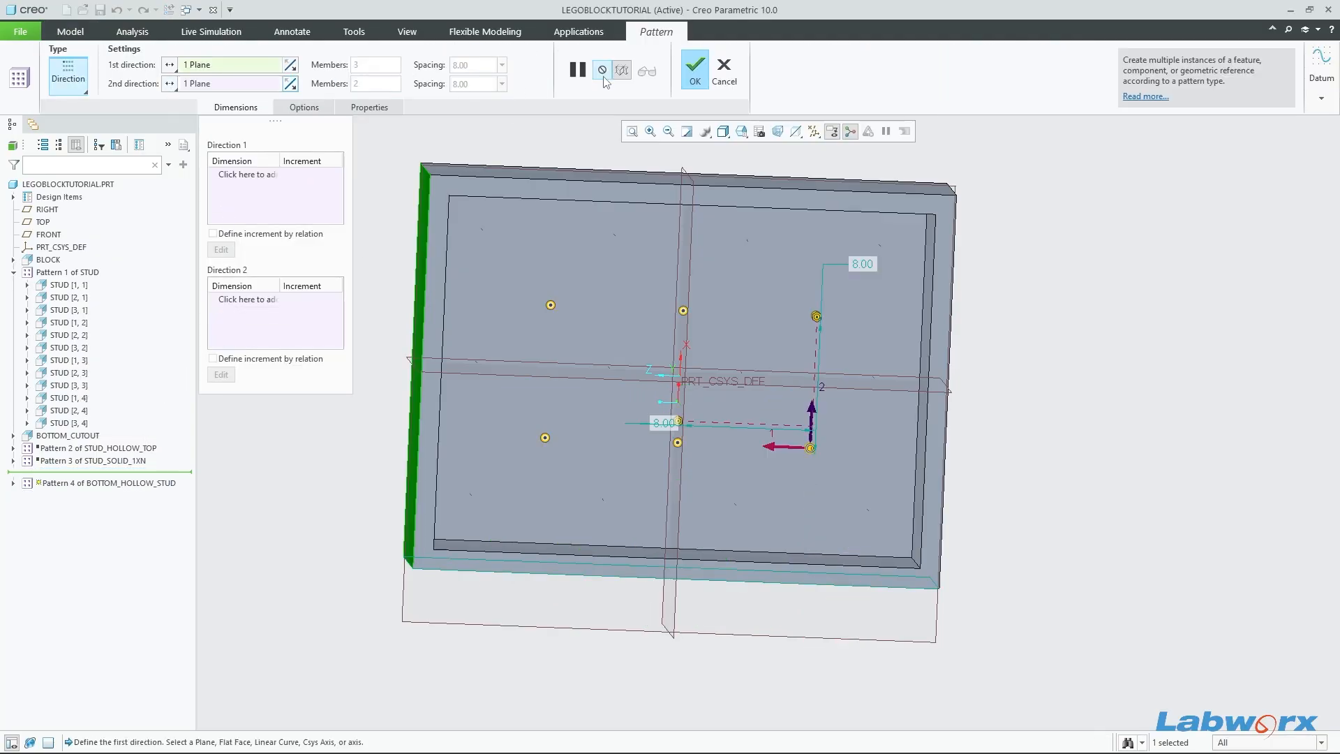
{"action": "left_click", "coordinate": [694, 70]}
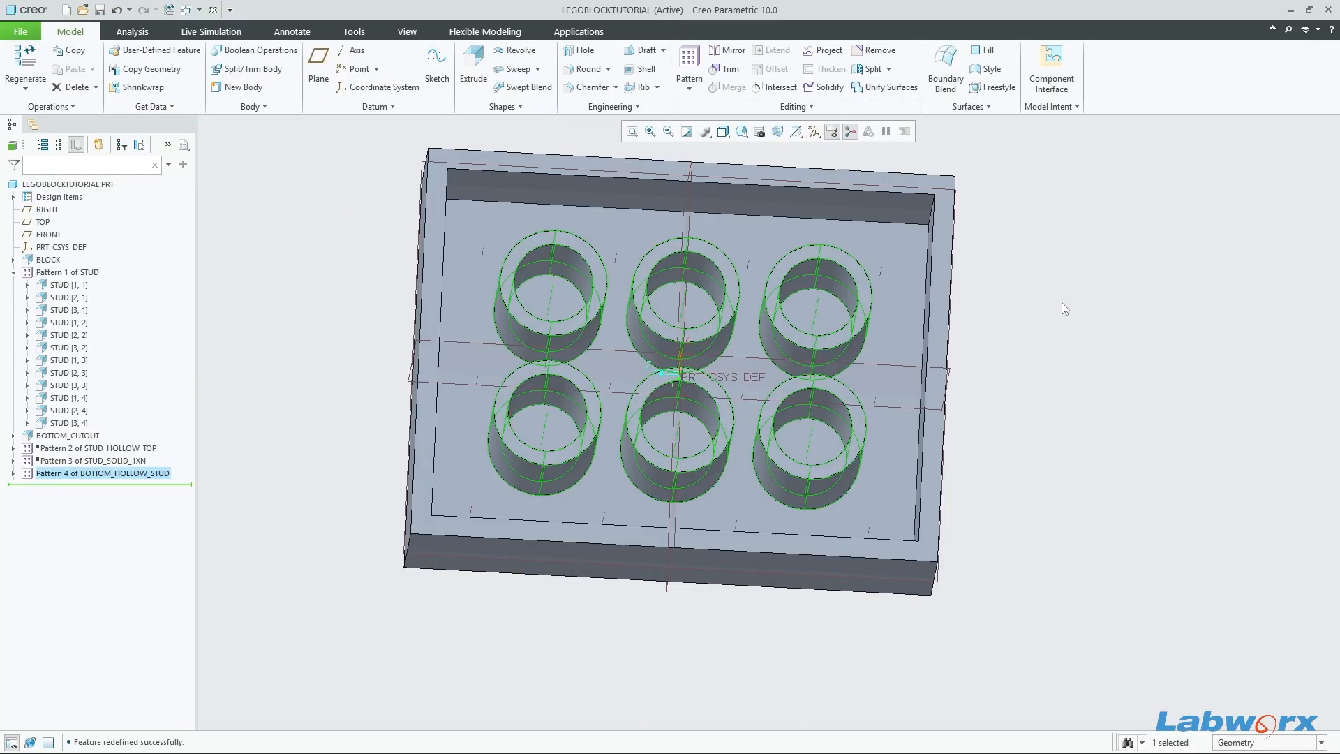
{"action": "key", "text": "ctrl+s"}
Step: Set STUDS_LONG to 4 and STUDS_WIDE to 2, regenerate the block, check its underside and save the part
{"action": "middle_click_drag", "start_coordinate": [1067, 389], "coordinate": [1007, 180]}
{"action": "left_click", "coordinate": [1054, 106]}
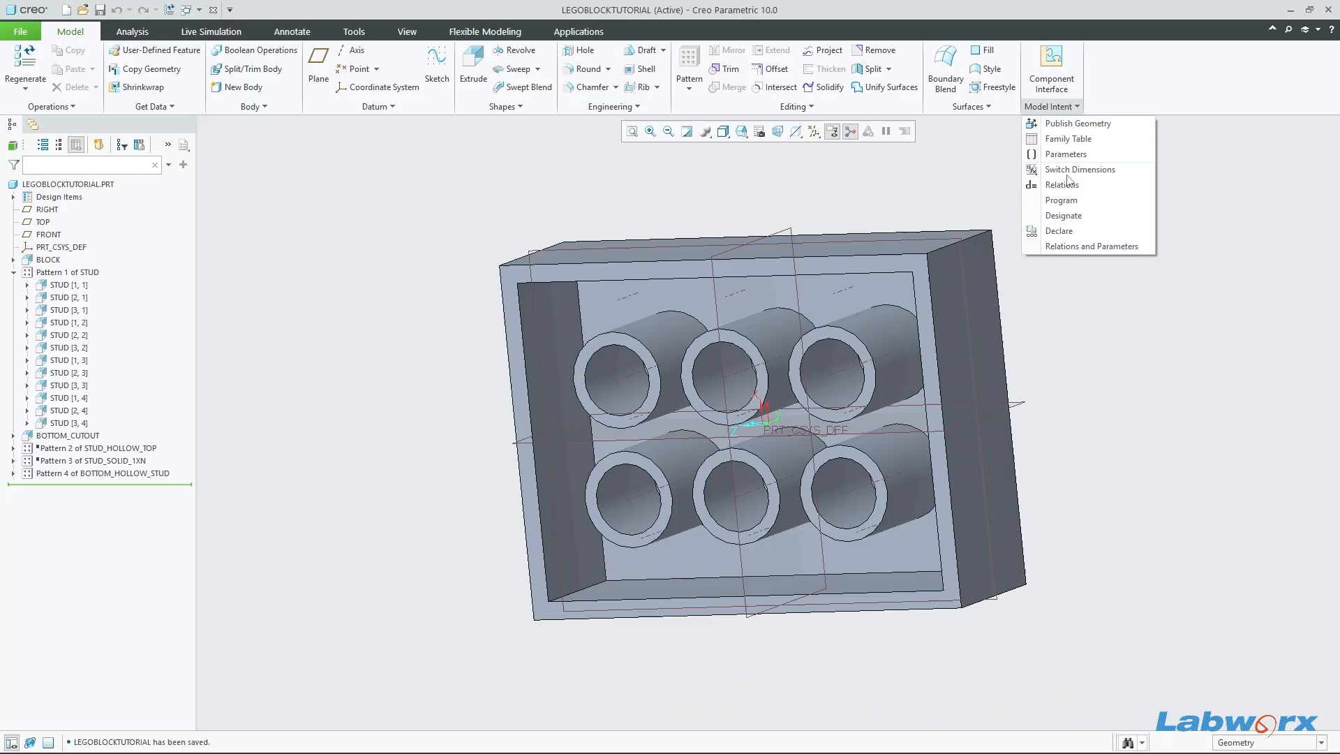
{"action": "left_click", "coordinate": [1068, 155]}
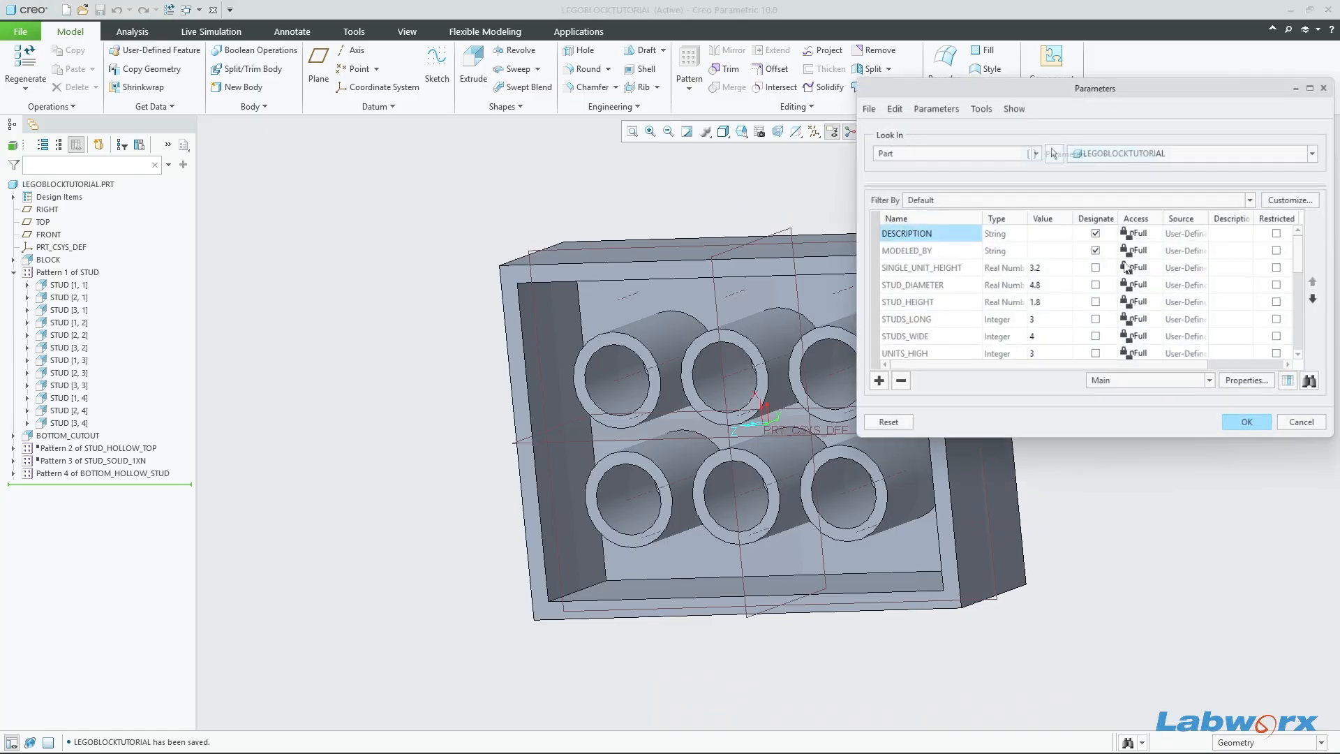
{"action": "left_click", "coordinate": [1061, 322]}
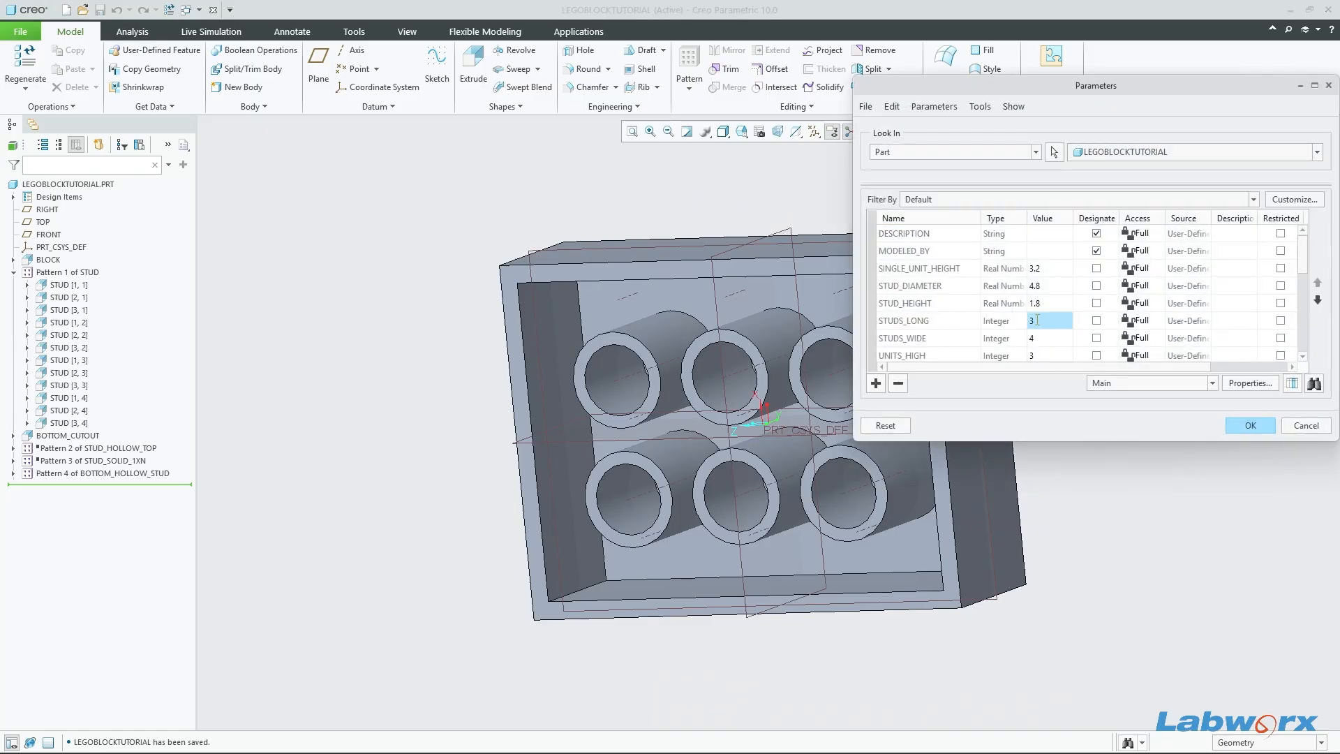
{"action": "left_click", "coordinate": [1054, 338]}
{"action": "left_click", "coordinate": [1250, 425]}
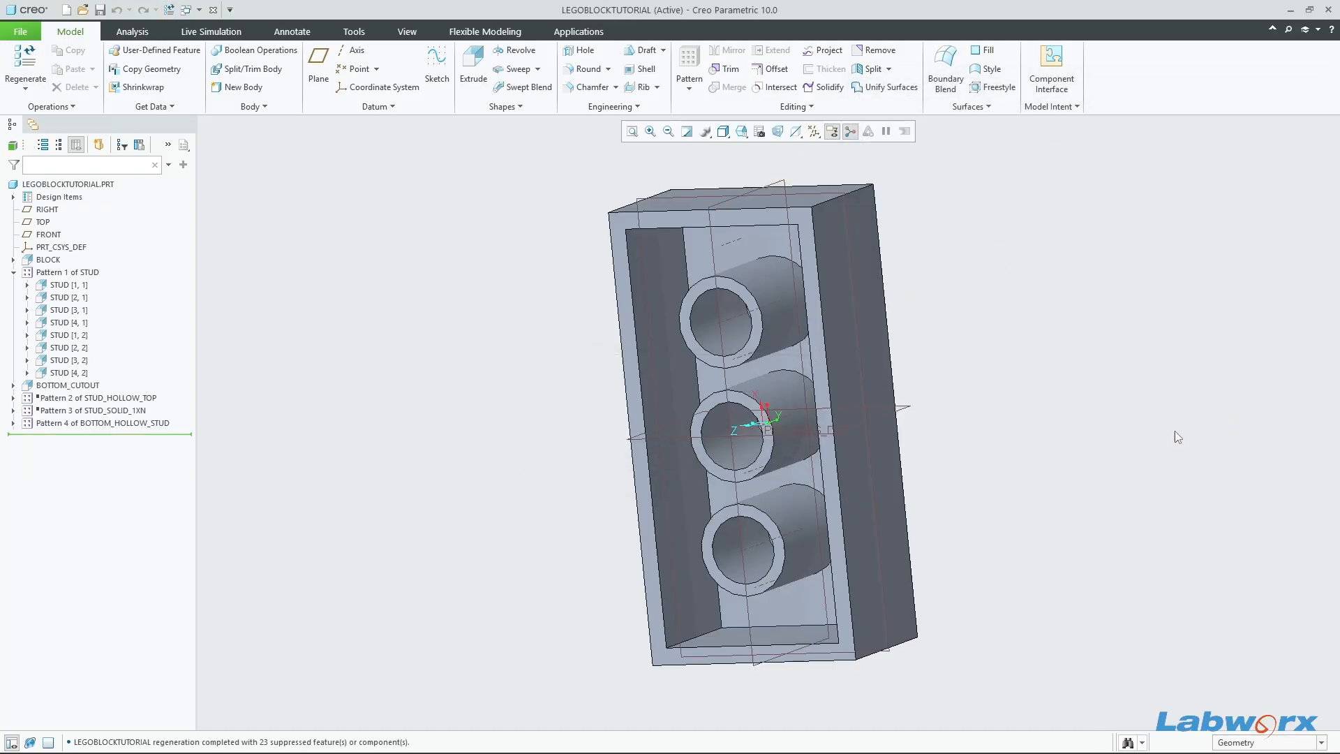
{"action": "middle_click_drag", "start_coordinate": [1174, 430], "coordinate": [890, 391]}
{"action": "key", "text": "ctrl+s"}
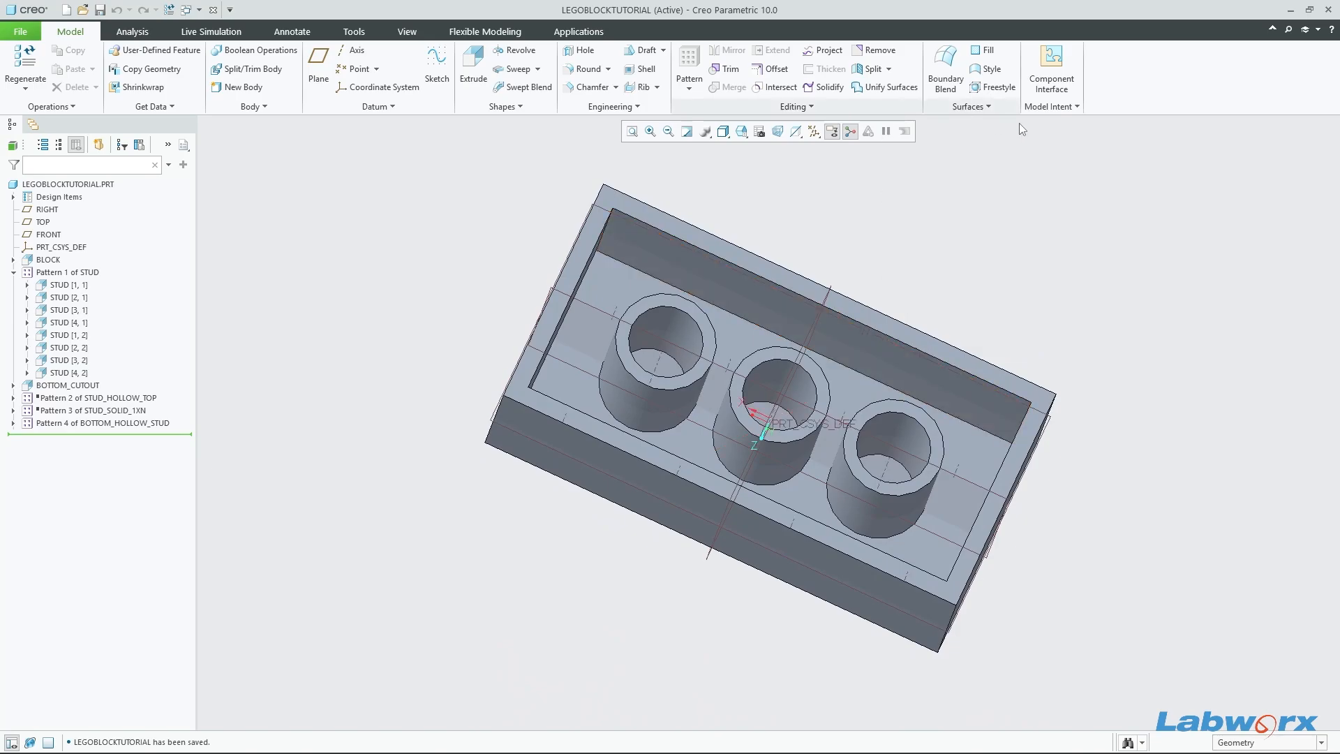
Step: Set STUDS_LONG to 12 and STUDS_WIDE to 4, regenerate the block, inspect the hollow studs underneath and save the part
{"action": "left_click", "coordinate": [1059, 108]}
{"action": "left_click", "coordinate": [1074, 155]}
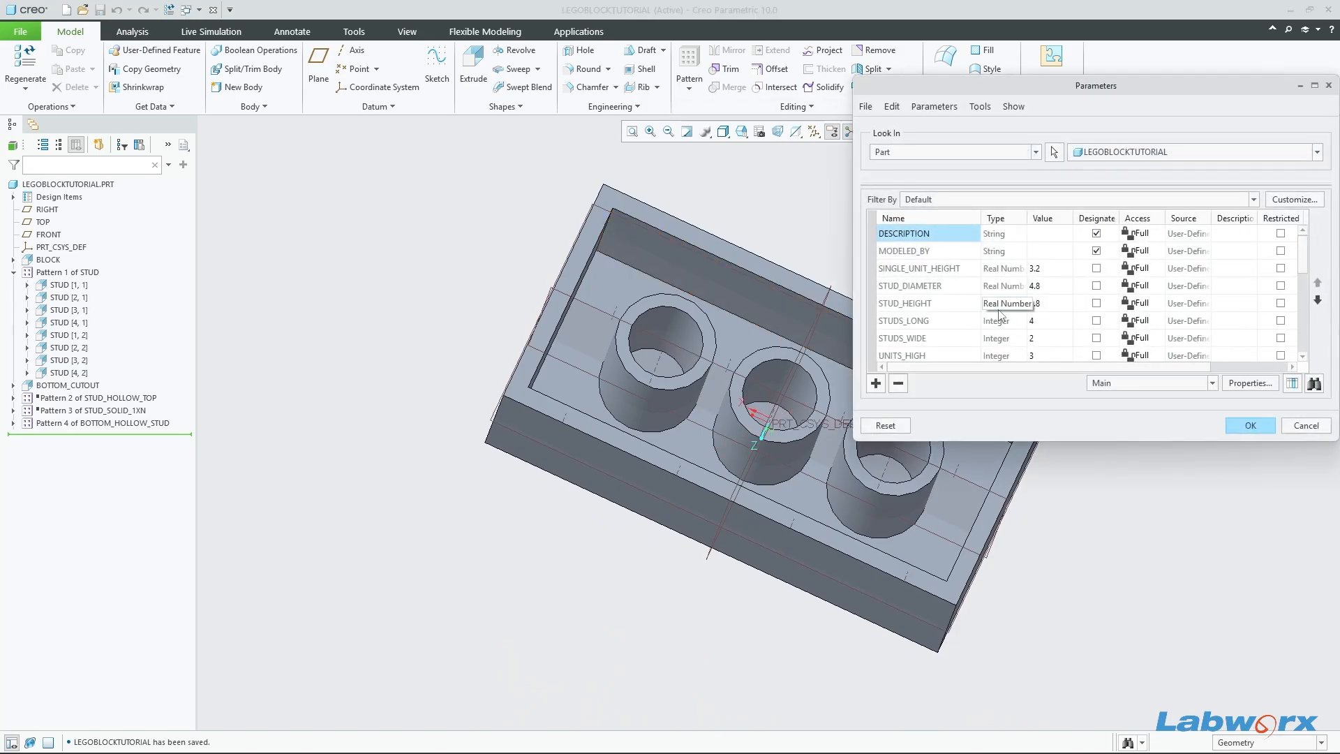
{"action": "left_click", "coordinate": [1054, 323]}
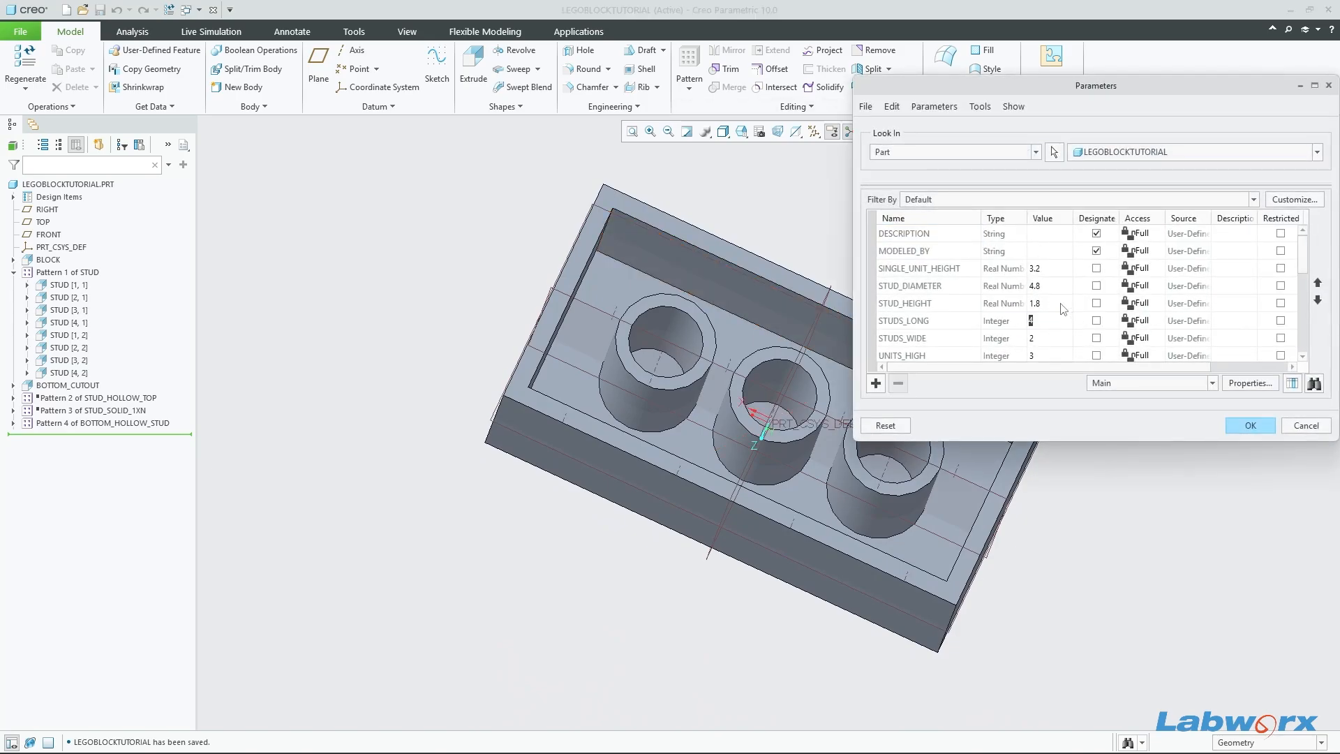
{"action": "left_click", "coordinate": [1045, 338]}
{"action": "left_click", "coordinate": [1250, 428]}
{"action": "key", "text": "ctrl+g"}
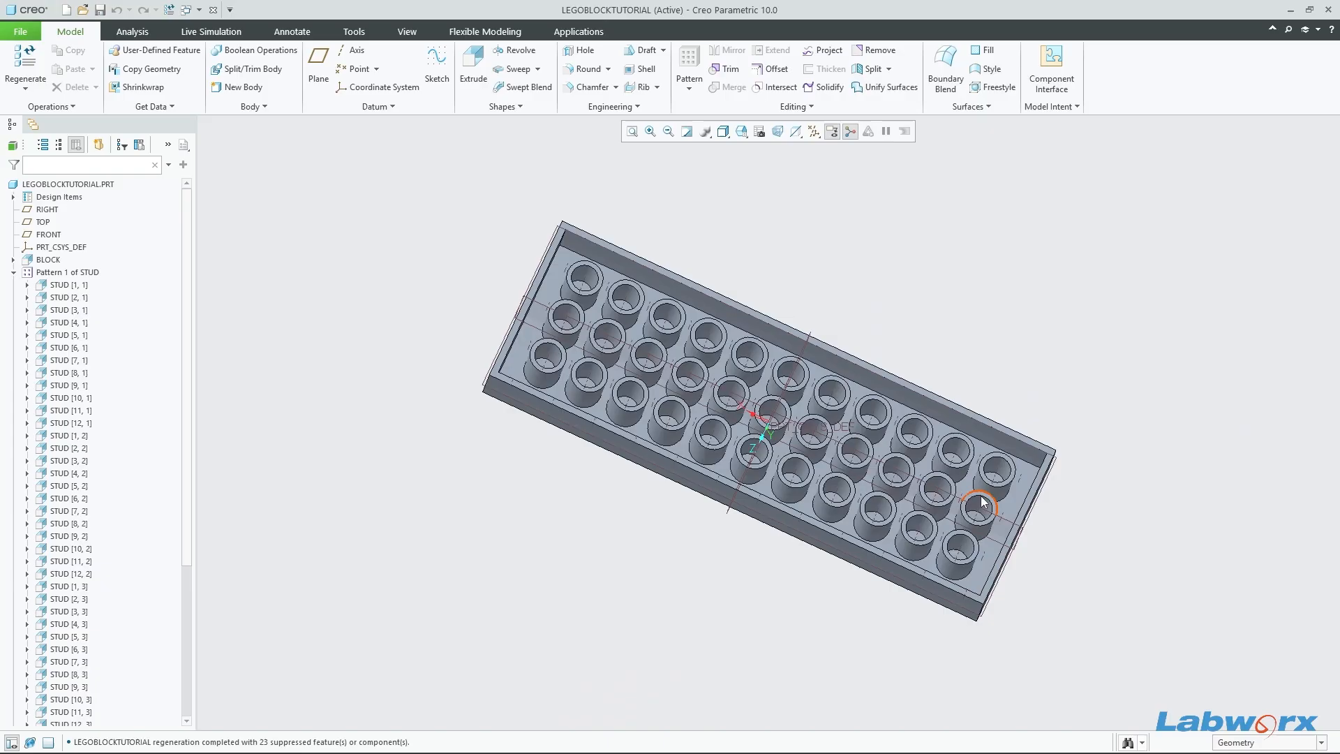
{"action": "middle_click_drag", "start_coordinate": [958, 505], "coordinate": [940, 537]}
{"action": "mouse_move", "coordinate": [1128, 554]}
{"action": "middle_mouse_down"}
{"action": "mouse_move", "coordinate": [1124, 496]}
{"action": "mouse_move", "coordinate": [1141, 475]}
{"action": "mouse_move", "coordinate": [964, 467]}
{"action": "mouse_move", "coordinate": [982, 441]}
{"action": "mouse_move", "coordinate": [873, 584]}
{"action": "mouse_move", "coordinate": [859, 557]}
{"action": "mouse_move", "coordinate": [858, 404]}
{"action": "mouse_move", "coordinate": [831, 401]}
{"action": "mouse_move", "coordinate": [861, 398]}
{"action": "mouse_move", "coordinate": [802, 541]}
{"action": "mouse_move", "coordinate": [831, 598]}
{"action": "mouse_move", "coordinate": [774, 602]}
{"action": "middle_mouse_up"}
{"action": "key", "text": "ctrl+s"}
Step: Resume the suppressed STUD_HOLLOW_TOP pattern, check the holes on the block's underside and save the part
{"action": "key", "text": "ctrl+d"}
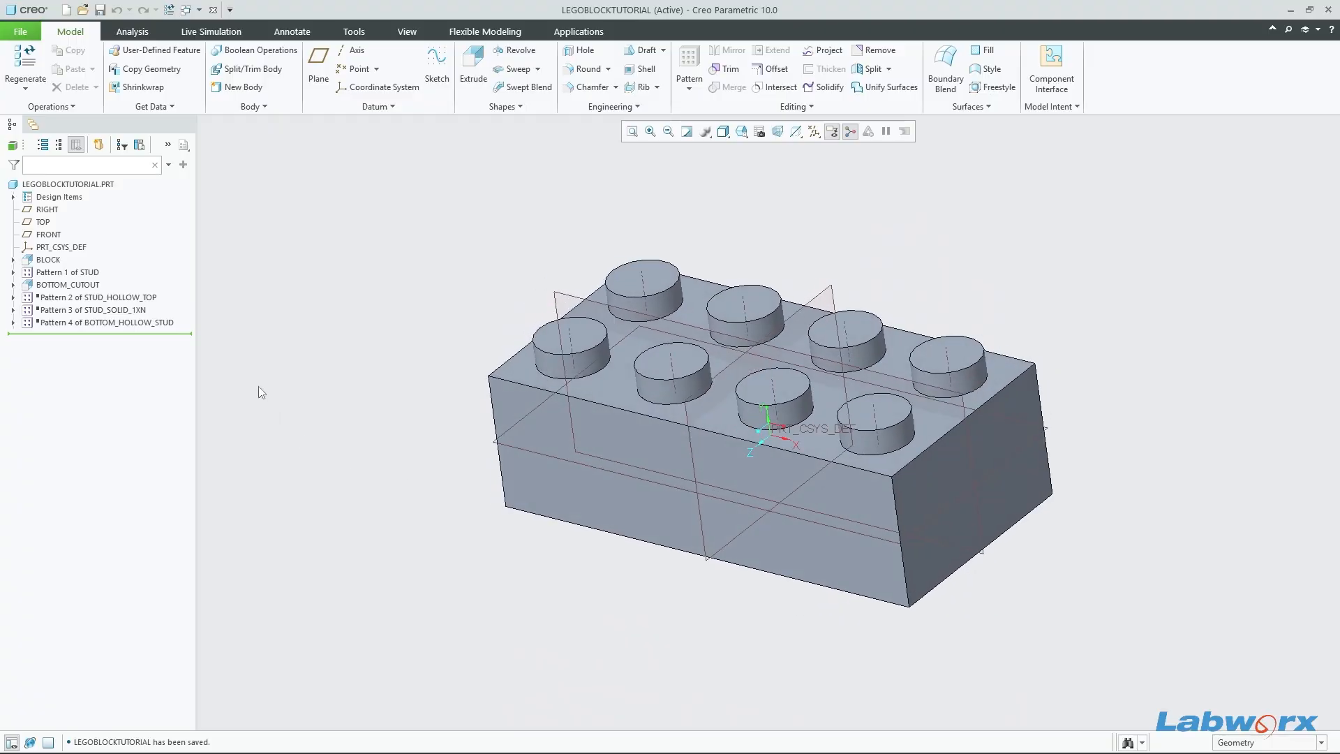
{"action": "mouse_move", "coordinate": [605, 472]}
{"action": "middle_mouse_down"}
{"action": "mouse_move", "coordinate": [680, 538]}
{"action": "mouse_move", "coordinate": [640, 483]}
{"action": "mouse_move", "coordinate": [908, 462]}
{"action": "mouse_move", "coordinate": [1128, 482]}
{"action": "mouse_move", "coordinate": [1132, 408]}
{"action": "mouse_move", "coordinate": [1169, 436]}
{"action": "mouse_move", "coordinate": [1115, 449]}
{"action": "mouse_move", "coordinate": [1143, 460]}
{"action": "mouse_move", "coordinate": [1123, 464]}
{"action": "middle_mouse_up"}
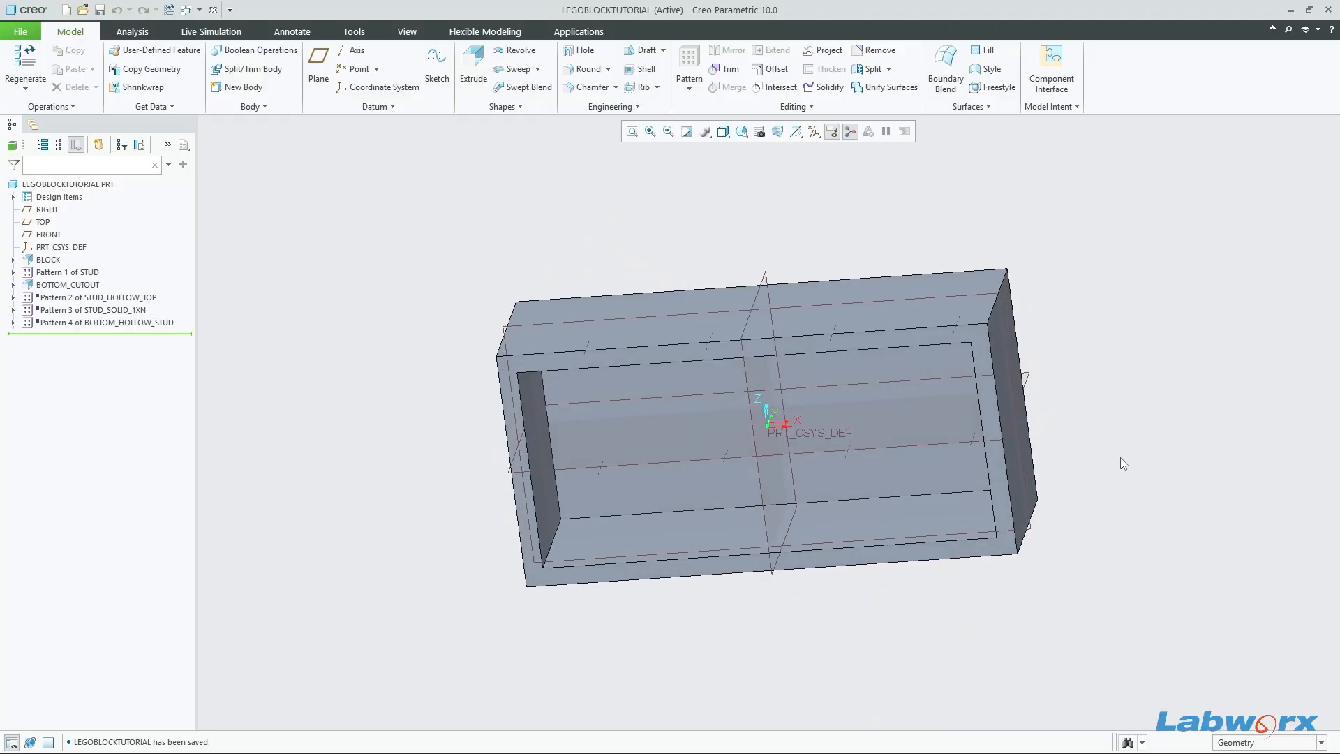
{"action": "left_click", "coordinate": [129, 297]}
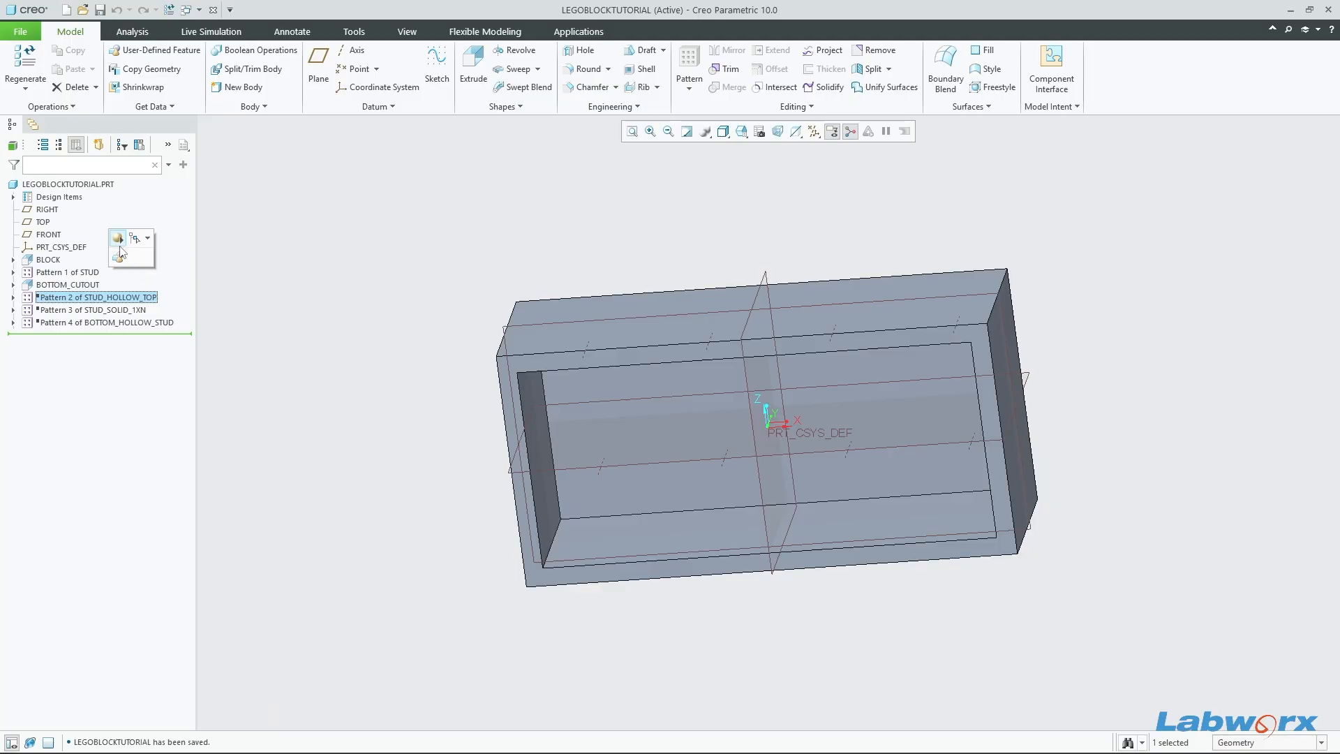
{"action": "left_click", "coordinate": [122, 250]}
{"action": "left_click", "coordinate": [1094, 516]}
{"action": "middle_click_drag", "start_coordinate": [1094, 517], "coordinate": [1040, 350]}
{"action": "key", "text": "ctrl+s"}
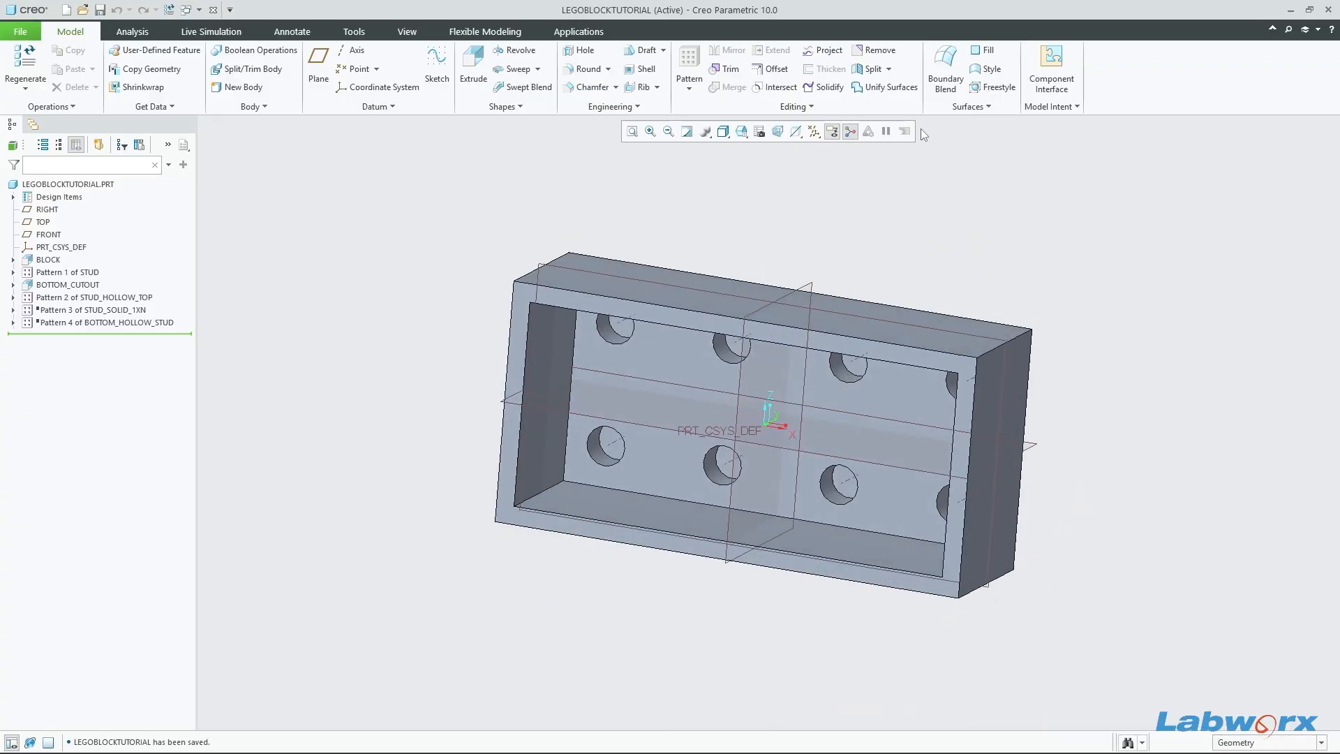
{"action": "left_click", "coordinate": [1051, 106]}
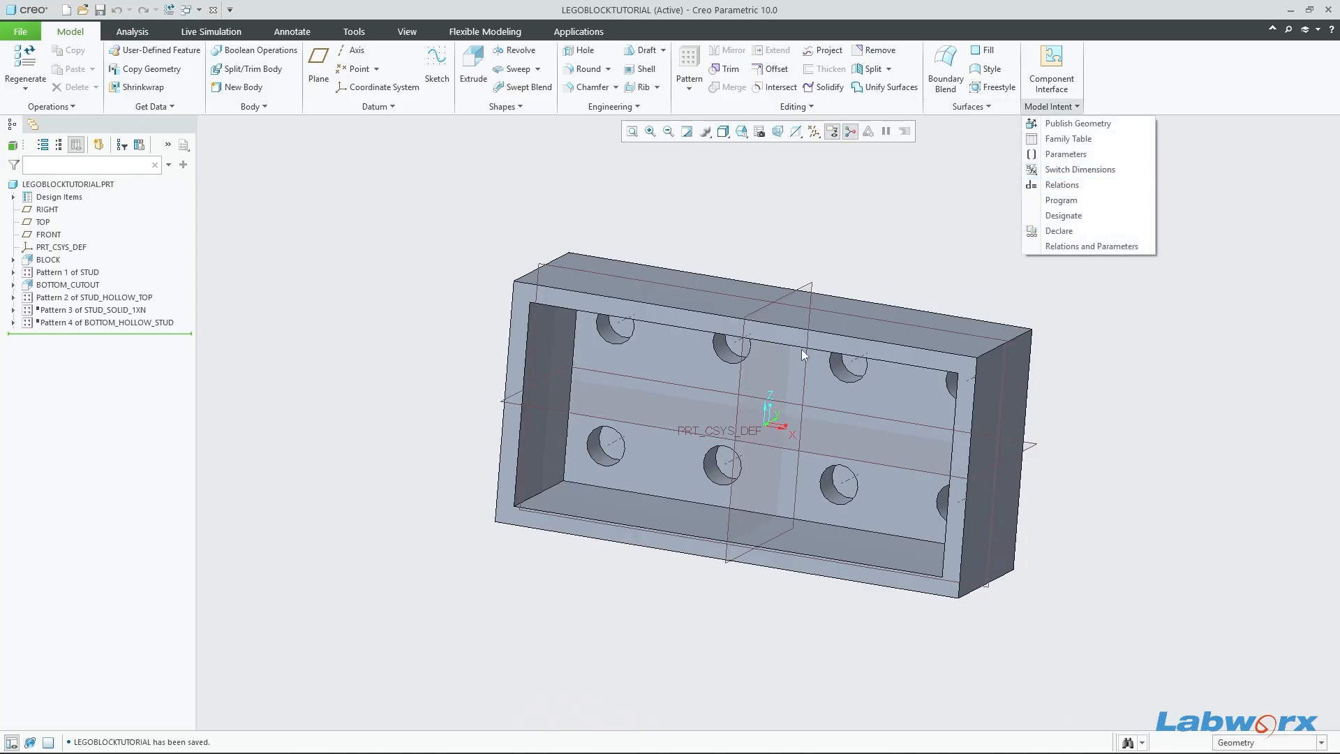
{"action": "middle_click_drag", "start_coordinate": [1095, 430], "coordinate": [1102, 413]}
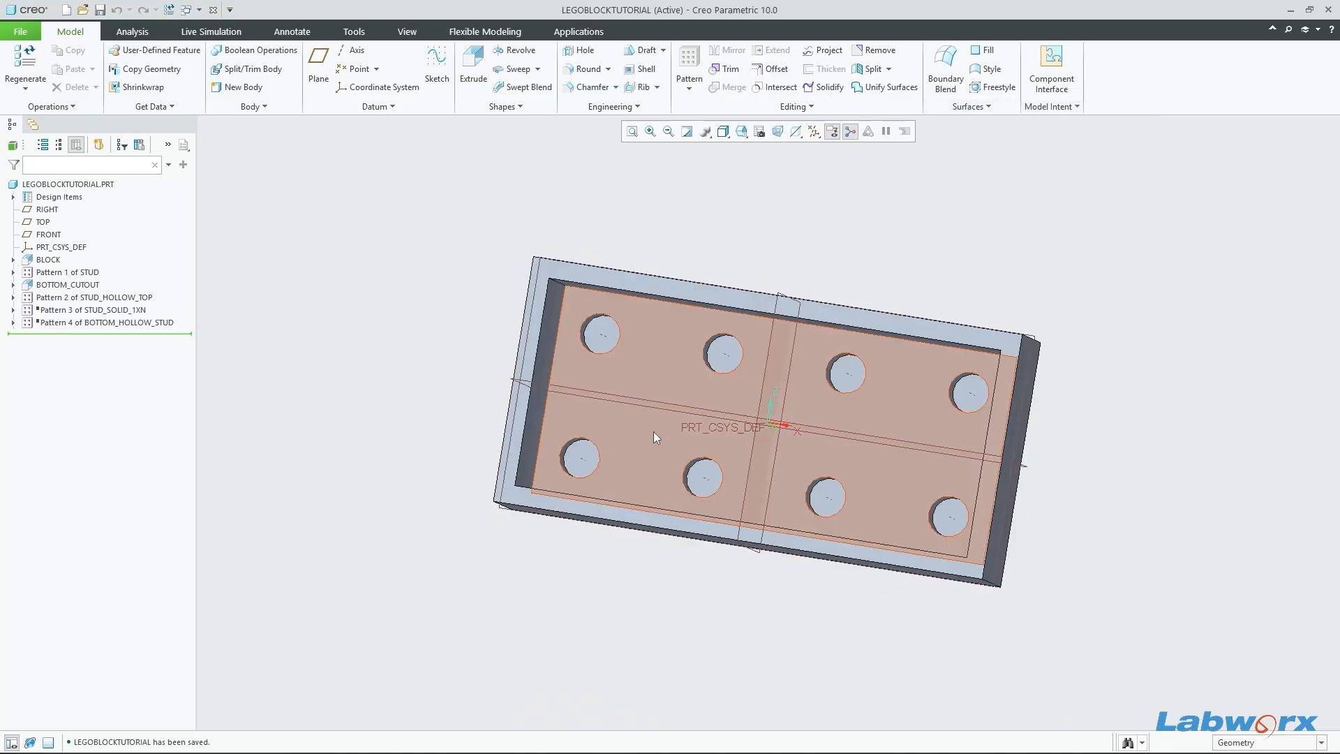
{"action": "mouse_move", "coordinate": [852, 375]}
{"action": "middle_mouse_down"}
{"action": "mouse_move", "coordinate": [869, 377]}
{"action": "mouse_move", "coordinate": [847, 371]}
{"action": "middle_mouse_up"}
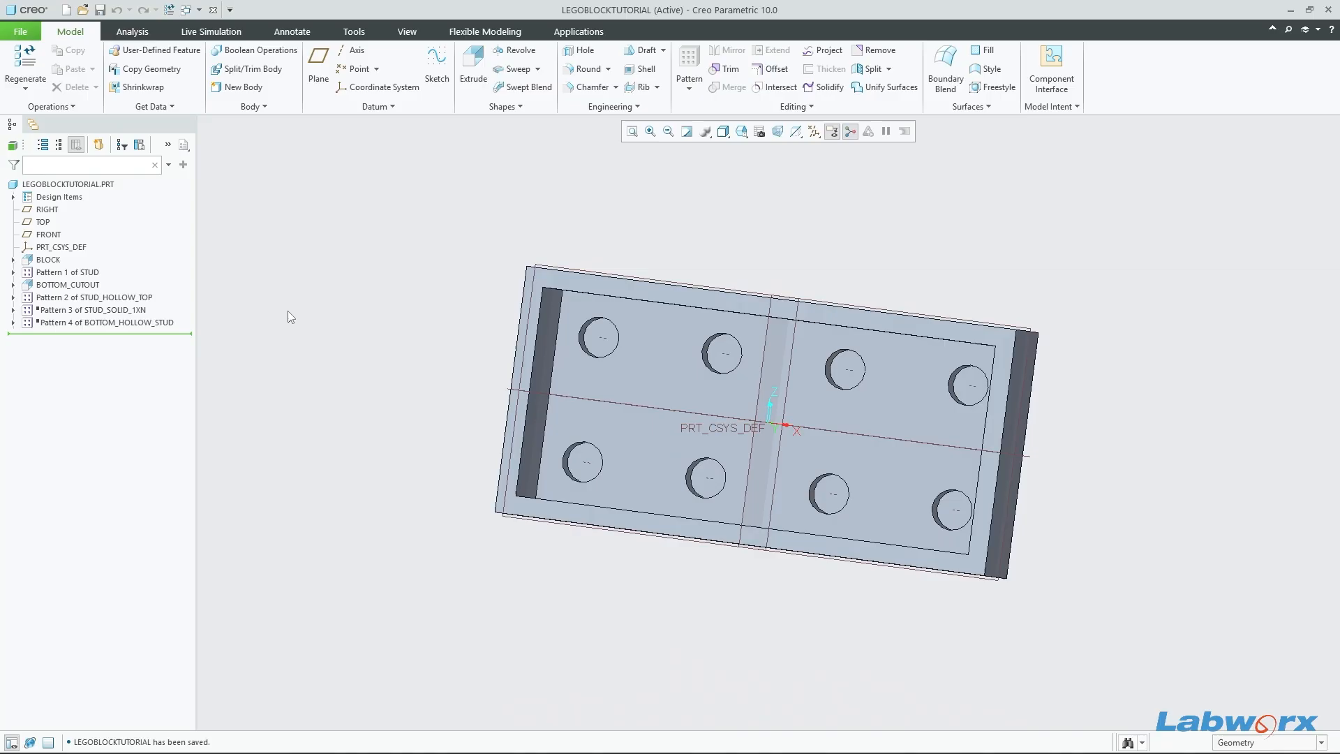
Step: Examine the STUD_HOLLOW_TOP, STUD_SOLID_1XN and BOTTOM_HOLLOW_STUD patterns in relation to the block's underside
{"action": "left_click", "coordinate": [130, 298]}
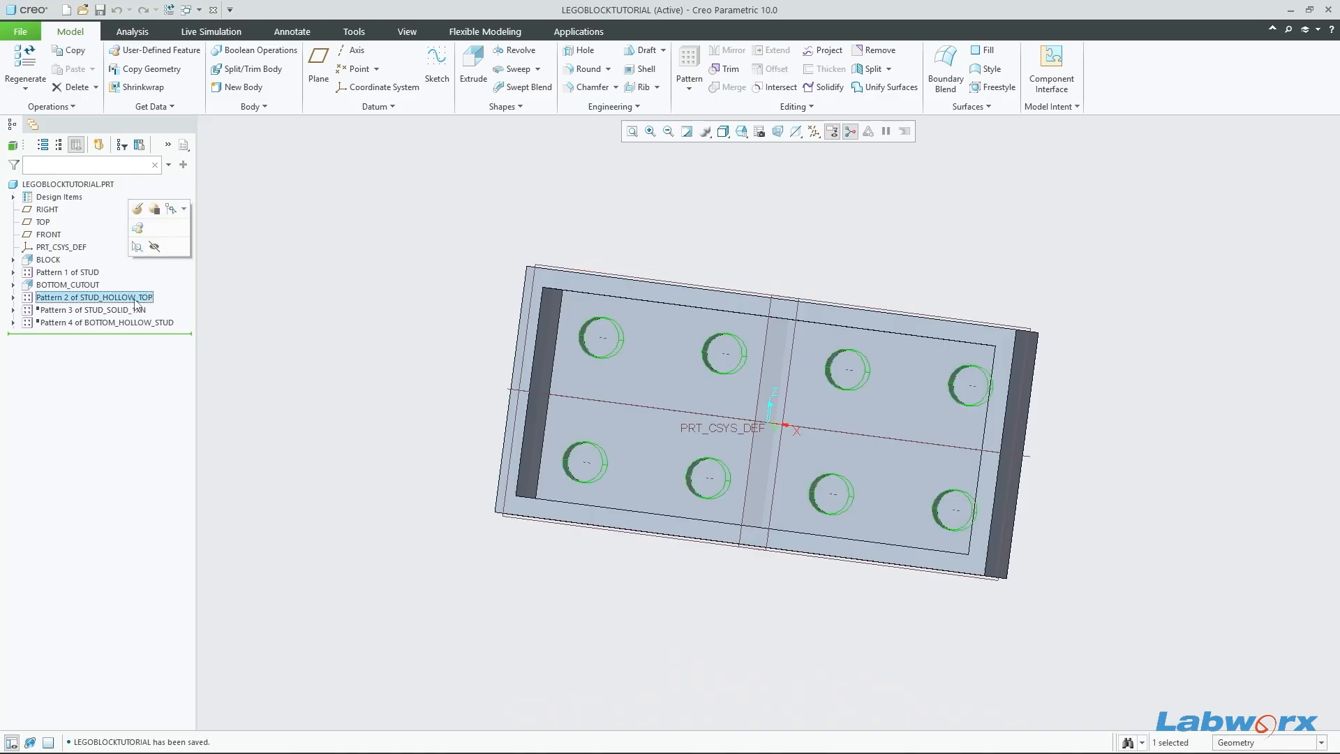
{"action": "left_click", "coordinate": [105, 310]}
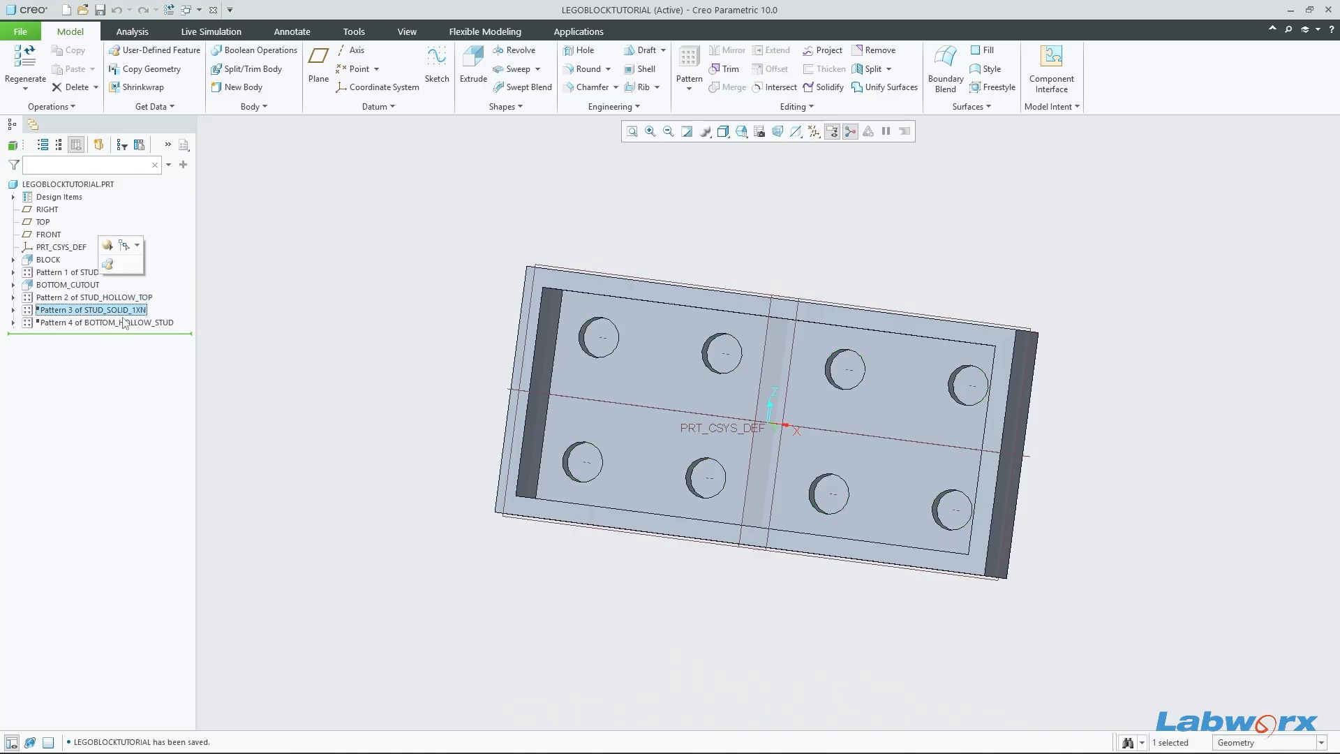
{"action": "middle_click_drag", "start_coordinate": [370, 405], "coordinate": [369, 420]}
{"action": "left_click", "coordinate": [147, 323]}
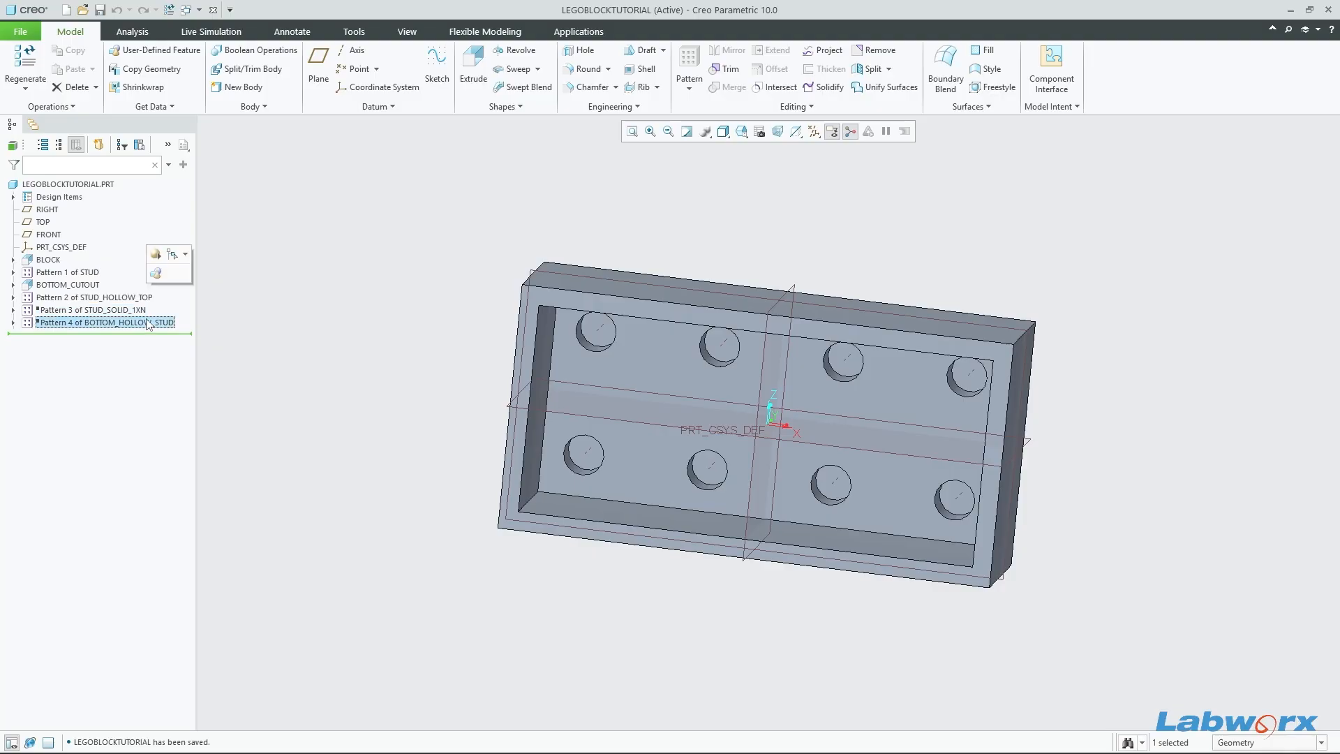
{"action": "left_click", "coordinate": [117, 311]}
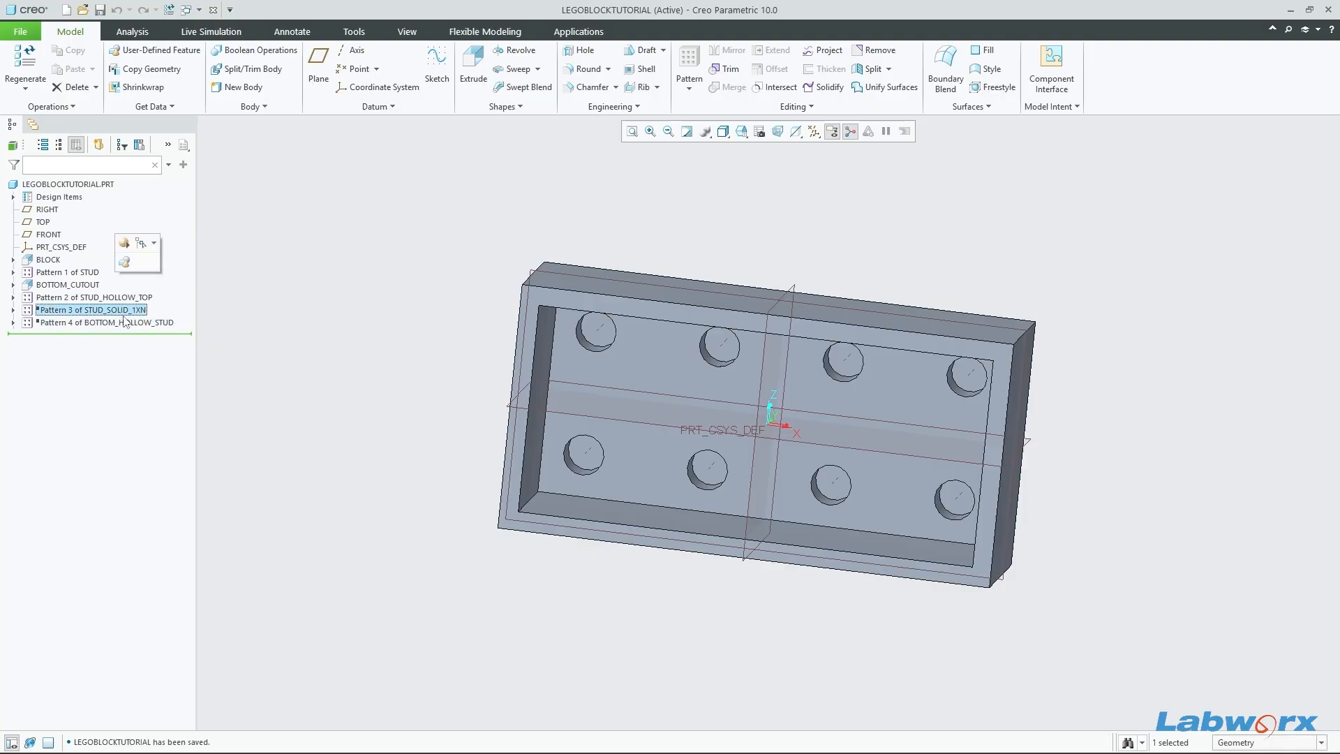
{"action": "left_click", "coordinate": [429, 393]}
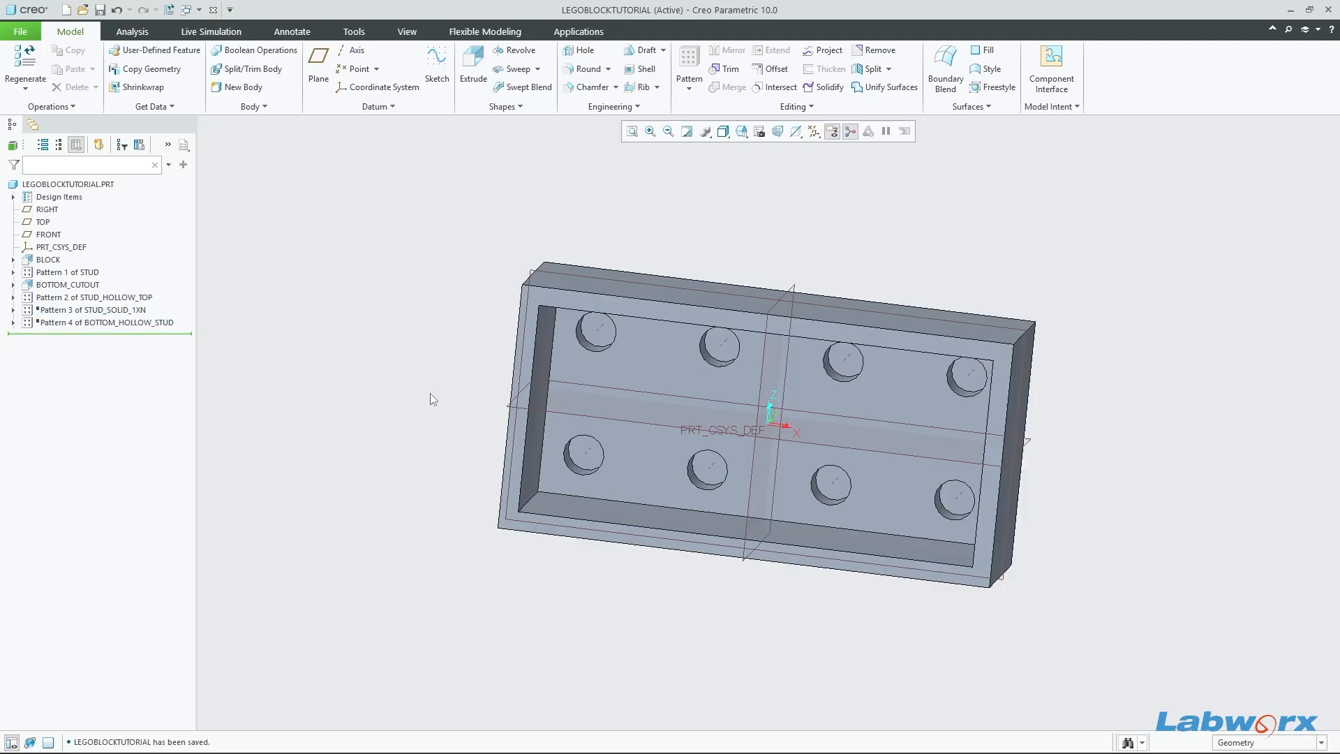
{"action": "middle_click_drag", "start_coordinate": [430, 392], "coordinate": [434, 393]}
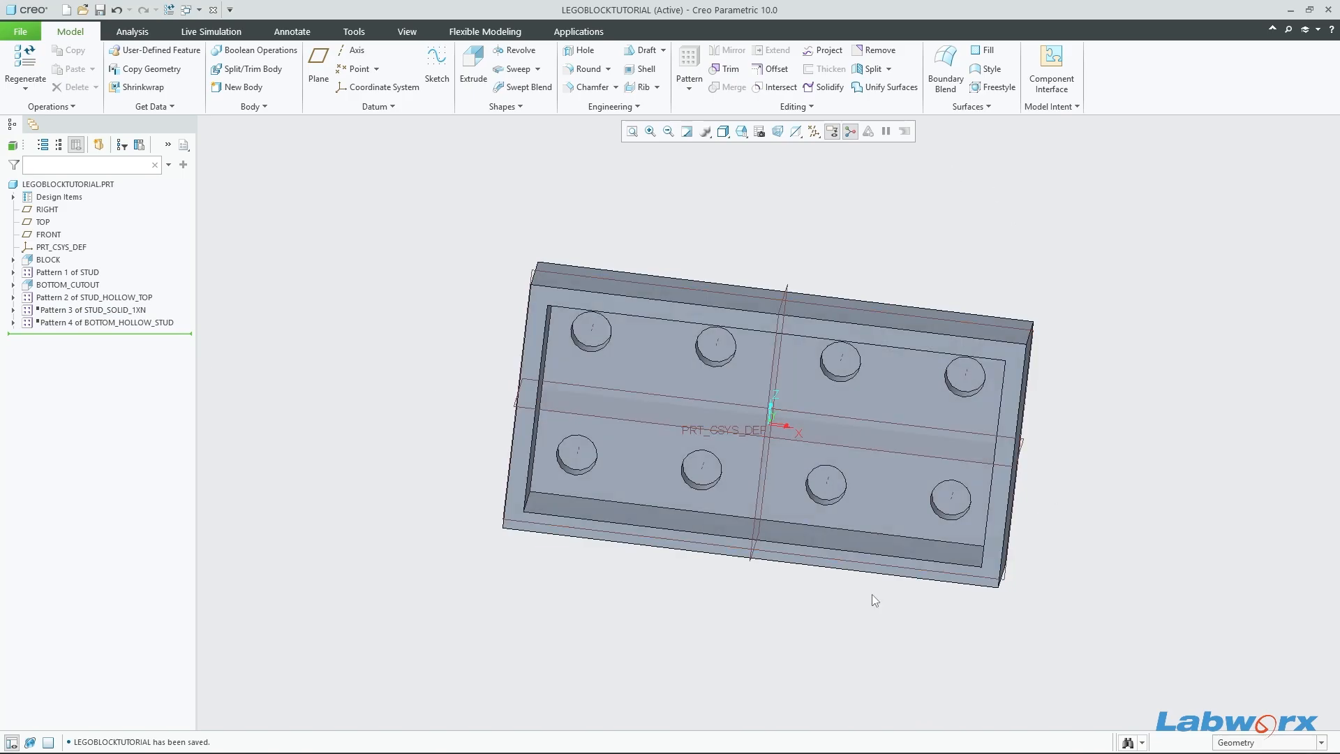
{"action": "middle_click_drag", "start_coordinate": [851, 397], "coordinate": [969, 473]}
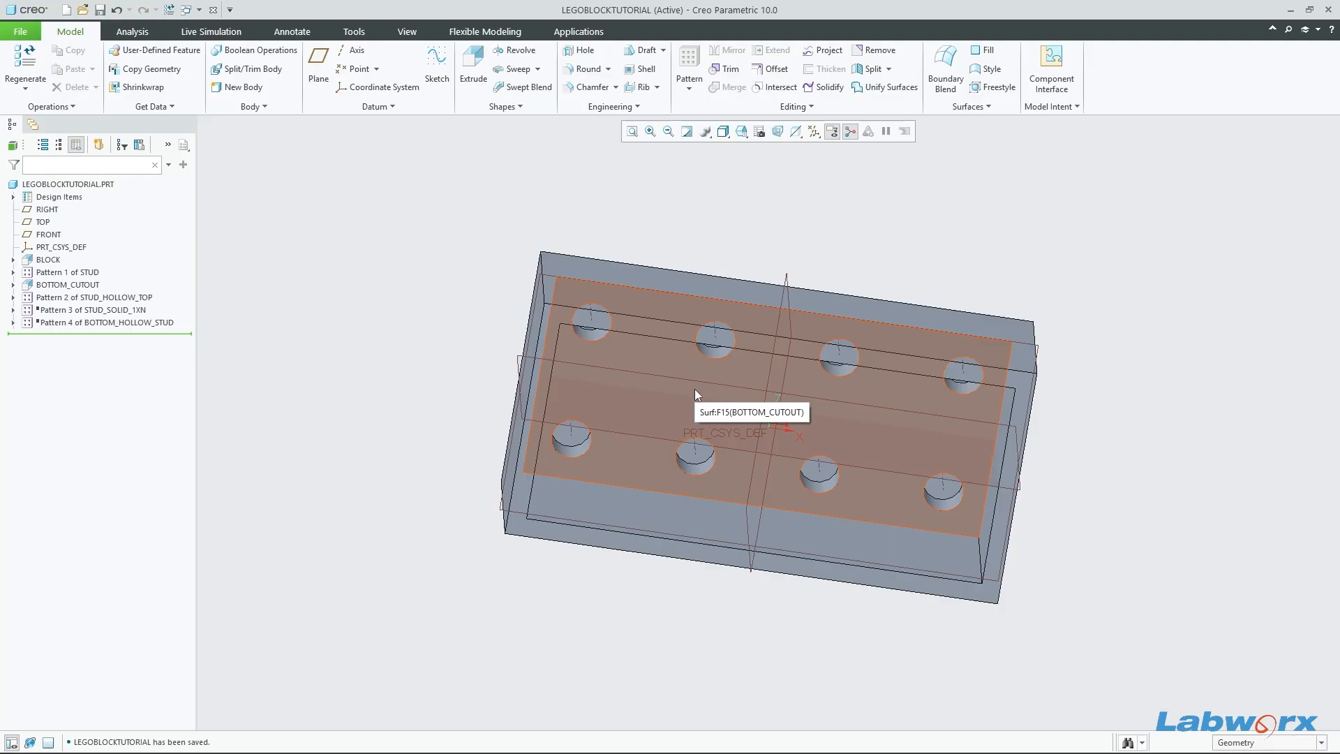
{"action": "mouse_move", "coordinate": [688, 493]}
{"action": "middle_mouse_down"}
{"action": "mouse_move", "coordinate": [785, 475]}
{"action": "mouse_move", "coordinate": [843, 414]}
{"action": "middle_mouse_up"}
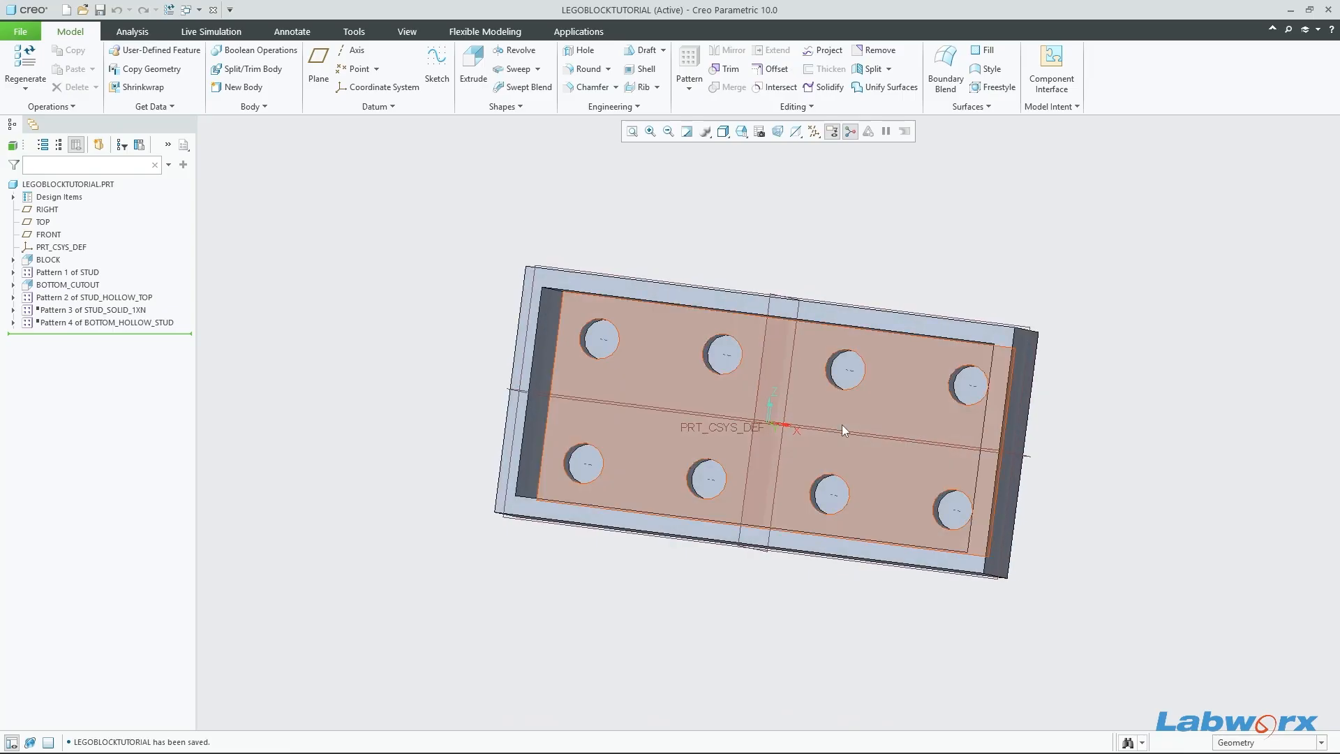
Step: Look up the internal feature ID of the BOTTOM_HOLLOW_STUD pattern in its feature information, and close the report
{"action": "left_click", "coordinate": [134, 323]}
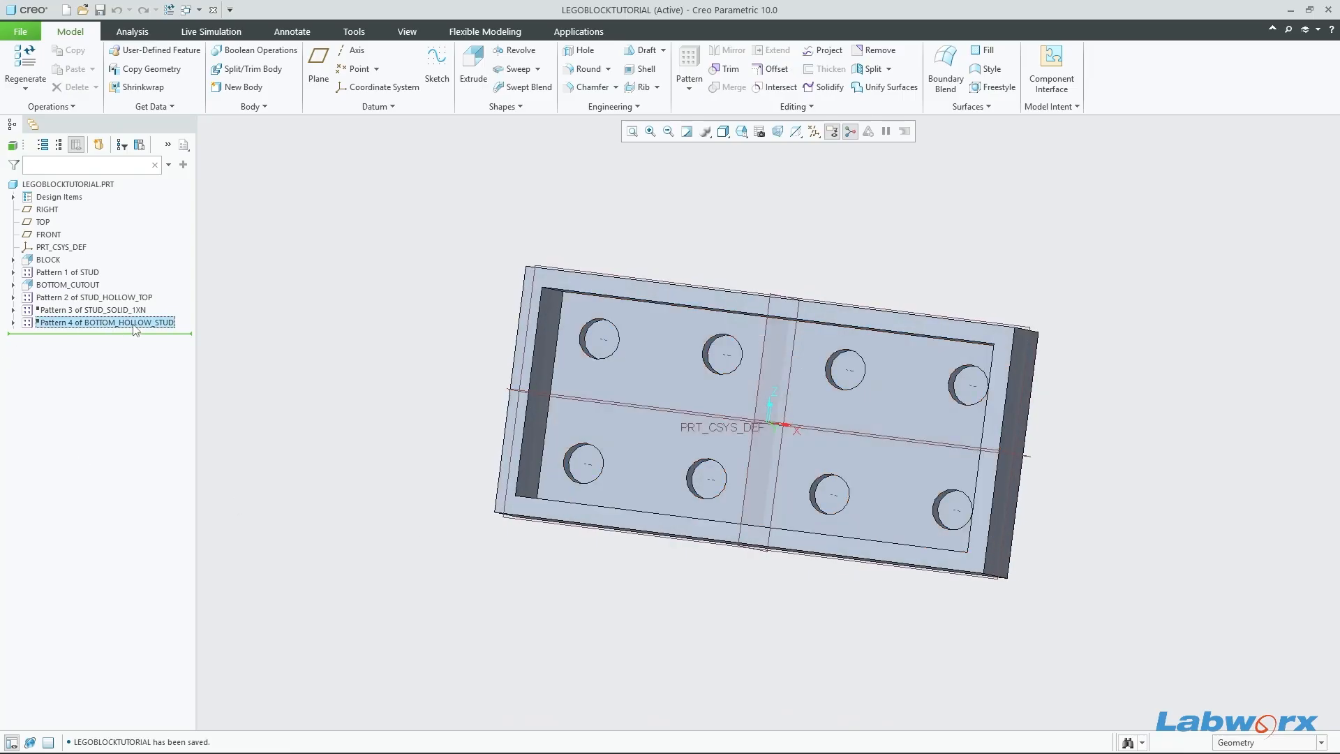
{"action": "right_click", "coordinate": [172, 326]}
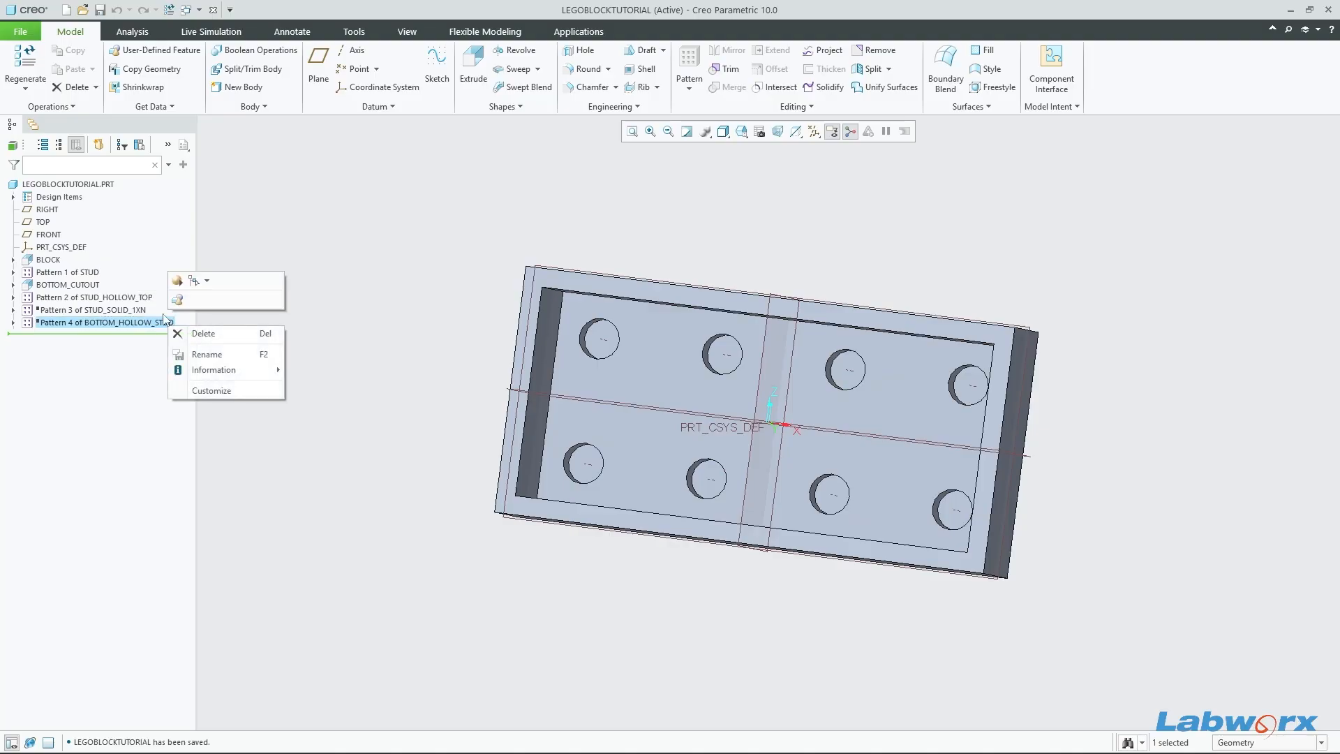
{"action": "mouse_move", "coordinate": [230, 370]}
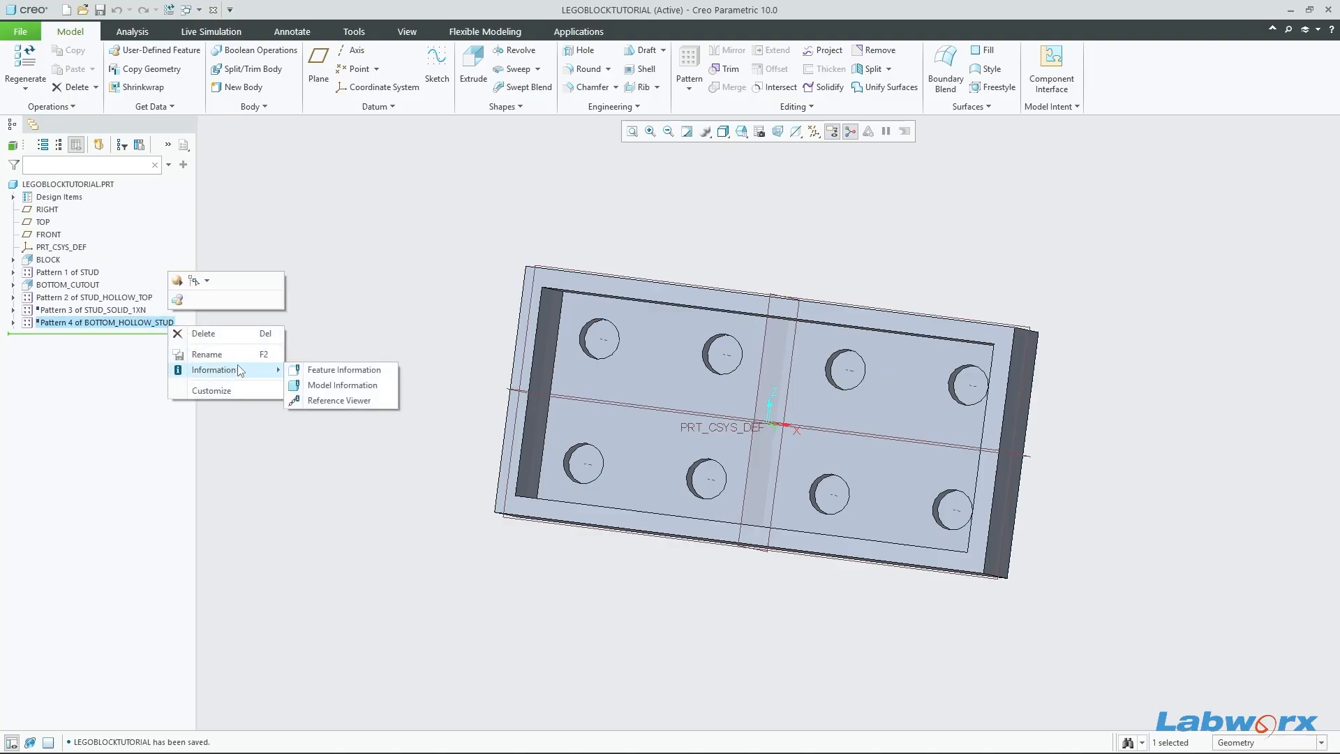
{"action": "left_click", "coordinate": [342, 313]}
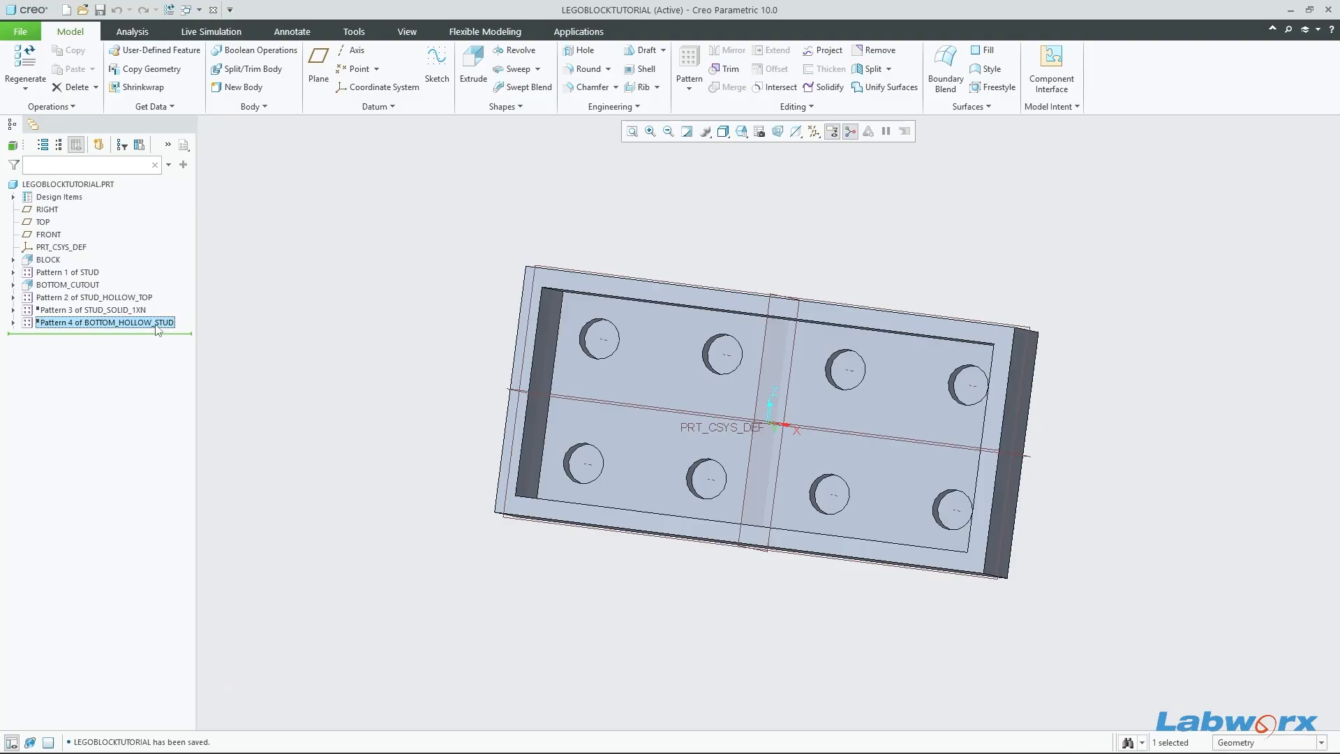
{"action": "right_click", "coordinate": [157, 330]}
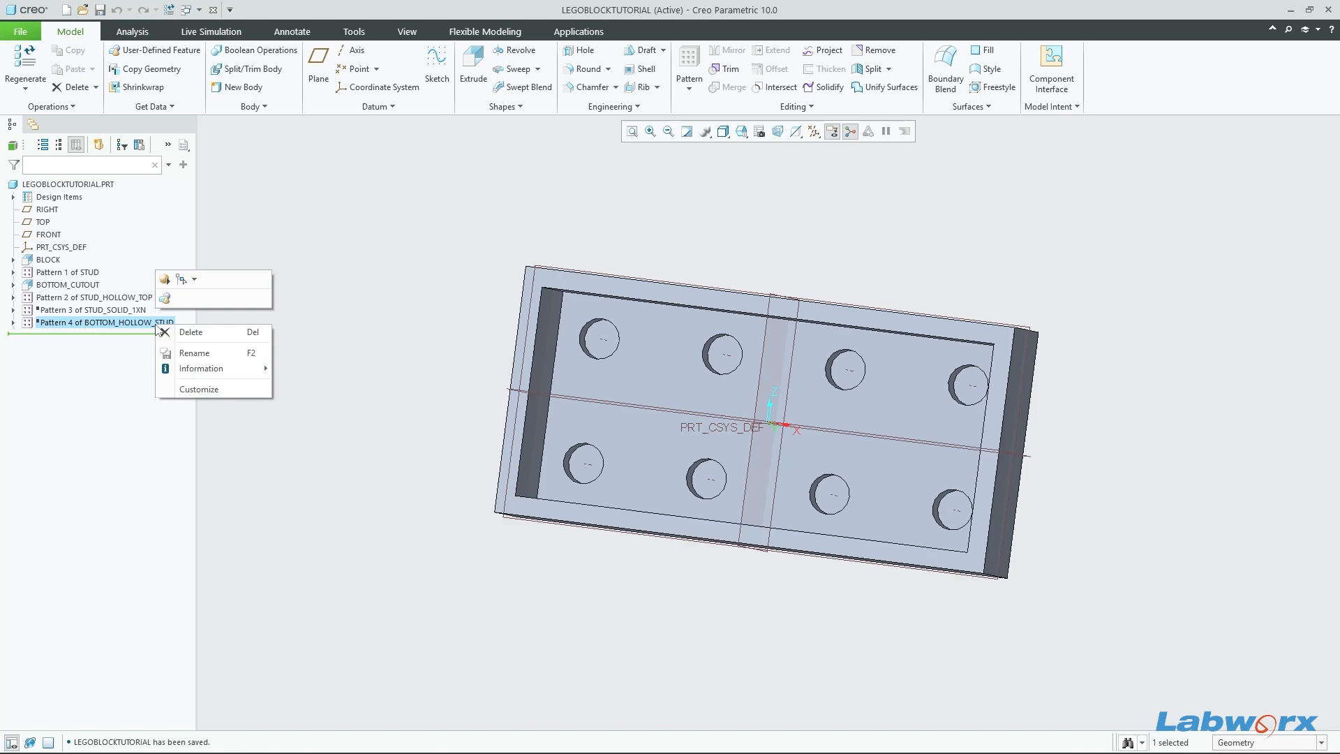
{"action": "left_click", "coordinate": [244, 446]}
{"action": "right_click", "coordinate": [157, 328]}
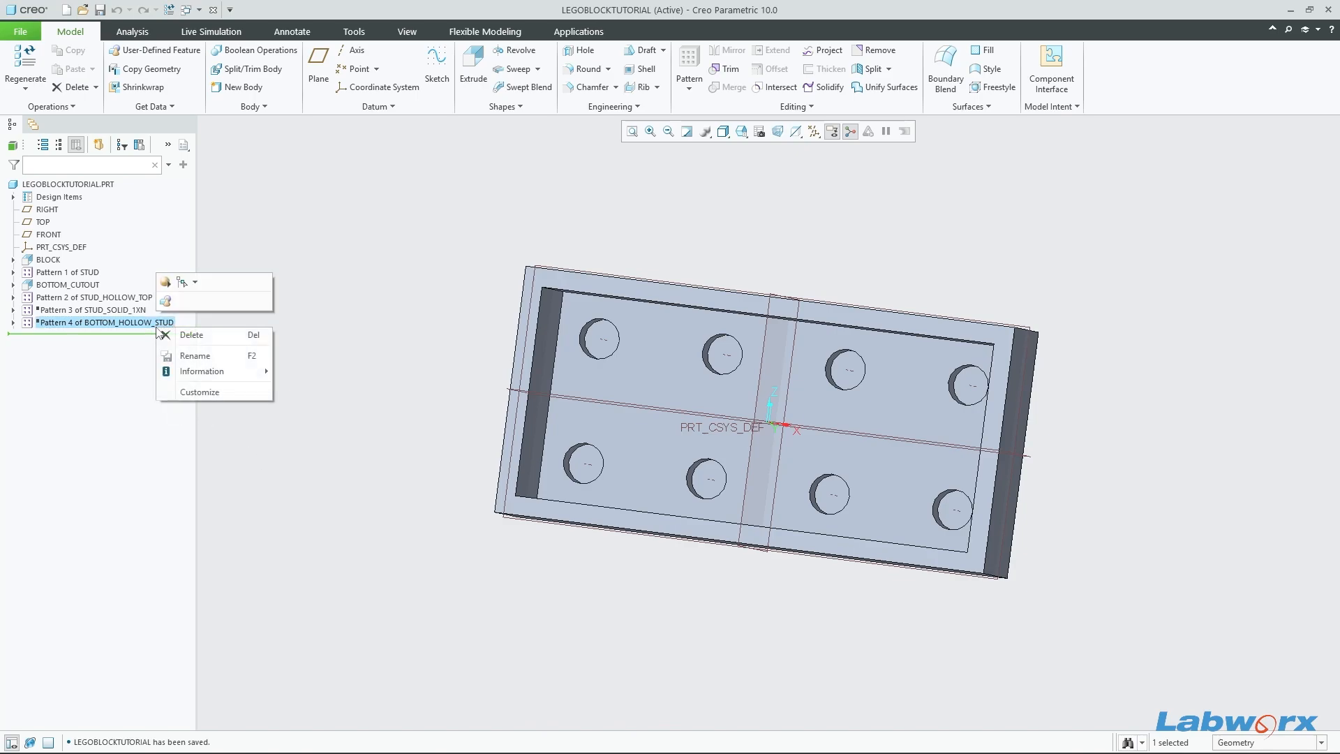
{"action": "mouse_move", "coordinate": [216, 372]}
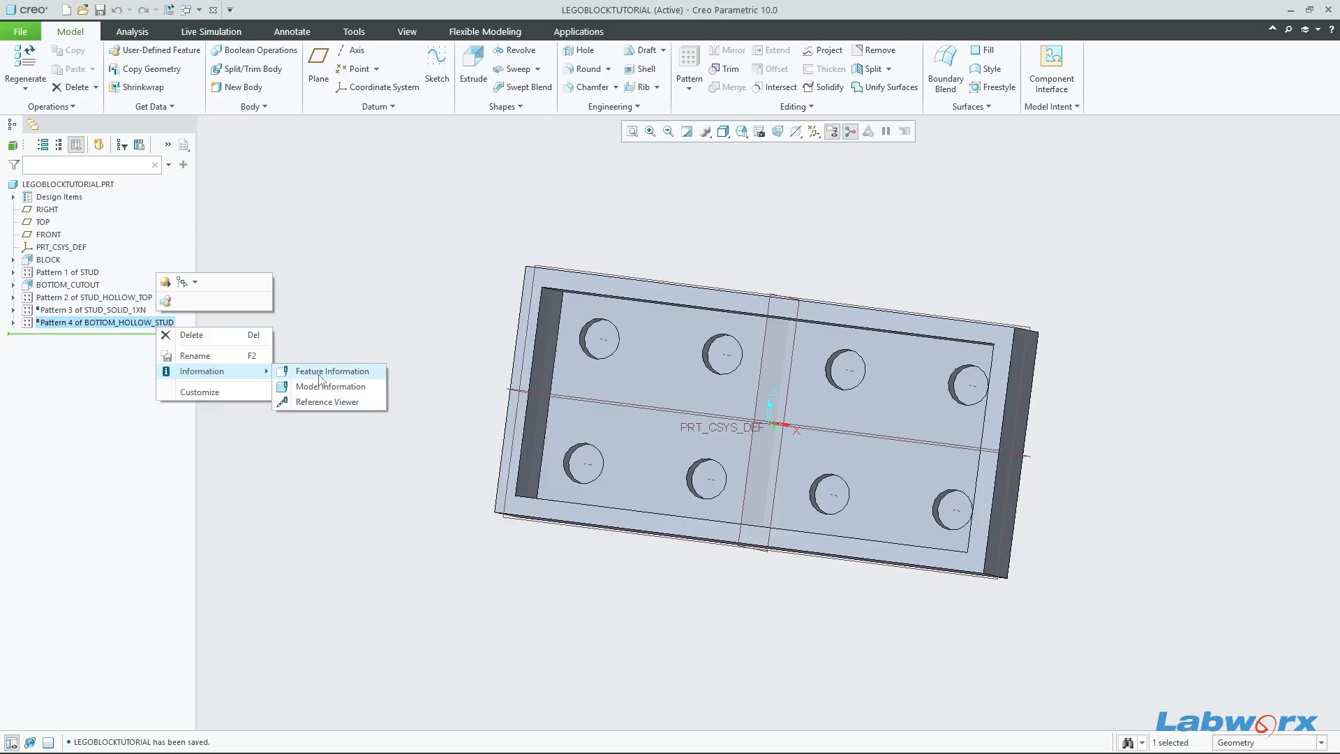
{"action": "left_click", "coordinate": [348, 373]}
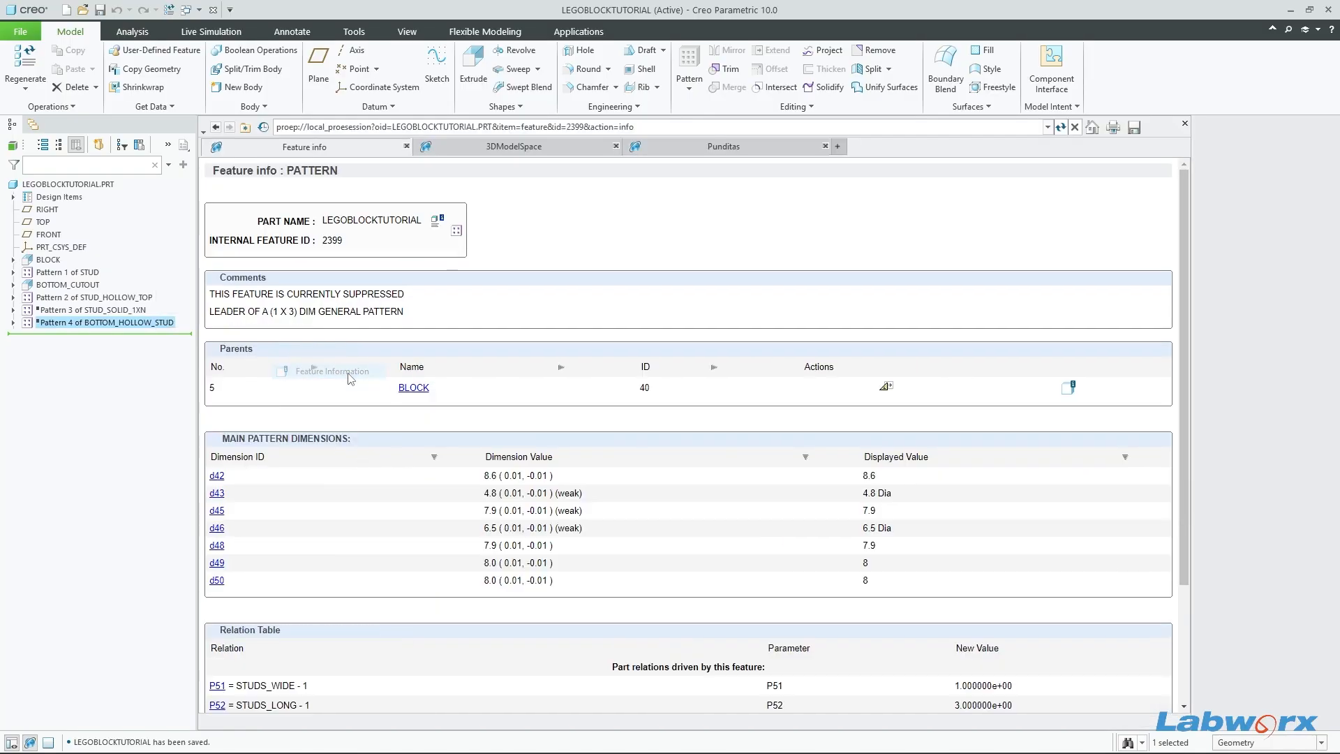
{"action": "double_click", "coordinate": [338, 240]}
{"action": "left_click", "coordinate": [335, 240]}
{"action": "left_click", "coordinate": [1184, 124]}
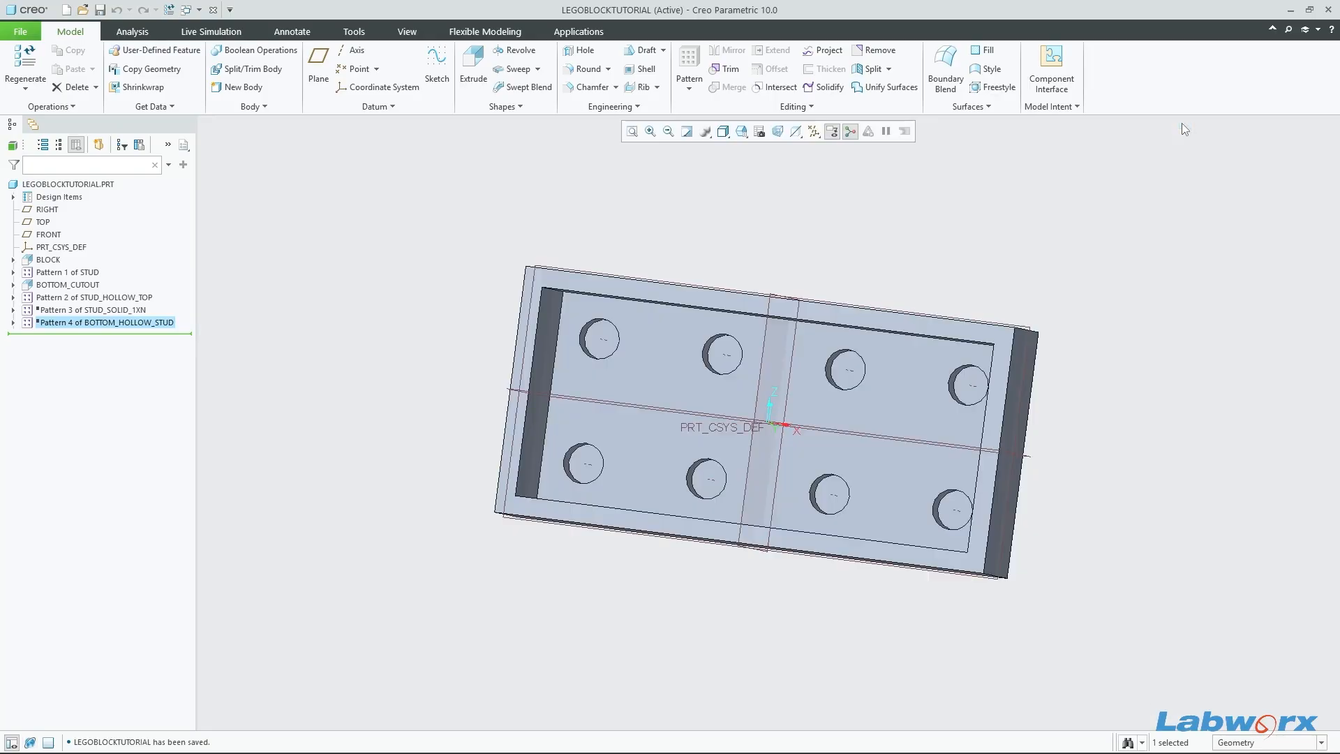
{"action": "left_click", "coordinate": [1083, 430]}
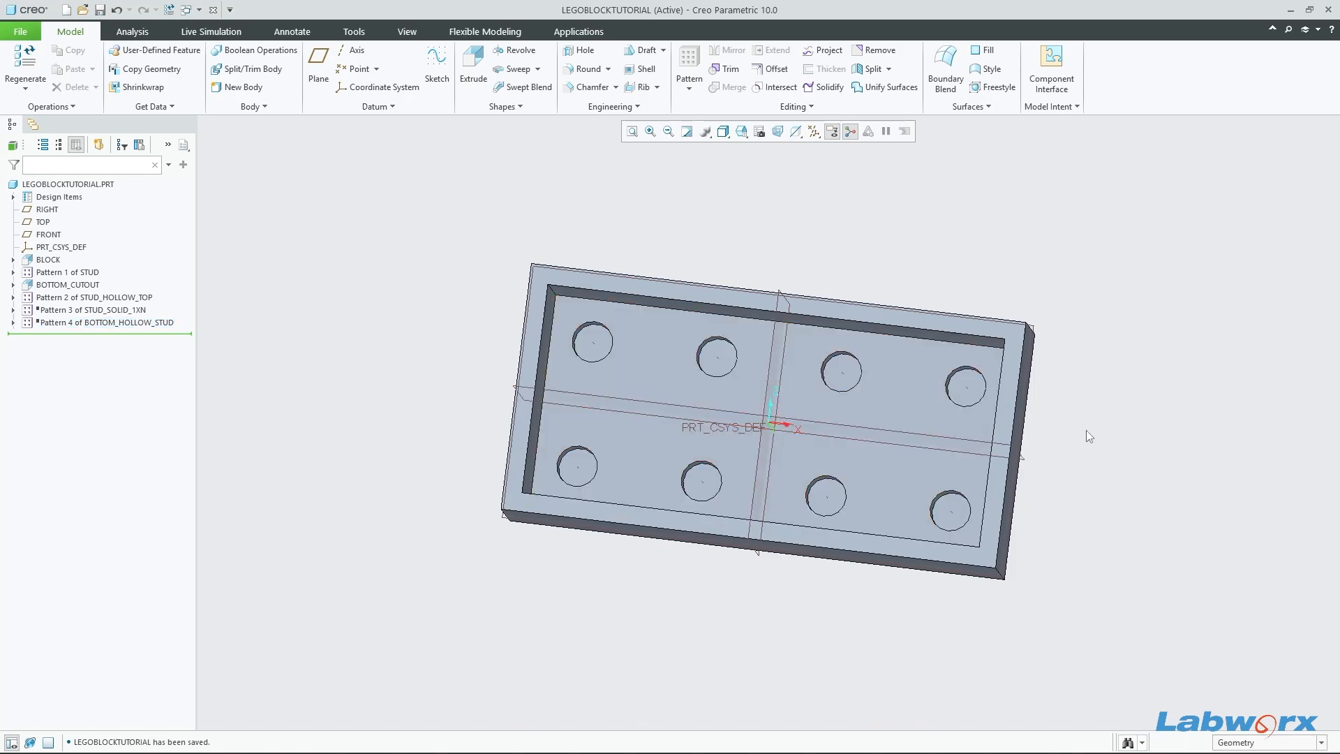
Step: Resume the suppressed BOTTOM_HOLLOW_STUD pattern, check the hollow studs on the block's underside and save the part
{"action": "middle_click_drag", "start_coordinate": [1086, 430], "coordinate": [1079, 424]}
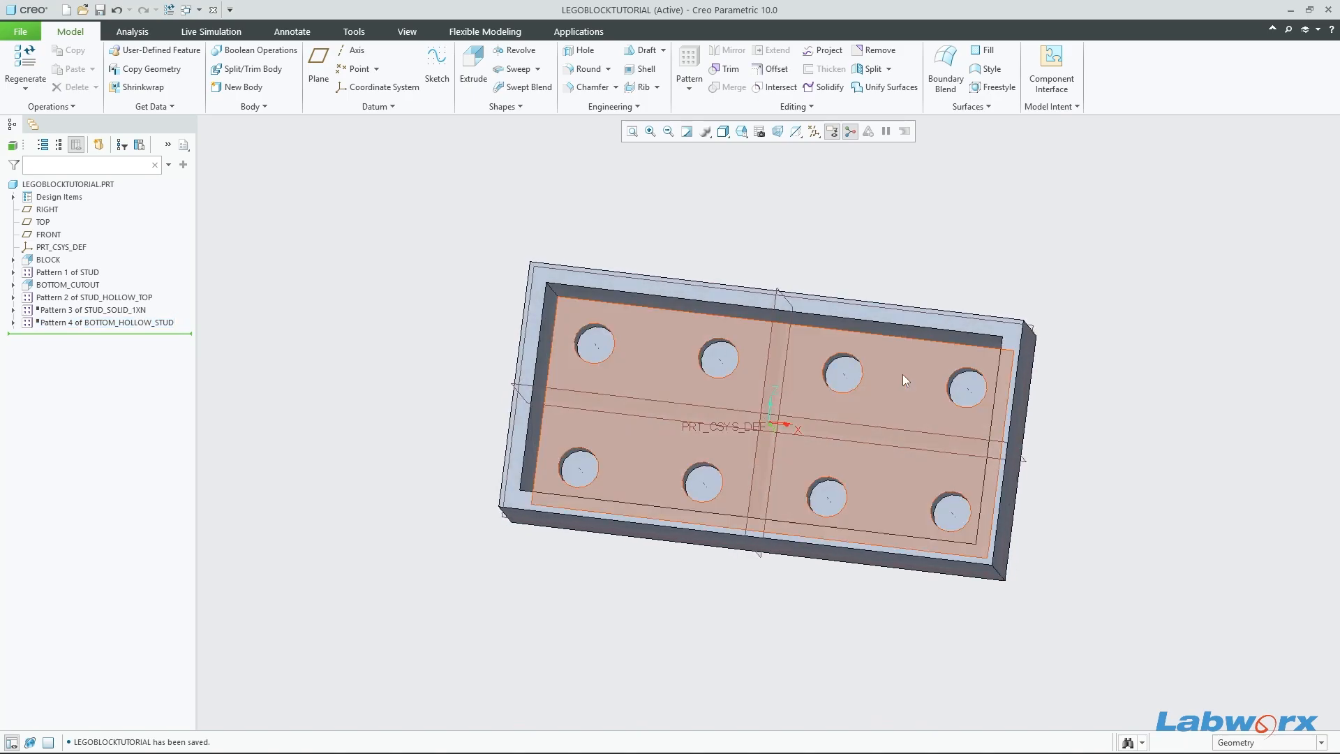
{"action": "left_click", "coordinate": [108, 323]}
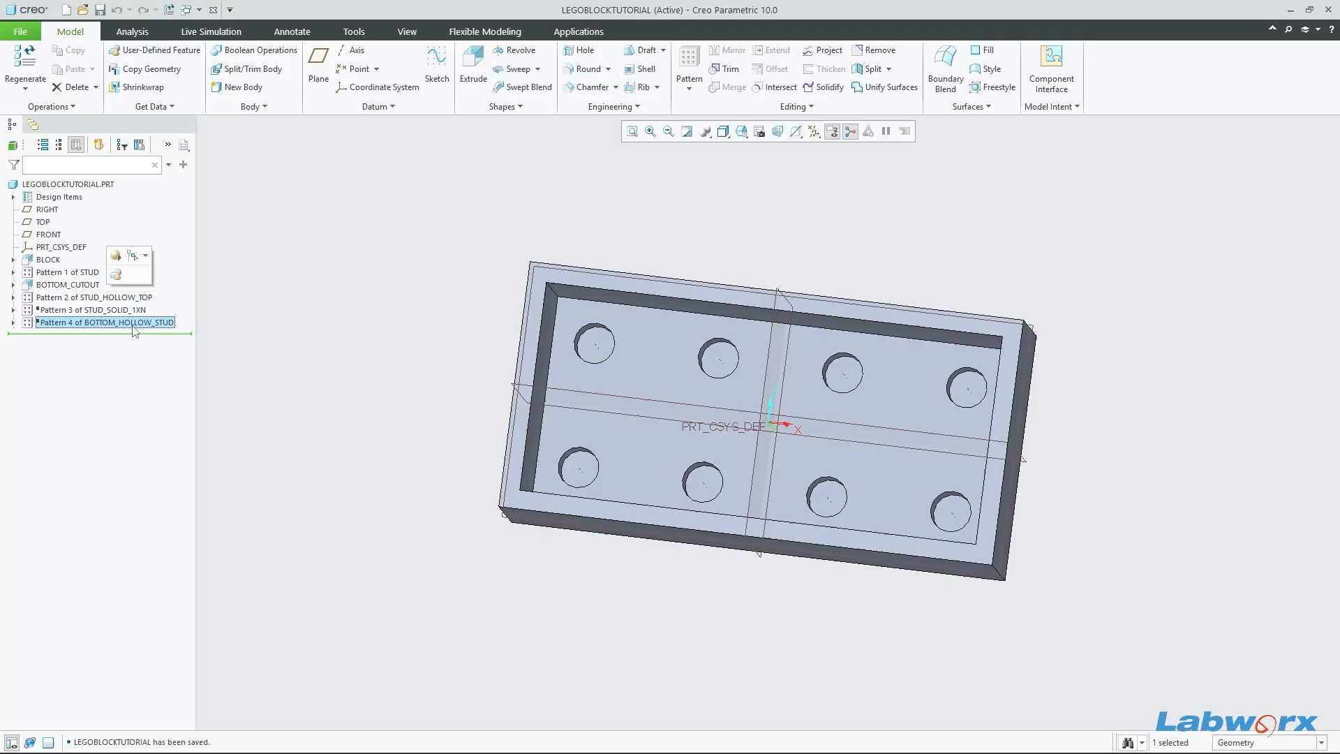
{"action": "left_click", "coordinate": [120, 257]}
{"action": "mouse_move", "coordinate": [1088, 433]}
{"action": "middle_mouse_down"}
{"action": "mouse_move", "coordinate": [1122, 446]}
{"action": "mouse_move", "coordinate": [1075, 442]}
{"action": "mouse_move", "coordinate": [1101, 439]}
{"action": "mouse_move", "coordinate": [1073, 425]}
{"action": "middle_mouse_up"}
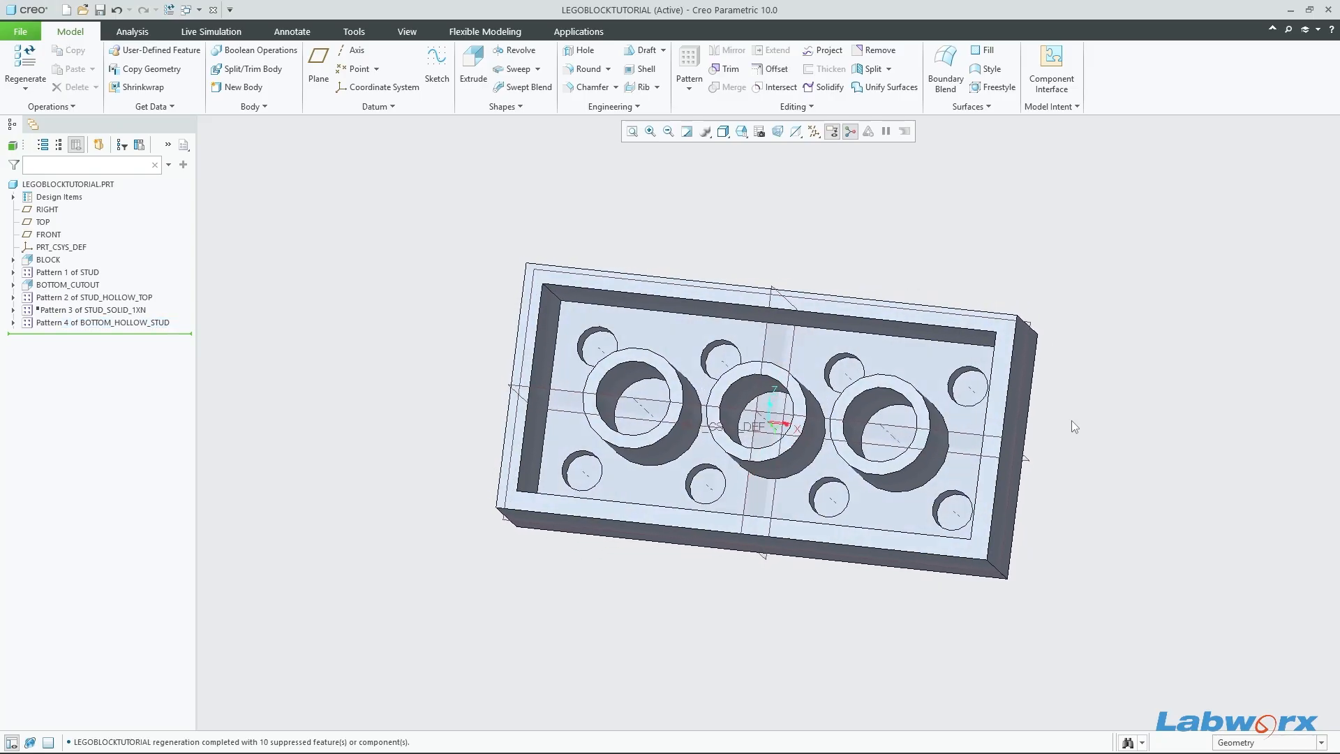
{"action": "key", "text": "ctrl+s"}
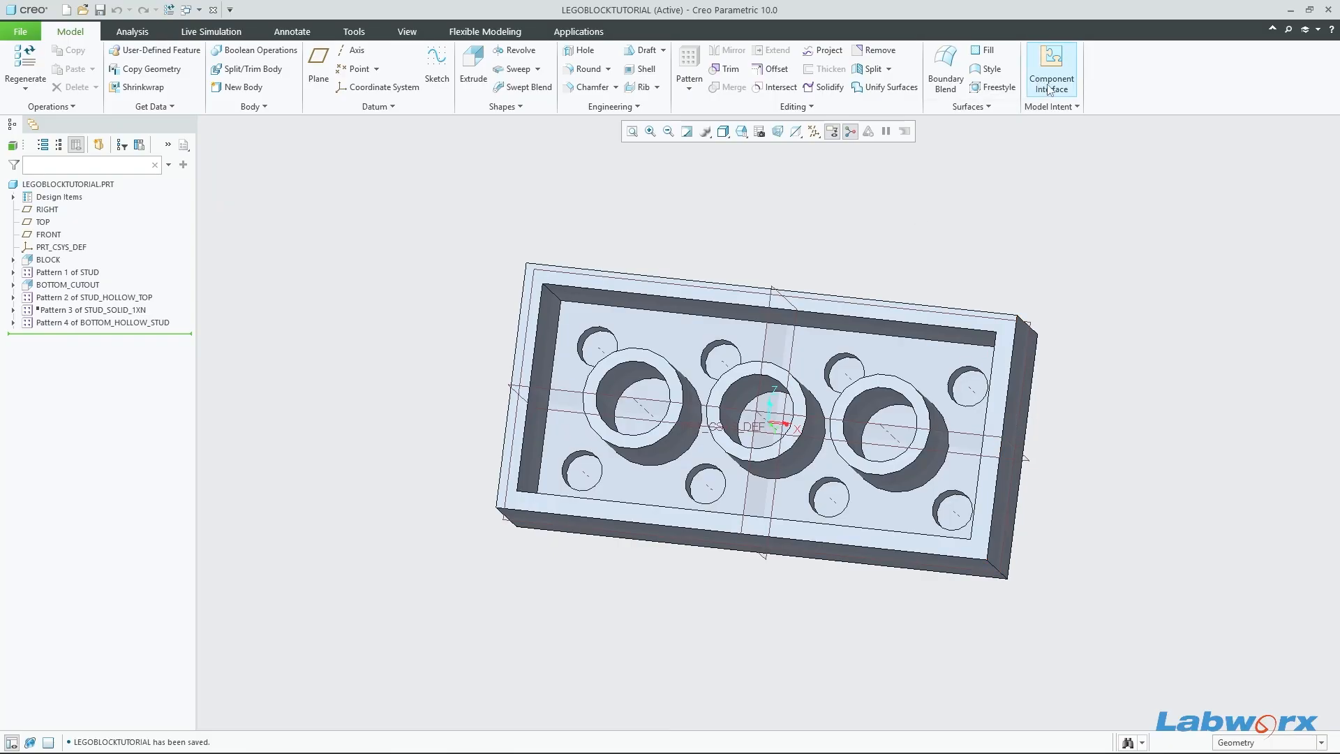
Step: Open the part's program design for editing and review the relations at the start of the listing
{"action": "left_click", "coordinate": [1051, 106]}
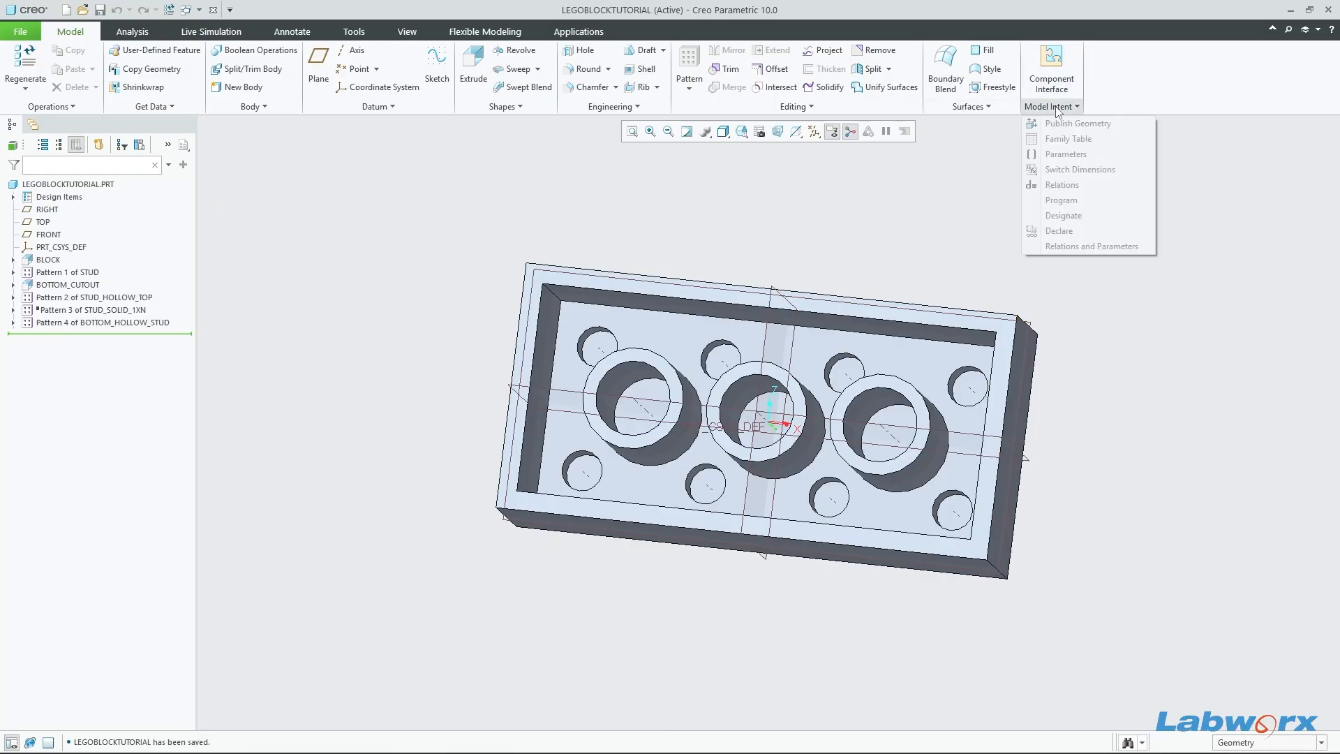
{"action": "left_click", "coordinate": [1083, 203]}
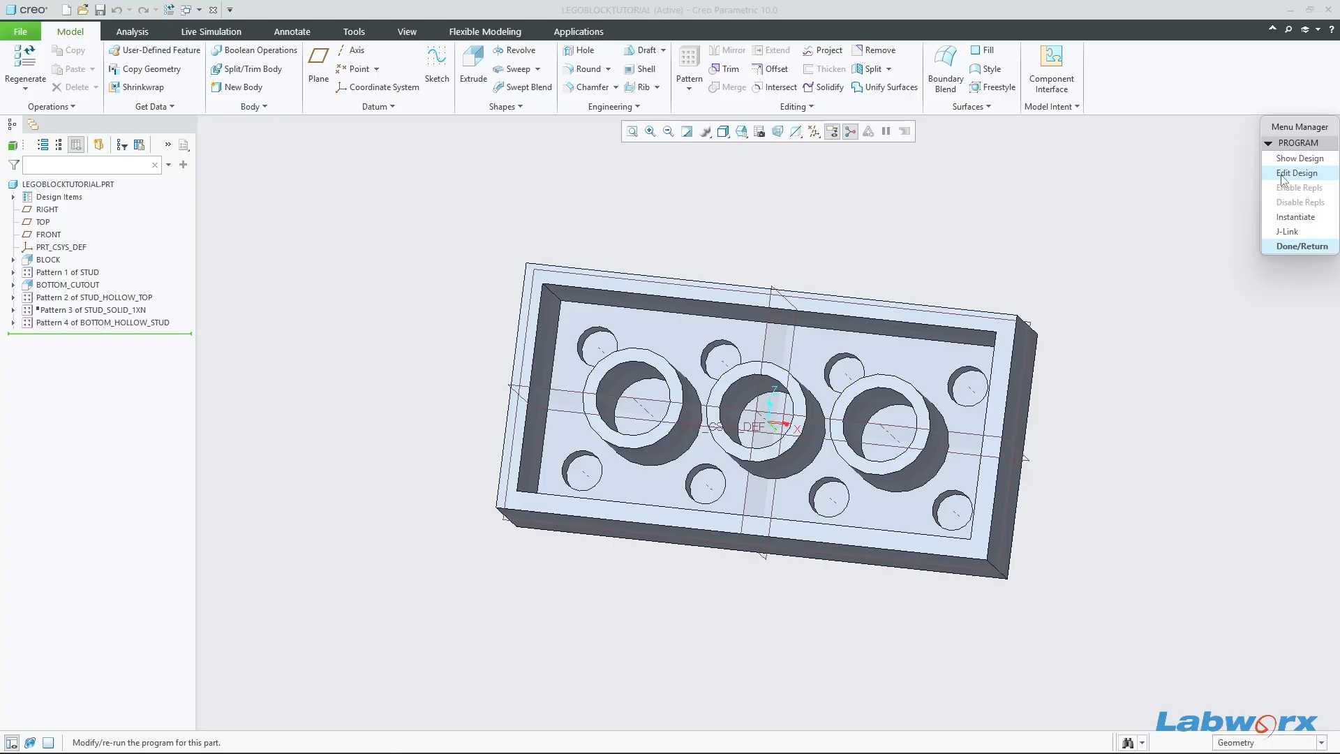
{"action": "left_click", "coordinate": [1283, 176]}
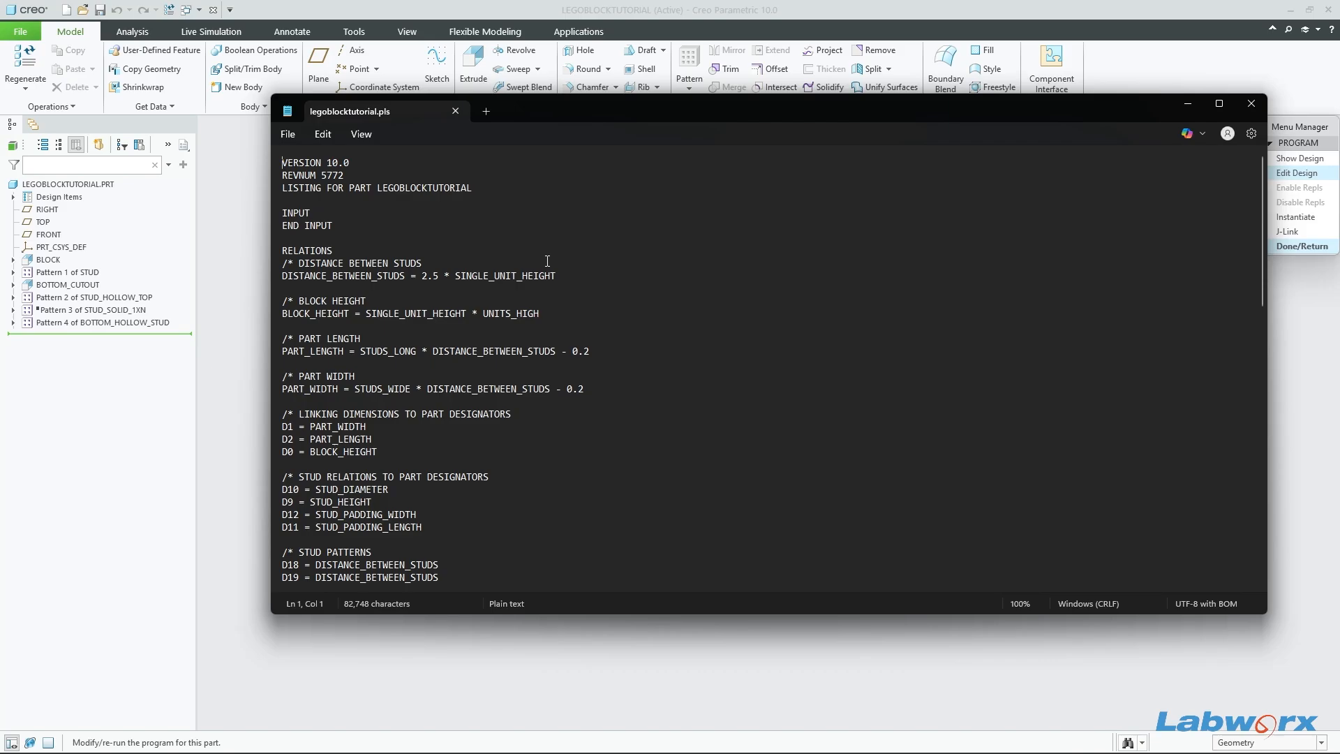
{"action": "scroll", "coordinate": [774, 270], "scroll_direction": "down", "scroll_amount": 3}
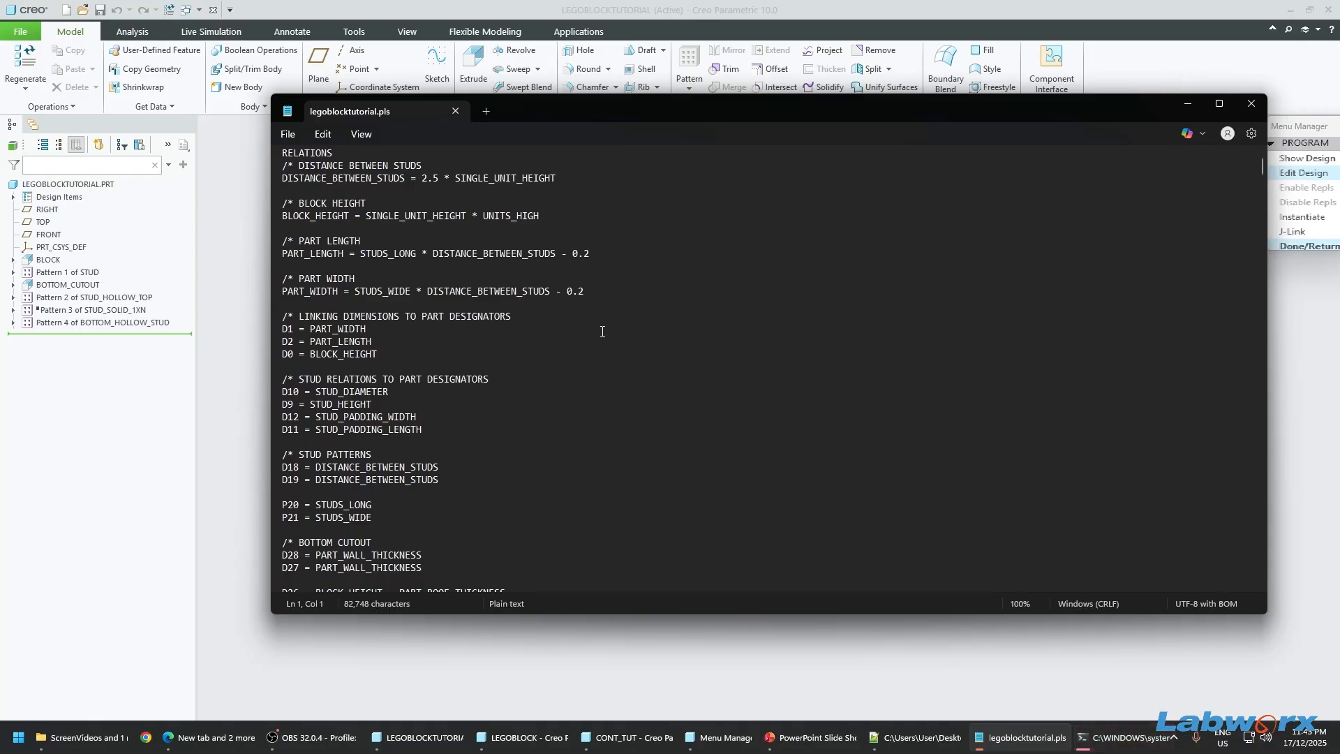
{"action": "scroll", "coordinate": [488, 327], "scroll_direction": "down", "scroll_amount": 1}
{"action": "left_click", "coordinate": [446, 326]}
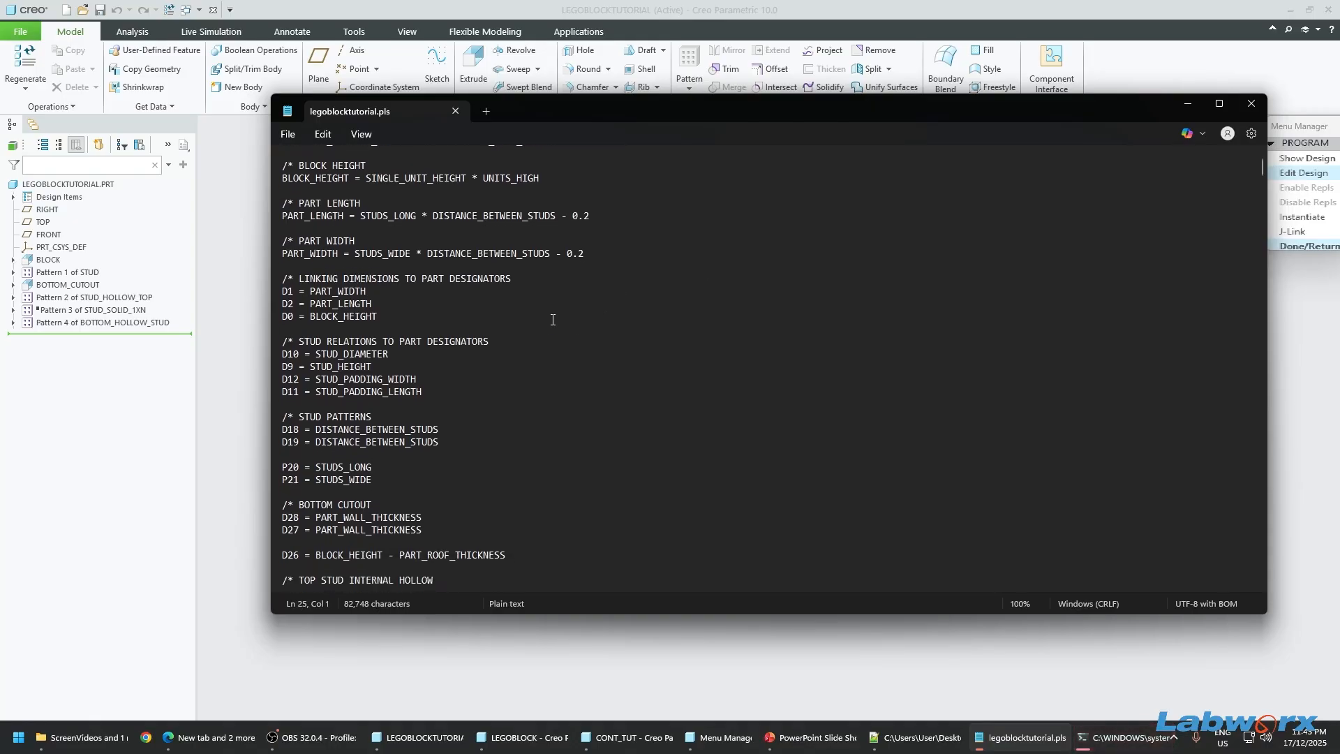
{"action": "scroll", "coordinate": [516, 265], "scroll_direction": "up", "scroll_amount": 4}
{"action": "left_click", "coordinate": [533, 224]}
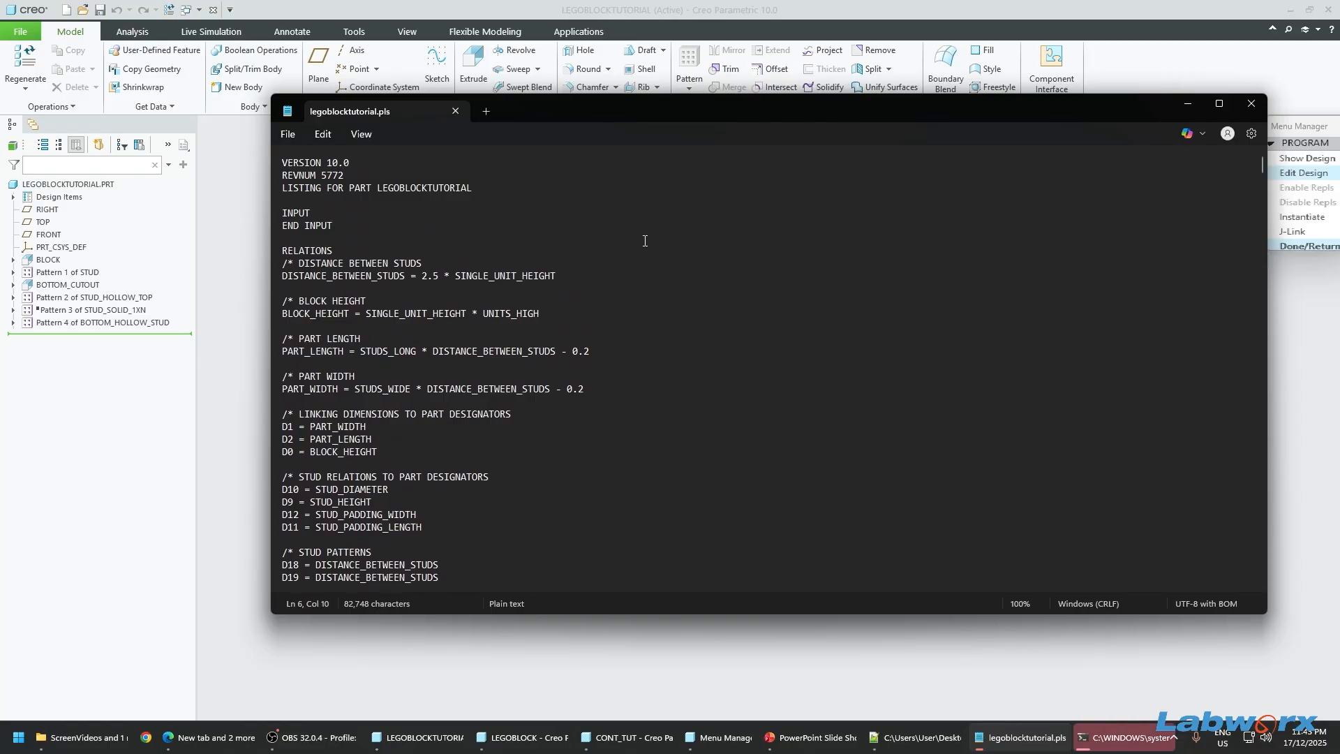
Step: Find internal feature ID 2399 in the program listing and place the cursor on the blank line above its ADD FEATURE block
{"action": "key", "text": "ctrl+f"}
{"action": "key", "text": "BackSpace"}
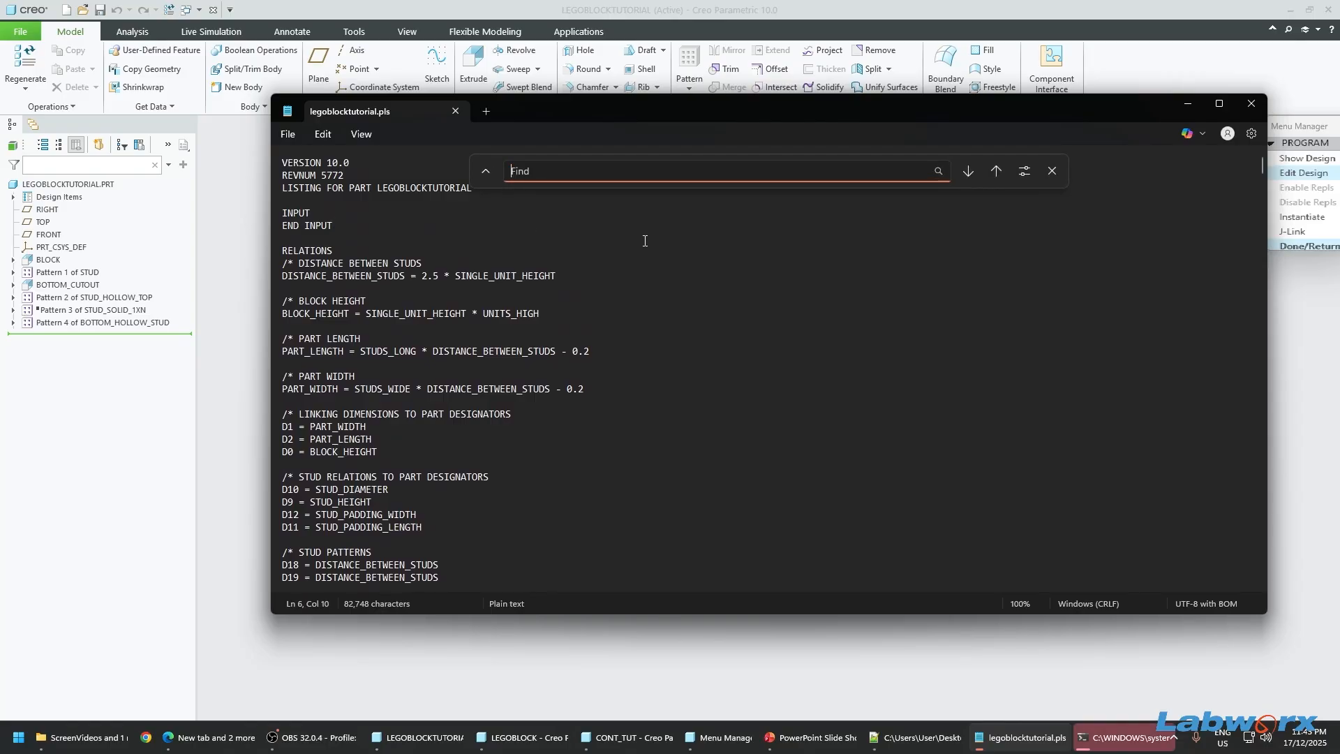
{"action": "type", "text": "2399"}
{"action": "key", "text": "Return"}
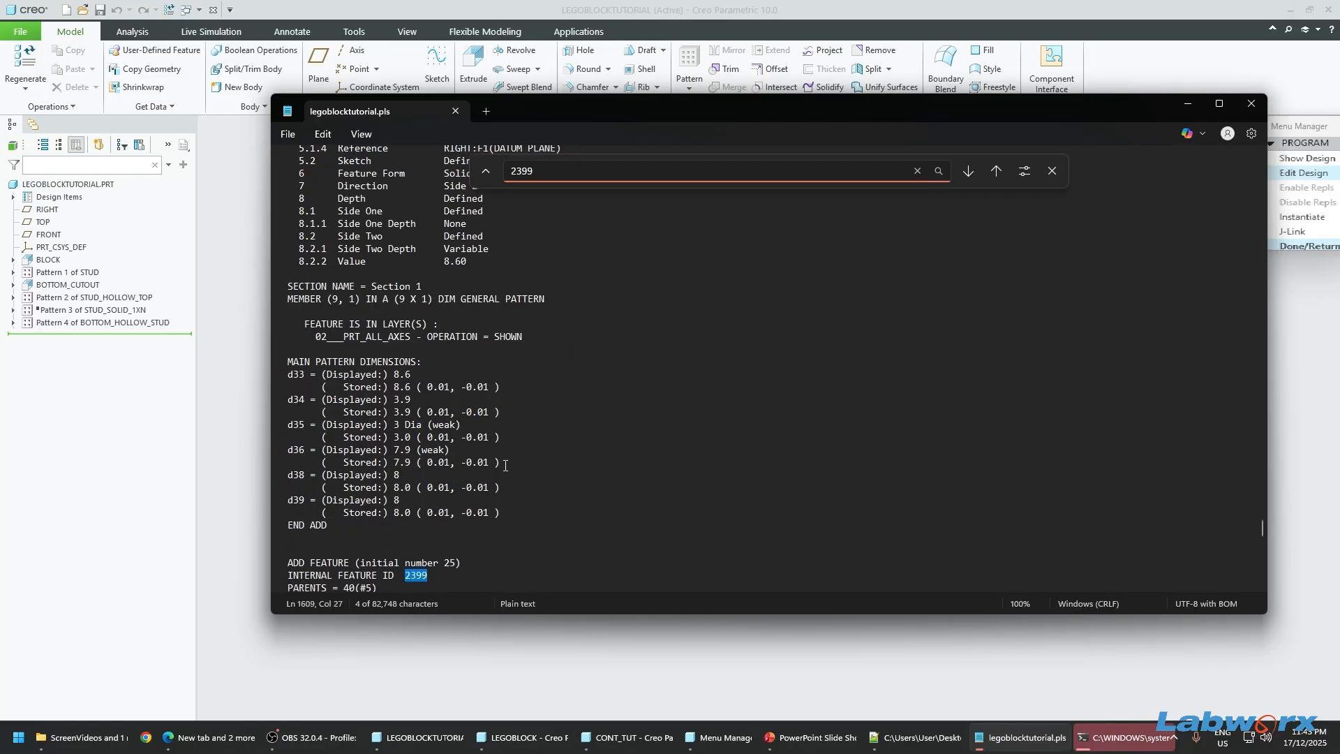
{"action": "scroll", "coordinate": [505, 465], "scroll_direction": "down", "scroll_amount": 2}
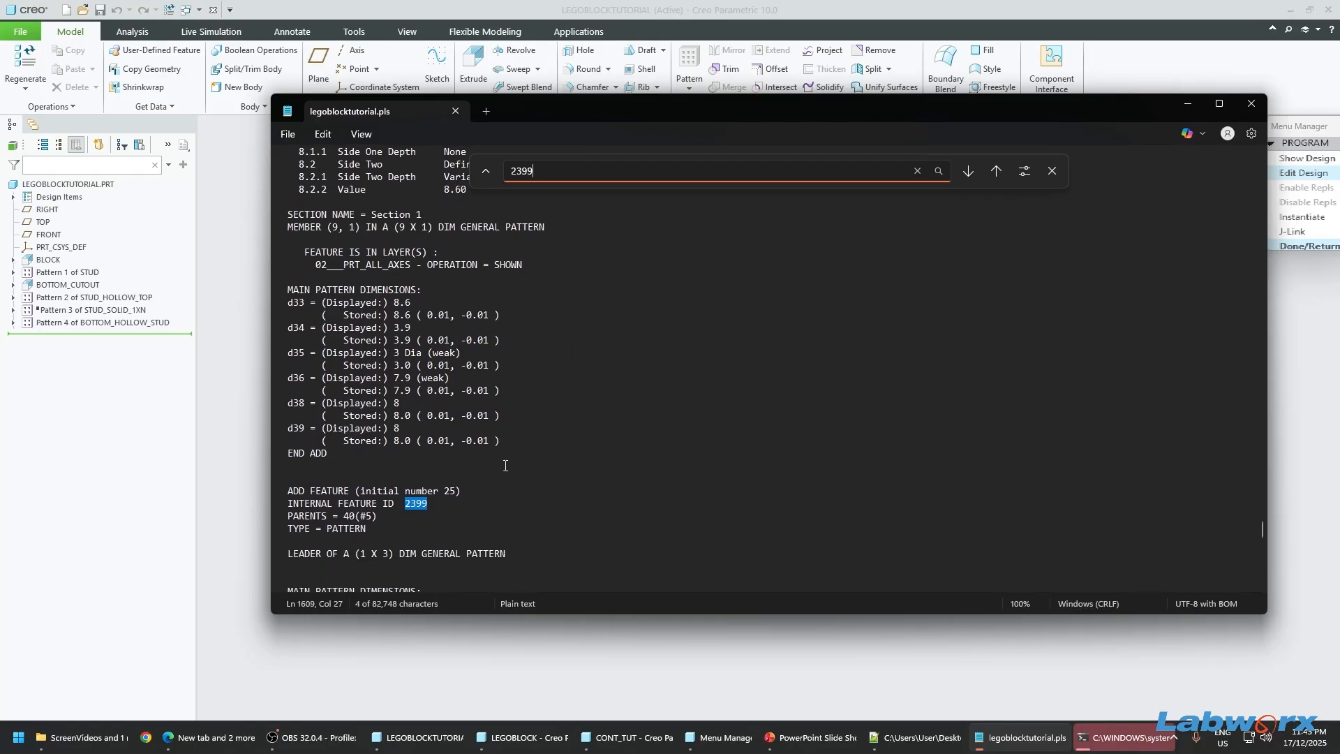
{"action": "left_click", "coordinate": [409, 481]}
{"action": "scroll", "coordinate": [376, 472], "scroll_direction": "down", "scroll_amount": 1}
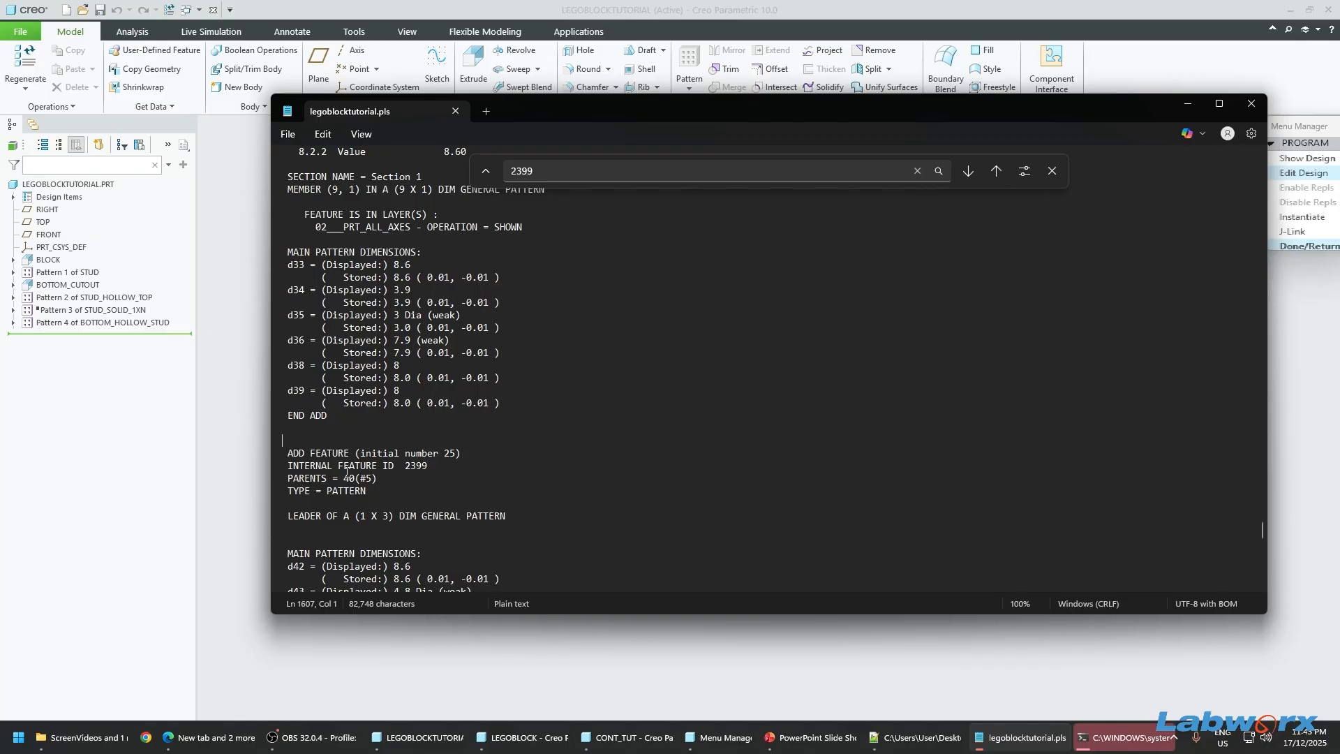
{"action": "scroll", "coordinate": [312, 428], "scroll_direction": "down", "scroll_amount": 1}
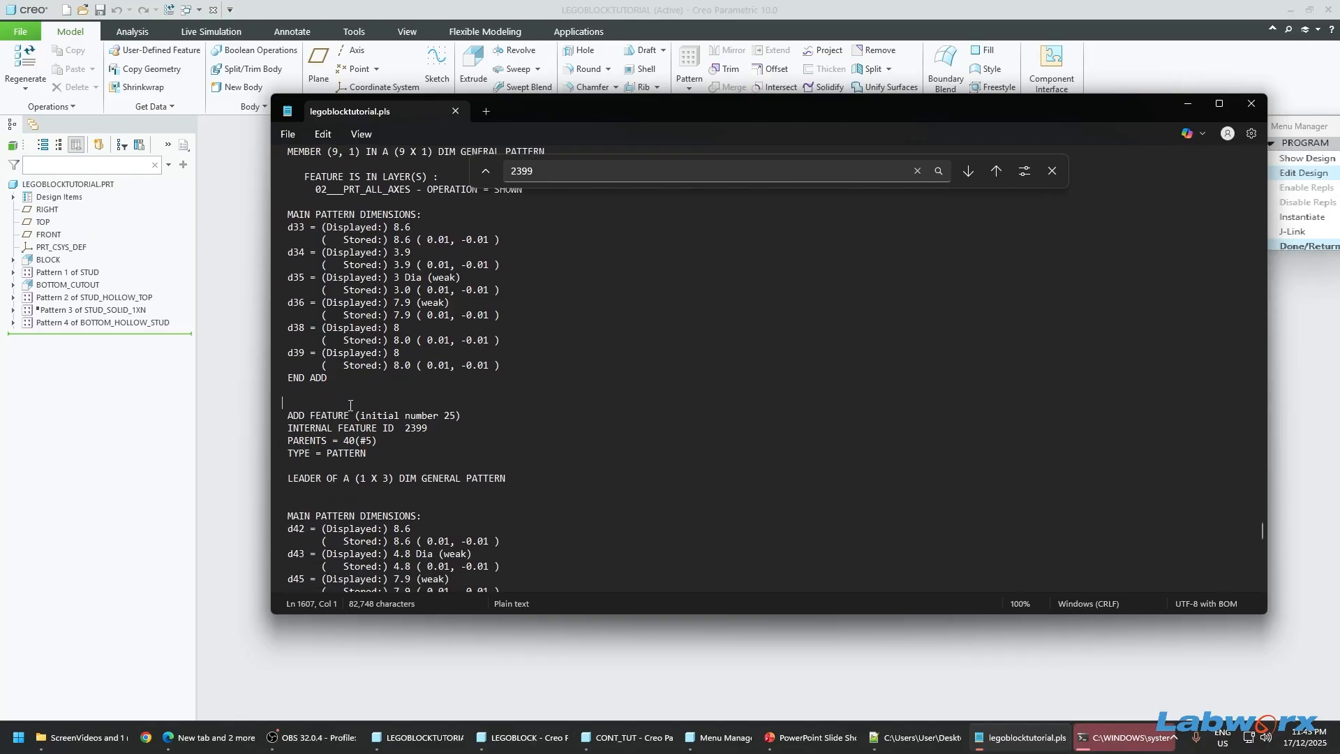
{"action": "scroll", "coordinate": [612, 412], "scroll_direction": "down", "scroll_amount": 1}
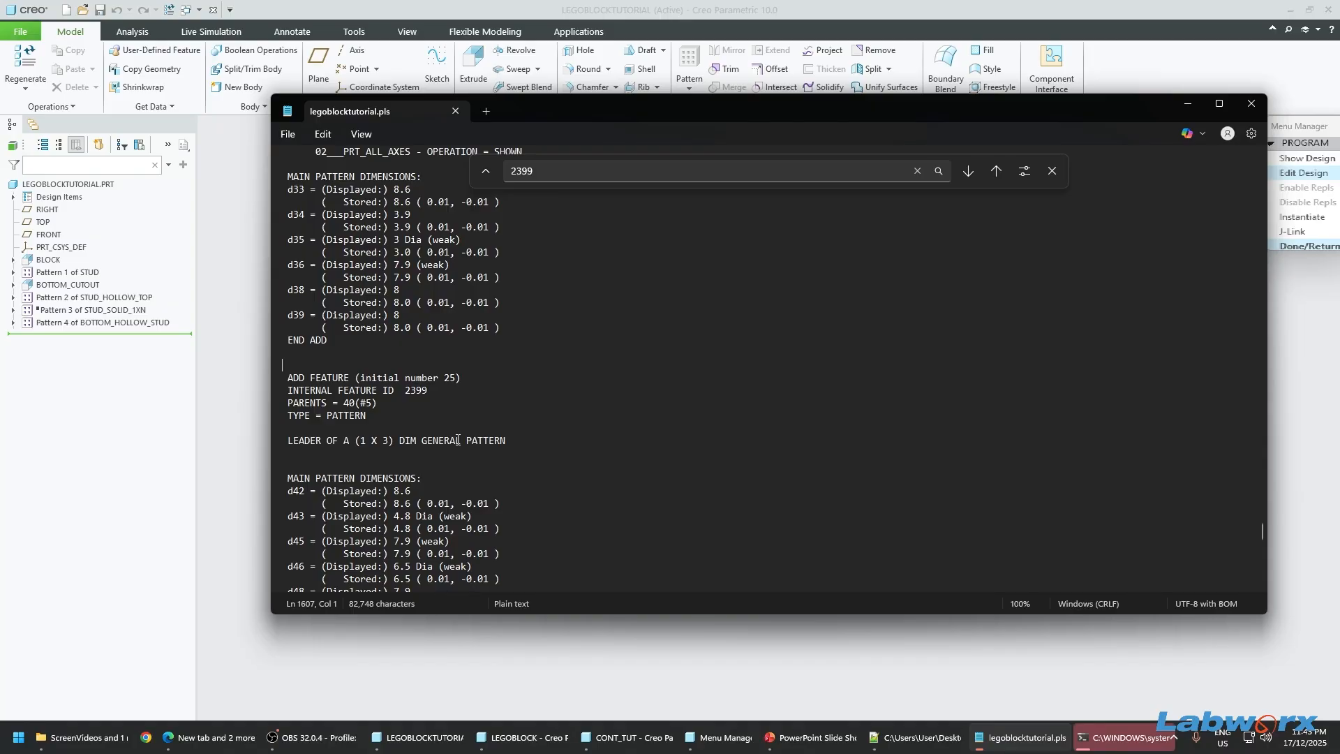
Step: Insert the condition IF STUDS_WIDE > 1 && STUDS_LONG > 1 above the ADD FEATURE block of feature 2399 and save the listing
{"action": "key", "text": "Return"}
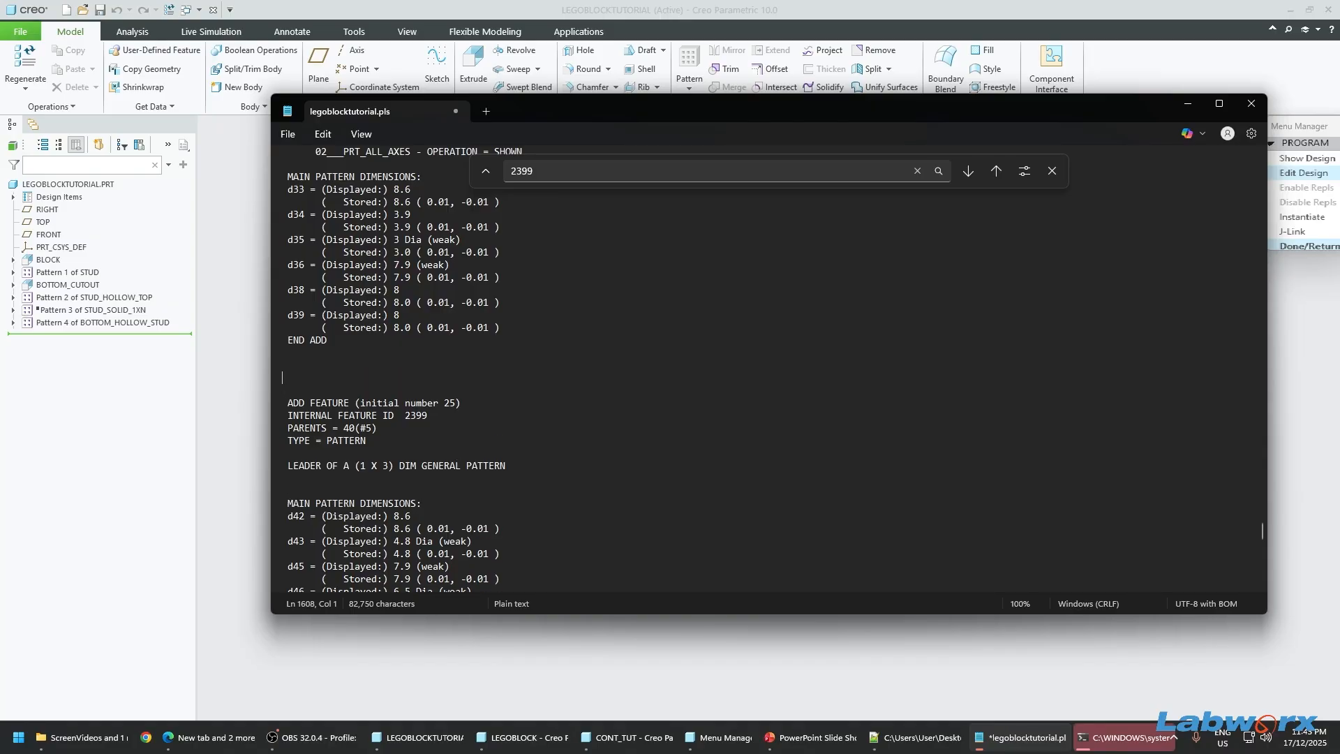
{"action": "type", "text": "IF"}
{"action": "key", "text": "ctrl+s"}
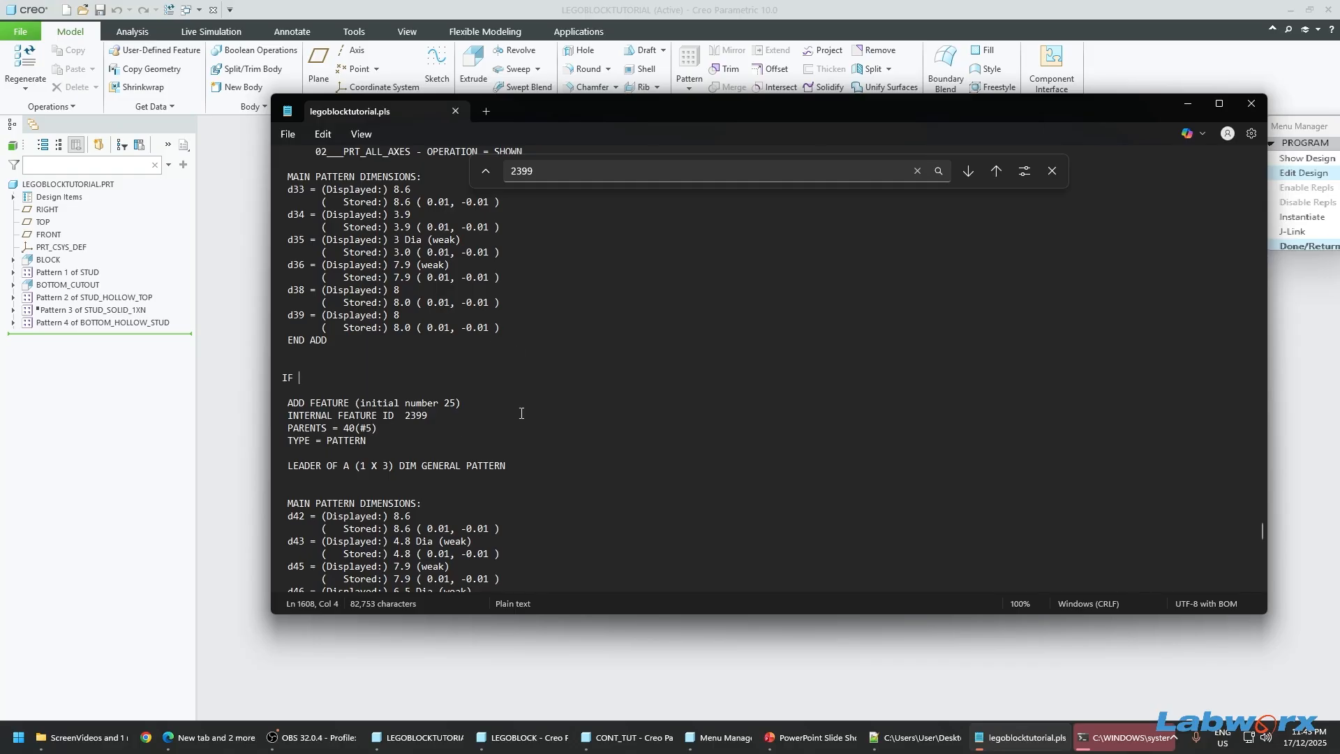
{"action": "type", "text": "STUDS_WI"}
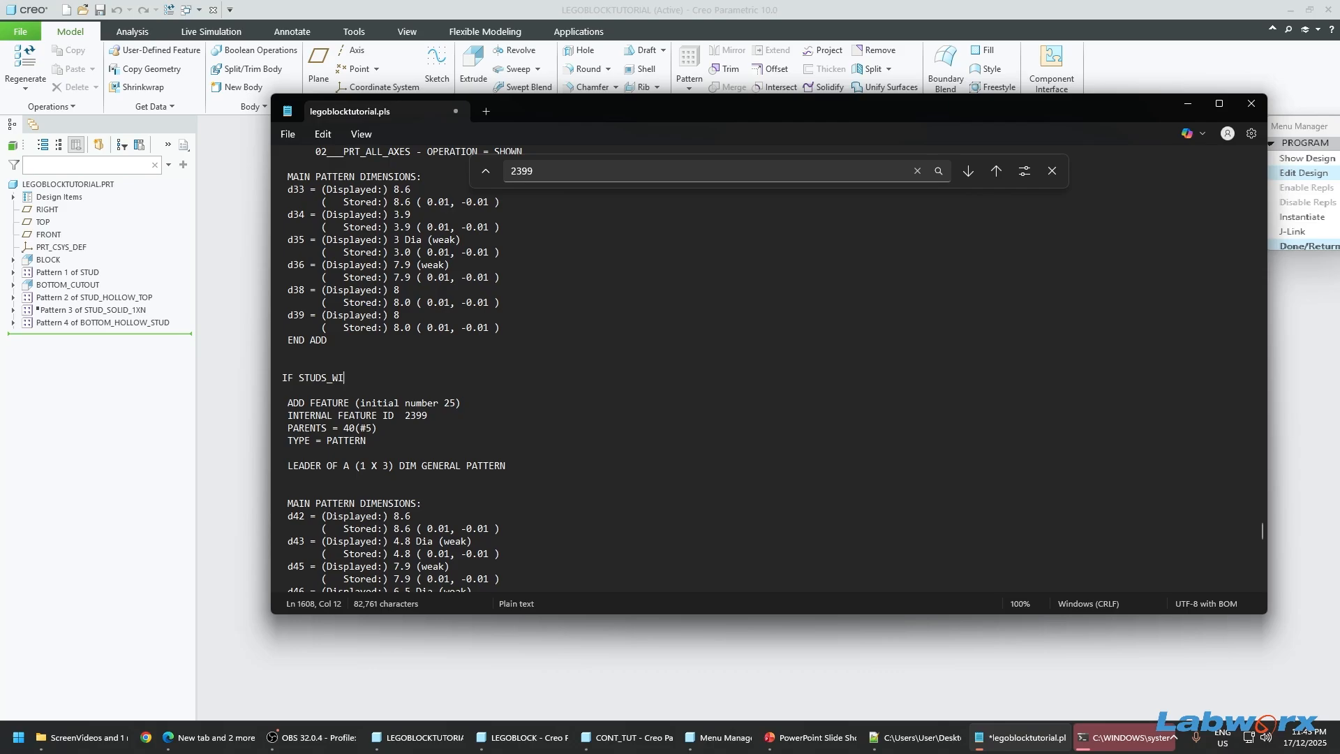
{"action": "type", "text": "DE > 1 && STUDS_LONG > 1"}
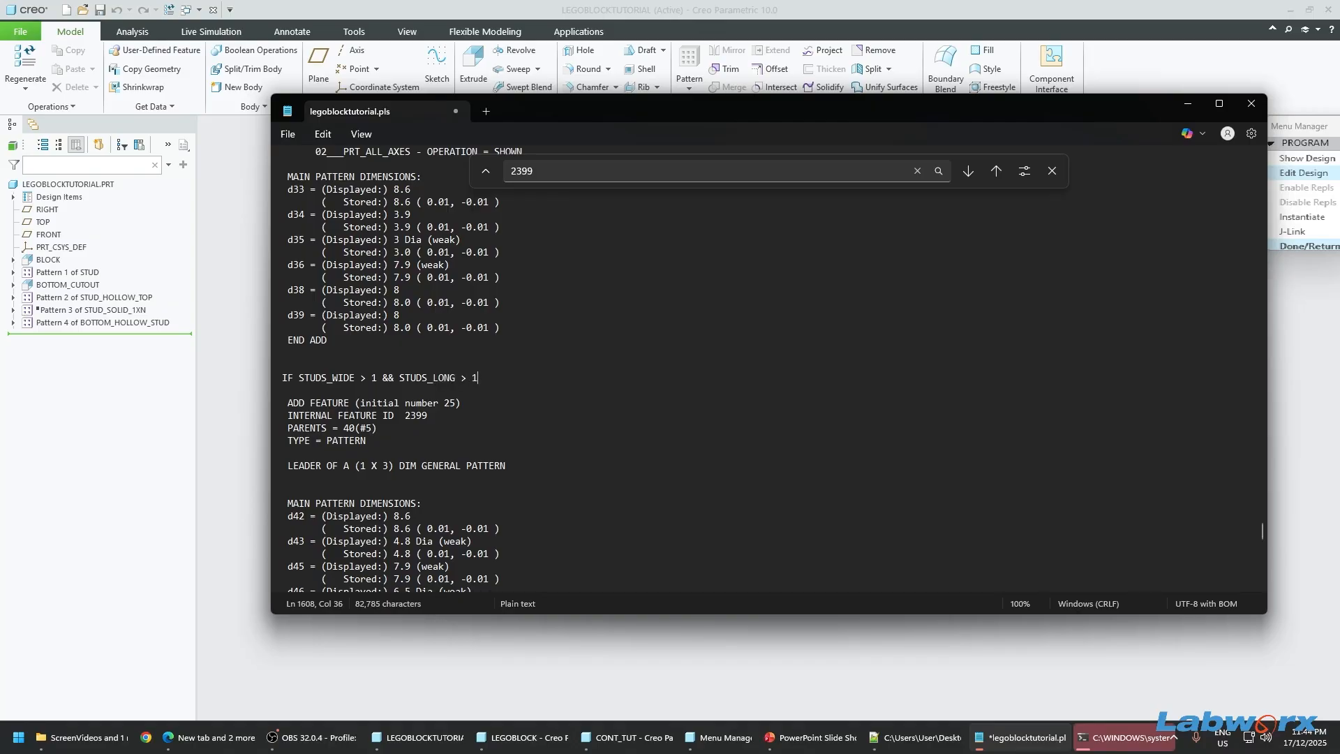
{"action": "key", "text": "Down"}
{"action": "key", "text": "ctrl+s"}
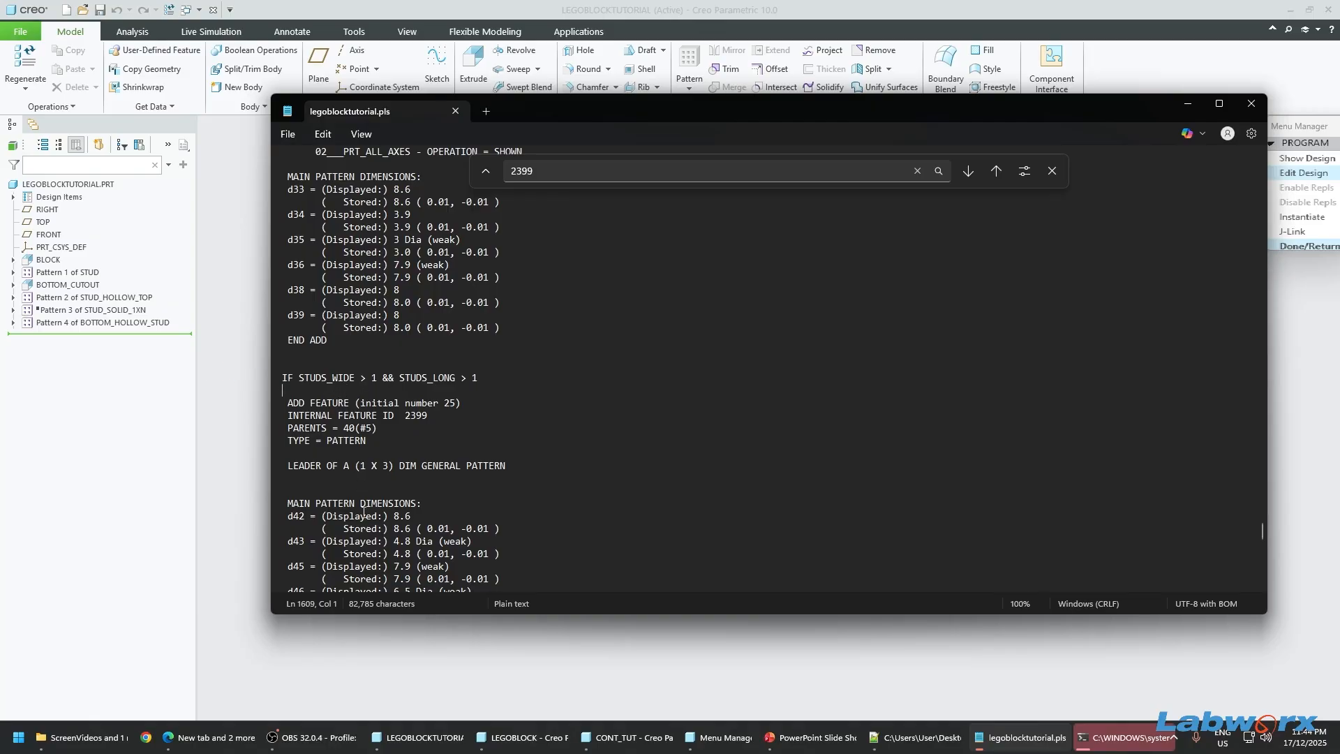
Step: Insert END IF directly after the END ADD of feature 2399, save the listing and close it to run the program
{"action": "scroll", "coordinate": [421, 388], "scroll_direction": "down", "scroll_amount": 1}
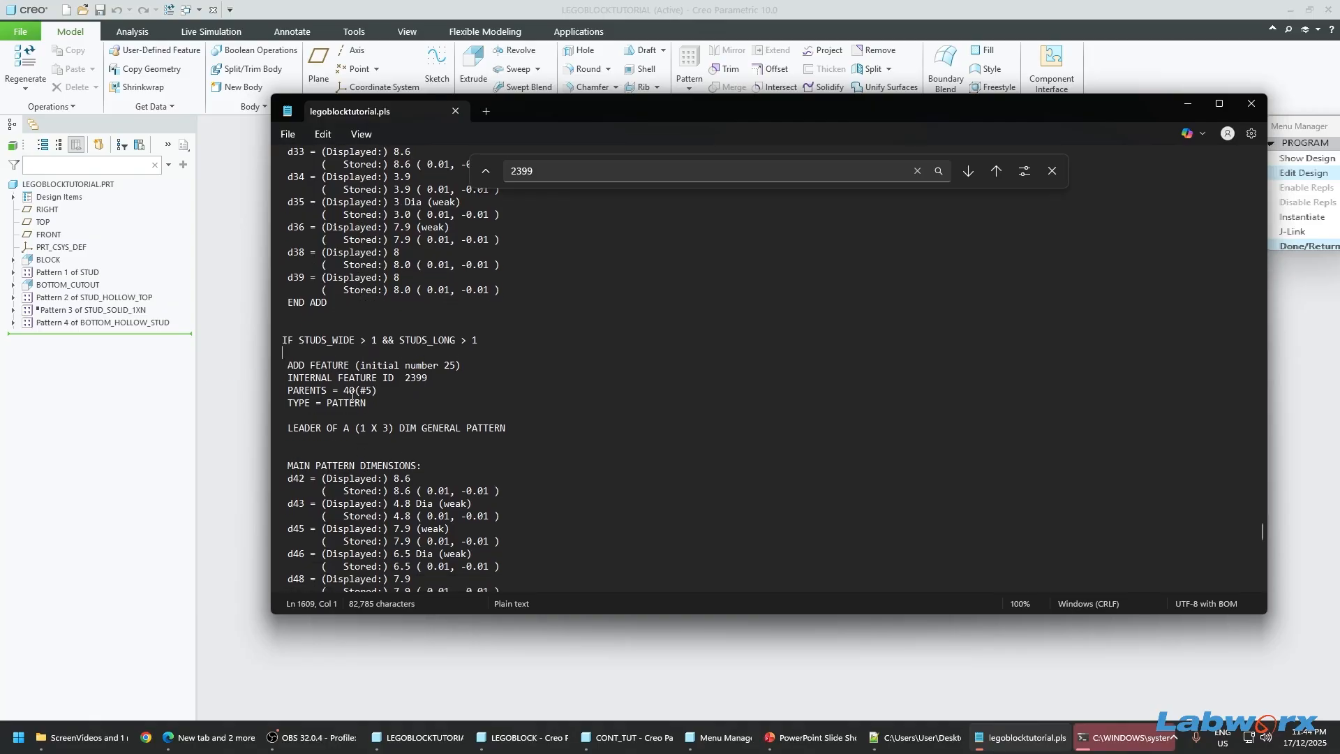
{"action": "scroll", "coordinate": [343, 347], "scroll_direction": "down", "scroll_amount": 1}
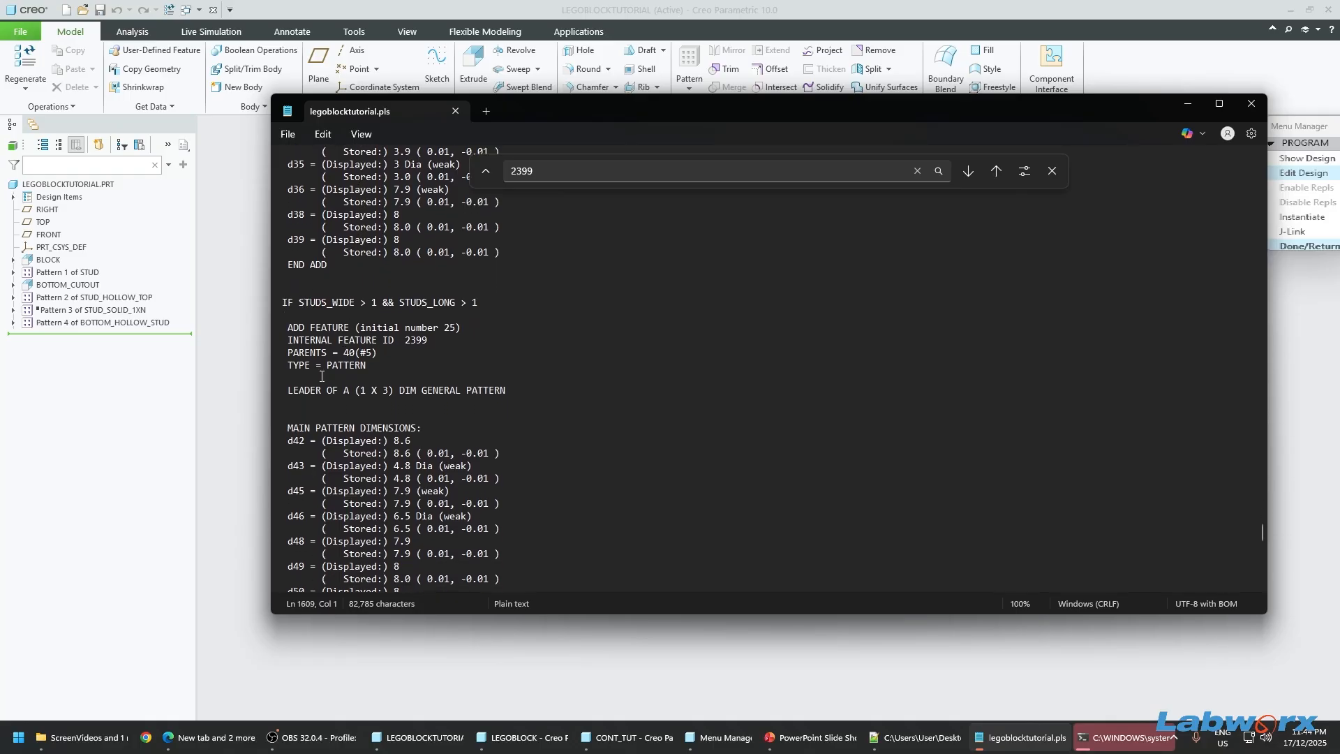
{"action": "scroll", "coordinate": [341, 307], "scroll_direction": "down", "scroll_amount": 1}
{"action": "scroll", "coordinate": [341, 307], "scroll_direction": "down", "scroll_amount": 3}
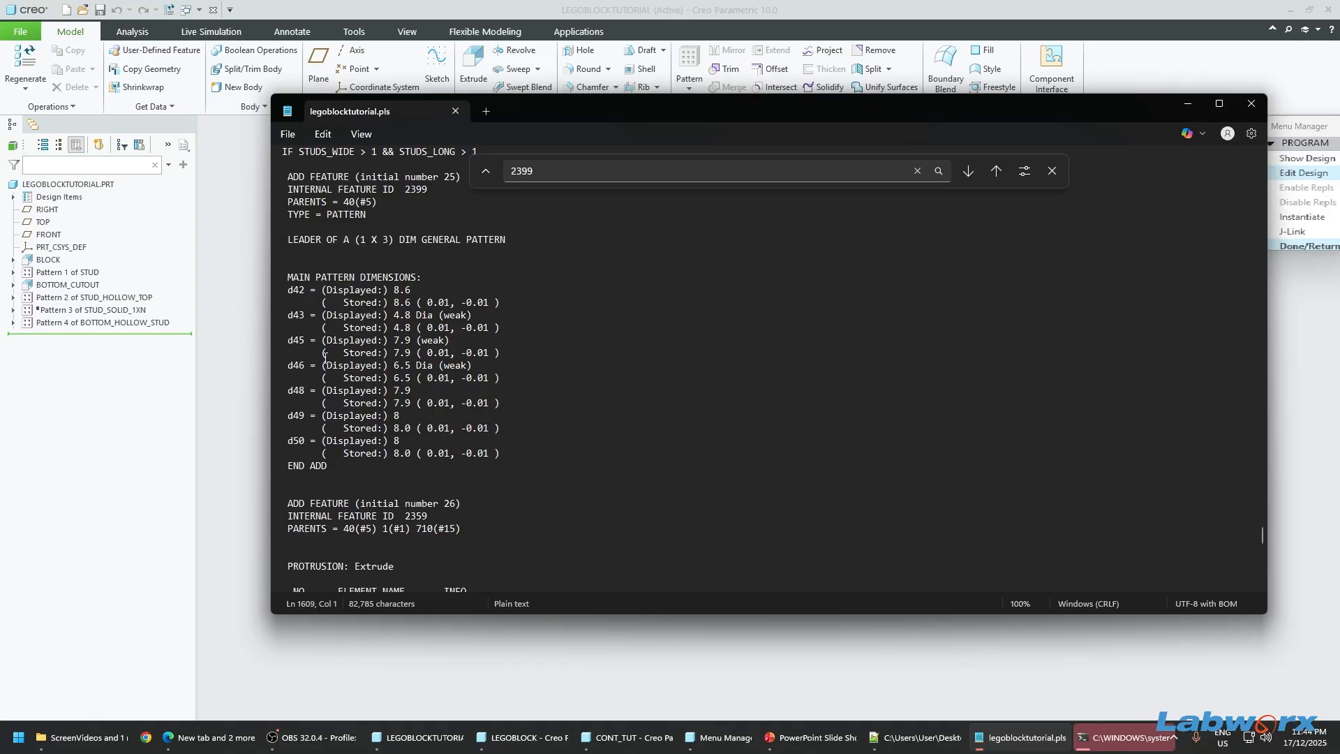
{"action": "scroll", "coordinate": [356, 461], "scroll_direction": "down", "scroll_amount": 1}
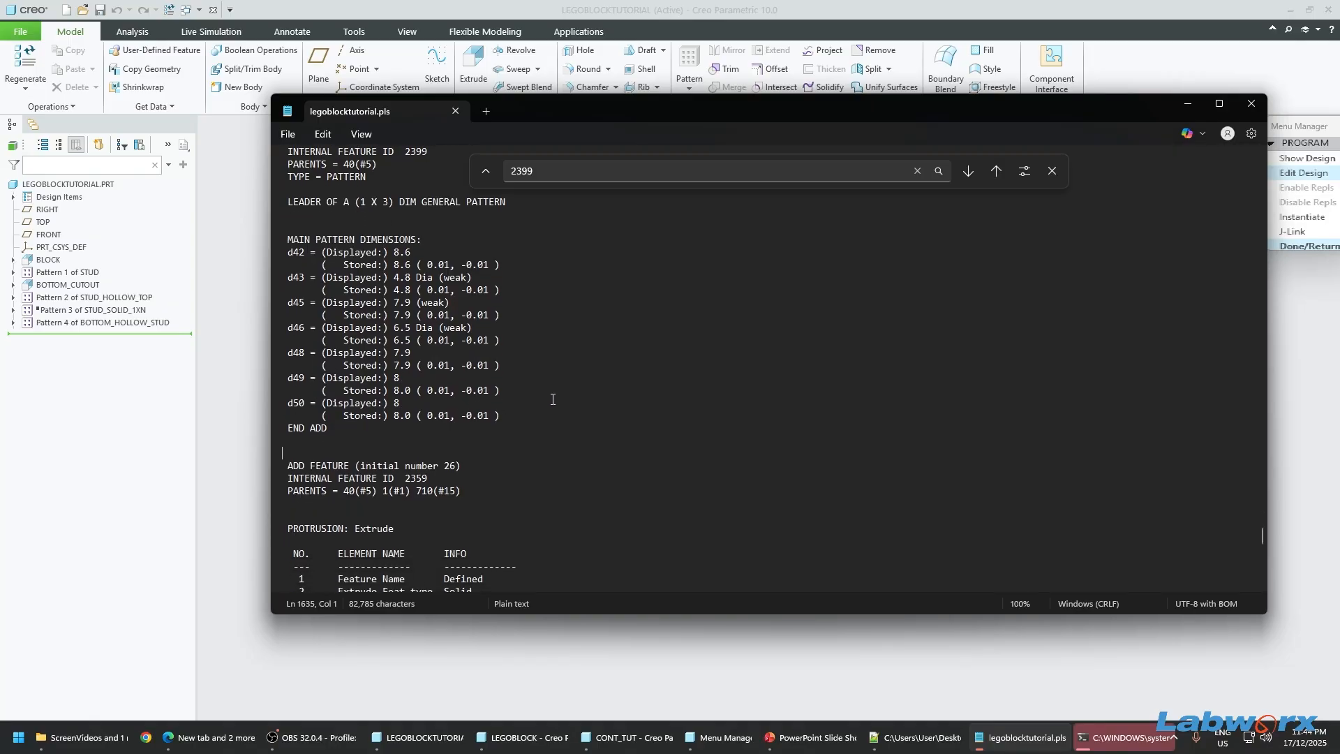
{"action": "key", "text": "Return"}
{"action": "key", "text": "Up"}
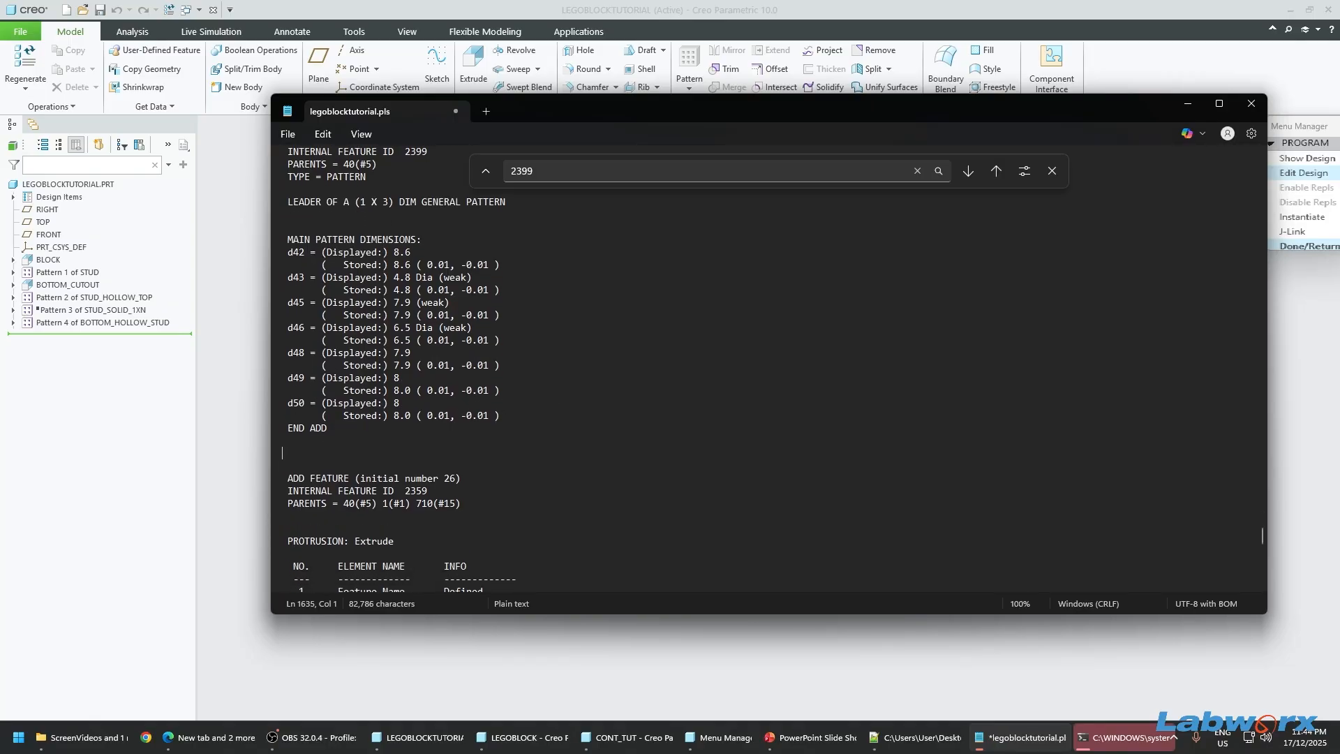
{"action": "type", "text": "END IF"}
{"action": "scroll", "coordinate": [368, 377], "scroll_direction": "down", "scroll_amount": 1}
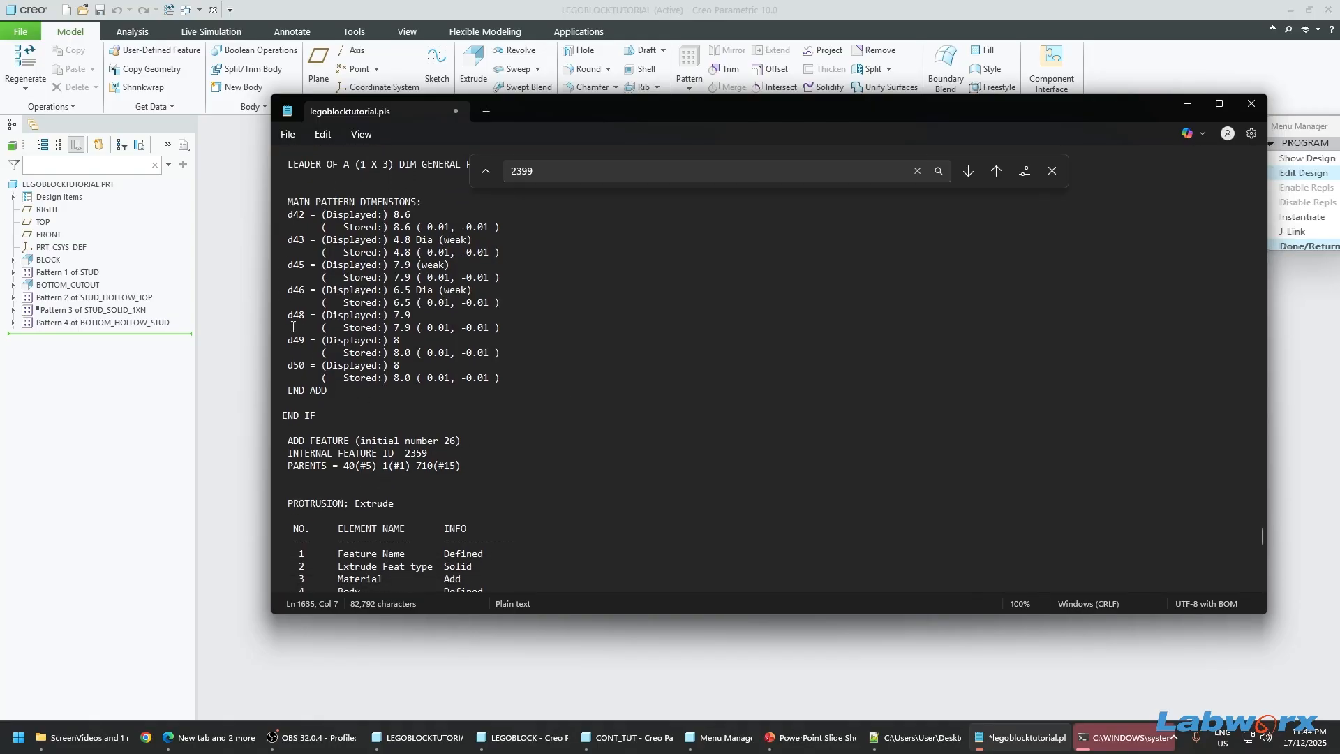
{"action": "scroll", "coordinate": [352, 275], "scroll_direction": "up", "scroll_amount": 1}
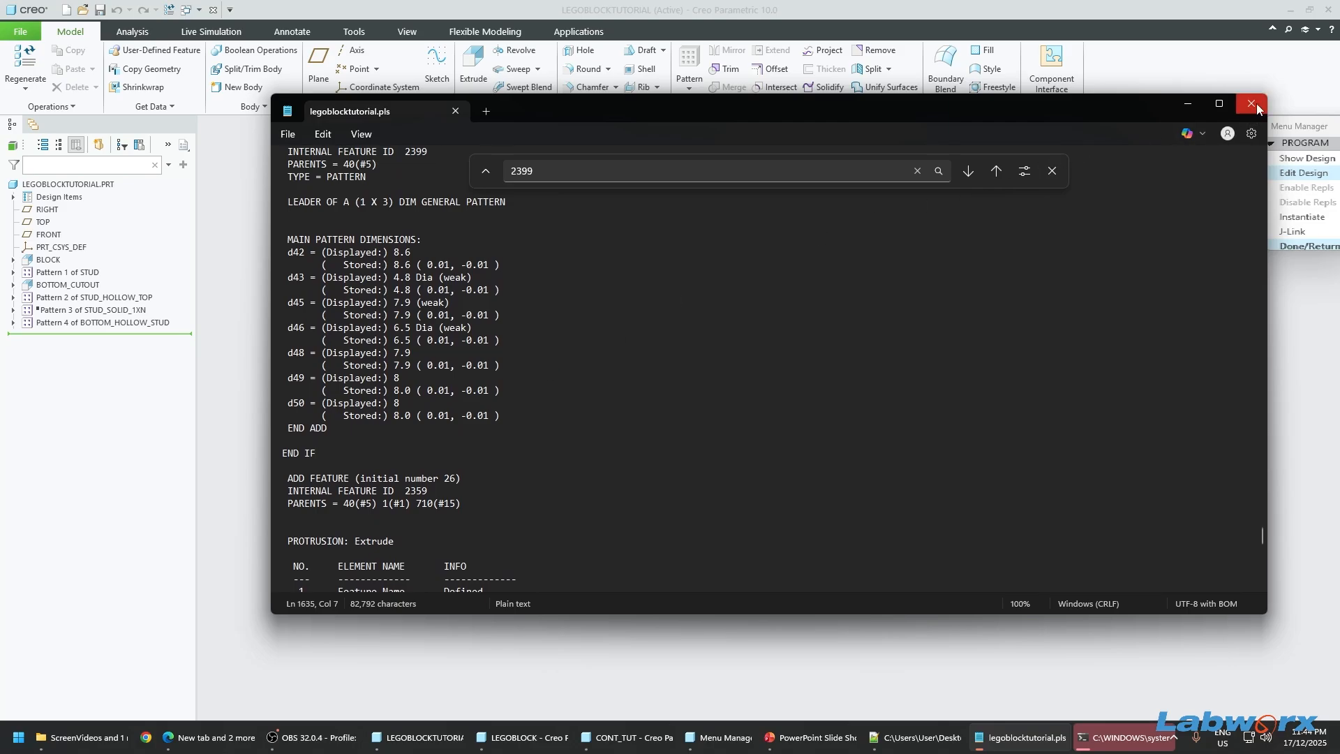
{"action": "left_click", "coordinate": [1251, 104]}
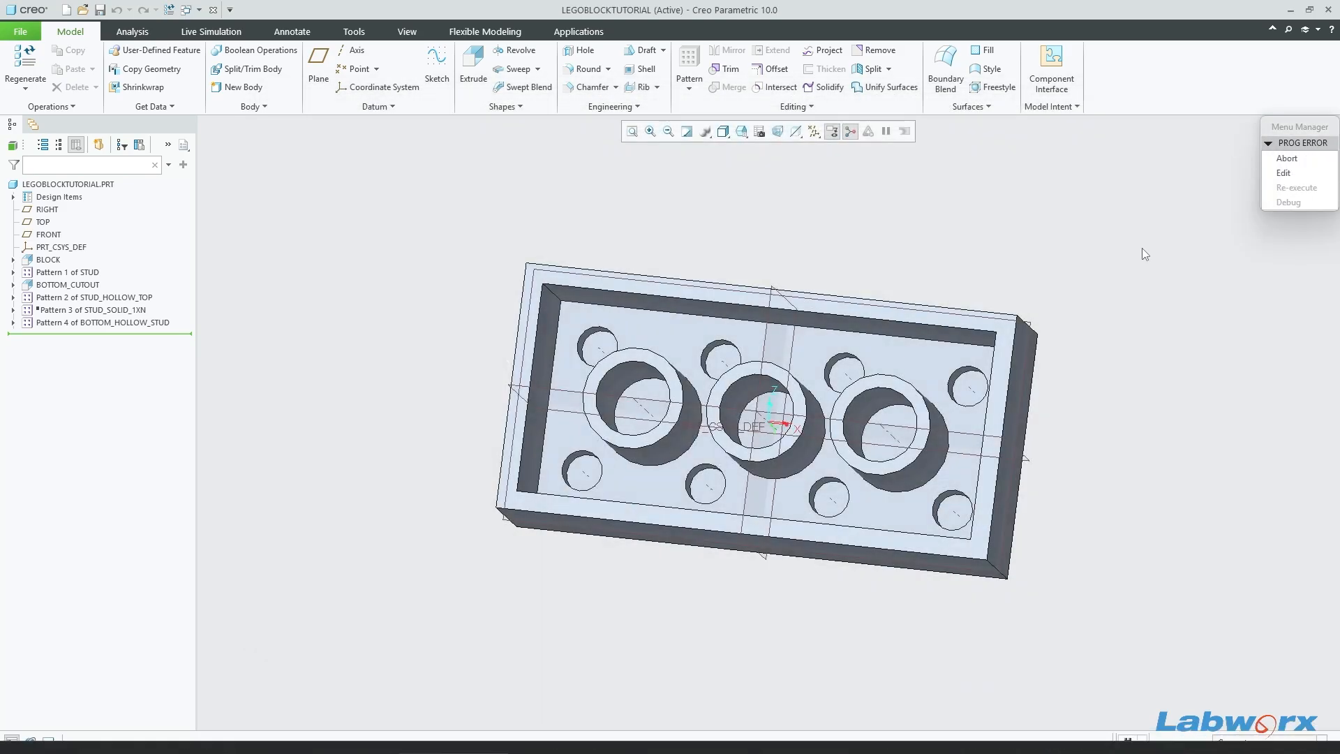
Step: Reopen the program for editing from the program error options and examine the error lines and feature IDs after feature 2399
{"action": "left_click", "coordinate": [1287, 177]}
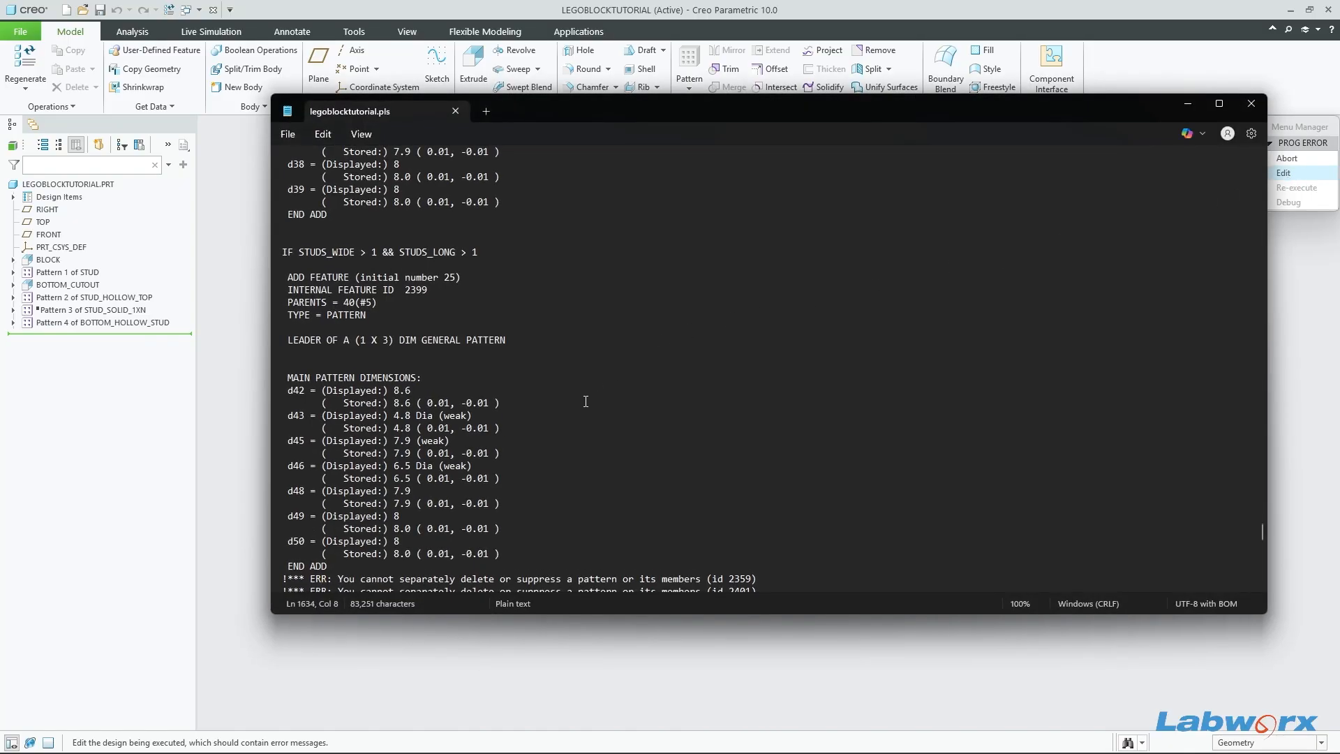
{"action": "scroll", "coordinate": [585, 401], "scroll_direction": "down", "scroll_amount": 2}
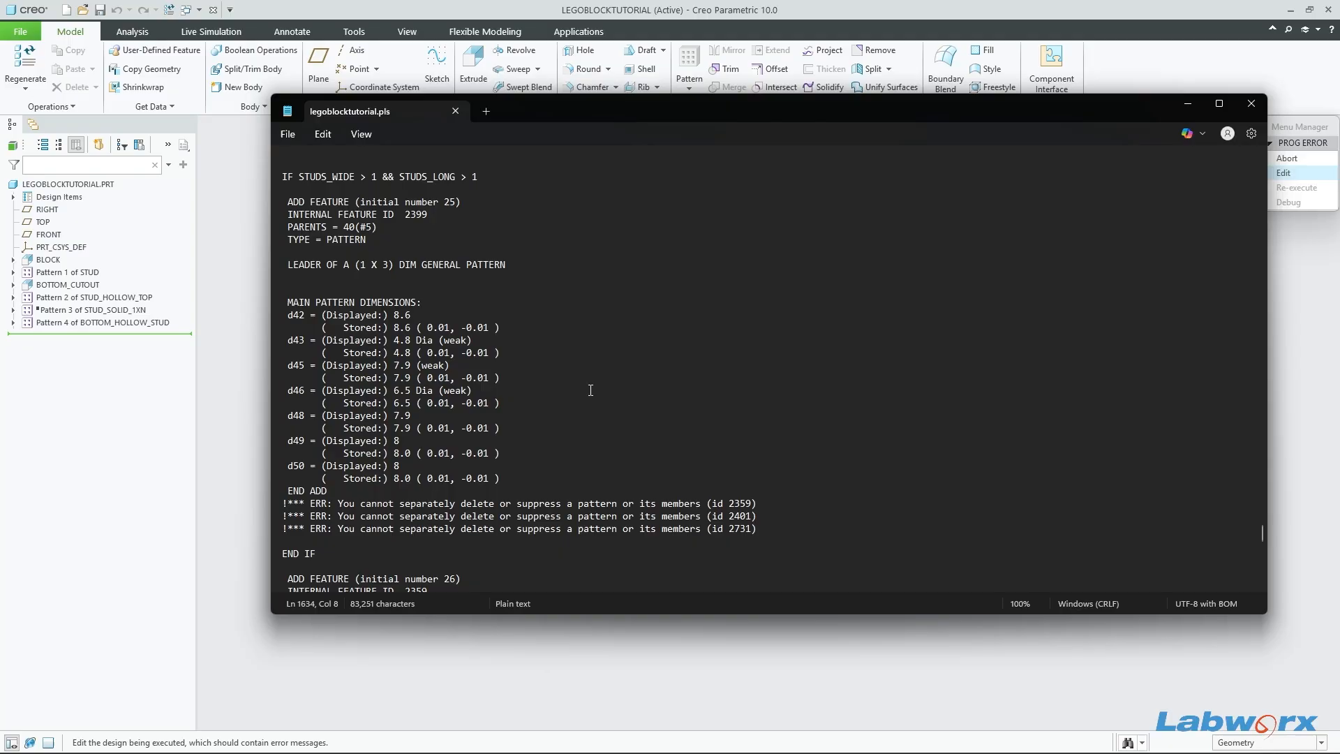
{"action": "scroll", "coordinate": [591, 390], "scroll_direction": "down", "scroll_amount": 1}
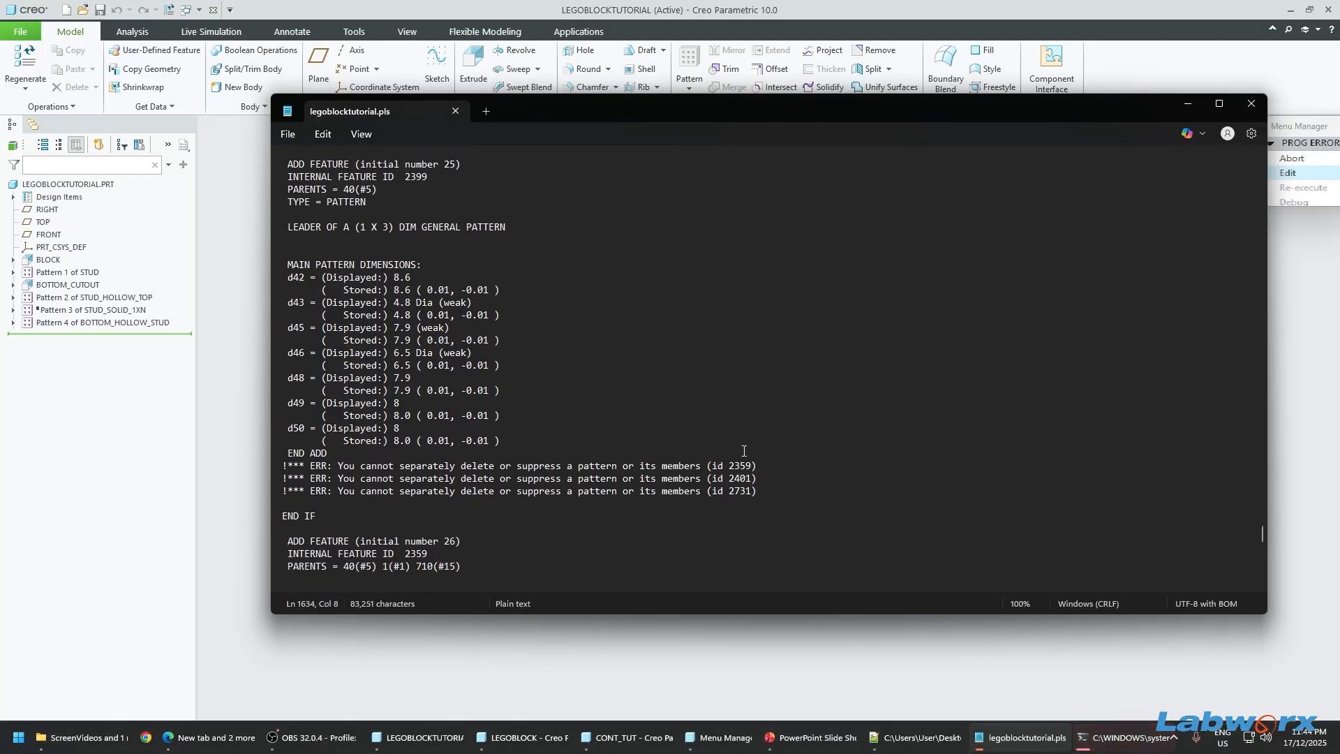
{"action": "scroll", "coordinate": [422, 300], "scroll_direction": "up", "scroll_amount": 2}
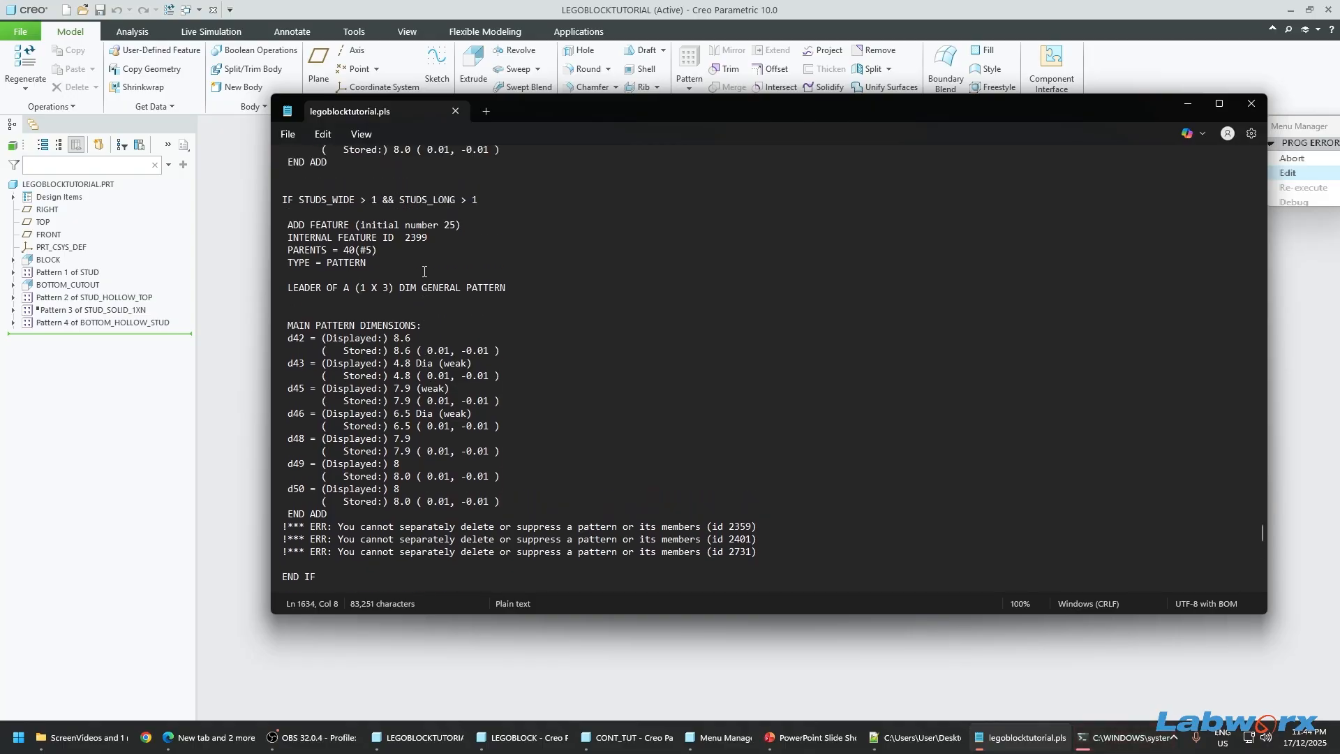
{"action": "scroll", "coordinate": [355, 233], "scroll_direction": "down", "scroll_amount": 1}
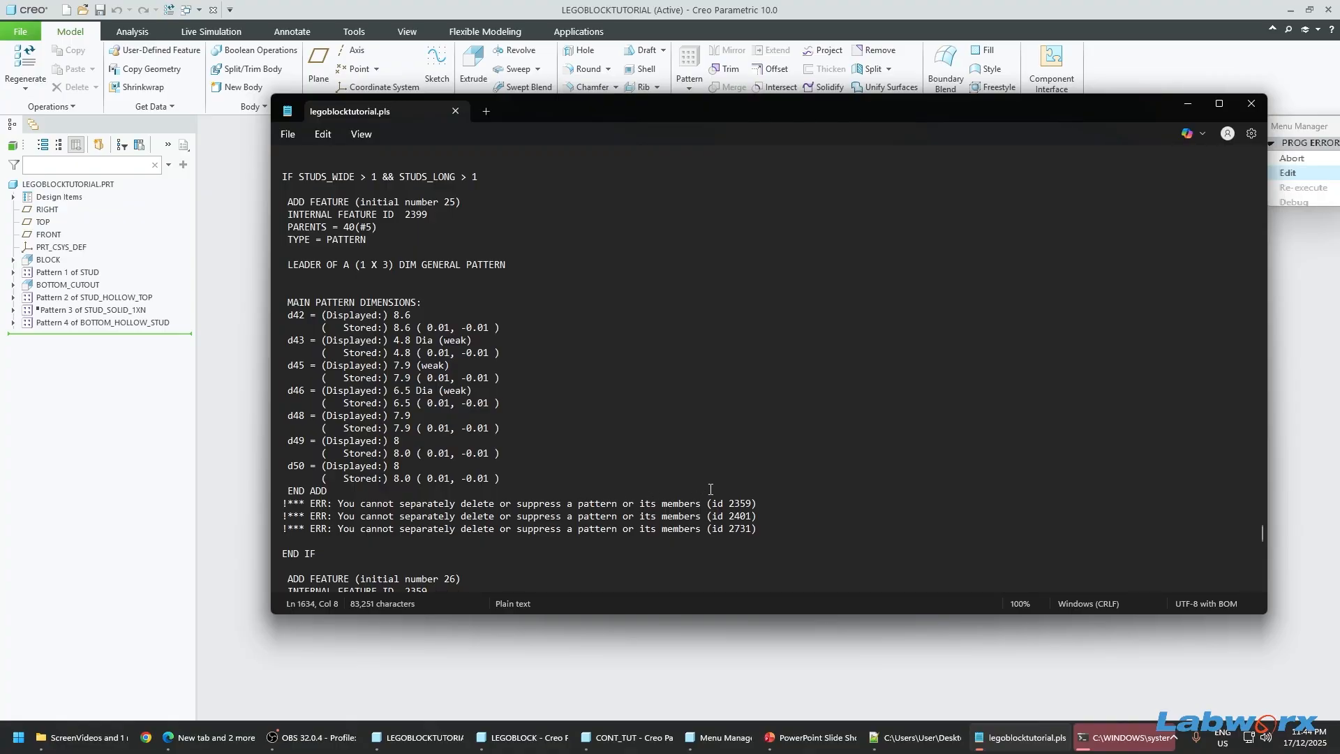
{"action": "double_click", "coordinate": [739, 504]}
{"action": "scroll", "coordinate": [767, 488], "scroll_direction": "down", "scroll_amount": 2}
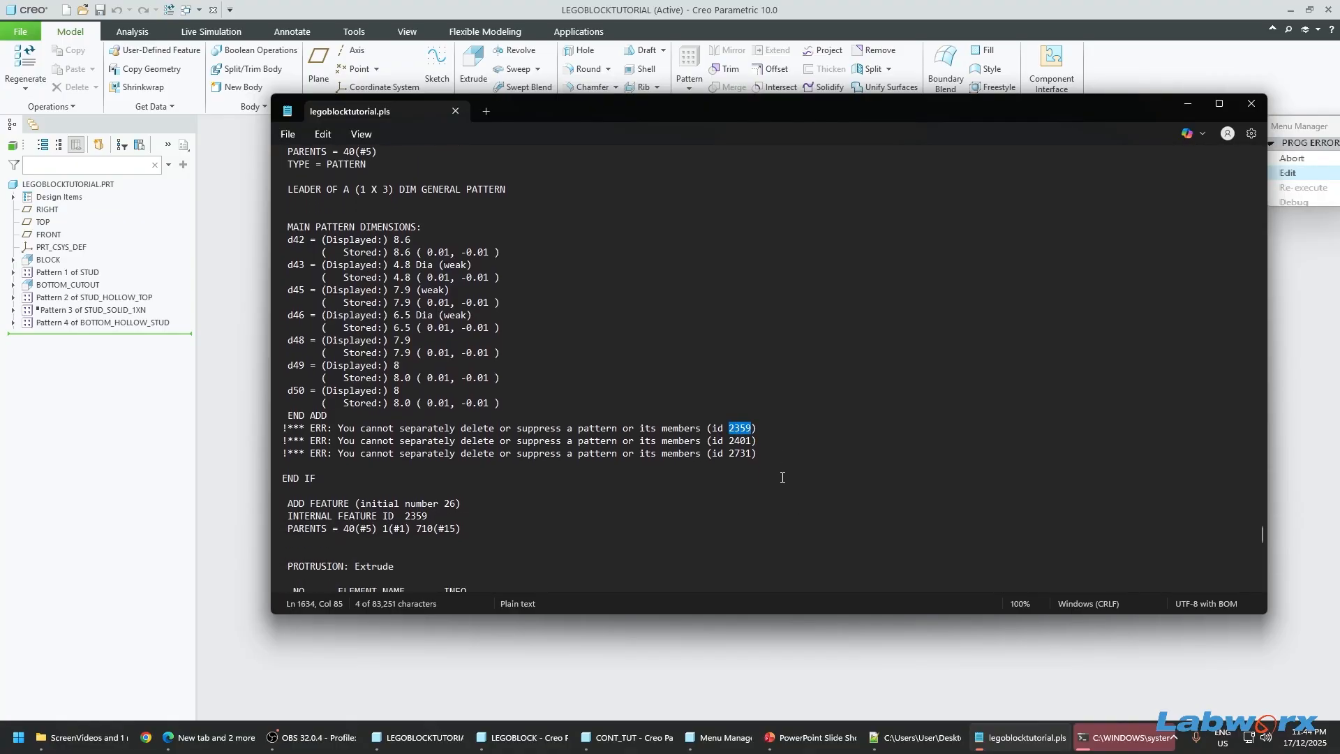
{"action": "left_click_drag", "start_coordinate": [776, 455], "coordinate": [277, 429]}
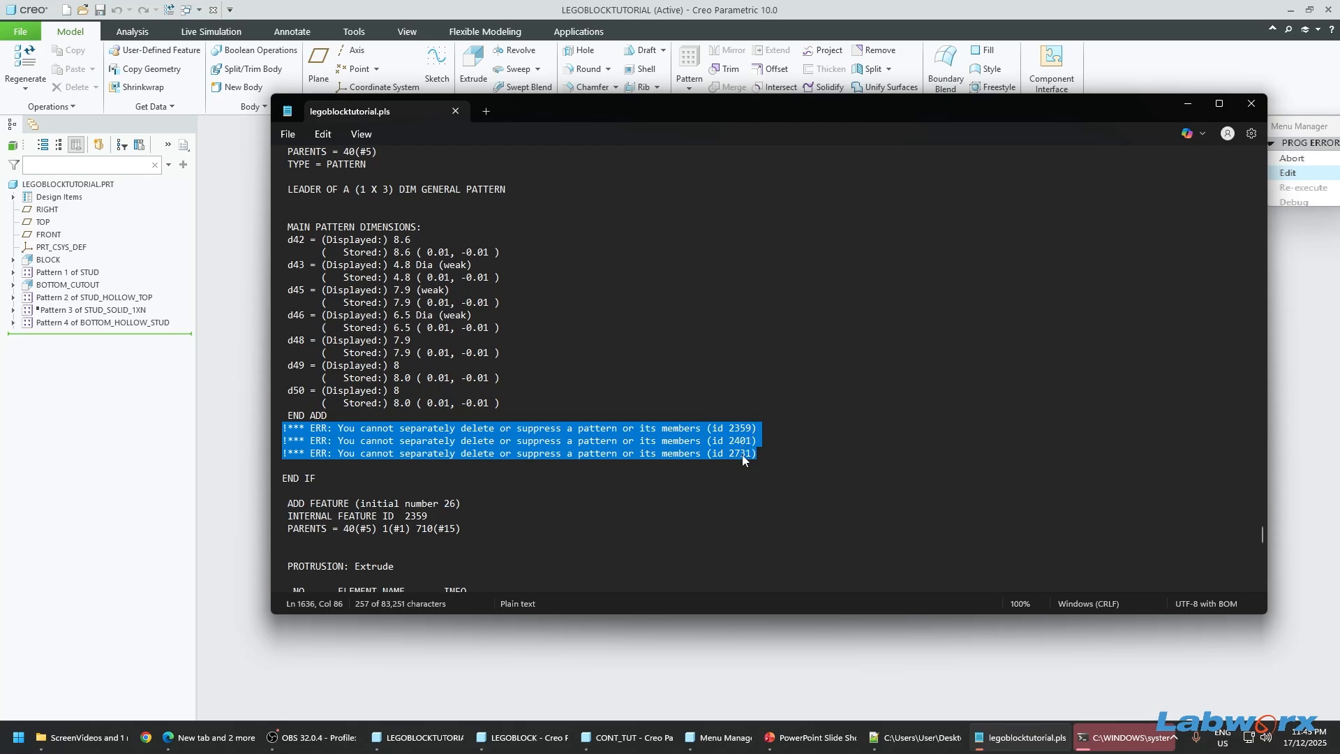
{"action": "scroll", "coordinate": [663, 455], "scroll_direction": "down", "scroll_amount": 1}
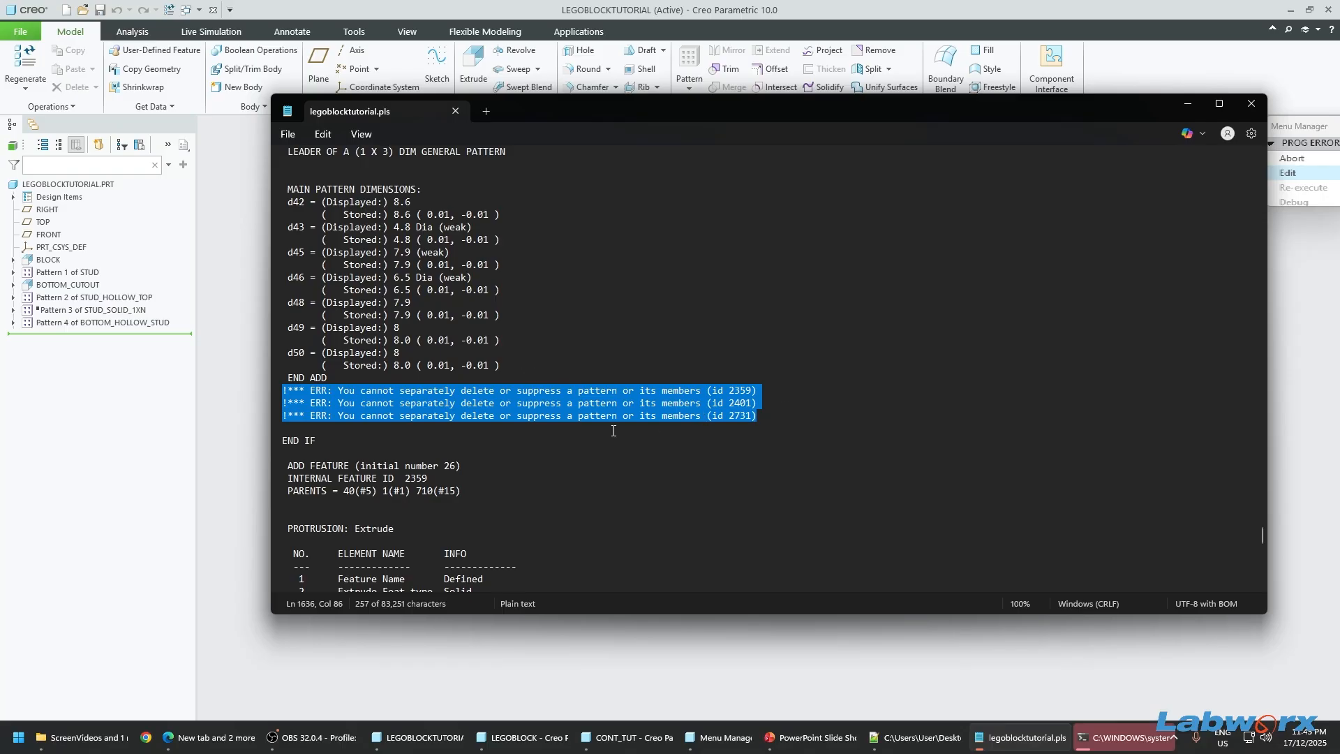
{"action": "scroll", "coordinate": [543, 366], "scroll_direction": "down", "scroll_amount": 1}
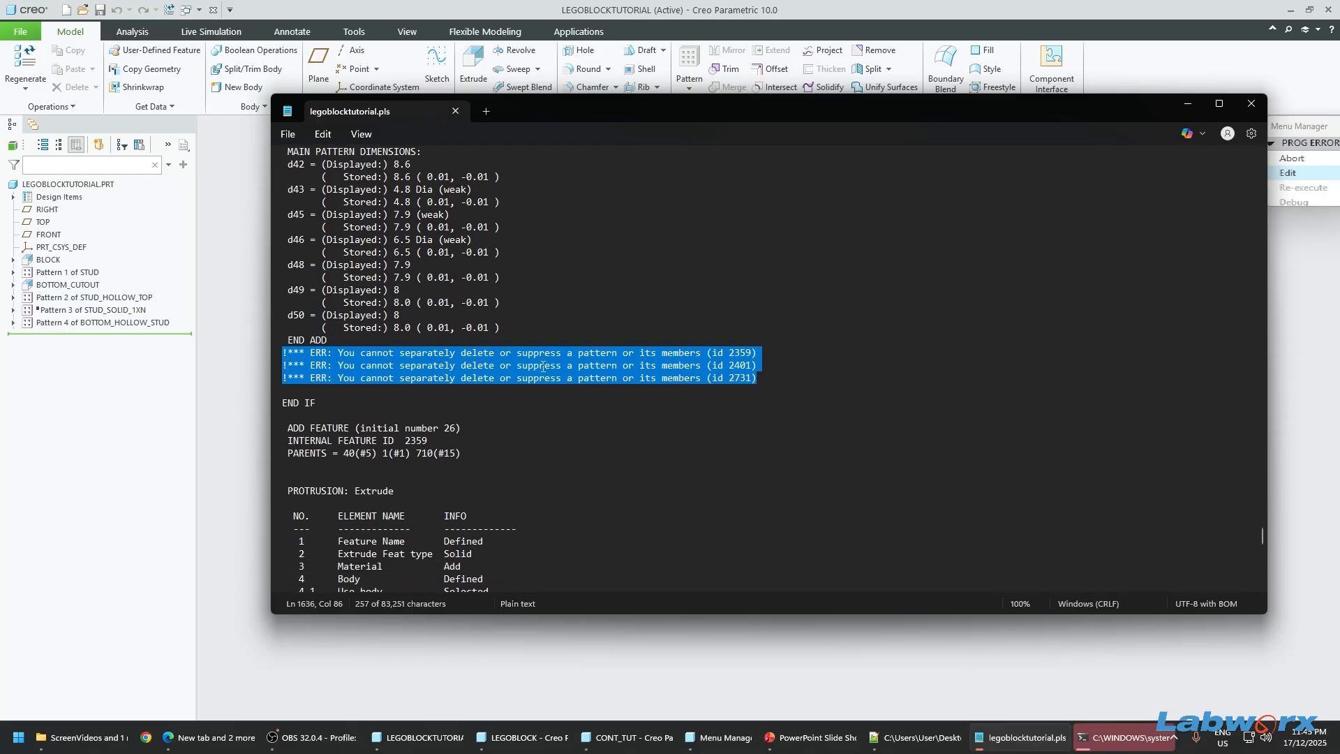
Step: Delete the END IF line and its surplus blank lines between feature 2399 and the first pattern member, feature 2359
{"action": "left_click_drag", "start_coordinate": [325, 403], "coordinate": [268, 404]}
{"action": "key", "text": "BackSpace"}
{"action": "key", "text": "BackSpace"}
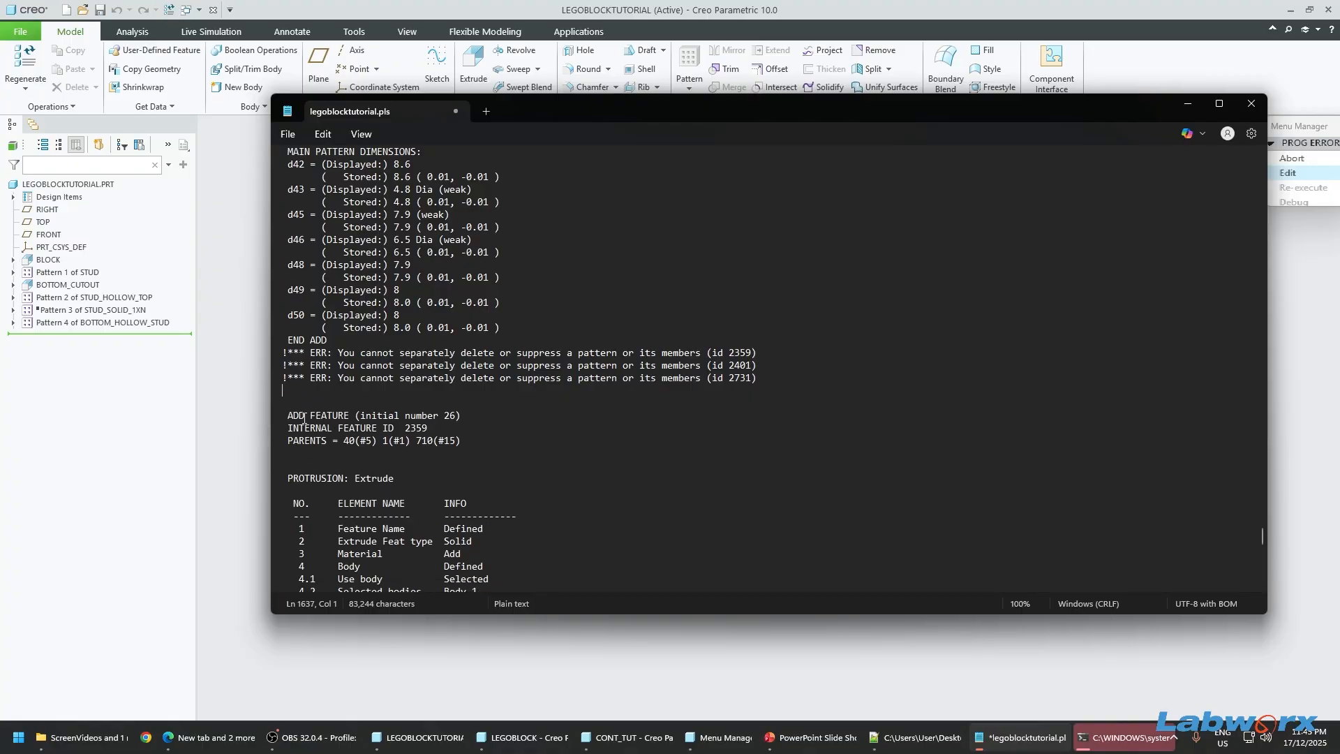
{"action": "key", "text": "Delete"}
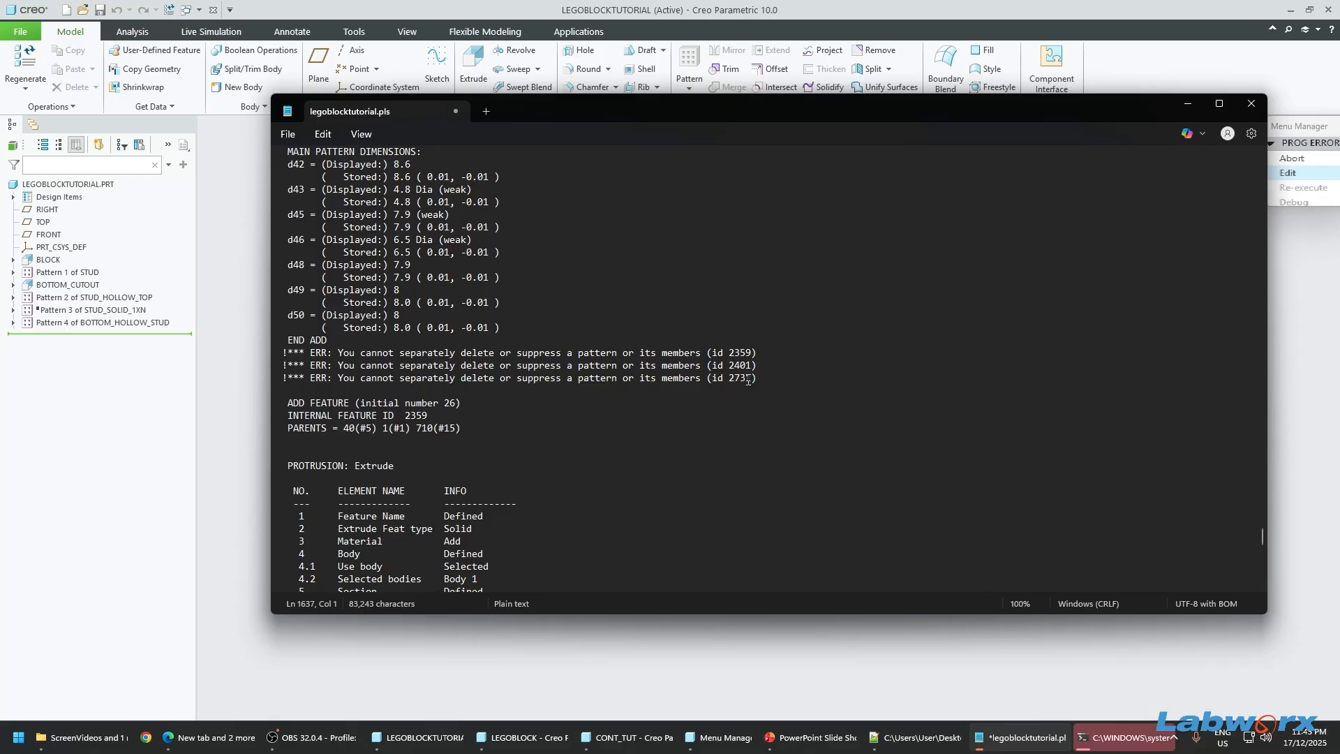
Step: Replace the error line after the END ADD of the last pattern member, feature 2731, with END IF above MASSPROP
{"action": "scroll", "coordinate": [716, 394], "scroll_direction": "down", "scroll_amount": 5}
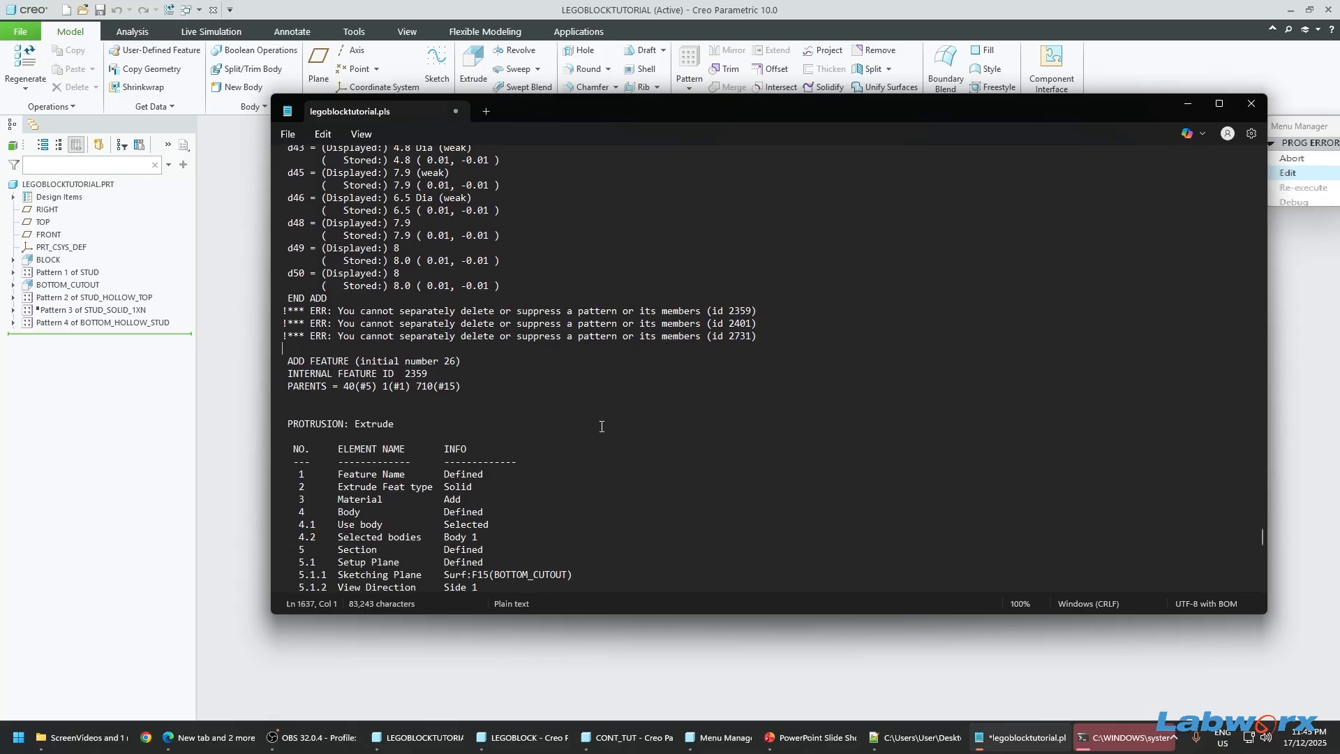
{"action": "scroll", "coordinate": [424, 331], "scroll_direction": "down", "scroll_amount": 10}
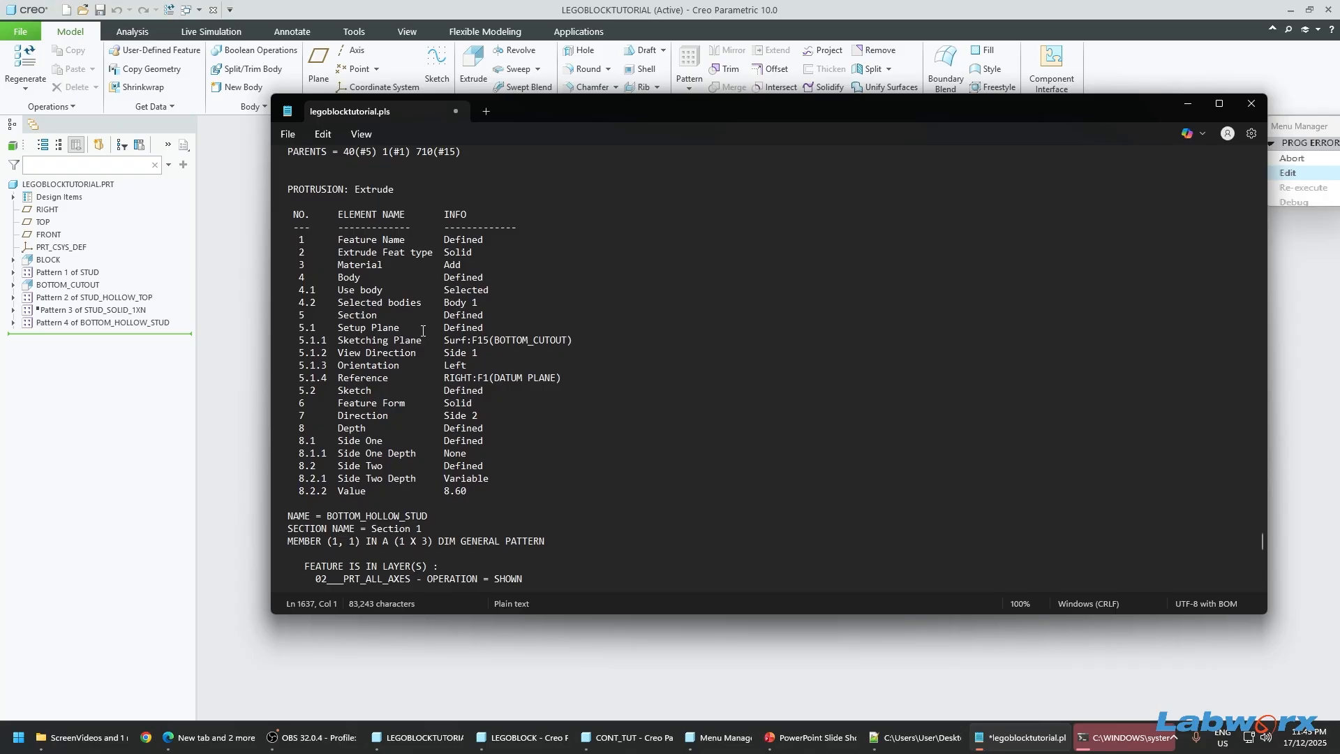
{"action": "scroll", "coordinate": [418, 427], "scroll_direction": "down", "scroll_amount": 4}
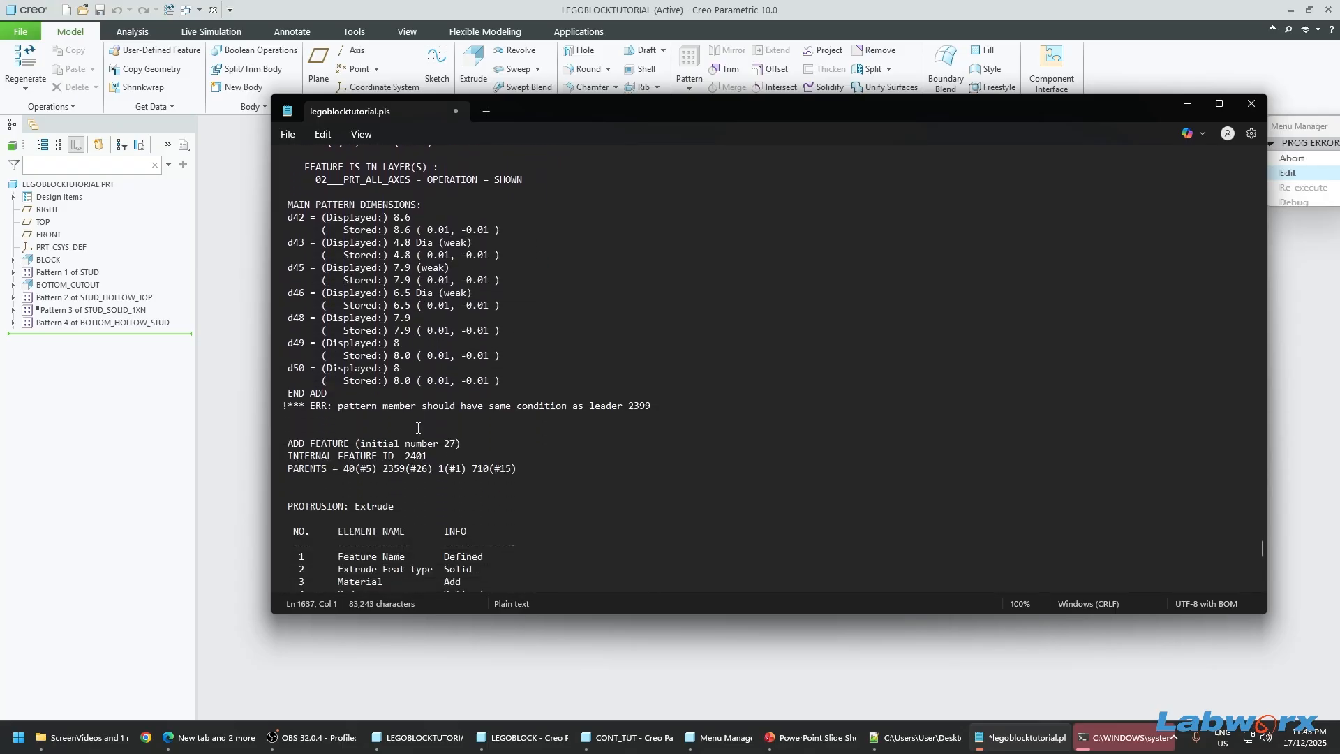
{"action": "scroll", "coordinate": [419, 419], "scroll_direction": "down", "scroll_amount": 11}
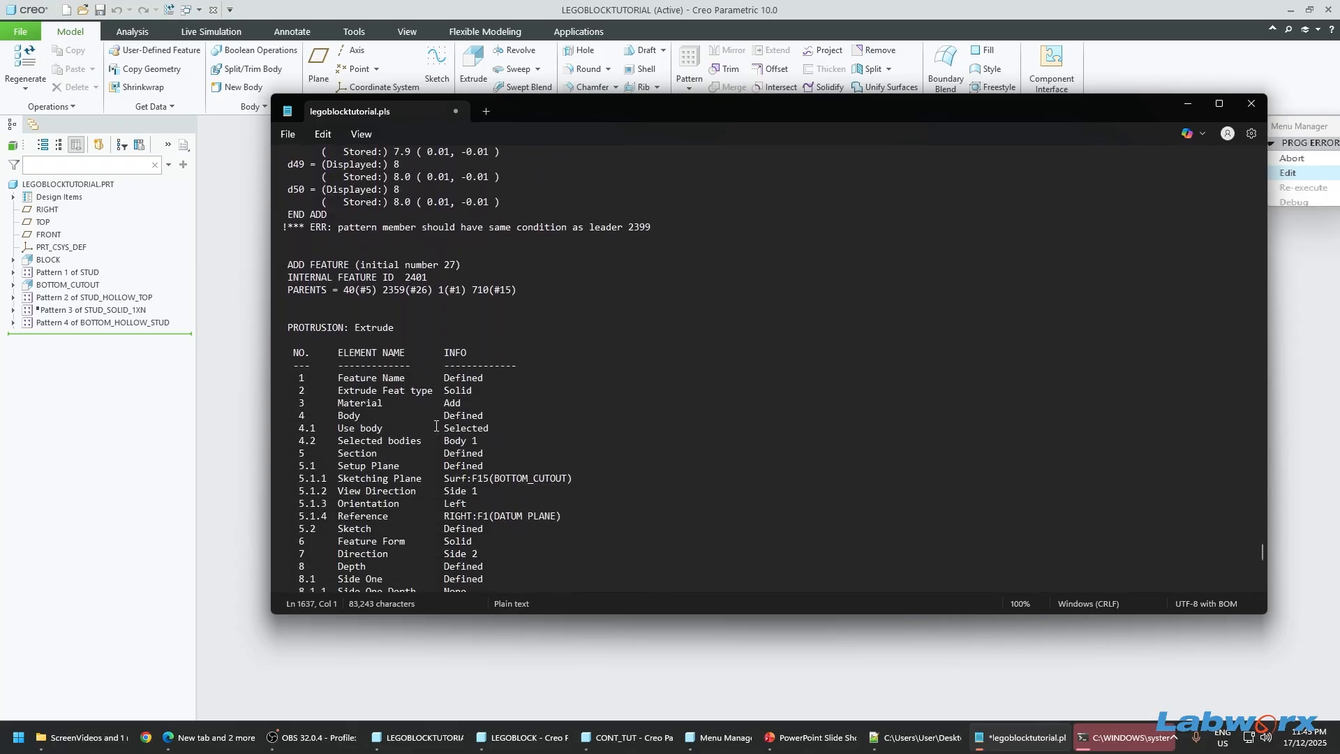
{"action": "scroll", "coordinate": [440, 408], "scroll_direction": "down", "scroll_amount": 7}
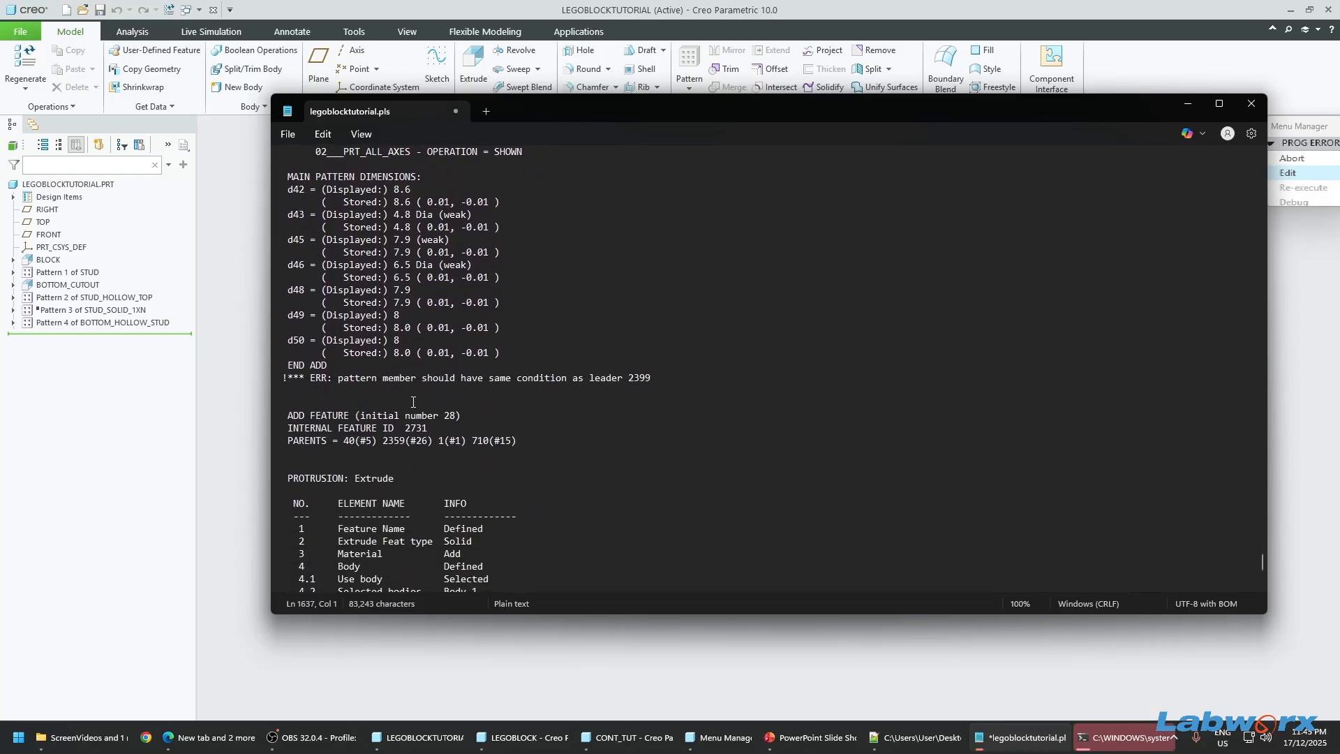
{"action": "scroll", "coordinate": [413, 402], "scroll_direction": "down", "scroll_amount": 1}
{"action": "double_click", "coordinate": [415, 390]}
{"action": "scroll", "coordinate": [558, 412], "scroll_direction": "down", "scroll_amount": 3}
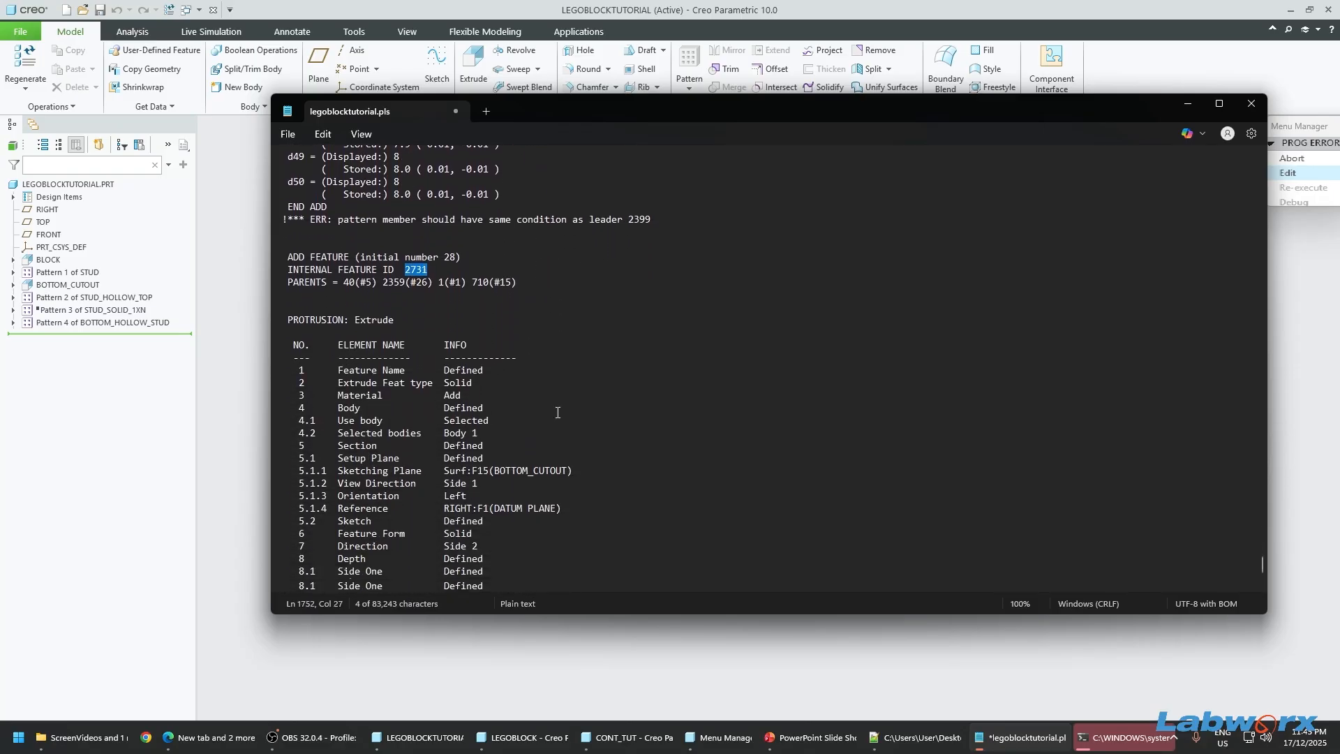
{"action": "scroll", "coordinate": [558, 412], "scroll_direction": "down", "scroll_amount": 8}
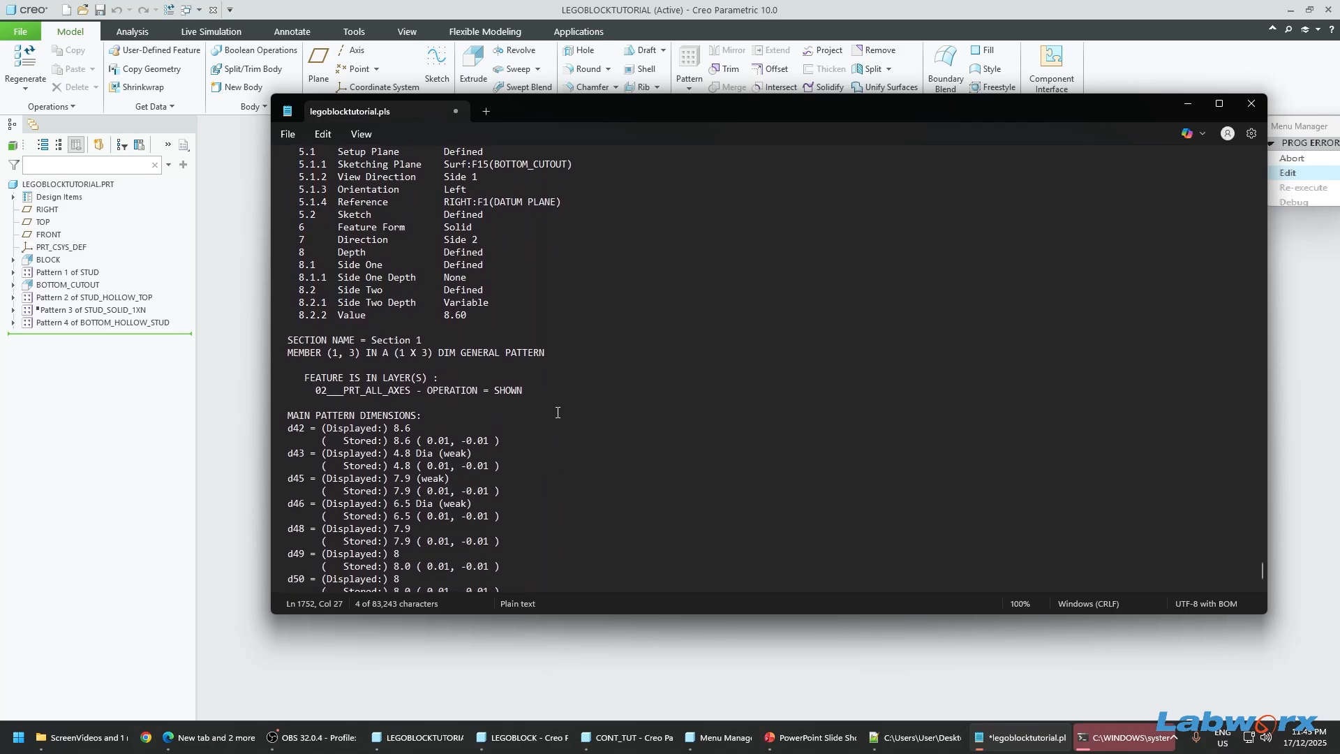
{"action": "scroll", "coordinate": [558, 412], "scroll_direction": "down", "scroll_amount": 3}
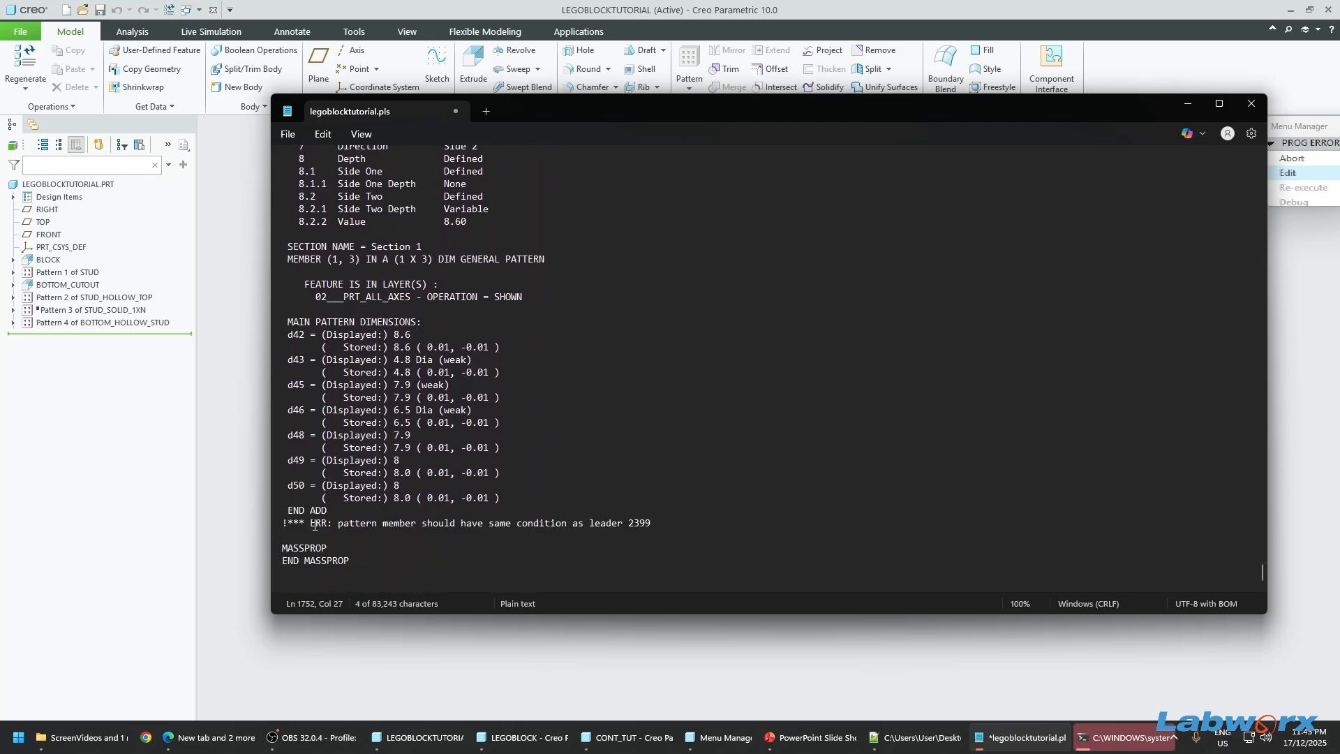
{"action": "left_click", "coordinate": [369, 510]}
{"action": "left_click_drag", "start_coordinate": [662, 523], "coordinate": [285, 524]}
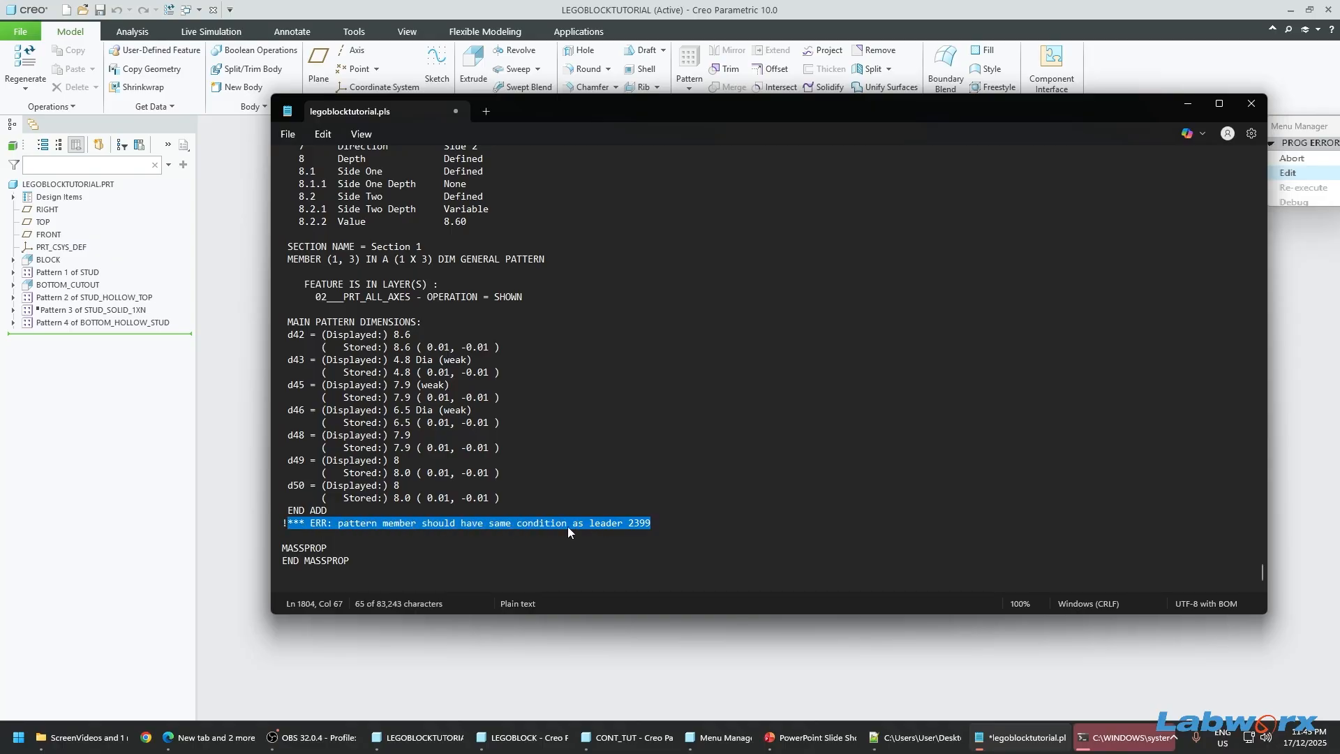
{"action": "key", "text": "BackSpace"}
{"action": "key", "text": "BackSpace"}
{"action": "key", "text": "Return"}
{"action": "type", "text": "END IF"}
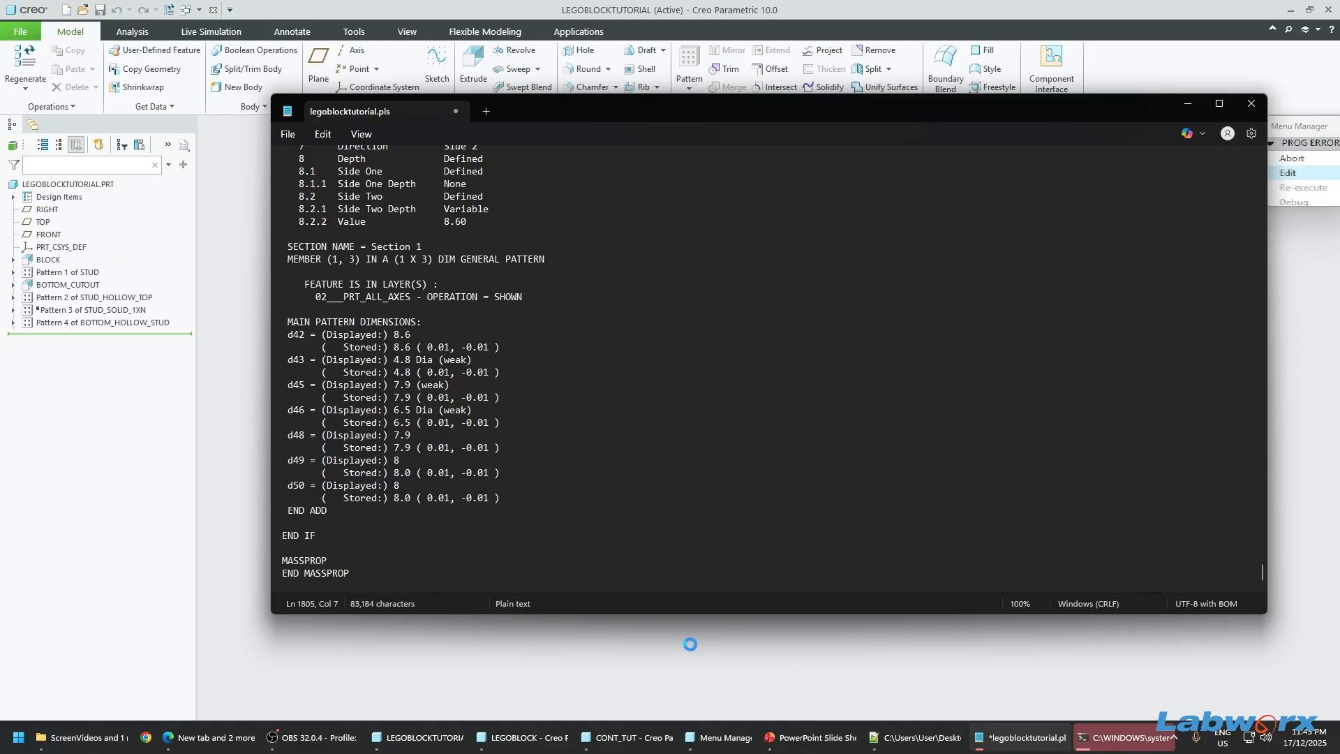
Step: Save and close the program listing, incorporate the changes into the model and save the part
{"action": "key", "text": "ctrl+s"}
{"action": "left_click", "coordinate": [457, 116]}
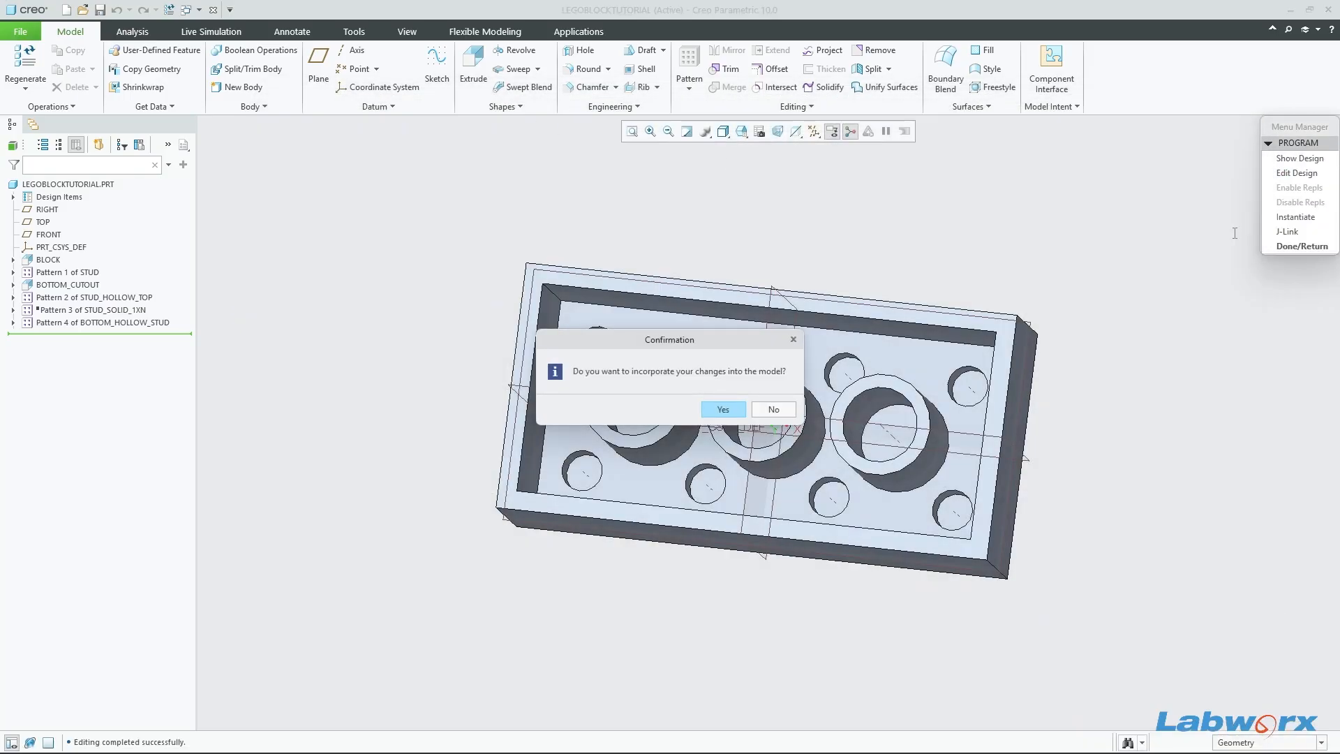
{"action": "key", "text": "Return"}
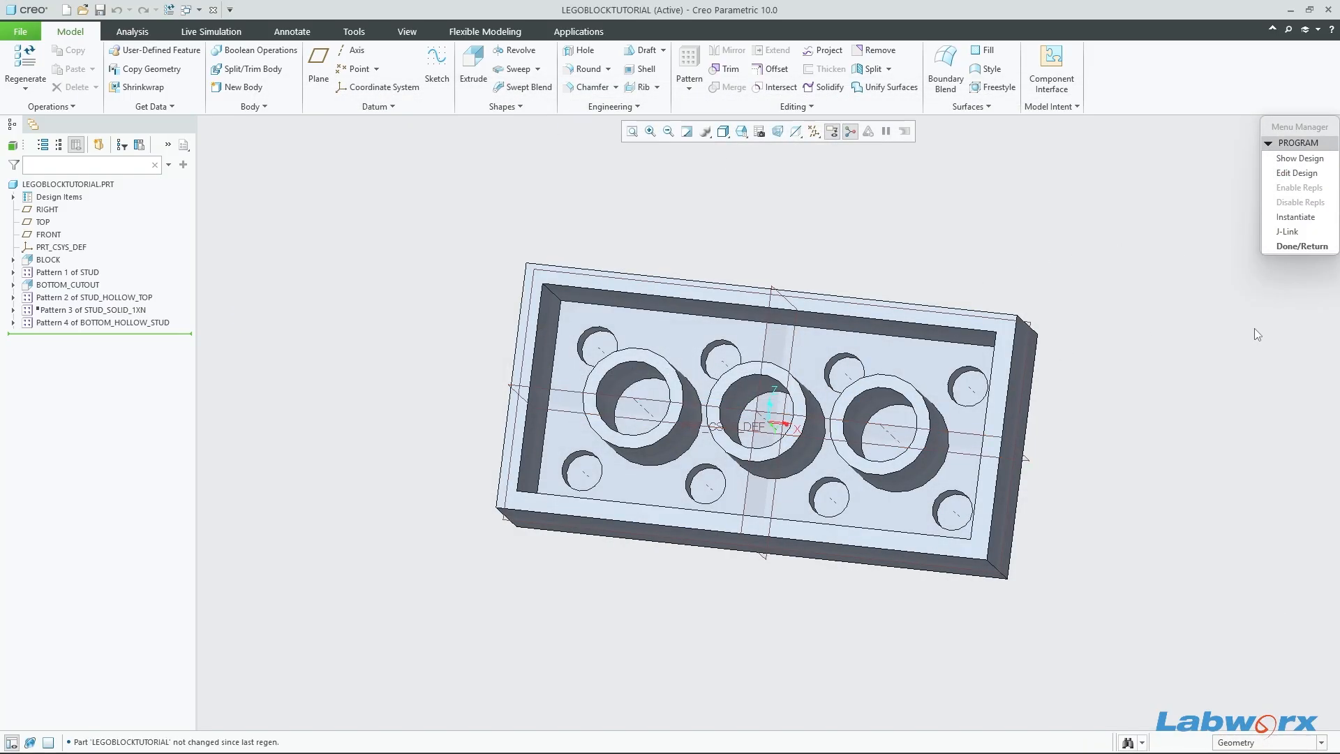
{"action": "left_click", "coordinate": [1316, 246]}
{"action": "left_click", "coordinate": [1316, 246]}
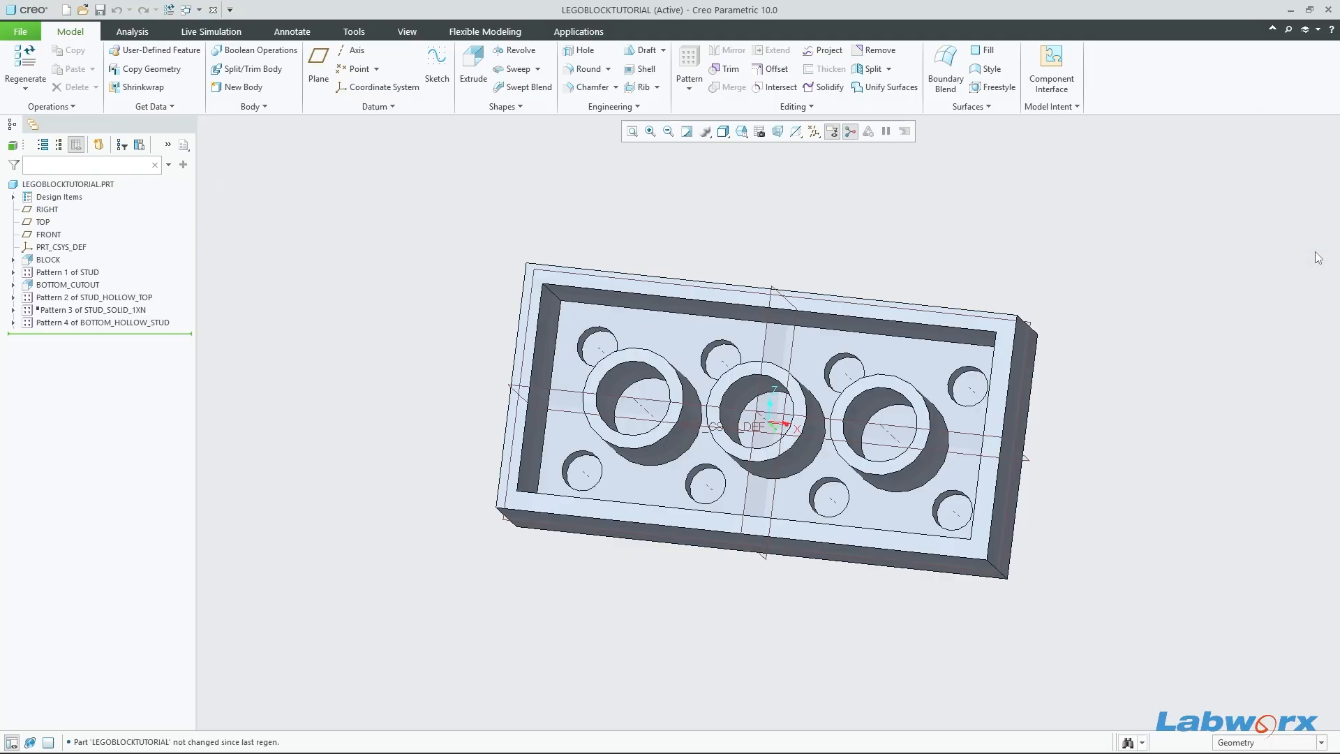
{"action": "middle_click_drag", "start_coordinate": [1210, 332], "coordinate": [1119, 441]}
{"action": "key", "text": "ctrl+s"}
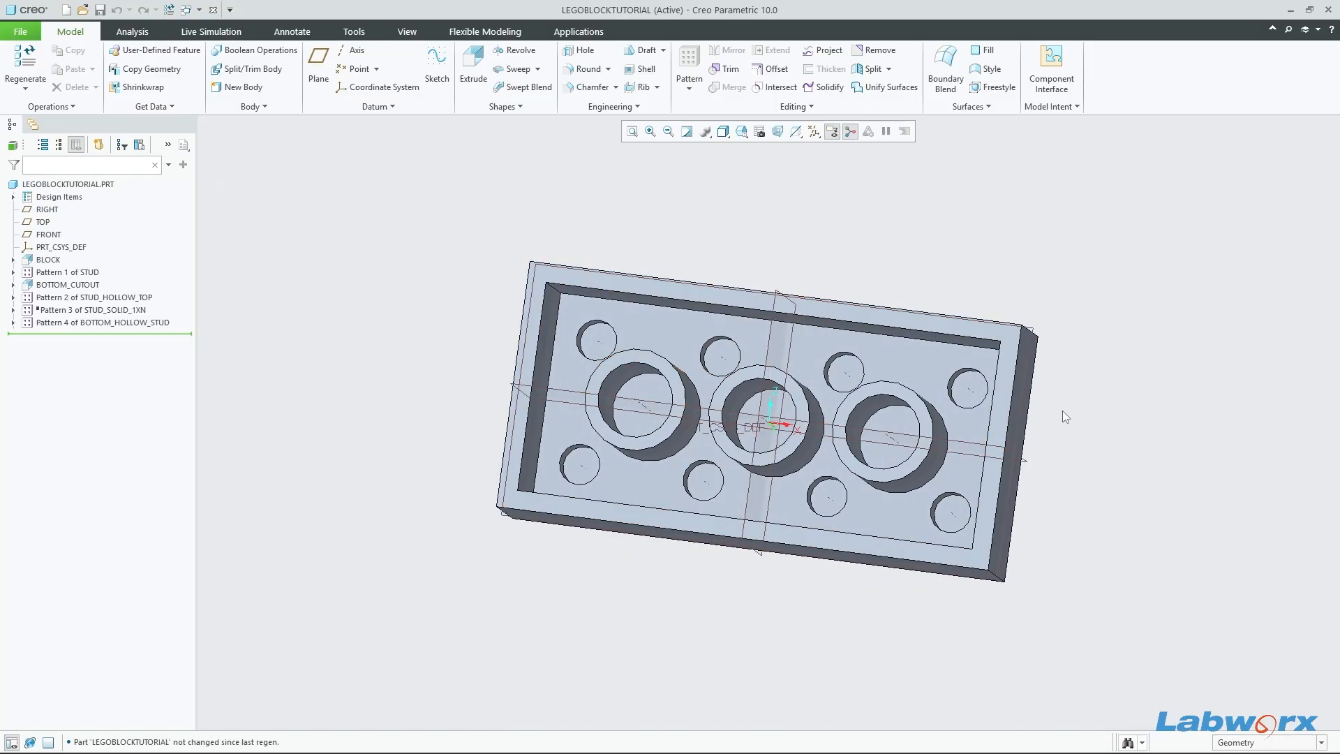
Step: Set the STUDS_WIDE parameter to 1, regenerate the part and inspect the block's underside
{"action": "middle_click_drag", "start_coordinate": [969, 436], "coordinate": [865, 419]}
{"action": "left_click", "coordinate": [1071, 106]}
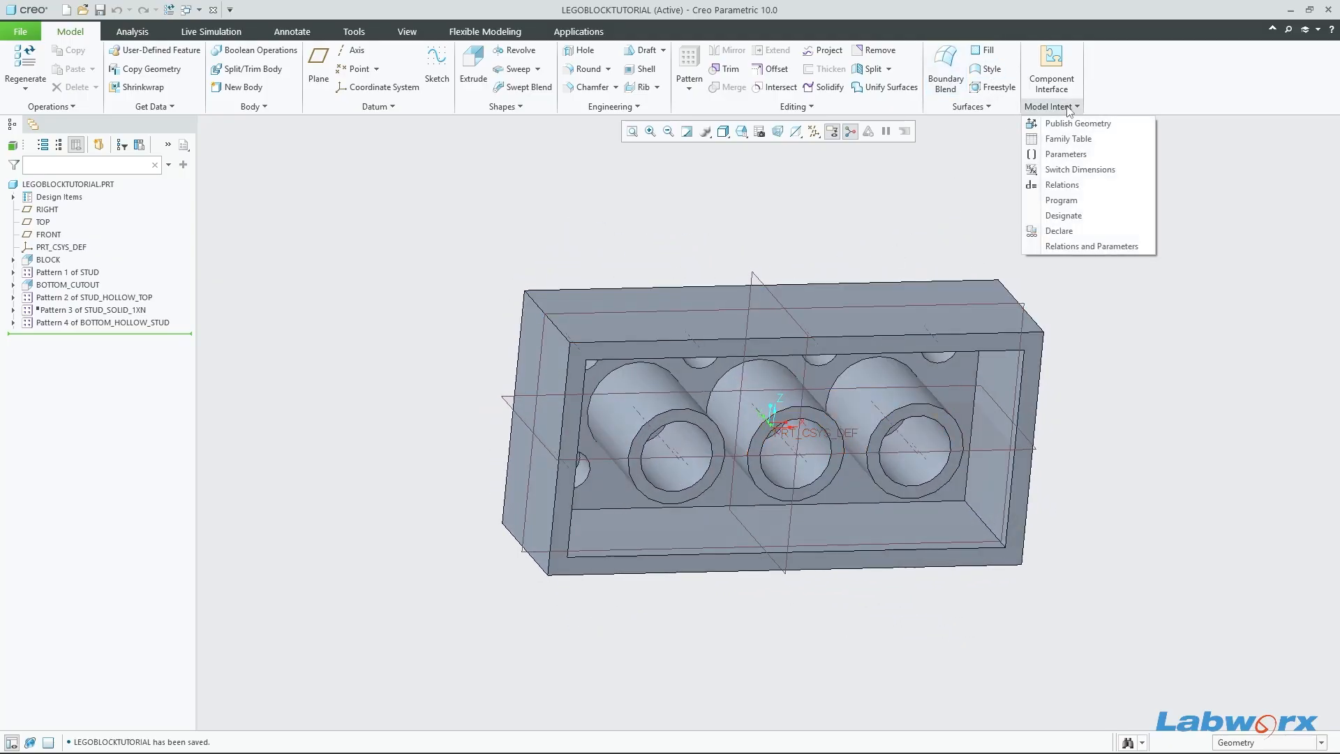
{"action": "left_click", "coordinate": [1089, 155]}
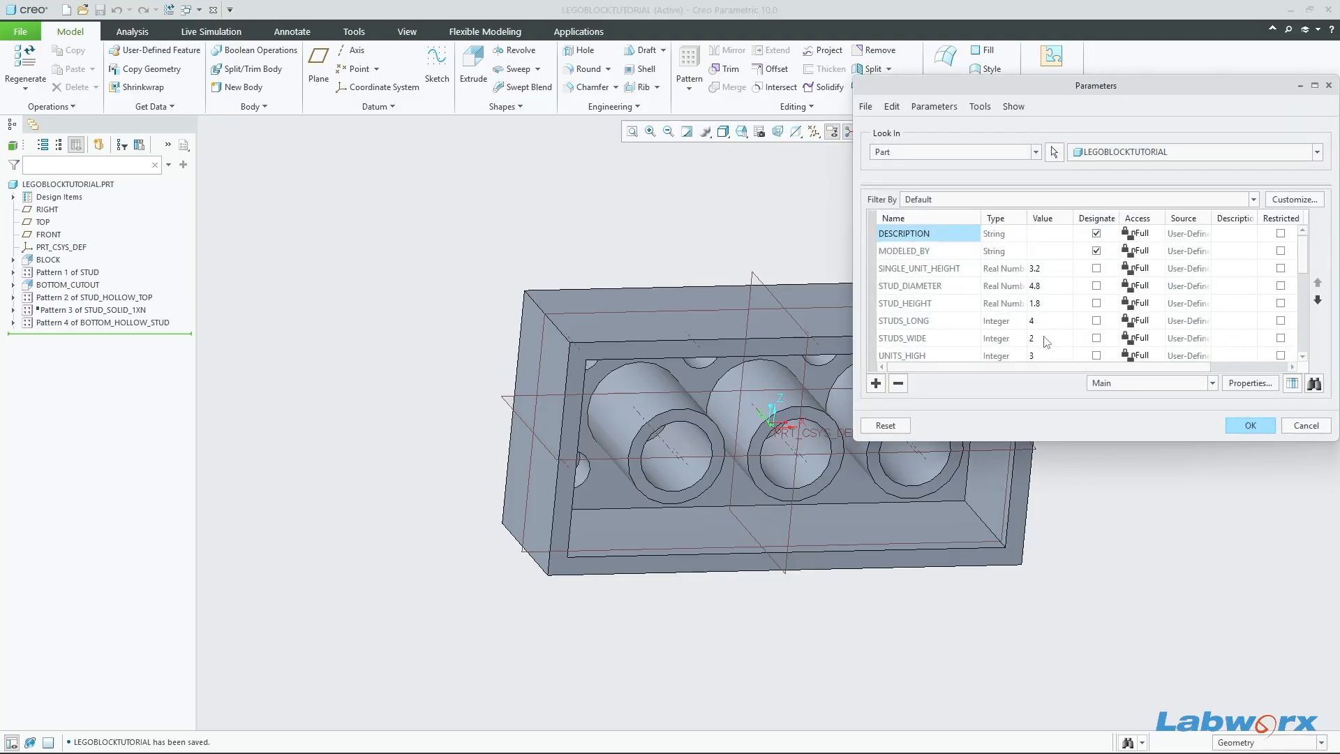
{"action": "scroll", "coordinate": [1049, 342], "scroll_direction": "down", "scroll_amount": 1}
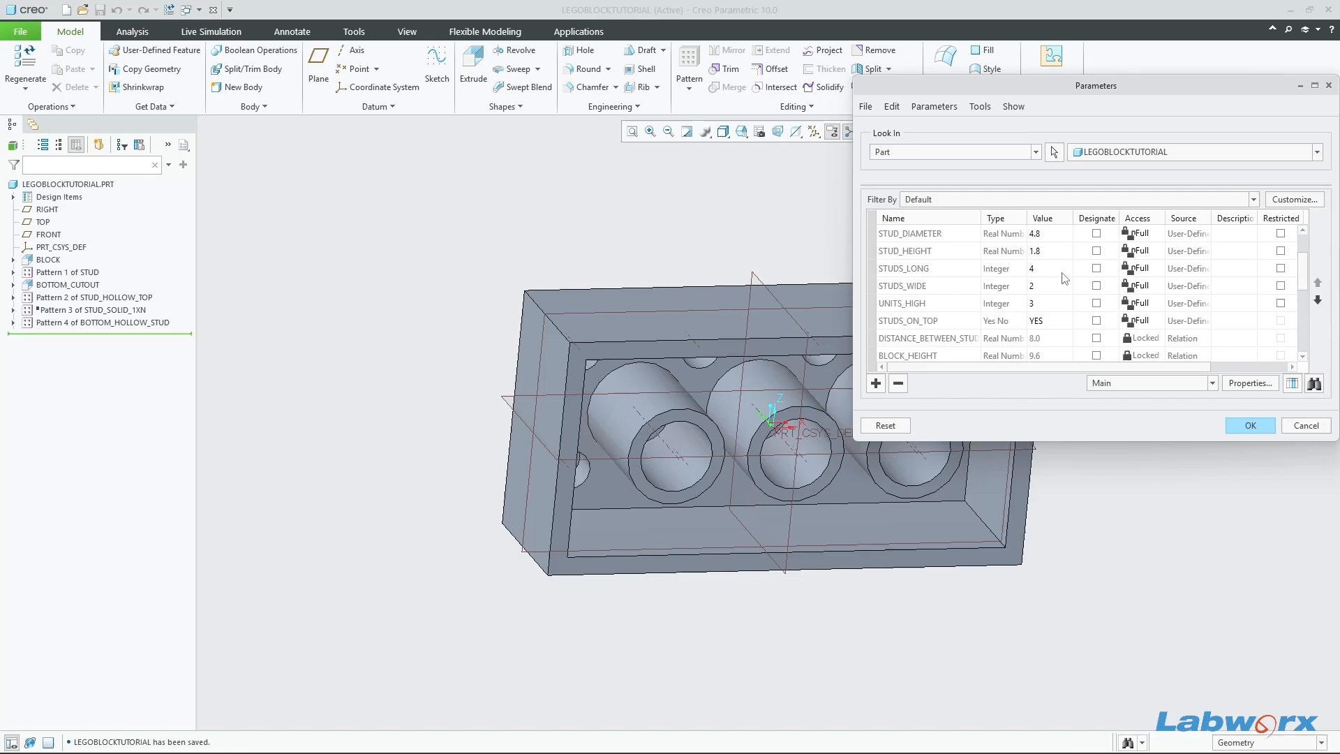
{"action": "double_click", "coordinate": [1061, 285]}
{"action": "type", "text": "1"}
{"action": "left_click", "coordinate": [1250, 424]}
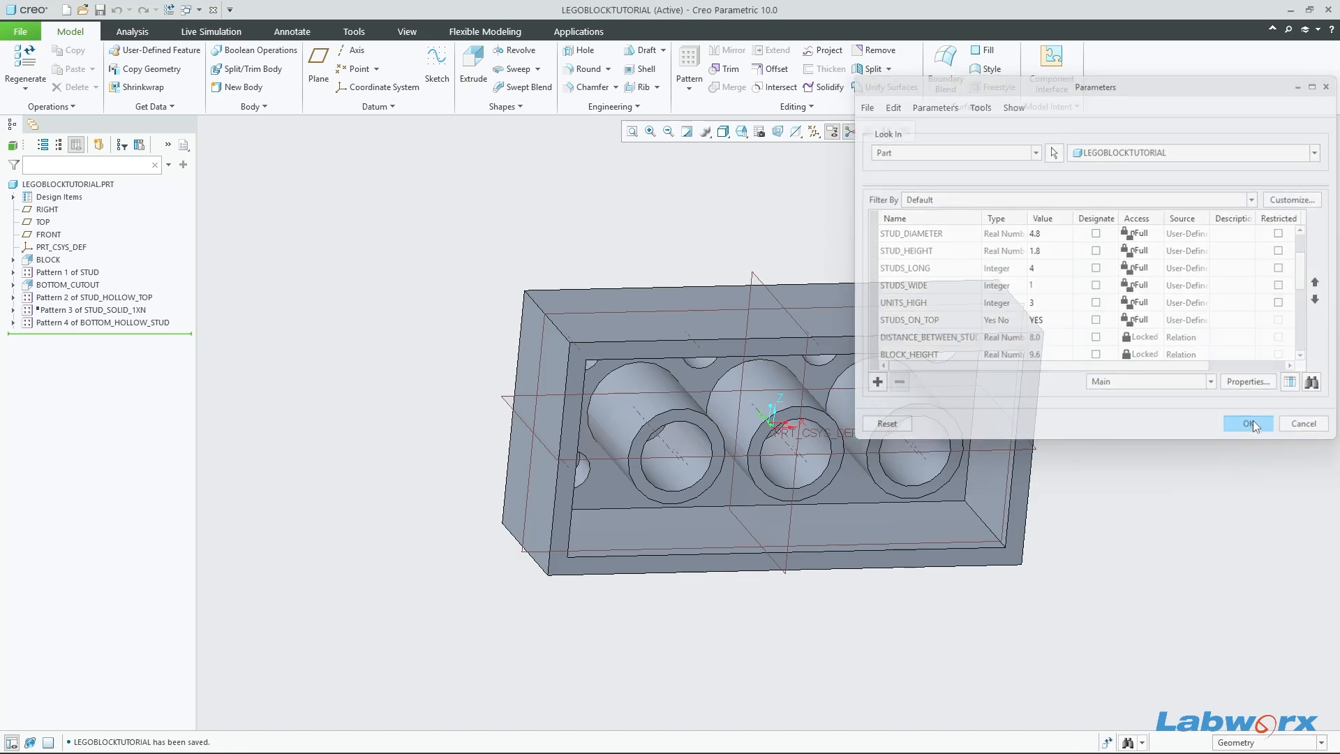
{"action": "middle_click_drag", "start_coordinate": [1146, 451], "coordinate": [1111, 481]}
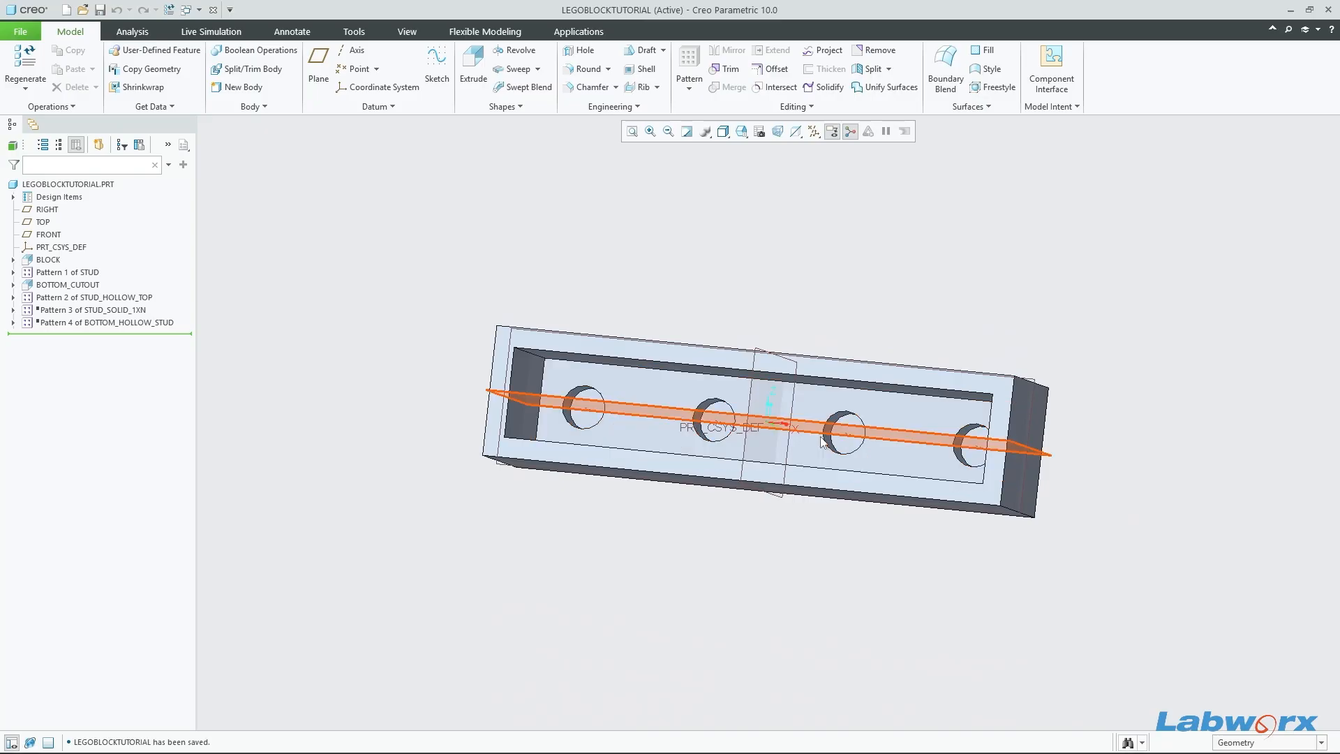
{"action": "middle_click_drag", "start_coordinate": [916, 435], "coordinate": [897, 493]}
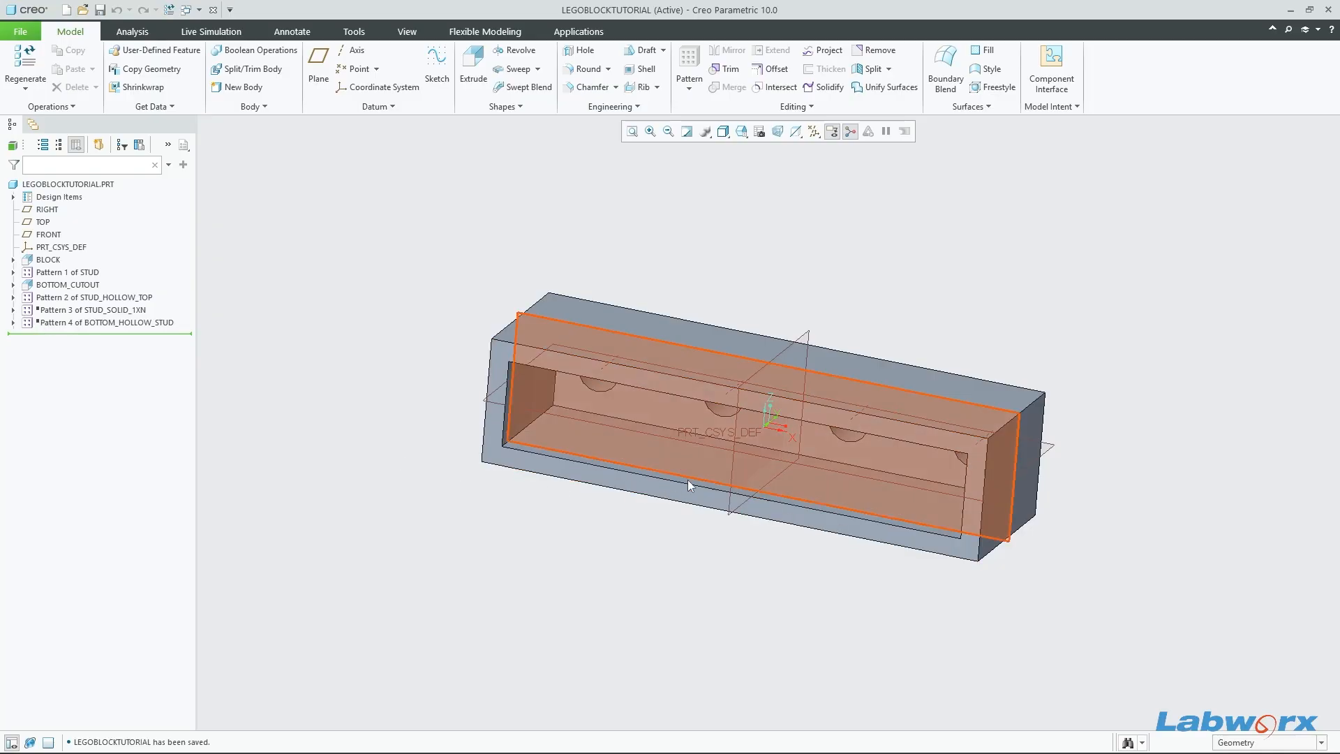
{"action": "middle_click_drag", "start_coordinate": [688, 479], "coordinate": [769, 420]}
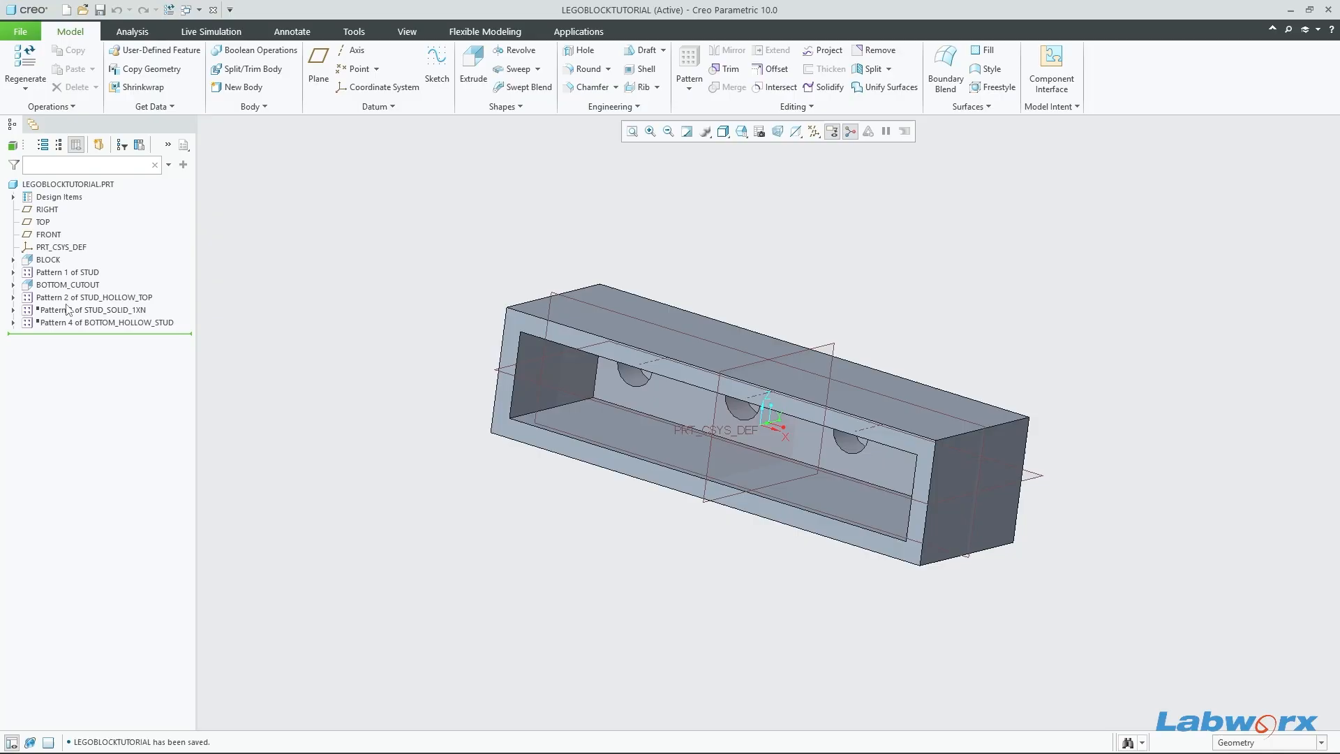
Step: Look up the internal feature ID of the STUD_SOLID_1XN pattern in its feature information
{"action": "left_click", "coordinate": [95, 311]}
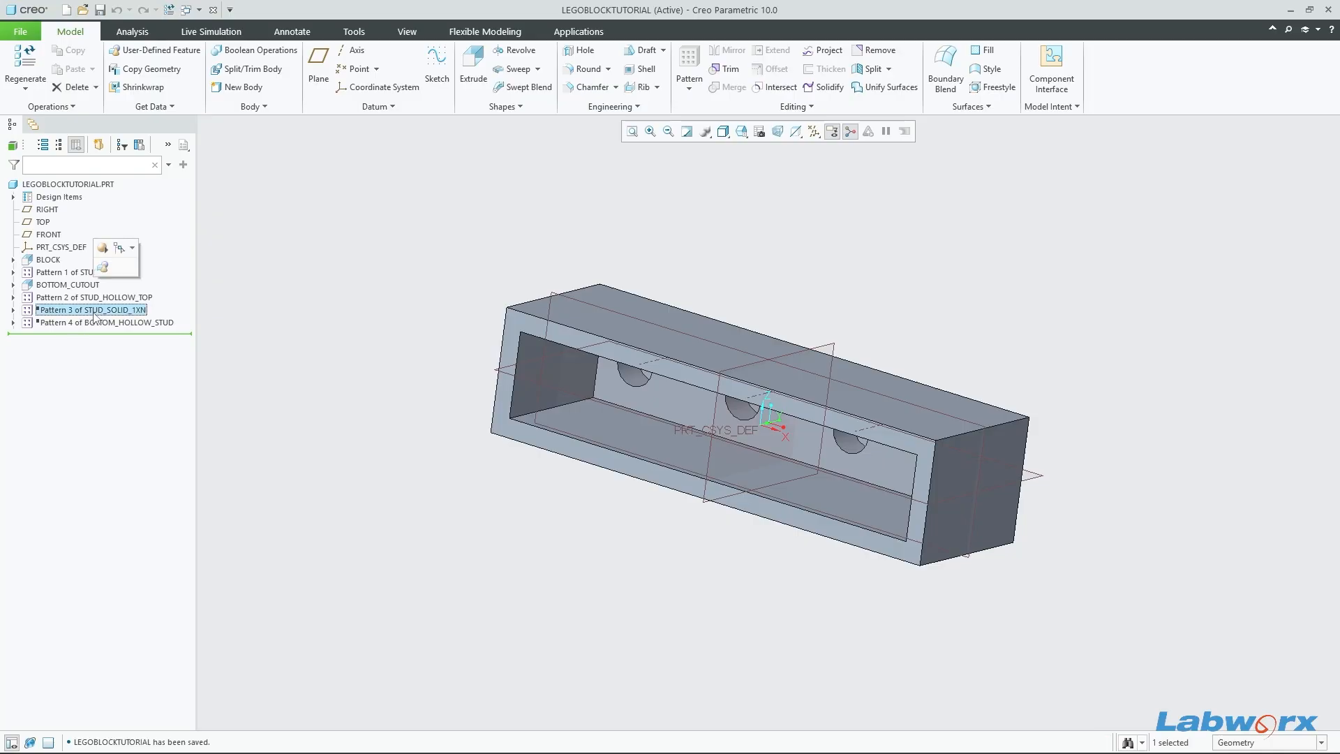
{"action": "right_click", "coordinate": [133, 312]}
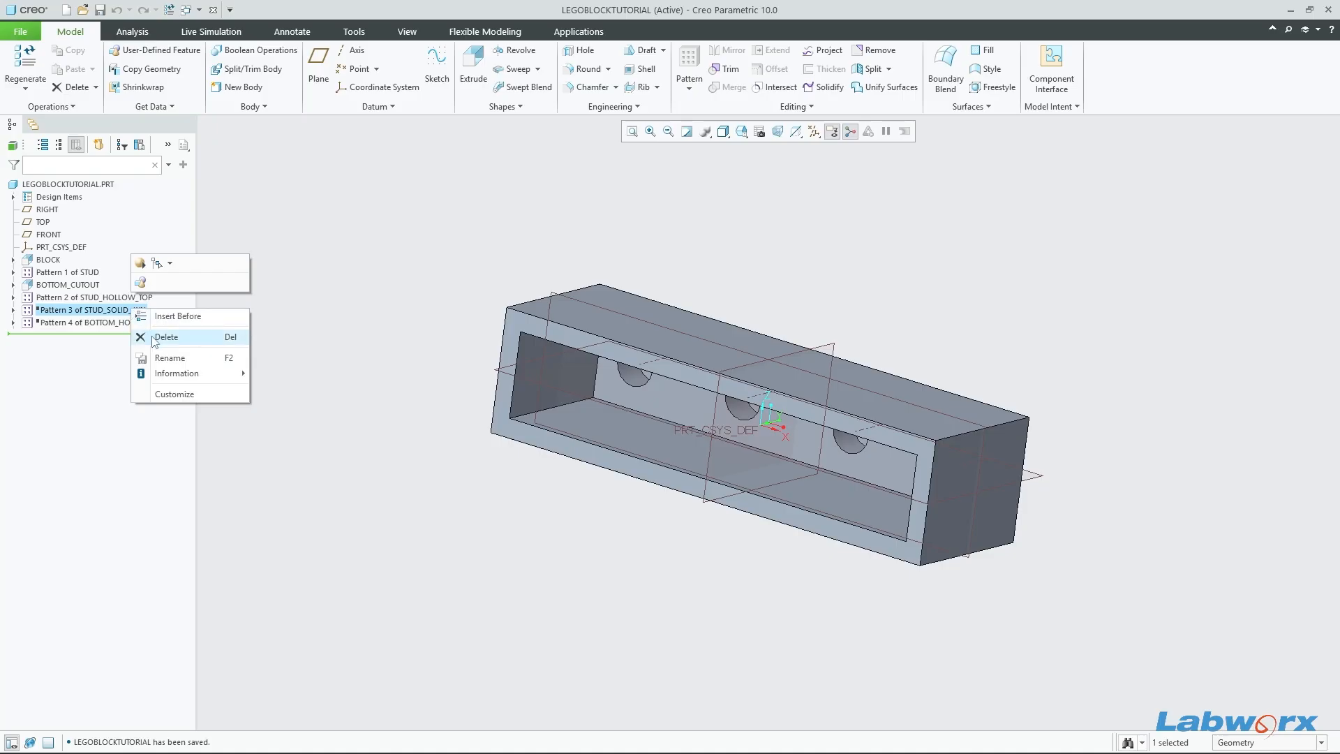
{"action": "mouse_move", "coordinate": [189, 377]}
{"action": "left_click", "coordinate": [293, 374]}
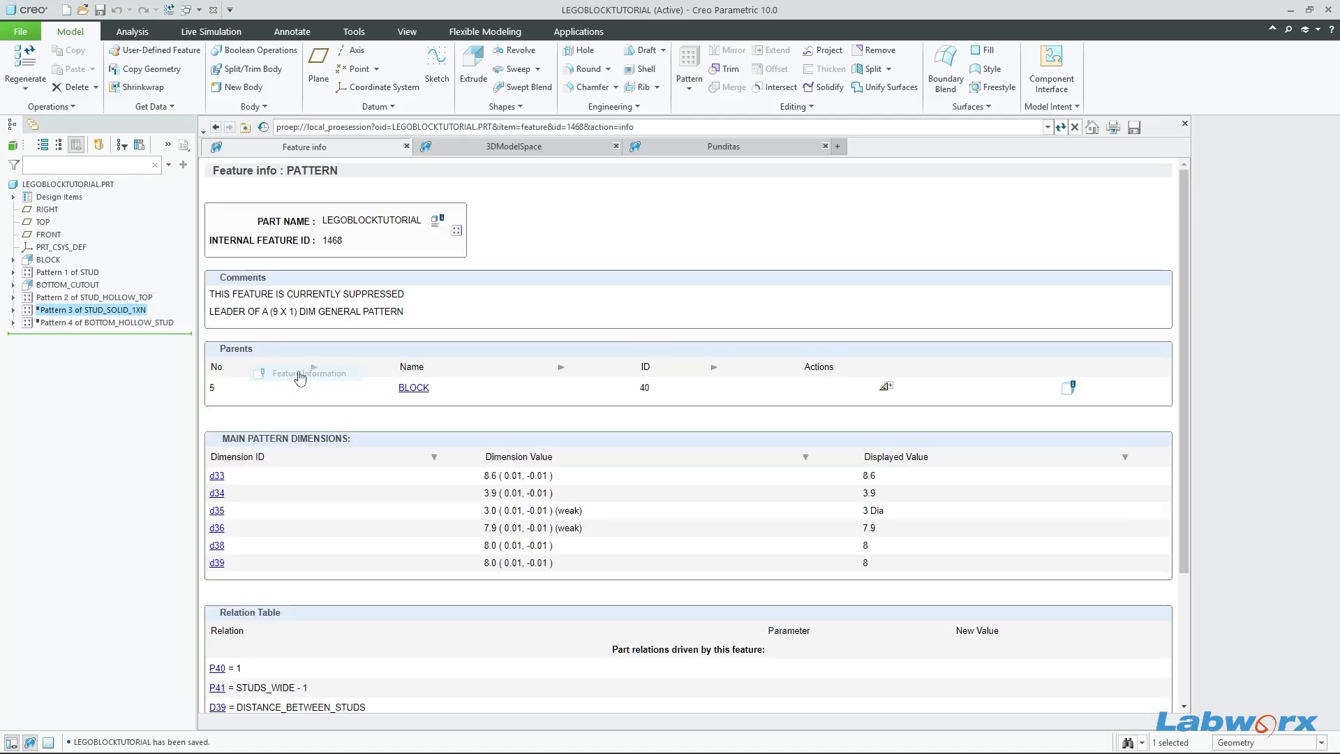
{"action": "double_click", "coordinate": [335, 241]}
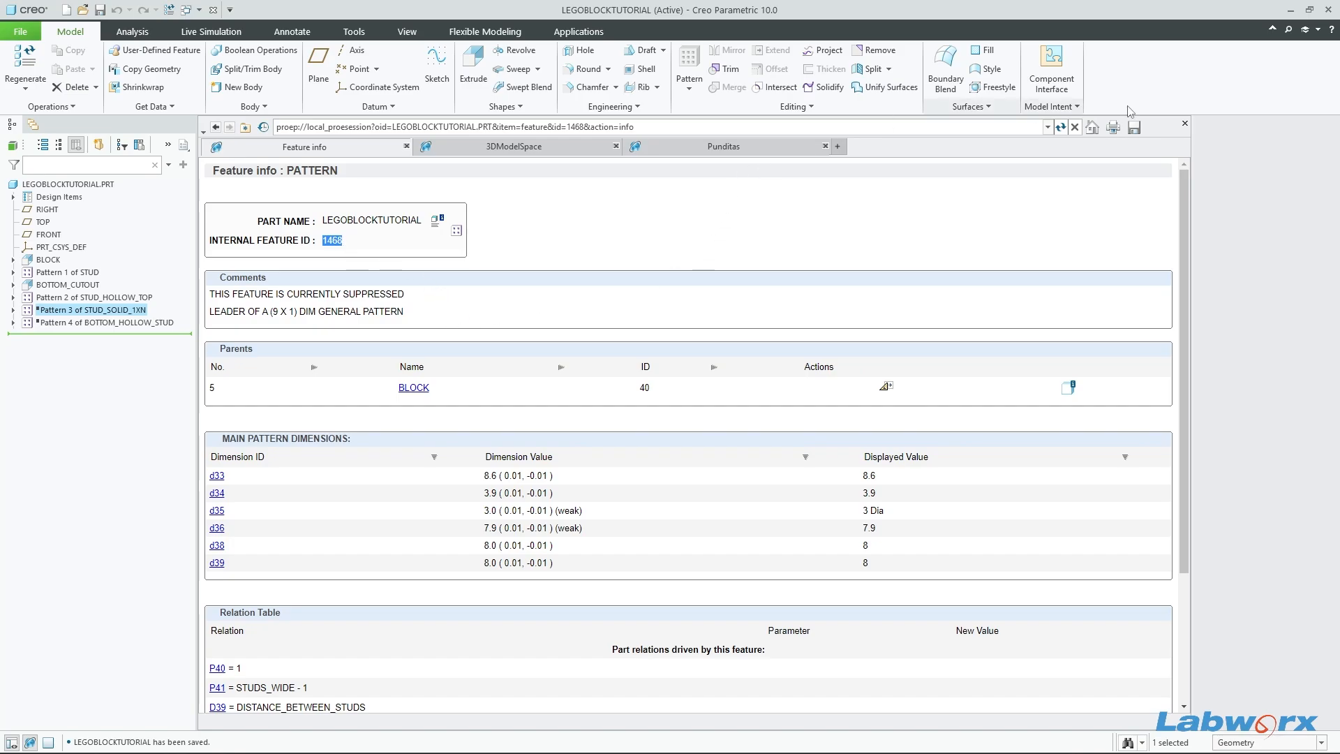
{"action": "left_click", "coordinate": [1184, 125]}
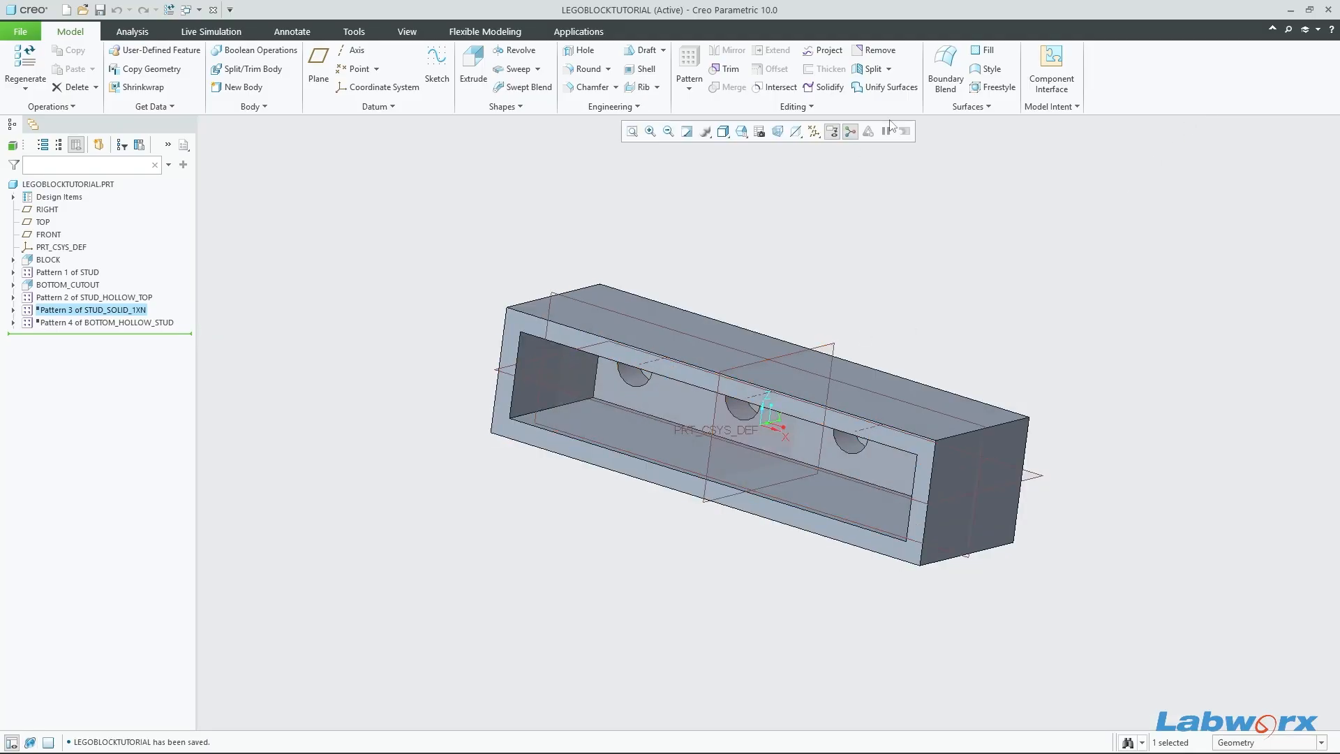
Step: Find feature 1468 in the part program to check its ADD line, close the listing and accept incorporating it into the model
{"action": "left_click", "coordinate": [1048, 106]}
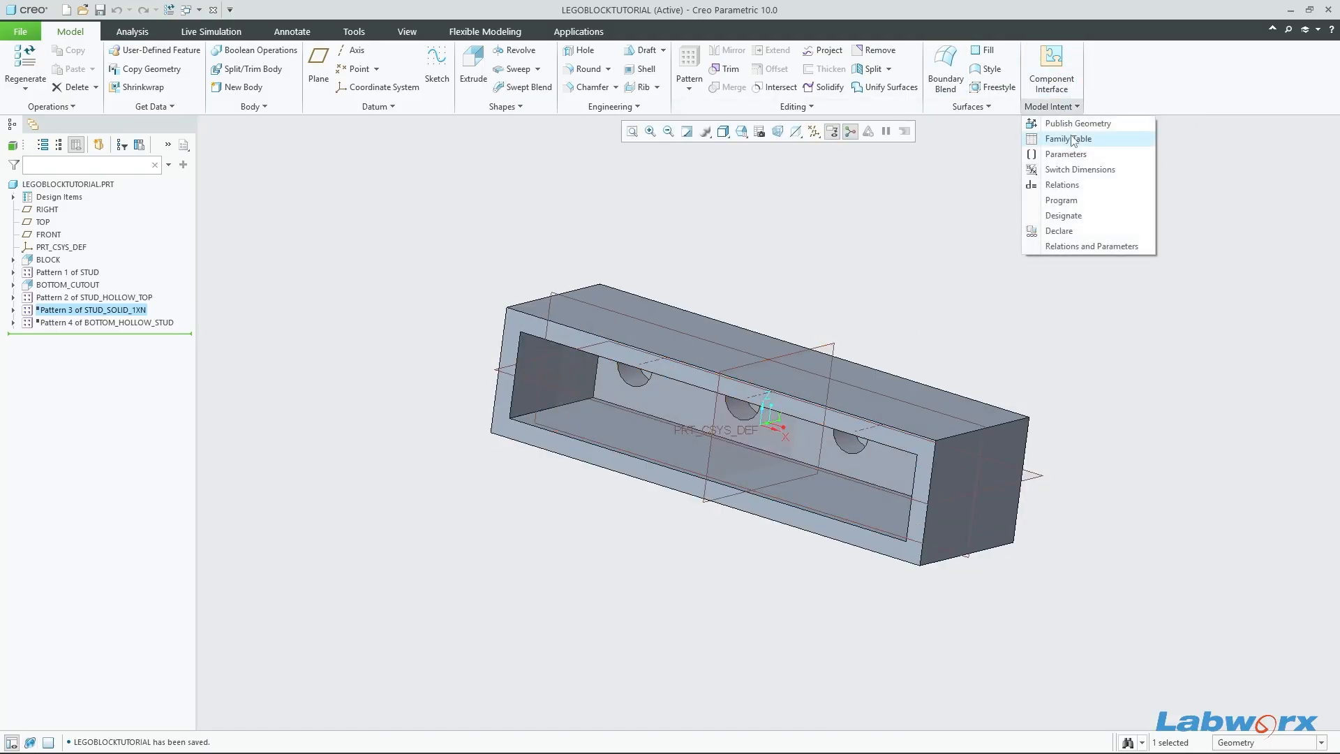
{"action": "left_click", "coordinate": [1060, 200]}
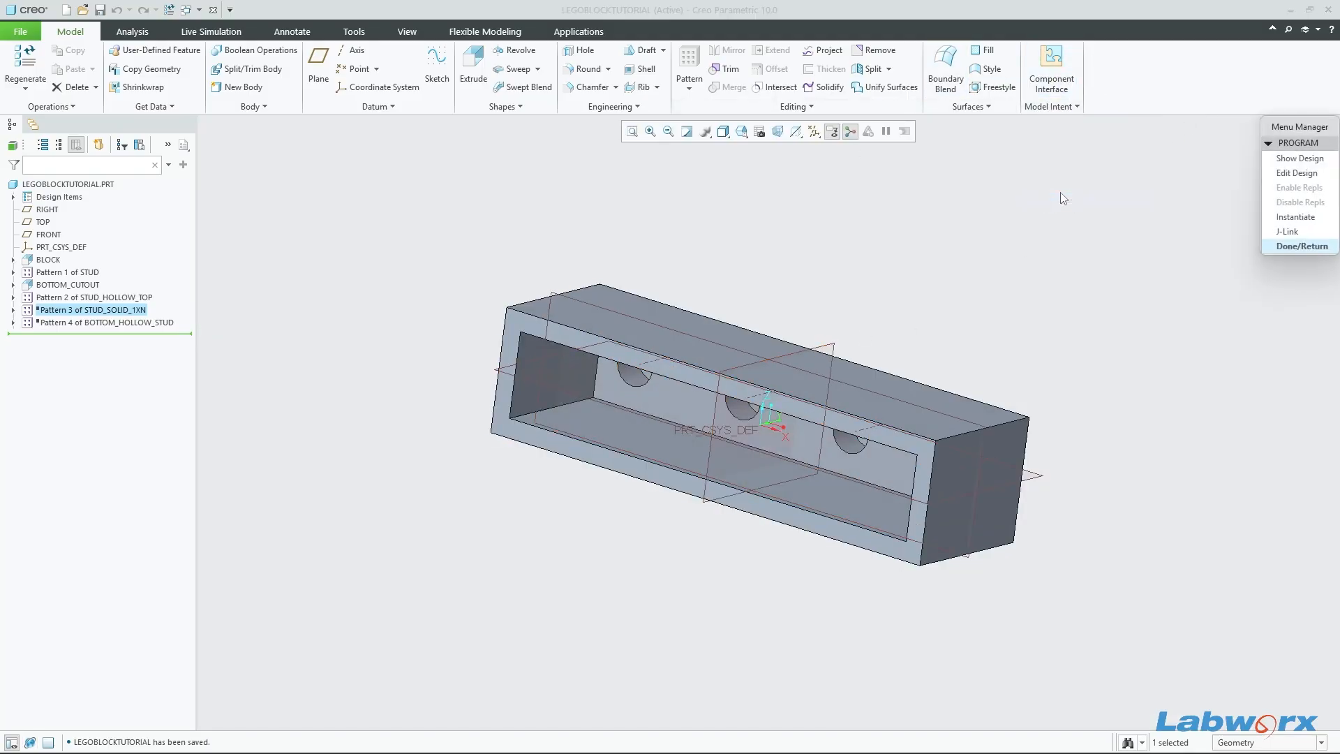
{"action": "left_click", "coordinate": [1322, 177]}
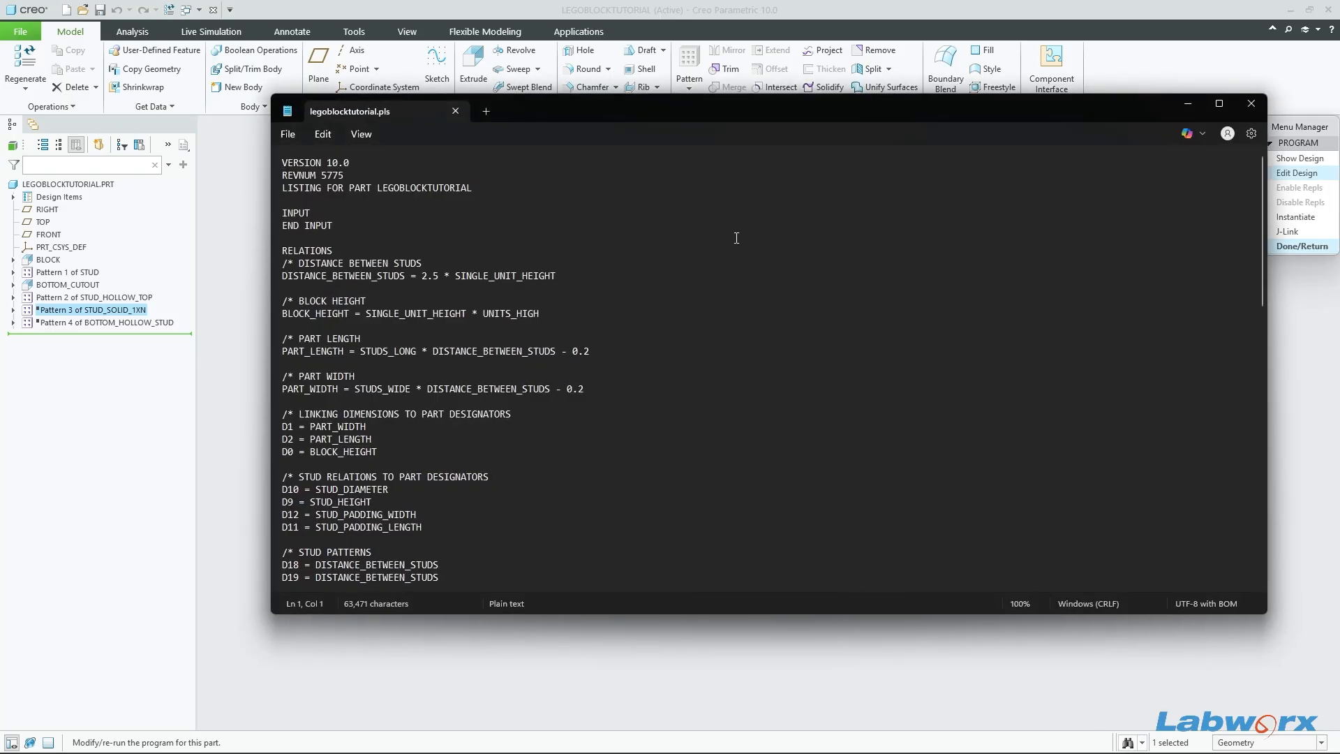
{"action": "key", "text": "ctrl+f"}
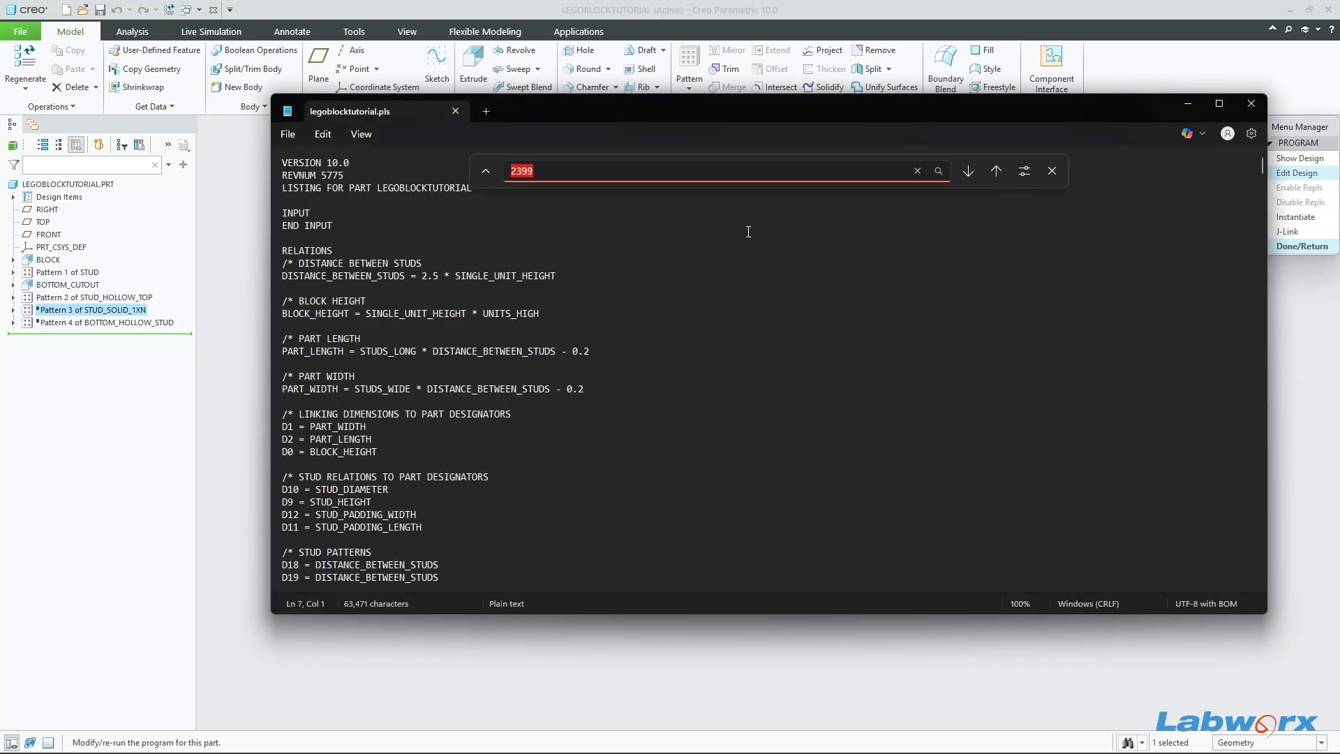
{"action": "type", "text": "1468"}
{"action": "key", "text": "Return"}
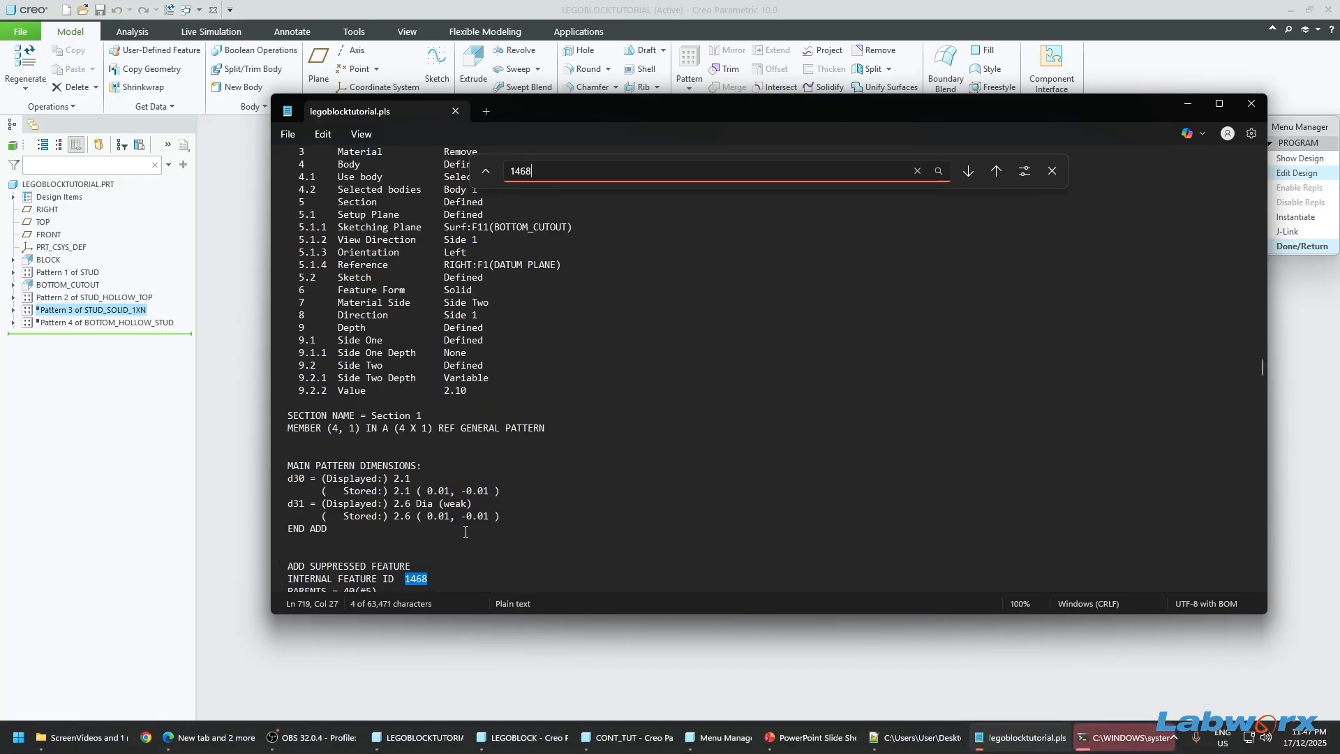
{"action": "key", "text": "Escape"}
{"action": "scroll", "coordinate": [397, 544], "scroll_direction": "down", "scroll_amount": 2}
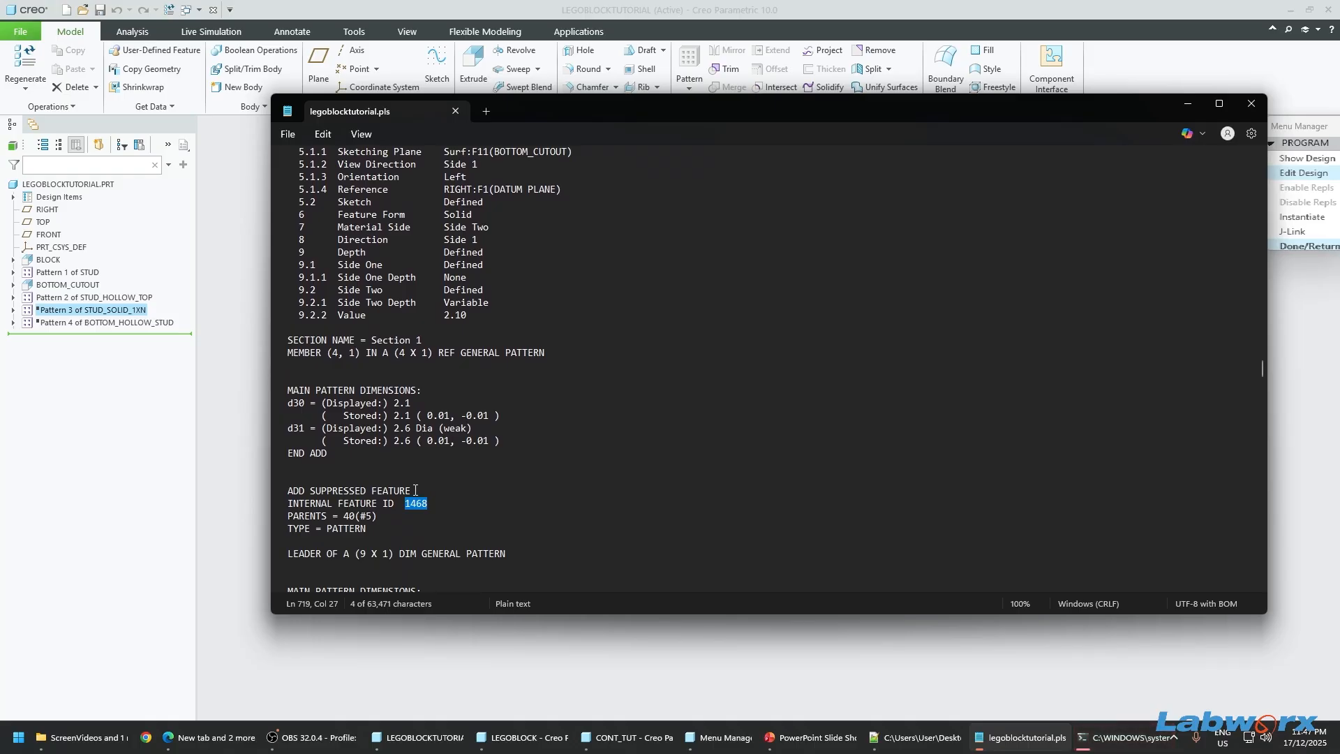
{"action": "double_click", "coordinate": [338, 491]}
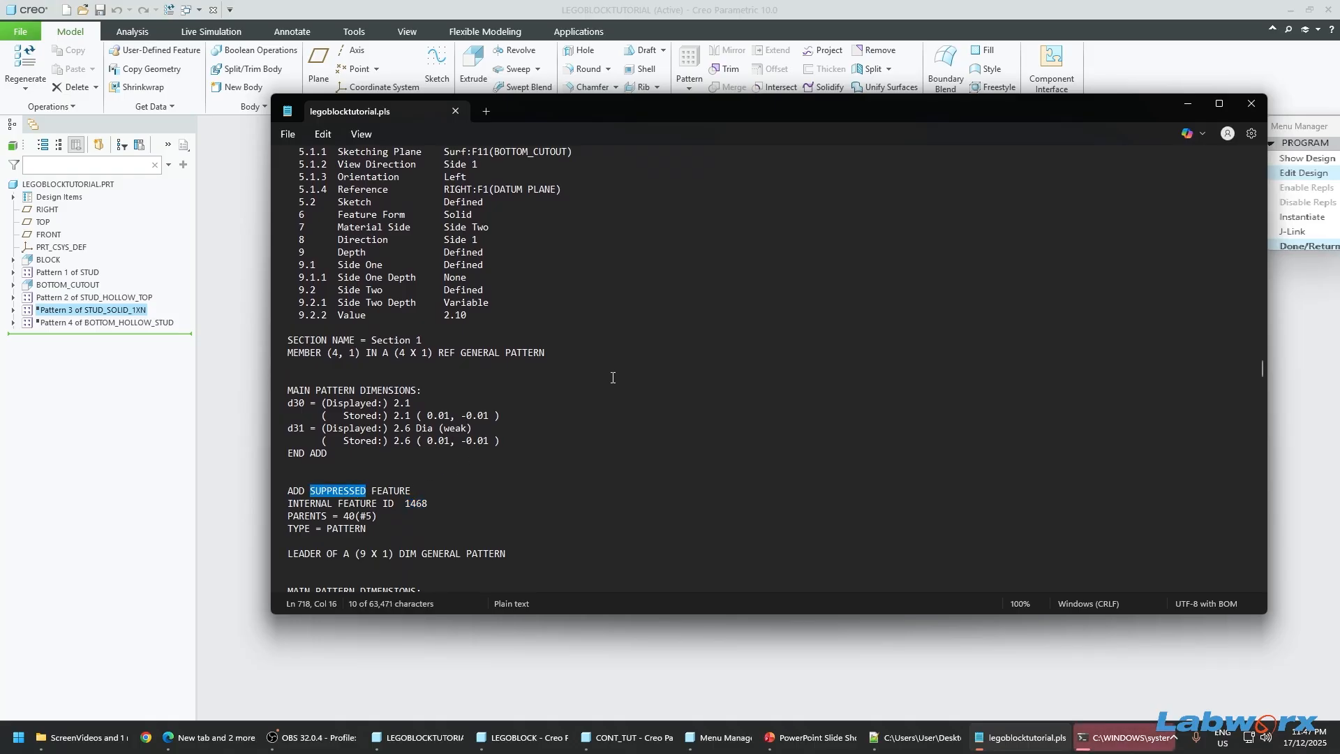
{"action": "left_click", "coordinate": [1257, 107]}
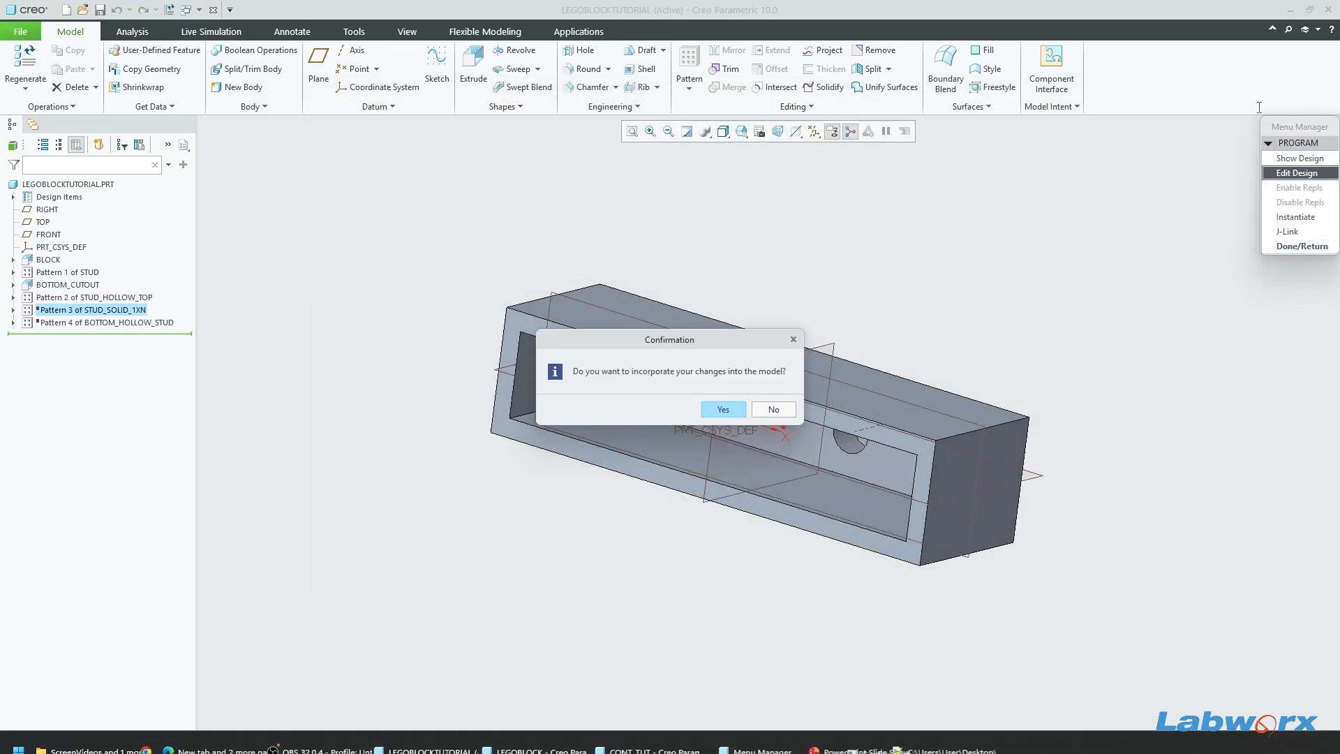
{"action": "left_click", "coordinate": [727, 407]}
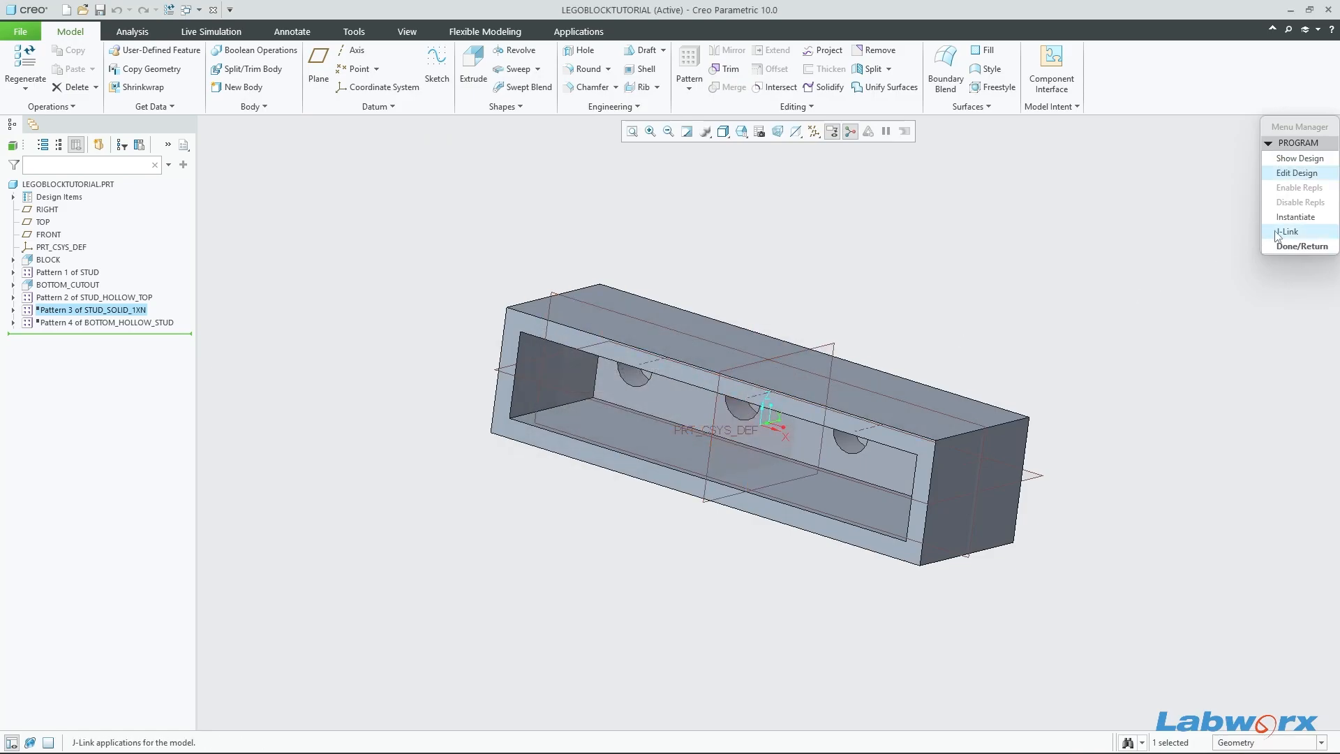
Step: Leave the program editor, resume the suppressed STUD_SOLID_1XN pattern, inspect the block's underside and save the part
{"action": "left_click", "coordinate": [1292, 245]}
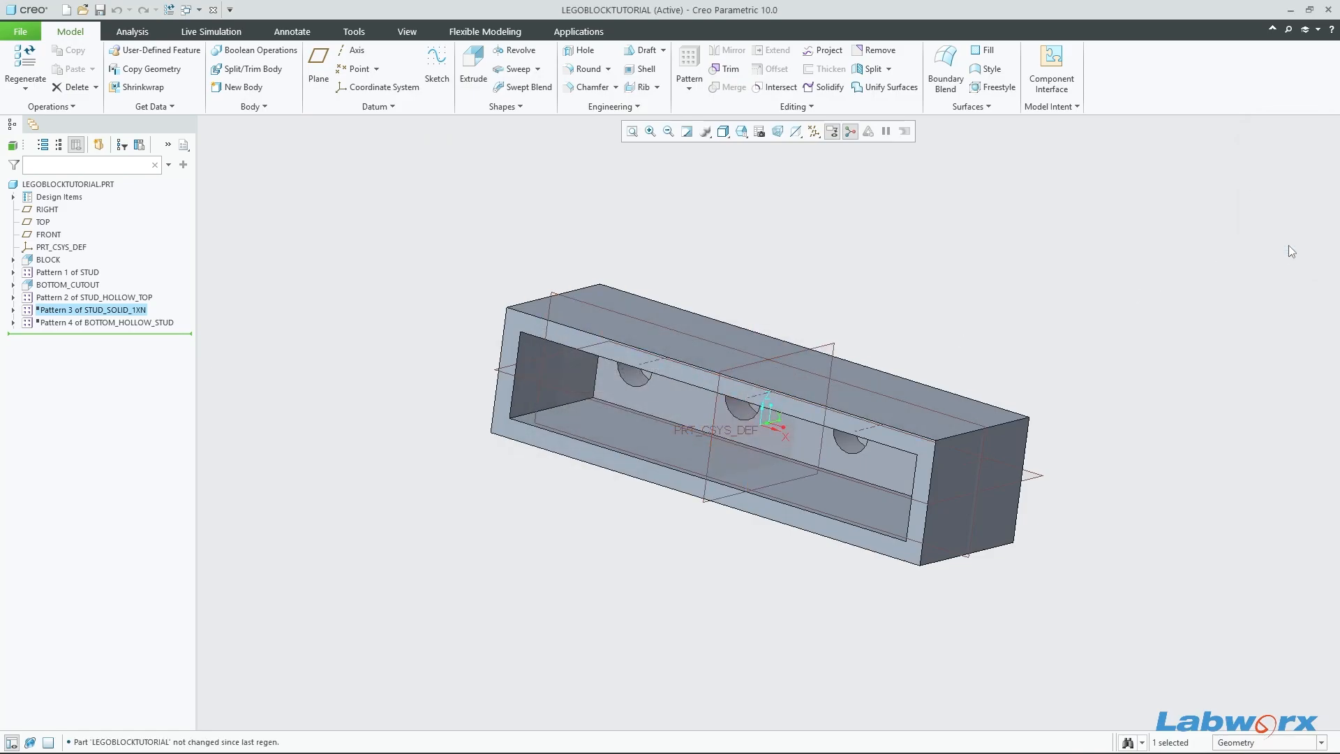
{"action": "left_click", "coordinate": [127, 310]}
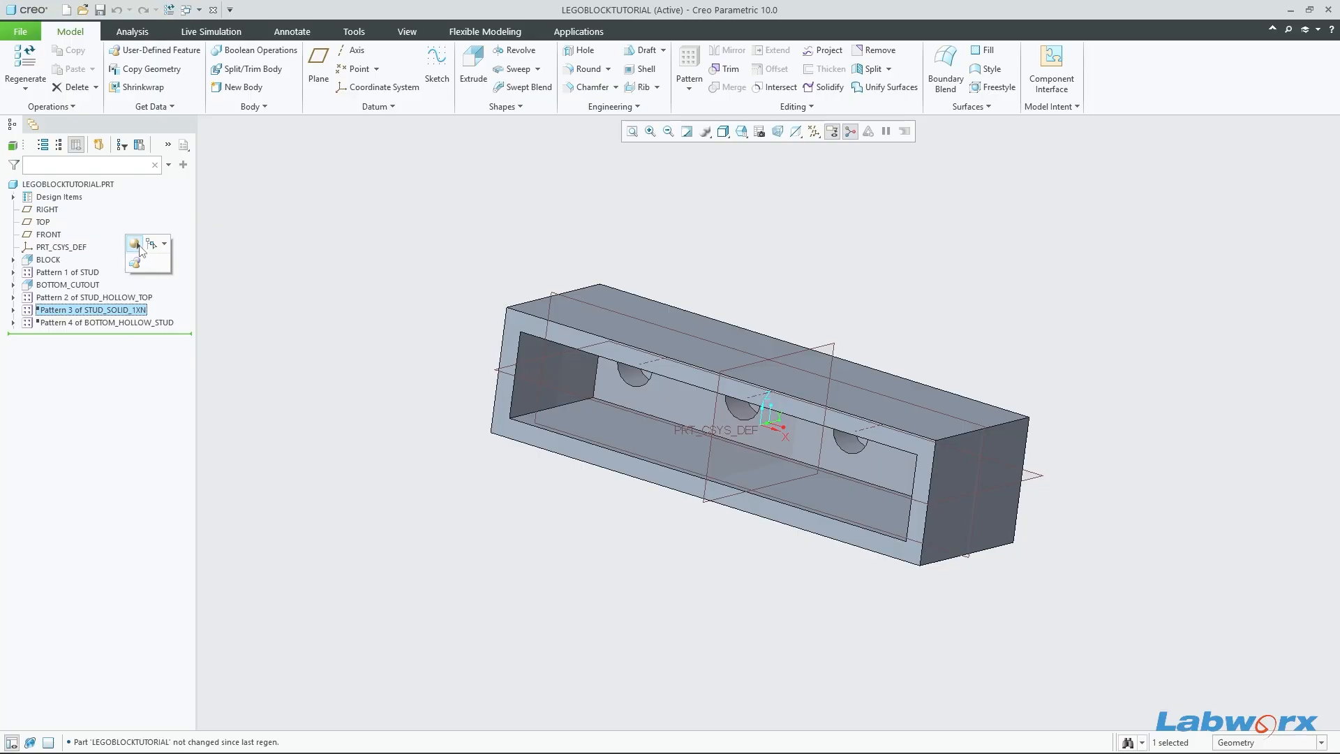
{"action": "left_click", "coordinate": [136, 246]}
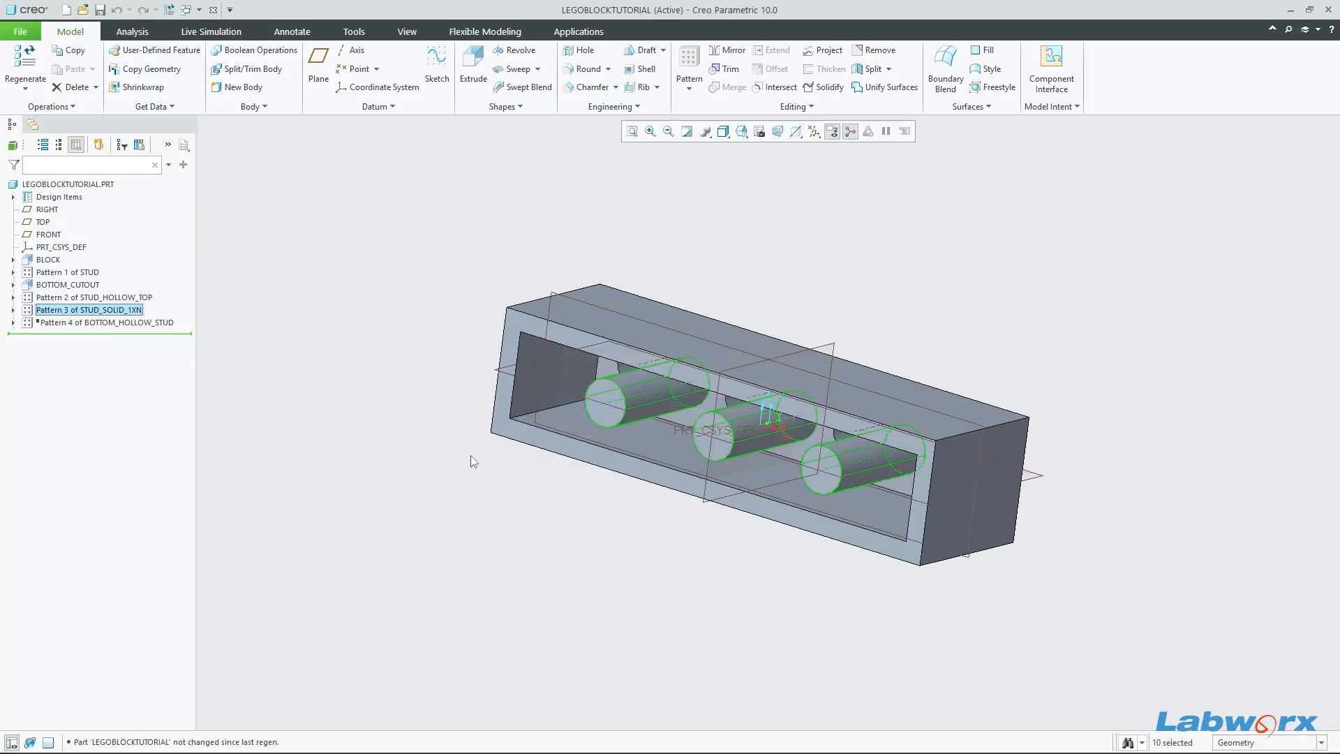
{"action": "mouse_move", "coordinate": [470, 455]}
{"action": "middle_mouse_down"}
{"action": "mouse_move", "coordinate": [511, 433]}
{"action": "mouse_move", "coordinate": [480, 446]}
{"action": "middle_mouse_up"}
{"action": "left_click", "coordinate": [719, 582]}
{"action": "mouse_move", "coordinate": [855, 570]}
{"action": "middle_mouse_down"}
{"action": "mouse_move", "coordinate": [912, 559]}
{"action": "mouse_move", "coordinate": [865, 527]}
{"action": "mouse_move", "coordinate": [933, 527]}
{"action": "mouse_move", "coordinate": [882, 509]}
{"action": "mouse_move", "coordinate": [888, 550]}
{"action": "mouse_move", "coordinate": [956, 520]}
{"action": "mouse_move", "coordinate": [1088, 543]}
{"action": "mouse_move", "coordinate": [968, 481]}
{"action": "mouse_move", "coordinate": [907, 517]}
{"action": "mouse_move", "coordinate": [896, 489]}
{"action": "middle_mouse_up"}
{"action": "key", "text": "ctrl+s"}
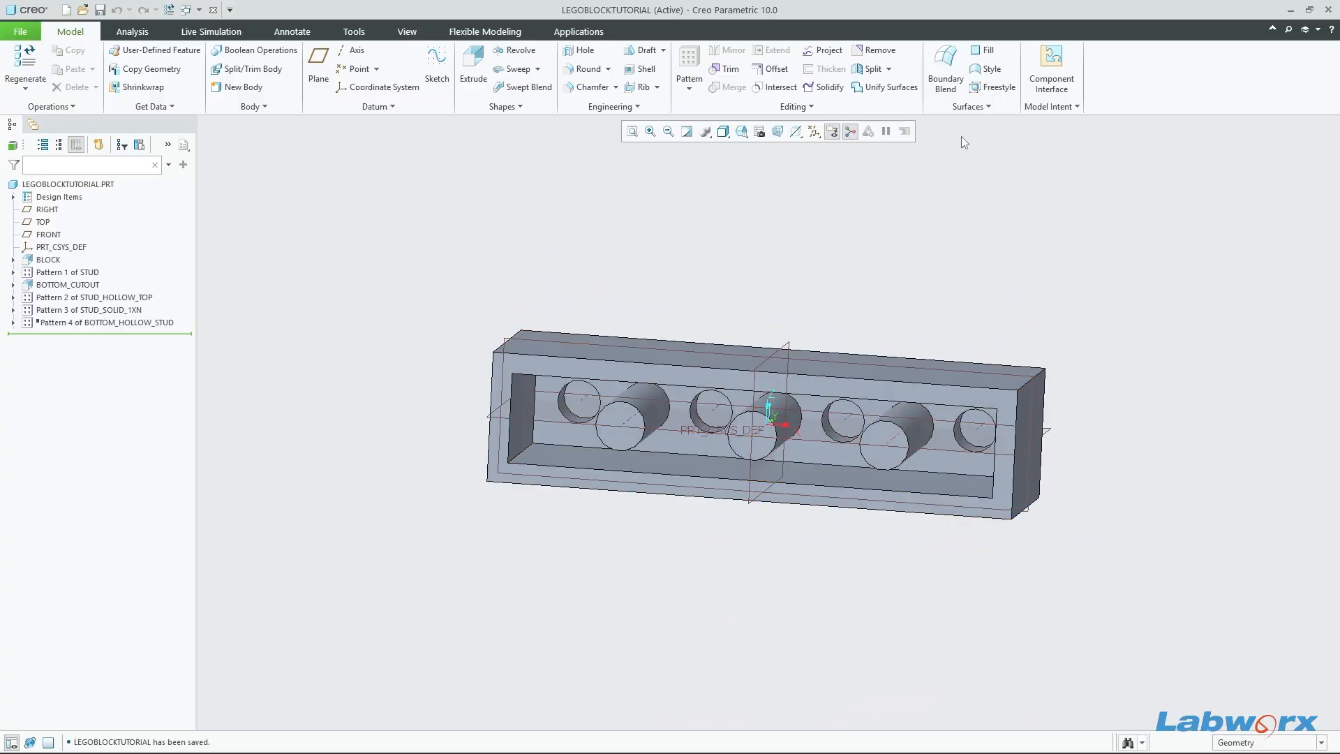
Step: Open the part program for editing and locate the ADD FEATURE line of internal feature ID 1468
{"action": "left_click", "coordinate": [1051, 112]}
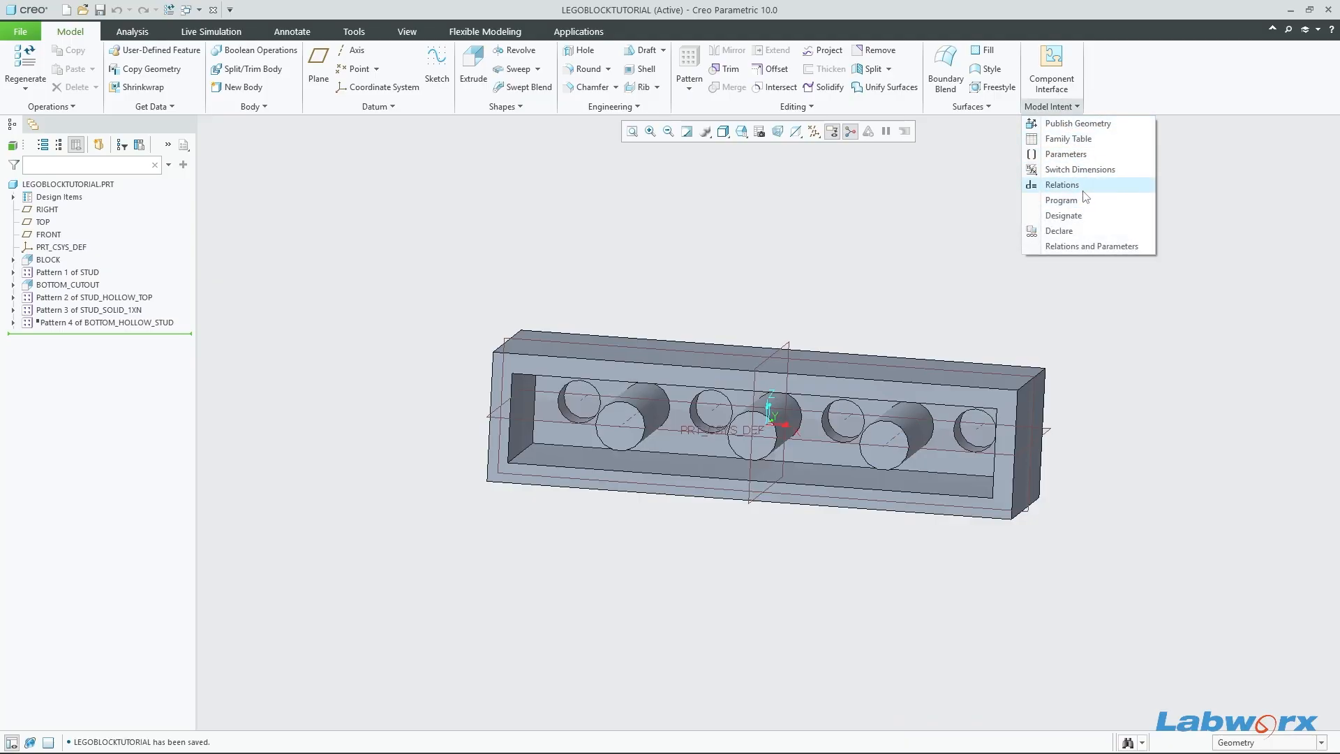
{"action": "left_click", "coordinate": [1062, 200]}
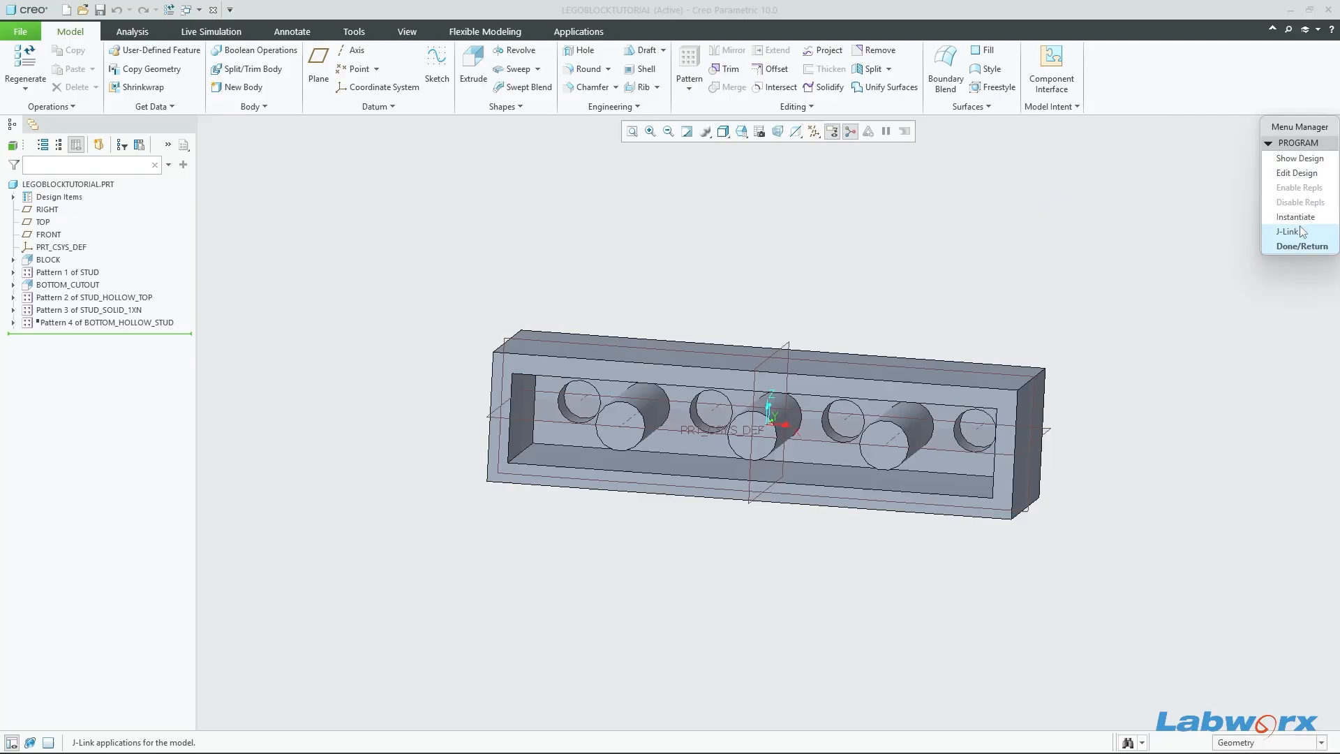
{"action": "left_click", "coordinate": [1317, 175]}
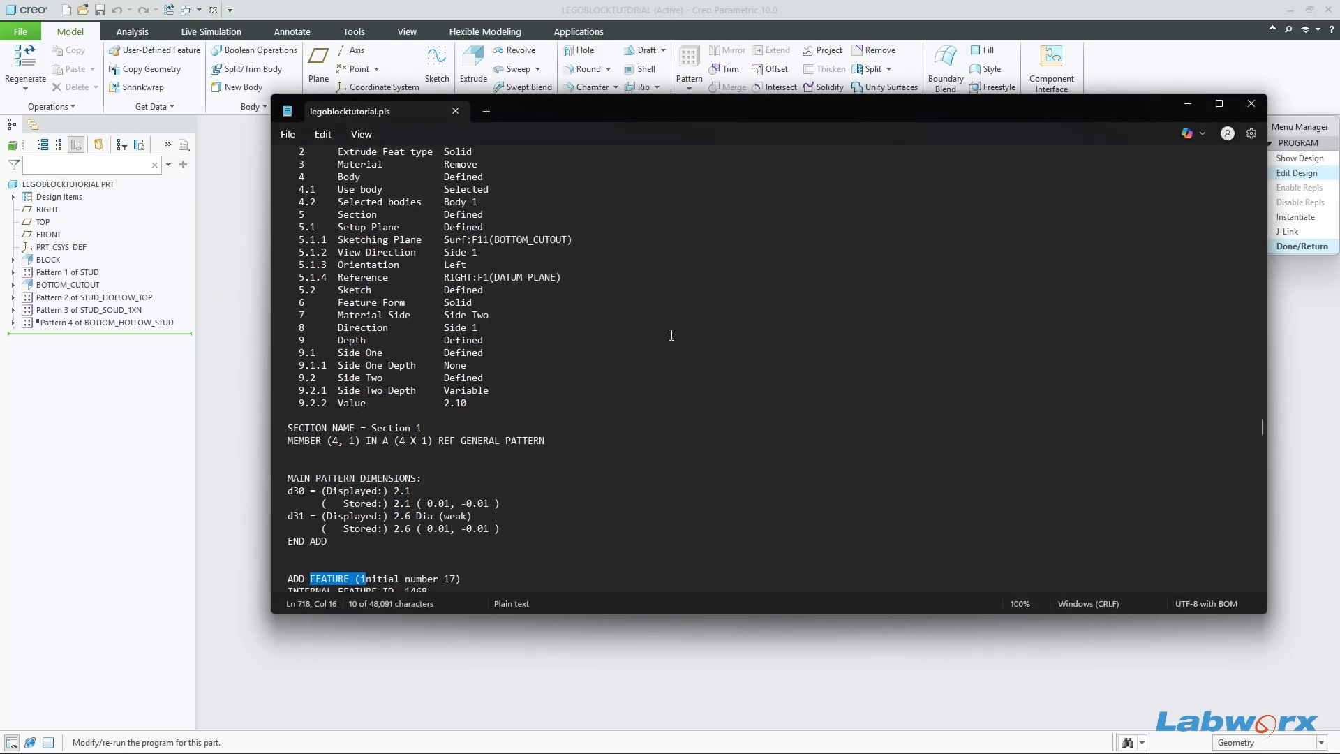
{"action": "scroll", "coordinate": [589, 418], "scroll_direction": "down", "scroll_amount": 1}
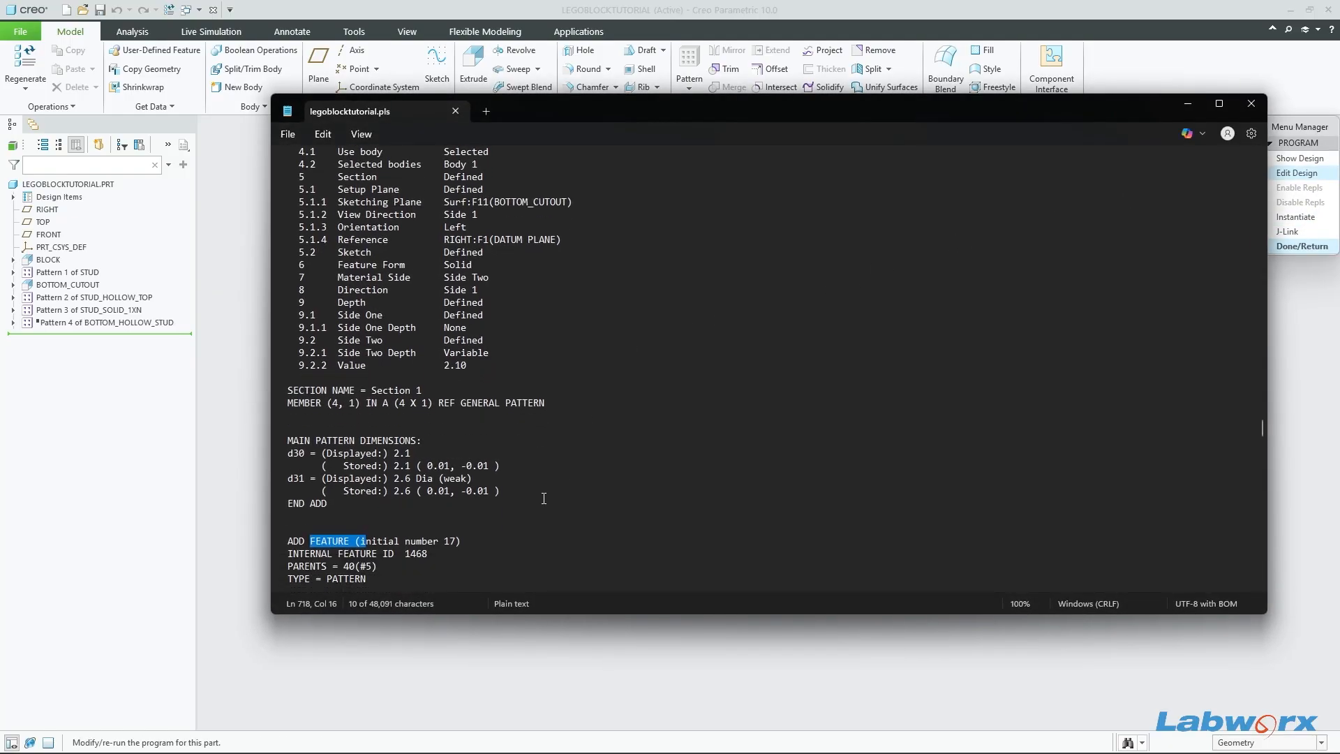
{"action": "scroll", "coordinate": [454, 573], "scroll_direction": "down", "scroll_amount": 1}
{"action": "double_click", "coordinate": [423, 517]}
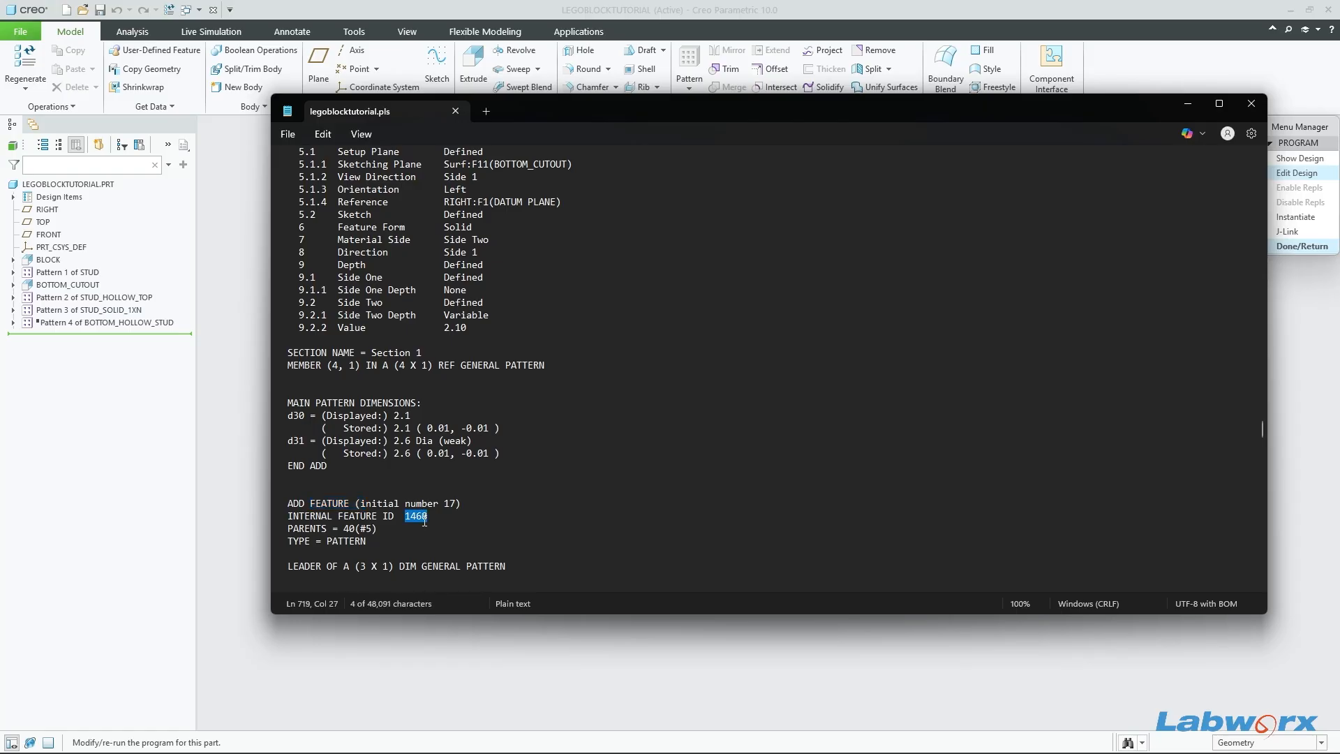
{"action": "scroll", "coordinate": [537, 485], "scroll_direction": "down", "scroll_amount": 2}
{"action": "left_click", "coordinate": [349, 428]}
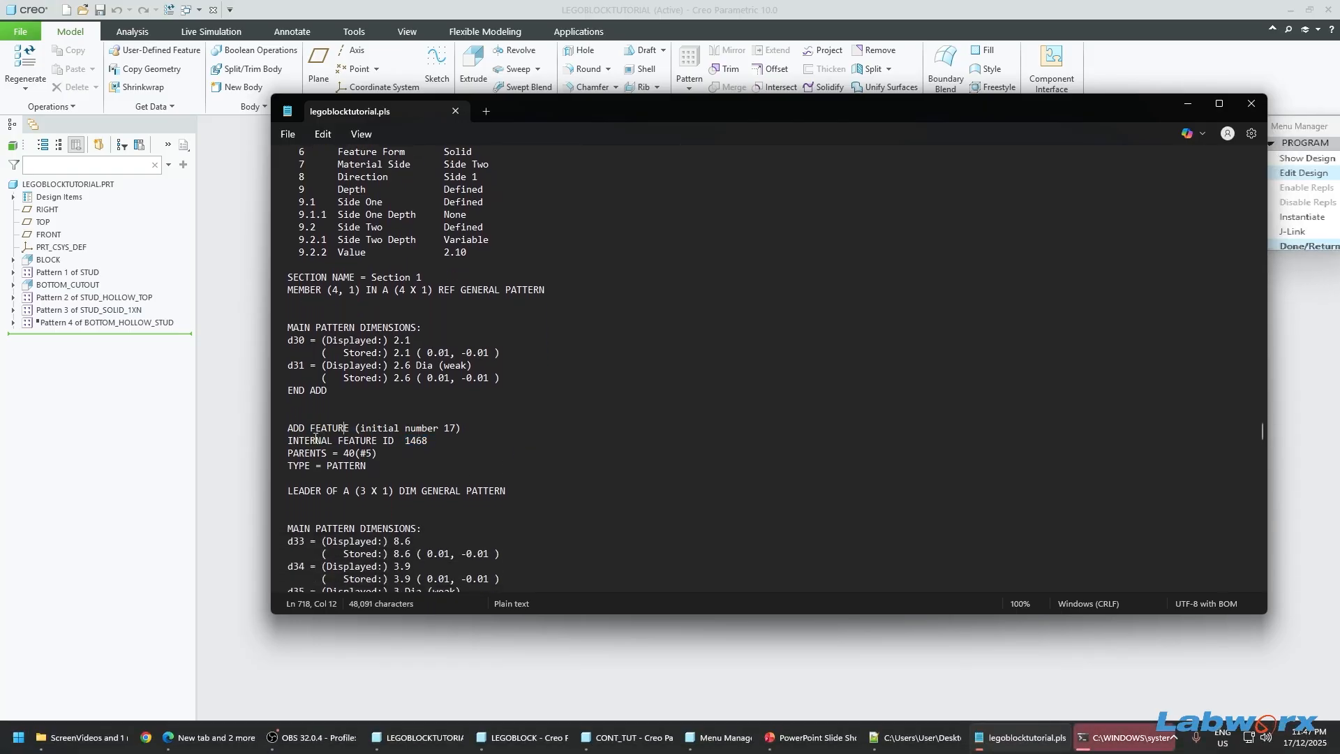
Step: Insert IF (STUDS_WIDE > 1 && STUDS_LONG == 1 || STUDS_WIDE == 1 && STUDS_LONG > 1) above feature 1468's ADD line and save the listing
{"action": "left_click", "coordinate": [349, 417]}
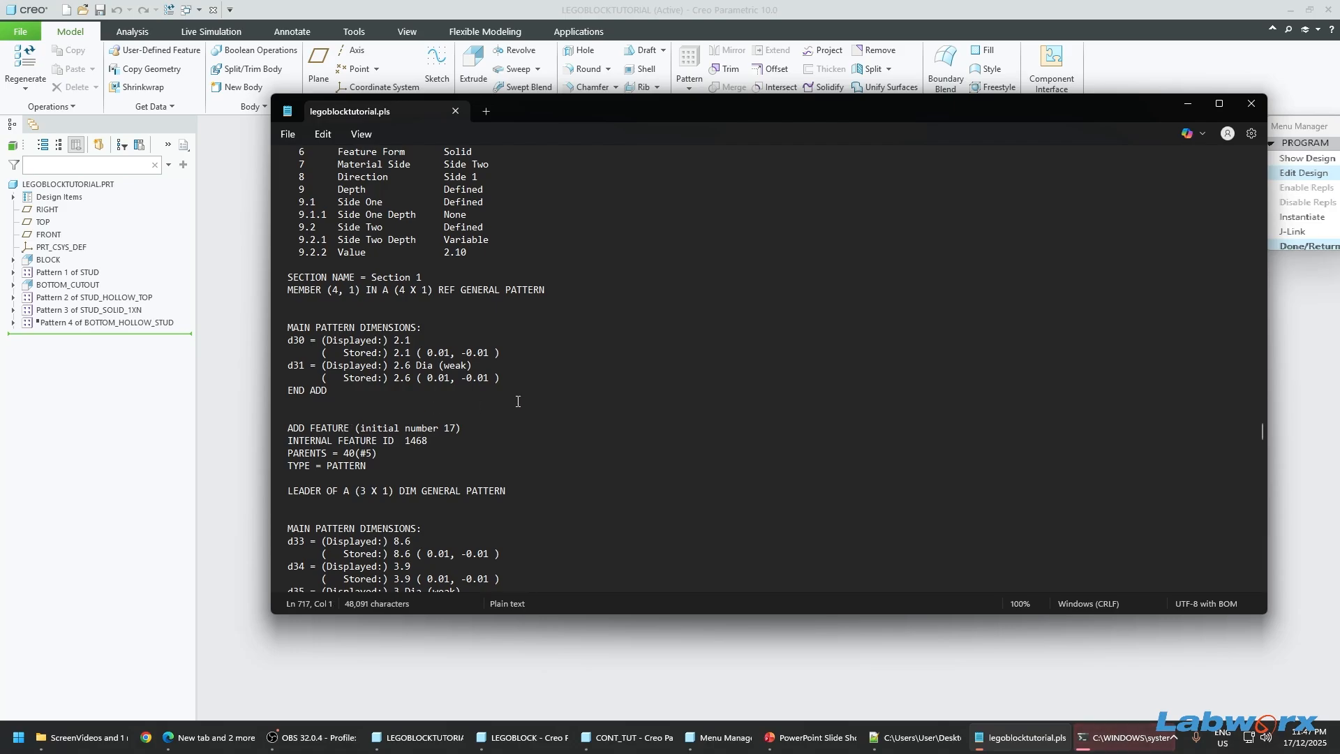
{"action": "key", "text": "Return"}
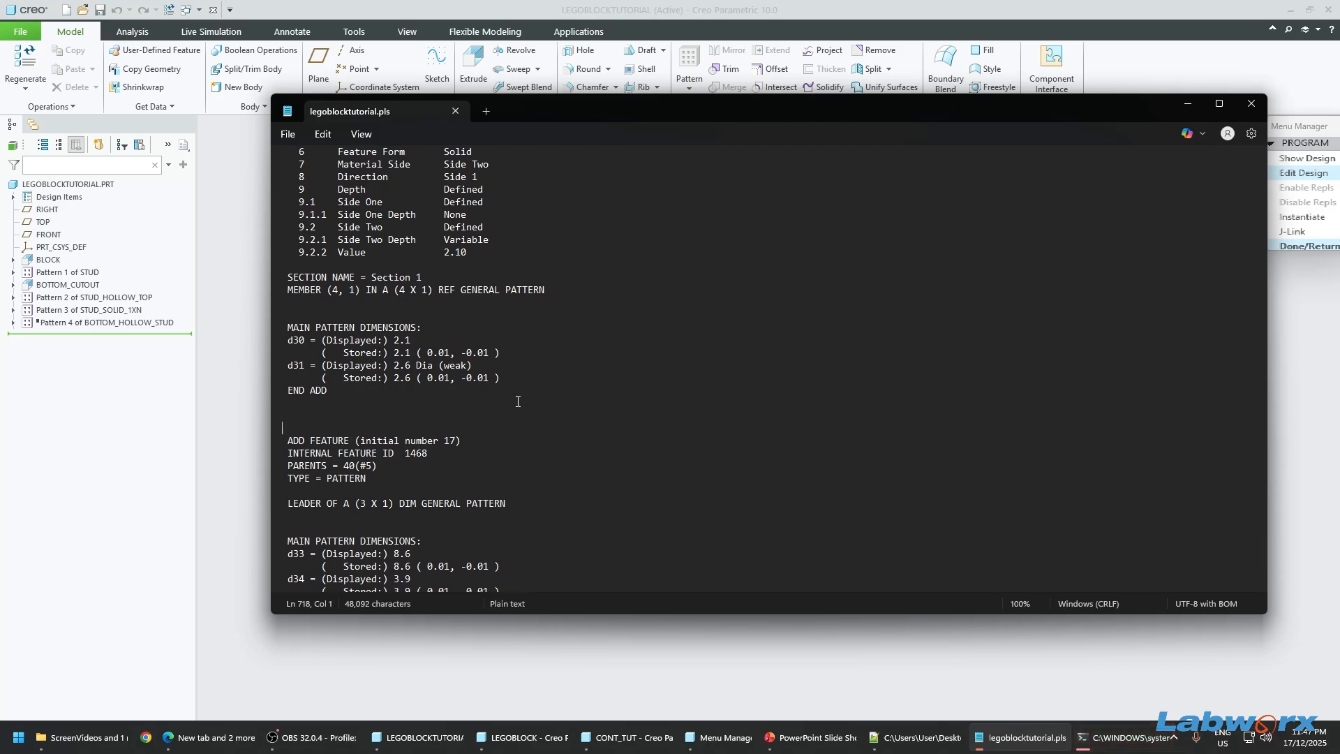
{"action": "type", "text": "IF "}
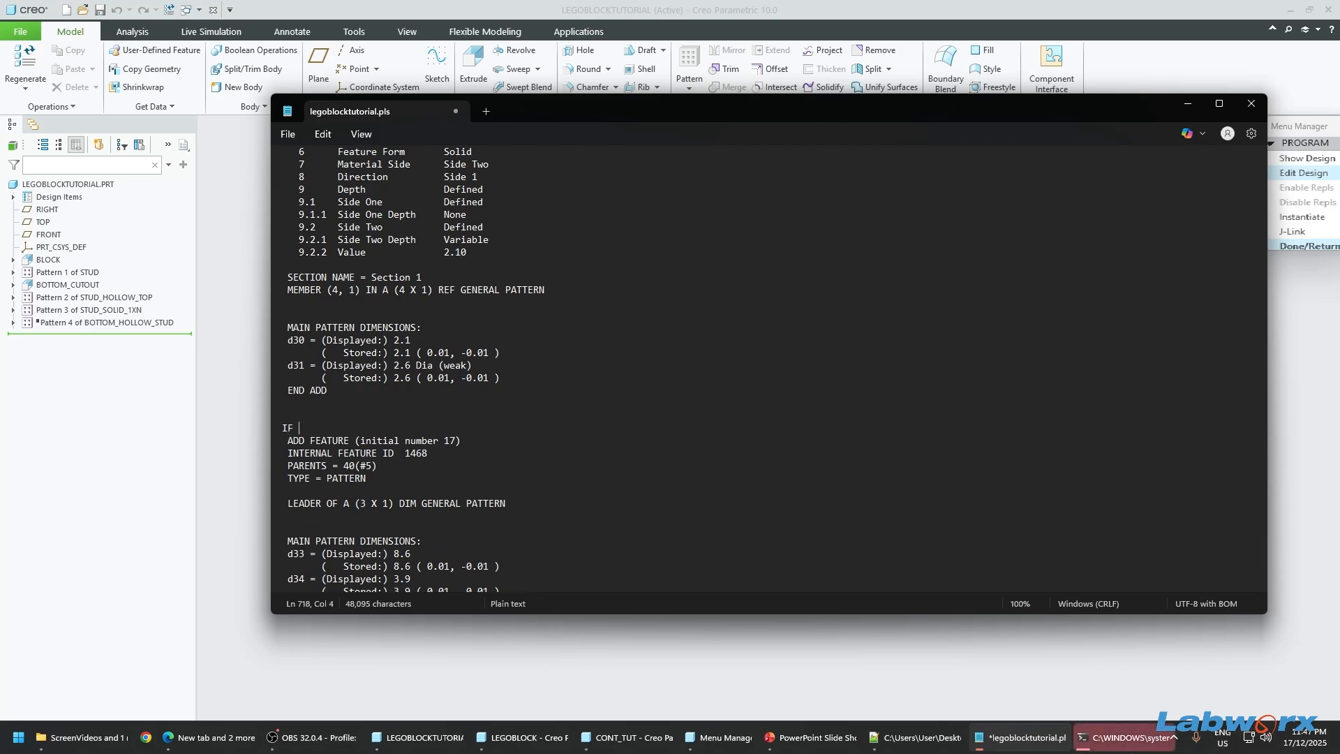
{"action": "type", "text": "STUDS_WIDE"}
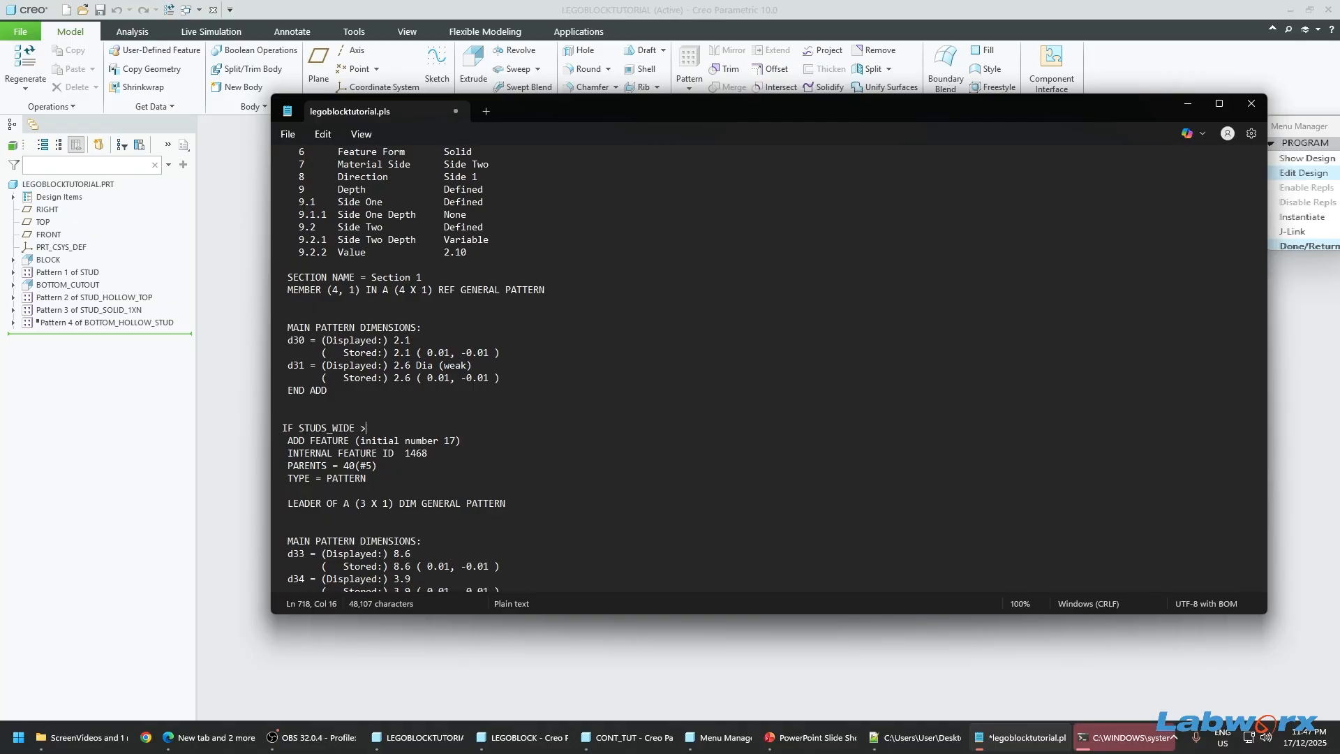
{"action": "type", "text": " > 1 && STUDS_LONG == 1 || STUDS_WIDE ="}
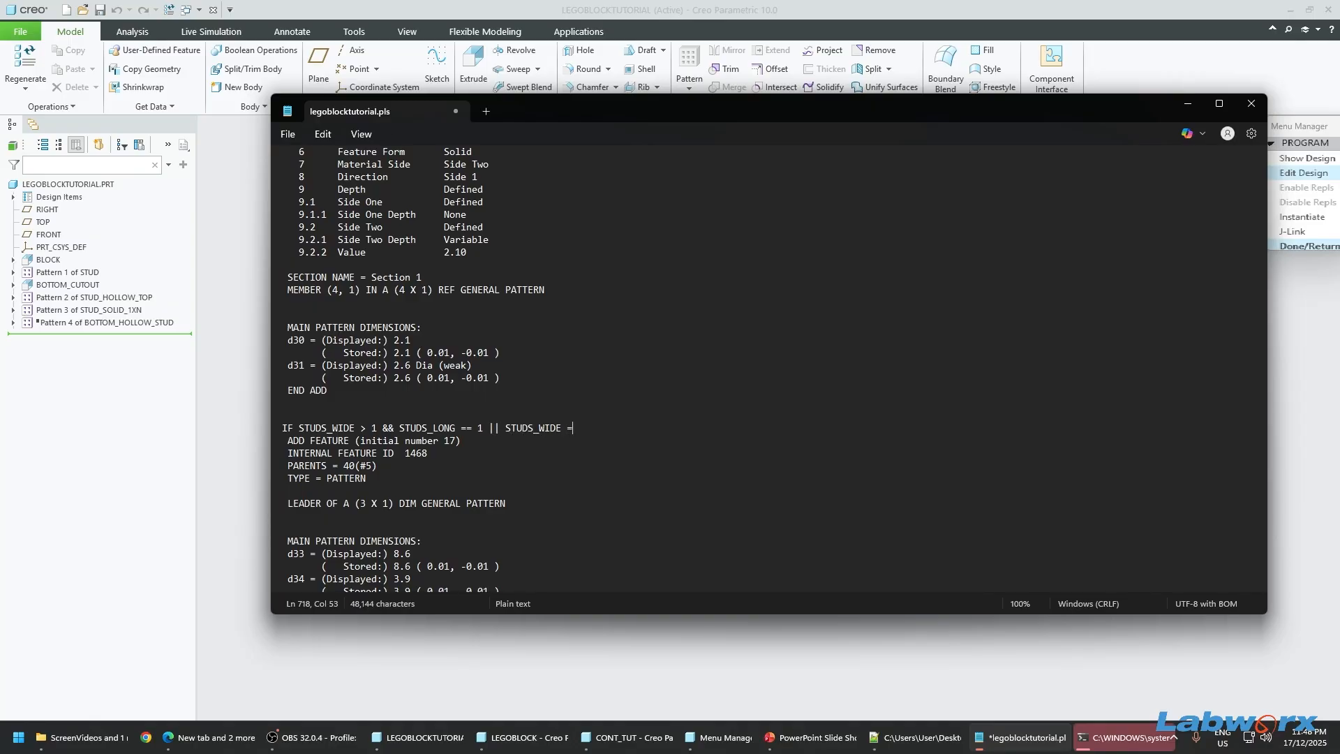
{"action": "type", "text": "STUDS_LONG > 1)"}
{"action": "key", "text": "Home"}
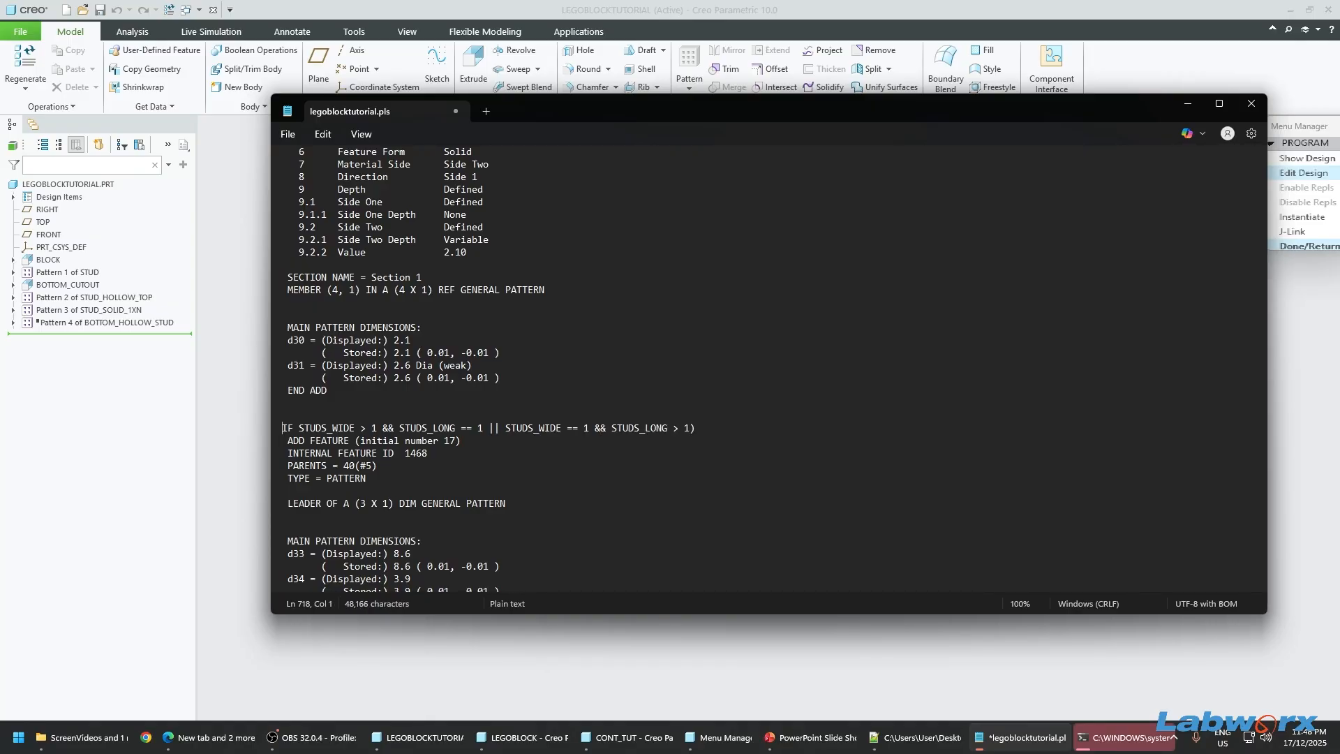
{"action": "key", "text": "Right"}
{"action": "key", "text": "Right"}
{"action": "key", "text": "Right"}
{"action": "type", "text": "("}
{"action": "key", "text": "End"}
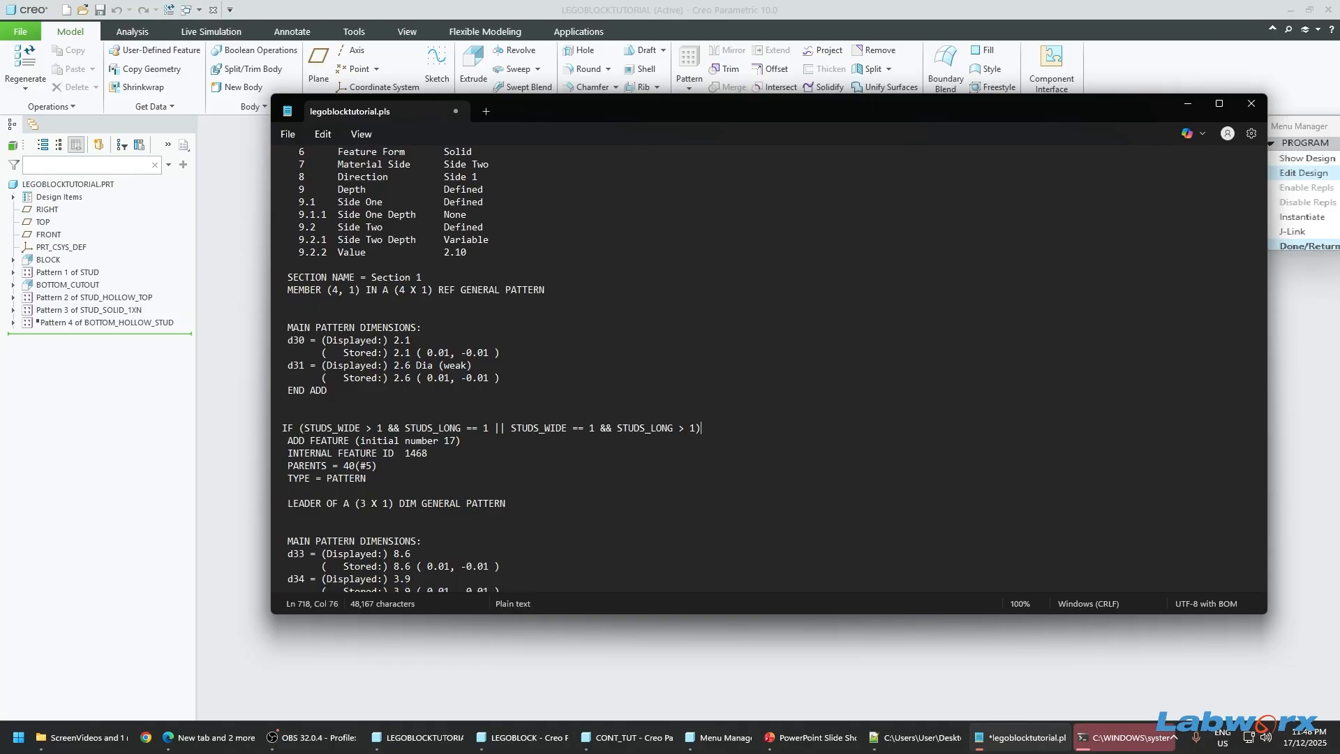
{"action": "key", "text": "ctrl+s"}
Step: Try to end the condition with END IF directly after feature 1468's END ADD, then save and close the listing
{"action": "scroll", "coordinate": [336, 444], "scroll_direction": "down", "scroll_amount": 4}
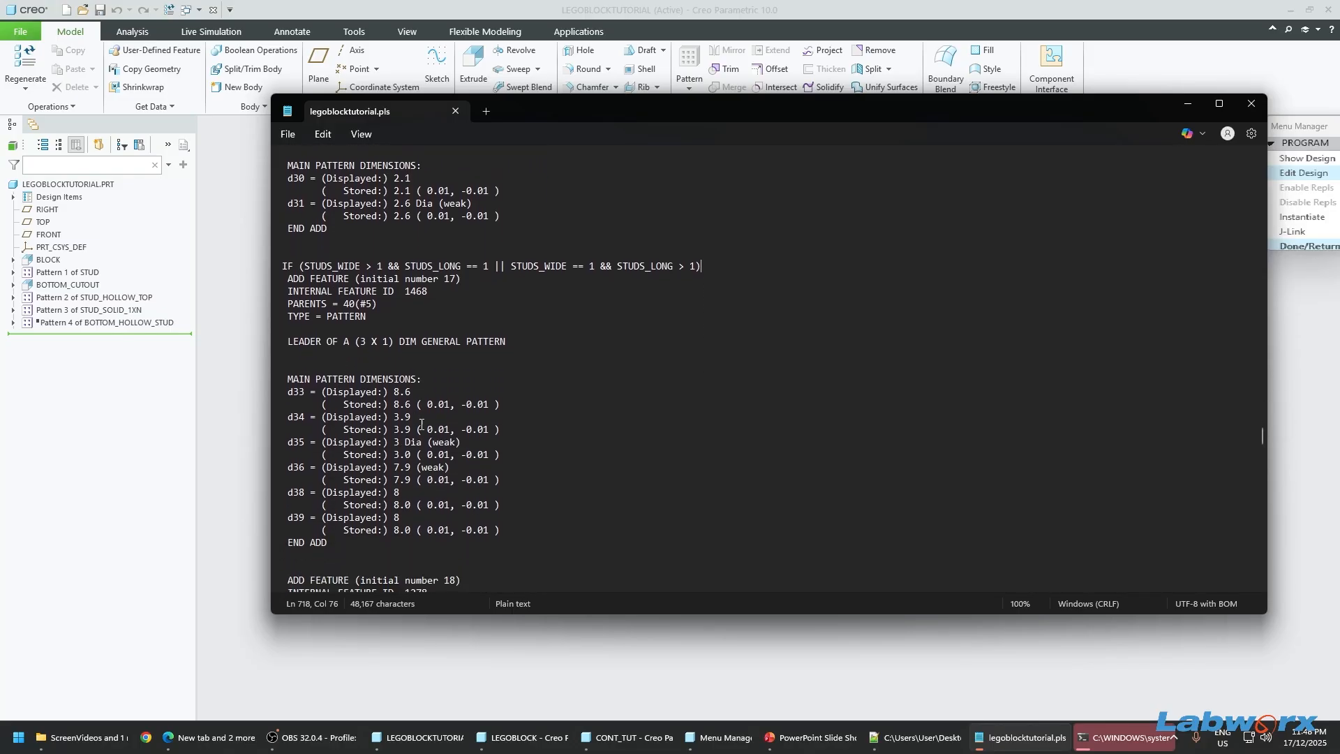
{"action": "scroll", "coordinate": [421, 424], "scroll_direction": "down", "scroll_amount": 3}
{"action": "left_click", "coordinate": [355, 445]}
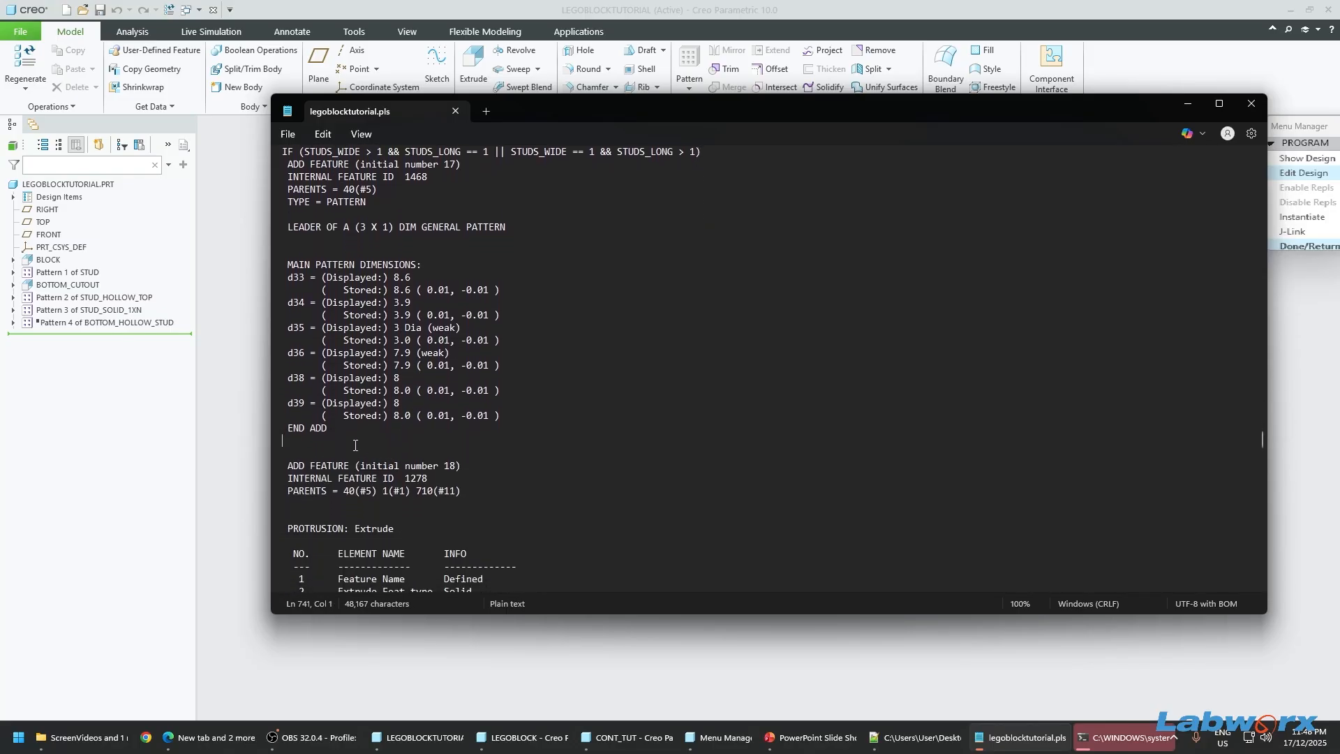
{"action": "key", "text": "Return"}
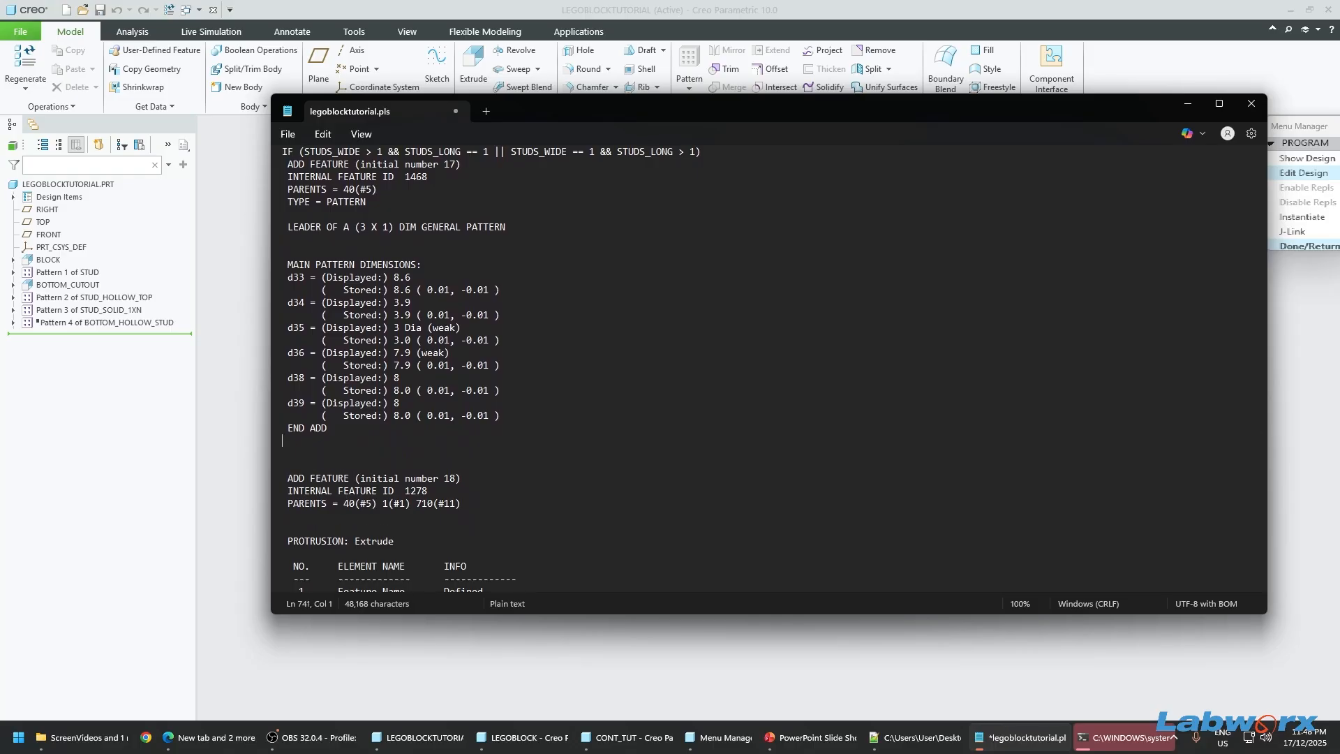
{"action": "key", "text": "Return"}
{"action": "key", "text": "ctrl+s"}
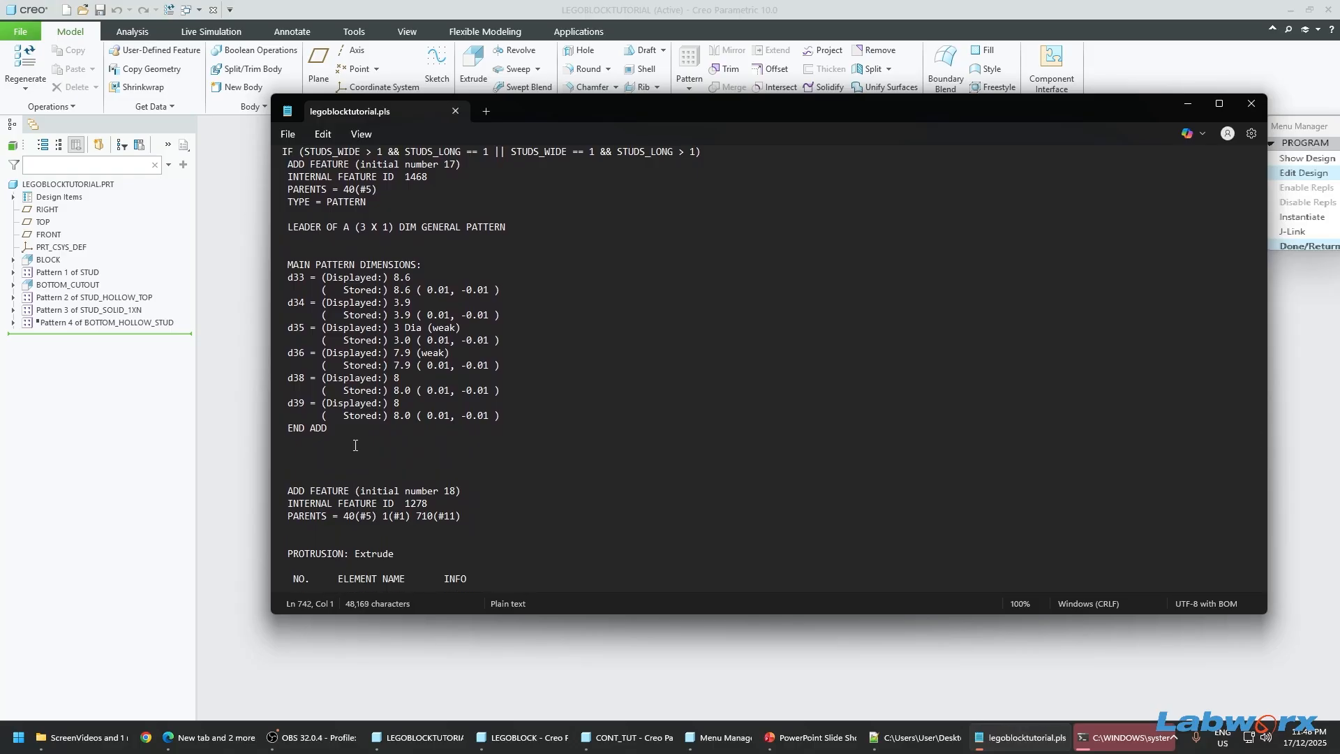
{"action": "type", "text": "END IF"}
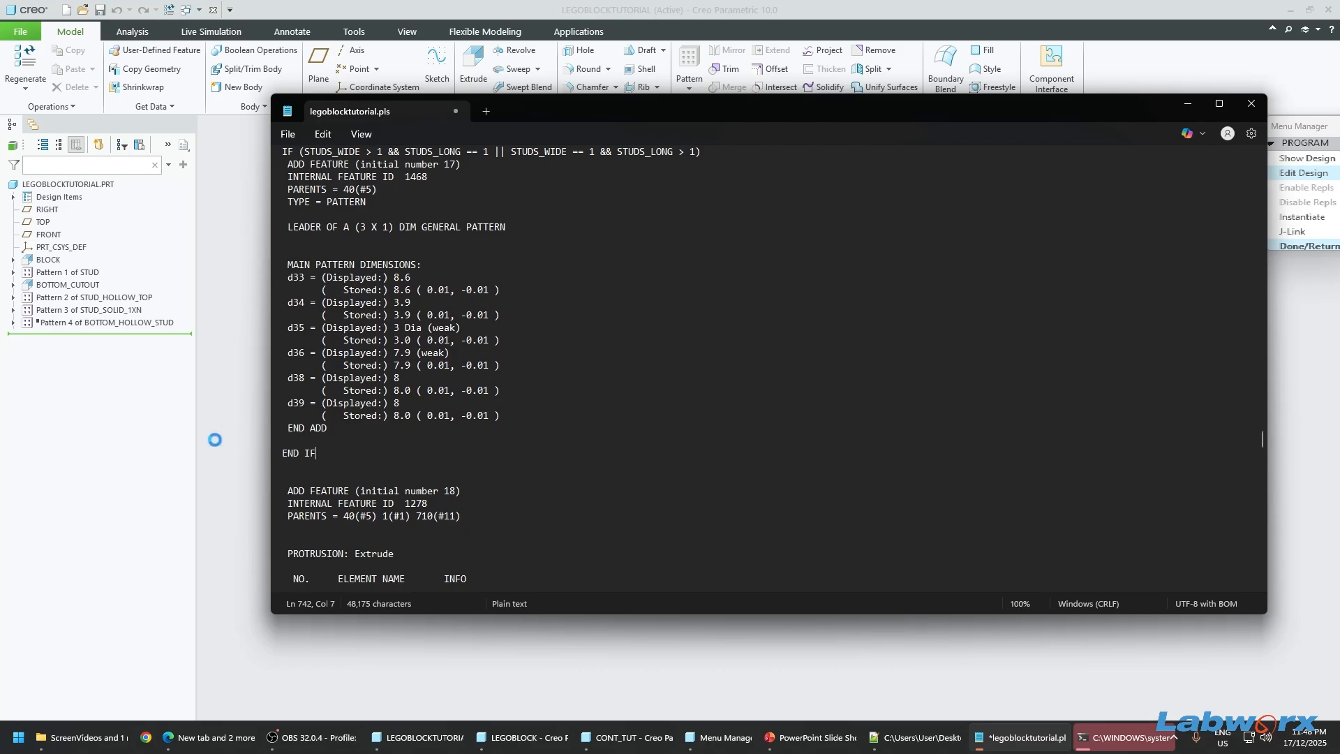
{"action": "key", "text": "ctrl+s"}
{"action": "left_click", "coordinate": [1250, 103]}
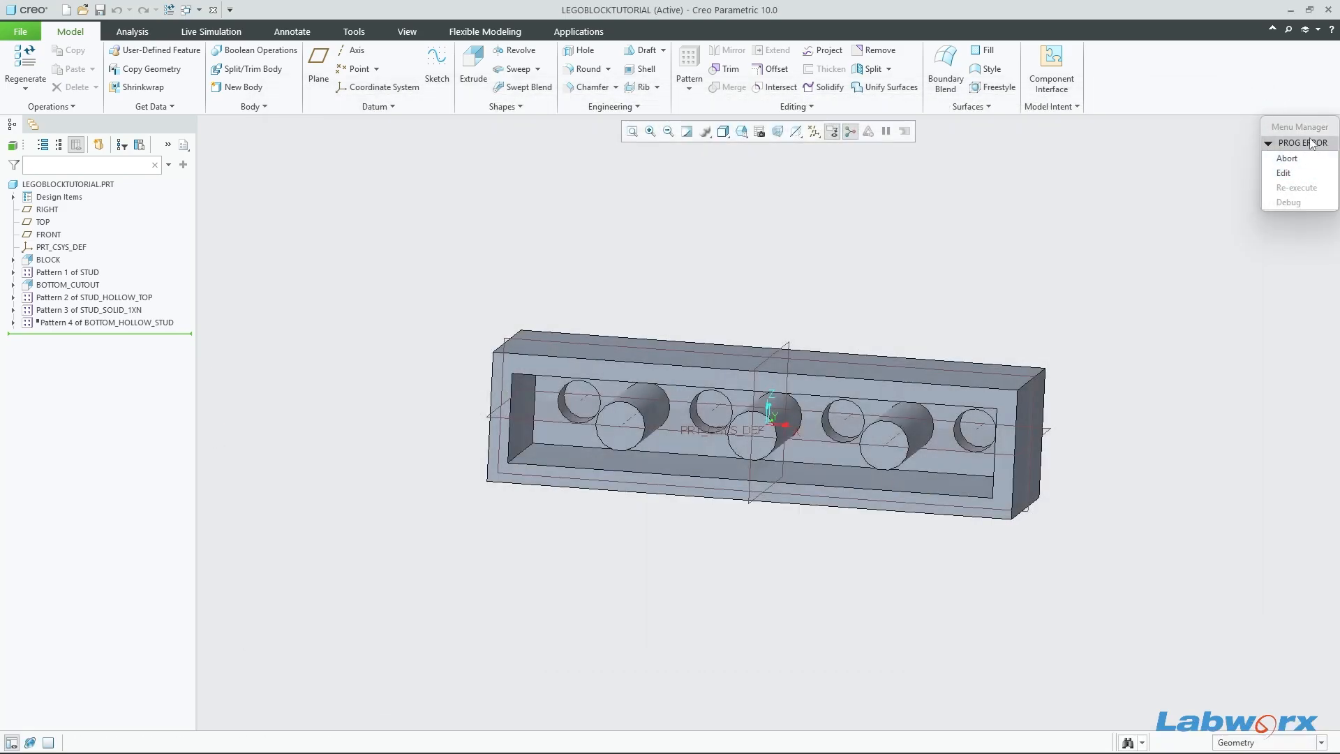
Step: Reopen the program from the error prompt, check the error lines after feature 1468 and delete the misplaced END IF
{"action": "left_click", "coordinate": [1286, 174]}
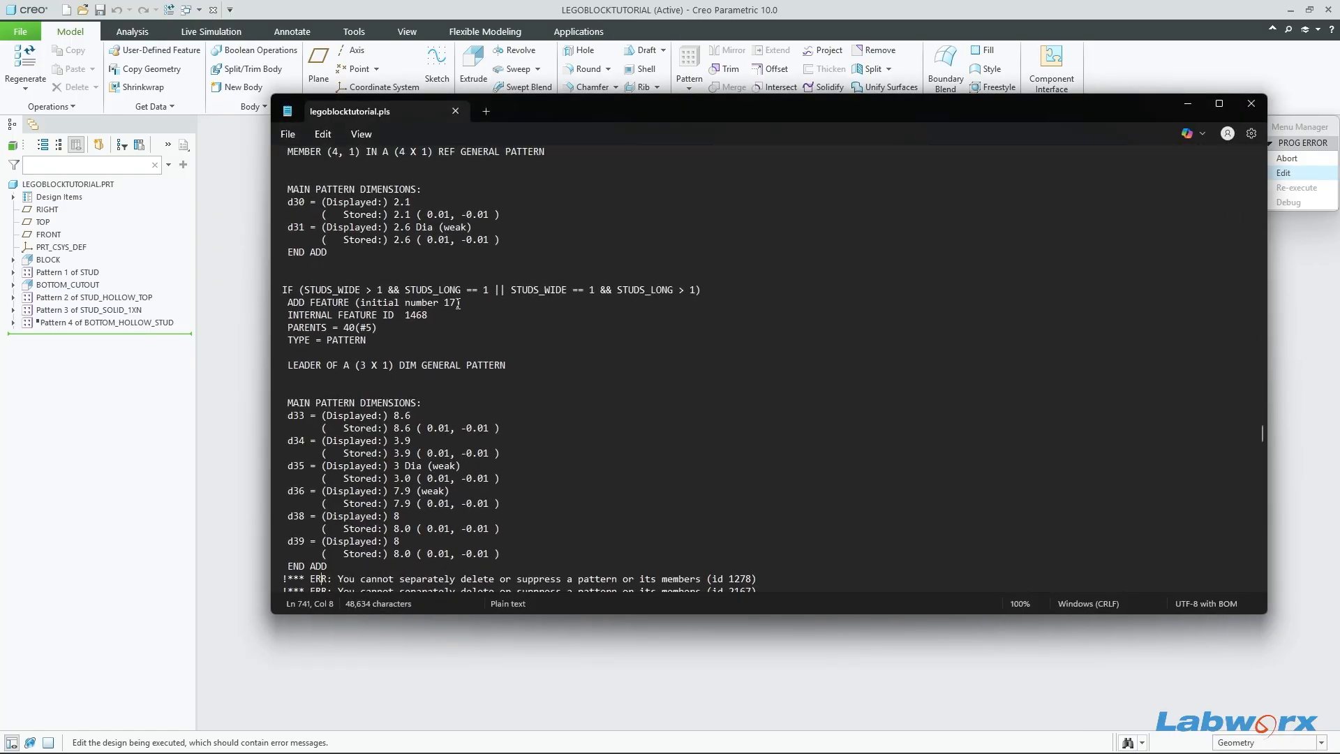
{"action": "scroll", "coordinate": [457, 303], "scroll_direction": "down", "scroll_amount": 3}
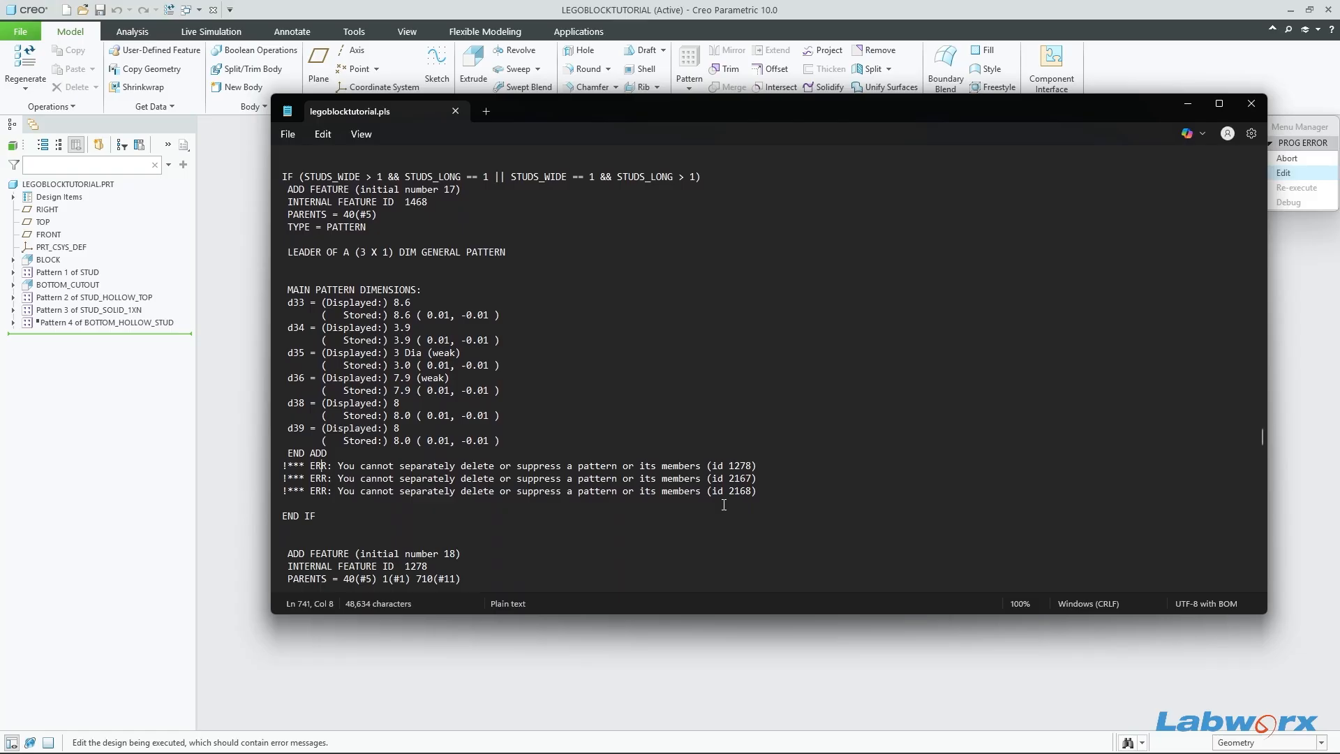
{"action": "left_click_drag", "start_coordinate": [757, 491], "coordinate": [284, 463]}
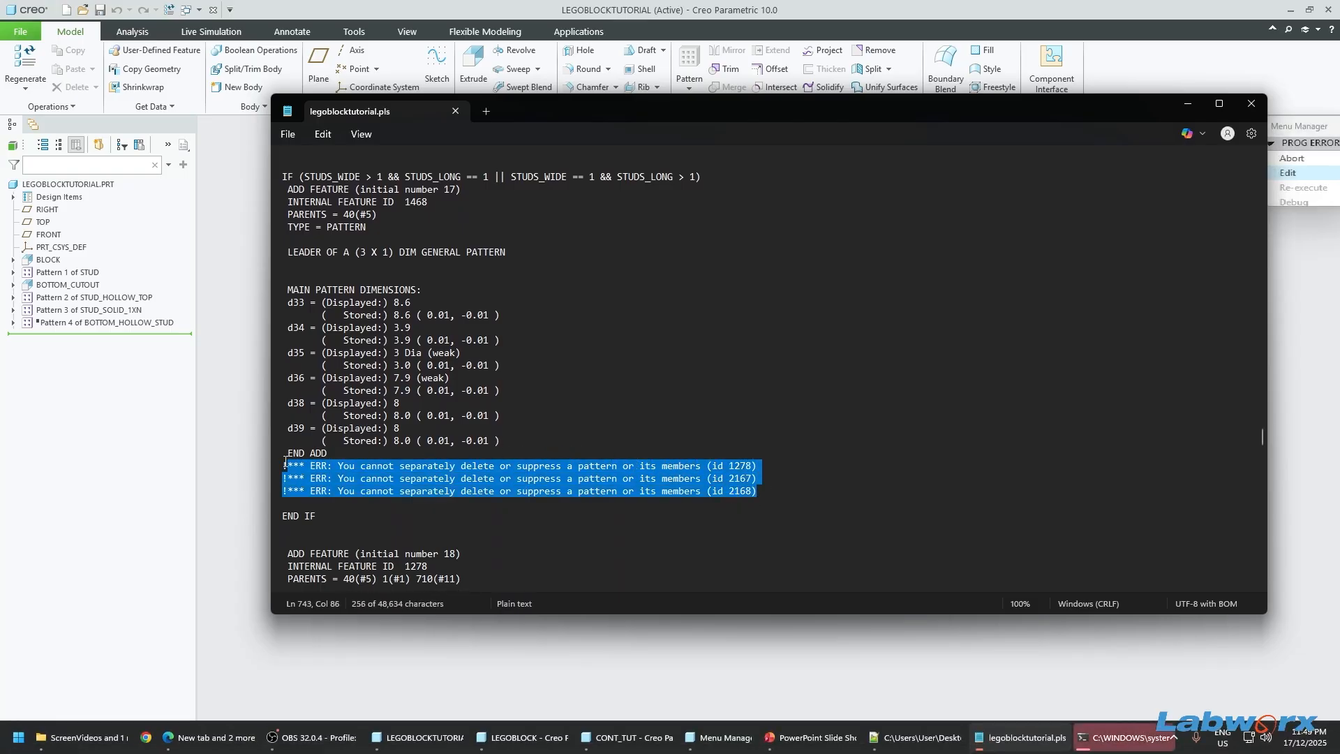
{"action": "left_click_drag", "start_coordinate": [393, 516], "coordinate": [281, 516]}
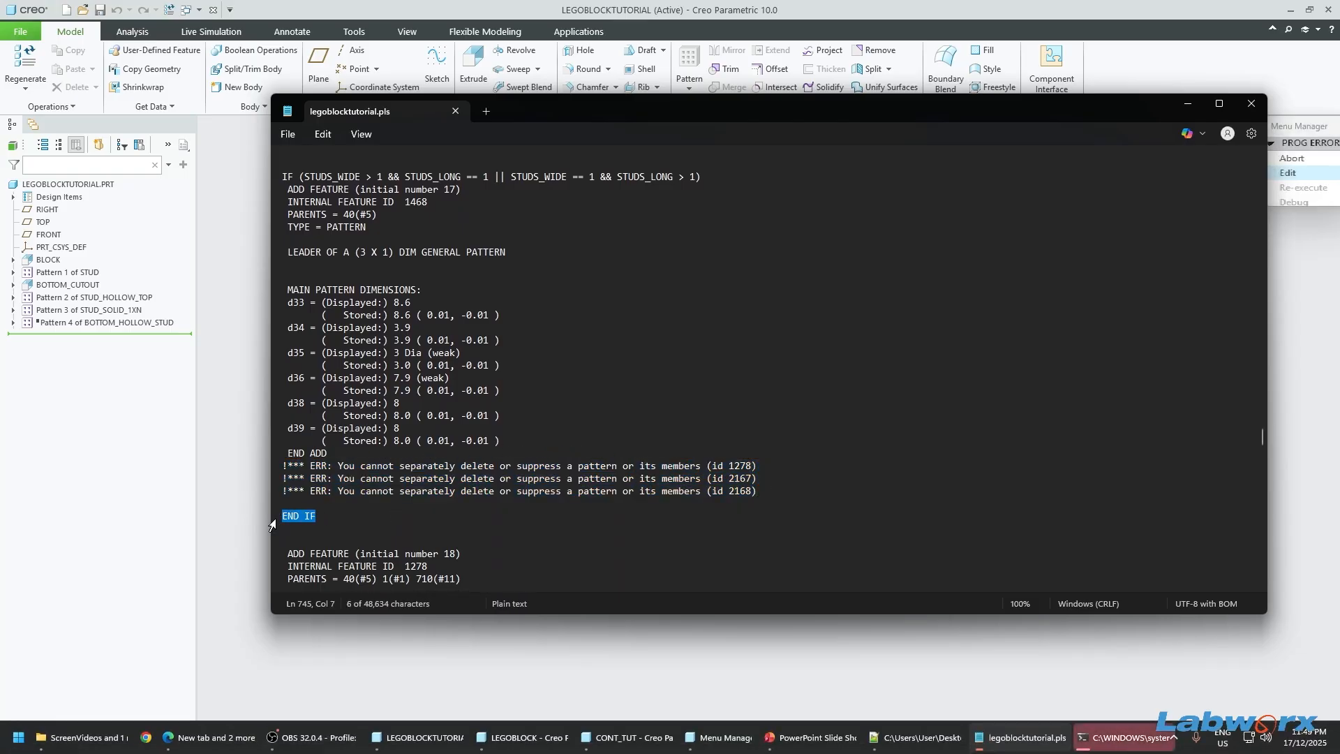
{"action": "key", "text": "BackSpace"}
{"action": "key", "text": "BackSpace"}
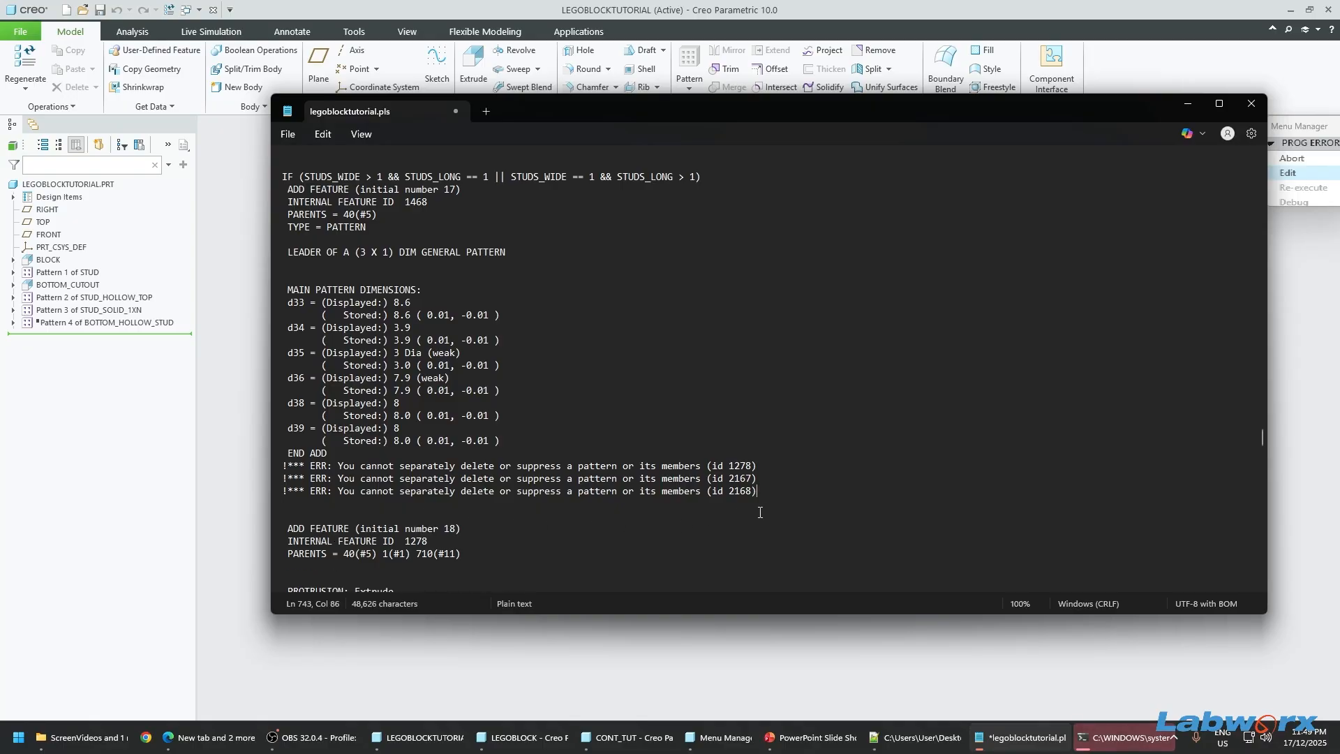
Step: Trace the last STUD_SOLID_1XN pattern member, feature ID 2168, from the error lines to the end of its block in the listing
{"action": "left_click", "coordinate": [761, 492]}
{"action": "left_click_drag", "start_coordinate": [729, 492], "coordinate": [751, 491]}
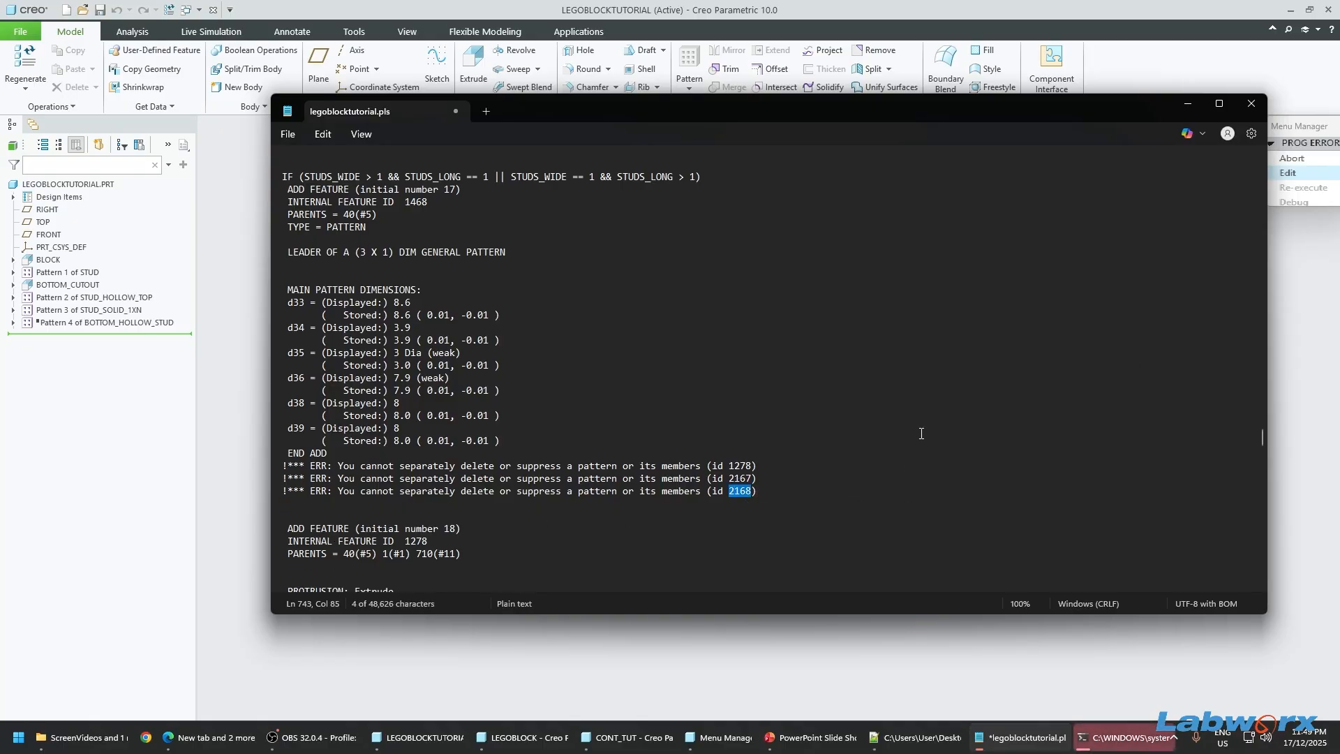
{"action": "scroll", "coordinate": [594, 456], "scroll_direction": "down", "scroll_amount": 6}
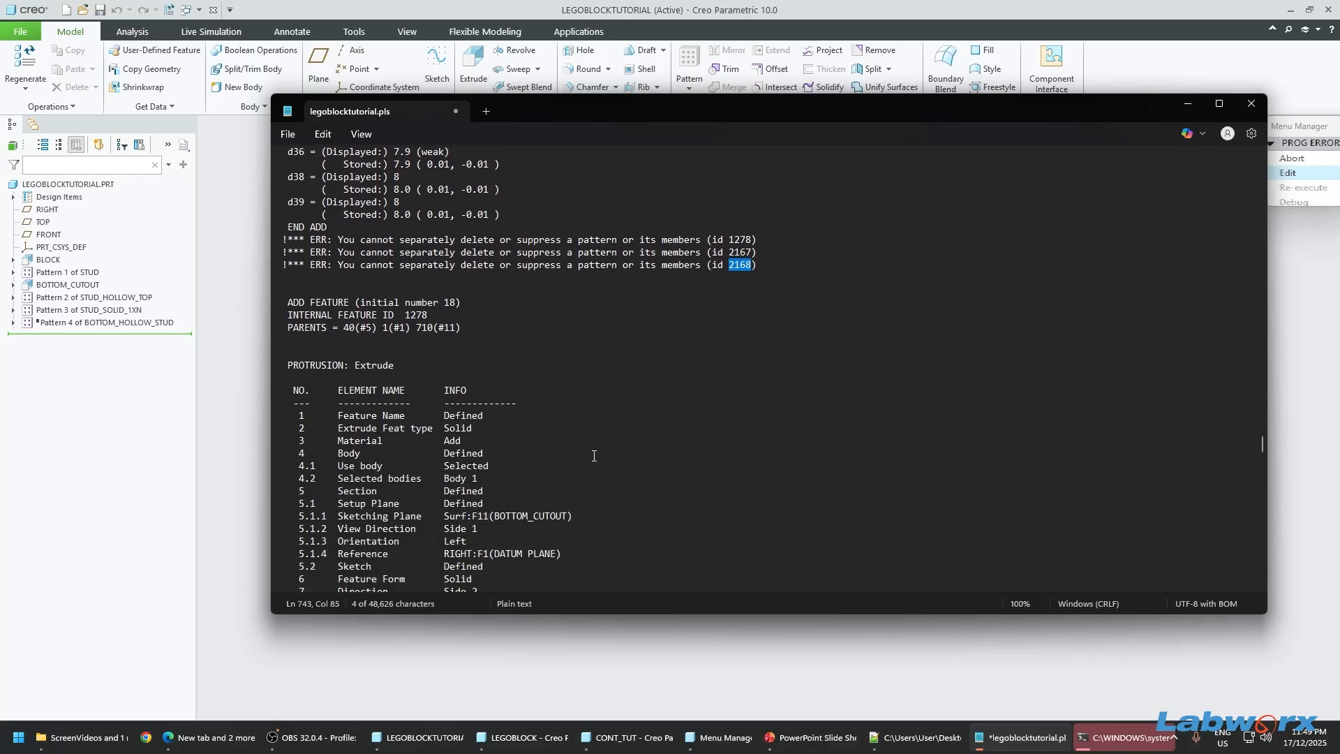
{"action": "scroll", "coordinate": [593, 455], "scroll_direction": "down", "scroll_amount": 18}
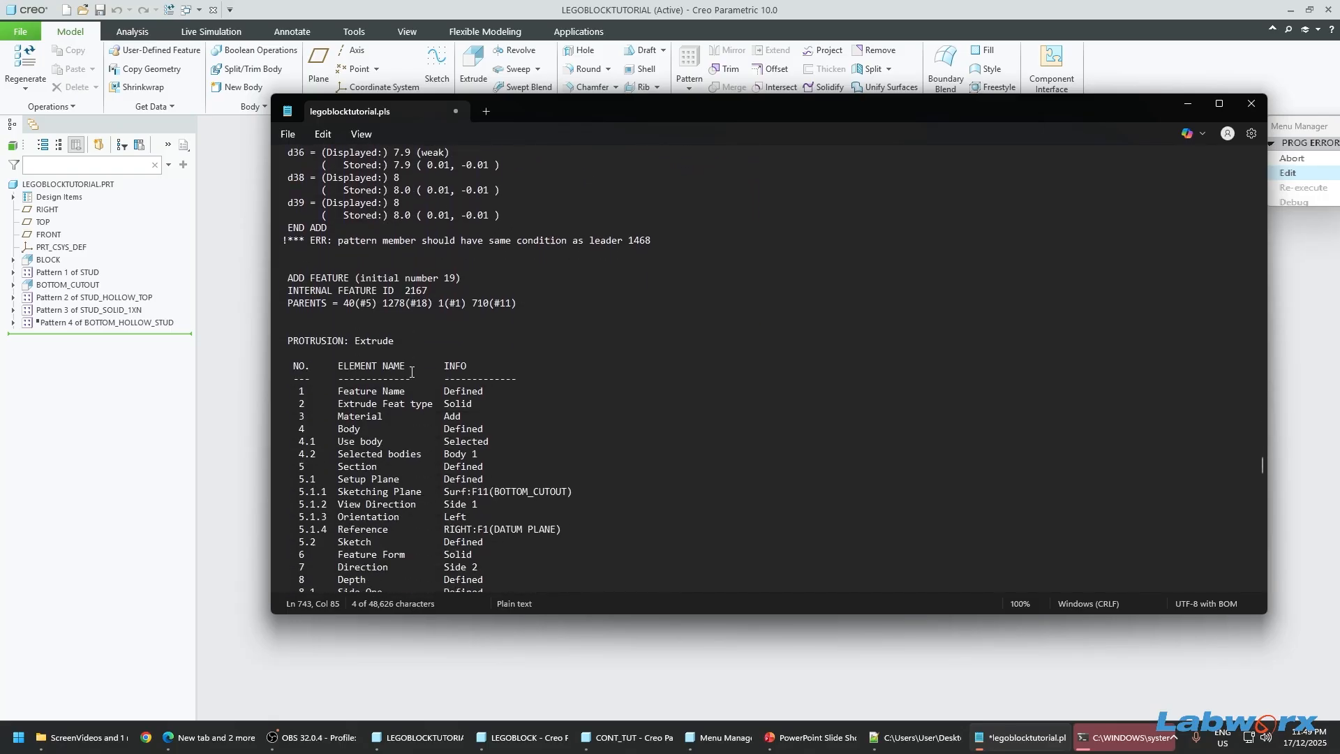
{"action": "scroll", "coordinate": [413, 366], "scroll_direction": "down", "scroll_amount": 6}
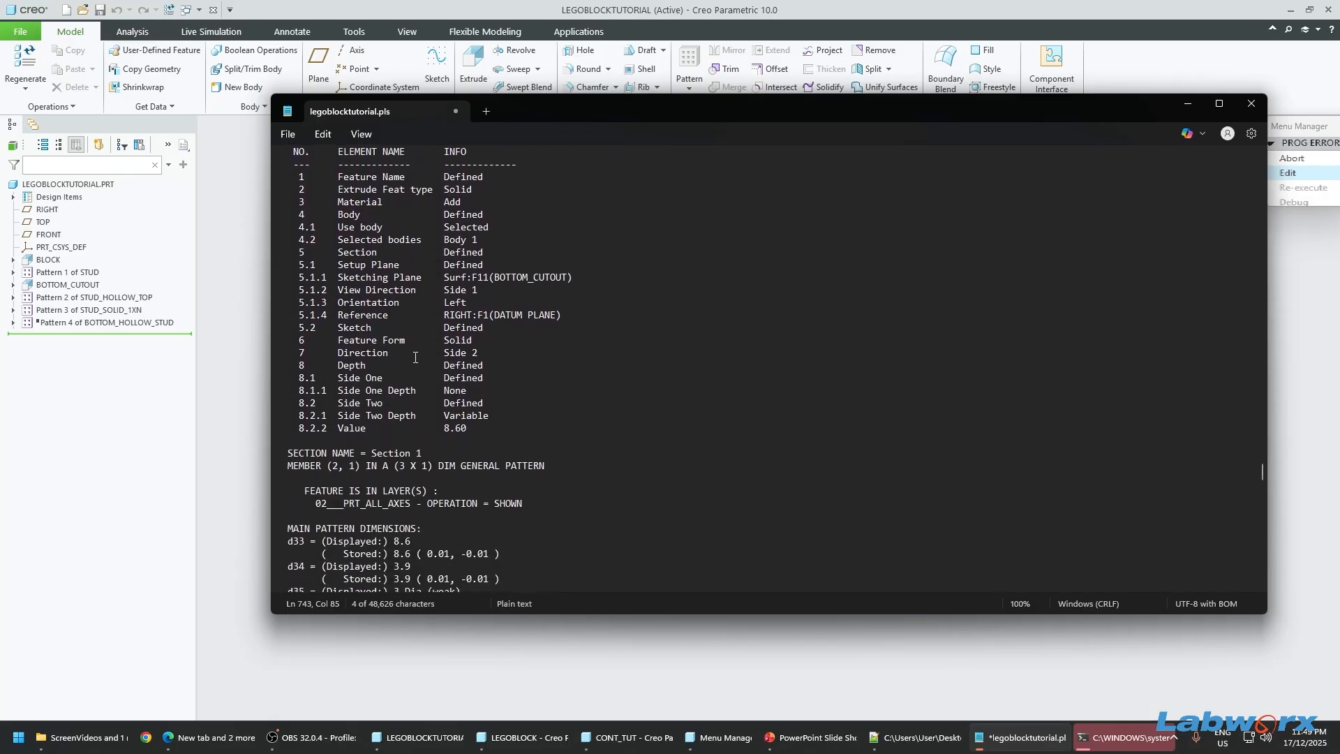
{"action": "scroll", "coordinate": [415, 358], "scroll_direction": "down", "scroll_amount": 12}
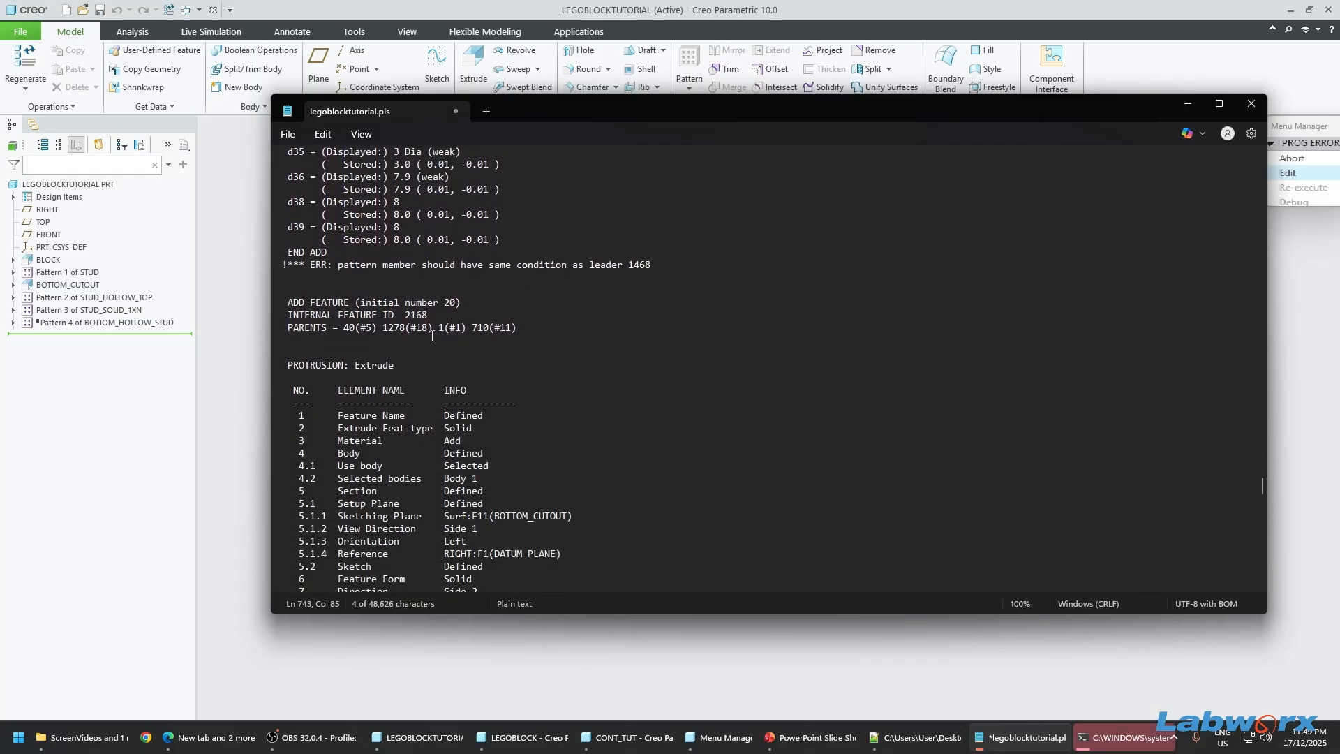
{"action": "double_click", "coordinate": [417, 316]}
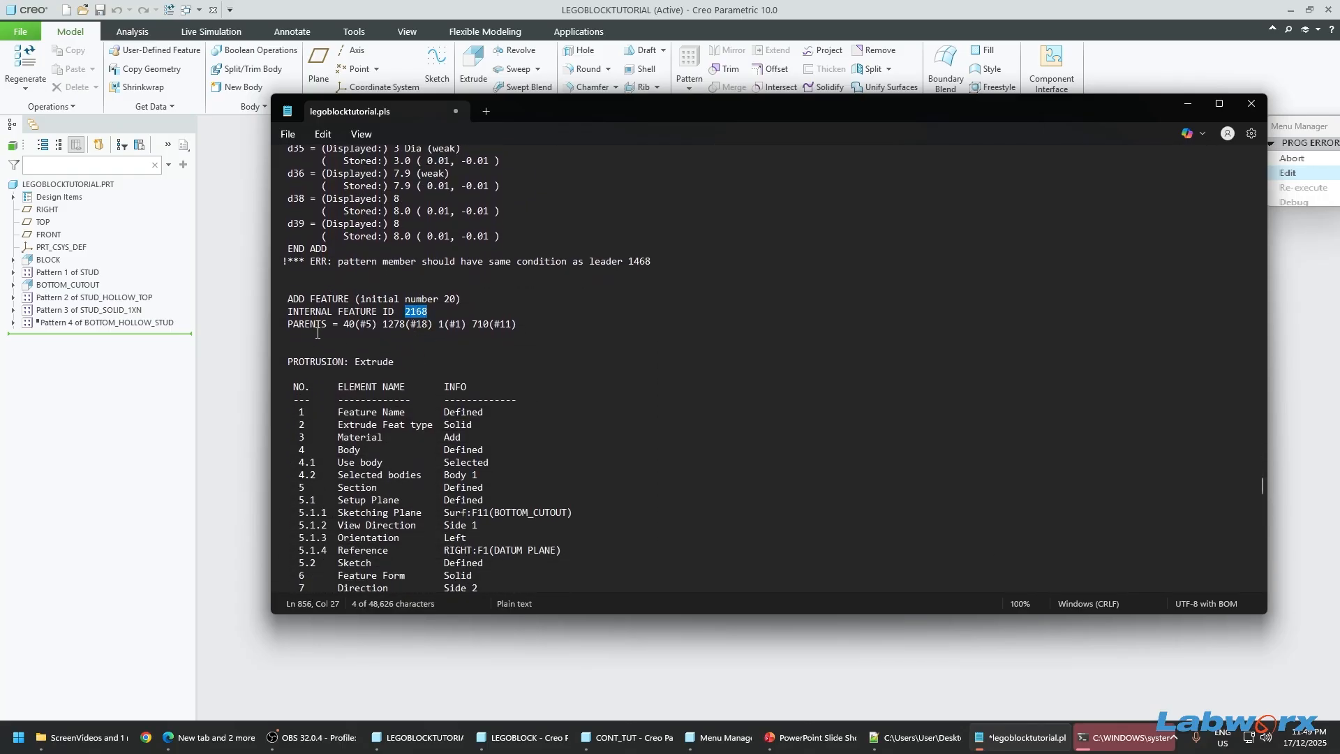
{"action": "scroll", "coordinate": [317, 333], "scroll_direction": "down", "scroll_amount": 2}
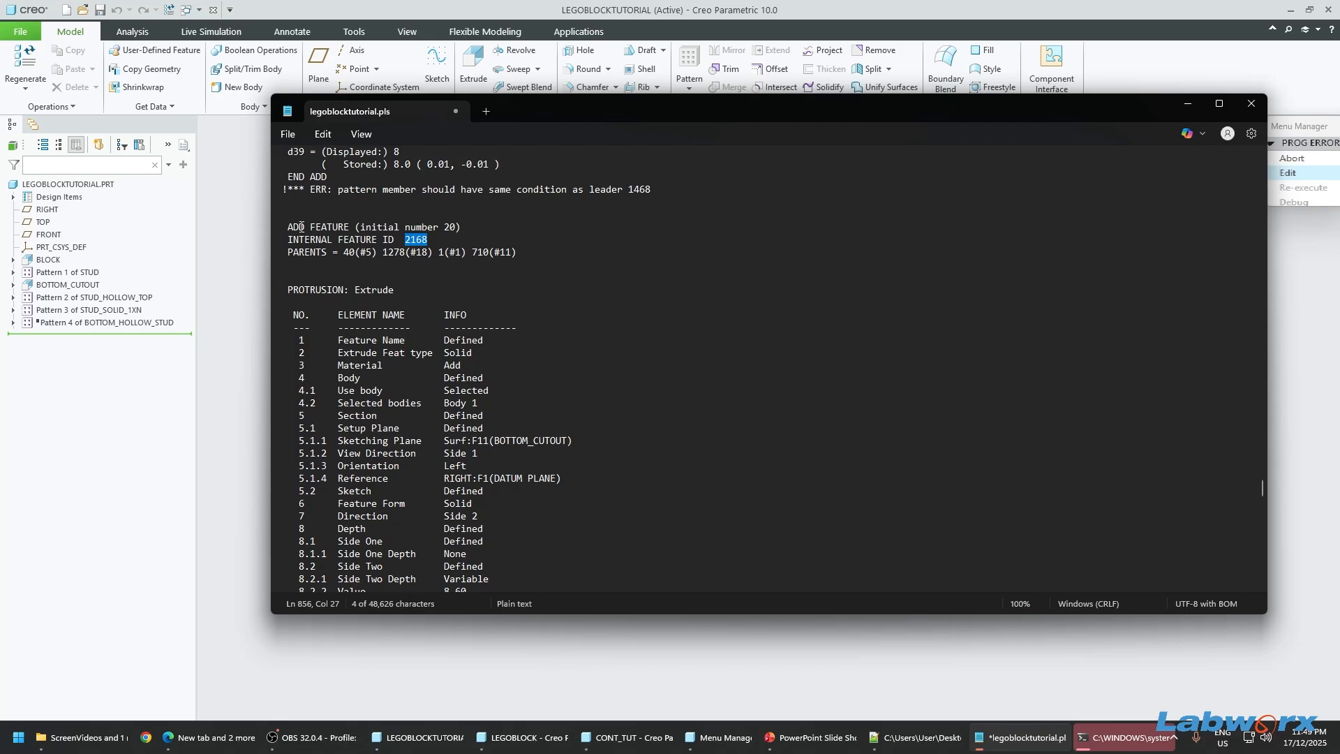
{"action": "scroll", "coordinate": [311, 346], "scroll_direction": "down", "scroll_amount": 11}
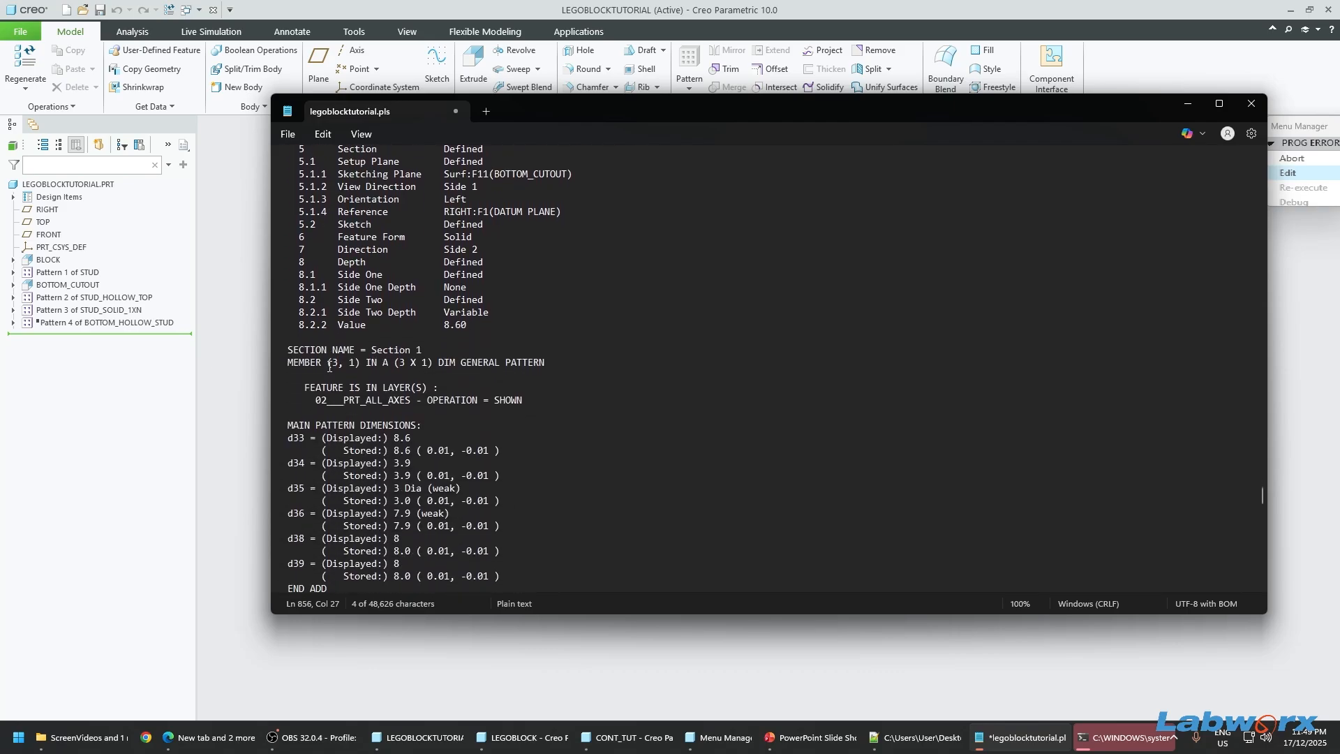
{"action": "scroll", "coordinate": [329, 366], "scroll_direction": "down", "scroll_amount": 2}
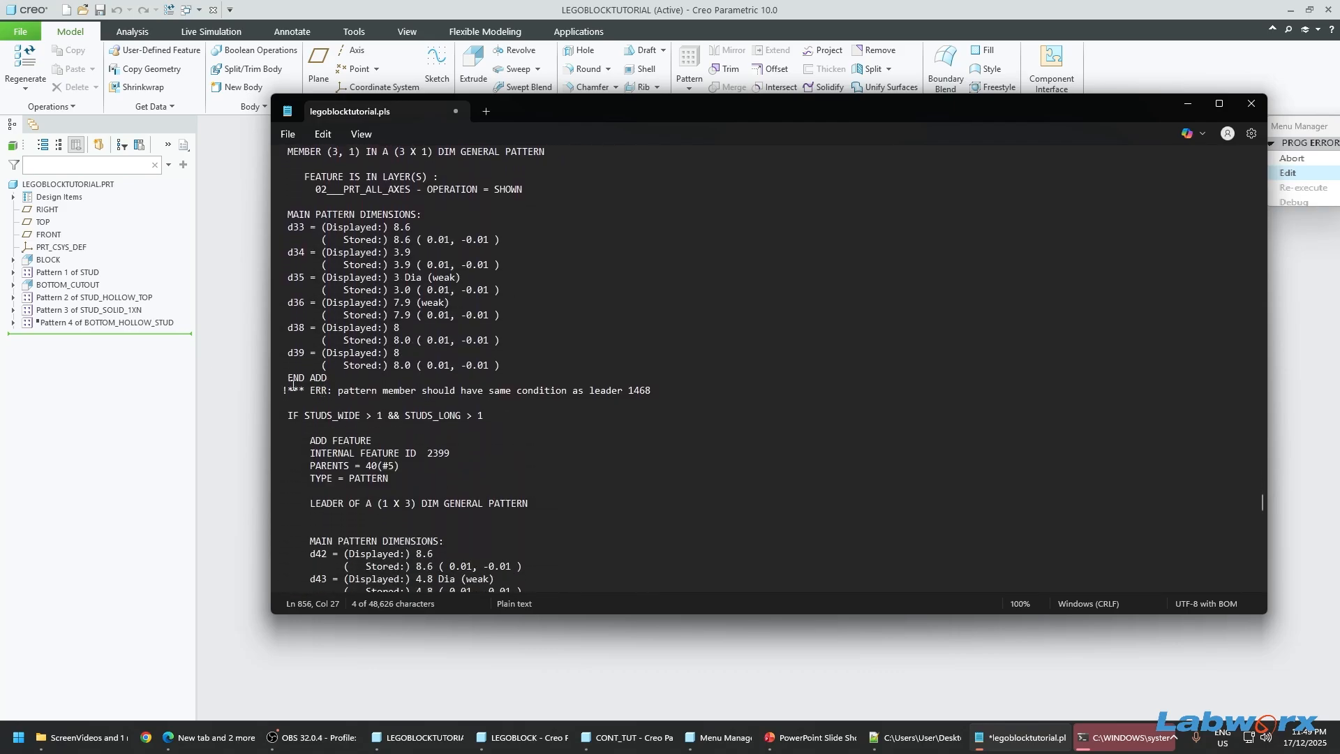
Step: Replace the error line after feature 2168's END ADD with END IF, save and close the listing, and incorporate the changes into the model
{"action": "left_click_drag", "start_coordinate": [676, 395], "coordinate": [282, 391]}
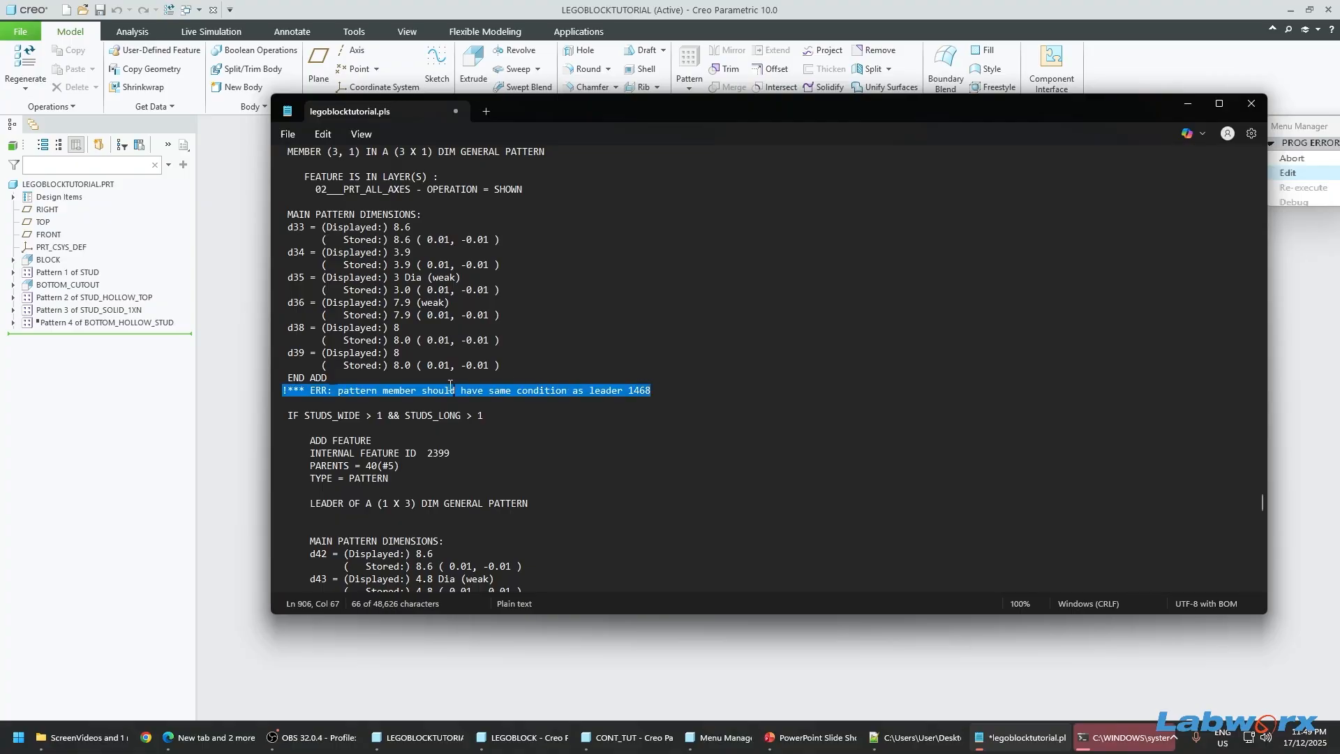
{"action": "key", "text": "Delete"}
{"action": "key", "text": "Return"}
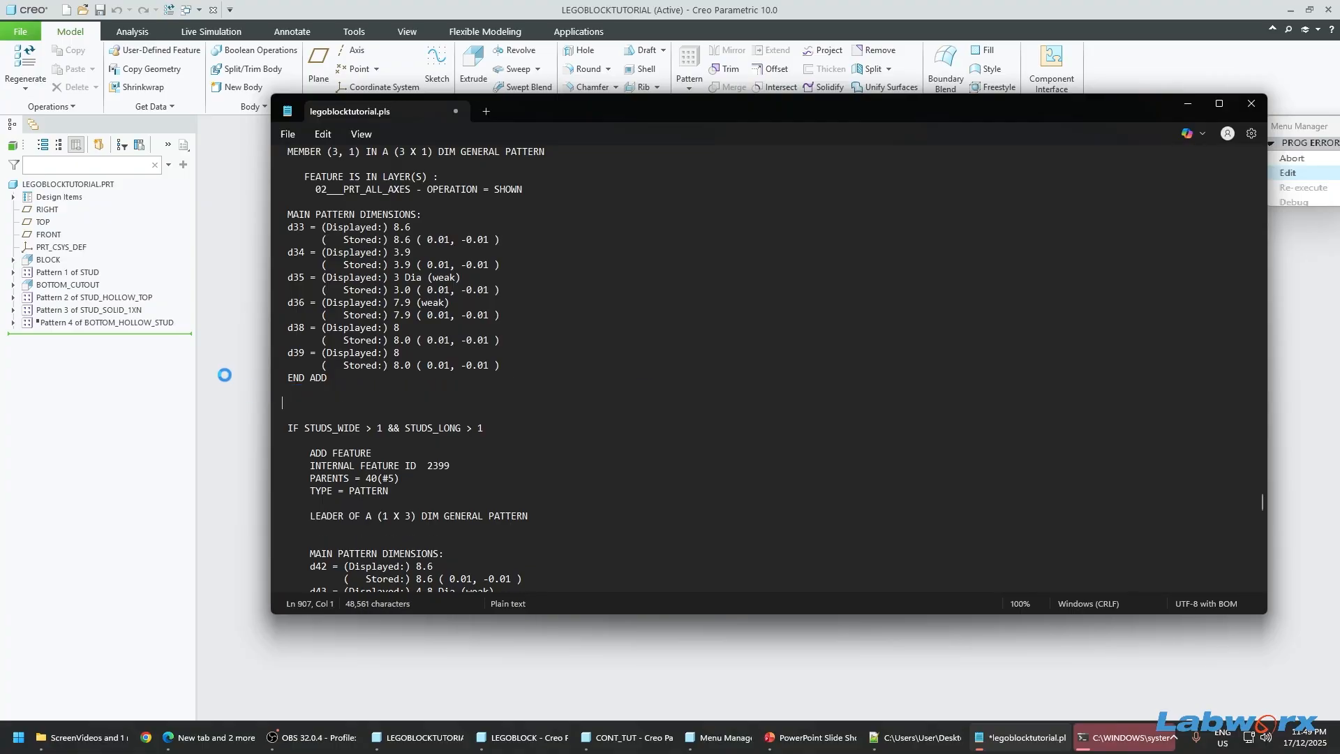
{"action": "type", "text": "END IF"}
{"action": "key", "text": "ctrl+s"}
{"action": "left_click", "coordinate": [1250, 103]}
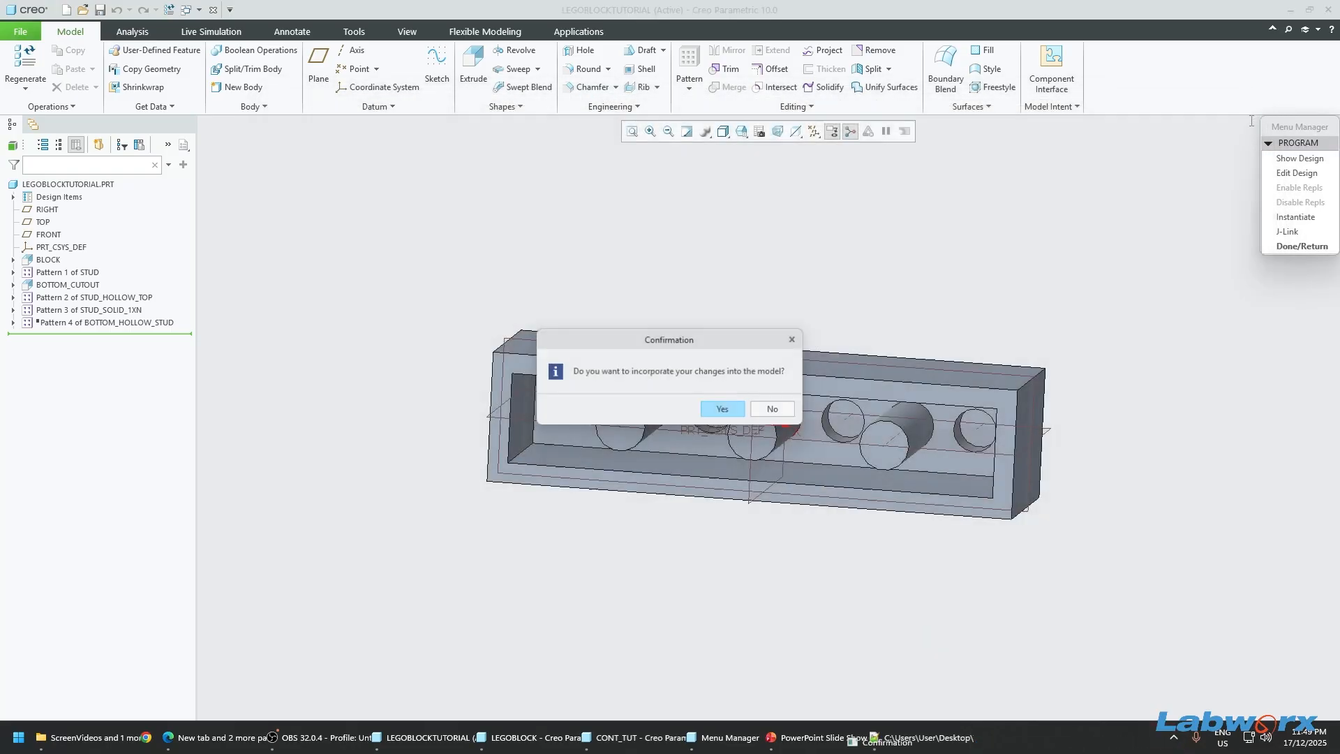
{"action": "left_click", "coordinate": [731, 412]}
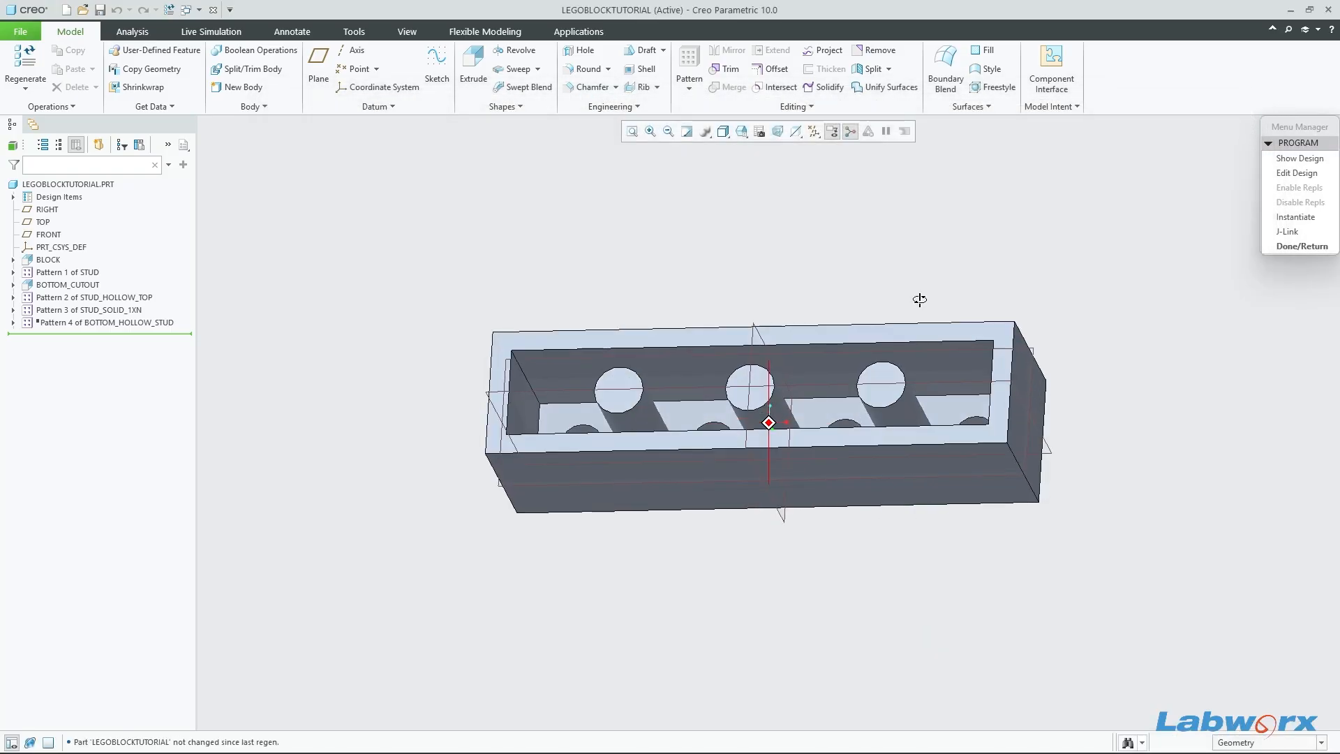
{"action": "left_click", "coordinate": [1291, 246]}
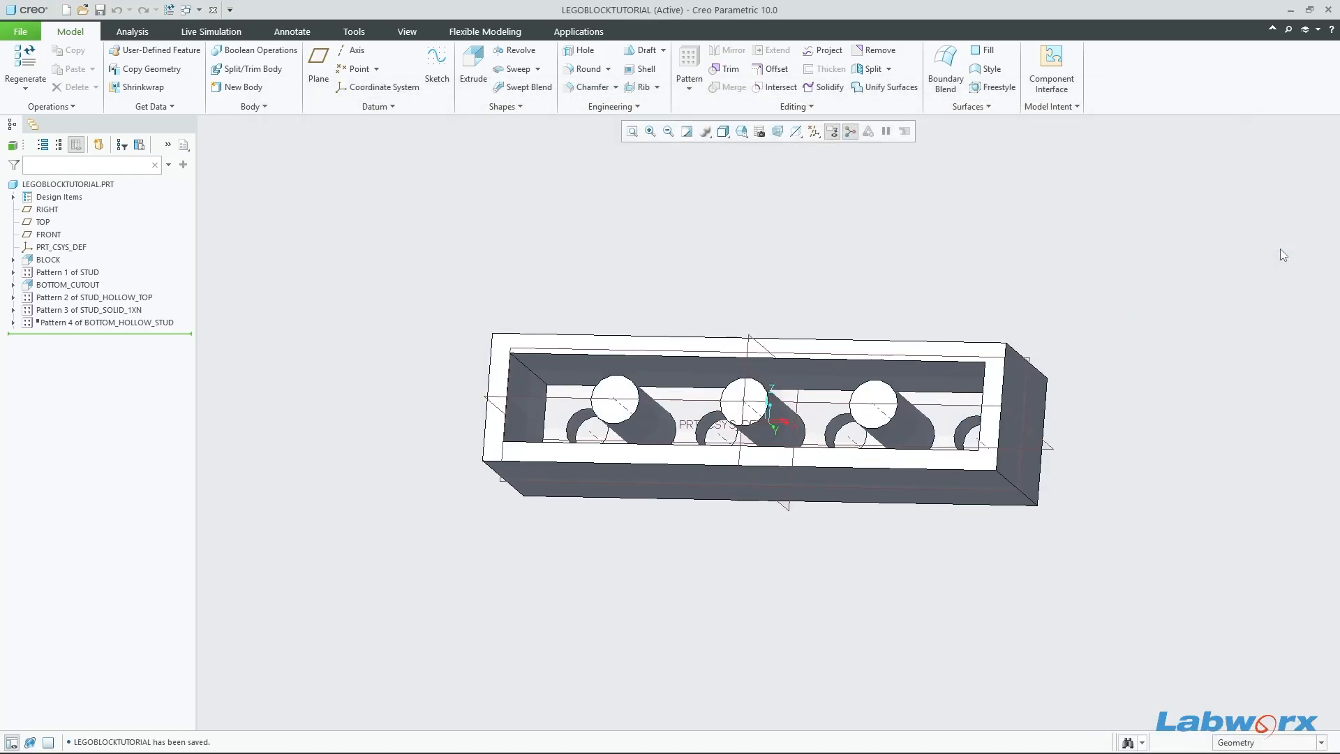
{"action": "middle_click_drag", "start_coordinate": [1085, 328], "coordinate": [871, 423]}
Step: Set the parameters STUDS_LONG to 1 and STUDS_WIDE to 12, regenerate the block and check its underside
{"action": "left_click", "coordinate": [1050, 106]}
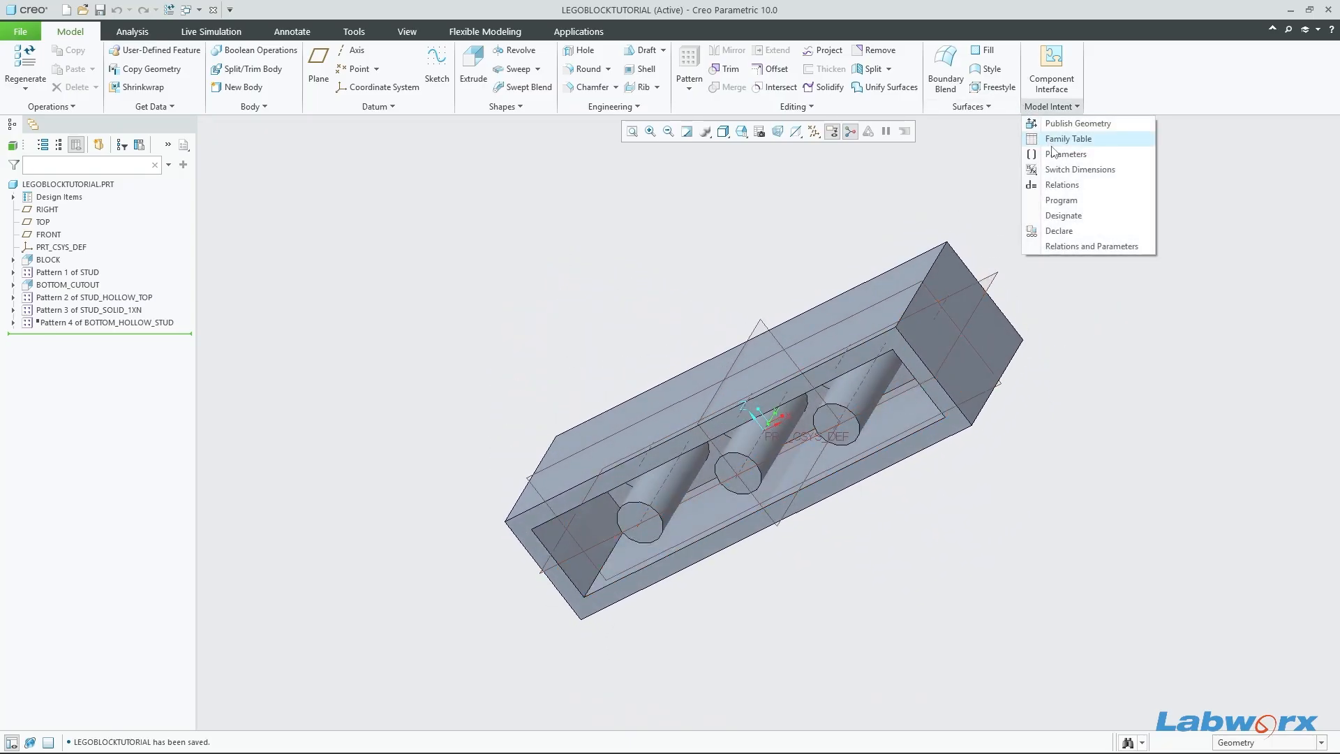
{"action": "left_click", "coordinate": [1102, 155]}
{"action": "left_click", "coordinate": [1046, 319]}
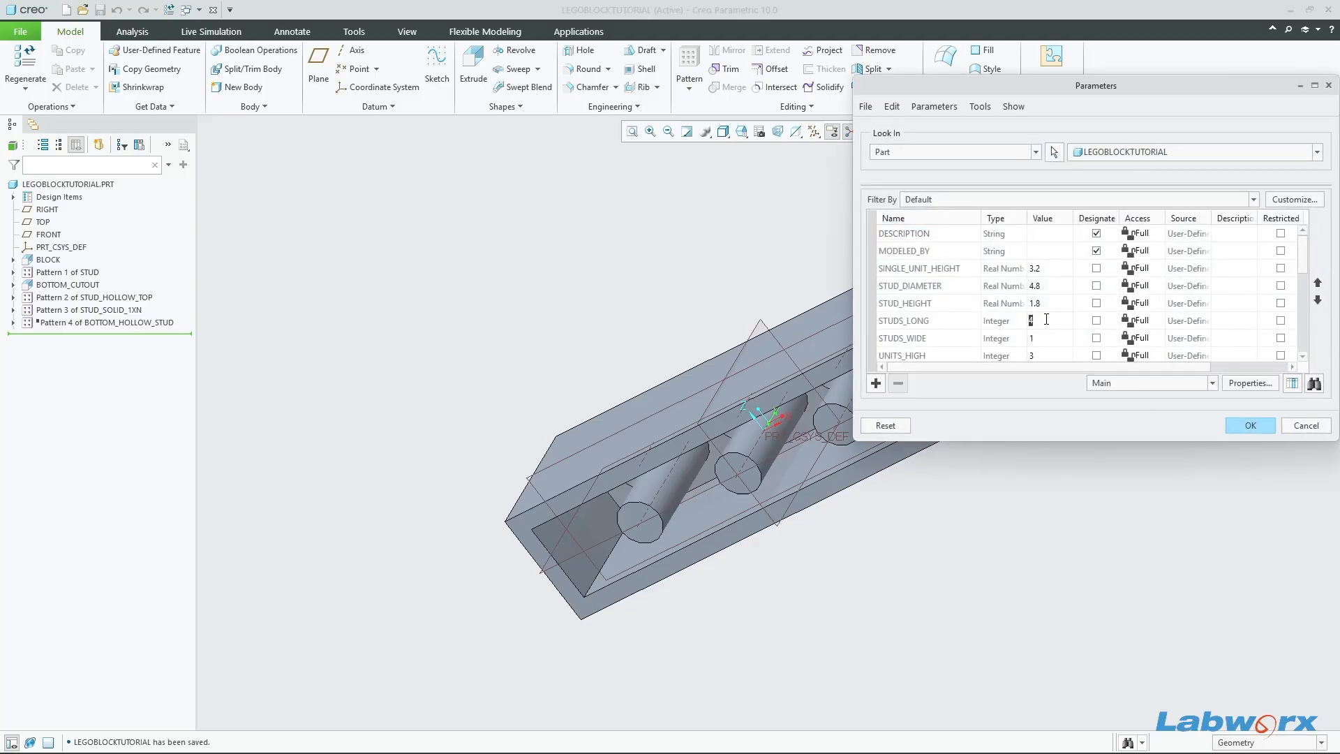
{"action": "type", "text": "1"}
{"action": "left_click", "coordinate": [1046, 339]}
{"action": "type", "text": "12"}
{"action": "left_click", "coordinate": [1250, 424]}
{"action": "middle_click_drag", "start_coordinate": [1074, 395], "coordinate": [979, 463]}
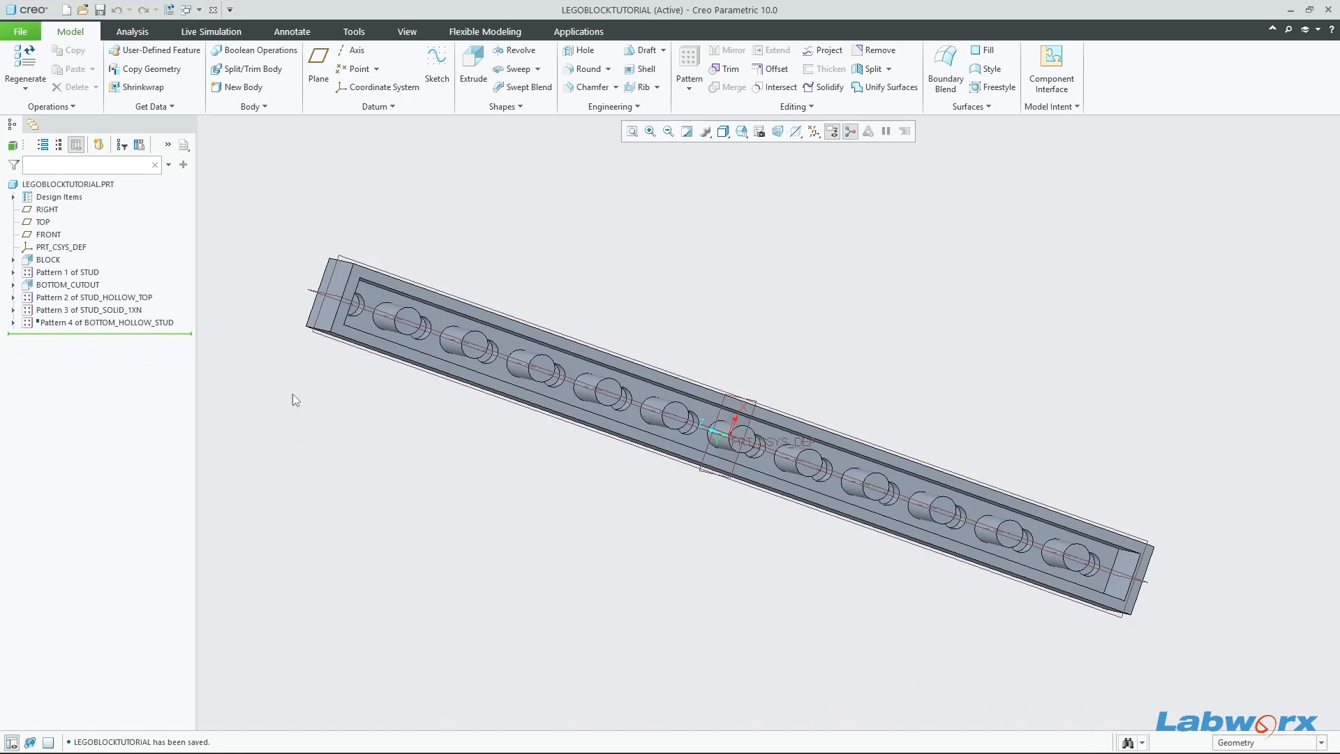
{"action": "key", "text": "ctrl+d"}
Step: Set STUDS_LONG to 2, regenerate and save the part, and inspect the underside stud patterns
{"action": "left_click", "coordinate": [1048, 107]}
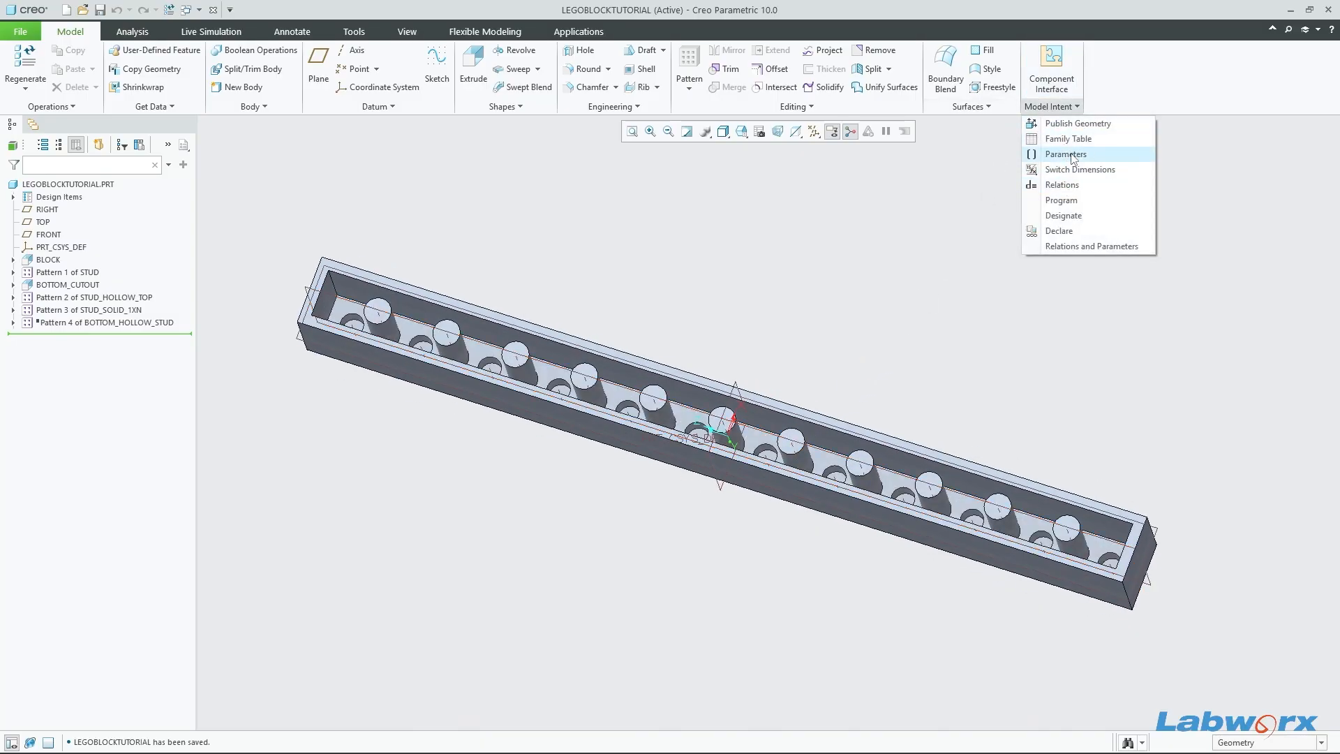
{"action": "left_click", "coordinate": [1065, 154]}
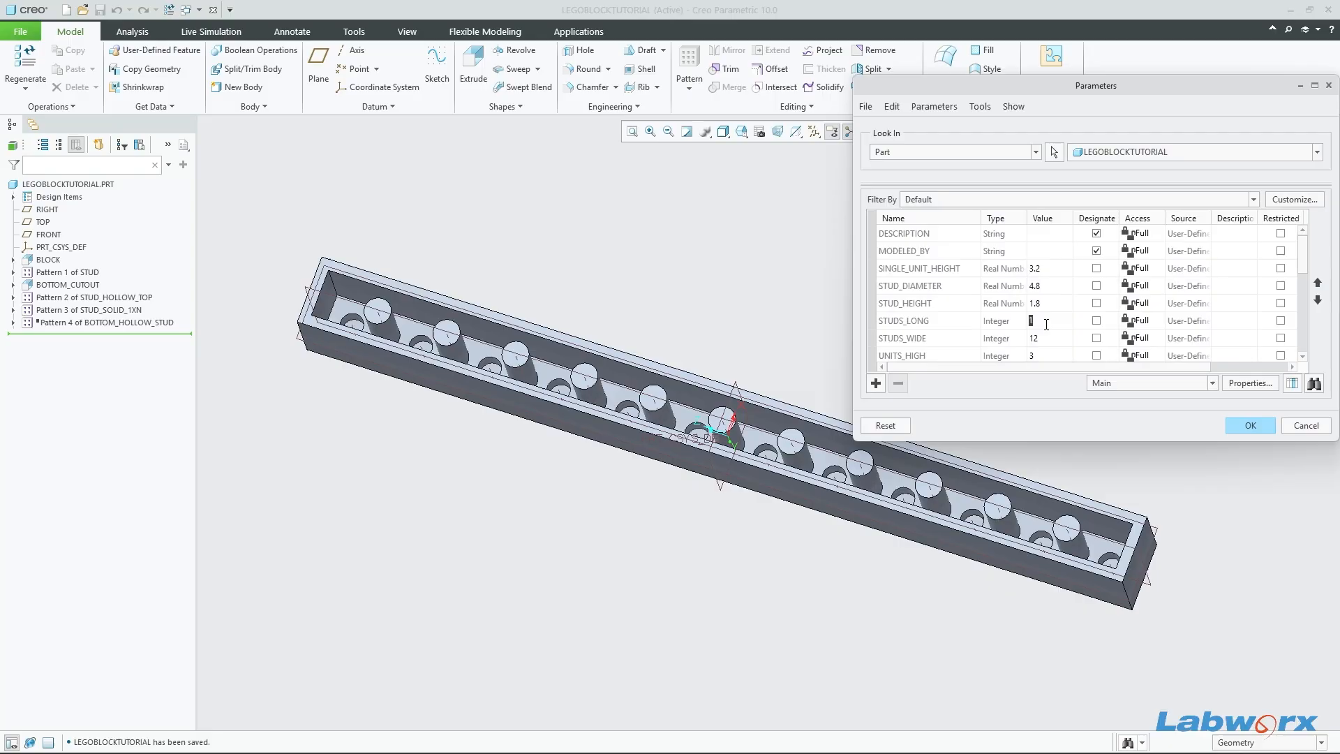
{"action": "left_click", "coordinate": [1244, 423]}
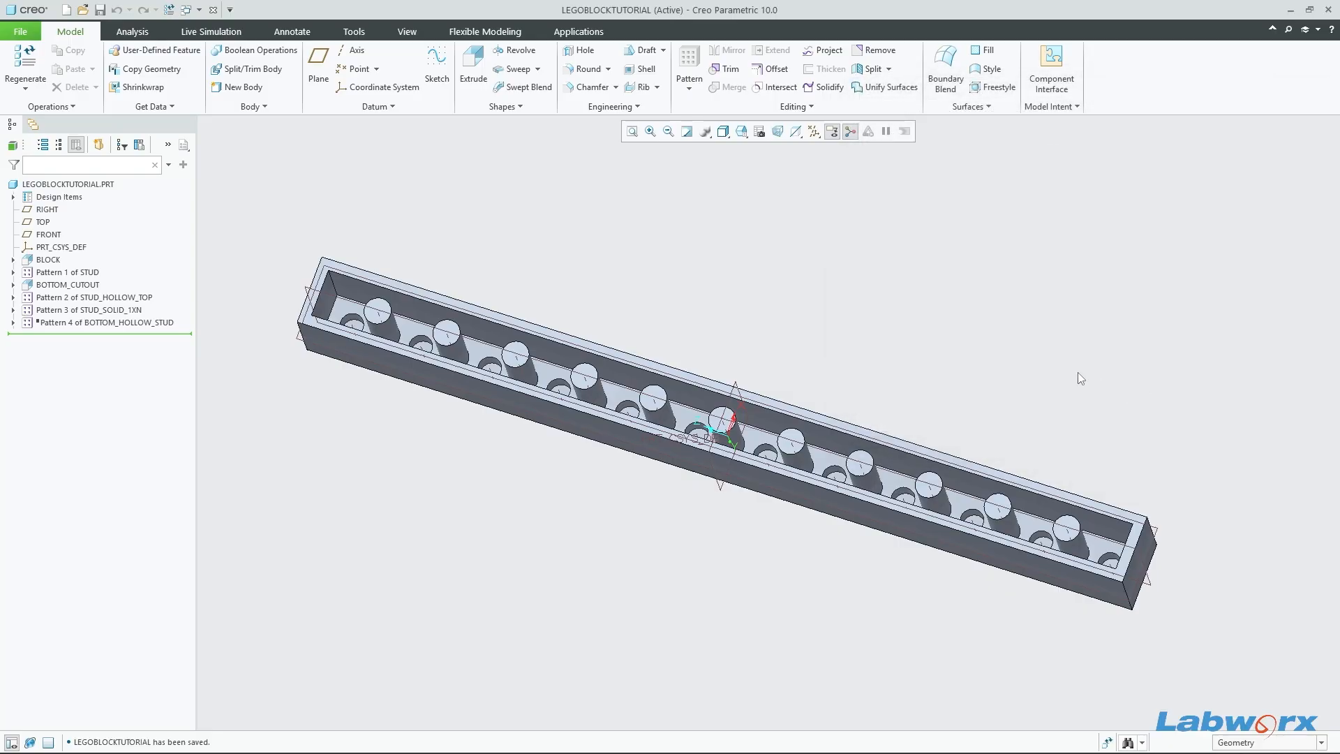
{"action": "key", "text": "ctrl+g"}
{"action": "middle_click_drag", "start_coordinate": [992, 376], "coordinate": [951, 382]}
{"action": "scroll", "coordinate": [938, 408], "scroll_direction": "down", "scroll_amount": 2}
{"action": "key", "text": "ctrl+s"}
{"action": "middle_click_drag", "start_coordinate": [1044, 508], "coordinate": [1056, 549]}
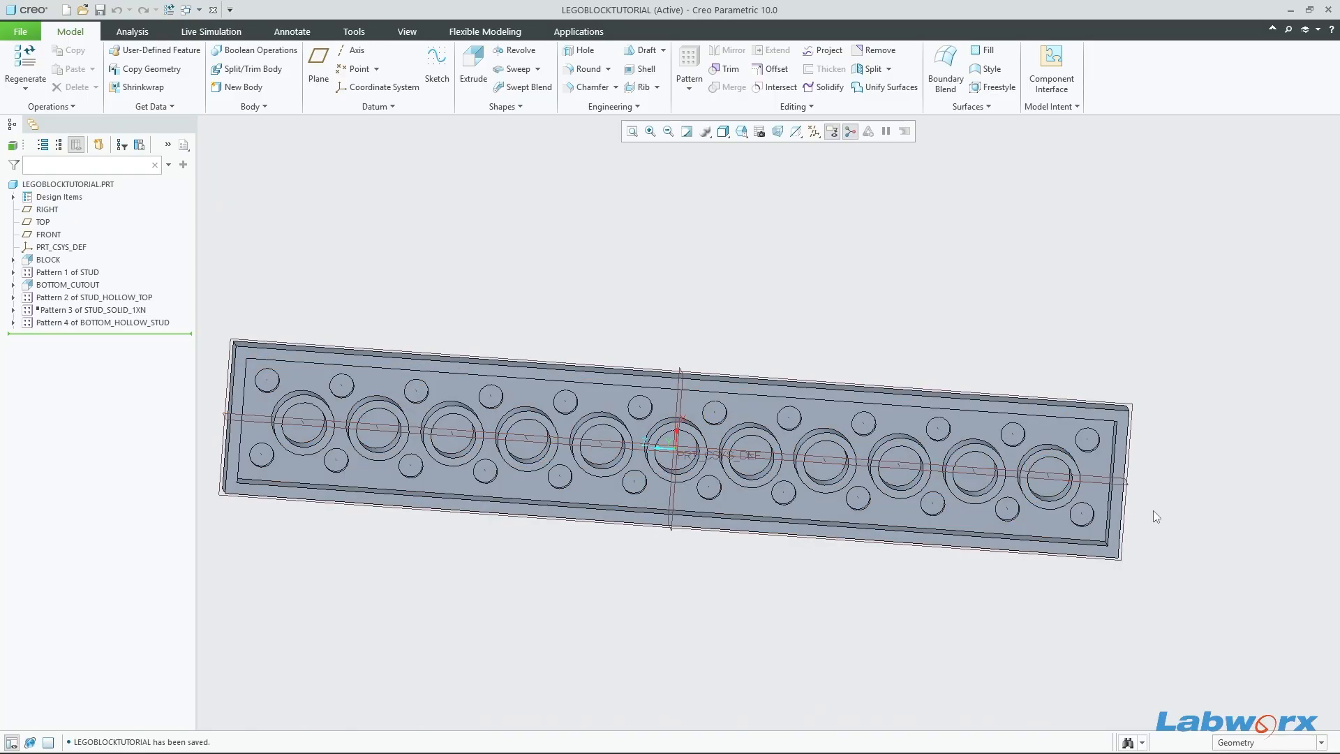
{"action": "middle_click_drag", "start_coordinate": [1154, 511], "coordinate": [1129, 498]}
{"action": "scroll", "coordinate": [1067, 447], "scroll_direction": "up", "scroll_amount": 2}
{"action": "mouse_move", "coordinate": [943, 491]}
{"action": "middle_mouse_down"}
{"action": "mouse_move", "coordinate": [992, 495]}
{"action": "mouse_move", "coordinate": [935, 405]}
{"action": "mouse_move", "coordinate": [817, 401]}
{"action": "mouse_move", "coordinate": [878, 406]}
{"action": "middle_mouse_up"}
{"action": "key", "text": "ctrl+d"}
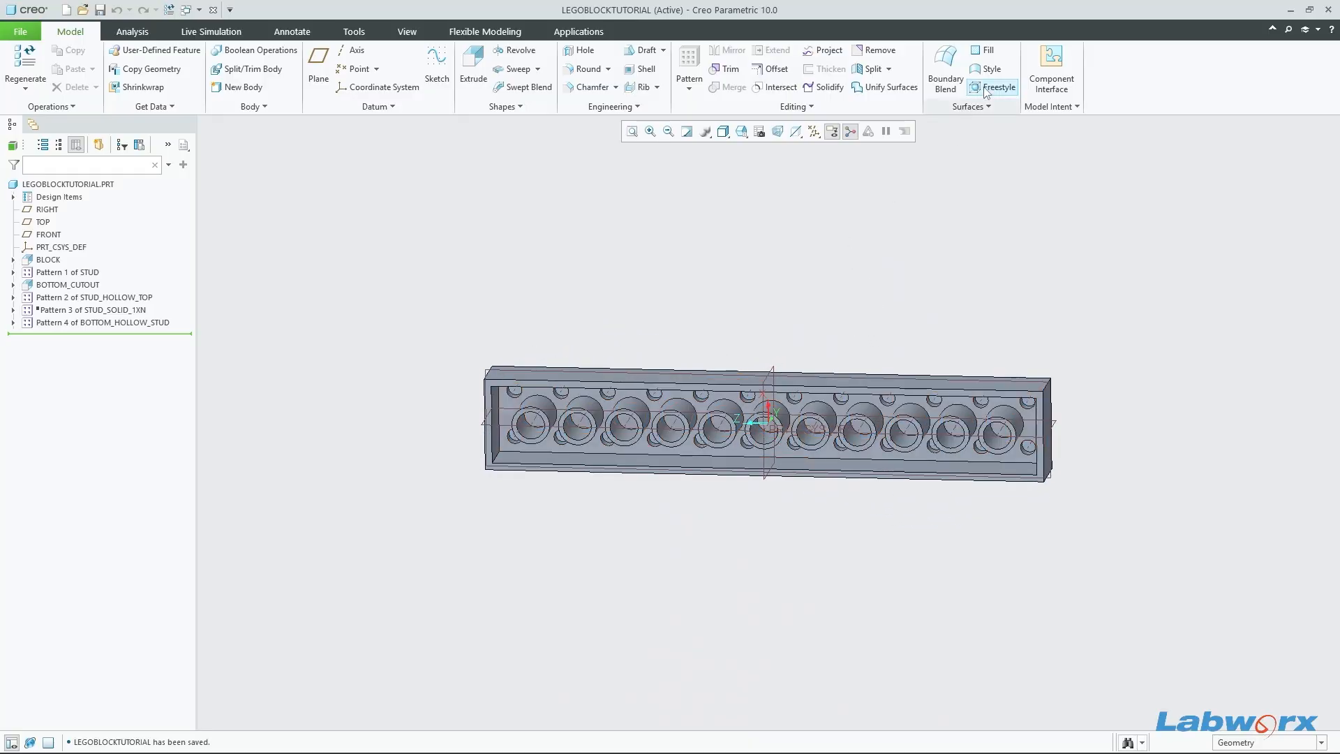
Step: Set both STUDS_LONG and STUDS_WIDE to 1, regenerate the part and inspect the block
{"action": "left_click", "coordinate": [1051, 106]}
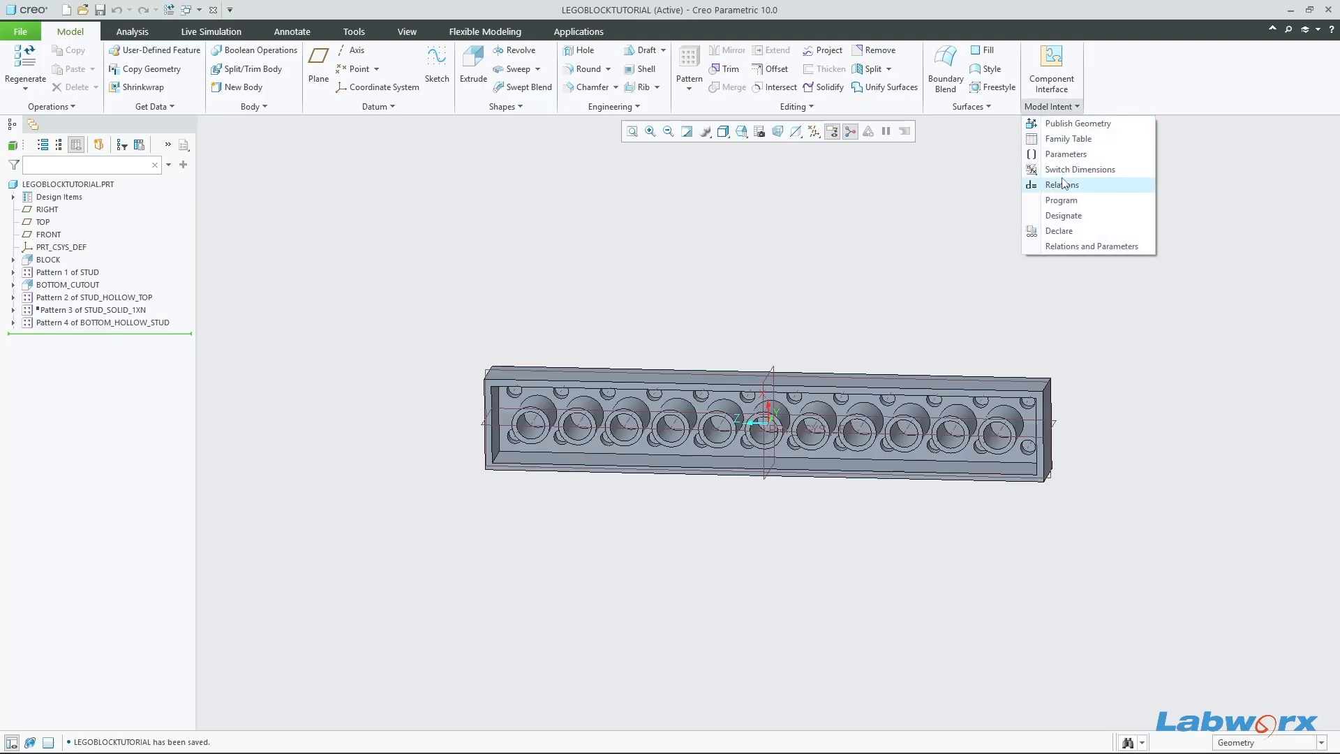
{"action": "left_click", "coordinate": [1068, 154]}
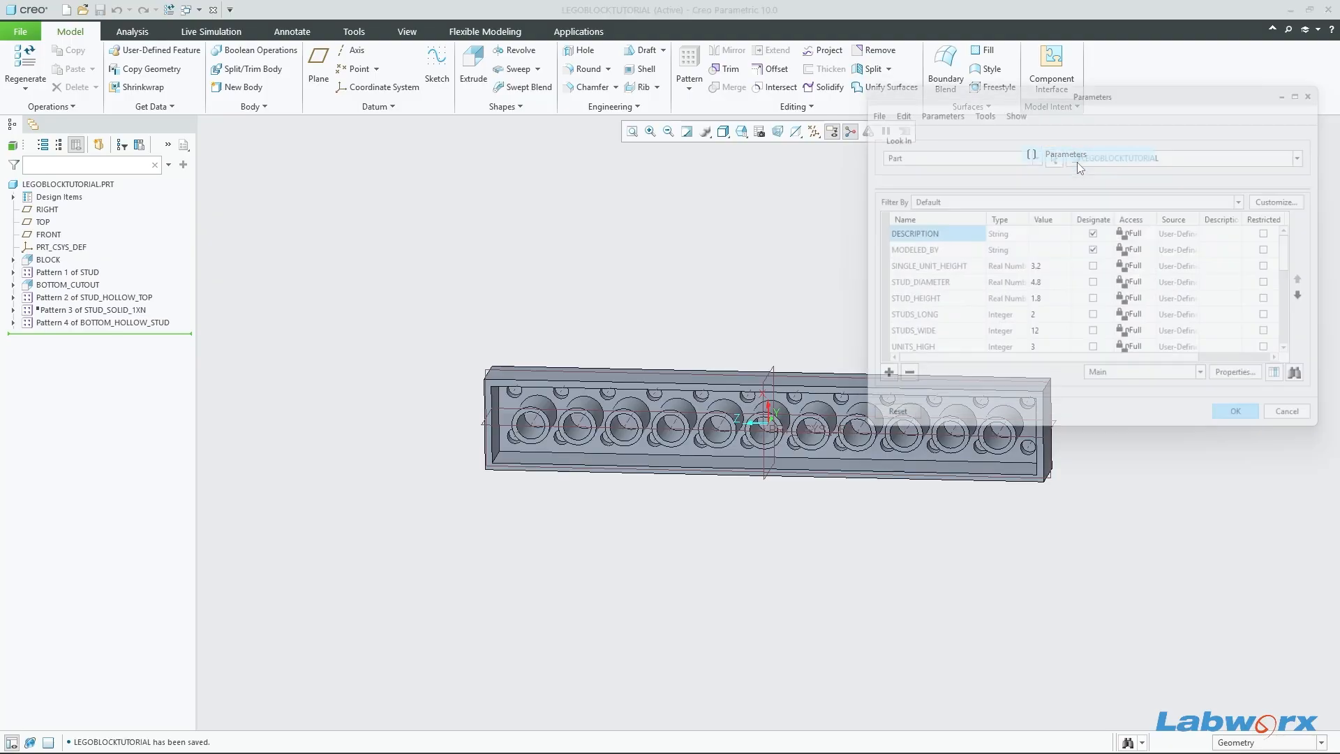
{"action": "left_click", "coordinate": [1038, 323]}
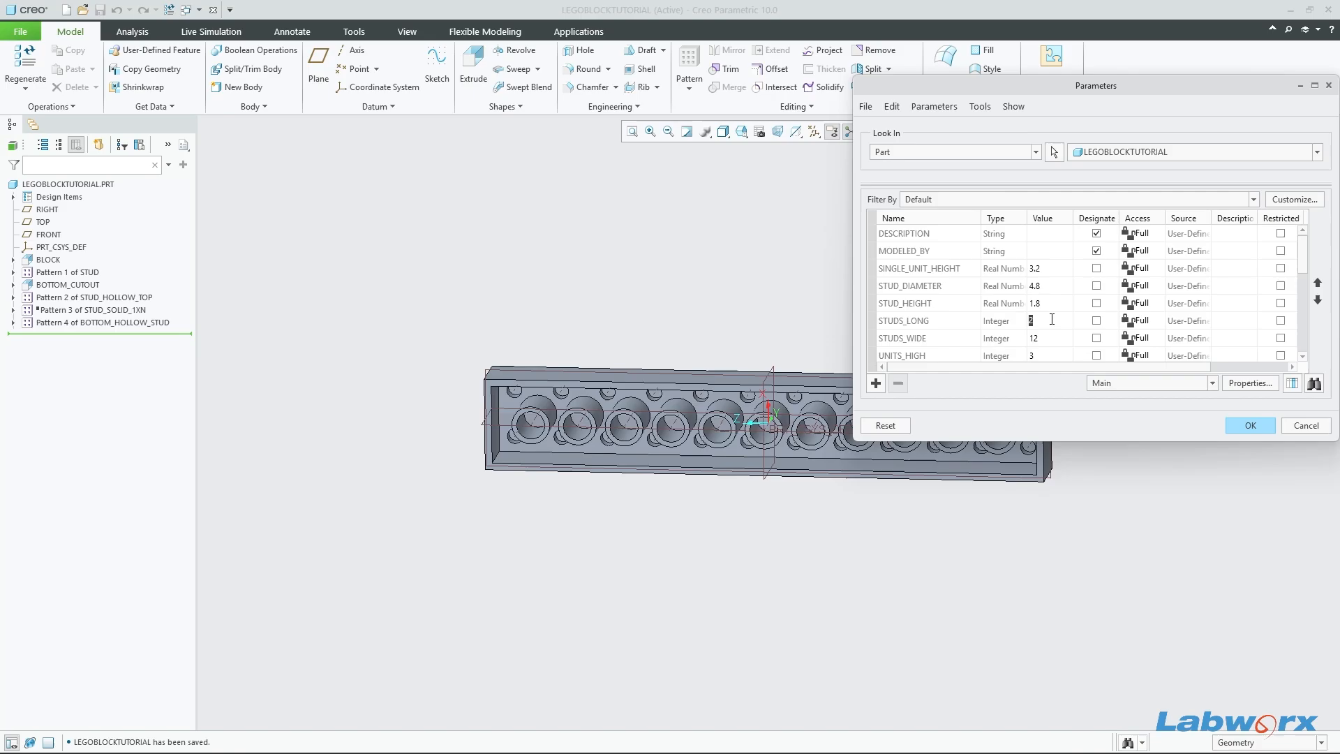
{"action": "type", "text": "1"}
{"action": "left_click", "coordinate": [1046, 337]}
{"action": "type", "text": "1"}
{"action": "left_click", "coordinate": [1236, 427]}
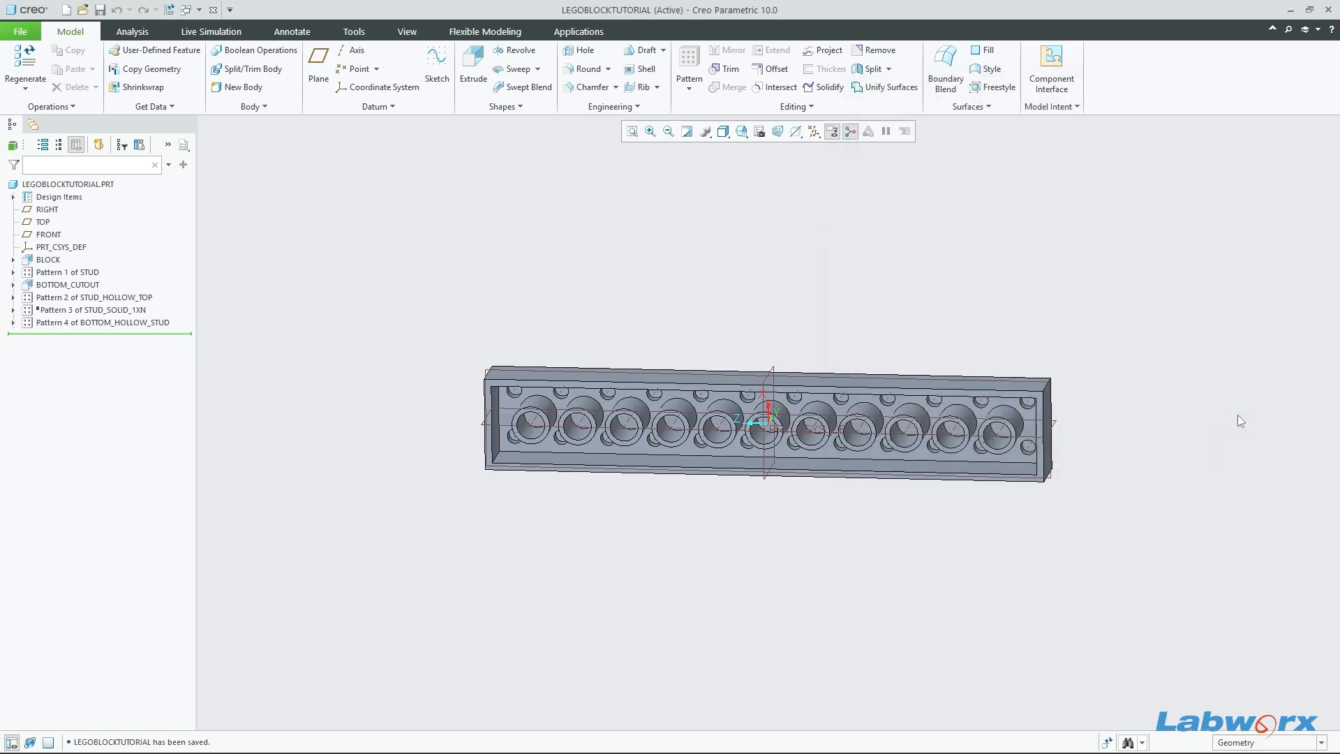
{"action": "key", "text": "ctrl+g"}
{"action": "middle_click_drag", "start_coordinate": [955, 450], "coordinate": [1046, 464]}
{"action": "scroll", "coordinate": [979, 392], "scroll_direction": "up", "scroll_amount": 3}
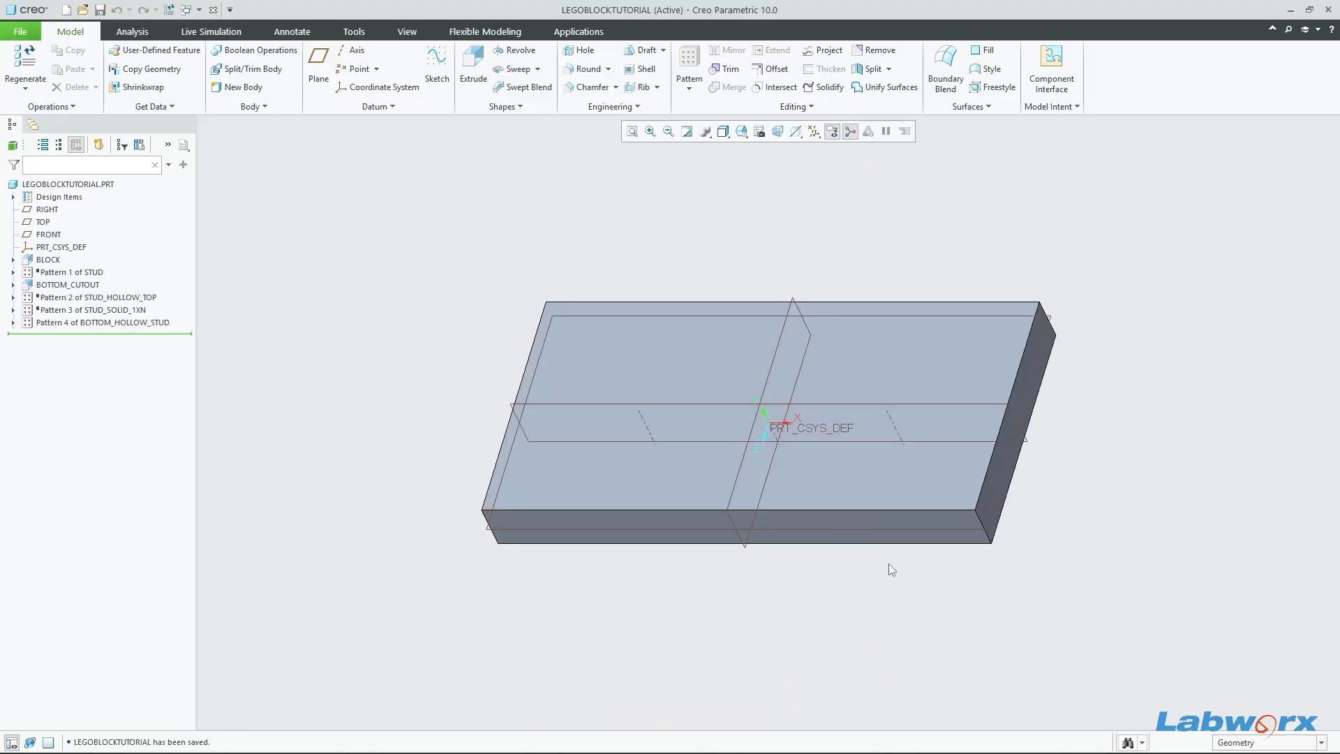
{"action": "middle_click_drag", "start_coordinate": [889, 563], "coordinate": [873, 447]}
{"action": "key", "text": "ctrl+d"}
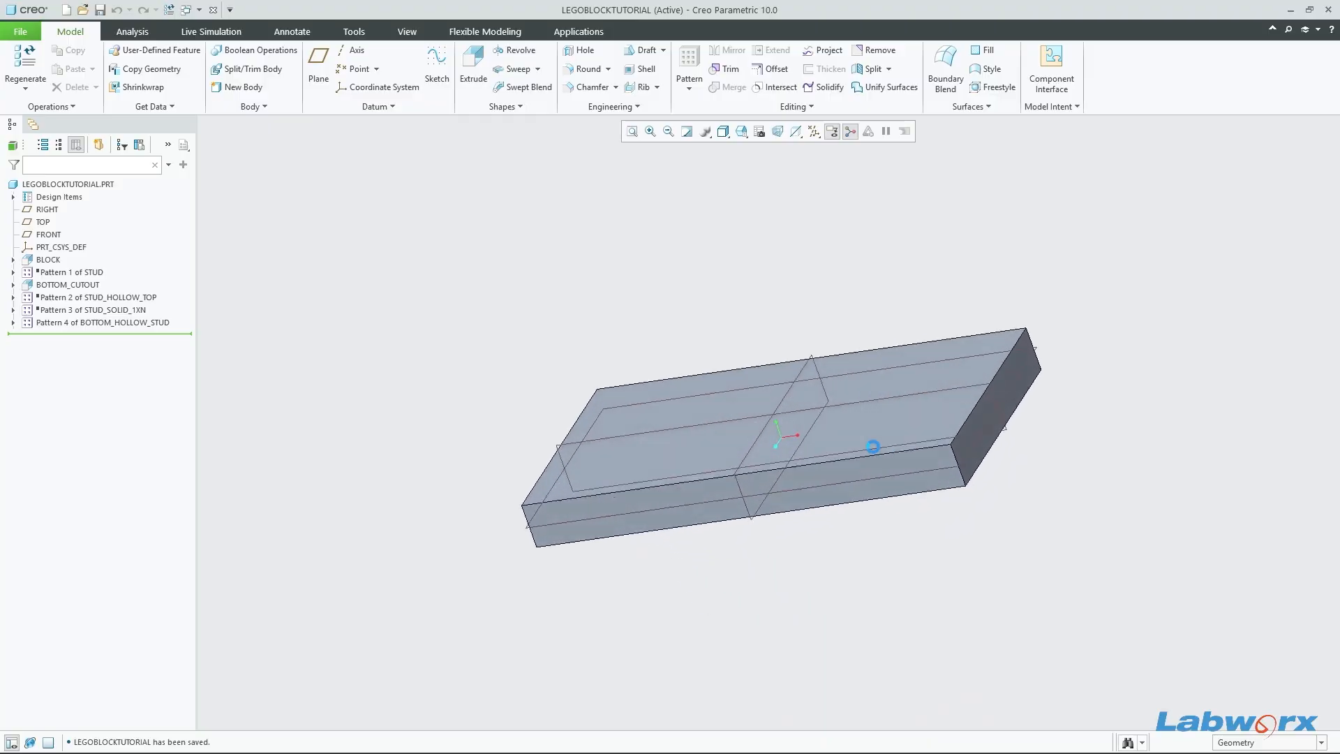
Step: Open the part program for editing and reload legoblocktutorial.pls from disk, discarding the editor's unsaved changes
{"action": "left_click", "coordinate": [1050, 106]}
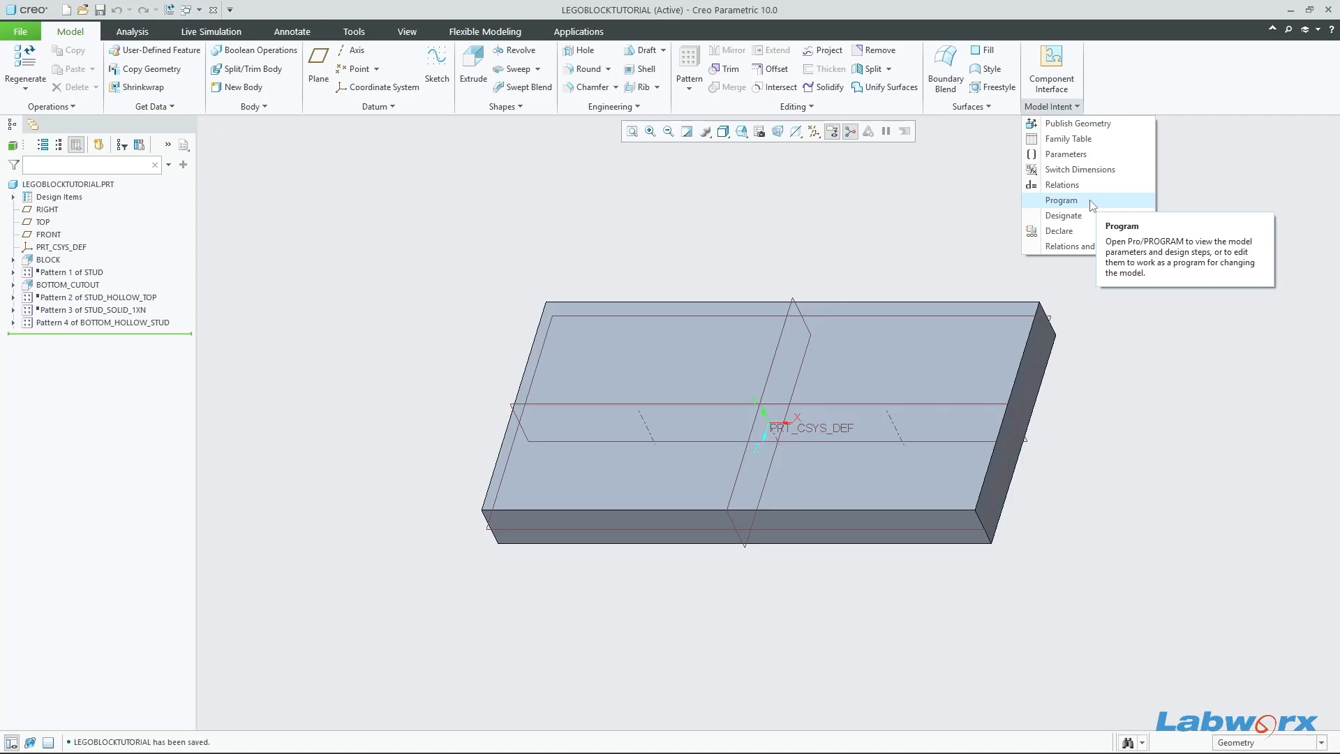
{"action": "left_click", "coordinate": [1051, 109]}
{"action": "left_click", "coordinate": [1053, 111]}
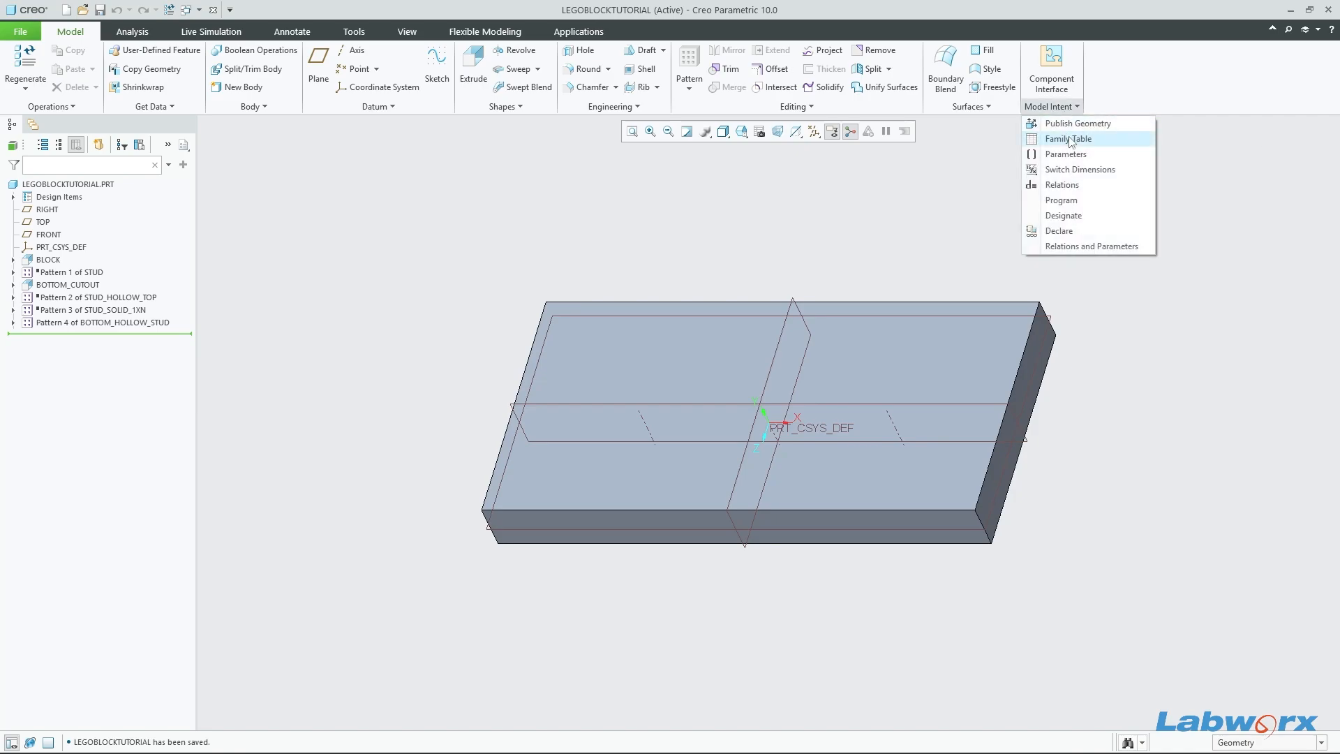
{"action": "left_click", "coordinate": [1083, 197]}
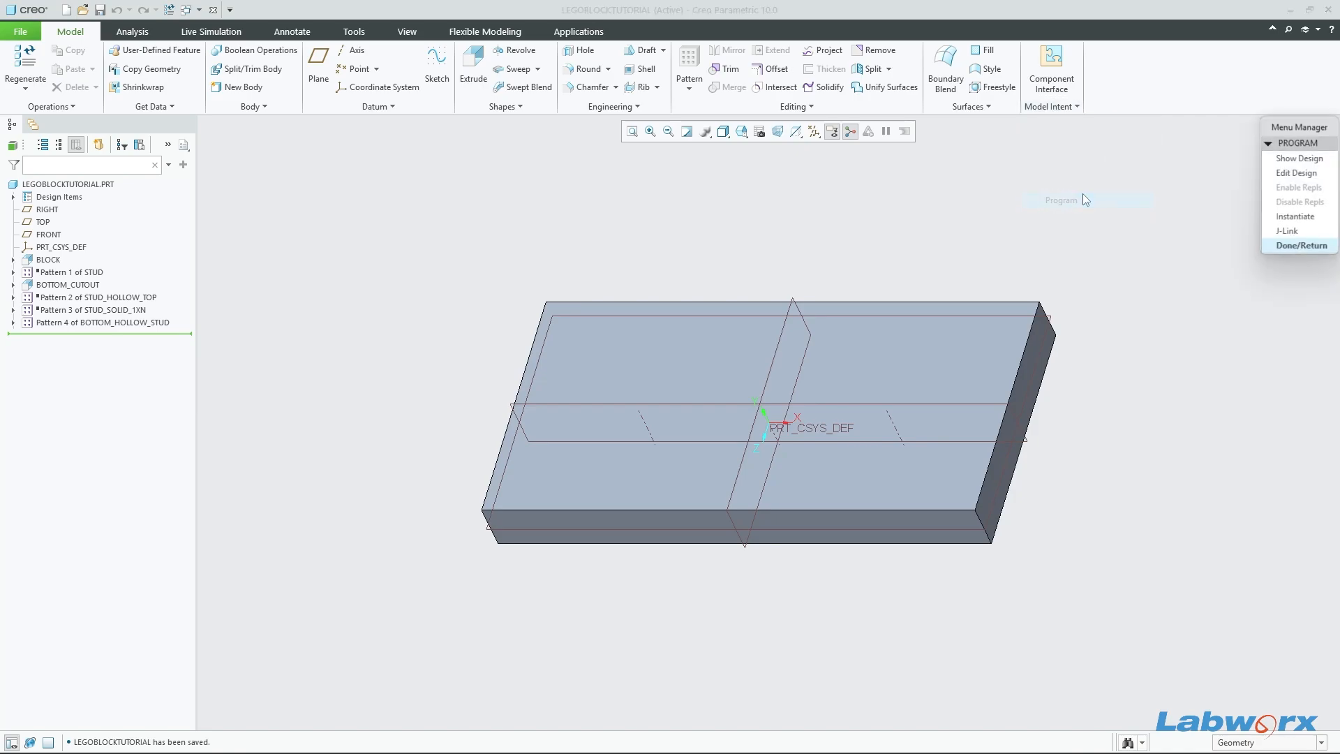
{"action": "left_click", "coordinate": [1308, 173]}
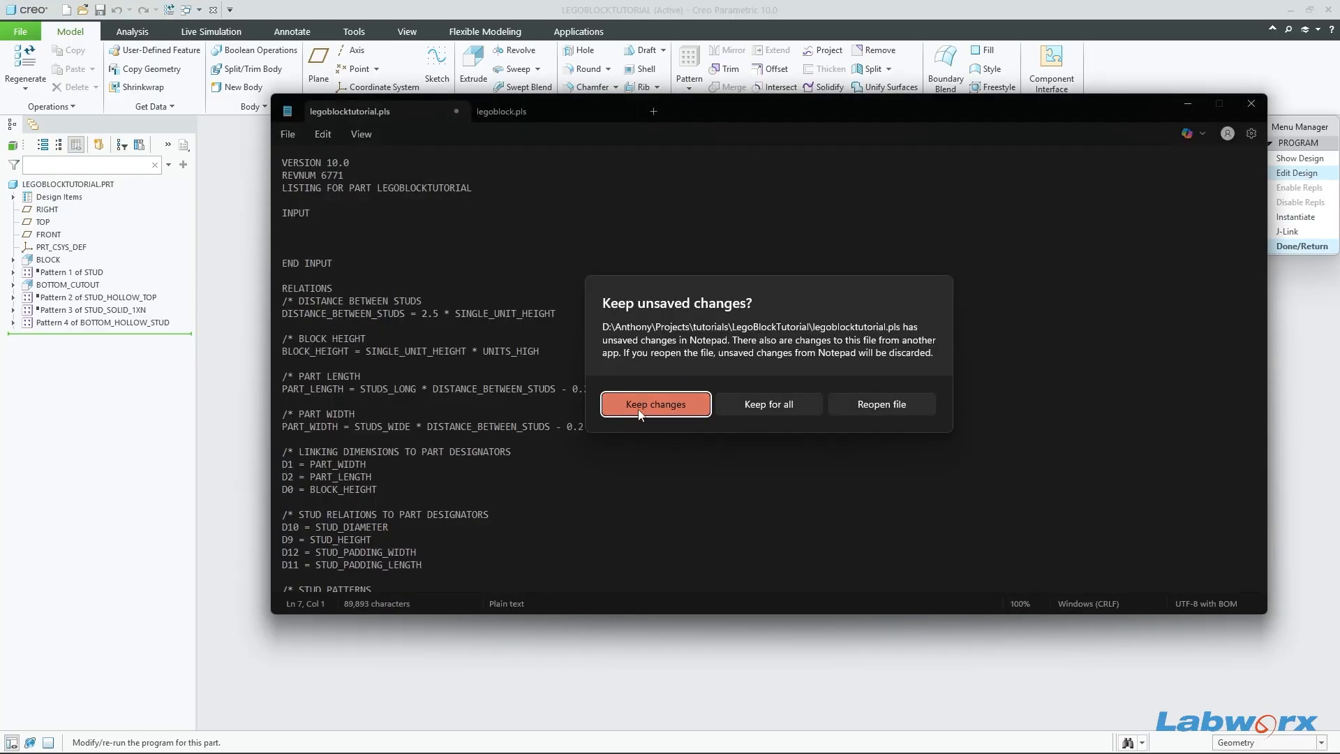
{"action": "left_click", "coordinate": [783, 396]}
{"action": "left_click", "coordinate": [869, 398]}
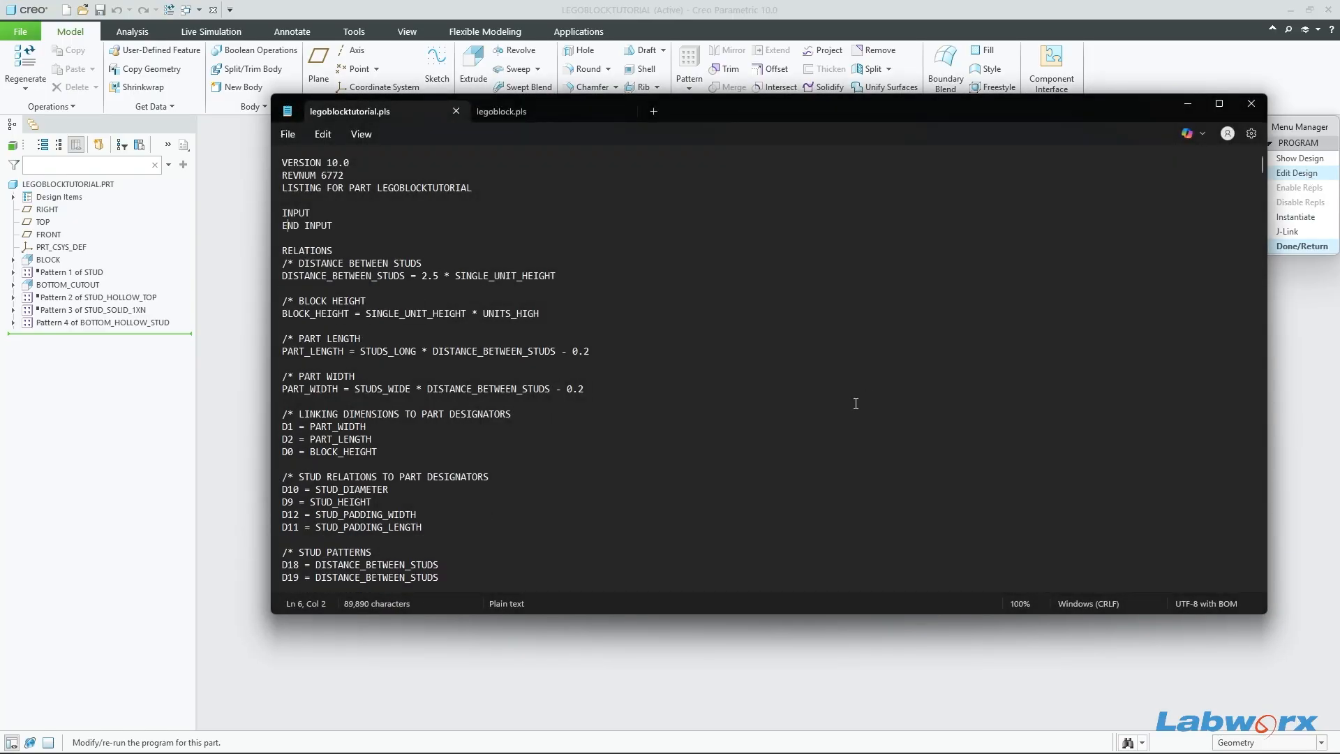
Step: Insert blank lines between INPUT and END INPUT in legoblocktutorial.pls
{"action": "left_click", "coordinate": [316, 214]}
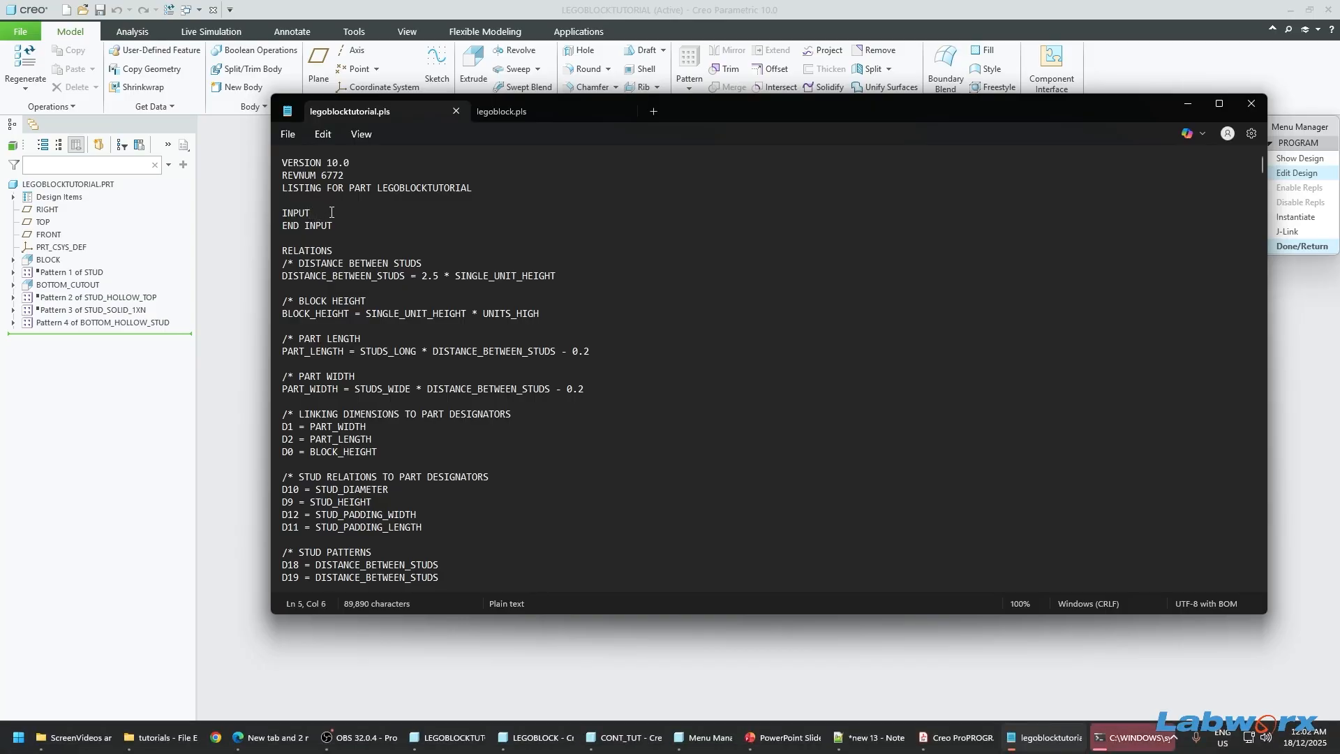
{"action": "key", "text": "Return"}
{"action": "key", "text": "Return"}
{"action": "key", "text": "Return"}
{"action": "key", "text": "Up"}
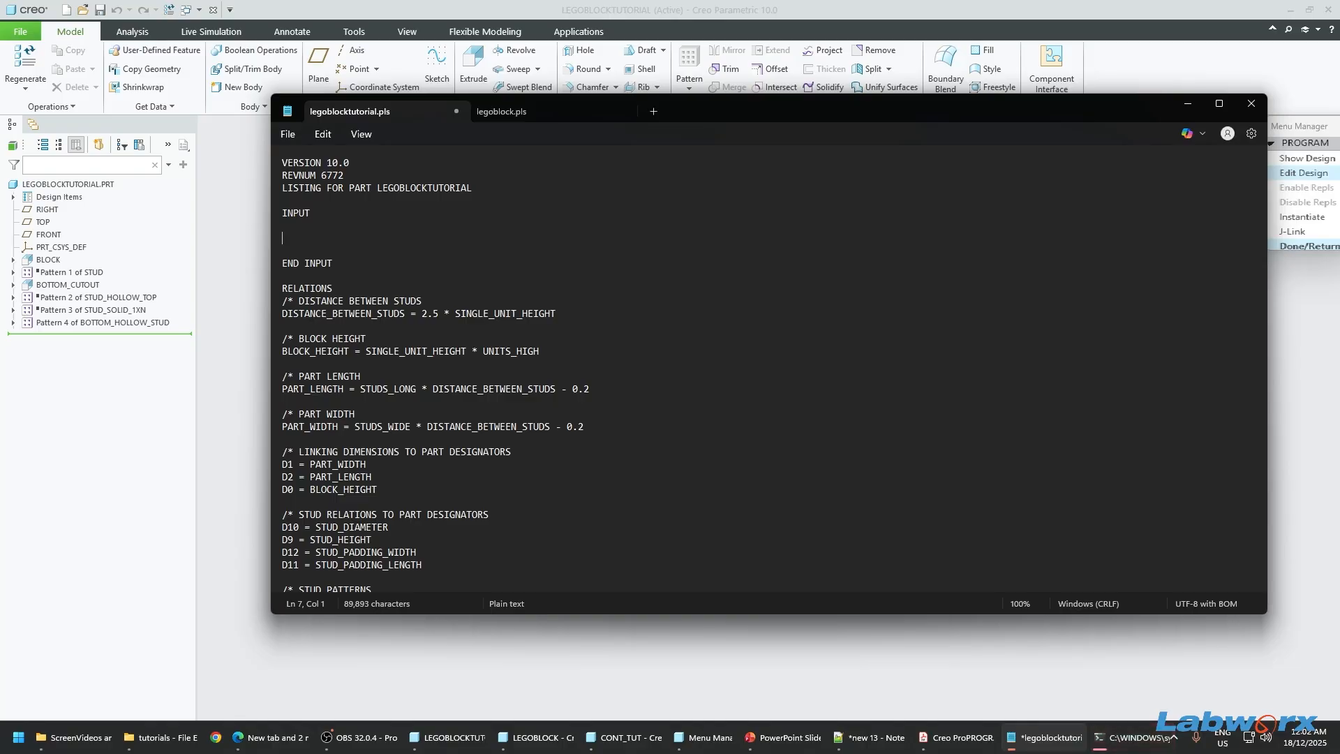
Step: Close legoblock.pls and paste the sample INPUT block with STUDS_LONG, STUDS_WIDE, UNITS_HIGH and STUDS_ON_TOP into a blank document
{"action": "left_click", "coordinate": [622, 107]}
{"action": "left_click", "coordinate": [487, 111]}
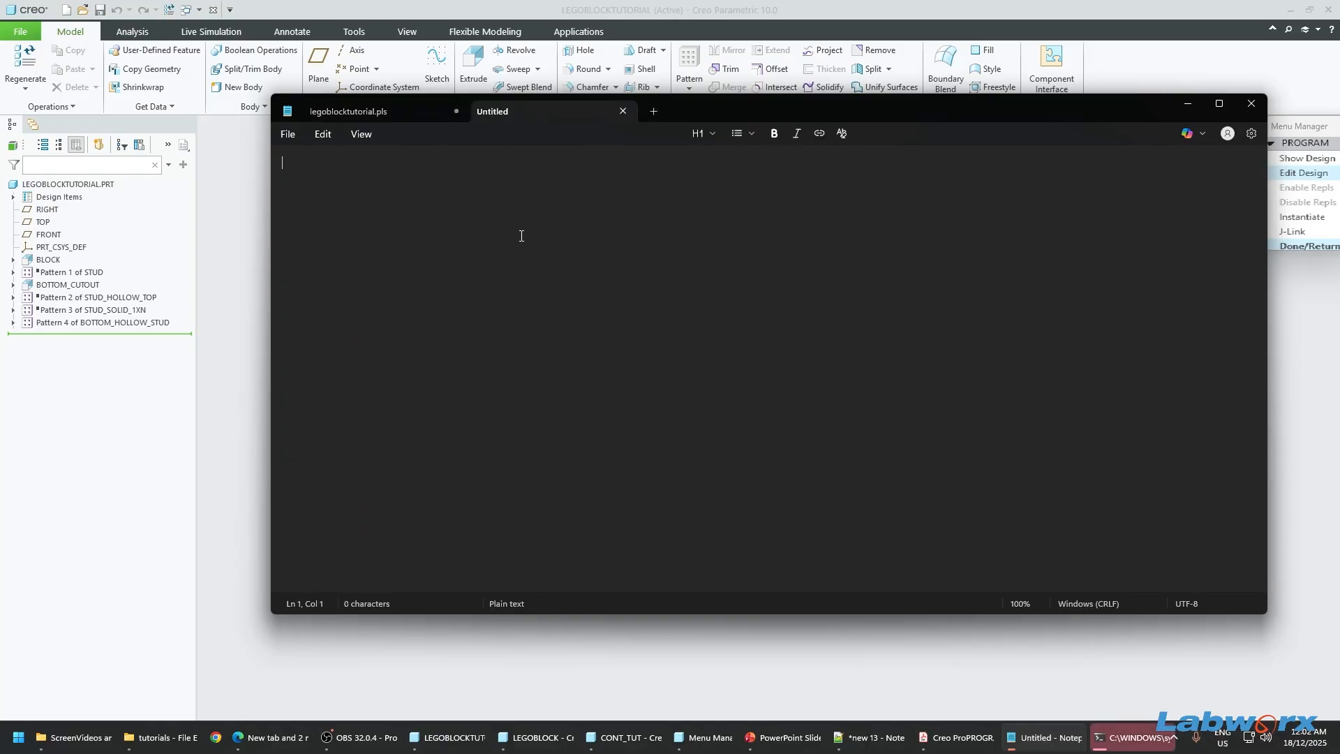
{"action": "type", "text": "INPUT  STUDS_LONG NUMBER  \"How many studs LONG?\"  STUDS_WIDE NUMBER  \"How many studs WIDE?\"  UNITS_HIGH NUMBER  \"How many UNITS HIGH?\"  STUDS_ON_TOP YES_NO  \"Studs on top?\" END INPUT"}
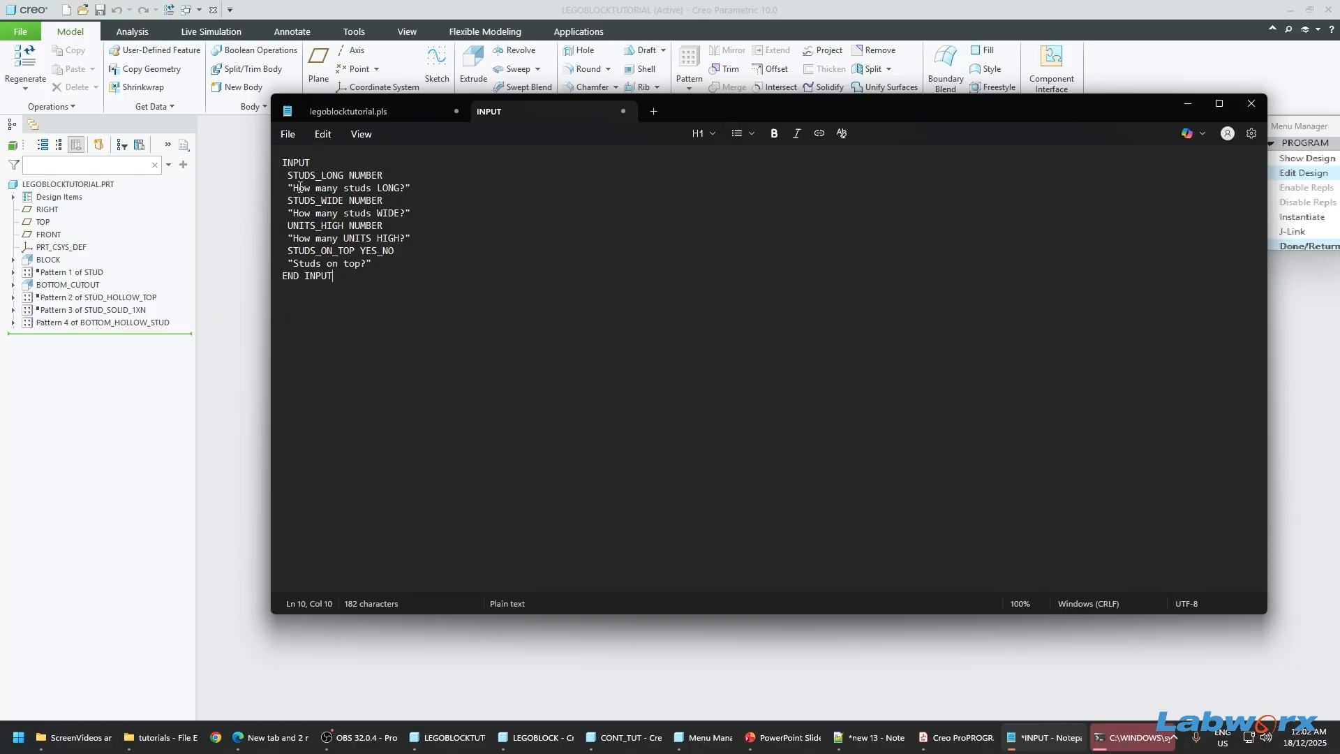
Step: Examine the sample INPUT block's syntax: the parameter name, its type, and the quoted prompt line for STUDS_LONG
{"action": "double_click", "coordinate": [326, 276]}
{"action": "left_click", "coordinate": [344, 176]}
{"action": "left_click", "coordinate": [377, 155]}
{"action": "key", "text": "Right"}
{"action": "key", "text": "shift+Down"}
{"action": "key", "text": "shift+Up"}
{"action": "key", "text": "ctrl+shift+Left"}
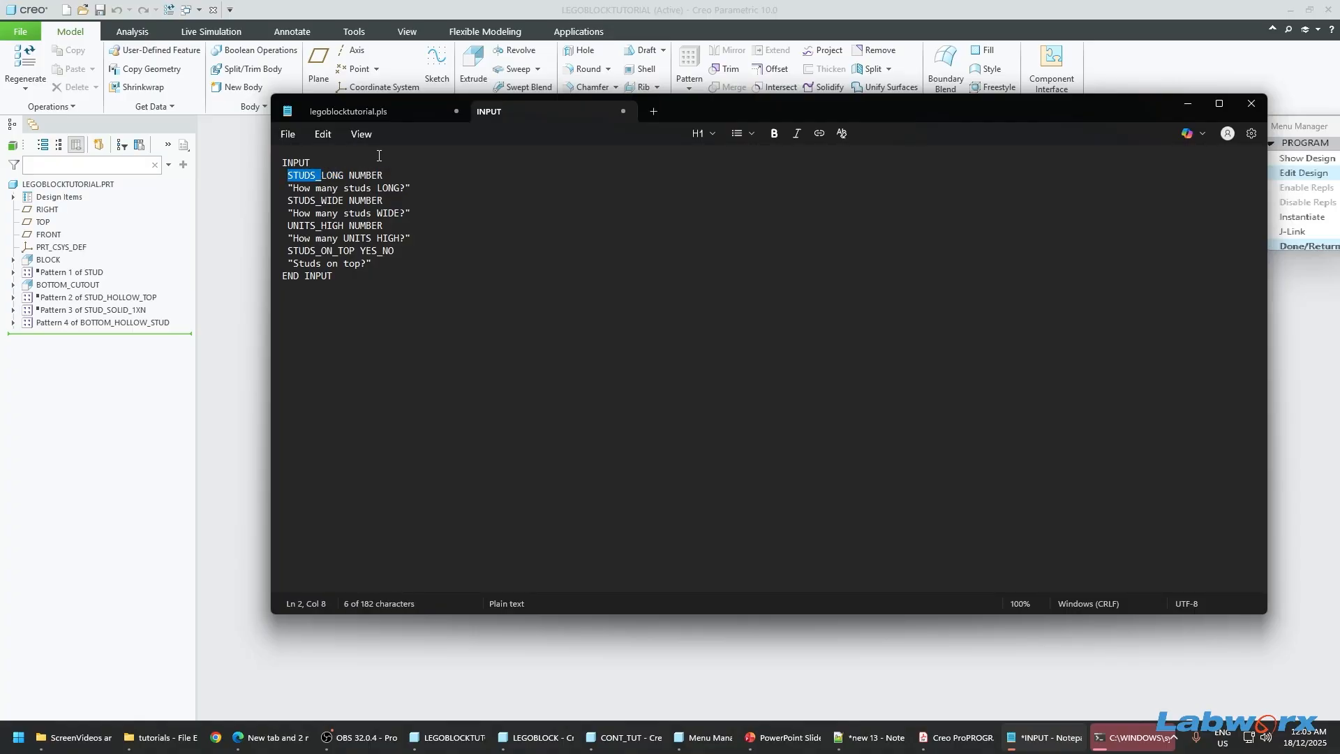
{"action": "key", "text": "ctrl+shift+Right"}
{"action": "key", "text": "Right"}
{"action": "key", "text": "ctrl+shift+Right"}
{"action": "key", "text": "Down"}
{"action": "key", "text": "ctrl+shift+Right"}
{"action": "key", "text": "ctrl+shift+Right"}
{"action": "key", "text": "ctrl+shift+Right"}
{"action": "key", "text": "ctrl+shift+Right"}
{"action": "key", "text": "ctrl+shift+Right"}
{"action": "key", "text": "ctrl+shift+Right"}
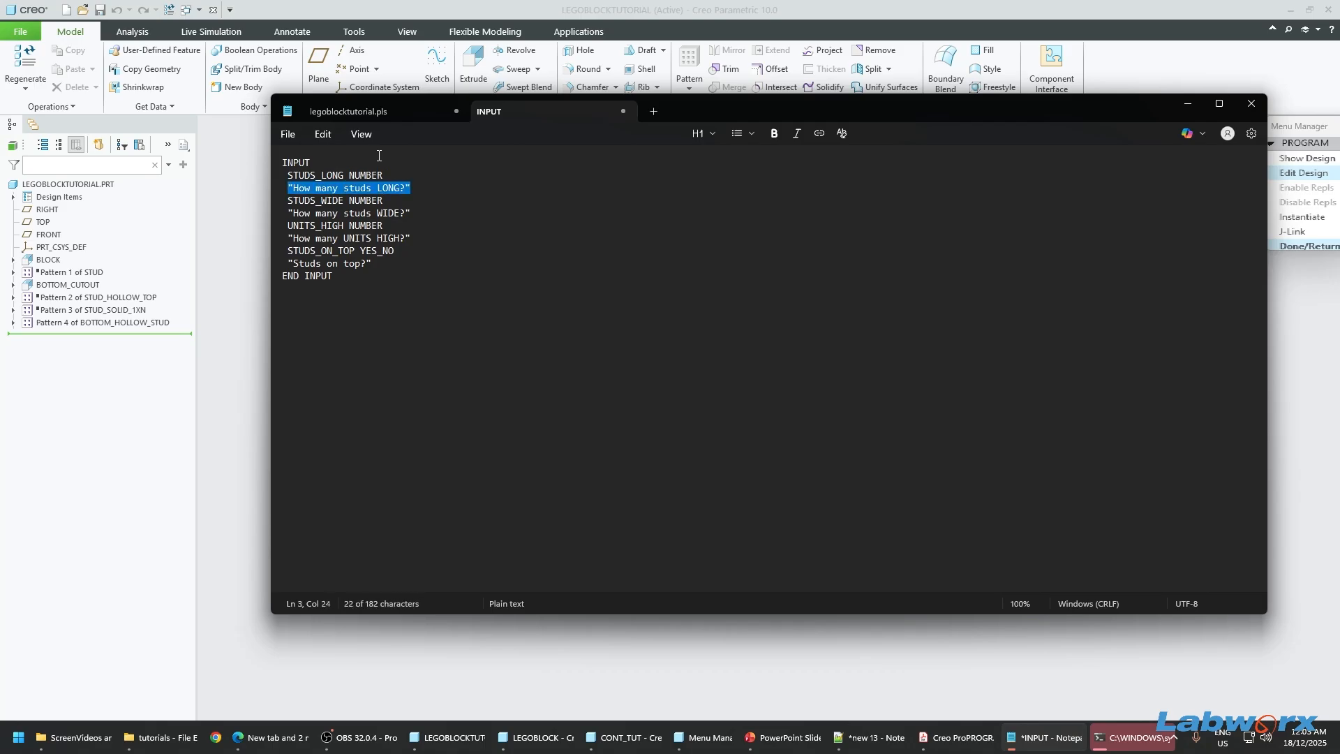
{"action": "key", "text": "Right"}
{"action": "key", "text": "Home"}
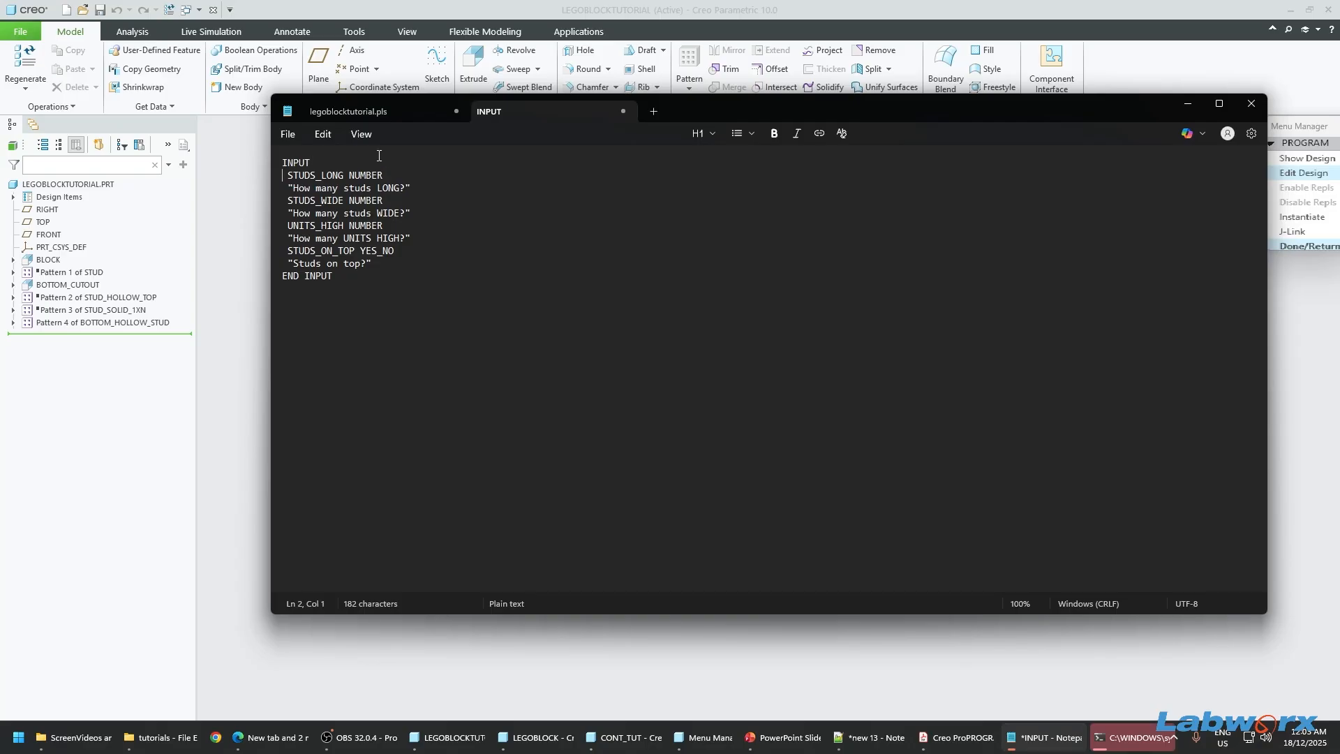
Step: Copy the four parameter definitions with their prompts from the sample and paste them into the INPUT section of legoblocktutorial.pls
{"action": "key", "text": "shift+Down"}
{"action": "key", "text": "shift+Down"}
{"action": "key", "text": "shift+Down"}
{"action": "key", "text": "shift+Down"}
{"action": "key", "text": "shift+Down"}
{"action": "key", "text": "shift+Down"}
{"action": "key", "text": "shift+Down"}
{"action": "key", "text": "shift+Down"}
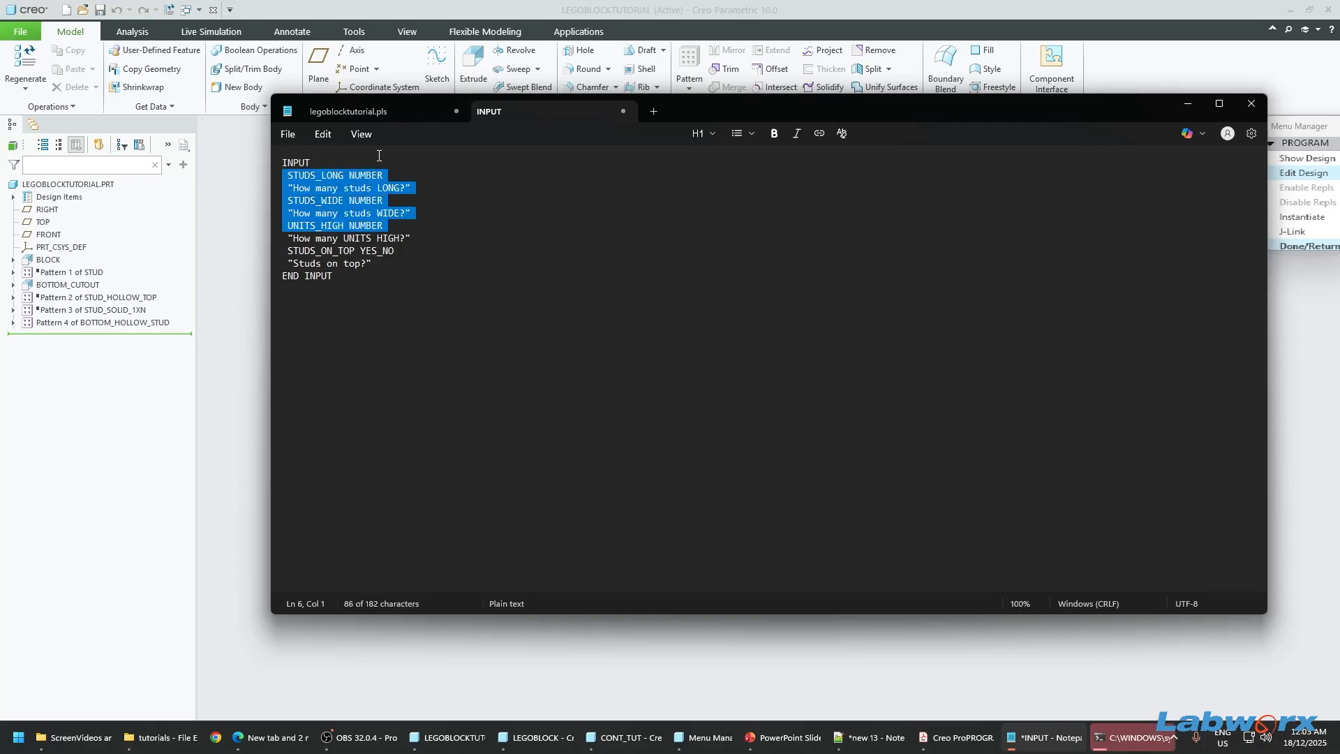
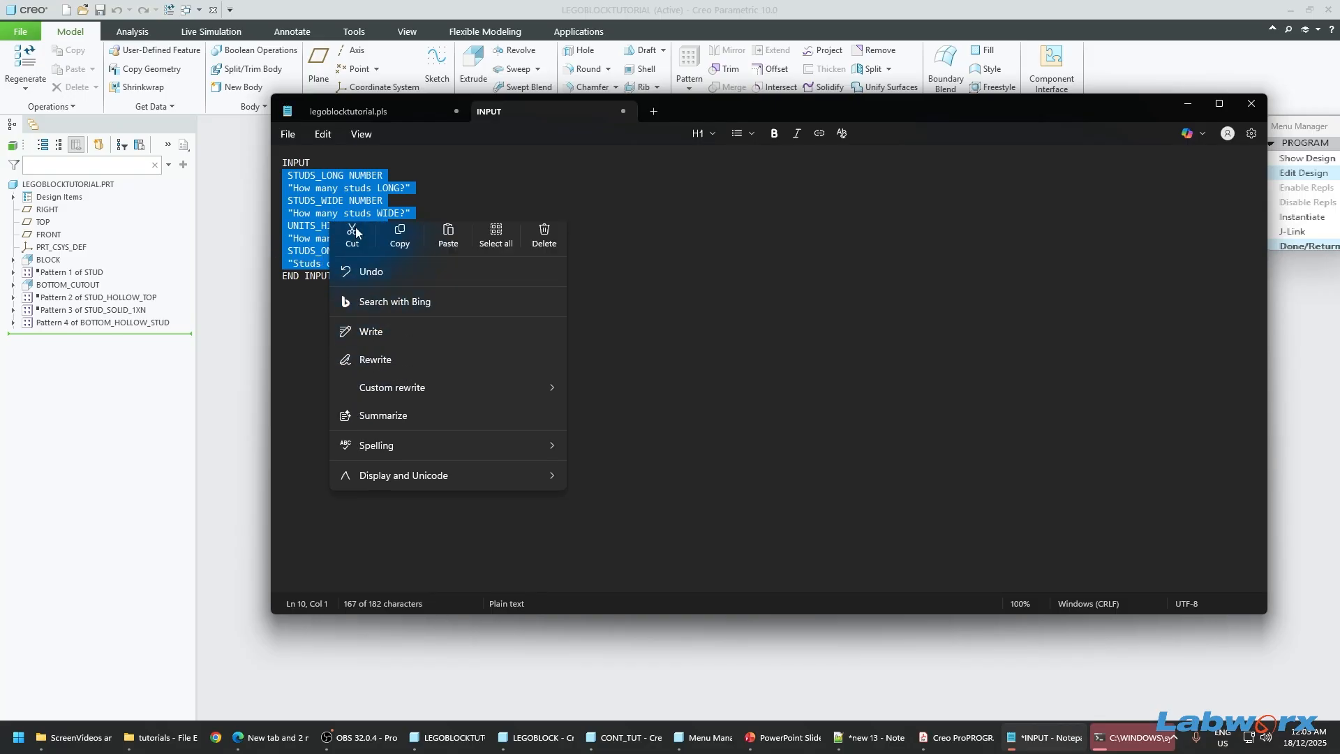
{"action": "right_click", "coordinate": [331, 225]}
{"action": "left_click", "coordinate": [407, 248]}
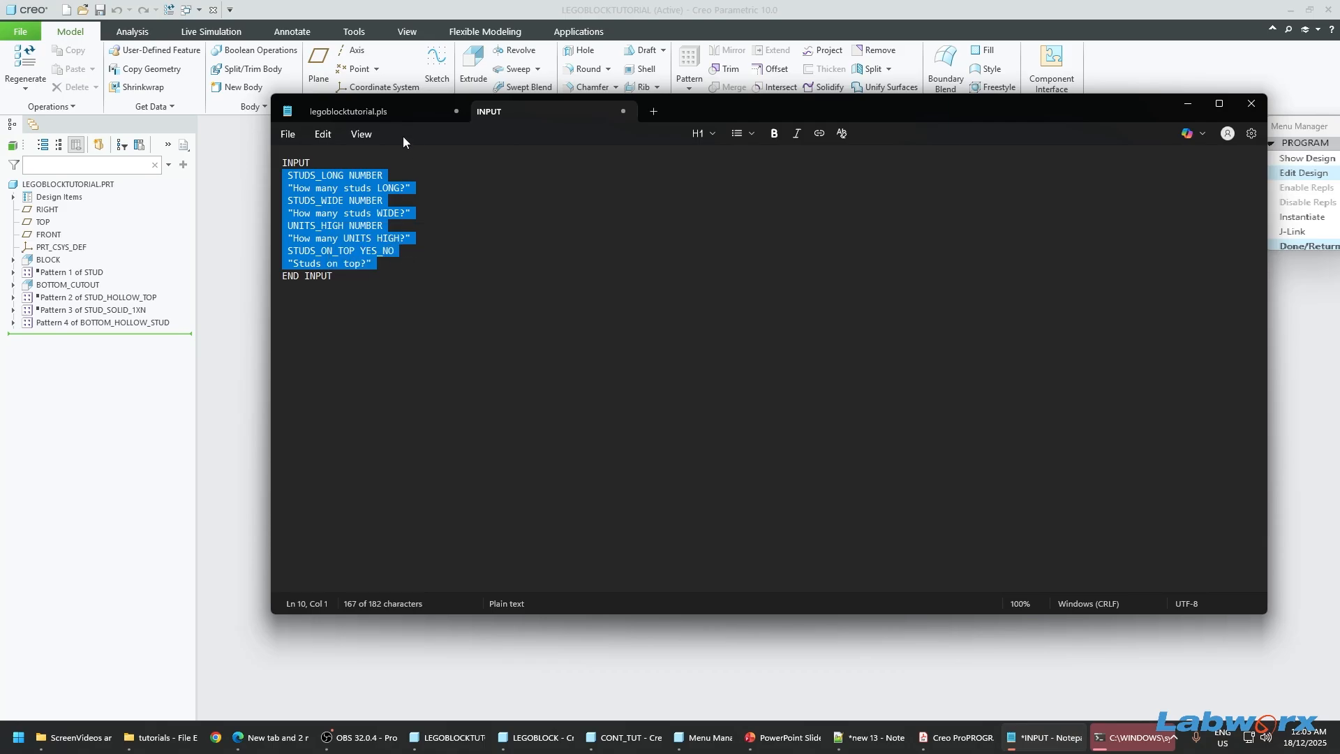
{"action": "left_click", "coordinate": [365, 111]}
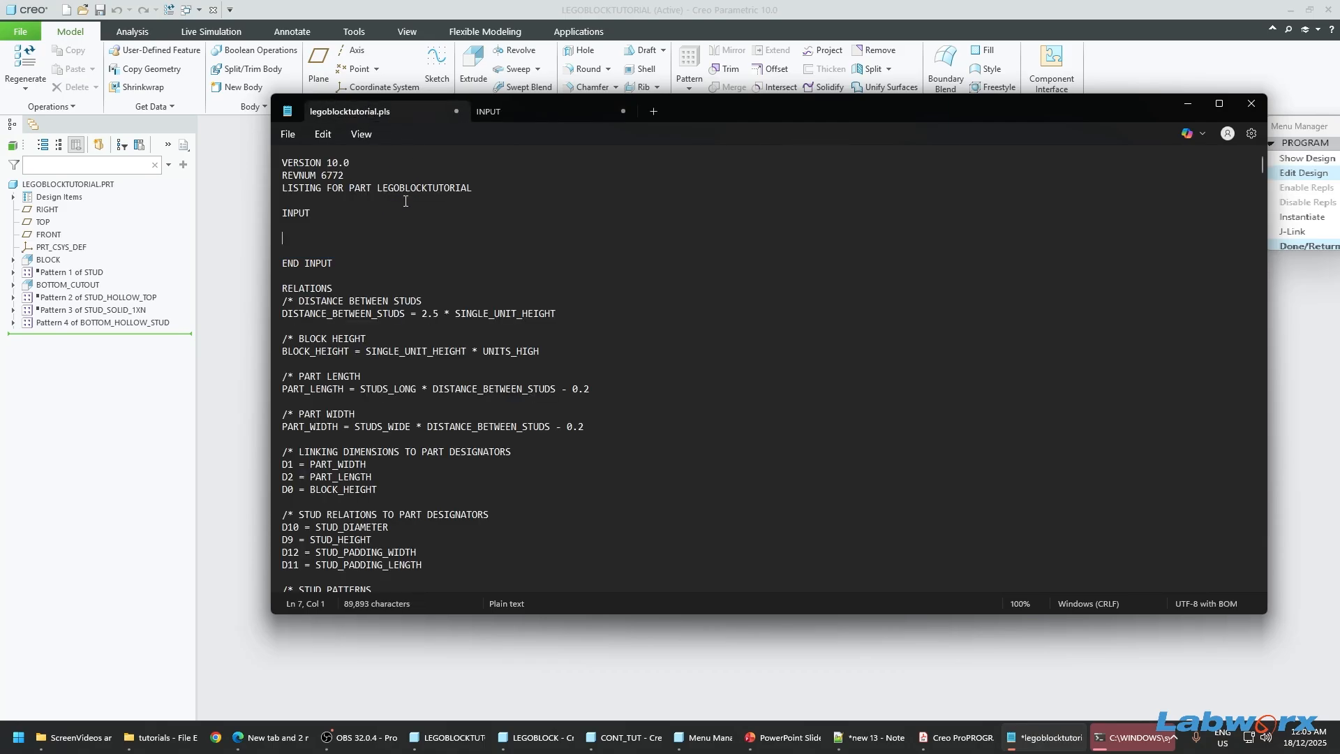
{"action": "key", "text": "ctrl+v"}
Step: Remove the extra blank line before END INPUT and save legoblocktutorial.pls
{"action": "left_click", "coordinate": [351, 228]}
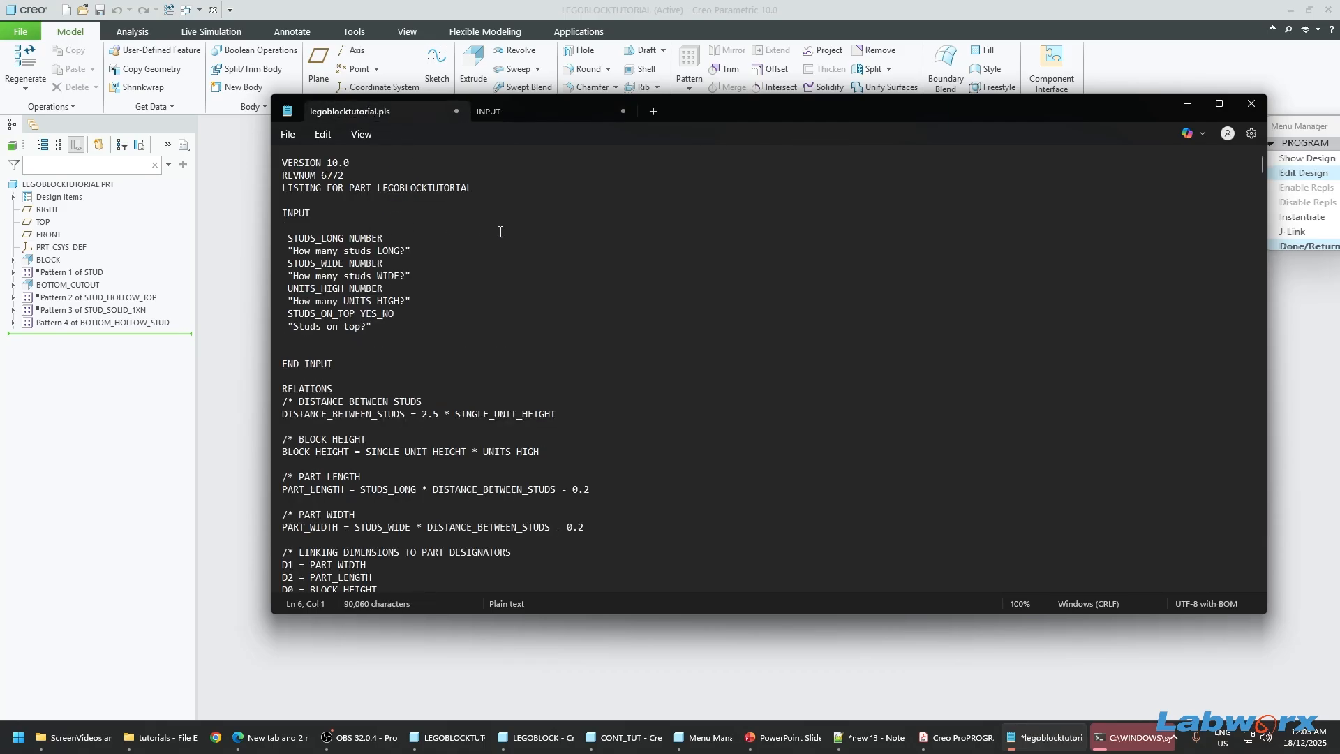
{"action": "key", "text": "Down"}
{"action": "key", "text": "Down"}
{"action": "key", "text": "Down"}
{"action": "key", "text": "Down"}
{"action": "key", "text": "Down"}
{"action": "key", "text": "Down"}
{"action": "key", "text": "Down"}
{"action": "key", "text": "Down"}
{"action": "key", "text": "Down"}
{"action": "key", "text": "BackSpace"}
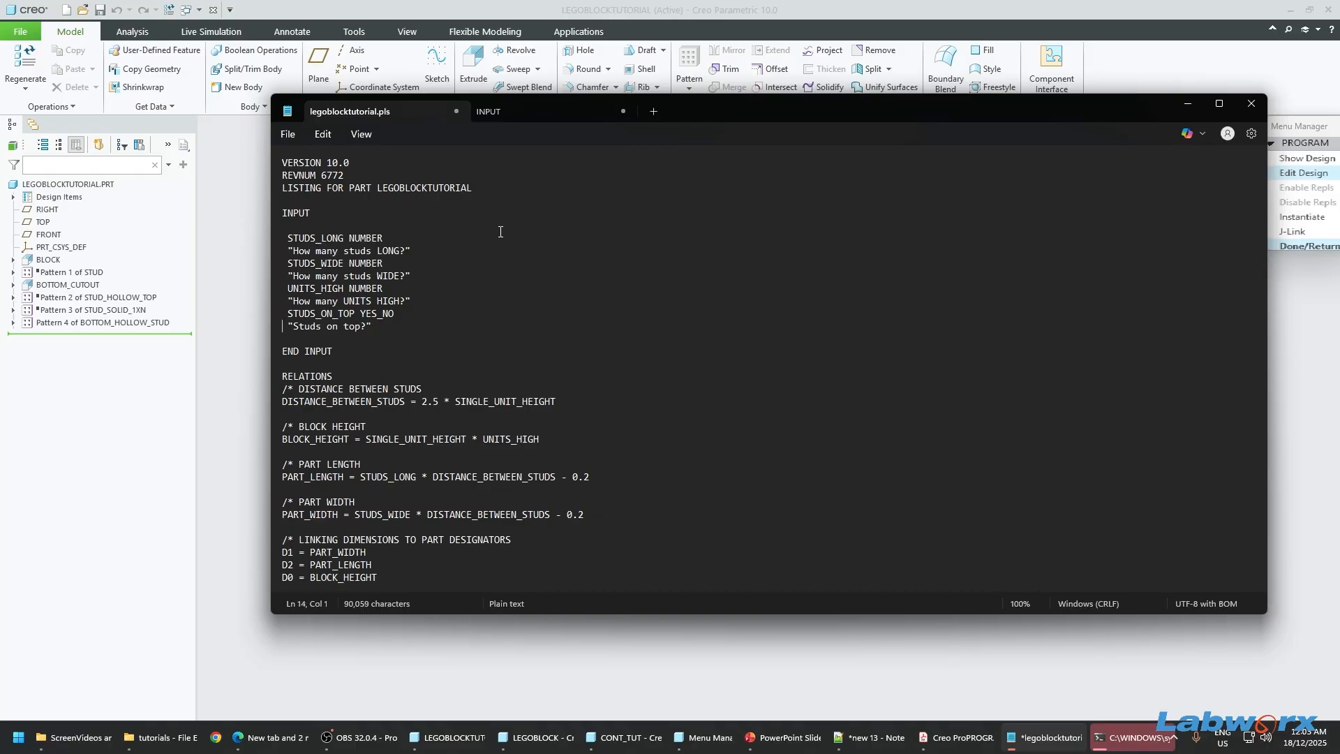
{"action": "key", "text": "Up"}
{"action": "key", "text": "Up"}
{"action": "key", "text": "Up"}
{"action": "key", "text": "ctrl+s"}
Step: Close the program file, incorporate its changes using the current input values, and save the part
{"action": "double_click", "coordinate": [328, 239]}
{"action": "double_click", "coordinate": [327, 314]}
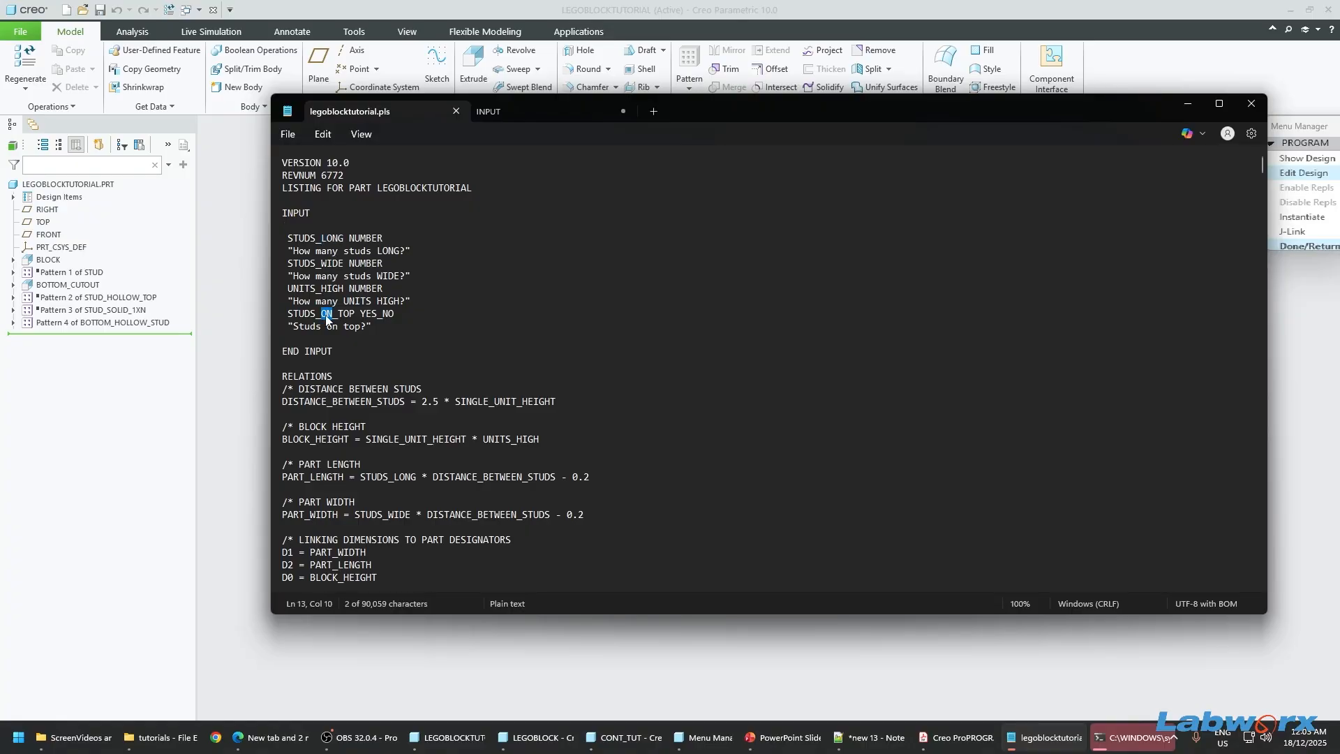
{"action": "left_click", "coordinate": [370, 328]}
{"action": "scroll", "coordinate": [419, 391], "scroll_direction": "down", "scroll_amount": 2}
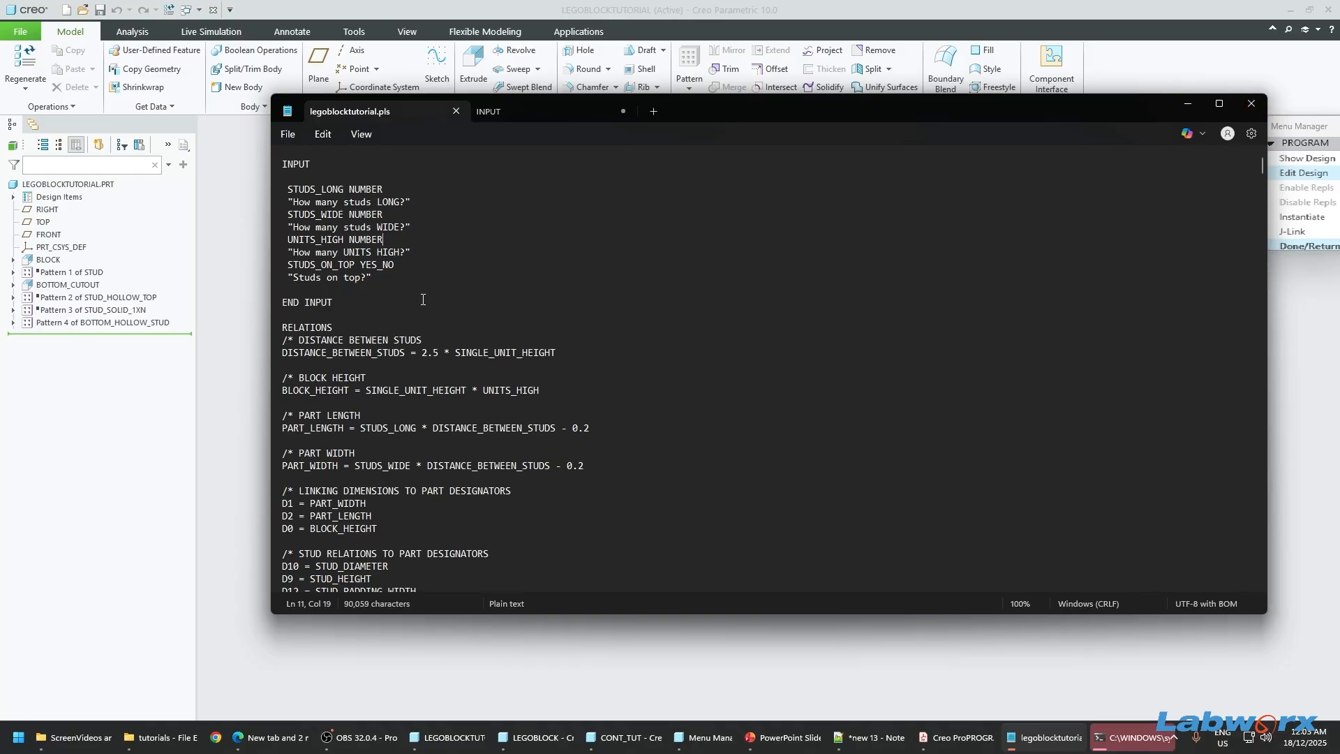
{"action": "left_click", "coordinate": [361, 286]}
{"action": "left_click", "coordinate": [1248, 104]}
{"action": "left_click", "coordinate": [726, 412]}
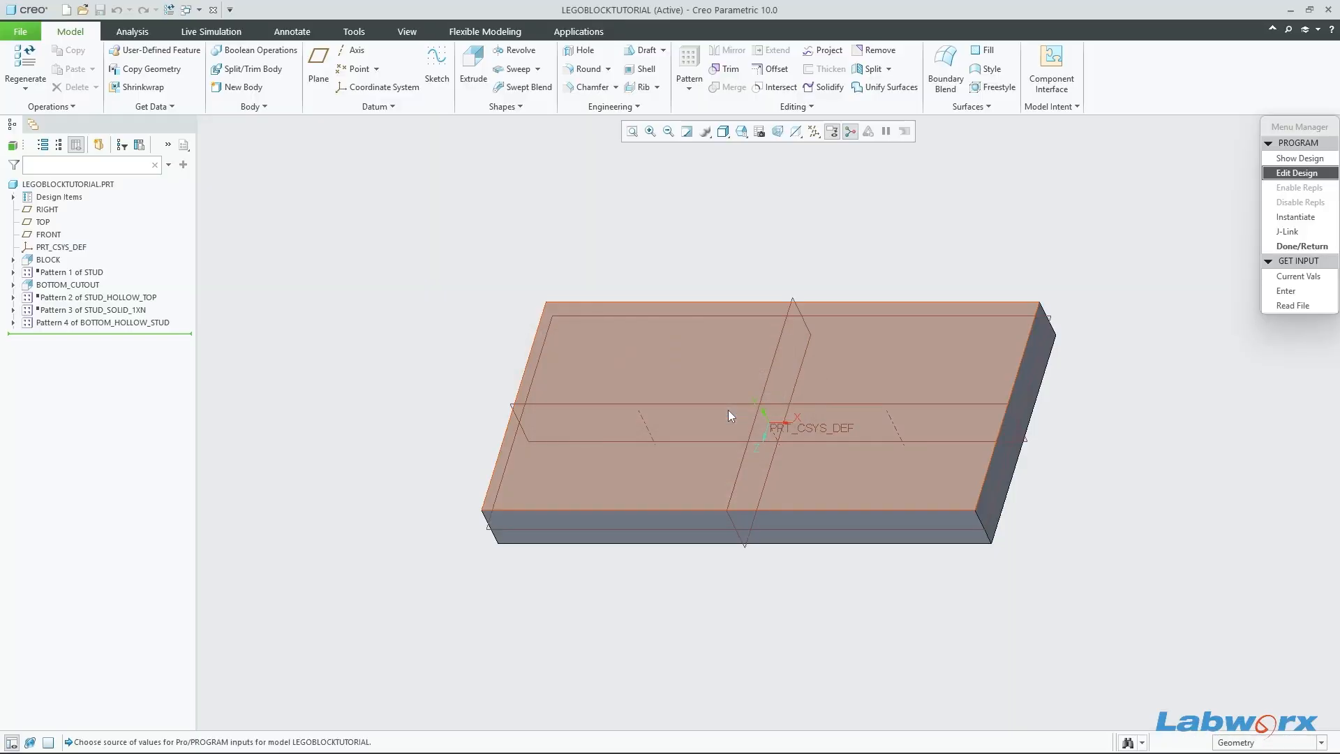
{"action": "left_click", "coordinate": [1299, 277]}
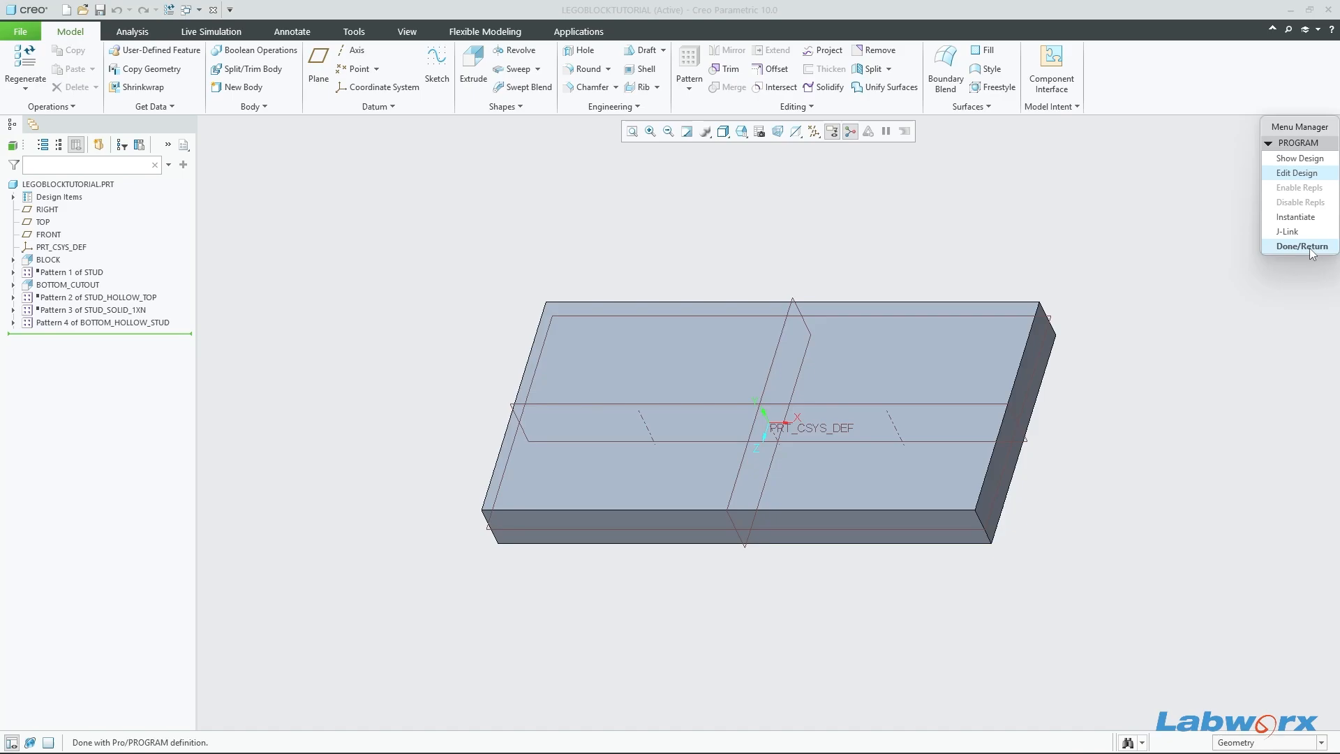
{"action": "left_click", "coordinate": [1309, 248]}
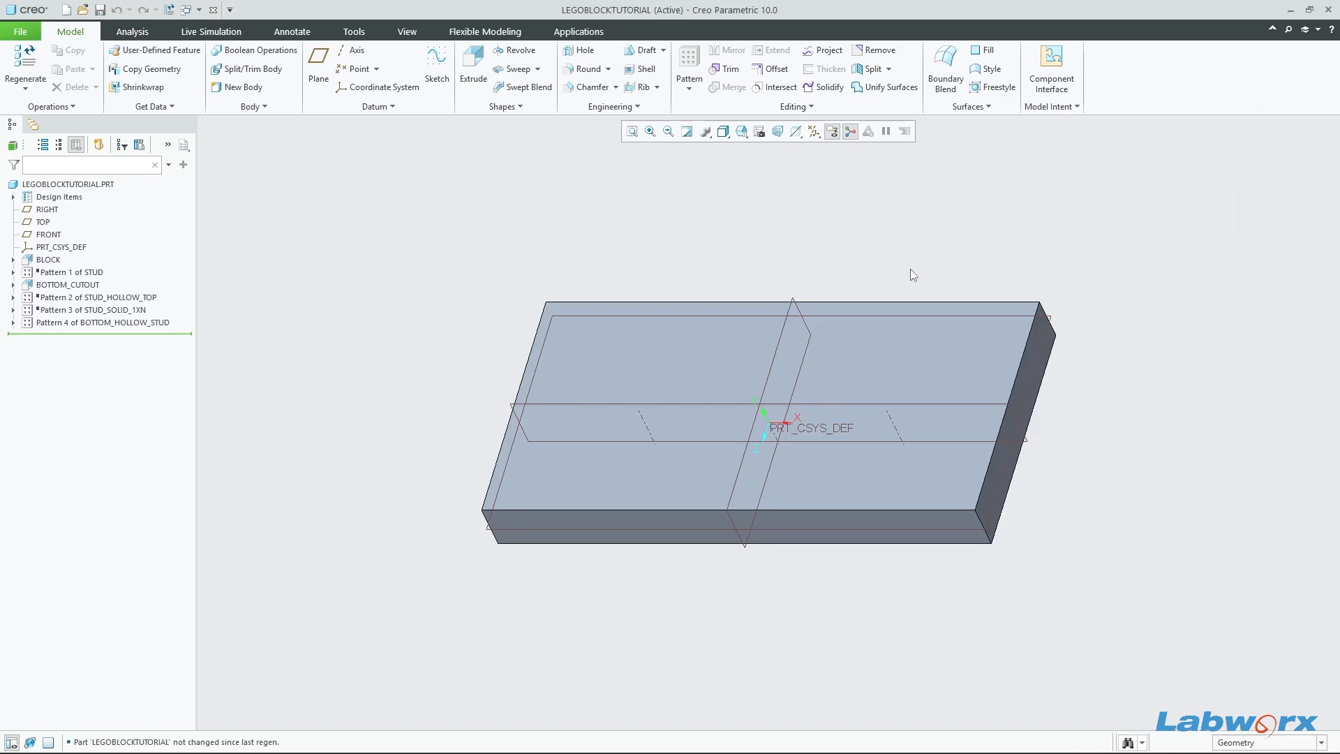
{"action": "key", "text": "ctrl+s"}
Step: Regenerate the part with the current input values and save it
{"action": "scroll", "coordinate": [729, 408], "scroll_direction": "up", "scroll_amount": 2}
{"action": "middle_click_drag", "start_coordinate": [825, 404], "coordinate": [852, 293]}
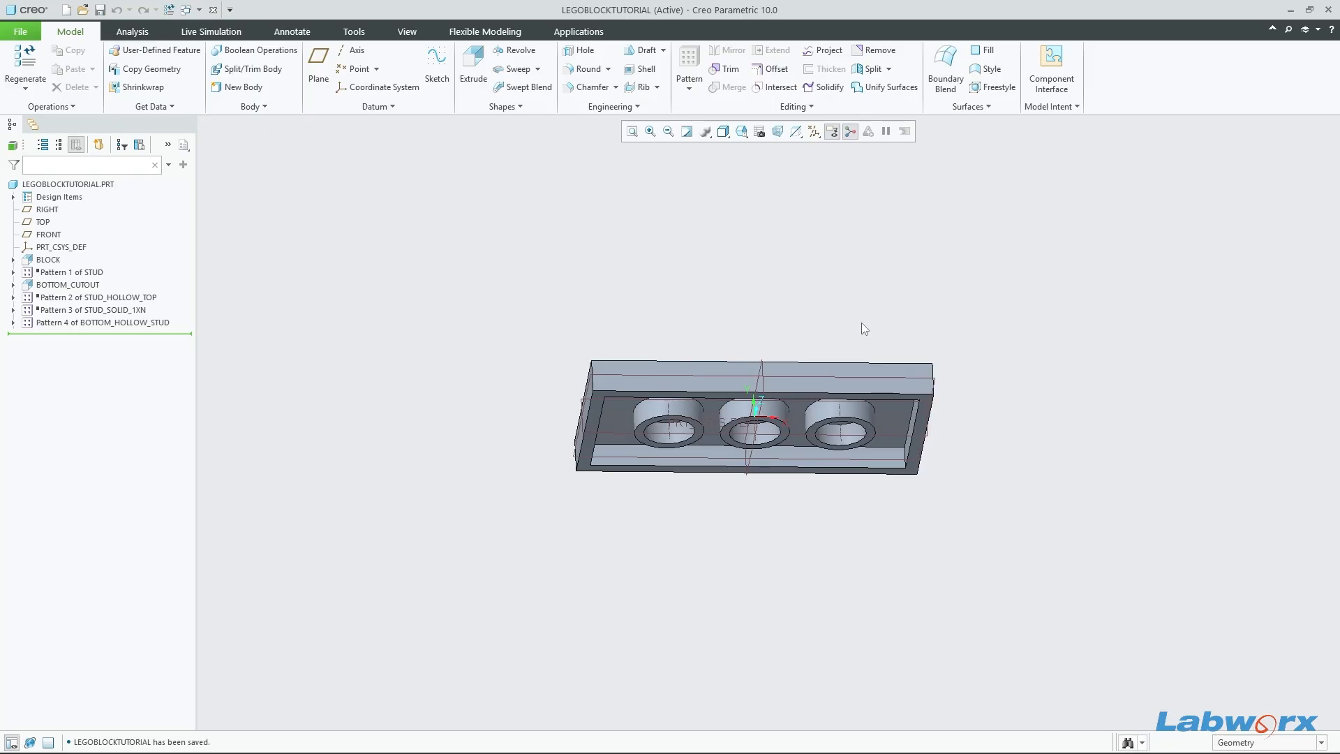
{"action": "left_click", "coordinate": [169, 9]}
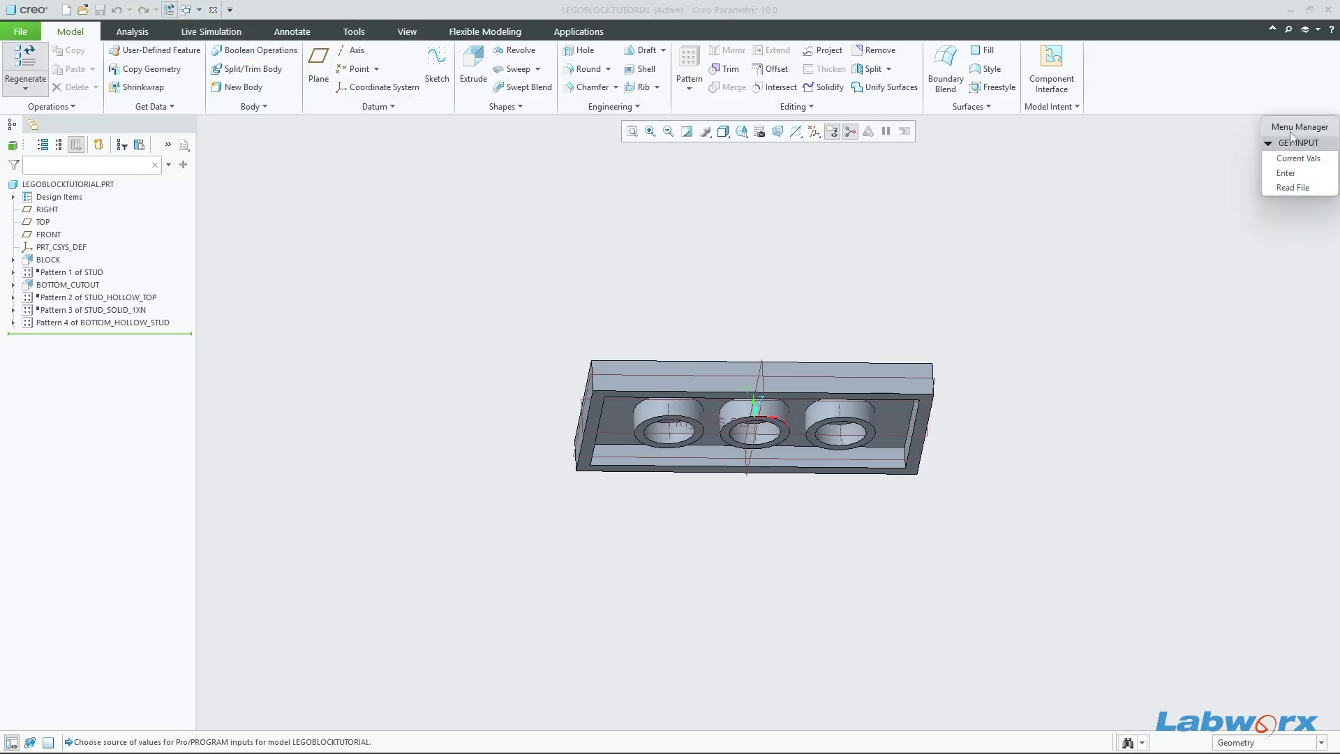
{"action": "left_click_drag", "start_coordinate": [1306, 127], "coordinate": [1276, 200]}
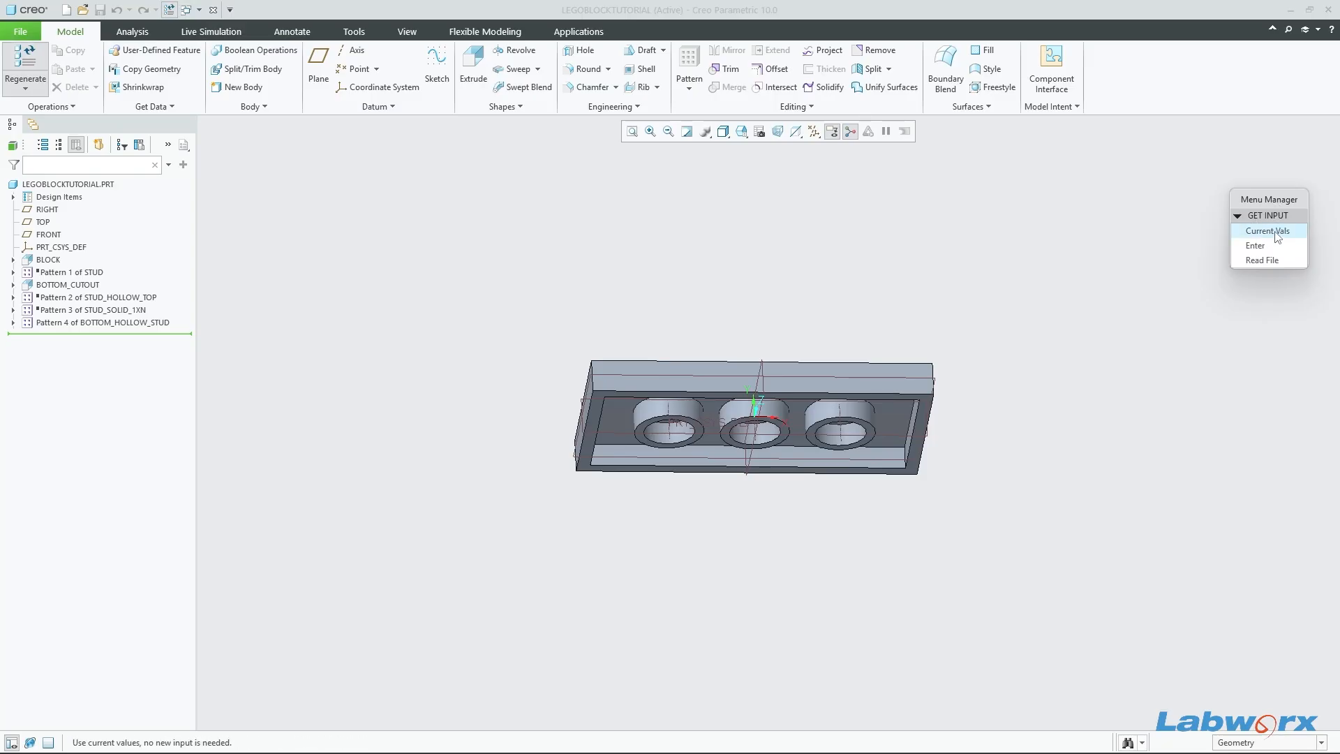
{"action": "scroll", "coordinate": [881, 439], "scroll_direction": "down", "scroll_amount": 2}
{"action": "middle_click_drag", "start_coordinate": [915, 452], "coordinate": [1124, 383]}
{"action": "left_click", "coordinate": [1267, 230]}
{"action": "middle_click_drag", "start_coordinate": [1039, 411], "coordinate": [1017, 439]}
{"action": "key", "text": "ctrl+s"}
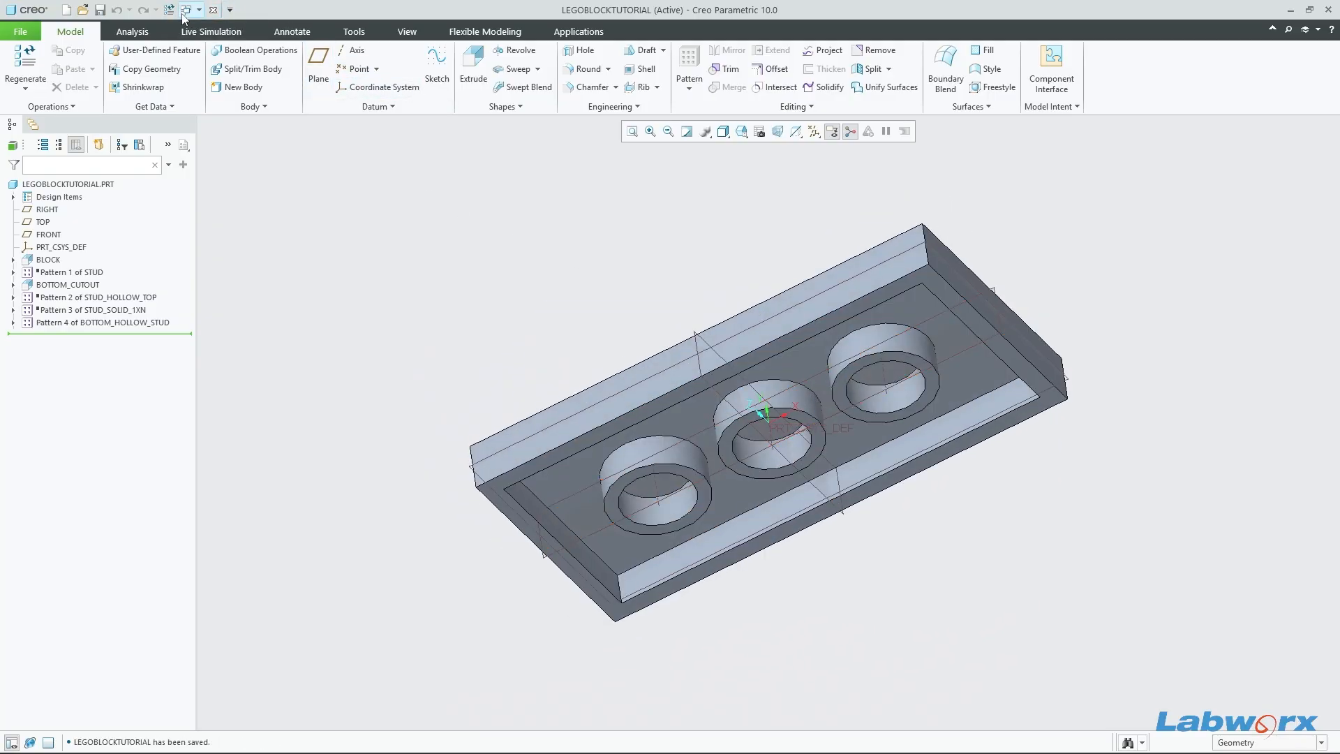
Step: Start a regeneration with new values and choose STUDS_LONG, STUDS_WIDE, UNITS_HIGH and STUDS_ON_TOP as the inputs to specify
{"action": "left_click", "coordinate": [25, 61]}
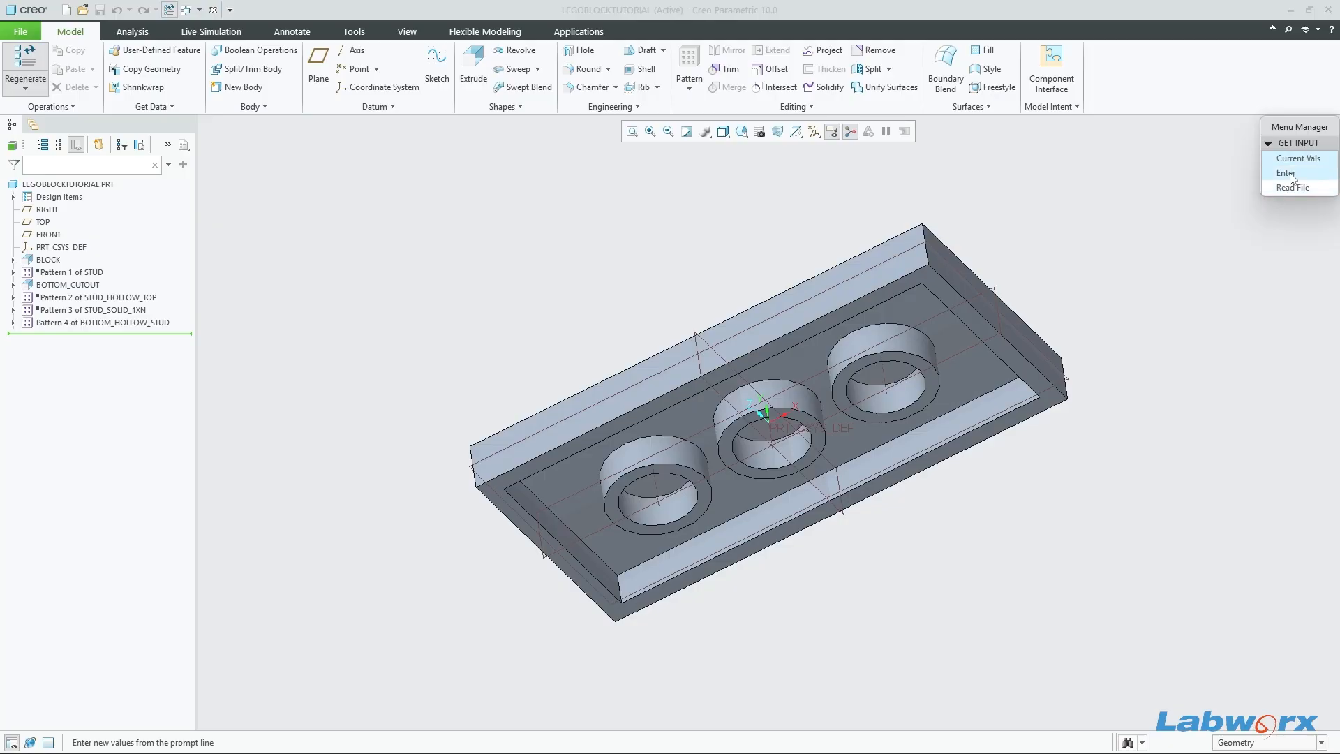
{"action": "left_click", "coordinate": [1295, 174]}
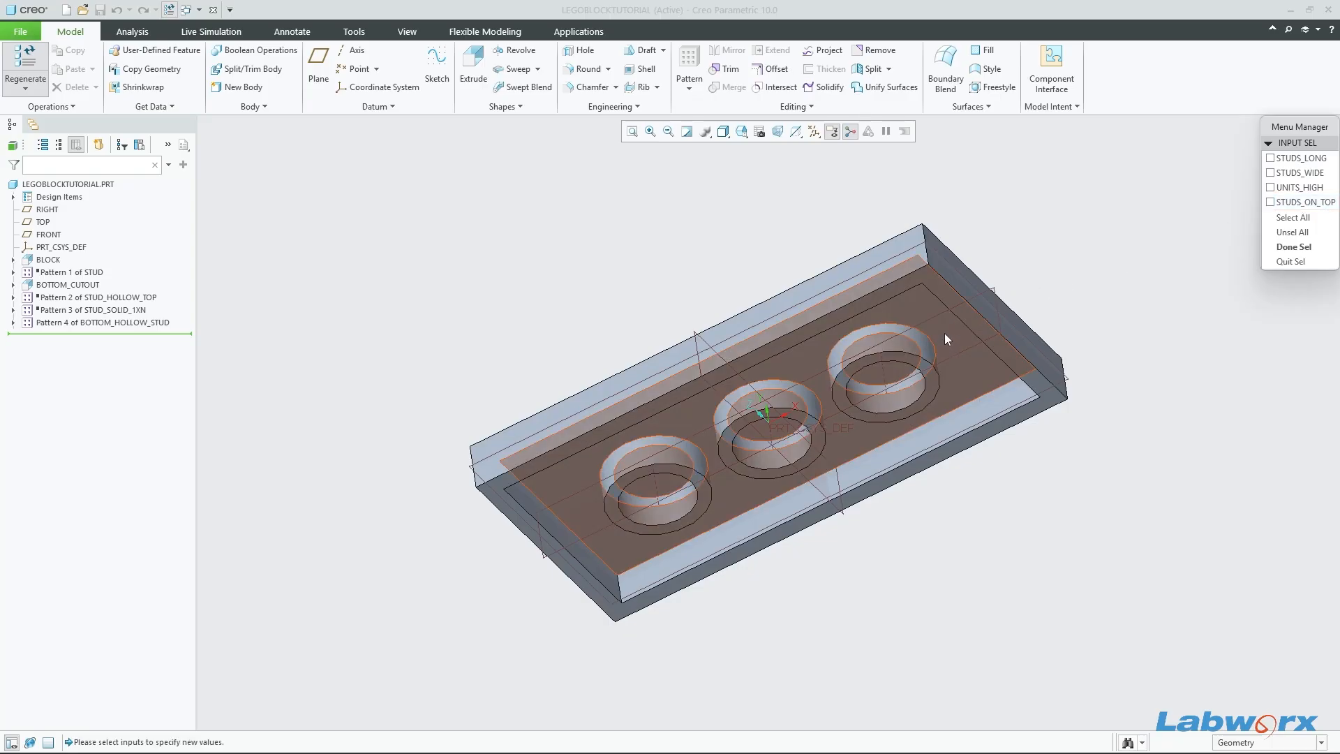
{"action": "middle_click_drag", "start_coordinate": [945, 339], "coordinate": [997, 345]}
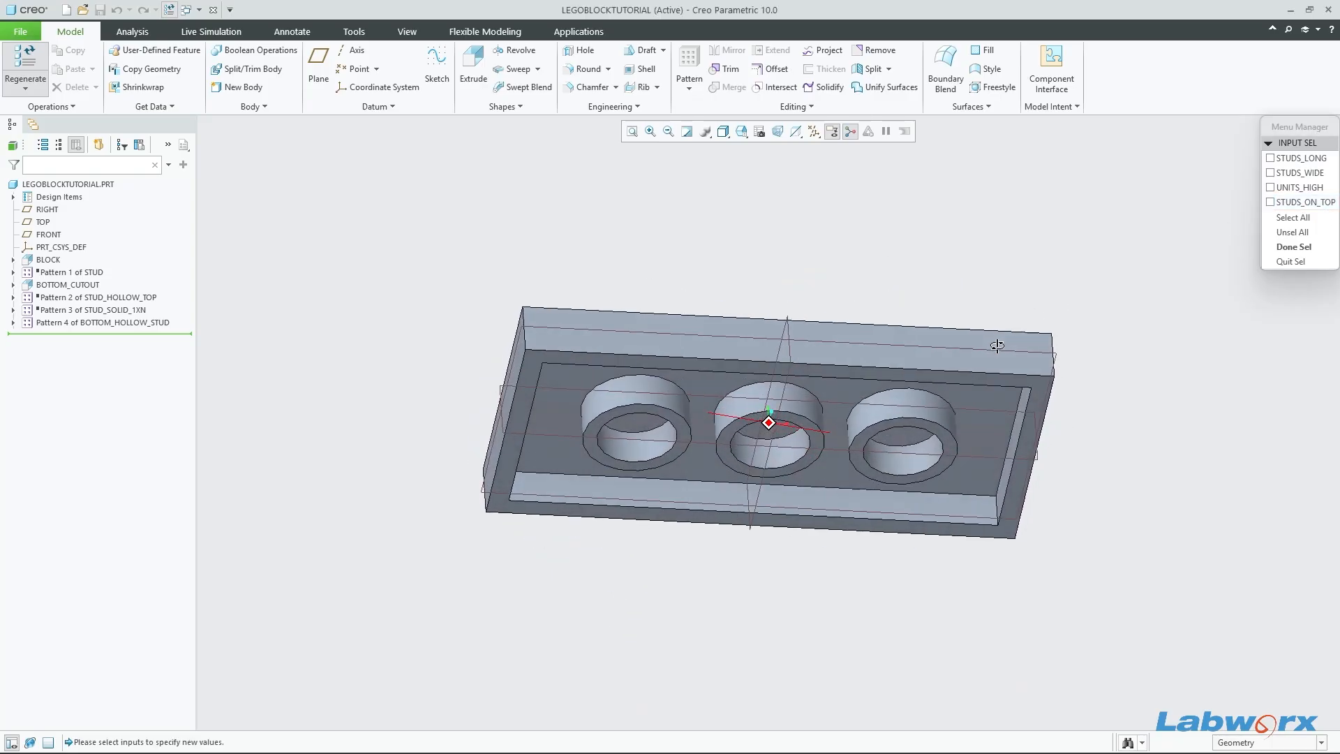
{"action": "left_click", "coordinate": [1316, 160]}
{"action": "left_click", "coordinate": [1315, 175]}
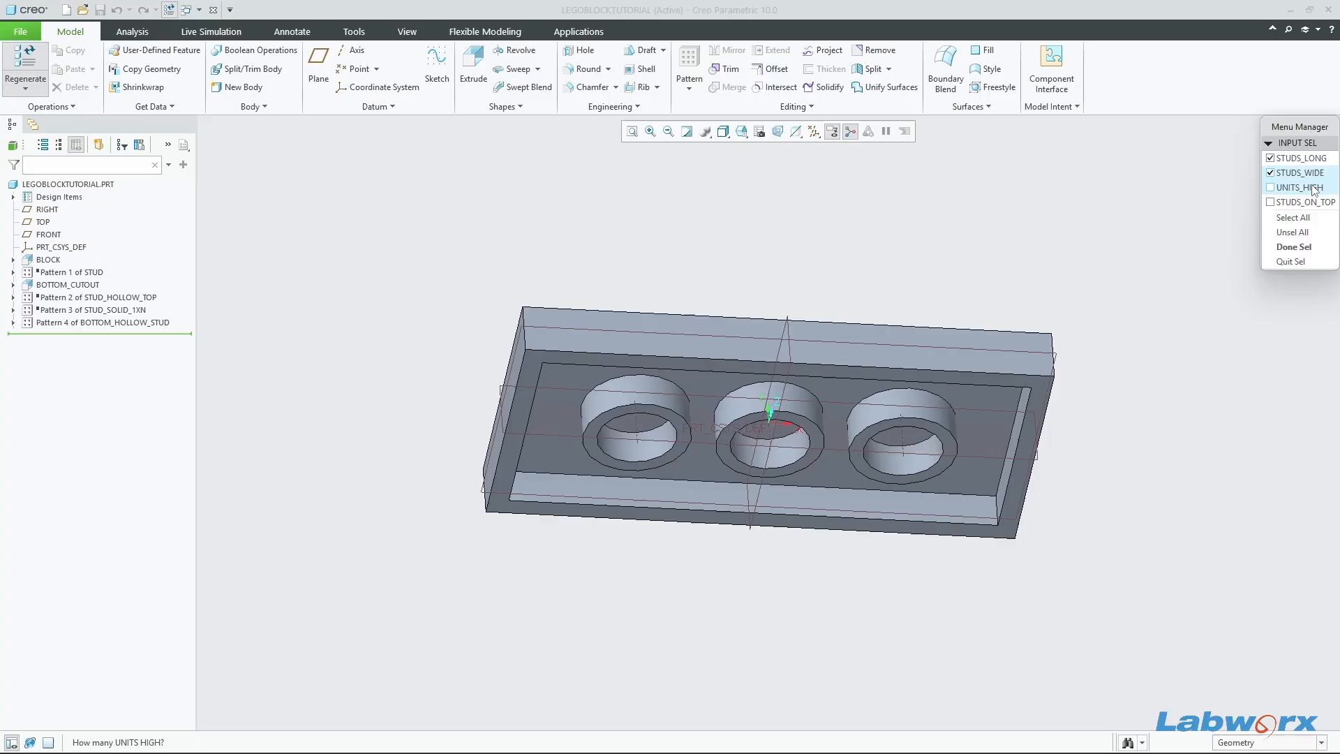
{"action": "left_click", "coordinate": [1316, 188]}
{"action": "left_click", "coordinate": [1304, 202]}
{"action": "middle_click_drag", "start_coordinate": [1012, 287], "coordinate": [1168, 349]}
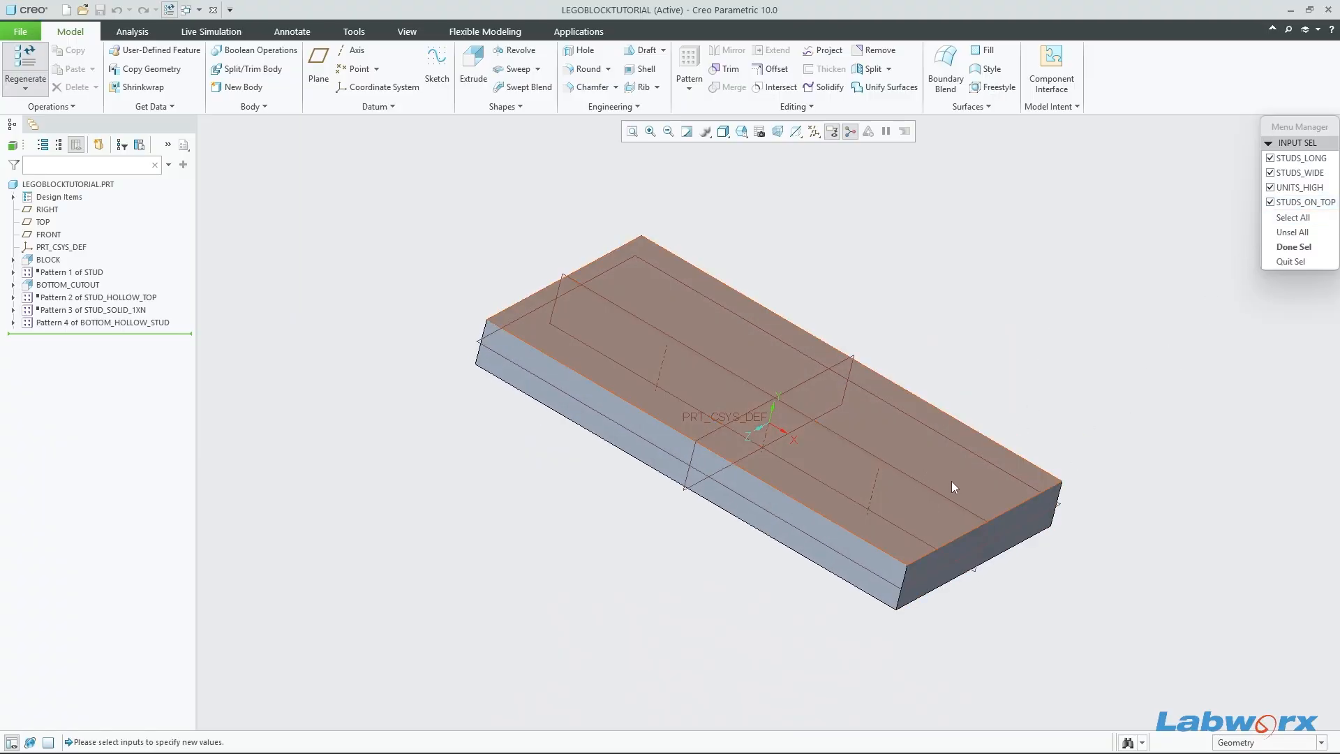
{"action": "mouse_move", "coordinate": [1041, 507]}
{"action": "middle_mouse_down"}
{"action": "mouse_move", "coordinate": [1074, 530]}
{"action": "mouse_move", "coordinate": [1027, 515]}
{"action": "middle_mouse_up"}
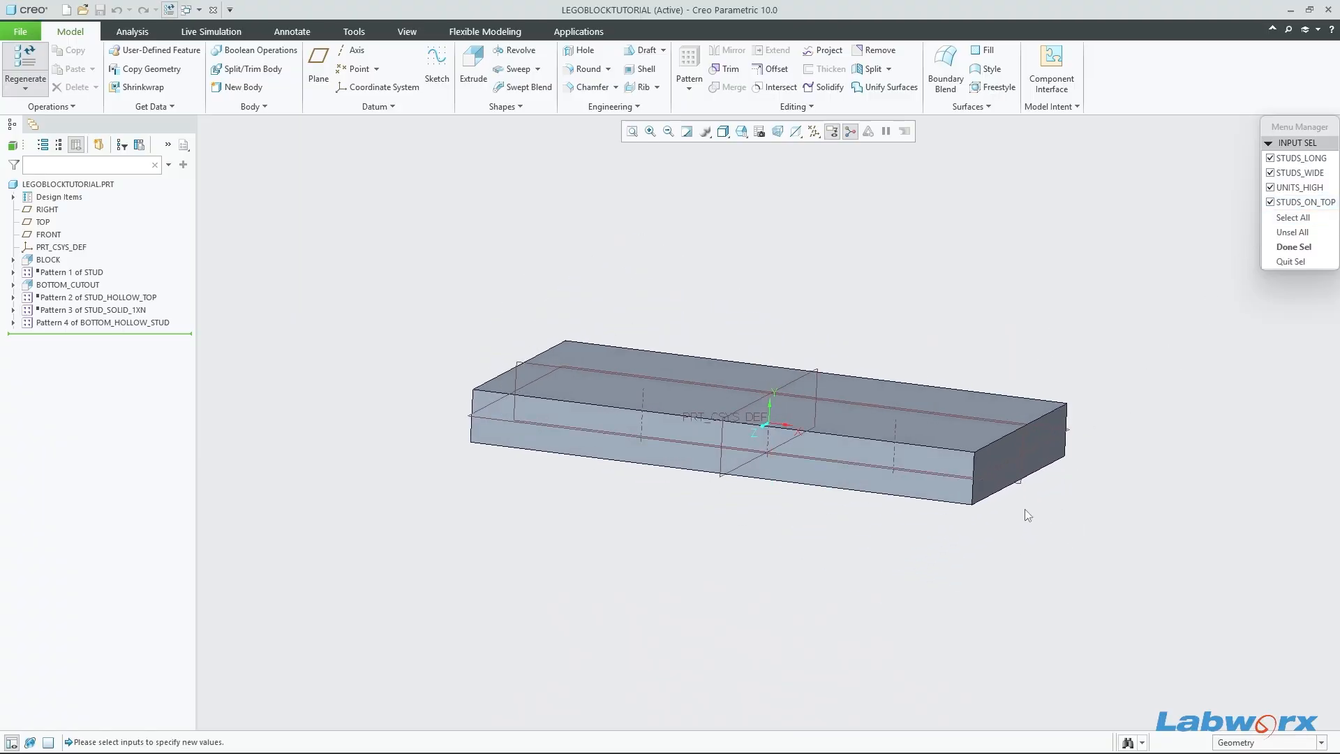
{"action": "left_click", "coordinate": [1292, 247]}
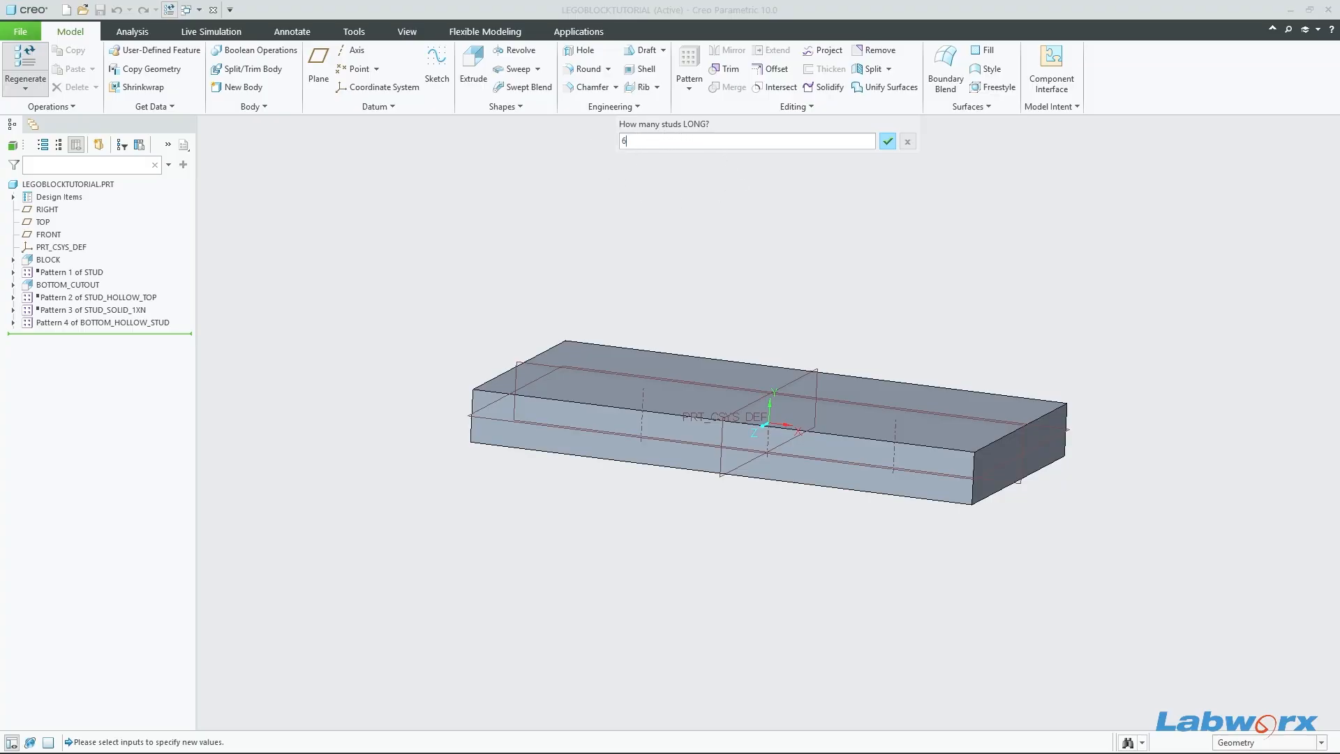
Step: Regenerate the block 6 studs long, 6 studs wide and 3 units high, with studs on top
{"action": "key", "text": "Return"}
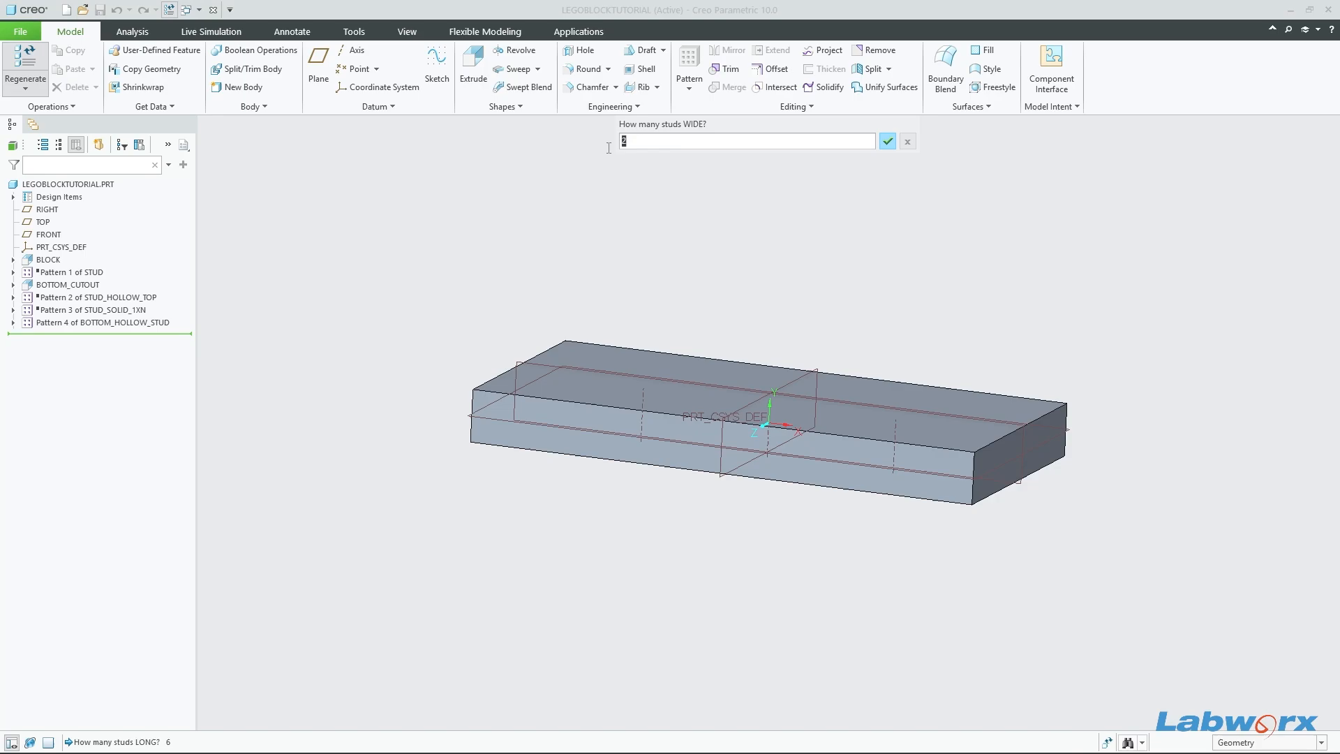
{"action": "type", "text": "6"}
{"action": "key", "text": "Return"}
{"action": "type", "text": "3"}
{"action": "key", "text": "Return"}
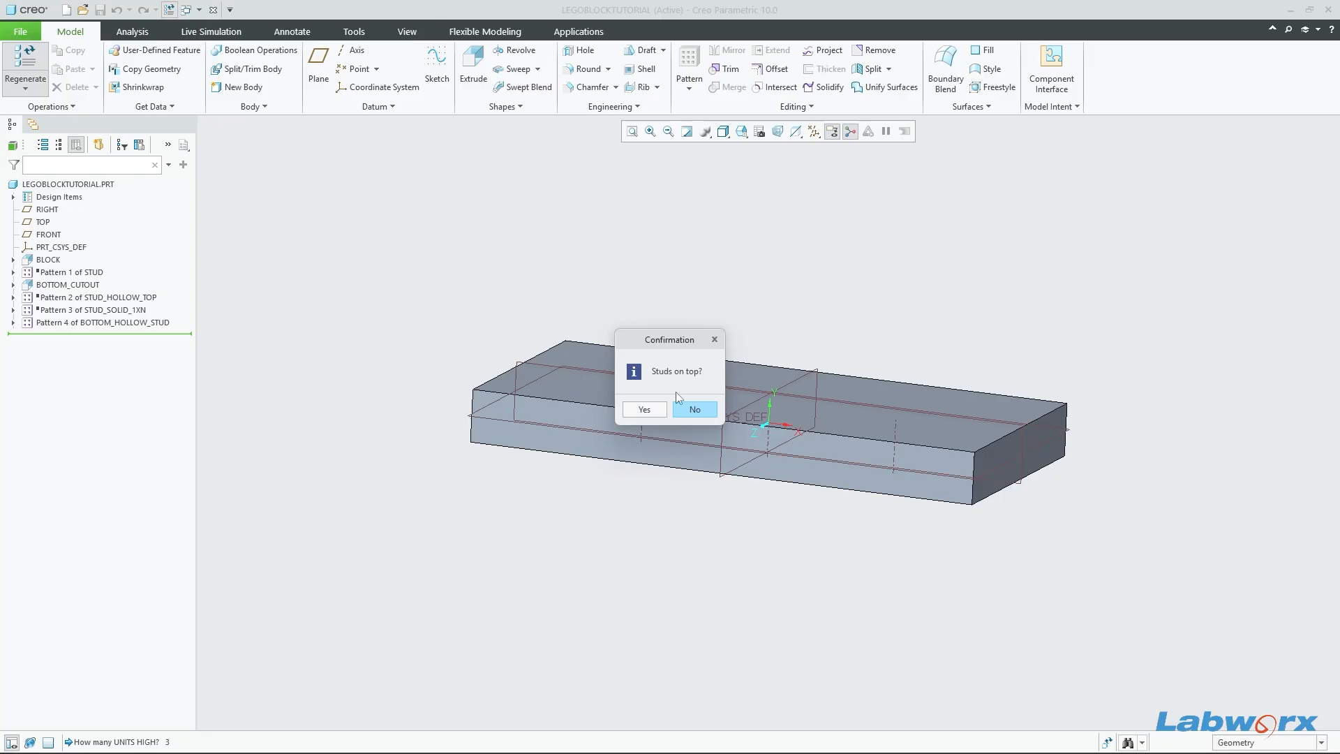
{"action": "left_click", "coordinate": [644, 411]}
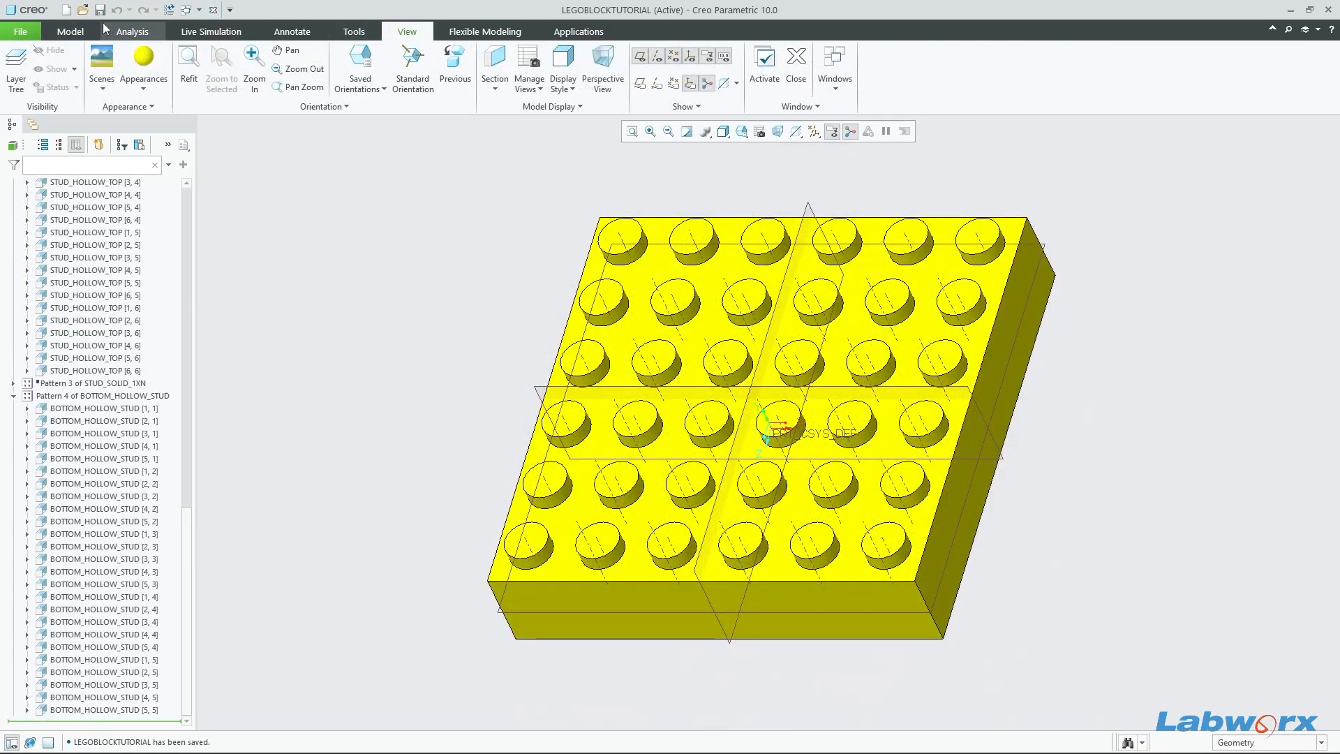
Step: Start a regeneration with new values and choose STUDS_LONG, STUDS_WIDE and STUDS_ON_TOP as the inputs to specify
{"action": "left_click", "coordinate": [73, 31]}
{"action": "left_click", "coordinate": [25, 61]}
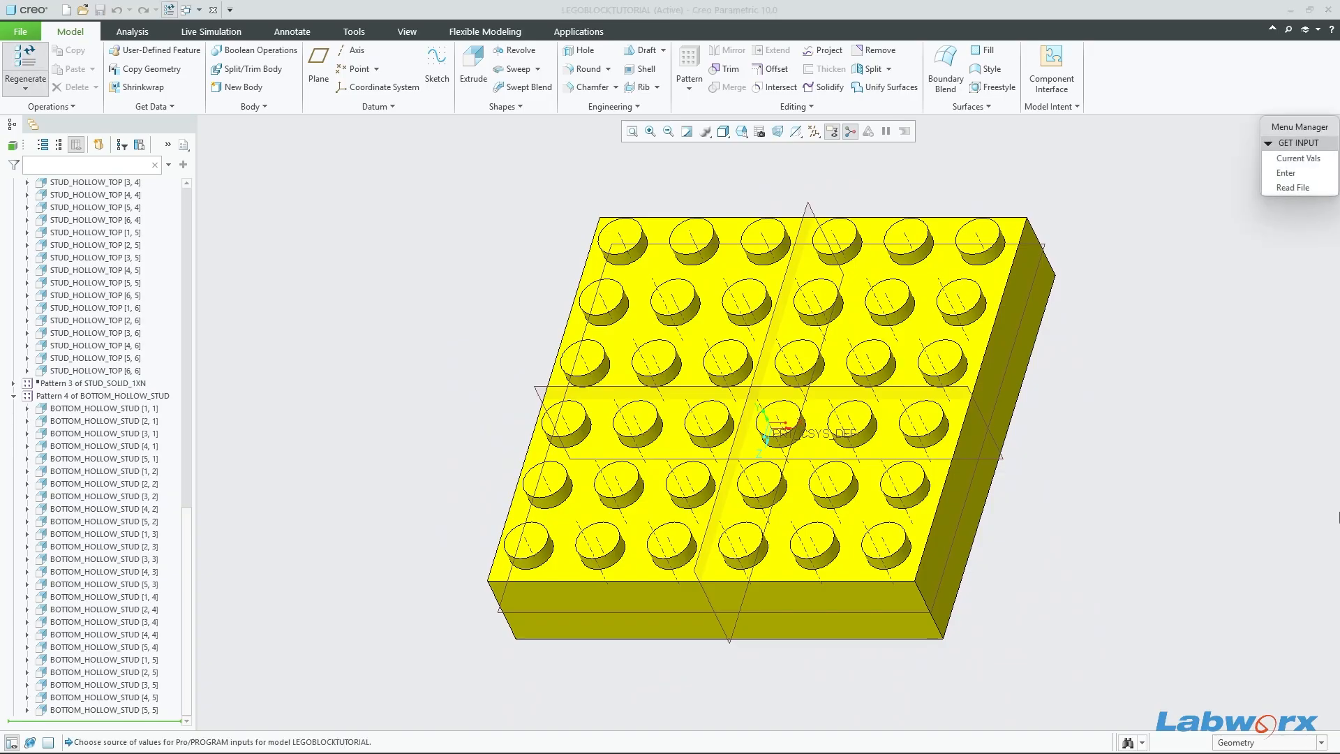
{"action": "left_click", "coordinate": [1282, 173]}
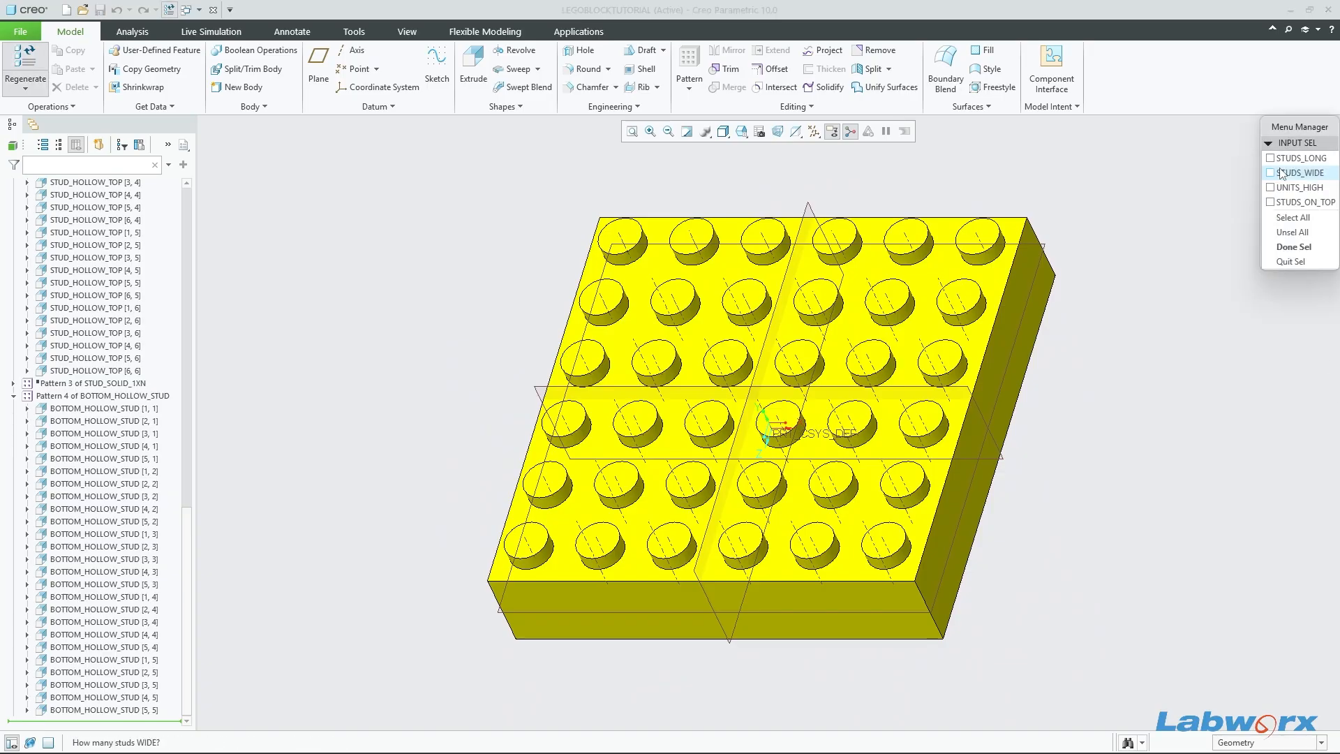
{"action": "left_click", "coordinate": [1291, 160]}
{"action": "left_click", "coordinate": [1295, 174]}
{"action": "left_click", "coordinate": [1310, 203]}
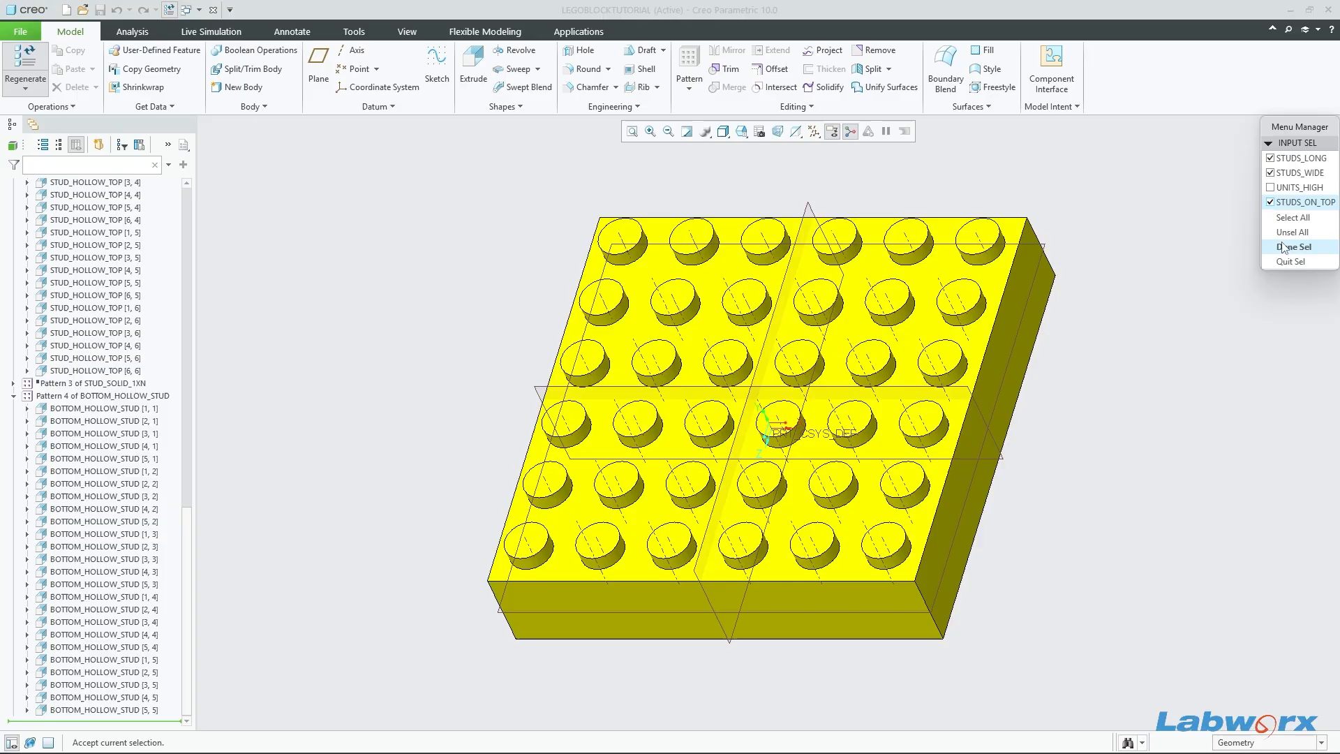
{"action": "left_click", "coordinate": [1294, 247]}
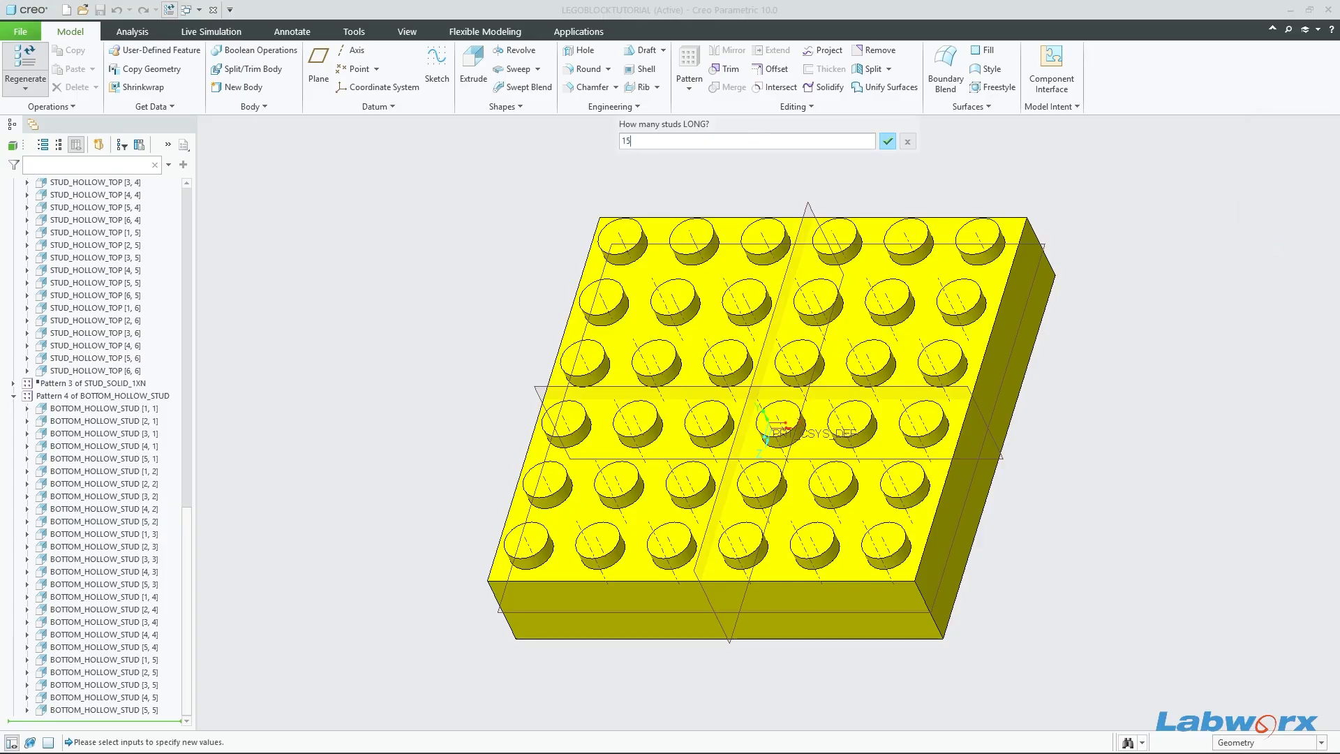
Step: Regenerate the block 15 studs long and 2 studs wide, with studs on top
{"action": "key", "text": "Return"}
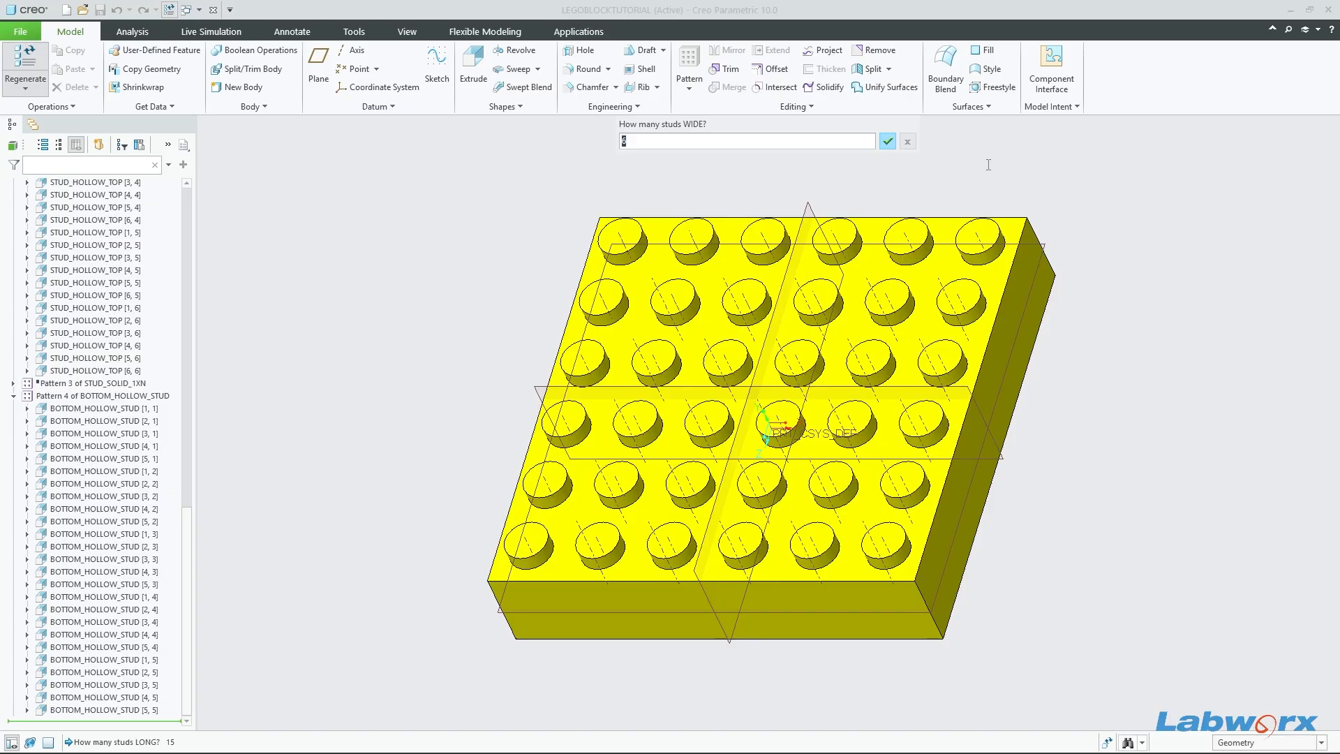
{"action": "key", "text": "Return"}
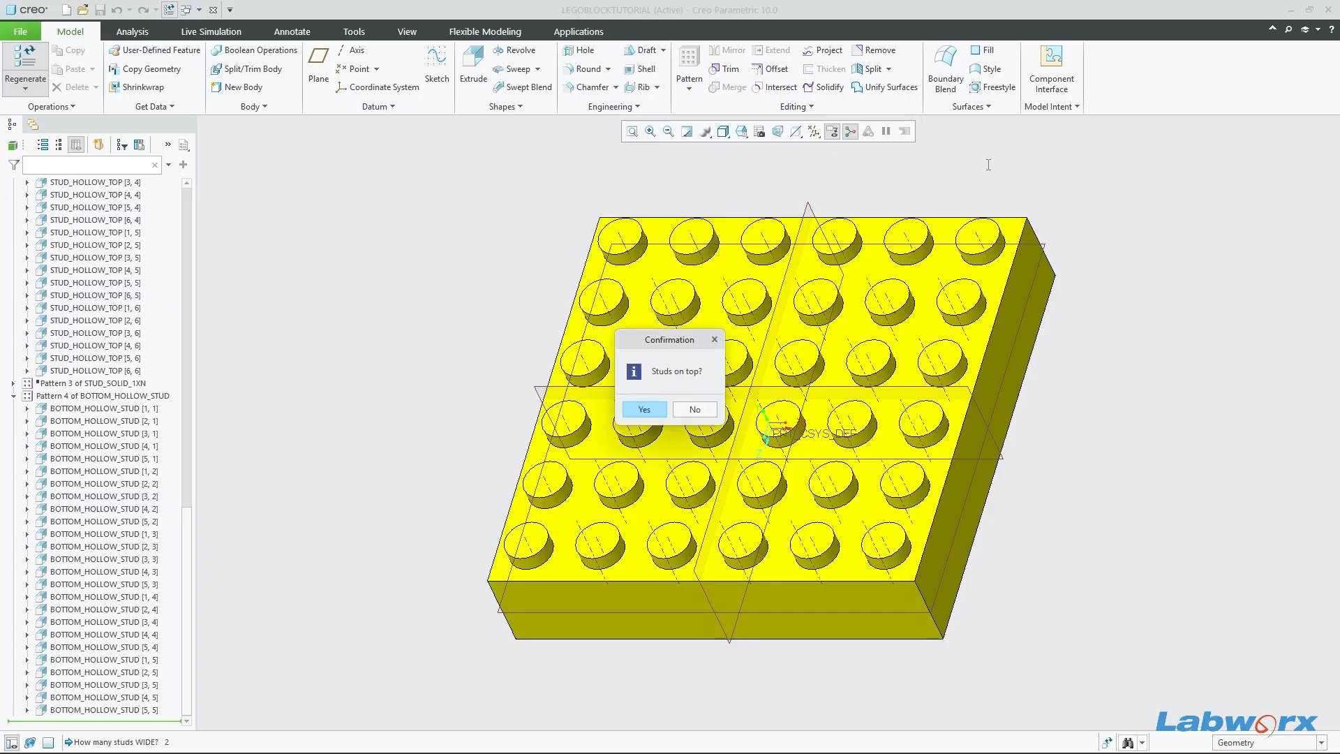
{"action": "left_click", "coordinate": [645, 409]}
Step: Select all of the block's surfaces, including the grey studs on top and hollow studs underneath, for an appearance change
{"action": "middle_click_drag", "start_coordinate": [628, 466], "coordinate": [829, 410]}
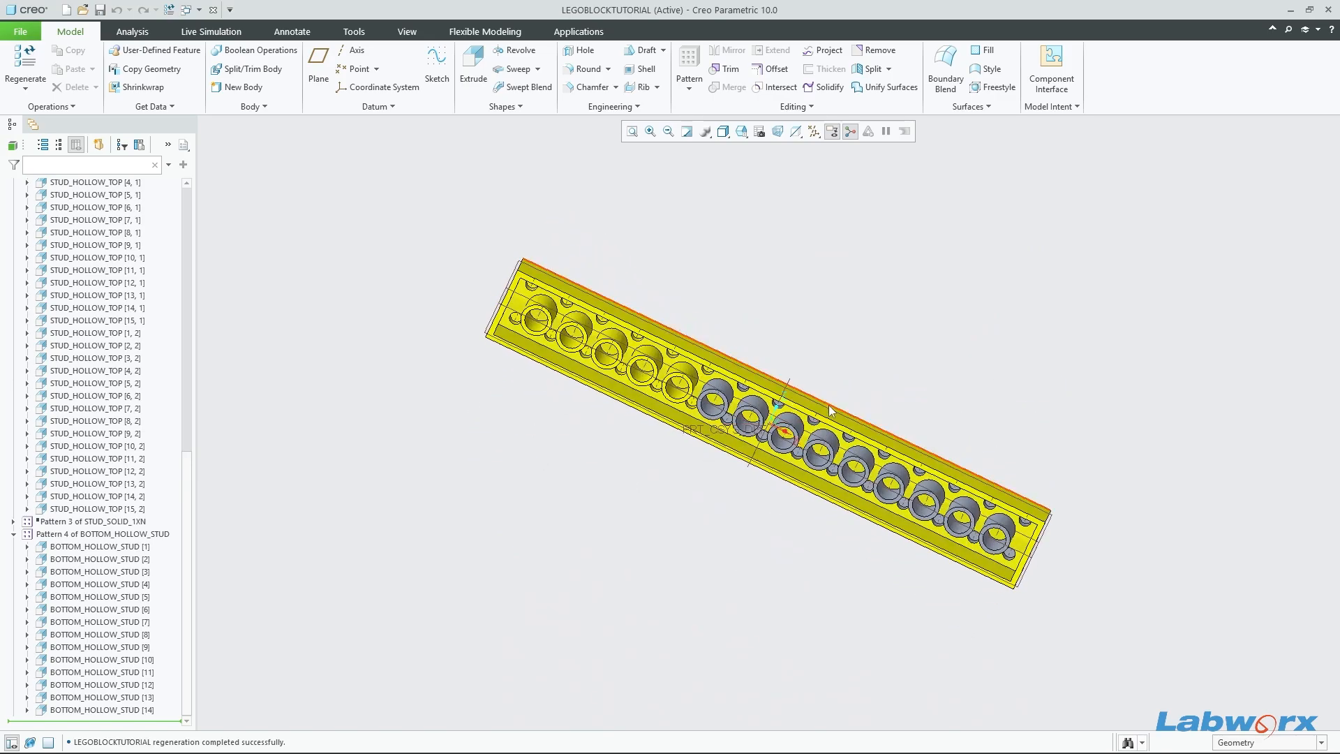
{"action": "scroll", "coordinate": [887, 509], "scroll_direction": "down", "scroll_amount": 5}
{"action": "middle_click_drag", "start_coordinate": [887, 510], "coordinate": [737, 557]}
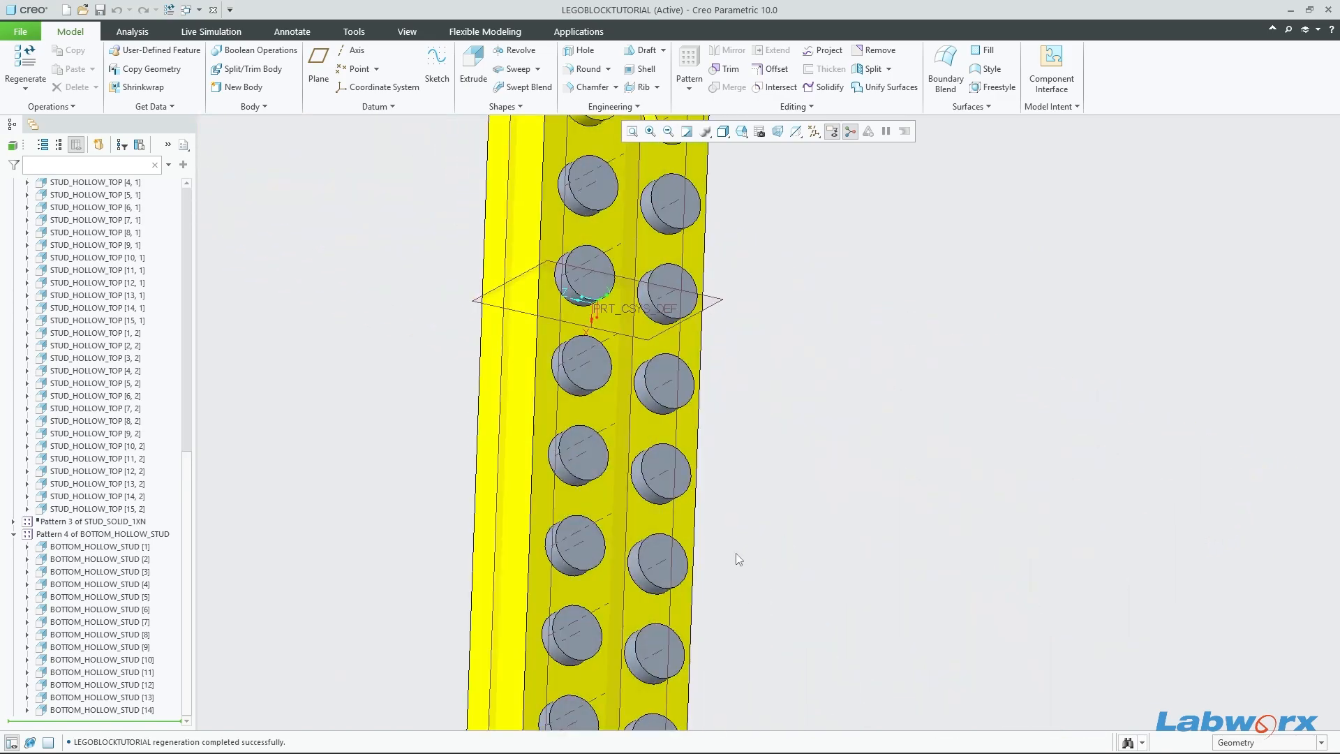
{"action": "scroll", "coordinate": [739, 557], "scroll_direction": "up", "scroll_amount": 6}
{"action": "middle_click_drag", "start_coordinate": [966, 570], "coordinate": [839, 654]}
{"action": "scroll", "coordinate": [875, 468], "scroll_direction": "down", "scroll_amount": 5}
{"action": "scroll", "coordinate": [750, 465], "scroll_direction": "down", "scroll_amount": 4}
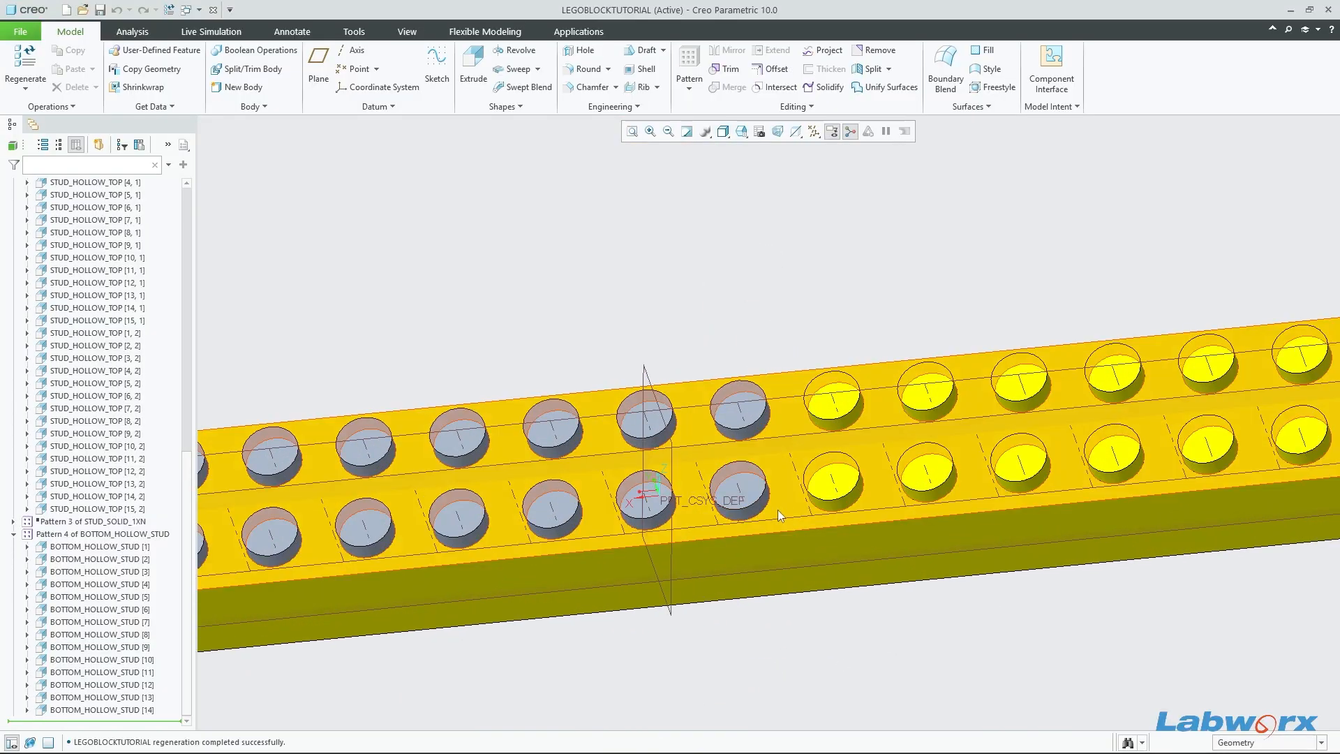
{"action": "left_click", "coordinate": [768, 489]}
{"action": "left_click", "coordinate": [759, 483], "text": "shift"}
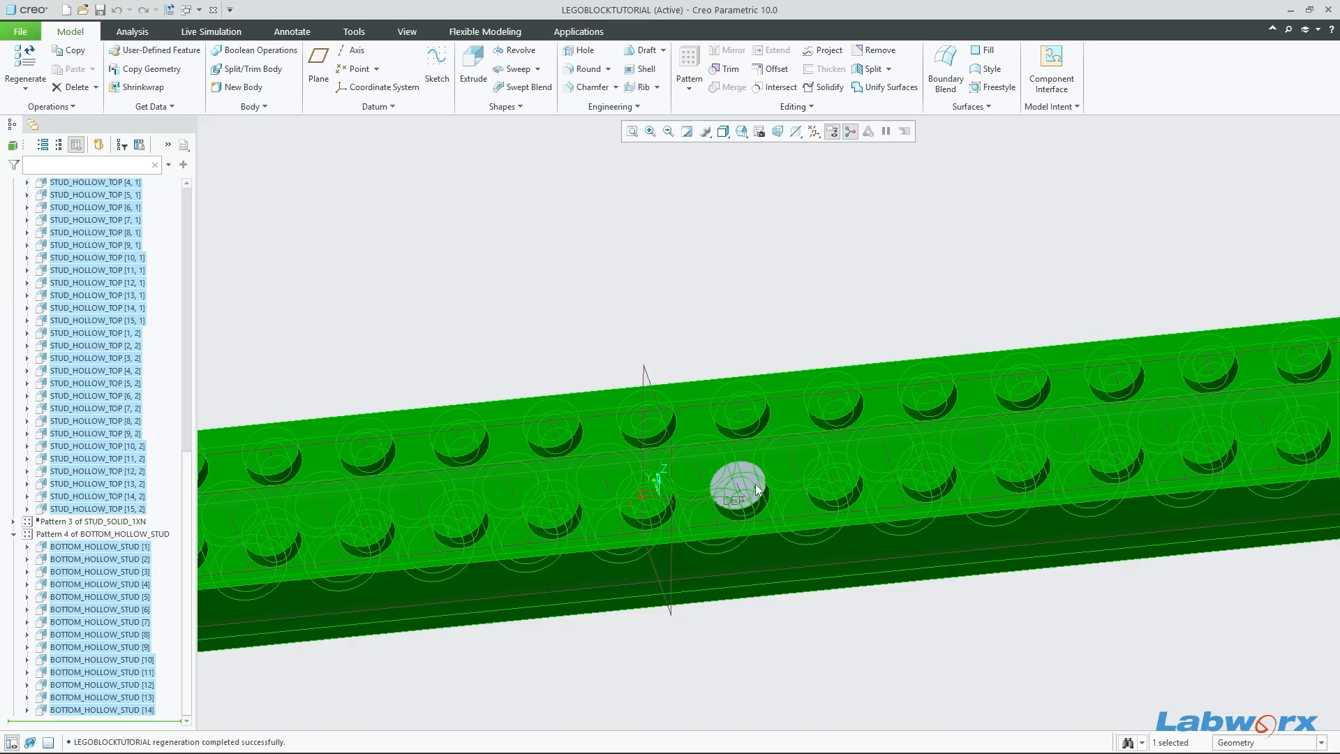
{"action": "middle_click_drag", "start_coordinate": [834, 649], "coordinate": [871, 473]}
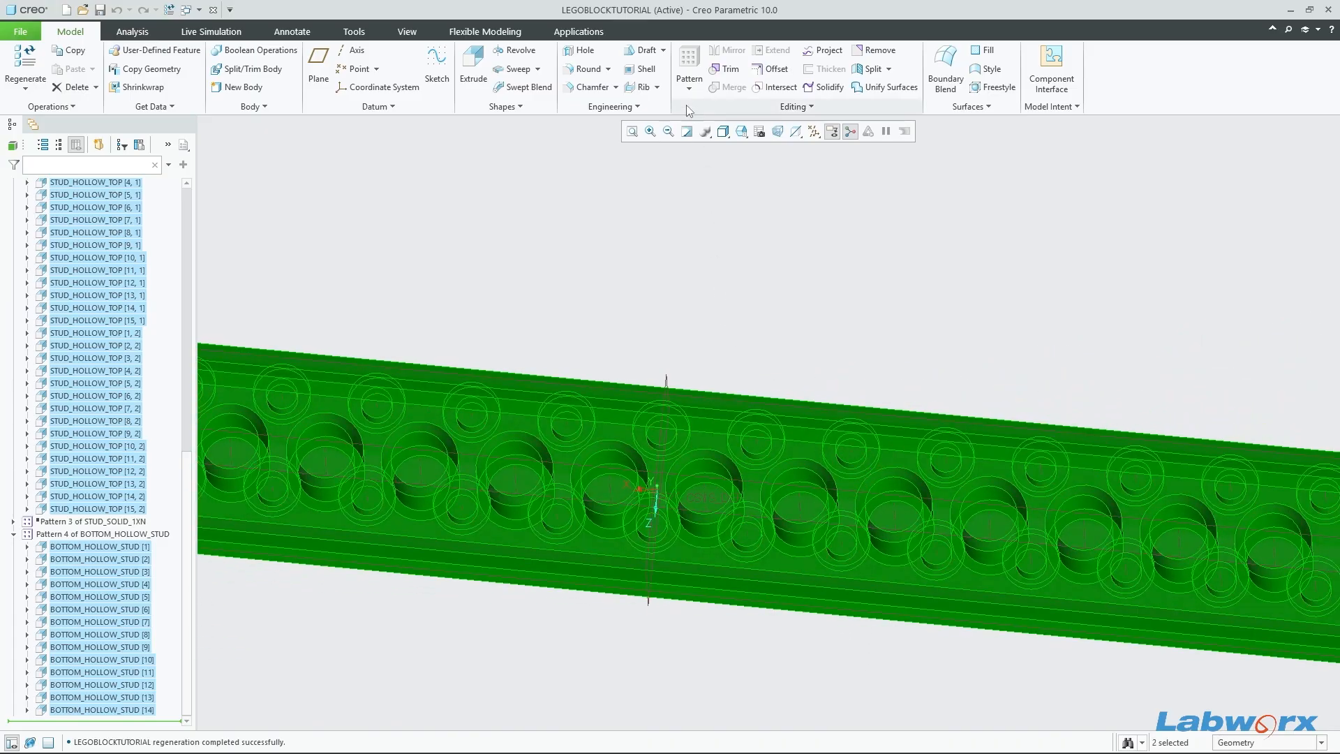
{"action": "left_click", "coordinate": [407, 32]}
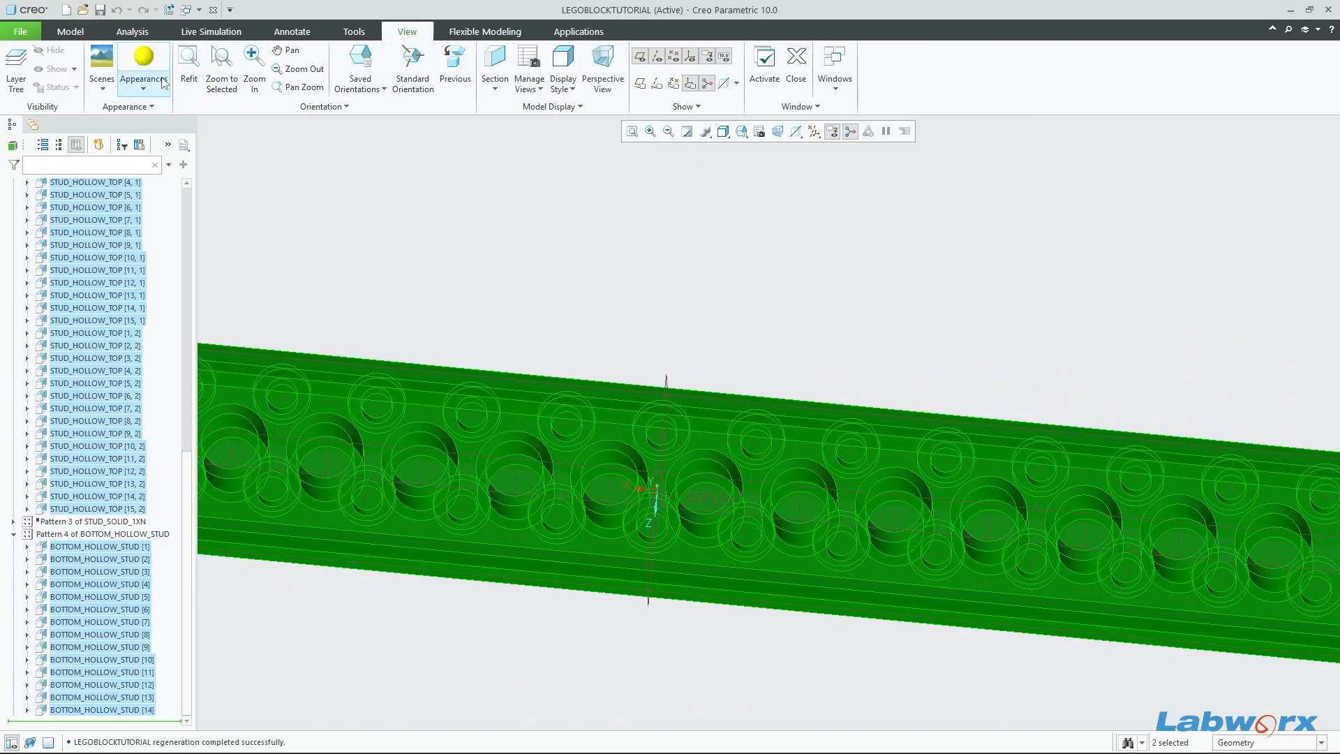